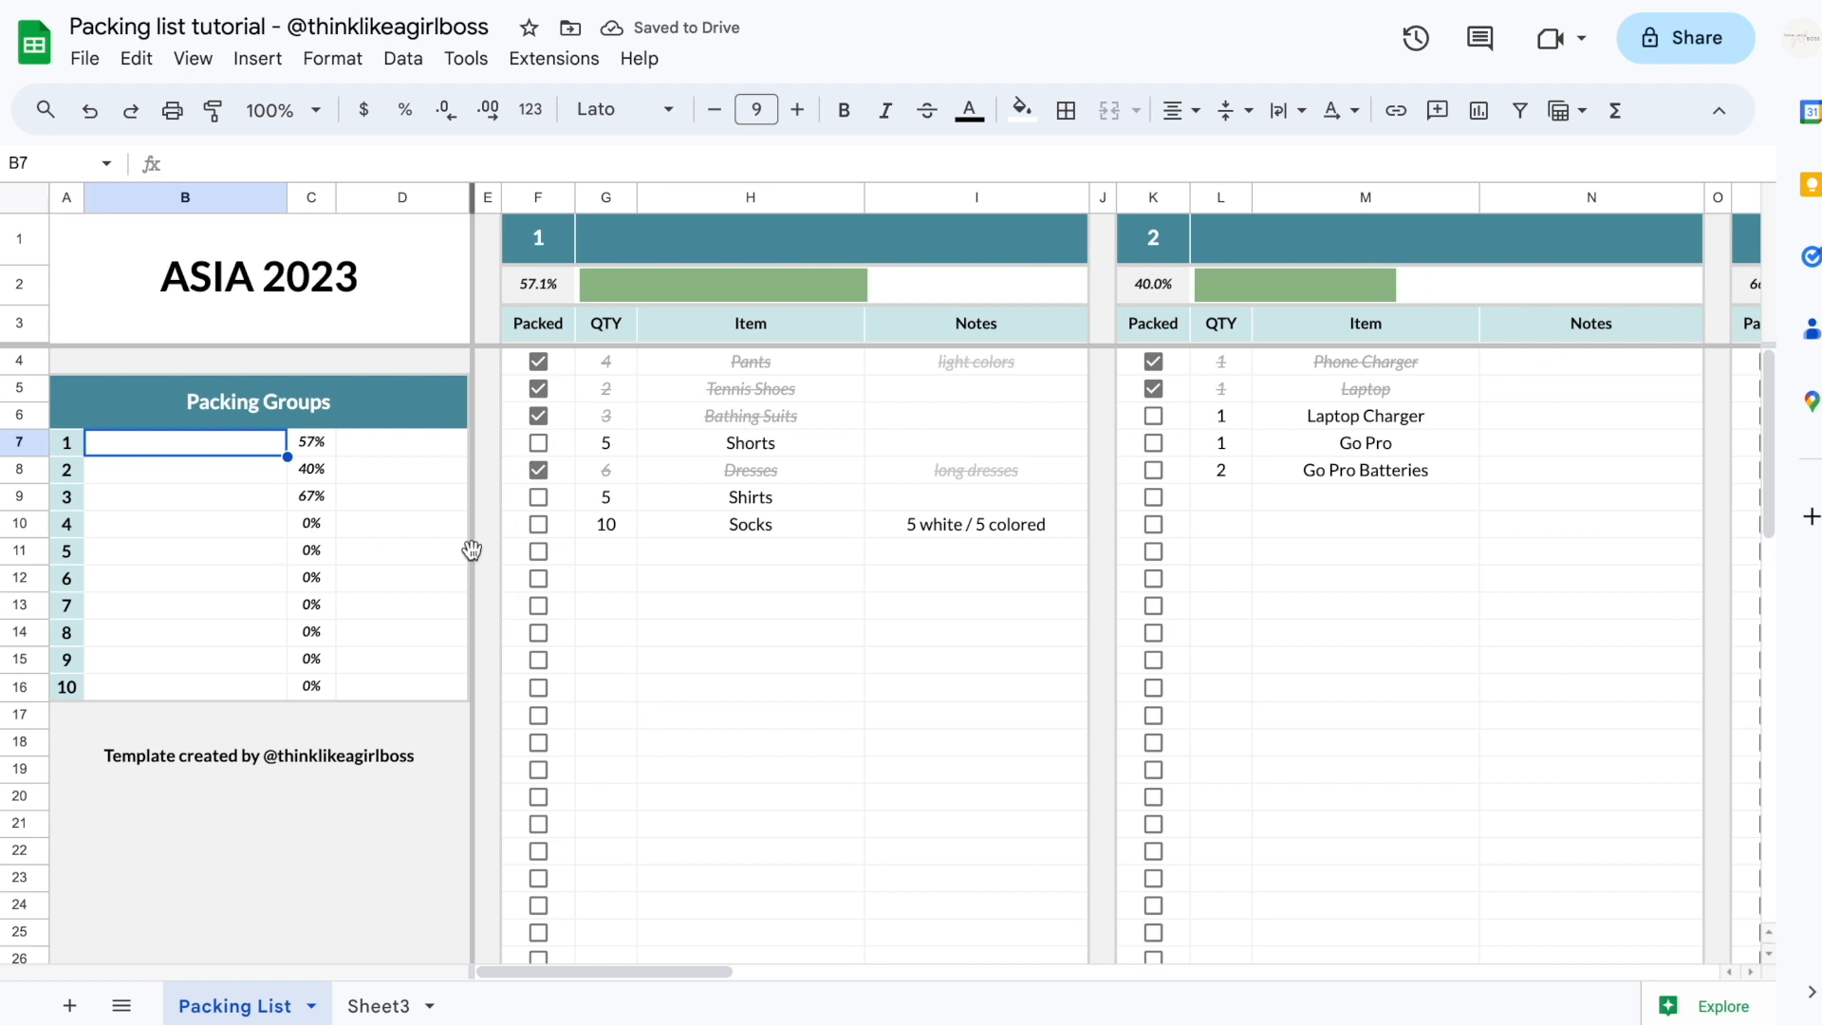
Name the first two packing groups Clothing and Electronics
{"action": "type", "text": "Clothing"}
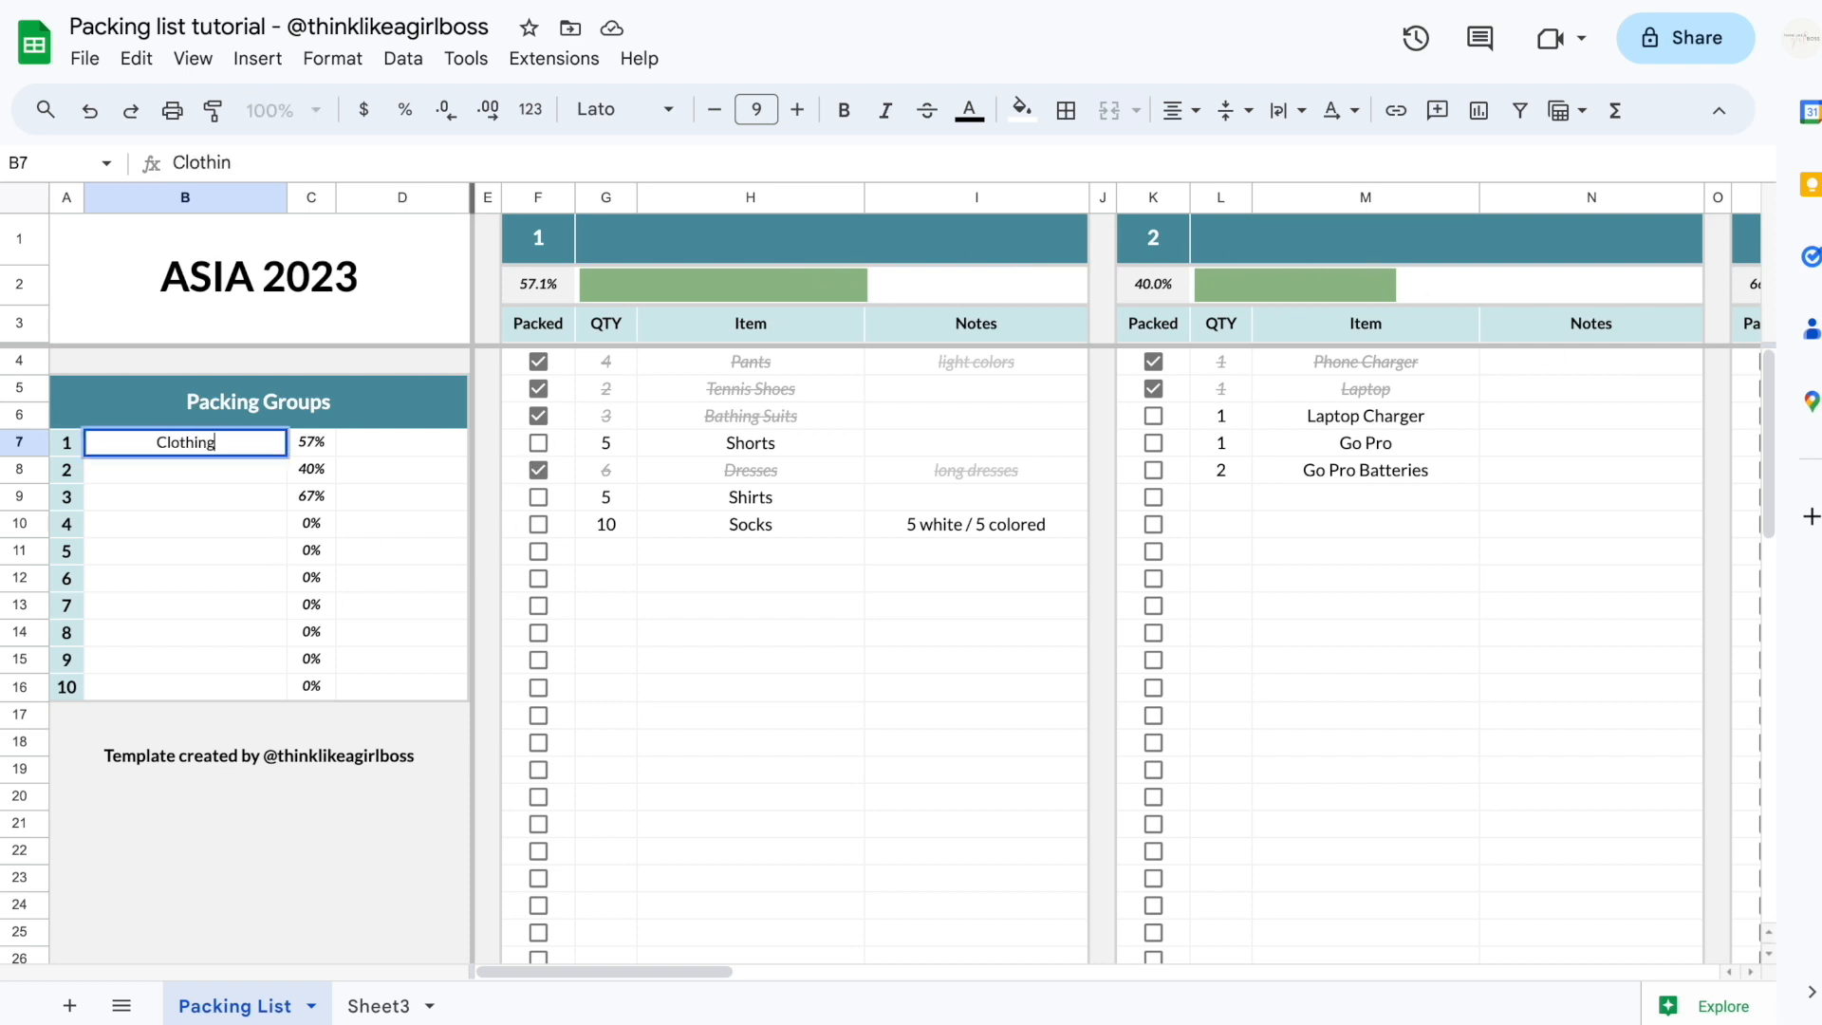
{"action": "key", "text": "Return"}
{"action": "type", "text": "Electronics"}
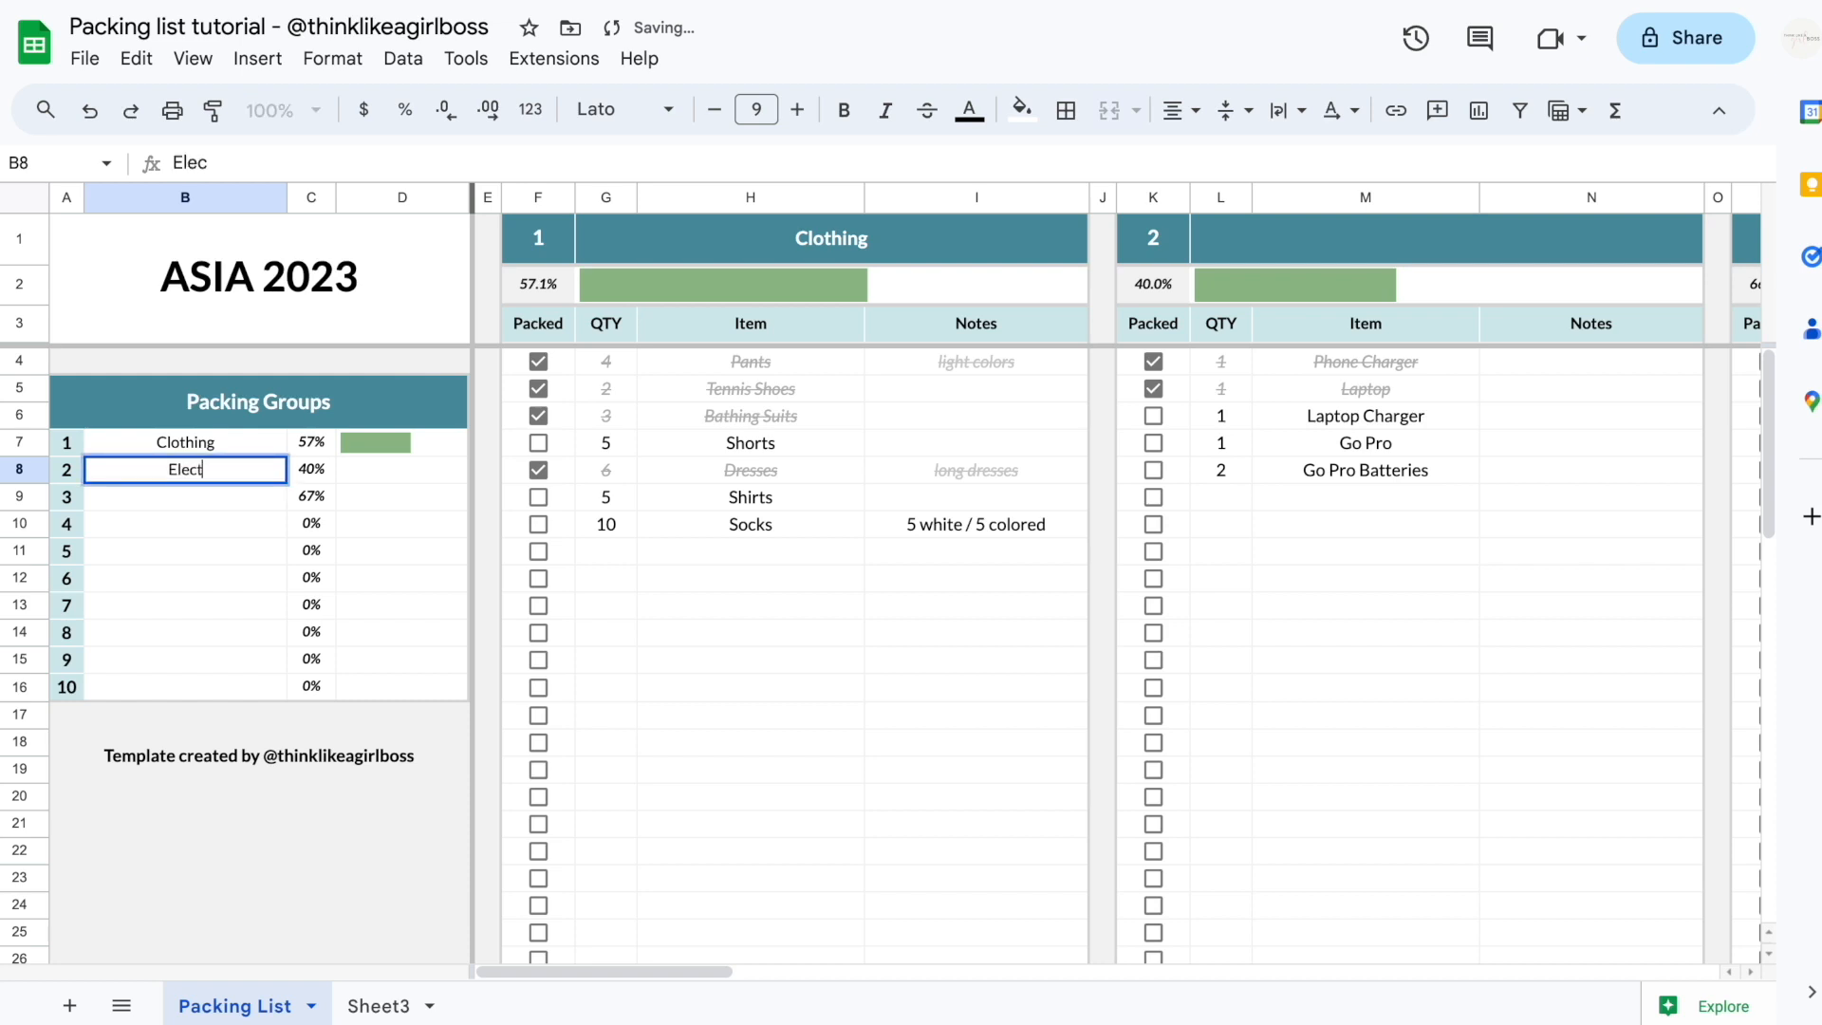
{"action": "key", "text": "Return"}
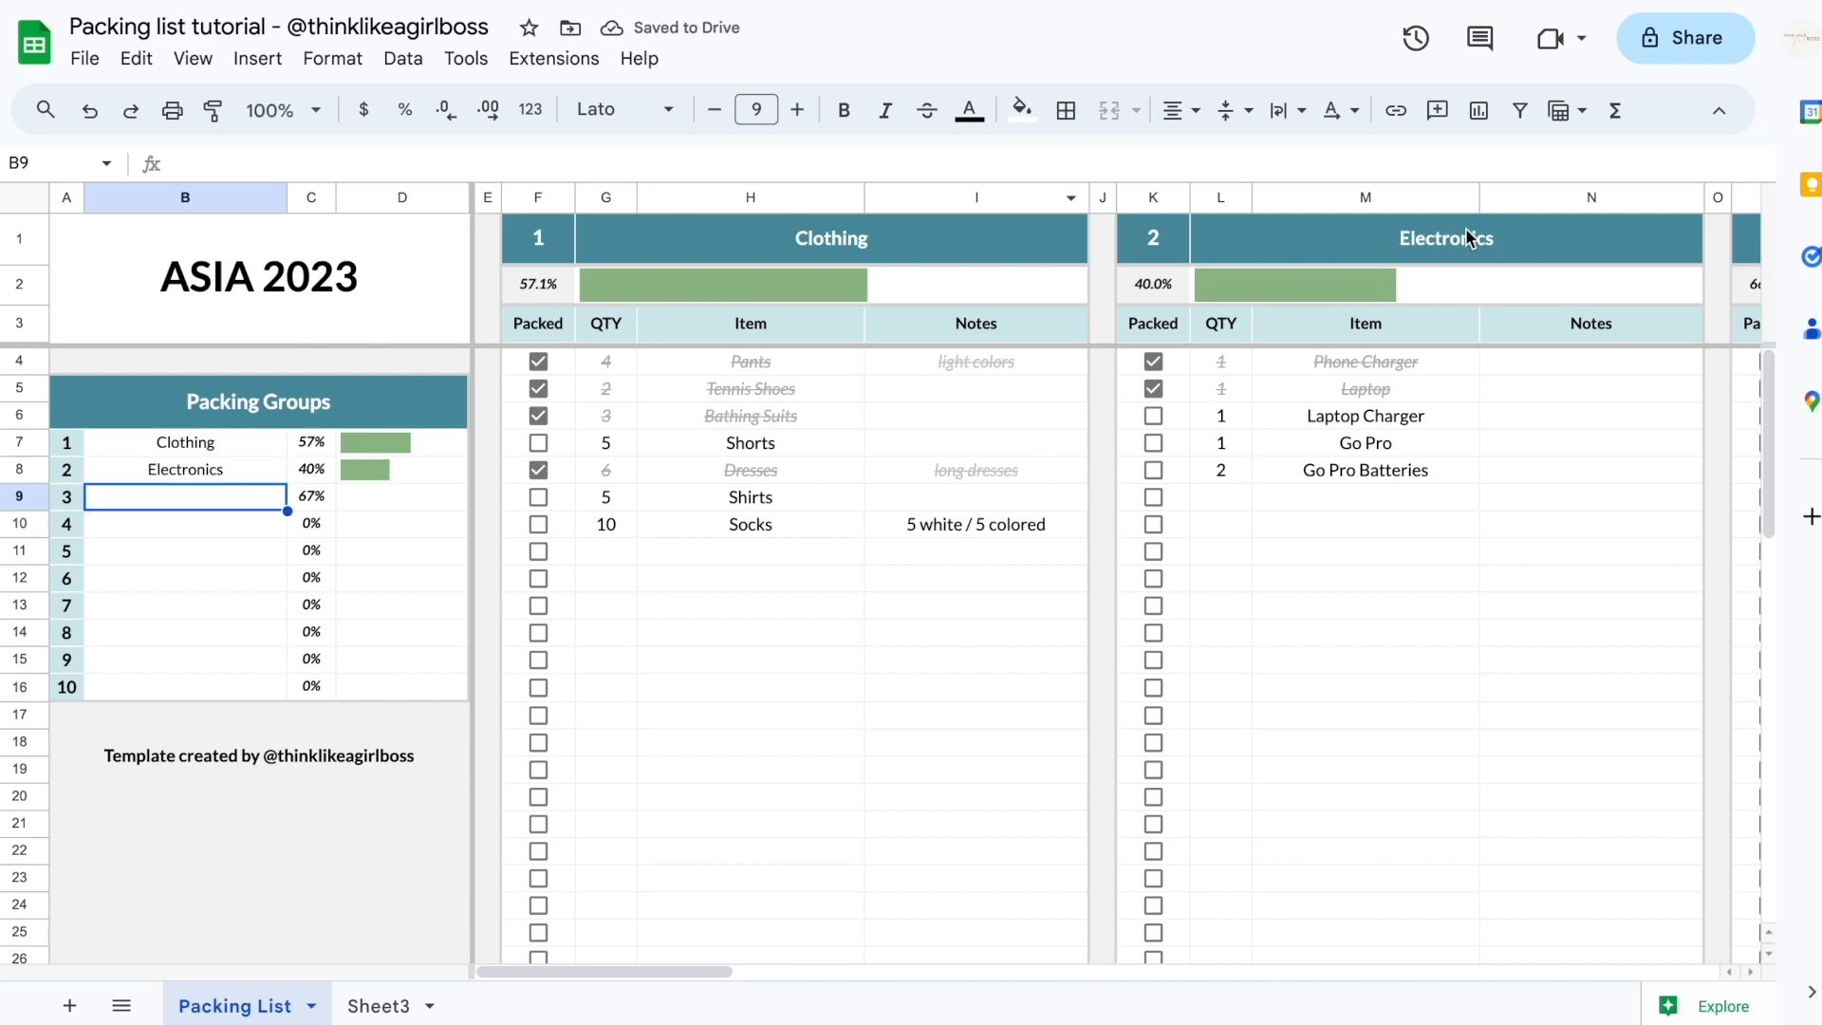
Mark Shorts, Shirts and Socks as packed in the Clothing table
{"action": "left_click", "coordinate": [540, 443]}
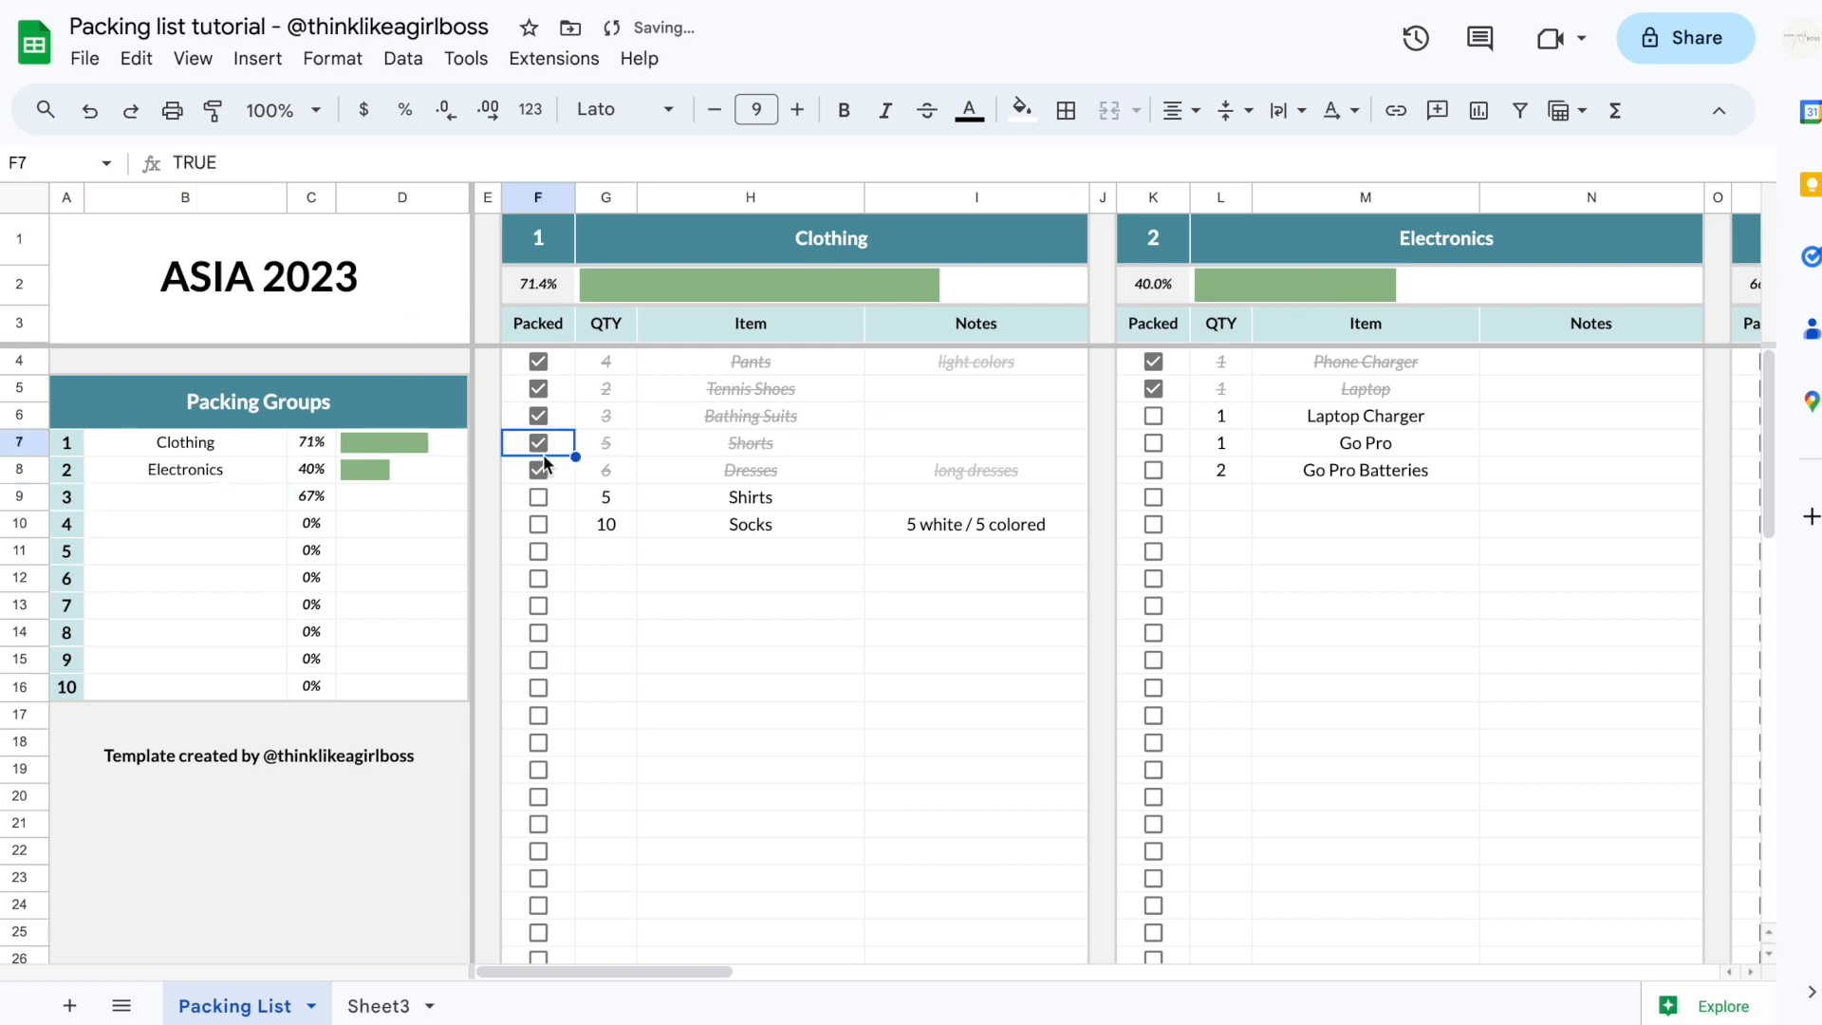
{"action": "left_click", "coordinate": [540, 497]}
{"action": "left_click", "coordinate": [539, 524]}
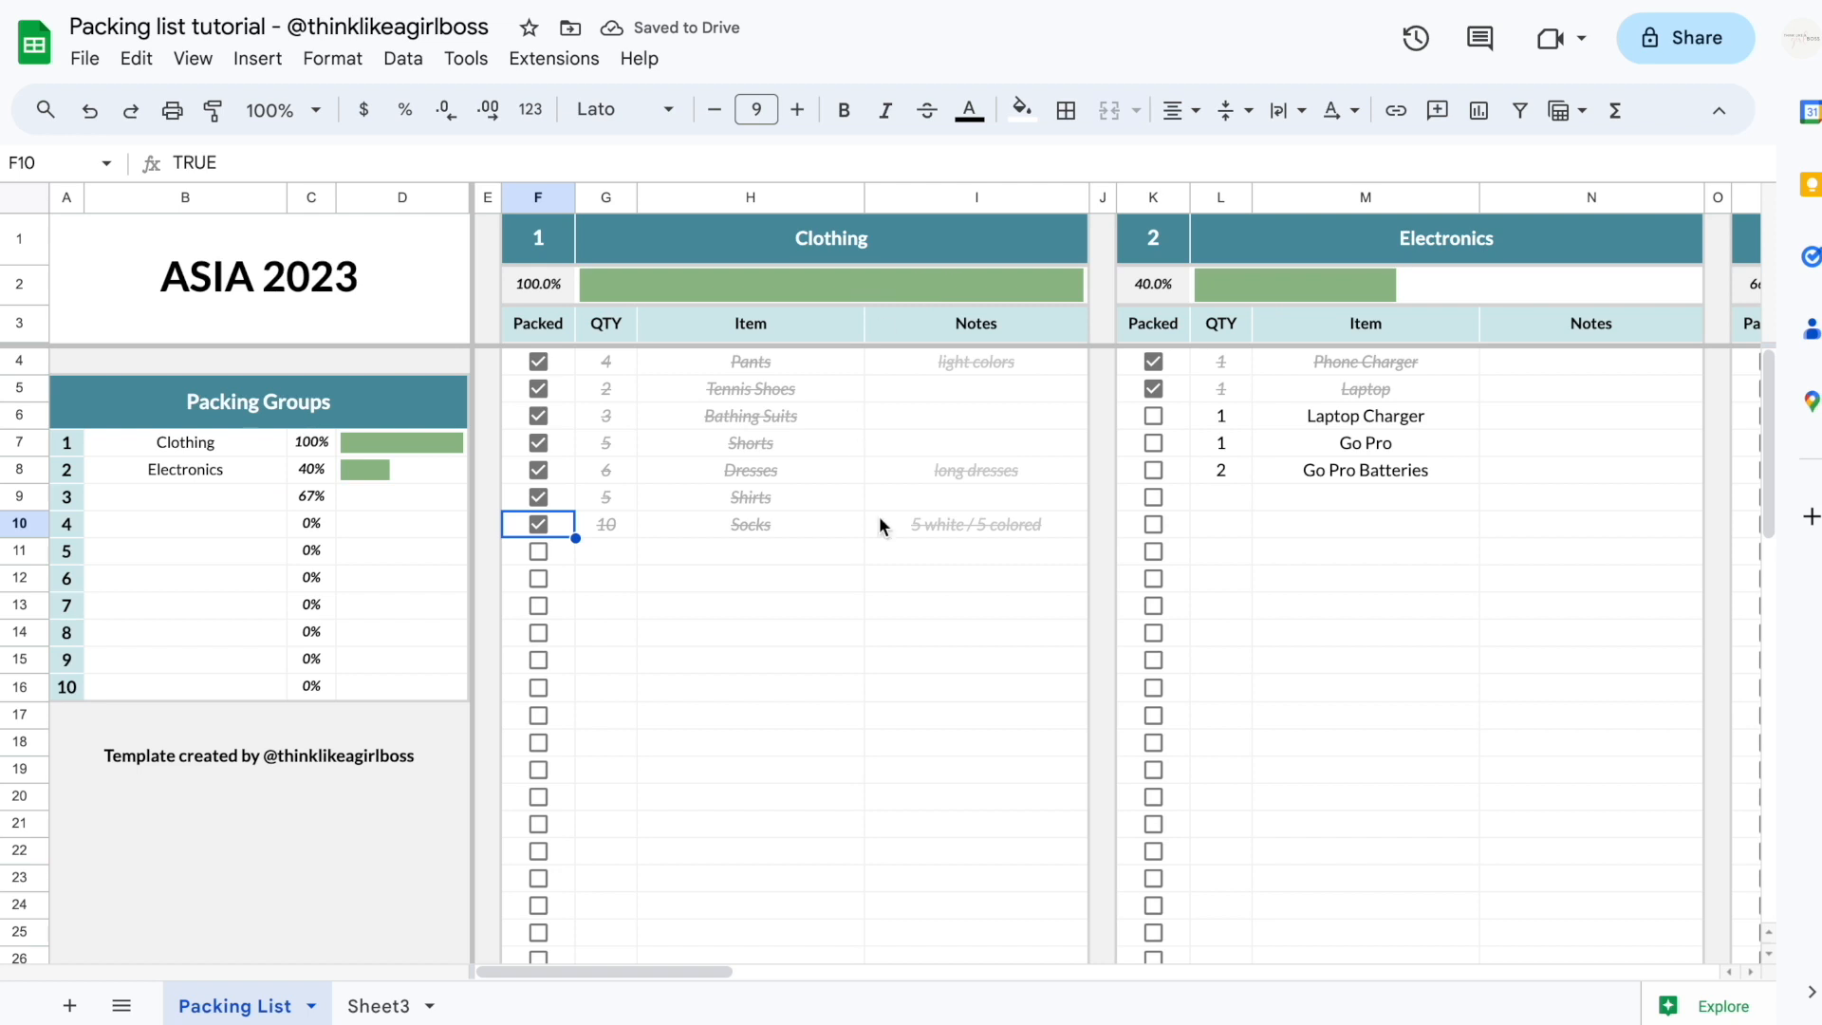
Look through the packing group tables from group 1 across to group 10 and back
{"action": "scroll", "coordinate": [879, 515], "scroll_direction": "right", "scroll_amount": 5}
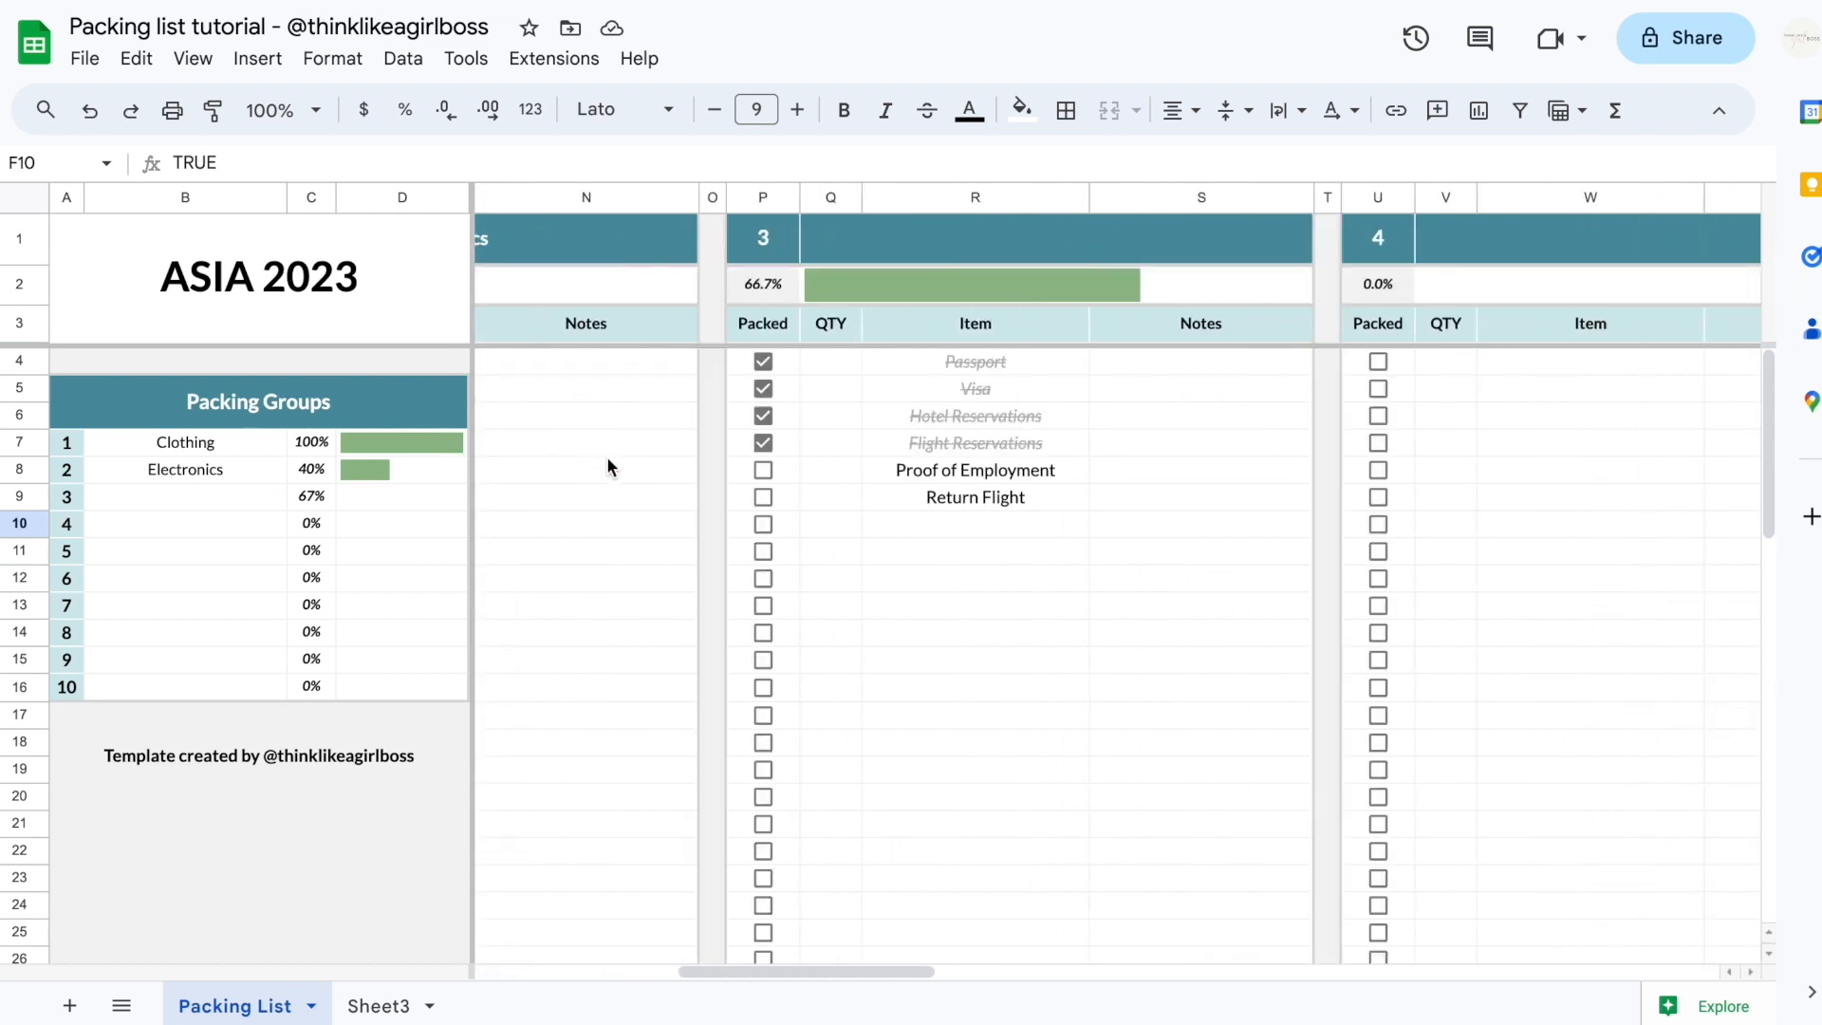
{"action": "scroll", "coordinate": [606, 457], "scroll_direction": "left", "scroll_amount": 5}
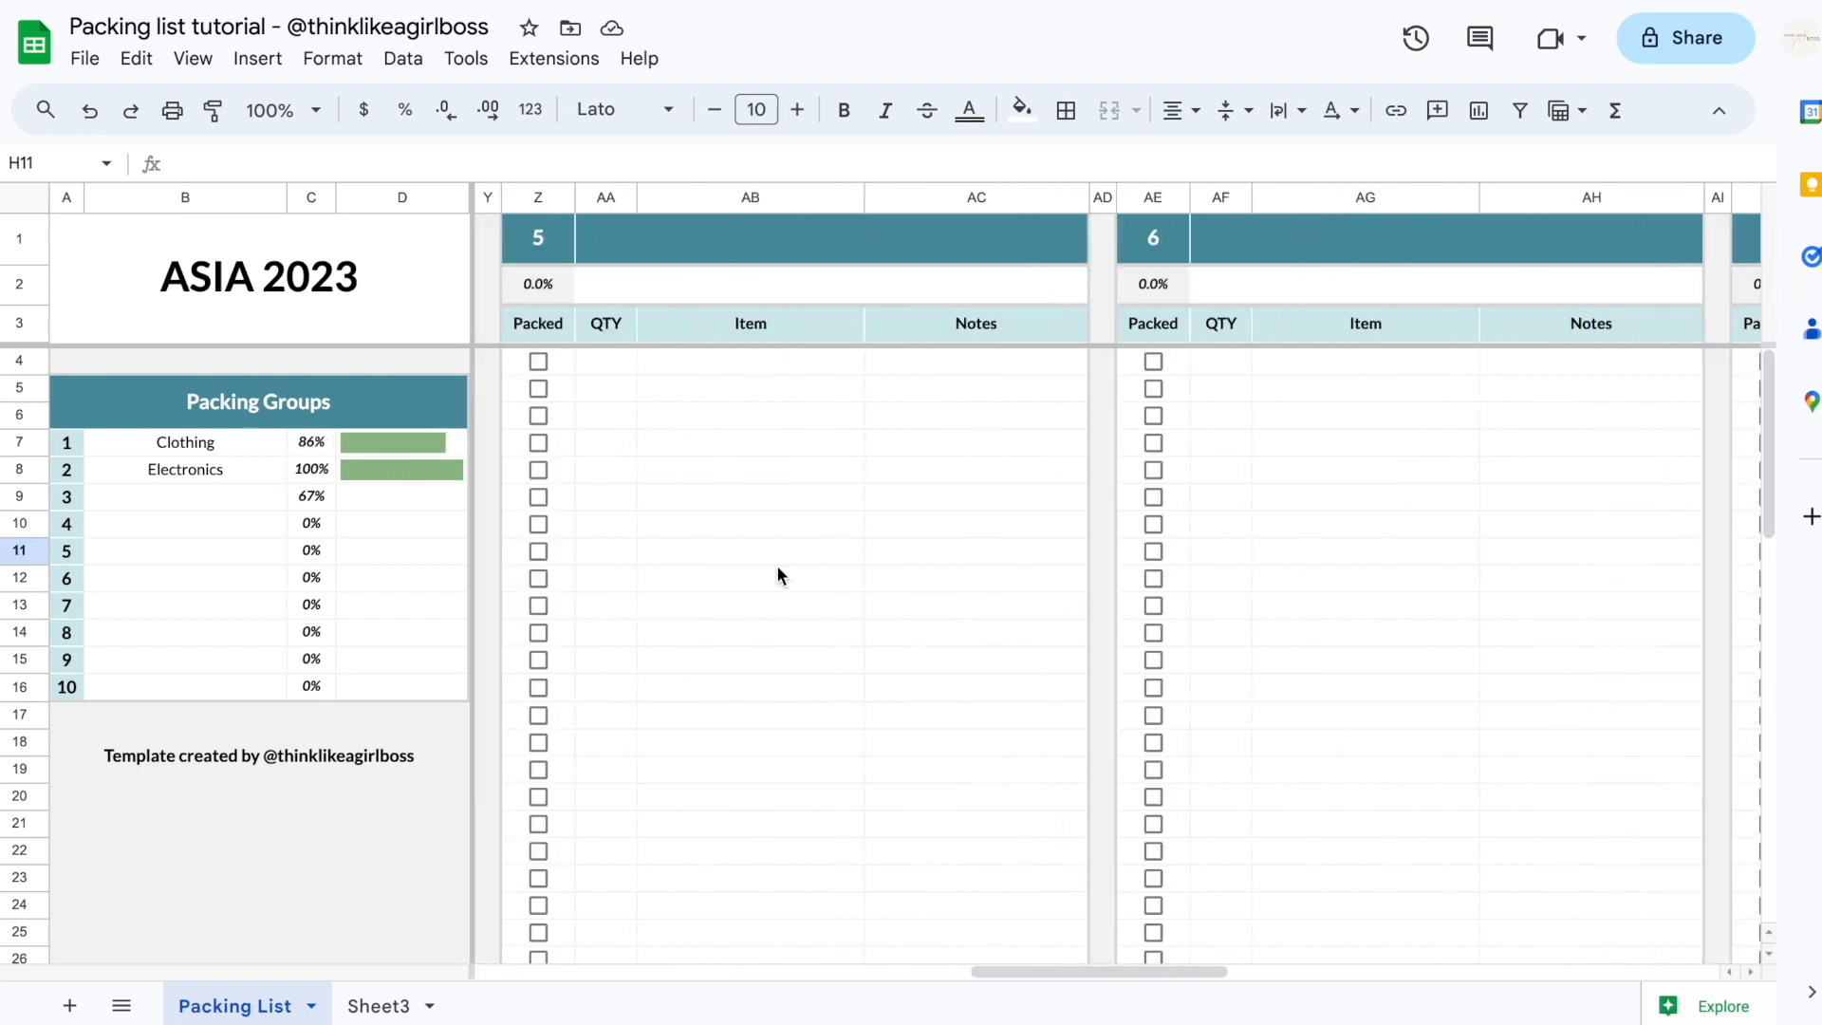
{"action": "scroll", "coordinate": [776, 566], "scroll_direction": "right", "scroll_amount": 1}
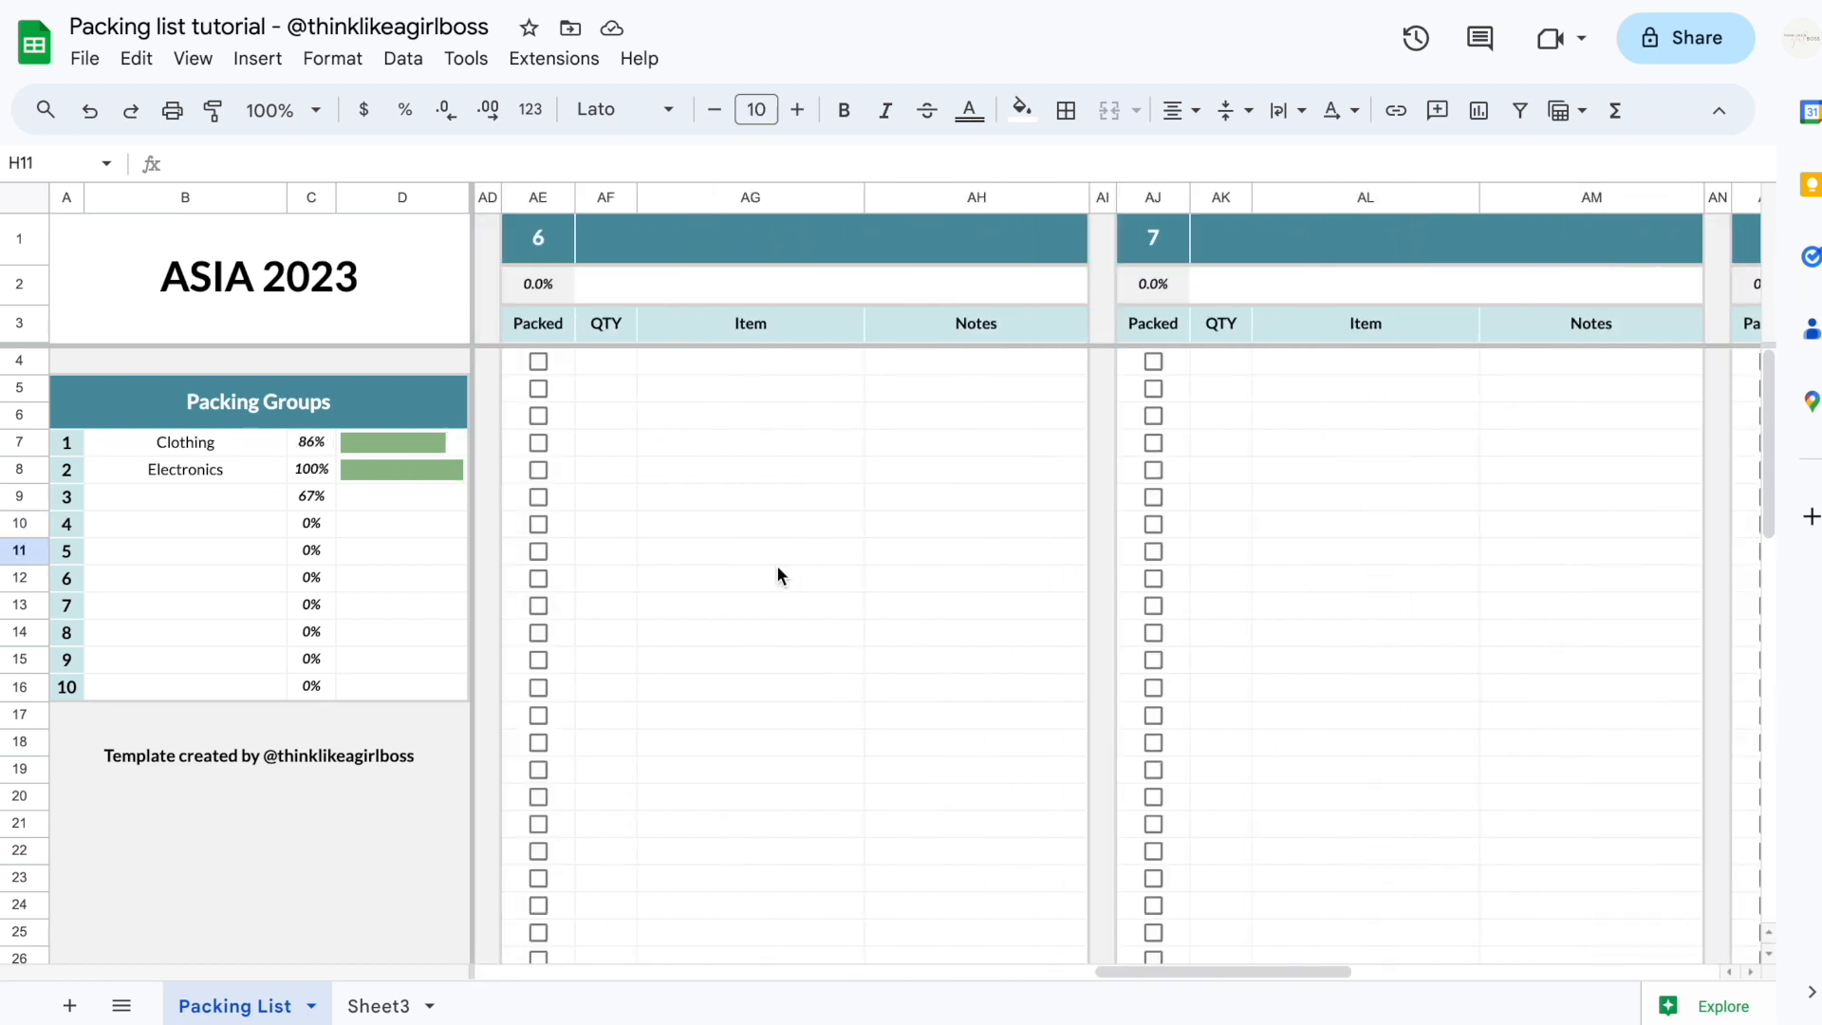
{"action": "scroll", "coordinate": [778, 569], "scroll_direction": "right", "scroll_amount": 9}
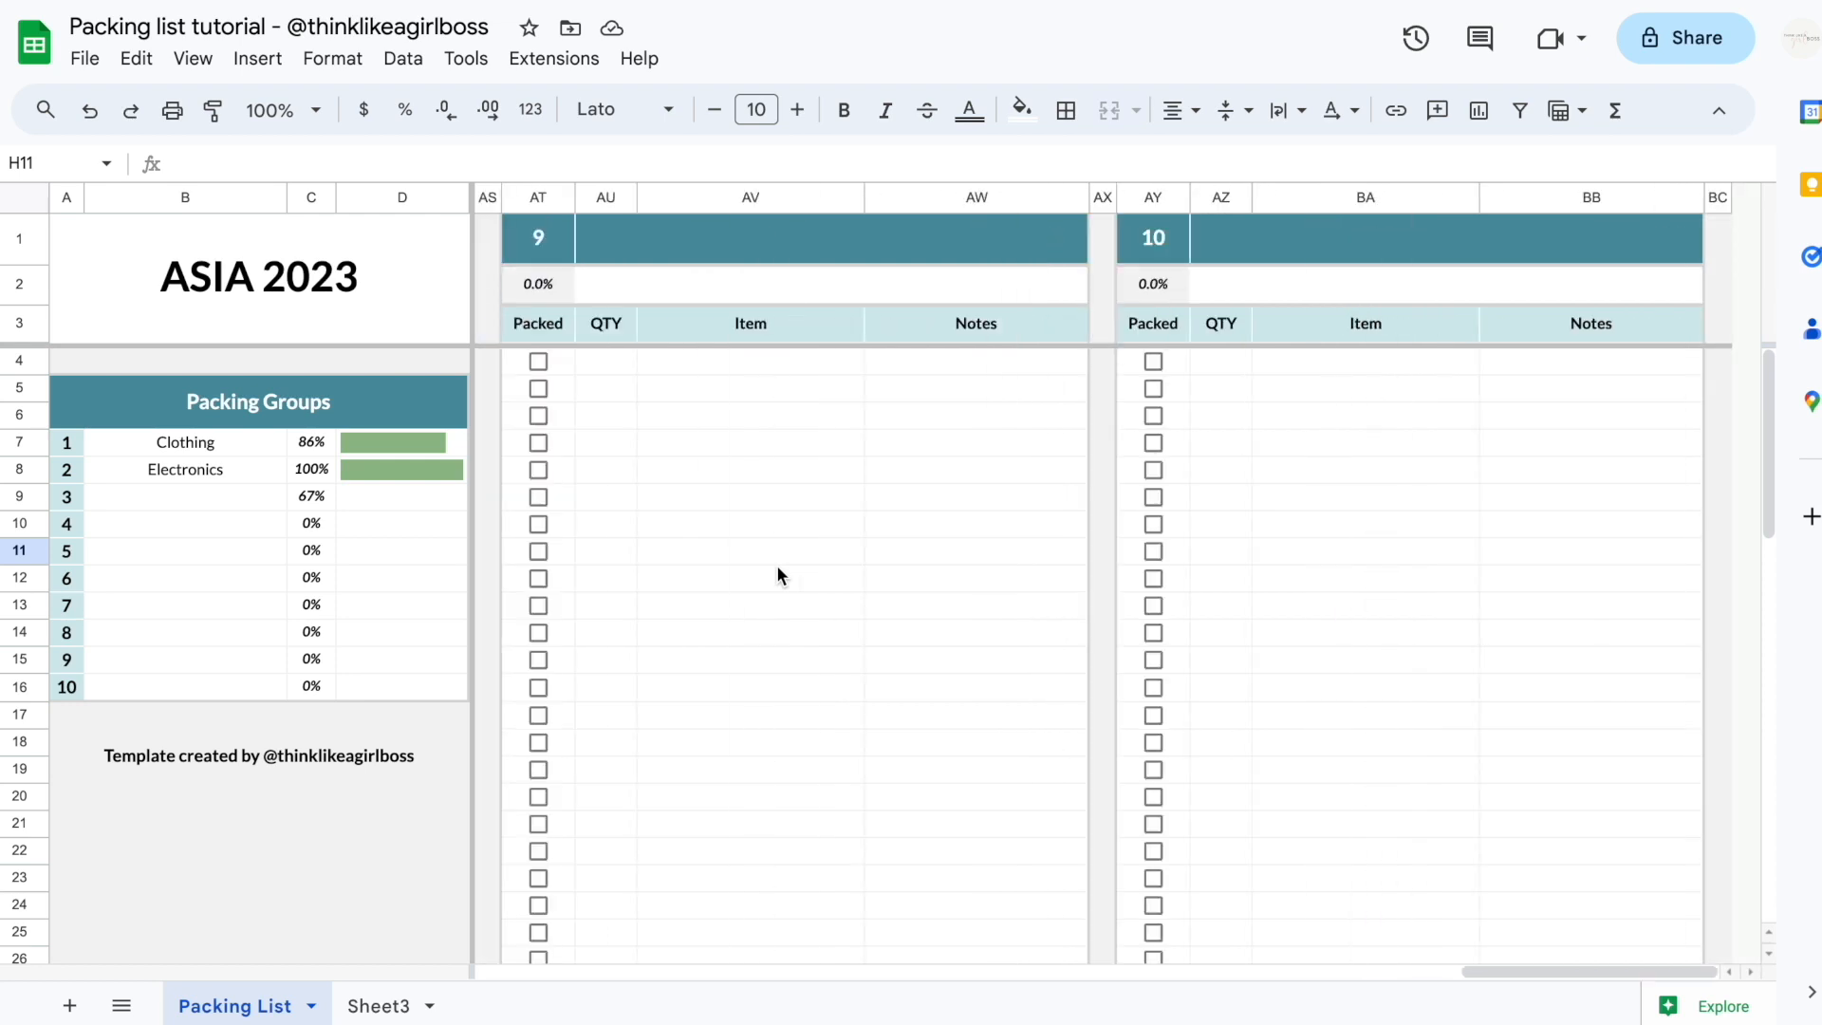
{"action": "scroll", "coordinate": [776, 566], "scroll_direction": "left", "scroll_amount": 20}
{"action": "left_click", "coordinate": [1027, 683]}
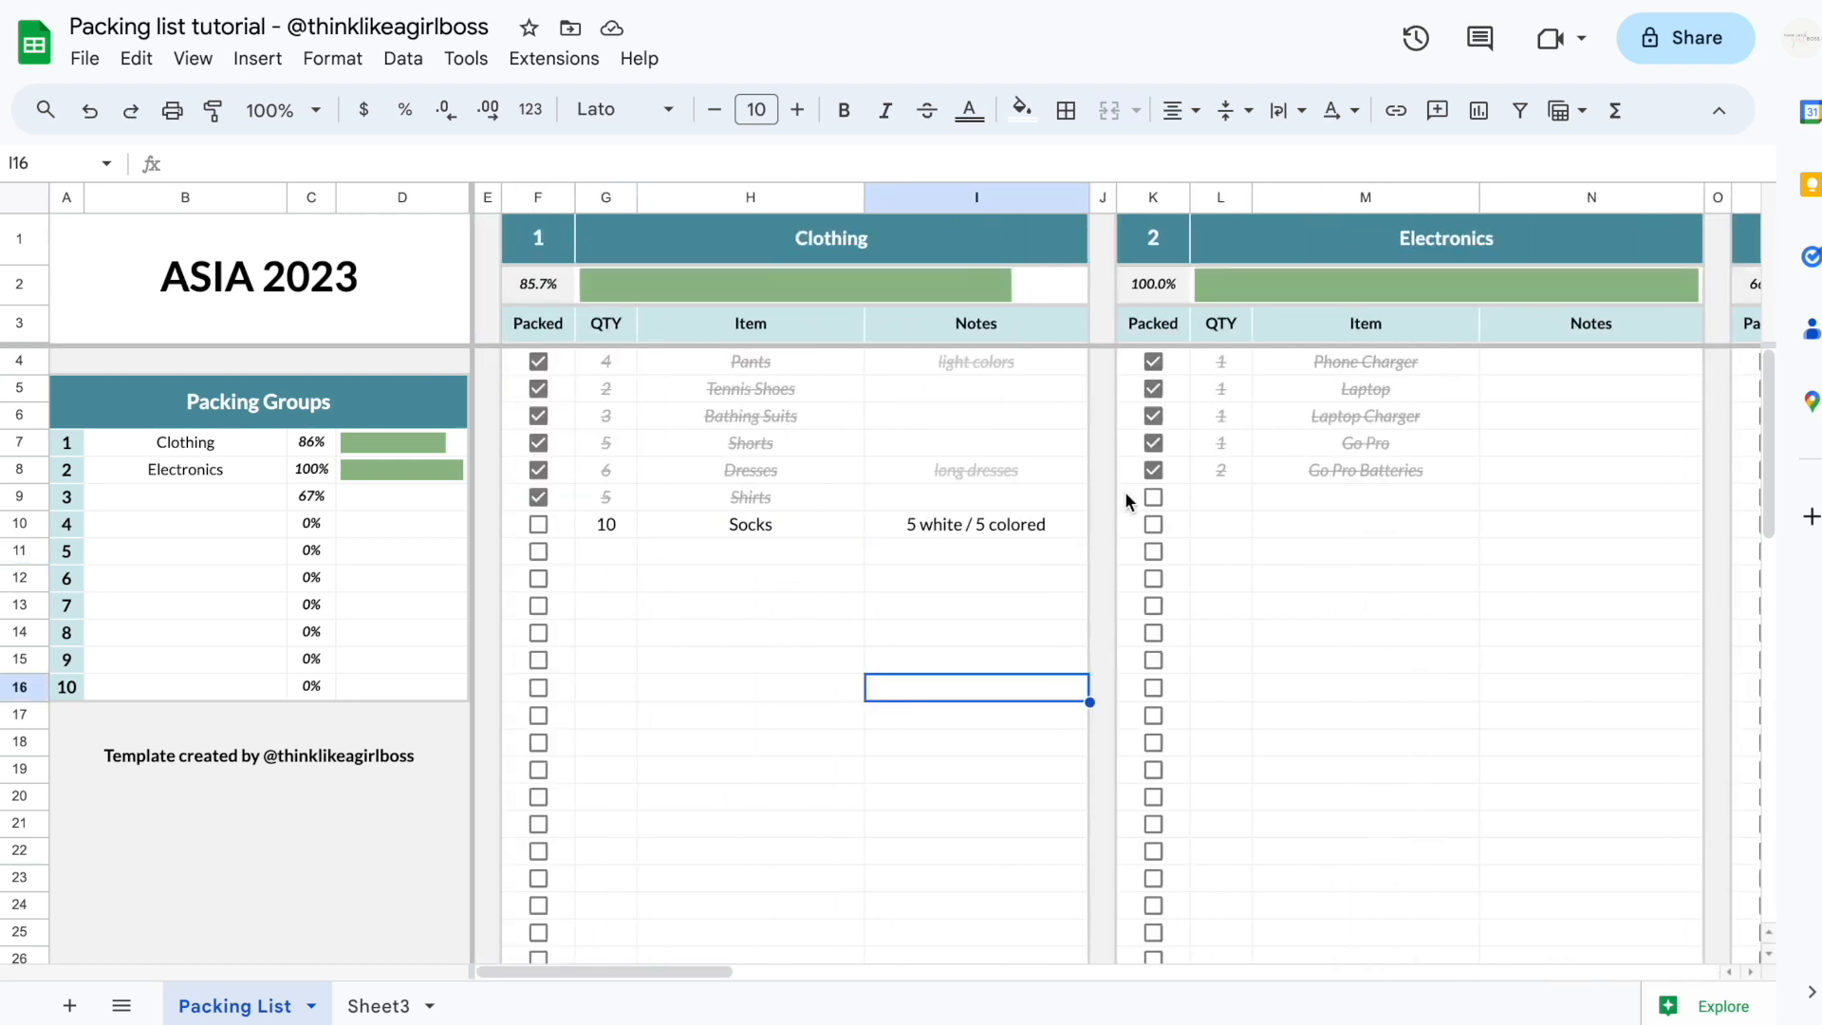
Unmark Go Pro, Go Pro Batteries and Laptop Charger as packed in the Electronics table
{"action": "left_click", "coordinate": [1153, 443]}
{"action": "left_click", "coordinate": [1153, 469]}
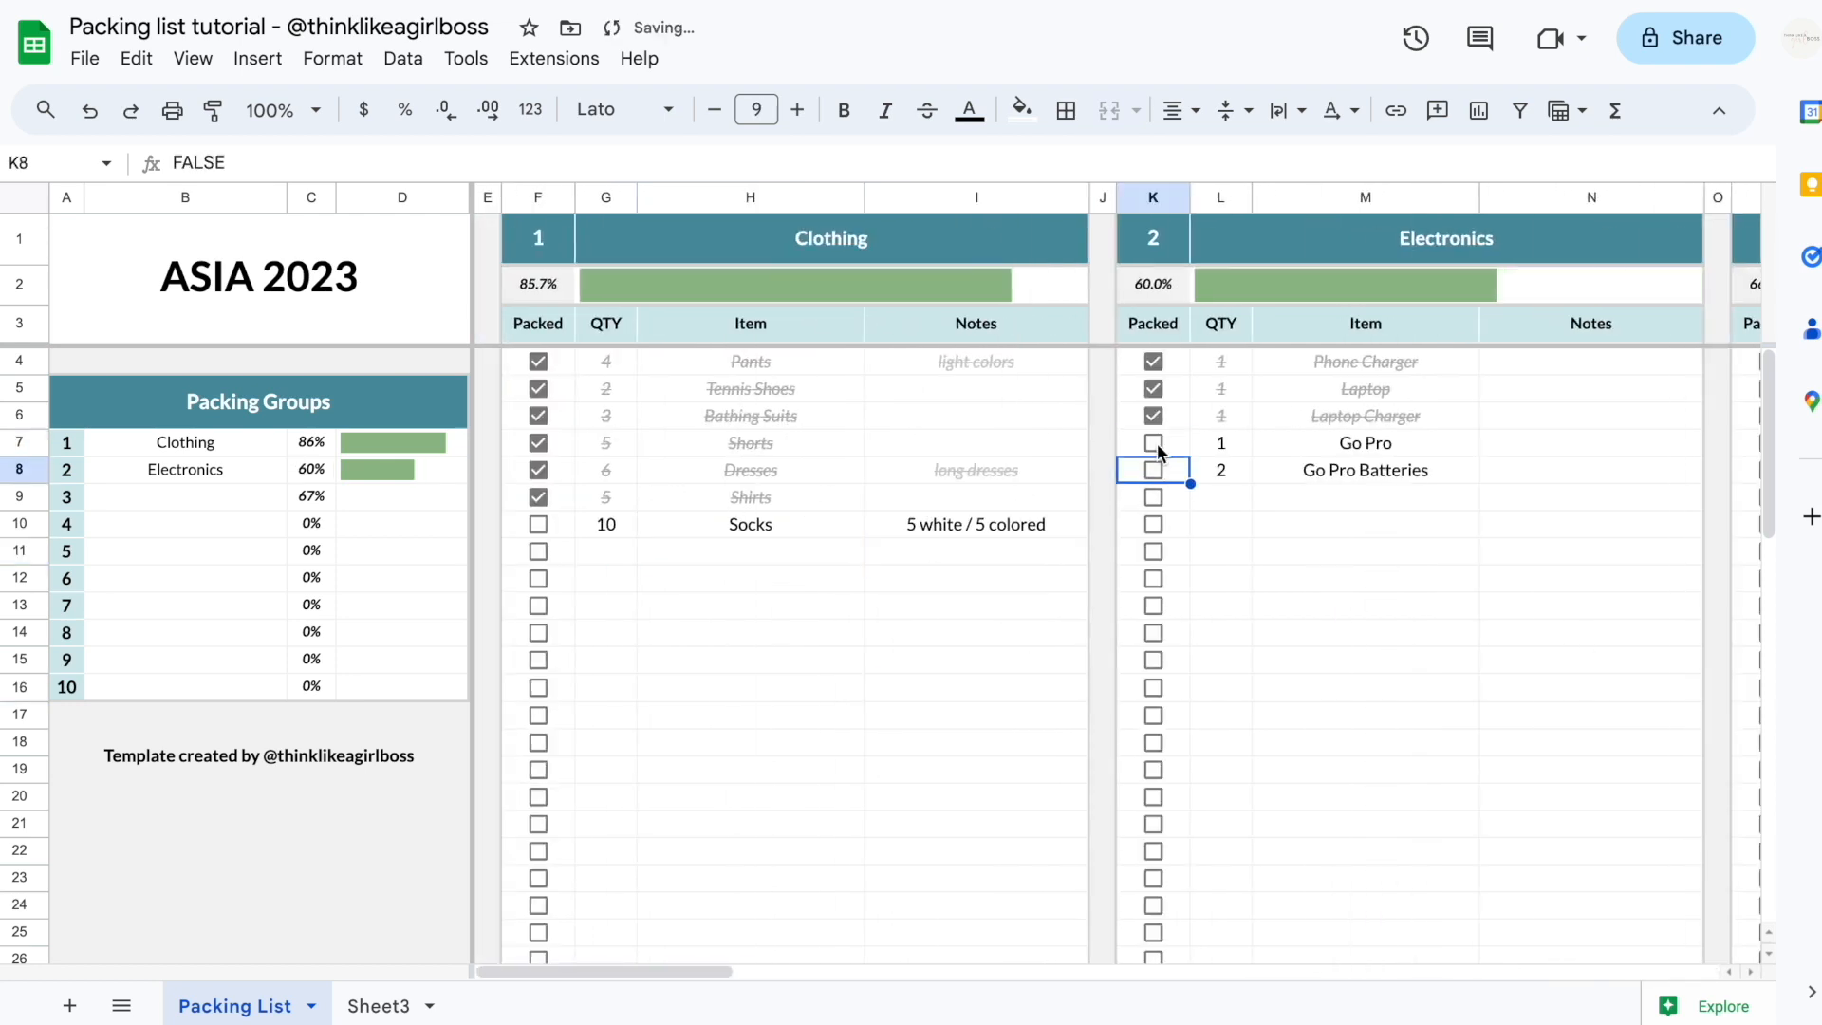
{"action": "left_click", "coordinate": [1153, 416]}
{"action": "scroll", "coordinate": [1341, 577], "scroll_direction": "right", "scroll_amount": 7}
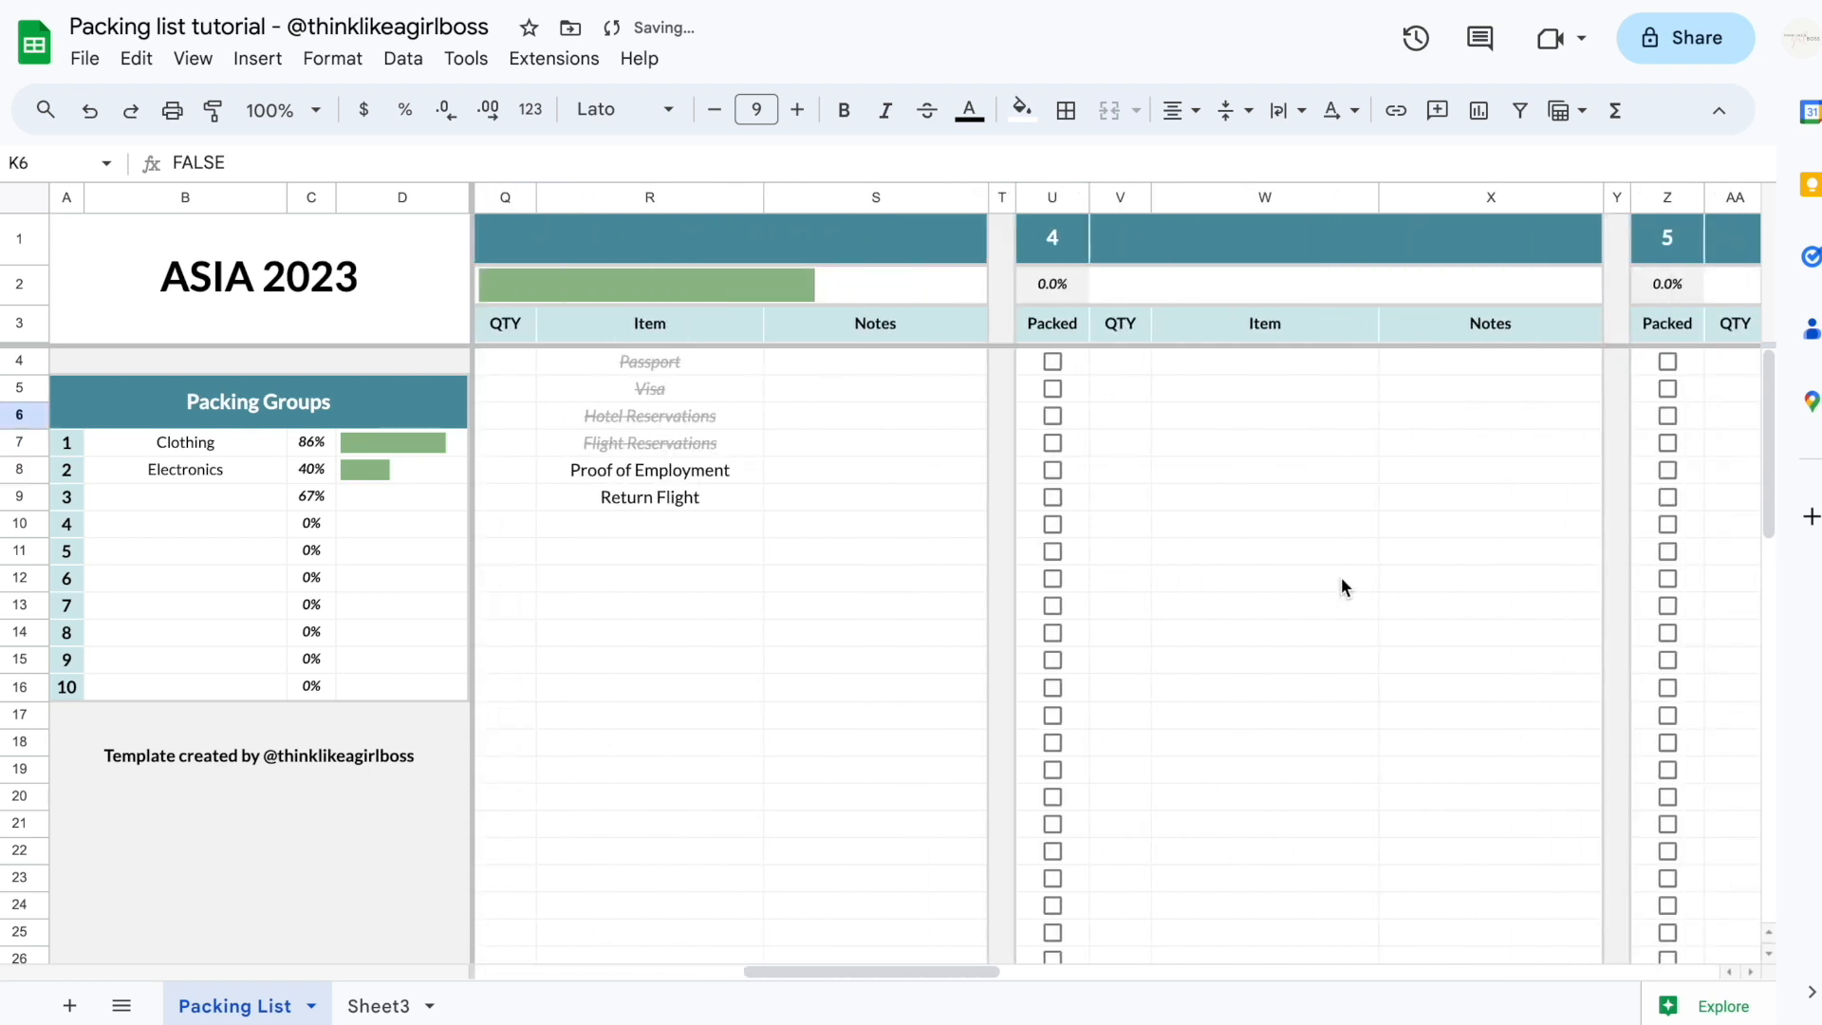
{"action": "scroll", "coordinate": [1340, 577], "scroll_direction": "right", "scroll_amount": 20}
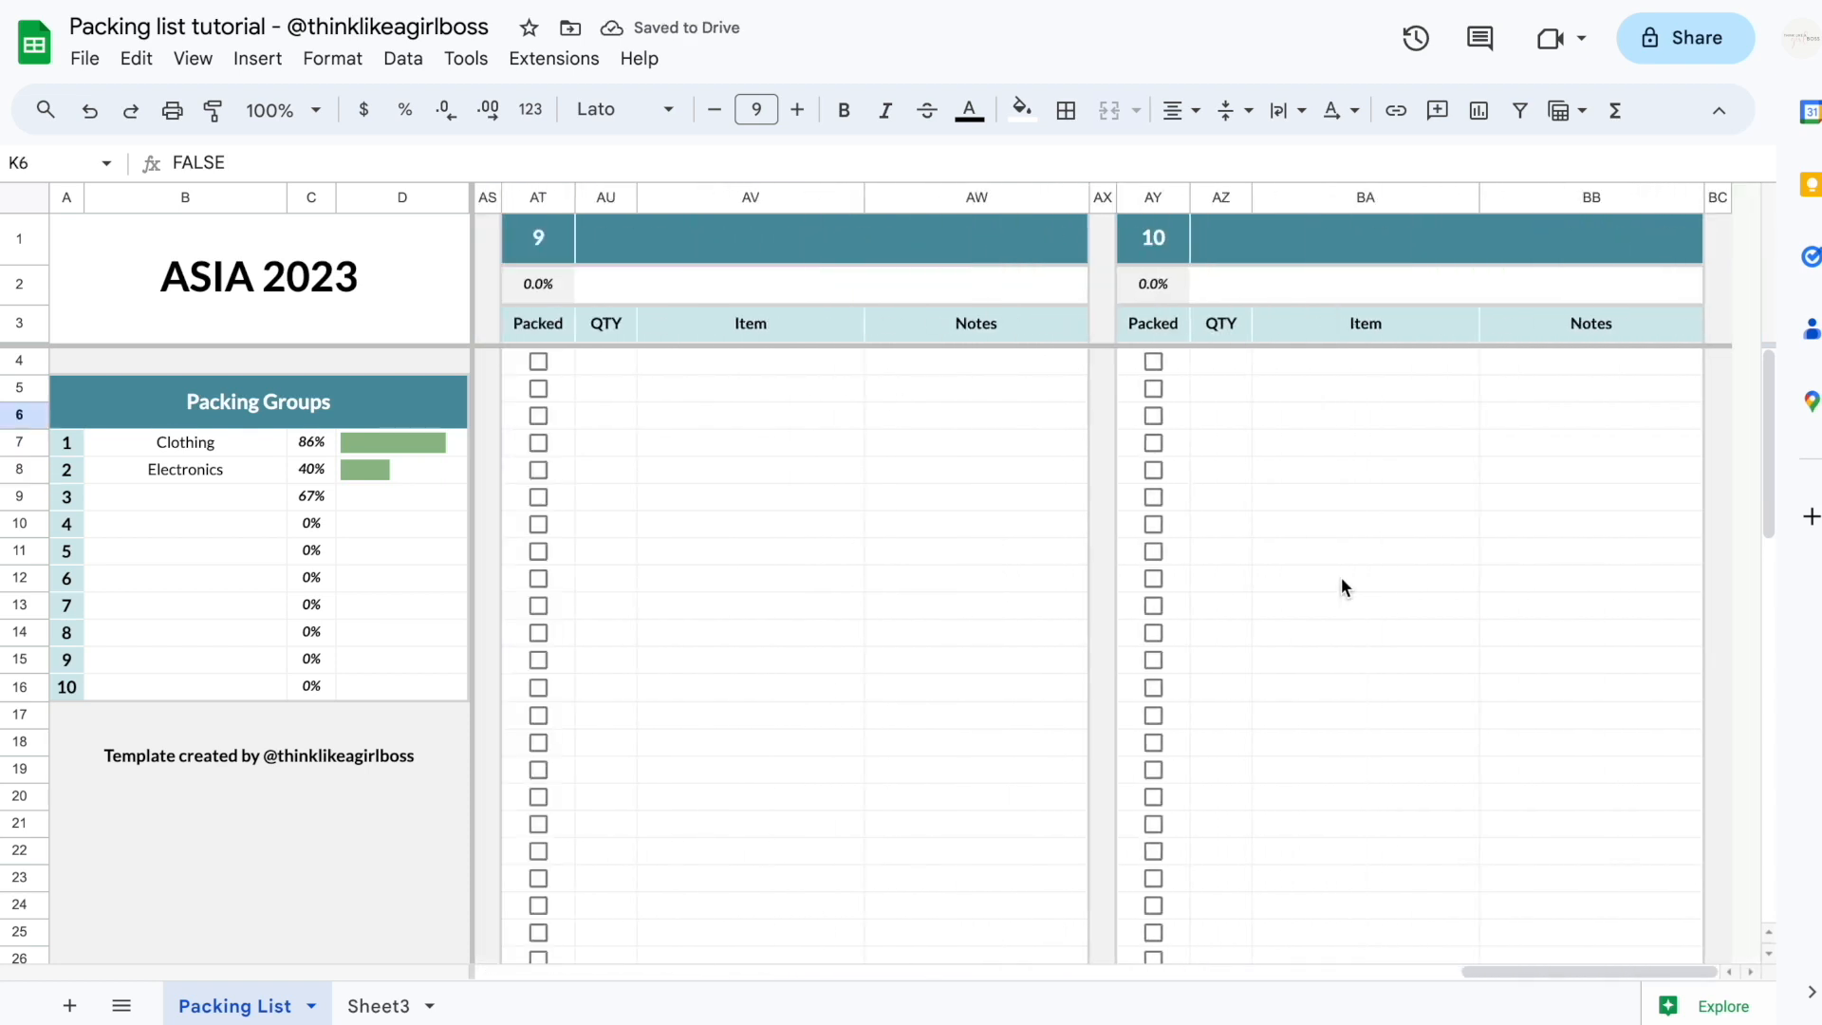
{"action": "scroll", "coordinate": [1341, 577], "scroll_direction": "left", "scroll_amount": 20}
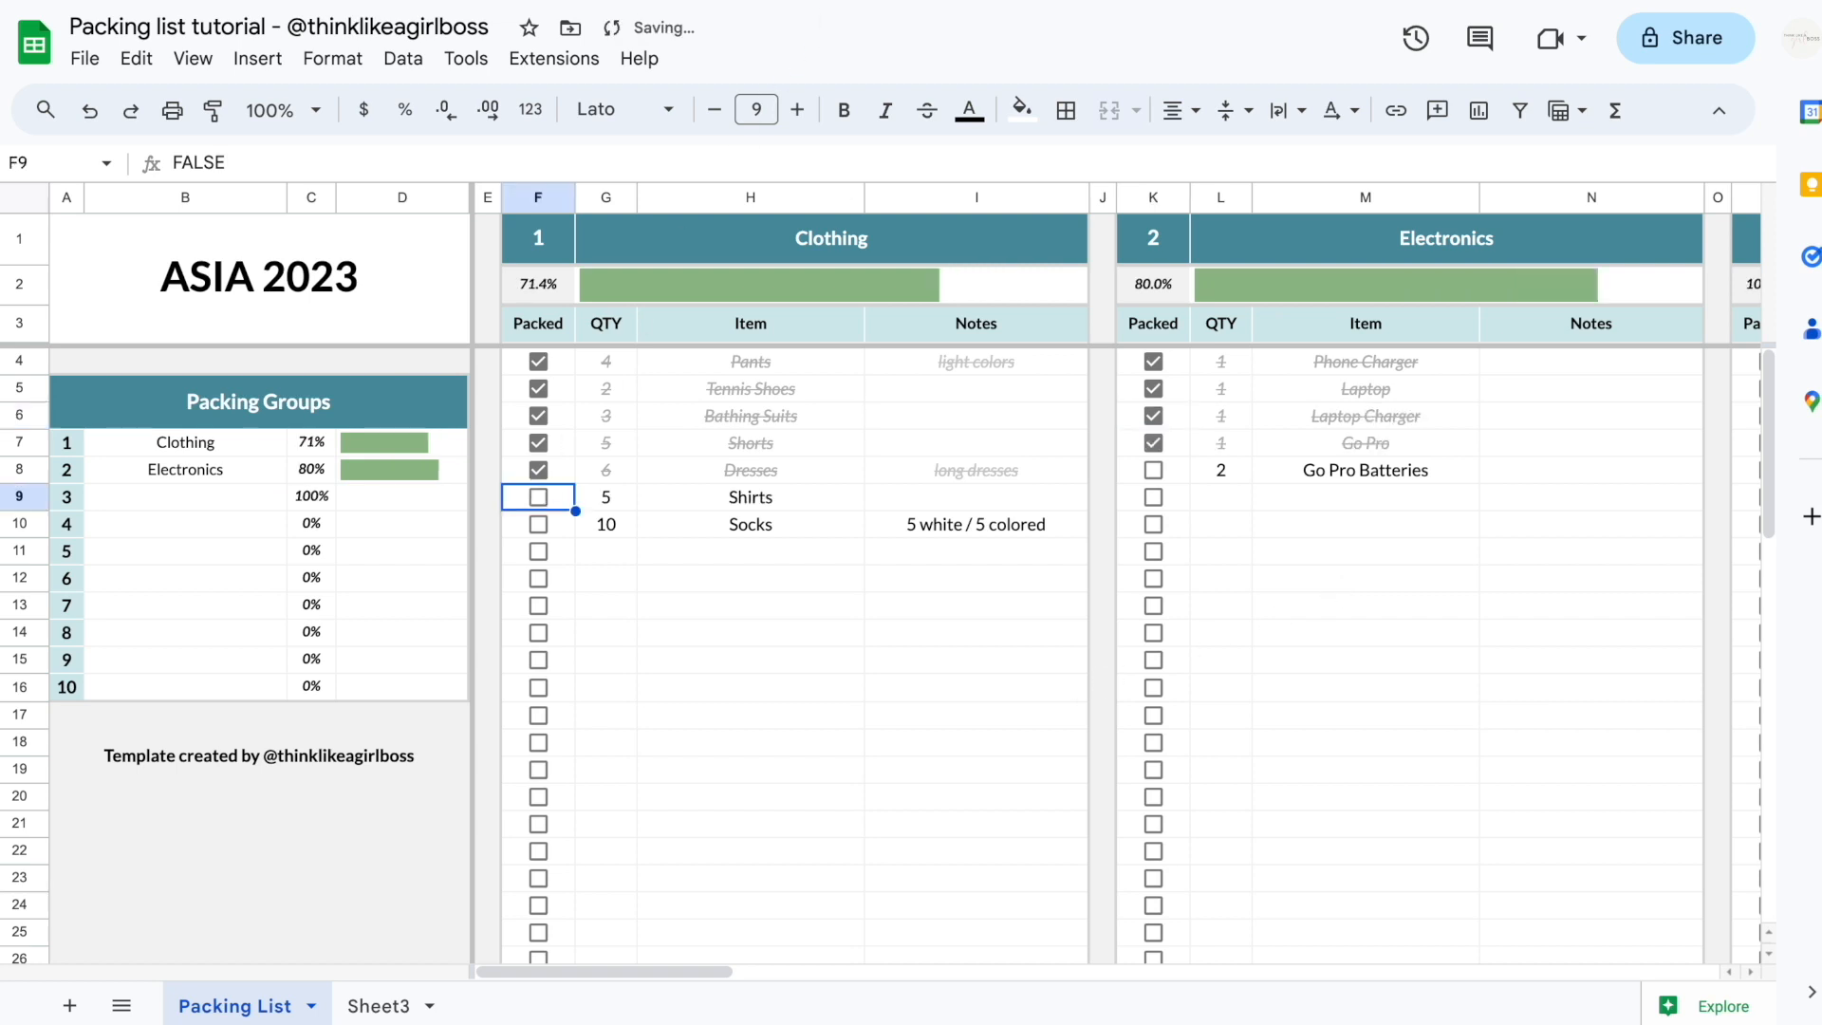
Switch to the Ultimate Travel Planner spreadsheet and review its Budget Planner, Transactions, Main Activities, Daily Schedule and To-Do List sheets
{"action": "left_click", "coordinate": [817, 2]}
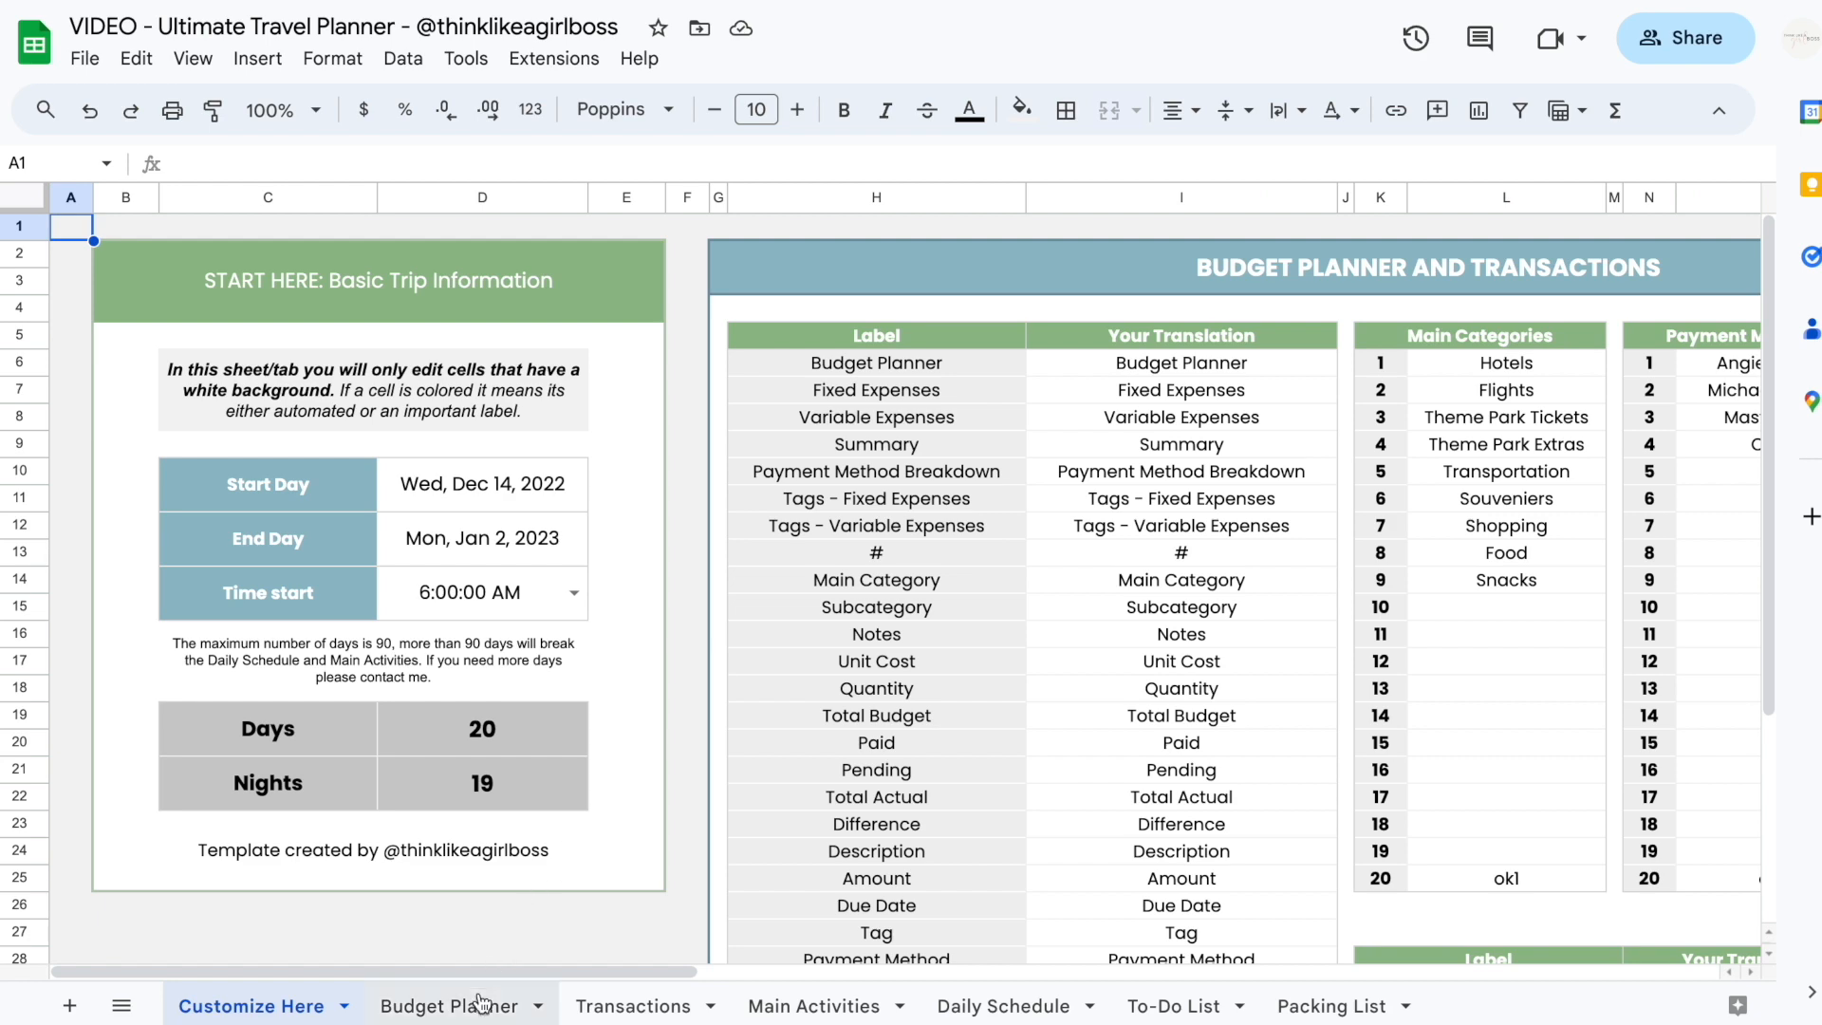
{"action": "left_click", "coordinate": [508, 1001]}
{"action": "left_click", "coordinate": [628, 1004]}
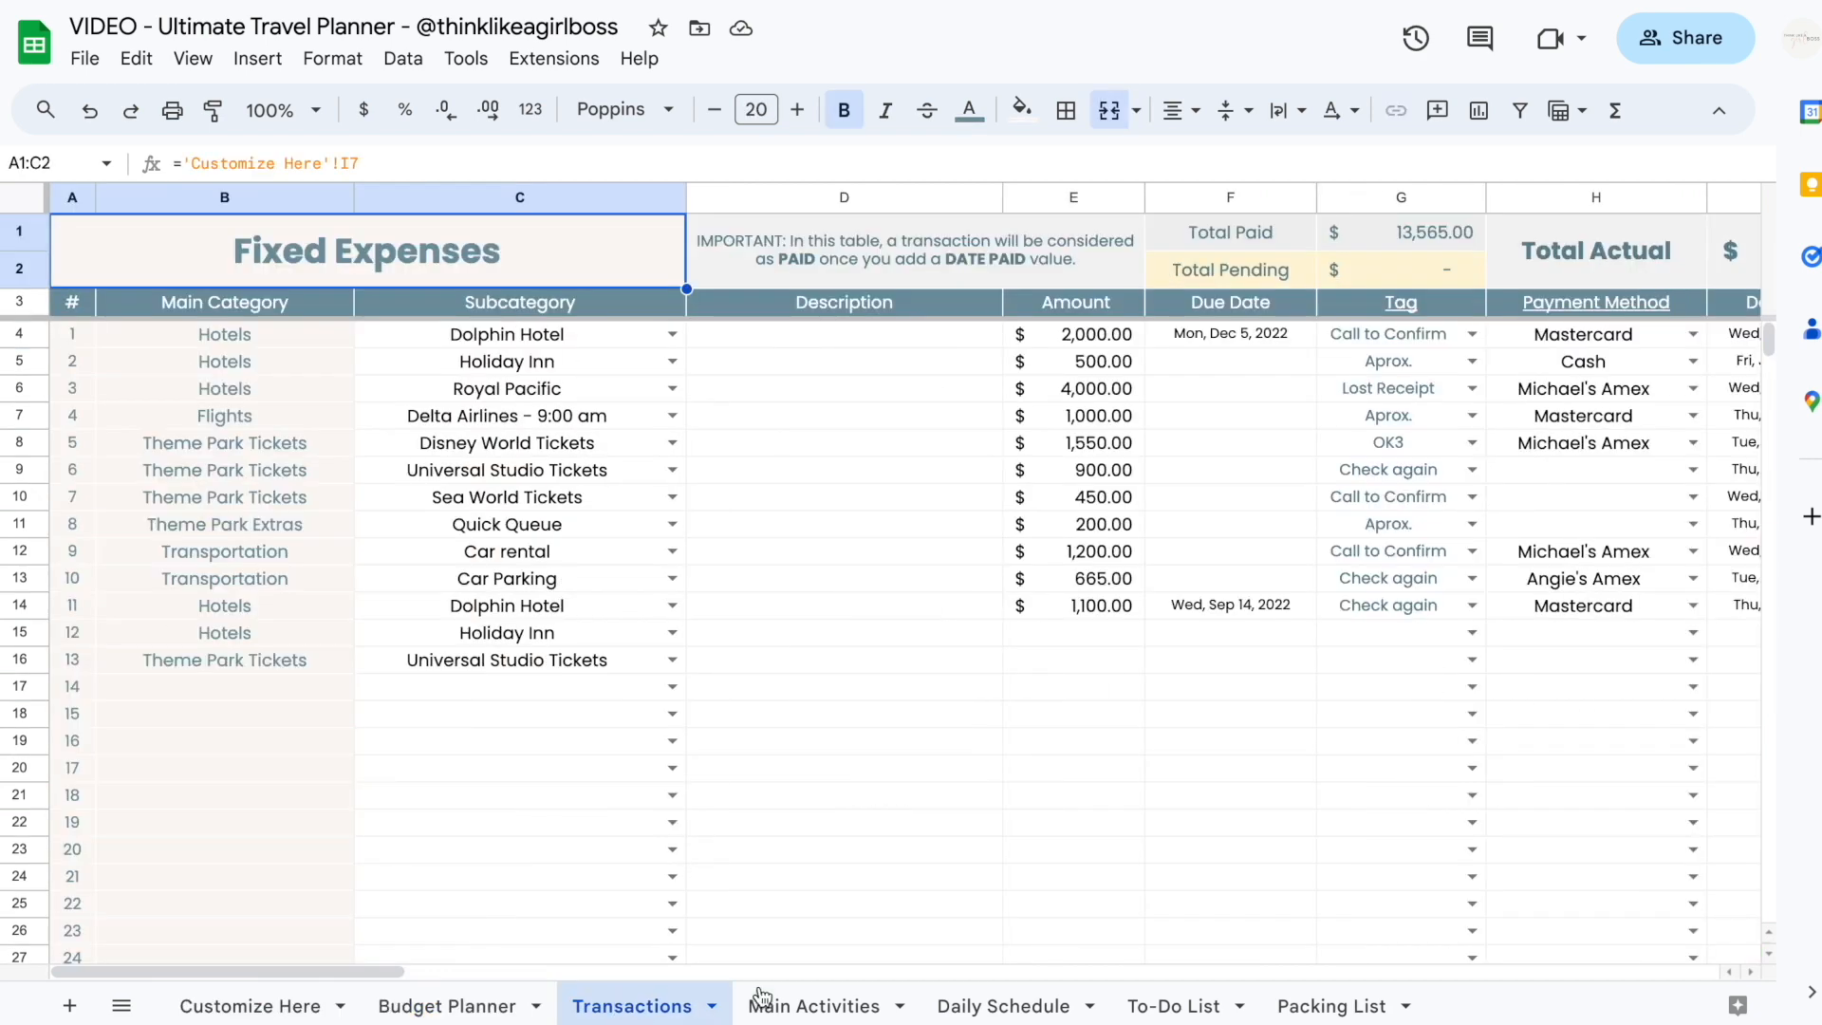
{"action": "left_click", "coordinate": [805, 1004]}
{"action": "left_click", "coordinate": [996, 1004]}
{"action": "left_click", "coordinate": [1153, 1004]}
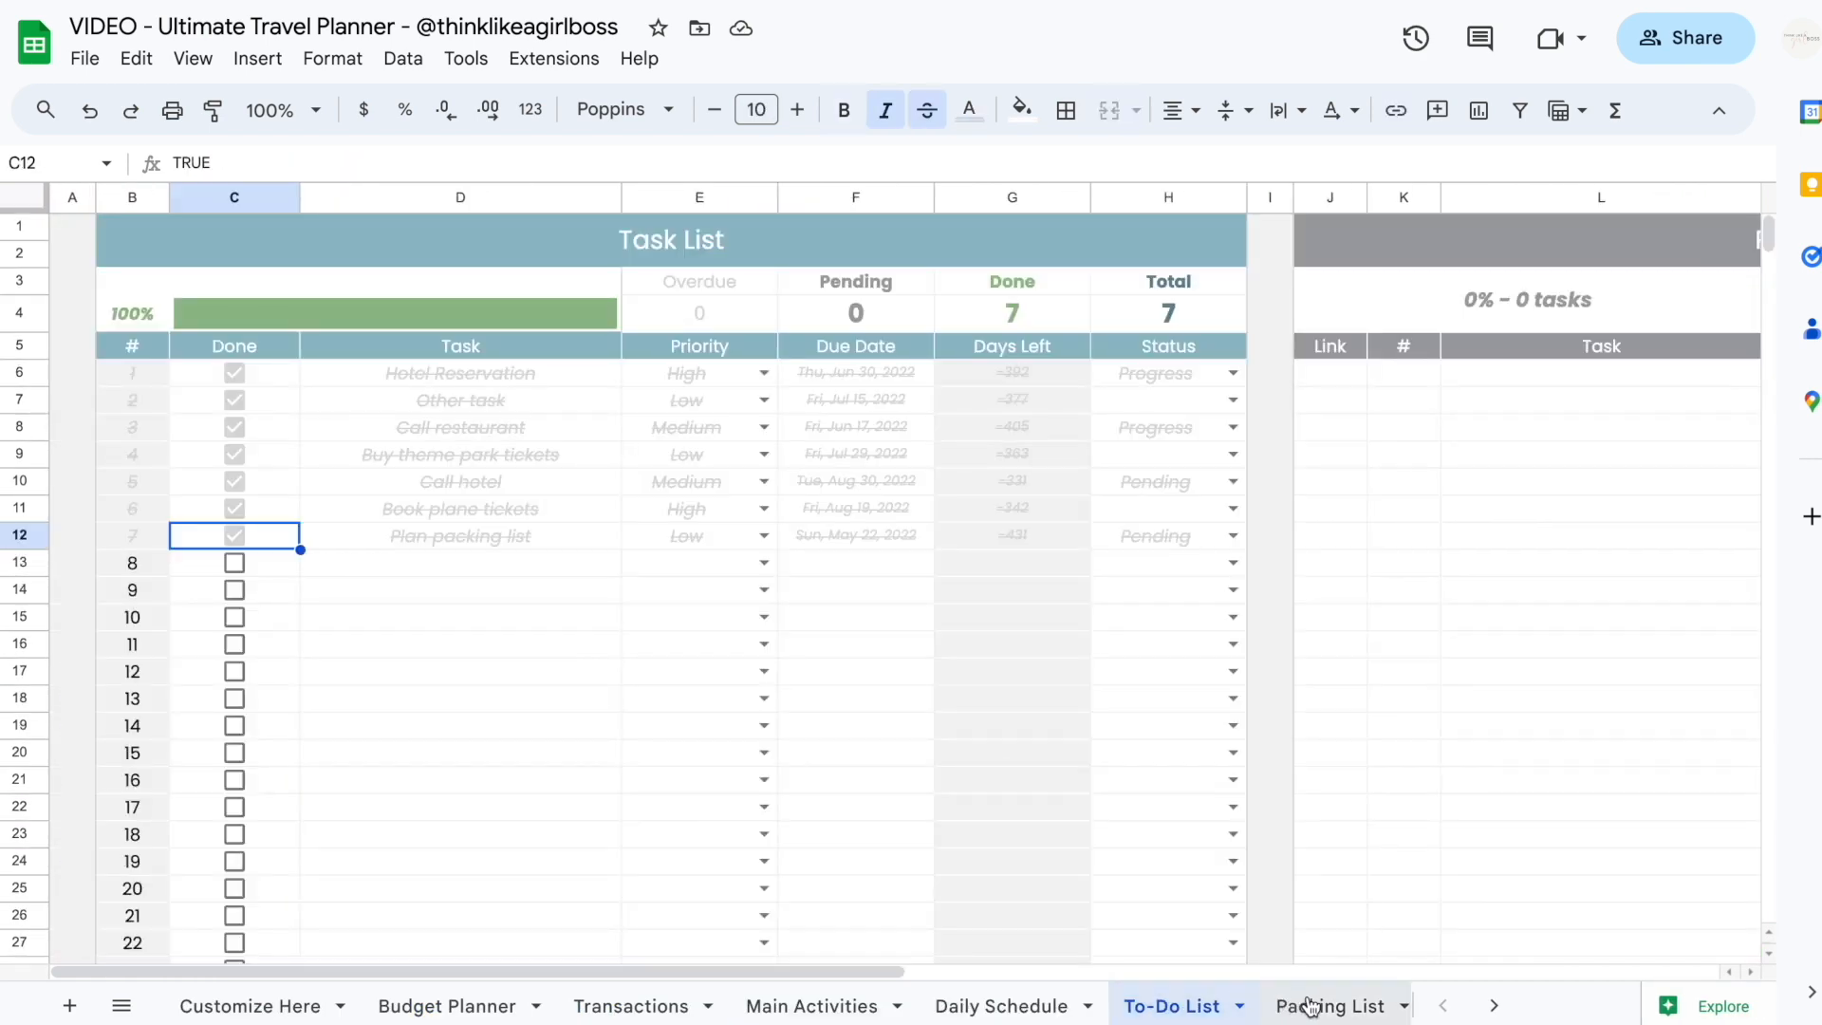
Examine the packing group tables on the travel planner's Packing List sheet
{"action": "left_click", "coordinate": [1308, 1004]}
{"action": "scroll", "coordinate": [1011, 798], "scroll_direction": "right", "scroll_amount": 5}
{"action": "scroll", "coordinate": [1011, 798], "scroll_direction": "left", "scroll_amount": 5}
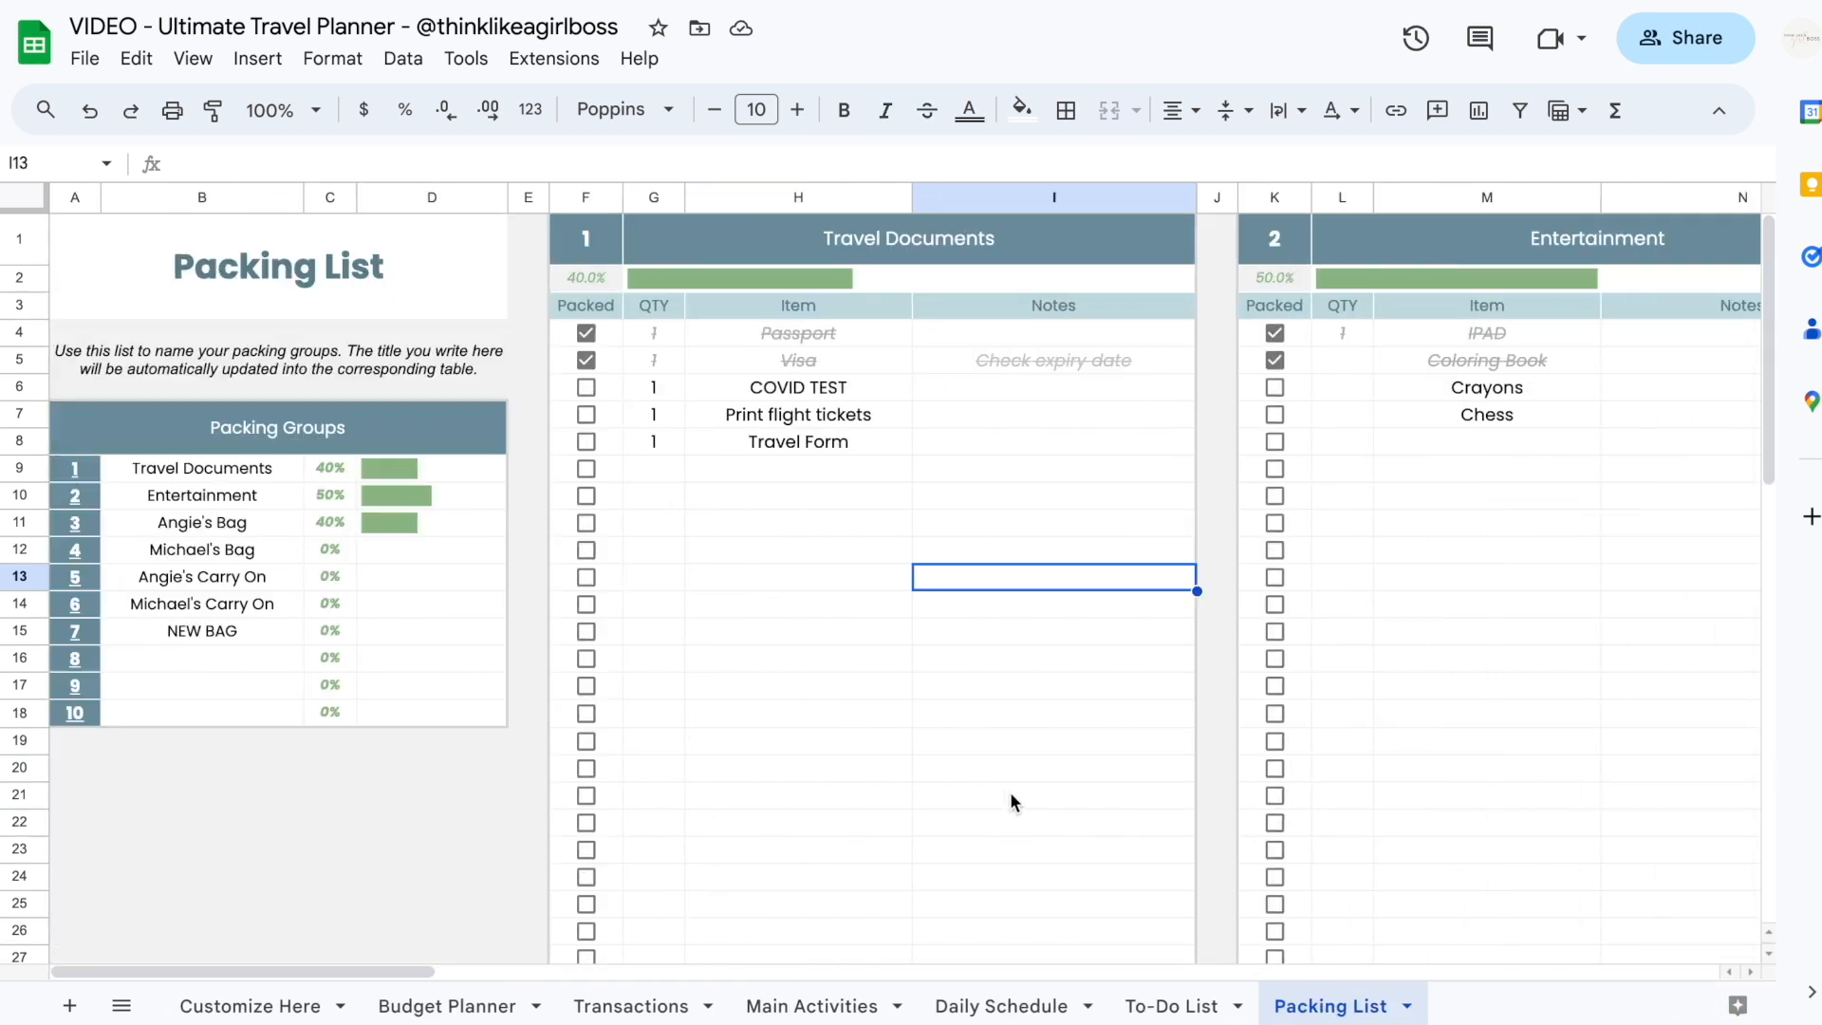
{"action": "left_click", "coordinate": [997, 414]}
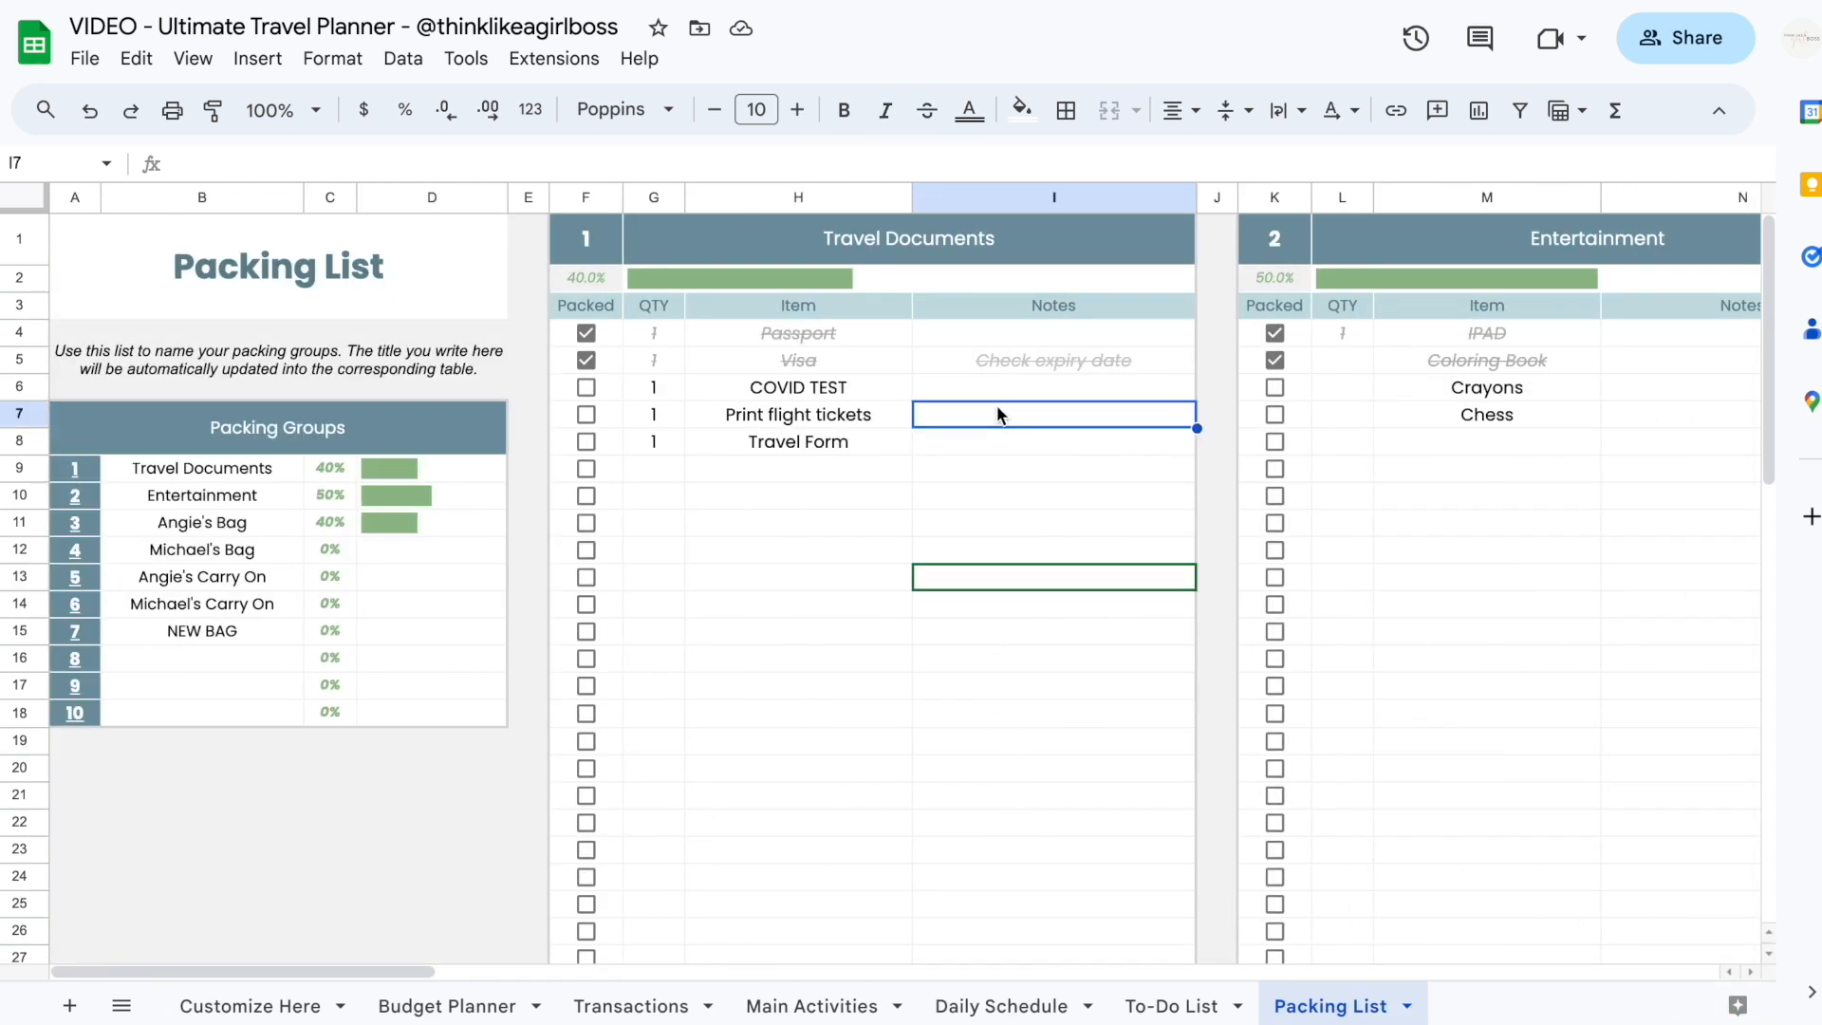
{"action": "scroll", "coordinate": [997, 414], "scroll_direction": "right", "scroll_amount": 5}
{"action": "scroll", "coordinate": [997, 413], "scroll_direction": "left", "scroll_amount": 5}
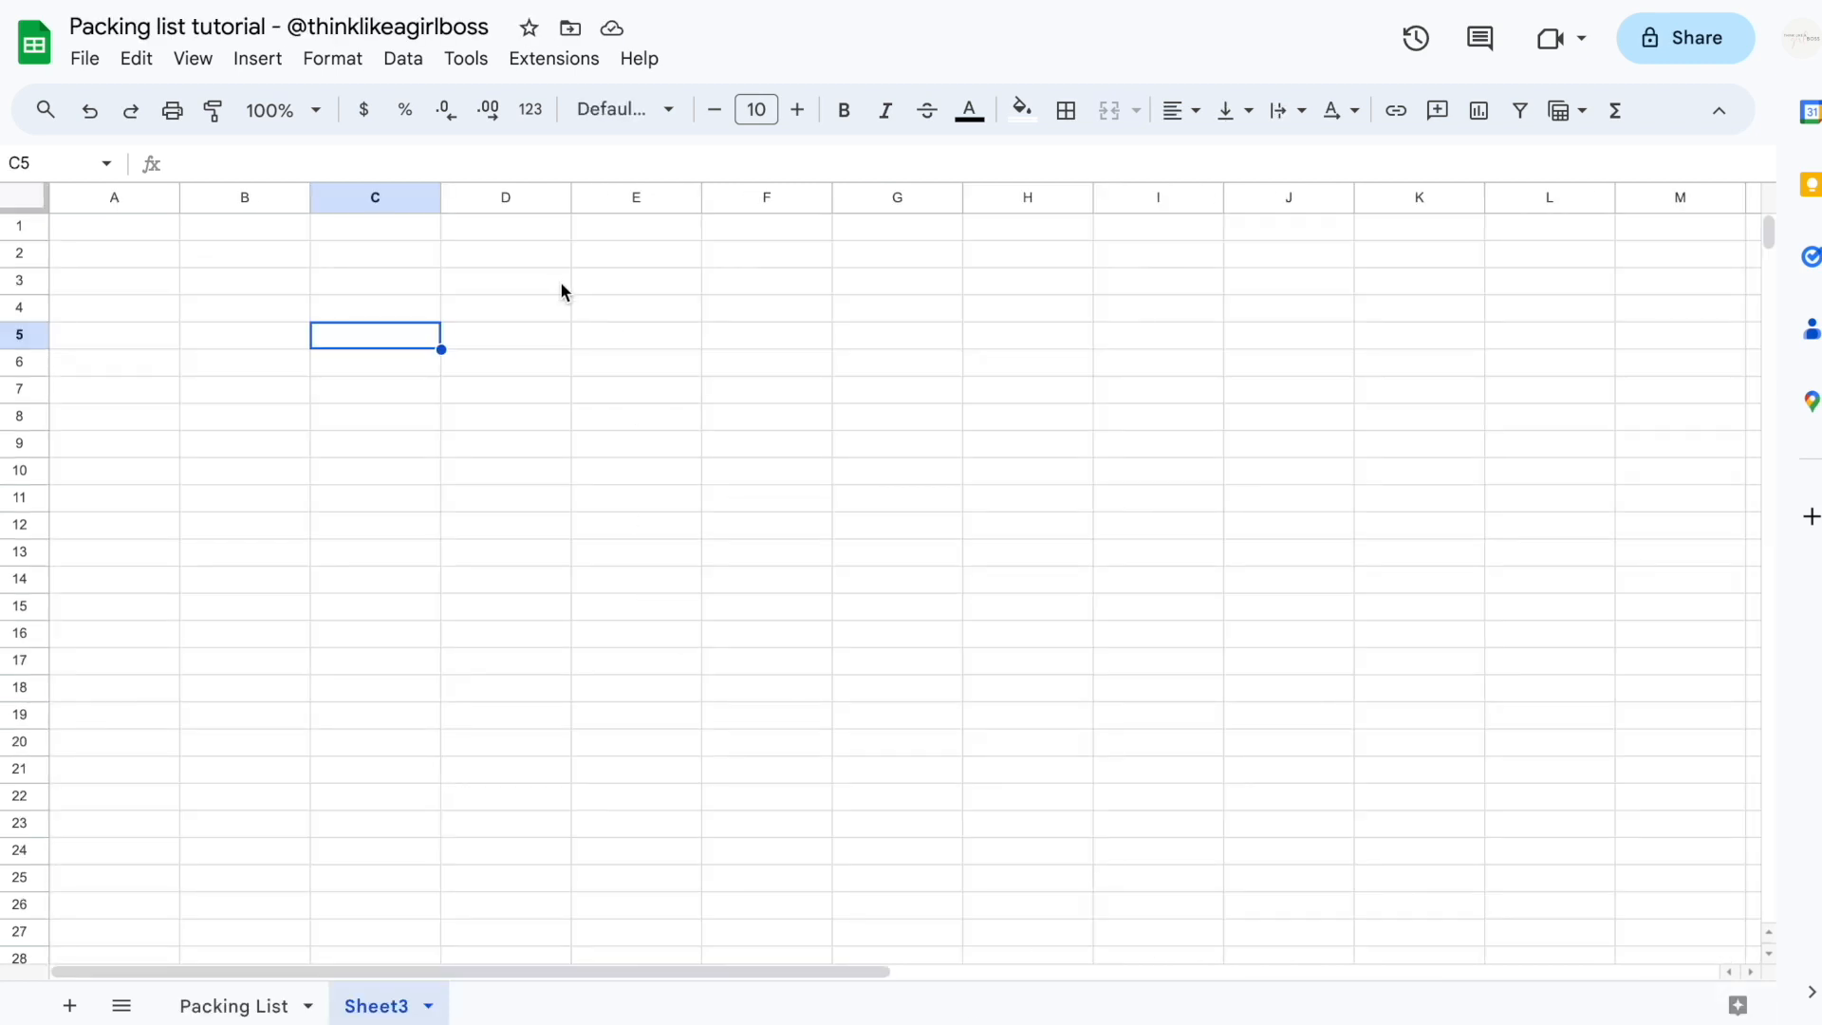
Examine columns F to I and header rows 1 to 3 of the Clothing table on the Packing List sheet of the tutorial spreadsheet
{"action": "left_click", "coordinate": [663, 319]}
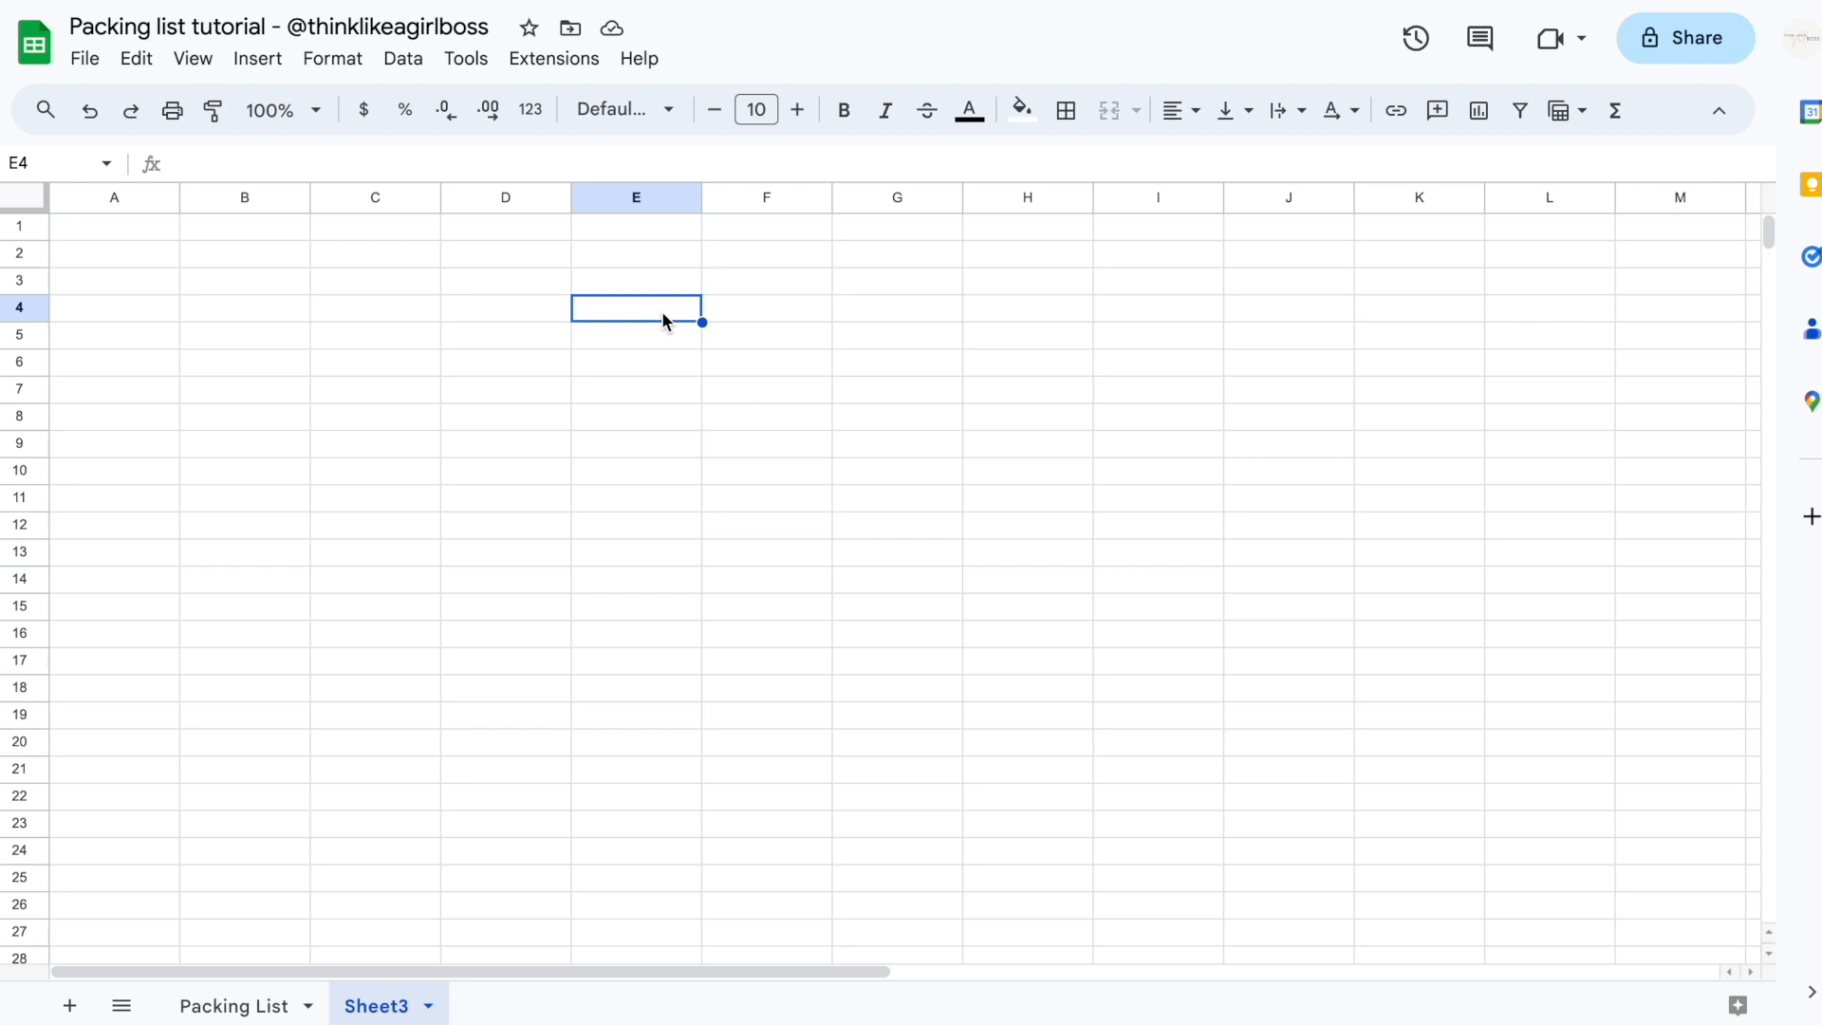
{"action": "left_click", "coordinate": [239, 1004]}
{"action": "left_click_drag", "start_coordinate": [531, 202], "coordinate": [1014, 223]}
{"action": "left_click", "coordinate": [1102, 477]}
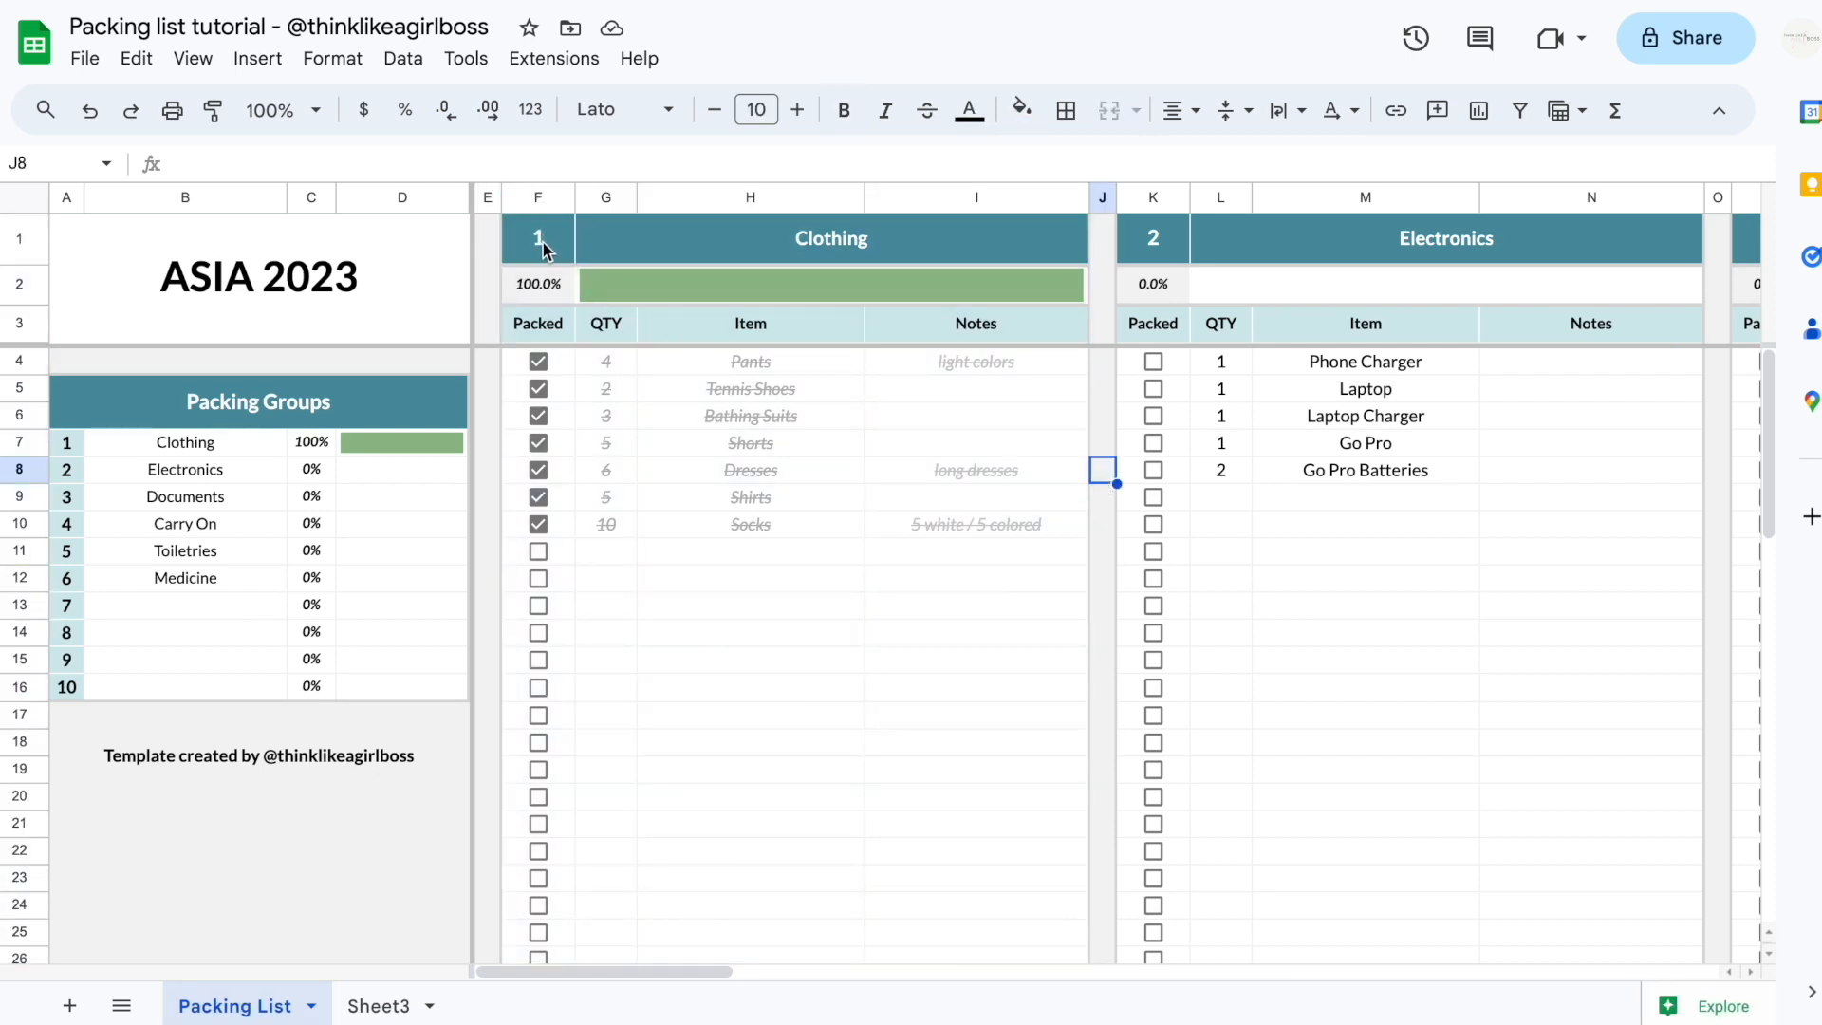
{"action": "left_click_drag", "start_coordinate": [24, 242], "coordinate": [23, 318]}
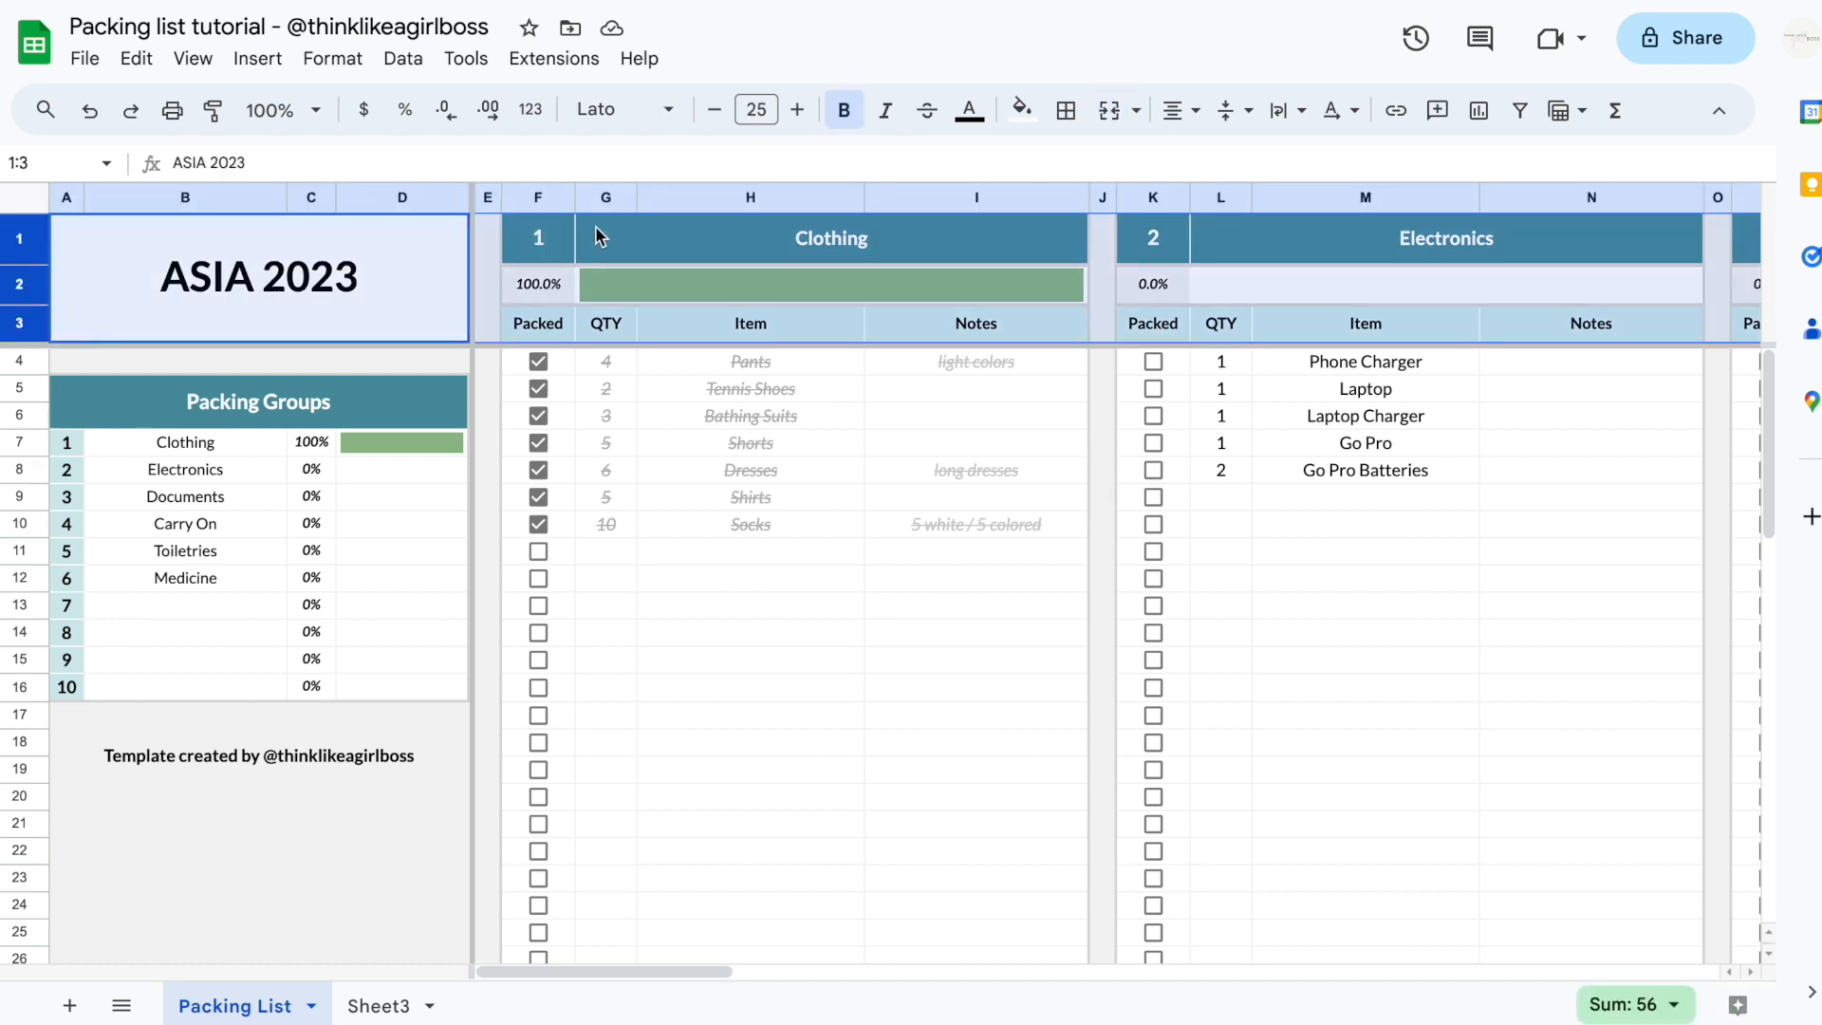
{"action": "left_click_drag", "start_coordinate": [538, 197], "coordinate": [951, 194]}
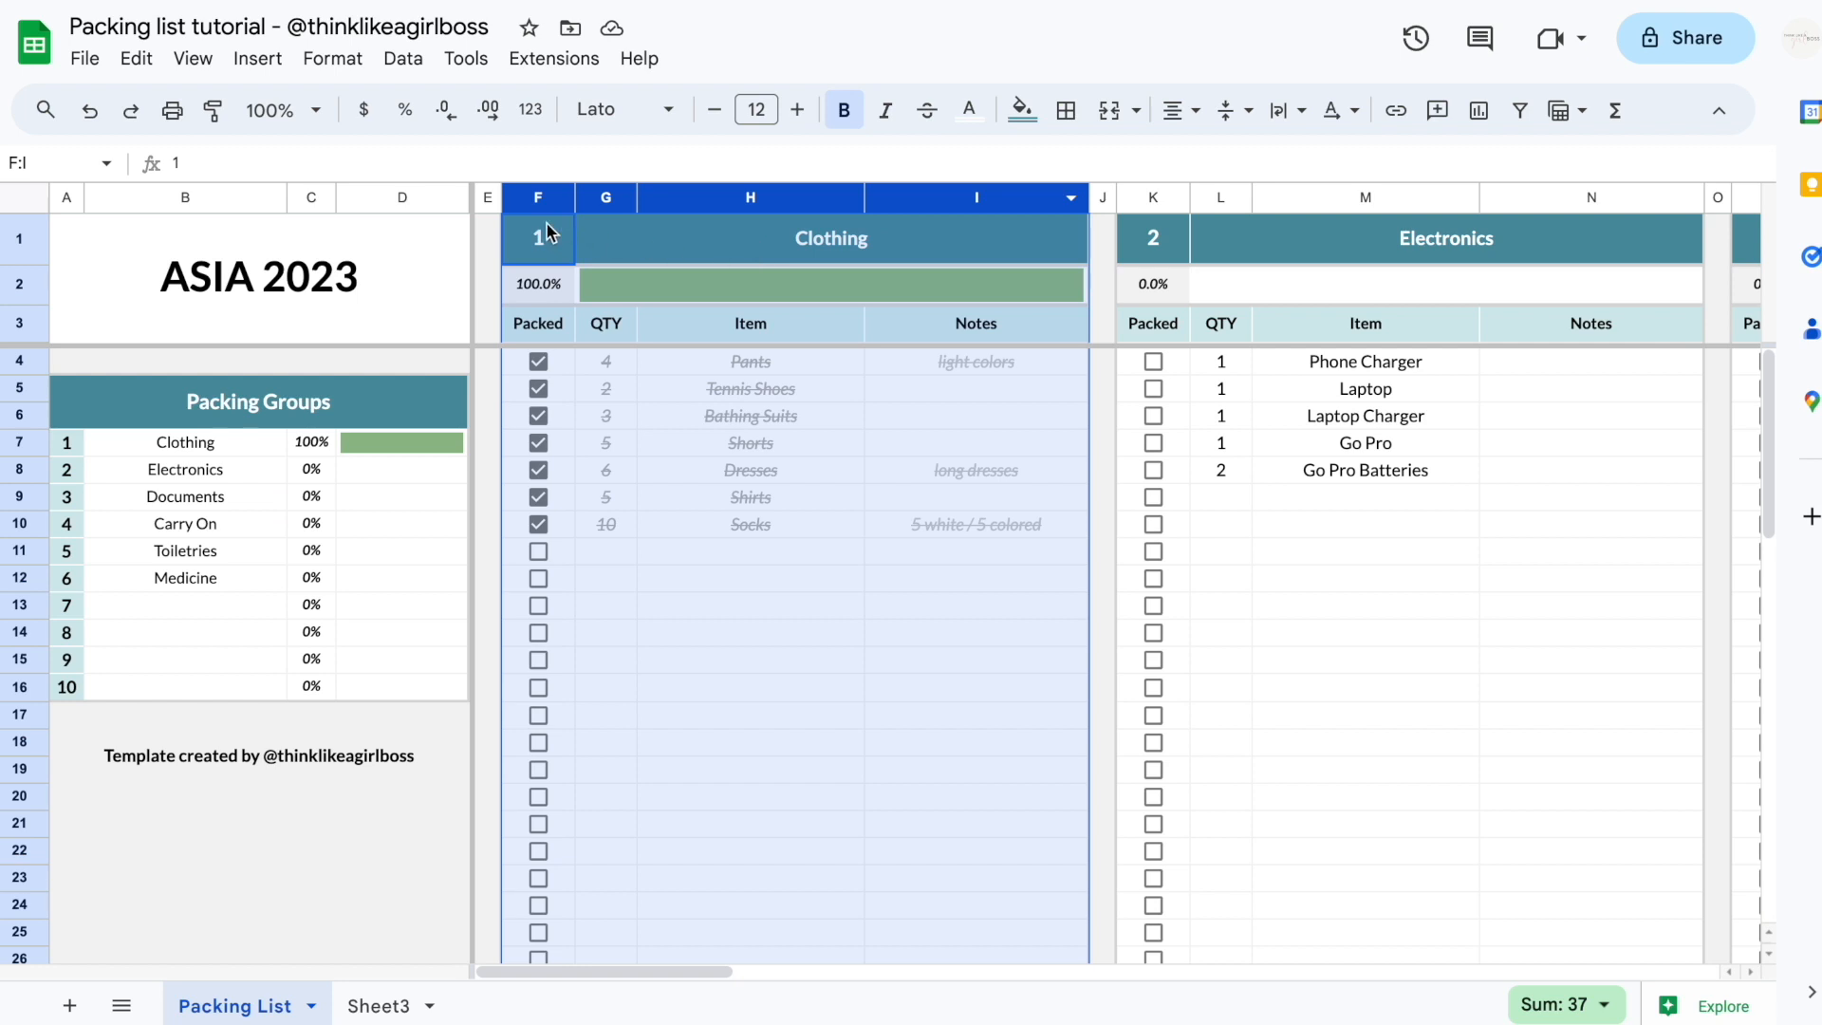
On Sheet3, enter 1 in F1 and merge G1:I1 into a header cell titled CLOTHING ITEMS
{"action": "left_click", "coordinate": [547, 228]}
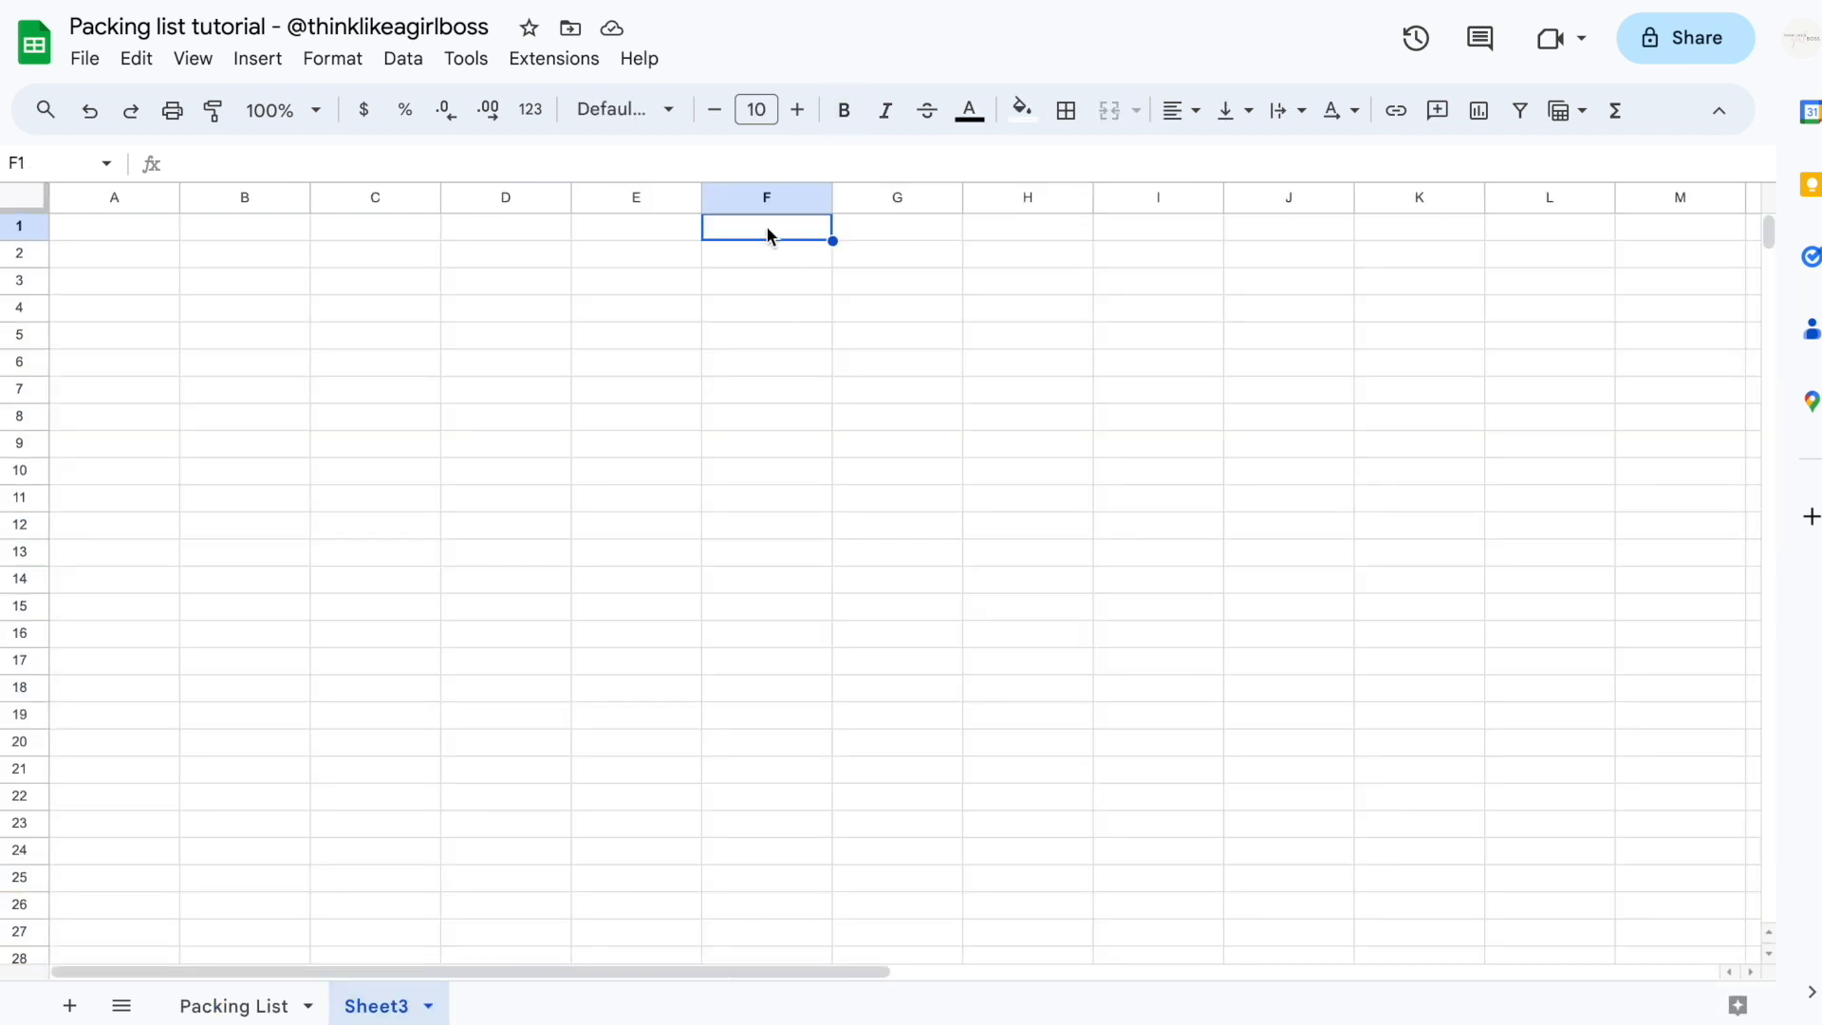
{"action": "type", "text": "1"}
{"action": "left_click_drag", "start_coordinate": [897, 228], "coordinate": [1095, 230]}
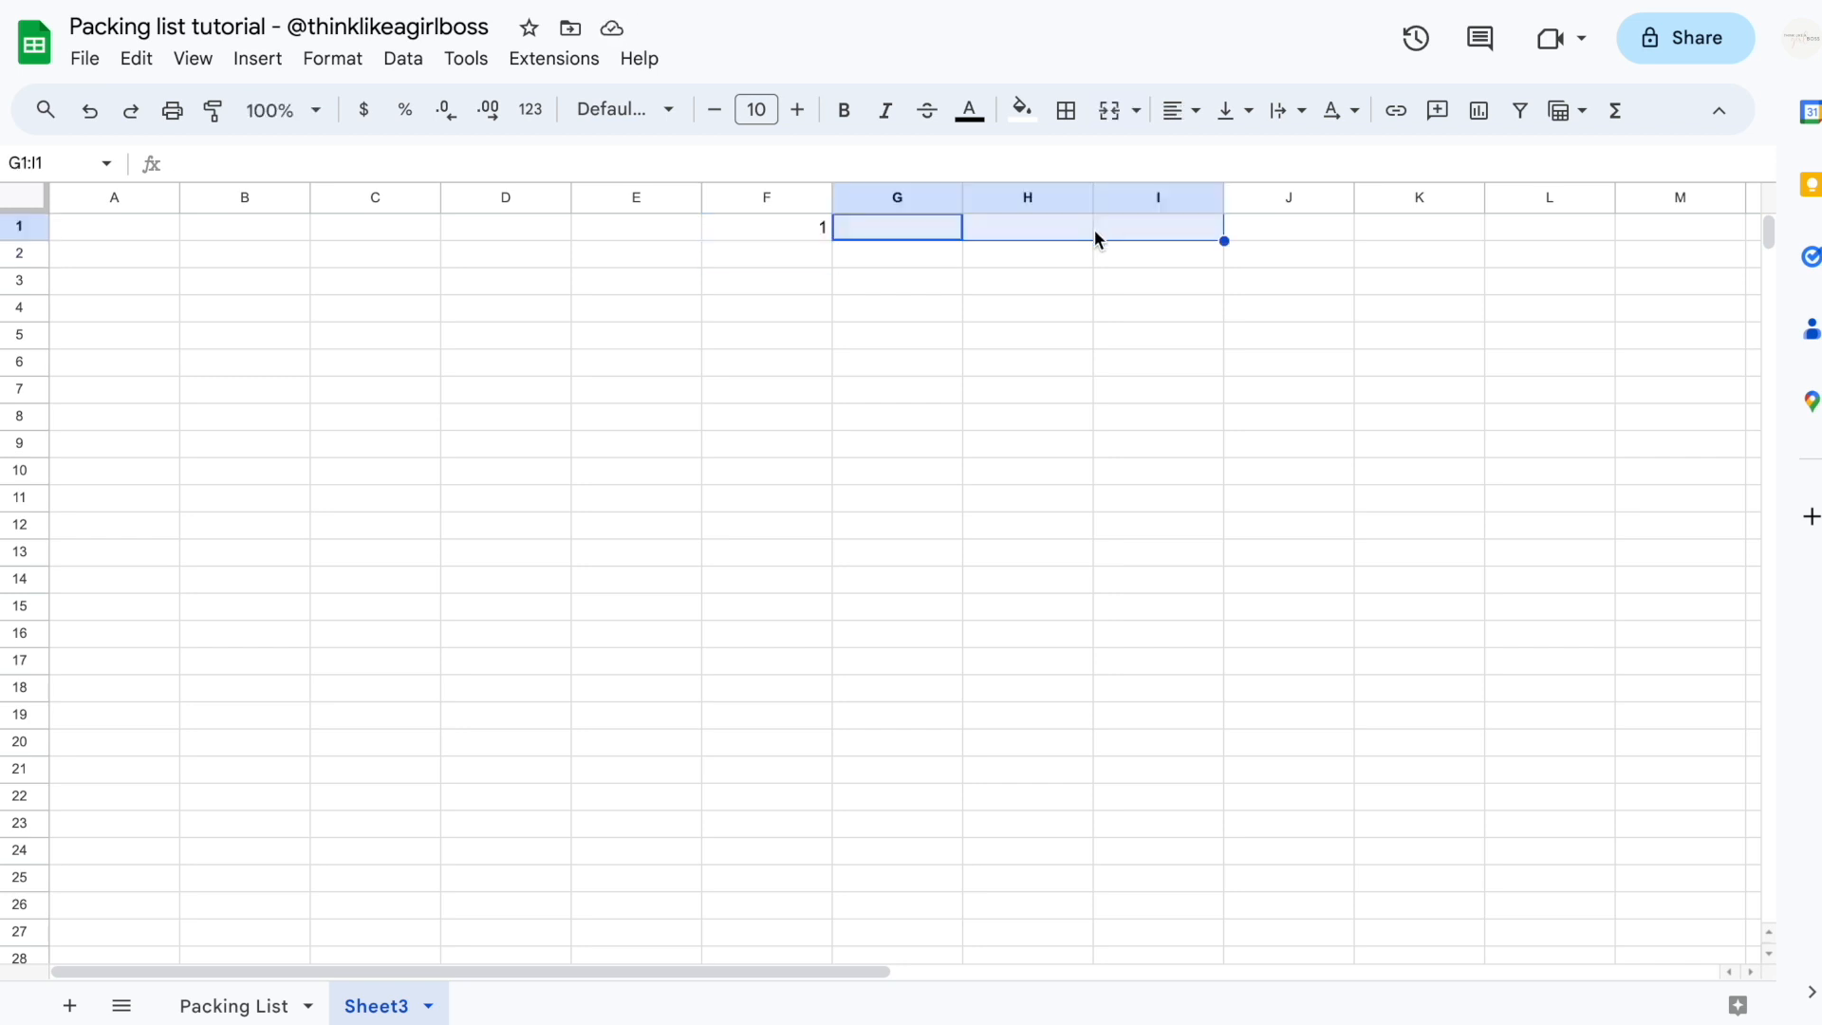
{"action": "left_click", "coordinate": [911, 280]}
{"action": "left_click_drag", "start_coordinate": [897, 227], "coordinate": [1126, 220]}
{"action": "left_click", "coordinate": [1111, 111]}
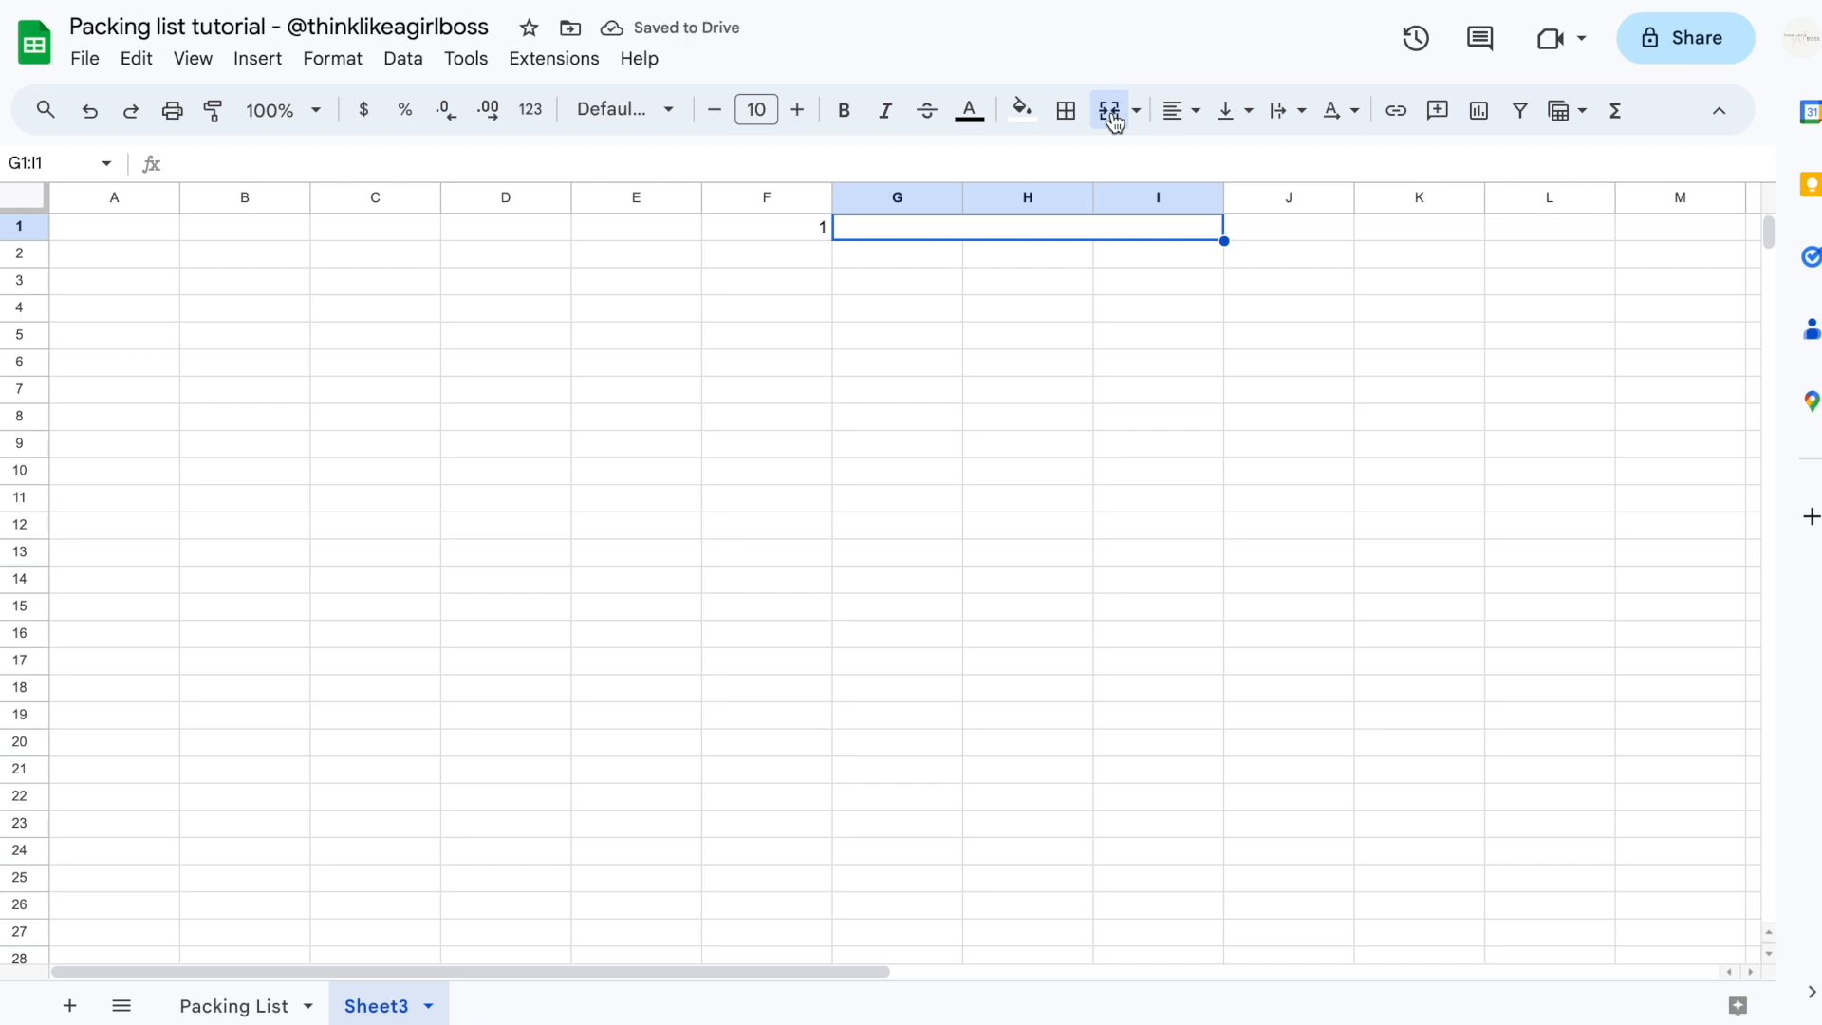
{"action": "type", "text": "CLOTHING ITEMS"}
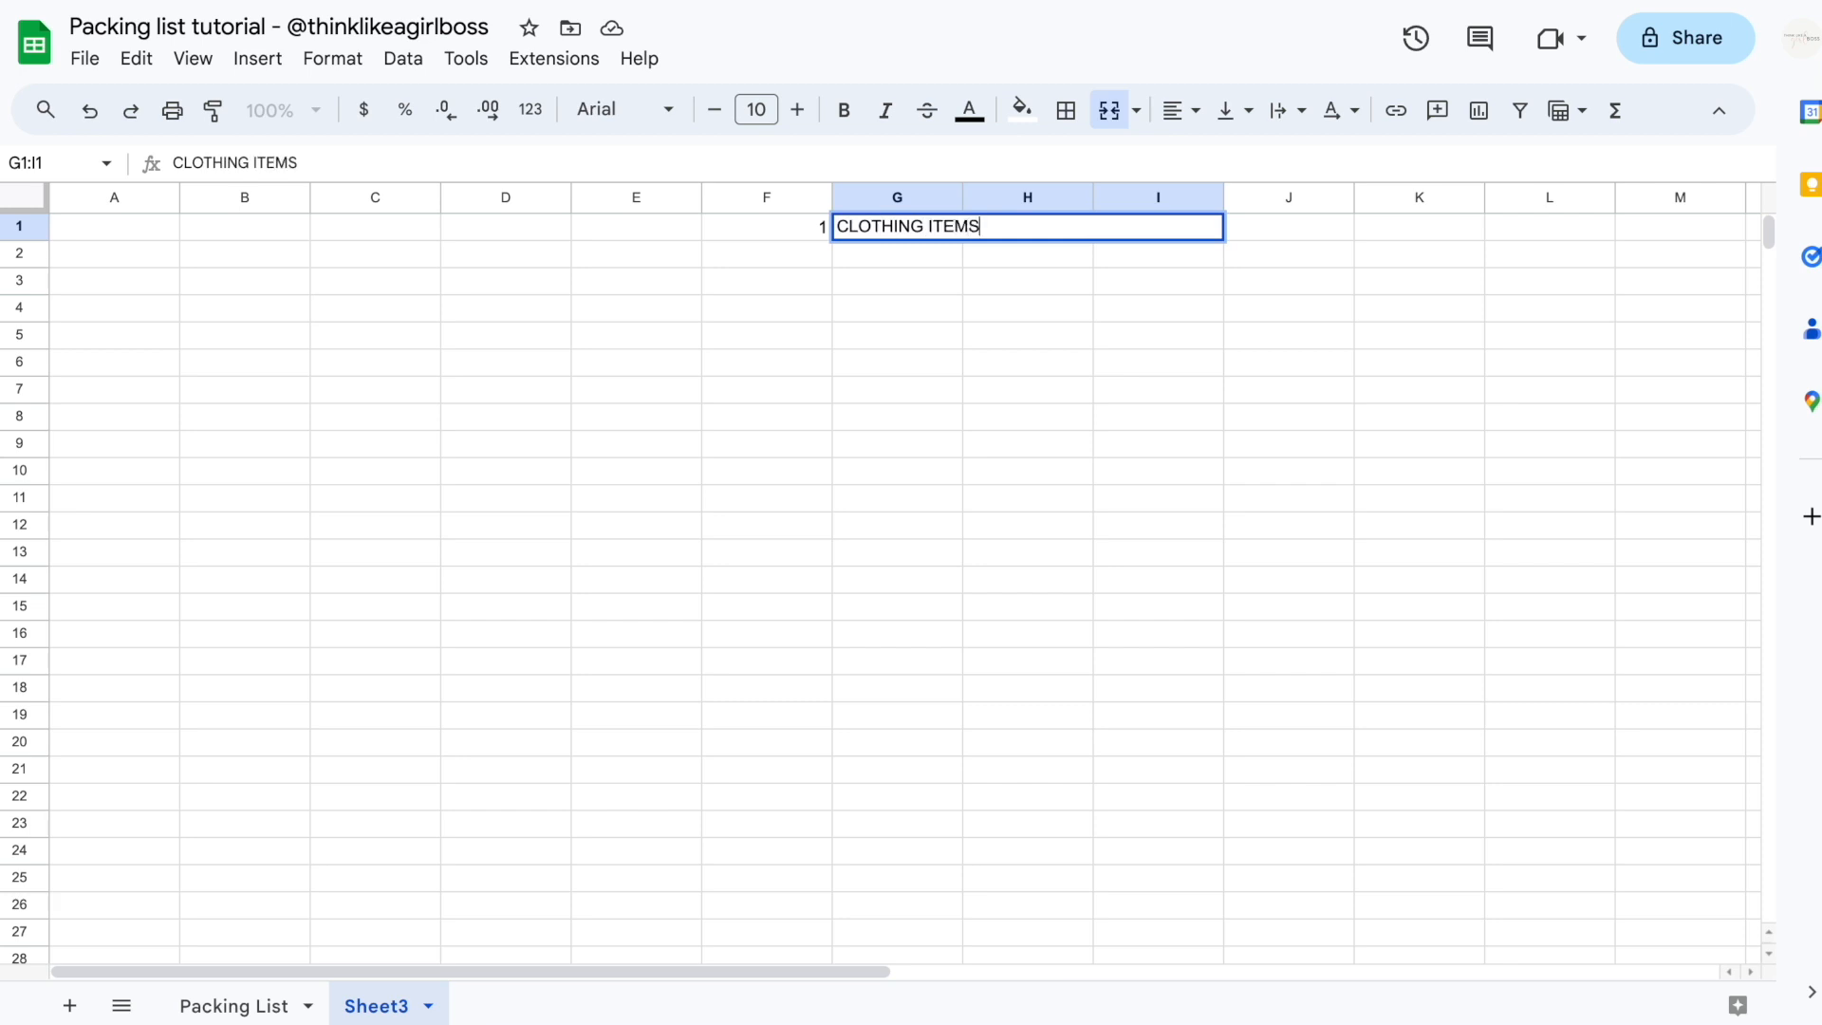
Enter 50% in F2 and merge cells G2:I2 beside it
{"action": "left_click", "coordinate": [787, 306]}
{"action": "left_click_drag", "start_coordinate": [789, 256], "coordinate": [1111, 250]}
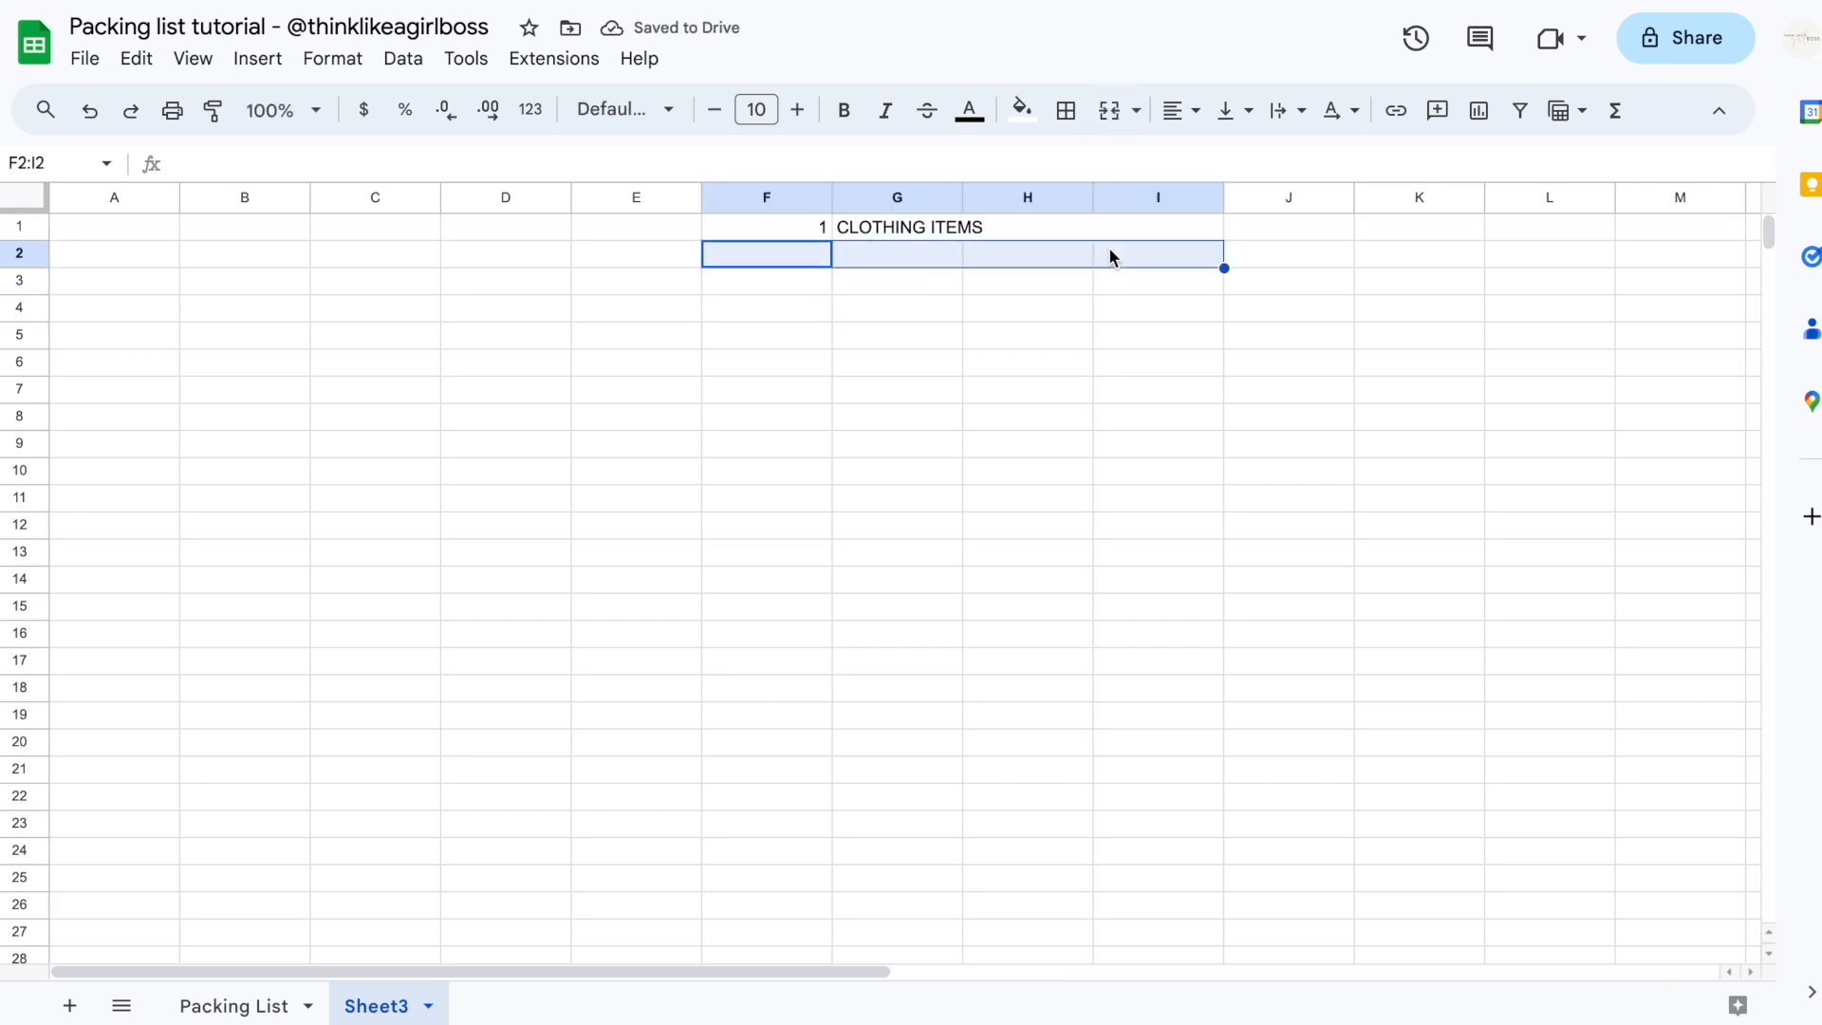
{"action": "left_click", "coordinate": [801, 261]}
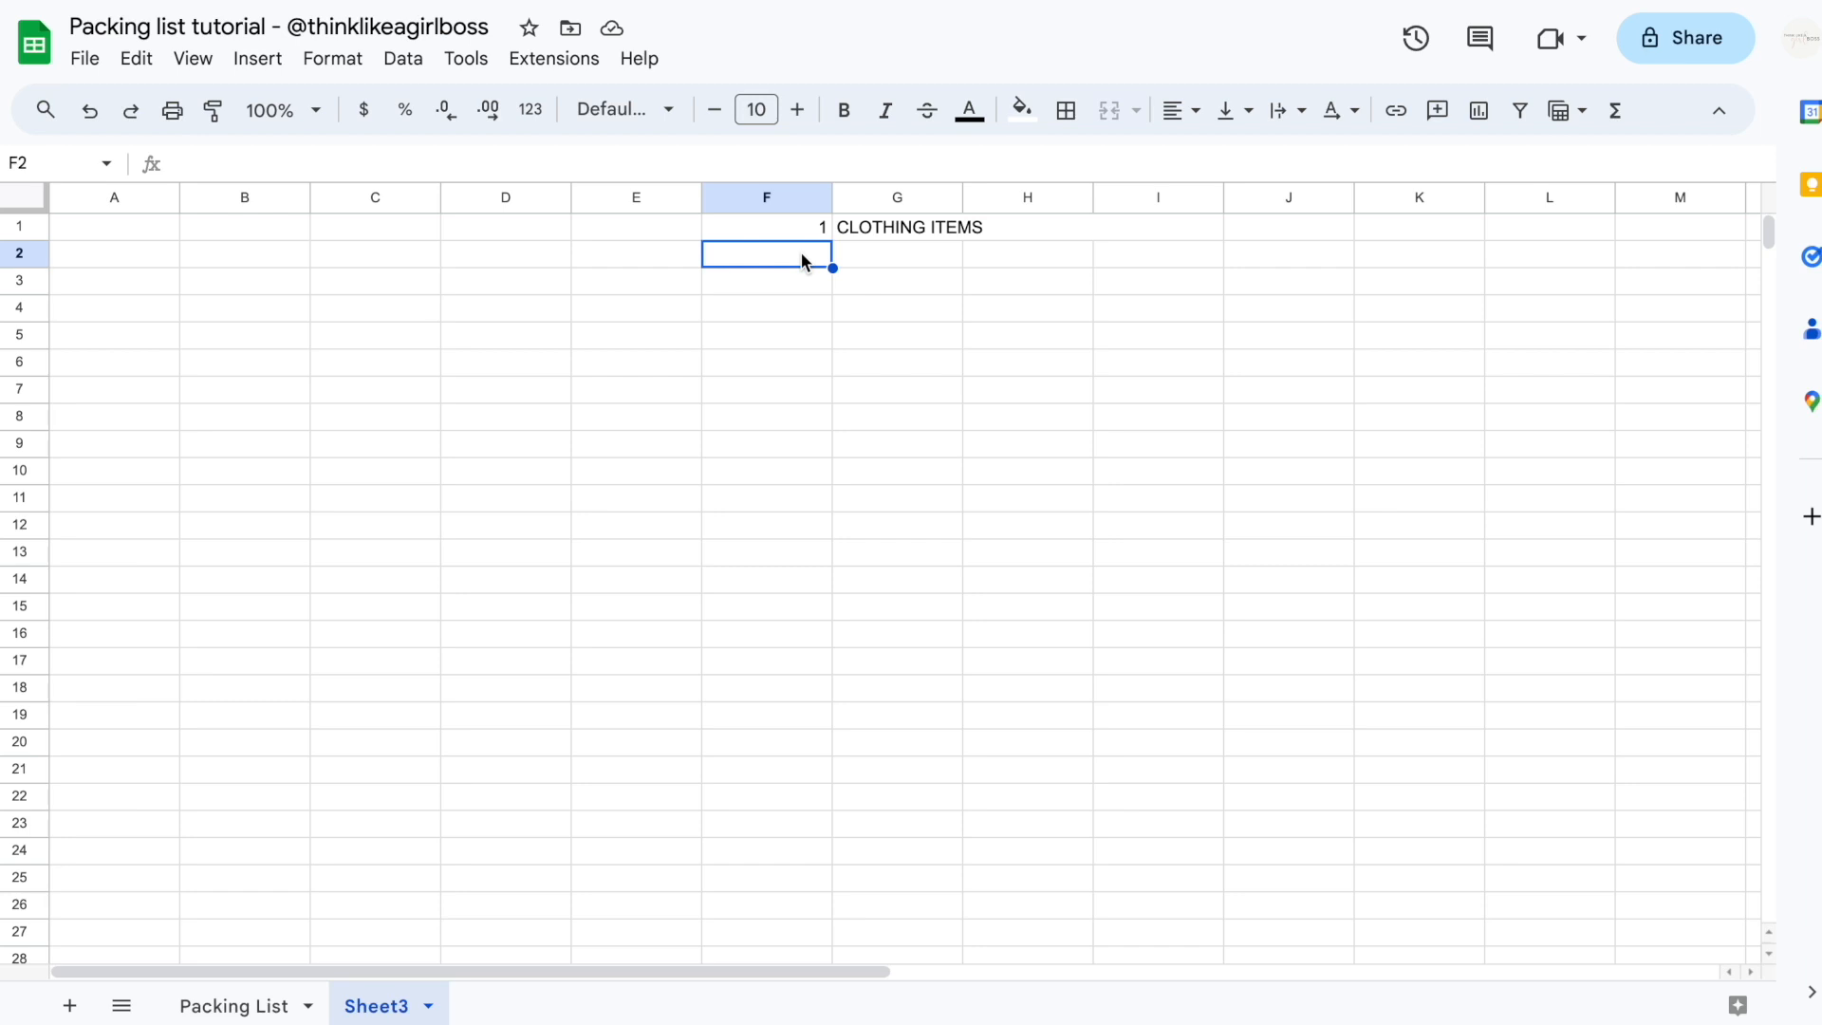
{"action": "type", "text": "50%"}
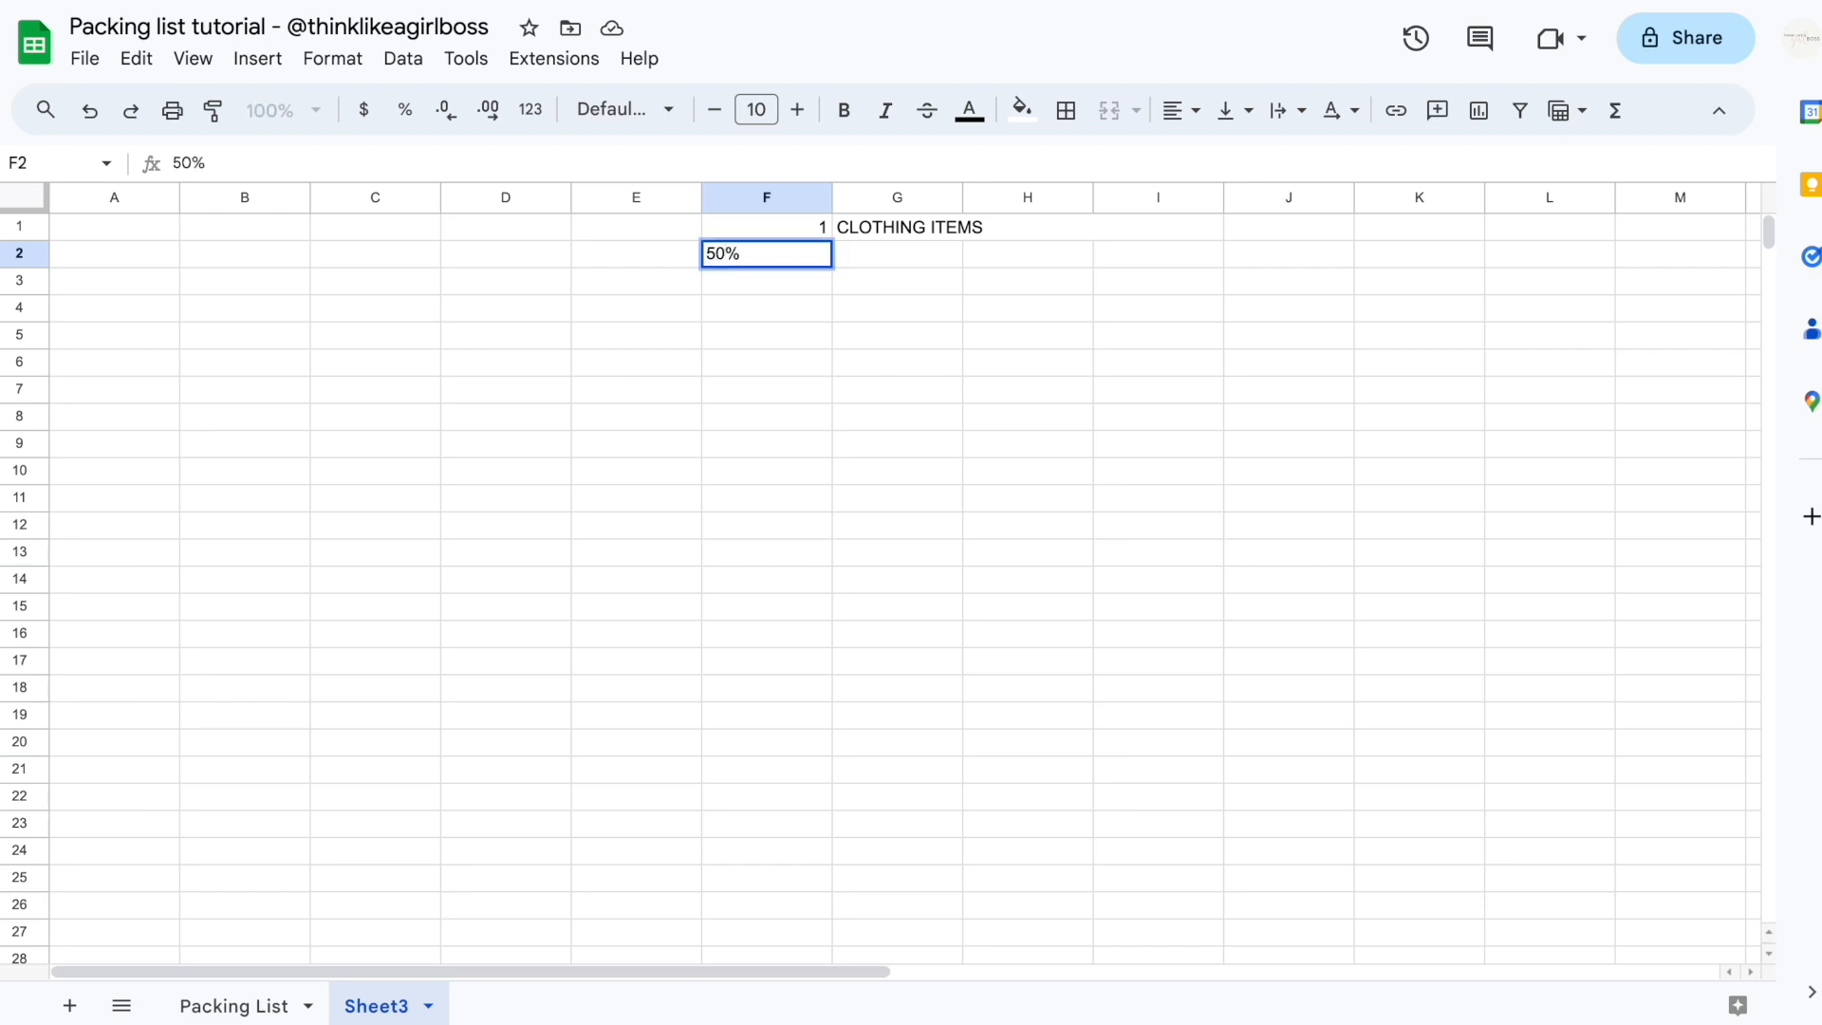
{"action": "key", "text": "Tab"}
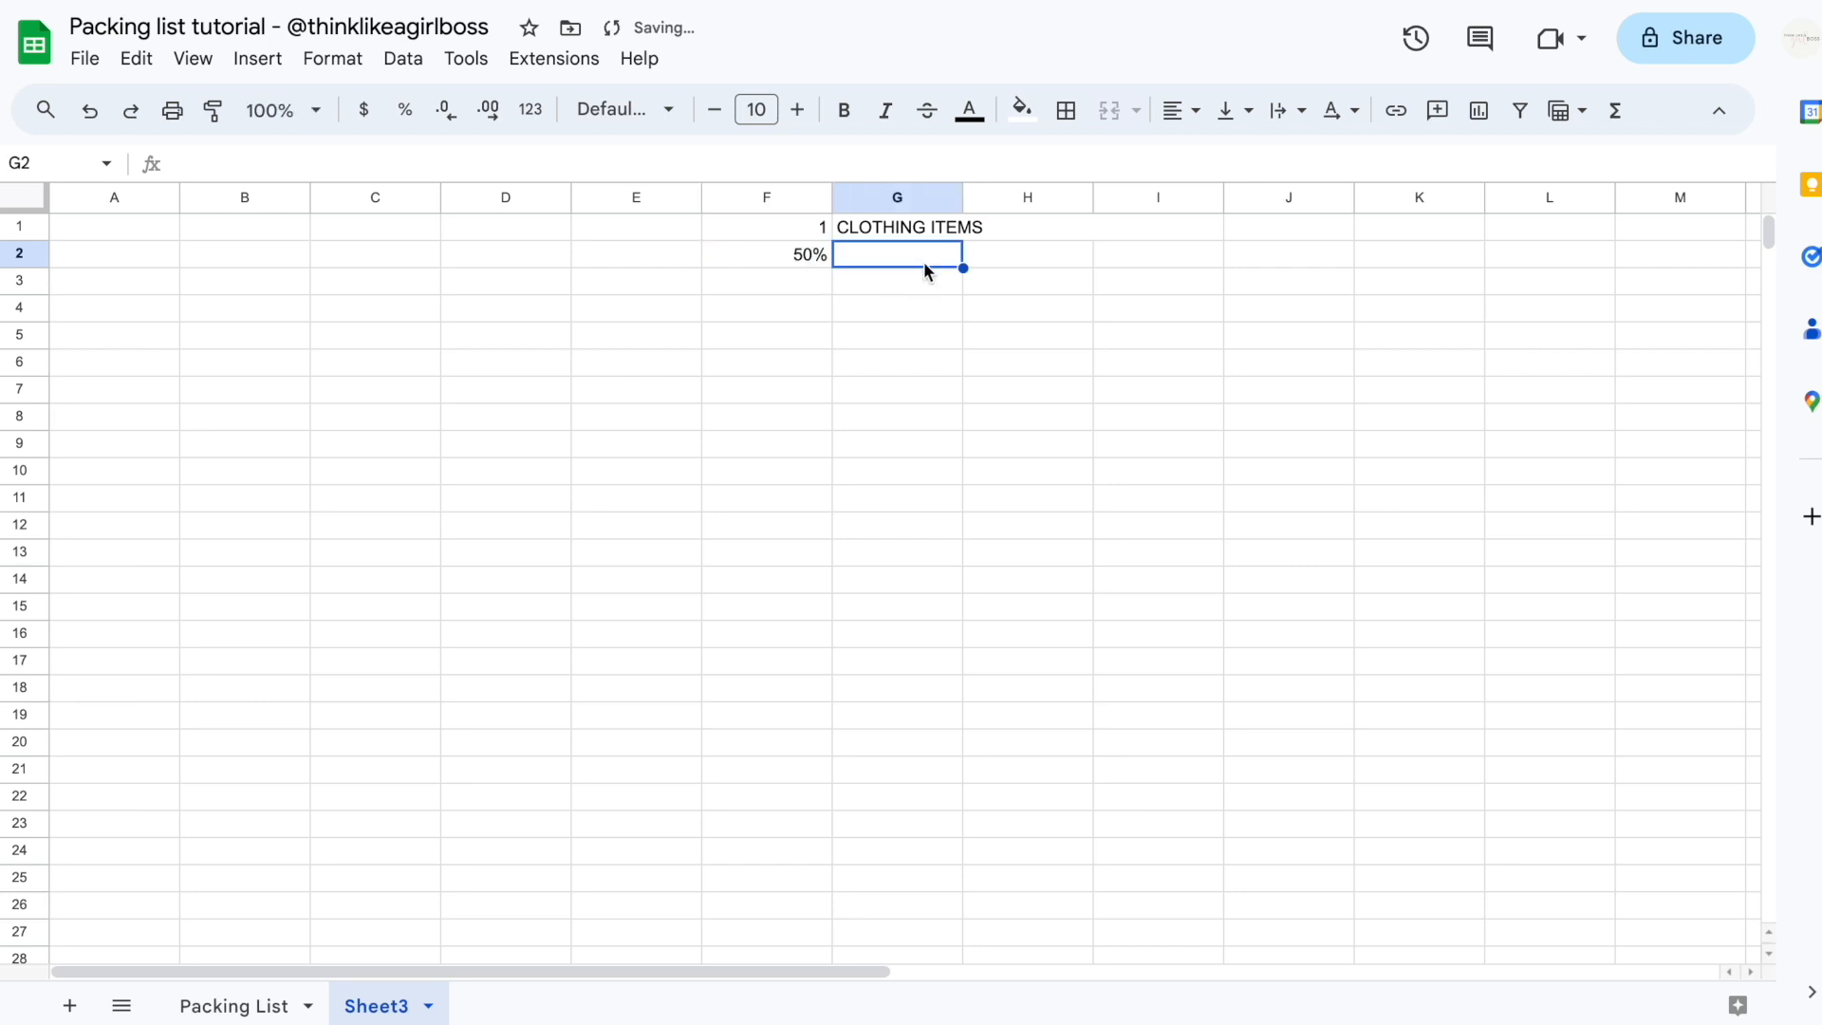
{"action": "left_click_drag", "start_coordinate": [918, 254], "coordinate": [1101, 251]}
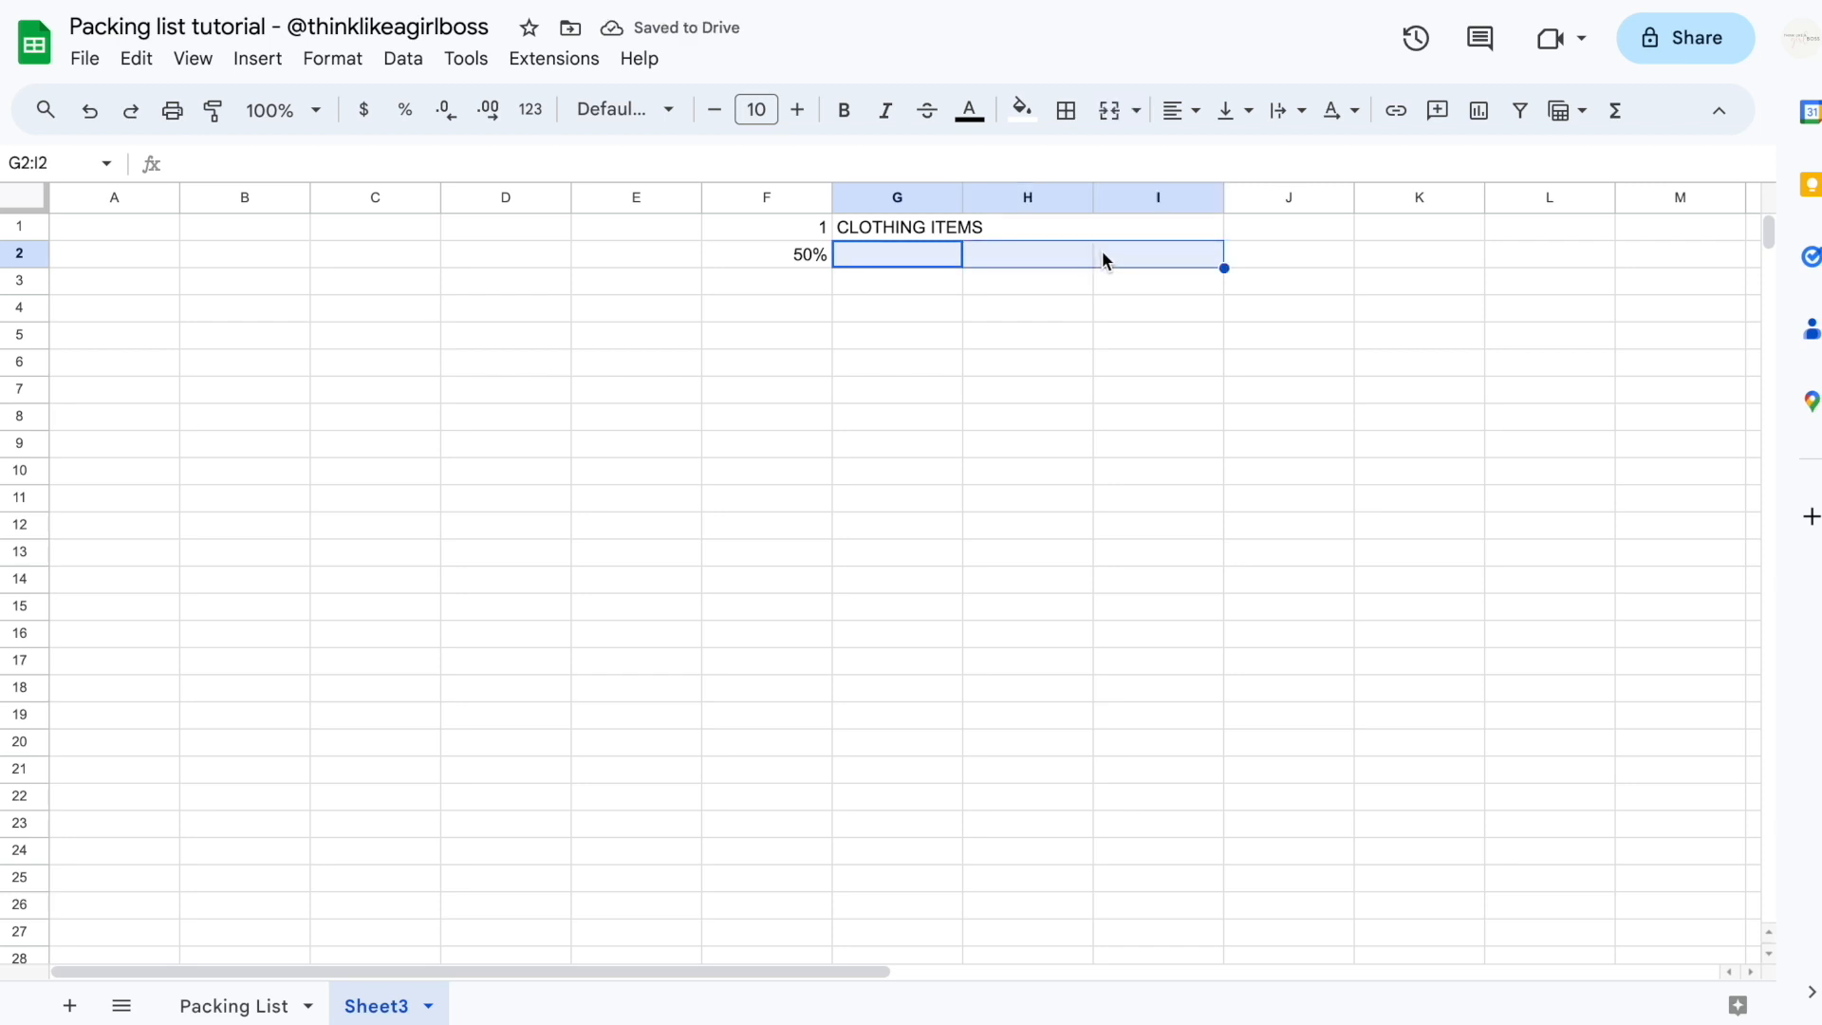
{"action": "left_click", "coordinate": [972, 317]}
{"action": "left_click_drag", "start_coordinate": [909, 250], "coordinate": [1103, 252]}
{"action": "left_click", "coordinate": [1110, 111]}
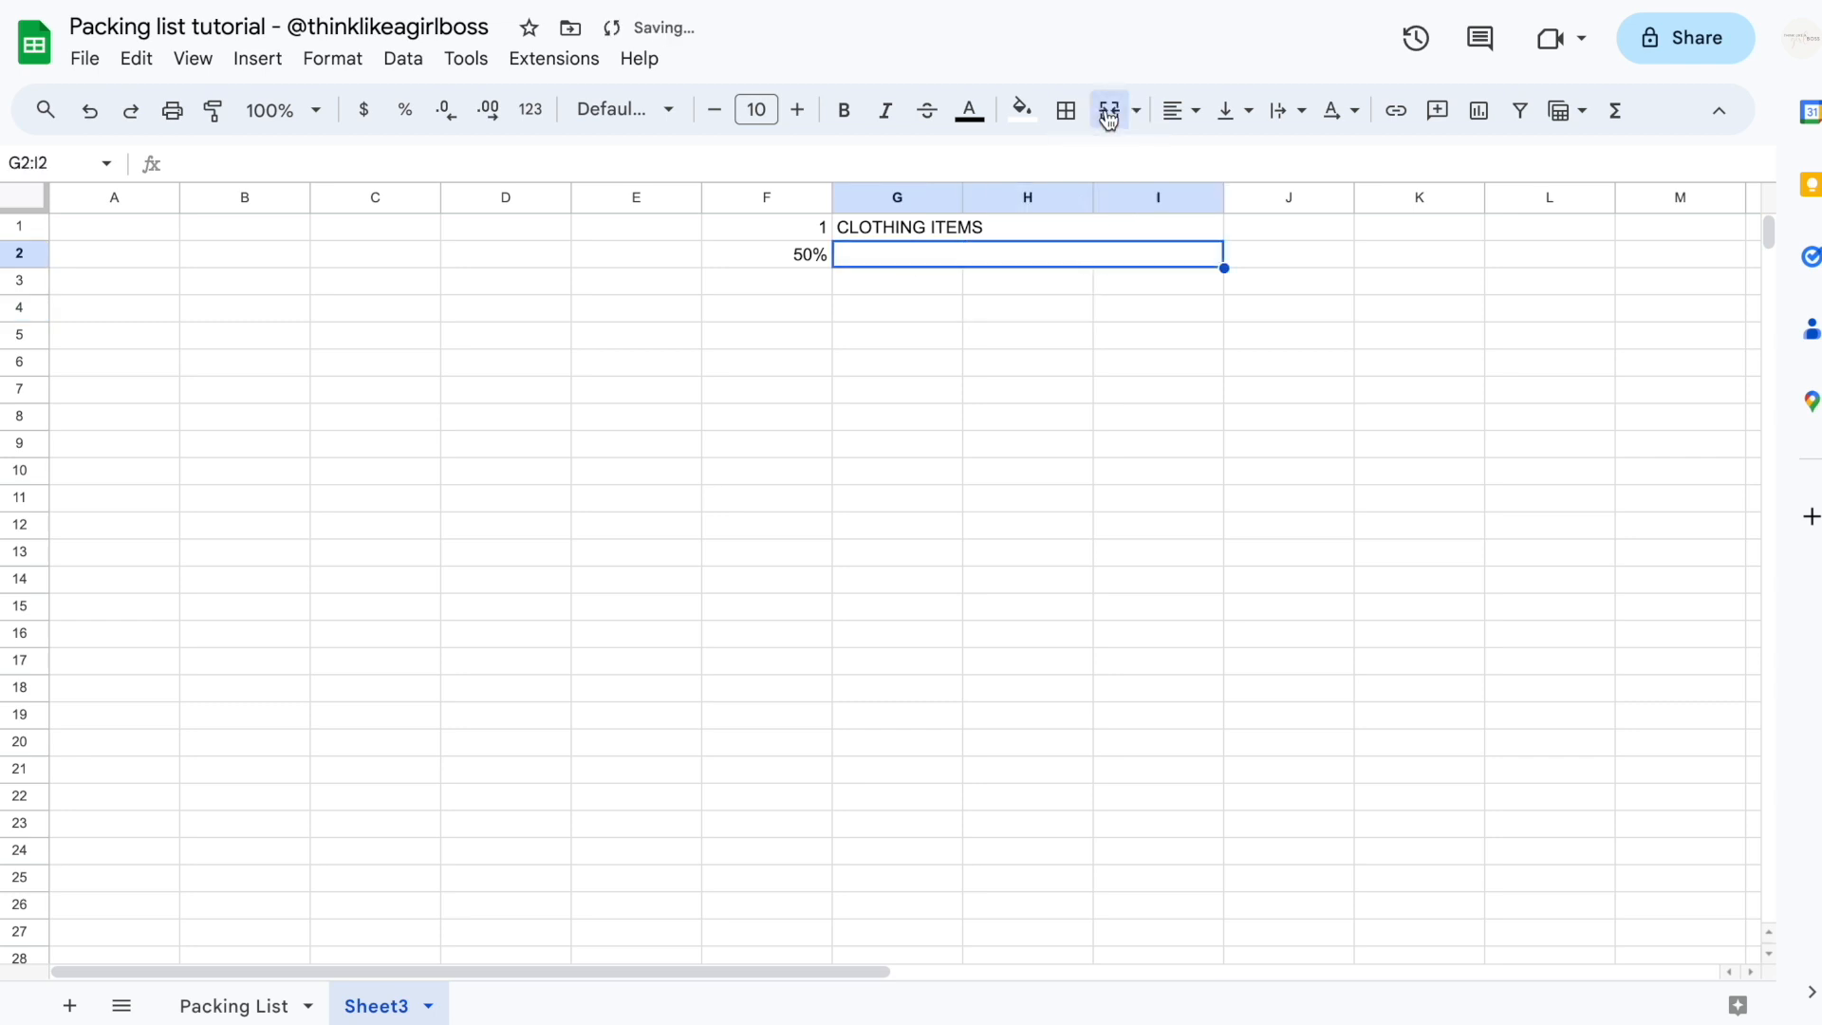
{"action": "left_click", "coordinate": [796, 287]}
{"action": "left_click", "coordinate": [890, 285]}
{"action": "left_click", "coordinate": [976, 285]}
{"action": "left_click", "coordinate": [813, 289]}
{"action": "left_click", "coordinate": [936, 285]}
{"action": "left_click", "coordinate": [1084, 288]}
{"action": "left_click", "coordinate": [1112, 287]}
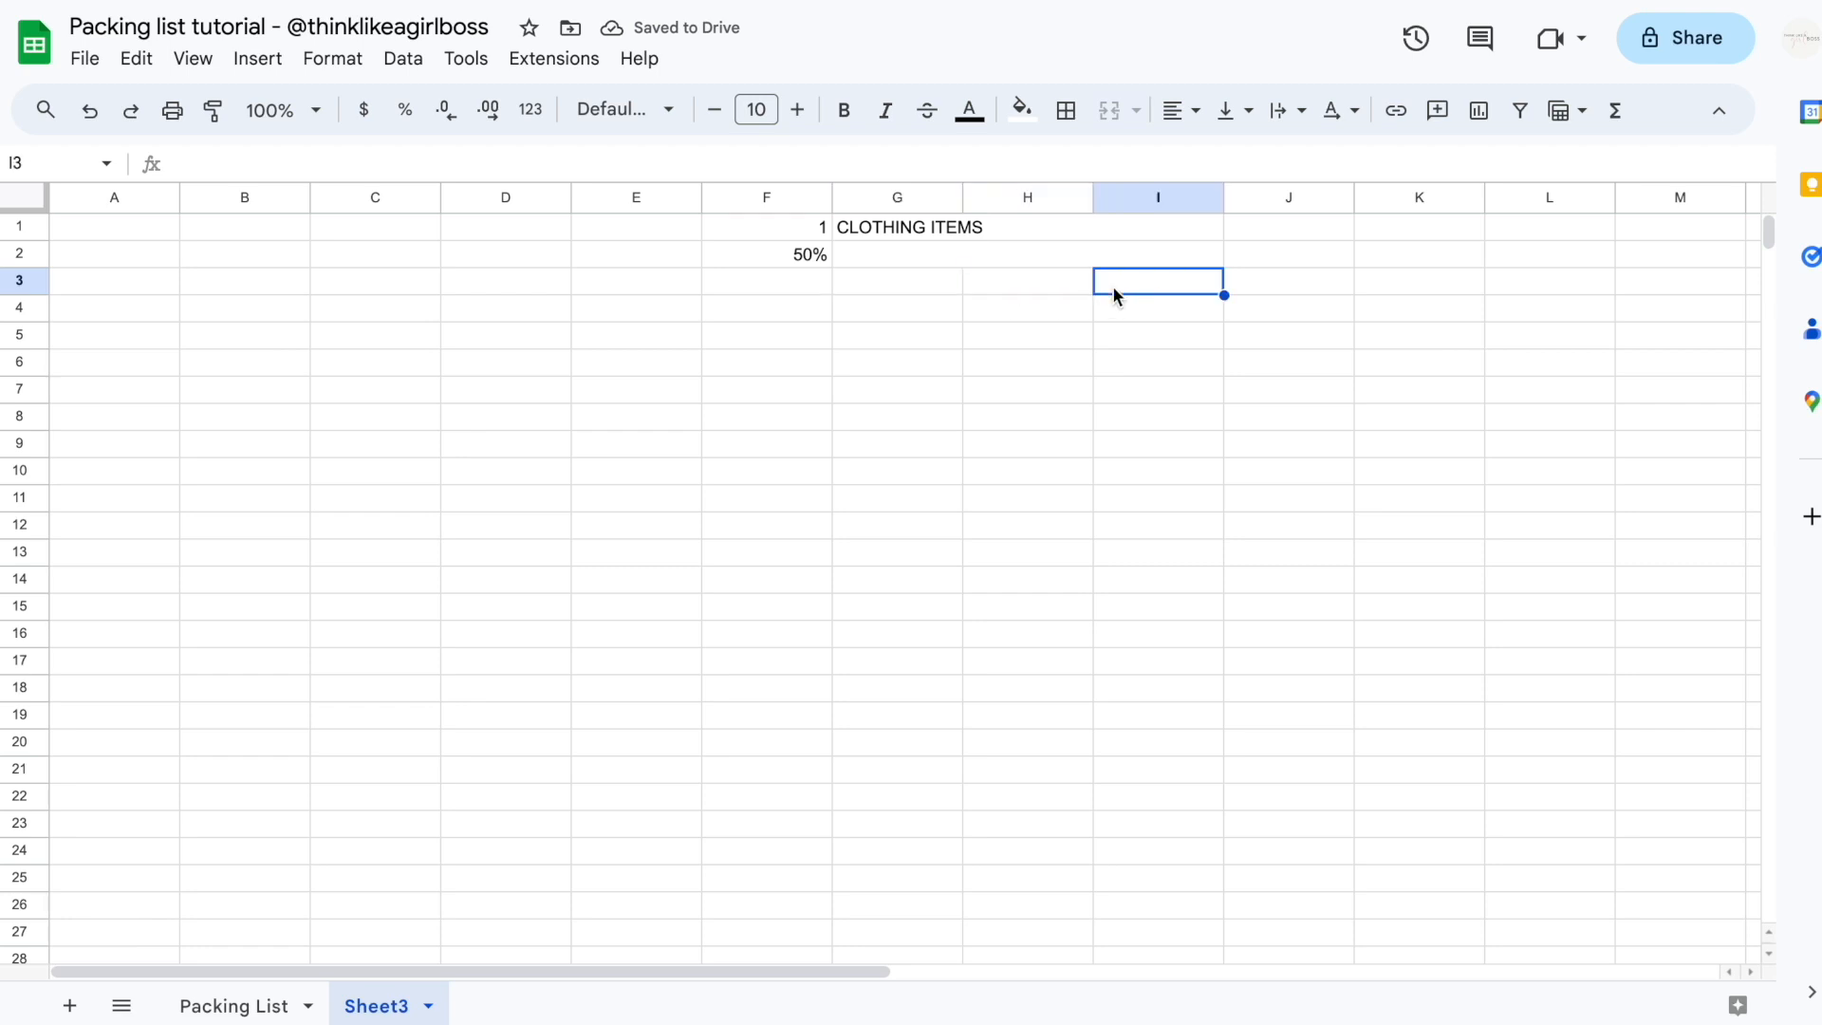
Enter the column headers Packed, QTY, Item and Notes in cells F3 to I3 of Sheet3
{"action": "left_click", "coordinate": [802, 283]}
{"action": "type", "text": "Packed"}
{"action": "key", "text": "Tab"}
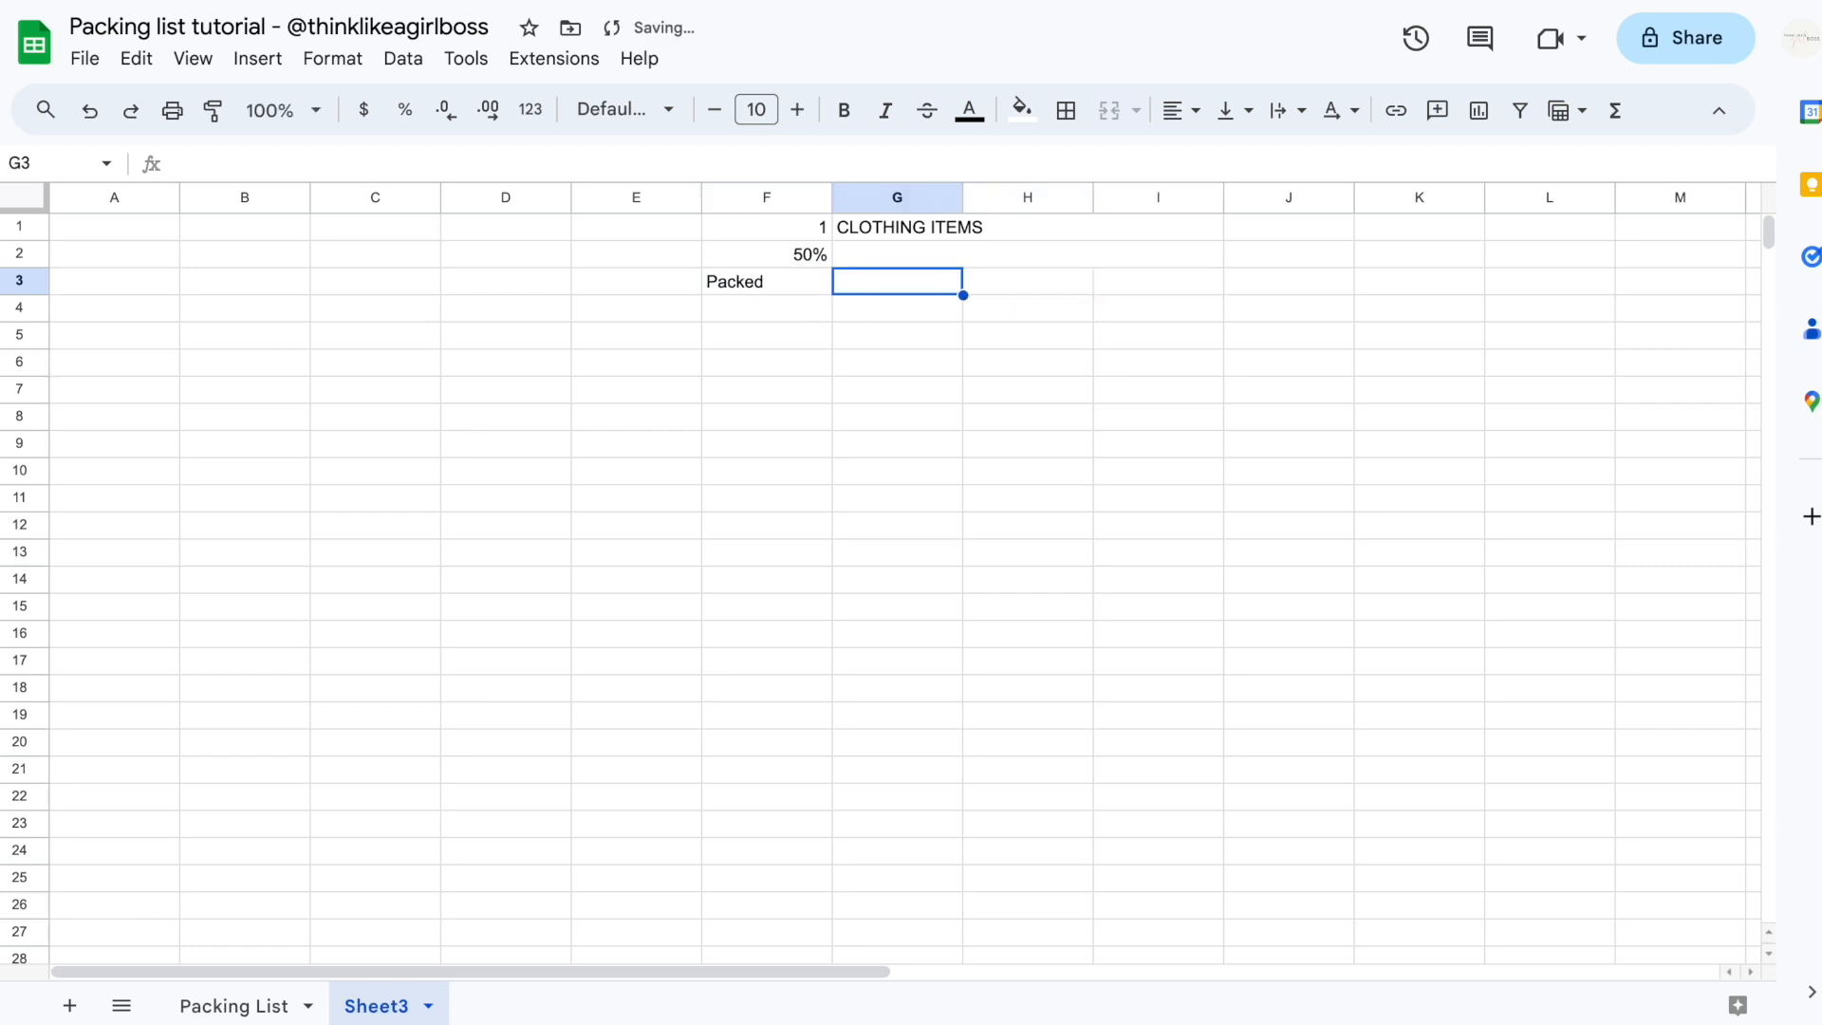
{"action": "type", "text": "QTY"}
{"action": "key", "text": "Tab"}
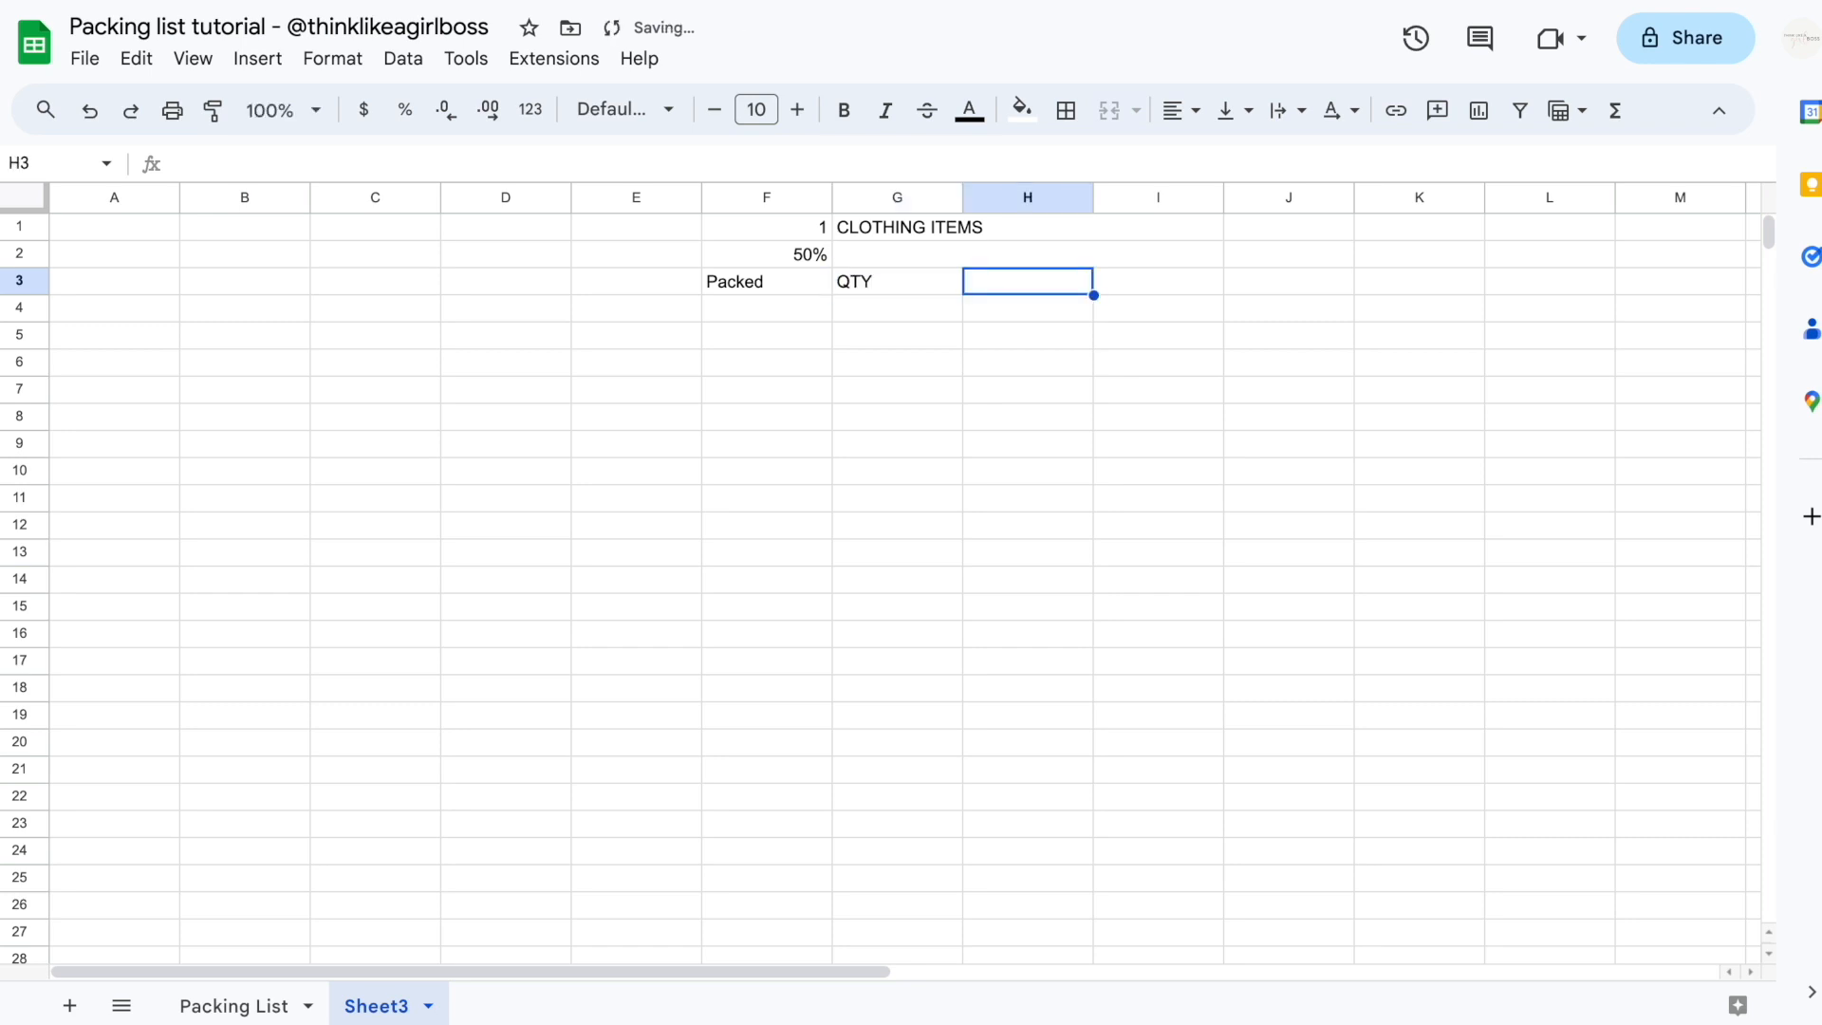
{"action": "type", "text": "Item"}
{"action": "key", "text": "Return"}
{"action": "key", "text": "Up"}
{"action": "key", "text": "Right"}
{"action": "type", "text": "Notes"}
{"action": "key", "text": "Return"}
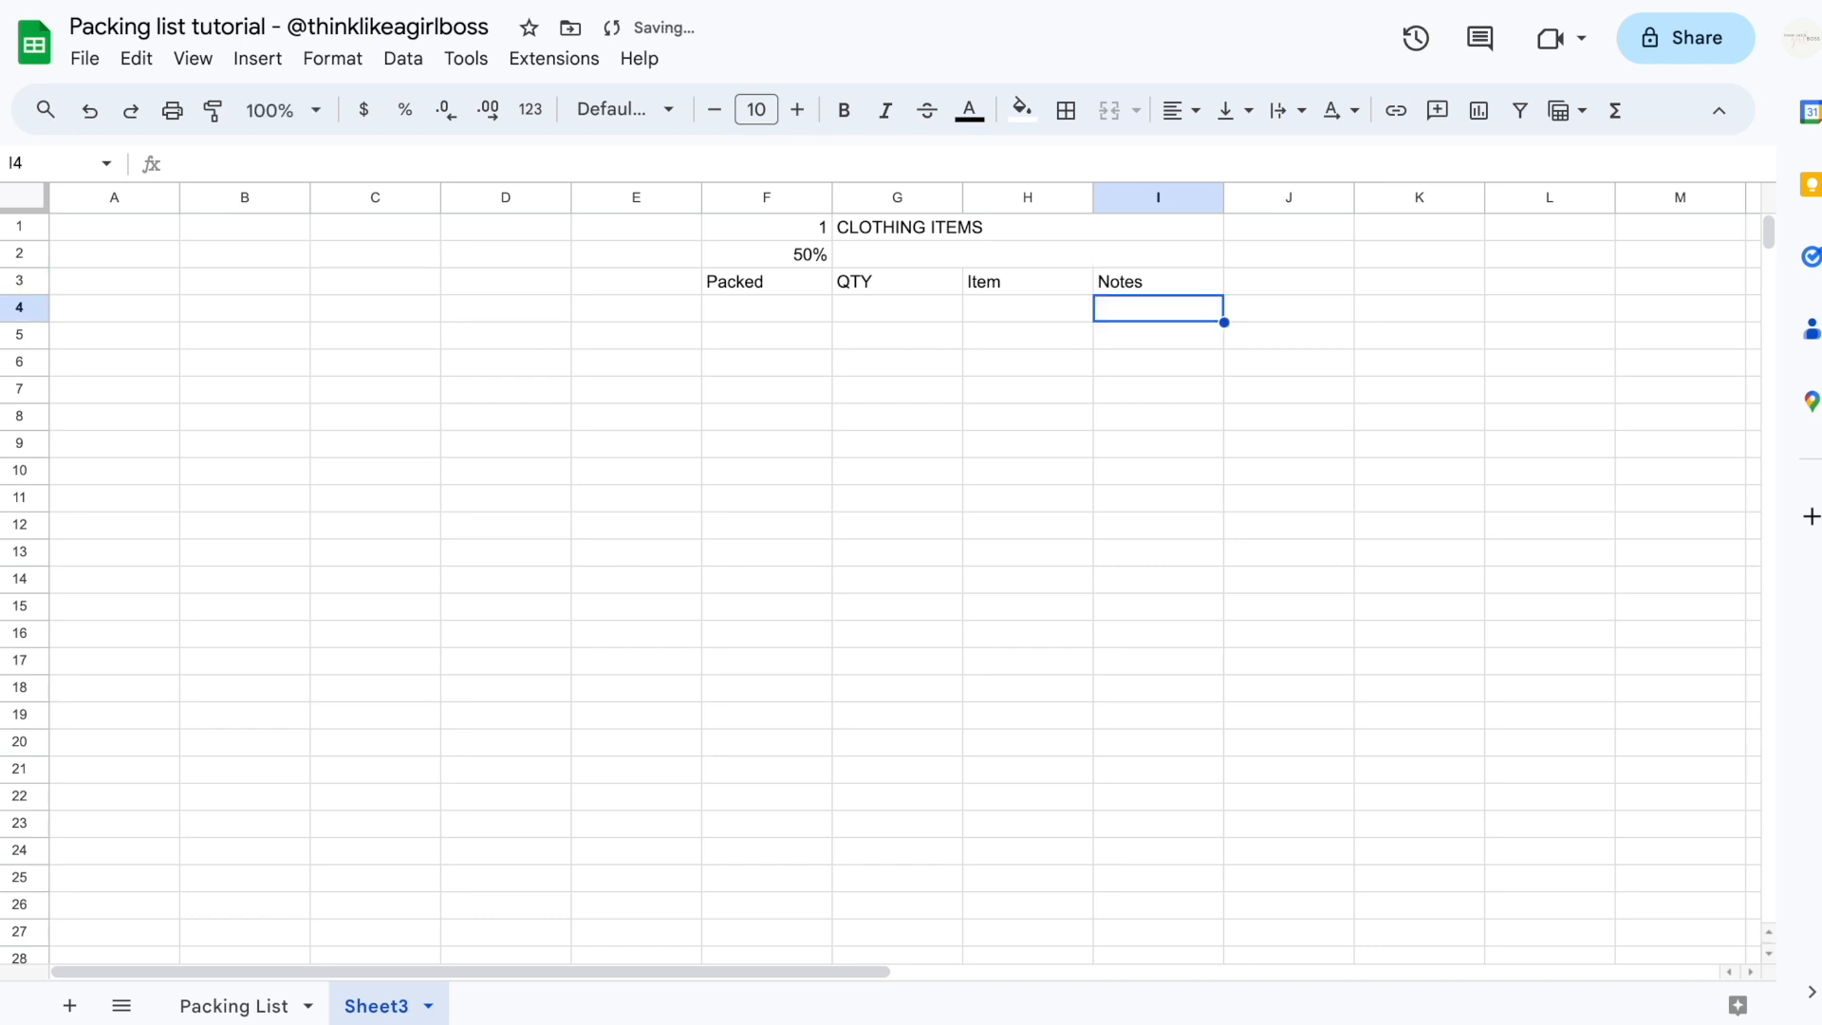
{"action": "left_click", "coordinate": [767, 498]}
Make the column headers in F3:I3 bold
{"action": "left_click_drag", "start_coordinate": [744, 283], "coordinate": [1107, 277]}
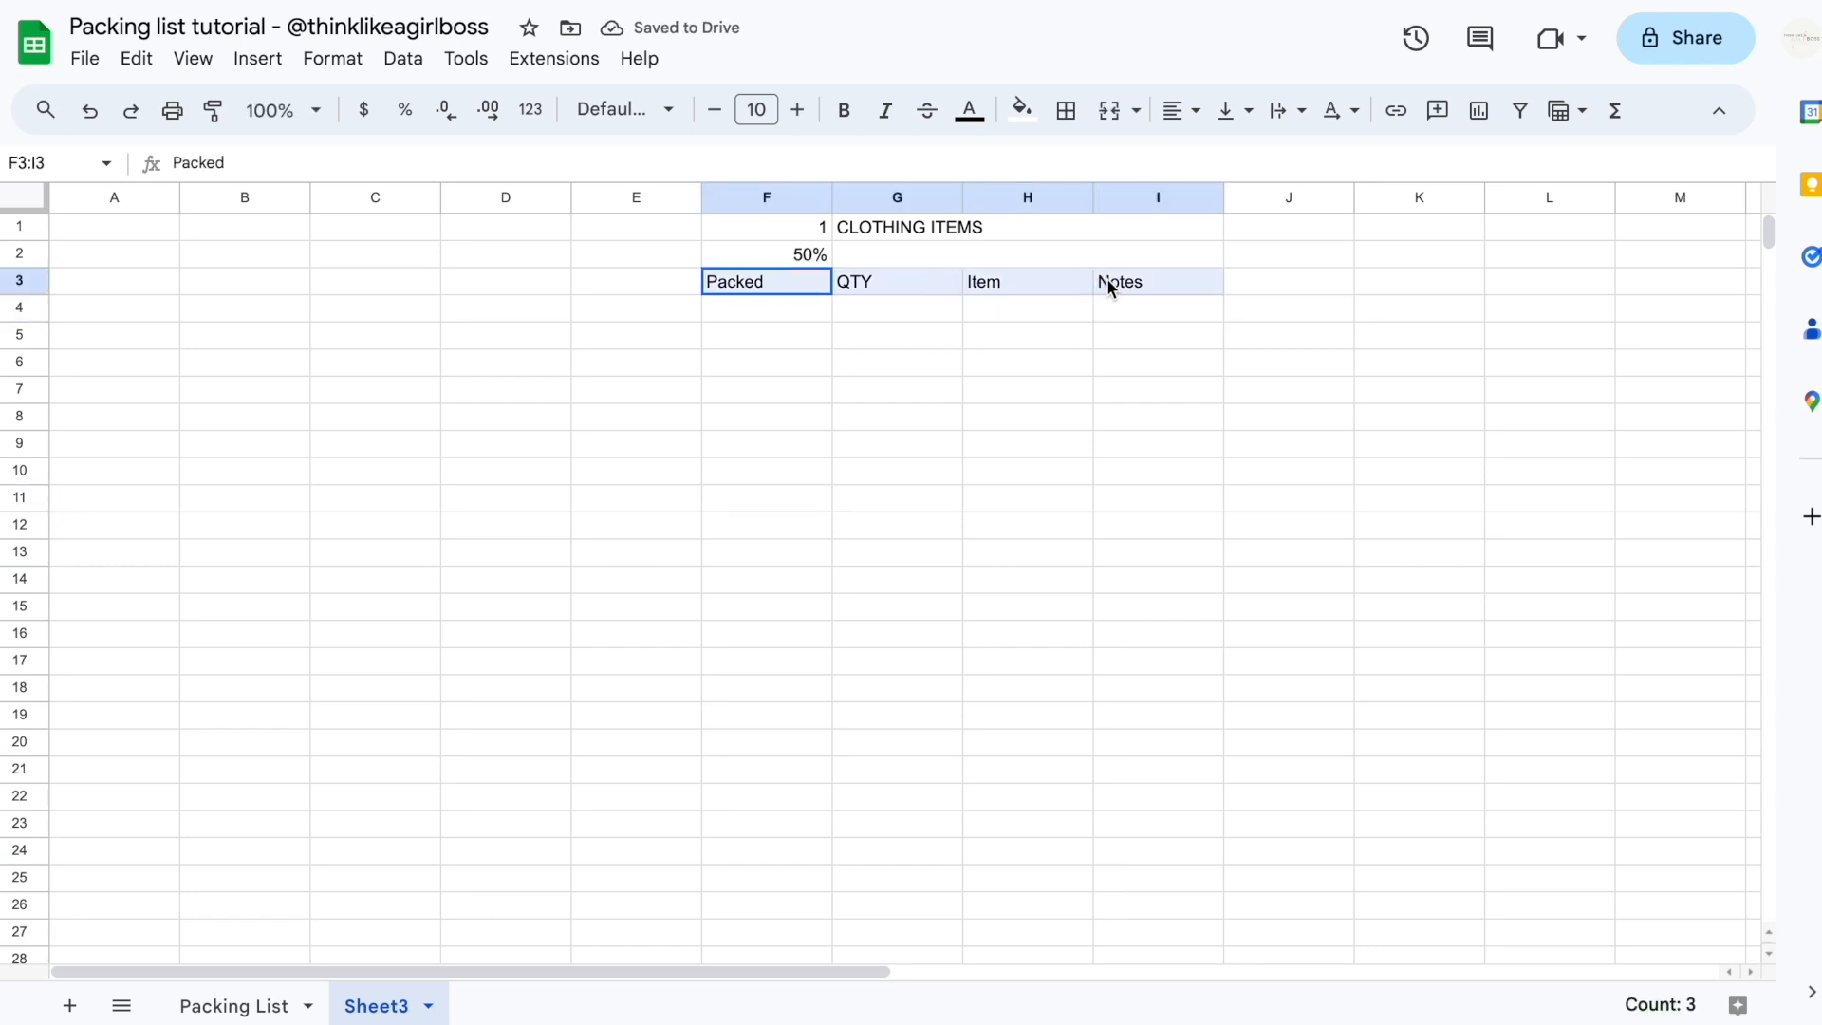
{"action": "left_click", "coordinate": [844, 110]}
{"action": "left_click", "coordinate": [985, 501]}
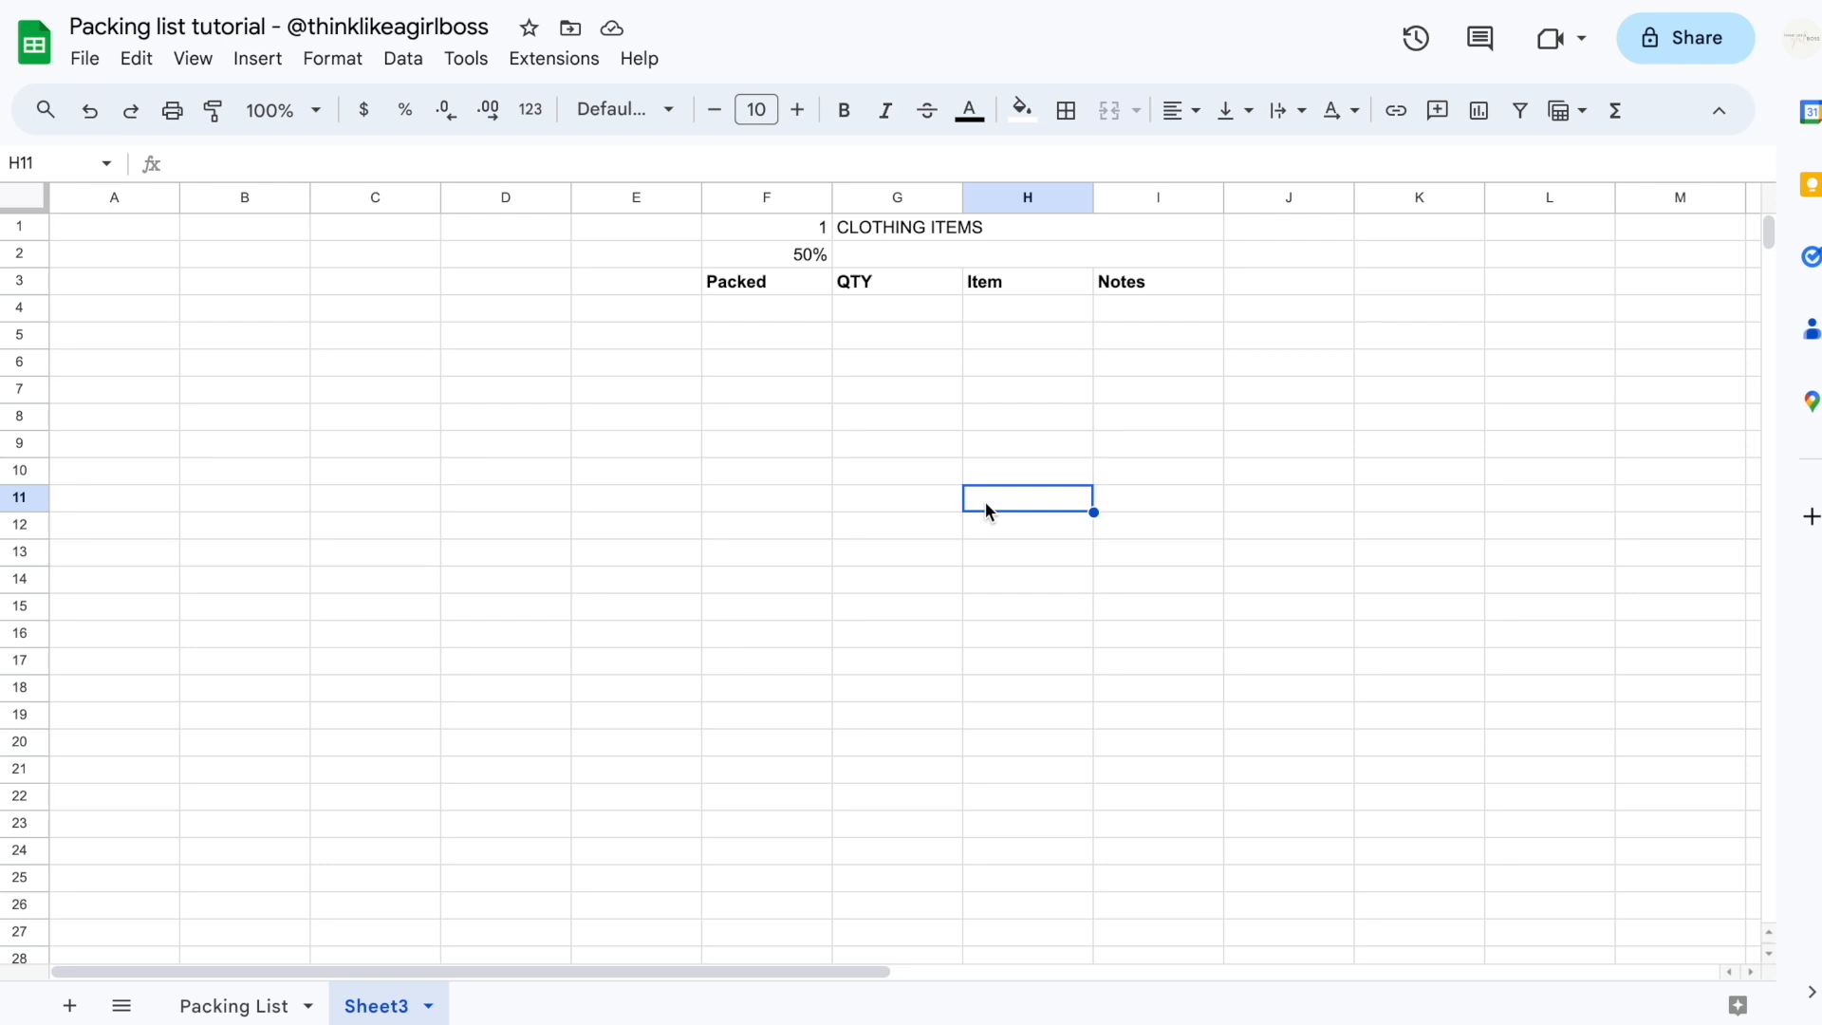
Insert checkboxes in cells F4:F40 under the Packed header
{"action": "left_click", "coordinate": [799, 317]}
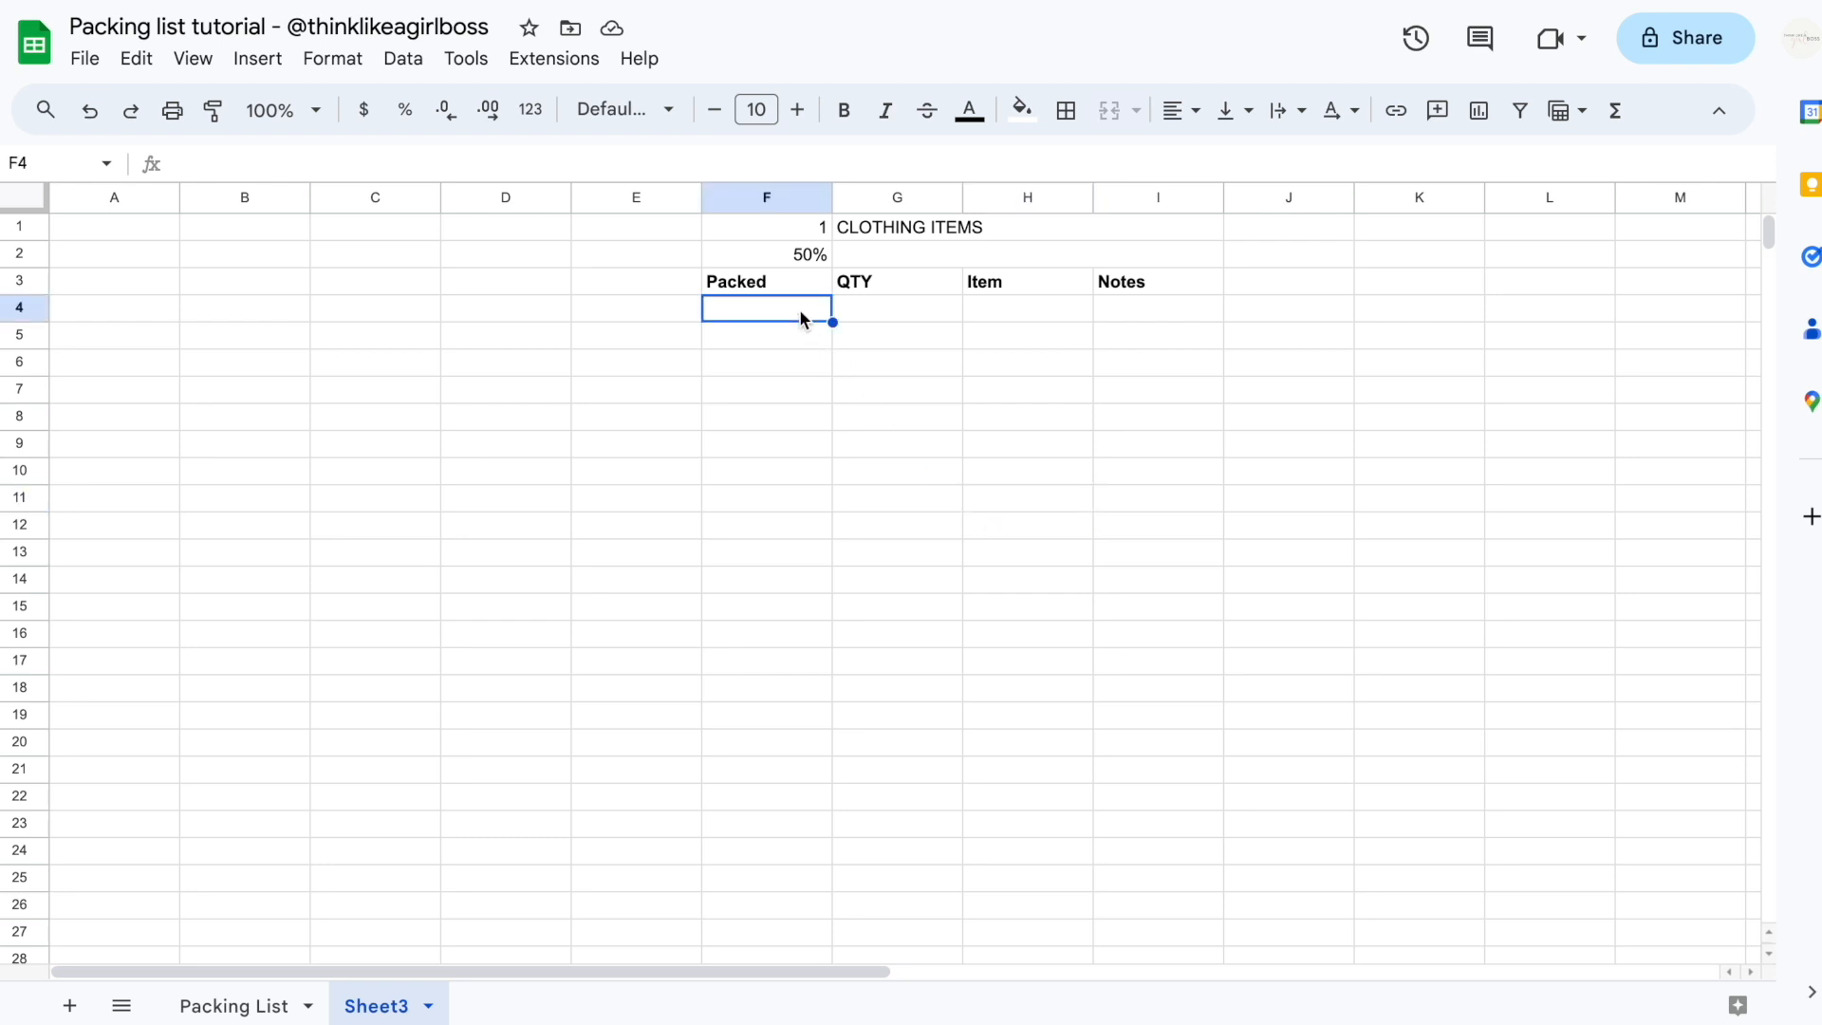
{"action": "left_click_drag", "start_coordinate": [772, 309], "coordinate": [773, 964]}
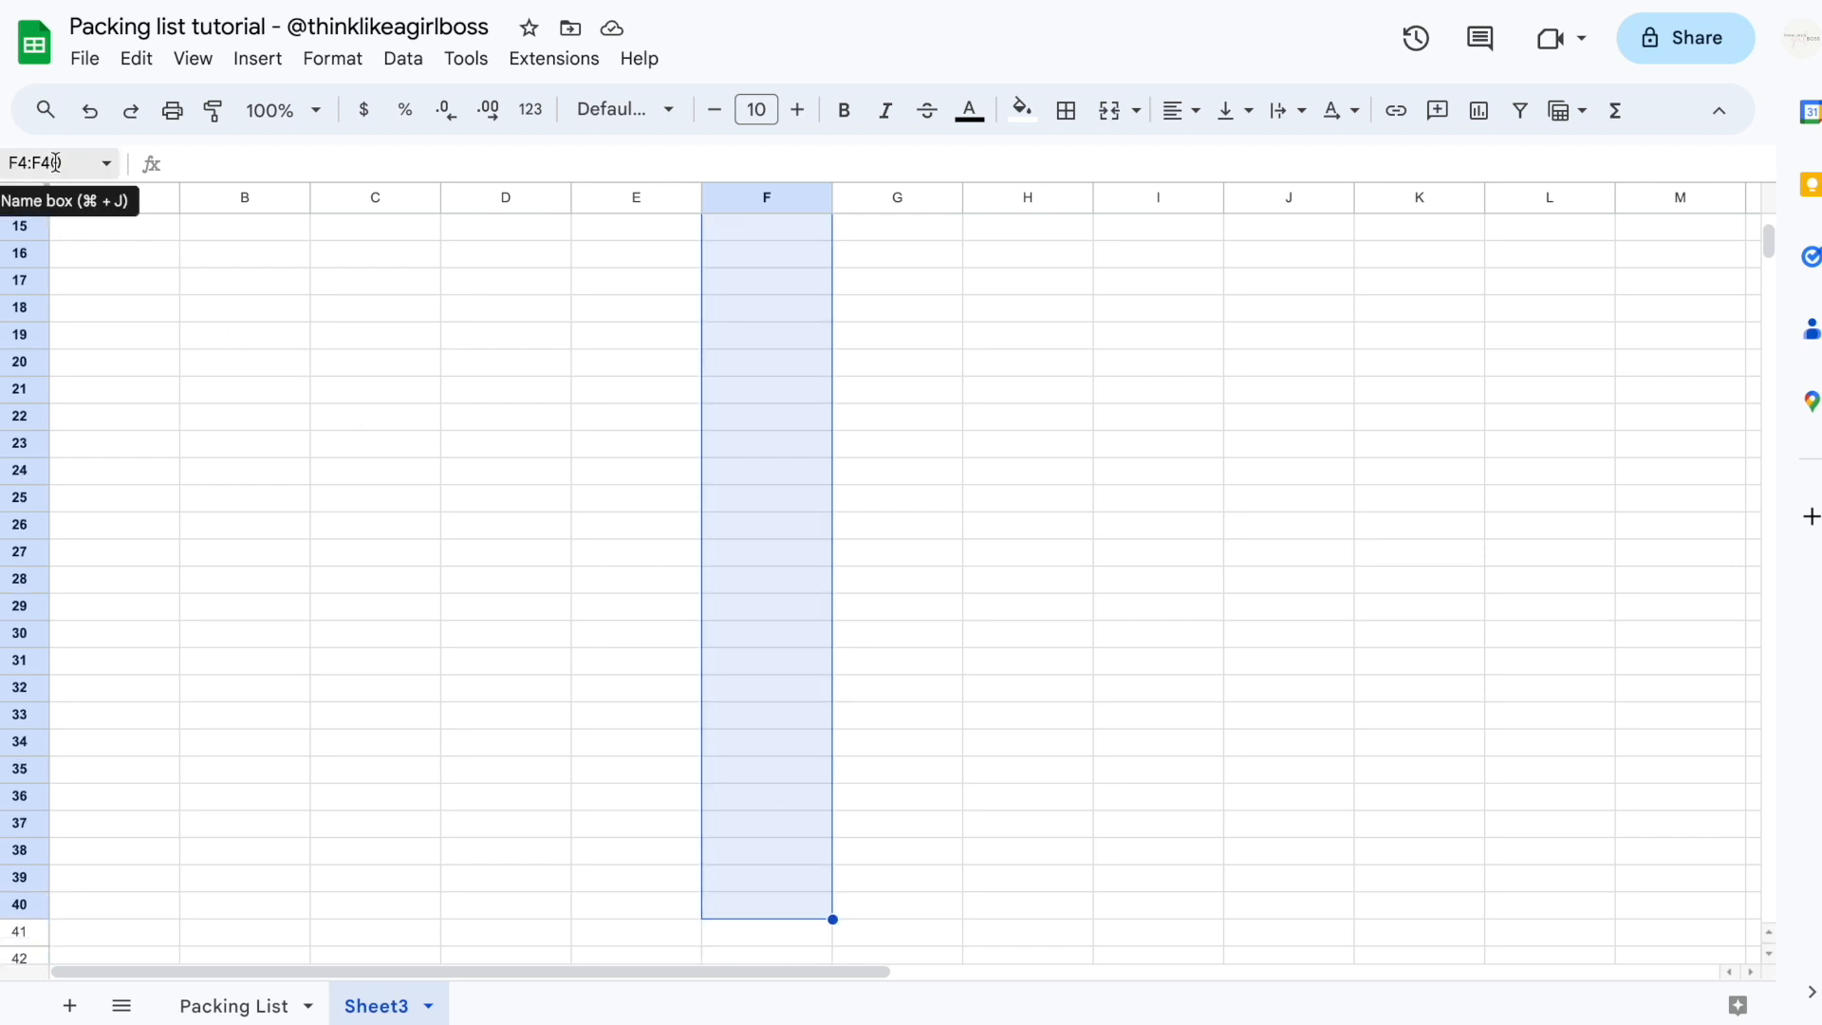
{"action": "scroll", "coordinate": [428, 331], "scroll_direction": "up", "scroll_amount": 5}
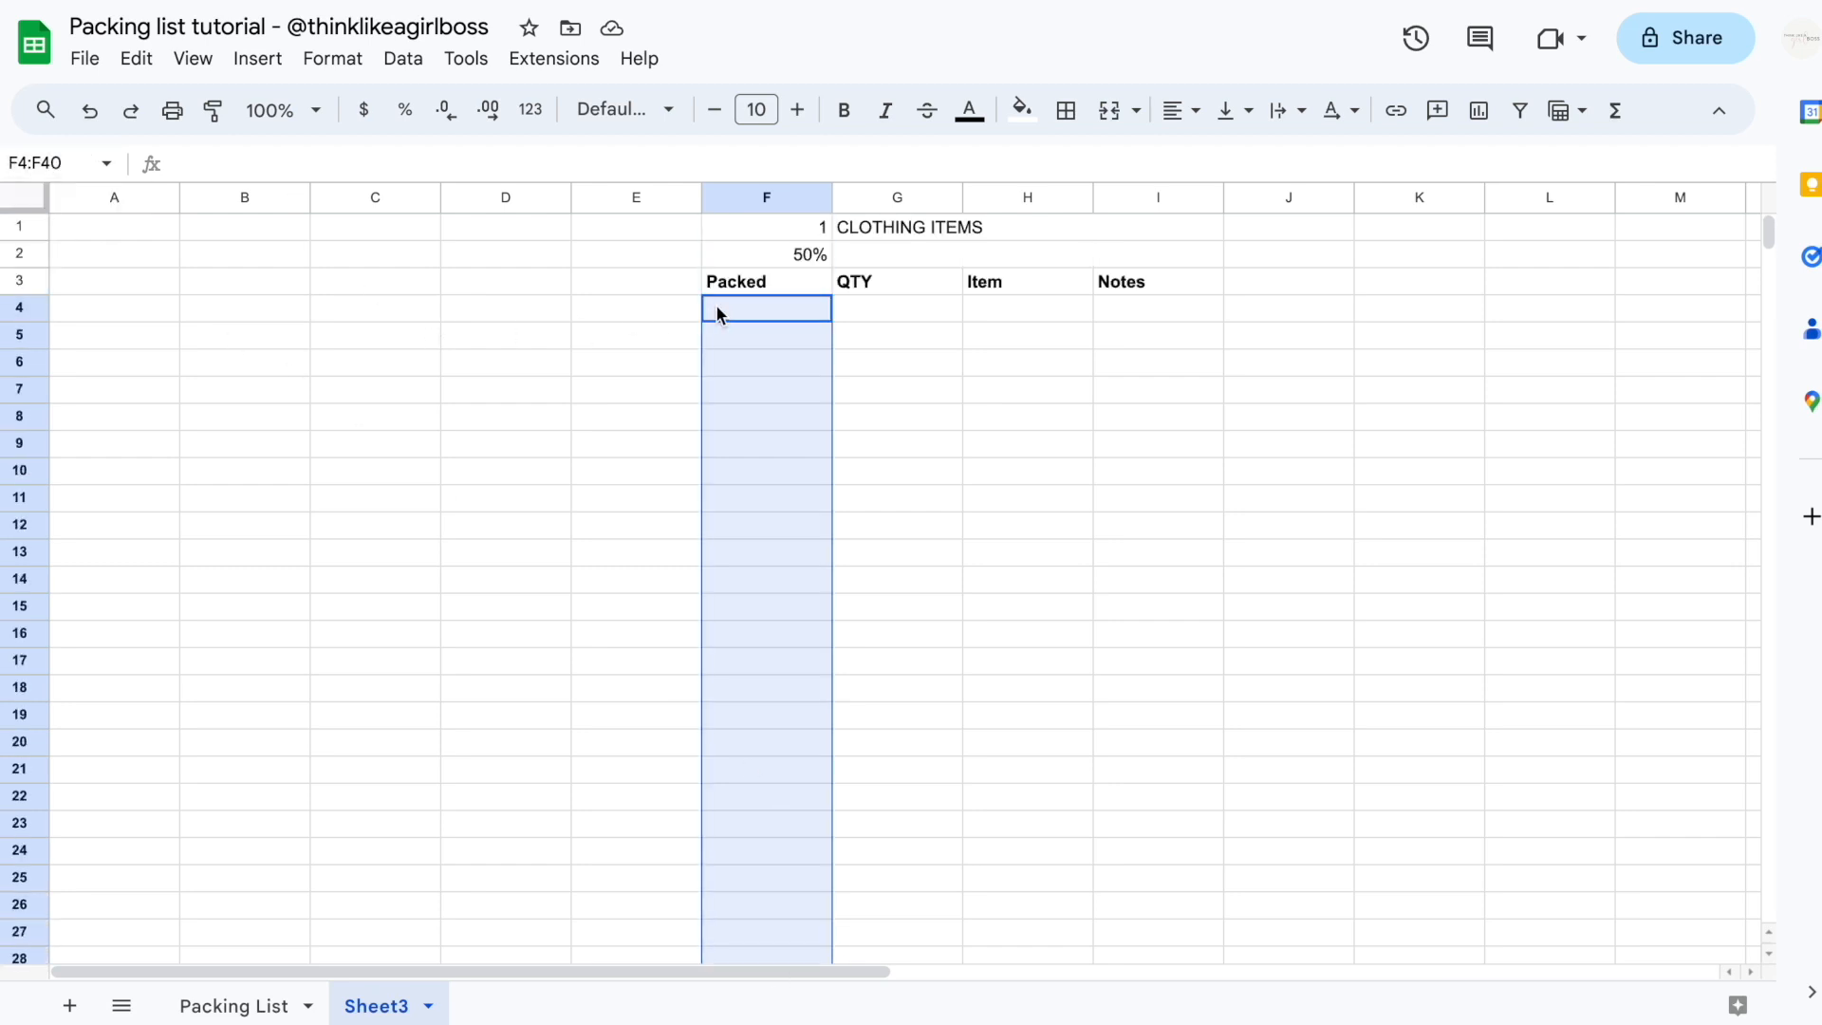
{"action": "scroll", "coordinate": [655, 676], "scroll_direction": "down", "scroll_amount": 7}
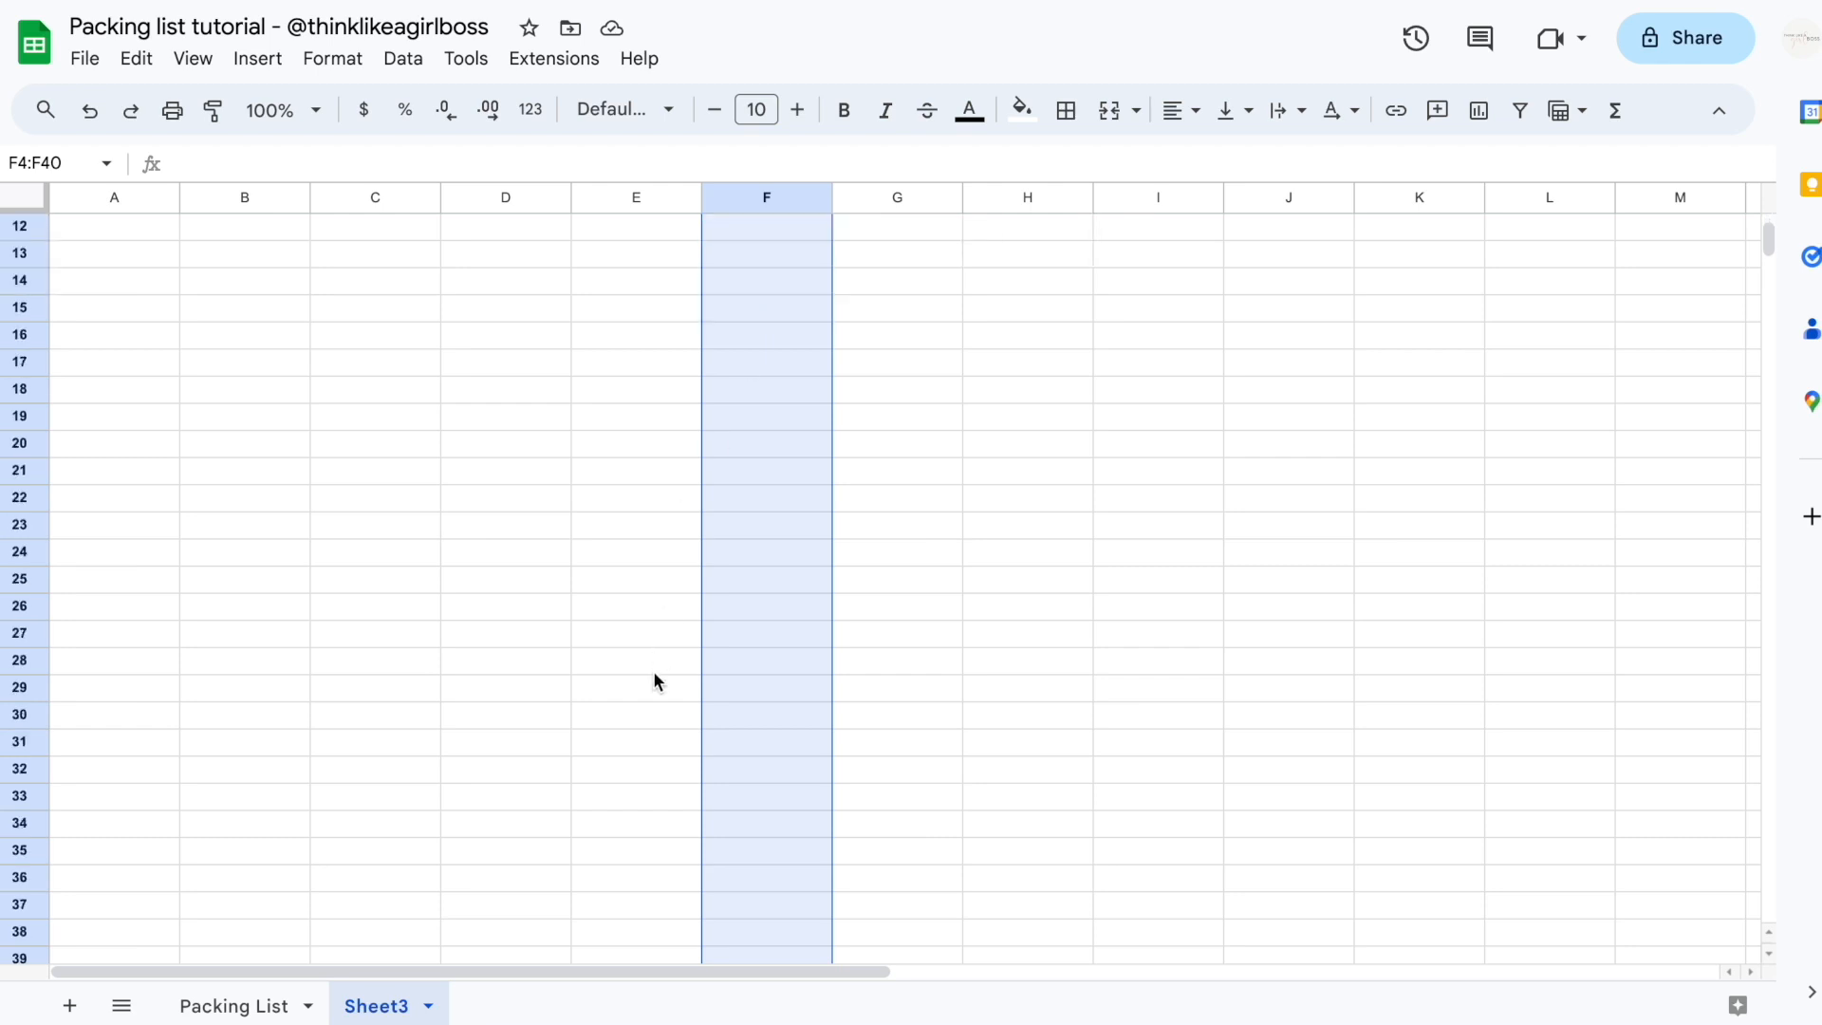
{"action": "scroll", "coordinate": [788, 745], "scroll_direction": "up", "scroll_amount": 7}
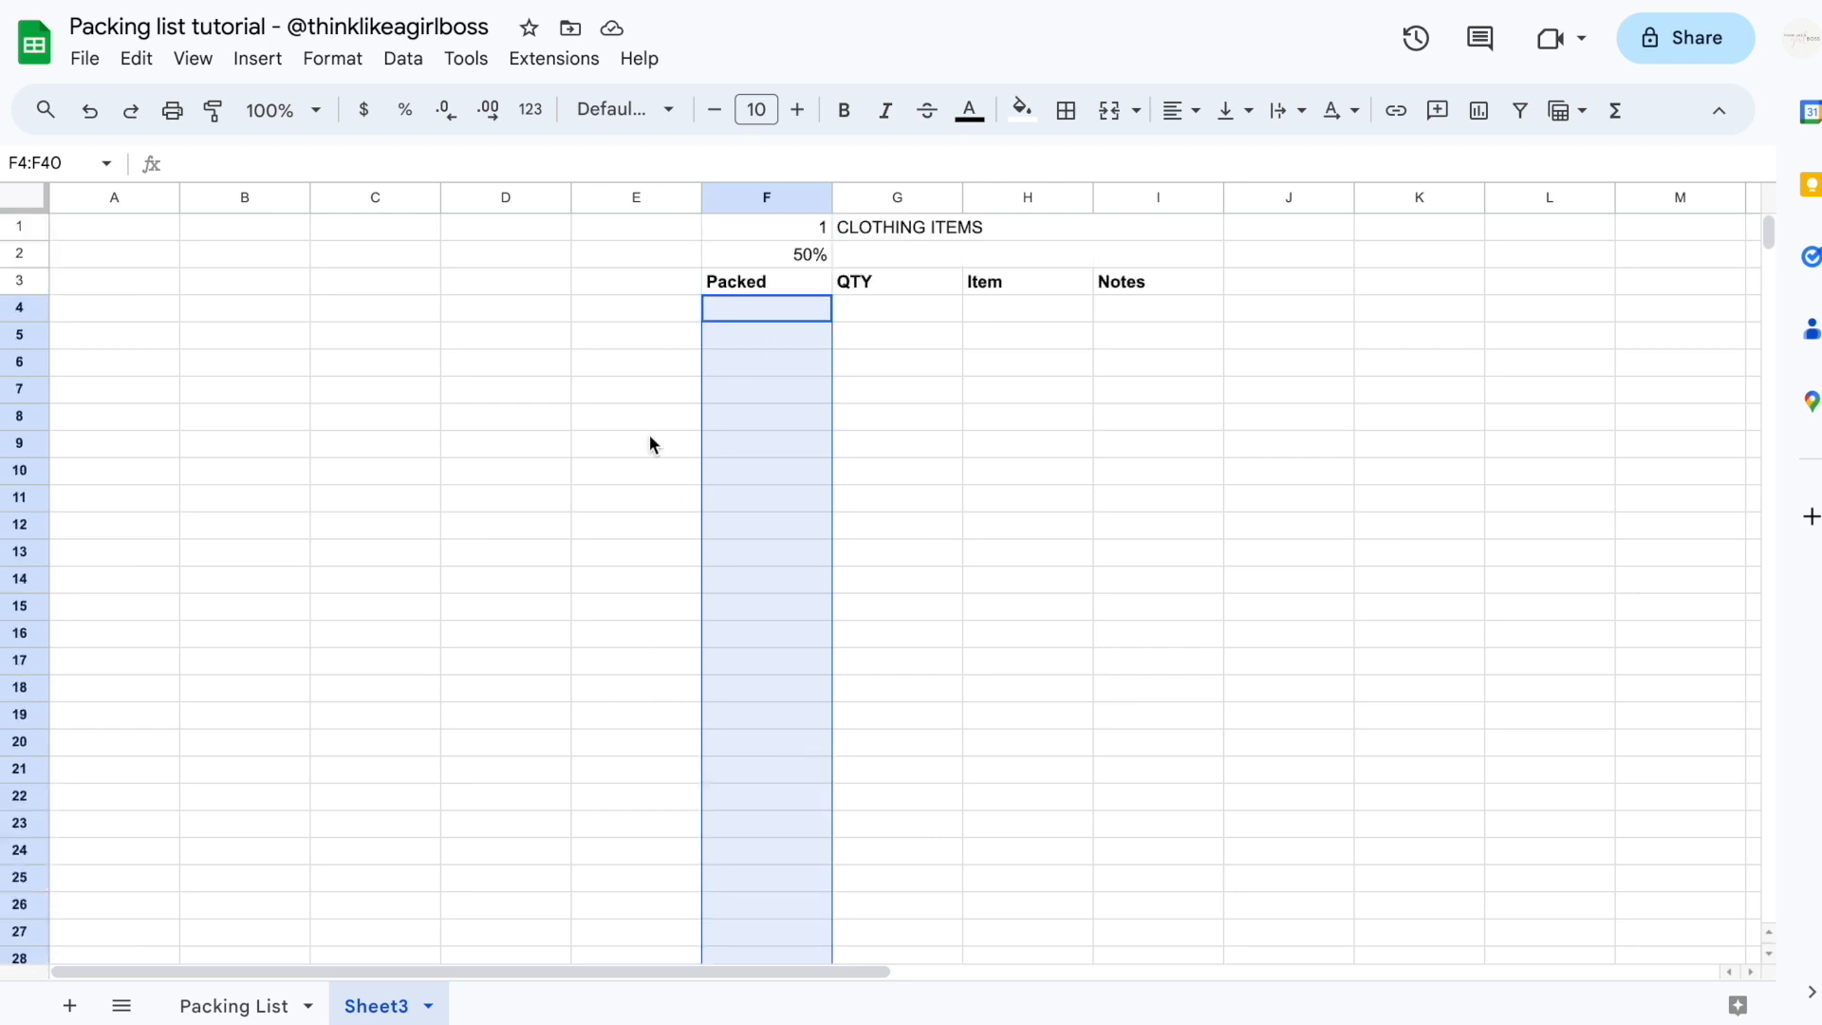
{"action": "scroll", "coordinate": [650, 441], "scroll_direction": "down", "scroll_amount": 9}
{"action": "scroll", "coordinate": [650, 442], "scroll_direction": "up", "scroll_amount": 9}
{"action": "scroll", "coordinate": [612, 723], "scroll_direction": "down", "scroll_amount": 7}
{"action": "scroll", "coordinate": [612, 723], "scroll_direction": "up", "scroll_amount": 7}
{"action": "left_click", "coordinate": [257, 58]}
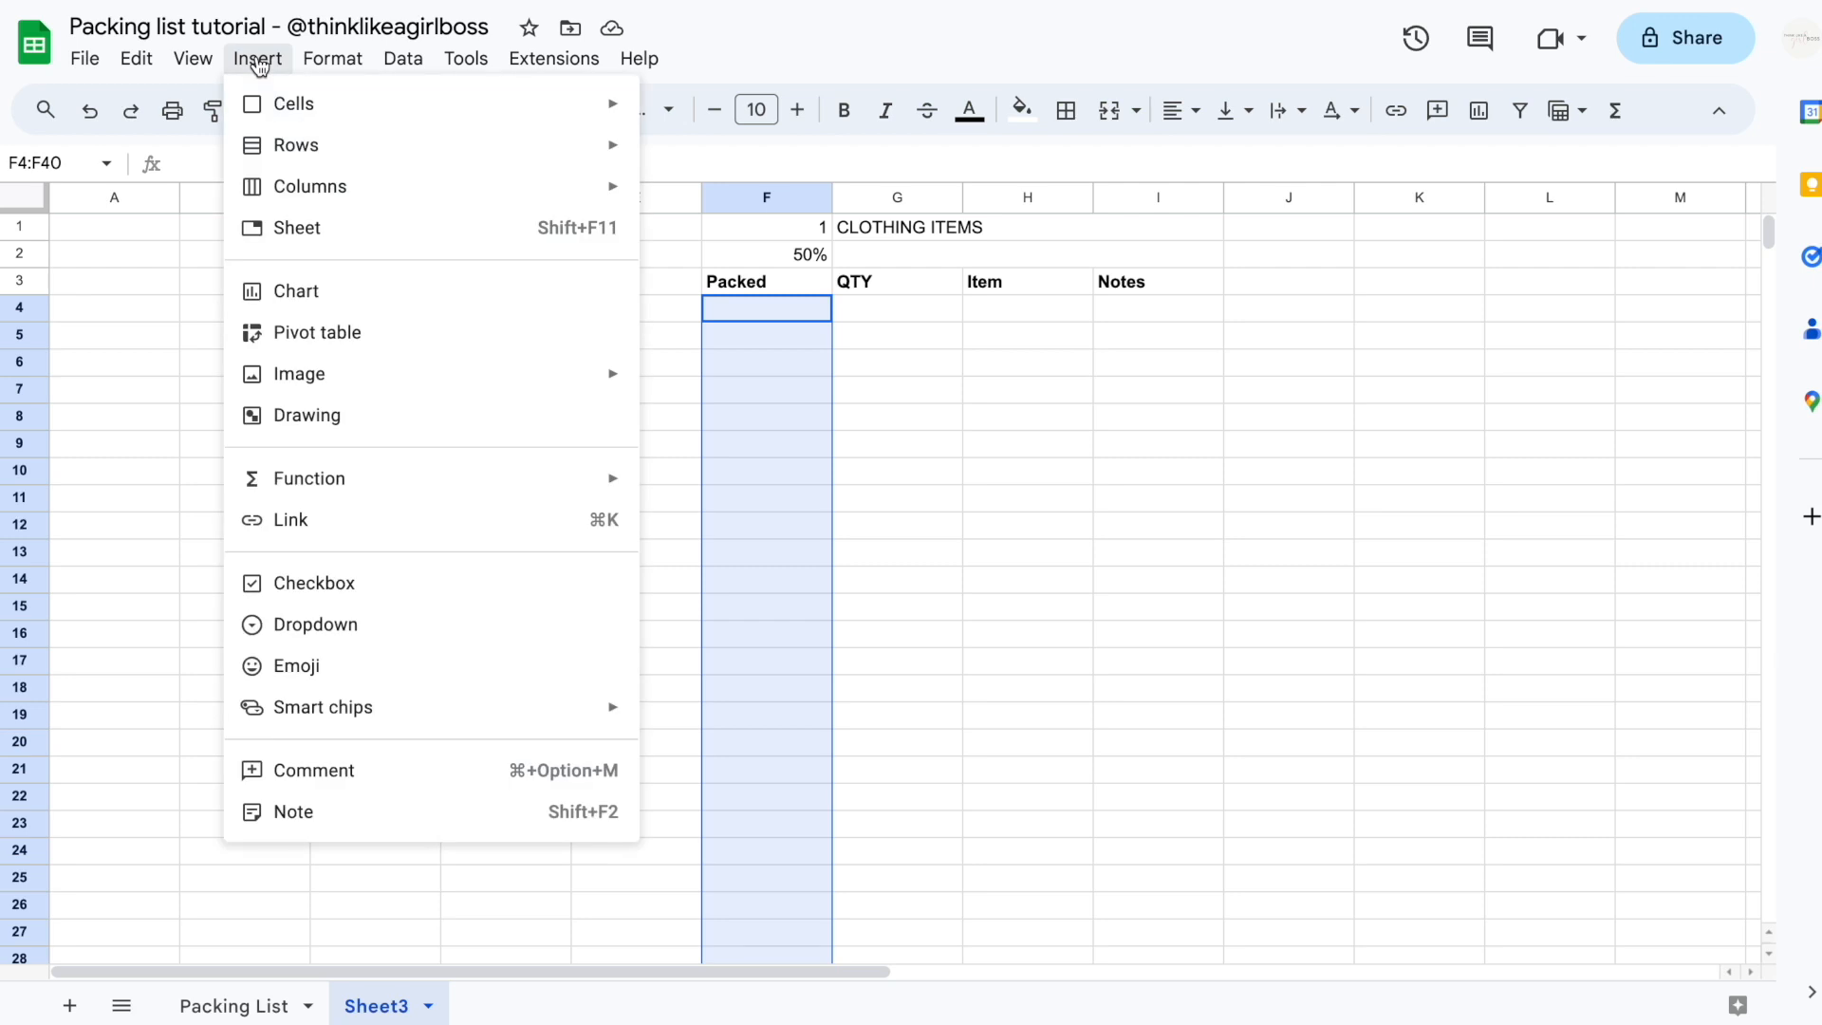
{"action": "left_click", "coordinate": [349, 583]}
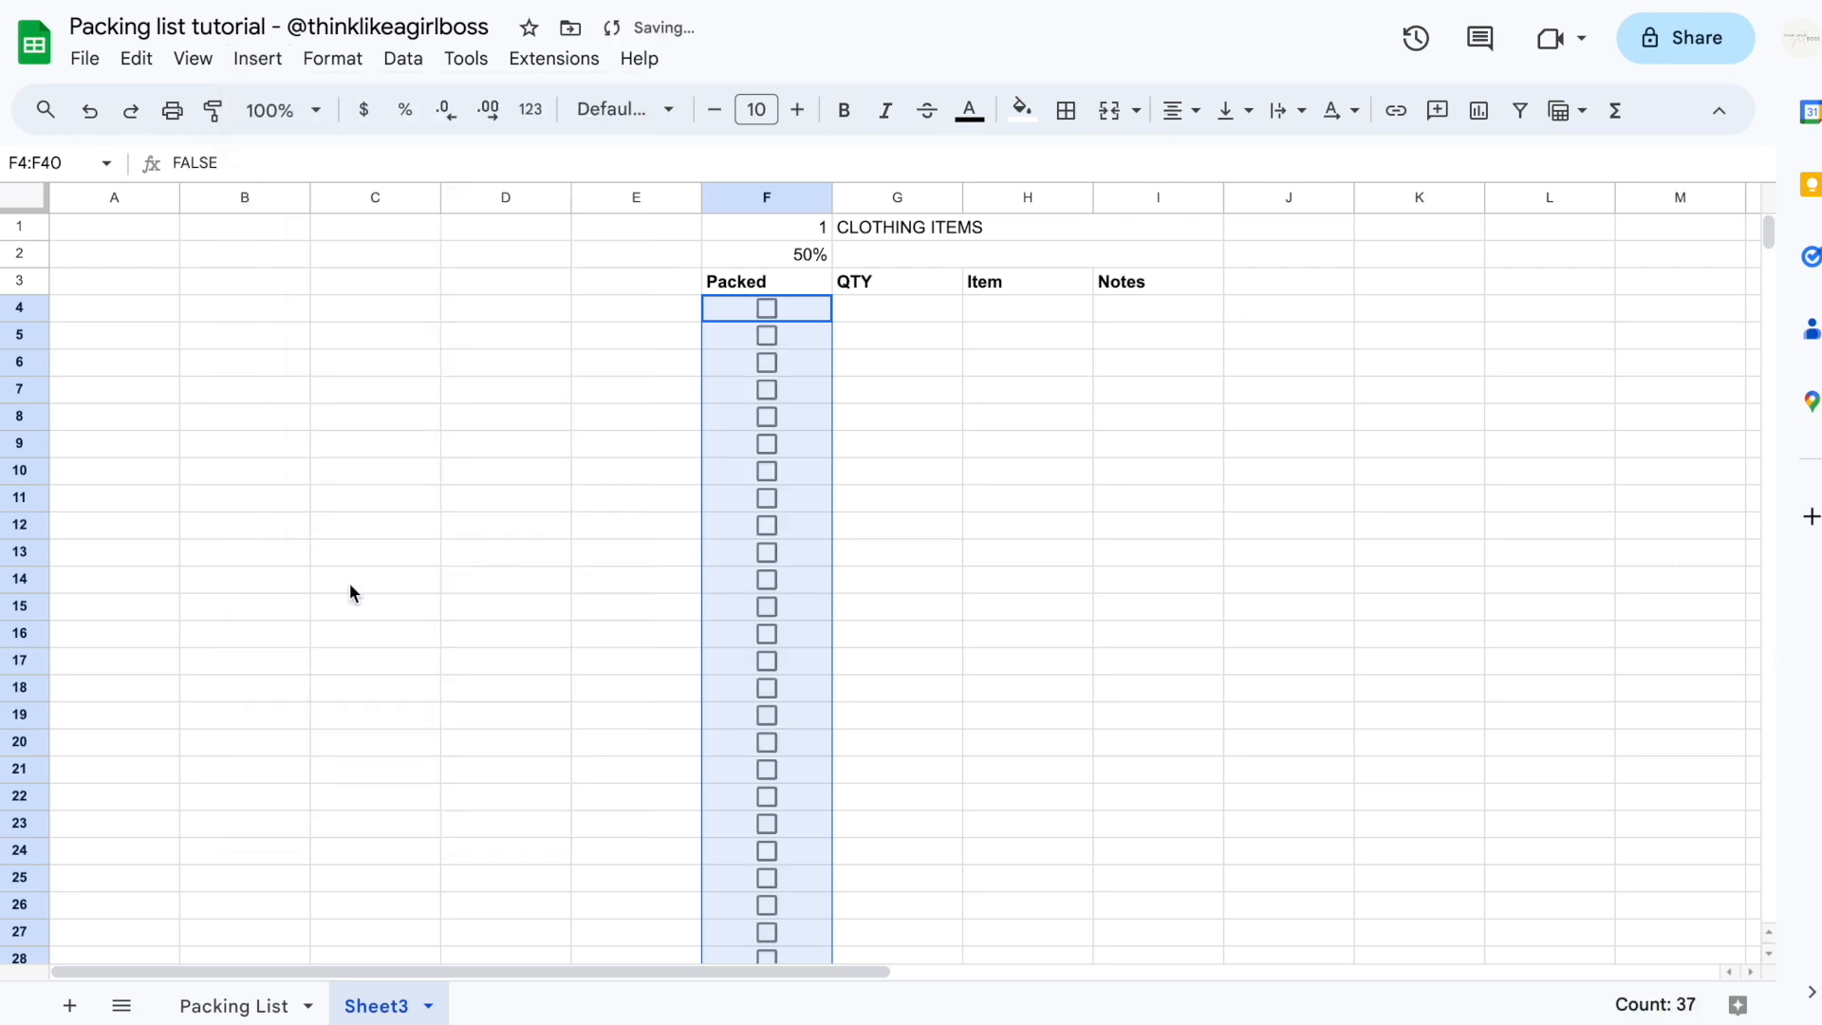
{"action": "left_click", "coordinate": [955, 397]}
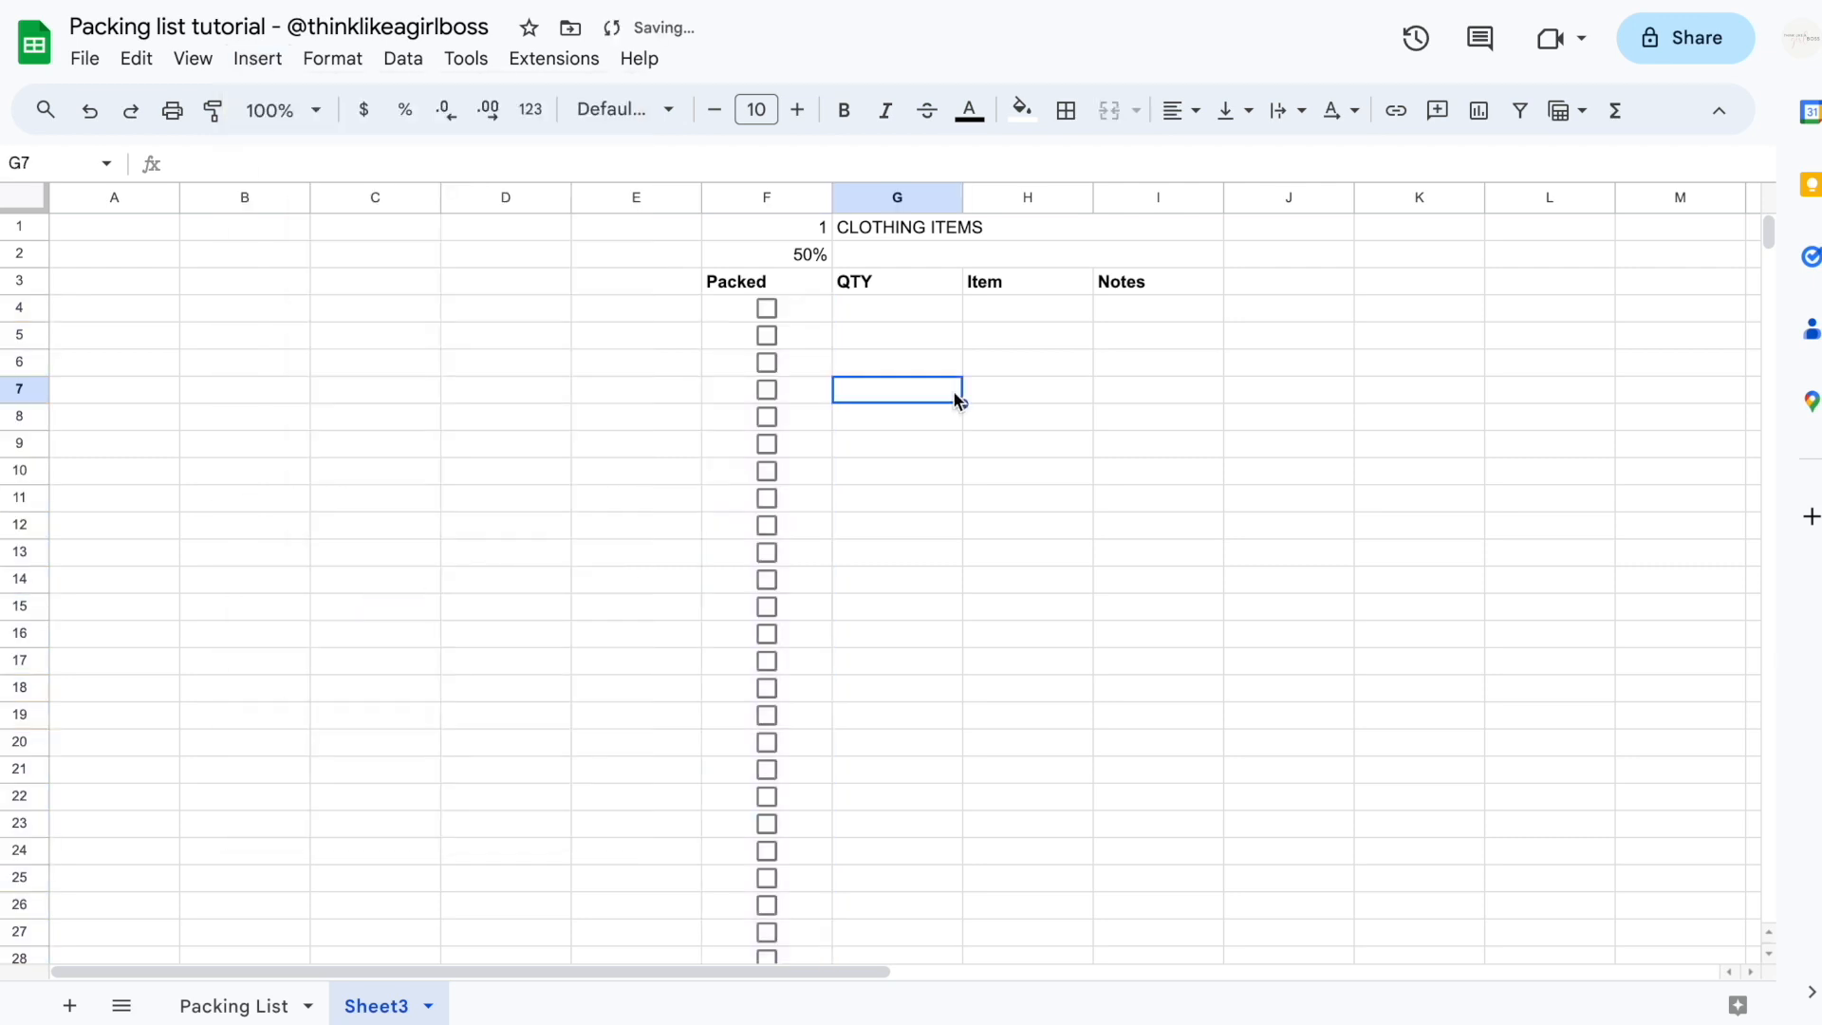
Test the checkbox in F5 by ticking and clearing it, comparing its TRUE and FALSE values
{"action": "left_click", "coordinate": [767, 338]}
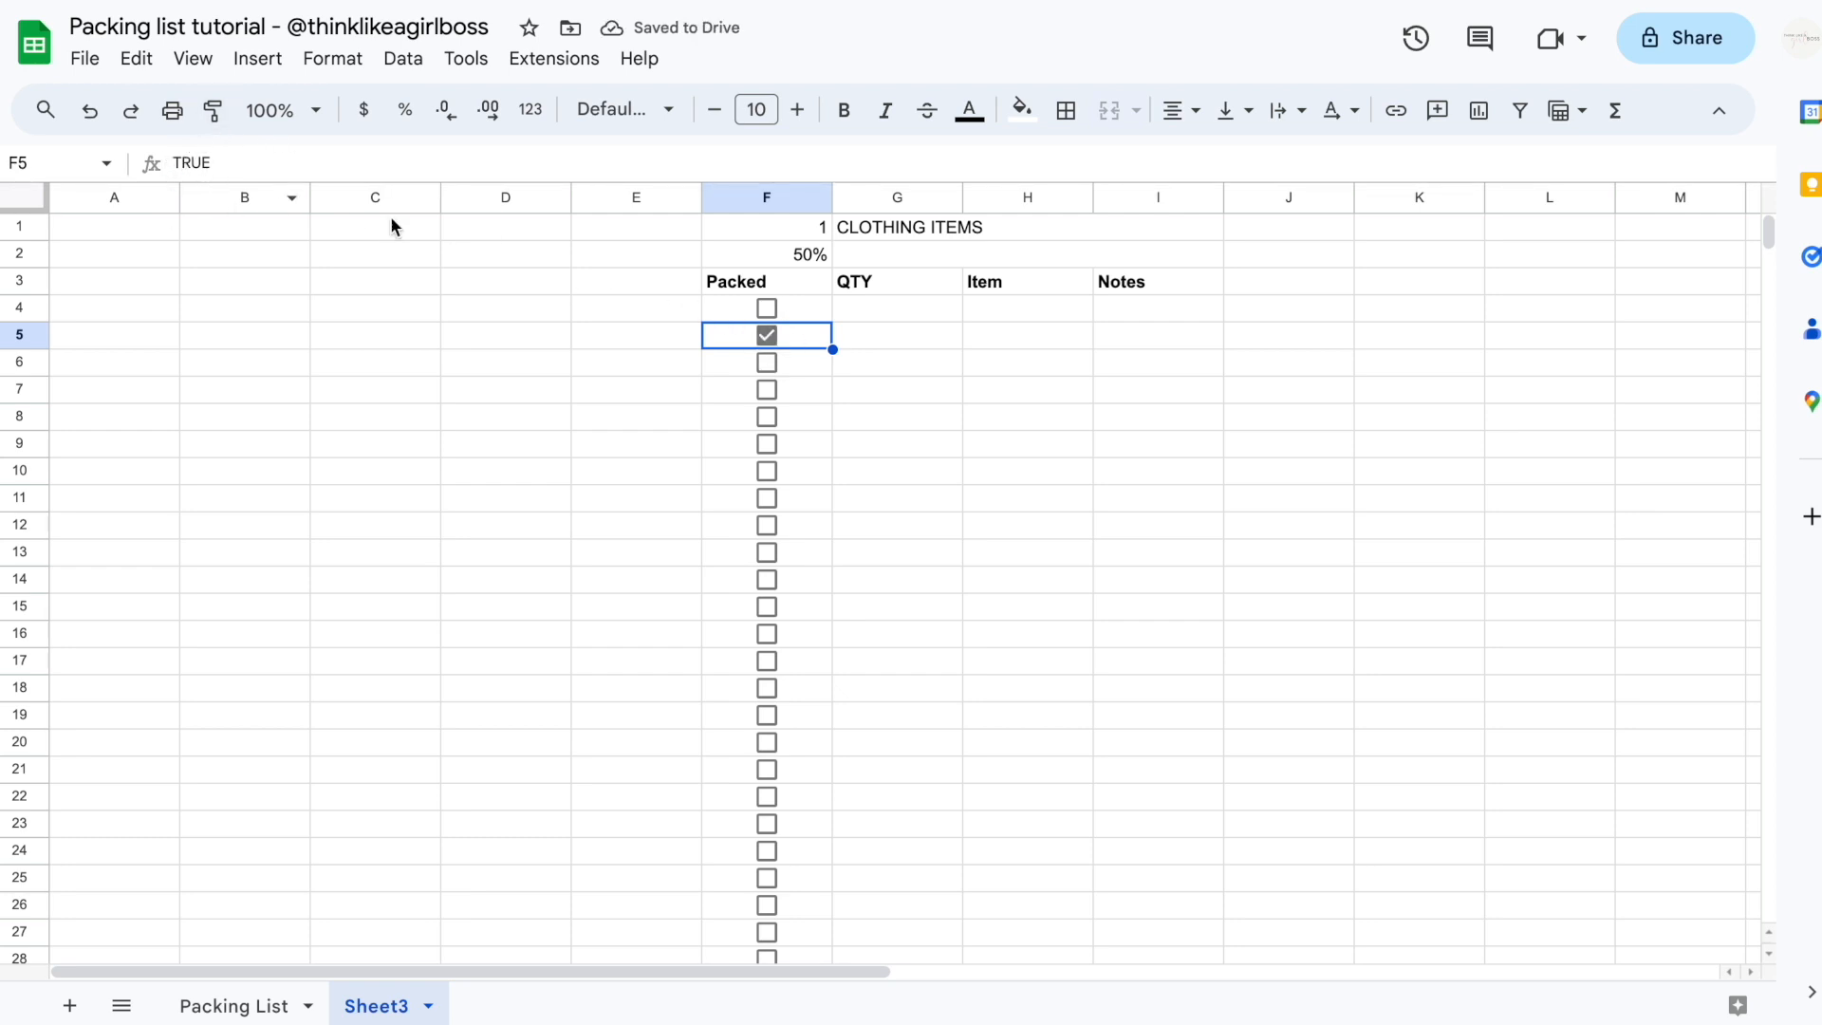
{"action": "left_click", "coordinate": [769, 339]}
{"action": "left_click", "coordinate": [769, 338]}
{"action": "left_click", "coordinate": [767, 337]}
{"action": "left_click", "coordinate": [765, 338]}
{"action": "left_click", "coordinate": [765, 338]}
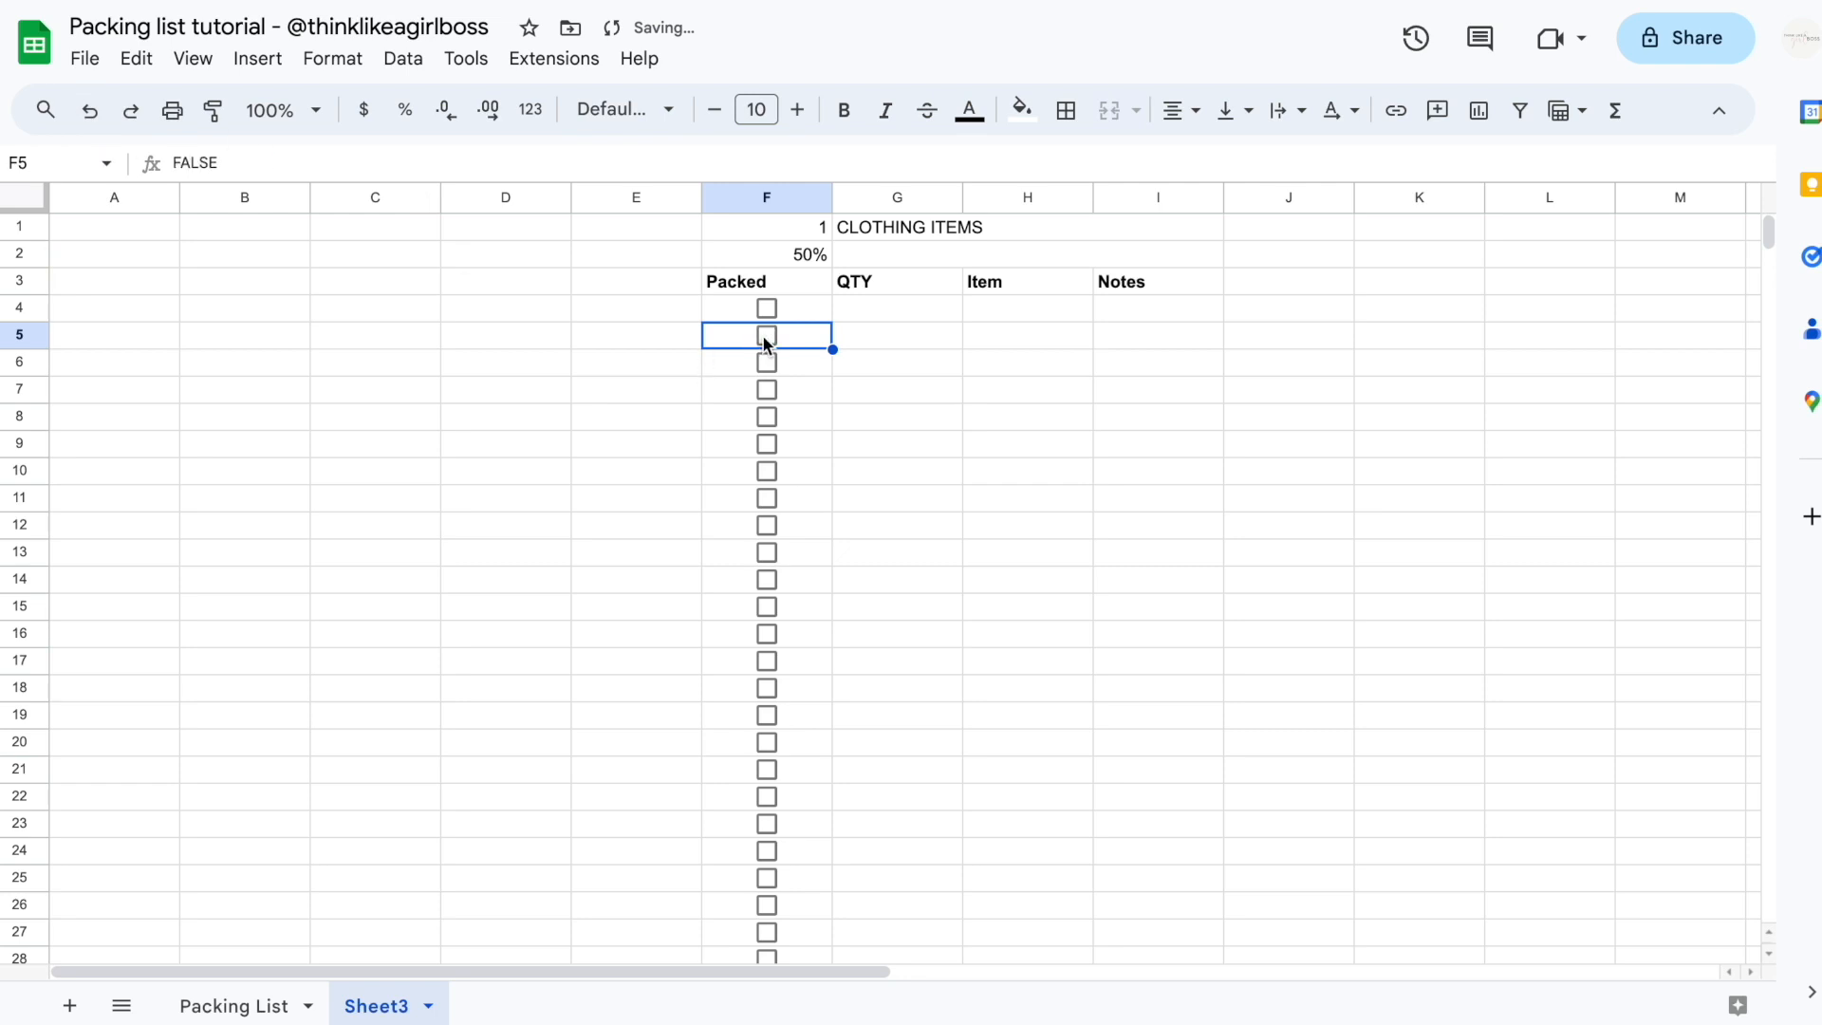
{"action": "left_click", "coordinate": [931, 390]}
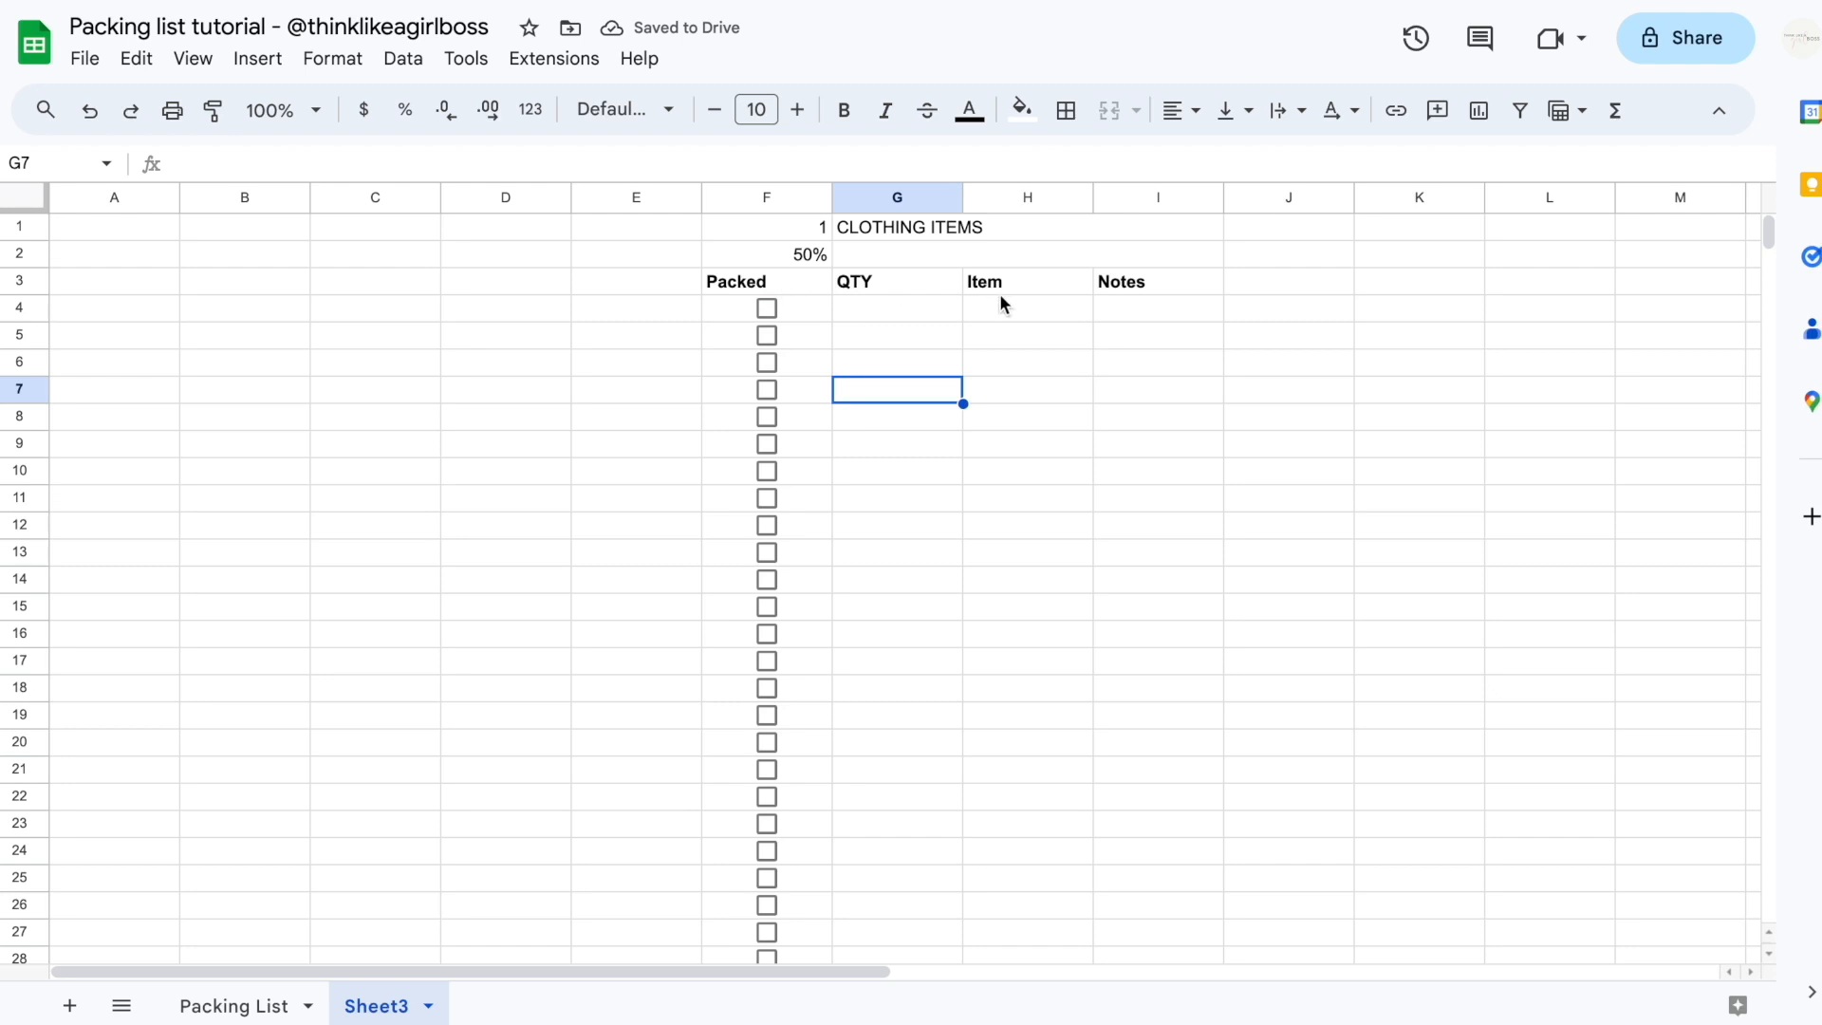
Centre the whole sheet's contents horizontally and vertically, and set the text to wrap
{"action": "left_click", "coordinate": [26, 202]}
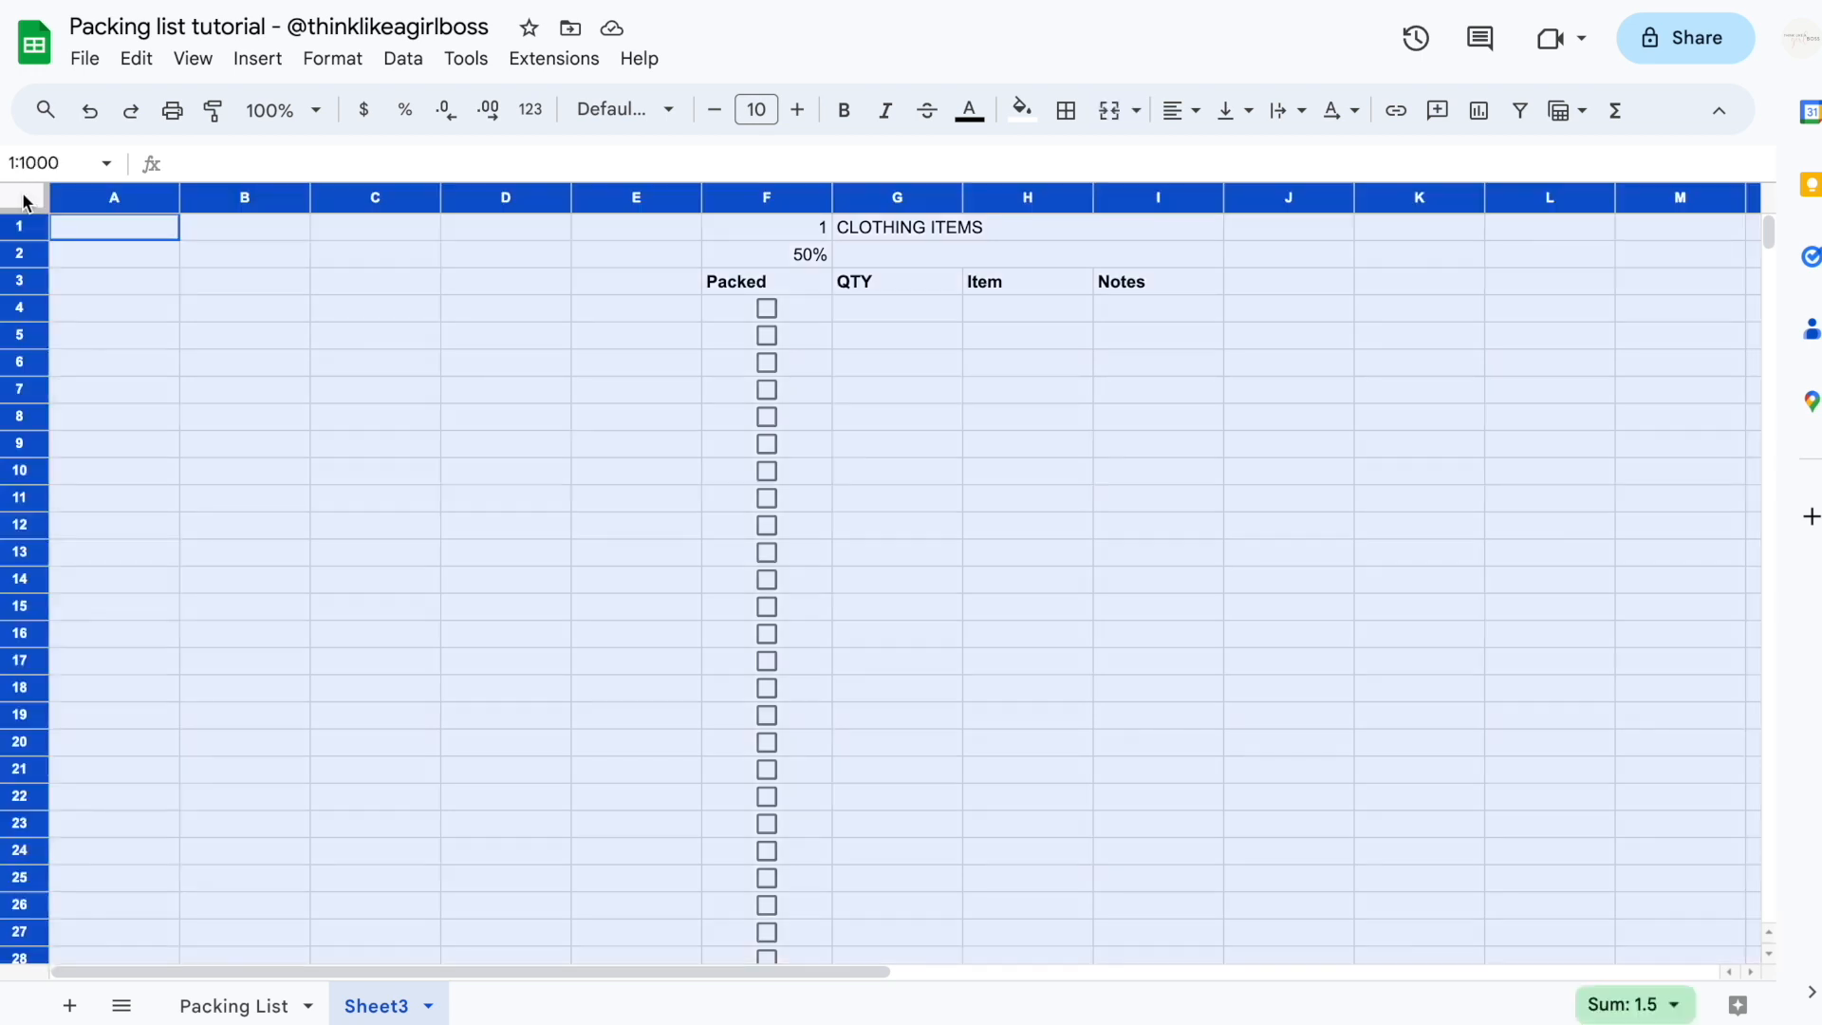
{"action": "left_click", "coordinate": [1181, 121]}
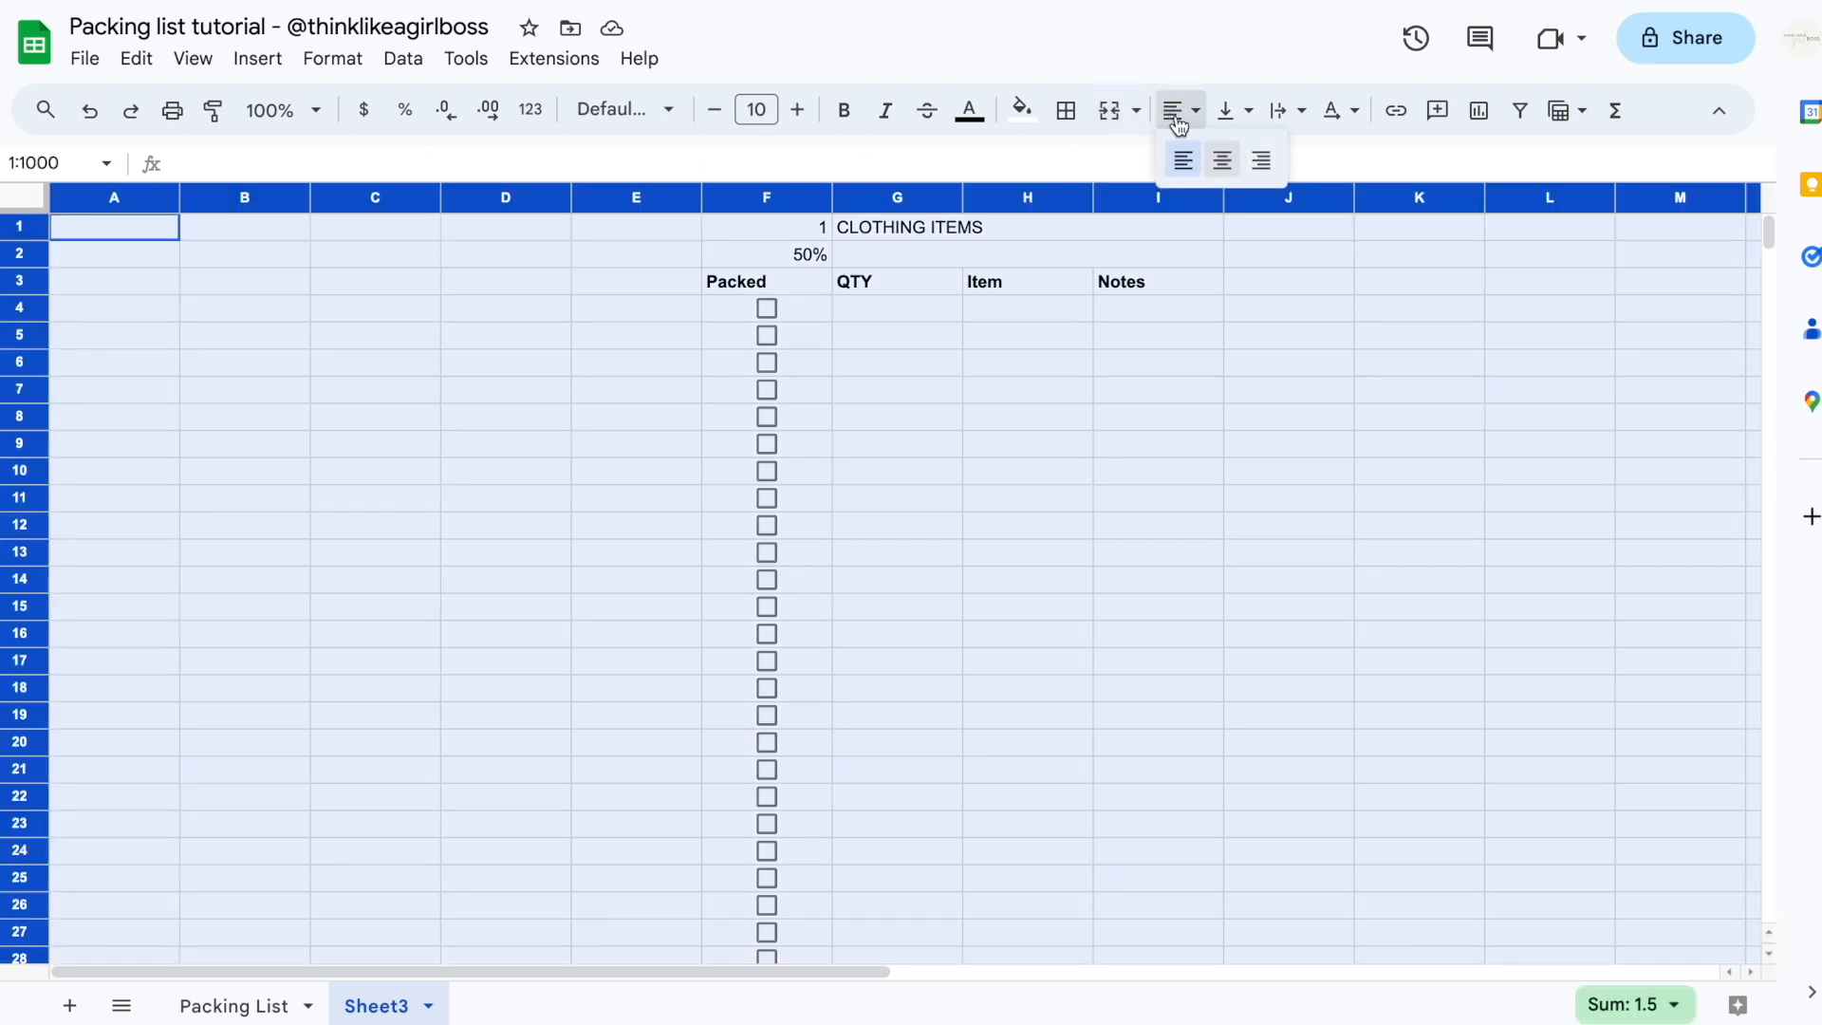
{"action": "left_click", "coordinate": [1232, 171]}
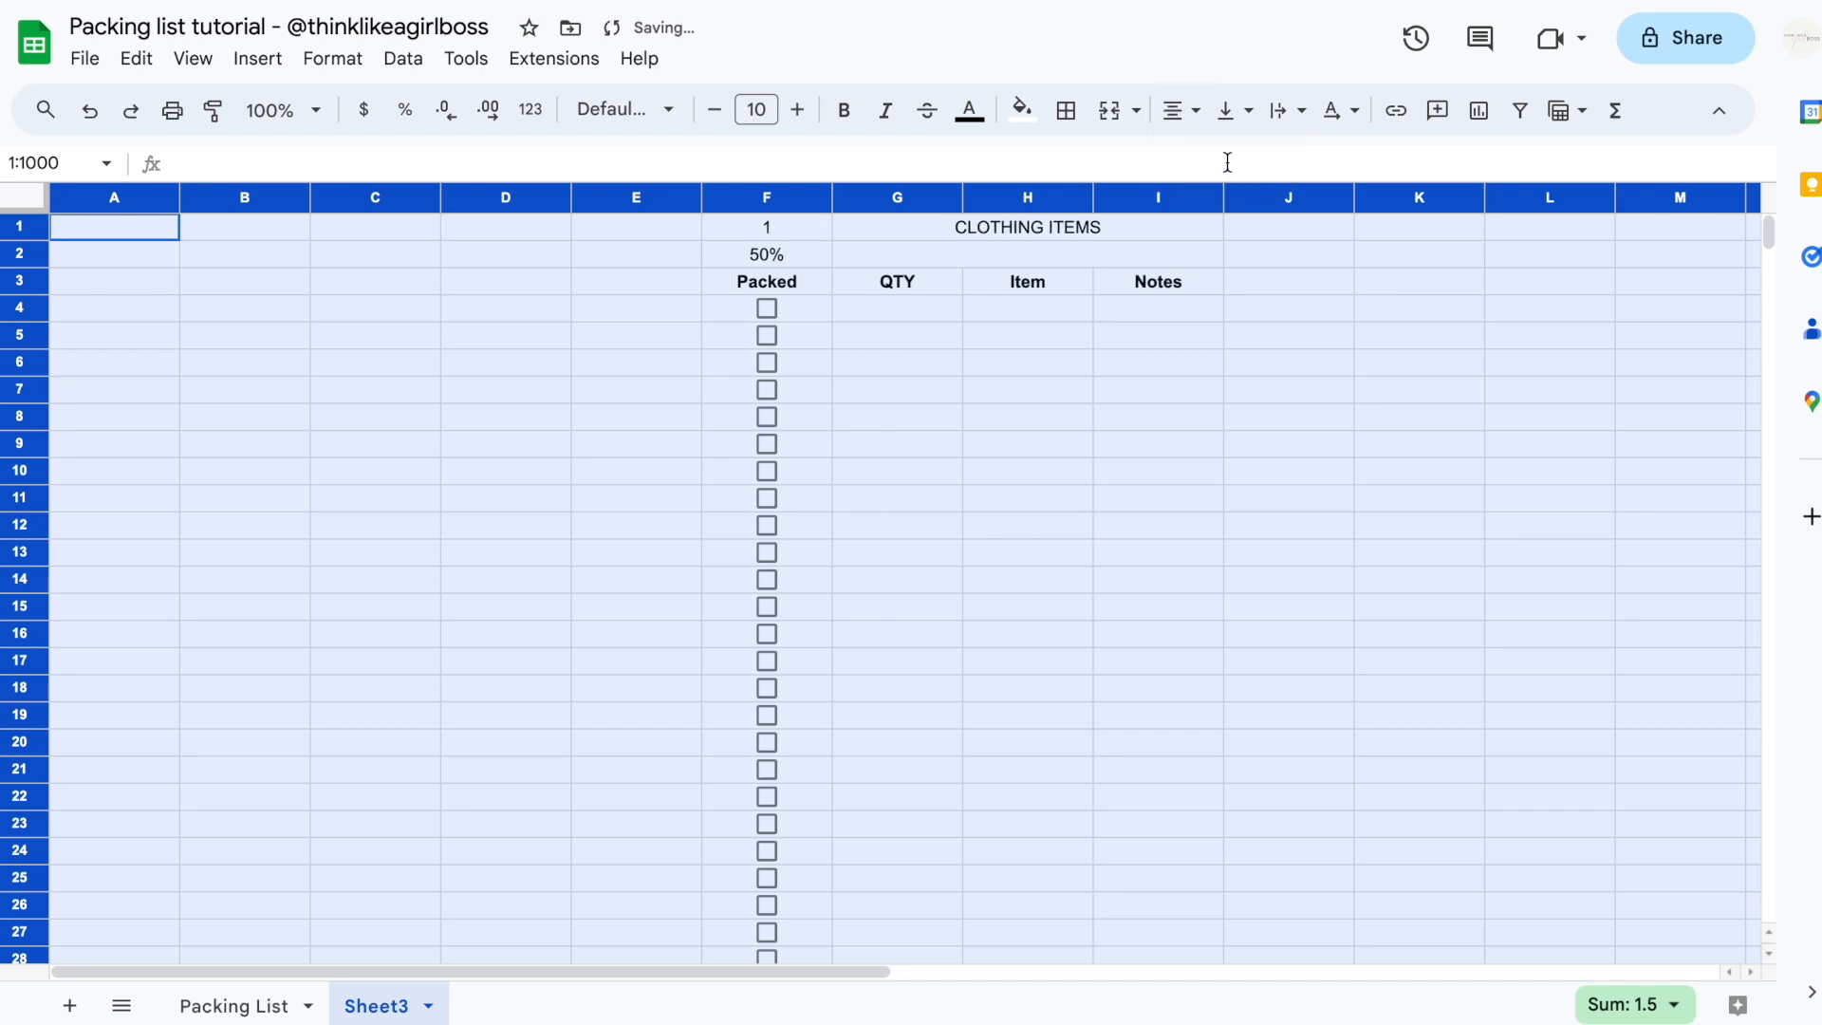
{"action": "left_click", "coordinate": [1237, 114]}
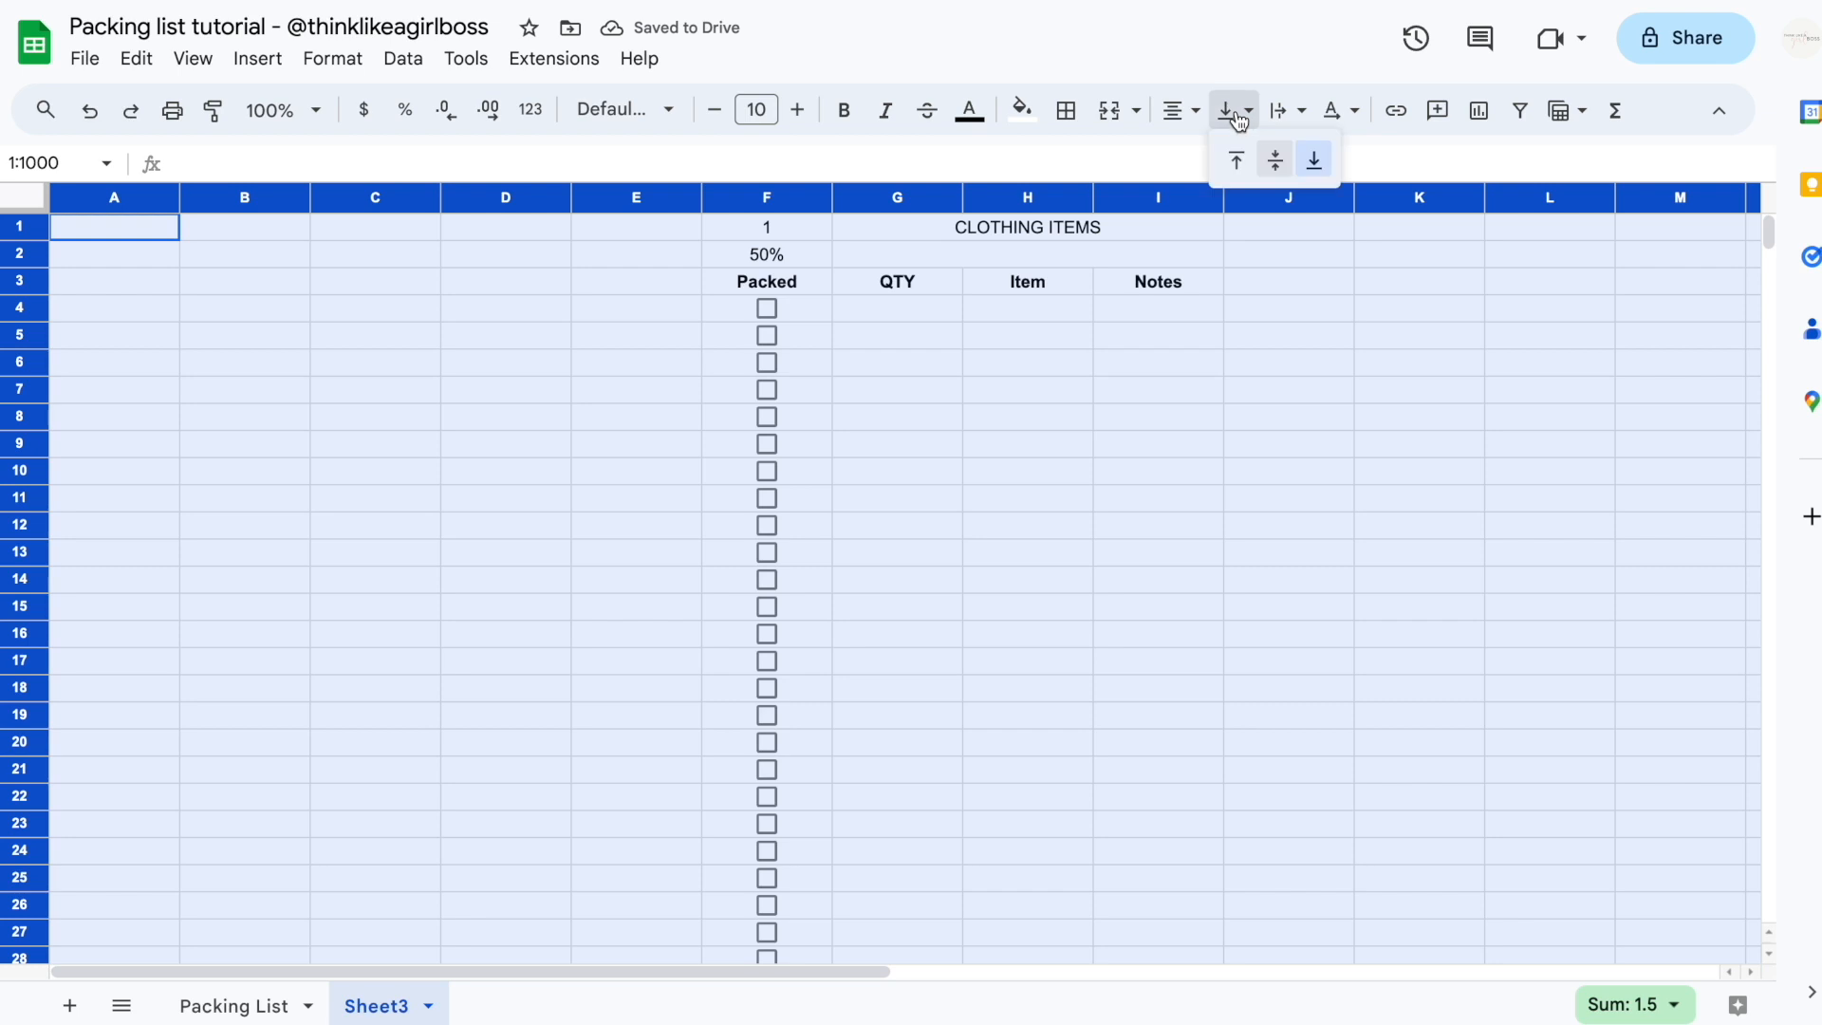
{"action": "left_click", "coordinate": [1278, 163]}
{"action": "left_click", "coordinate": [1285, 111]}
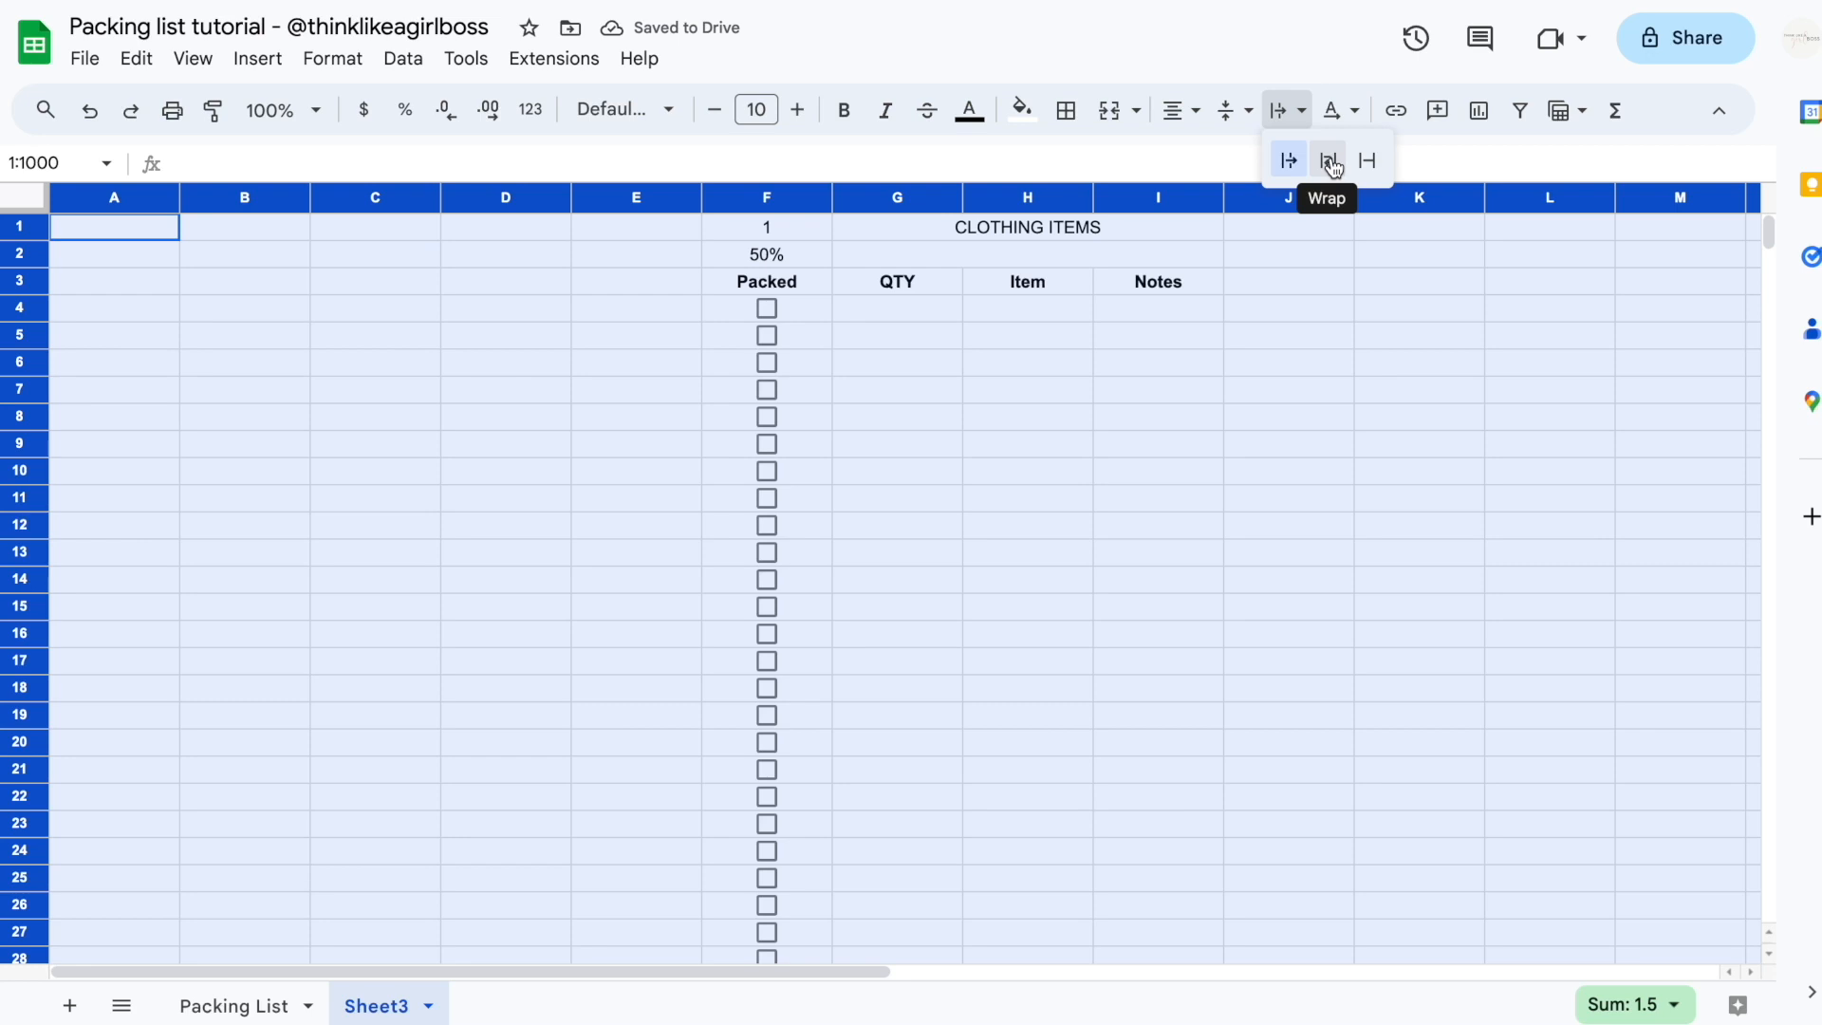
{"action": "left_click", "coordinate": [1331, 163]}
{"action": "left_click", "coordinate": [1165, 471]}
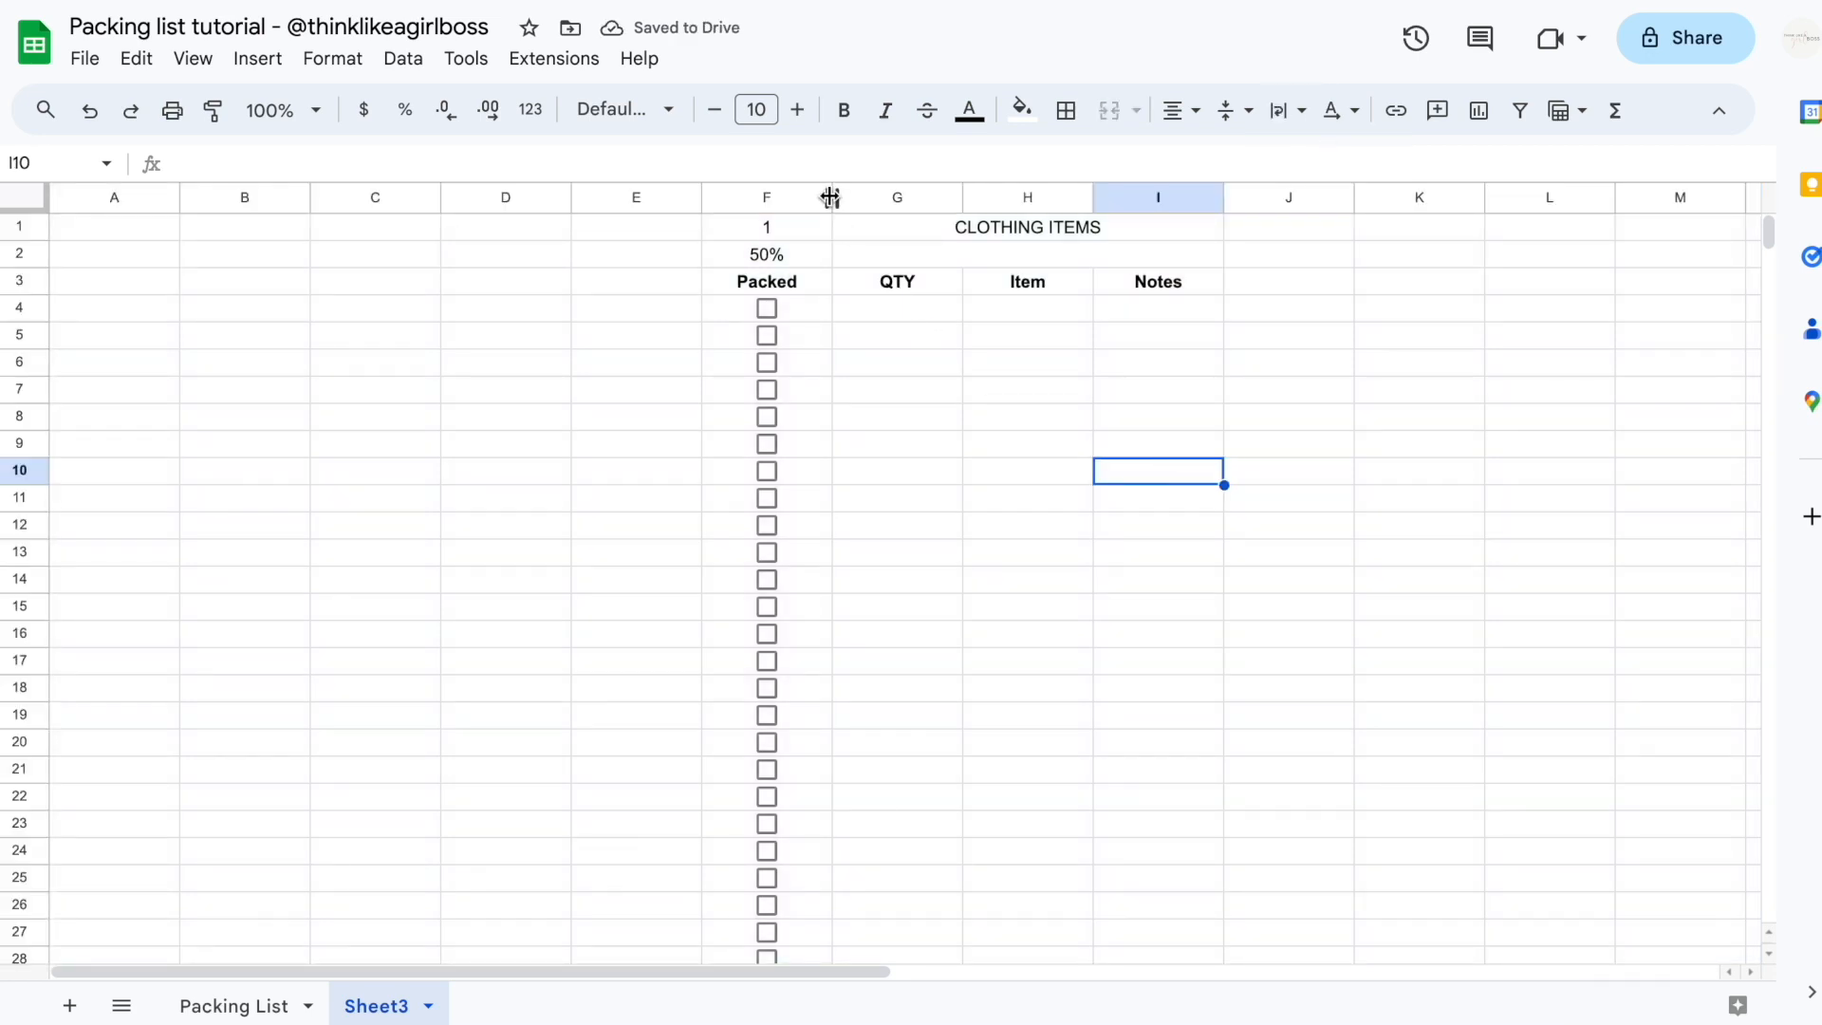
Narrow the Packed and QTY columns F and G, and widen the Item and Notes columns H and I
{"action": "left_click_drag", "start_coordinate": [831, 196], "coordinate": [788, 198]}
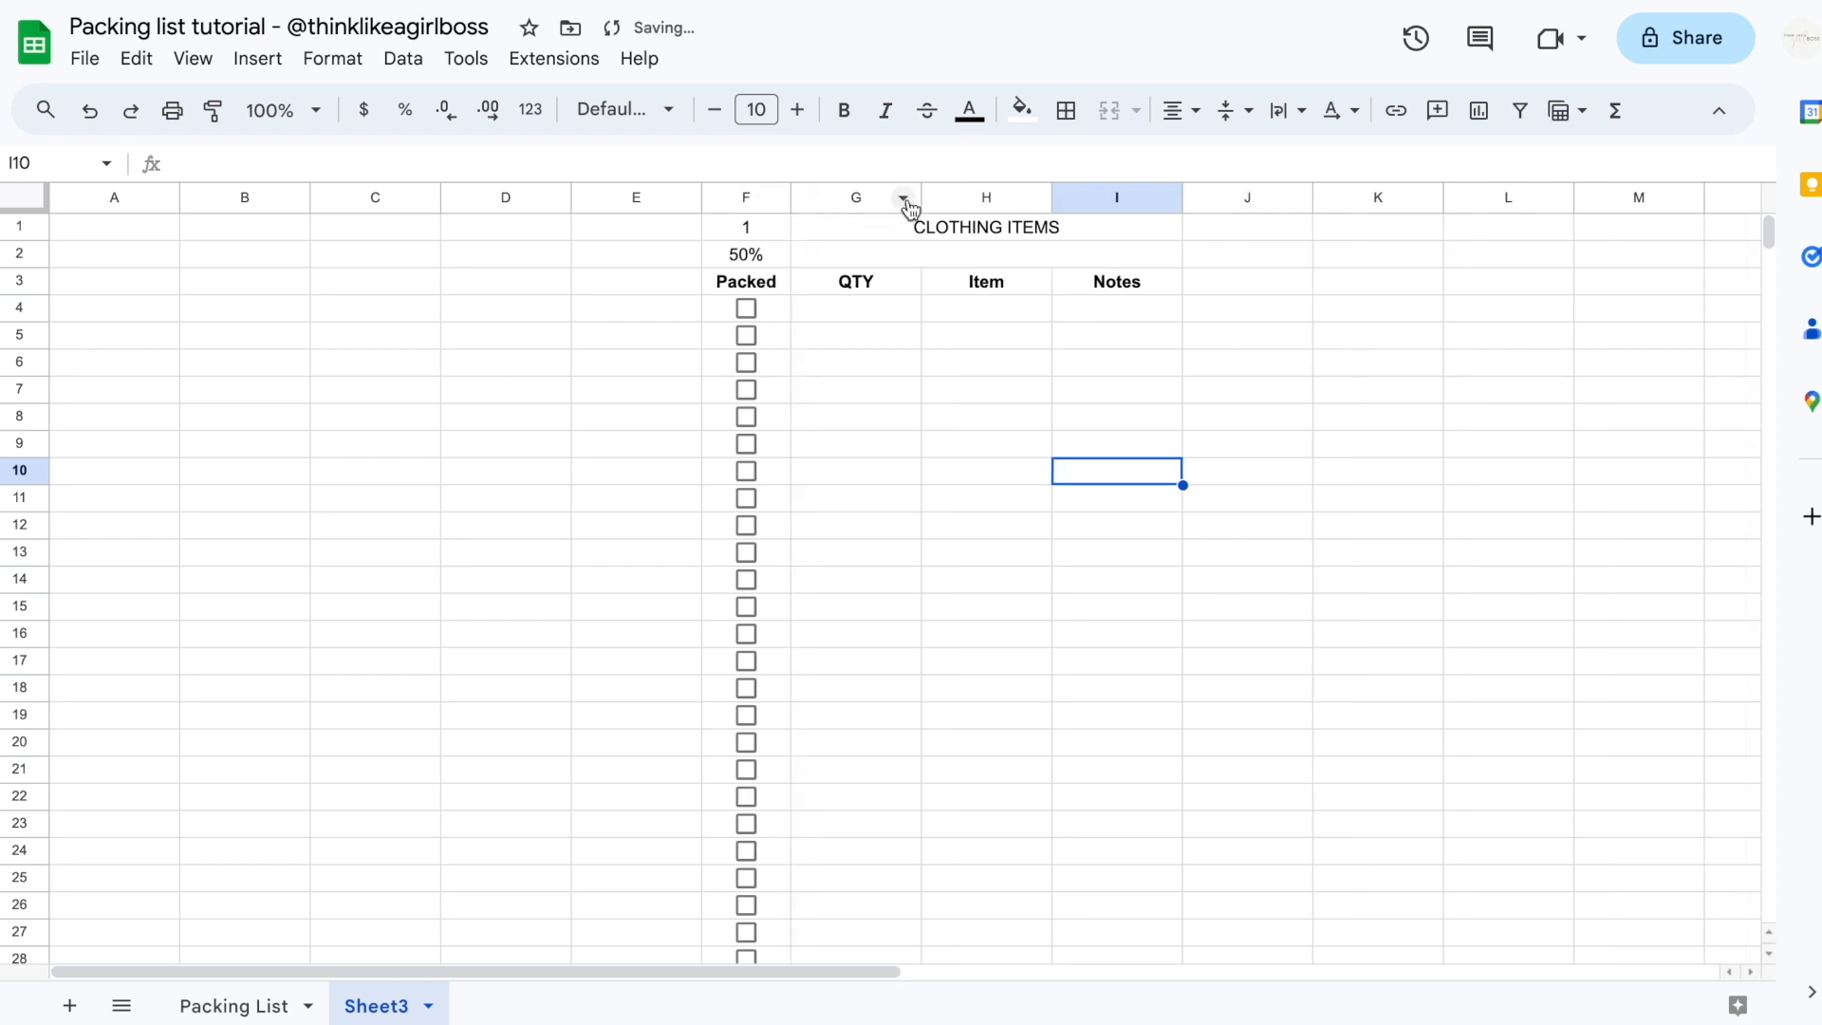
{"action": "left_click_drag", "start_coordinate": [921, 196], "coordinate": [869, 197]}
{"action": "left_click", "coordinate": [846, 305]}
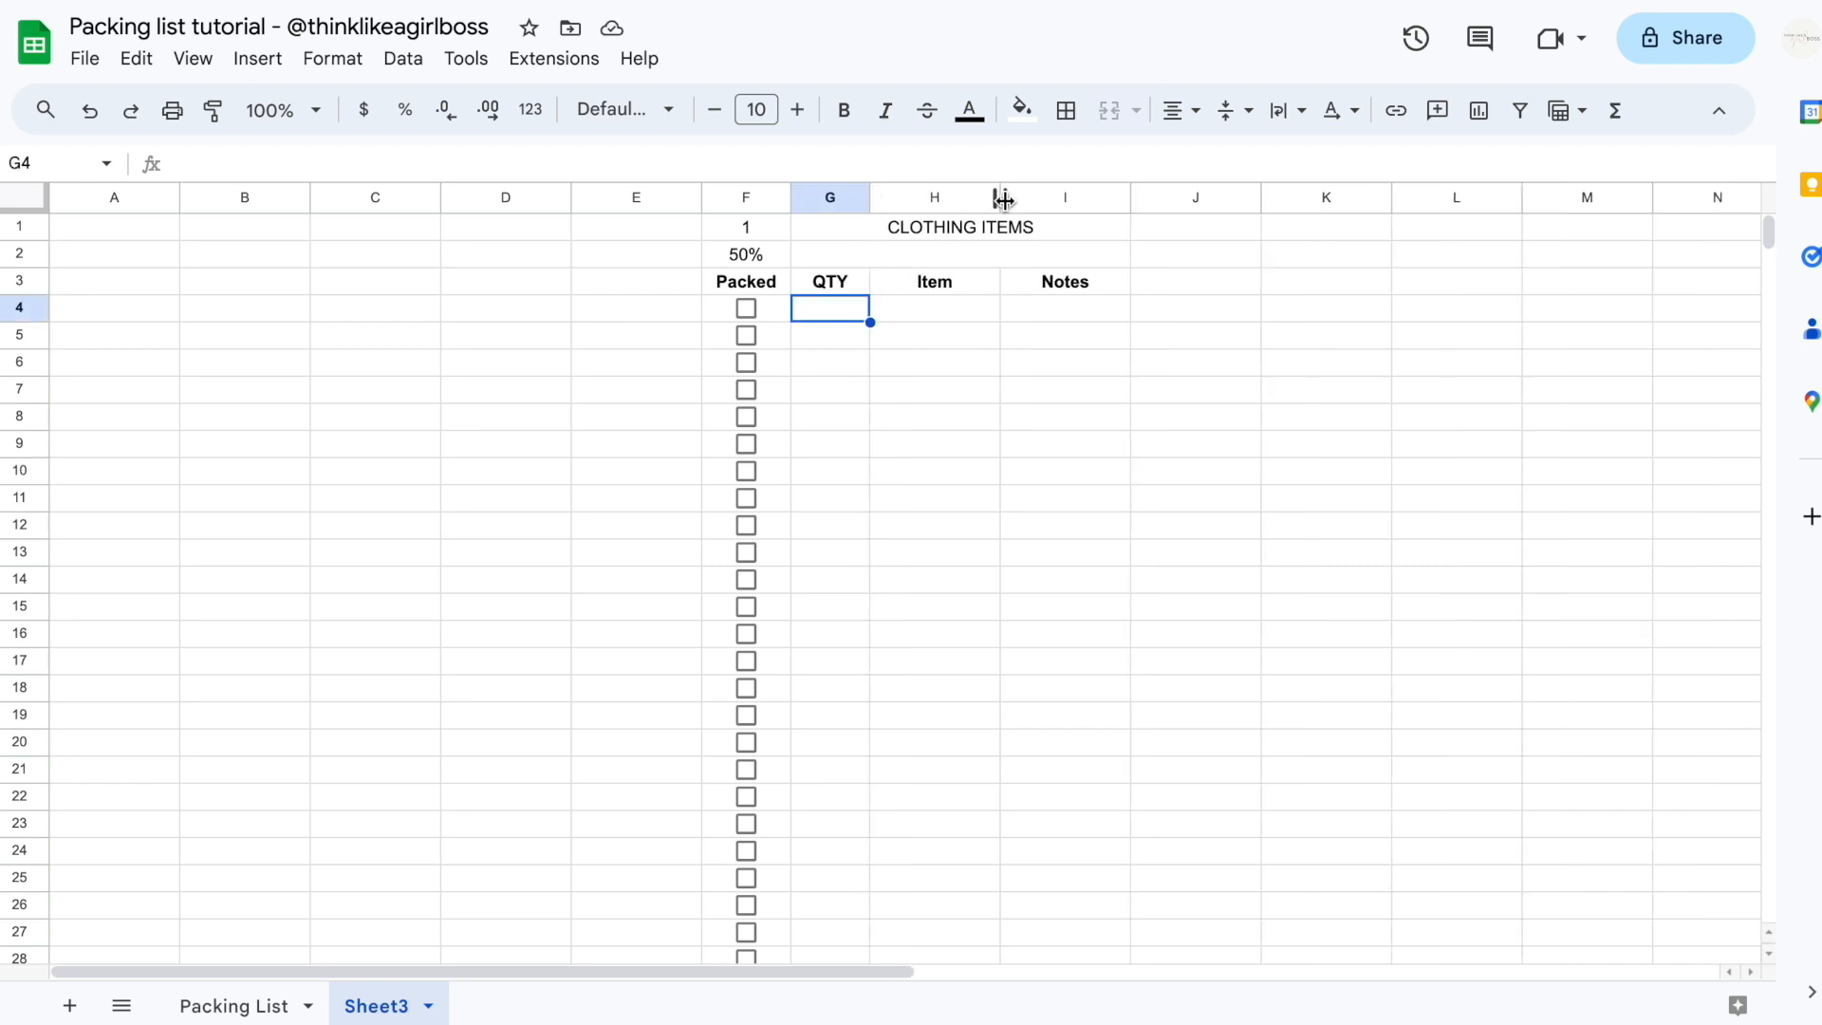
{"action": "left_click_drag", "start_coordinate": [1000, 196], "coordinate": [1072, 196]}
{"action": "left_click_drag", "start_coordinate": [1201, 197], "coordinate": [1284, 197]}
{"action": "left_click", "coordinate": [1192, 415]}
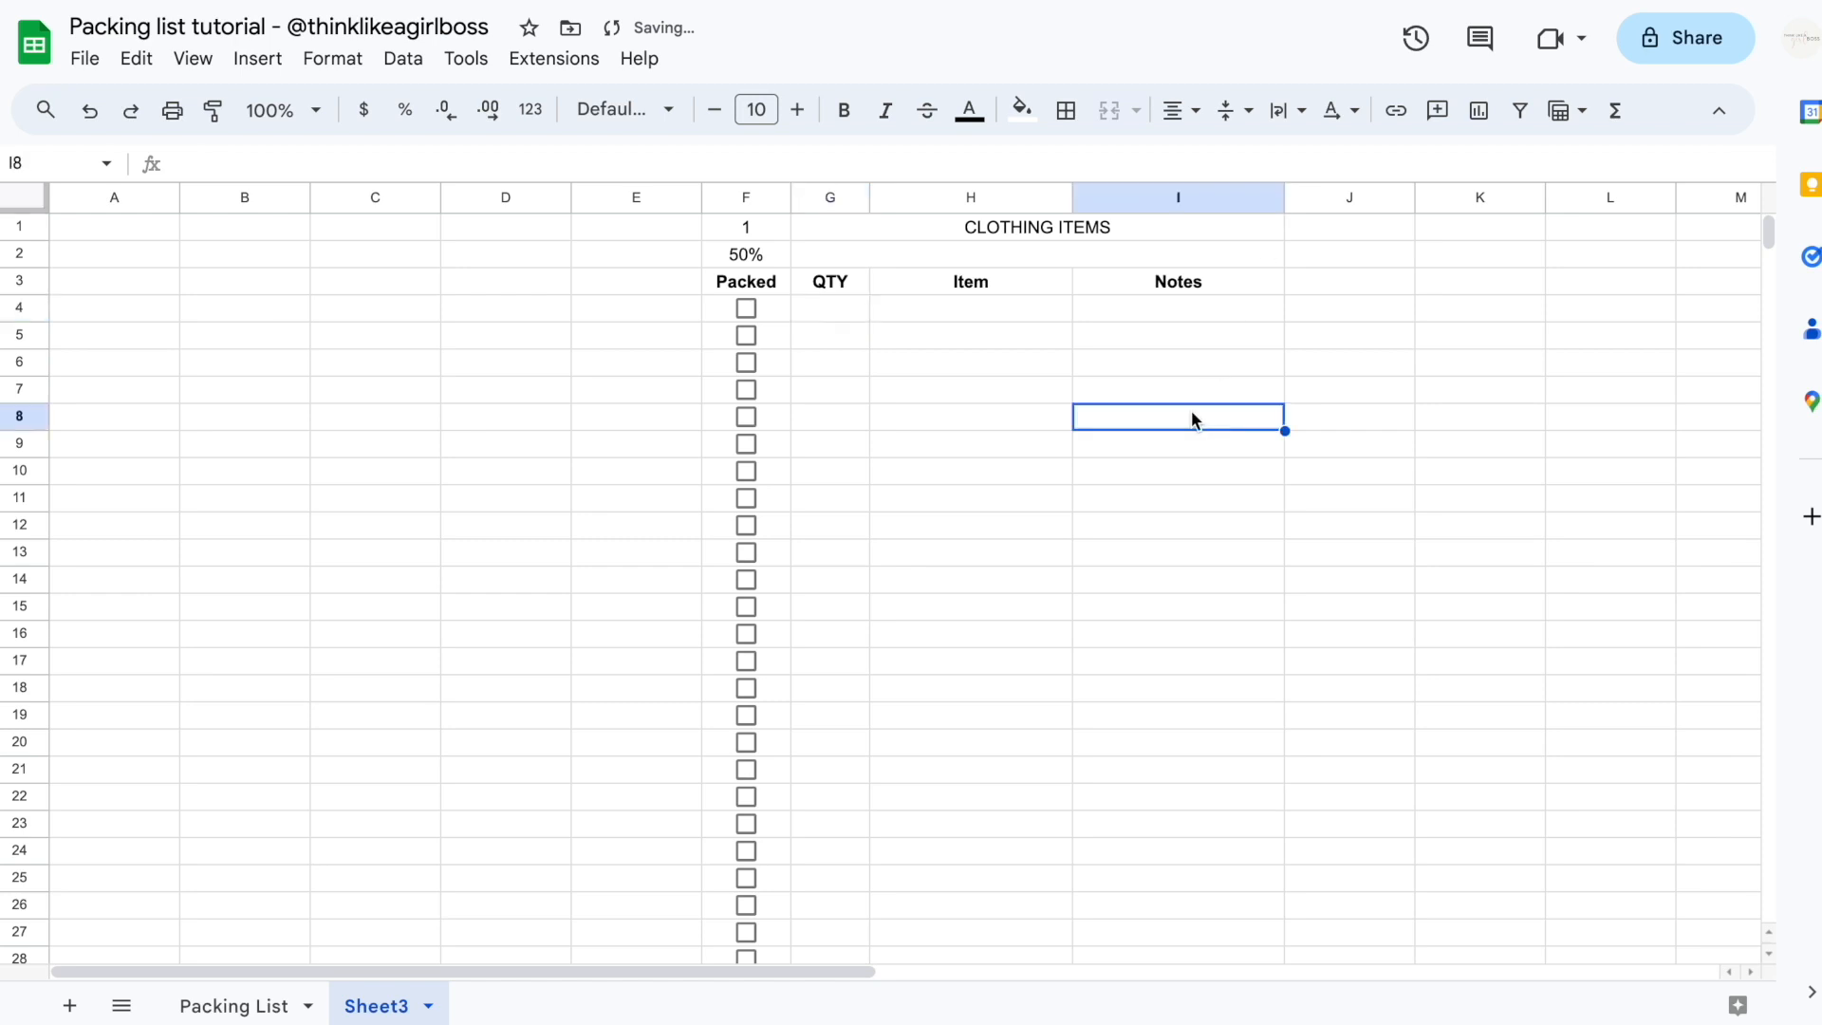
{"action": "left_click", "coordinate": [968, 525]}
{"action": "left_click", "coordinate": [837, 256]}
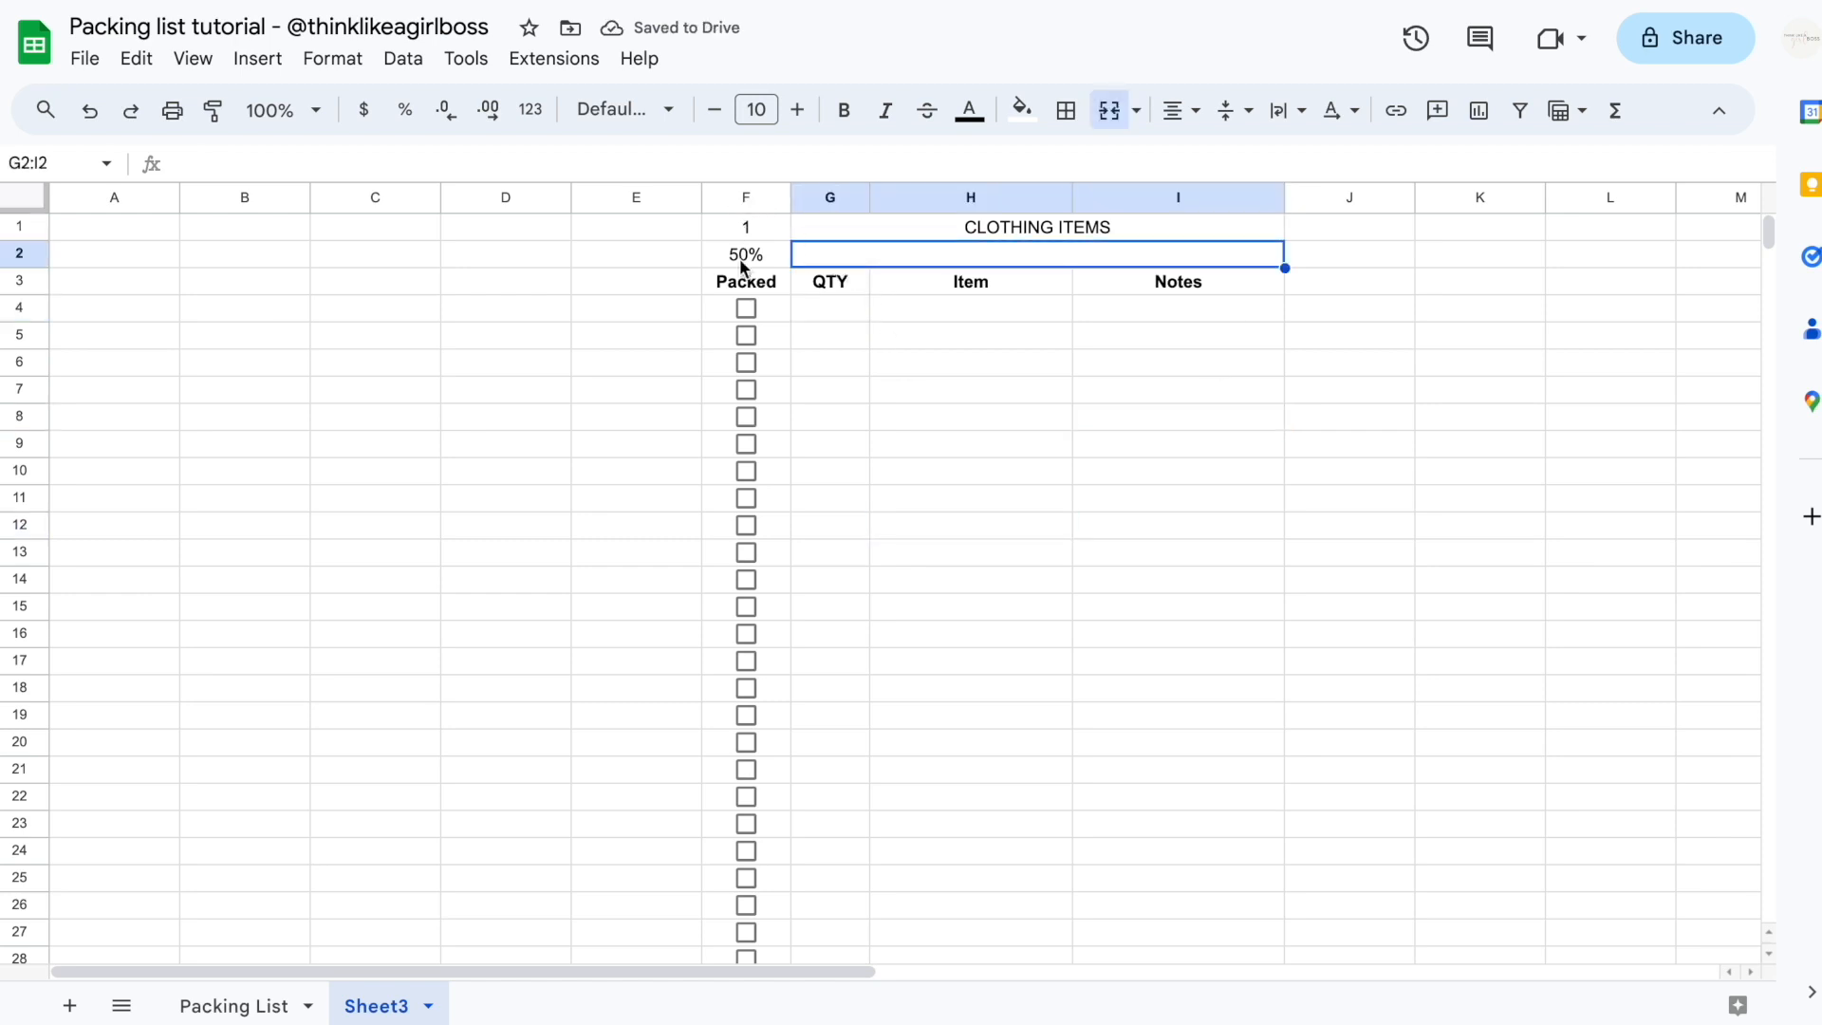
On the Packing List sheet, clear the Packed checkboxes for Socks, Dresses and Shorts in the Clothing table
{"action": "left_click", "coordinate": [231, 1008]}
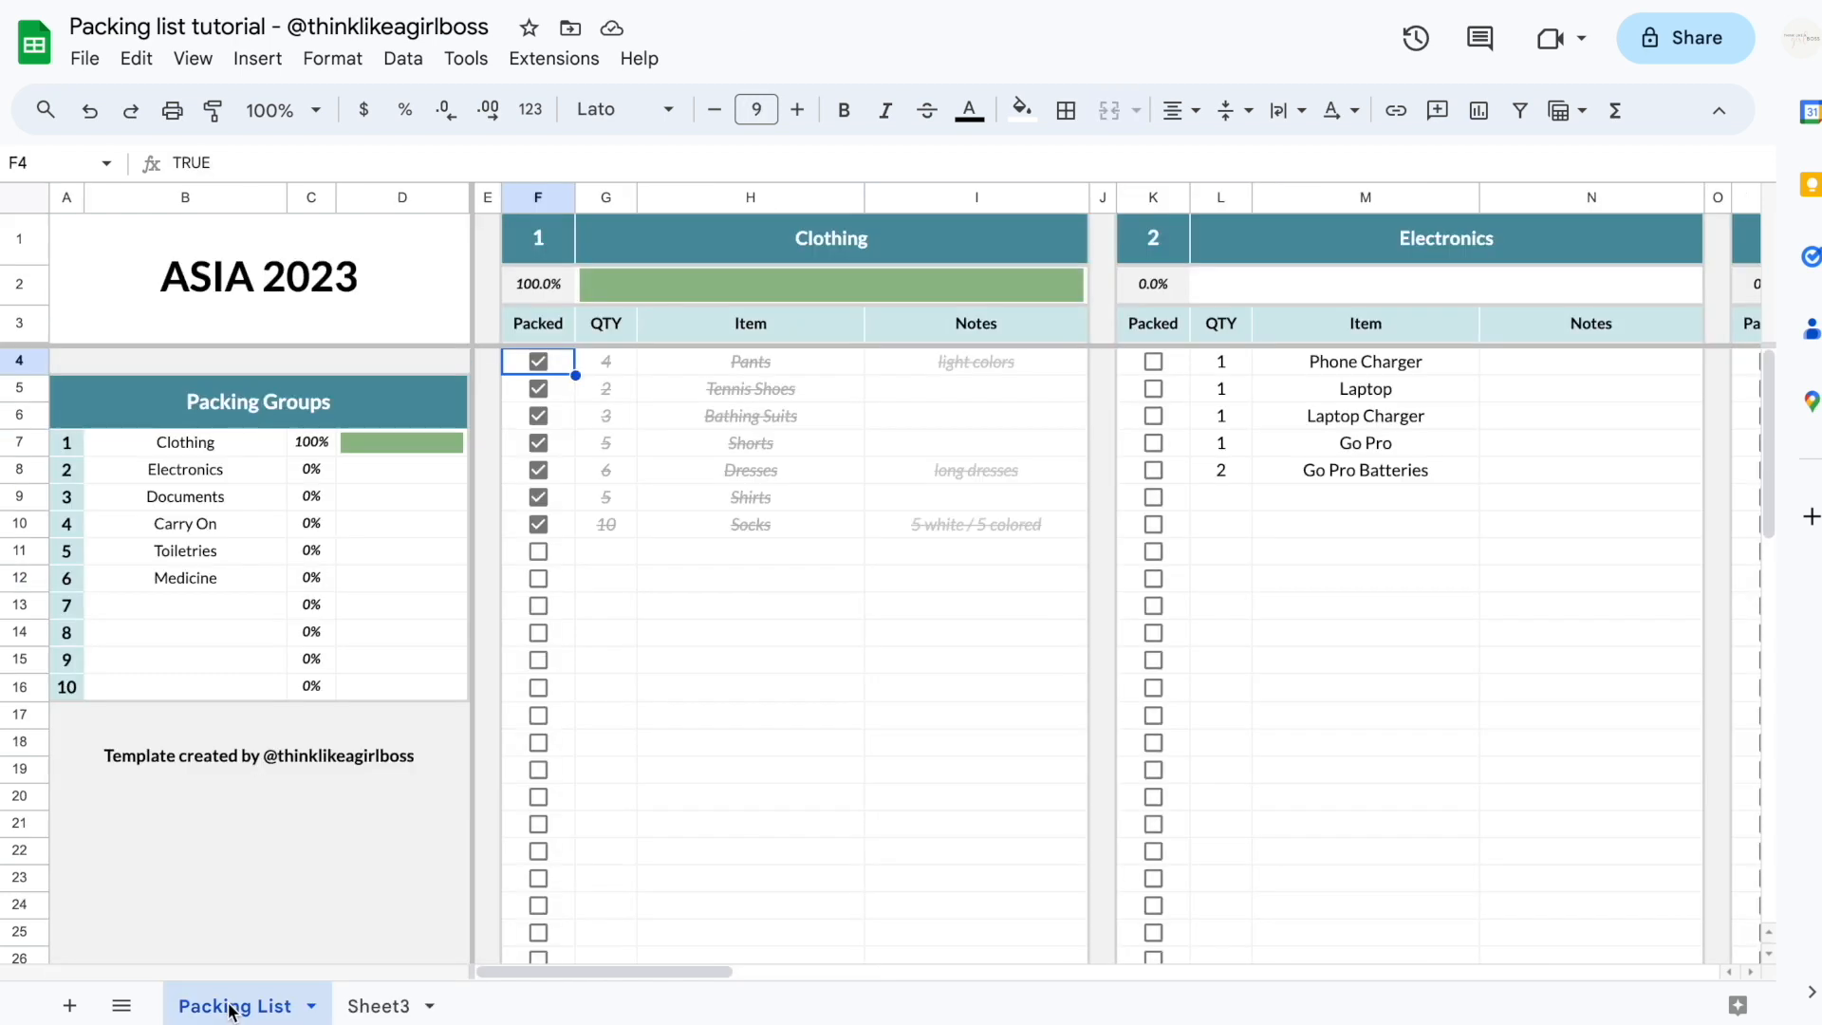
{"action": "left_click", "coordinate": [538, 524]}
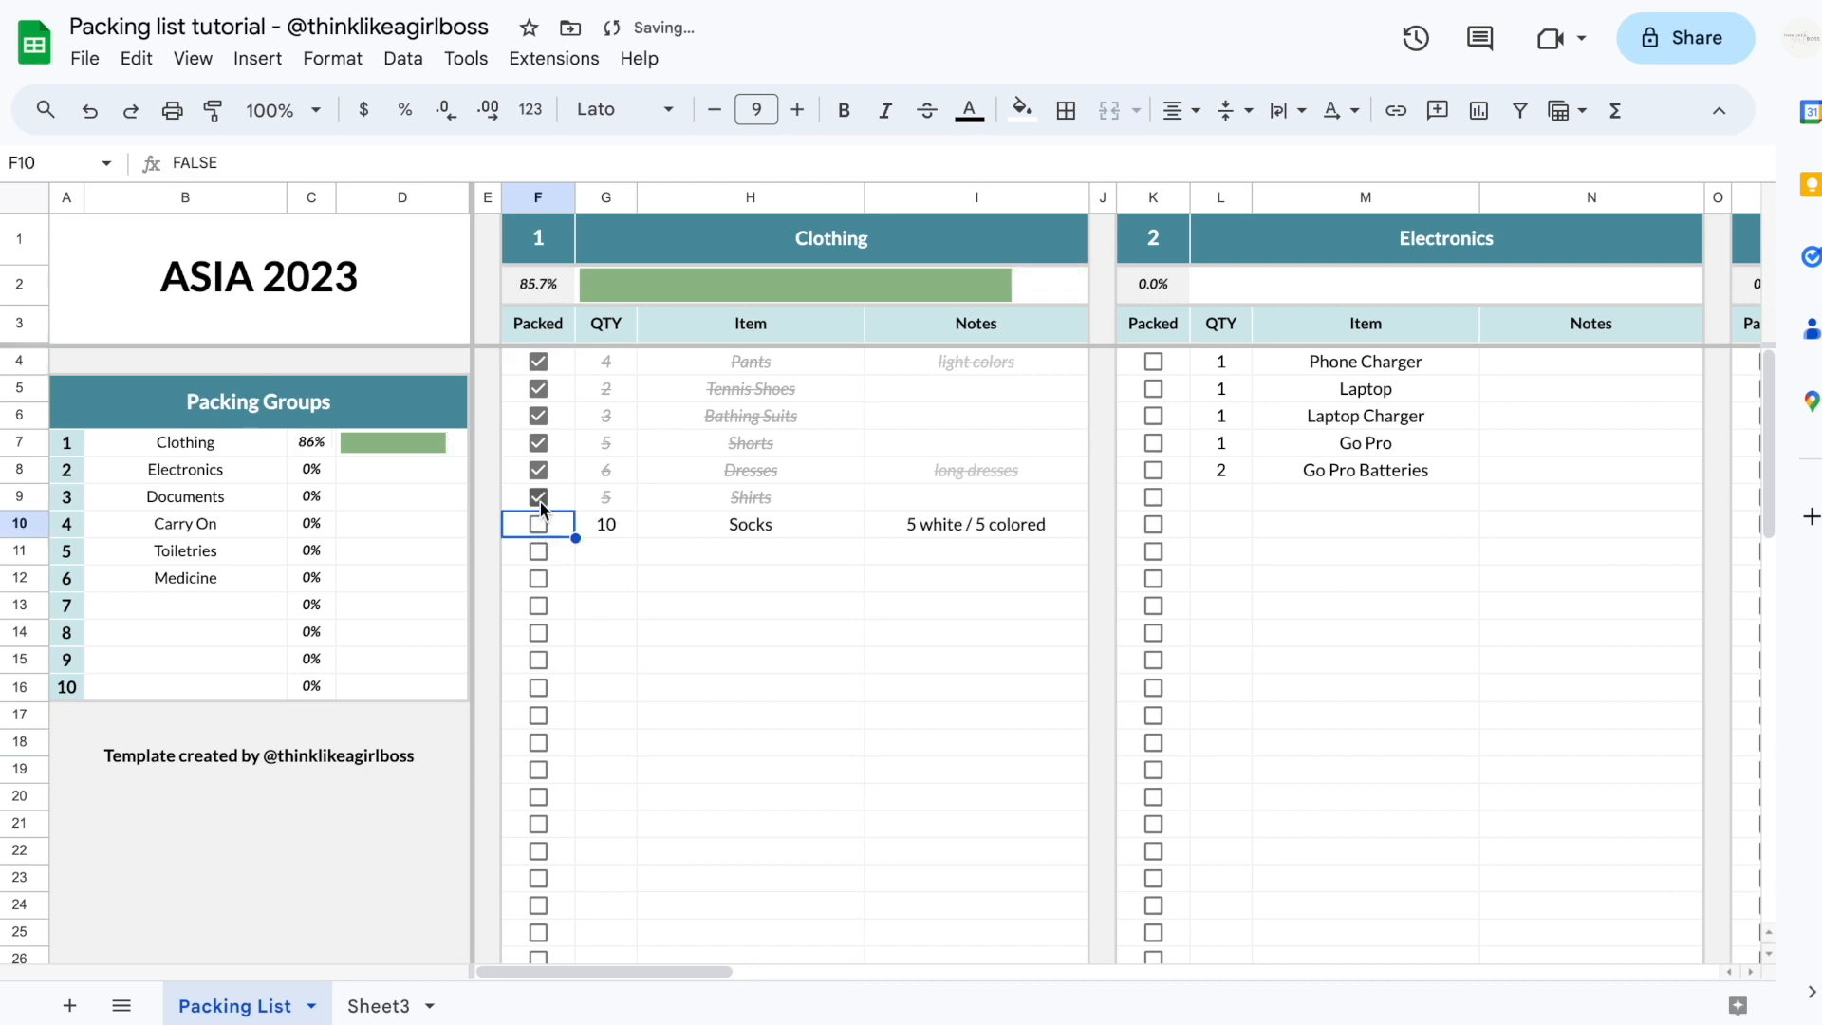
{"action": "left_click", "coordinate": [538, 497]}
{"action": "left_click", "coordinate": [538, 469]}
{"action": "left_click", "coordinate": [538, 496]}
{"action": "left_click", "coordinate": [541, 442]}
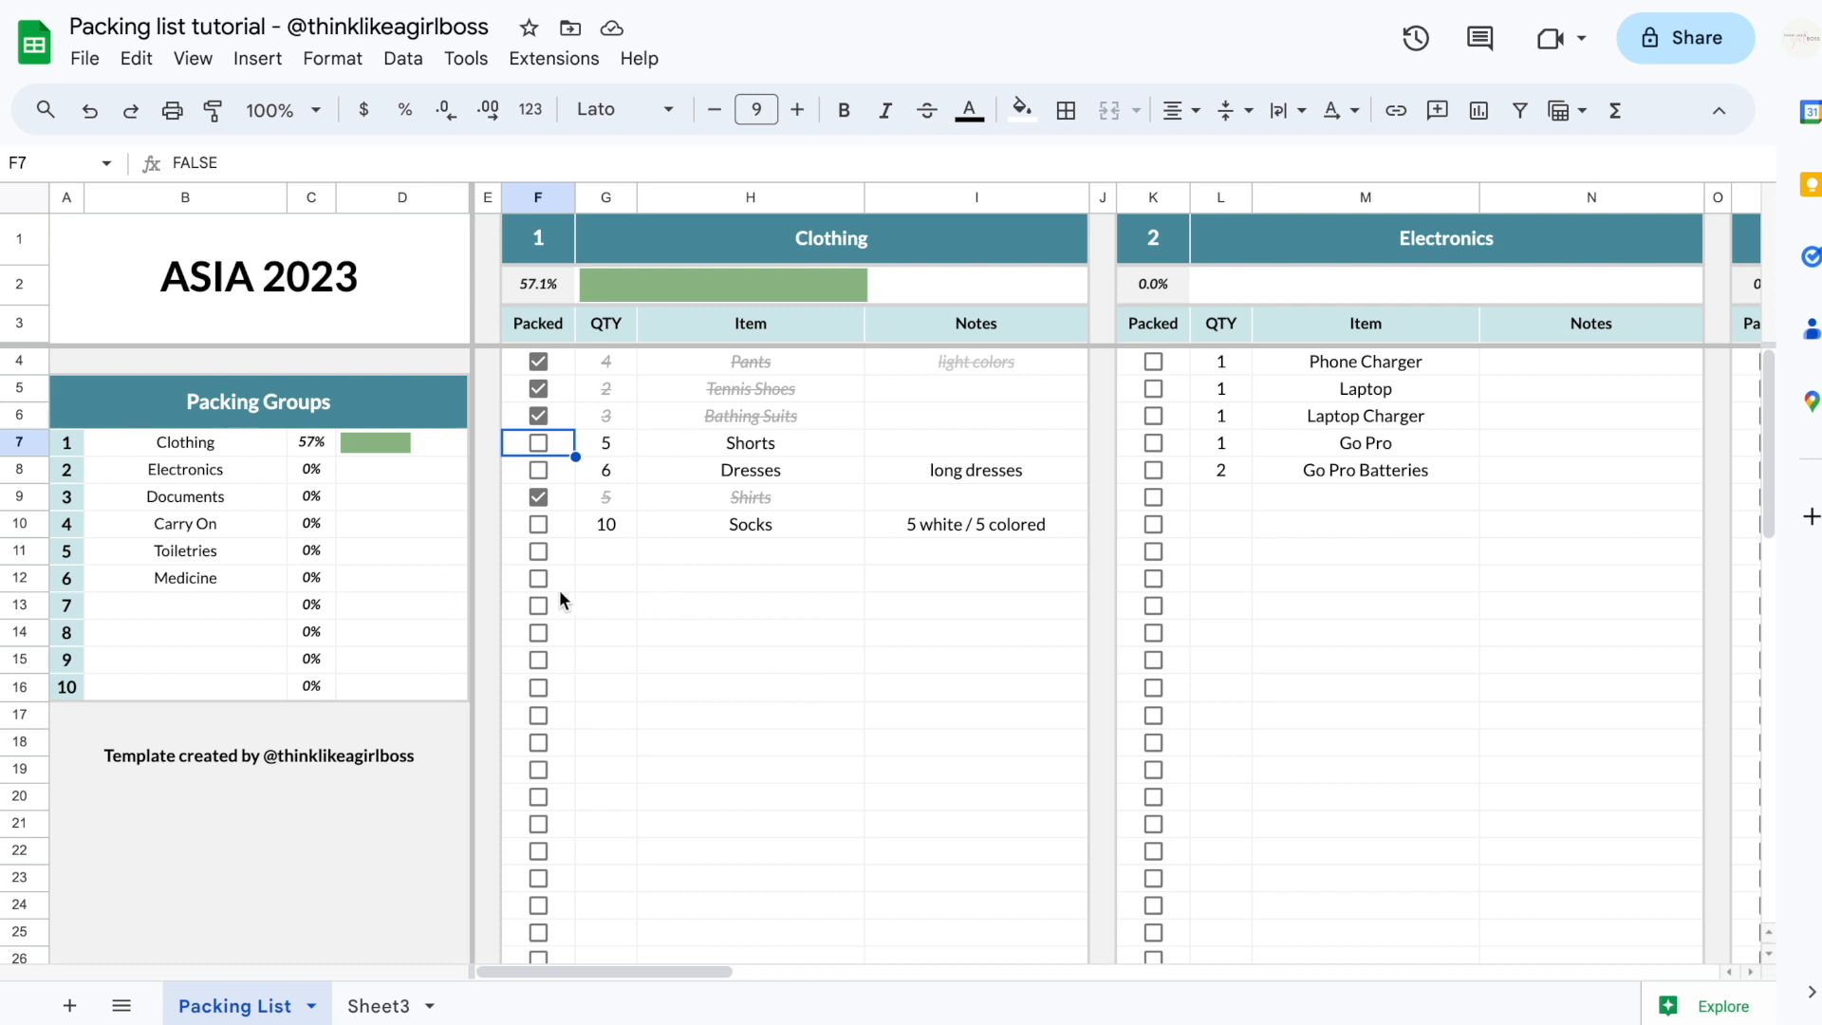
Toggle the Packed checkbox in empty row 13 of the Clothing table, leaving it ticked, to examine its effect on the packing progress
{"action": "left_click", "coordinate": [540, 608]}
{"action": "left_click", "coordinate": [540, 611]}
{"action": "left_click", "coordinate": [540, 611]}
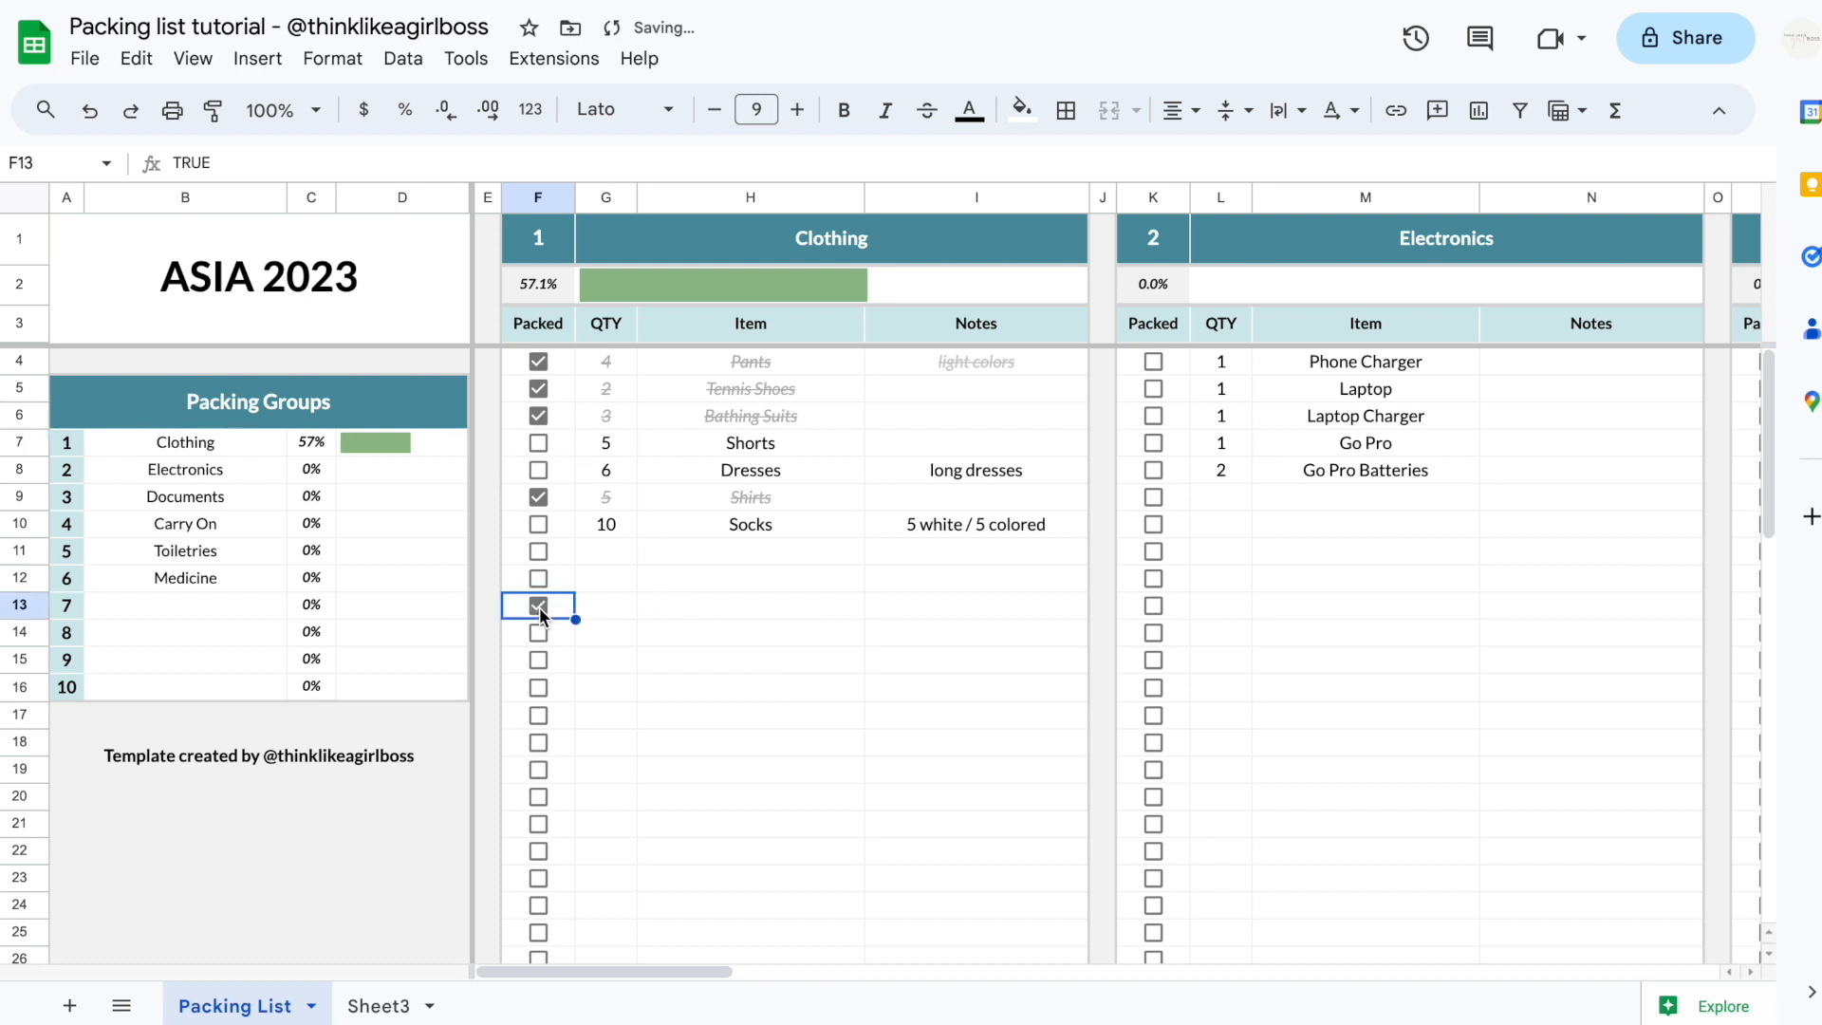
{"action": "left_click", "coordinate": [540, 611]}
{"action": "left_click", "coordinate": [684, 609]}
{"action": "left_click", "coordinate": [538, 608]}
{"action": "left_click", "coordinate": [538, 608]}
{"action": "left_click", "coordinate": [538, 608]}
{"action": "left_click", "coordinate": [538, 608]}
{"action": "left_click", "coordinate": [725, 528]}
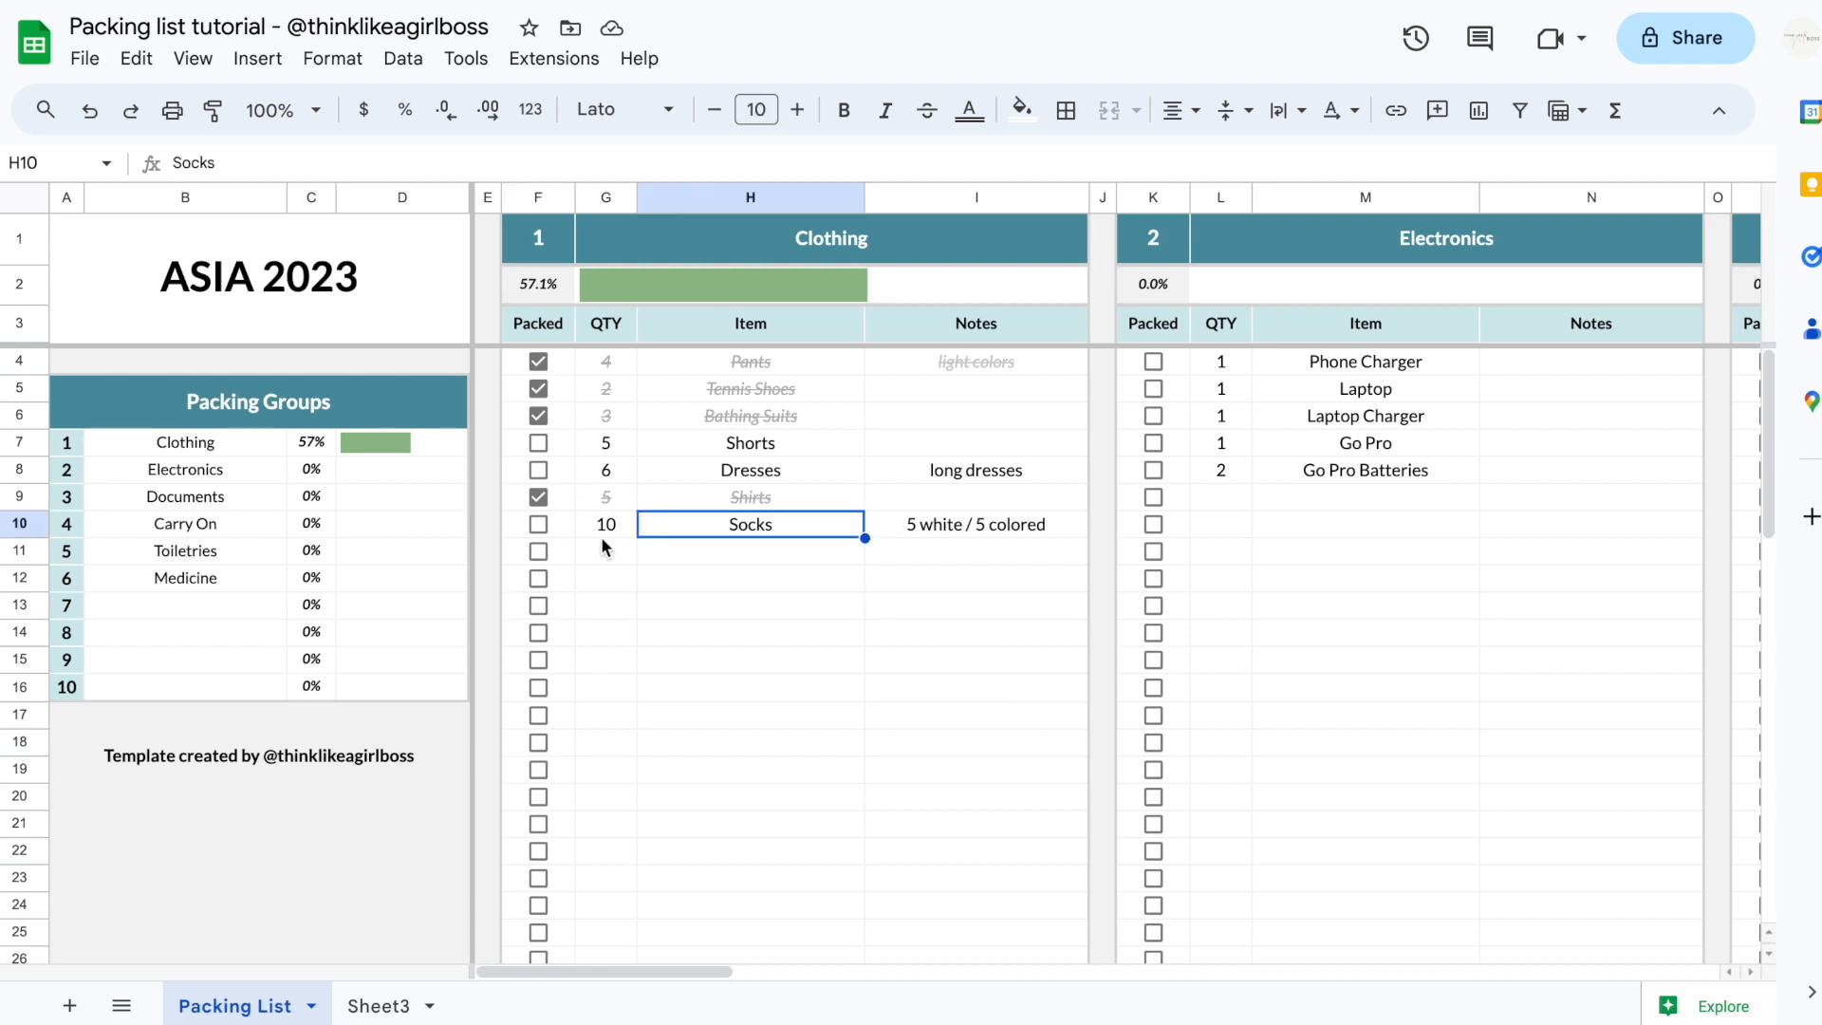
{"action": "left_click", "coordinate": [723, 487]}
{"action": "left_click", "coordinate": [704, 463]}
{"action": "left_click", "coordinate": [543, 611]}
{"action": "left_click", "coordinate": [542, 611]}
{"action": "left_click", "coordinate": [543, 611]}
{"action": "left_click", "coordinate": [542, 611]}
{"action": "left_click", "coordinate": [543, 611]}
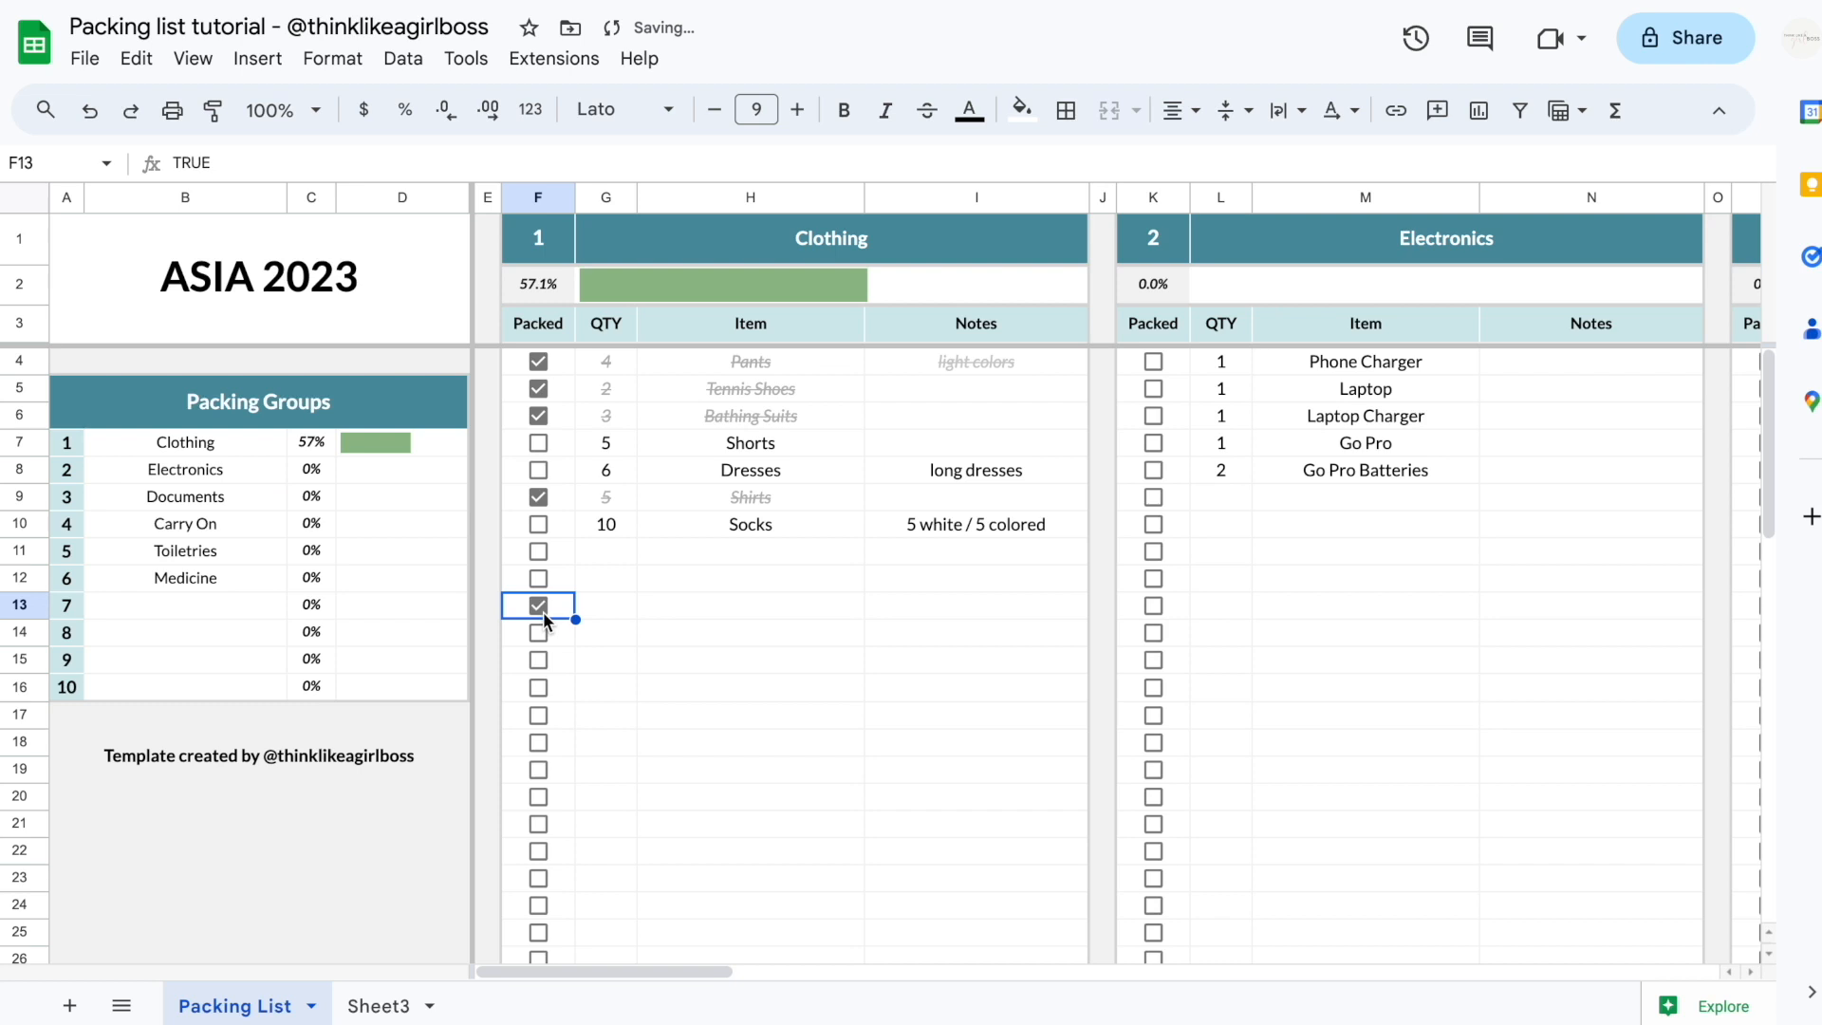
{"action": "left_click", "coordinate": [801, 600]}
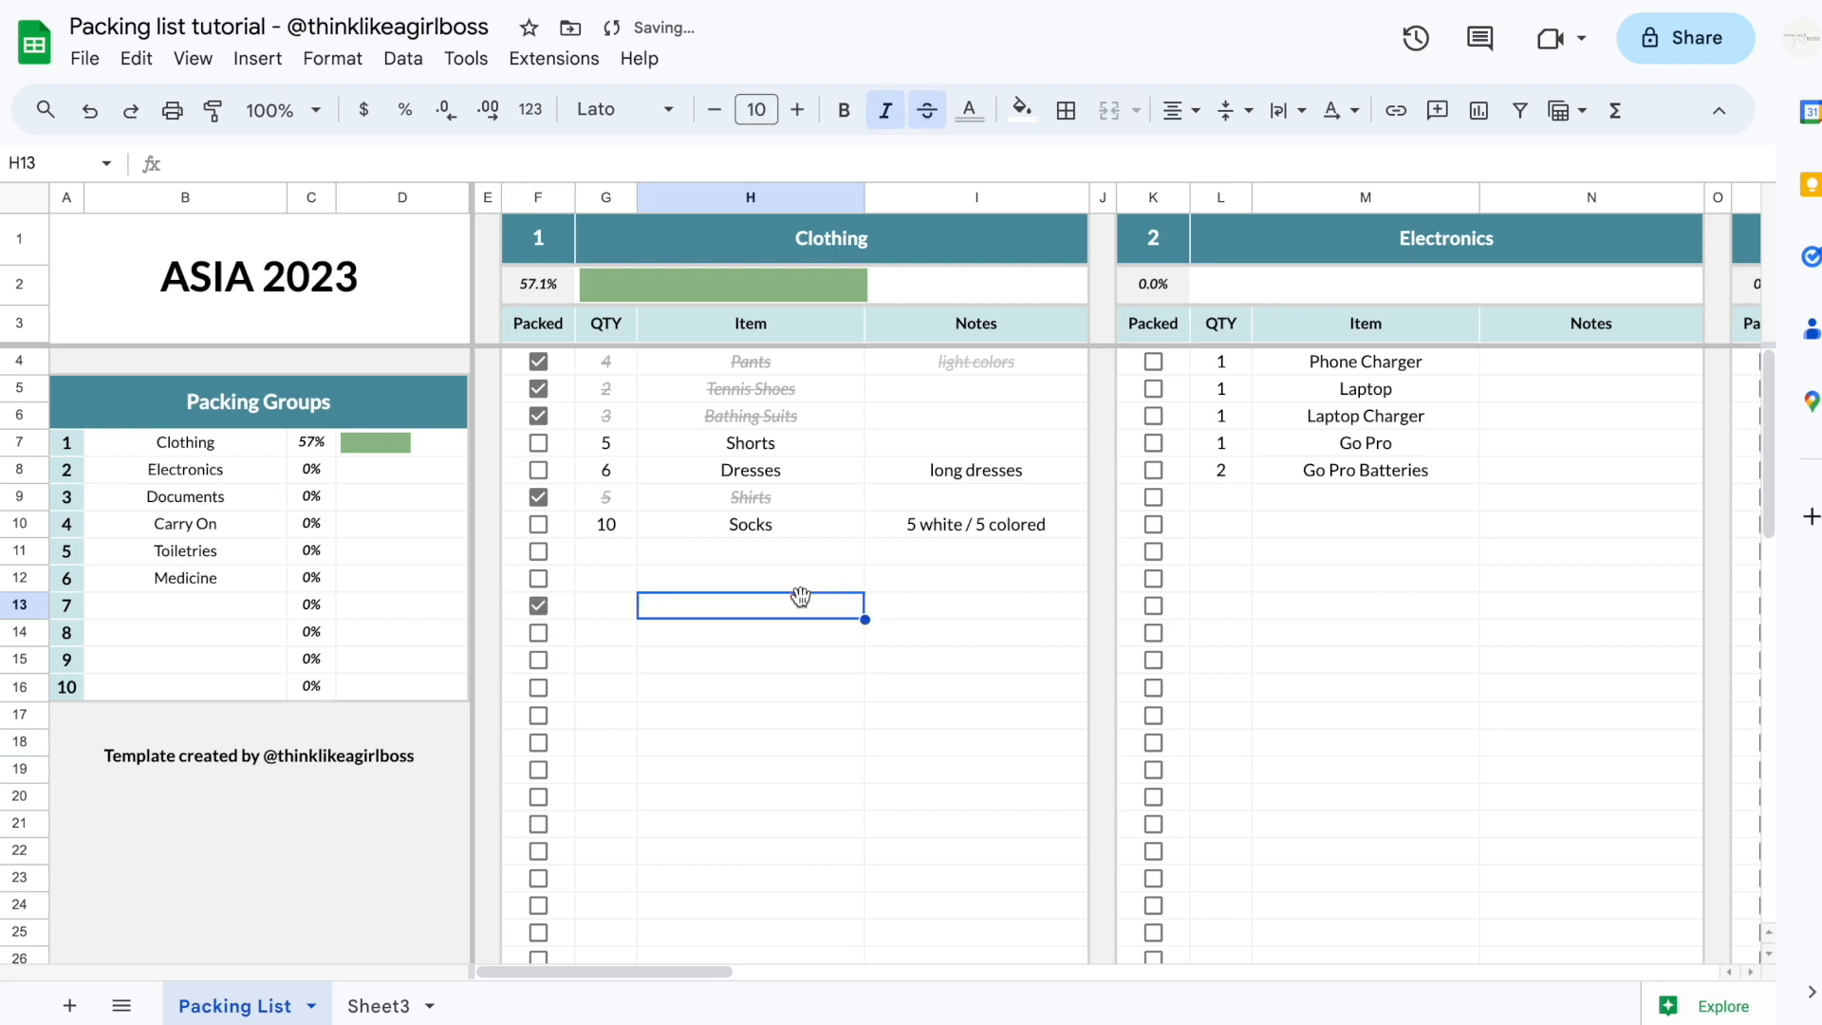
On Sheet3, enter the sample clothing items 2 Pants, 3 Dresses and 4 Shirts in the QTY and Item cells G4:H6
{"action": "left_click", "coordinate": [381, 1006]}
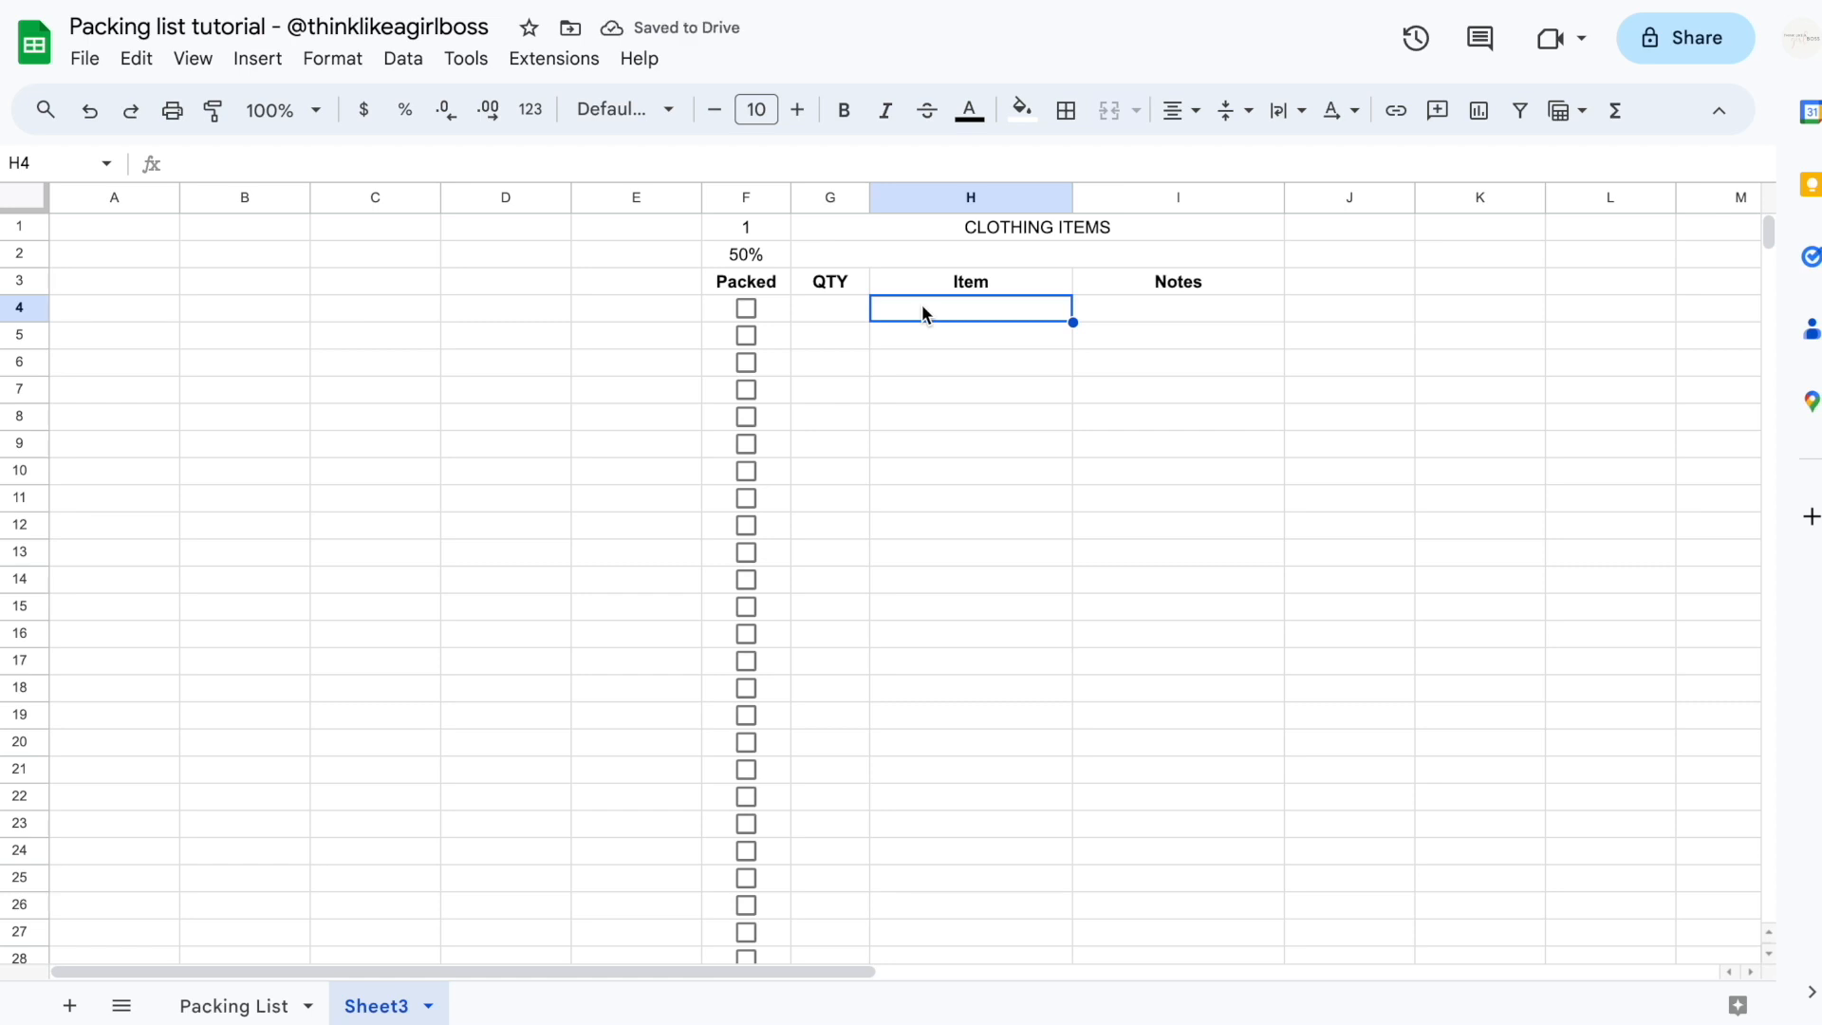
{"action": "key", "text": "Left"}
{"action": "type", "text": "2"}
{"action": "key", "text": "Tab"}
{"action": "type", "text": "Pants"}
{"action": "key", "text": "Return"}
{"action": "key", "text": "Left"}
{"action": "type", "text": "3"}
{"action": "key", "text": "Tab"}
{"action": "type", "text": "Dresses"}
{"action": "key", "text": "Return"}
{"action": "type", "text": "4"}
{"action": "key", "text": "Tab"}
{"action": "type", "text": "Shirts"}
{"action": "left_click", "coordinate": [880, 455]}
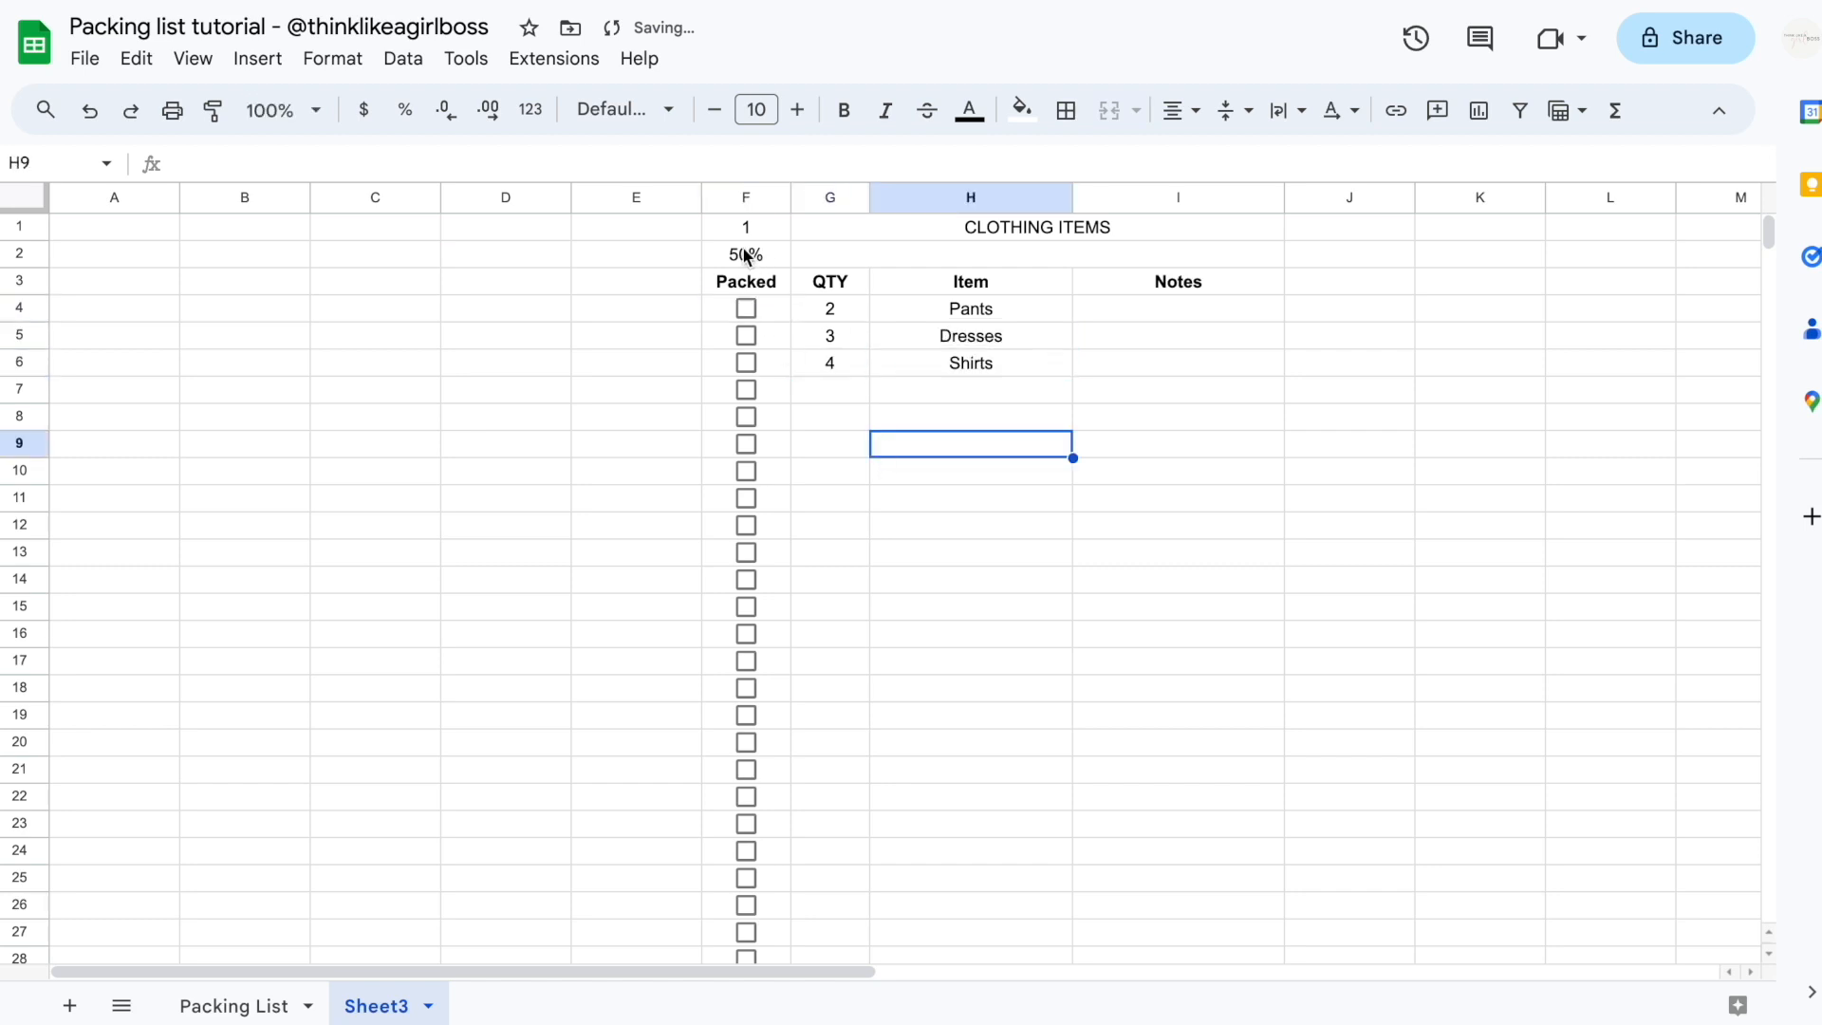
Tick the Packed checkboxes in F4:F7 and clear them again to check how the progress cell F2 responds
{"action": "left_click", "coordinate": [748, 308]}
{"action": "left_click", "coordinate": [747, 336]}
{"action": "left_click", "coordinate": [748, 364]}
{"action": "left_click", "coordinate": [753, 388]}
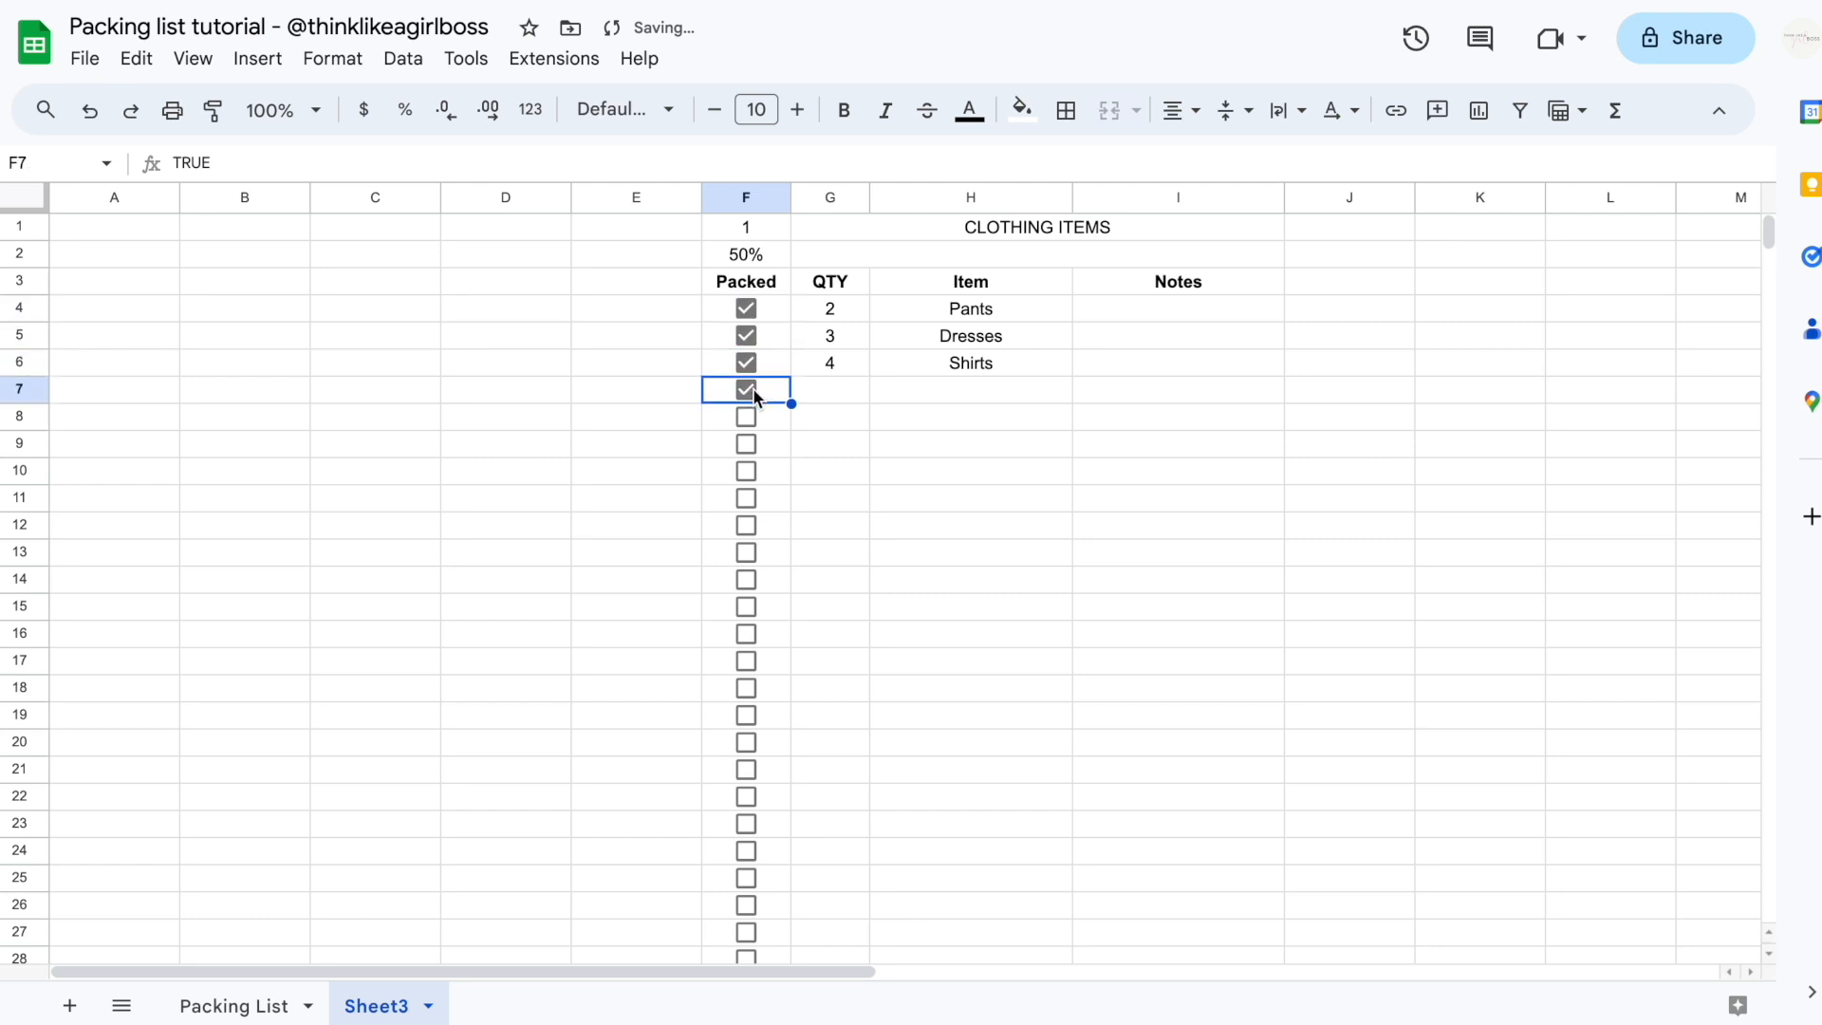
{"action": "left_click", "coordinate": [747, 359]}
{"action": "left_click", "coordinate": [748, 336]}
{"action": "left_click", "coordinate": [752, 304]}
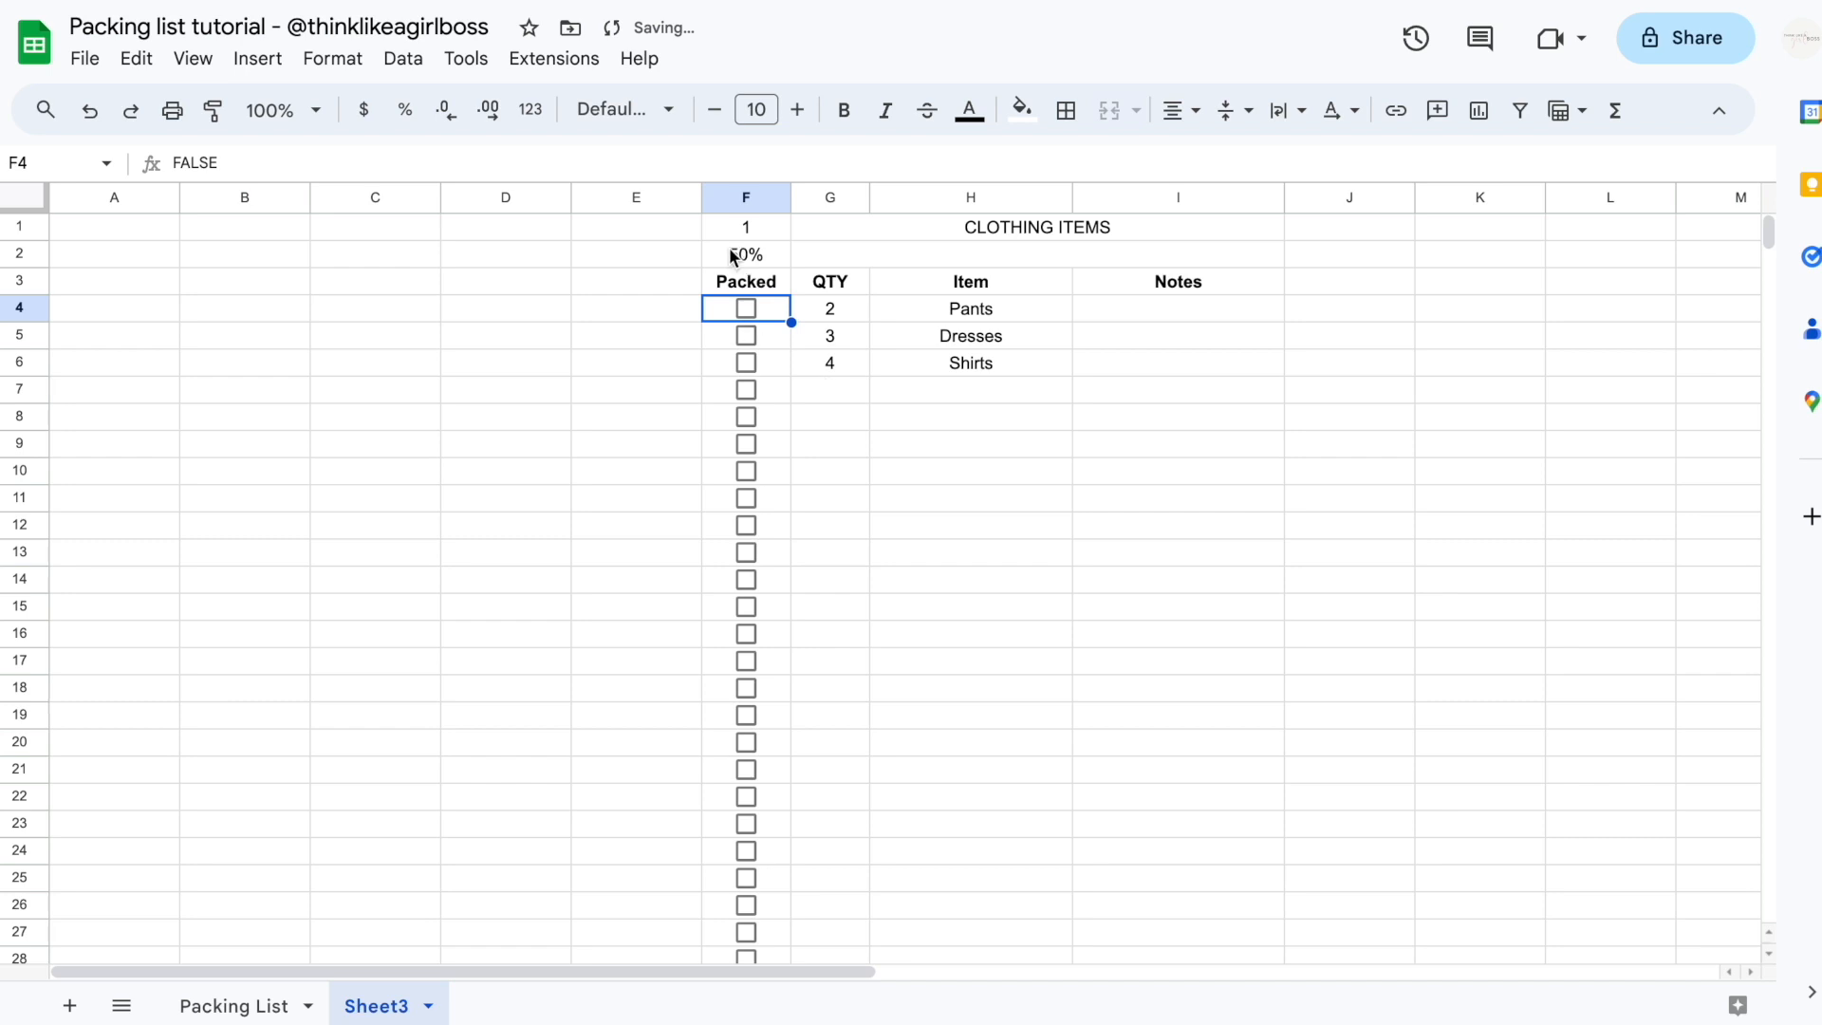
{"action": "left_click", "coordinate": [831, 253]}
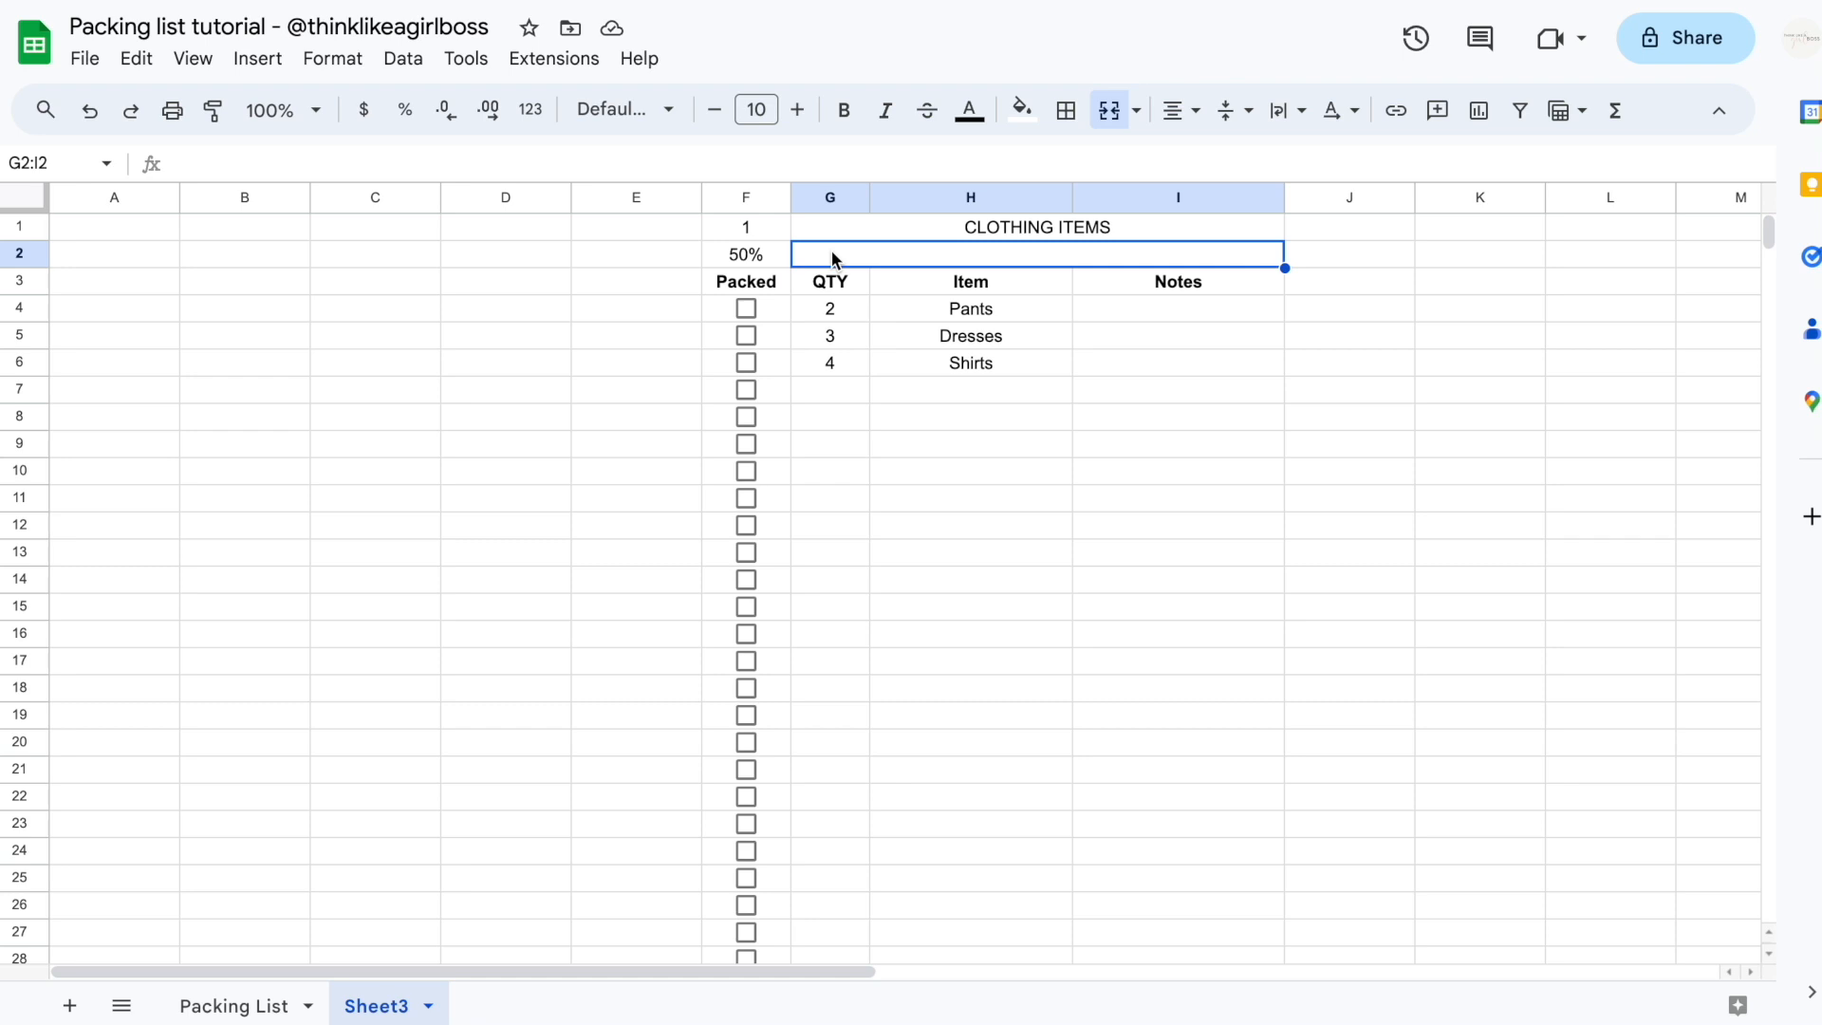
{"action": "left_click", "coordinate": [768, 250]}
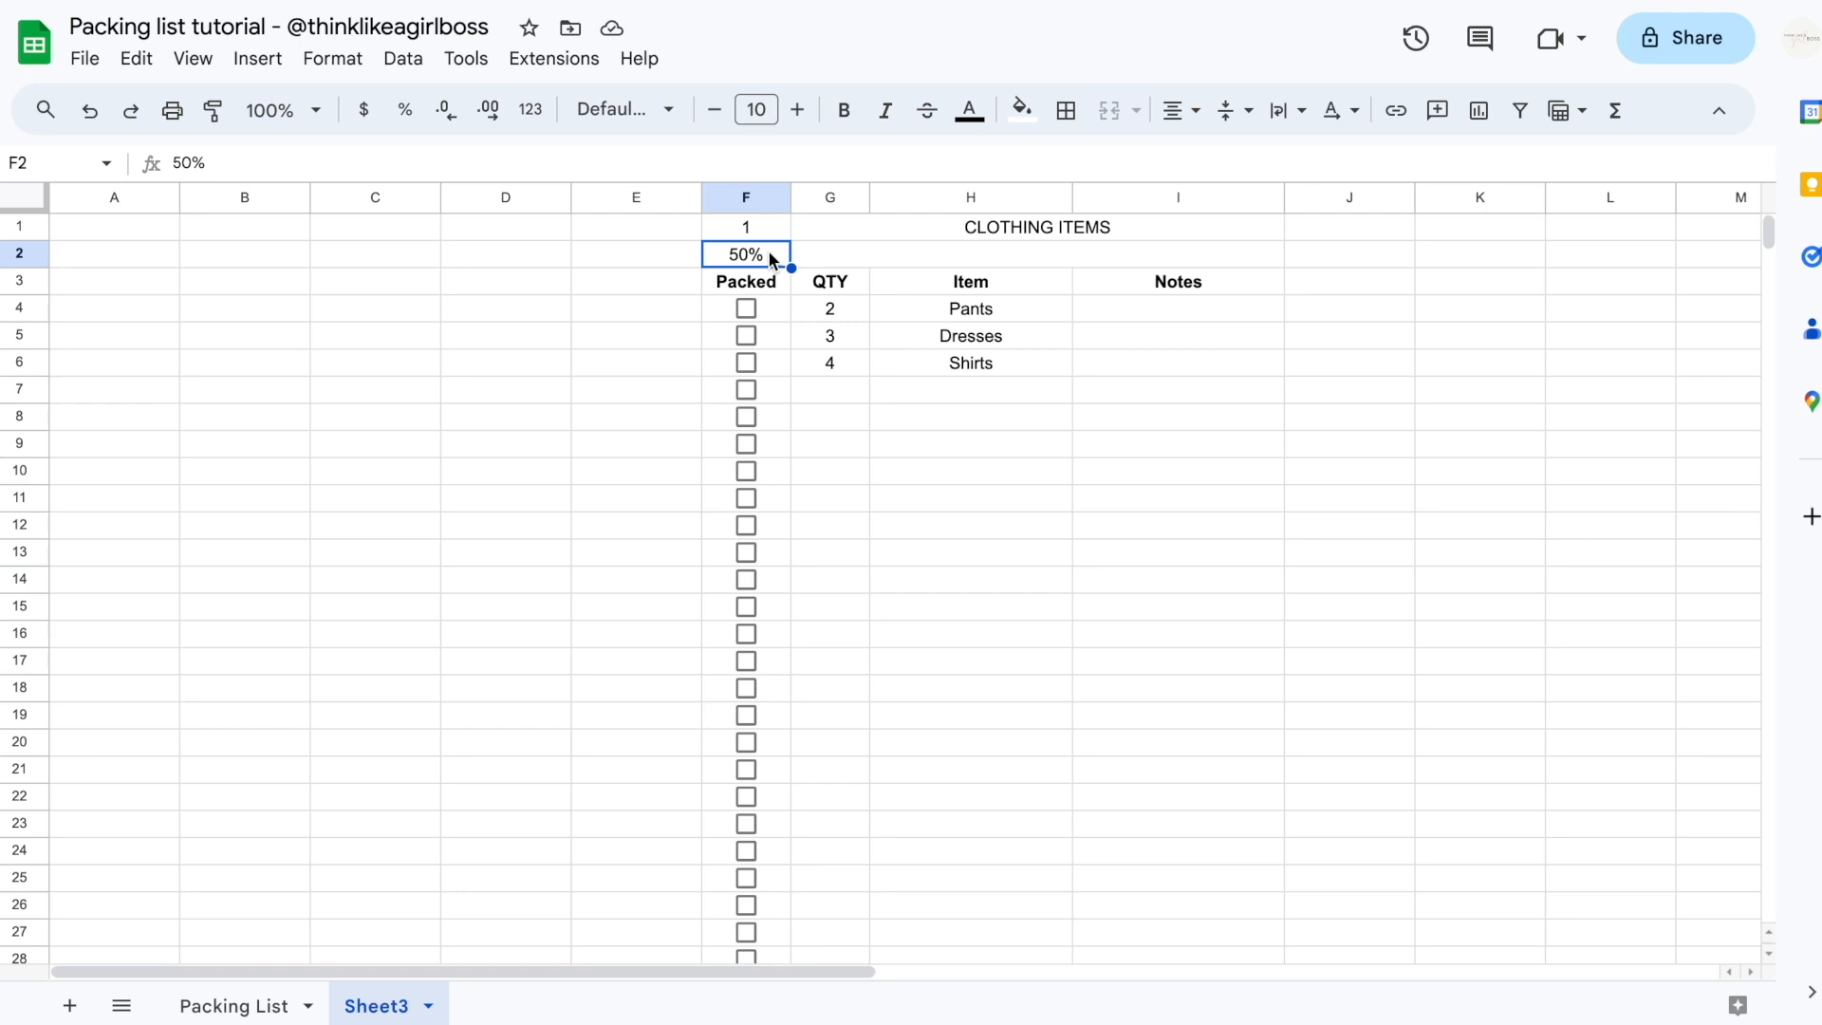
Add the sample clothing item 4 Socks in the QTY and Item cells G7:H7
{"action": "left_click", "coordinate": [838, 368]}
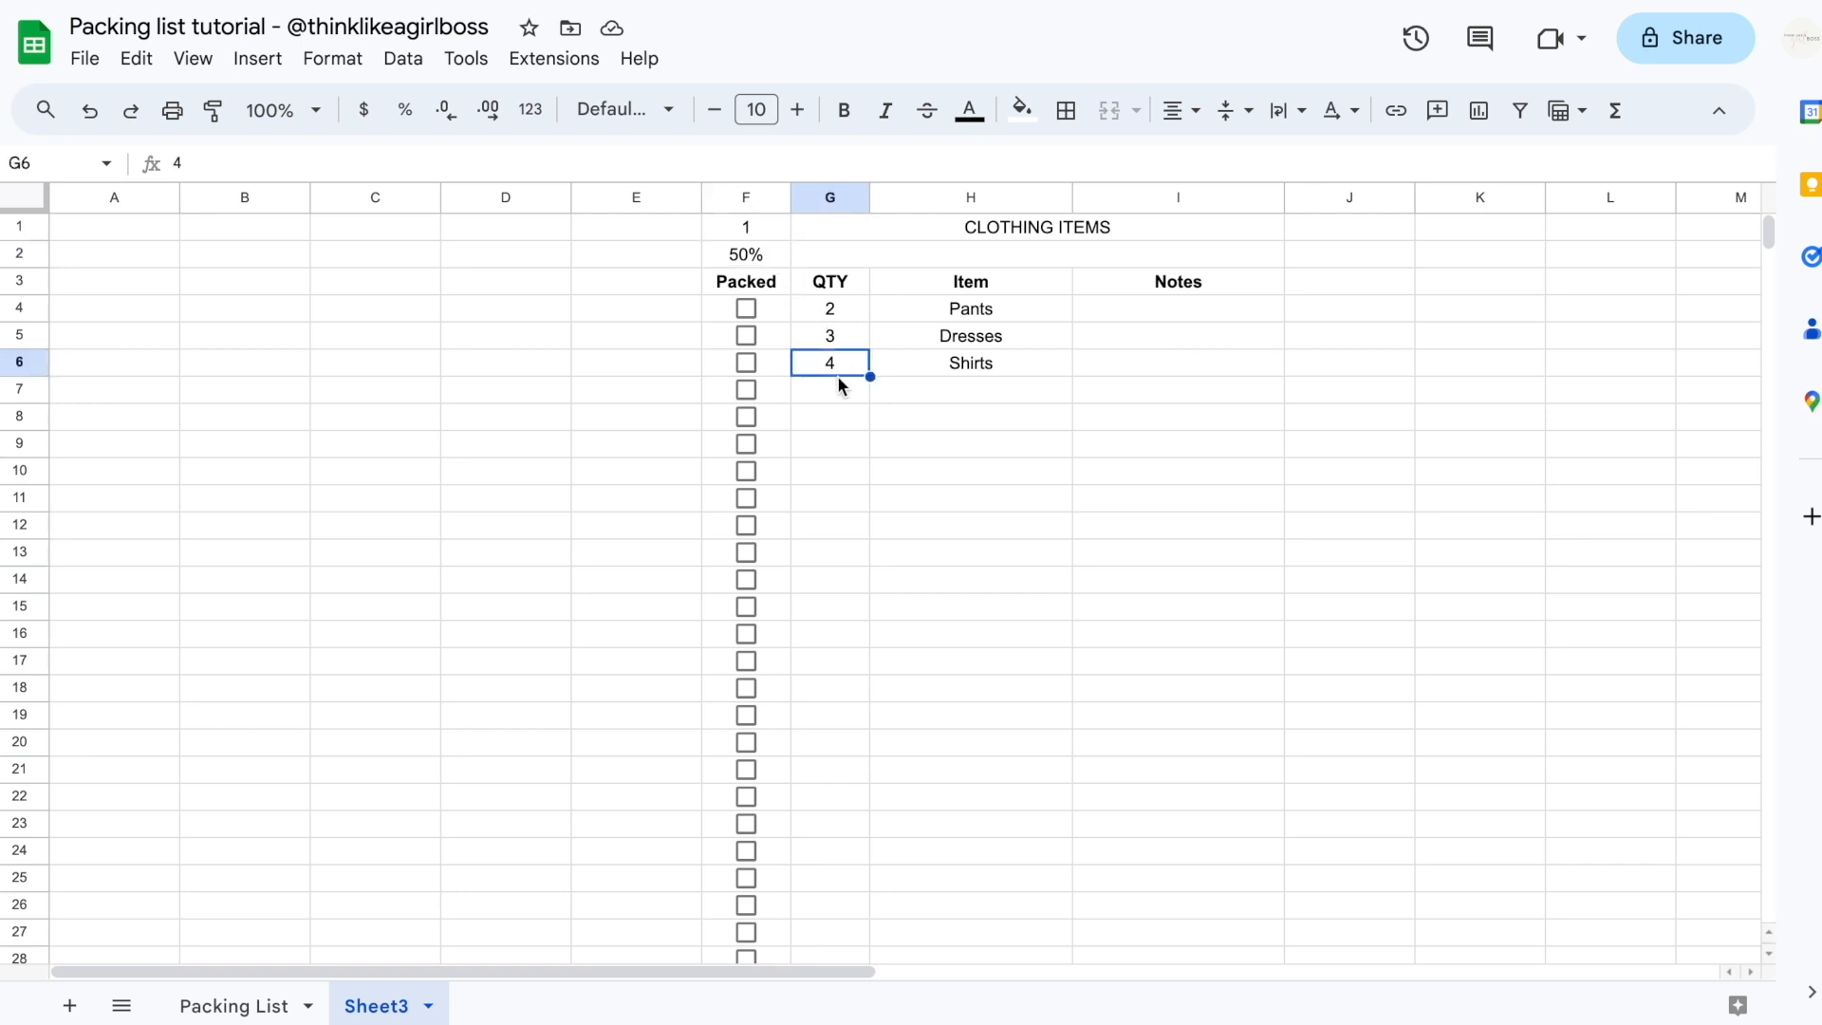
{"action": "key", "text": "Down"}
{"action": "type", "text": "4"}
{"action": "key", "text": "Tab"}
{"action": "type", "text": "socks"}
{"action": "key", "text": "Return"}
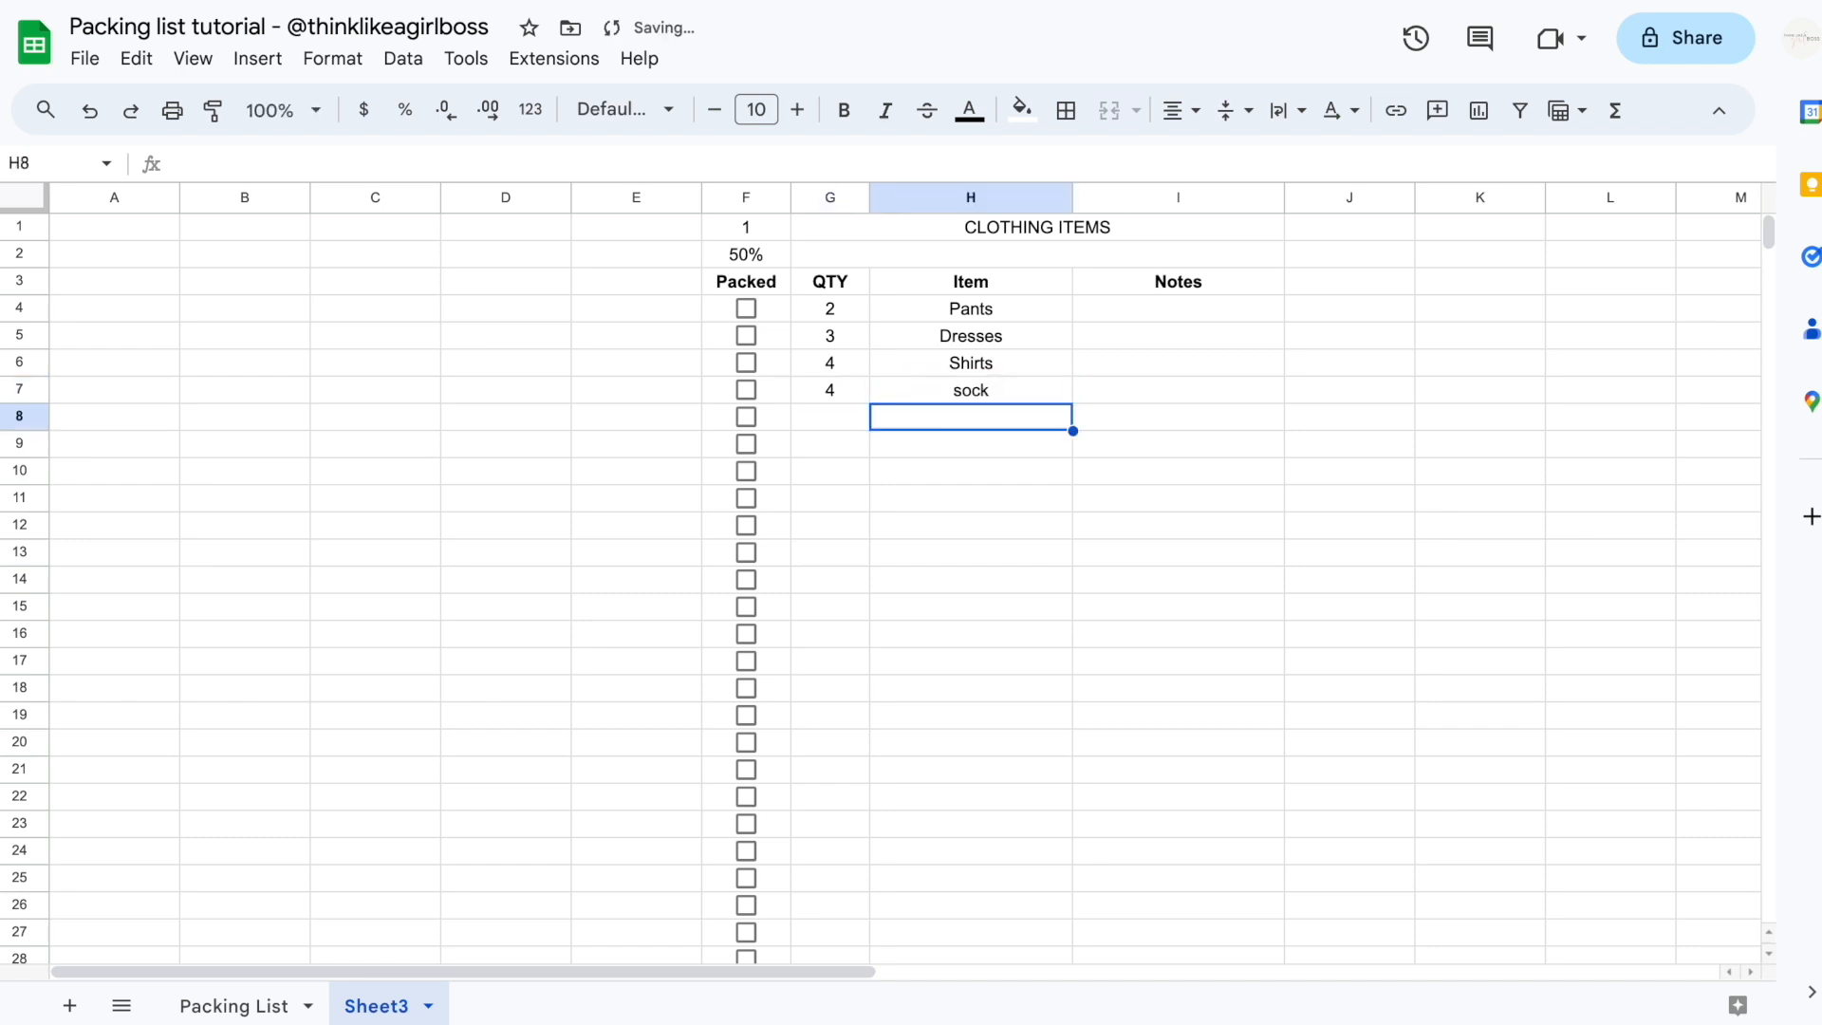
Enter the example headers "checked boxes" in B5 and "total items" in C5
{"action": "left_click", "coordinate": [731, 252]}
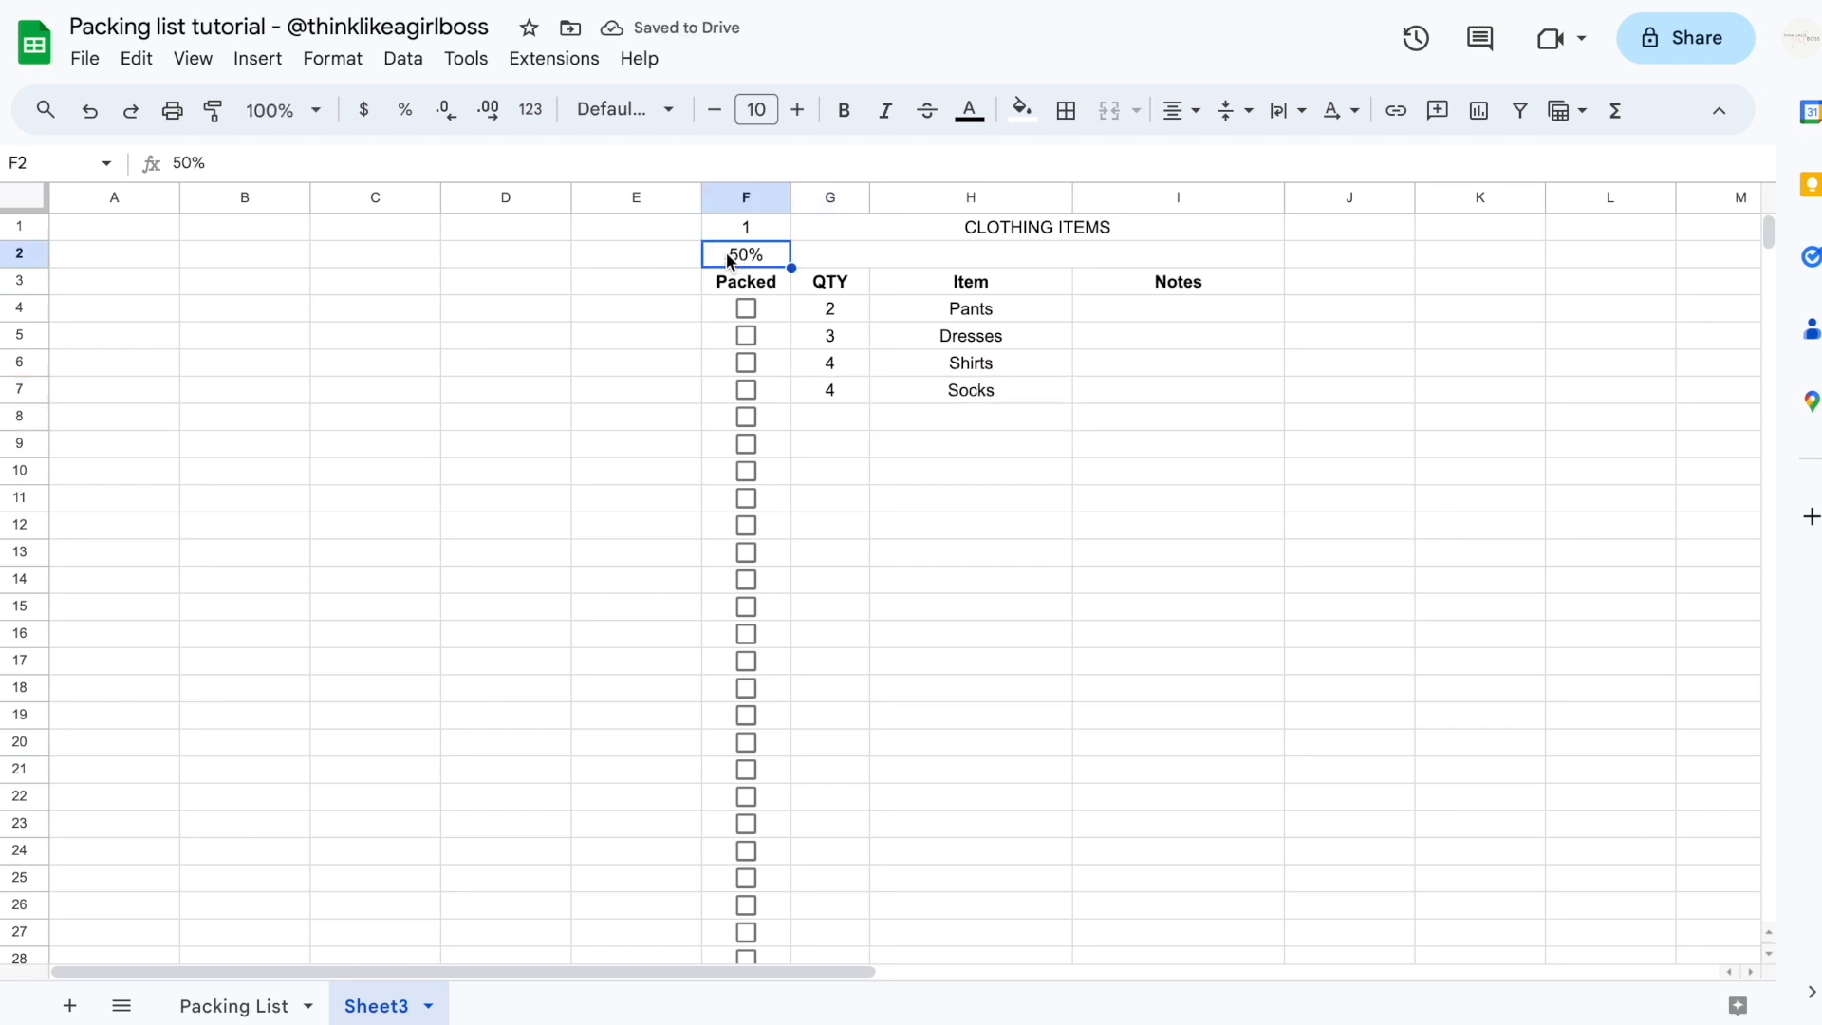
{"action": "left_click", "coordinate": [414, 336]}
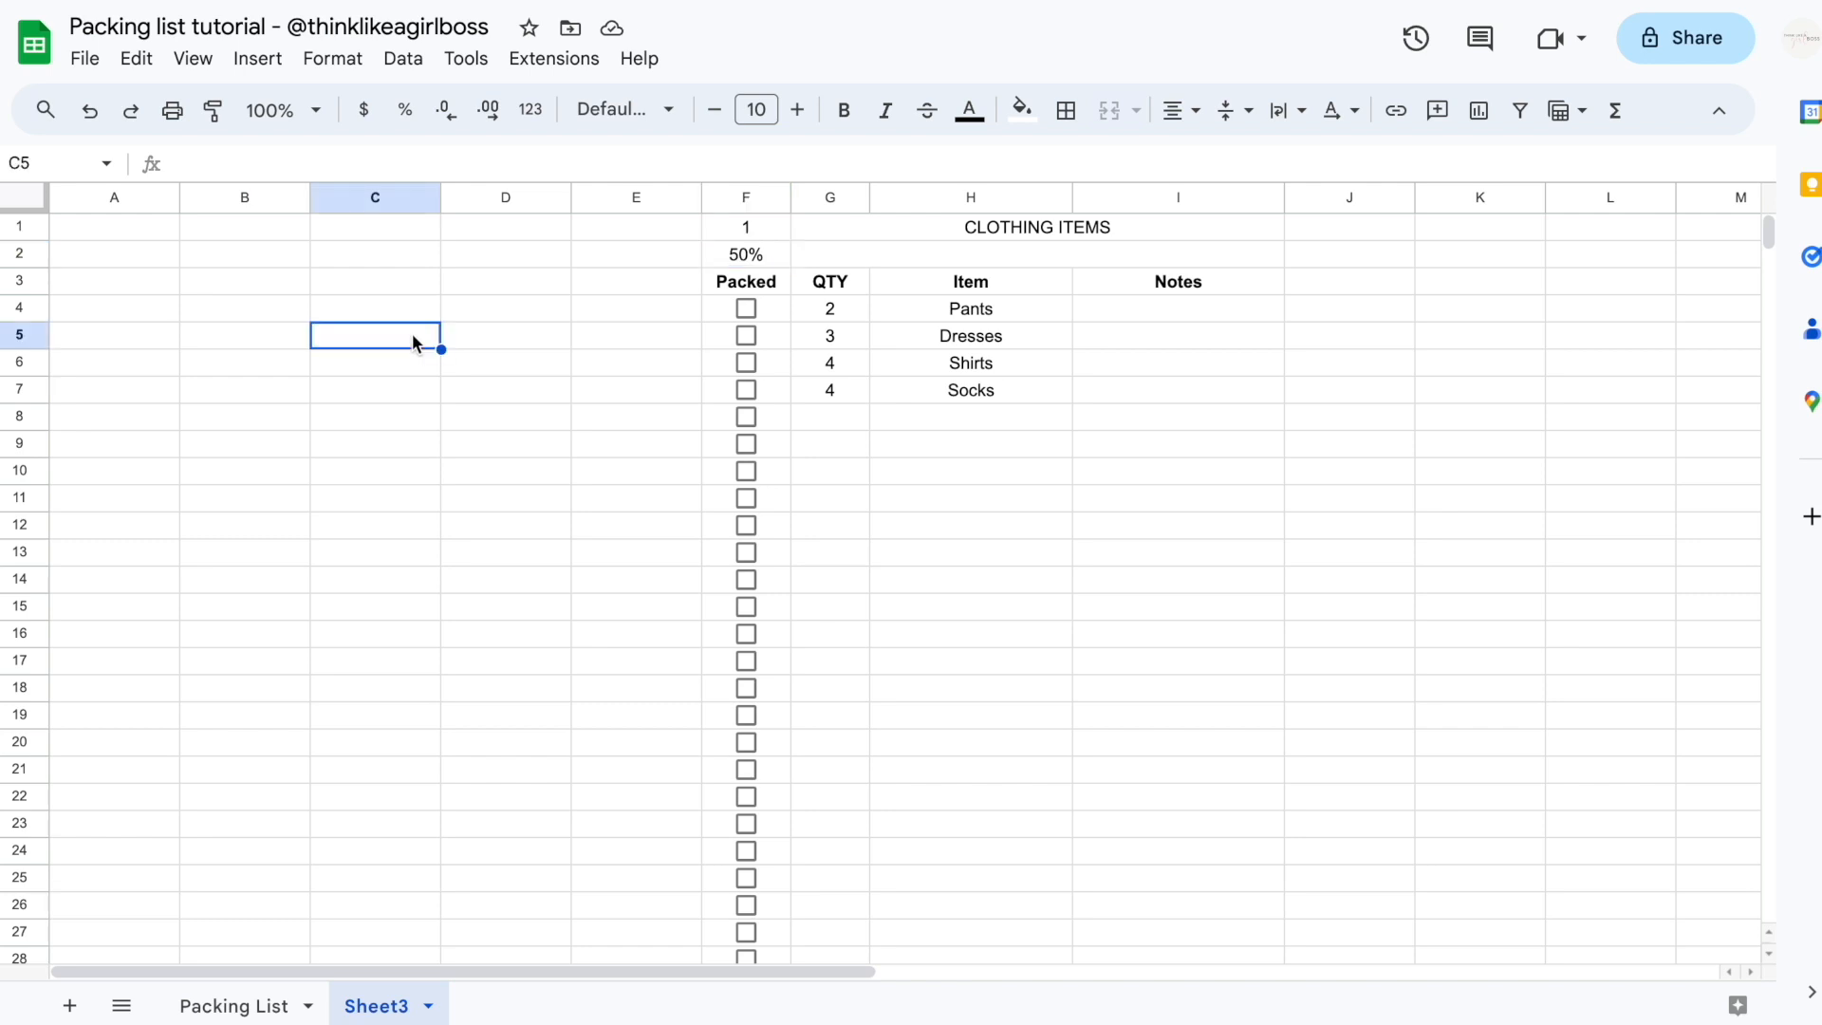
{"action": "left_click", "coordinate": [263, 346]}
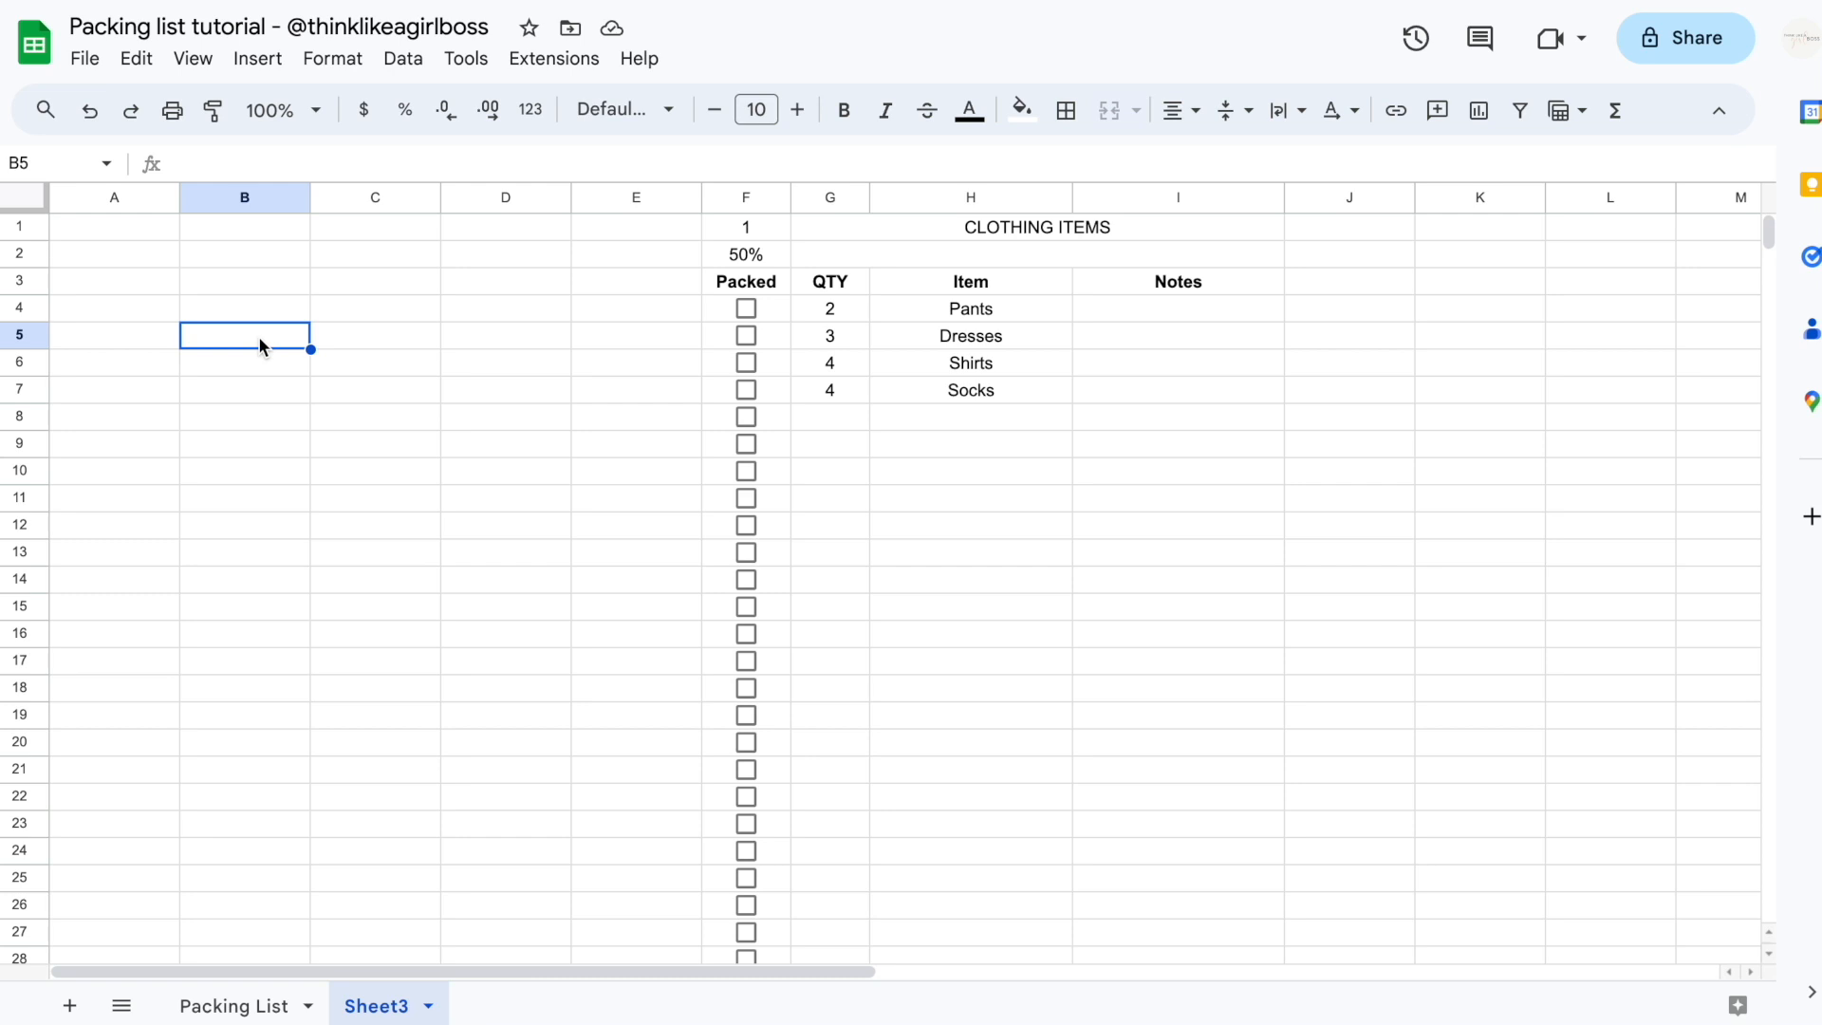
{"action": "type", "text": "checked boxes"}
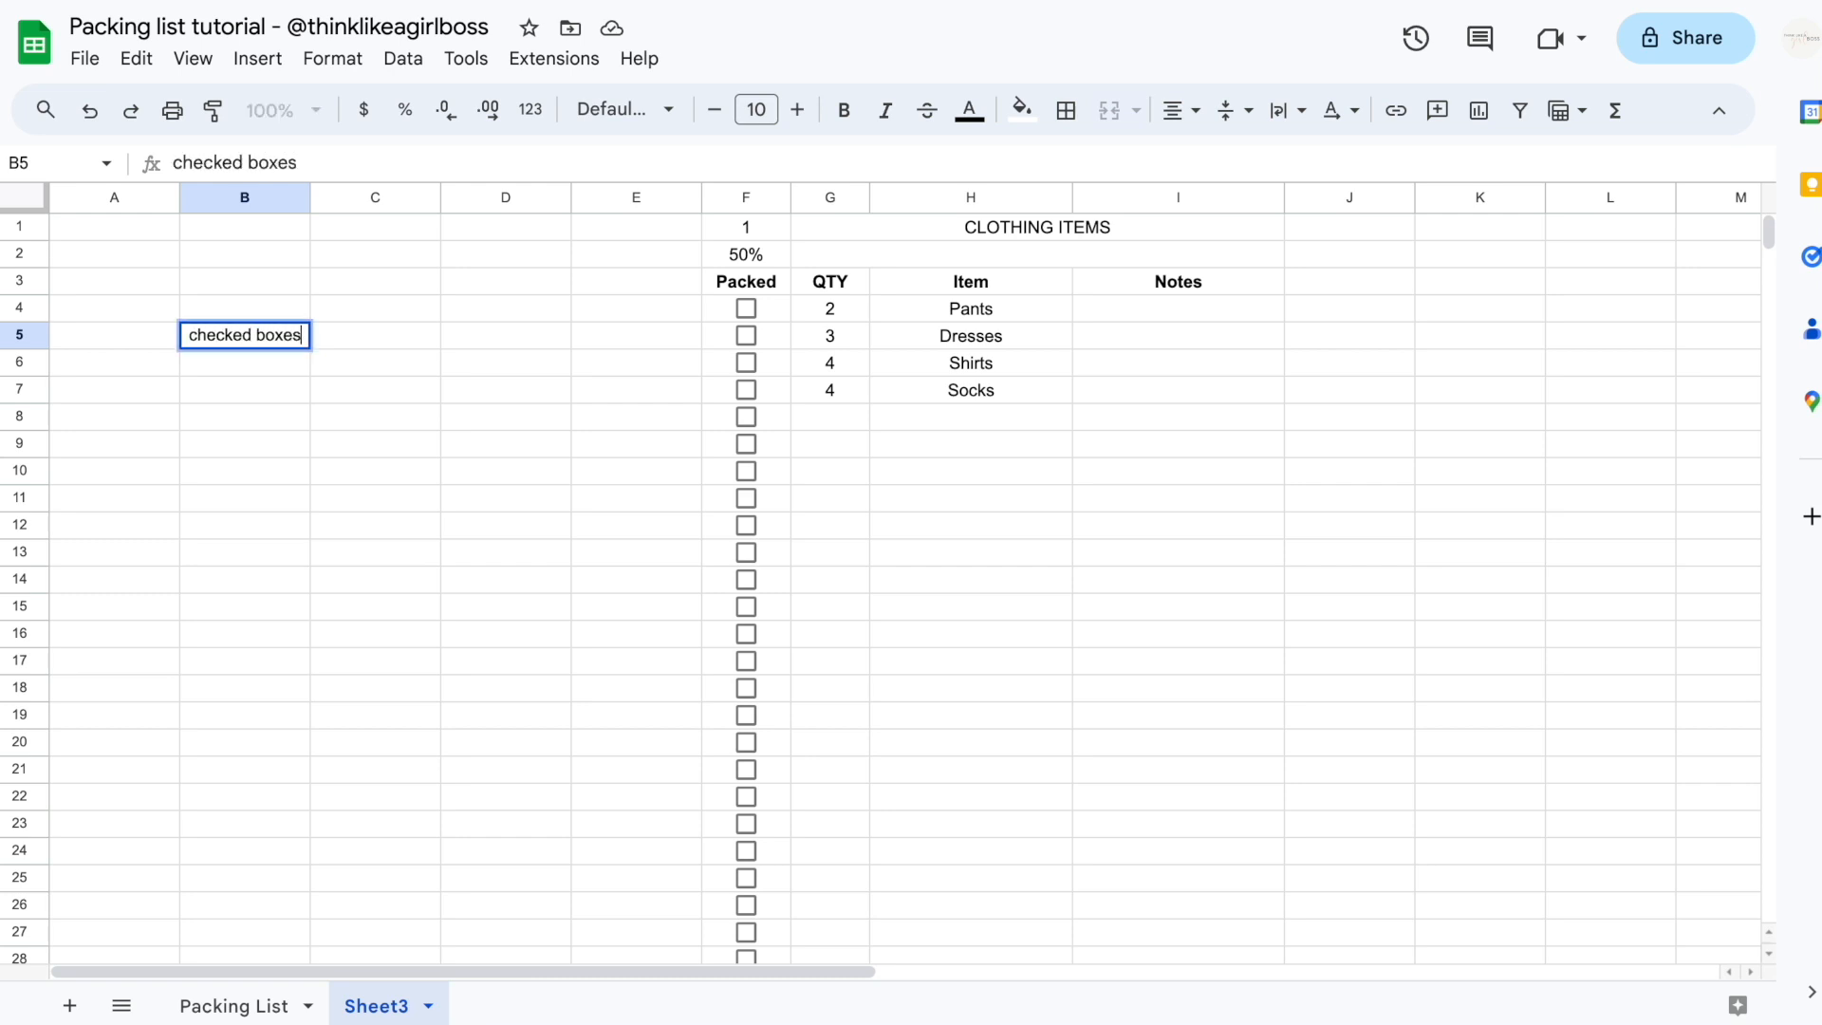
{"action": "key", "text": "Return"}
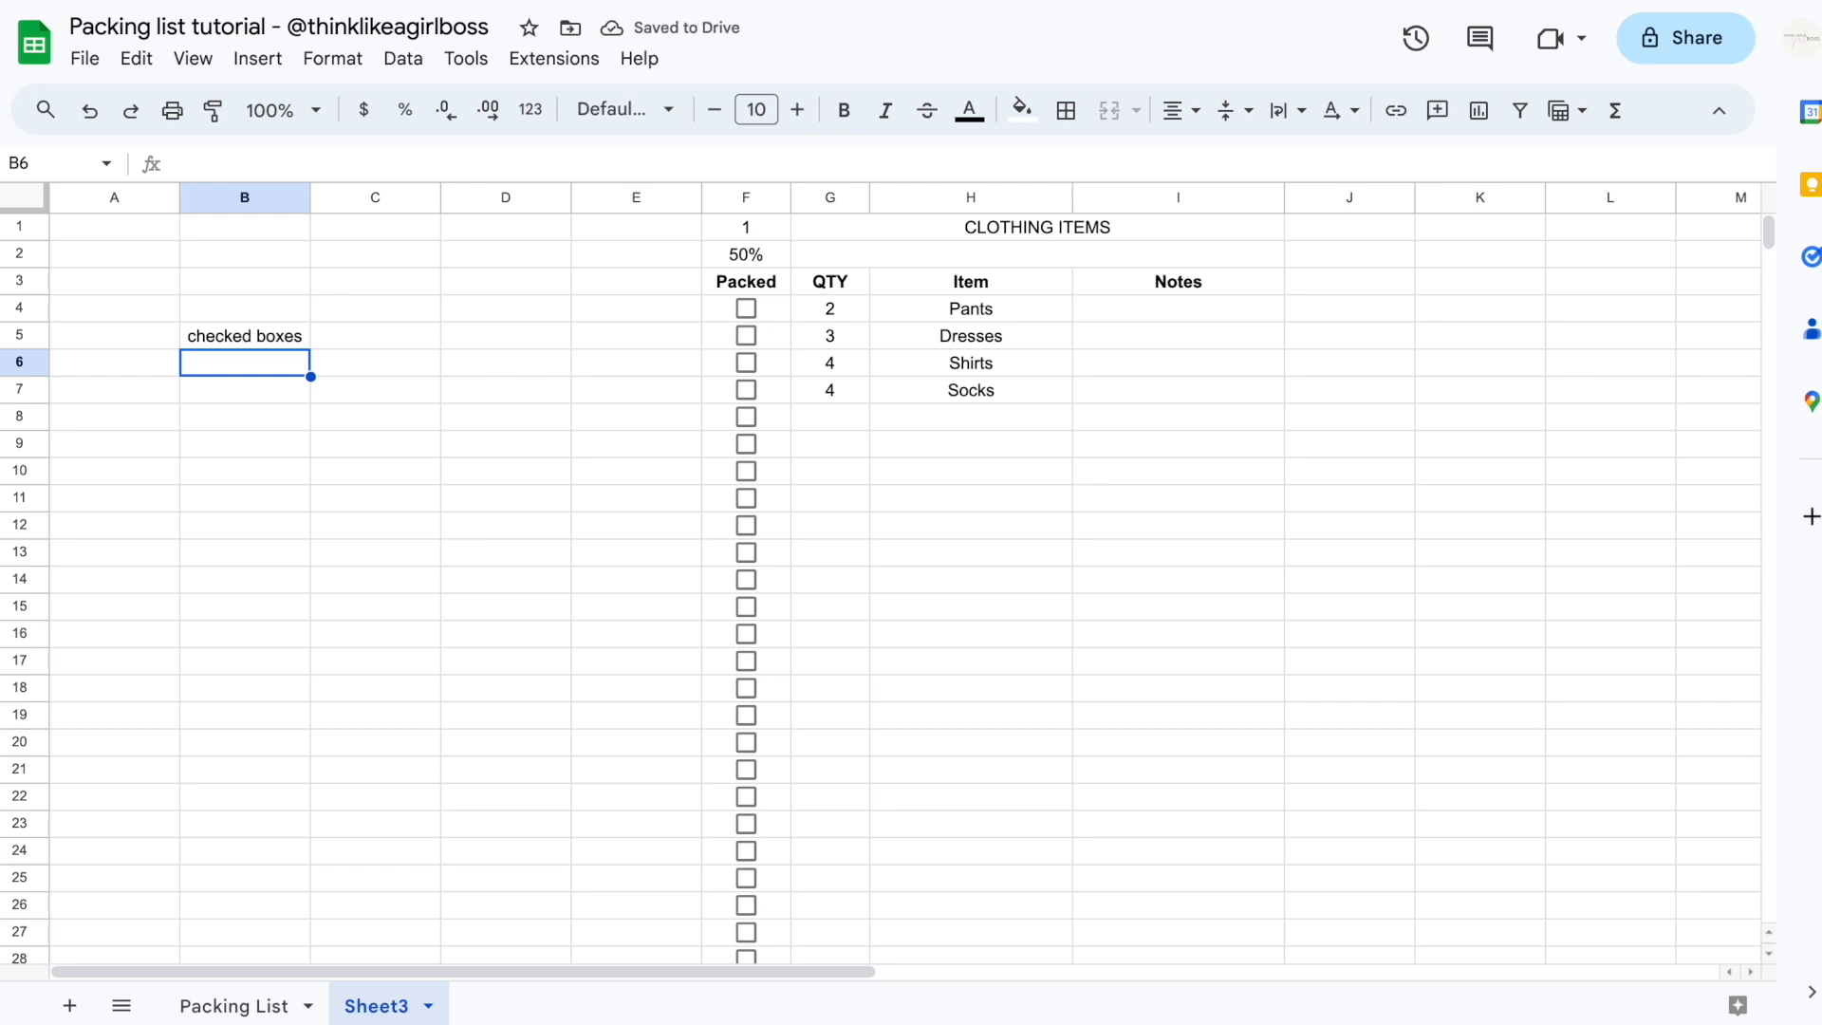
{"action": "left_click", "coordinate": [245, 336]}
{"action": "left_click", "coordinate": [375, 336]}
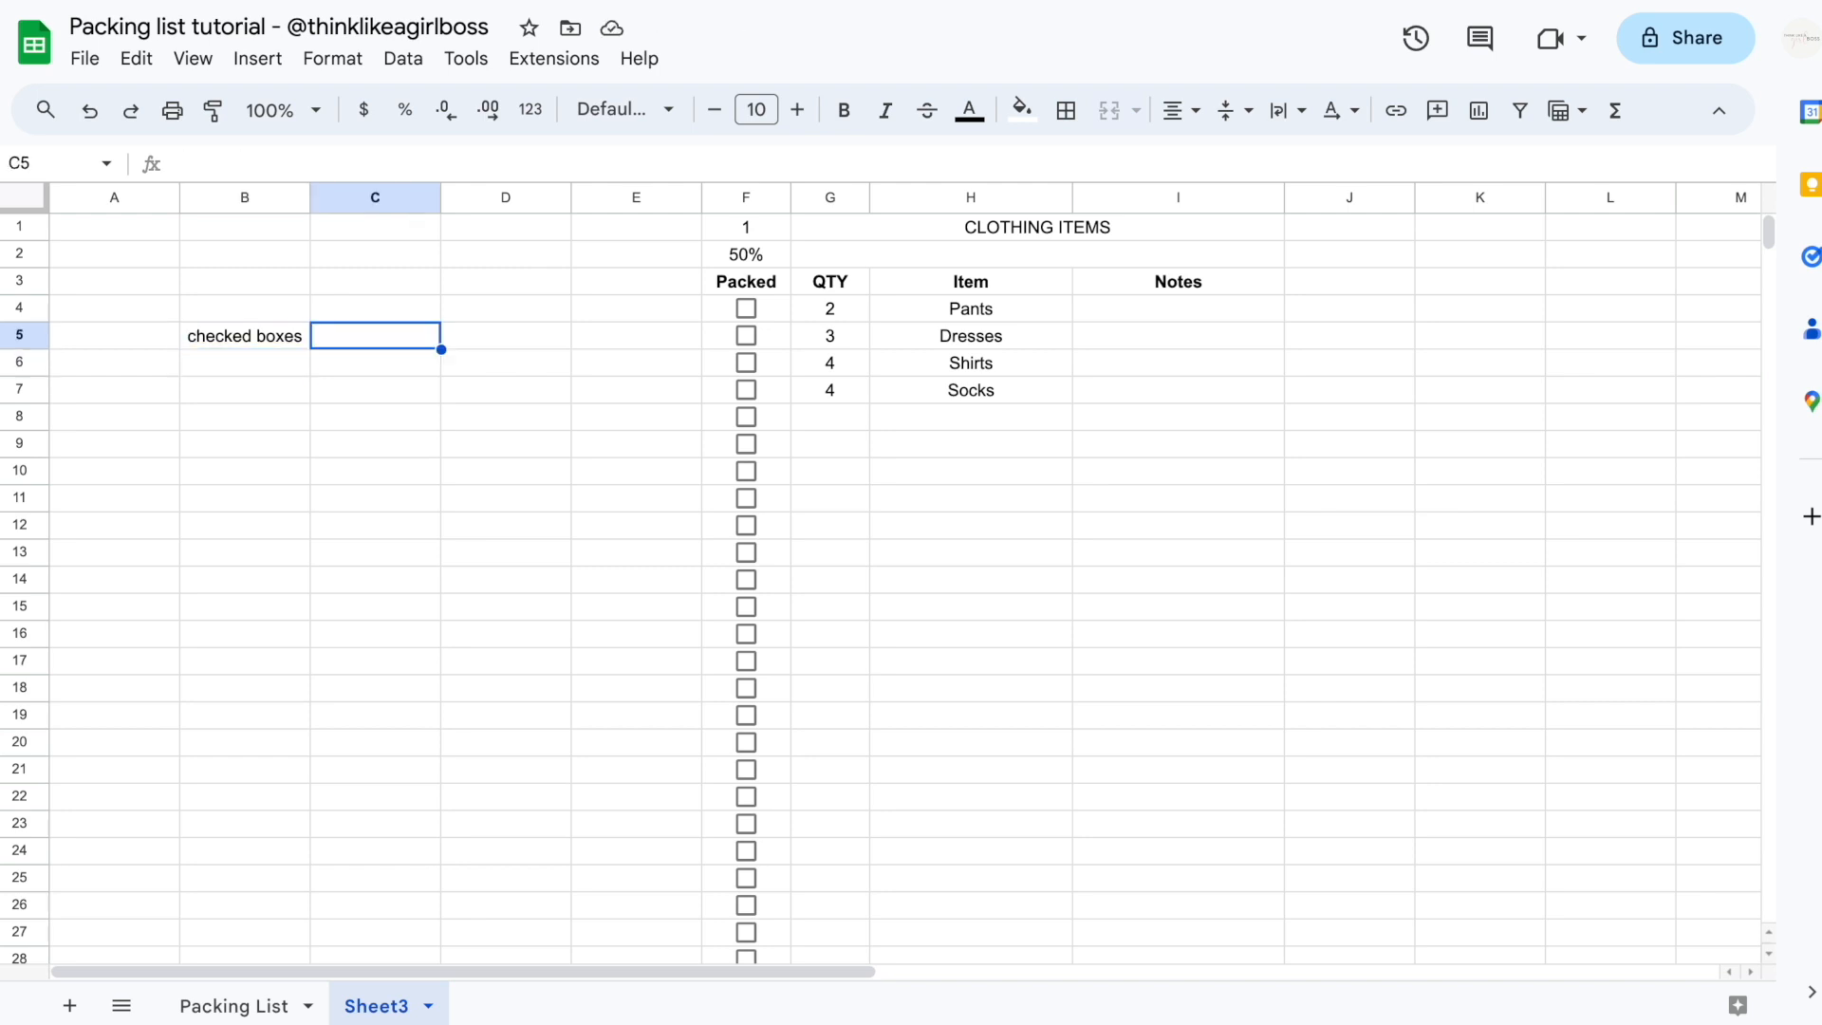
{"action": "type", "text": "total i"}
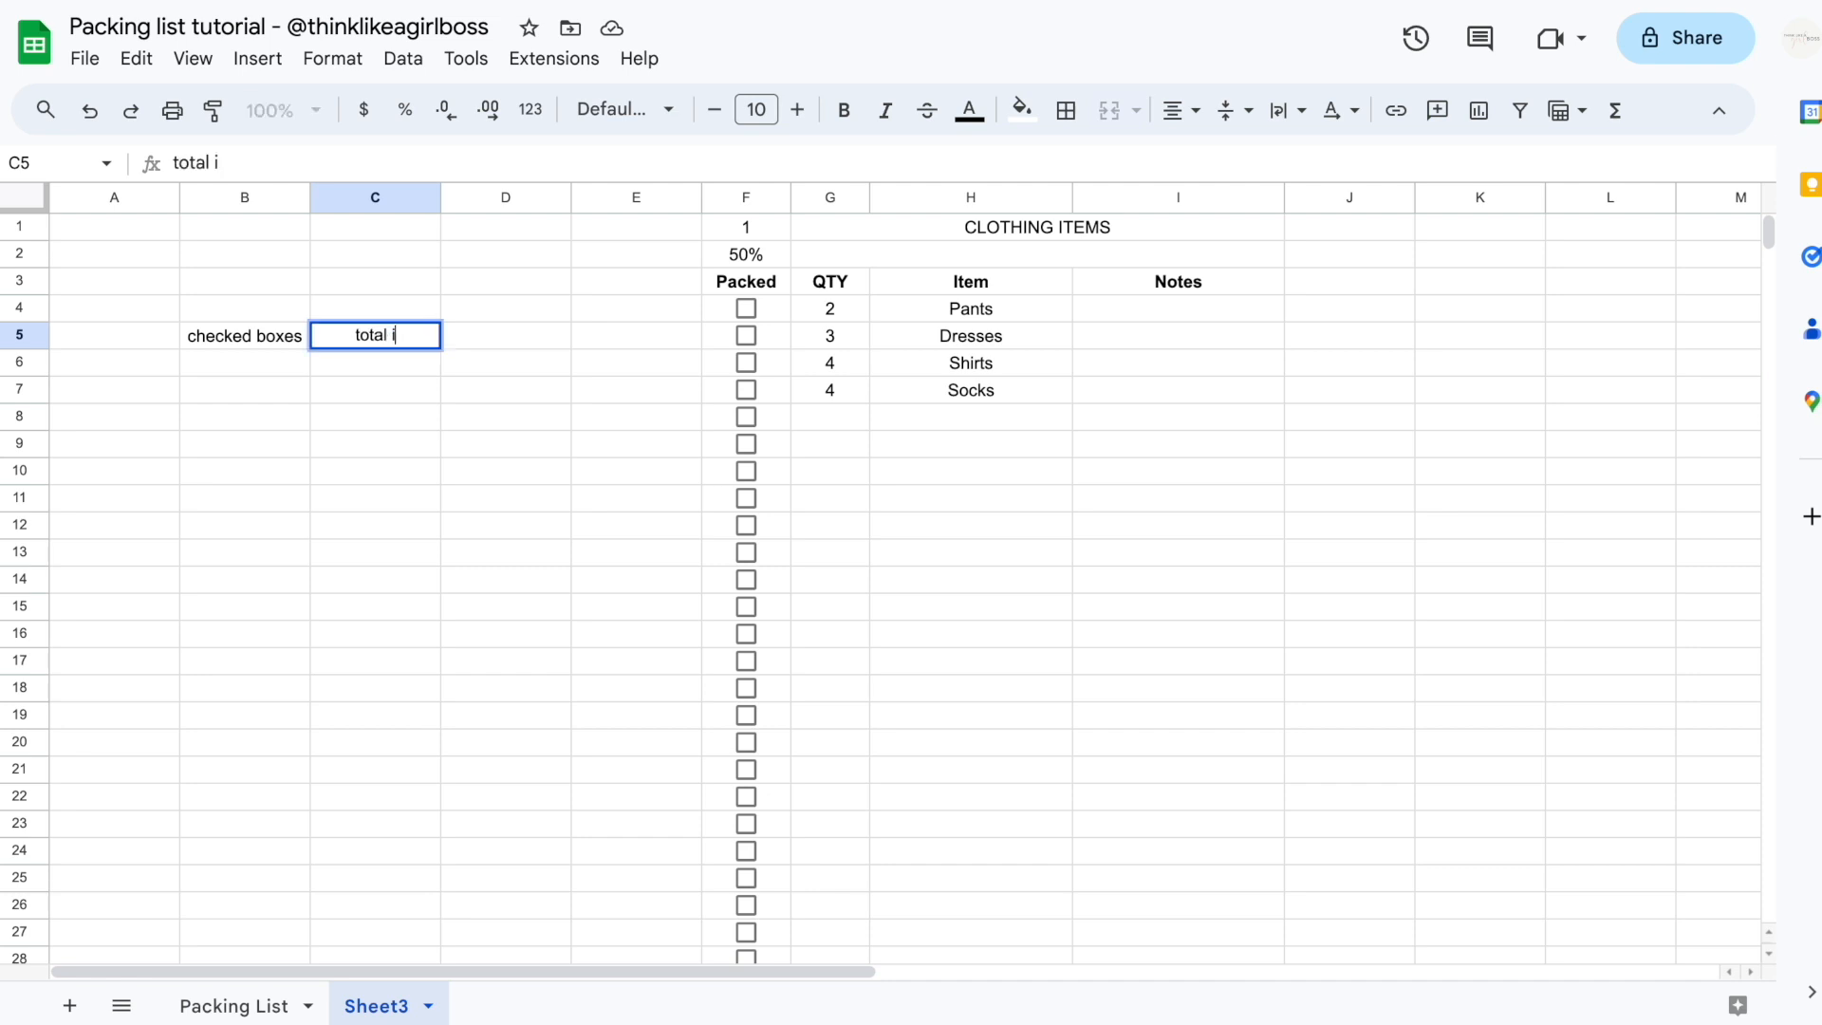
{"action": "type", "text": "tems"}
{"action": "key", "text": "Tab"}
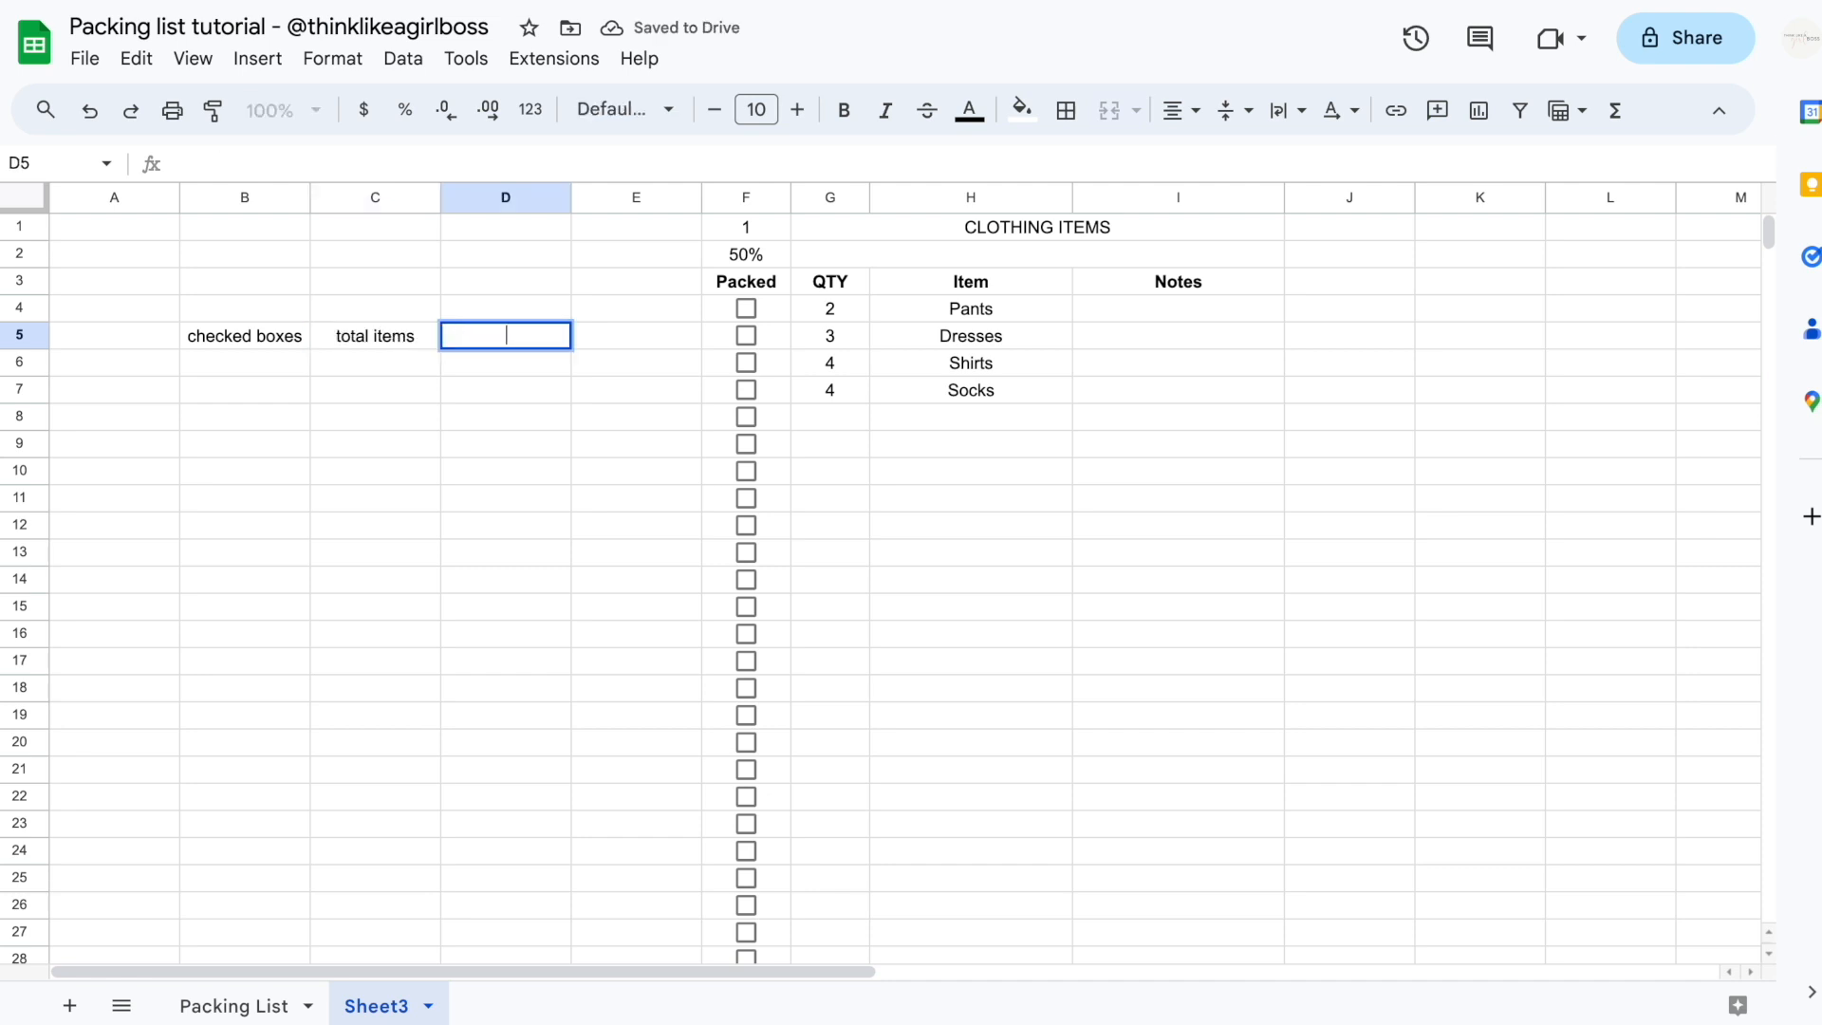
Enter the sample values 5 and 10 in B6:C6 and the header "percentage" in D5
{"action": "key", "text": "Down"}
{"action": "key", "text": "Left"}
{"action": "key", "text": "Left"}
{"action": "type", "text": "5"}
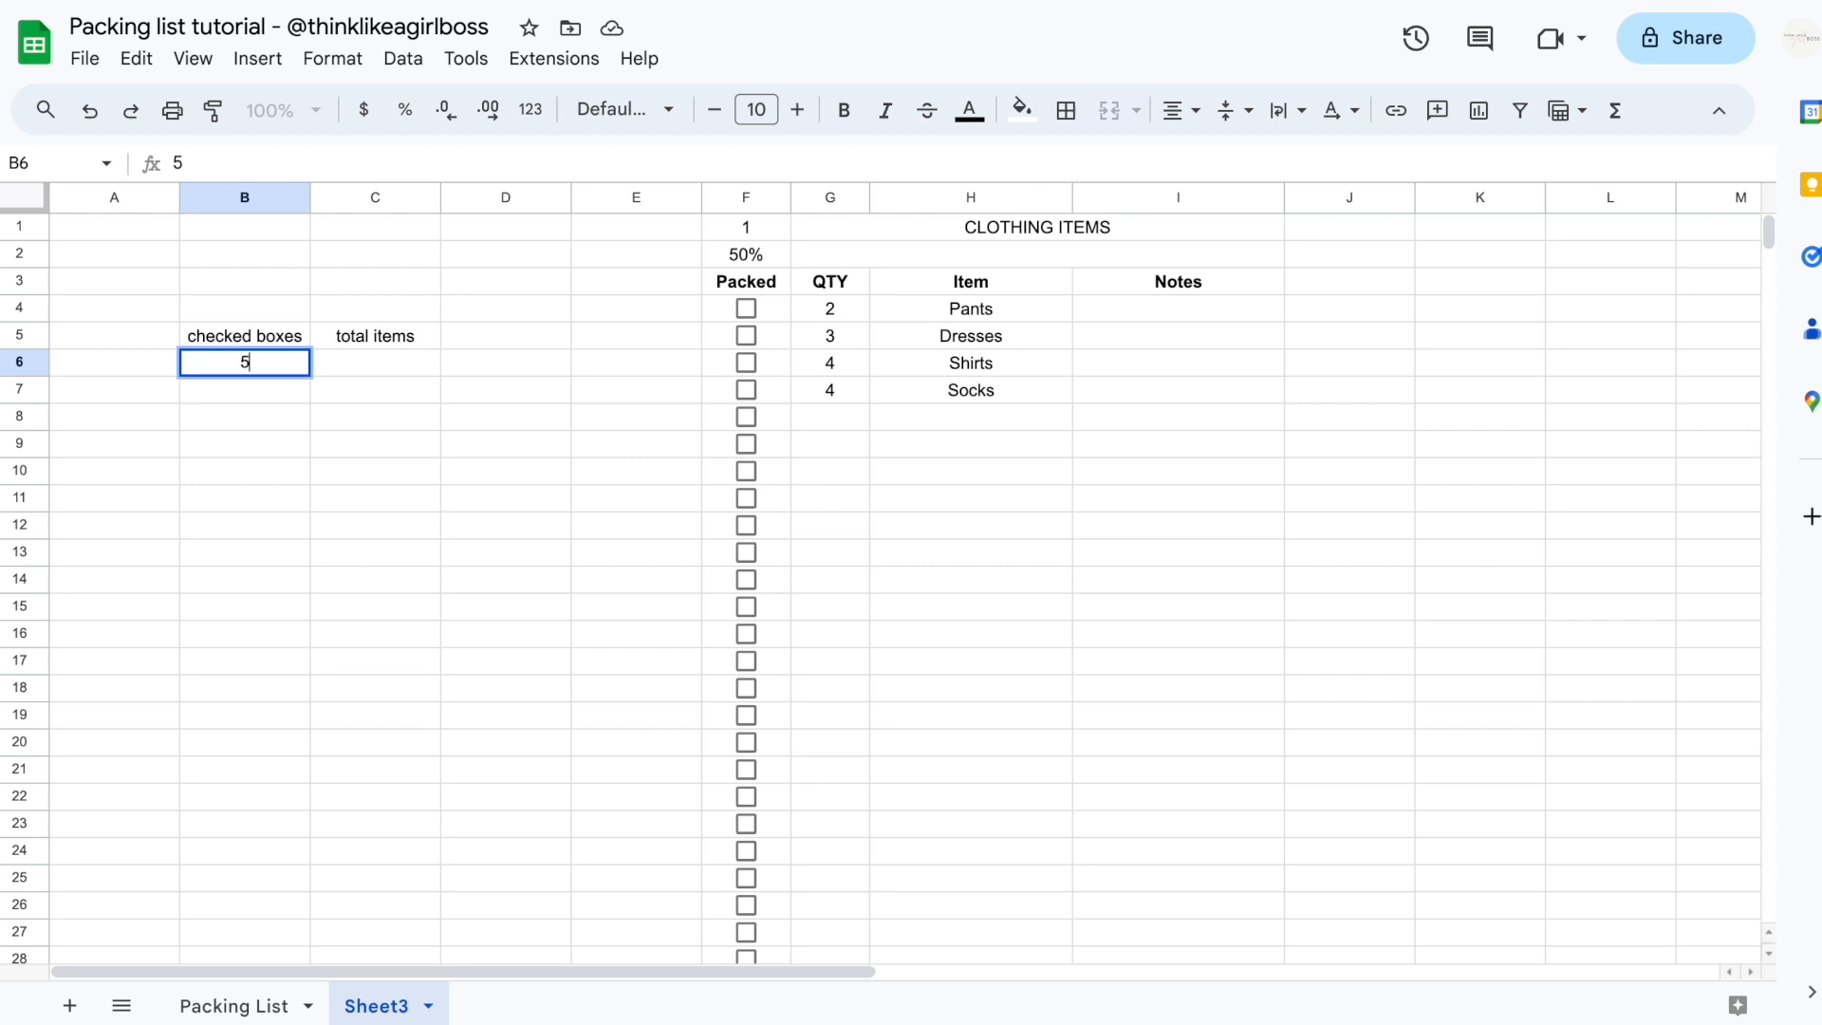
{"action": "key", "text": "Tab"}
{"action": "type", "text": "10"}
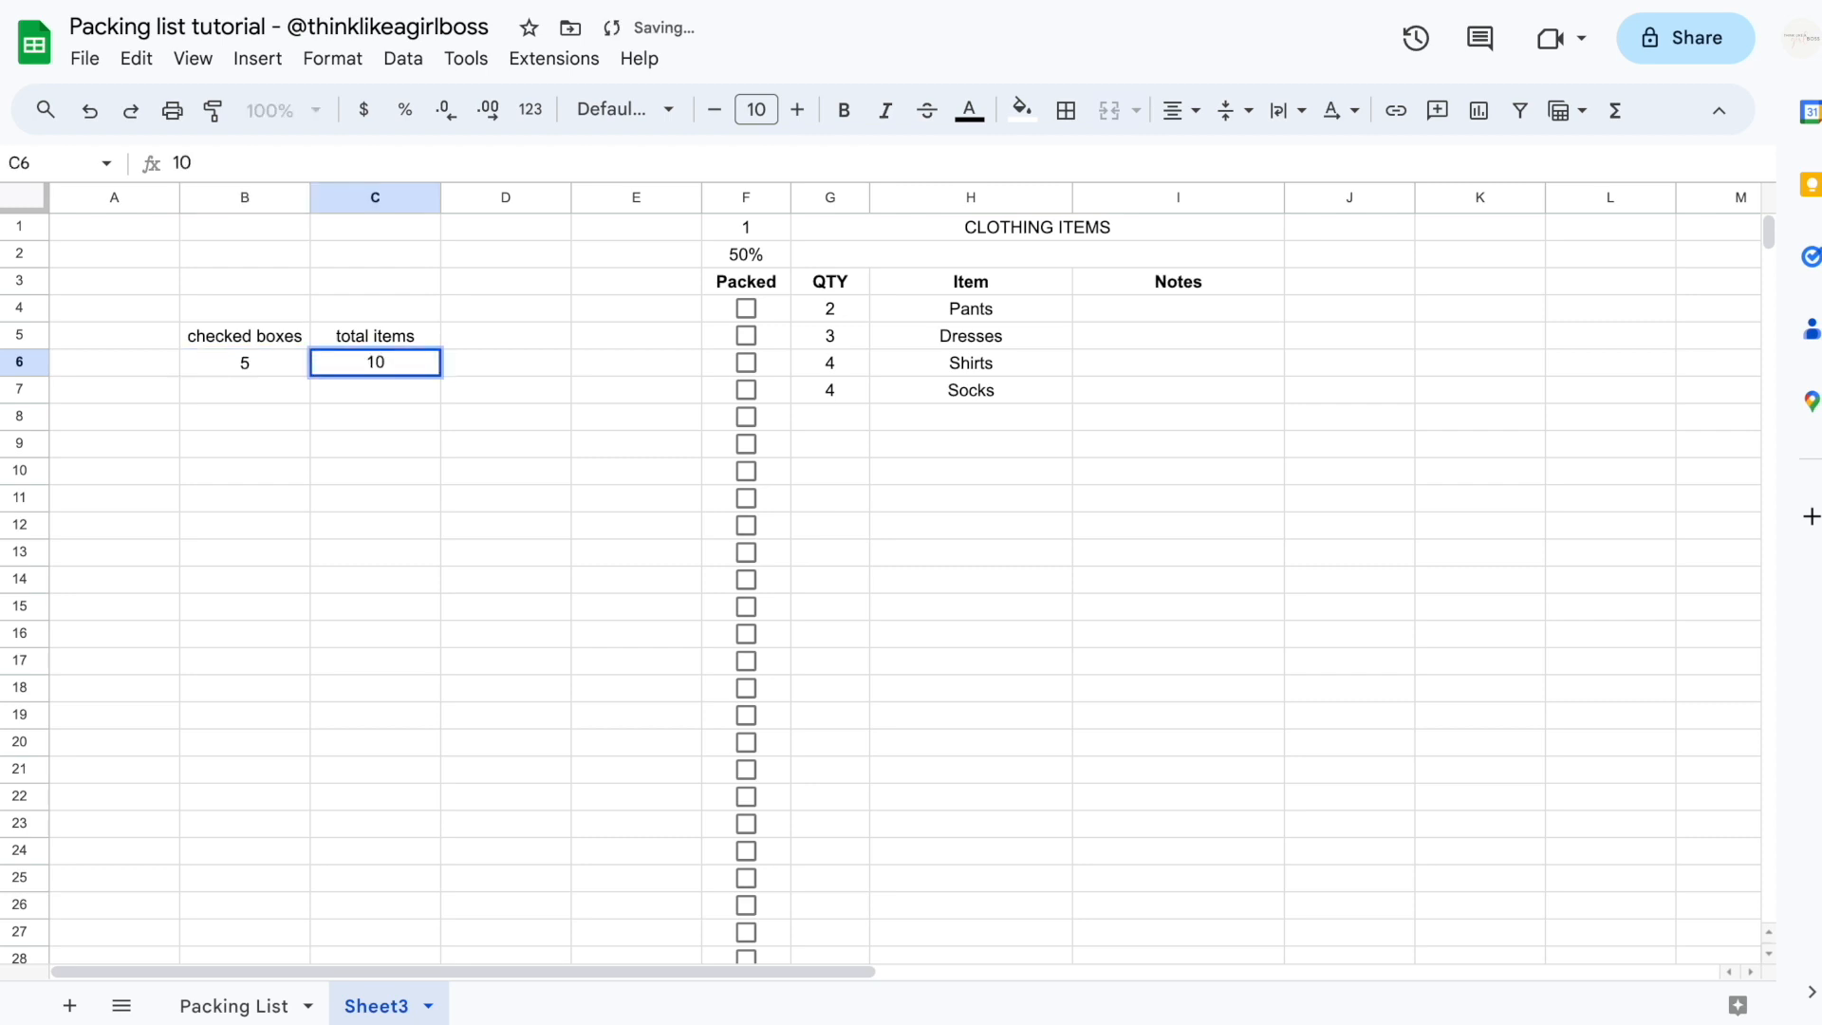
{"action": "key", "text": "Tab"}
{"action": "key", "text": "Up"}
{"action": "type", "text": "percentage"}
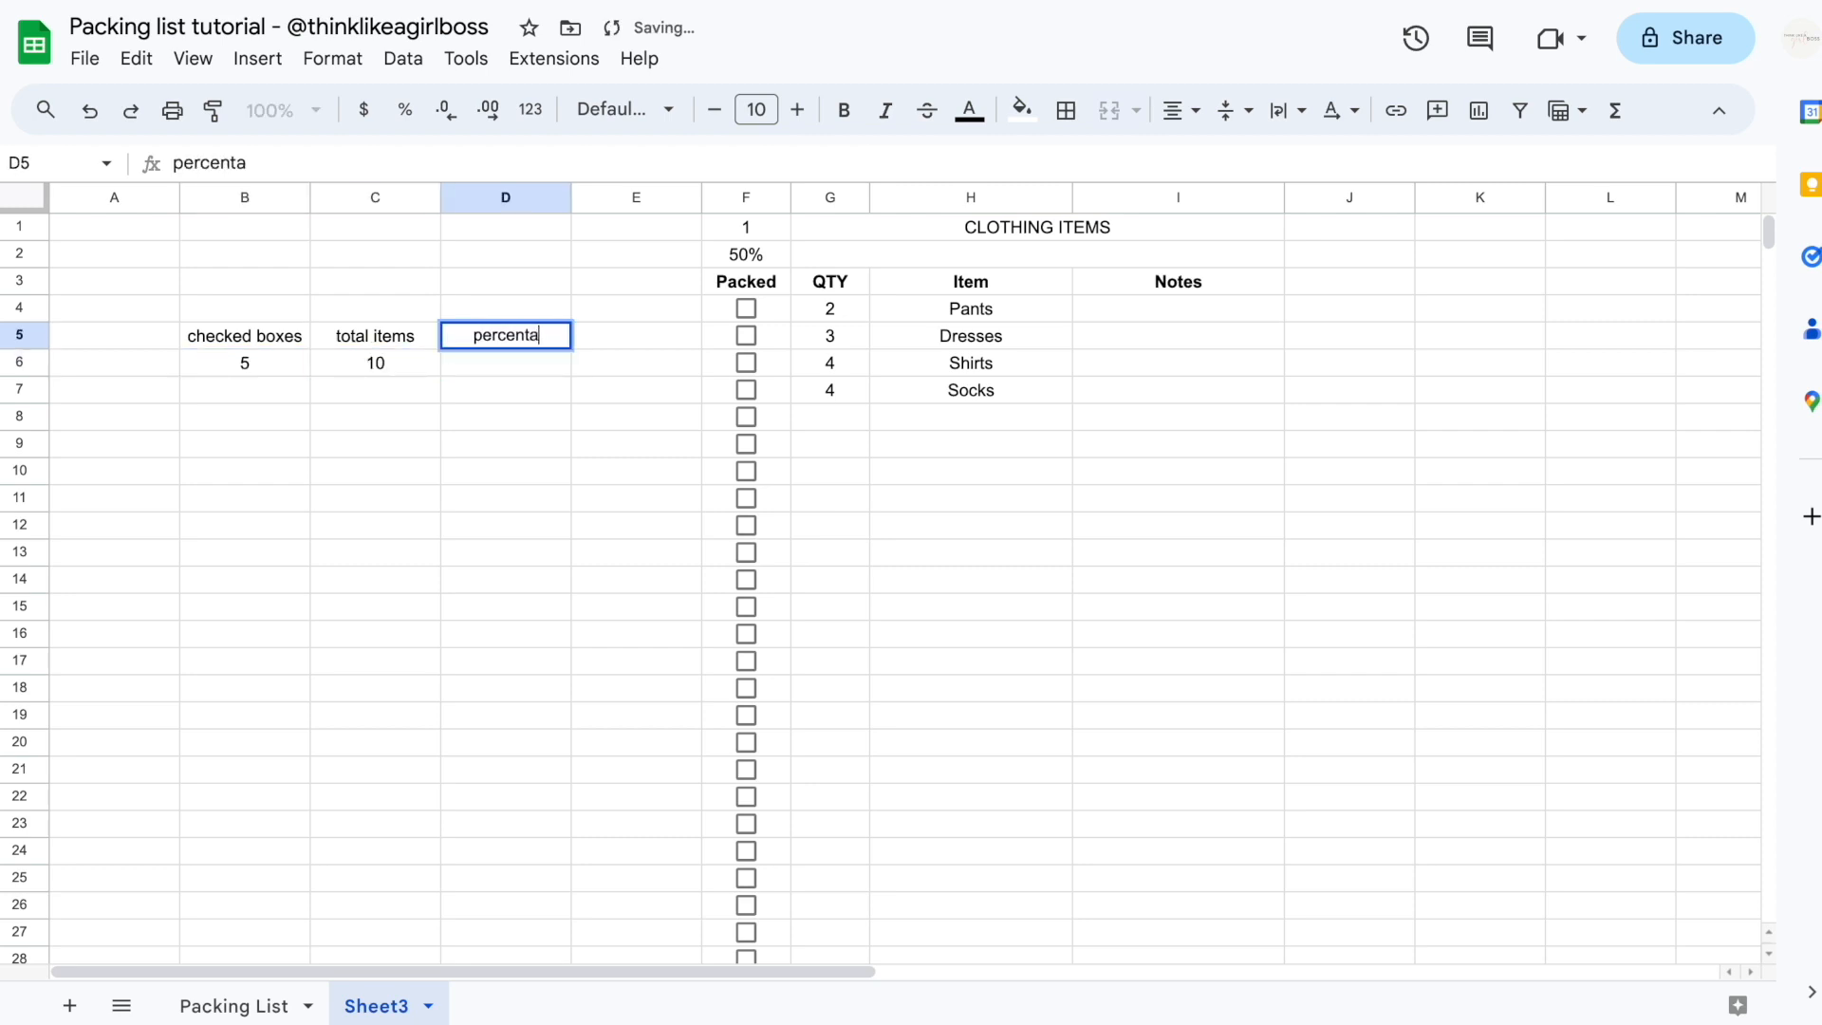
{"action": "key", "text": "Return"}
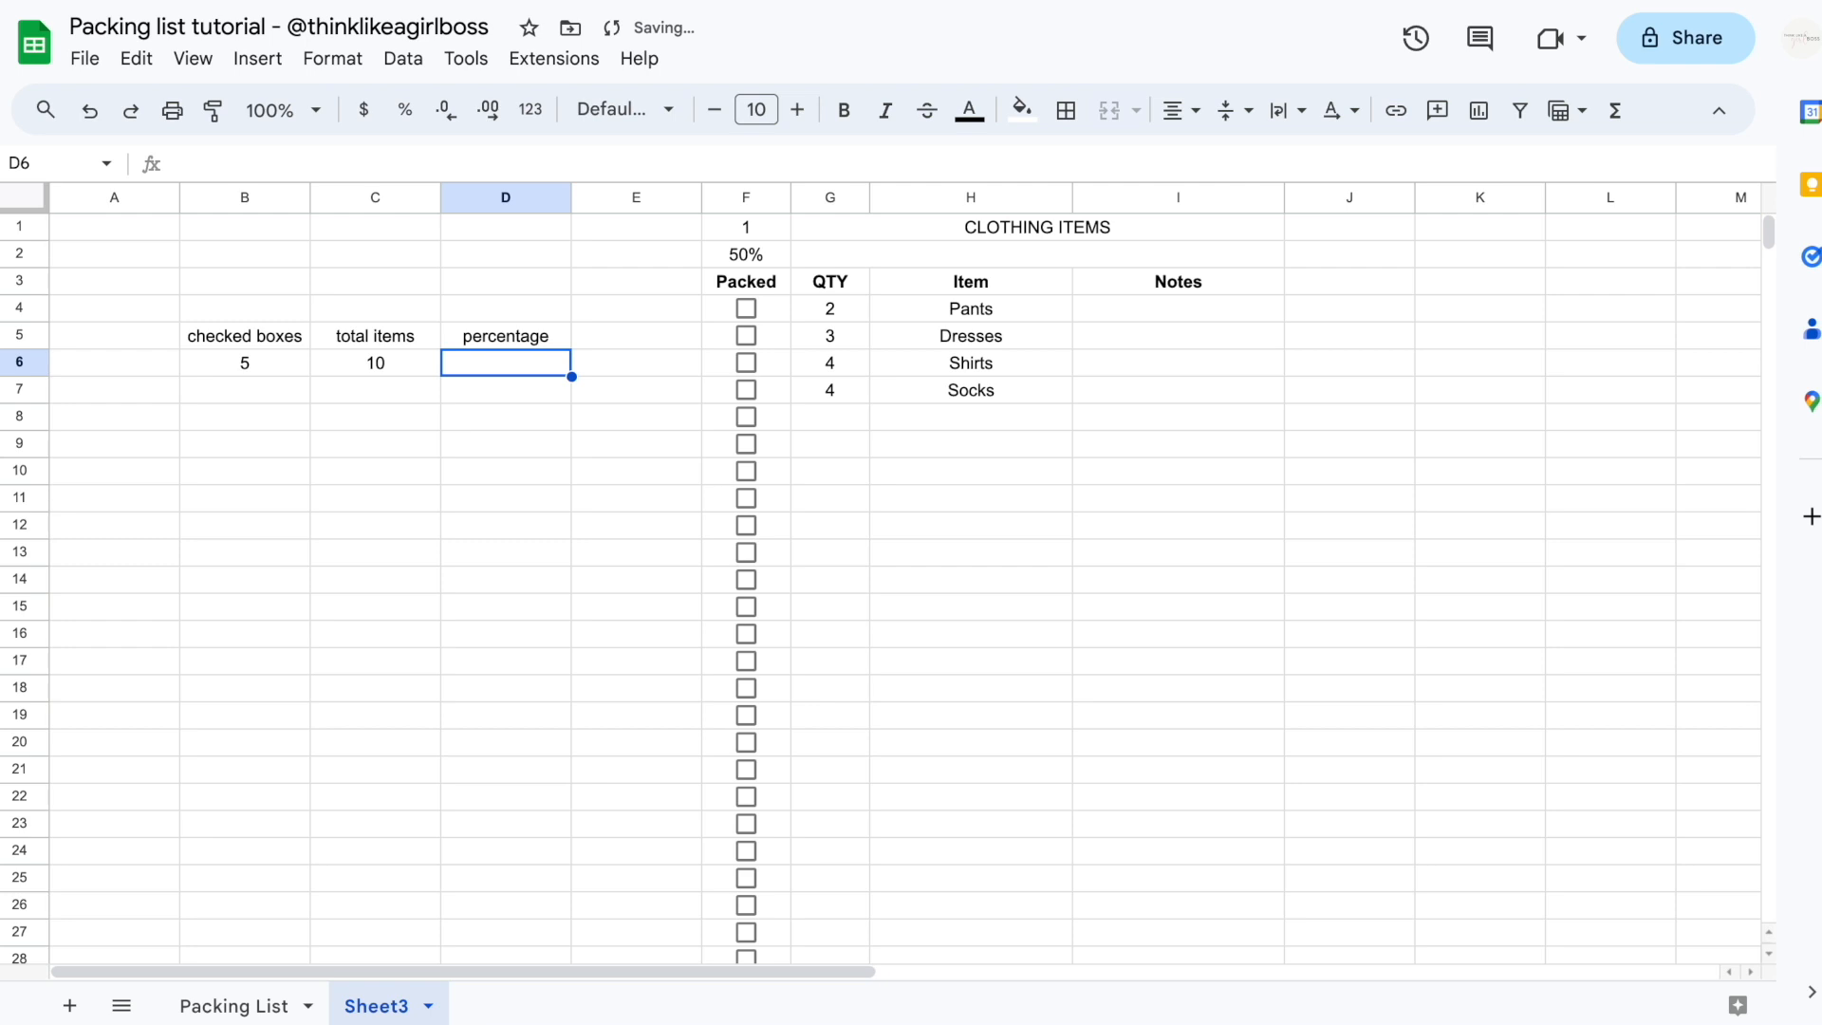
Calculate the percentage in D6 with =B6/C6 and format the cell as a percent
{"action": "type", "text": "="}
{"action": "key", "text": "Left"}
{"action": "key", "text": "Left"}
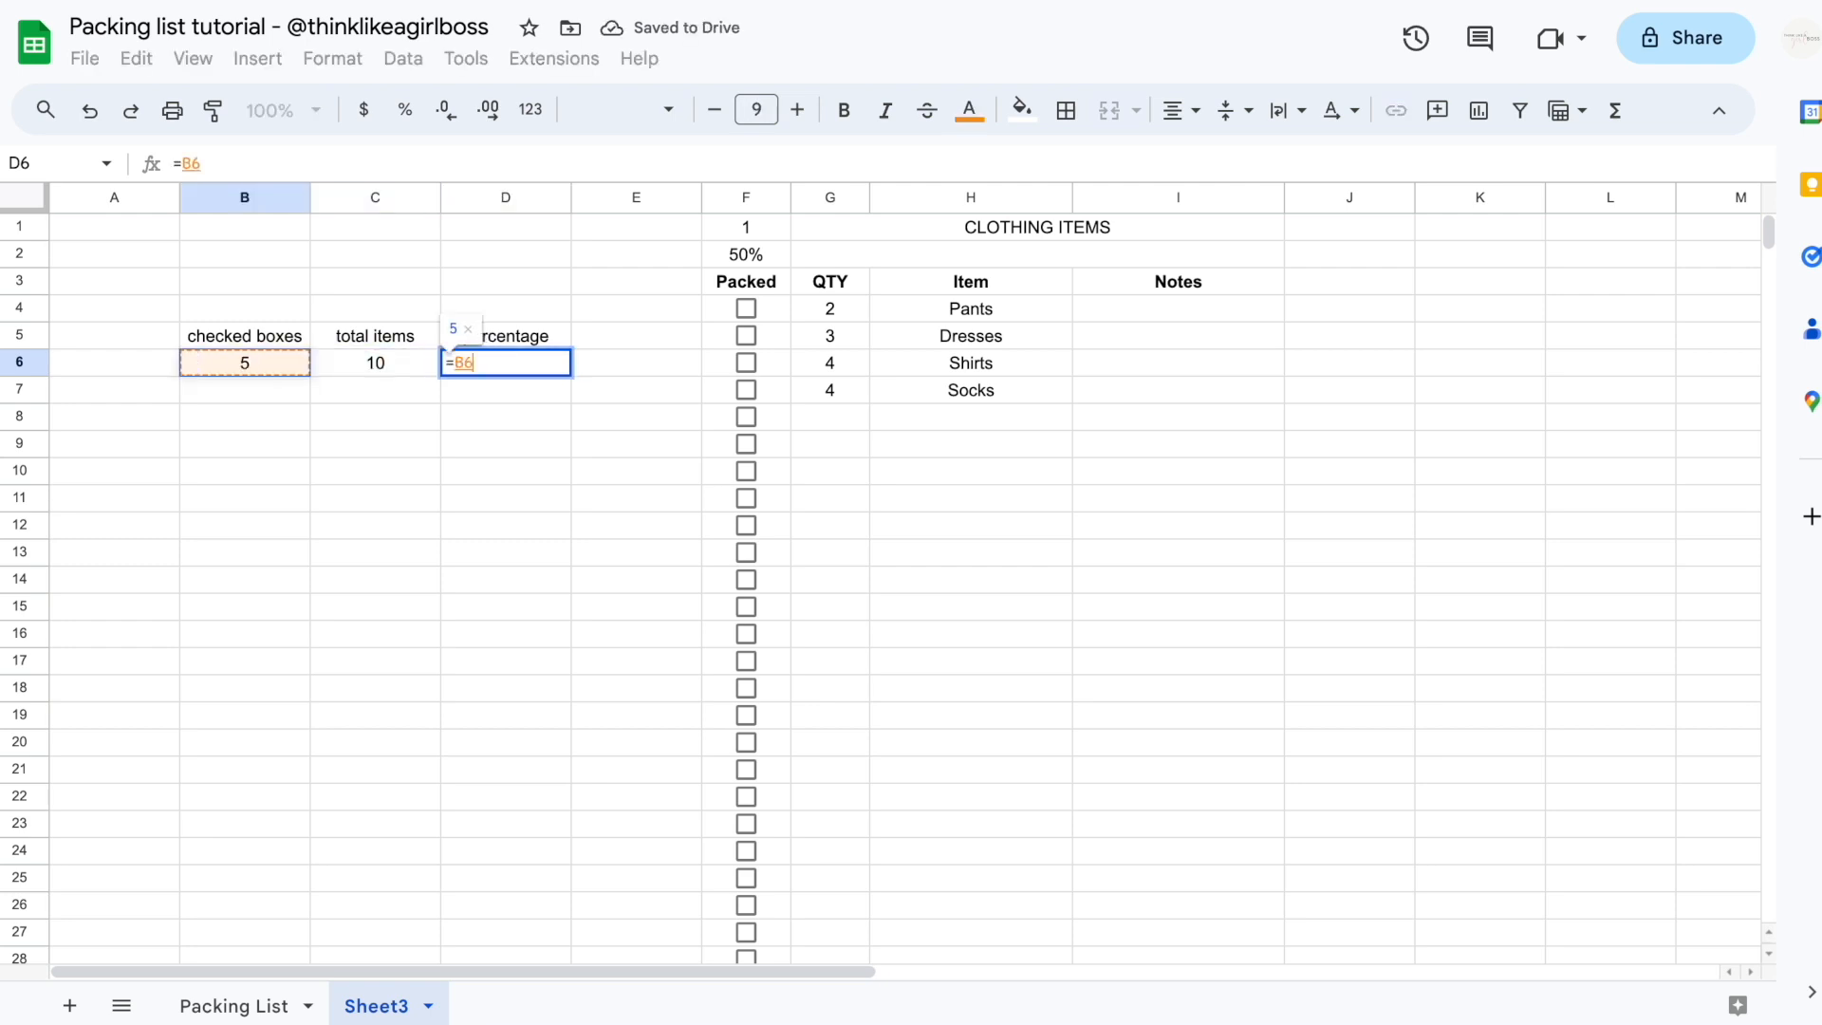
{"action": "type", "text": "/"}
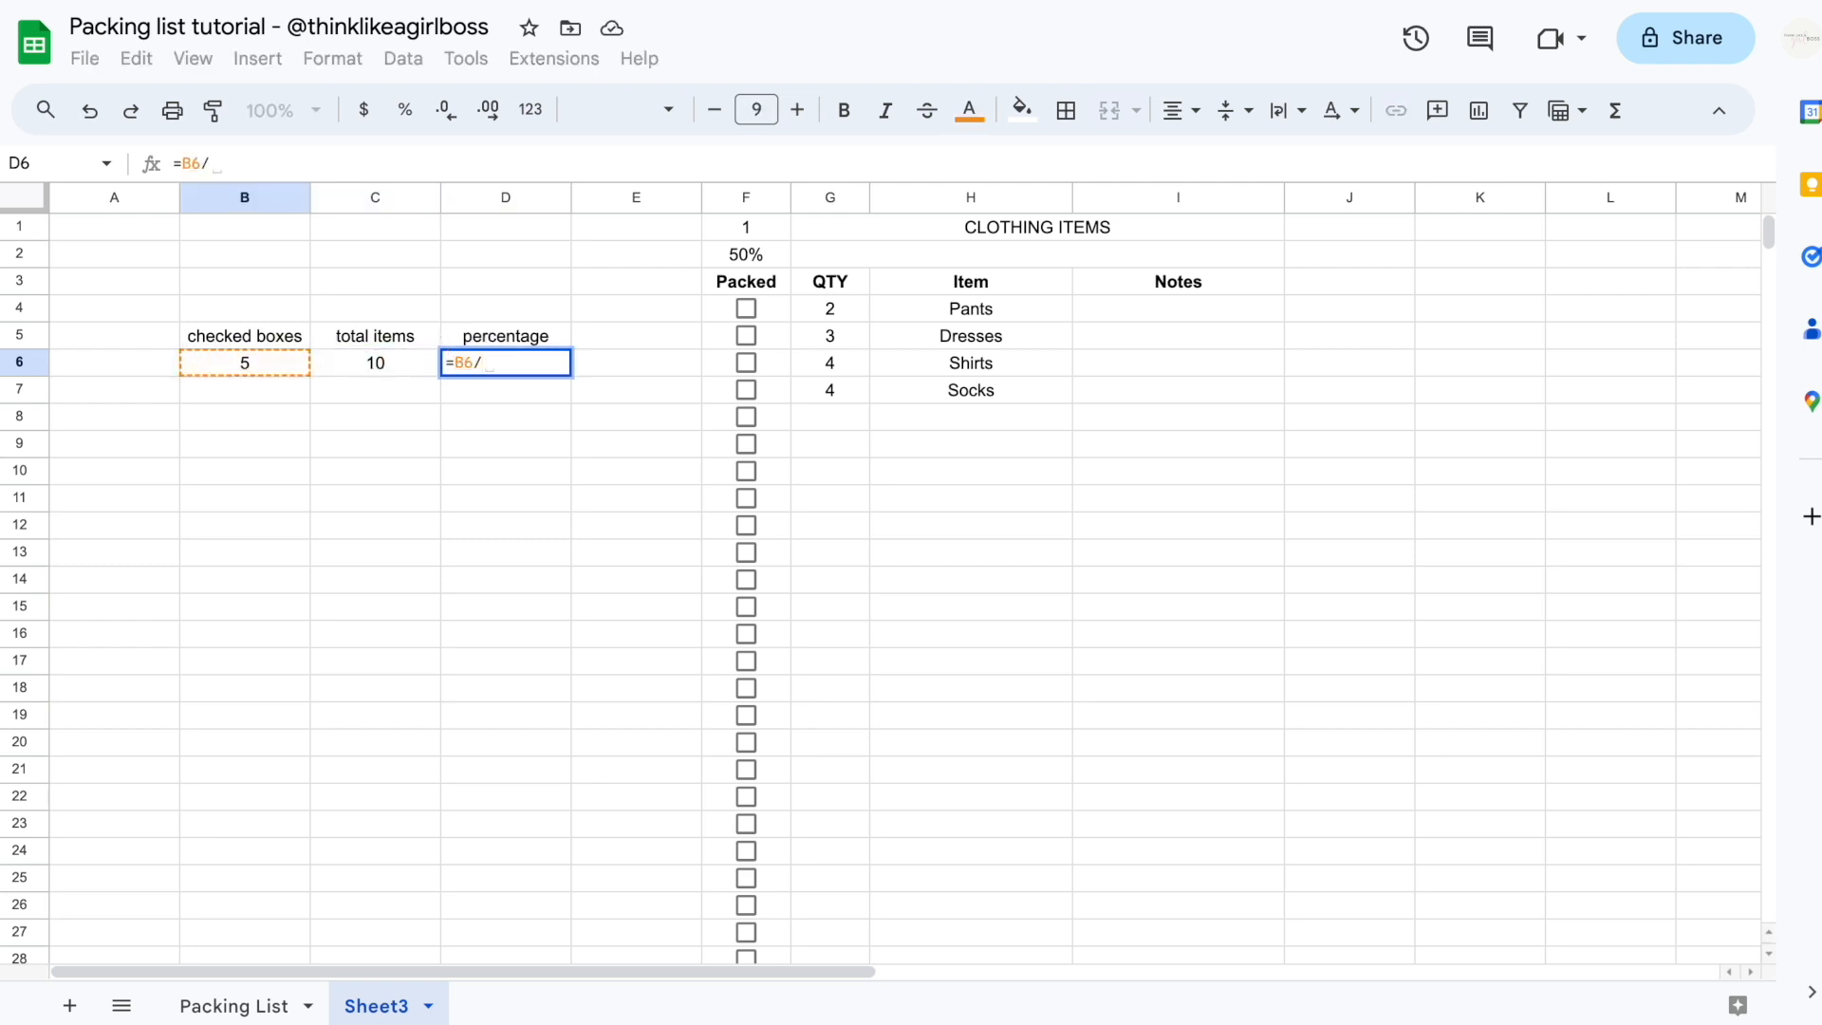
{"action": "key", "text": "Left"}
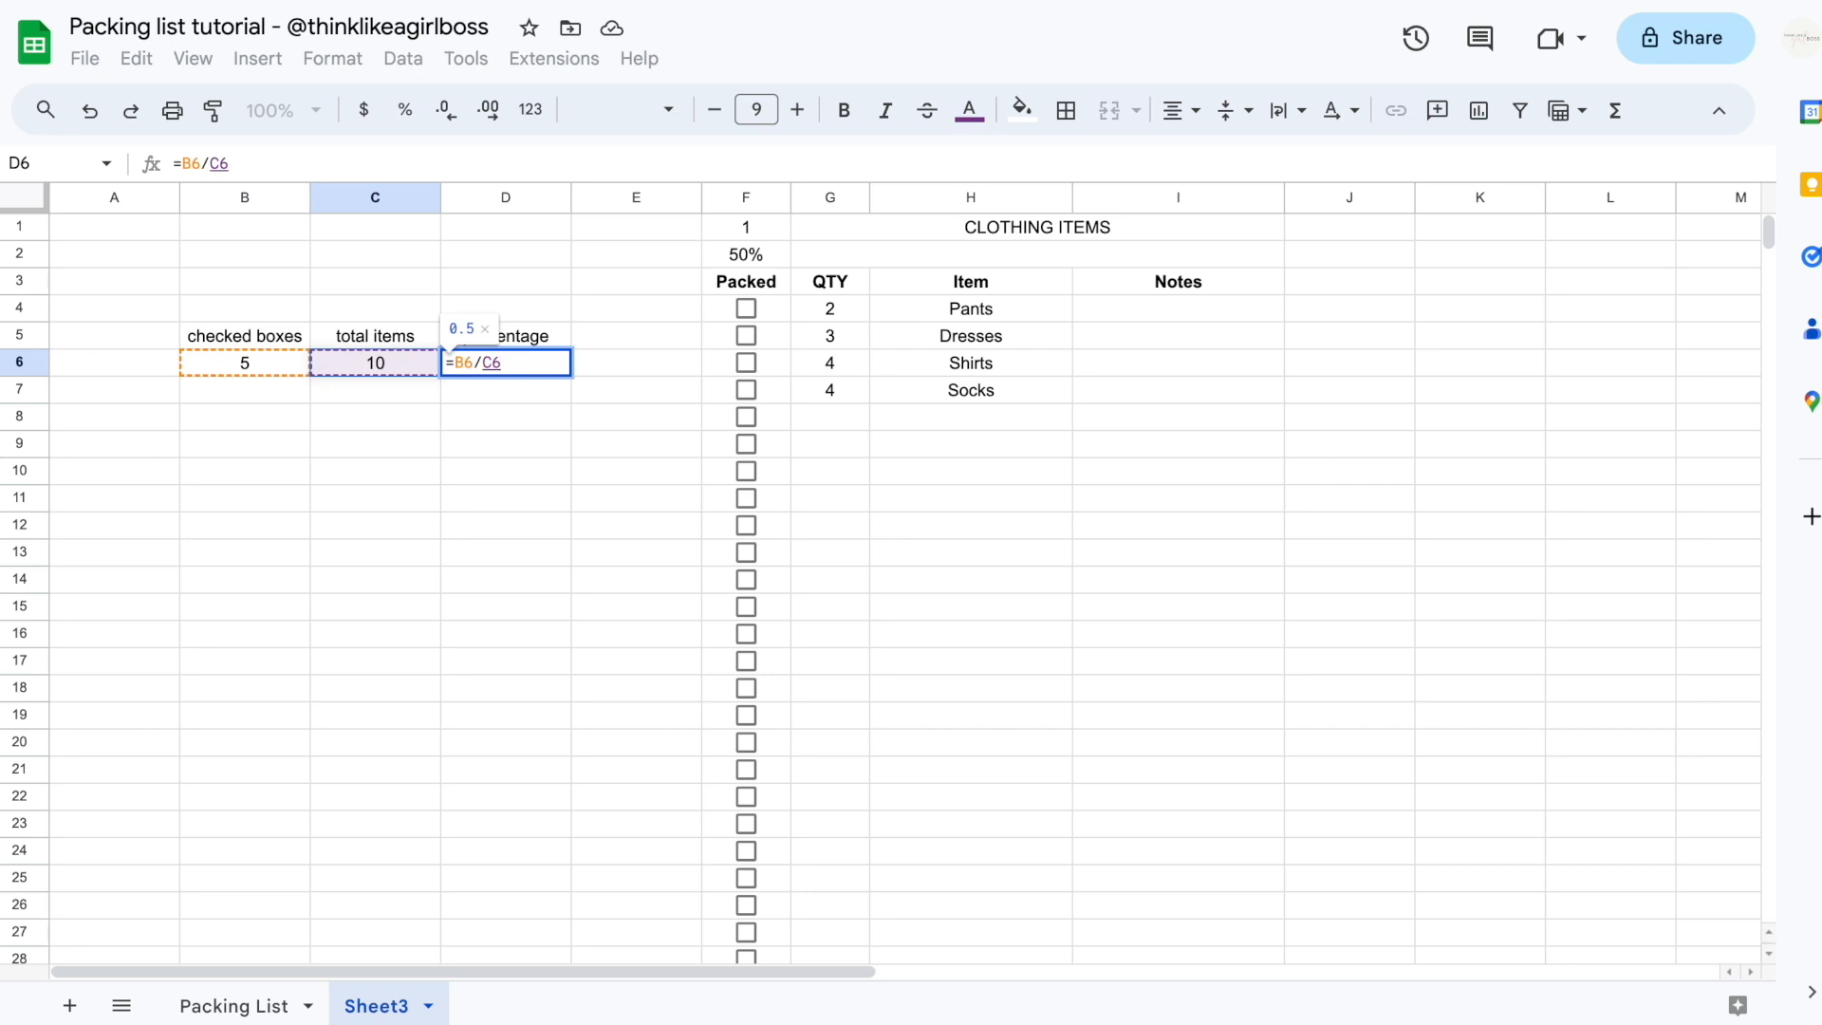
{"action": "key", "text": "Return"}
{"action": "key", "text": "Up"}
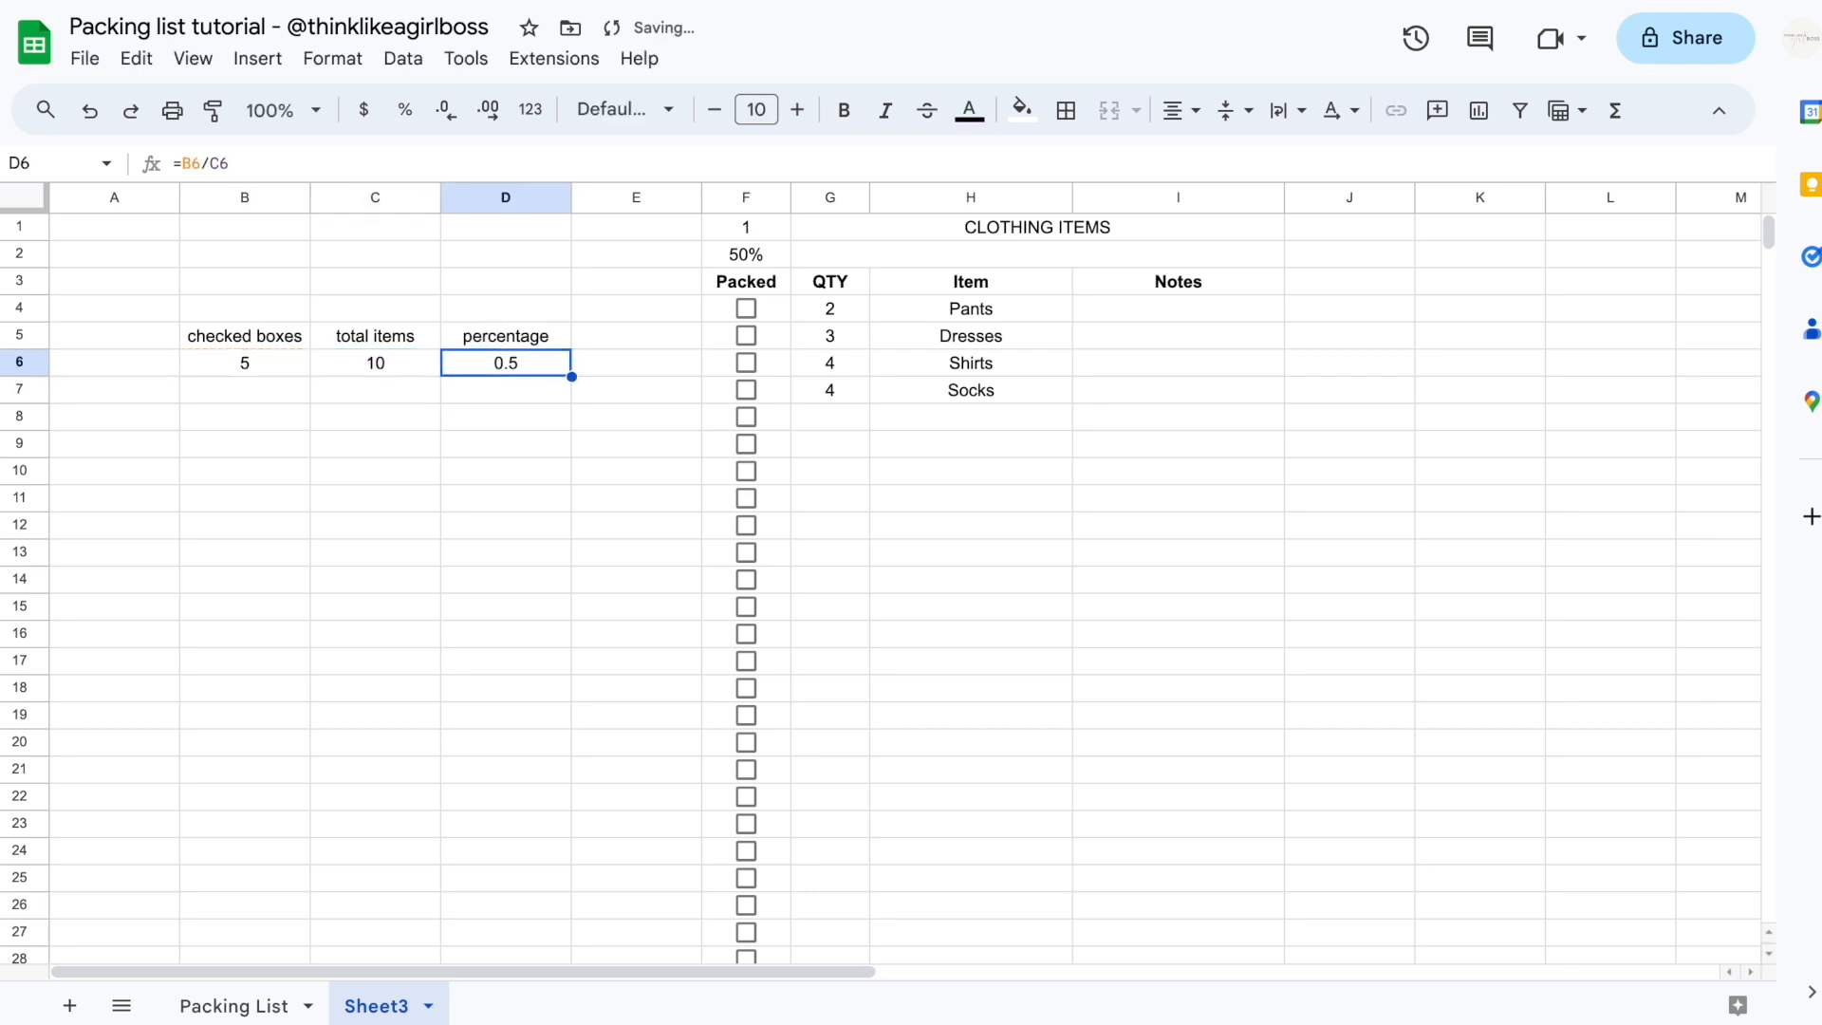
{"action": "left_click", "coordinate": [406, 111]}
{"action": "left_click", "coordinate": [513, 398]}
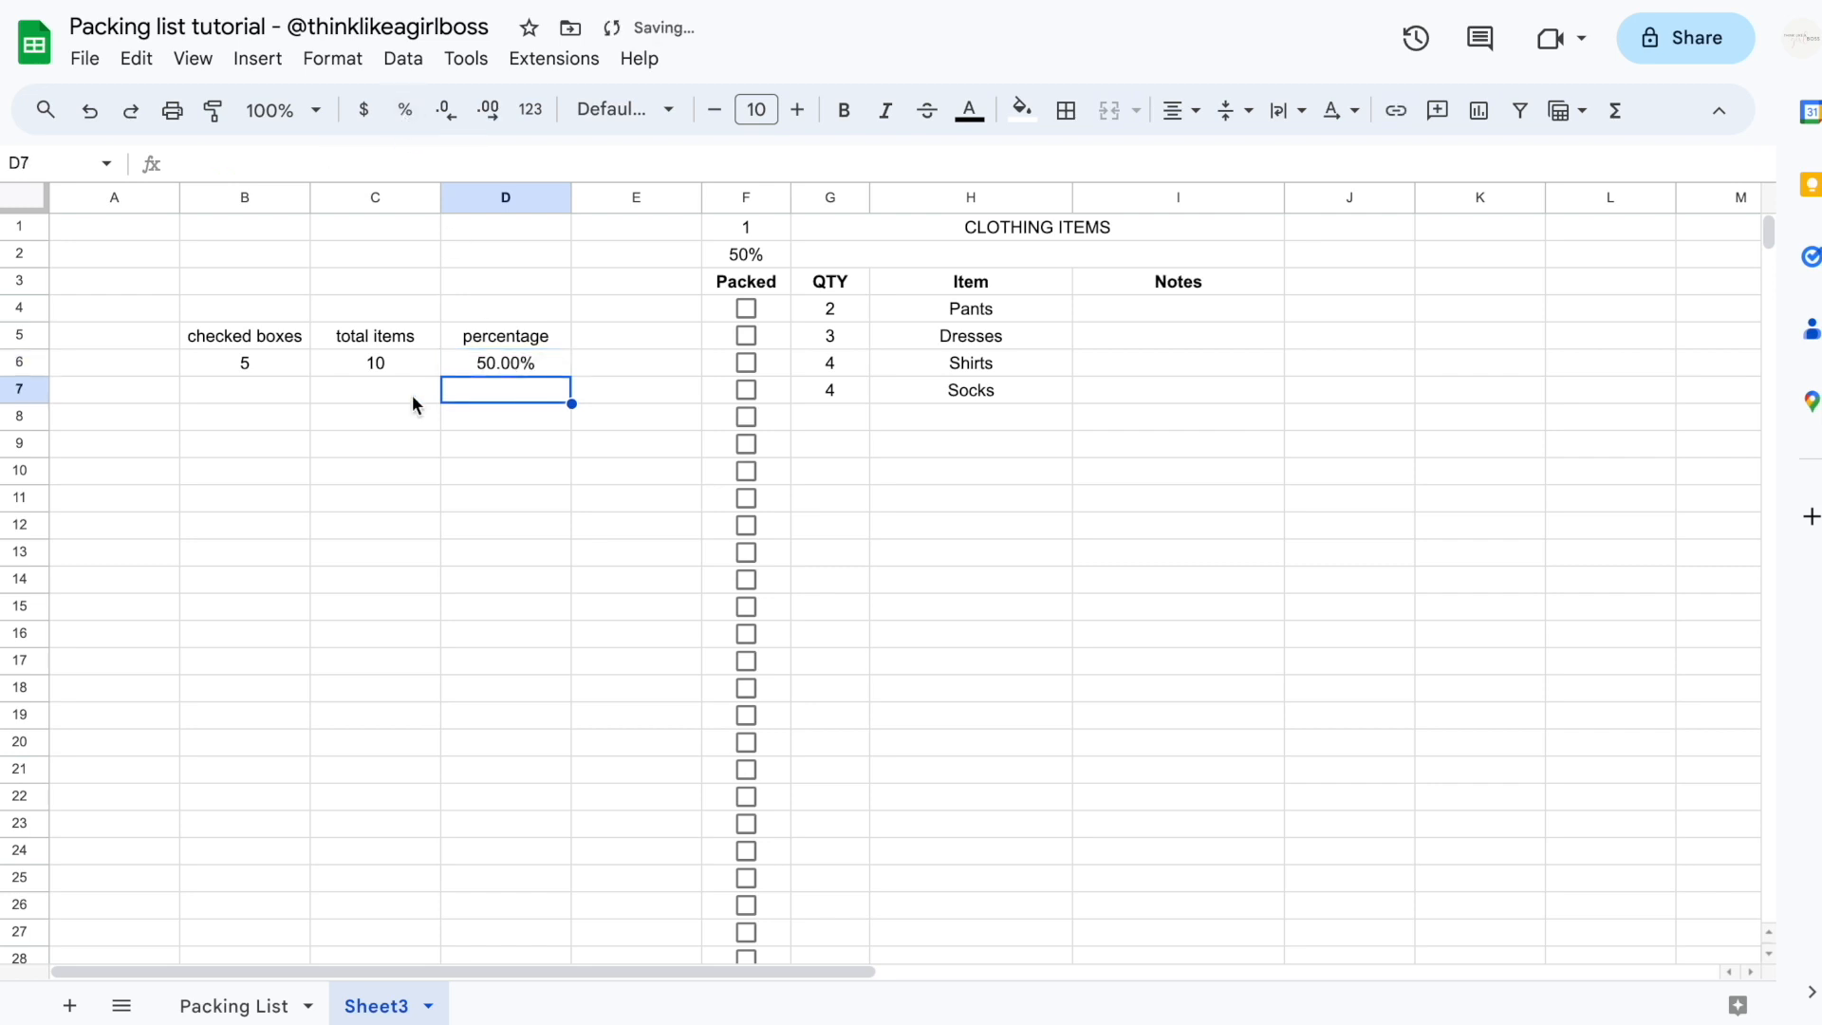
Test the percentage formula by setting the checked boxes value in B6 to 10, to 0 and back to 5
{"action": "left_click", "coordinate": [278, 370]}
{"action": "type", "text": "10"}
{"action": "key", "text": "Return"}
{"action": "left_click", "coordinate": [278, 368]}
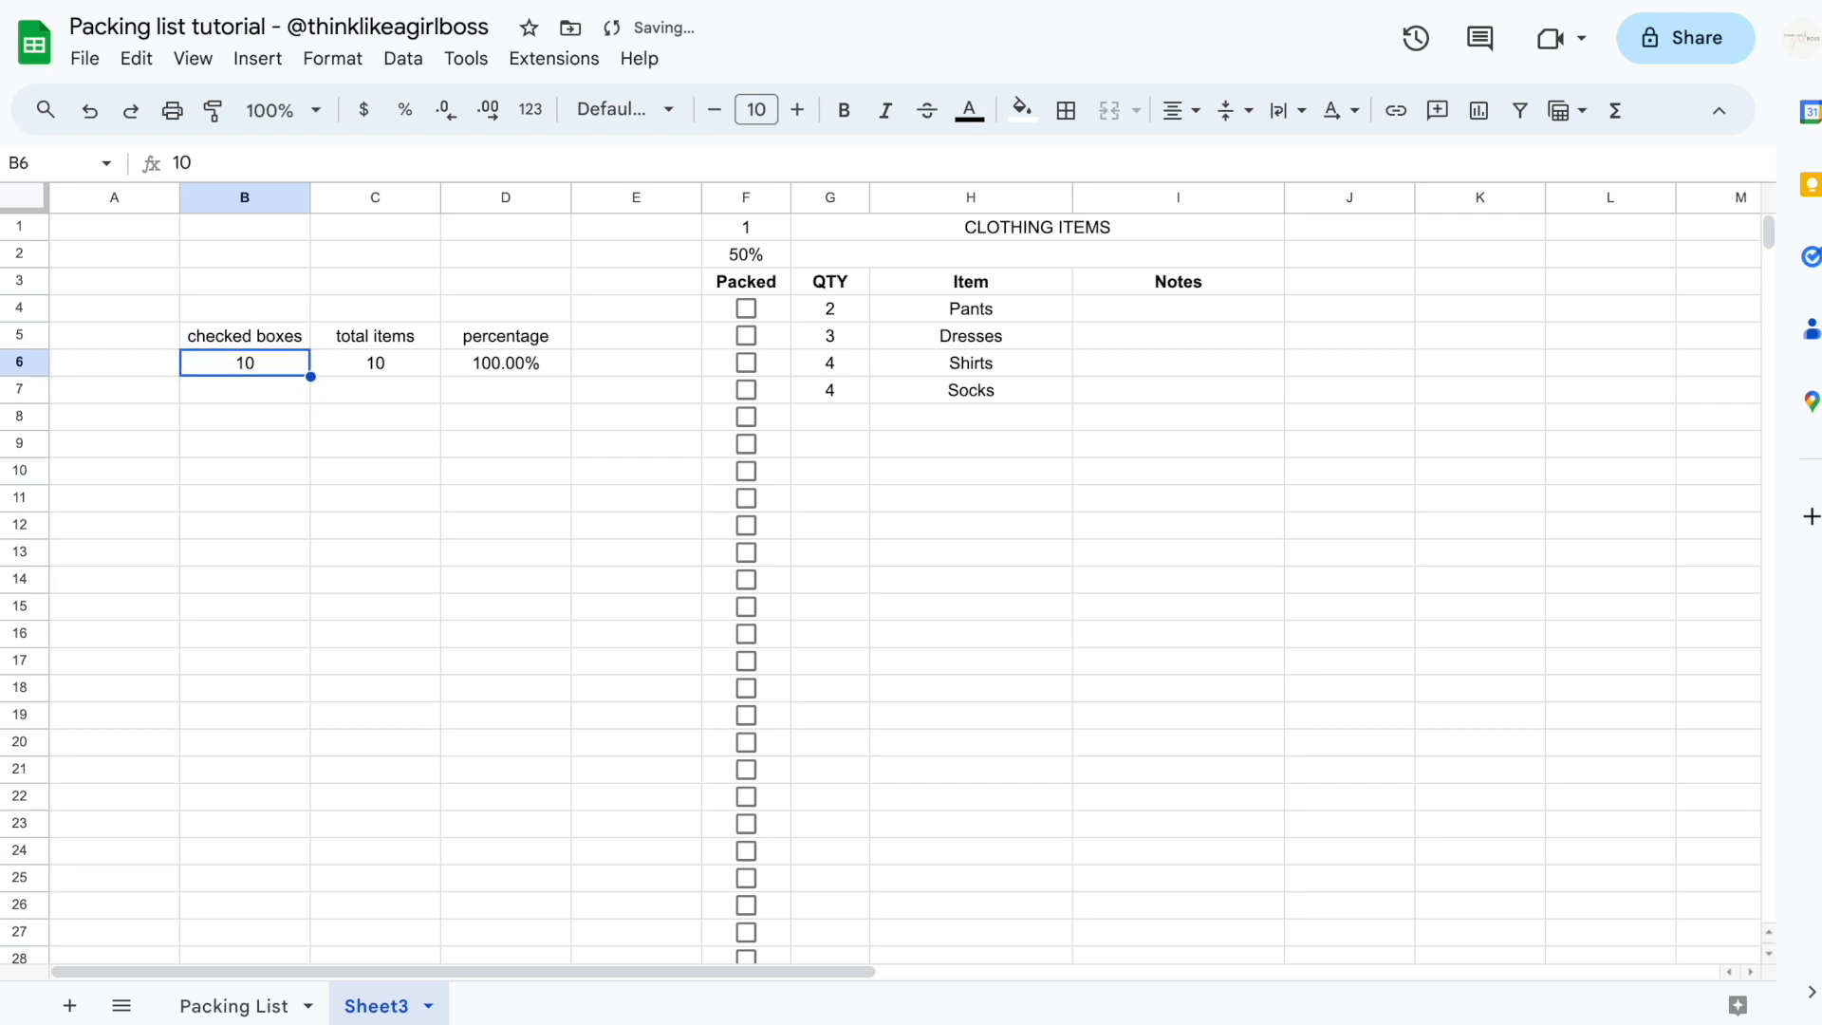
{"action": "type", "text": "0"}
{"action": "key", "text": "Return"}
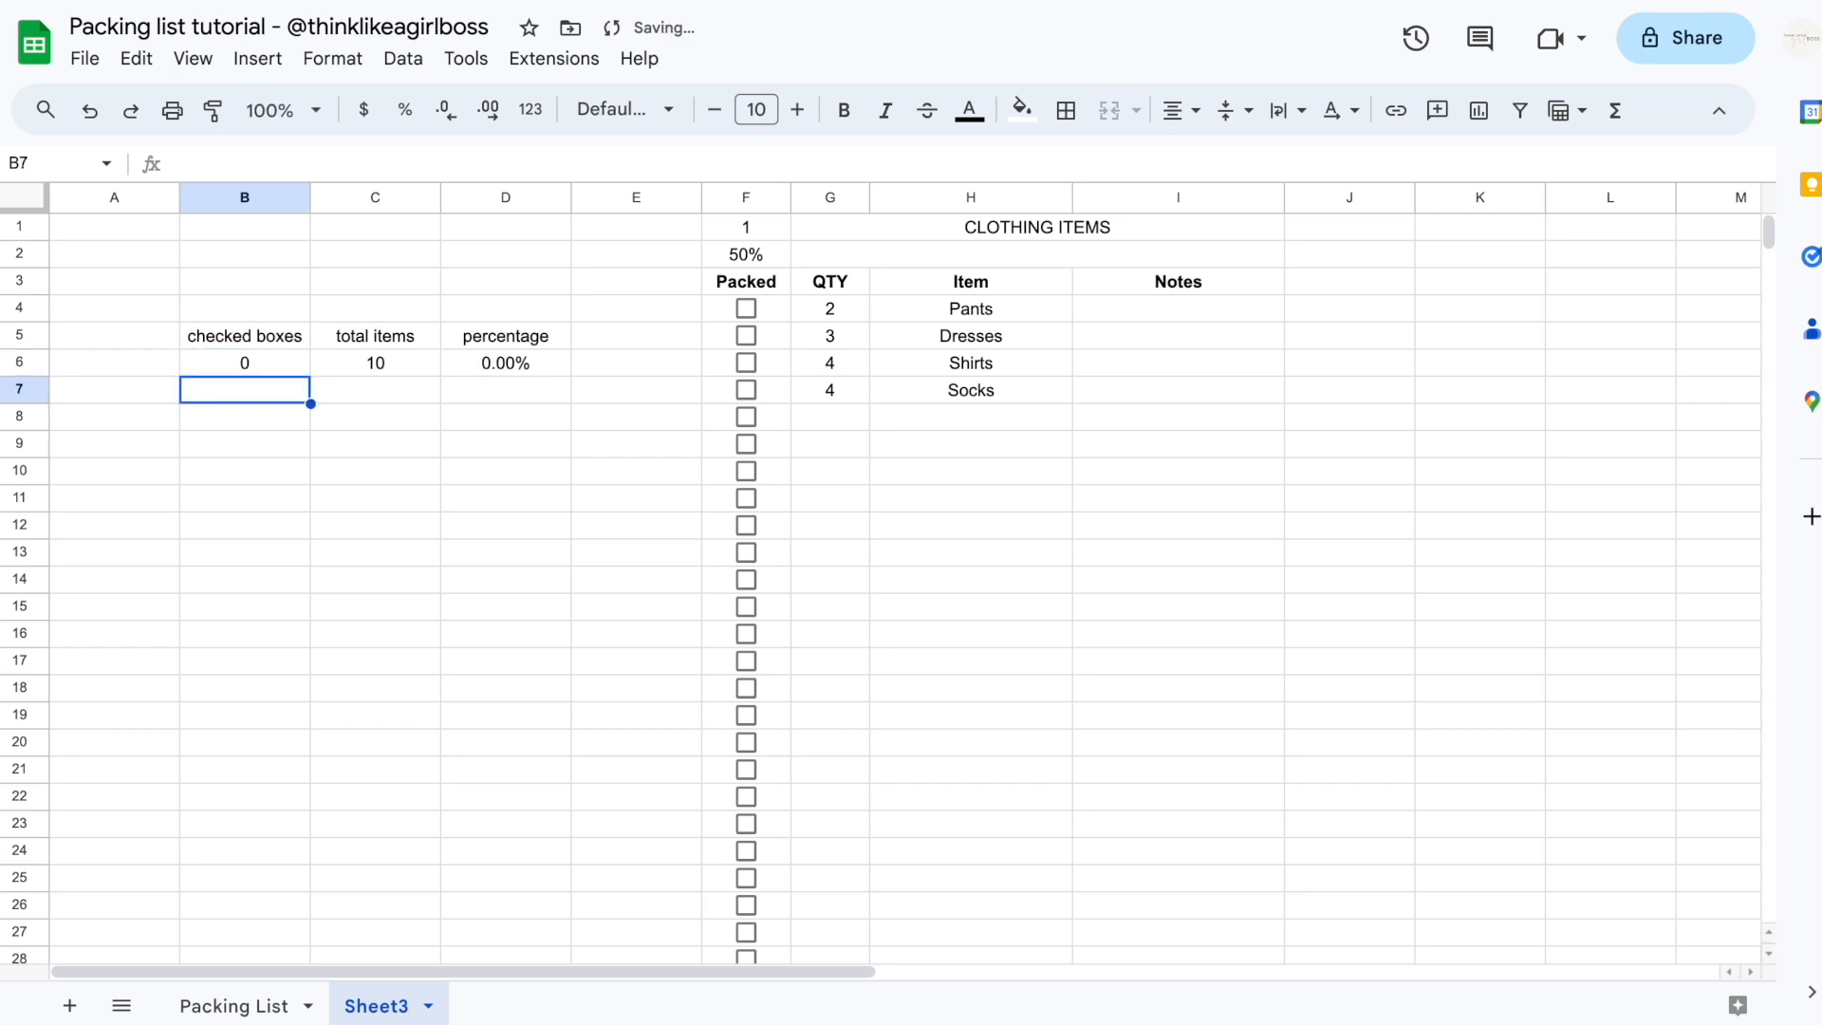
{"action": "left_click", "coordinate": [278, 368]}
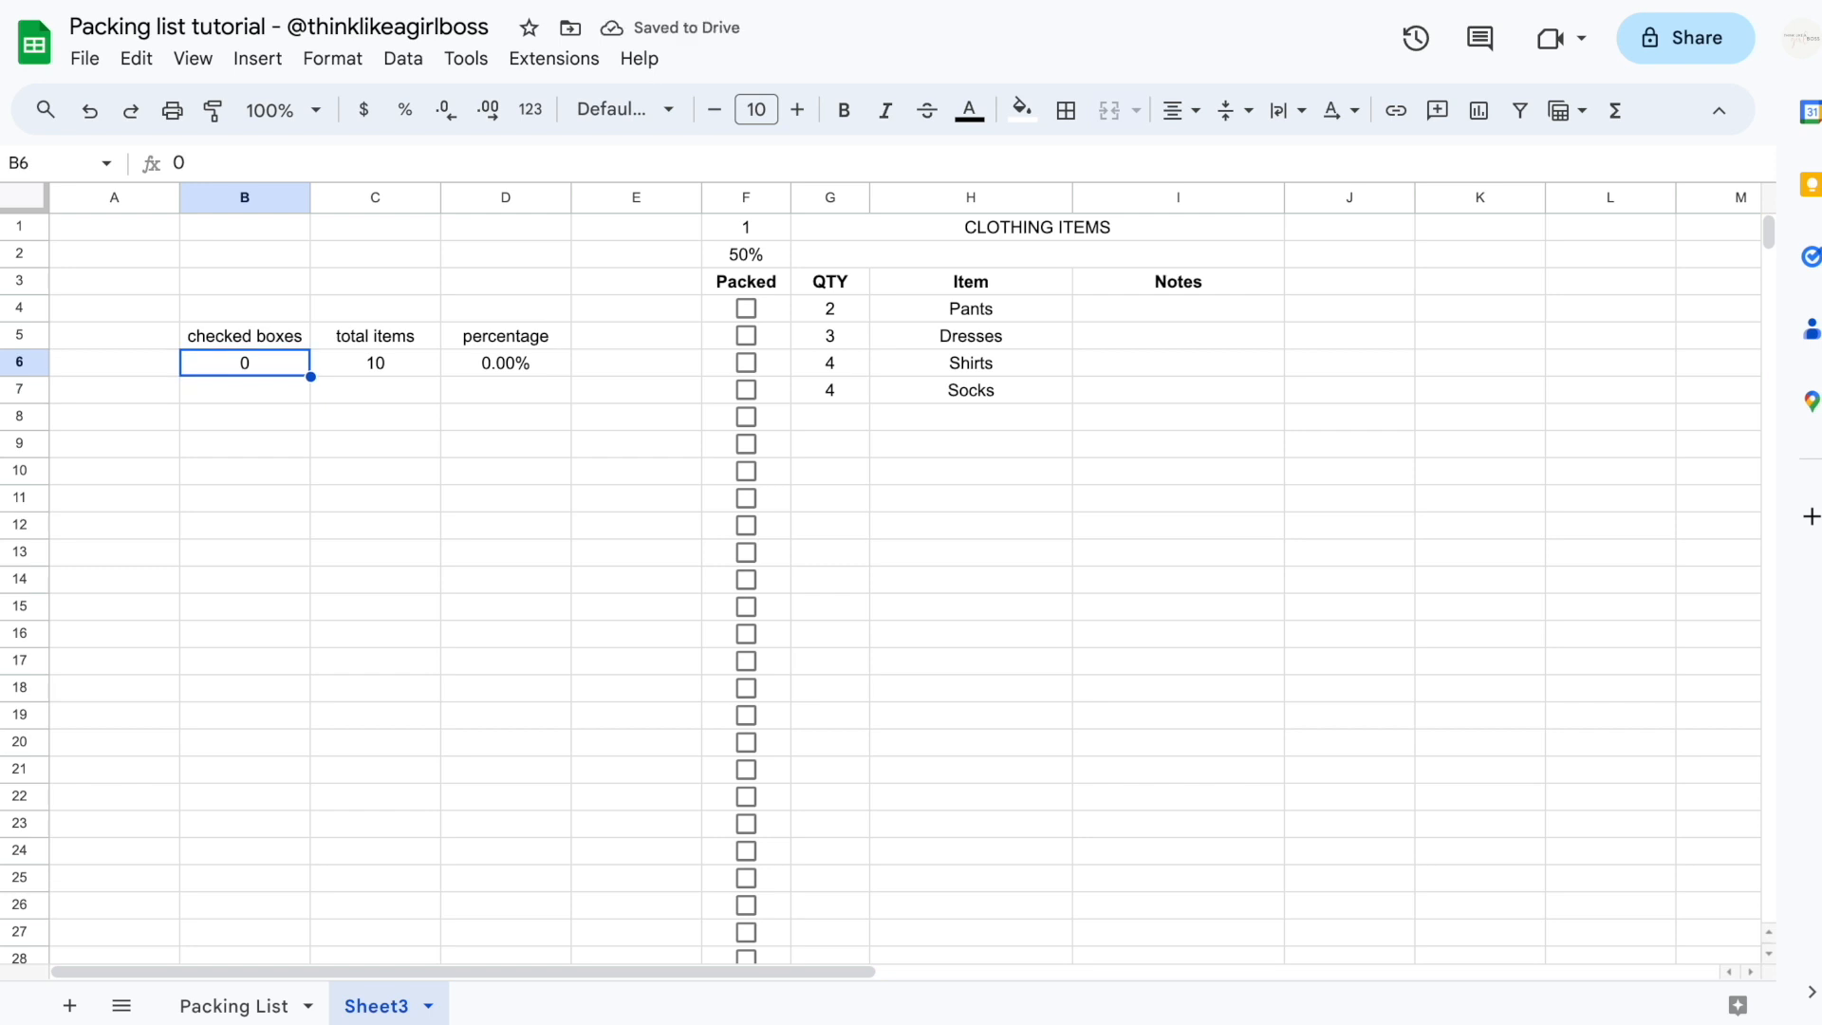
{"action": "type", "text": "5"}
{"action": "key", "text": "Return"}
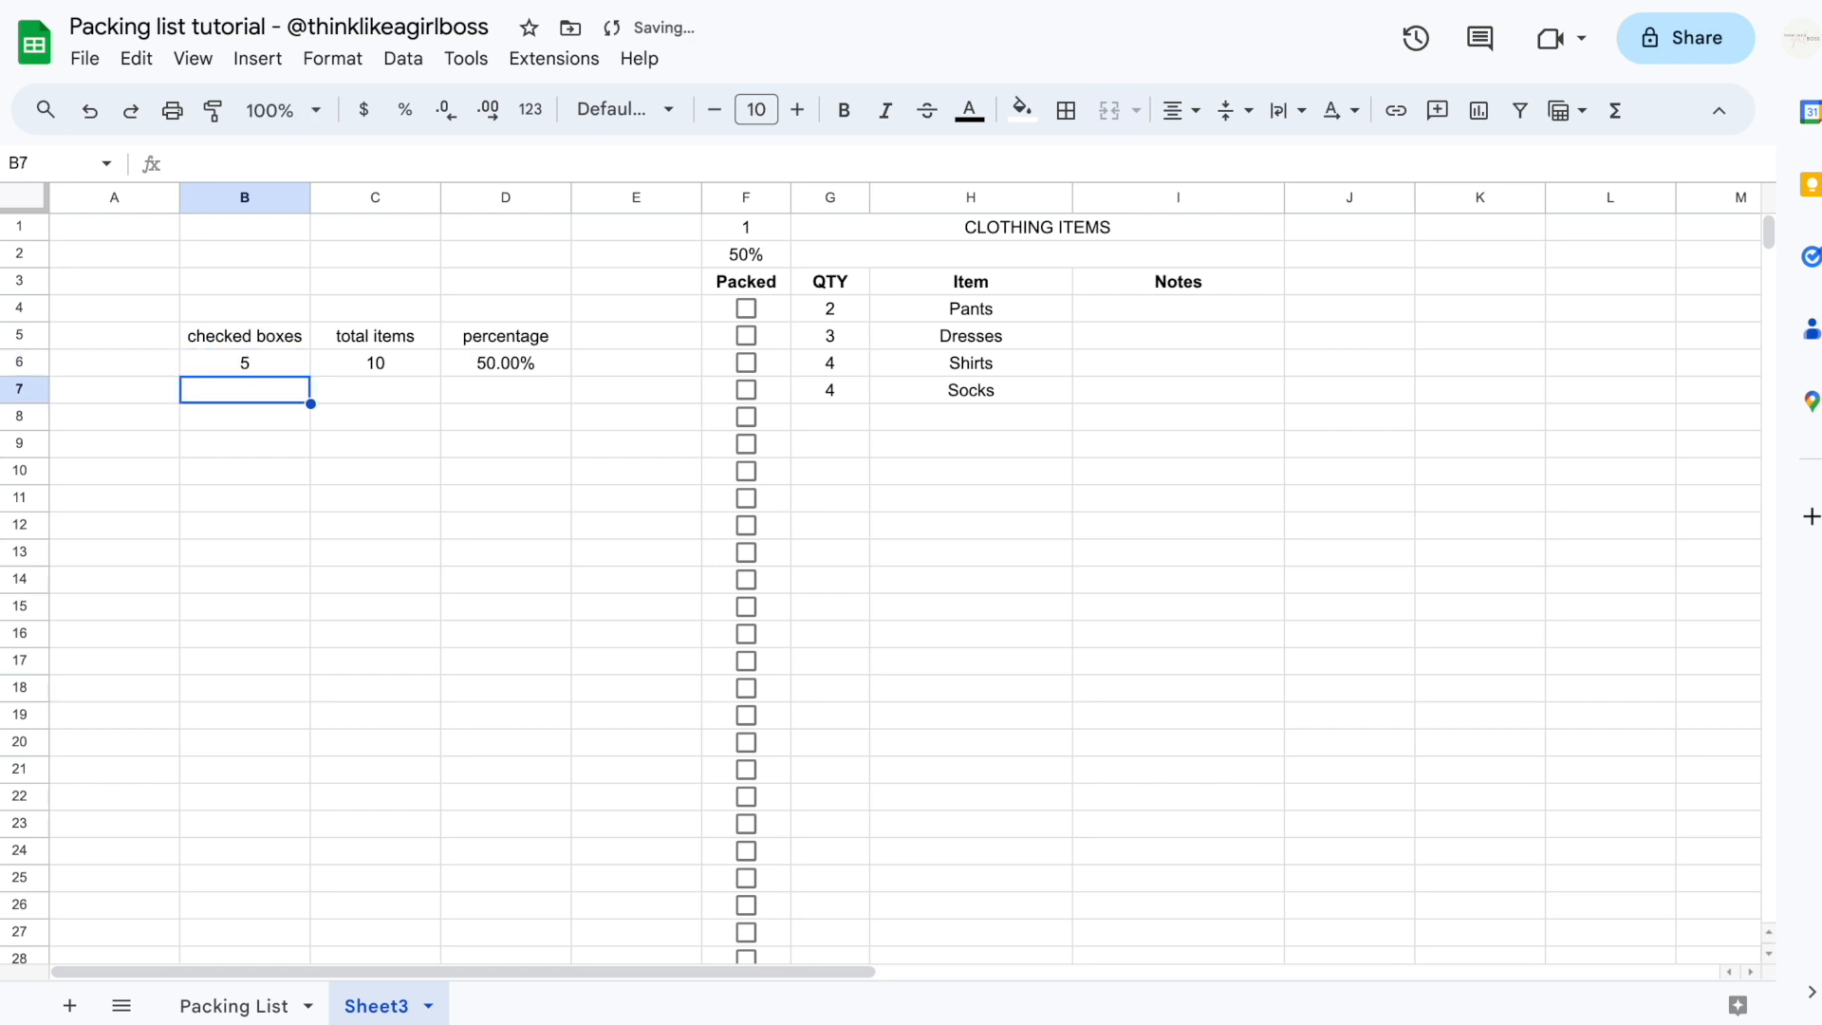
Examine the division formula in D6 of the example without changing it
{"action": "left_click", "coordinate": [275, 366]}
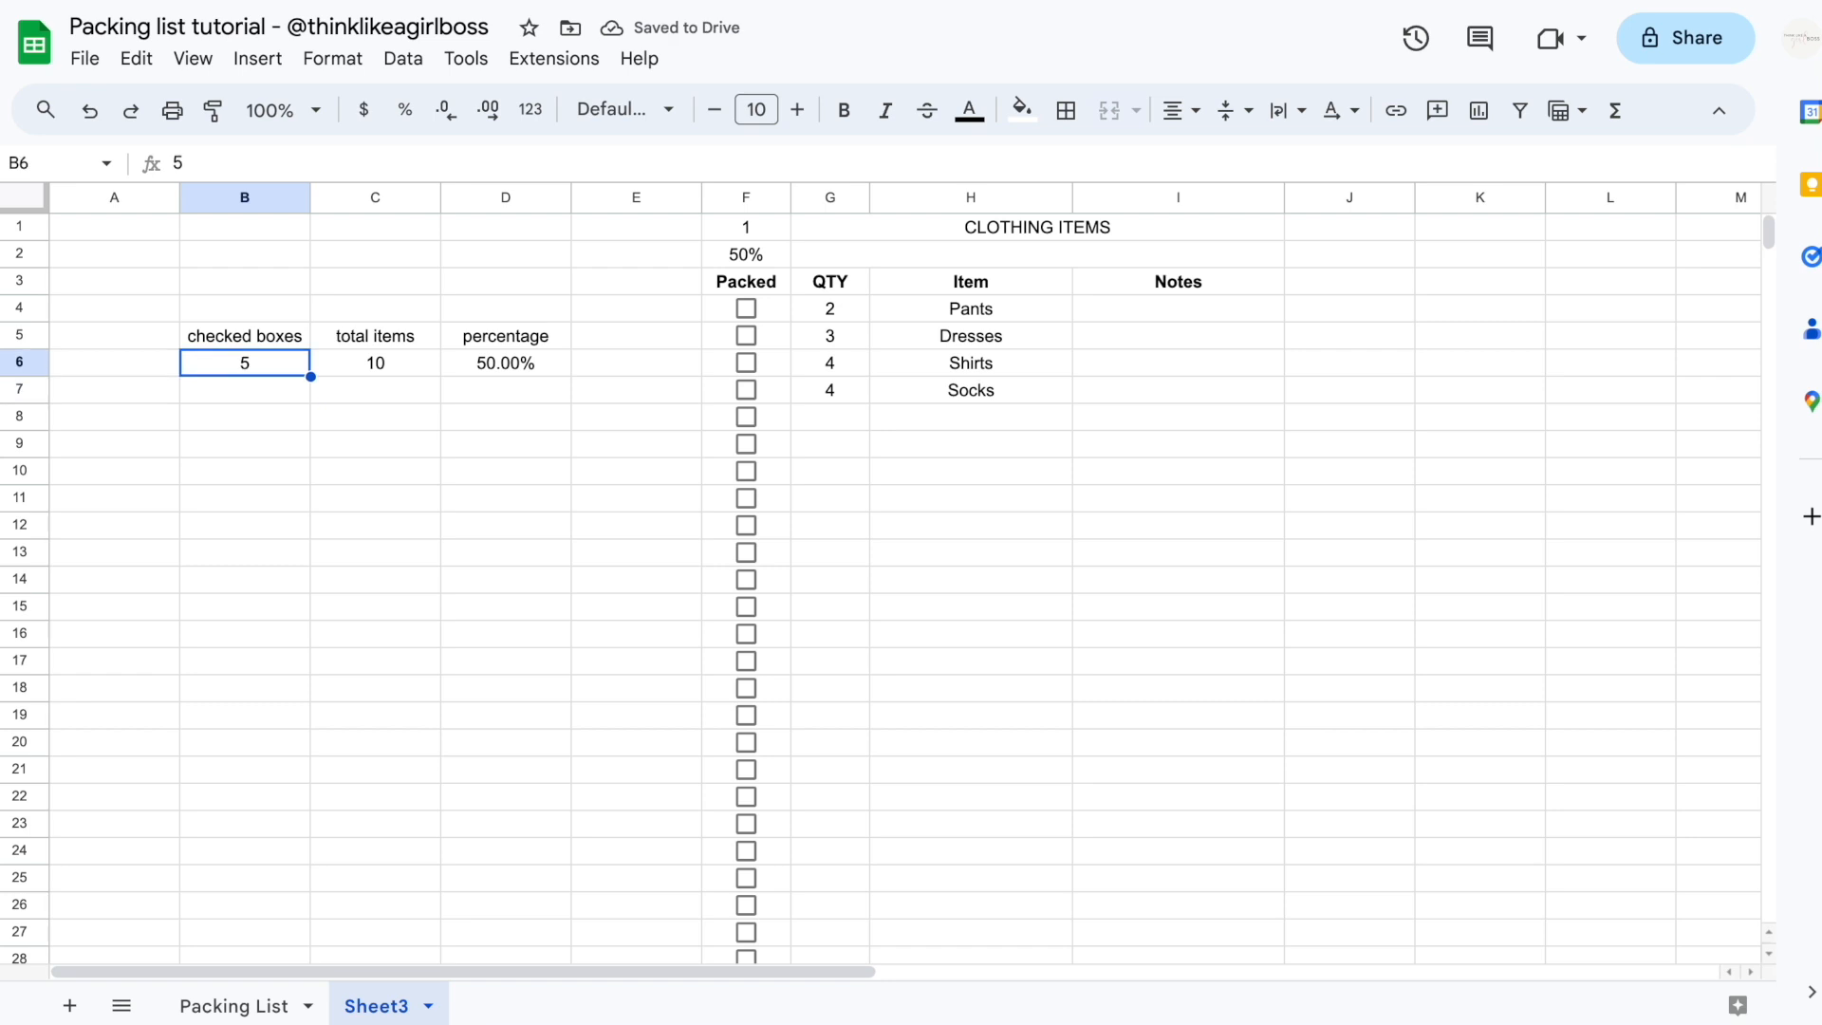
{"action": "key", "text": "Right"}
{"action": "key", "text": "Right"}
{"action": "key", "text": "Return"}
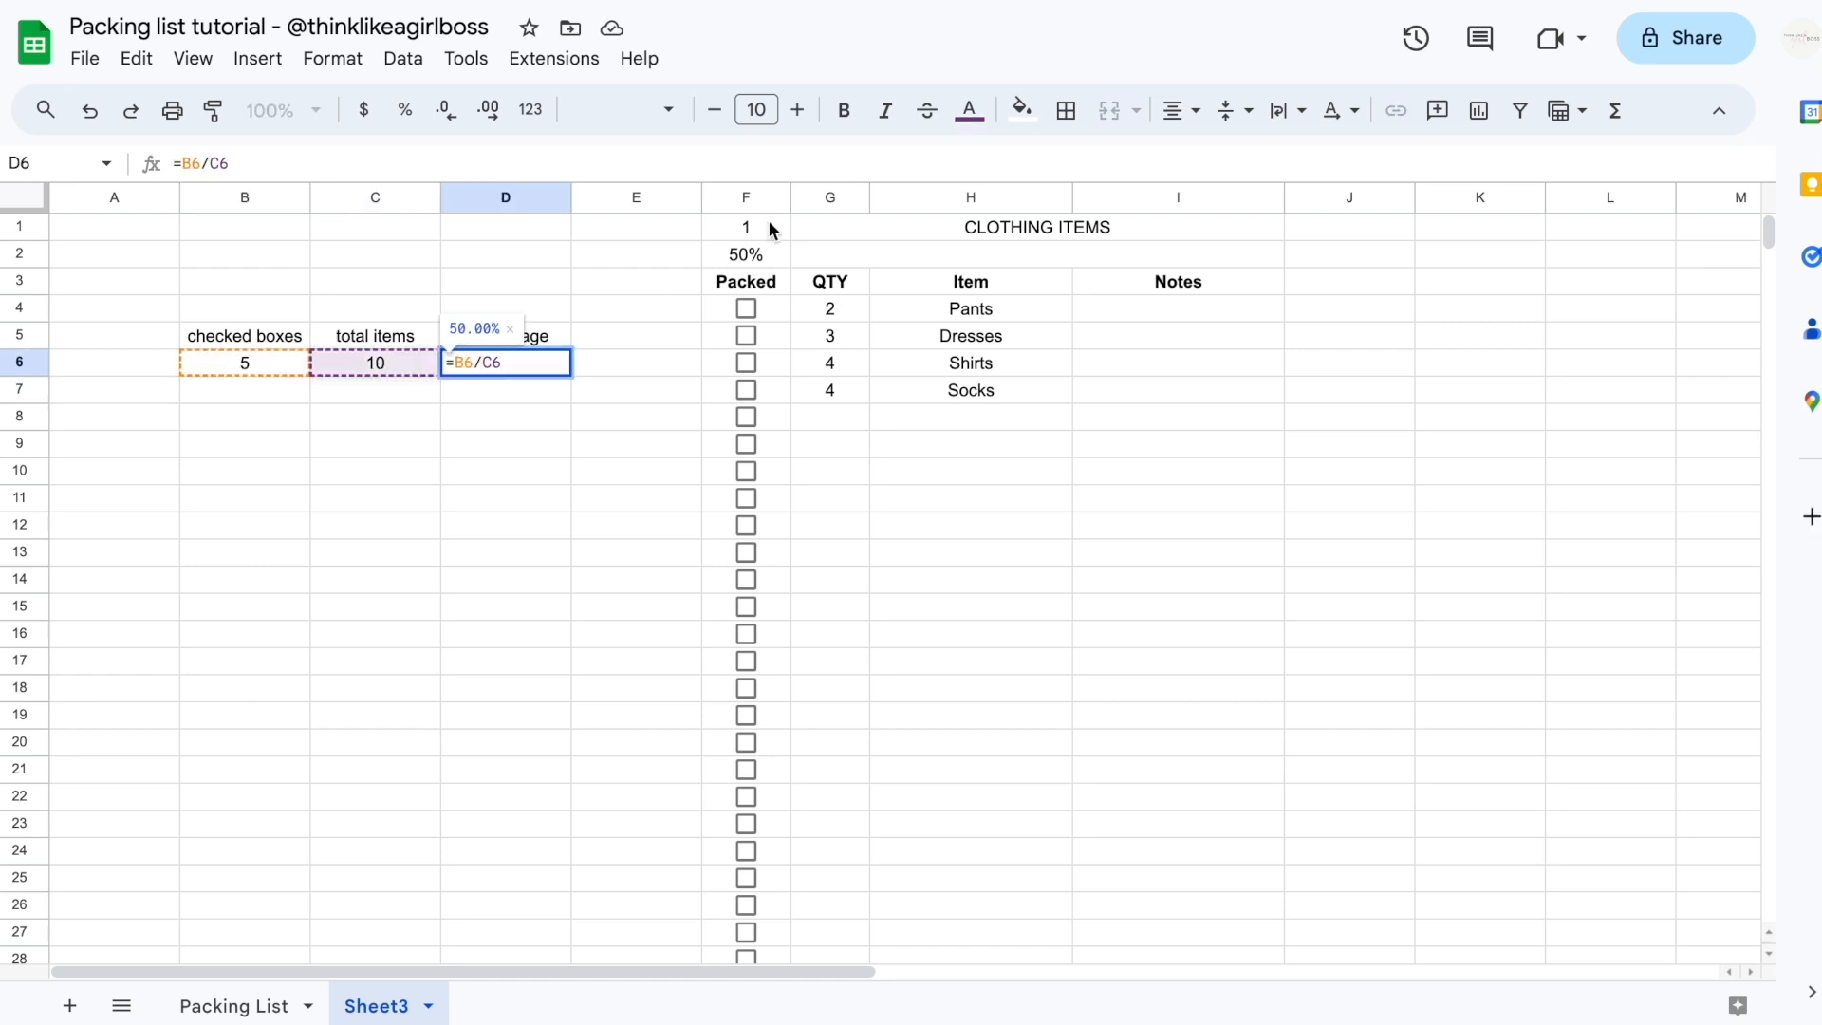
{"action": "key", "text": "Escape"}
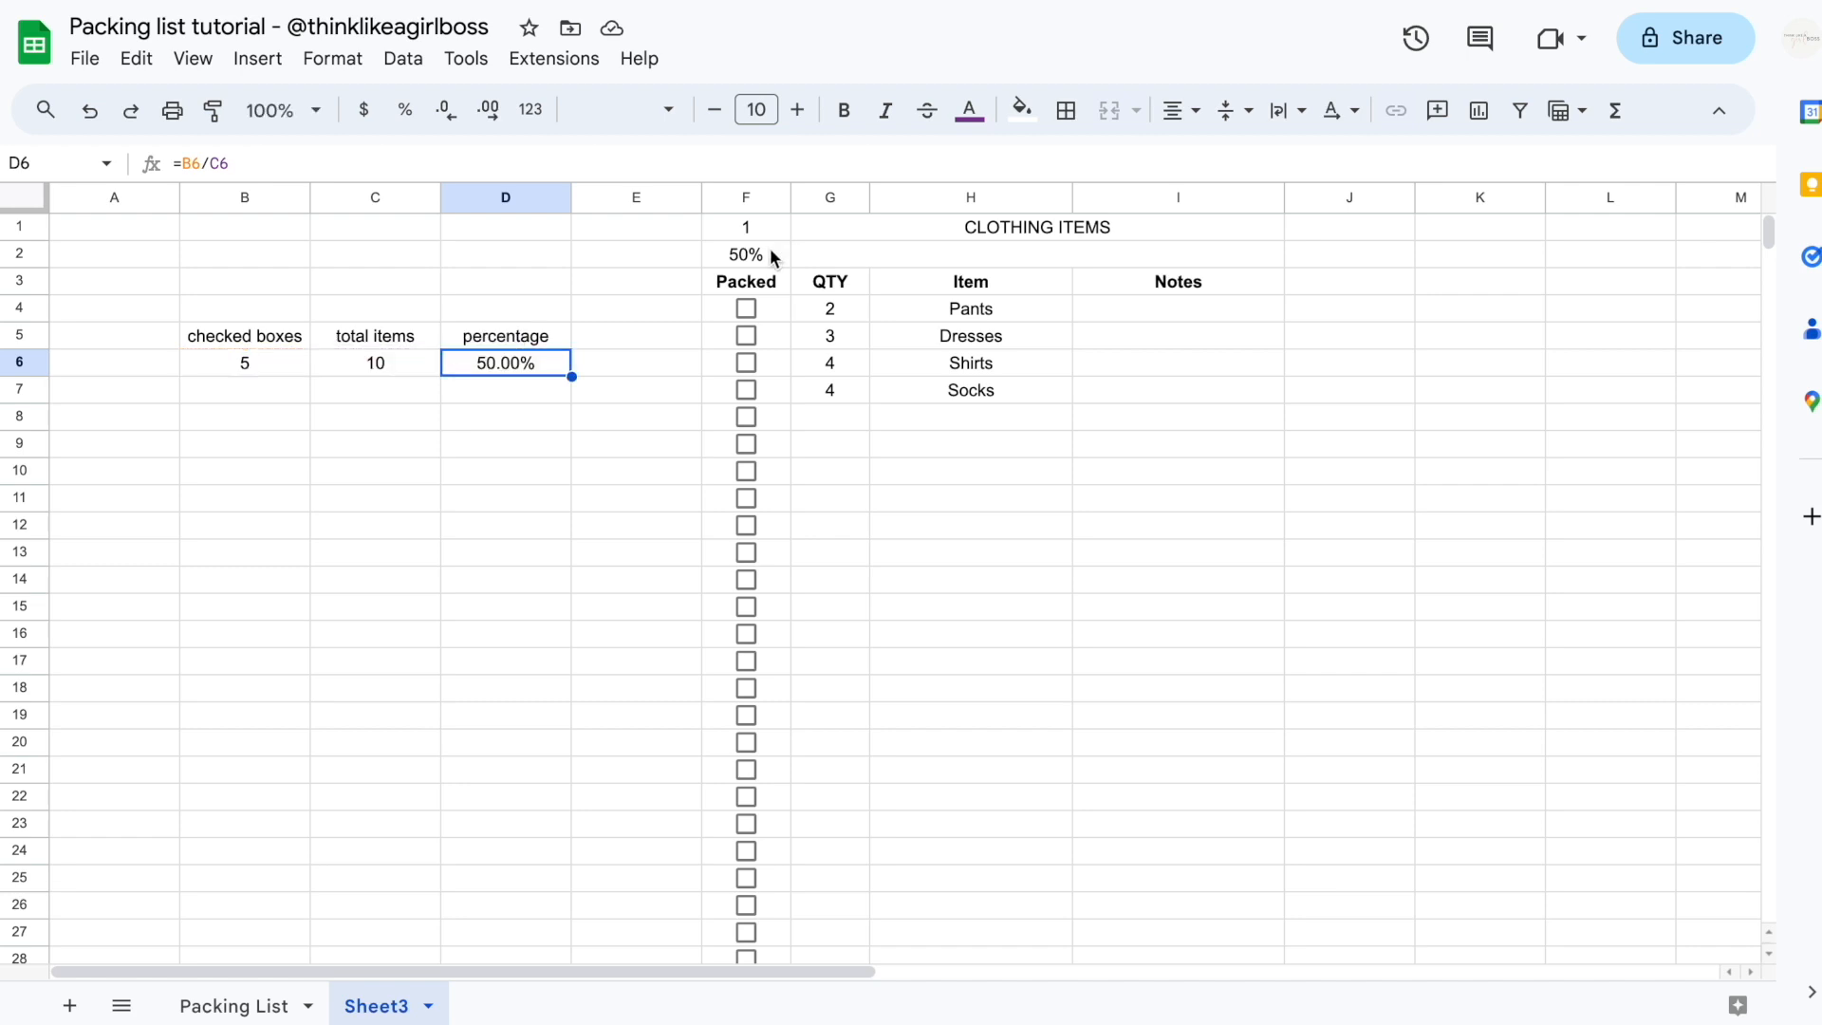
Tick the Packed checkboxes for Pants and Dresses, and select the items H4:H7 to compare them with the example percentage
{"action": "left_click", "coordinate": [777, 314]}
{"action": "left_click", "coordinate": [747, 308]}
{"action": "left_click", "coordinate": [747, 334]}
{"action": "left_click", "coordinate": [900, 310]}
{"action": "left_click_drag", "start_coordinate": [901, 382], "coordinate": [904, 407]}
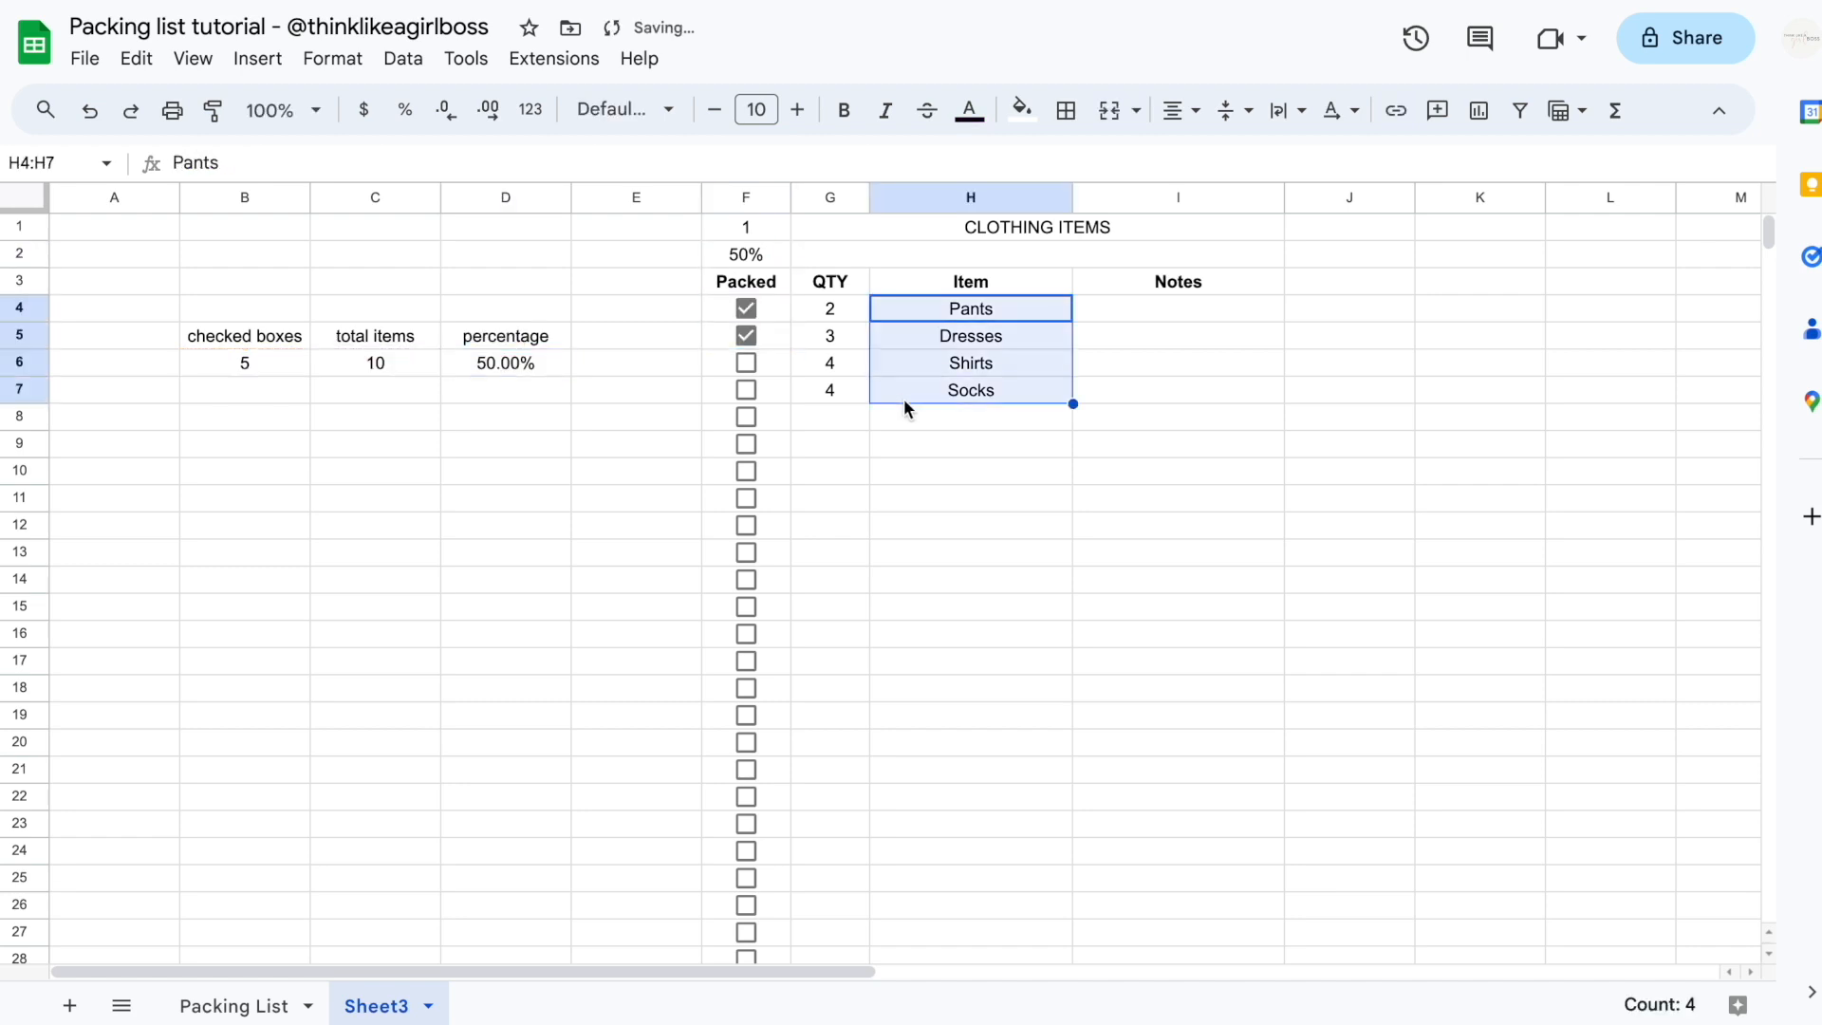
{"action": "left_click", "coordinate": [500, 387]}
{"action": "left_click", "coordinate": [497, 362]}
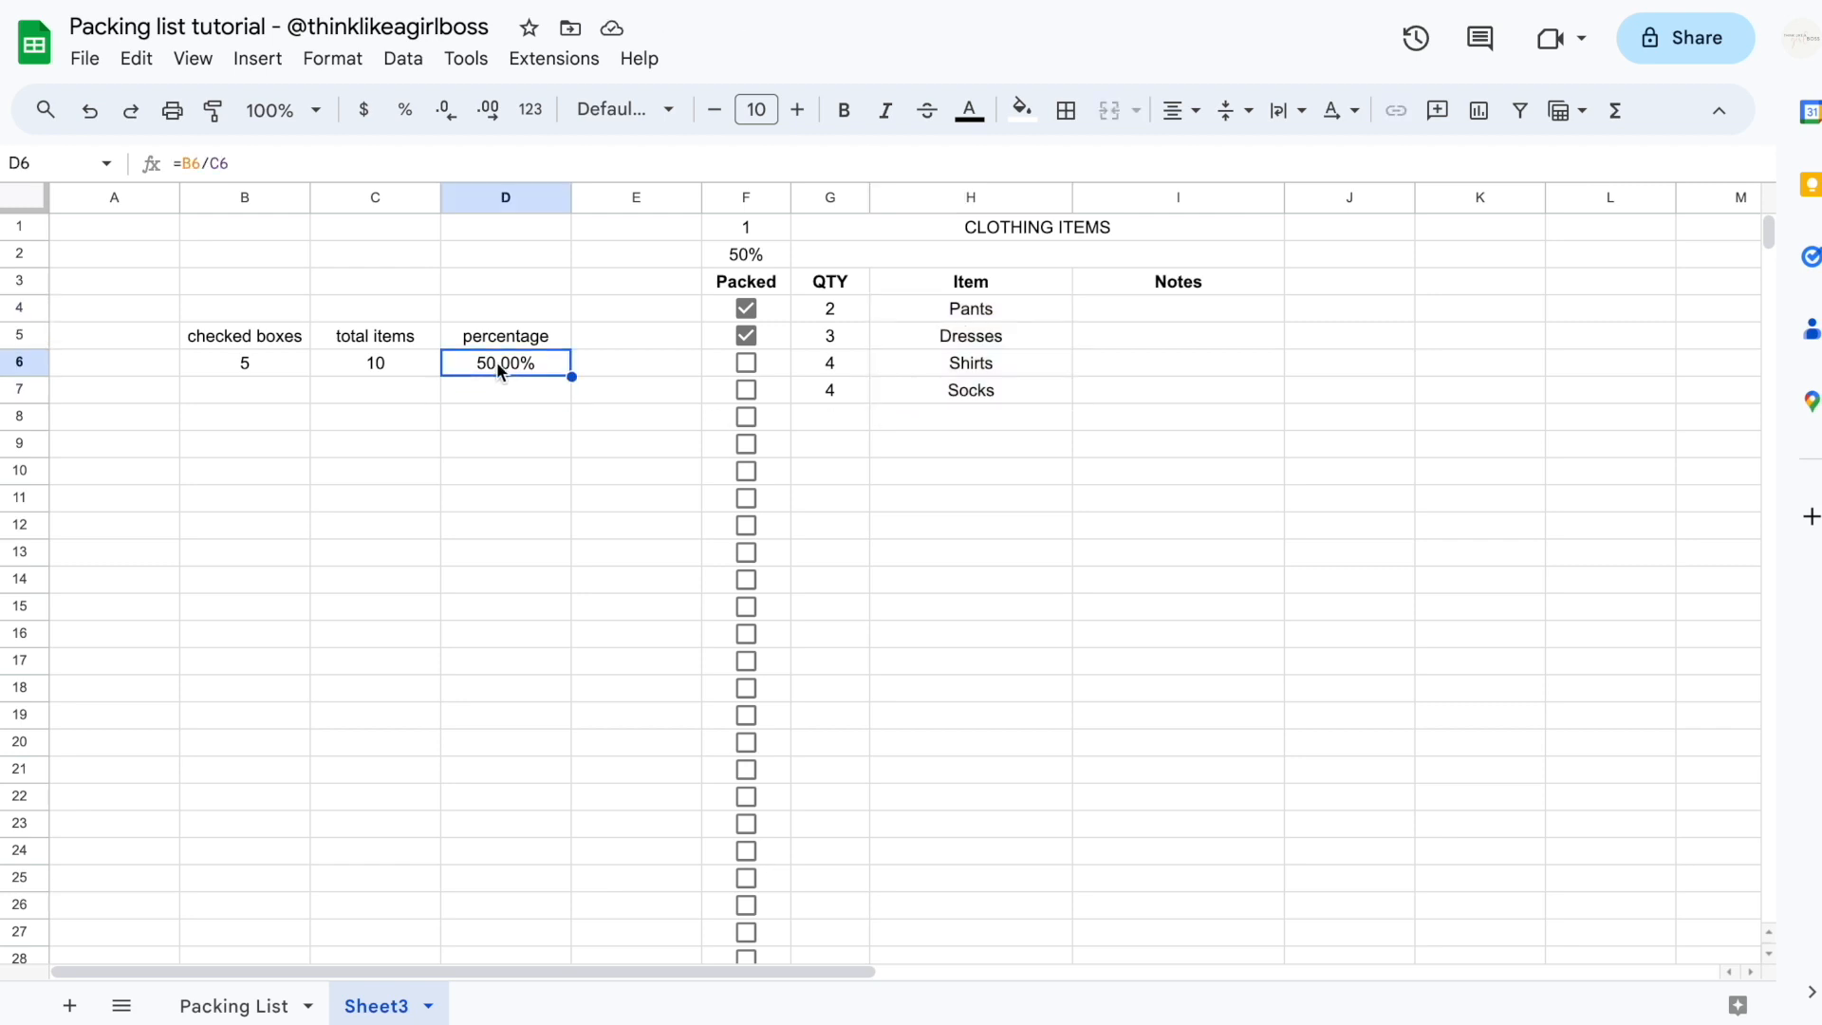
Undo the two Packed ticks and the whole example percentage calculation in B5:D6
{"action": "key", "text": "ctrl+z"}
{"action": "key", "text": "ctrl+z"}
{"action": "key", "text": "ctrl+z"}
{"action": "key", "text": "ctrl+z"}
{"action": "key", "text": "ctrl+z"}
{"action": "key", "text": "ctrl+z"}
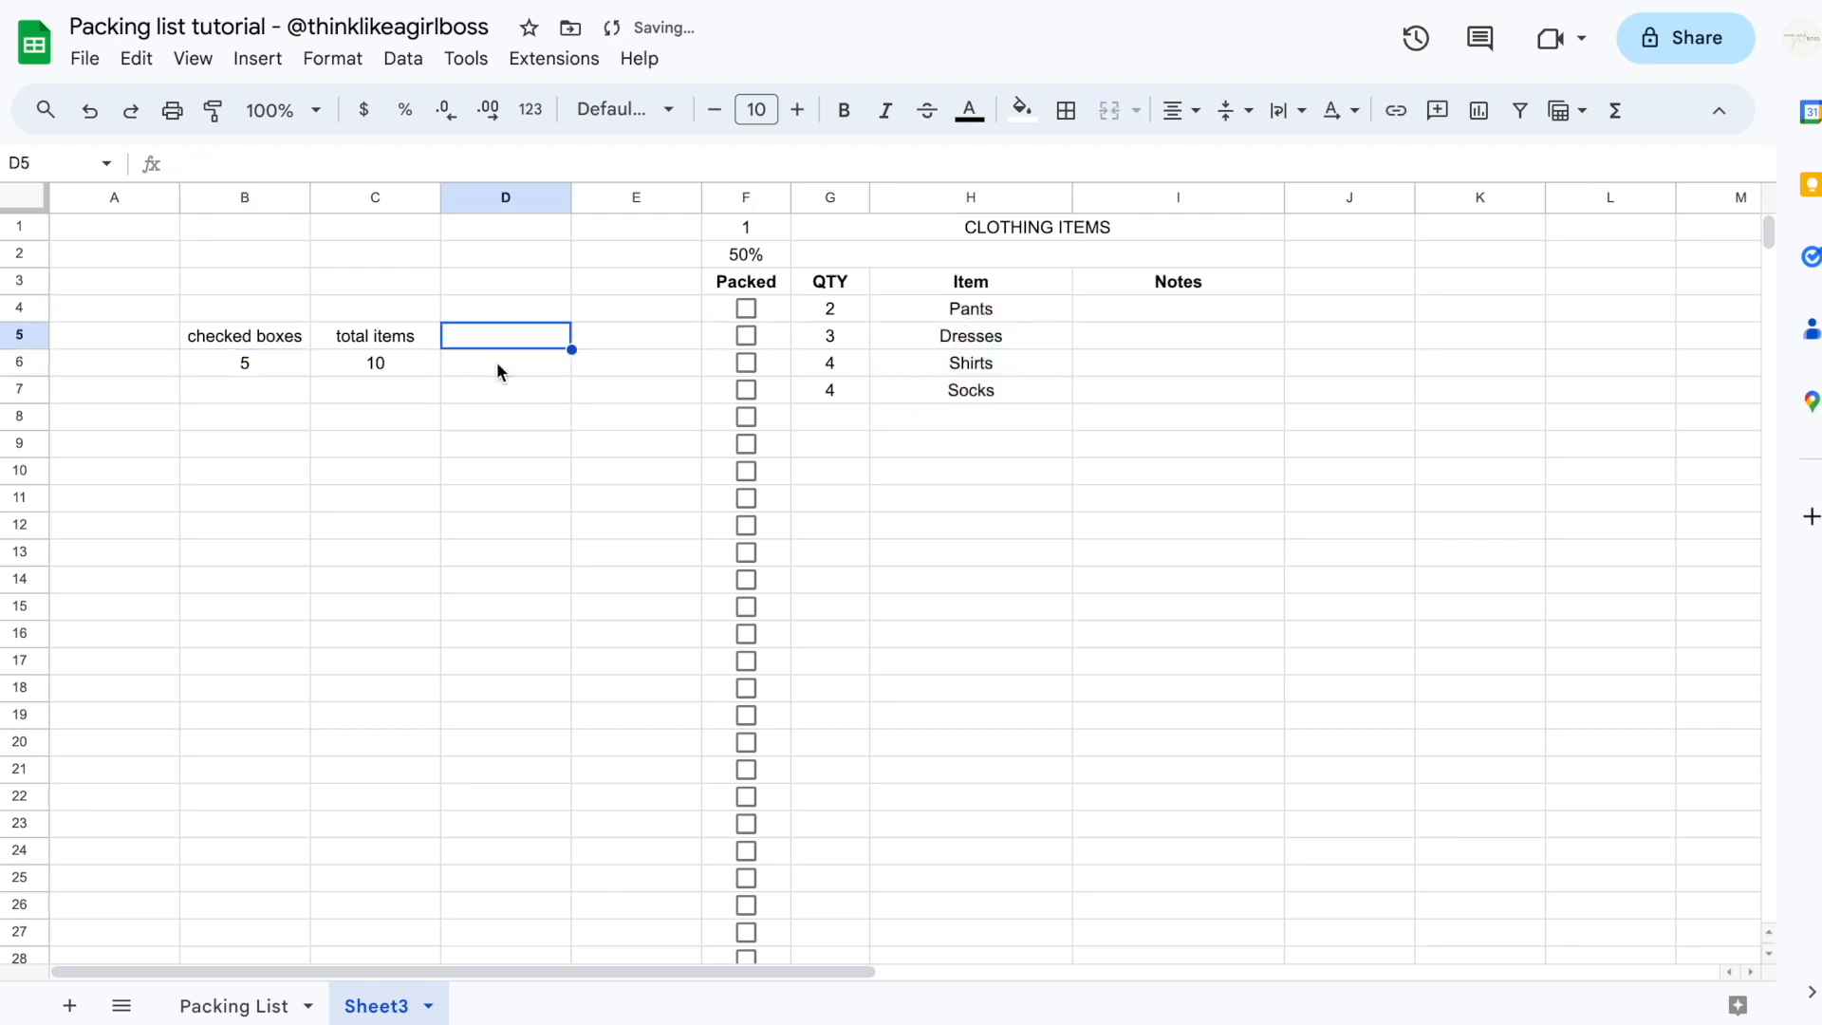
Delete the placeholder percentage from the progress cell F2 above the Packed header
{"action": "left_click", "coordinate": [730, 259]}
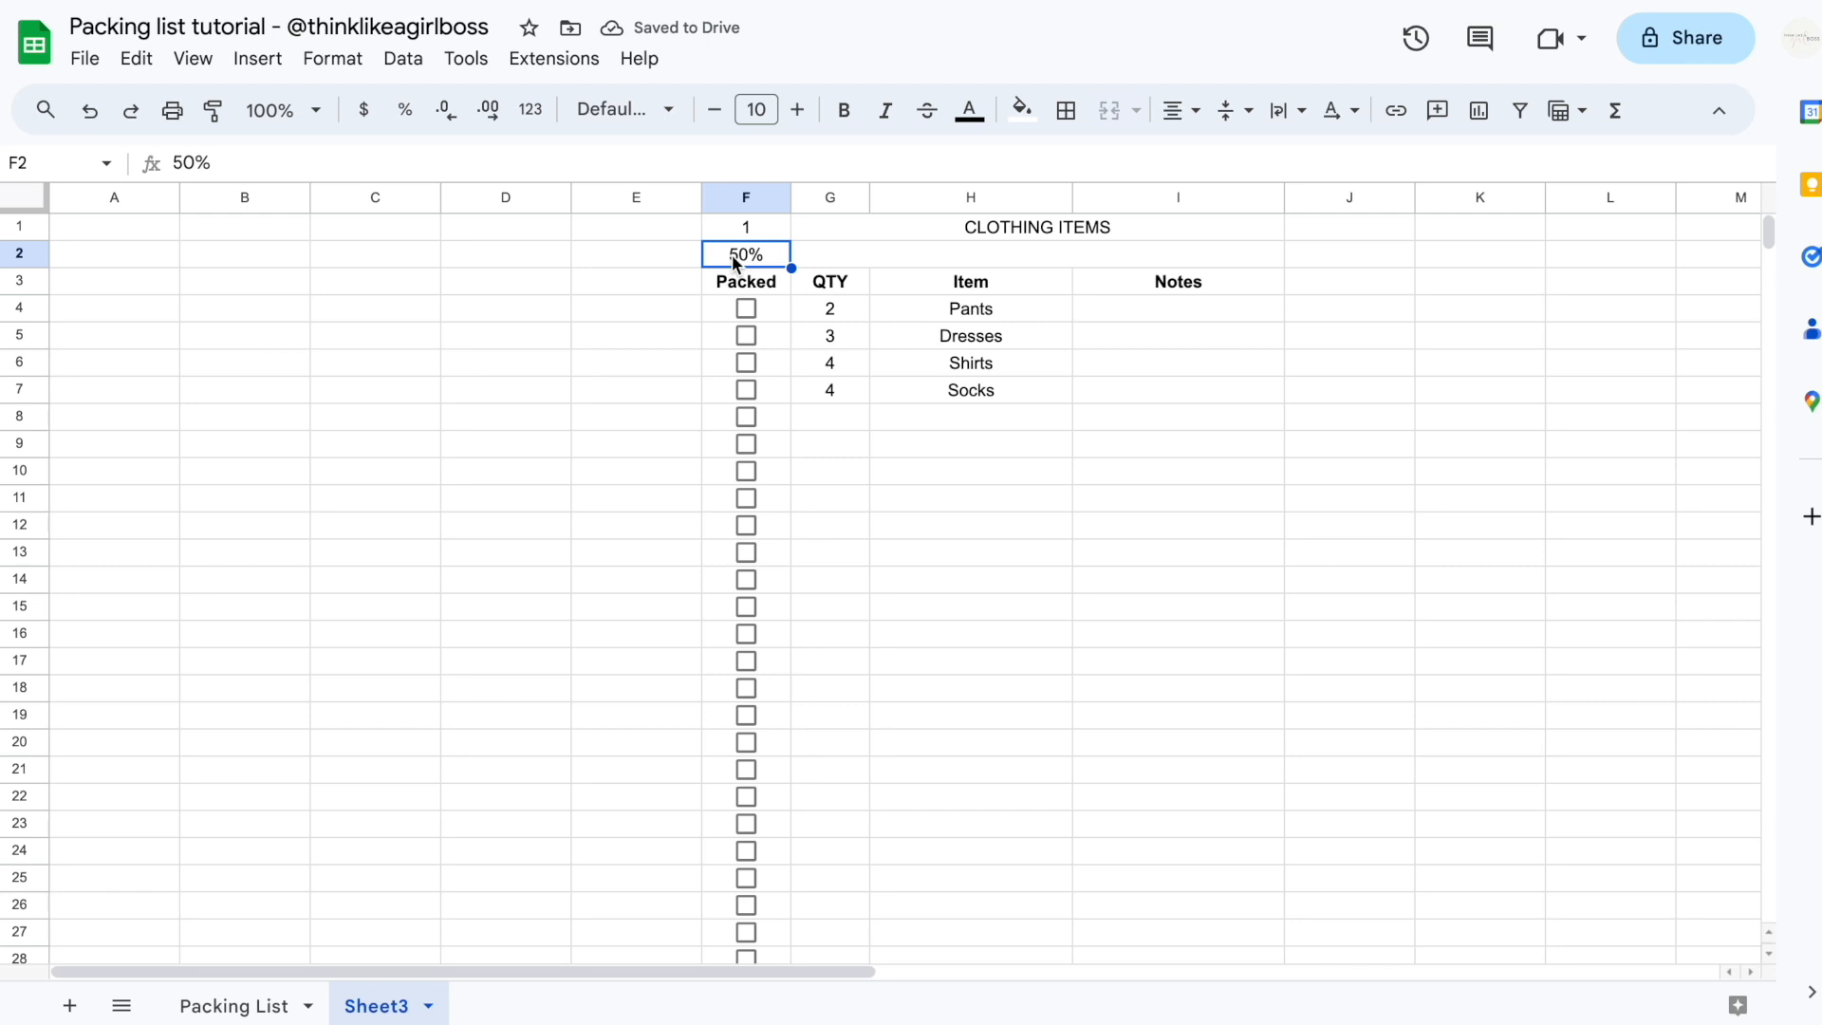
{"action": "key", "text": "Delete"}
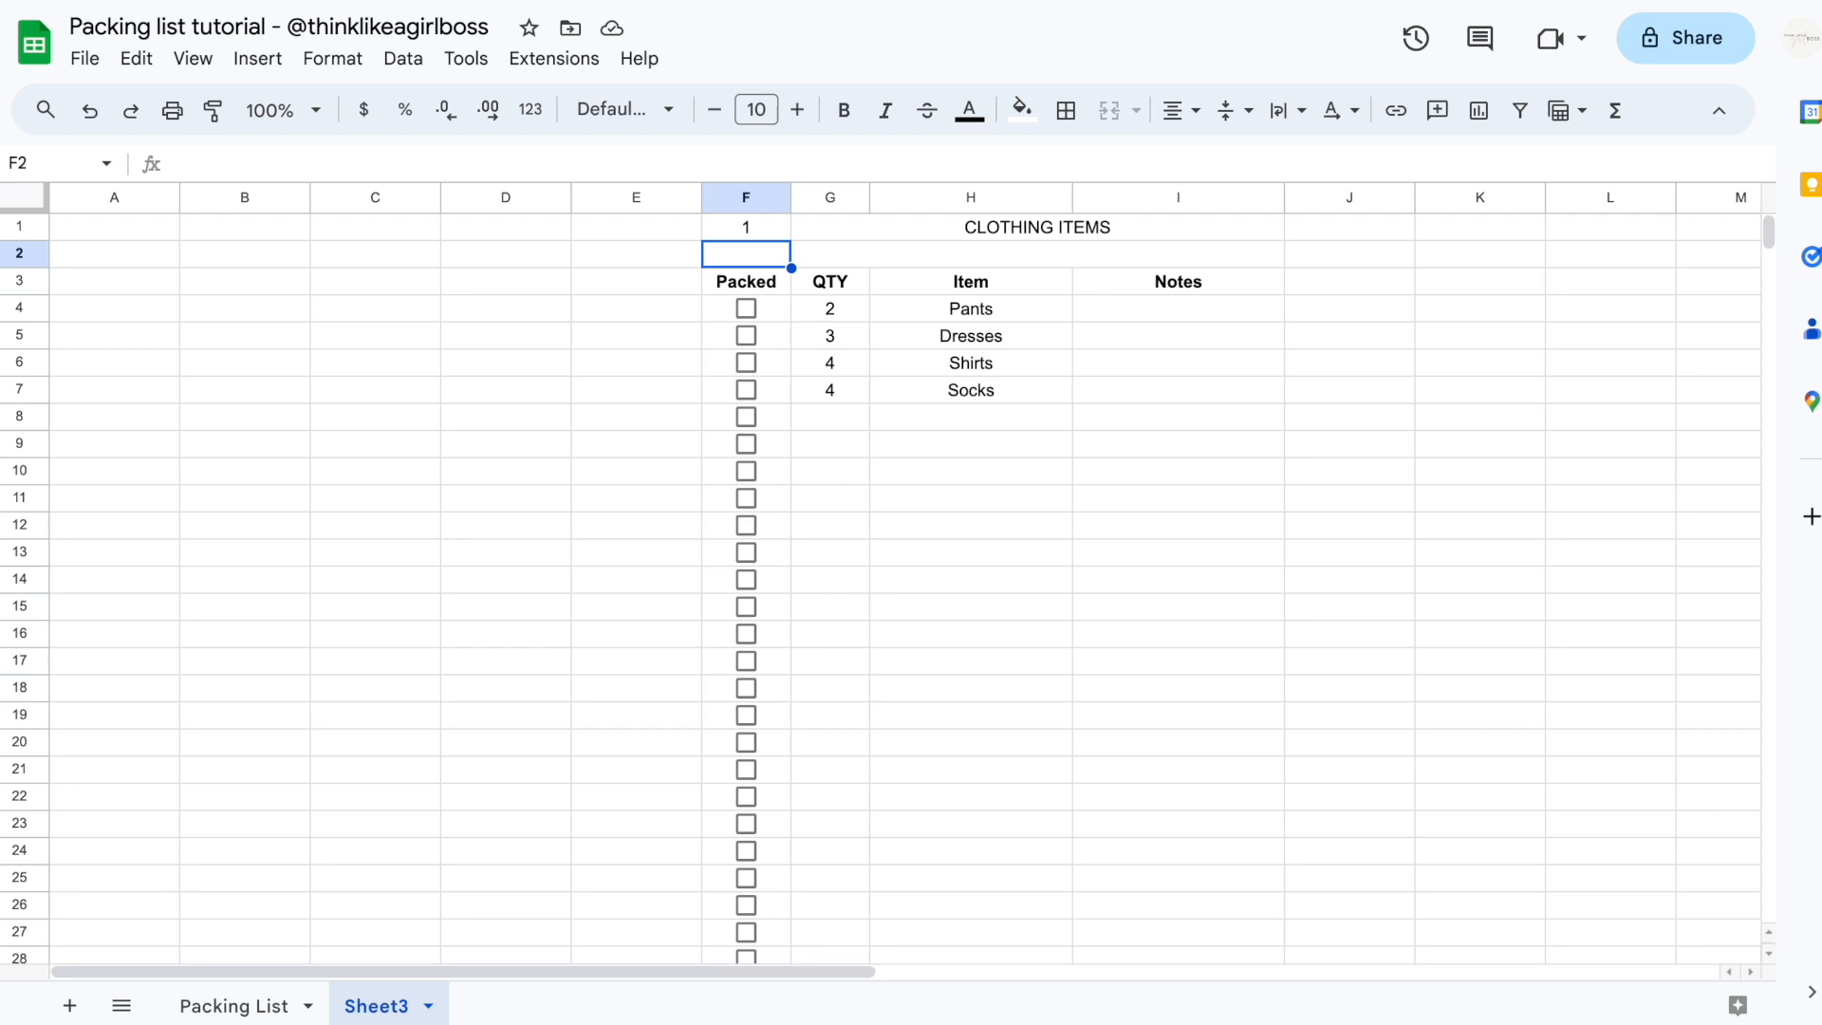
Begin a progress formula in F2 with COUNTIF(F4:F40,TRUE) to count ticked Packed boxes, followed by a division
{"action": "type", "text": "=C"}
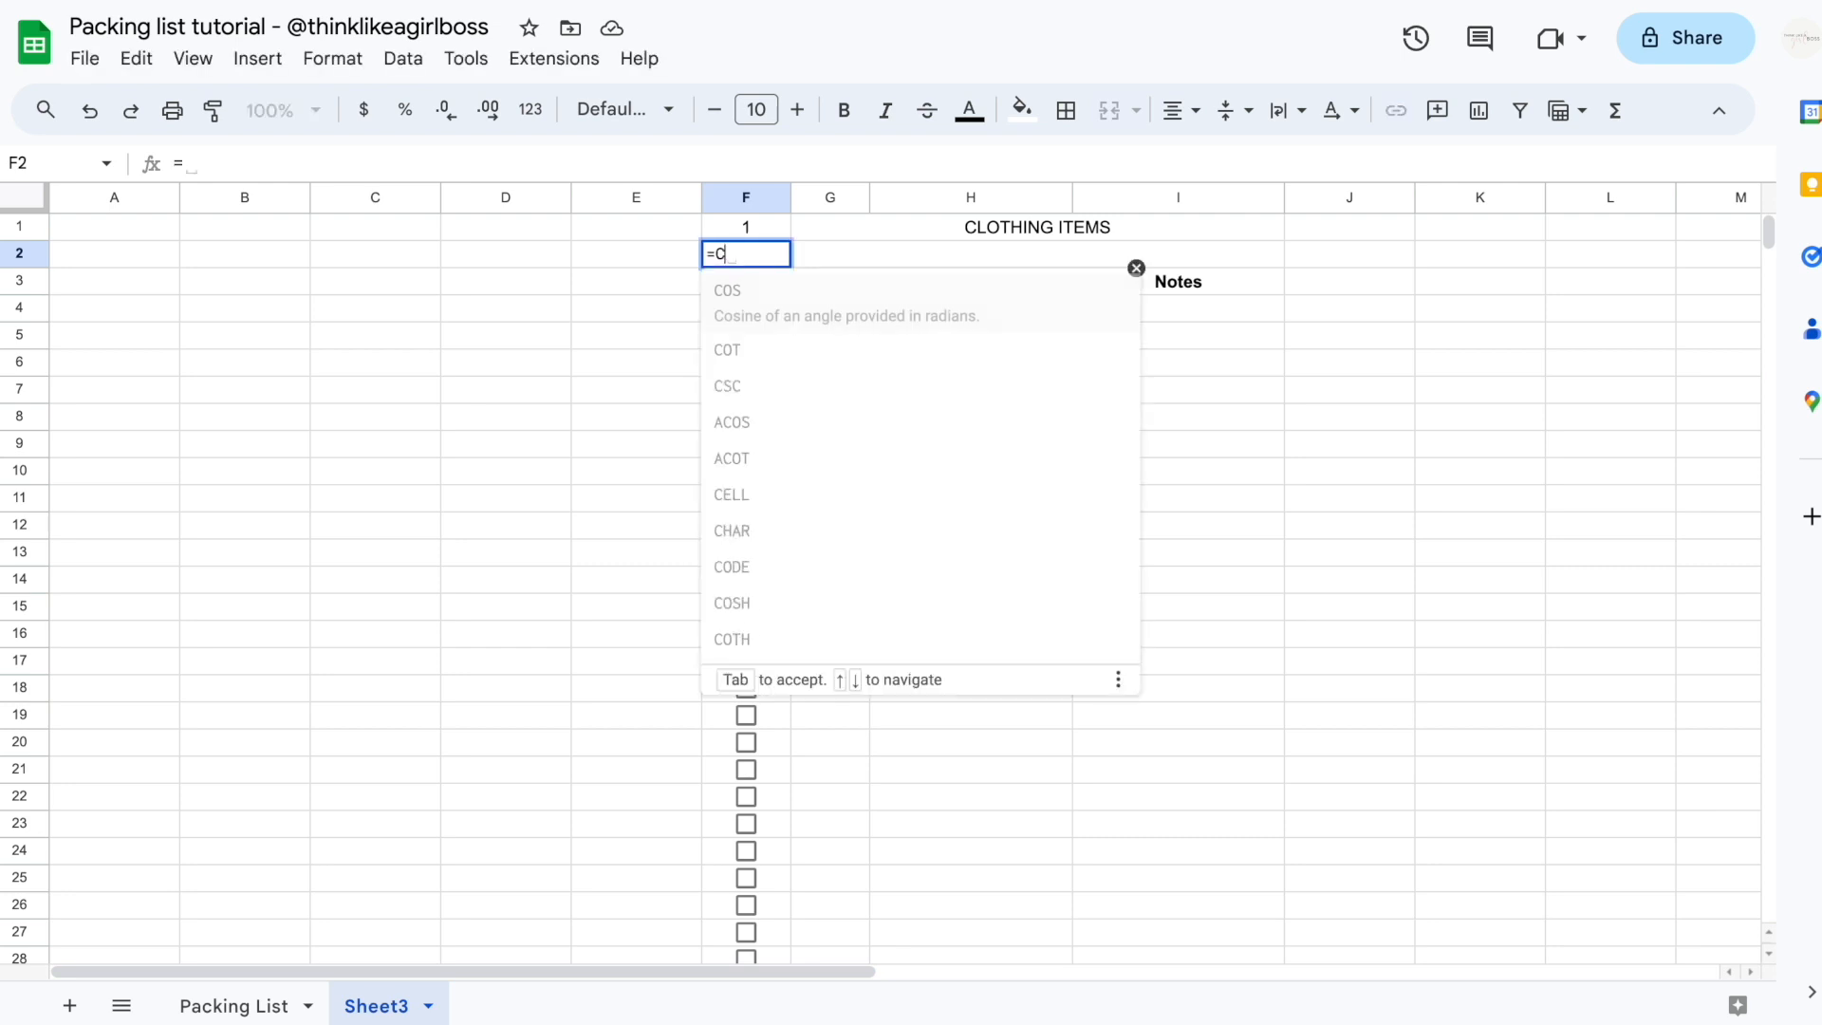
{"action": "type", "text": "OUNTIF("}
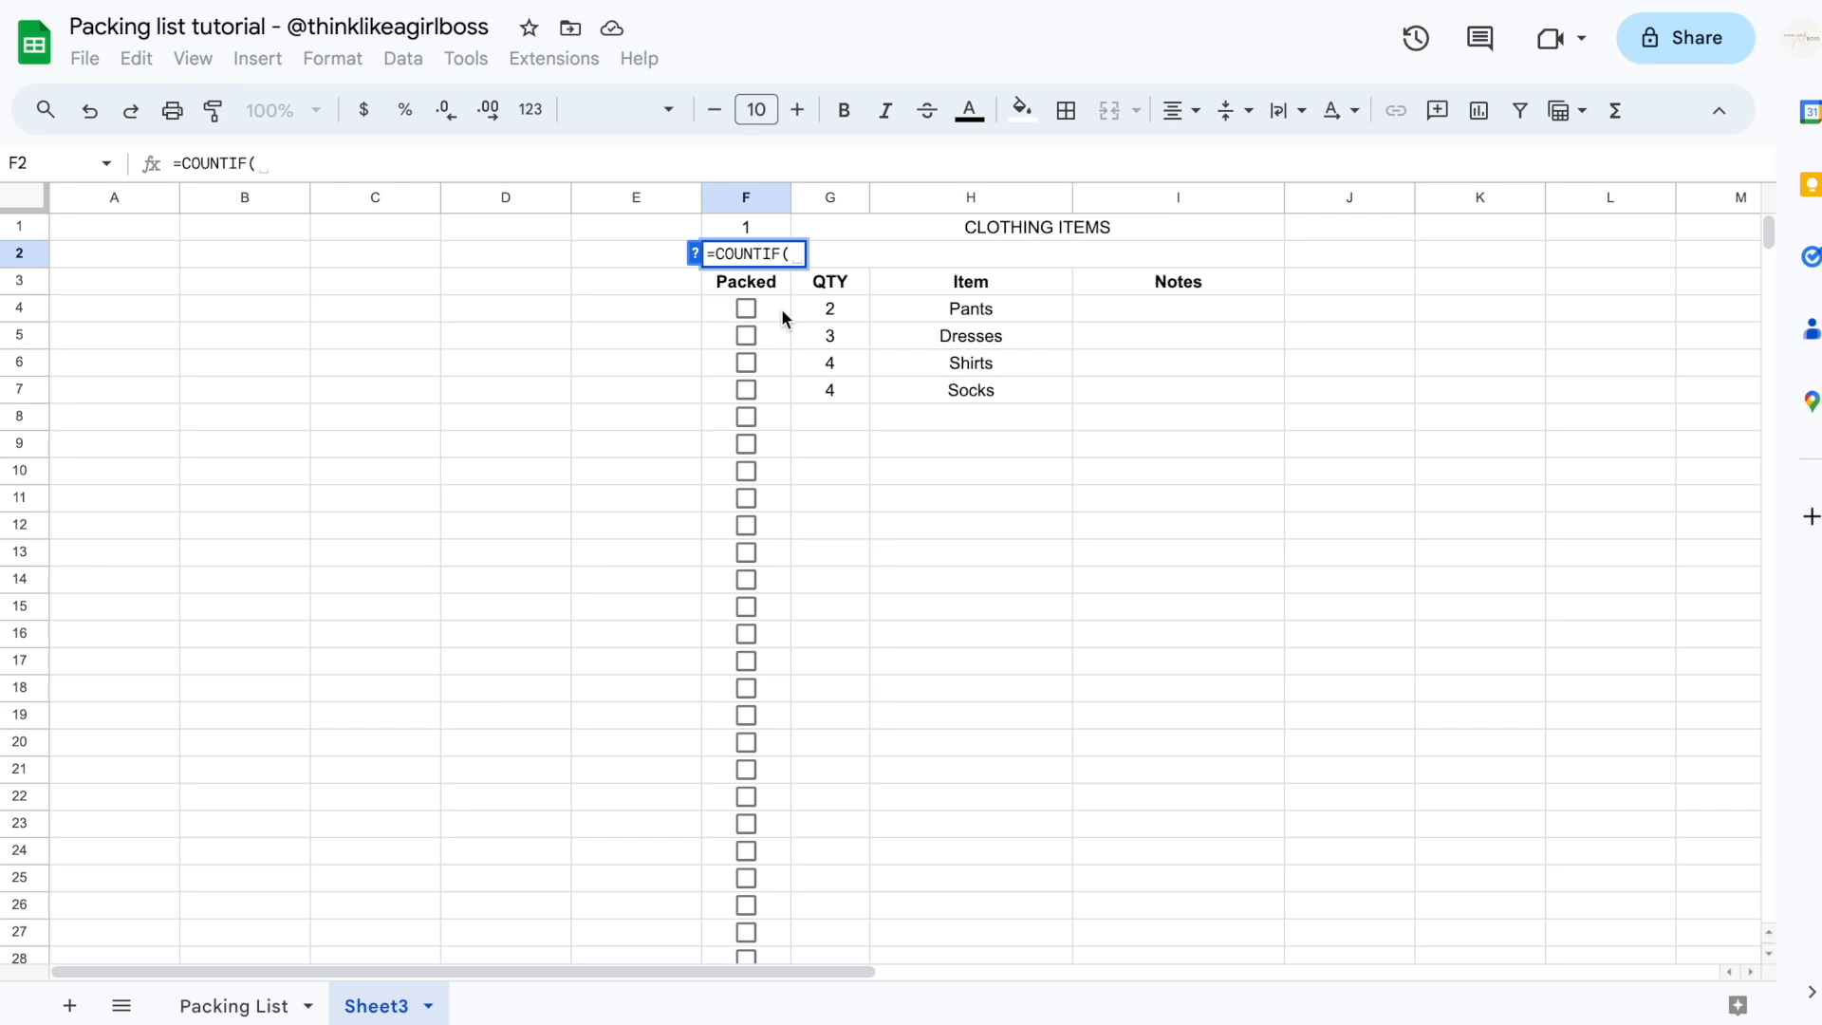
{"action": "left_click_drag", "start_coordinate": [782, 308], "coordinate": [776, 616]}
{"action": "scroll", "coordinate": [884, 396], "scroll_direction": "up", "scroll_amount": 8}
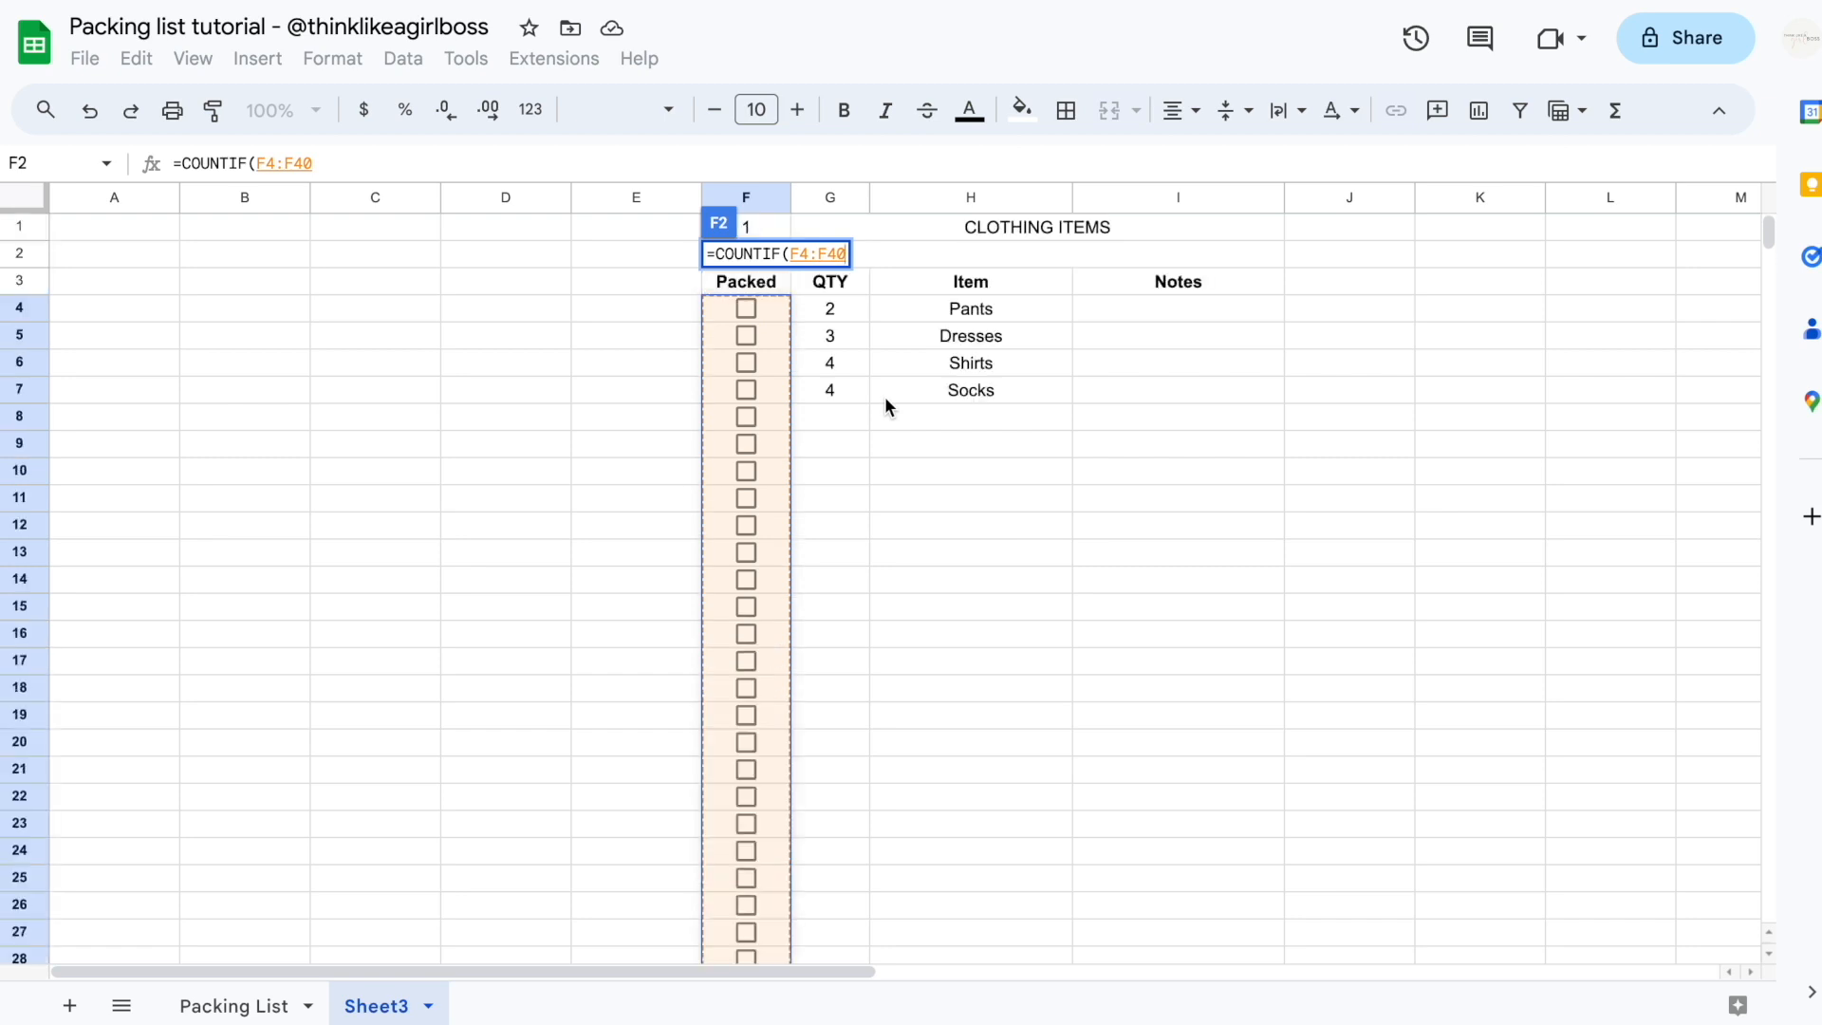
{"action": "type", "text": ","}
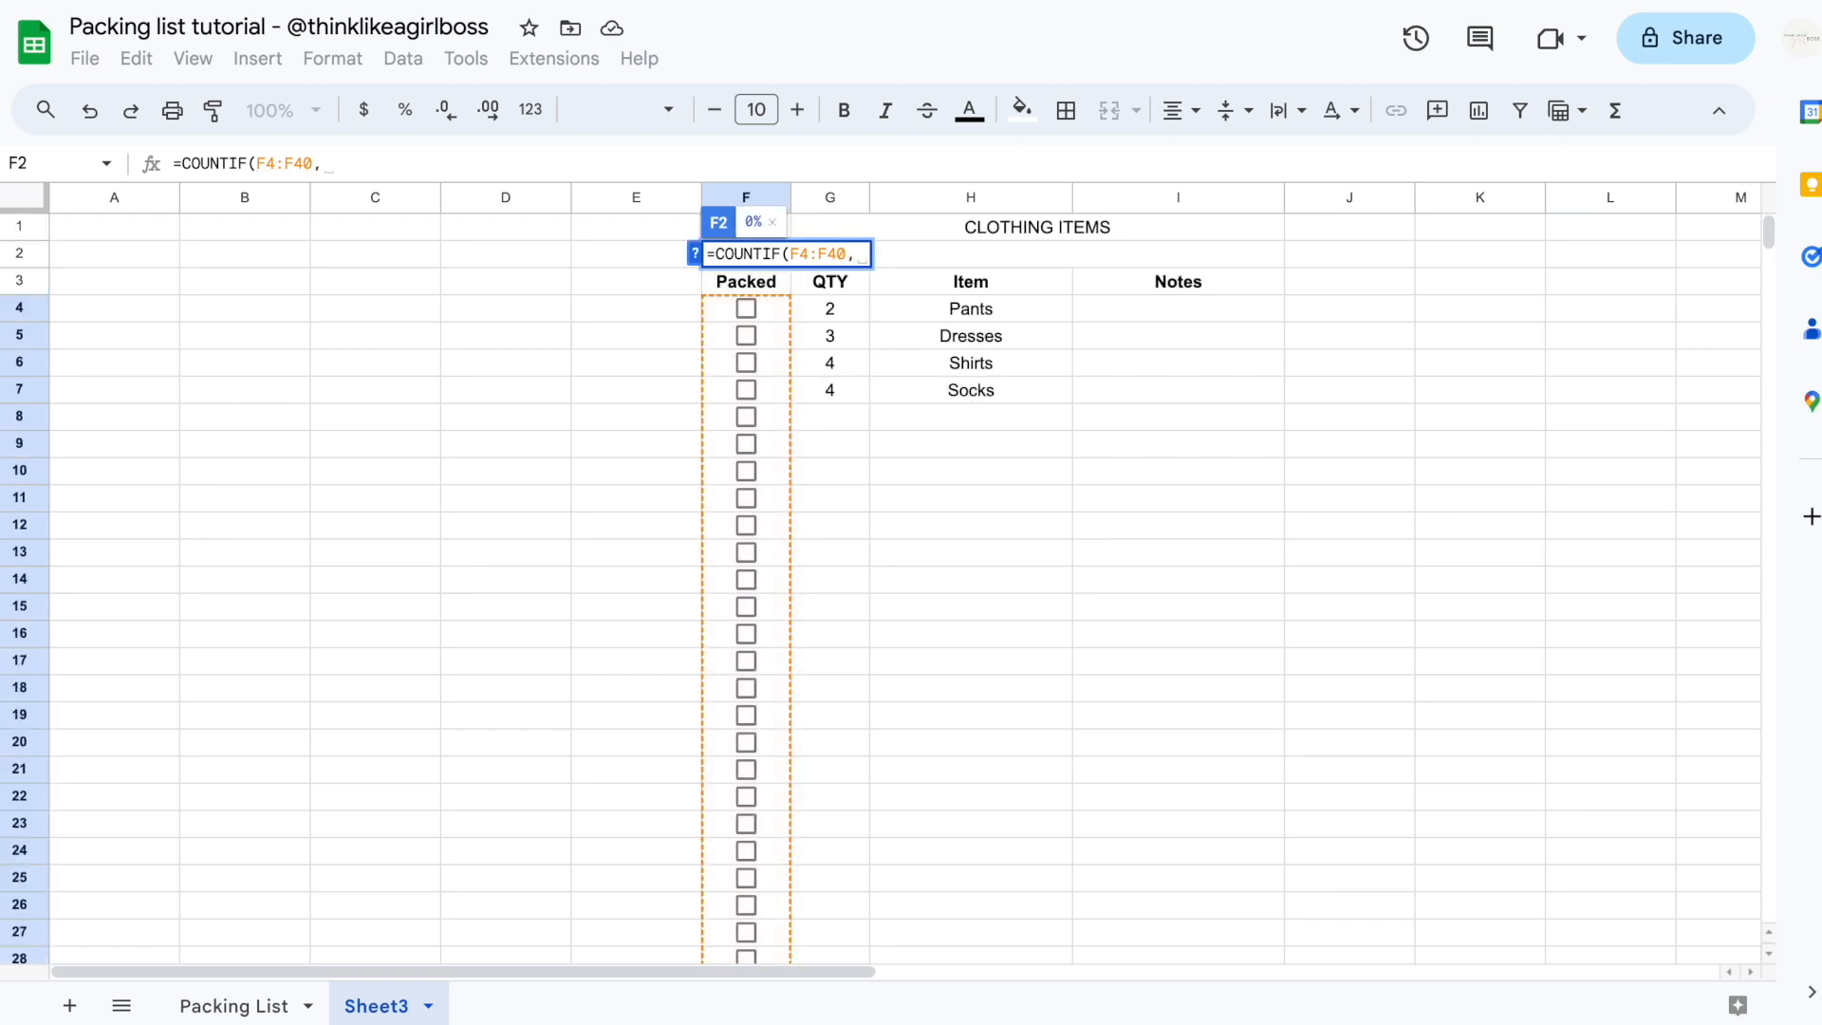
{"action": "type", "text": "TRUE"}
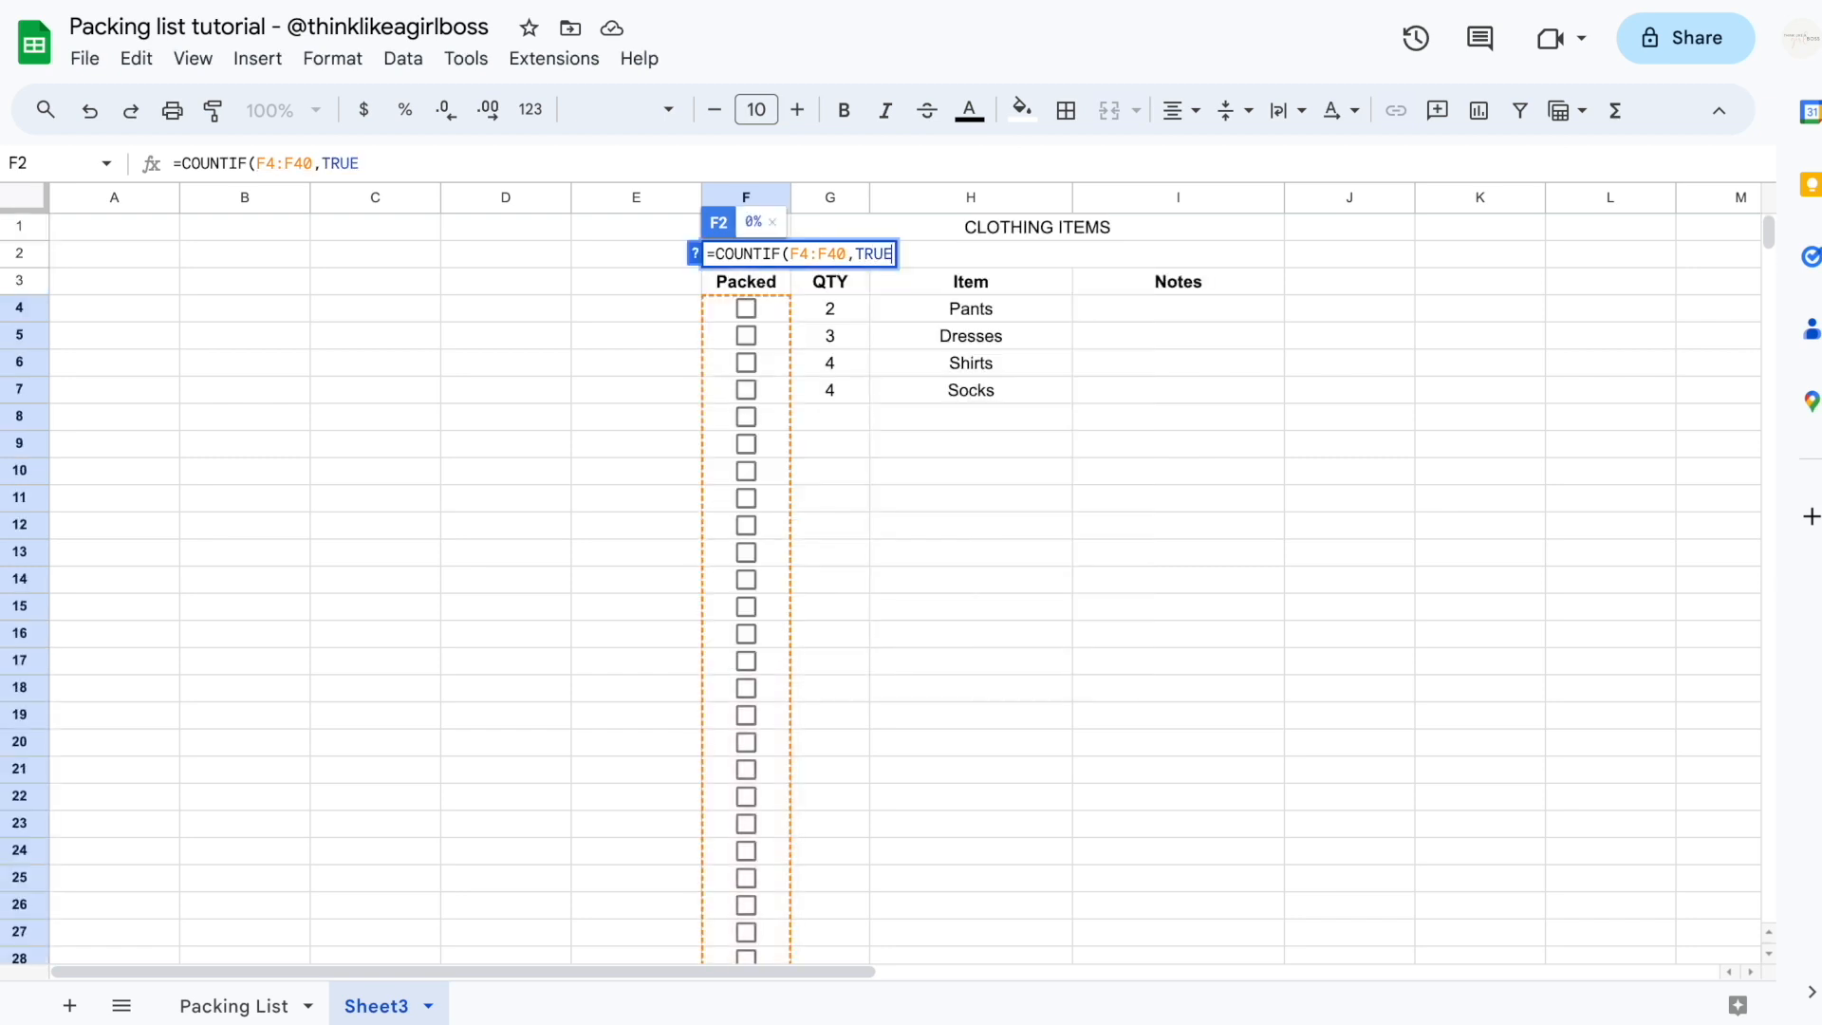
{"action": "type", "text": ")"}
{"action": "type", "text": "/"}
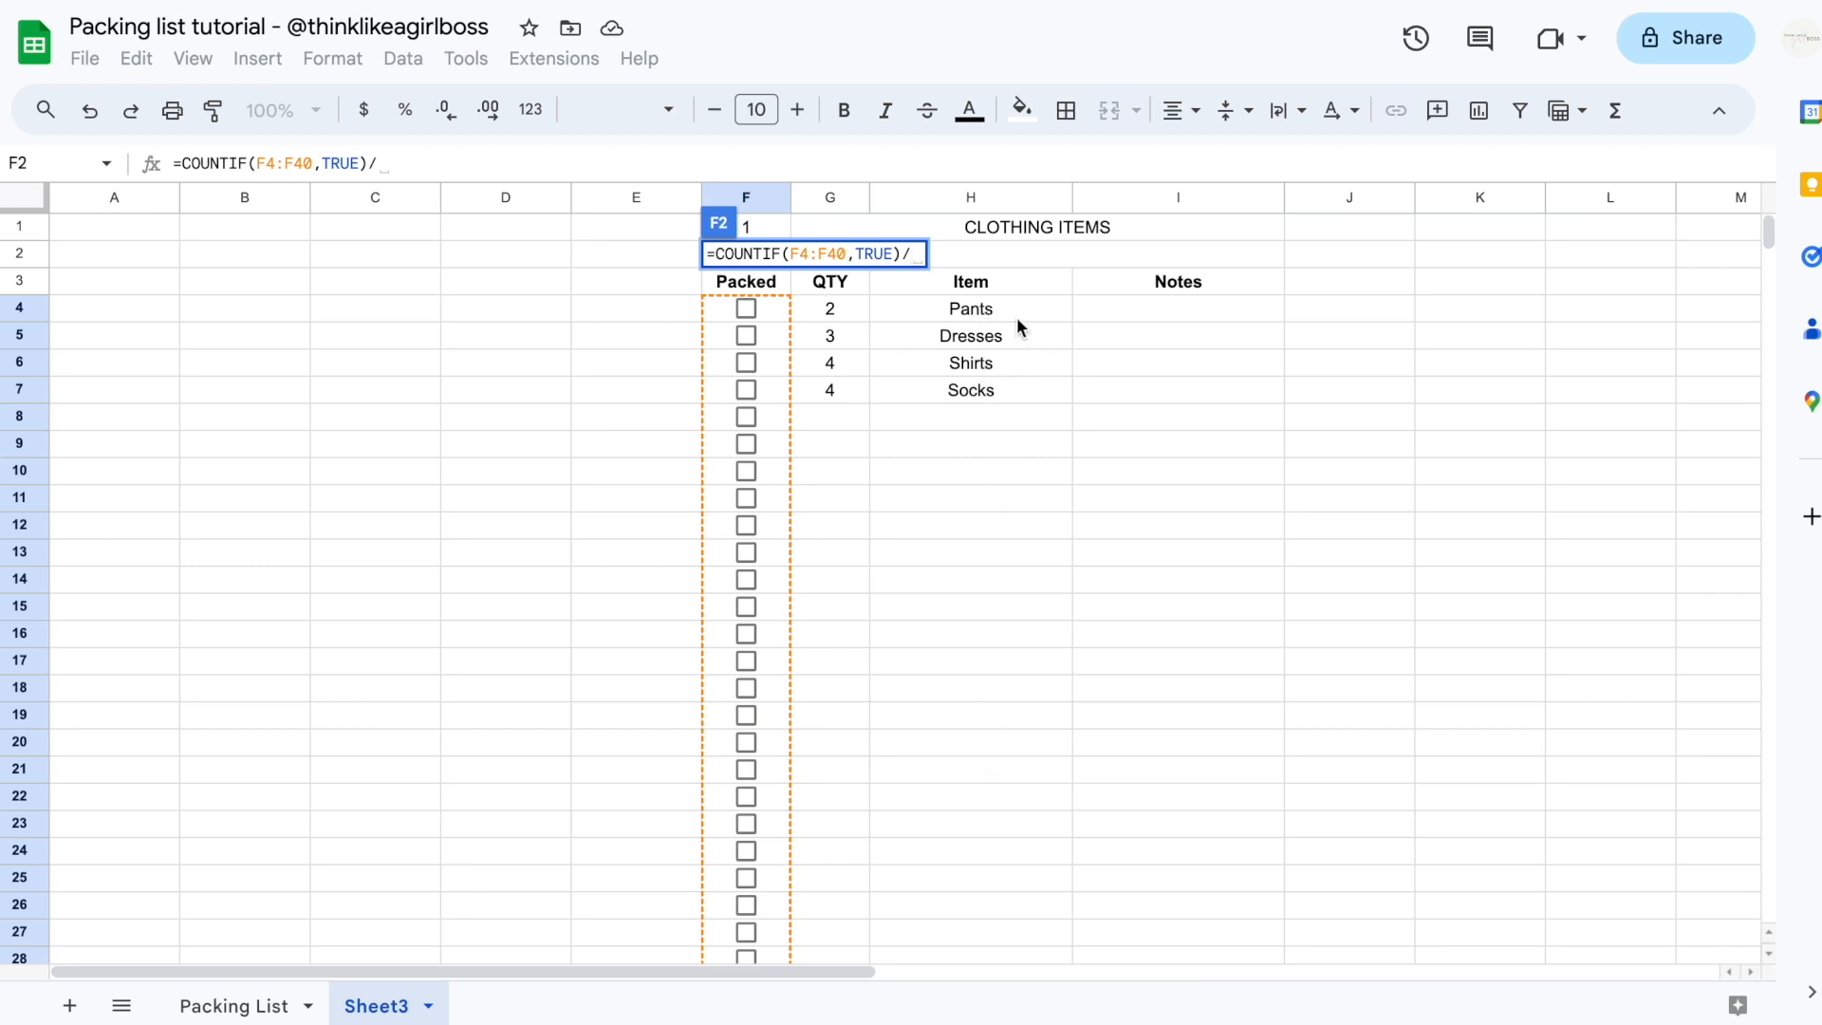
Divide by COUNTIF(H4:H40,"<>") to count the filled Item cells, review both halves, and enter the formula in F2
{"action": "type", "text": "COUNTIF"}
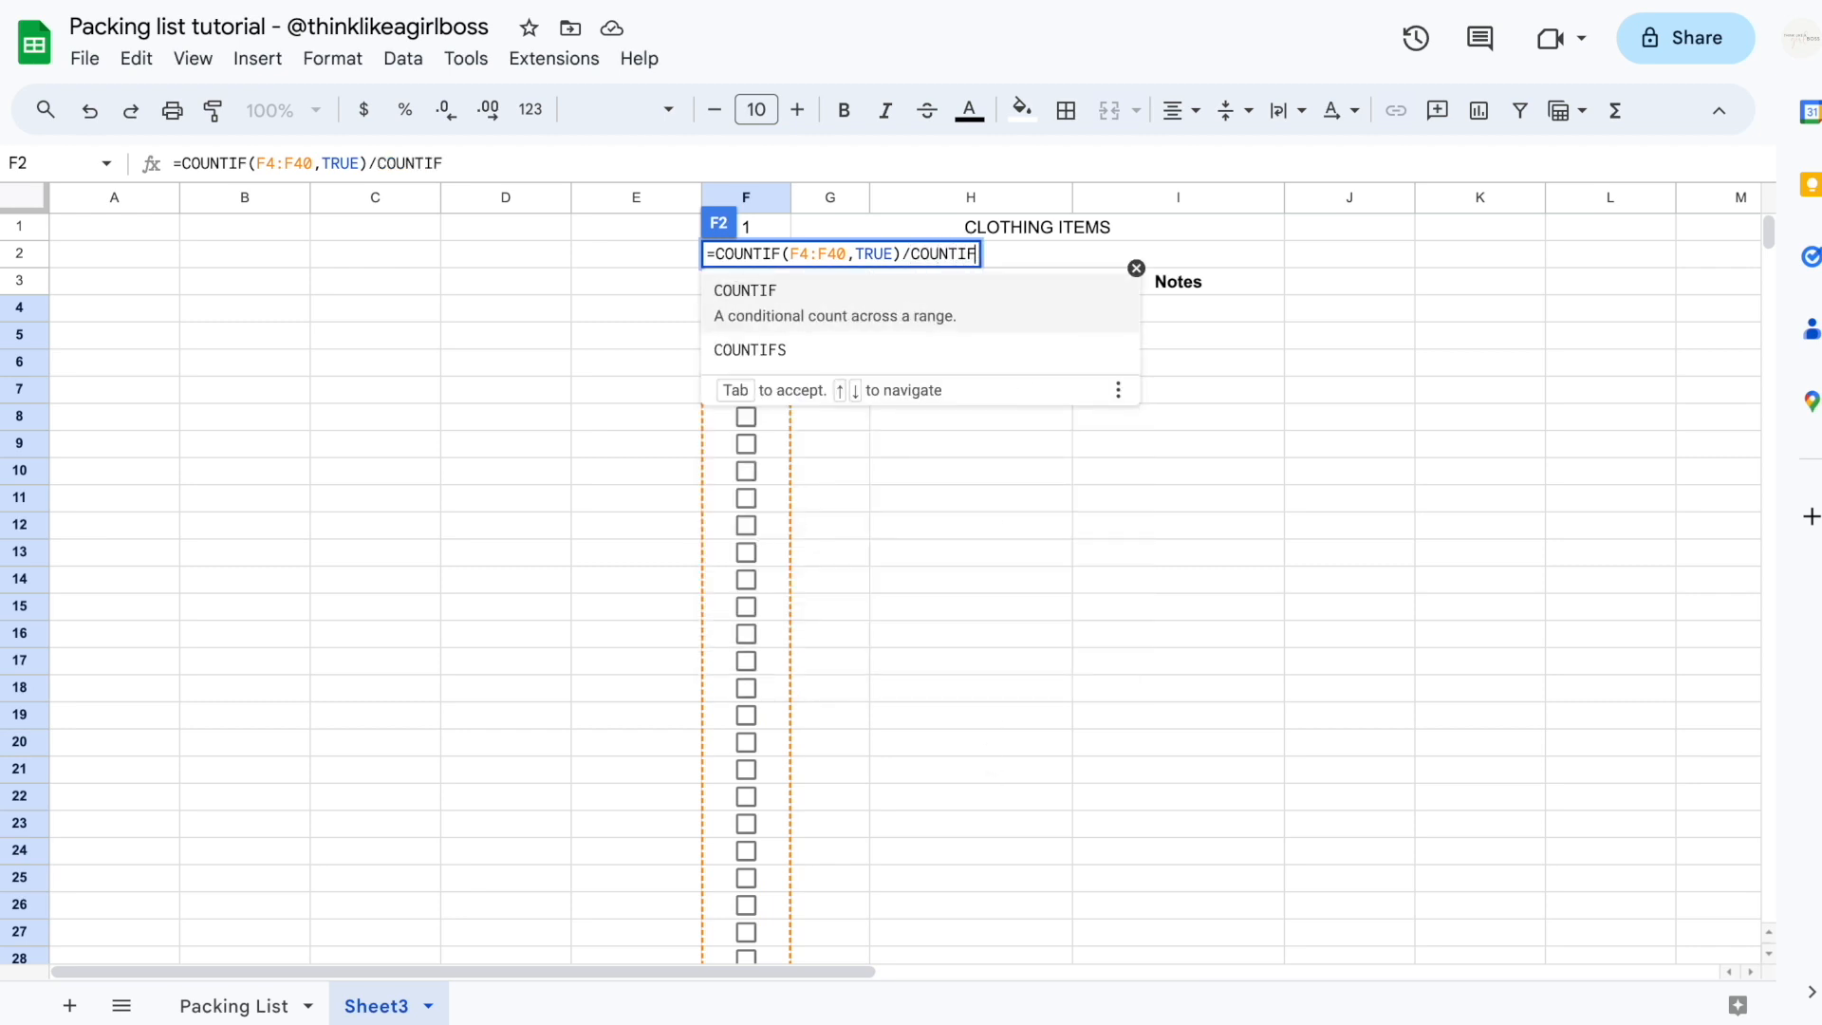
{"action": "type", "text": "("}
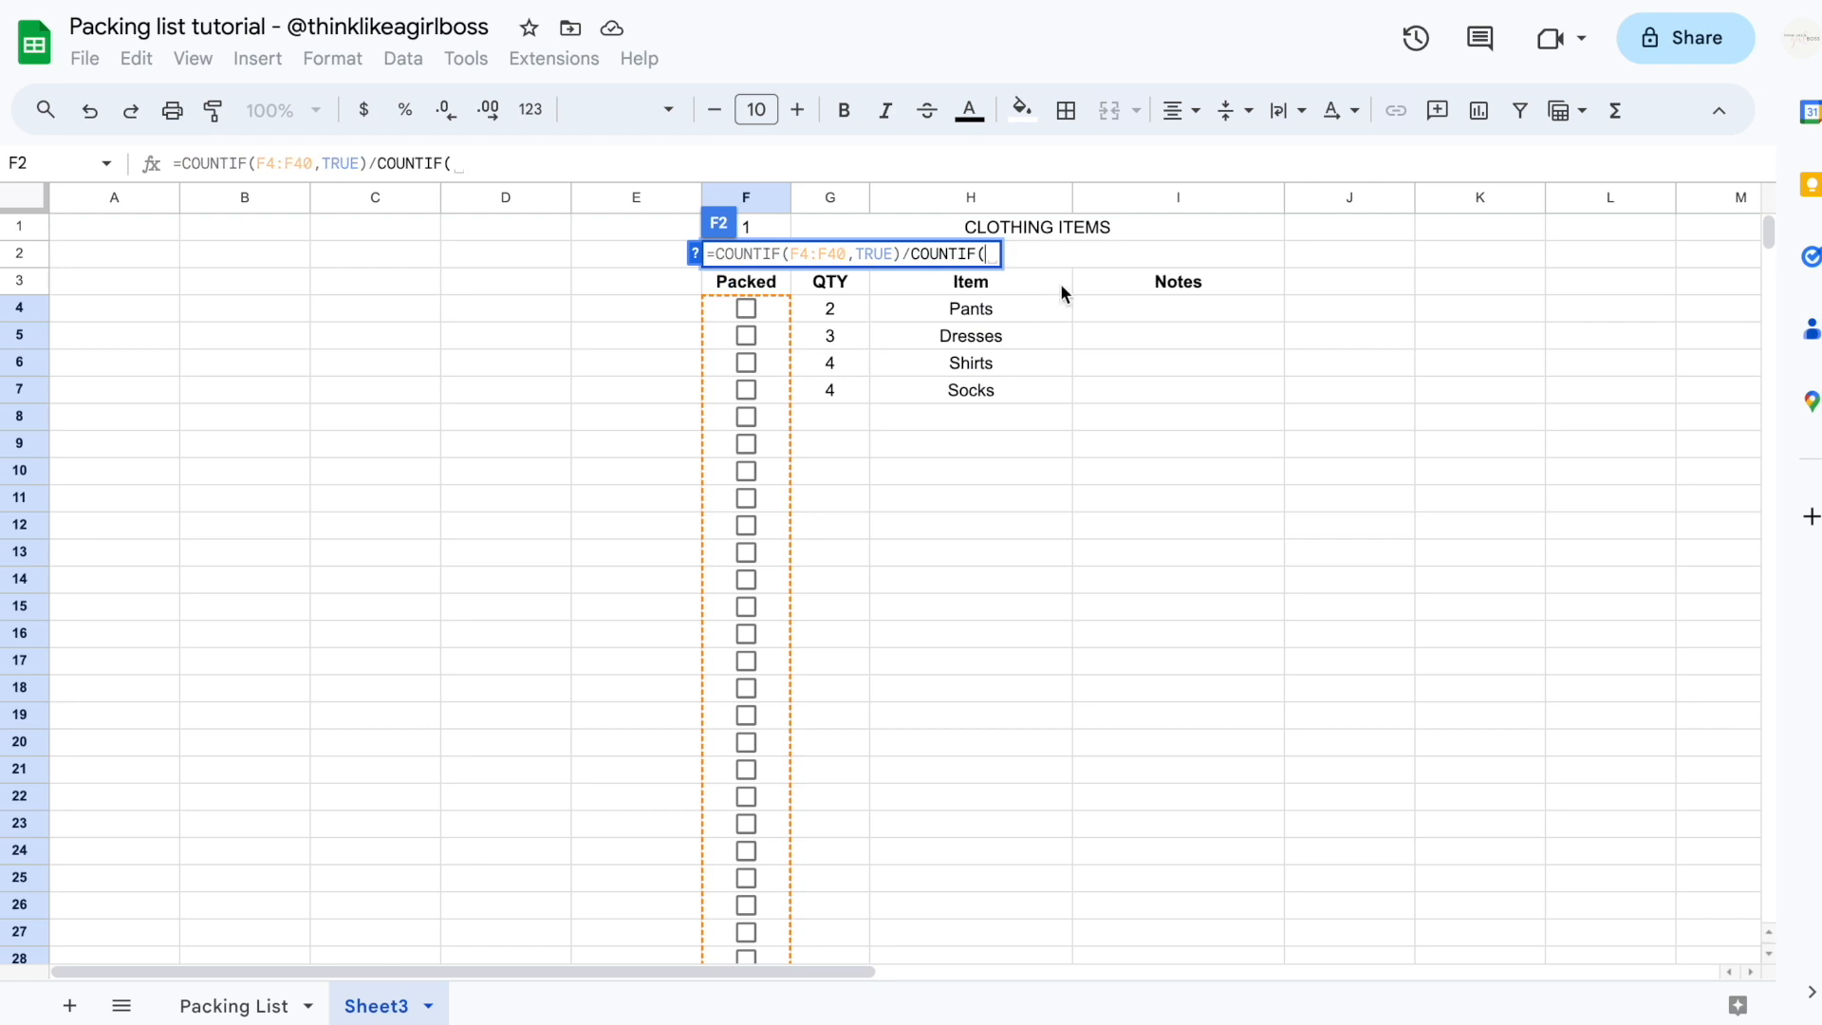
{"action": "left_click_drag", "start_coordinate": [1023, 309], "coordinate": [1028, 625]}
{"action": "left_click_drag", "start_coordinate": [1029, 939], "coordinate": [1009, 905]}
{"action": "scroll", "coordinate": [1005, 685], "scroll_direction": "up", "scroll_amount": 5}
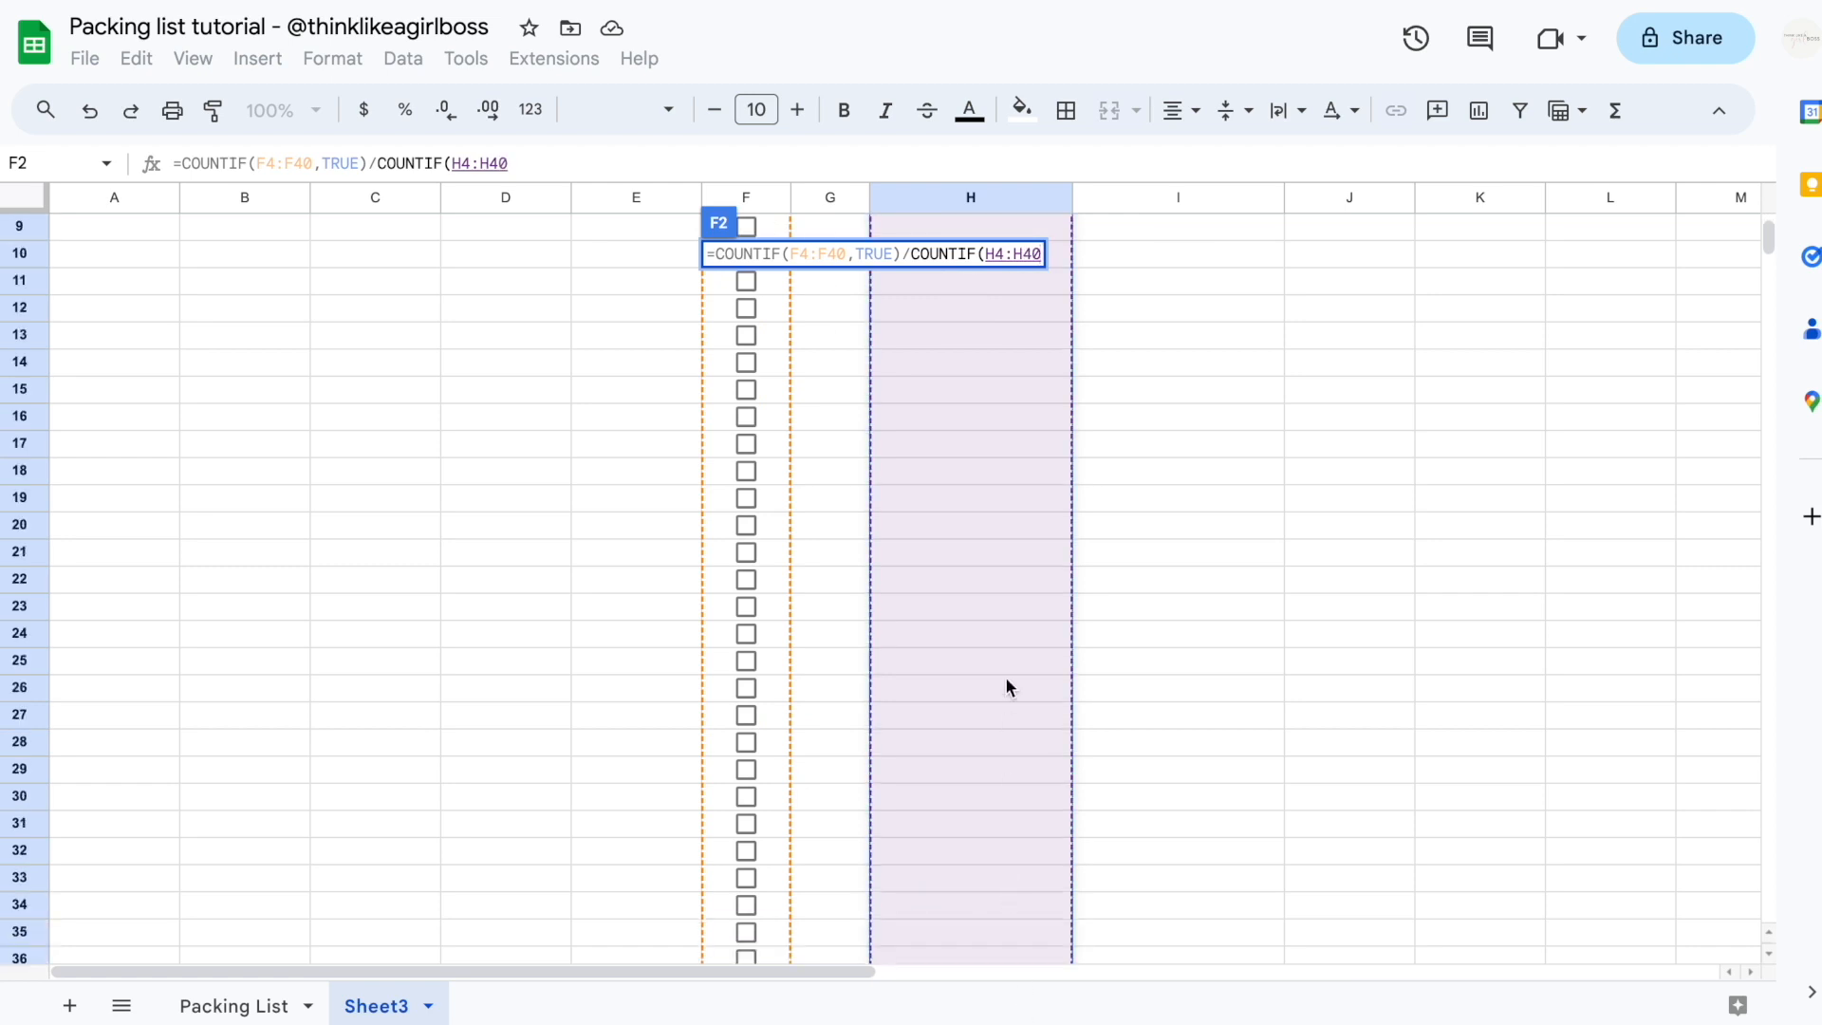
{"action": "type", "text": ","}
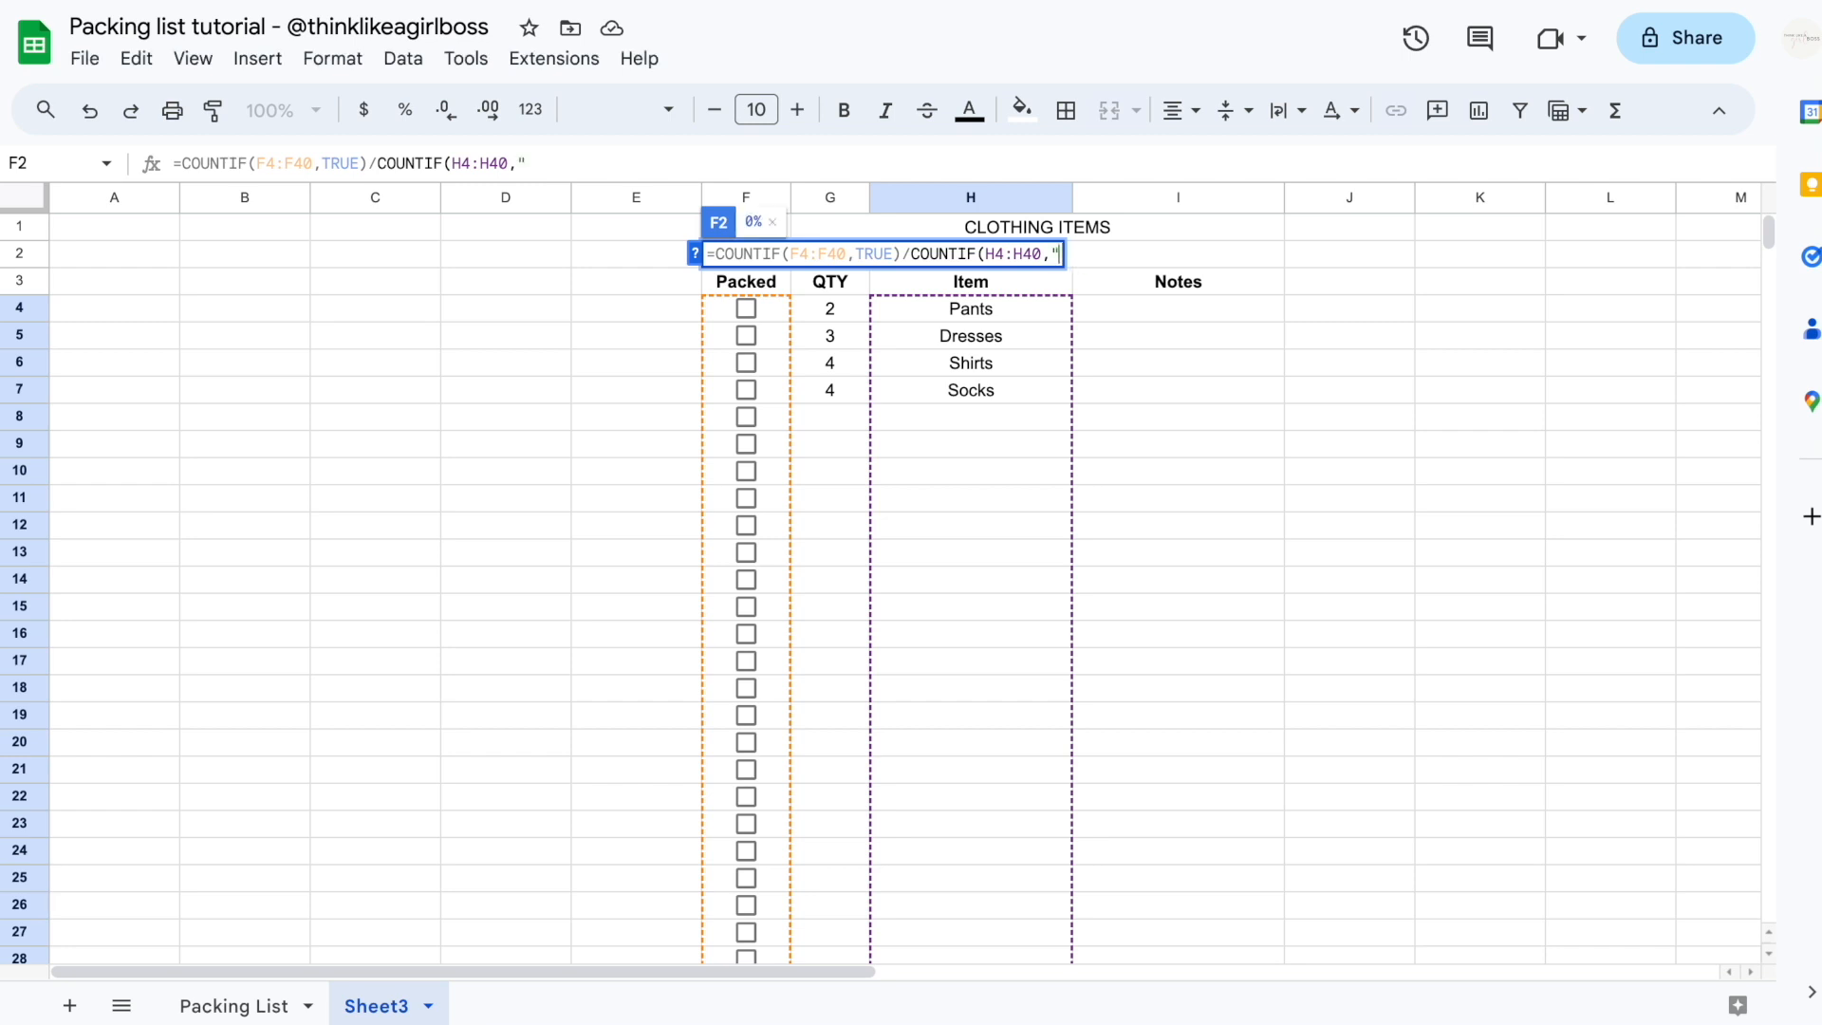
{"action": "type", "text": "\"<>\")"}
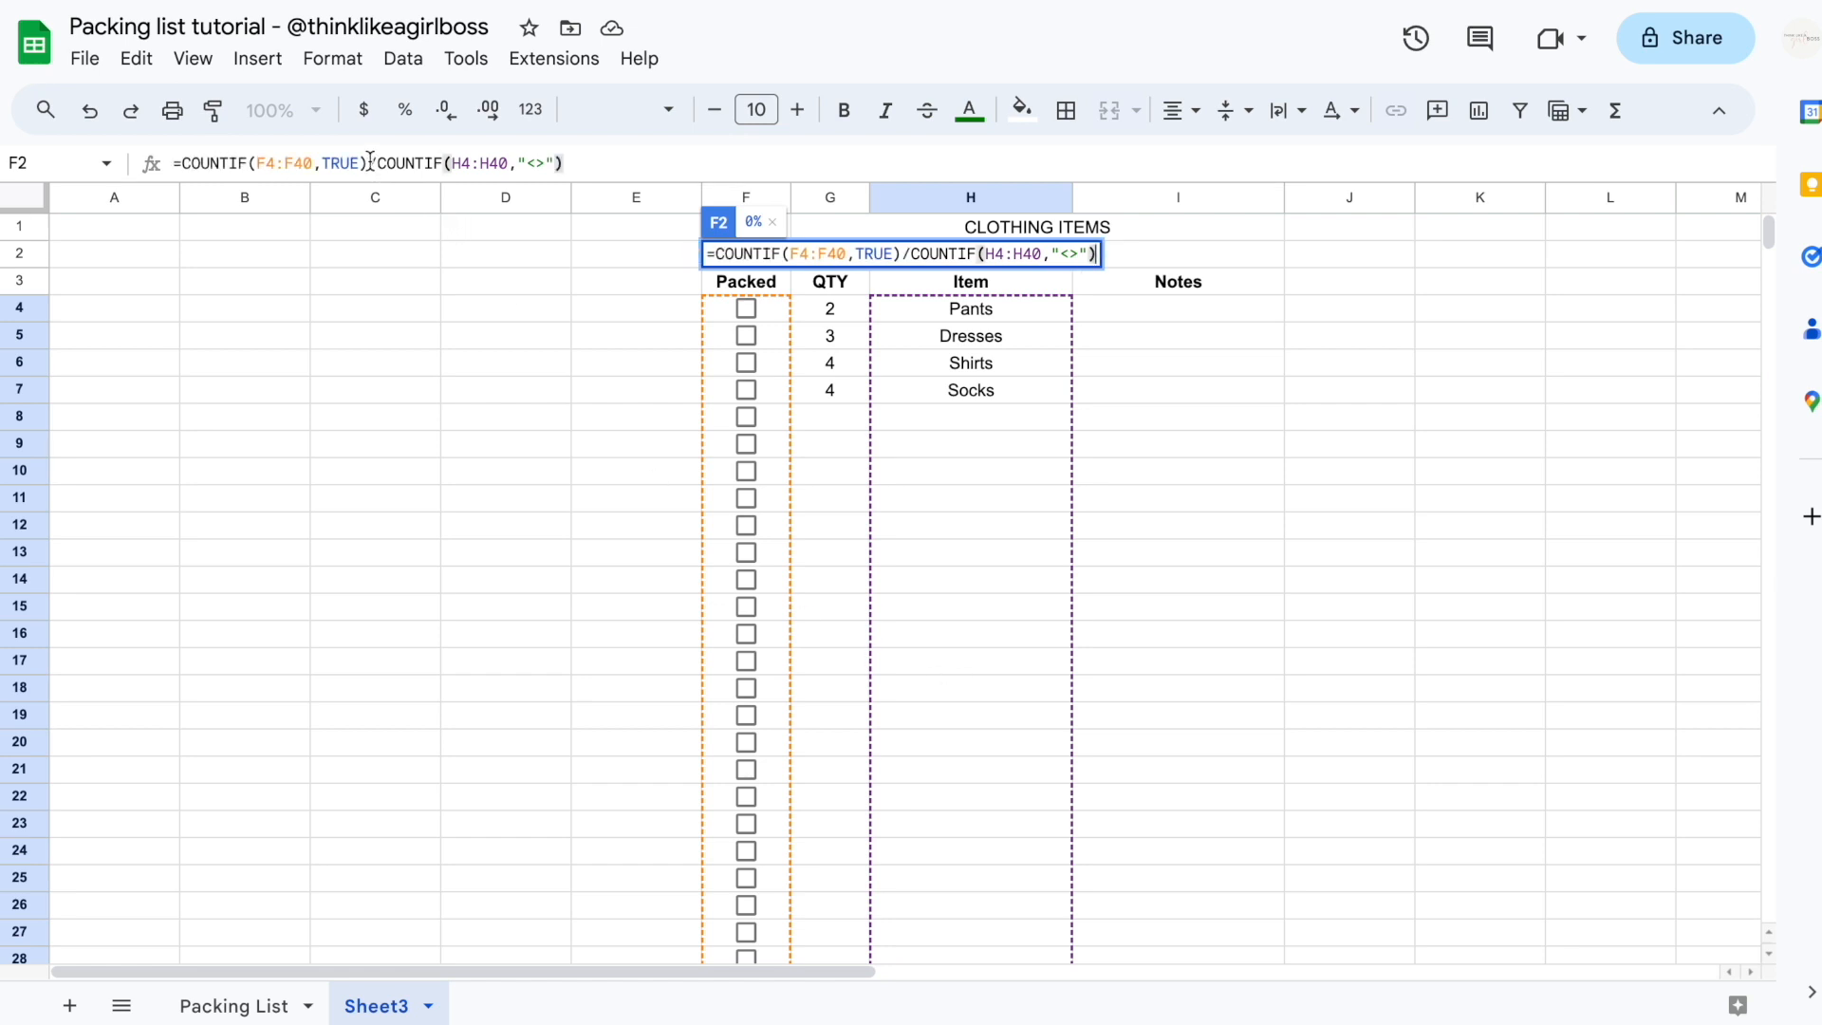
{"action": "left_click_drag", "start_coordinate": [370, 165], "coordinate": [183, 161]}
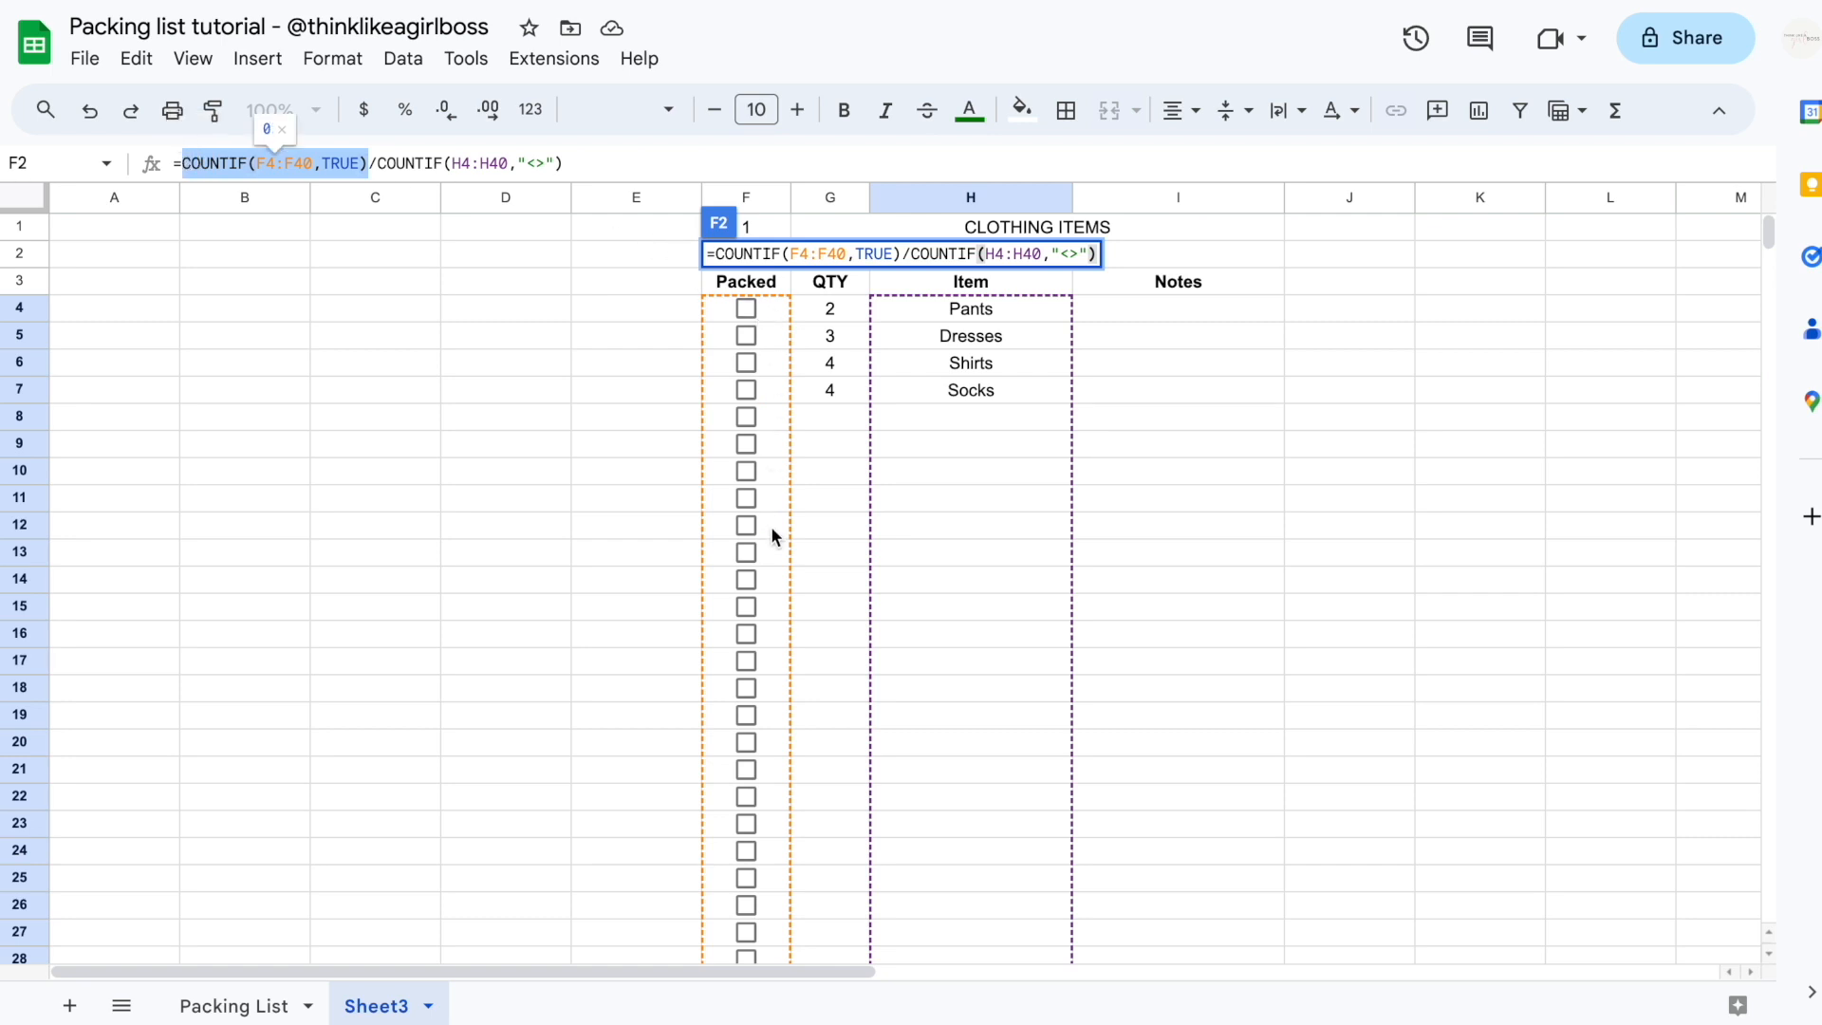
{"action": "left_click_drag", "start_coordinate": [566, 166], "coordinate": [379, 165]}
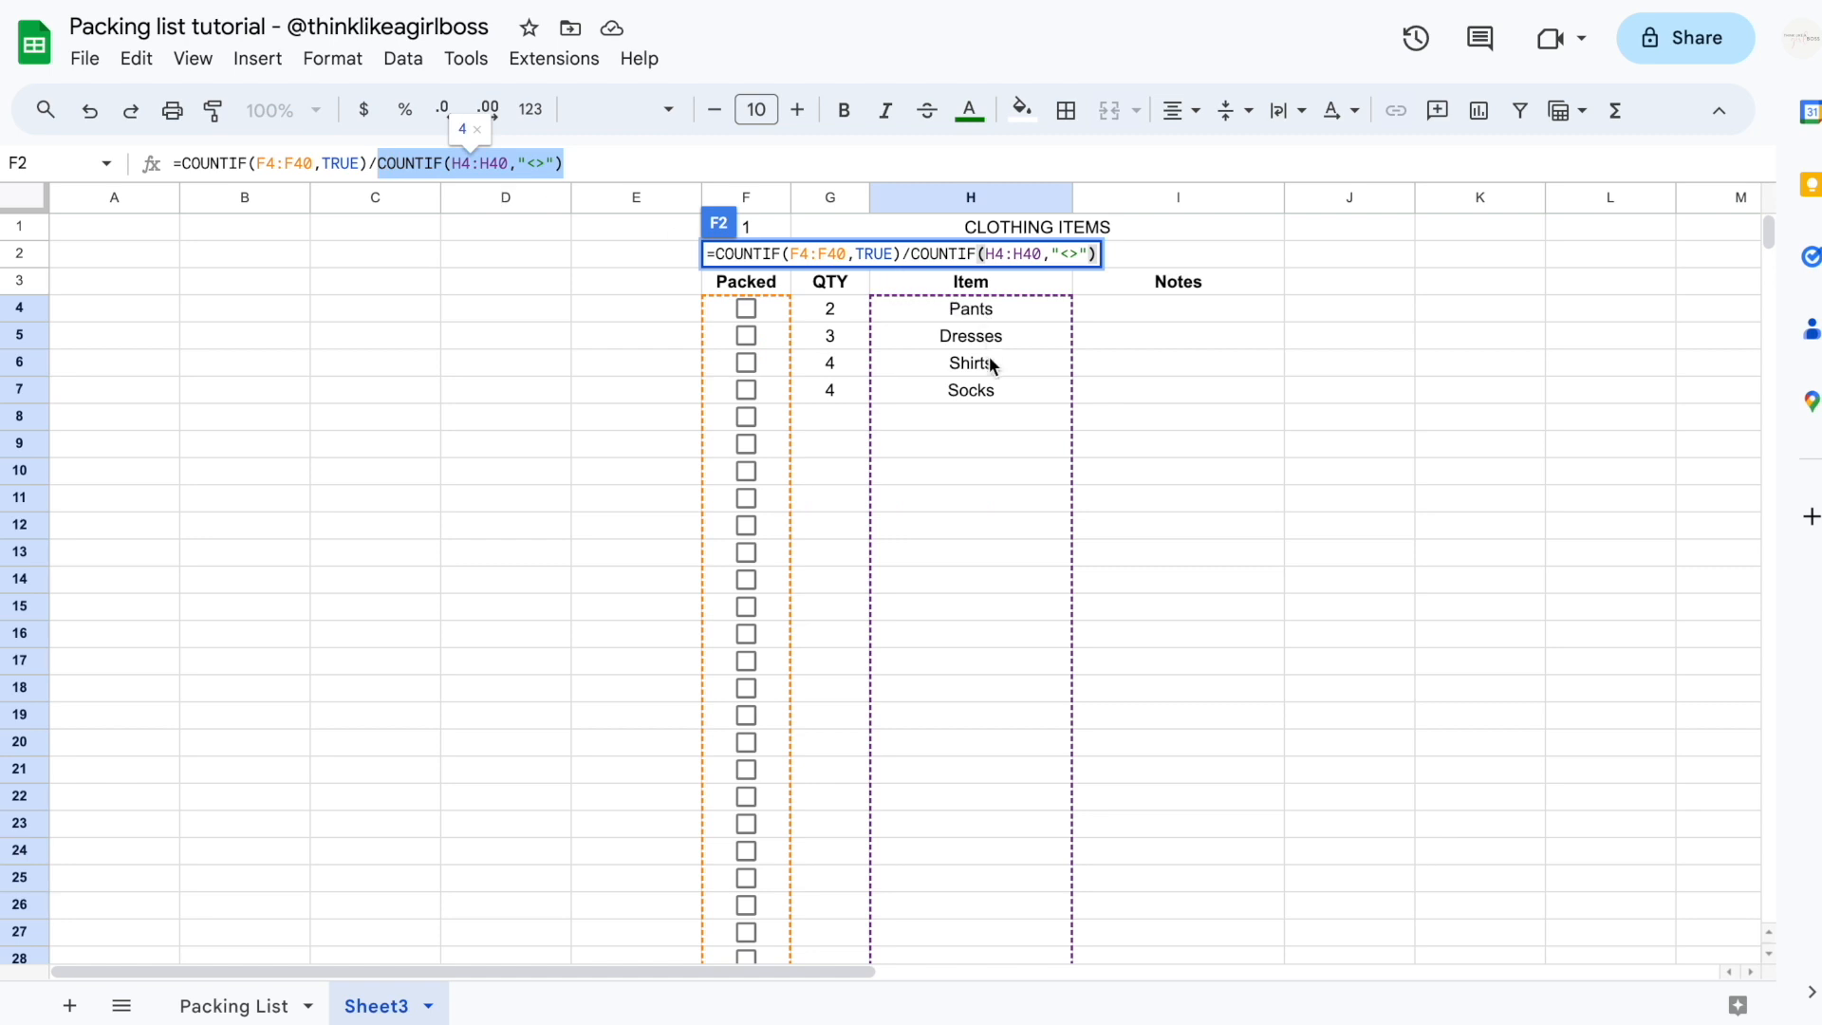
{"action": "left_click", "coordinate": [593, 163]}
{"action": "key", "text": "Return"}
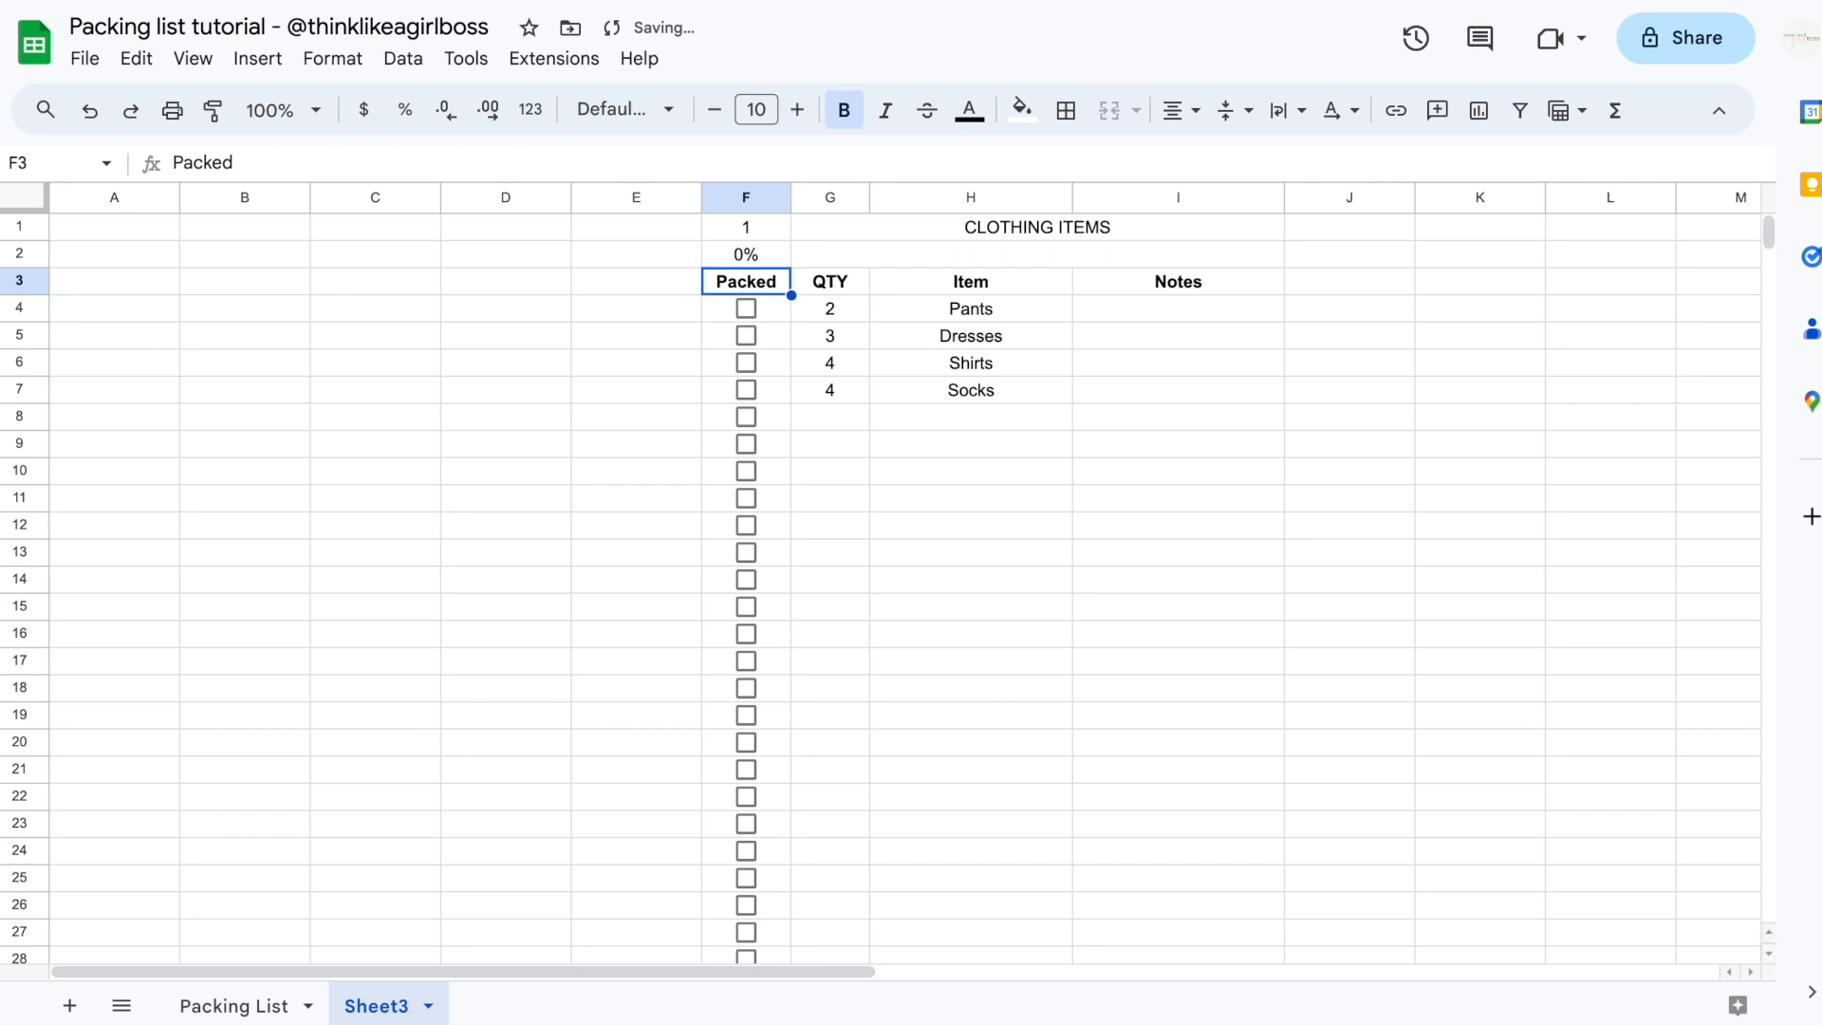
Tick the Packed checkboxes for Pants, Dresses, Shirts and Socks to test the progress percentage
{"action": "left_click", "coordinate": [744, 307]}
{"action": "left_click", "coordinate": [746, 335]}
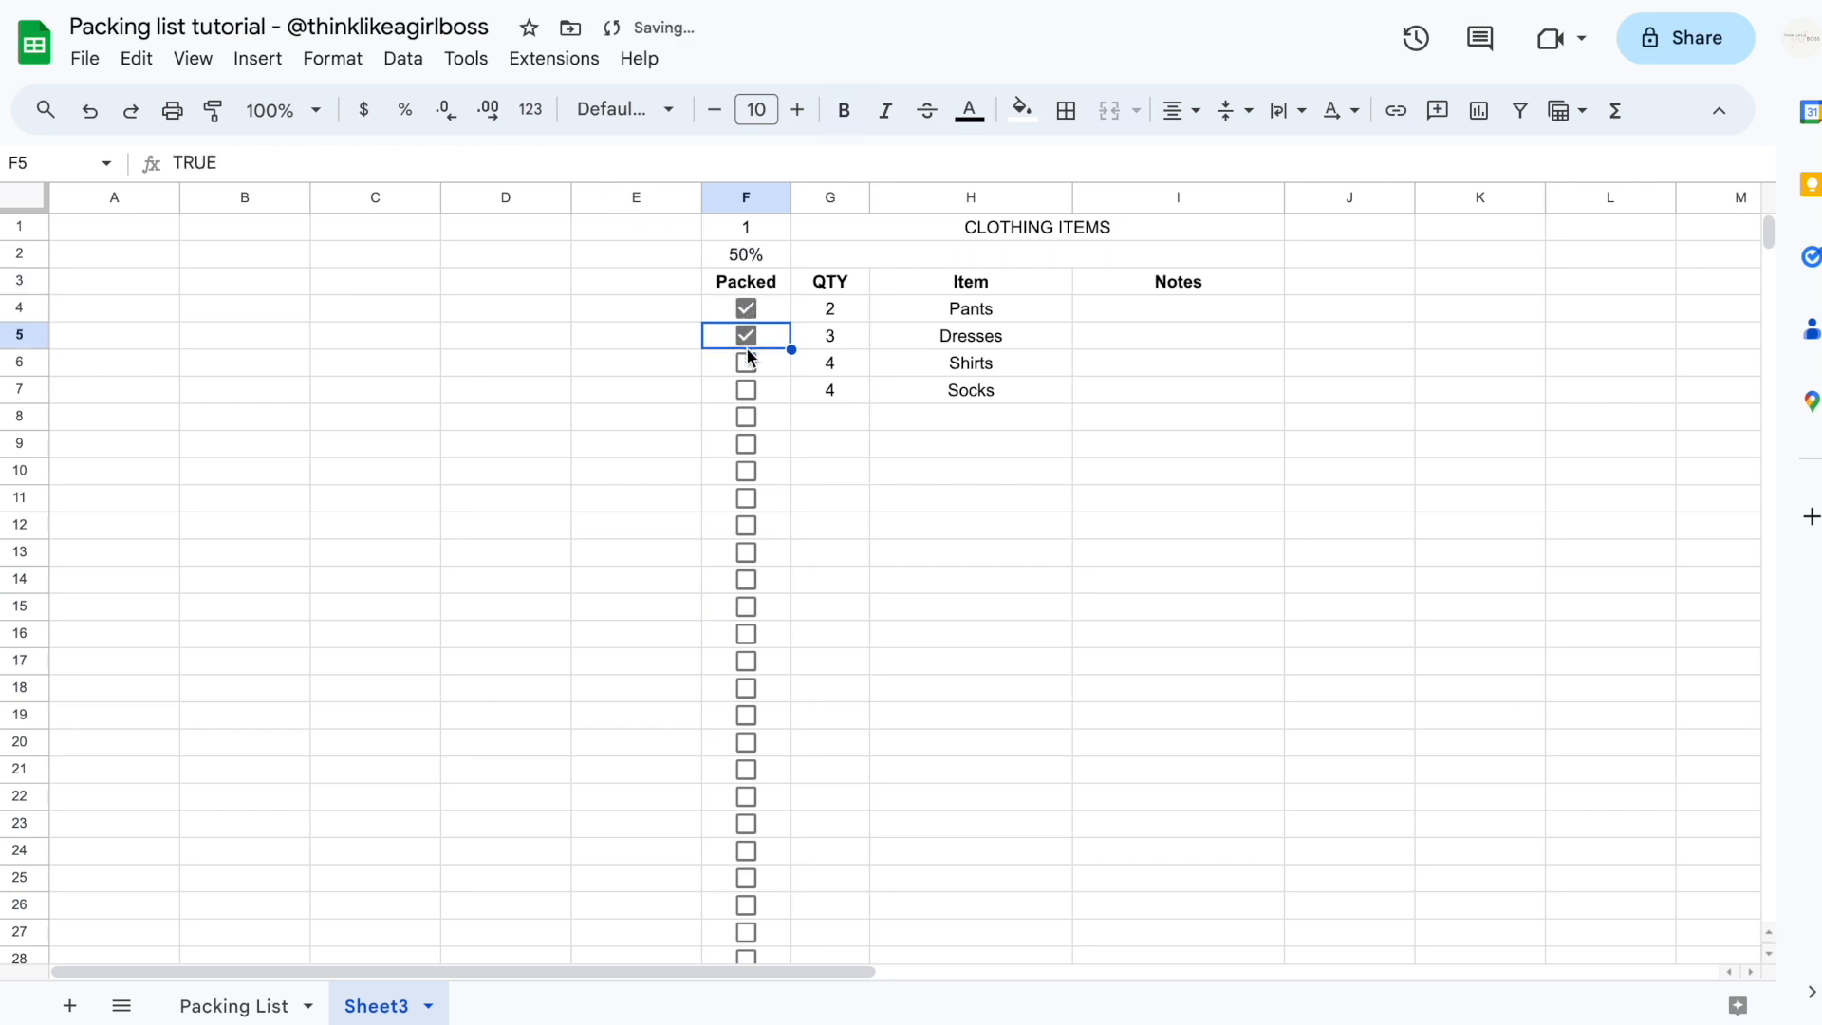
{"action": "left_click", "coordinate": [746, 362]}
{"action": "left_click", "coordinate": [750, 389]}
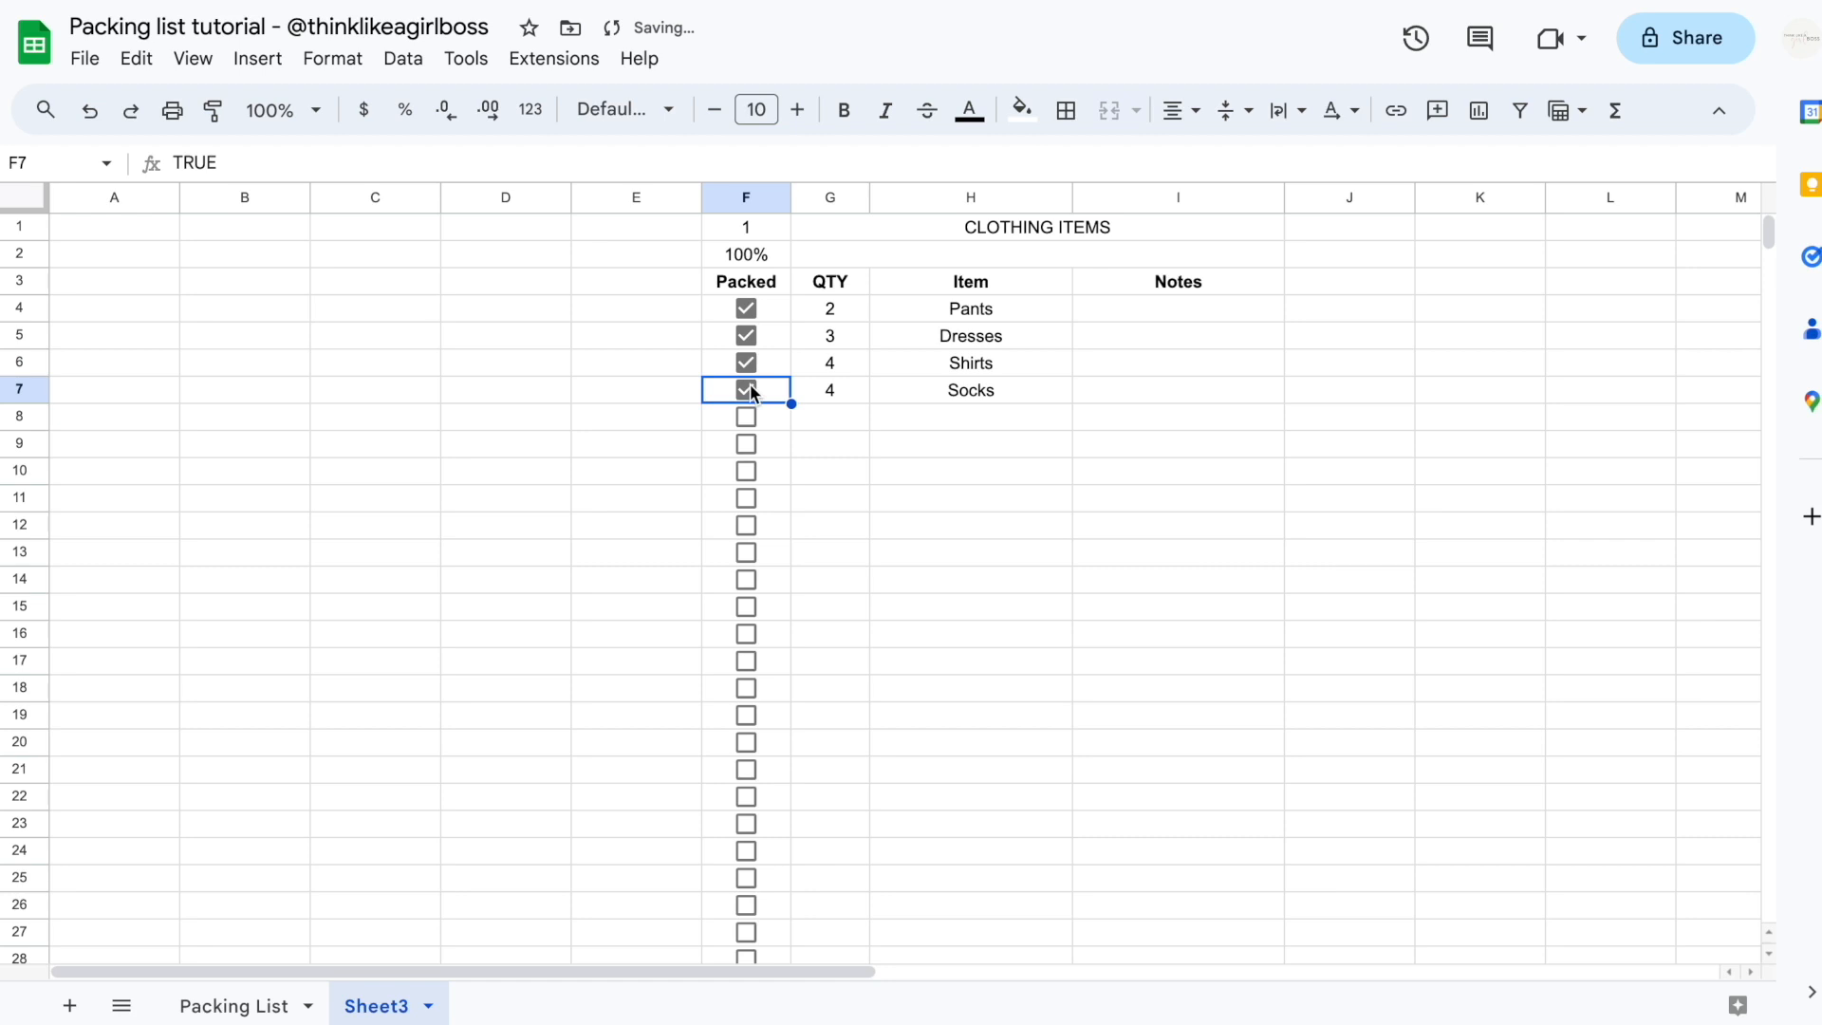
Untick the Packed checkboxes for Dresses, Shirts and Socks, and tick all three again to check the percentage
{"action": "left_click", "coordinate": [748, 361]}
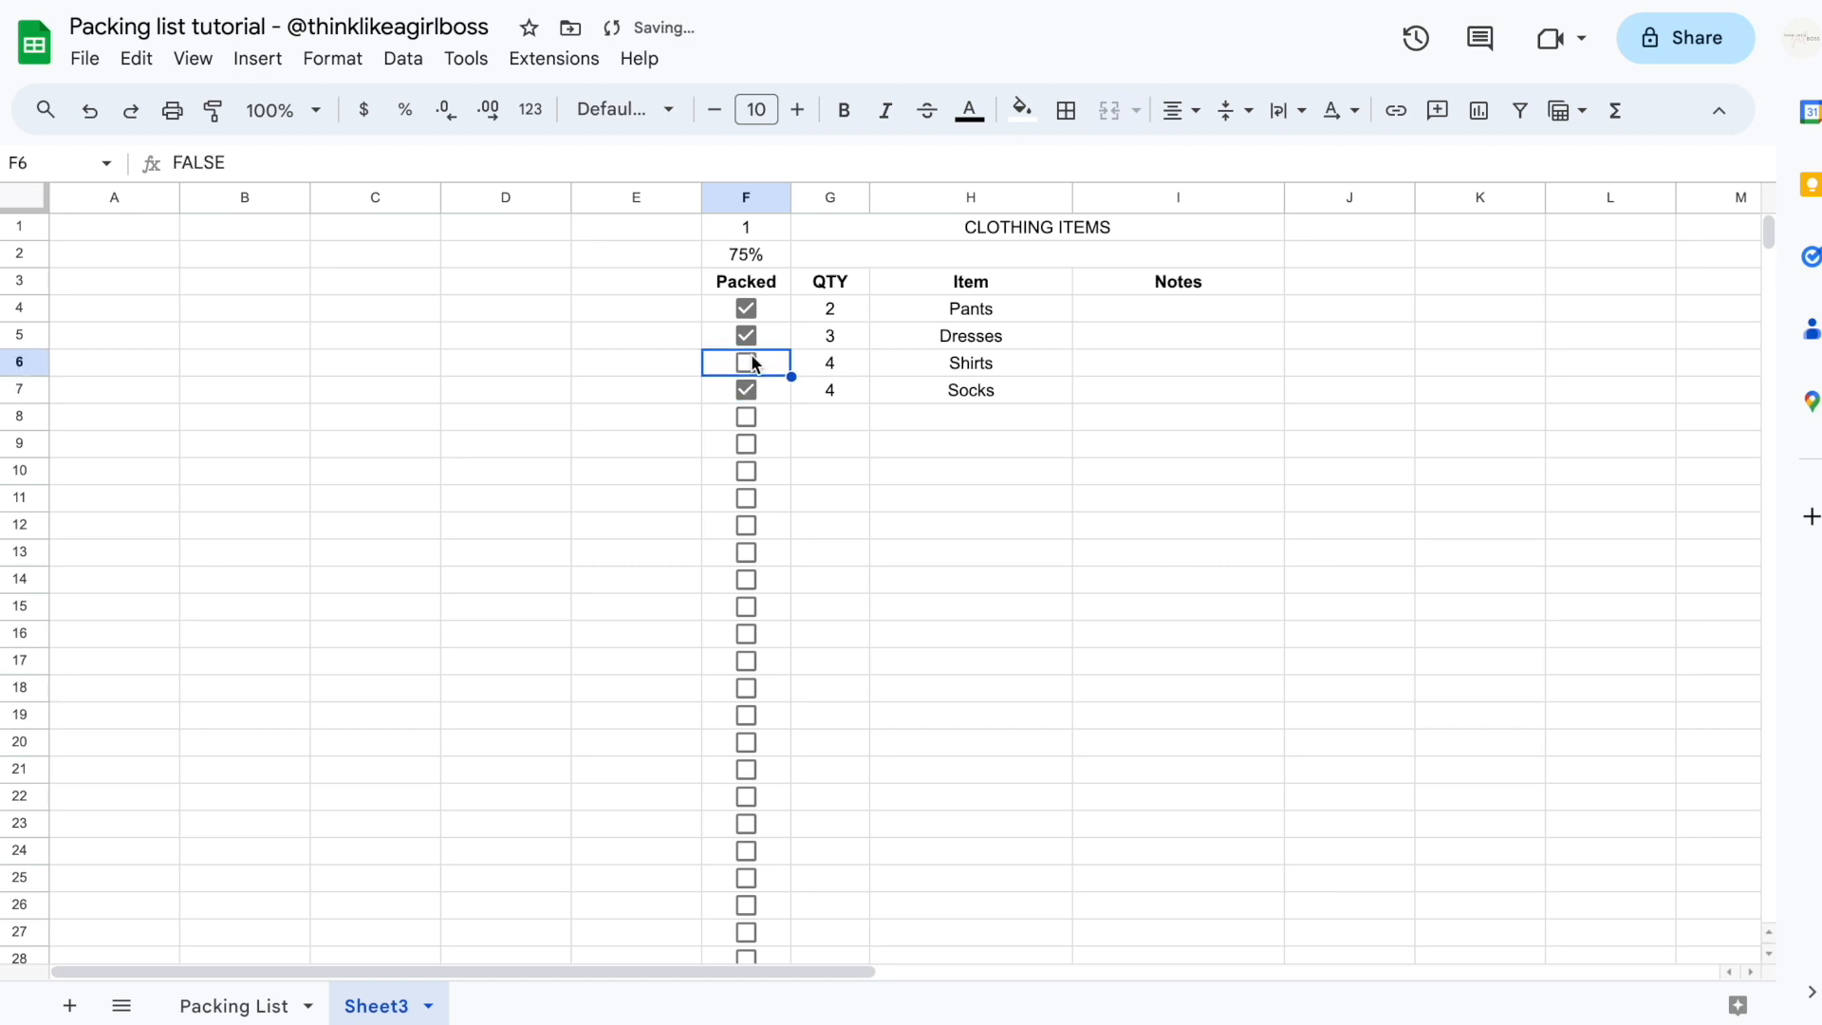
{"action": "left_click", "coordinate": [747, 335]}
{"action": "left_click", "coordinate": [750, 389]}
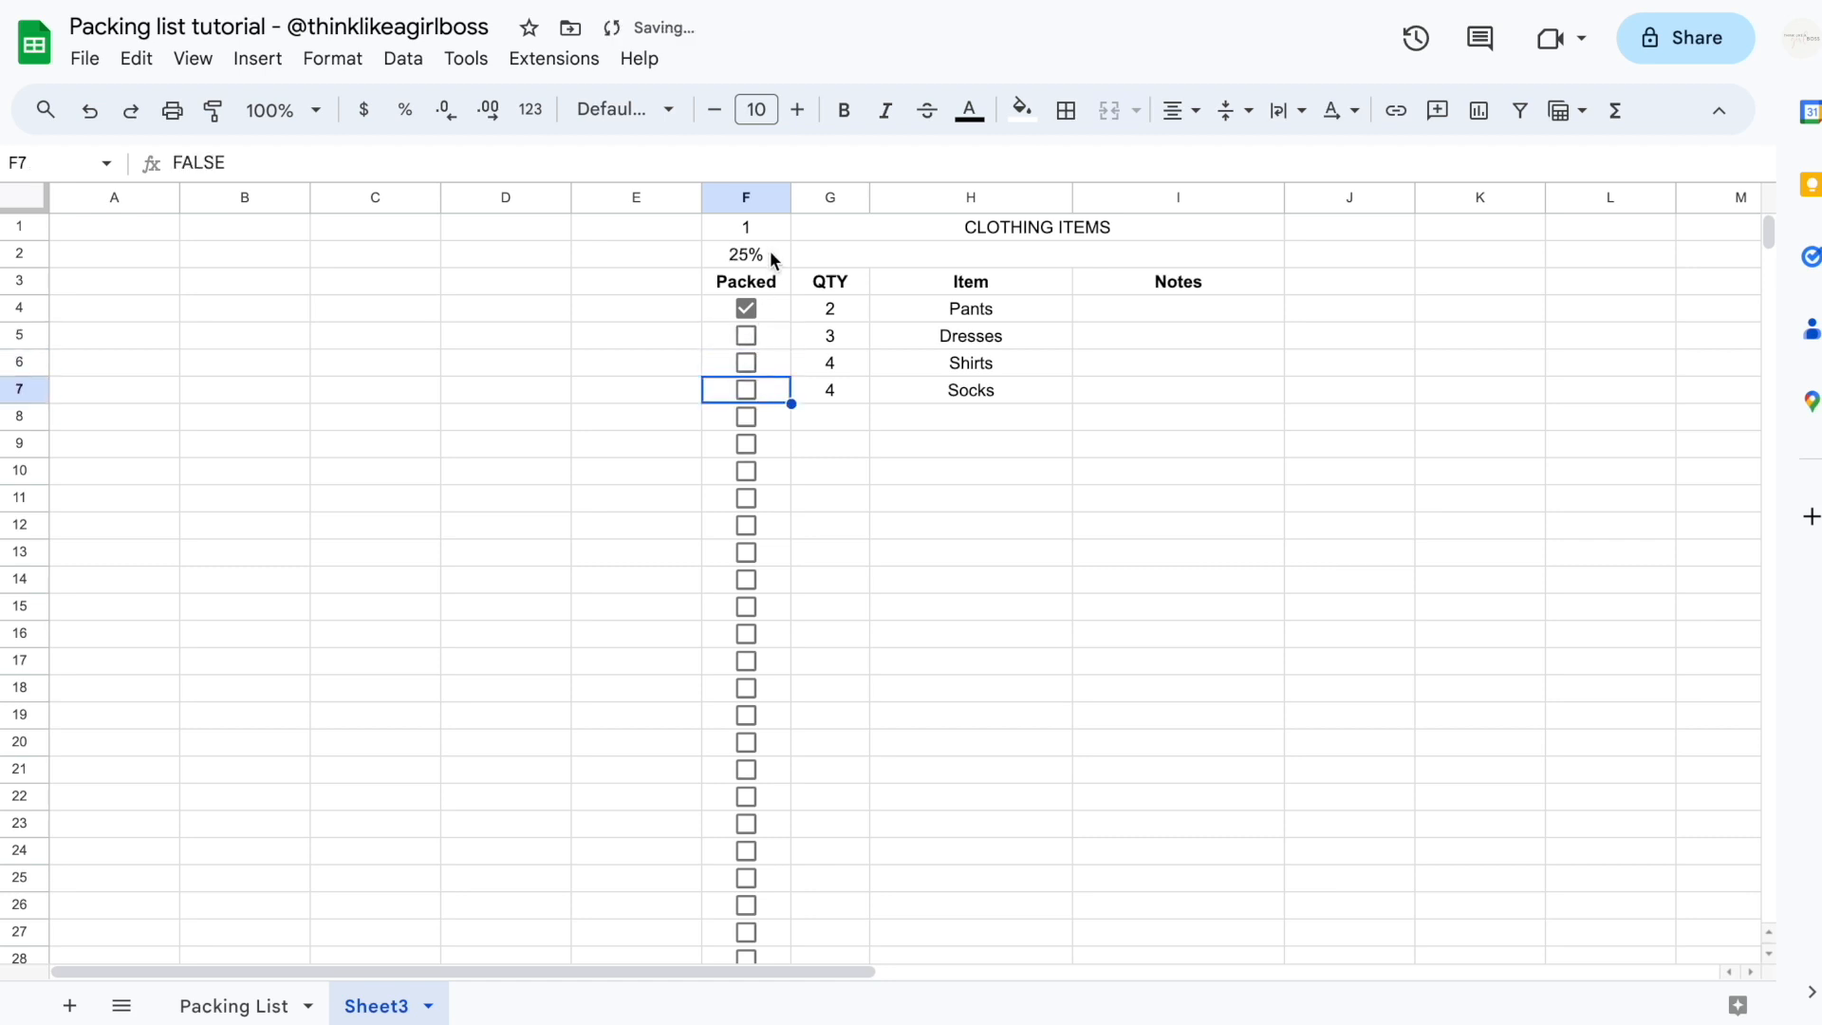
{"action": "left_click", "coordinate": [747, 335]}
{"action": "left_click", "coordinate": [748, 361]}
{"action": "left_click", "coordinate": [748, 389]}
Test the percentage on rows without items by ticking the Packed checkboxes F9:F12 and unticking them again
{"action": "left_click", "coordinate": [748, 446]}
{"action": "left_click", "coordinate": [748, 474]}
{"action": "left_click_drag", "start_coordinate": [938, 448], "coordinate": [937, 472]}
{"action": "left_click", "coordinate": [748, 498]}
{"action": "left_click", "coordinate": [748, 525]}
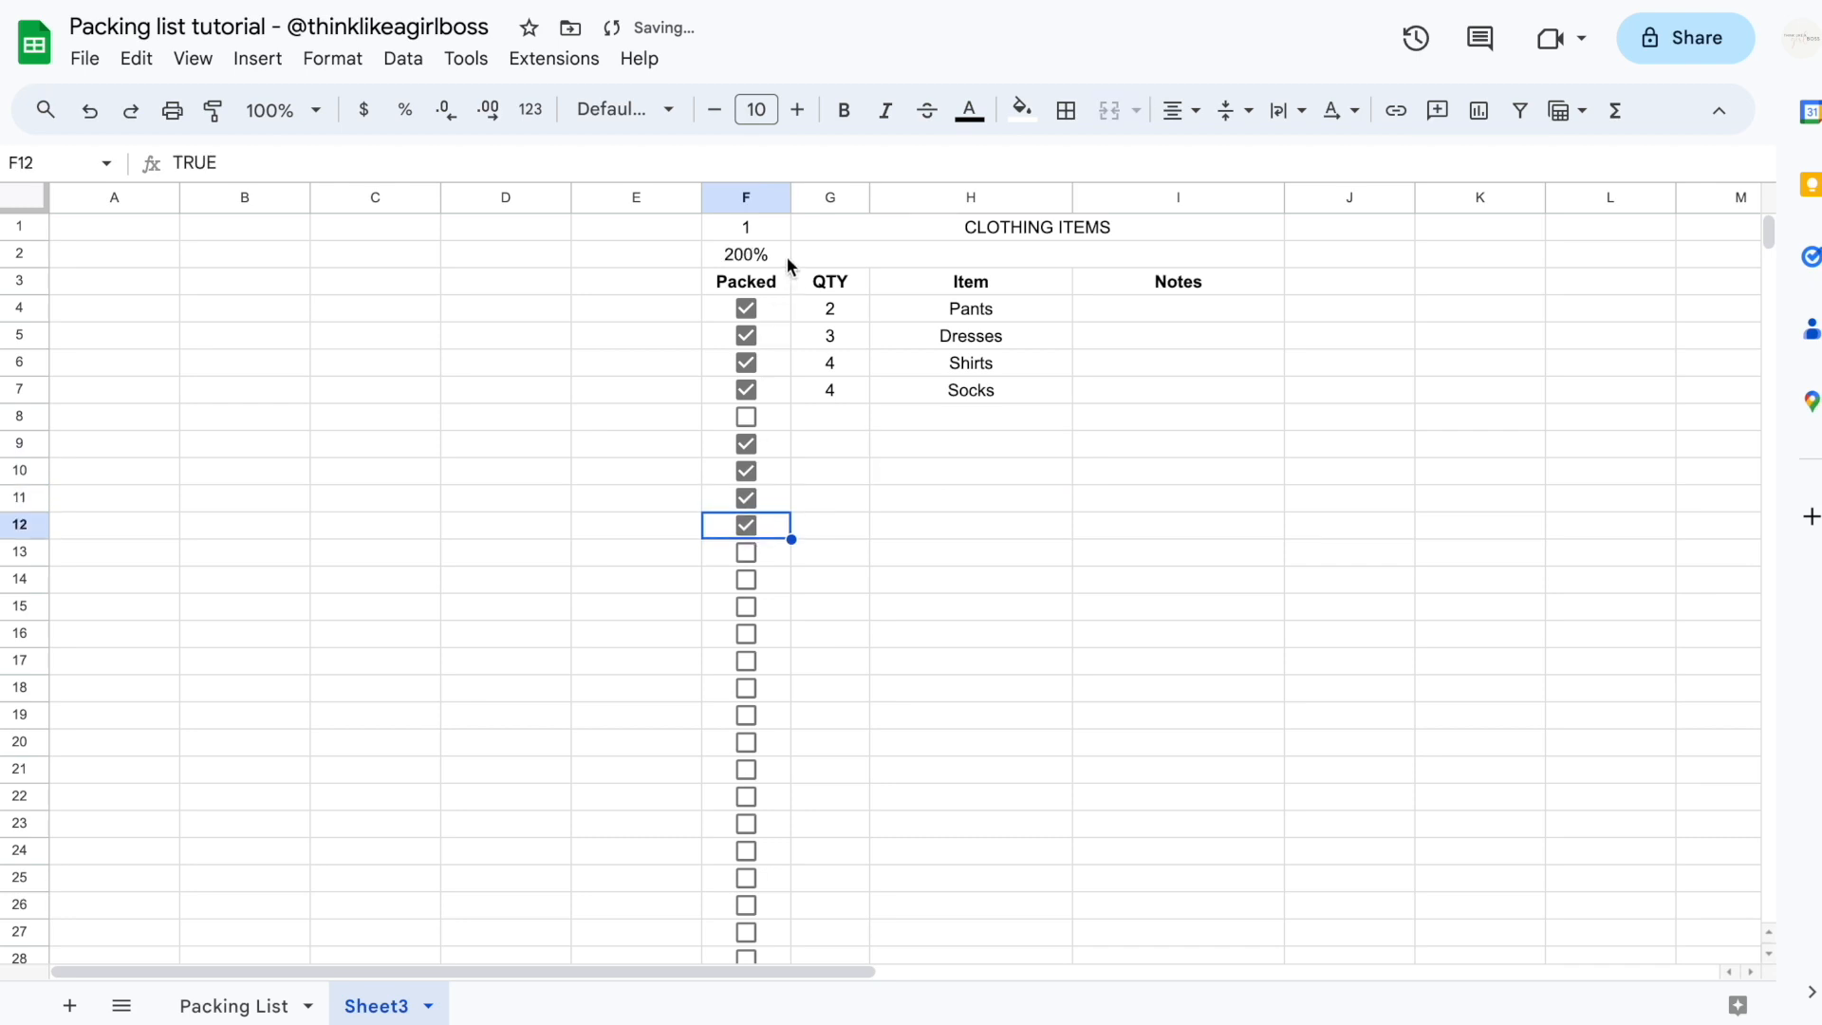
{"action": "left_click", "coordinate": [748, 525]}
{"action": "left_click", "coordinate": [748, 497]}
{"action": "left_click", "coordinate": [748, 471]}
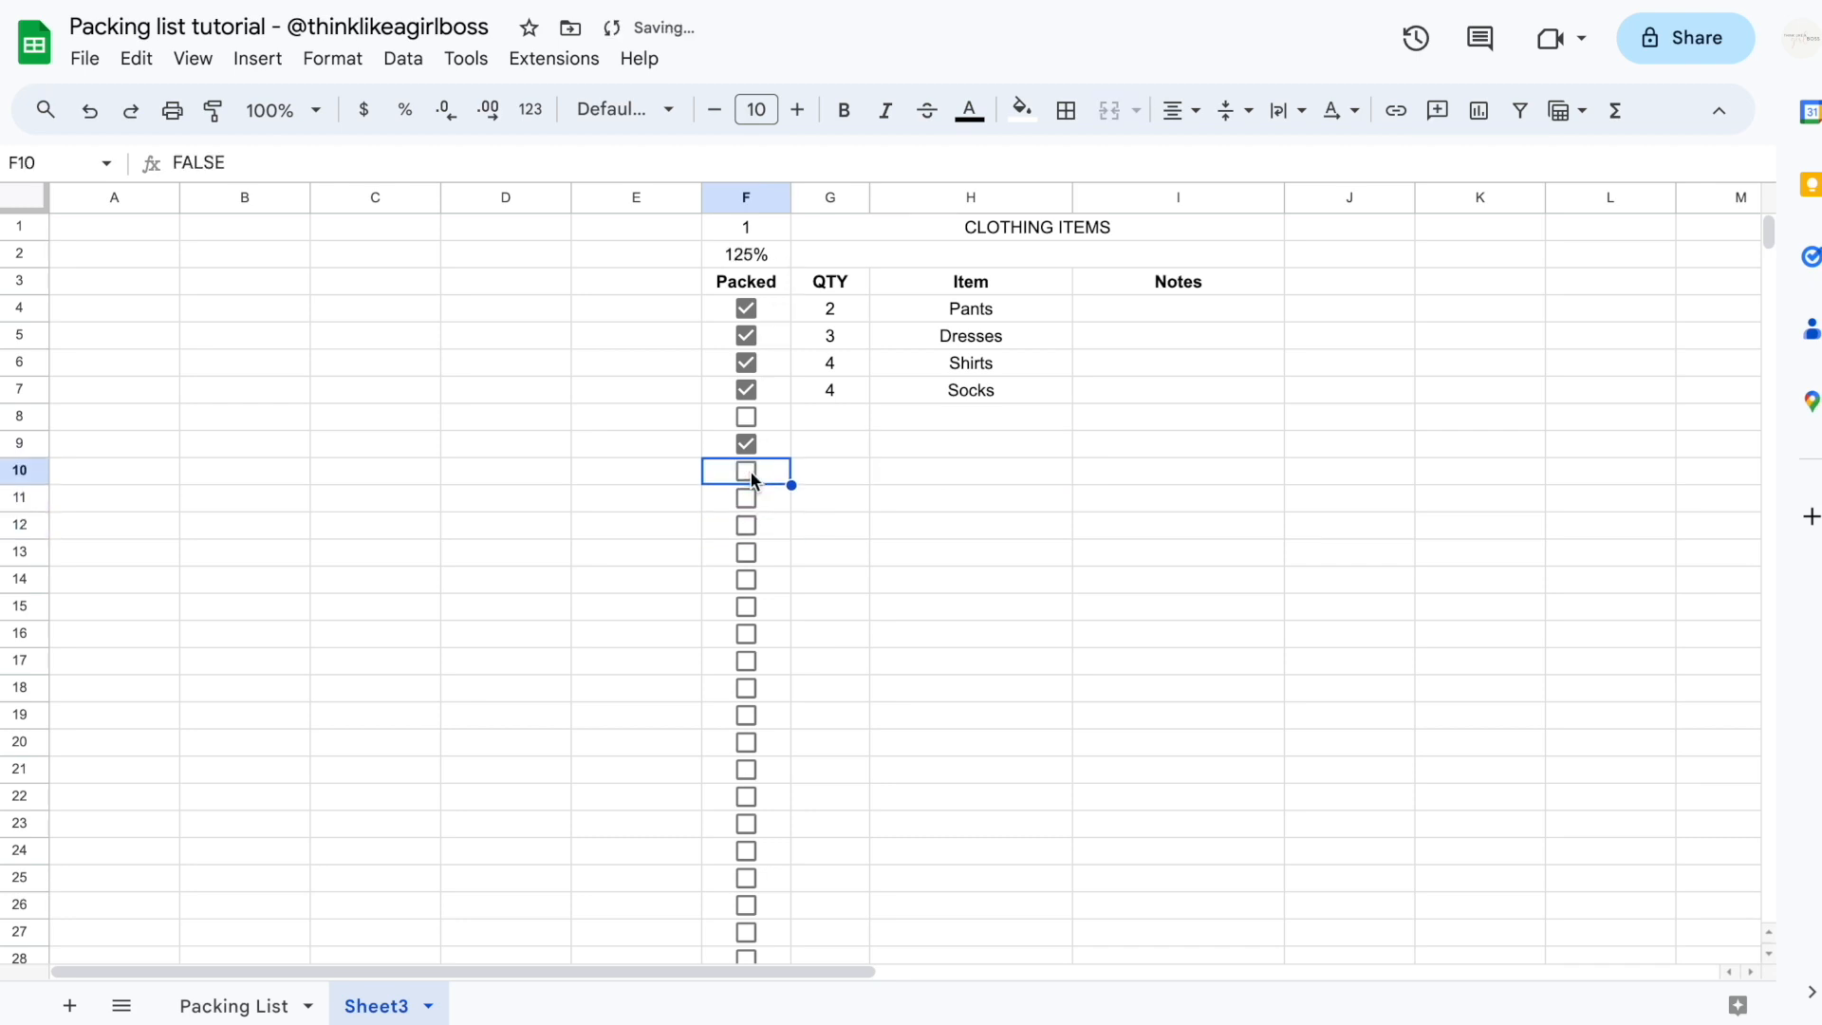
{"action": "left_click", "coordinate": [748, 443]}
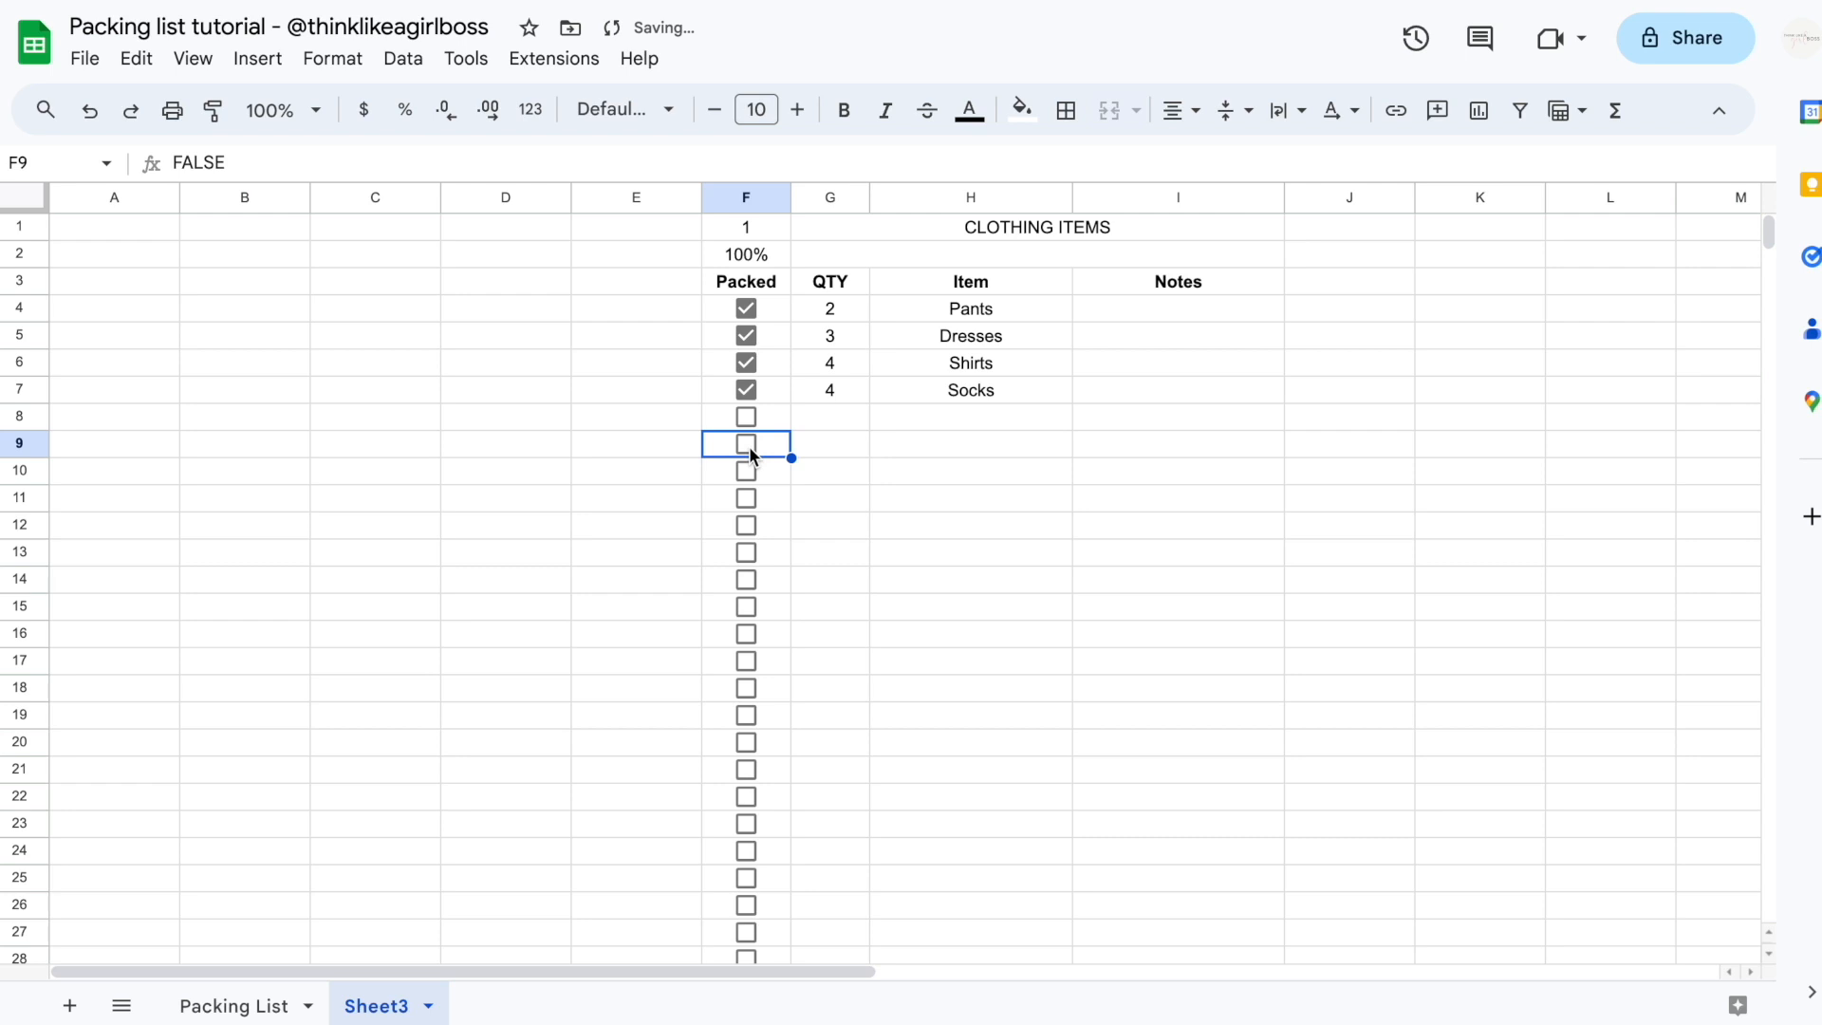
Examine the F2 formula and the Item cells it counts, and tick checkboxes F9 and F10 beside blank items
{"action": "left_click", "coordinate": [770, 255]}
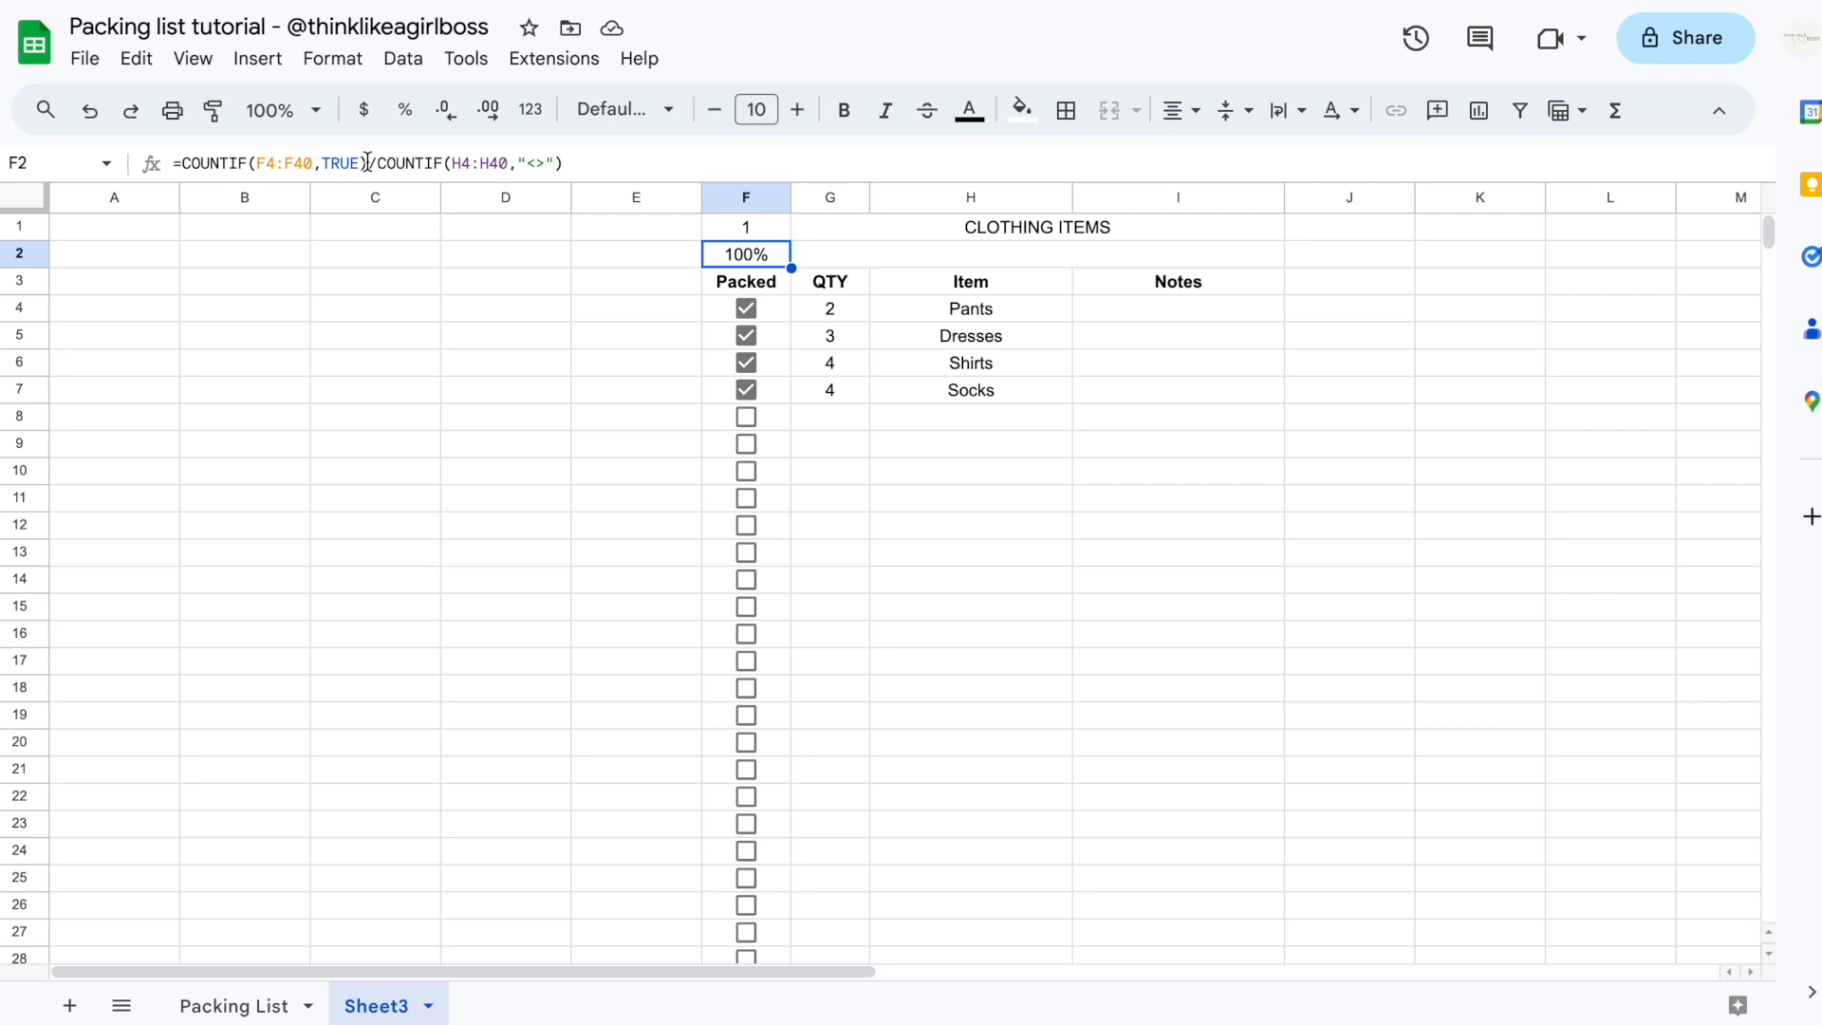
{"action": "left_click", "coordinate": [993, 363]}
{"action": "left_click", "coordinate": [995, 410]}
{"action": "left_click", "coordinate": [1000, 446]}
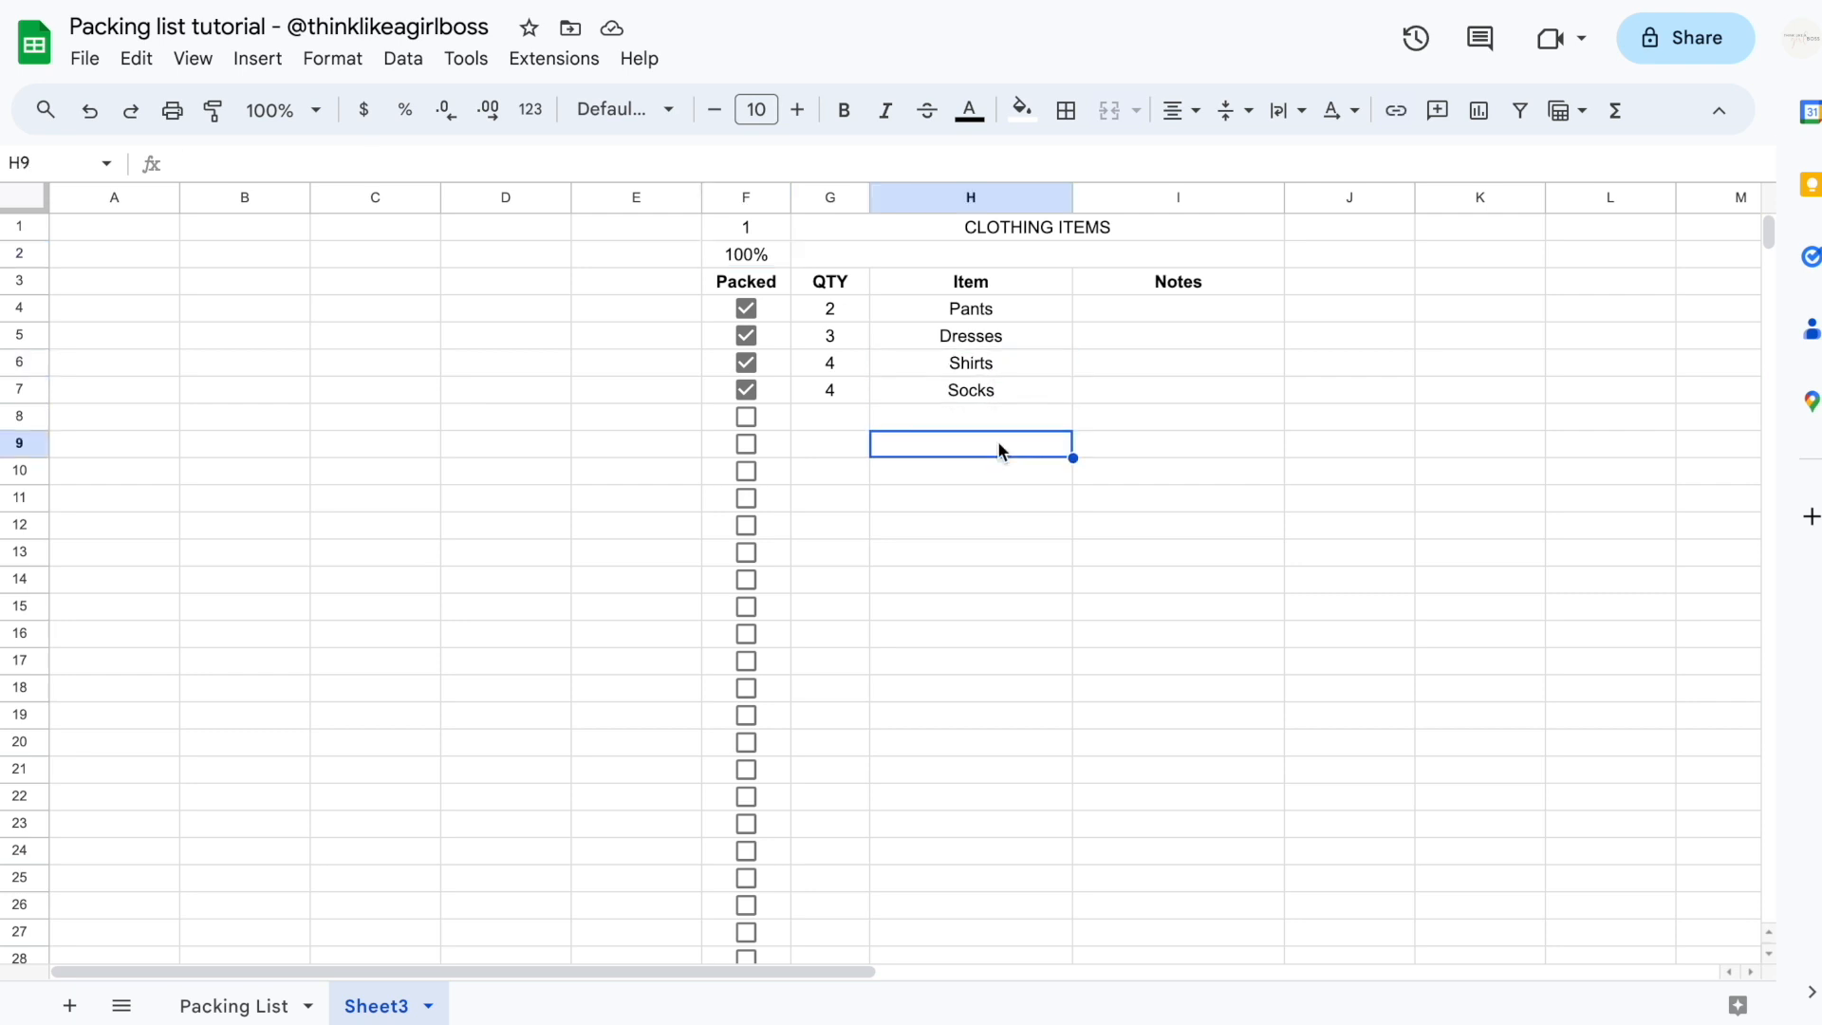
{"action": "left_click", "coordinate": [746, 443]}
{"action": "left_click", "coordinate": [746, 470]}
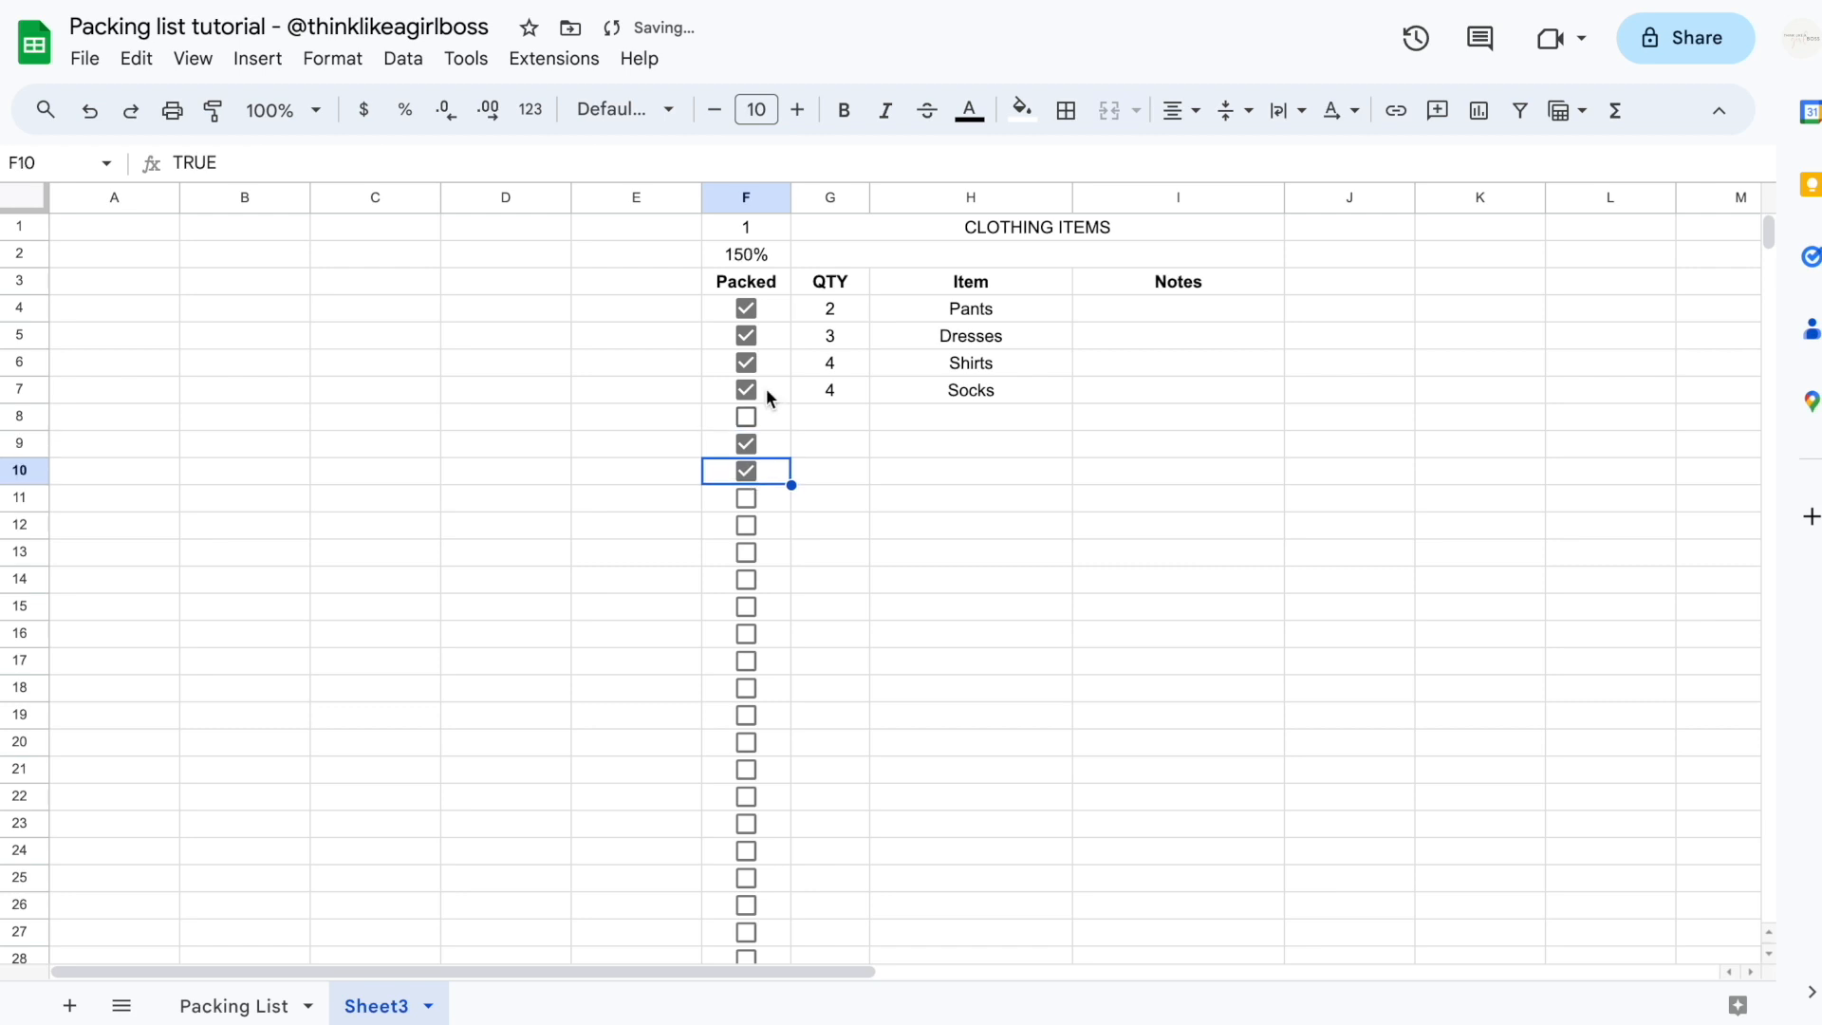
Change the first function in the F2 formula from COUNTIF to COUNTIFS, ready for a second condition after TRUE
{"action": "left_click", "coordinate": [746, 253]}
{"action": "left_click_drag", "start_coordinate": [368, 163], "coordinate": [186, 166]}
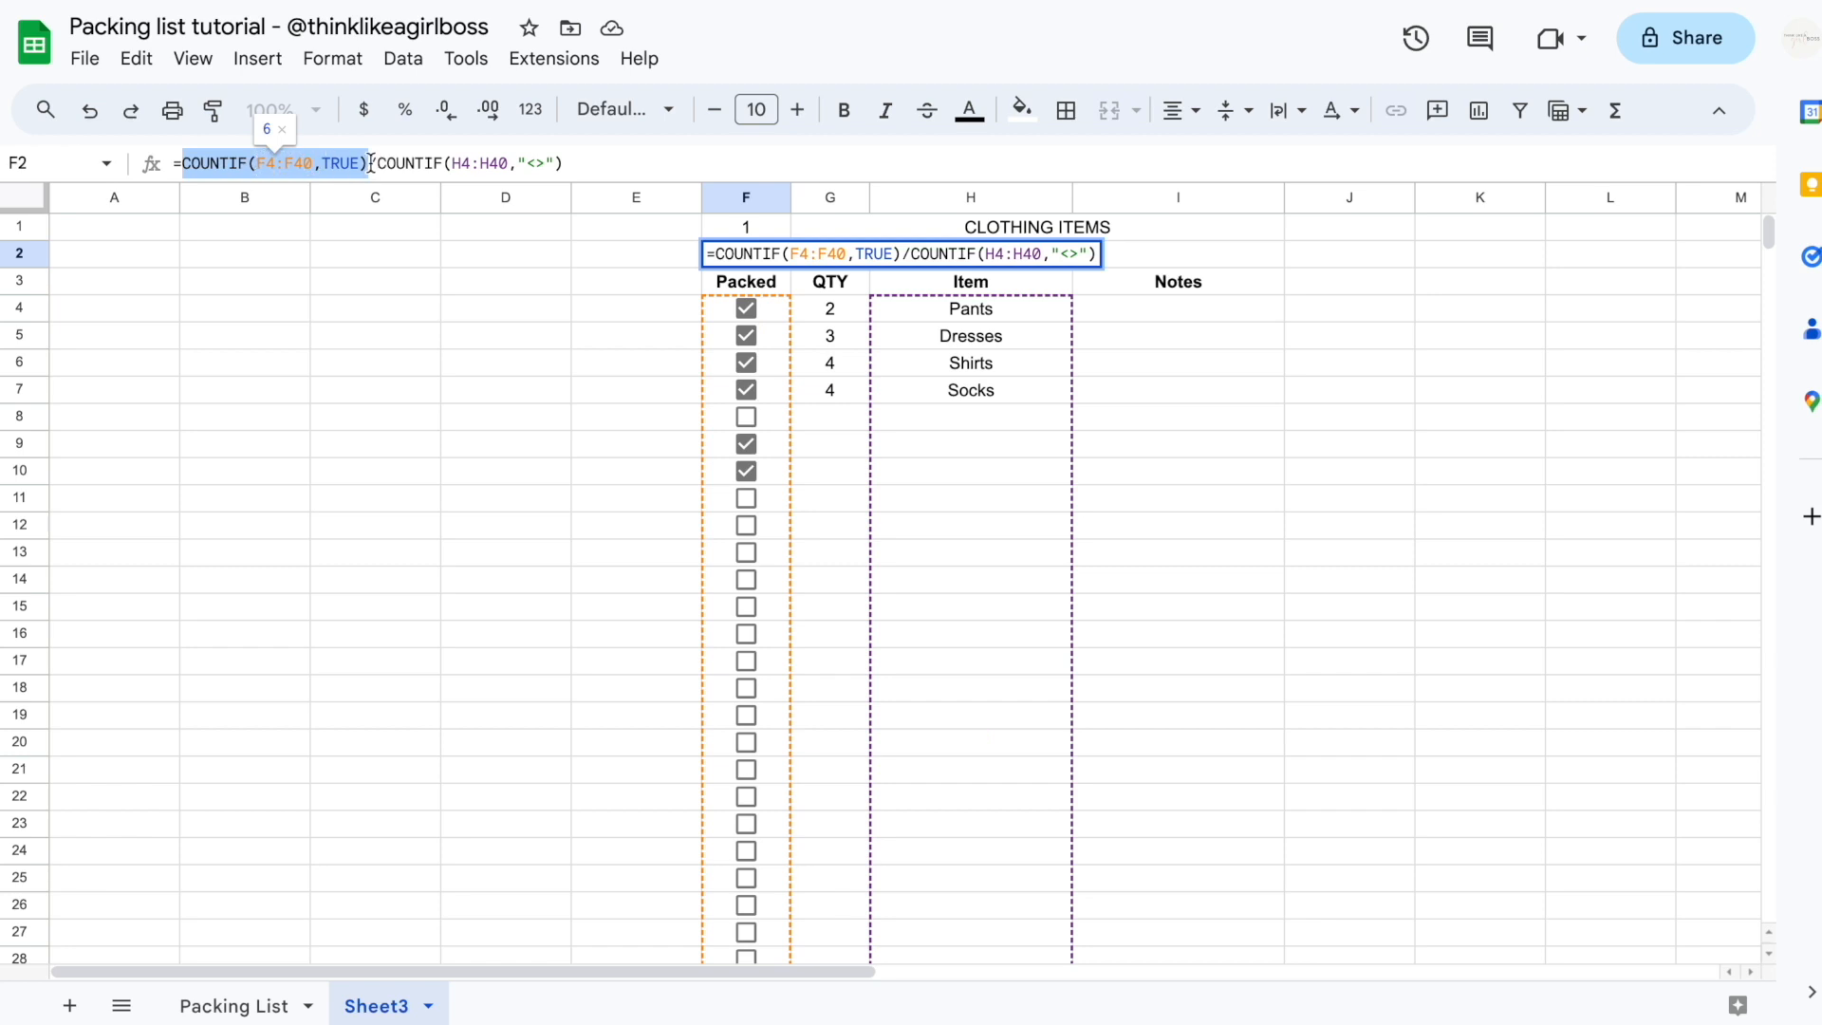
{"action": "left_click", "coordinate": [244, 162]}
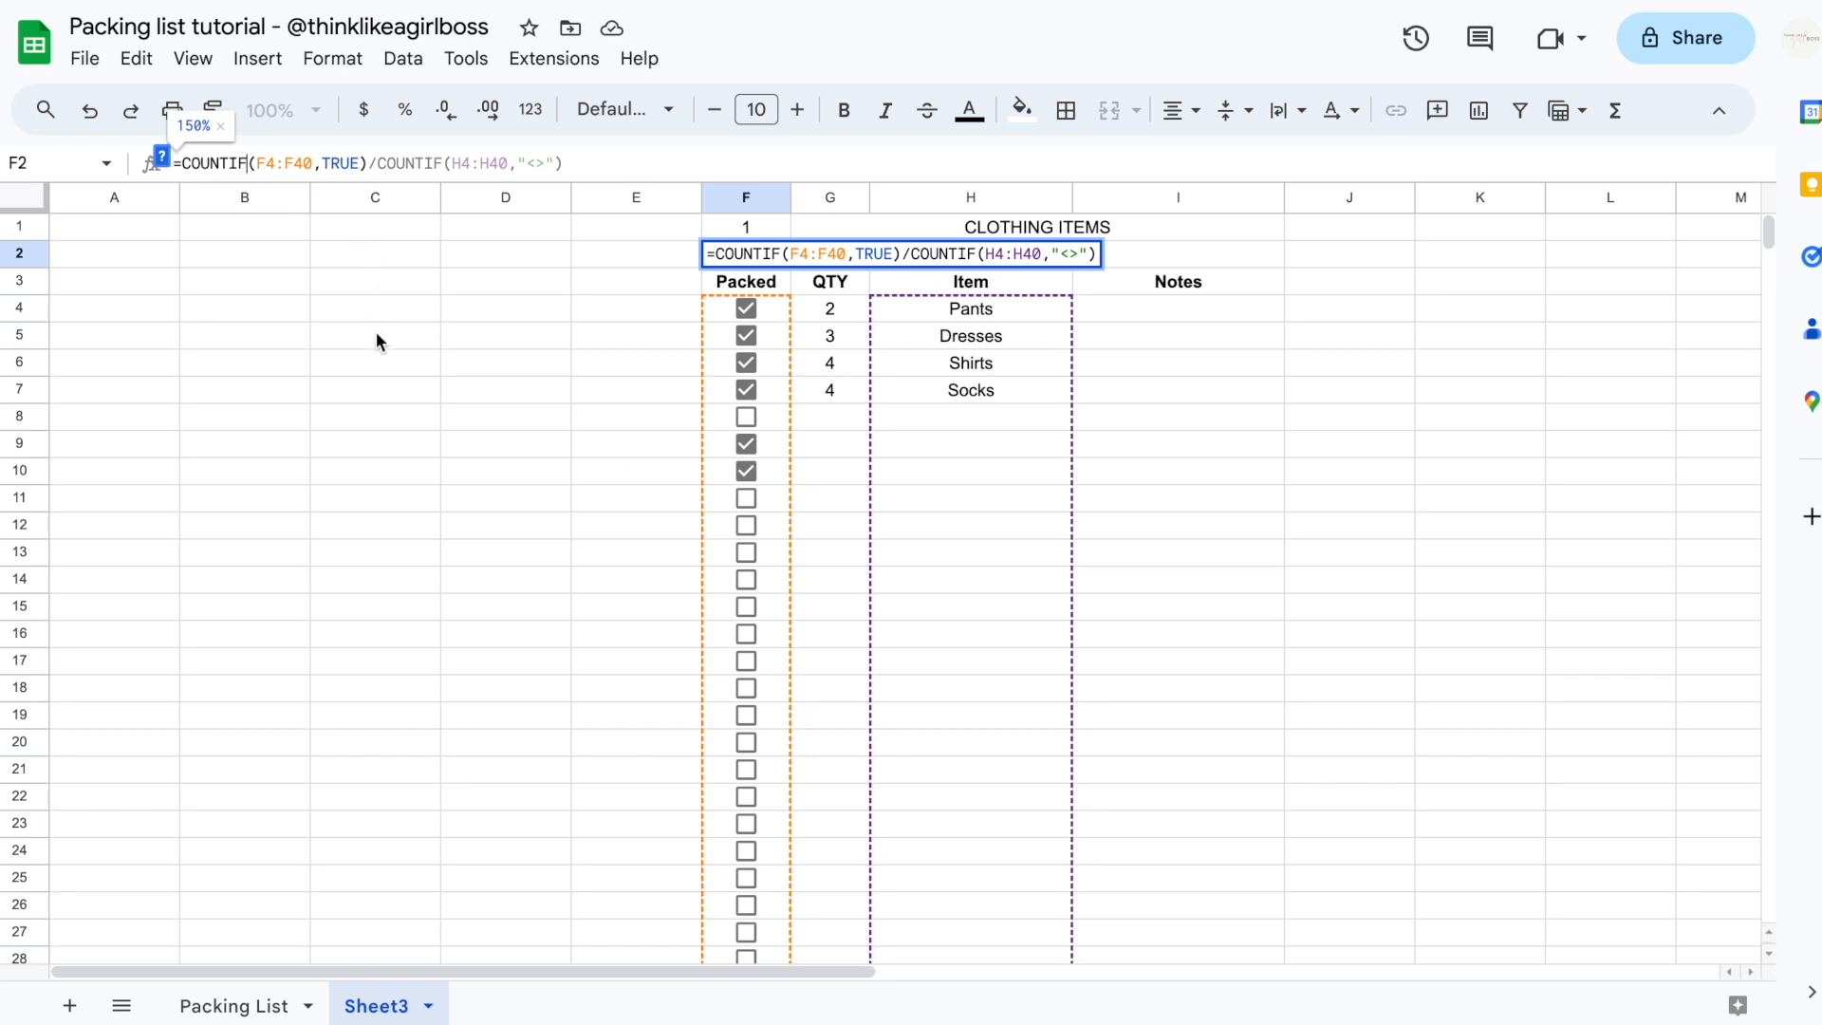
{"action": "type", "text": "S"}
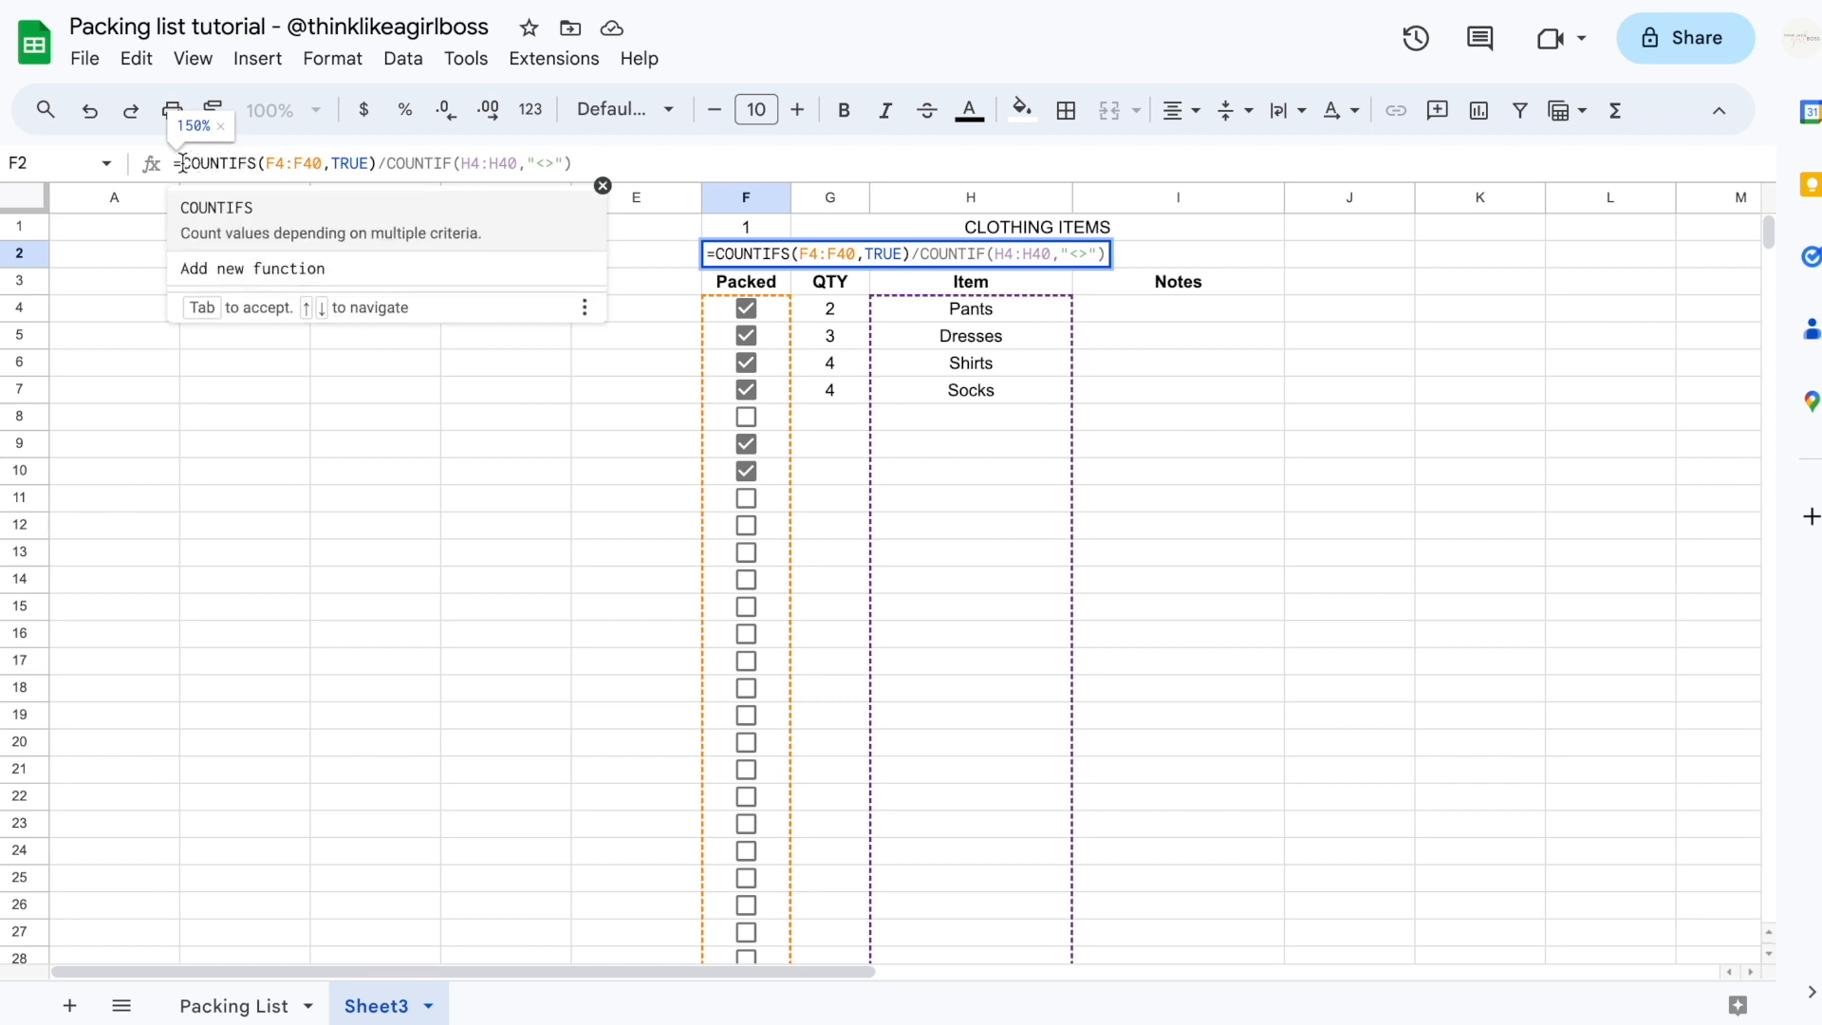
{"action": "left_click_drag", "start_coordinate": [266, 164], "coordinate": [369, 159]}
{"action": "left_click", "coordinate": [369, 160]}
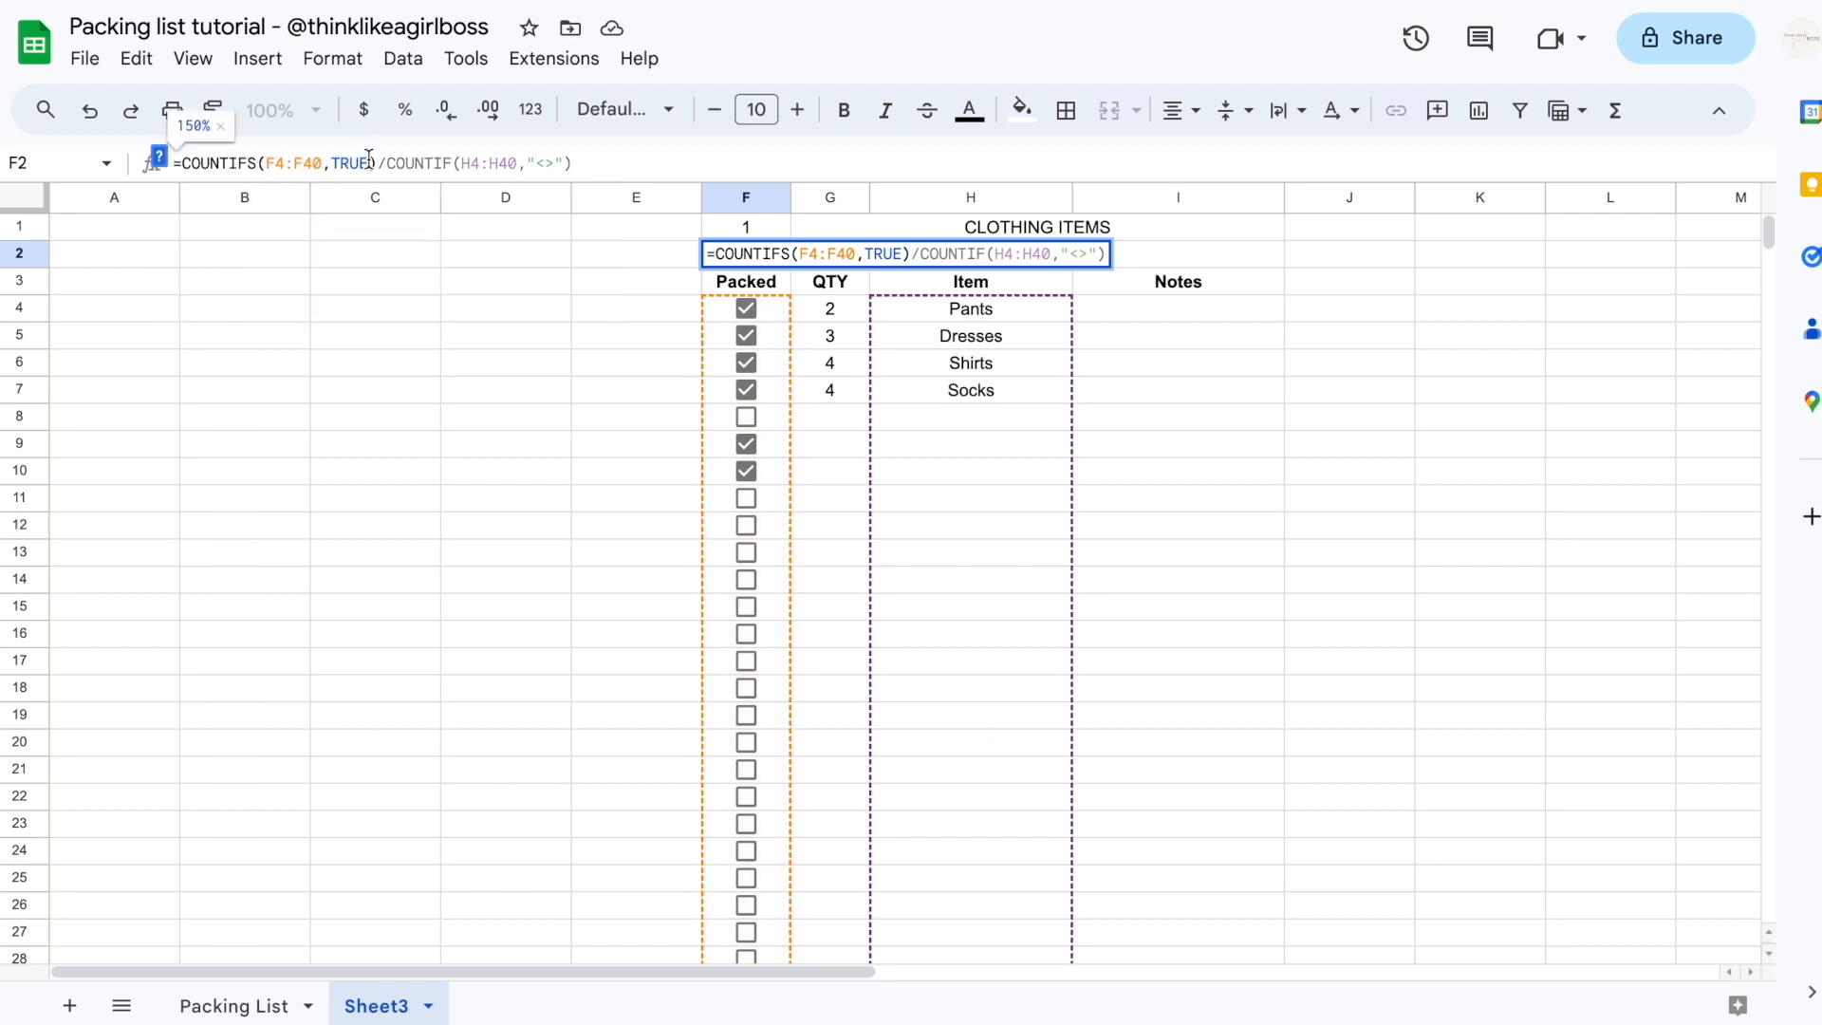
Add the range H4:H40 with the criterion "<>" to the COUNTIFS part and enter the updated F2 formula
{"action": "type", "text": ","}
{"action": "left_click_drag", "start_coordinate": [905, 308], "coordinate": [971, 621]}
{"action": "scroll", "coordinate": [761, 446], "scroll_direction": "up", "scroll_amount": 10}
{"action": "type", "text": ", "}
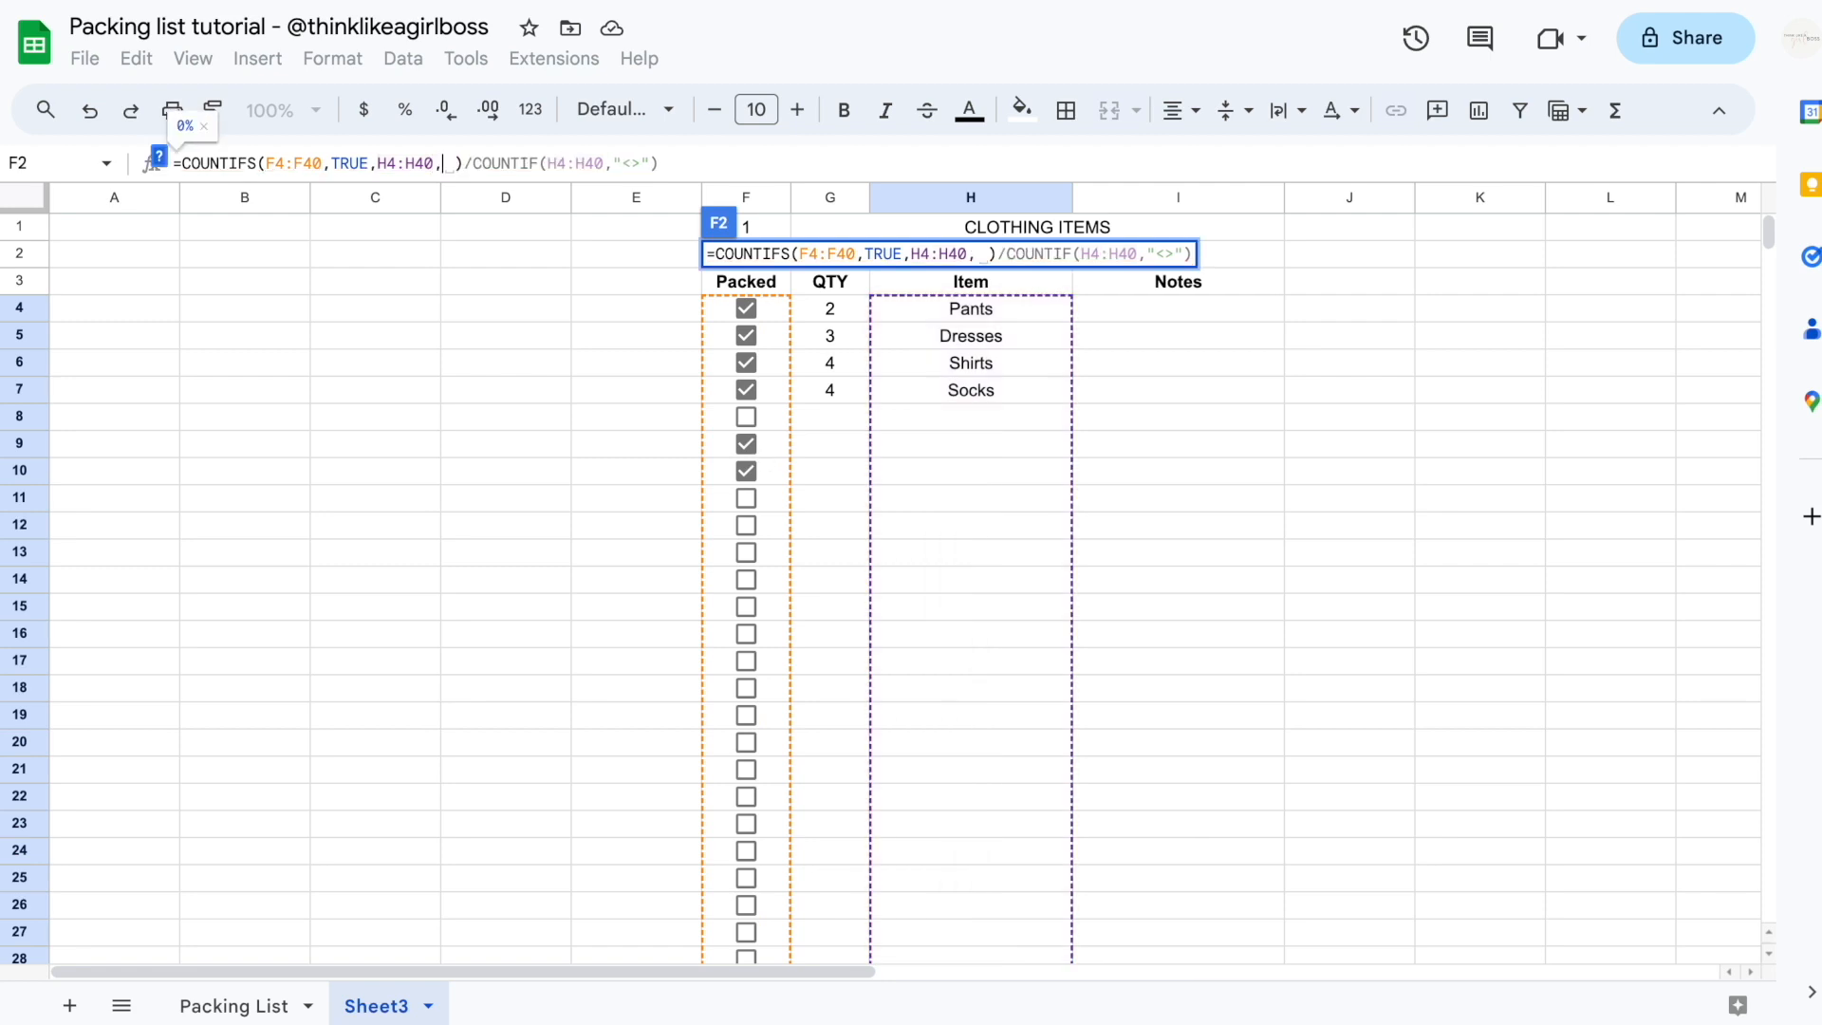
{"action": "type", "text": "\"<>\""}
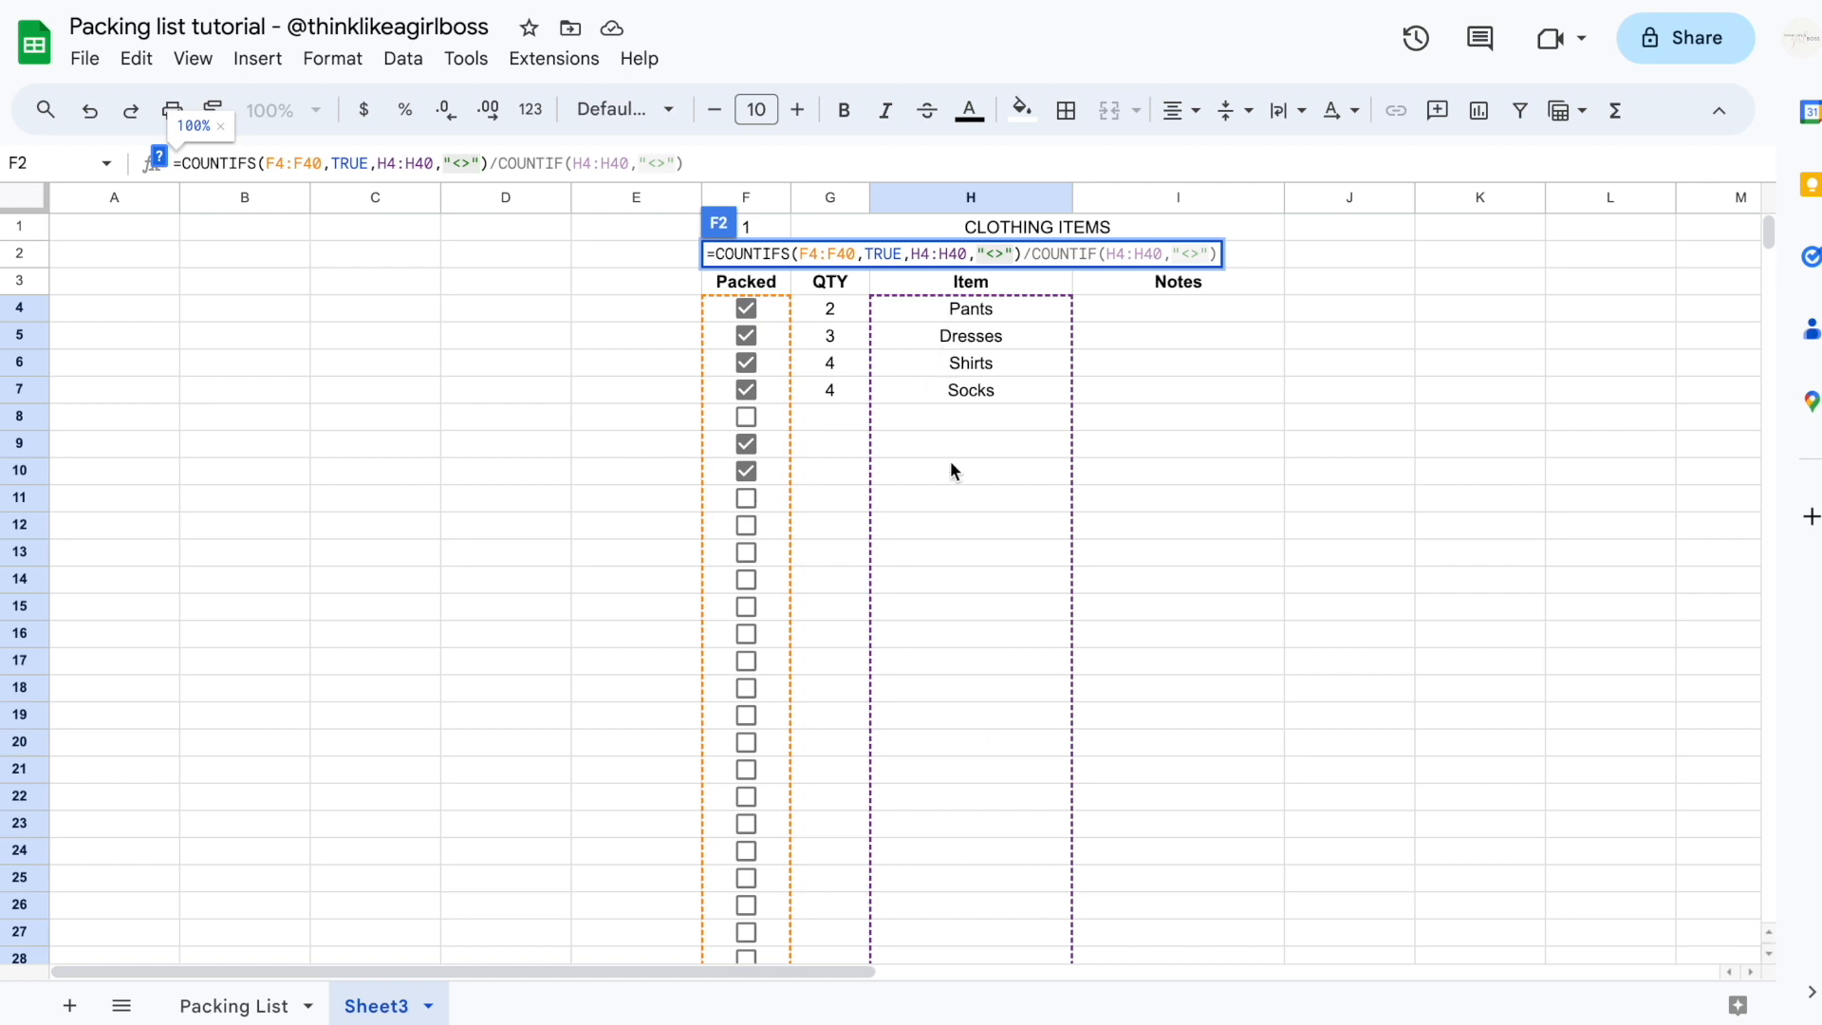
{"action": "key", "text": "Return"}
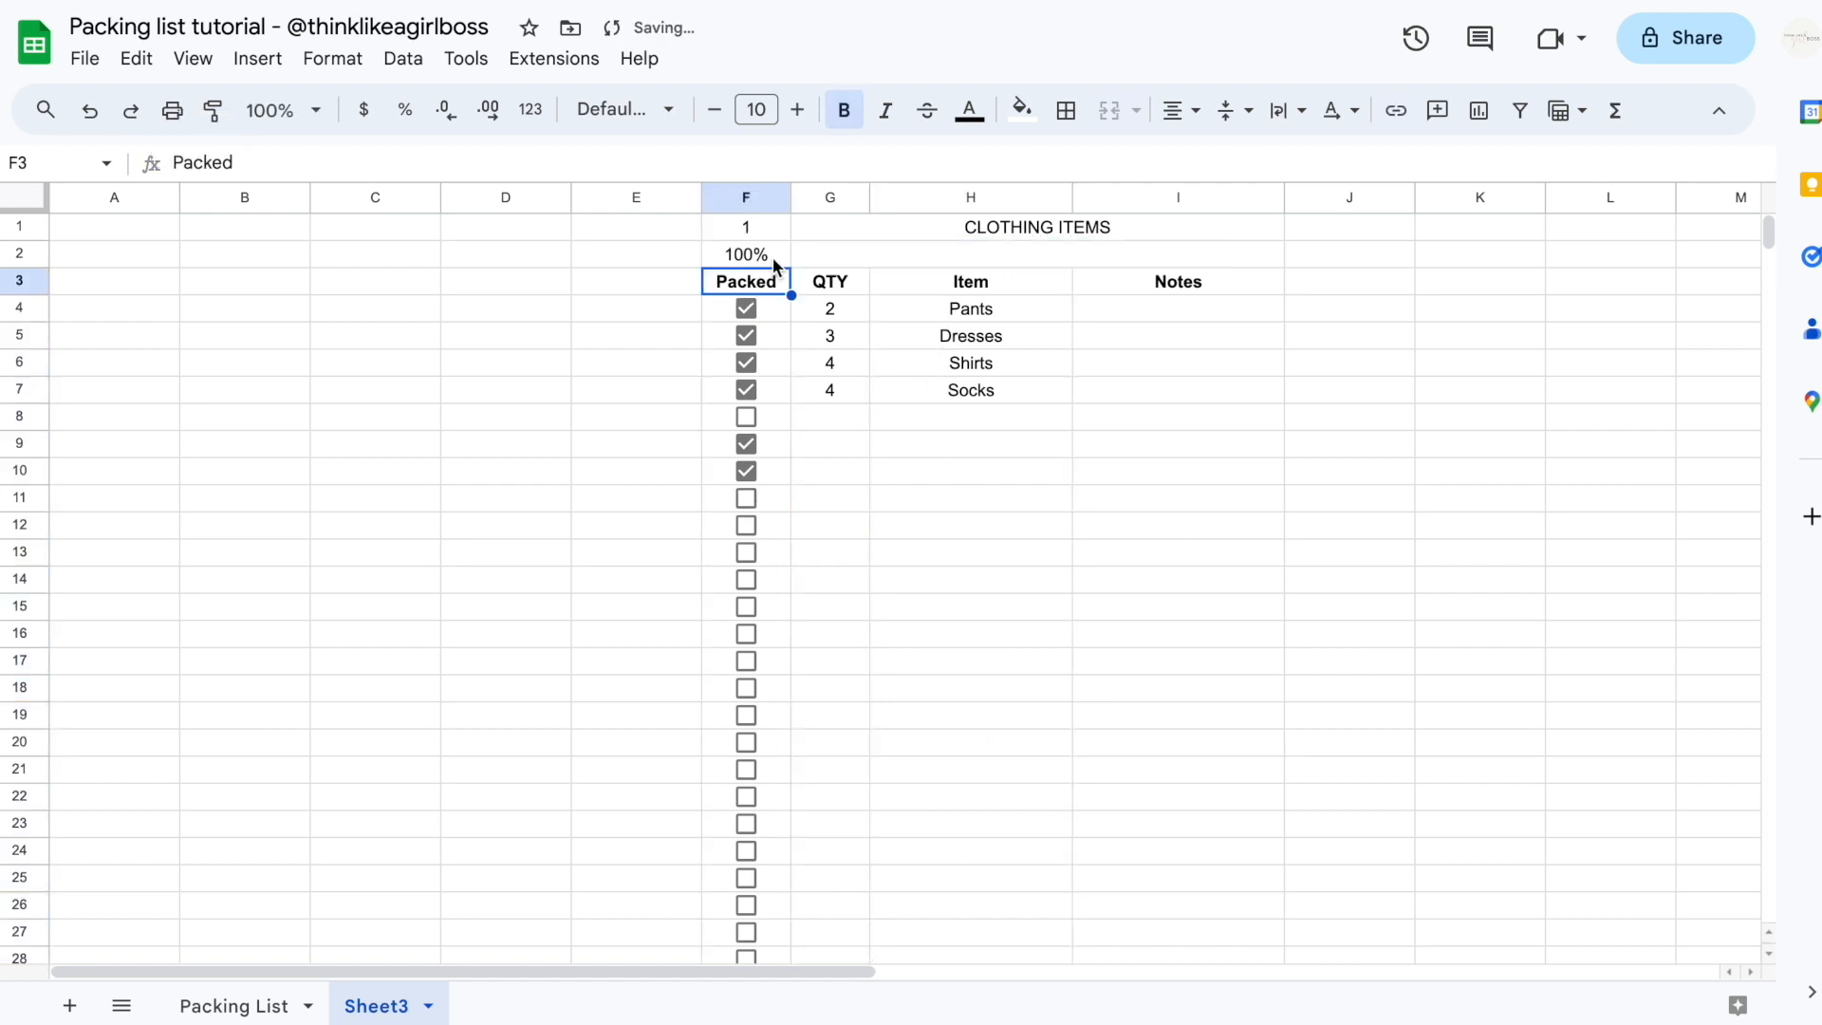
Untick F10 and F9, then tick and clear the Packed checkboxes F11:F13 beside blank items to test the COUNTIFS formula
{"action": "left_click", "coordinate": [745, 470]}
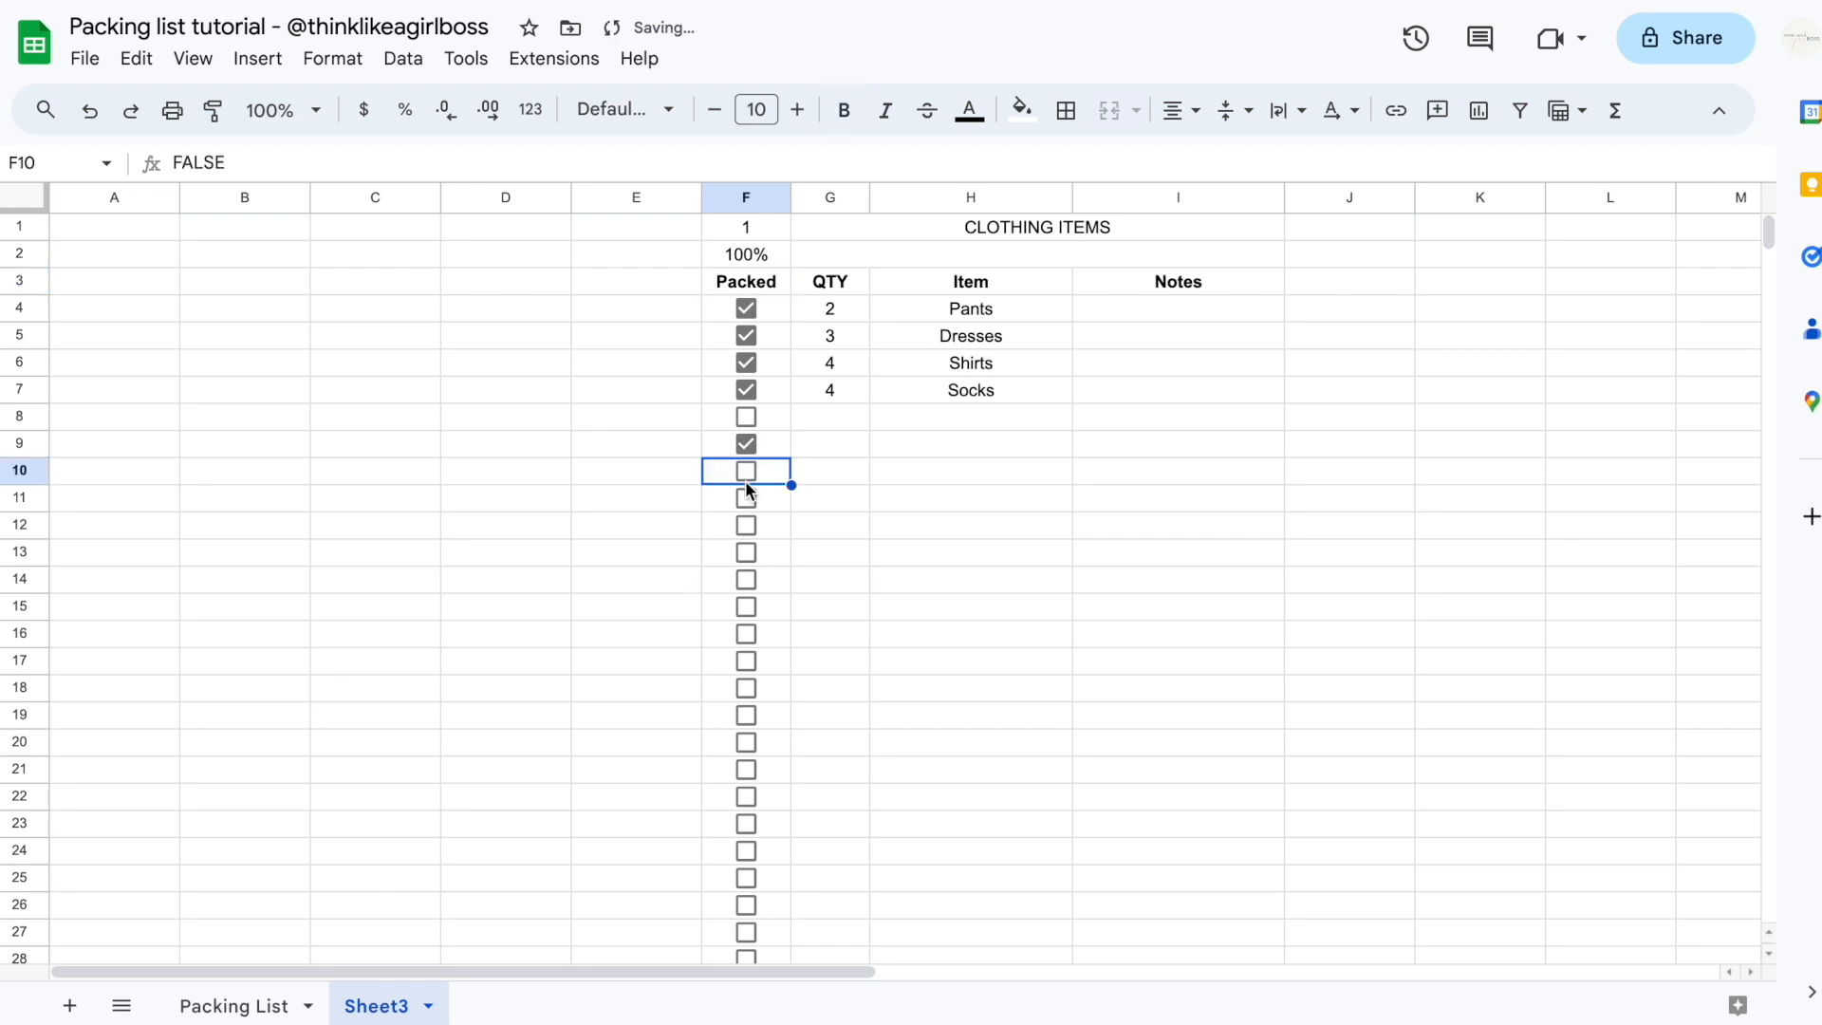
{"action": "left_click", "coordinate": [748, 442]}
{"action": "left_click", "coordinate": [748, 496]}
{"action": "left_click", "coordinate": [750, 524]}
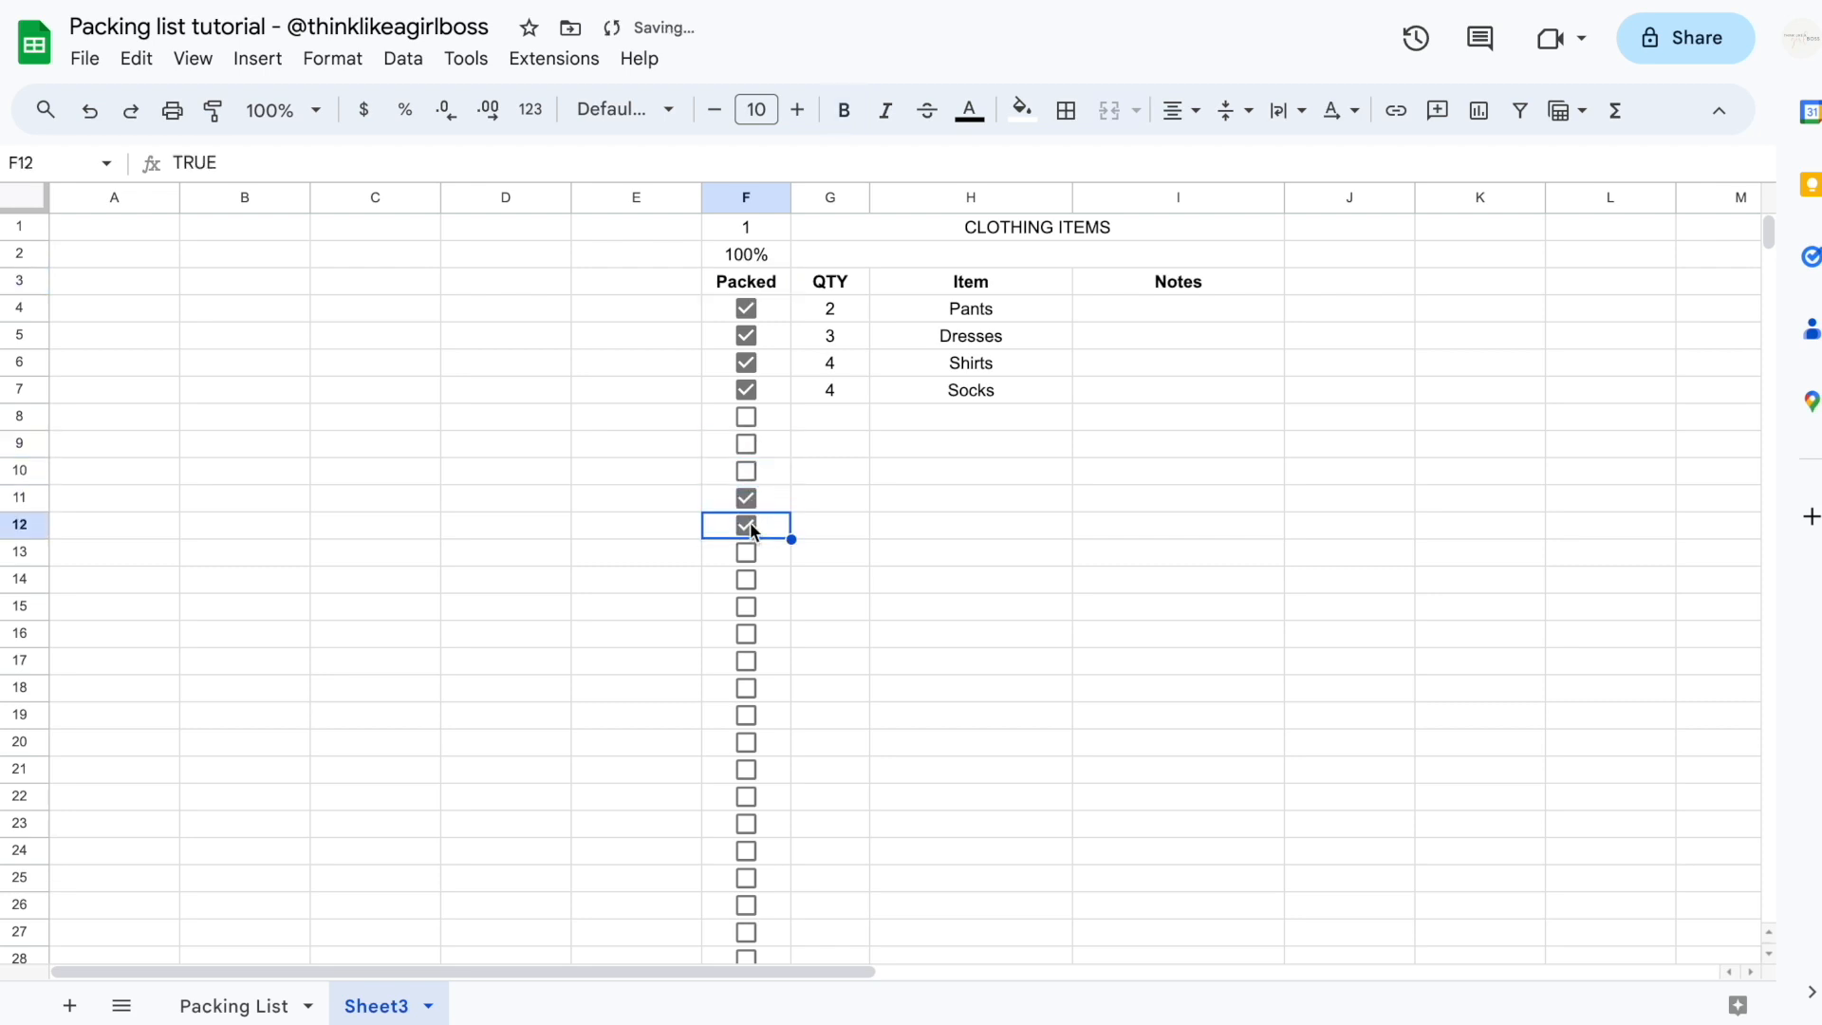
{"action": "left_click", "coordinate": [749, 553]}
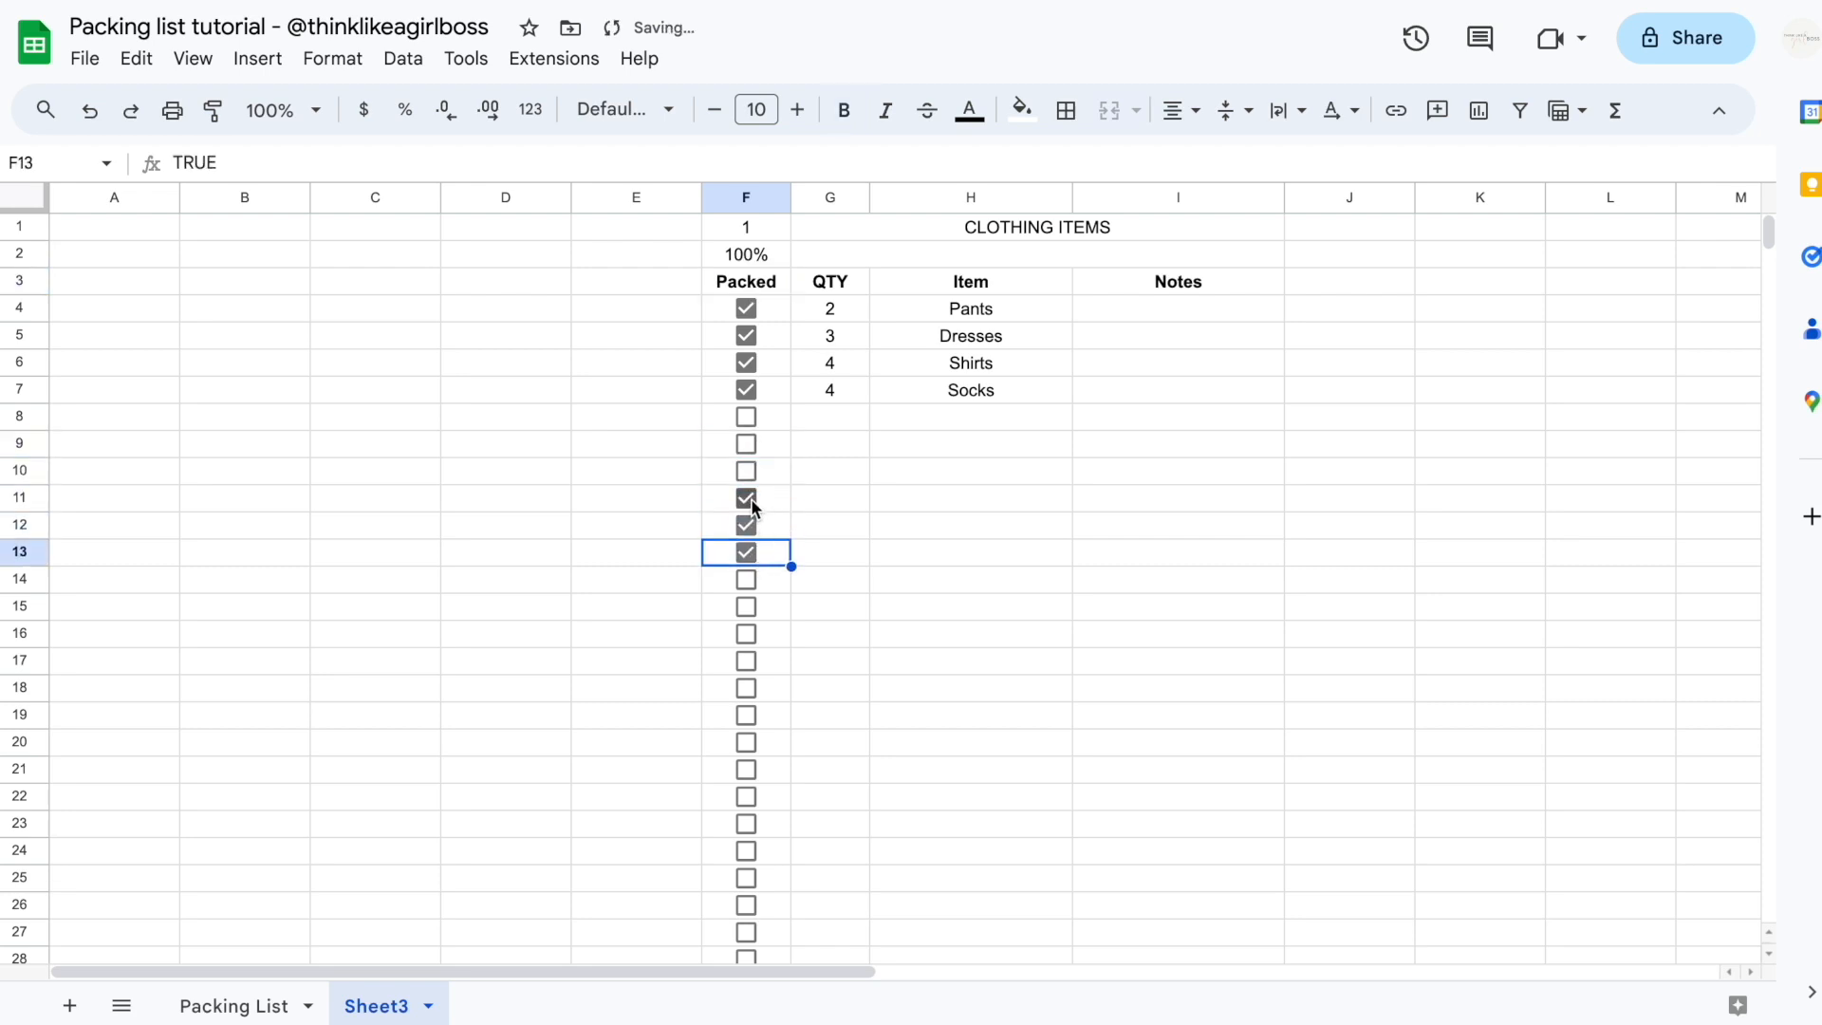
{"action": "left_click", "coordinate": [748, 500]}
{"action": "left_click", "coordinate": [748, 526]}
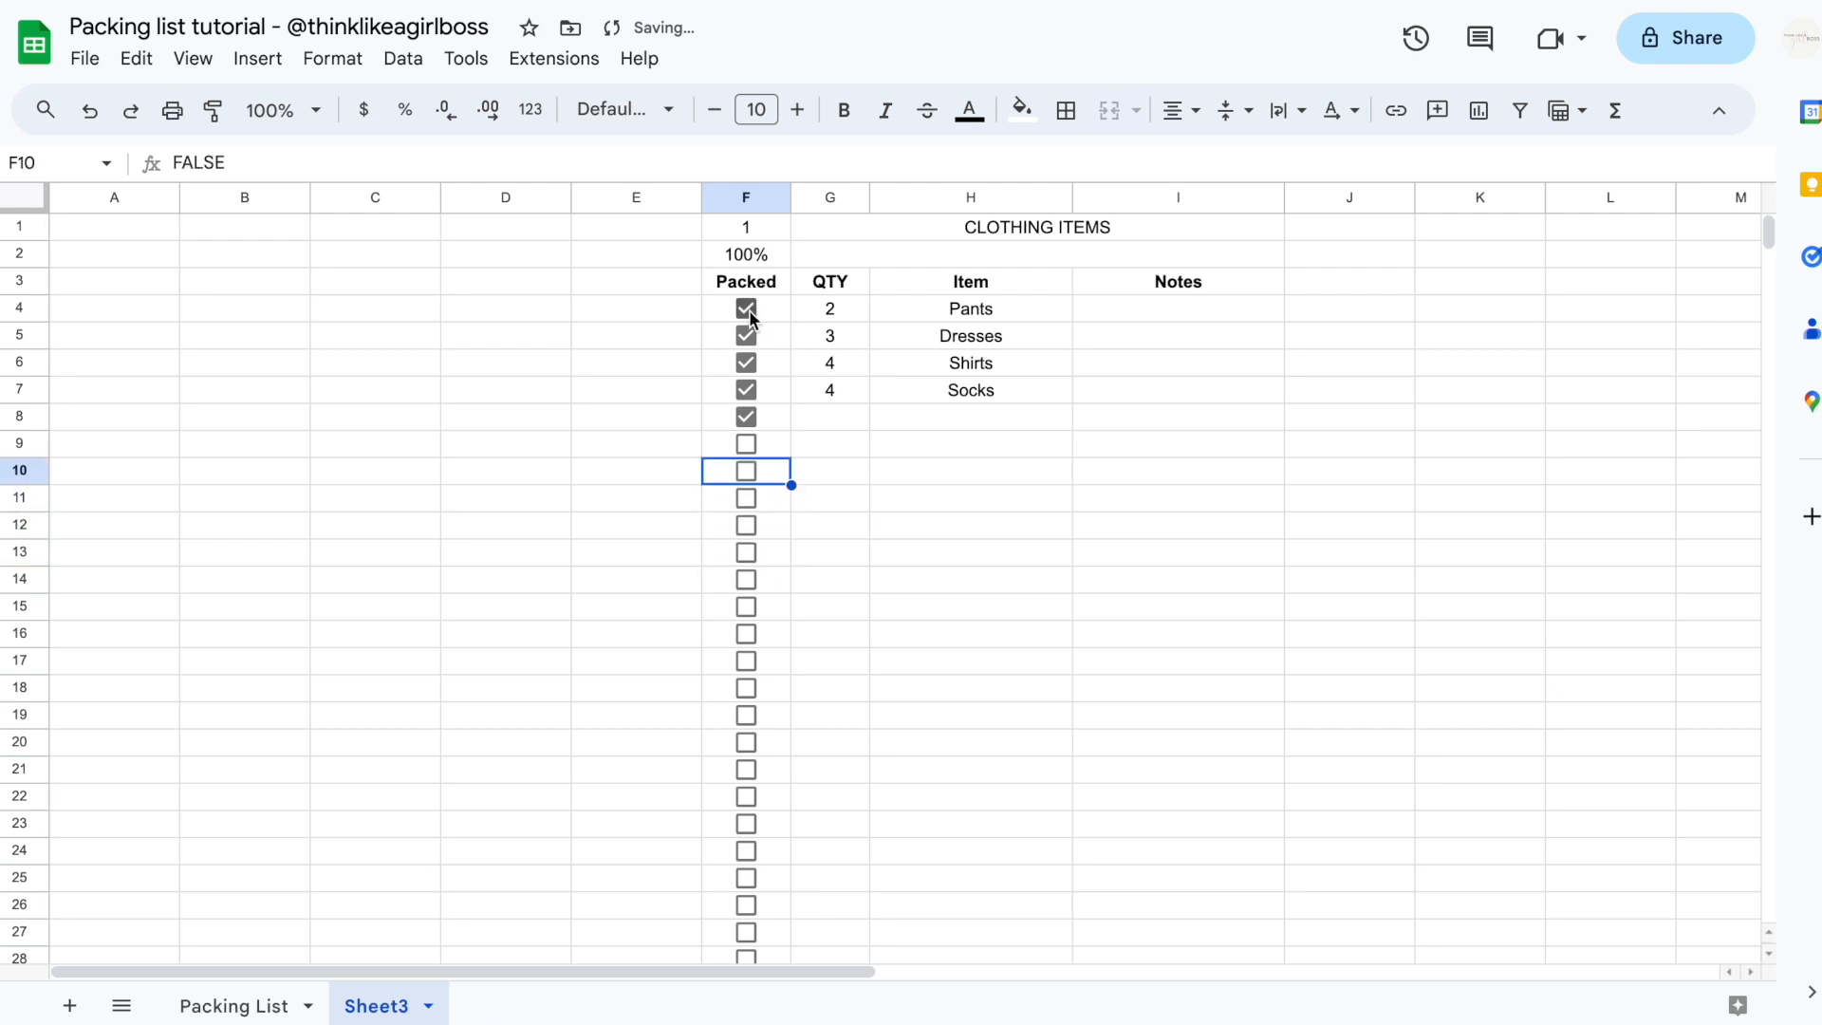
Untick the Packed checkboxes F4:F8
{"action": "left_click", "coordinate": [749, 309]}
{"action": "left_click", "coordinate": [748, 335]}
{"action": "left_click", "coordinate": [746, 363]}
{"action": "left_click", "coordinate": [745, 389]}
{"action": "left_click", "coordinate": [746, 416]}
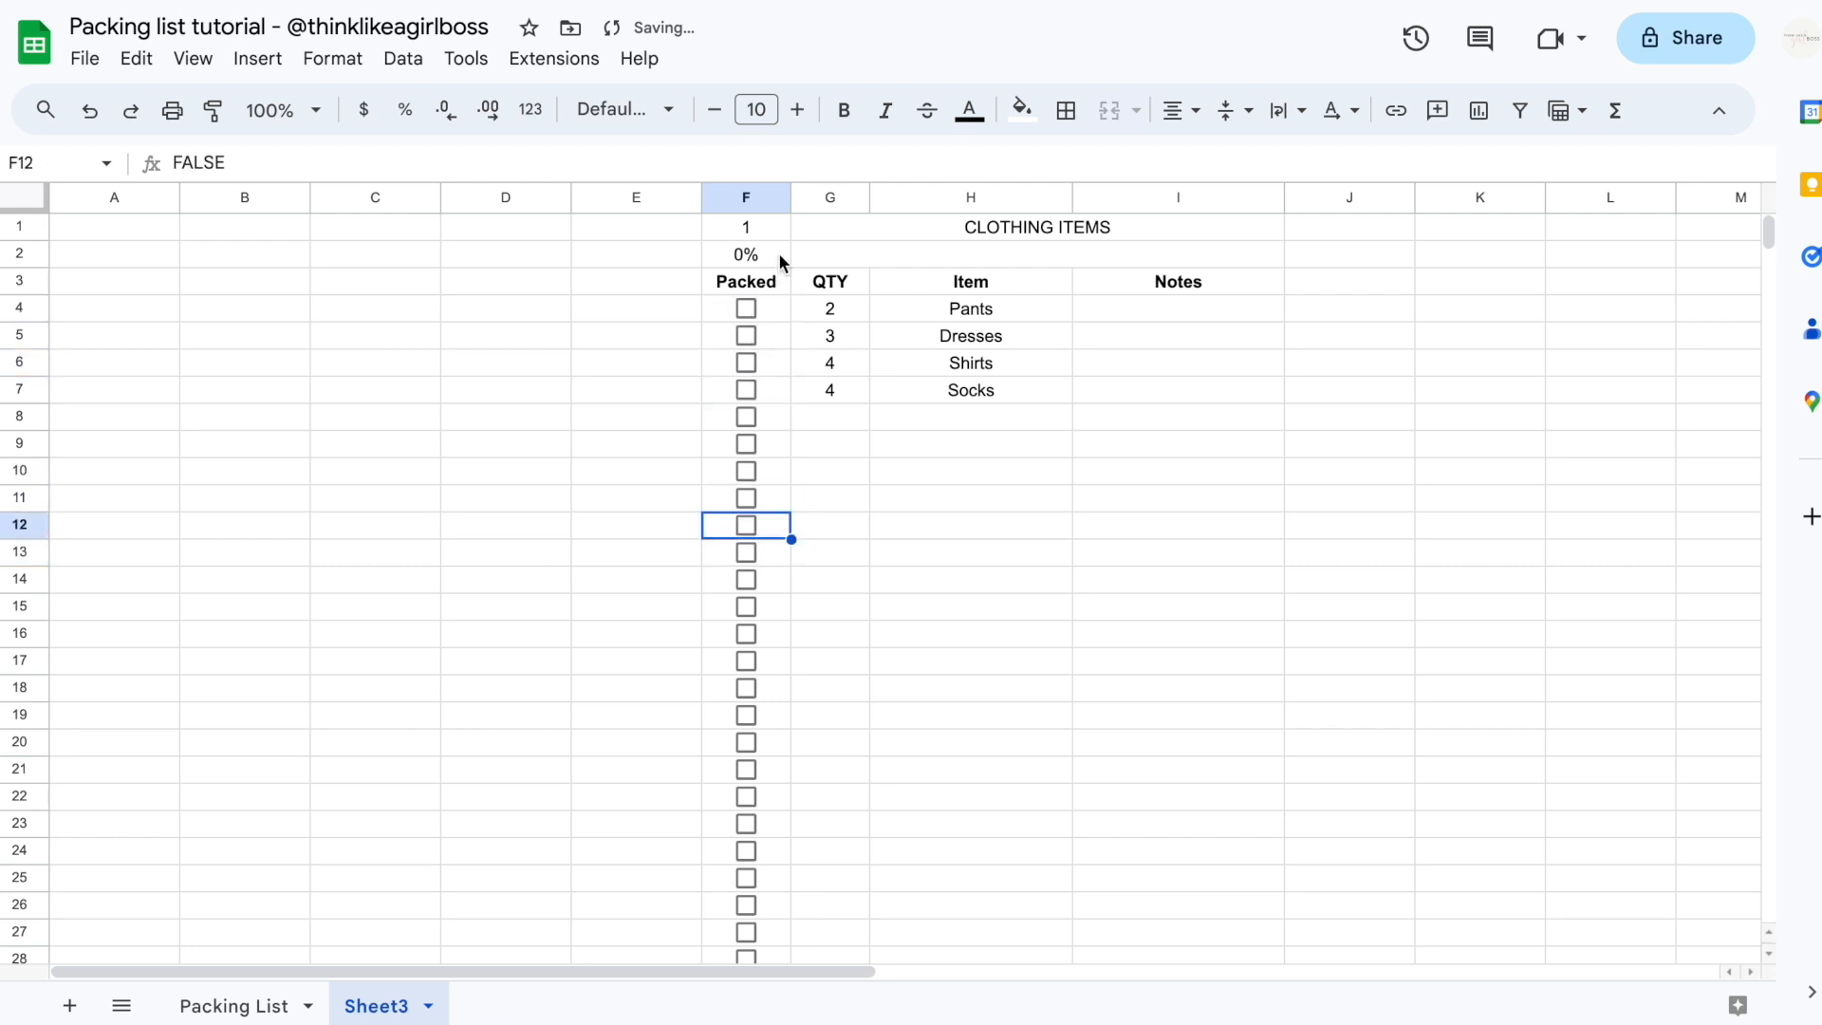
Examine the COUNTIFS function help for the F2 formula, including the detailed article with sample usage and syntax, and close it
{"action": "left_click", "coordinate": [778, 254]}
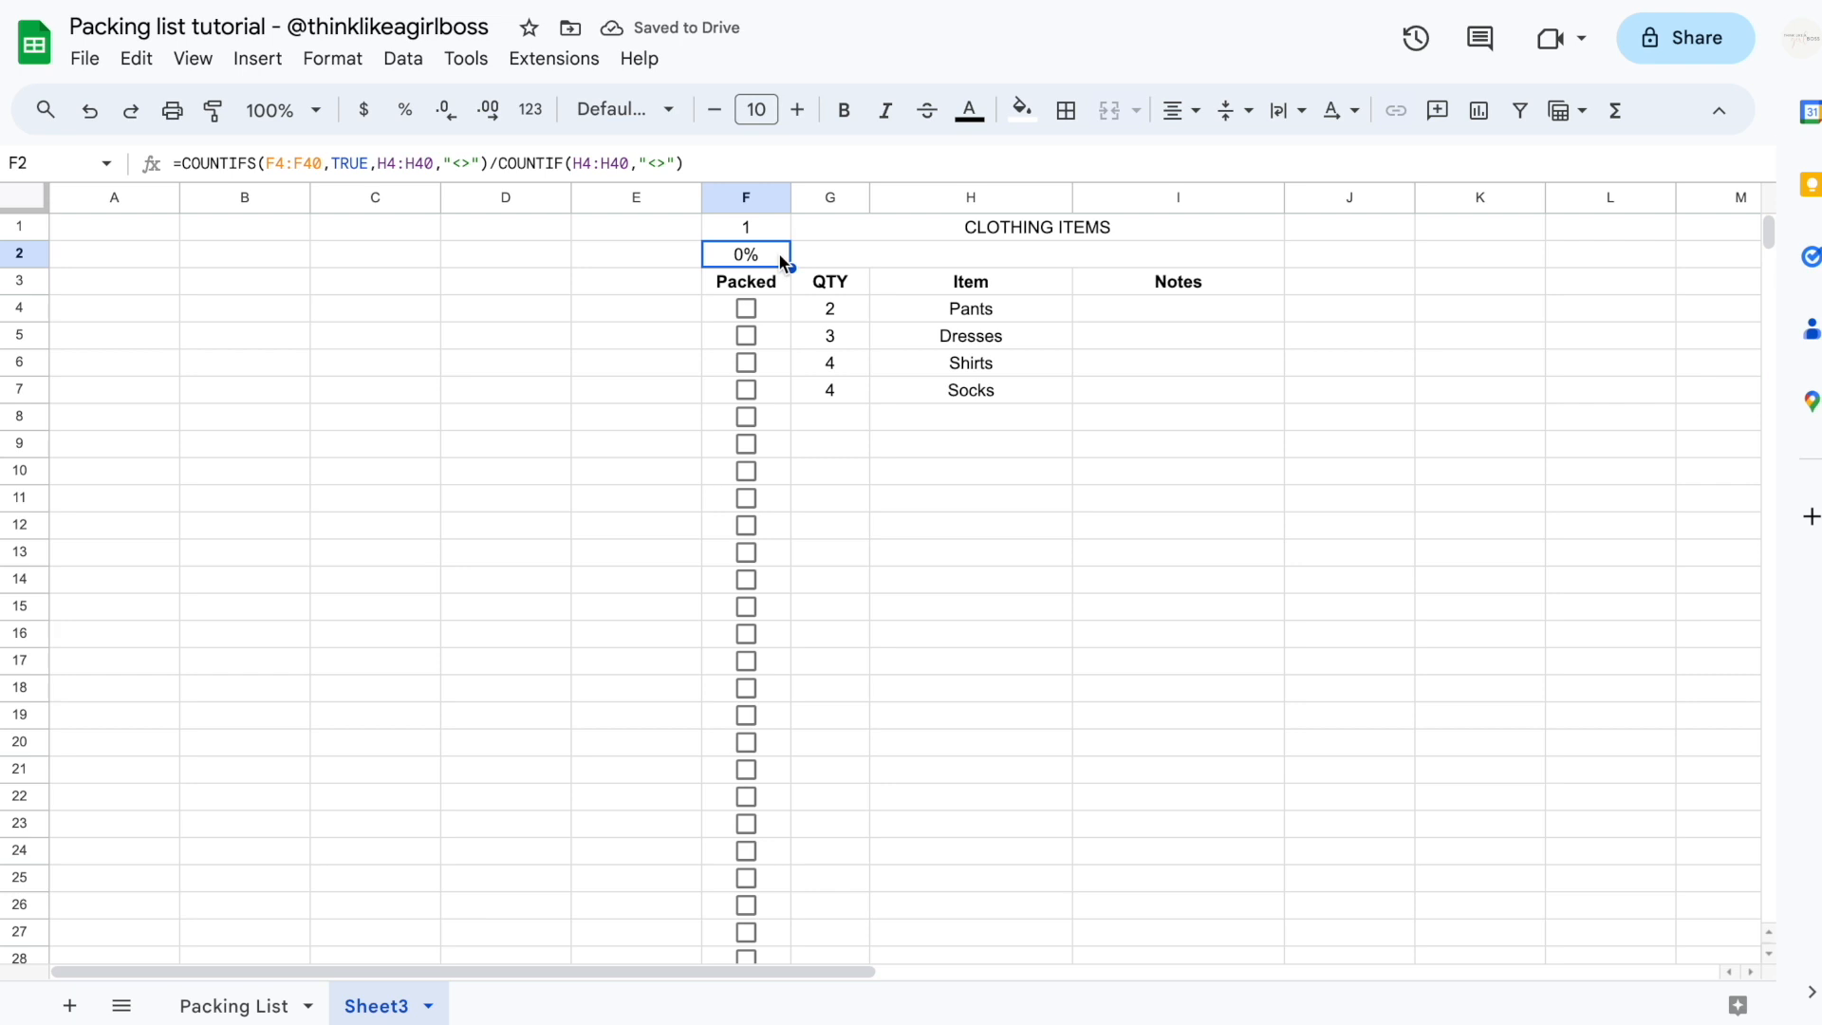
{"action": "left_click", "coordinate": [237, 163]}
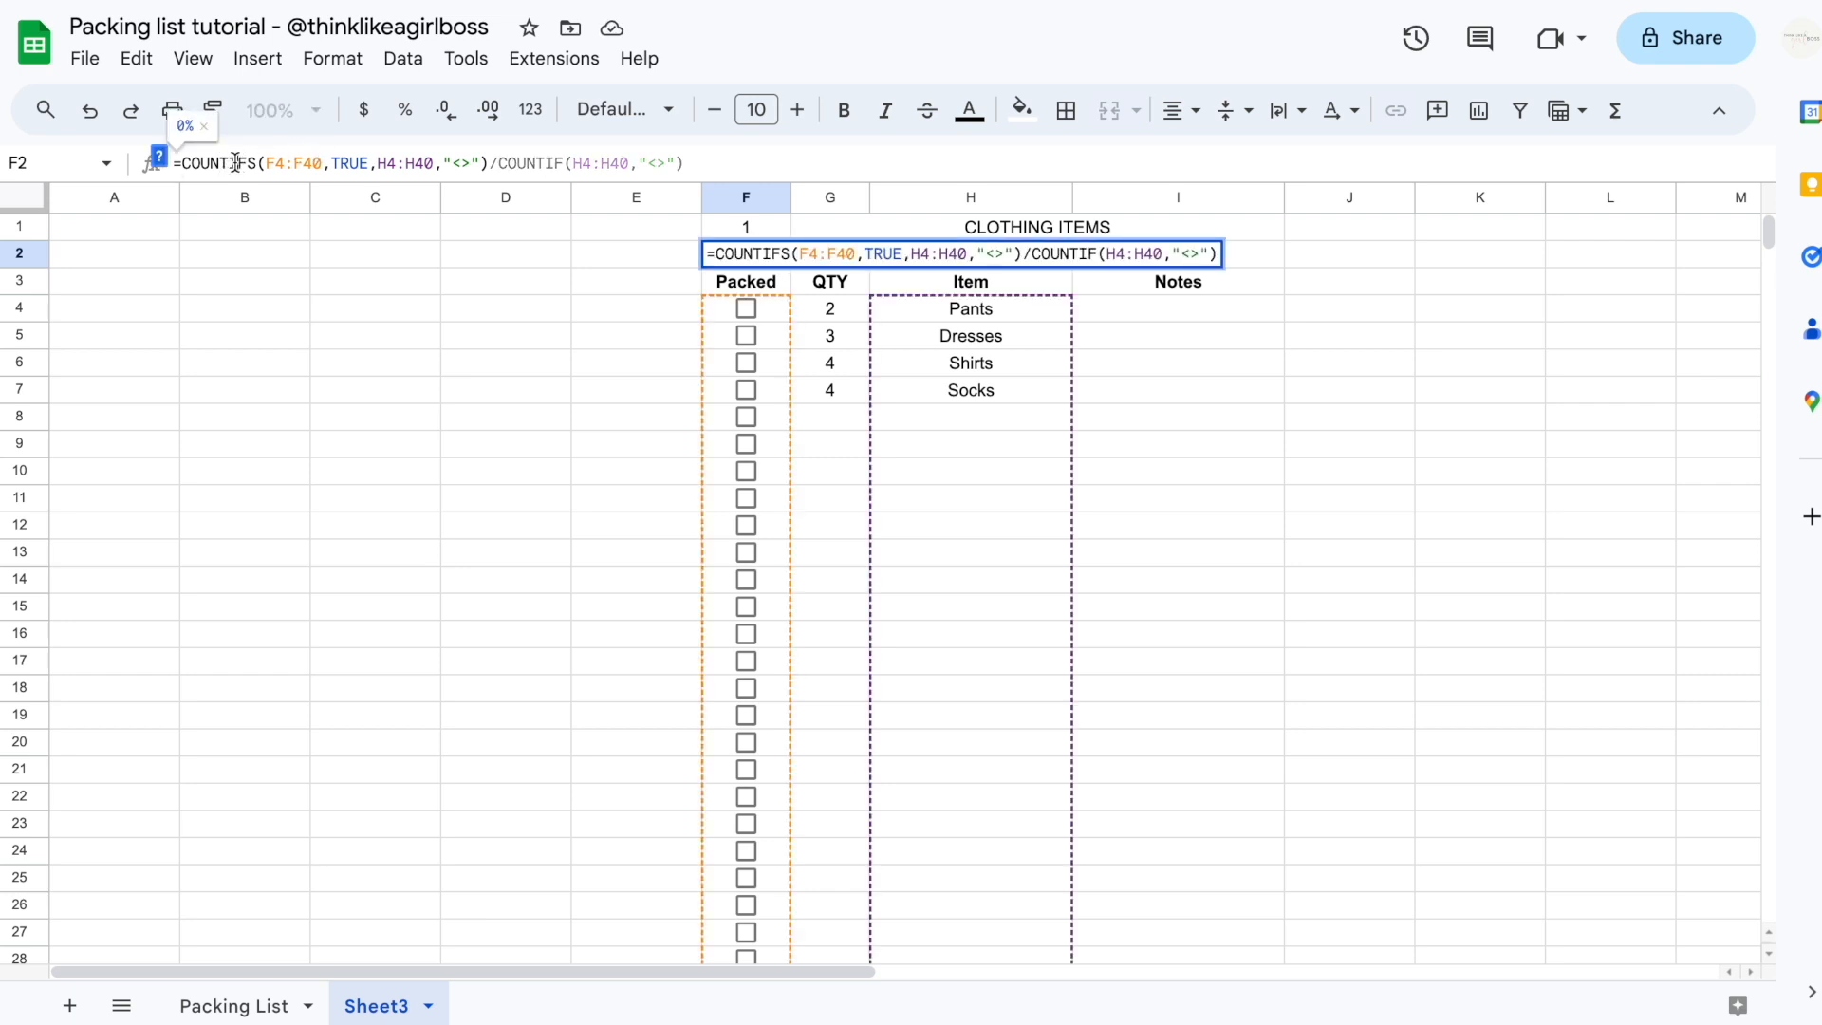
{"action": "left_click", "coordinate": [160, 157]}
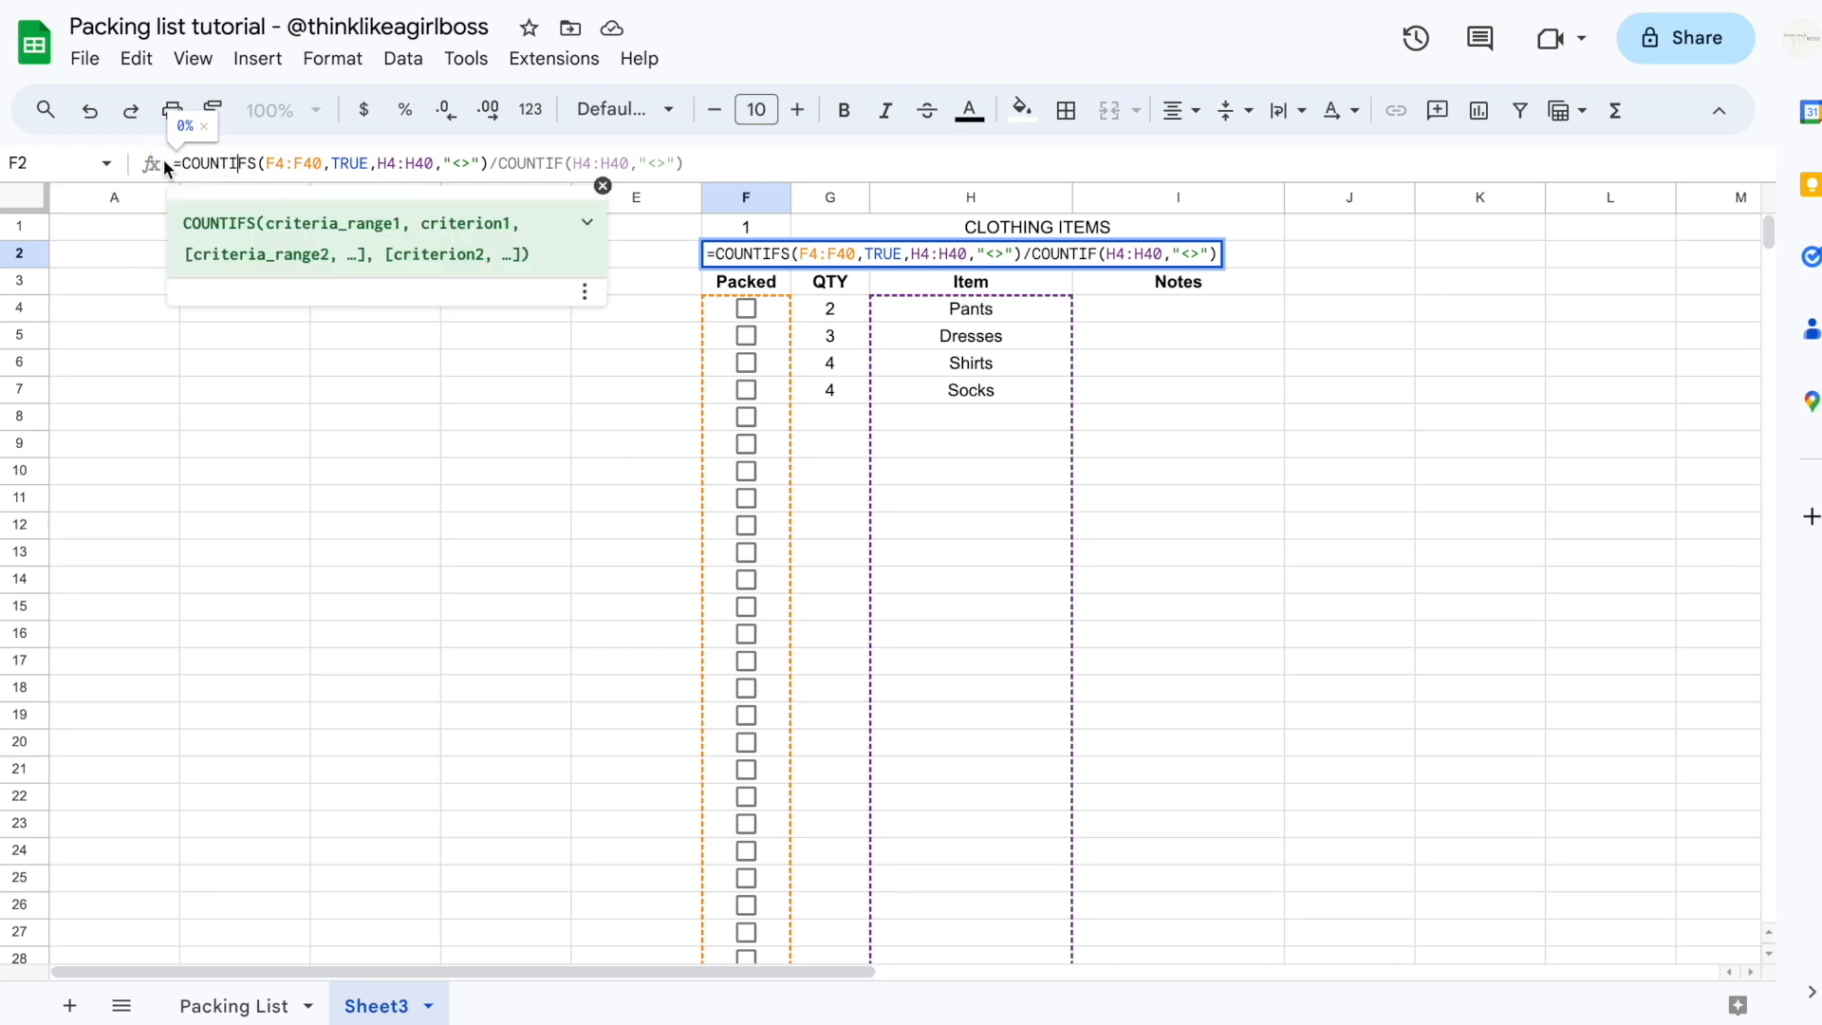
{"action": "left_click", "coordinate": [589, 228]}
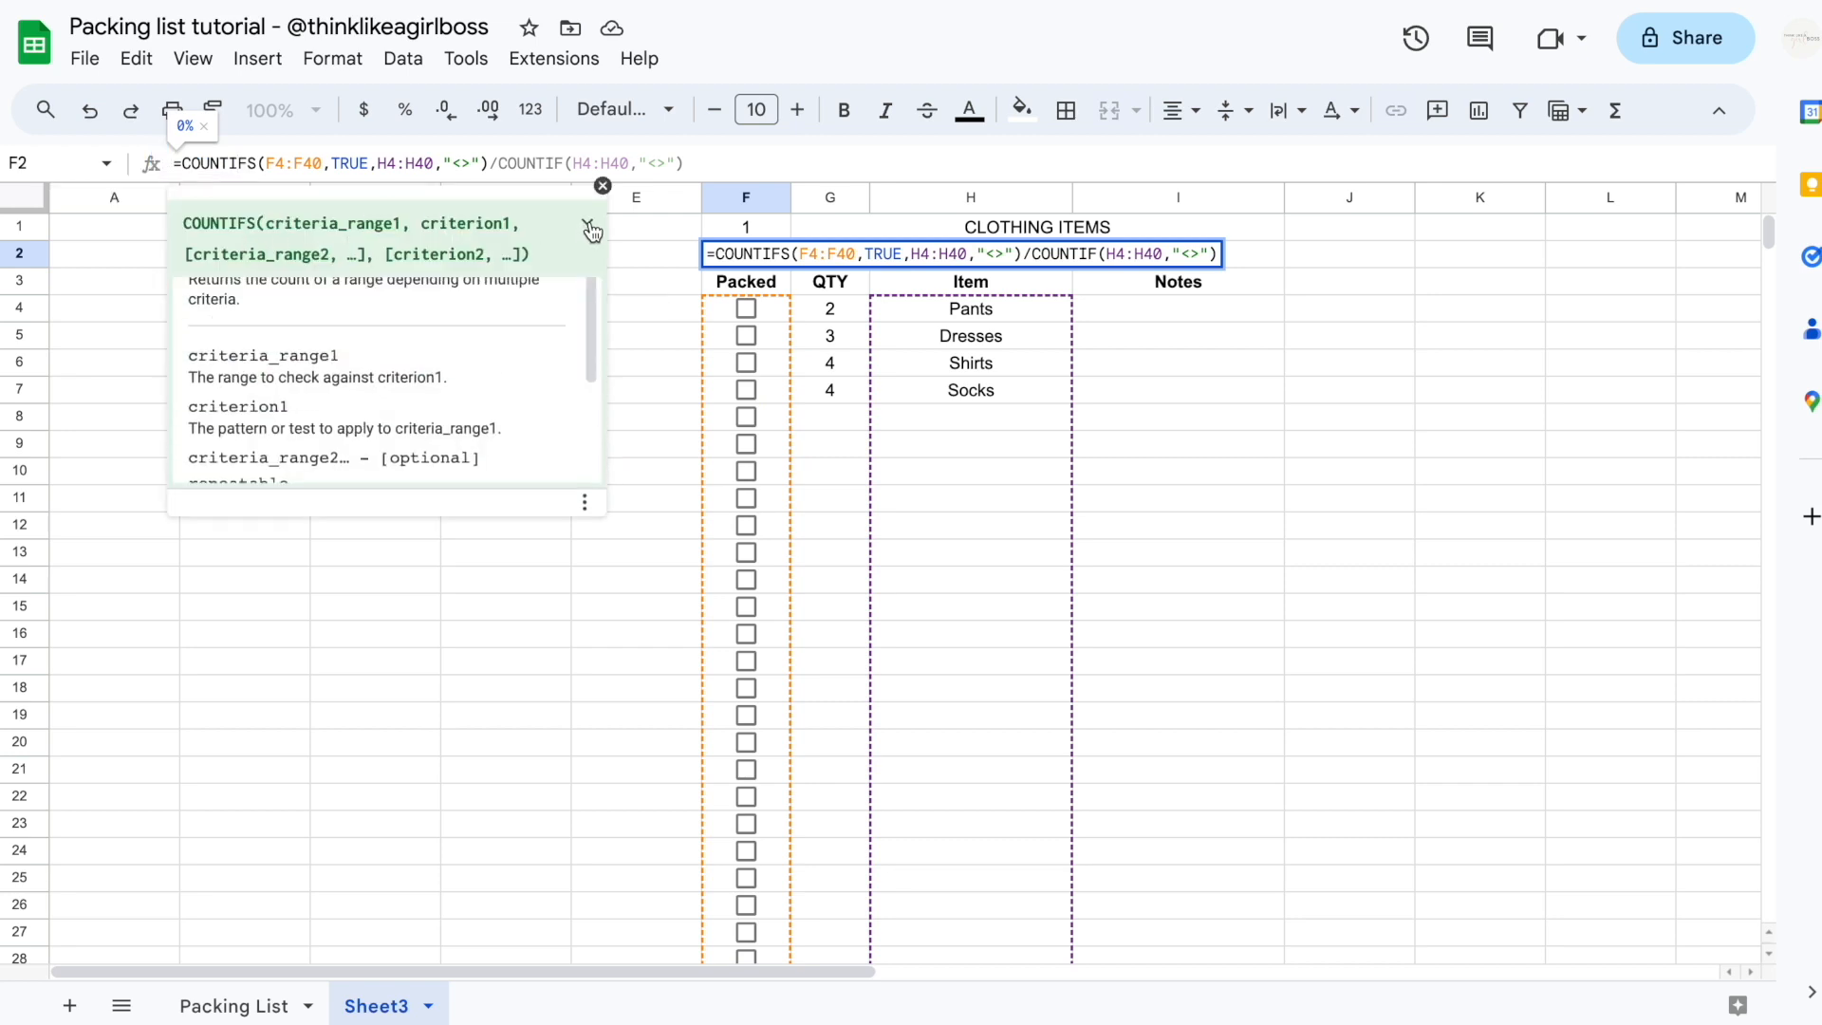
{"action": "scroll", "coordinate": [469, 440], "scroll_direction": "down", "scroll_amount": 2}
{"action": "scroll", "coordinate": [469, 446], "scroll_direction": "up", "scroll_amount": 2}
{"action": "scroll", "coordinate": [469, 446], "scroll_direction": "down", "scroll_amount": 2}
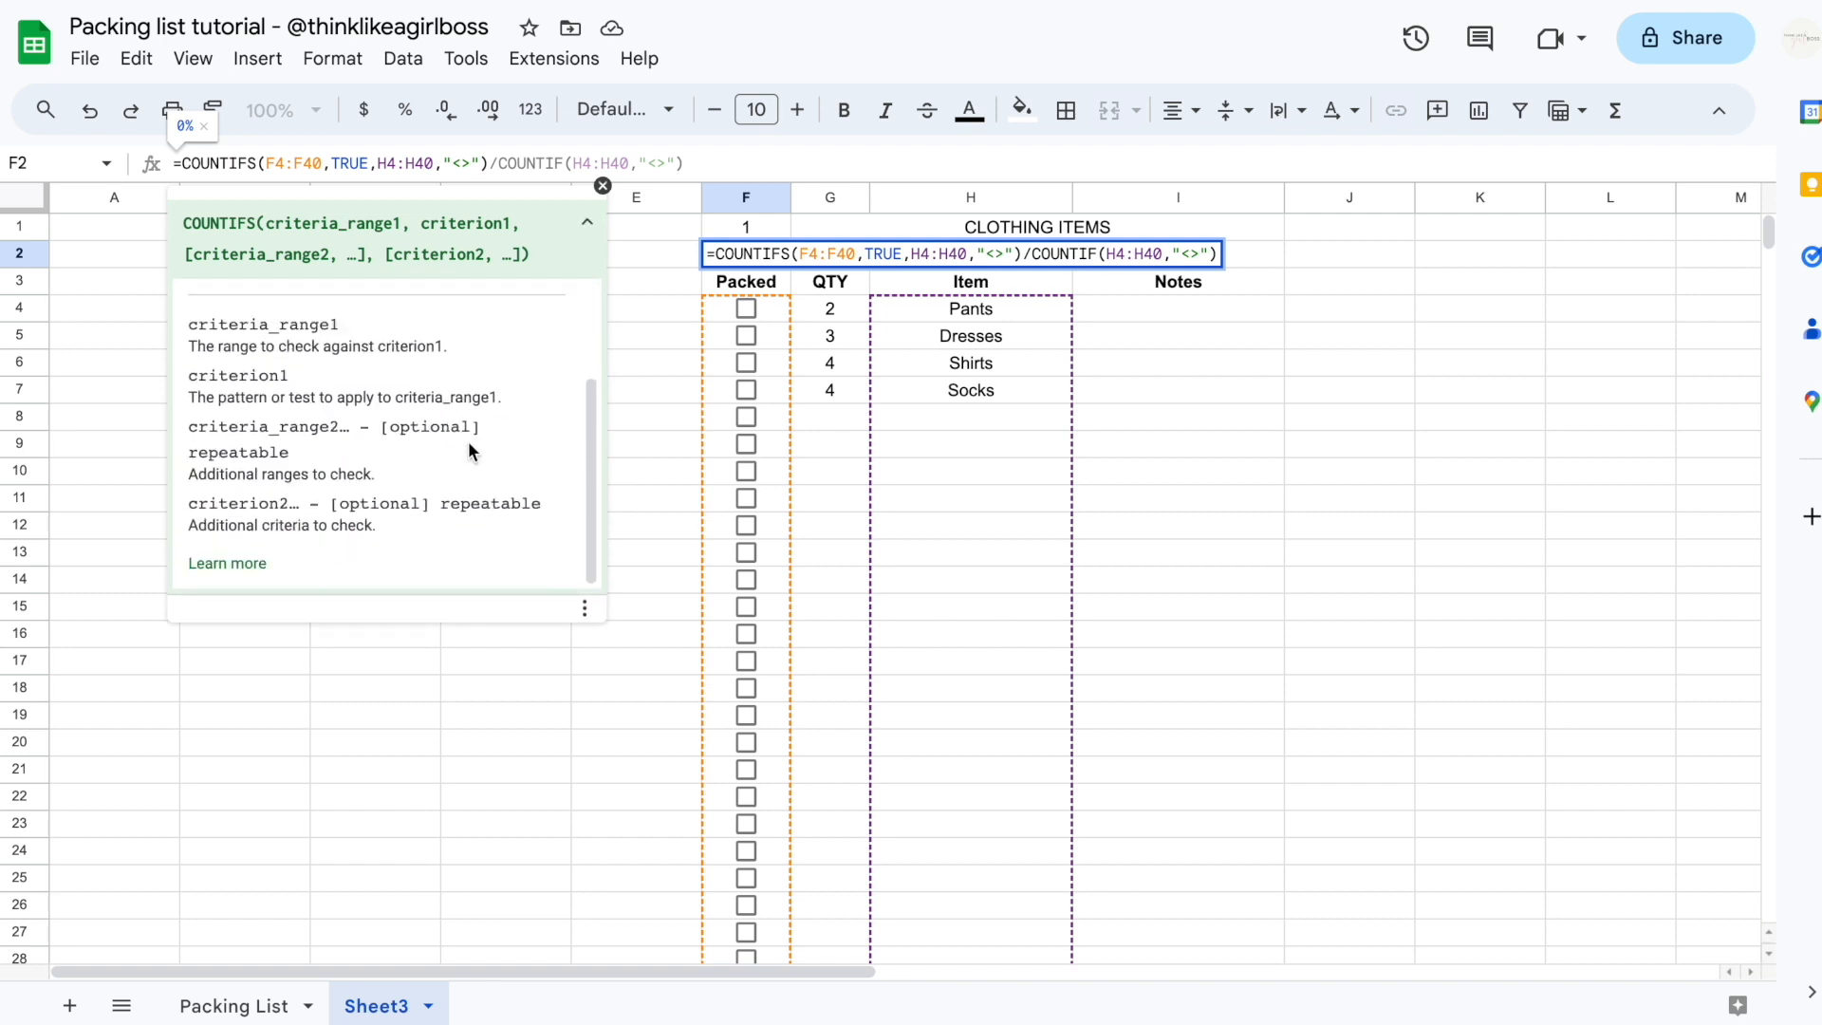
{"action": "left_click", "coordinate": [227, 564]}
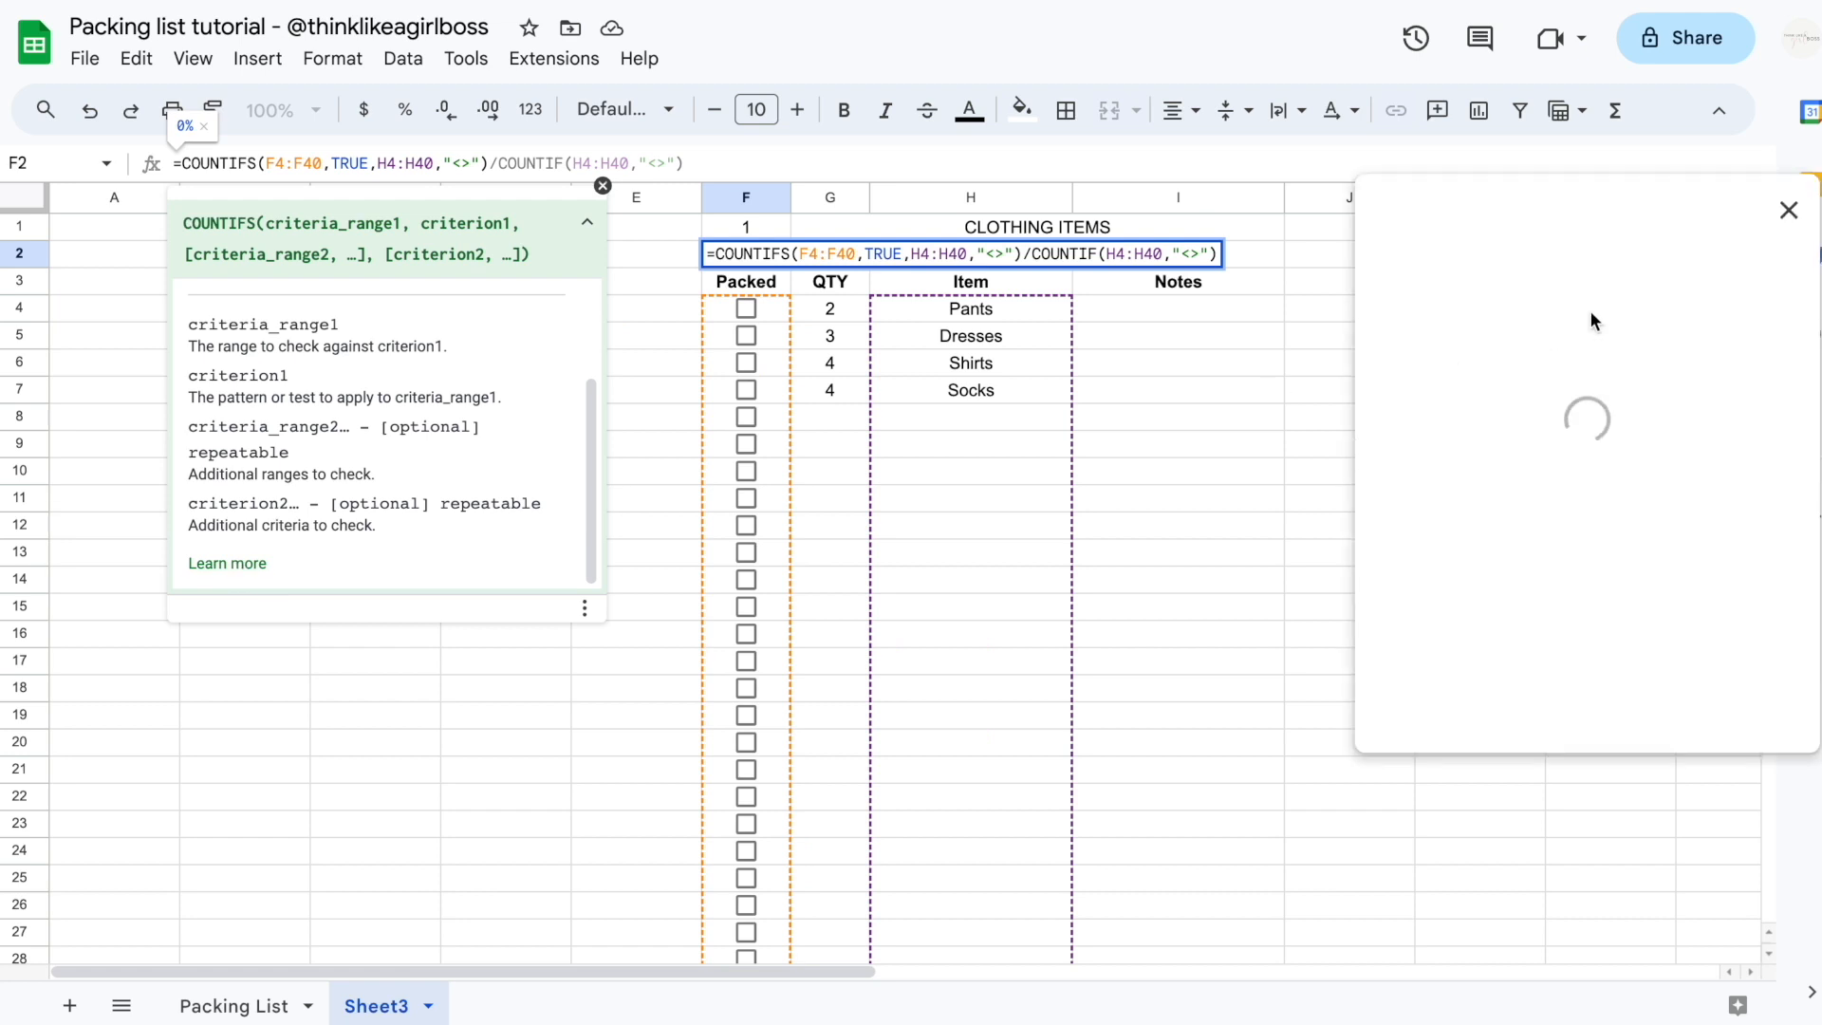
{"action": "scroll", "coordinate": [1604, 738], "scroll_direction": "down", "scroll_amount": 5}
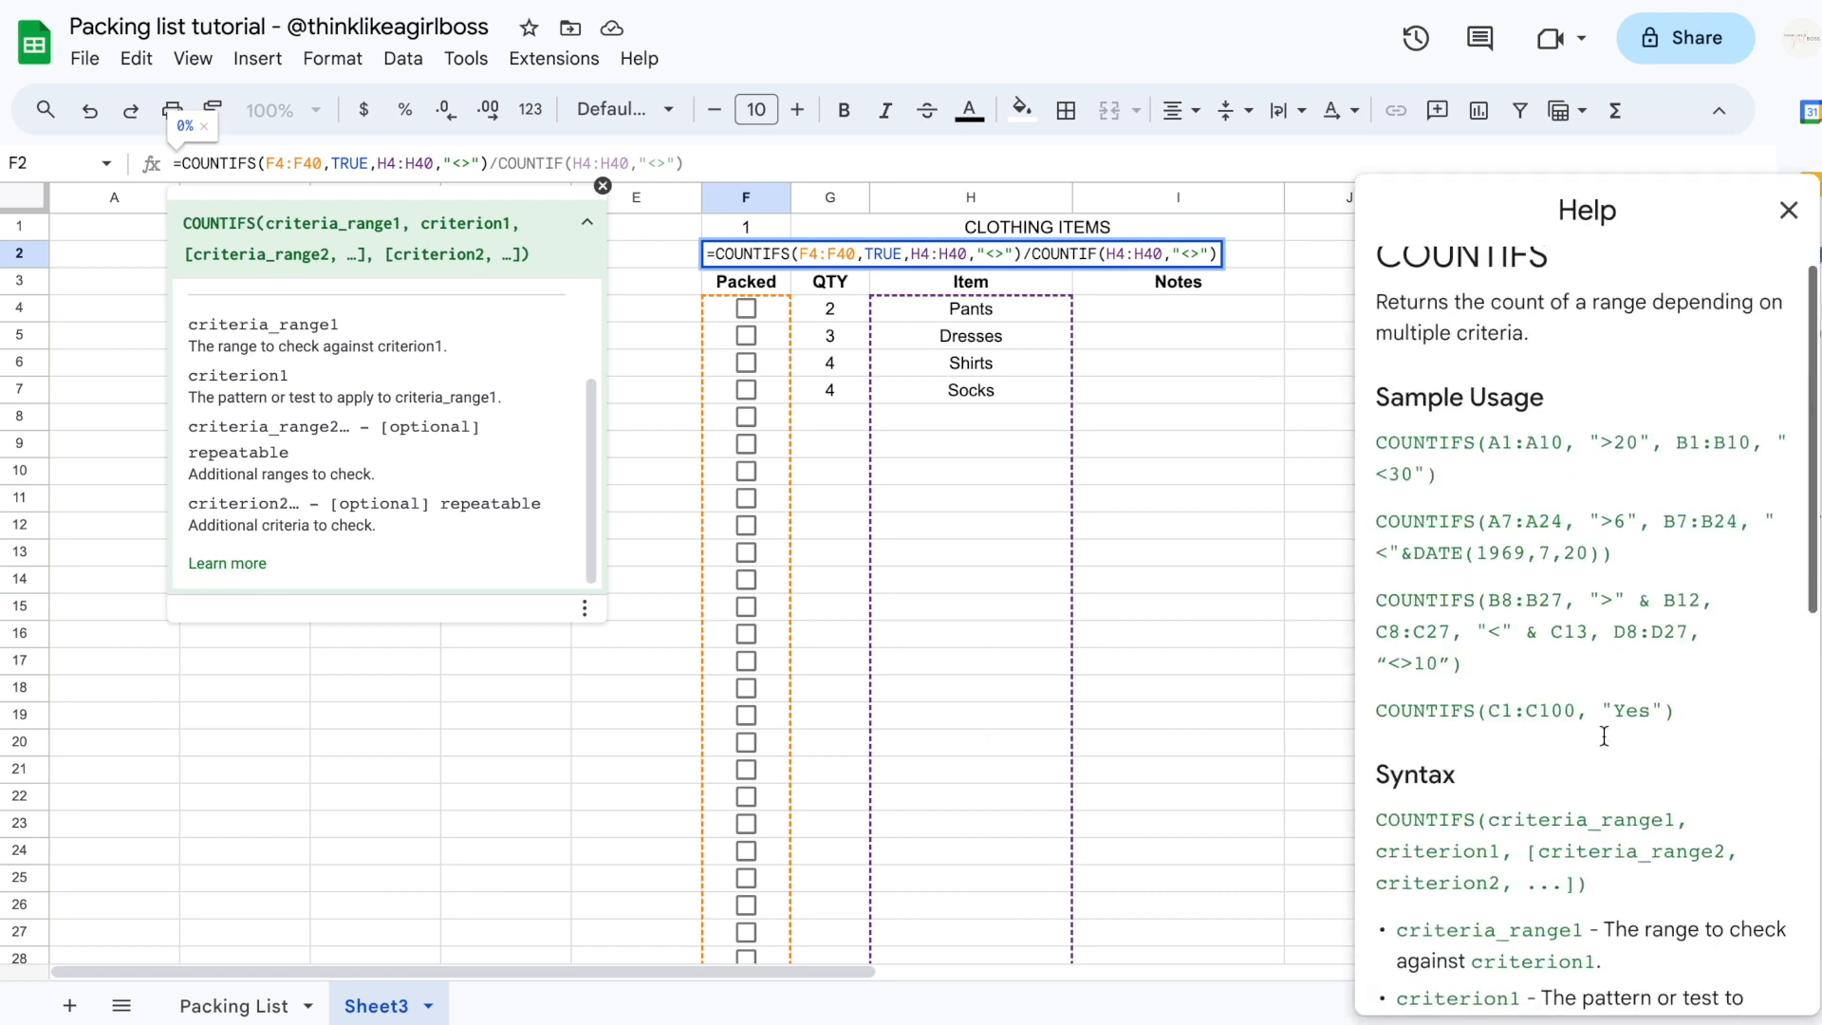
{"action": "scroll", "coordinate": [1604, 737], "scroll_direction": "down", "scroll_amount": 5}
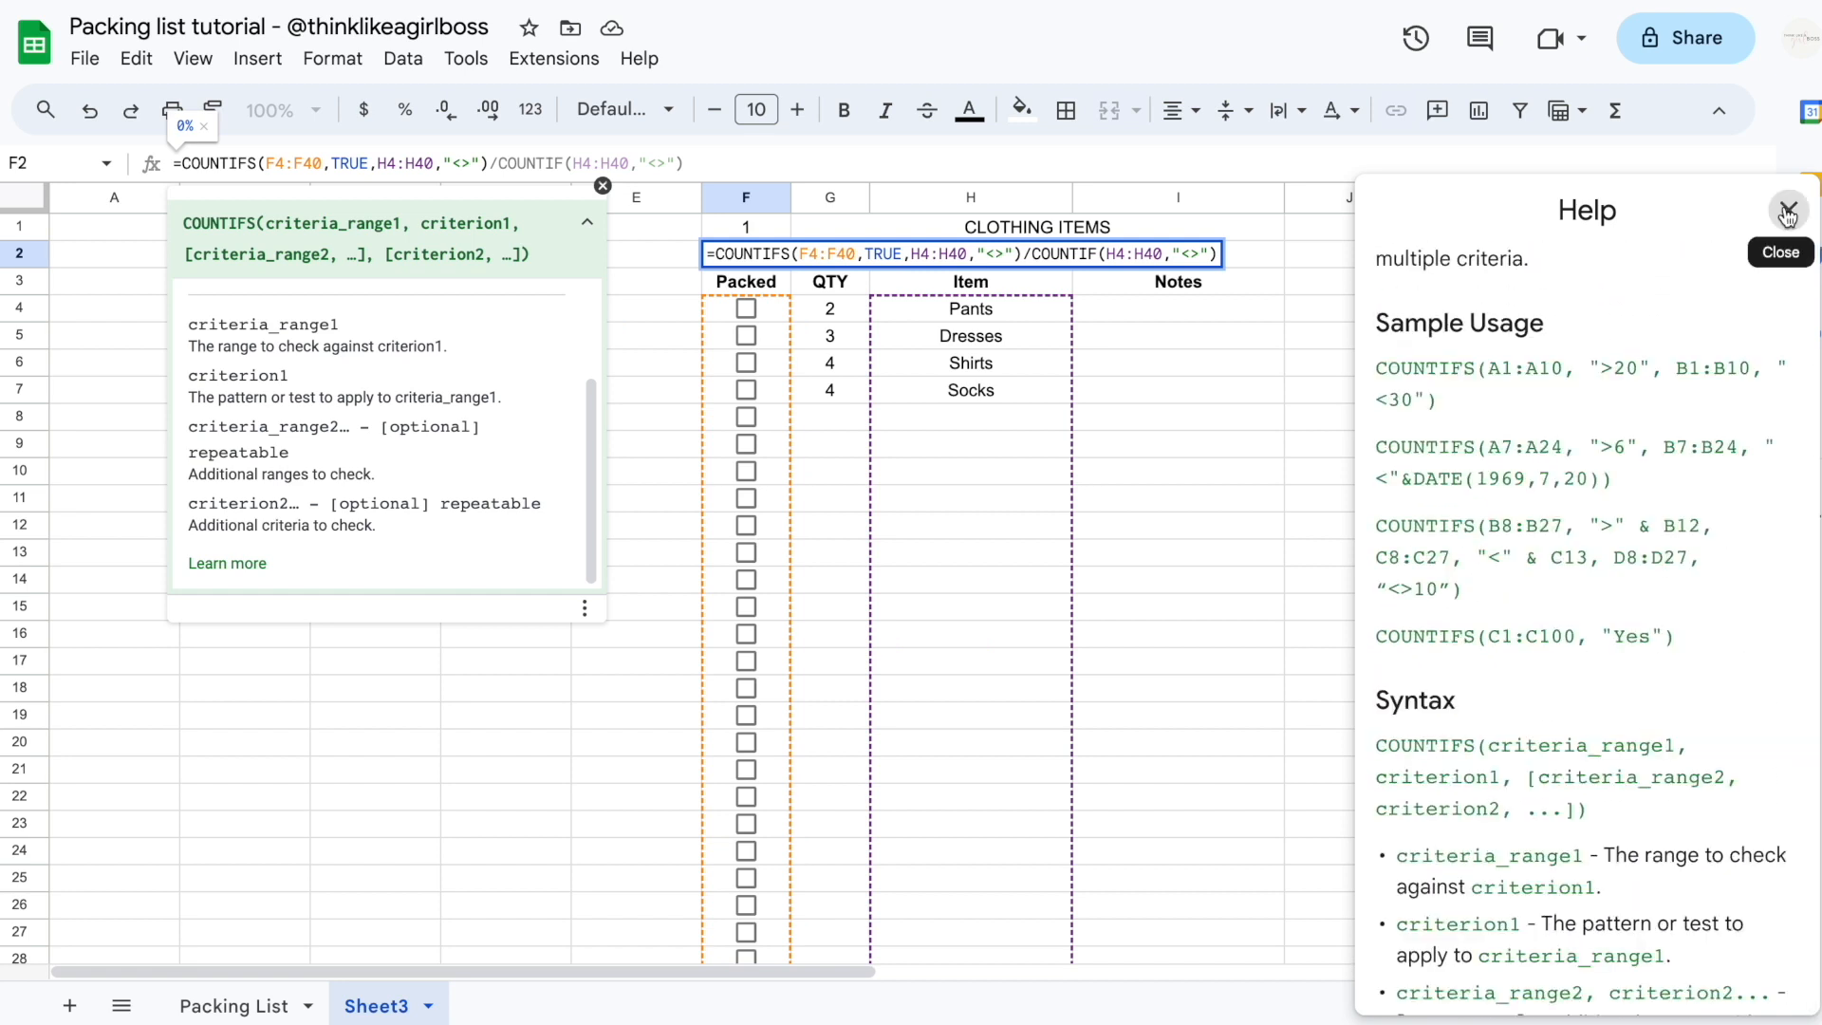
{"action": "left_click", "coordinate": [1787, 212]}
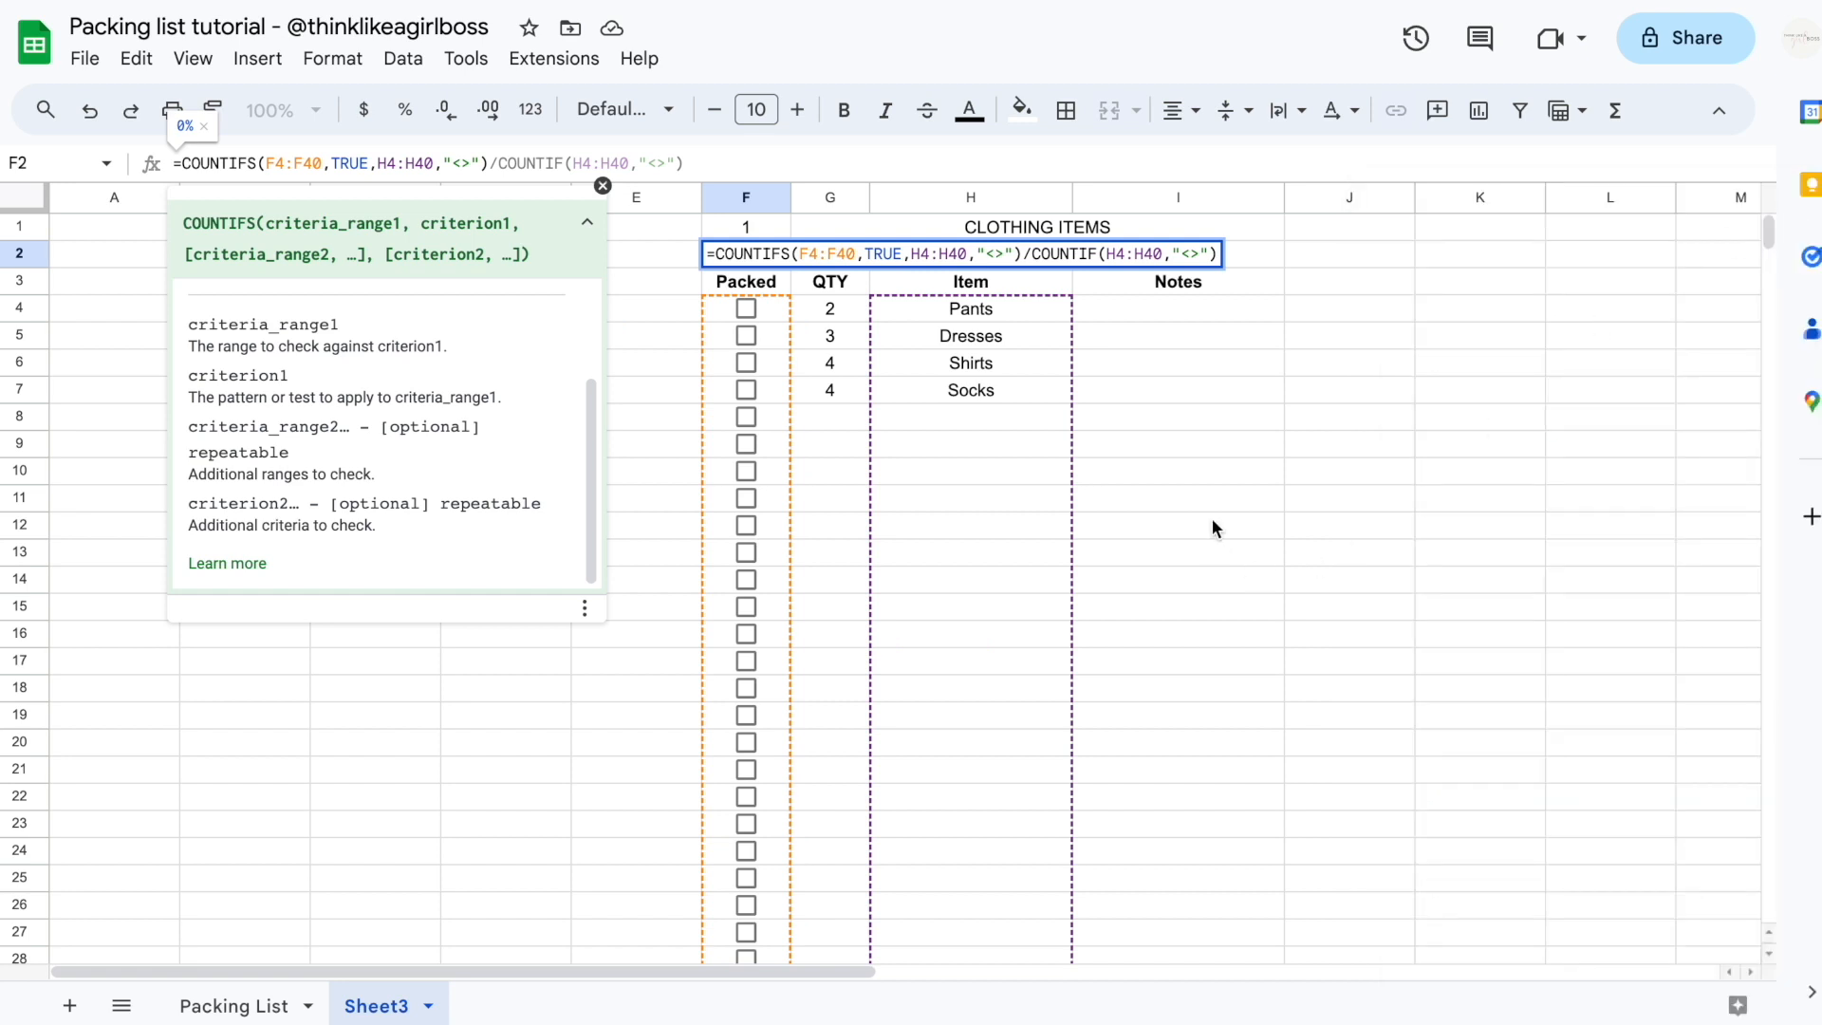
{"action": "left_click", "coordinate": [604, 186]}
Tick the Packed checkbox for Pants in F4
{"action": "left_click", "coordinate": [746, 308]}
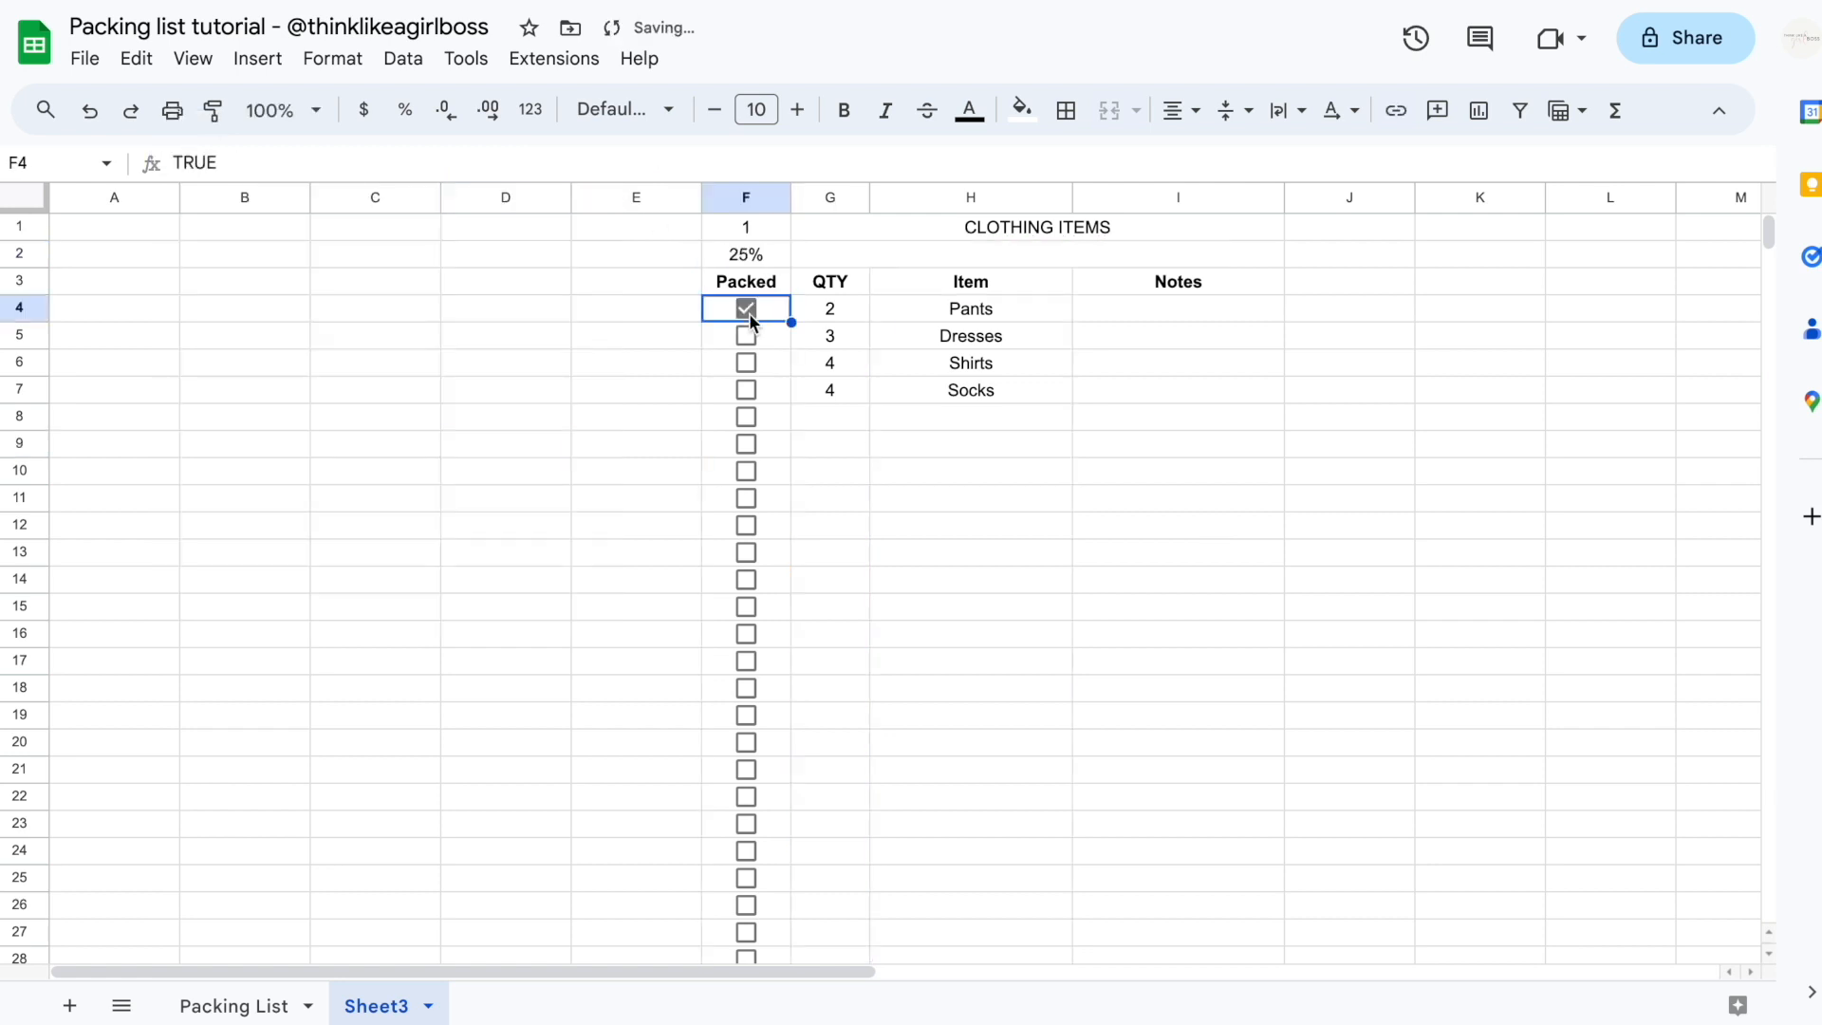
{"action": "left_click", "coordinate": [815, 265]}
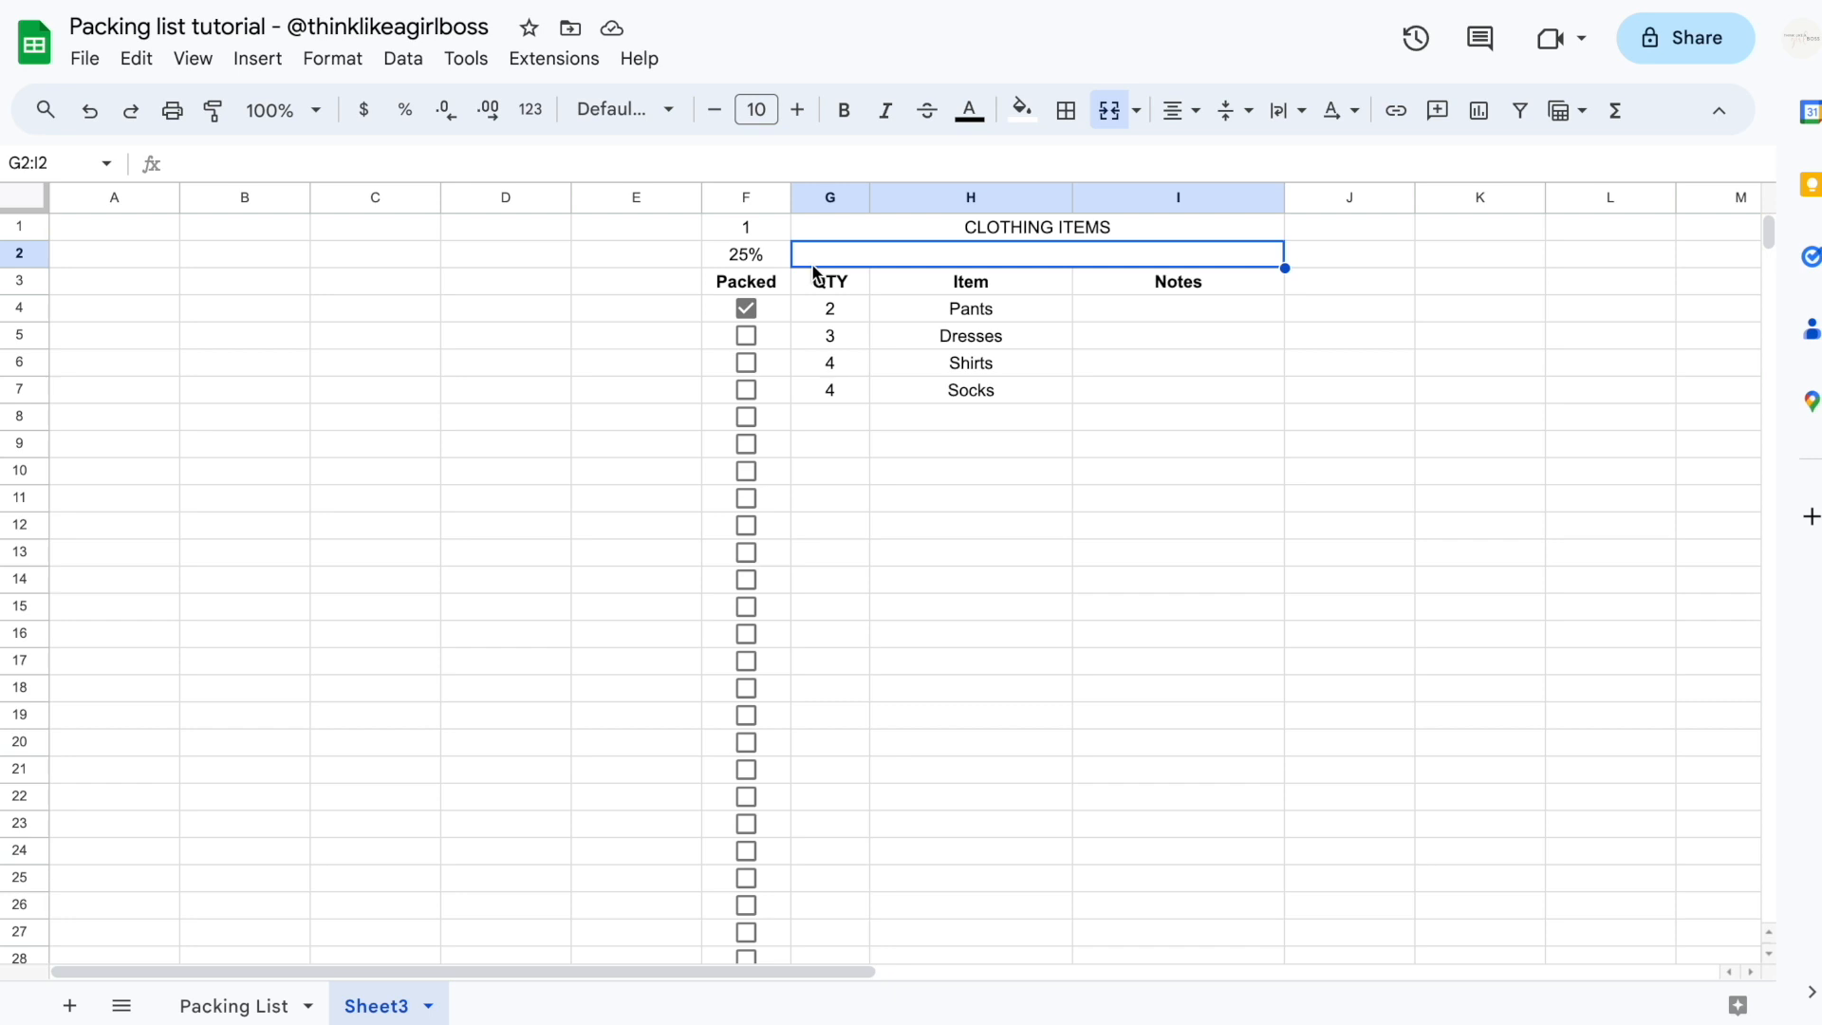
{"action": "type", "text": "="}
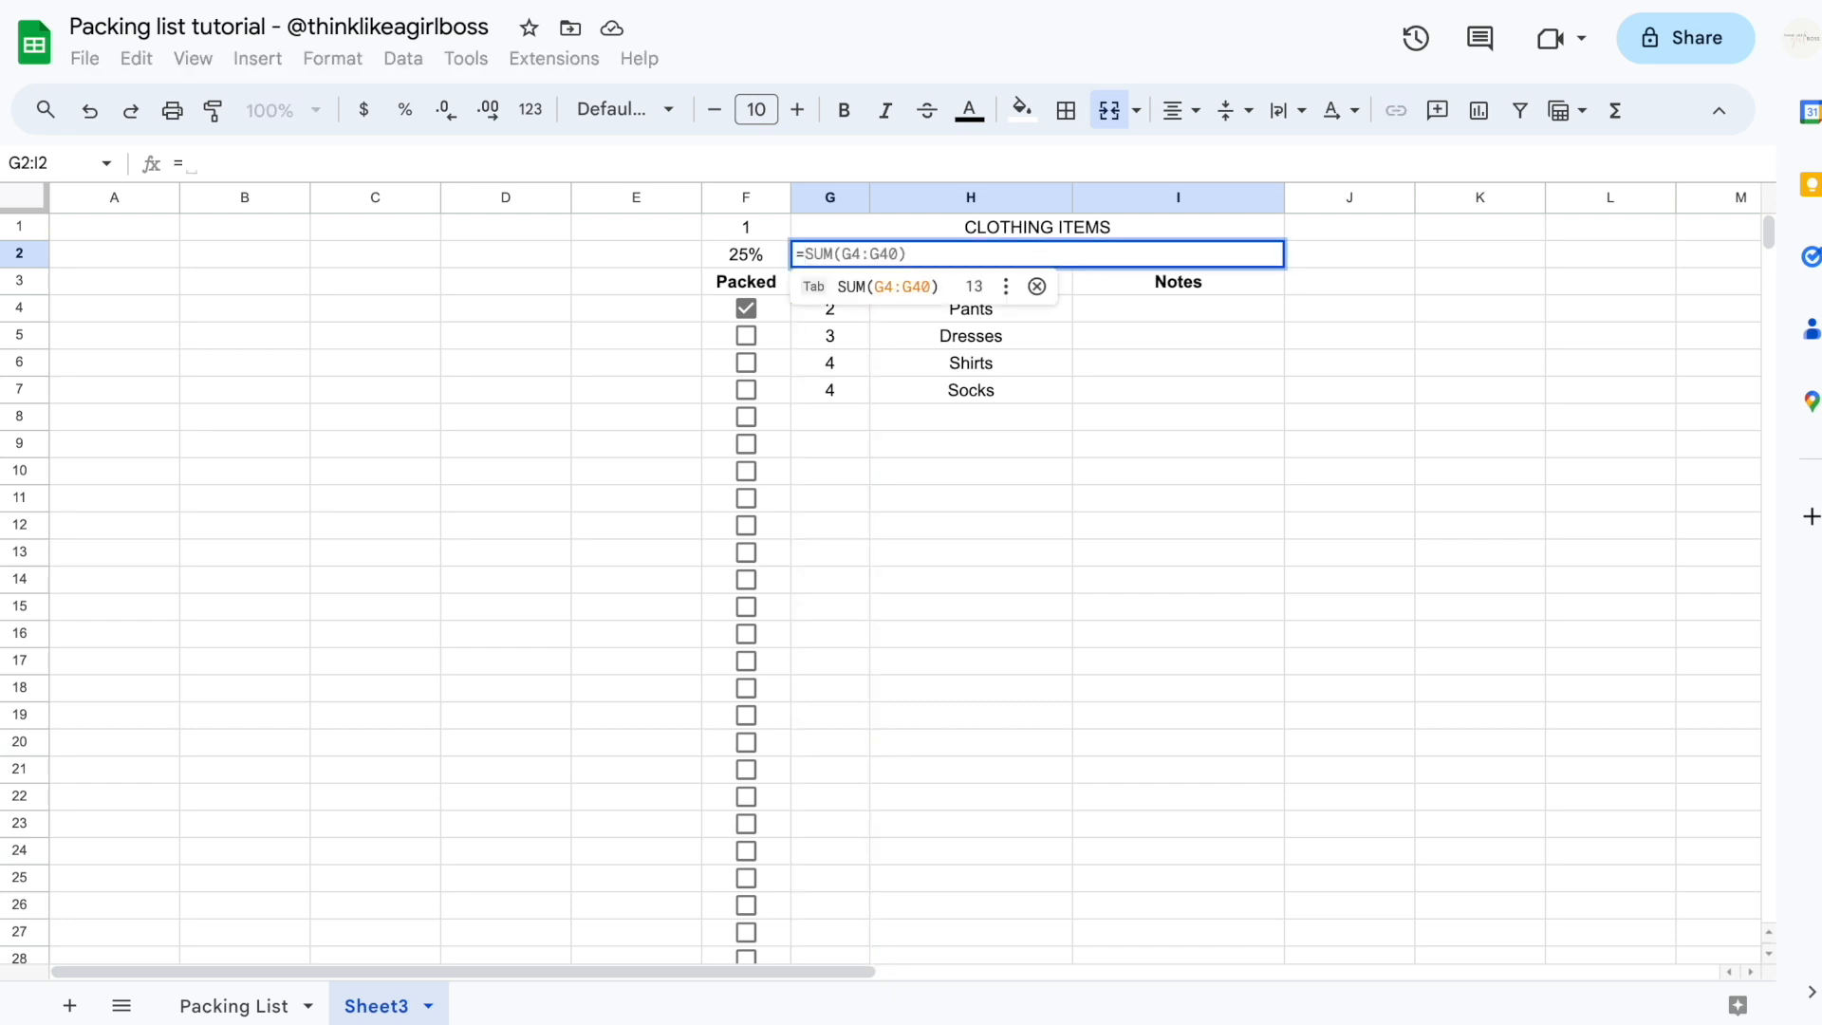
{"action": "key", "text": "BackSpace"}
{"action": "left_click", "coordinate": [1136, 469]}
Start a SPARKLINE formula in the merged cell G2:I2, check the function's help, and use F2 as the data
{"action": "left_click", "coordinate": [974, 254]}
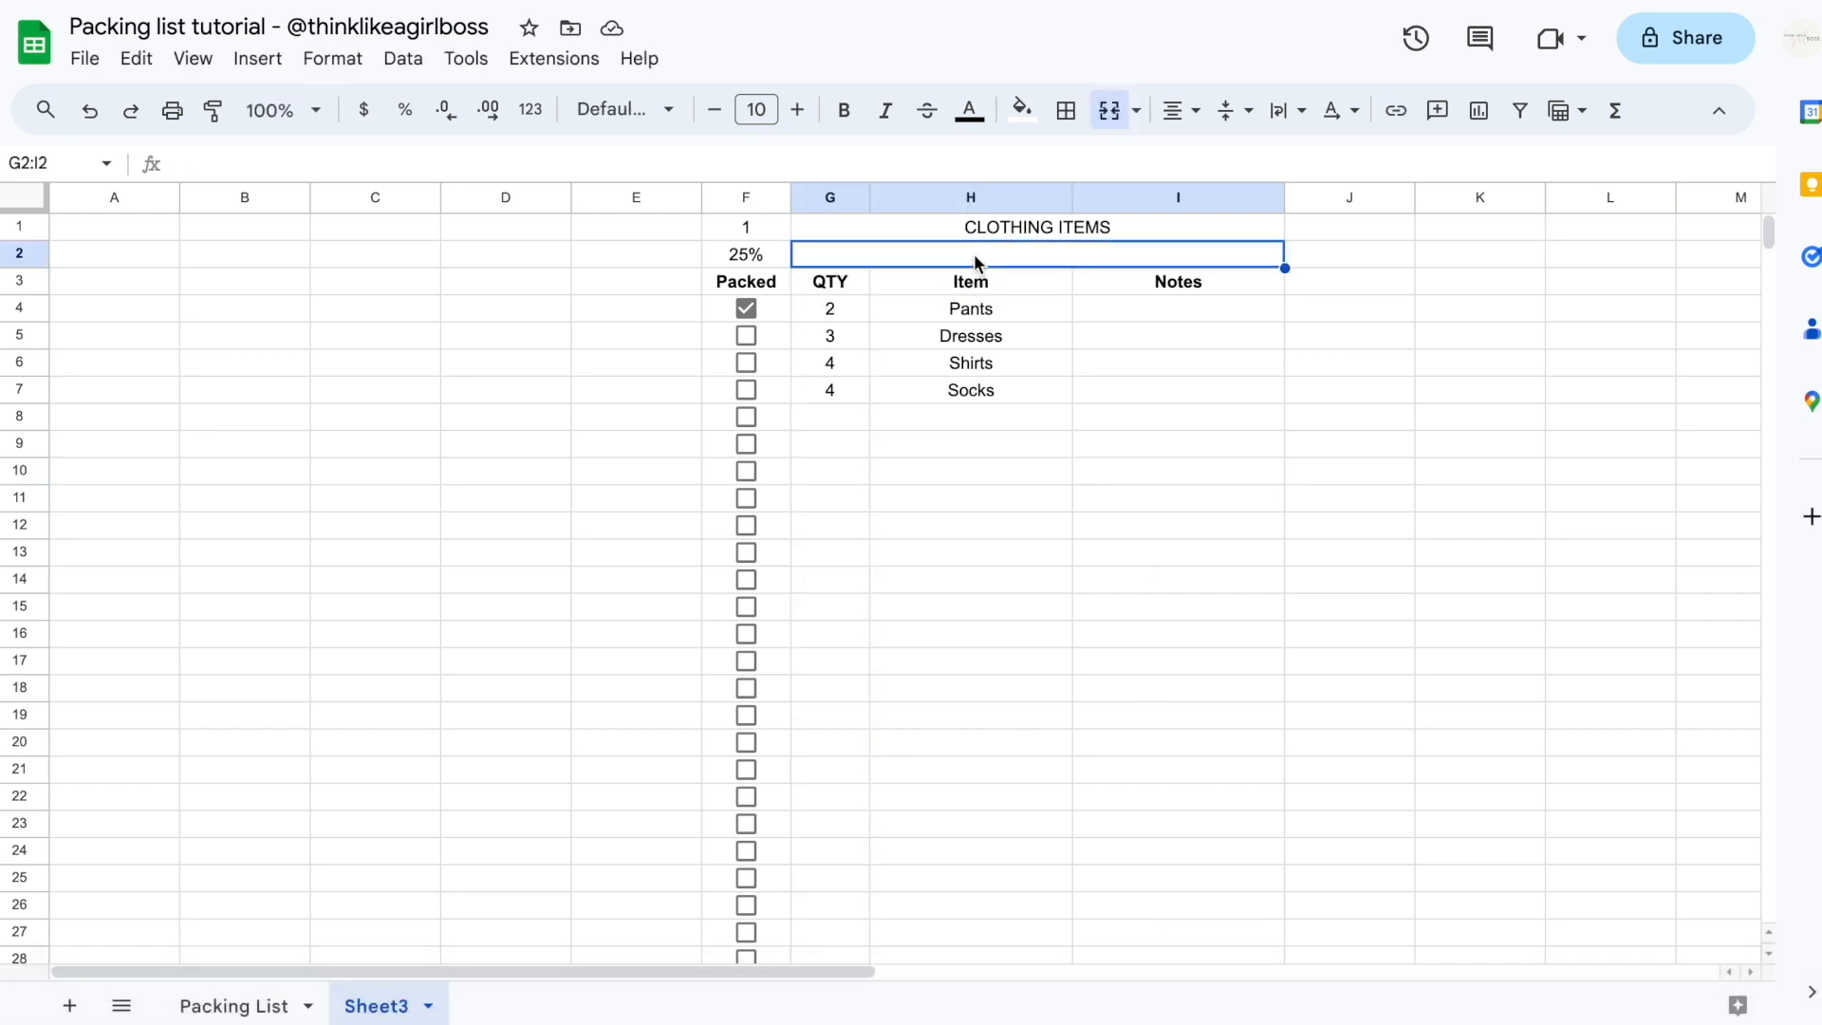
{"action": "type", "text": "="}
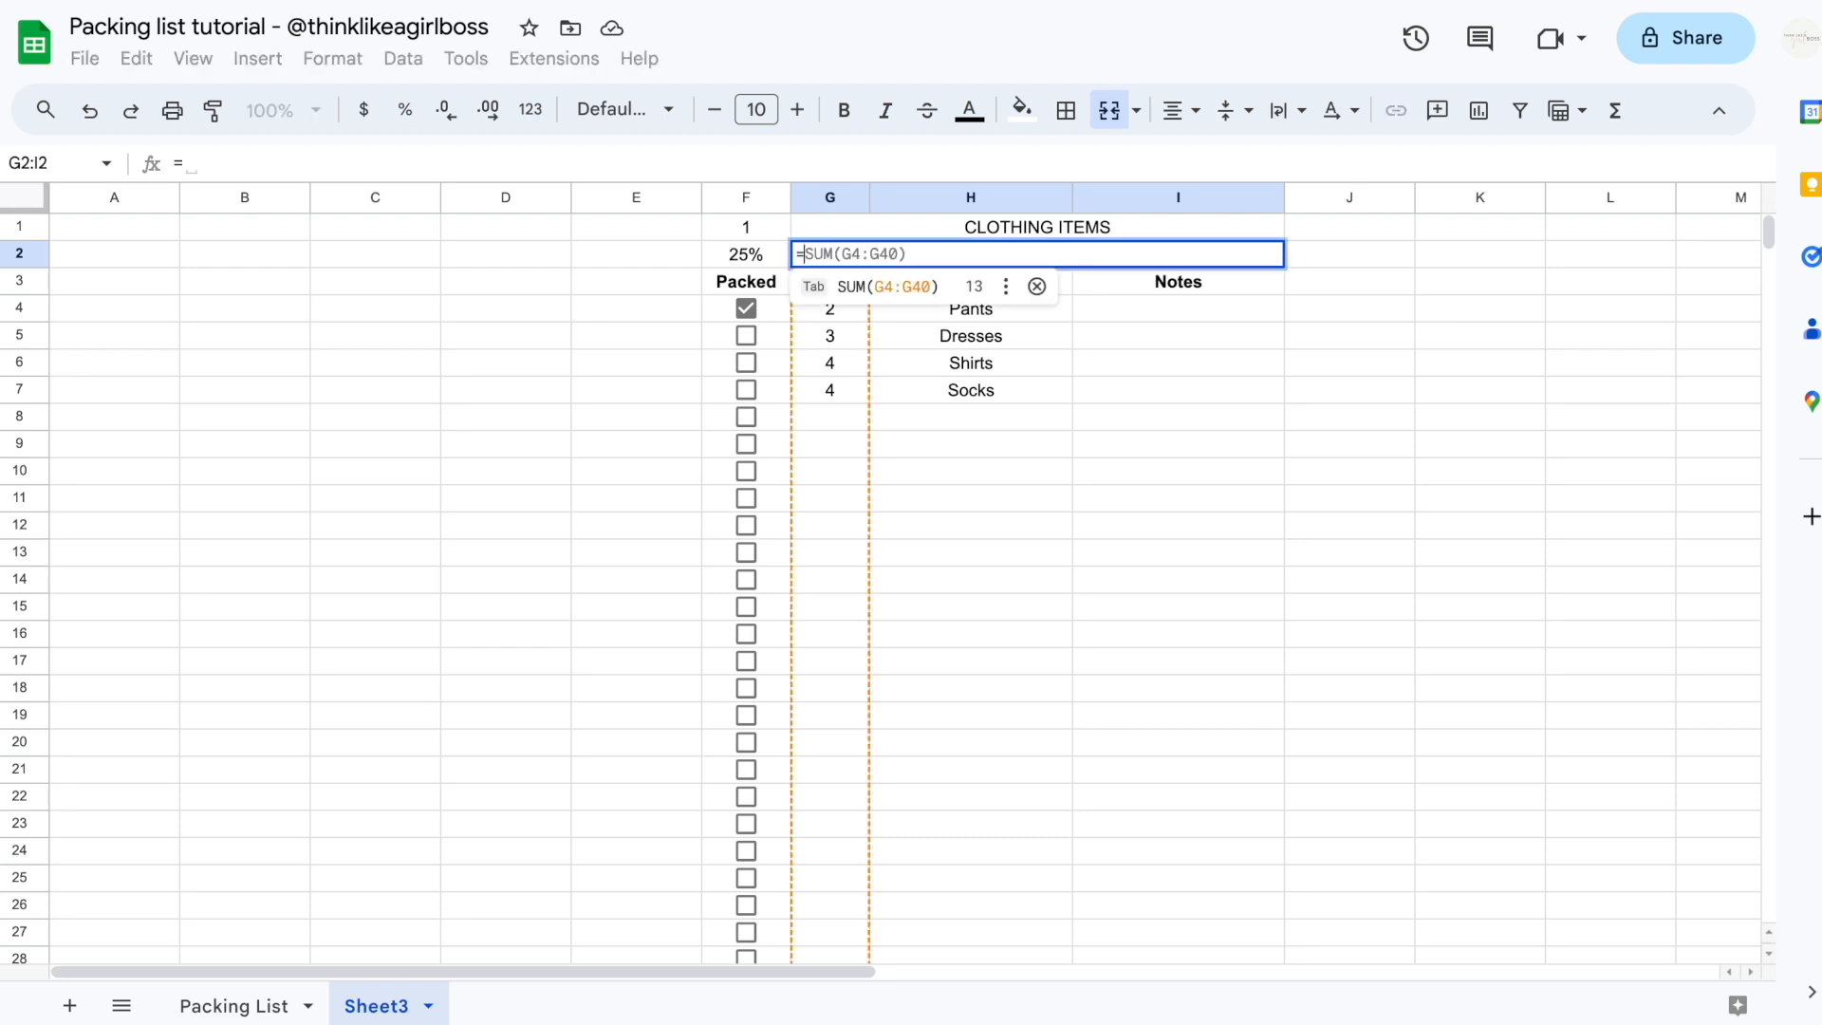
{"action": "type", "text": "SPARKLINE("}
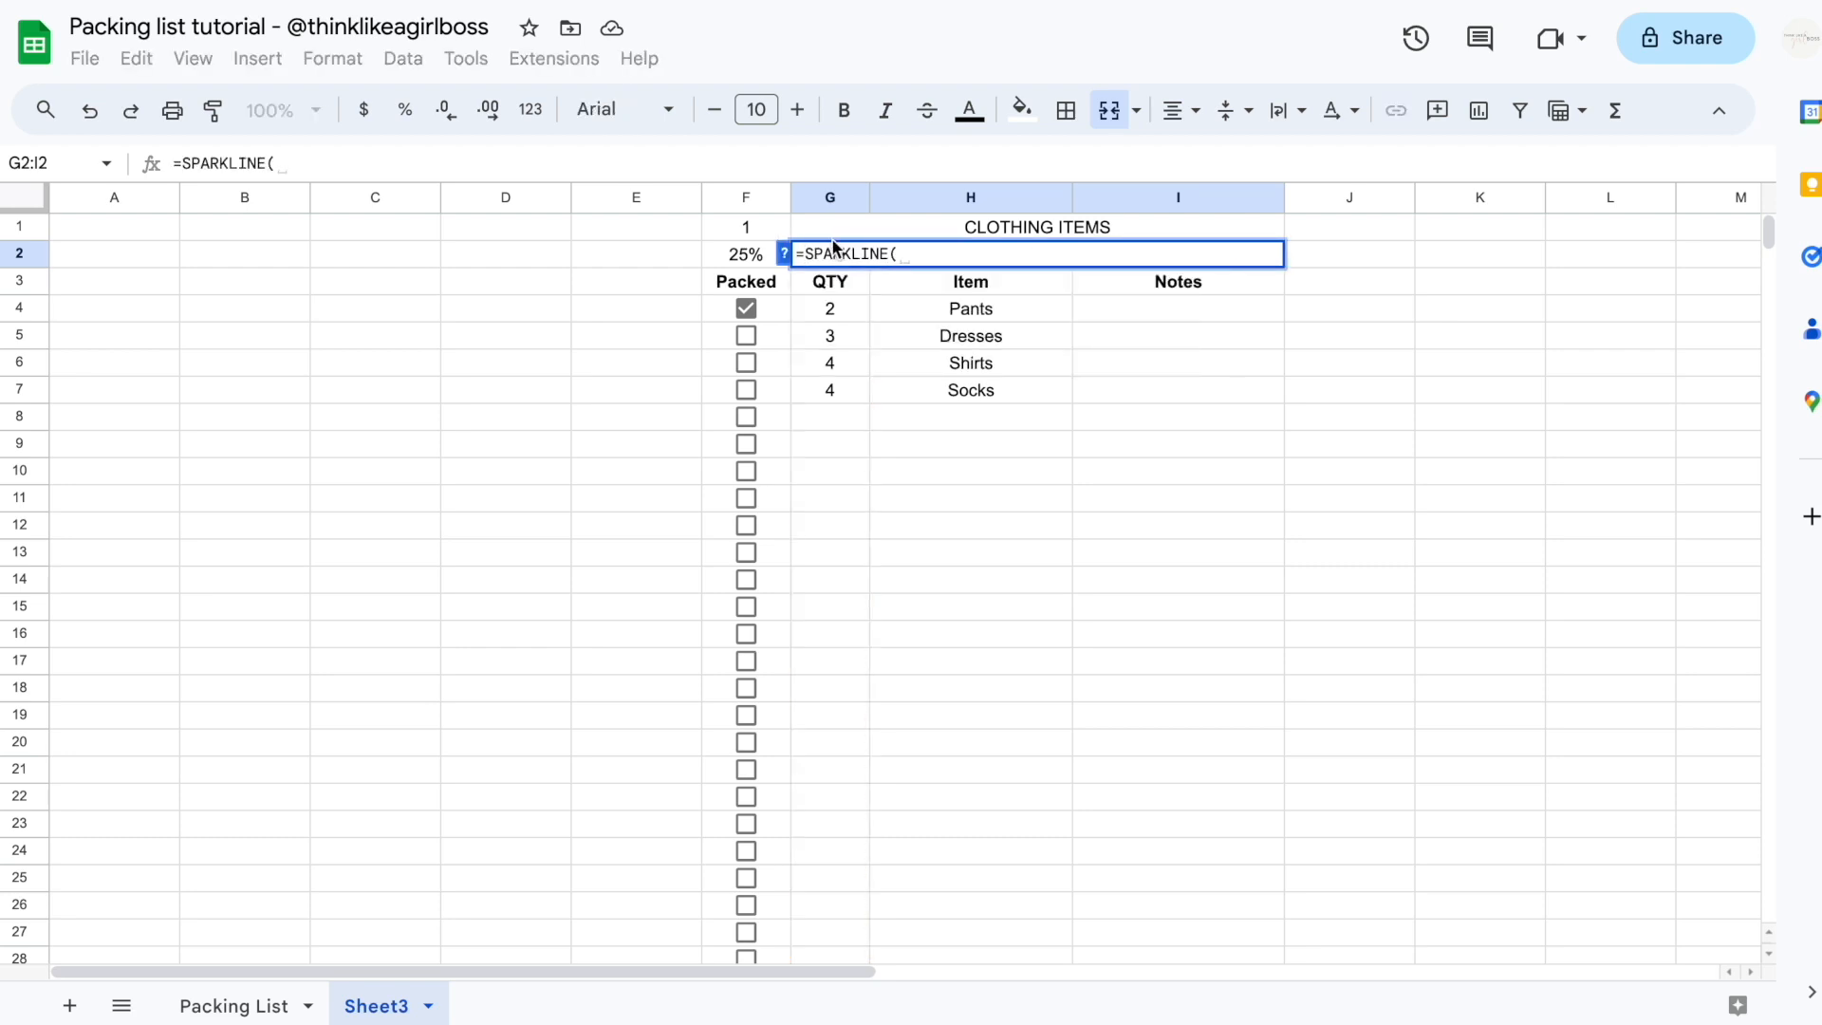
{"action": "left_click", "coordinate": [786, 255]}
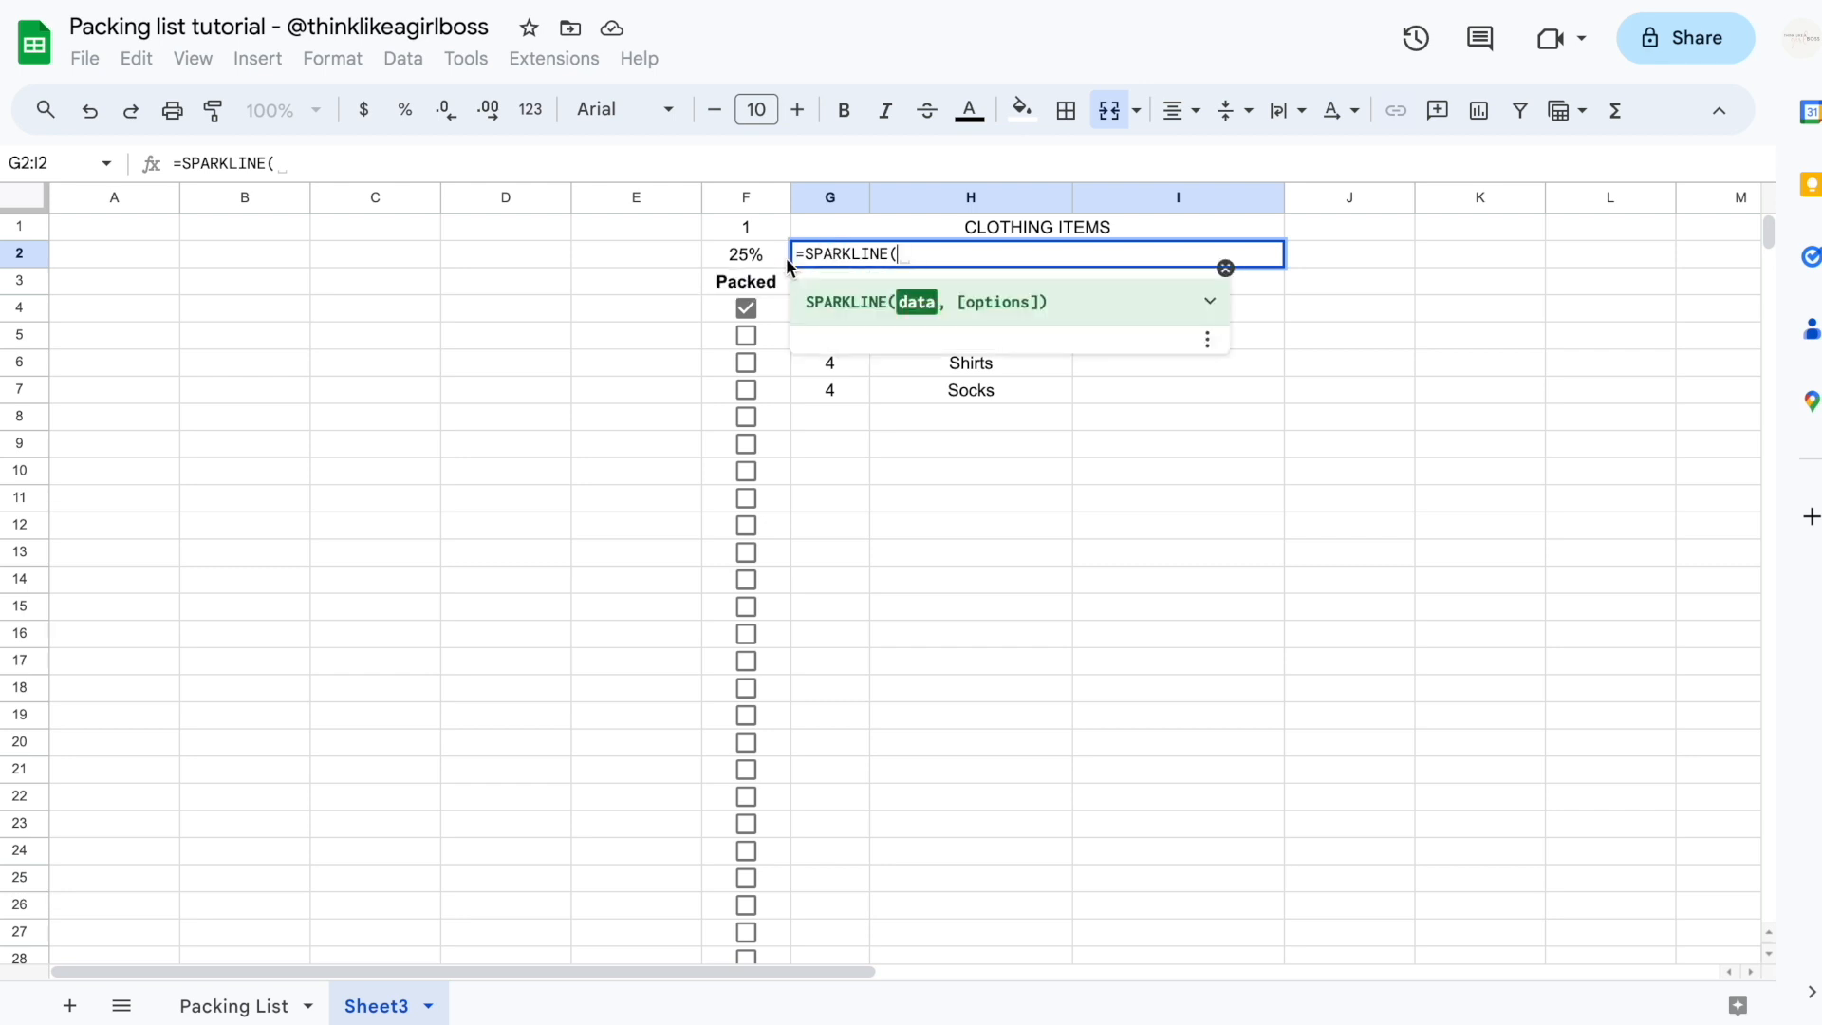
{"action": "left_click", "coordinate": [1212, 303]}
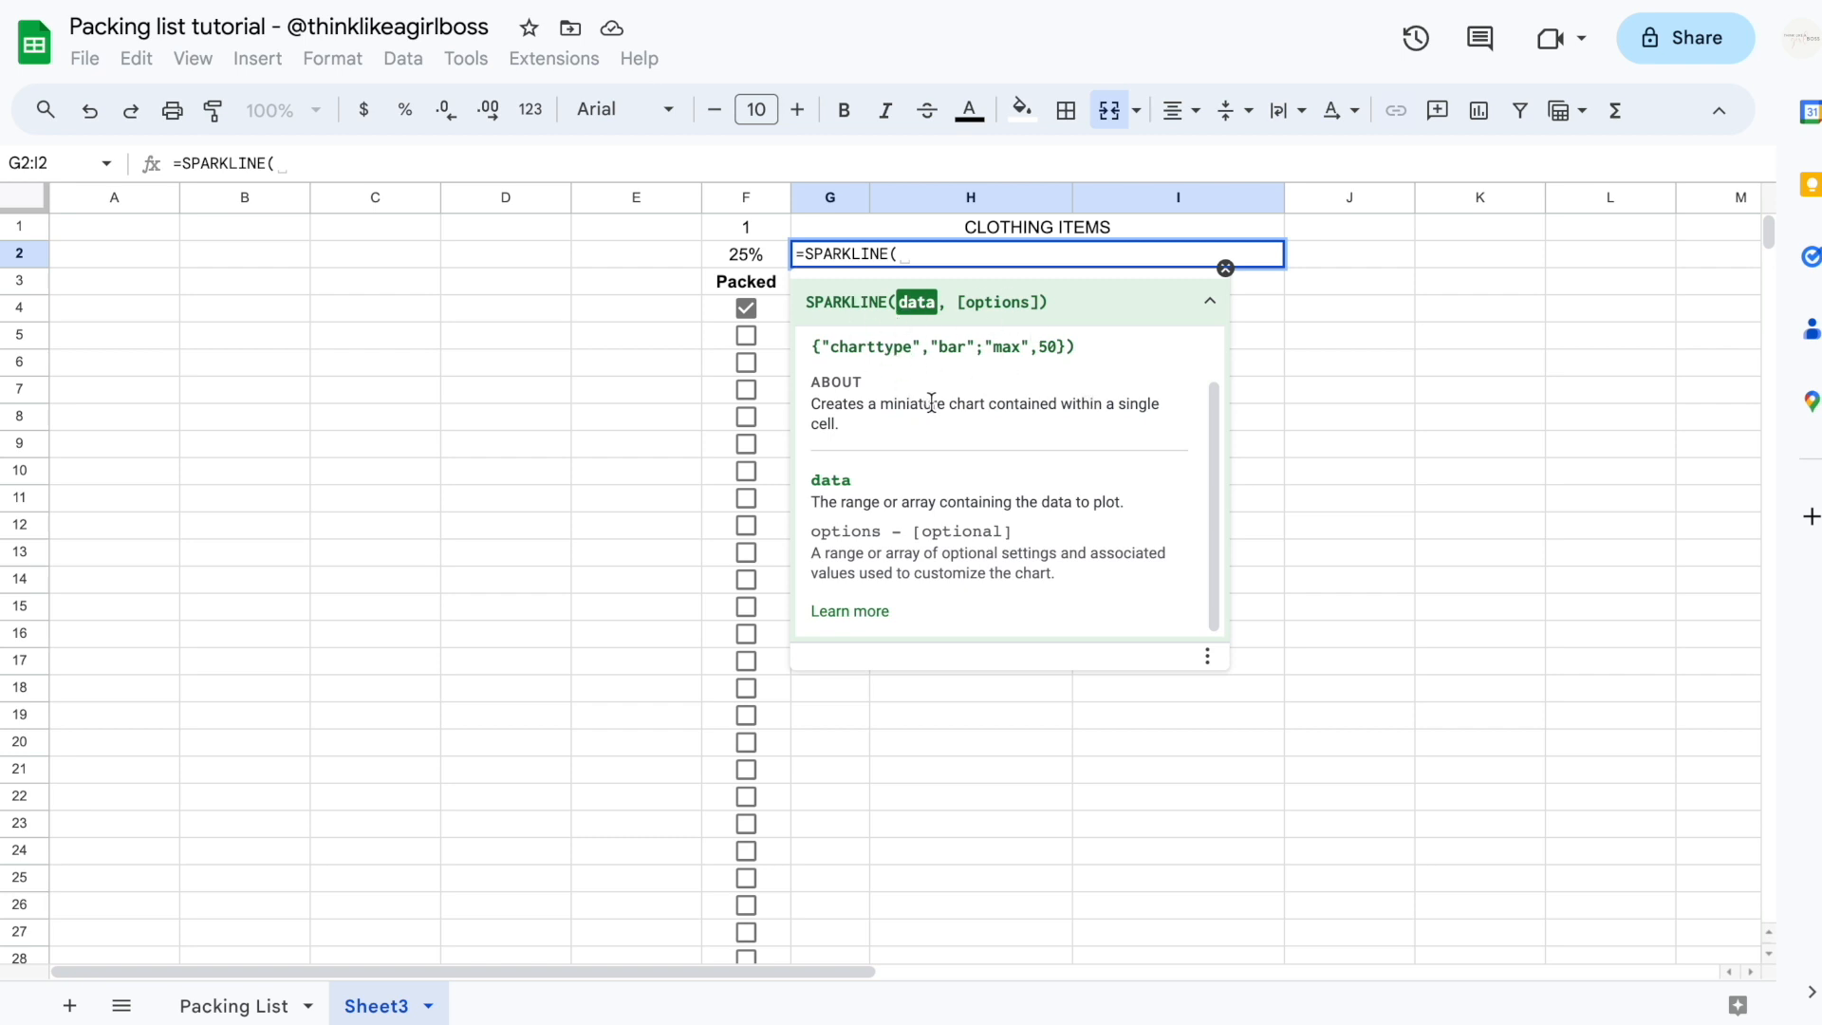
{"action": "left_click", "coordinate": [919, 250]}
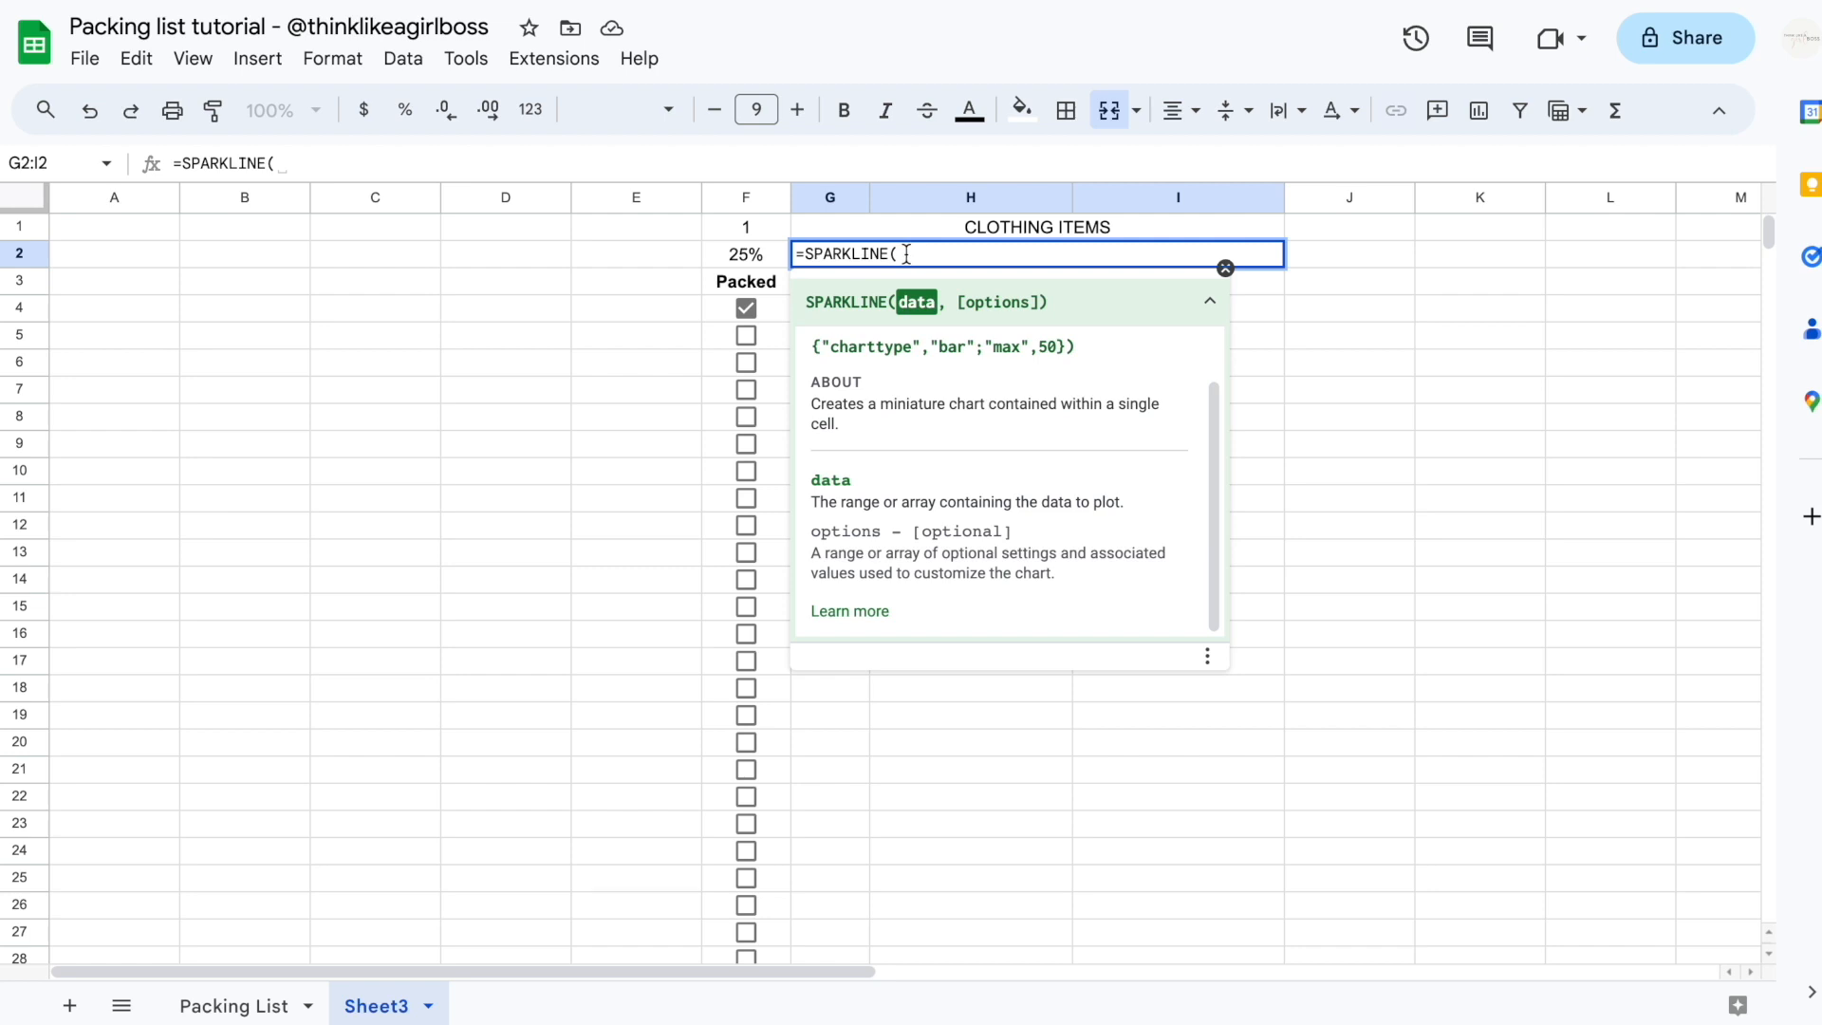
{"action": "left_click", "coordinate": [765, 258]}
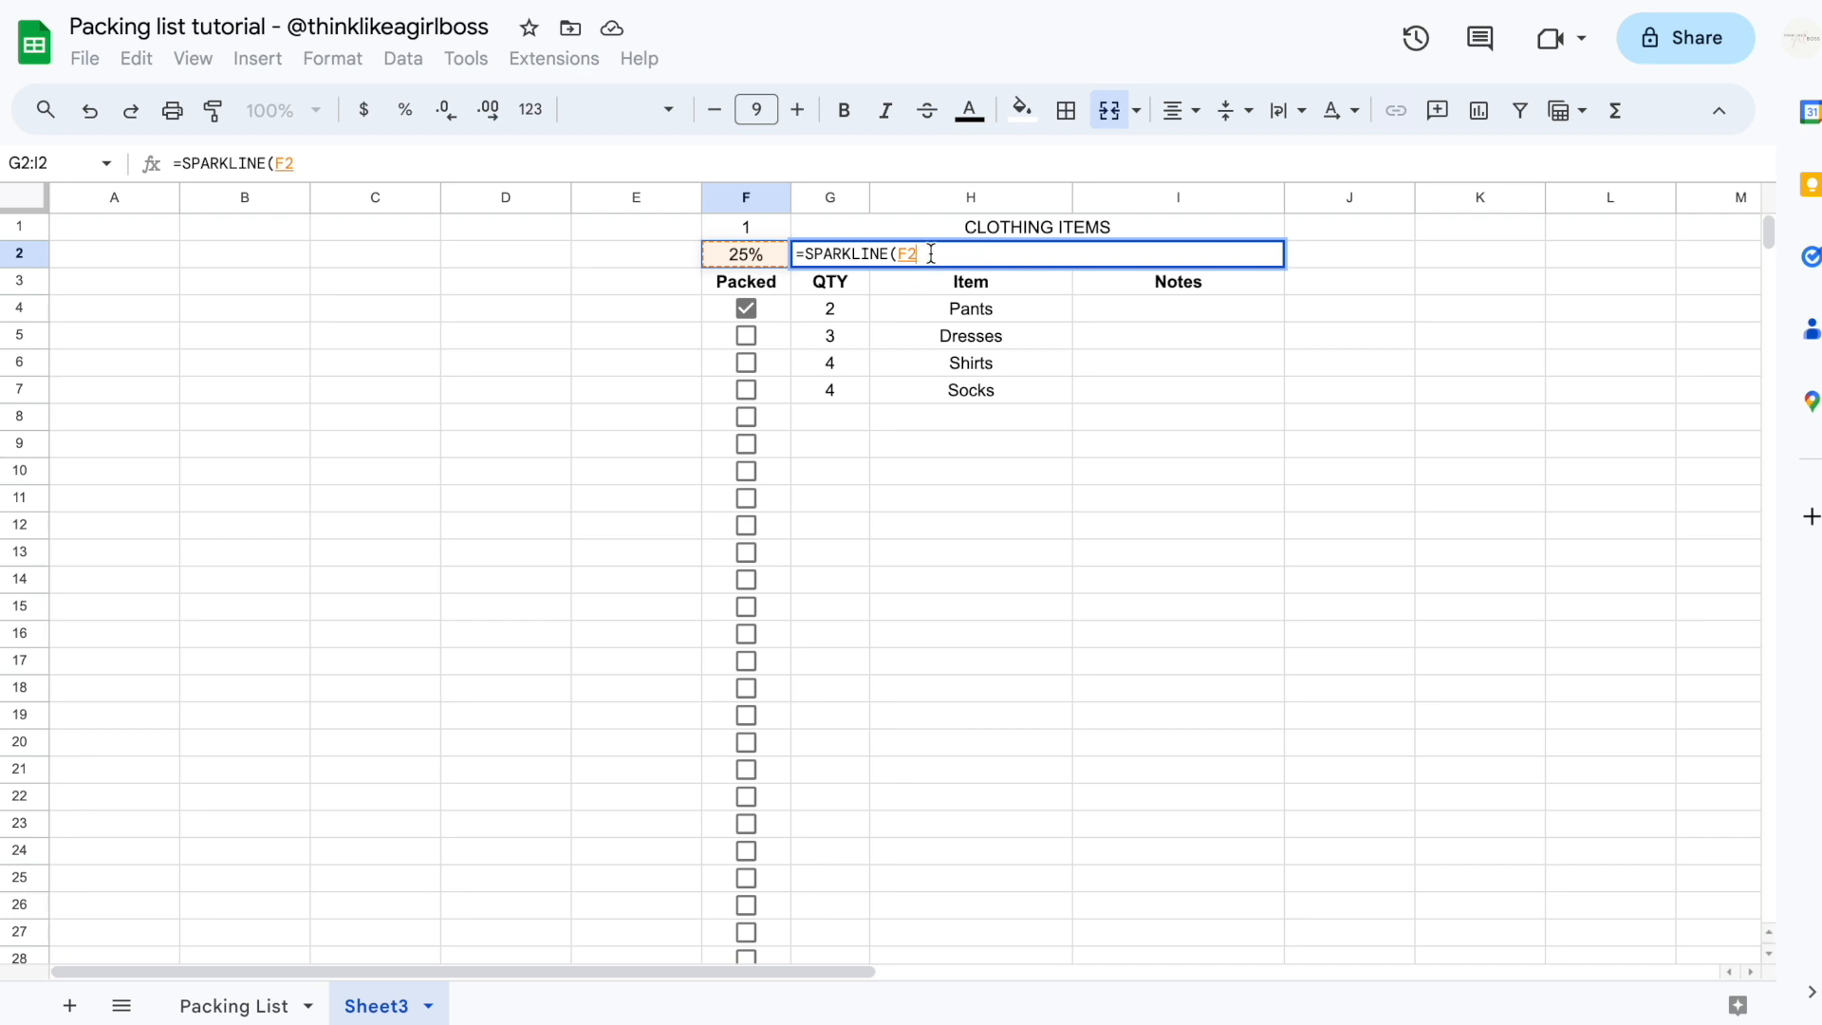
Open the SPARKLINE options array and add the "charttype","bar" option, followed by a semicolon
{"action": "type", "text": ",{"}
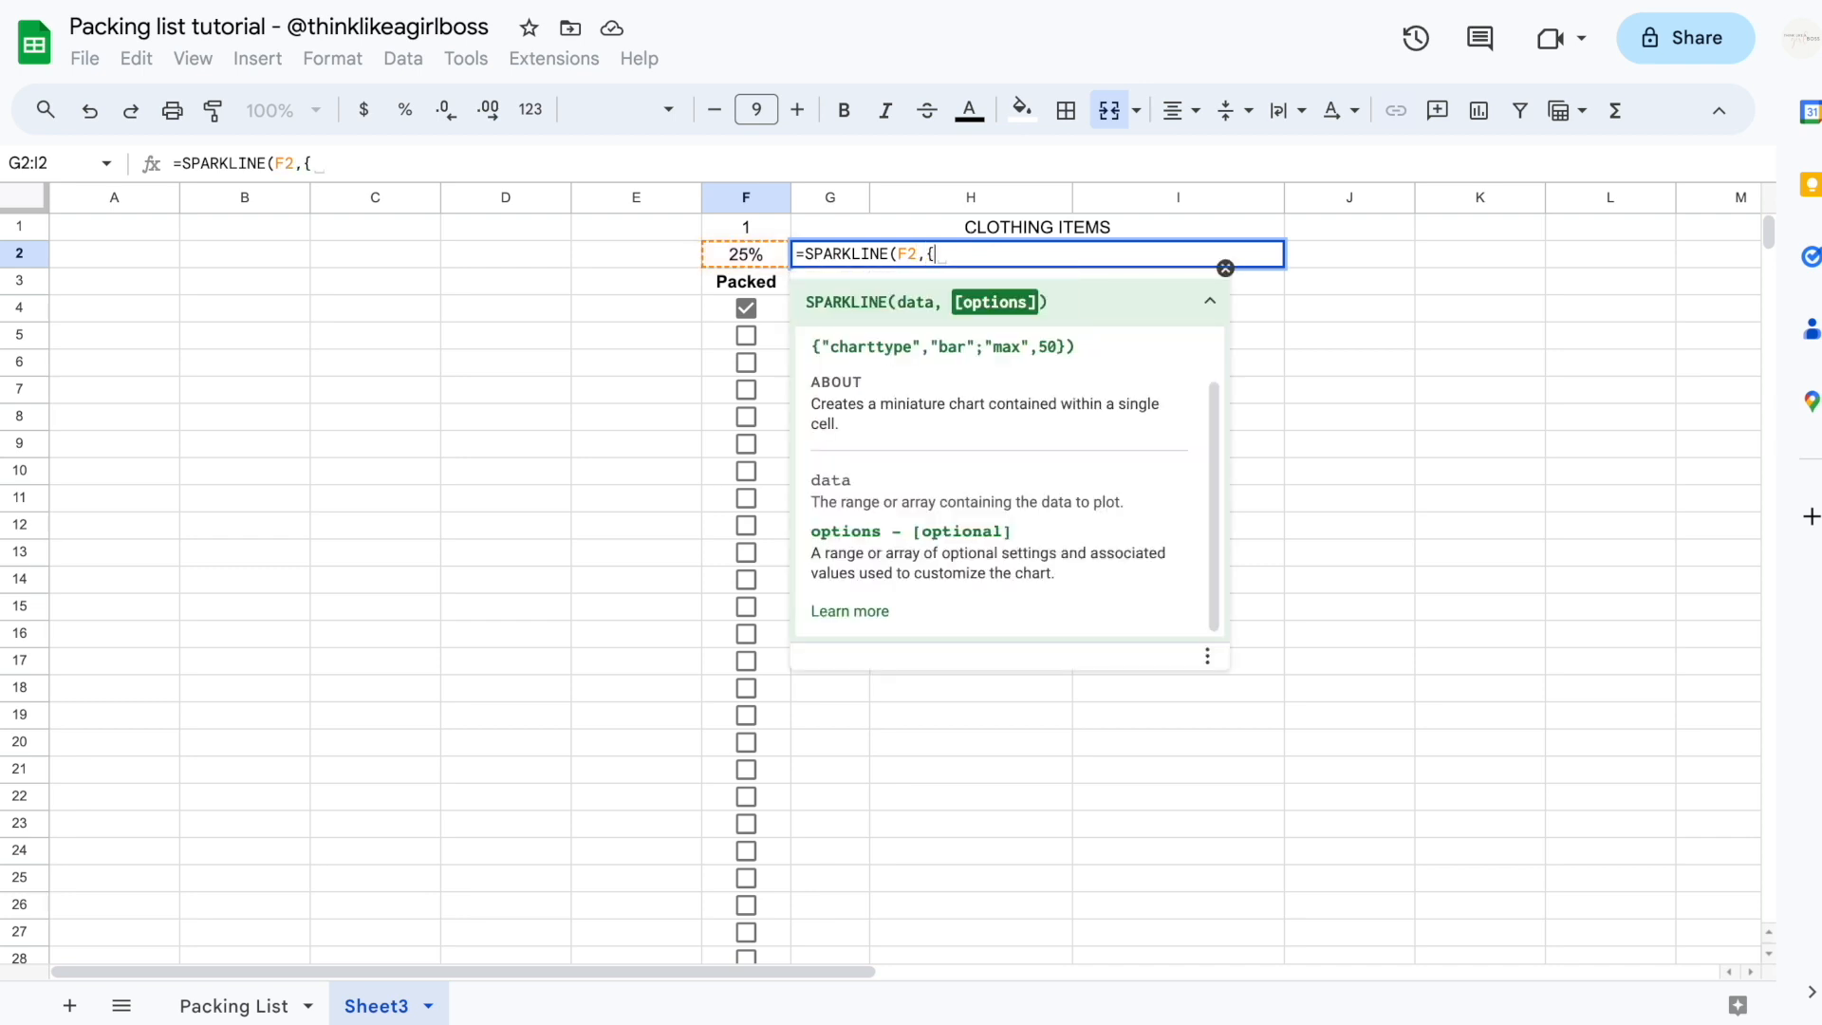
{"action": "type", "text": "\""}
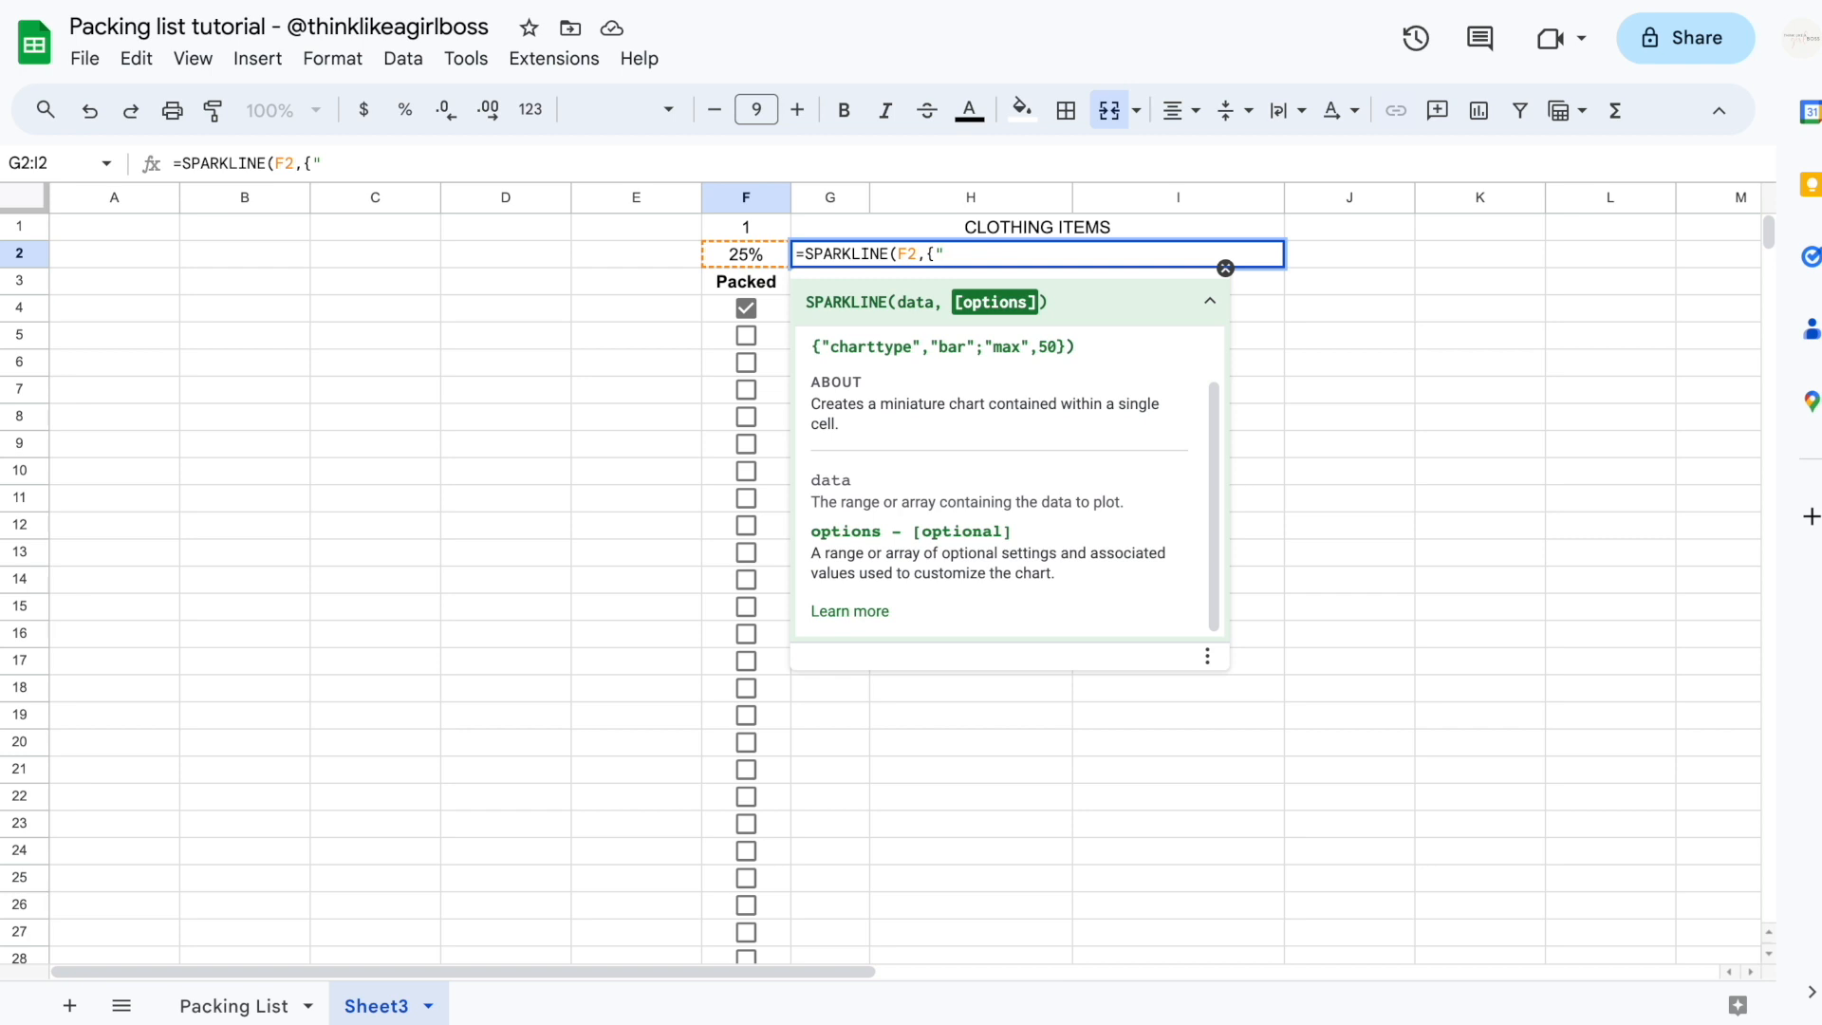
{"action": "type", "text": "charttype\","}
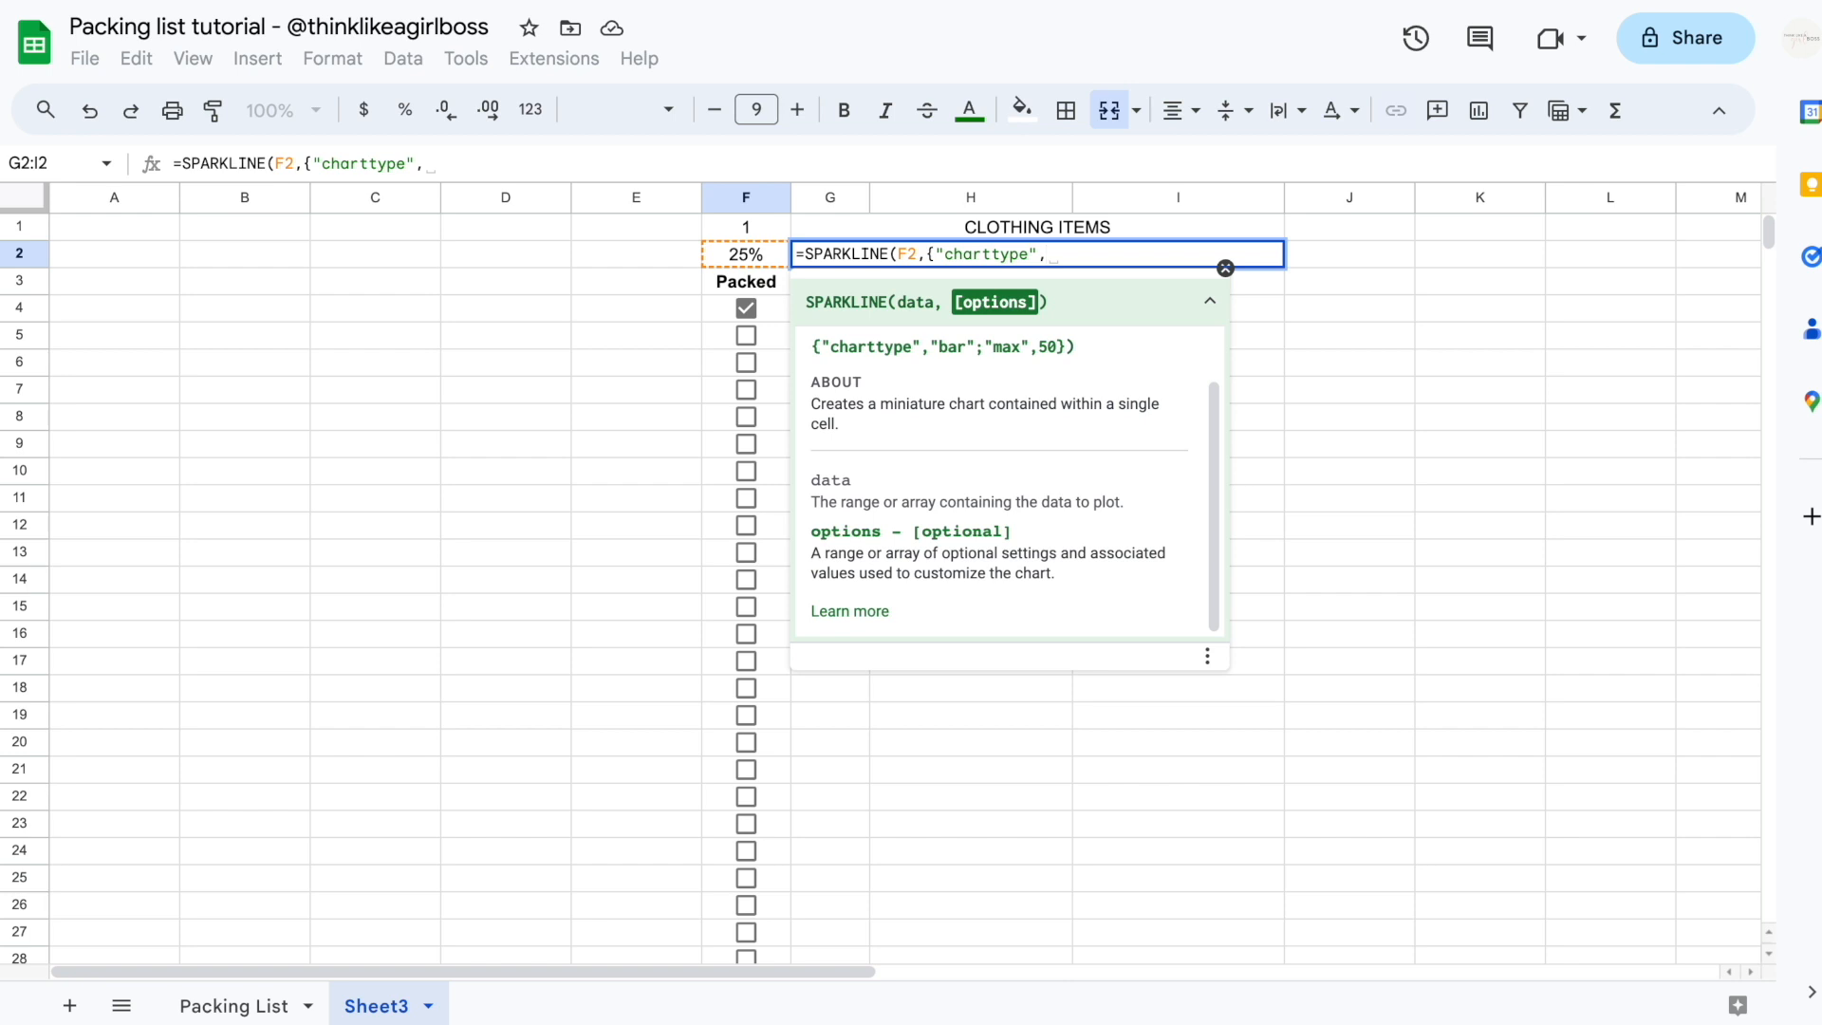
{"action": "type", "text": "\"bar"}
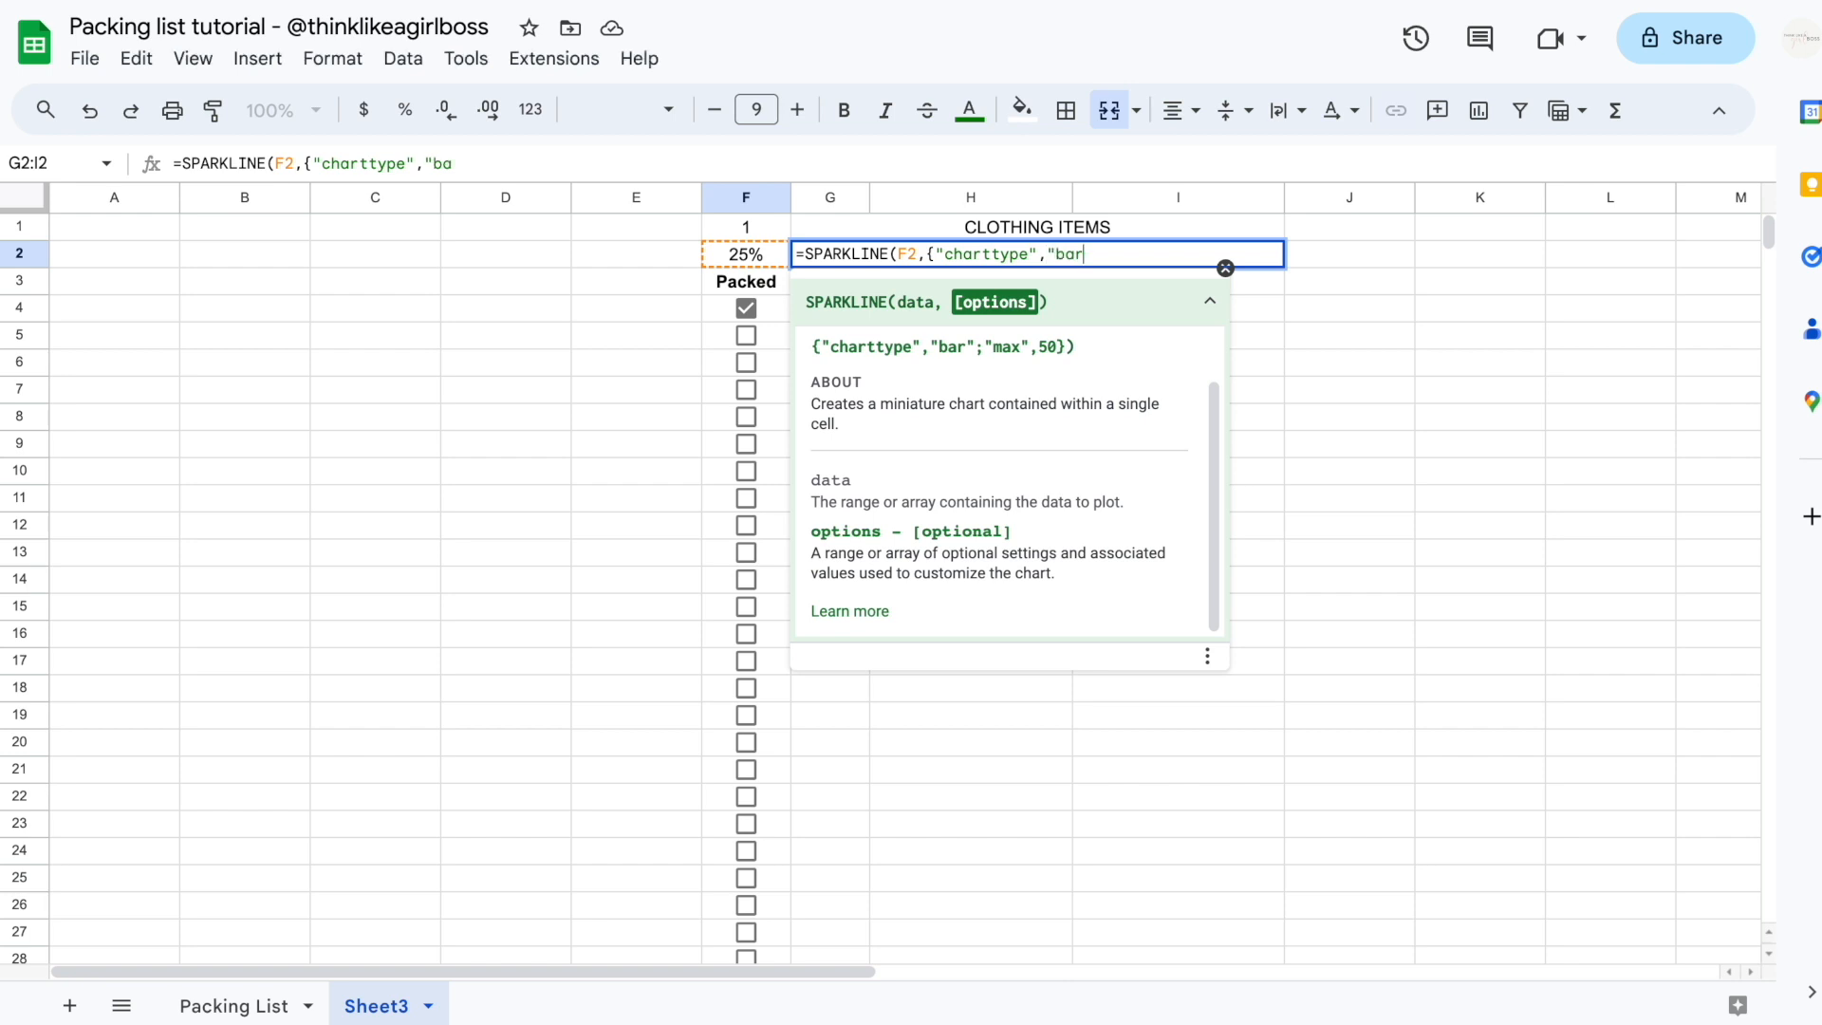
{"action": "type", "text": "\";"}
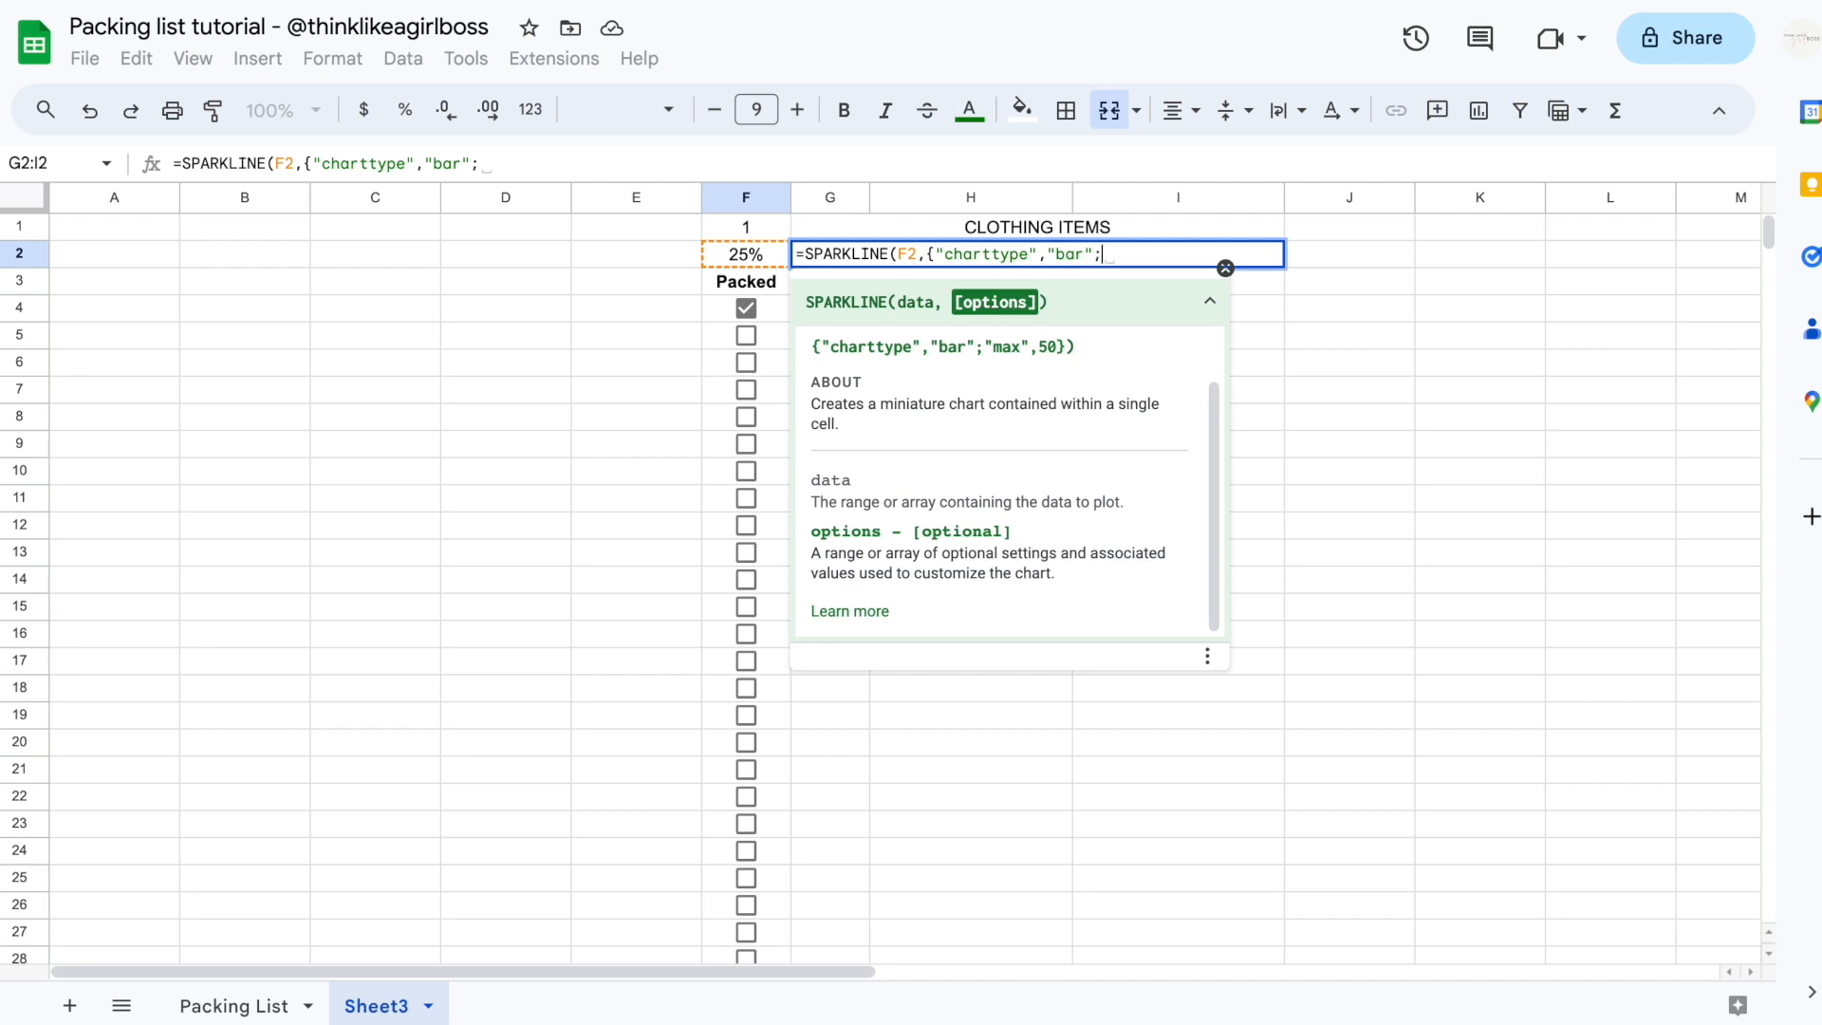
Add the "max",100% option, close the options array and the function, and enter the SPARKLINE formula
{"action": "type", "text": "\"max\",100%"}
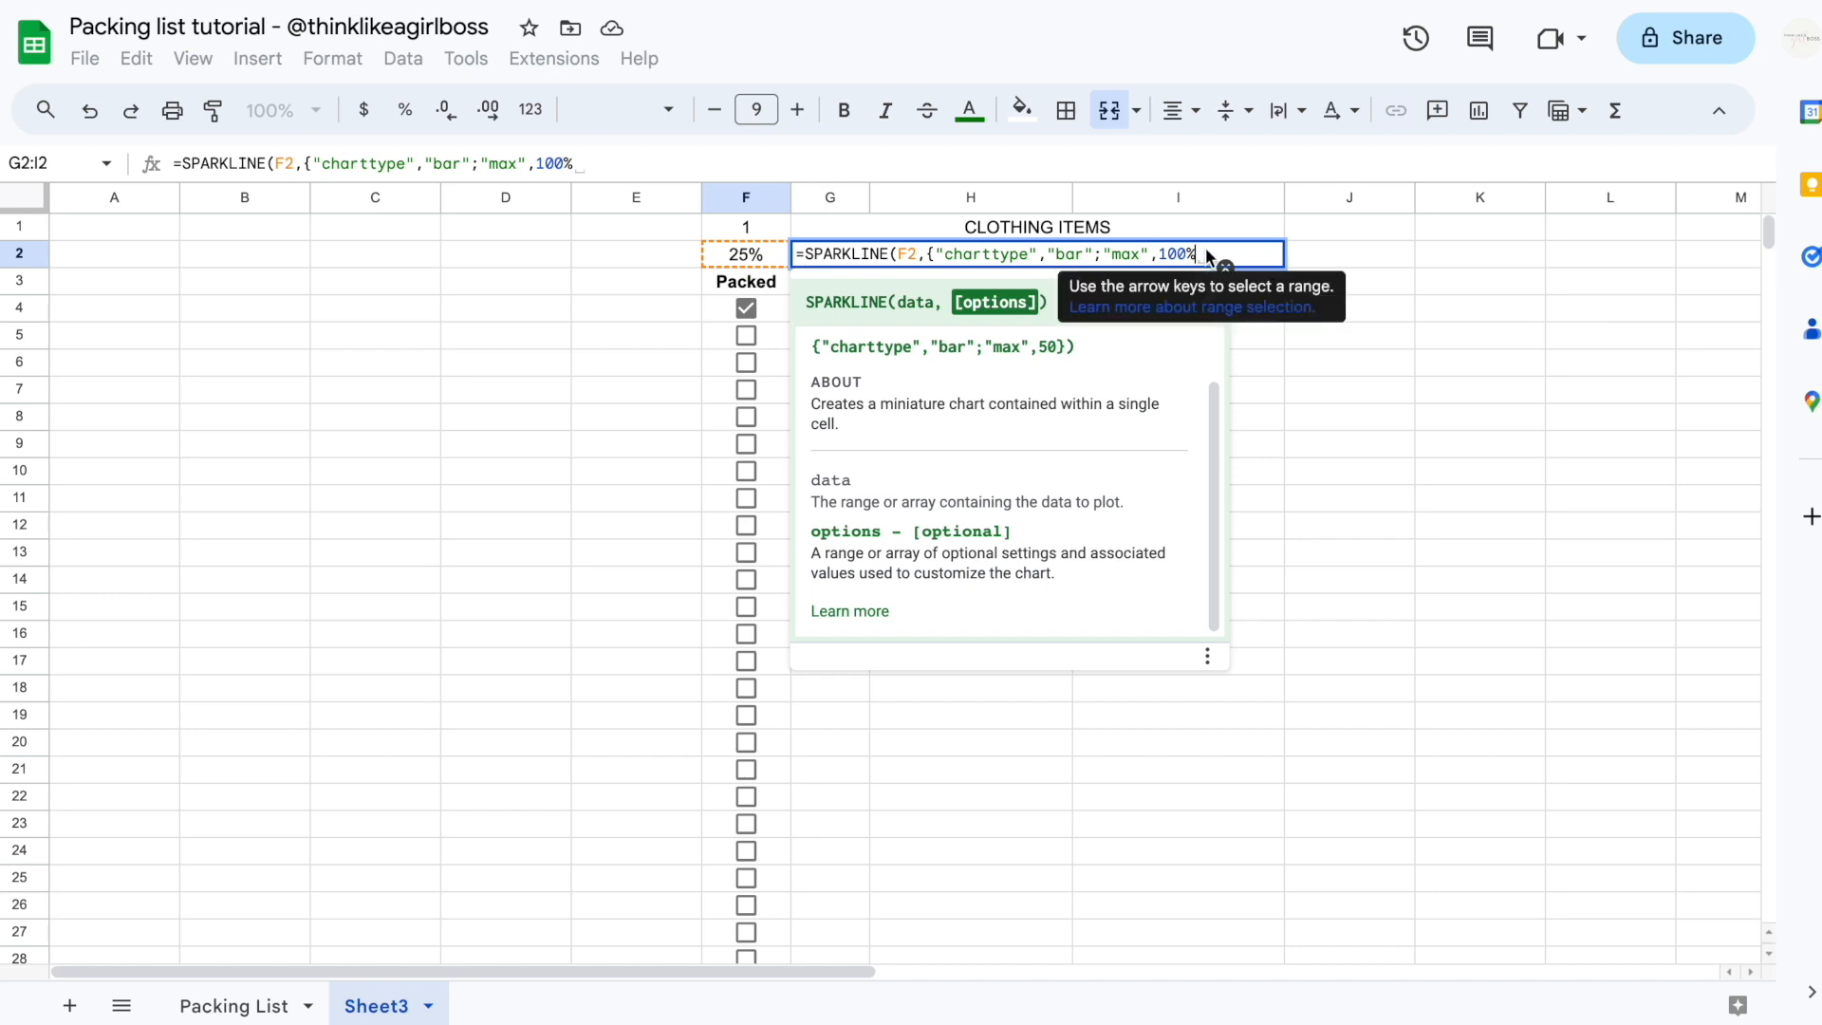
{"action": "type", "text": "}"}
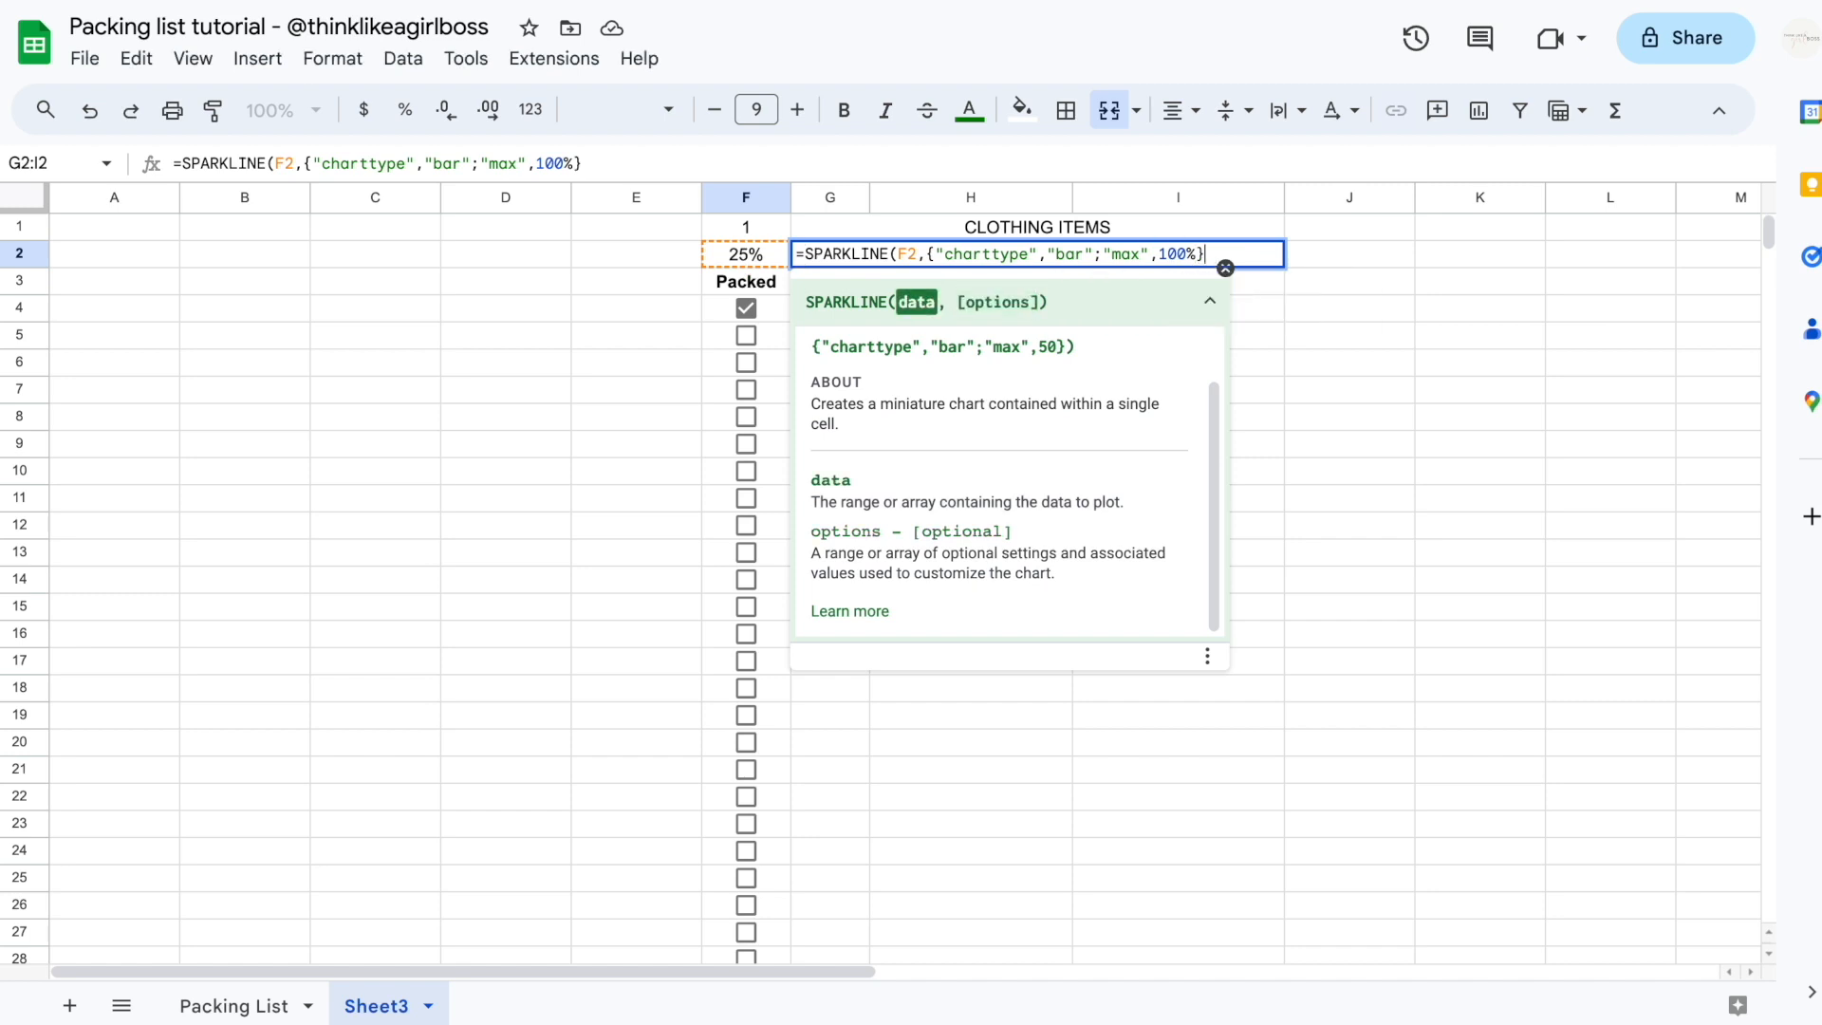
{"action": "type", "text": ")"}
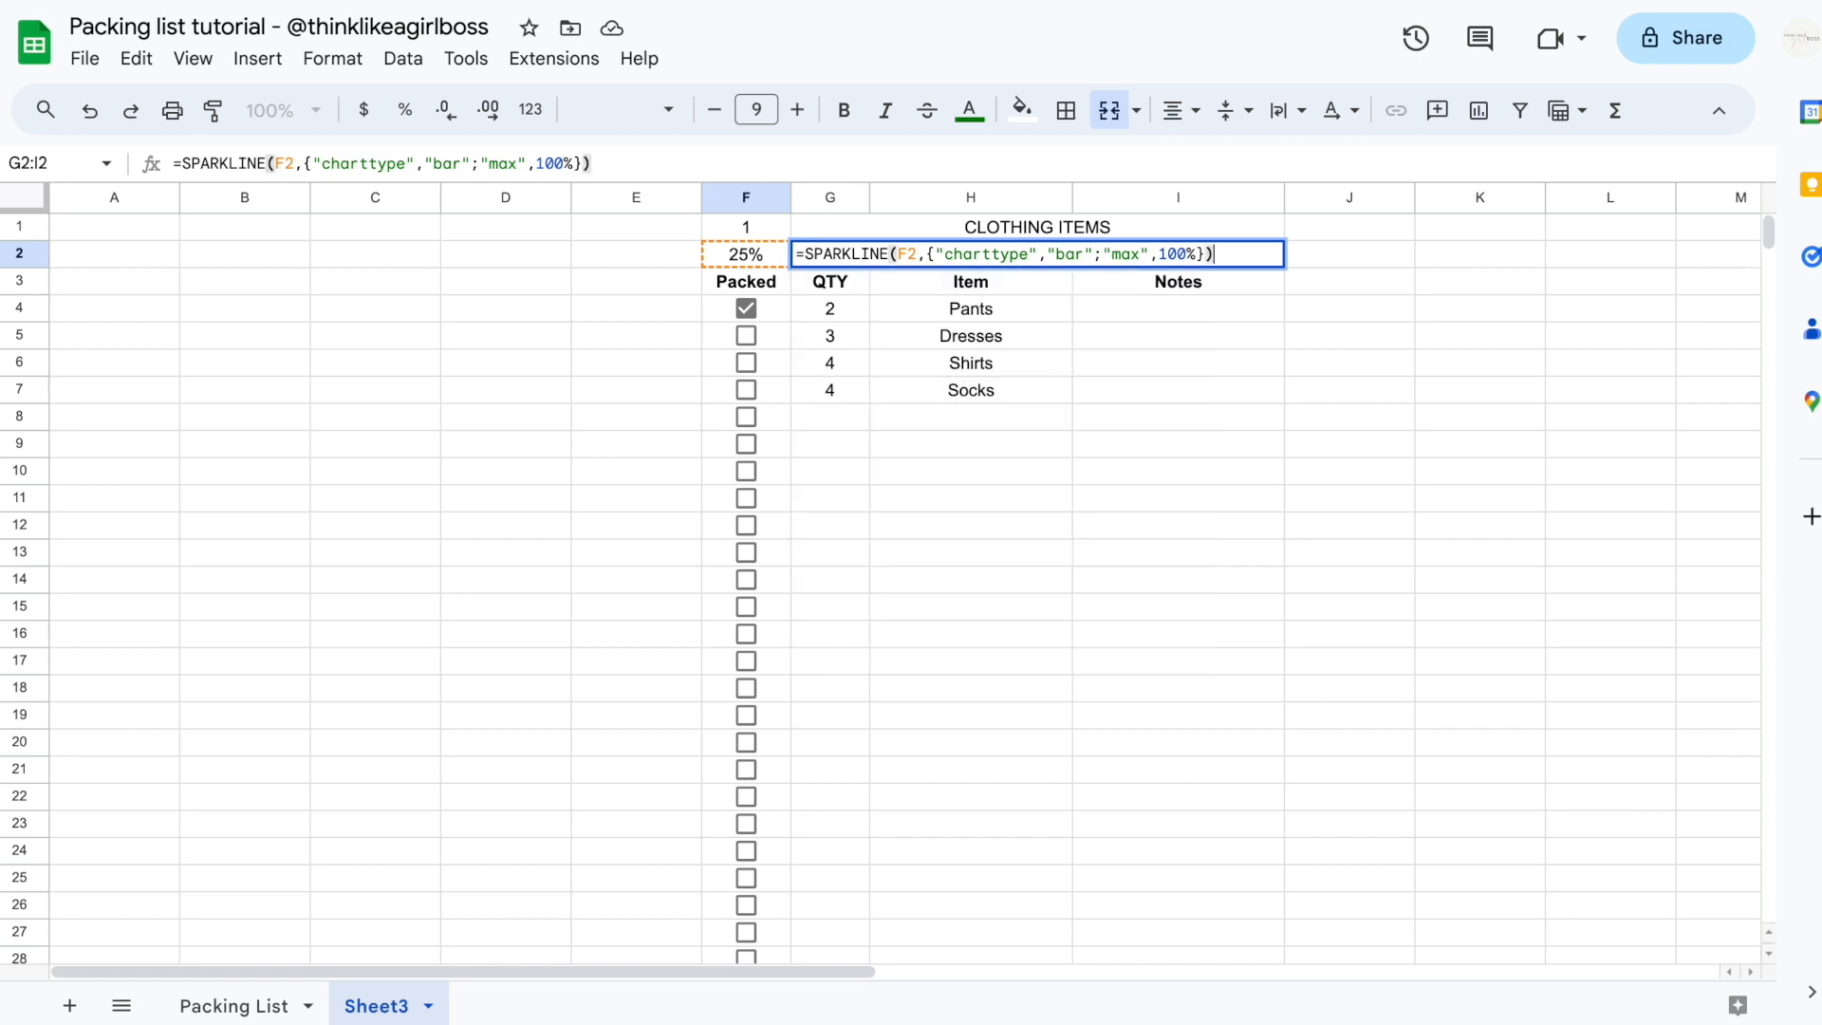
{"action": "key", "text": "Return"}
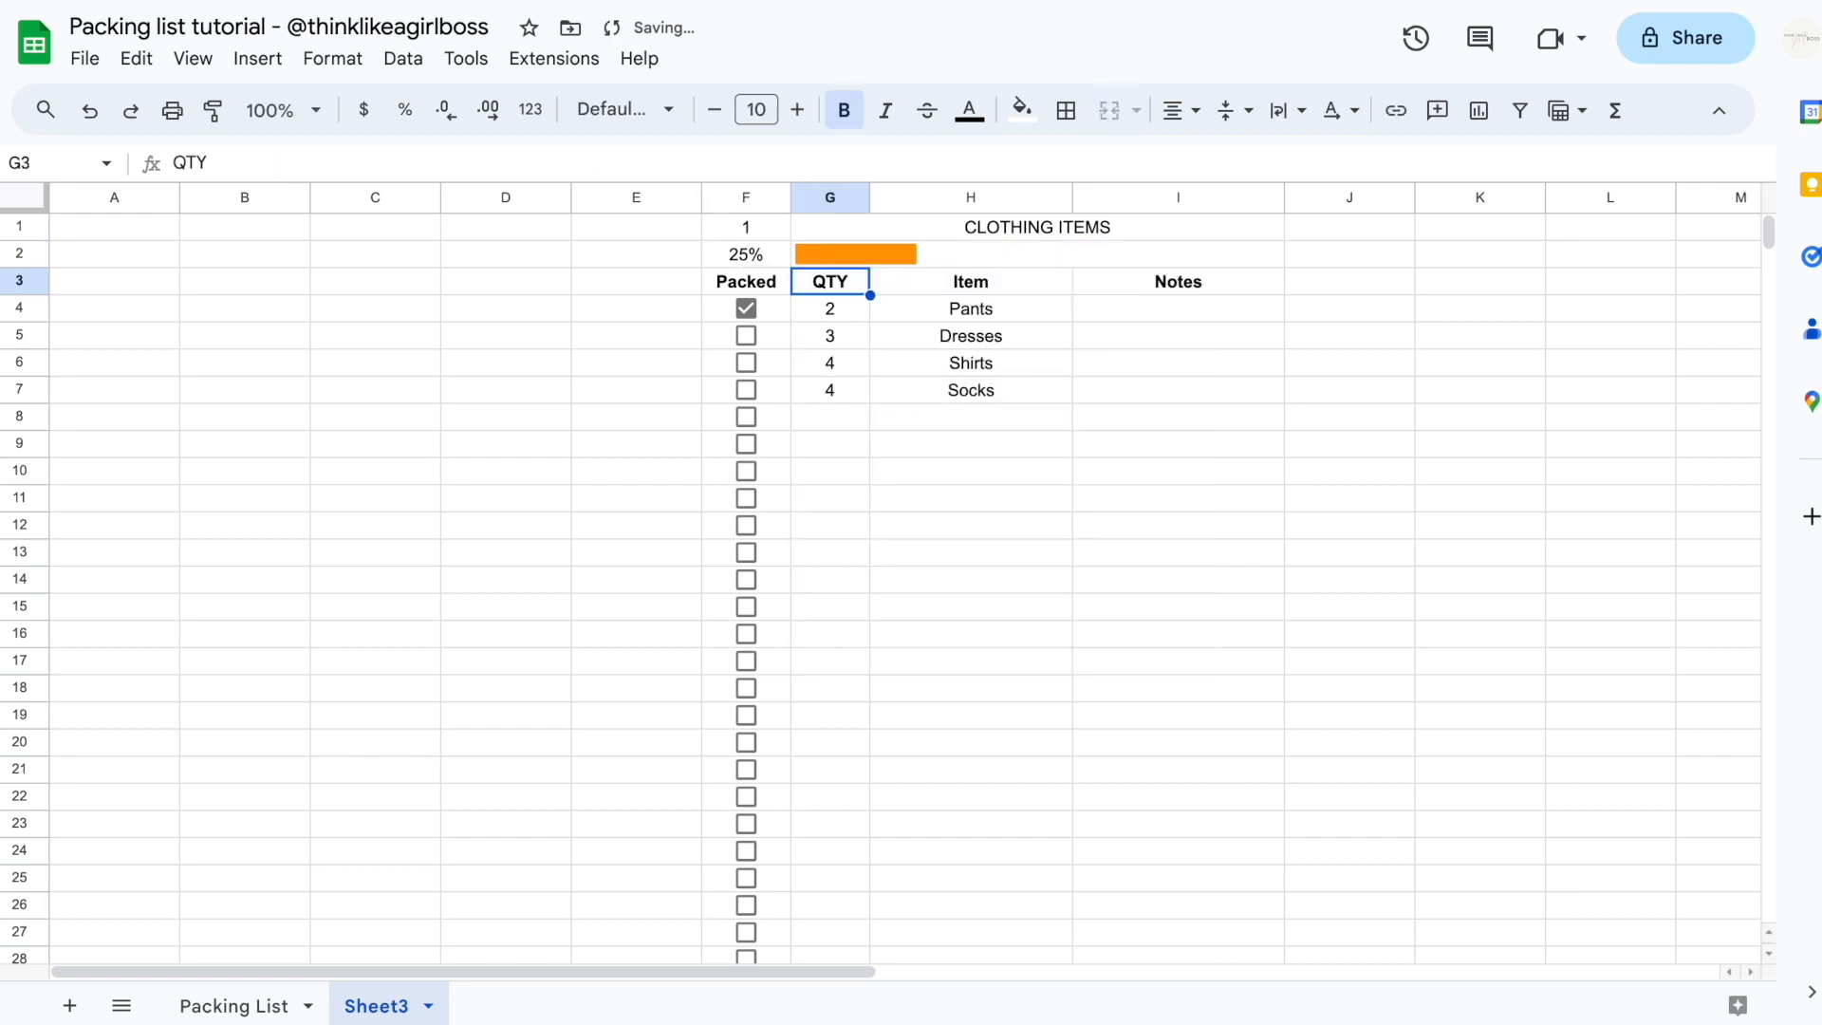
{"action": "key", "text": "Up"}
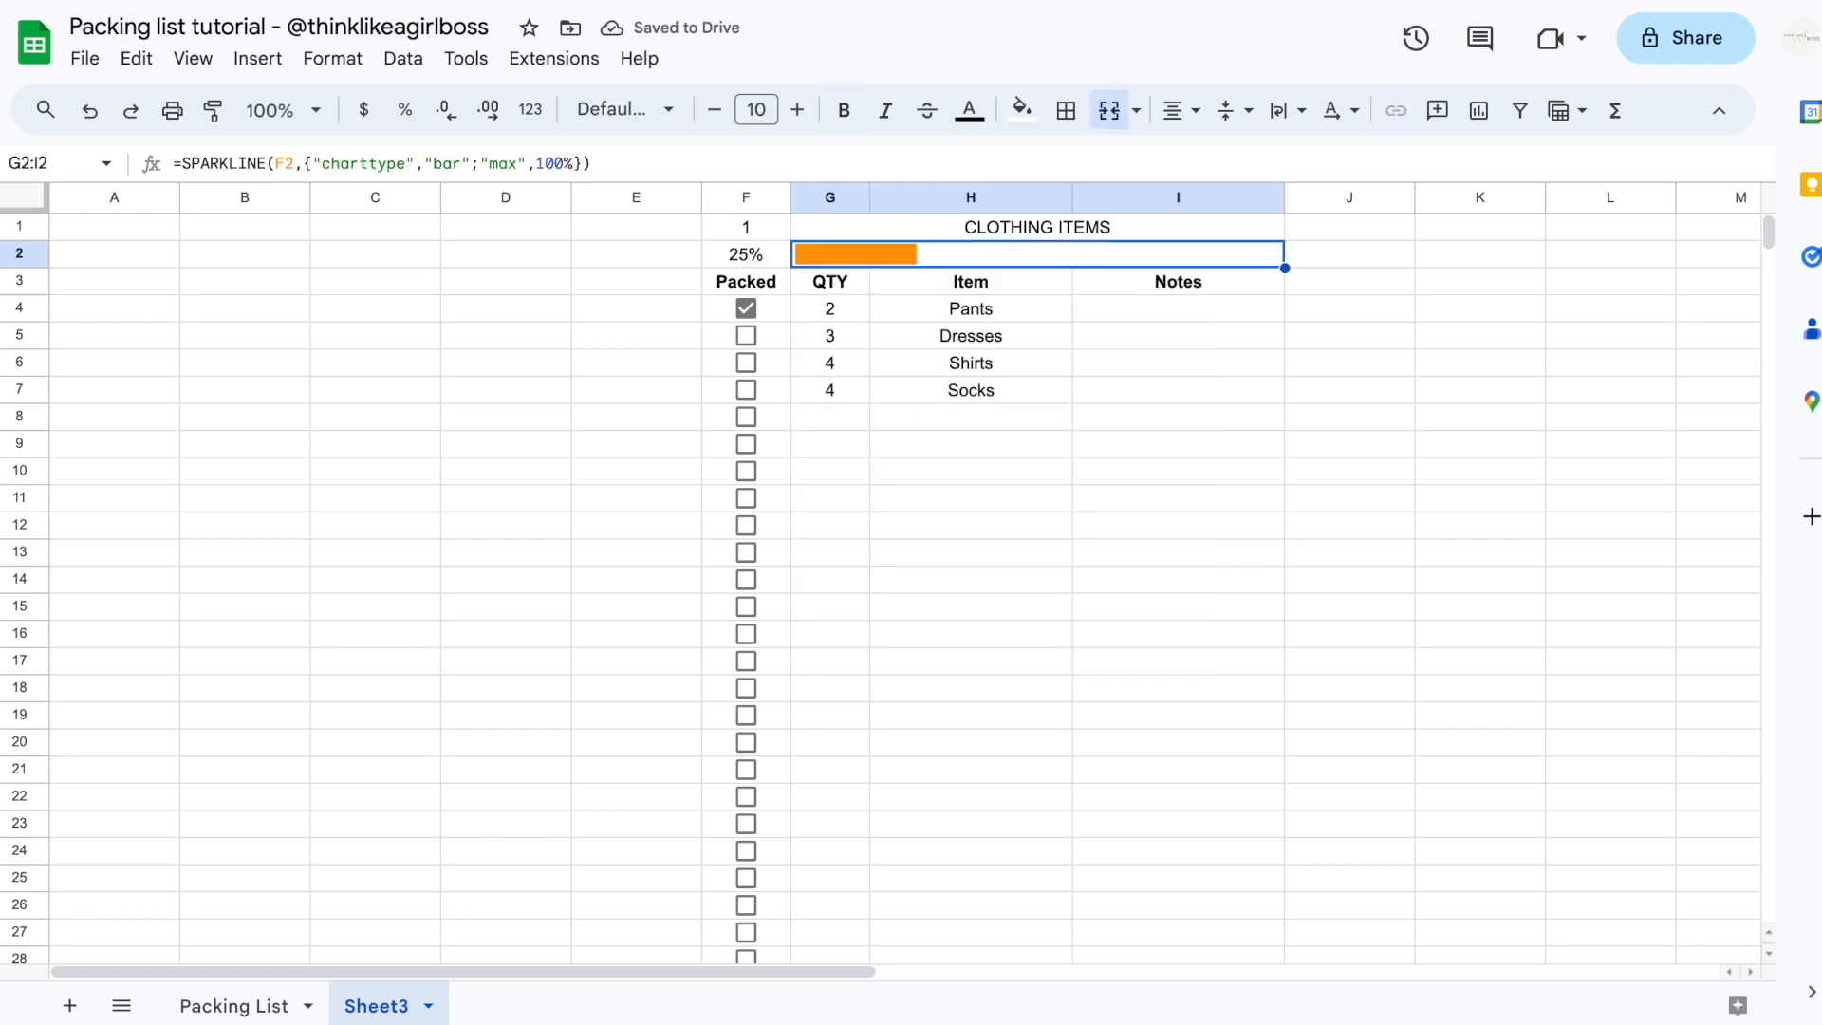
Tick the Packed checkboxes F5:F7 and clear them again to test the progress bar
{"action": "left_click", "coordinate": [1147, 434]}
{"action": "left_click", "coordinate": [747, 335]}
{"action": "left_click", "coordinate": [747, 359]}
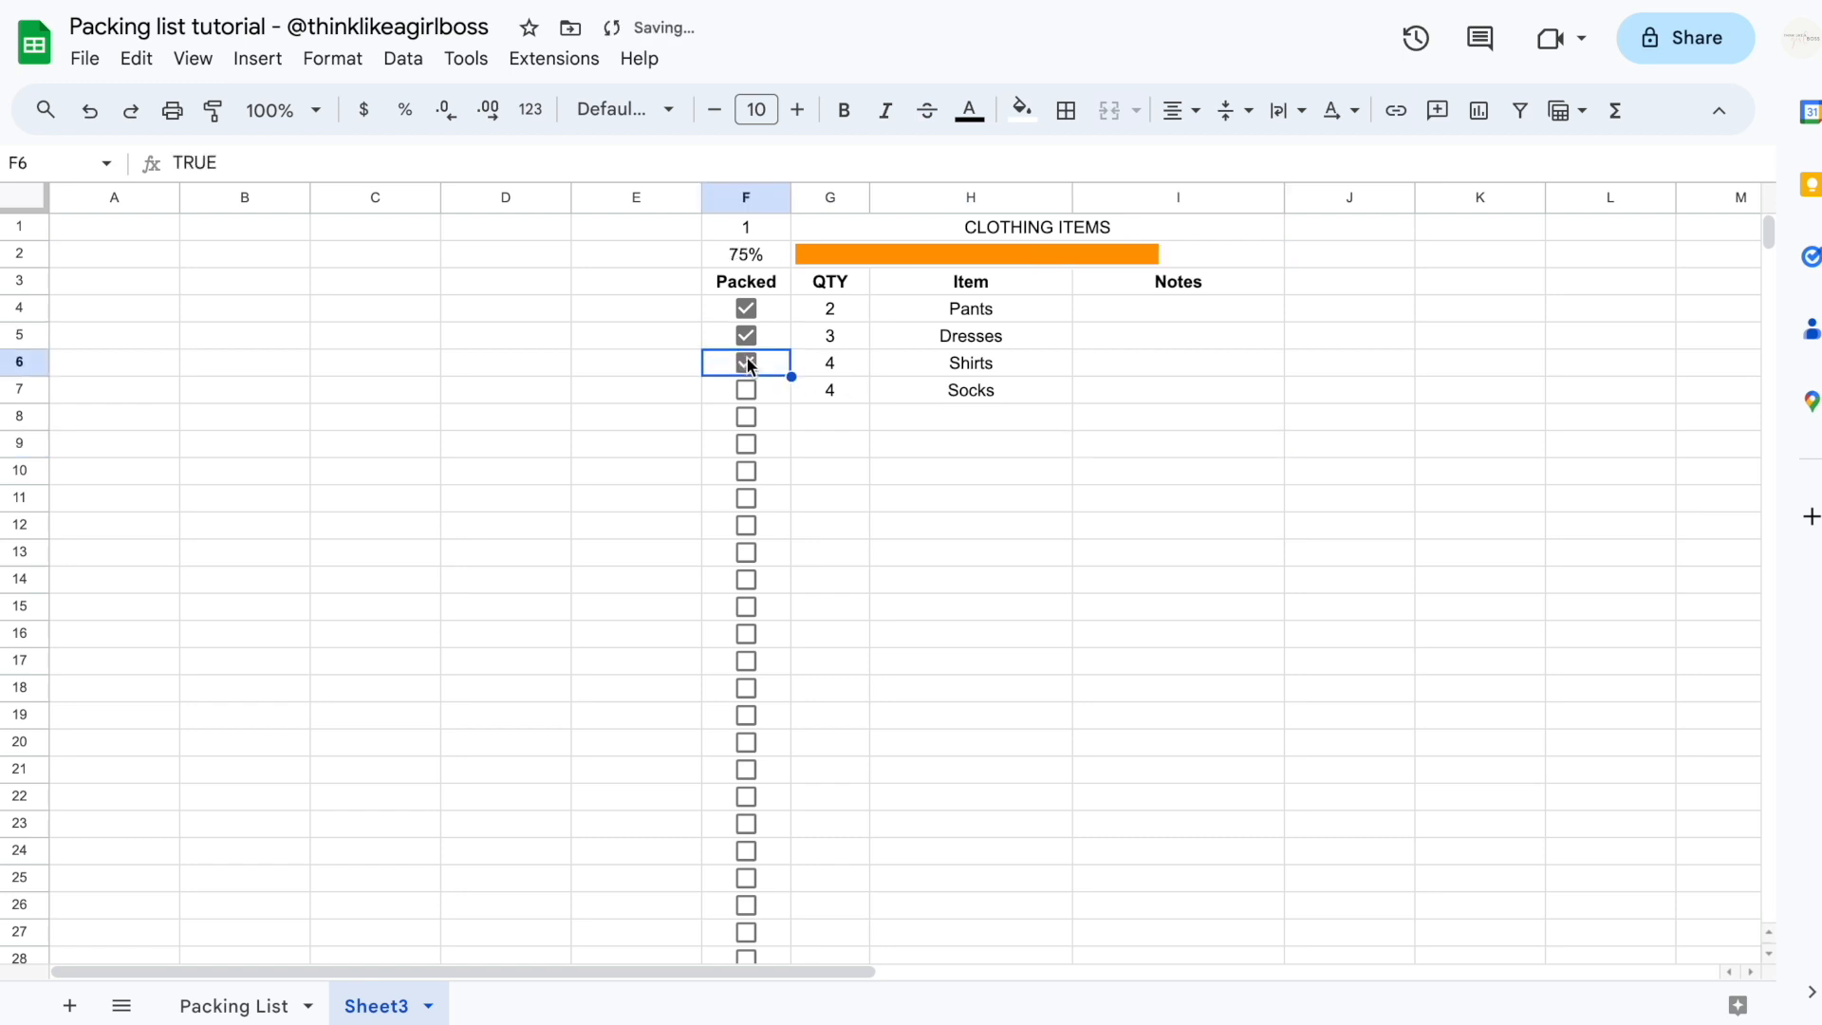
{"action": "left_click", "coordinate": [747, 391]}
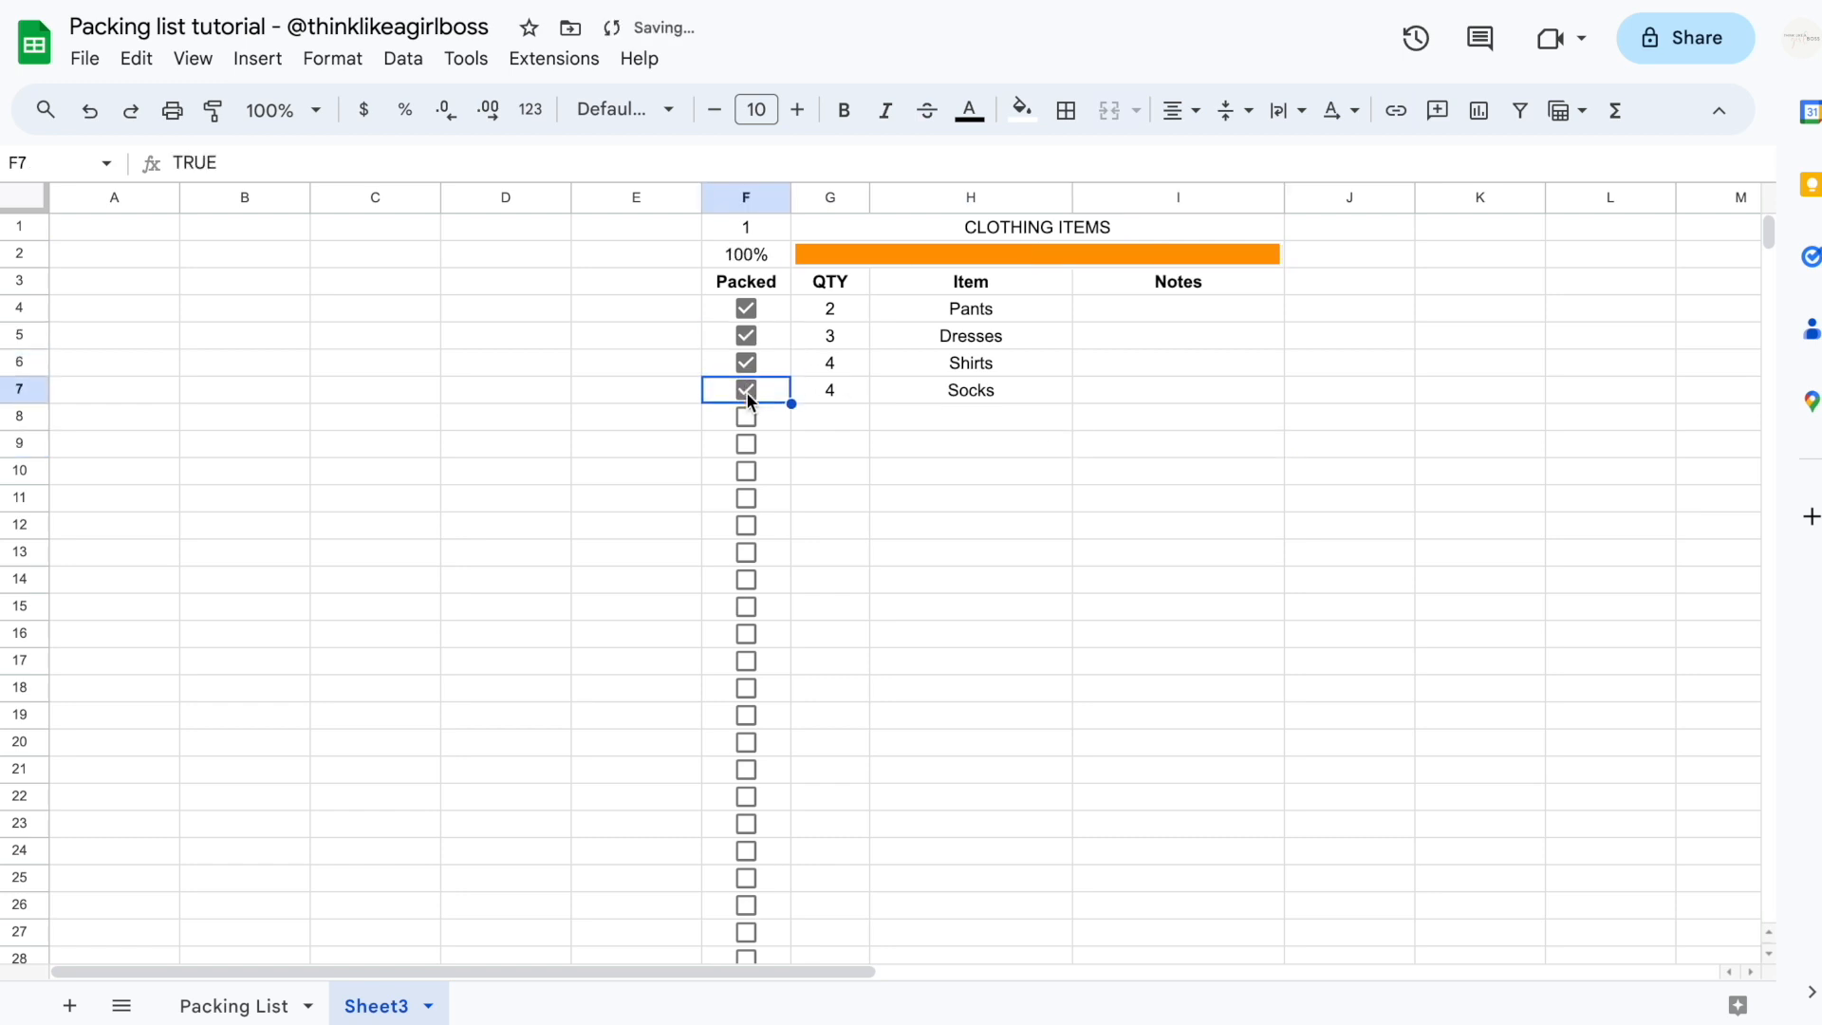
{"action": "left_click", "coordinate": [746, 393]}
{"action": "left_click", "coordinate": [745, 361]}
{"action": "left_click", "coordinate": [745, 336]}
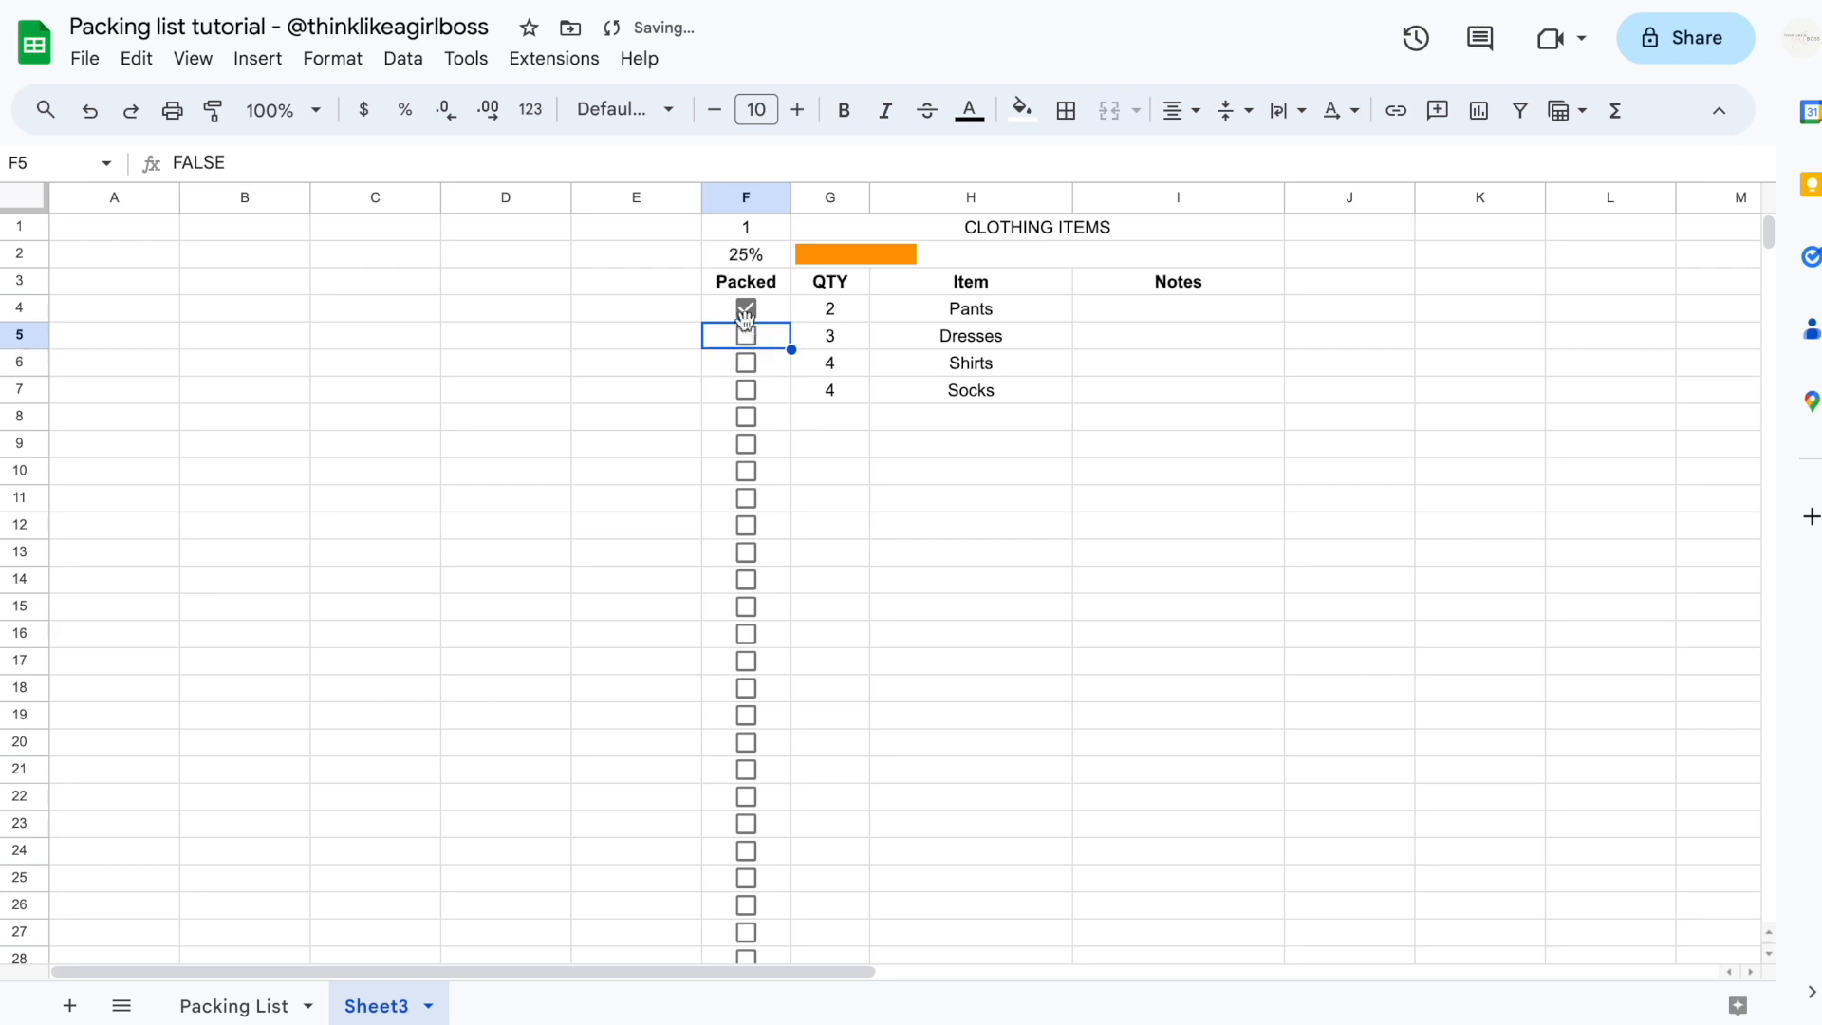
Untick and re-tick the Packed checkbox for Pants, and tick those for Dresses and Shirts
{"action": "left_click", "coordinate": [747, 311]}
{"action": "left_click", "coordinate": [745, 312]}
{"action": "left_click", "coordinate": [746, 336]}
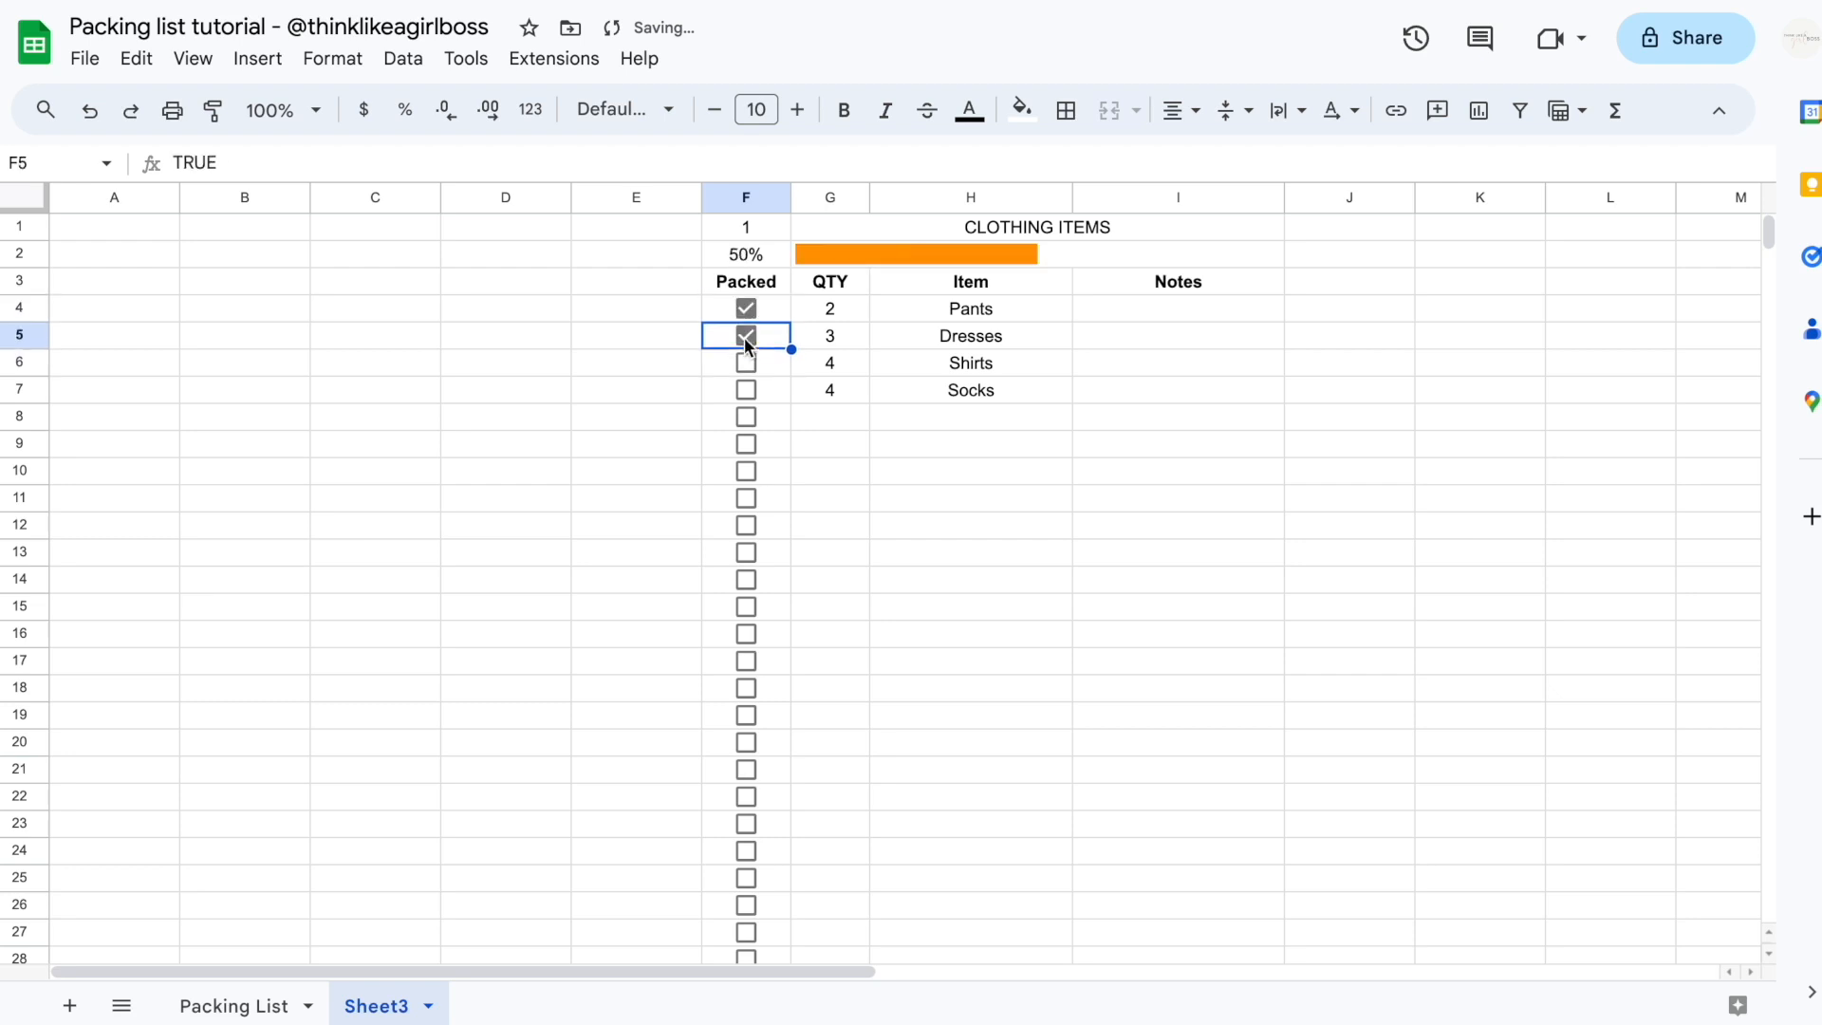
{"action": "left_click", "coordinate": [746, 360]}
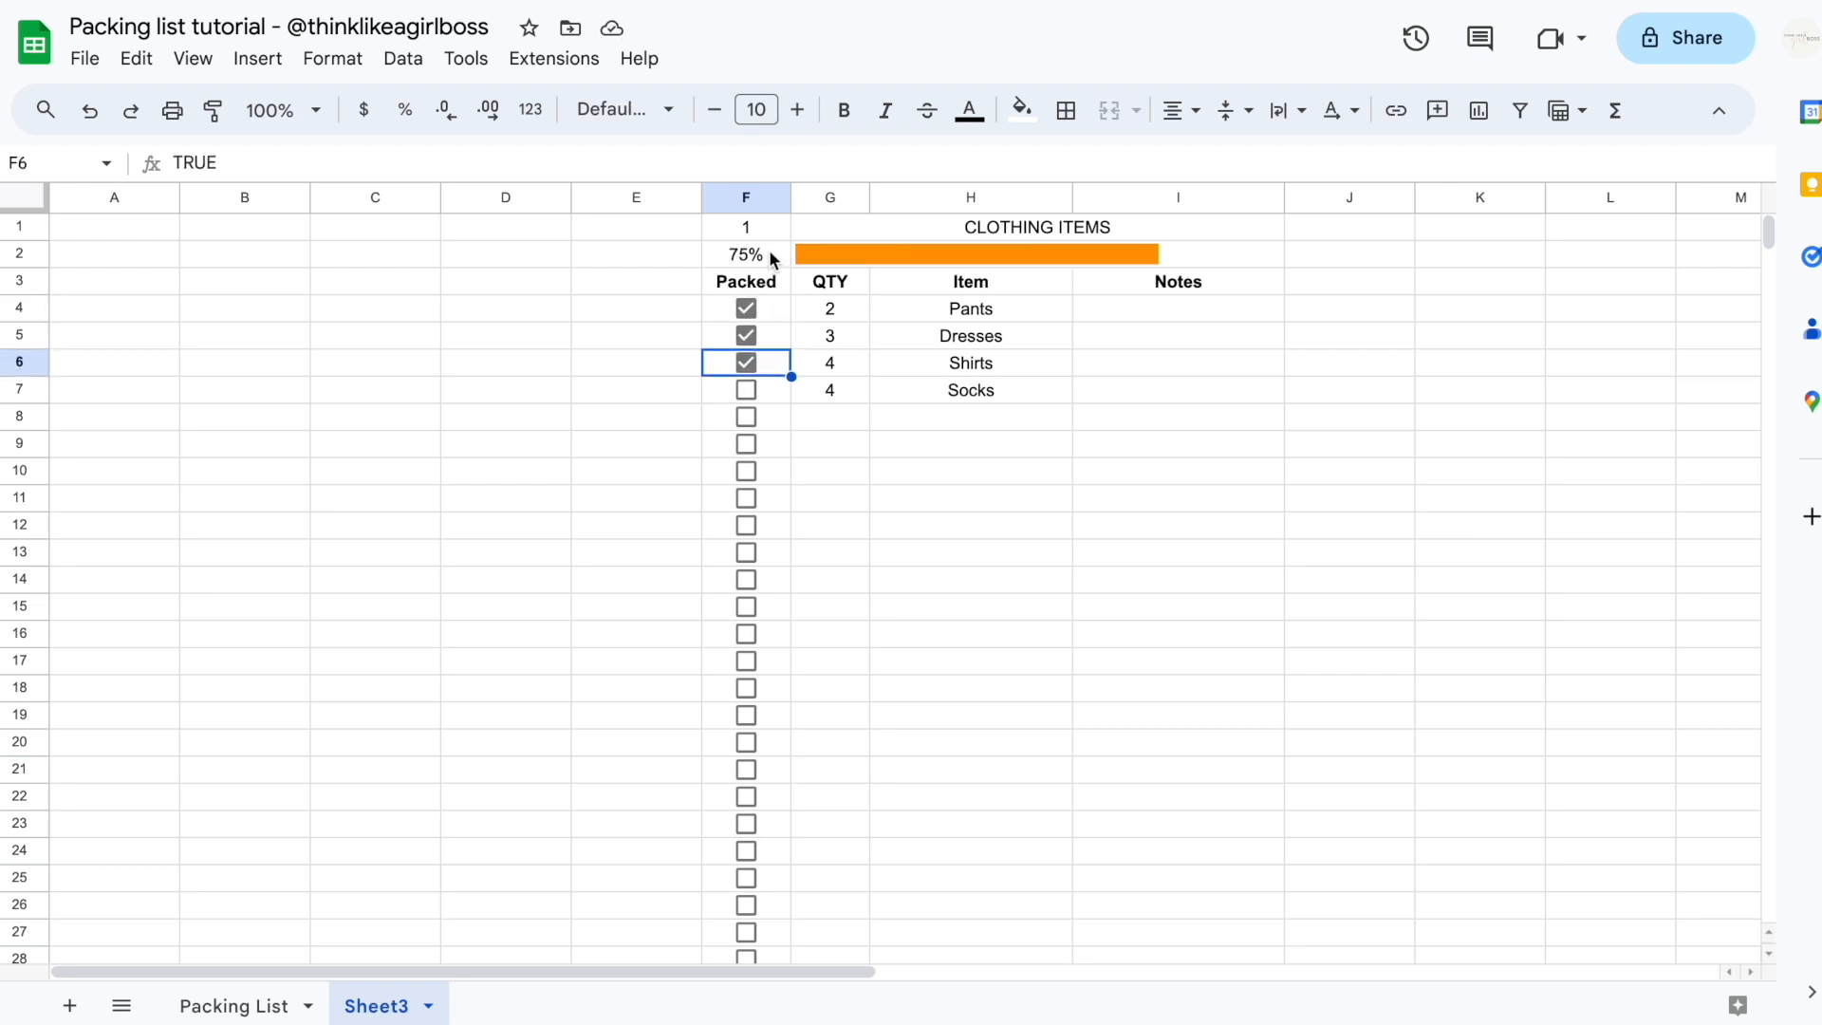
Check the packing percentage and progress bar cells, and view the finished Packing List sheet for comparison
{"action": "left_click", "coordinate": [769, 253]}
{"action": "left_click", "coordinate": [824, 256]}
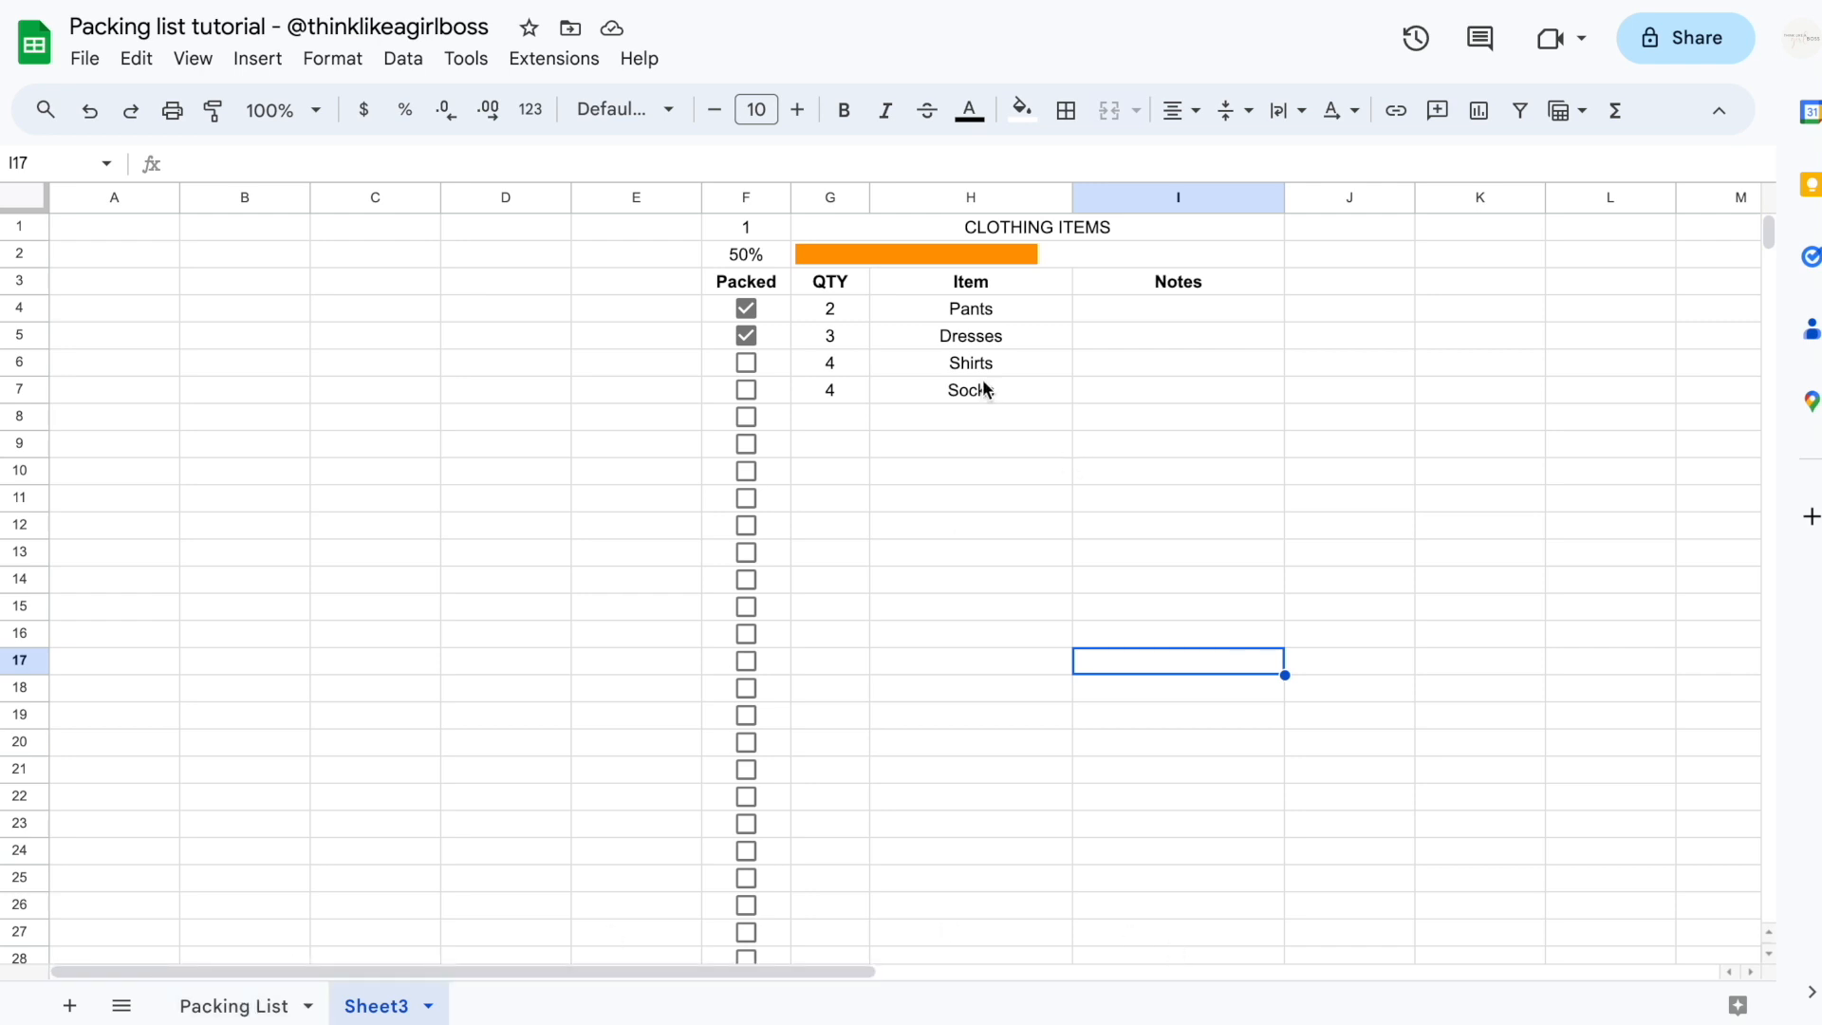
{"action": "left_click", "coordinate": [258, 1006]}
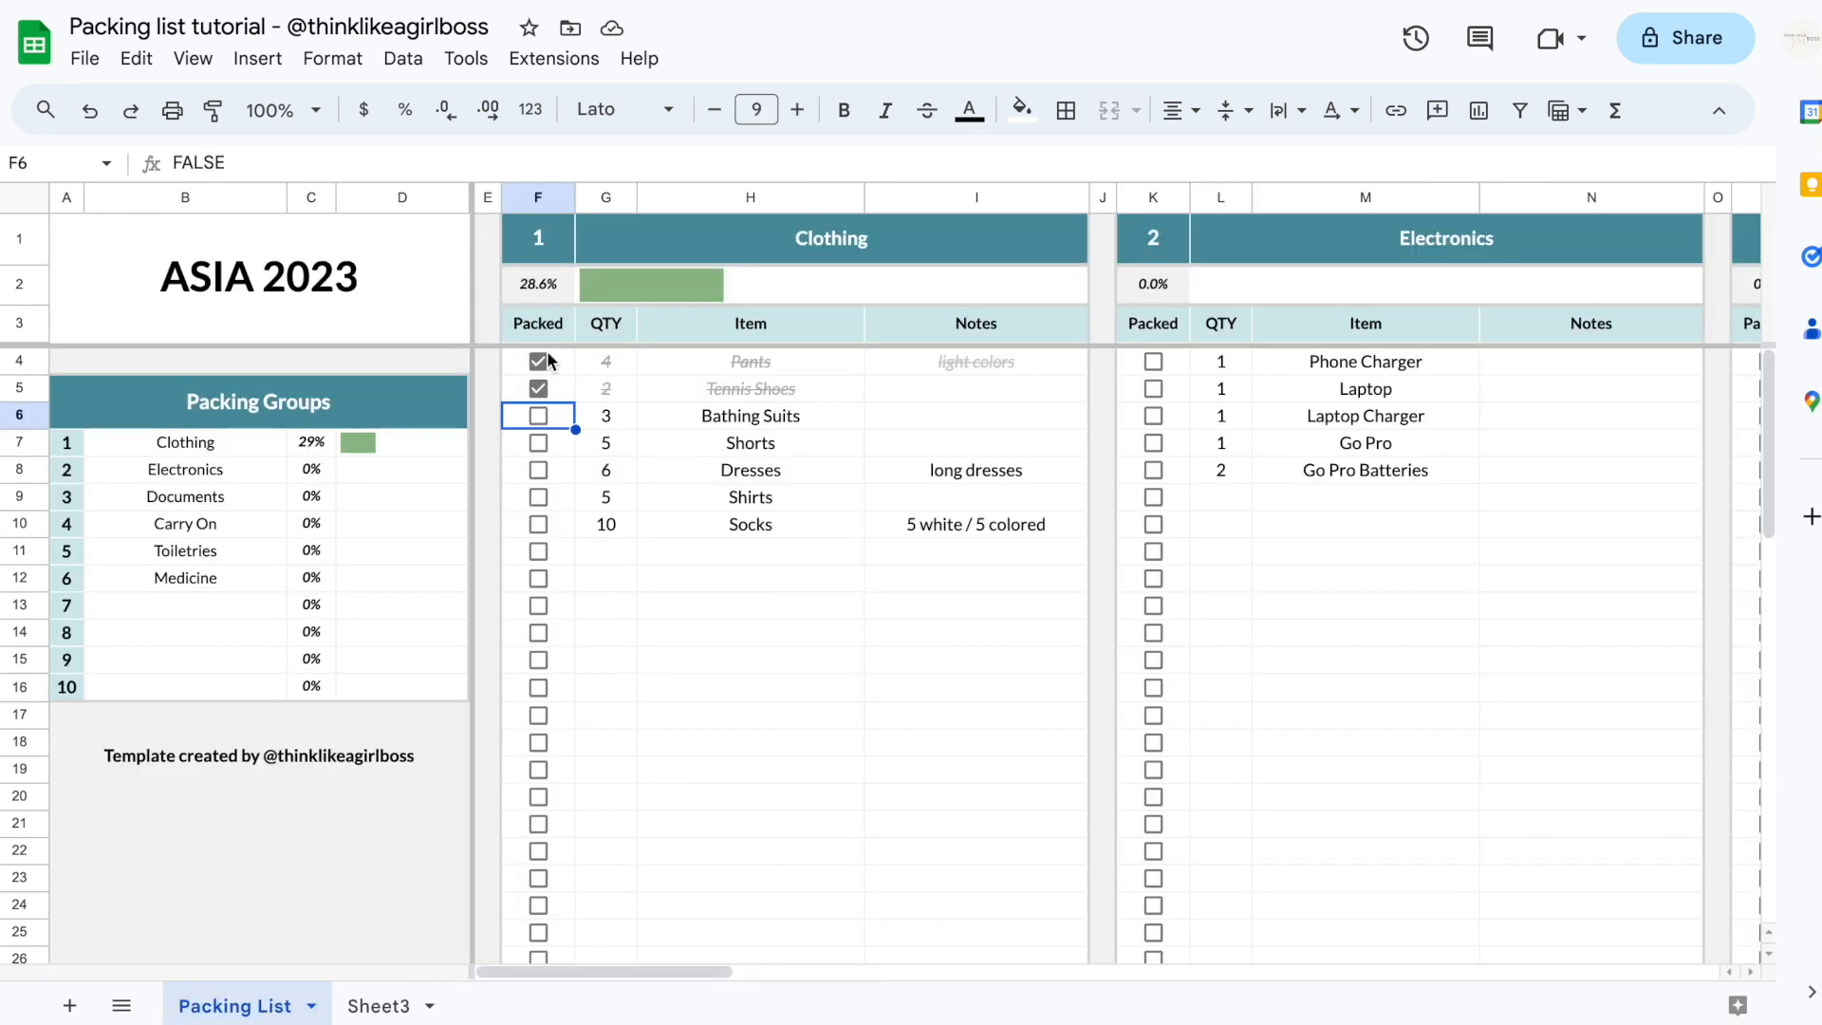
Apply a medium-weight gray outer border around the clothing table F1:I40 in Sheet3
{"action": "left_click", "coordinate": [378, 1006]}
{"action": "left_click_drag", "start_coordinate": [746, 227], "coordinate": [1154, 789]}
{"action": "scroll", "coordinate": [1151, 715], "scroll_direction": "down", "scroll_amount": 6}
{"action": "scroll", "coordinate": [1169, 593], "scroll_direction": "up", "scroll_amount": 6}
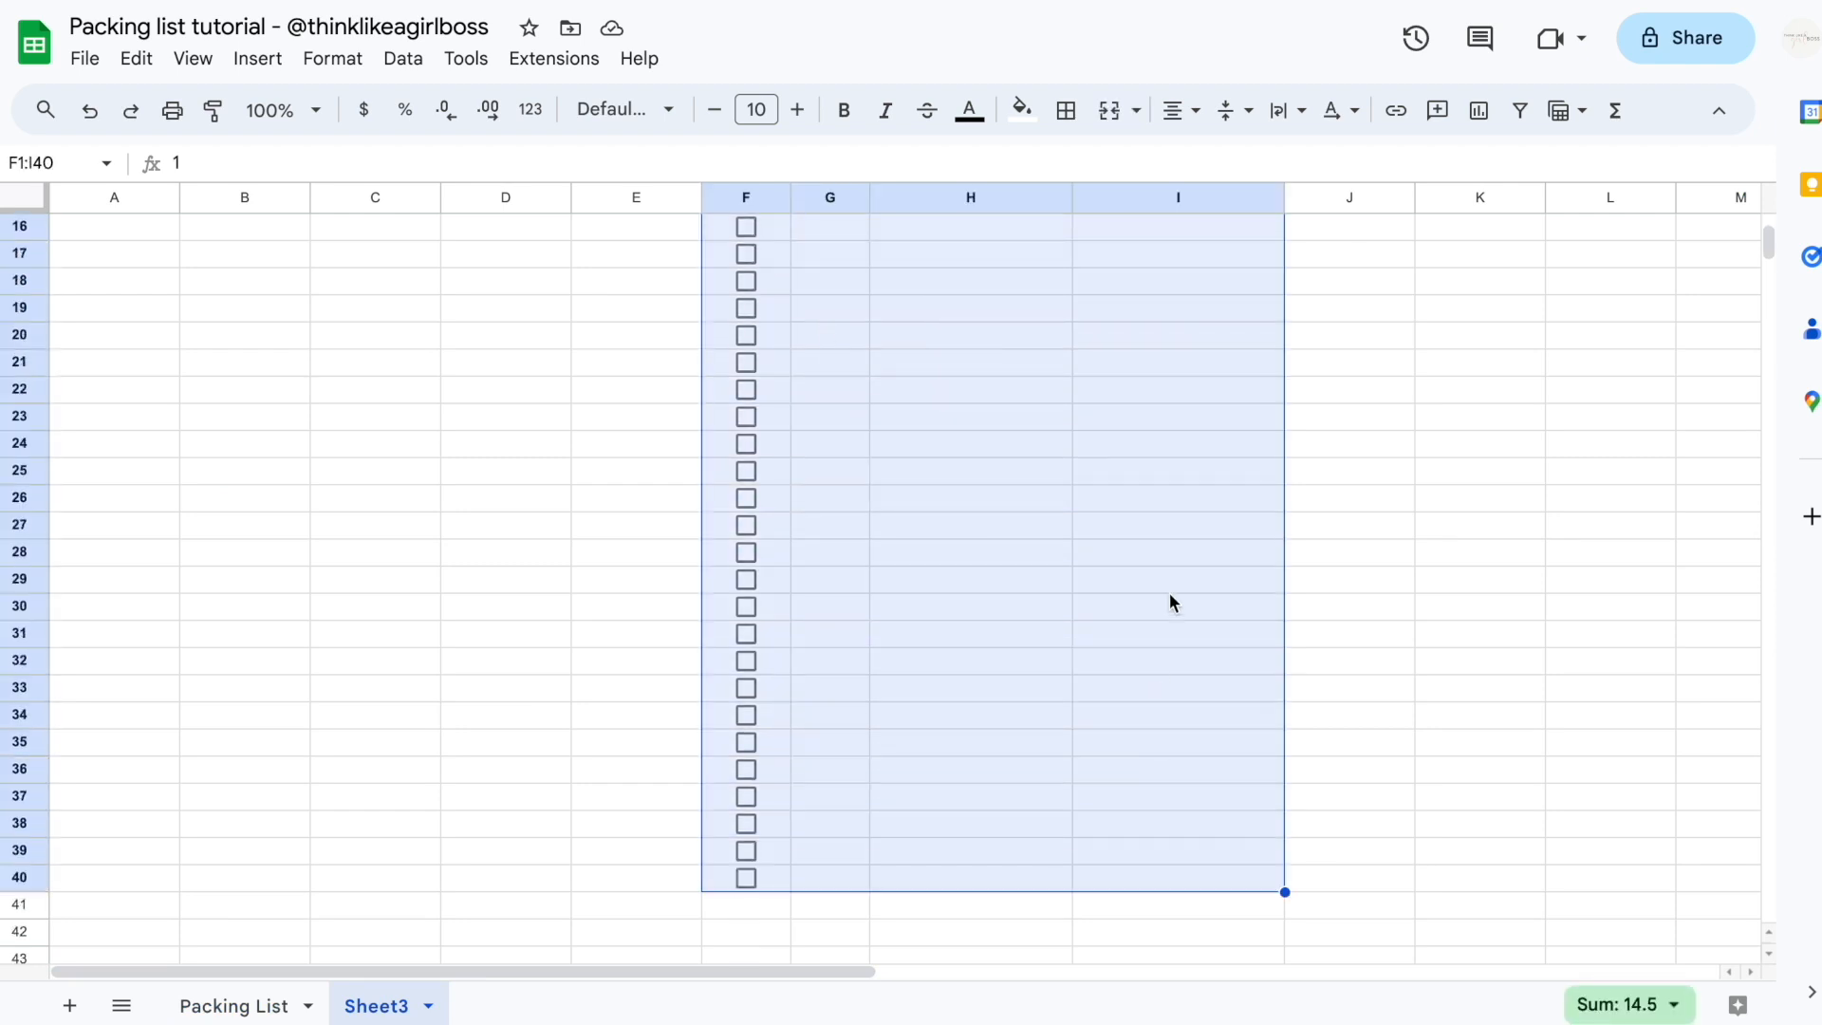
{"action": "left_click", "coordinate": [1068, 112]}
{"action": "left_click", "coordinate": [1322, 169]}
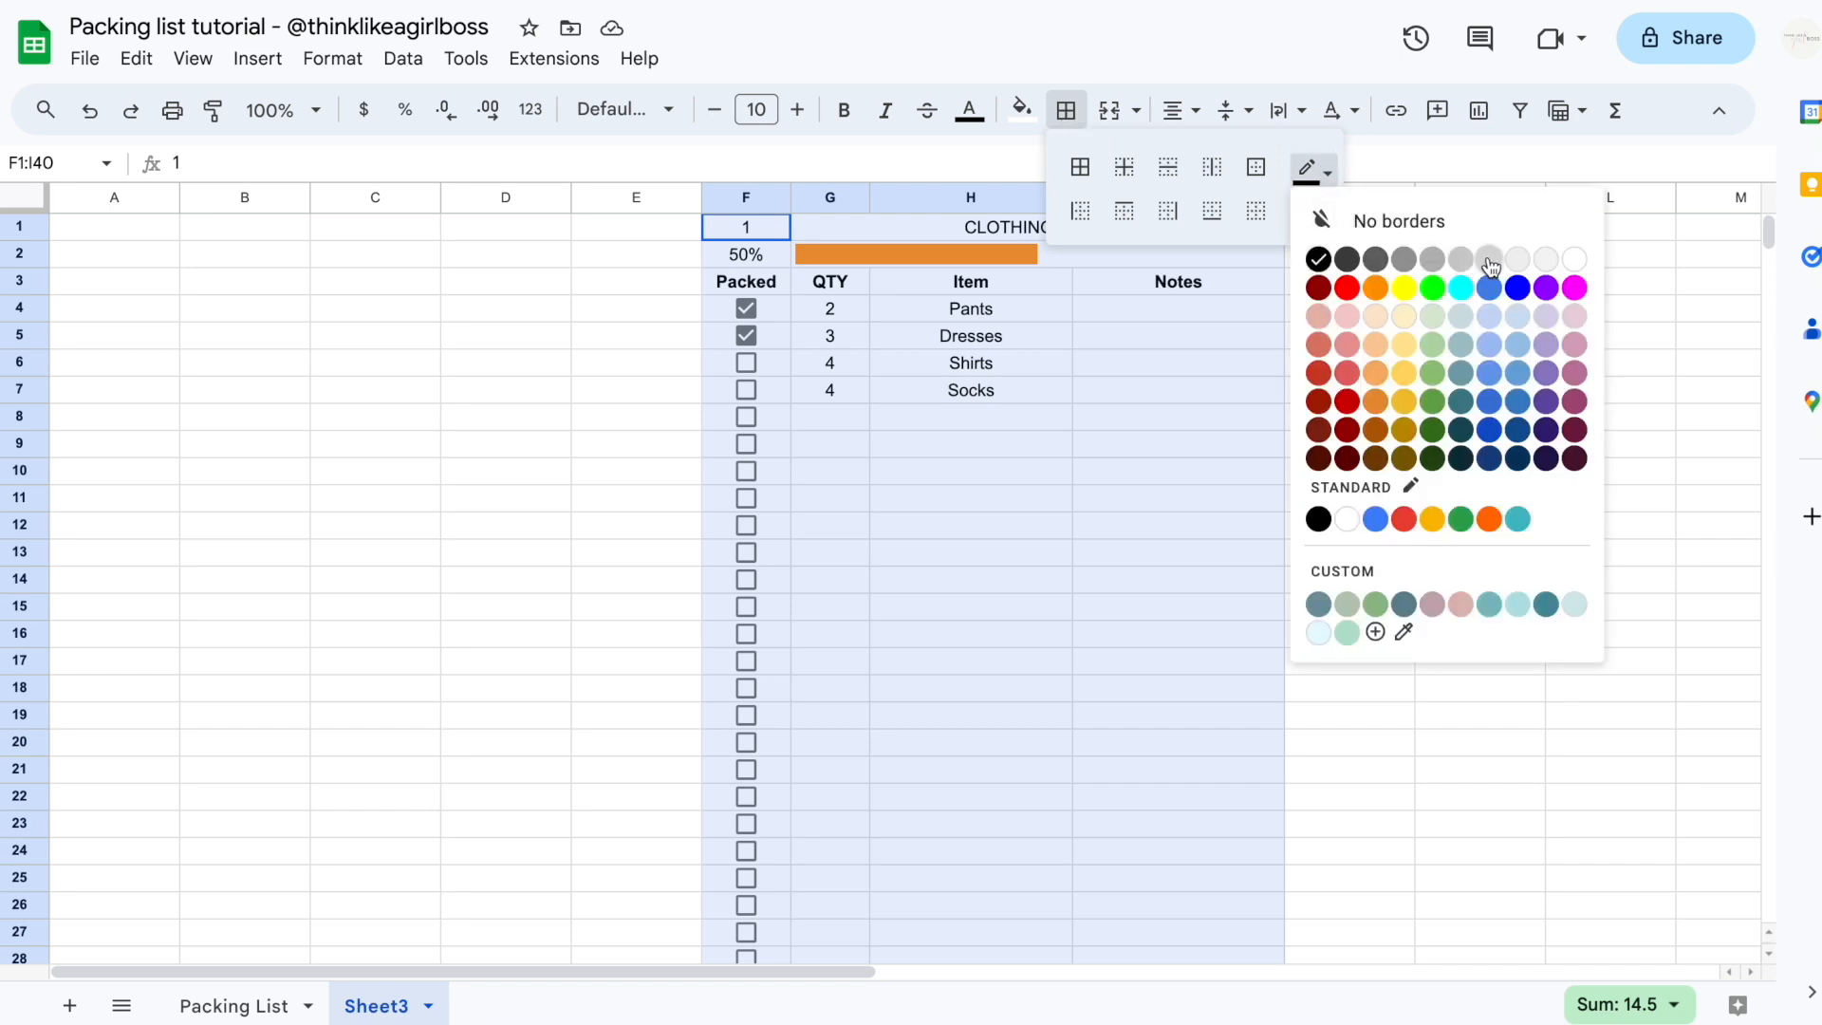
{"action": "left_click", "coordinate": [1462, 262]}
{"action": "left_click", "coordinate": [1327, 209]}
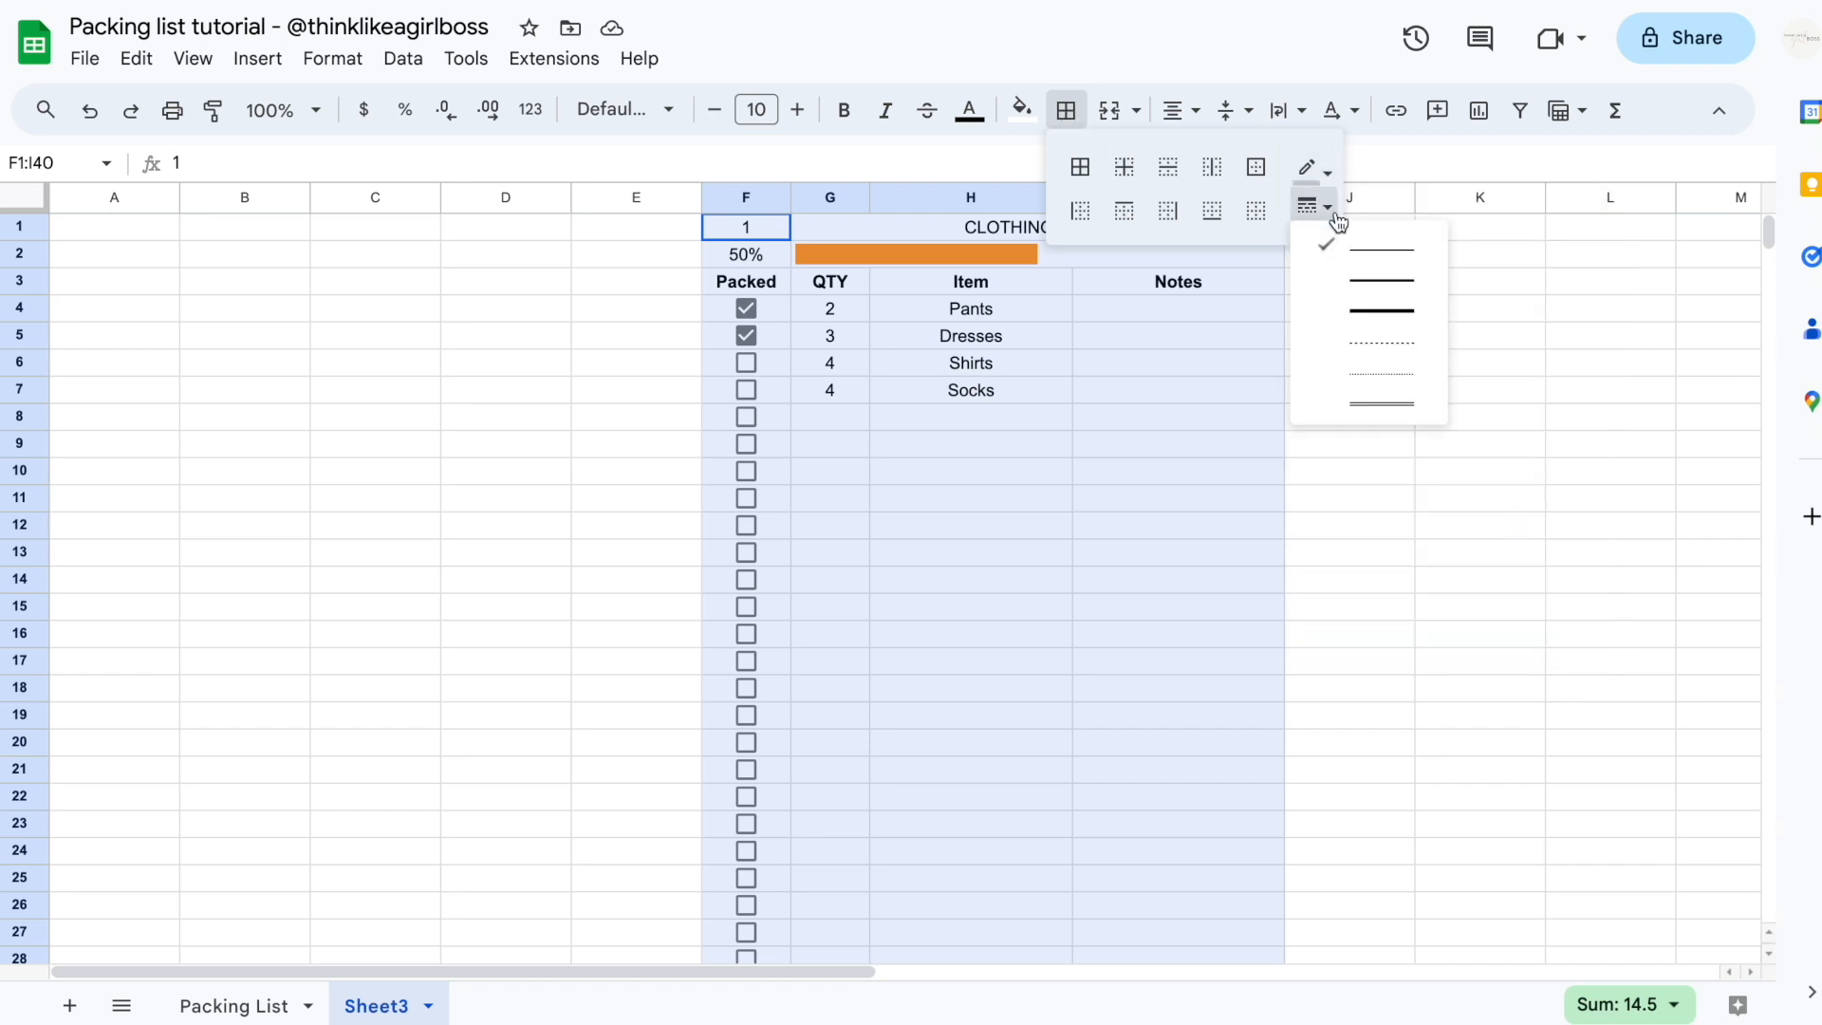
{"action": "left_click", "coordinate": [1381, 287]}
{"action": "left_click", "coordinate": [1327, 209]}
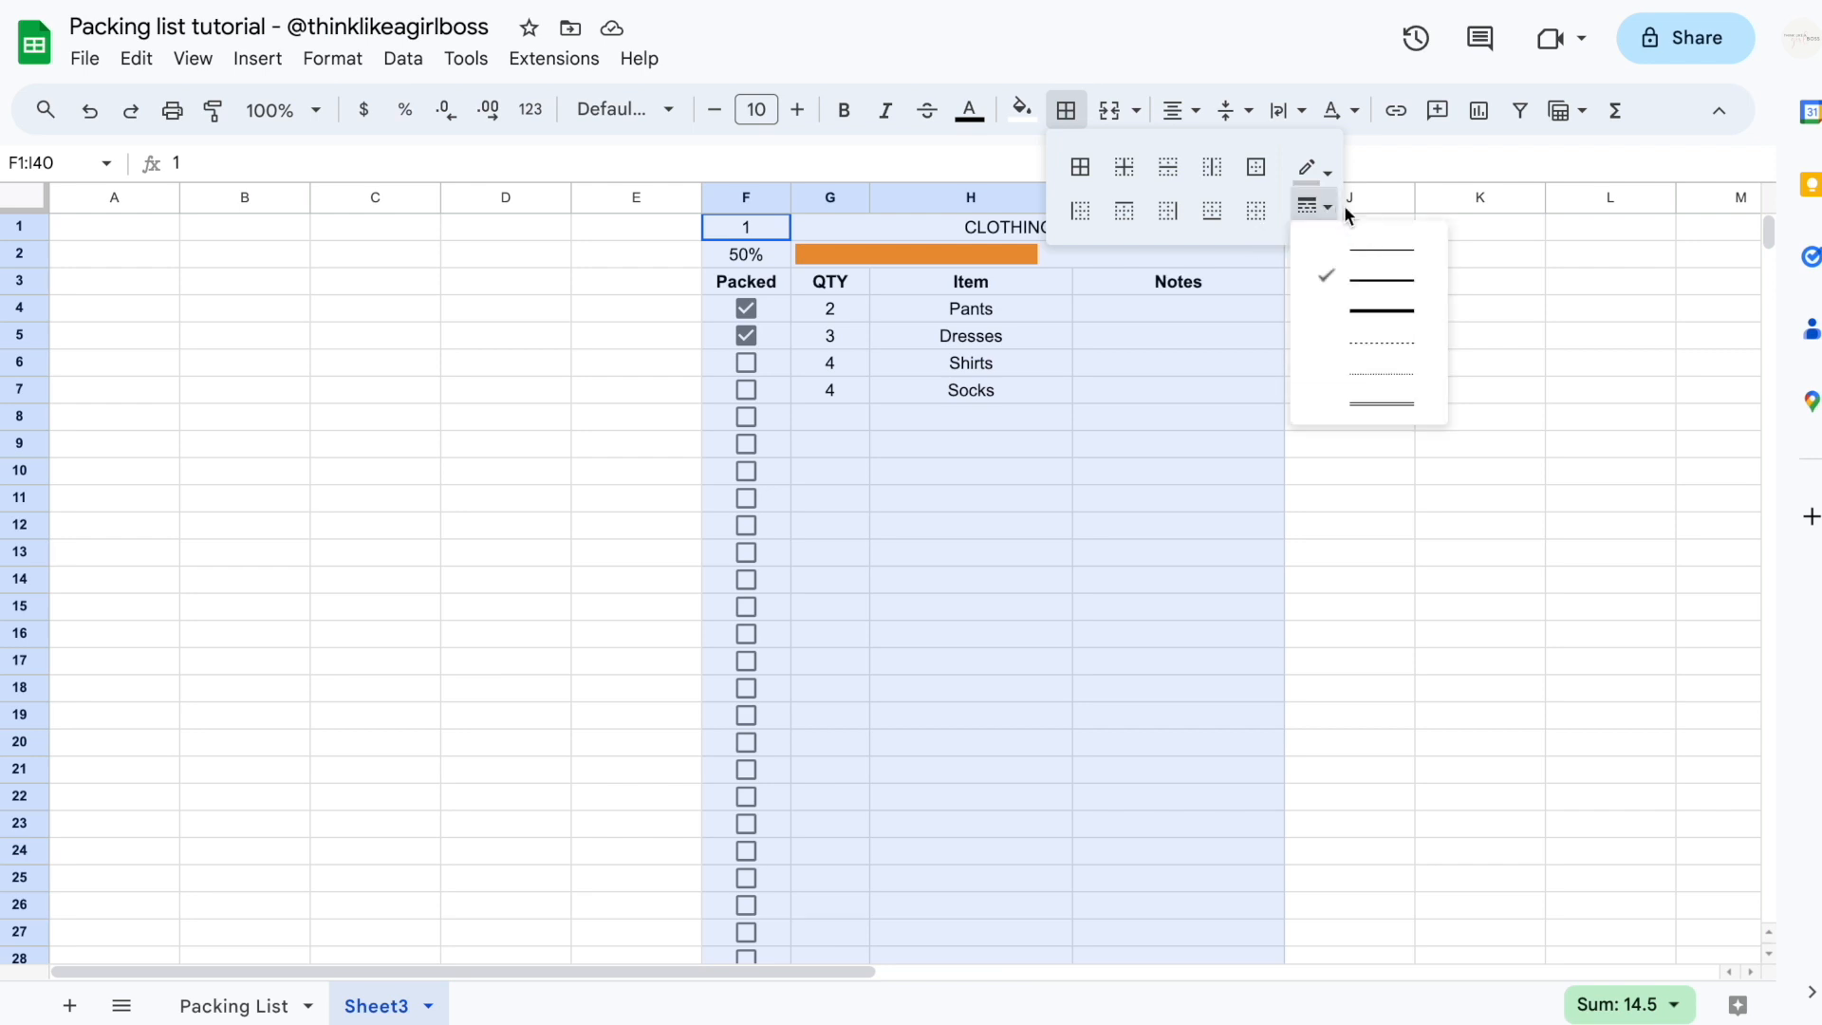
{"action": "left_click", "coordinate": [1397, 280]}
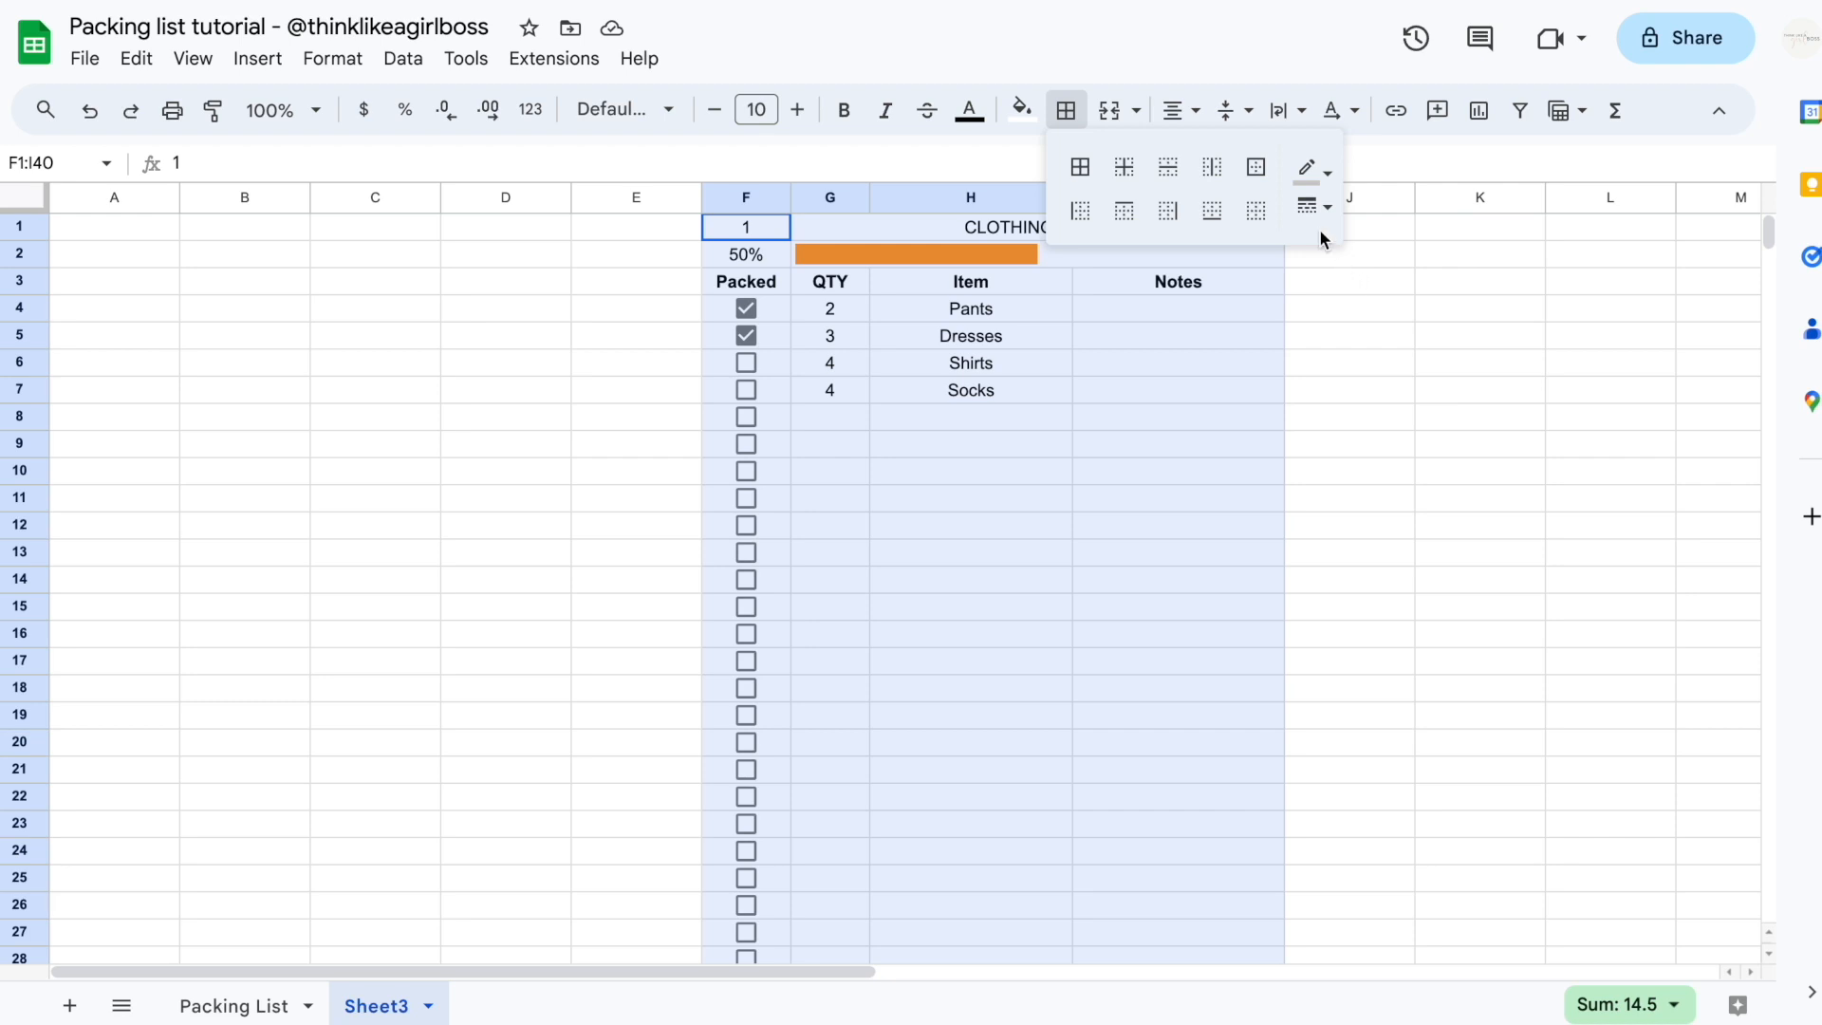
{"action": "left_click", "coordinate": [1256, 169]}
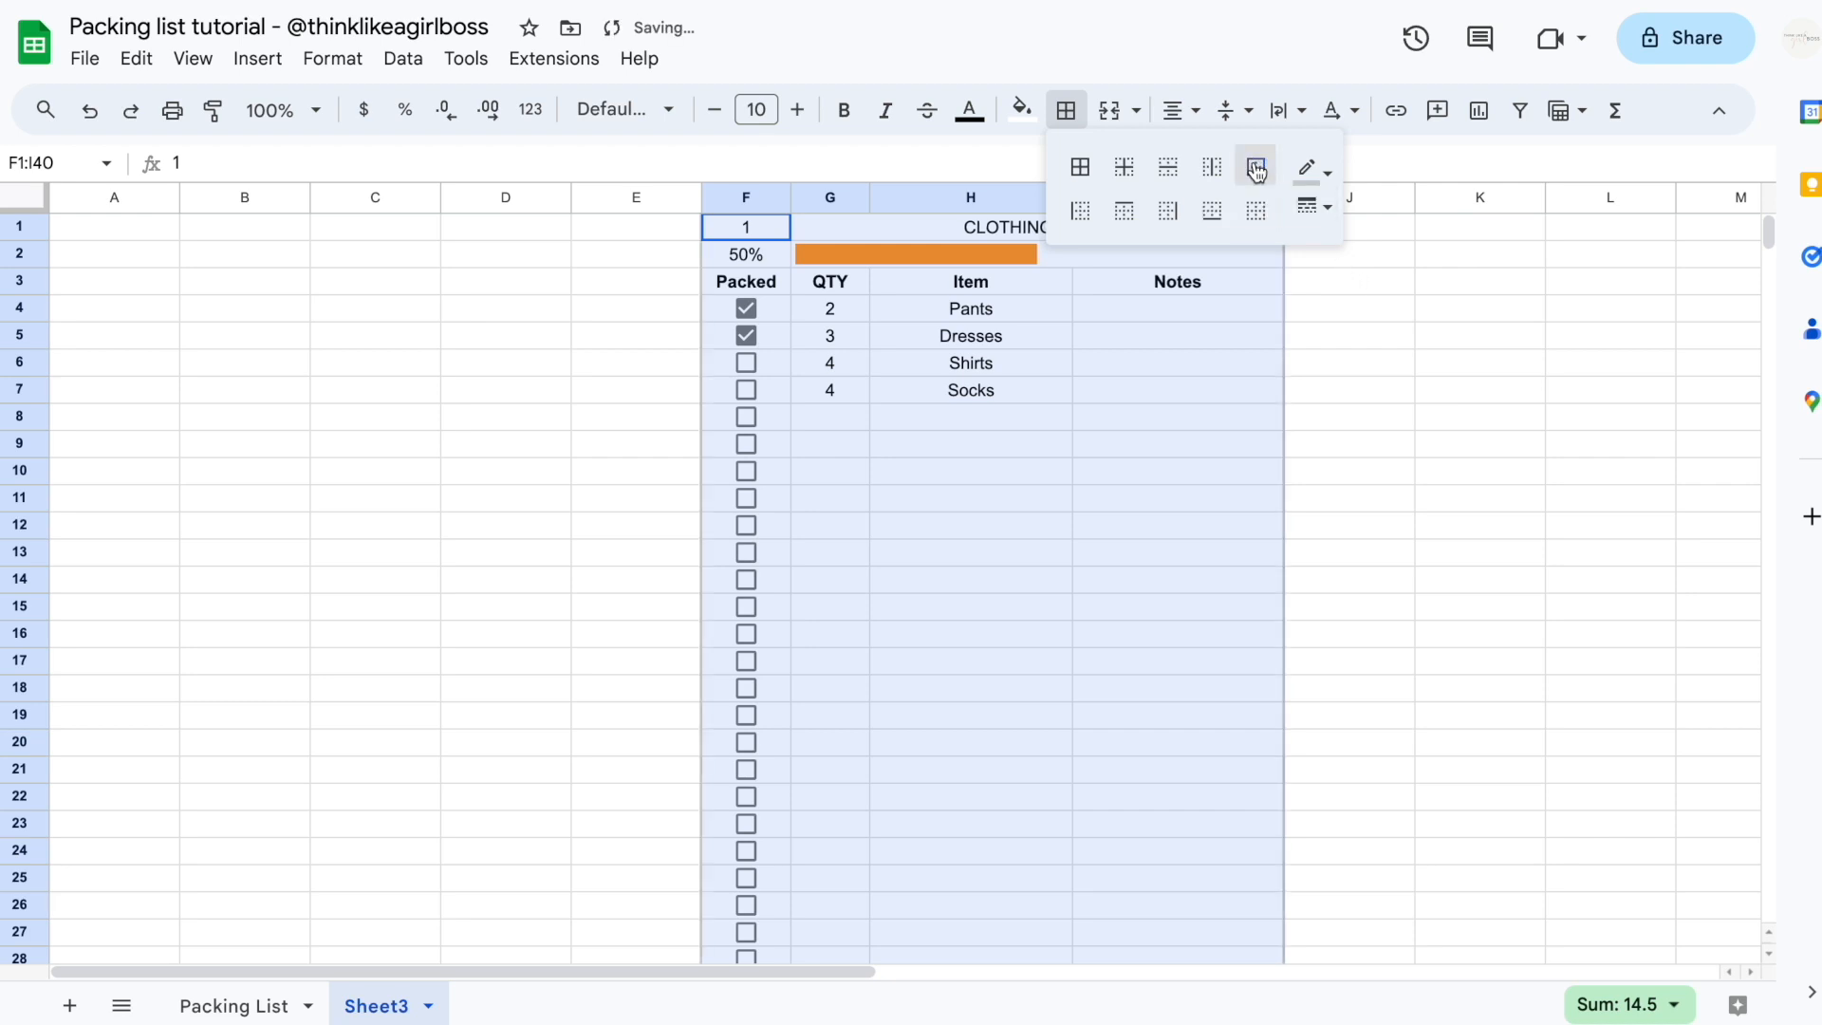
{"action": "left_click", "coordinate": [1177, 497]}
Add the same gray outer border around the table's header block F1:I3
{"action": "left_click_drag", "start_coordinate": [767, 226], "coordinate": [1132, 281]}
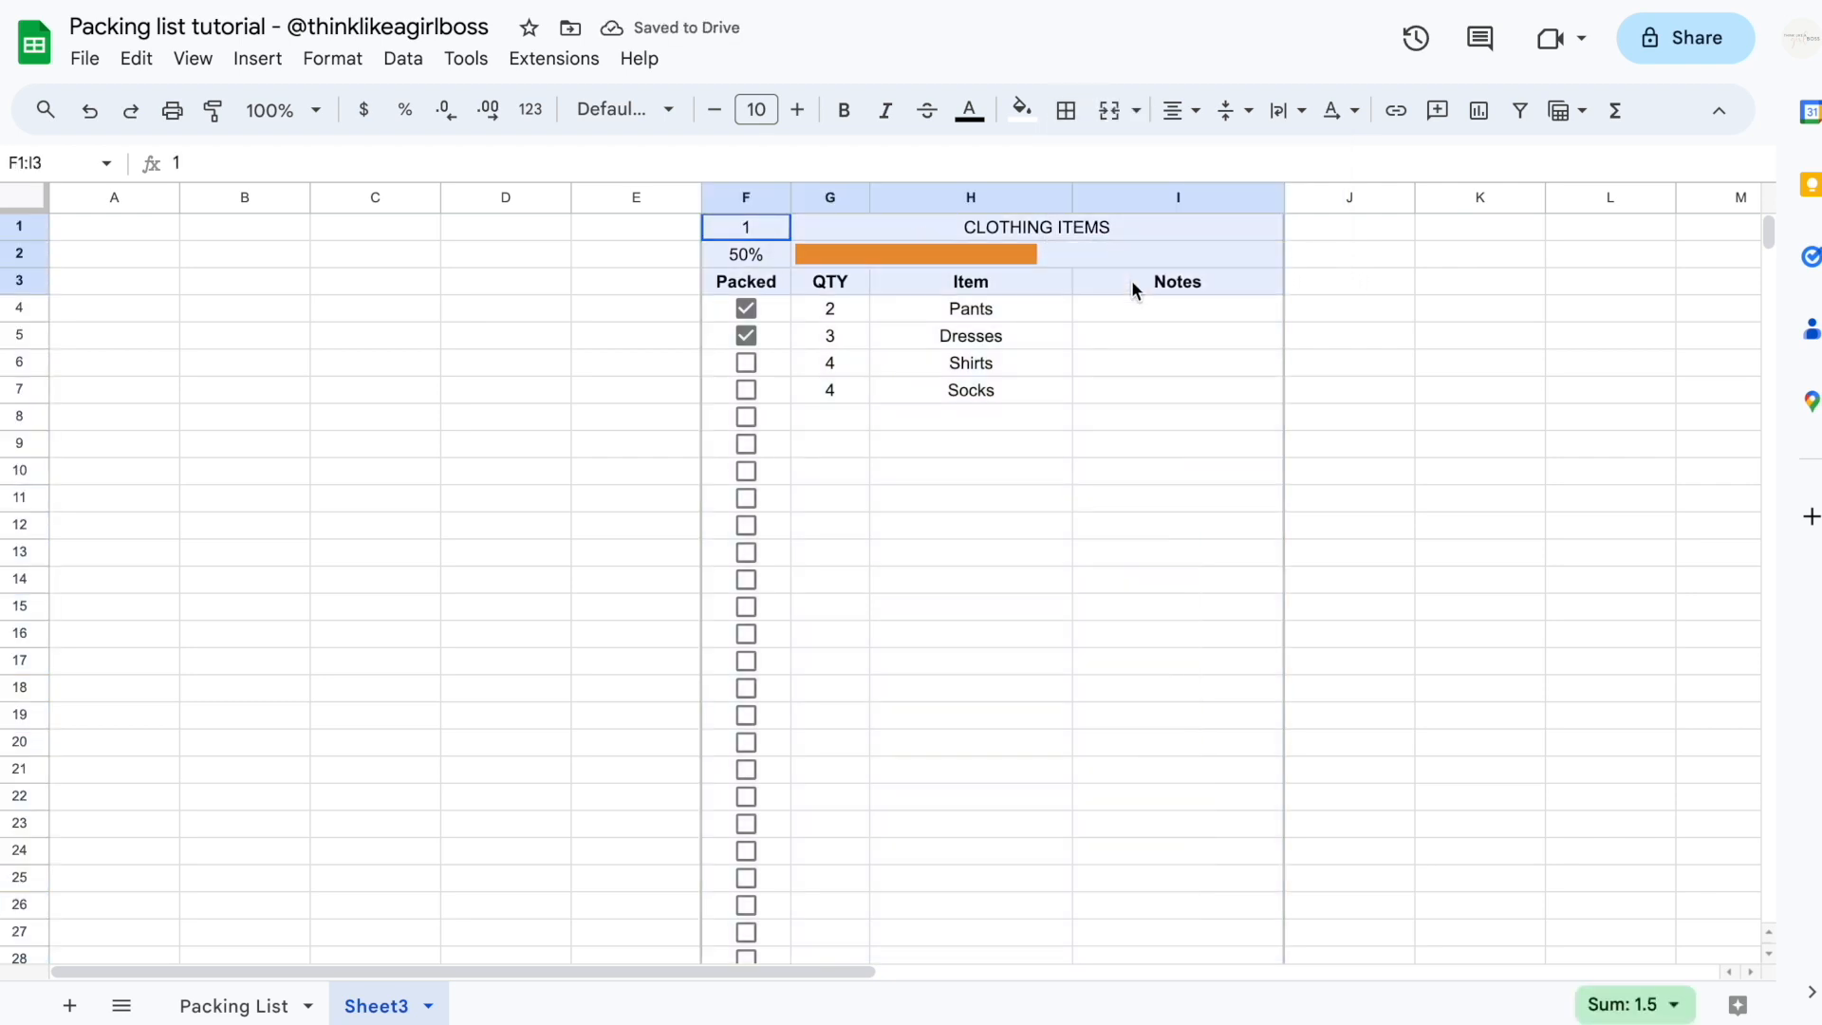
{"action": "left_click", "coordinate": [1068, 111]}
{"action": "left_click", "coordinate": [1253, 169]}
{"action": "left_click", "coordinate": [1100, 359]}
Add a gray bottom border under the title row F1:I1
{"action": "left_click_drag", "start_coordinate": [749, 231], "coordinate": [924, 230]}
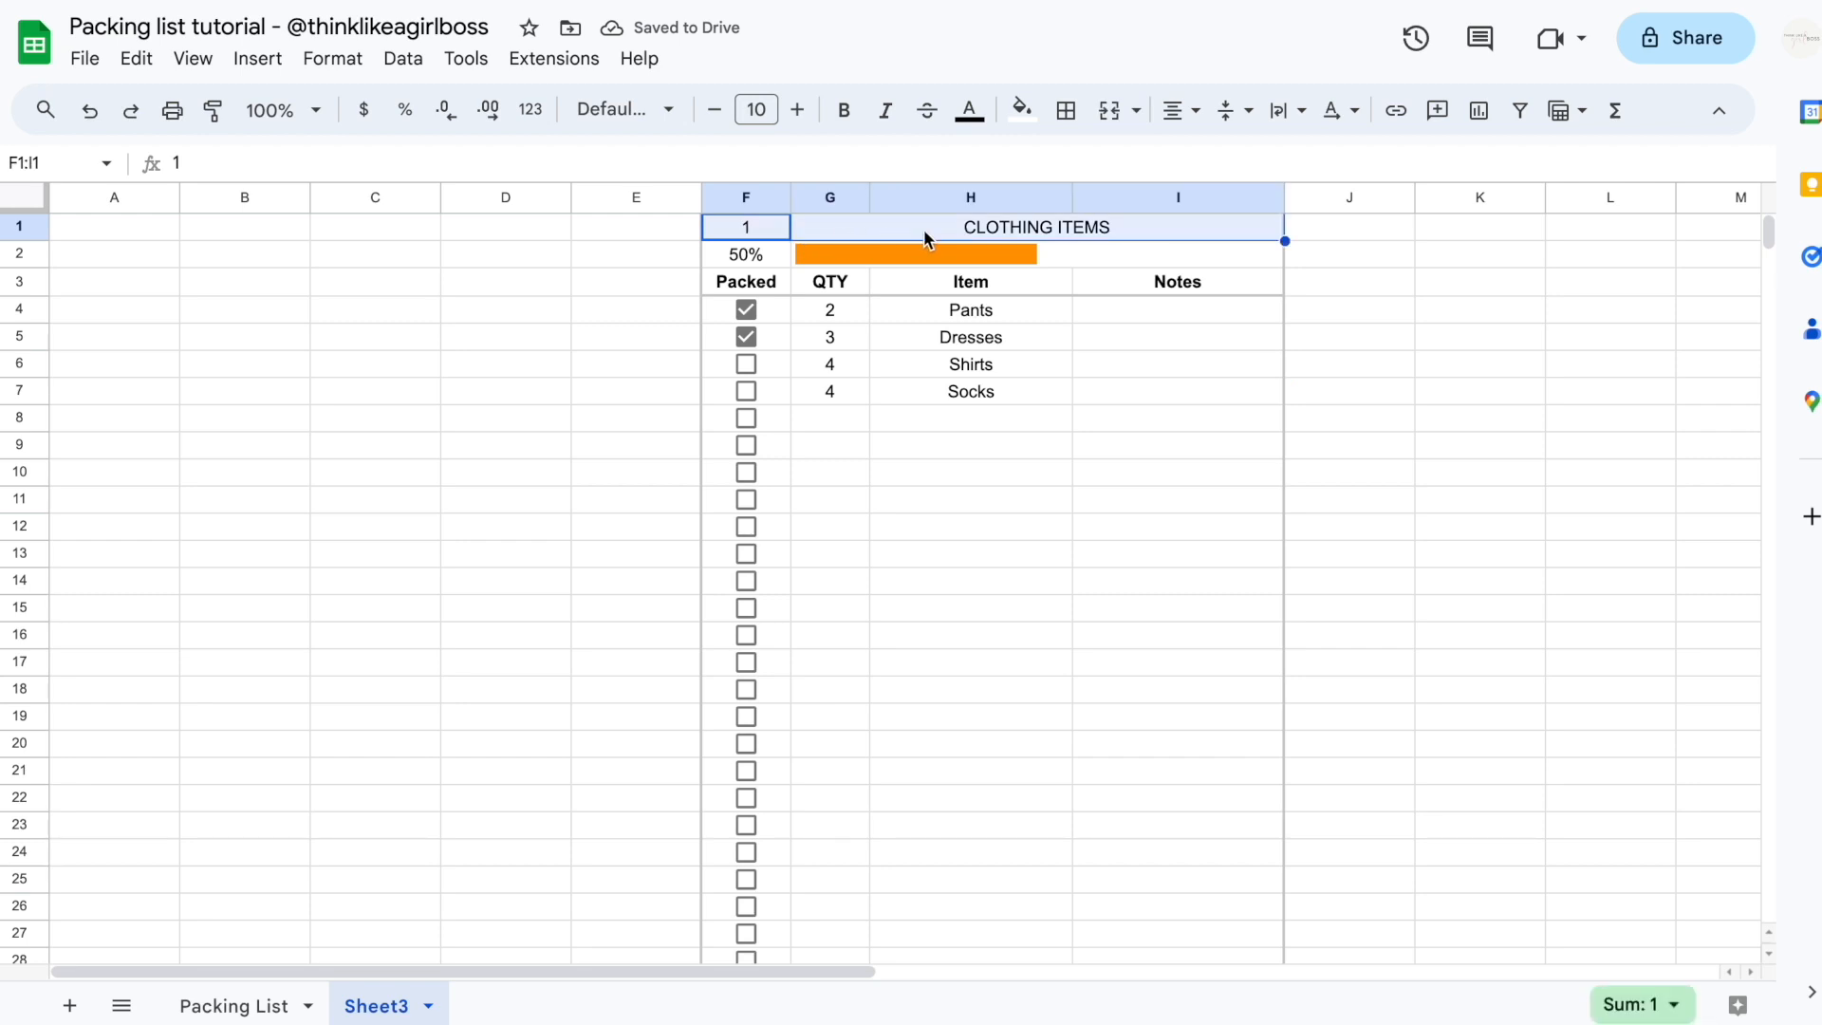
{"action": "left_click", "coordinate": [1063, 122]}
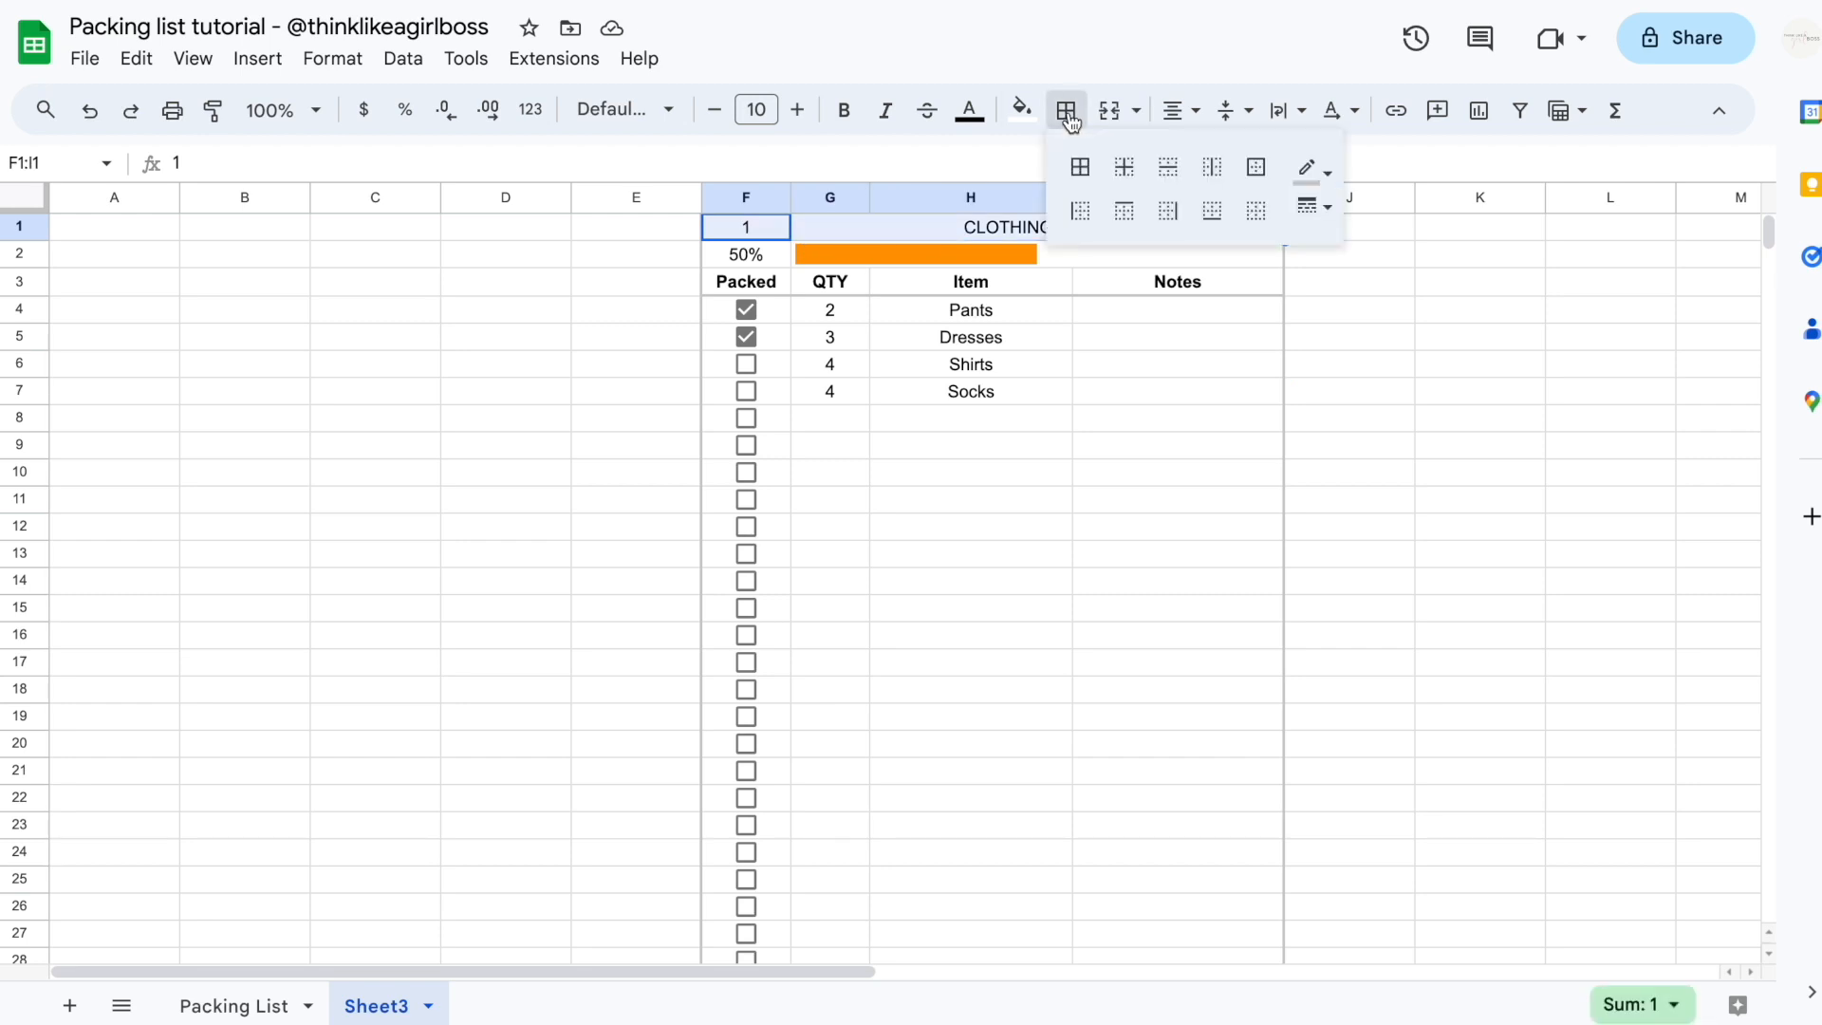
{"action": "left_click", "coordinate": [1213, 215]}
{"action": "left_click", "coordinate": [375, 421]}
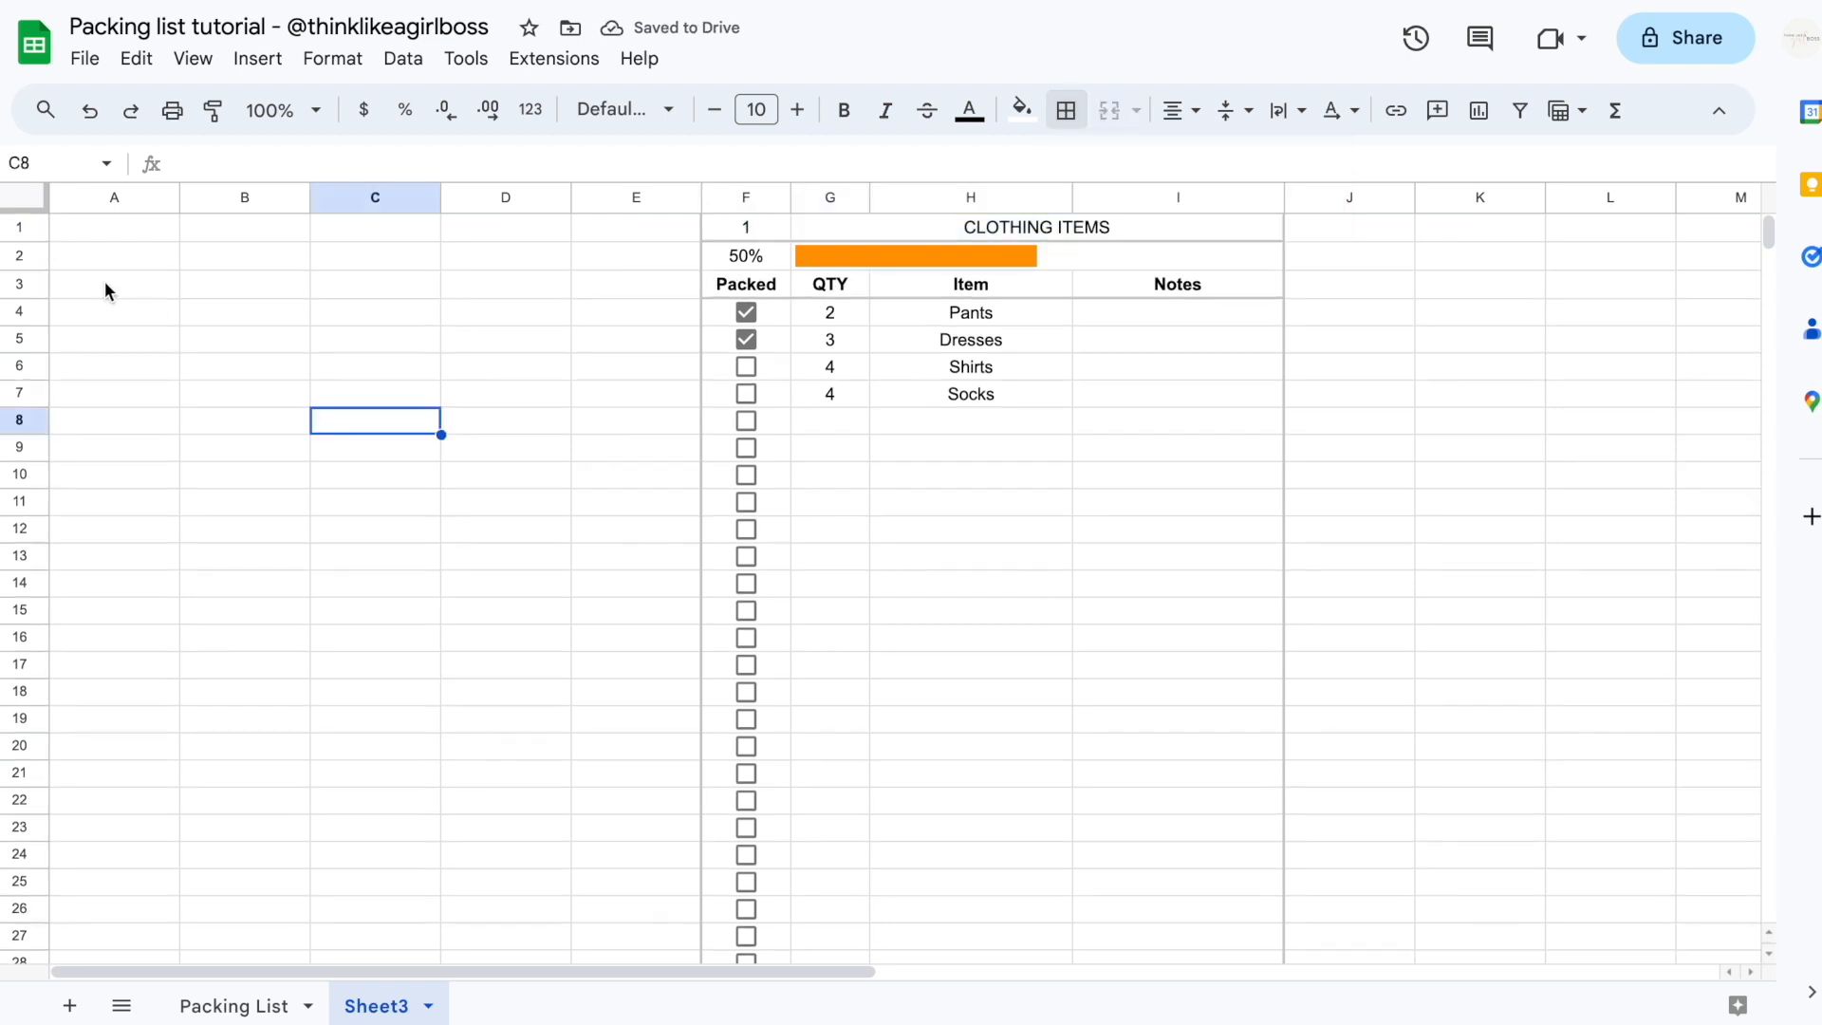
Increase the height of rows 1 to 3 together so the header rows are slightly taller
{"action": "left_click_drag", "start_coordinate": [38, 224], "coordinate": [38, 276]}
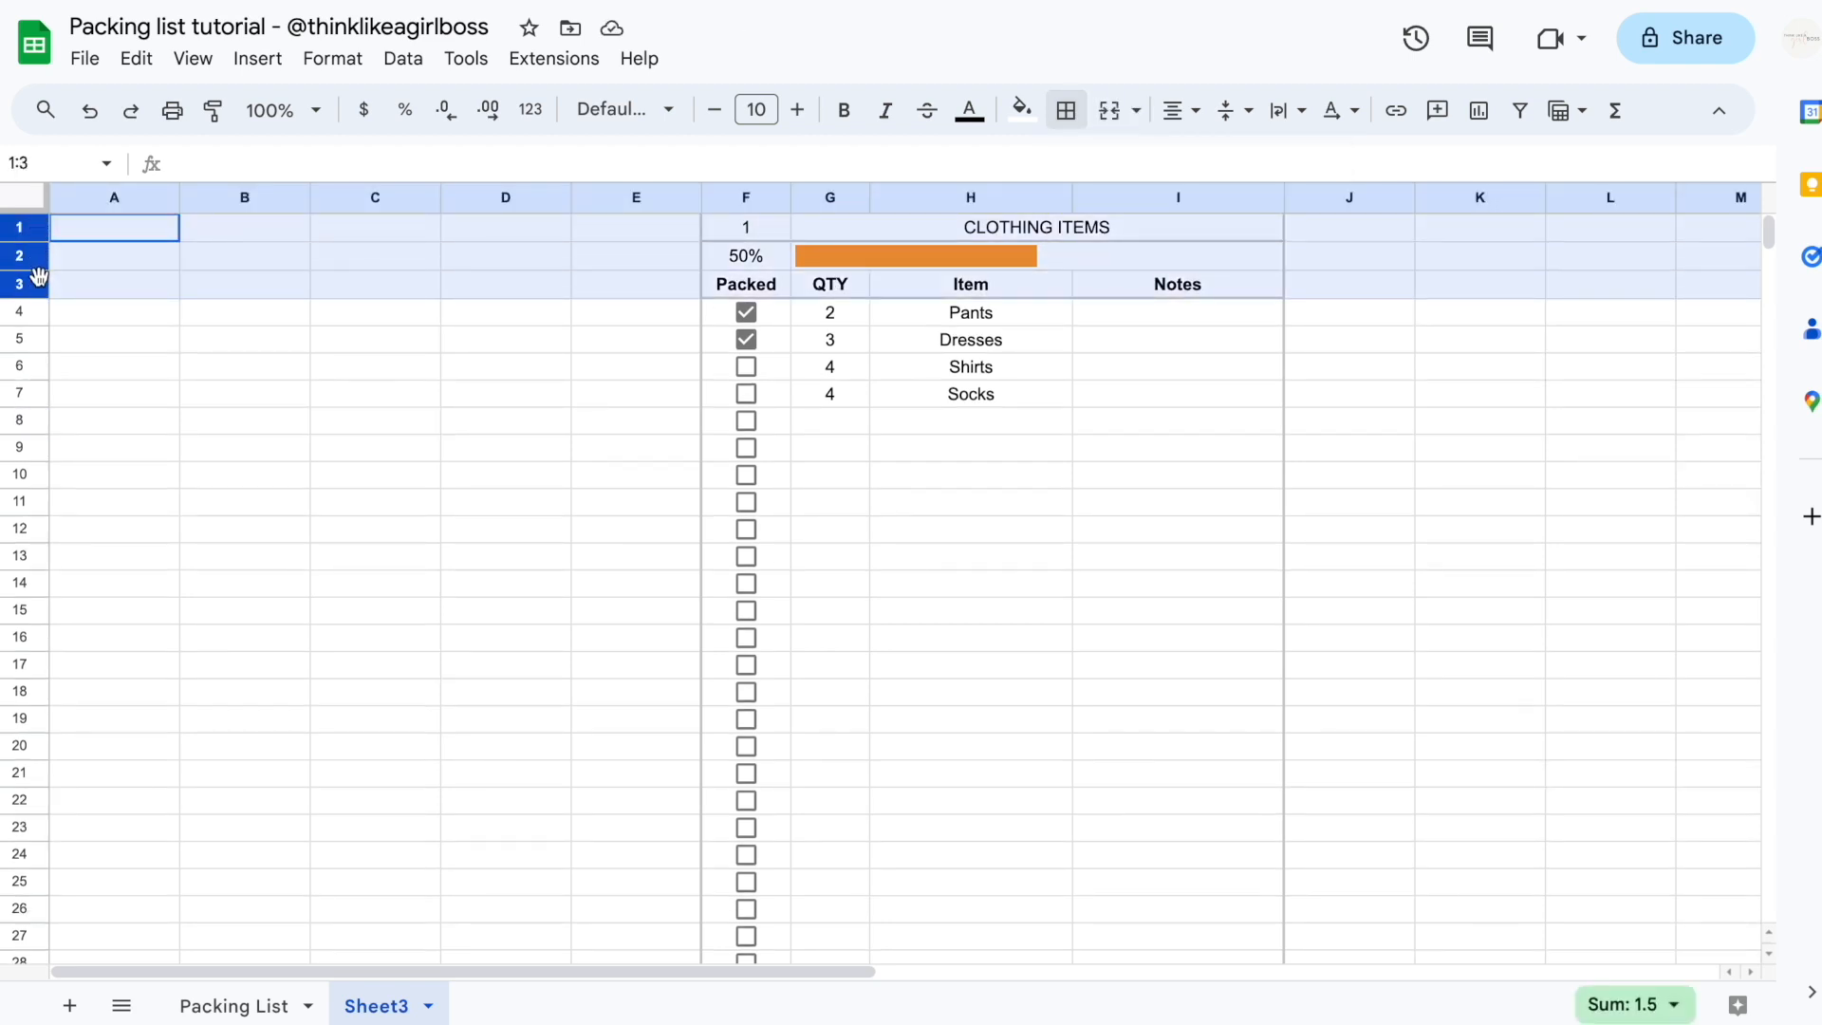
{"action": "left_click", "coordinate": [62, 243]}
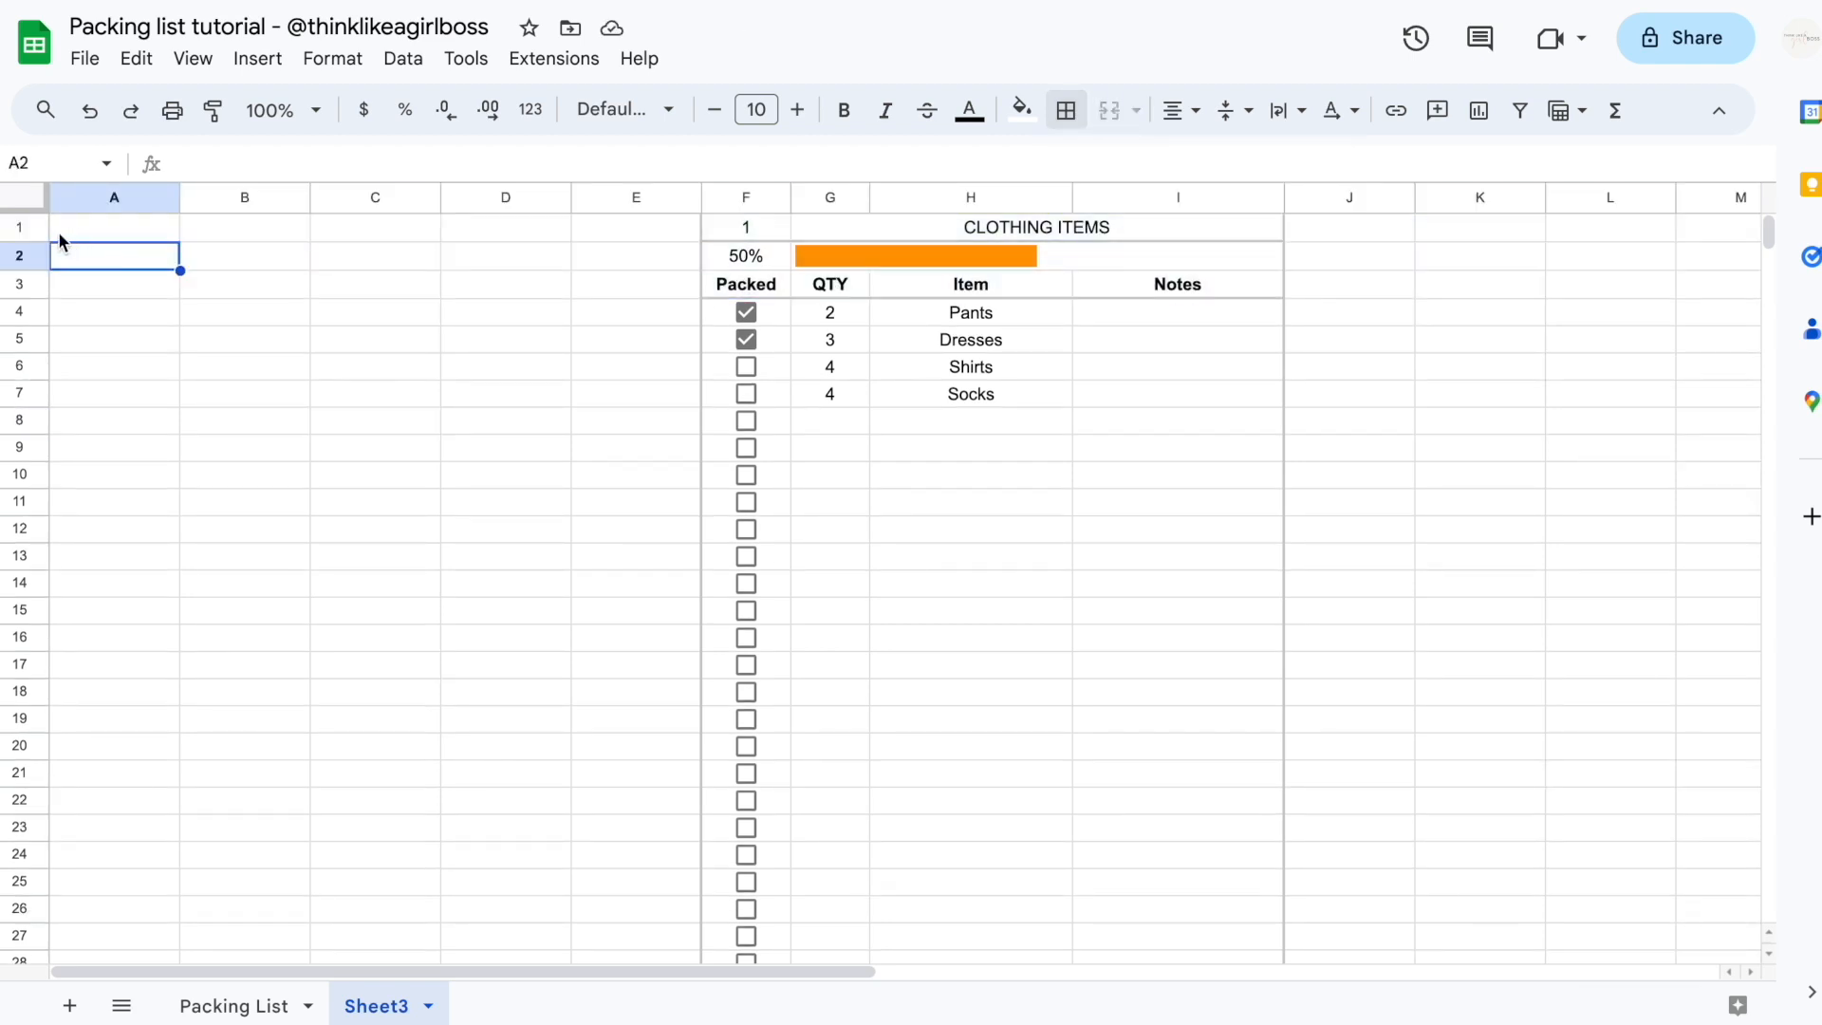
{"action": "left_click_drag", "start_coordinate": [34, 235], "coordinate": [30, 282]}
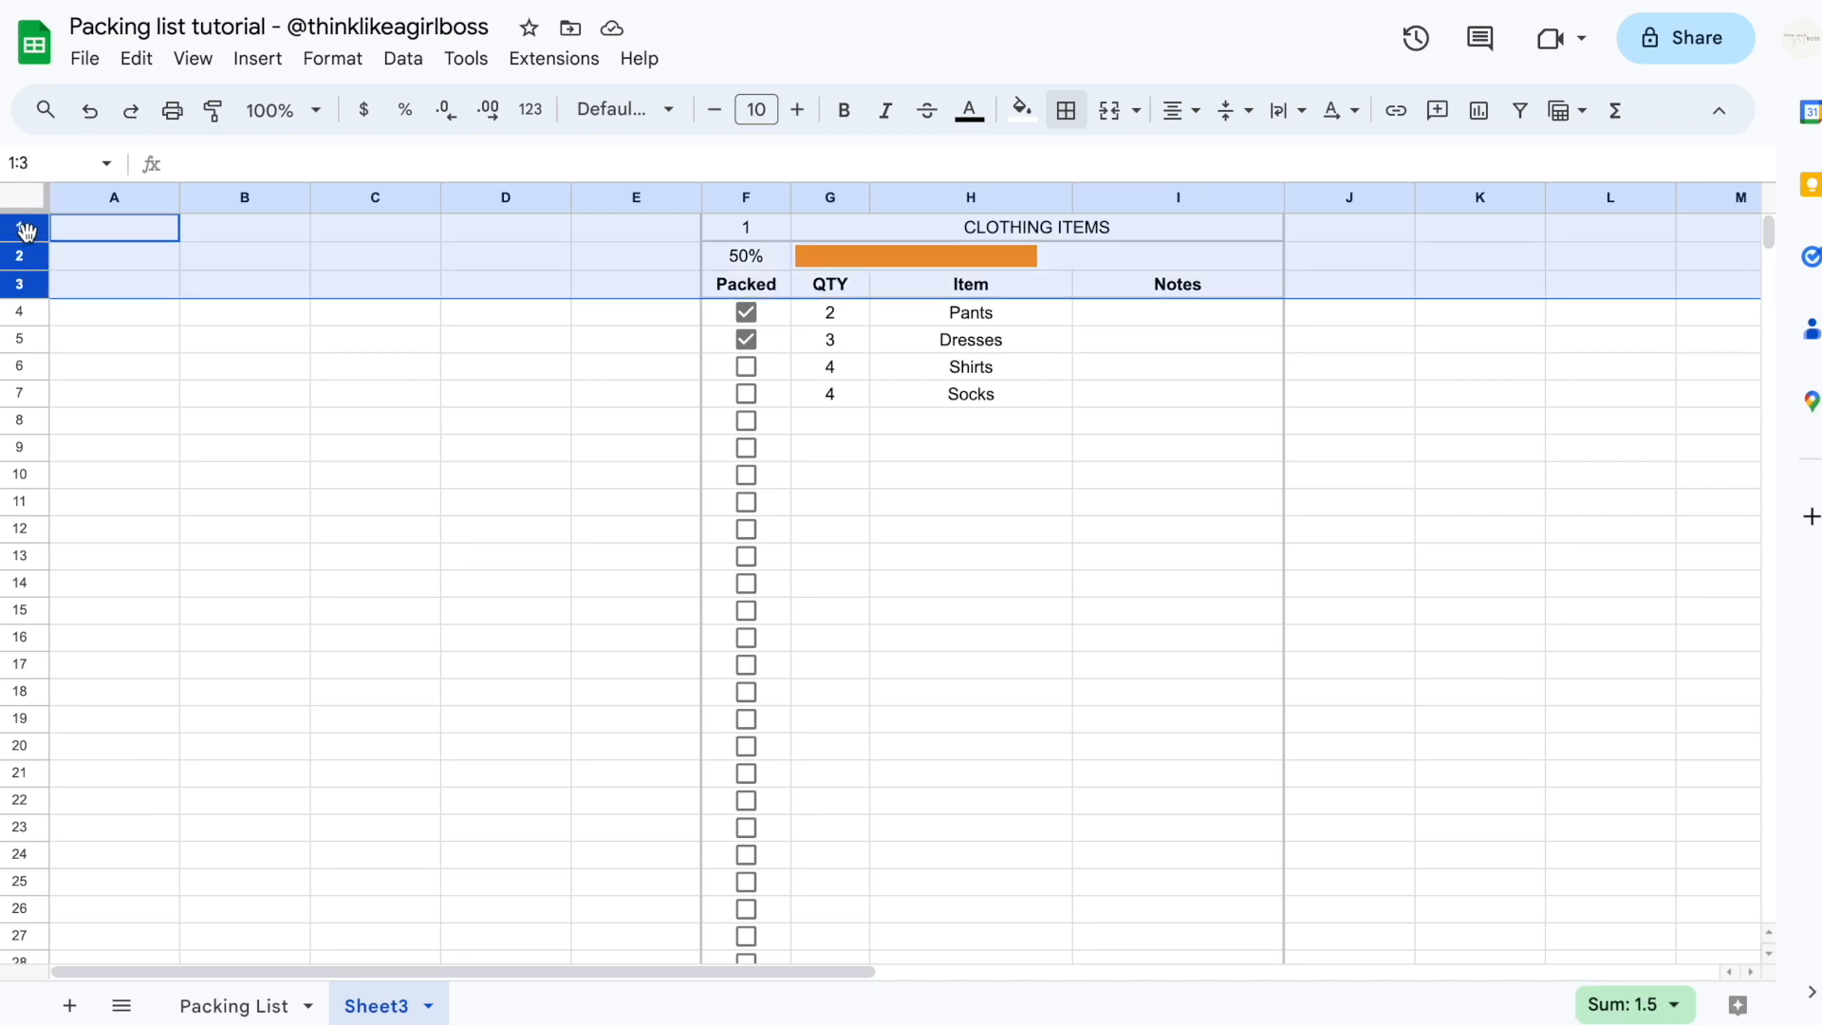
{"action": "left_click_drag", "start_coordinate": [24, 241], "coordinate": [21, 248]}
{"action": "left_click", "coordinate": [807, 394]}
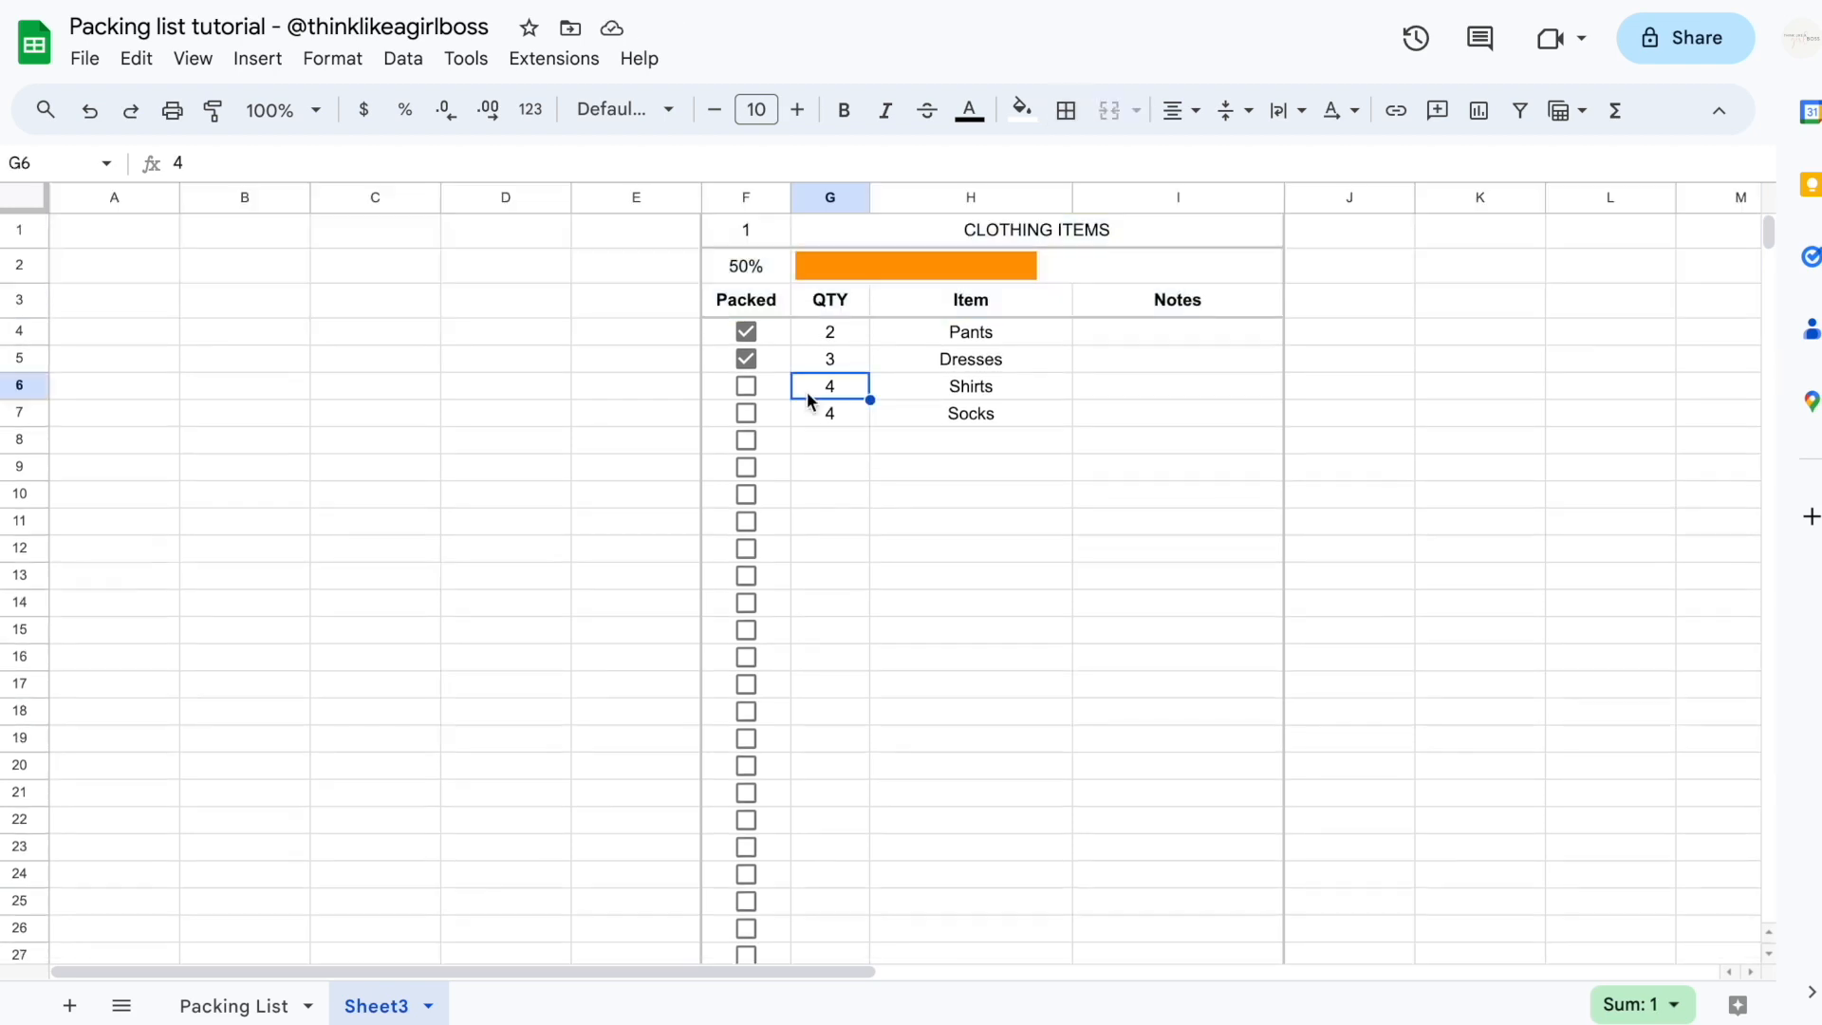
Fill the title row F1:I1 with the custom teal color #4E93A2
{"action": "left_click_drag", "start_coordinate": [744, 236], "coordinate": [890, 240]}
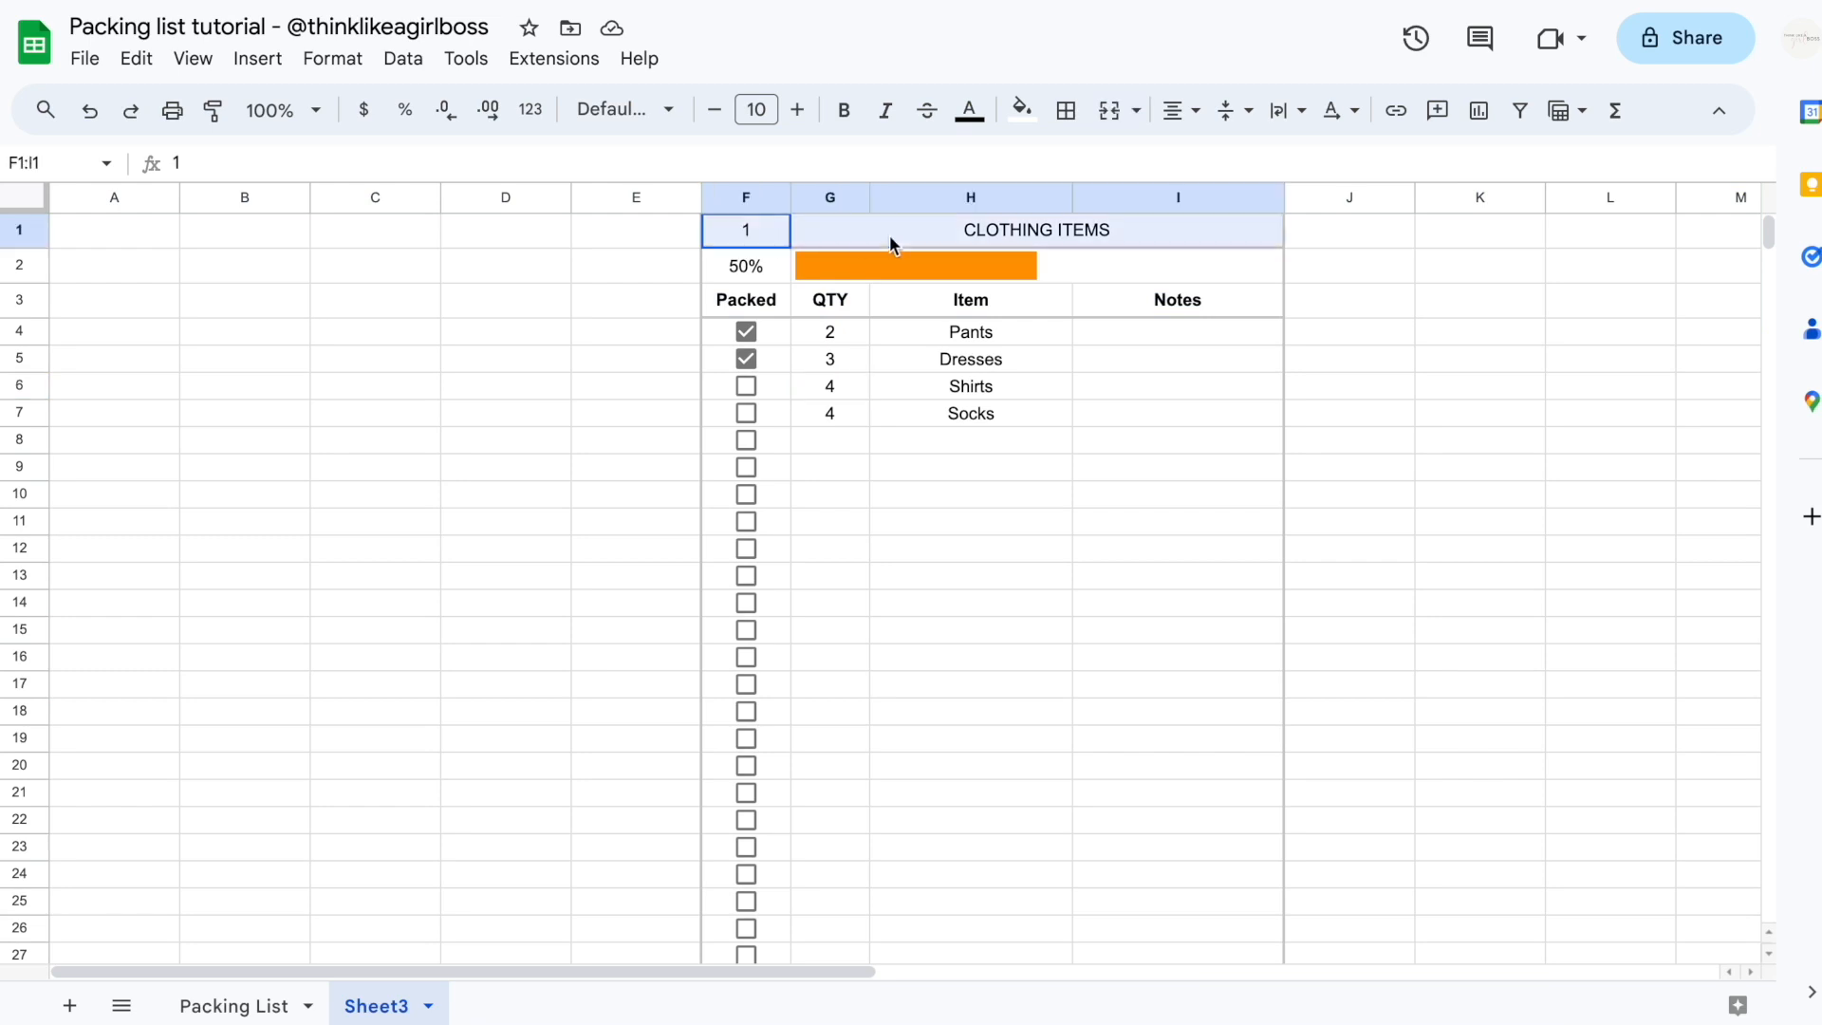
{"action": "left_click", "coordinate": [1022, 110]}
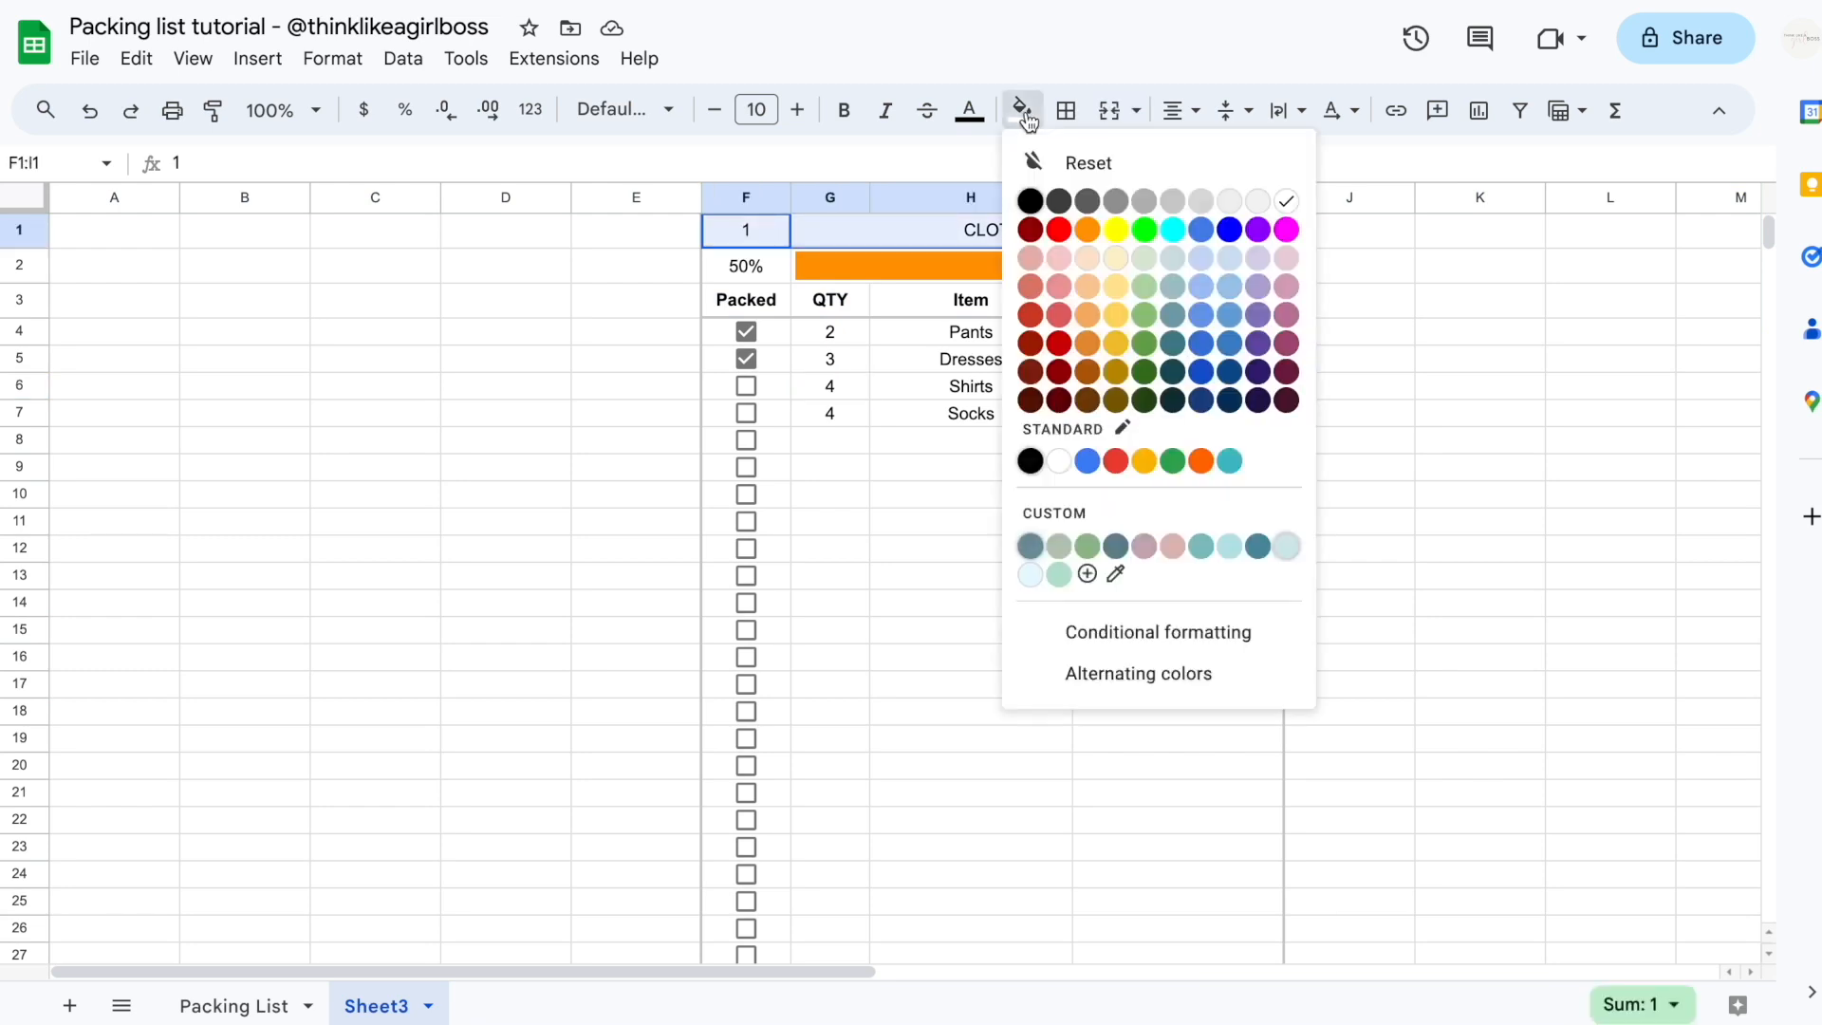
{"action": "left_click", "coordinate": [1257, 545]}
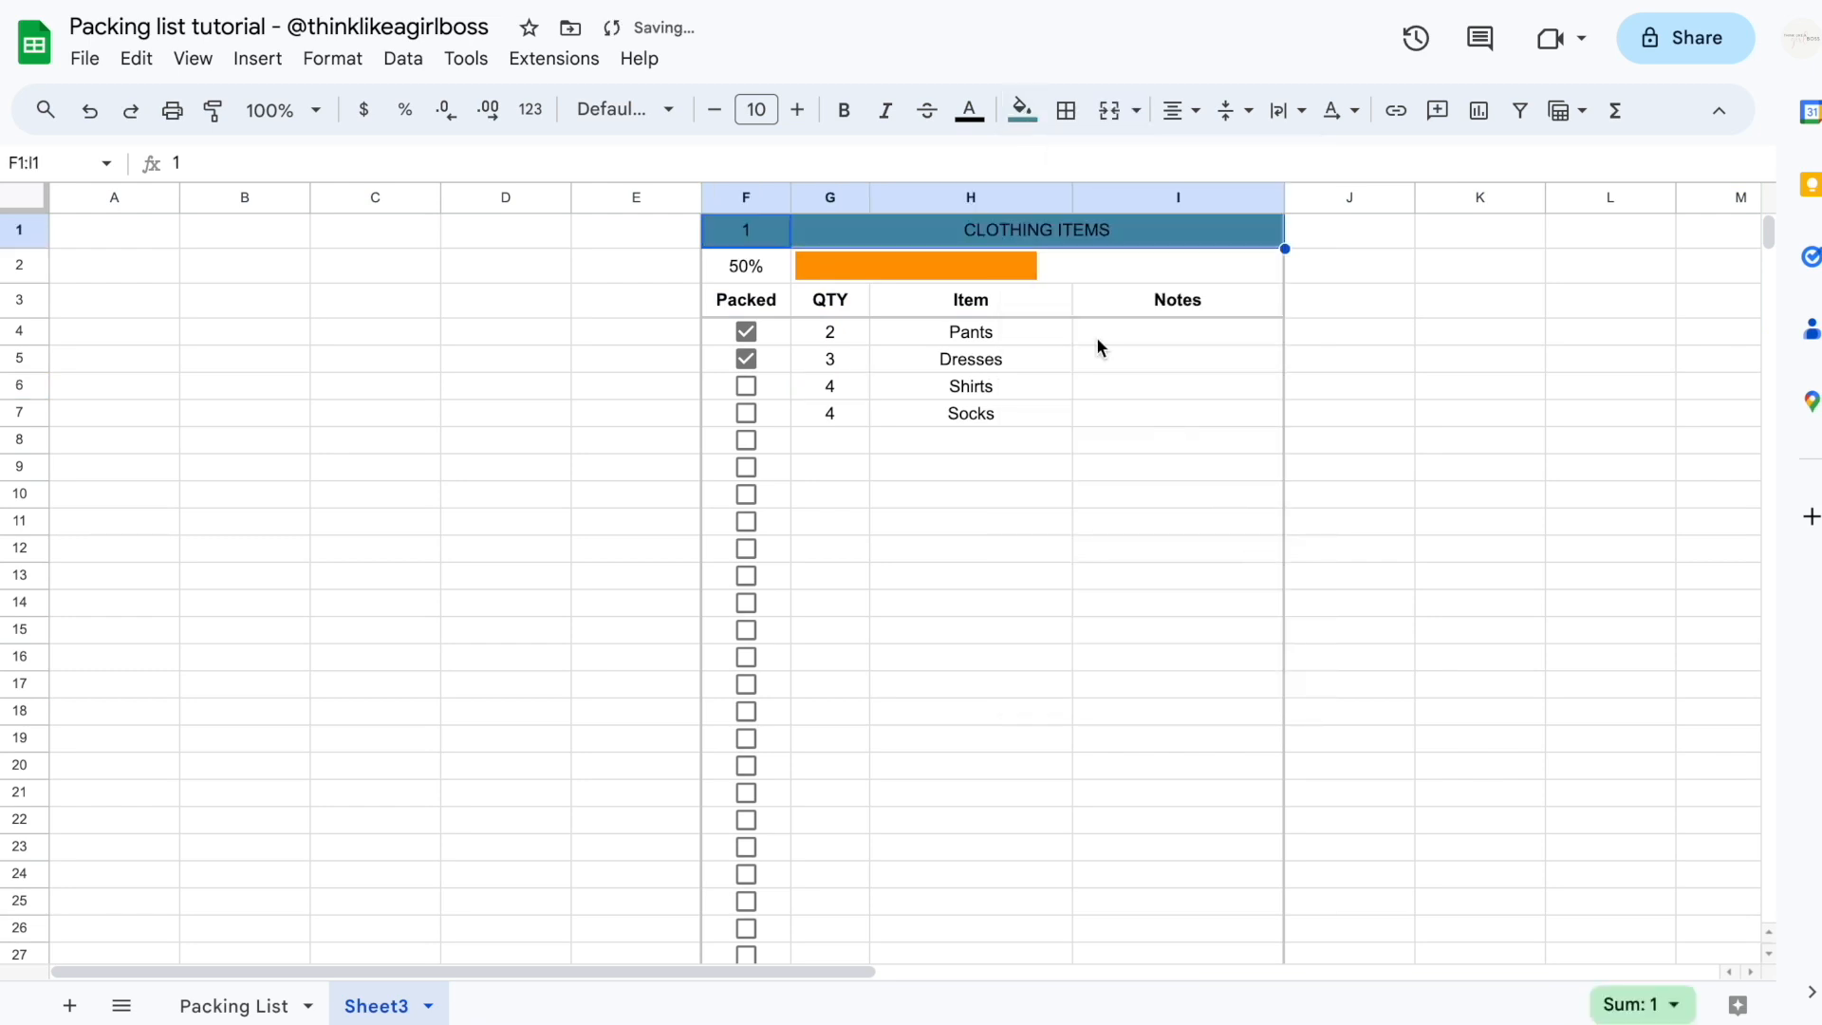
{"action": "left_click", "coordinate": [1027, 112]}
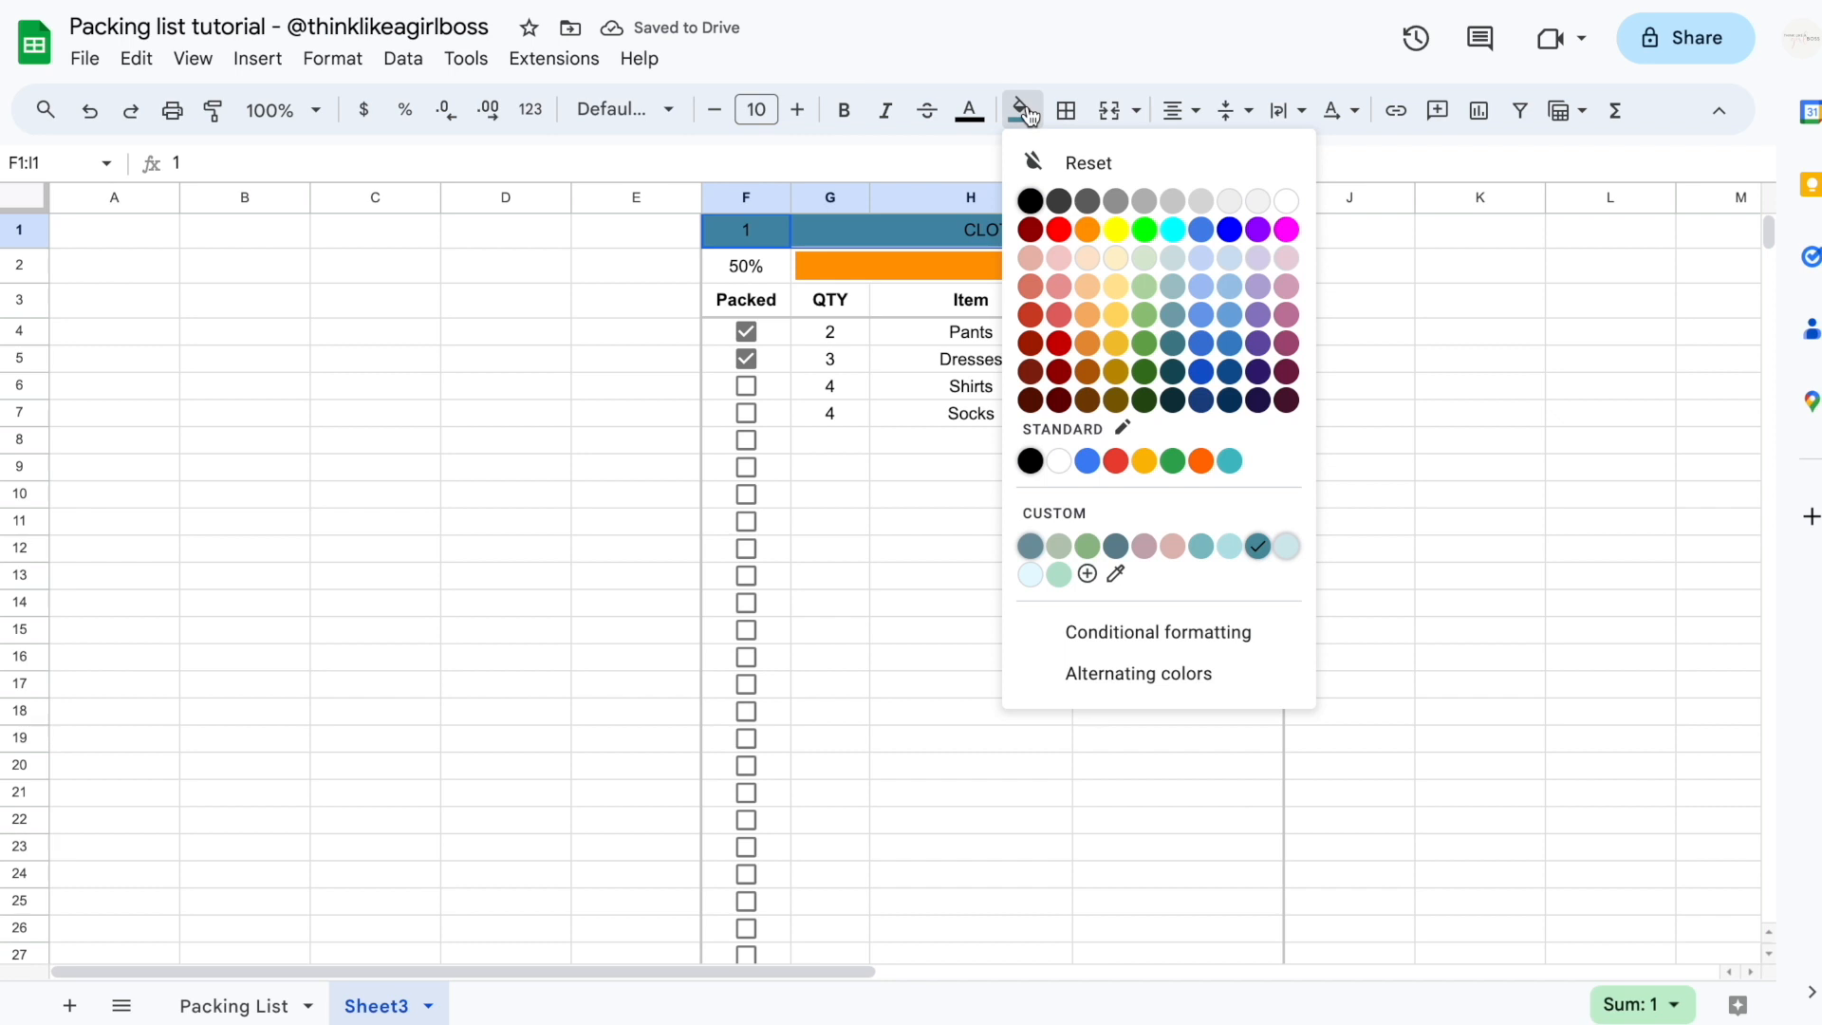
{"action": "left_click", "coordinate": [1088, 575]}
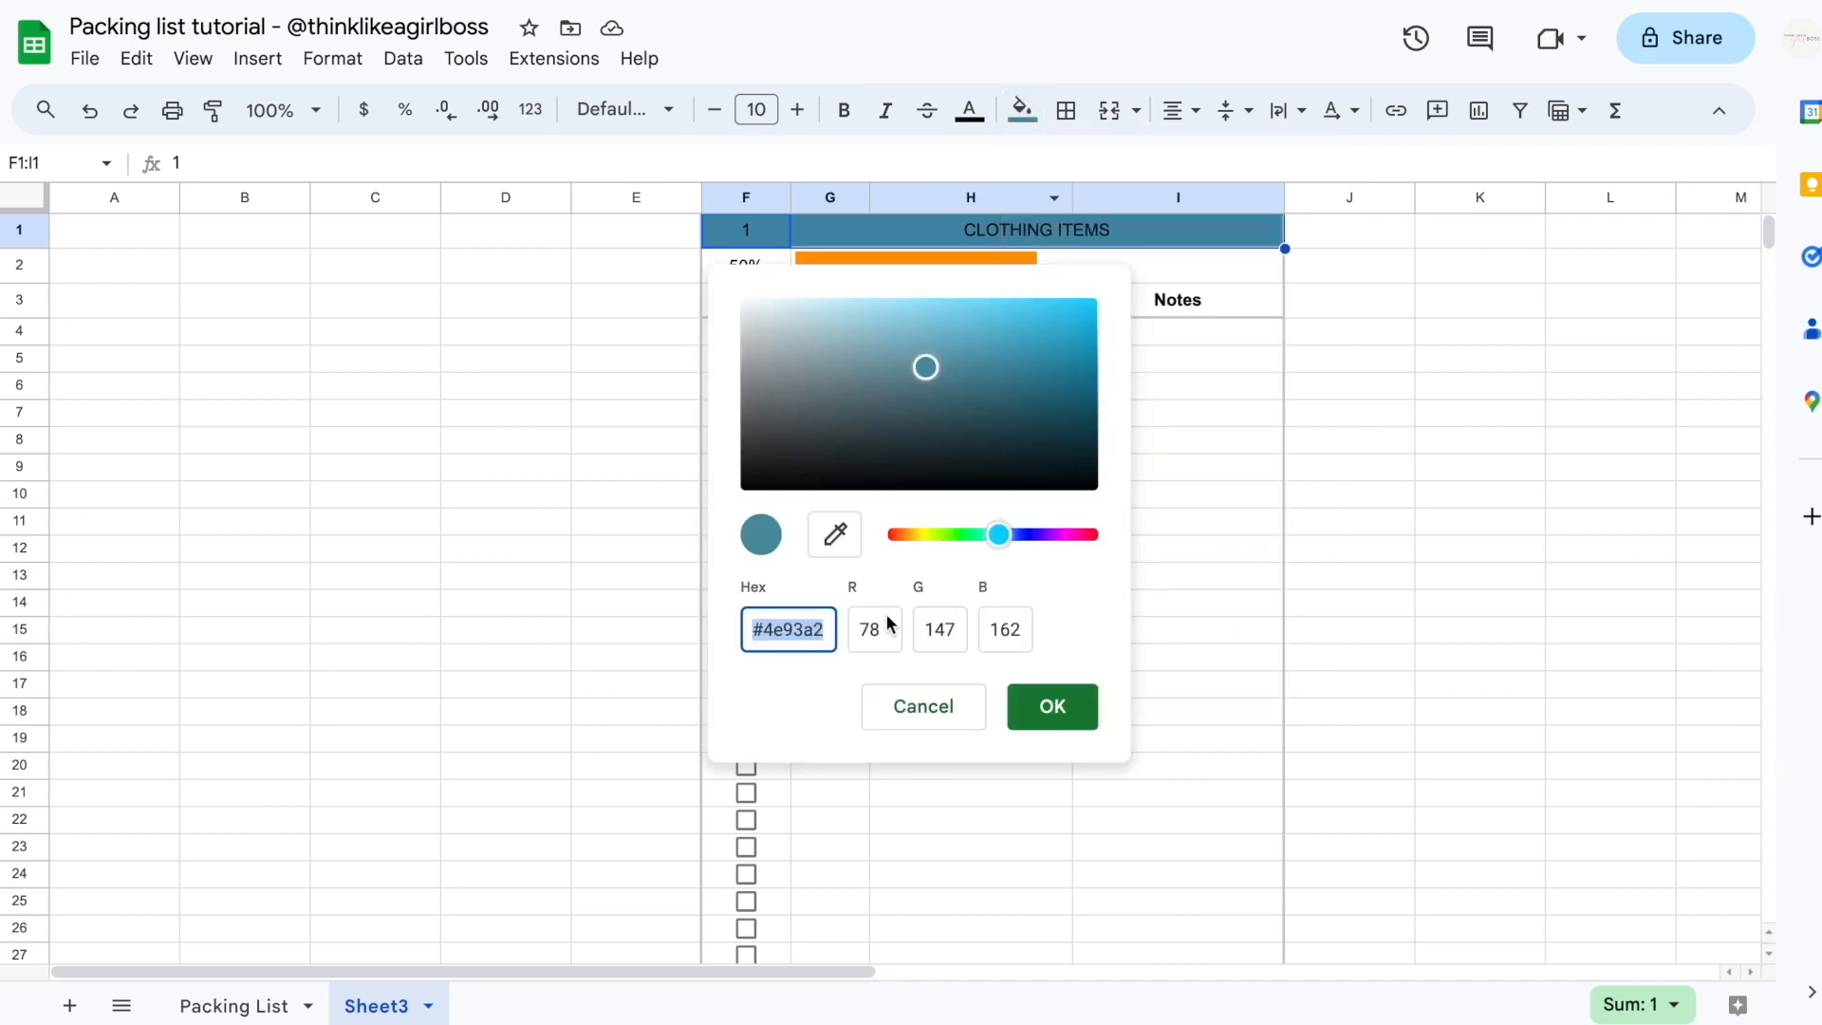
{"action": "left_click", "coordinate": [802, 627]}
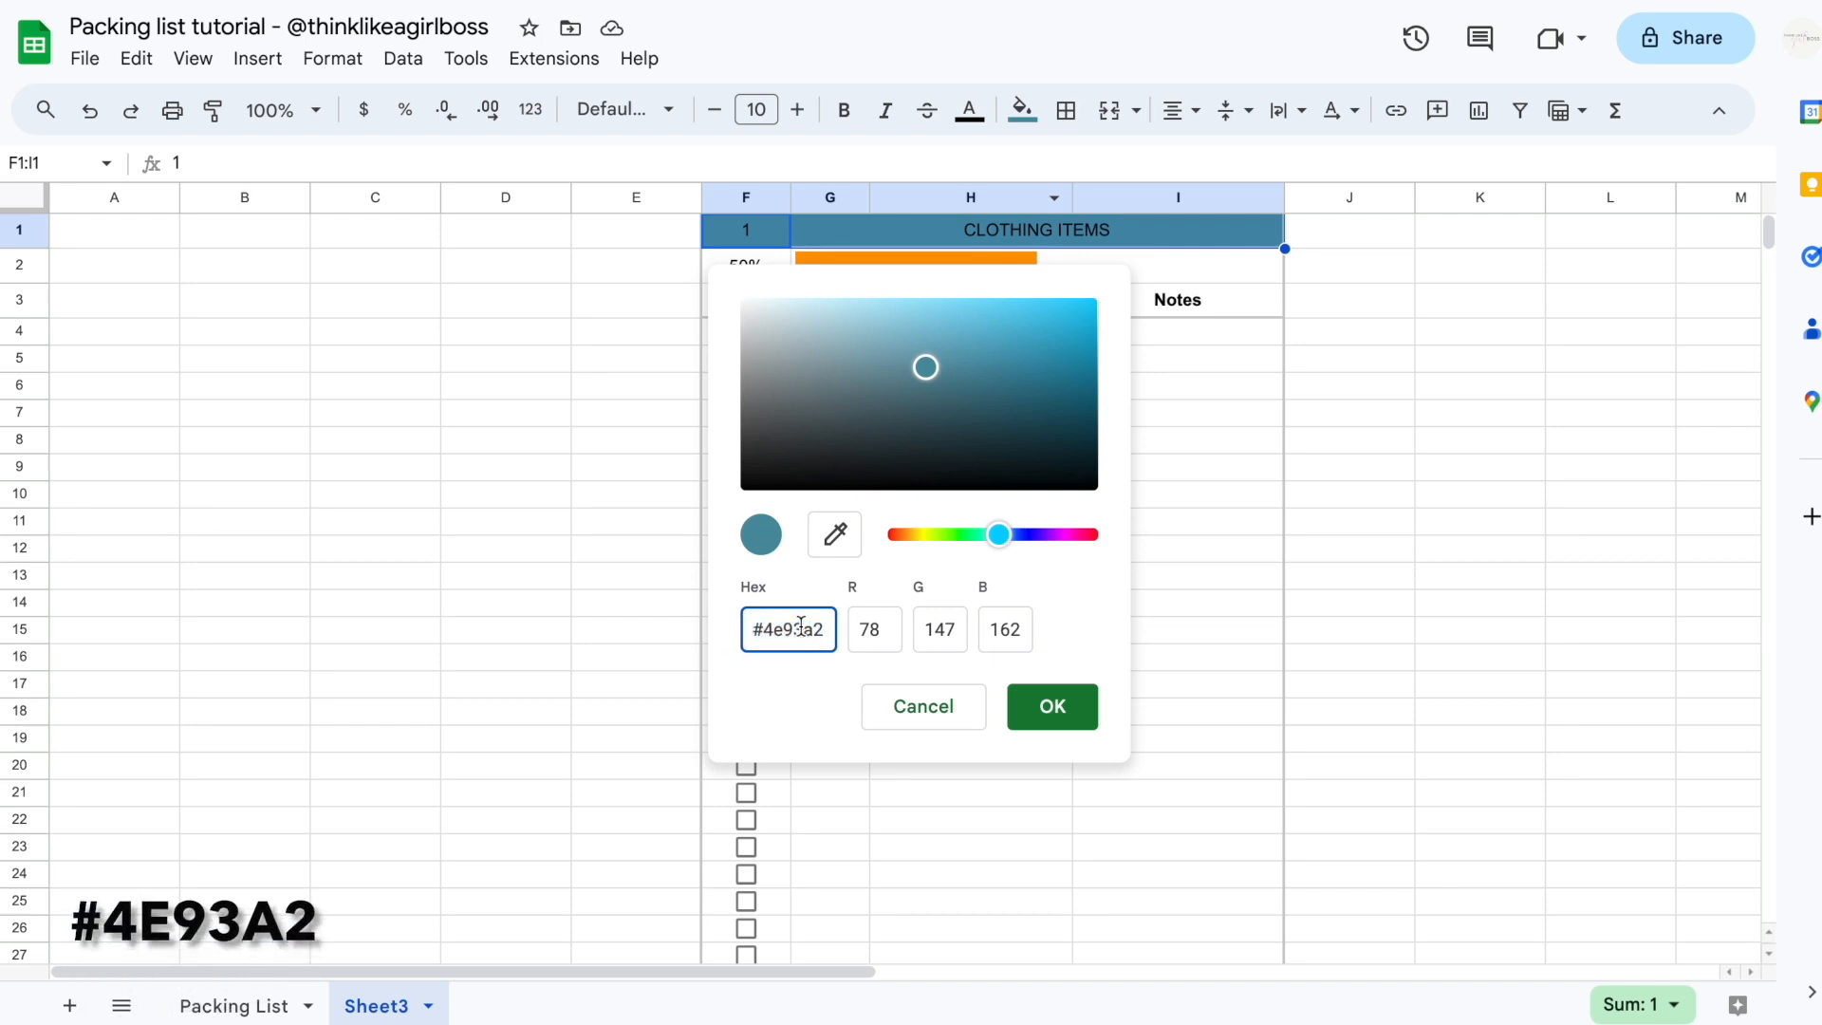
{"action": "left_click", "coordinate": [1049, 709]}
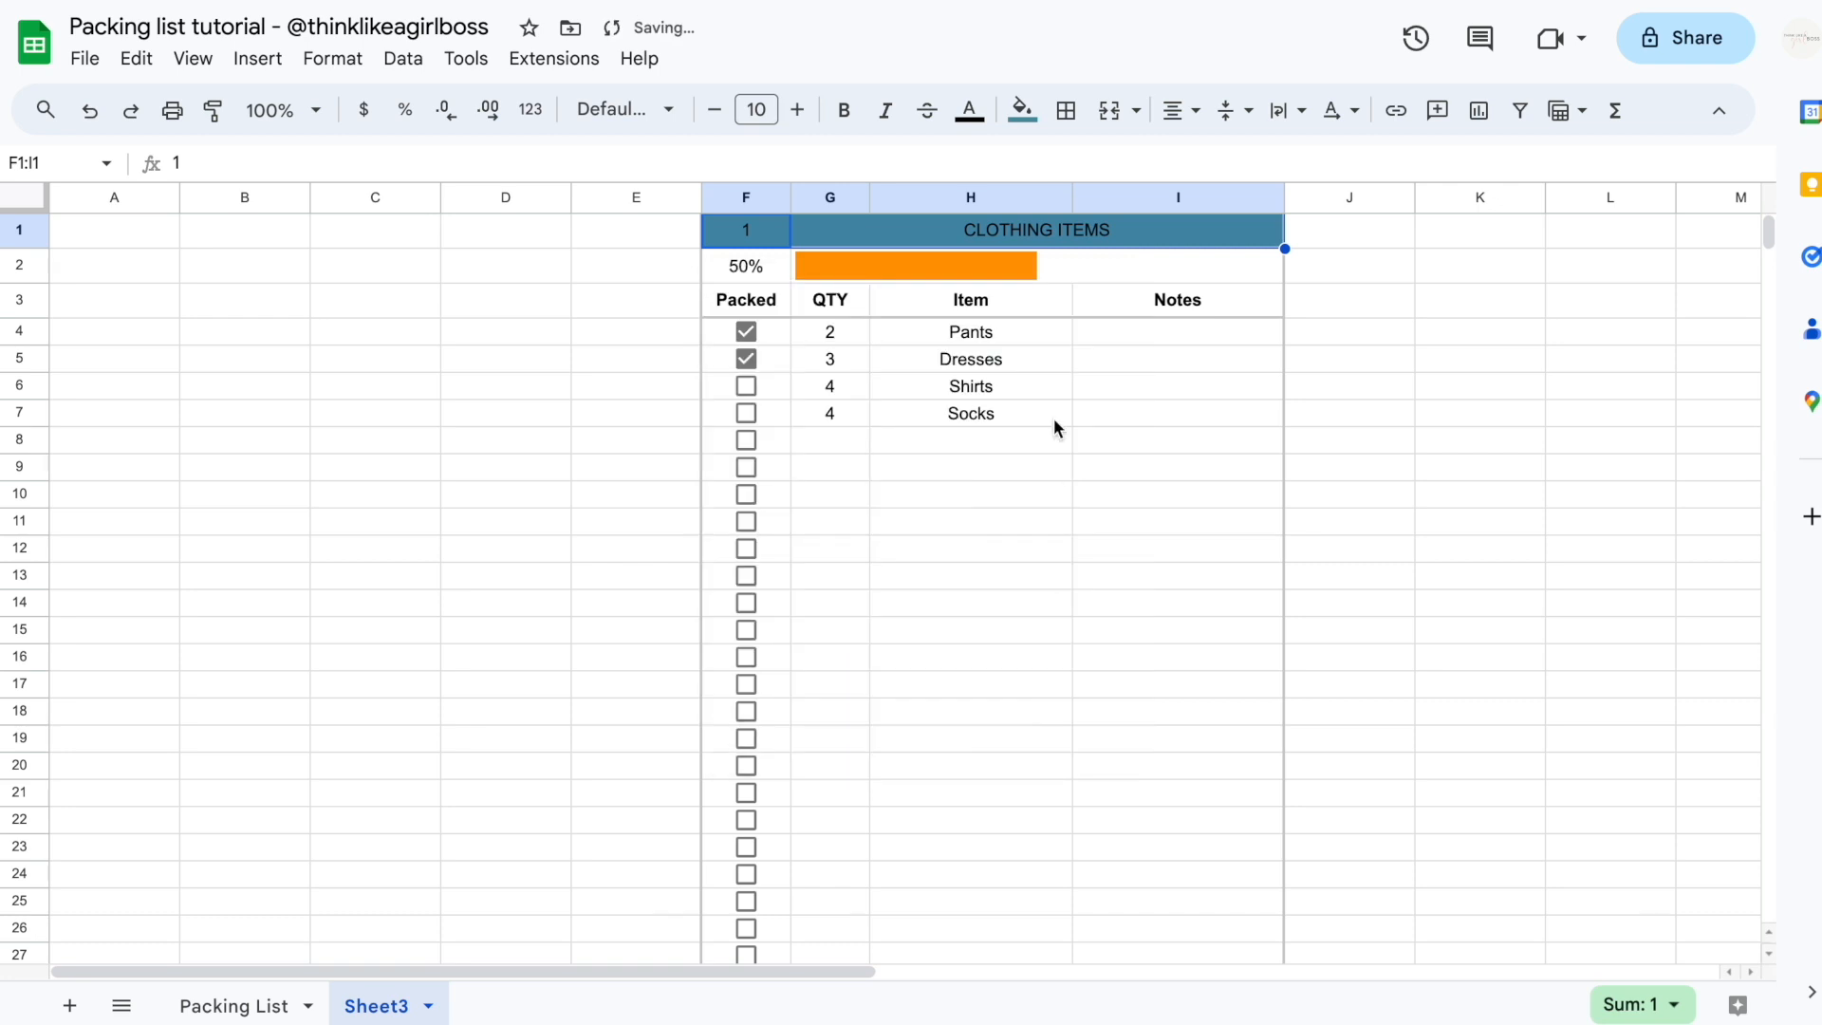
Fill the column header row F3:I3 with the custom light teal color #D1EAEC
{"action": "left_click_drag", "start_coordinate": [754, 305], "coordinate": [1163, 302]}
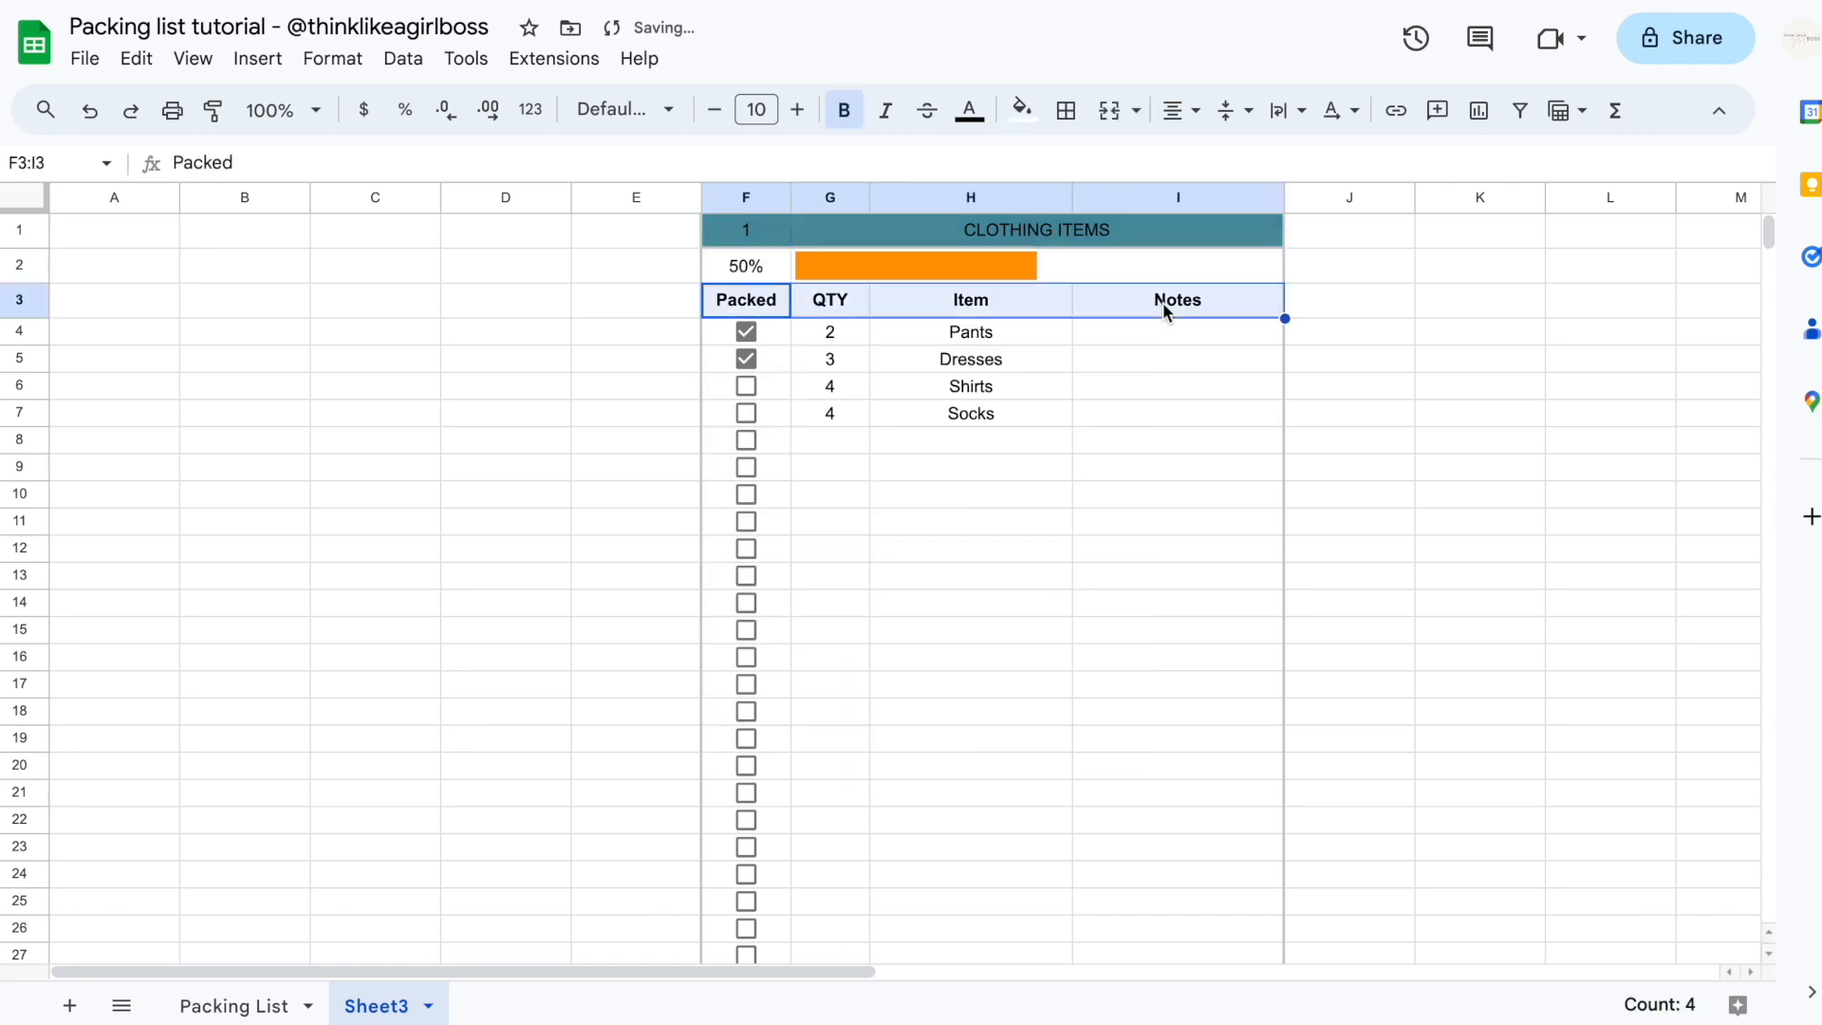
{"action": "left_click", "coordinate": [1021, 110]}
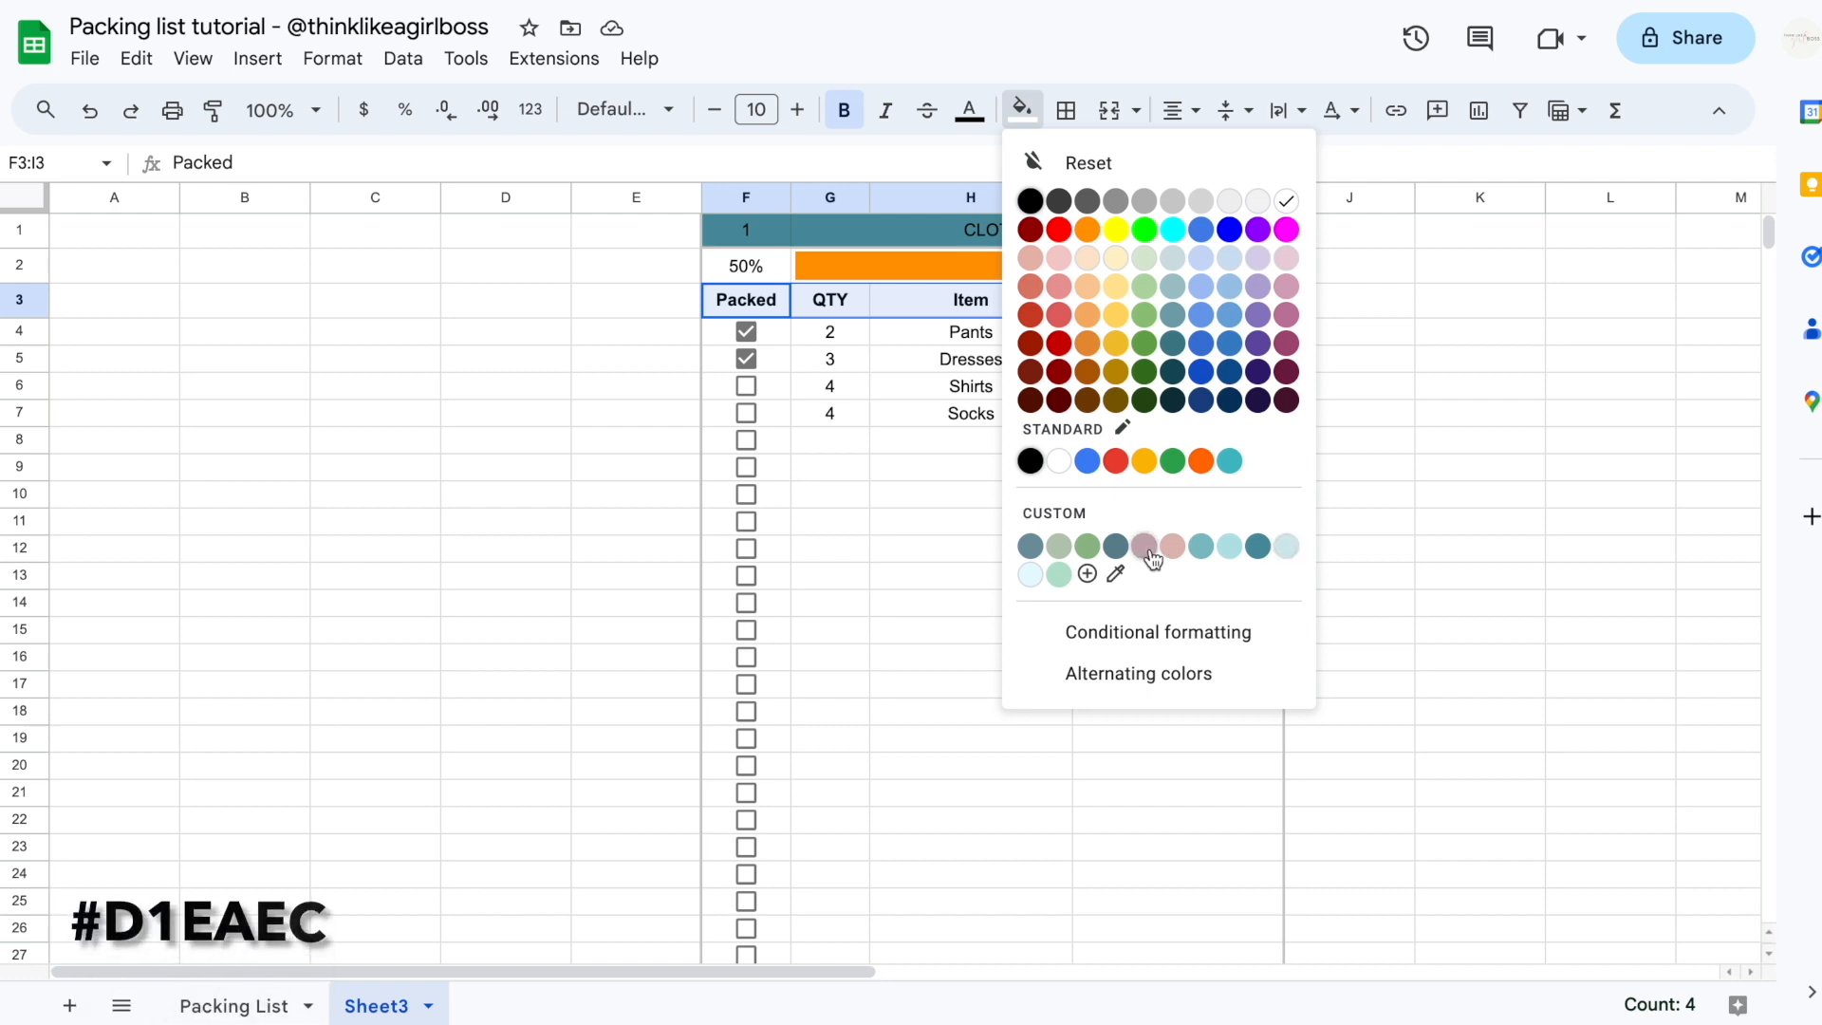
{"action": "left_click", "coordinate": [1287, 549]}
{"action": "left_click", "coordinate": [1029, 128]}
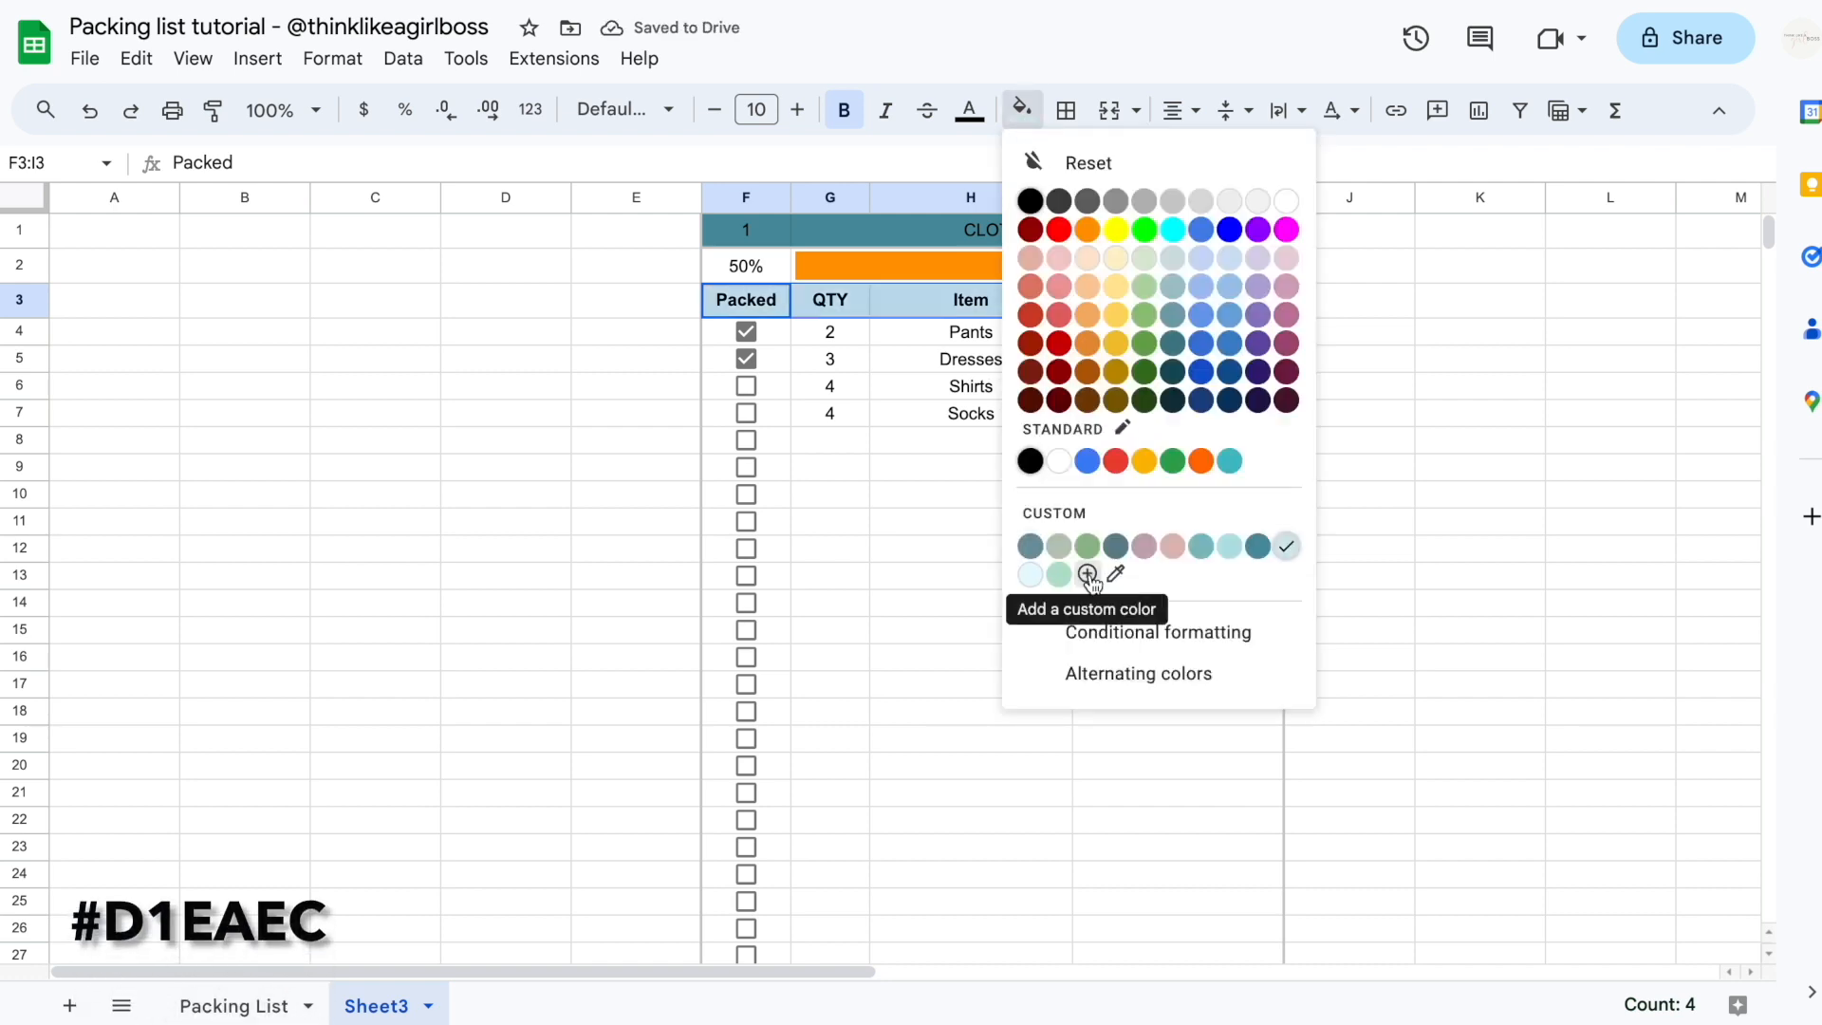
{"action": "left_click", "coordinate": [1089, 575]}
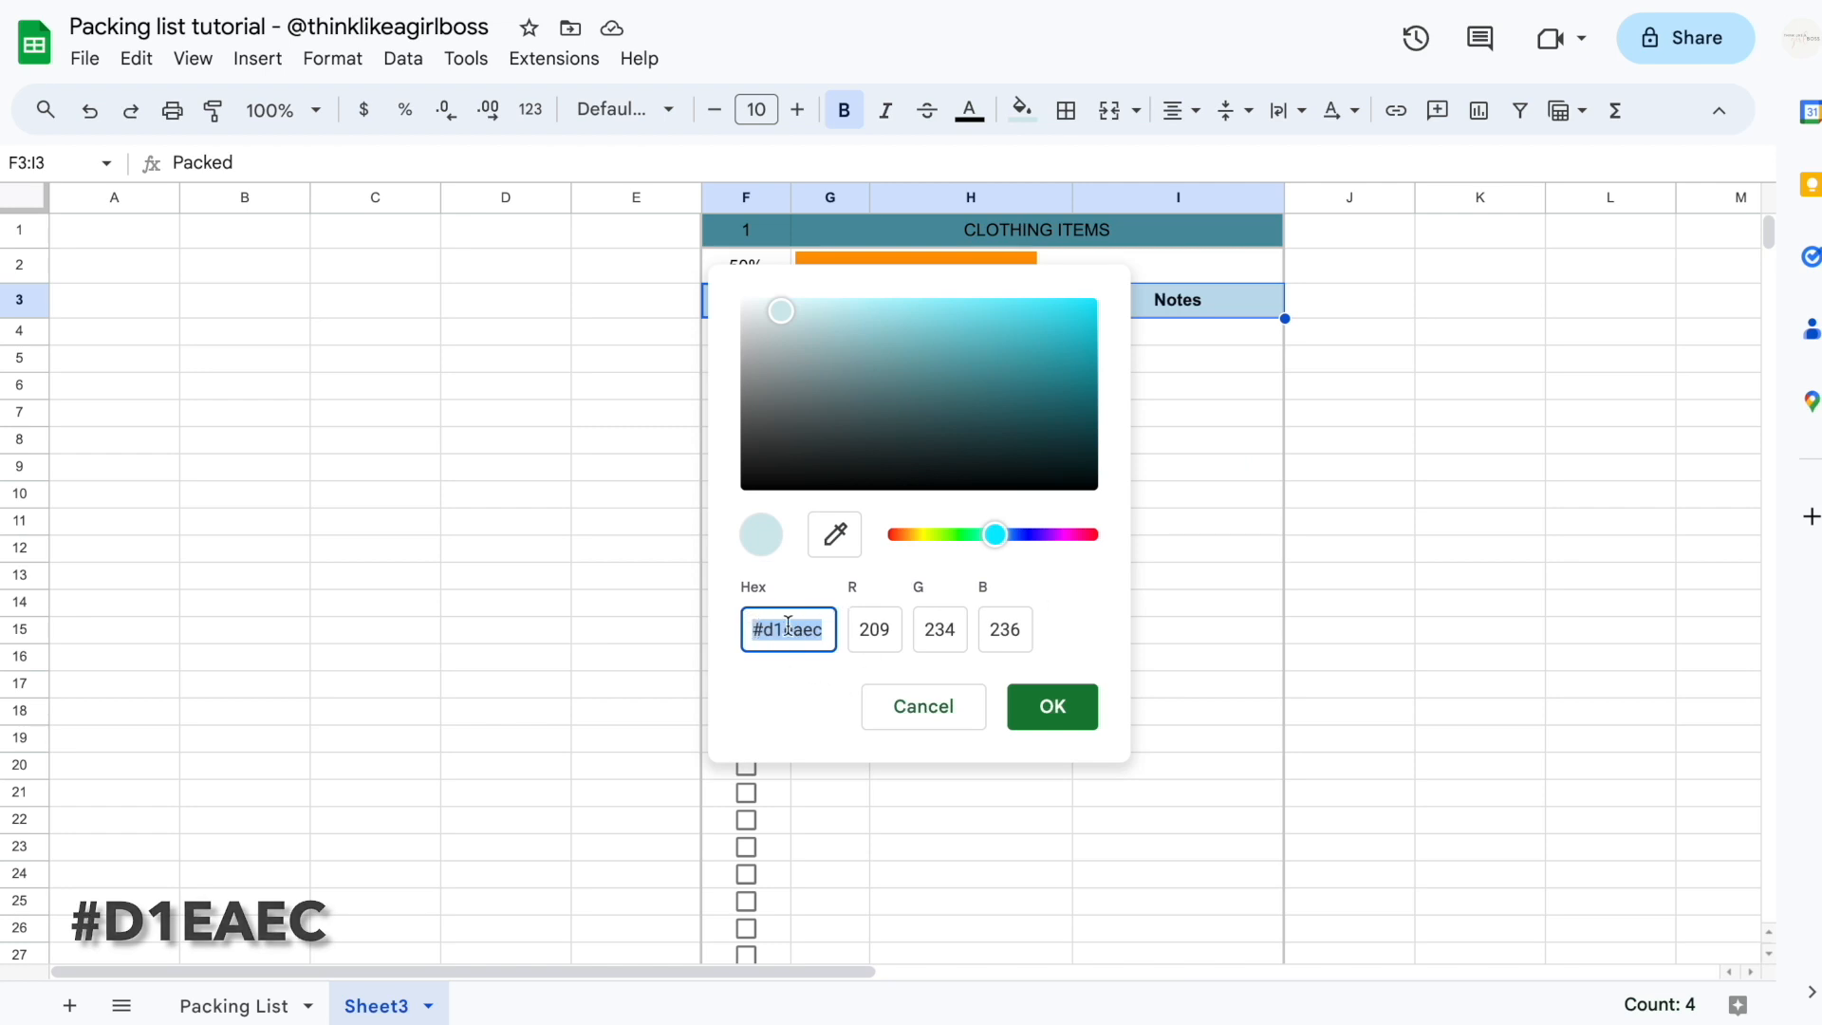
{"action": "left_click", "coordinate": [1053, 706]}
Set the text color of the title row F1:I1 to white
{"action": "left_click_drag", "start_coordinate": [749, 230], "coordinate": [807, 230]}
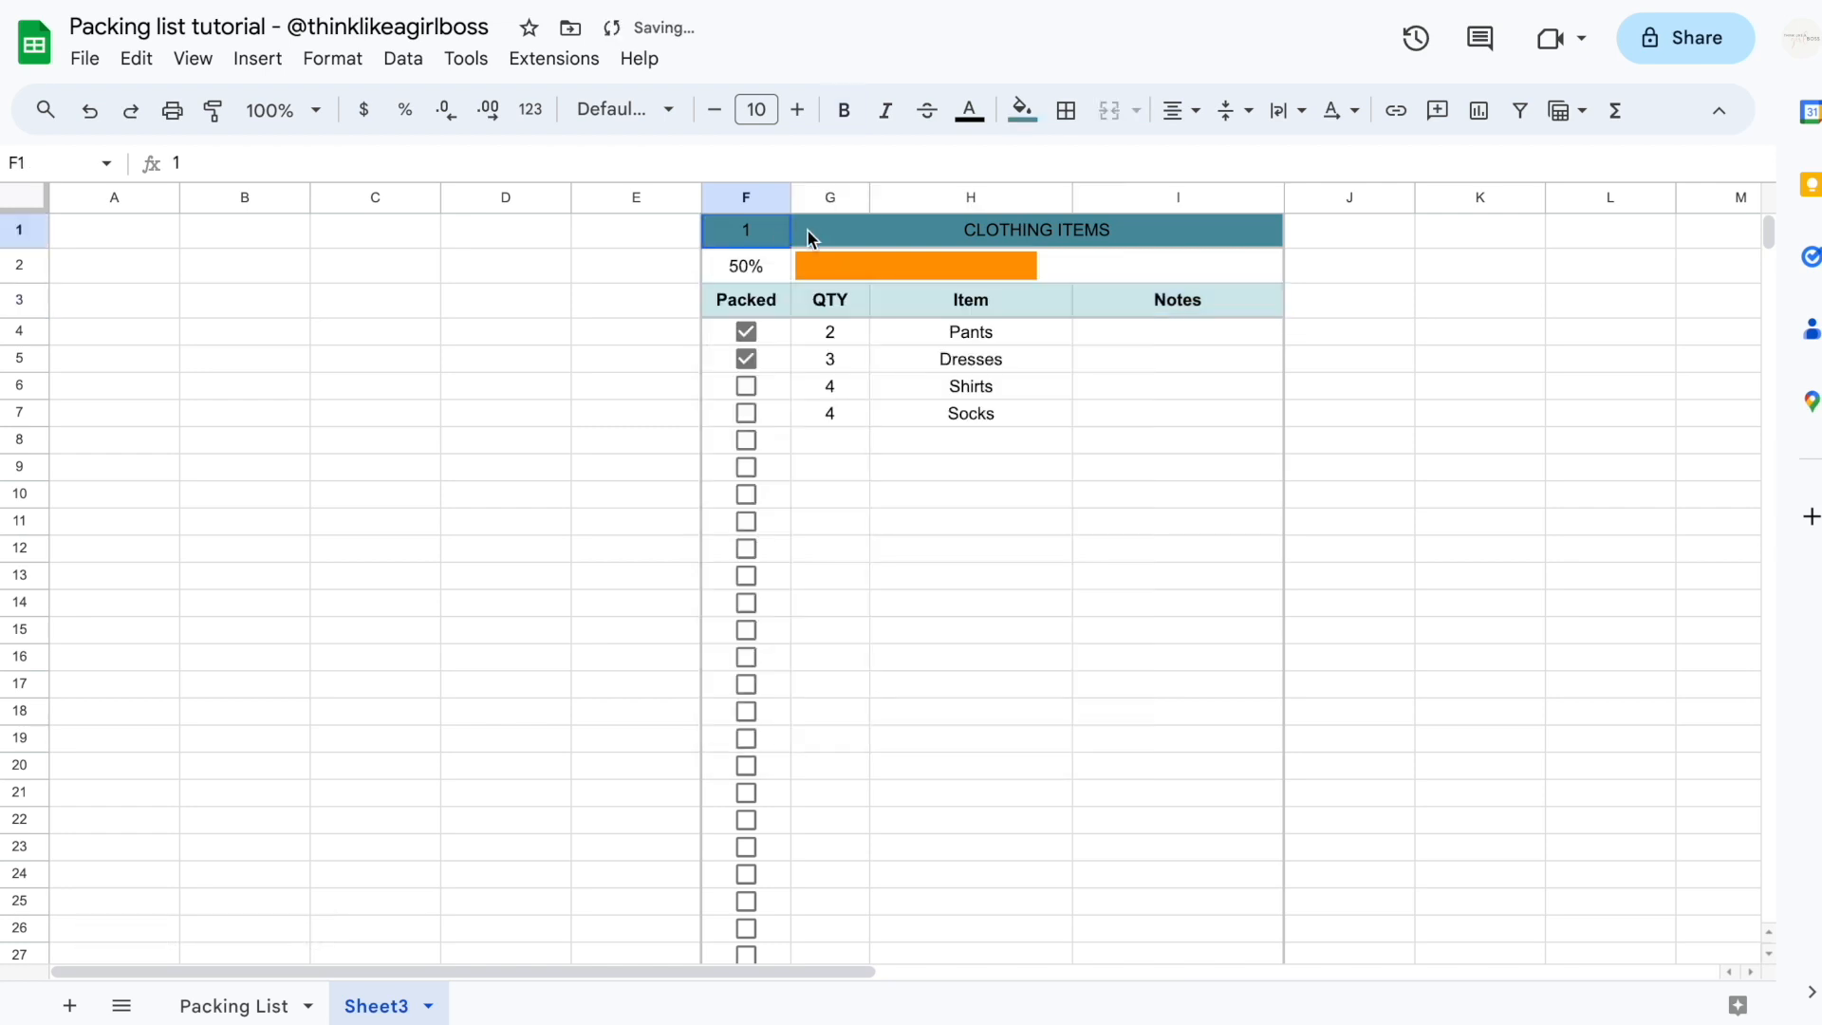
{"action": "left_click", "coordinate": [969, 110]}
{"action": "left_click", "coordinate": [1234, 202]}
Format the packing percentage in F2 with font size 9 and italics
{"action": "left_click", "coordinate": [766, 260]}
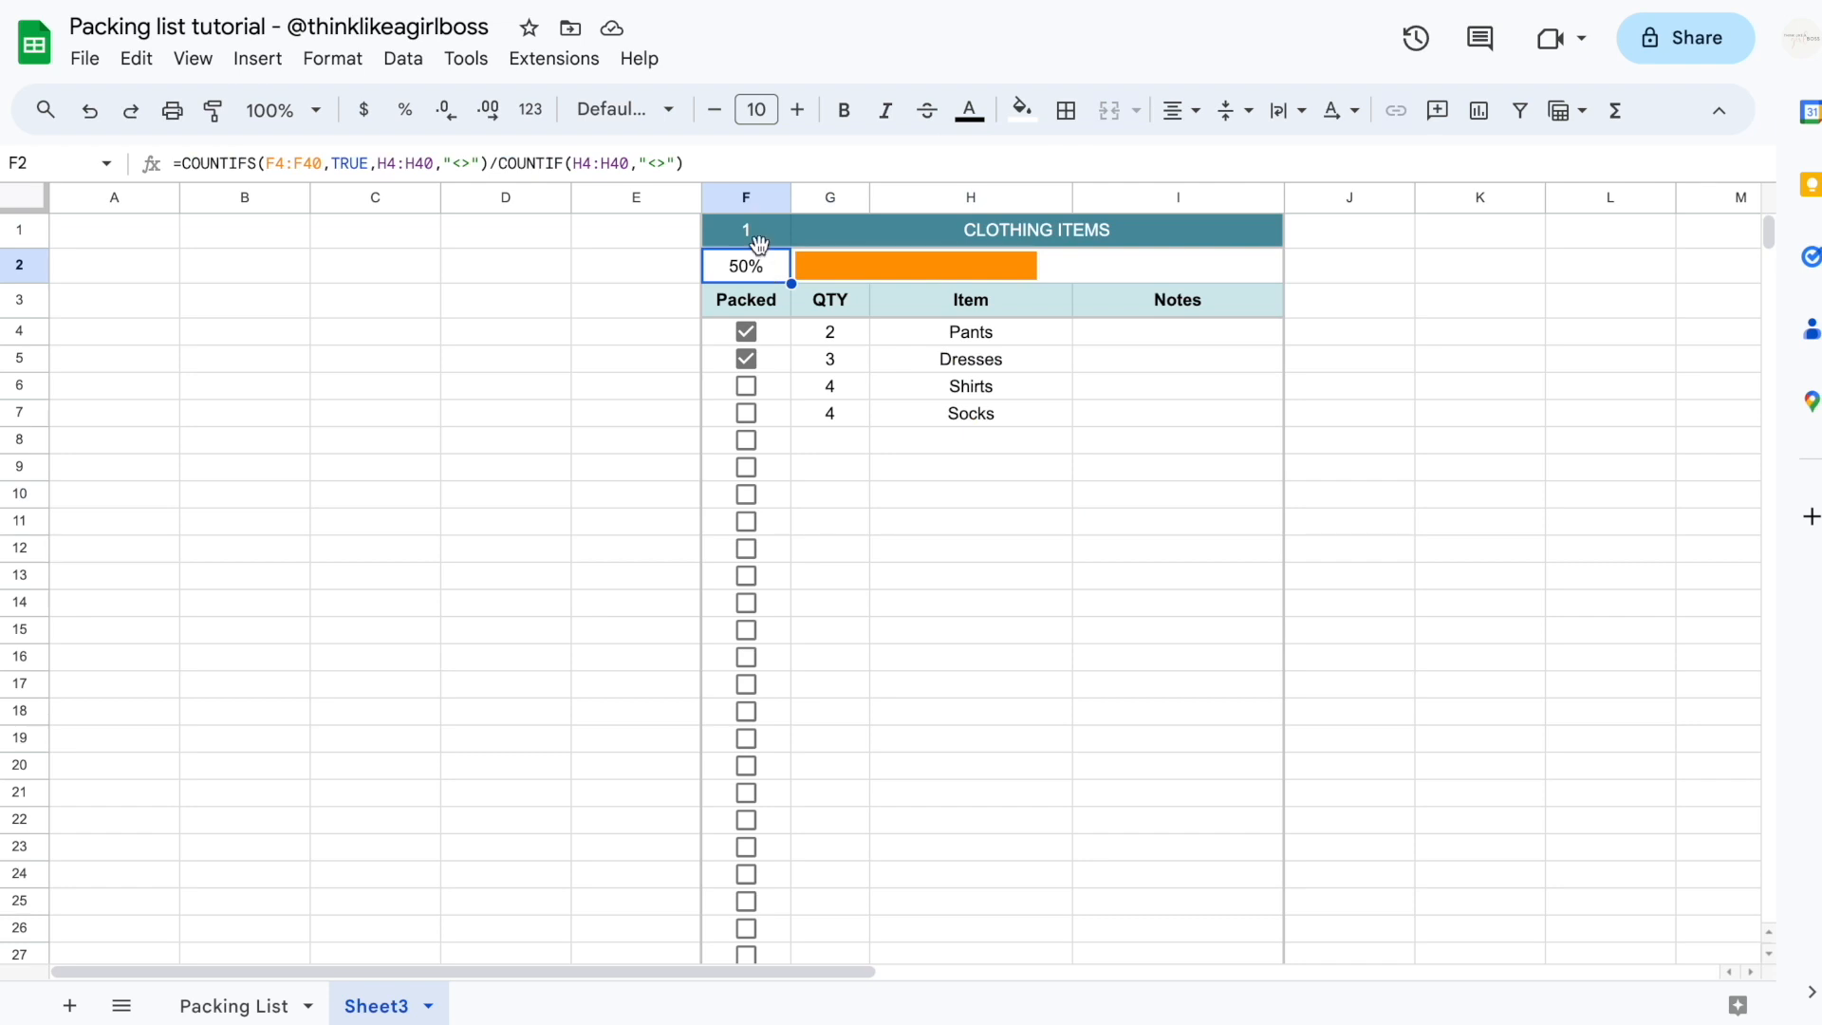
{"action": "left_click", "coordinate": [756, 110]}
{"action": "type", "text": "9"}
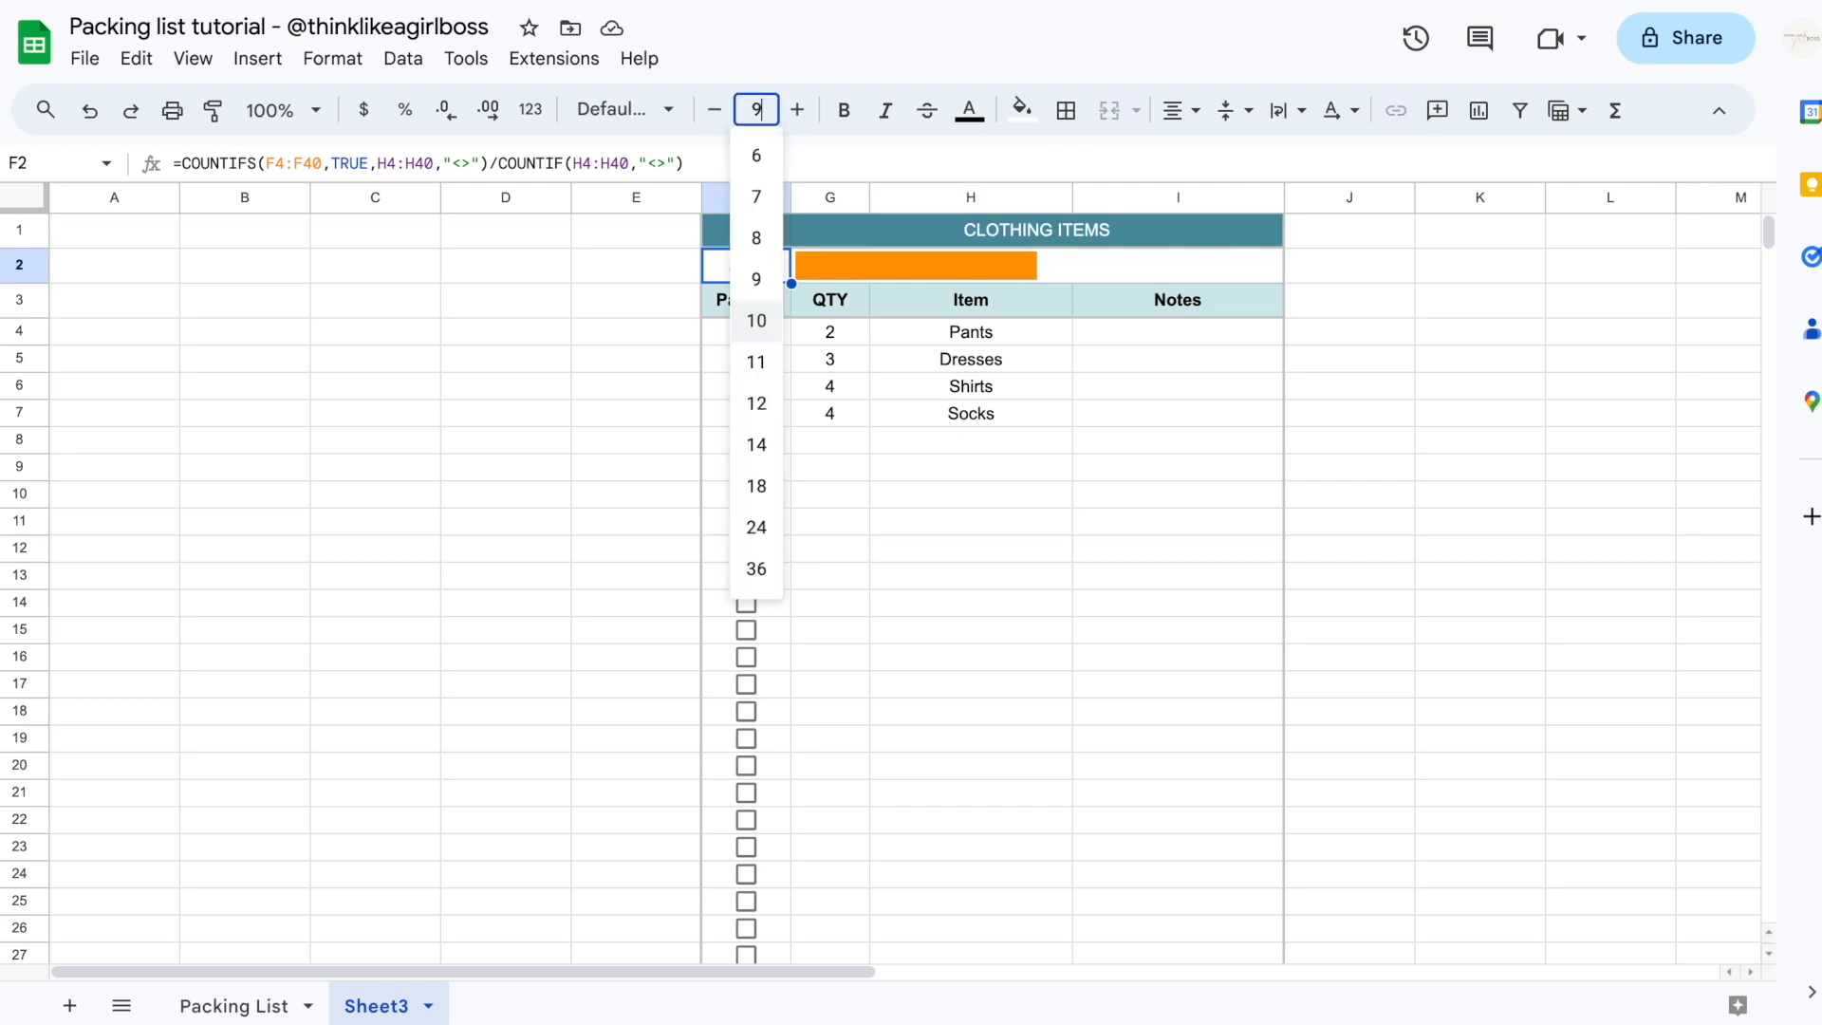
{"action": "key", "text": "Return"}
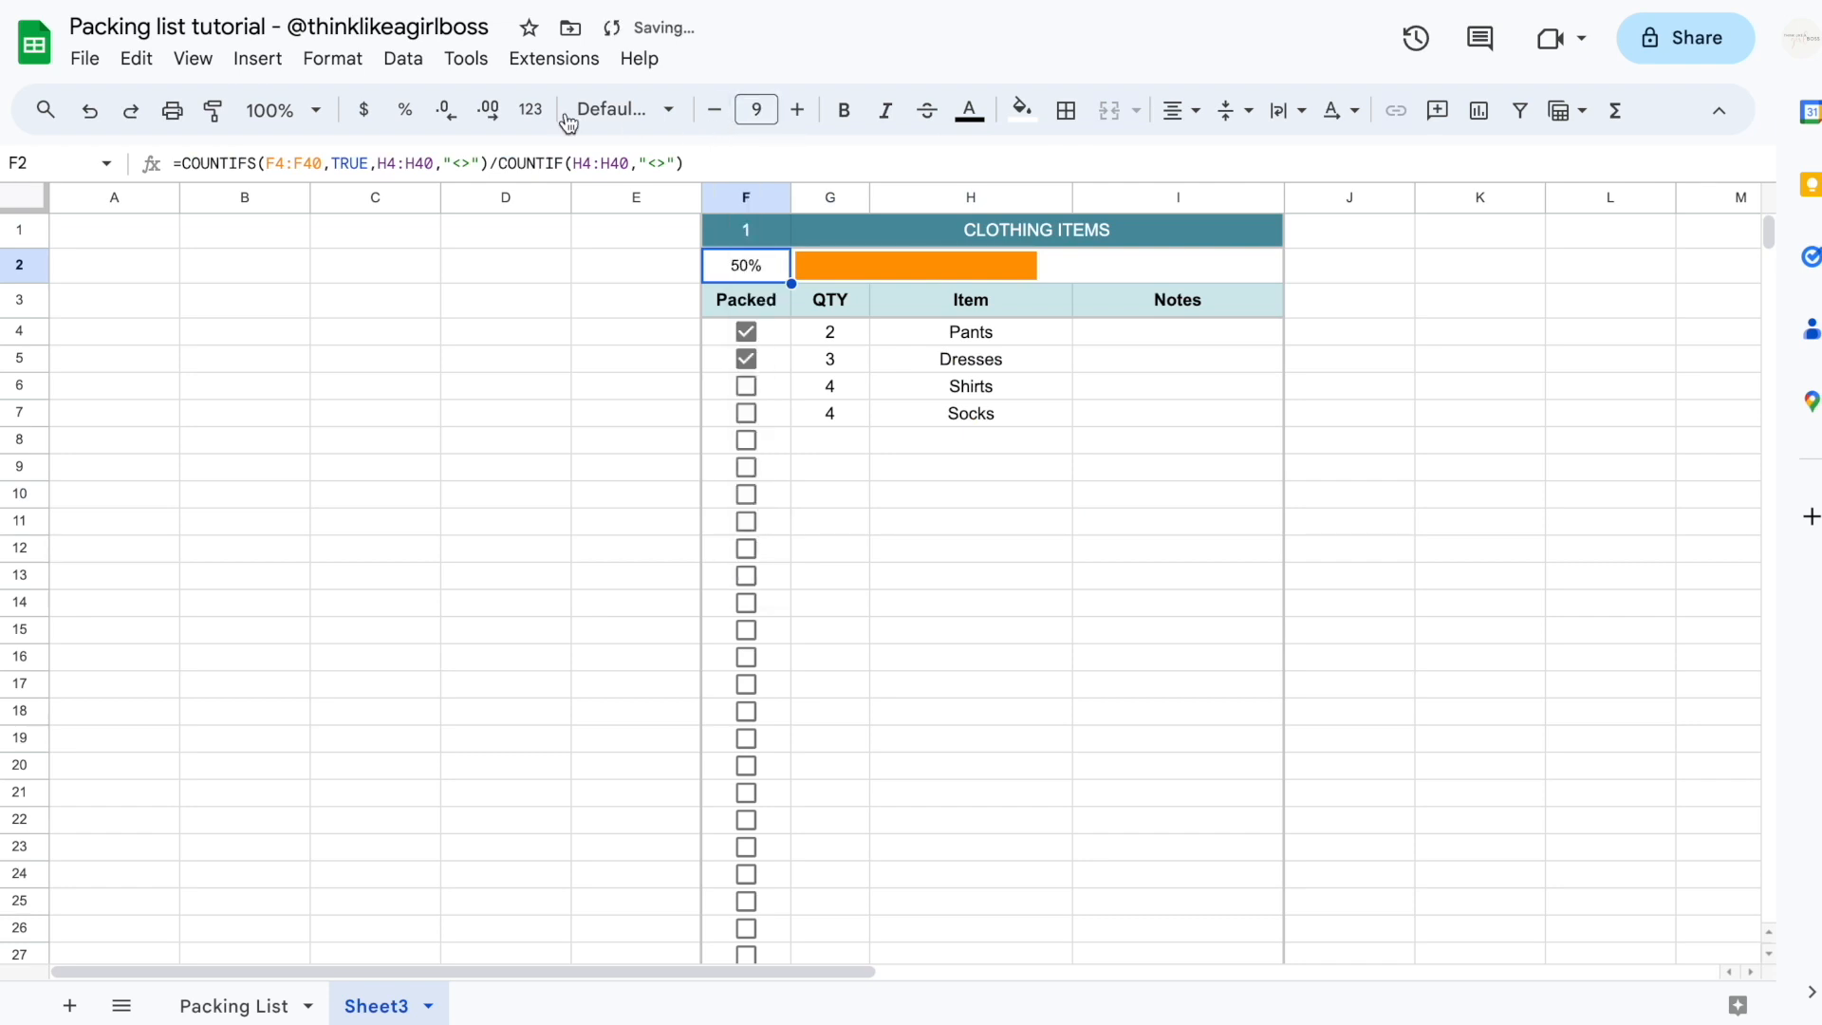
{"action": "left_click", "coordinate": [887, 110]}
{"action": "left_click", "coordinate": [1178, 547]}
Add the option "color1","#94bc8c" to the SPARKLINE formula in G2:I2 to recolor the progress bar
{"action": "left_click", "coordinate": [948, 265]}
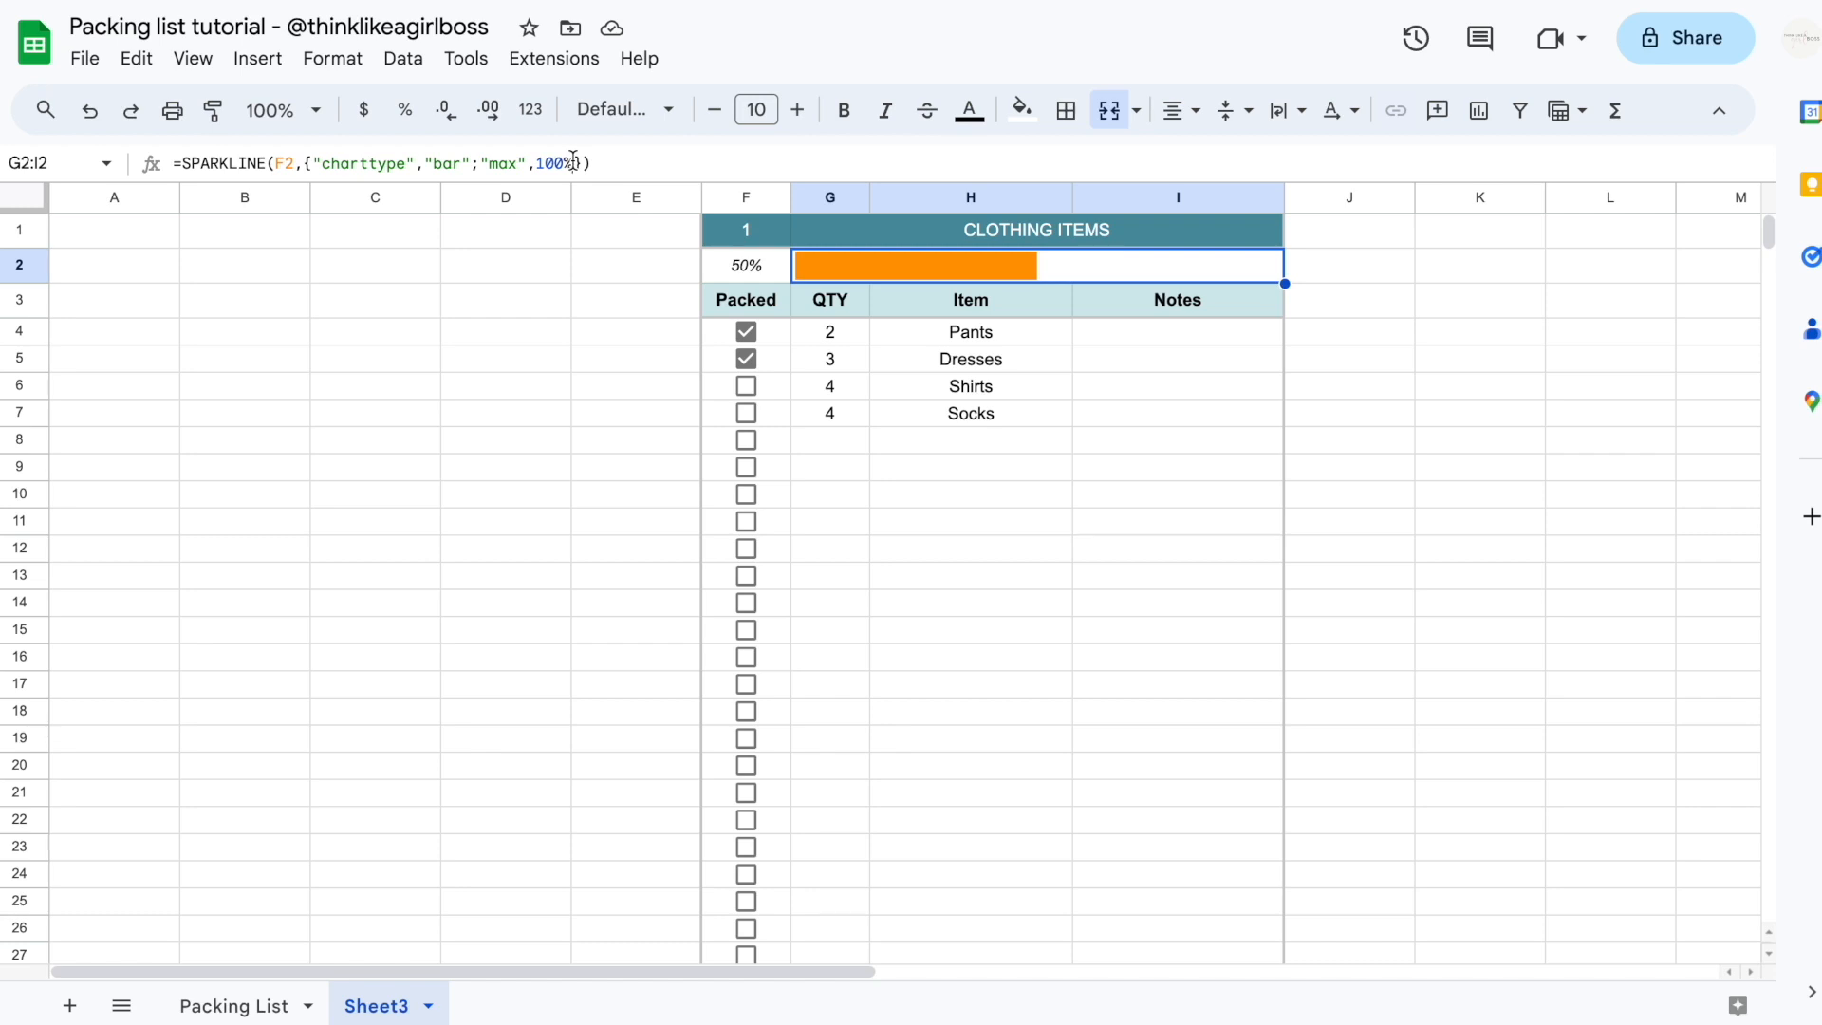
{"action": "left_click", "coordinate": [573, 161]}
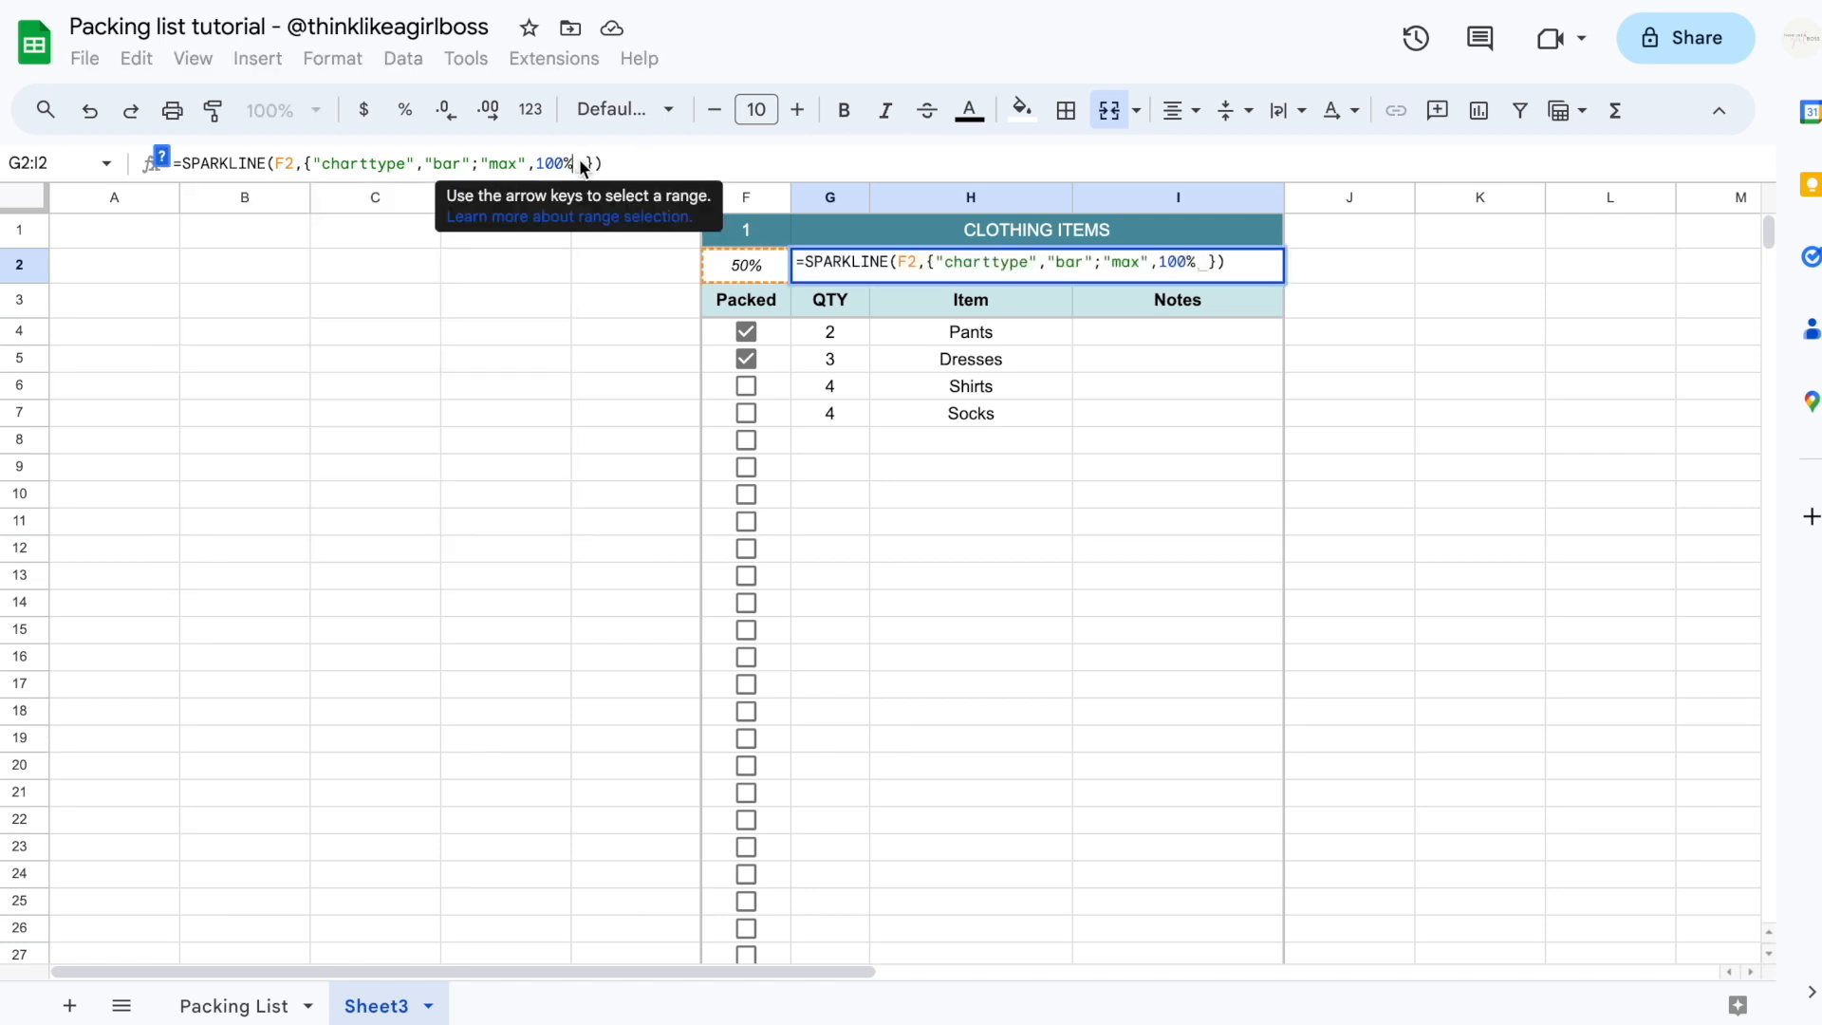
{"action": "type", "text": "; "}
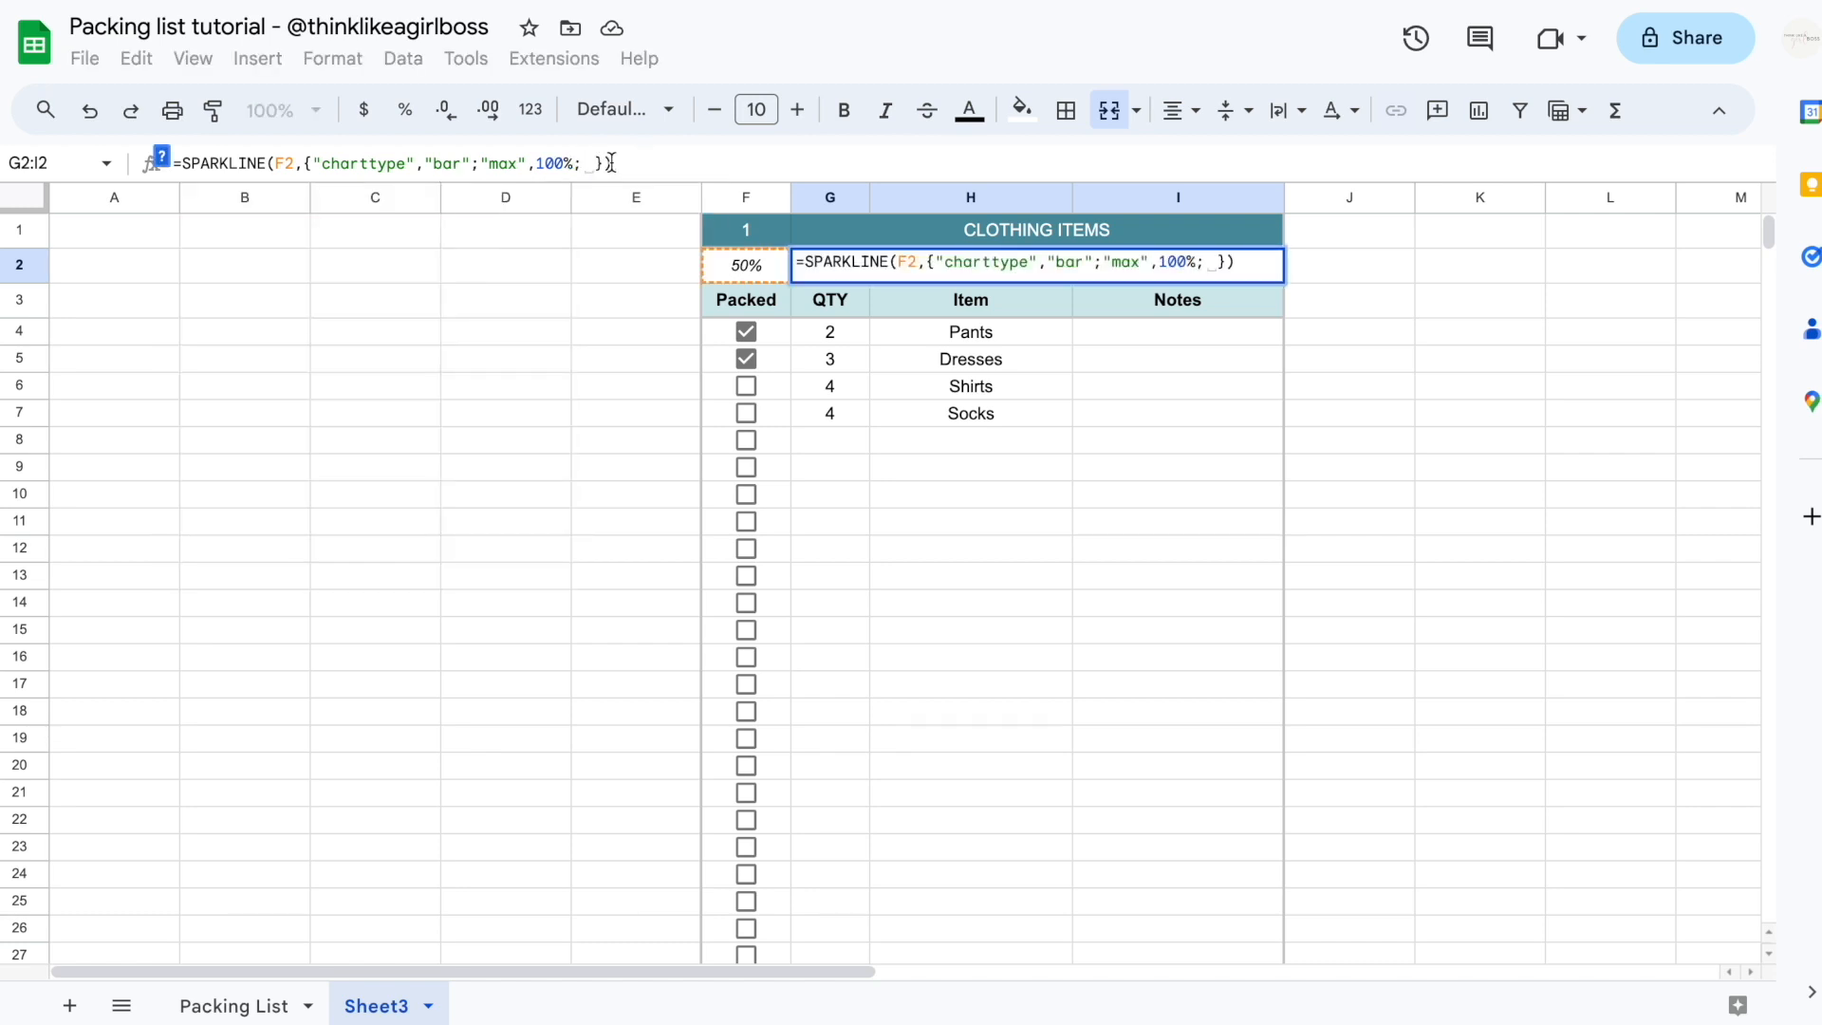
{"action": "type", "text": "\""}
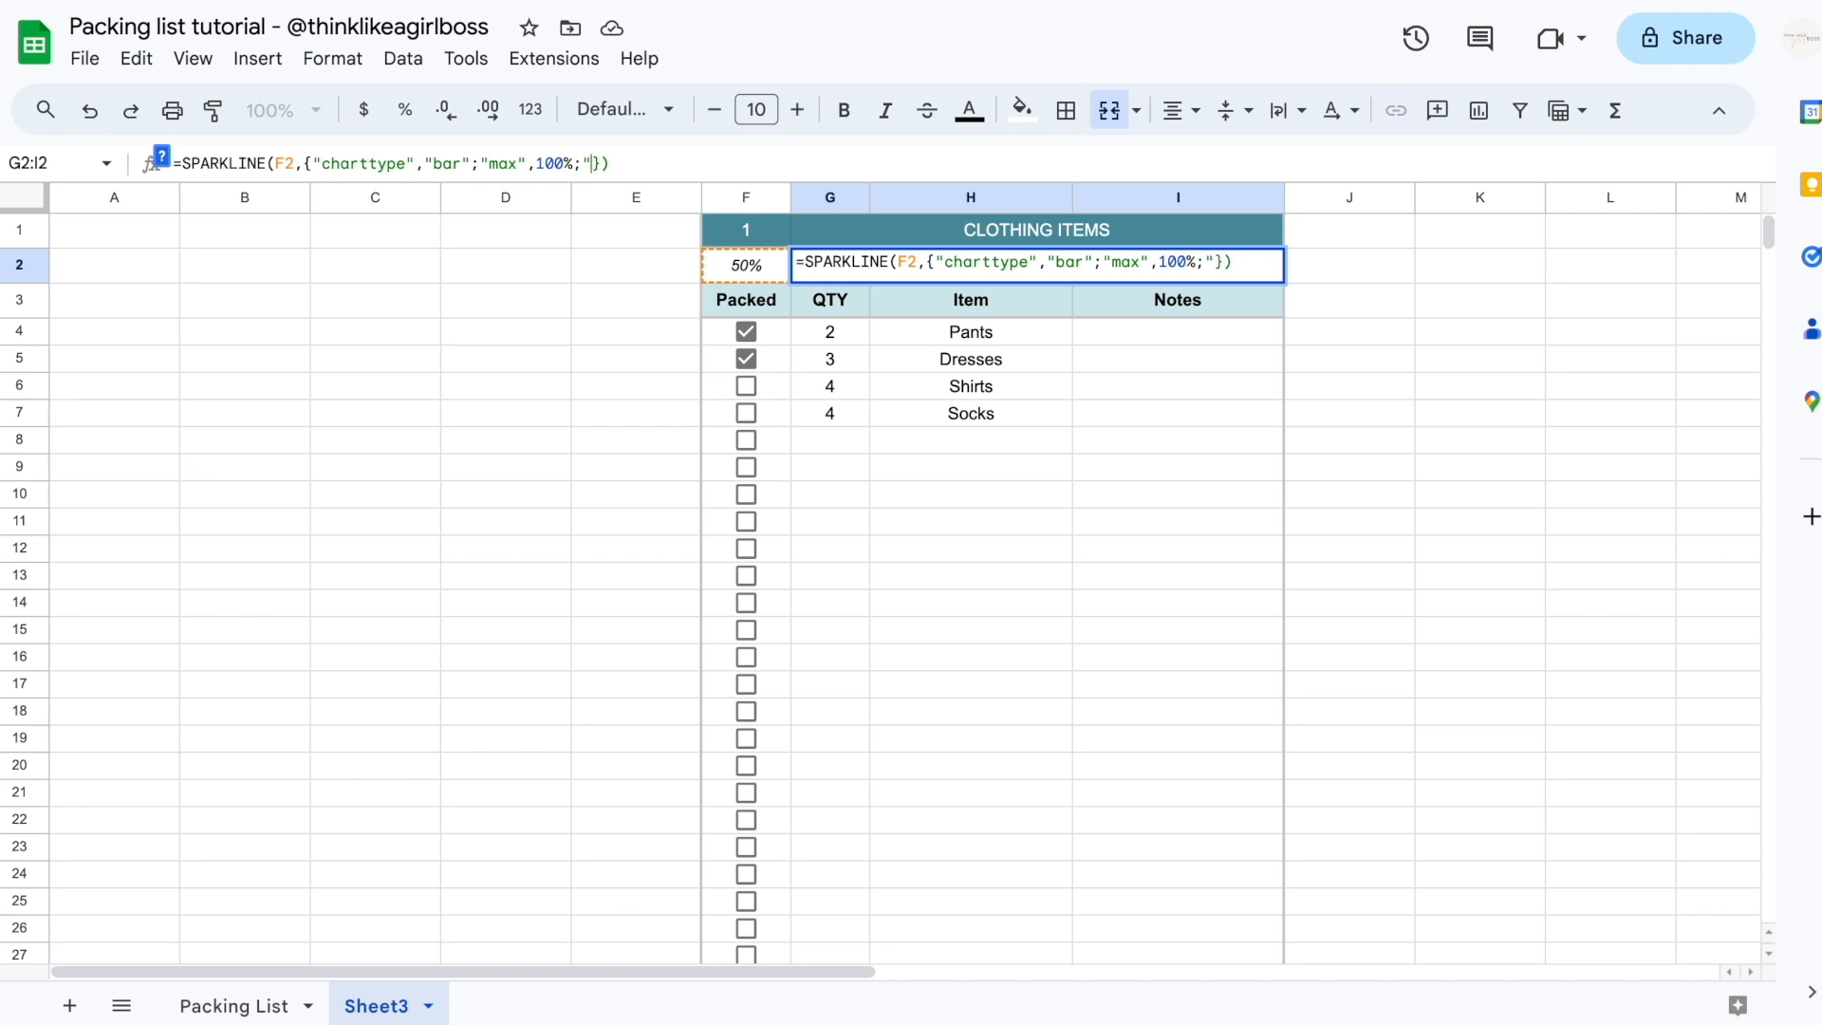
{"action": "type", "text": "color1"}
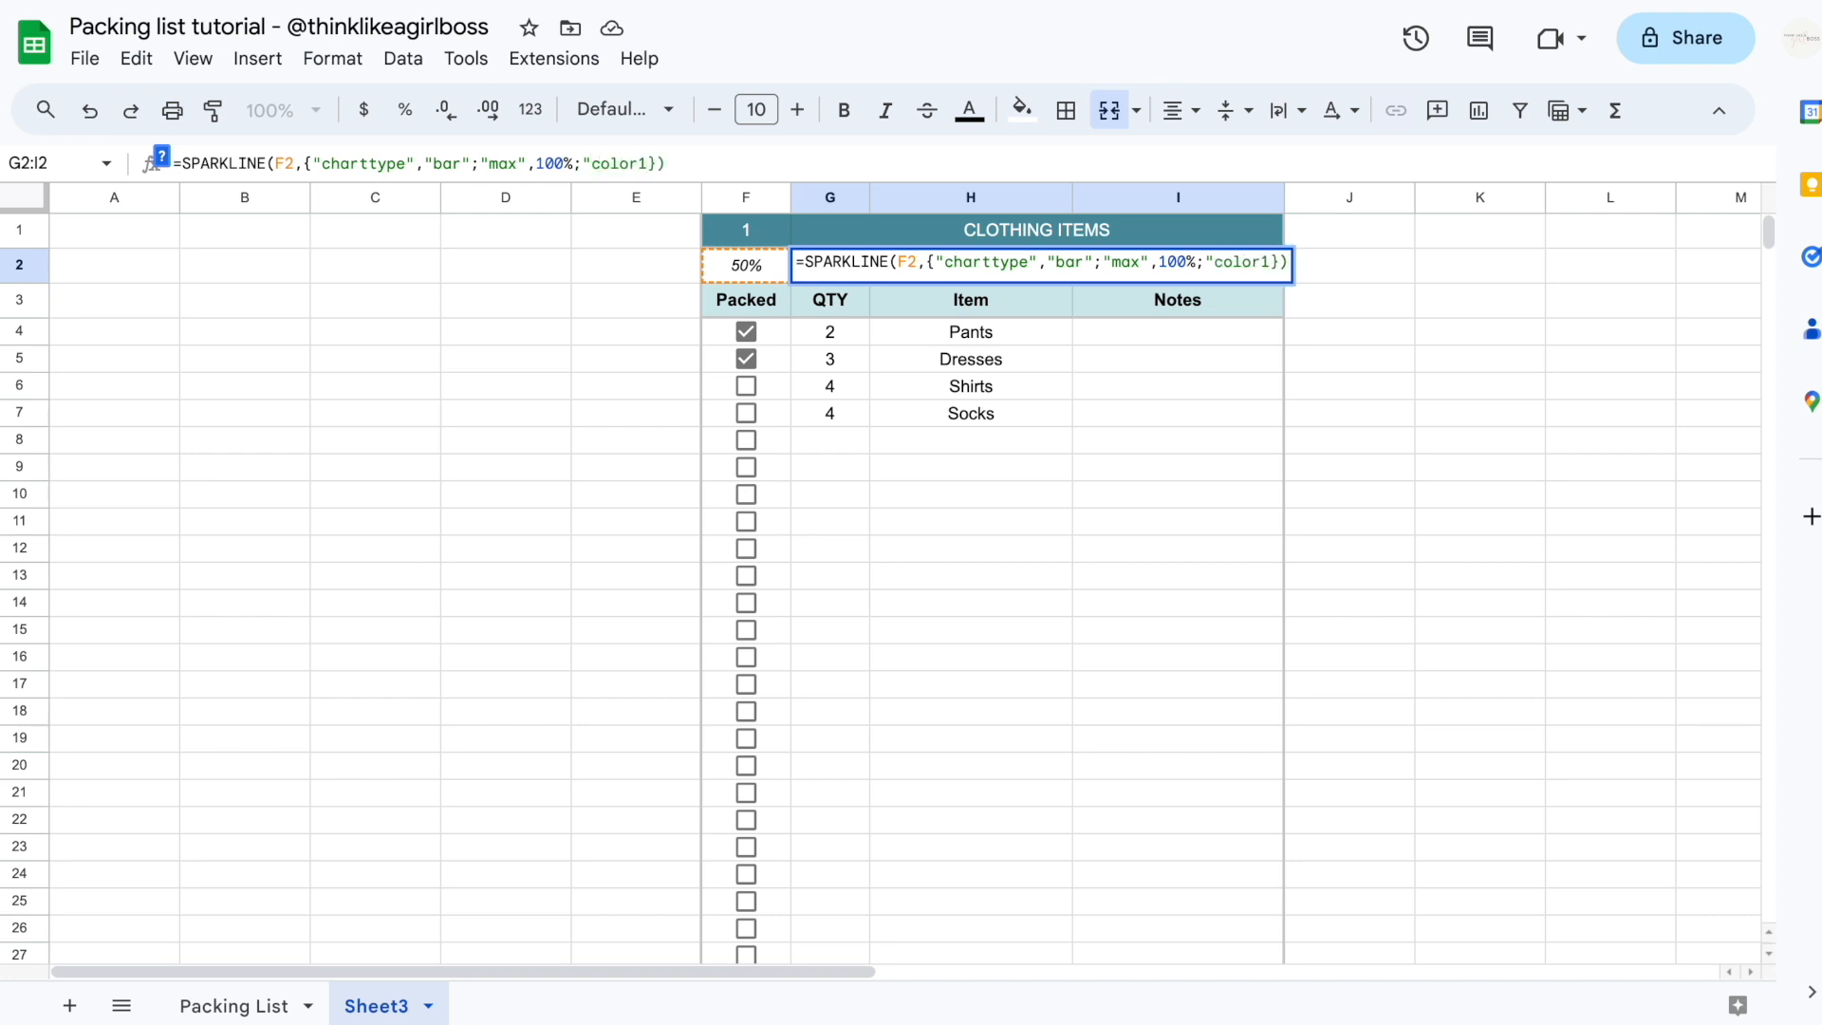
{"action": "type", "text": "\","}
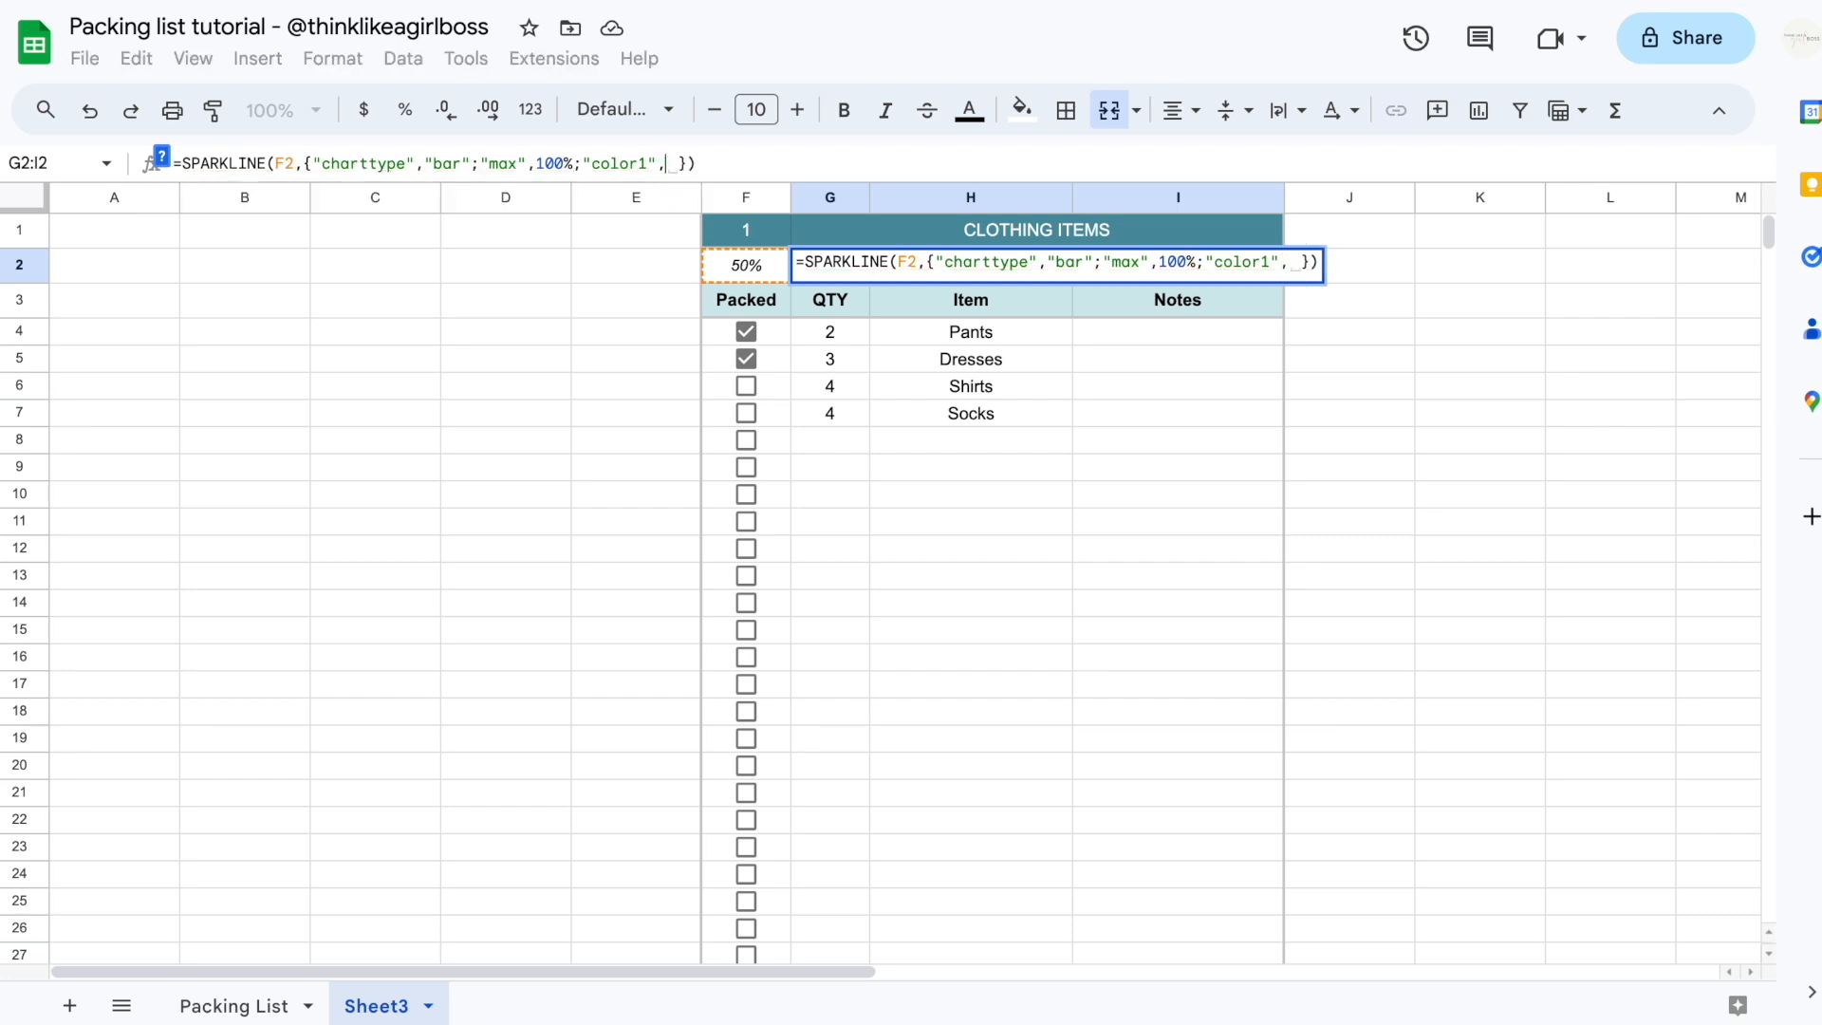
{"action": "type", "text": "\""}
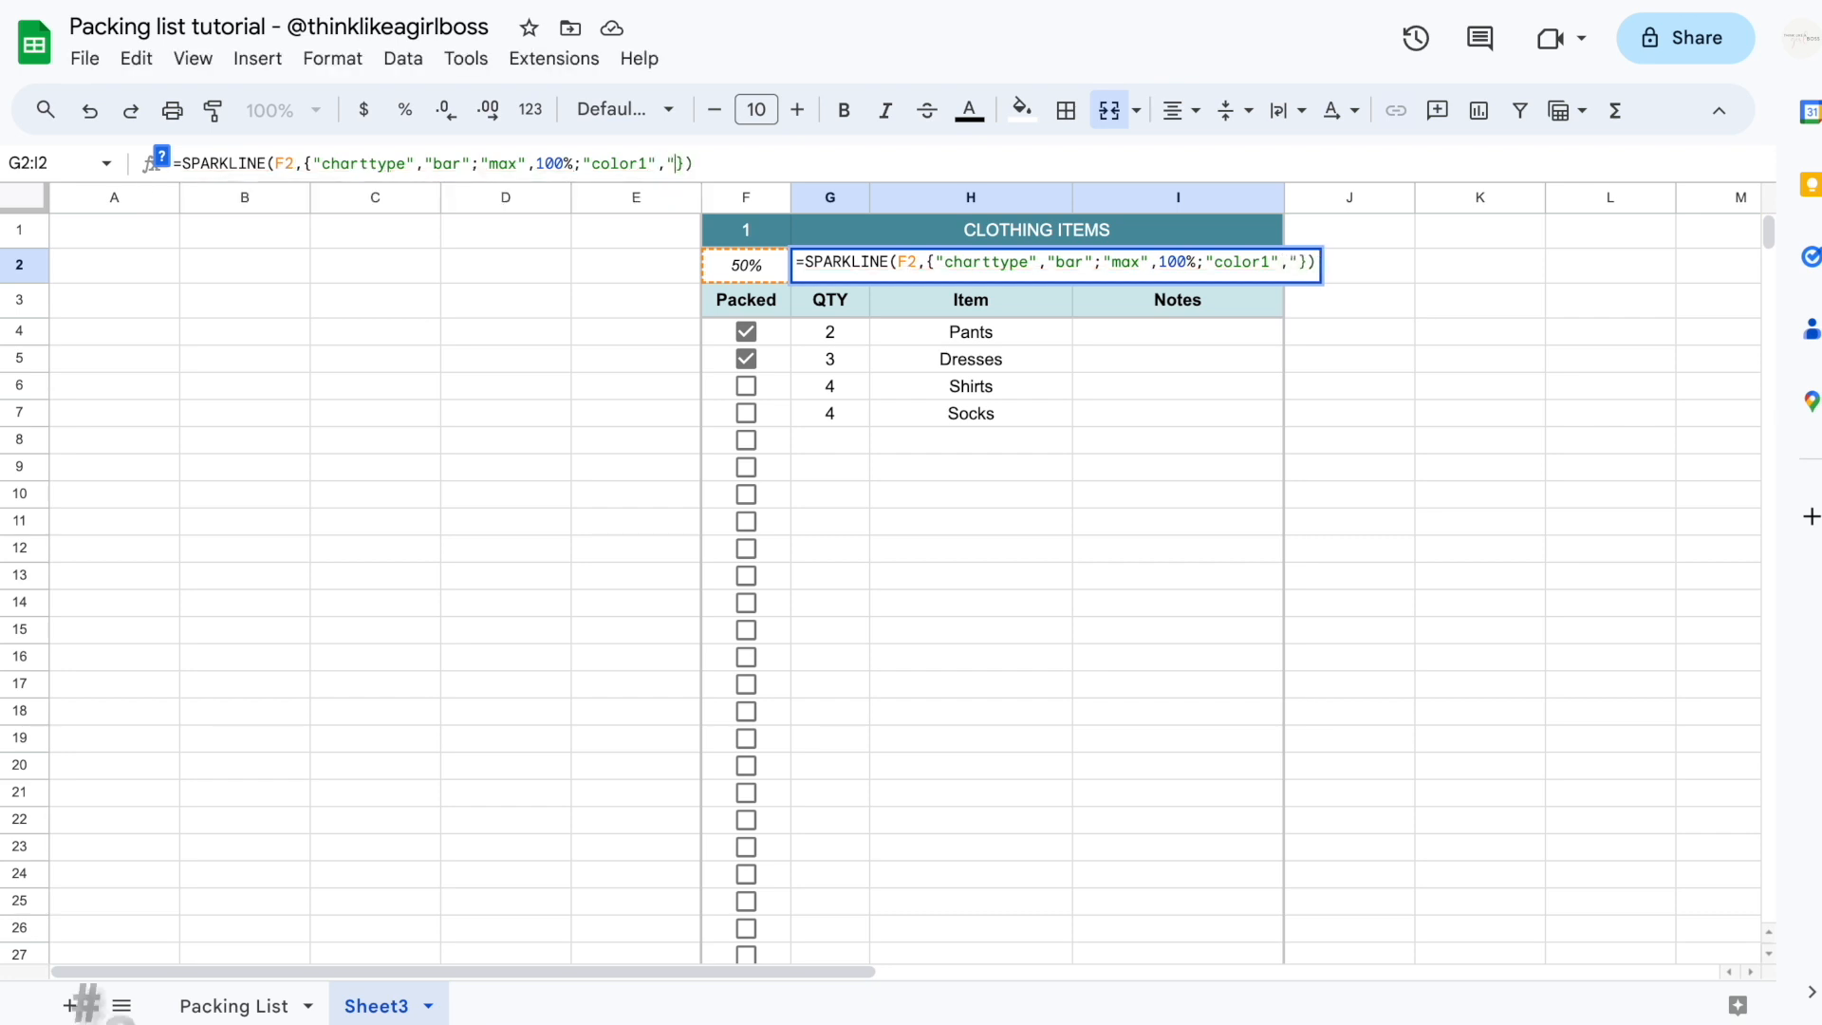
{"action": "type", "text": "#94bc8c"}
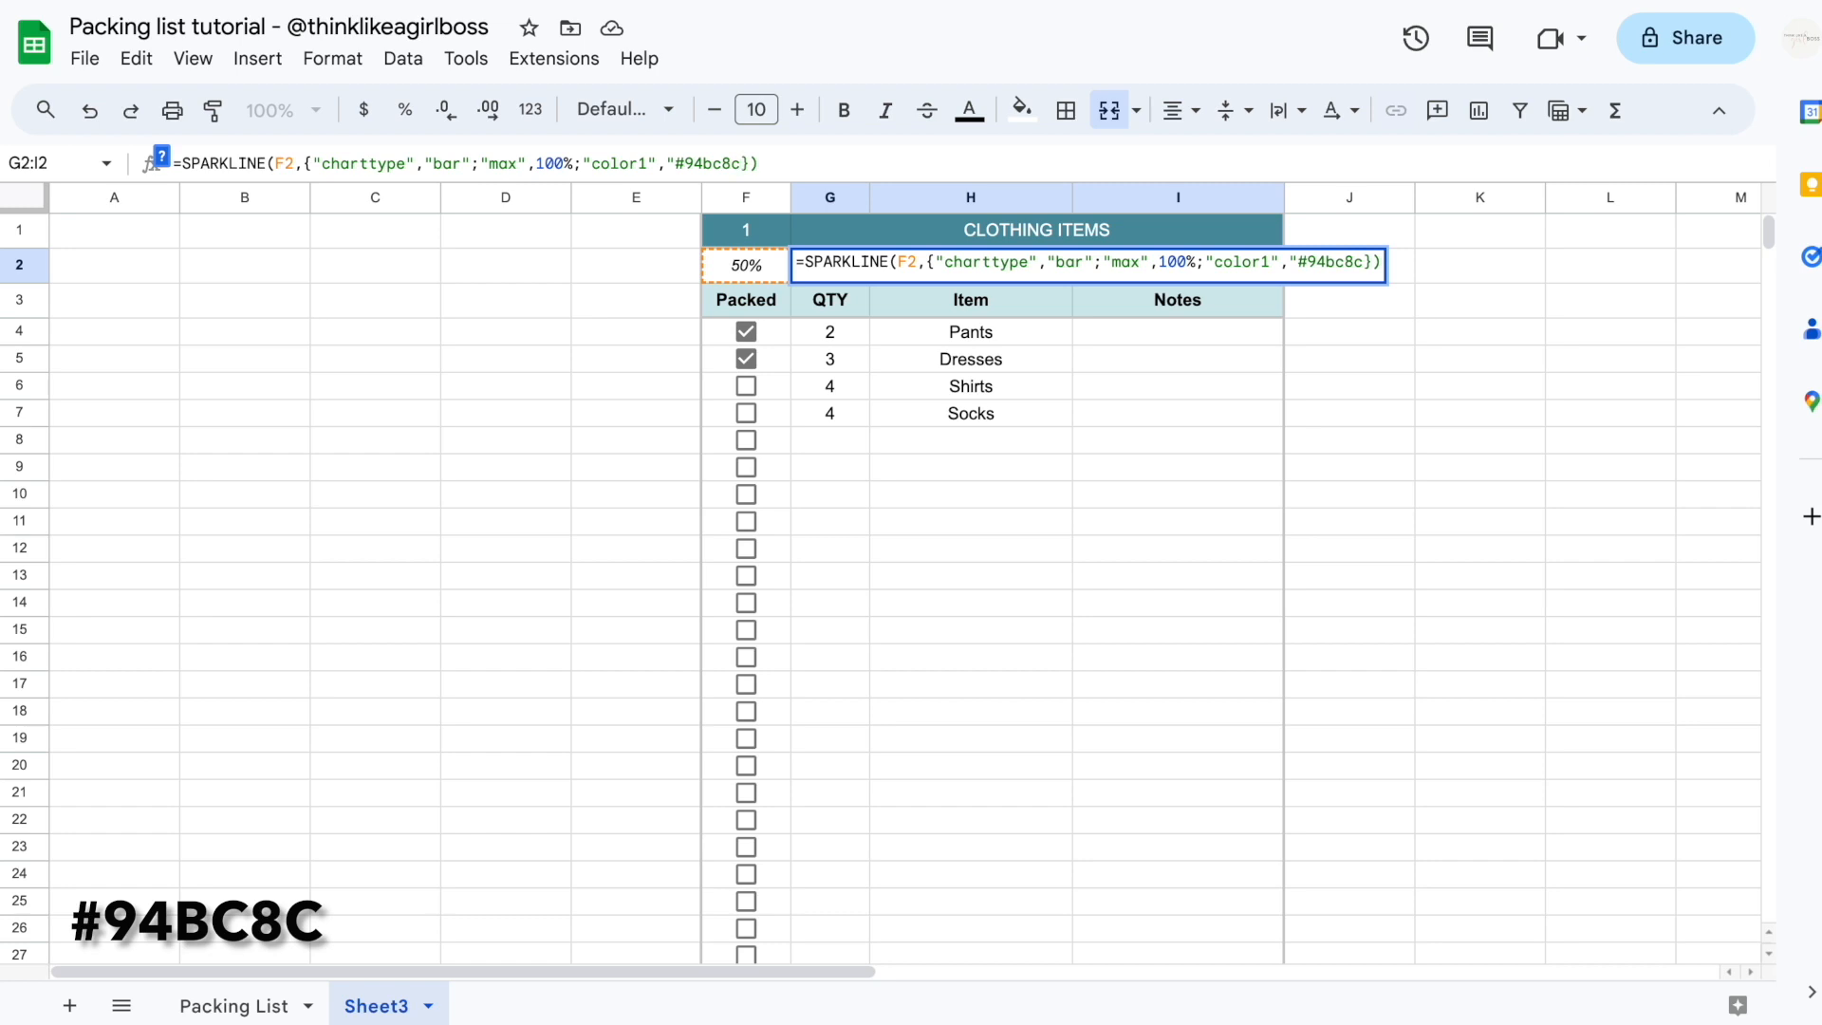
{"action": "type", "text": "\""}
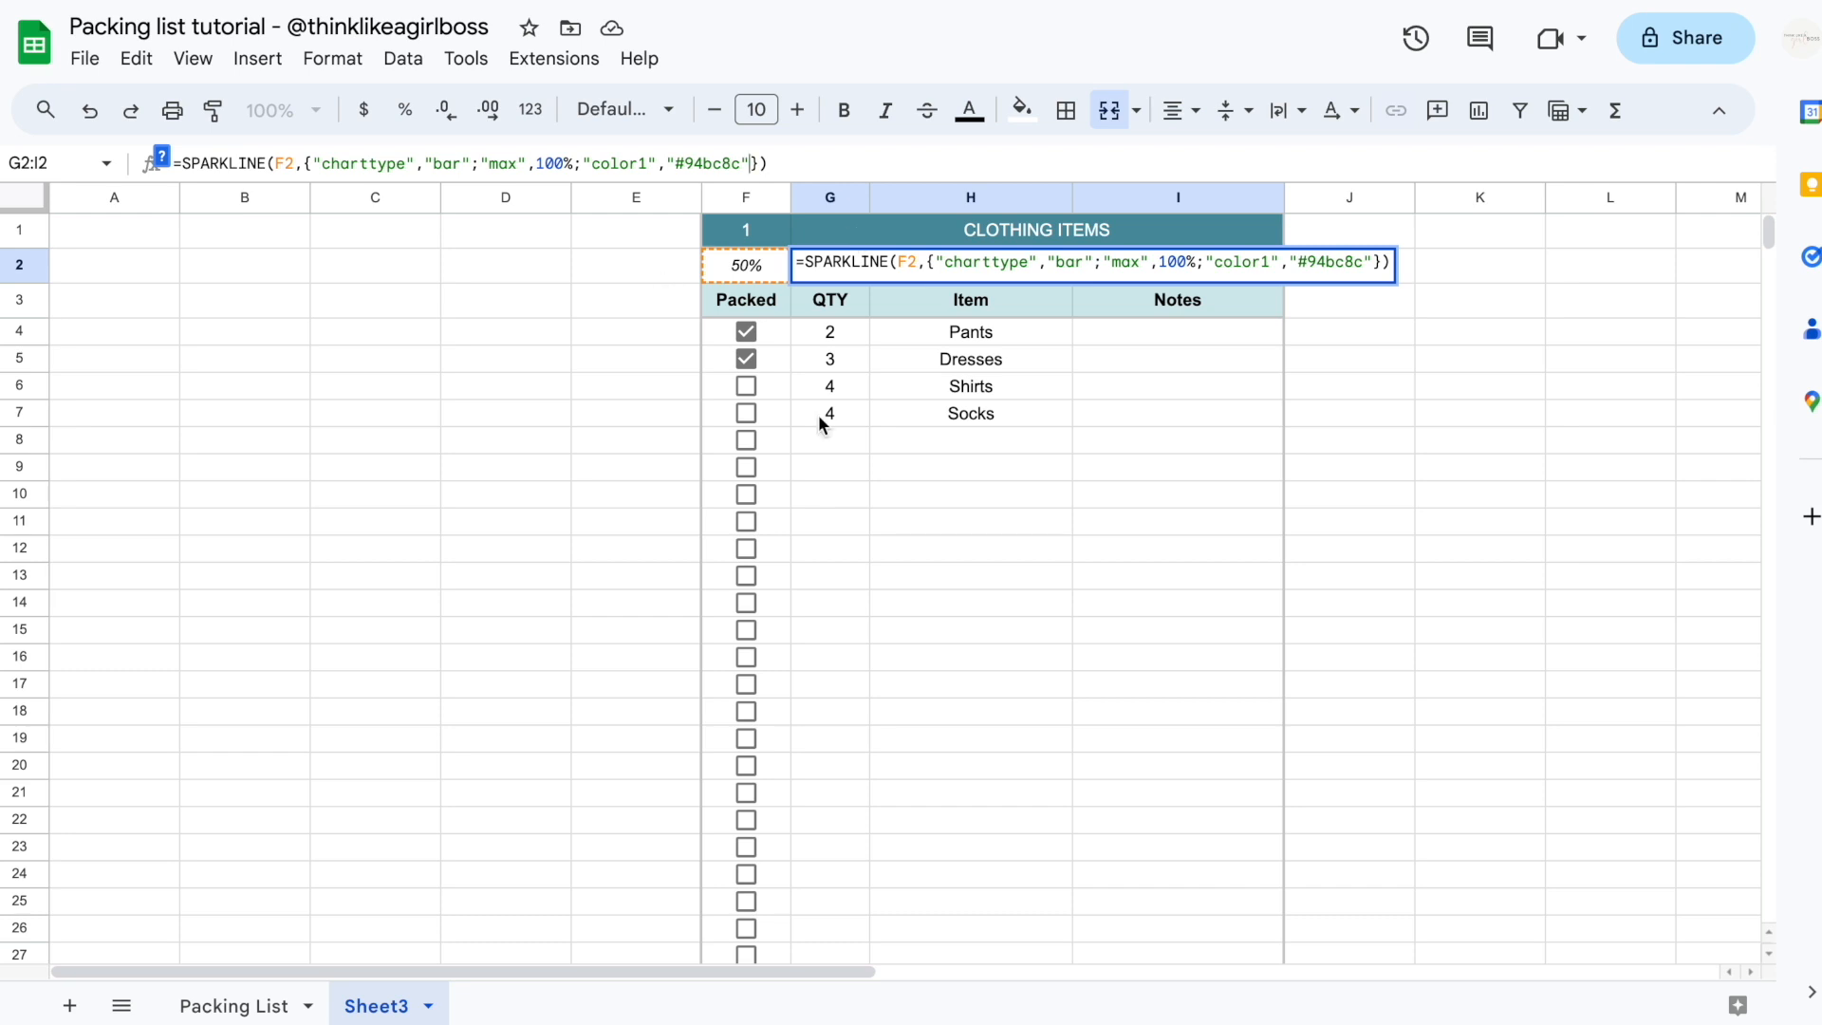
{"action": "key", "text": "Return"}
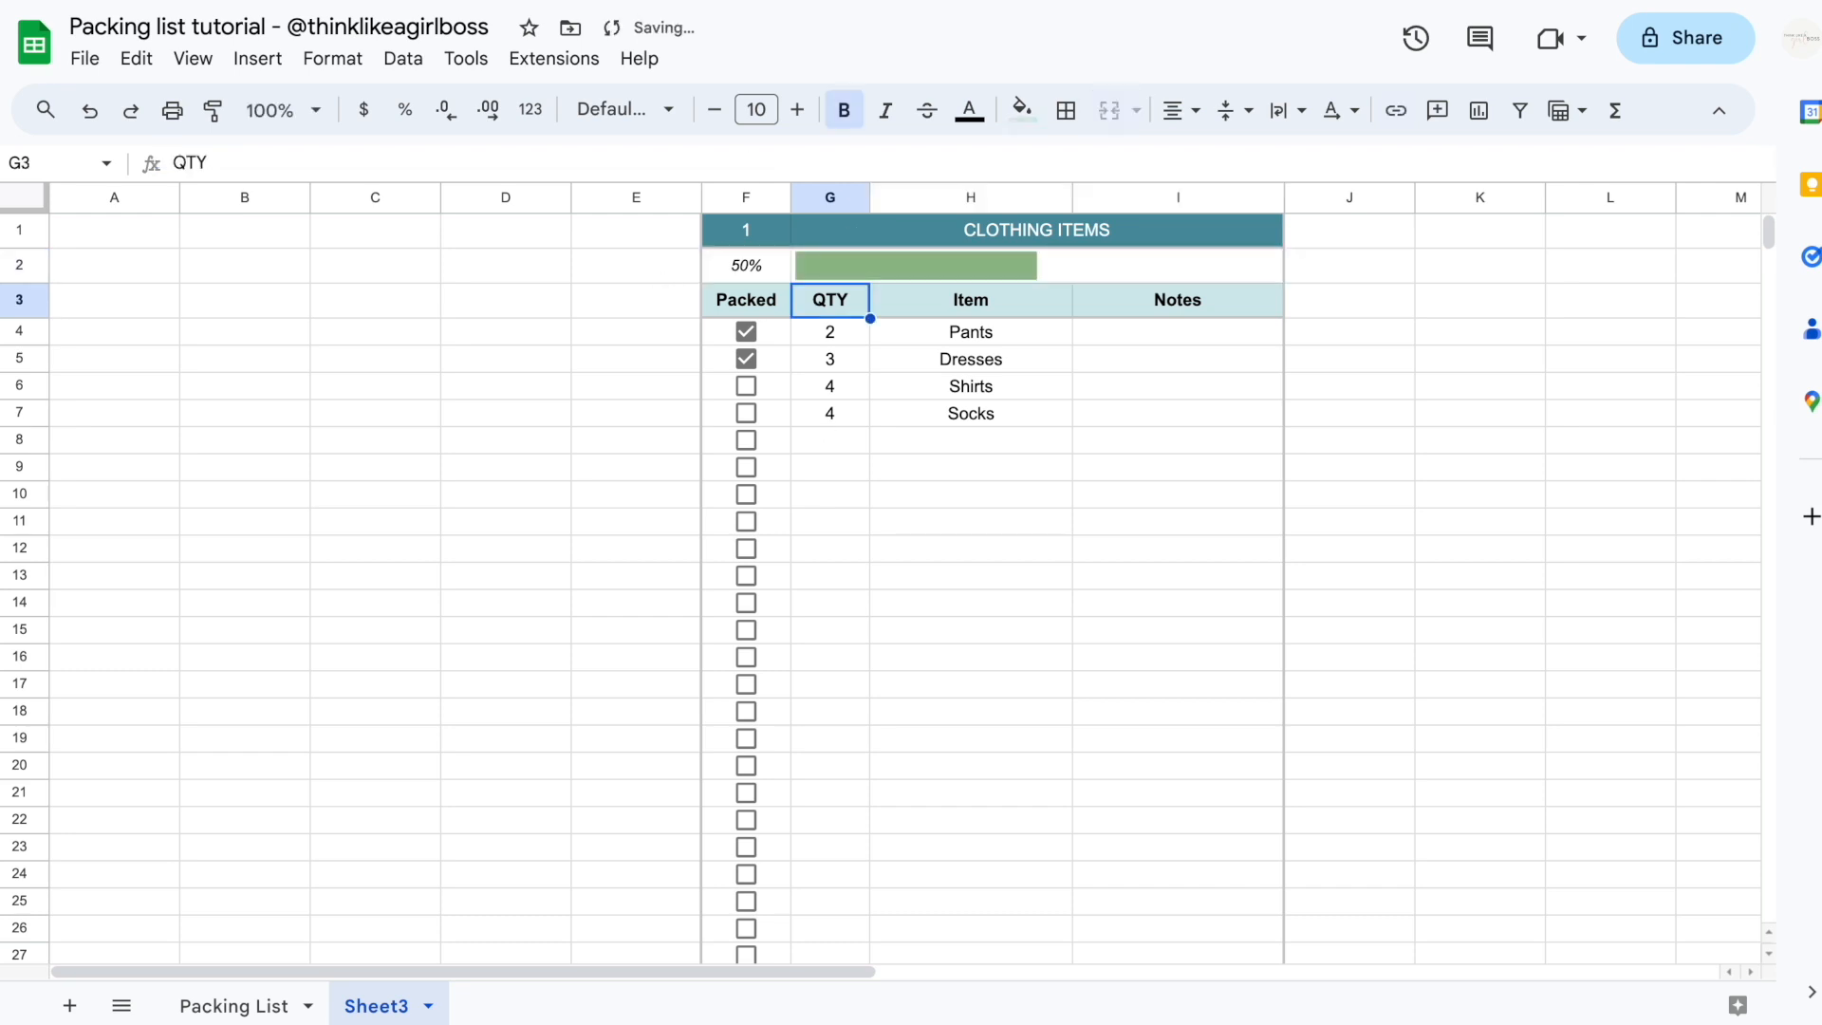
Test the progress bar by checking and unchecking Shirts, and uncheck Dresses in the Packed column
{"action": "left_click", "coordinate": [752, 385]}
{"action": "left_click", "coordinate": [750, 385]}
{"action": "left_click", "coordinate": [750, 359]}
Examine the Packing Groups overview and the category lists on the Packing List sheet
{"action": "left_click", "coordinate": [242, 1004]}
{"action": "left_click_drag", "start_coordinate": [415, 394], "coordinate": [393, 634]}
{"action": "left_click", "coordinate": [970, 630]}
{"action": "left_click", "coordinate": [1462, 605]}
{"action": "scroll", "coordinate": [1474, 605], "scroll_direction": "right", "scroll_amount": 7}
{"action": "left_click", "coordinate": [1496, 605]}
{"action": "scroll", "coordinate": [550, 389], "scroll_direction": "left", "scroll_amount": 5}
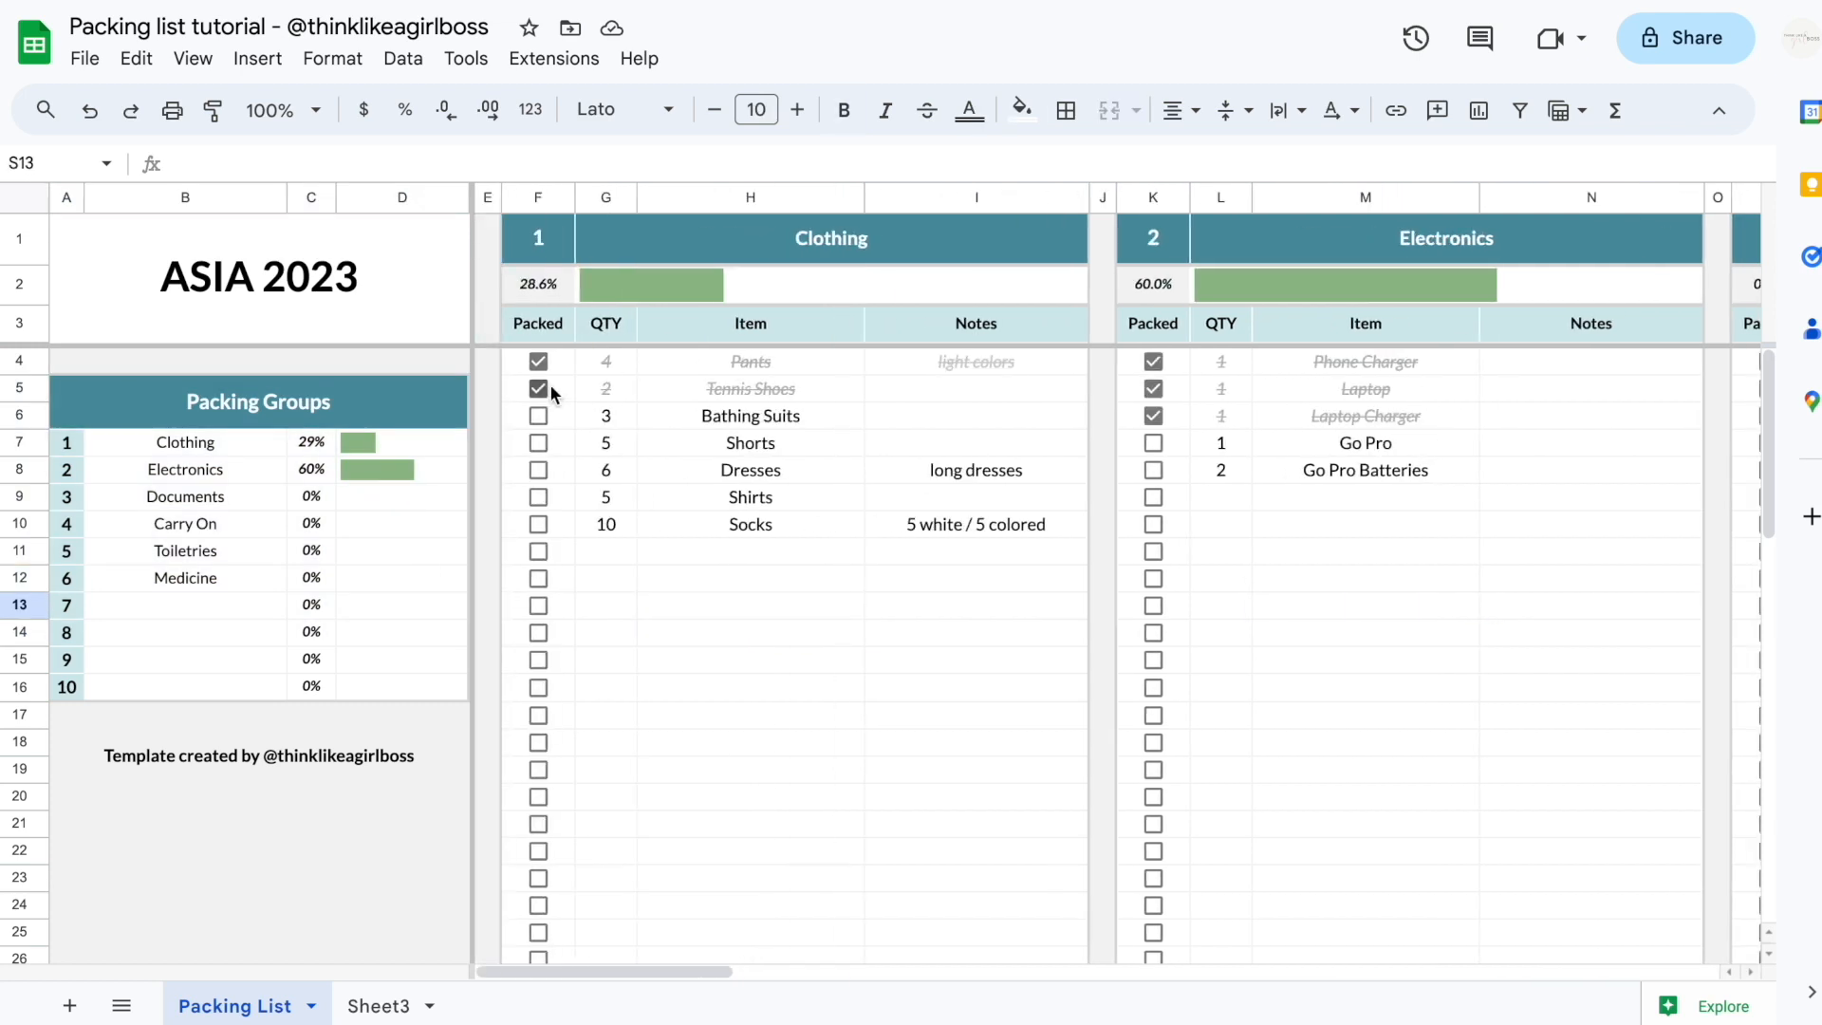
Mark Bathing Suits, Shorts, Dresses and Shirts as packed in Clothing, and Go Pro as packed in Electronics
{"action": "left_click", "coordinate": [538, 415]}
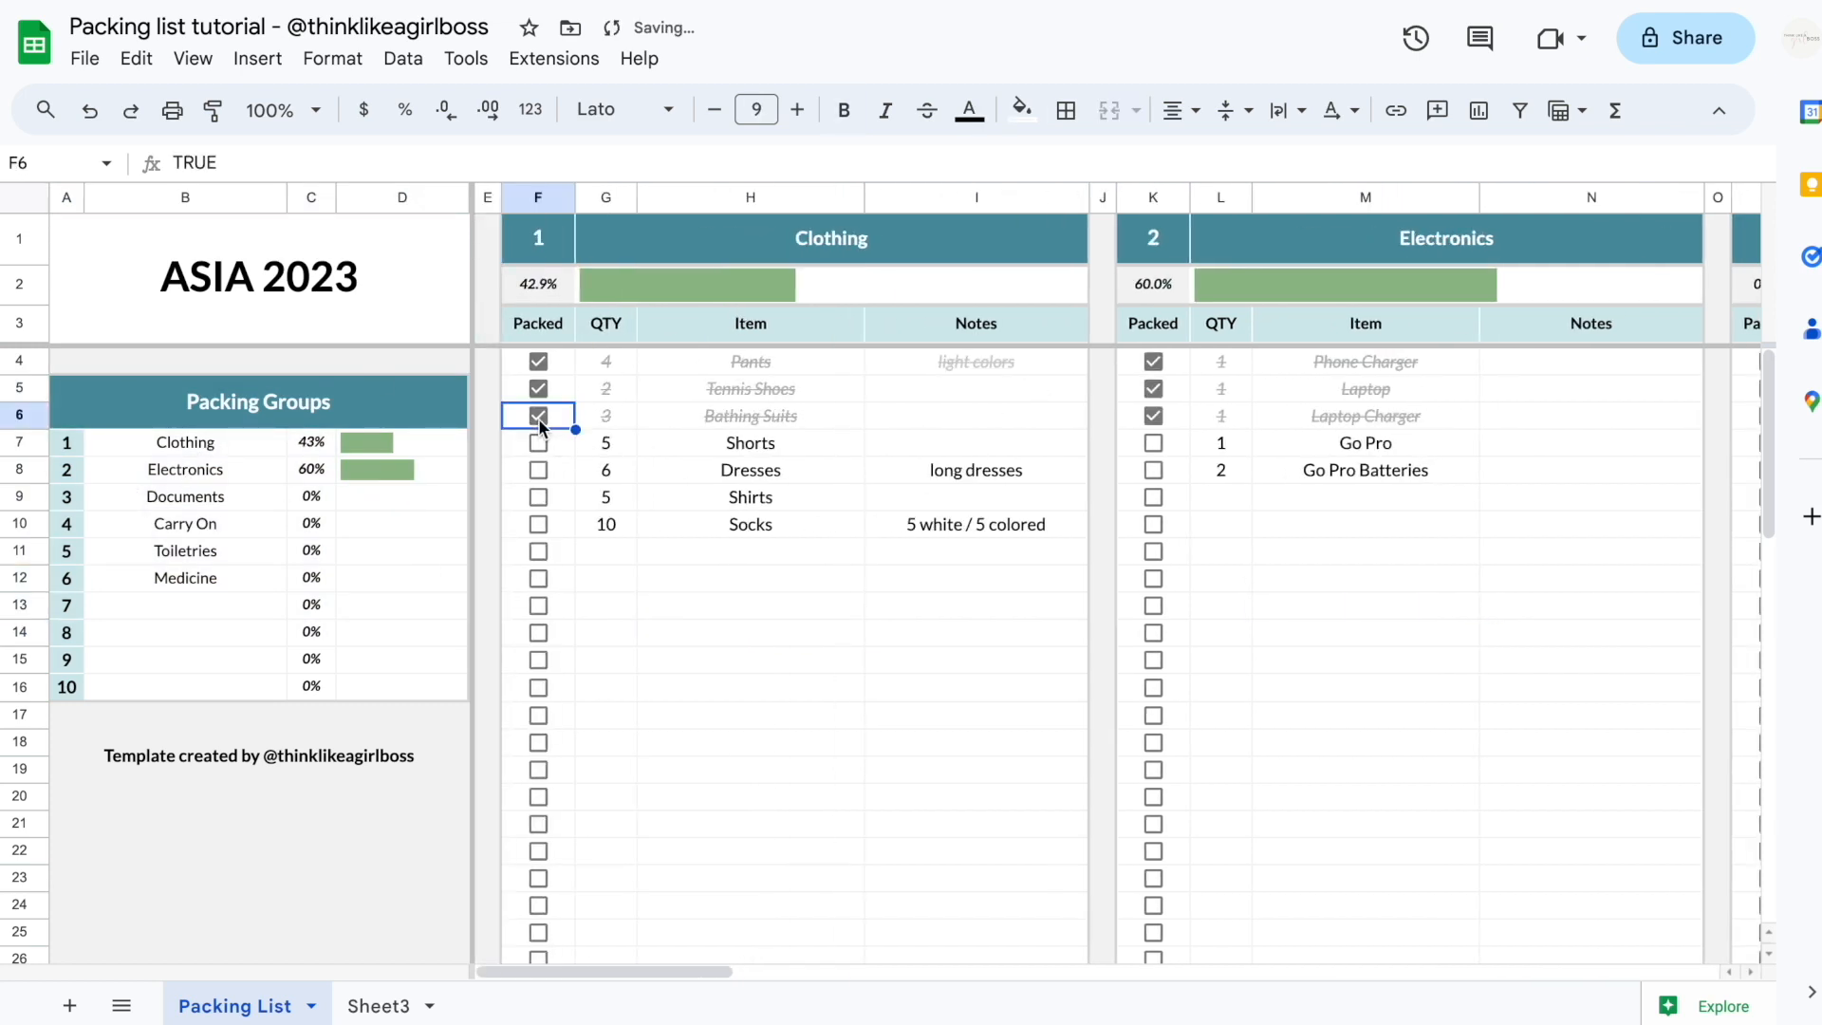
{"action": "left_click", "coordinate": [538, 443]}
{"action": "left_click", "coordinate": [540, 469]}
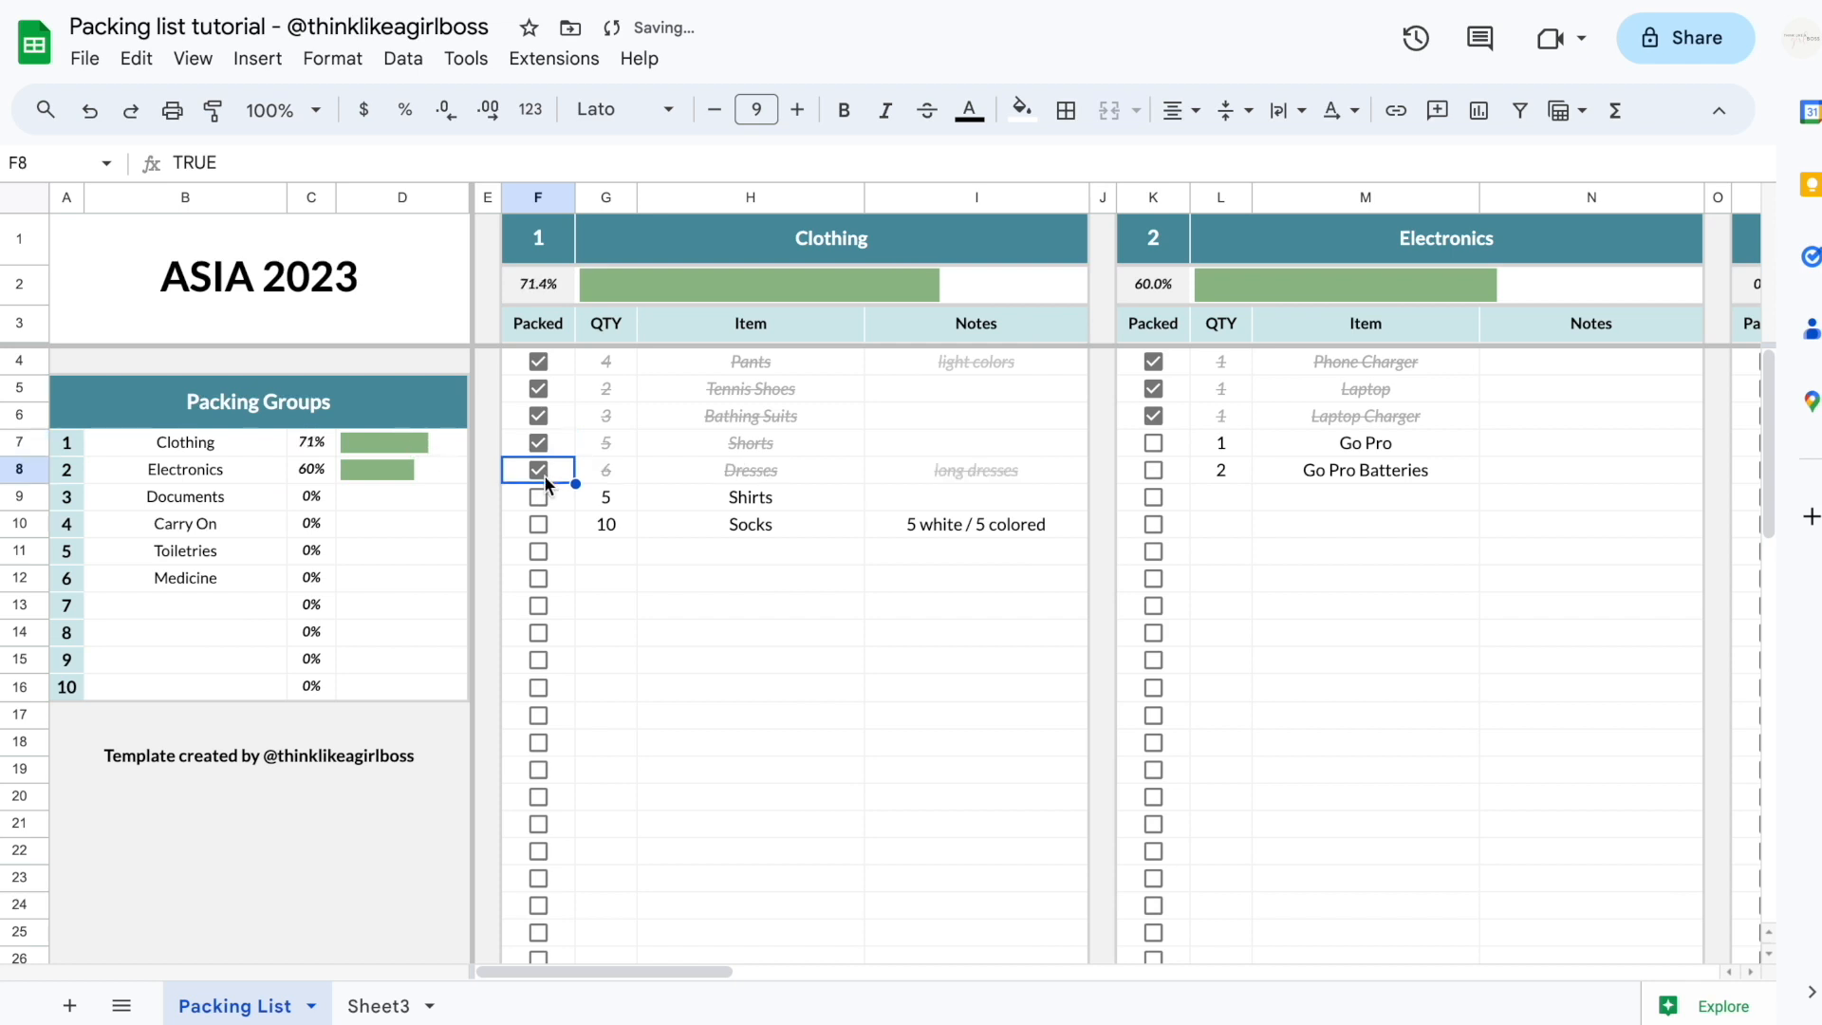
{"action": "left_click", "coordinate": [542, 498]}
{"action": "left_click", "coordinate": [1153, 442]}
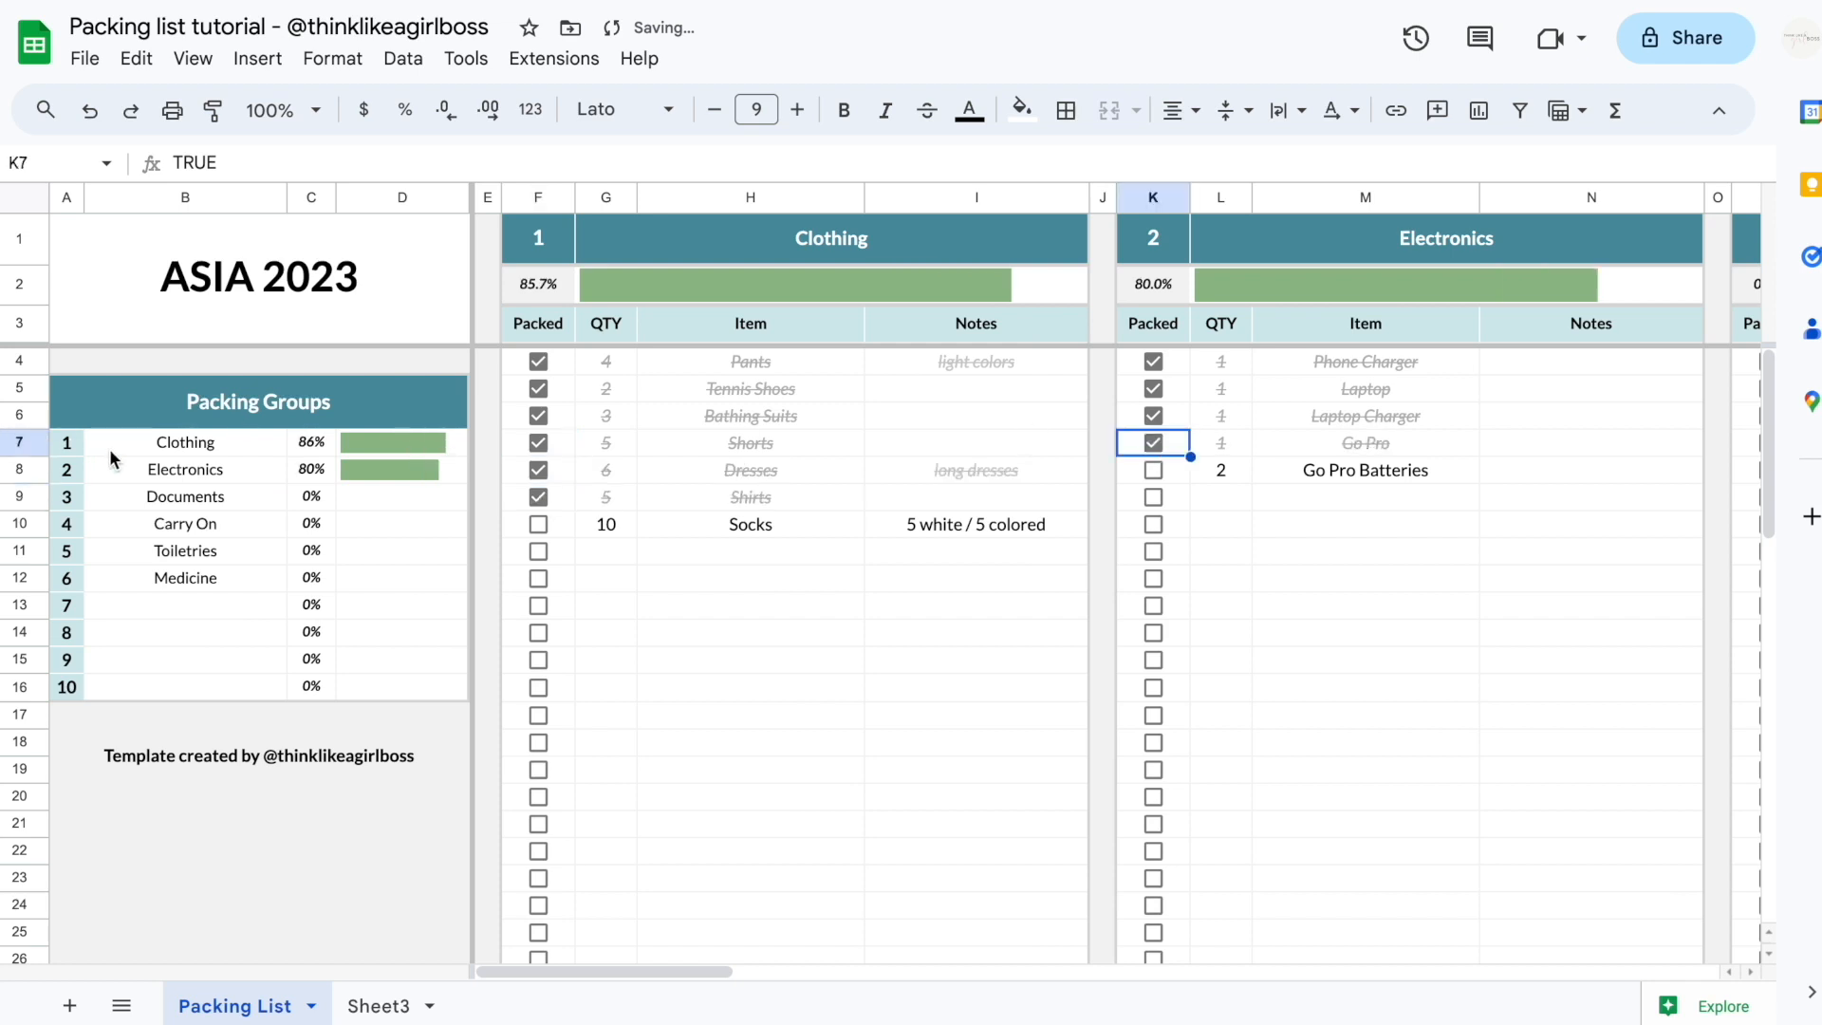
Rename packing group 1 in B7 to NEW NAME and group 2 in B8 to NEW NAME 2
{"action": "left_click", "coordinate": [144, 451]}
{"action": "type", "text": "NEW NAME"}
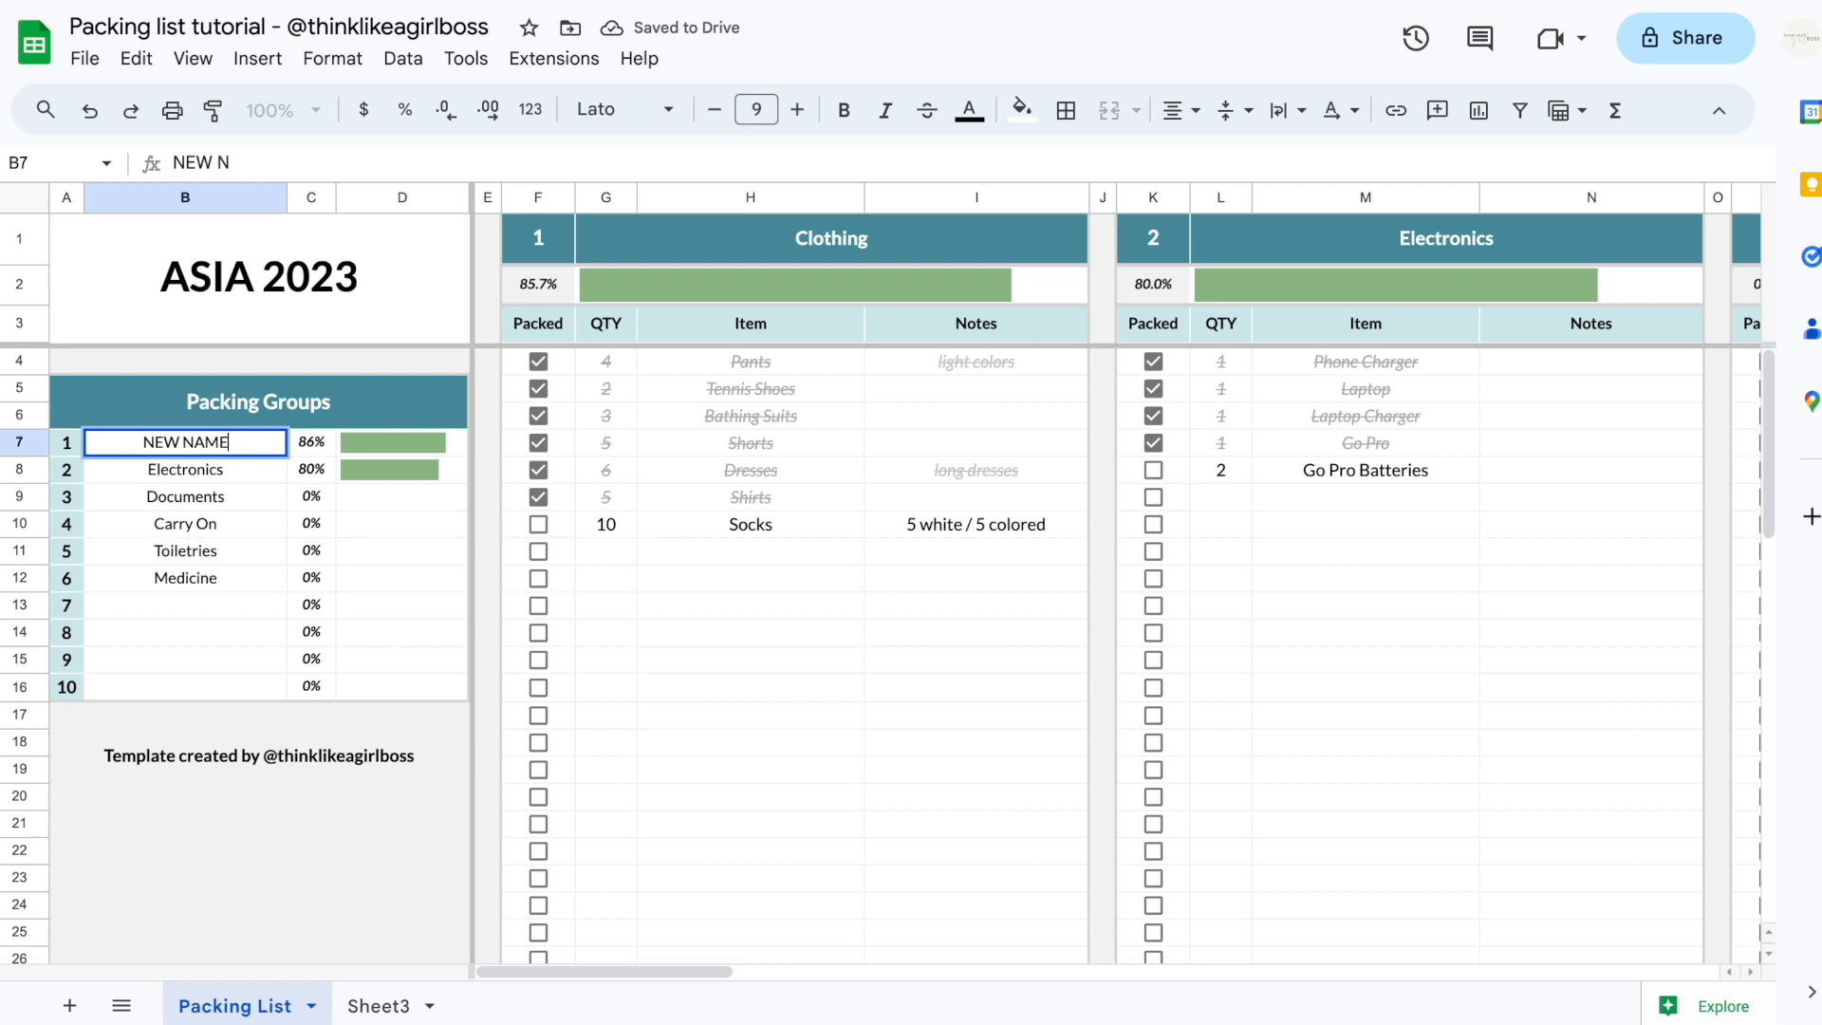
{"action": "key", "text": "Return"}
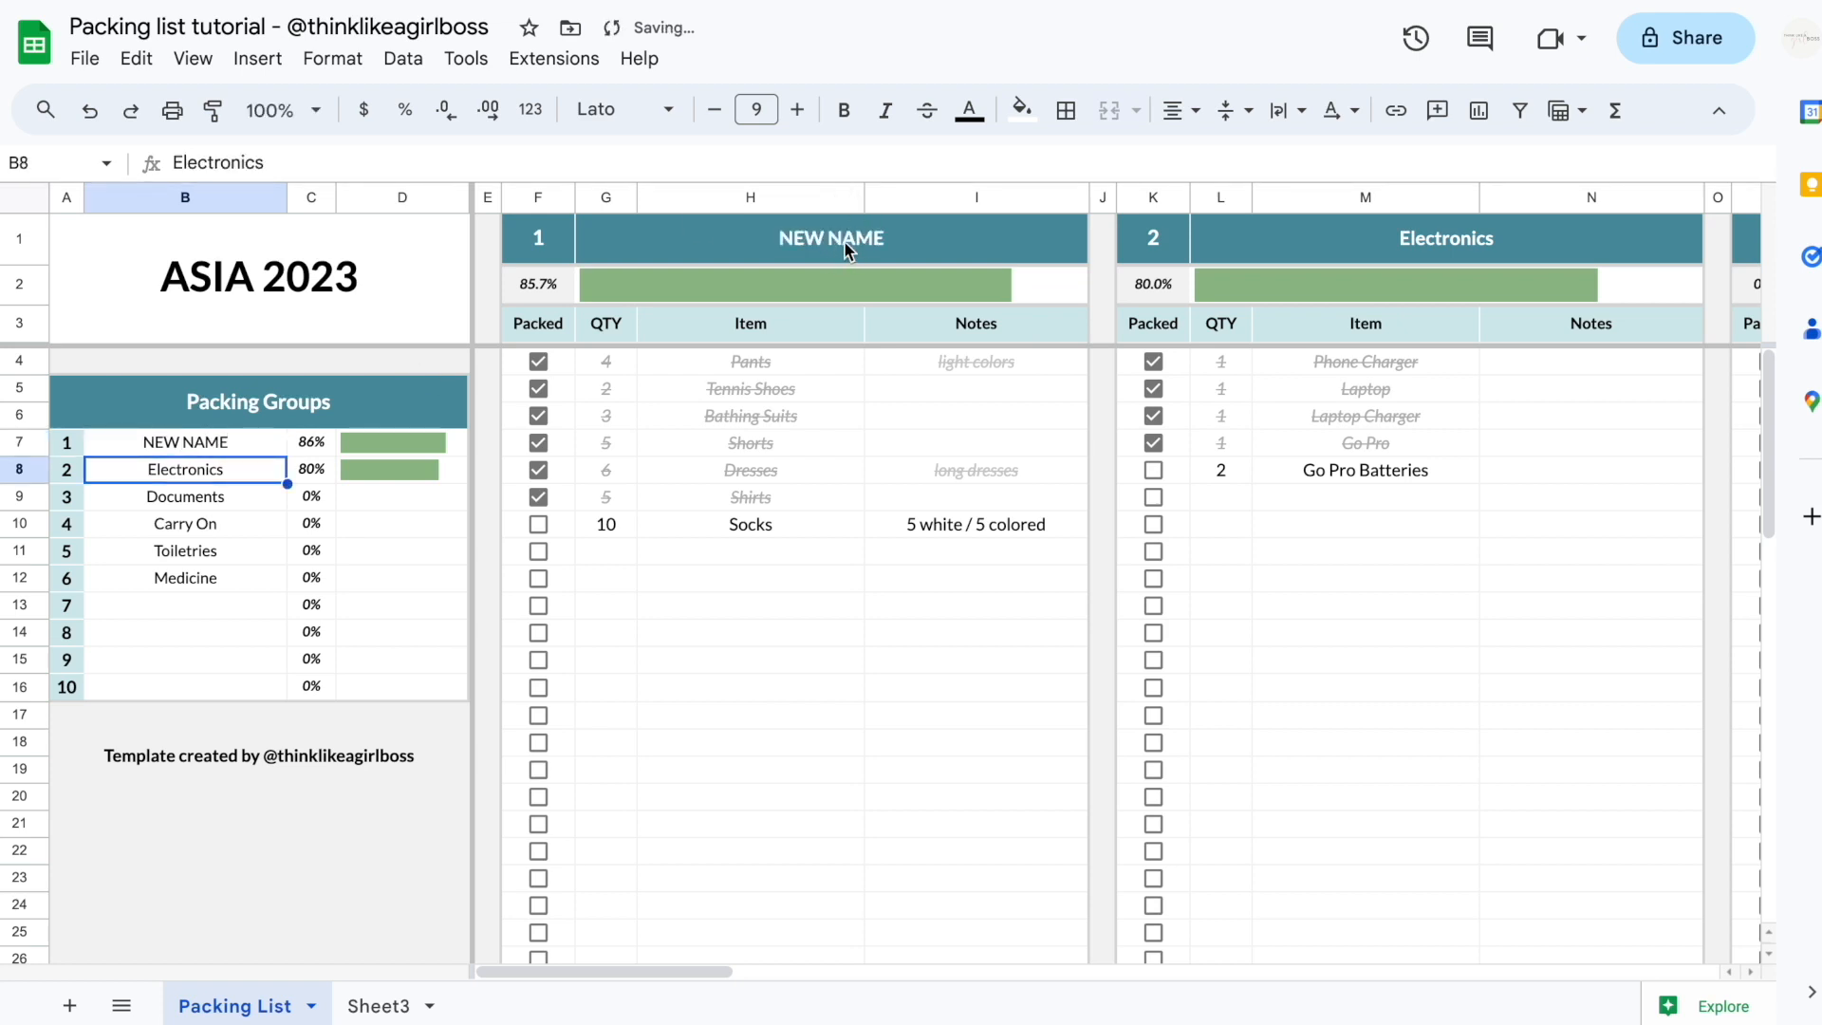
{"action": "type", "text": "NEW NAME 2"}
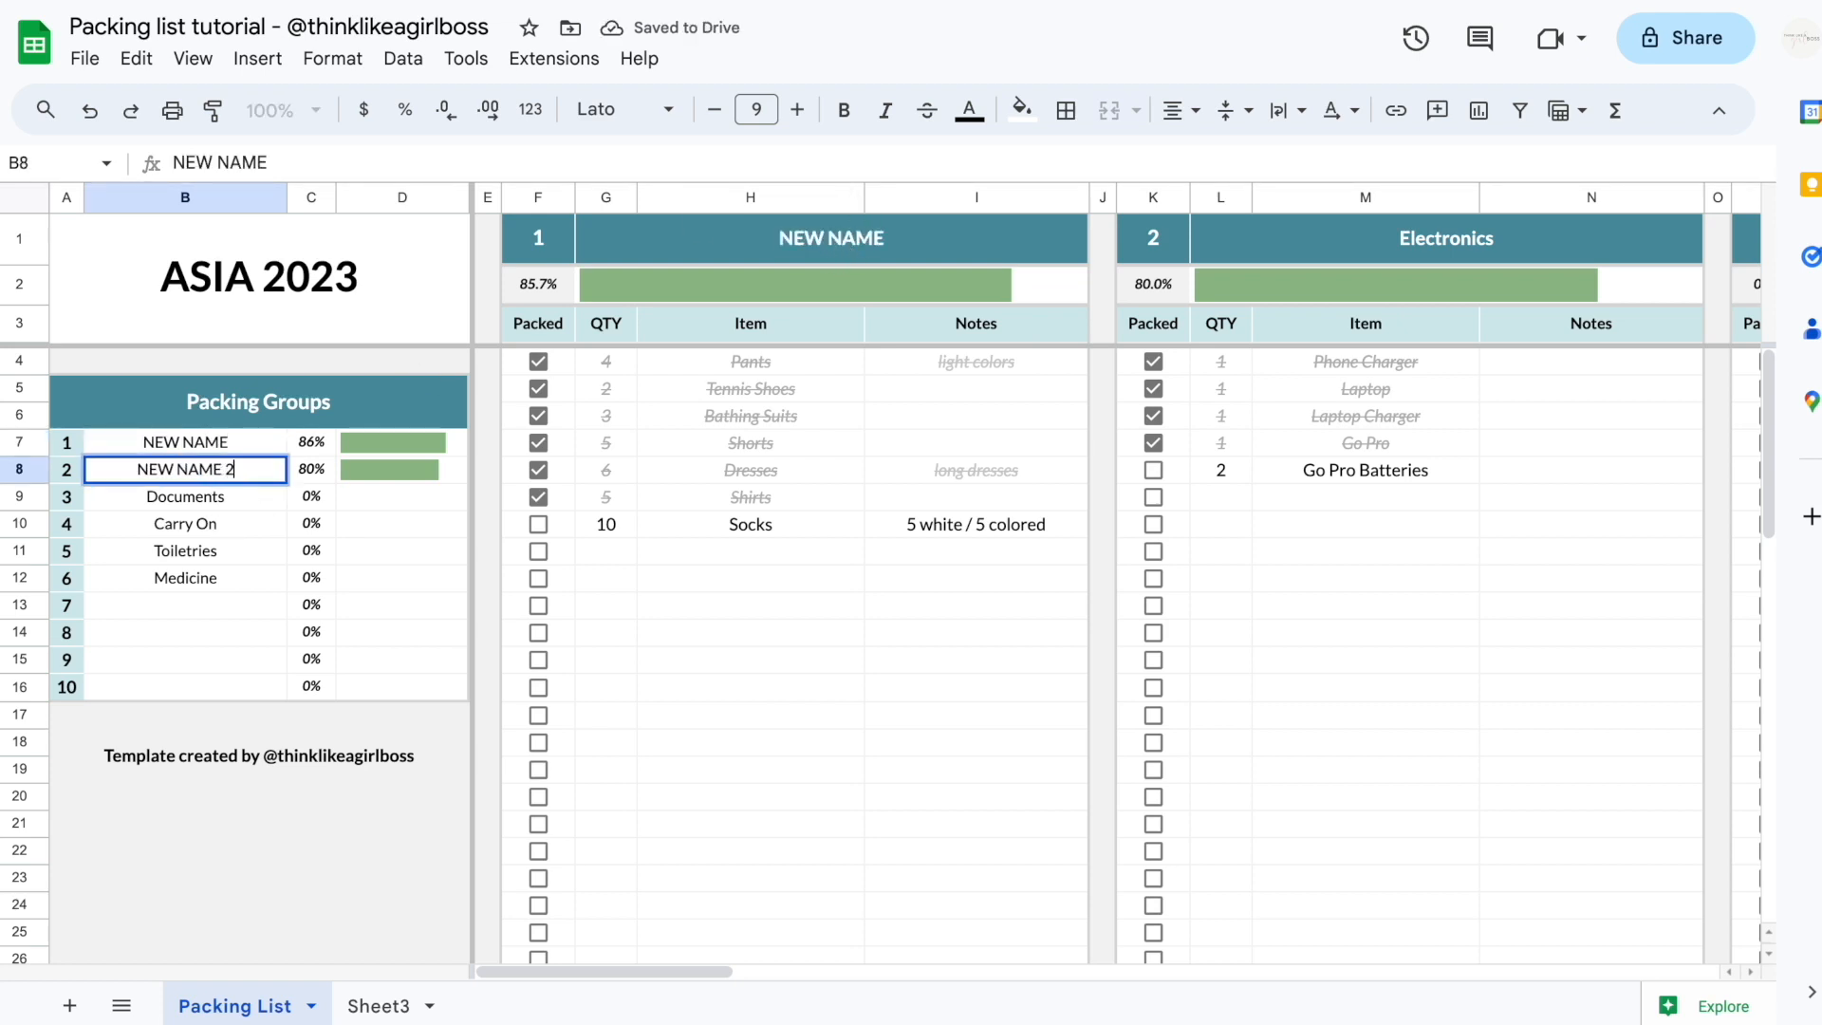
{"action": "key", "text": "Return"}
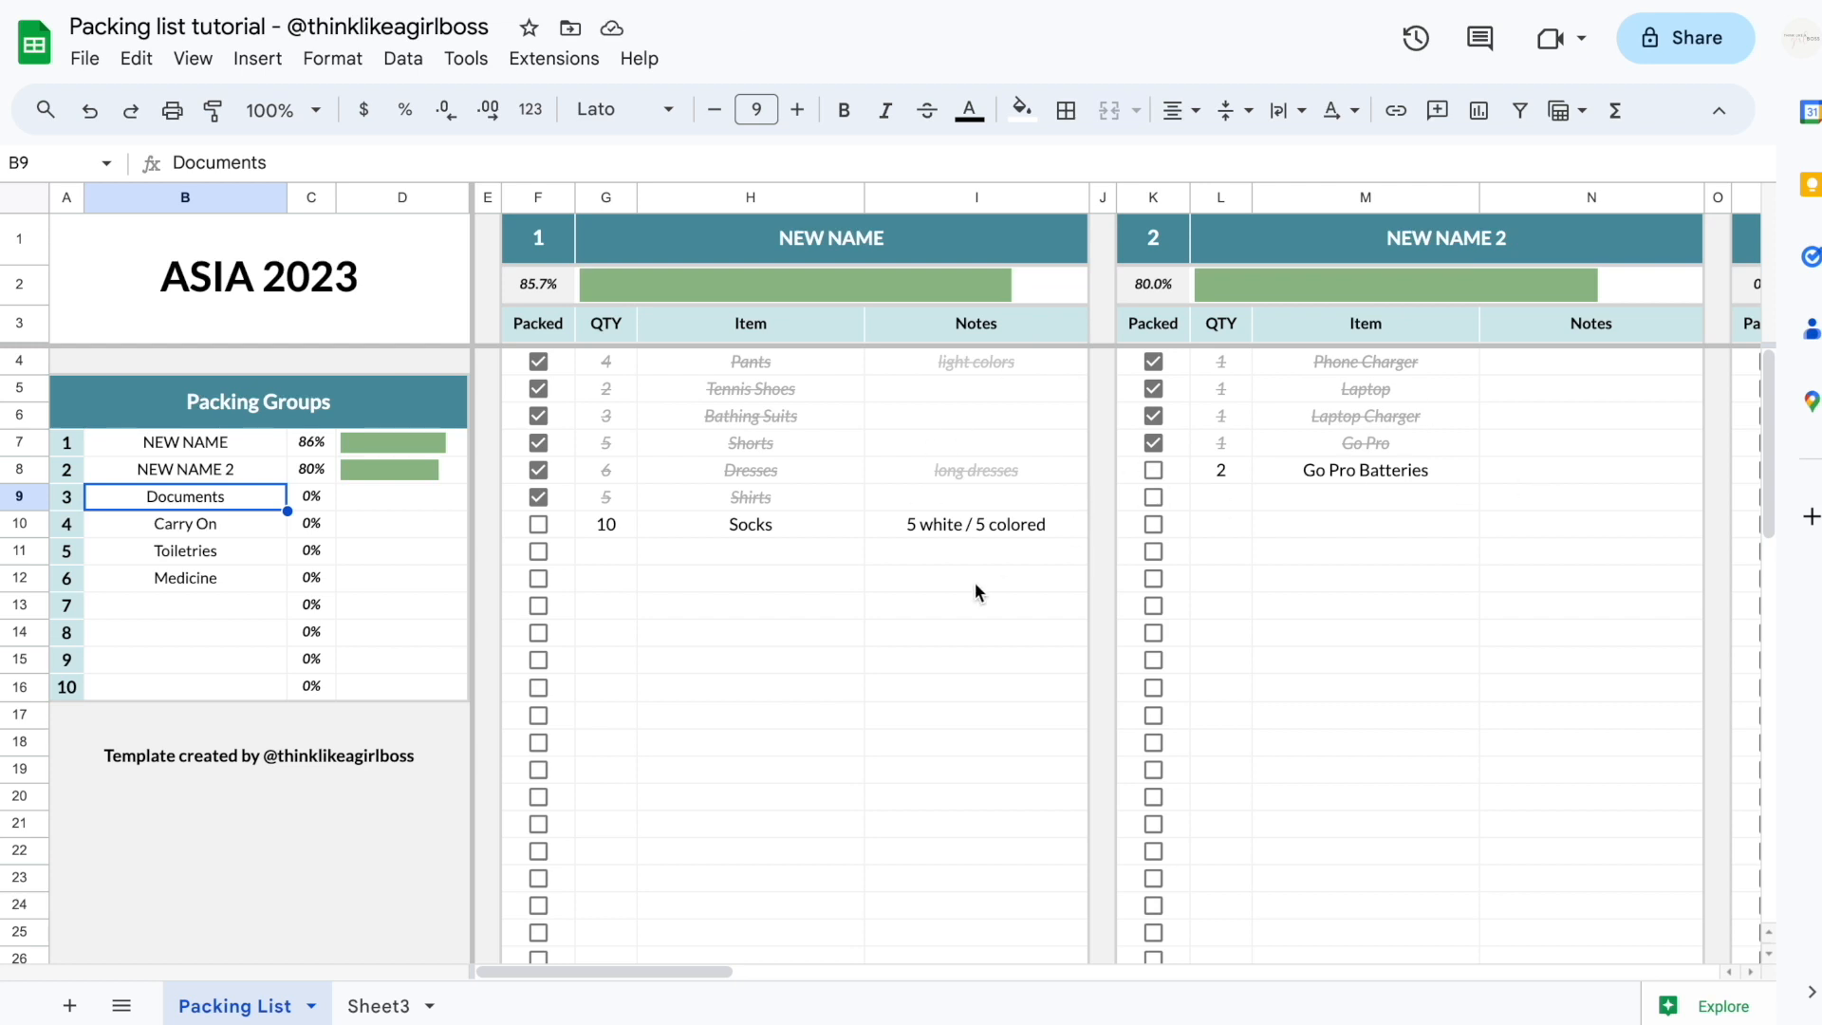
{"action": "left_click_drag", "start_coordinate": [437, 396], "coordinate": [389, 685]}
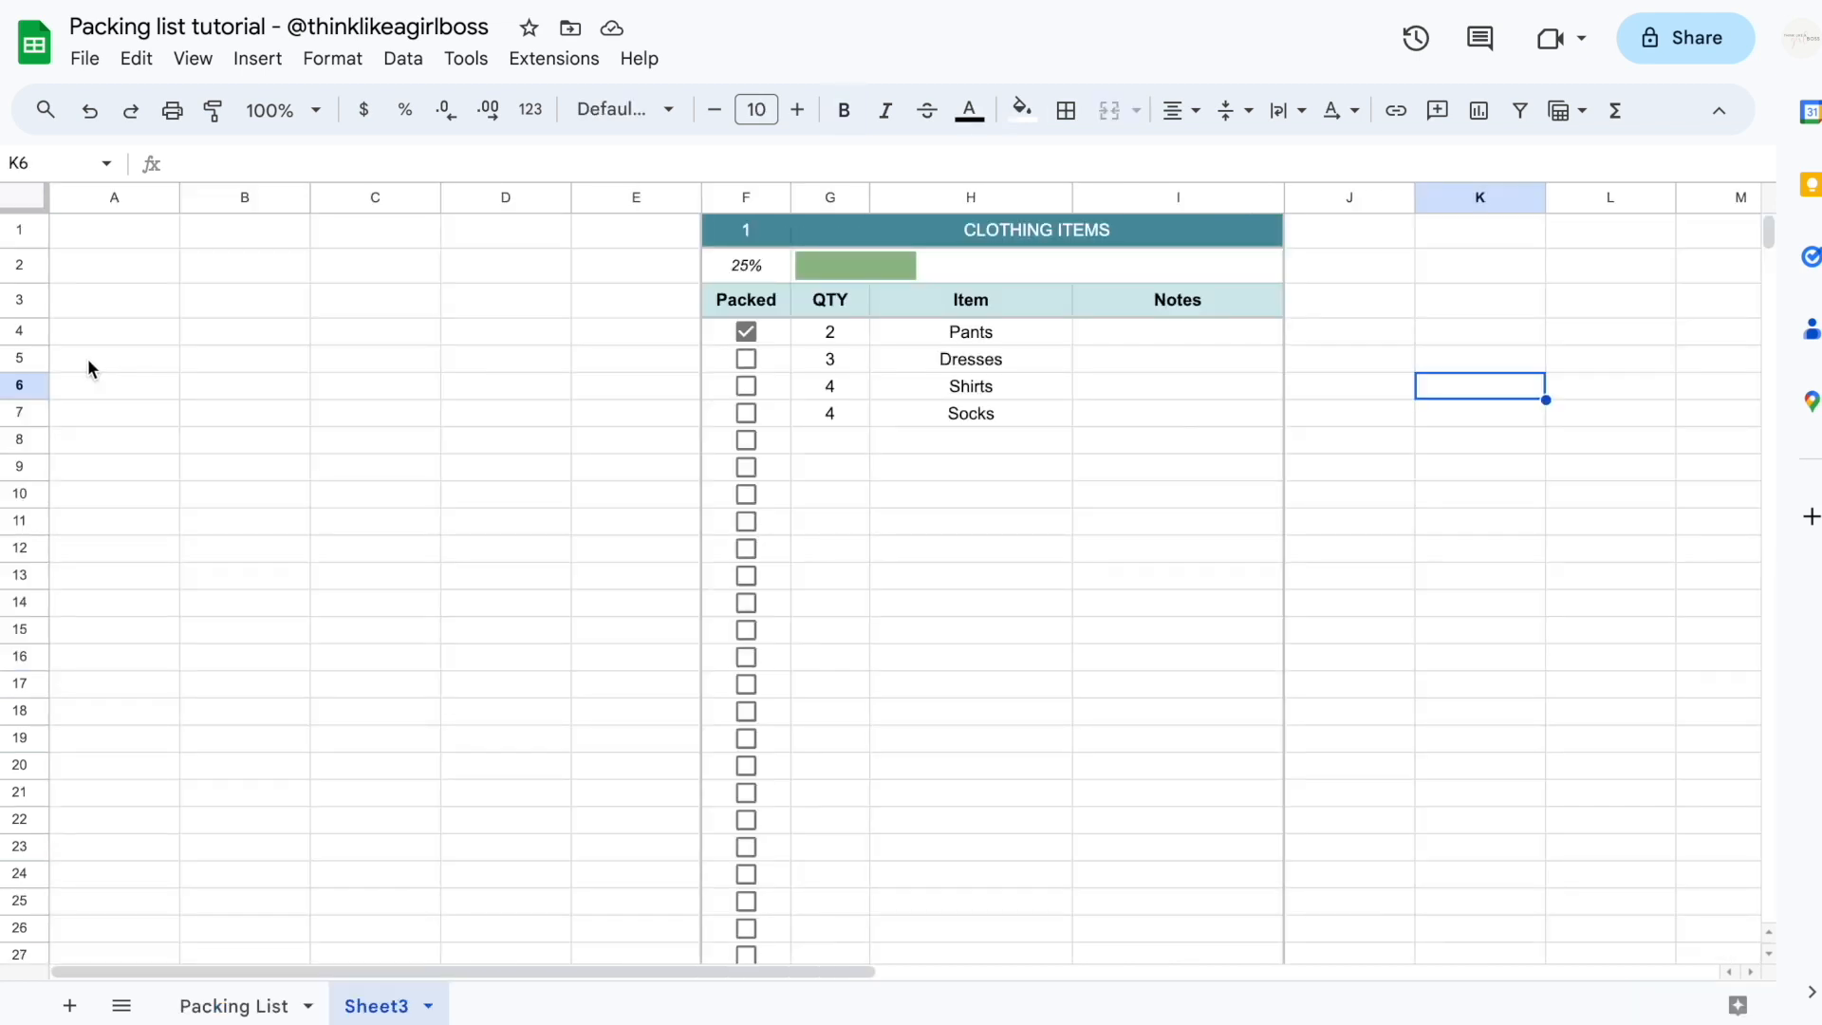
In Sheet3, merge cells A5:D6 and enter the title Packing Groups
{"action": "left_click", "coordinate": [87, 356]}
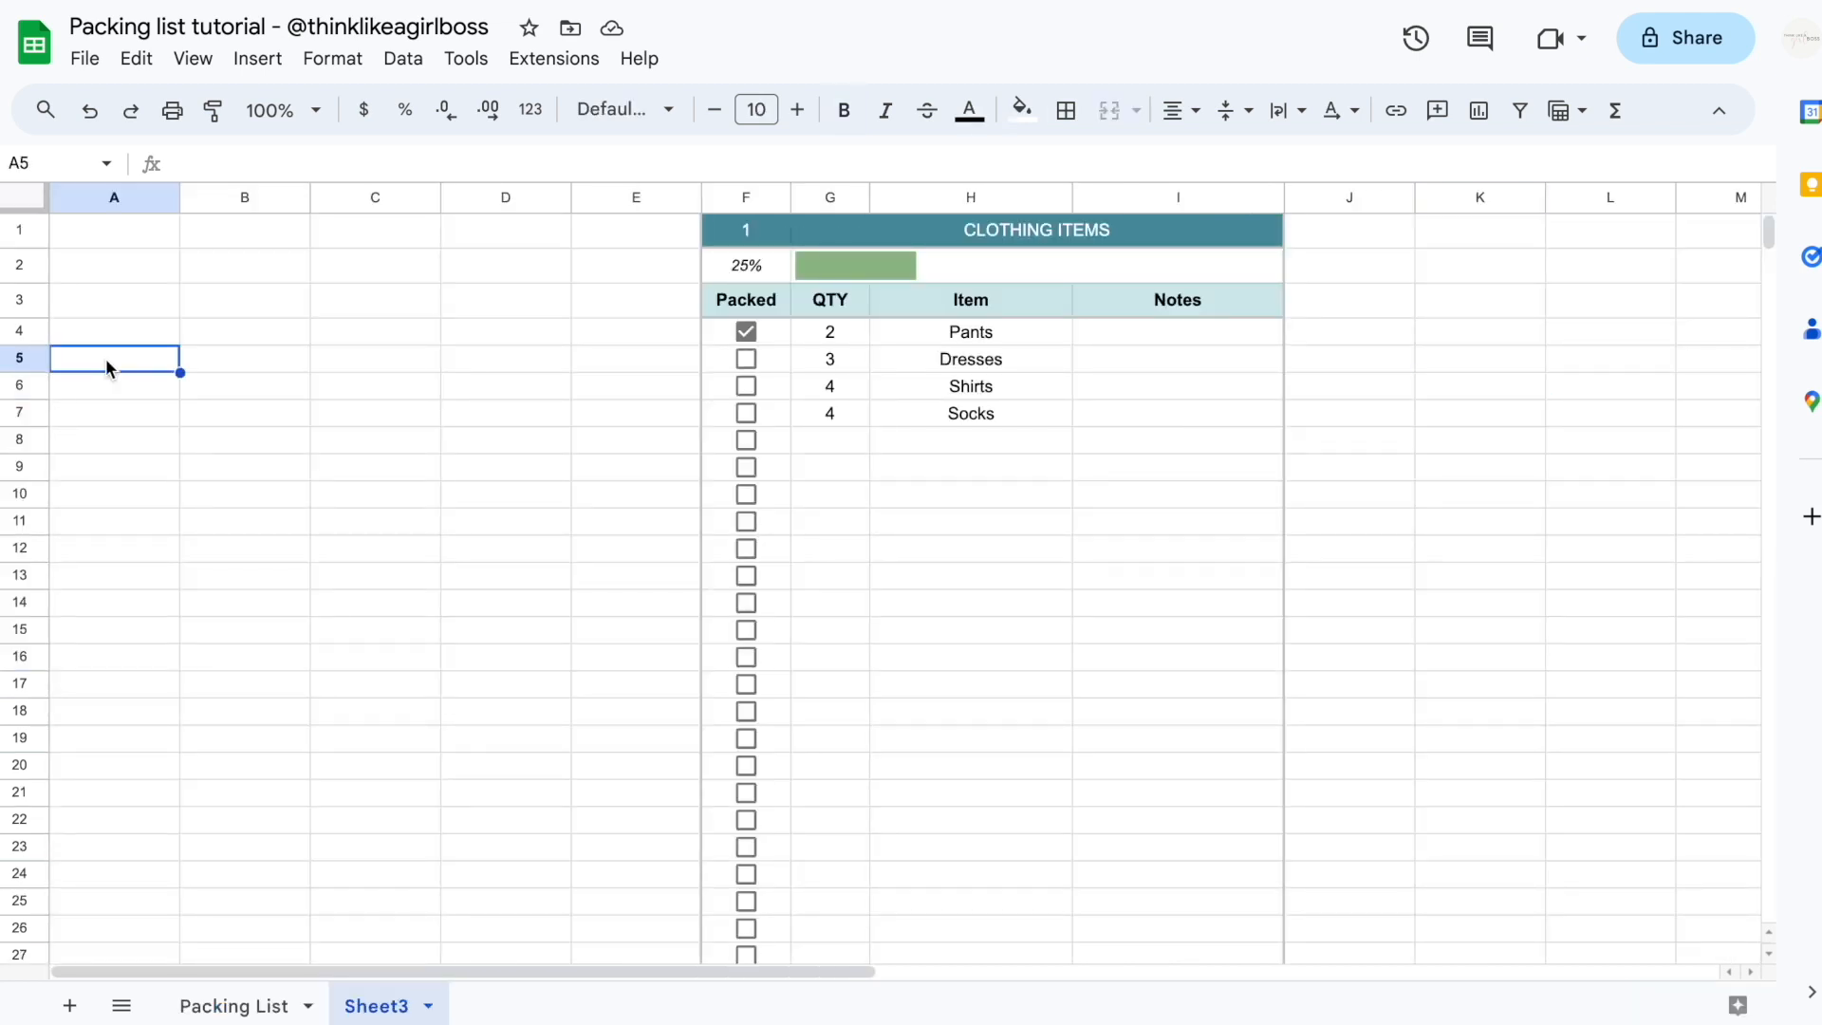
{"action": "left_click_drag", "start_coordinate": [106, 364], "coordinate": [517, 395]}
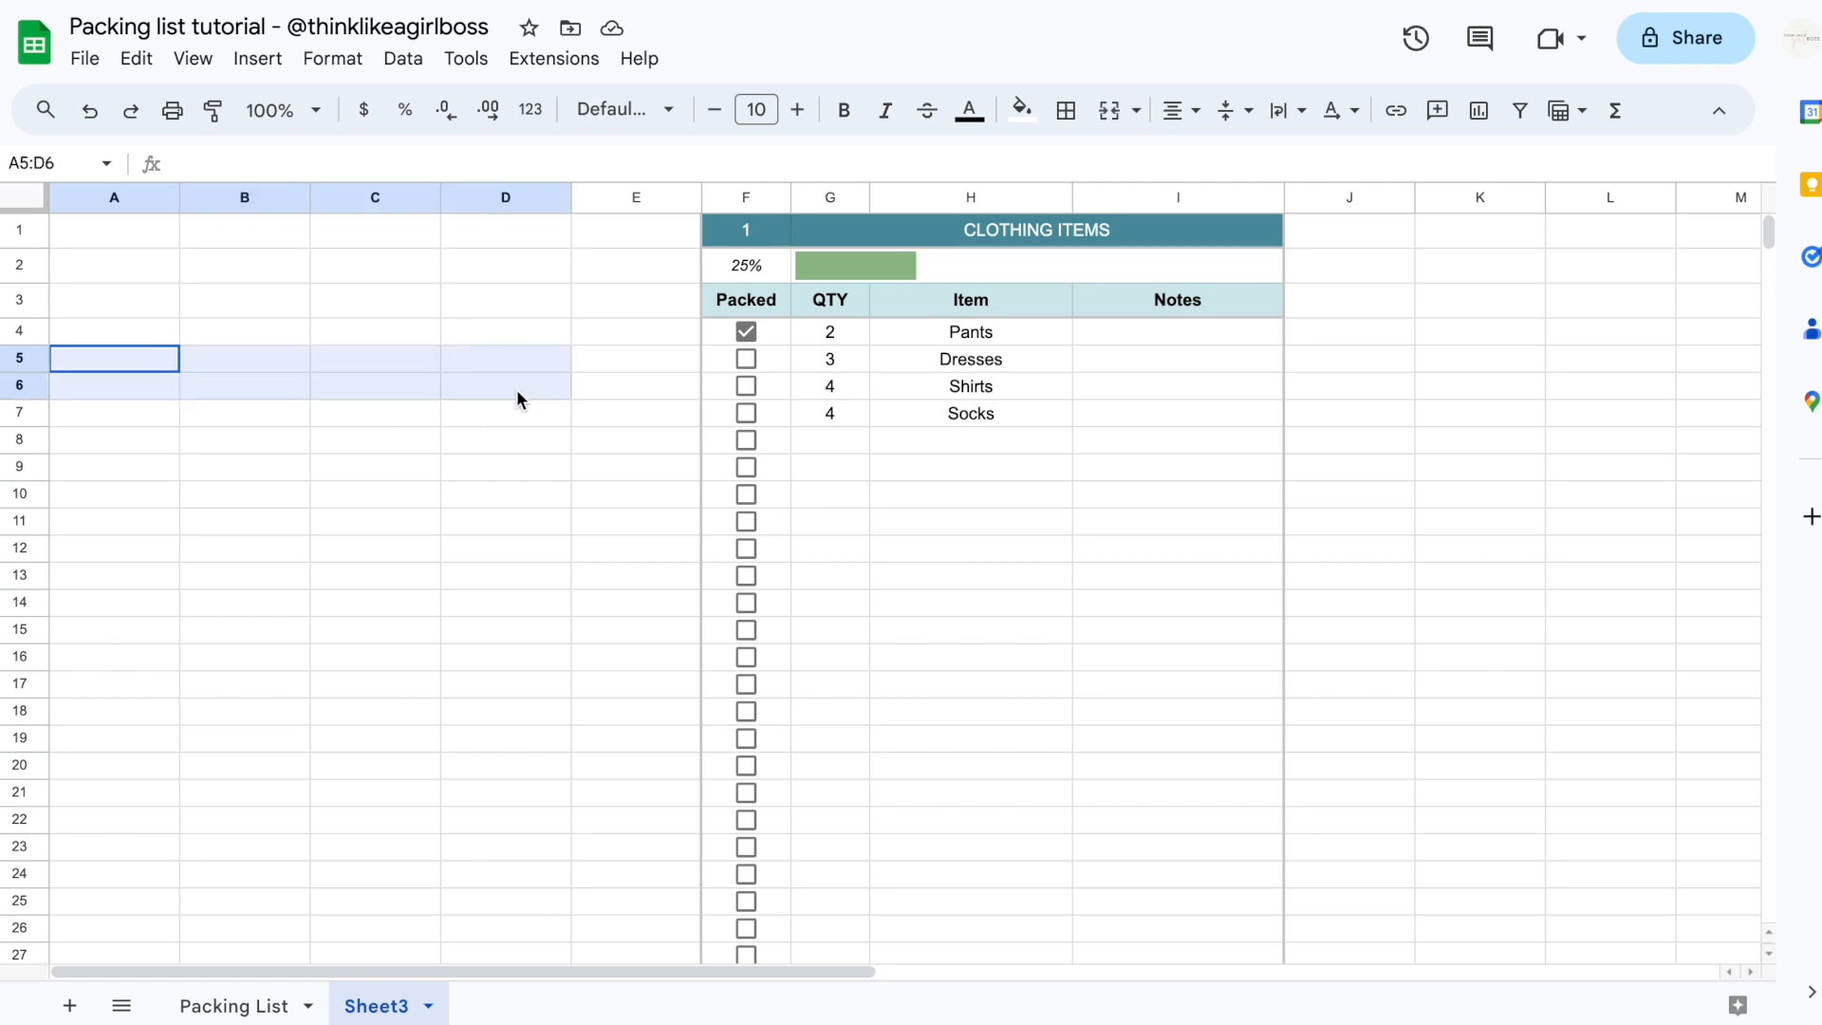
{"action": "left_click", "coordinate": [1108, 115]}
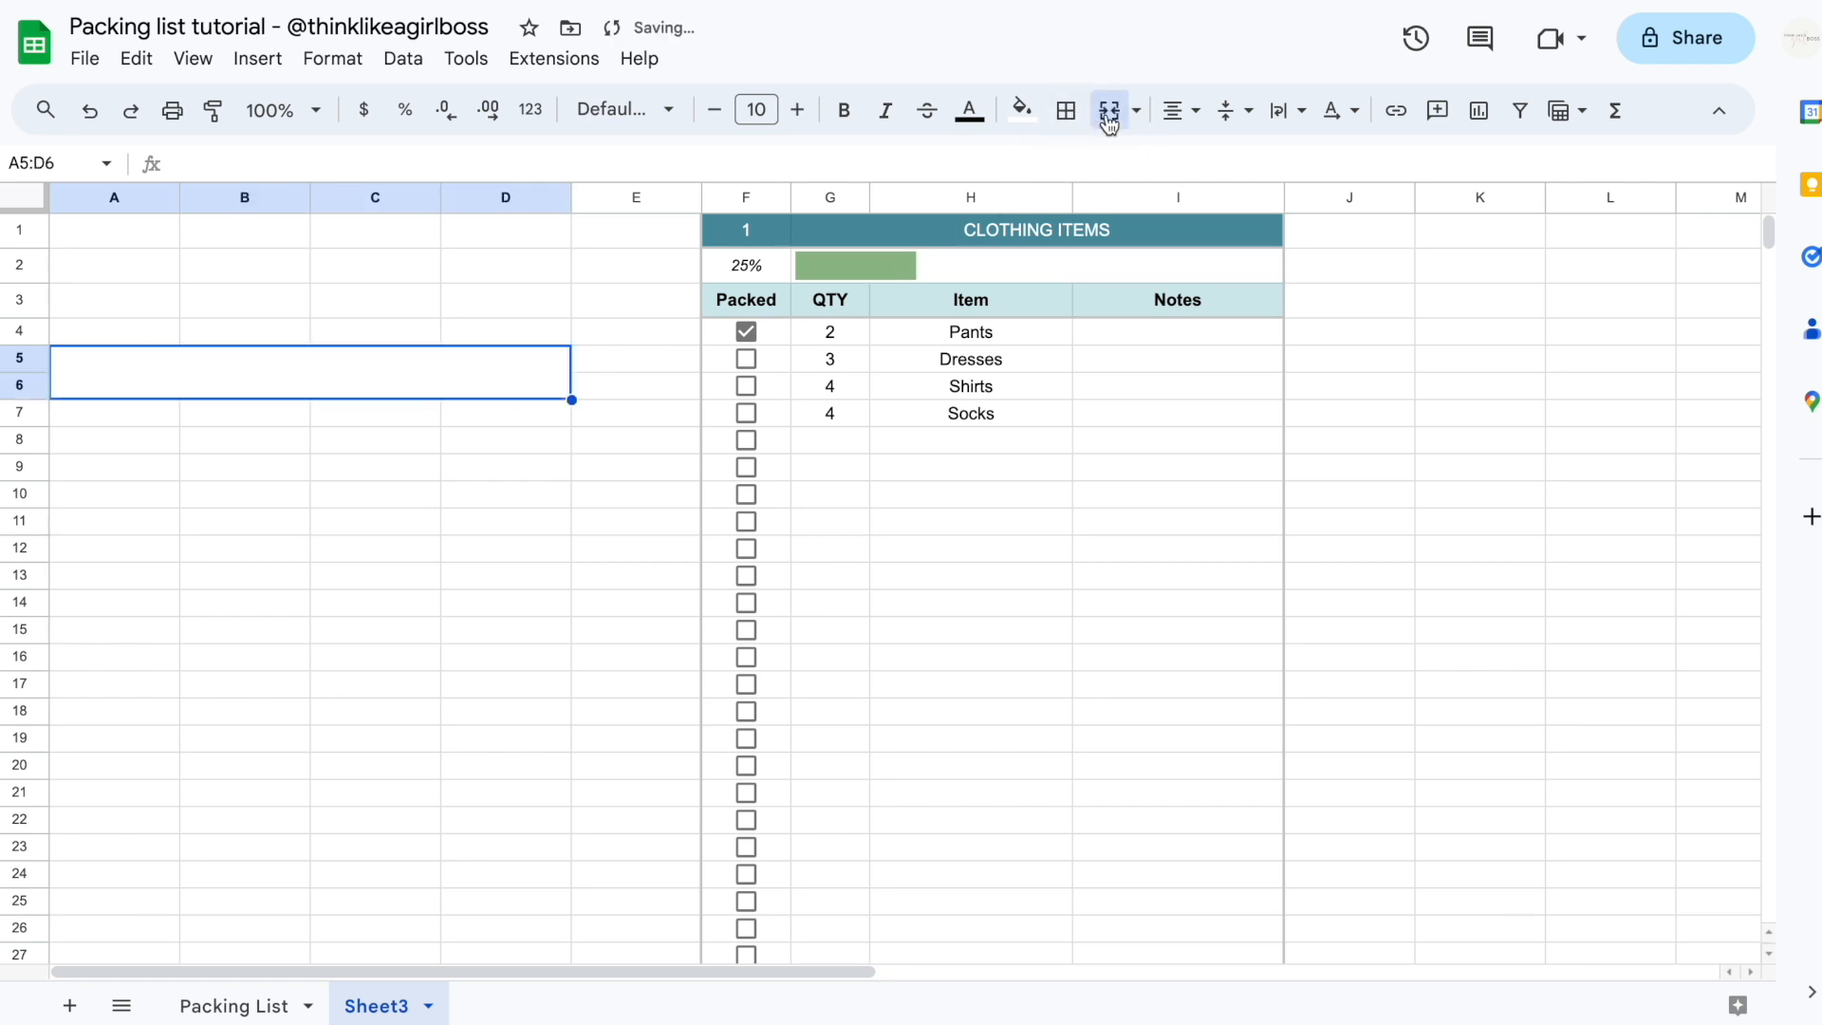
{"action": "double_click", "coordinate": [356, 380]}
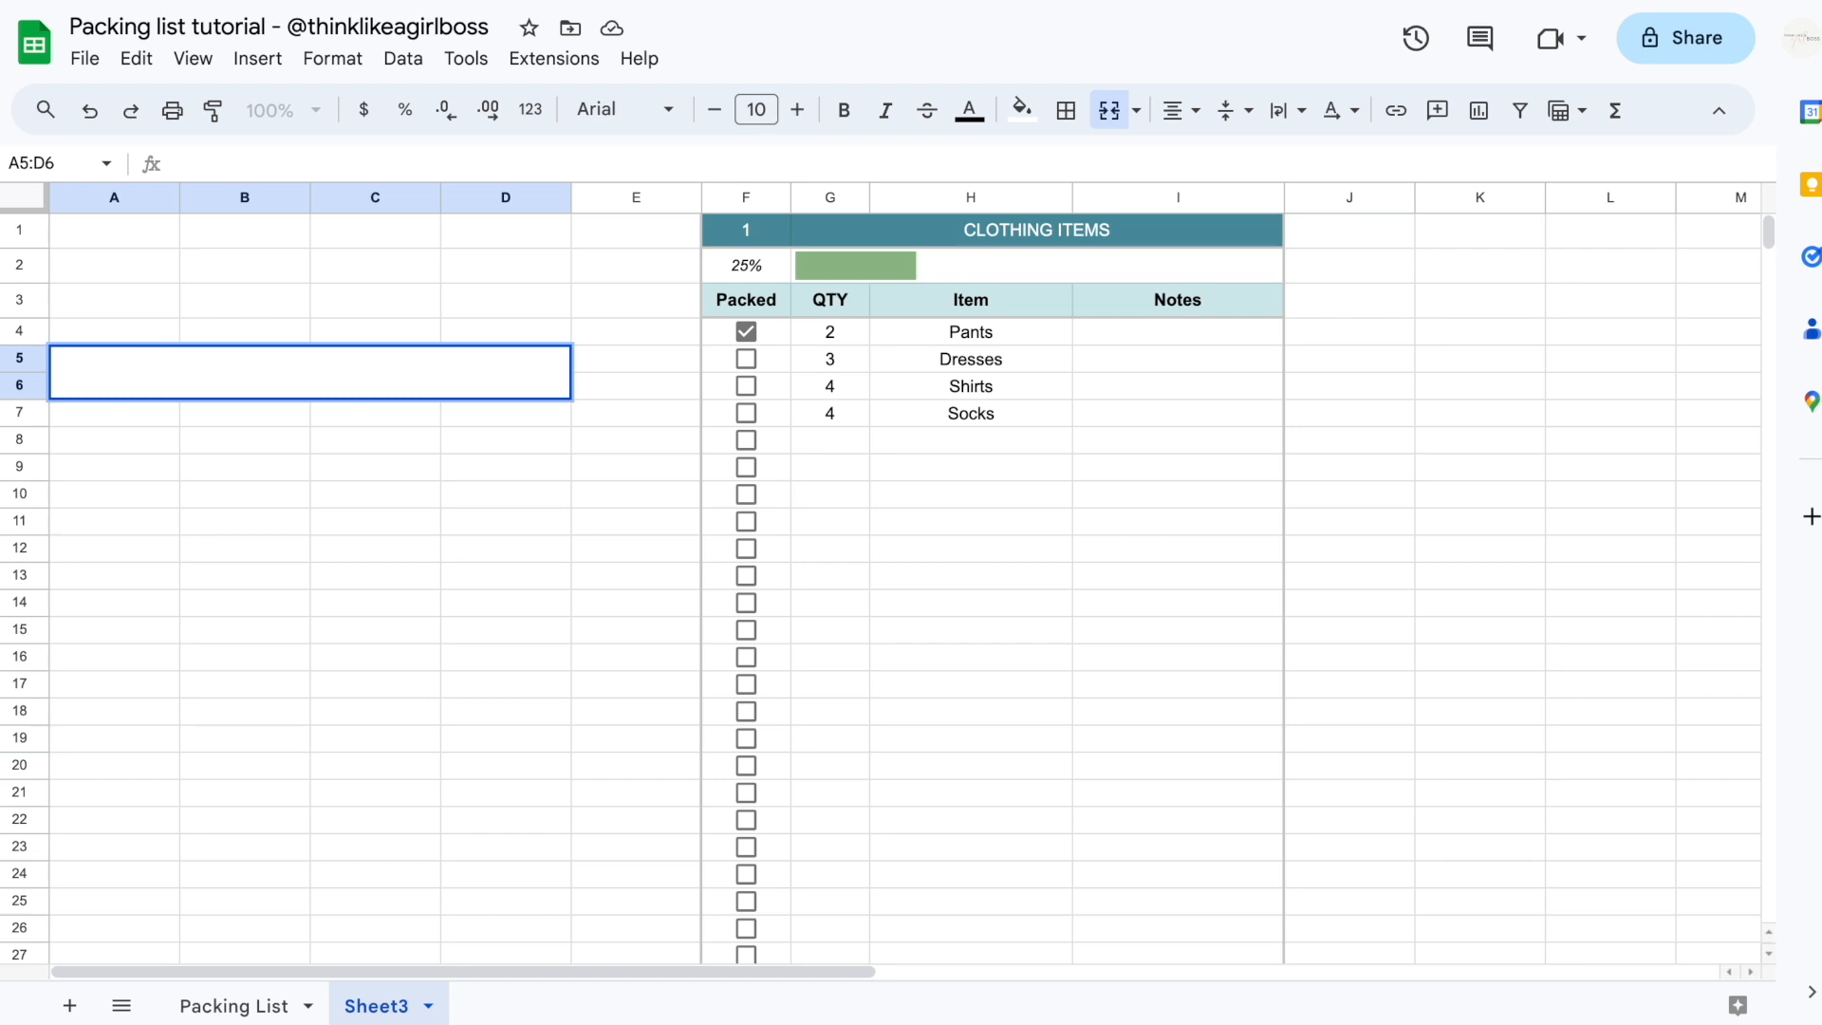
{"action": "type", "text": "Packing Groups"}
{"action": "key", "text": "Return"}
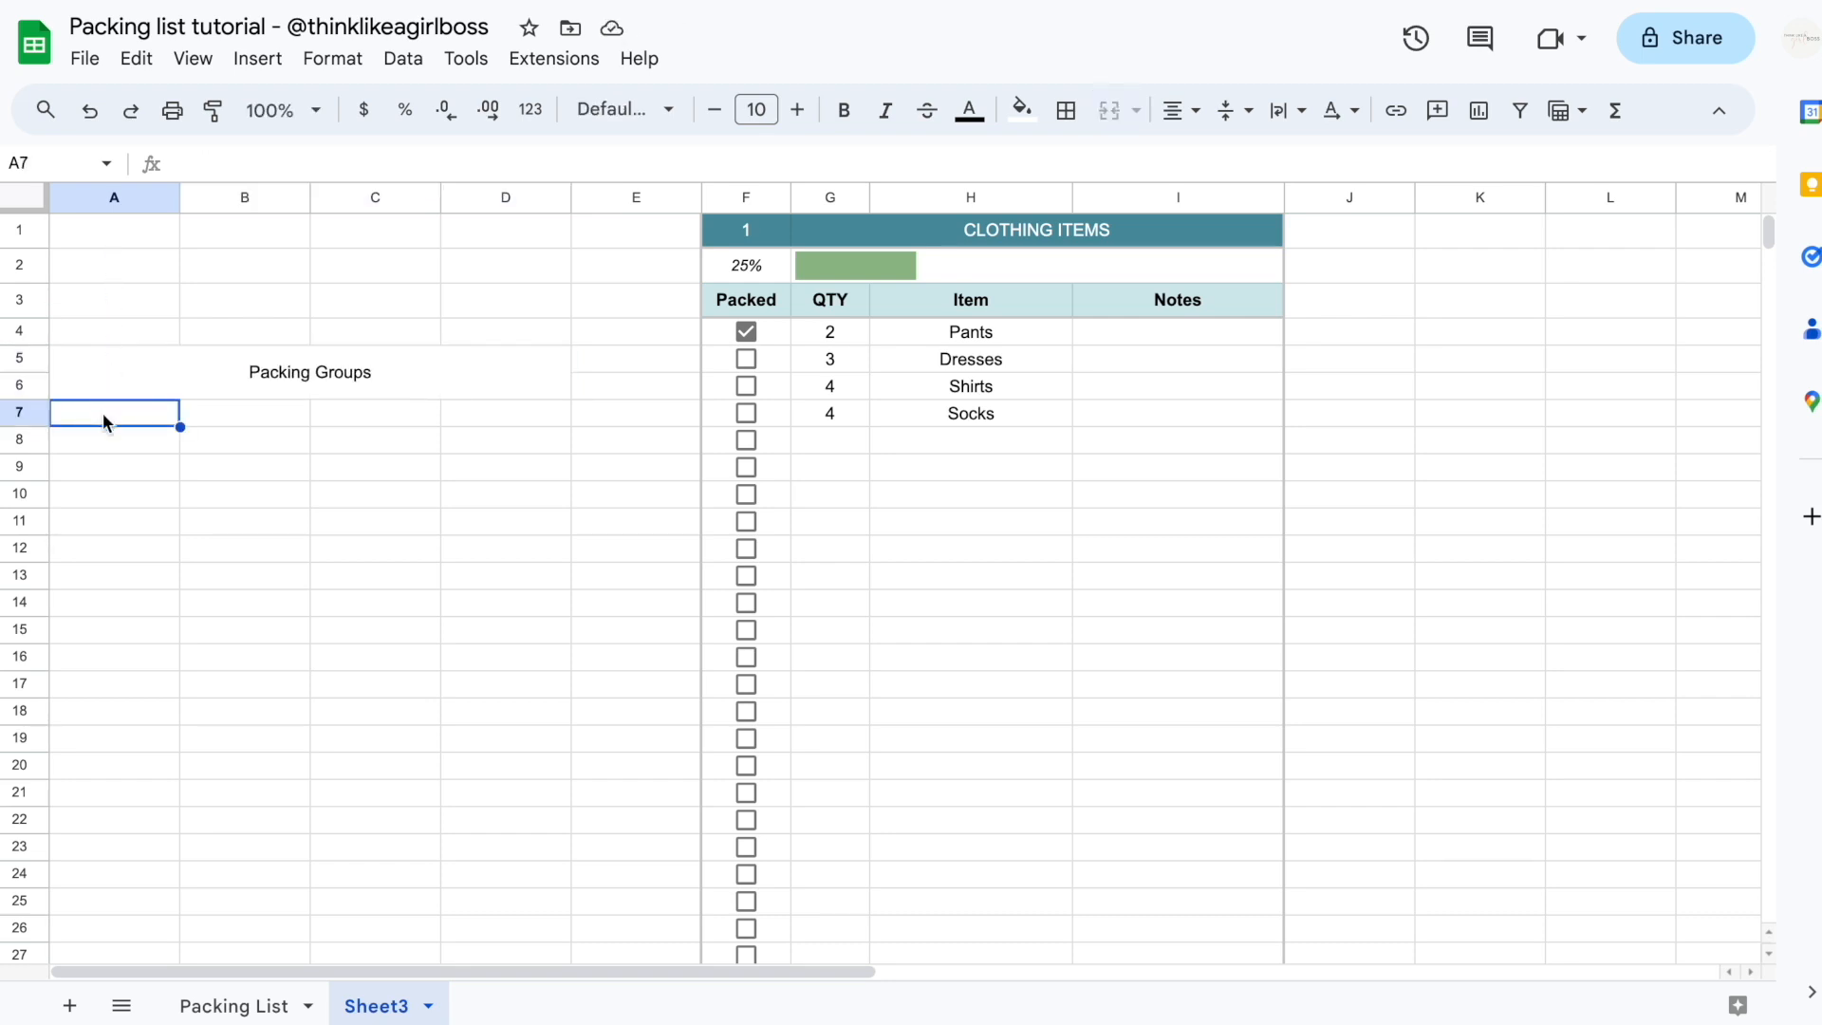
Number the packing groups from 1 to 10 in cells A7:A16 by entering 1 and 2 and extending the series
{"action": "type", "text": "1"}
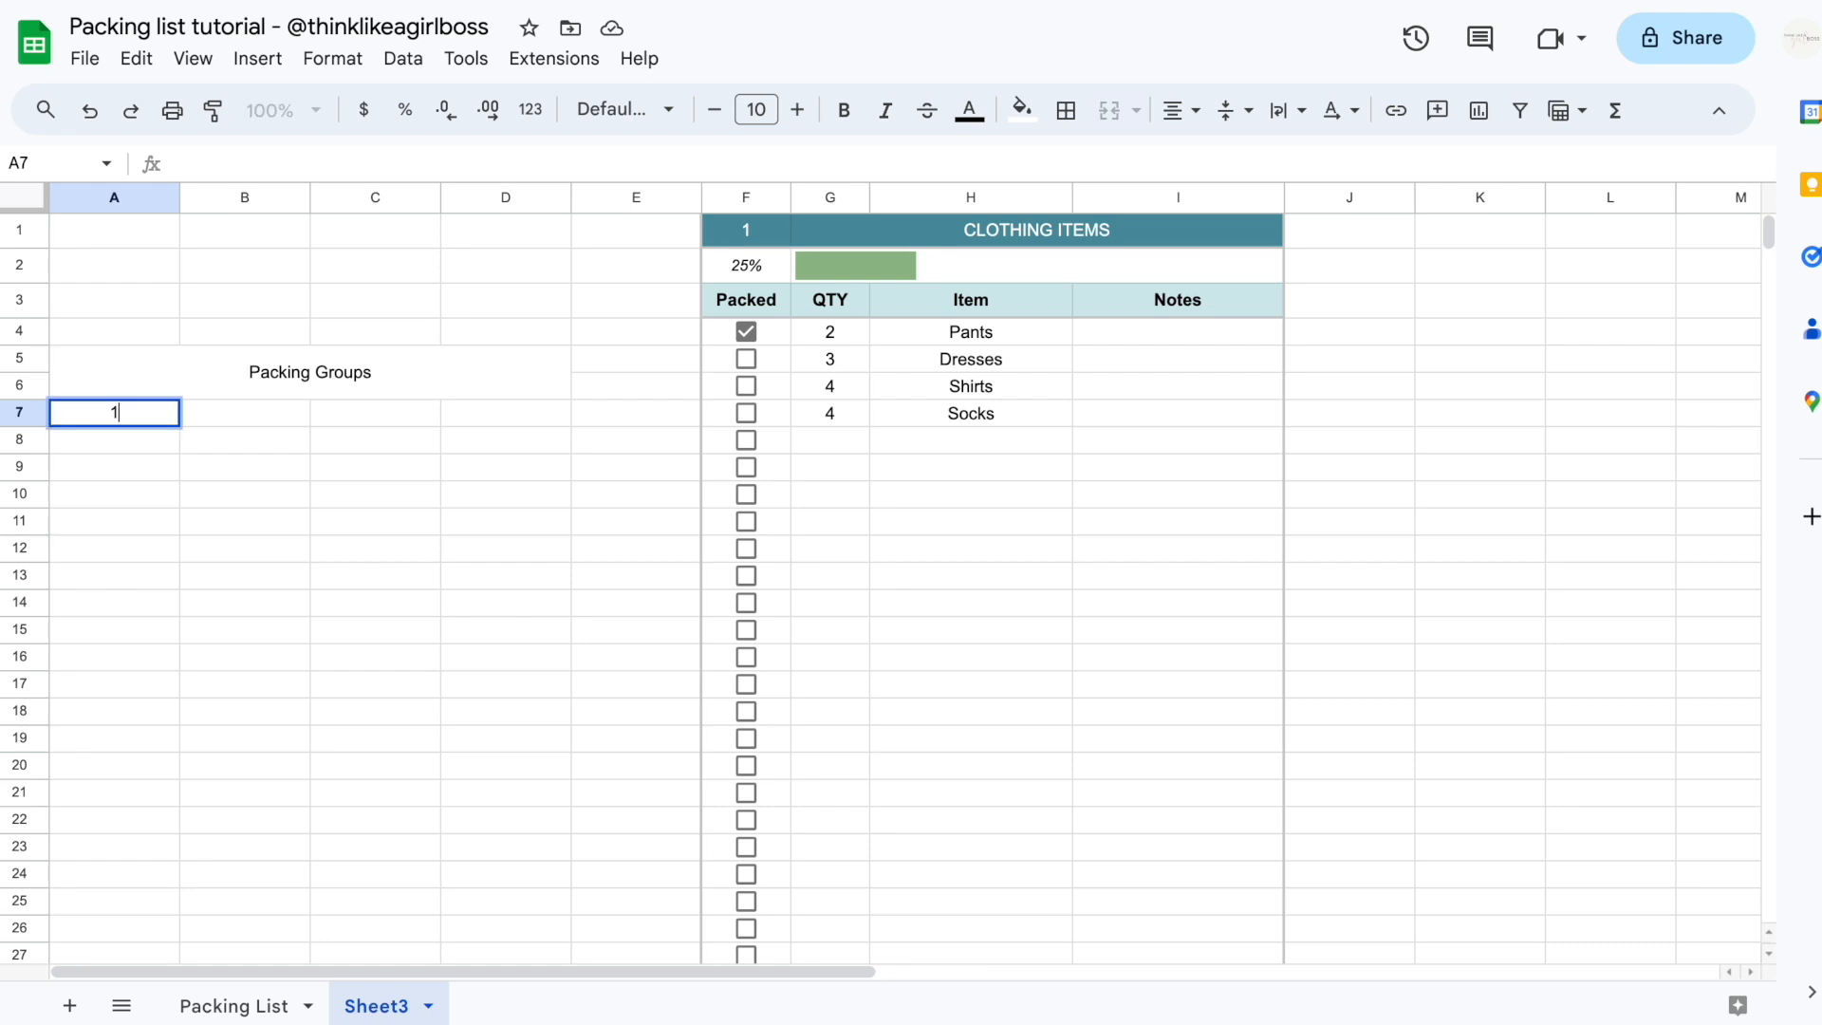
{"action": "key", "text": "Return"}
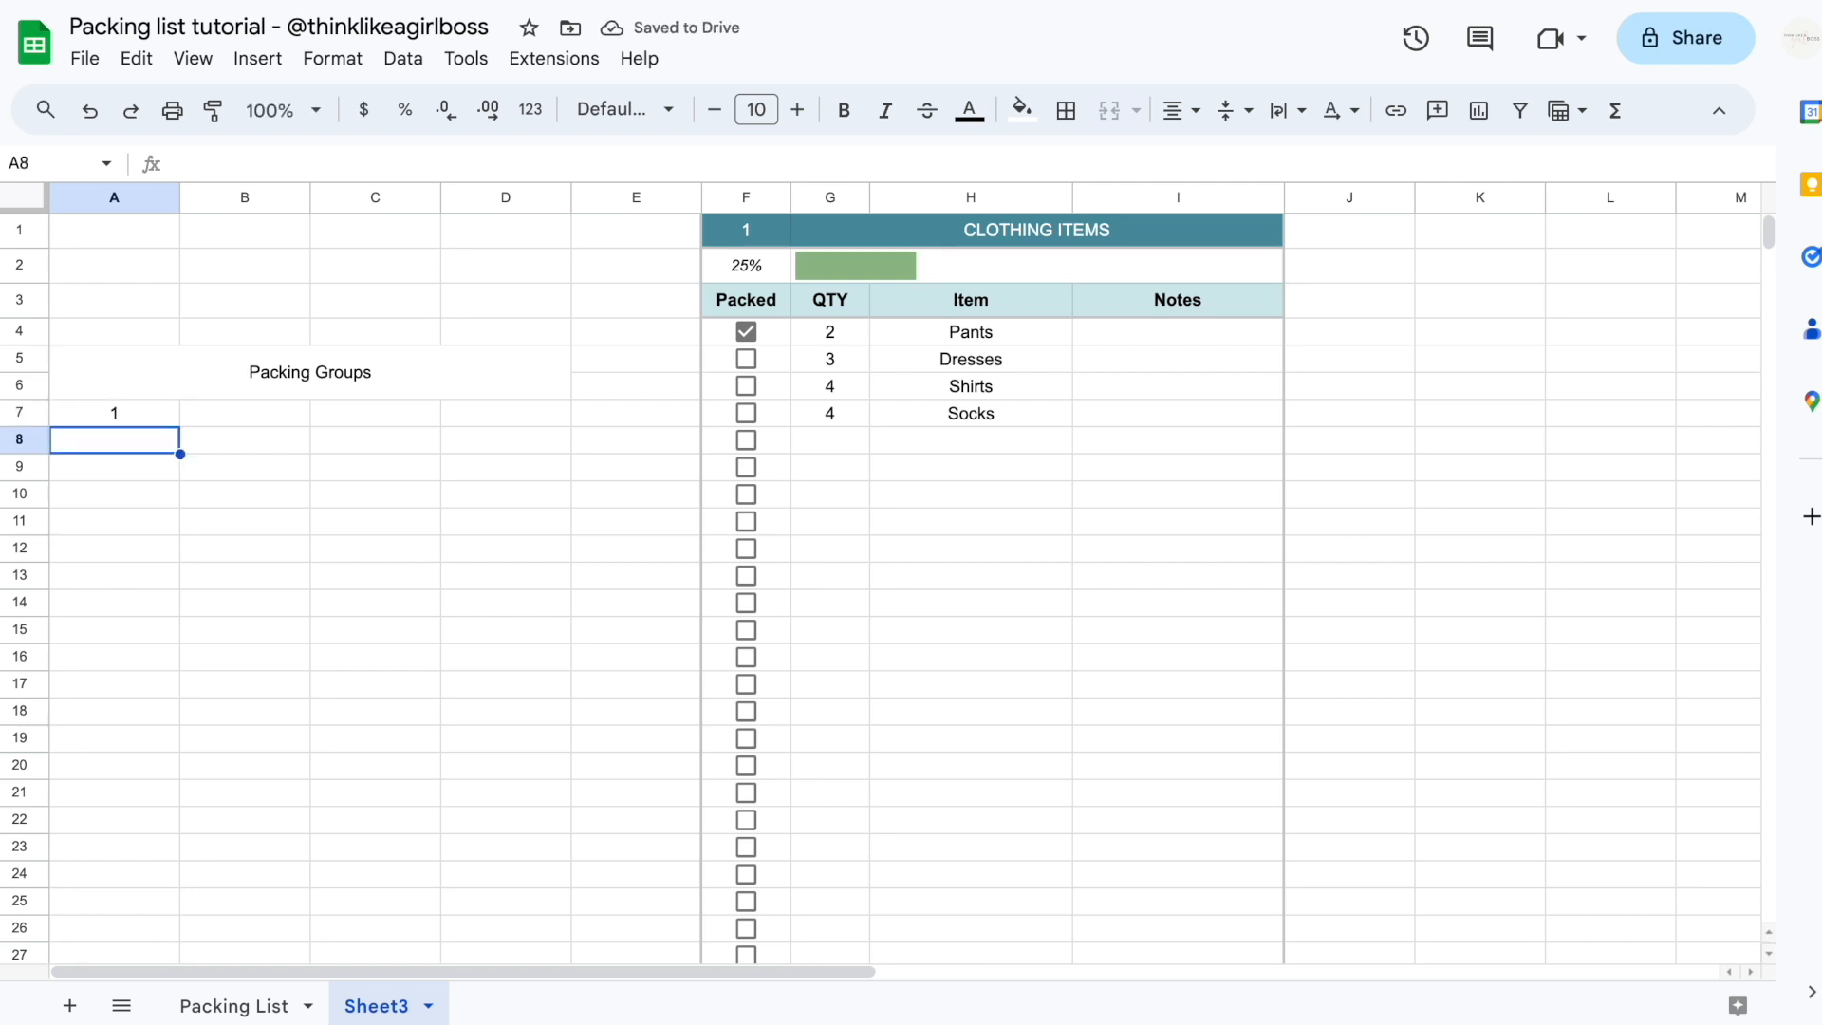
{"action": "type", "text": "2"}
{"action": "key", "text": "Return"}
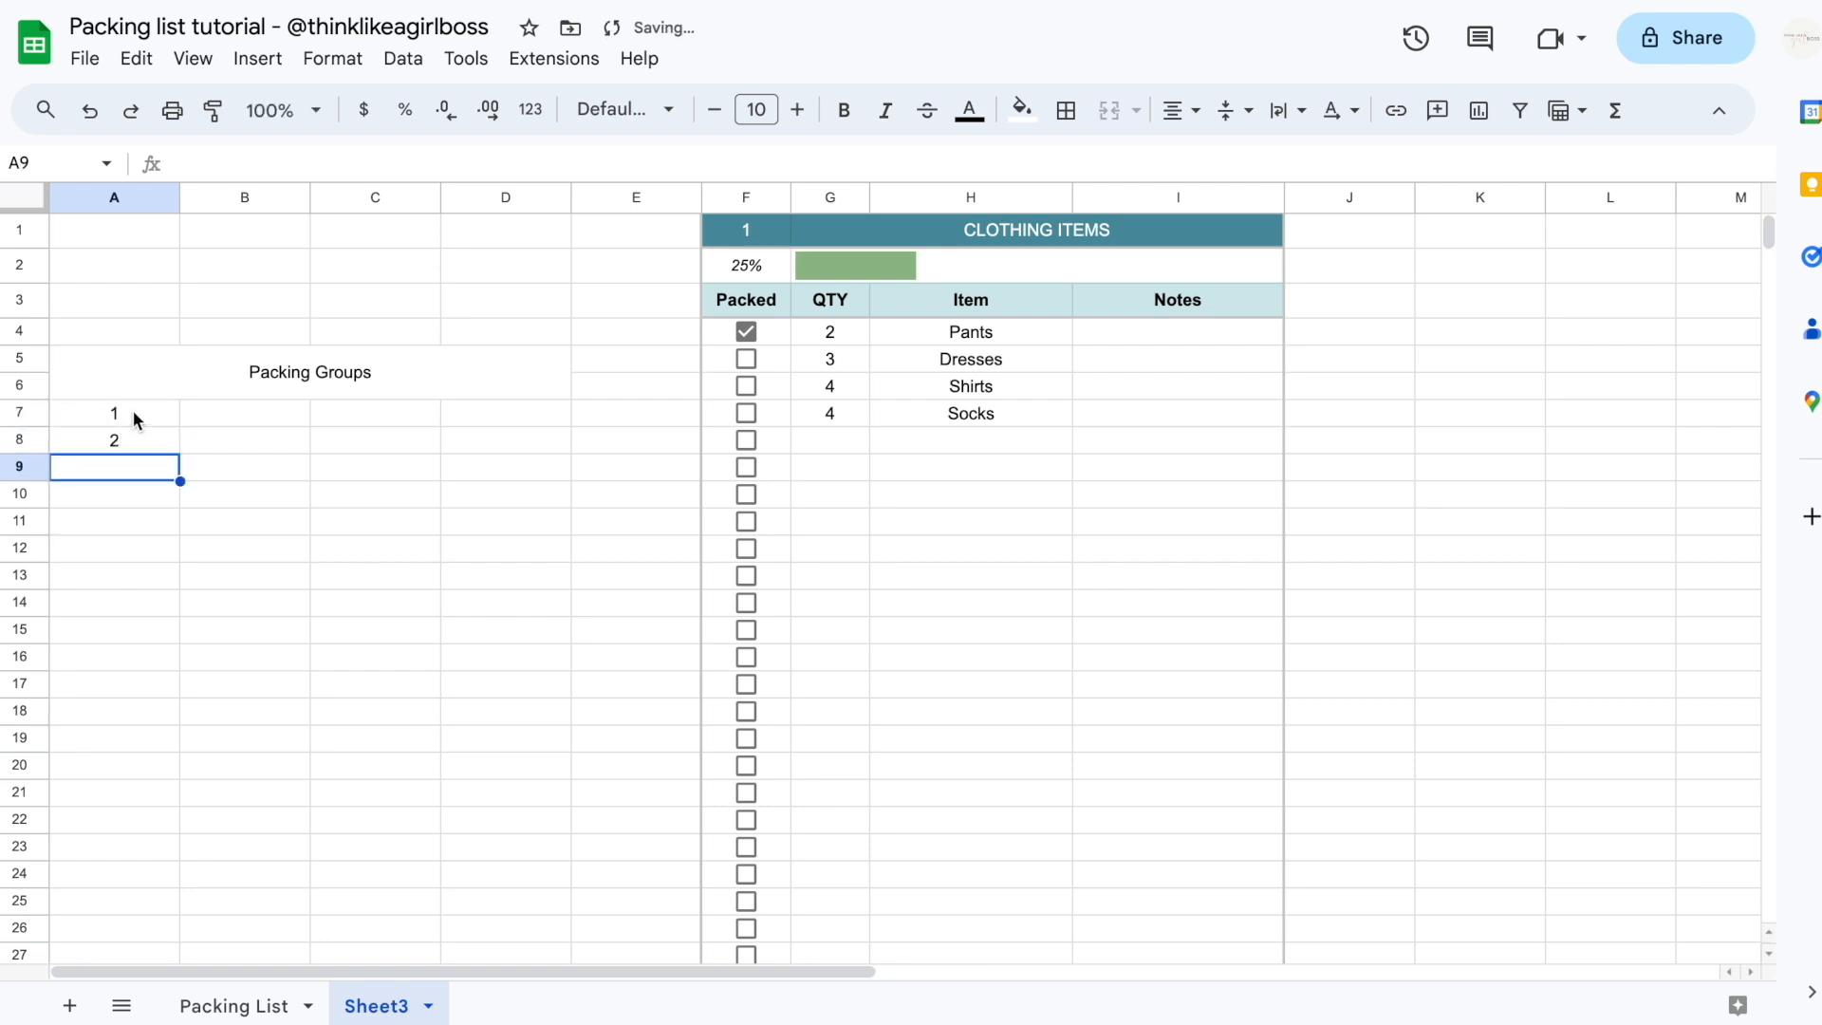
{"action": "left_click_drag", "start_coordinate": [133, 410], "coordinate": [133, 435]}
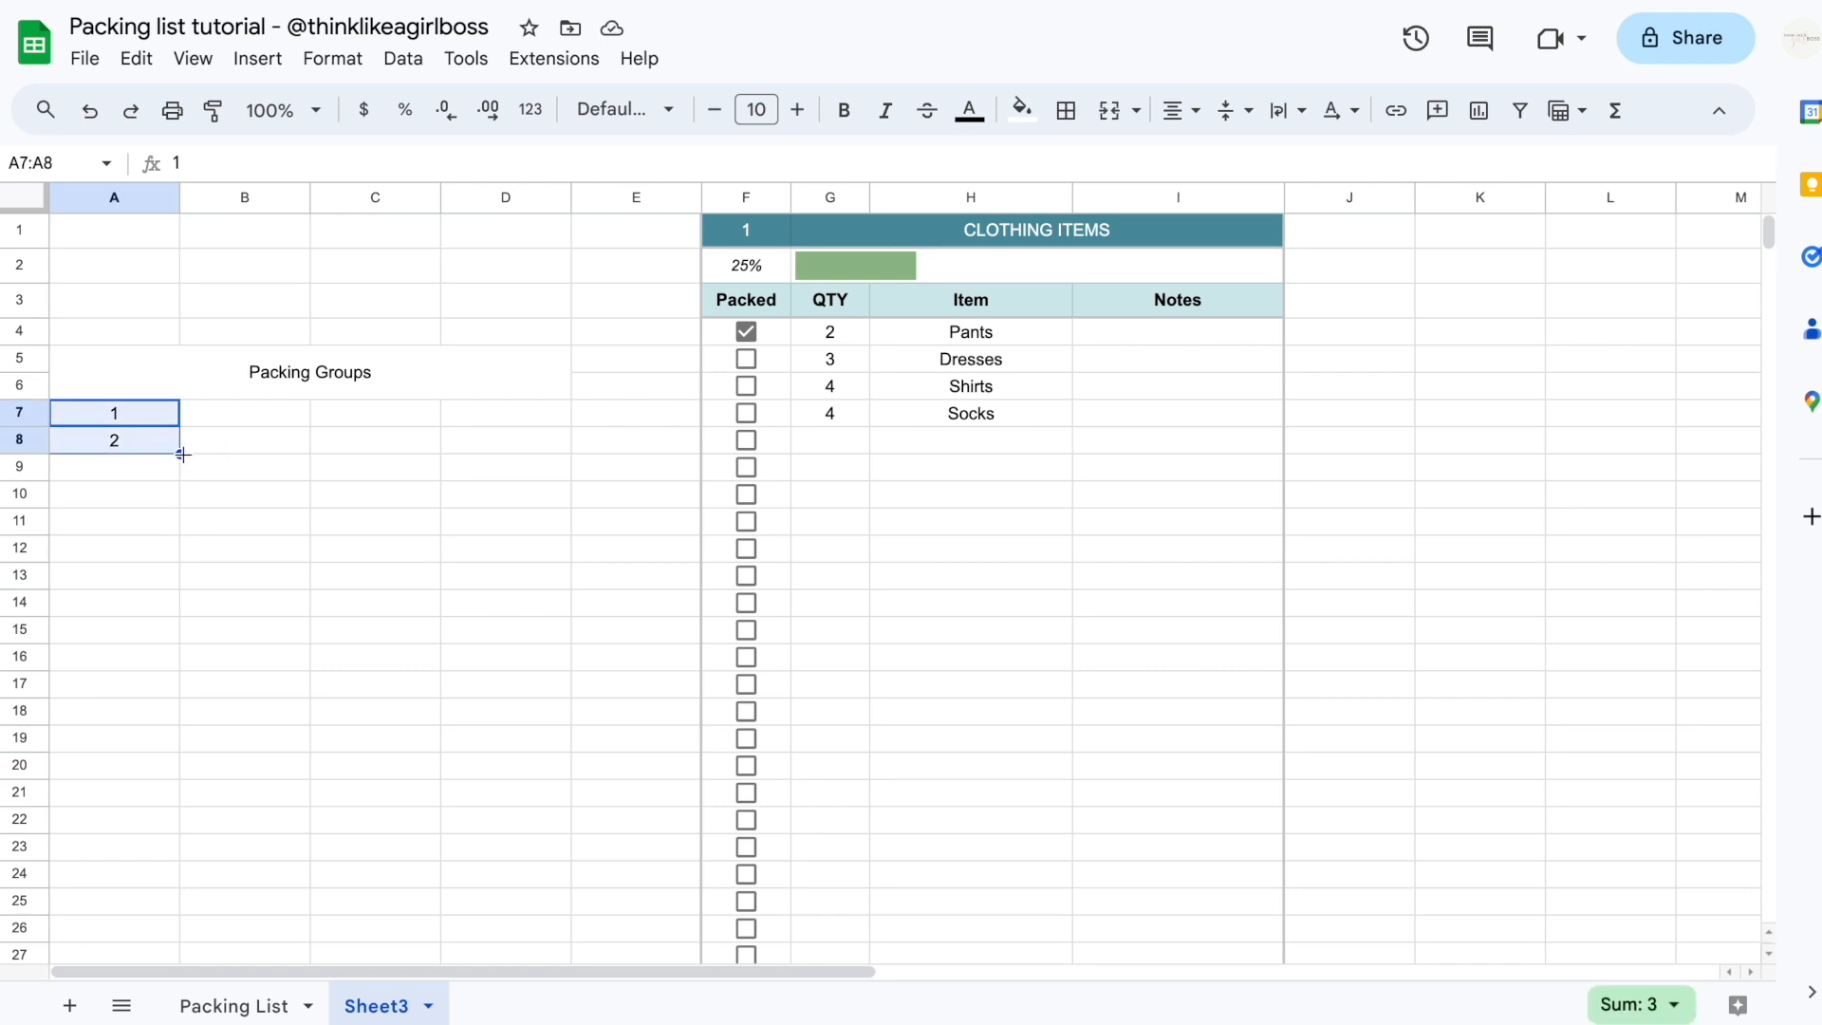
{"action": "left_click_drag", "start_coordinate": [182, 454], "coordinate": [154, 654]}
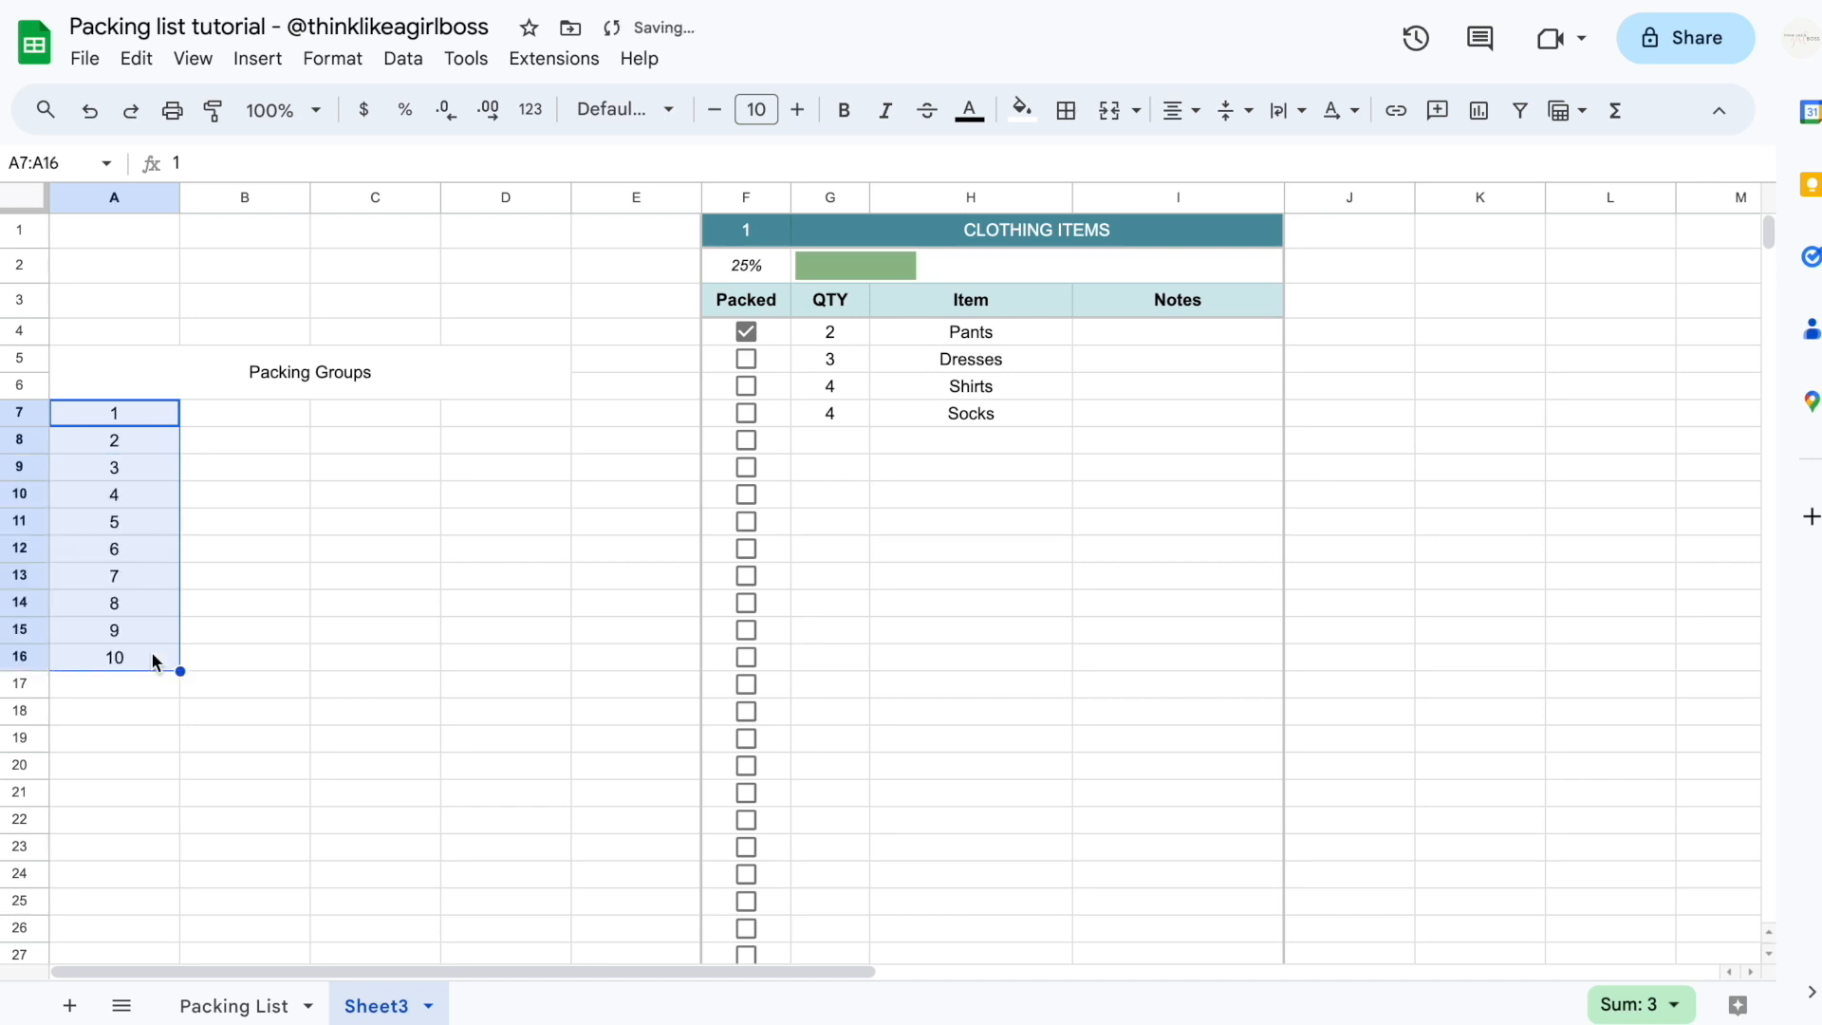
{"action": "left_click", "coordinate": [132, 415]}
{"action": "key", "text": "Down"}
{"action": "key", "text": "Down"}
{"action": "key", "text": "Down"}
{"action": "key", "text": "Down"}
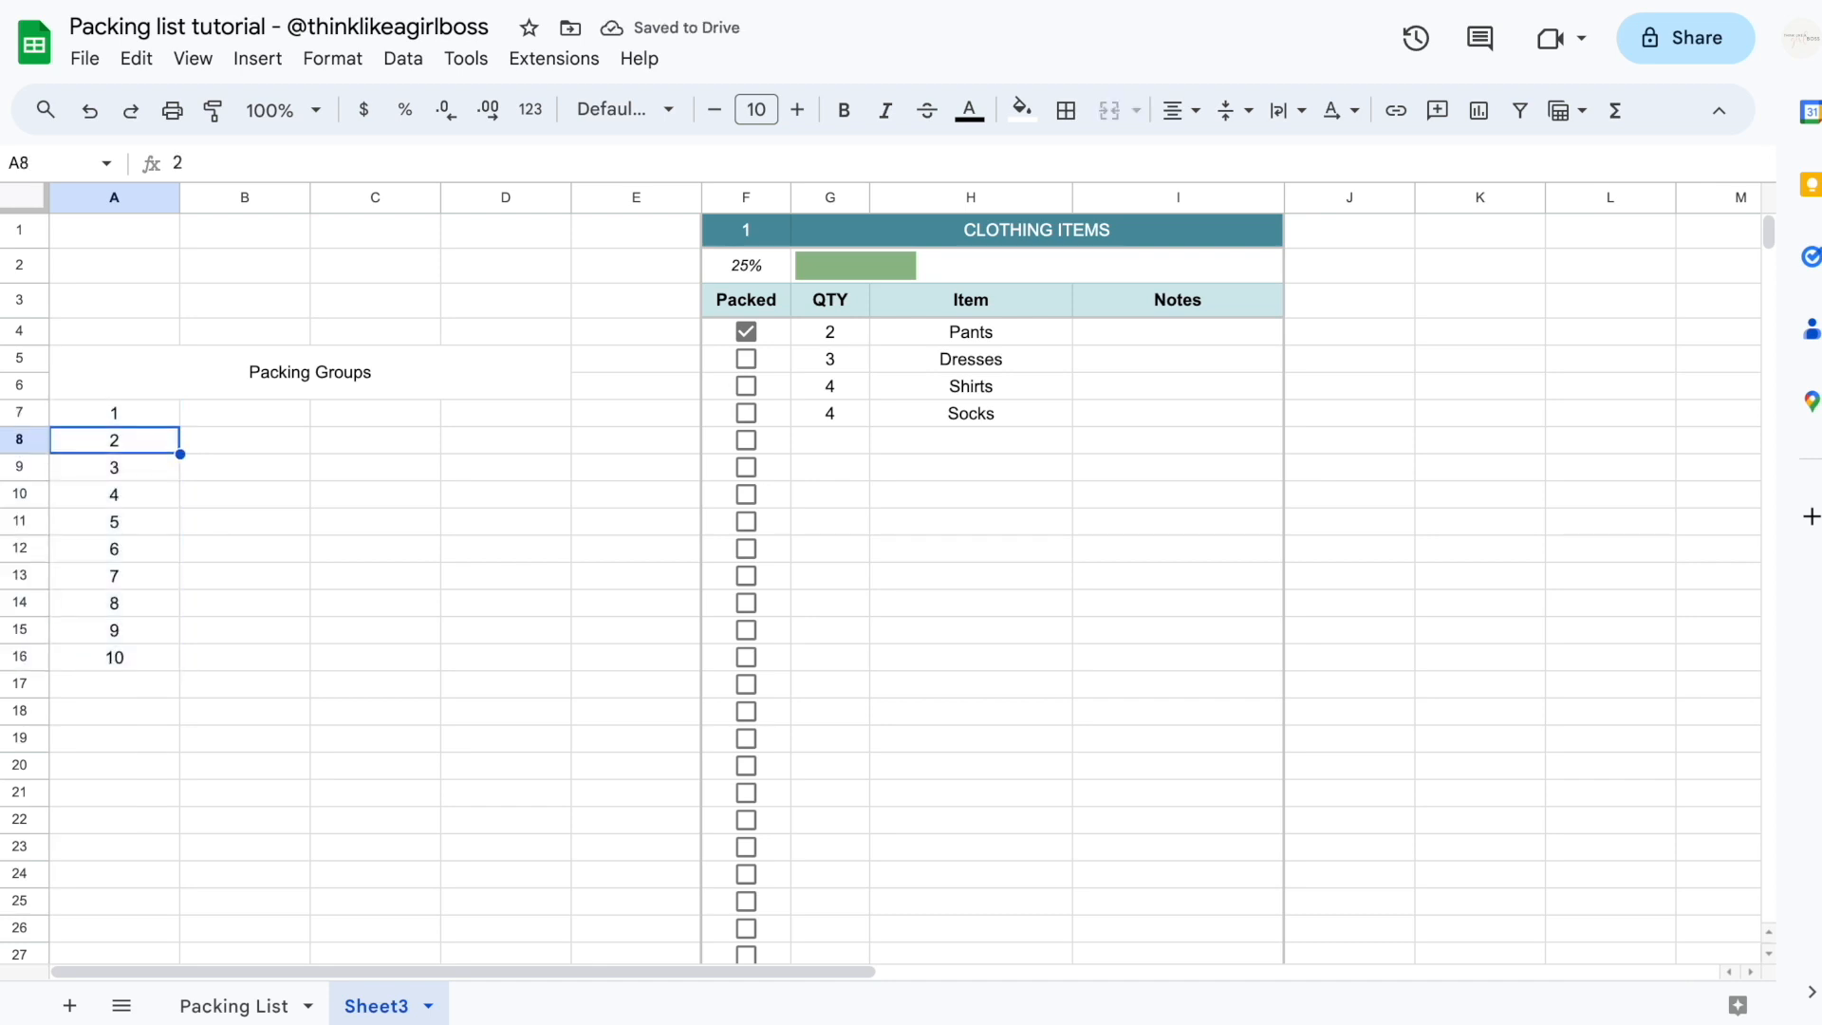
{"action": "key", "text": "Down"}
{"action": "left_click", "coordinate": [294, 467]}
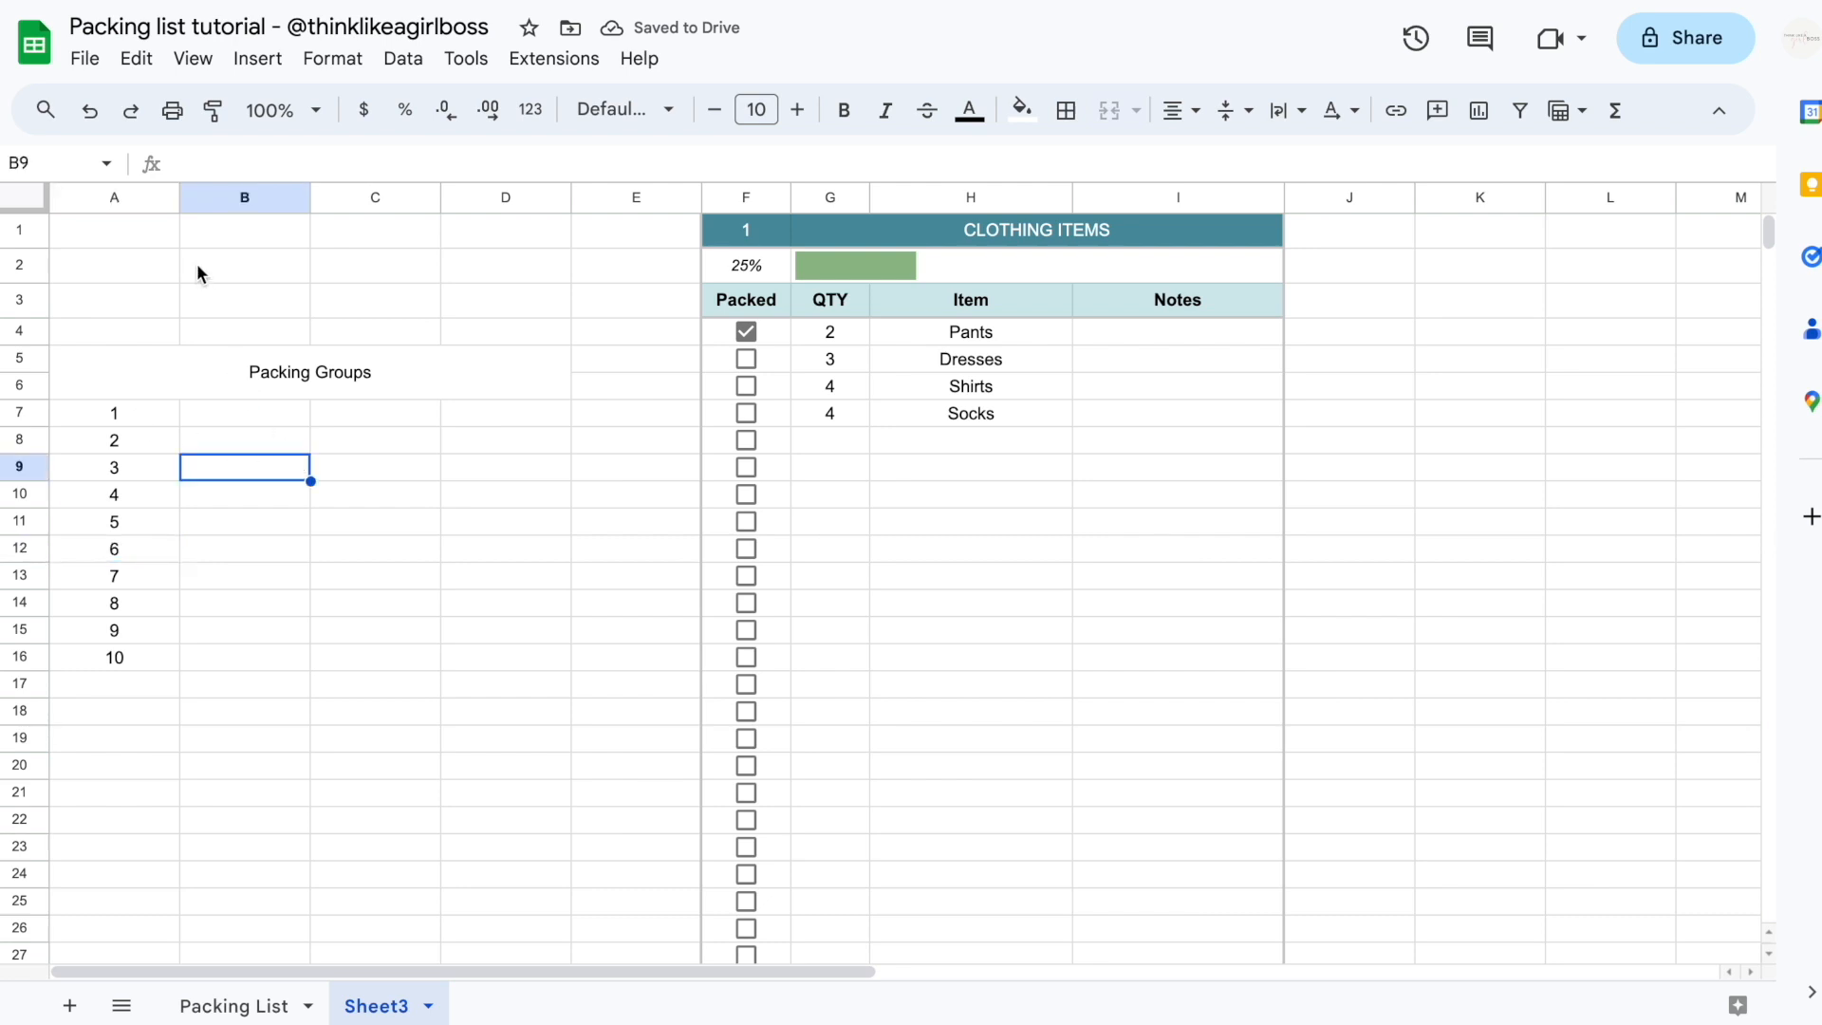
Narrow column A to fit the group numbers and widen column B for the group names
{"action": "left_click_drag", "start_coordinate": [179, 199], "coordinate": [89, 209]}
{"action": "left_click", "coordinate": [185, 415]}
{"action": "left_click_drag", "start_coordinate": [222, 198], "coordinate": [302, 197]}
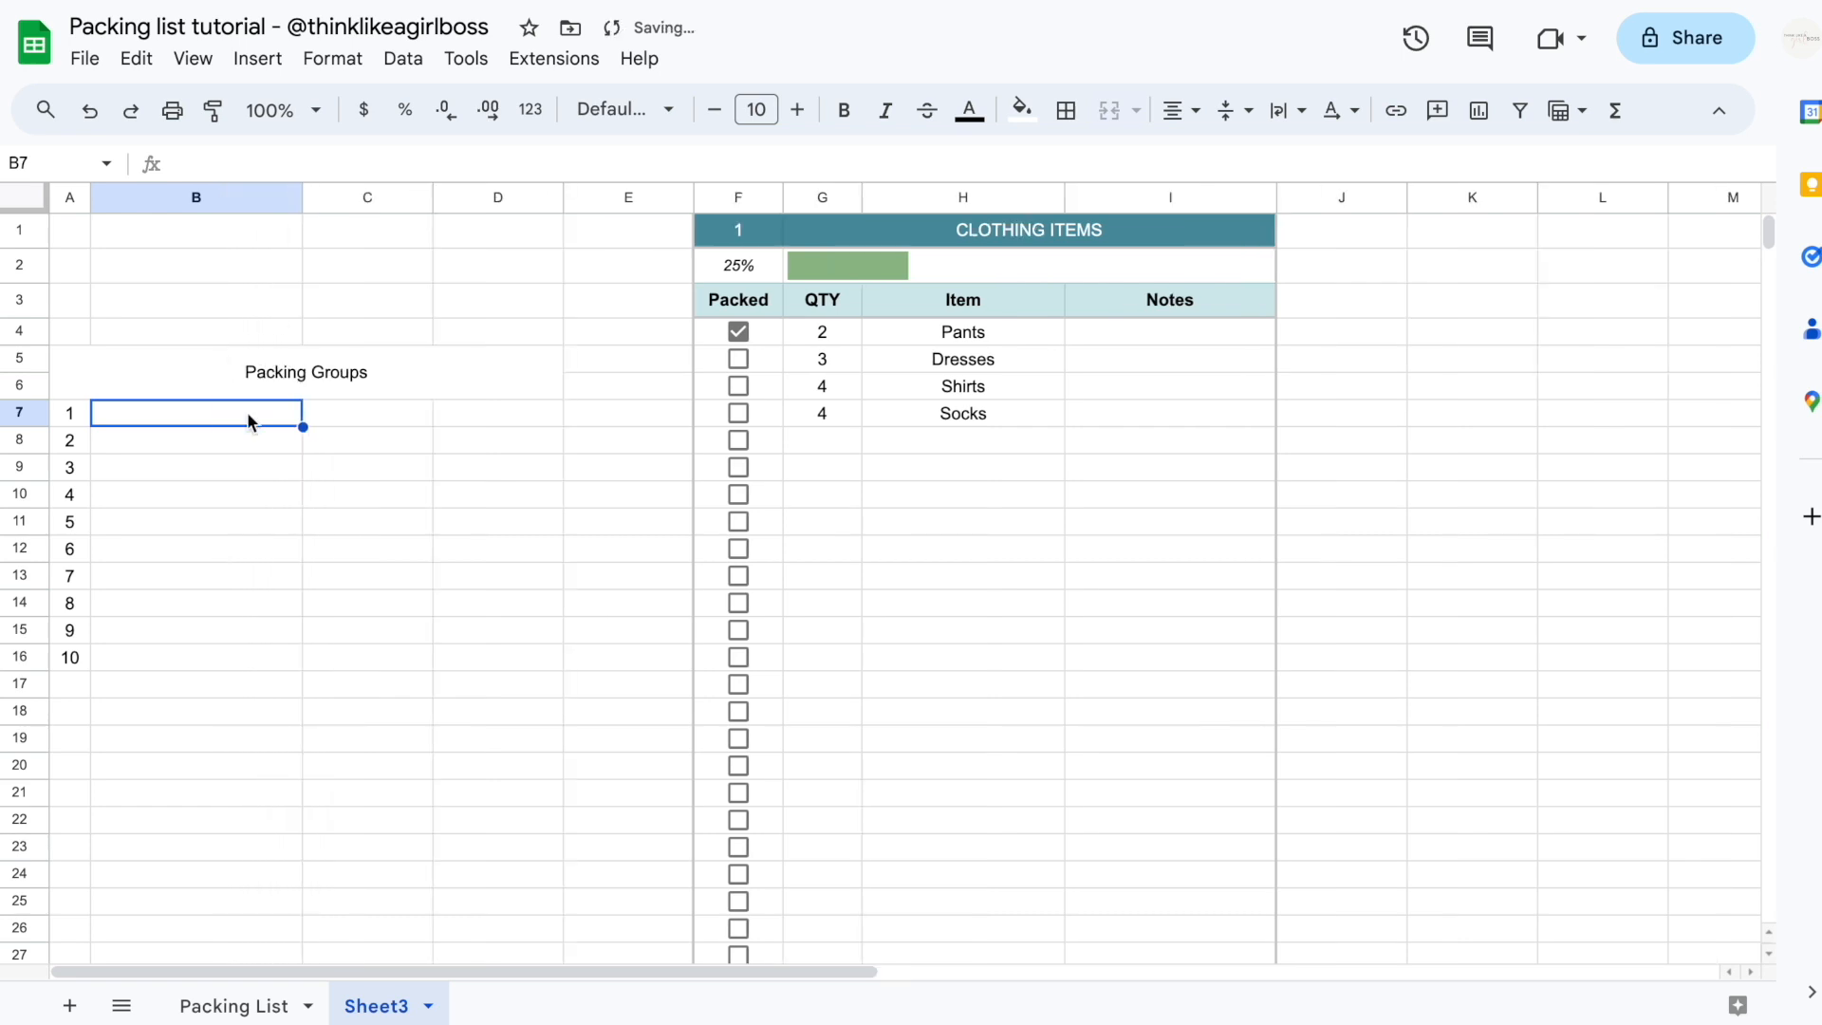
Enter Group Name 1 in B7 and narrow column C to about the width of column A
{"action": "type", "text": "Grou"}
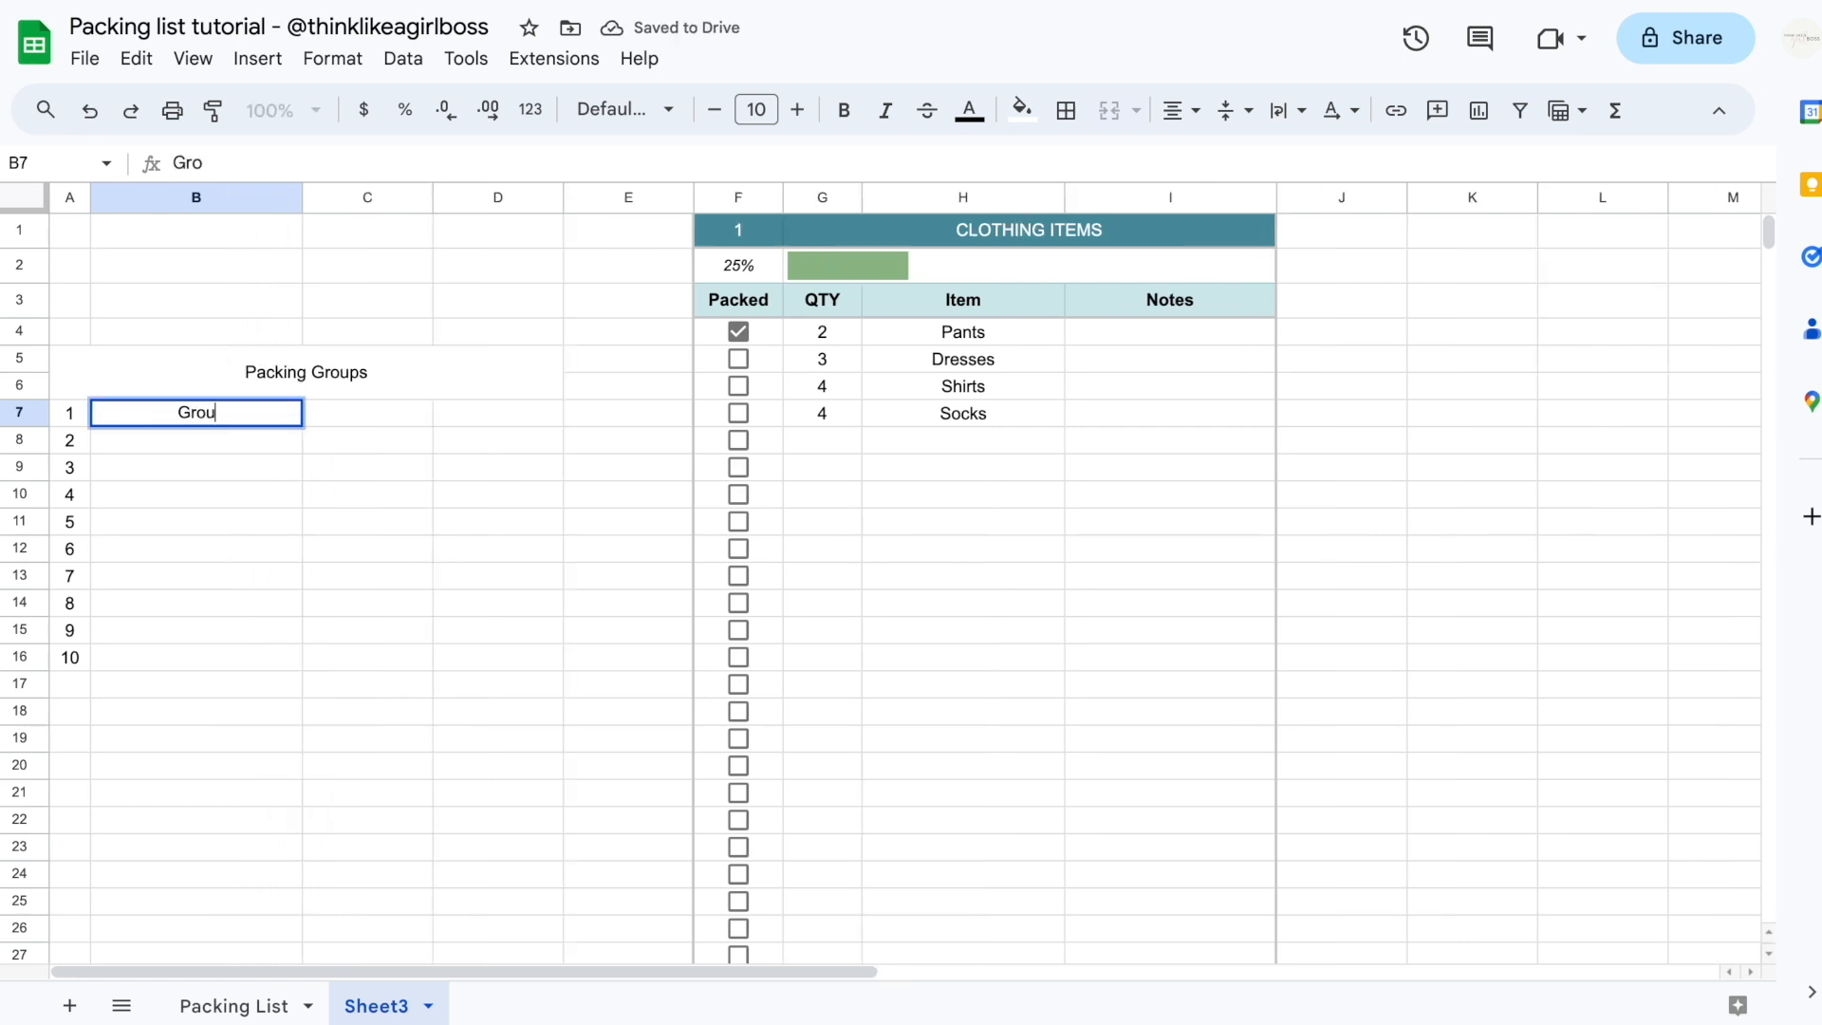
{"action": "type", "text": "p Name 1"}
{"action": "left_click", "coordinate": [371, 419]}
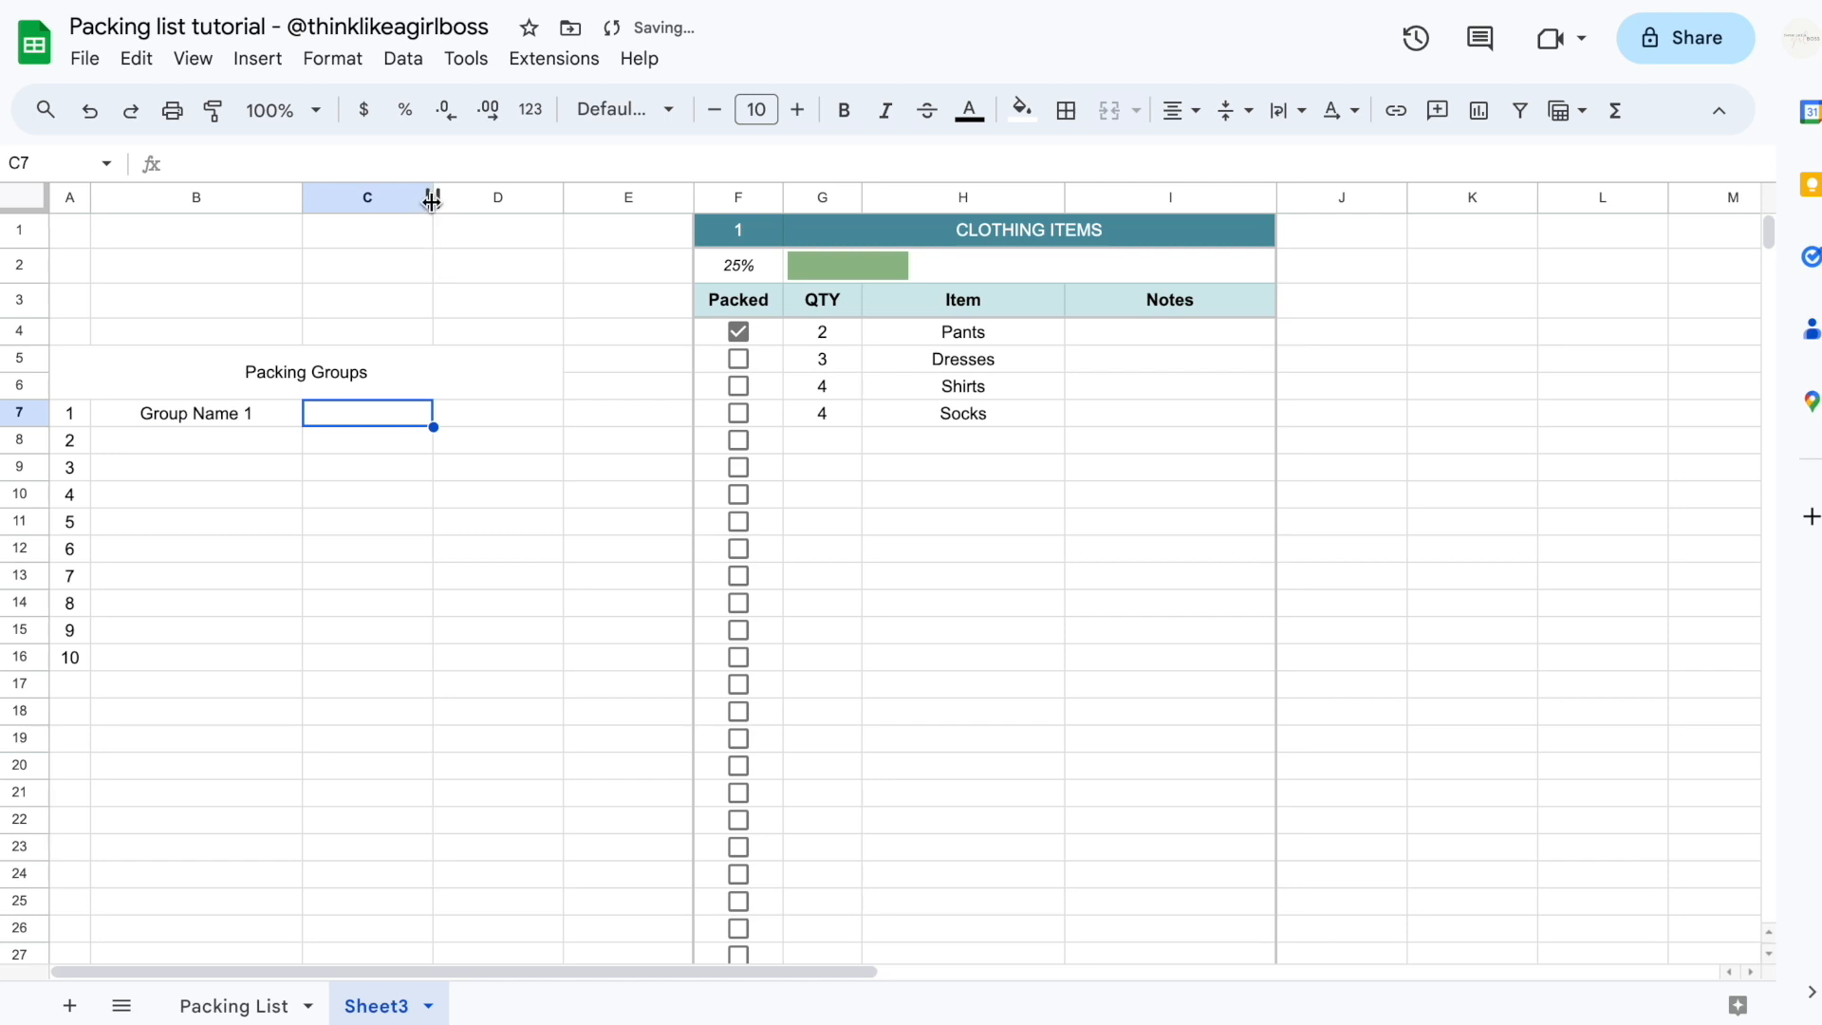
{"action": "left_click_drag", "start_coordinate": [432, 198], "coordinate": [345, 207]}
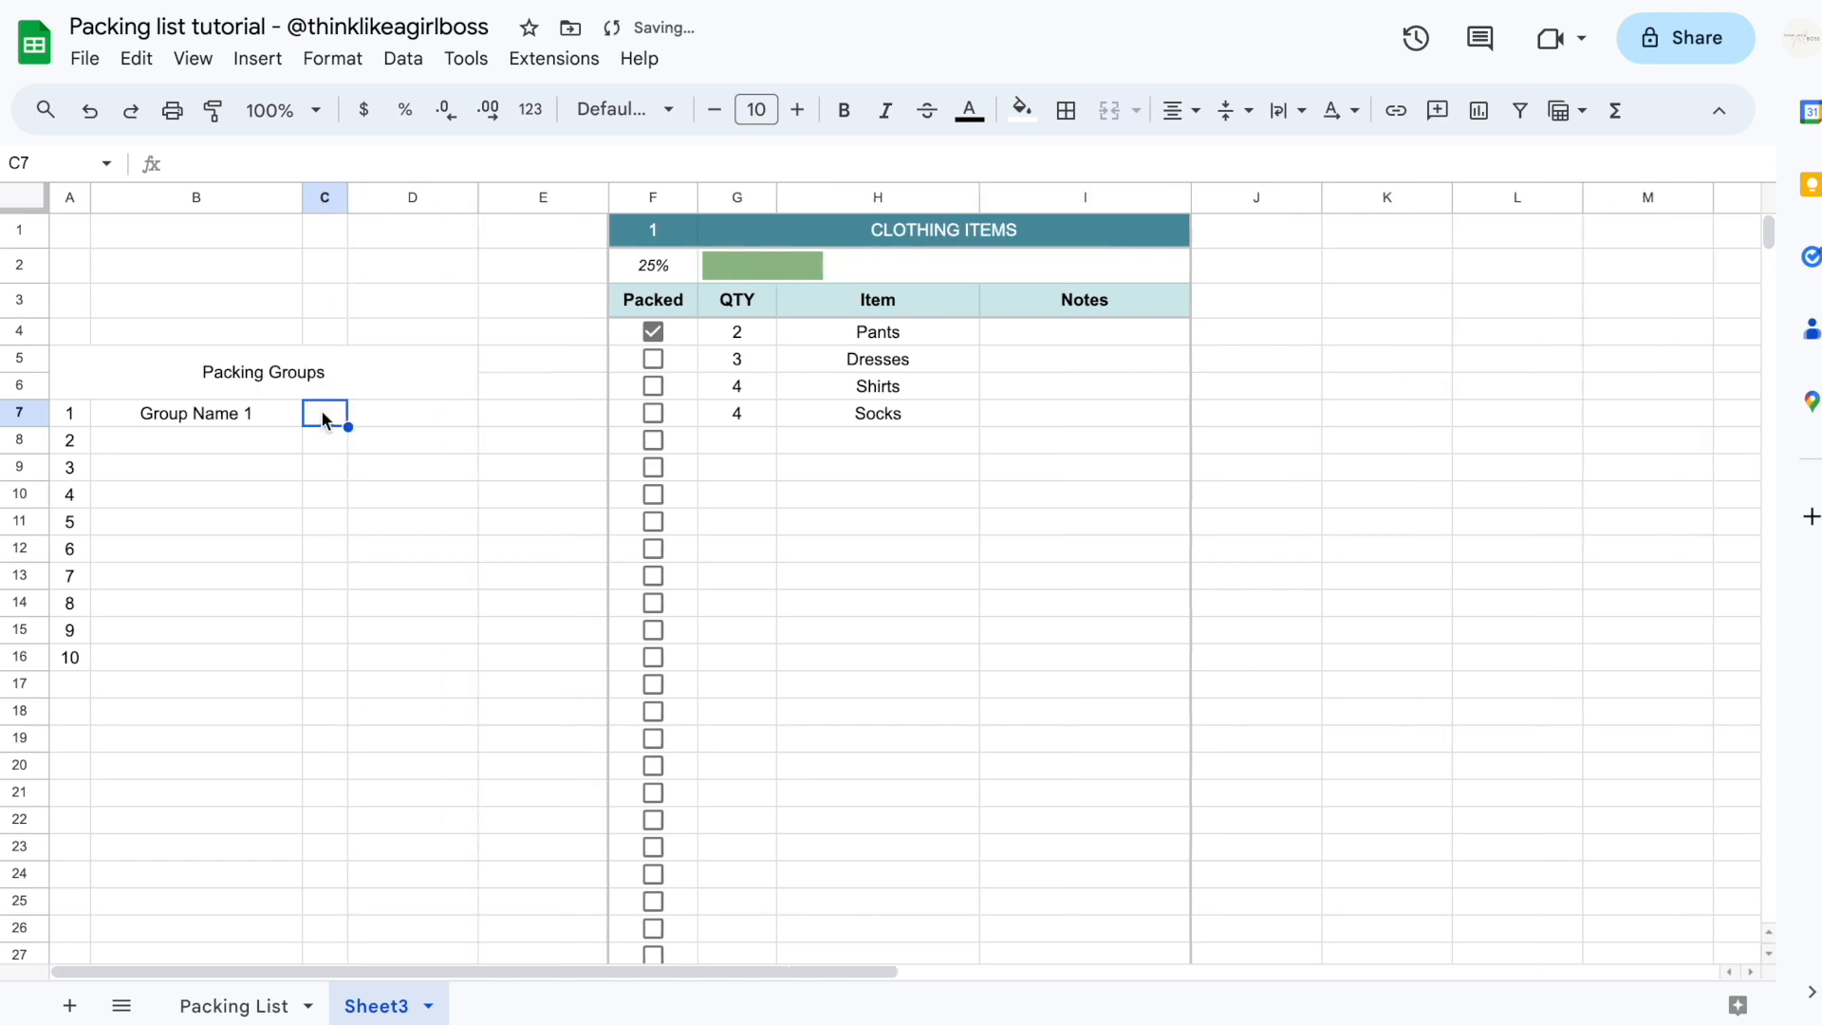
Enter 50% in C7 as the first group's packing percentage and widen column D
{"action": "type", "text": "50%"}
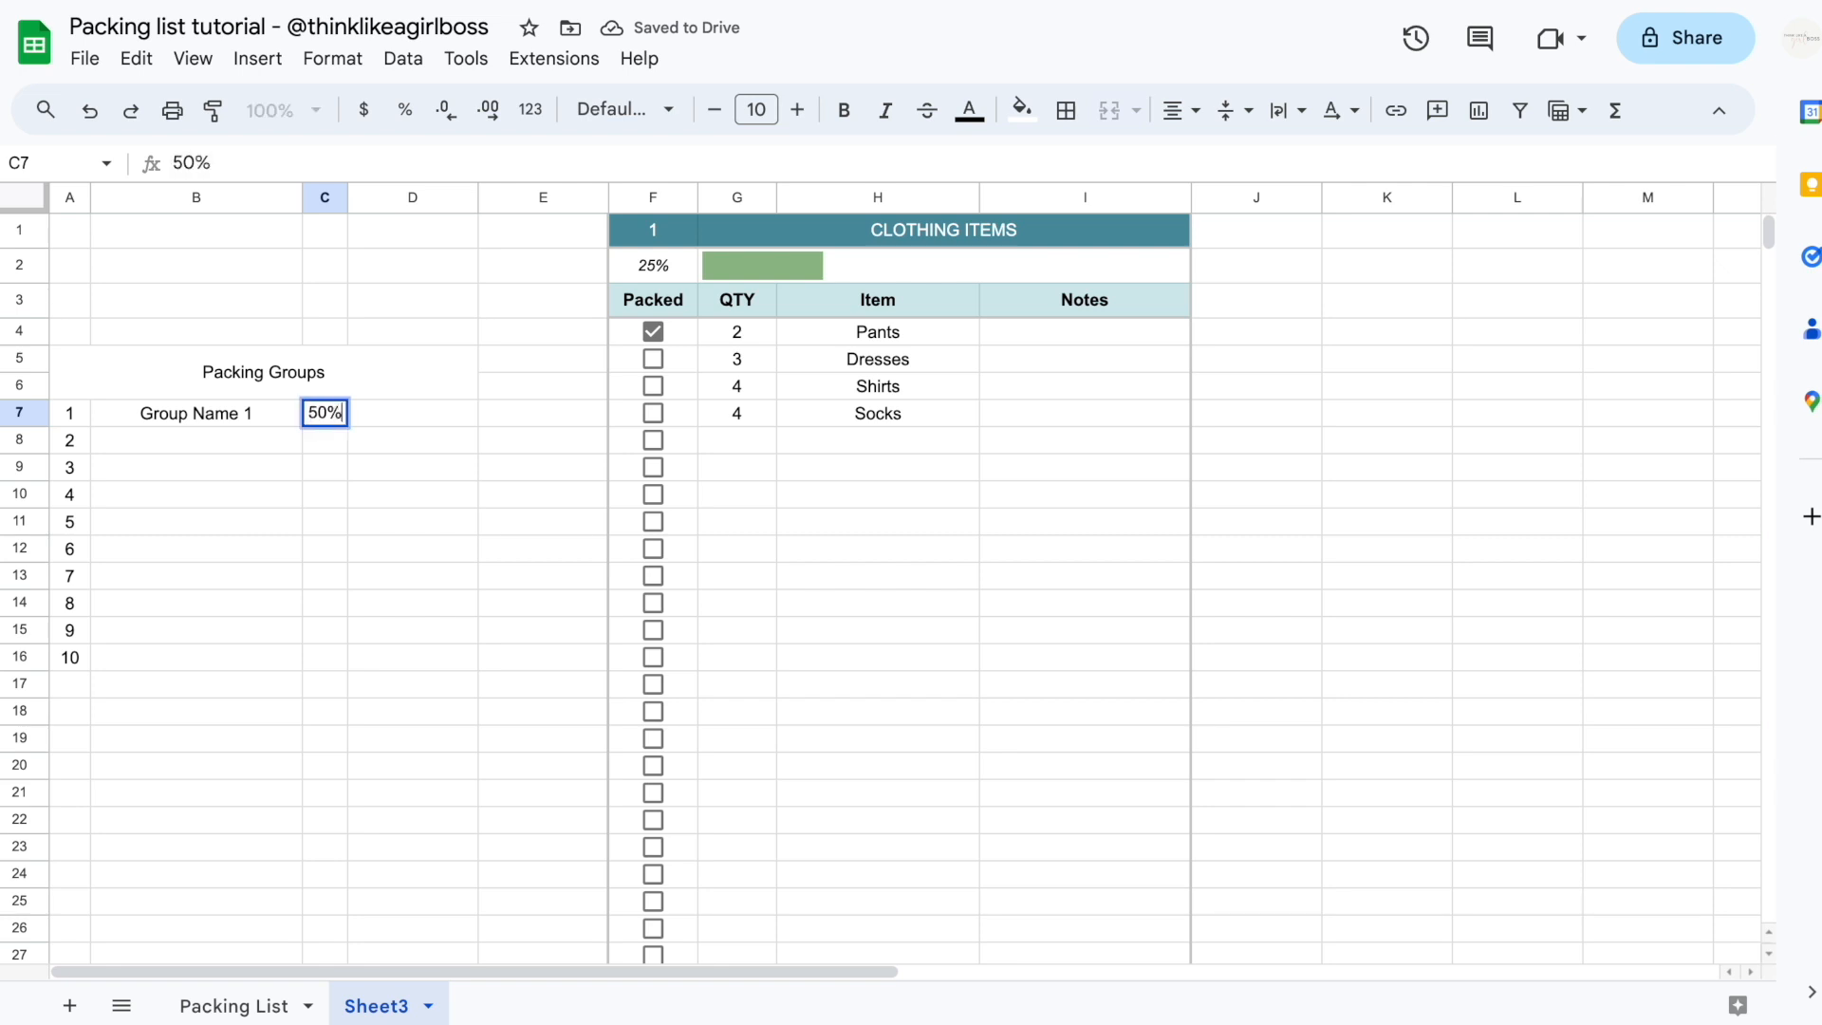
{"action": "key", "text": "Return"}
{"action": "left_click_drag", "start_coordinate": [473, 198], "coordinate": [520, 198]}
{"action": "left_click", "coordinate": [415, 412]}
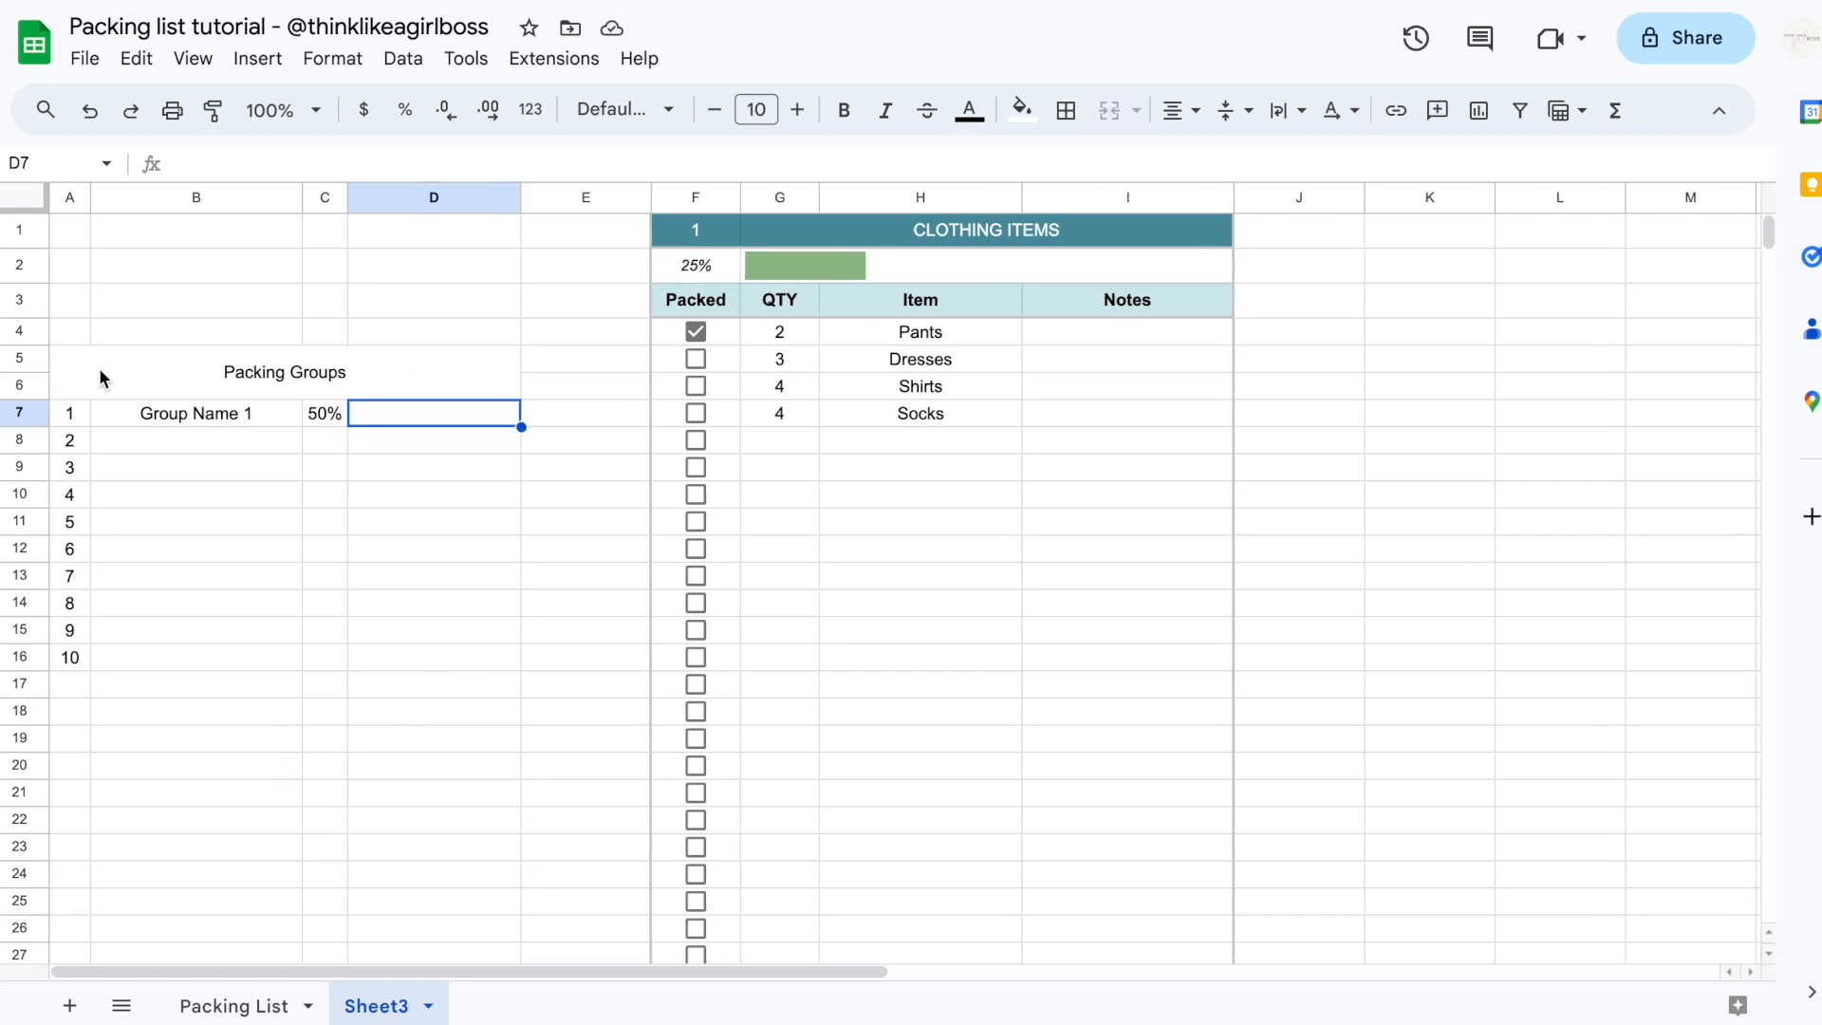
Add a medium-weight gray outer border around the Packing Groups table in A5:D16
{"action": "left_click_drag", "start_coordinate": [99, 377], "coordinate": [152, 657]}
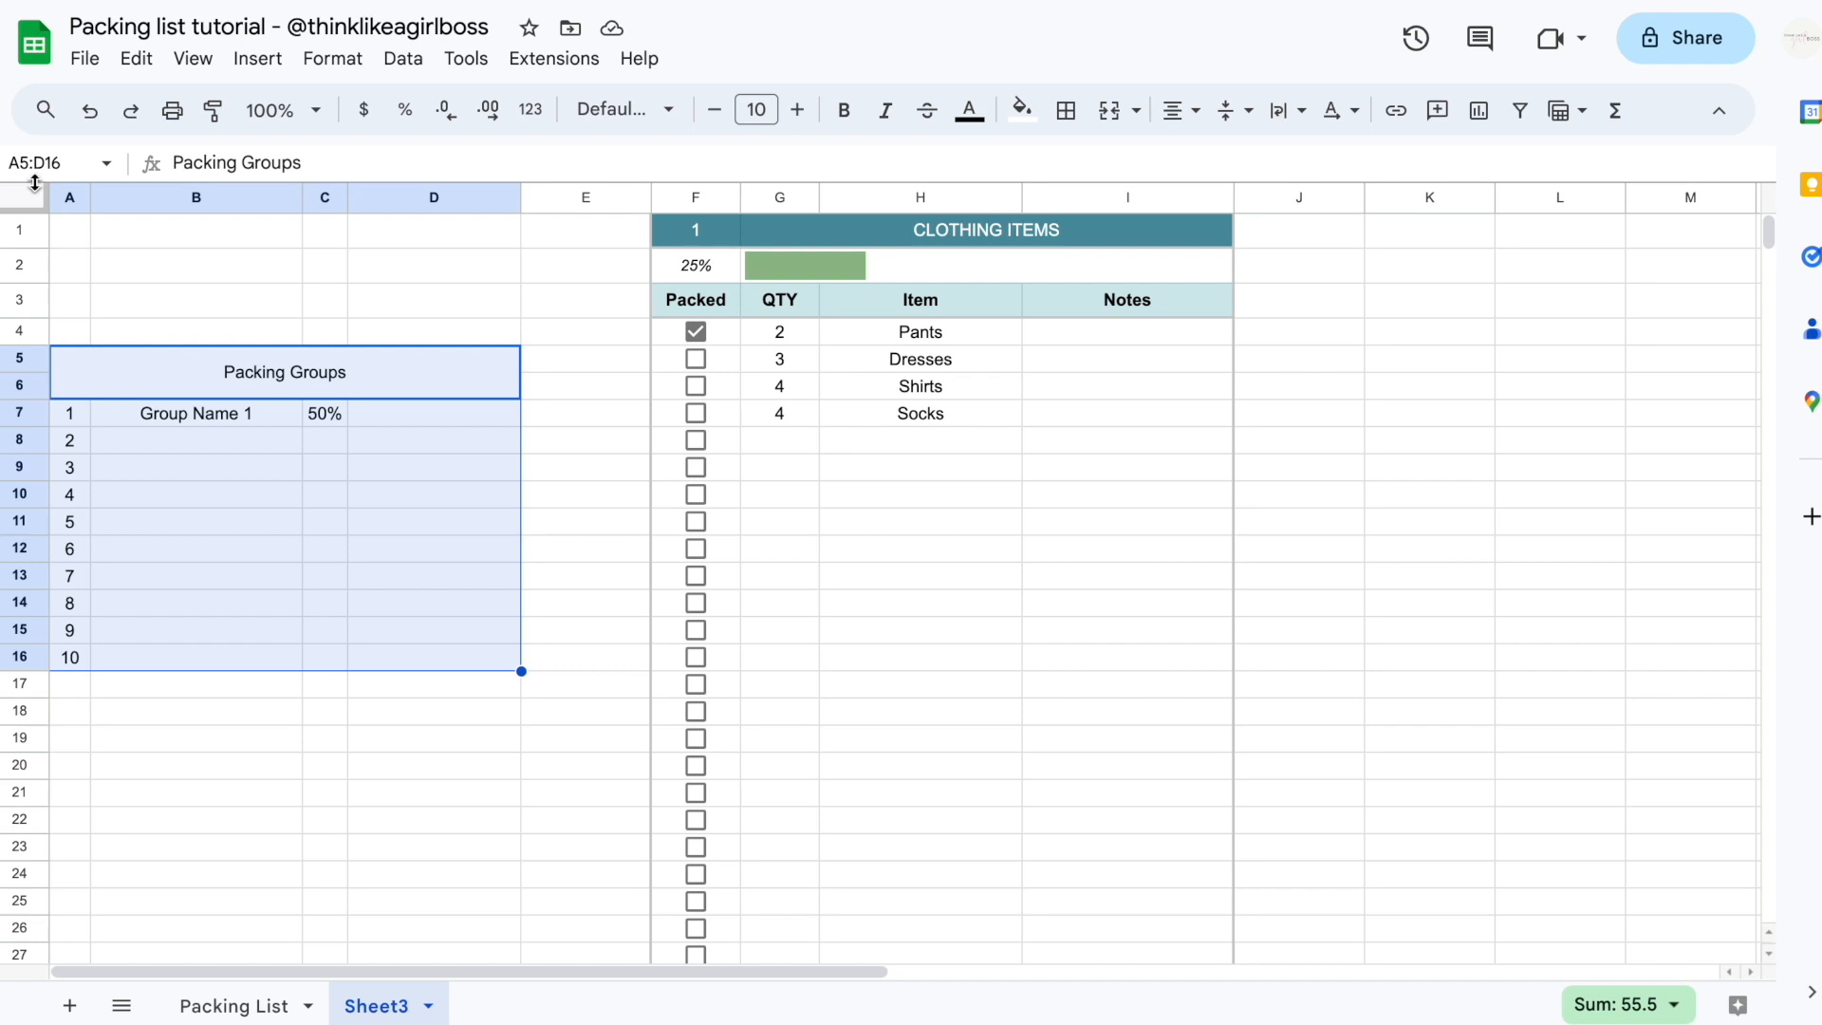
{"action": "left_click", "coordinate": [1065, 115]}
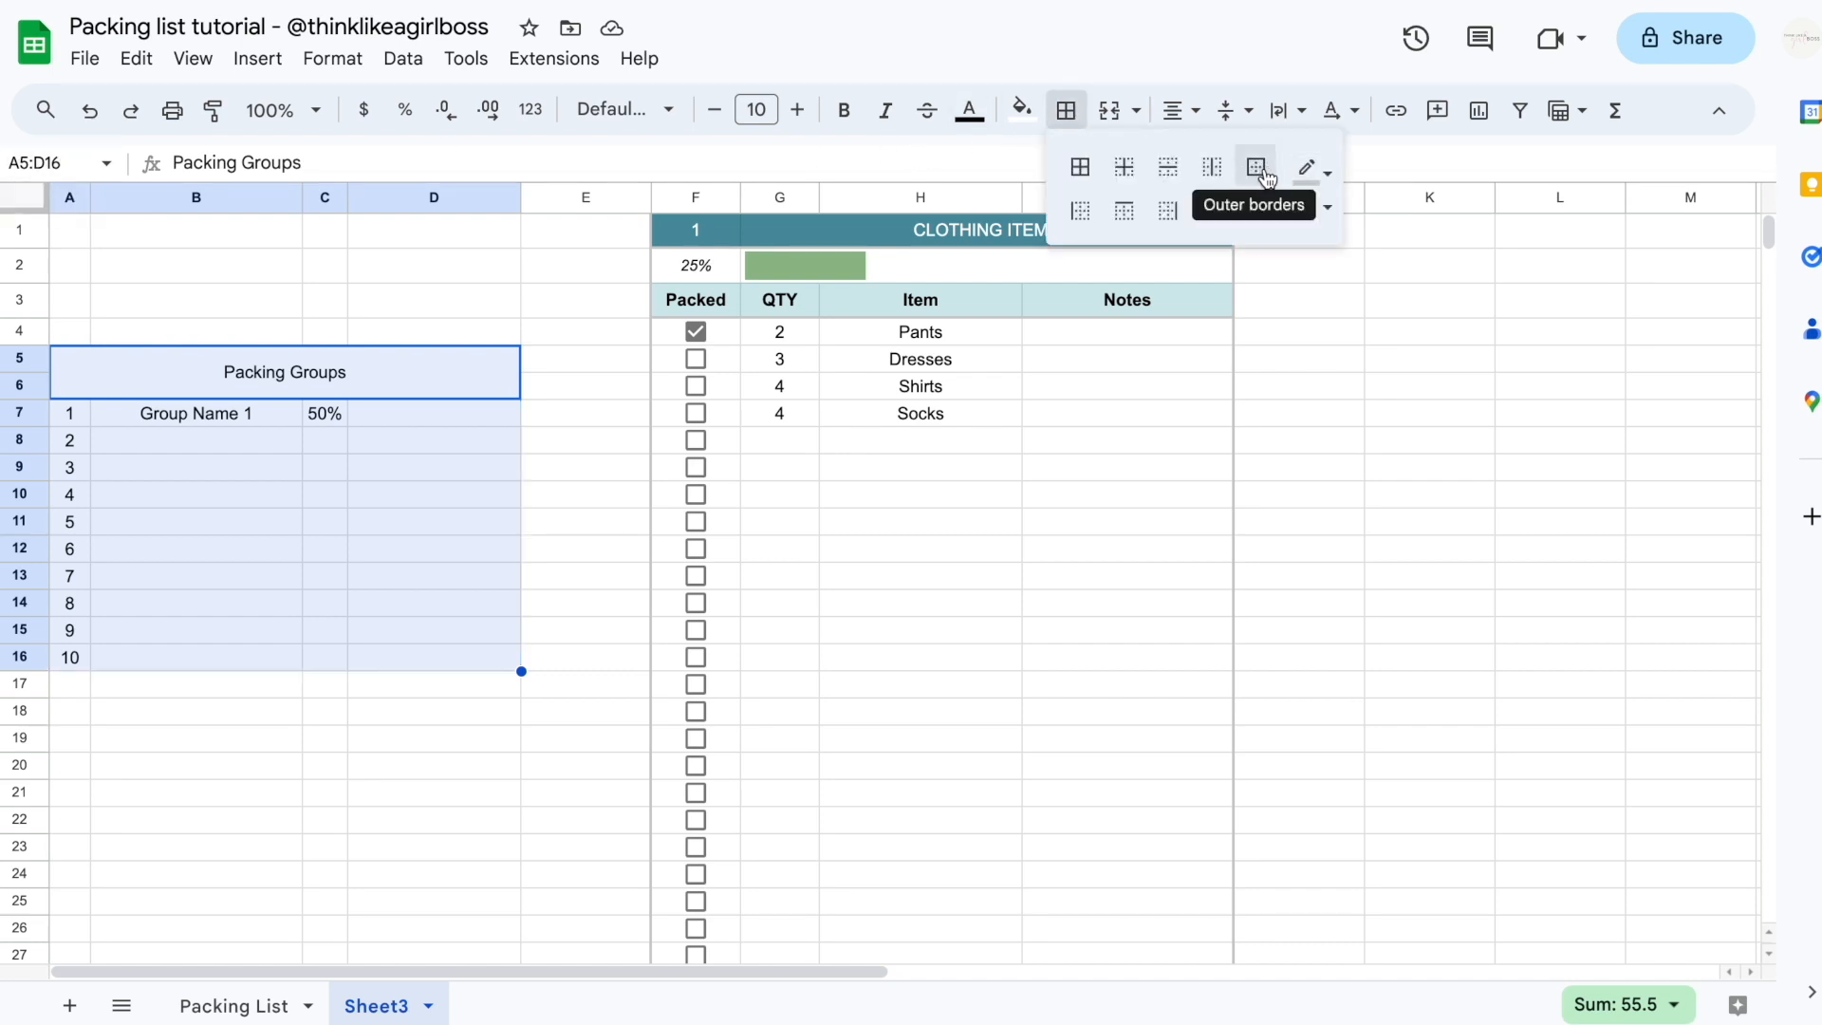
{"action": "left_click", "coordinate": [1309, 171]}
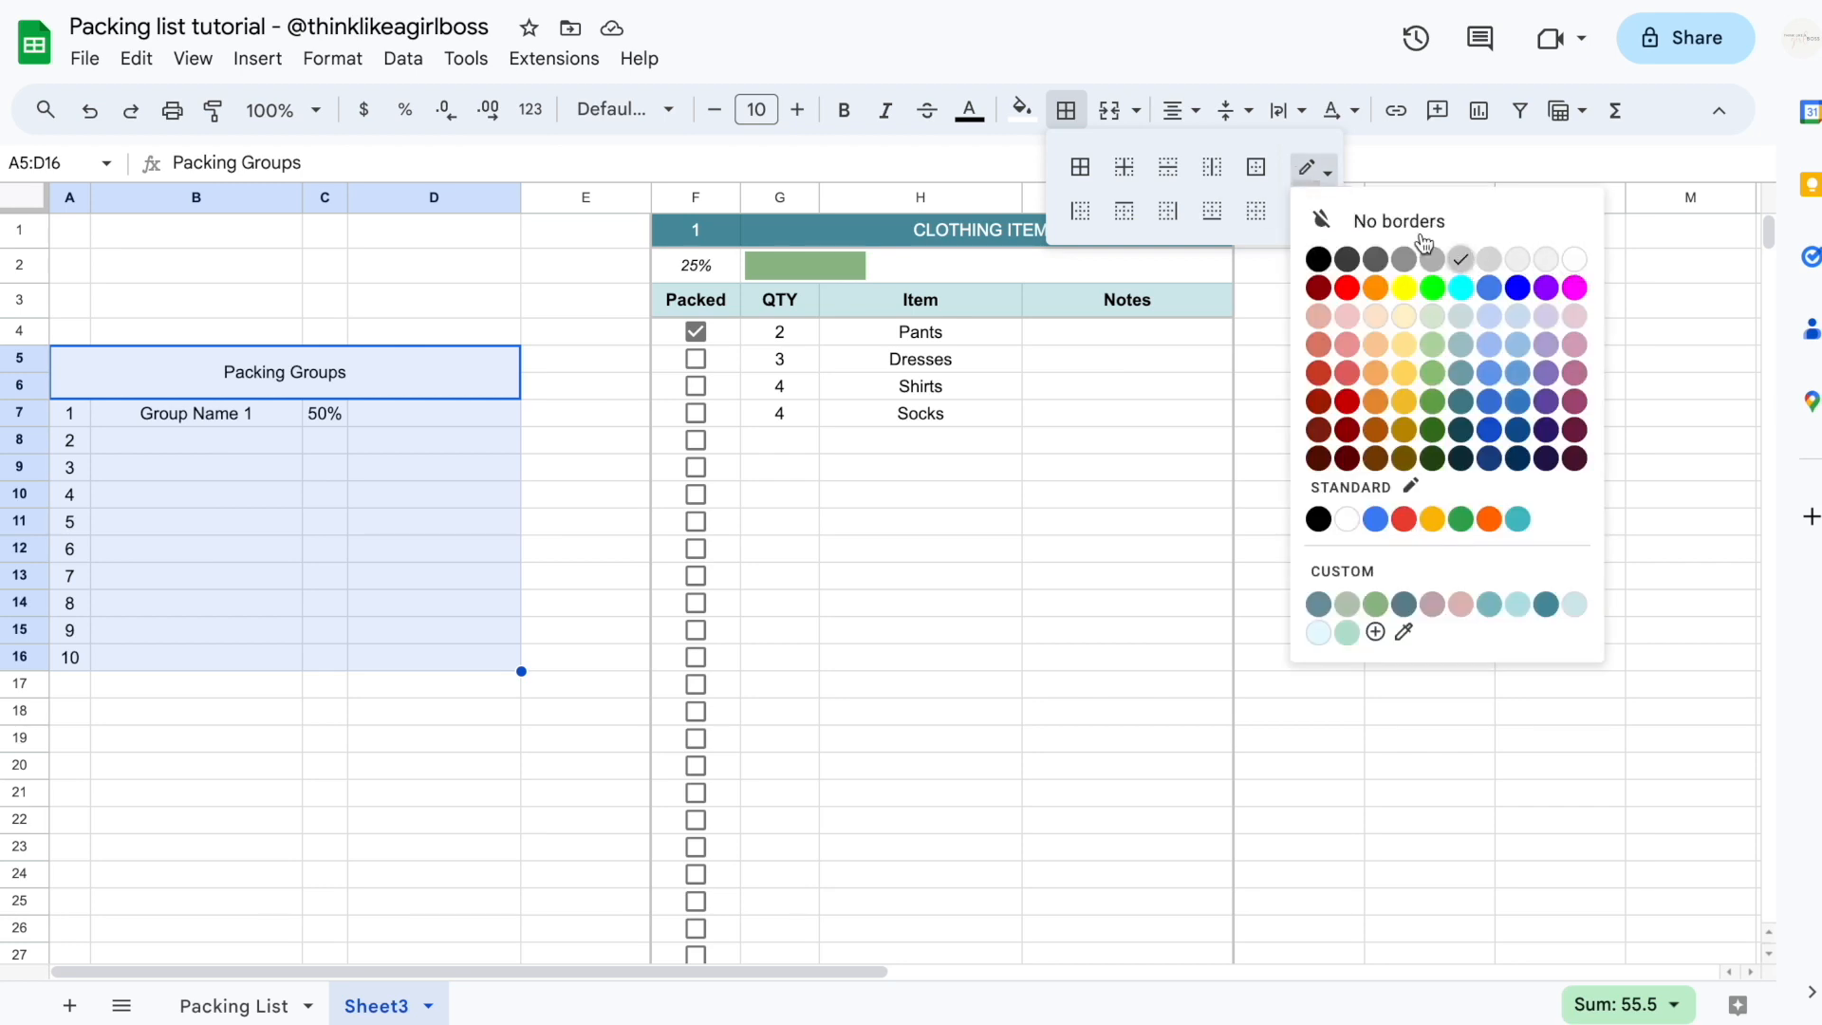
{"action": "left_click", "coordinate": [1333, 175]}
{"action": "left_click", "coordinate": [1315, 207]}
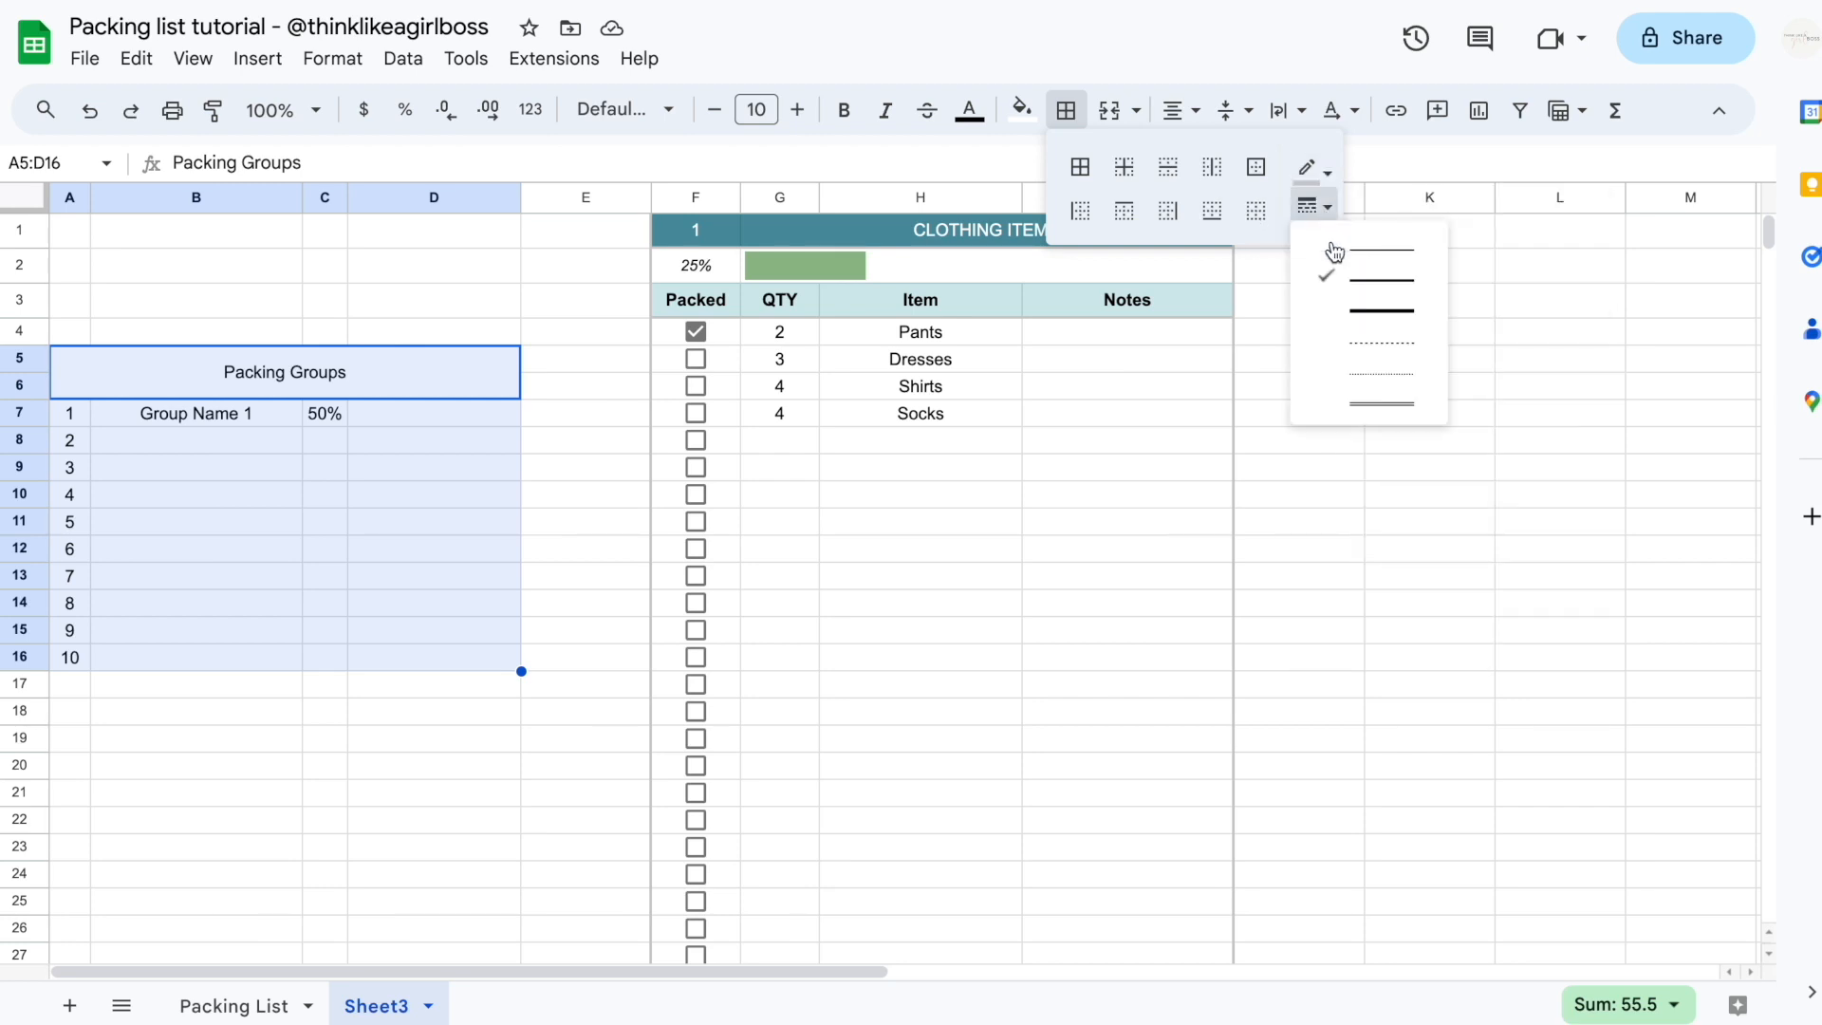
{"action": "left_click", "coordinate": [1377, 281]}
{"action": "left_click", "coordinate": [1258, 169]}
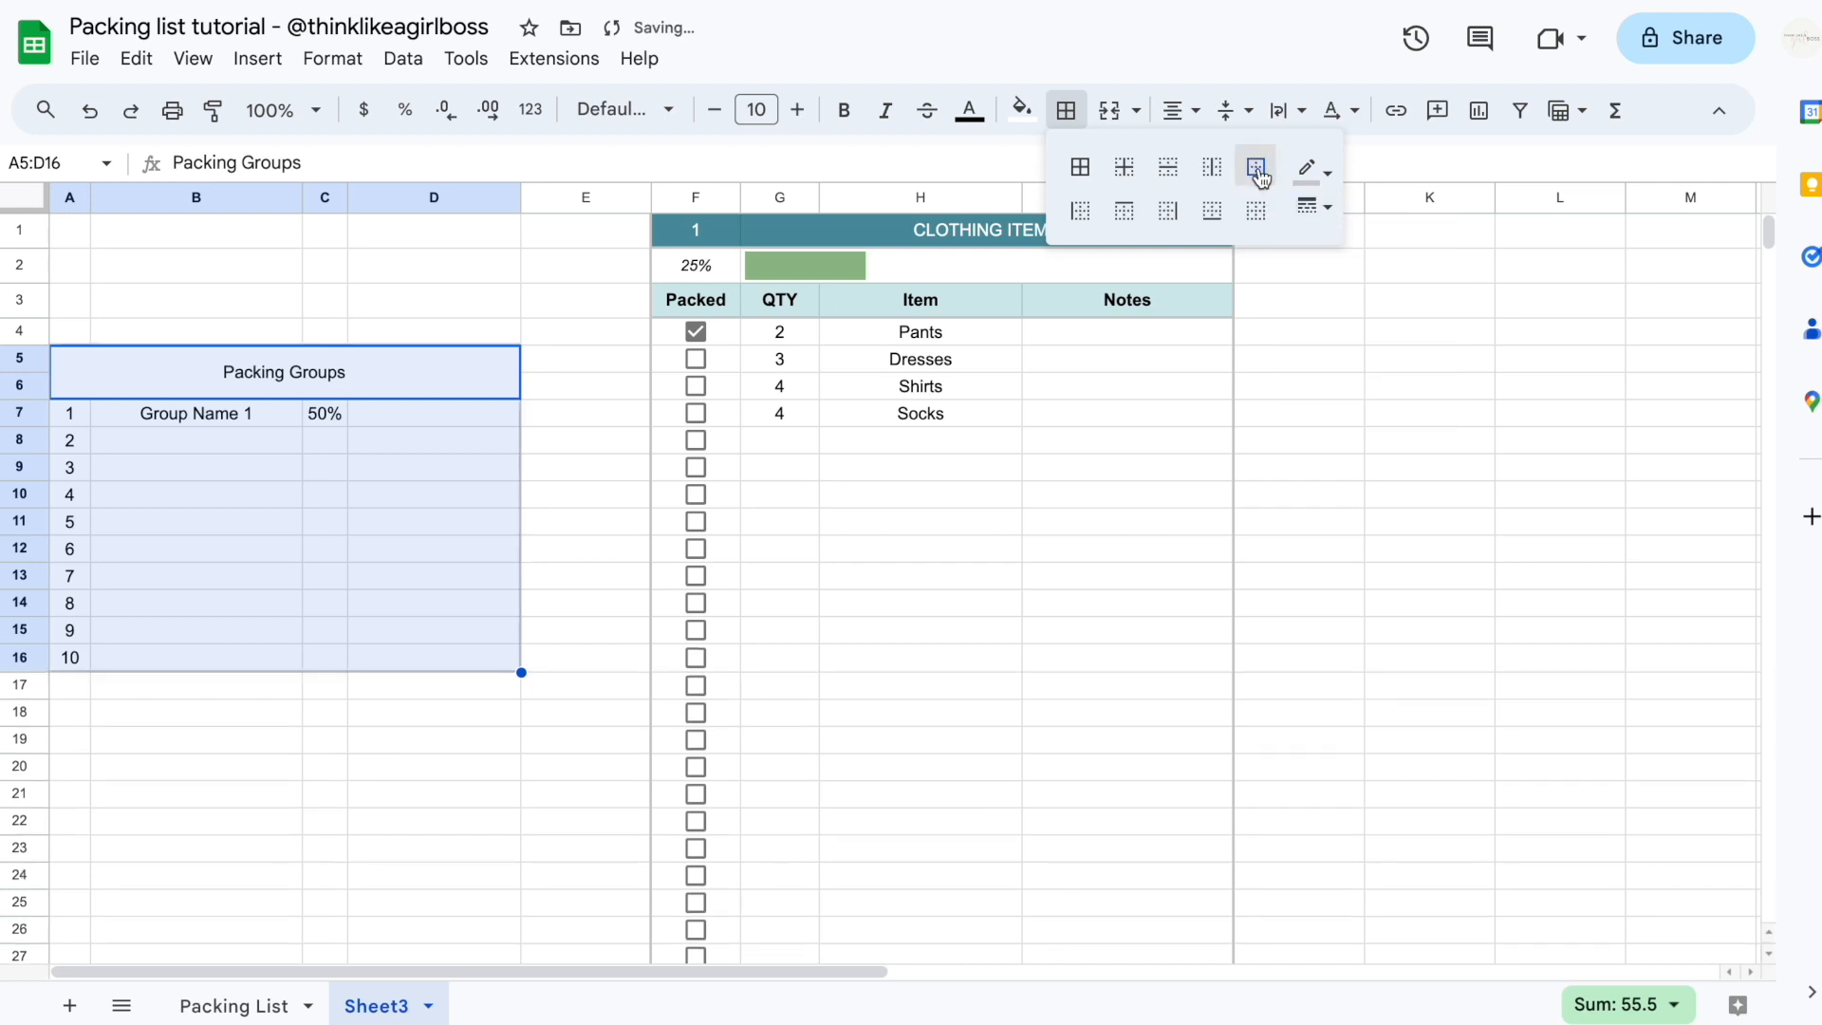
{"action": "left_click", "coordinate": [465, 552]}
Fill the Packing Groups title cell with the custom dark teal and make its text white
{"action": "left_click", "coordinate": [440, 379]}
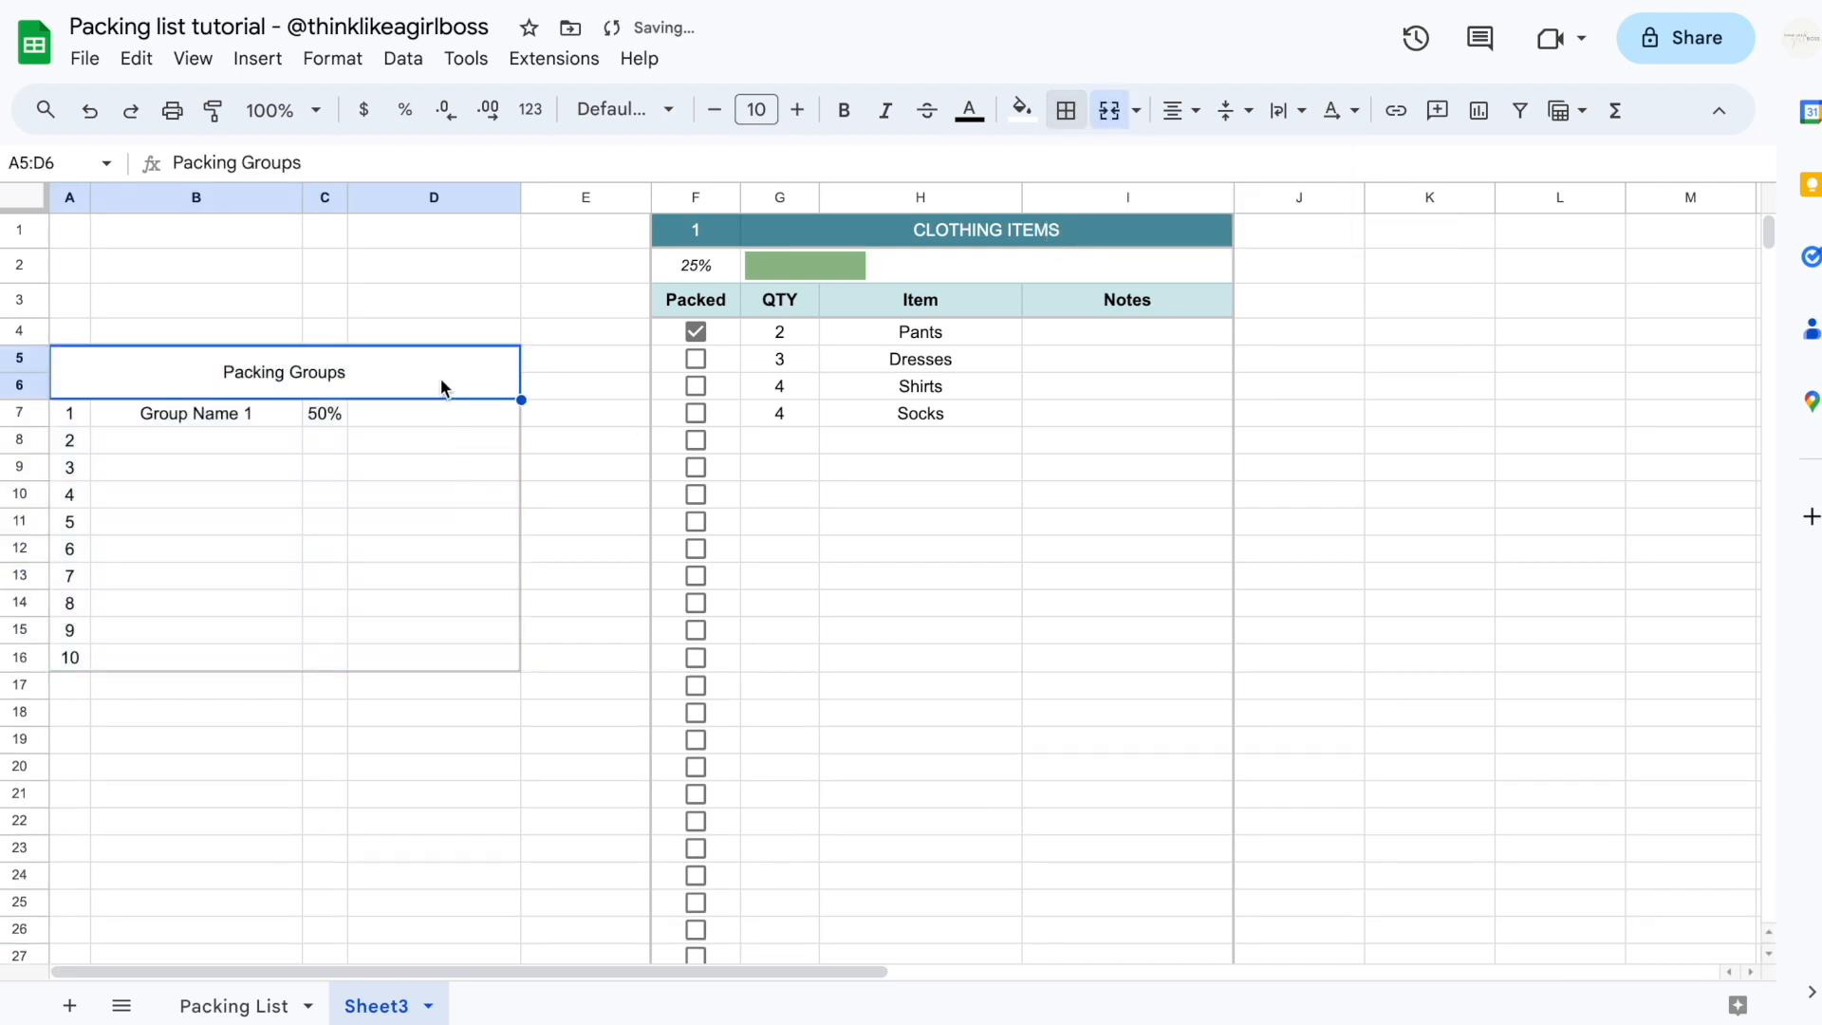
{"action": "left_click", "coordinate": [1021, 110]}
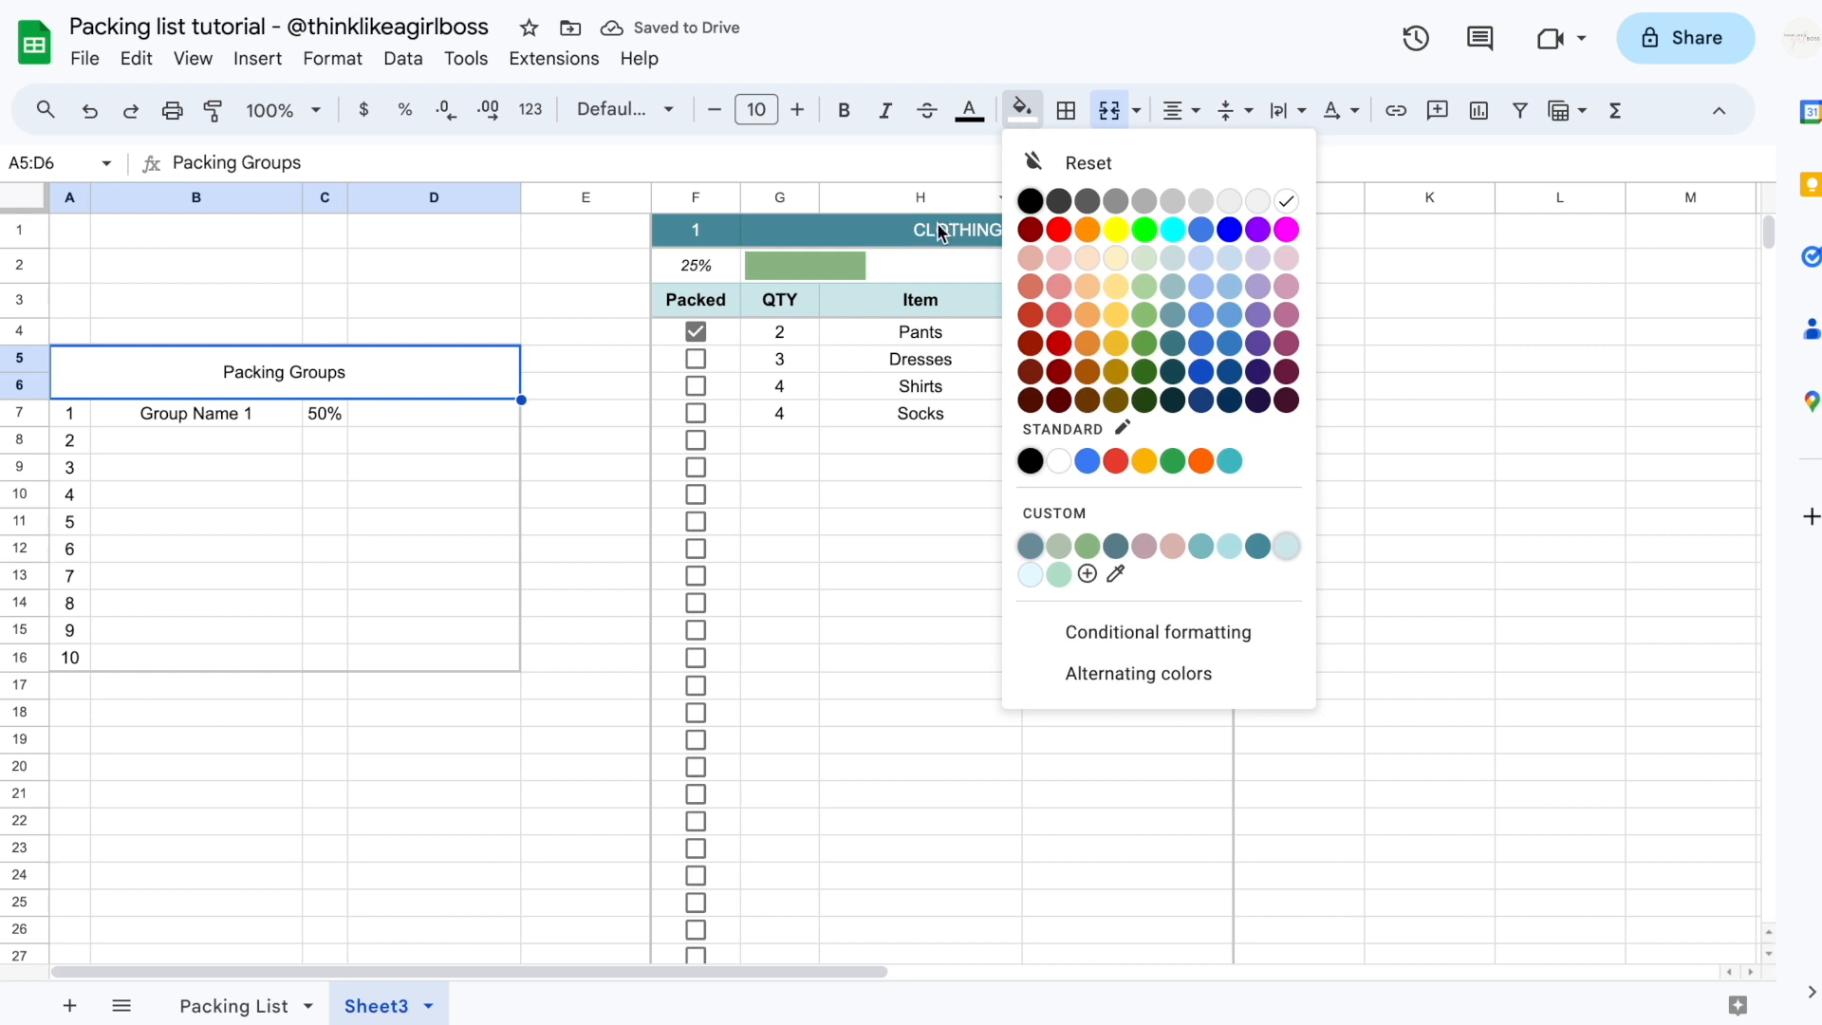
{"action": "left_click", "coordinate": [1257, 546]}
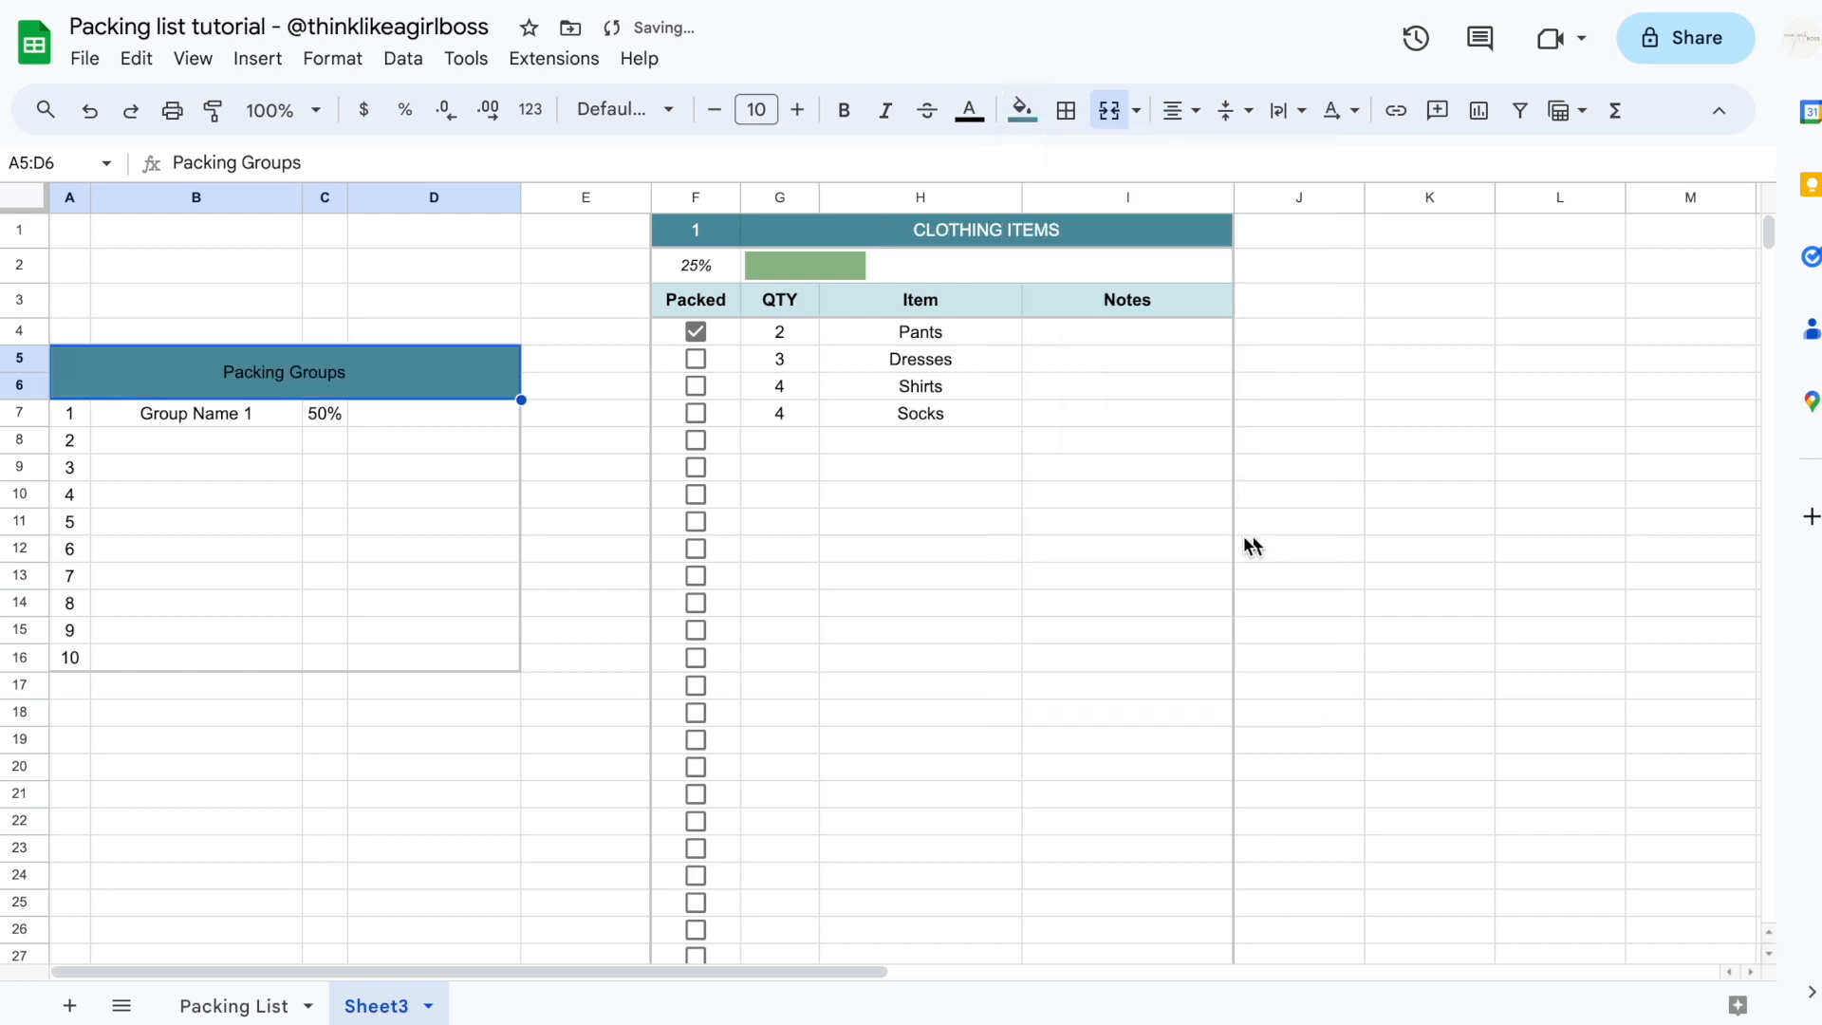
{"action": "left_click", "coordinate": [969, 112]}
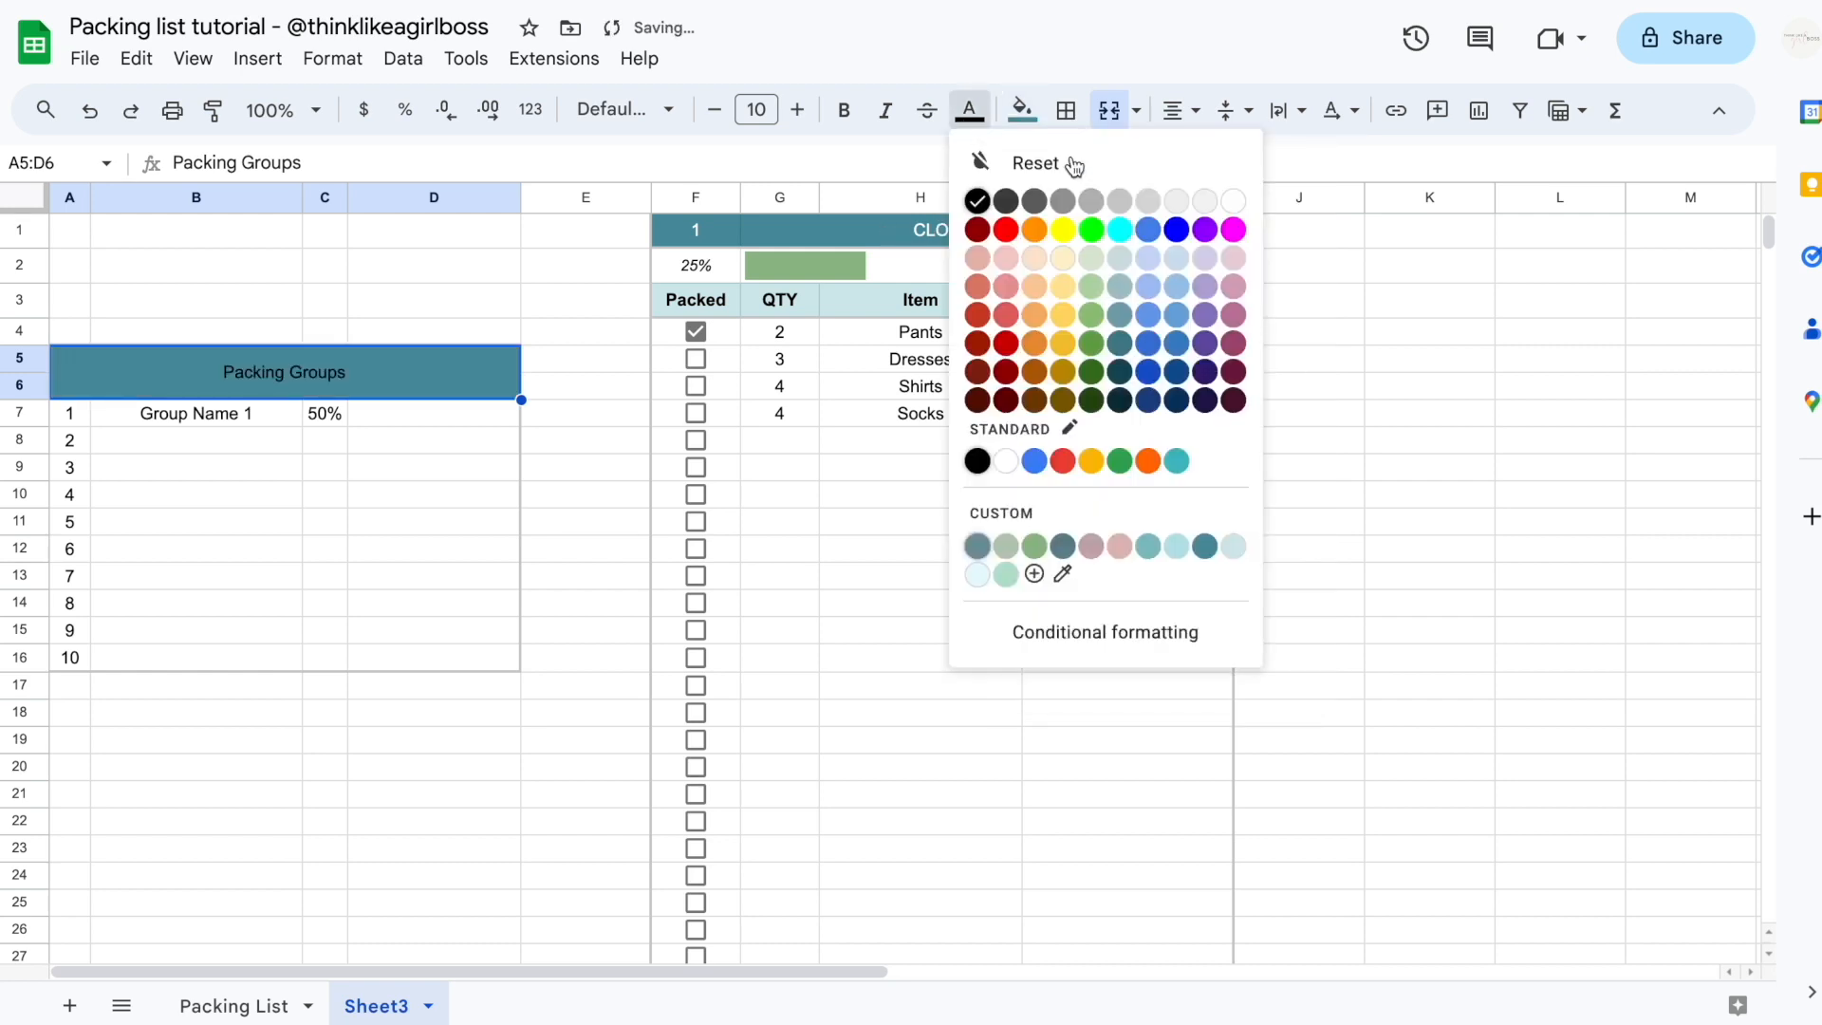
{"action": "left_click", "coordinate": [1233, 201]}
Fill the group number cells A7:A16 with the custom light teal
{"action": "left_click_drag", "start_coordinate": [69, 413], "coordinate": [69, 657]}
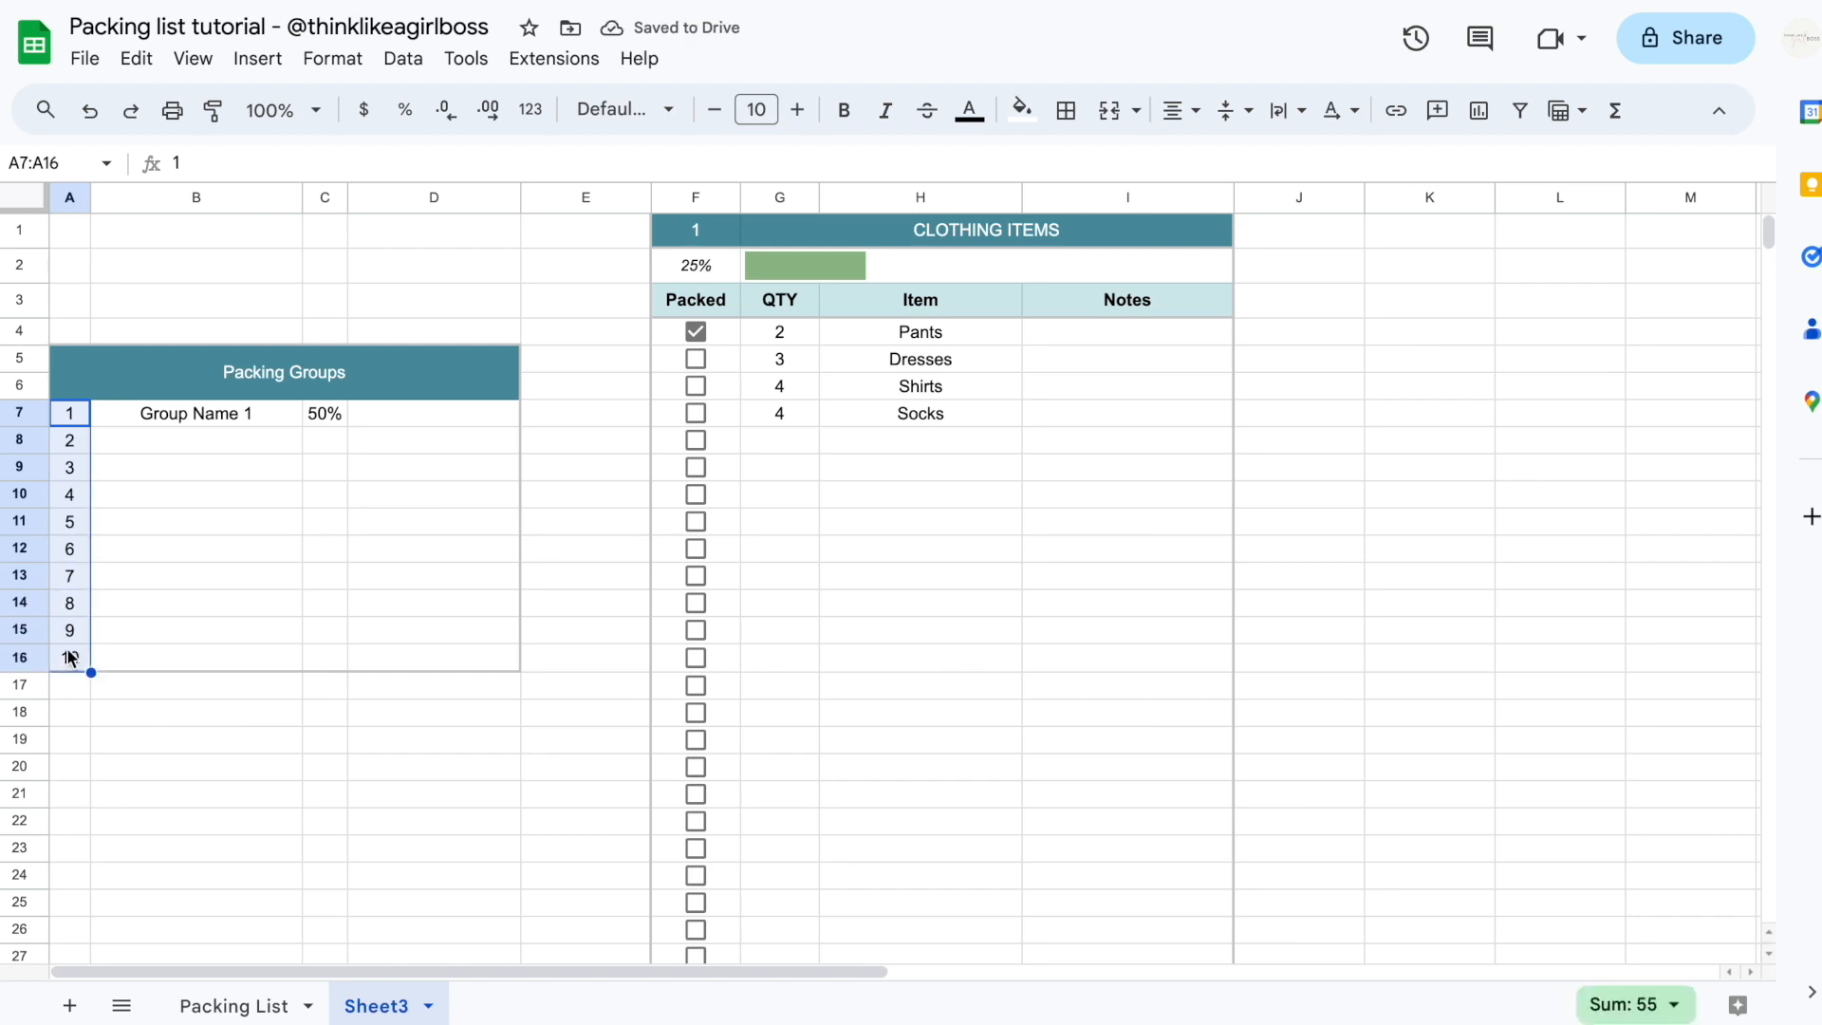
{"action": "left_click", "coordinate": [1021, 110]}
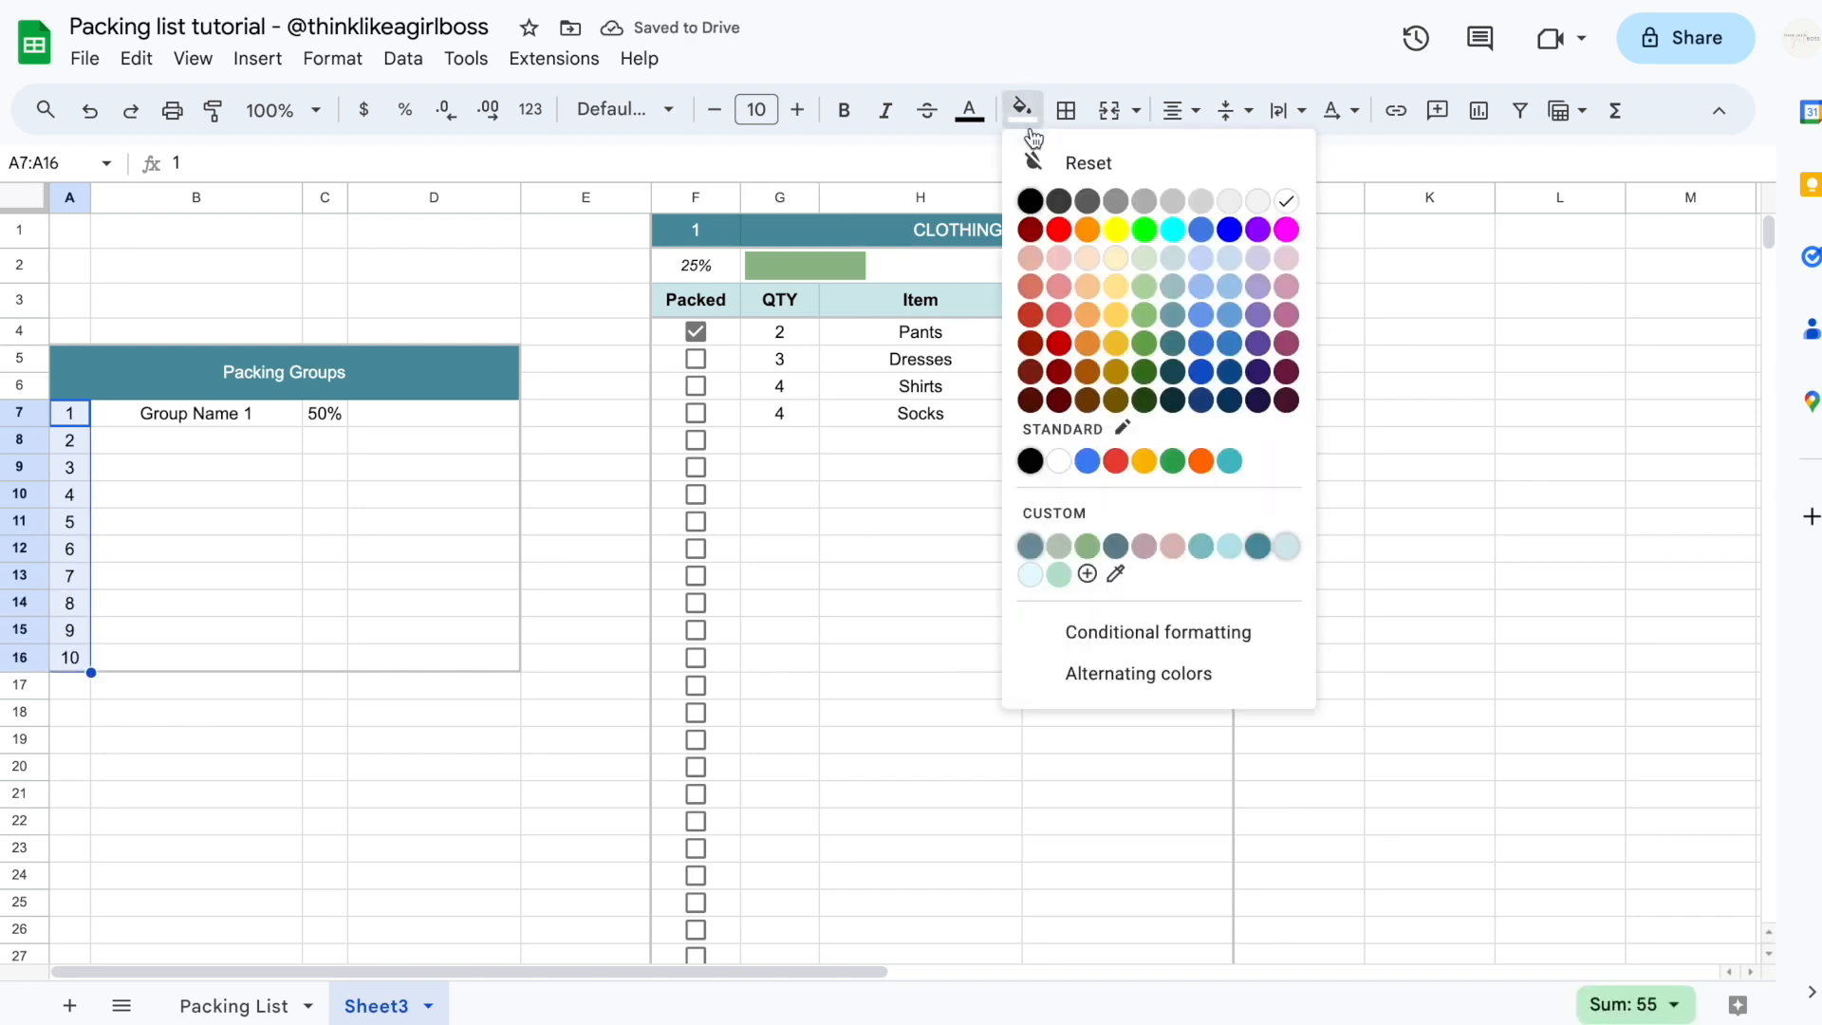
{"action": "left_click", "coordinate": [1255, 538]}
{"action": "left_click", "coordinate": [429, 727]}
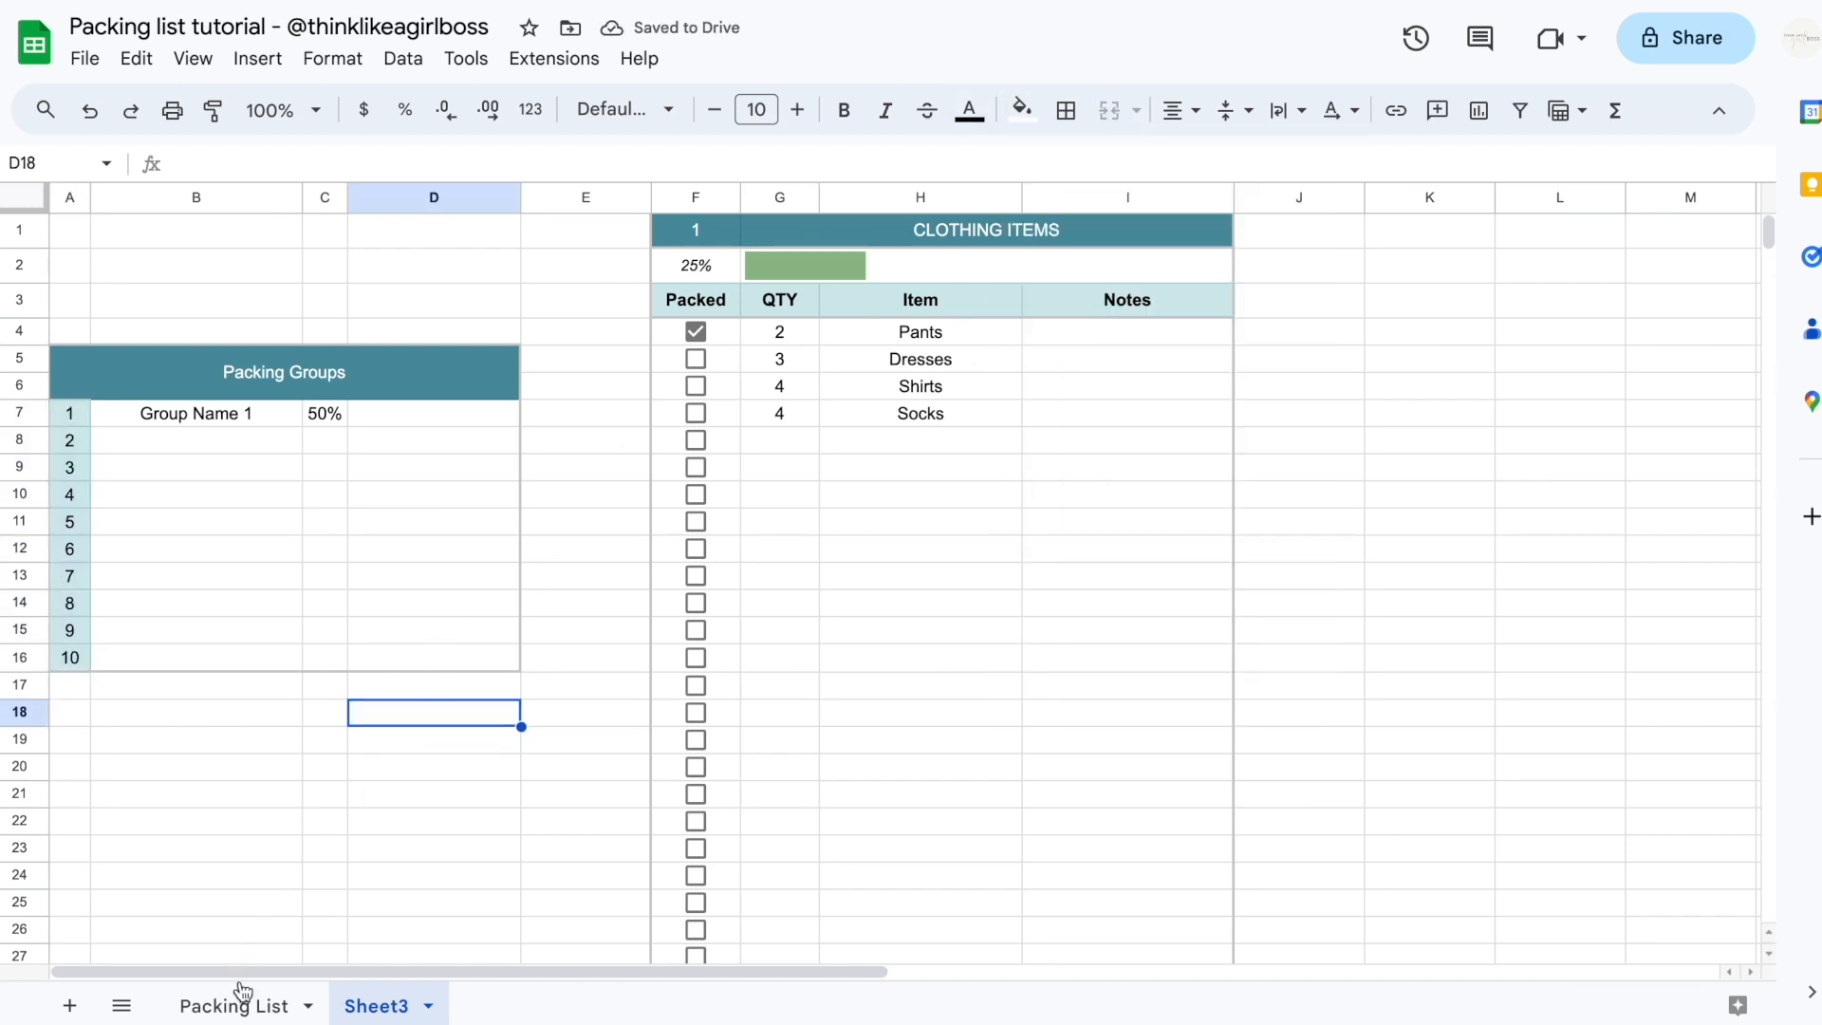
Compare Sheet3 with the Packing List sheet, hide the gridlines in Sheet3 and narrow column E to a slim spacer
{"action": "left_click", "coordinate": [549, 783]}
{"action": "left_click", "coordinate": [249, 1003]}
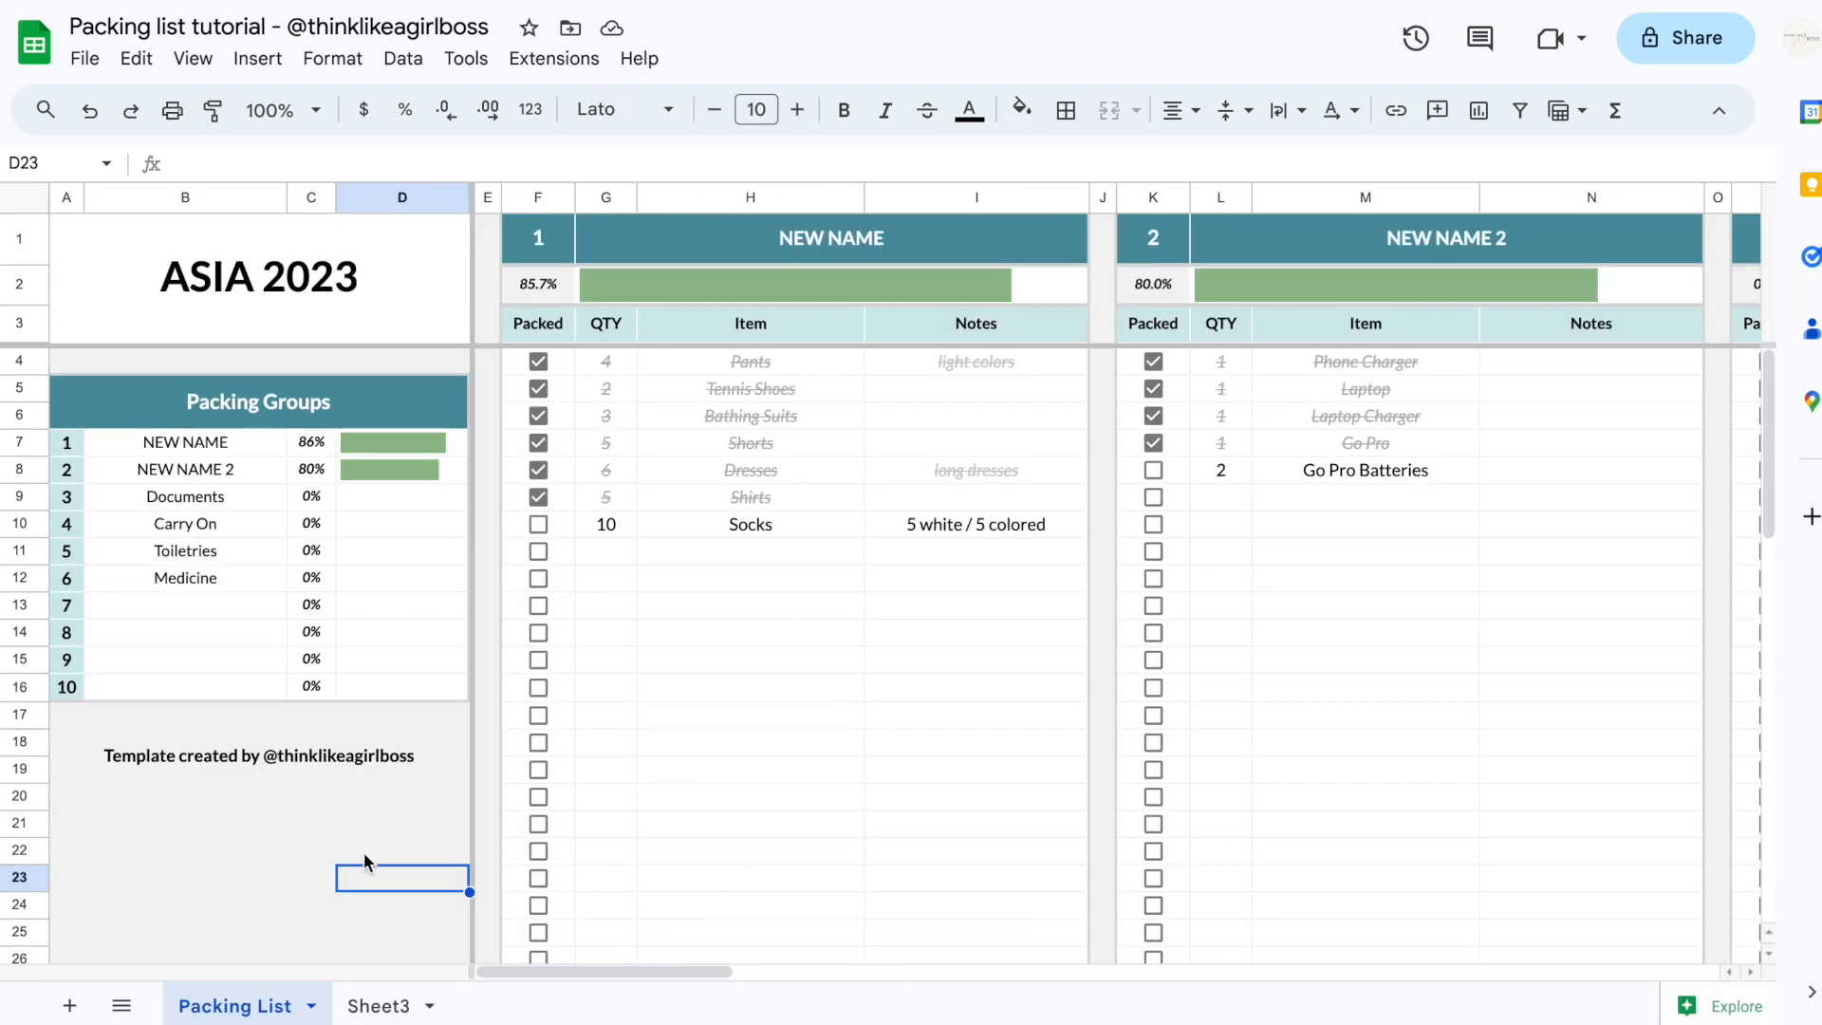
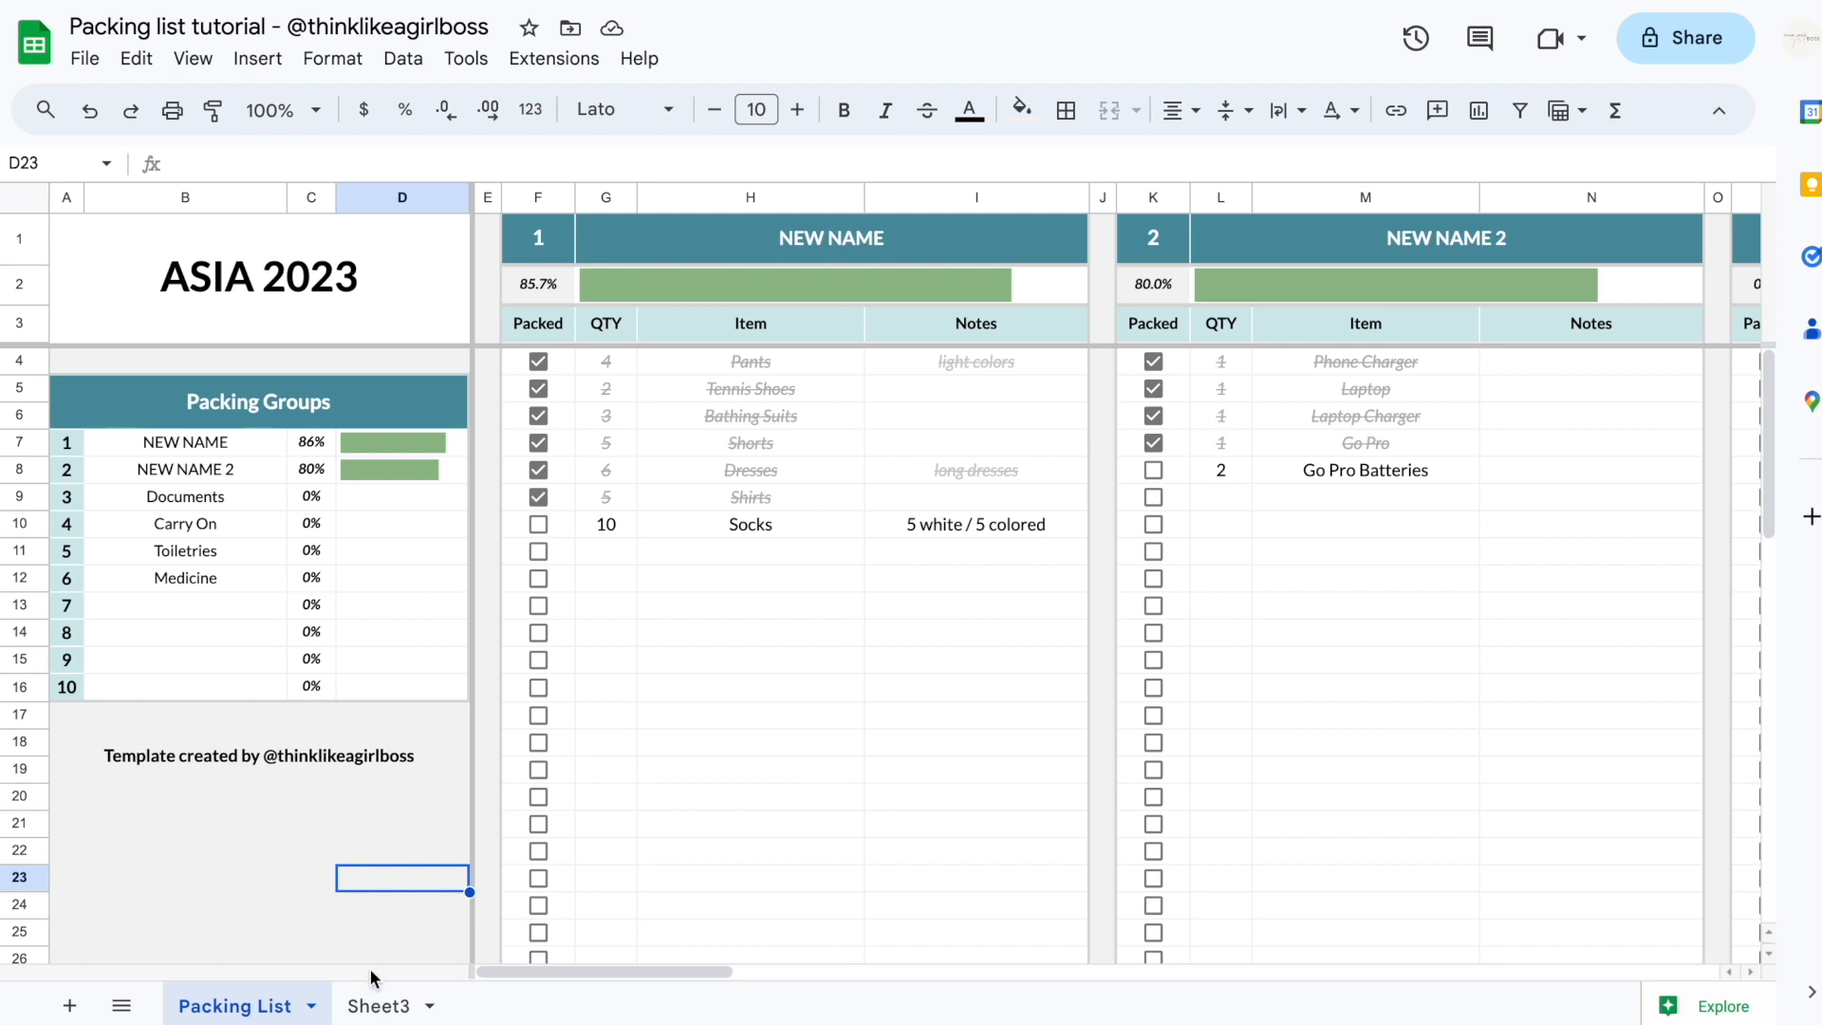
{"action": "left_click", "coordinate": [372, 1003]}
{"action": "left_click_drag", "start_coordinate": [1478, 382], "coordinate": [1543, 597]}
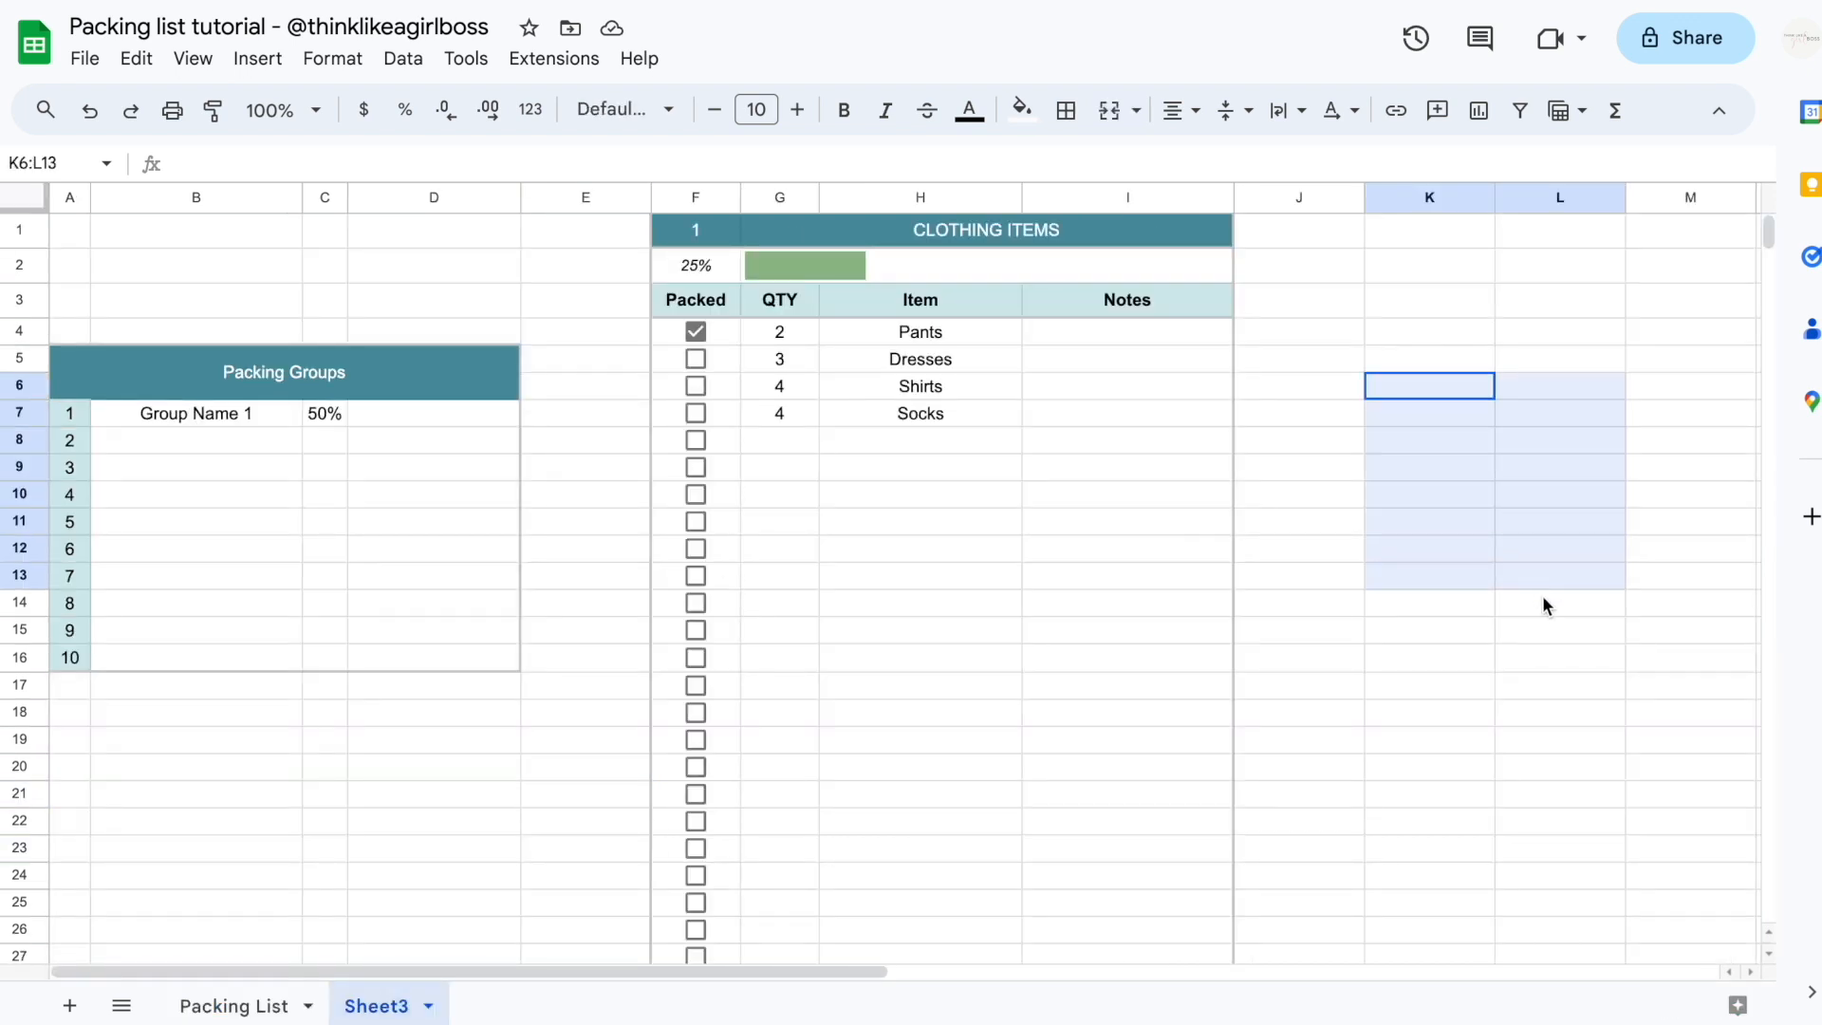
{"action": "left_click", "coordinate": [907, 550]}
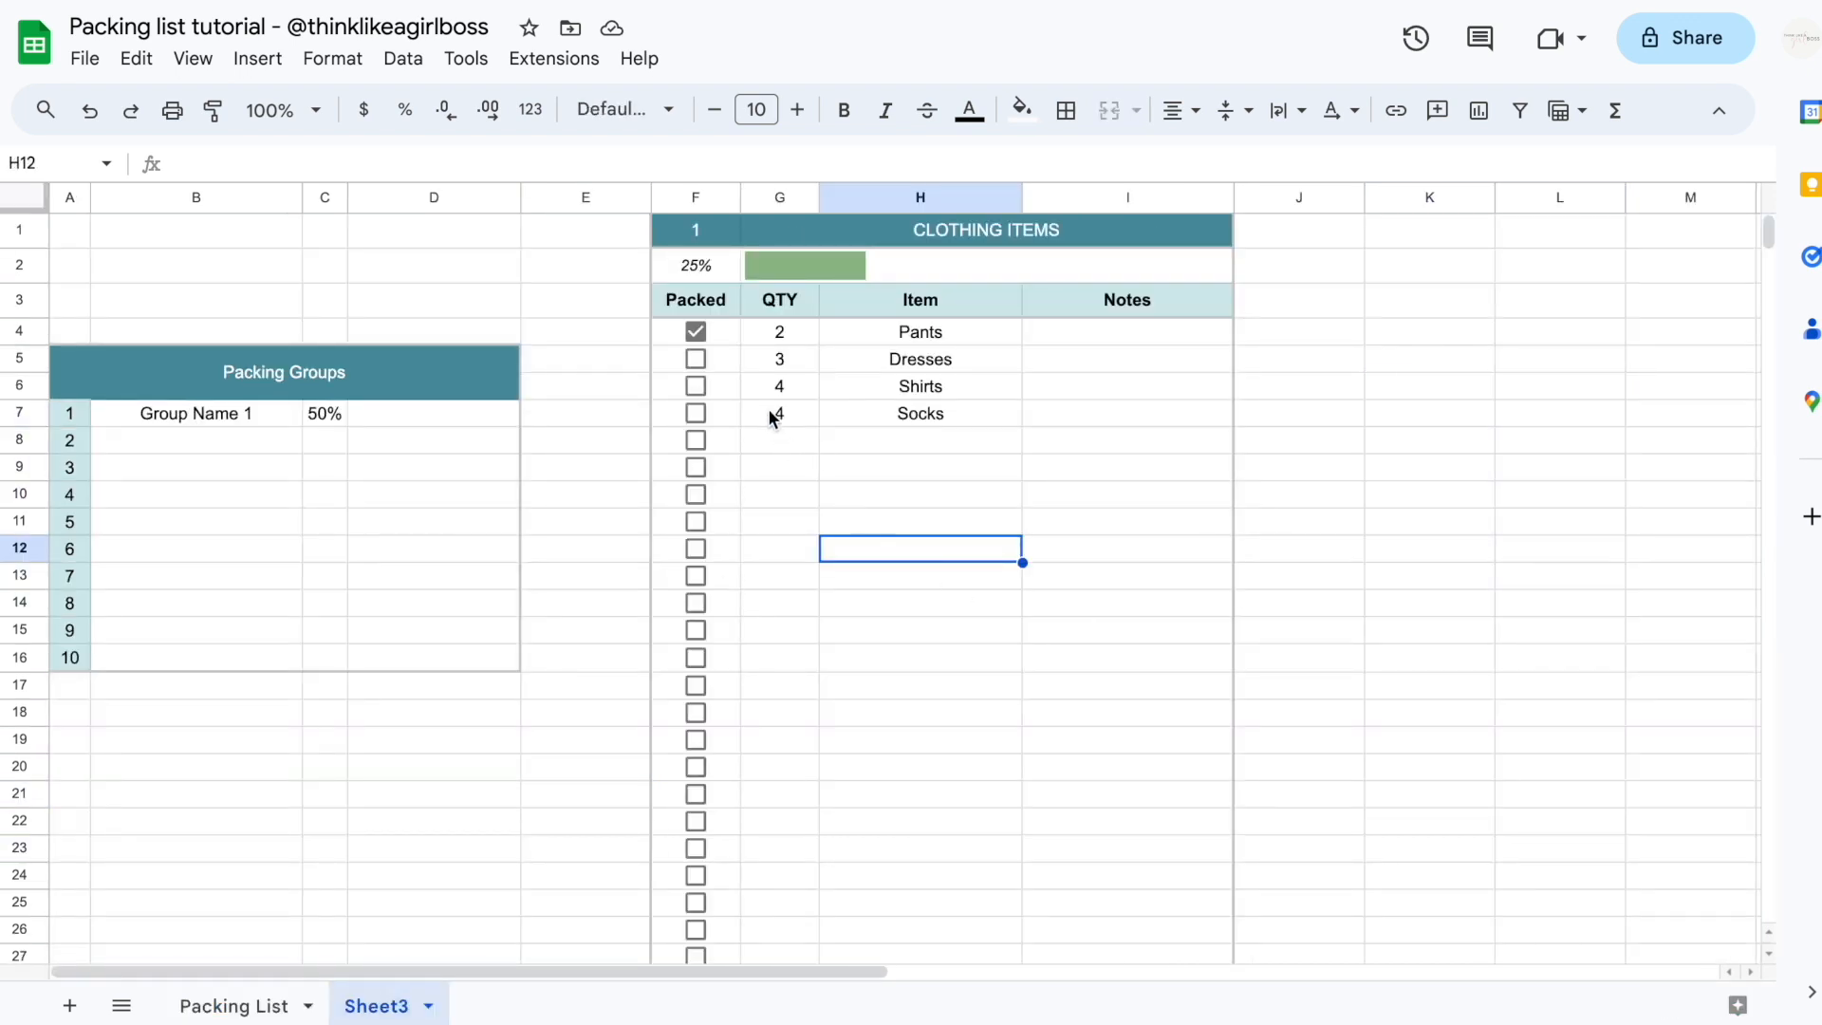
{"action": "left_click", "coordinate": [192, 58]}
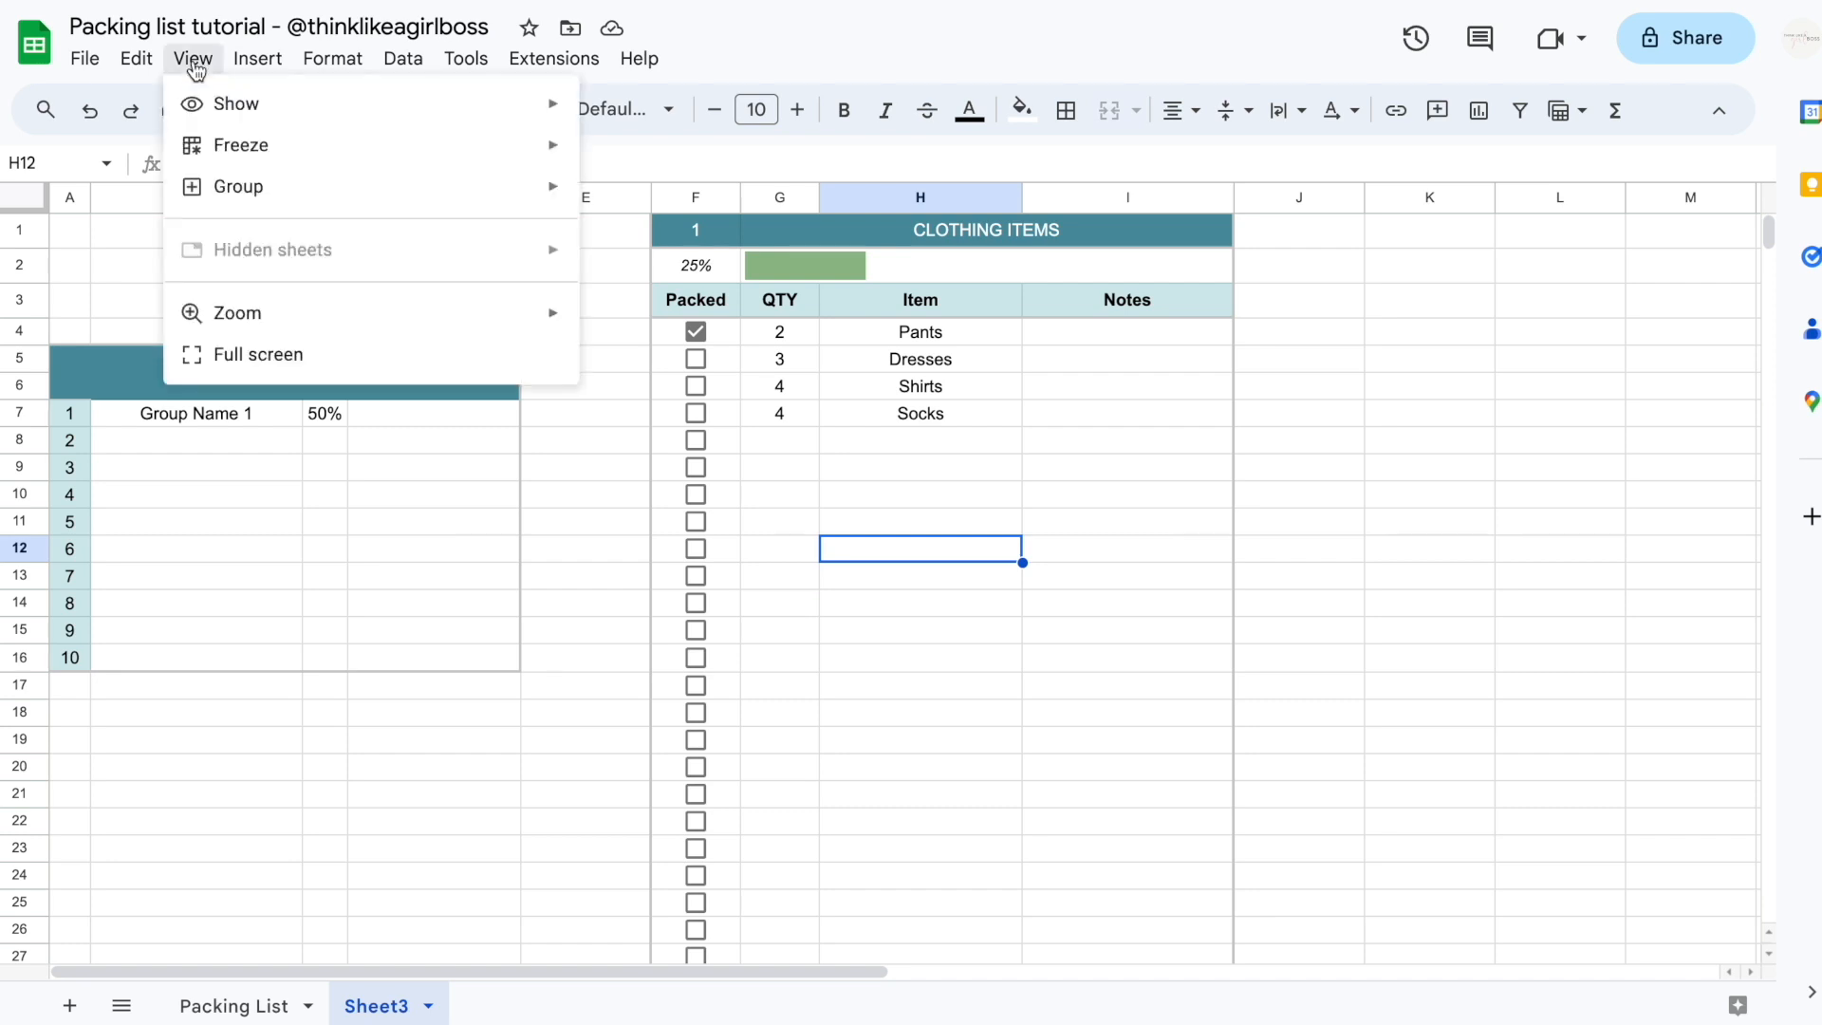
{"action": "mouse_move", "coordinate": [237, 111]}
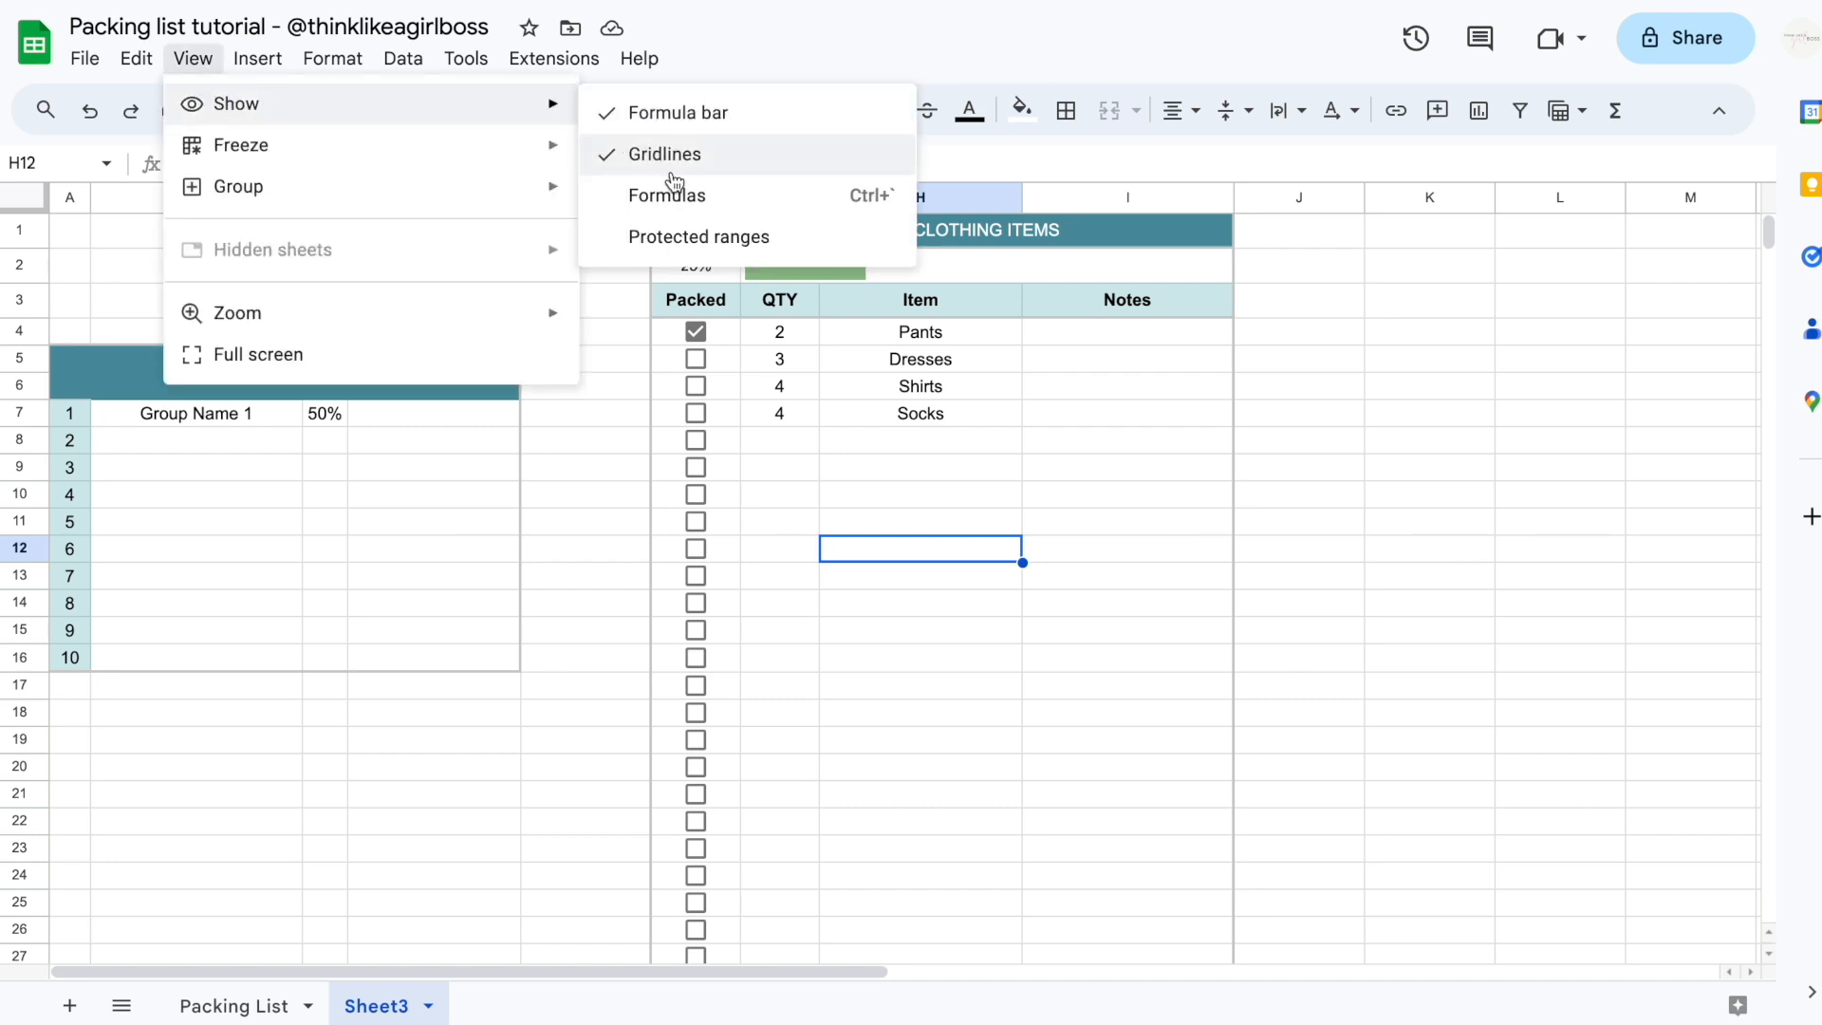
{"action": "left_click", "coordinate": [703, 154]}
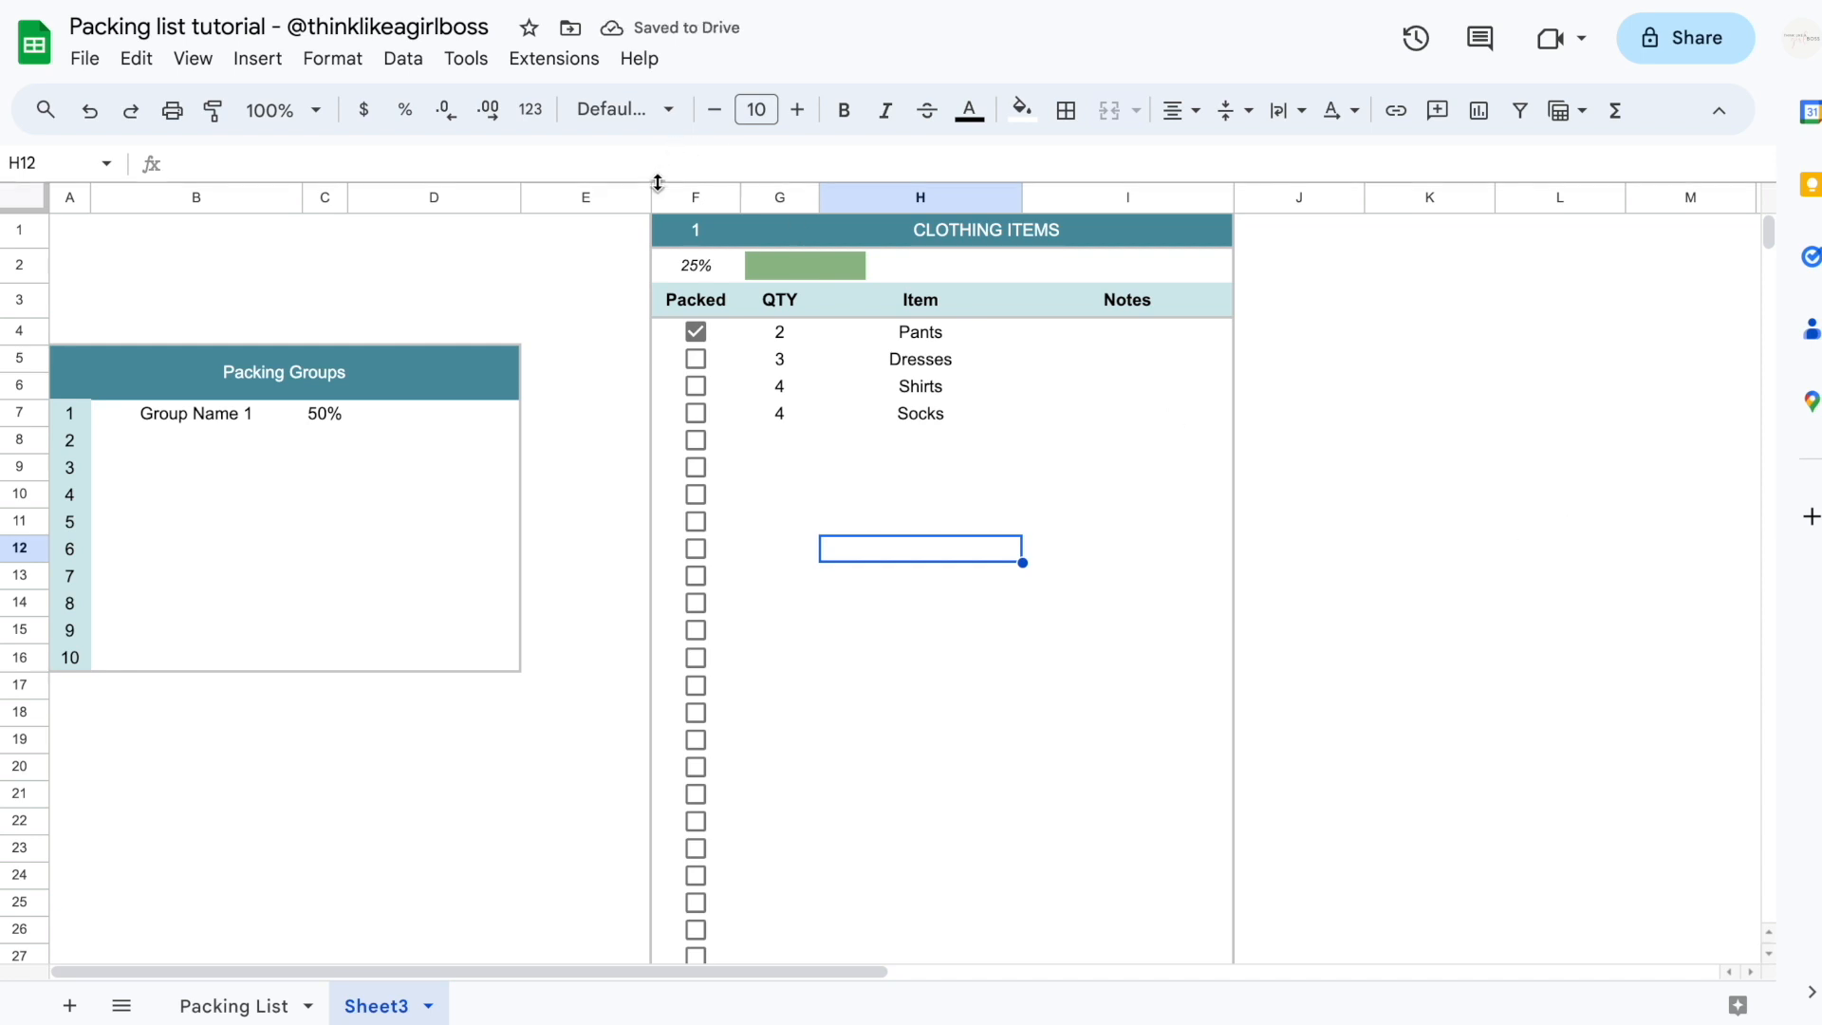
{"action": "left_click_drag", "start_coordinate": [651, 194], "coordinate": [564, 208]}
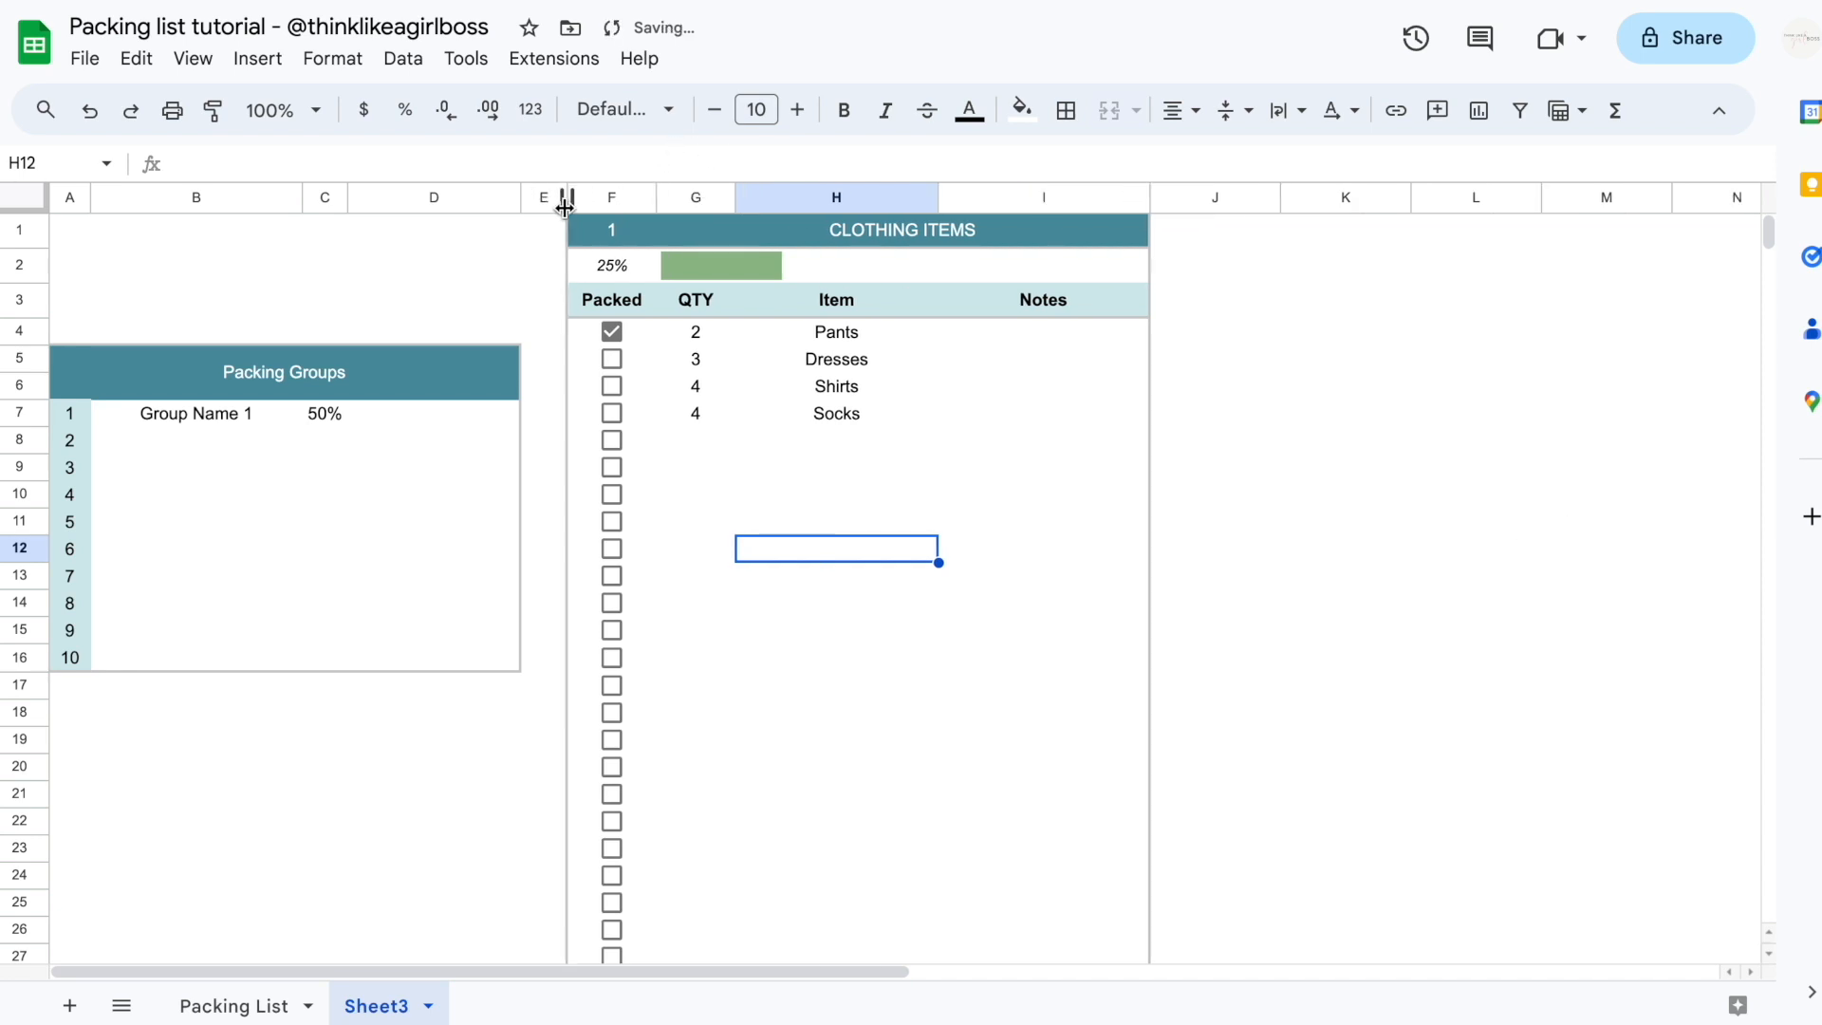
Apply light gray inner borders to the clothing list cells F4:I40
{"action": "left_click_drag", "start_coordinate": [632, 336], "coordinate": [1054, 564]}
{"action": "scroll", "coordinate": [809, 569], "scroll_direction": "down", "scroll_amount": 9}
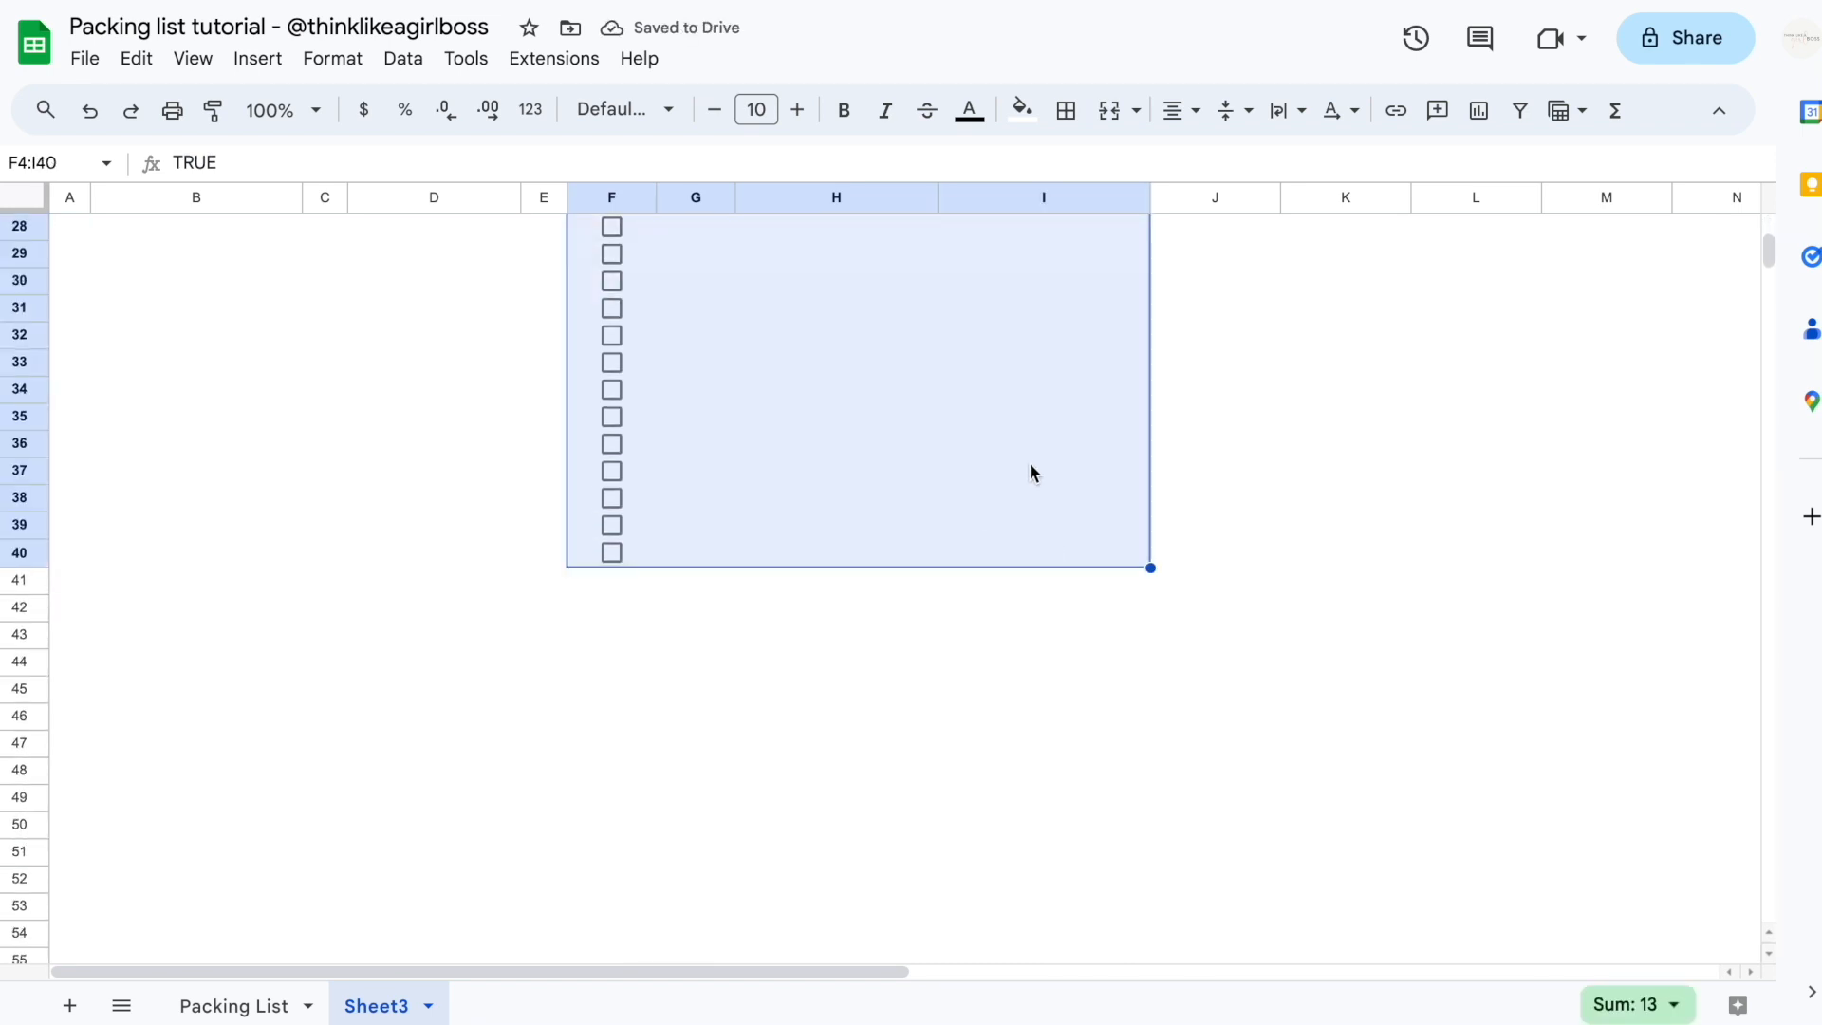
{"action": "scroll", "coordinate": [1029, 471], "scroll_direction": "up", "scroll_amount": 9}
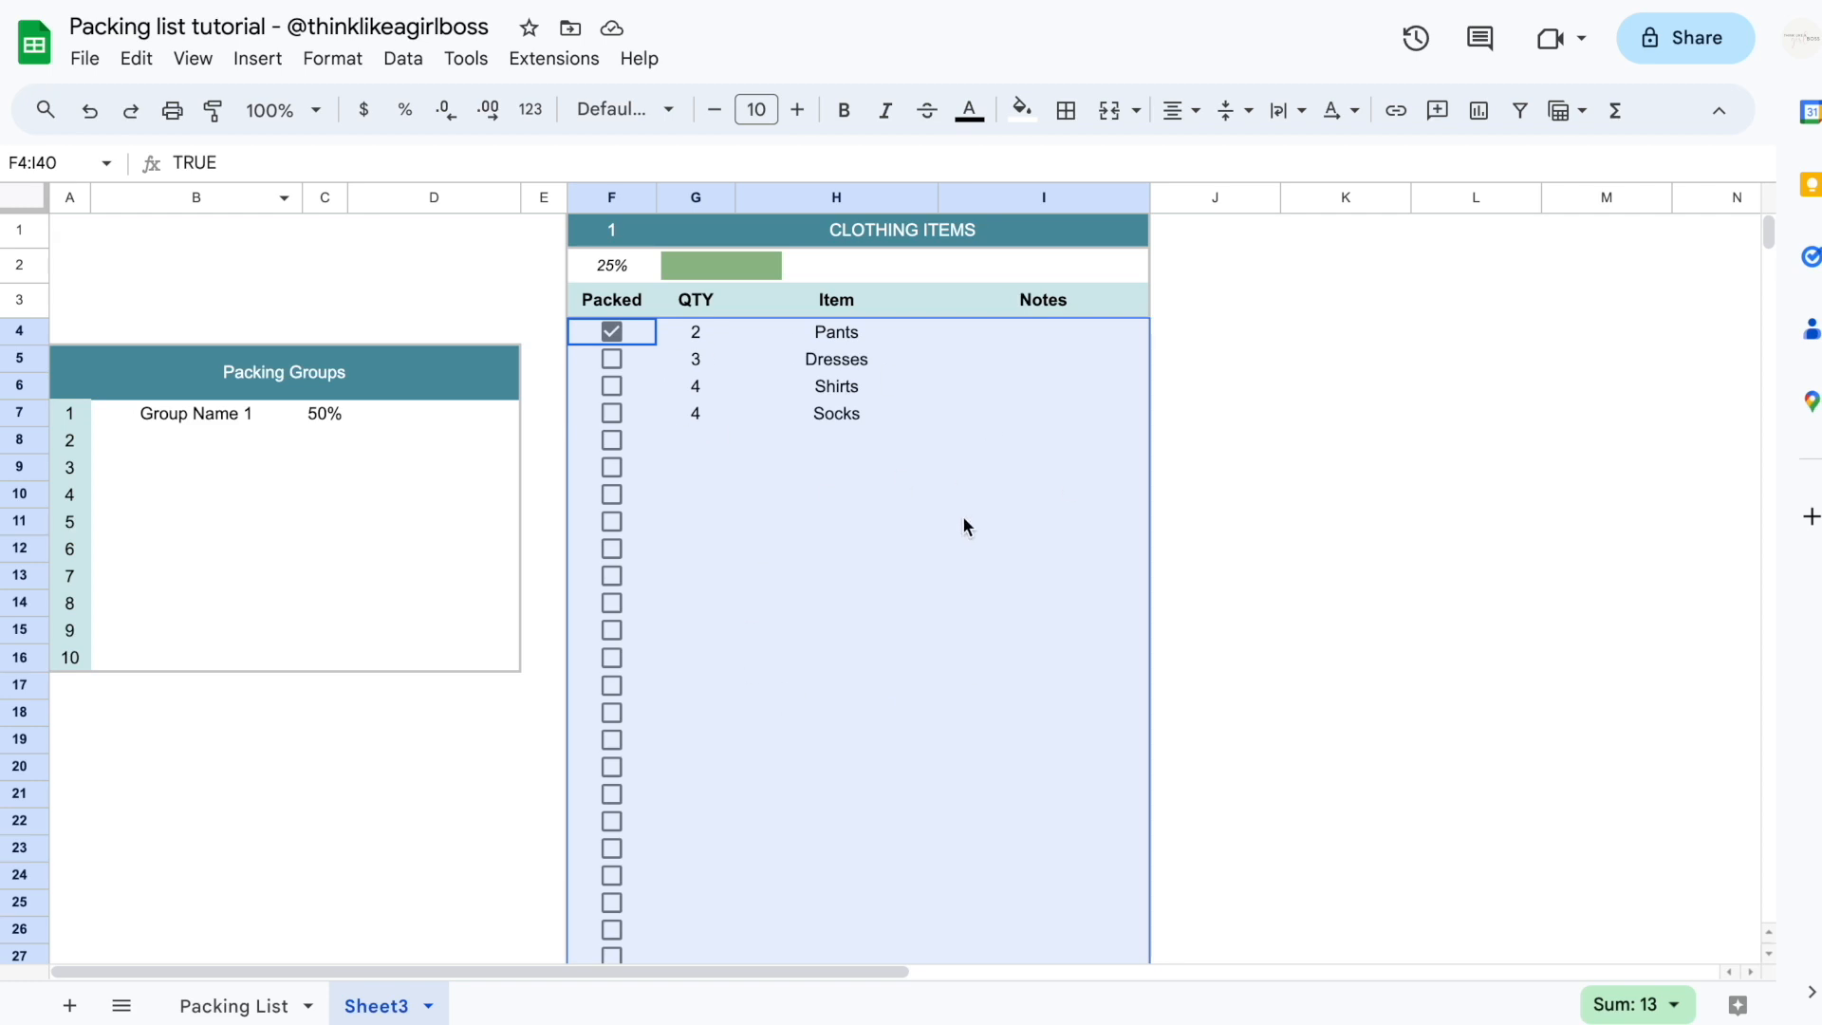
{"action": "scroll", "coordinate": [940, 532], "scroll_direction": "down", "scroll_amount": 8}
{"action": "scroll", "coordinate": [932, 566], "scroll_direction": "up", "scroll_amount": 8}
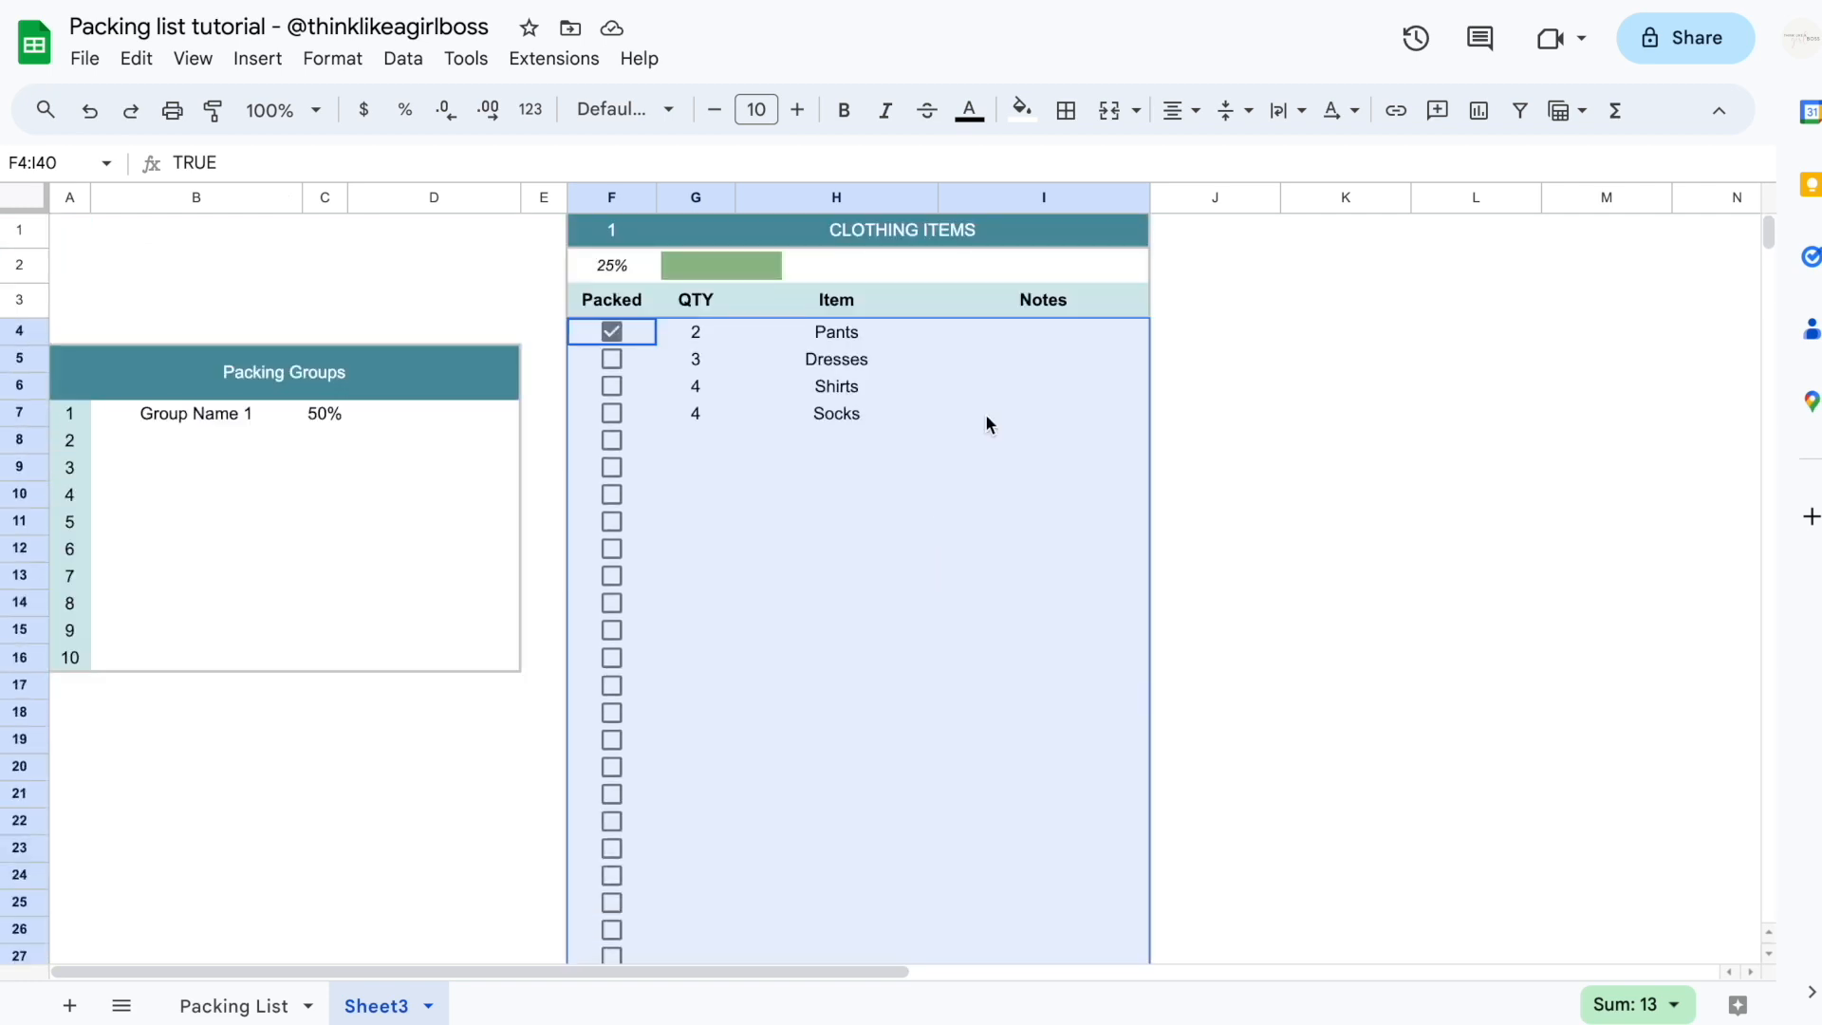
{"action": "left_click", "coordinate": [1067, 114]}
{"action": "left_click", "coordinate": [1311, 169]}
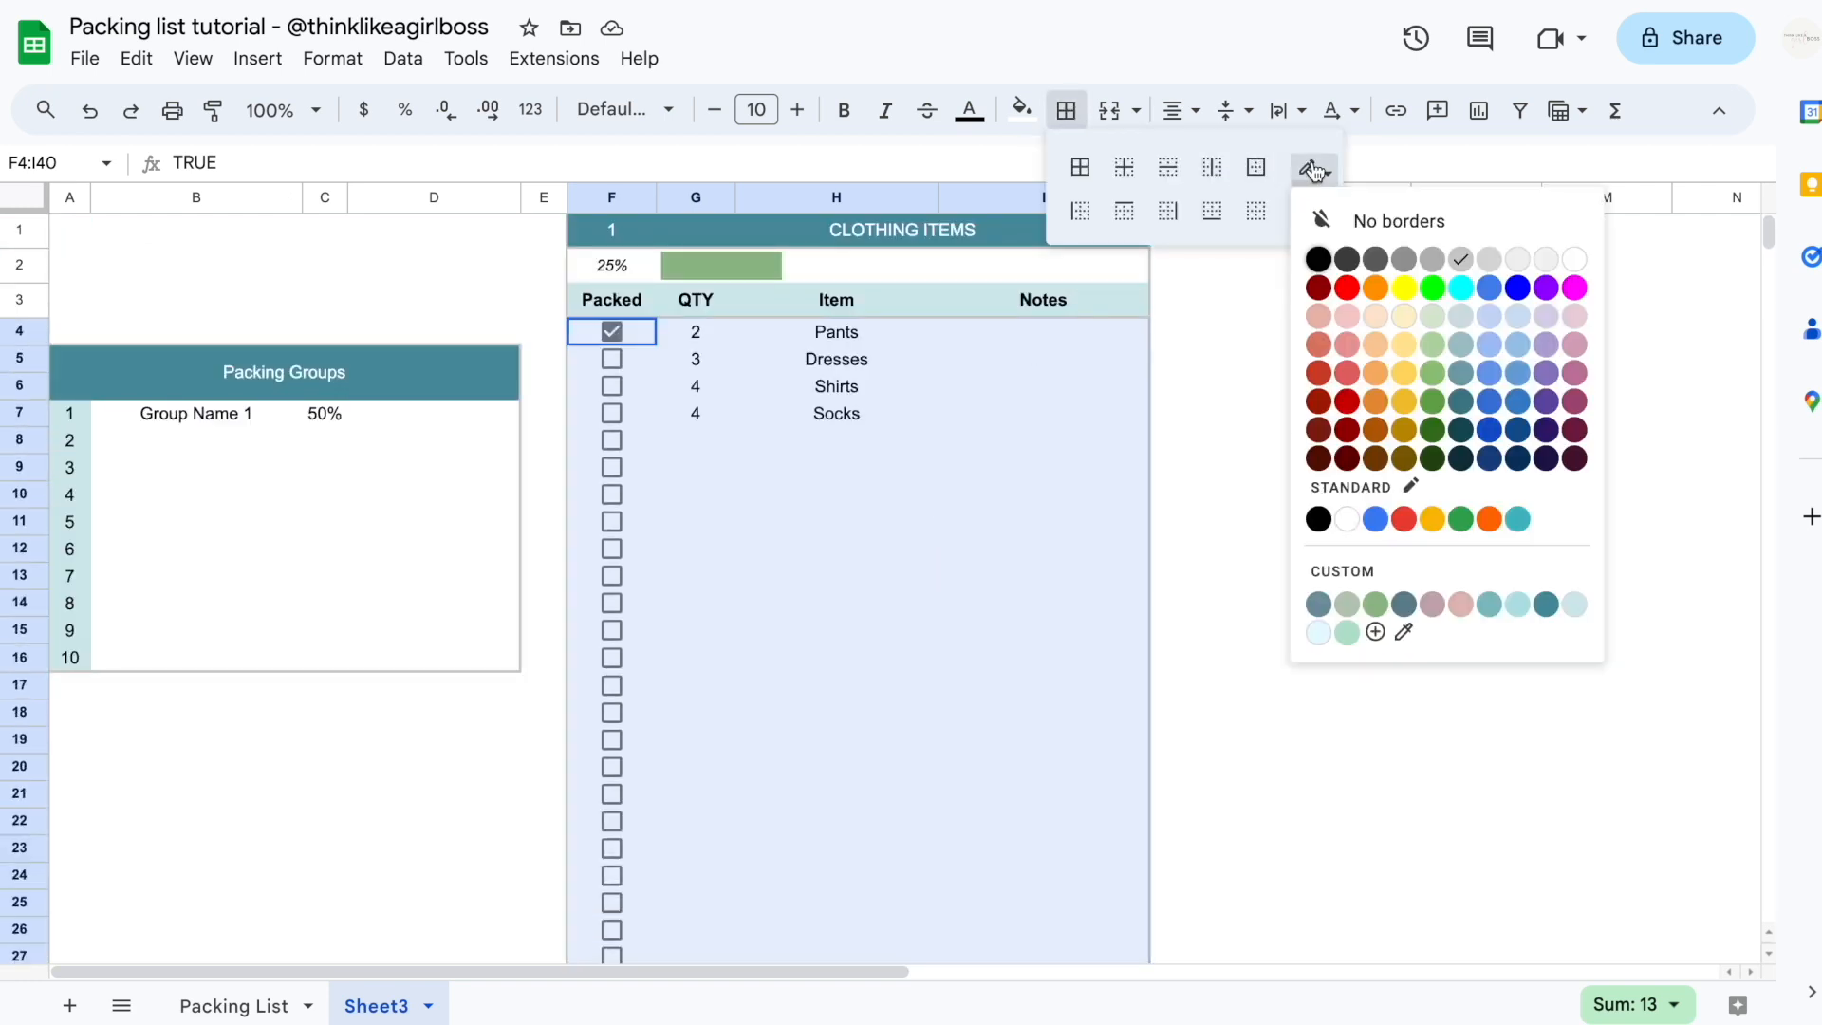
{"action": "left_click", "coordinate": [1518, 260]}
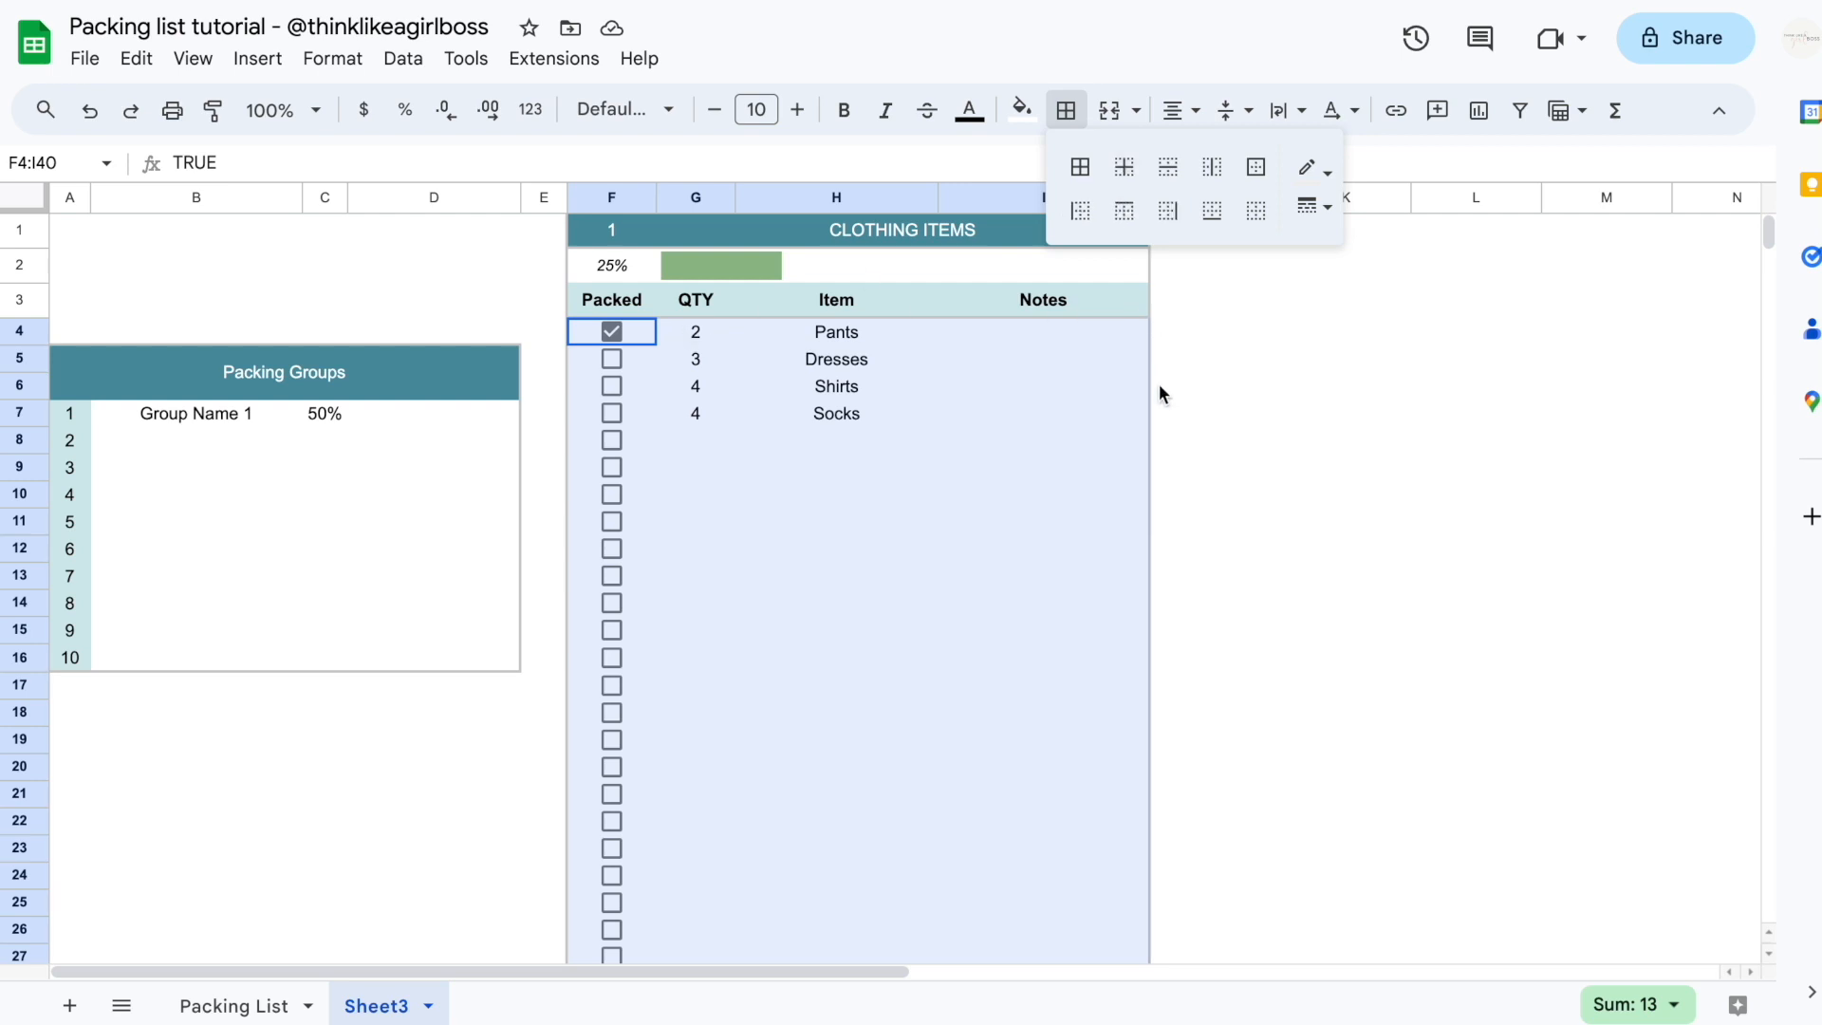
{"action": "left_click", "coordinate": [1127, 169]}
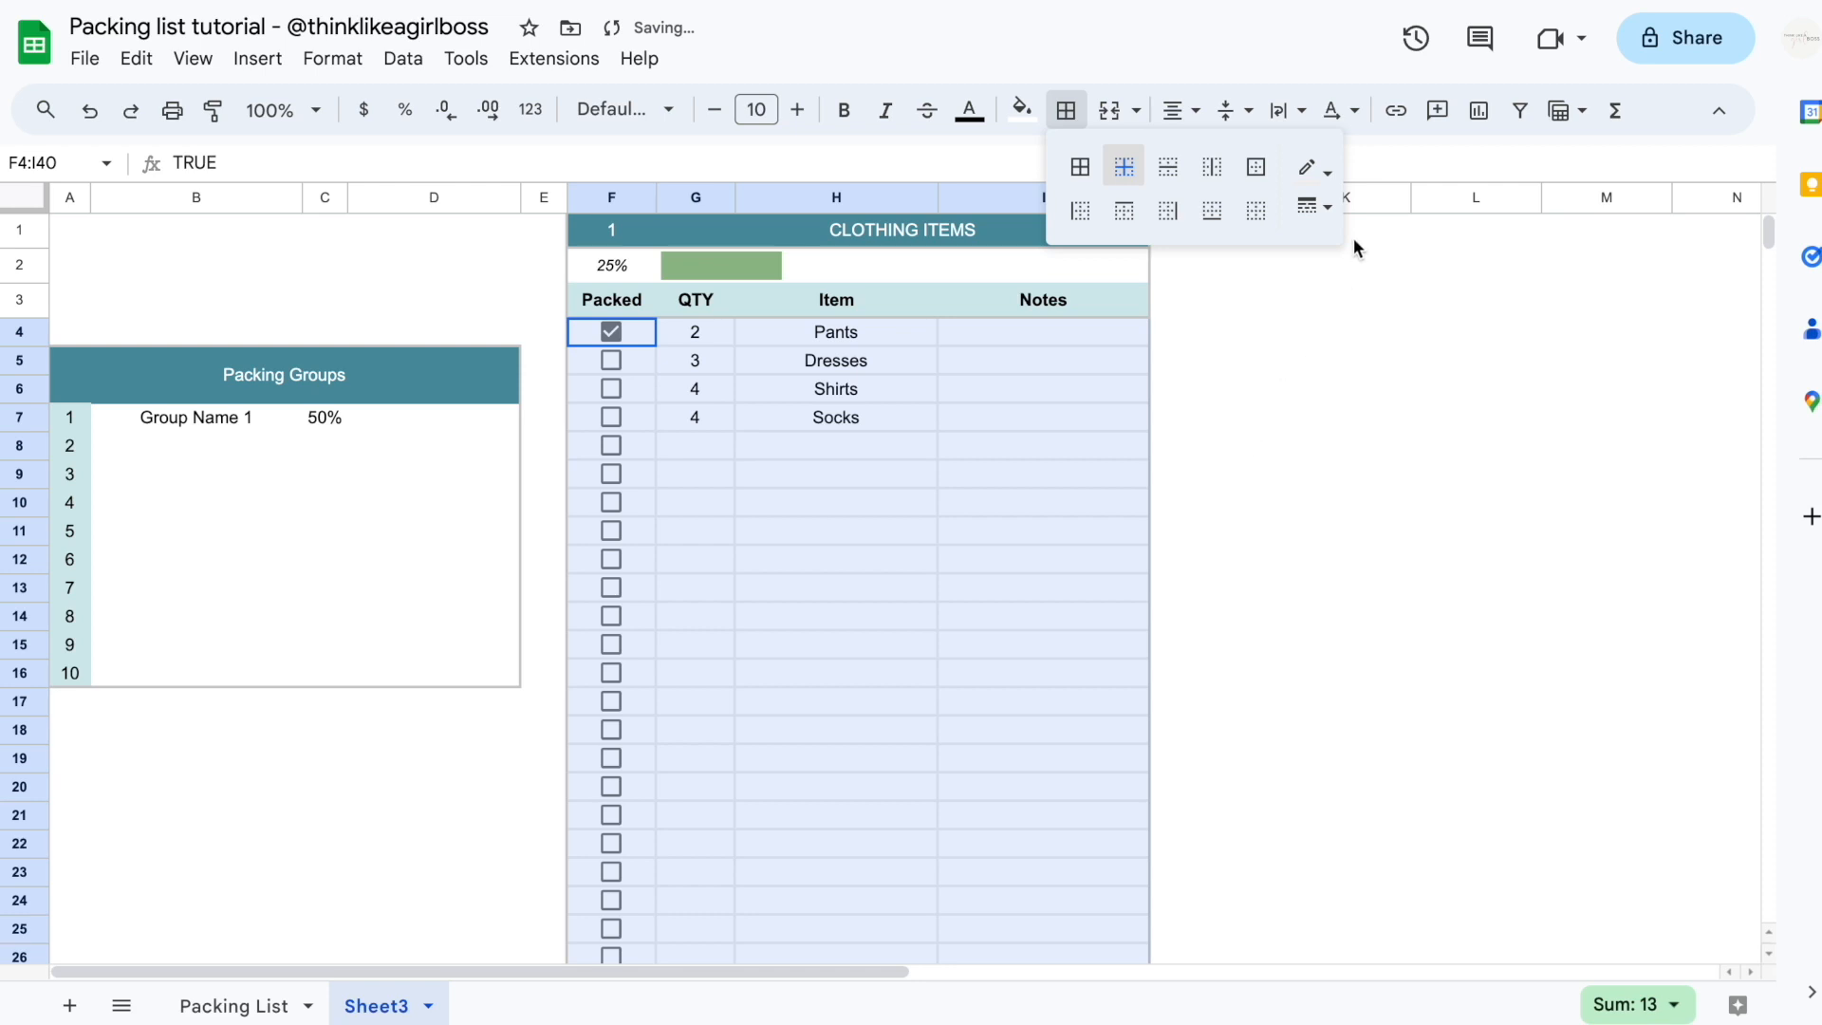
Change the inner borders of F4:I40 to the thinnest solid line style
{"action": "left_click", "coordinate": [1326, 210]}
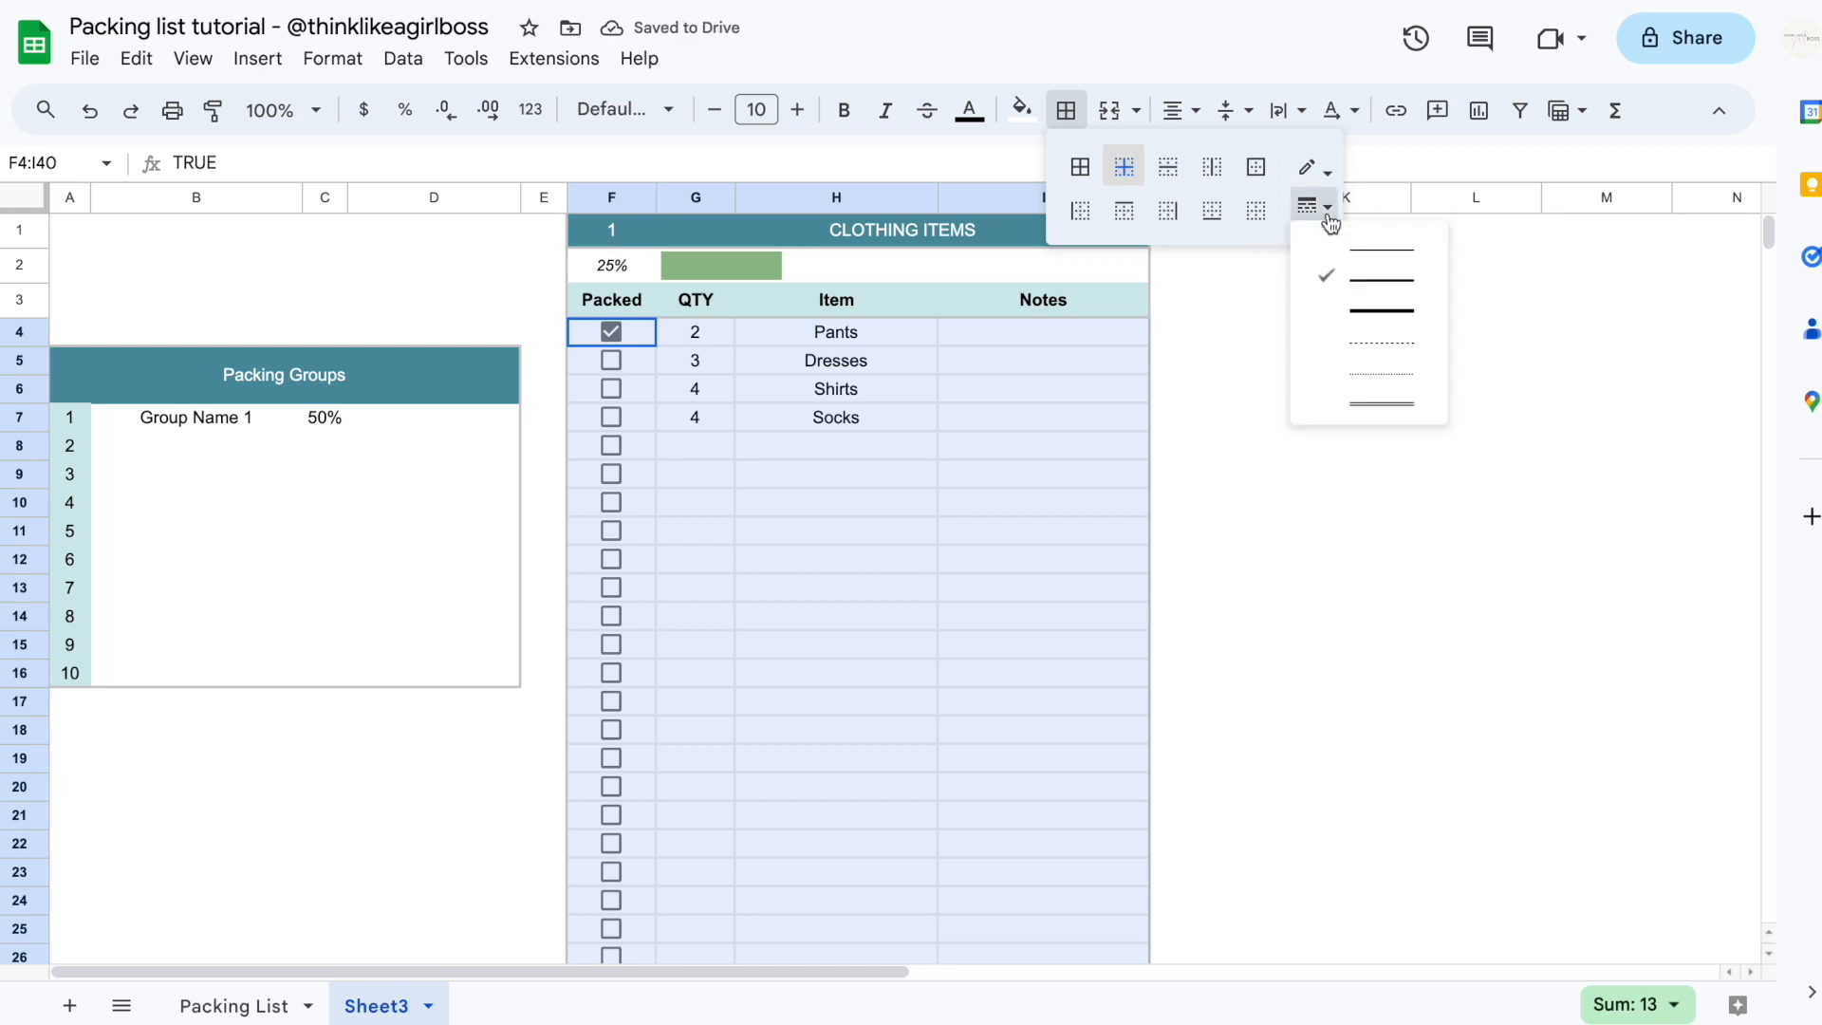
{"action": "left_click", "coordinate": [1388, 251]}
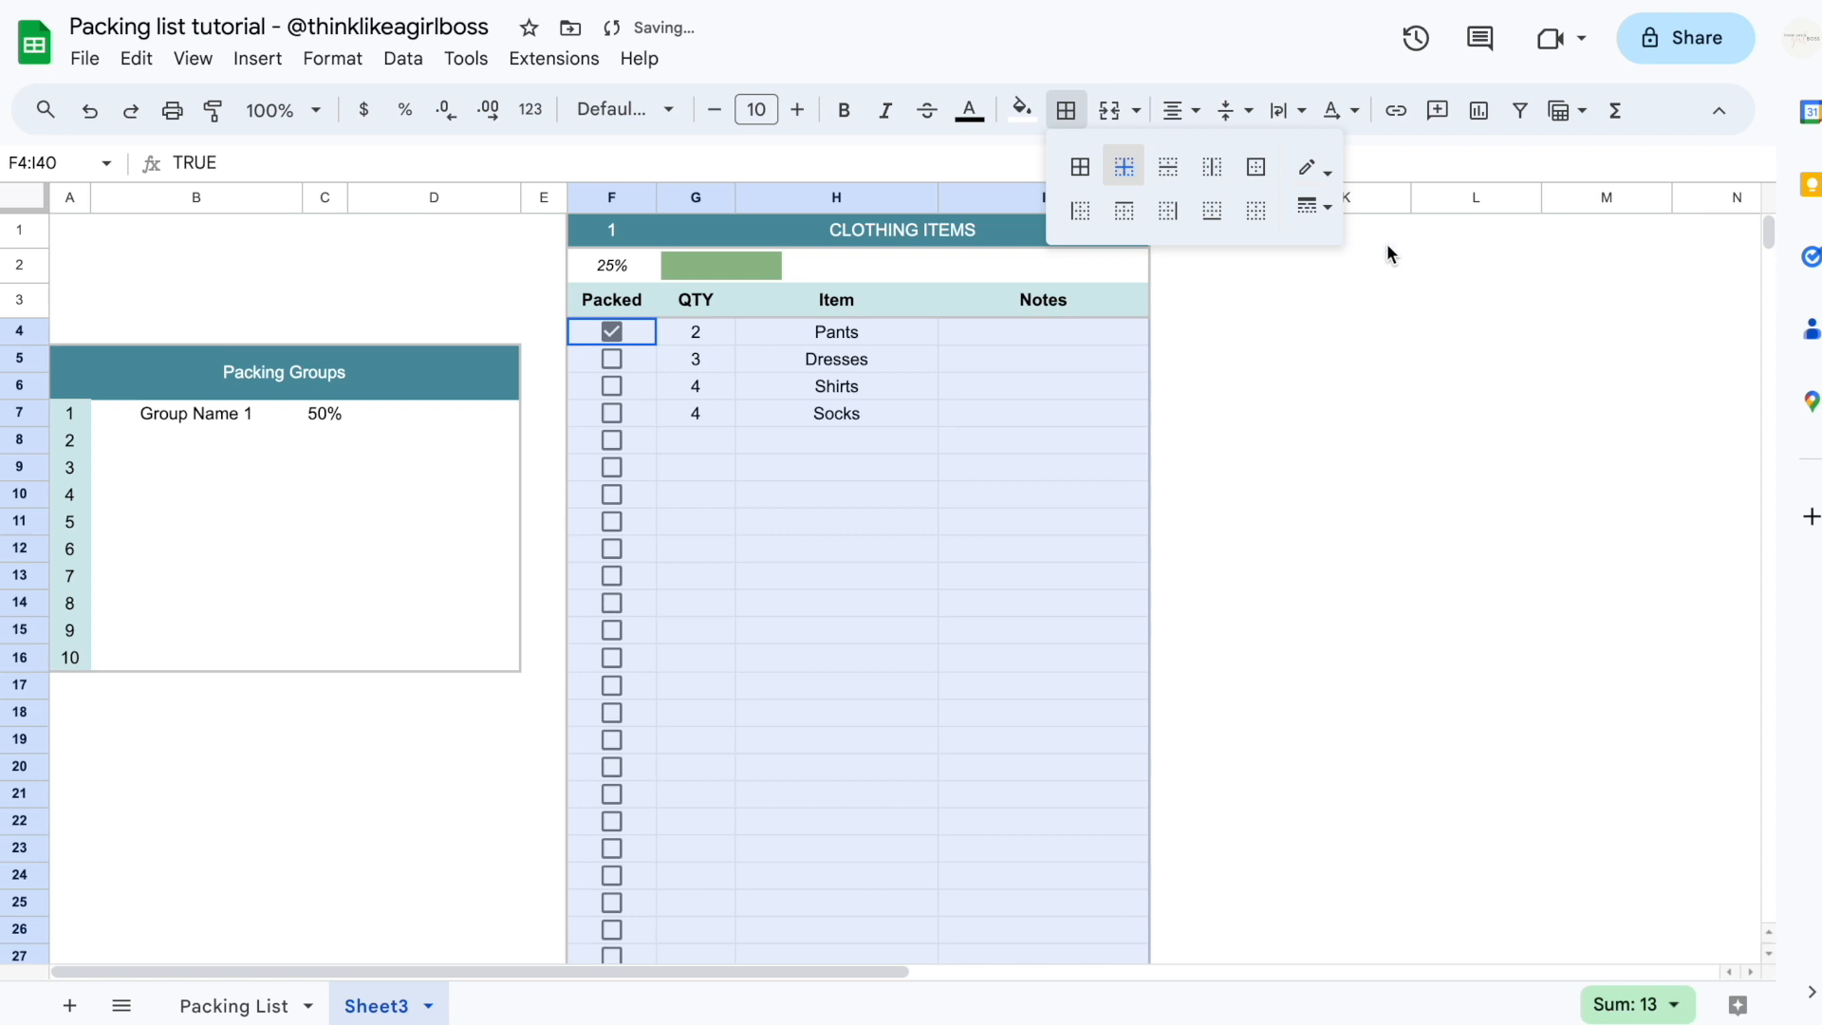
{"action": "left_click", "coordinate": [1124, 167]}
{"action": "left_click", "coordinate": [1037, 493]}
Apply the same thin light gray inner borders to the Packing Groups cells A7:D16
{"action": "left_click_drag", "start_coordinate": [73, 418], "coordinate": [389, 657]}
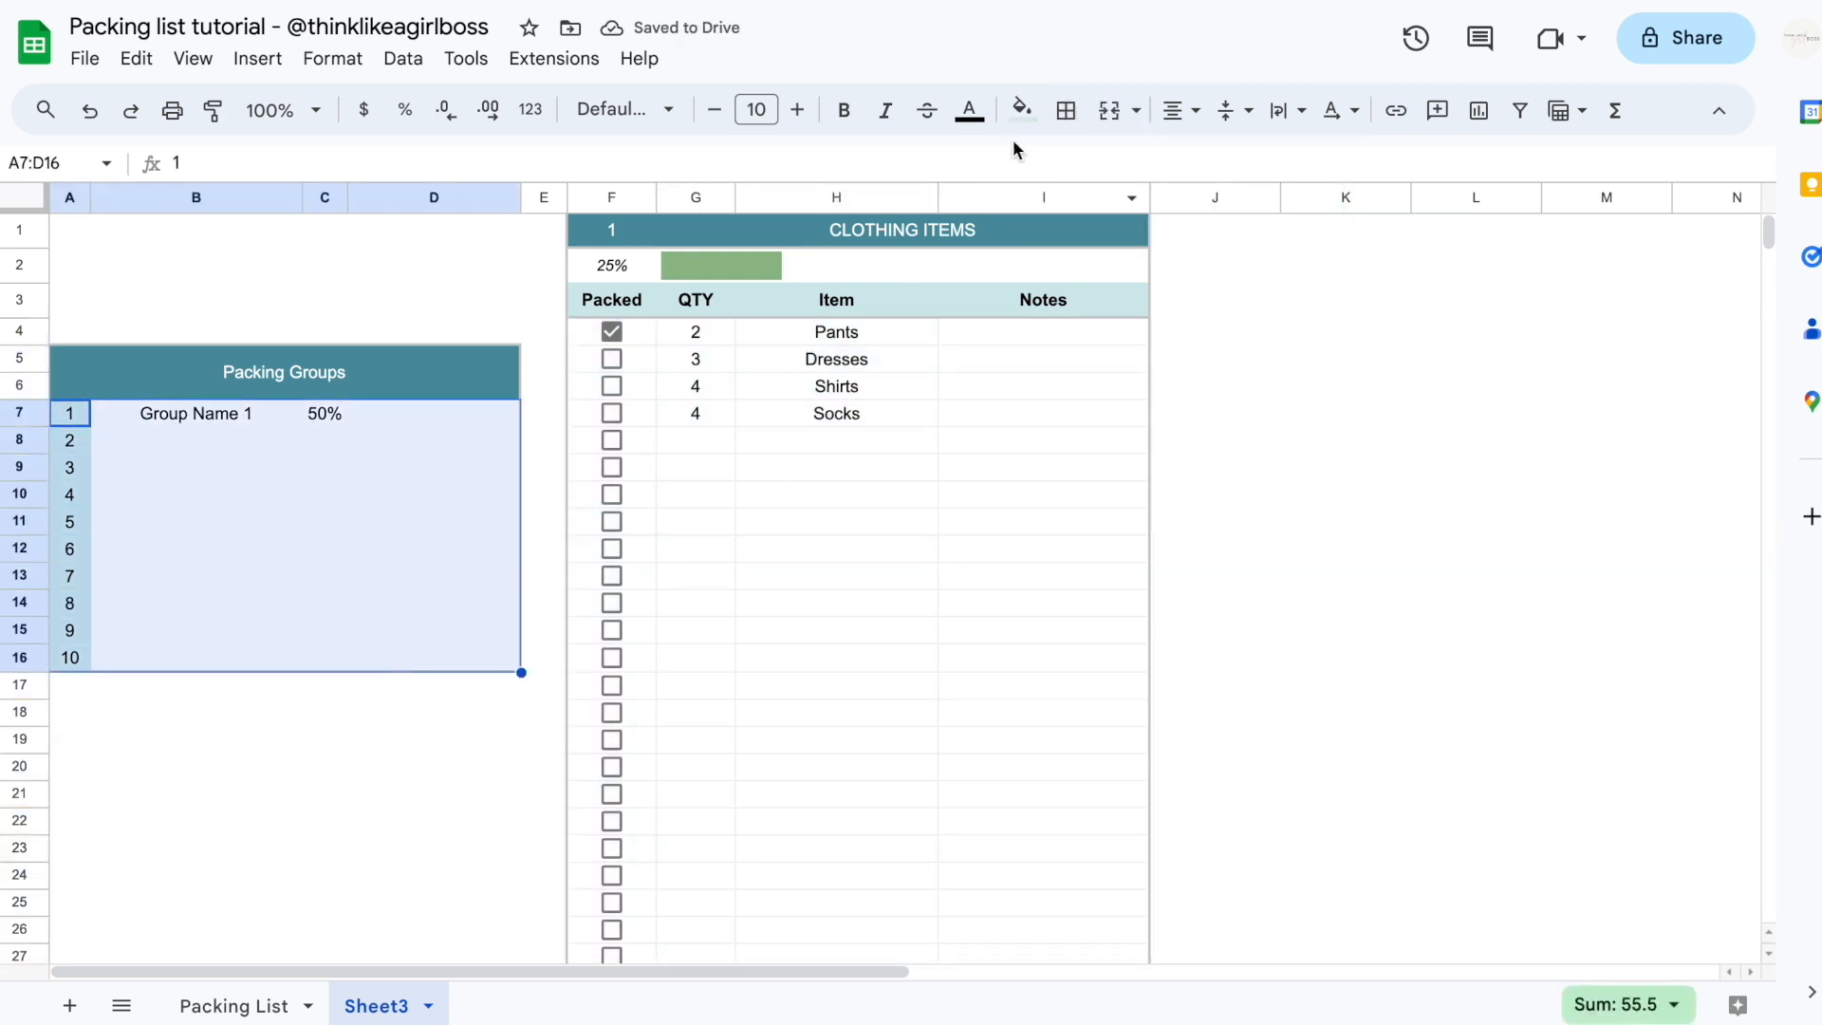
{"action": "left_click", "coordinate": [1067, 110]}
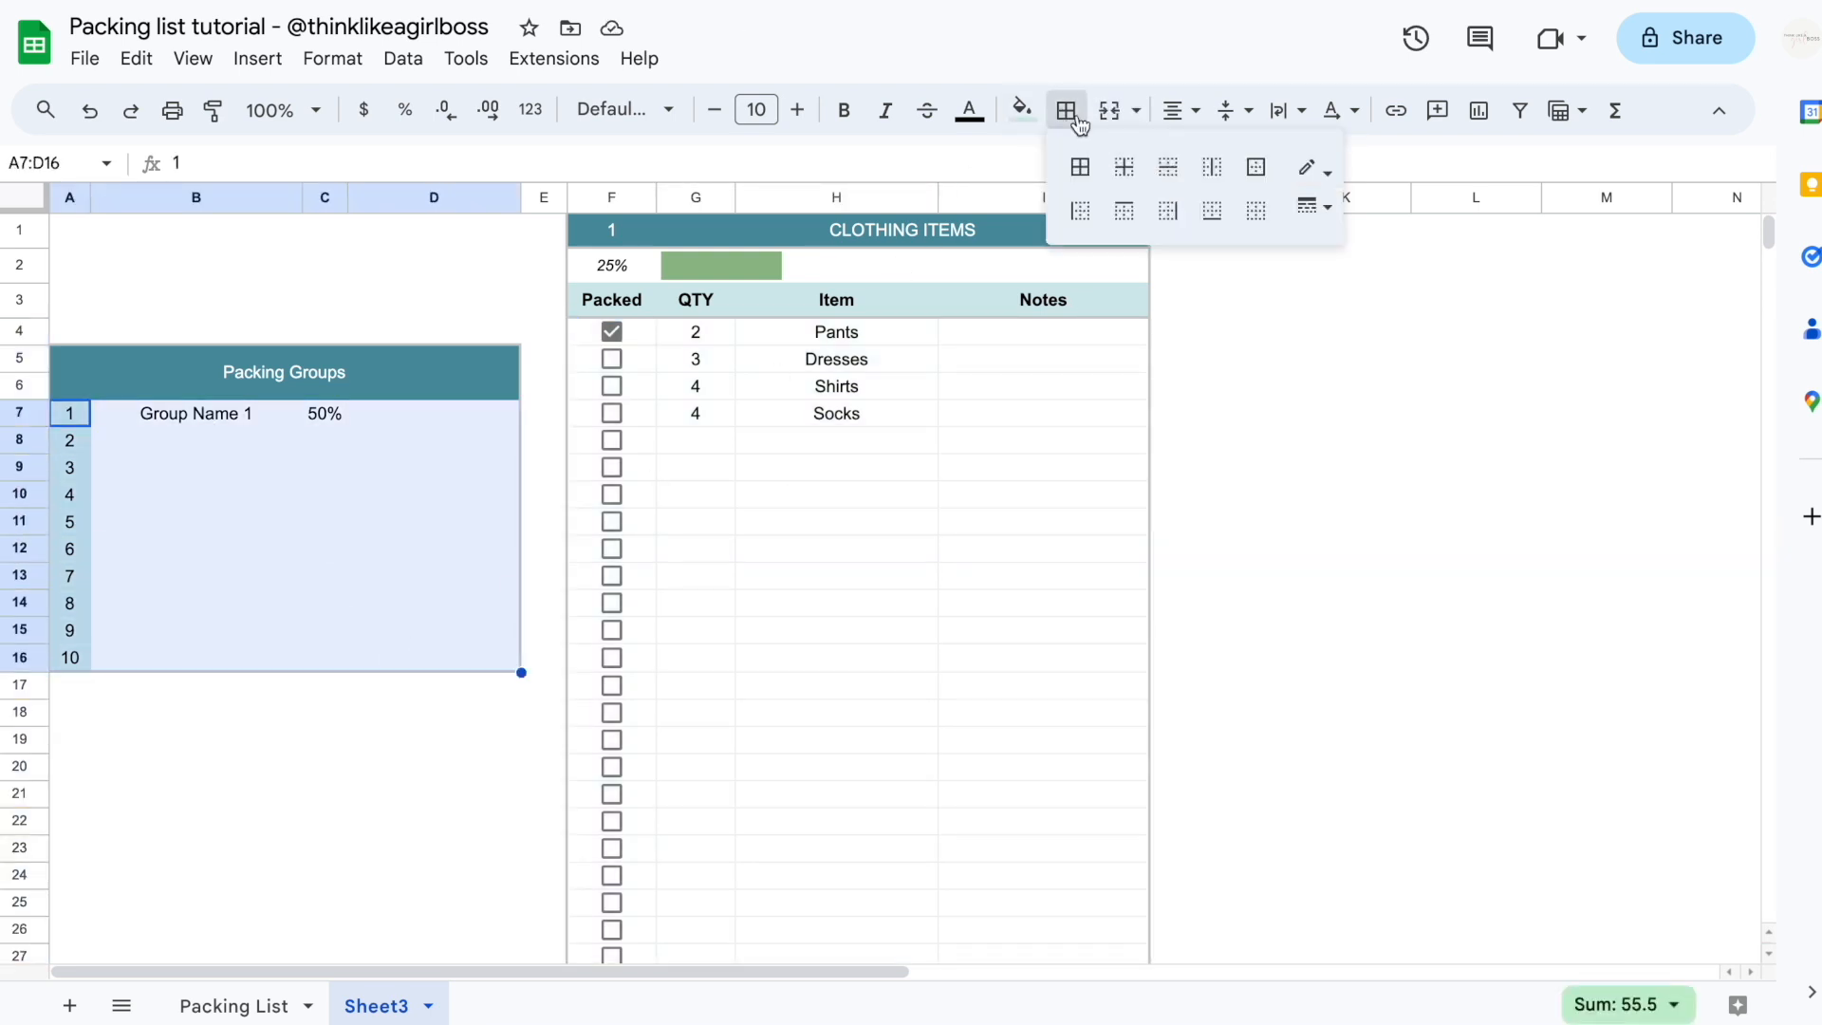
{"action": "left_click", "coordinate": [1126, 171]}
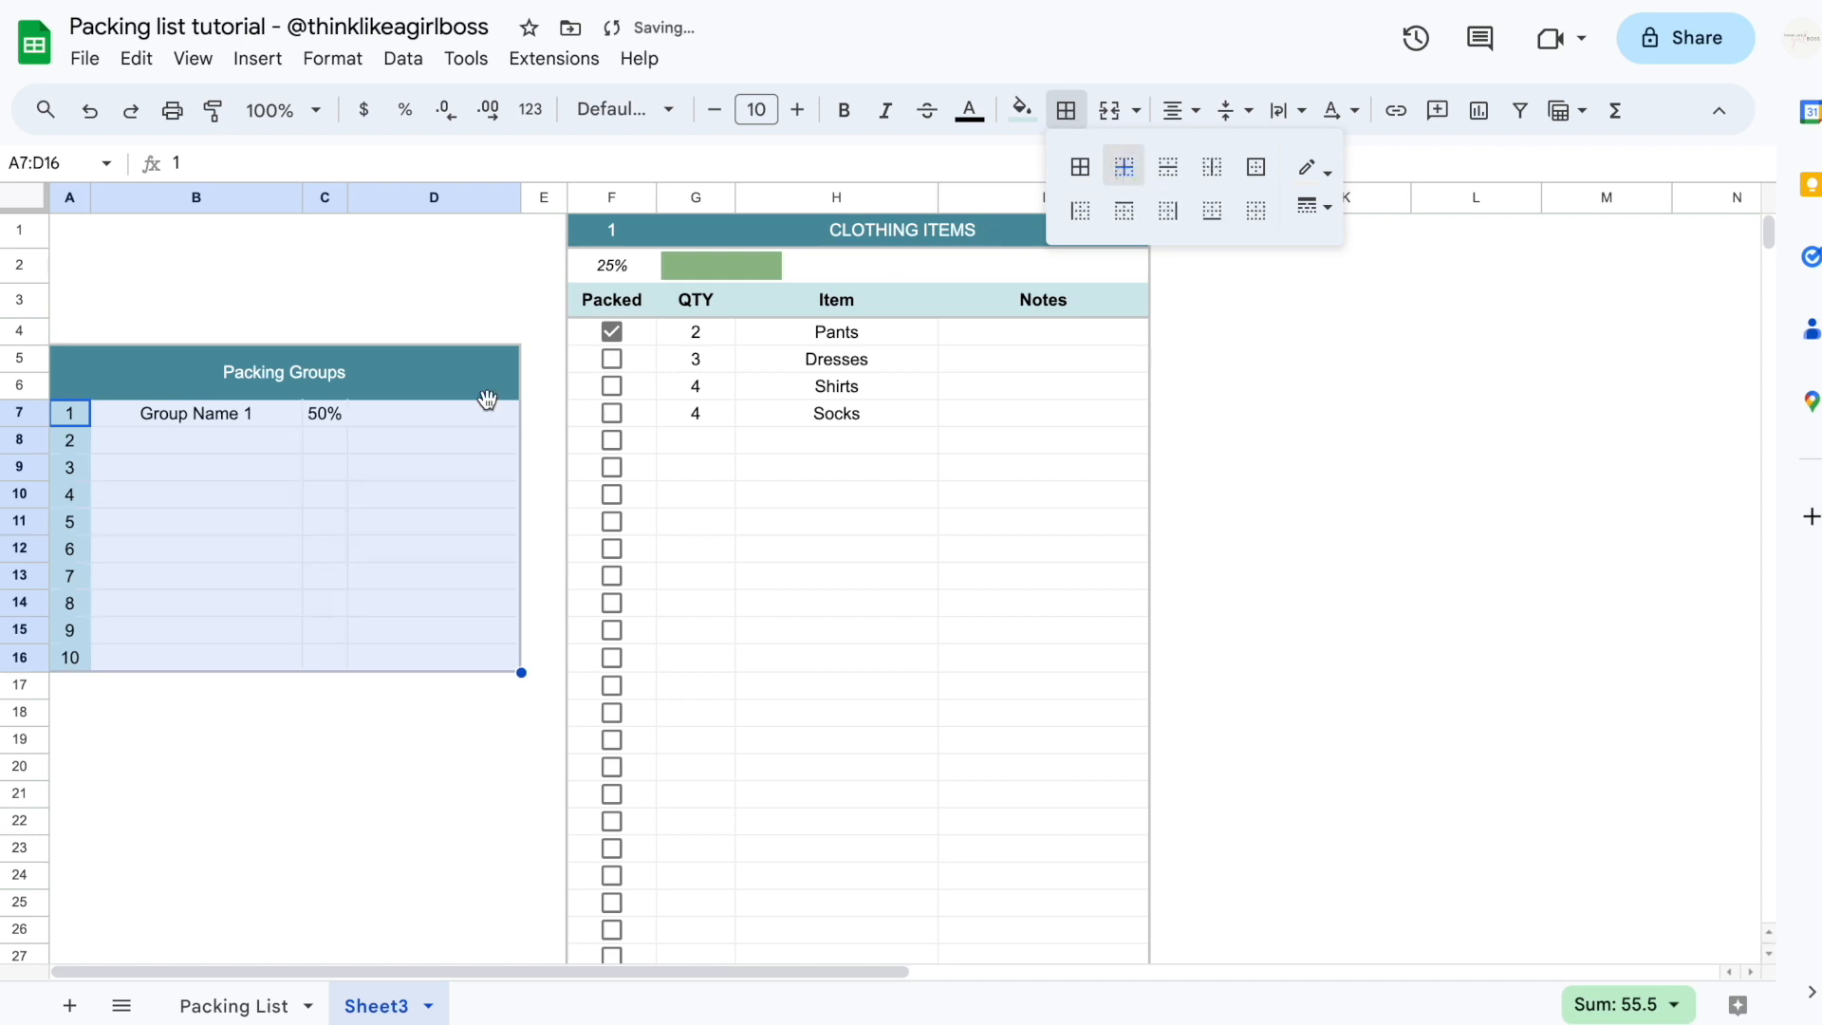
{"action": "left_click", "coordinate": [374, 446]}
{"action": "left_click", "coordinate": [211, 491]}
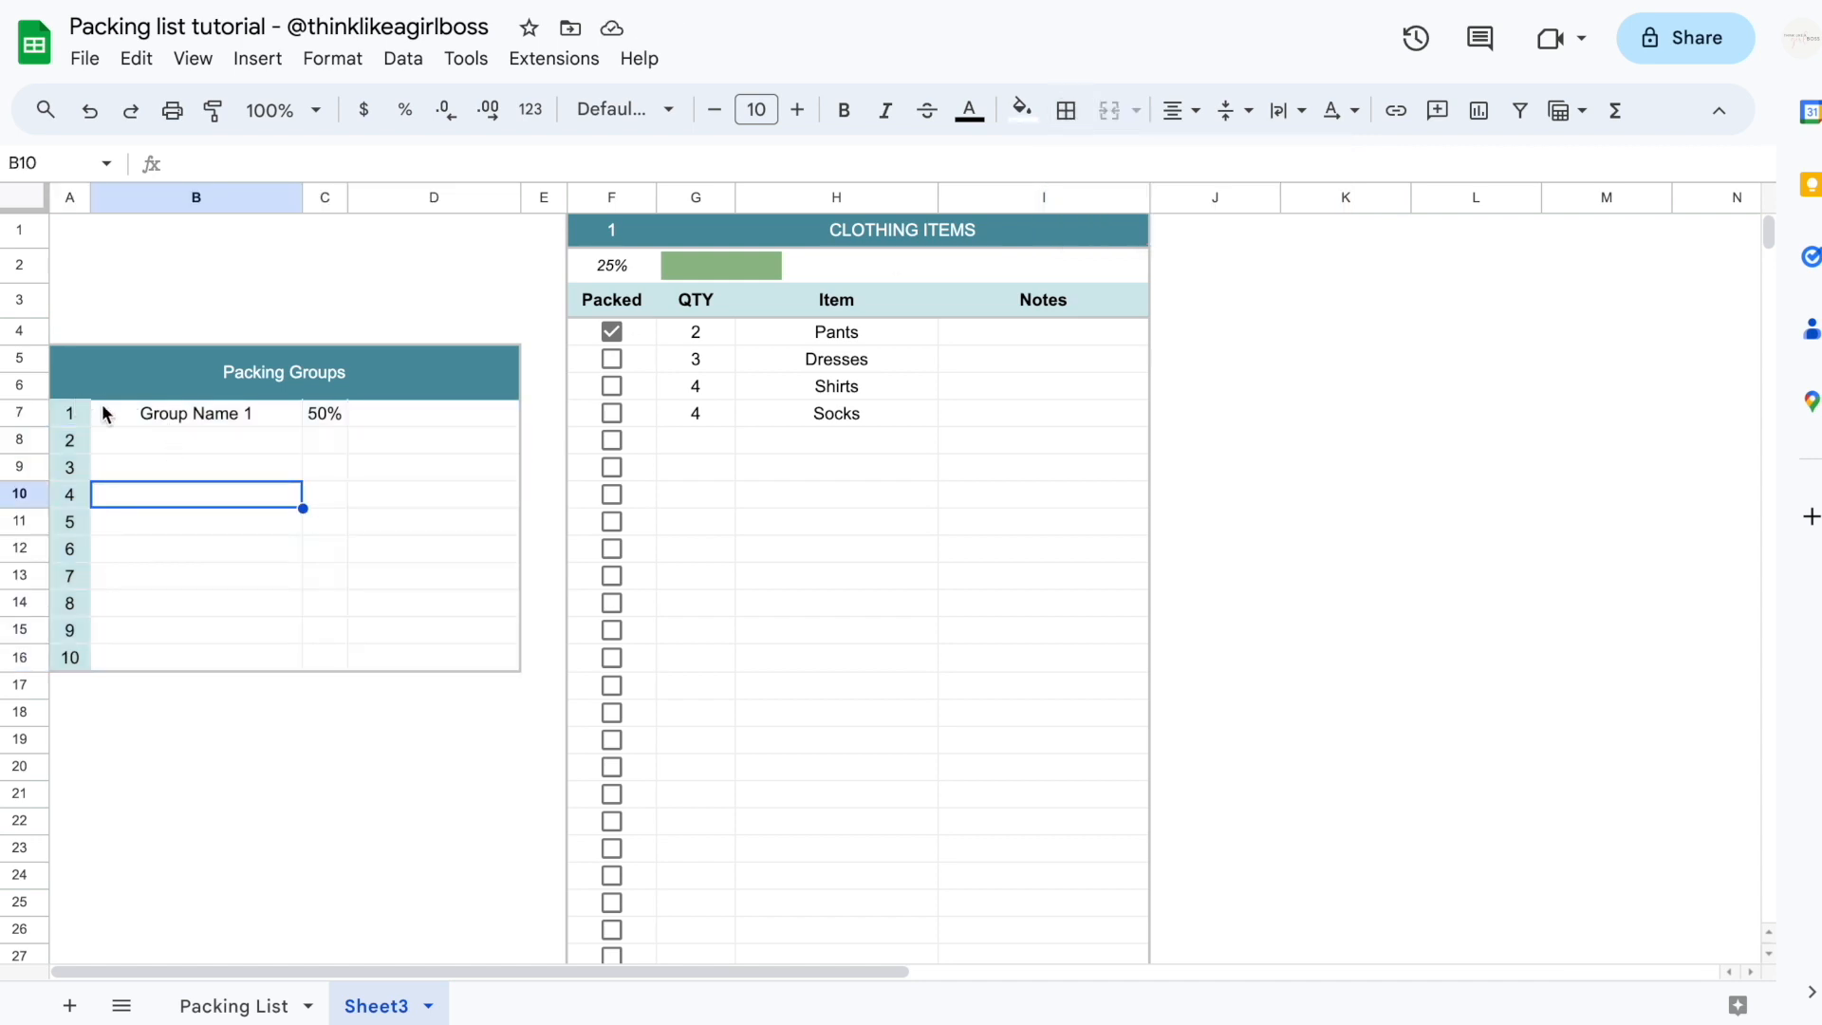
{"action": "left_click", "coordinate": [157, 387]}
{"action": "left_click", "coordinate": [136, 442]}
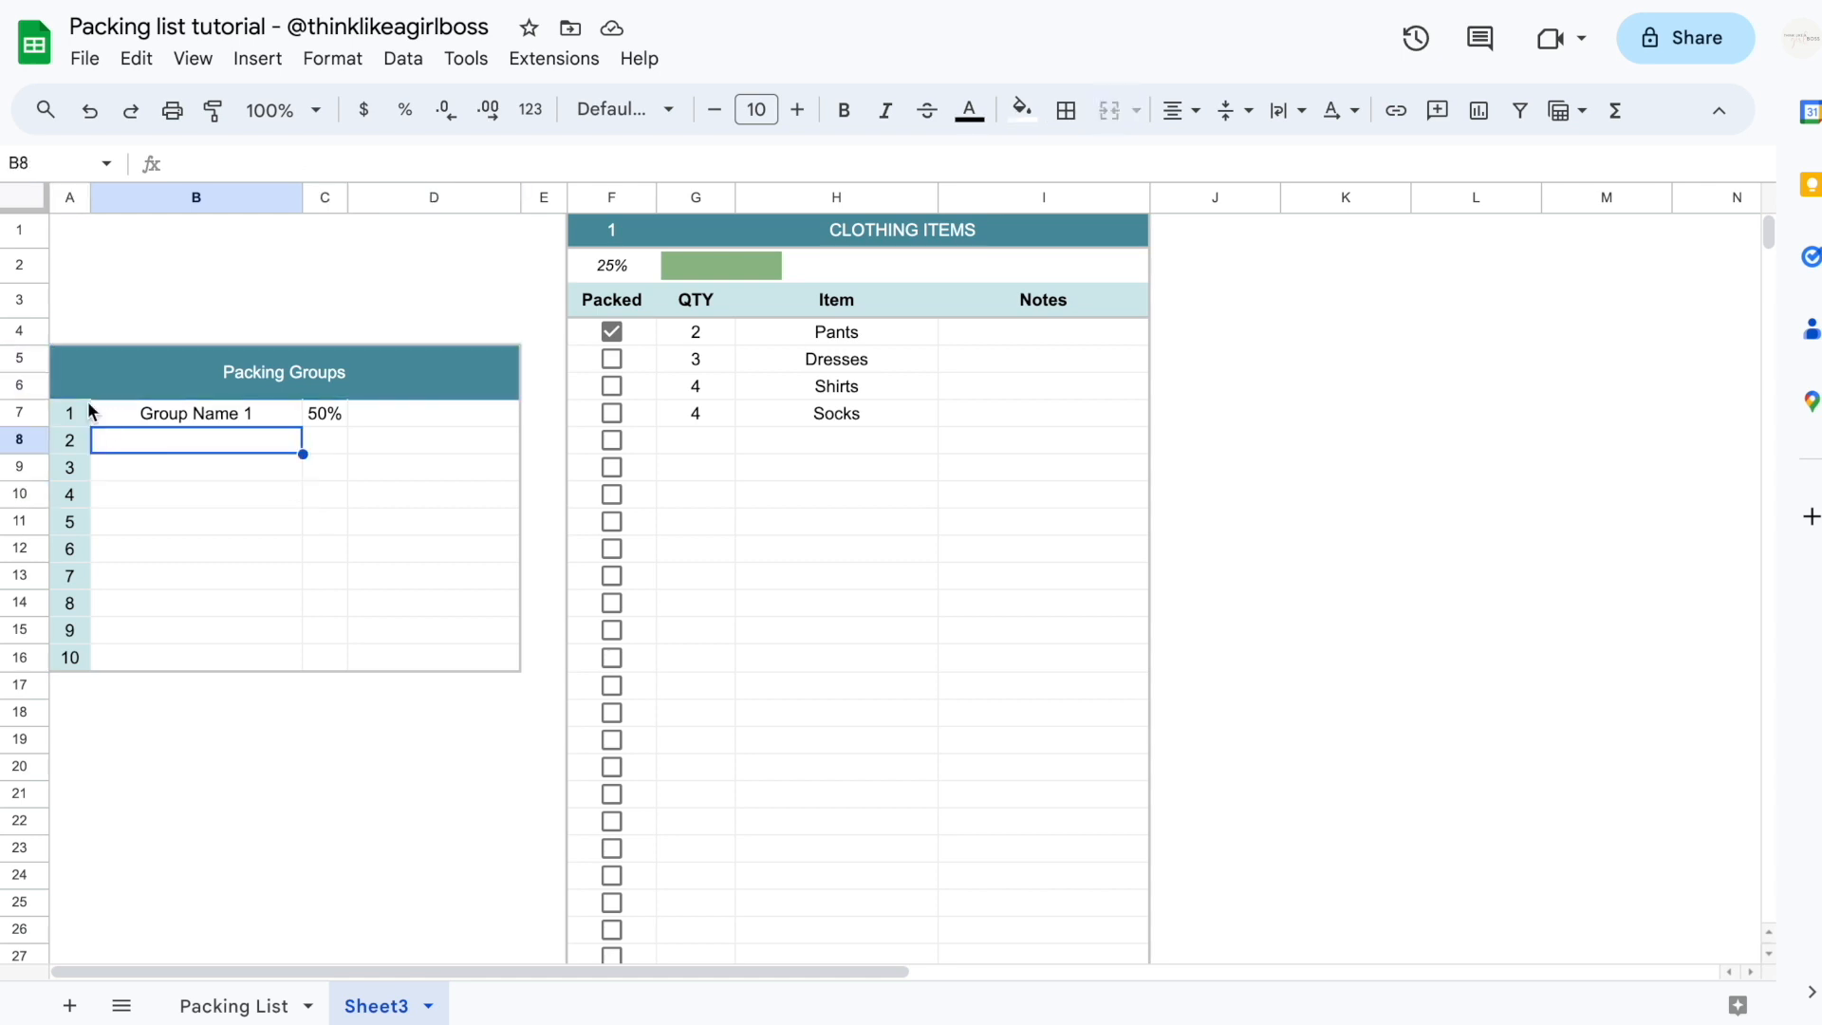
Add a white bottom border to the merged Packing Groups header A5:D6
{"action": "left_click", "coordinate": [145, 377]}
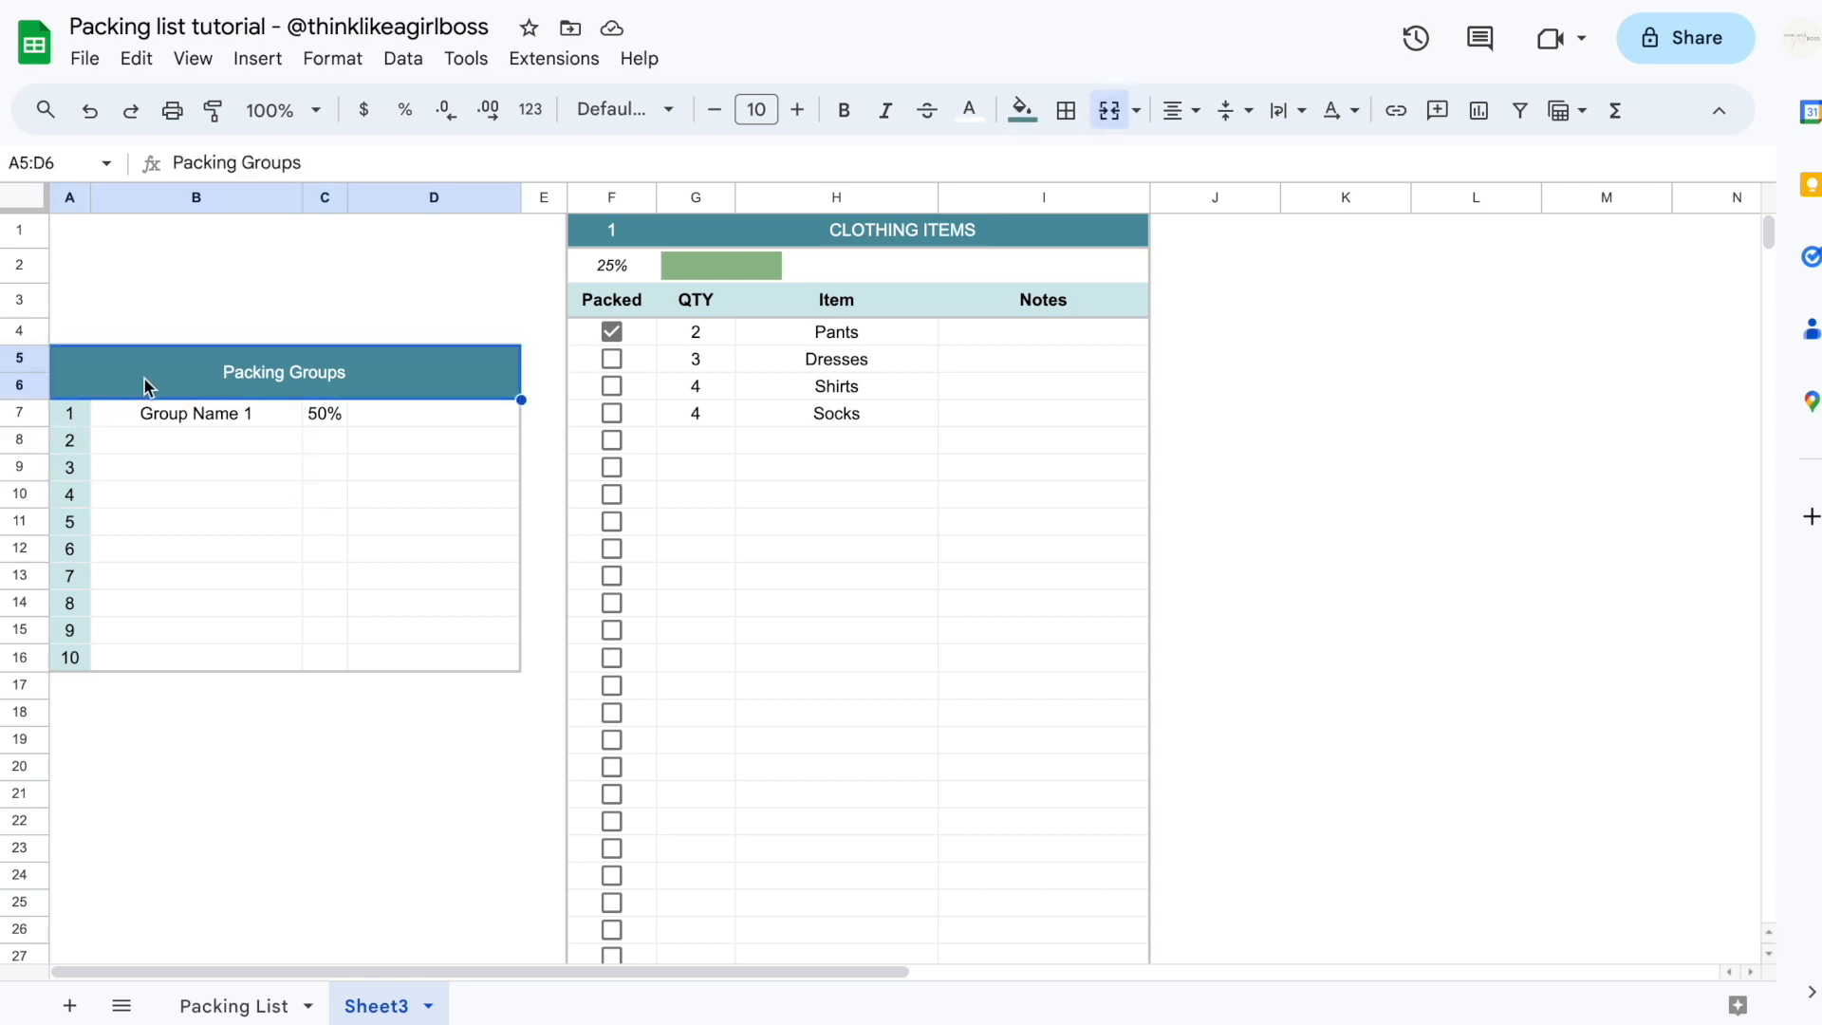
{"action": "left_click", "coordinate": [1064, 117]}
{"action": "left_click", "coordinate": [1314, 169]}
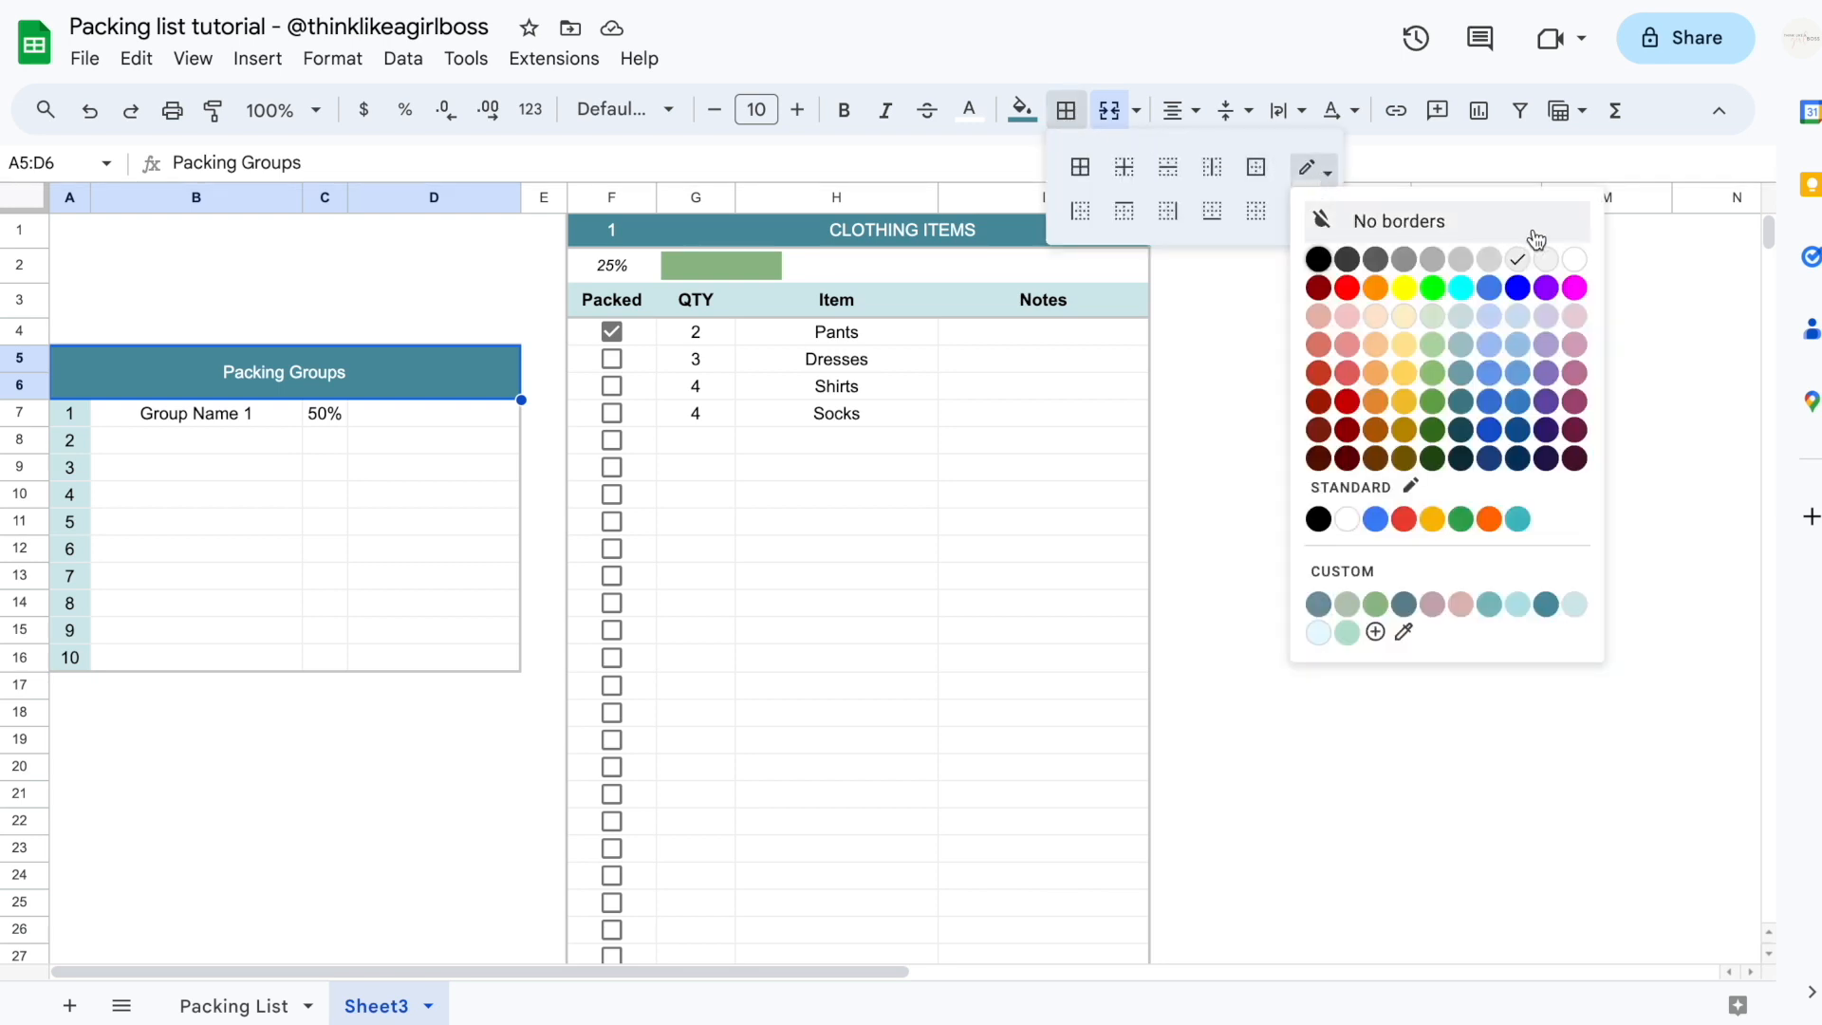
{"action": "left_click", "coordinate": [1579, 266]}
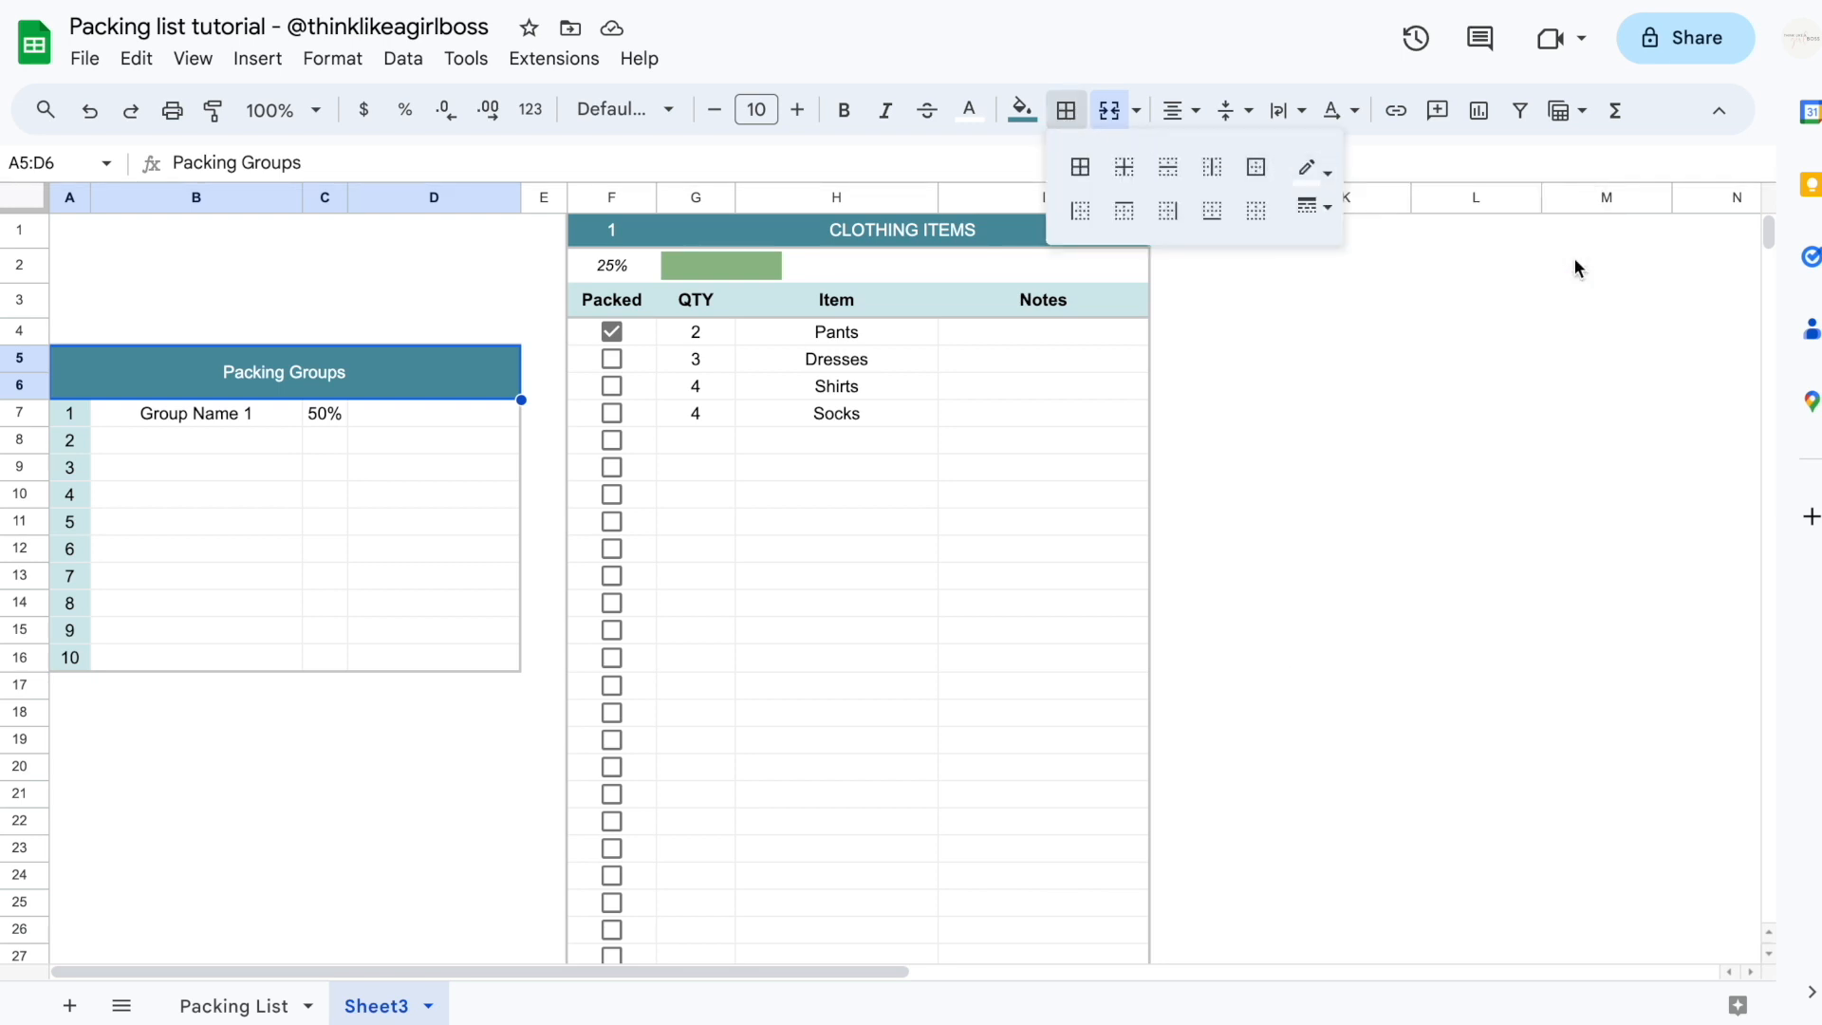
{"action": "left_click", "coordinate": [1219, 214]}
{"action": "left_click", "coordinate": [325, 520]}
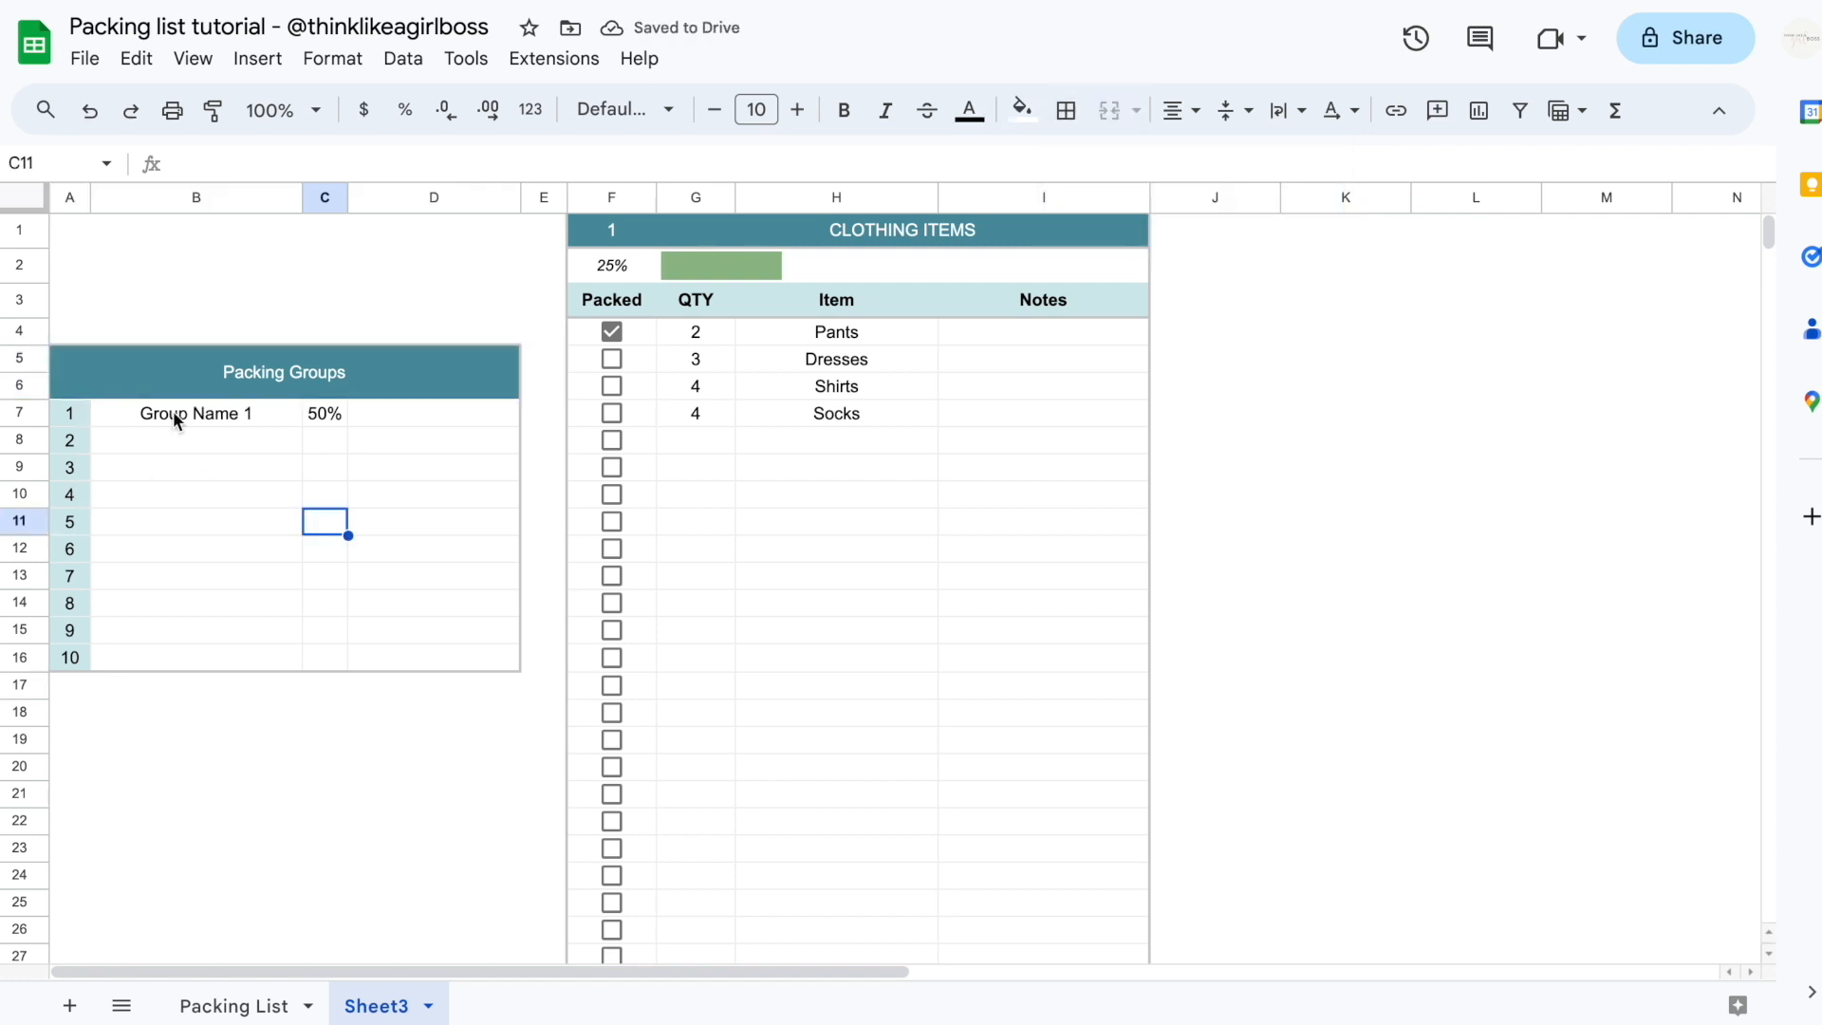
Increase the height of row 1 slightly so the packing list's title row is taller
{"action": "left_click", "coordinate": [196, 794]}
{"action": "left_click_drag", "start_coordinate": [21, 249], "coordinate": [21, 261]}
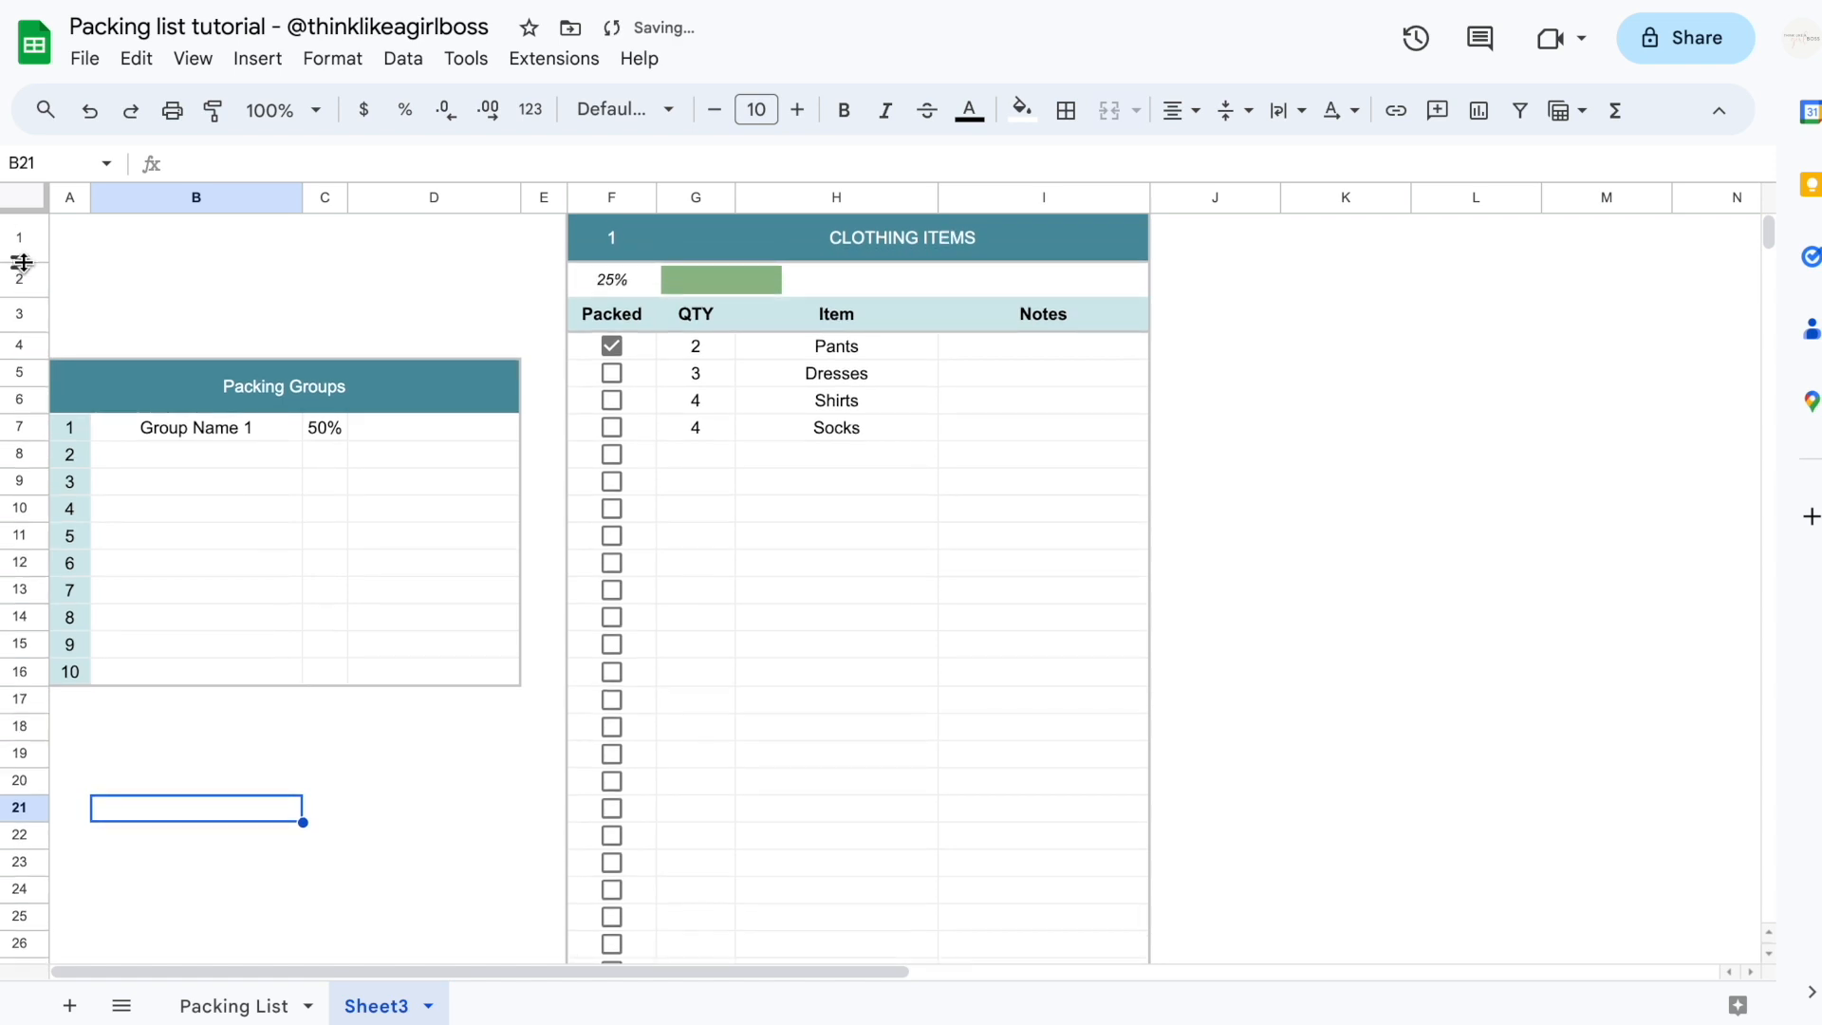
{"action": "left_click", "coordinate": [213, 426]}
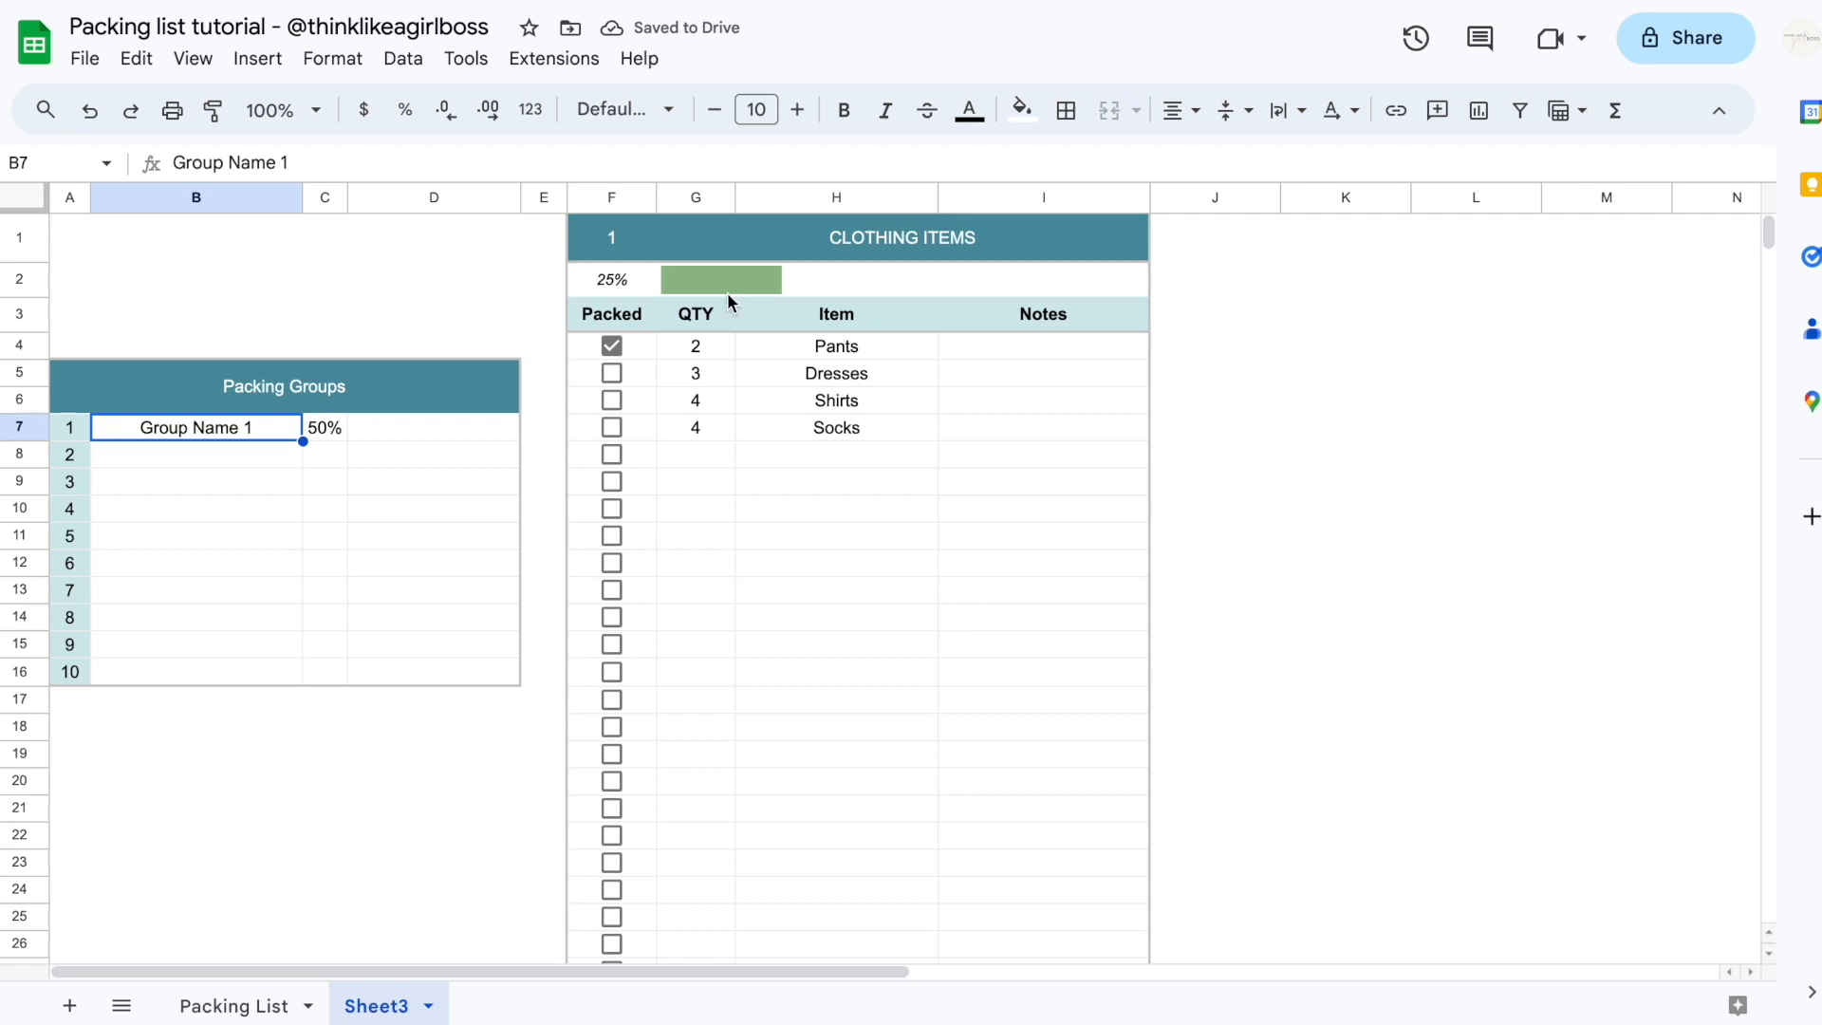
{"action": "left_click", "coordinate": [901, 243]}
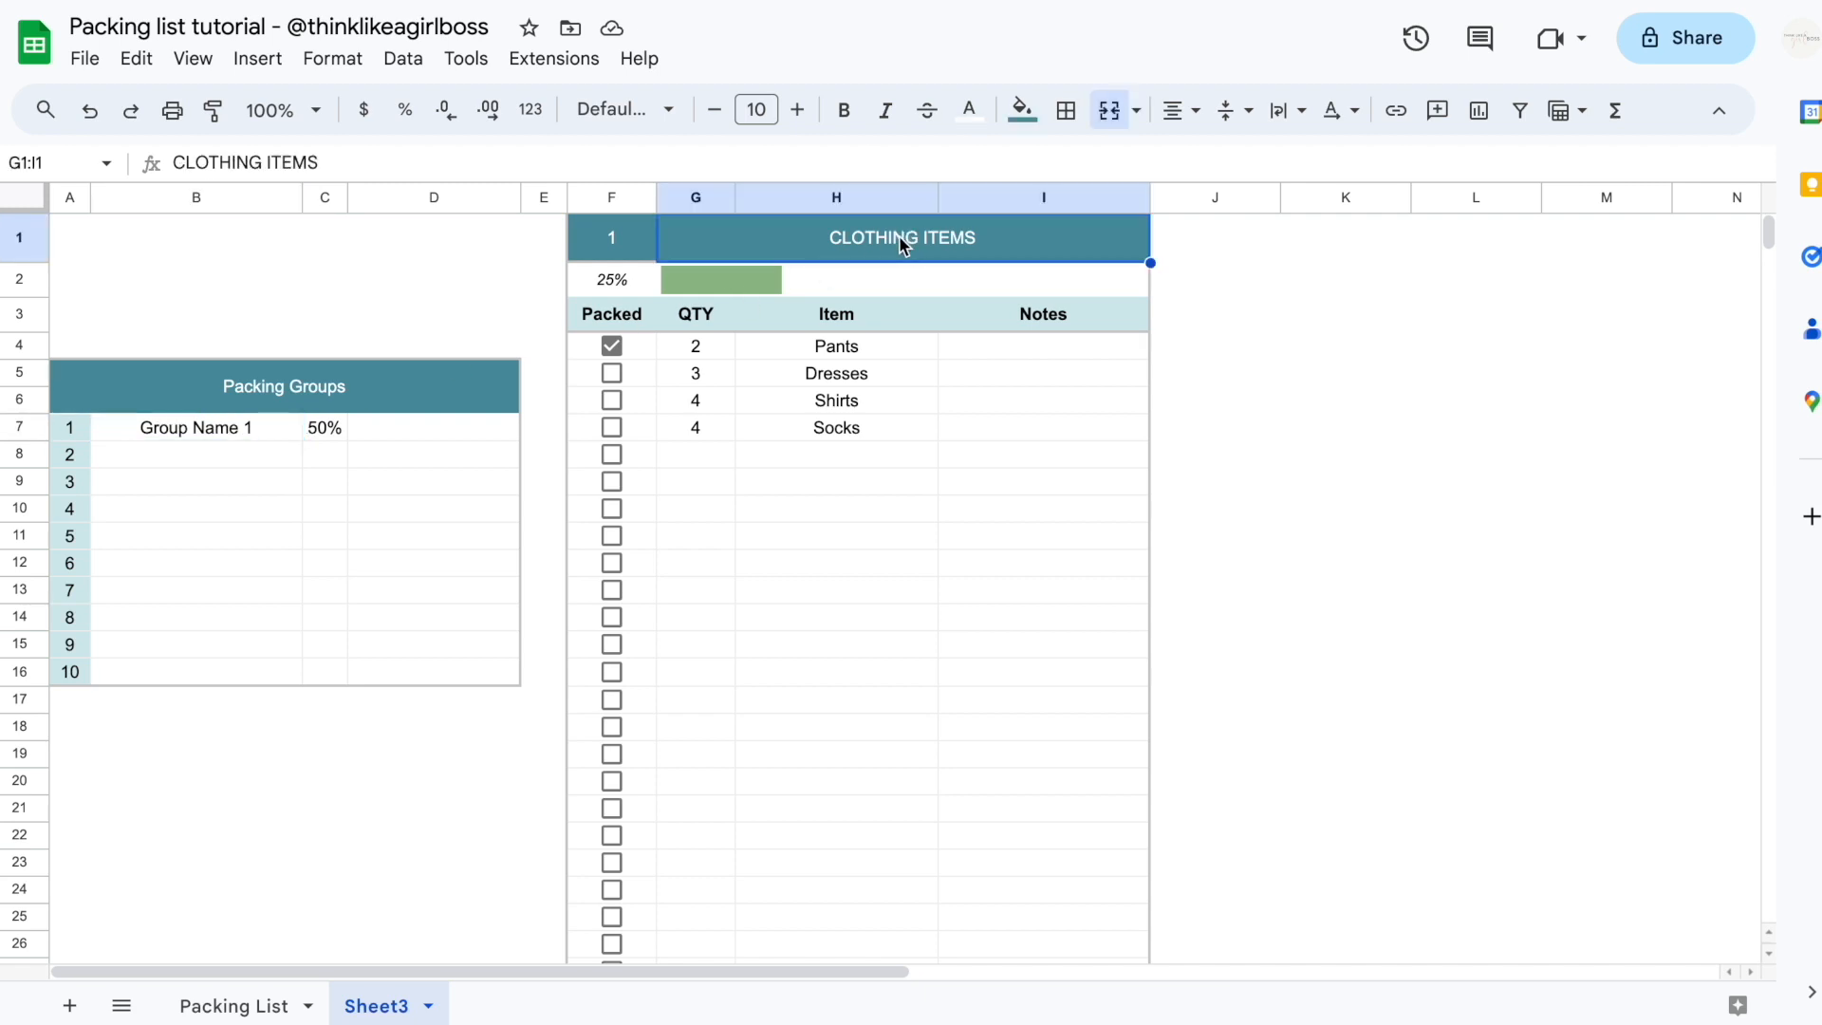
{"action": "left_click", "coordinate": [197, 508]}
Set the group number in F1 to font size 14 and make it bold
{"action": "left_click", "coordinate": [617, 233]}
{"action": "left_click", "coordinate": [756, 111]}
{"action": "type", "text": "14"}
{"action": "key", "text": "Return"}
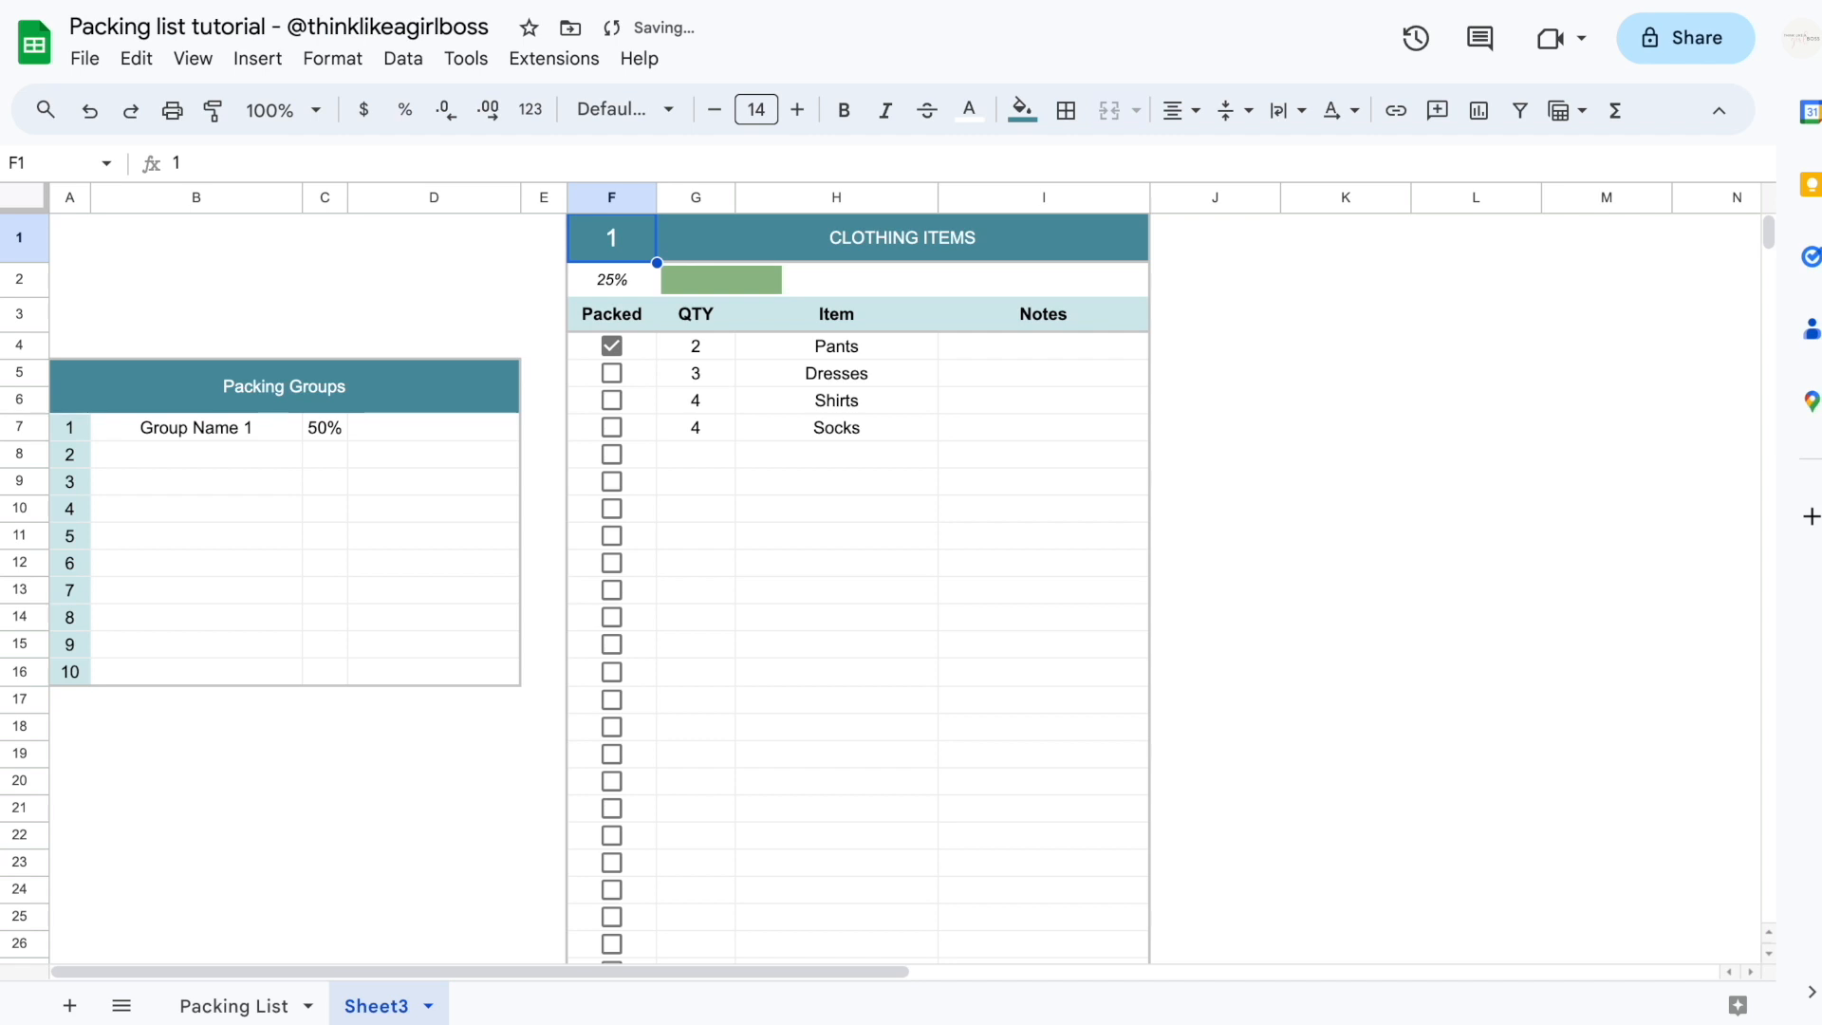
{"action": "left_click", "coordinate": [844, 110]}
Test the group number in F1 by changing it to 2 and setting it back to 1
{"action": "left_click", "coordinate": [216, 429]}
{"action": "left_click_drag", "start_coordinate": [215, 430], "coordinate": [218, 667]}
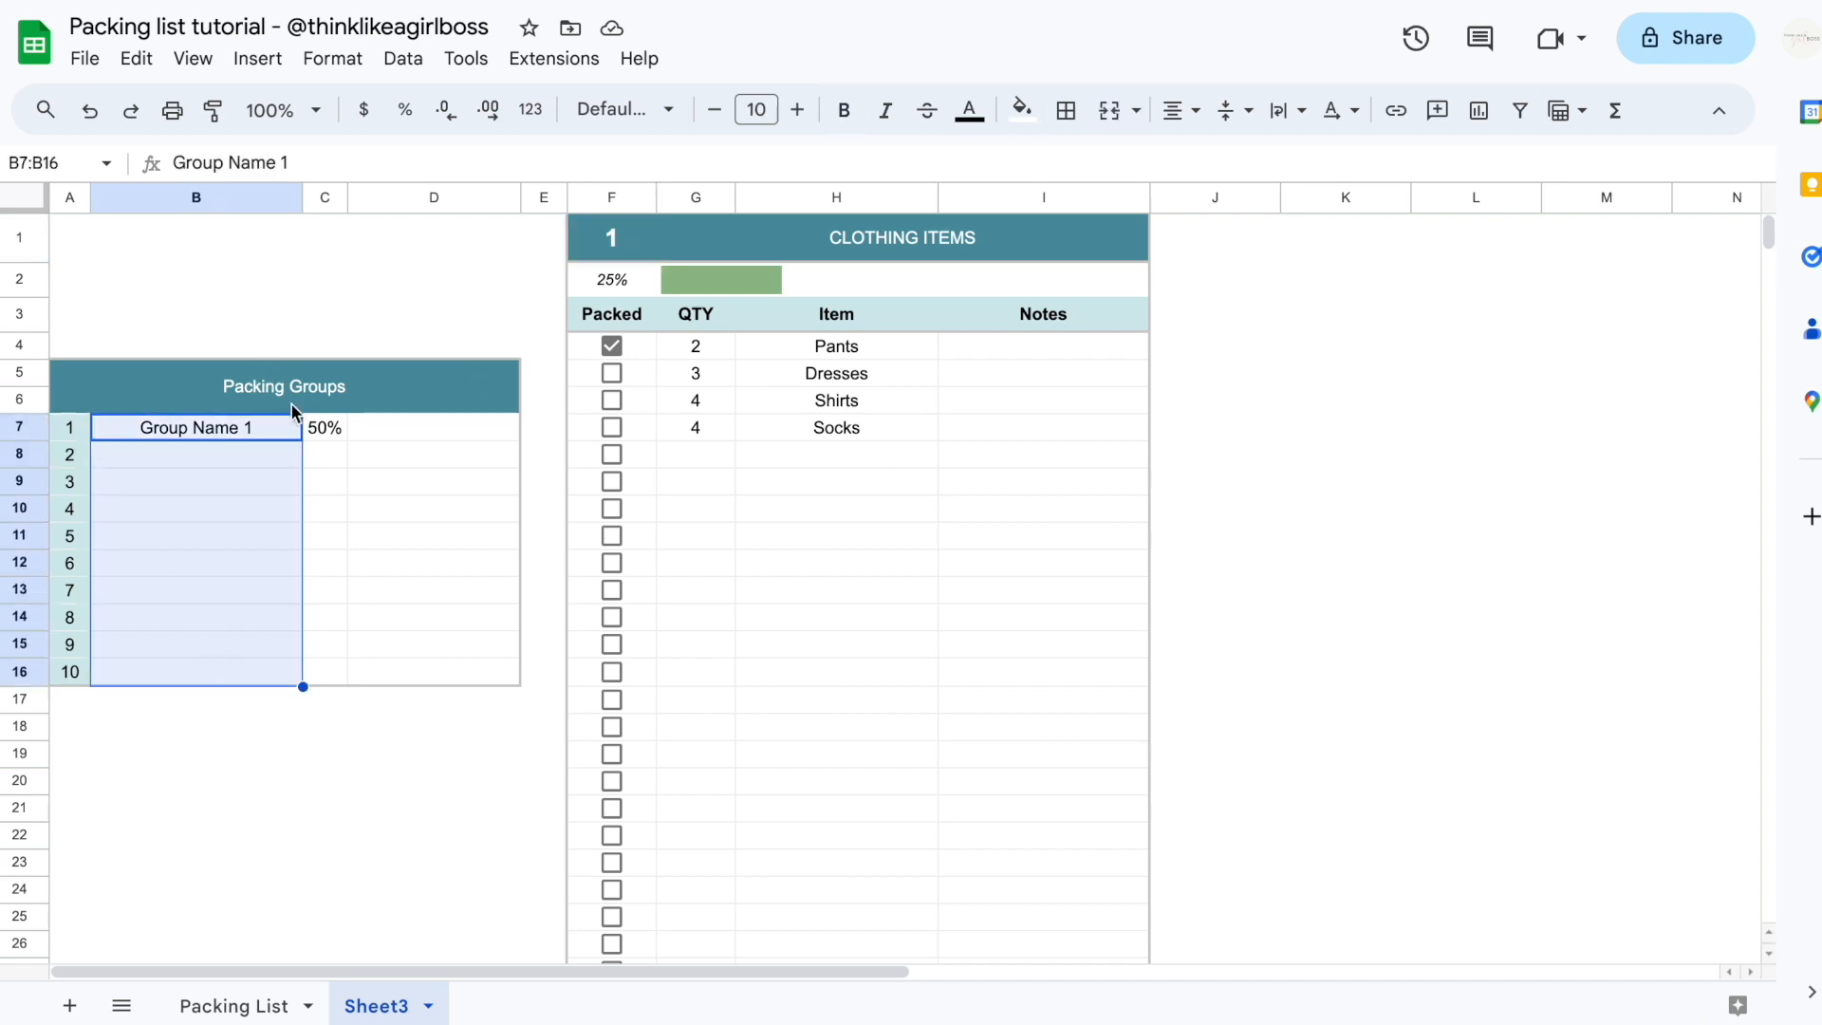
{"action": "left_click", "coordinate": [638, 247]}
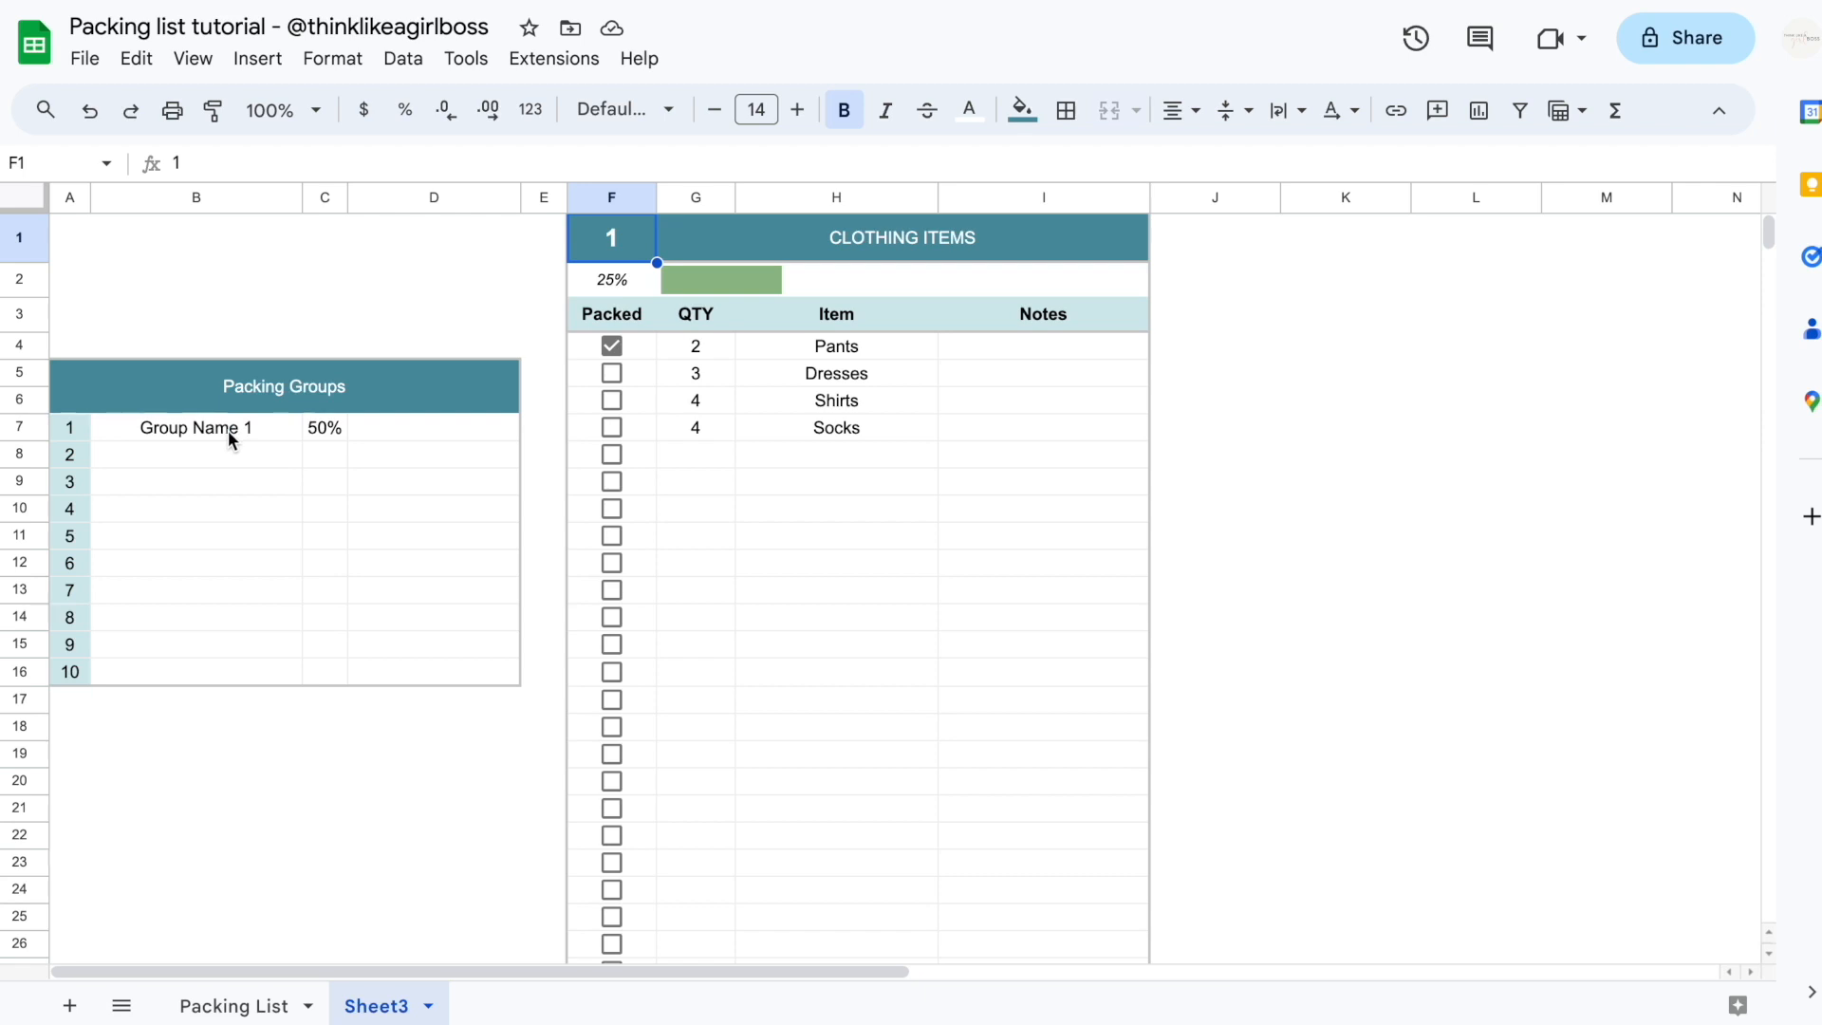
{"action": "left_click", "coordinate": [228, 430]}
{"action": "left_click", "coordinate": [619, 245]}
{"action": "type", "text": "2"}
{"action": "key", "text": "Return"}
{"action": "left_click", "coordinate": [389, 288]}
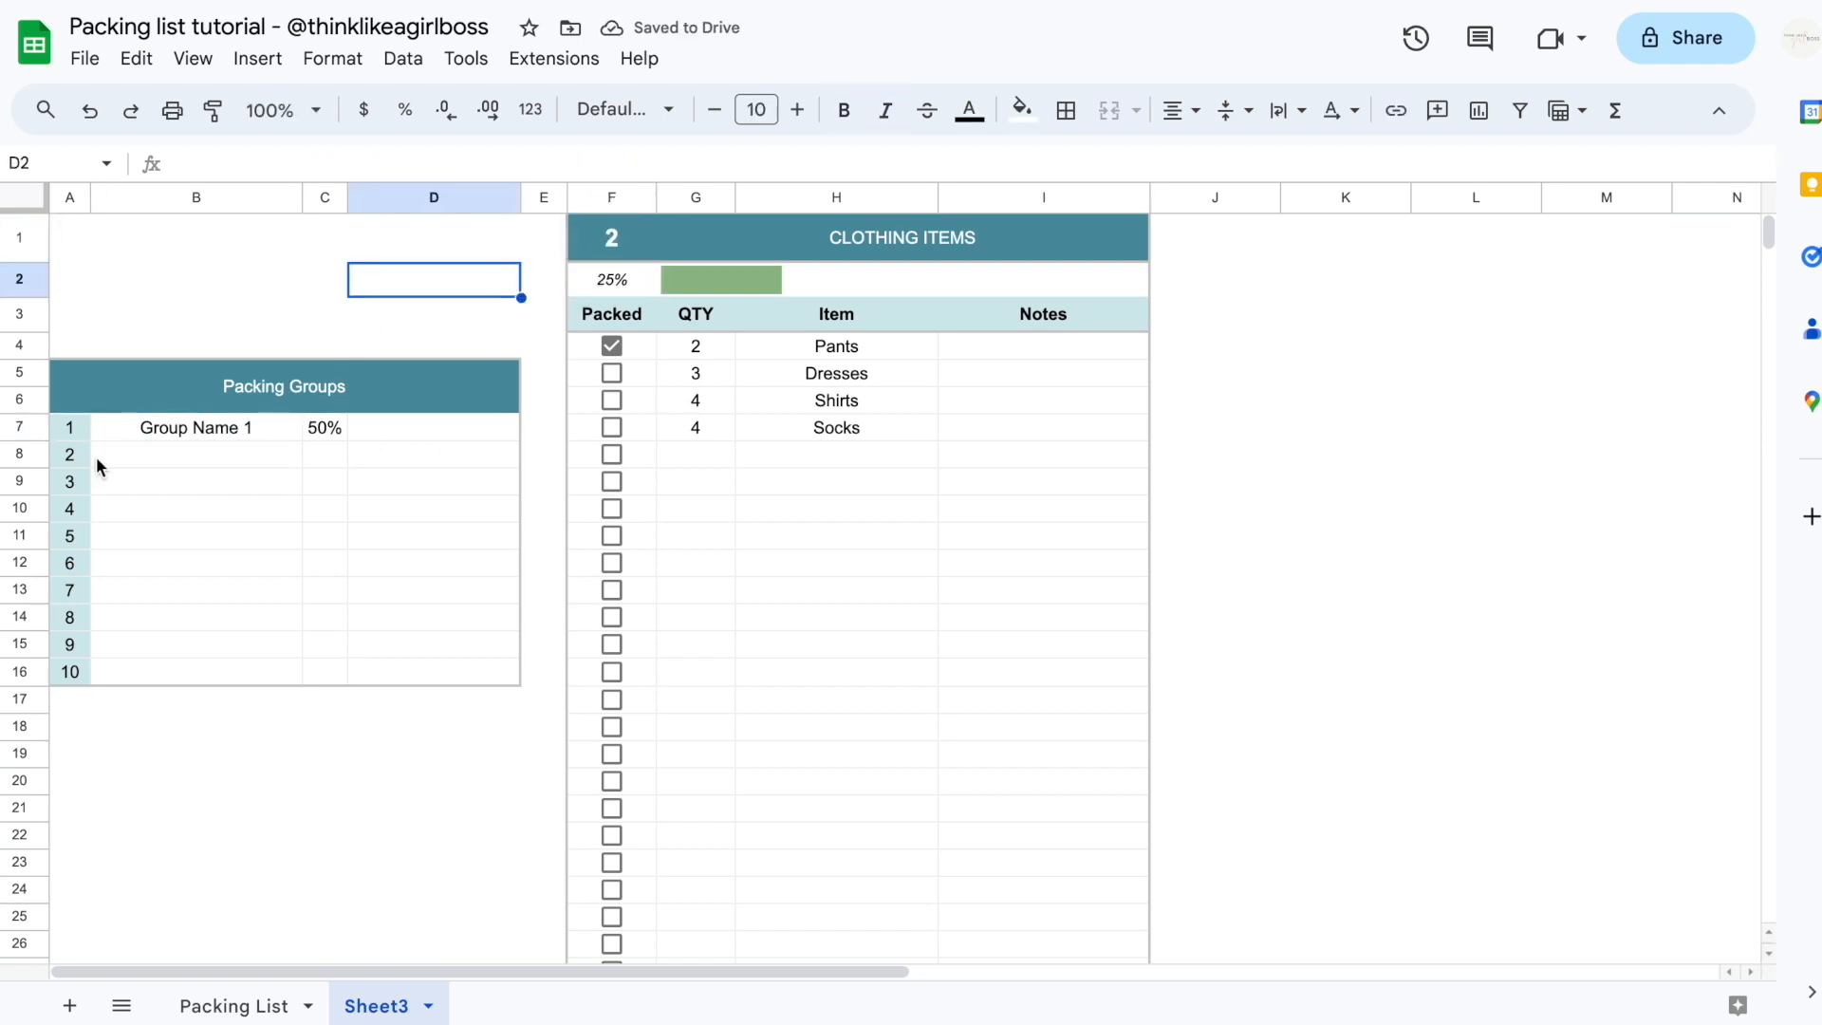
{"action": "left_click", "coordinate": [108, 454]}
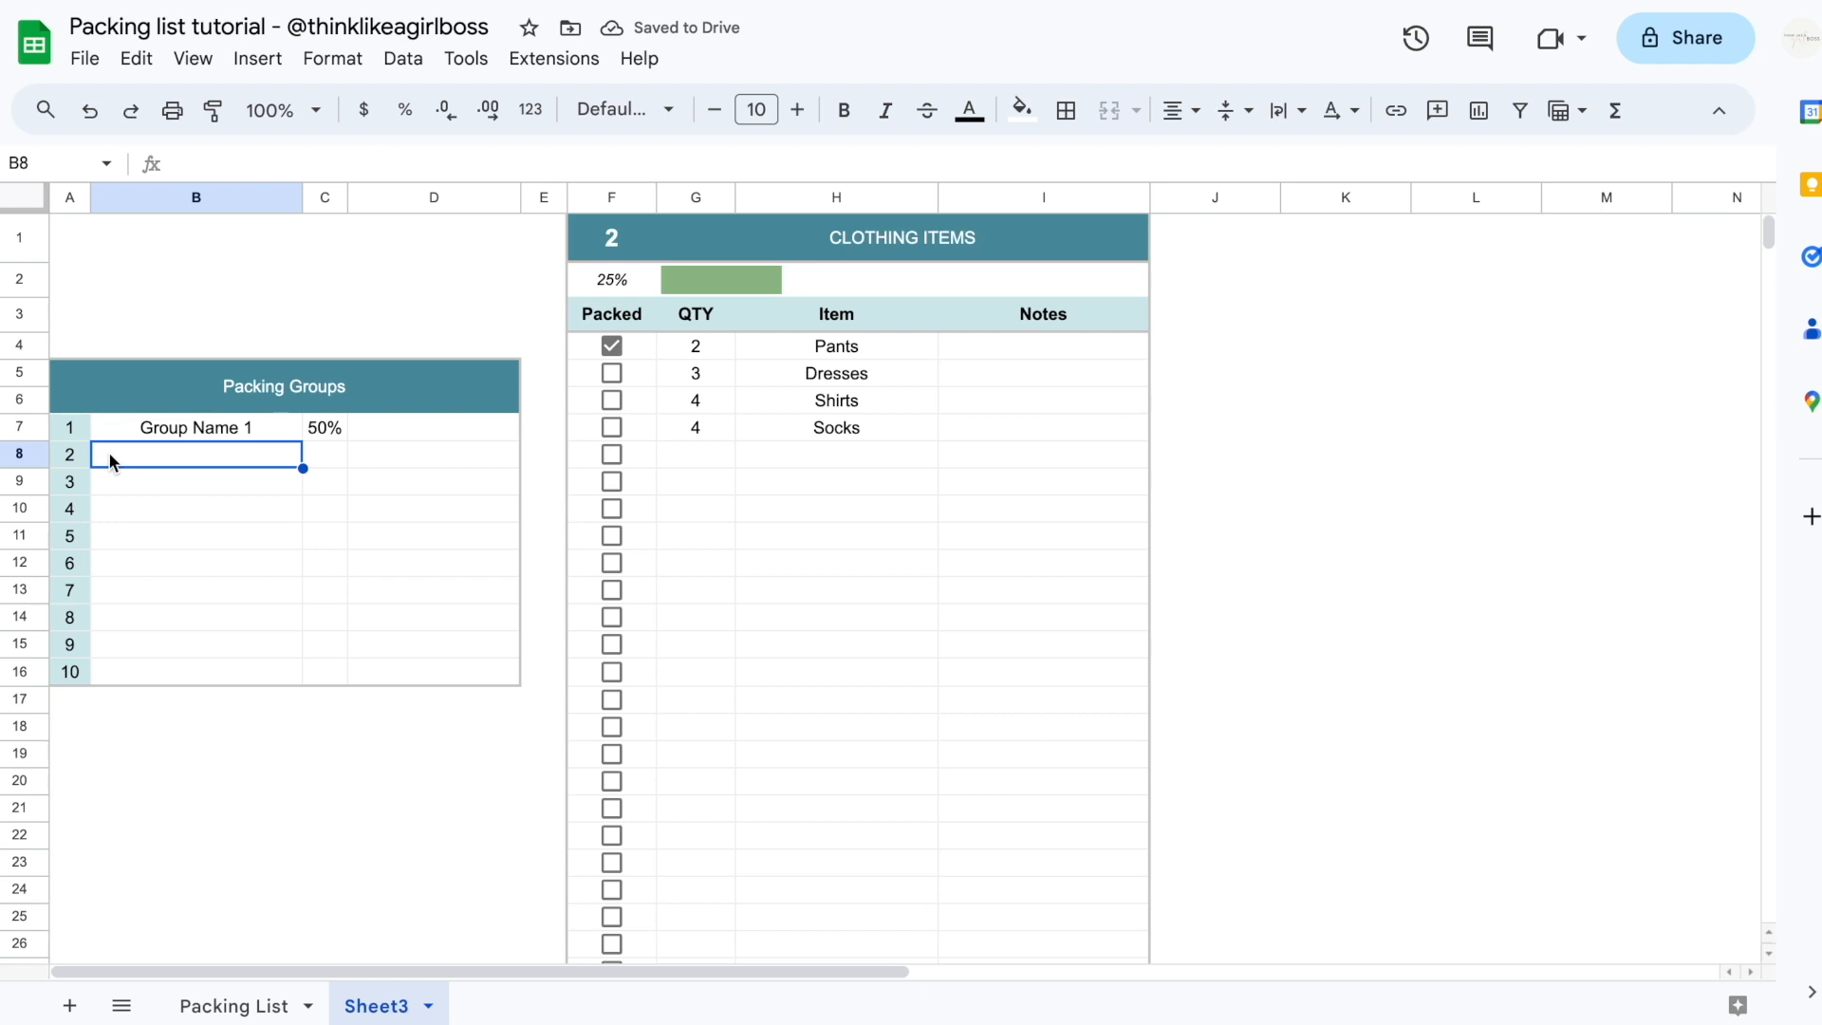
{"action": "left_click", "coordinate": [145, 481]}
{"action": "left_click", "coordinate": [630, 236]}
{"action": "type", "text": "1"}
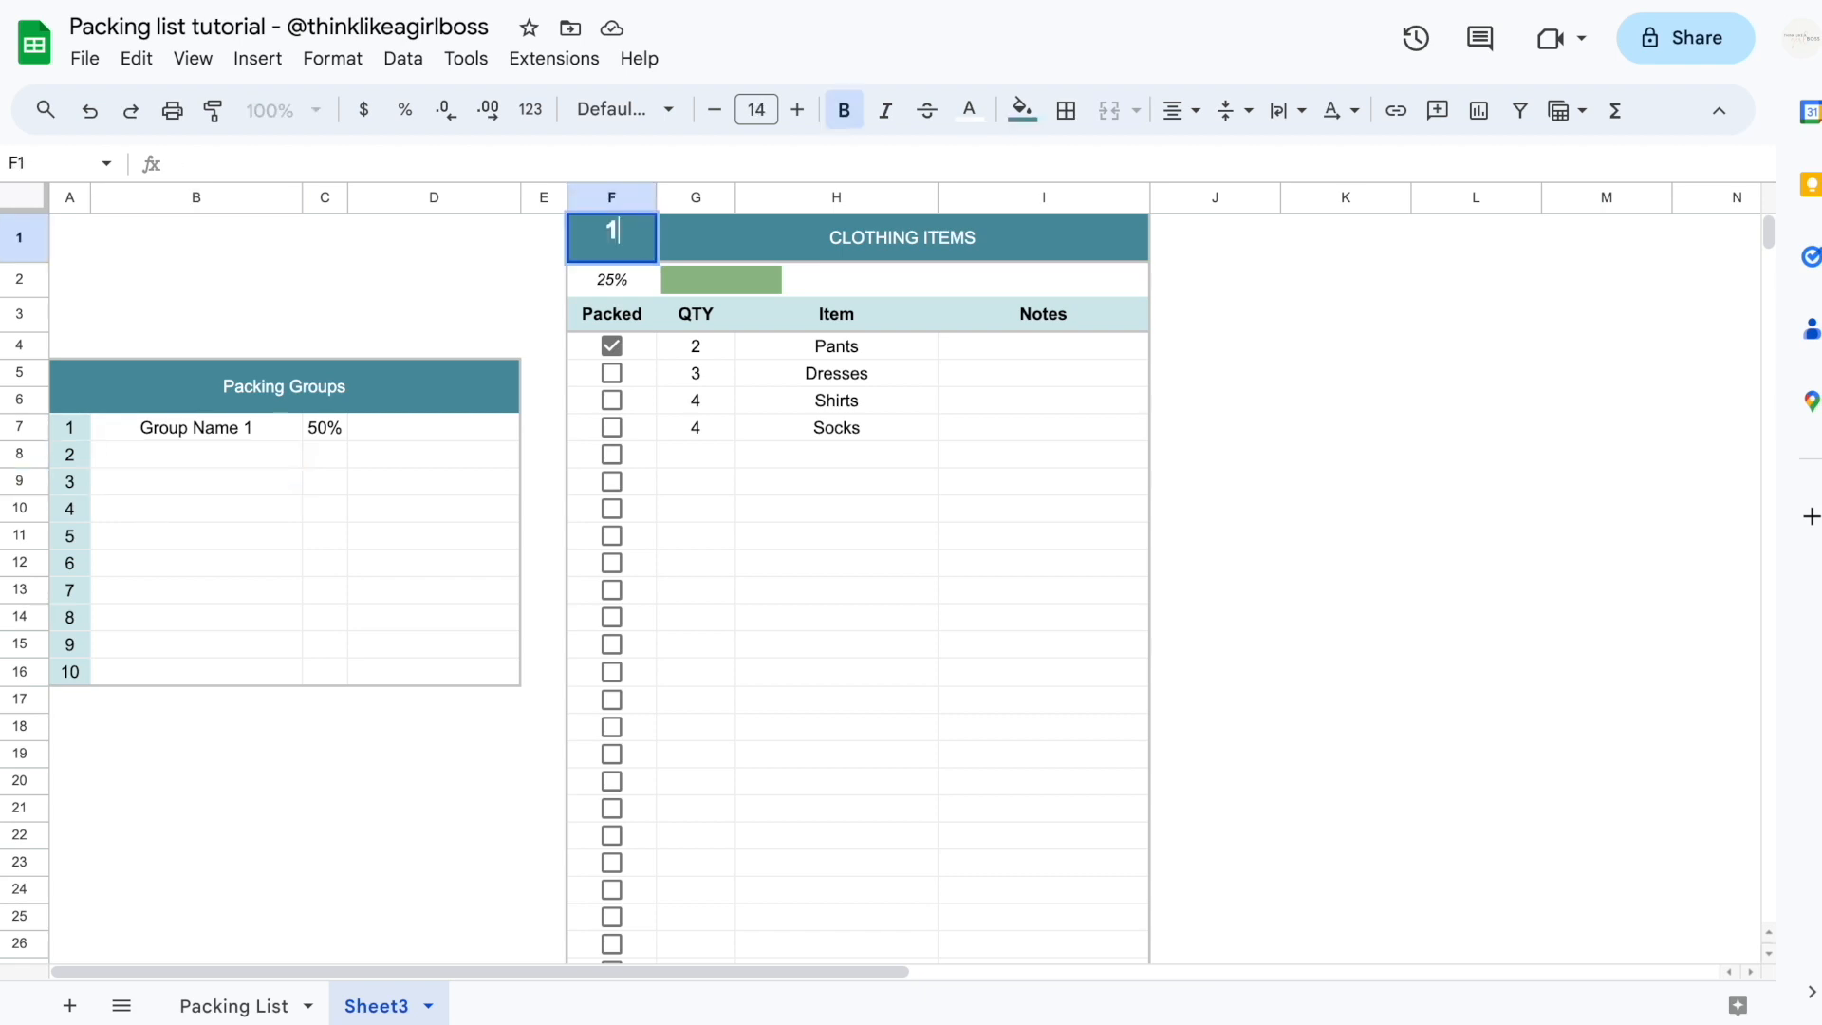
{"action": "key", "text": "Return"}
Replace the CLOTHING ITEMS title in G1:I1 with the formula =VLOOKUP(F1,A7:B16,2,0) to pull in the group name
{"action": "left_click", "coordinate": [788, 242]}
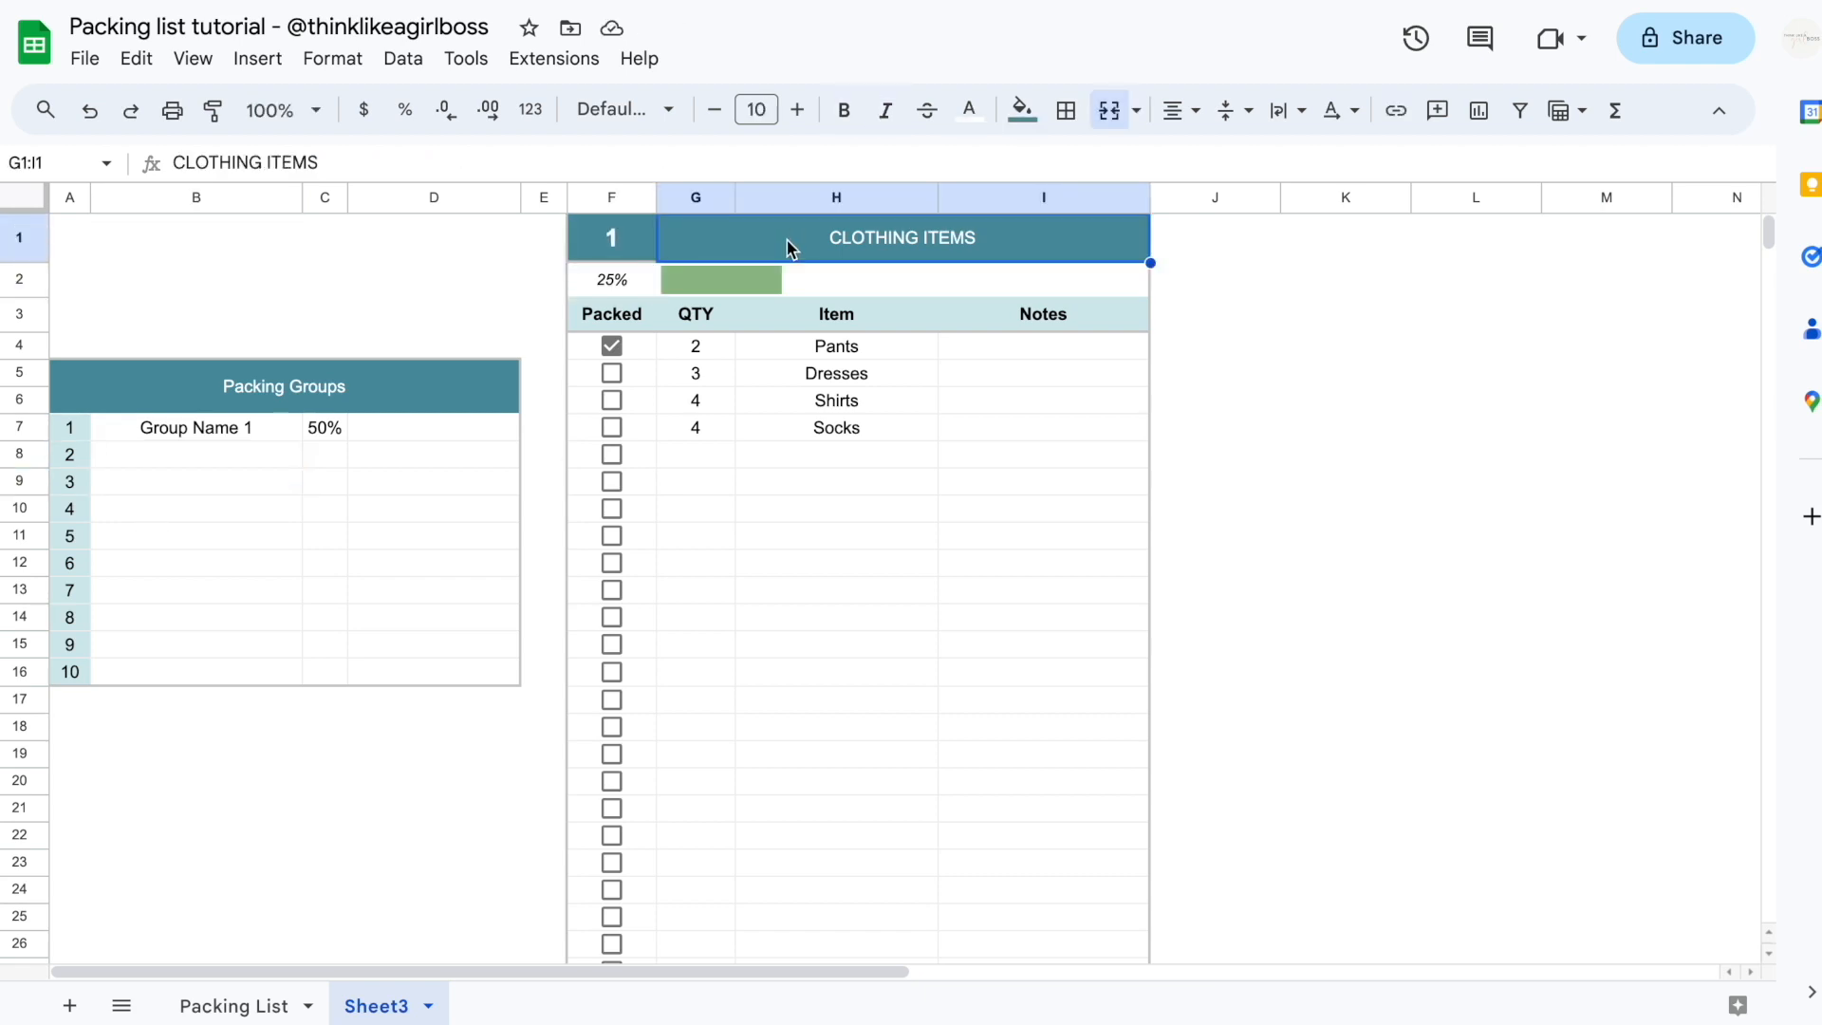
{"action": "key", "text": "Delete"}
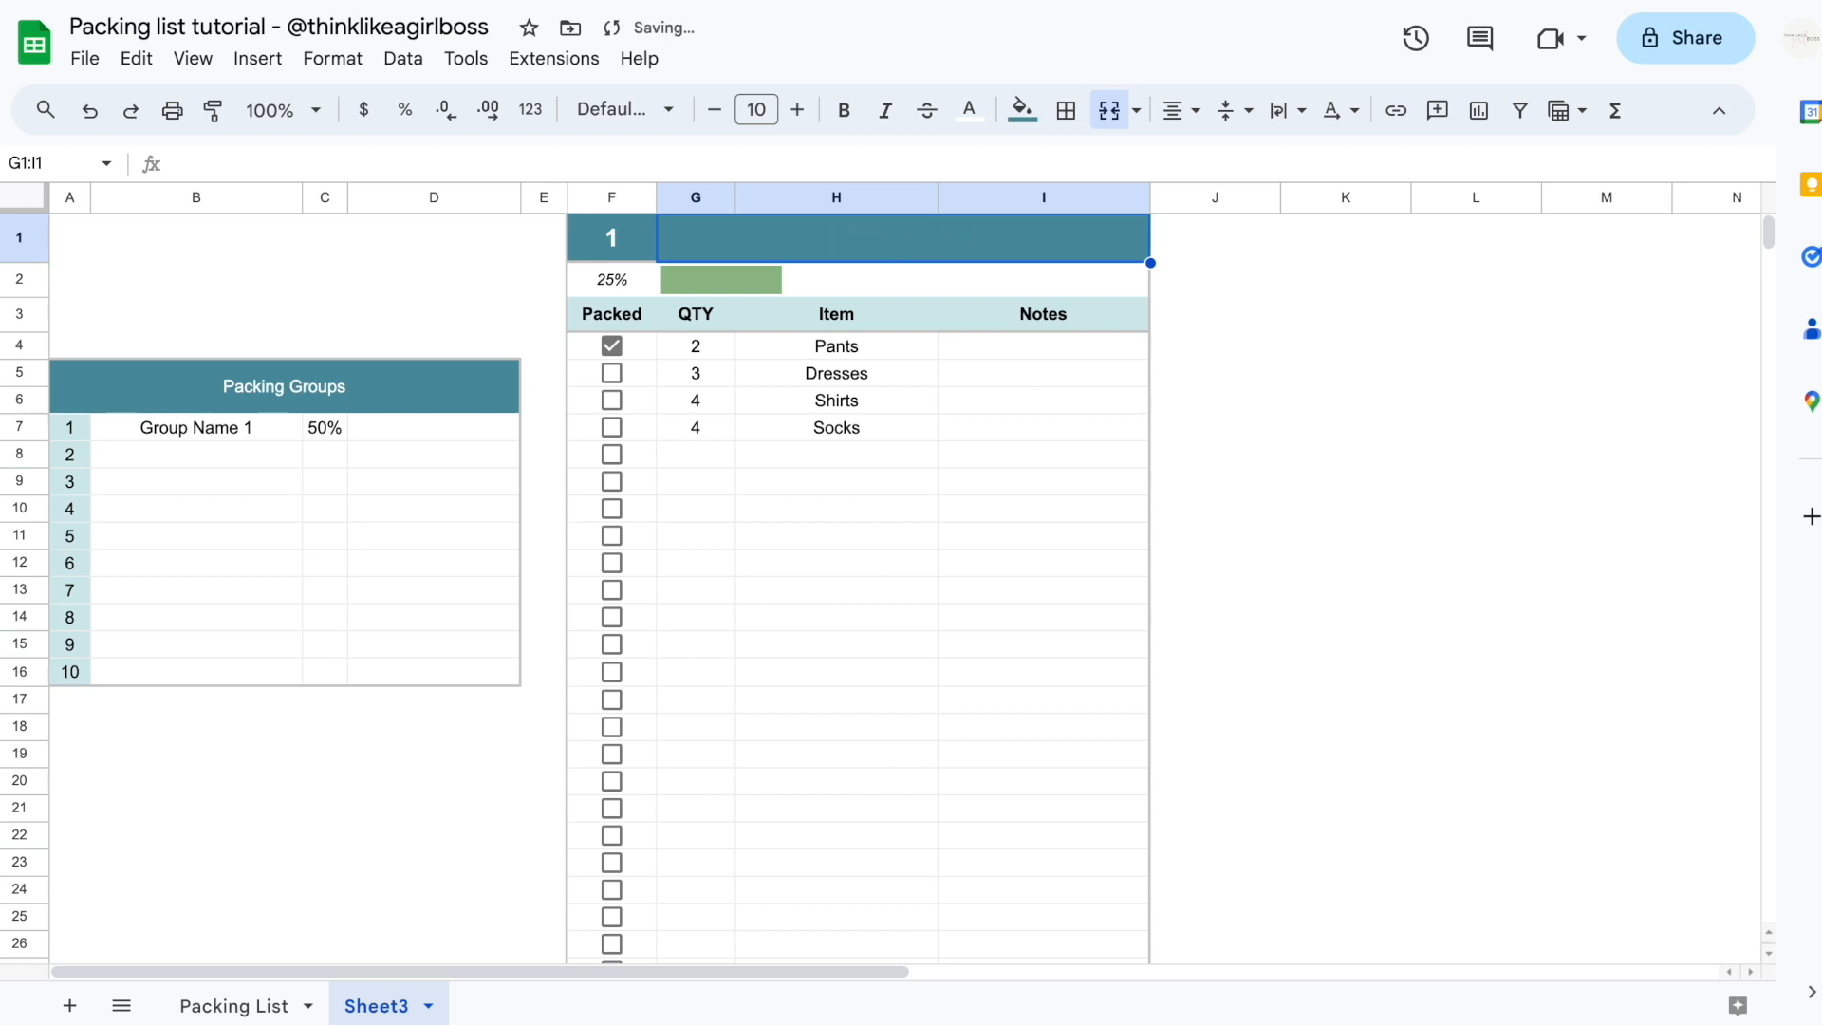
{"action": "type", "text": "="}
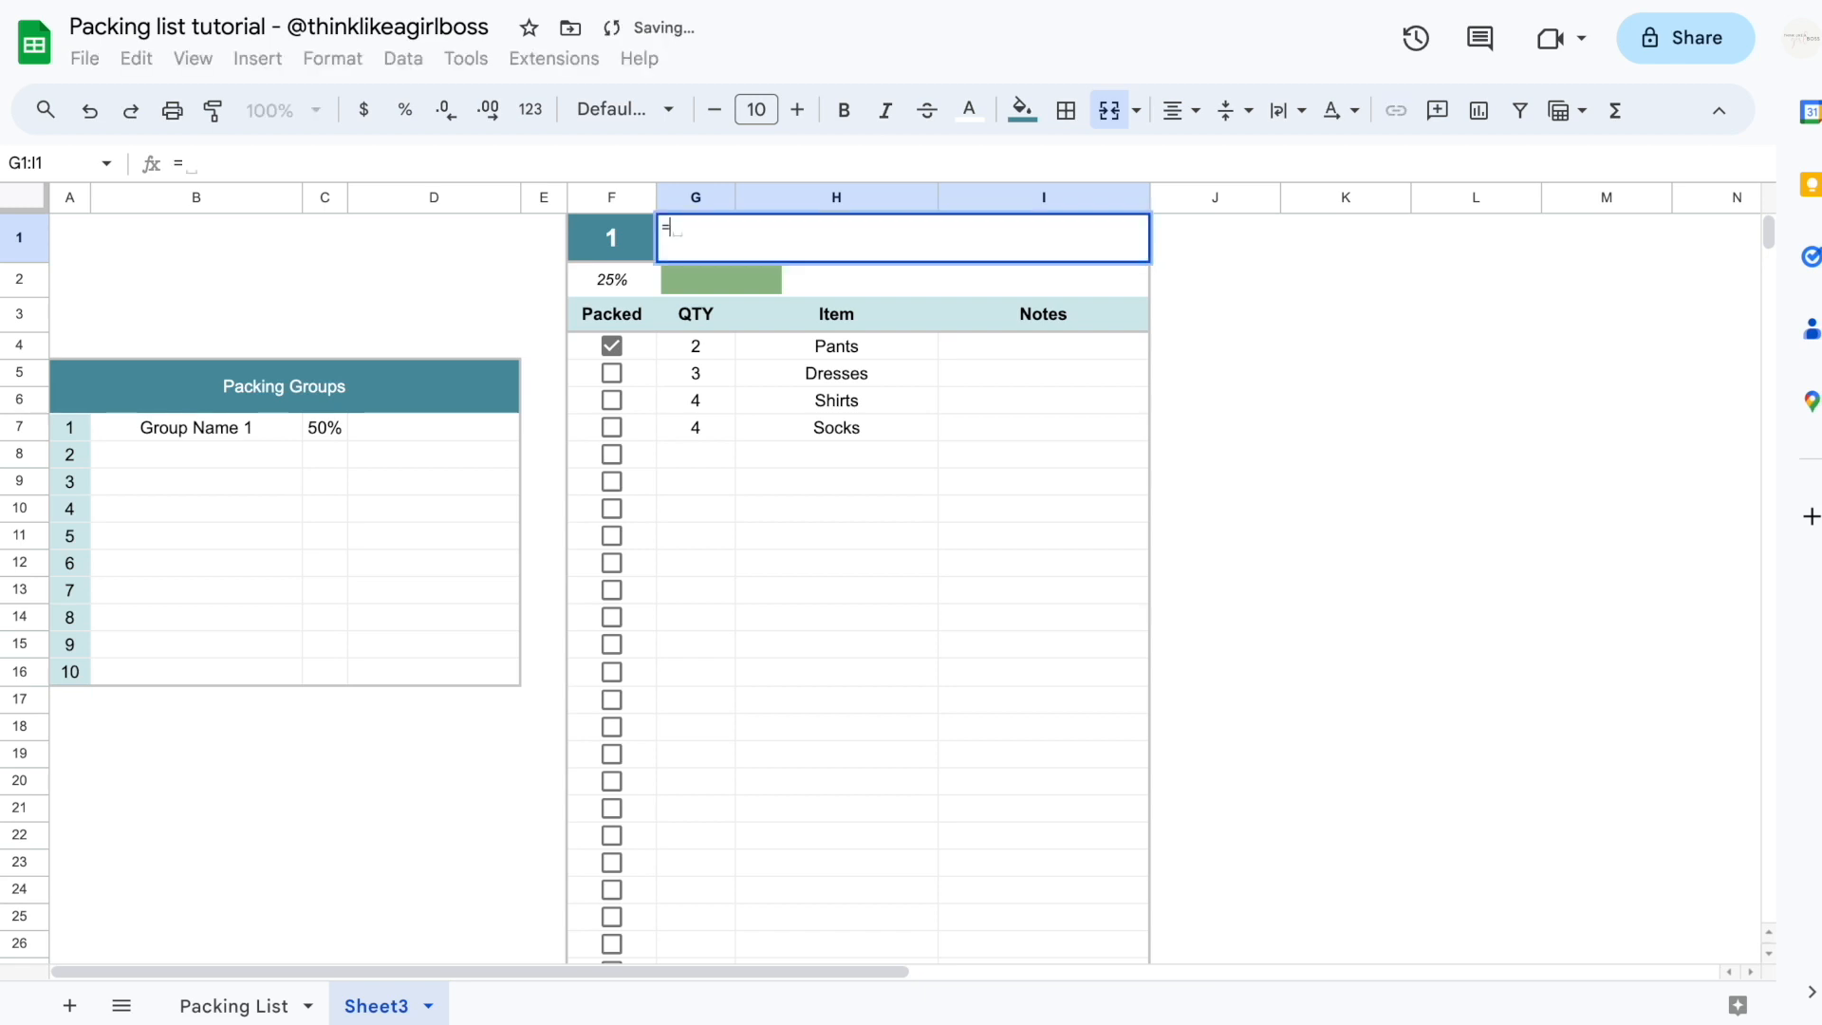
{"action": "type", "text": "VLOOKUP"}
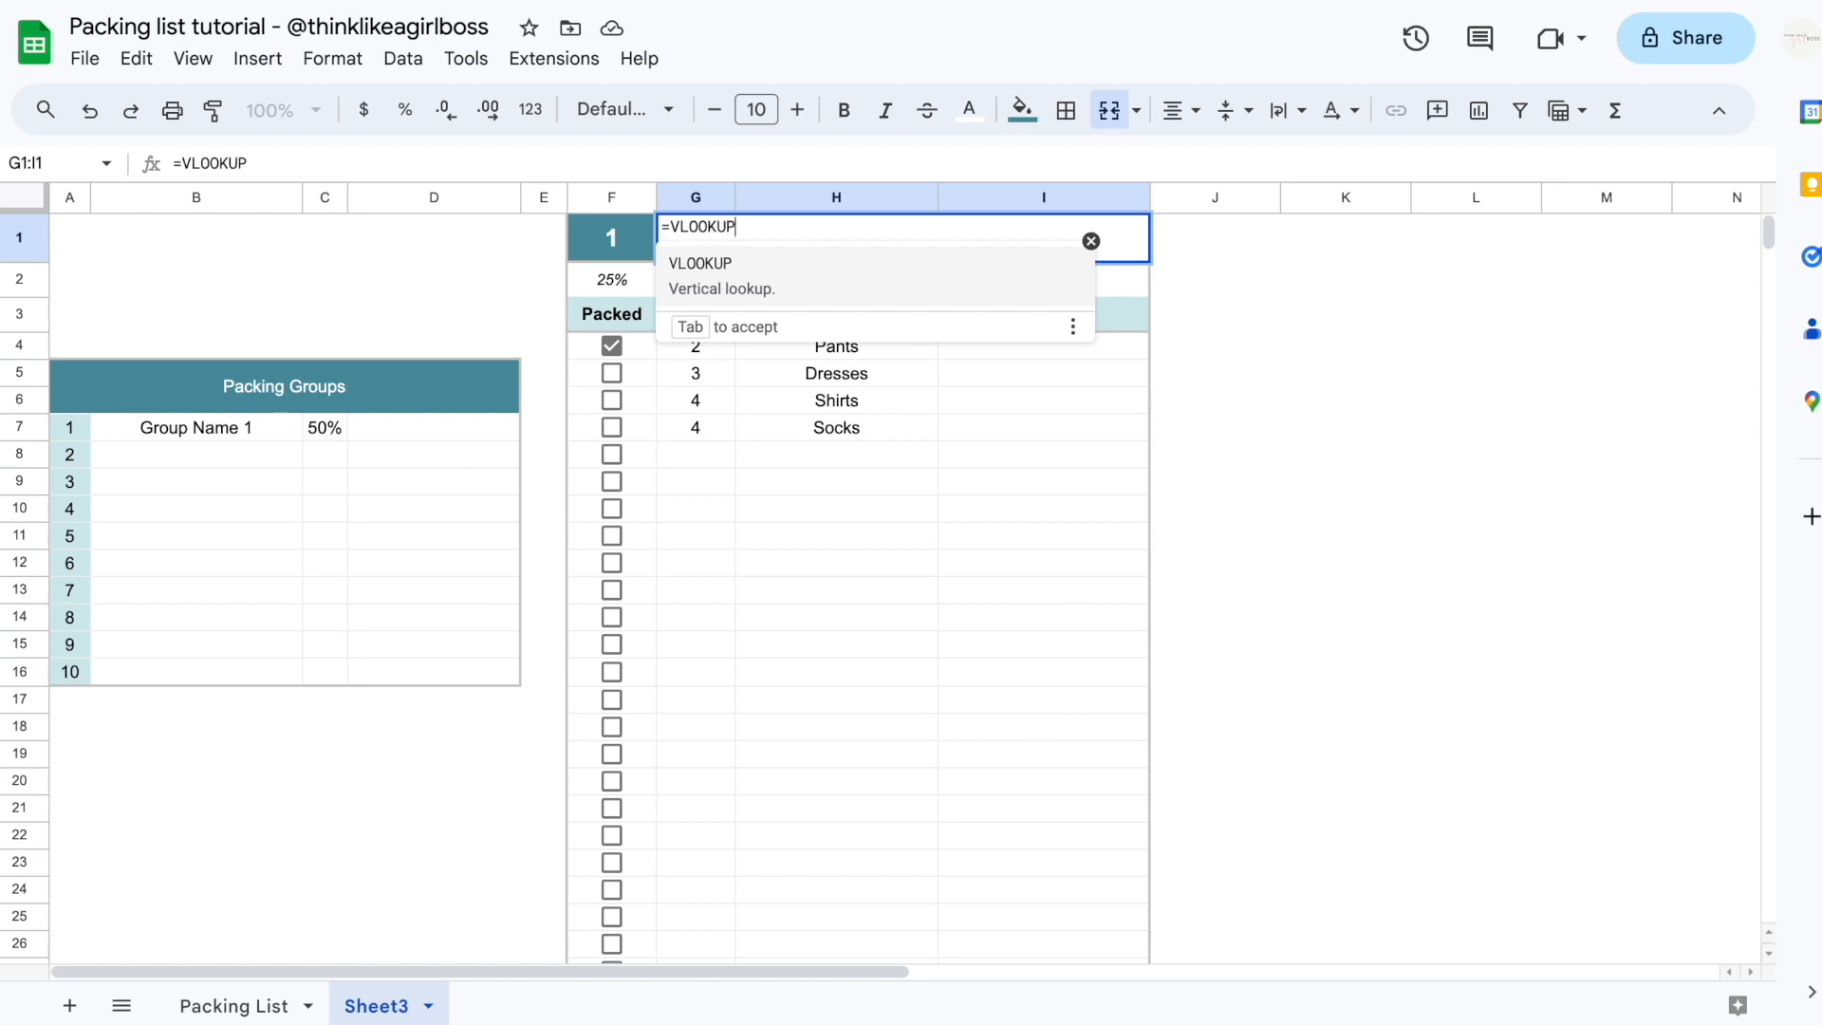
{"action": "type", "text": "("}
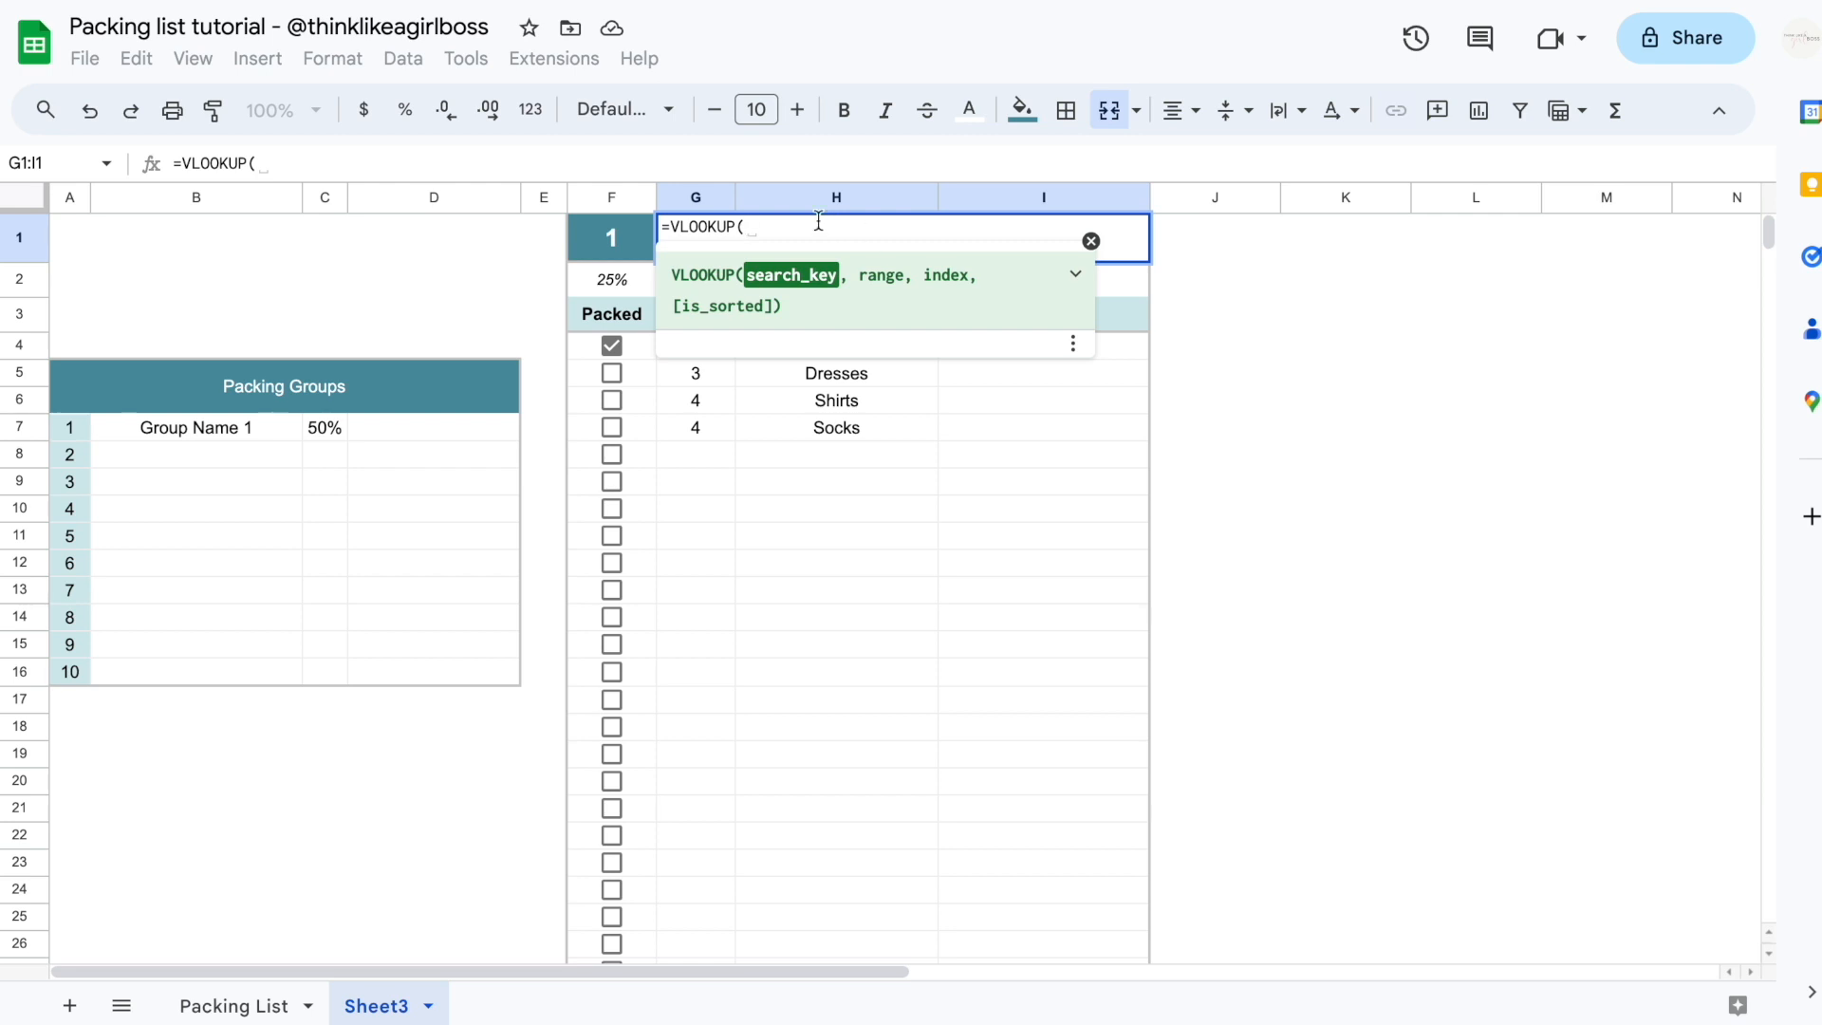
{"action": "left_click", "coordinate": [612, 241]}
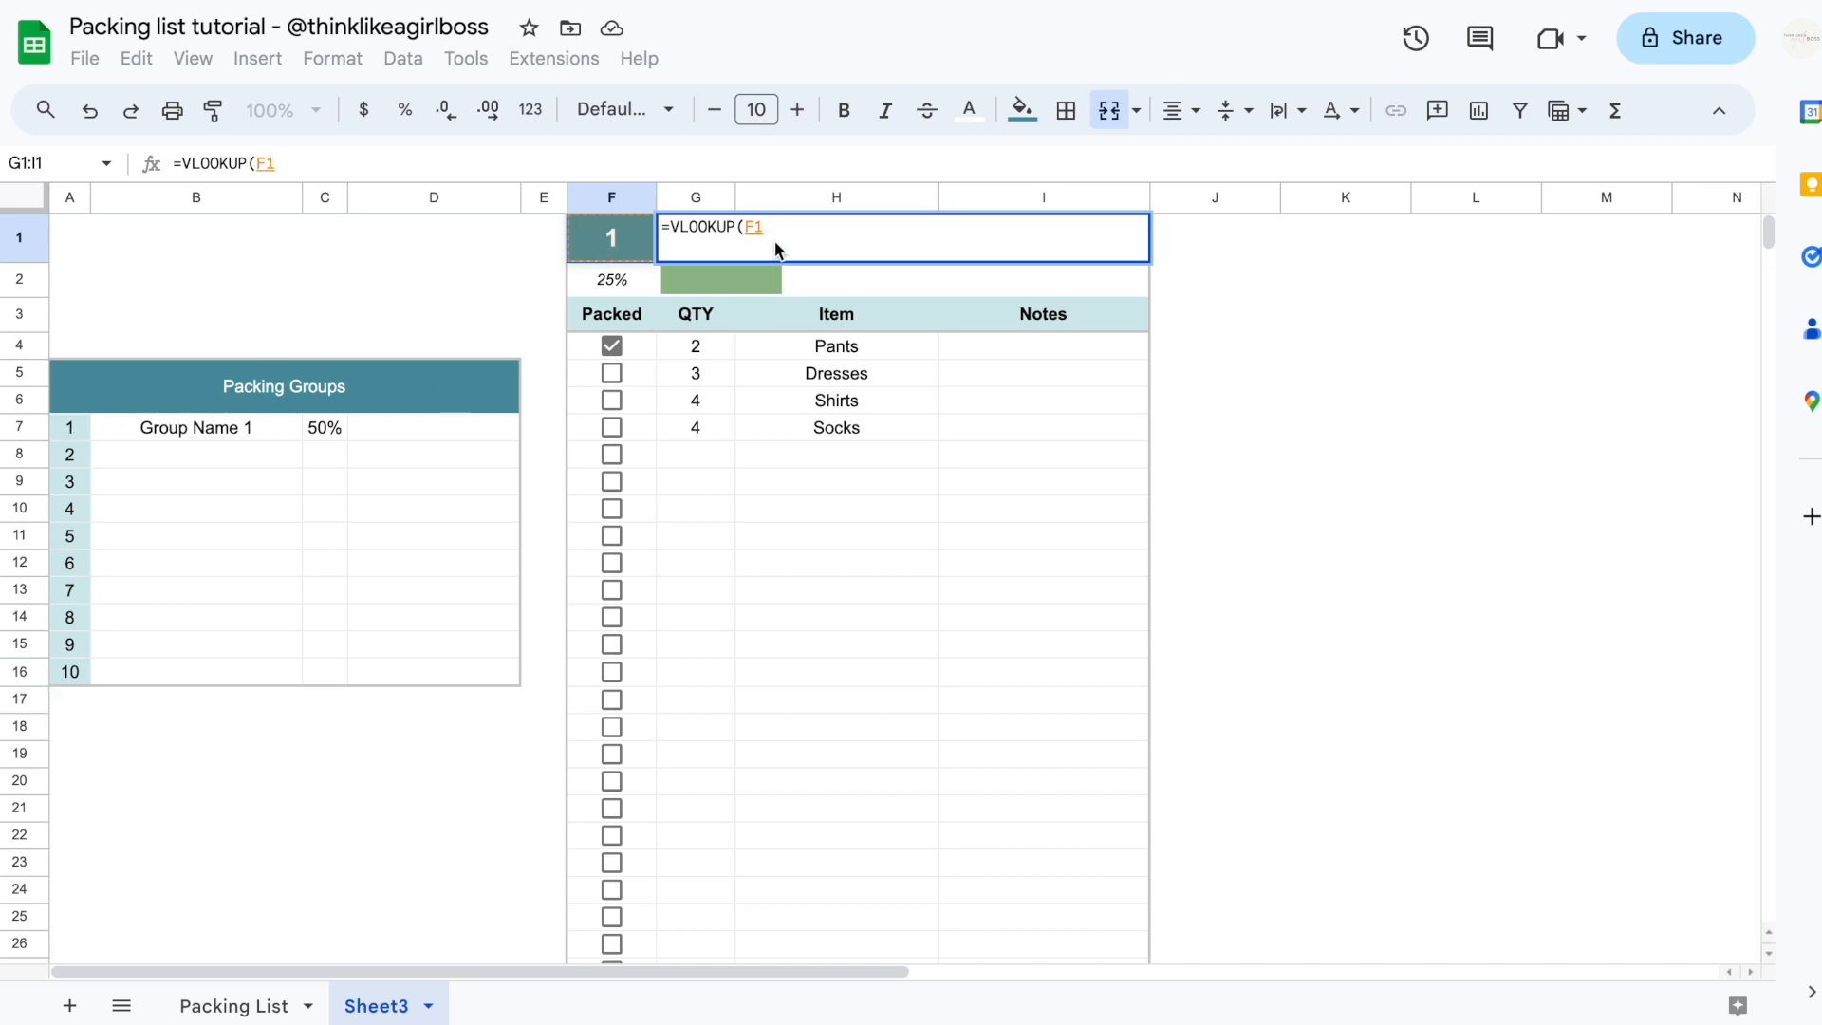
{"action": "type", "text": ","}
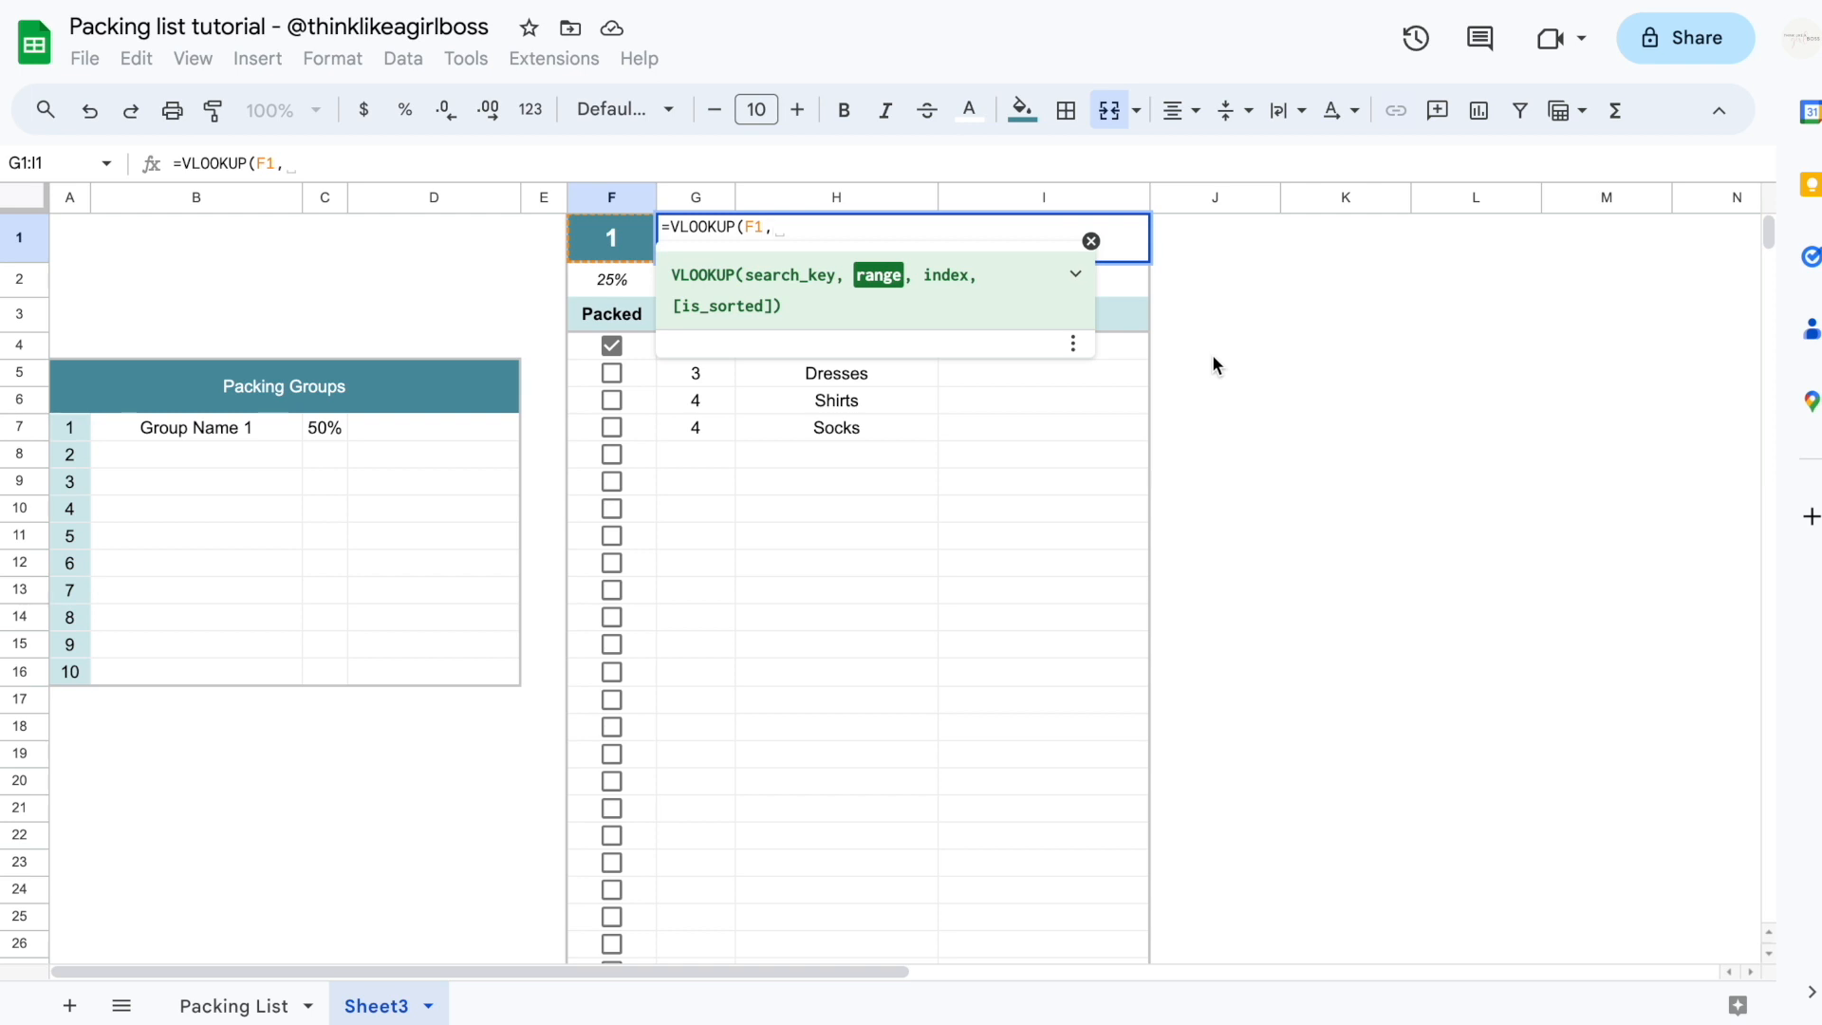
{"action": "left_click_drag", "start_coordinate": [81, 425], "coordinate": [155, 666]}
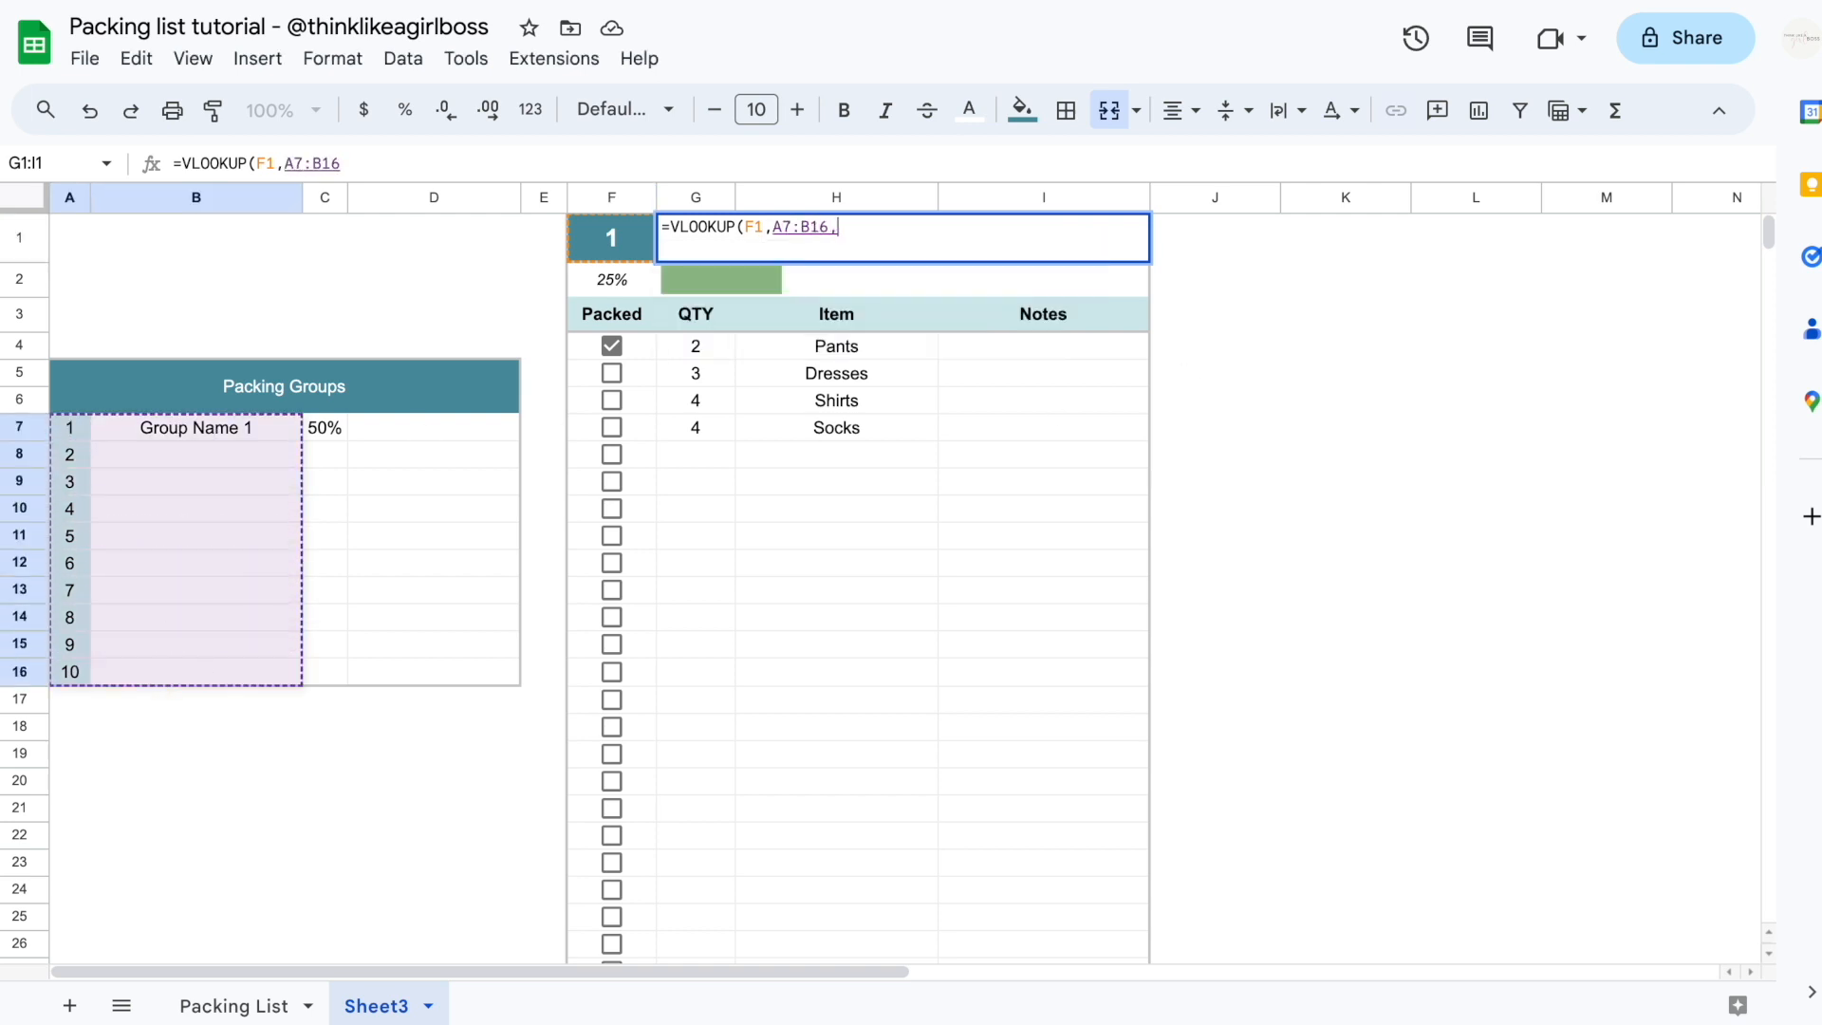
{"action": "type", "text": ","}
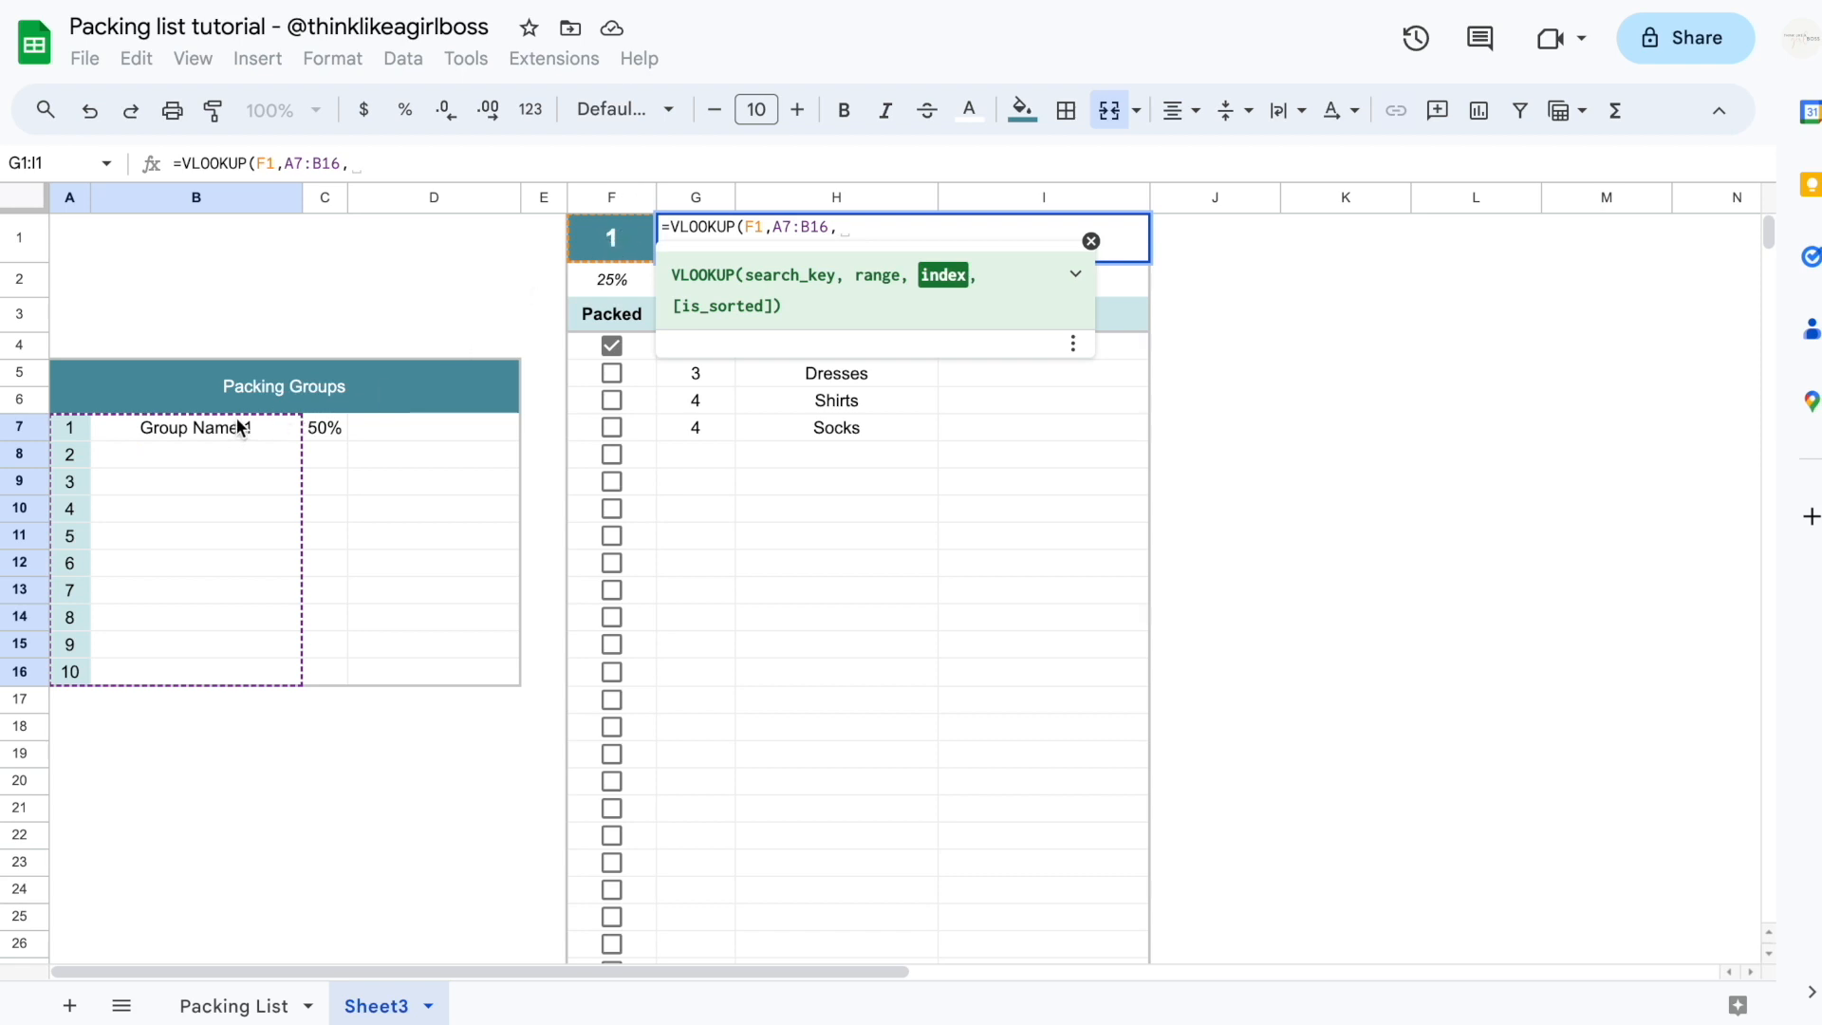
{"action": "type", "text": "2"}
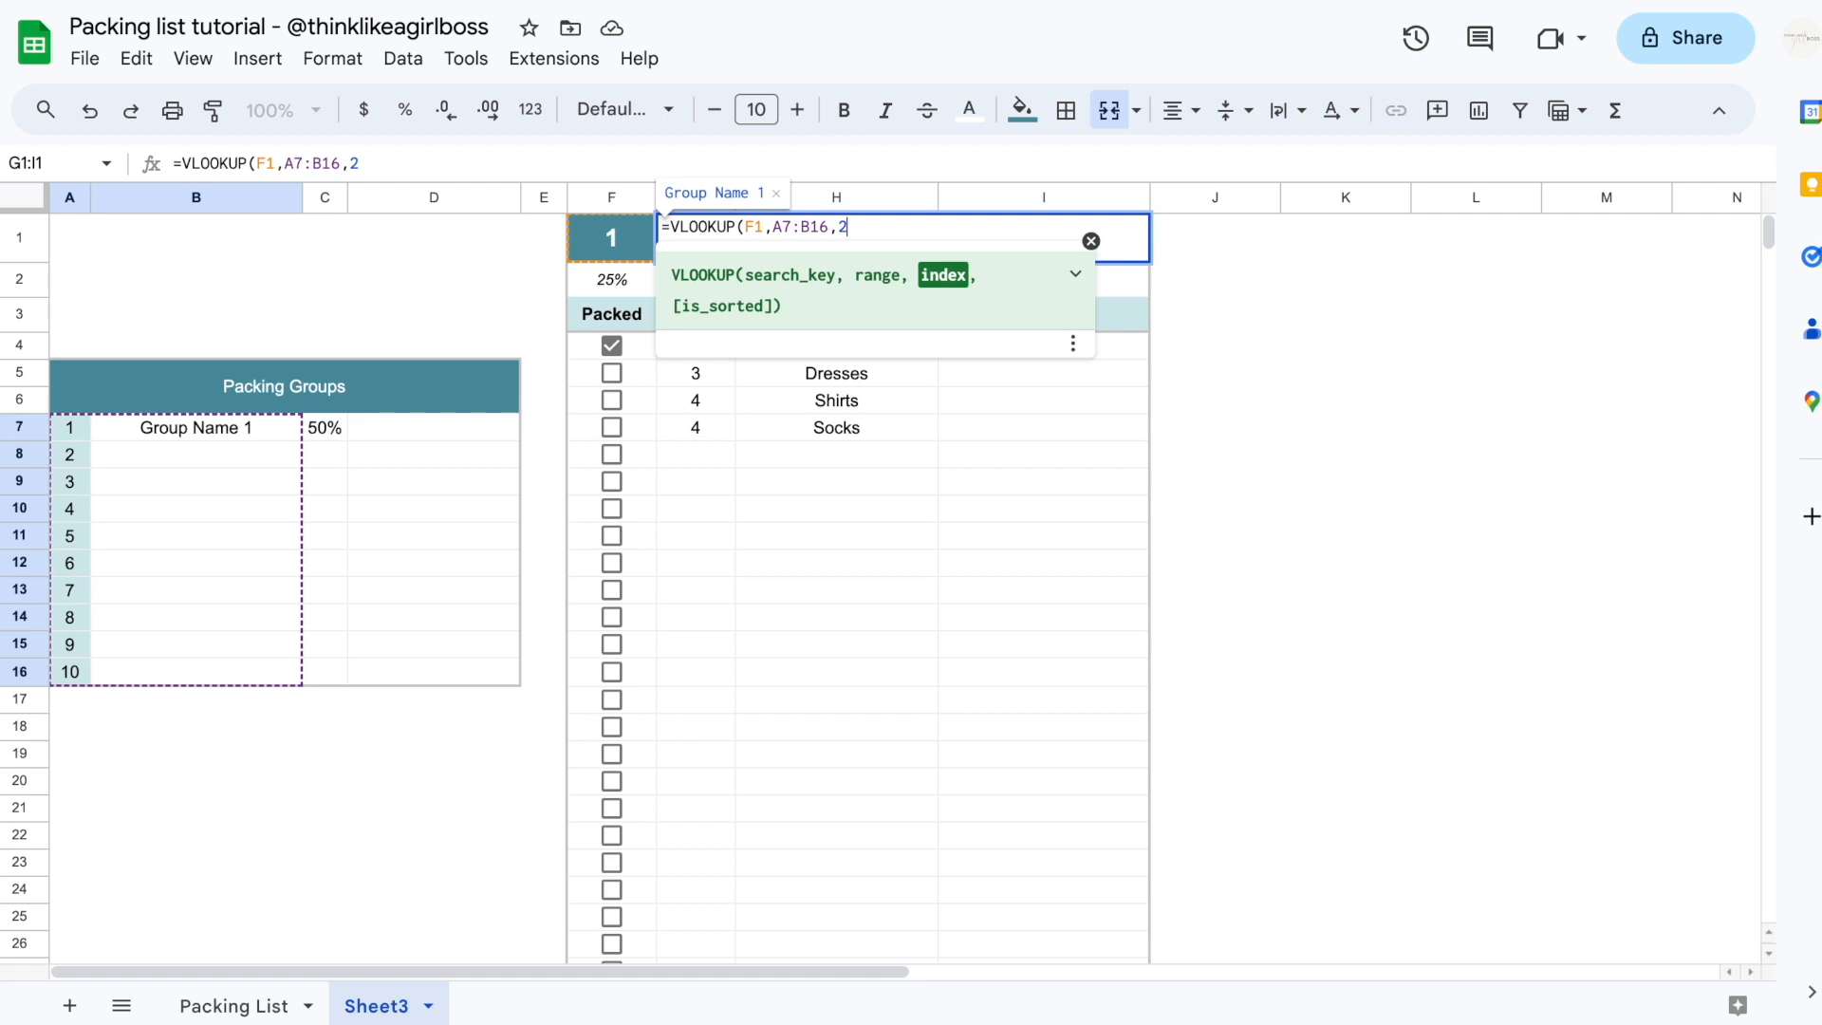
{"action": "type", "text": ","}
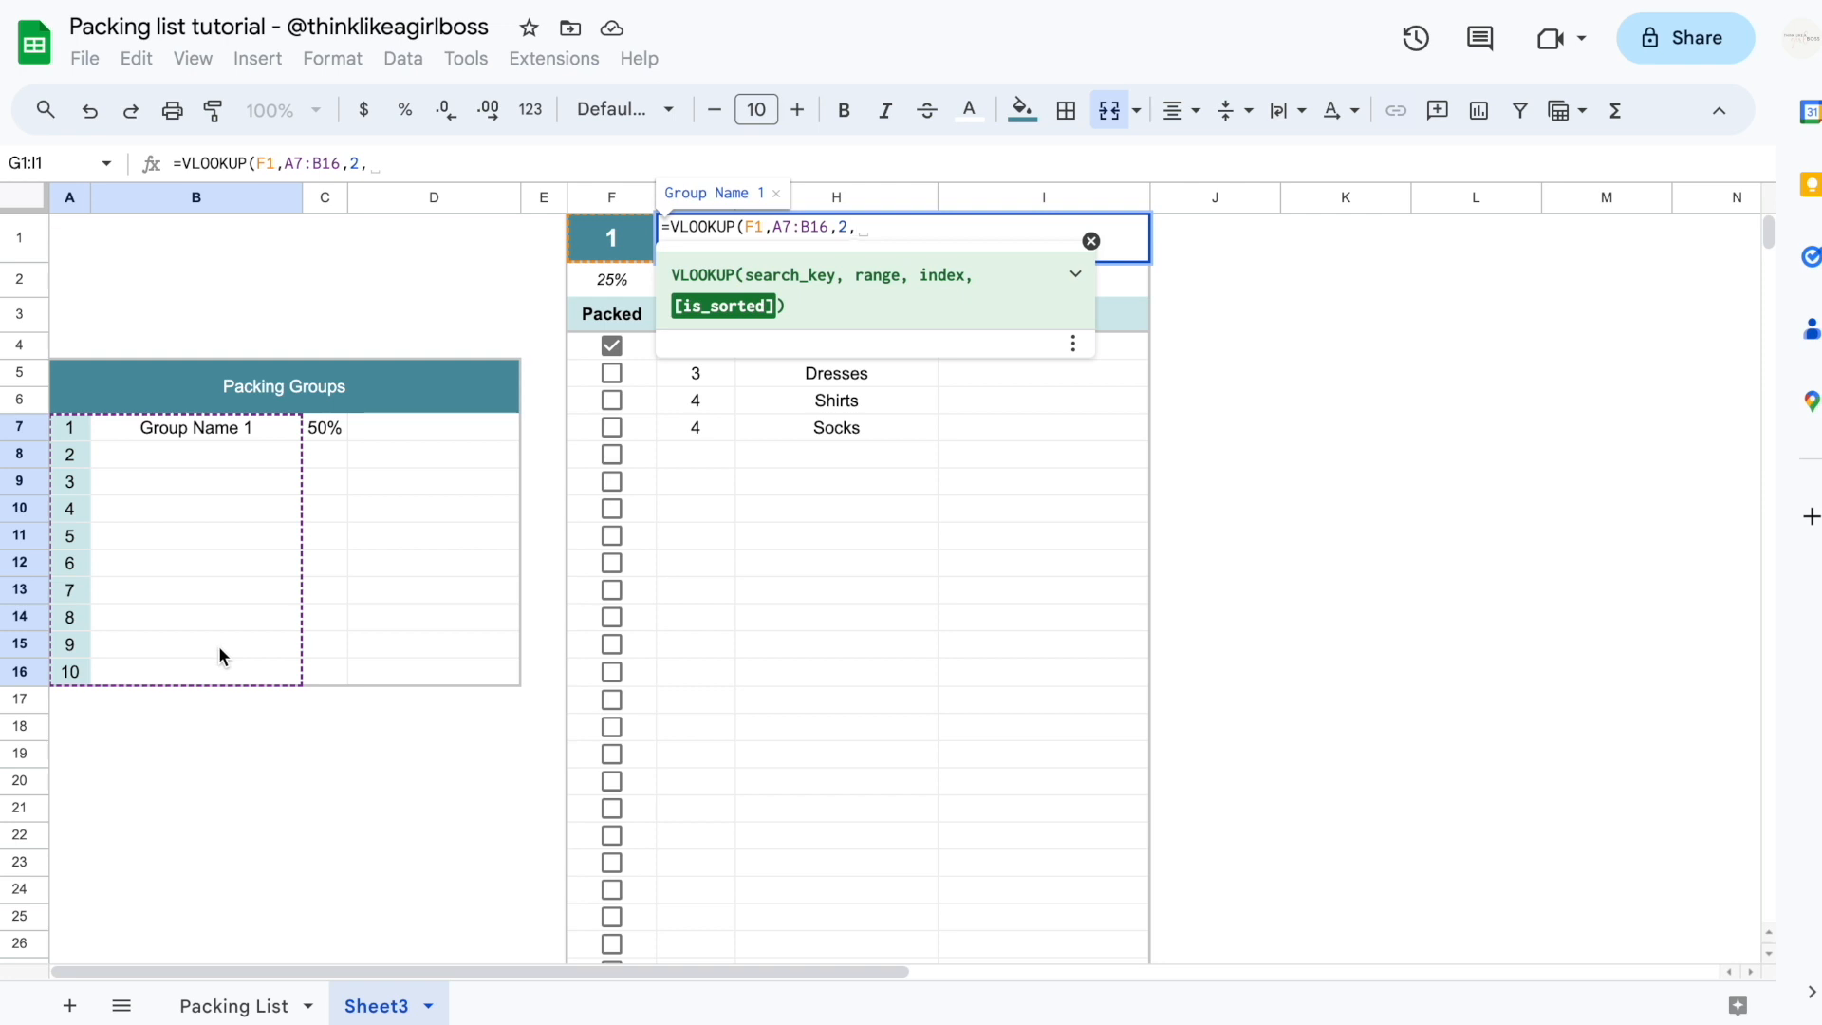
{"action": "type", "text": "0"}
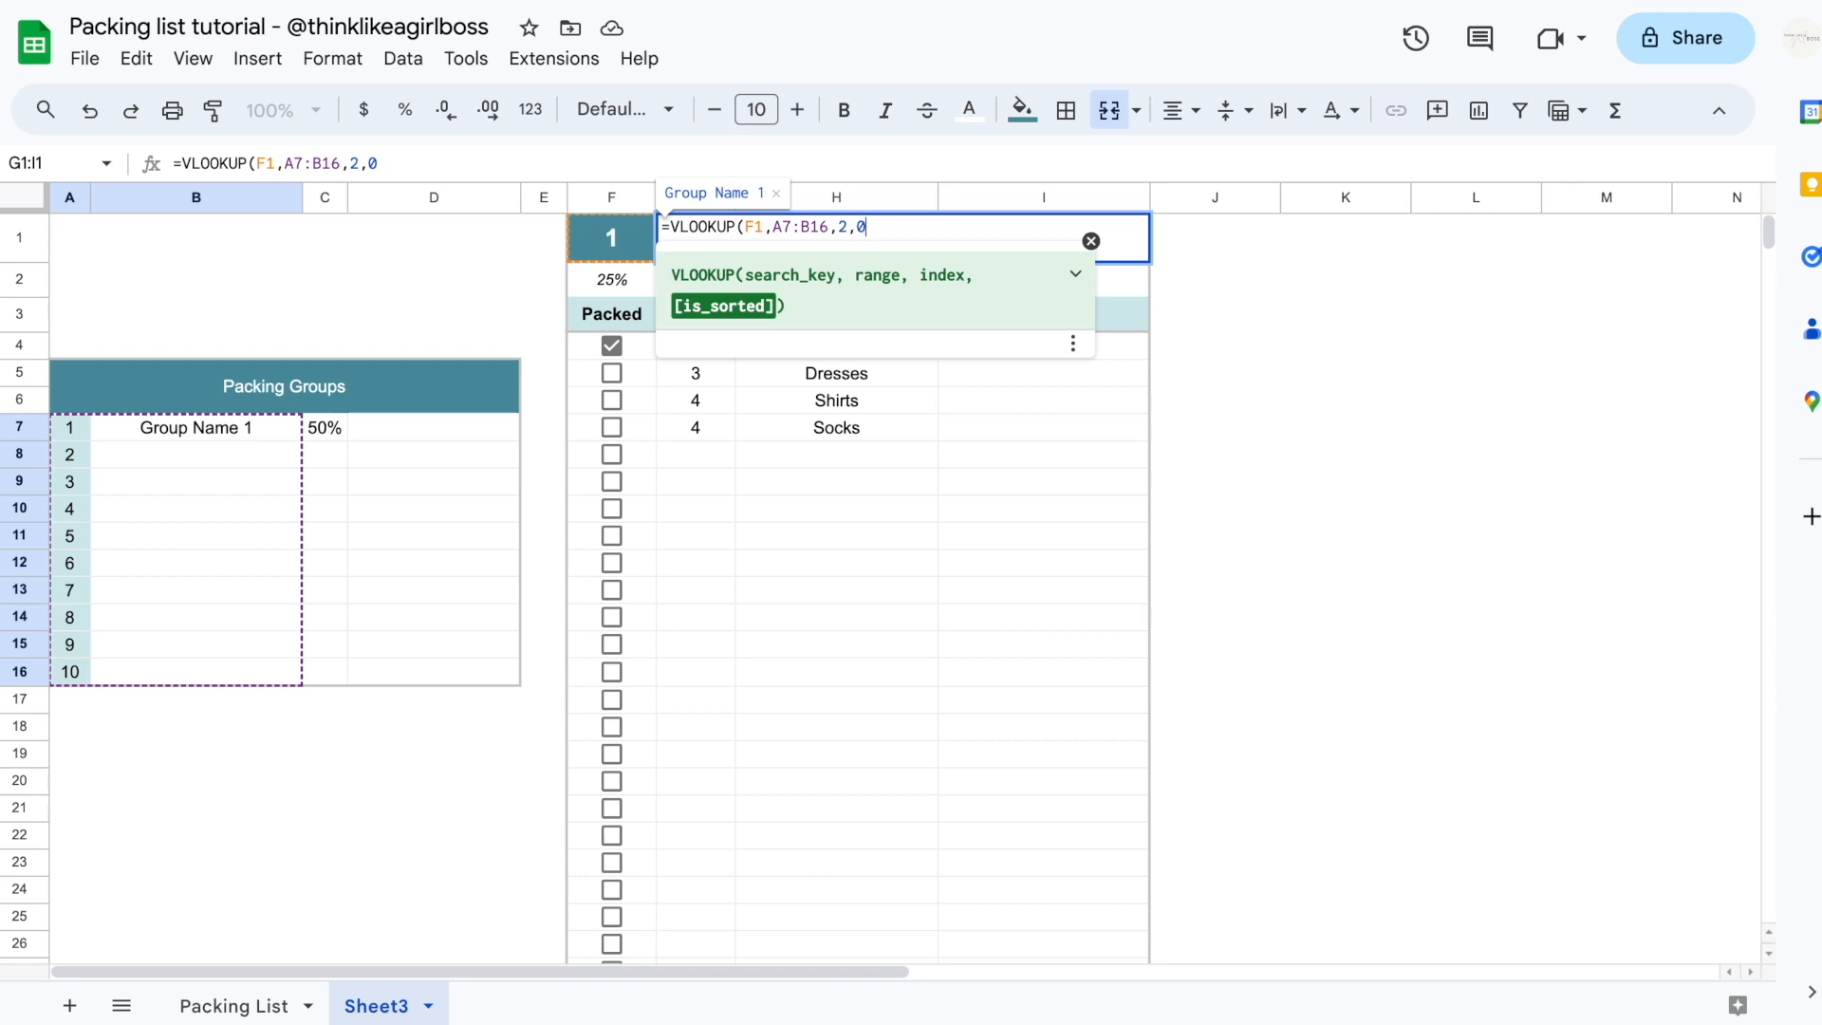
{"action": "type", "text": ")"}
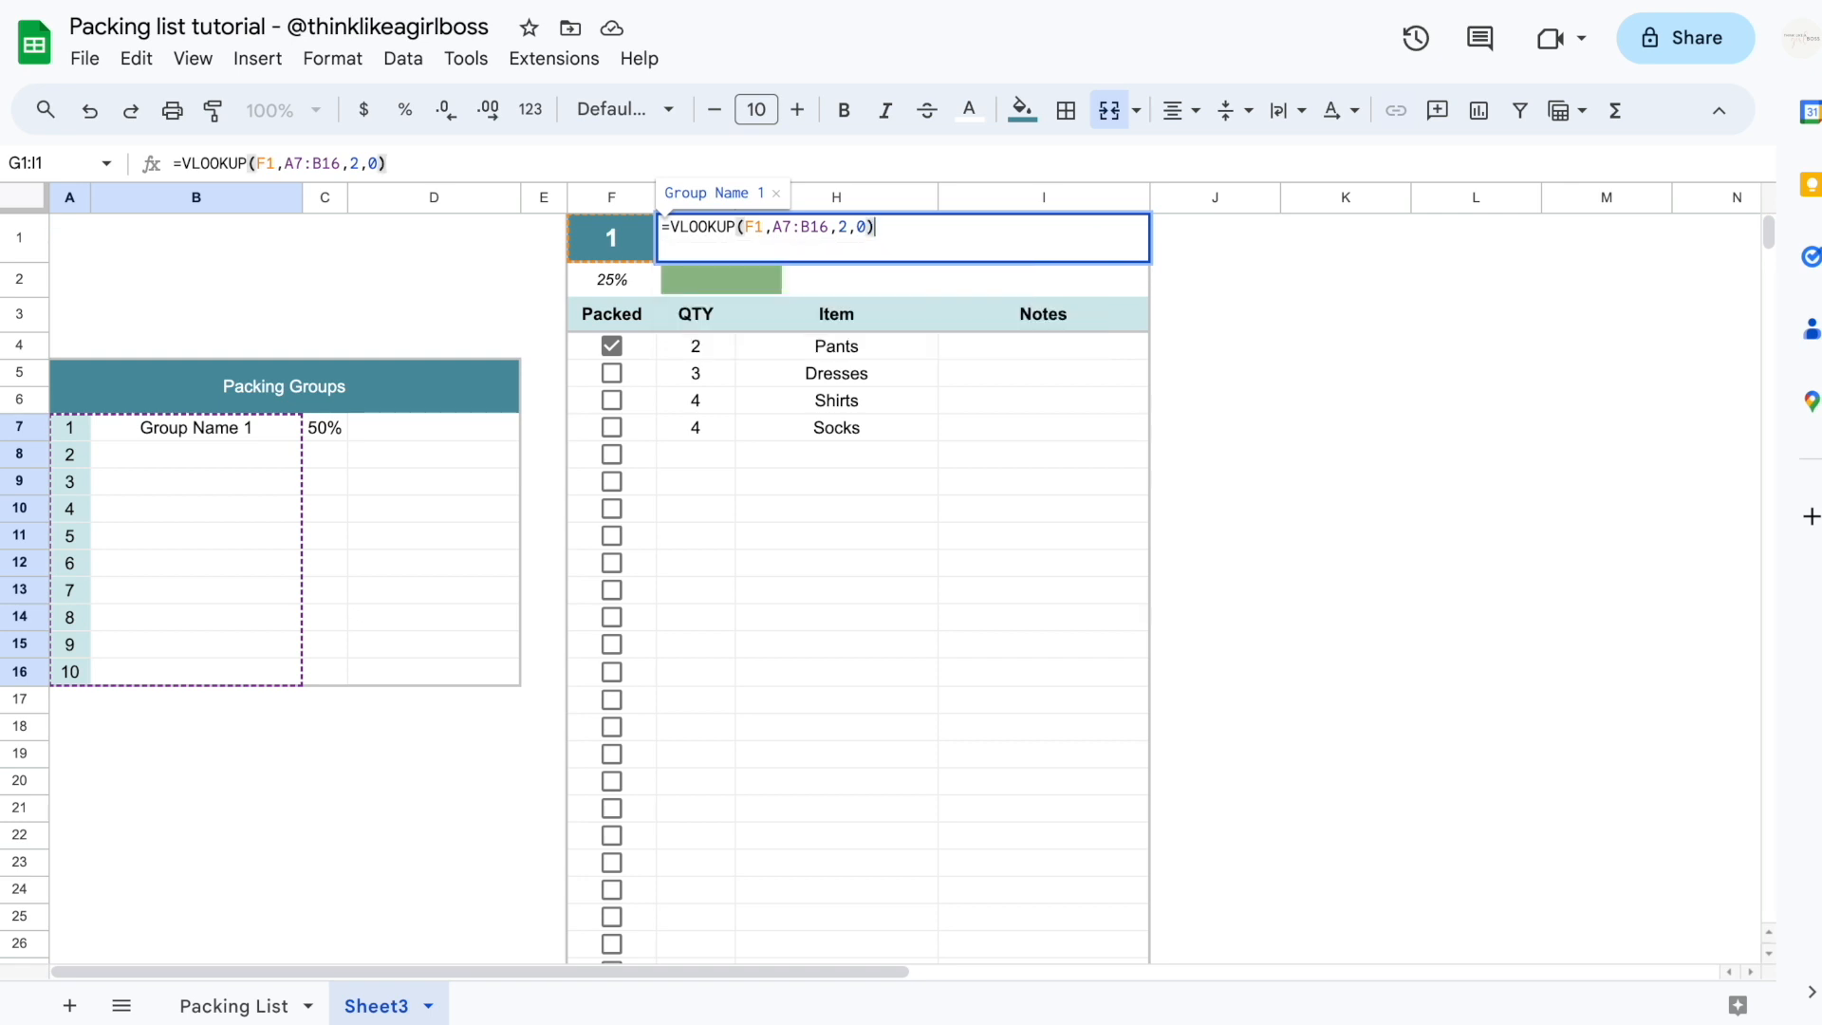
{"action": "key", "text": "Return"}
{"action": "left_click", "coordinate": [902, 238]}
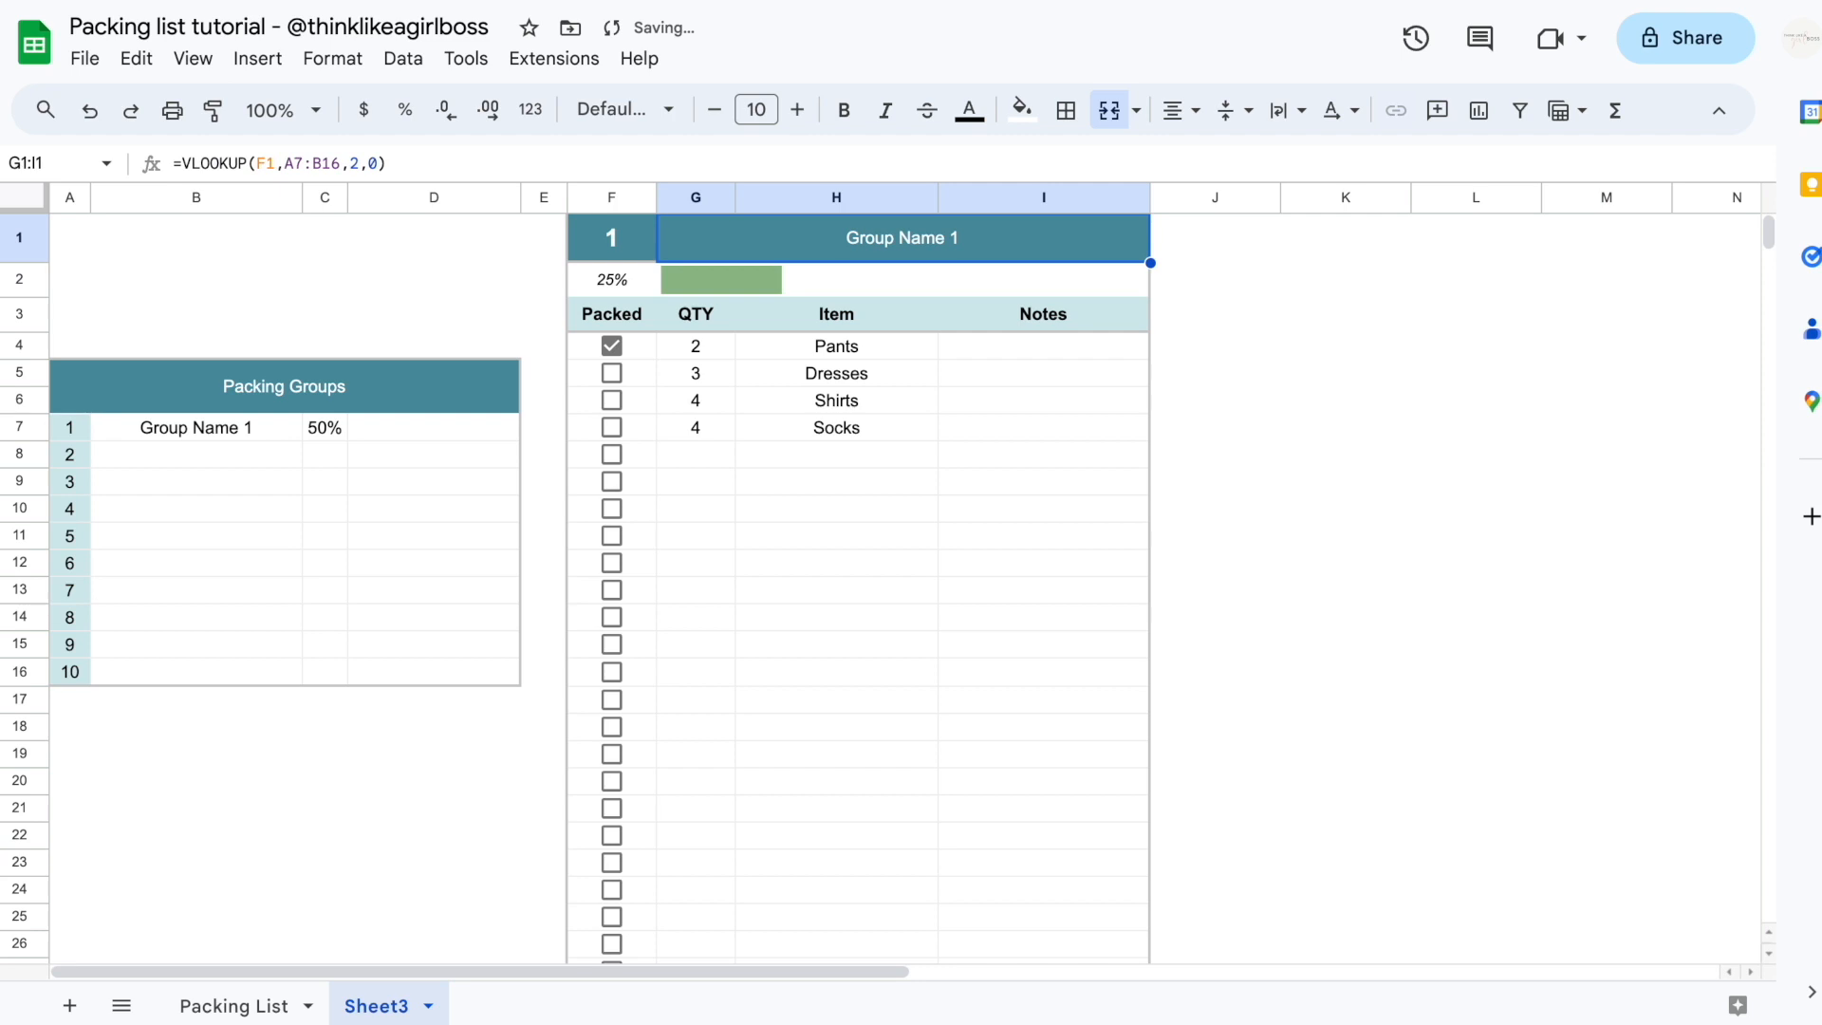
Test the linked title by entering "Clothing items" as the first group name in B7, and replace it with "Documents"
{"action": "left_click", "coordinate": [219, 429]}
{"action": "type", "text": "Clothing items"}
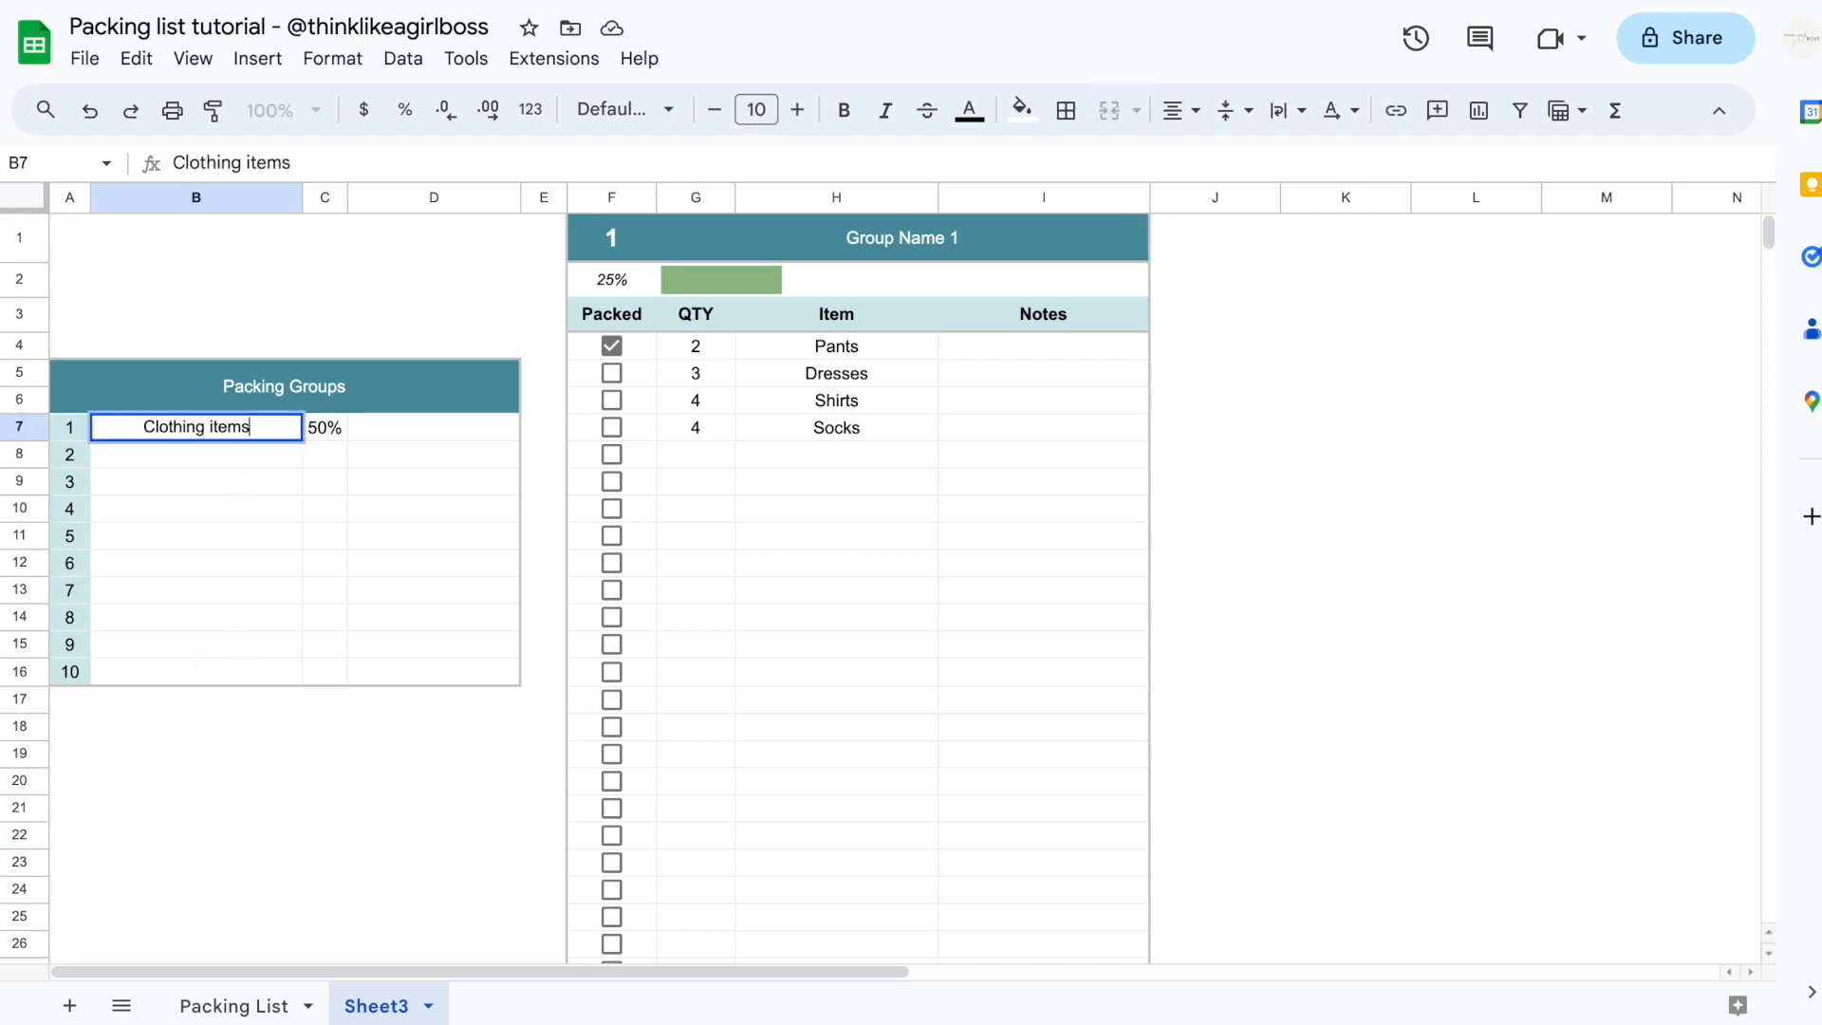
{"action": "key", "text": "ctrl+Return"}
{"action": "type", "text": "Documents"}
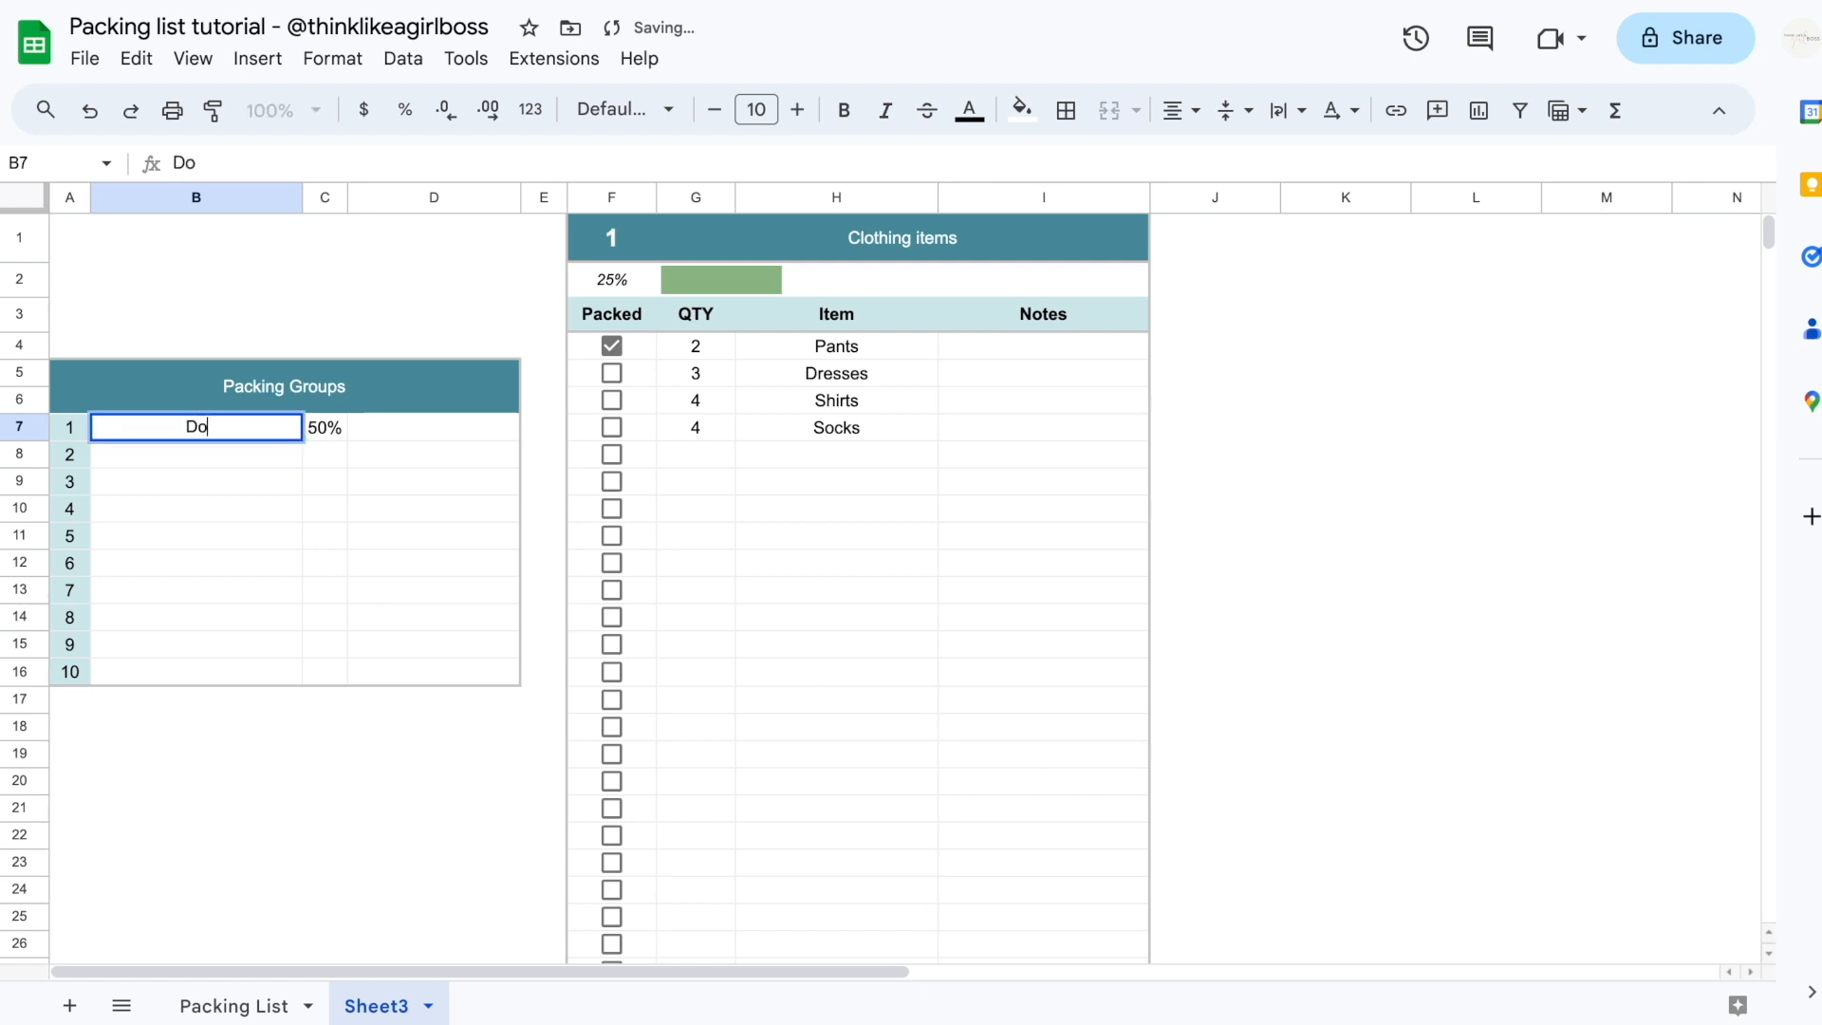
{"action": "key", "text": "Return"}
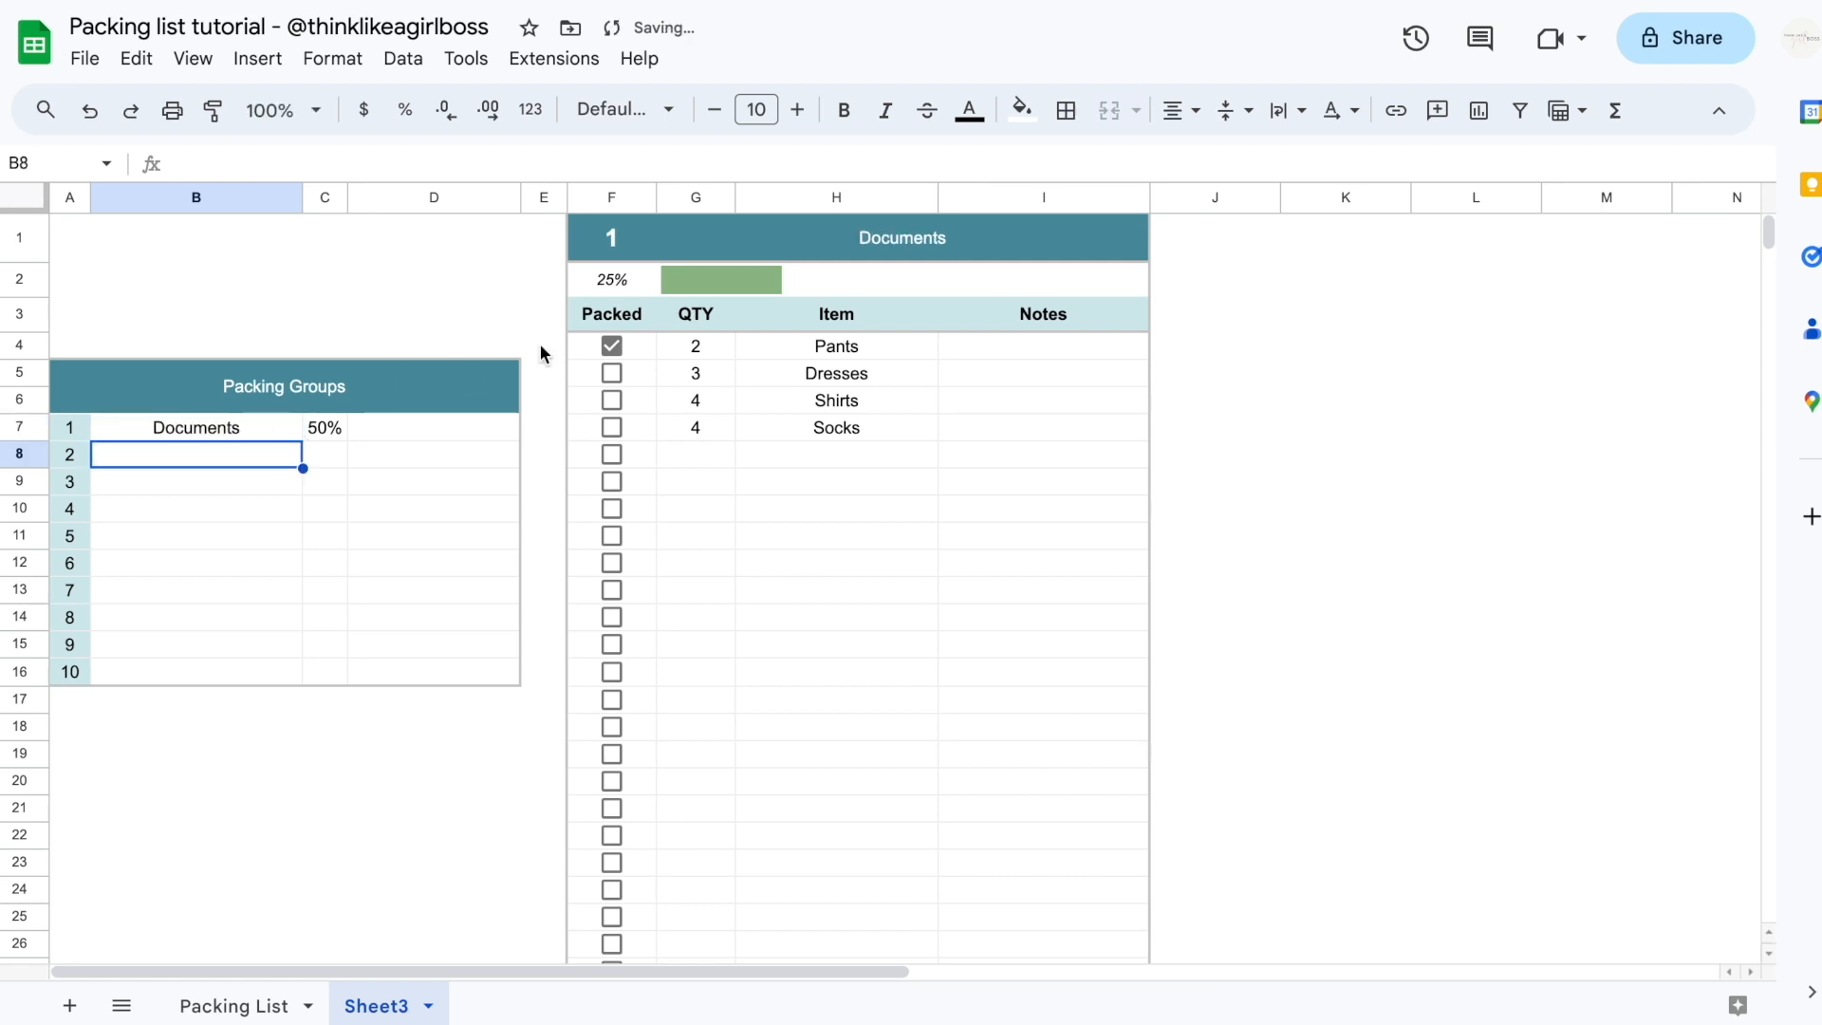
Set the list title in G1:I1 to font size 13 and make it bold
{"action": "left_click", "coordinate": [765, 233]}
{"action": "left_click", "coordinate": [747, 110]}
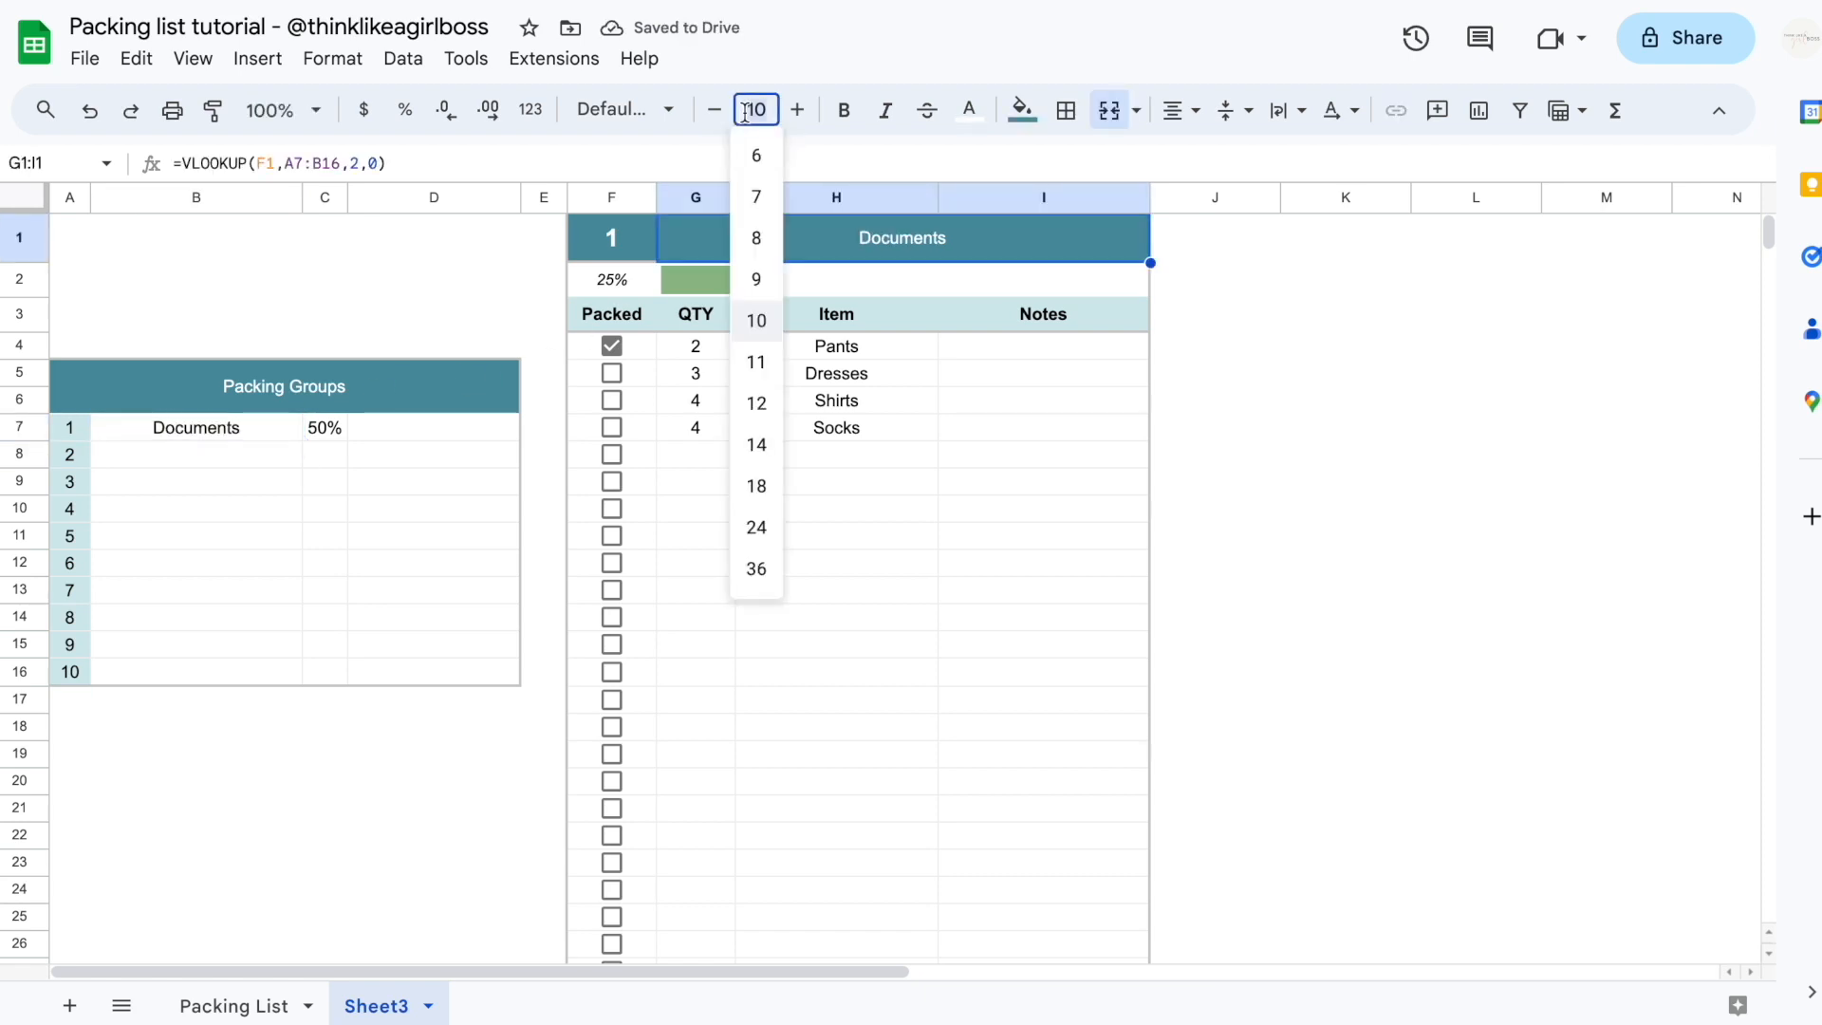
{"action": "type", "text": "13"}
{"action": "key", "text": "Return"}
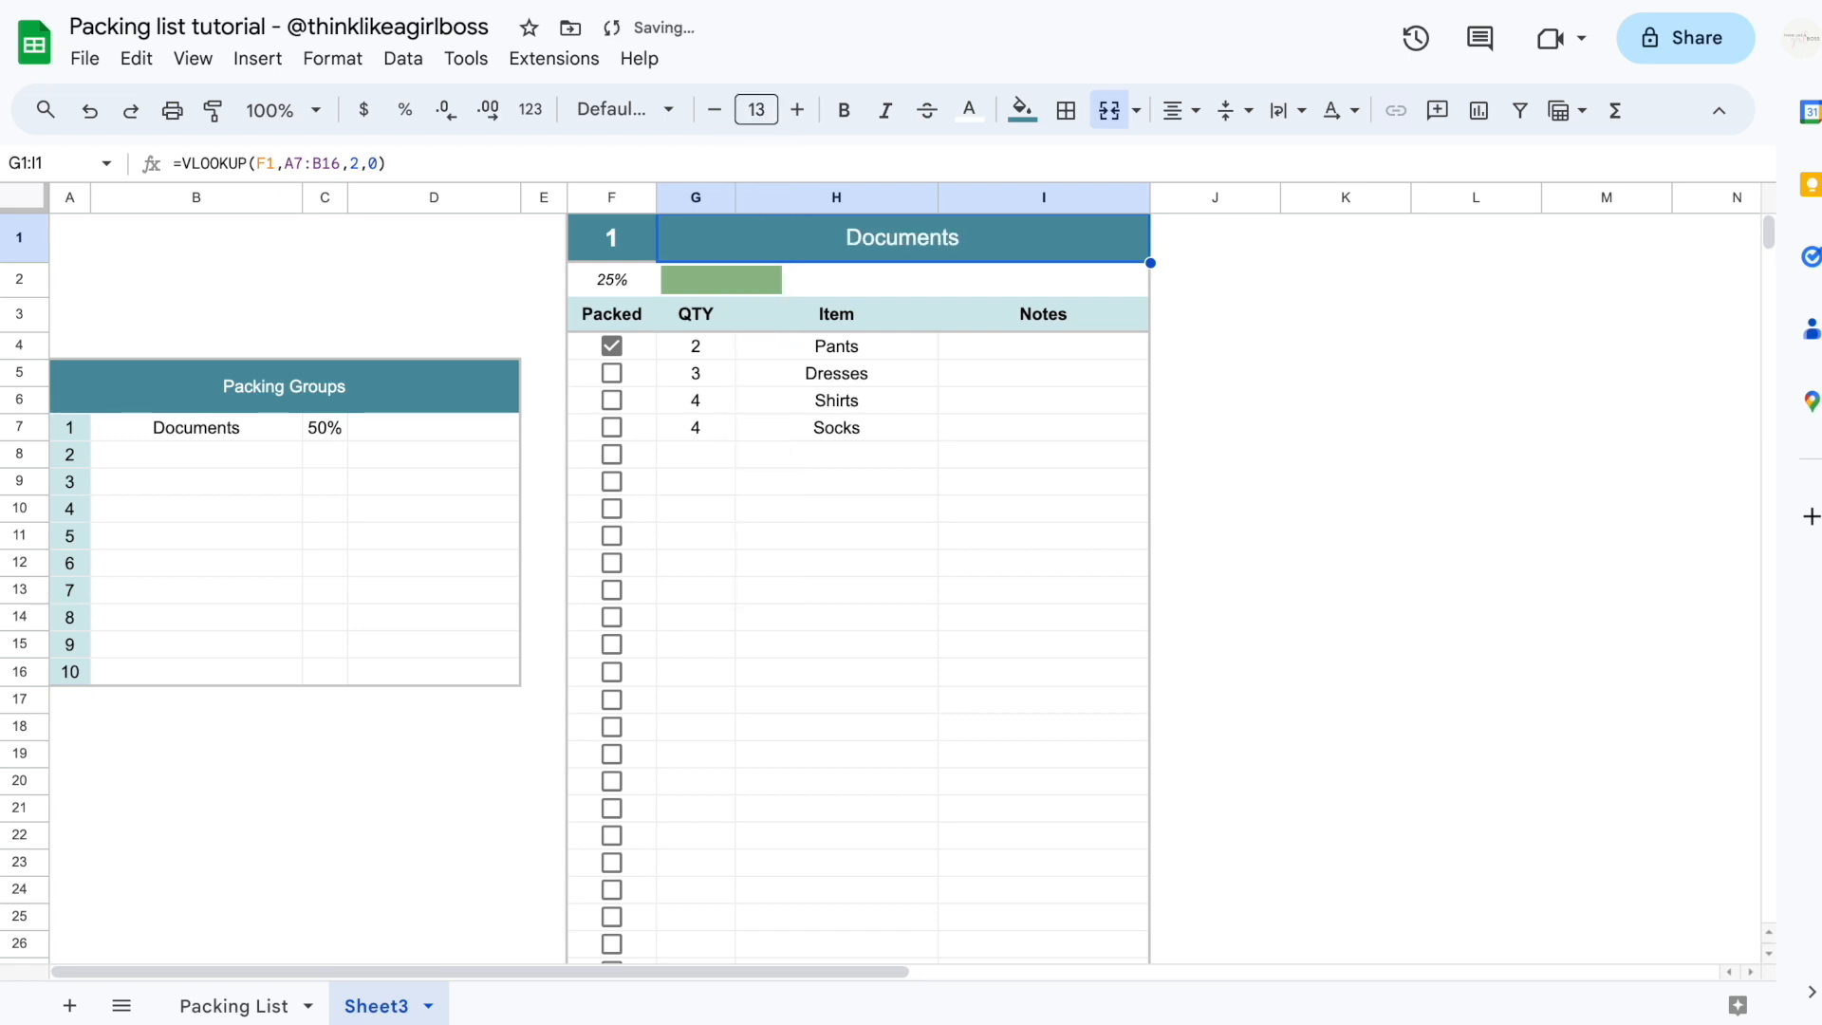
{"action": "left_click", "coordinate": [844, 110]}
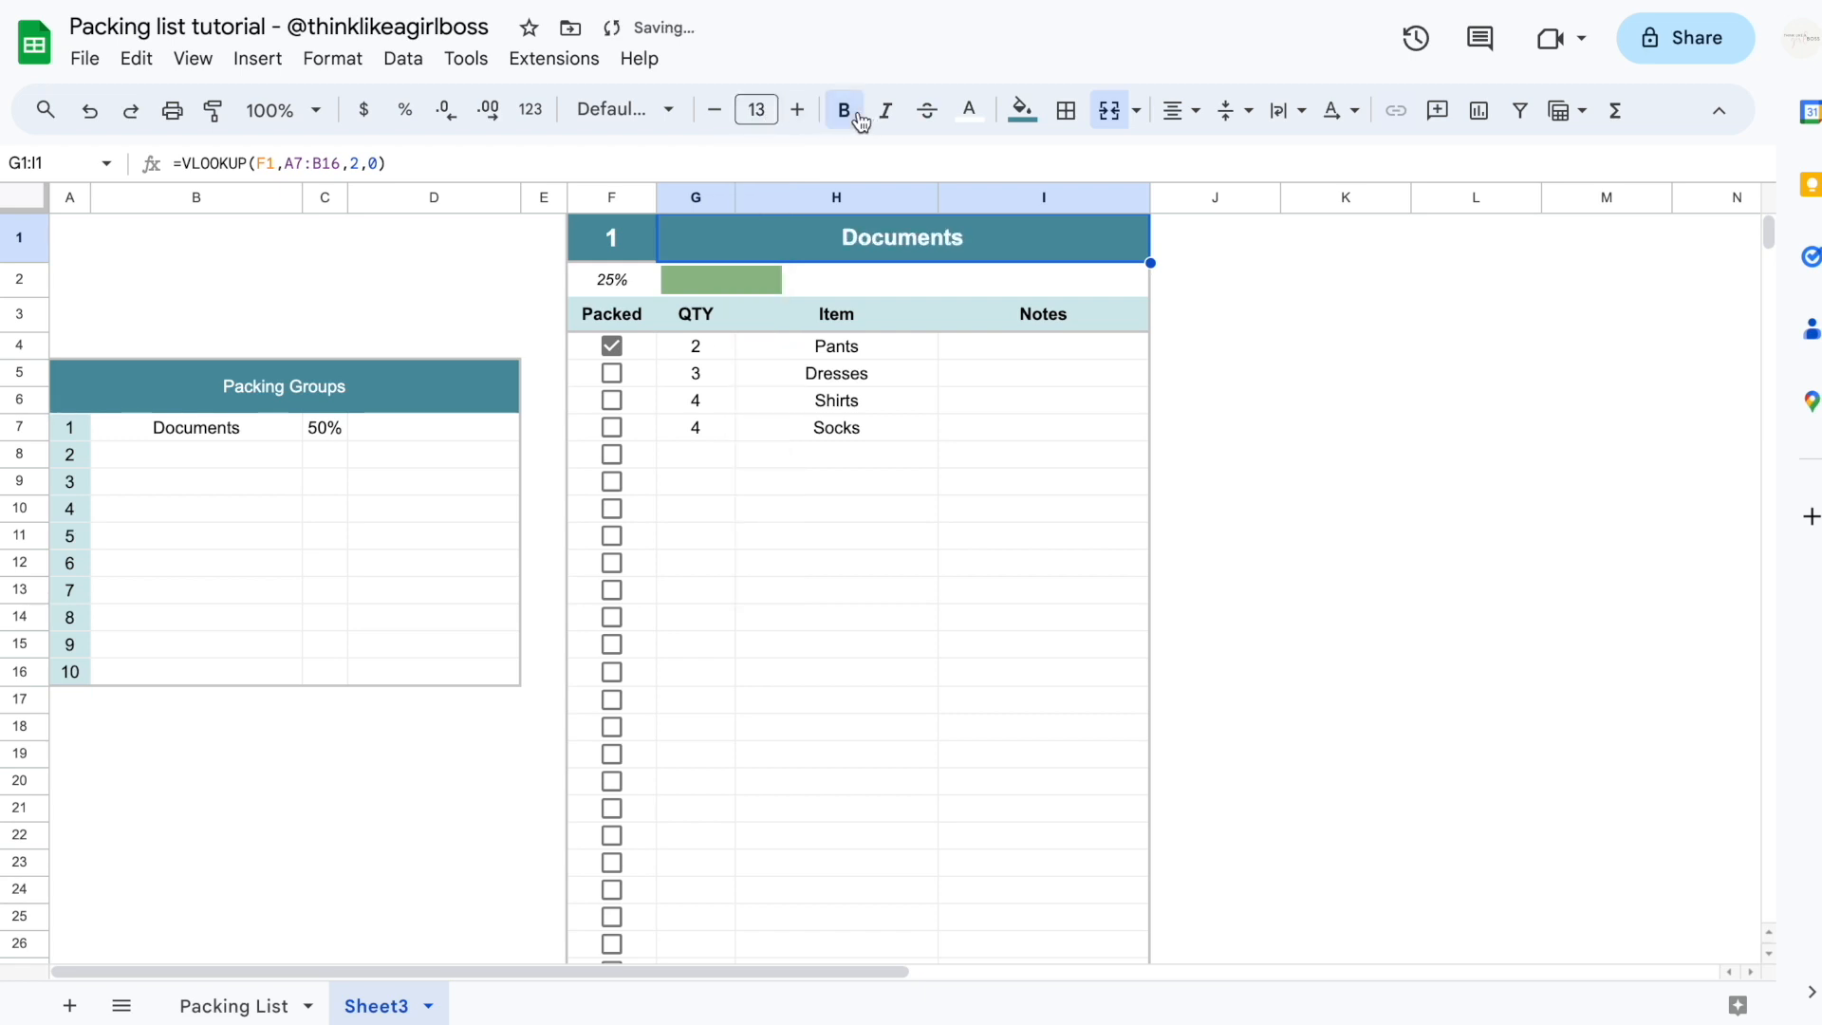
{"action": "left_click", "coordinate": [1395, 432]}
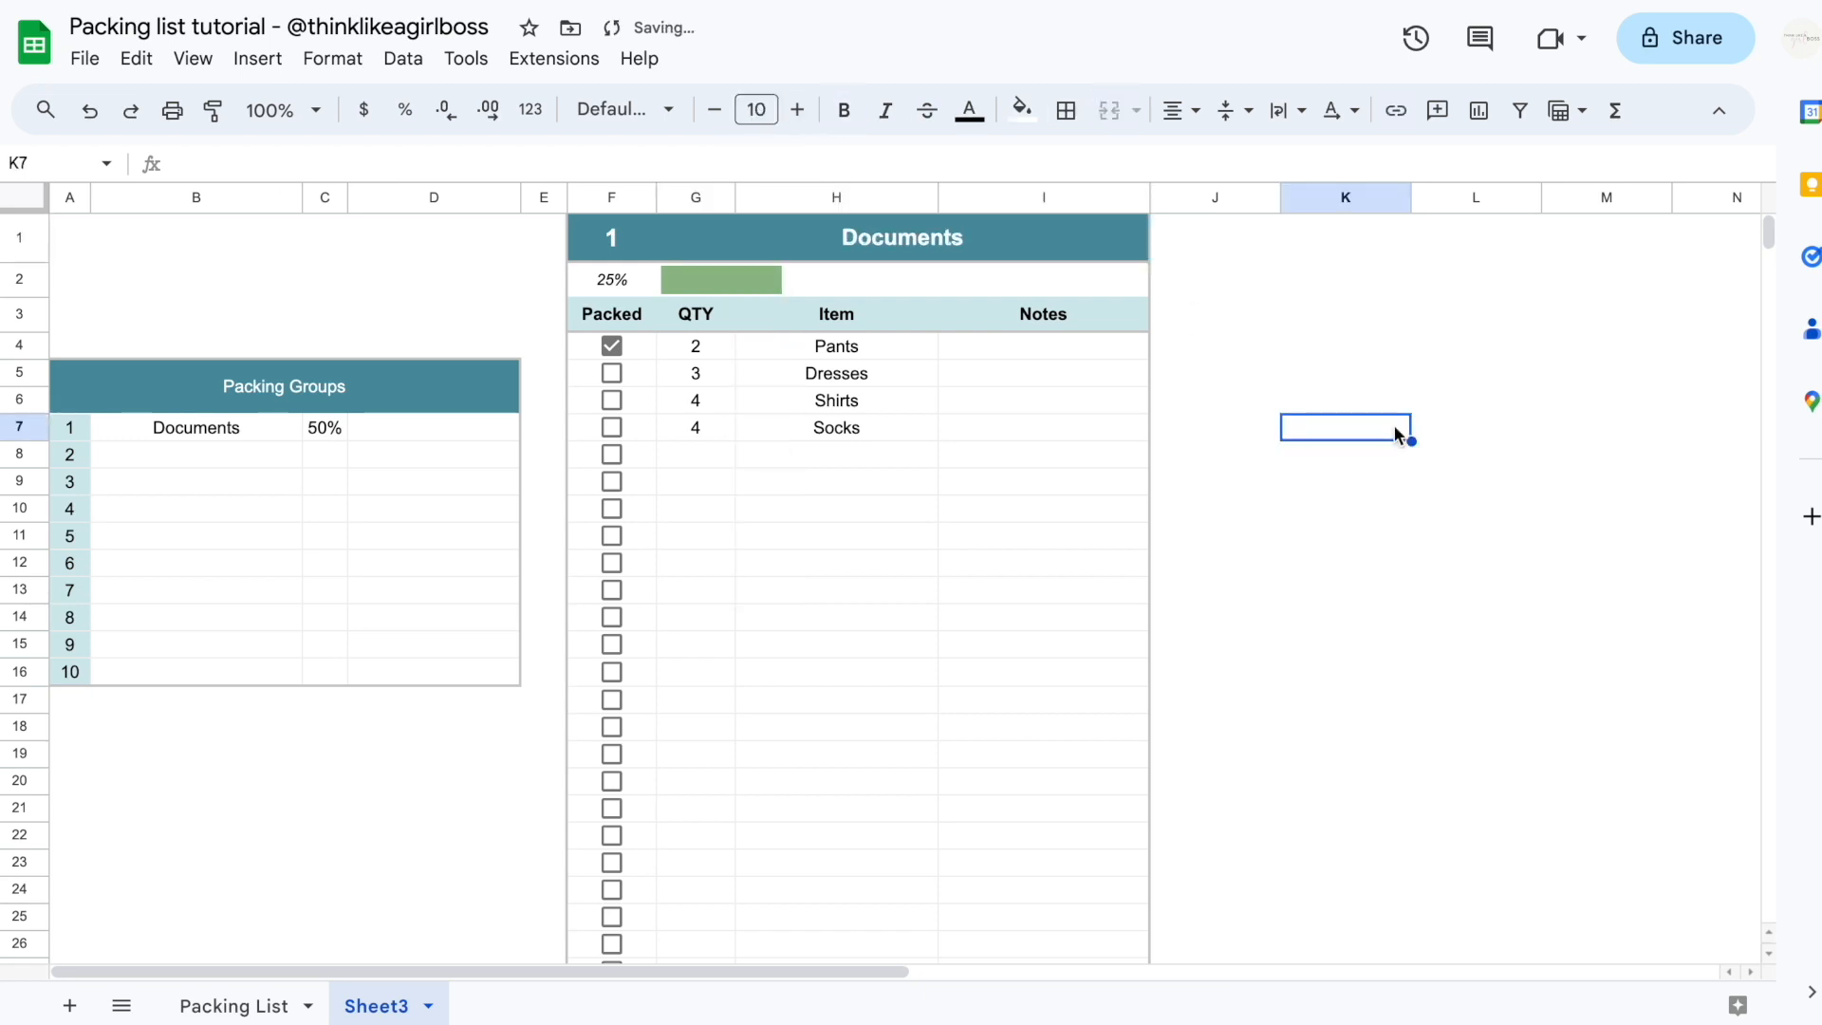
Enter "row 2" as the second group name in B8
{"action": "left_click", "coordinate": [613, 237]}
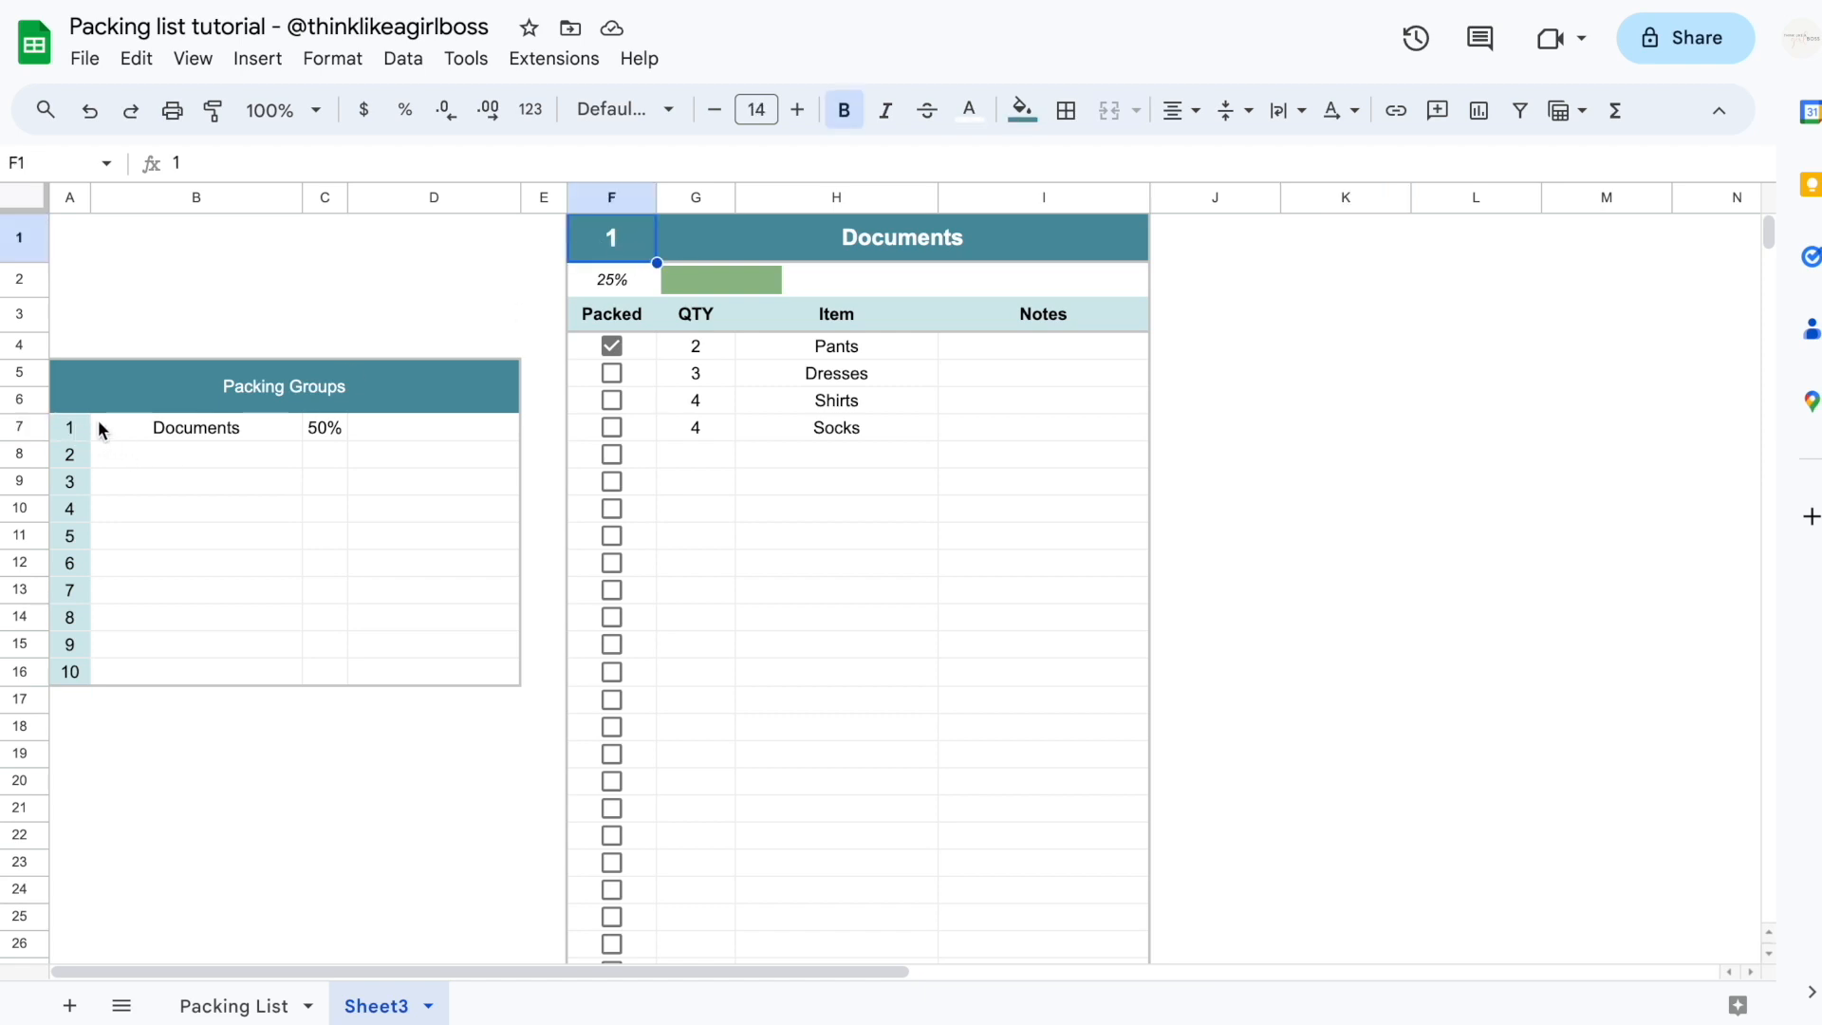
{"action": "left_click", "coordinate": [171, 457]}
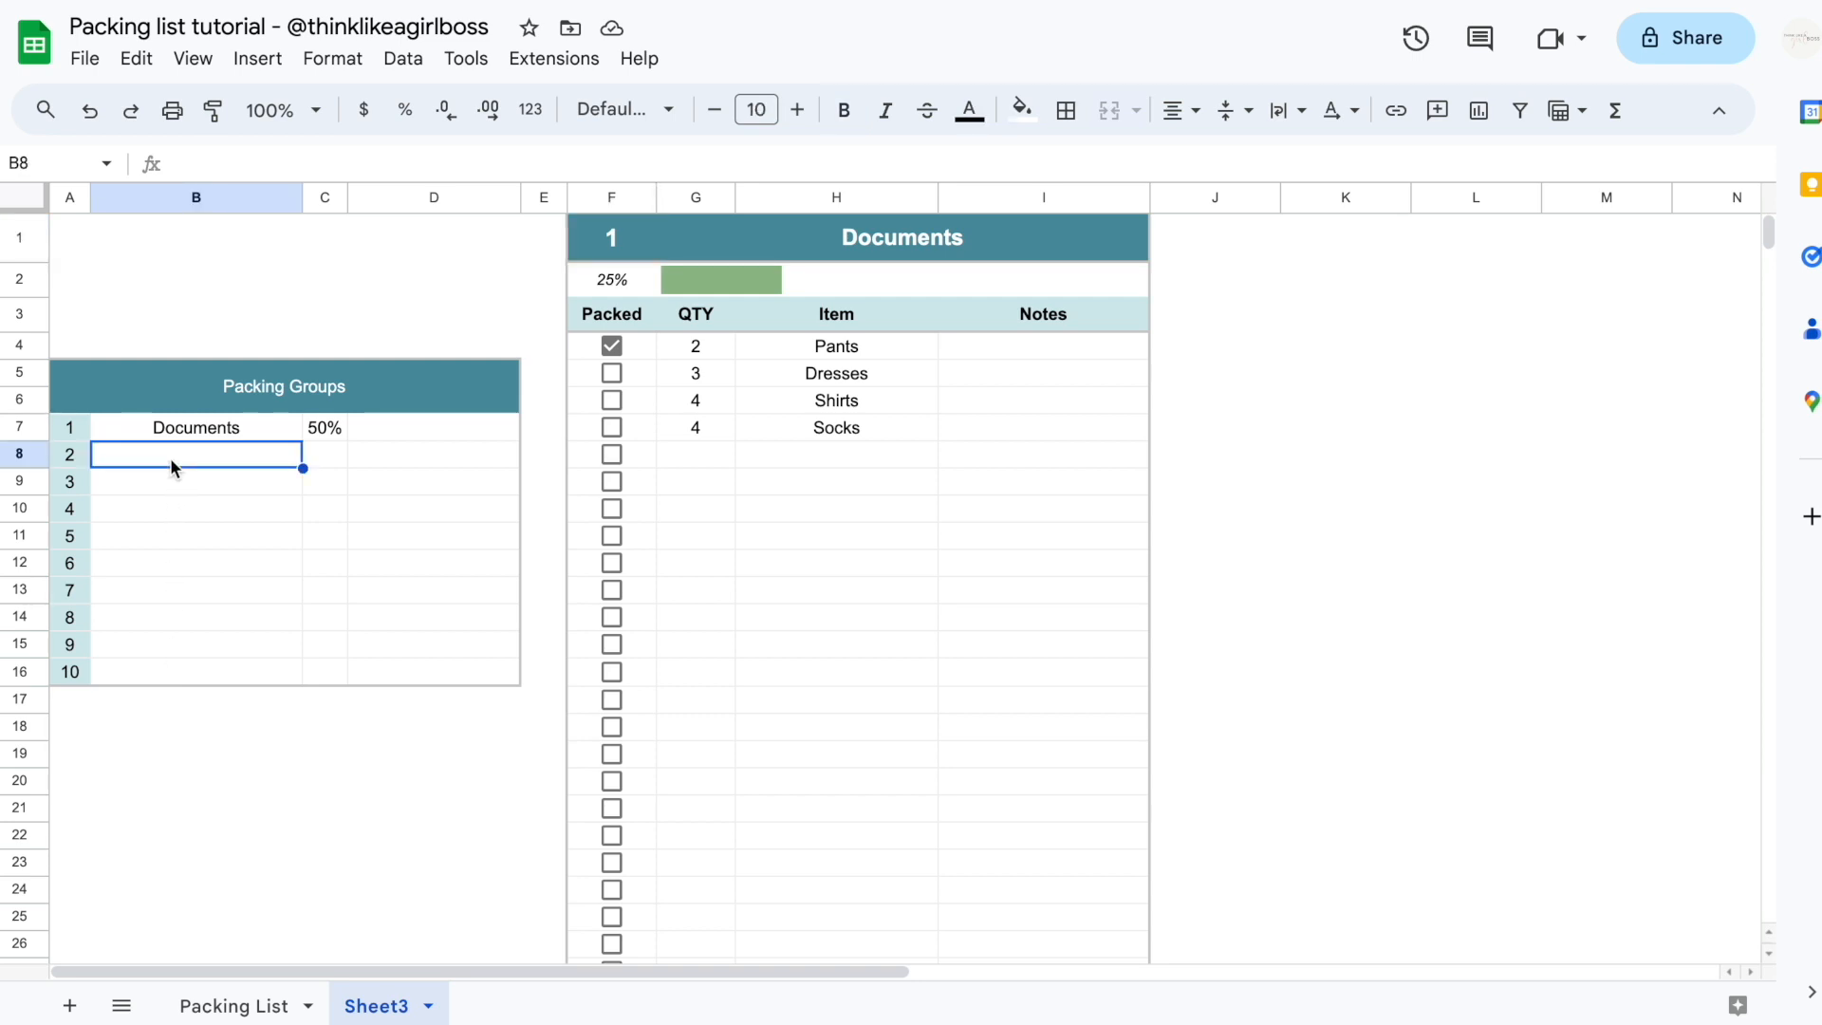
{"action": "type", "text": "row 2"}
{"action": "key", "text": "Return"}
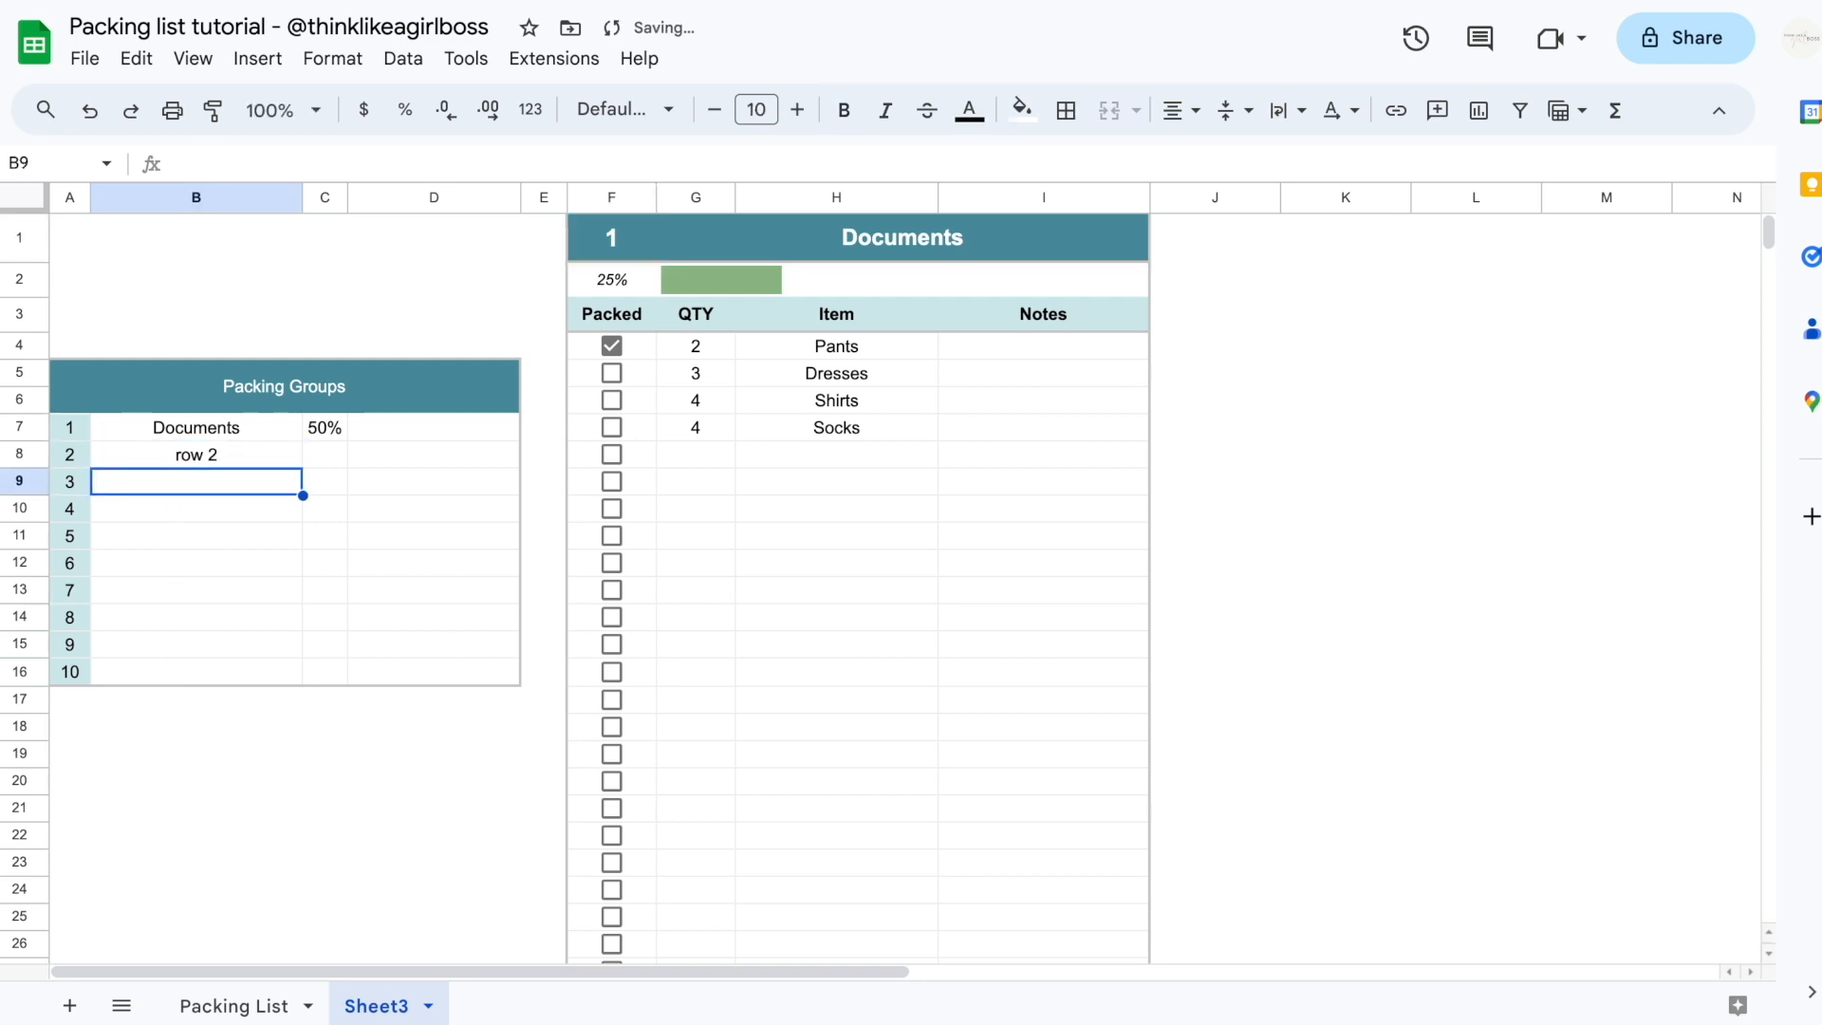
Set the list's group number in F1 to 2 to test the title lookup
{"action": "left_click", "coordinate": [638, 229]}
{"action": "type", "text": "2"}
{"action": "key", "text": "Return"}
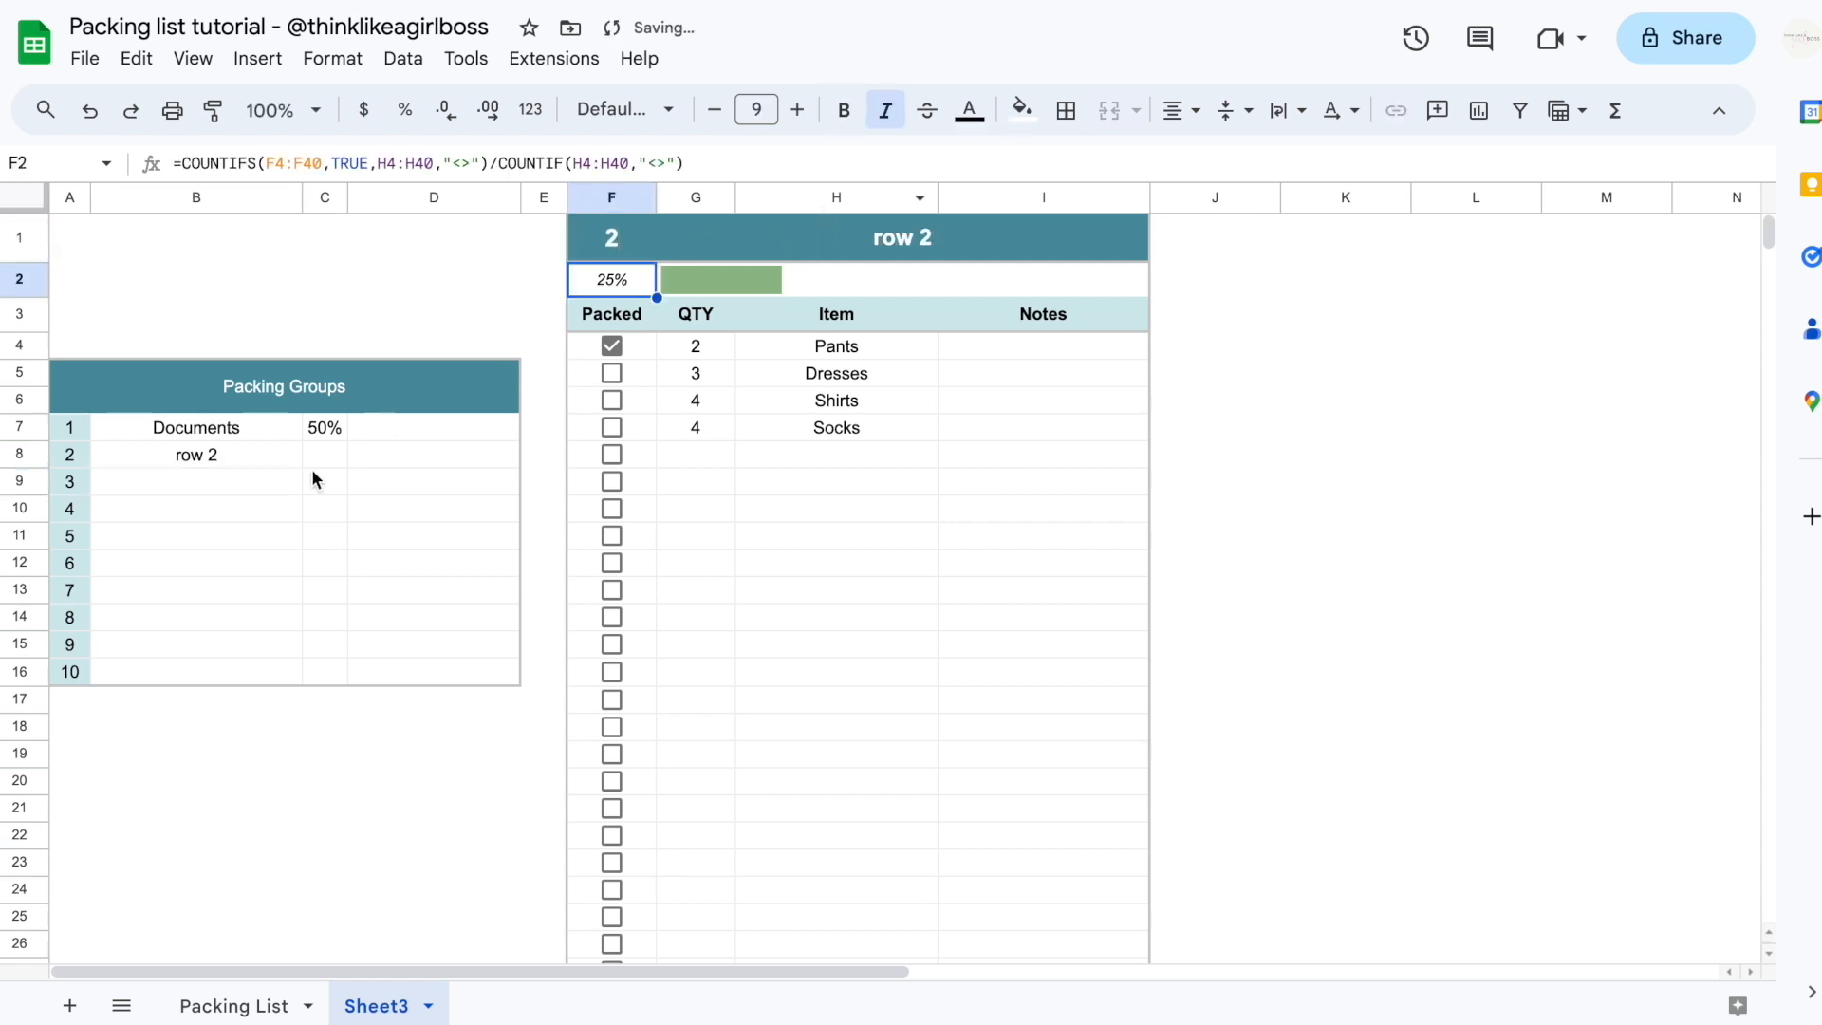
Name packing group 10 "example" in cell B16
{"action": "left_click", "coordinate": [211, 672]}
{"action": "type", "text": "example"}
{"action": "key", "text": "Return"}
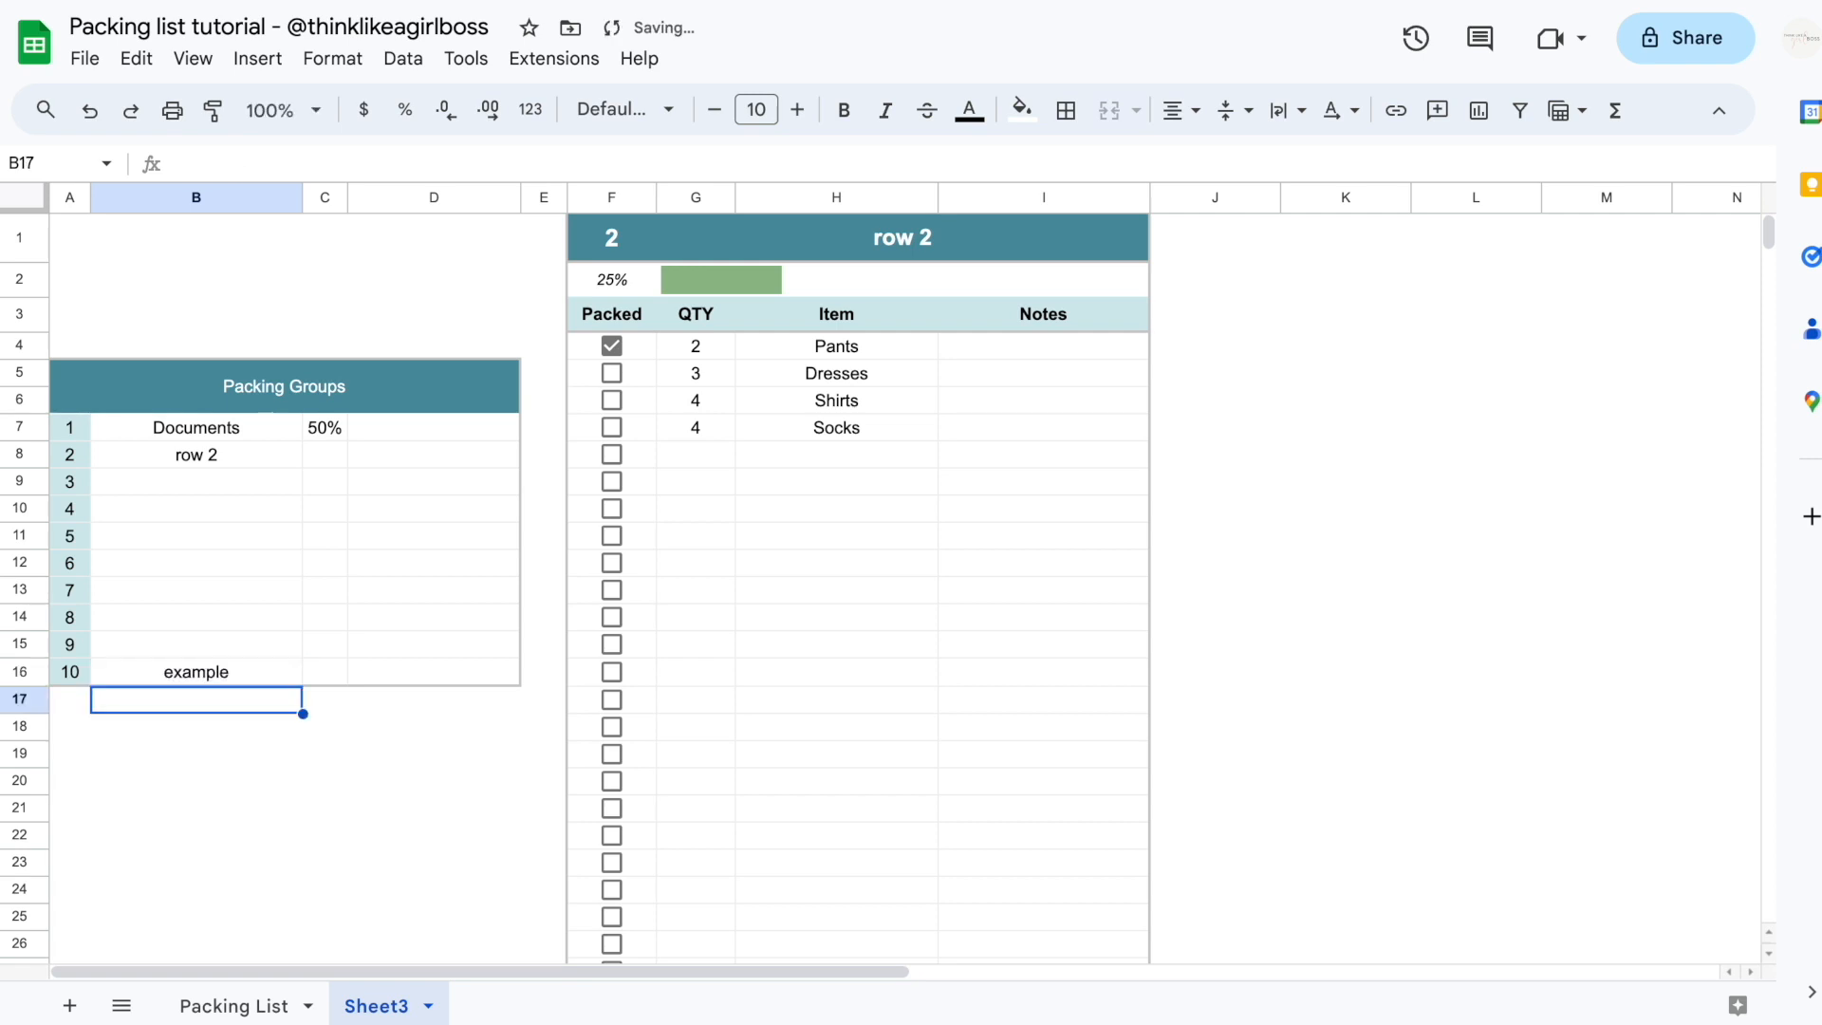
Try group number 10 in F1 to test the title lookup, and set F1 back to 1
{"action": "left_click", "coordinate": [595, 242]}
{"action": "type", "text": "10"}
{"action": "key", "text": "Return"}
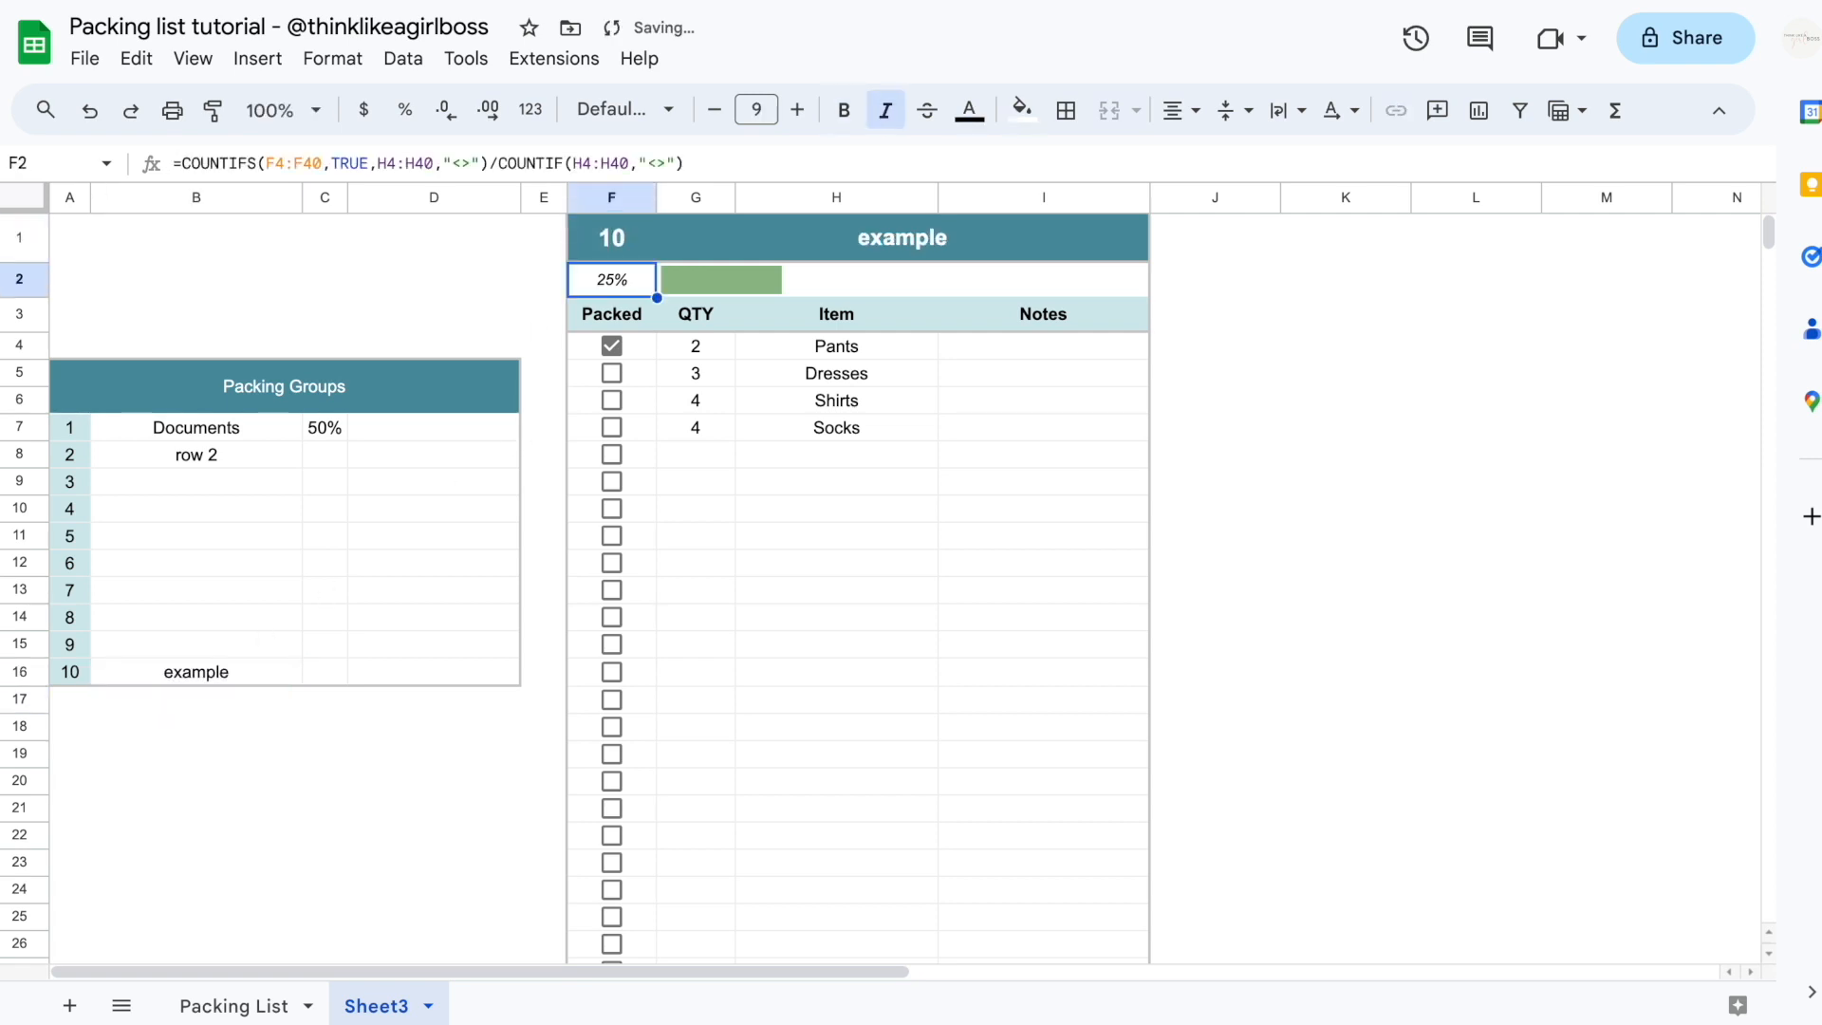
{"action": "left_click", "coordinate": [483, 241]}
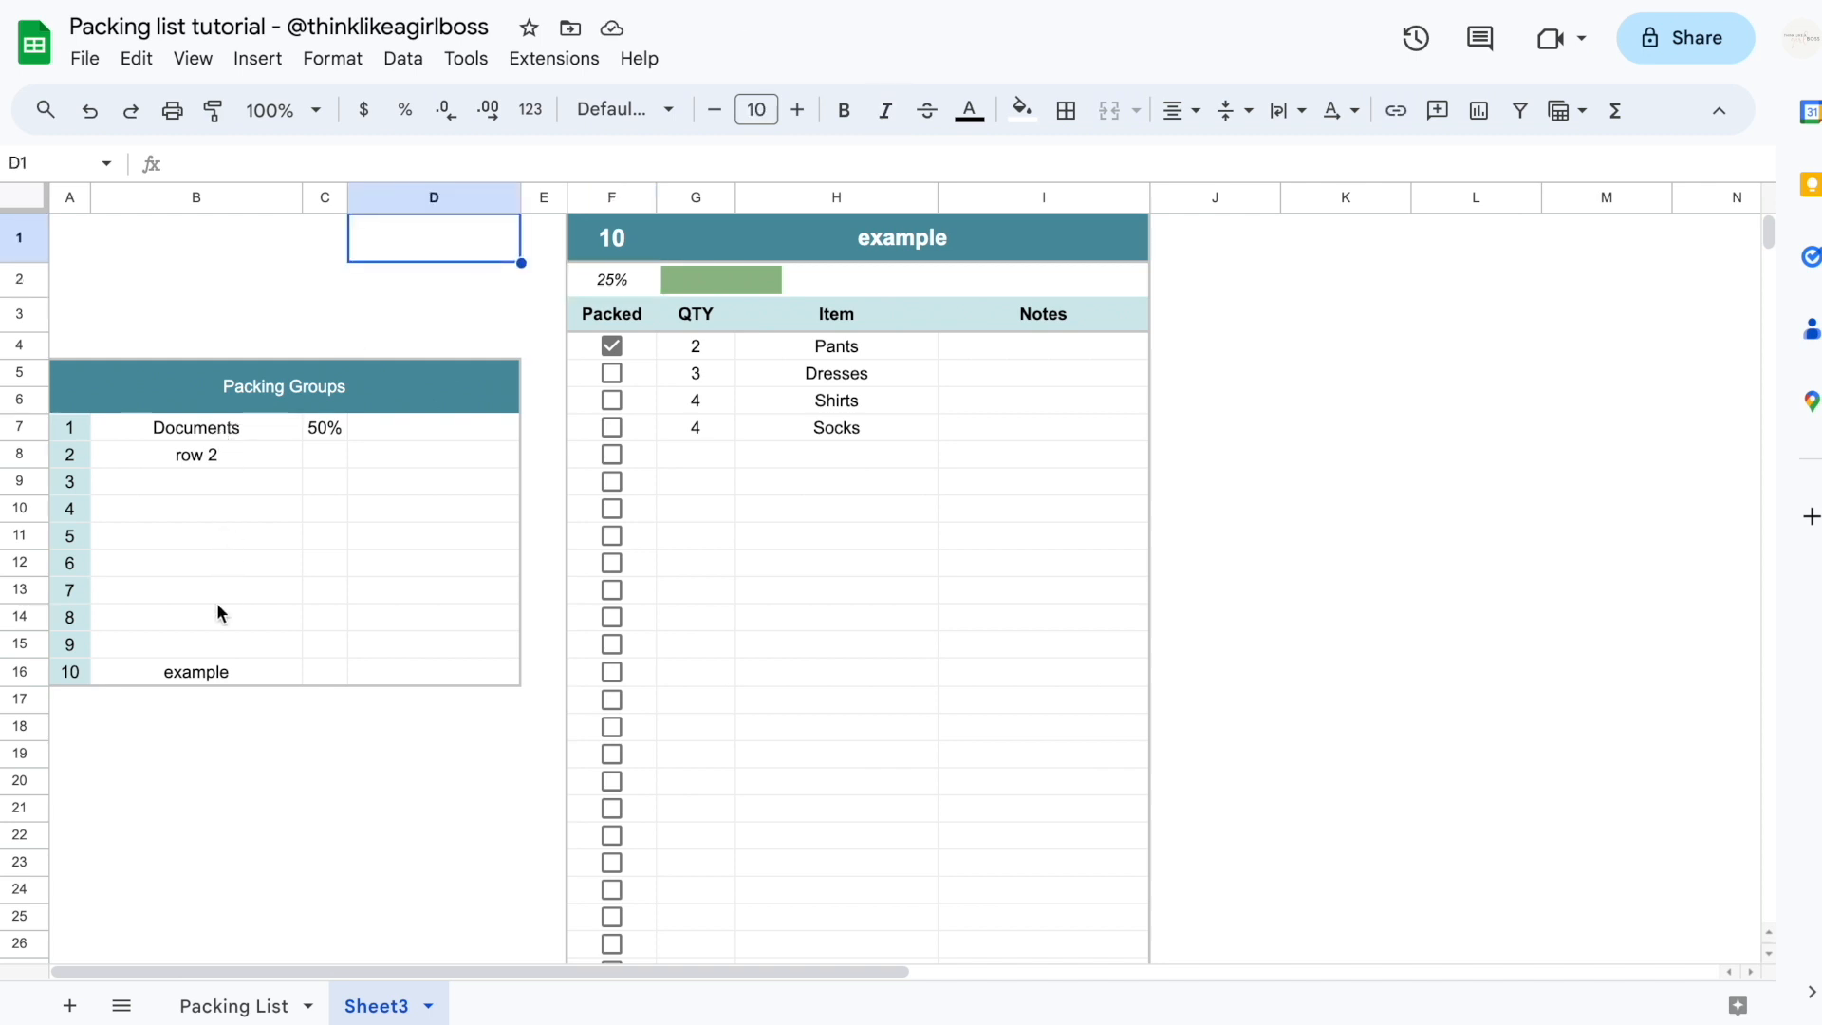
{"action": "left_click", "coordinate": [617, 242]}
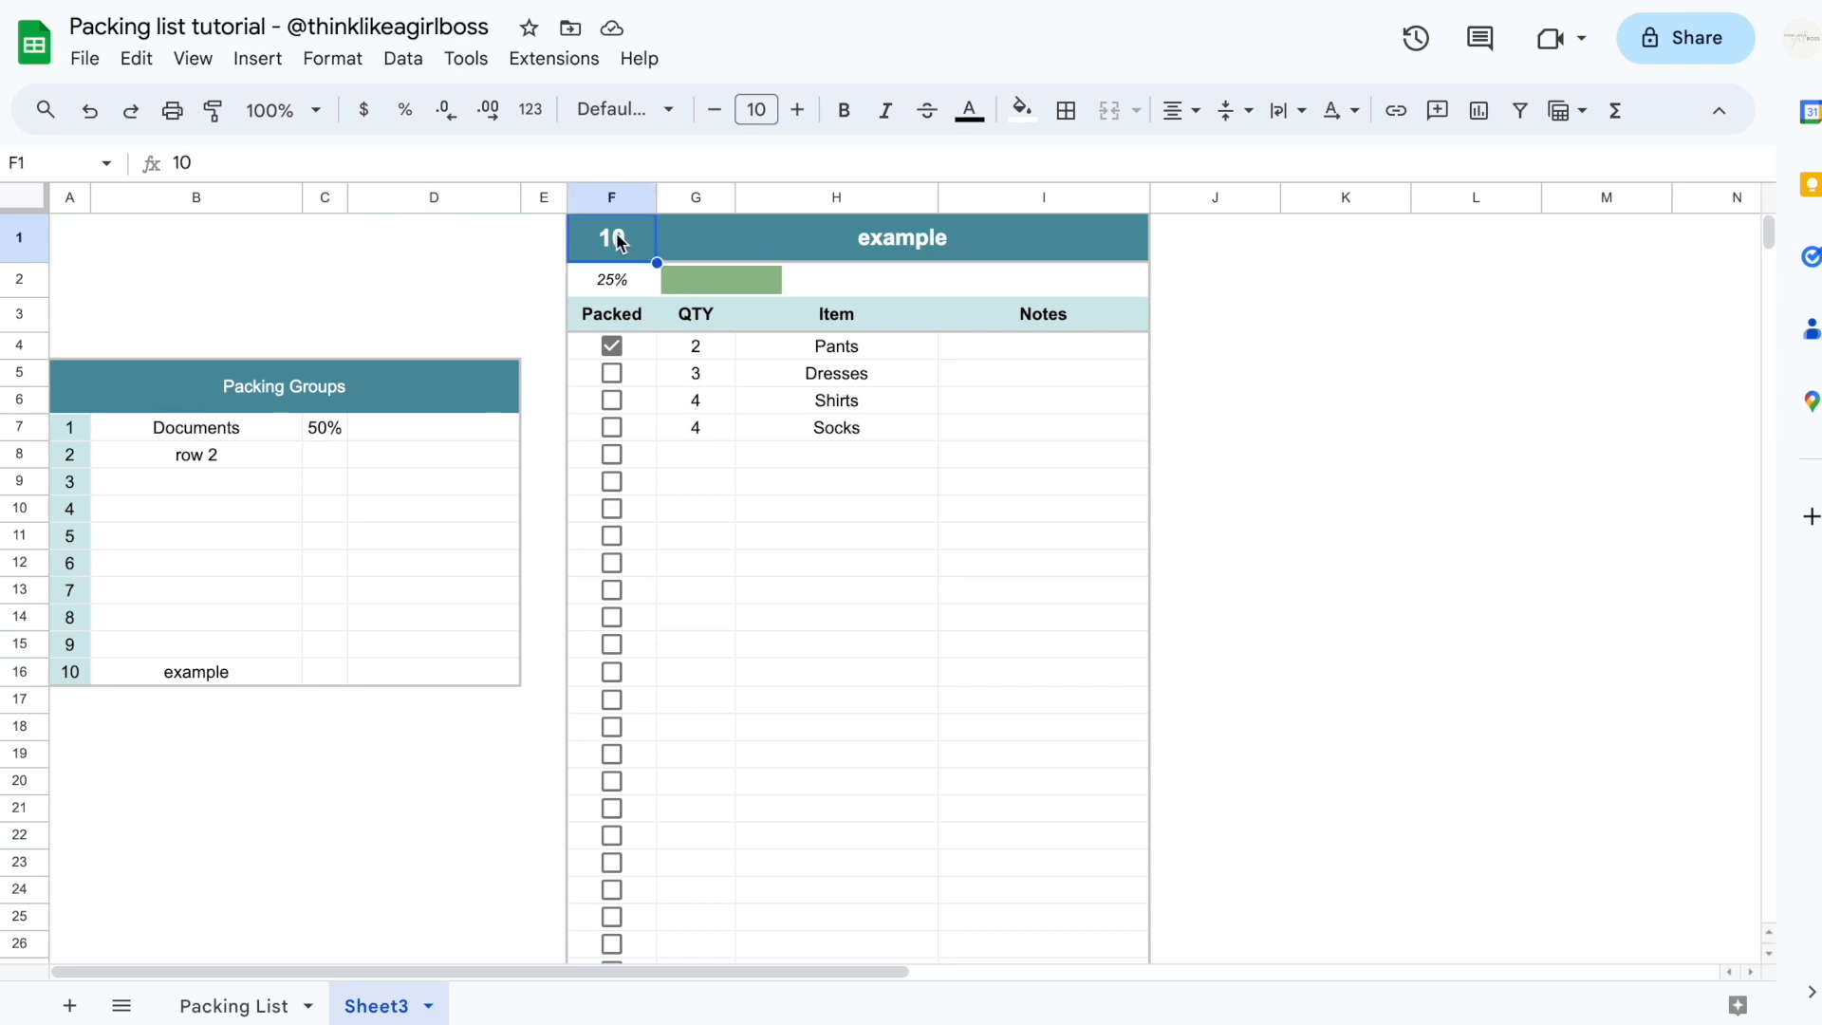
{"action": "type", "text": "1"}
{"action": "key", "text": "Return"}
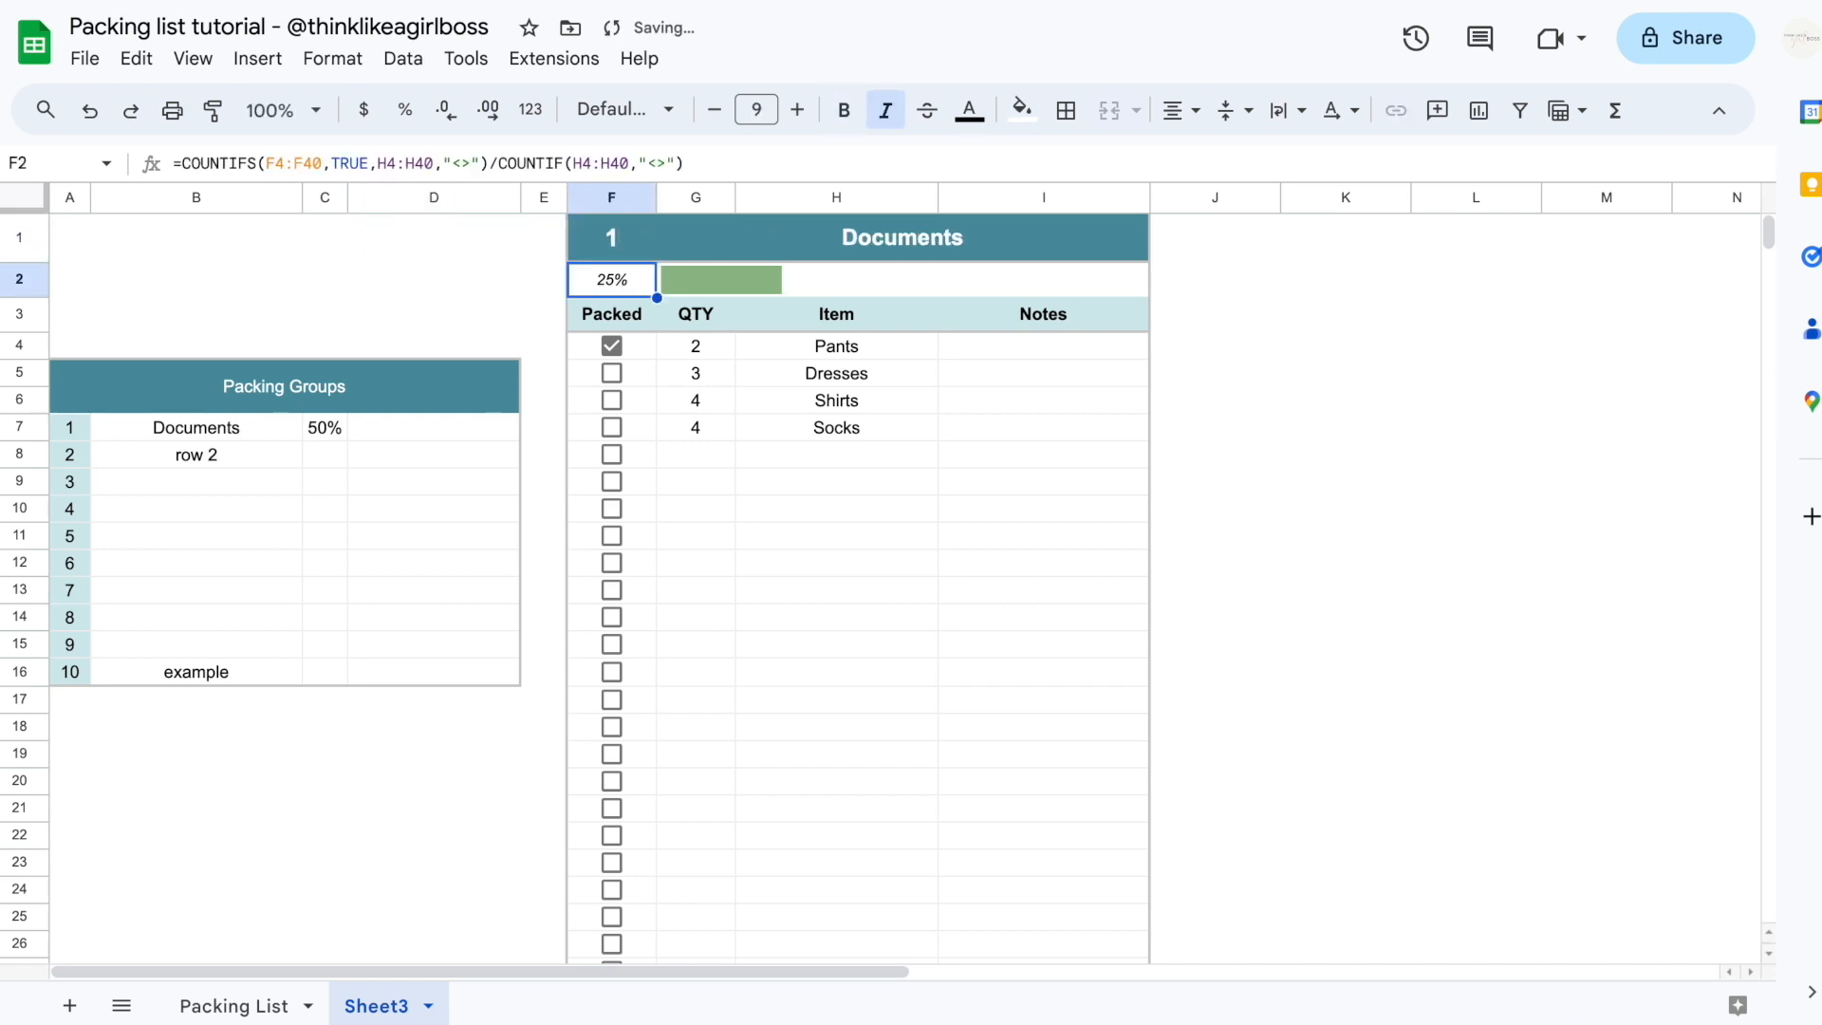
Copy the list columns F:I to column K and narrow column J between the two lists
{"action": "left_click_drag", "start_coordinate": [611, 195], "coordinate": [1079, 205]}
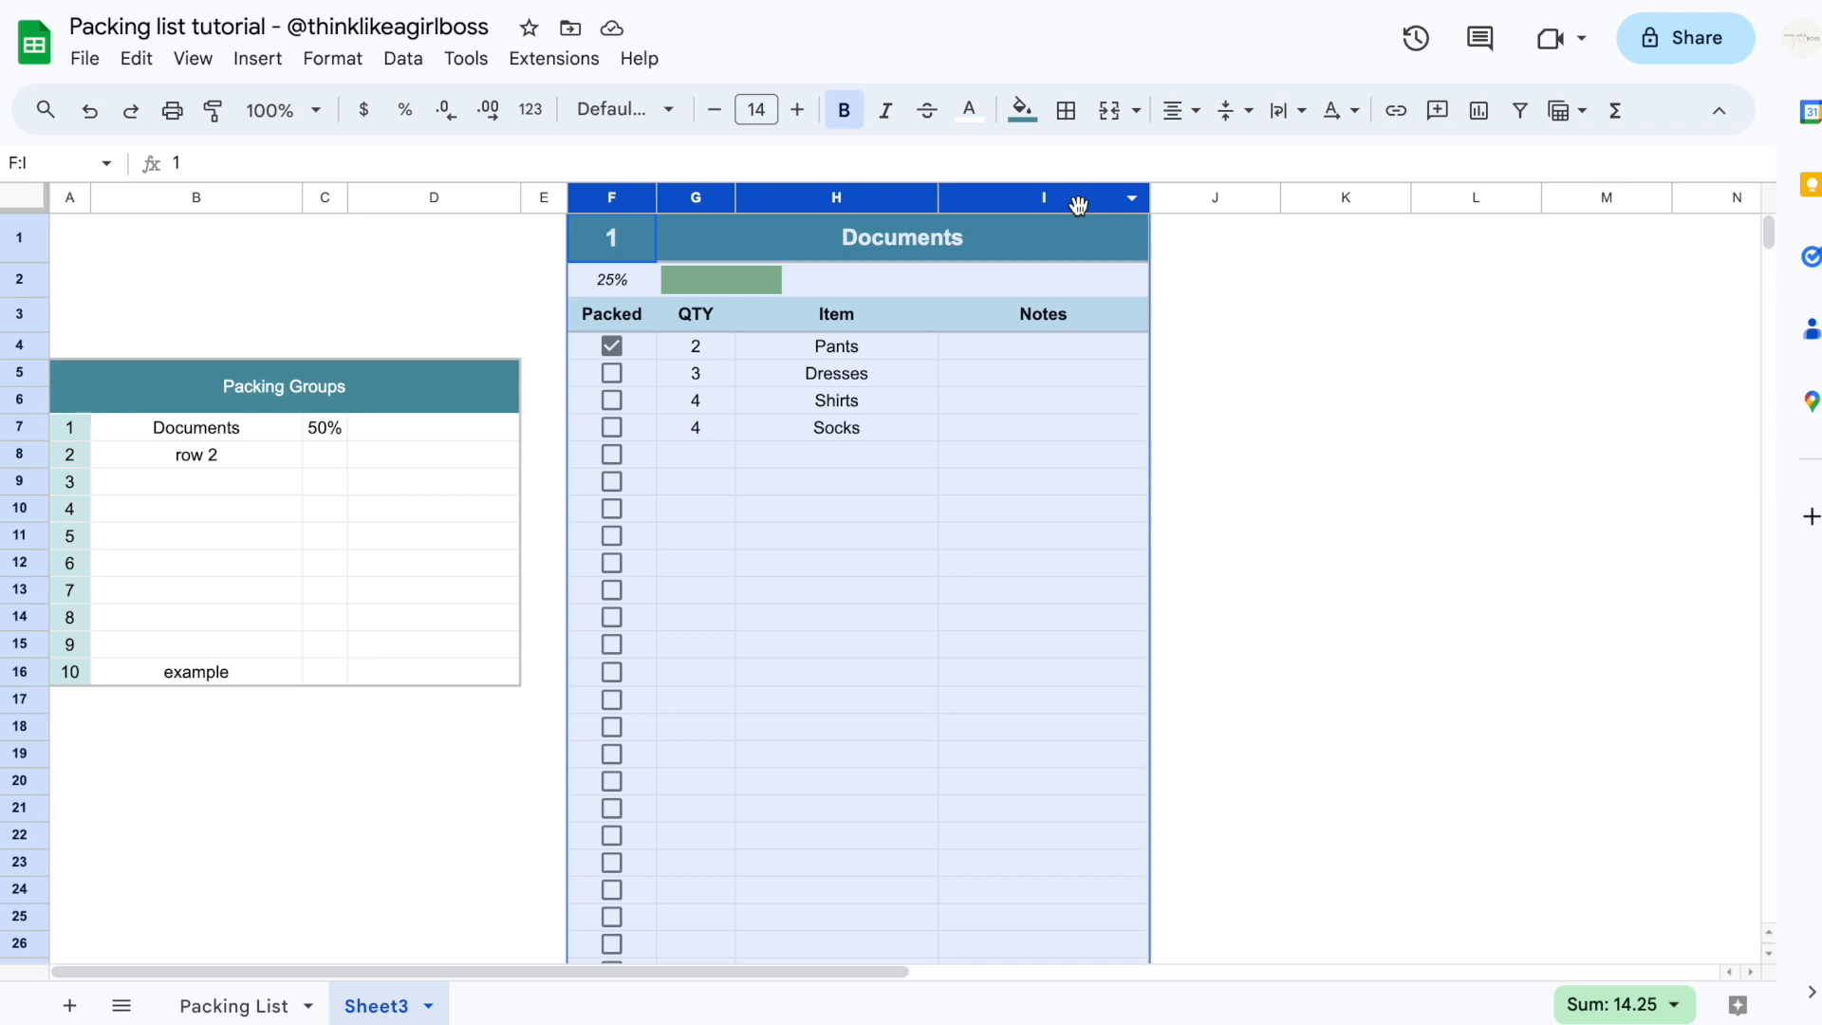
{"action": "key", "text": "ctrl+c"}
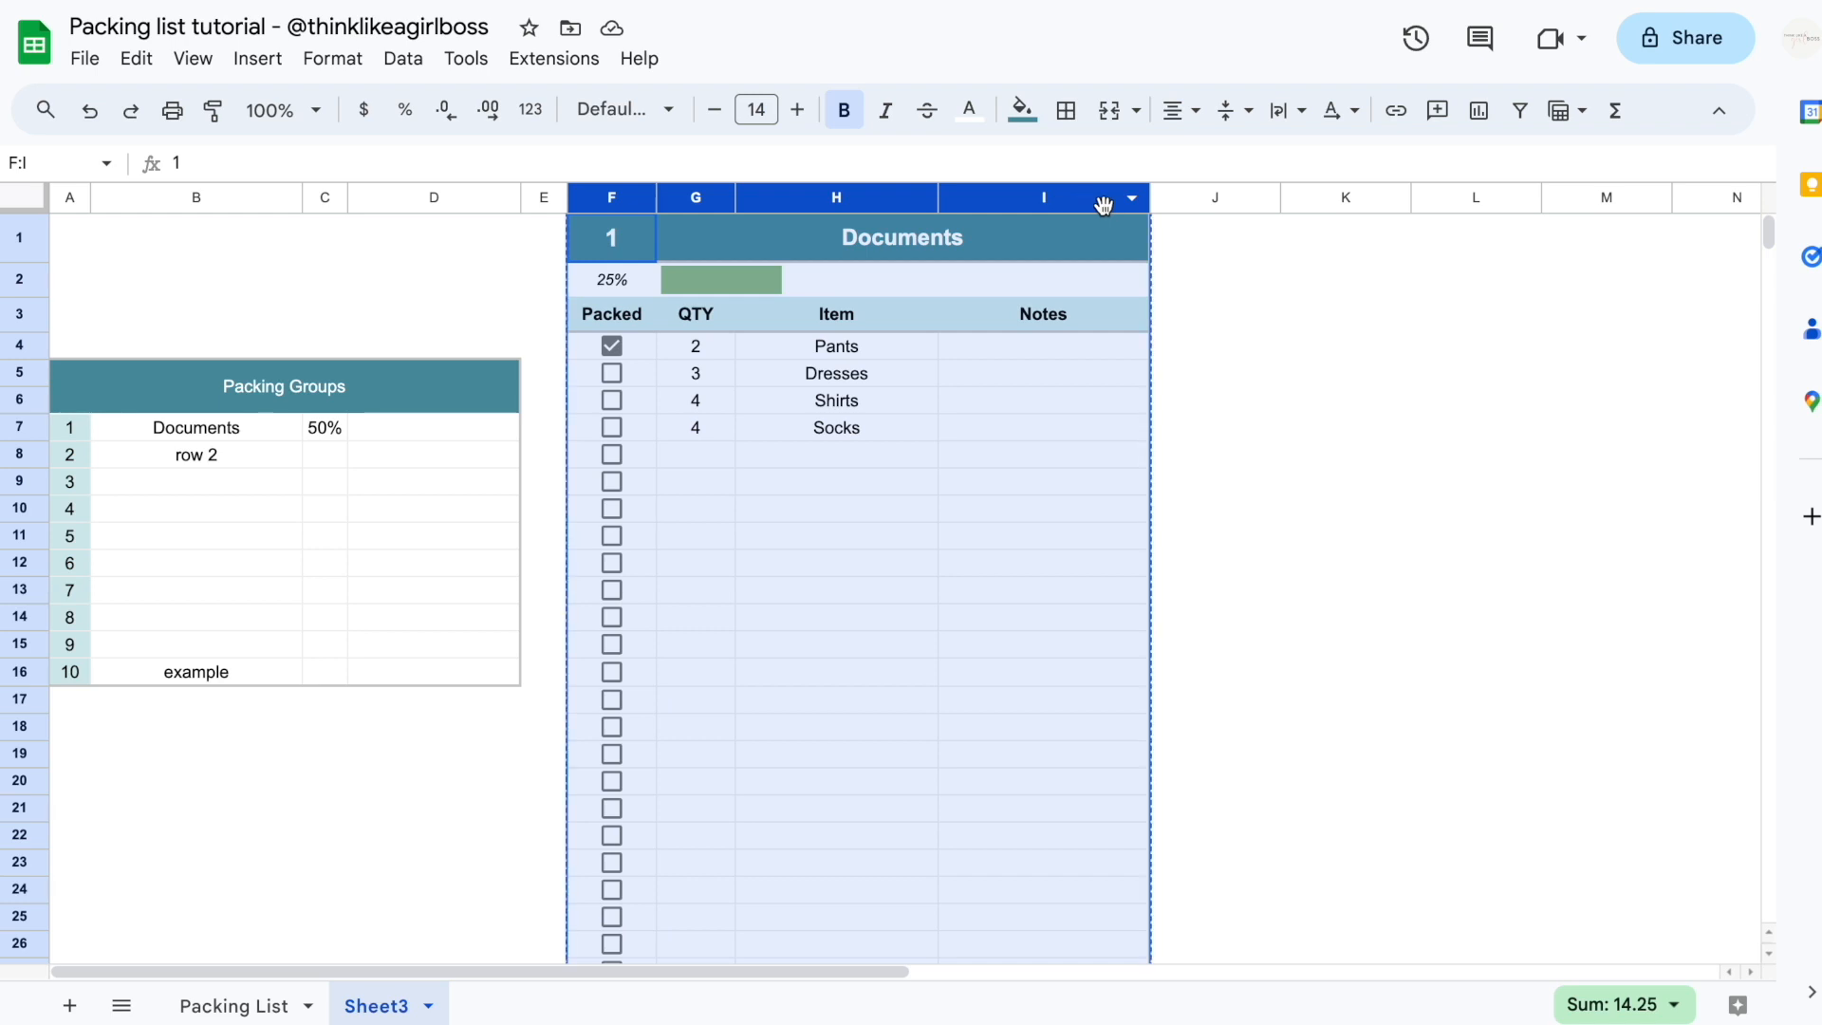
{"action": "left_click", "coordinate": [1305, 198]}
{"action": "key", "text": "ctrl+v"}
{"action": "left_click_drag", "start_coordinate": [1280, 198], "coordinate": [1189, 198]}
{"action": "left_click", "coordinate": [1424, 239]}
{"action": "left_click", "coordinate": [1460, 558]}
{"action": "left_click", "coordinate": [1421, 239]}
{"action": "left_click", "coordinate": [1402, 560]}
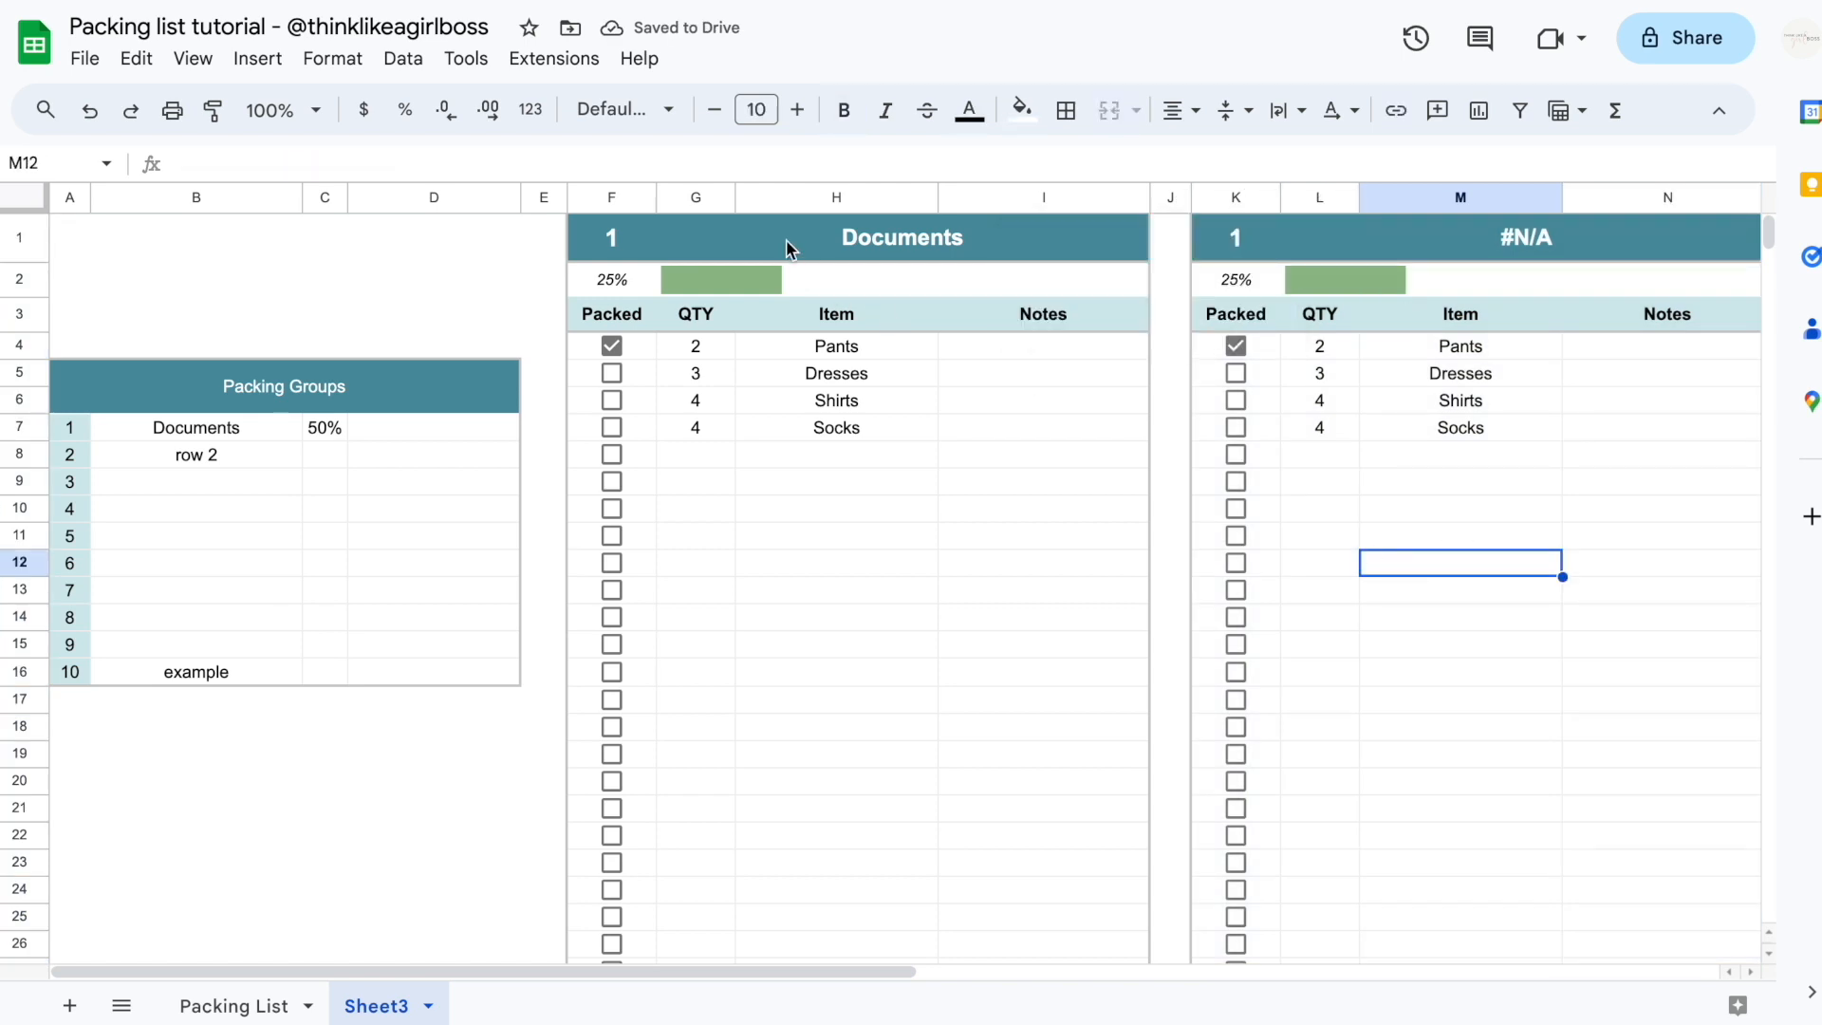
Compare the title lookup formulas in G1 and L1, and undo the column J resize and the pasted list
{"action": "left_click", "coordinate": [786, 239]}
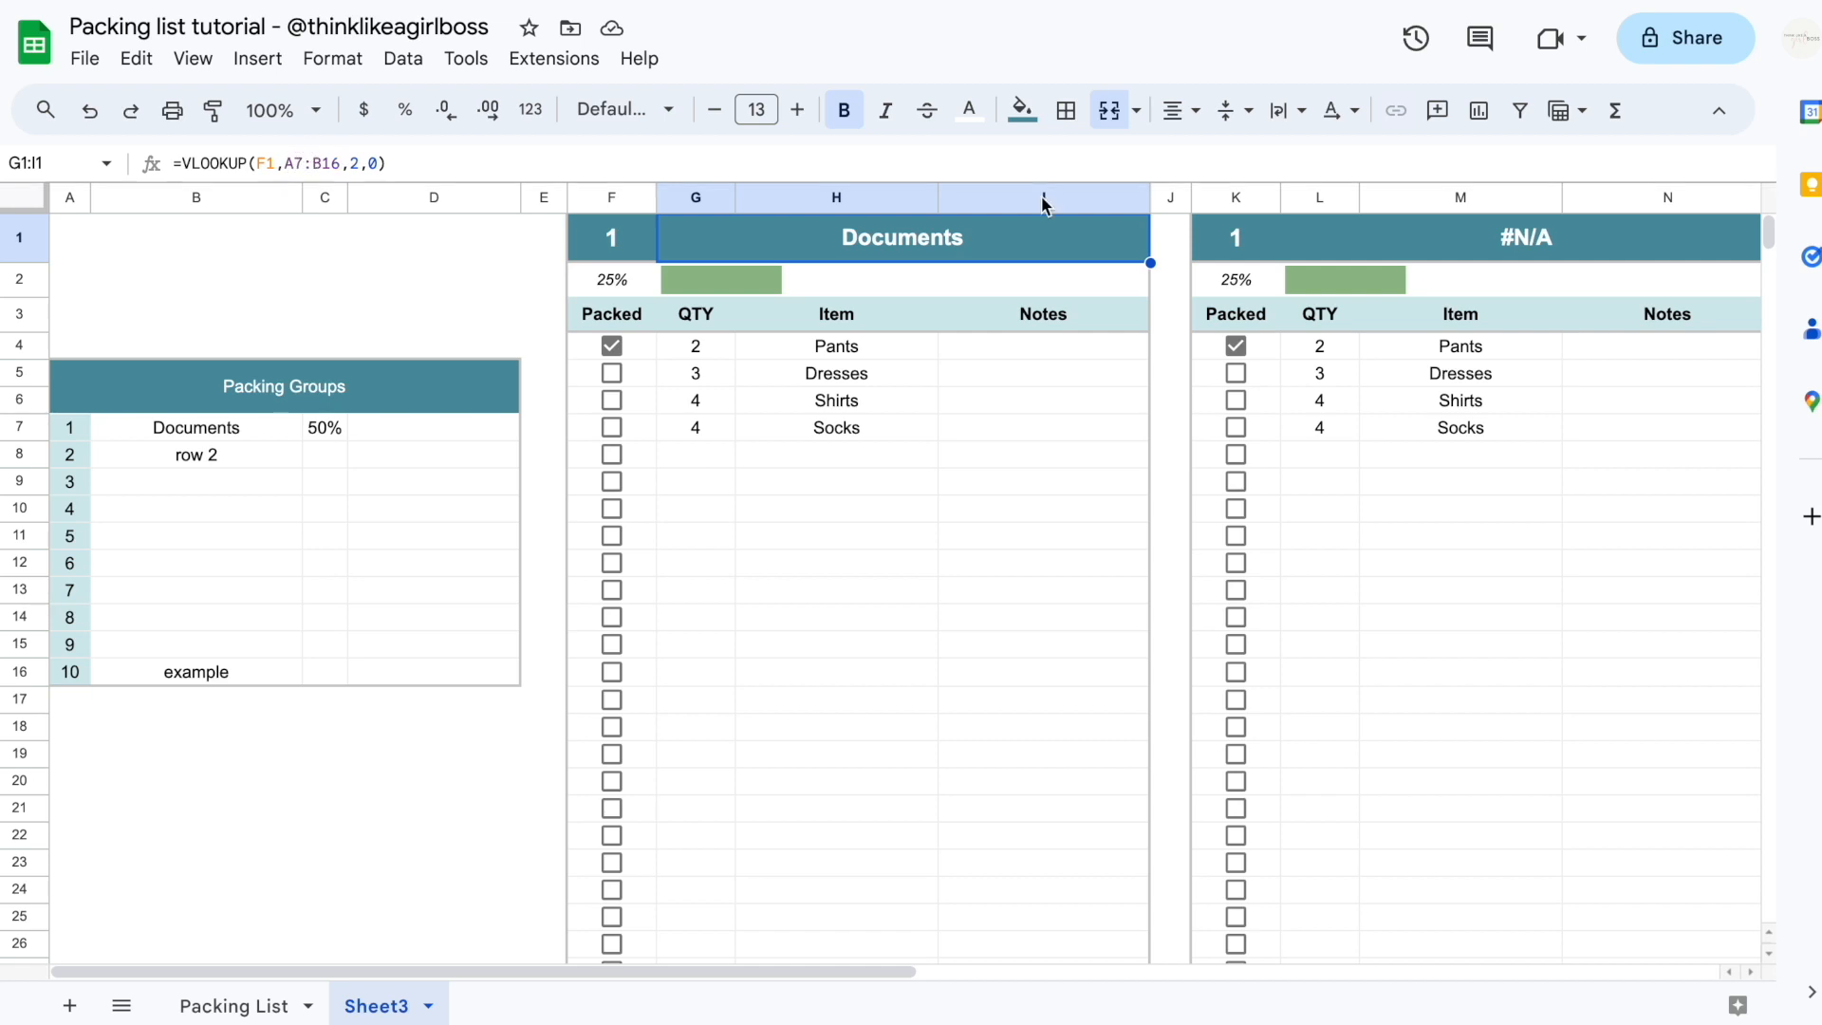
{"action": "mouse_move", "coordinate": [1375, 241]}
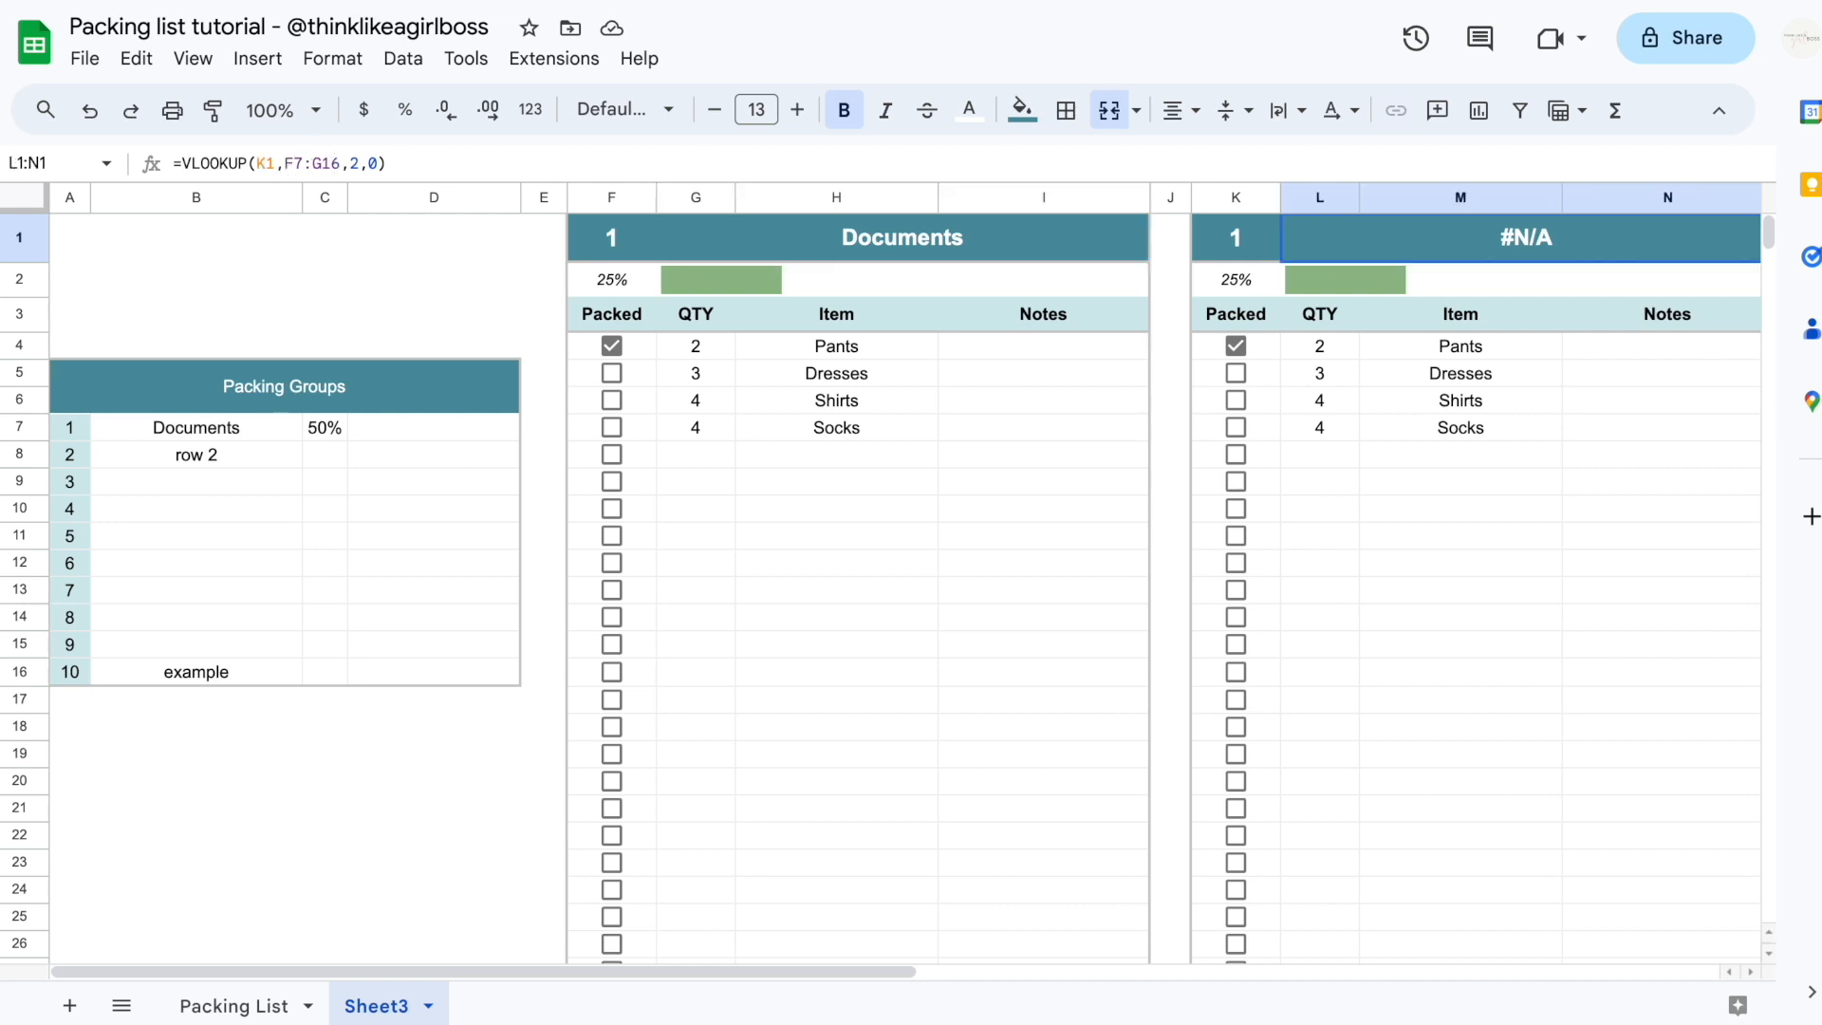
{"action": "key", "text": "ctrl+z"}
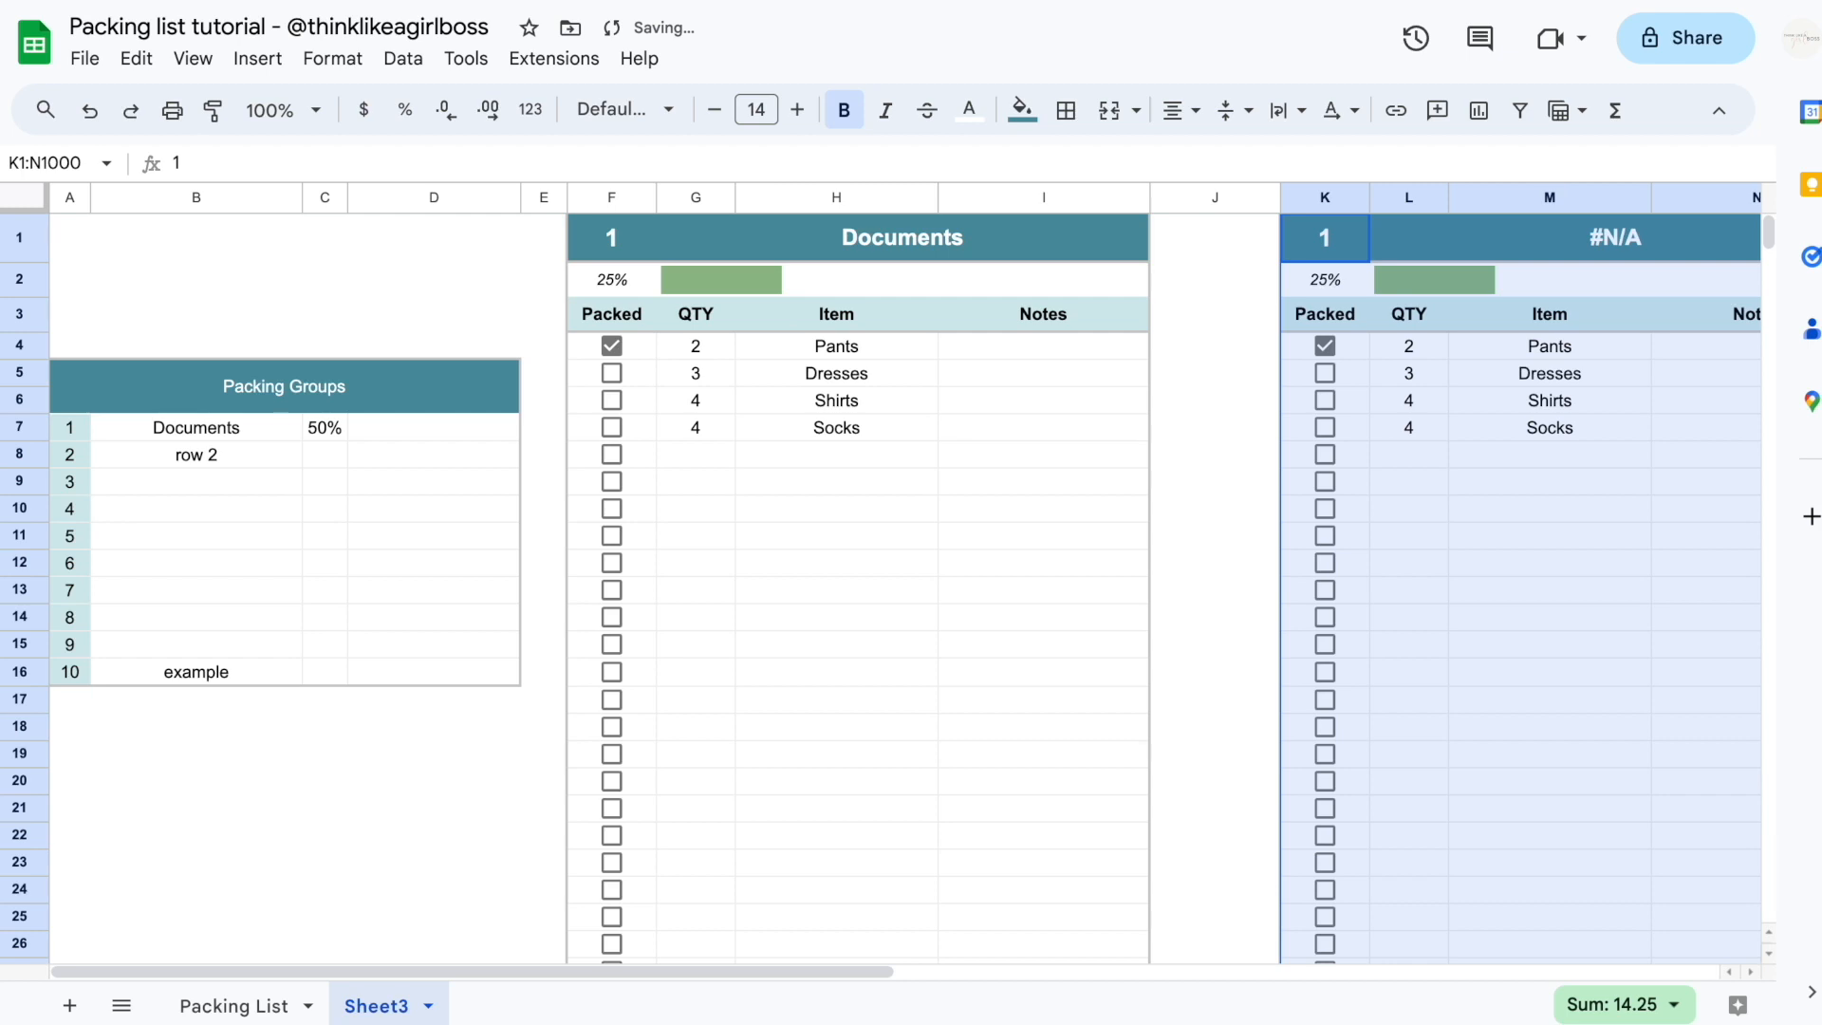
{"action": "key", "text": "ctrl+z"}
Make the lookup range in the G1 title formula absolute: =VLOOKUP(F1,$A$7:$B$16,2,0)
{"action": "left_click", "coordinate": [730, 248]}
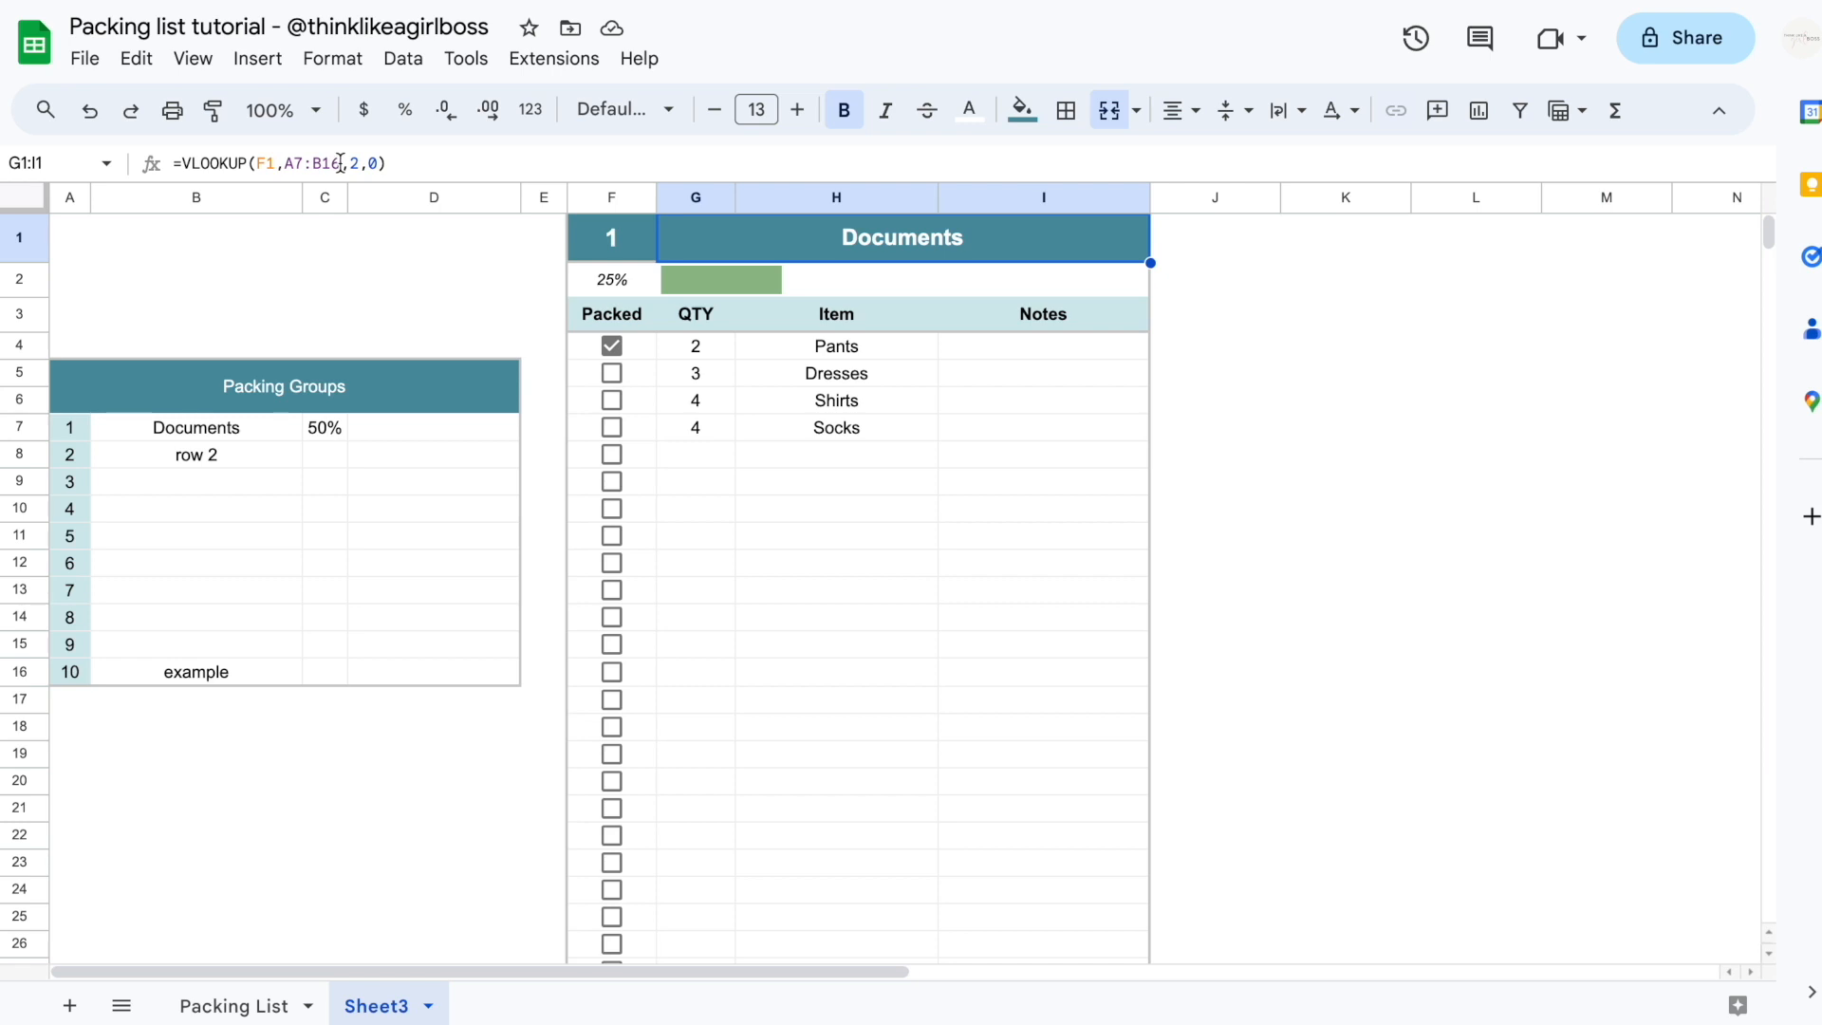
{"action": "left_click", "coordinate": [340, 163]}
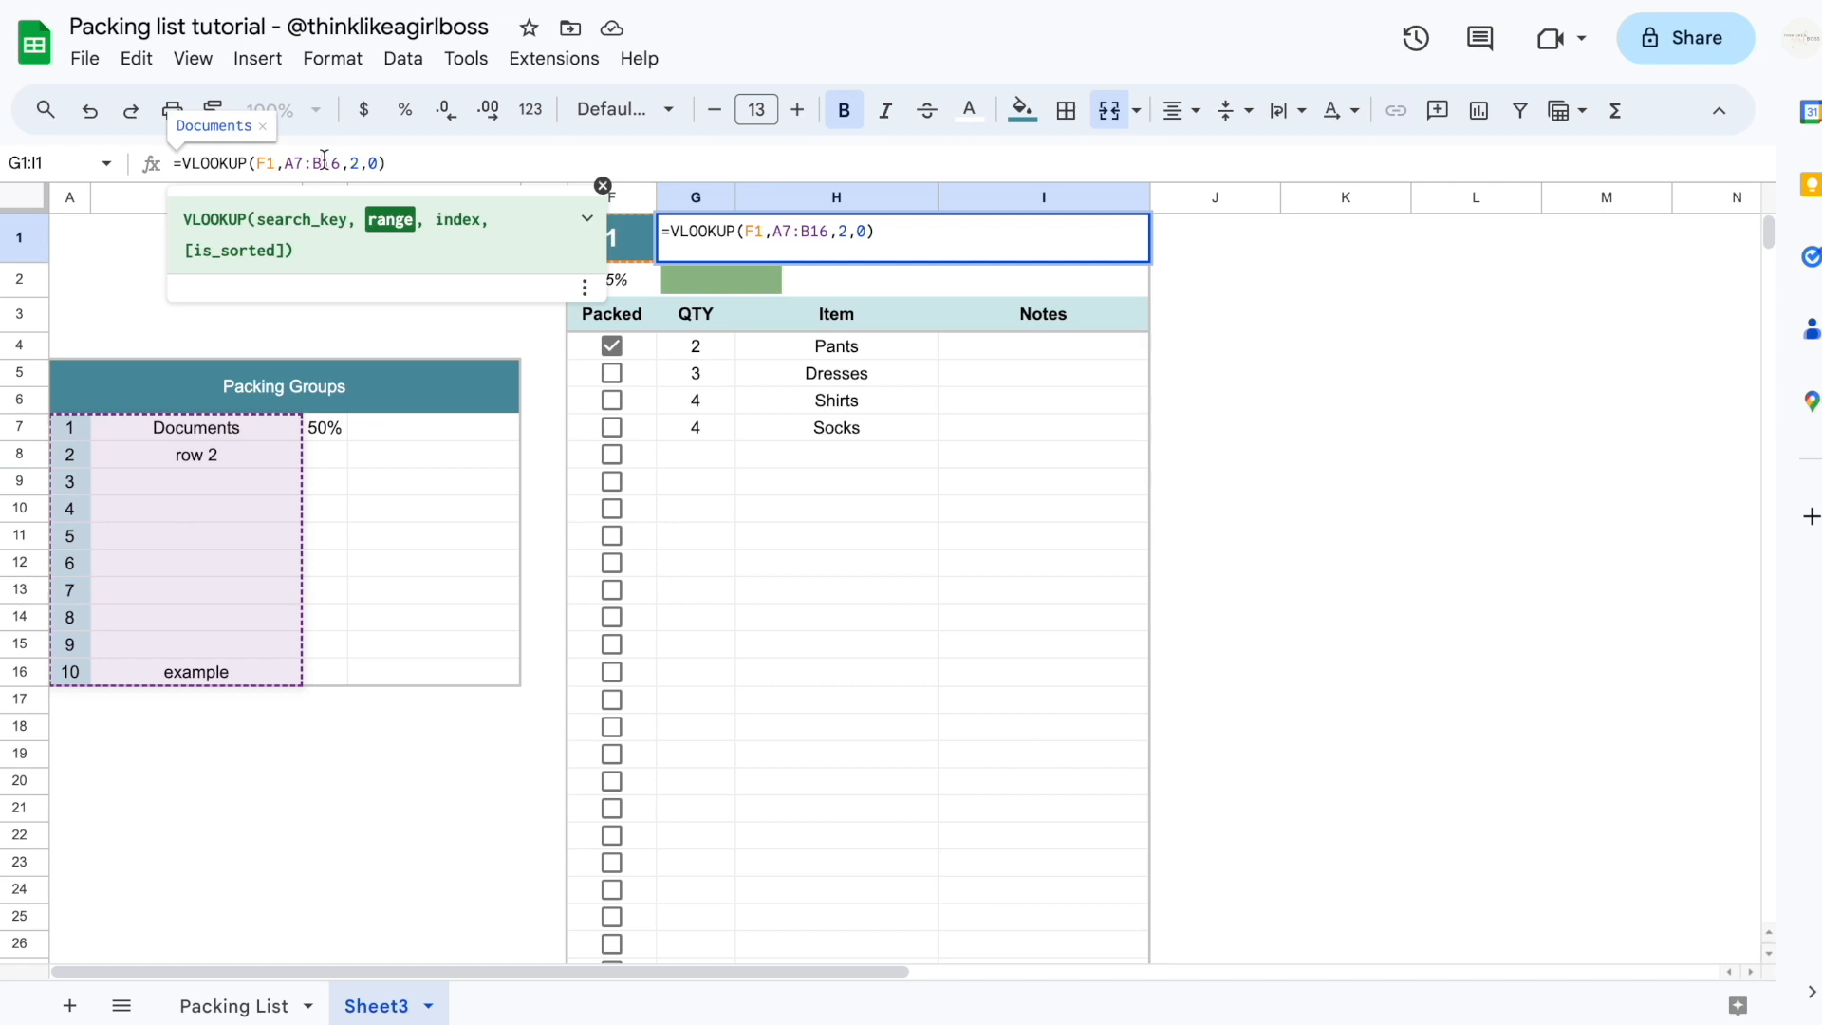
{"action": "key", "text": "F4"}
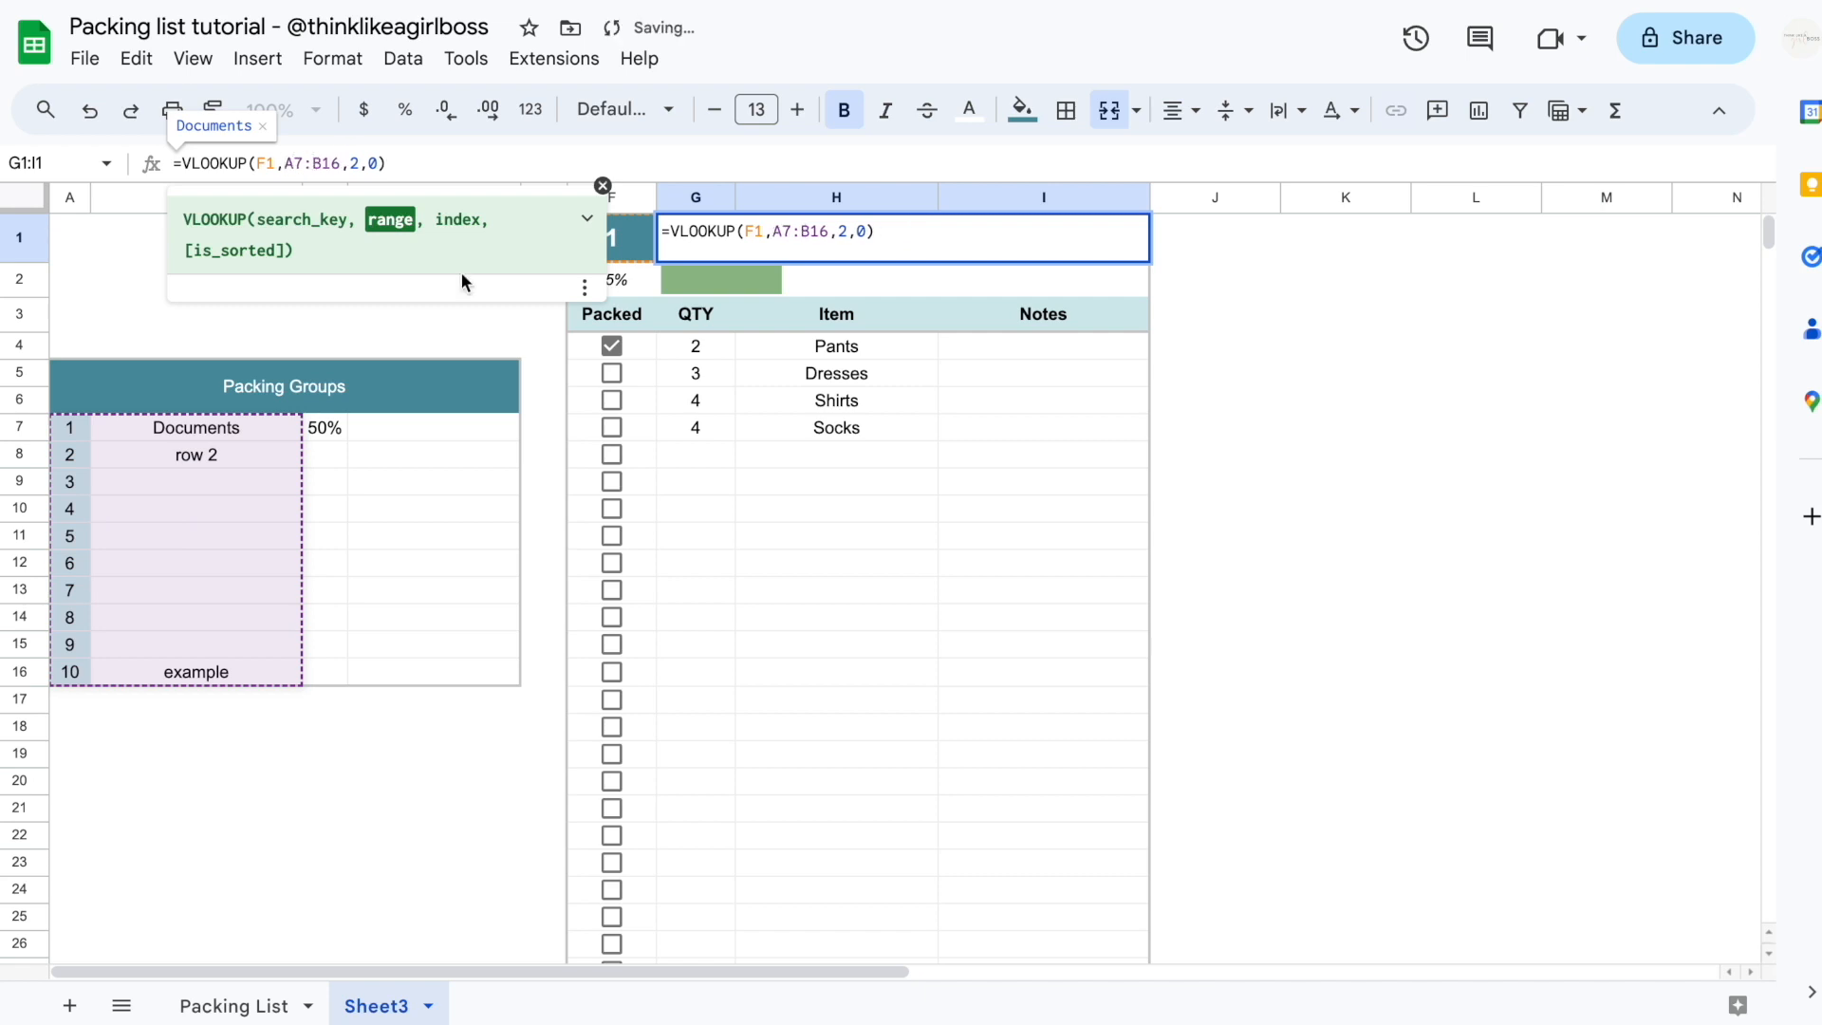
{"action": "type", "text": "$"}
{"action": "key", "text": "Right"}
{"action": "type", "text": "$"}
{"action": "key", "text": "Right"}
{"action": "type", "text": "$"}
{"action": "key", "text": "Right"}
{"action": "type", "text": "$"}
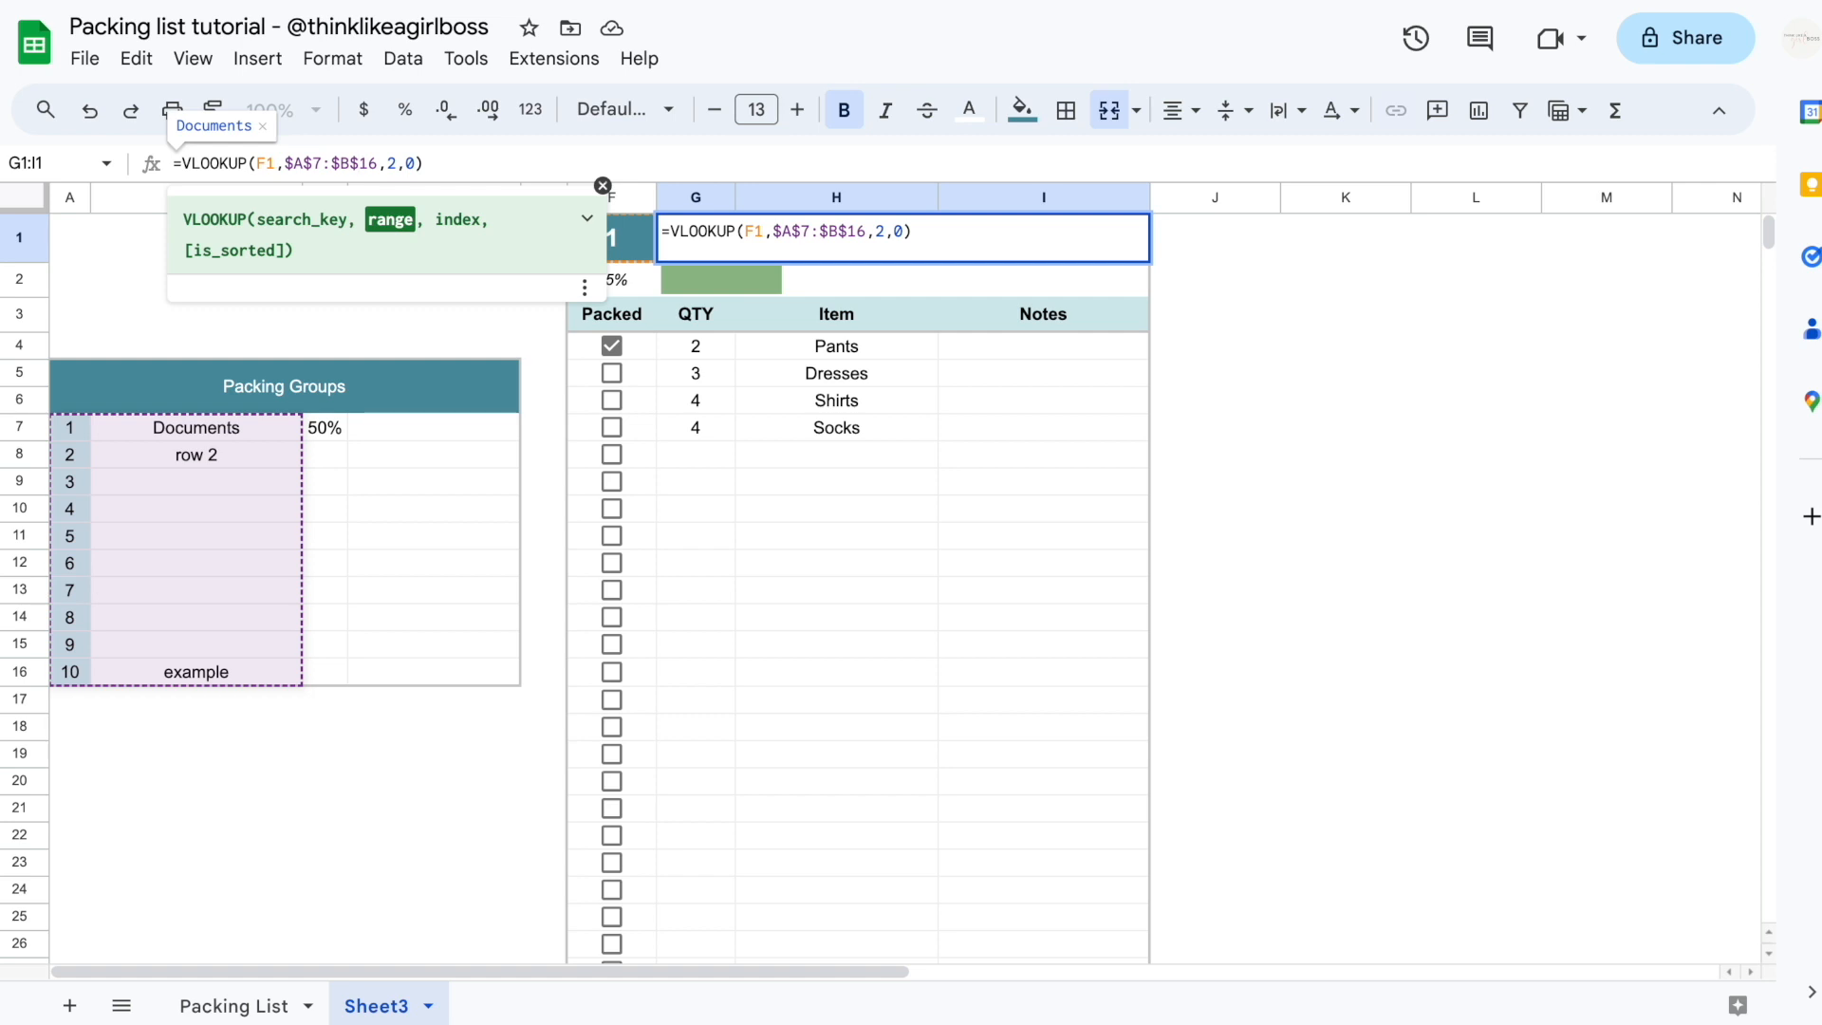
{"action": "key", "text": "Return"}
{"action": "left_click", "coordinate": [1309, 463]}
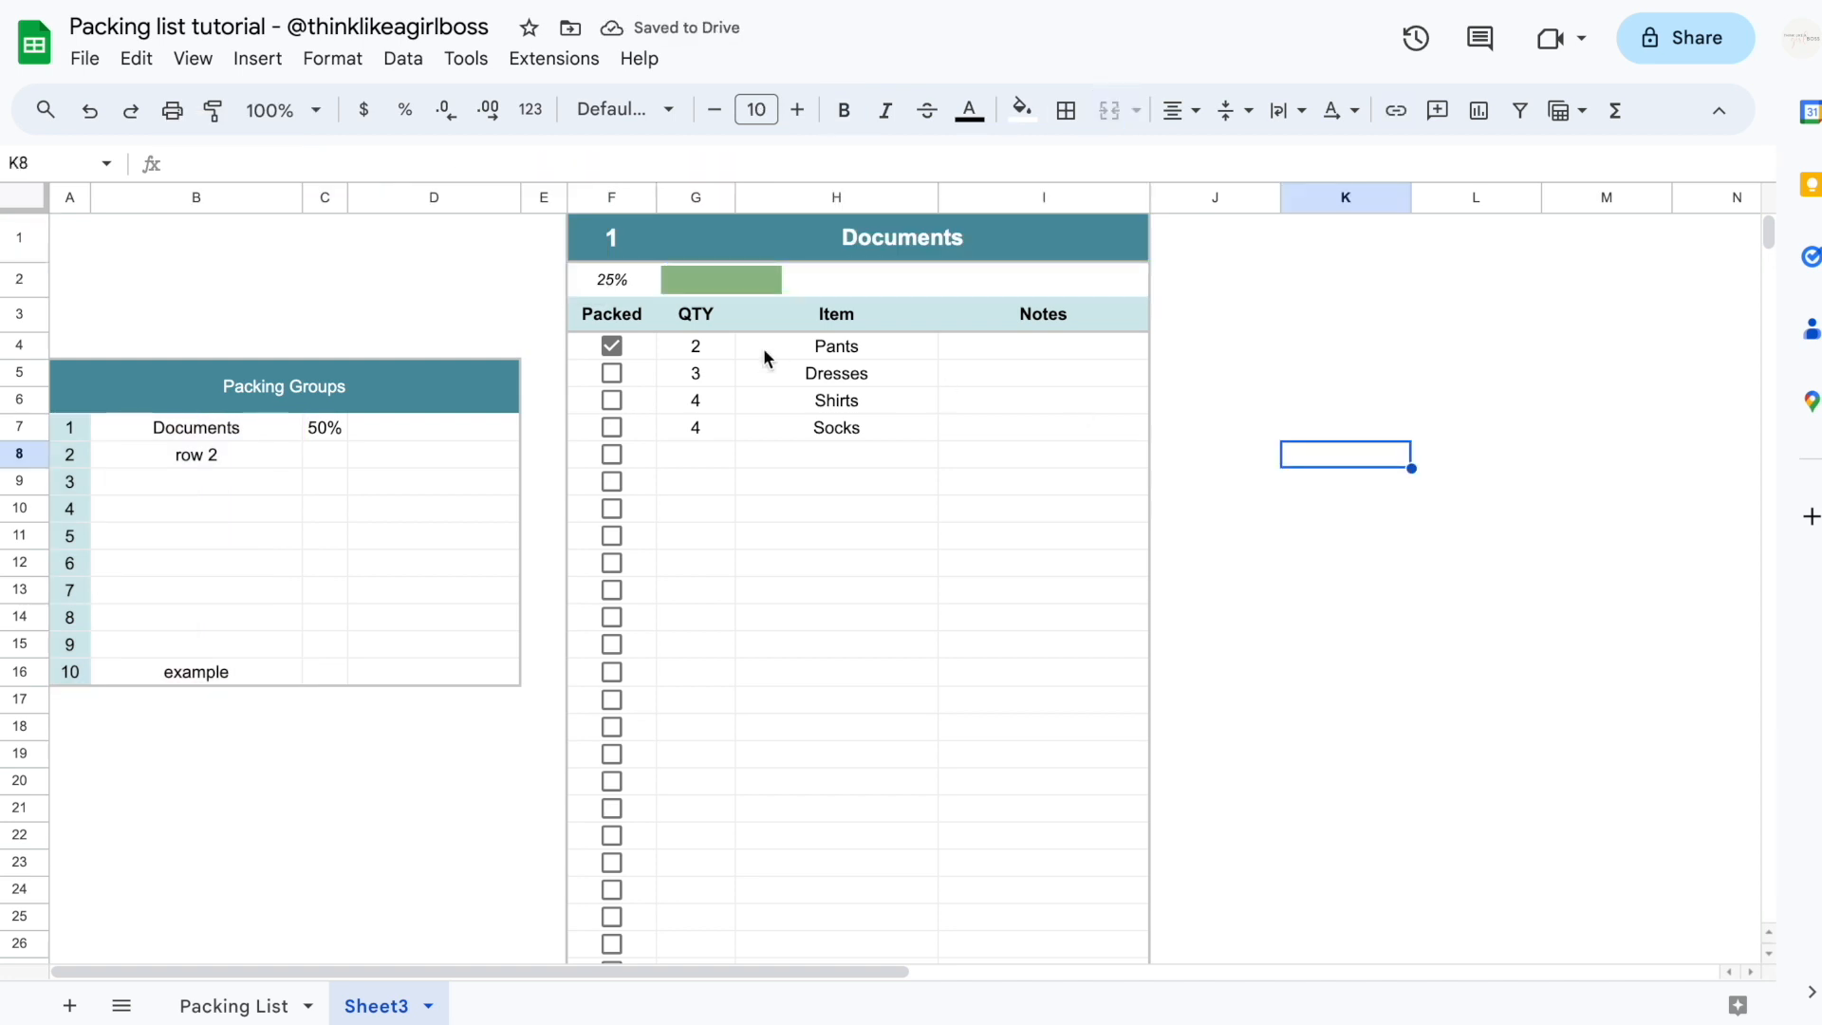
Narrow column J into a slim spacer beside the Documents list
{"action": "left_click", "coordinate": [665, 236]}
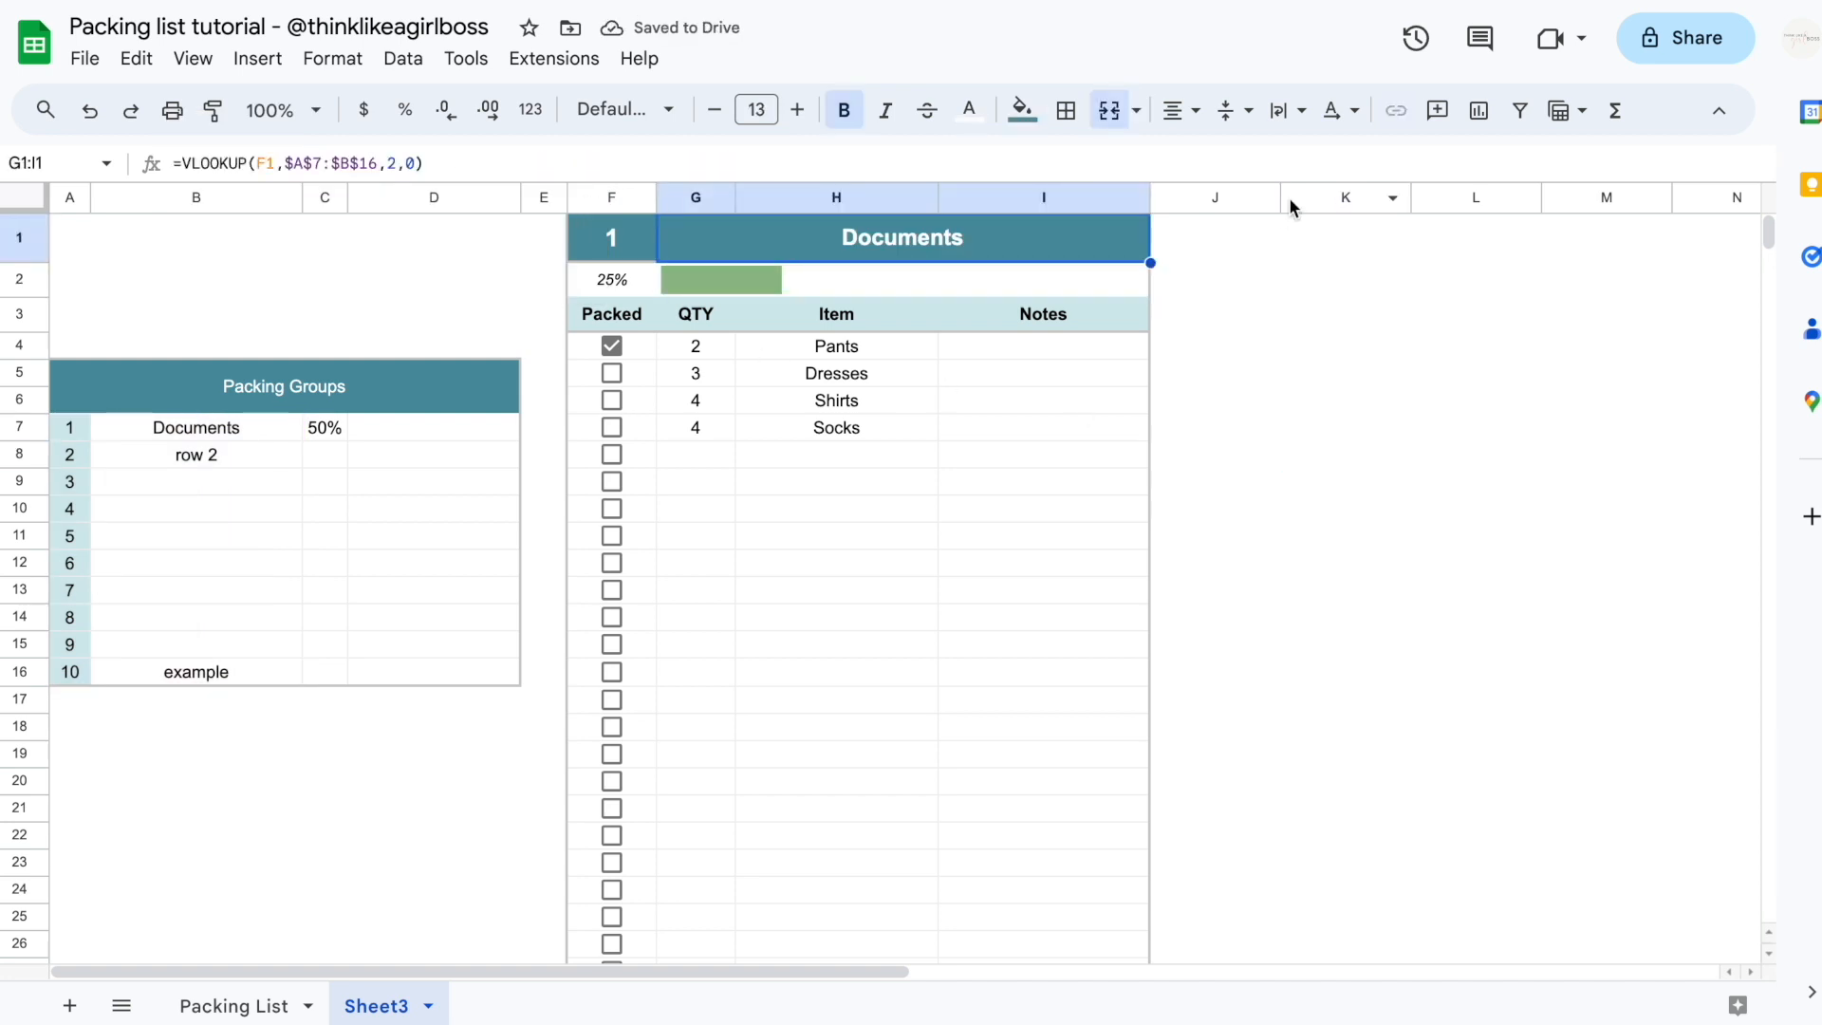
{"action": "left_click_drag", "start_coordinate": [1280, 197], "coordinate": [1202, 197]}
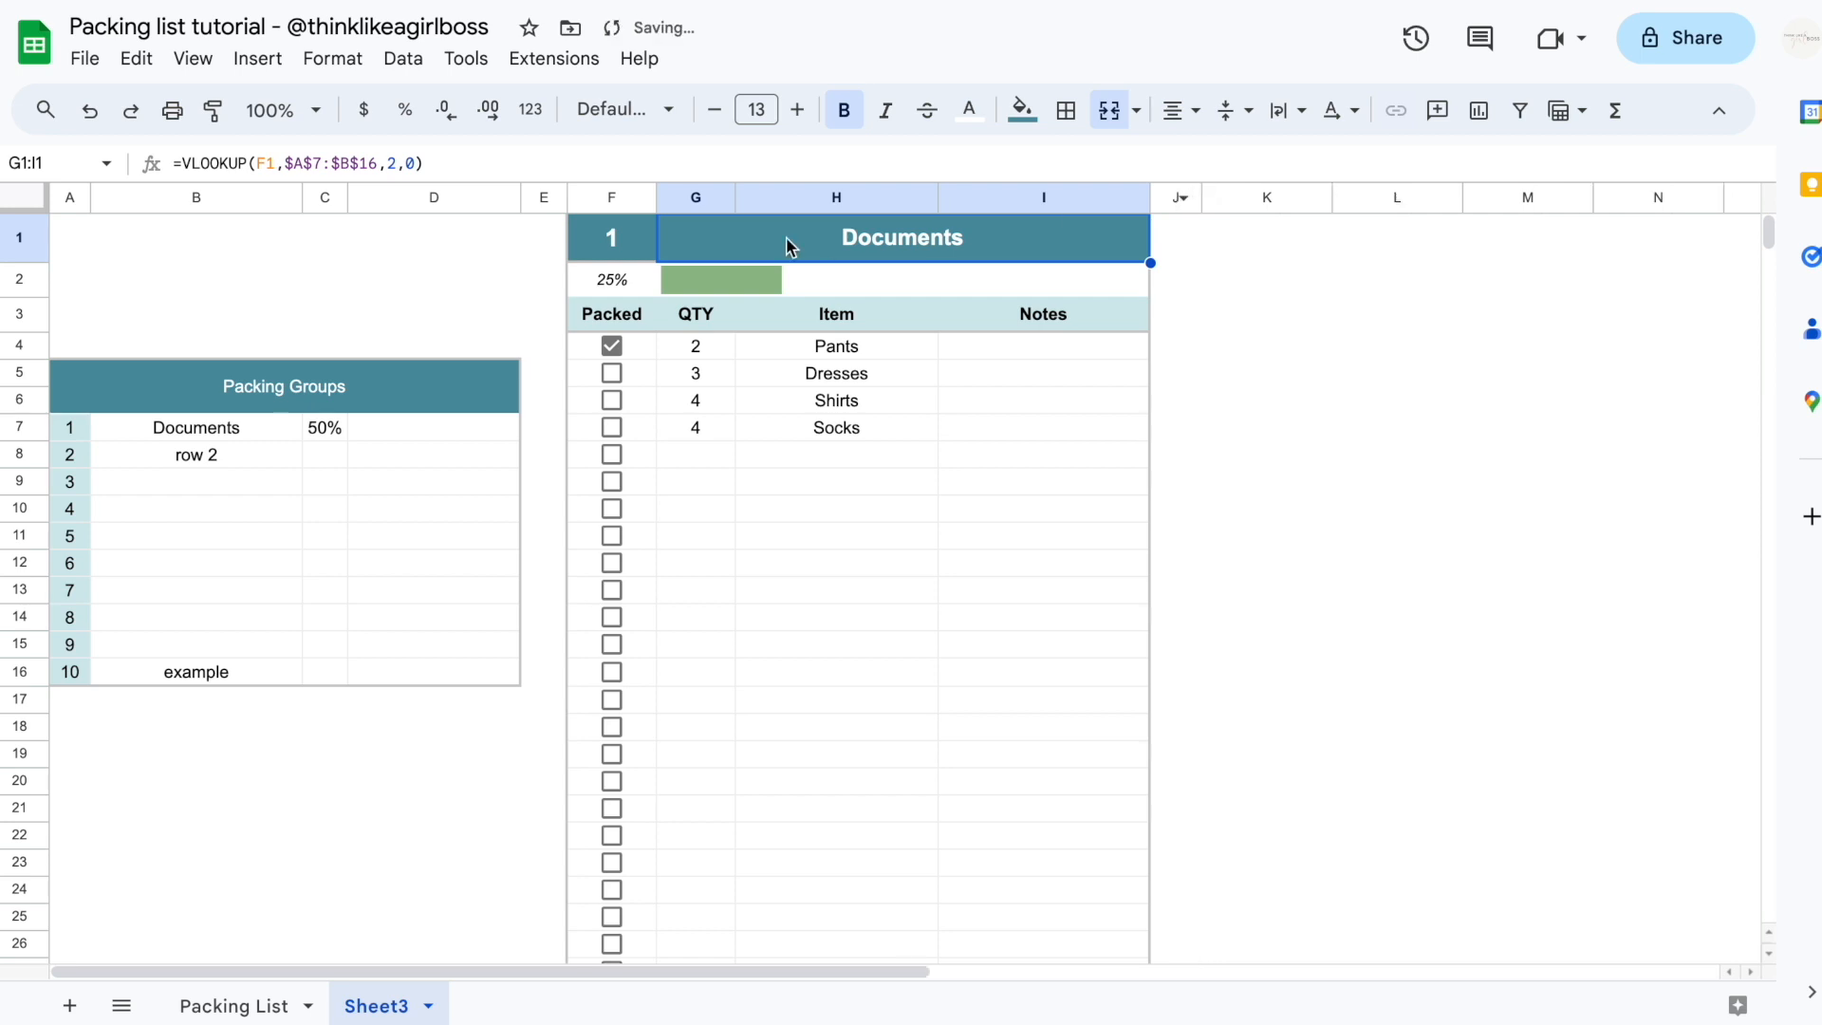
{"action": "left_click", "coordinate": [766, 513]}
Duplicate the Documents list columns F:I at column K
{"action": "left_click_drag", "start_coordinate": [612, 196], "coordinate": [1005, 183]}
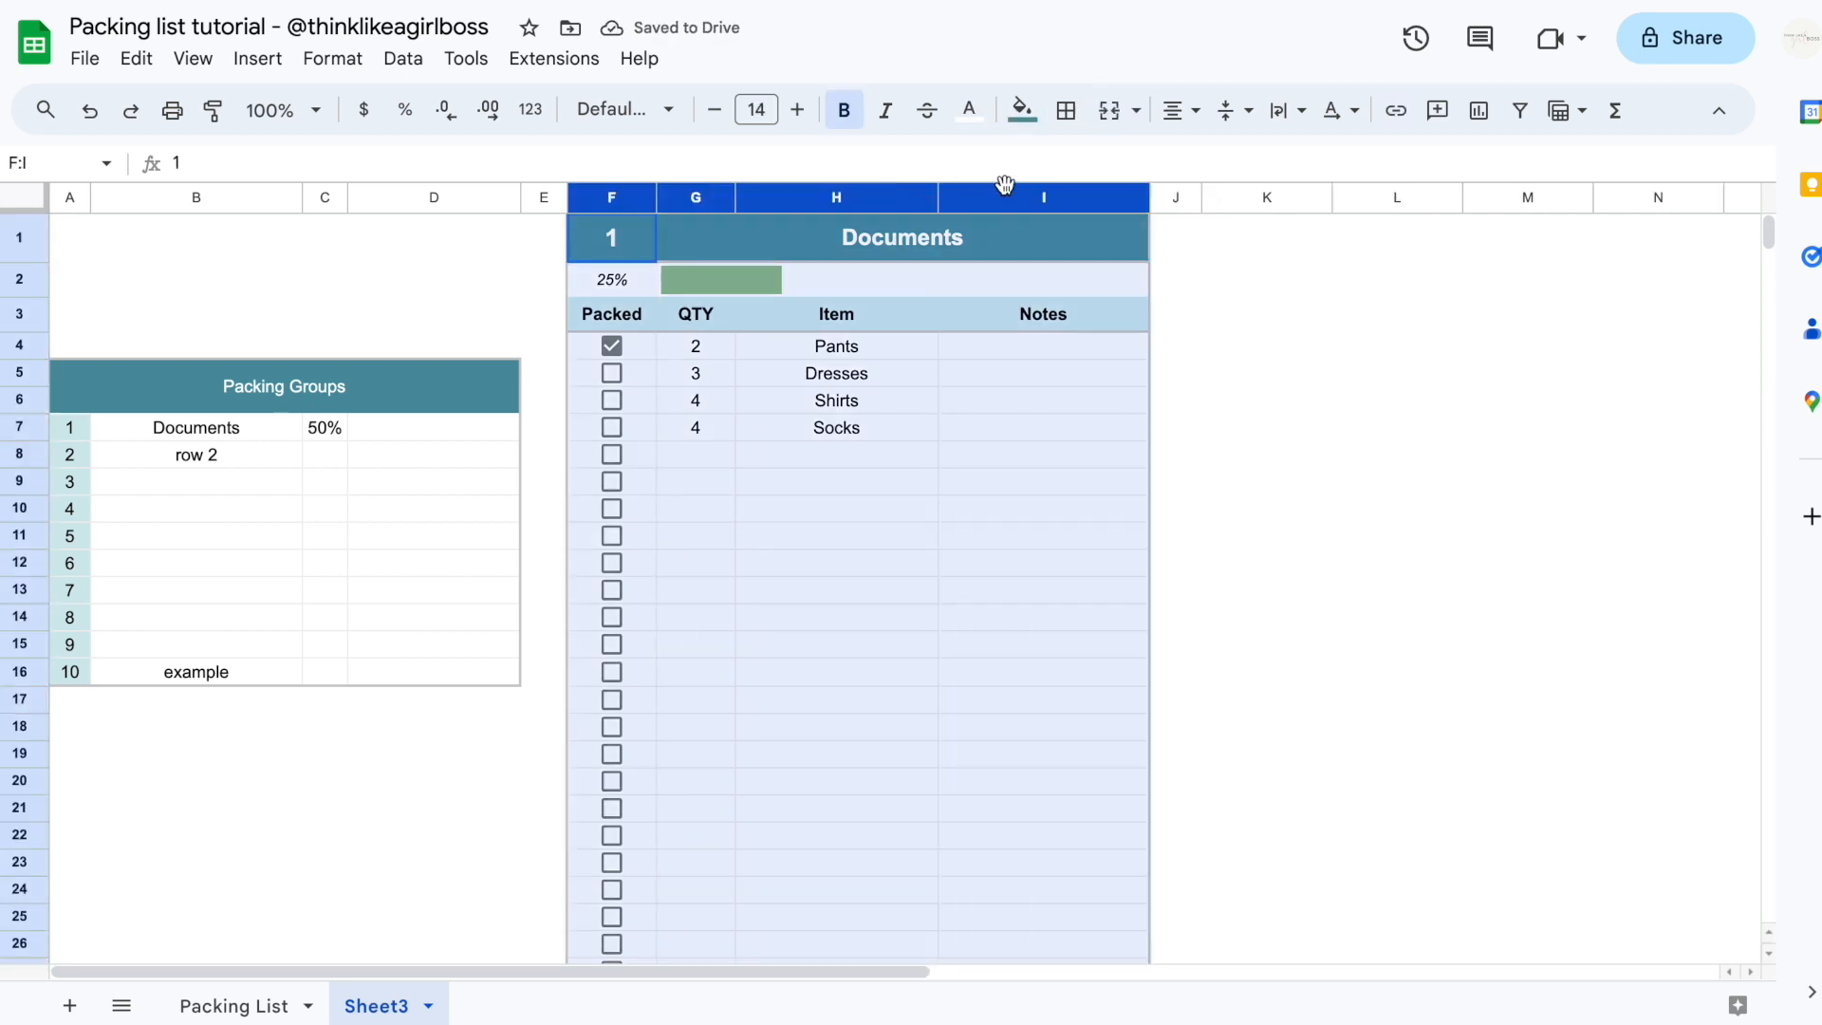
{"action": "key", "text": "ctrl+c"}
{"action": "left_click", "coordinate": [1222, 188]}
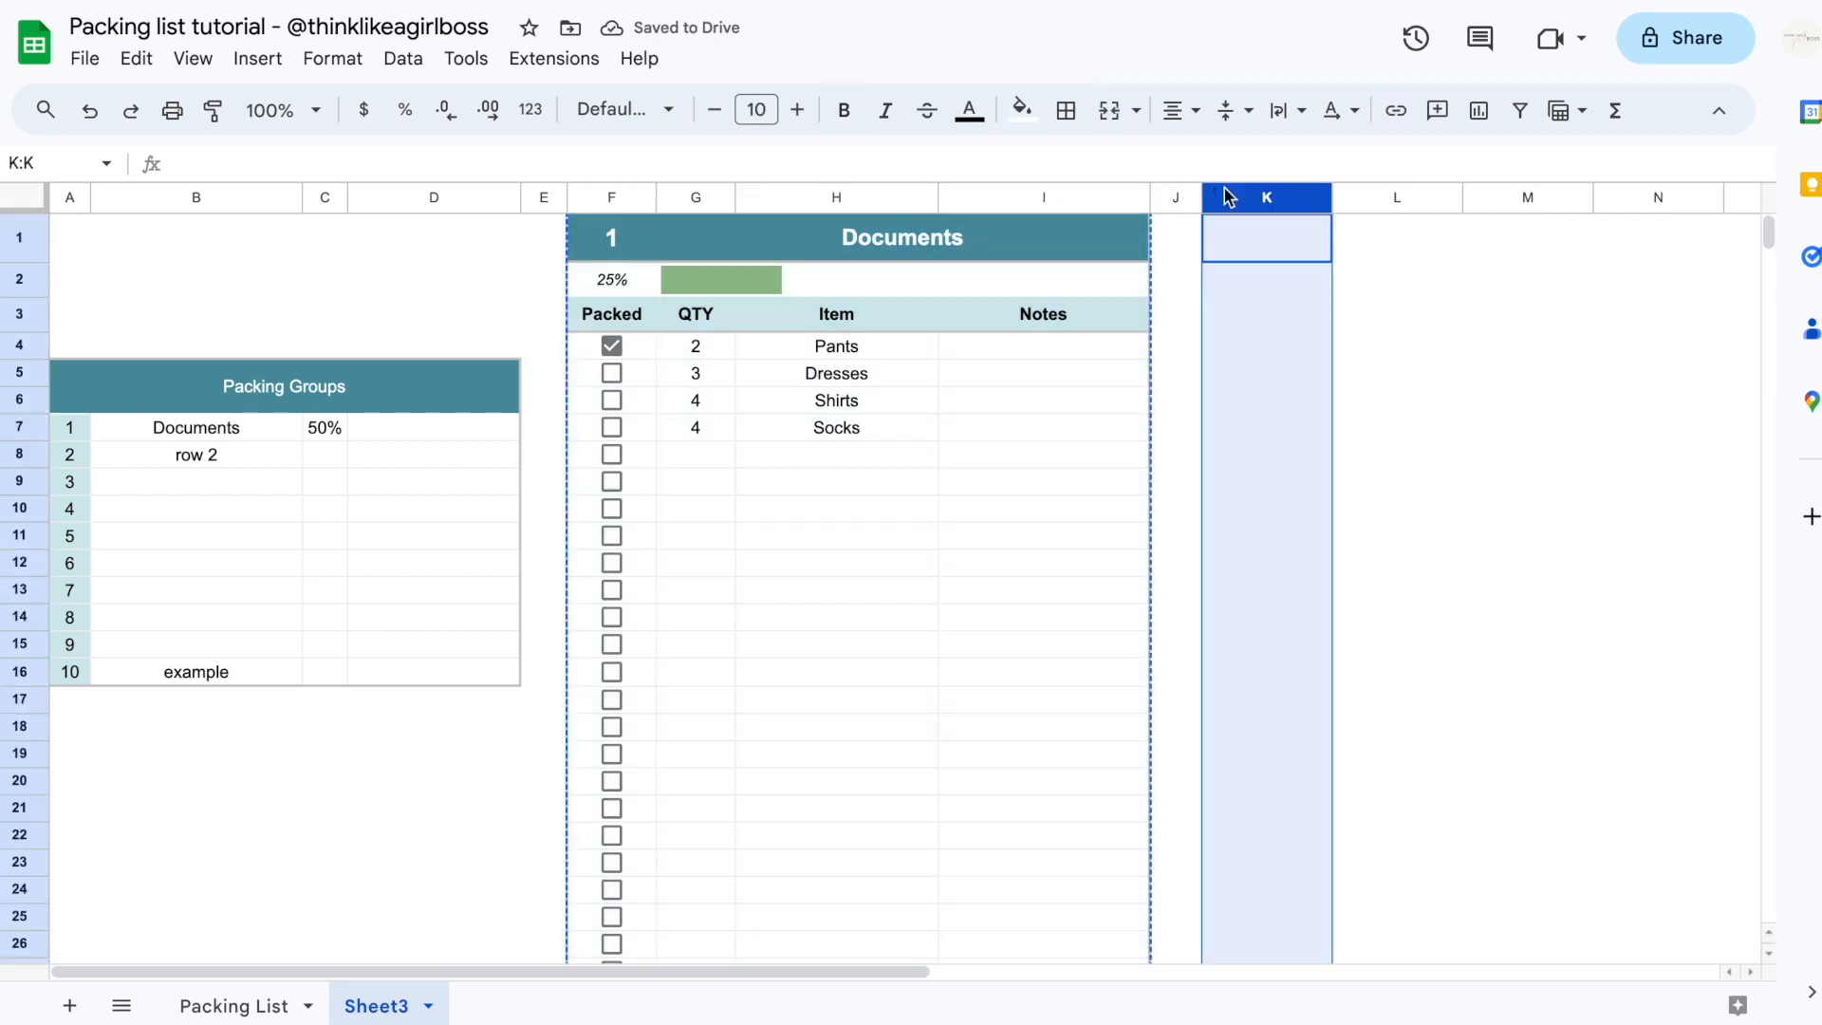
{"action": "key", "text": "ctrl+v"}
{"action": "scroll", "coordinate": [1419, 557], "scroll_direction": "right", "scroll_amount": 5}
Set the duplicated list's group number in K1 to 2
{"action": "left_click", "coordinate": [976, 248]}
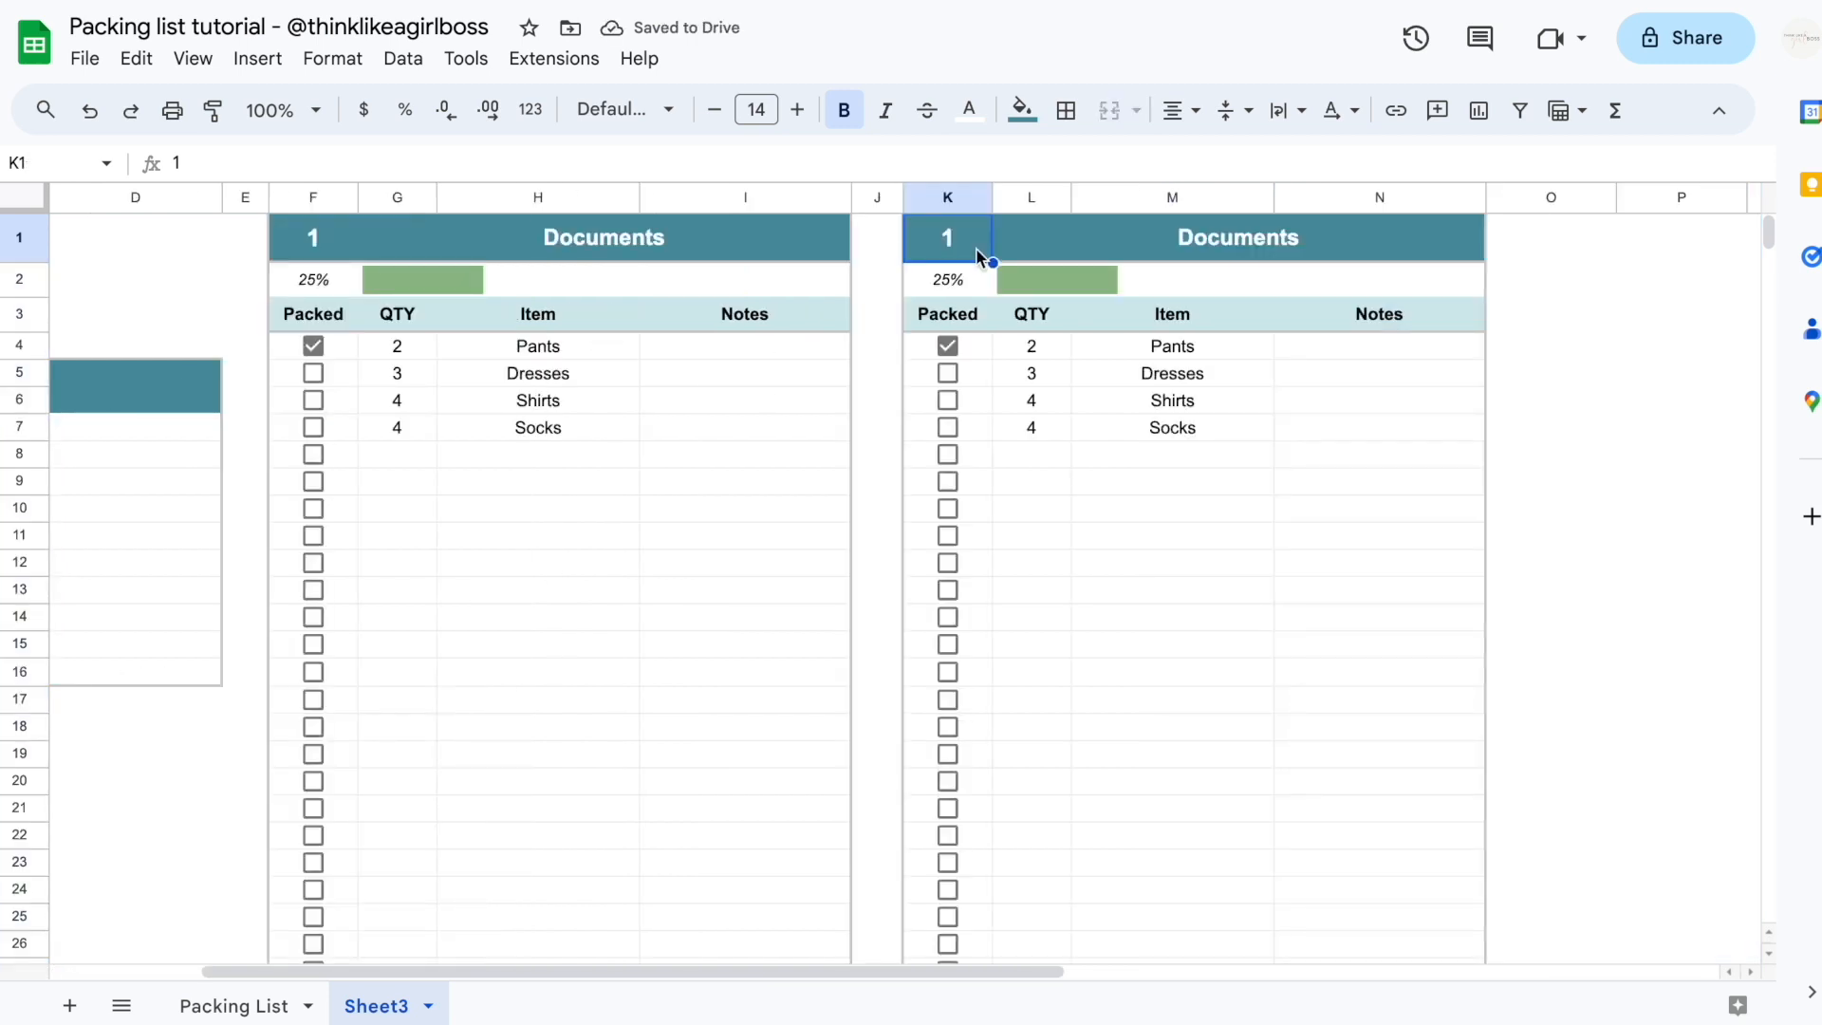
{"action": "type", "text": "2"}
{"action": "key", "text": "Return"}
{"action": "left_click", "coordinate": [1284, 619]}
{"action": "scroll", "coordinate": [1284, 619], "scroll_direction": "left", "scroll_amount": 3}
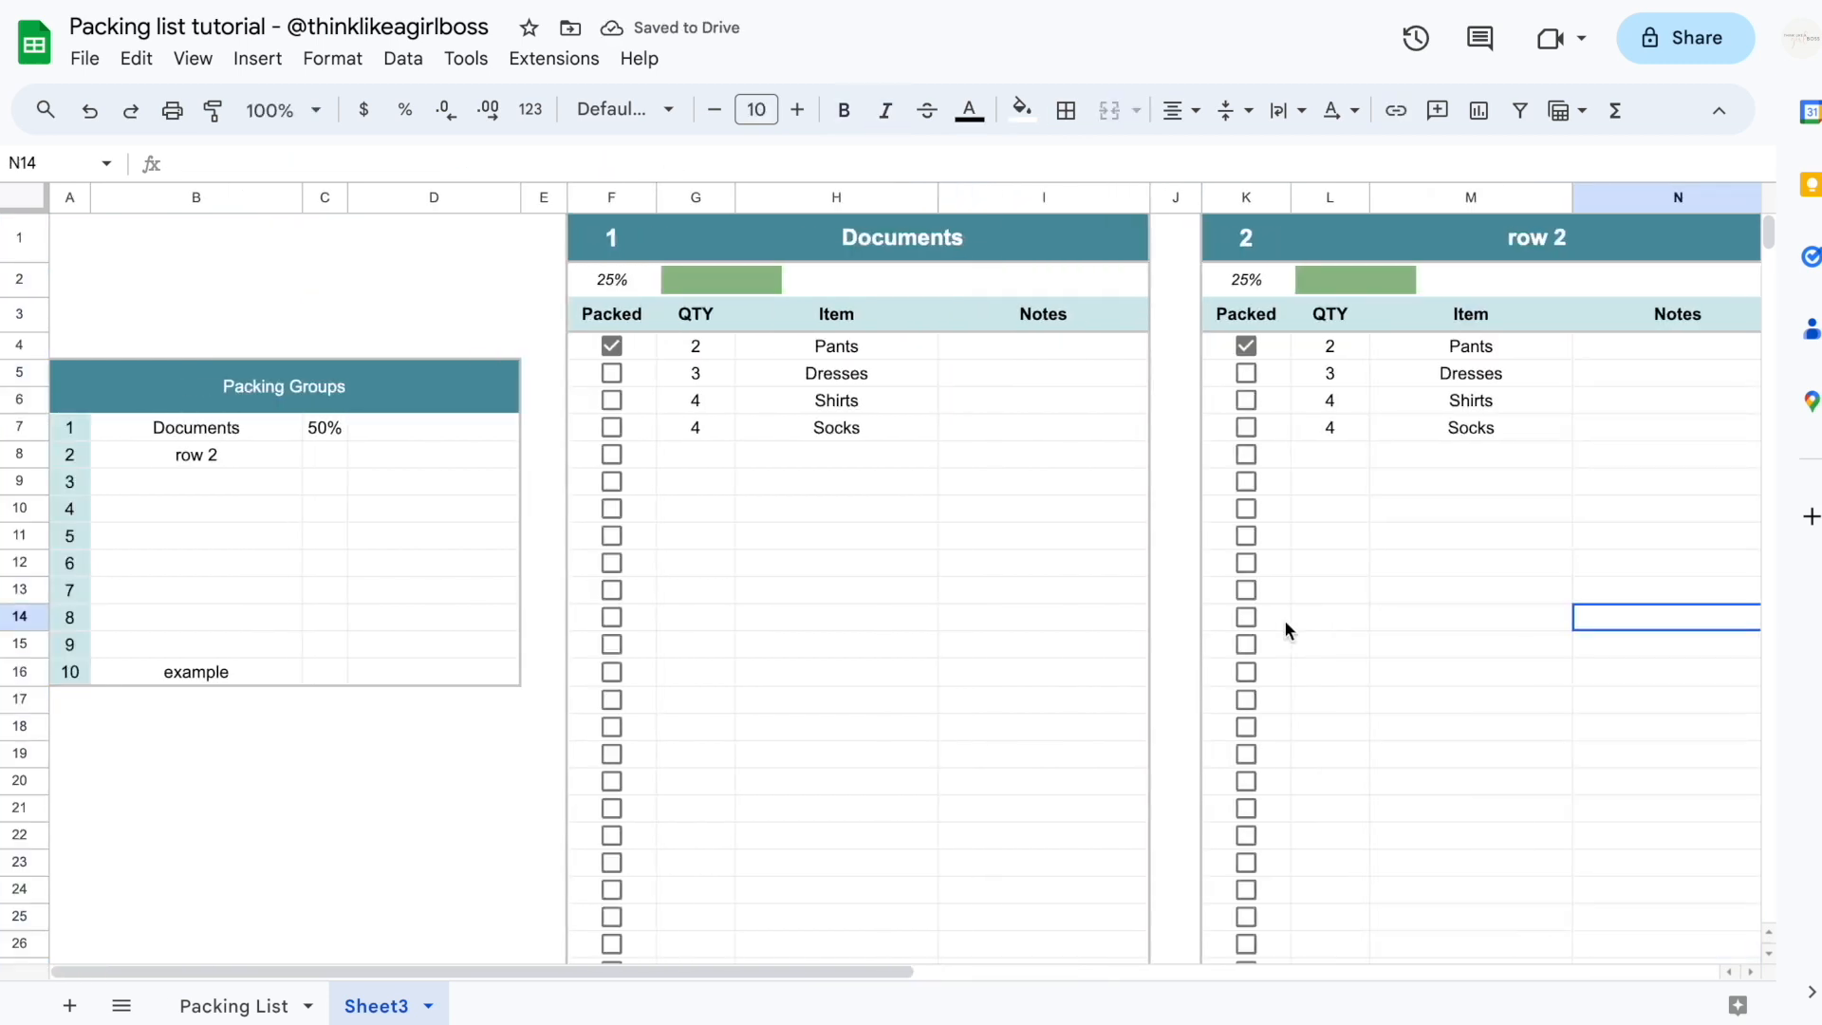
{"action": "key", "text": "Up"}
{"action": "key", "text": "Up"}
{"action": "key", "text": "Up"}
{"action": "key", "text": "Up"}
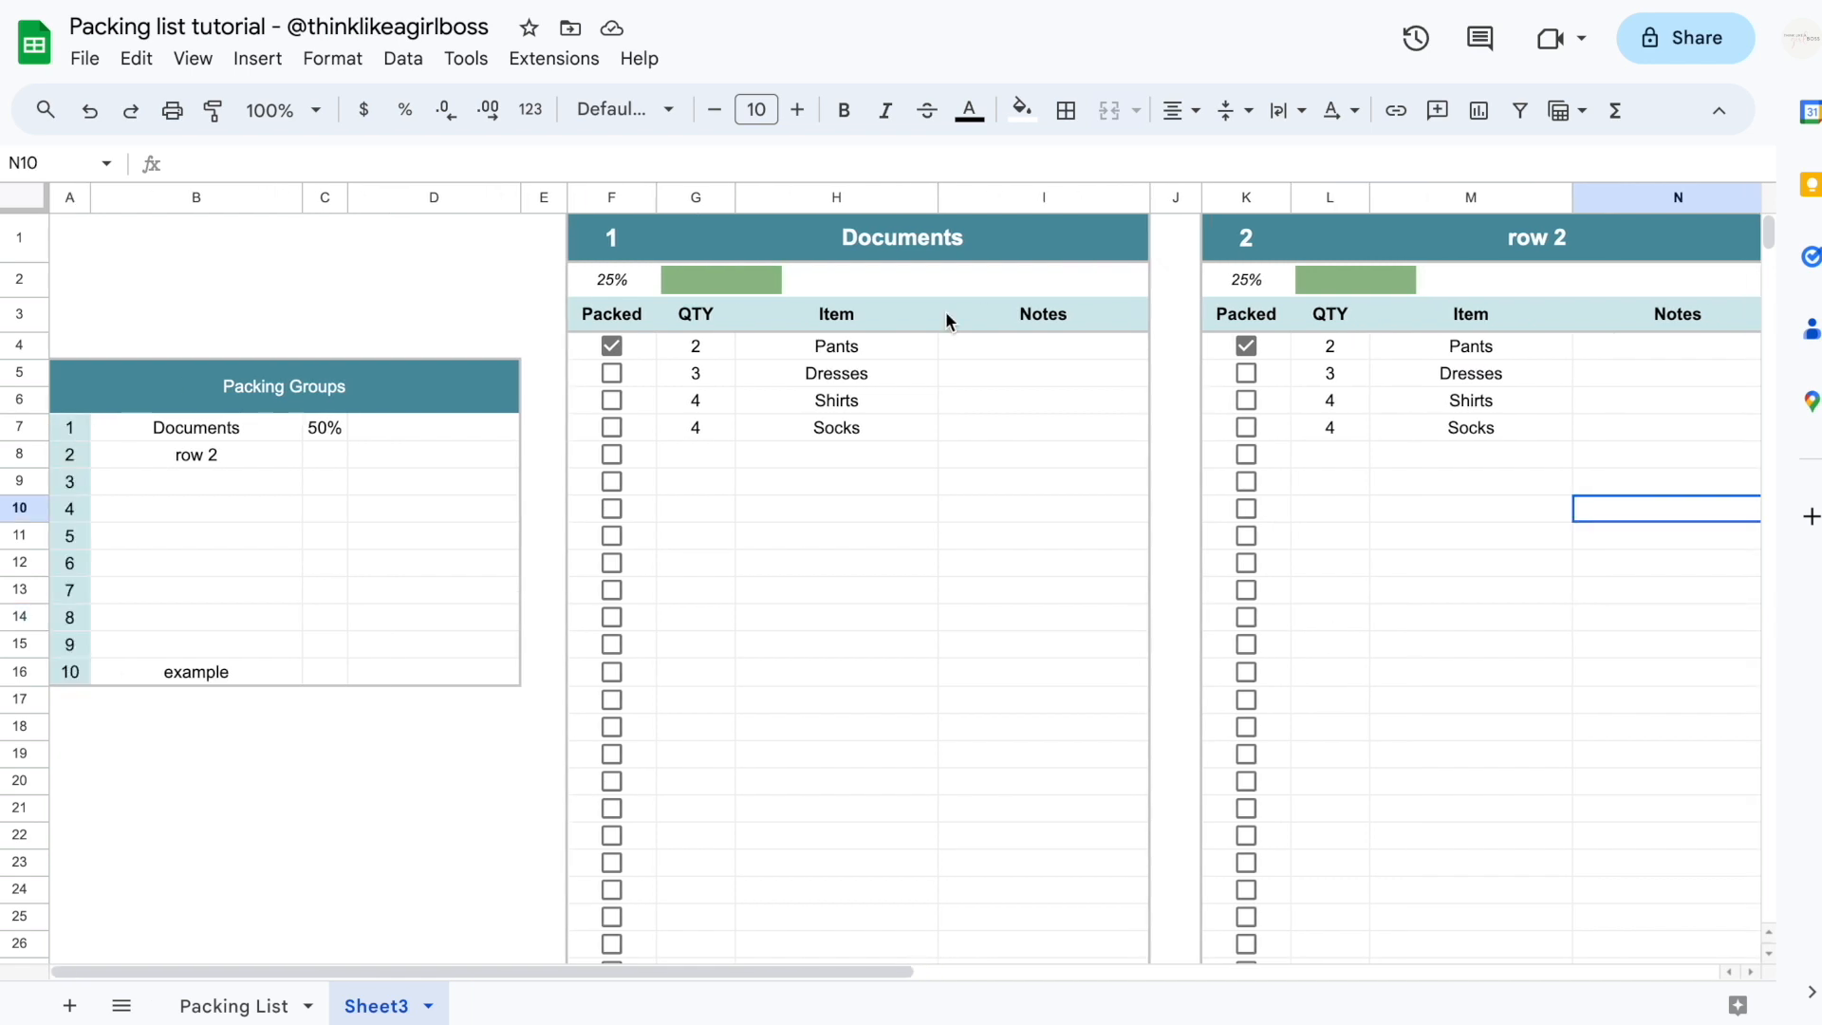
{"action": "left_click", "coordinate": [1475, 512]}
{"action": "scroll", "coordinate": [1475, 513], "scroll_direction": "right", "scroll_amount": 3}
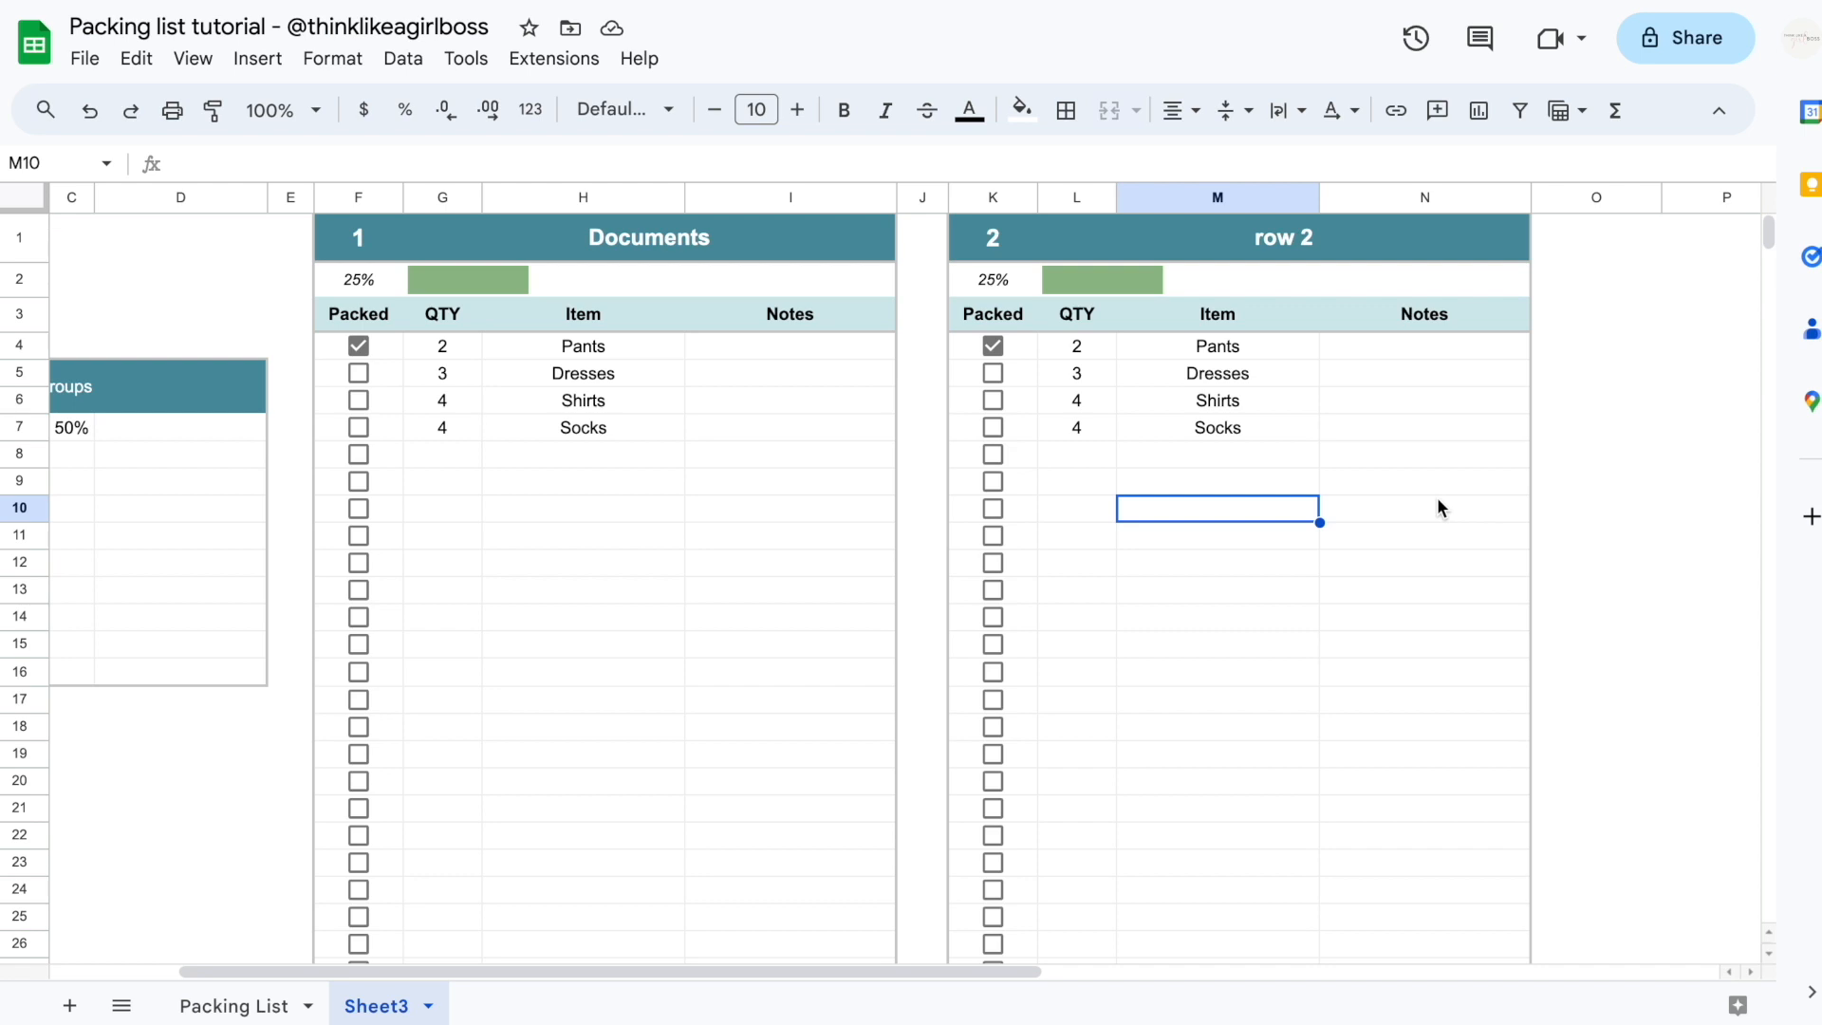
Undo the second list's number and paste, and redo them
{"action": "key", "text": "ctrl+z"}
{"action": "key", "text": "ctrl+z"}
{"action": "key", "text": "ctrl+z"}
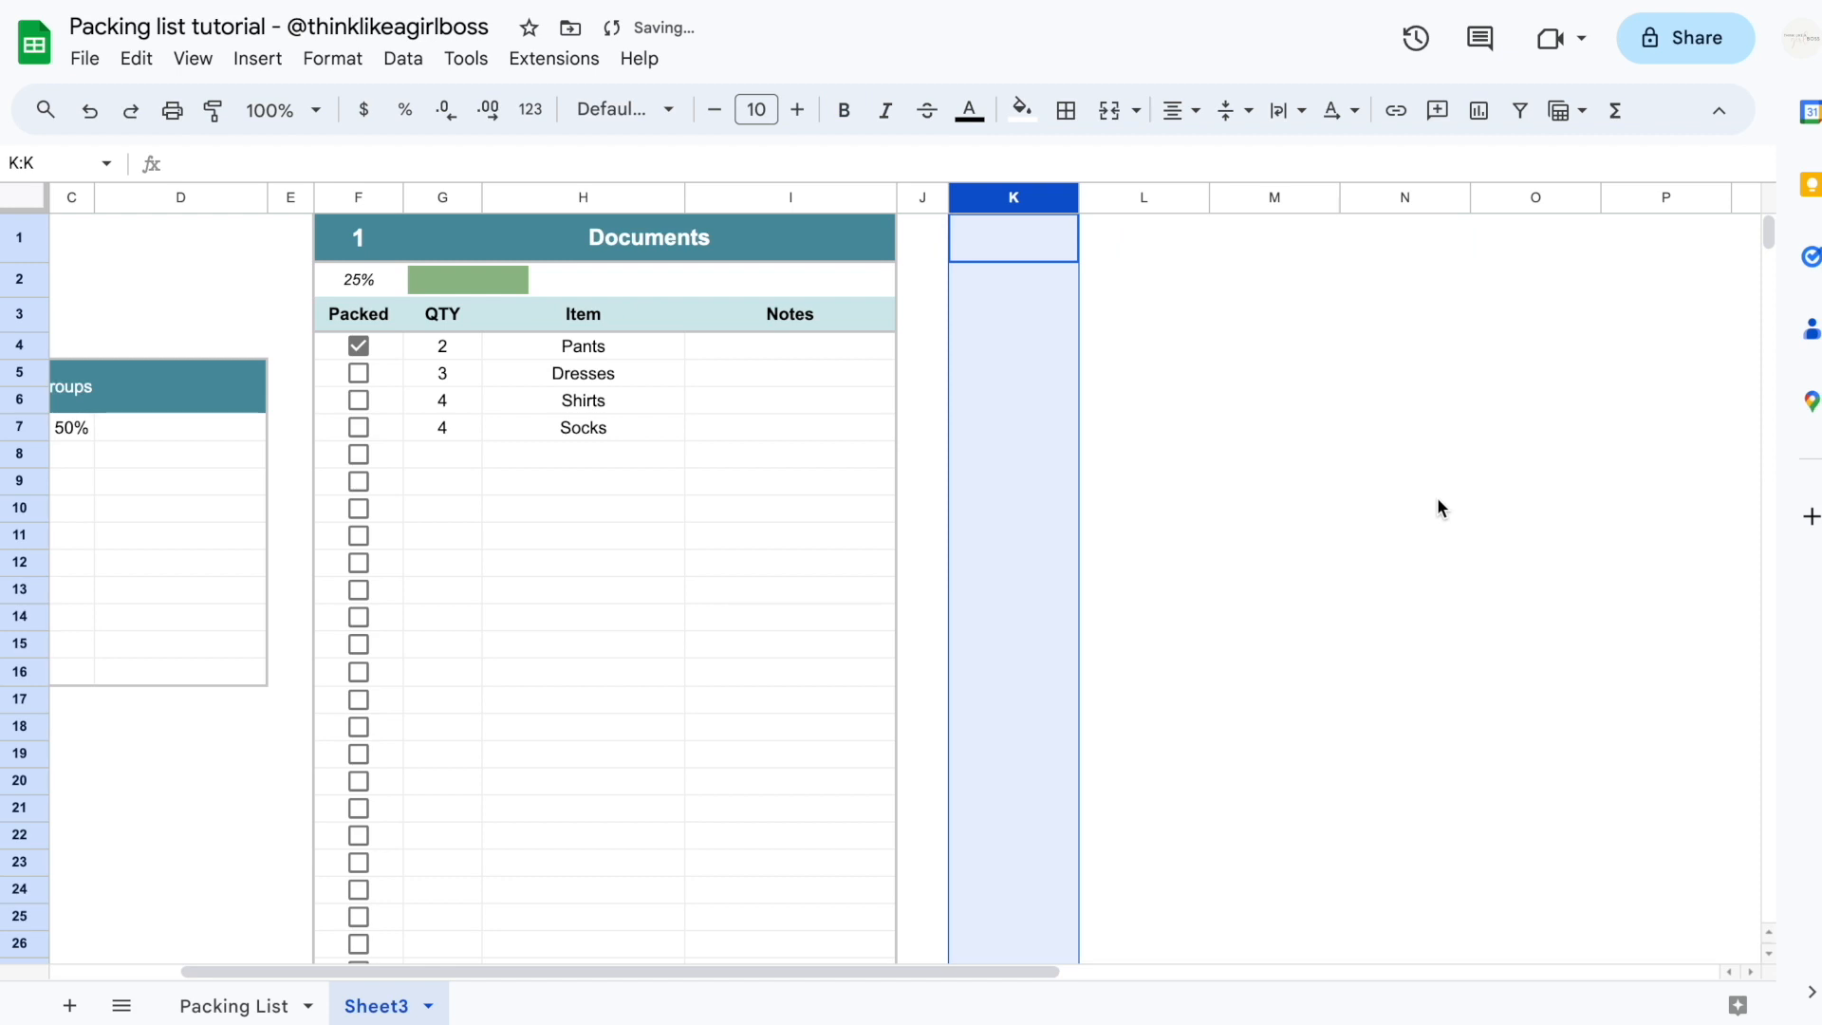
{"action": "key", "text": "ctrl+y"}
{"action": "key", "text": "ctrl+y"}
{"action": "key", "text": "ctrl+y"}
Delete columns K through N containing the duplicated list
{"action": "left_click_drag", "start_coordinate": [1433, 197], "coordinate": [994, 199]}
{"action": "right_click", "coordinate": [995, 200]}
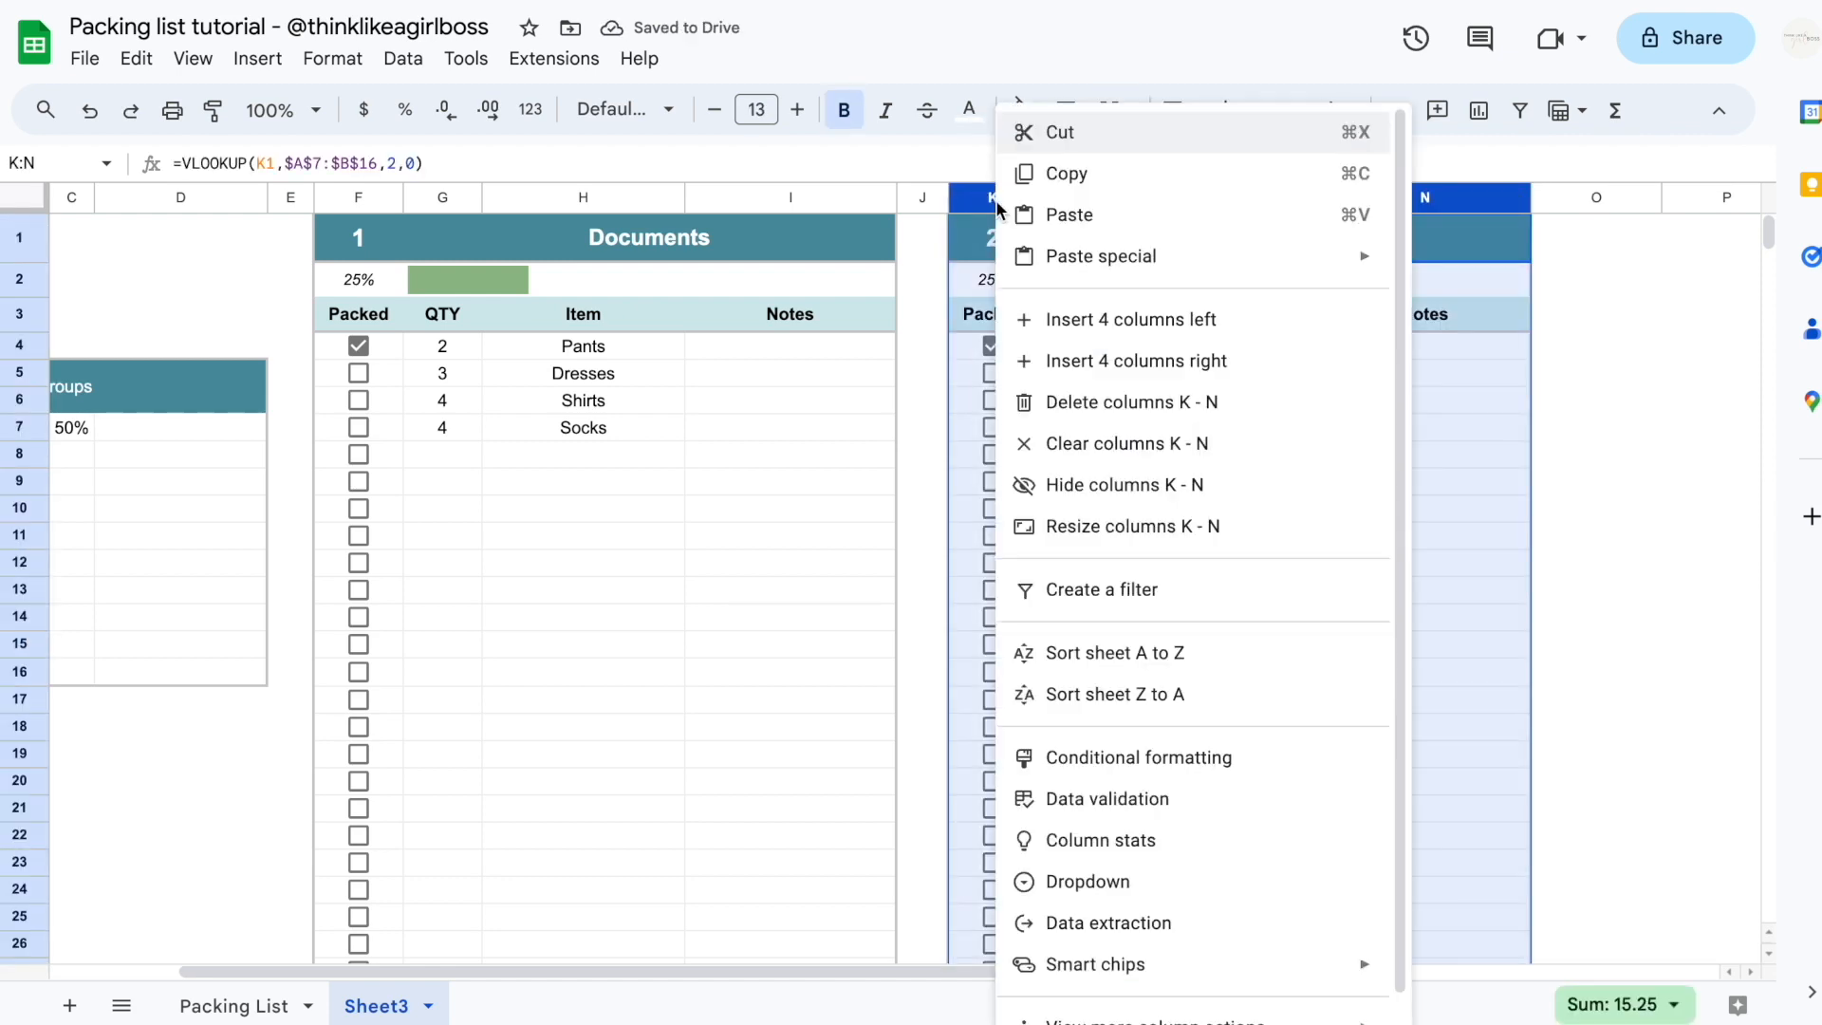
{"action": "left_click", "coordinate": [1164, 407]}
{"action": "left_click", "coordinate": [1218, 444]}
{"action": "scroll", "coordinate": [1219, 444], "scroll_direction": "left", "scroll_amount": 3}
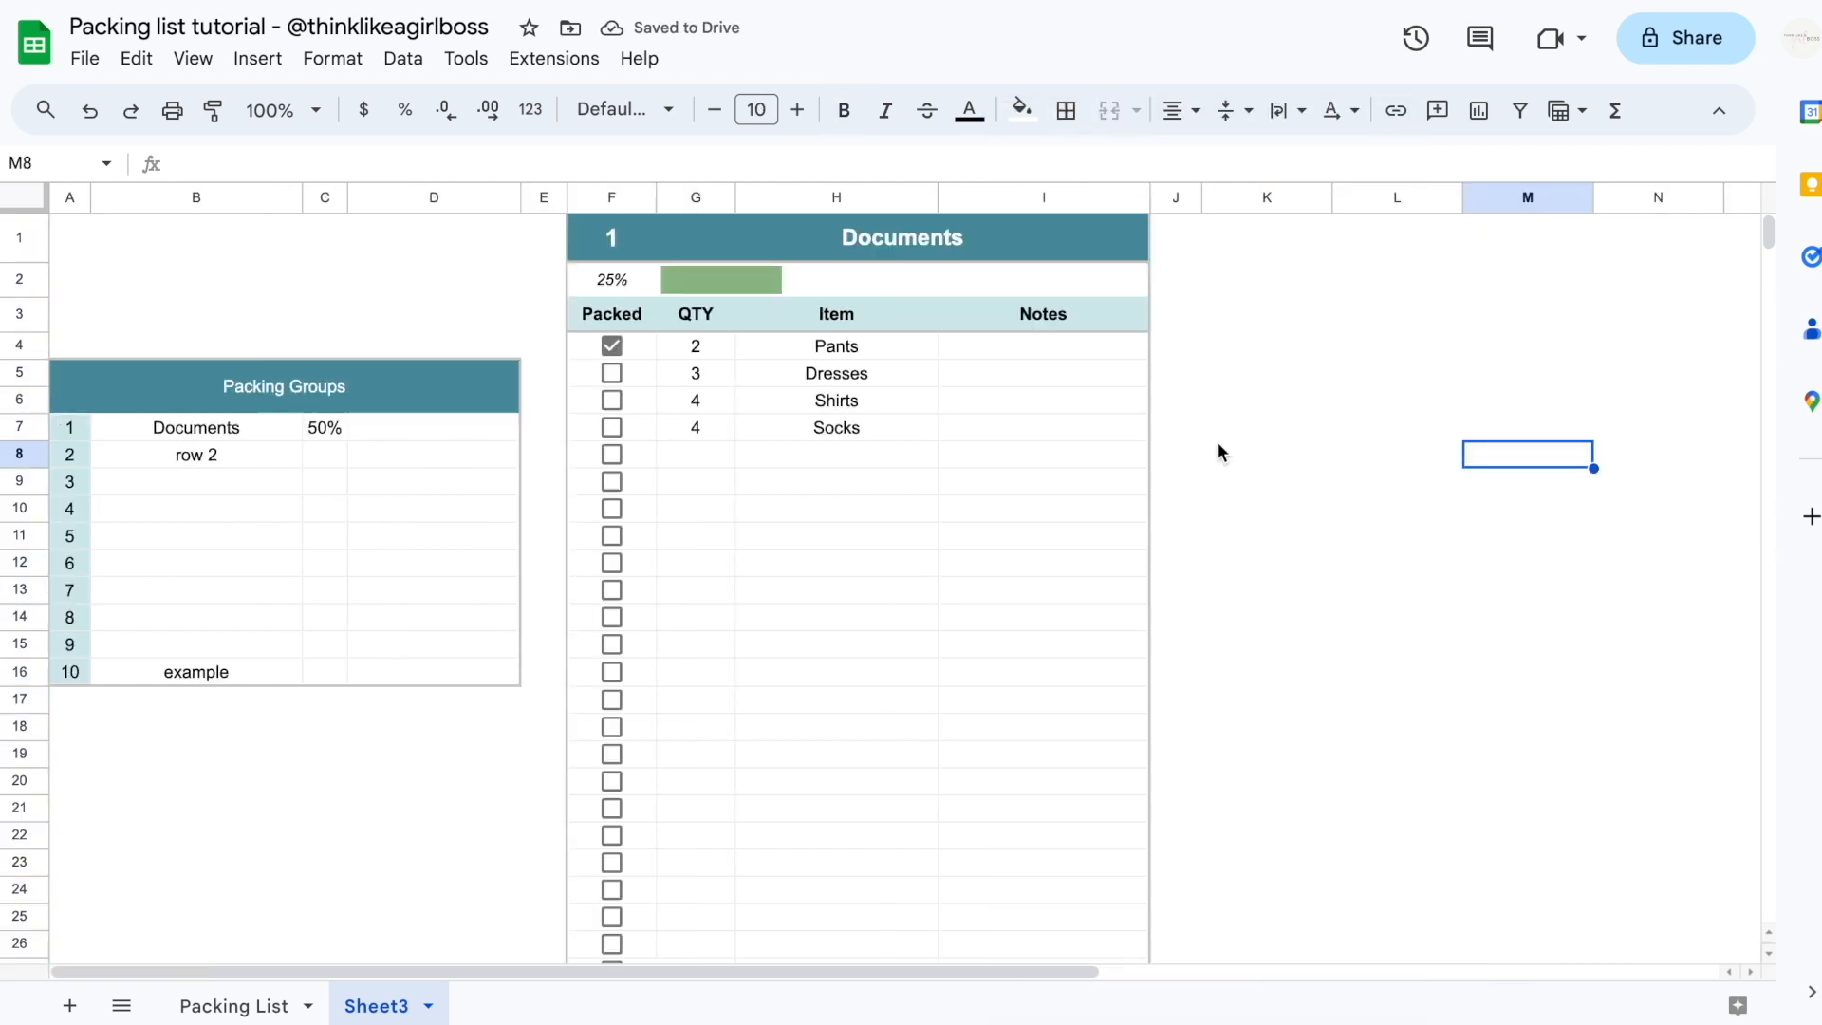
Mark Dresses, Shirts and Socks as packed in the Documents list, and clear the Shirts checkbox again
{"action": "left_click_drag", "start_coordinate": [640, 338], "coordinate": [972, 614]}
{"action": "left_click", "coordinate": [614, 374]}
{"action": "left_click", "coordinate": [613, 401]}
{"action": "left_click", "coordinate": [616, 425]}
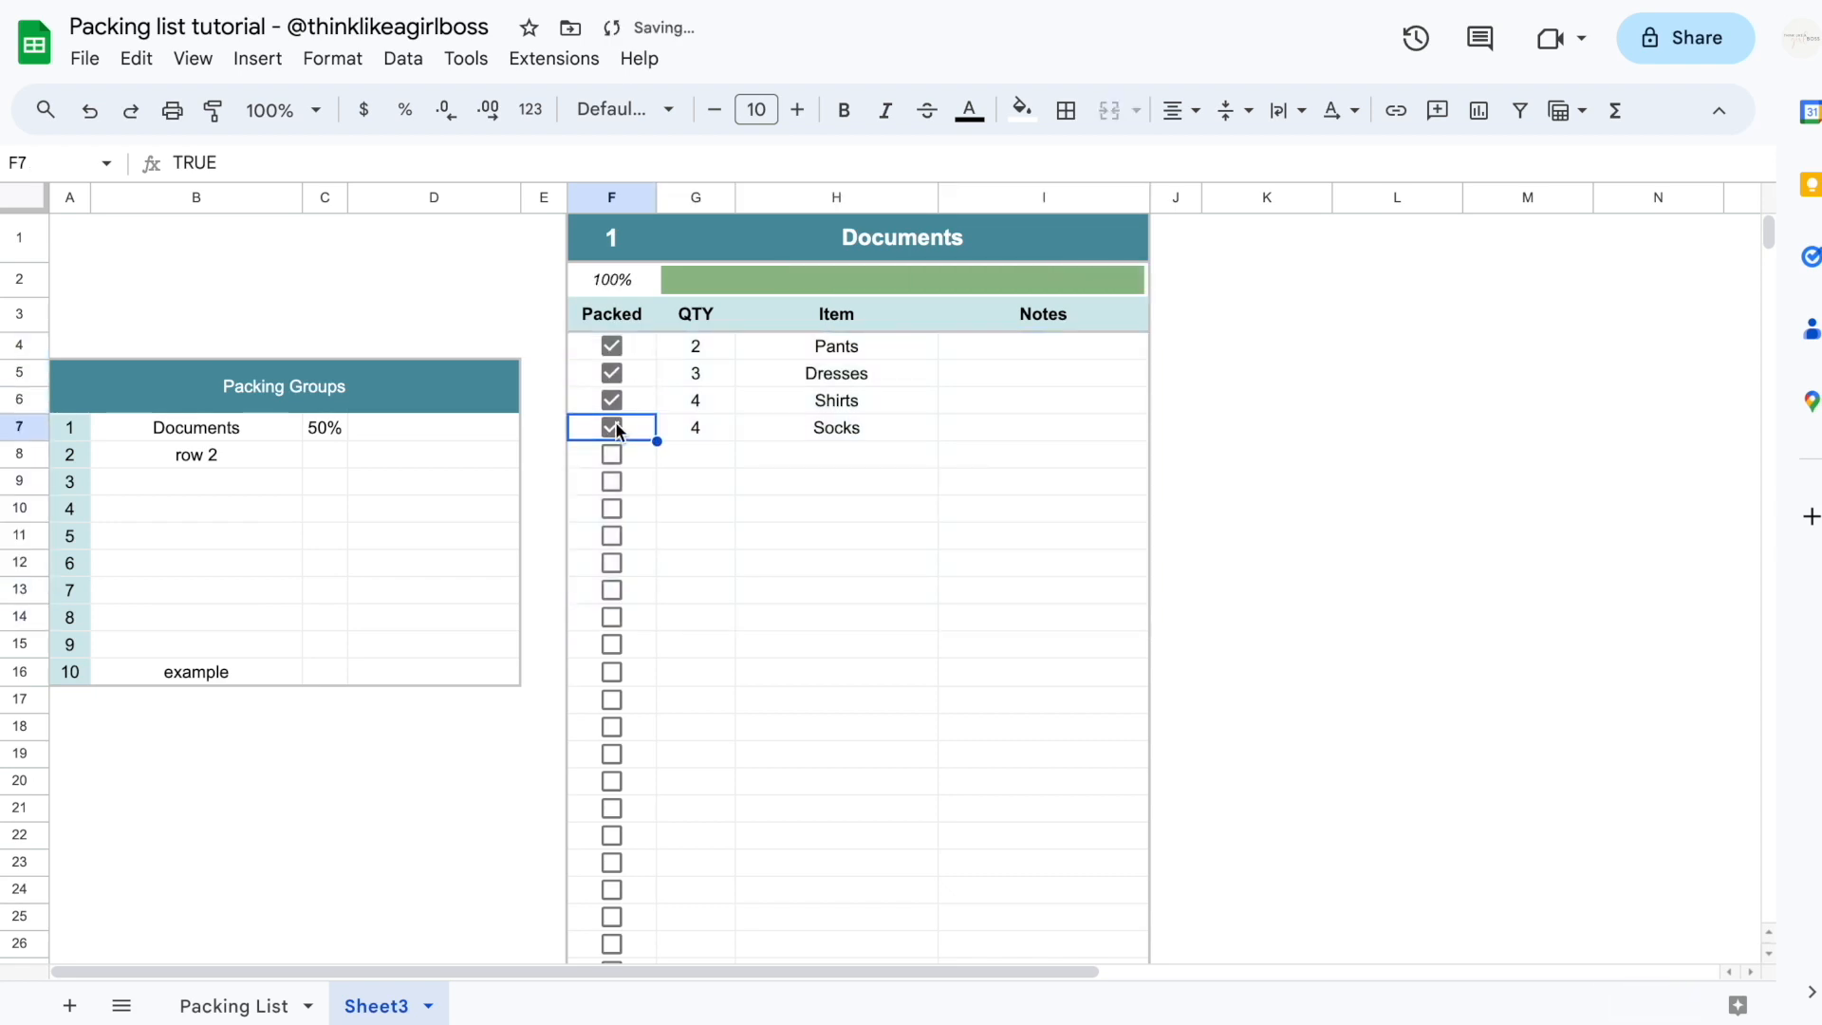
{"action": "left_click", "coordinate": [613, 401]}
On the Packing List sheet, clear the packed checkboxes for Dresses, Shorts and Bathing Suits in group 1
{"action": "left_click", "coordinate": [264, 992]}
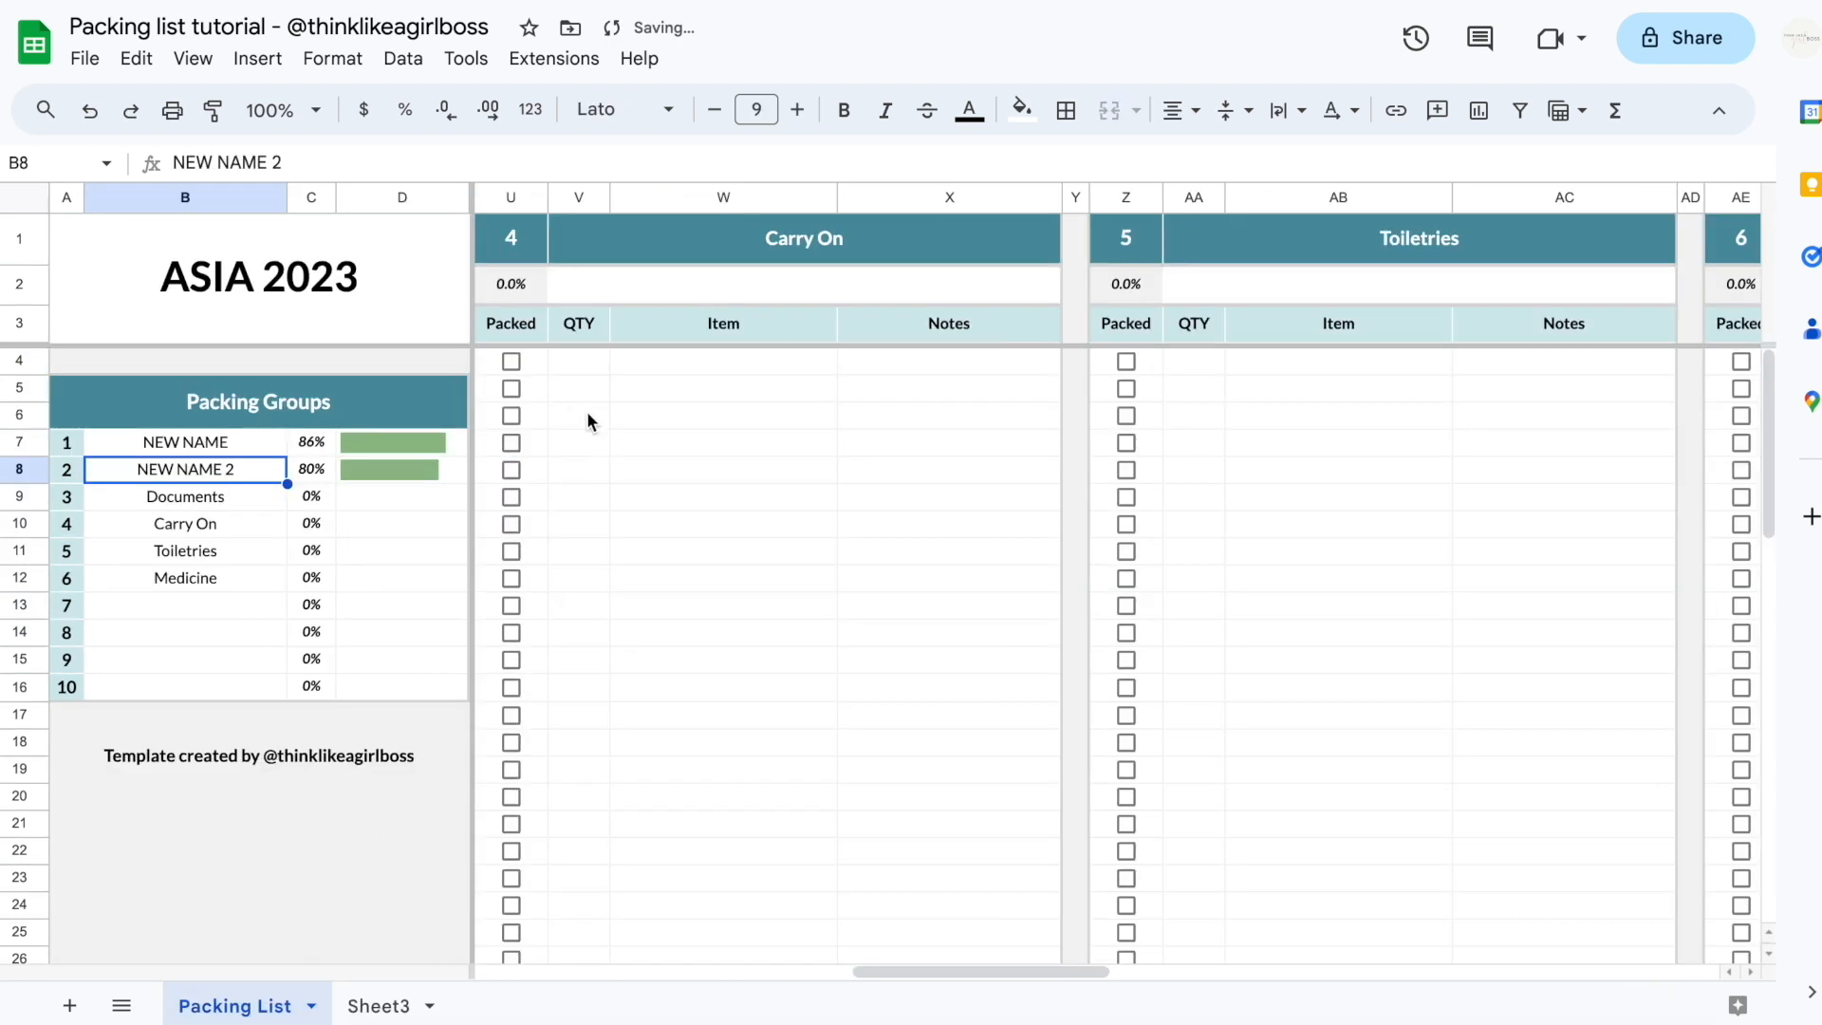
{"action": "scroll", "coordinate": [570, 415], "scroll_direction": "left", "scroll_amount": 10}
{"action": "left_click", "coordinate": [538, 470]}
{"action": "left_click", "coordinate": [538, 442]}
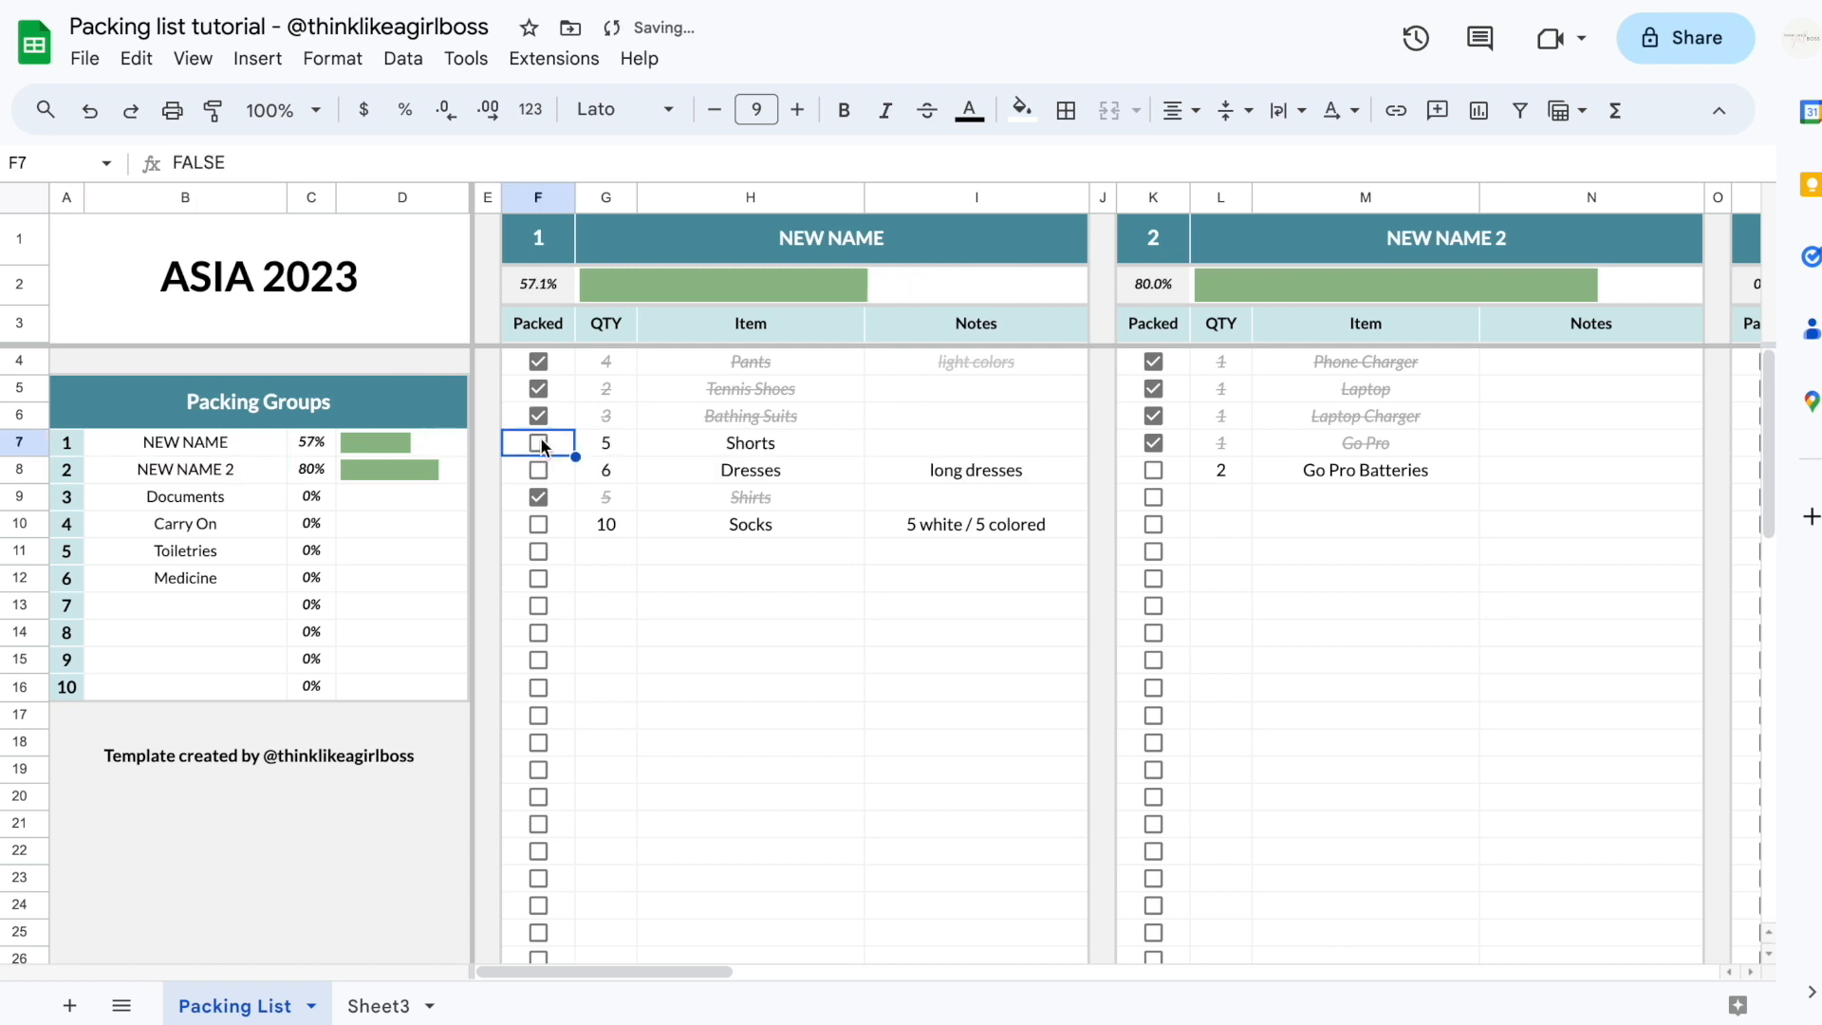
{"action": "left_click", "coordinate": [538, 415]}
Return to Sheet3 and look over the QTY, Item and Notes ranges of the Documents list
{"action": "left_click", "coordinate": [380, 1001]}
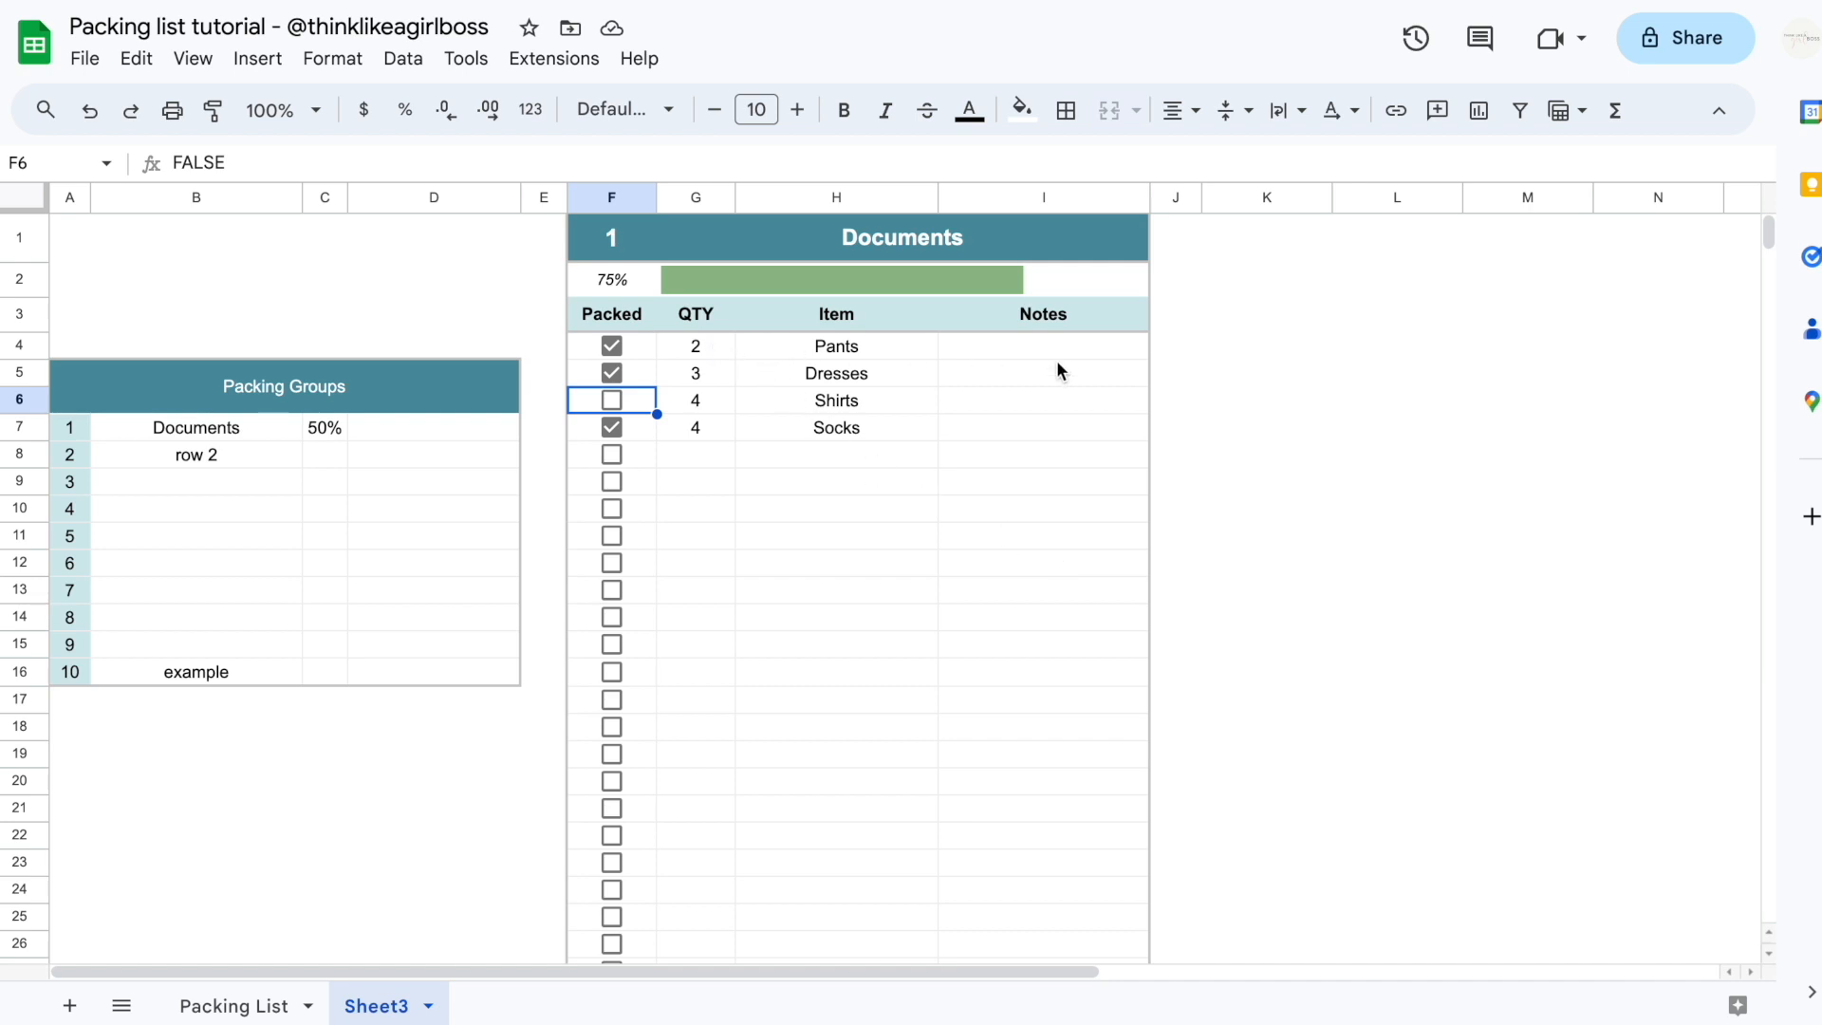
{"action": "left_click_drag", "start_coordinate": [719, 354], "coordinate": [721, 574]}
{"action": "left_click_drag", "start_coordinate": [840, 353], "coordinate": [846, 576]}
{"action": "left_click_drag", "start_coordinate": [1034, 349], "coordinate": [1032, 568]}
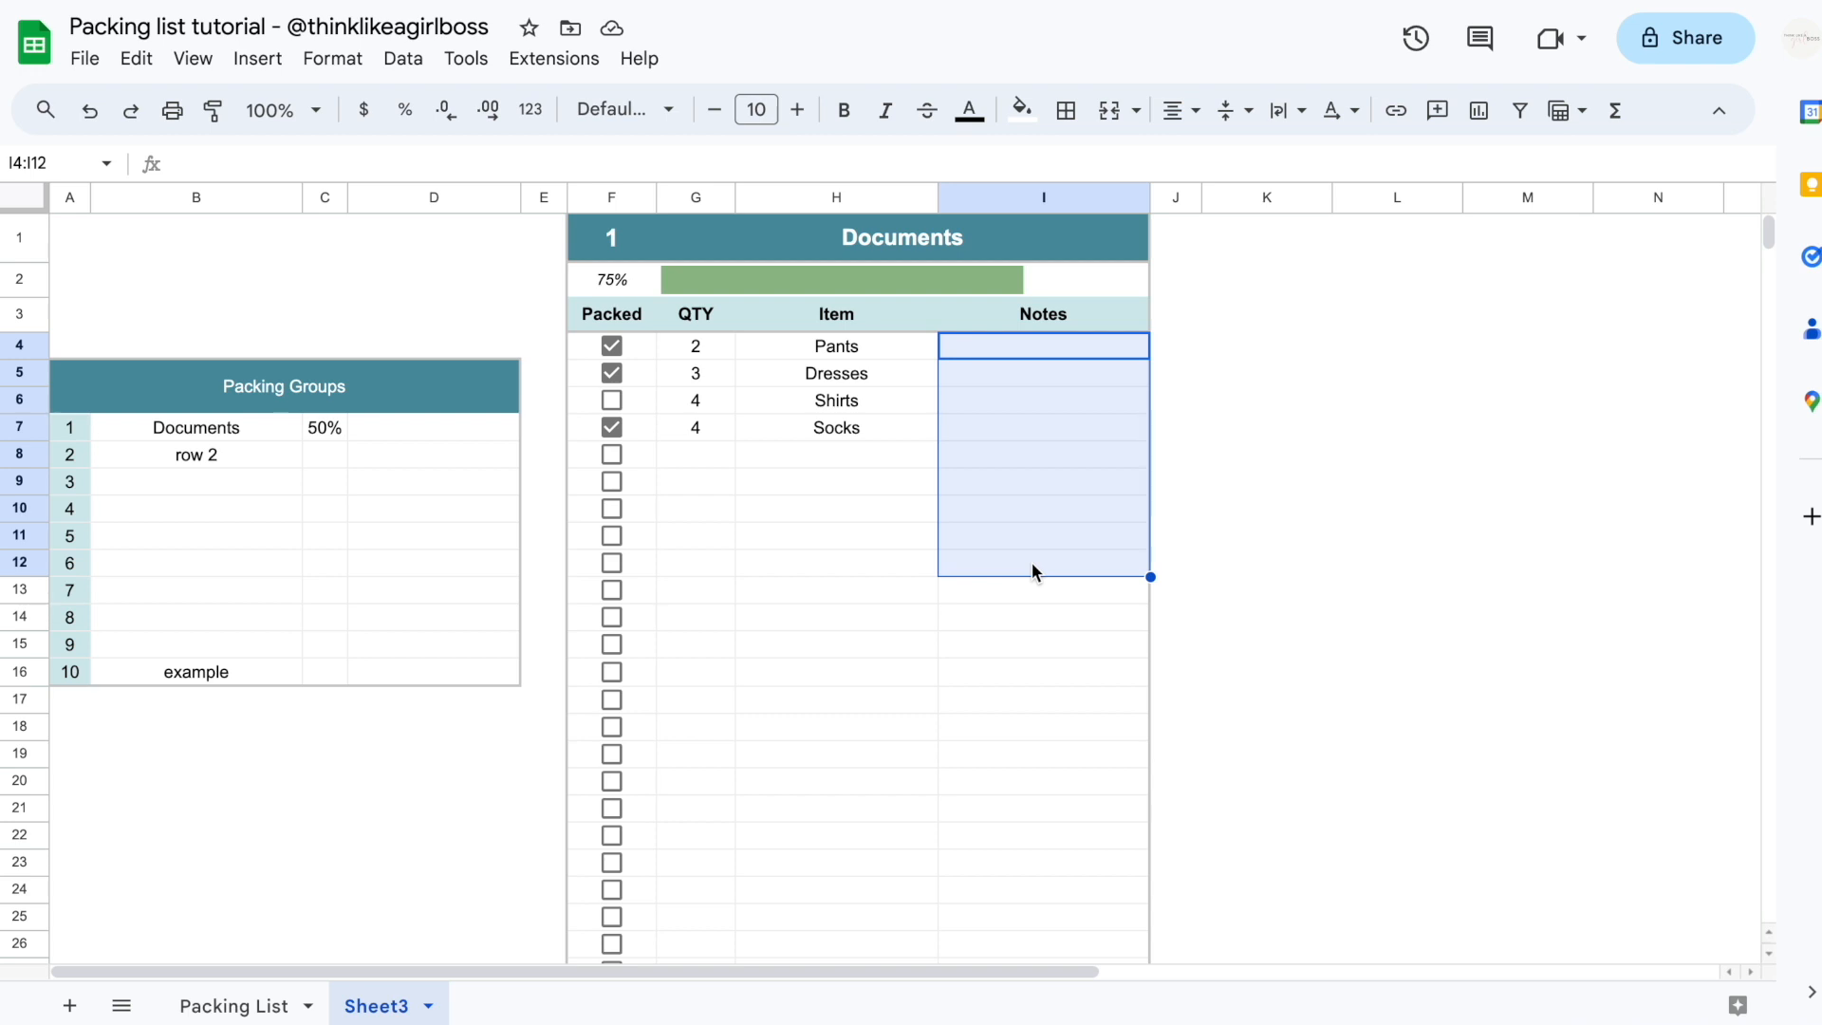
Add a conditional formatting rule to the QTY cells G4:G40 using the custom formula =F4=TRUE
{"action": "left_click", "coordinate": [700, 399]}
{"action": "left_click_drag", "start_coordinate": [703, 357], "coordinate": [696, 789]}
{"action": "scroll", "coordinate": [94, 236], "scroll_direction": "up", "scroll_amount": 7}
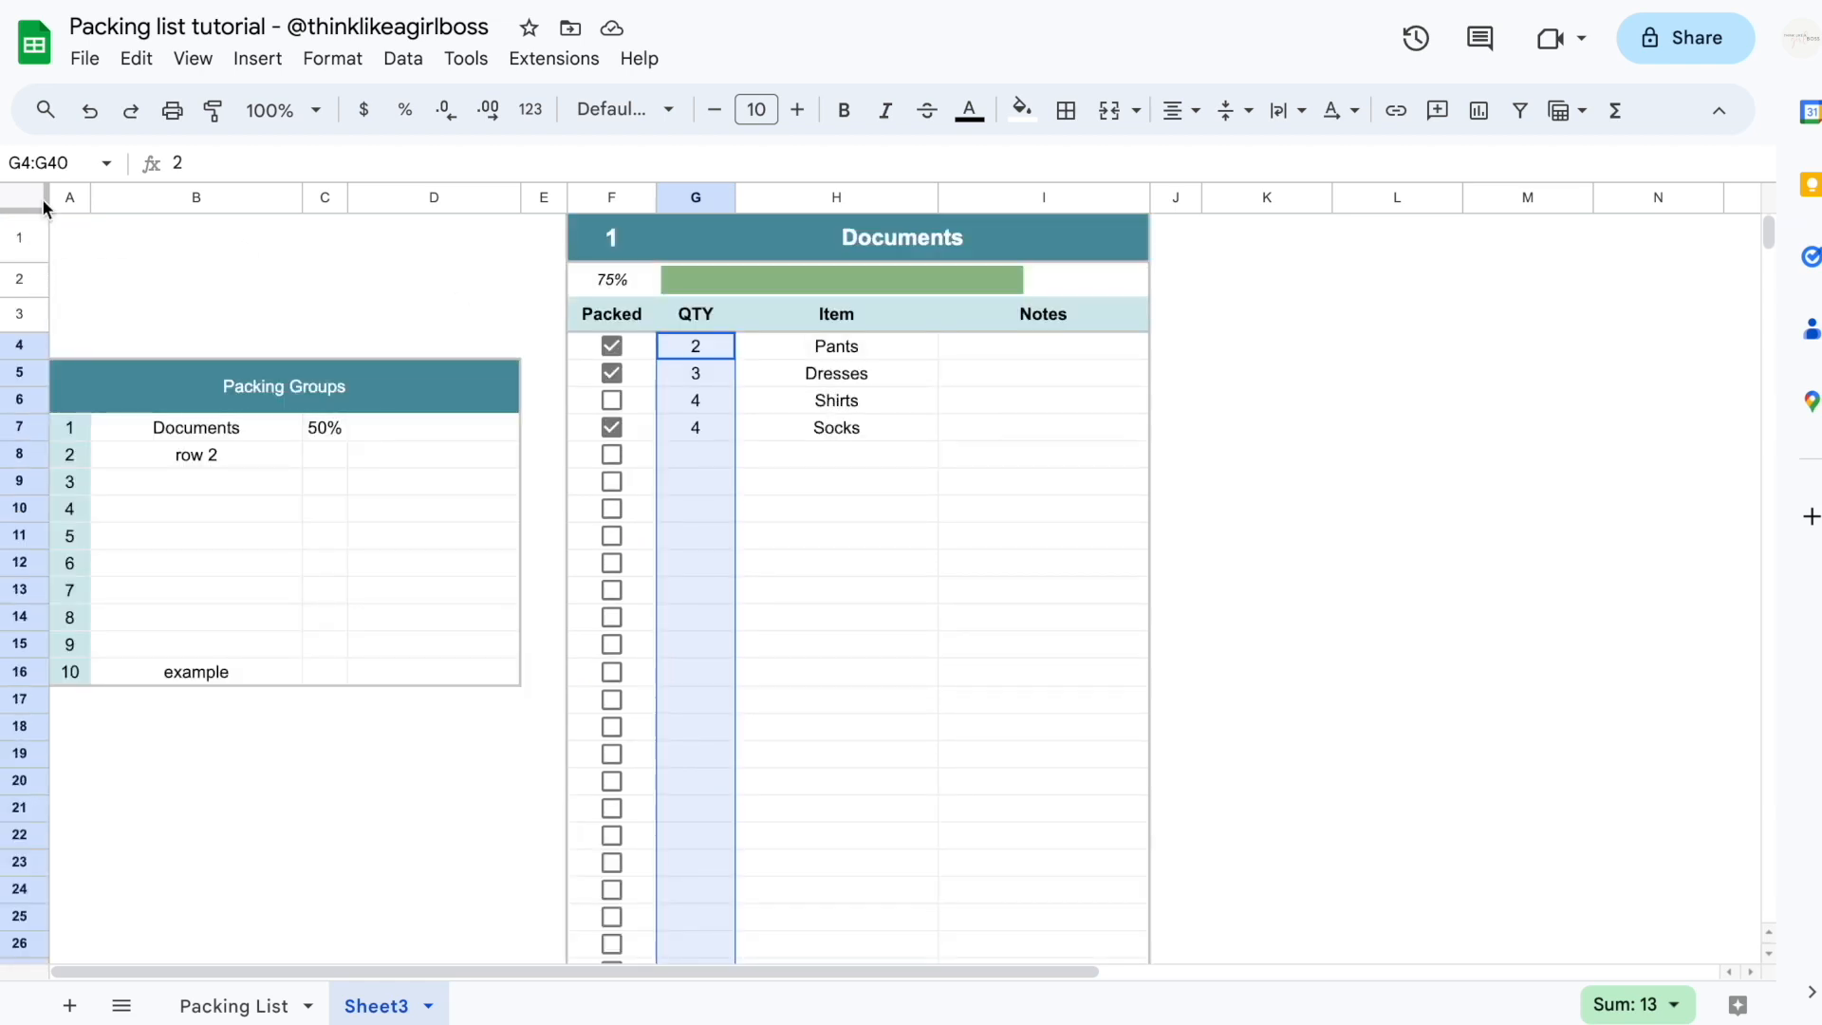
{"action": "left_click", "coordinate": [329, 67]}
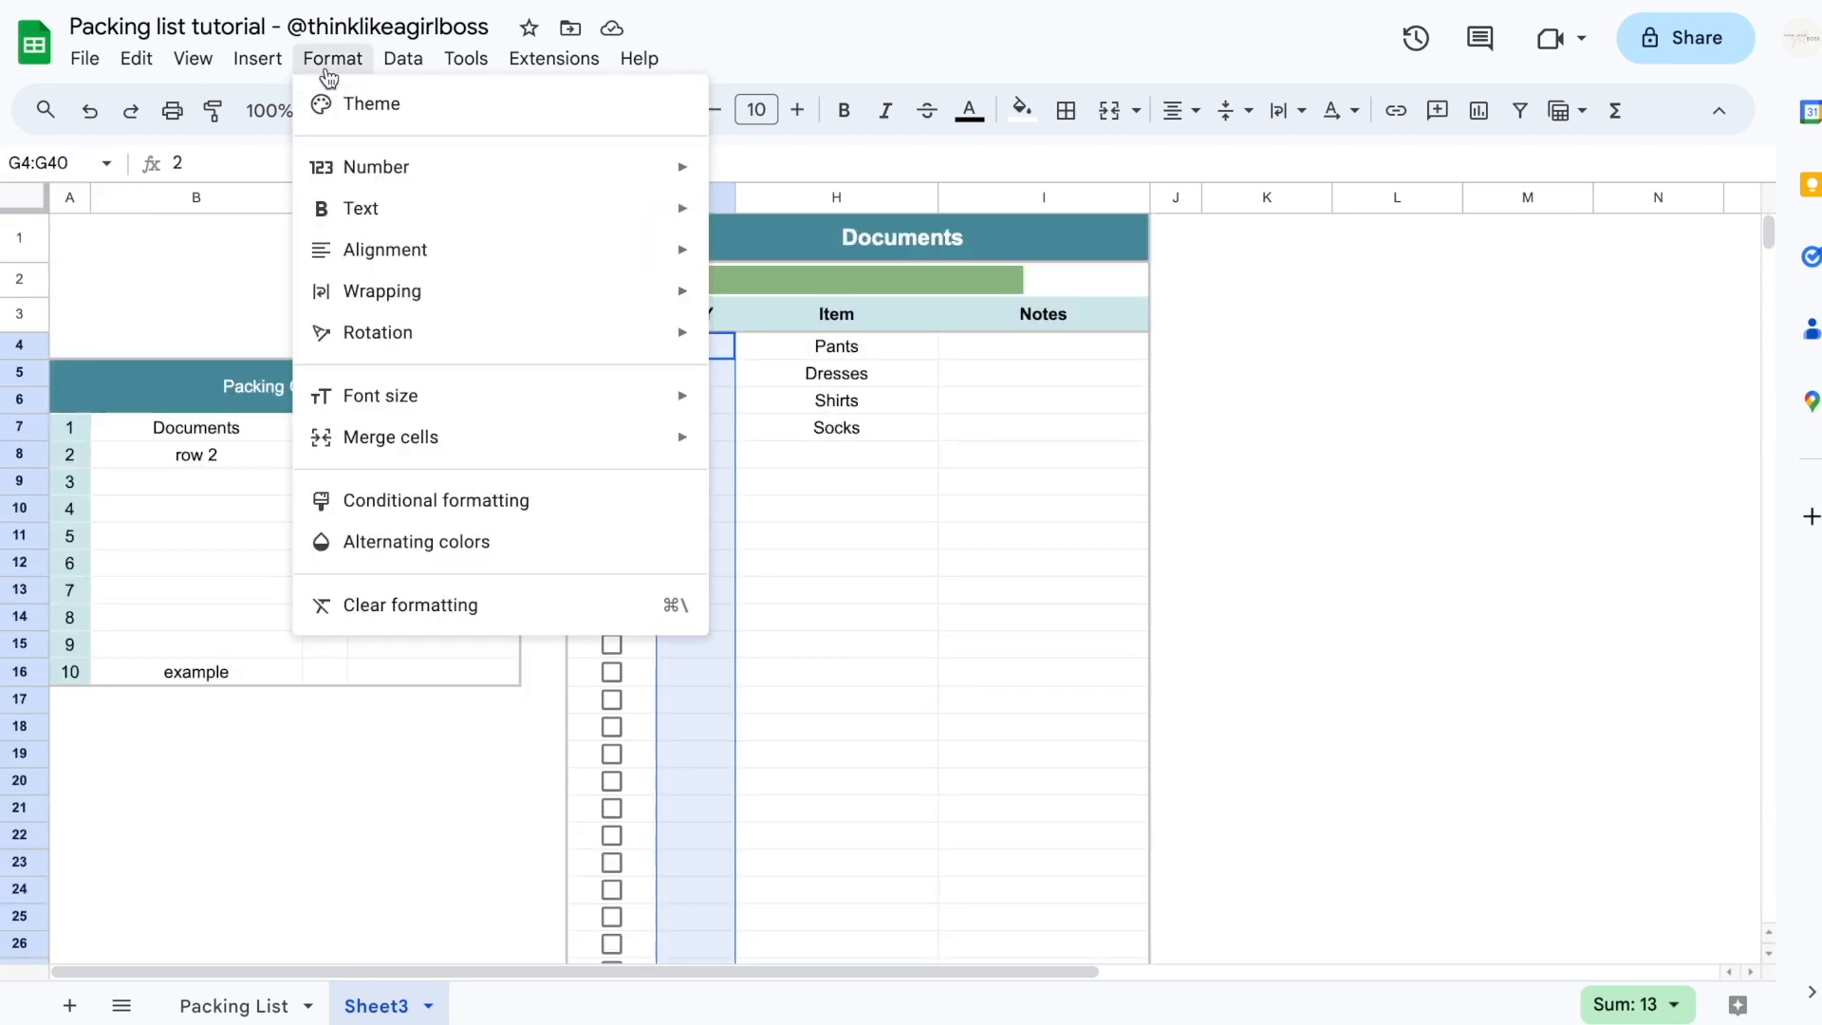
{"action": "left_click", "coordinate": [475, 497]}
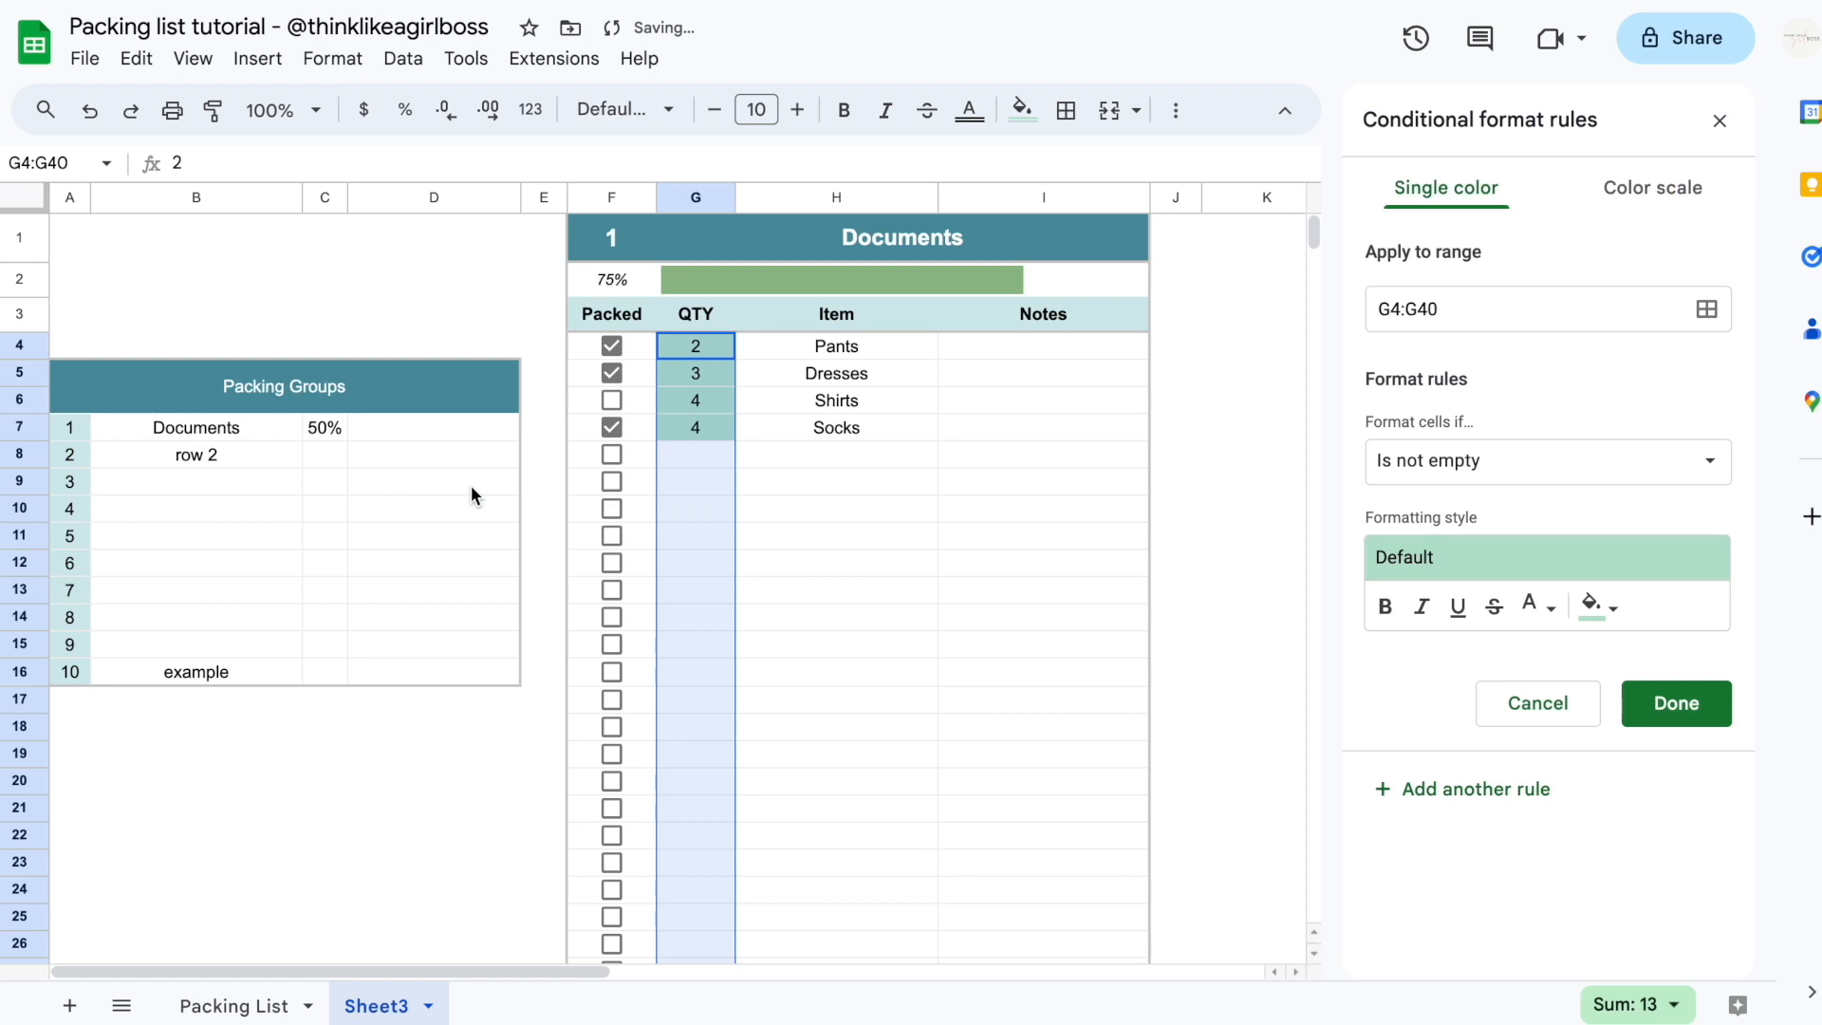
{"action": "left_click", "coordinate": [1525, 468]}
{"action": "scroll", "coordinate": [1509, 759], "scroll_direction": "down", "scroll_amount": 5}
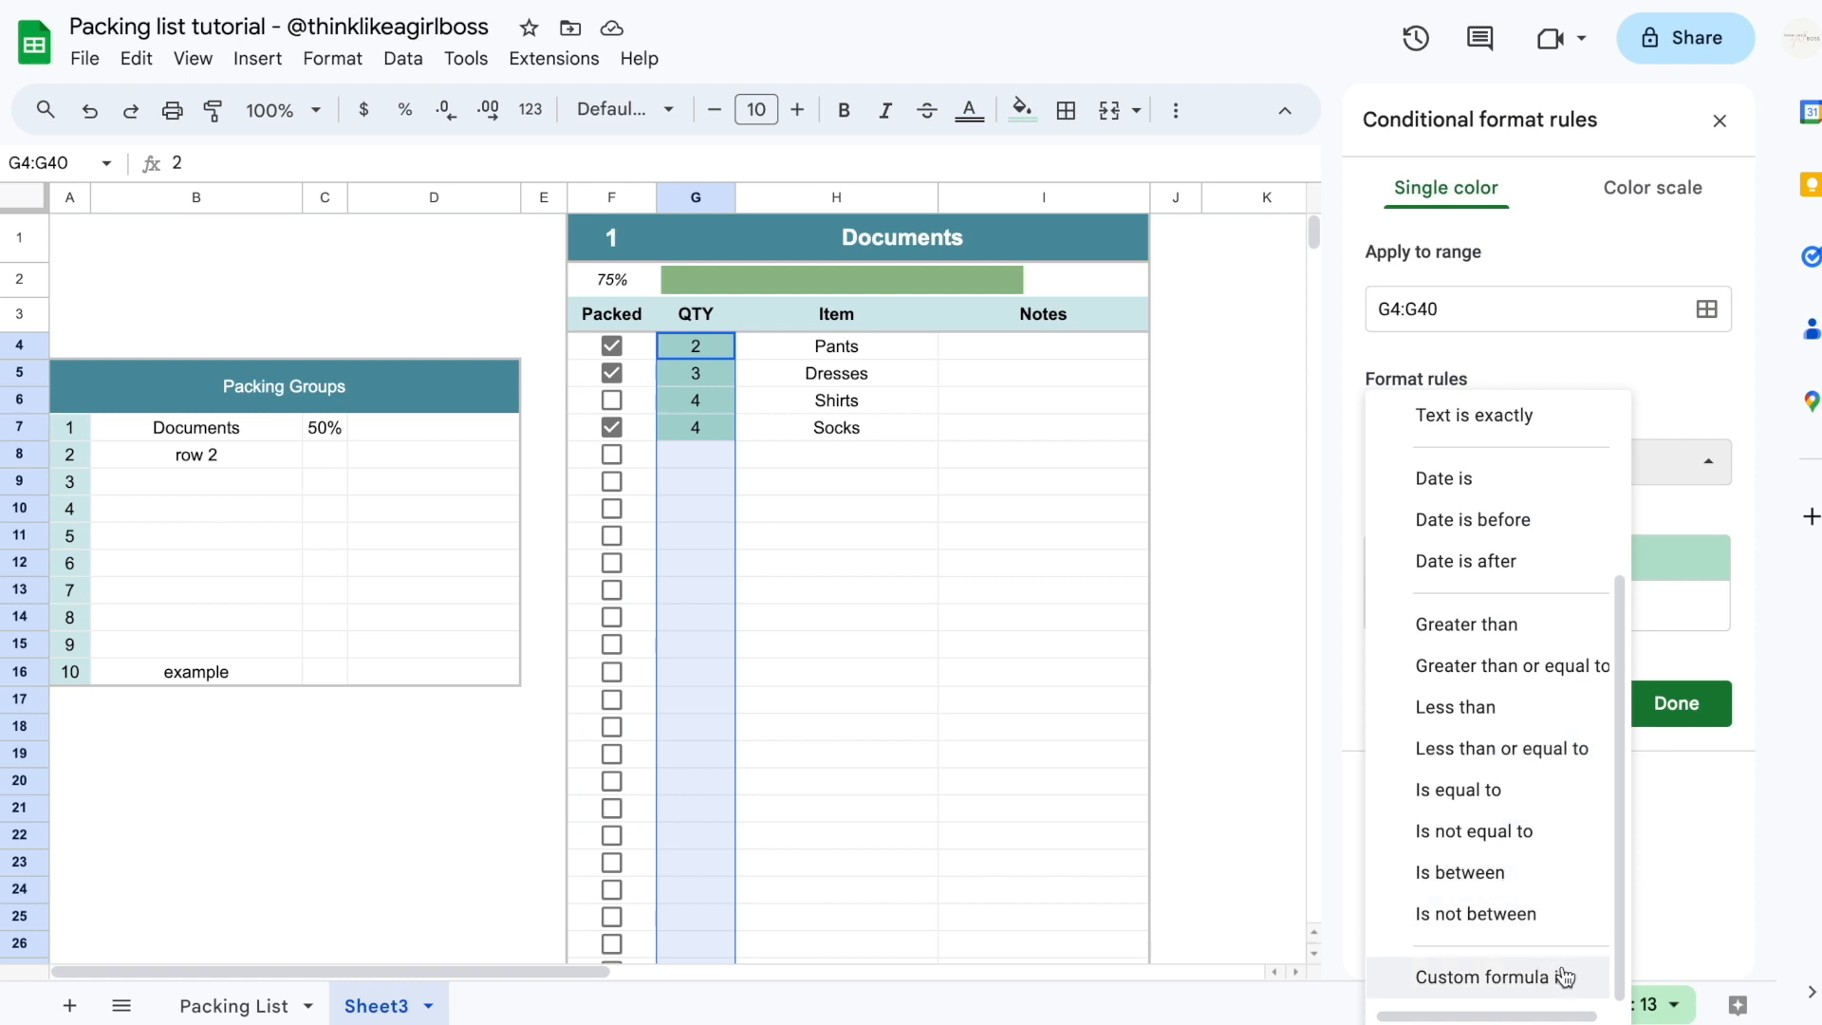
{"action": "left_click", "coordinate": [1564, 976]}
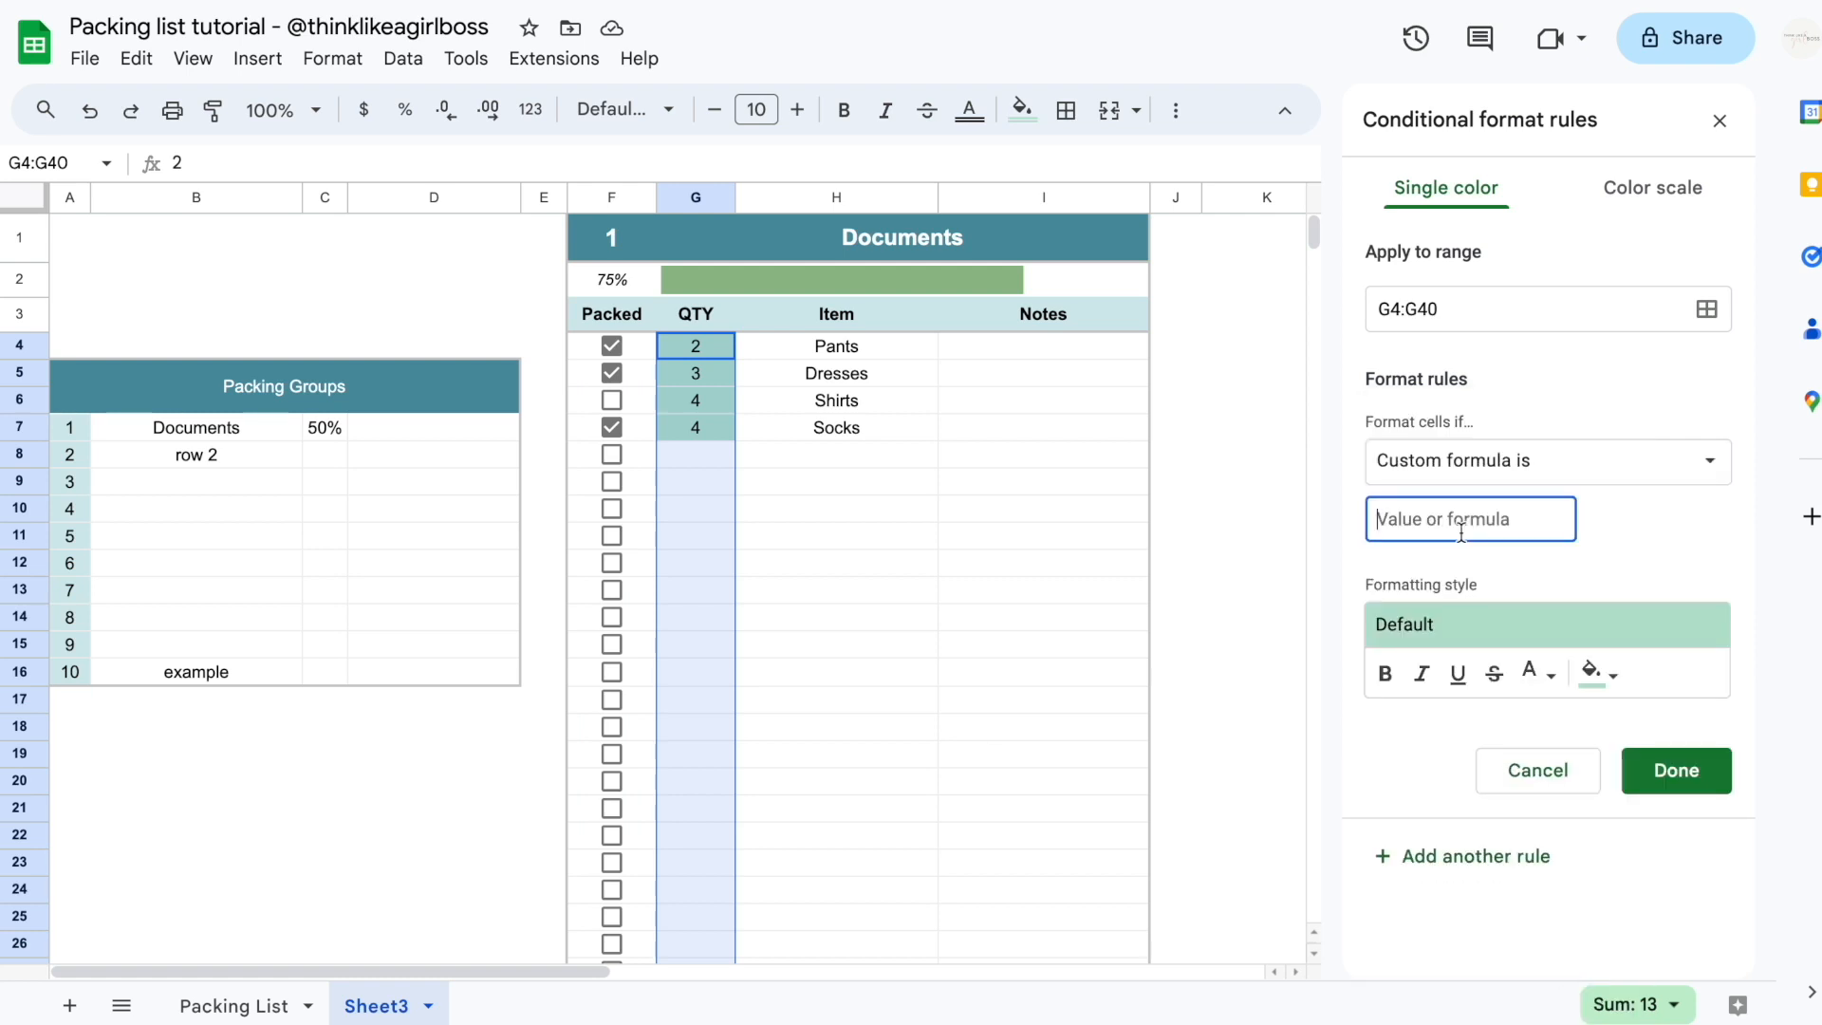
{"action": "type", "text": "="}
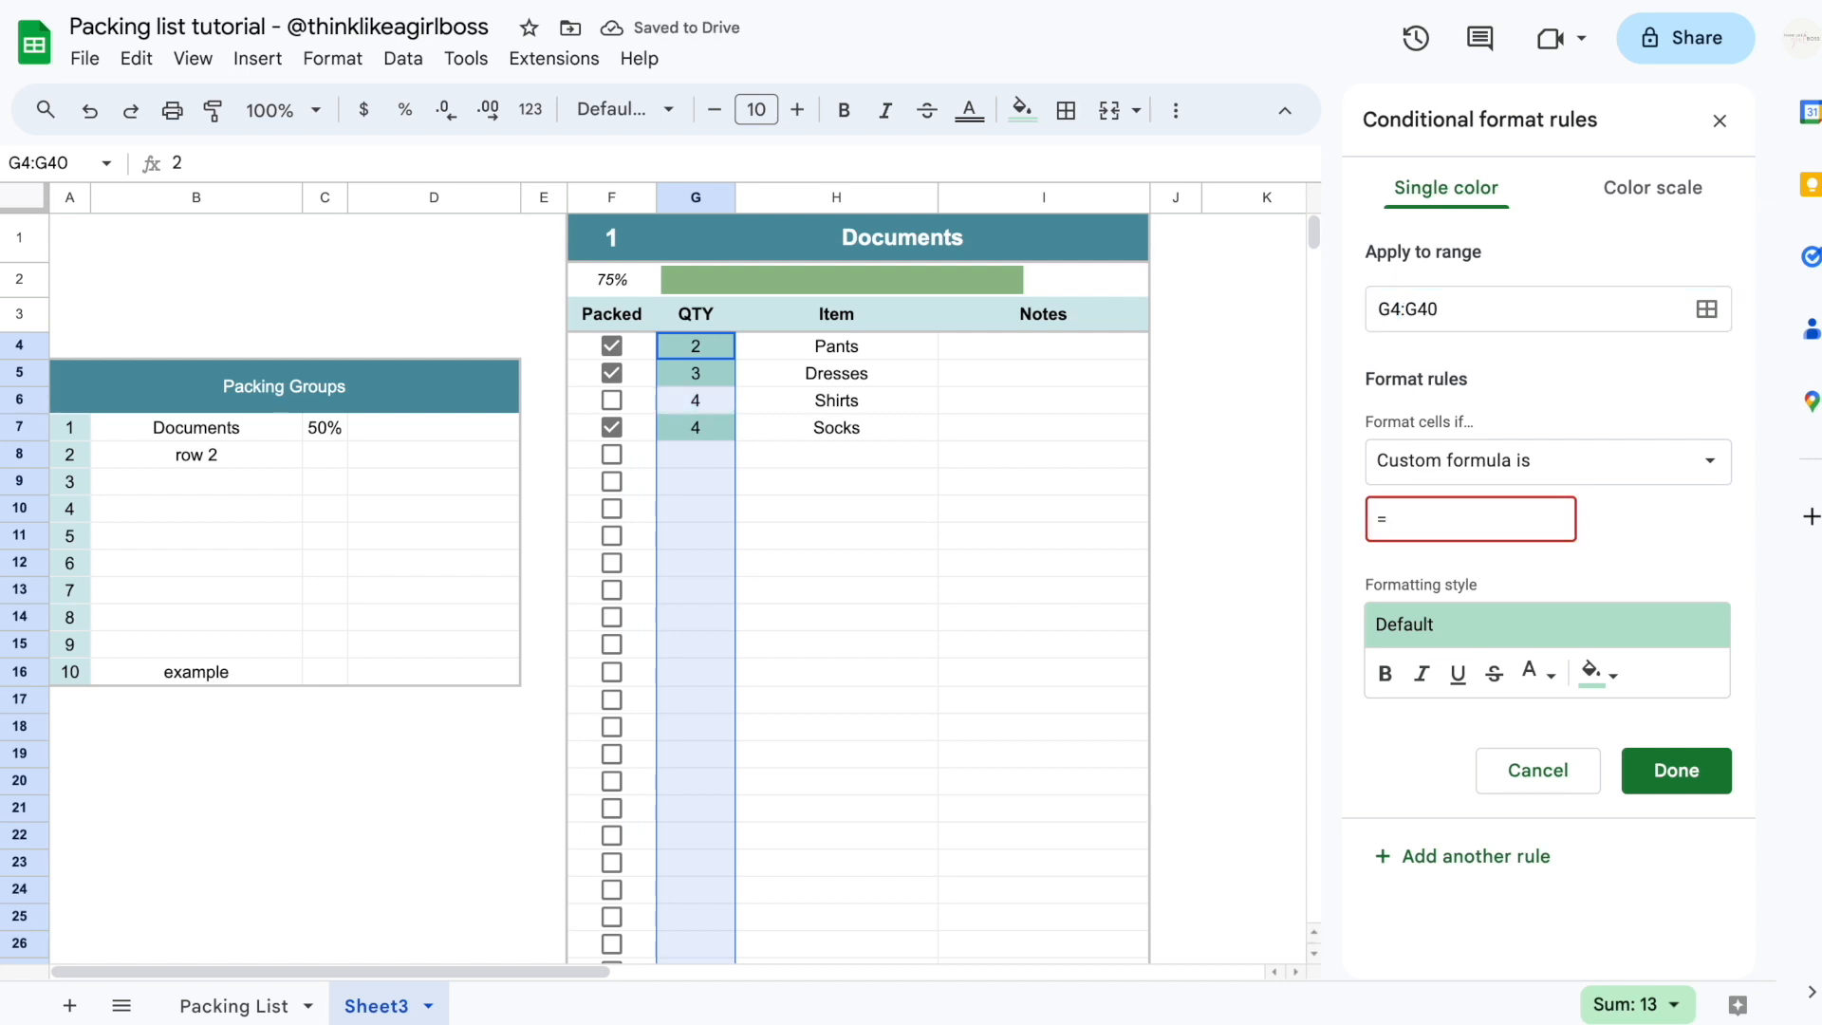
{"action": "type", "text": "F4=TRUE"}
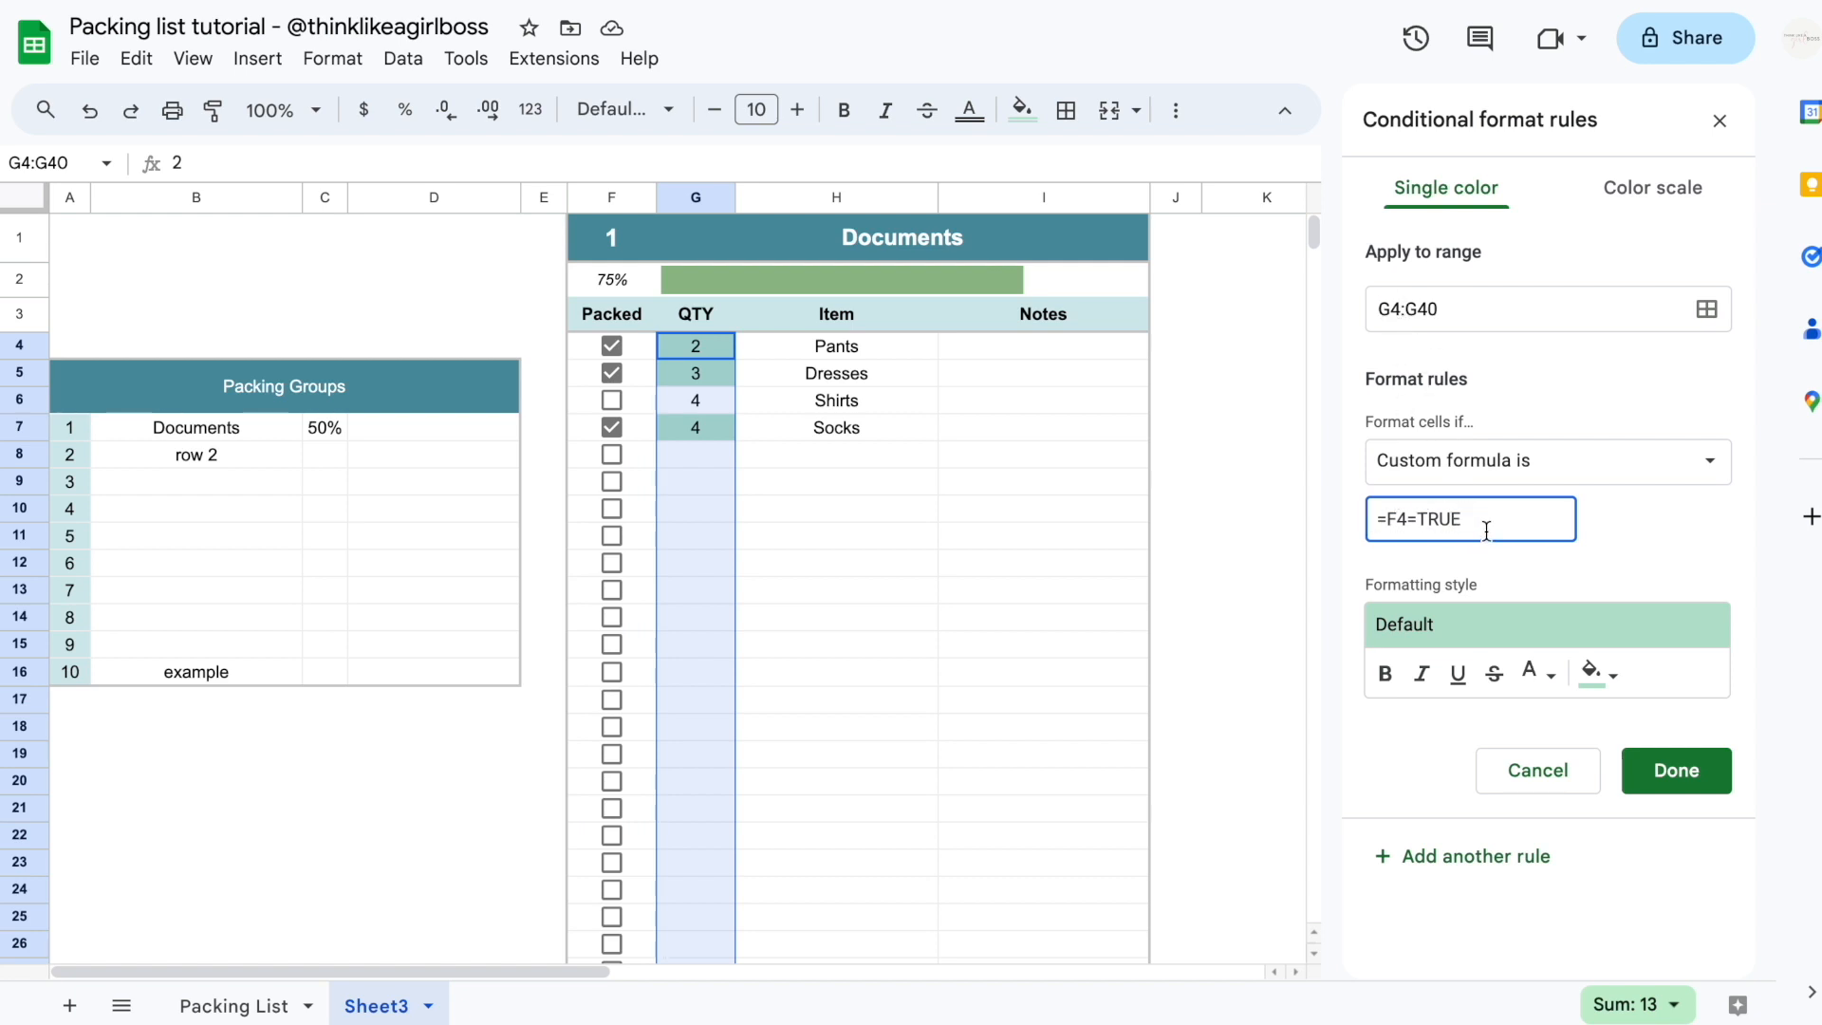
Style the QTY rule with no fill, gray text, strikethrough and italics, and save it
{"action": "left_click", "coordinate": [1613, 676]}
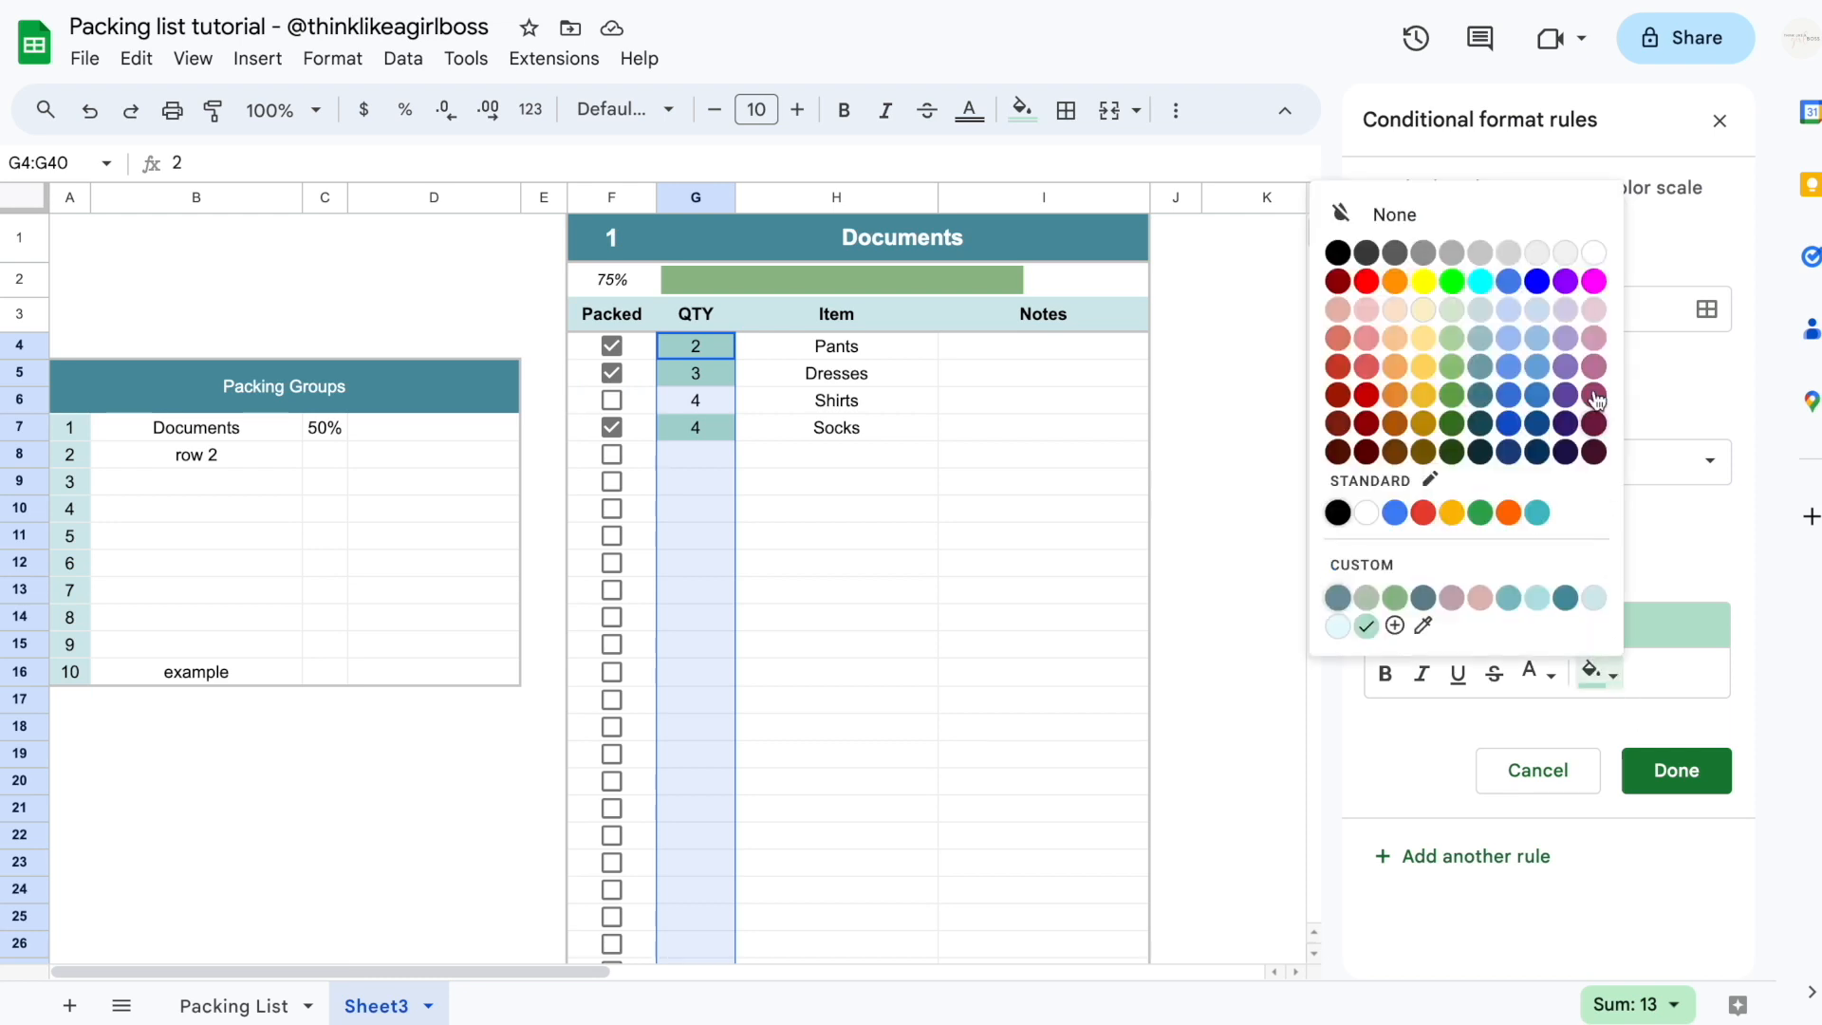
{"action": "left_click", "coordinate": [1570, 218]}
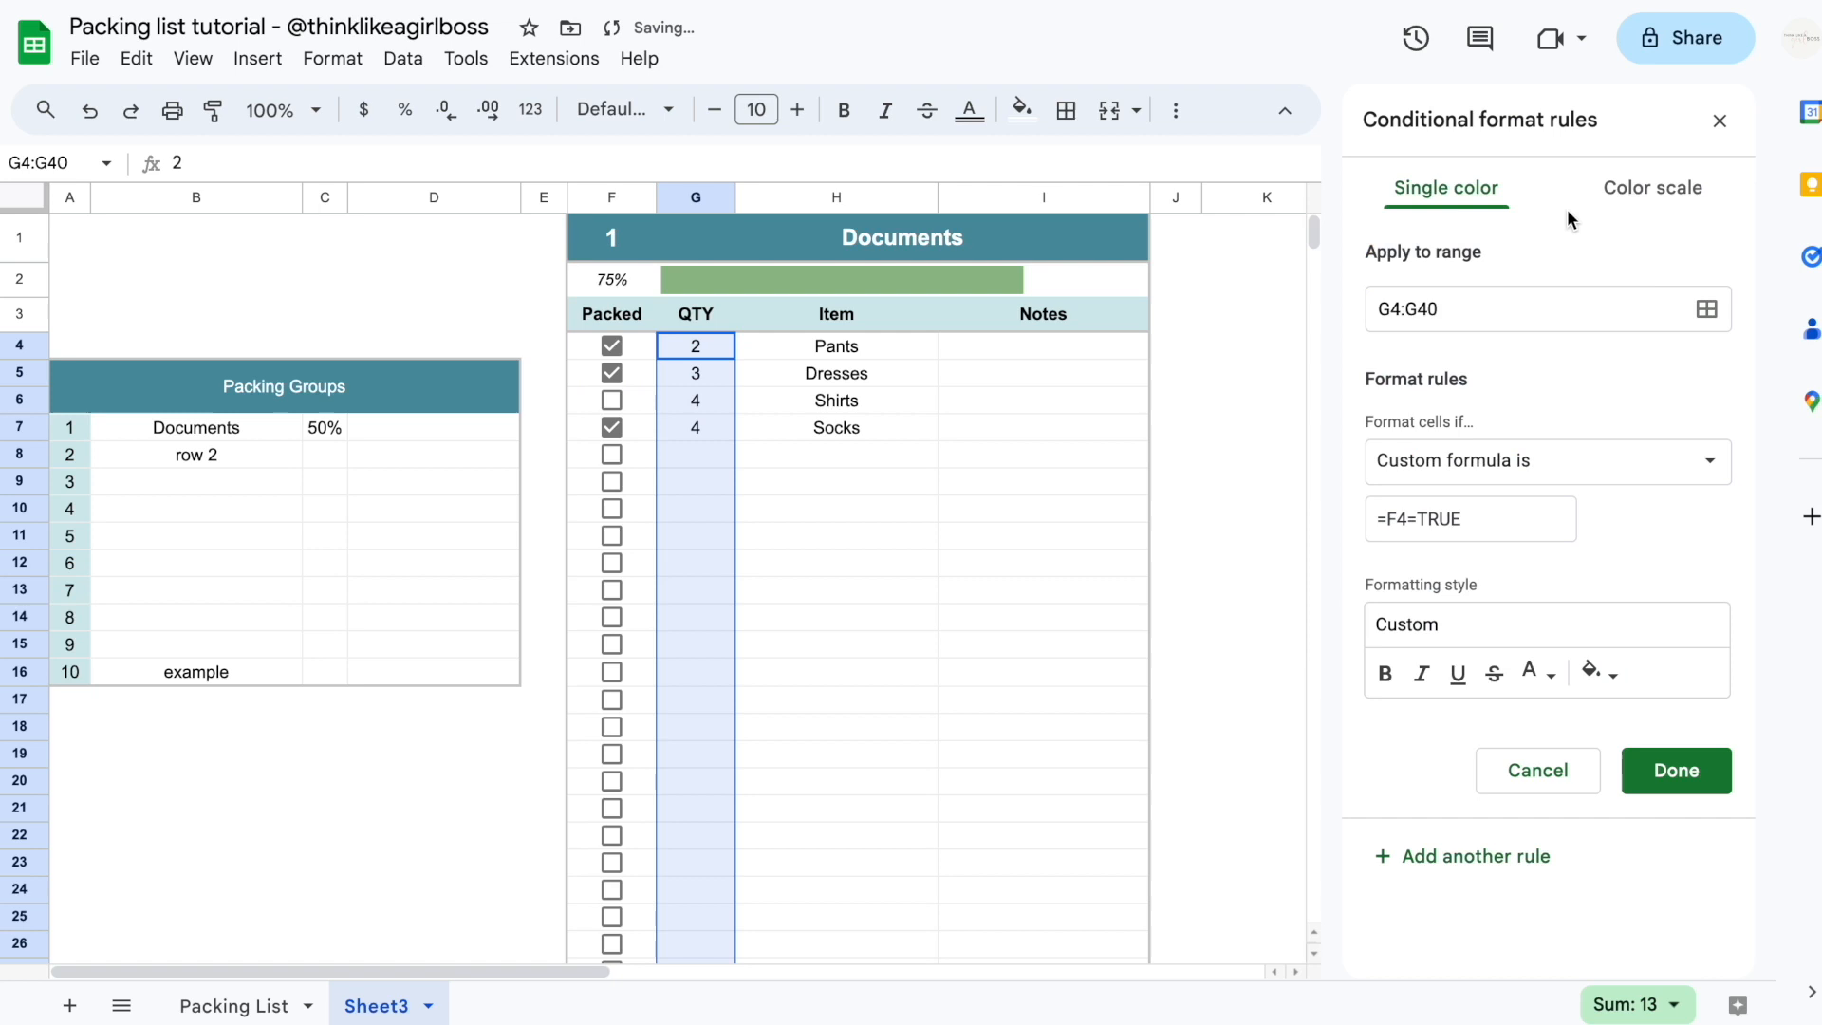
{"action": "left_click", "coordinate": [1552, 676]}
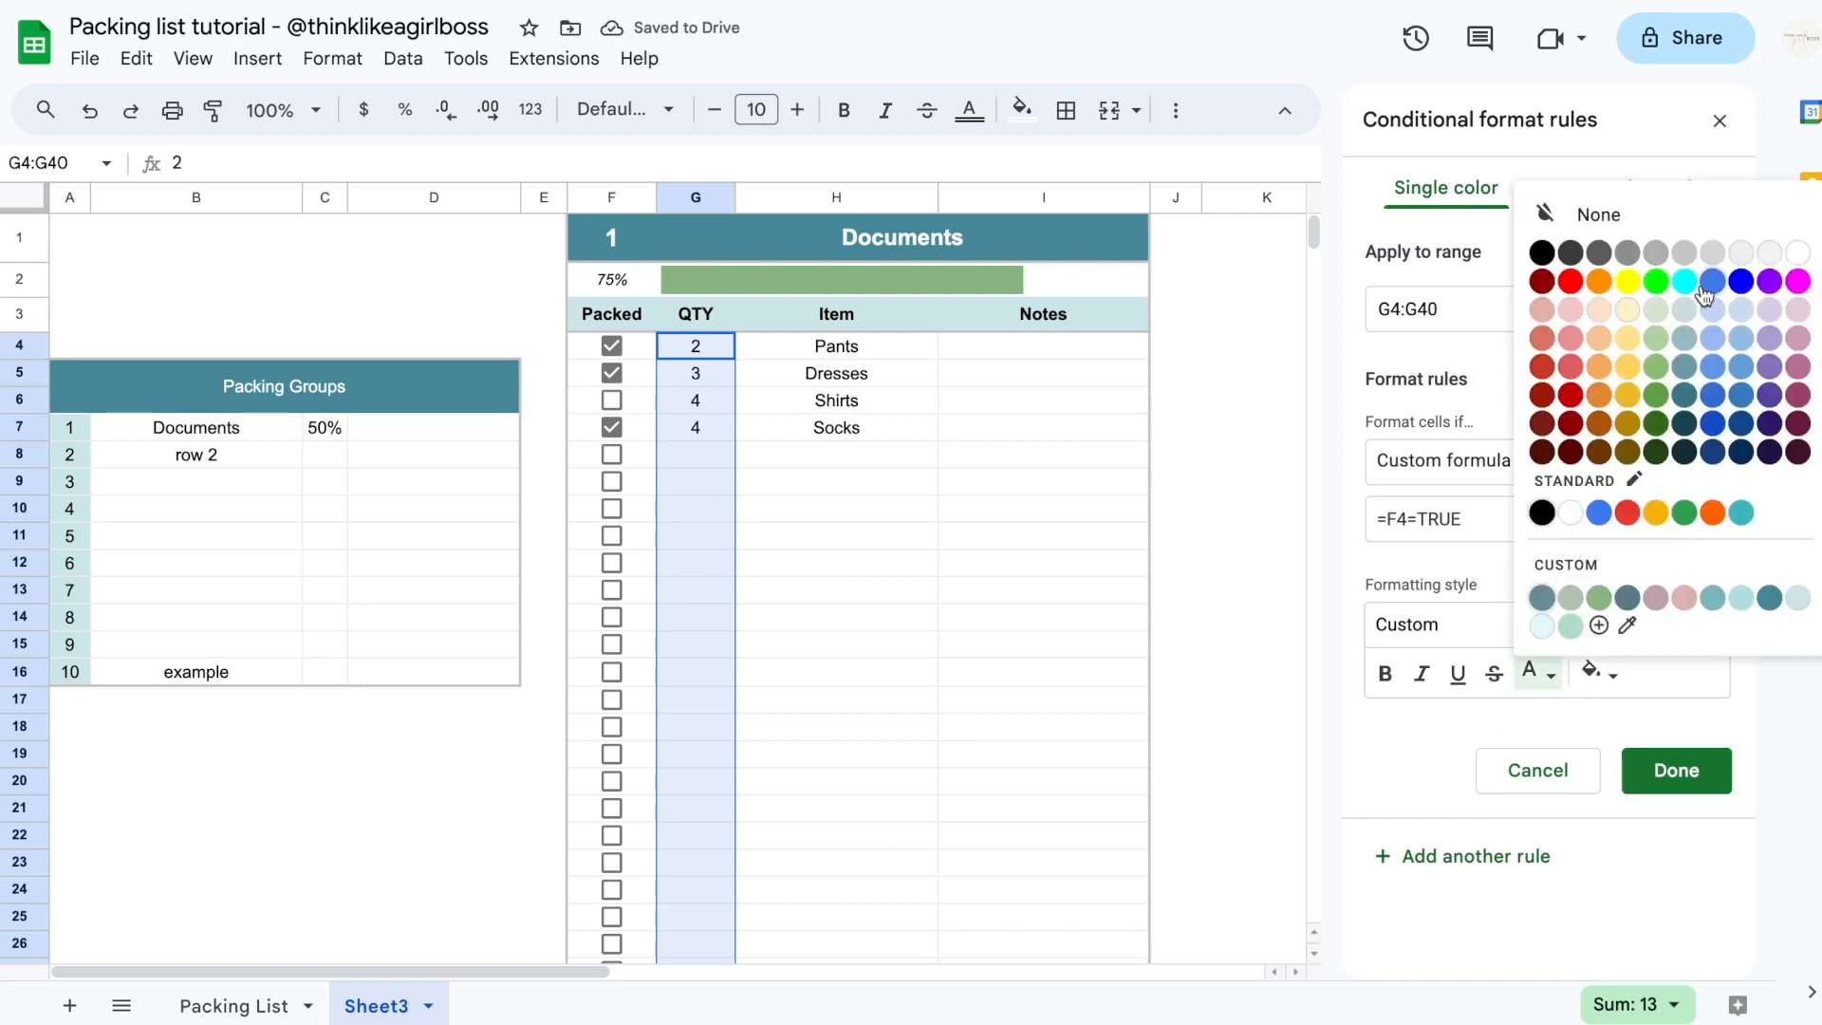
{"action": "left_click", "coordinate": [1656, 254]}
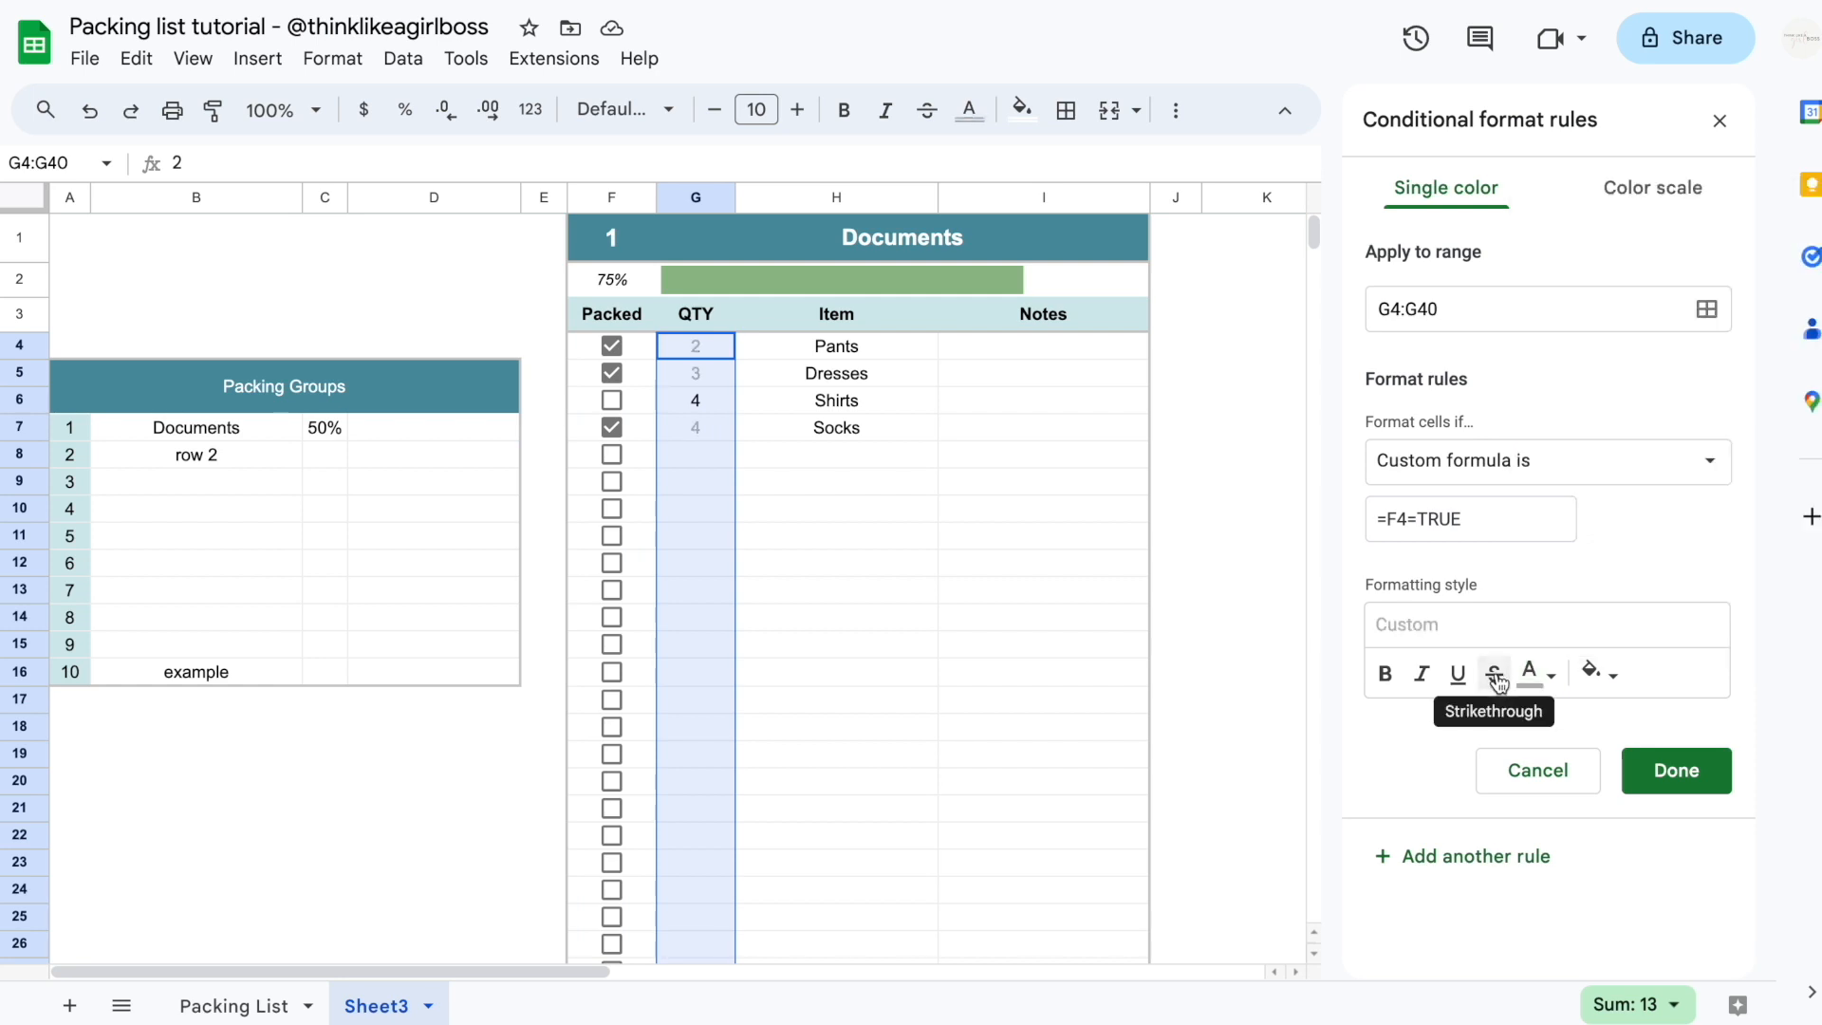
{"action": "left_click", "coordinate": [1497, 680]}
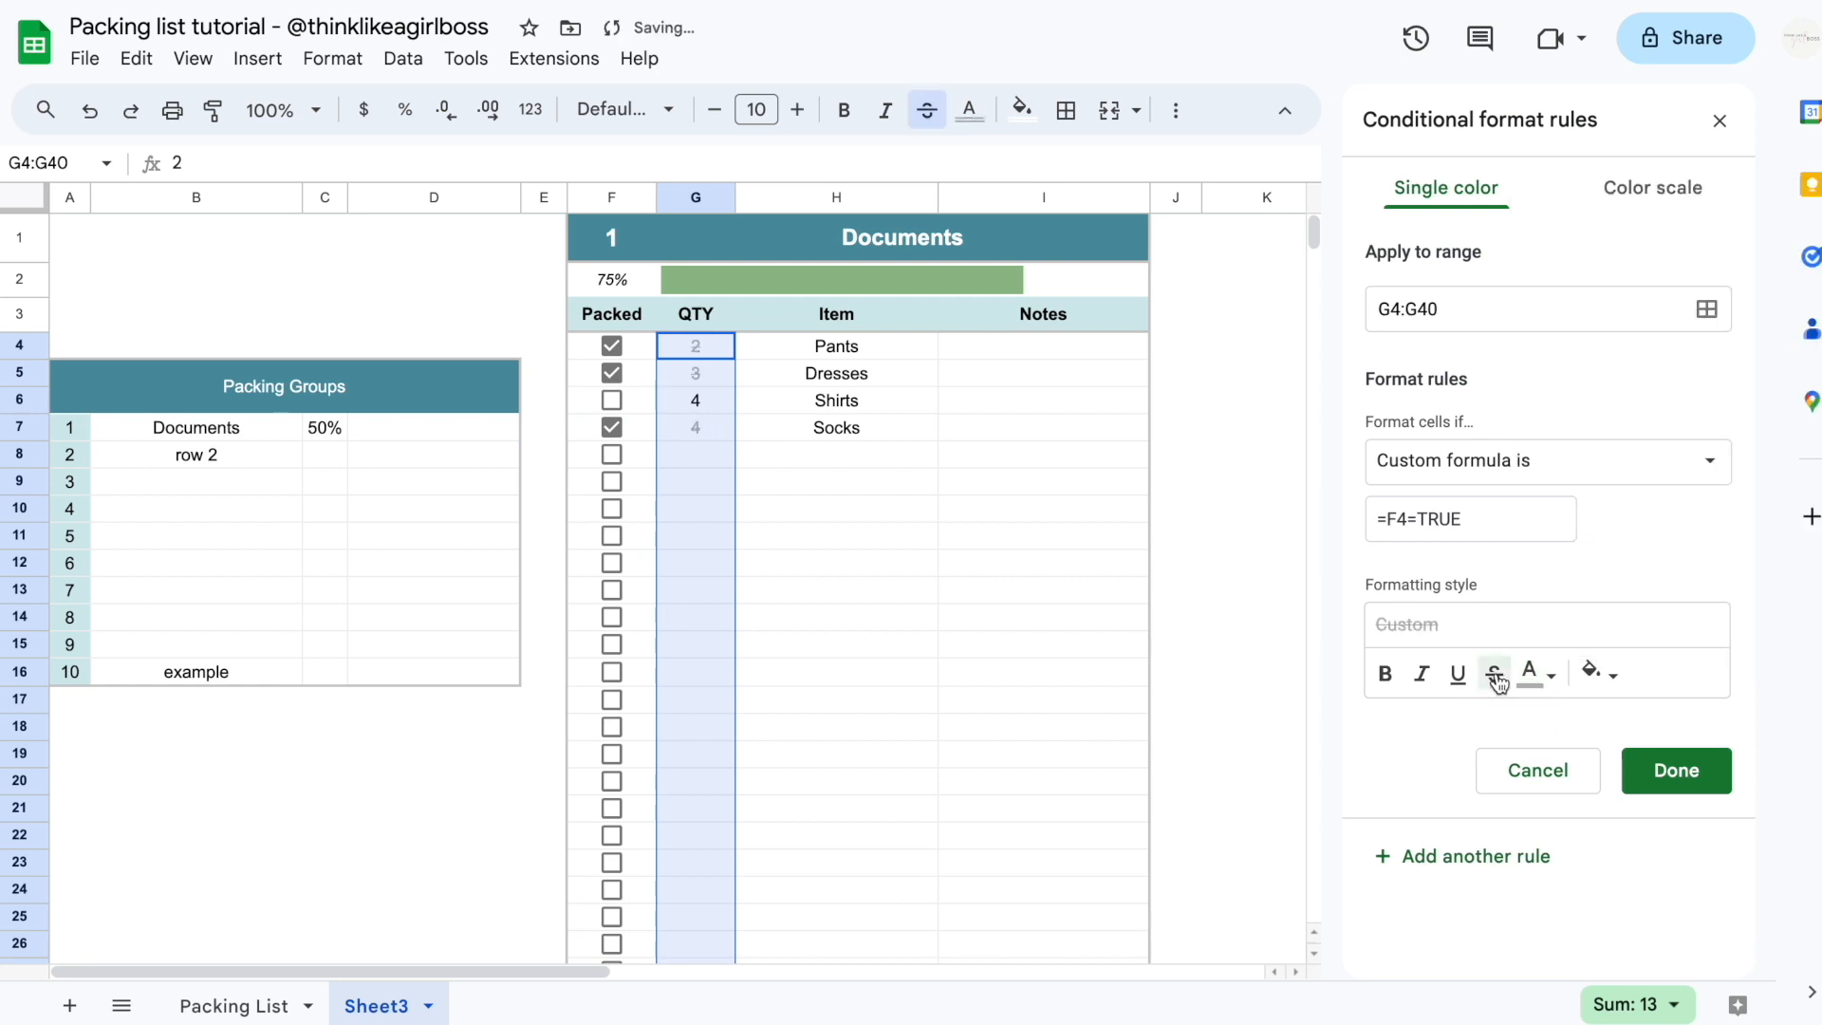
{"action": "left_click", "coordinate": [1424, 676]}
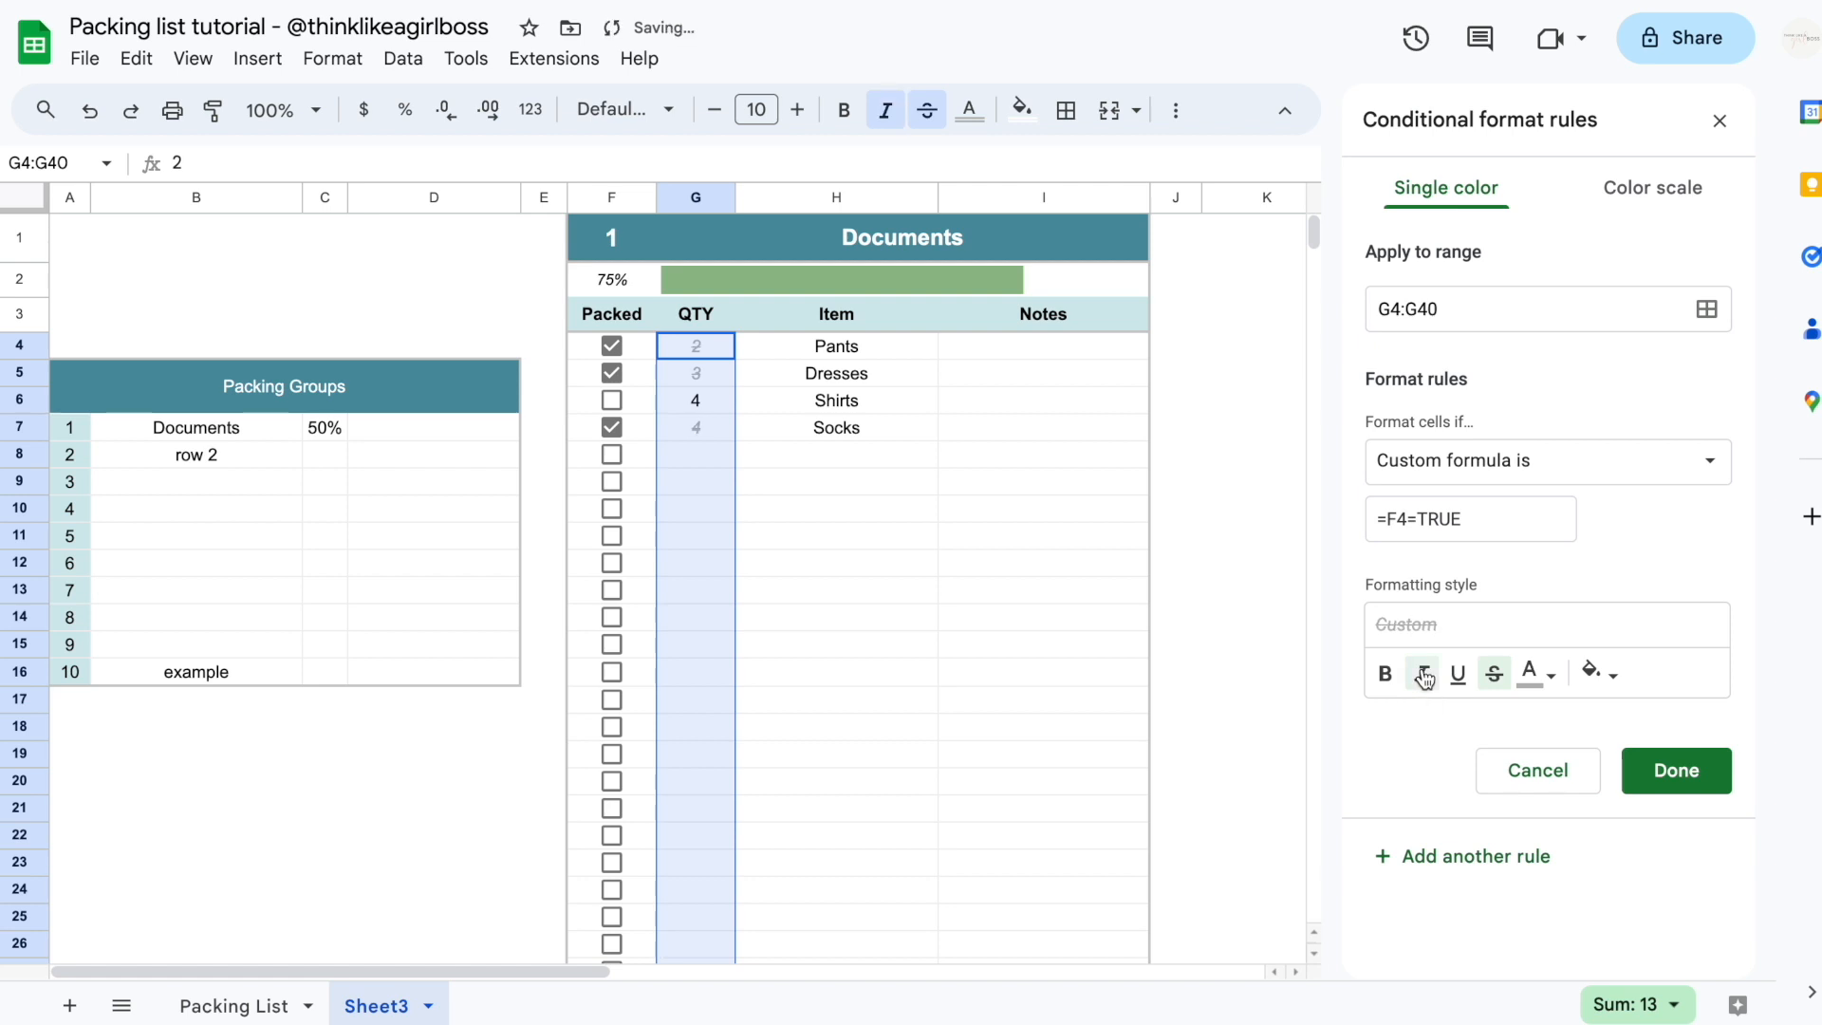
{"action": "left_click", "coordinate": [1709, 781]}
Test the QTY rule by toggling the Dresses checkbox off and on, mark Shirts as packed, and close the rules
{"action": "left_click", "coordinate": [611, 372]}
{"action": "left_click", "coordinate": [611, 372]}
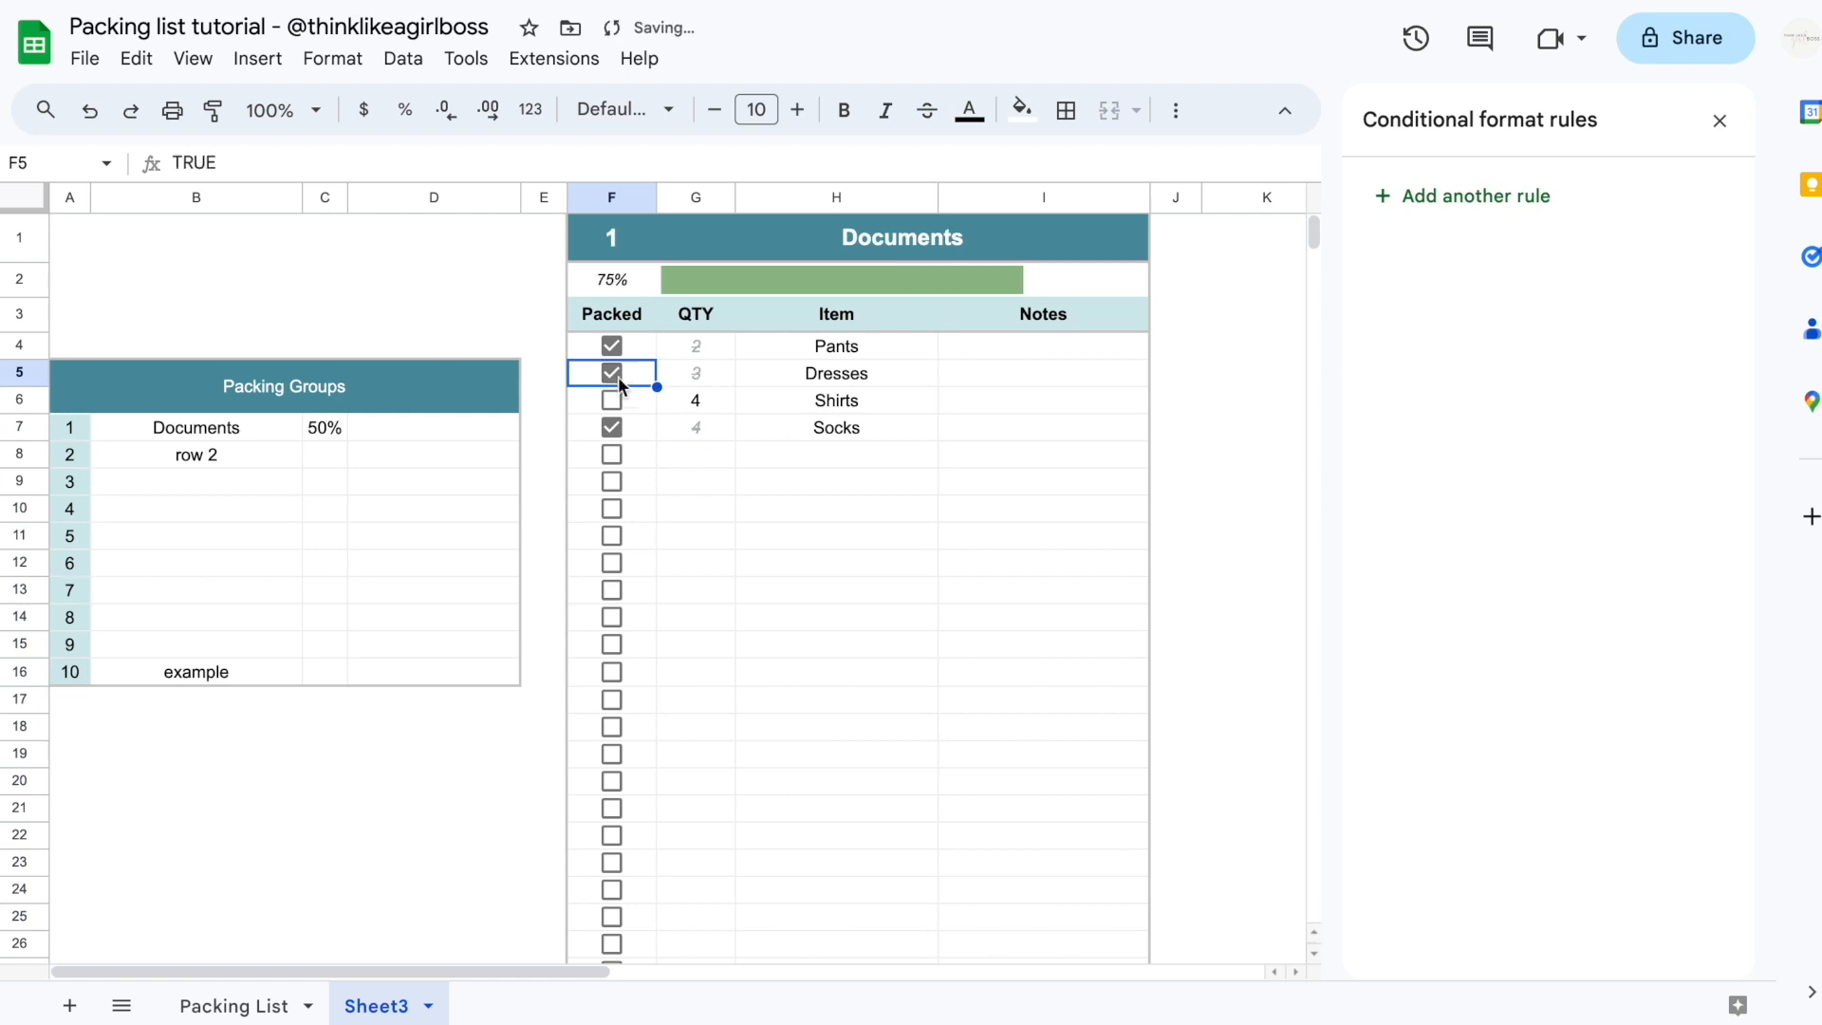
{"action": "left_click", "coordinate": [612, 401]}
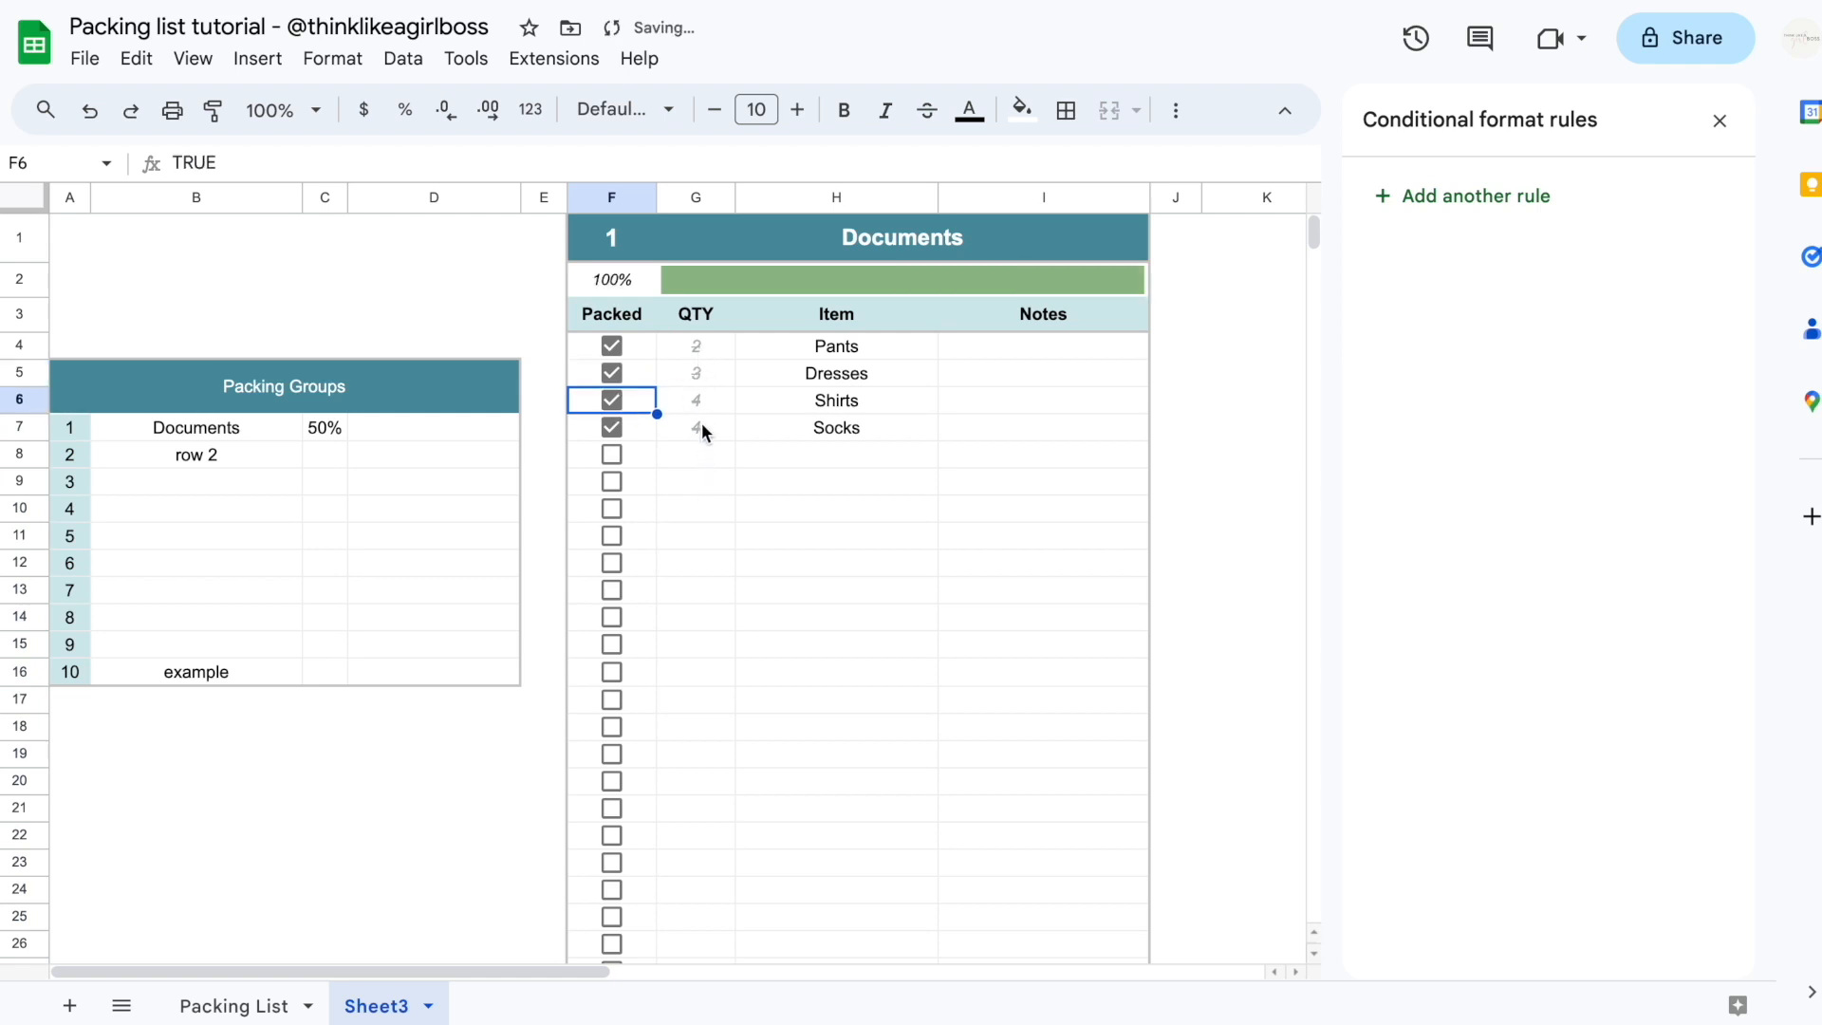
{"action": "left_click", "coordinate": [833, 353]}
{"action": "left_click", "coordinate": [981, 347]}
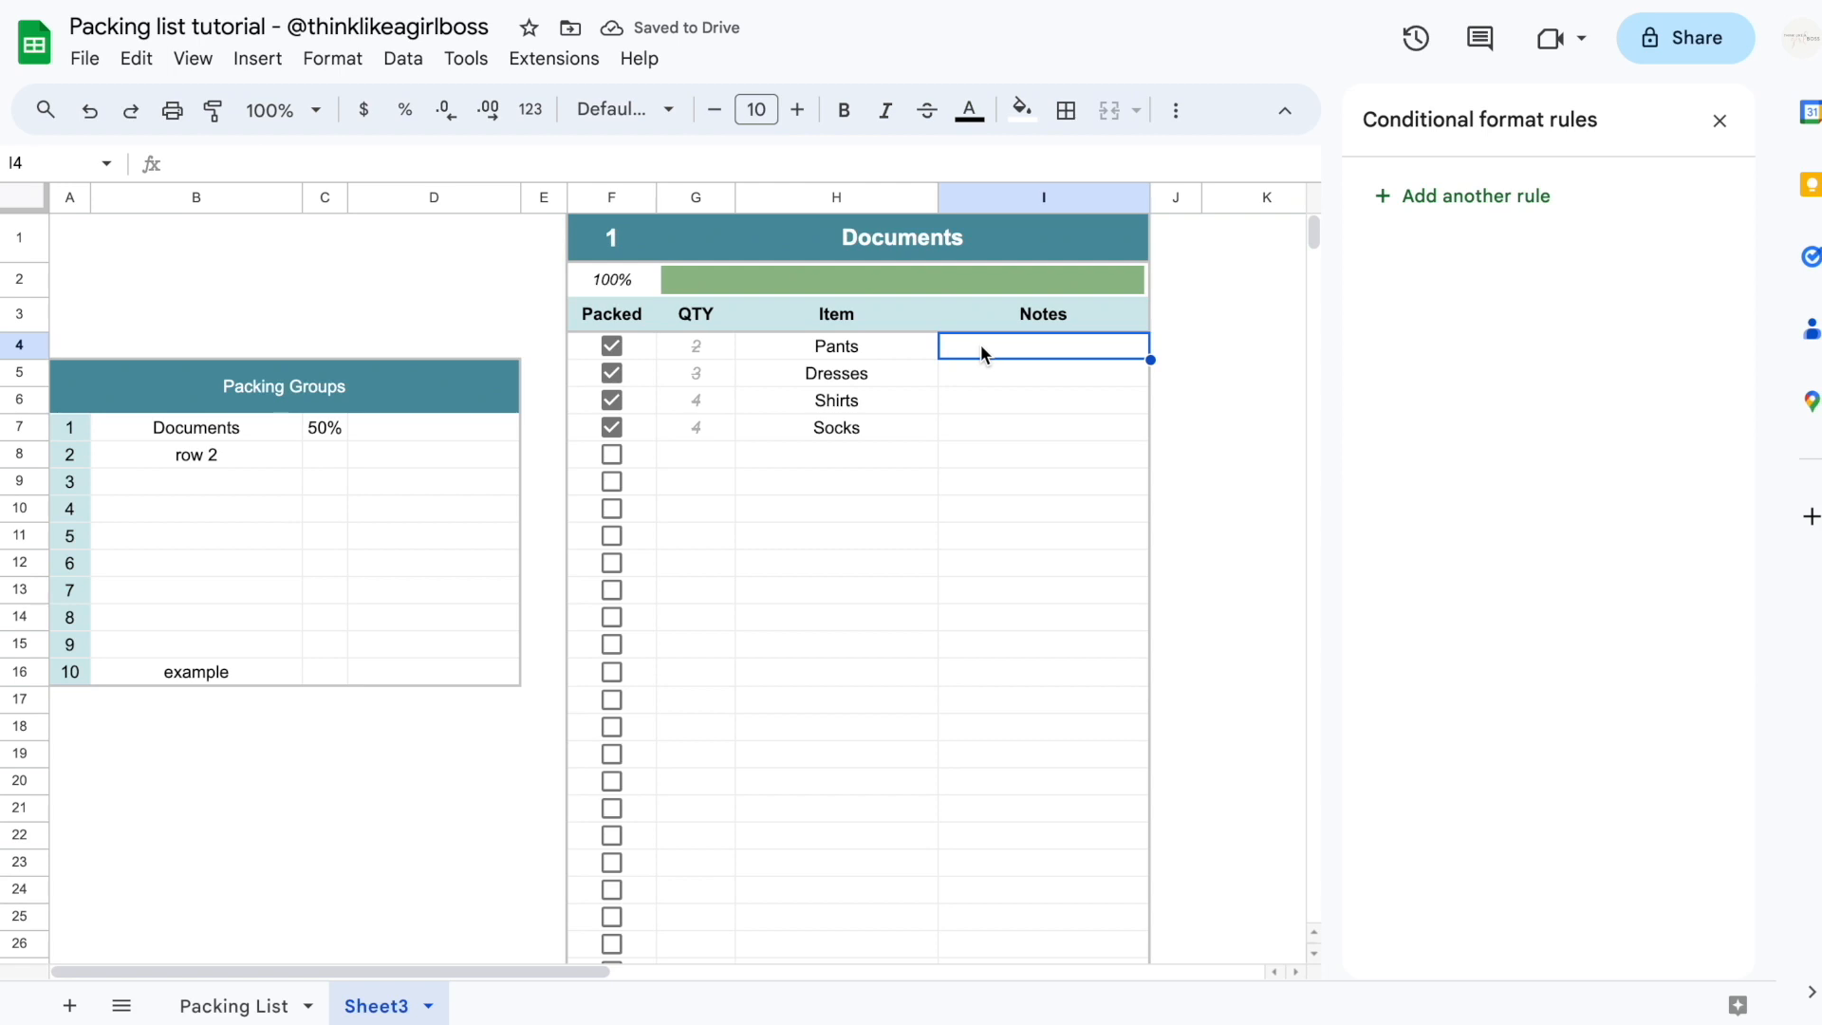
{"action": "left_click", "coordinate": [1720, 120]}
Add a conditional formatting rule to the Item cells H4:H40 using the custom formula =F4=TRUE
{"action": "left_click", "coordinate": [852, 346]}
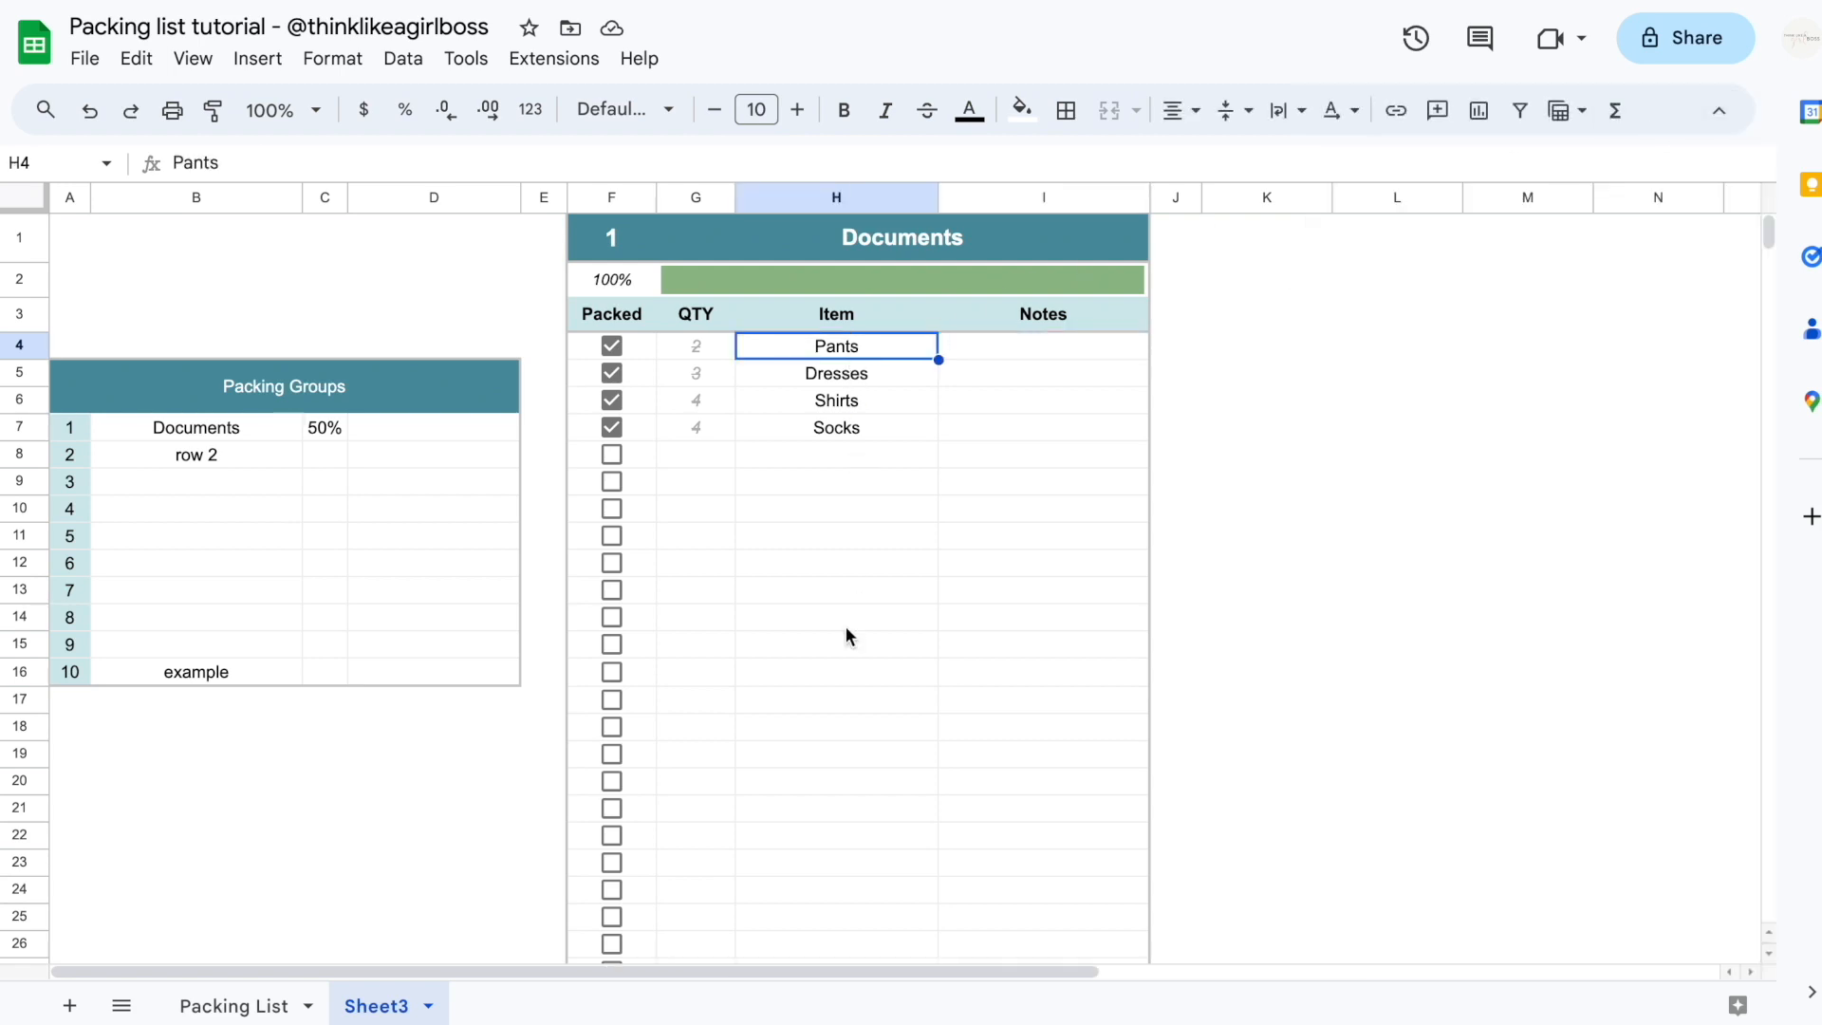
{"action": "scroll", "coordinate": [844, 624], "scroll_direction": "down", "scroll_amount": 6}
{"action": "left_click", "coordinate": [823, 822], "text": "shift"}
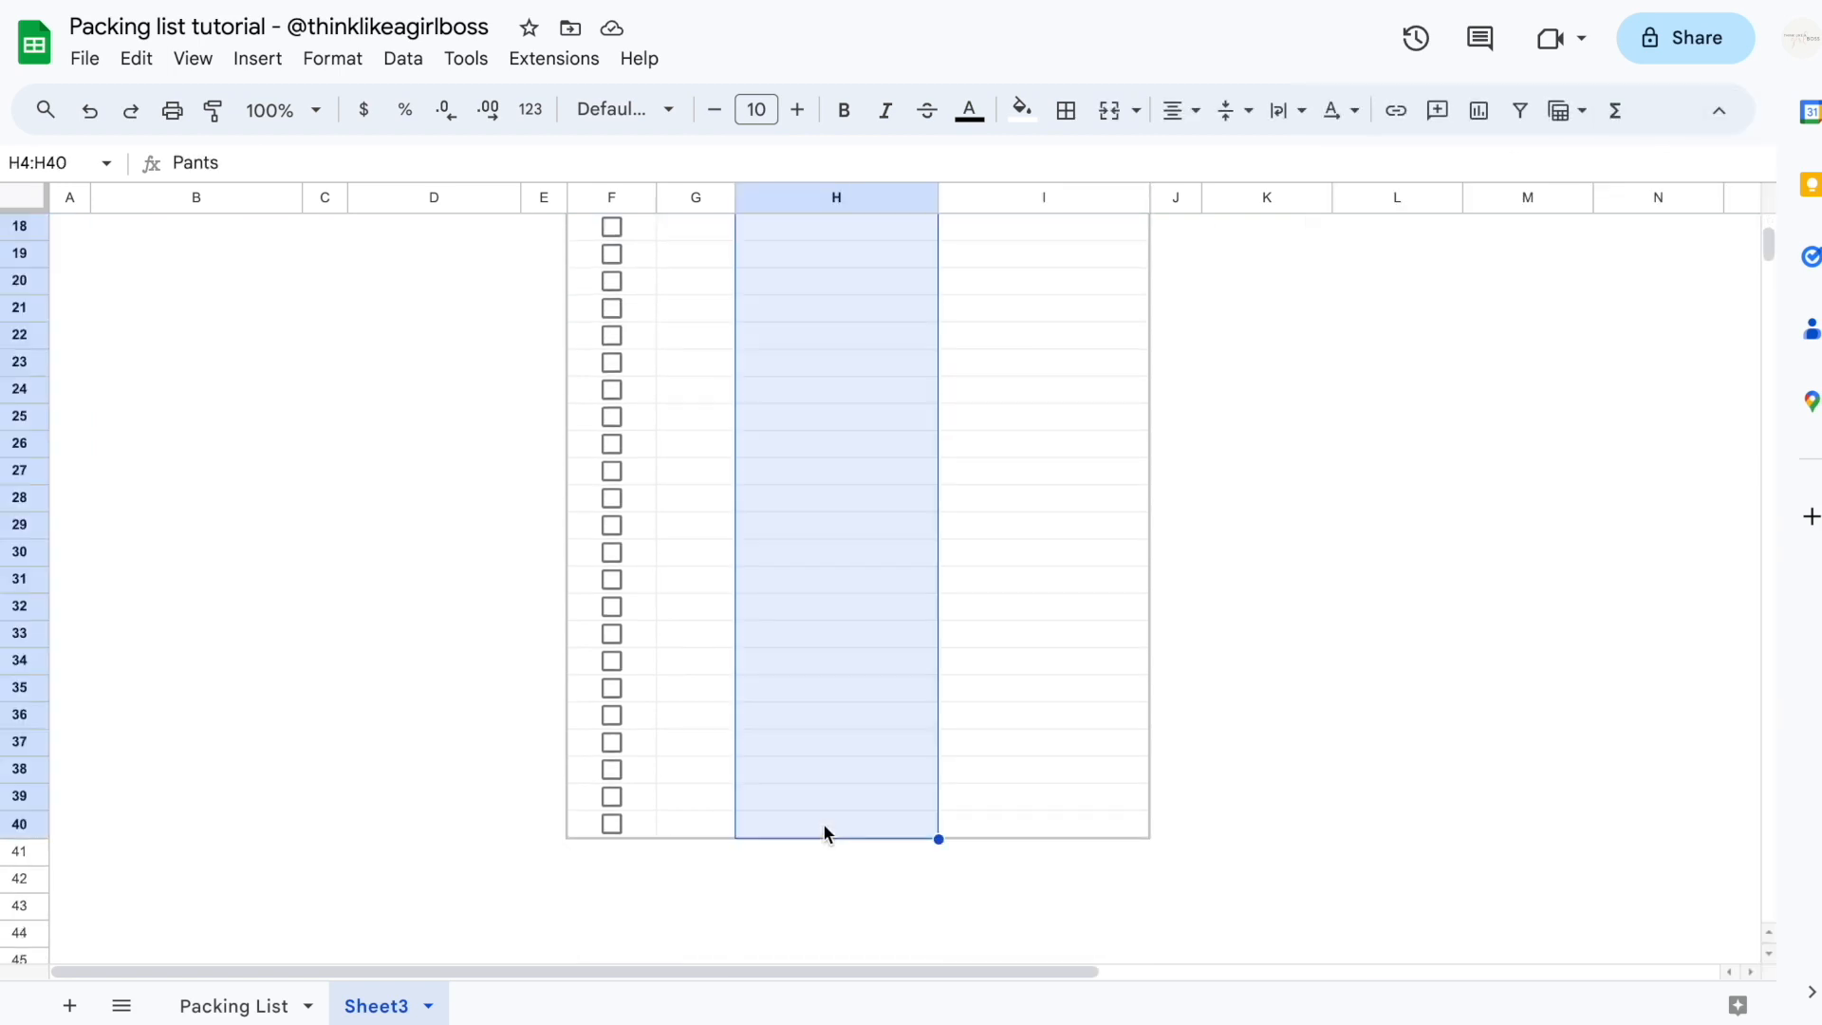
{"action": "scroll", "coordinate": [875, 493], "scroll_direction": "up", "scroll_amount": 6}
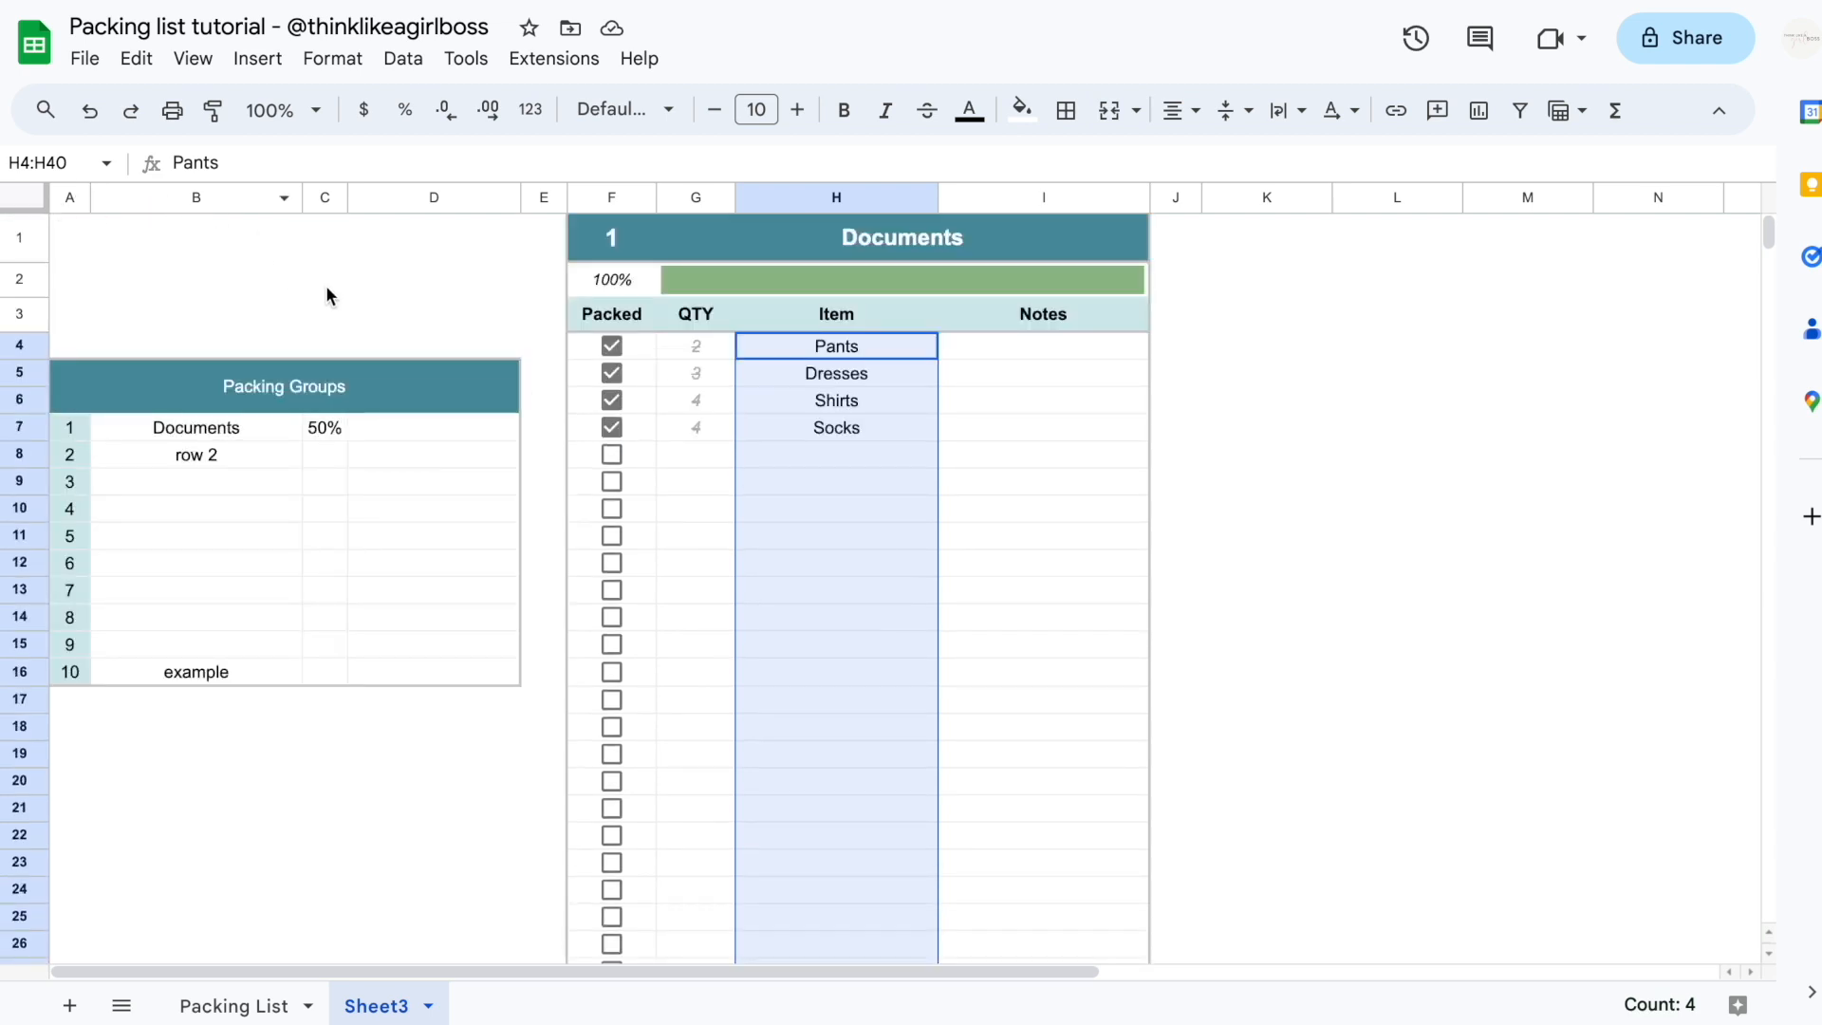
{"action": "left_click", "coordinate": [332, 58]}
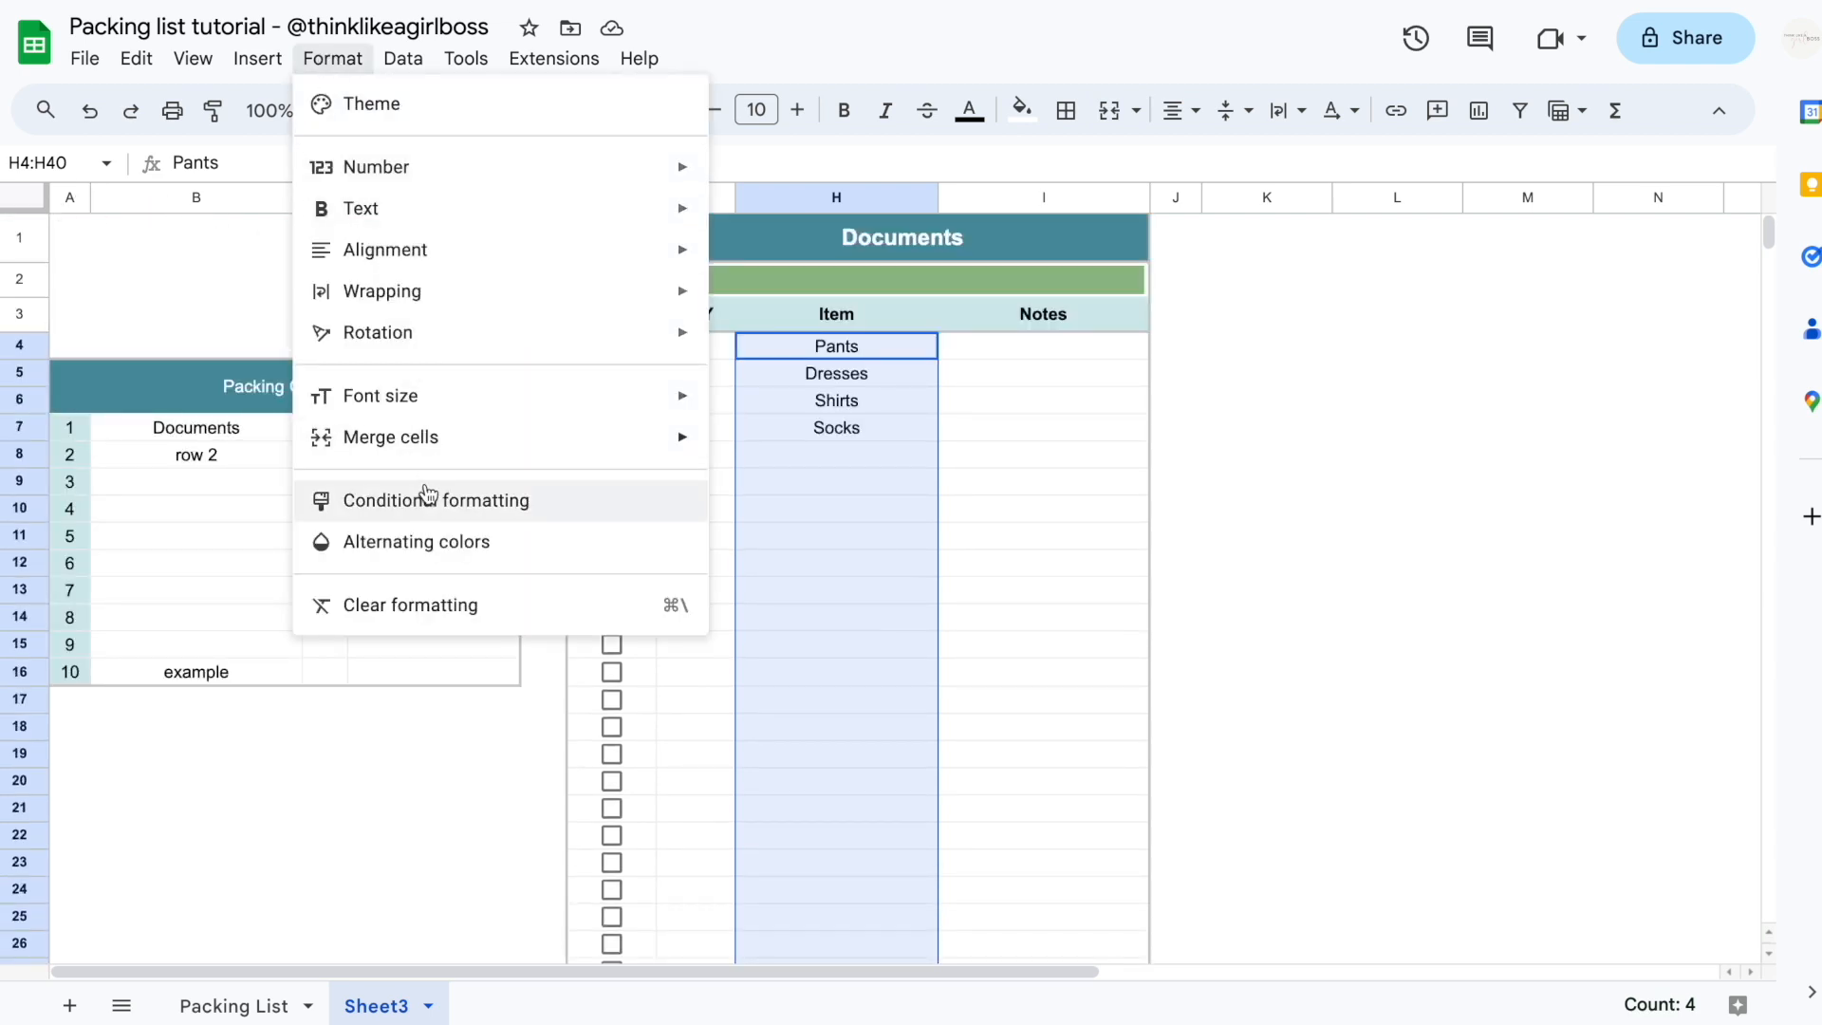
{"action": "left_click", "coordinate": [427, 497]}
{"action": "left_click", "coordinate": [1461, 465]}
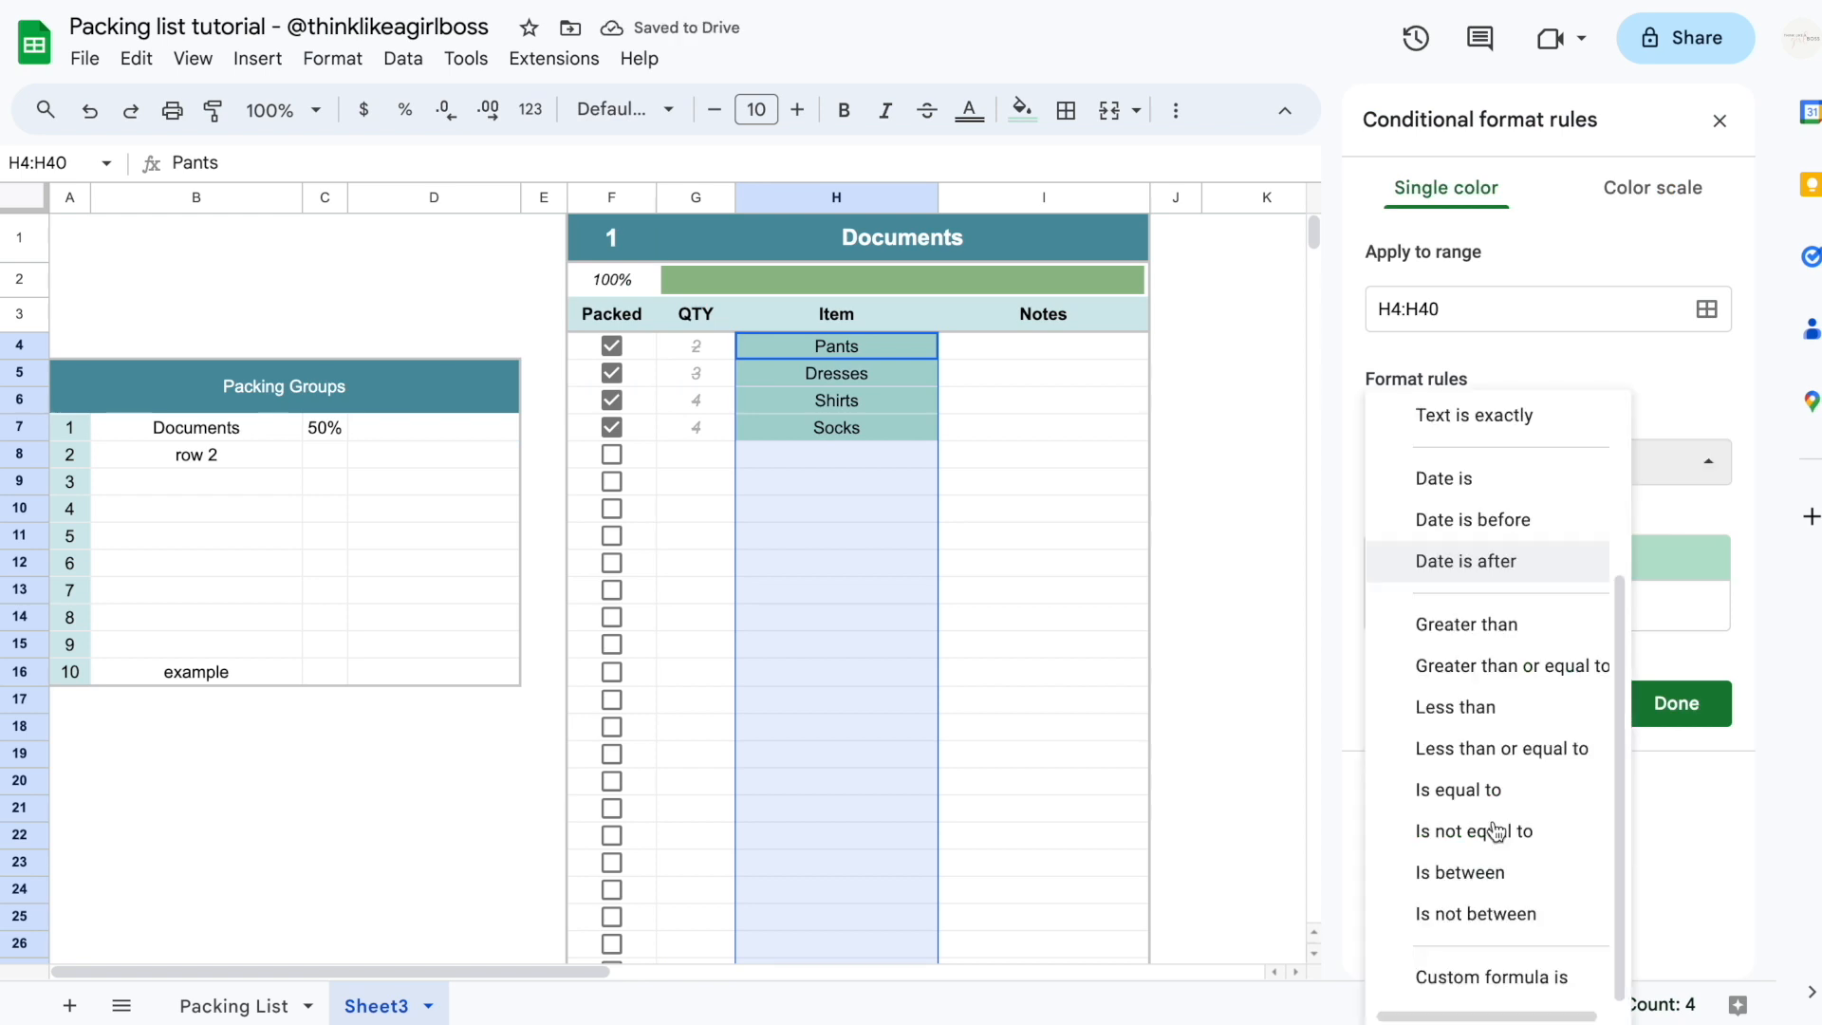
{"action": "left_click", "coordinate": [1629, 402]}
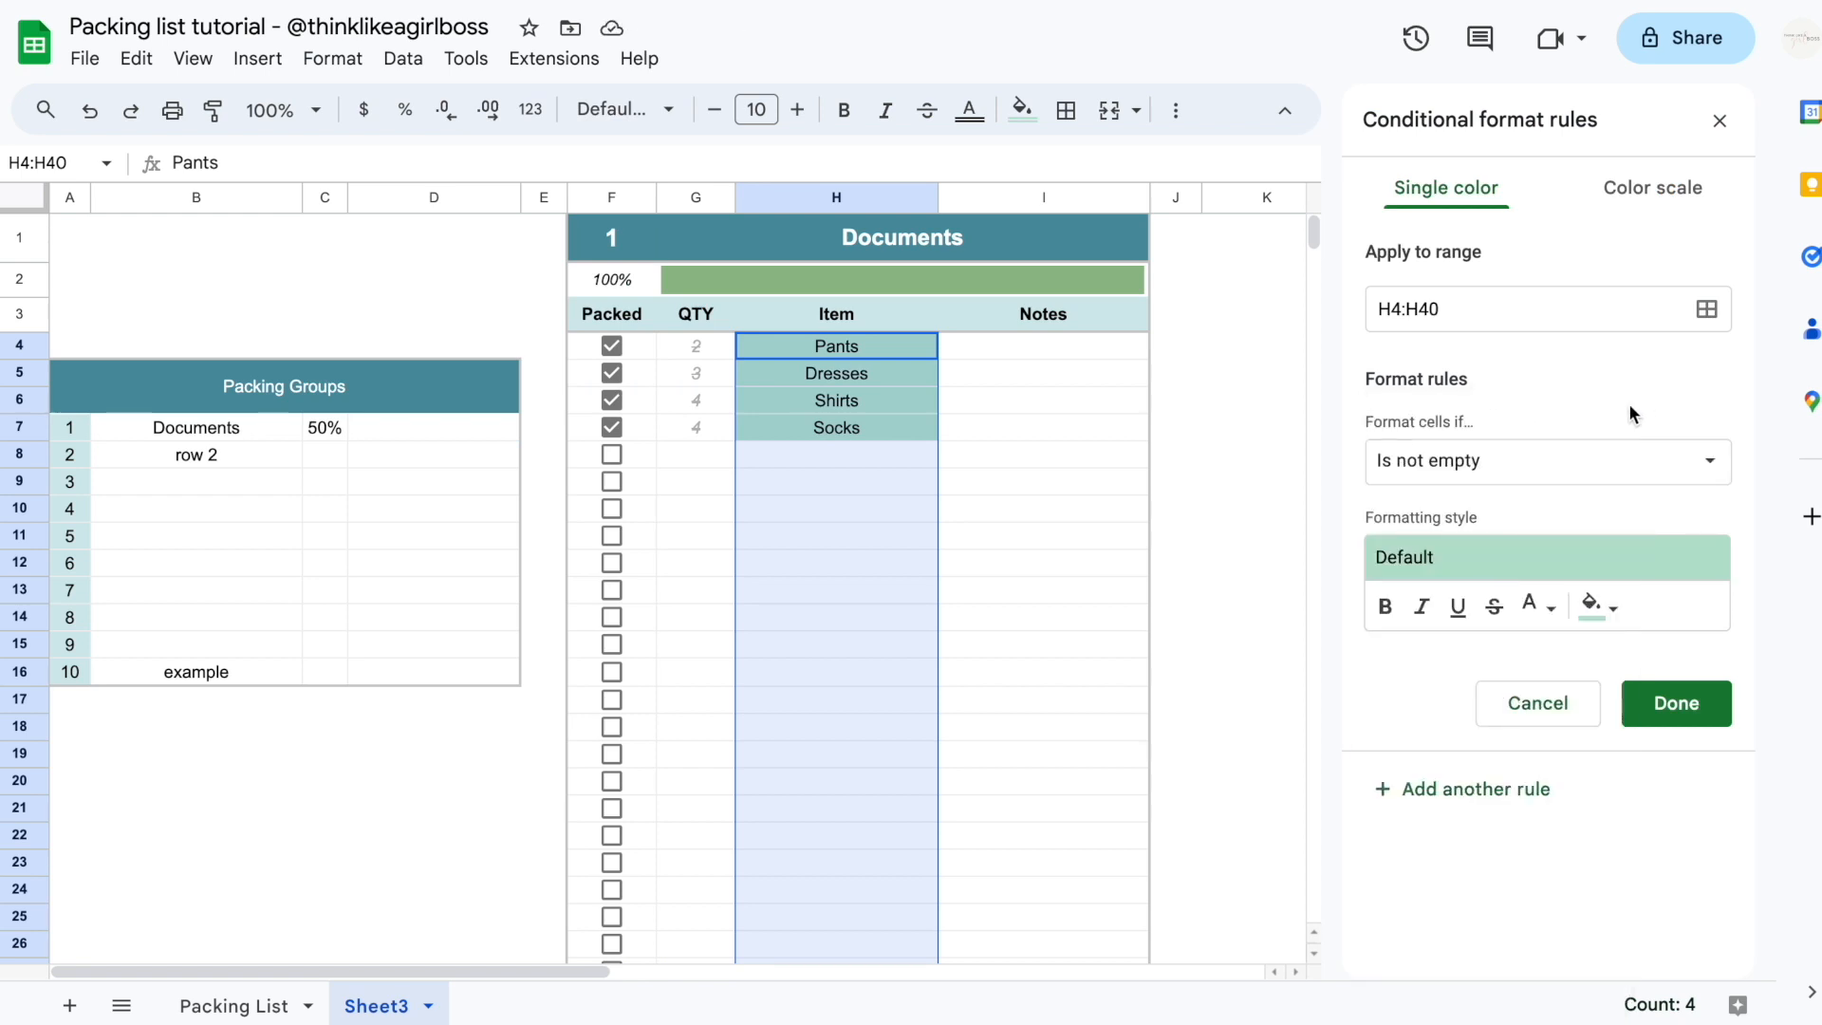
{"action": "left_click", "coordinate": [1570, 471]}
{"action": "scroll", "coordinate": [1523, 652], "scroll_direction": "down", "scroll_amount": 3}
{"action": "left_click", "coordinate": [1489, 960]}
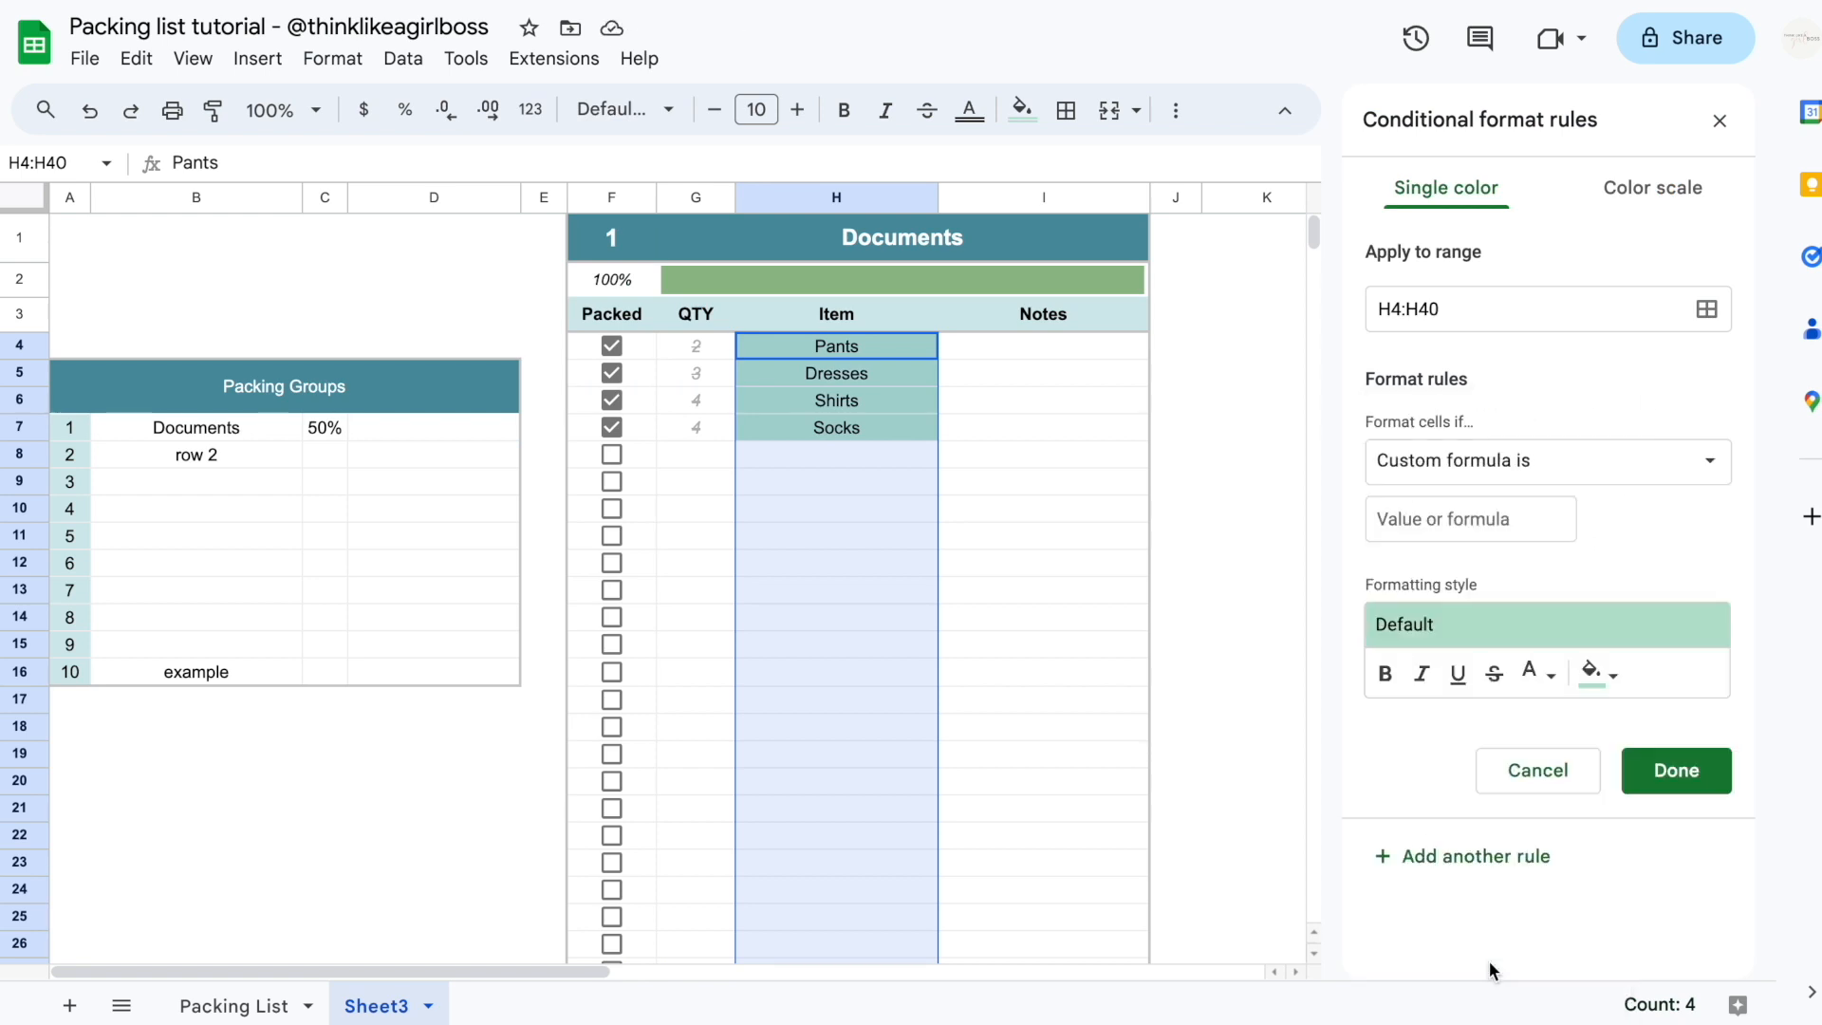
{"action": "left_click", "coordinate": [1421, 529]}
{"action": "type", "text": "="}
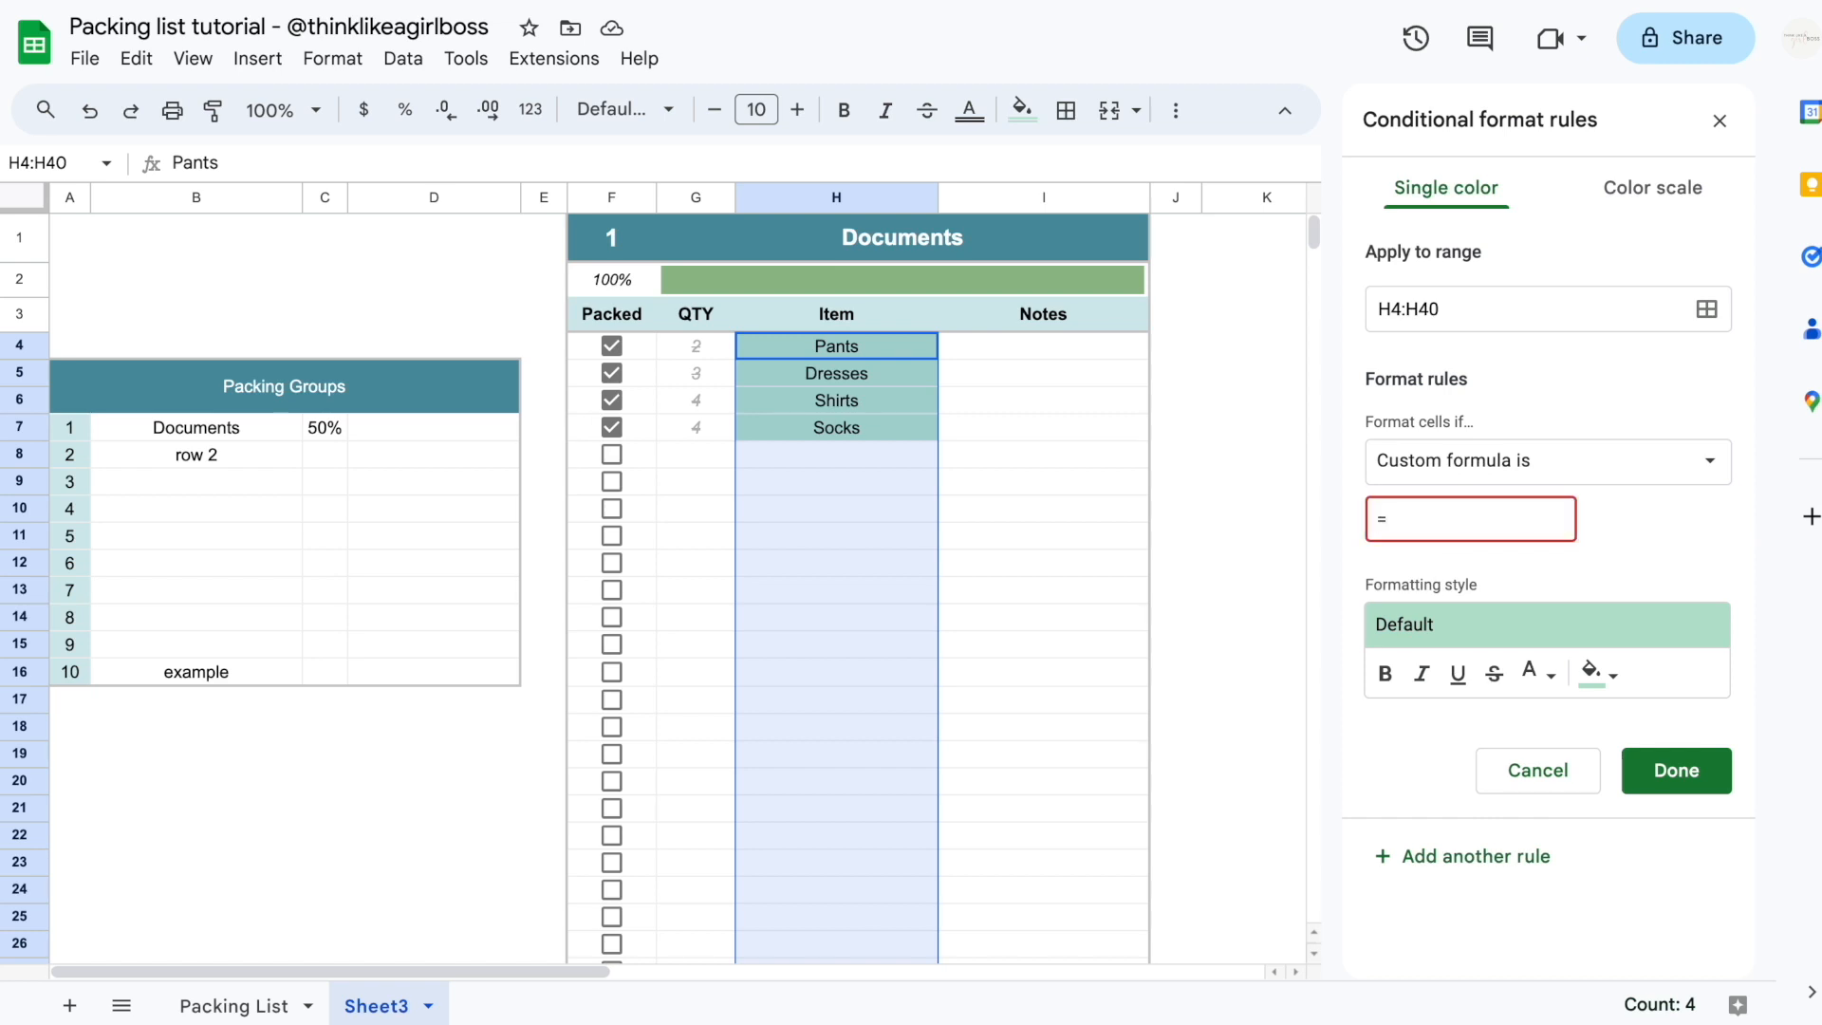
{"action": "type", "text": "F4=TRUE"}
Give the Item rule no fill, gray text, strikethrough and italics, save it and close the rules
{"action": "left_click", "coordinate": [1598, 673]}
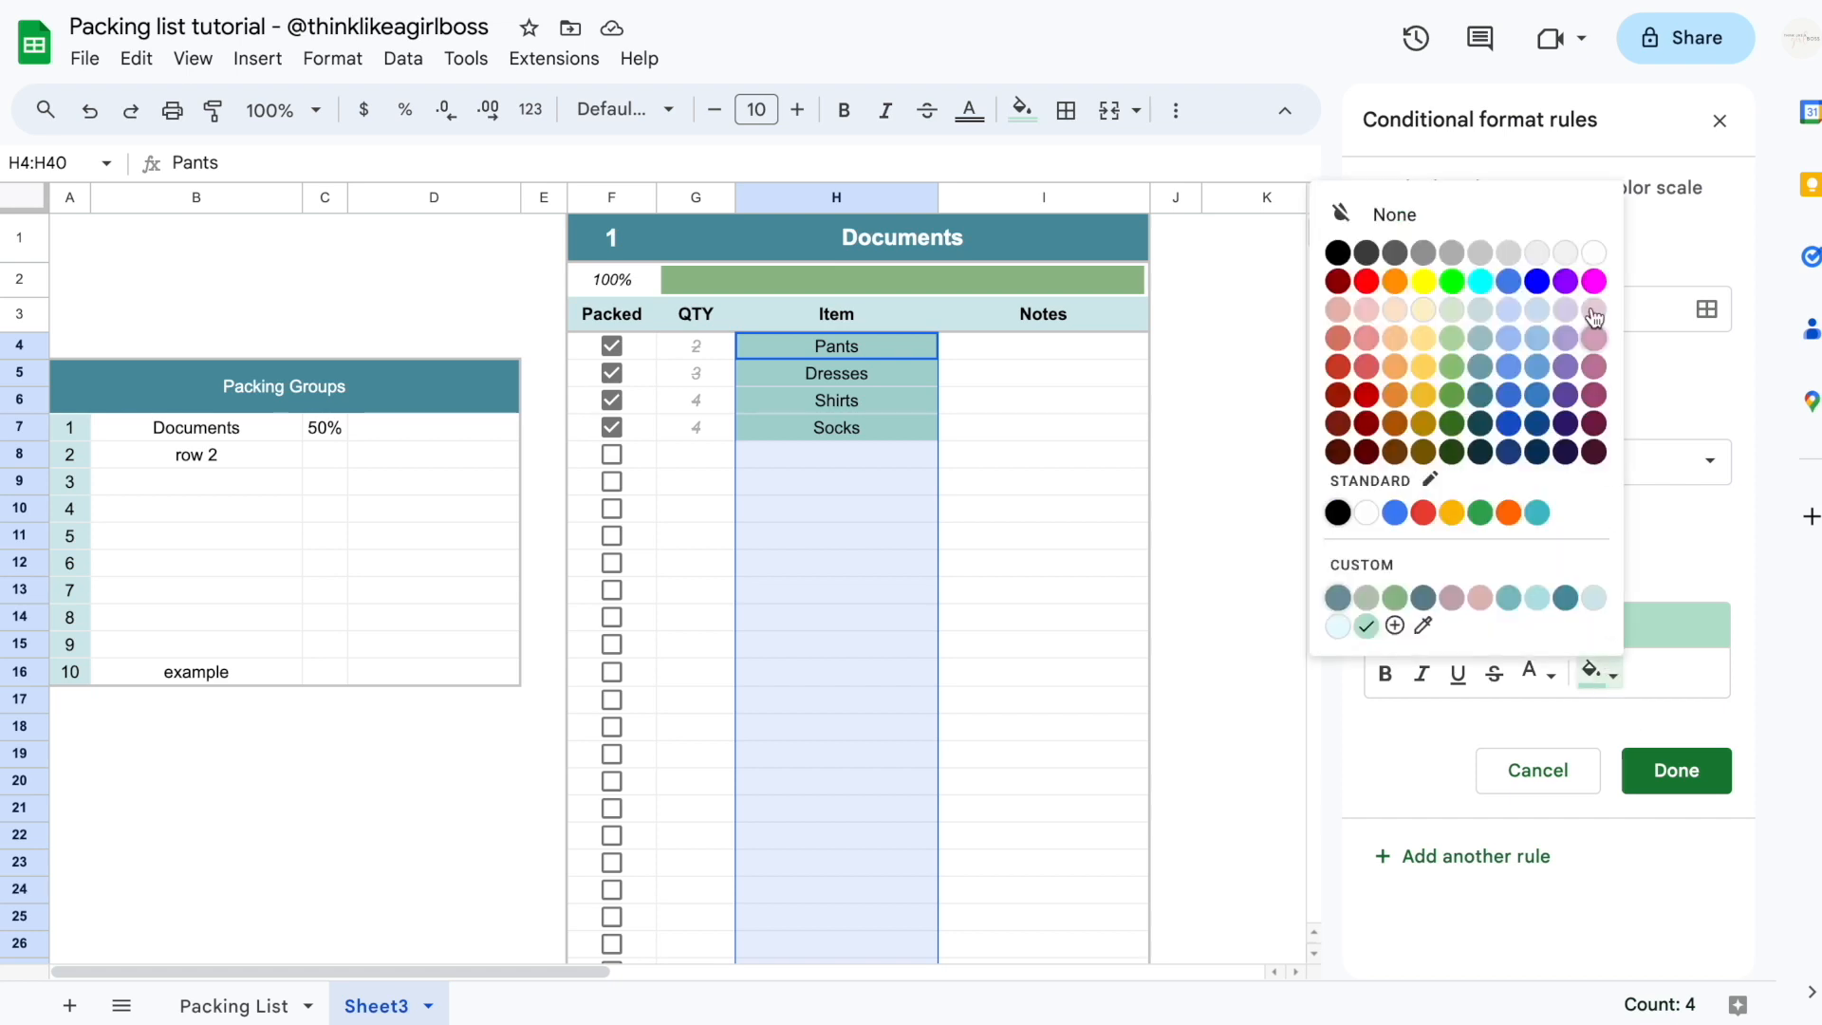
{"action": "left_click", "coordinate": [1582, 220]}
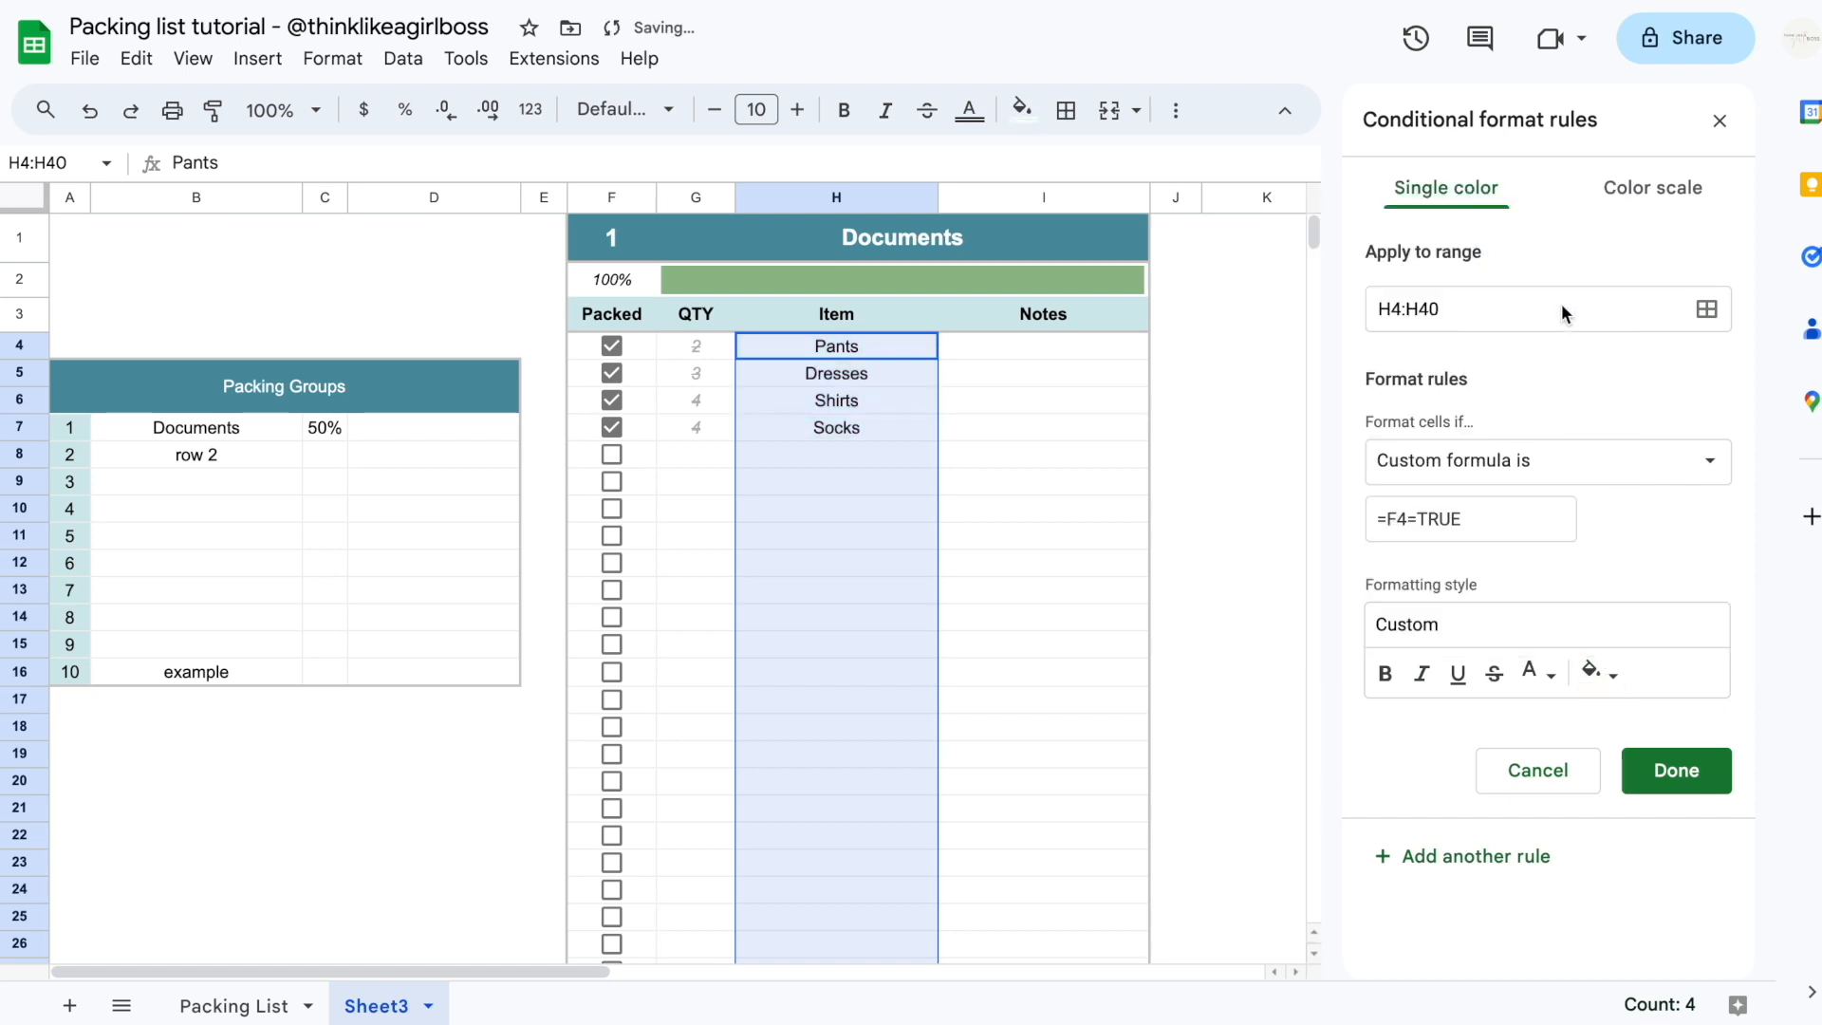
{"action": "left_click", "coordinate": [1537, 673]}
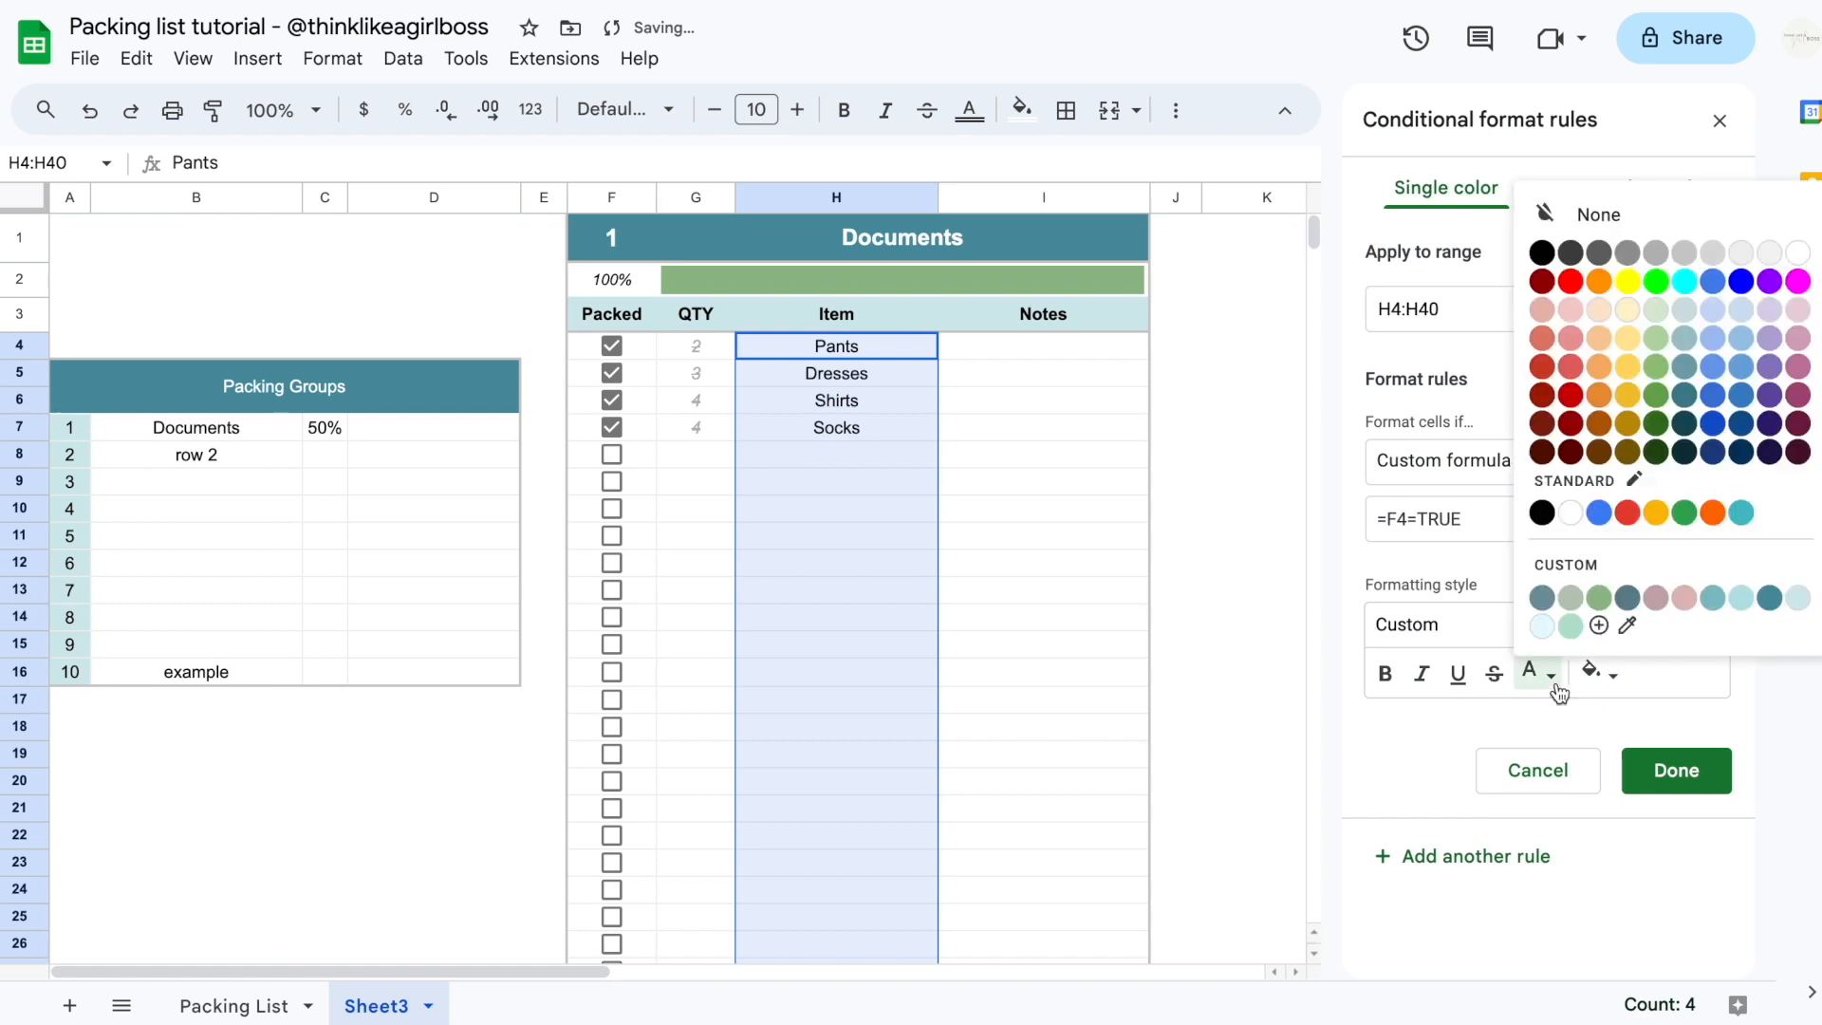
{"action": "left_click", "coordinate": [1656, 251]}
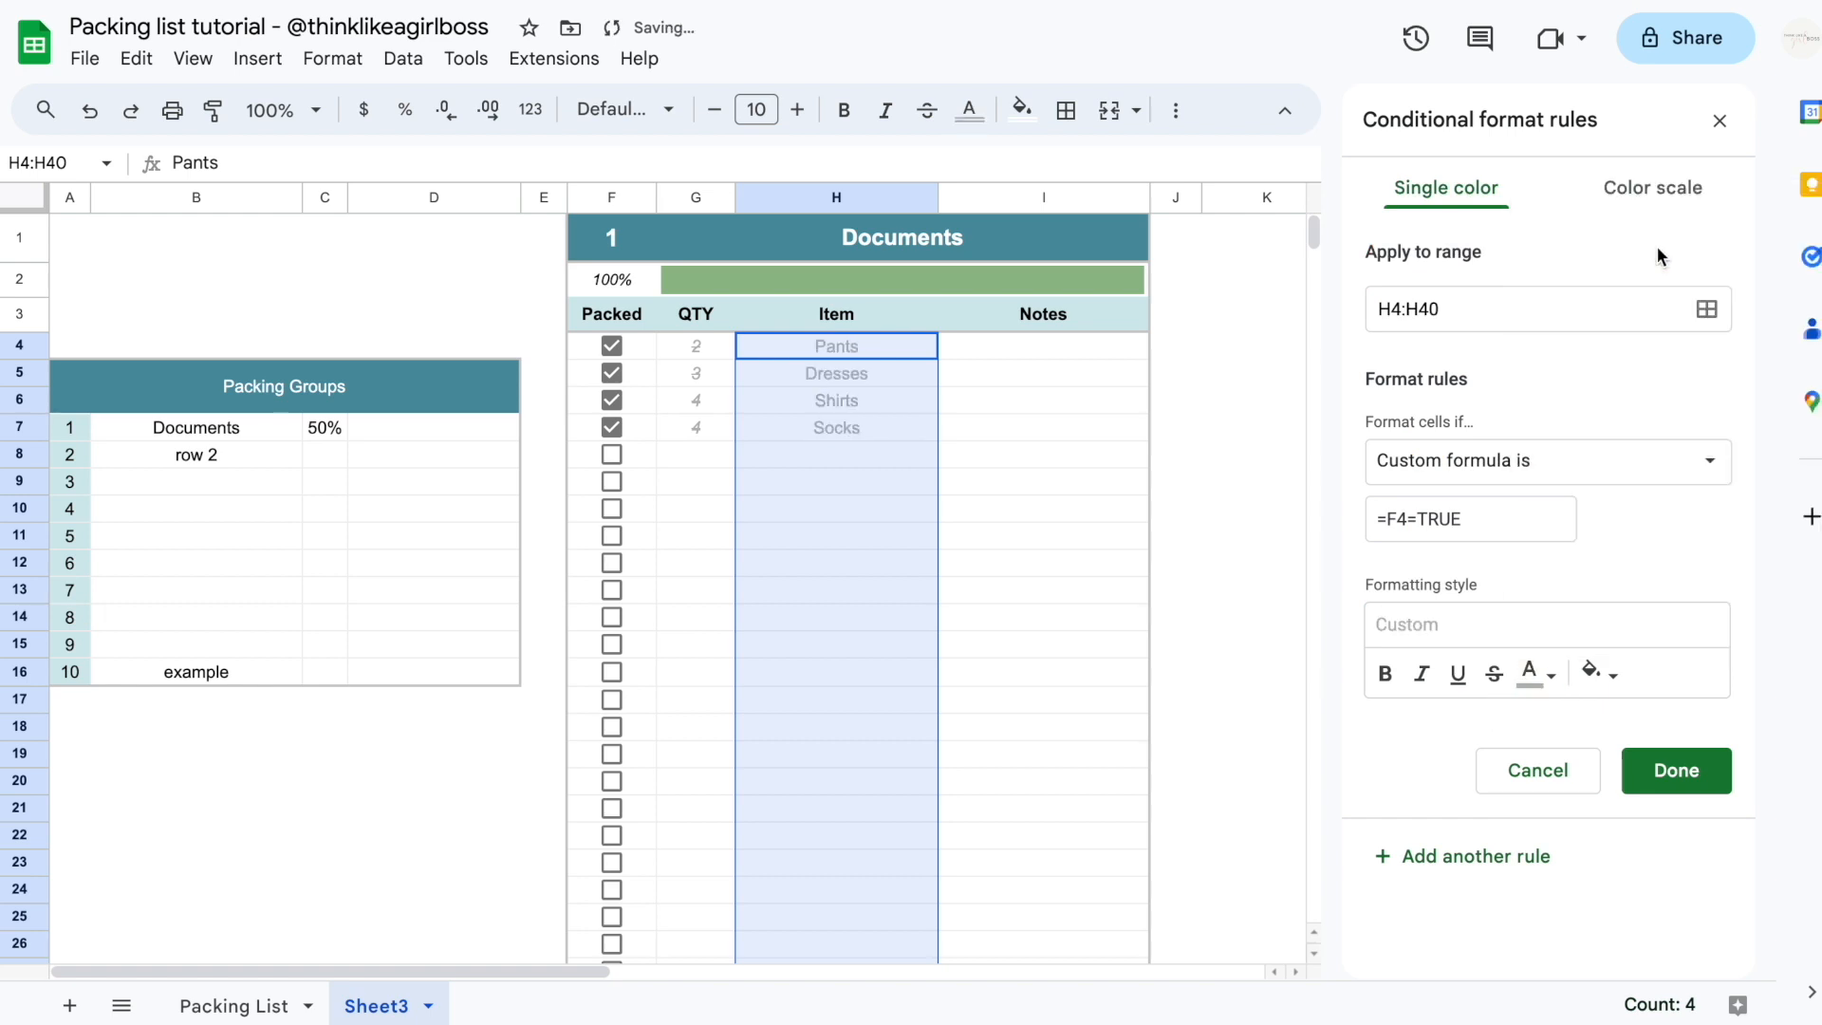
{"action": "left_click", "coordinate": [1496, 675]}
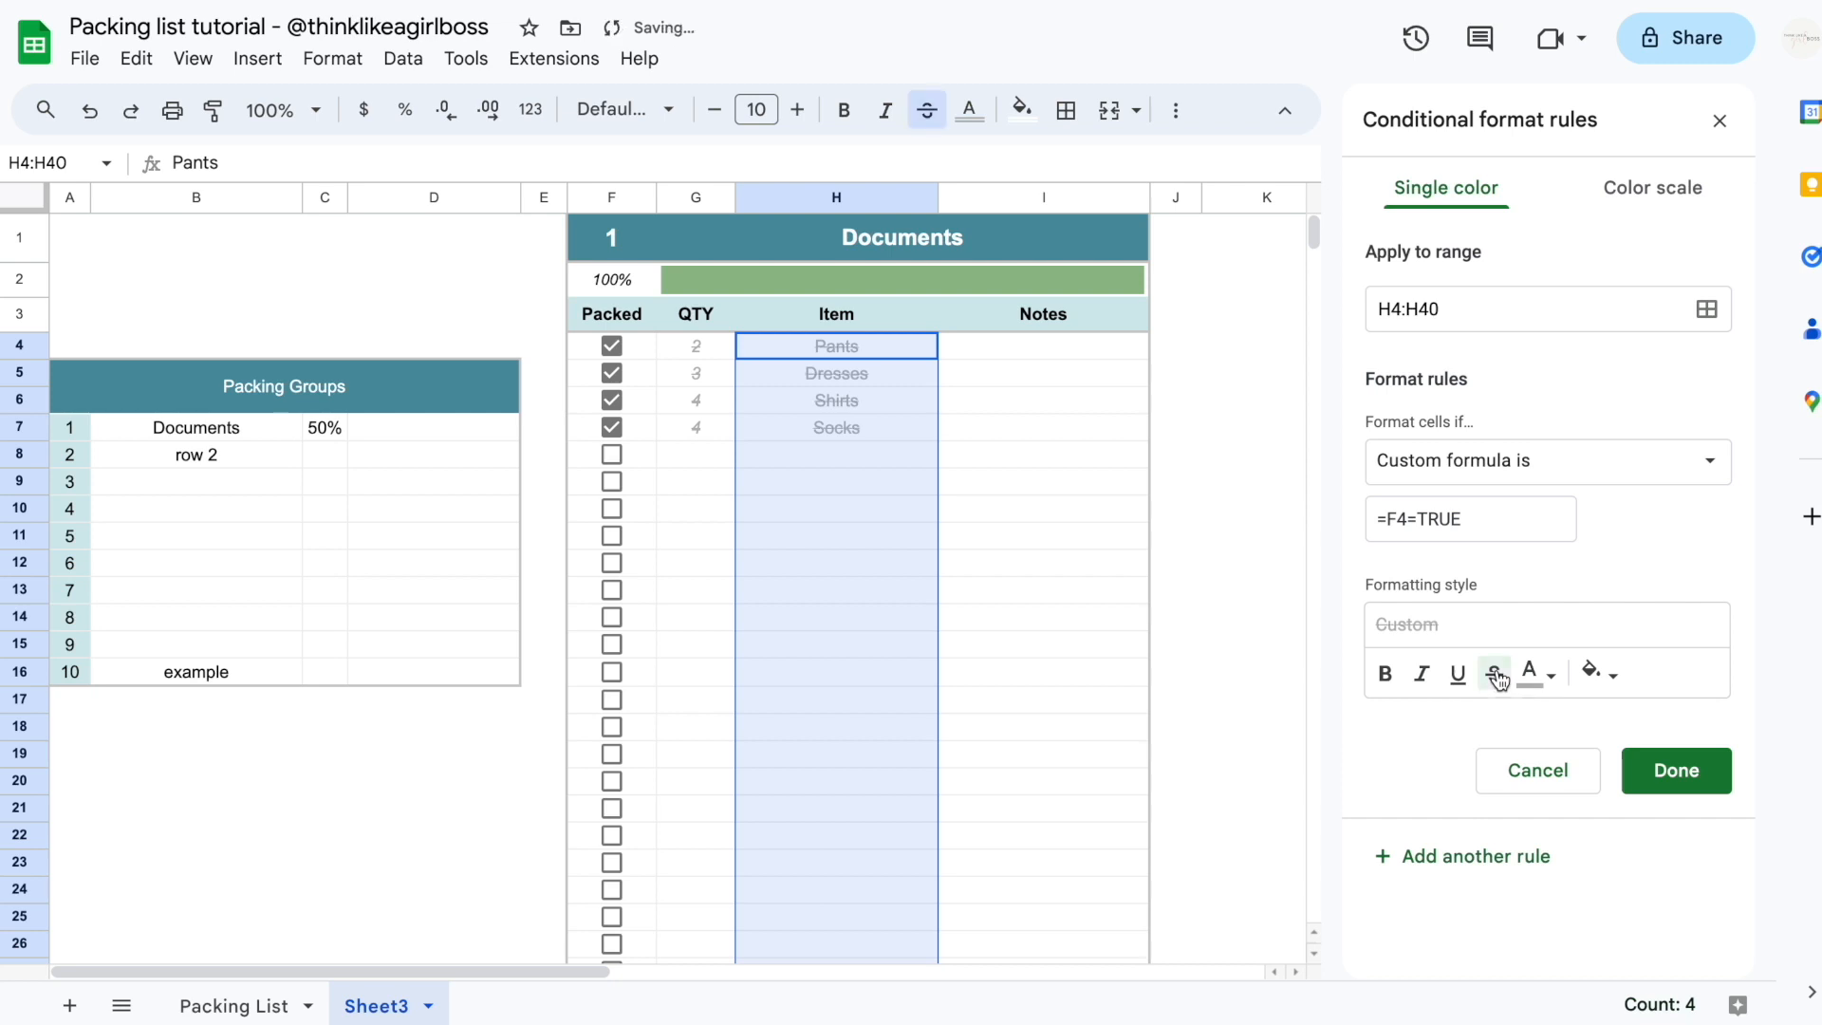
{"action": "left_click", "coordinate": [1426, 676]}
{"action": "left_click", "coordinate": [1672, 767]}
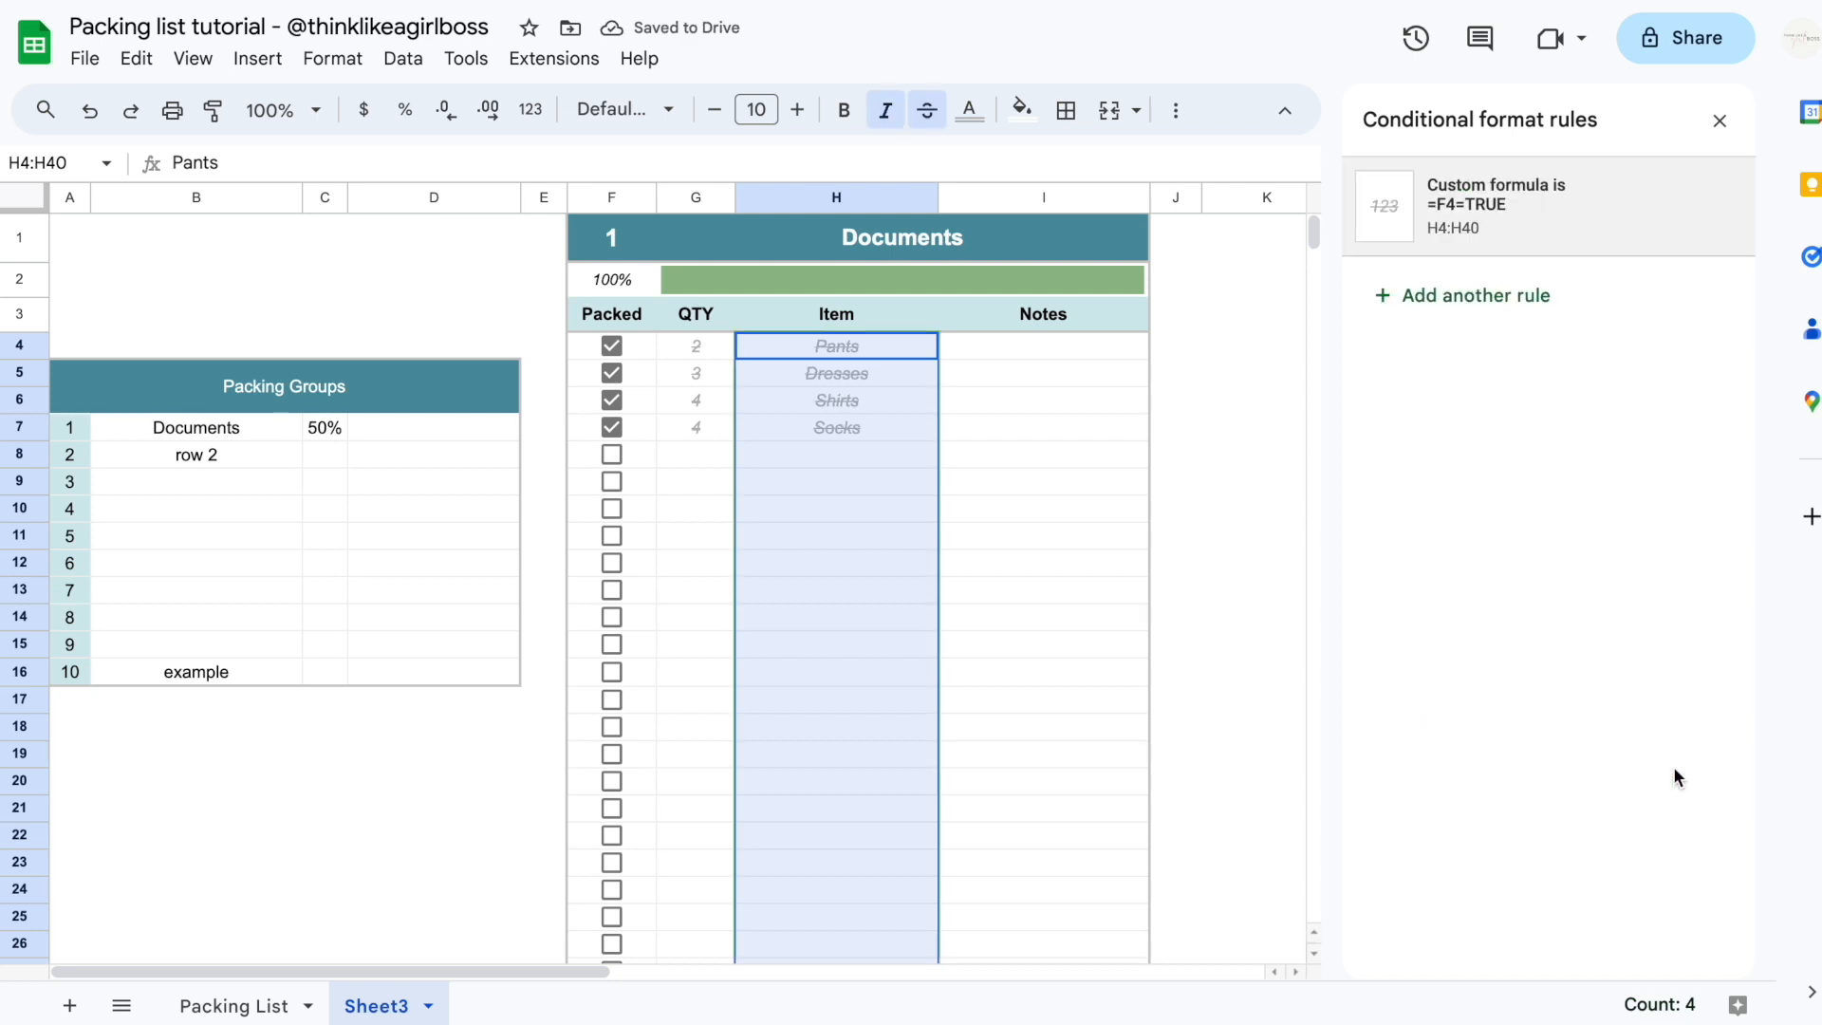
{"action": "left_click", "coordinate": [1723, 121]}
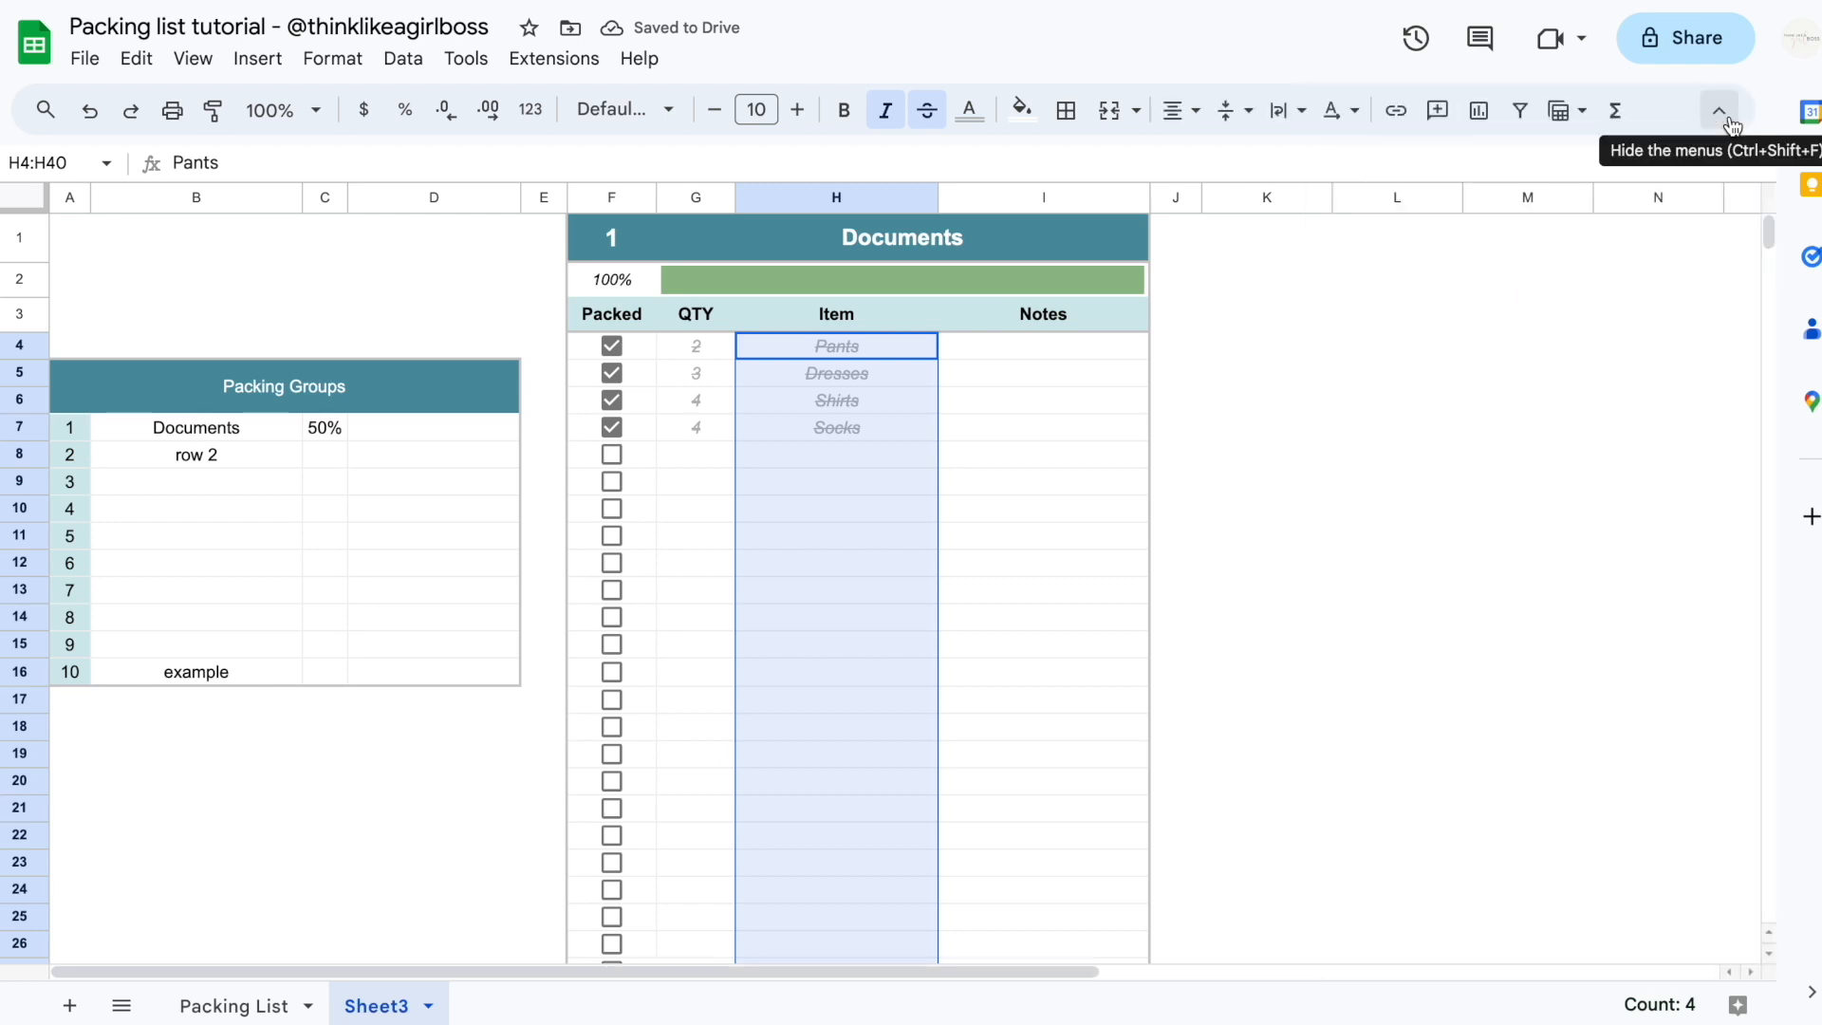
Add a conditional formatting rule to the Notes cells I4:I40 using the custom formula =F4=TRUE
{"action": "left_click", "coordinate": [1096, 349]}
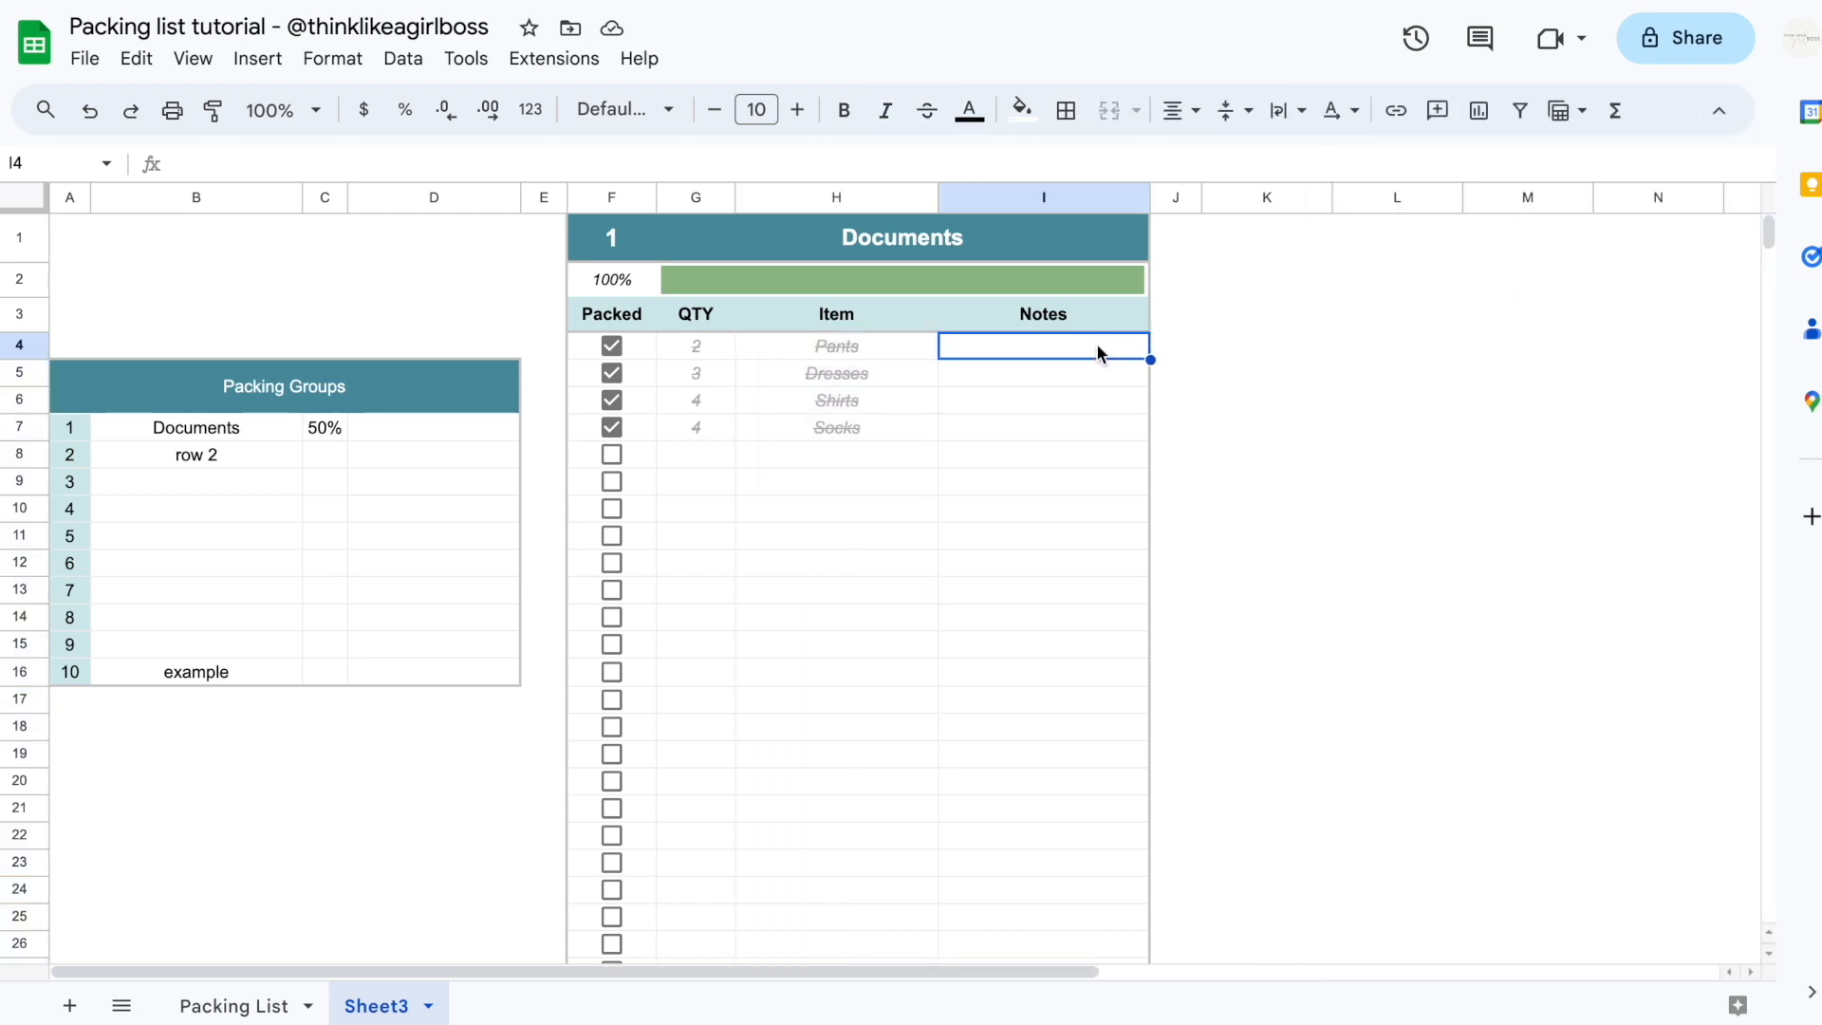
{"action": "scroll", "coordinate": [1034, 587], "scroll_direction": "down", "scroll_amount": 2}
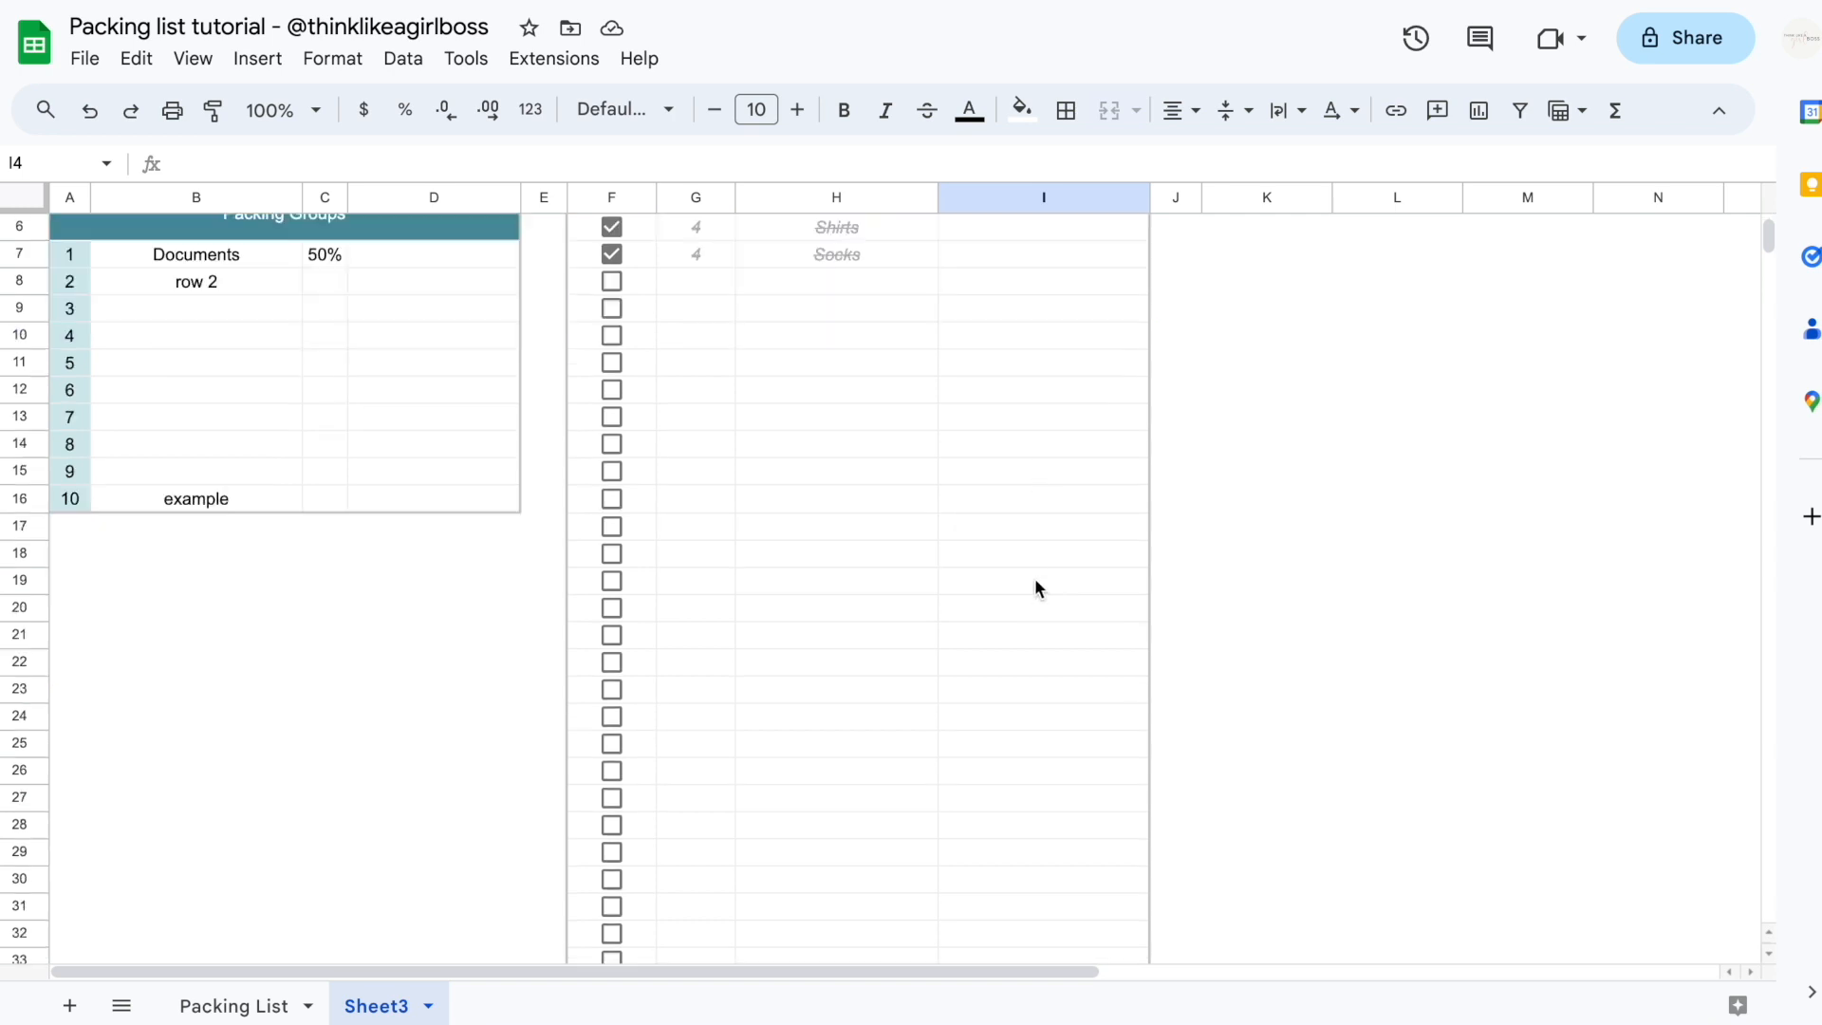
{"action": "scroll", "coordinate": [1034, 588], "scroll_direction": "up", "scroll_amount": 1}
{"action": "scroll", "coordinate": [1034, 588], "scroll_direction": "down", "scroll_amount": 6}
{"action": "left_click", "coordinate": [1016, 744], "text": "shift"}
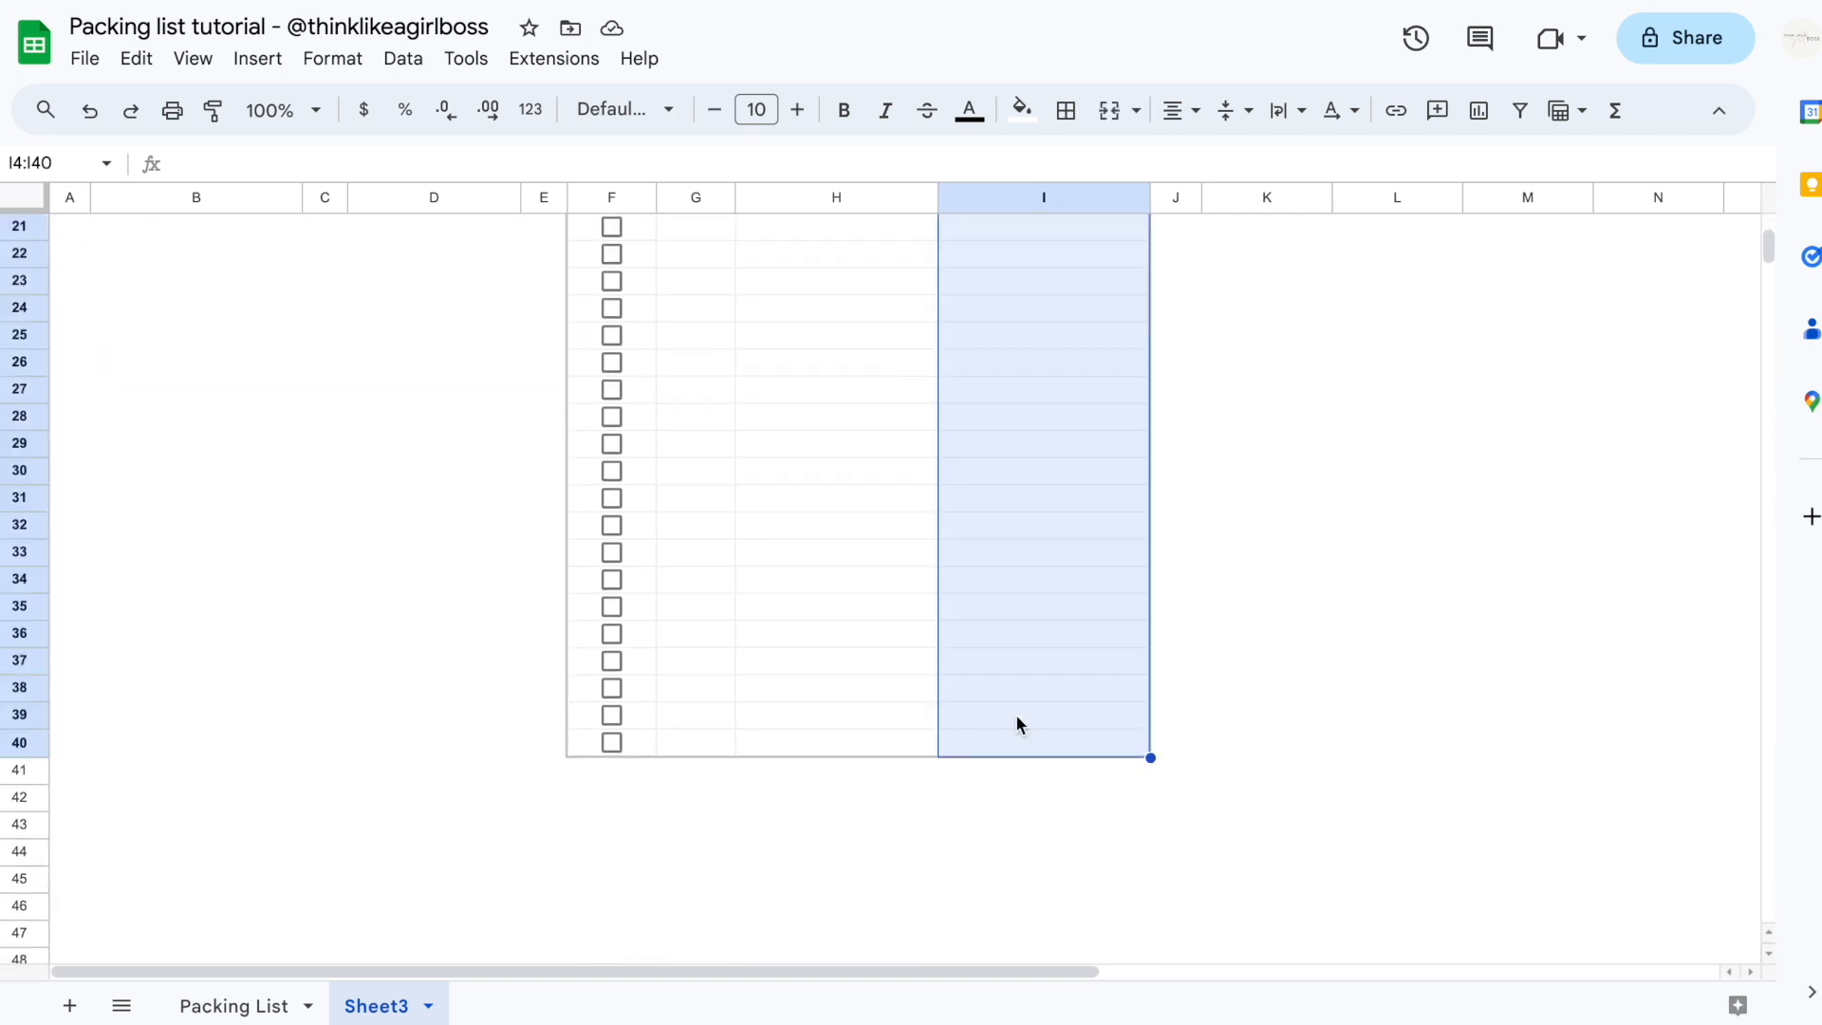
{"action": "scroll", "coordinate": [1044, 569], "scroll_direction": "up", "scroll_amount": 7}
{"action": "left_click", "coordinate": [332, 58]}
{"action": "left_click", "coordinate": [442, 499]}
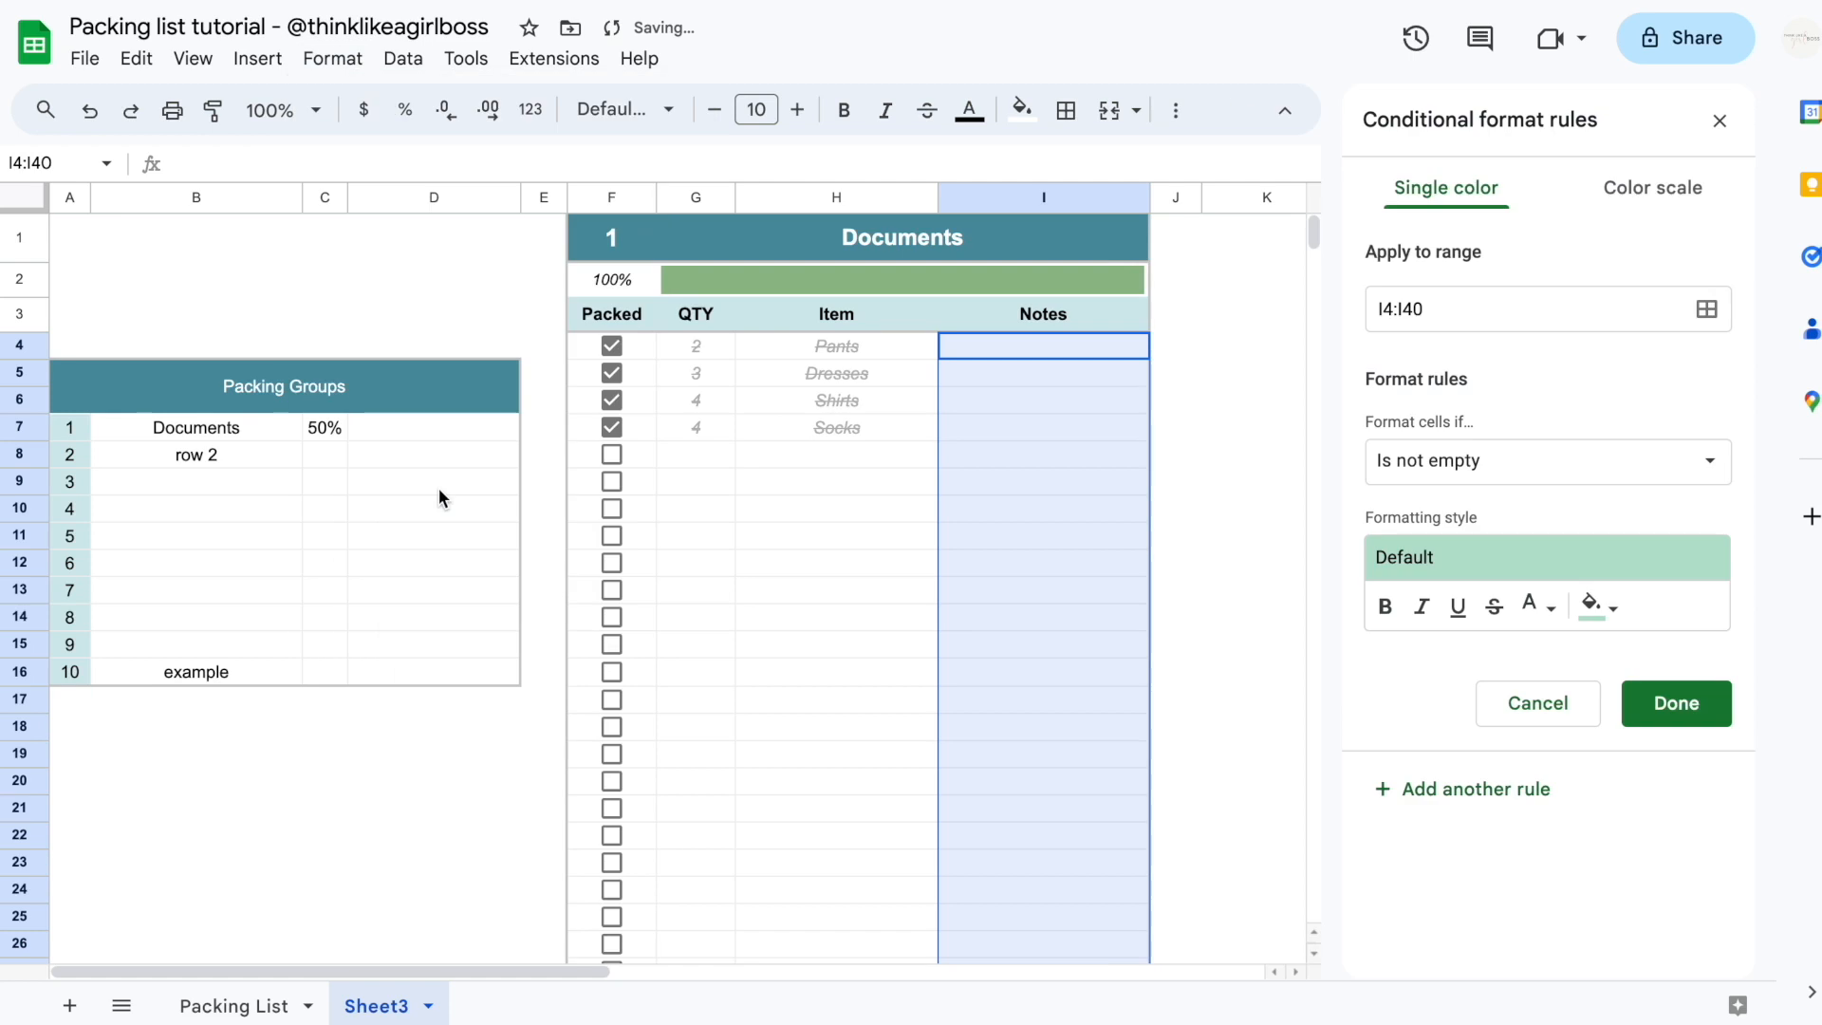
{"action": "left_click", "coordinate": [1443, 459]}
{"action": "left_click", "coordinate": [1545, 589]}
{"action": "left_click", "coordinate": [1493, 525]}
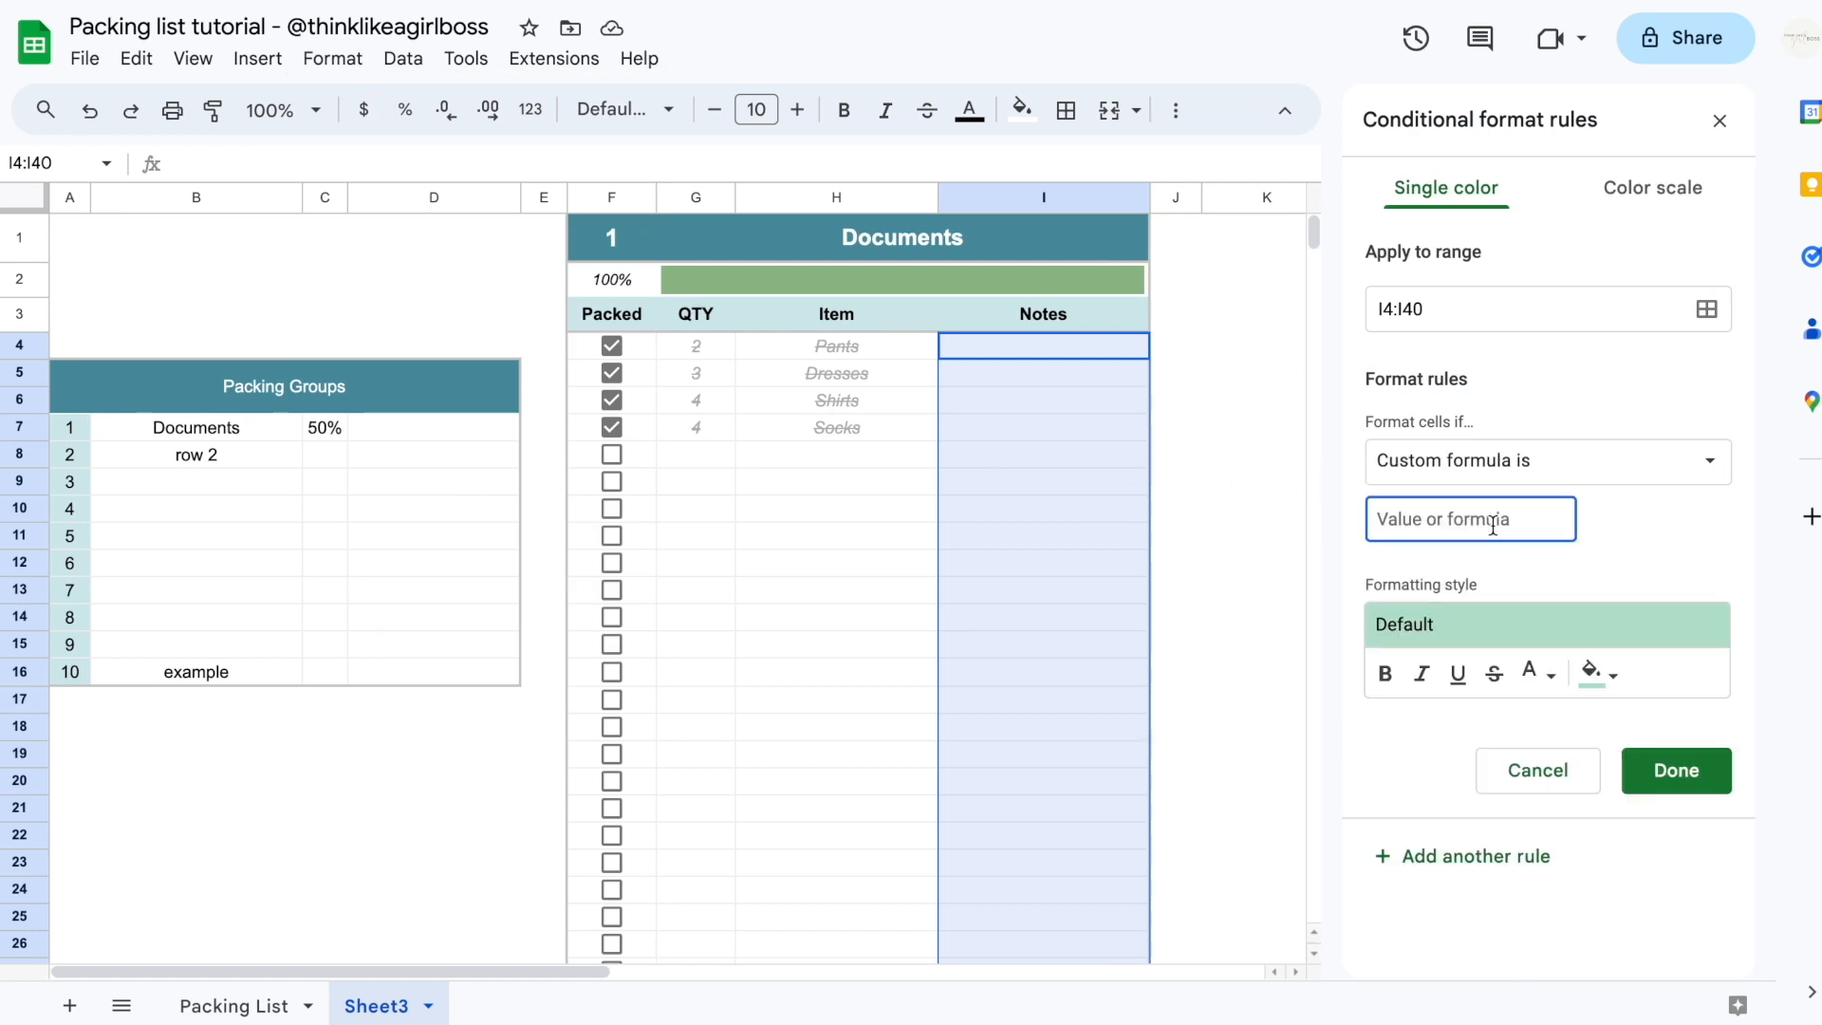
{"action": "type", "text": "=F4=TRUE"}
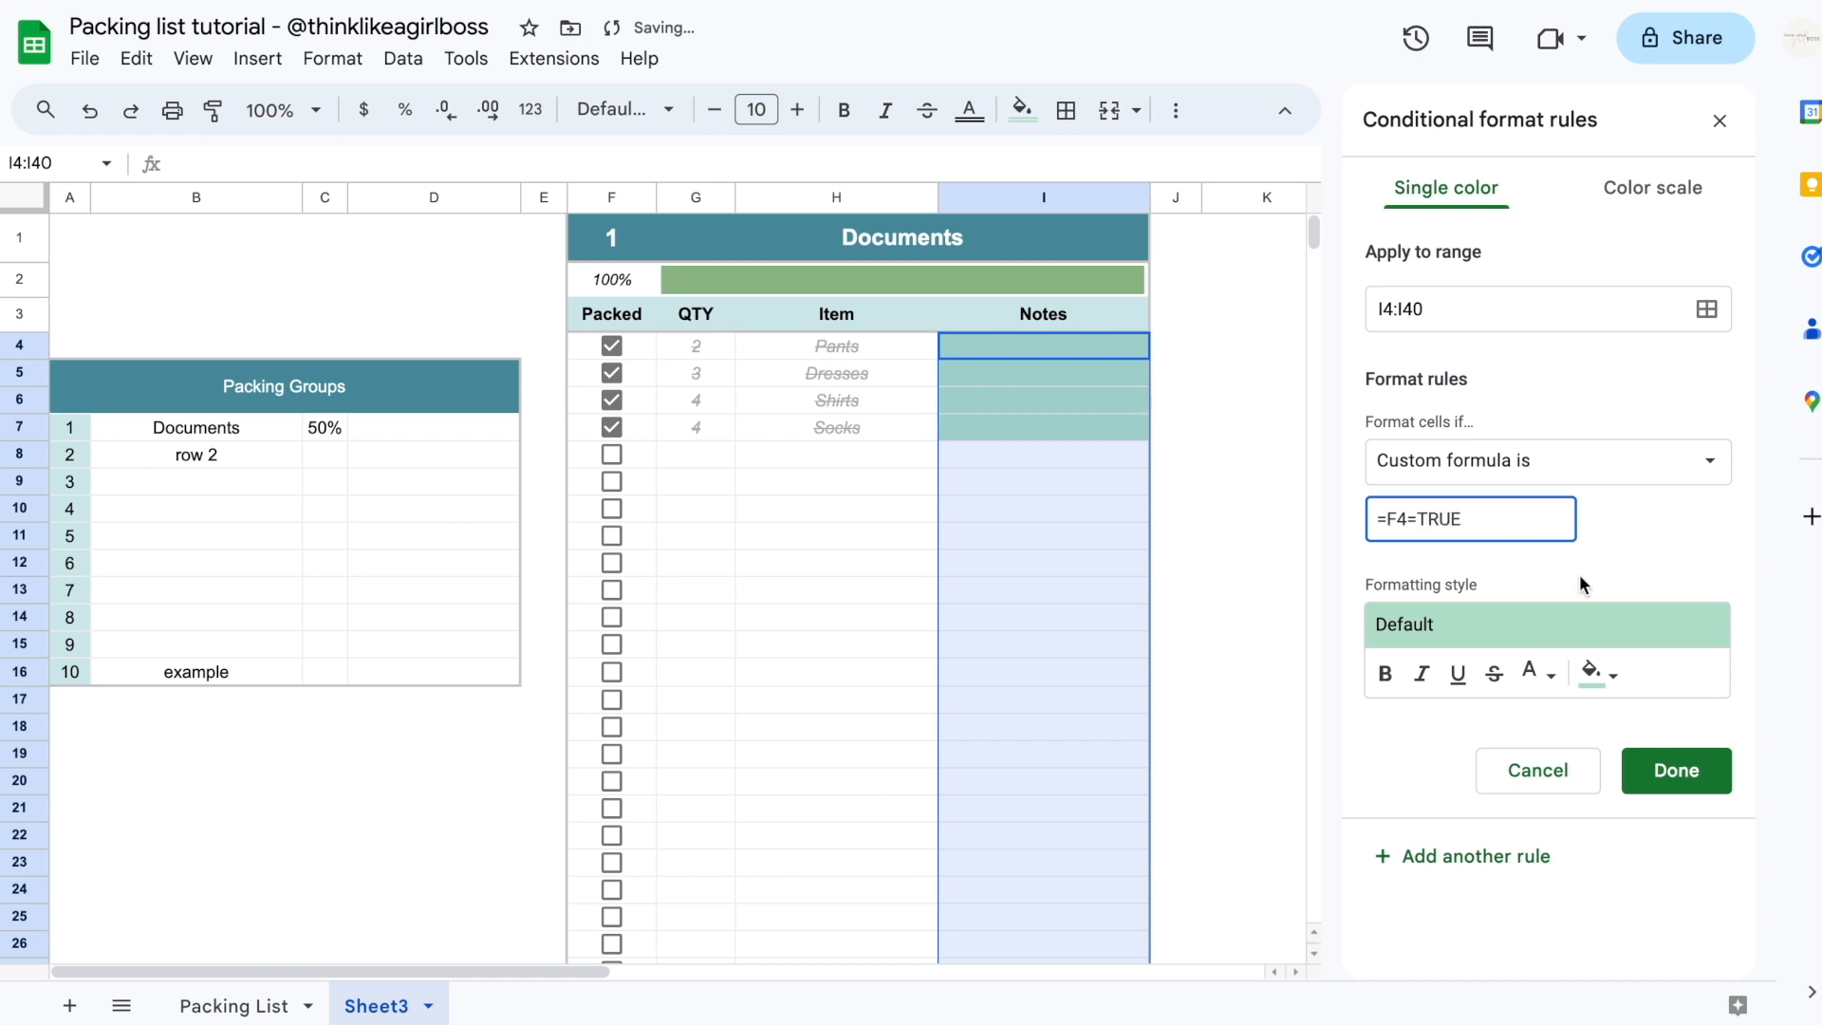
Give the Notes rule no fill, gray text, strikethrough and italics, save it and close the rules
{"action": "left_click", "coordinate": [1599, 673]}
{"action": "left_click", "coordinate": [1555, 207]}
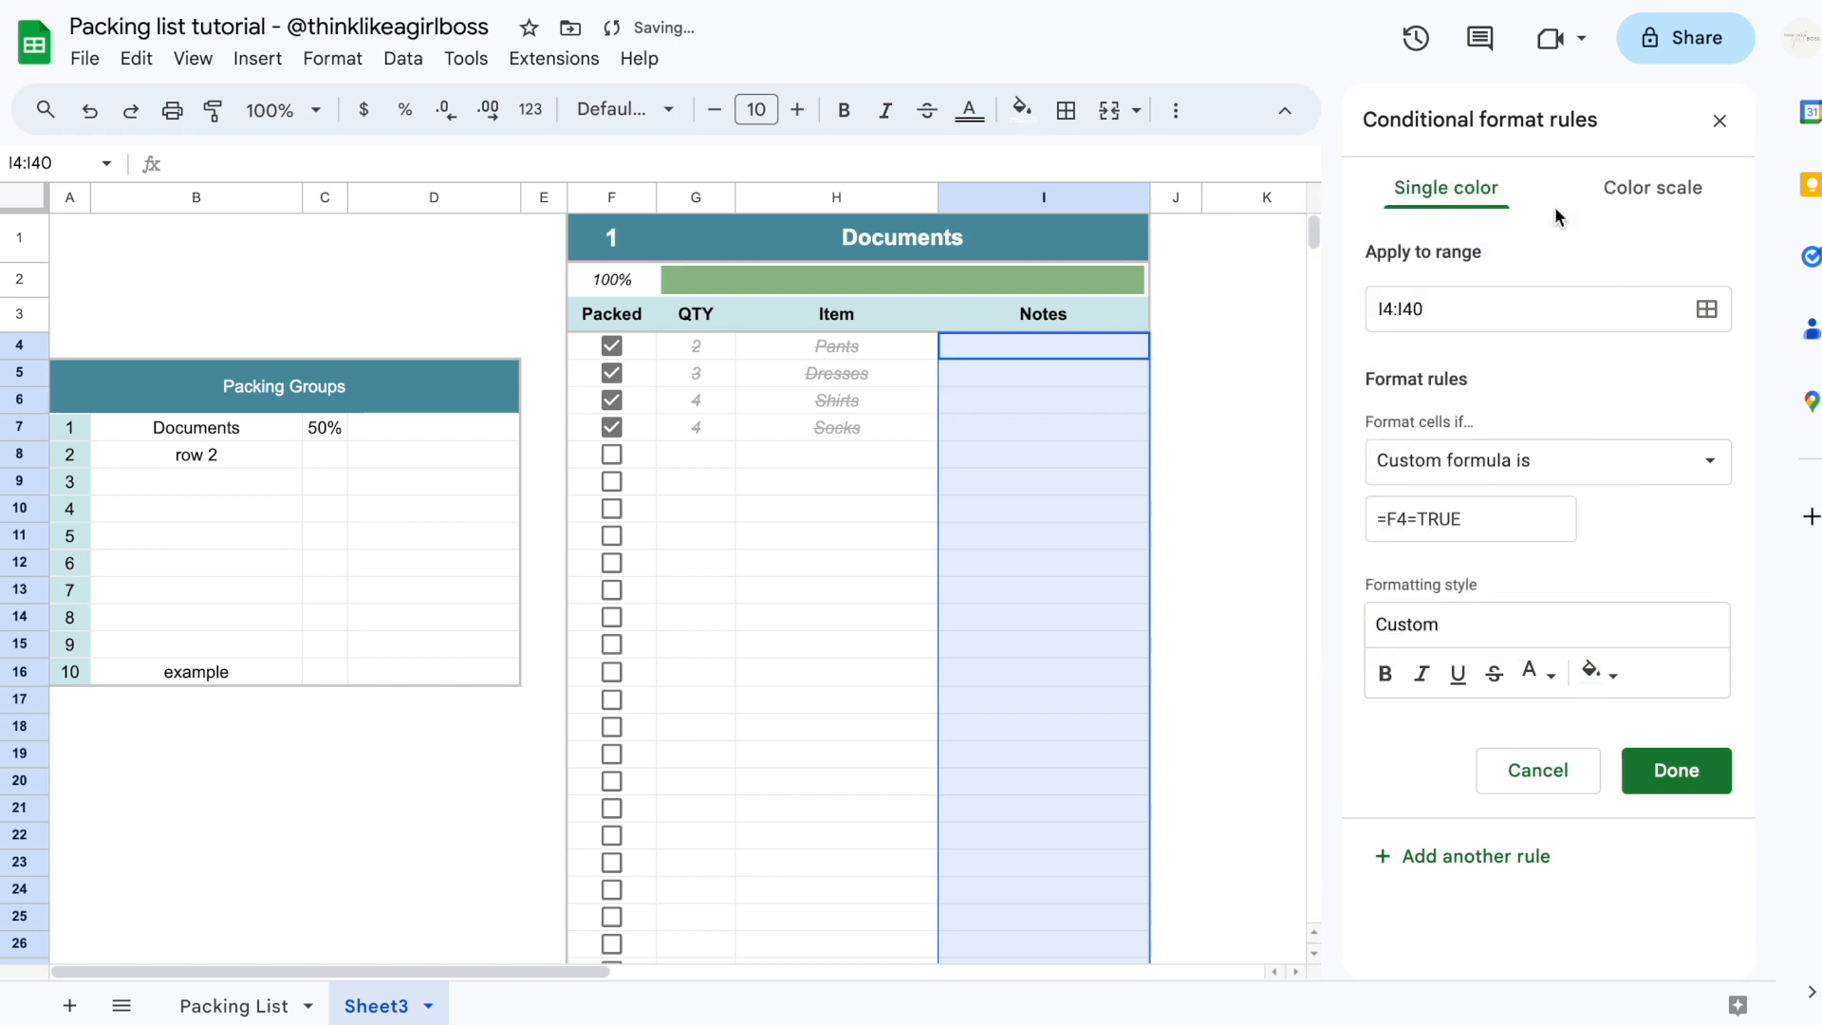
{"action": "left_click", "coordinate": [1537, 673]}
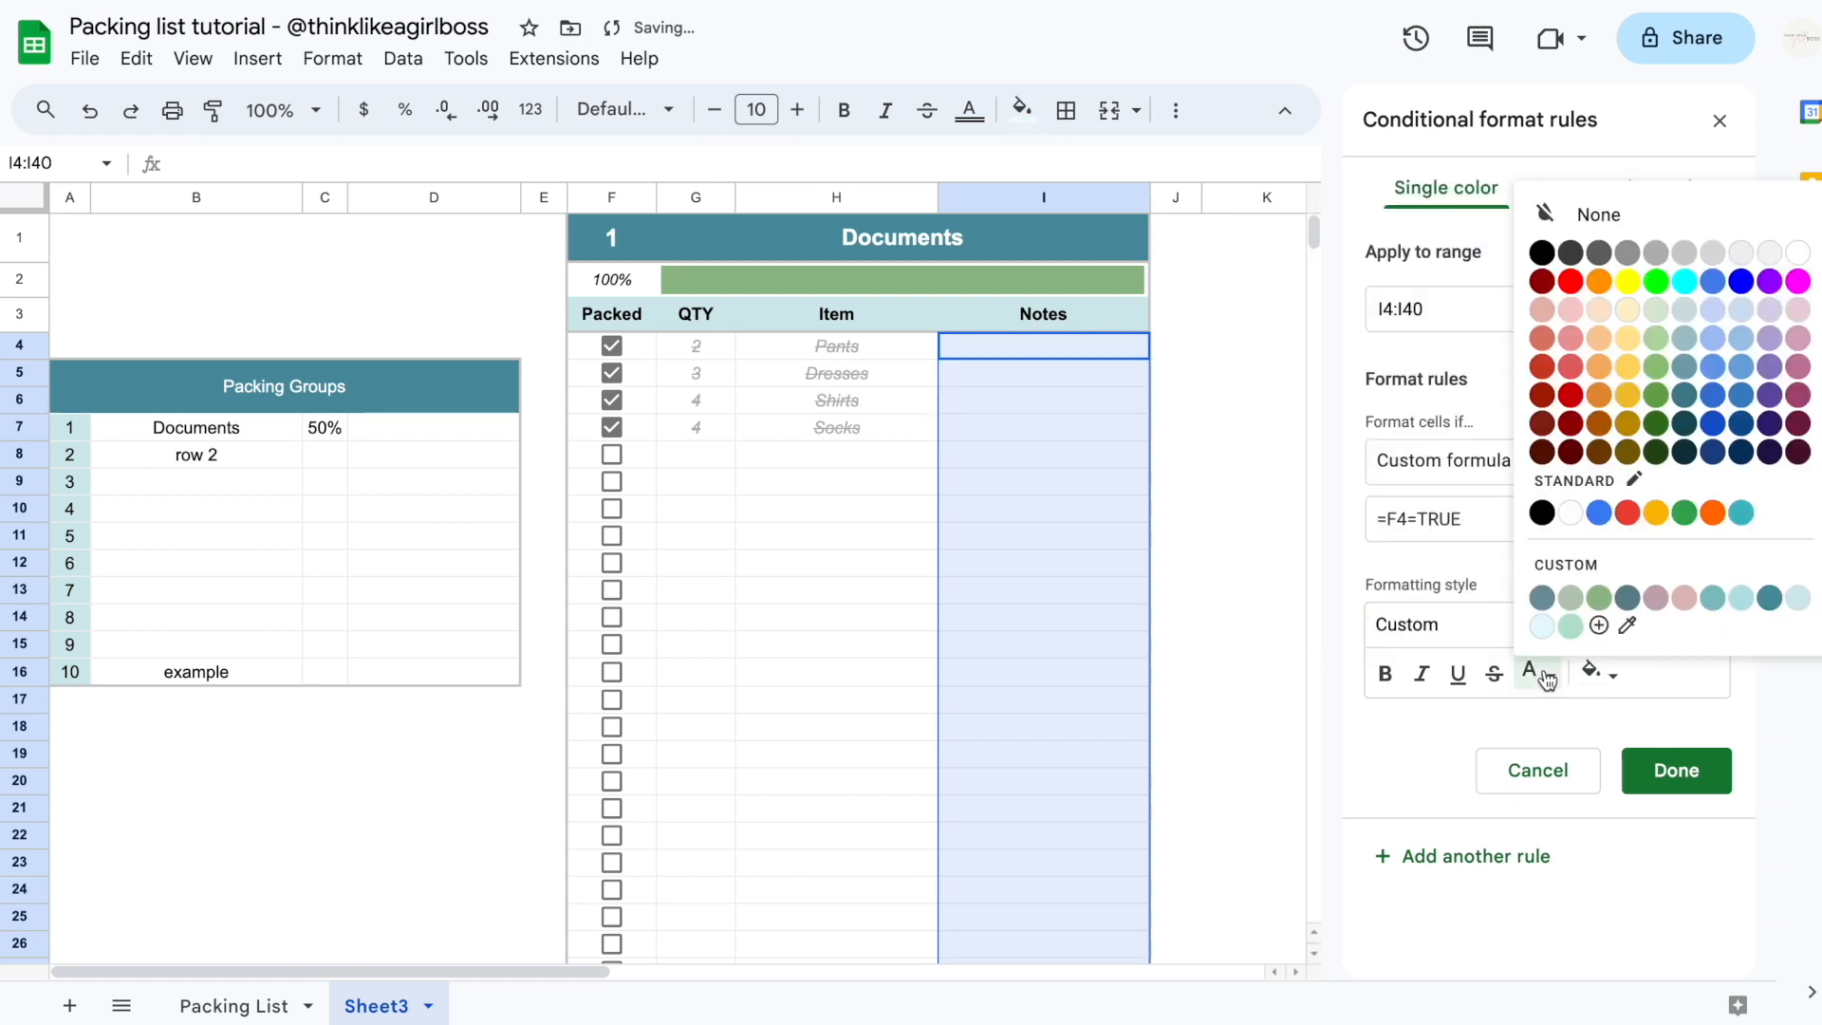
{"action": "left_click", "coordinate": [1659, 255]}
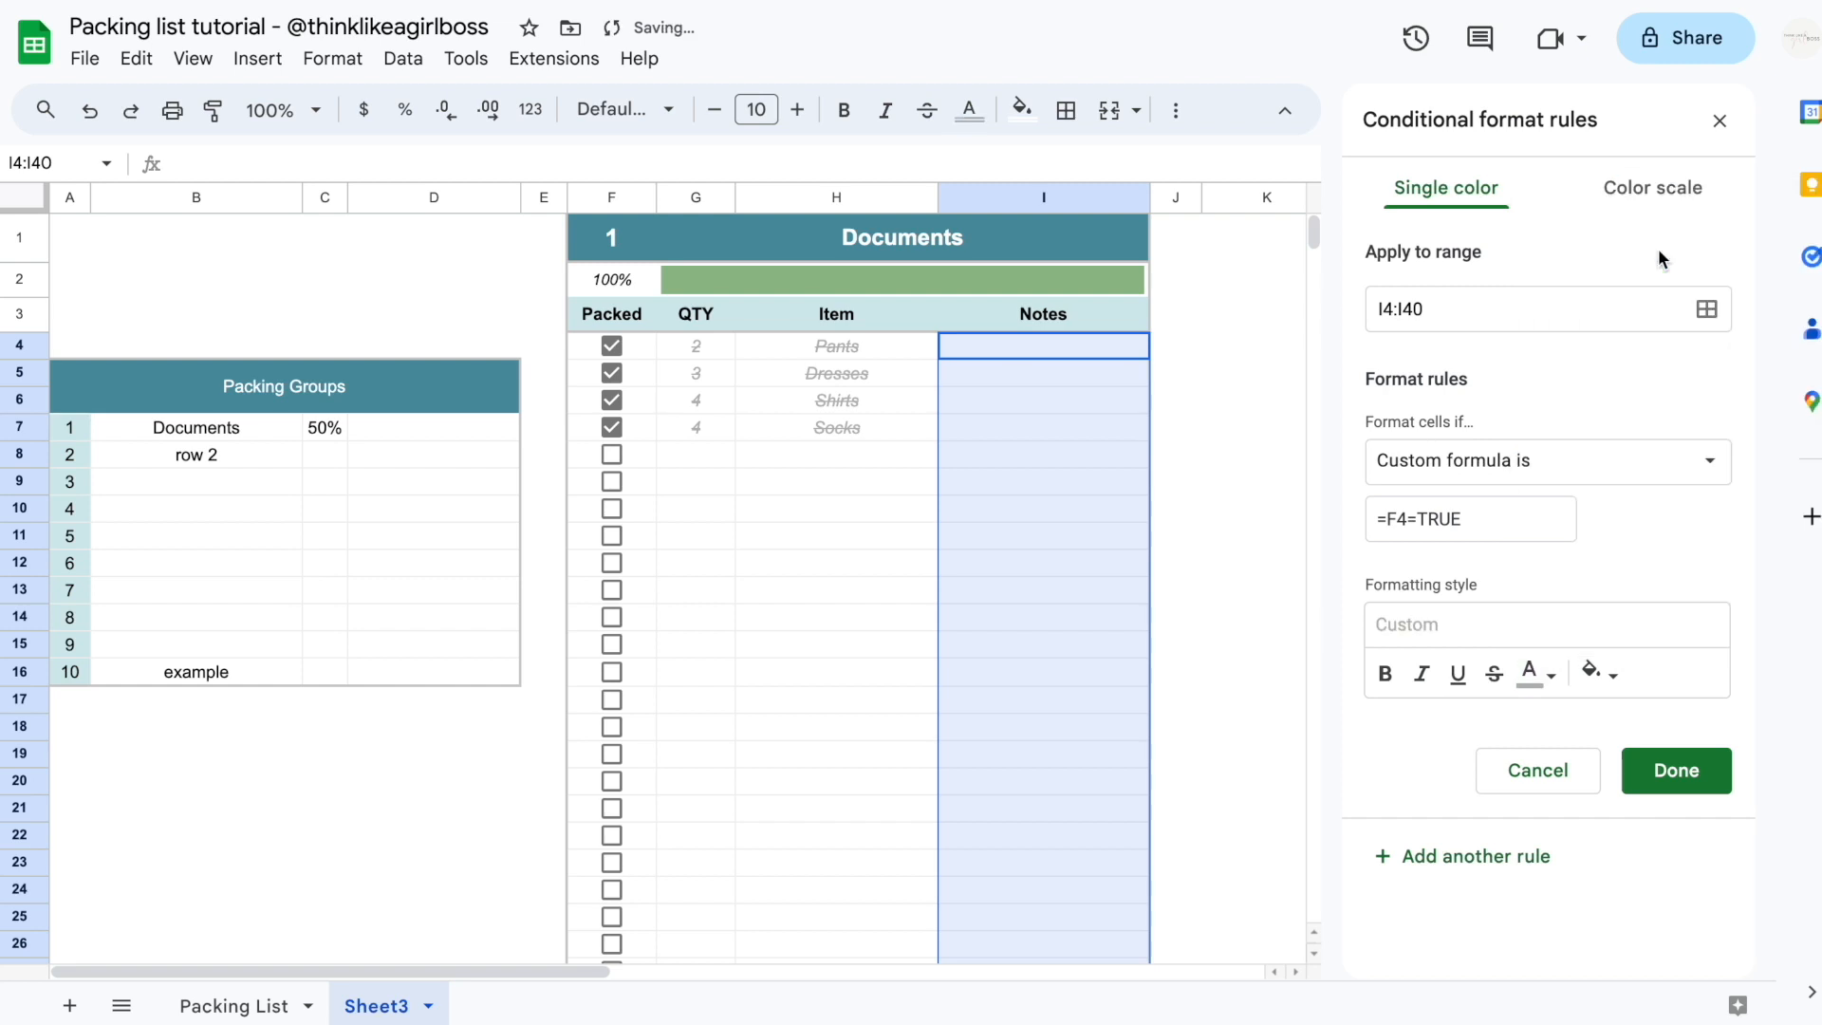
{"action": "left_click", "coordinate": [1495, 676]}
{"action": "left_click", "coordinate": [1421, 676]}
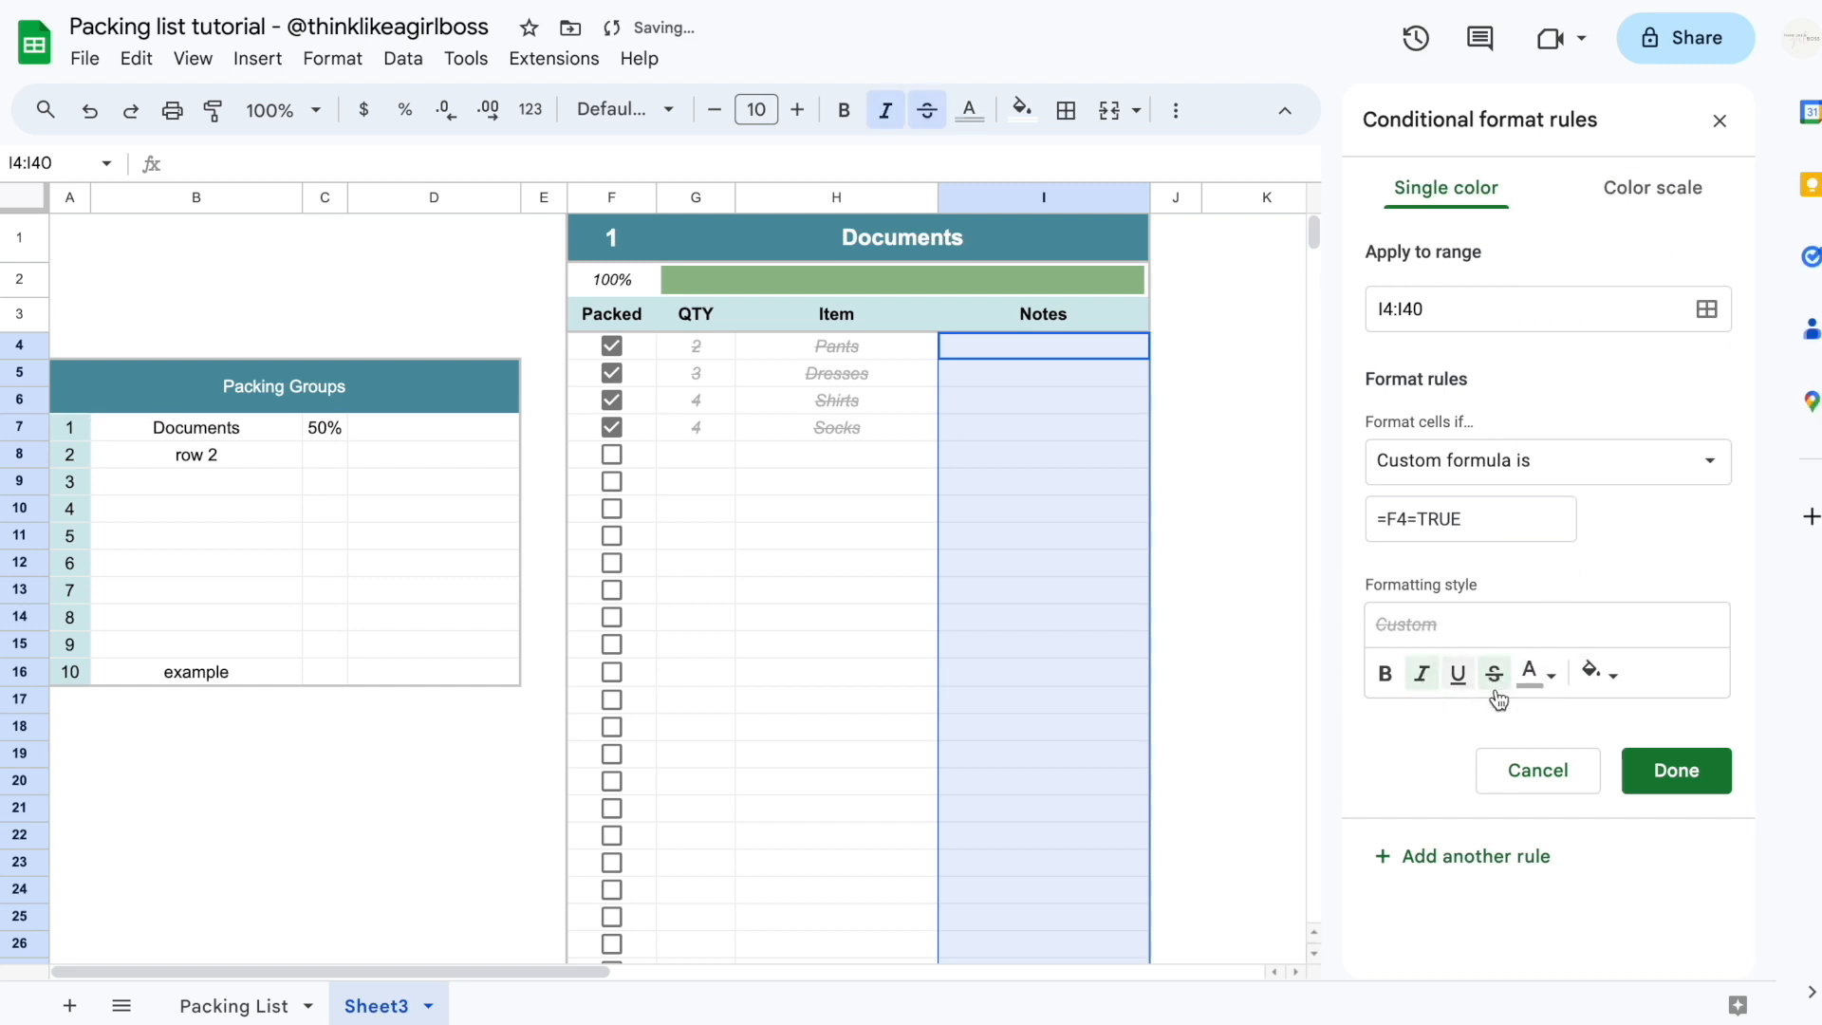
{"action": "left_click", "coordinate": [1702, 773]}
{"action": "left_click_drag", "start_coordinate": [713, 349], "coordinate": [1016, 619]}
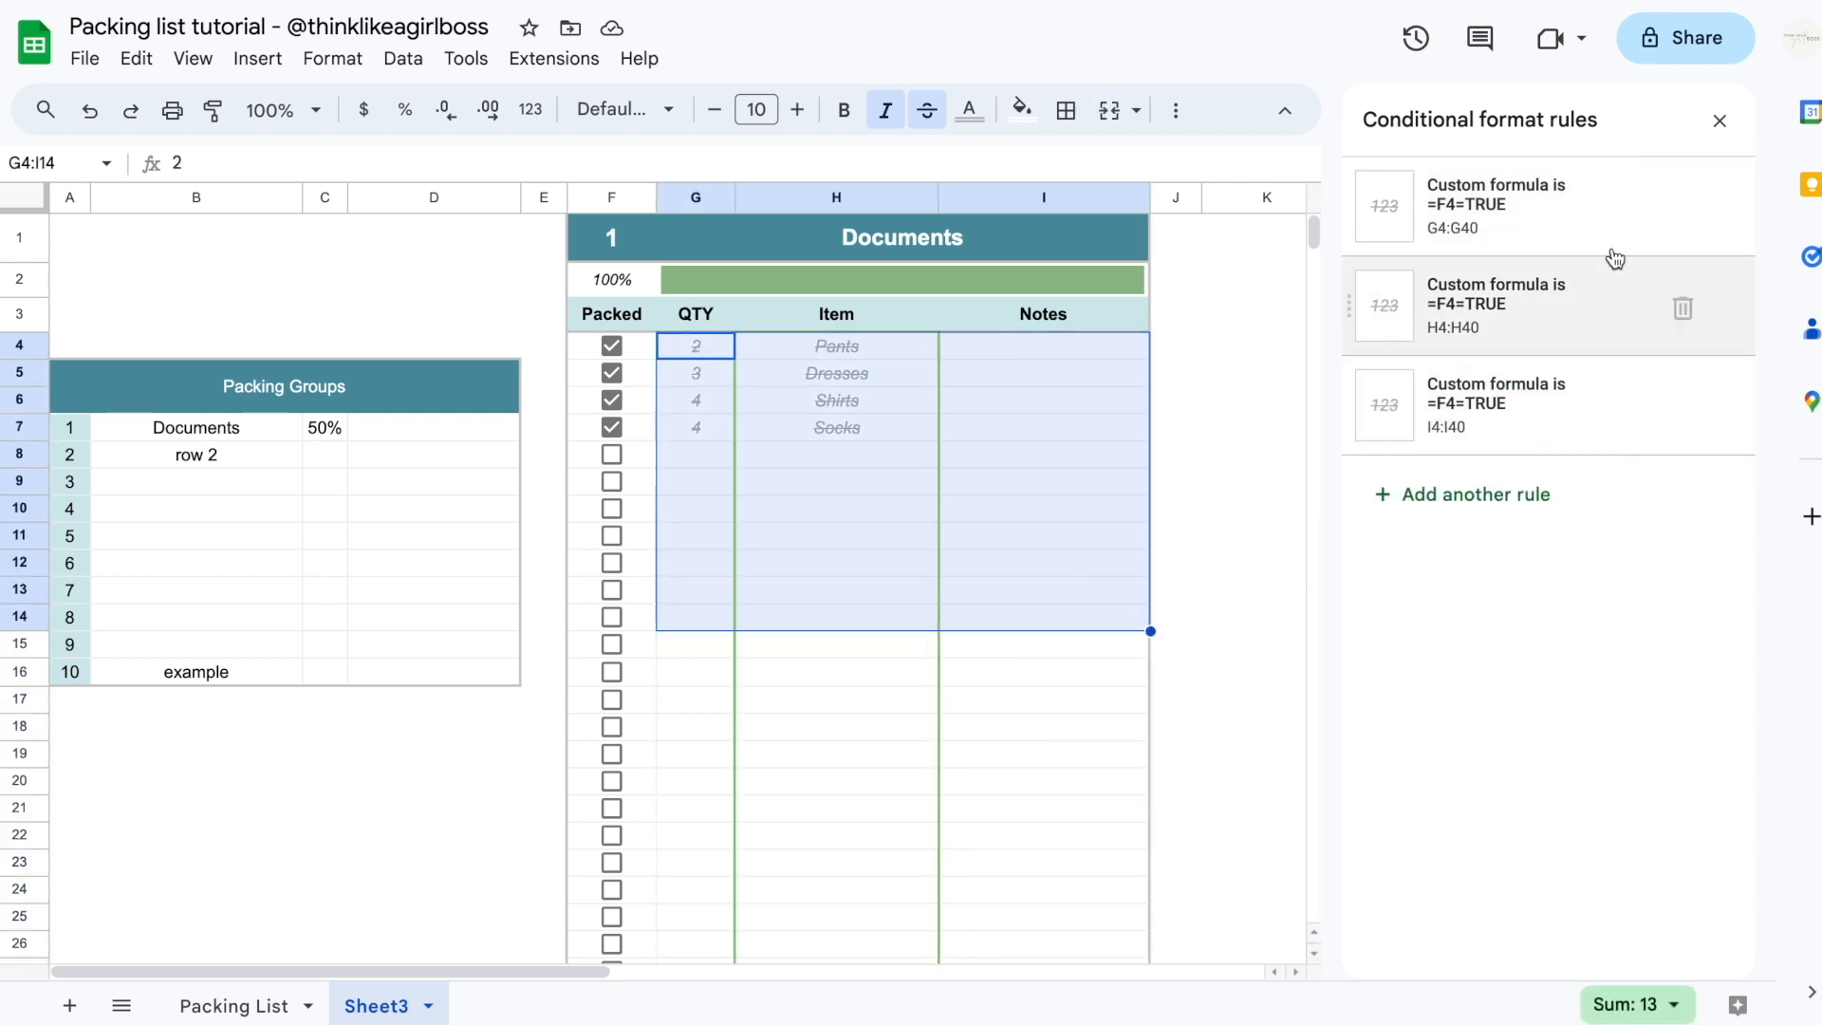
{"action": "left_click", "coordinate": [1720, 121]}
Review the conditional formatting rules applied to the QTY, Item and Notes cells, and close the rules
{"action": "left_click", "coordinate": [706, 351]}
{"action": "left_click_drag", "start_coordinate": [705, 349], "coordinate": [1019, 598]}
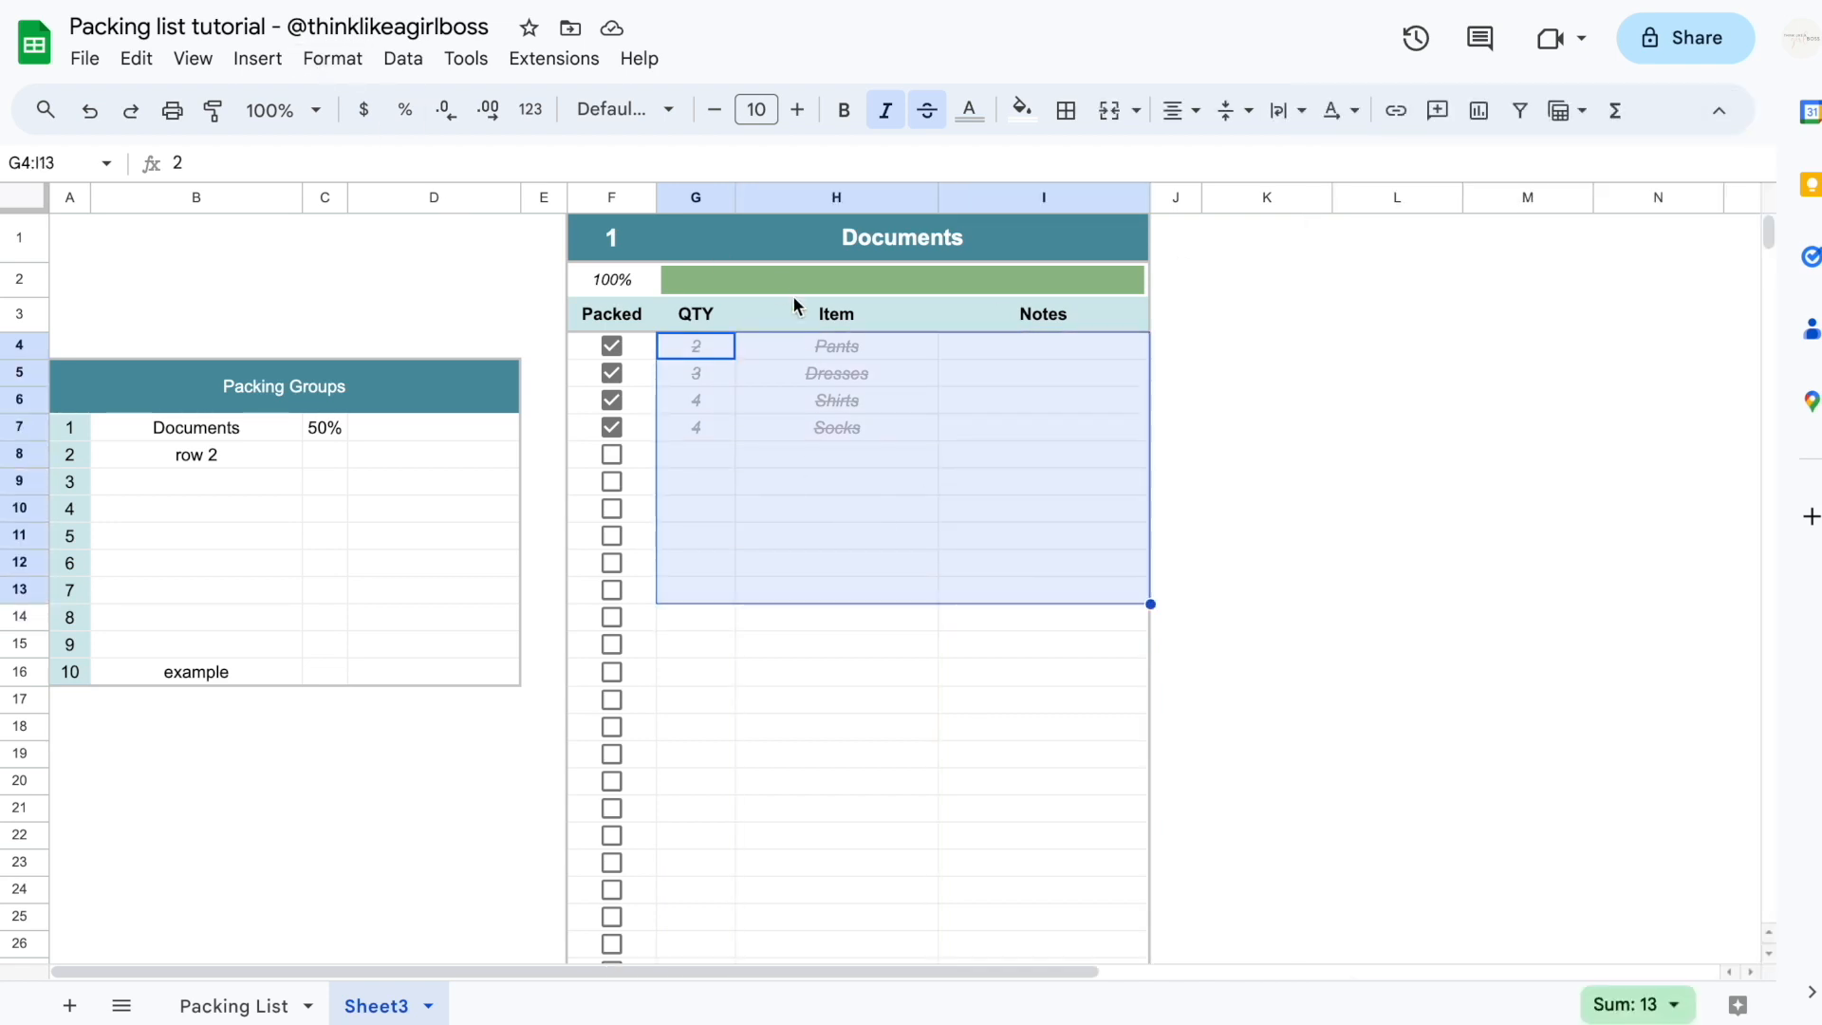
{"action": "scroll", "coordinate": [793, 651], "scroll_direction": "down", "scroll_amount": 5}
{"action": "scroll", "coordinate": [794, 651], "scroll_direction": "up", "scroll_amount": 5}
{"action": "left_click_drag", "start_coordinate": [702, 348], "coordinate": [949, 355]}
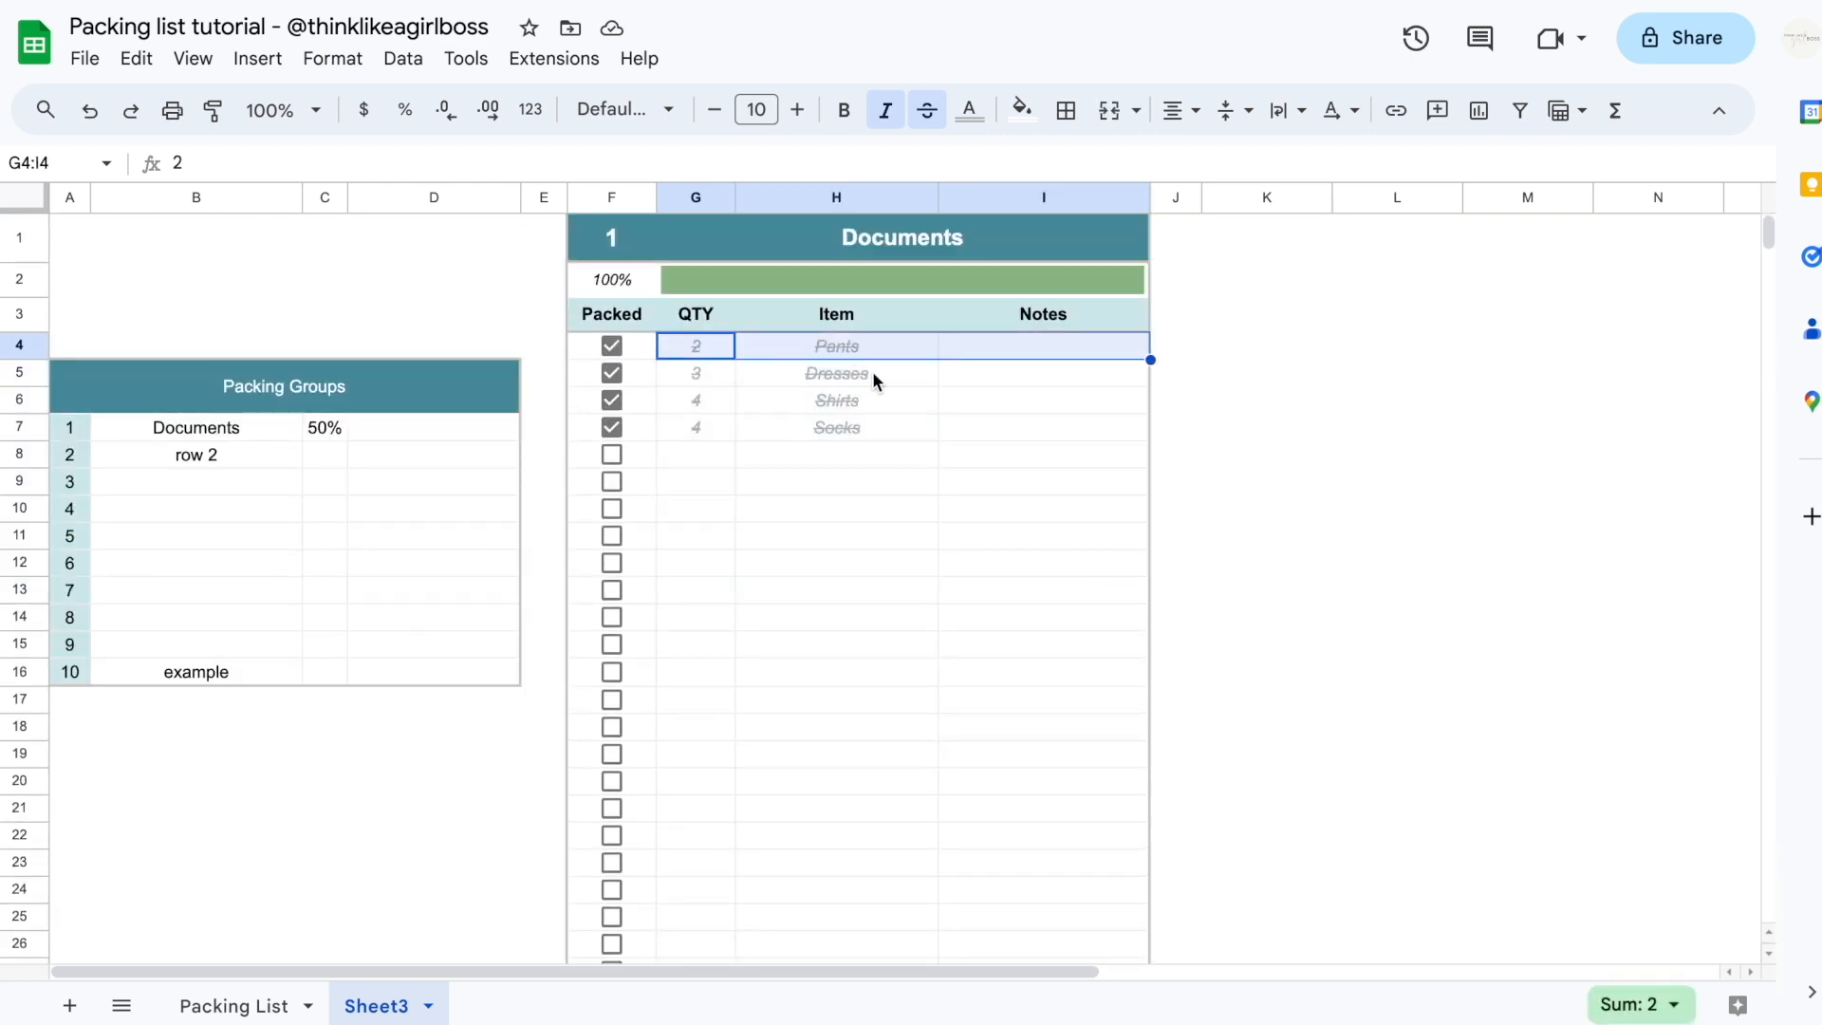
{"action": "left_click", "coordinate": [332, 59]}
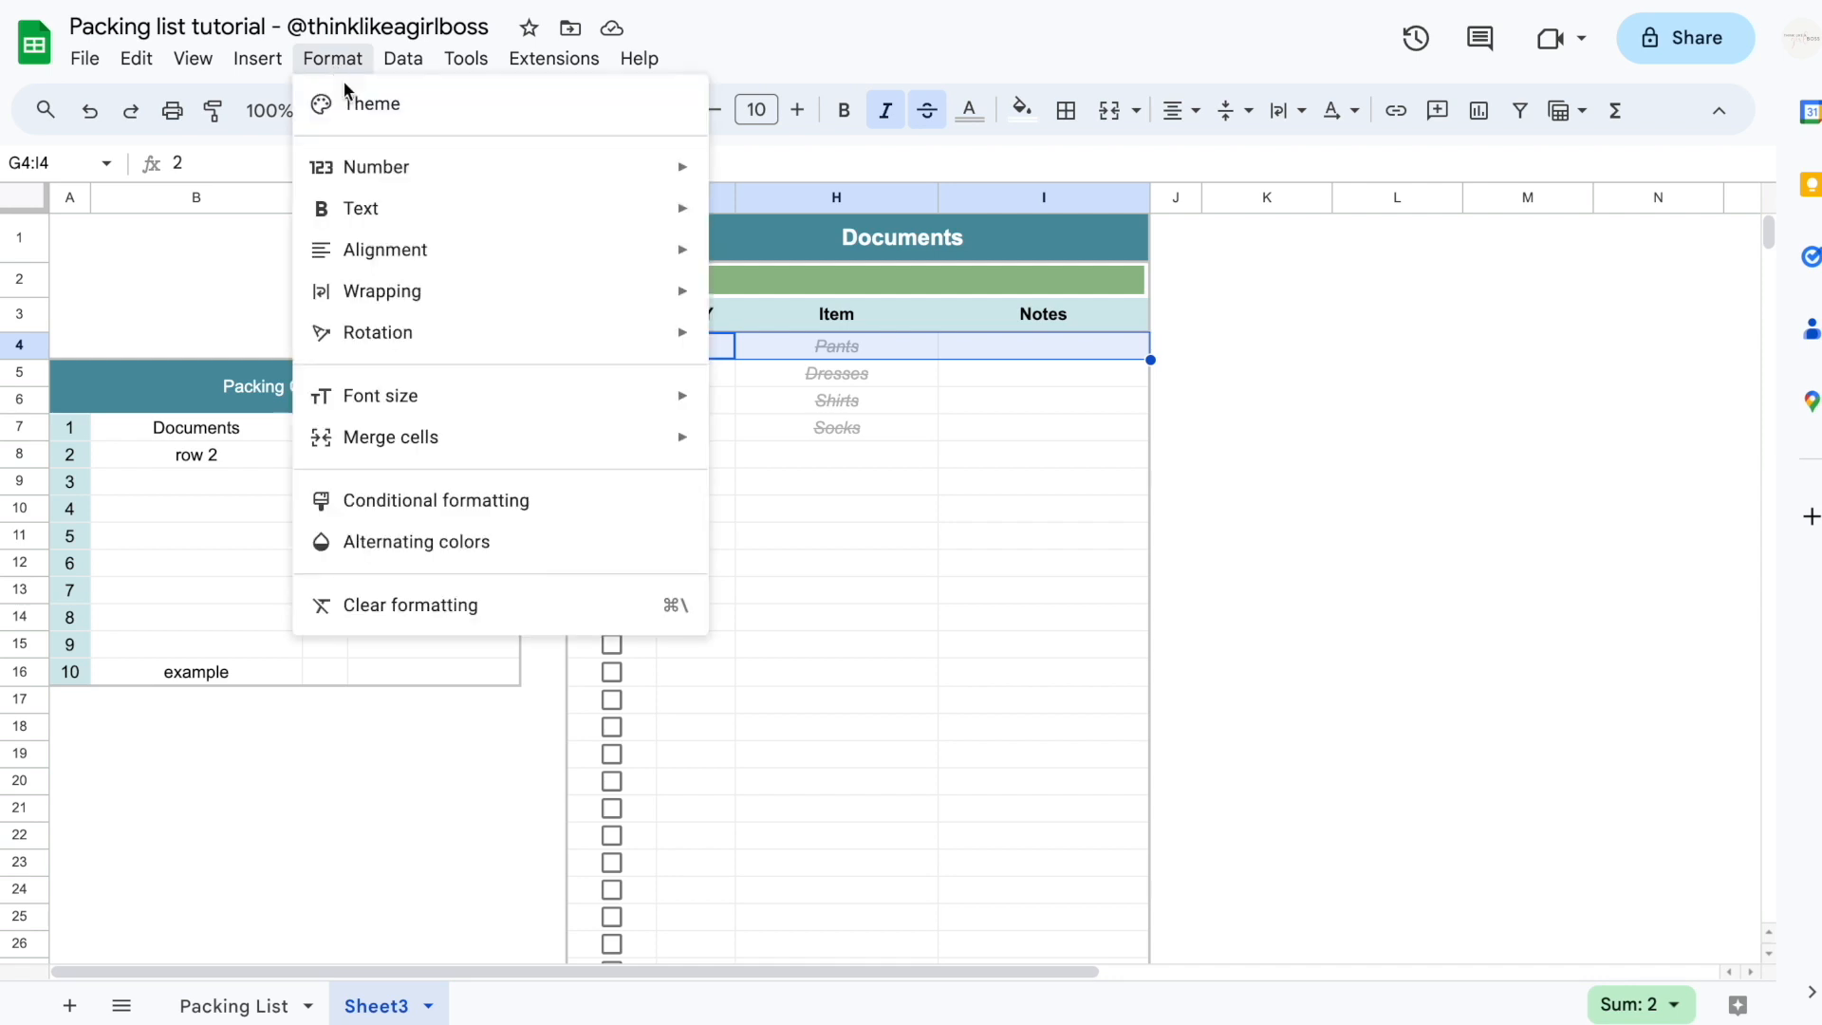
{"action": "left_click", "coordinate": [505, 500]}
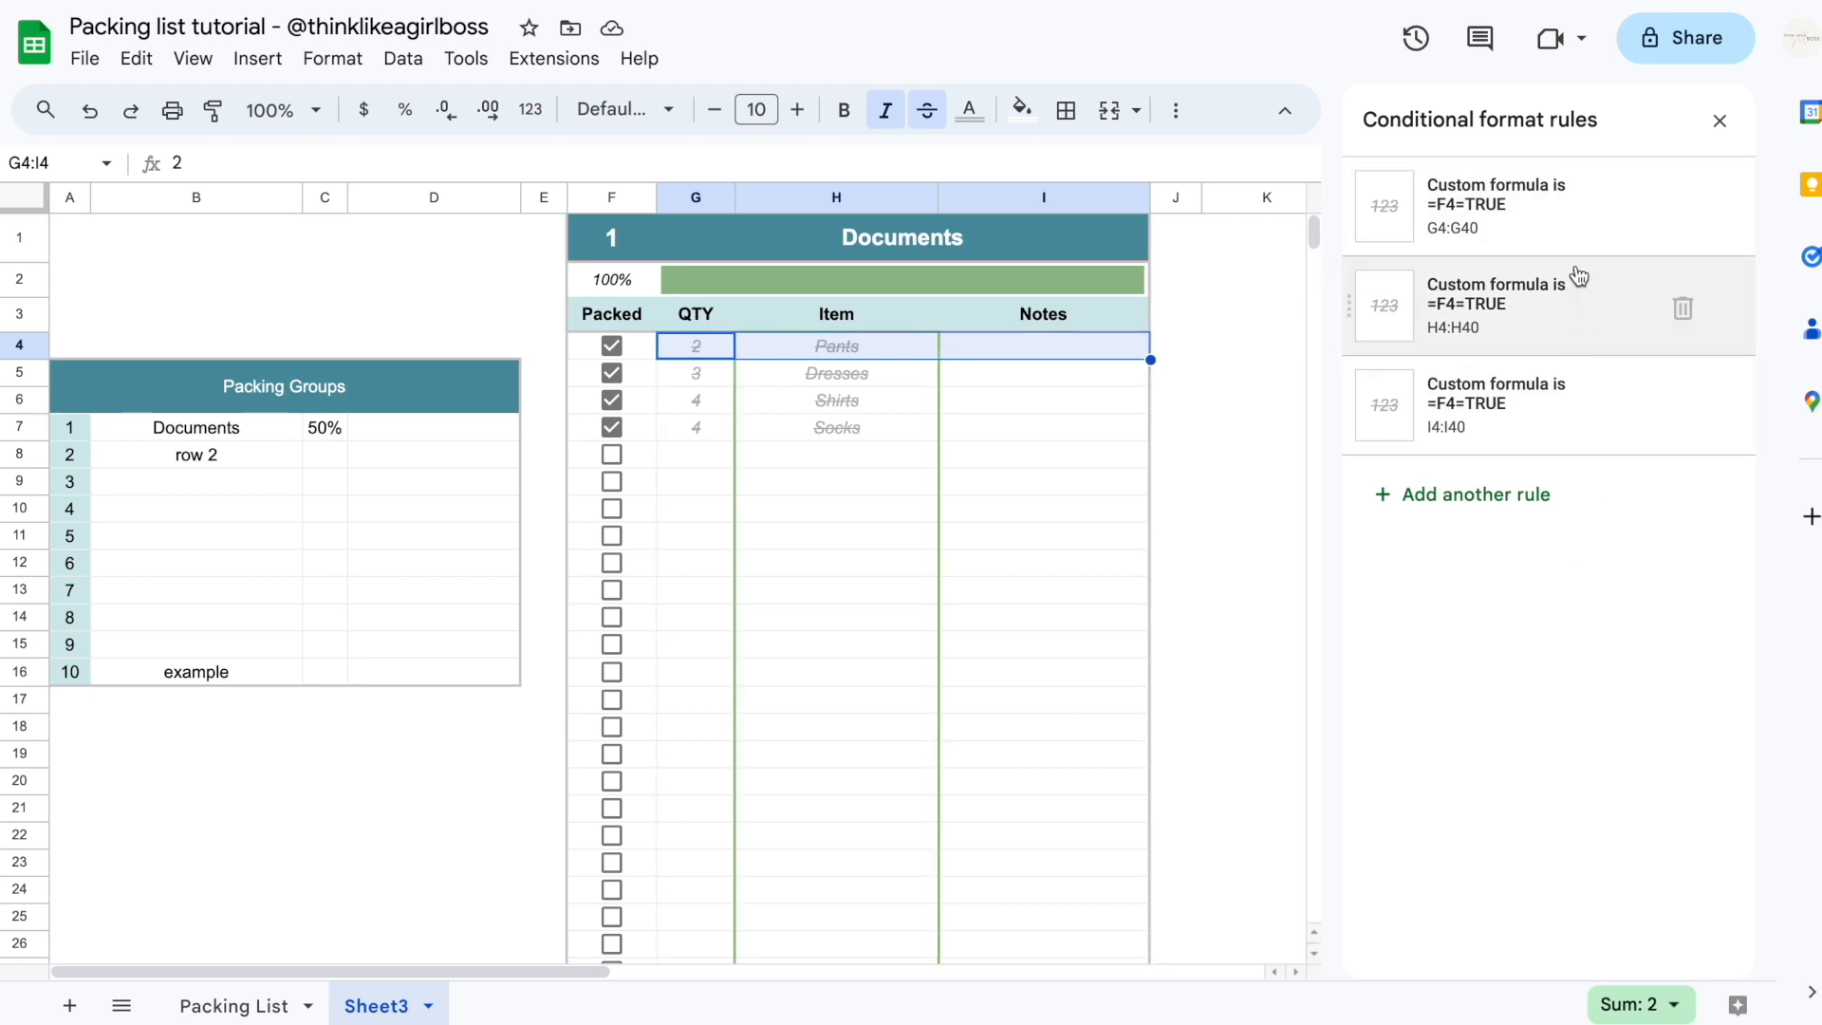
{"action": "left_click", "coordinate": [1719, 121]}
{"action": "left_click", "coordinate": [716, 353]}
{"action": "left_click_drag", "start_coordinate": [716, 353], "coordinate": [990, 702]}
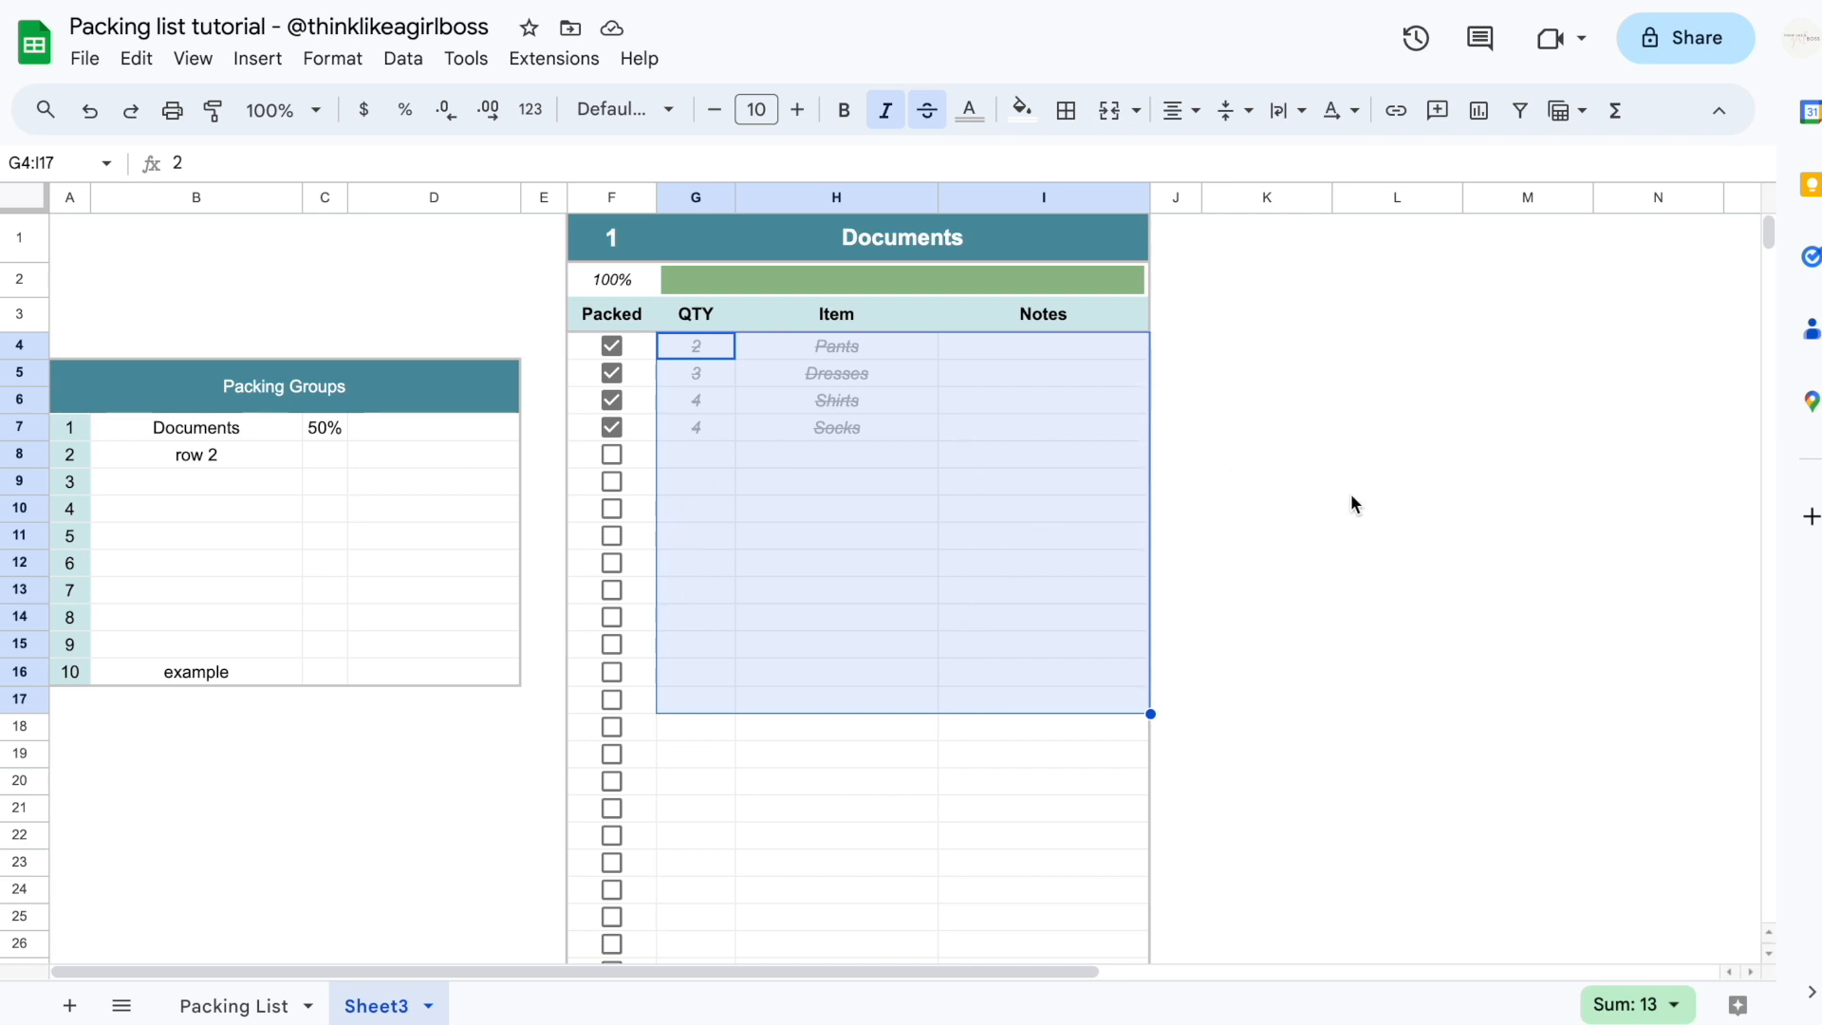
{"action": "left_click", "coordinate": [1042, 566]}
{"action": "left_click", "coordinate": [850, 547]}
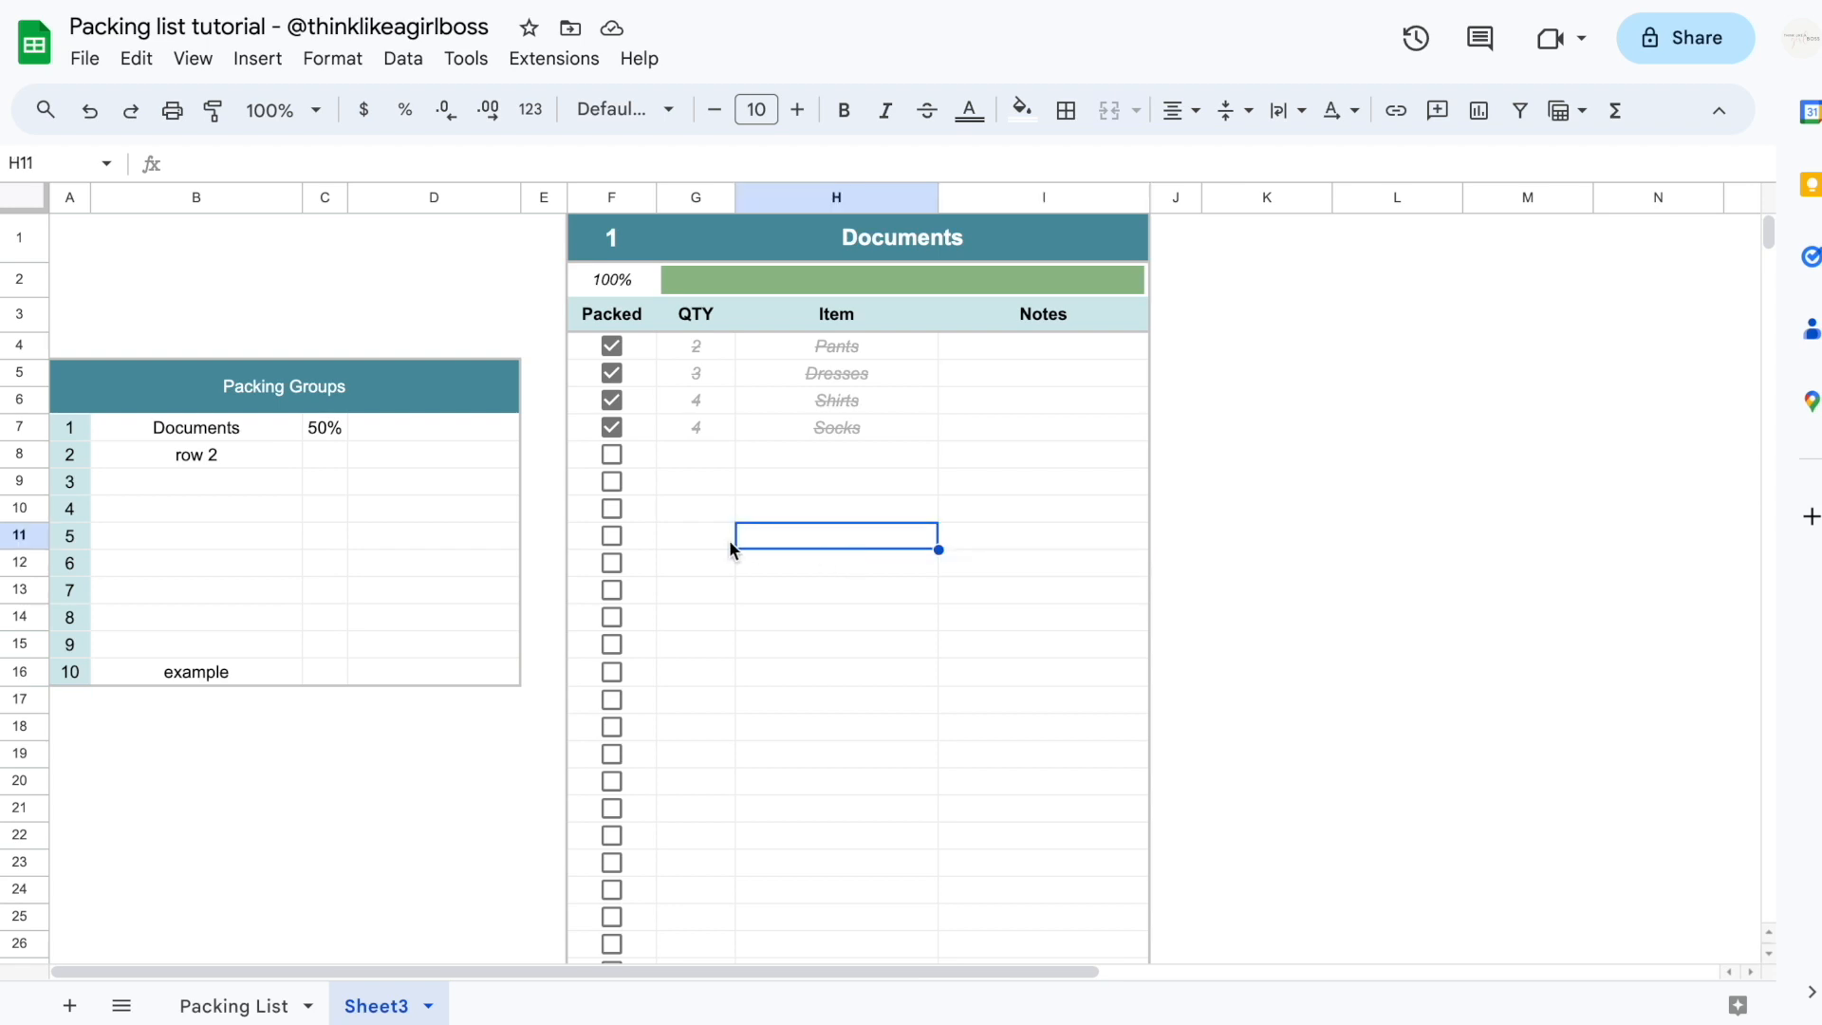
{"action": "left_click", "coordinate": [732, 527]}
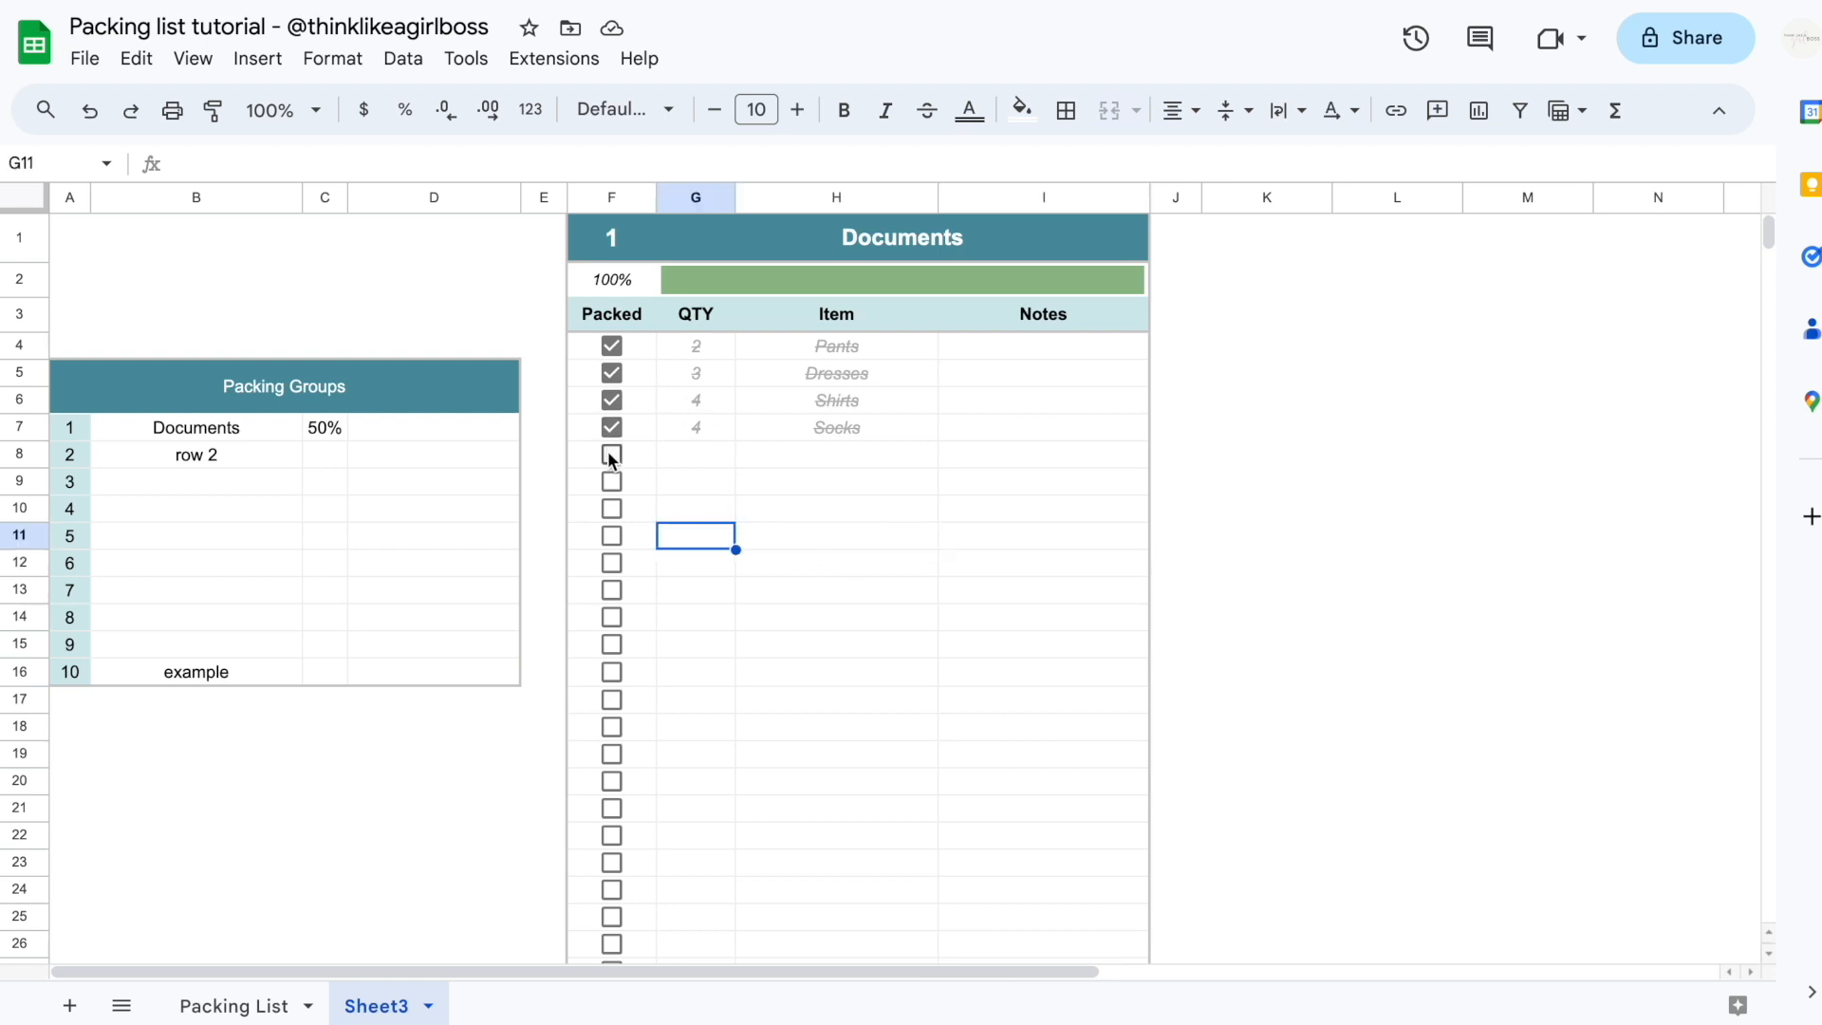
{"action": "left_click_drag", "start_coordinate": [694, 356], "coordinate": [1038, 656]}
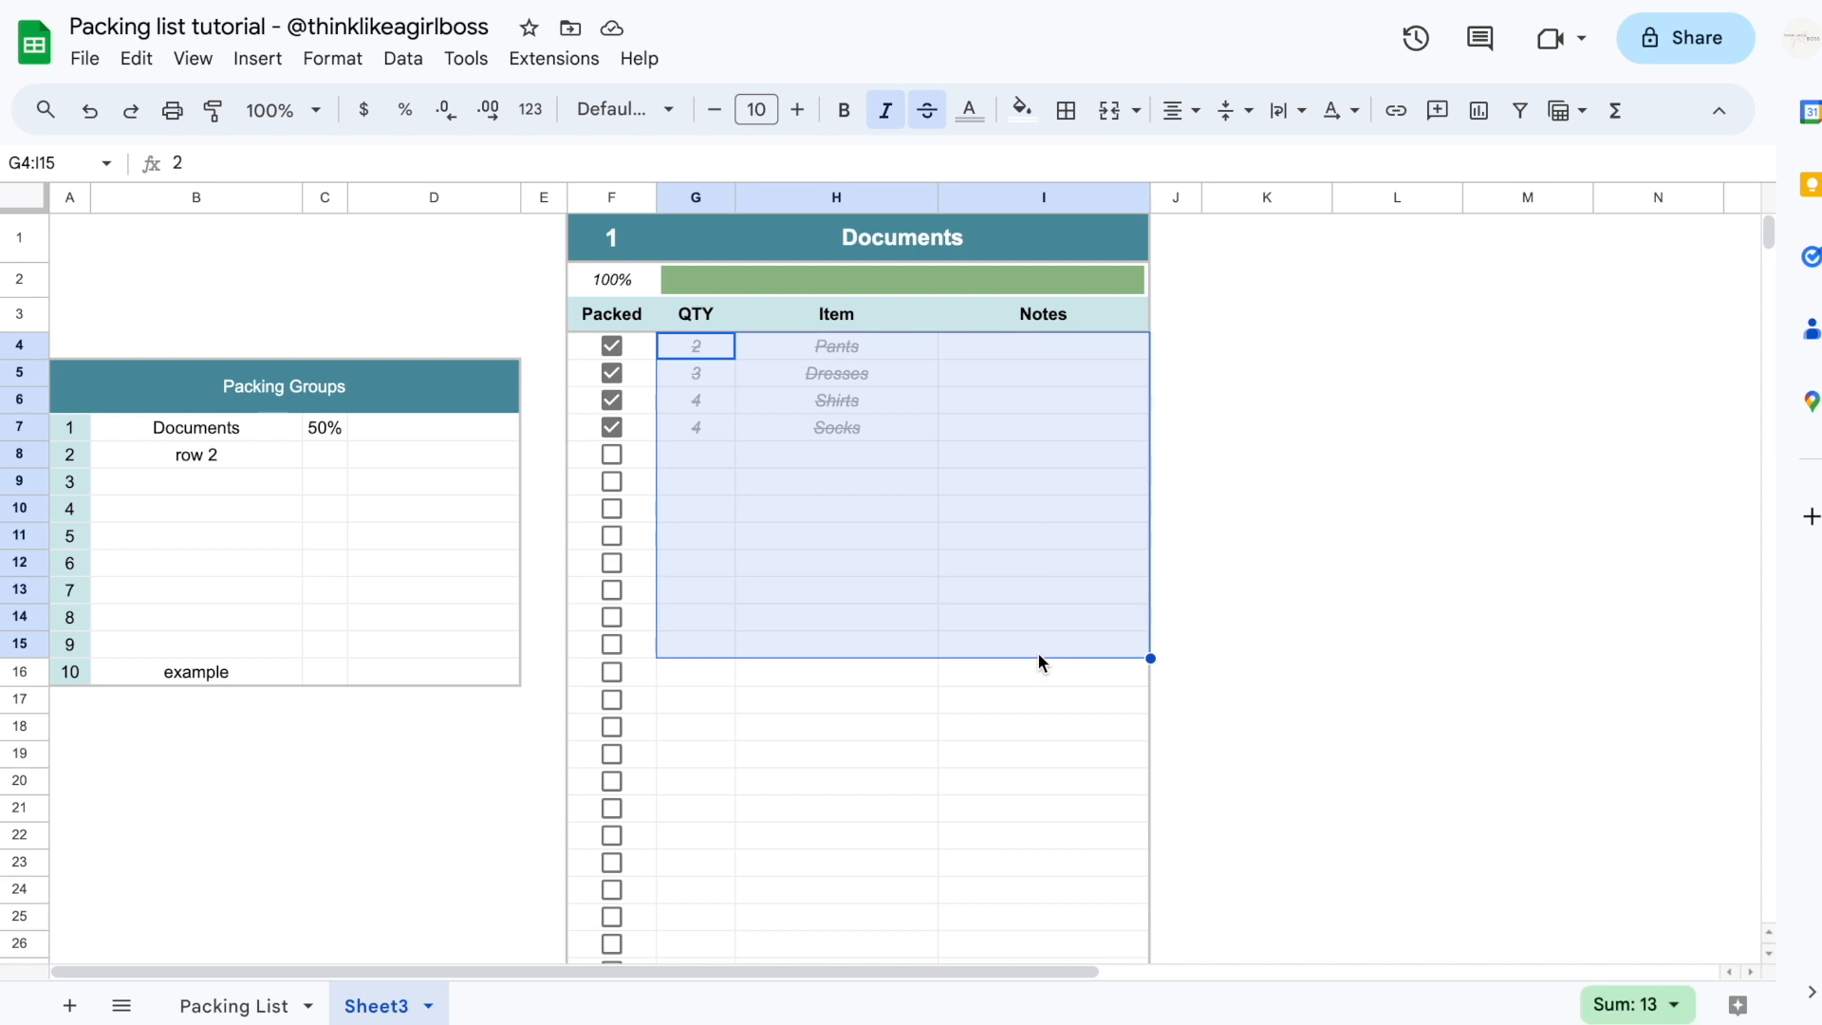
{"action": "left_click", "coordinate": [764, 511]}
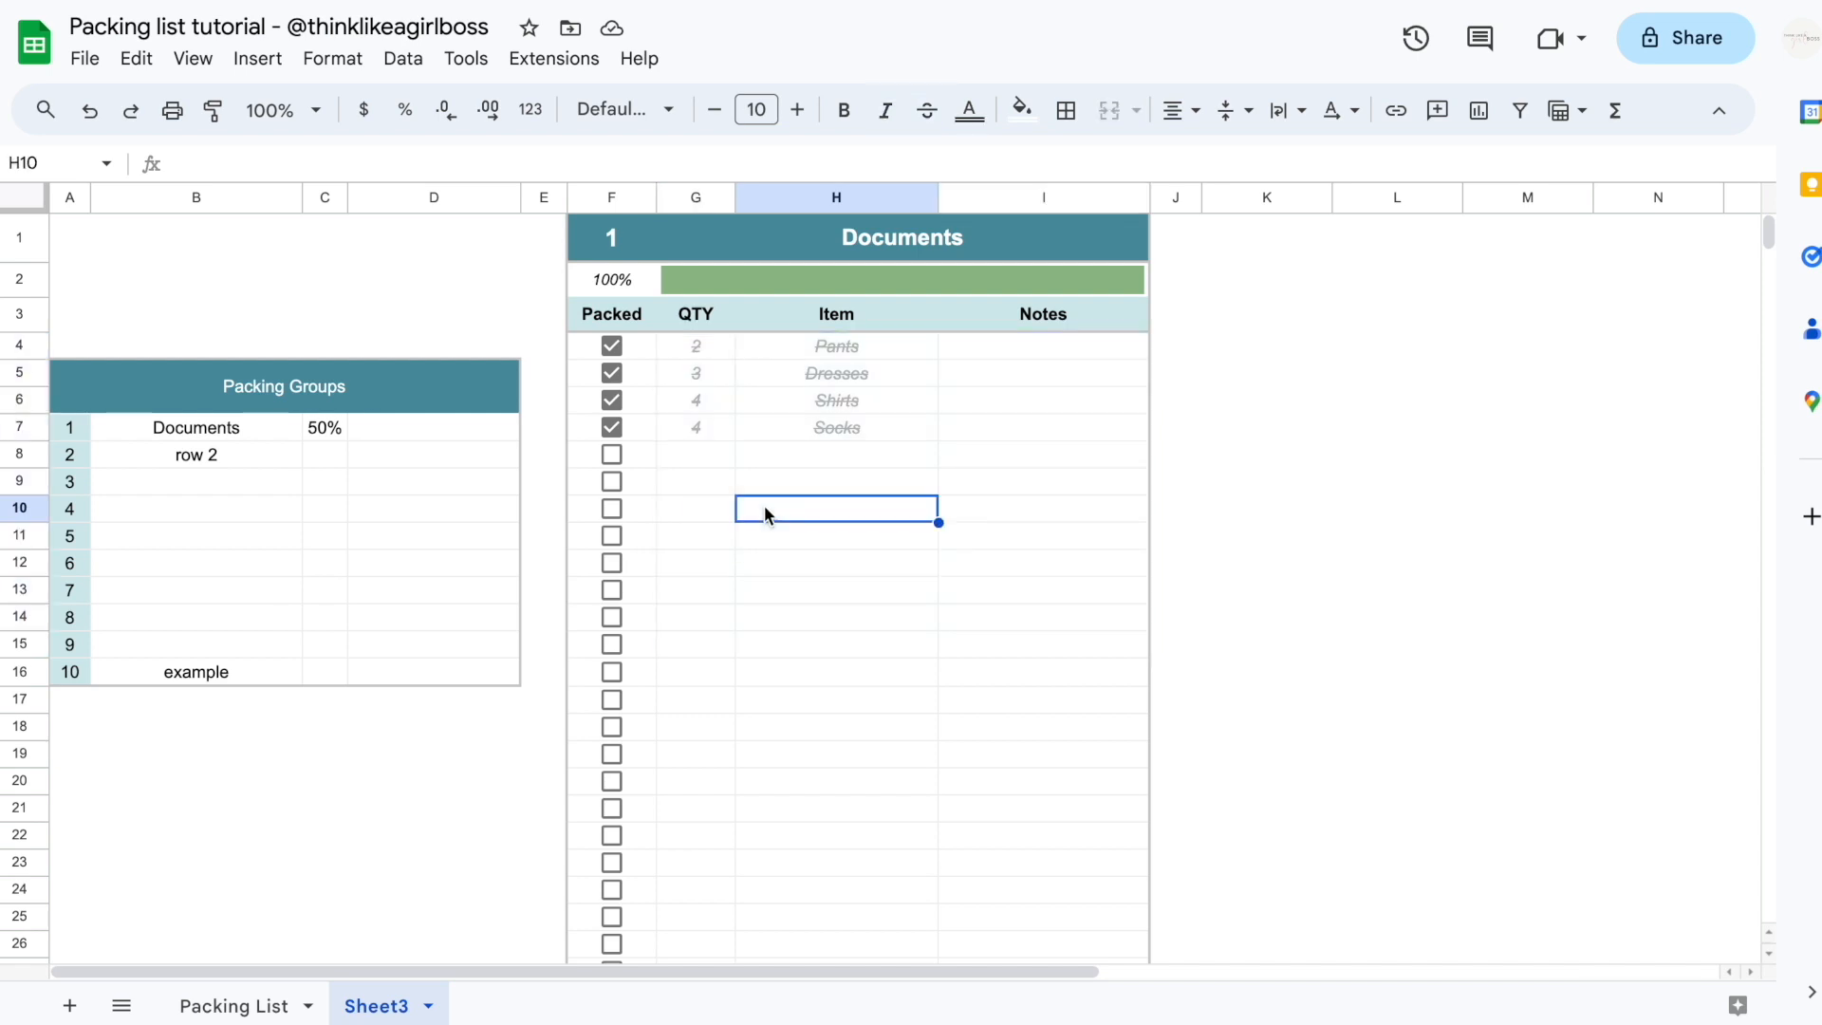
{"action": "key", "text": "Down"}
{"action": "key", "text": "Down"}
{"action": "key", "text": "Down"}
{"action": "key", "text": "Down"}
{"action": "key", "text": "Down"}
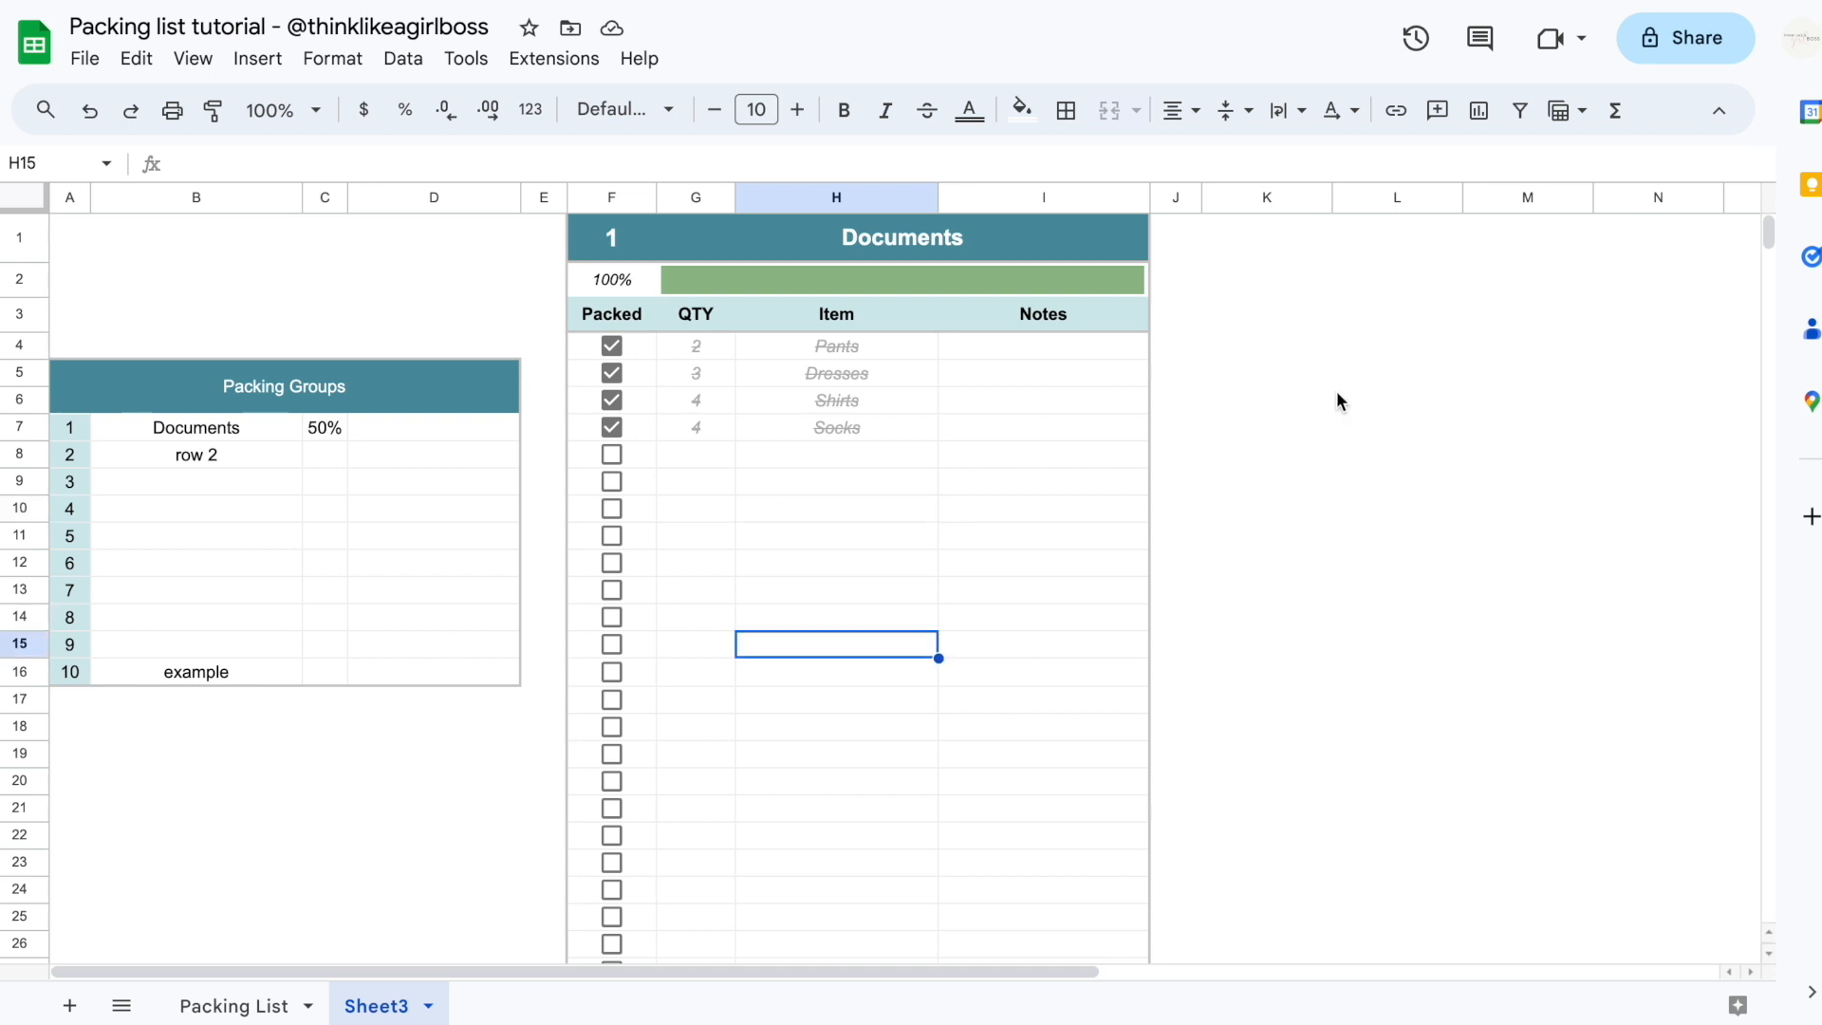
{"action": "left_click", "coordinate": [1336, 397]}
Unmark Socks and Shirts as packed and enter the notes SF for Dresses and SDG for Shirts
{"action": "left_click", "coordinate": [615, 425]}
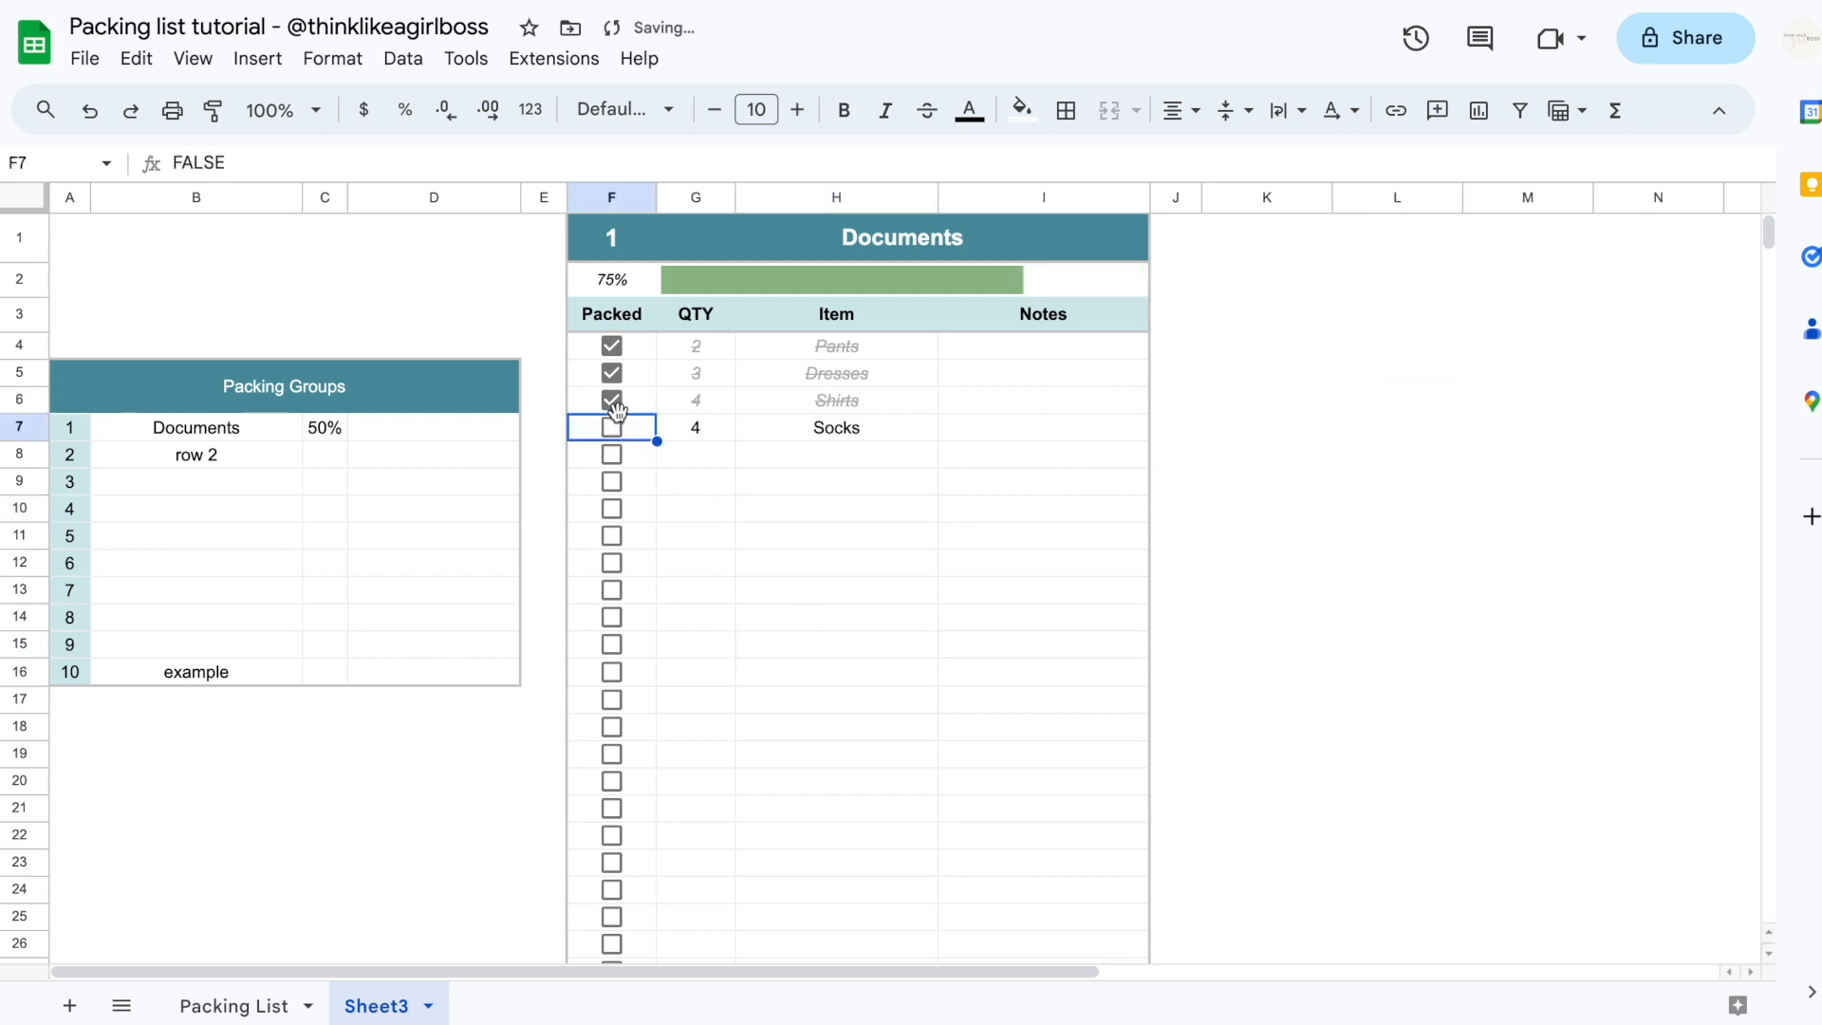
{"action": "left_click", "coordinate": [617, 401]}
{"action": "left_click", "coordinate": [953, 353]}
{"action": "key", "text": "Down"}
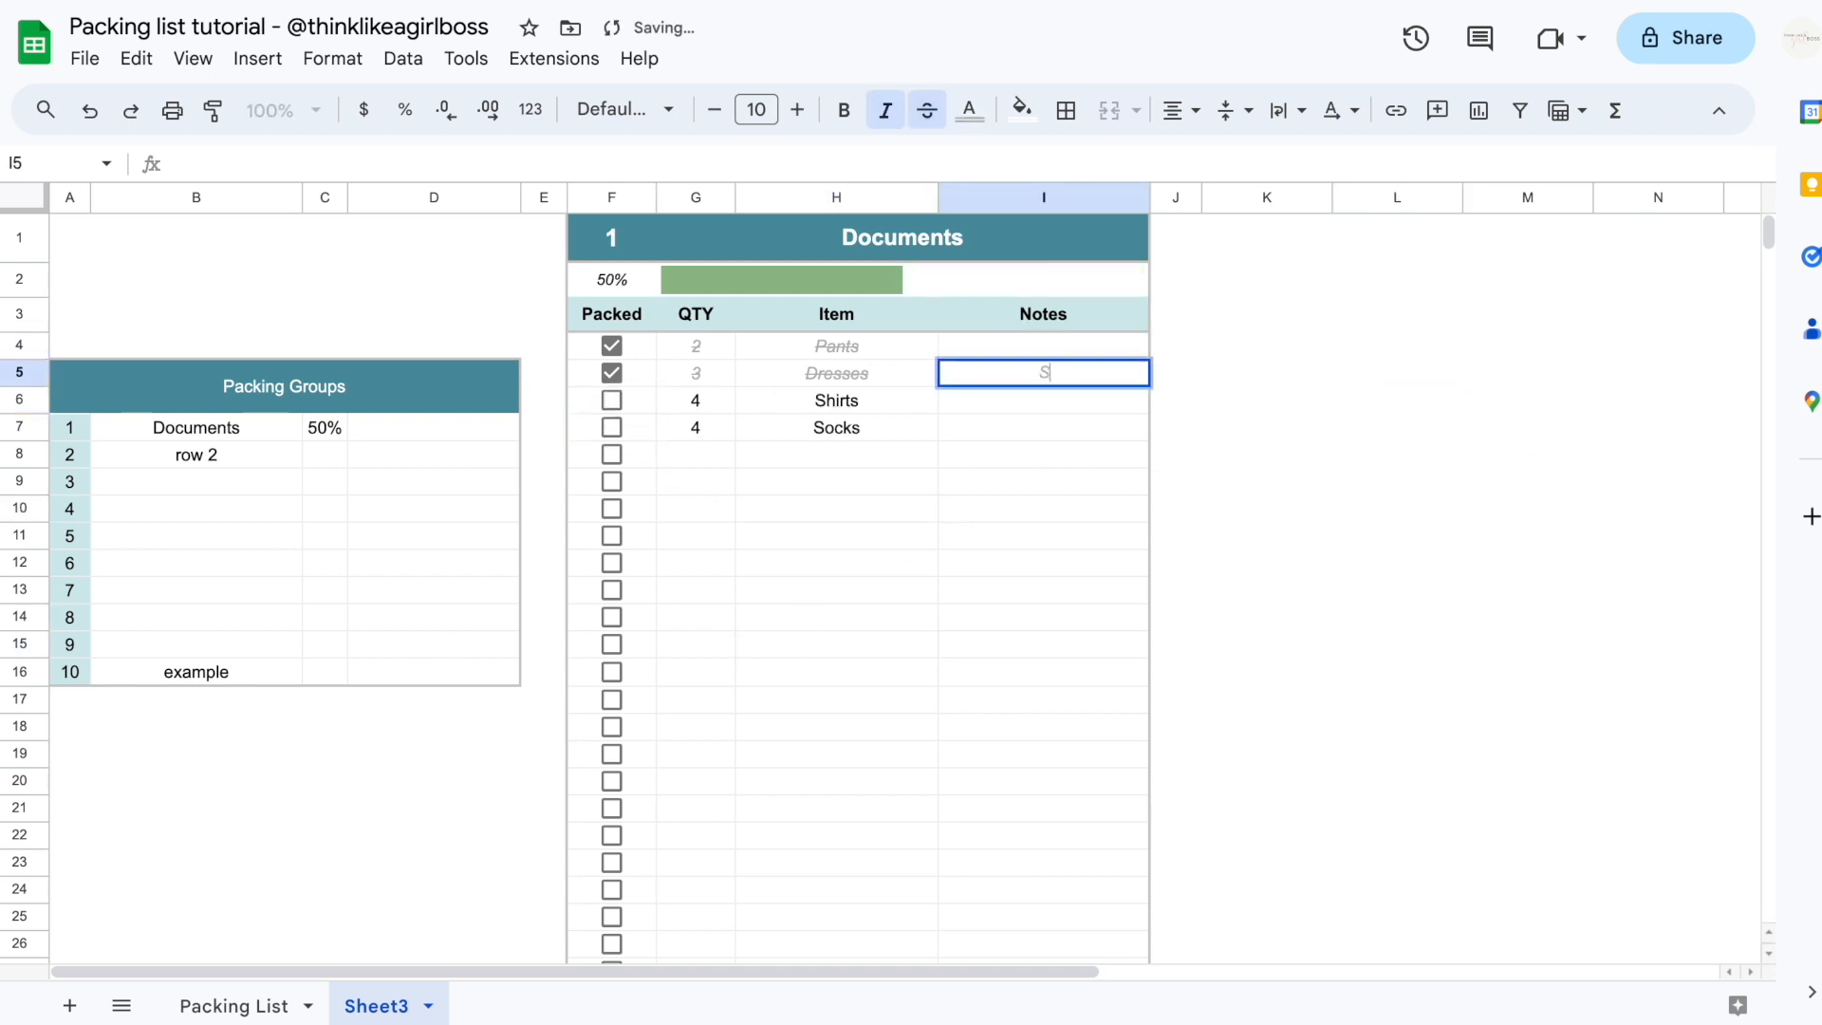
{"action": "type", "text": "SF"}
{"action": "key", "text": "Return"}
{"action": "type", "text": "SDG"}
{"action": "key", "text": "Return"}
Test the Notes rule by marking Shirts and Socks as packed, and clear both checkboxes again
{"action": "left_click", "coordinate": [615, 401]}
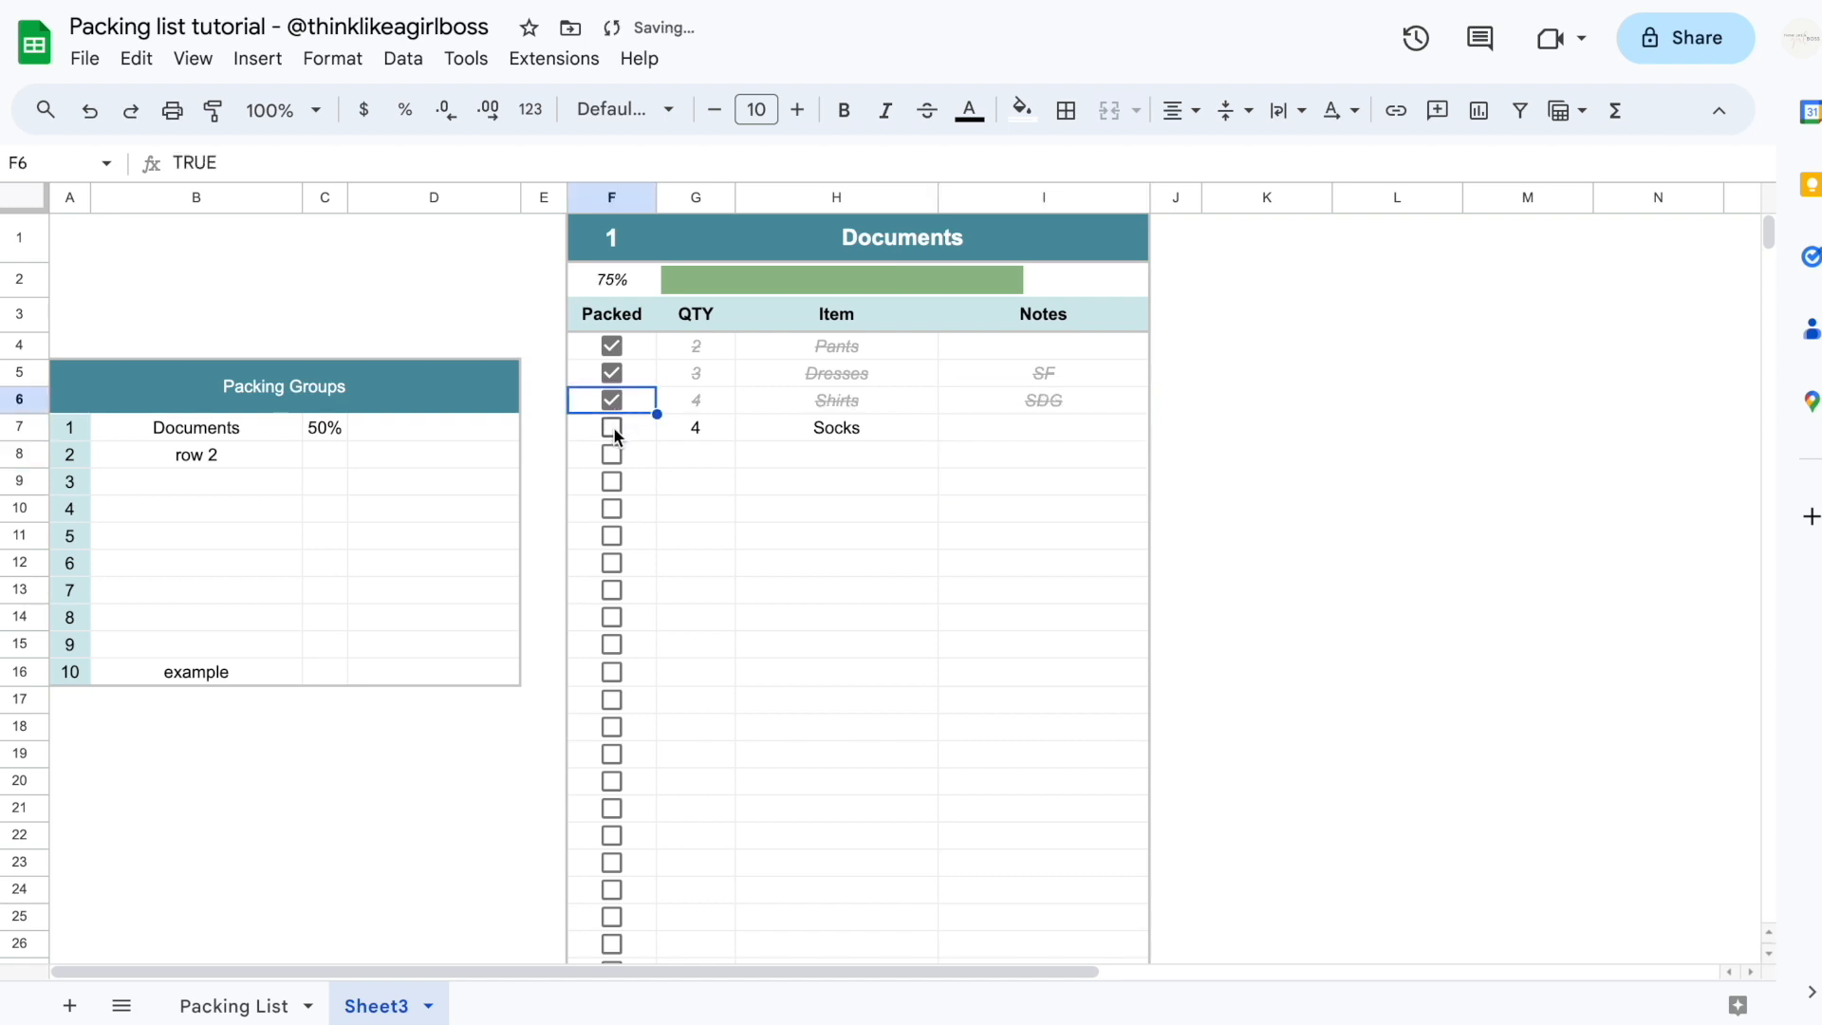
{"action": "left_click", "coordinate": [614, 425]}
{"action": "left_click", "coordinate": [840, 644]}
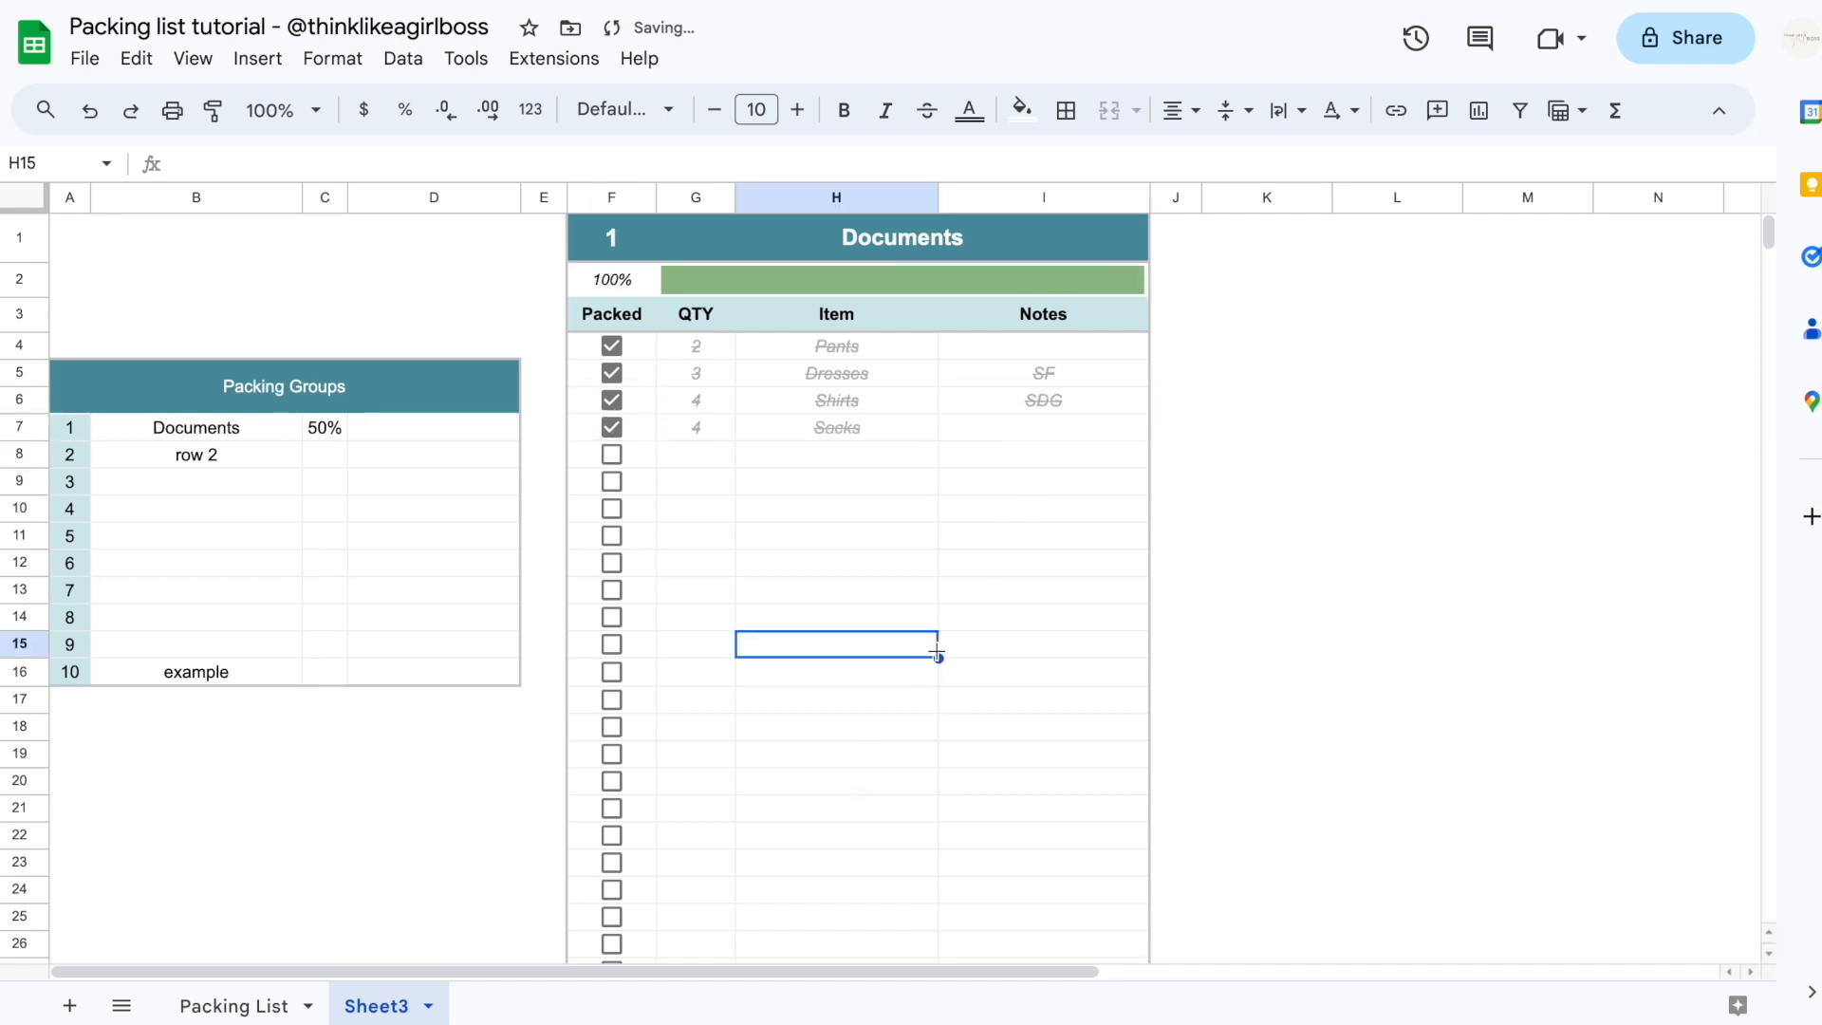
{"action": "left_click", "coordinate": [613, 425]}
{"action": "key", "text": "Up"}
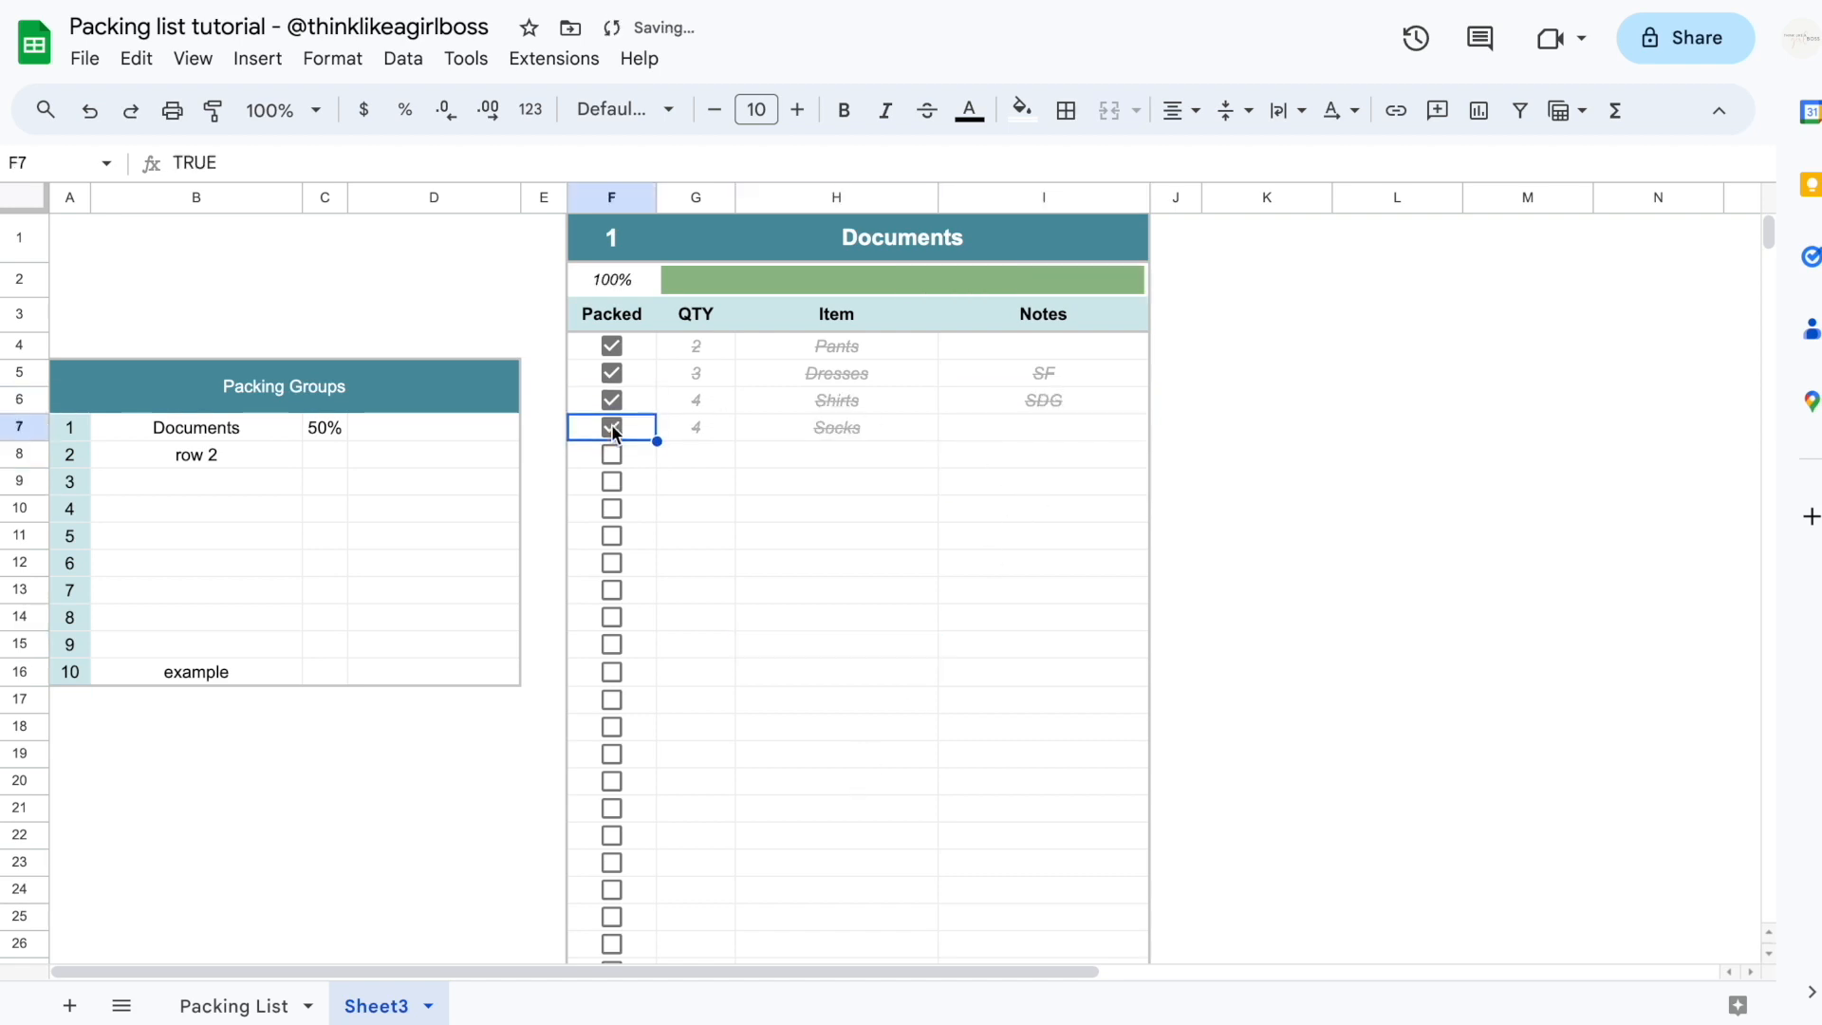
{"action": "left_click", "coordinate": [612, 402]}
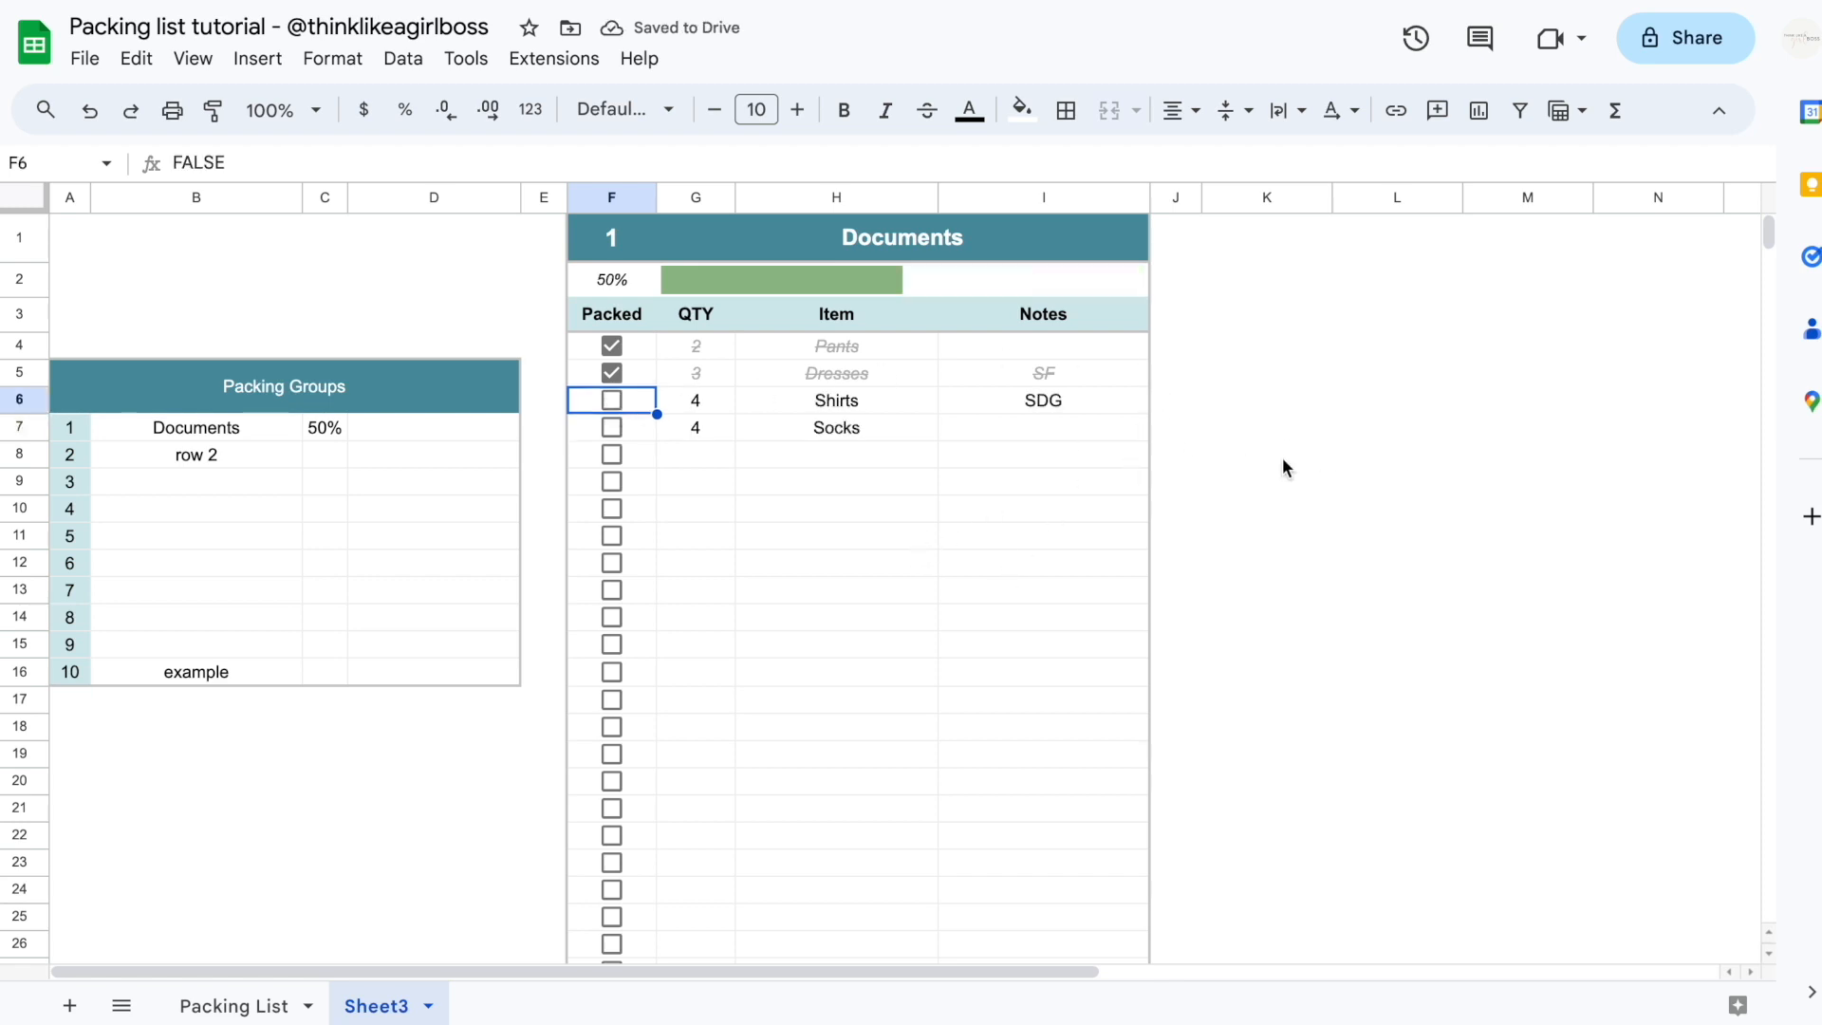
Make the Packed column F slightly narrower
{"action": "left_click_drag", "start_coordinate": [656, 196], "coordinate": [648, 200]}
{"action": "left_click", "coordinate": [881, 560]}
{"action": "scroll", "coordinate": [1449, 512], "scroll_direction": "right", "scroll_amount": 6}
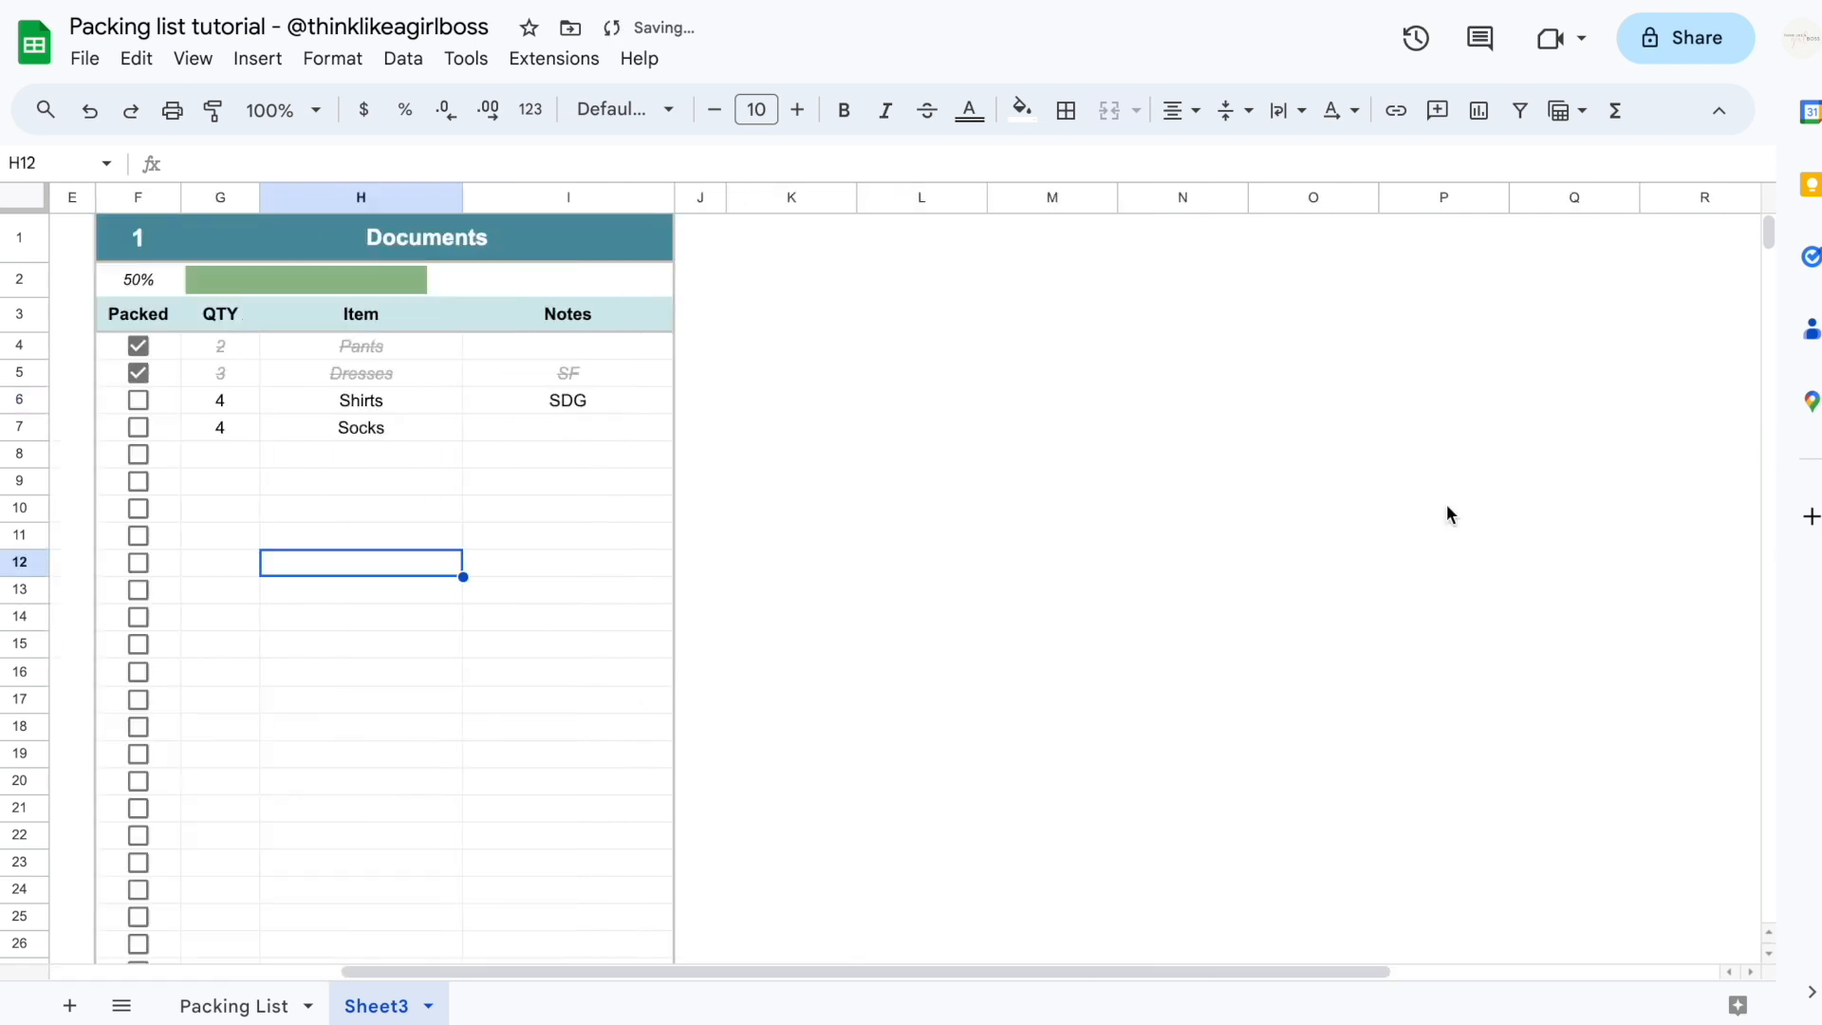
{"action": "left_click", "coordinate": [1575, 201]}
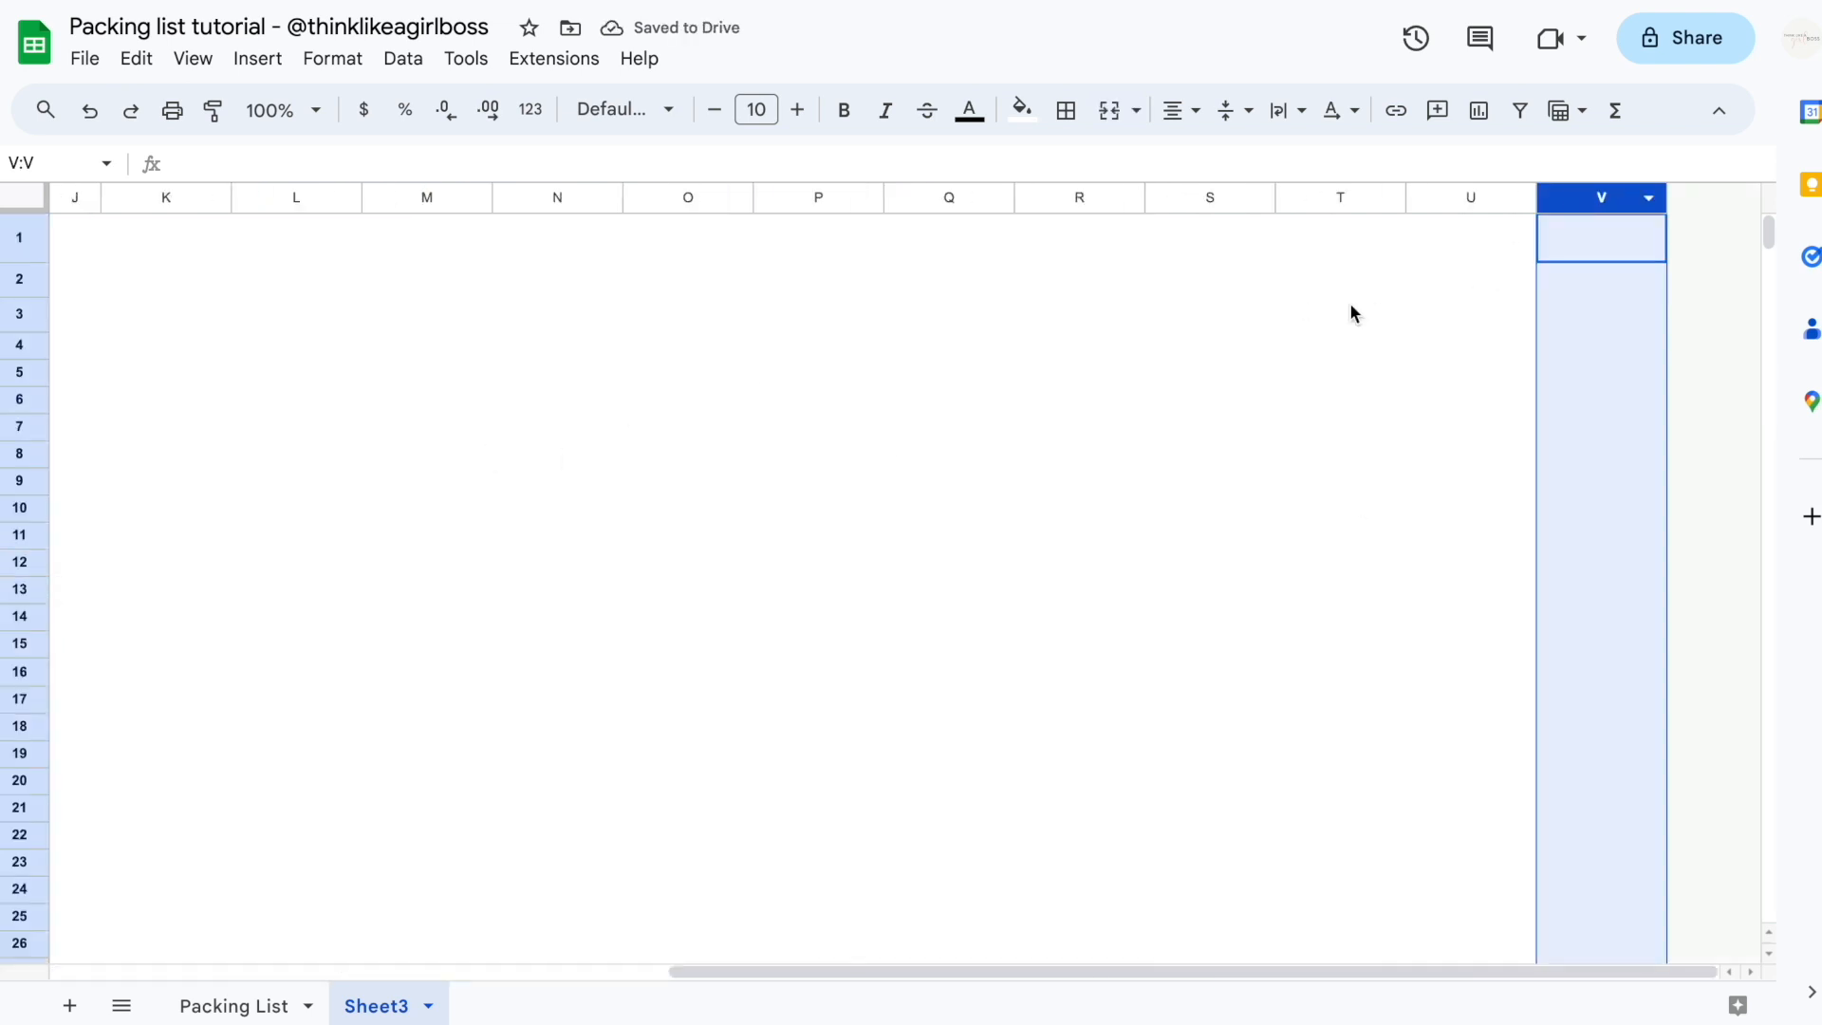
{"action": "left_click", "coordinate": [1349, 304]}
{"action": "scroll", "coordinate": [1349, 304], "scroll_direction": "left", "scroll_amount": 6}
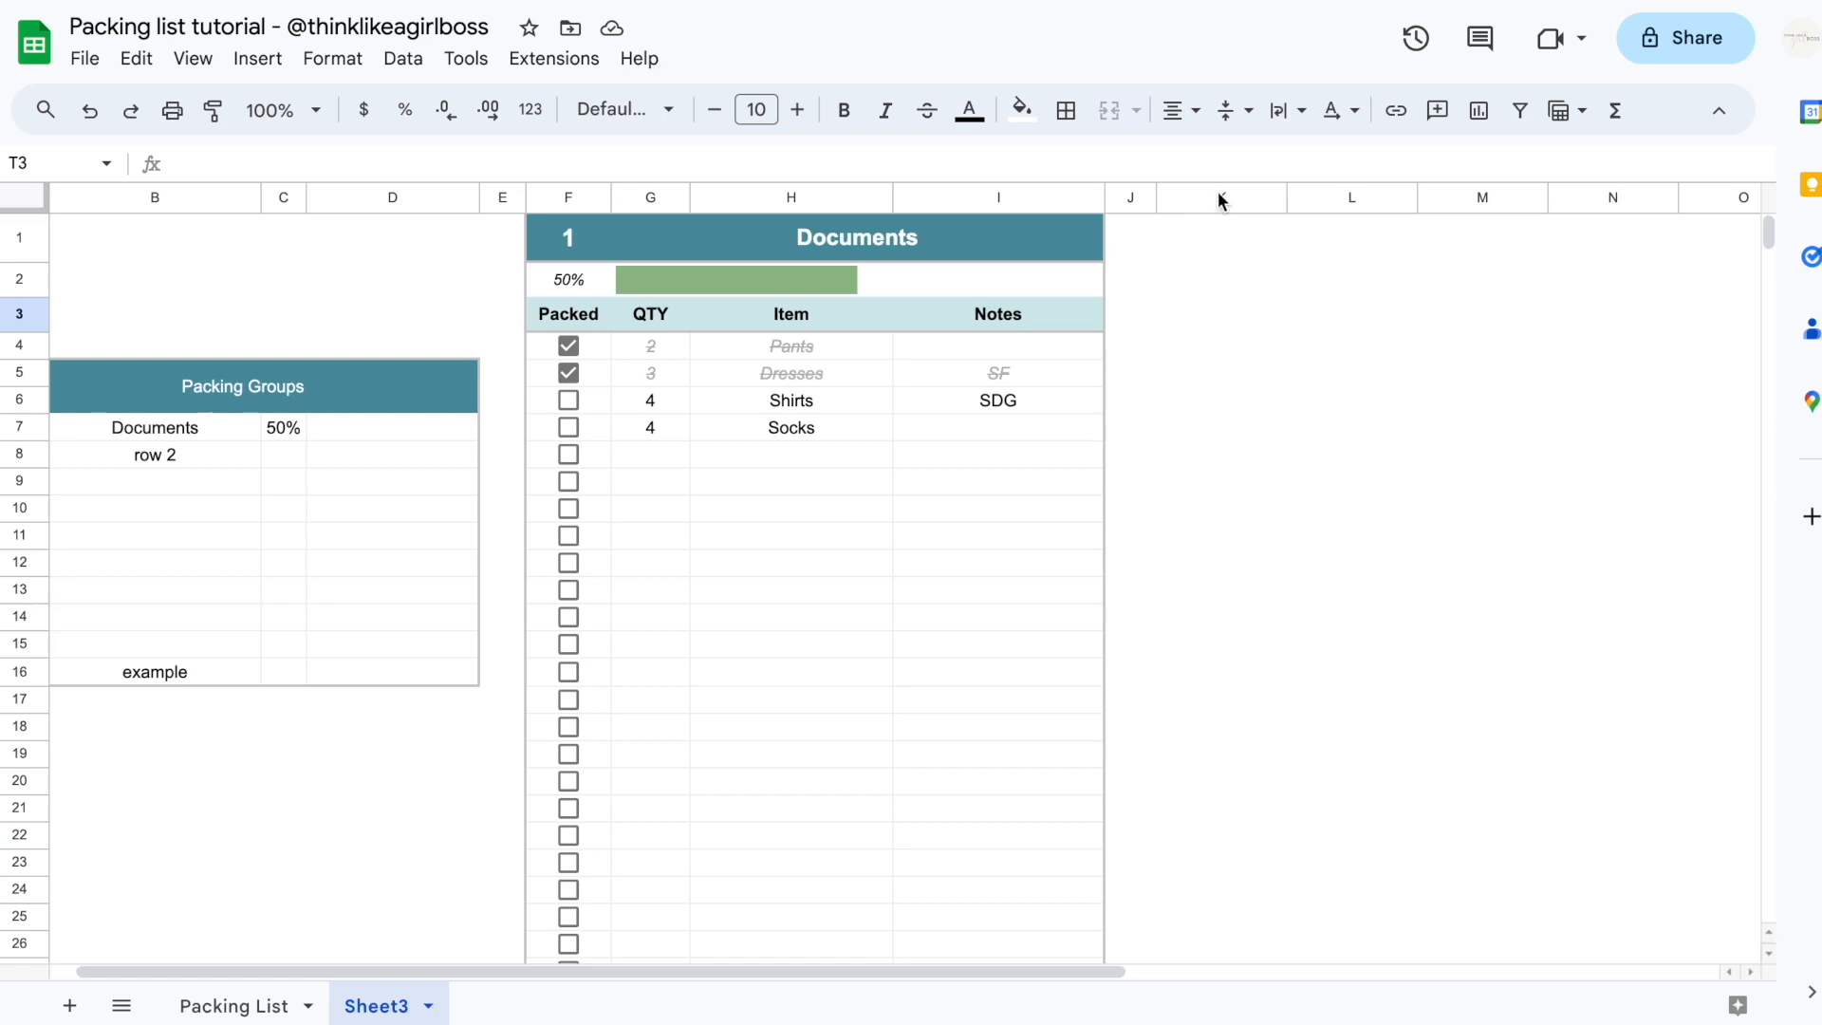
{"action": "left_click", "coordinate": [1198, 202]}
{"action": "left_click", "coordinate": [1393, 304]}
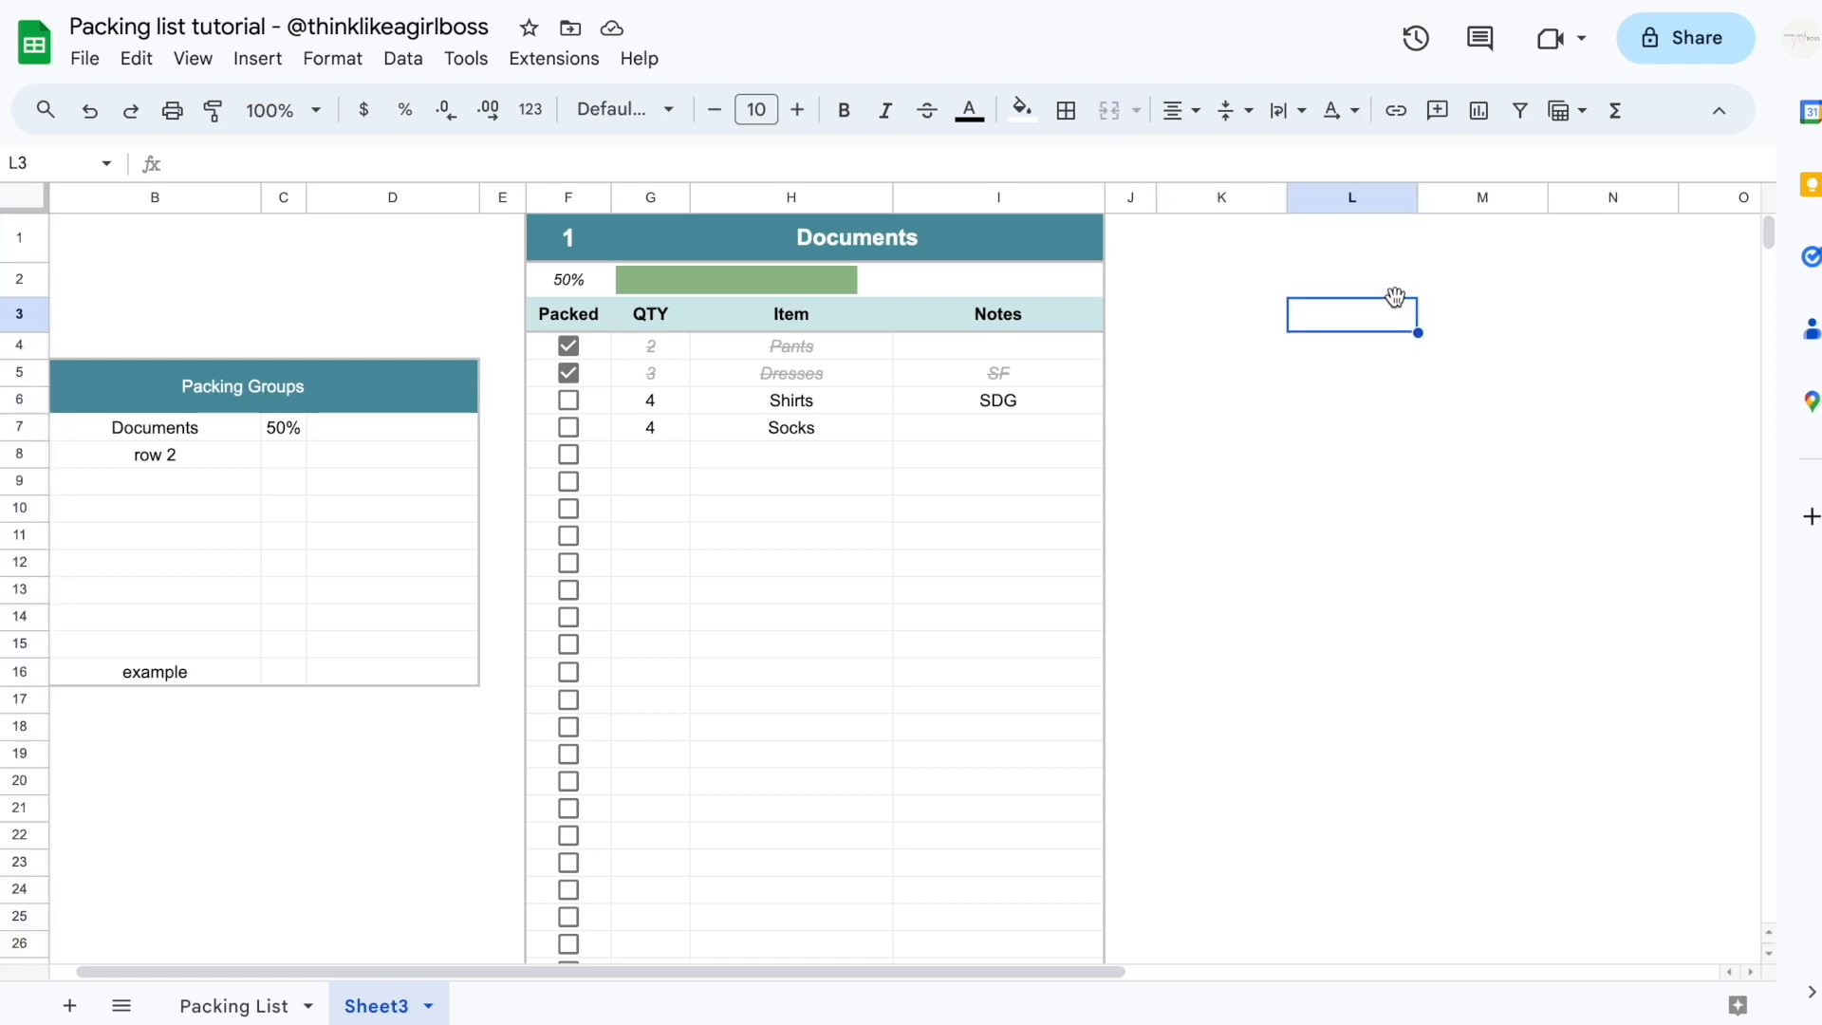
{"action": "left_click", "coordinate": [1221, 199]}
{"action": "scroll", "coordinate": [1221, 200], "scroll_direction": "right", "scroll_amount": 8}
{"action": "left_click", "coordinate": [1598, 196], "text": "shift"}
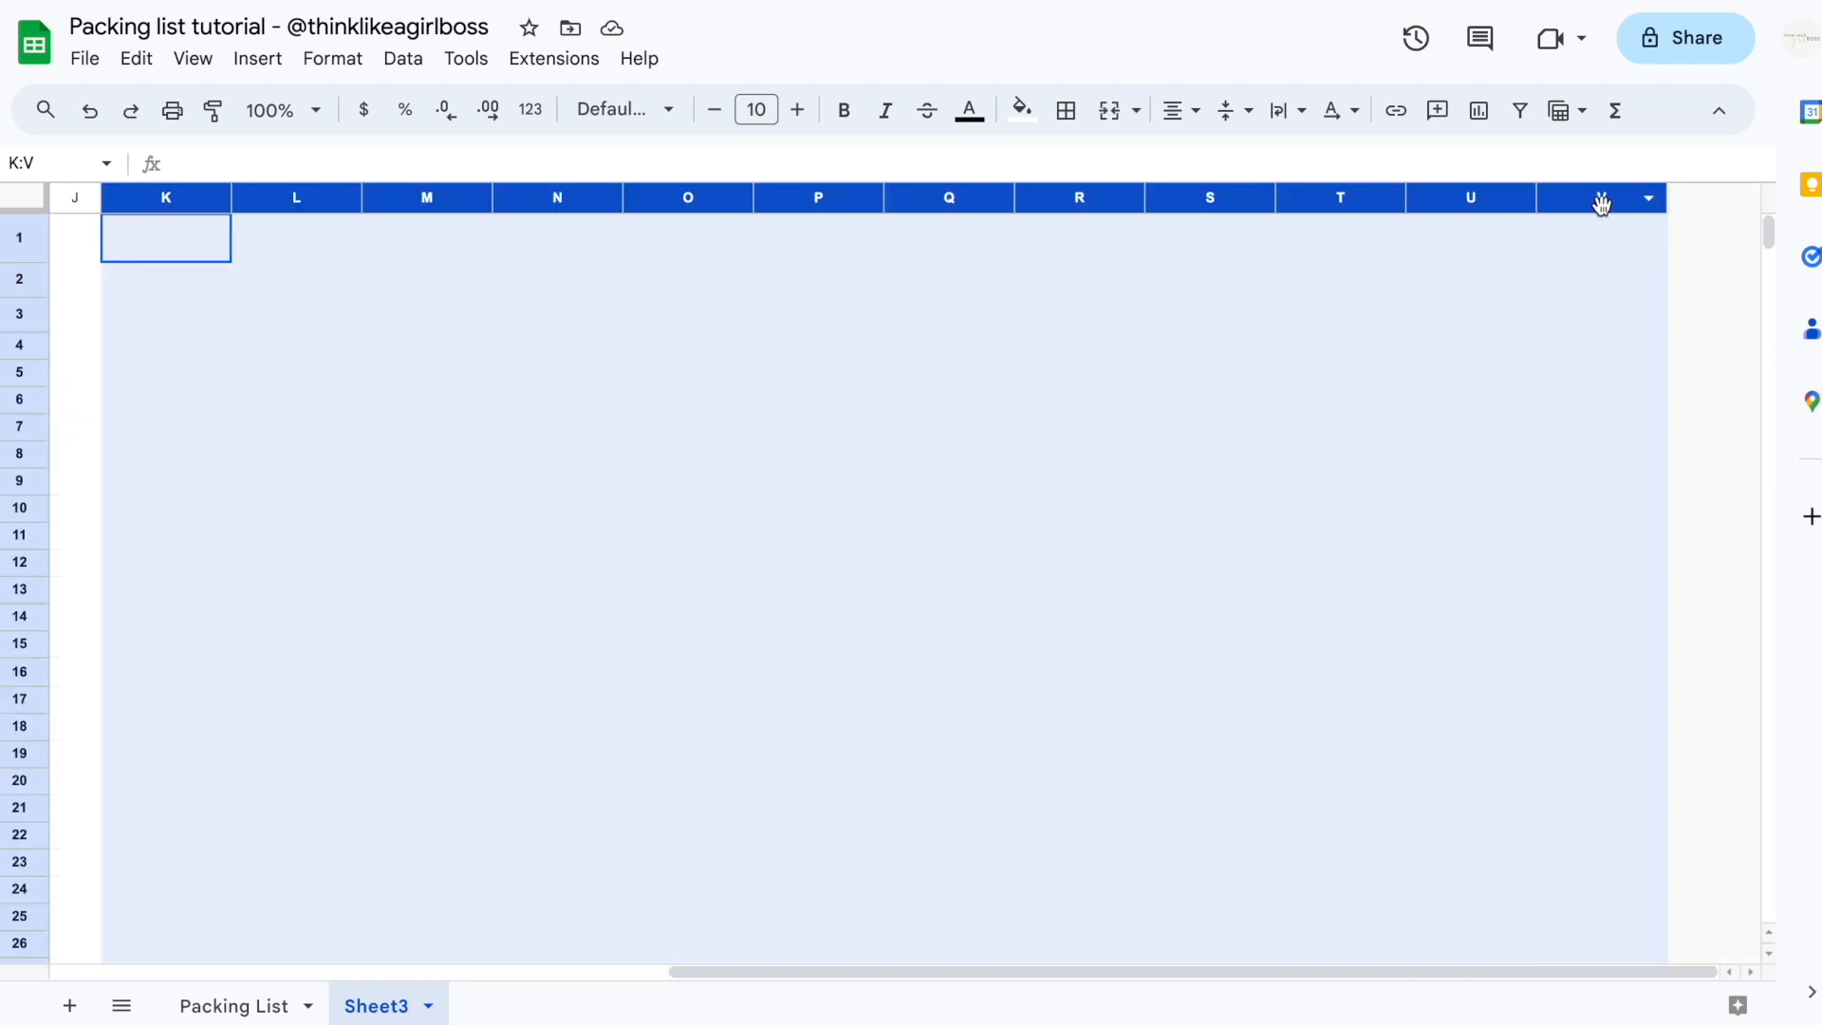
{"action": "scroll", "coordinate": [1227, 329], "scroll_direction": "left", "scroll_amount": 8}
{"action": "left_click", "coordinate": [1227, 328]}
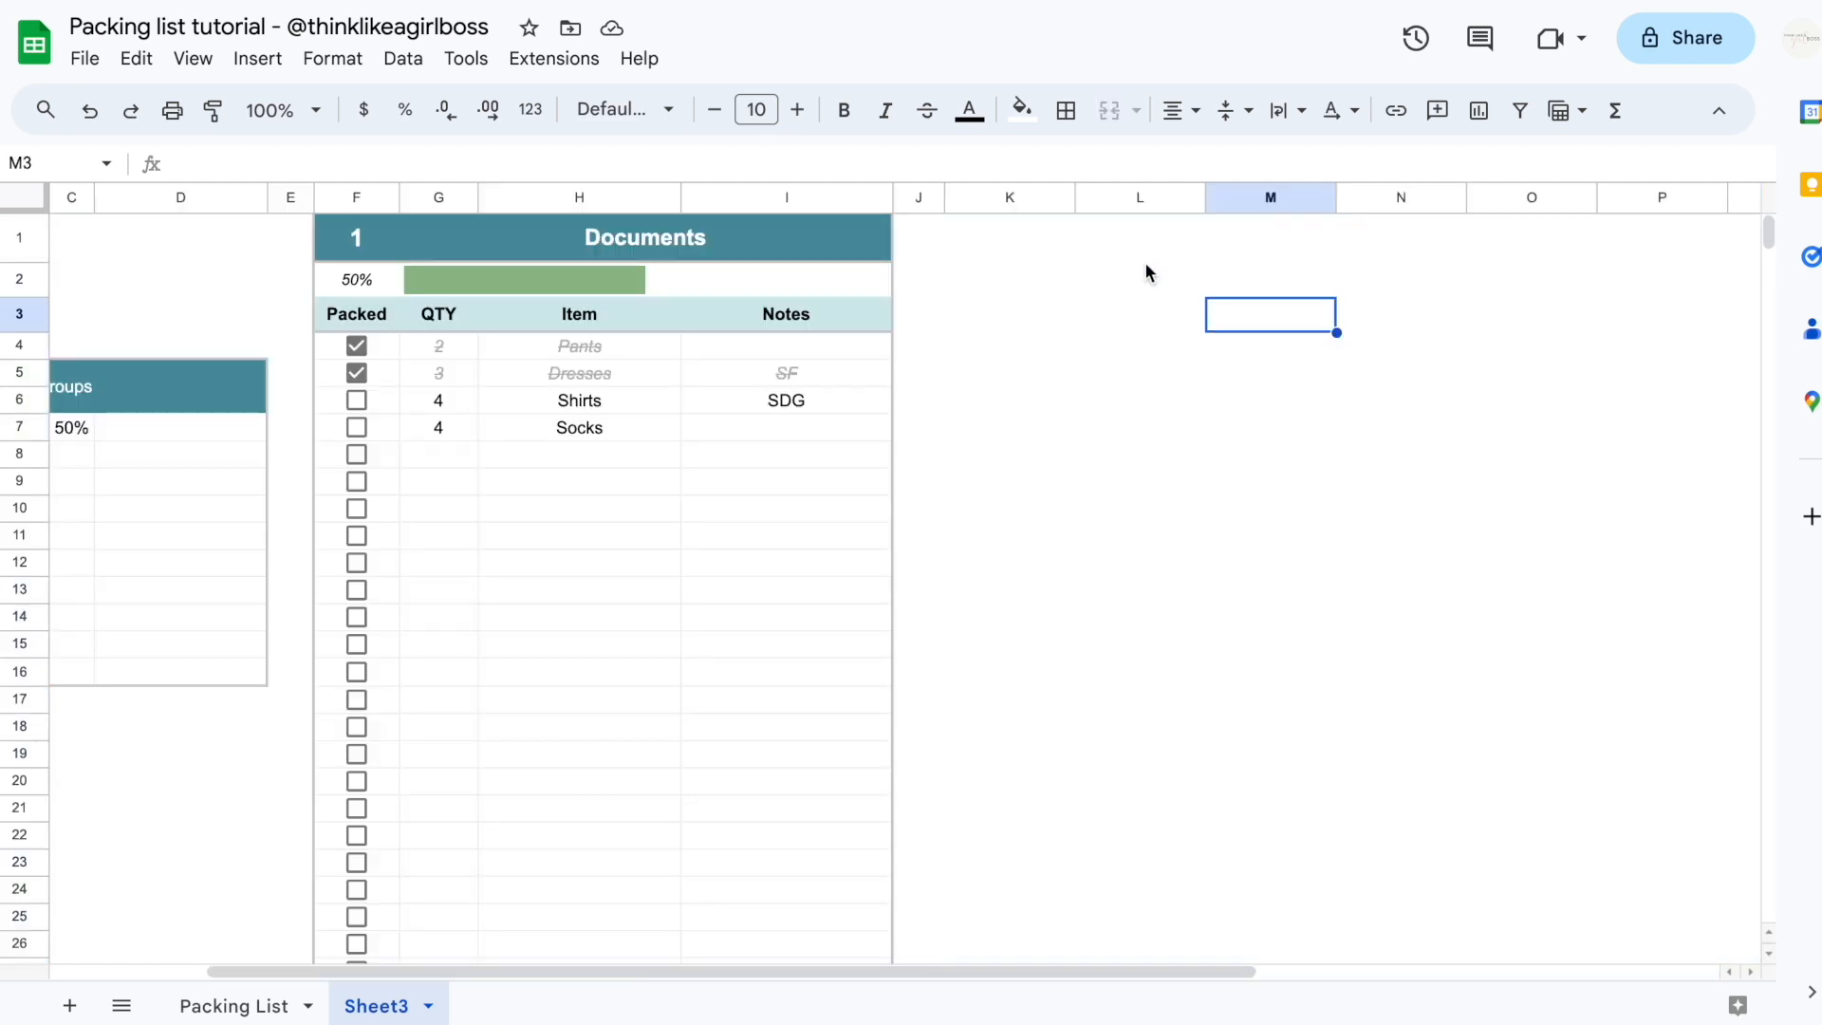
Add three batches of 12 blank columns after column V so the sheet extends to column BF
{"action": "left_click", "coordinate": [1017, 201]}
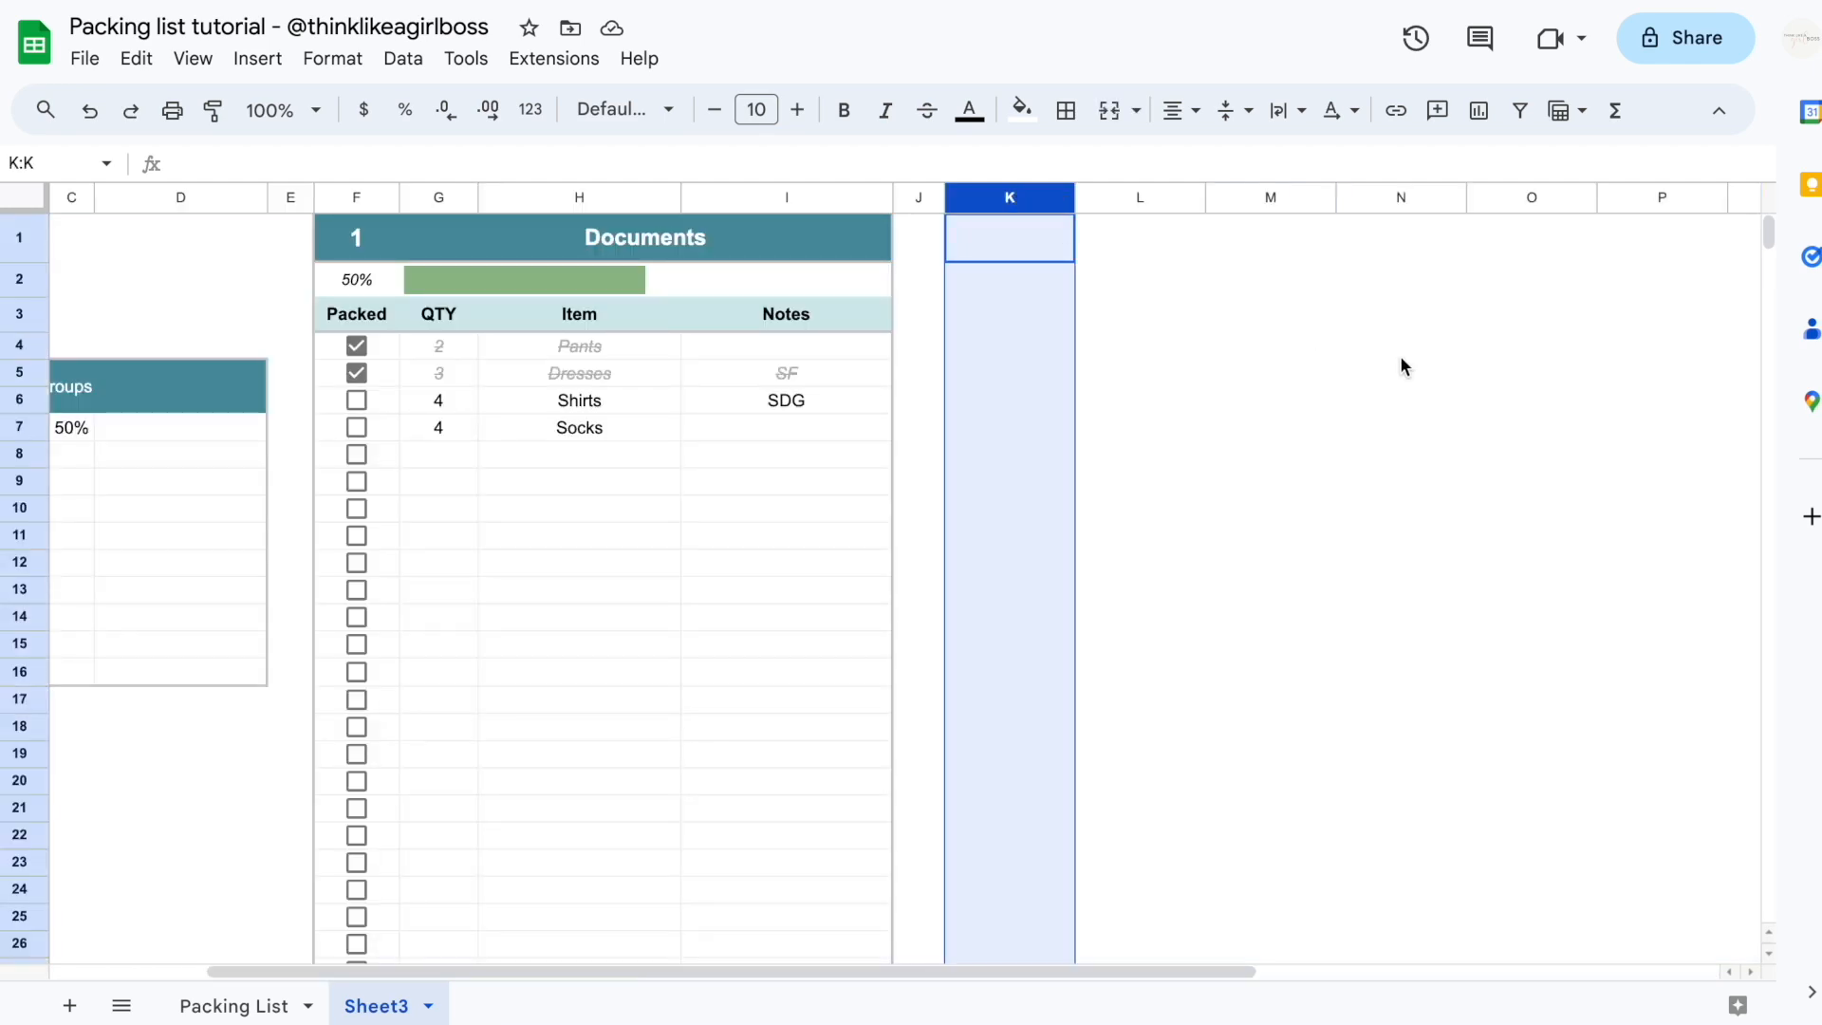
{"action": "scroll", "coordinate": [1402, 366], "scroll_direction": "right", "scroll_amount": 8}
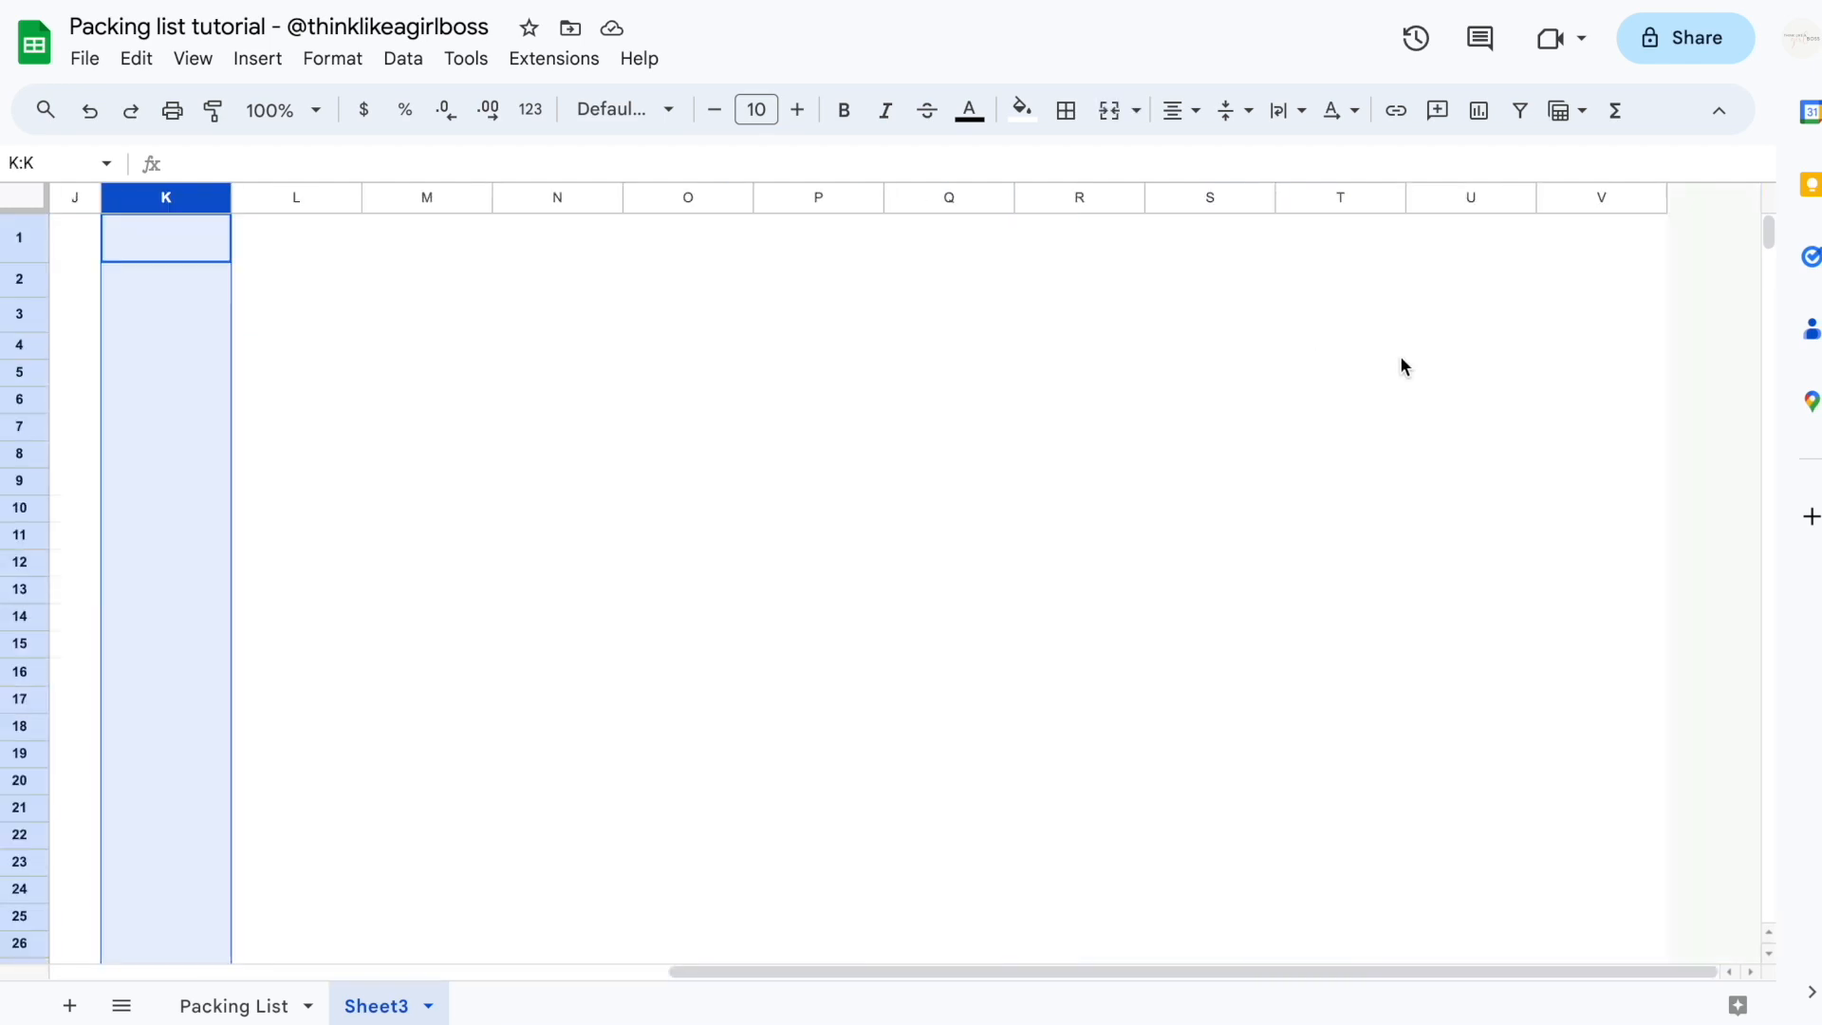
{"action": "left_click", "coordinate": [1575, 196], "text": "shift"}
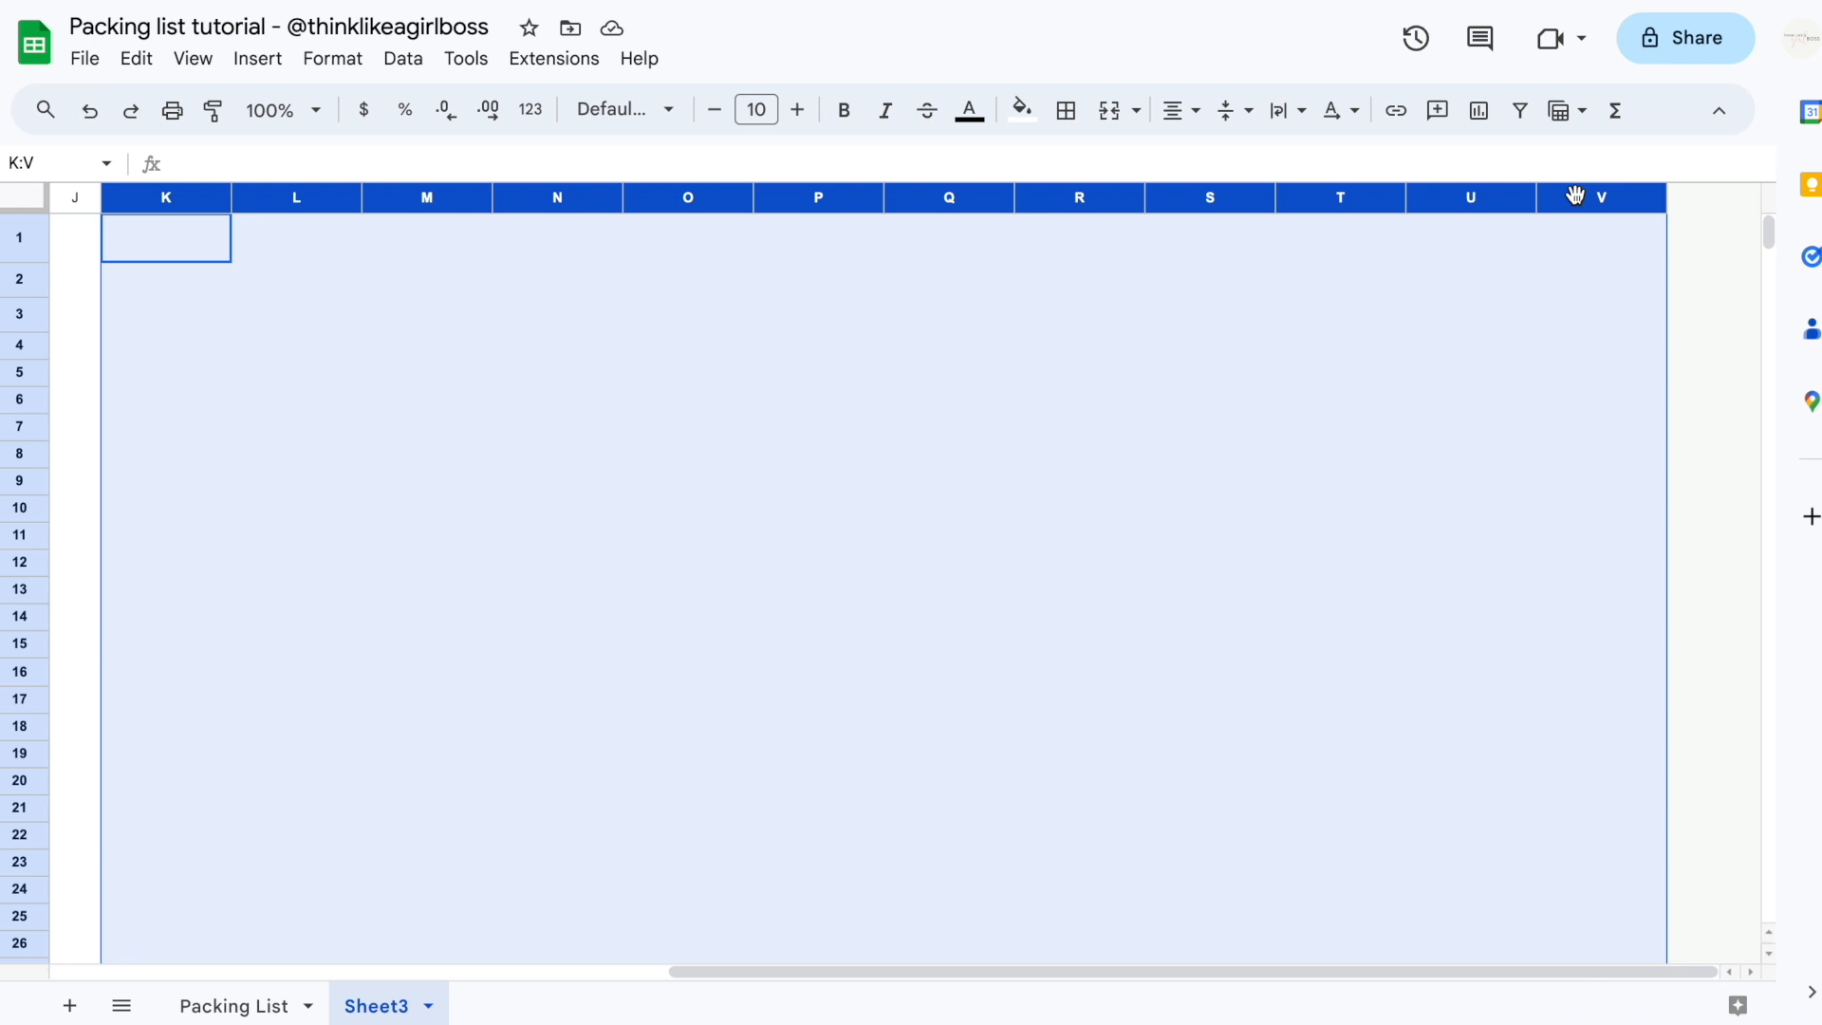
{"action": "right_click", "coordinate": [1574, 195]}
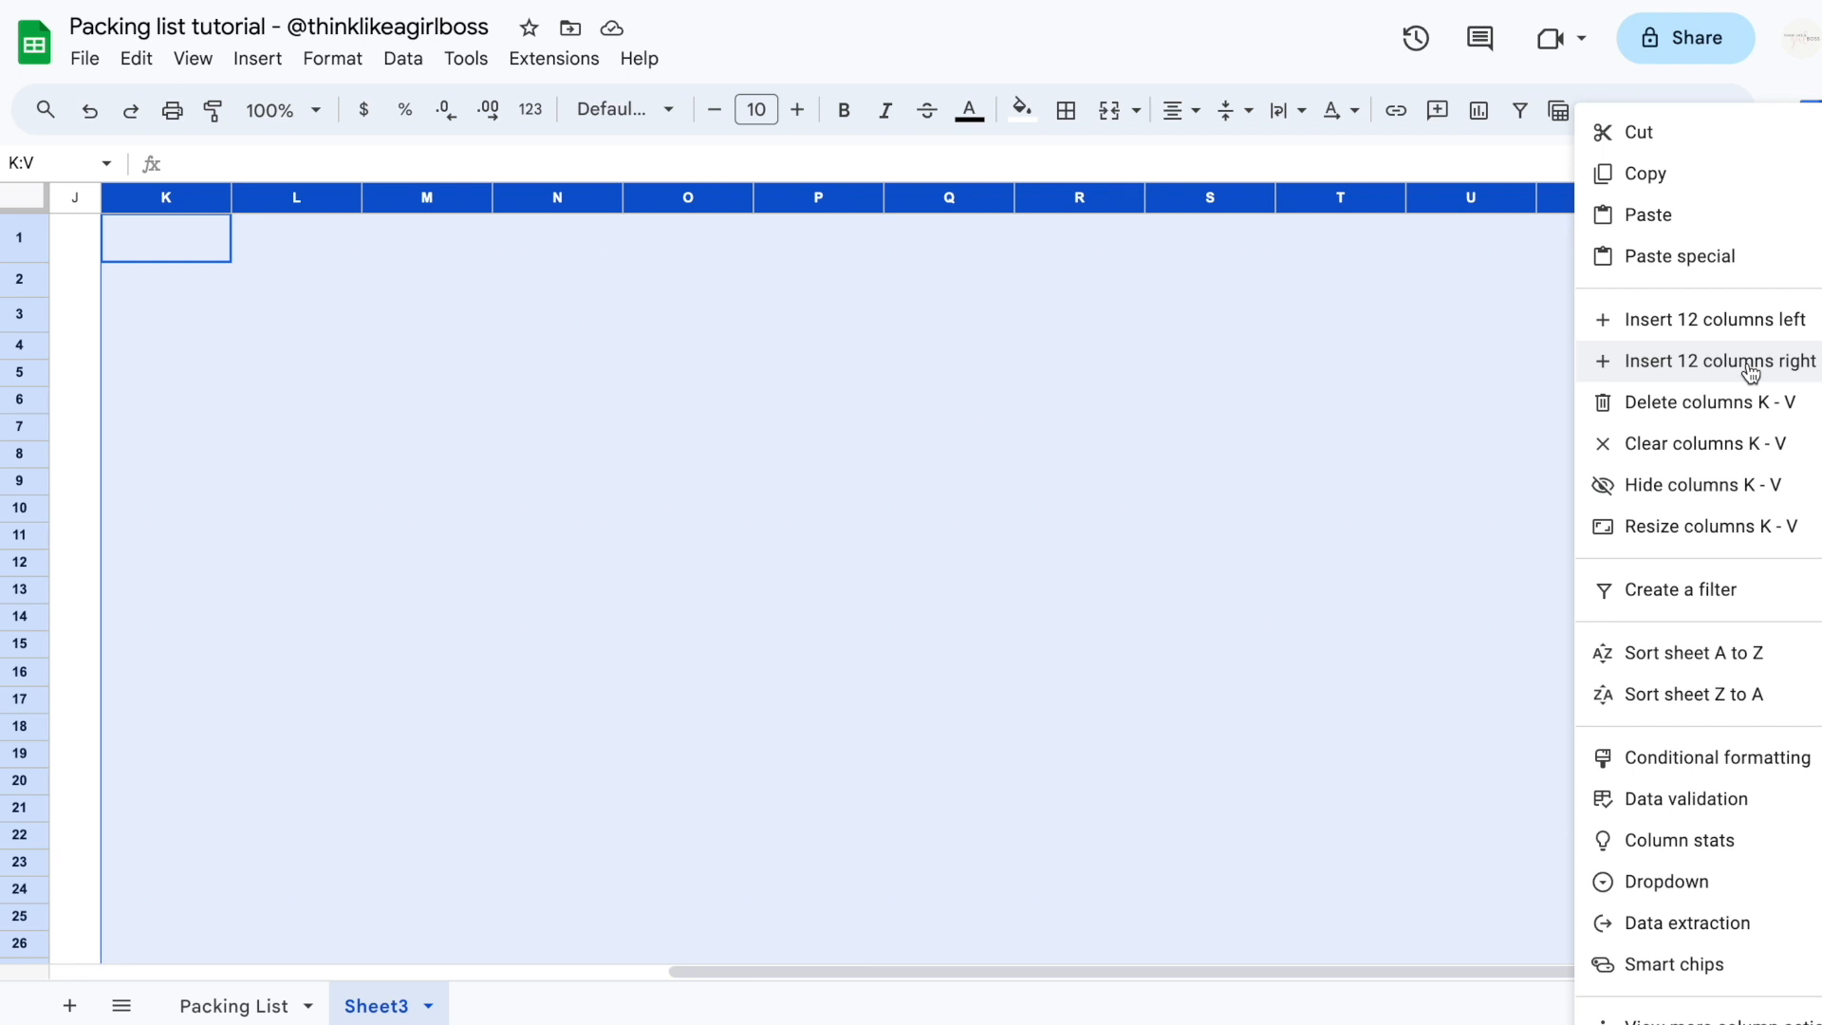
{"action": "left_click", "coordinate": [1723, 370]}
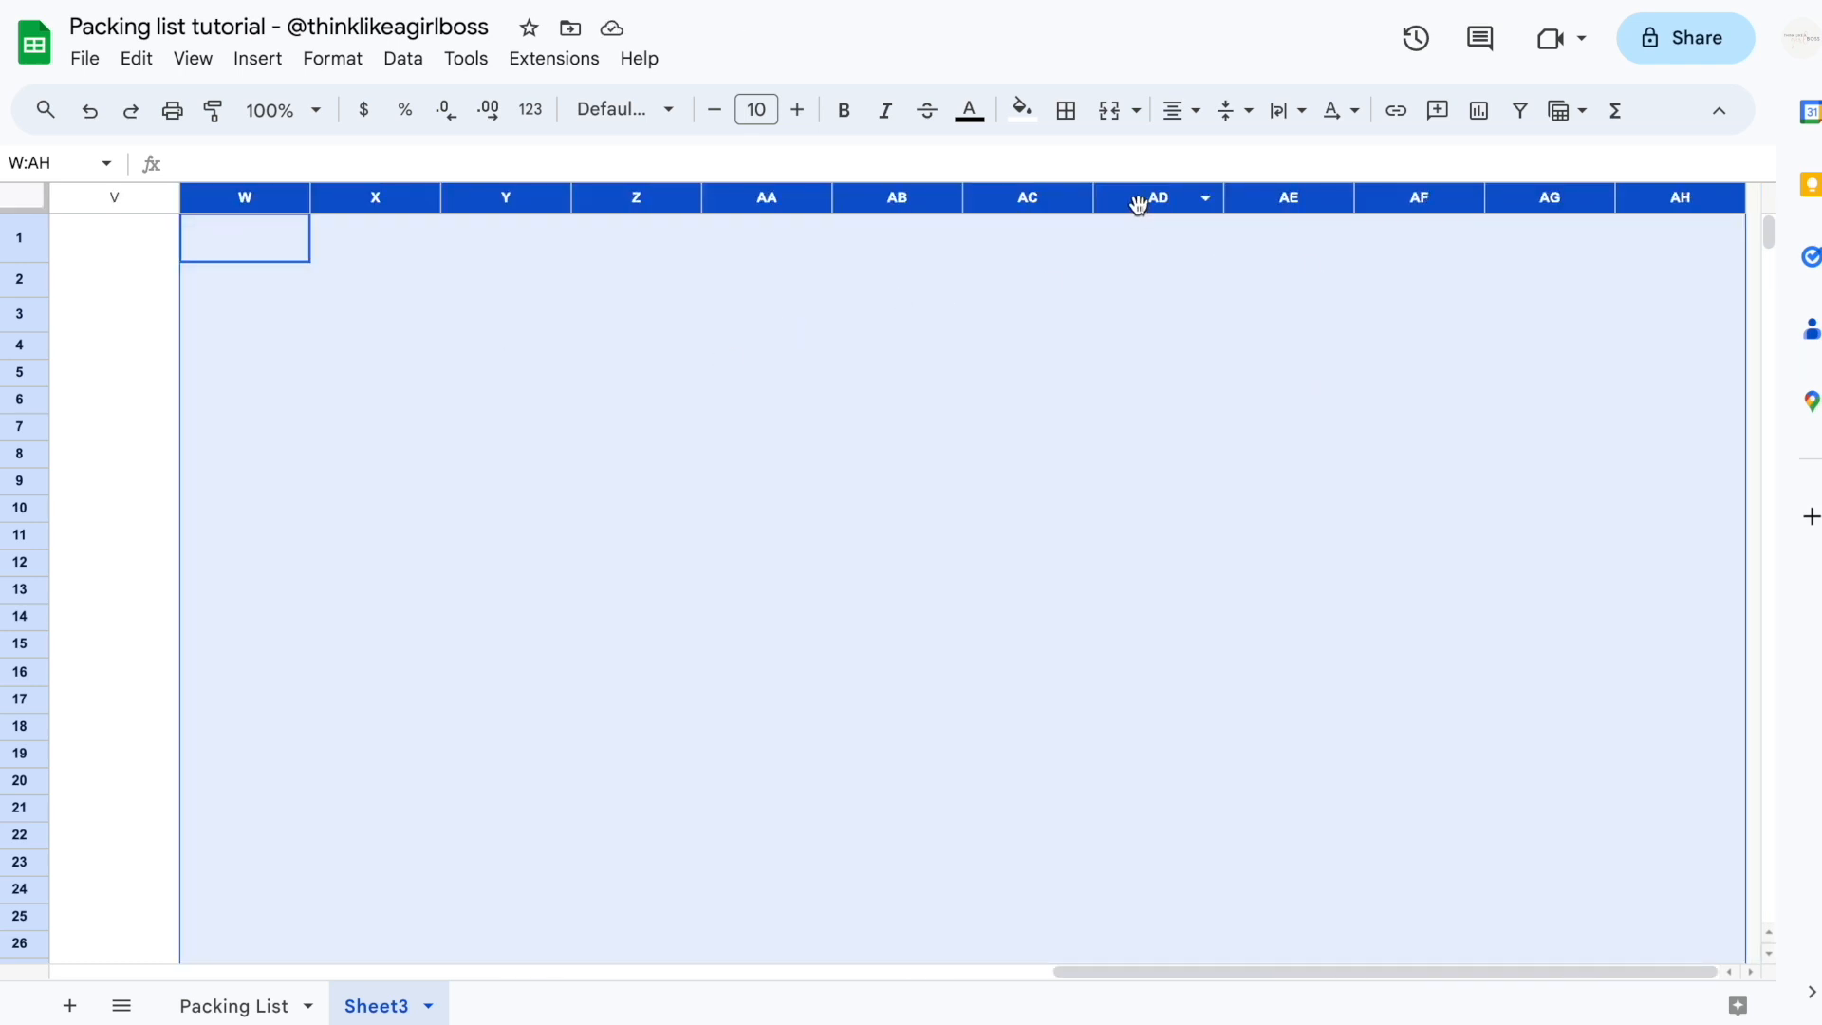
{"action": "right_click", "coordinate": [1123, 200]}
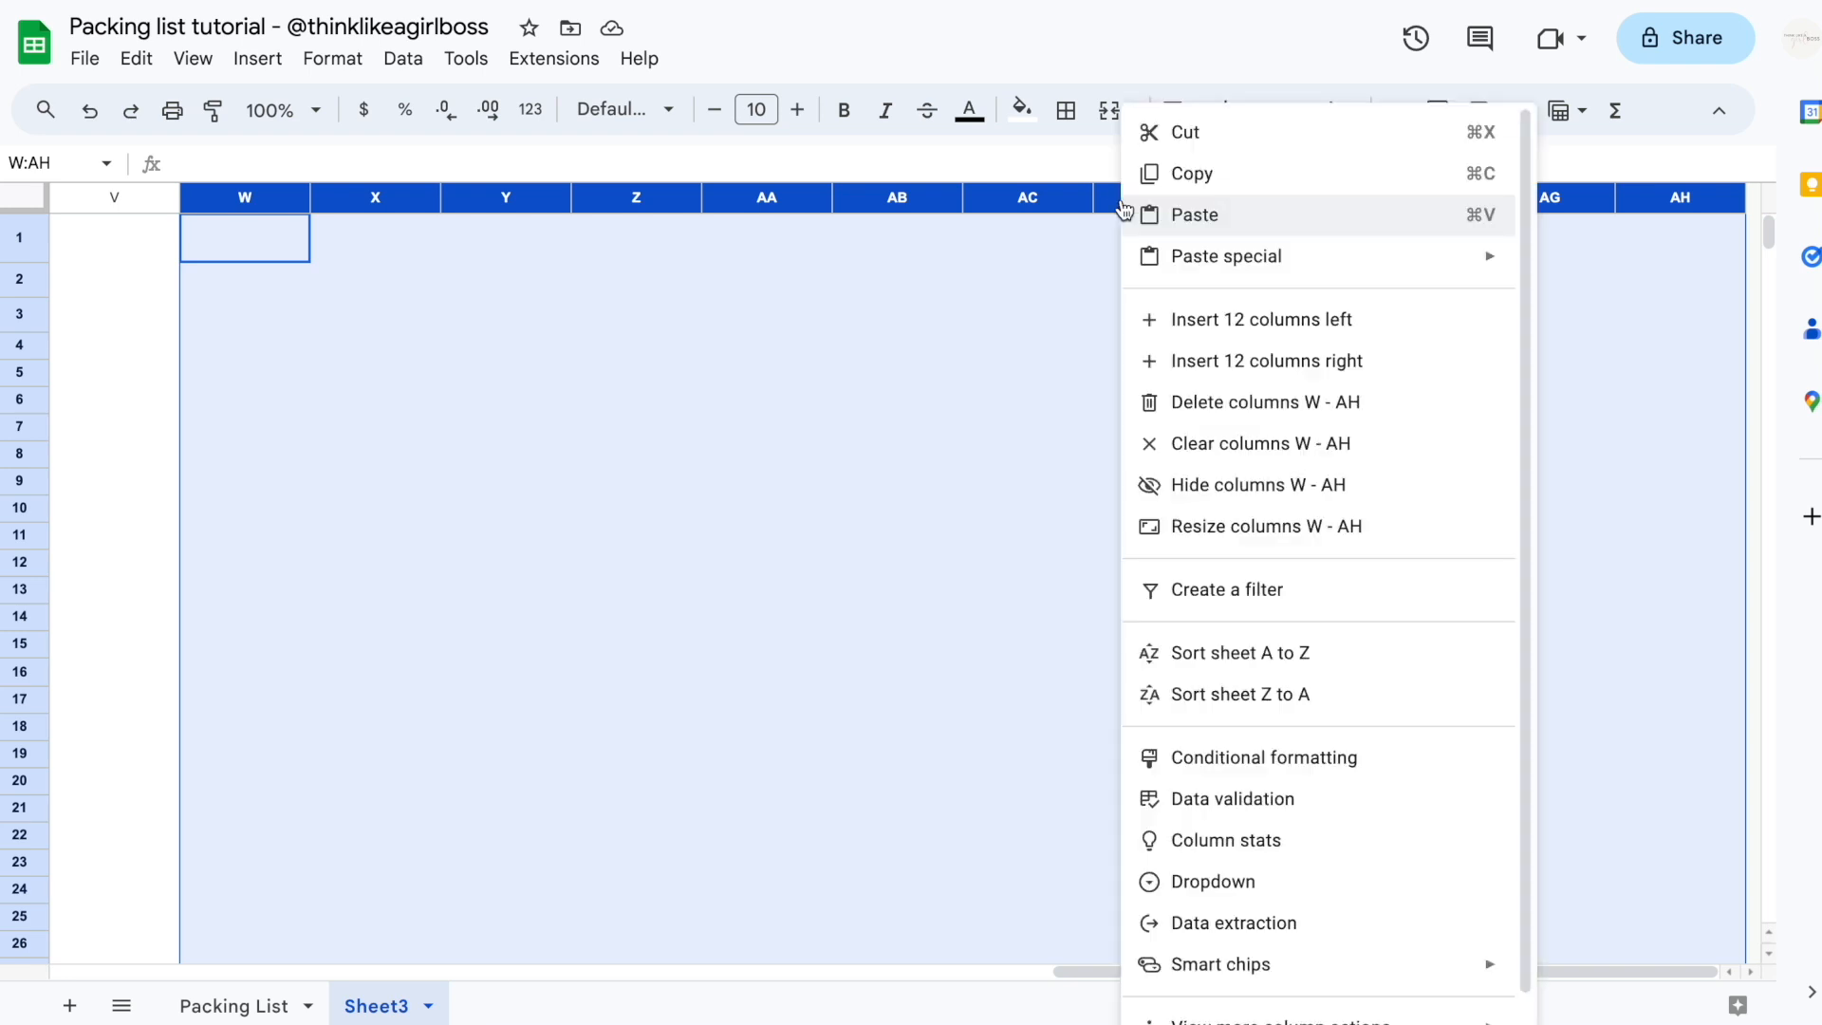
{"action": "left_click", "coordinate": [1296, 363]}
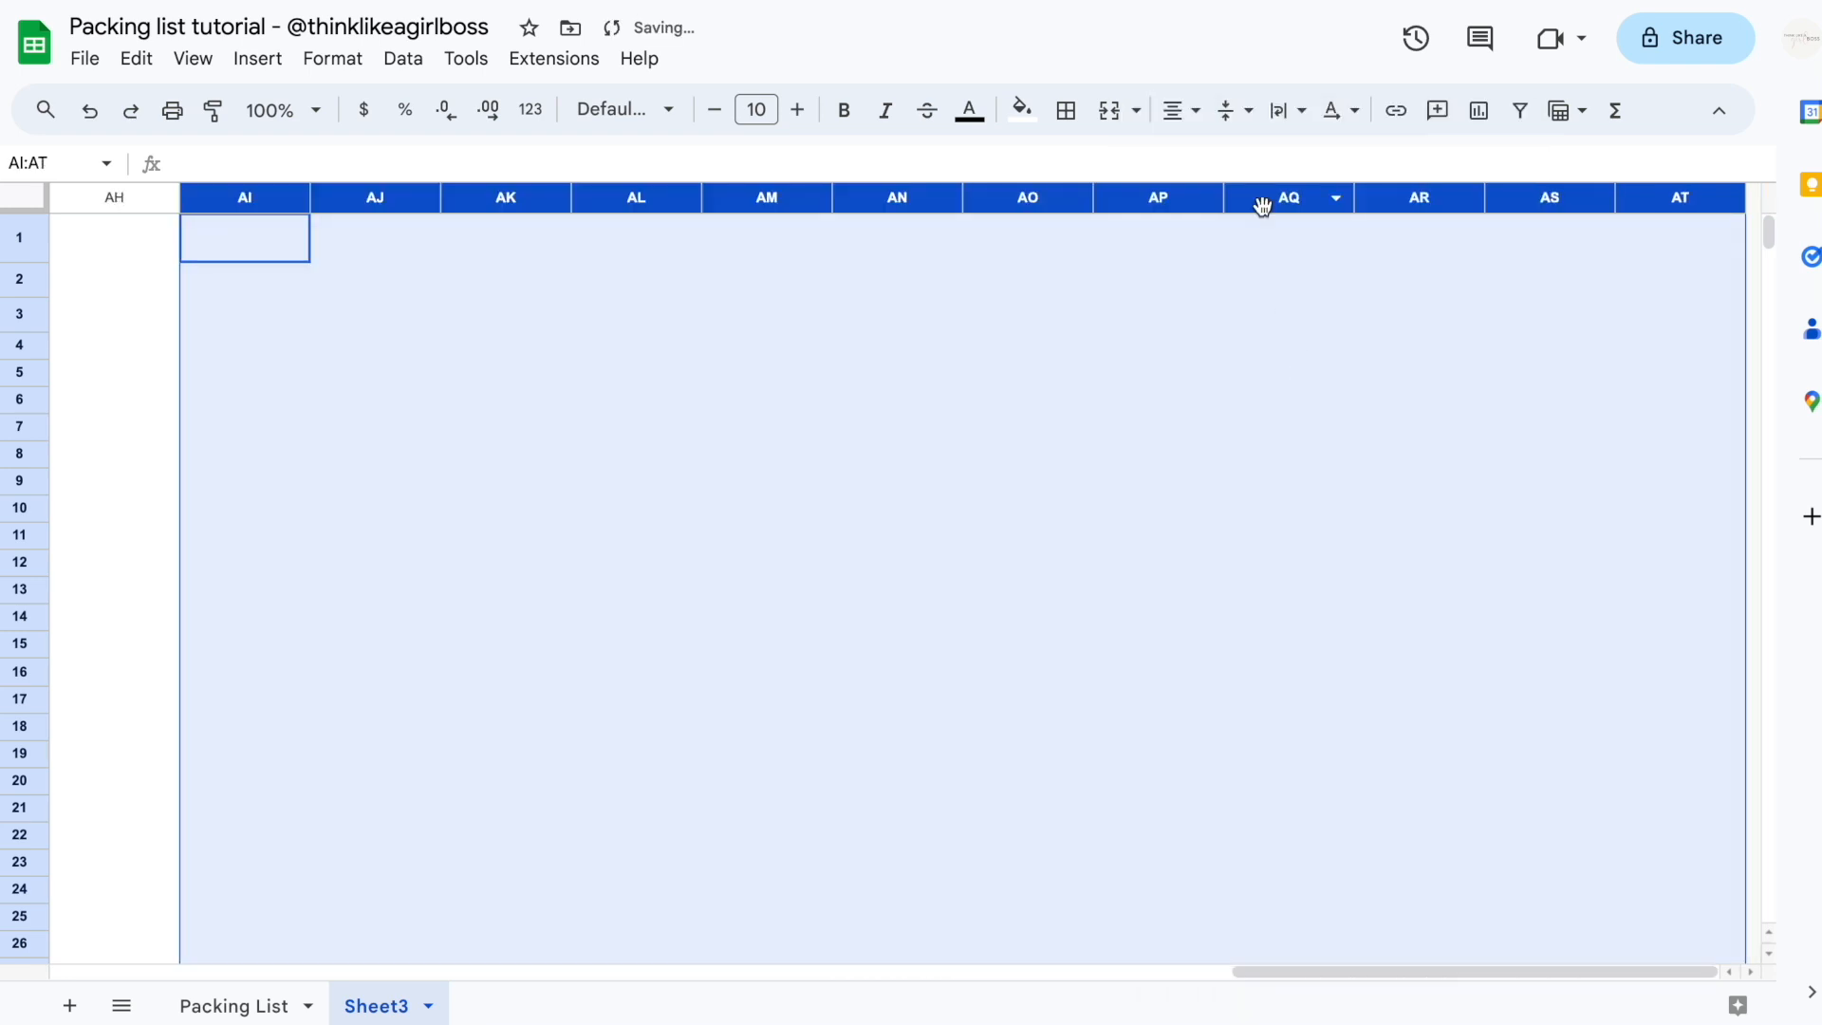
{"action": "right_click", "coordinate": [1261, 200]}
{"action": "left_click", "coordinate": [1404, 363]}
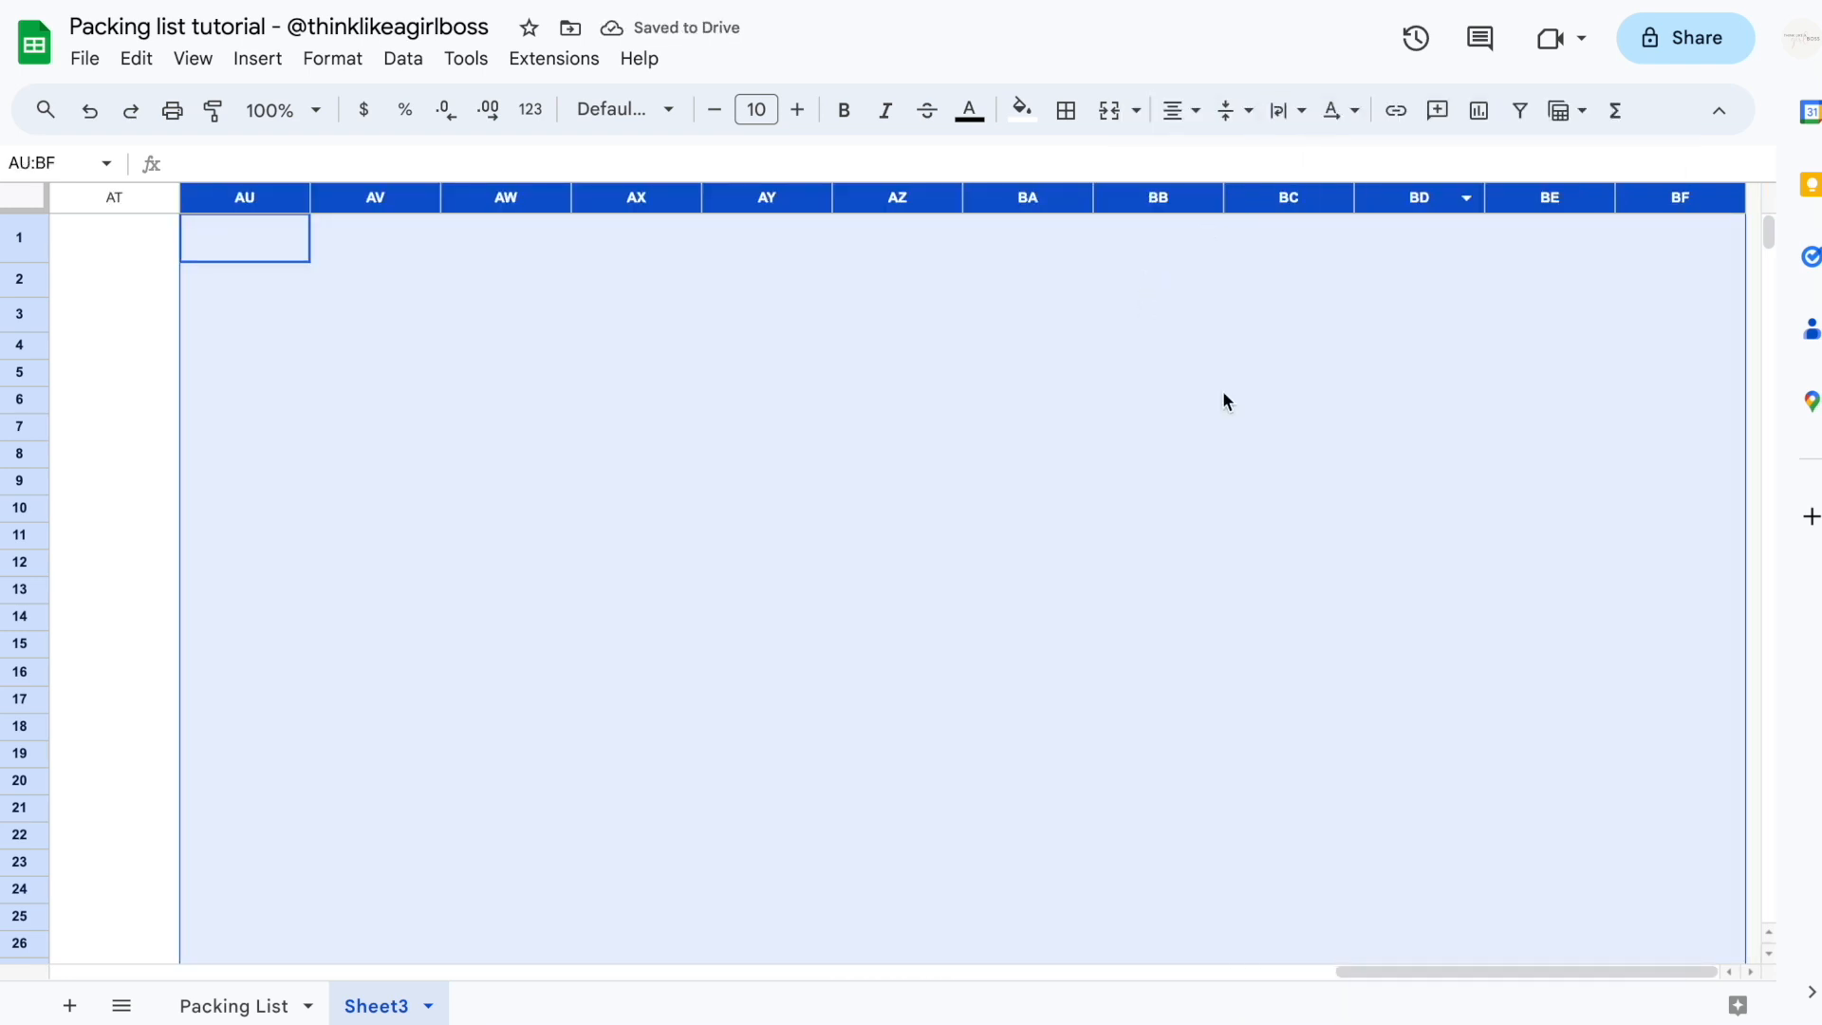
Compare column BC on Sheet3 with the final column of the finished Packing List sheet
{"action": "left_click", "coordinate": [1346, 334]}
{"action": "left_click", "coordinate": [1305, 200]}
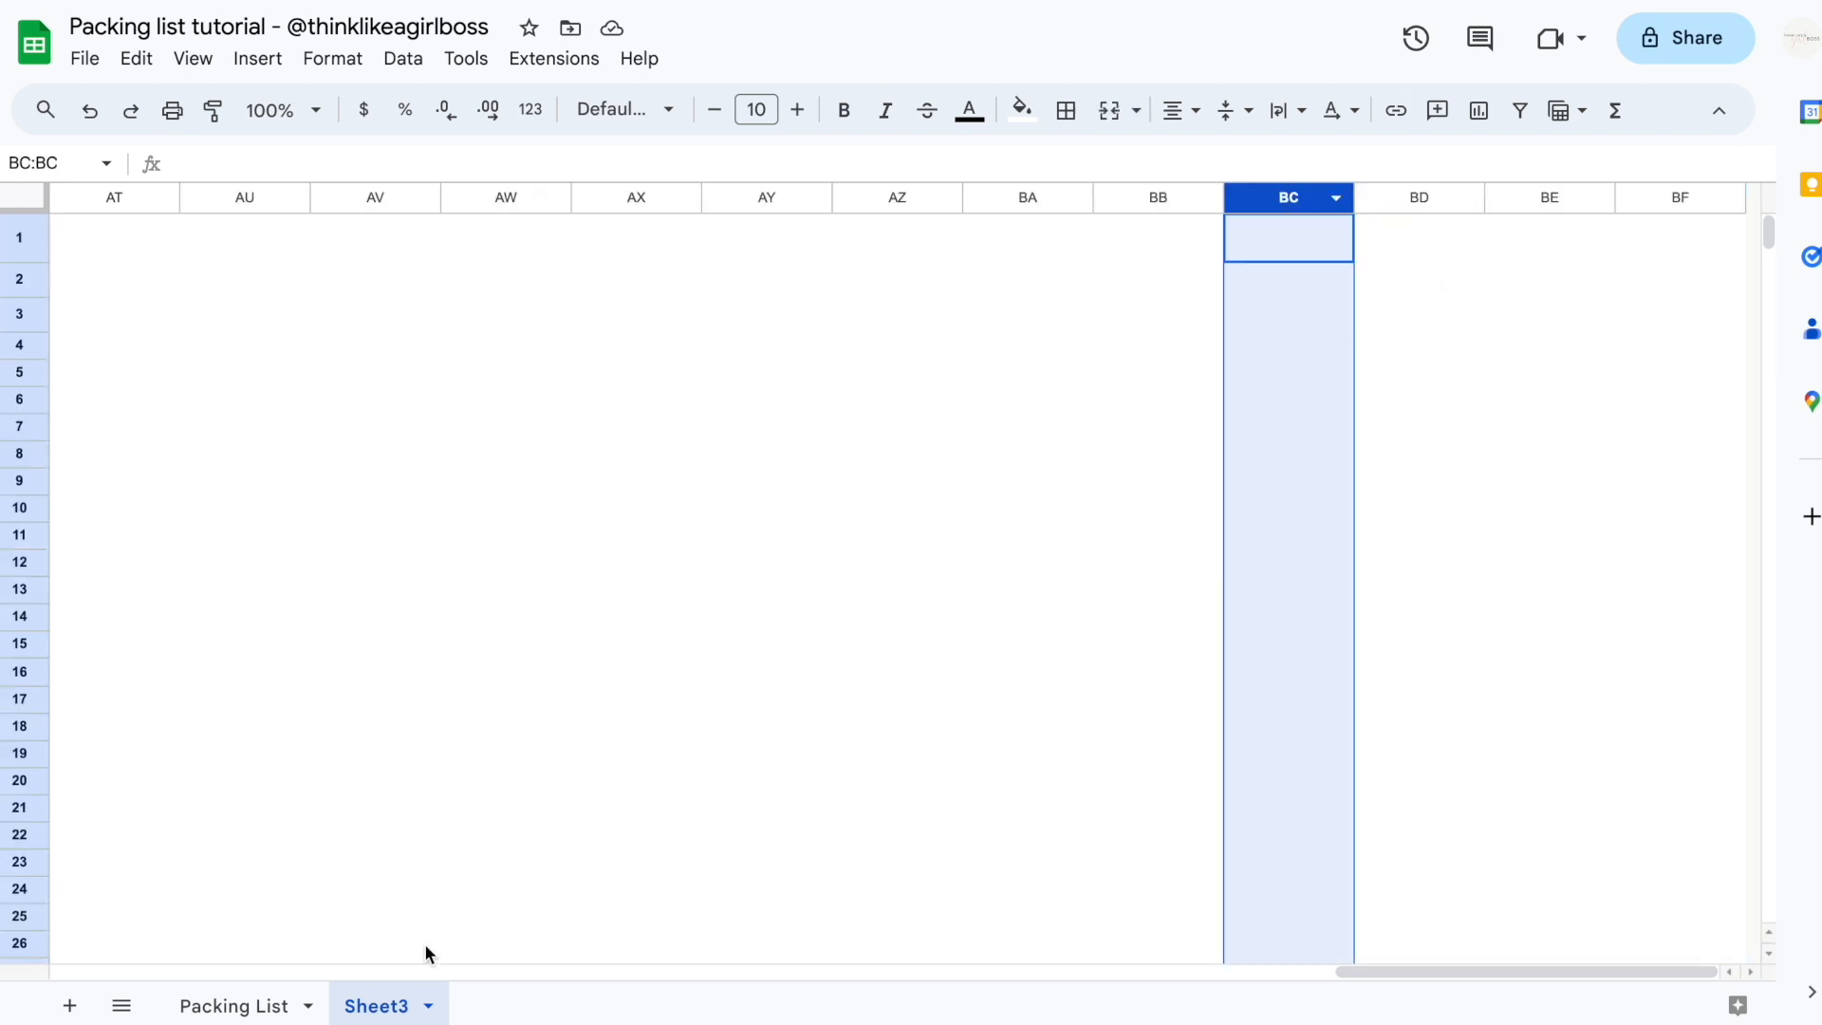
{"action": "left_click", "coordinate": [260, 1004]}
{"action": "left_click", "coordinate": [1713, 197]}
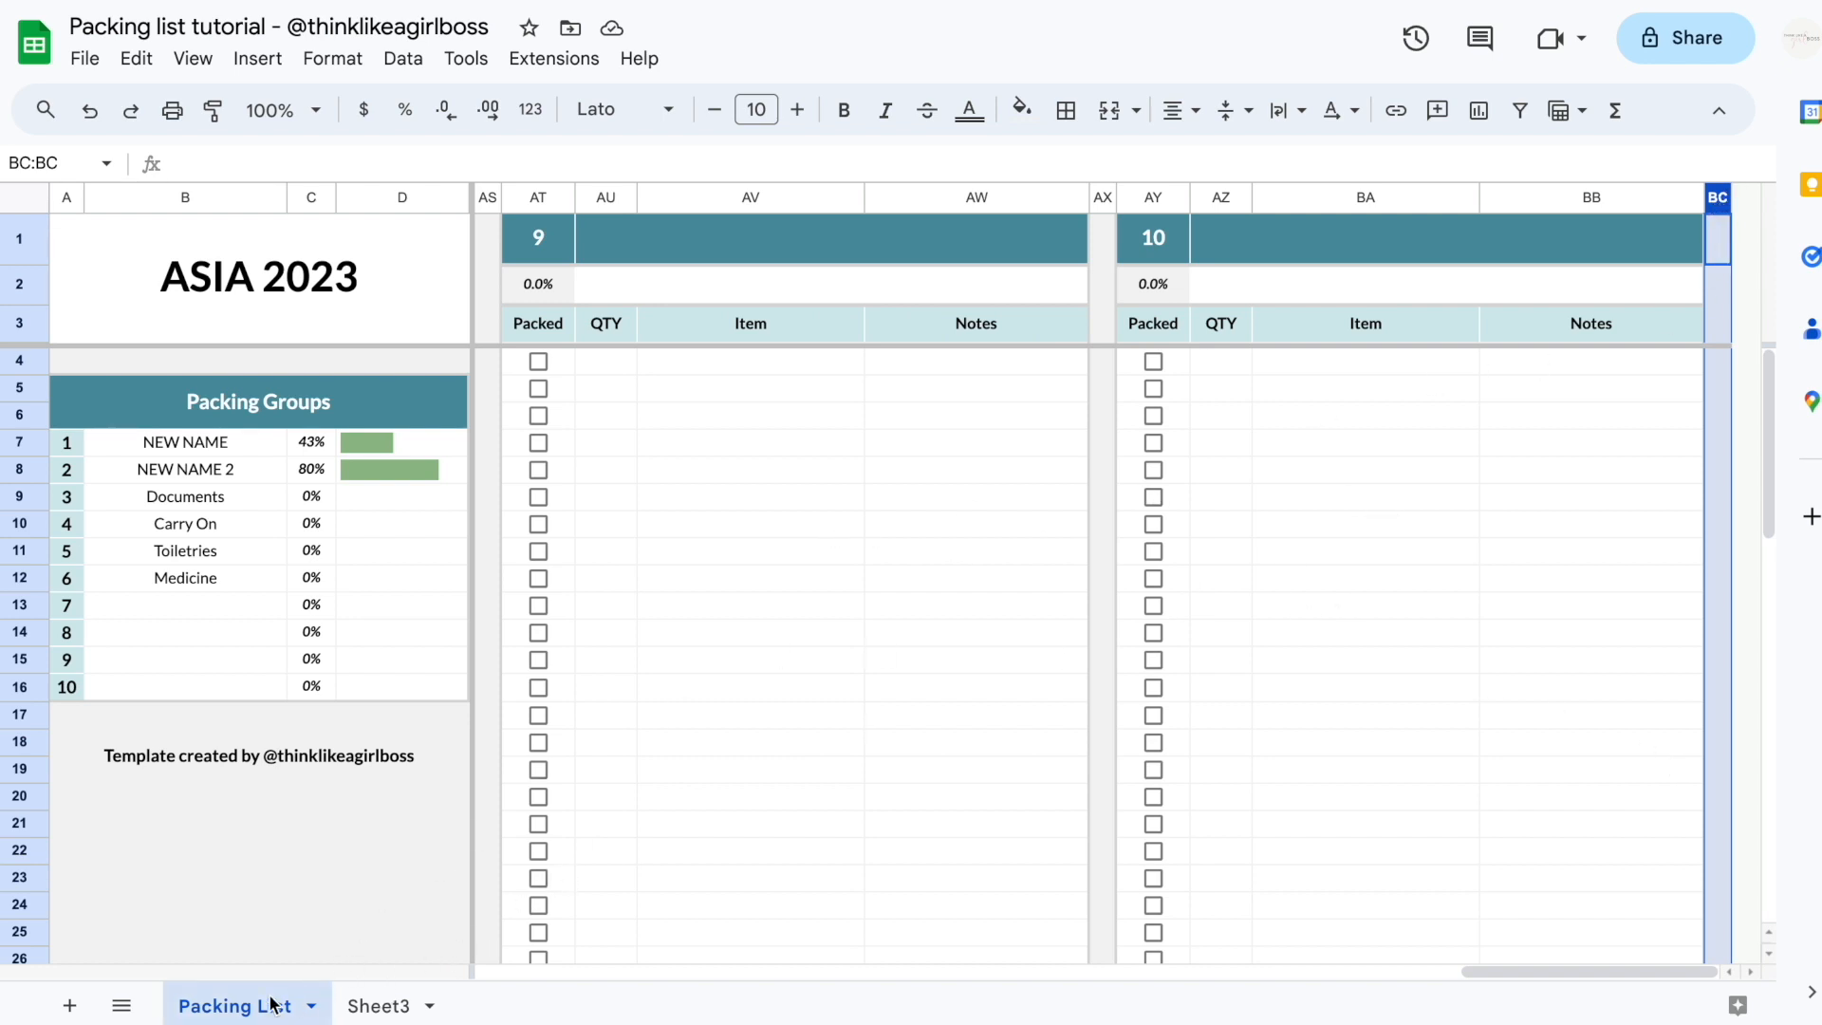
{"action": "left_click", "coordinate": [369, 1005]}
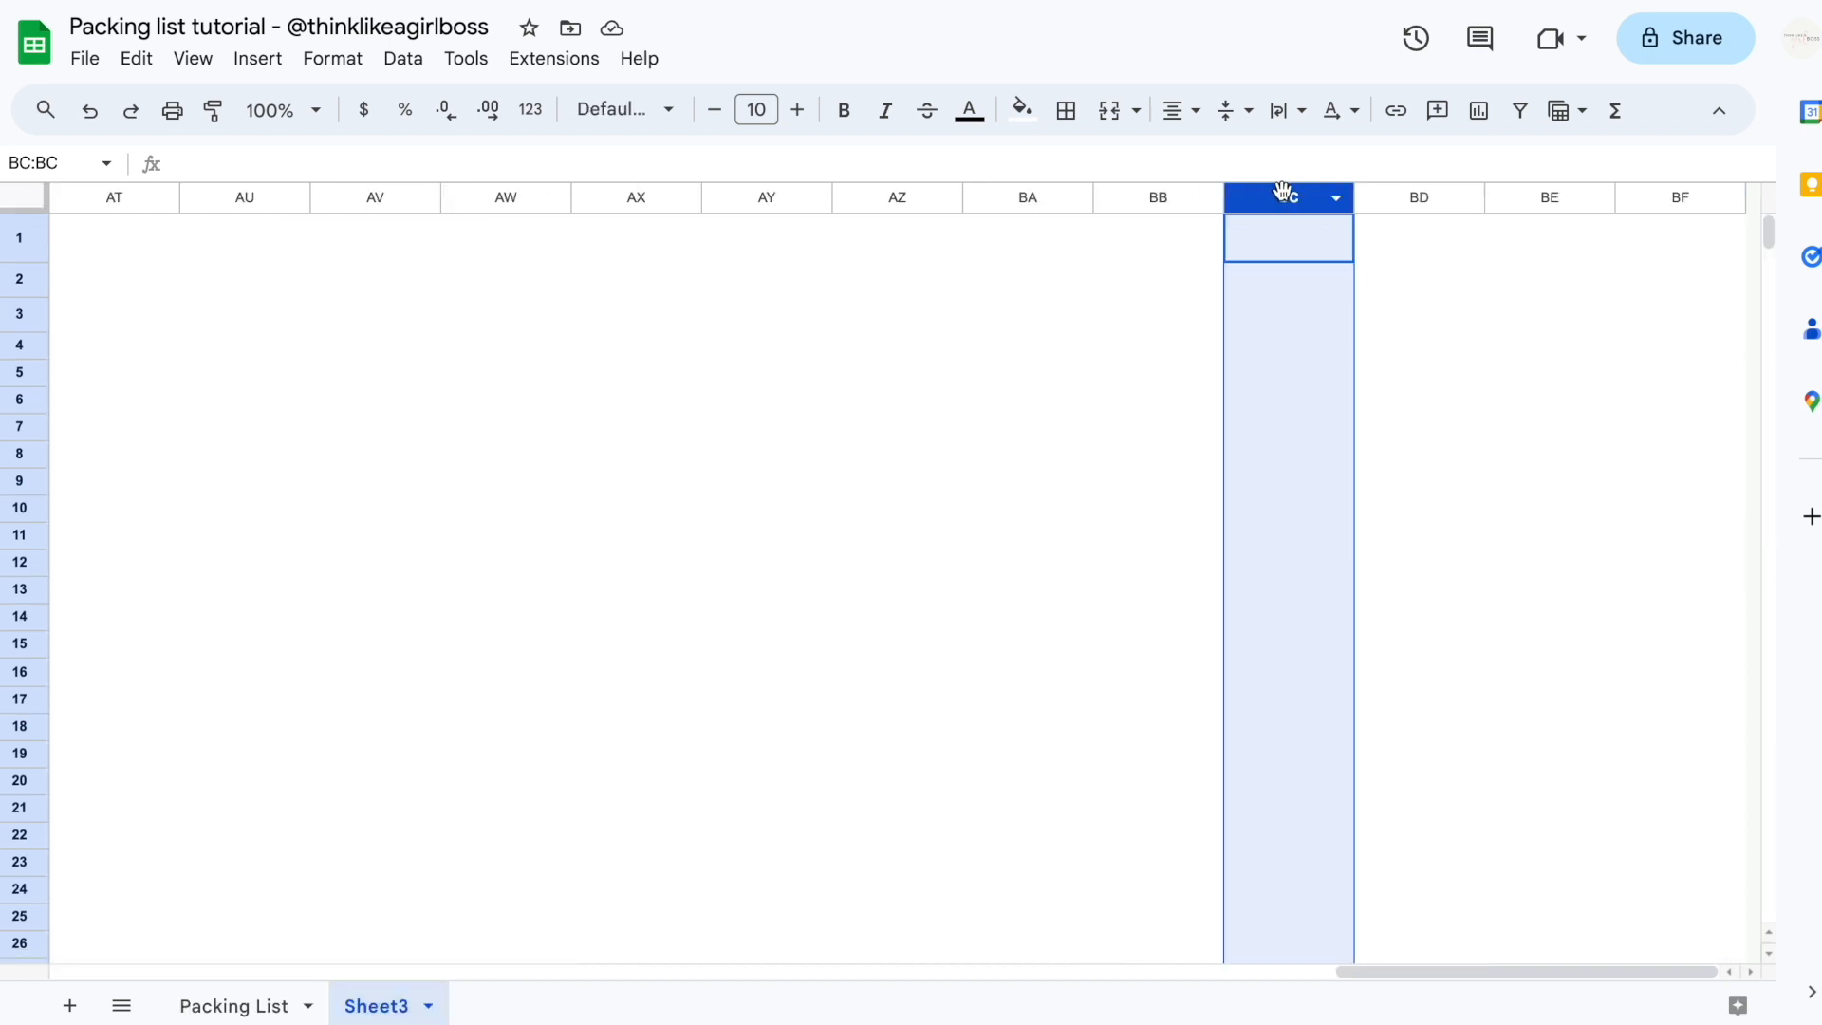
{"action": "left_click", "coordinate": [1394, 373]}
Narrow the Packed, QTY, Notes and spacer columns of the first packing block, and slightly widen its Item column
{"action": "left_click_drag", "start_coordinate": [1197, 198], "coordinate": [1172, 199]}
{"action": "left_click", "coordinate": [1207, 278]}
{"action": "left_click", "coordinate": [1426, 427]}
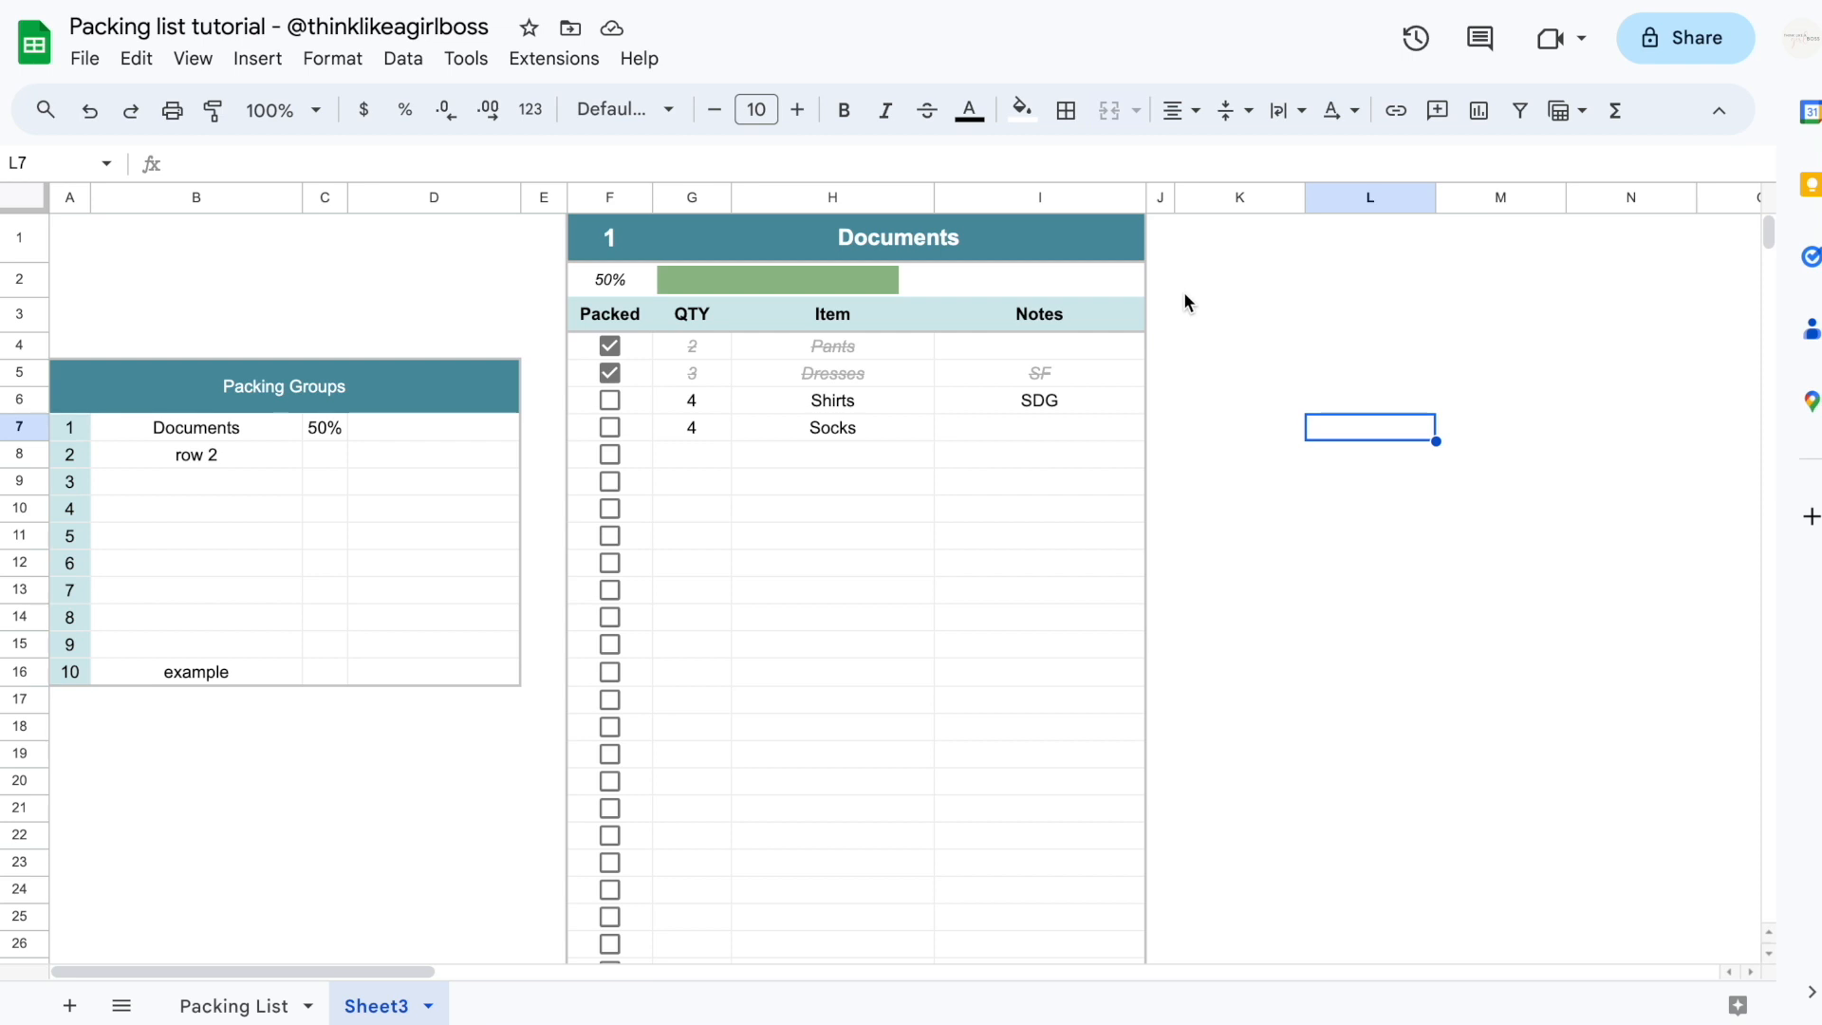
{"action": "left_click_drag", "start_coordinate": [1175, 198], "coordinate": [1168, 196]}
{"action": "left_click_drag", "start_coordinate": [653, 196], "coordinate": [708, 196]}
{"action": "left_click_drag", "start_coordinate": [912, 196], "coordinate": [924, 196]}
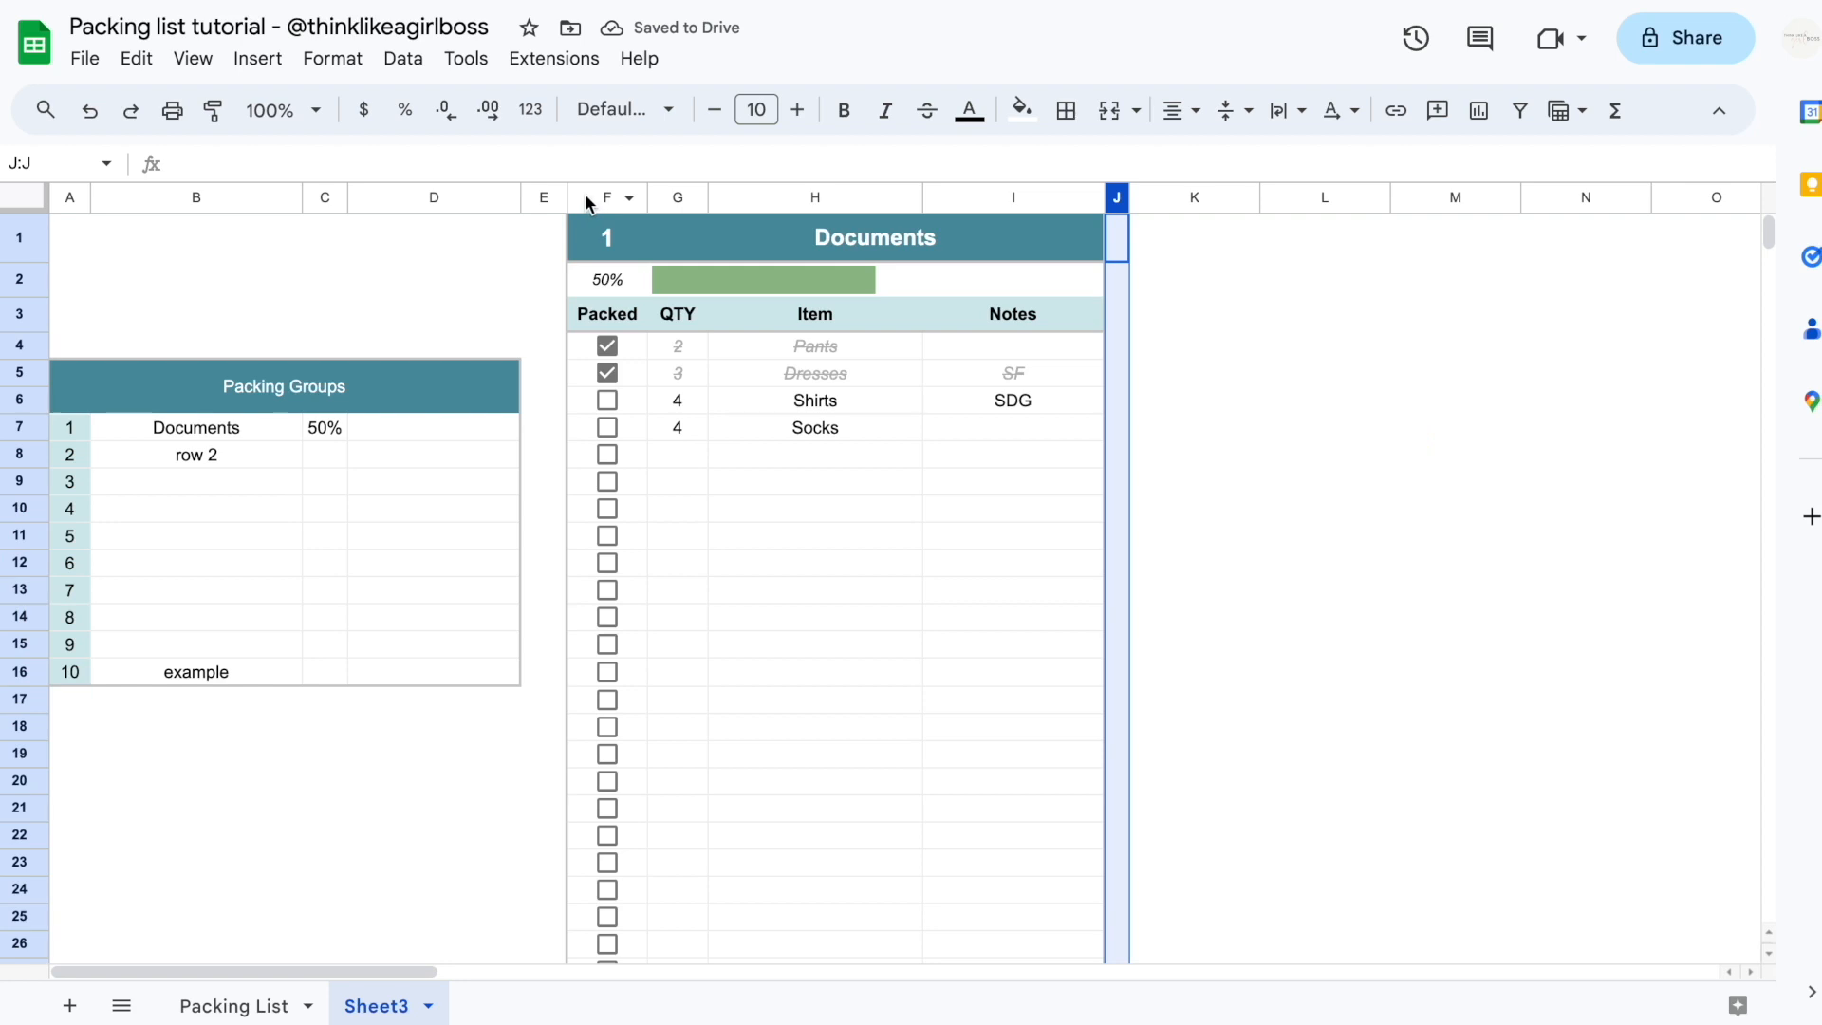
Copy the packing block in columns F to J and paste it across columns K to BC
{"action": "left_click_drag", "start_coordinate": [586, 200], "coordinate": [1110, 197]}
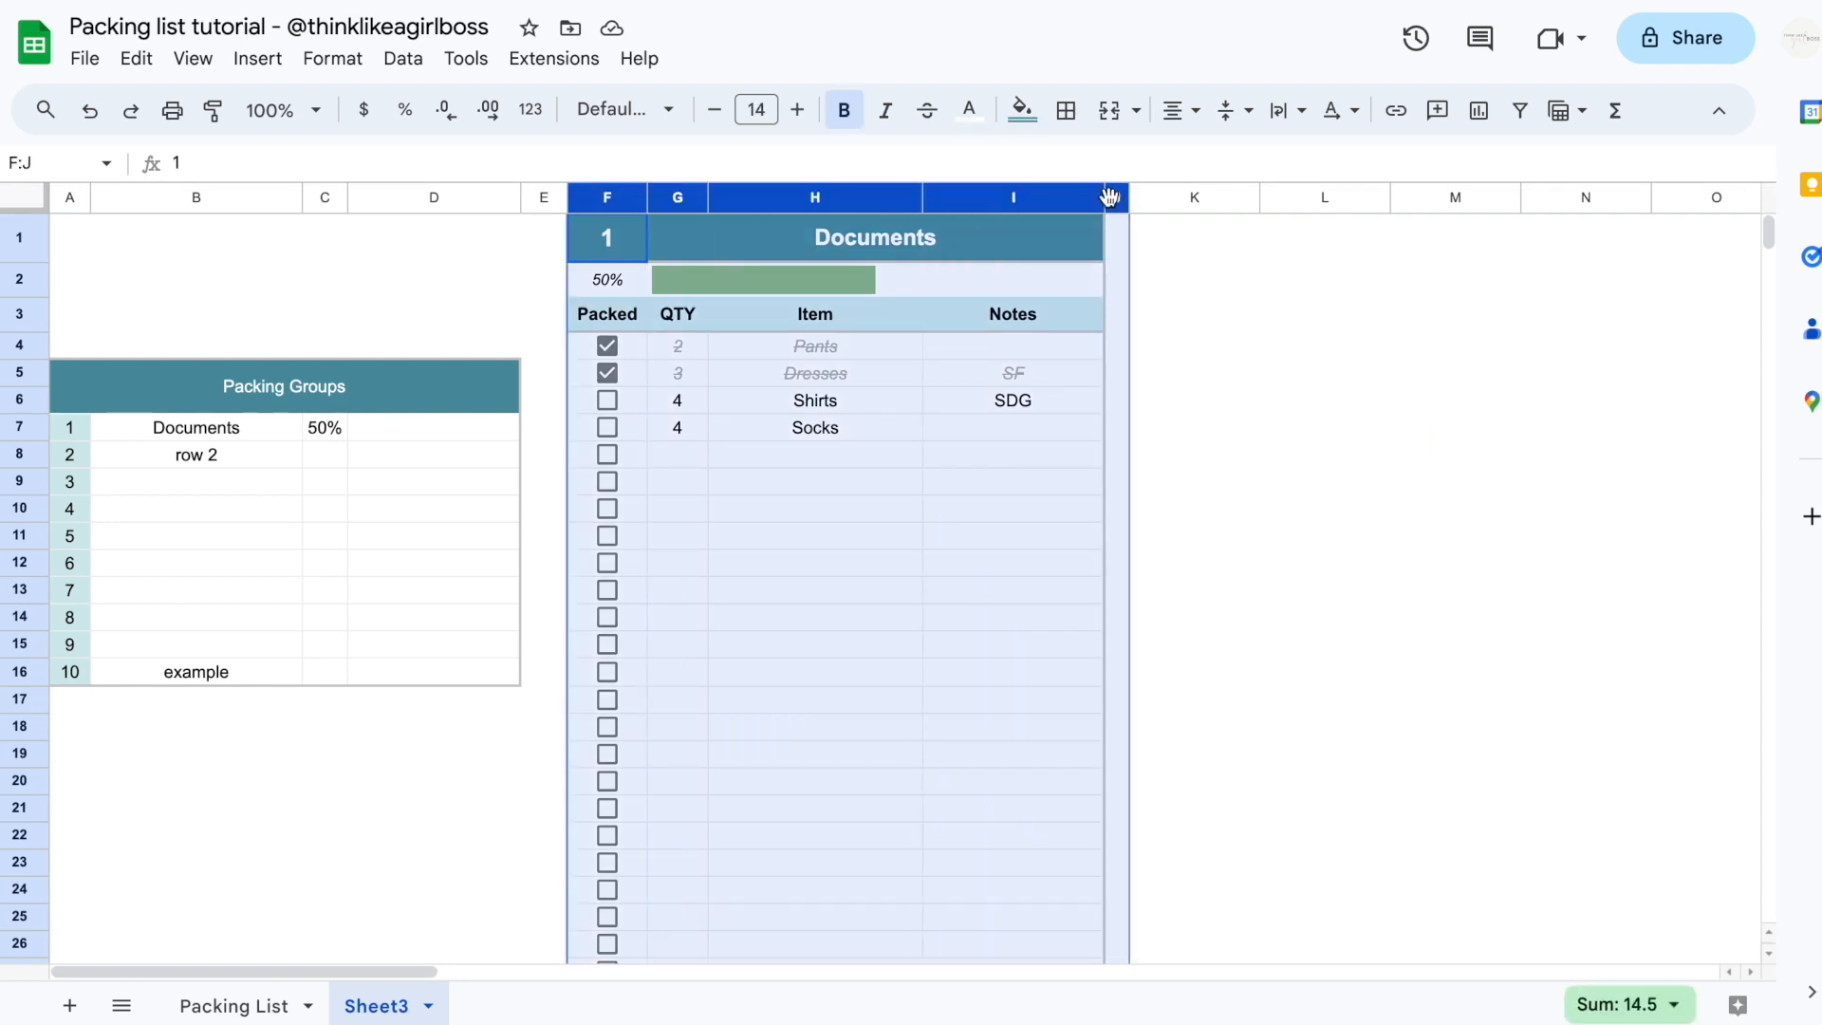
{"action": "key", "text": "ctrl+c"}
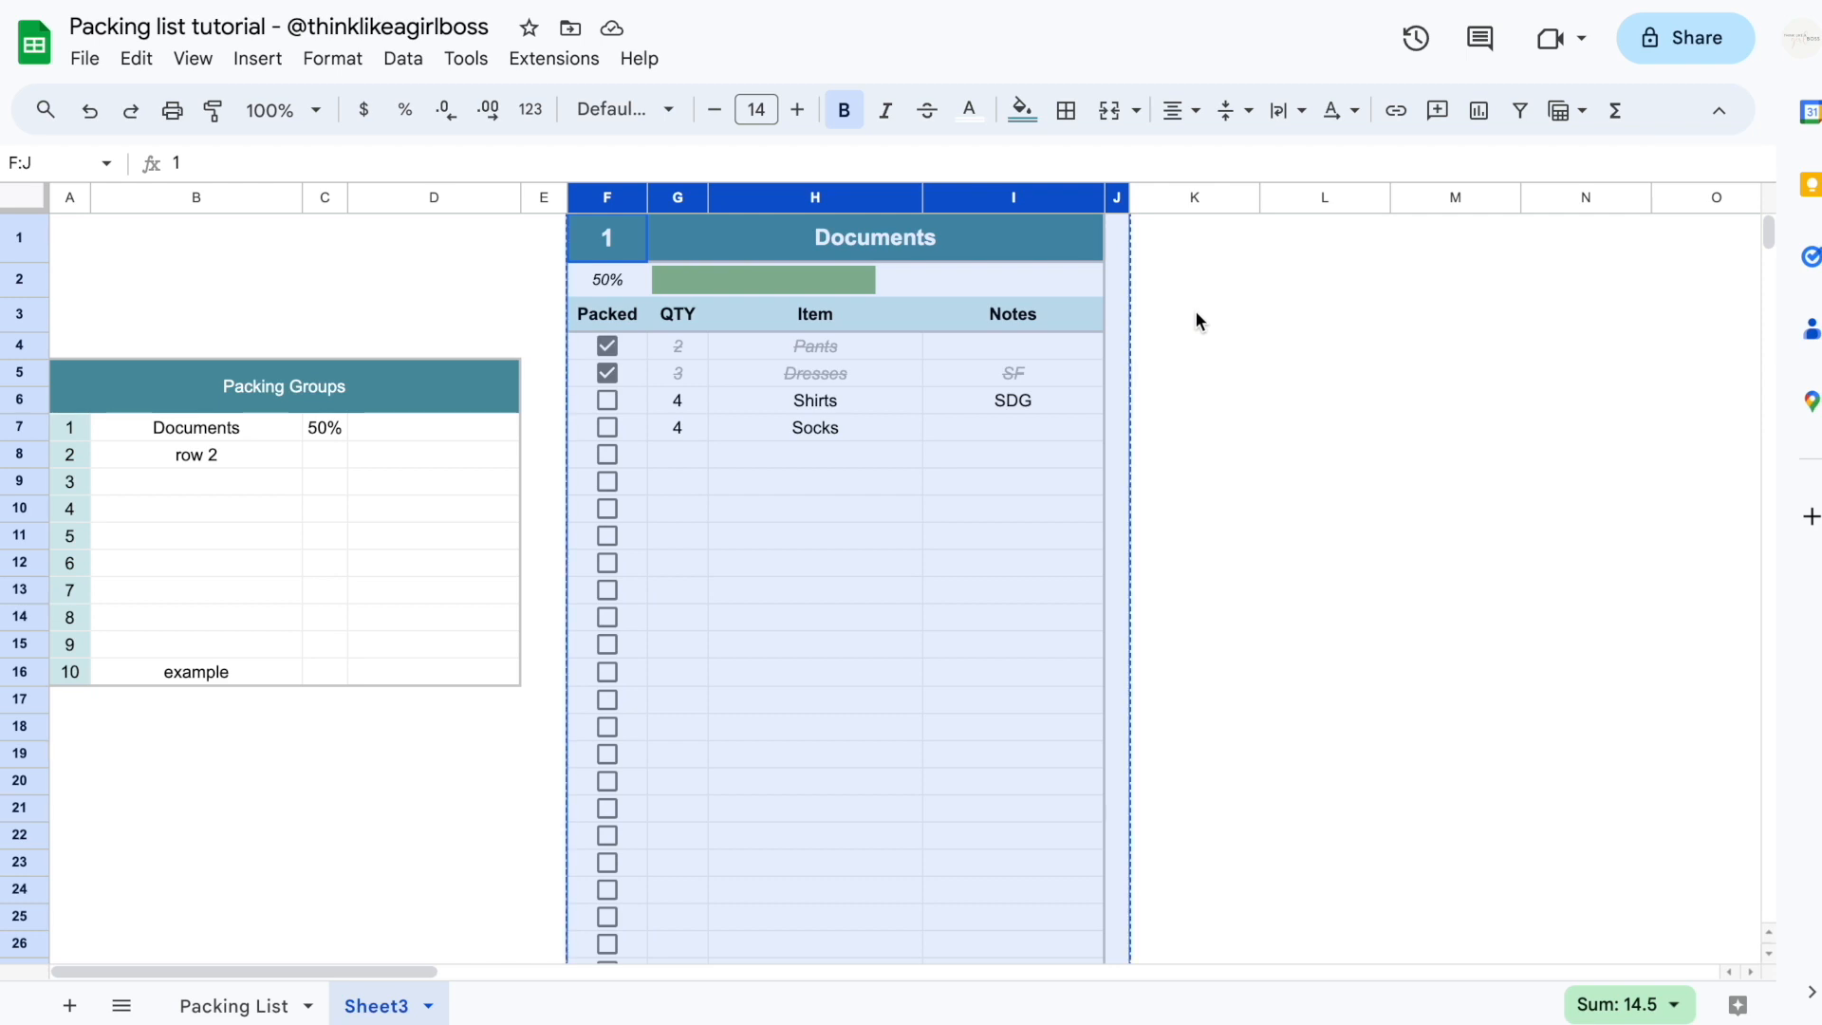
{"action": "left_click", "coordinate": [1163, 196]}
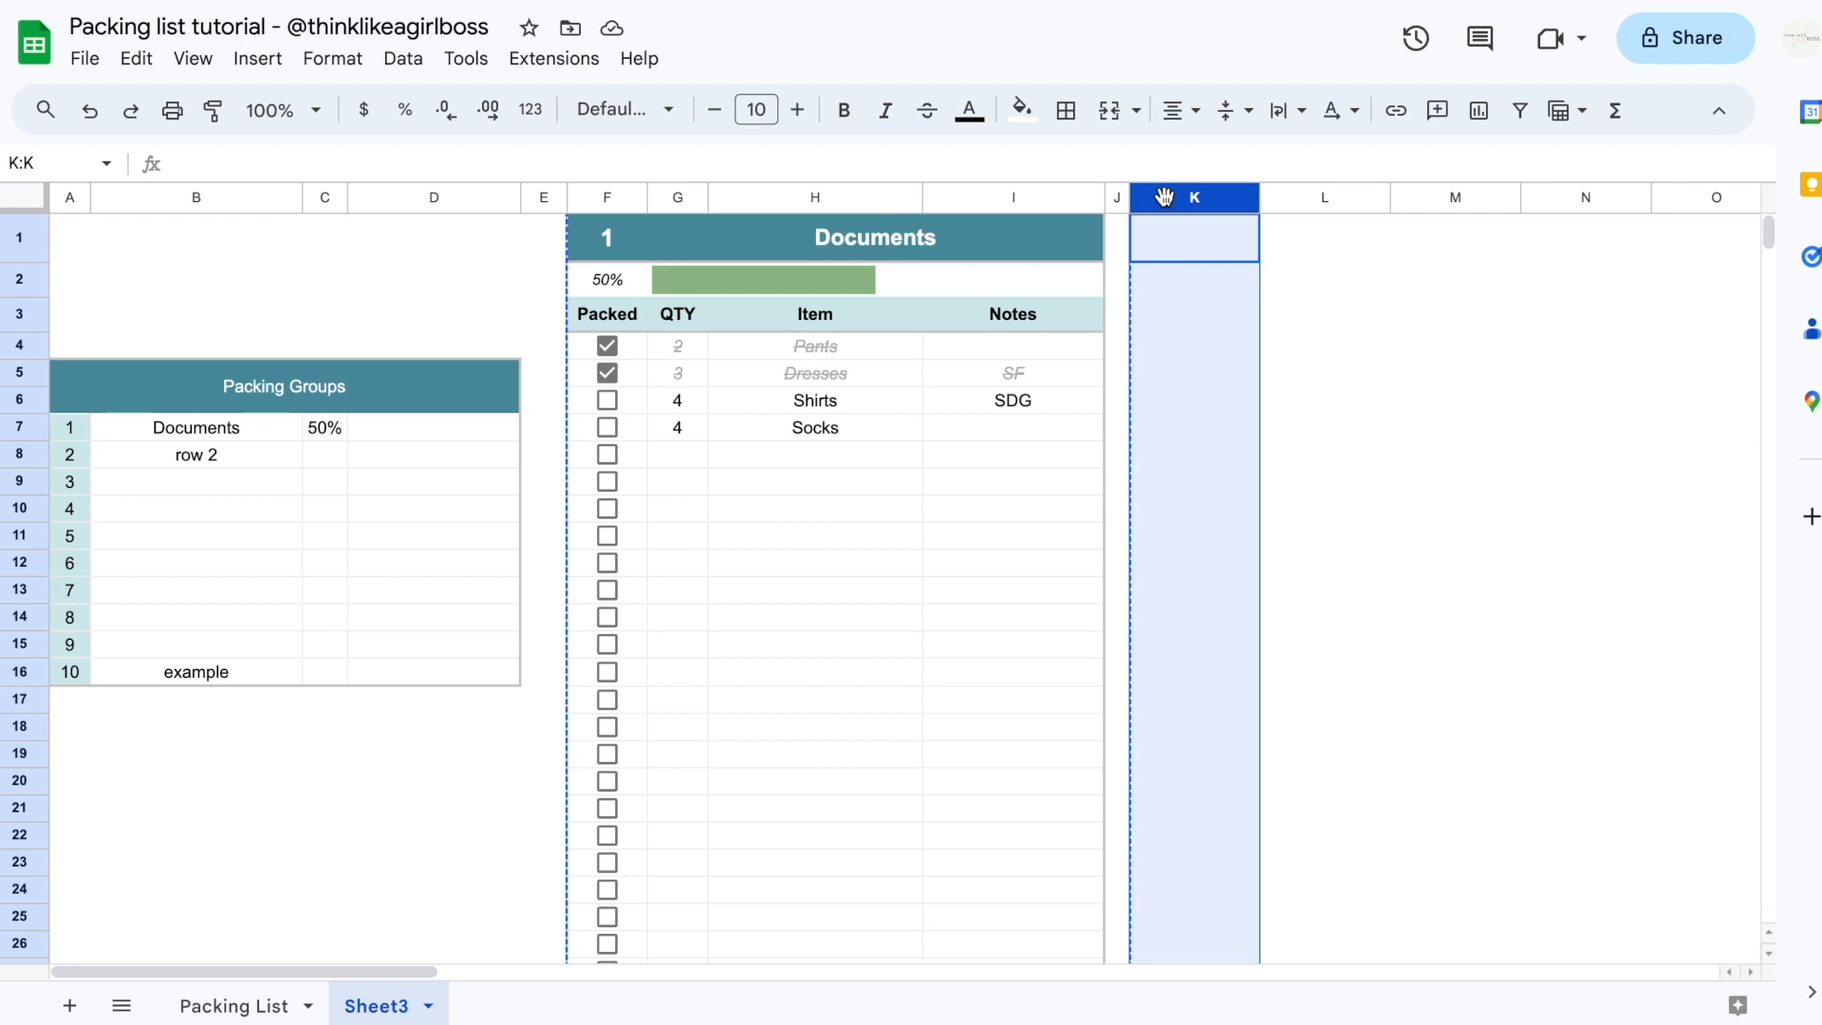
{"action": "scroll", "coordinate": [1451, 334], "scroll_direction": "right", "scroll_amount": 15}
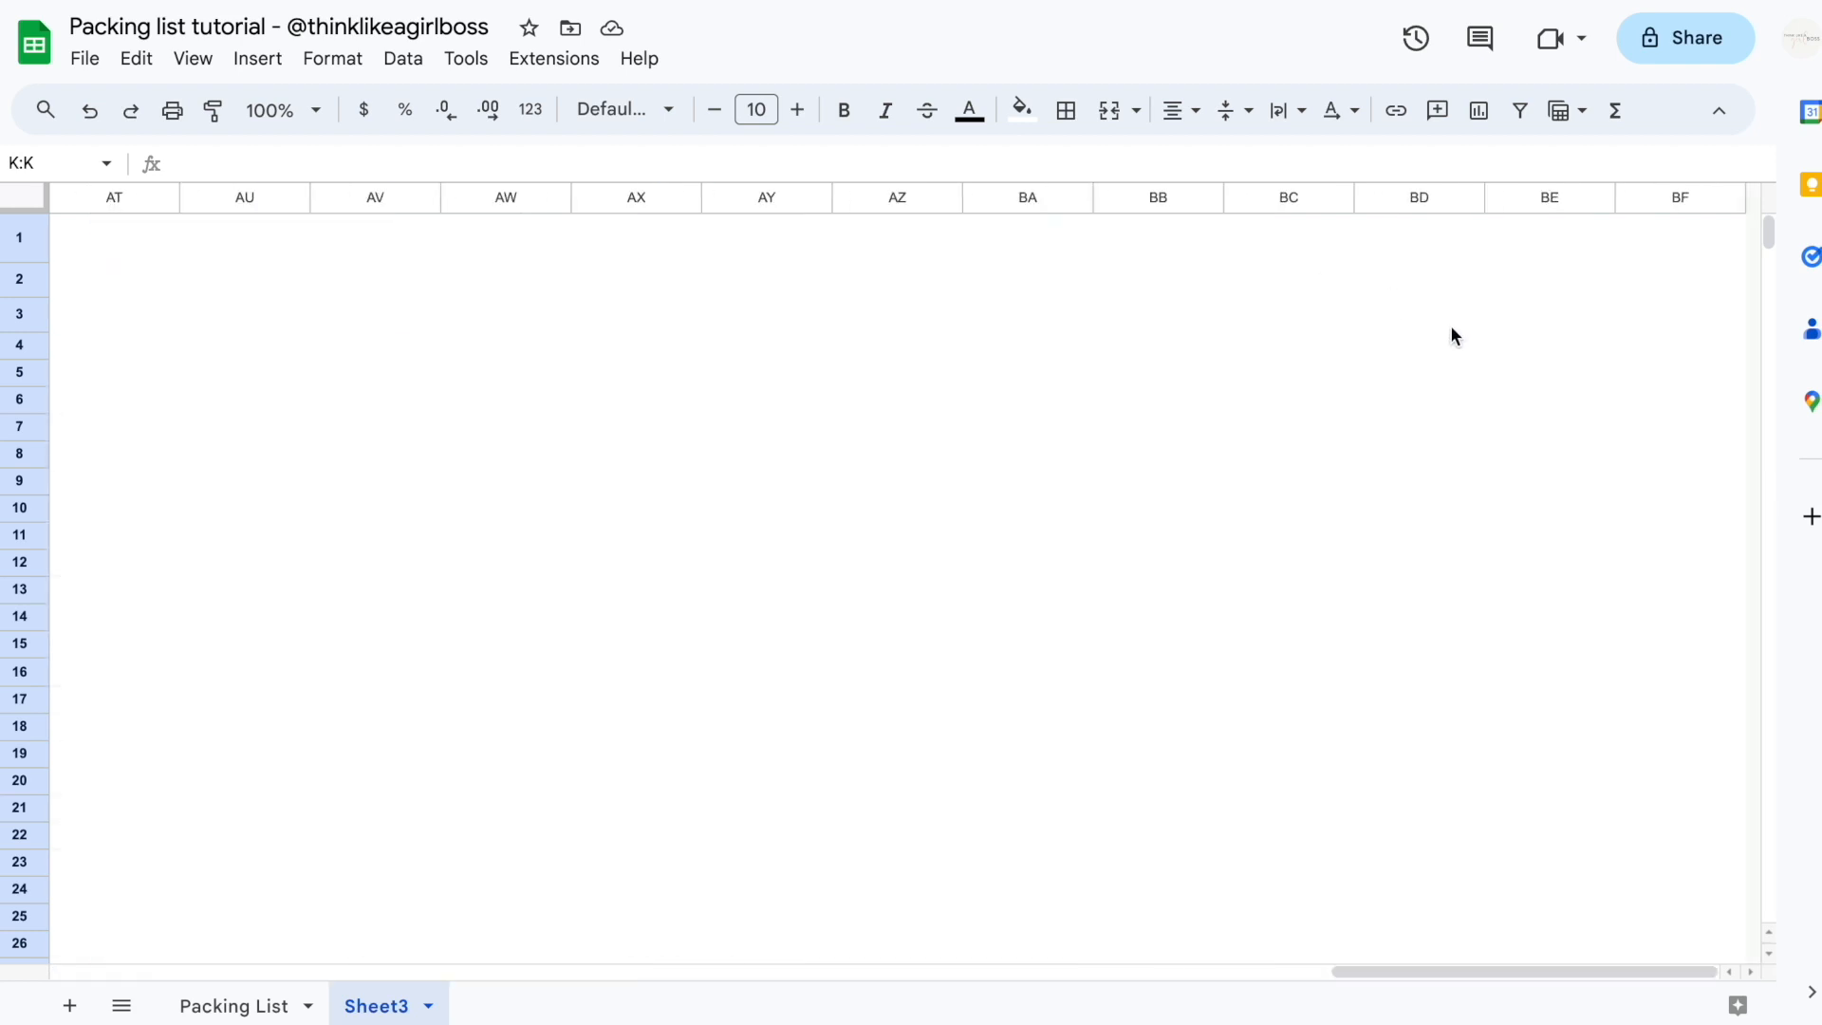
{"action": "left_click", "coordinate": [1253, 201], "text": "shift"}
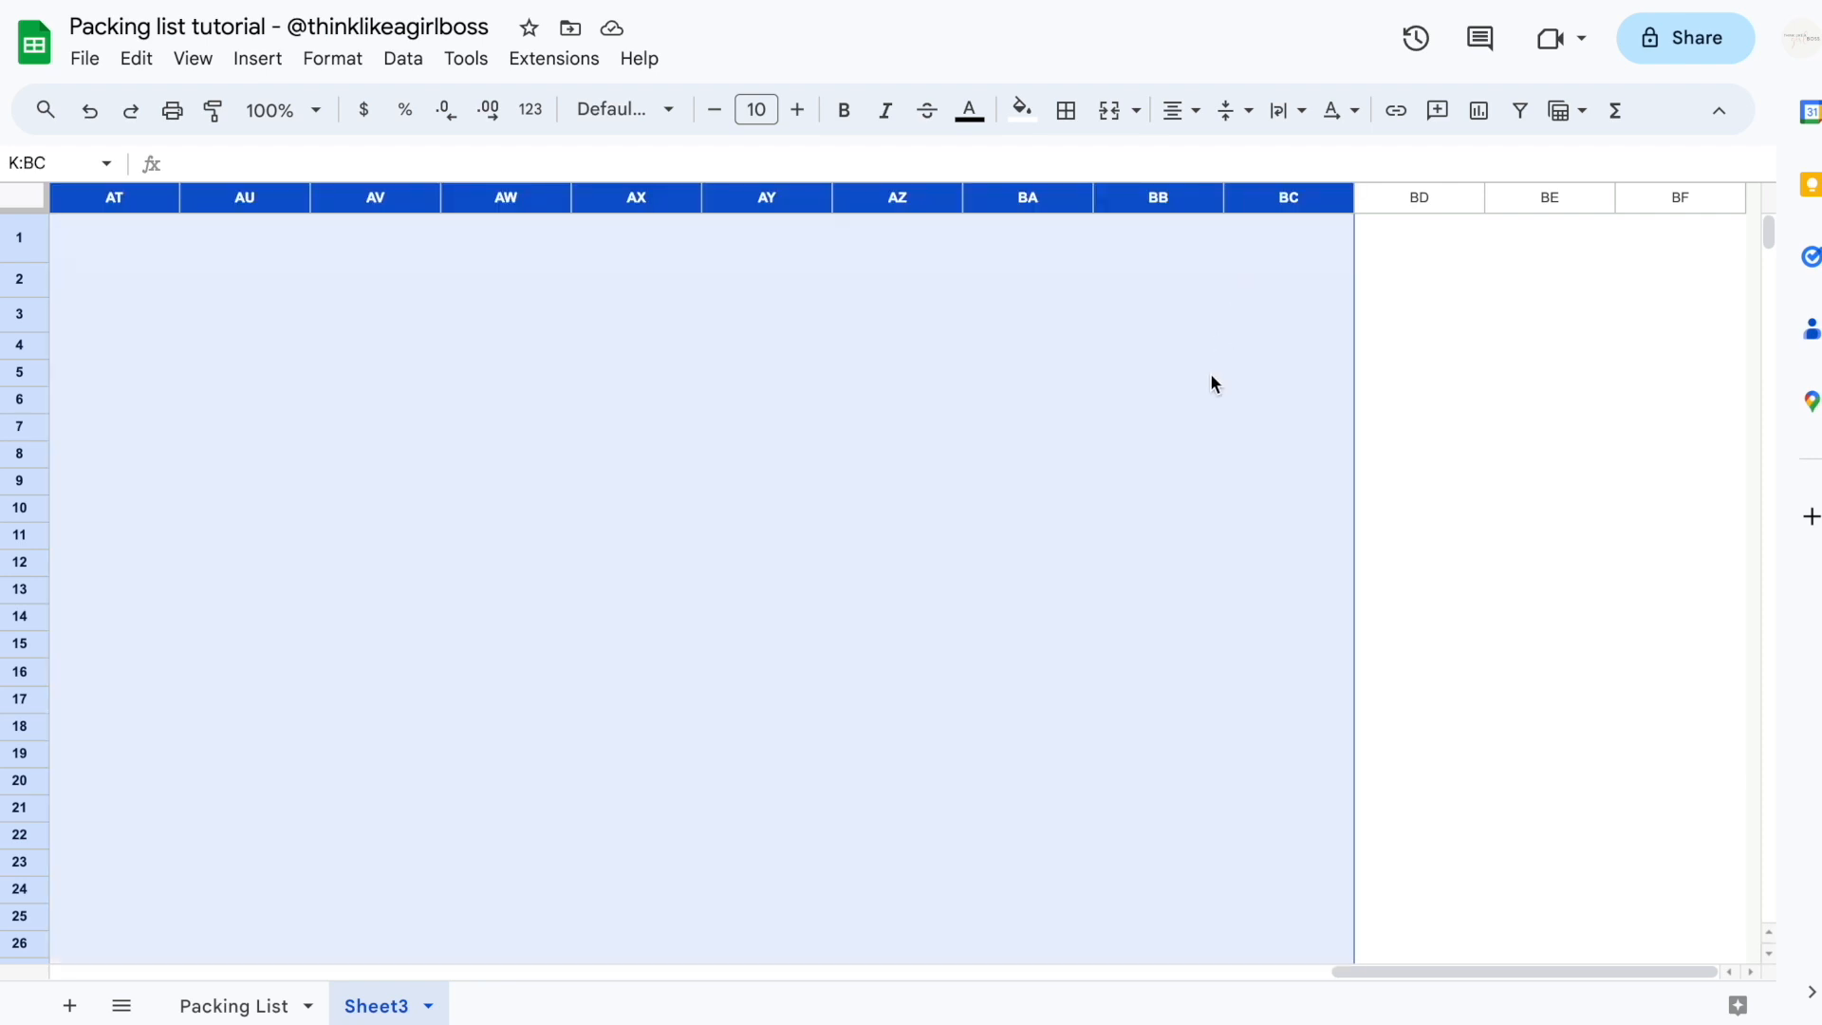
{"action": "scroll", "coordinate": [1210, 373], "scroll_direction": "left", "scroll_amount": 15}
{"action": "scroll", "coordinate": [1210, 373], "scroll_direction": "right", "scroll_amount": 4}
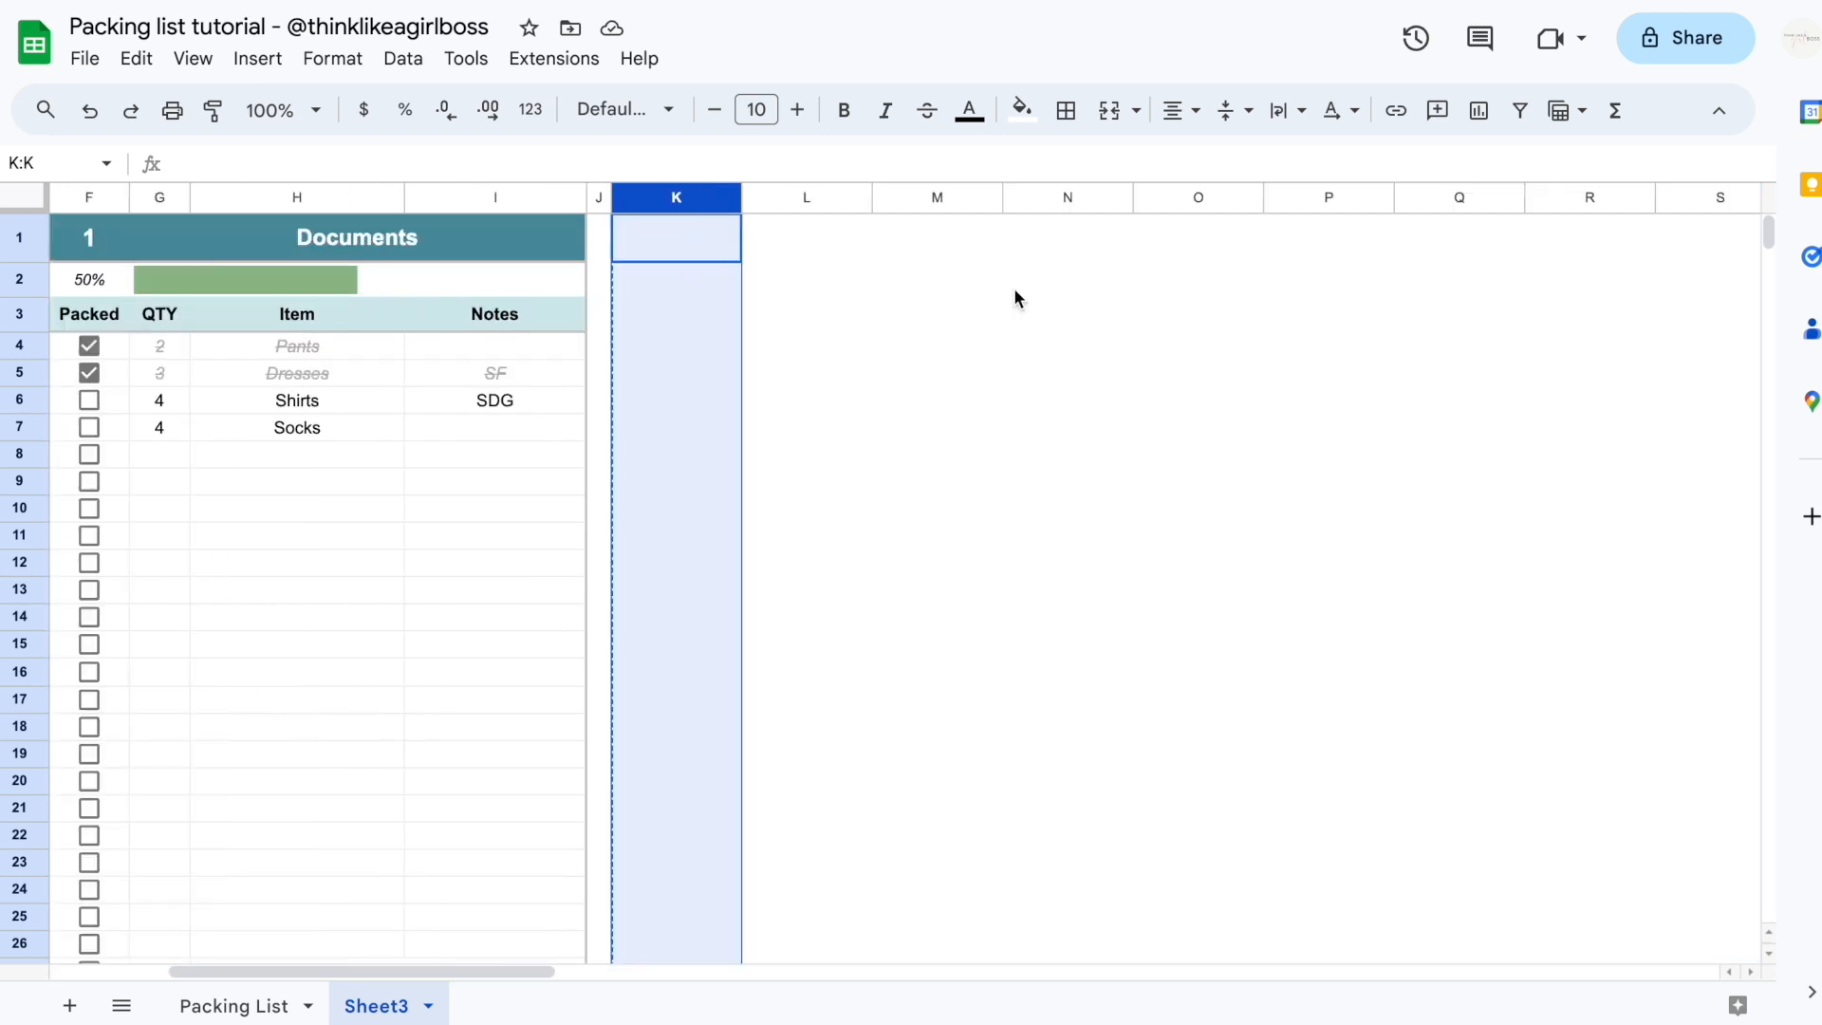
{"action": "left_click", "coordinate": [1013, 287]}
{"action": "left_click_drag", "start_coordinate": [671, 198], "coordinate": [1292, 201]}
{"action": "scroll", "coordinate": [1142, 390], "scroll_direction": "left", "scroll_amount": 15}
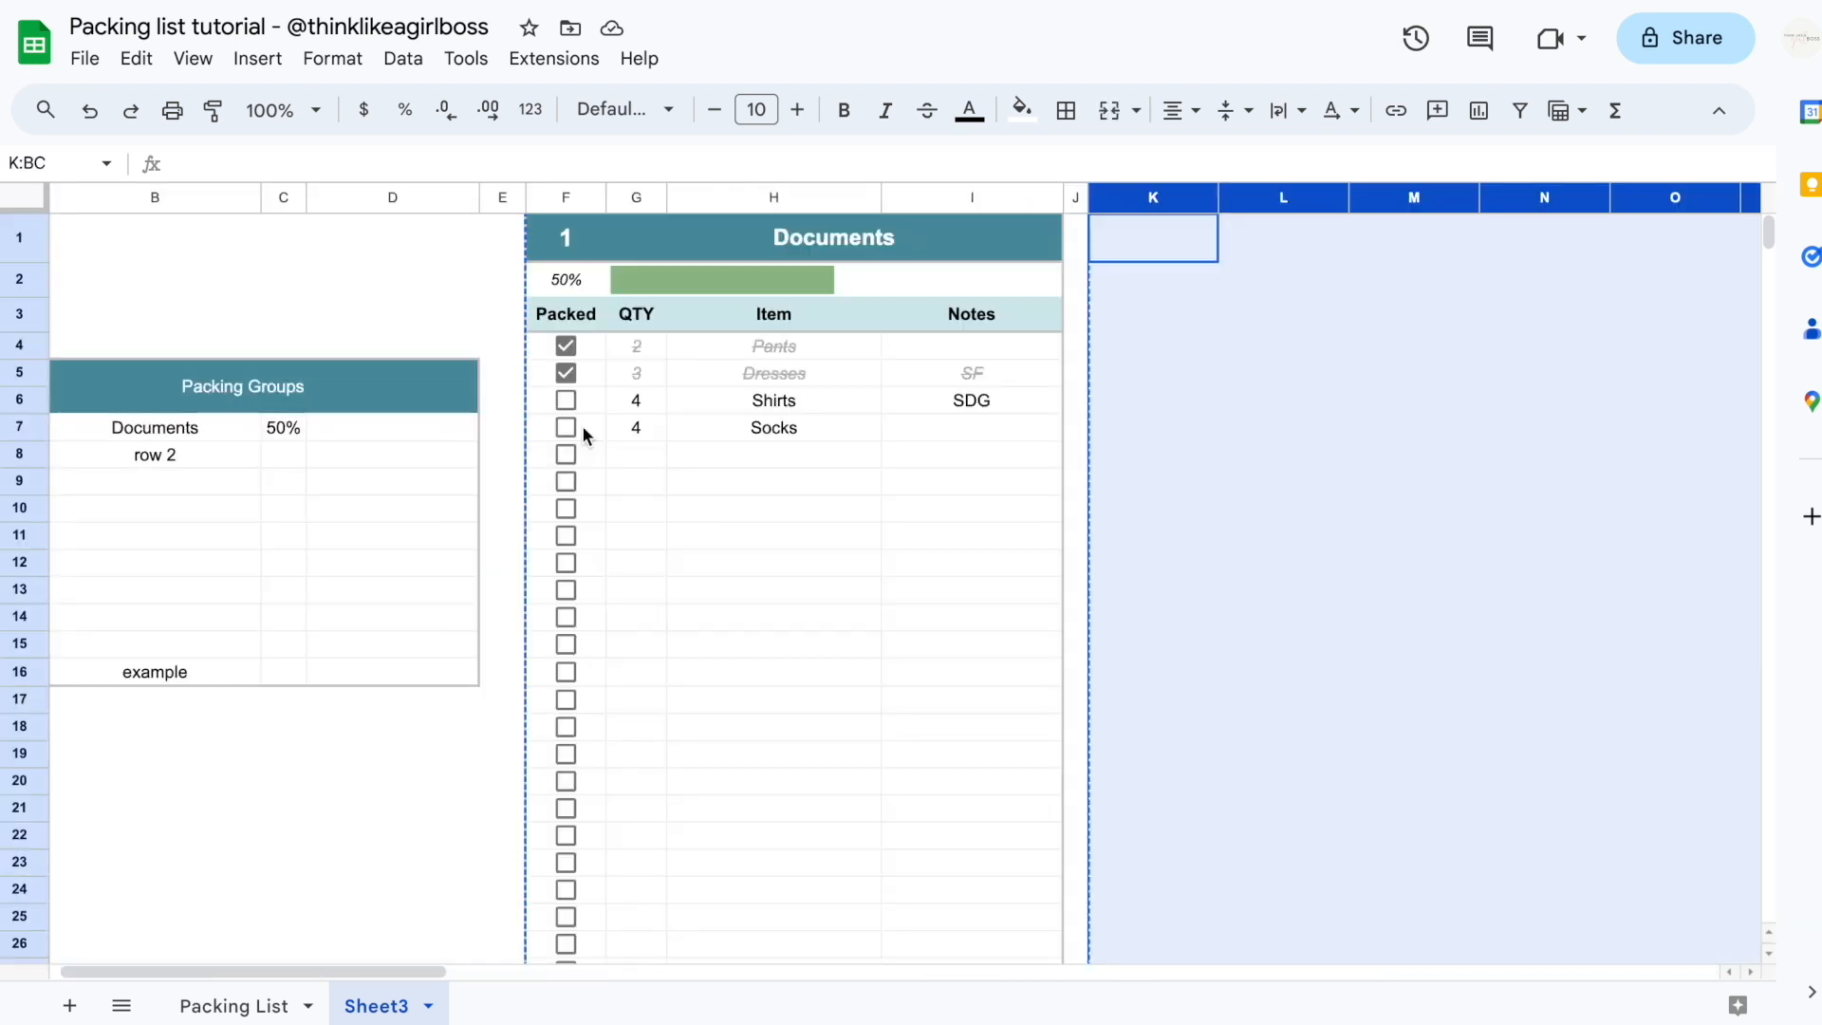
{"action": "key", "text": "ctrl+v"}
{"action": "left_click", "coordinate": [1370, 570]}
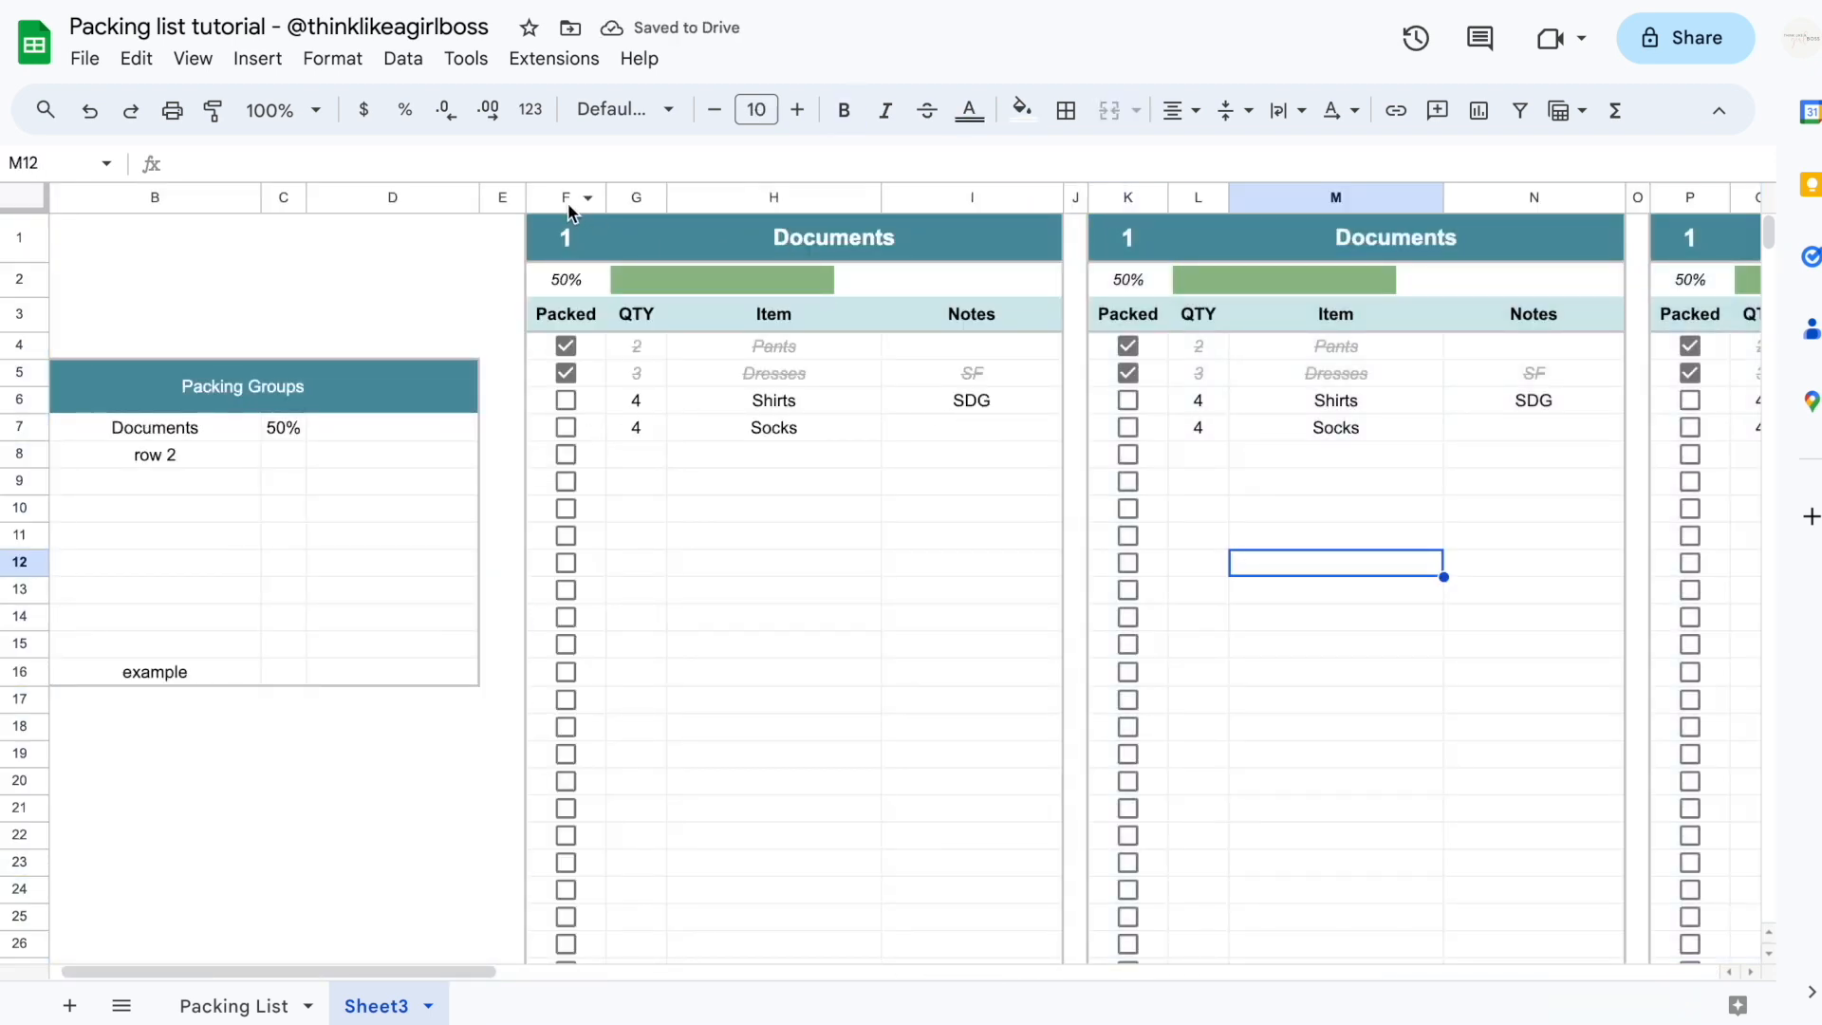
Check the duplicated packing blocks against the original, down the rows and across to column BC
{"action": "left_click_drag", "start_coordinate": [564, 197], "coordinate": [1066, 193]}
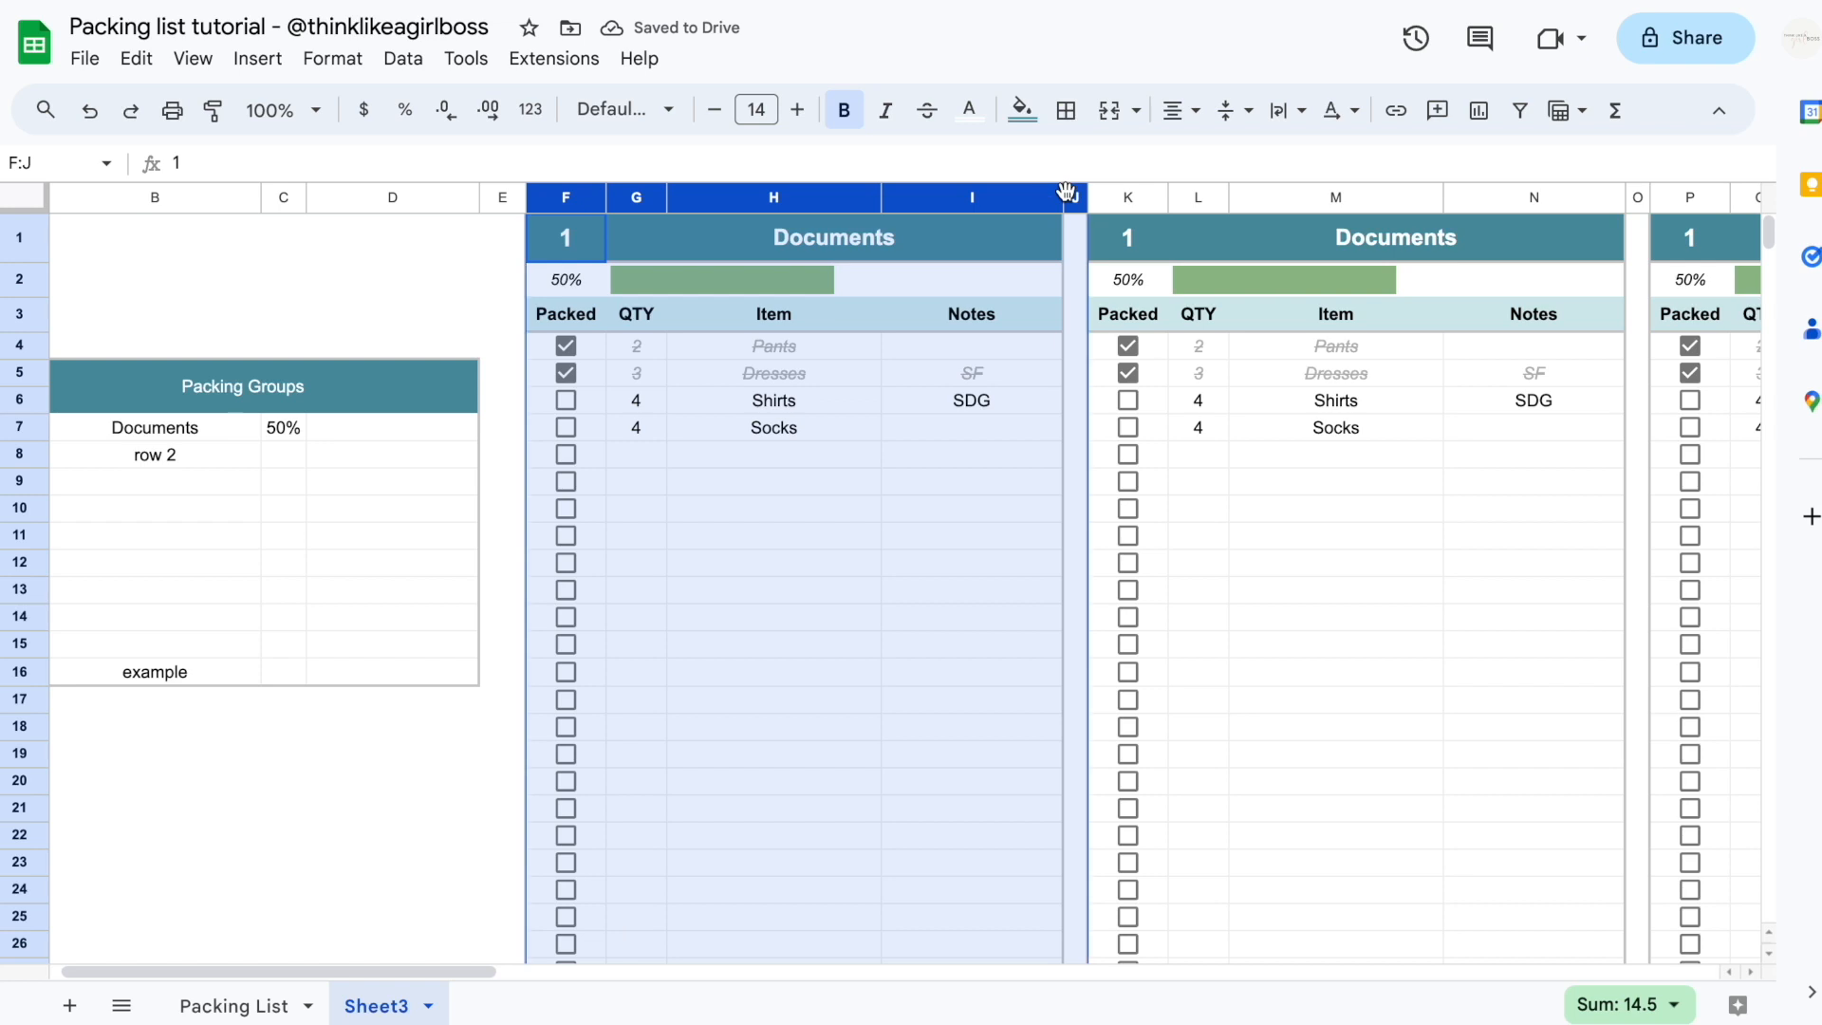
{"action": "scroll", "coordinate": [875, 488], "scroll_direction": "down", "scroll_amount": 8}
{"action": "scroll", "coordinate": [875, 488], "scroll_direction": "up", "scroll_amount": 8}
{"action": "scroll", "coordinate": [1429, 529], "scroll_direction": "right", "scroll_amount": 15}
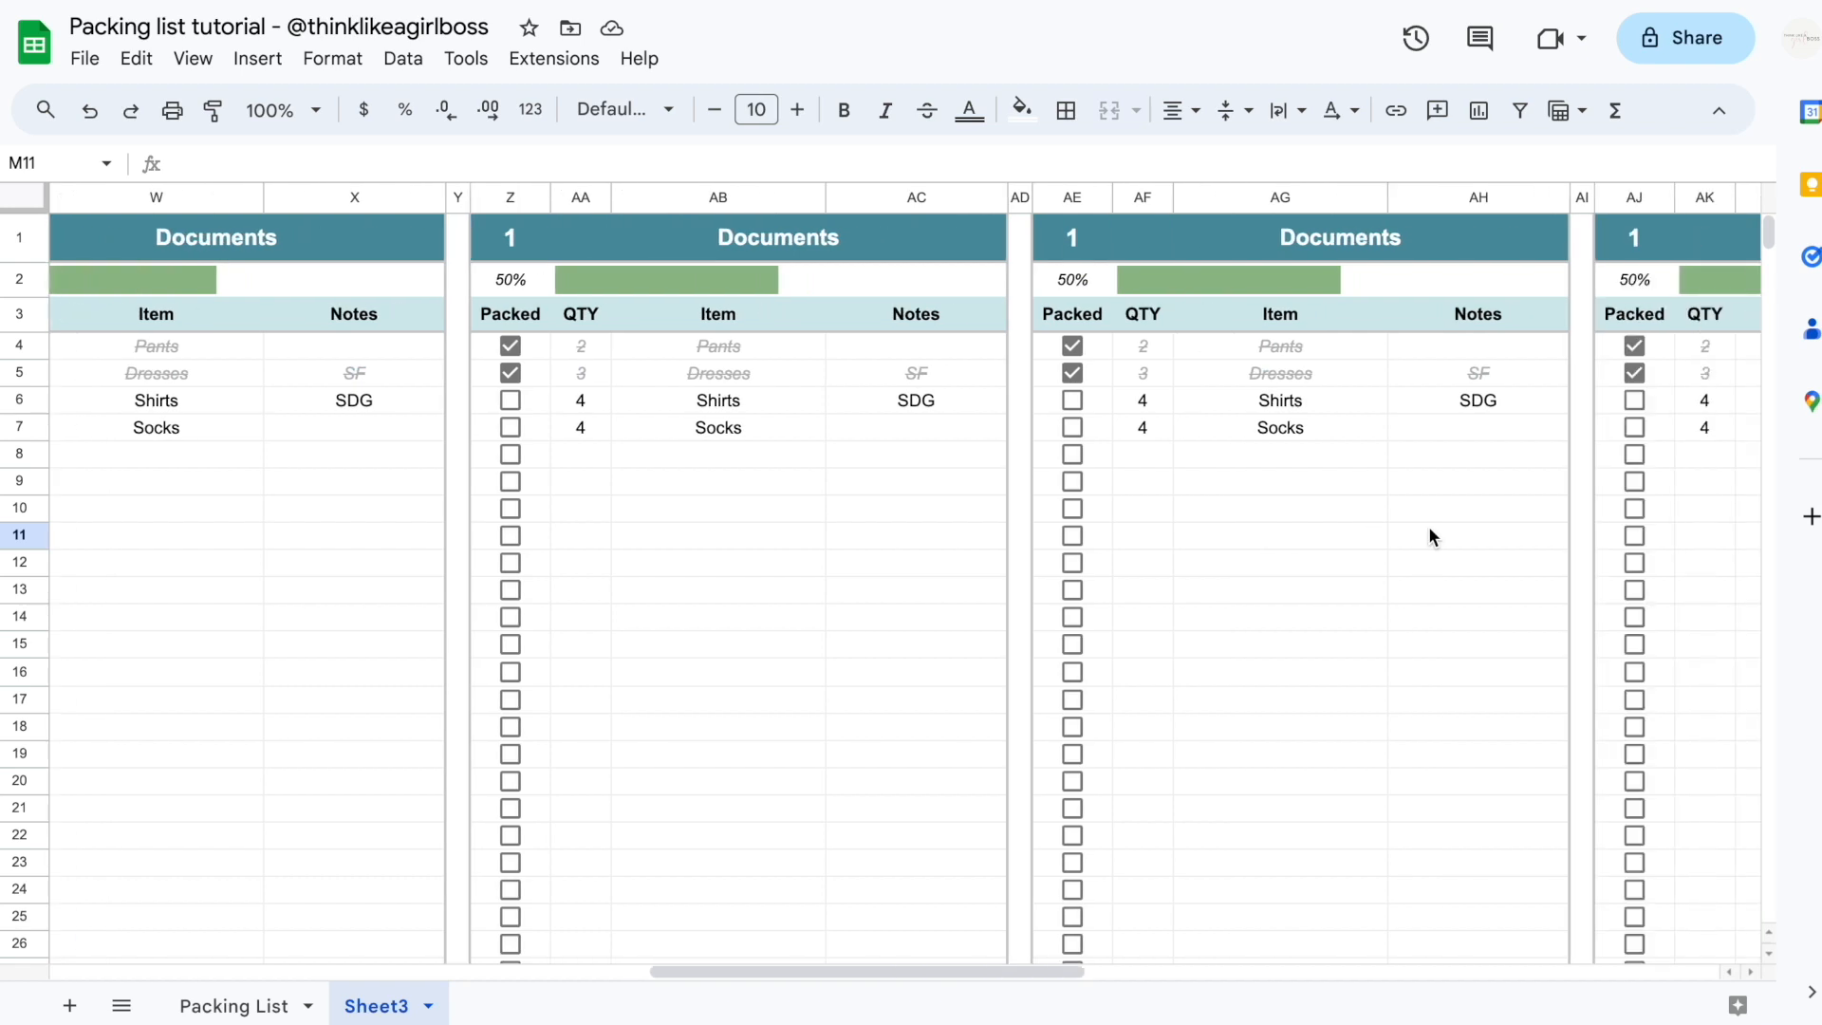
{"action": "scroll", "coordinate": [1429, 530], "scroll_direction": "right", "scroll_amount": 15}
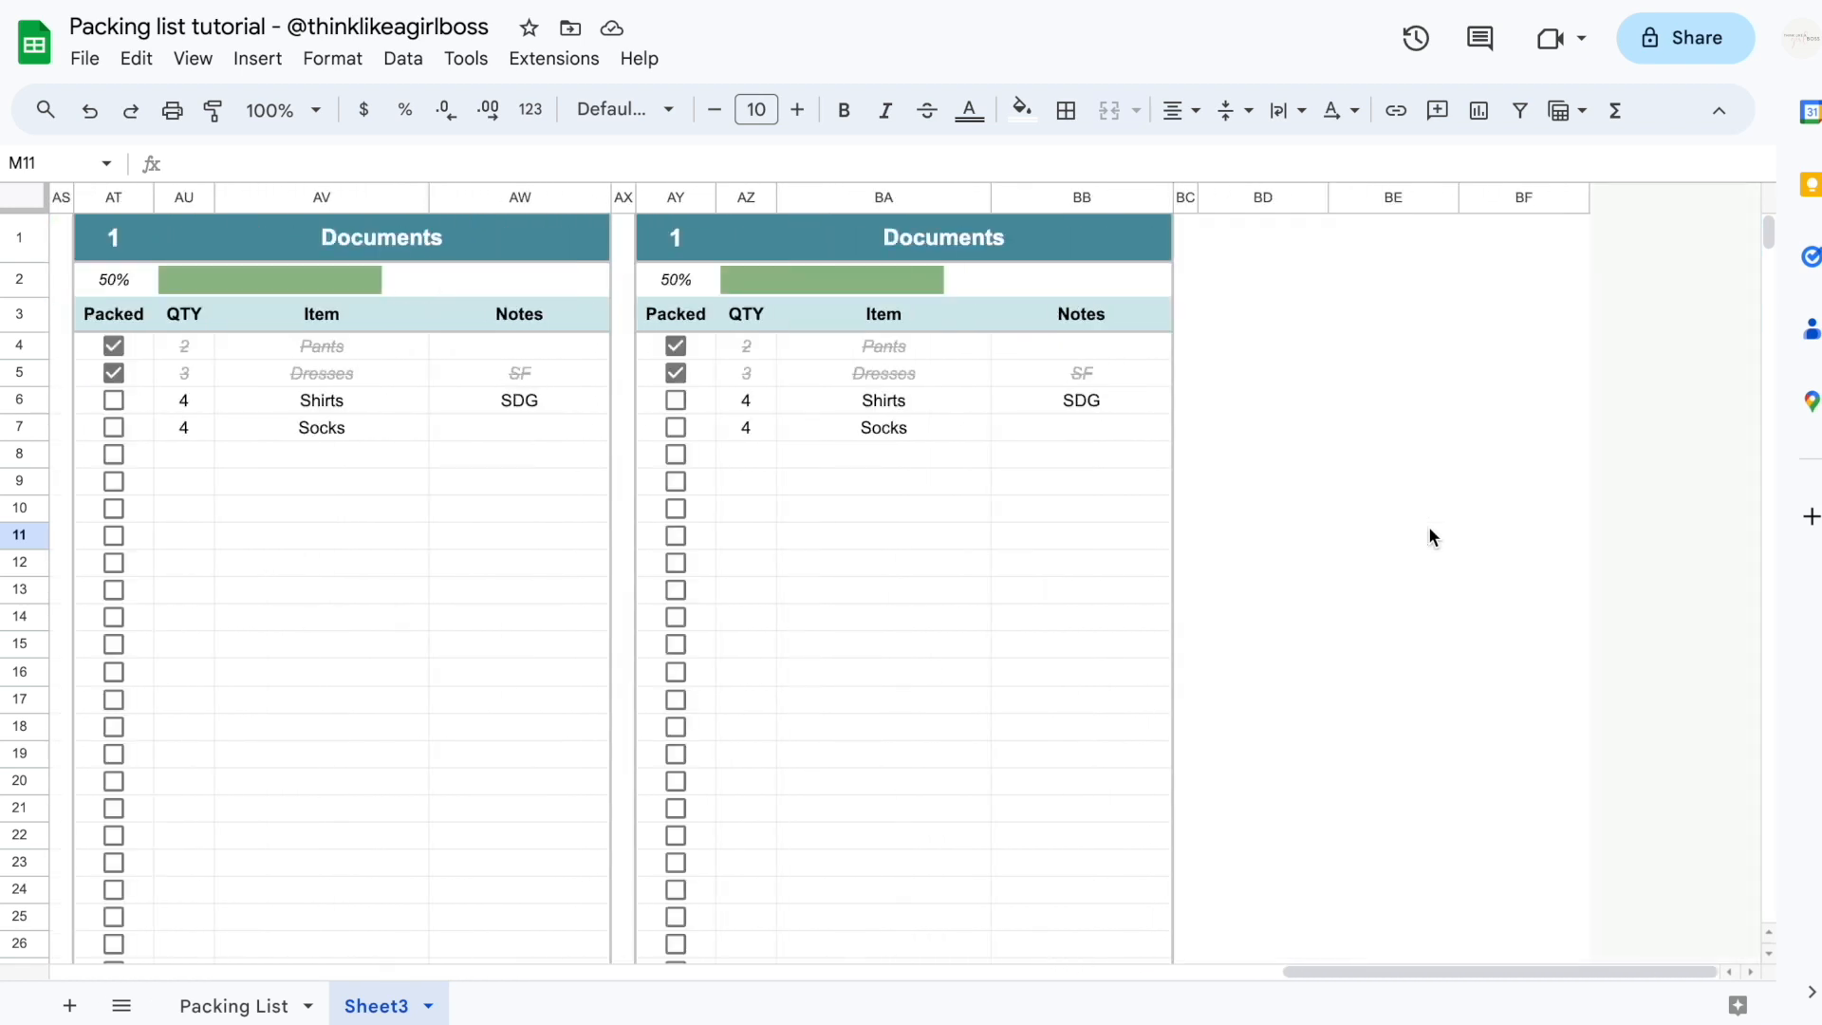
{"action": "scroll", "coordinate": [1430, 534], "scroll_direction": "left", "scroll_amount": 20}
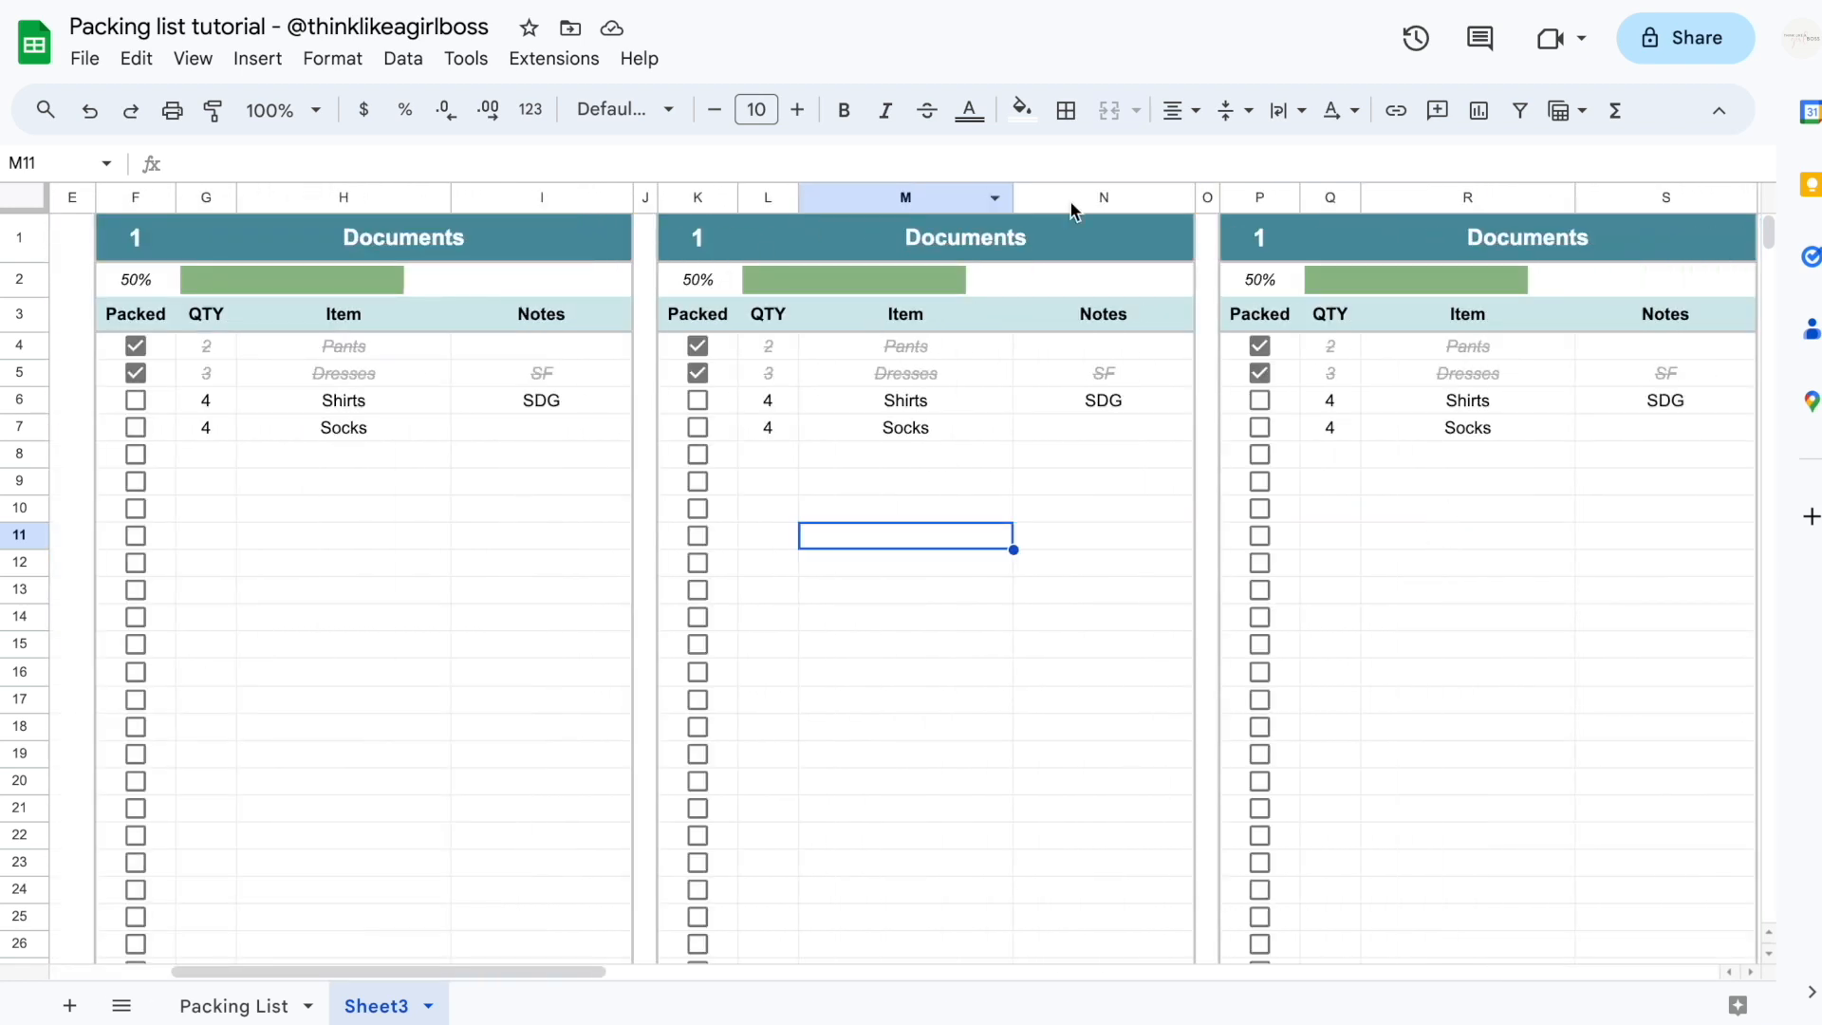
Number the second and third packing blocks 2 and 3 in cells K1 and P1
{"action": "left_click", "coordinate": [708, 252]}
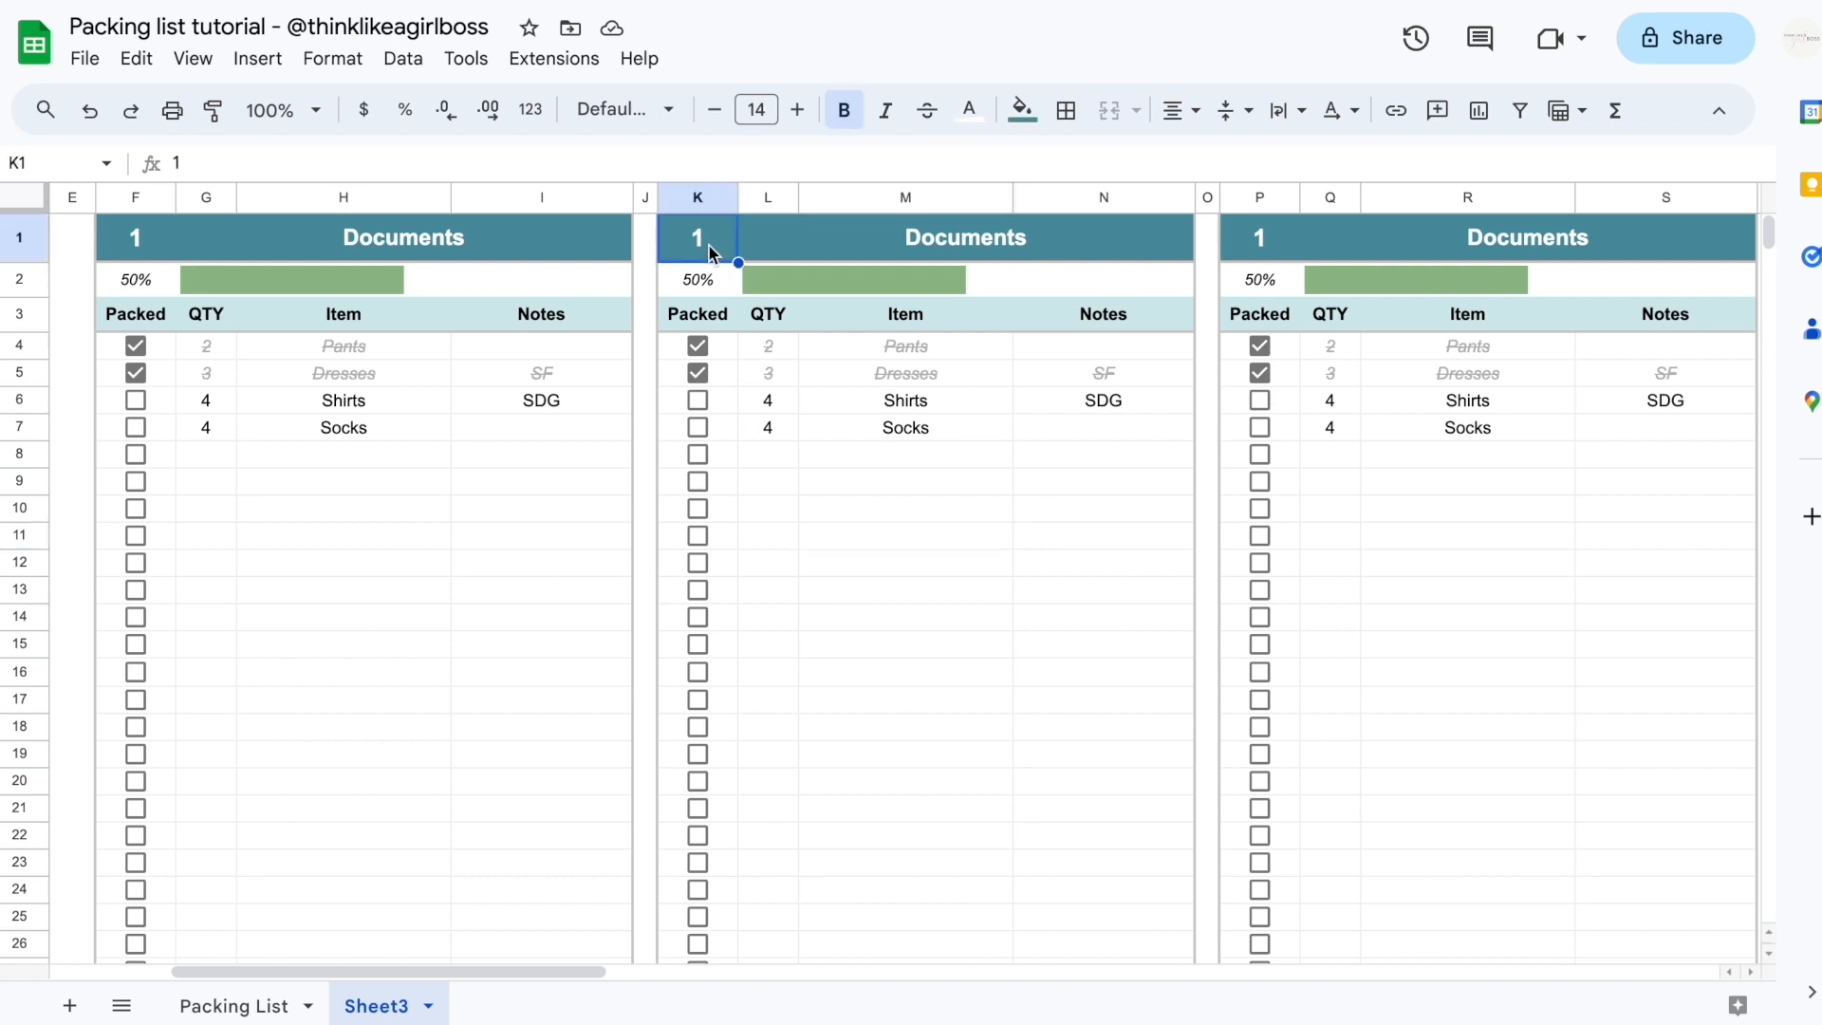
{"action": "type", "text": "2"}
{"action": "key", "text": "Return"}
{"action": "left_click", "coordinate": [1256, 239]}
{"action": "type", "text": "3"}
{"action": "key", "text": "Return"}
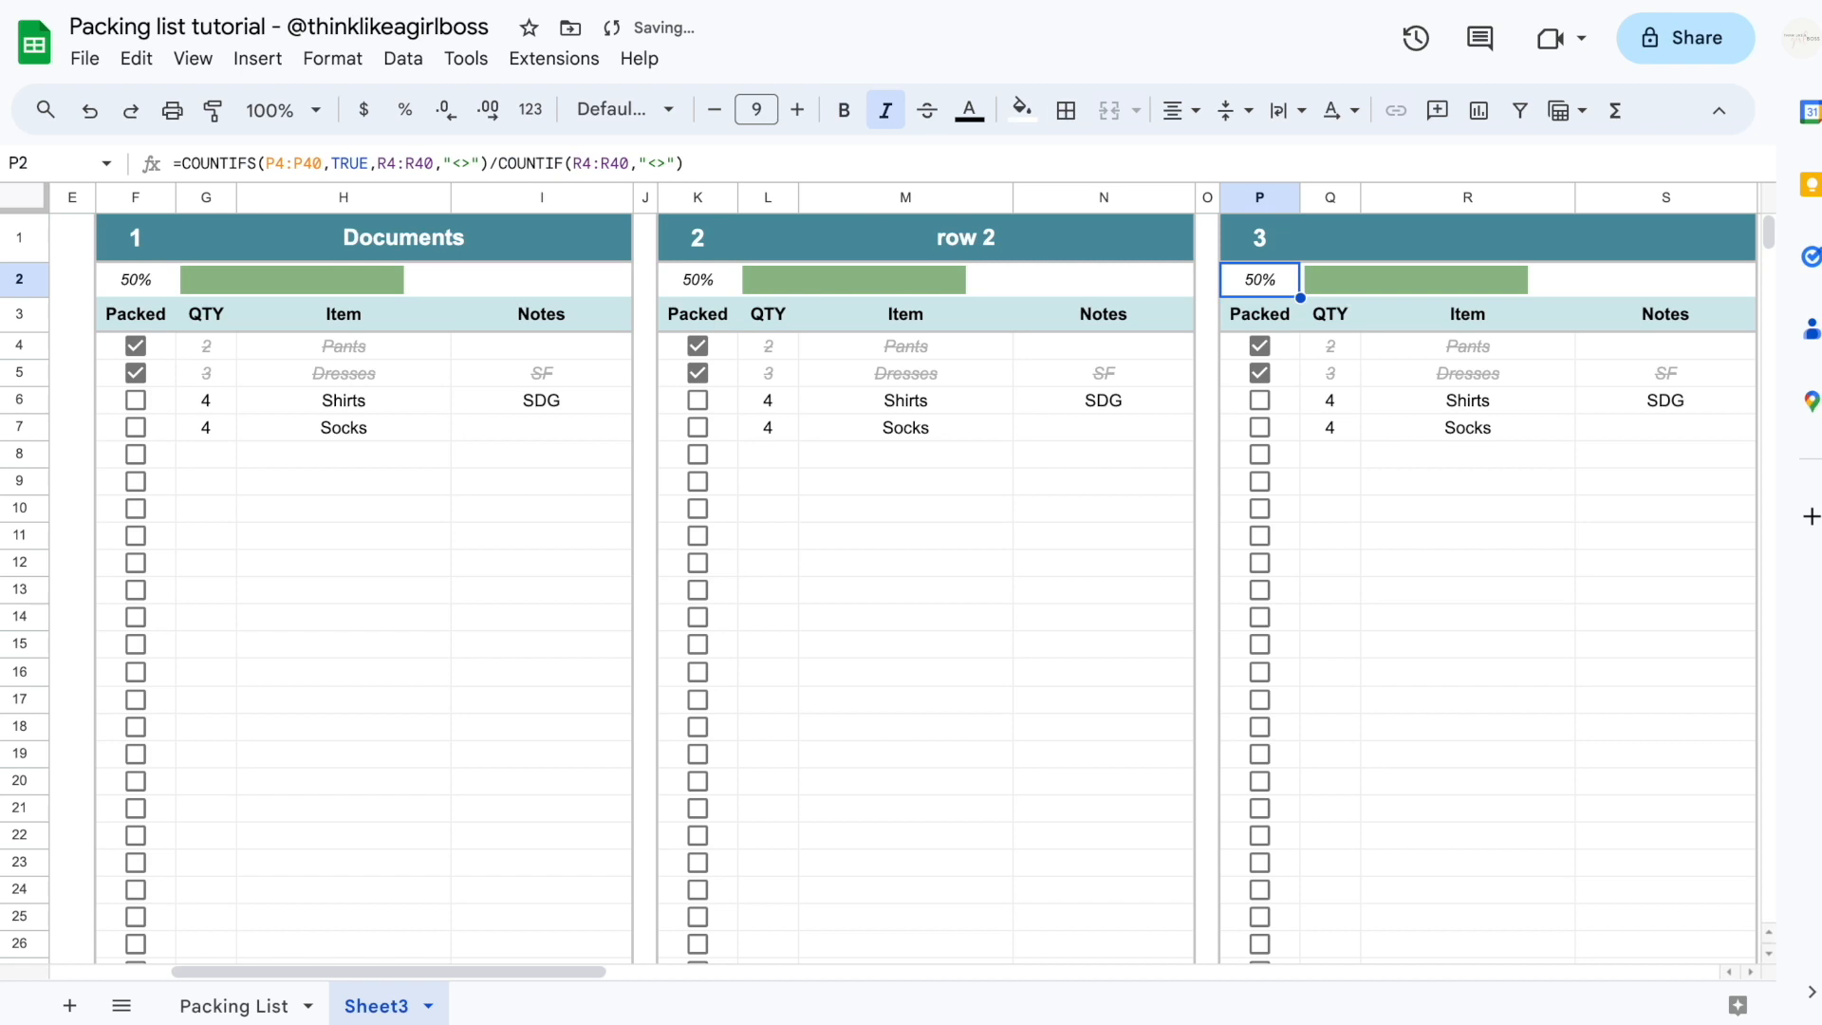
Number the fourth and fifth packing blocks 4 and 5 in cells U1 and Z1
{"action": "scroll", "coordinate": [698, 236], "scroll_direction": "right", "scroll_amount": 10}
{"action": "left_click", "coordinate": [699, 237]}
{"action": "type", "text": "4"}
{"action": "key", "text": "Return"}
{"action": "left_click", "coordinate": [1216, 241]}
{"action": "type", "text": "5"}
{"action": "key", "text": "Return"}
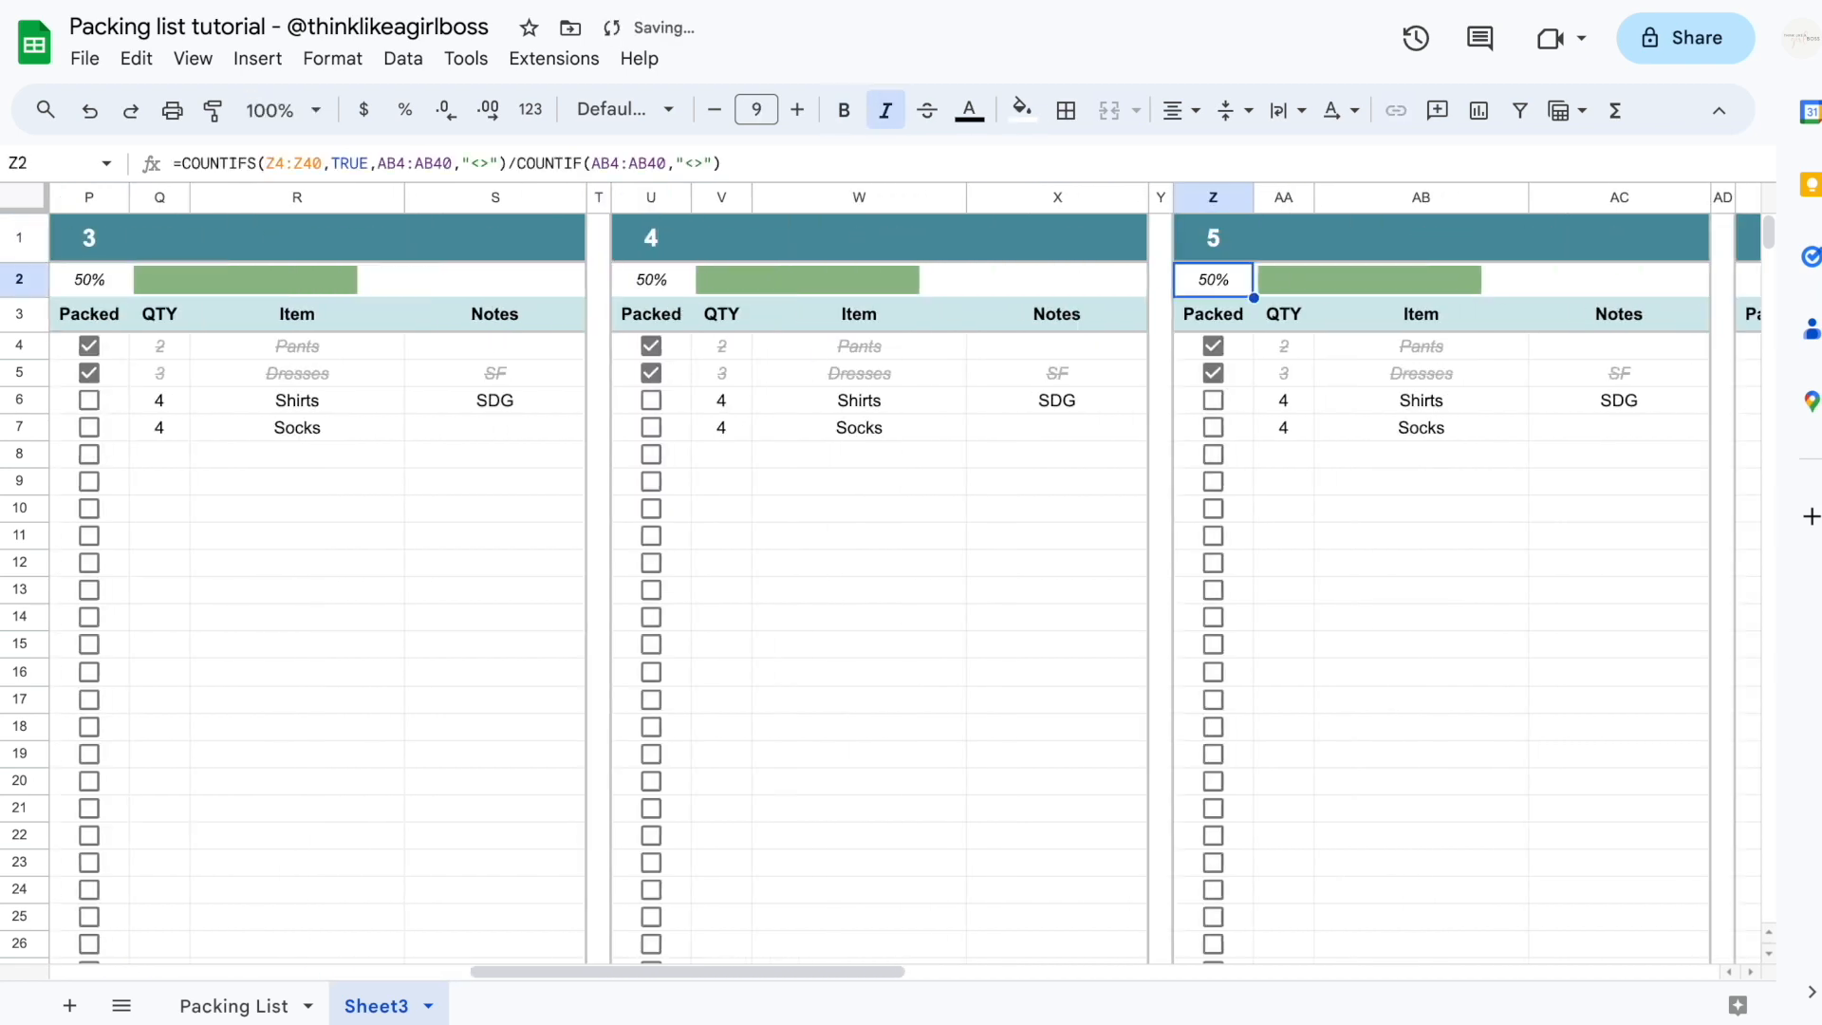
Number the sixth and seventh packing blocks 6 and 7 in cells AE1 and AJ1
{"action": "scroll", "coordinate": [1229, 237], "scroll_direction": "right", "scroll_amount": 5}
{"action": "left_click", "coordinate": [1233, 236]}
{"action": "type", "text": "6"}
{"action": "key", "text": "Return"}
{"action": "scroll", "coordinate": [1234, 238], "scroll_direction": "right", "scroll_amount": 5}
{"action": "left_click", "coordinate": [1107, 237]}
{"action": "type", "text": "7"}
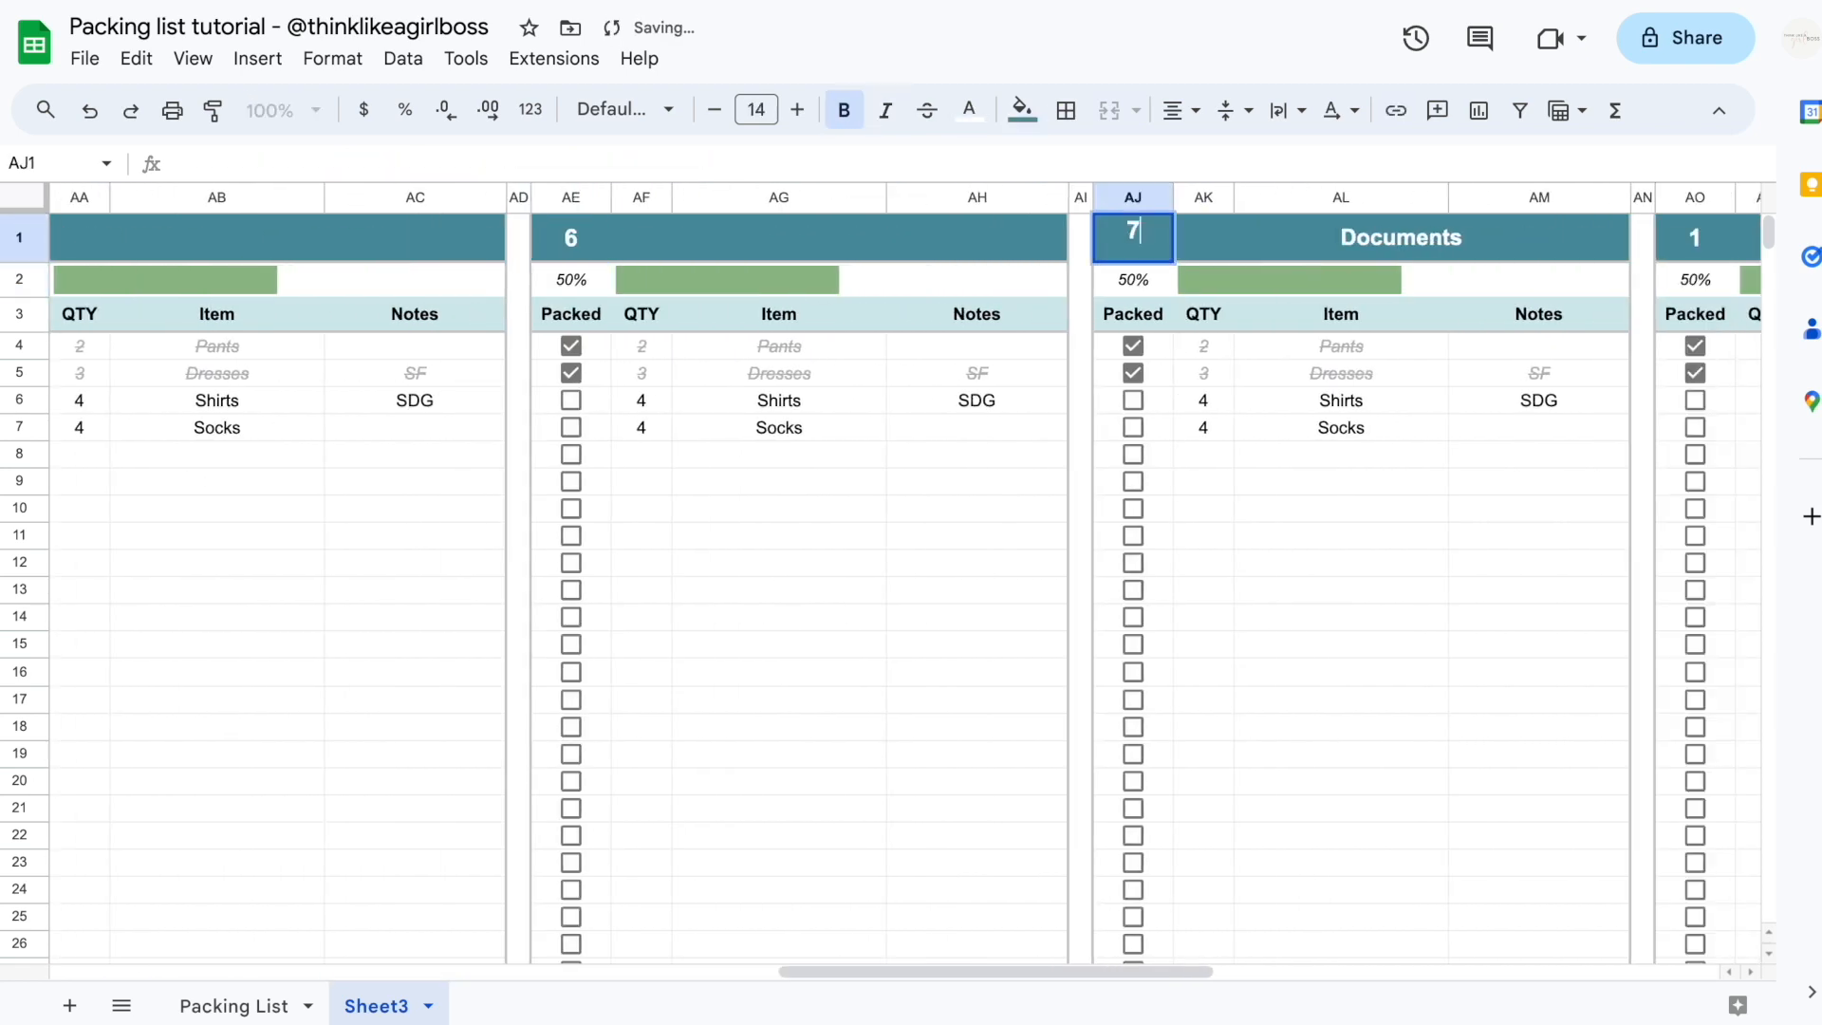
{"action": "key", "text": "Return"}
Number the last three packing blocks 8, 9 and 10 in cells AO1, AT1 and AY1
{"action": "scroll", "coordinate": [1120, 237], "scroll_direction": "right", "scroll_amount": 5}
{"action": "left_click", "coordinate": [1123, 237]}
{"action": "type", "text": "8"}
{"action": "key", "text": "Return"}
{"action": "scroll", "coordinate": [1120, 238], "scroll_direction": "right", "scroll_amount": 3}
{"action": "left_click", "coordinate": [1234, 237]}
{"action": "type", "text": "9"}
{"action": "key", "text": "Return"}
{"action": "scroll", "coordinate": [1343, 230], "scroll_direction": "right", "scroll_amount": 5}
{"action": "left_click", "coordinate": [1261, 238]}
{"action": "type", "text": "10"}
{"action": "key", "text": "Return"}
Fill the Packing Groups names in B7 to B16 with TEST 1 through TEST 10
{"action": "scroll", "coordinate": [219, 429], "scroll_direction": "left", "scroll_amount": 20}
{"action": "left_click", "coordinate": [219, 429]}
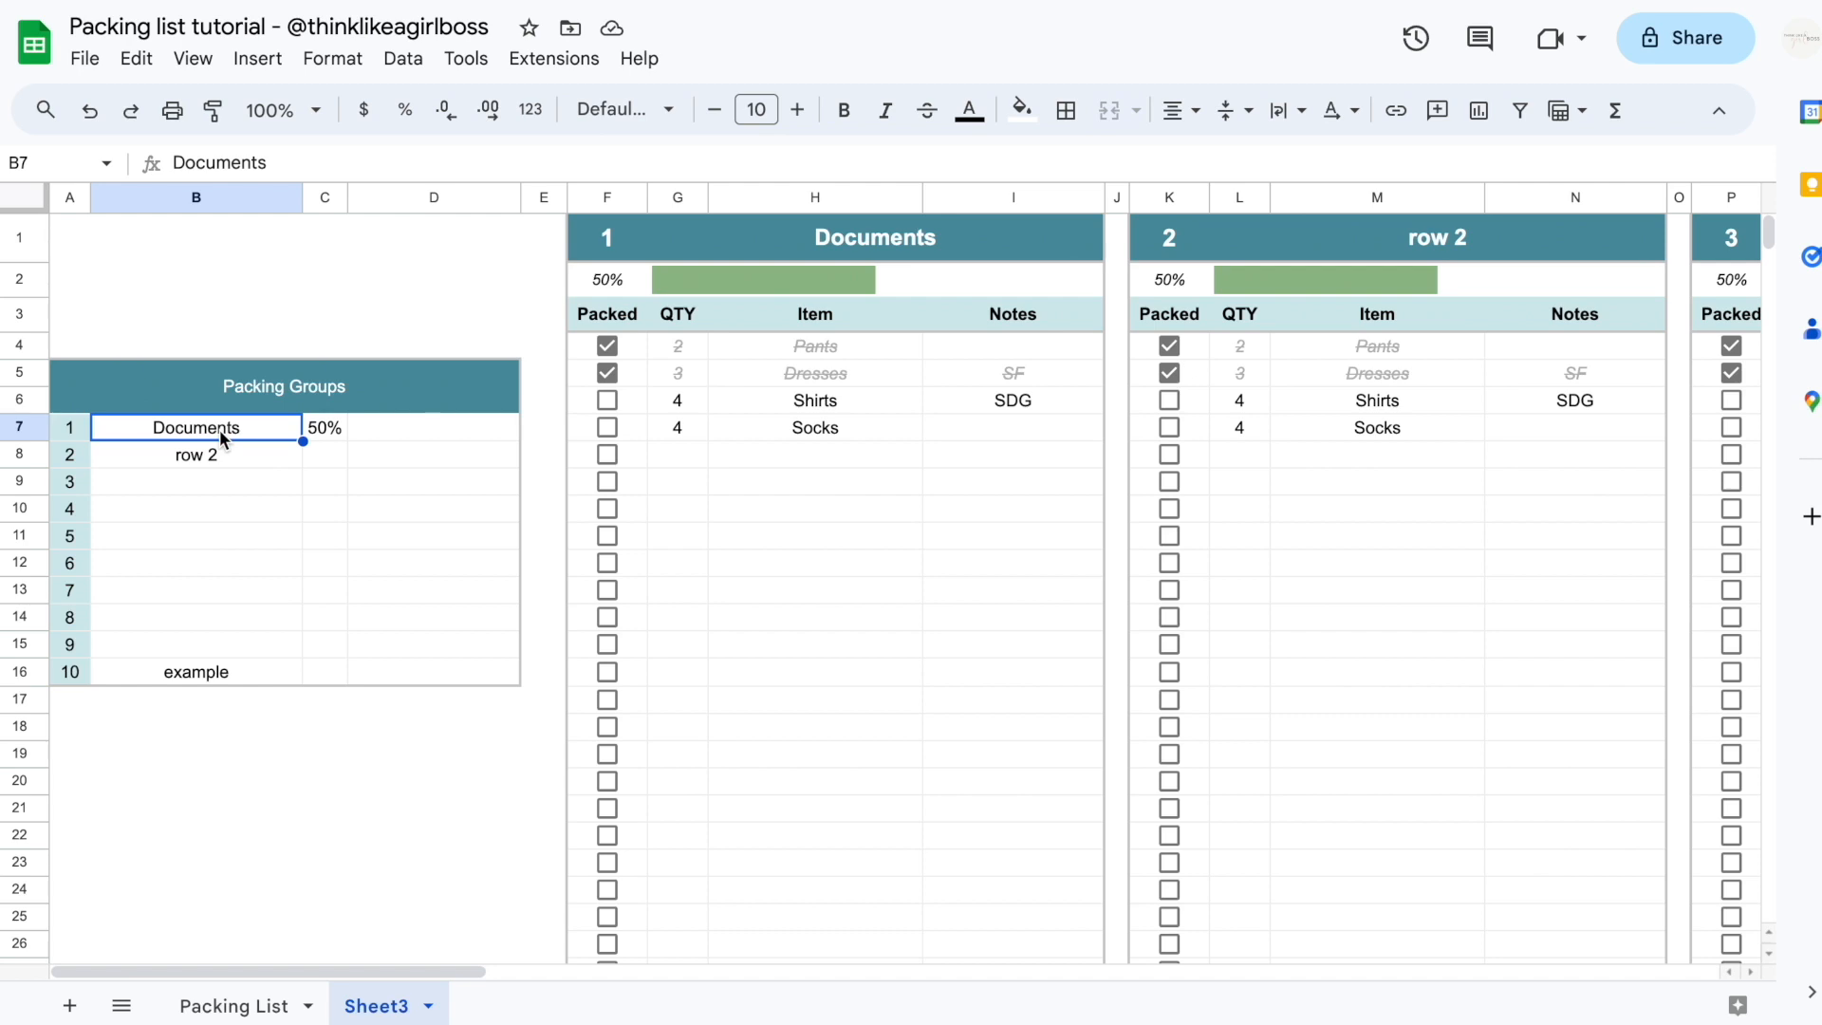
{"action": "type", "text": "TEST 1"}
{"action": "key", "text": "Return"}
{"action": "type", "text": "TEST 2"}
{"action": "key", "text": "Return"}
{"action": "type", "text": "TEST 3"}
{"action": "key", "text": "Return"}
{"action": "type", "text": "TEST 4"}
{"action": "key", "text": "Return"}
{"action": "type", "text": "TEST 4"}
{"action": "key", "text": "BackSpace"}
{"action": "type", "text": "5 TEST 6 TEST 7 TEST 8 TEST 9 TEST 10"}
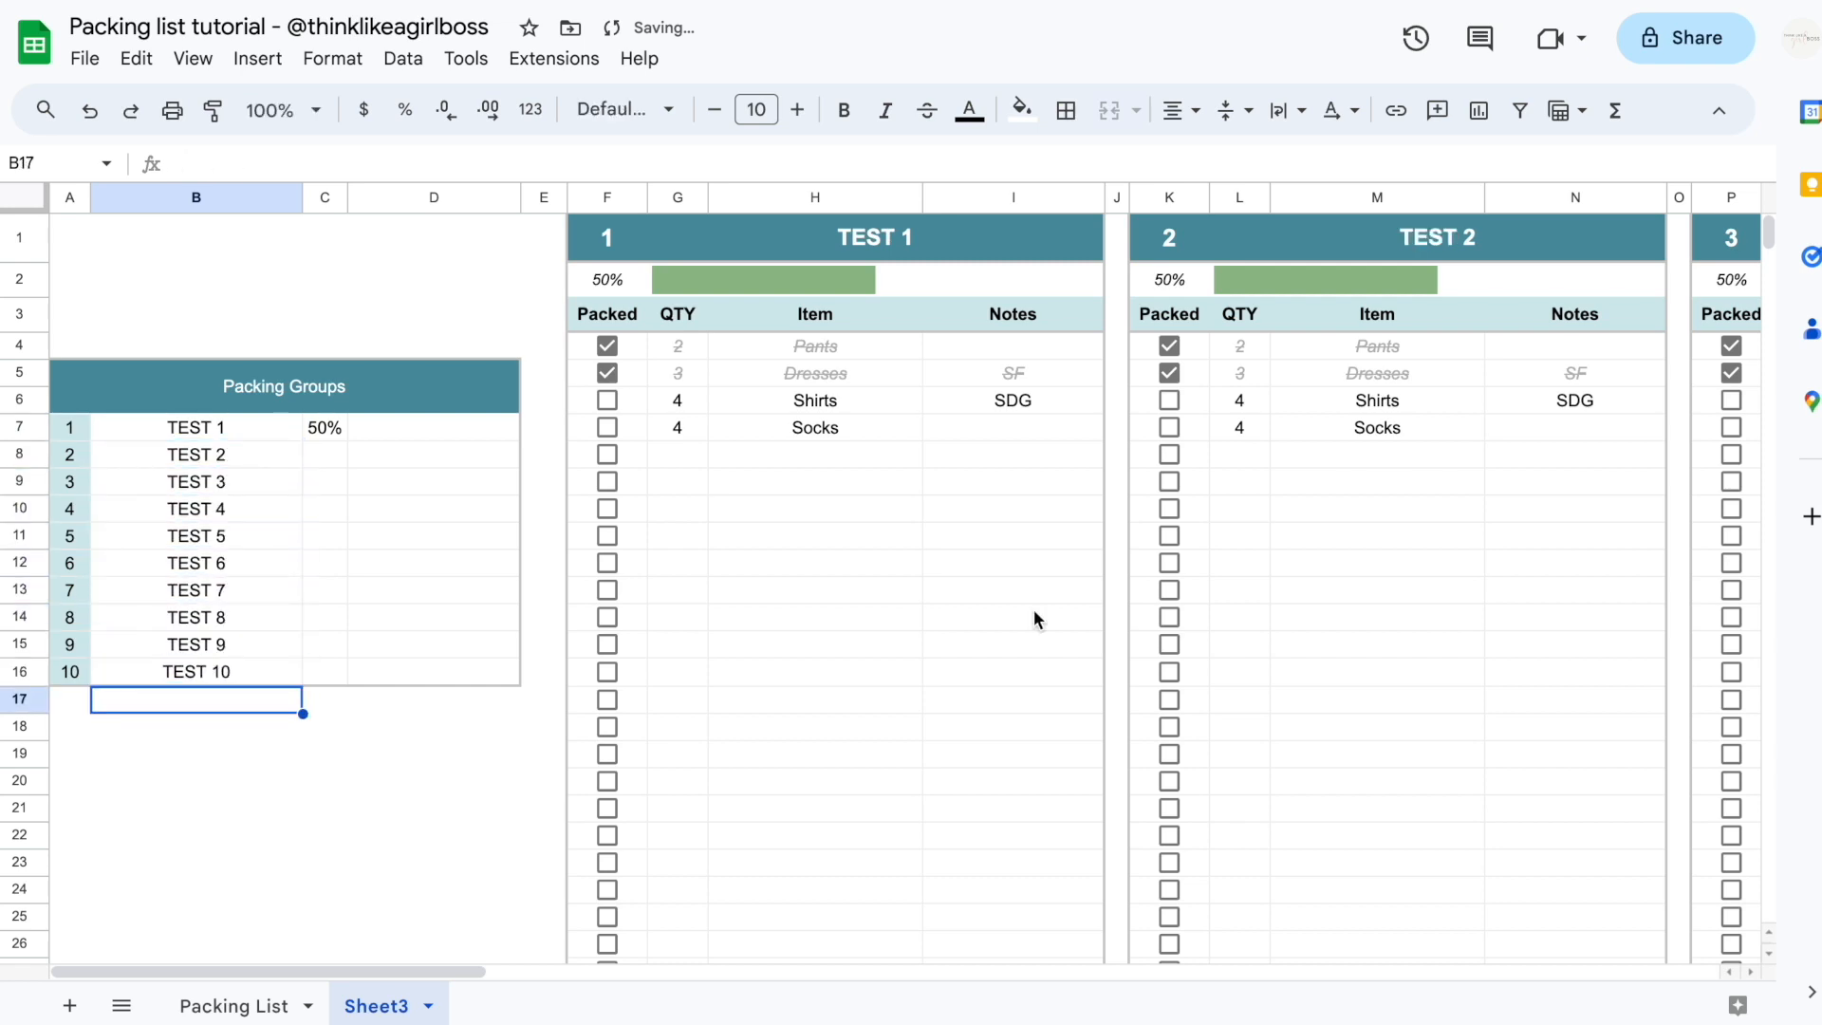
Check the titles of all ten packing blocks against the group names, and select the Packing Groups heading
{"action": "scroll", "coordinate": [1033, 615], "scroll_direction": "right", "scroll_amount": 3}
{"action": "scroll", "coordinate": [1067, 419], "scroll_direction": "right", "scroll_amount": 15}
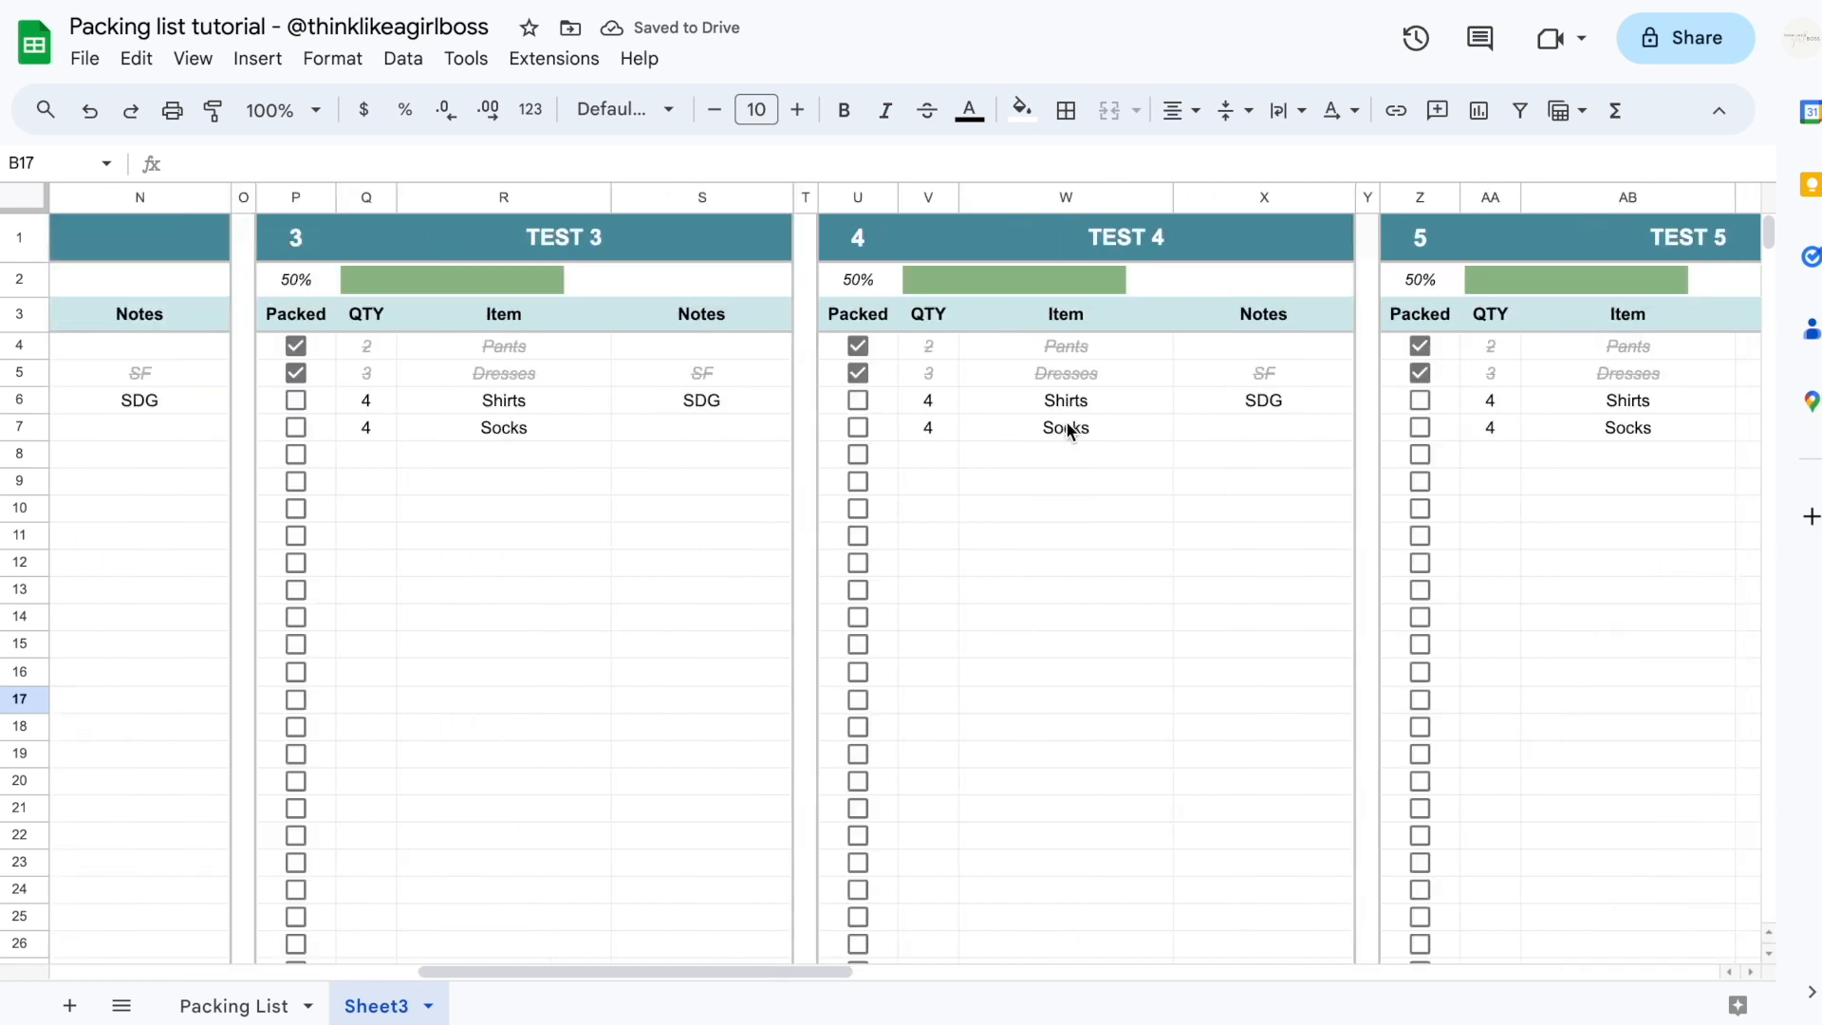
{"action": "scroll", "coordinate": [1066, 420], "scroll_direction": "right", "scroll_amount": 6}
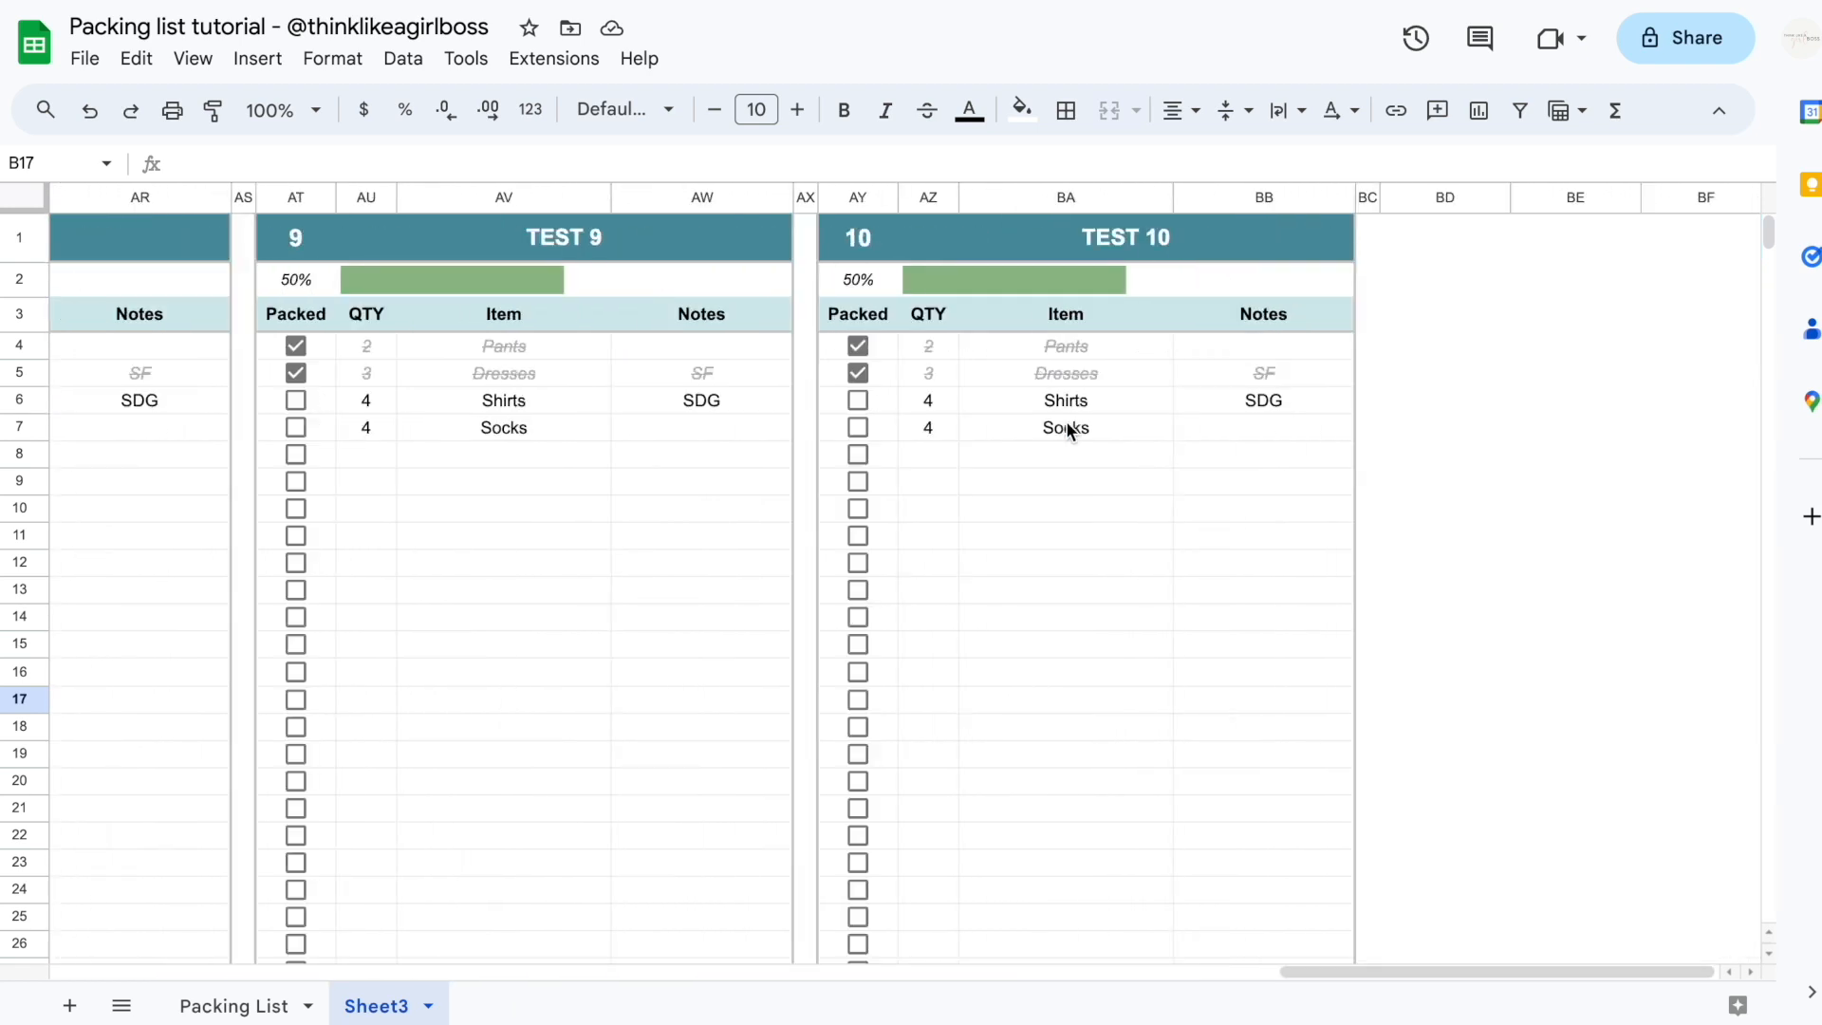
{"action": "scroll", "coordinate": [1066, 419], "scroll_direction": "left", "scroll_amount": 20}
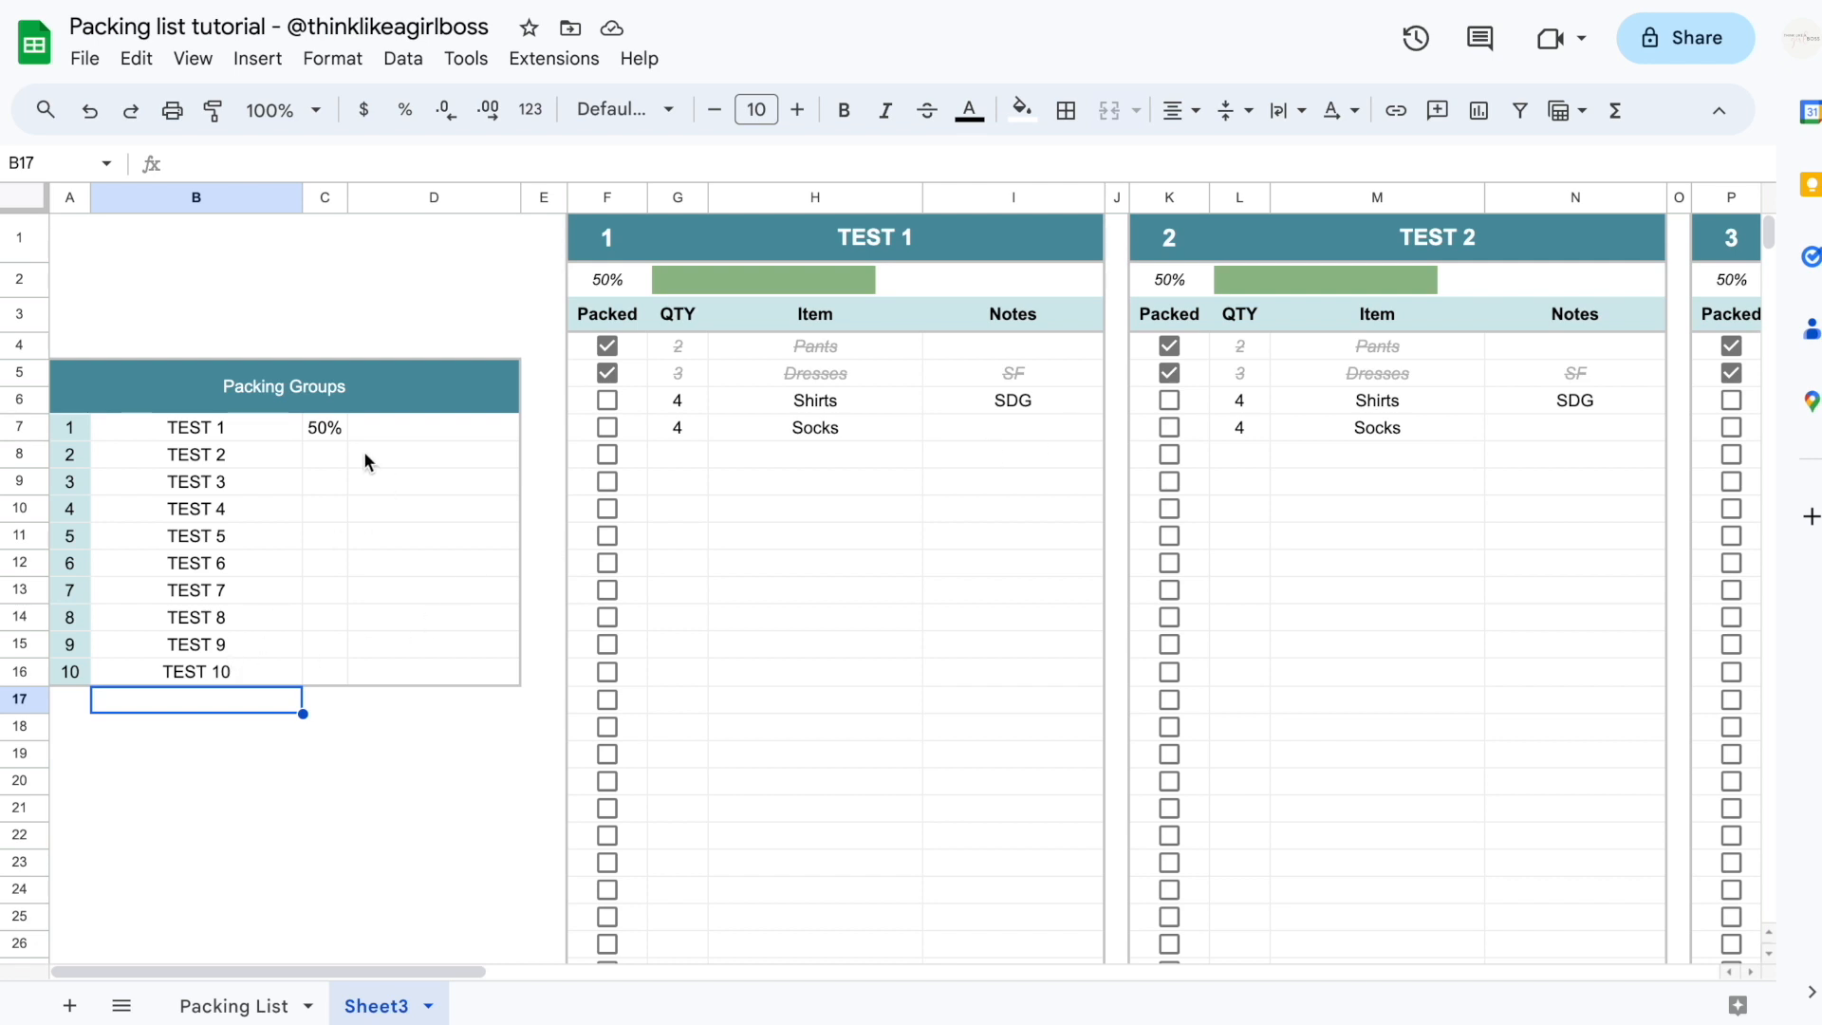
{"action": "left_click", "coordinate": [319, 390]}
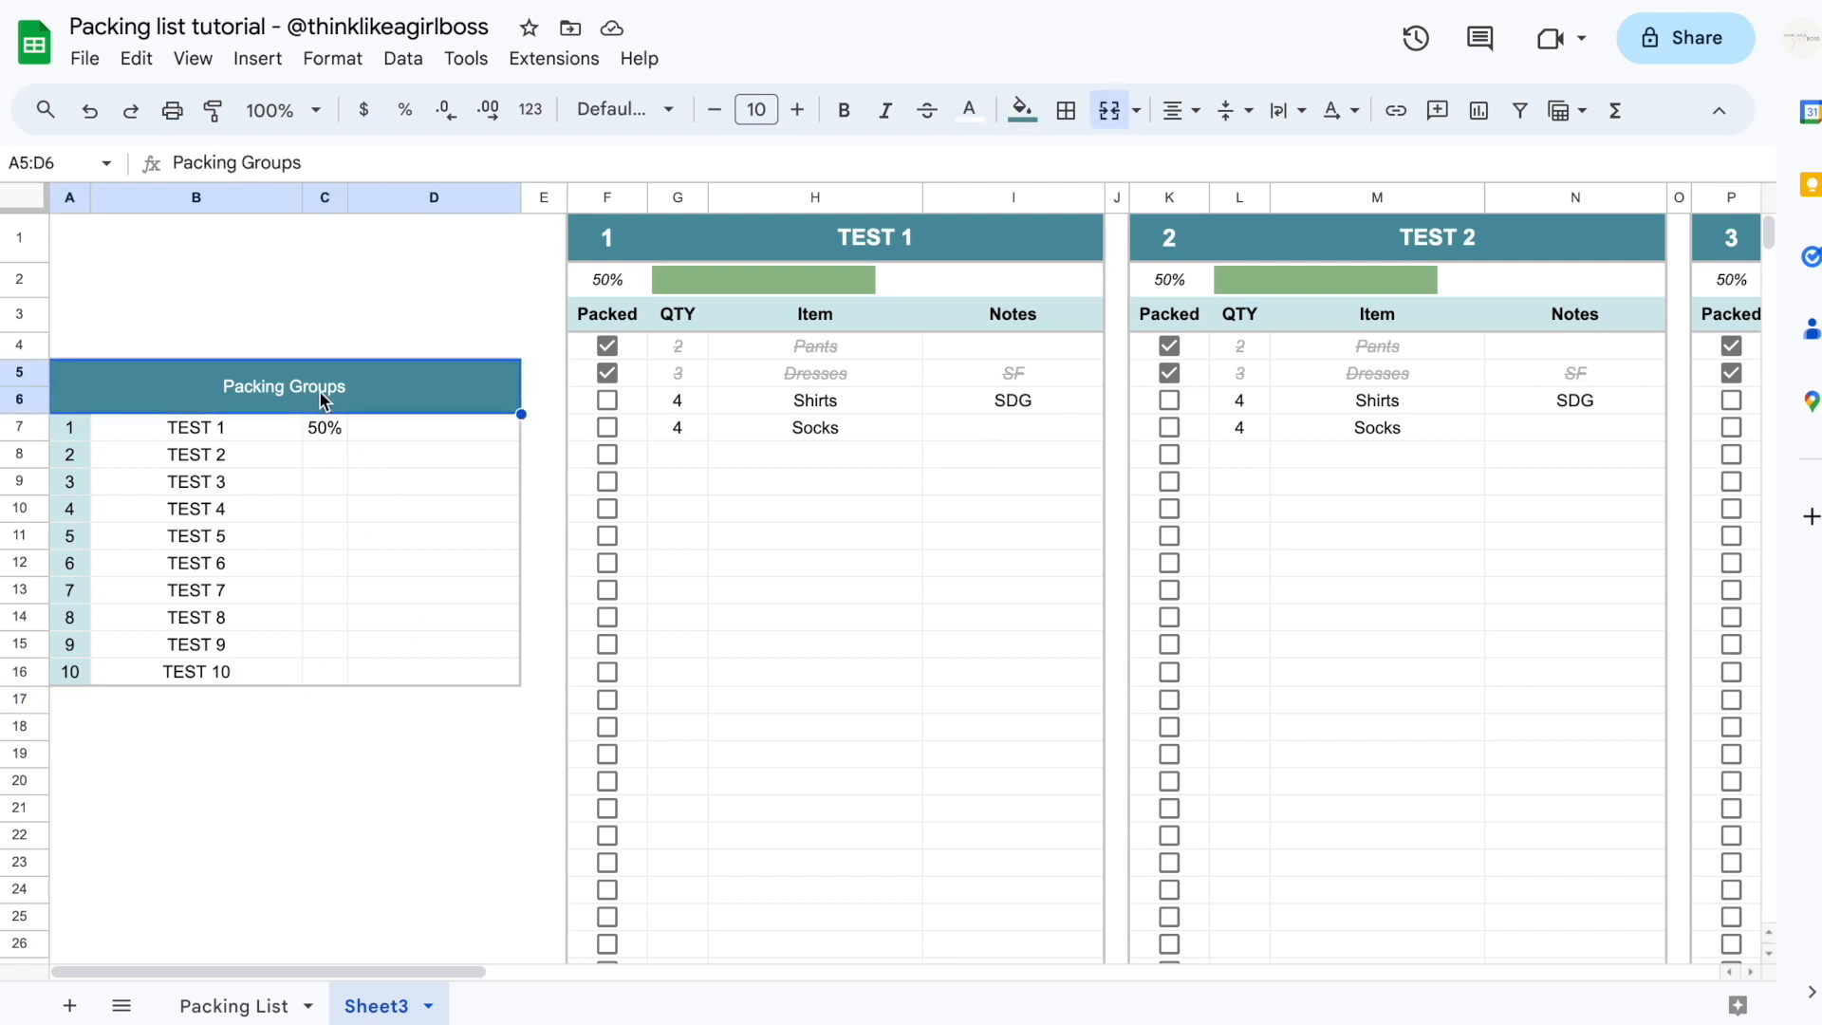
Format the Packing Groups heading as bold at font size 14
{"action": "left_click", "coordinate": [762, 111]}
{"action": "type", "text": "14"}
{"action": "key", "text": "Return"}
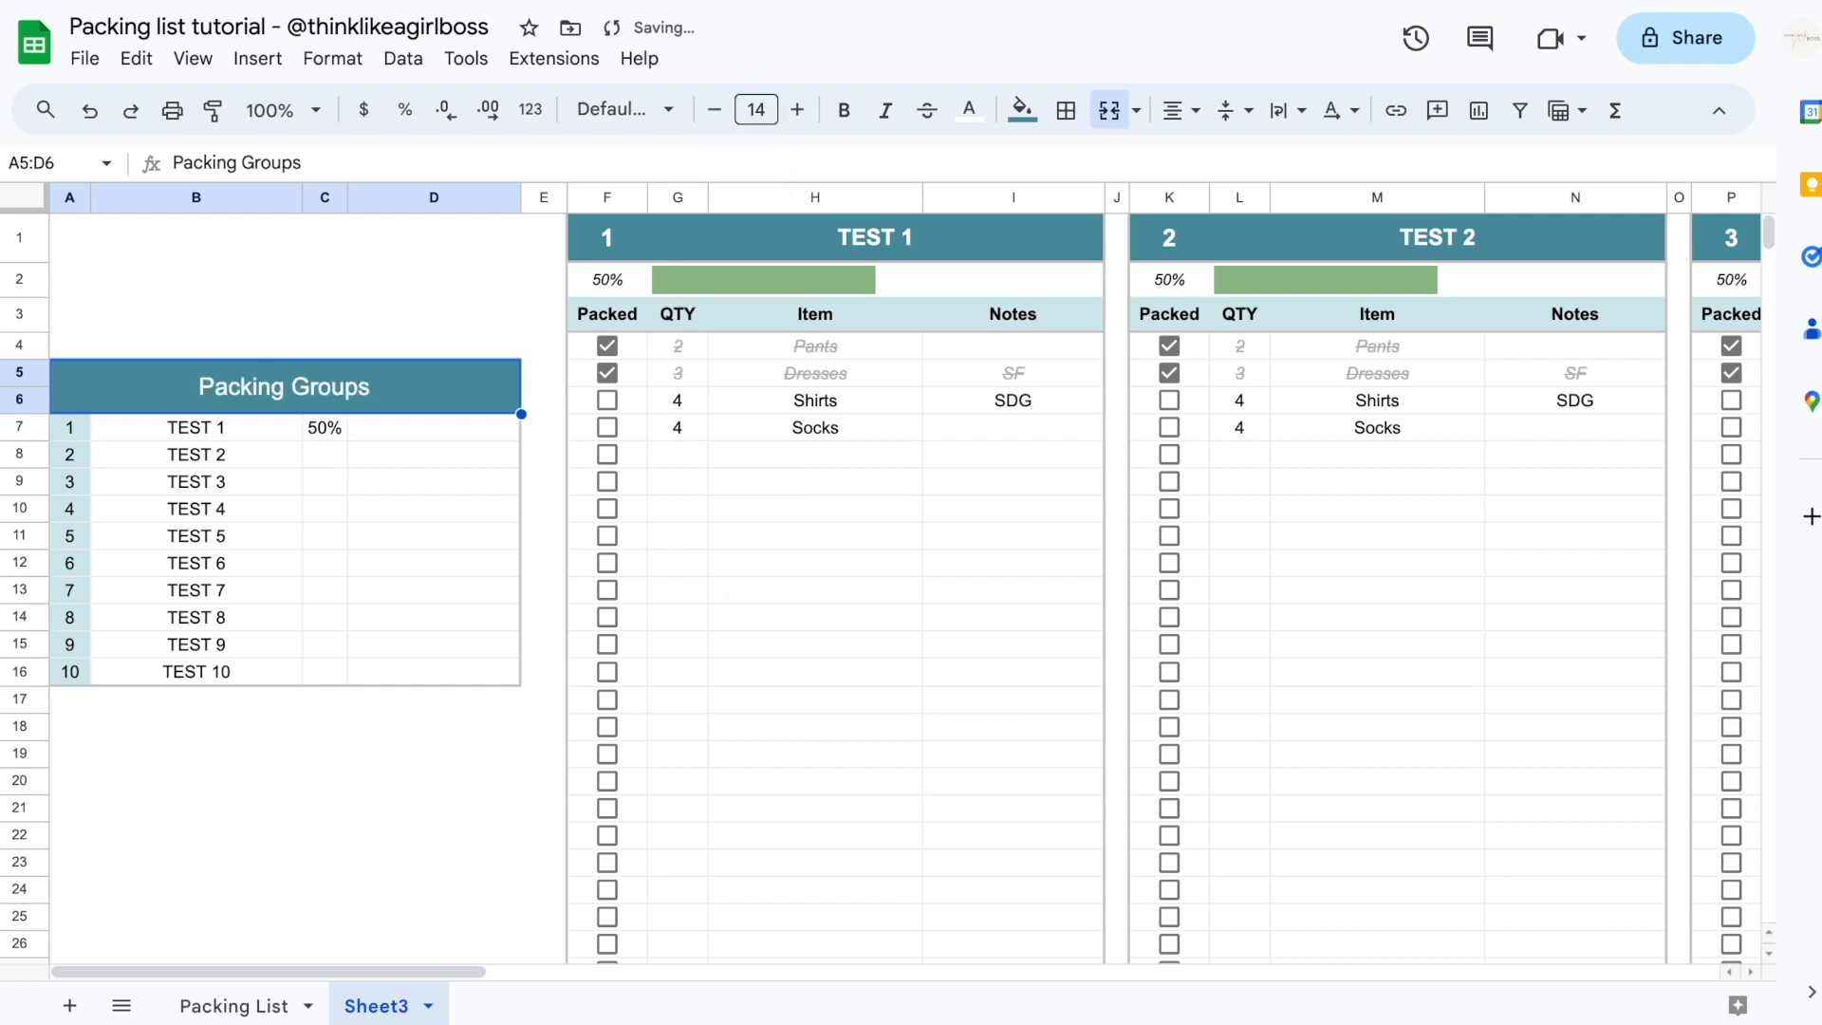
{"action": "left_click", "coordinate": [843, 110]}
{"action": "left_click", "coordinate": [444, 752]}
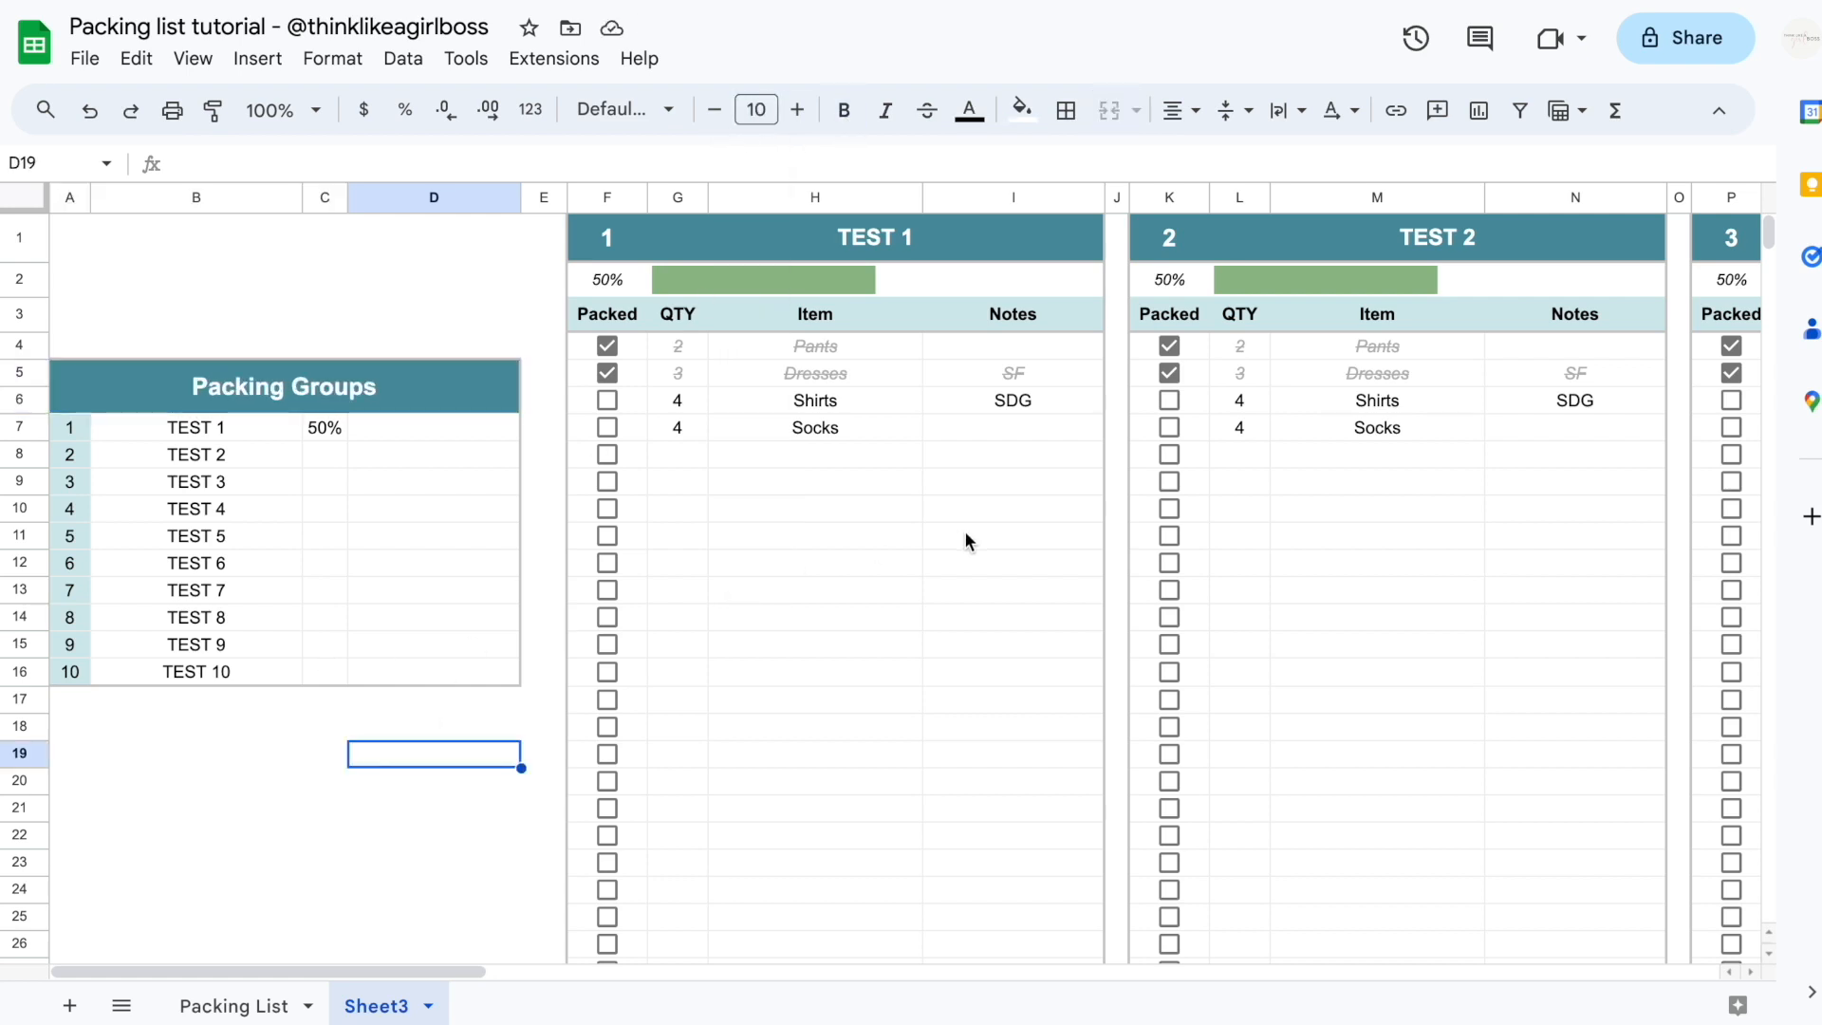
Compare how the header rows and Packing Groups columns behave when scrolling on Sheet3 and on the finished Packing List sheet
{"action": "left_click", "coordinate": [911, 603]}
{"action": "scroll", "coordinate": [777, 634], "scroll_direction": "down", "scroll_amount": 4}
{"action": "scroll", "coordinate": [777, 634], "scroll_direction": "up", "scroll_amount": 4}
{"action": "left_click", "coordinate": [45, 314]}
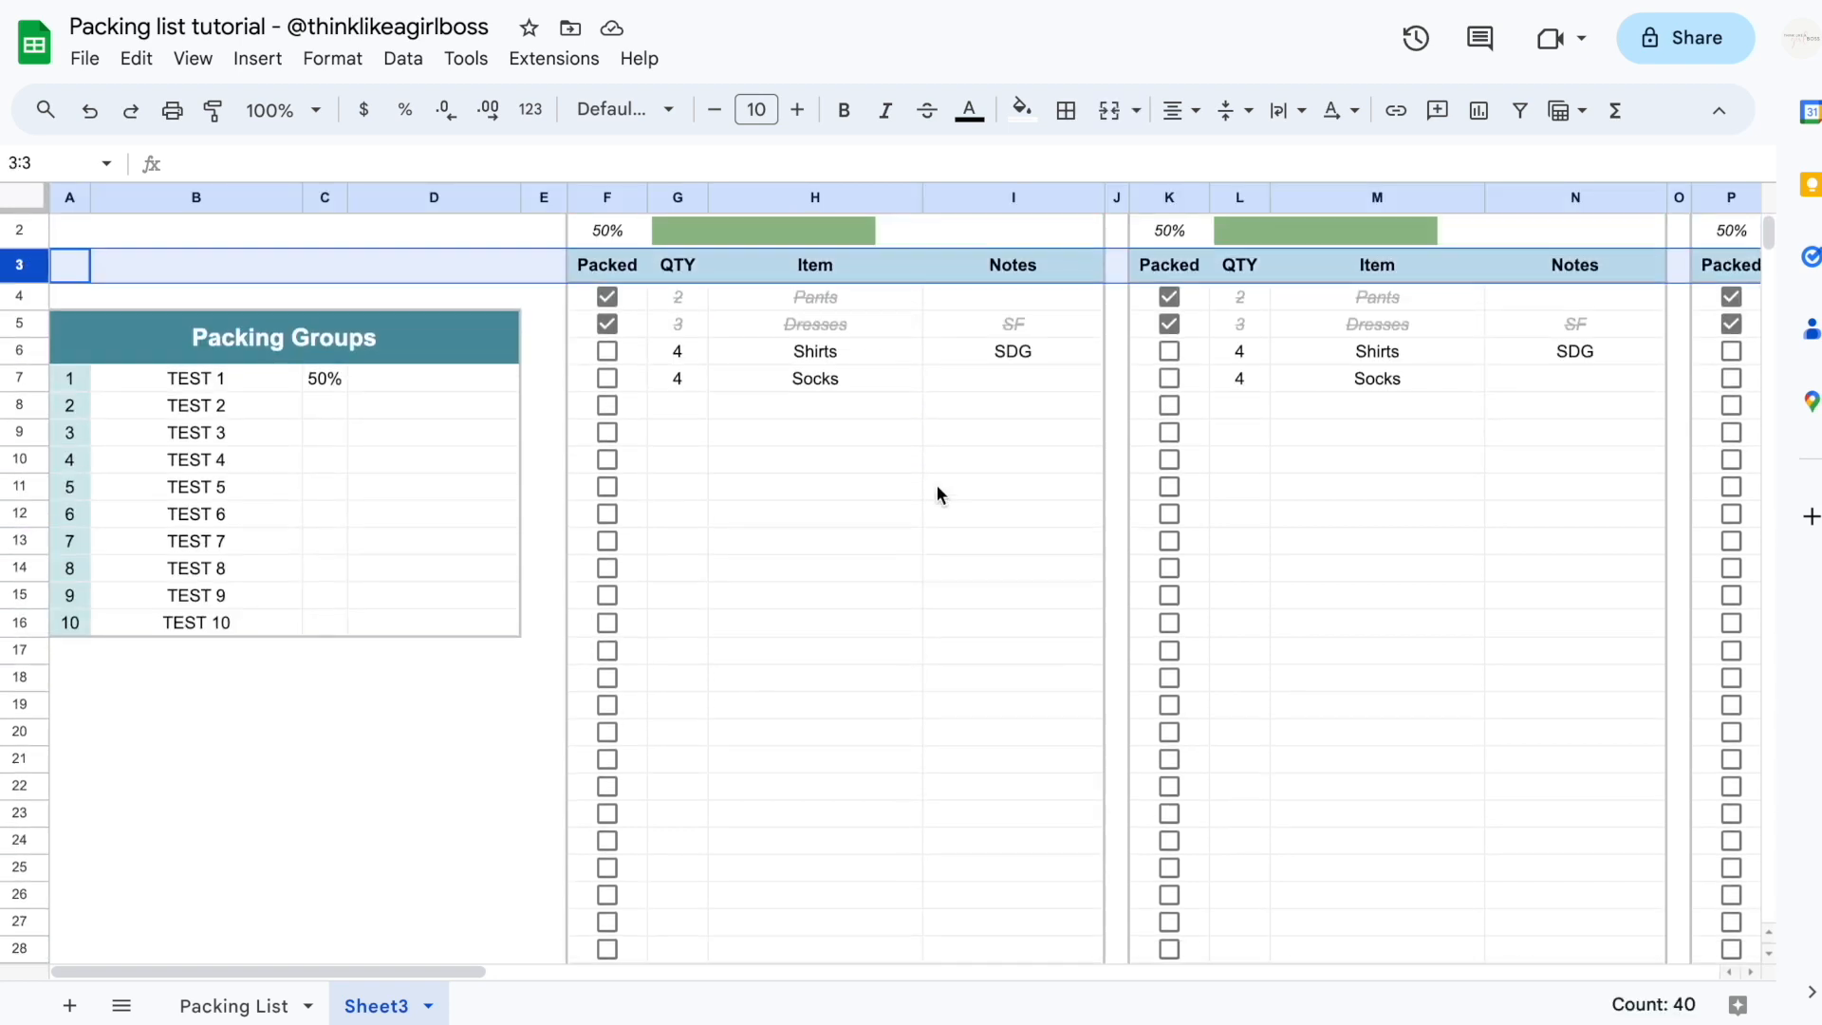
{"action": "left_click", "coordinate": [461, 196]}
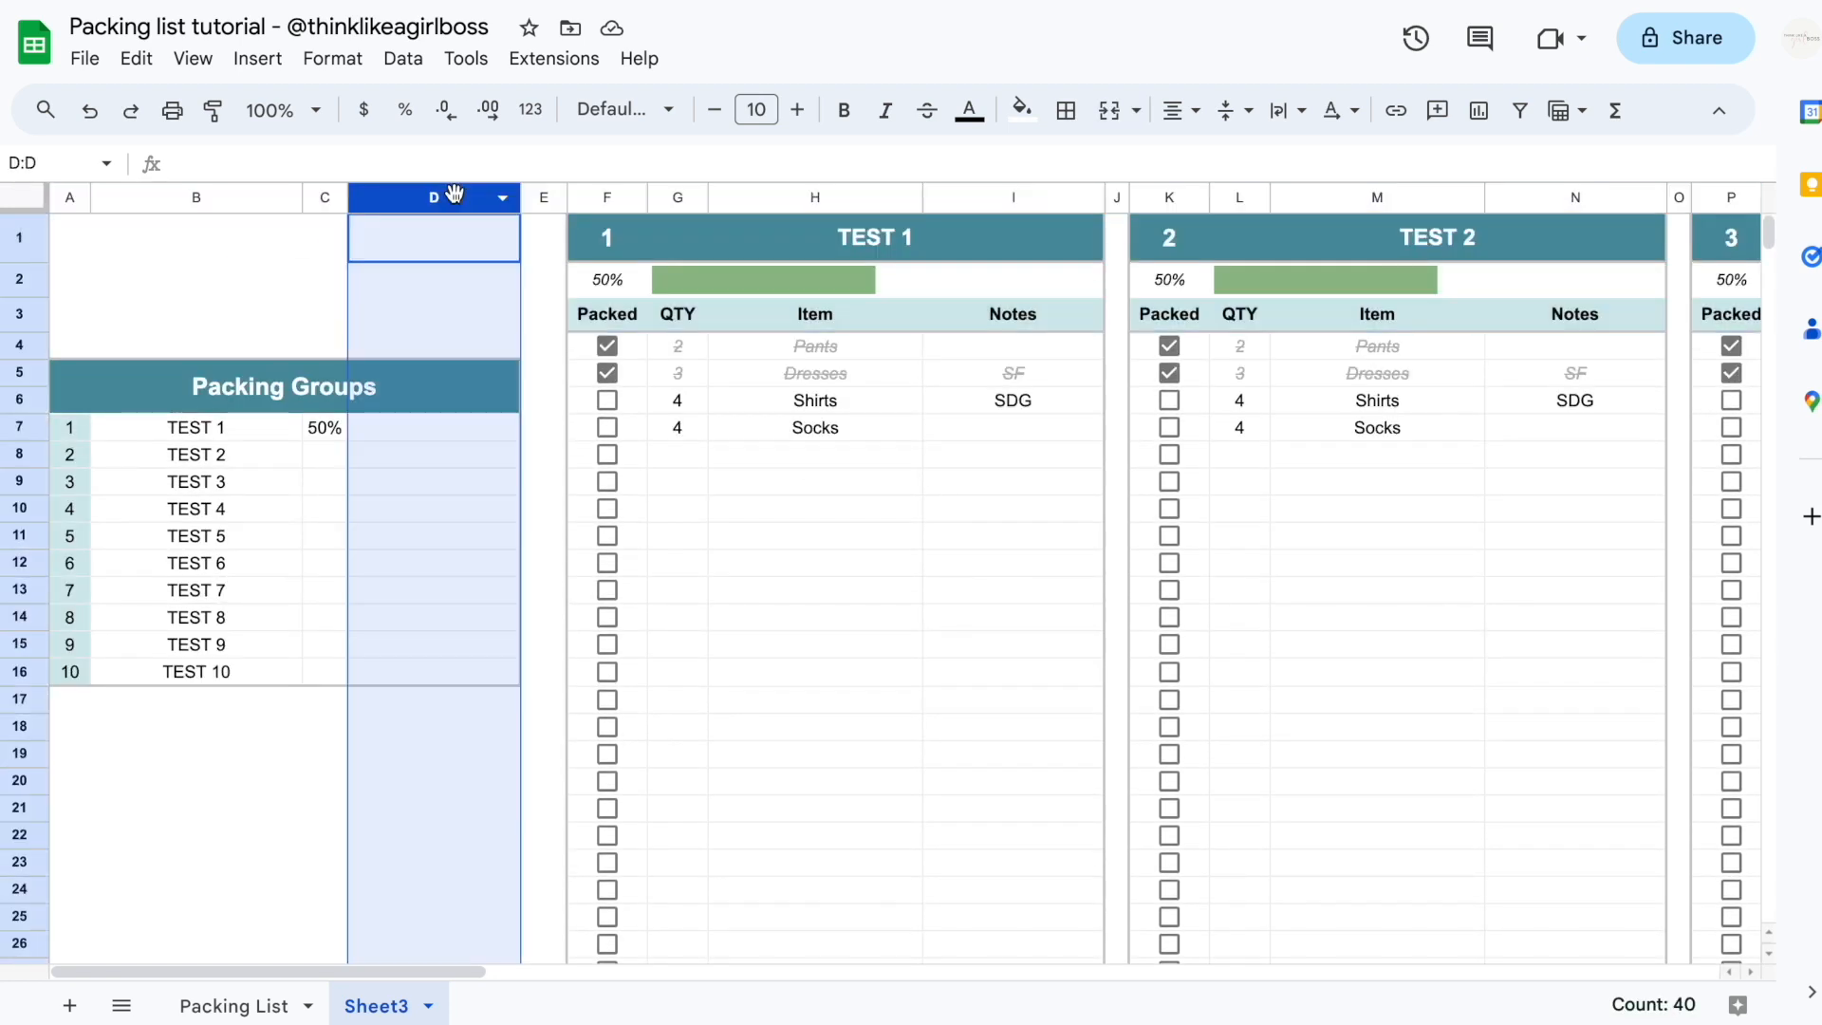
{"action": "scroll", "coordinate": [539, 415], "scroll_direction": "right", "scroll_amount": 3}
{"action": "scroll", "coordinate": [539, 416], "scroll_direction": "left", "scroll_amount": 3}
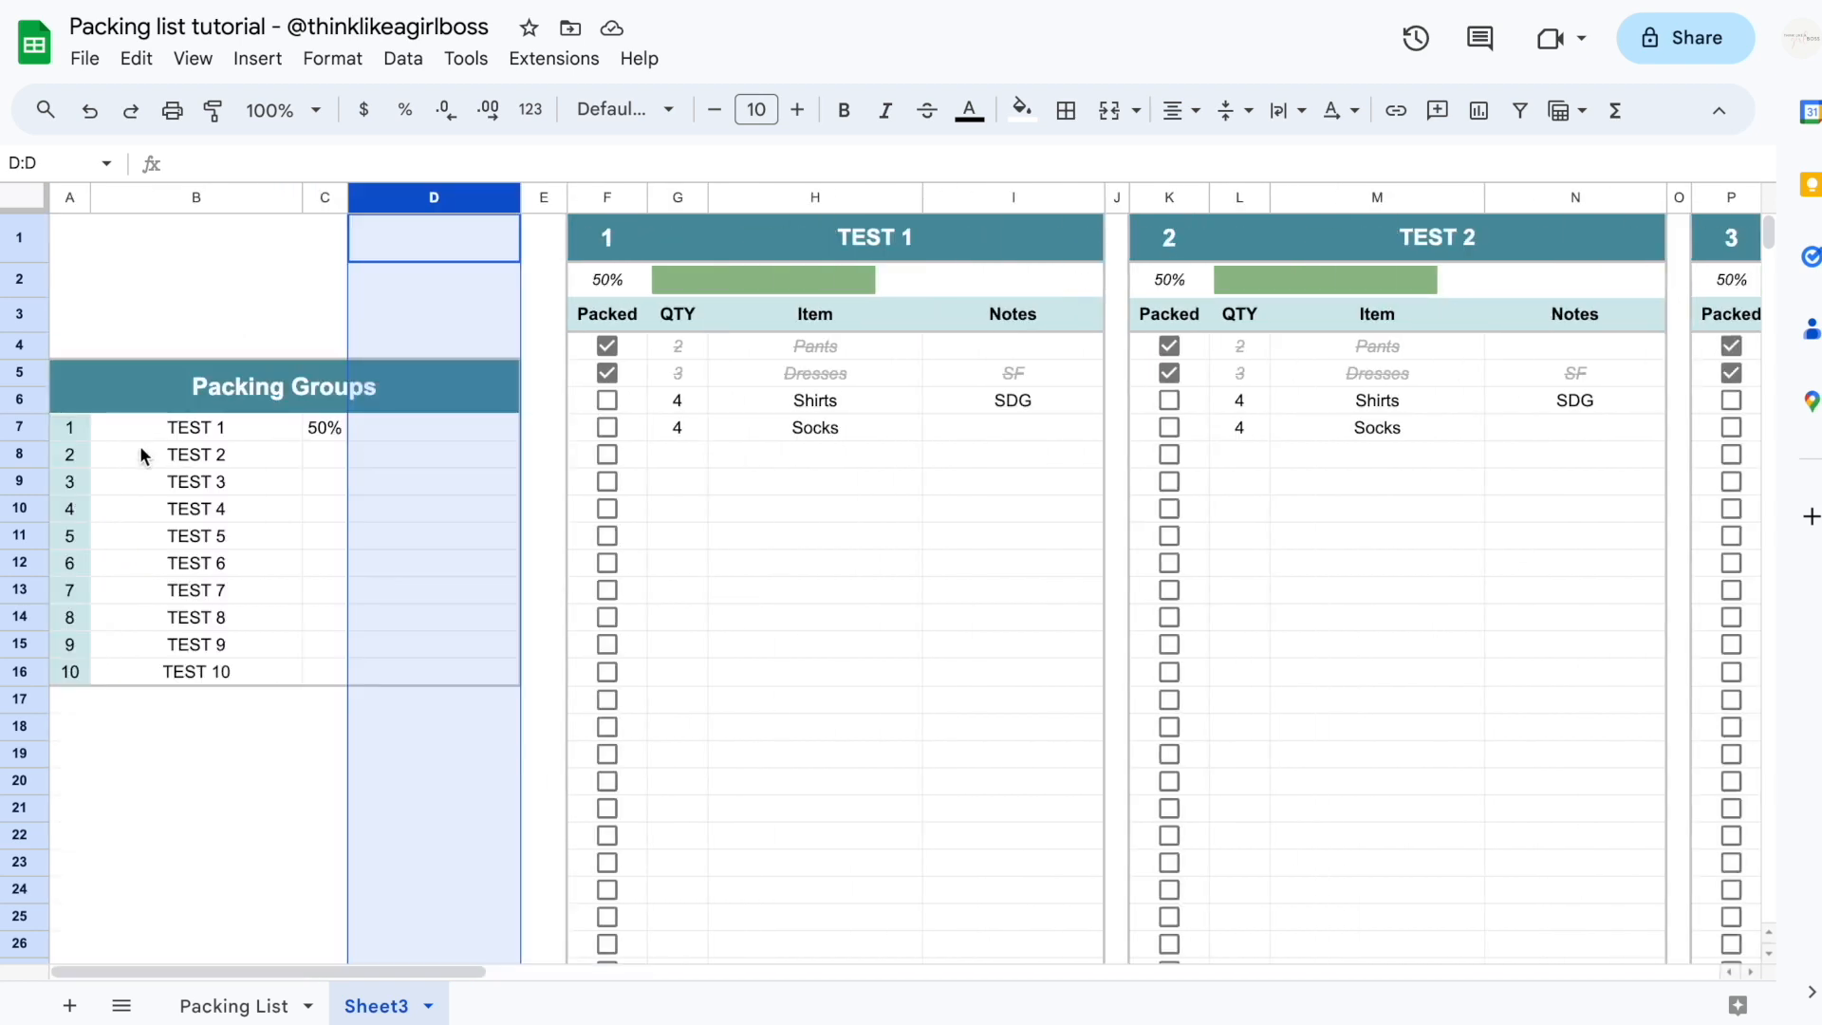
{"action": "left_click", "coordinate": [216, 1006]}
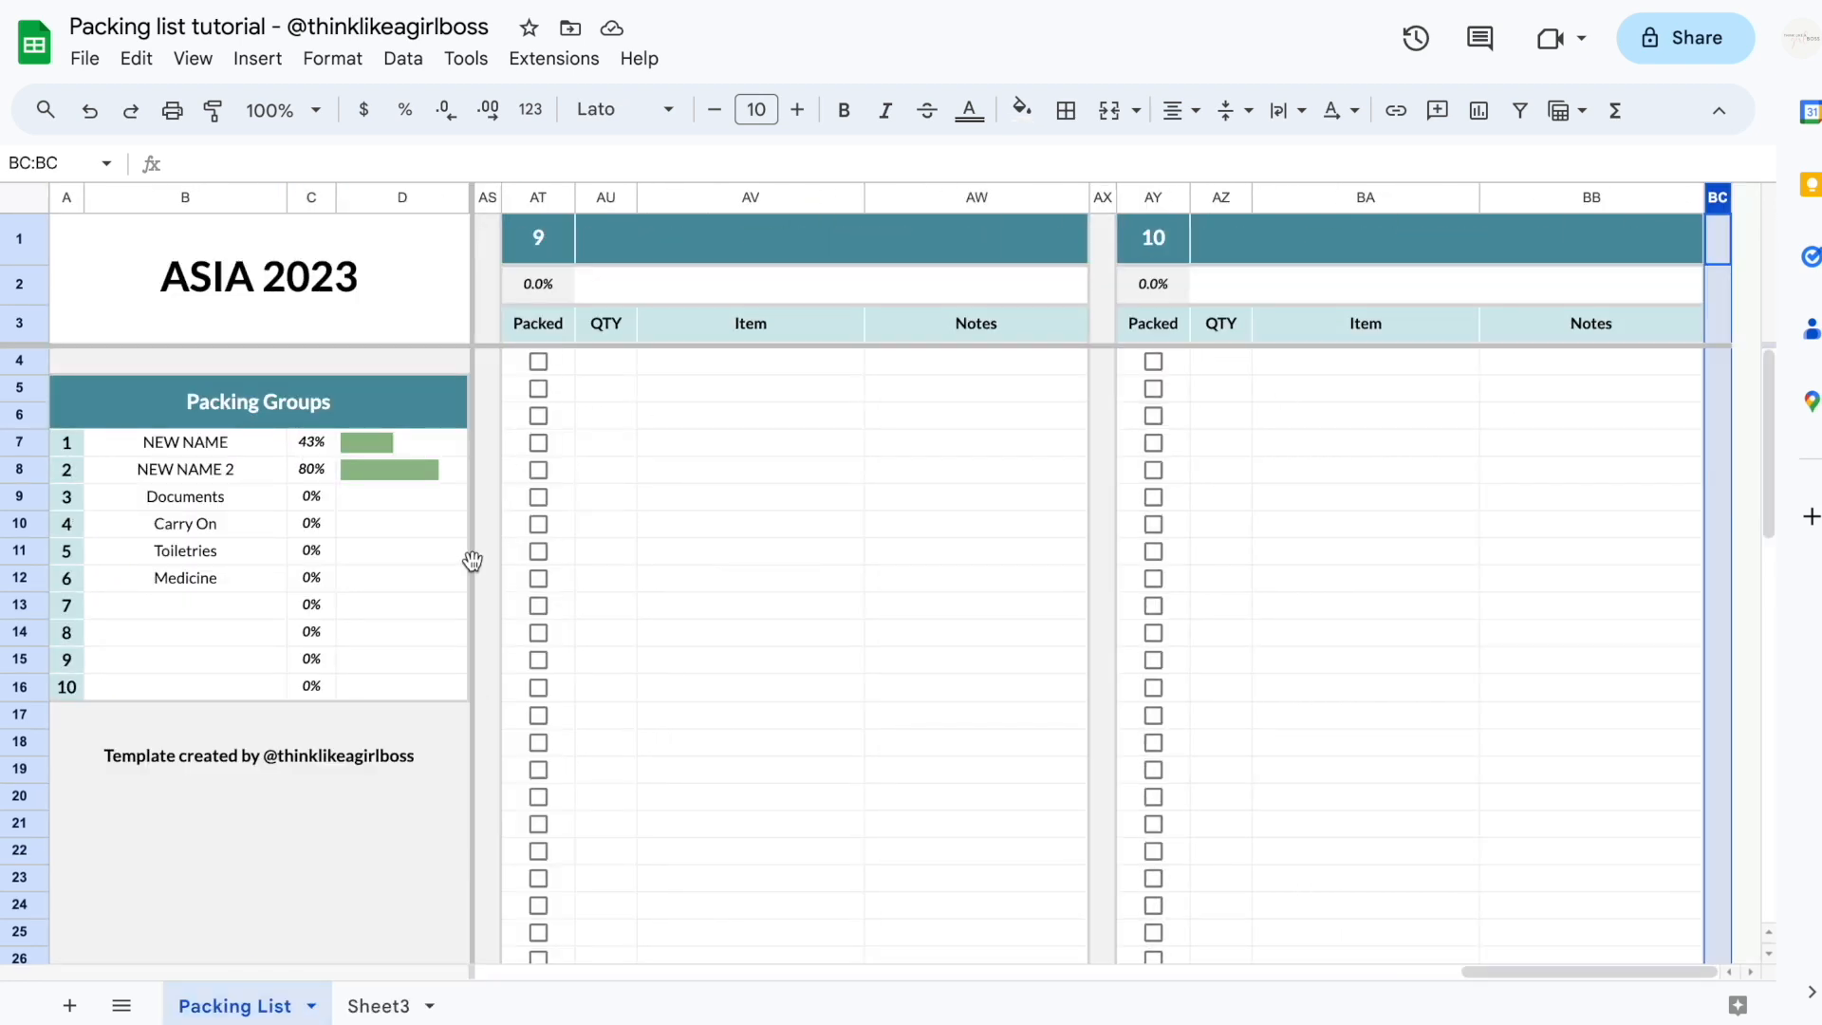
{"action": "scroll", "coordinate": [716, 560], "scroll_direction": "left", "scroll_amount": 15}
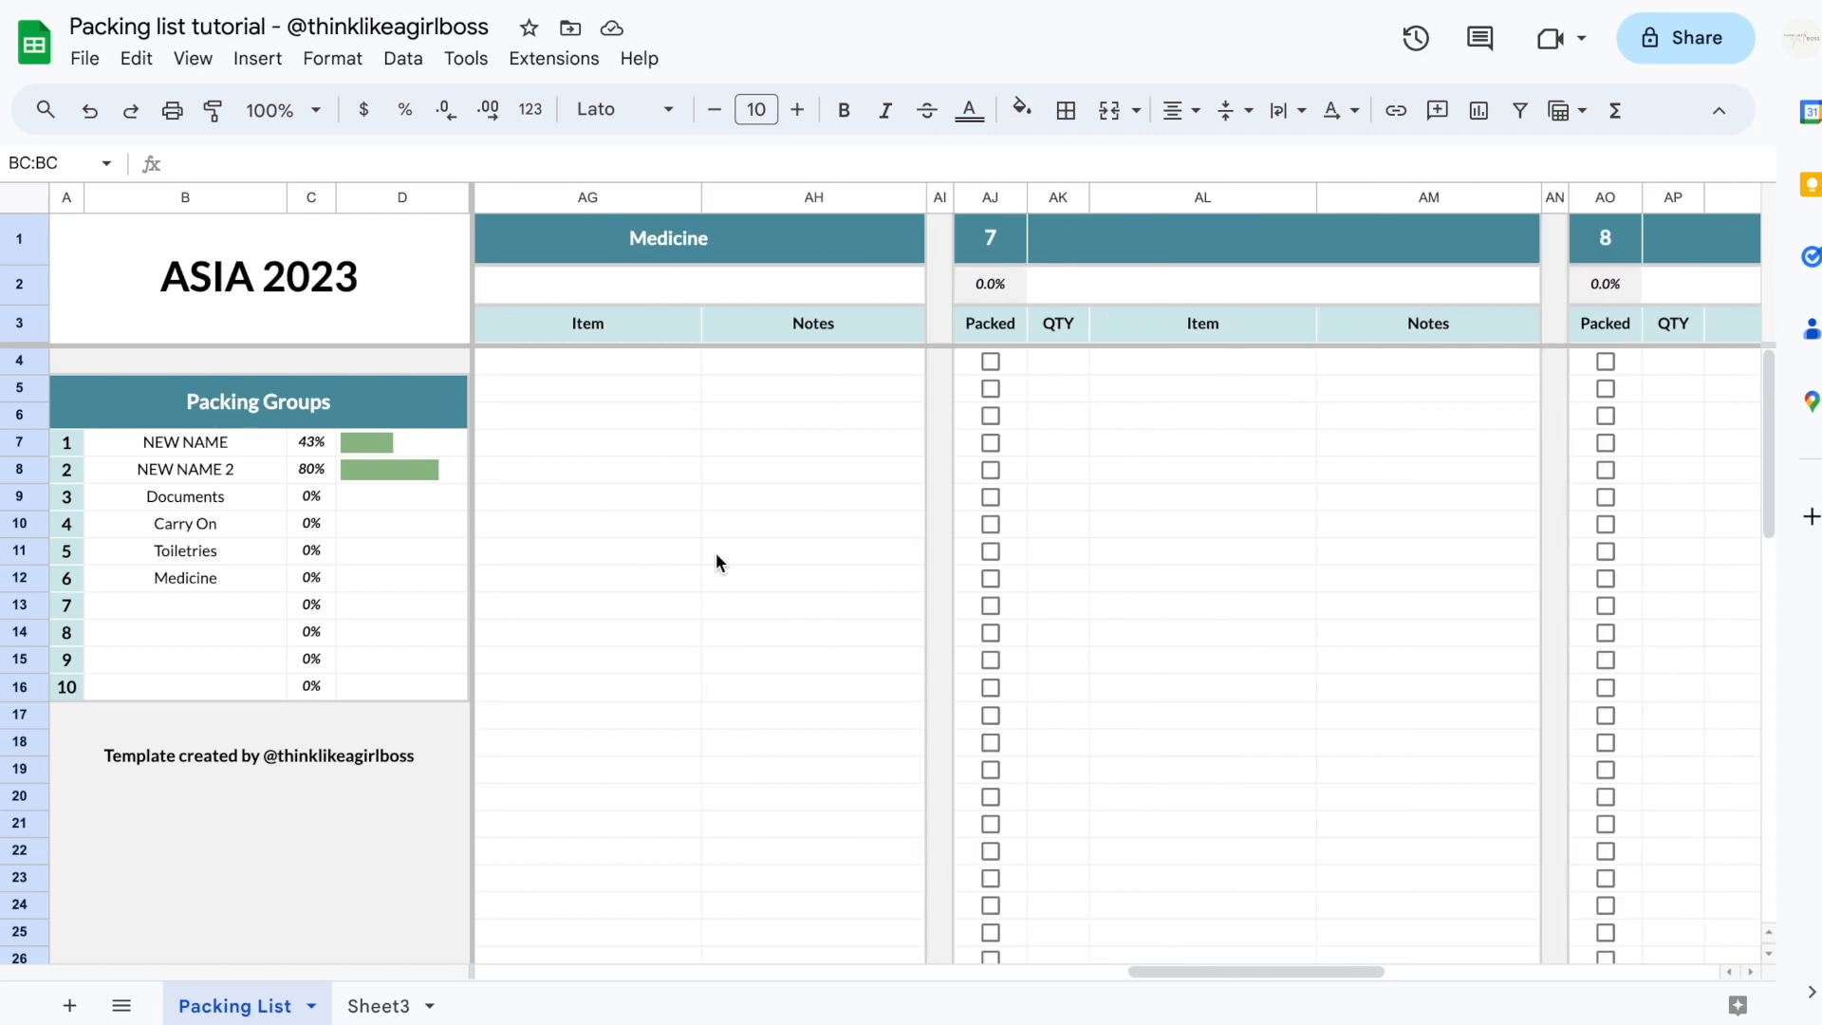
{"action": "scroll", "coordinate": [730, 707], "scroll_direction": "down", "scroll_amount": 3}
{"action": "scroll", "coordinate": [731, 707], "scroll_direction": "up", "scroll_amount": 3}
{"action": "left_click", "coordinate": [394, 998]}
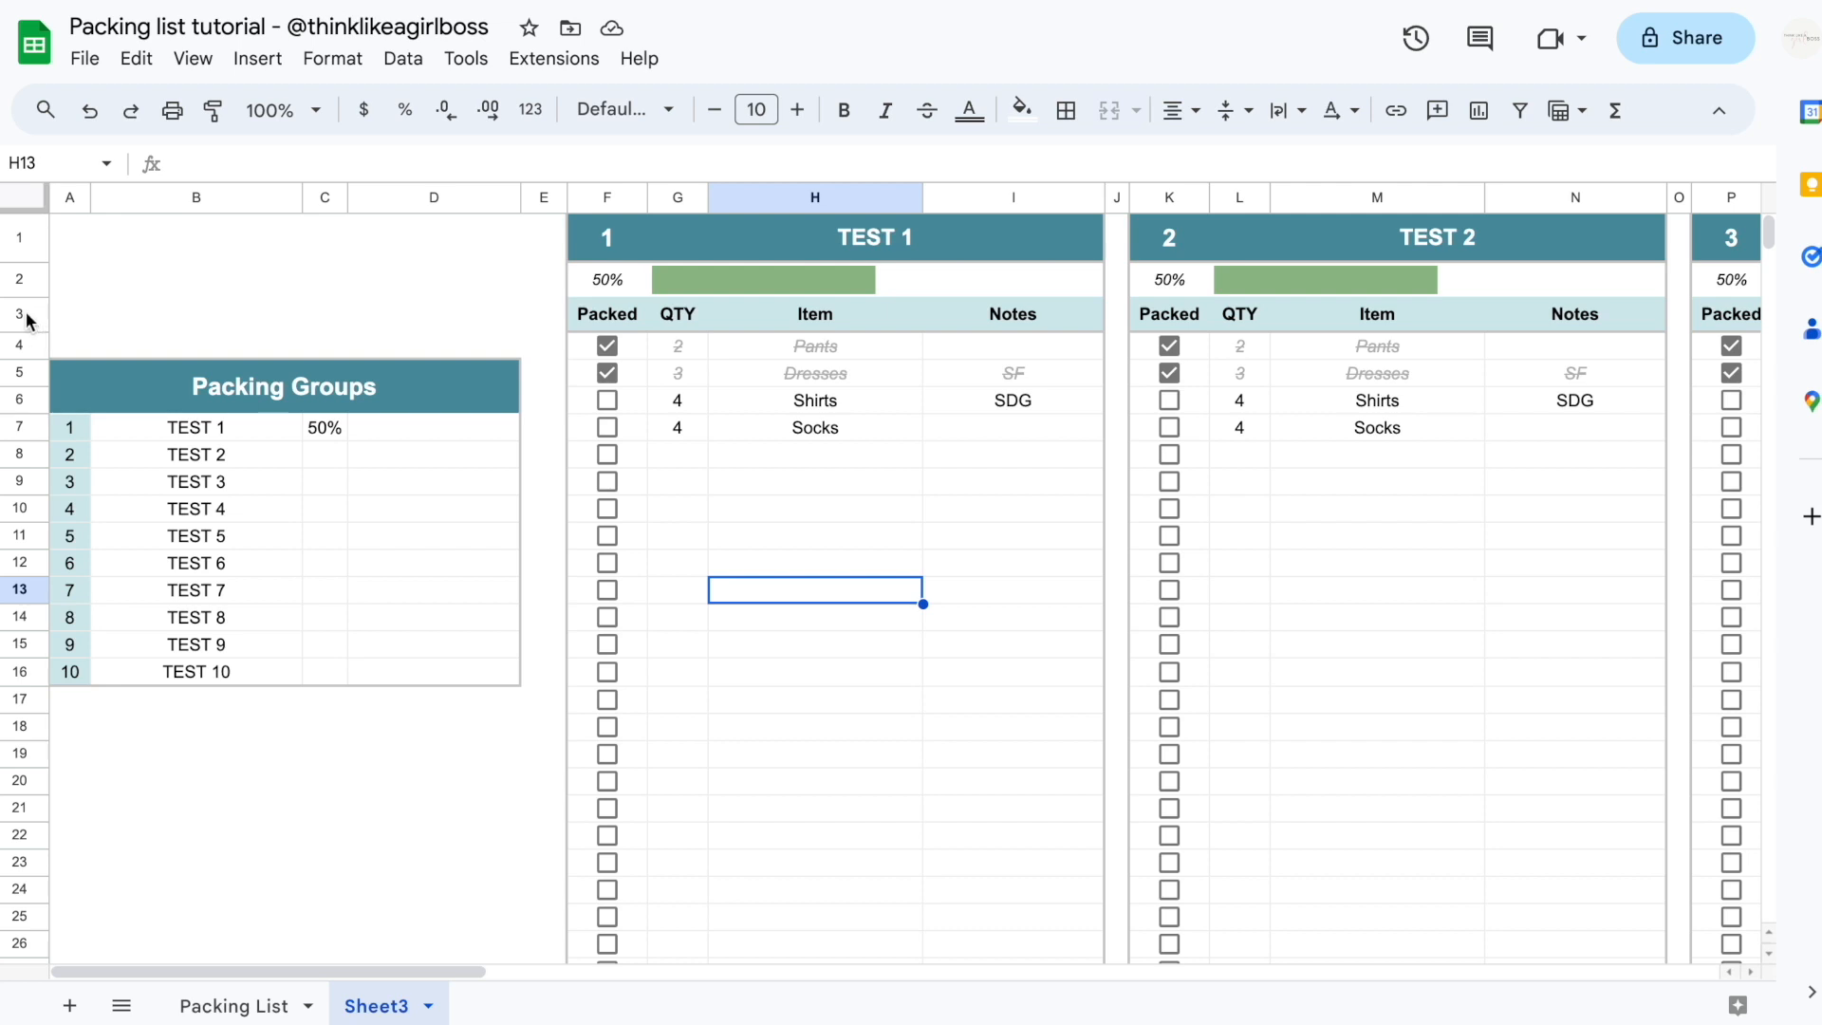
Freeze Sheet3 up to row 3 and check that the block headers stay in place while scrolling
{"action": "left_click", "coordinate": [23, 315]}
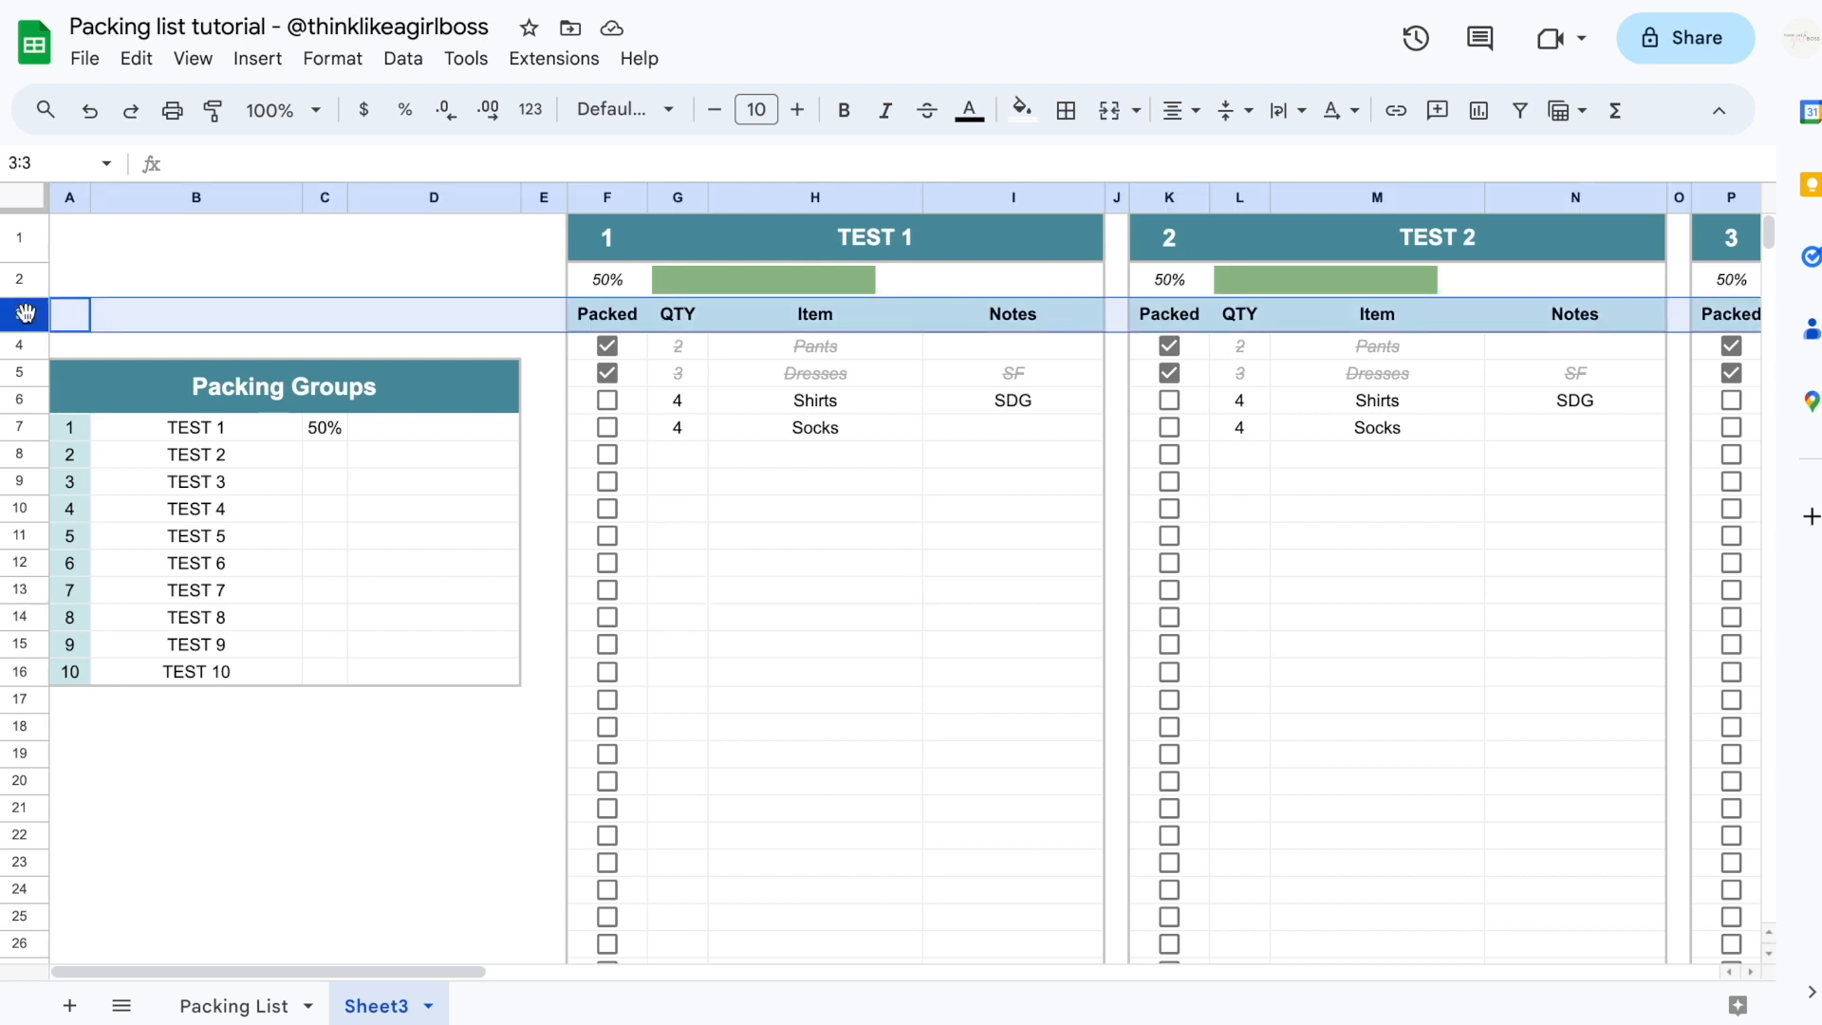
{"action": "left_click", "coordinate": [201, 61]}
{"action": "mouse_move", "coordinate": [251, 147]}
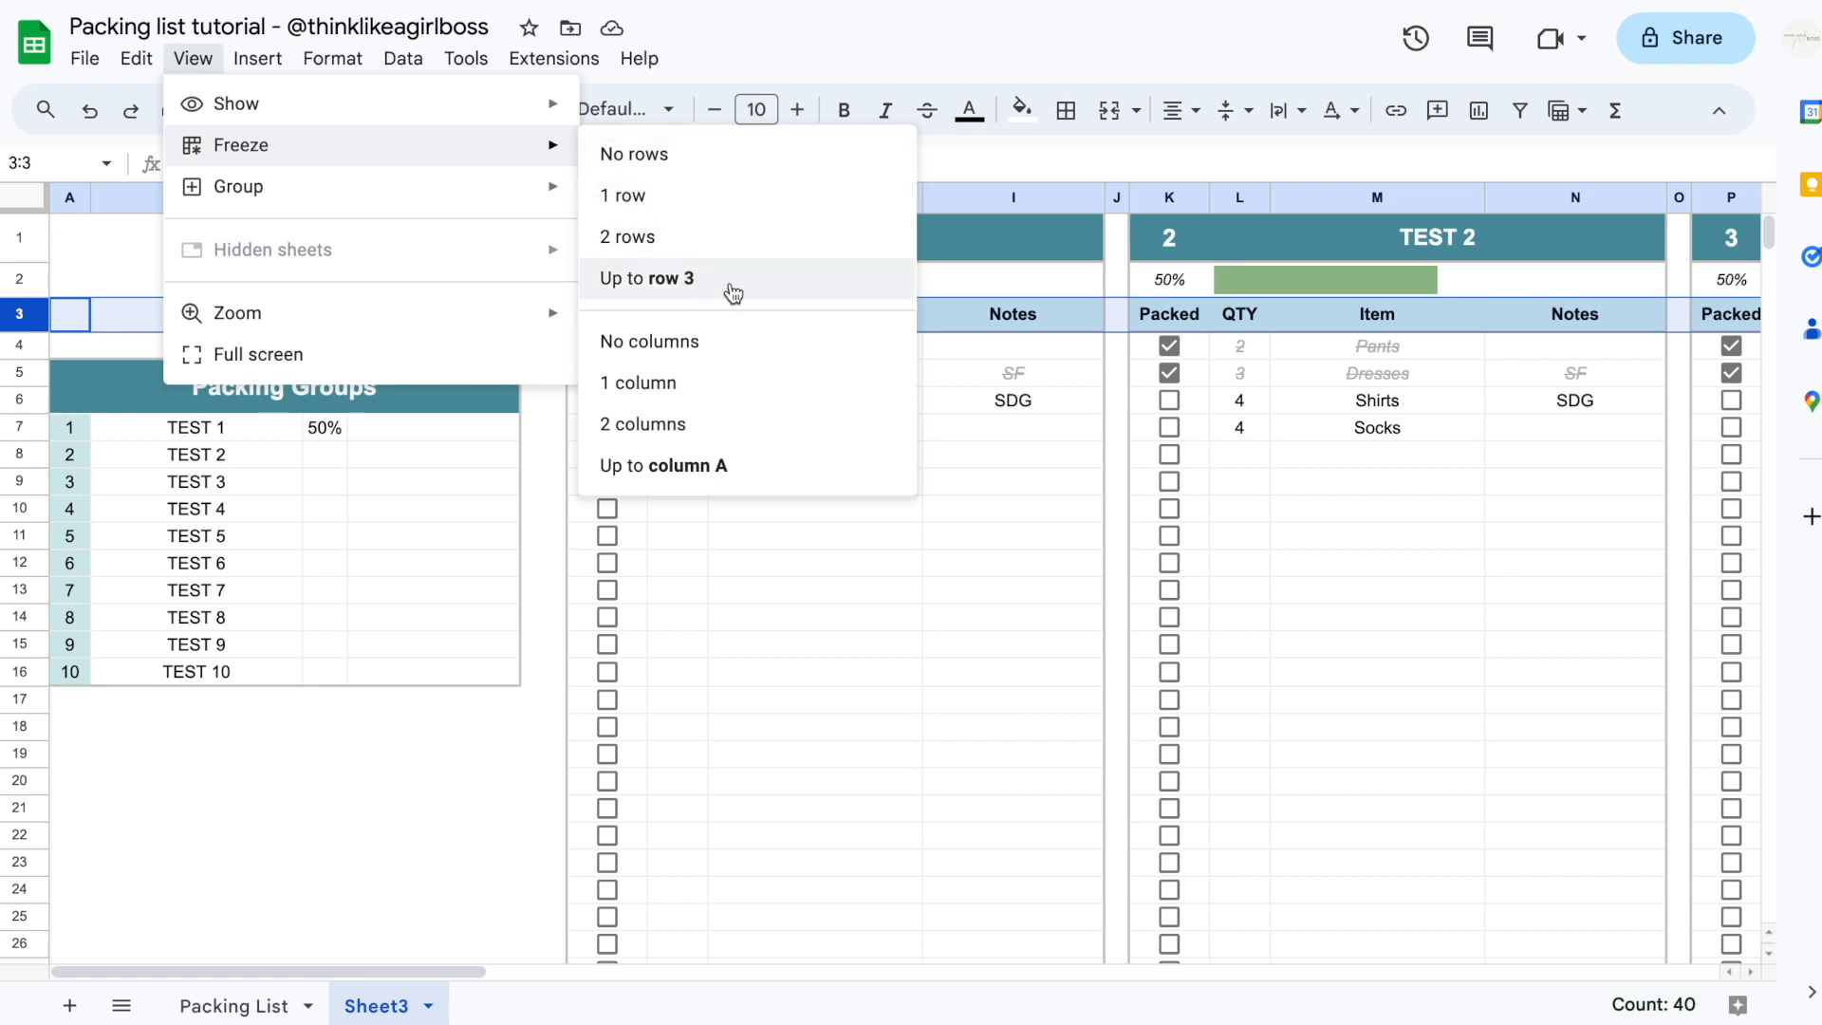
{"action": "left_click", "coordinate": [734, 291]}
{"action": "scroll", "coordinate": [858, 541], "scroll_direction": "down", "scroll_amount": 4}
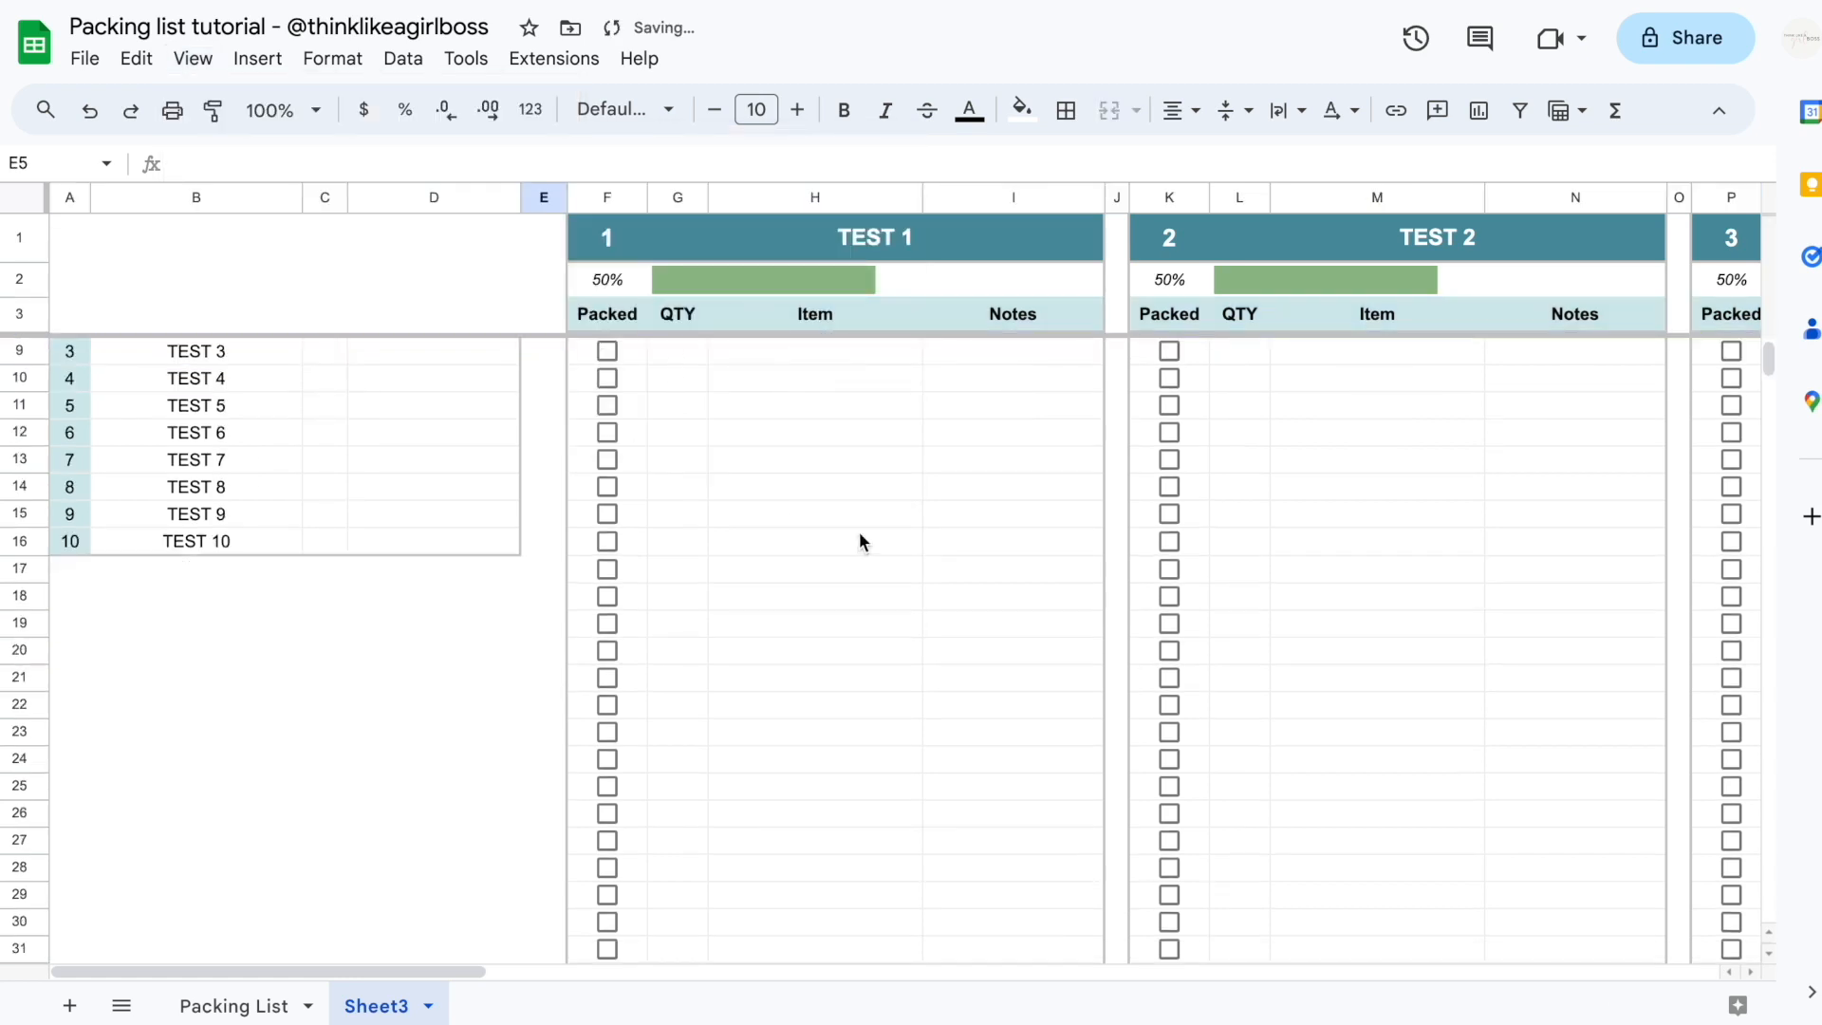
{"action": "scroll", "coordinate": [858, 540], "scroll_direction": "up", "scroll_amount": 4}
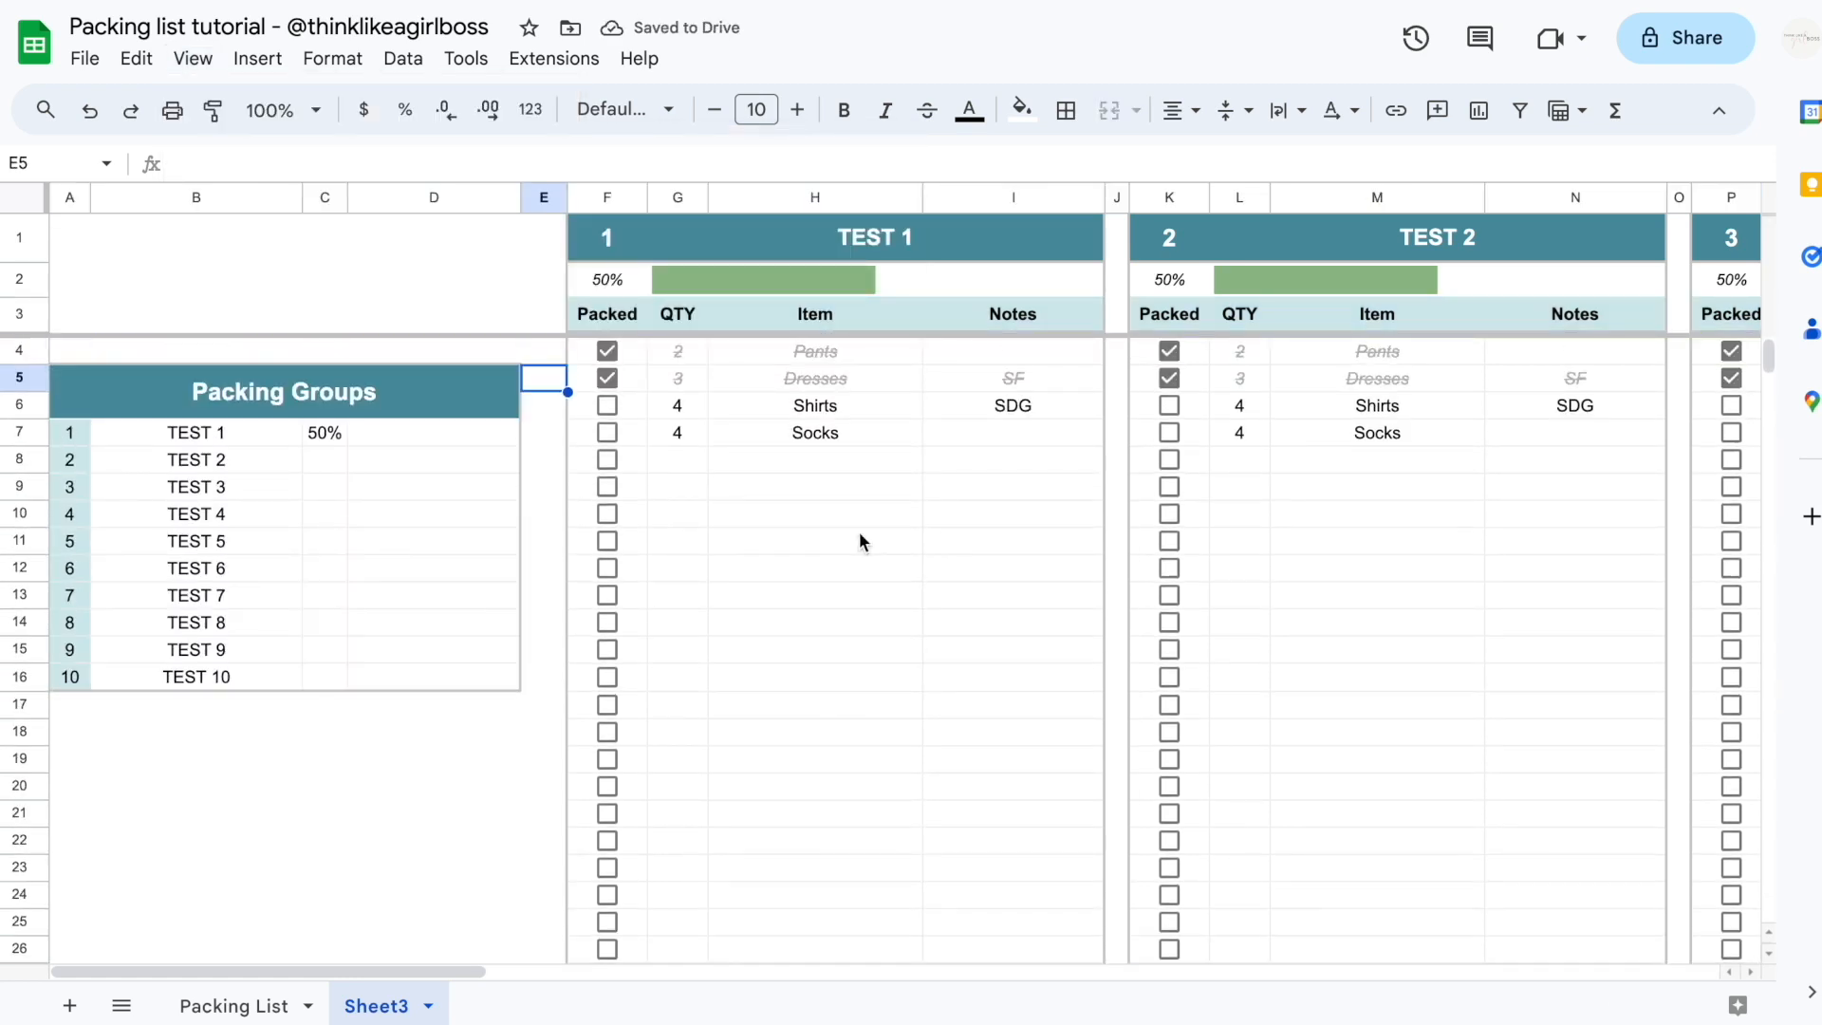
Freeze the columns up to column D and narrow spacer column E
{"action": "left_click", "coordinate": [446, 197]}
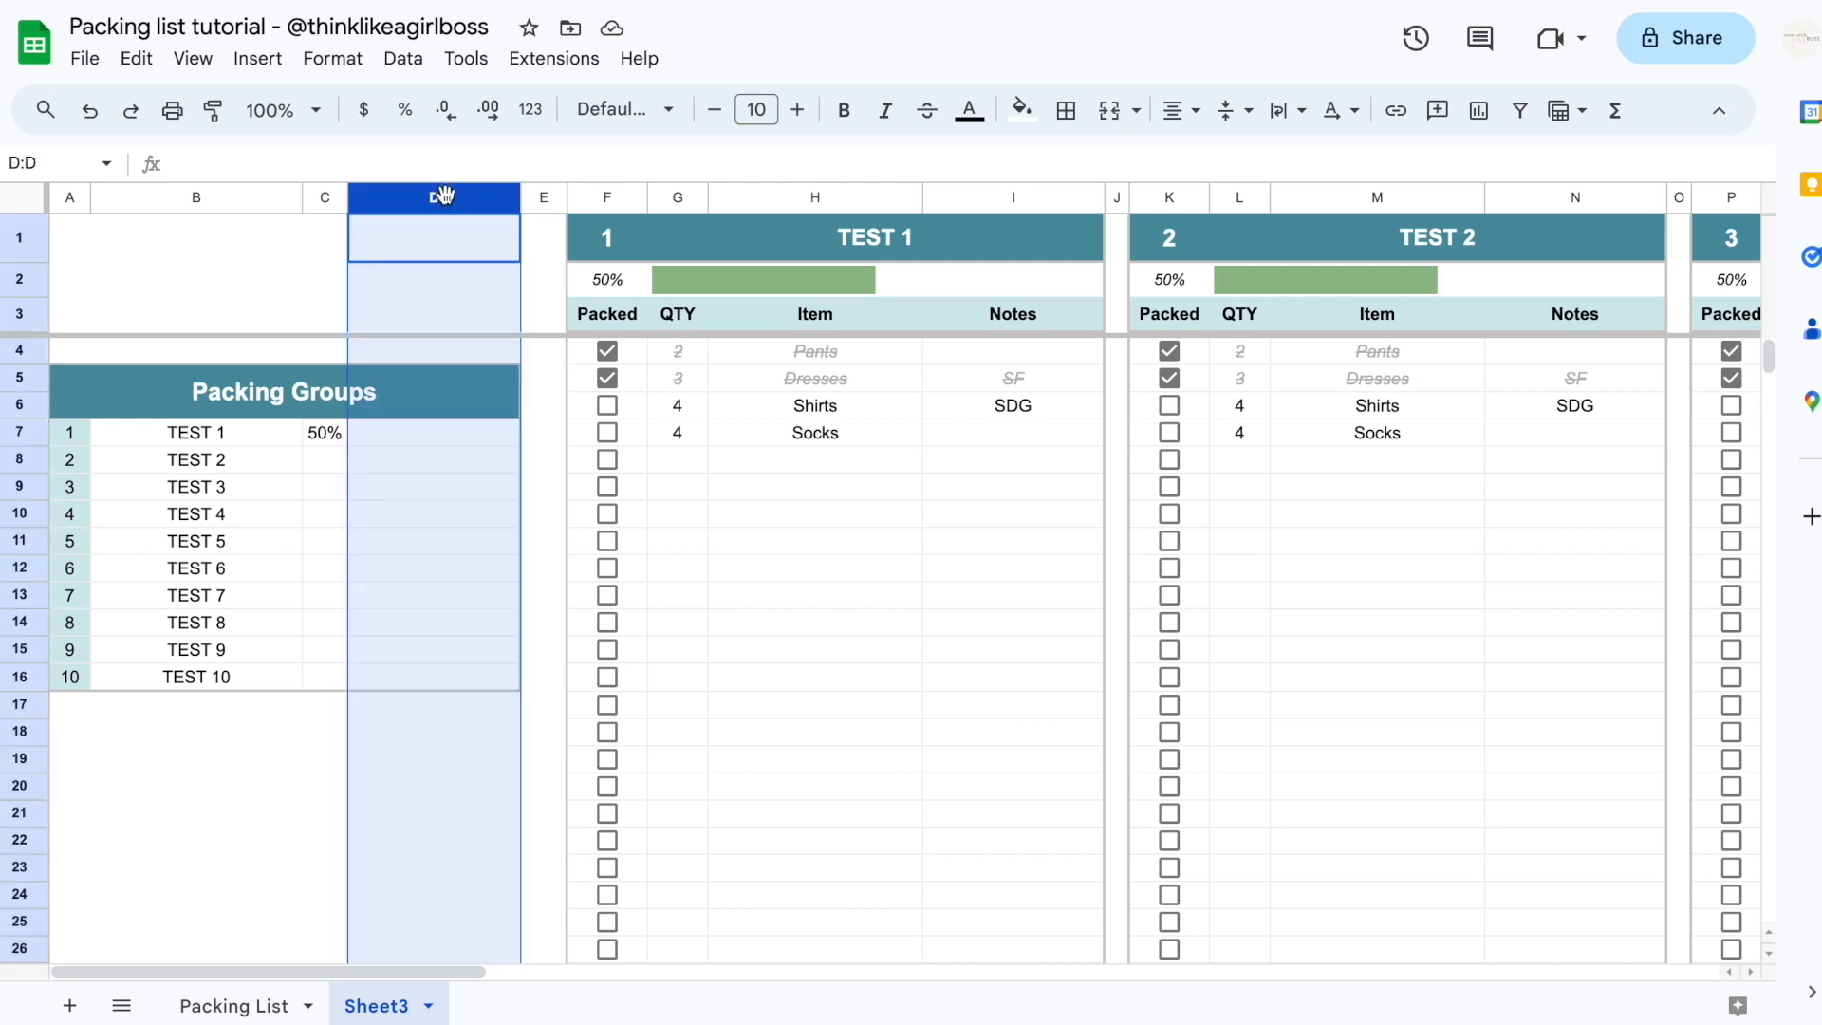
{"action": "left_click", "coordinate": [193, 65]}
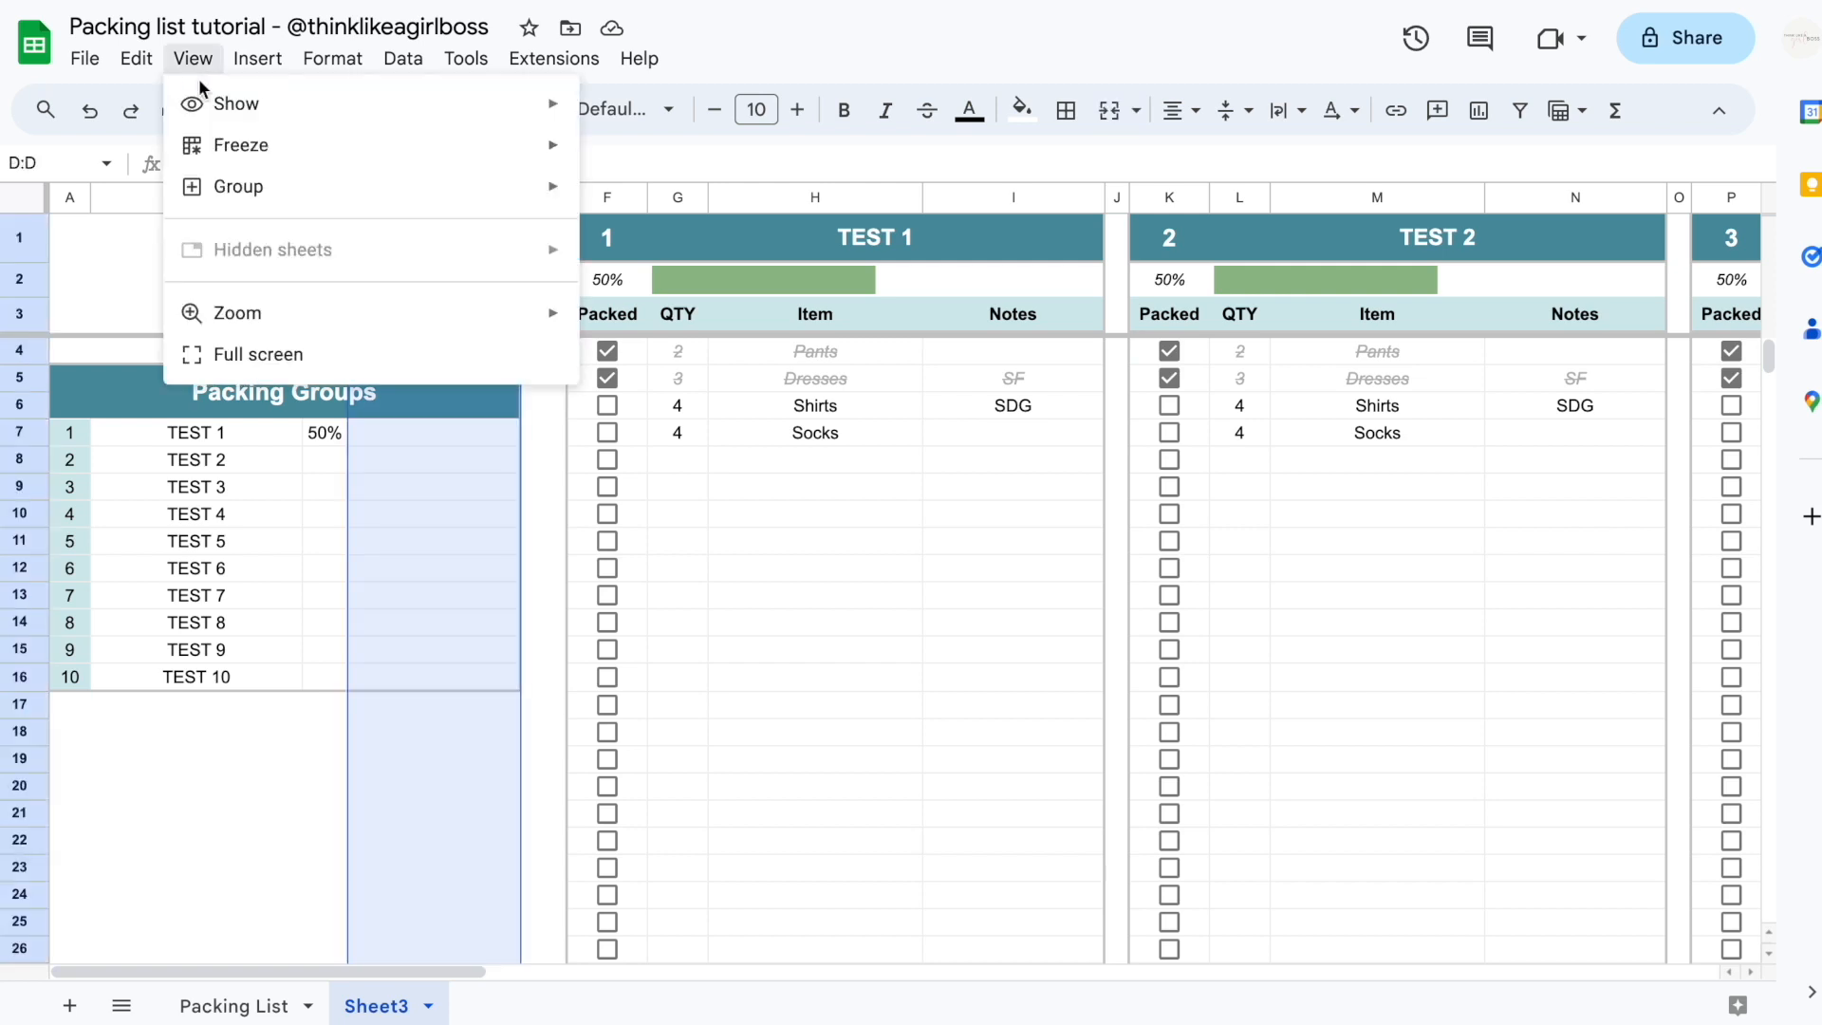
{"action": "mouse_move", "coordinate": [366, 151]}
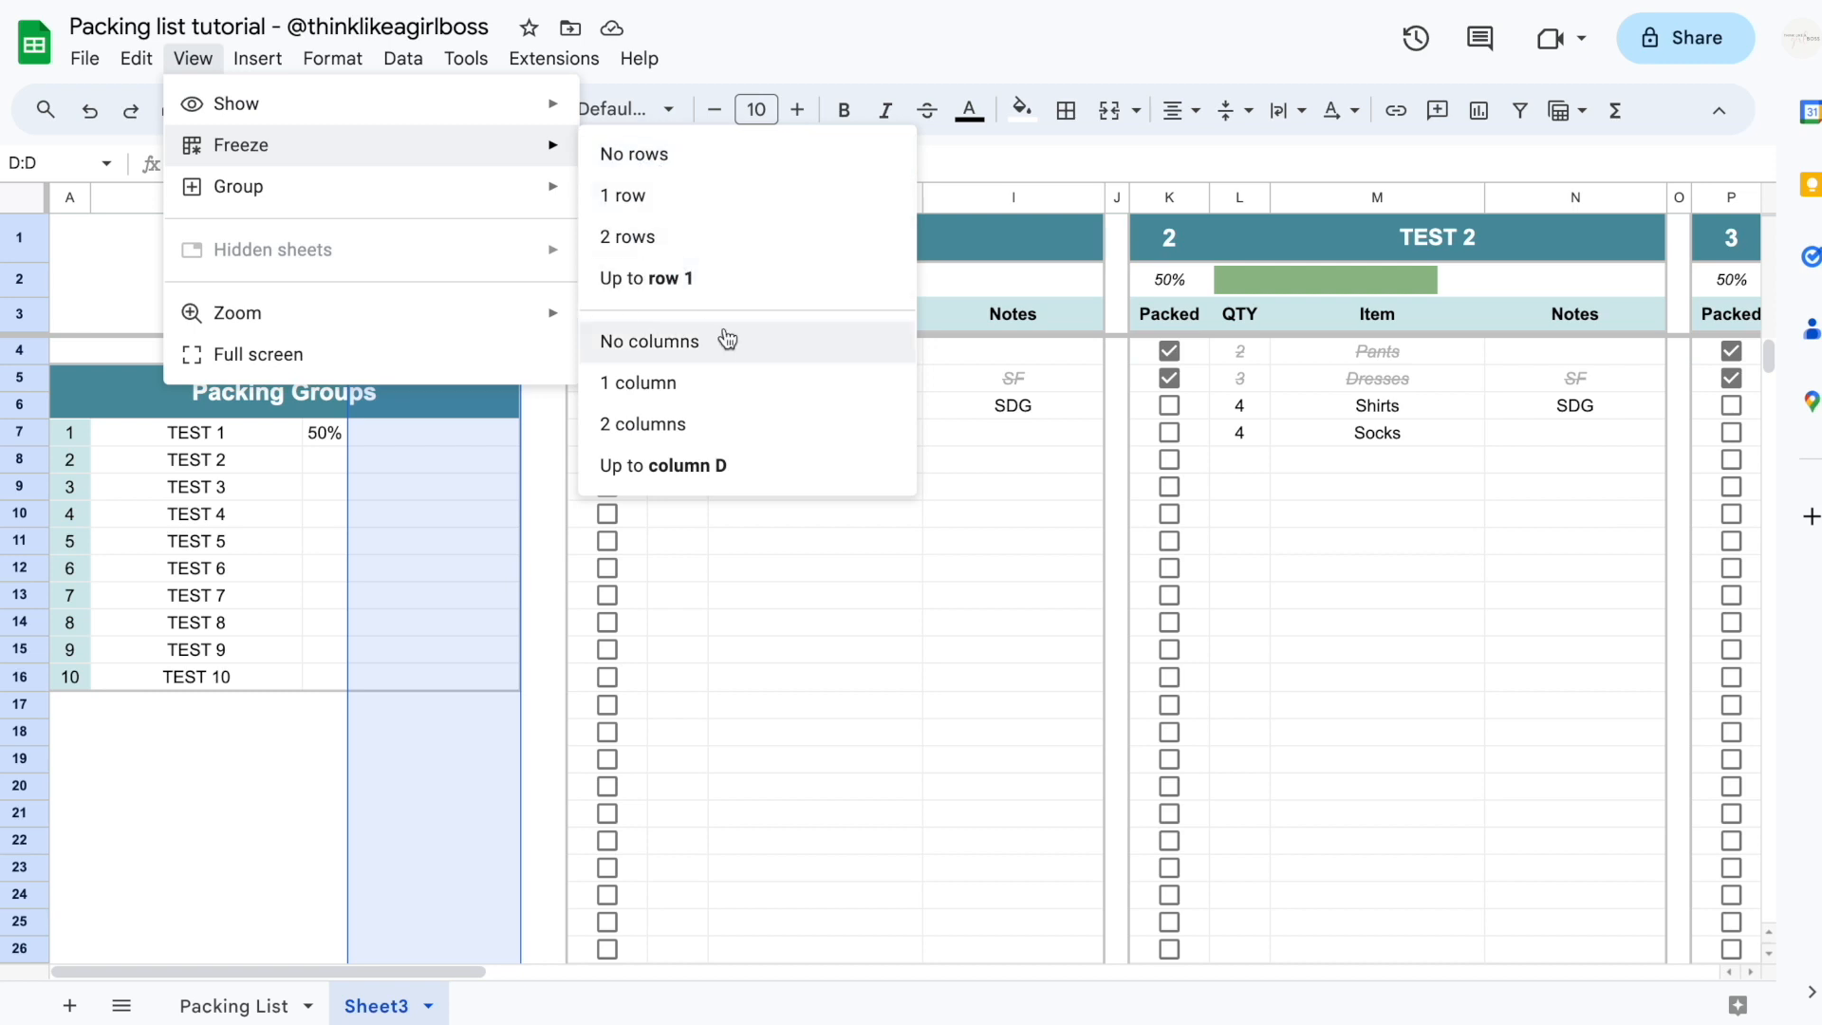
{"action": "left_click", "coordinate": [773, 470]}
{"action": "left_click", "coordinate": [764, 612]}
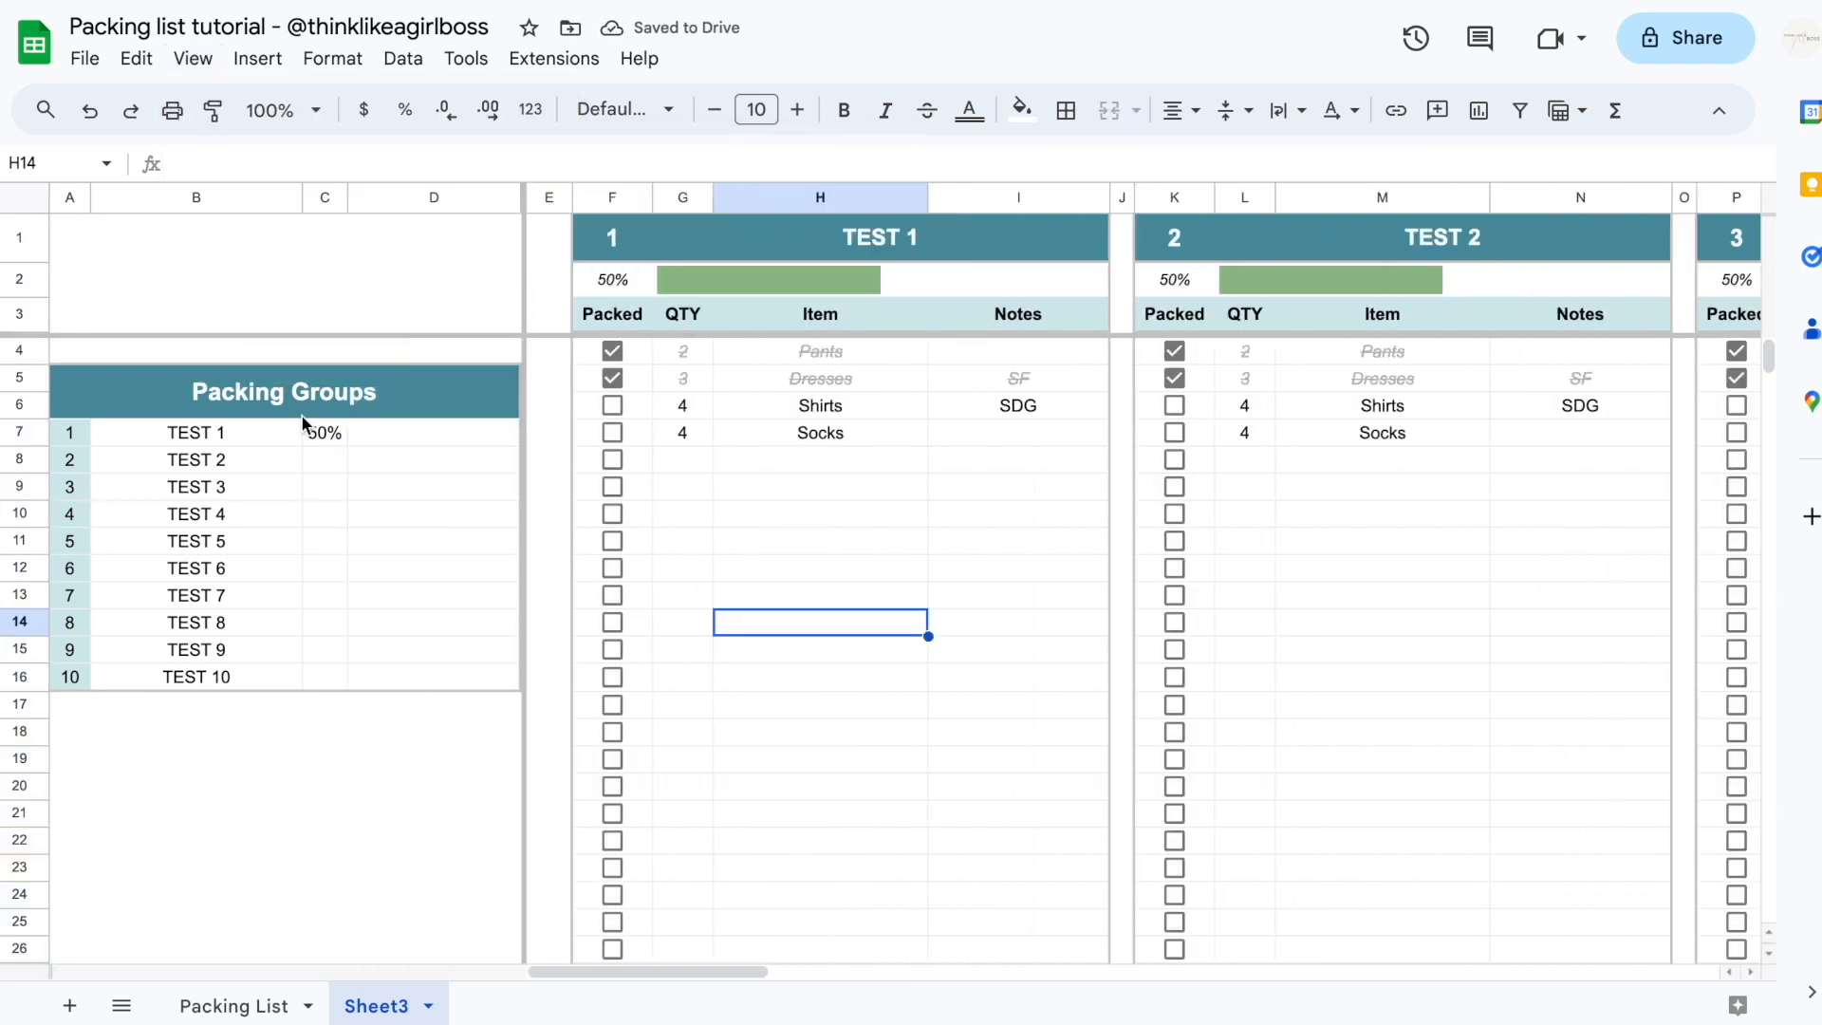
{"action": "left_click_drag", "start_coordinate": [571, 197], "coordinate": [545, 197]}
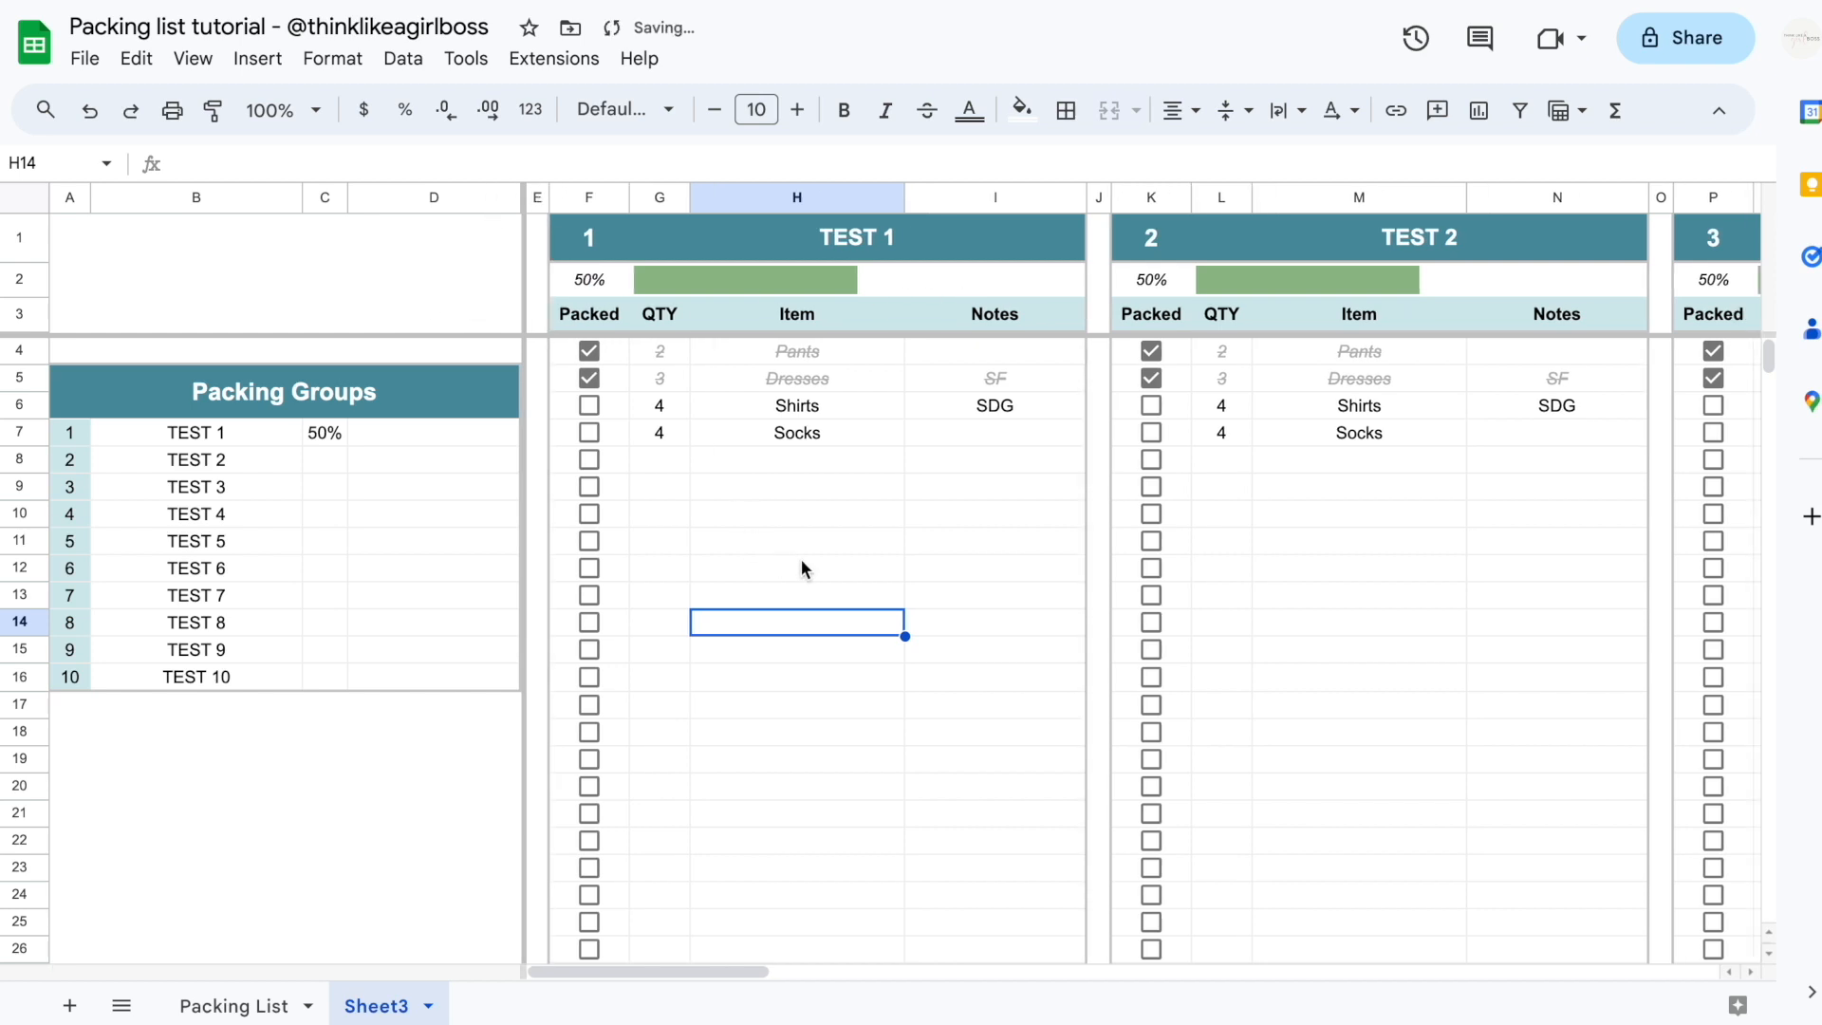
Merge cells A1:D3 above the Packing Groups table and enter the title ASIA 2023
{"action": "left_click", "coordinate": [282, 314]}
{"action": "left_click_drag", "start_coordinate": [65, 220], "coordinate": [486, 323]}
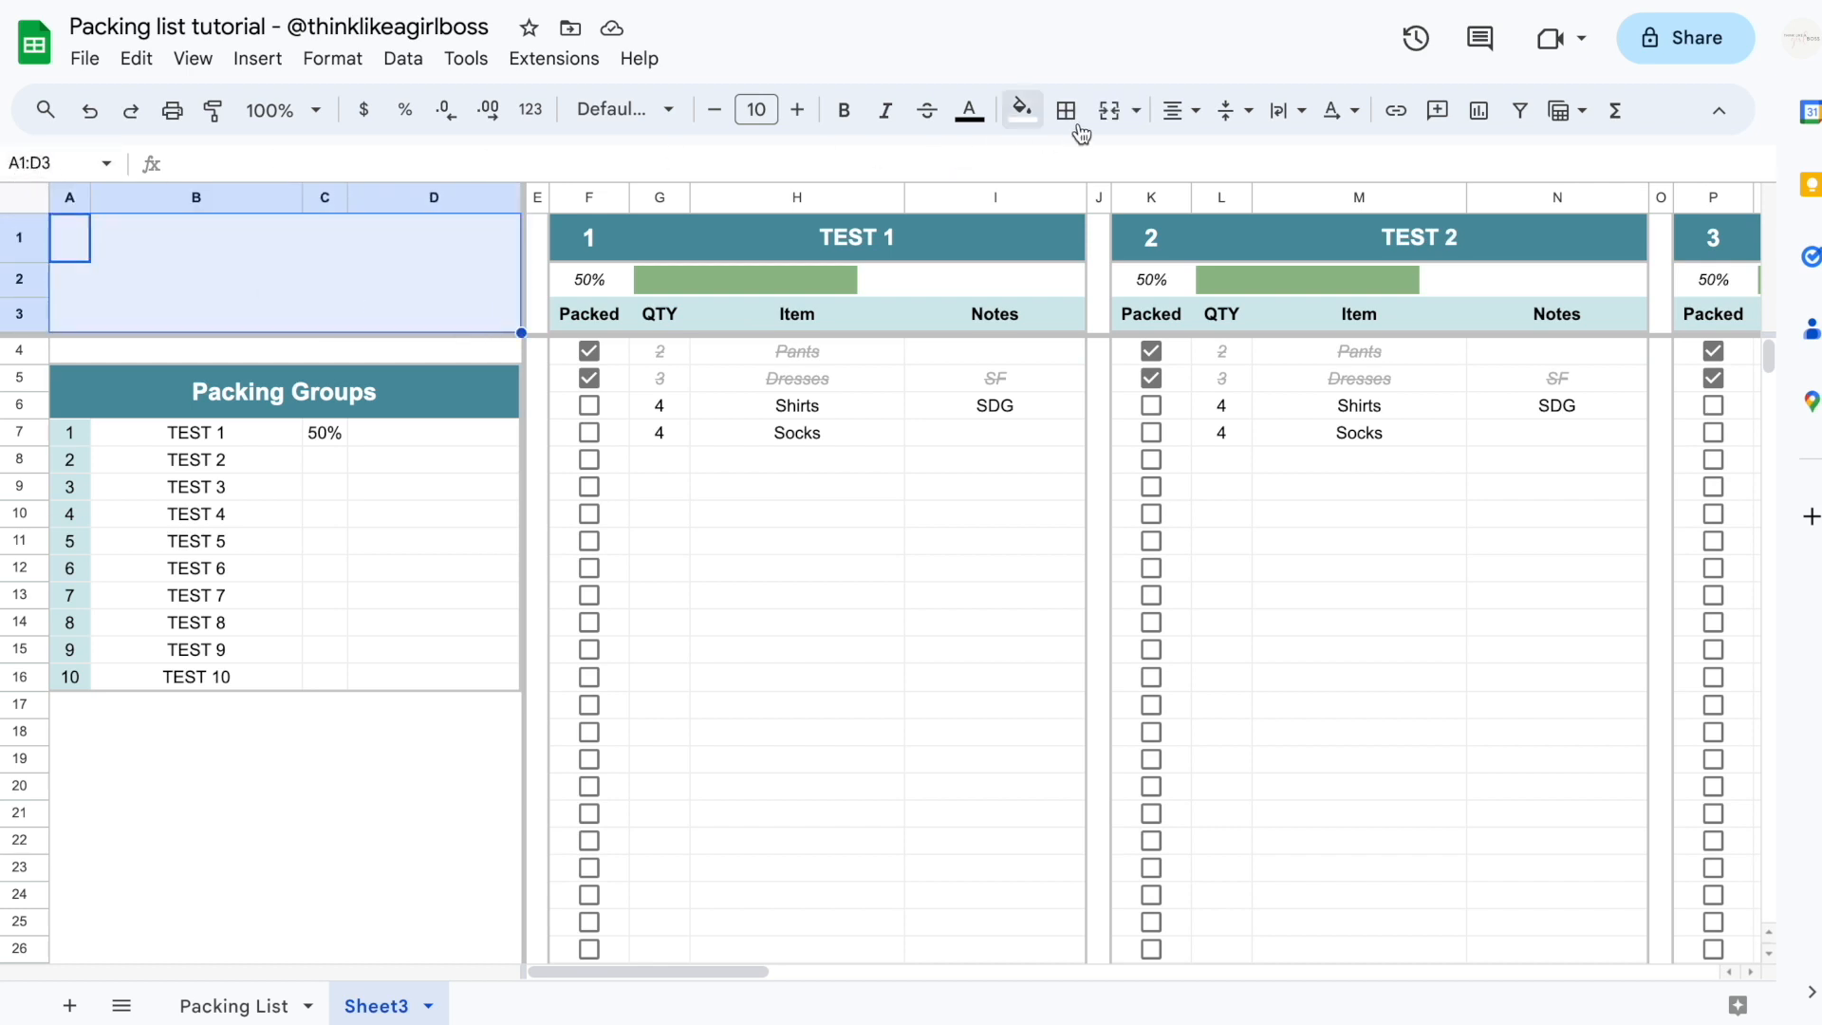
{"action": "left_click", "coordinate": [1109, 112]}
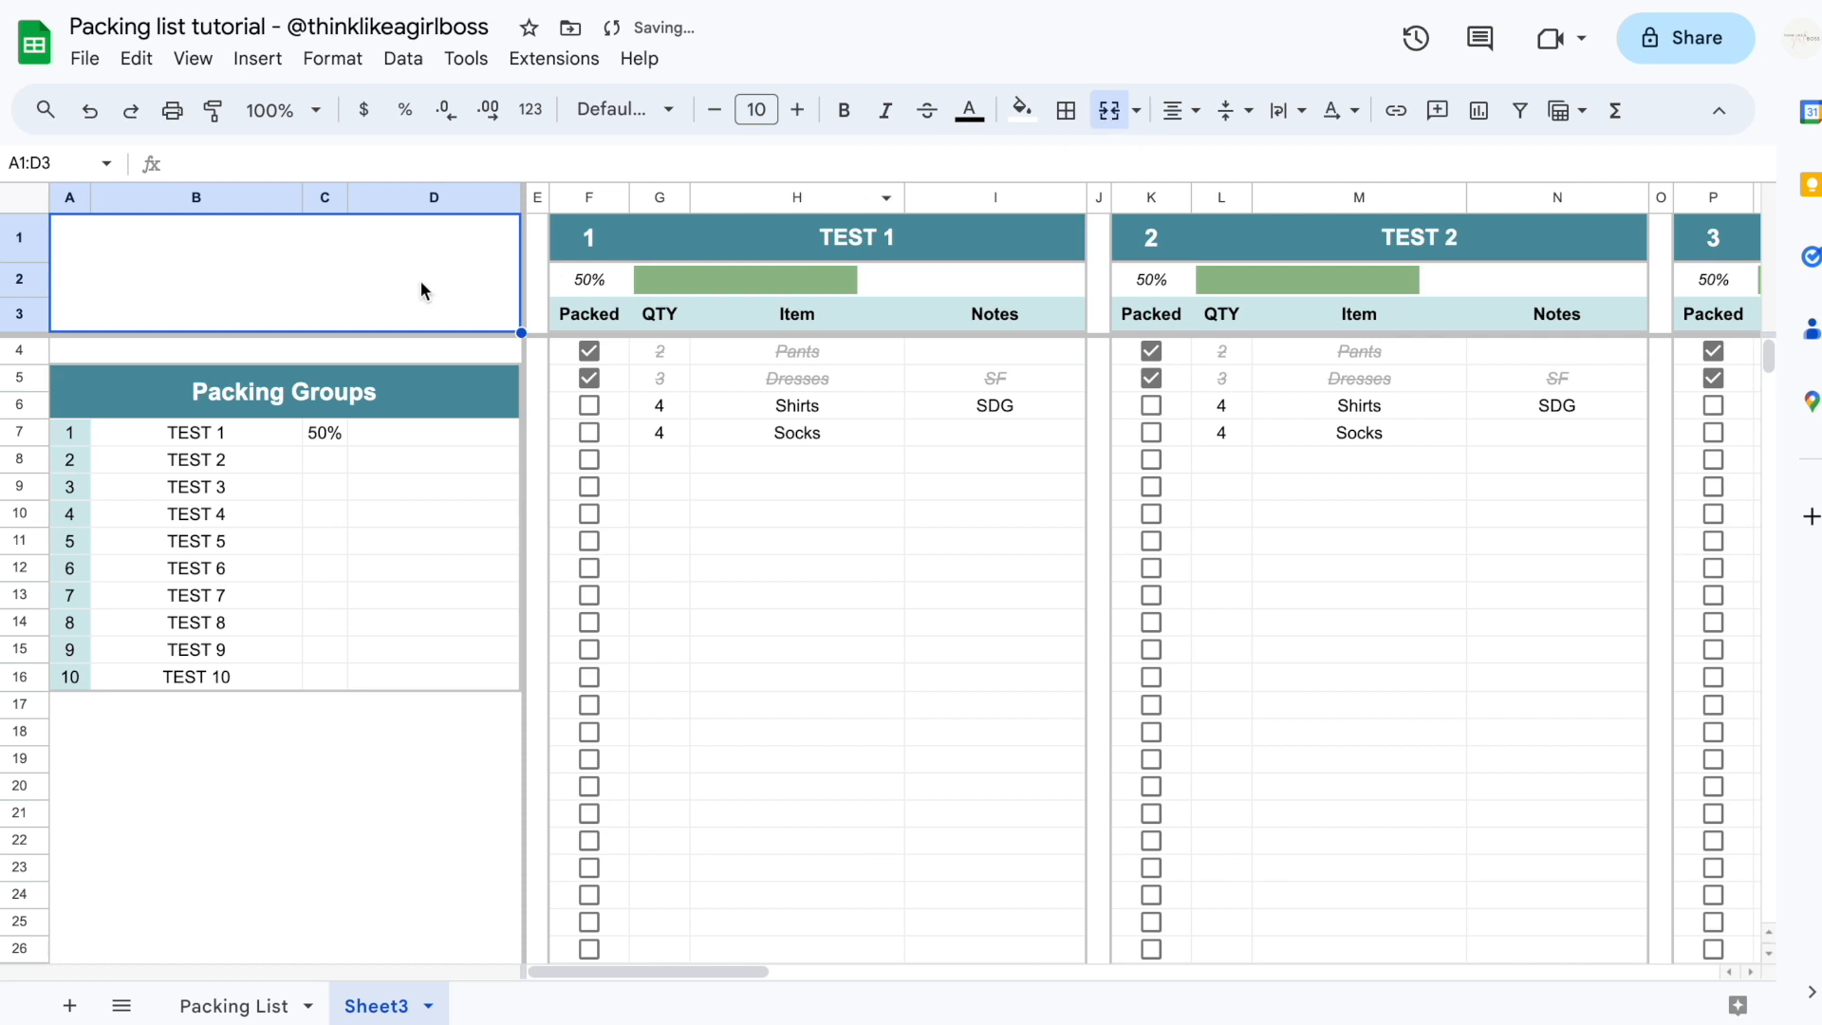
{"action": "type", "text": "ASIA 2023"}
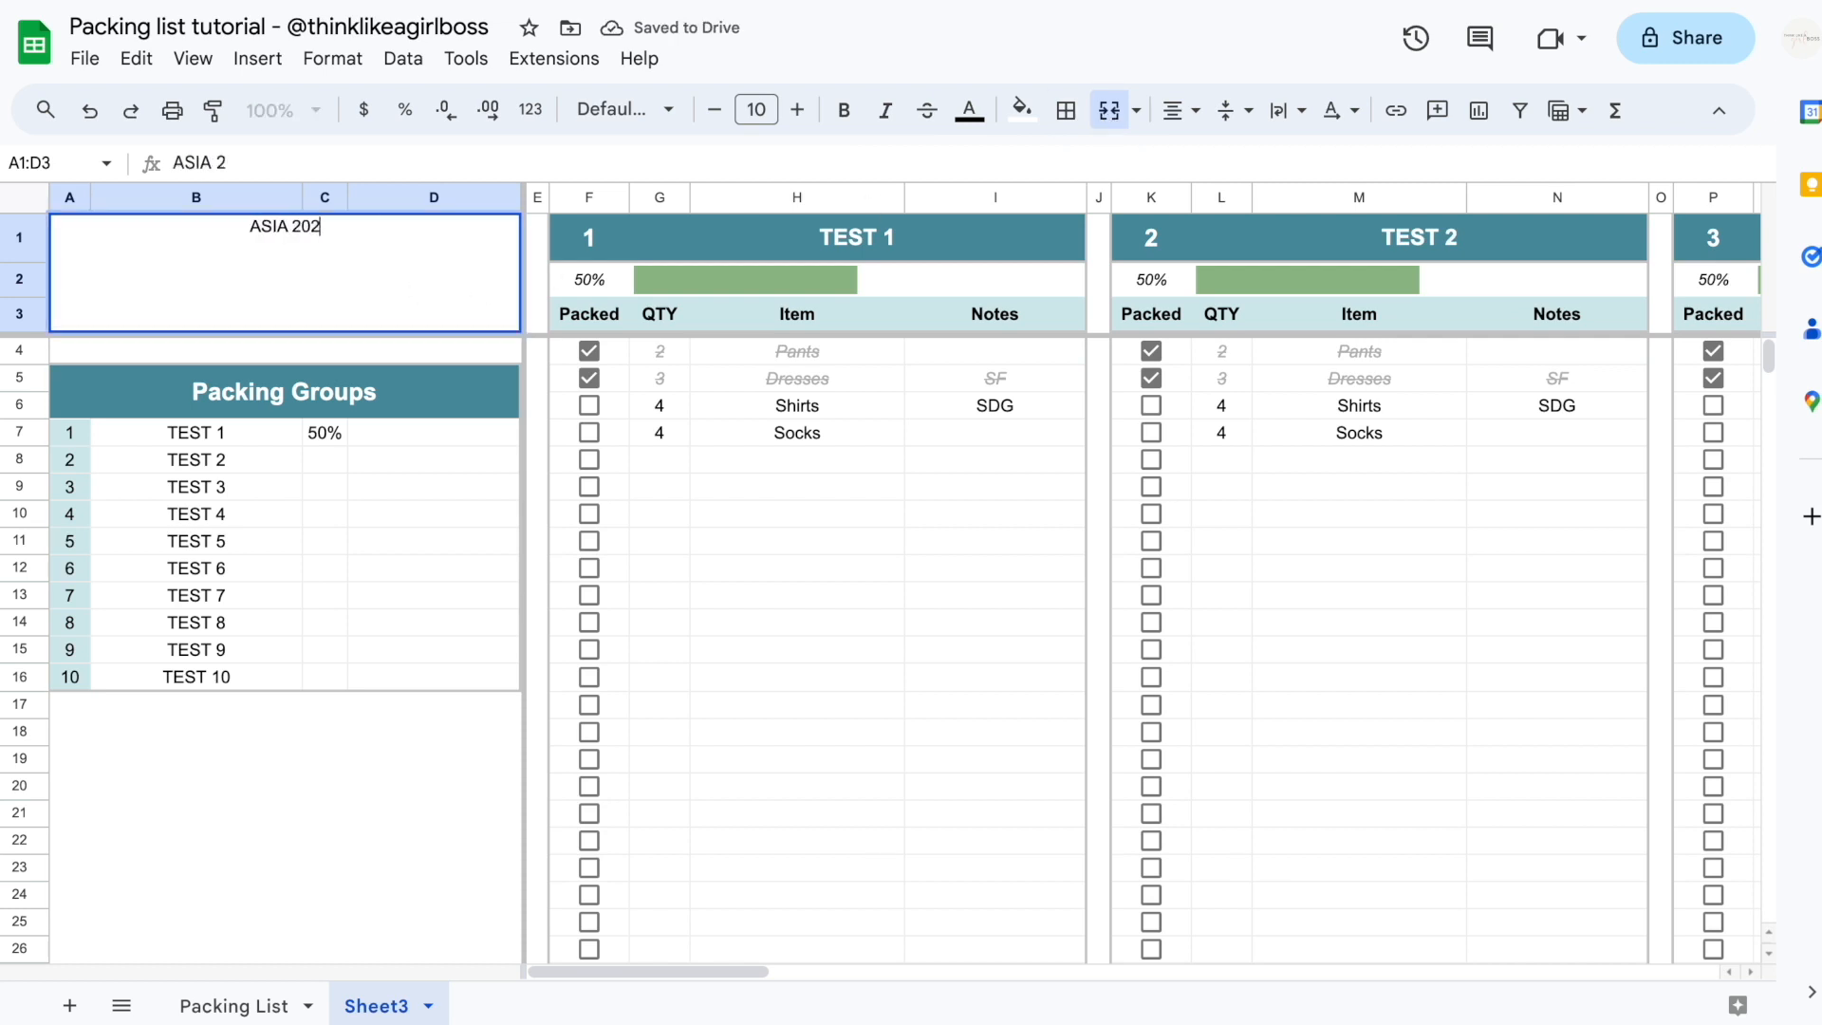
Make the ASIA 2023 title bold and set its font size to 20
{"action": "key", "text": "ctrl+b"}
{"action": "left_click", "coordinate": [757, 109]}
{"action": "type", "text": "15"}
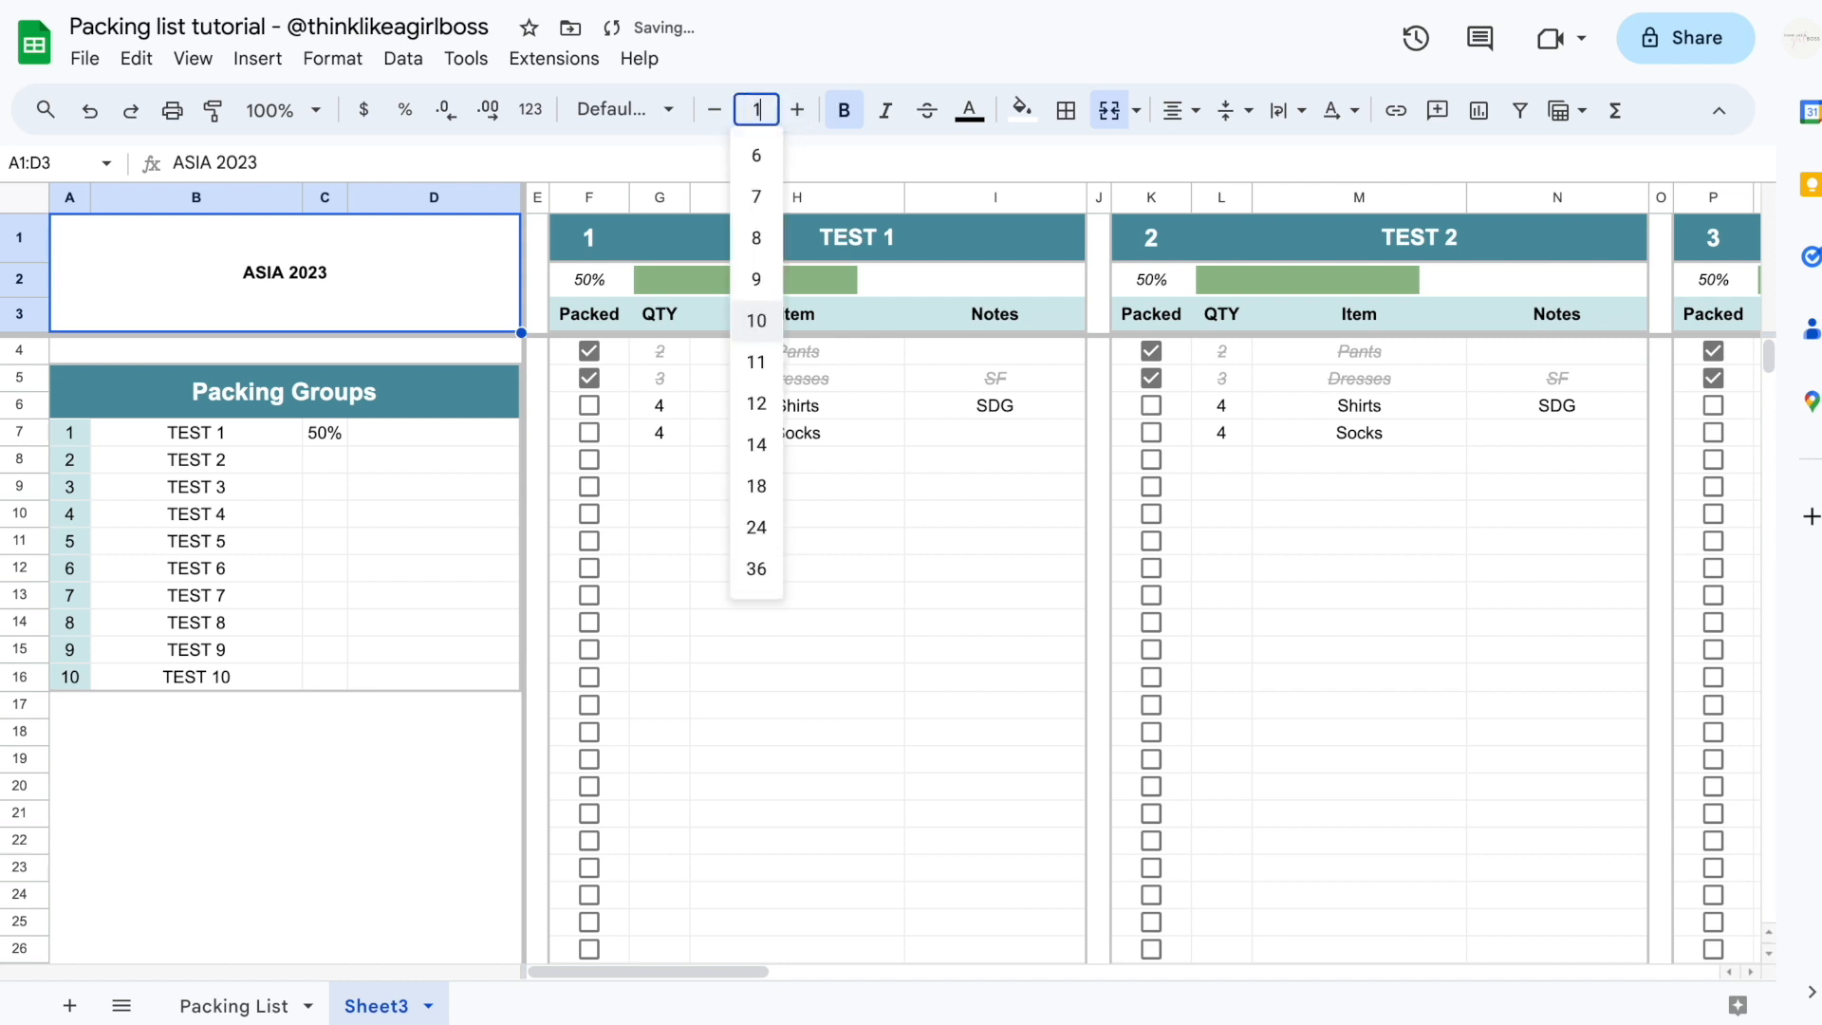
{"action": "key", "text": "Return"}
{"action": "left_click", "coordinate": [756, 110]}
{"action": "type", "text": "20"}
{"action": "key", "text": "Return"}
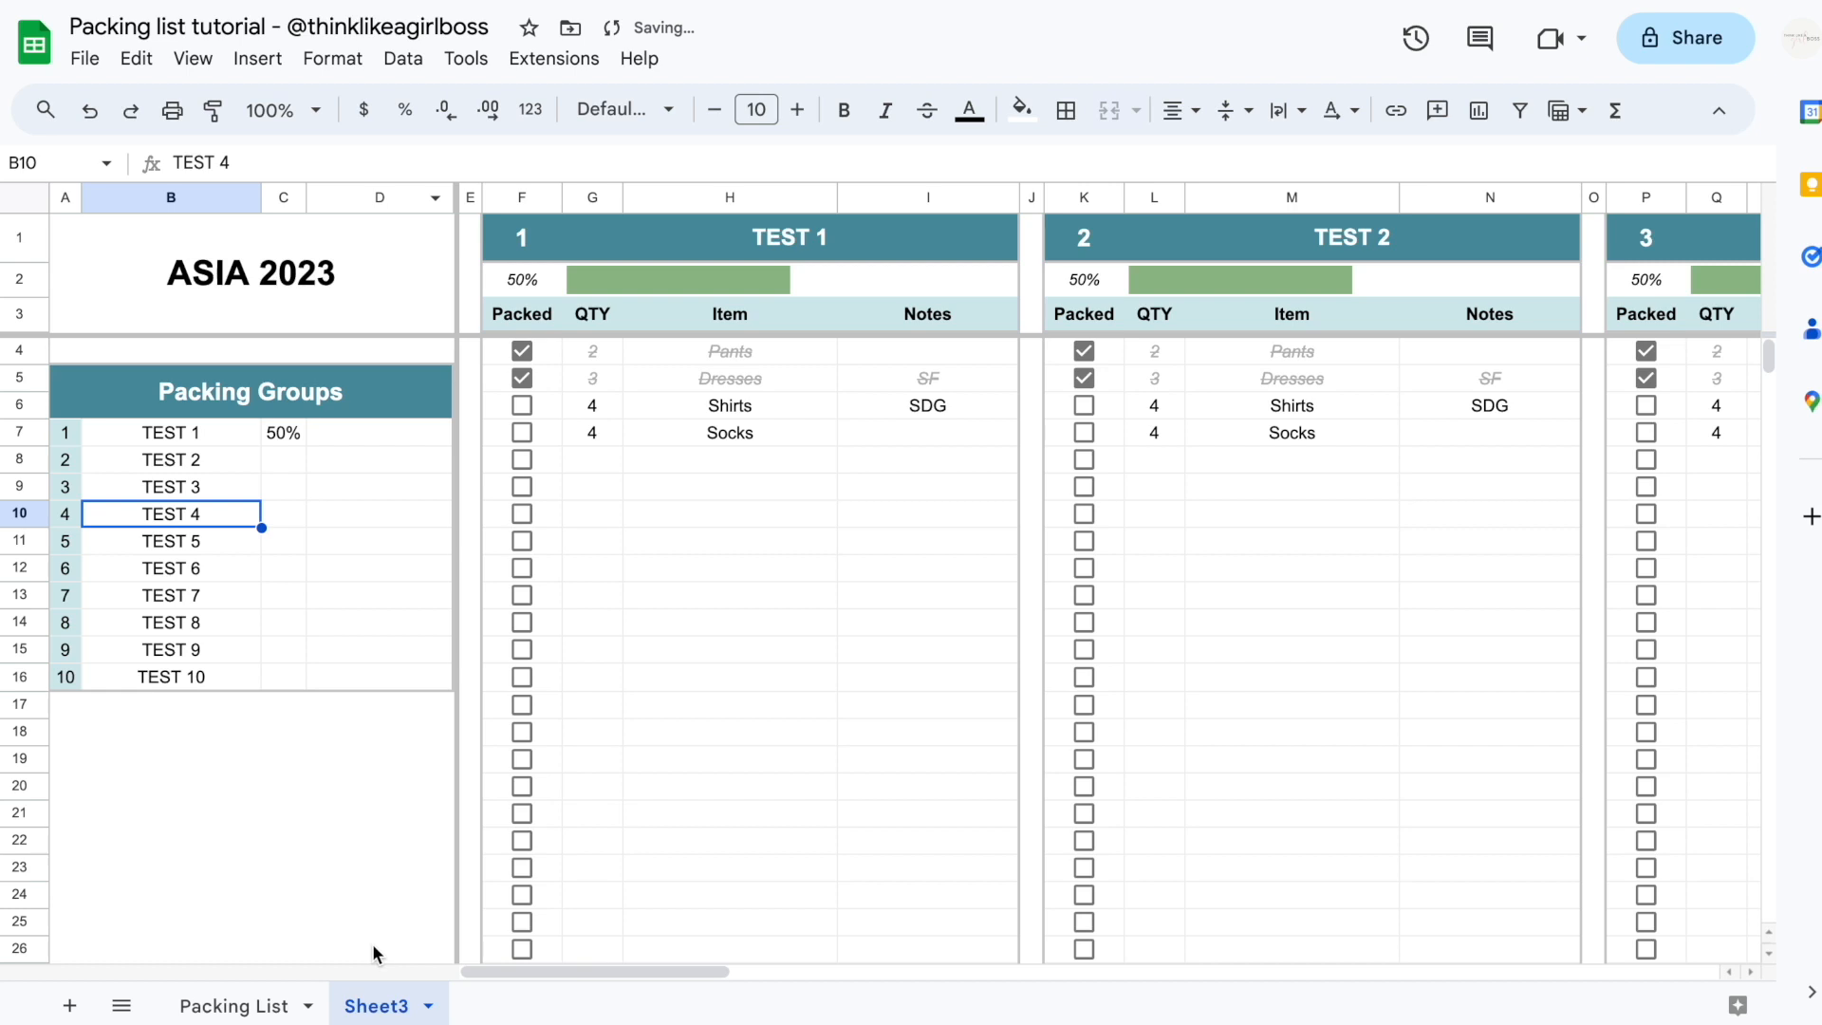
On the Packing List sheet, check off Bathing Suits, Shorts and Dresses as packed in the first block
{"action": "left_click", "coordinate": [226, 996]}
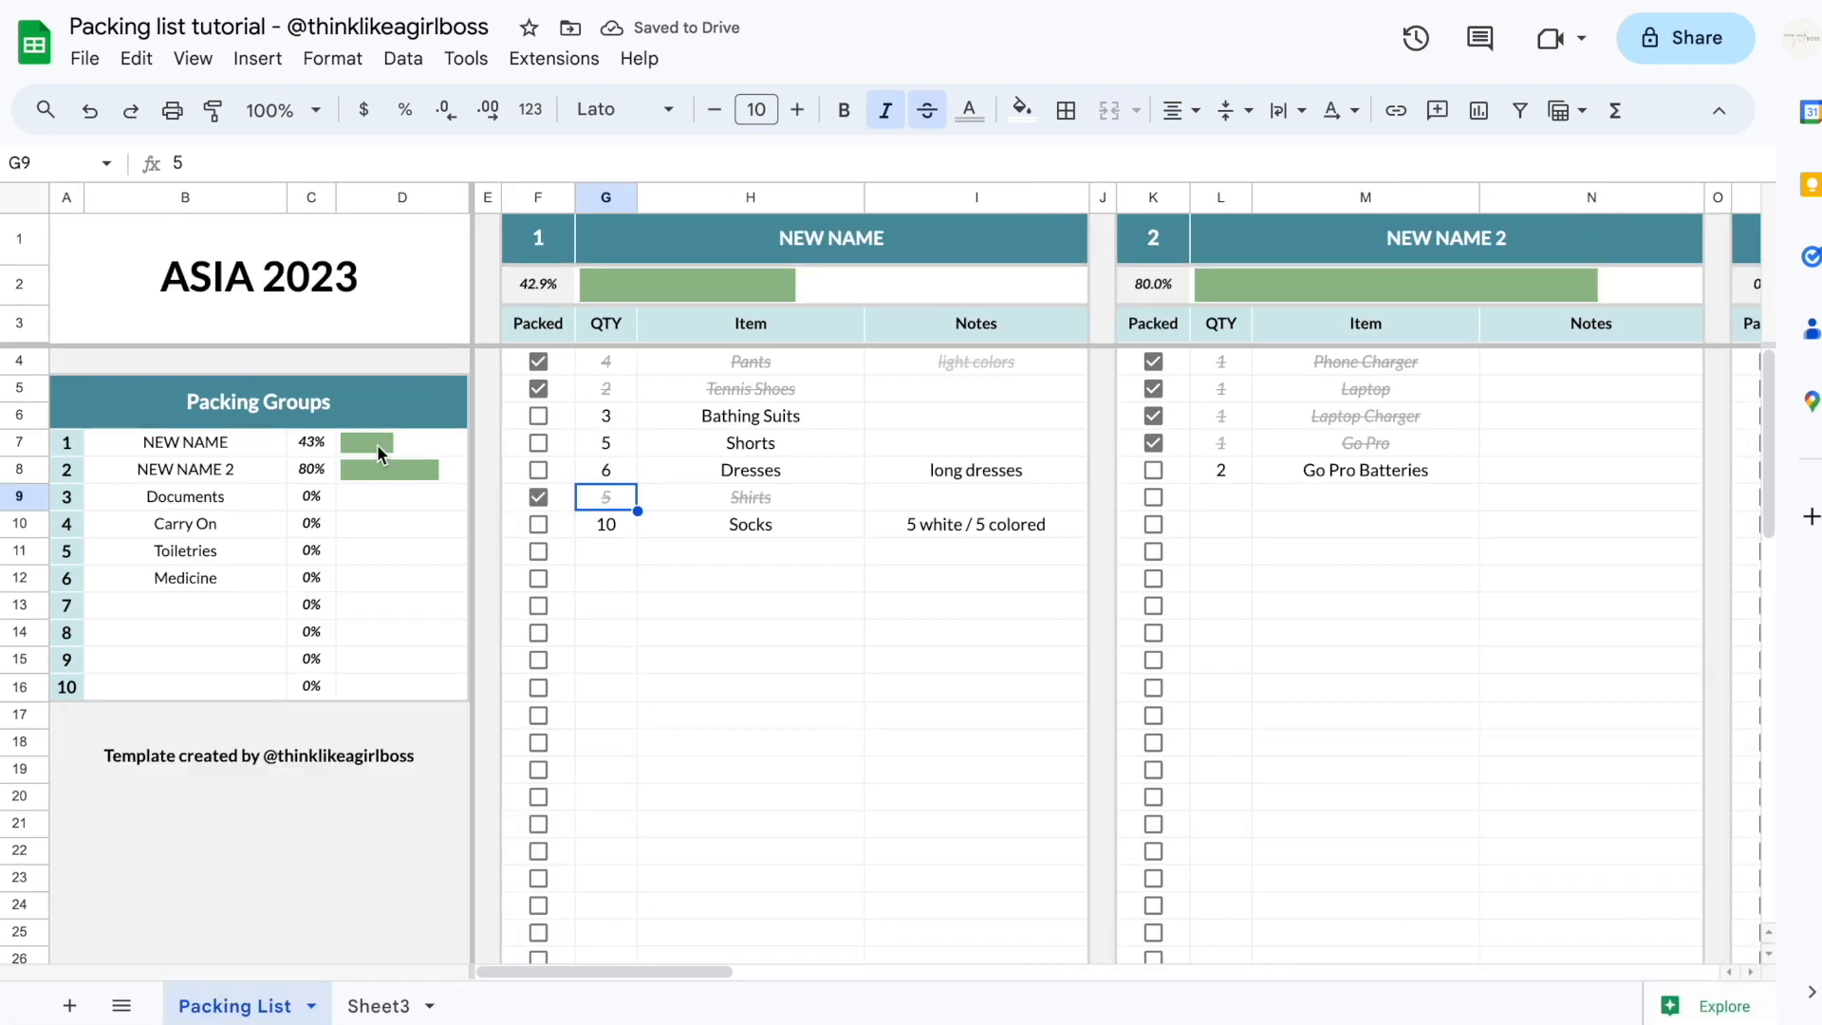
{"action": "left_click", "coordinate": [547, 419]}
{"action": "left_click", "coordinate": [538, 443]}
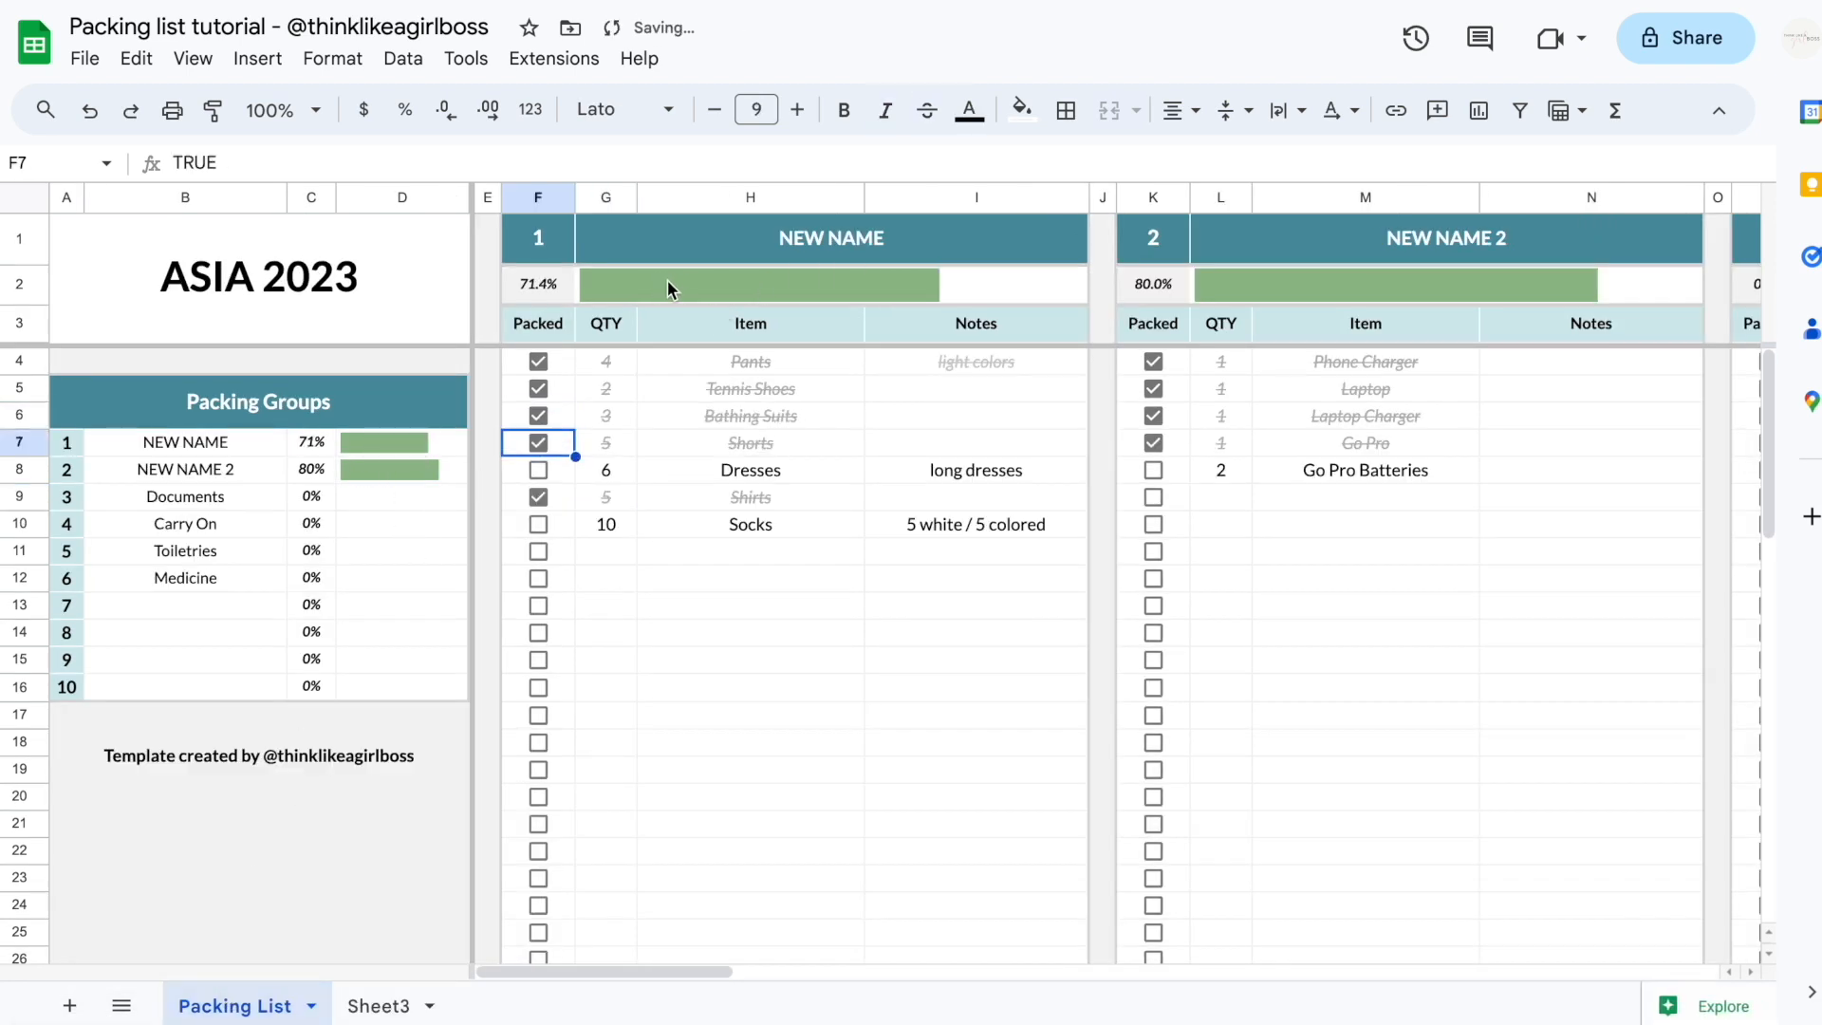
{"action": "left_click", "coordinate": [539, 470]}
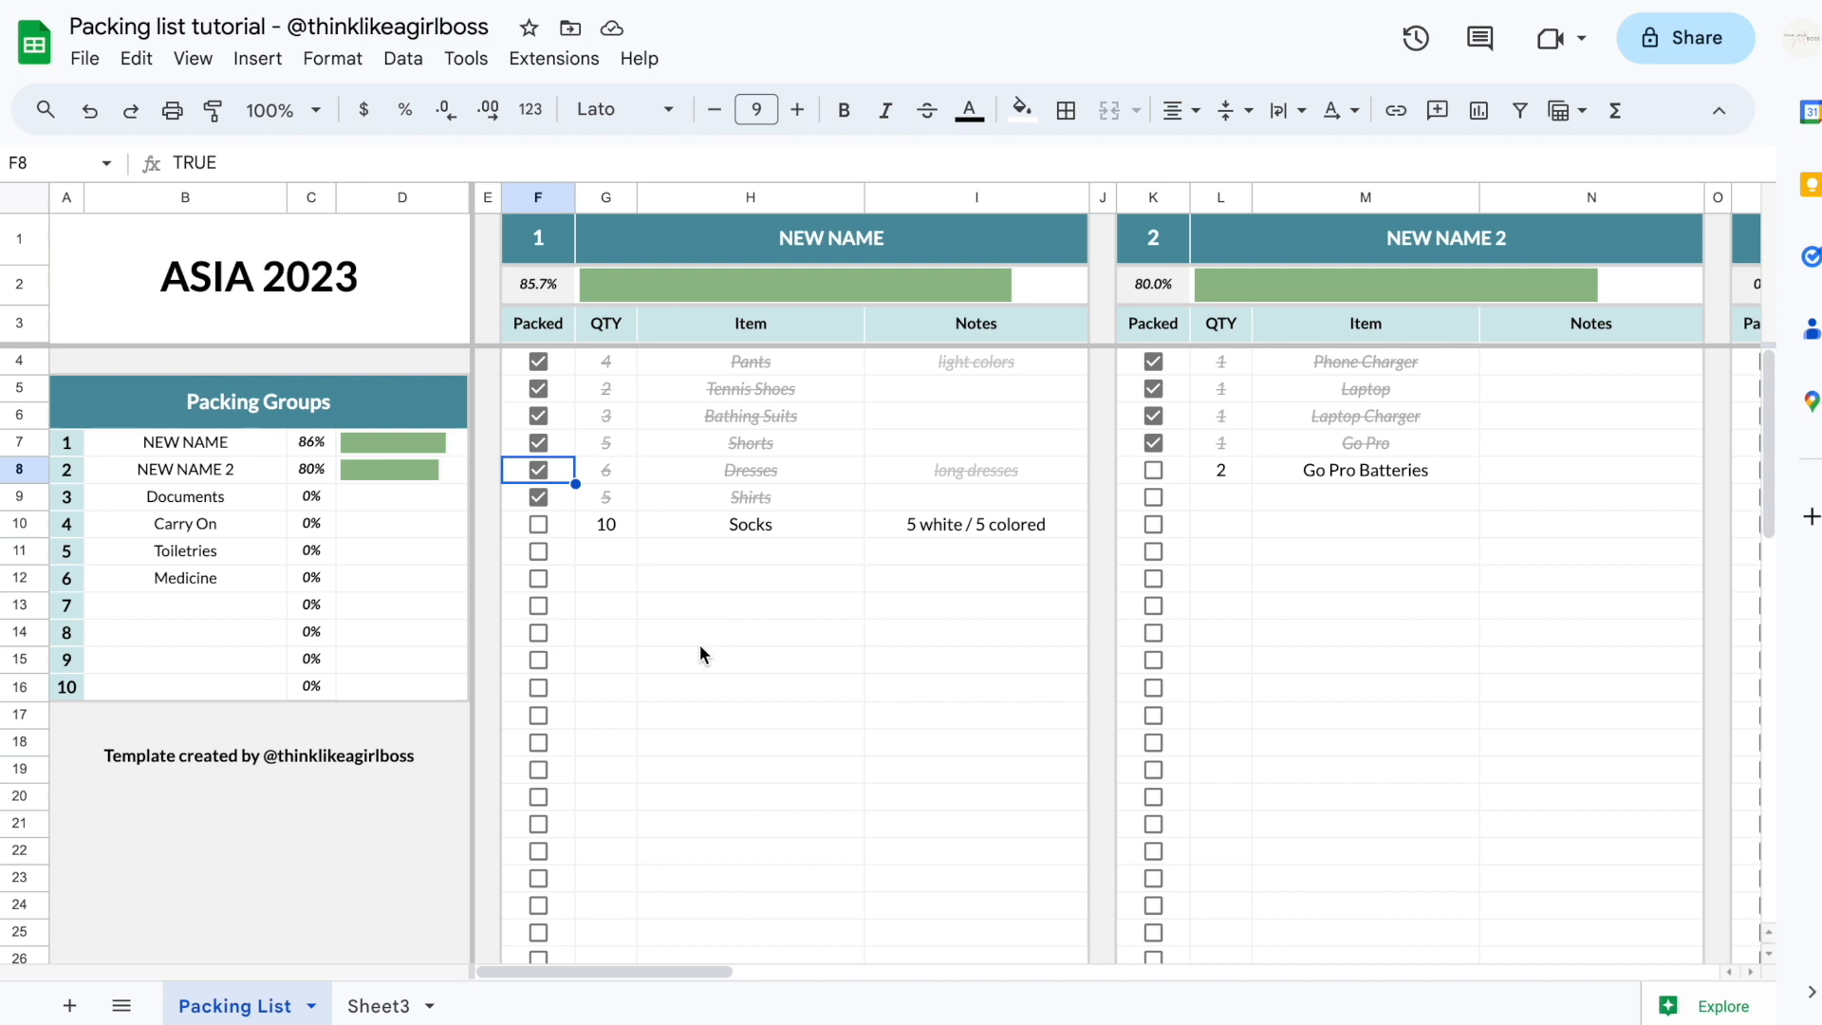
On Sheet3, try linking D7 to the TEST 1 progress bar, dismiss the suggested autofill, and check off Shirts and Socks in that block
{"action": "left_click", "coordinate": [368, 1005]}
{"action": "left_click", "coordinate": [379, 432]}
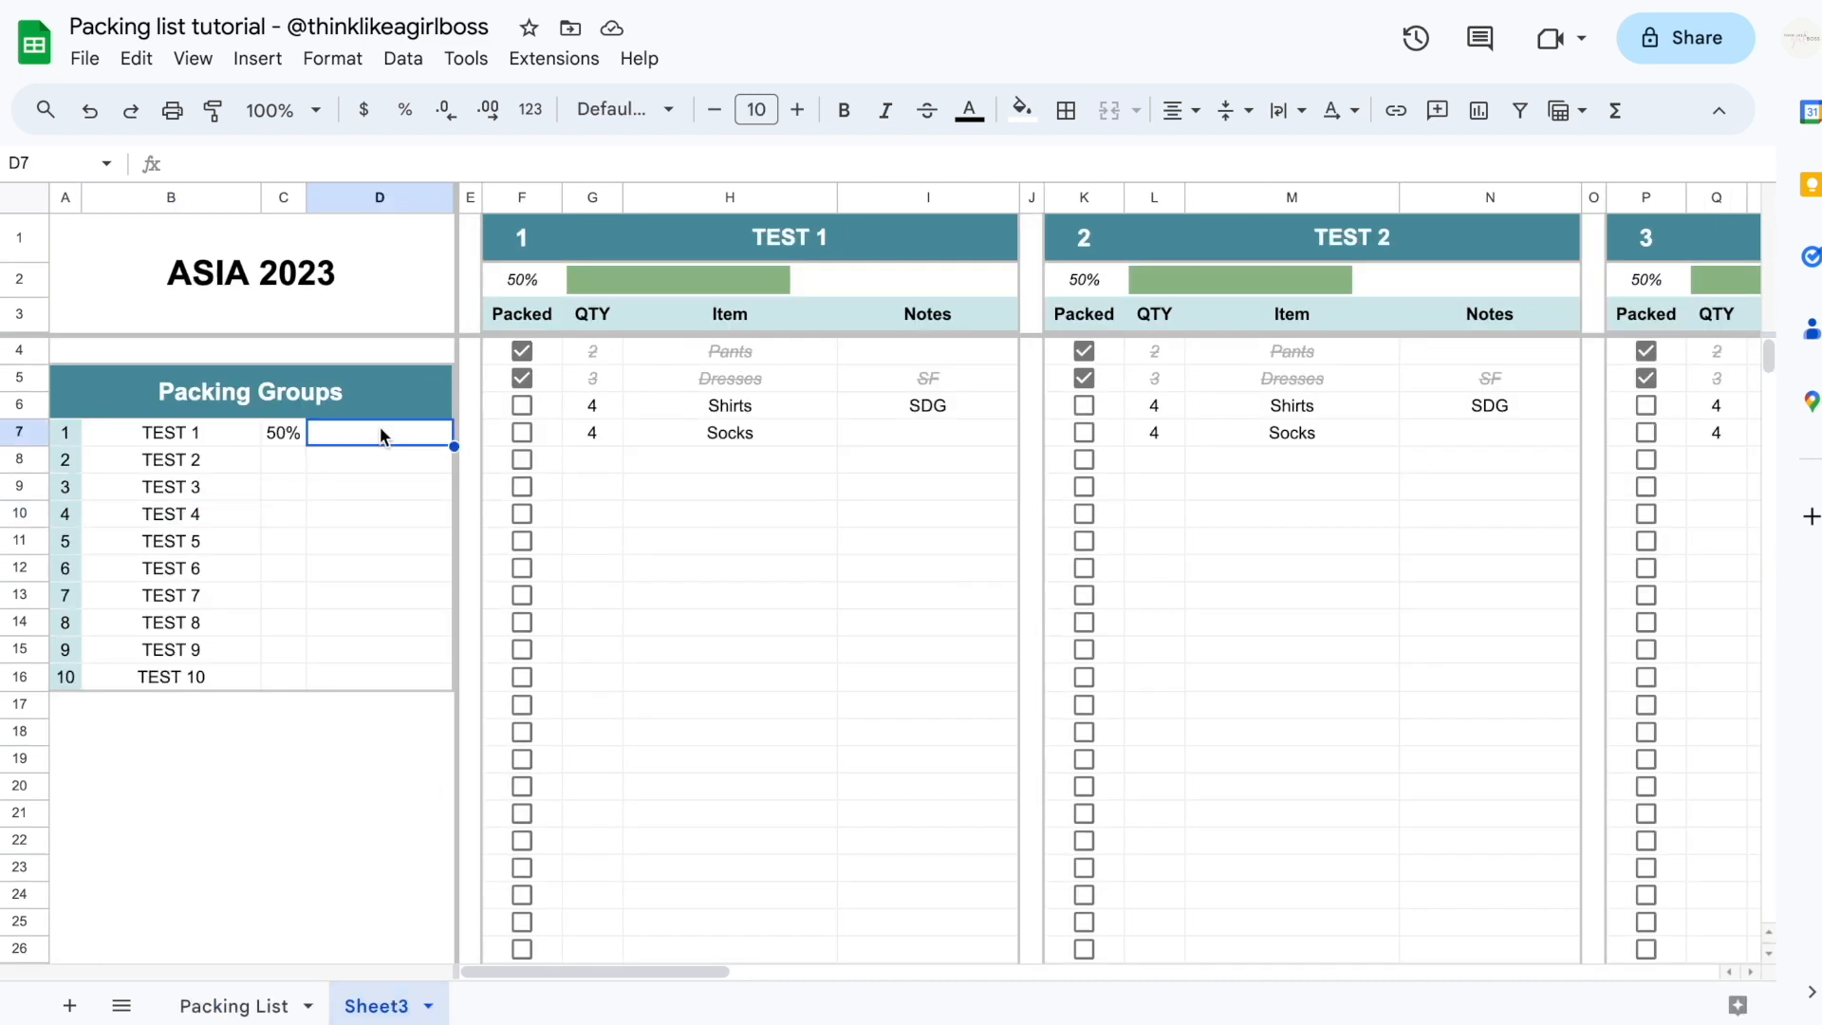
{"action": "double_click", "coordinate": [379, 433]}
{"action": "type", "text": "="}
{"action": "left_click", "coordinate": [635, 279]}
{"action": "key", "text": "Return"}
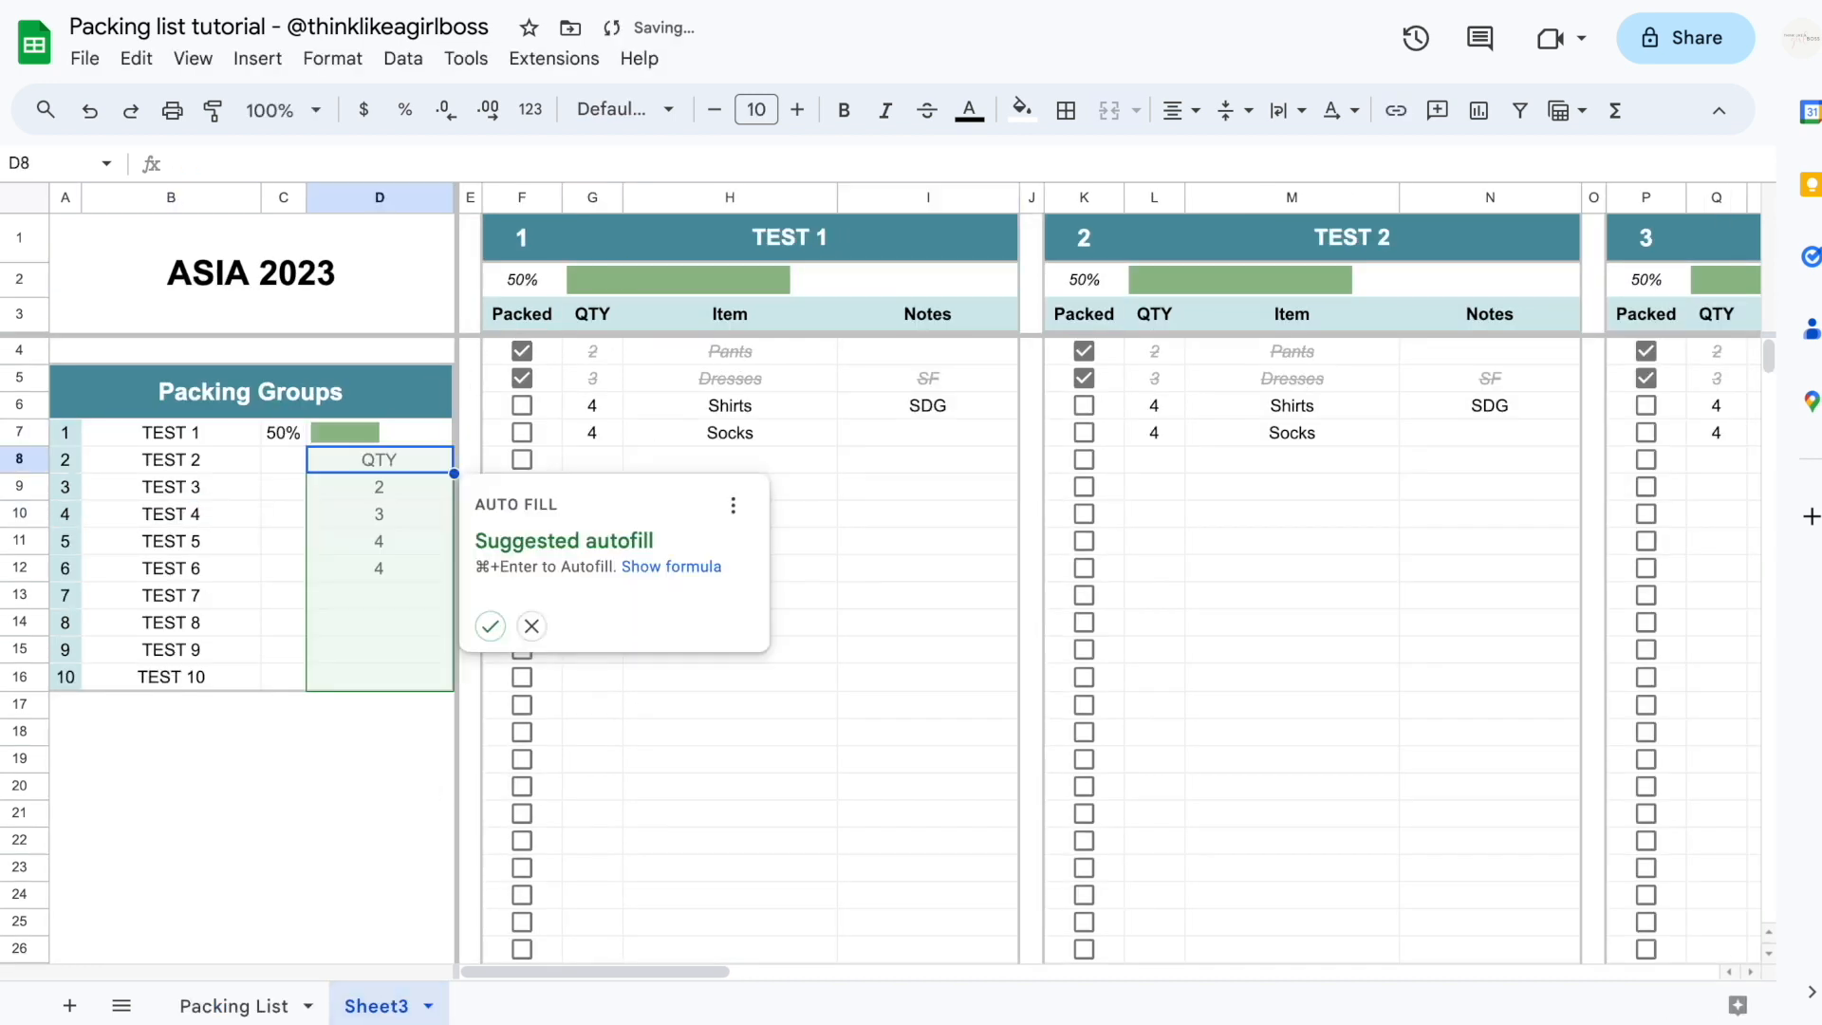
{"action": "left_click", "coordinate": [892, 463]}
{"action": "left_click", "coordinate": [522, 405]}
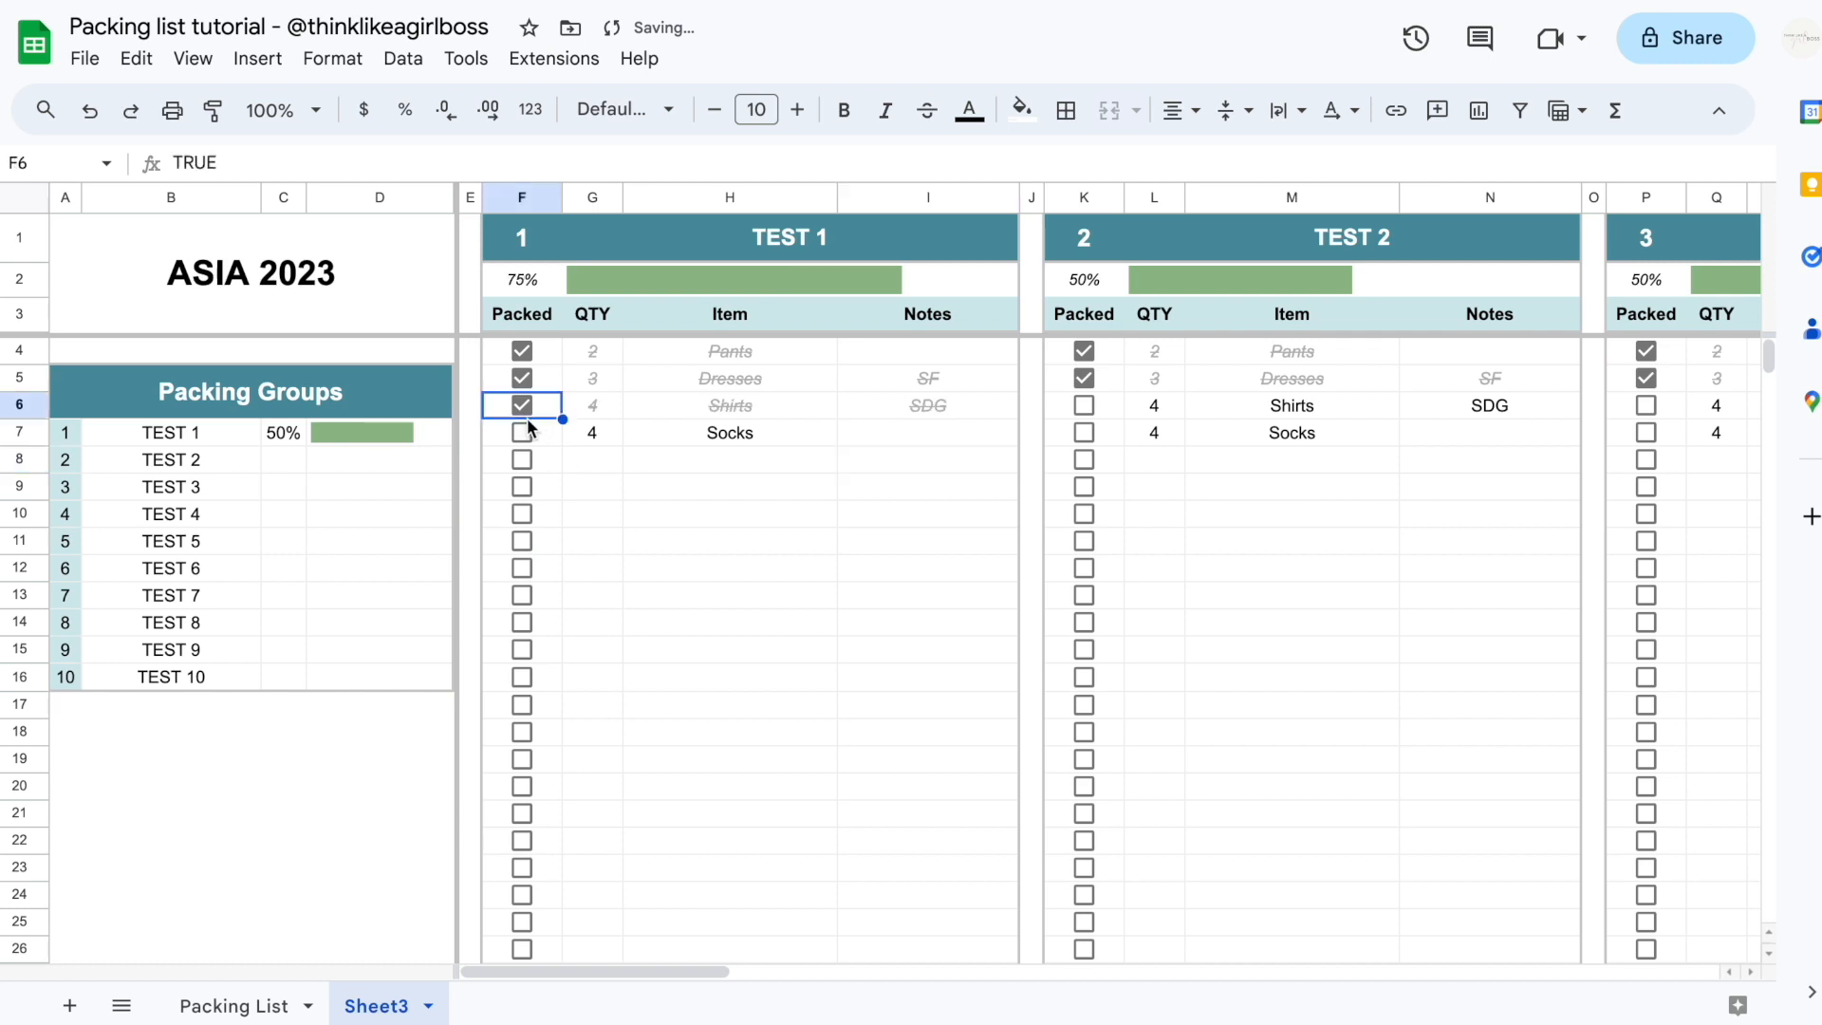
{"action": "left_click", "coordinate": [524, 432]}
Try linking D8 to the TEST 2 progress bar with =L2 and check off Socks in the TEST 2 block
{"action": "left_click", "coordinate": [378, 459]}
{"action": "type", "text": "=L2"}
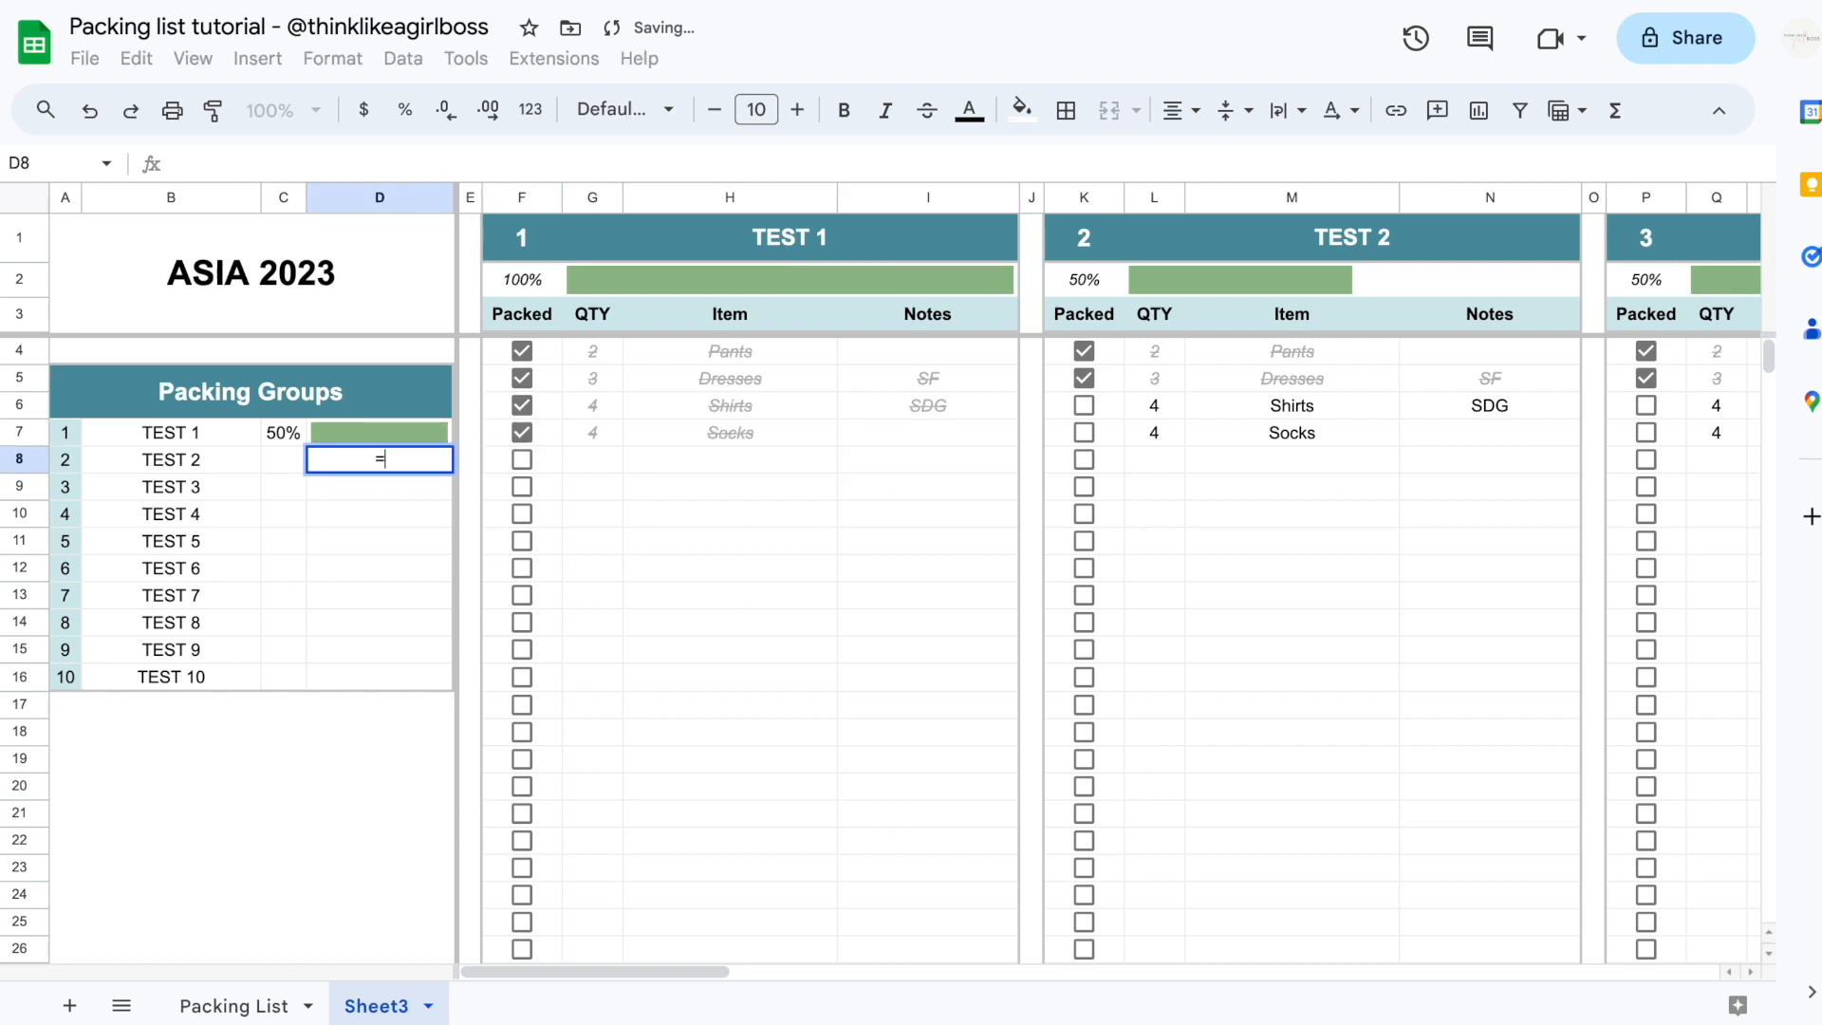
{"action": "key", "text": "Return"}
{"action": "left_click", "coordinate": [1086, 432]}
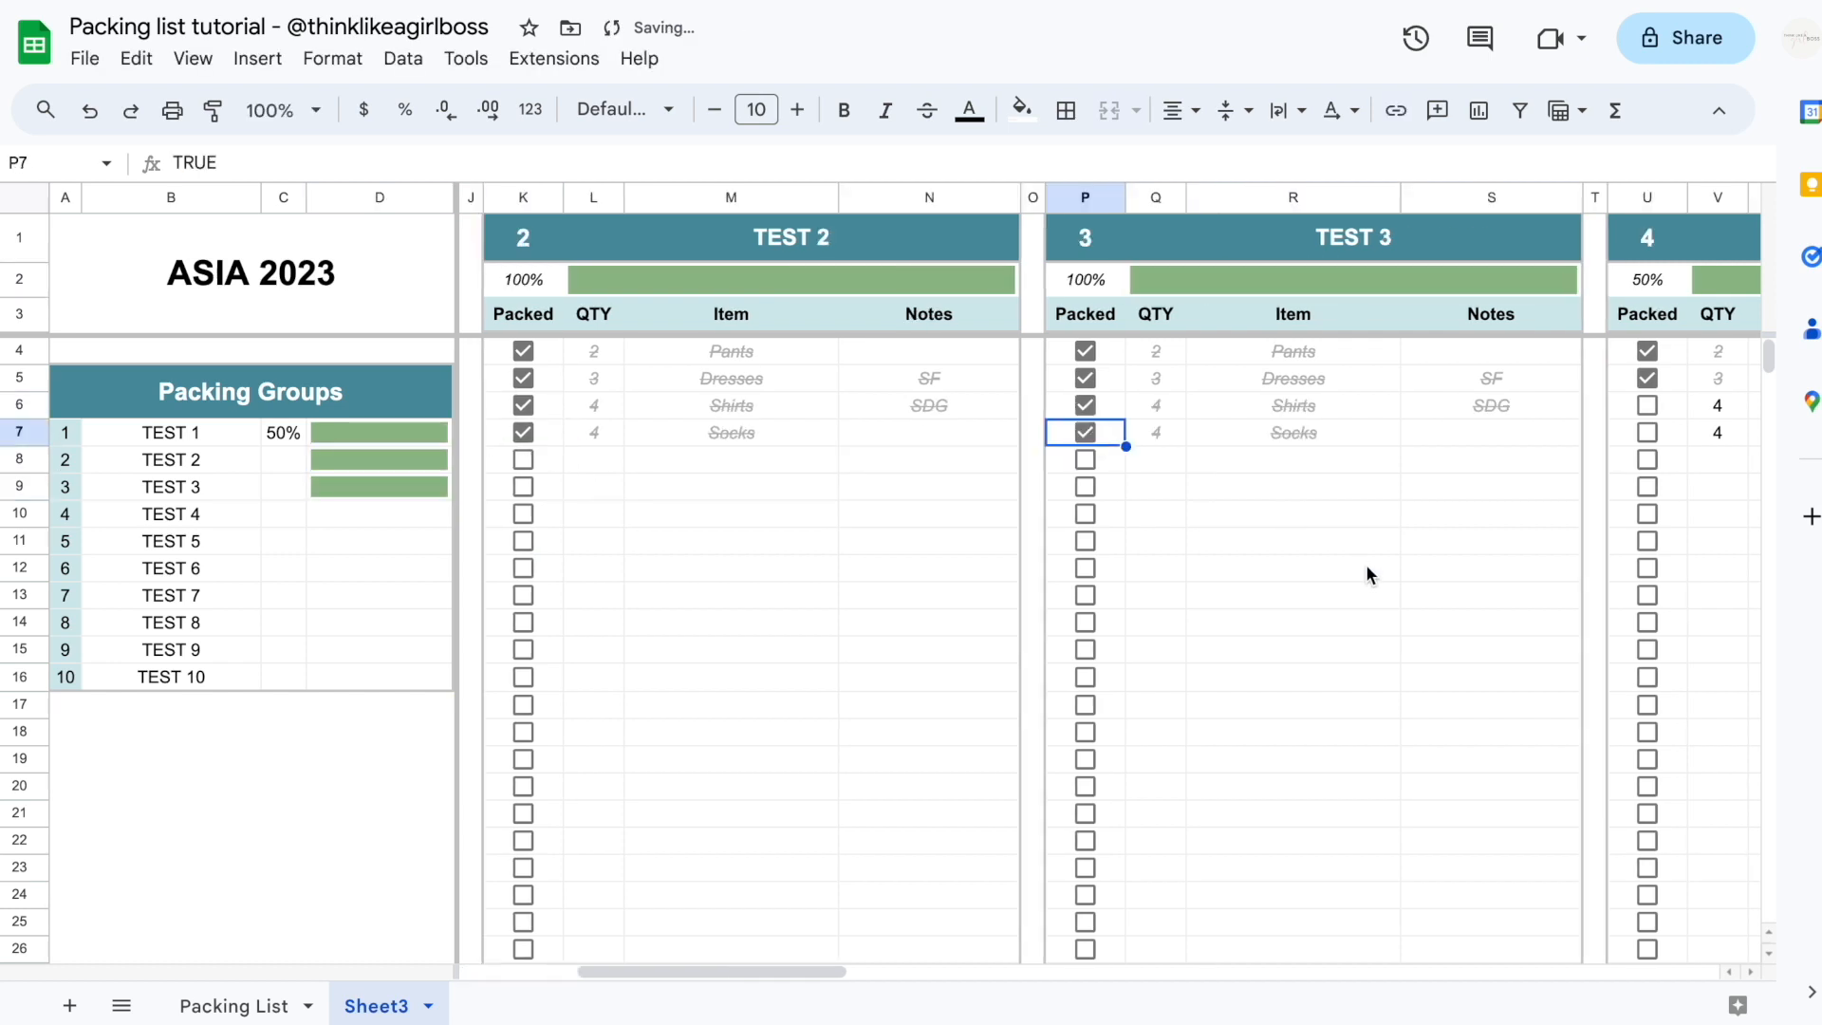
Undo the trial progress bar links in column D and the test checkmarks in the packing blocks
{"action": "key", "text": "ctrl+z"}
{"action": "key", "text": "ctrl+z"}
{"action": "key", "text": "ctrl+z"}
{"action": "key", "text": "ctrl+z"}
{"action": "key", "text": "ctrl+z"}
{"action": "key", "text": "ctrl+z"}
{"action": "key", "text": "ctrl+z"}
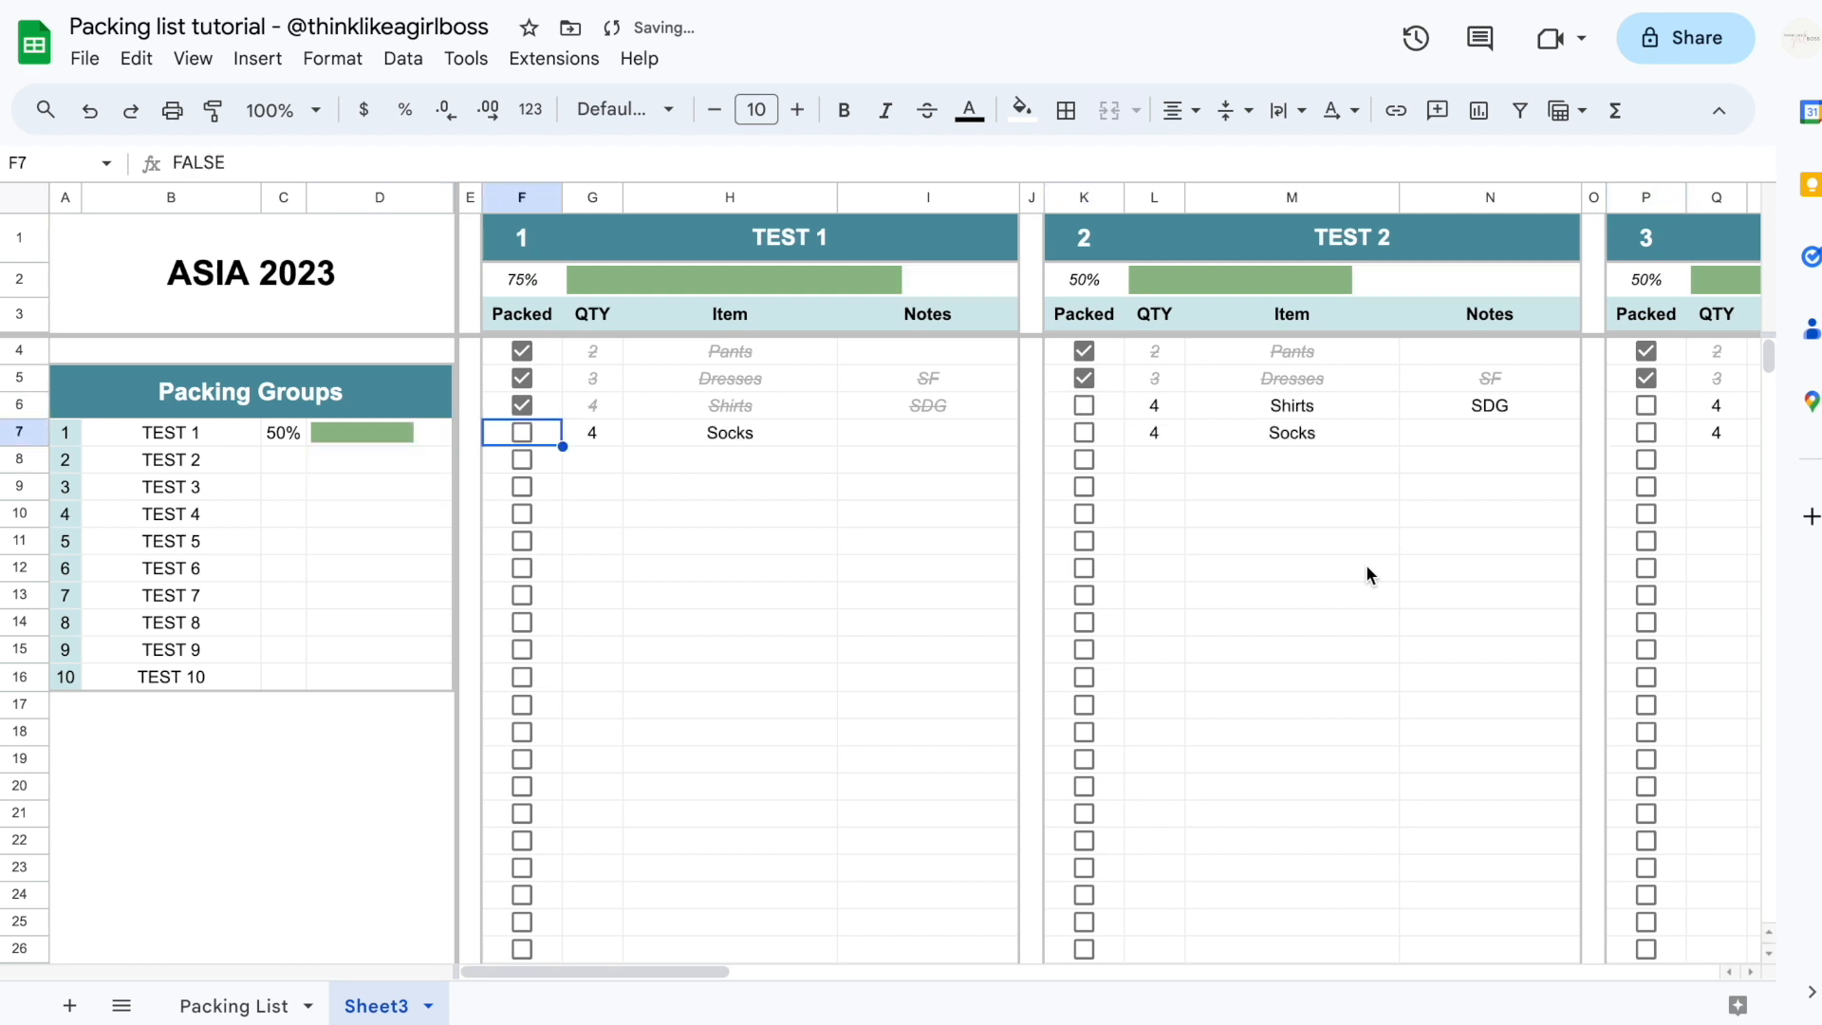
{"action": "key", "text": "ctrl+z"}
{"action": "key", "text": "ctrl+z"}
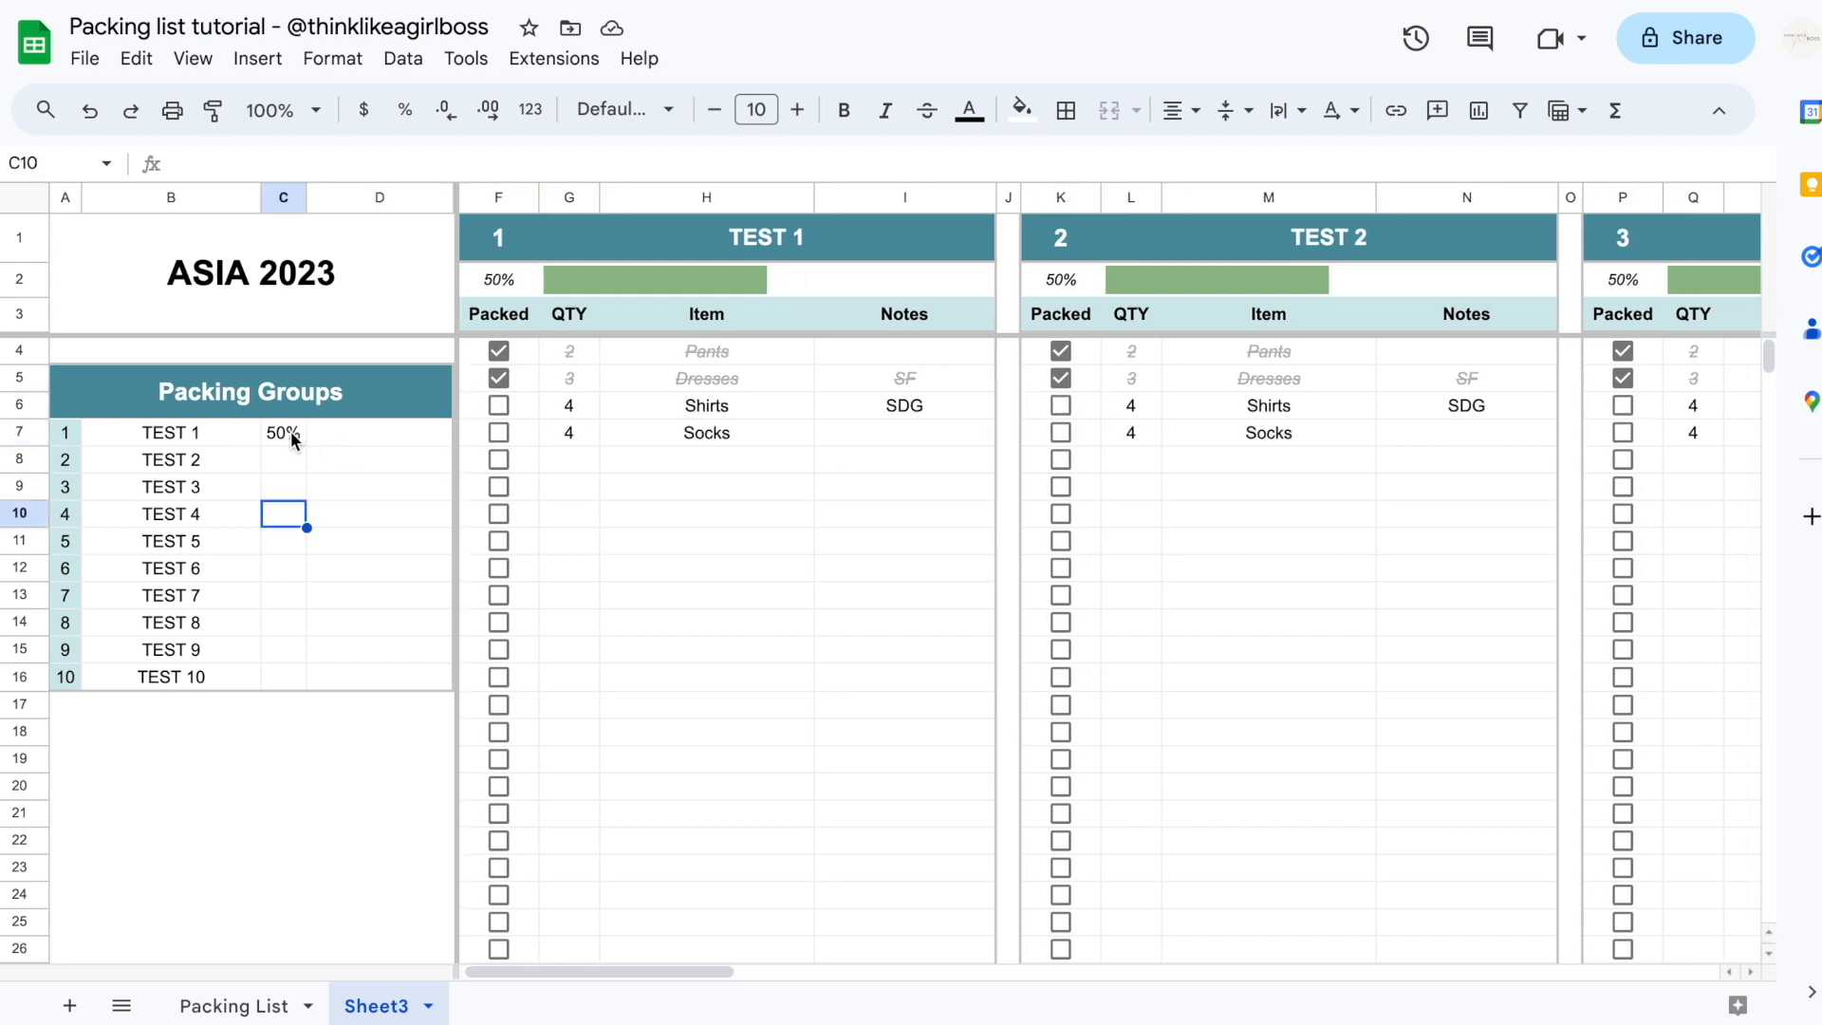
Replace the value in C7 with the start of an HLOOKUP formula, using A7 as search key and F1:BB2 as range
{"action": "left_click", "coordinate": [290, 435]}
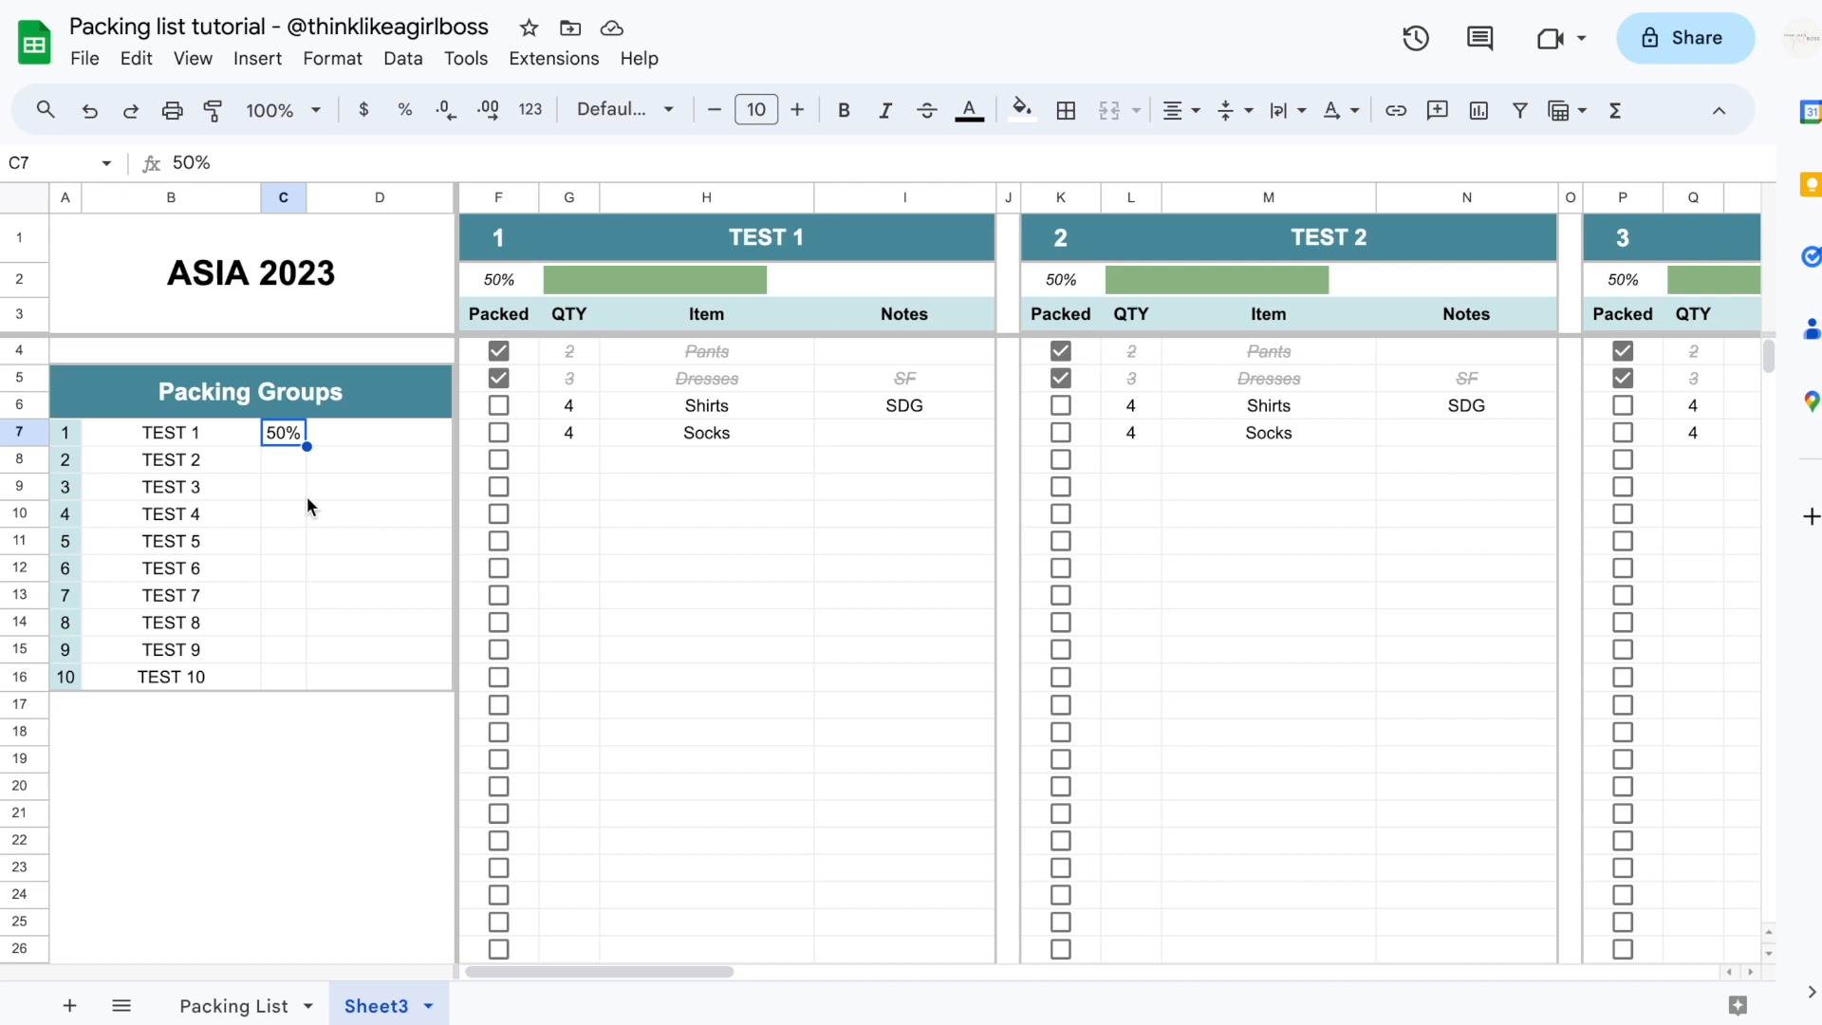
{"action": "key", "text": "Delete"}
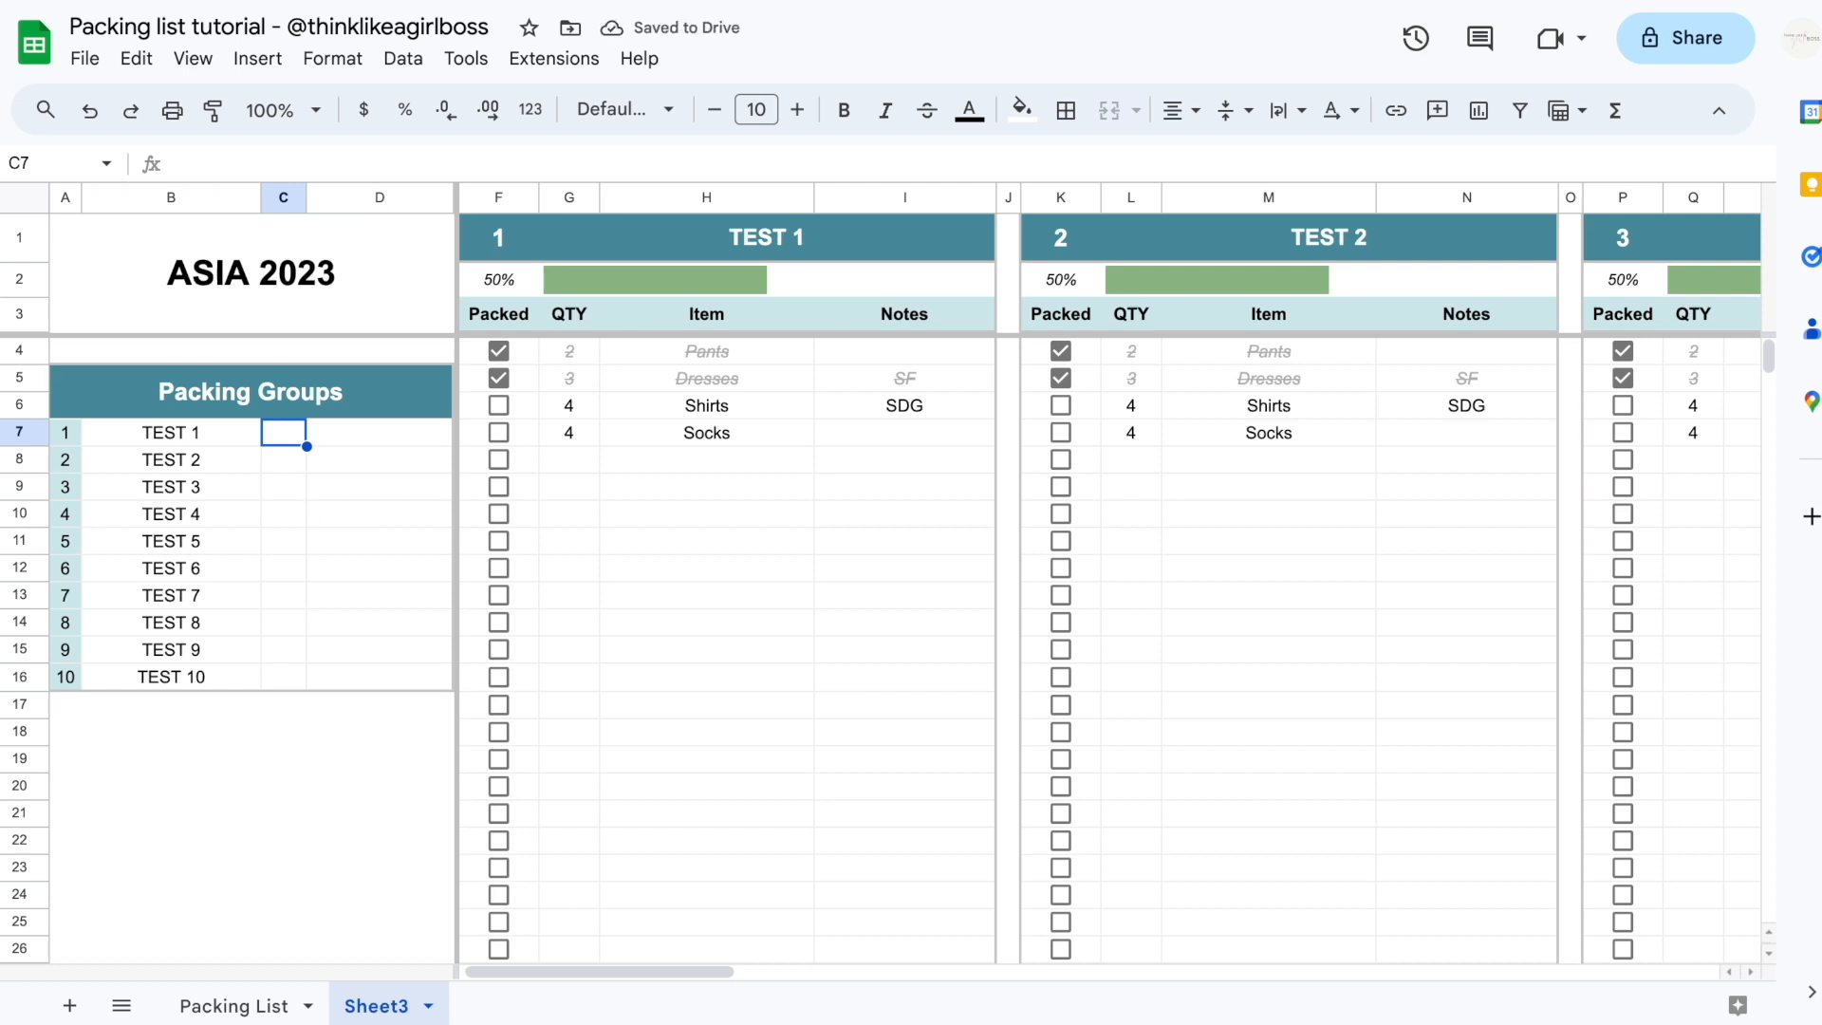
{"action": "type", "text": "=HL"}
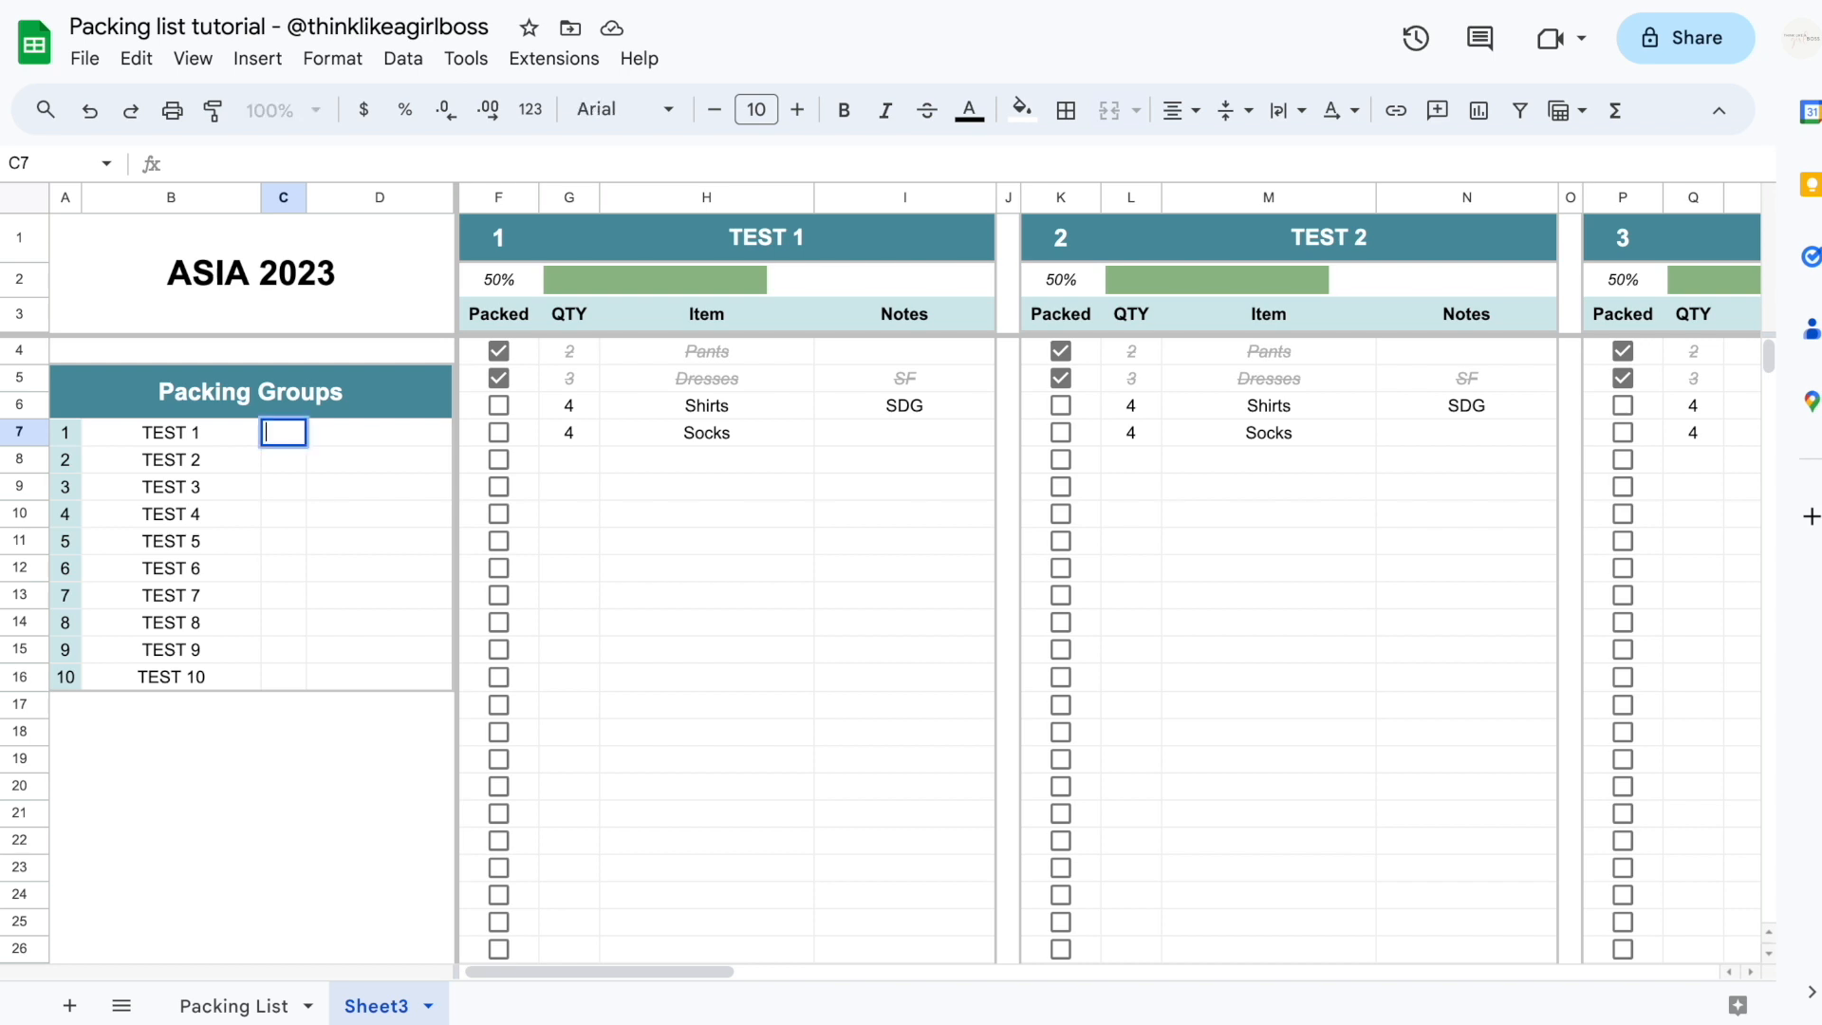
{"action": "type", "text": "OOKUP("}
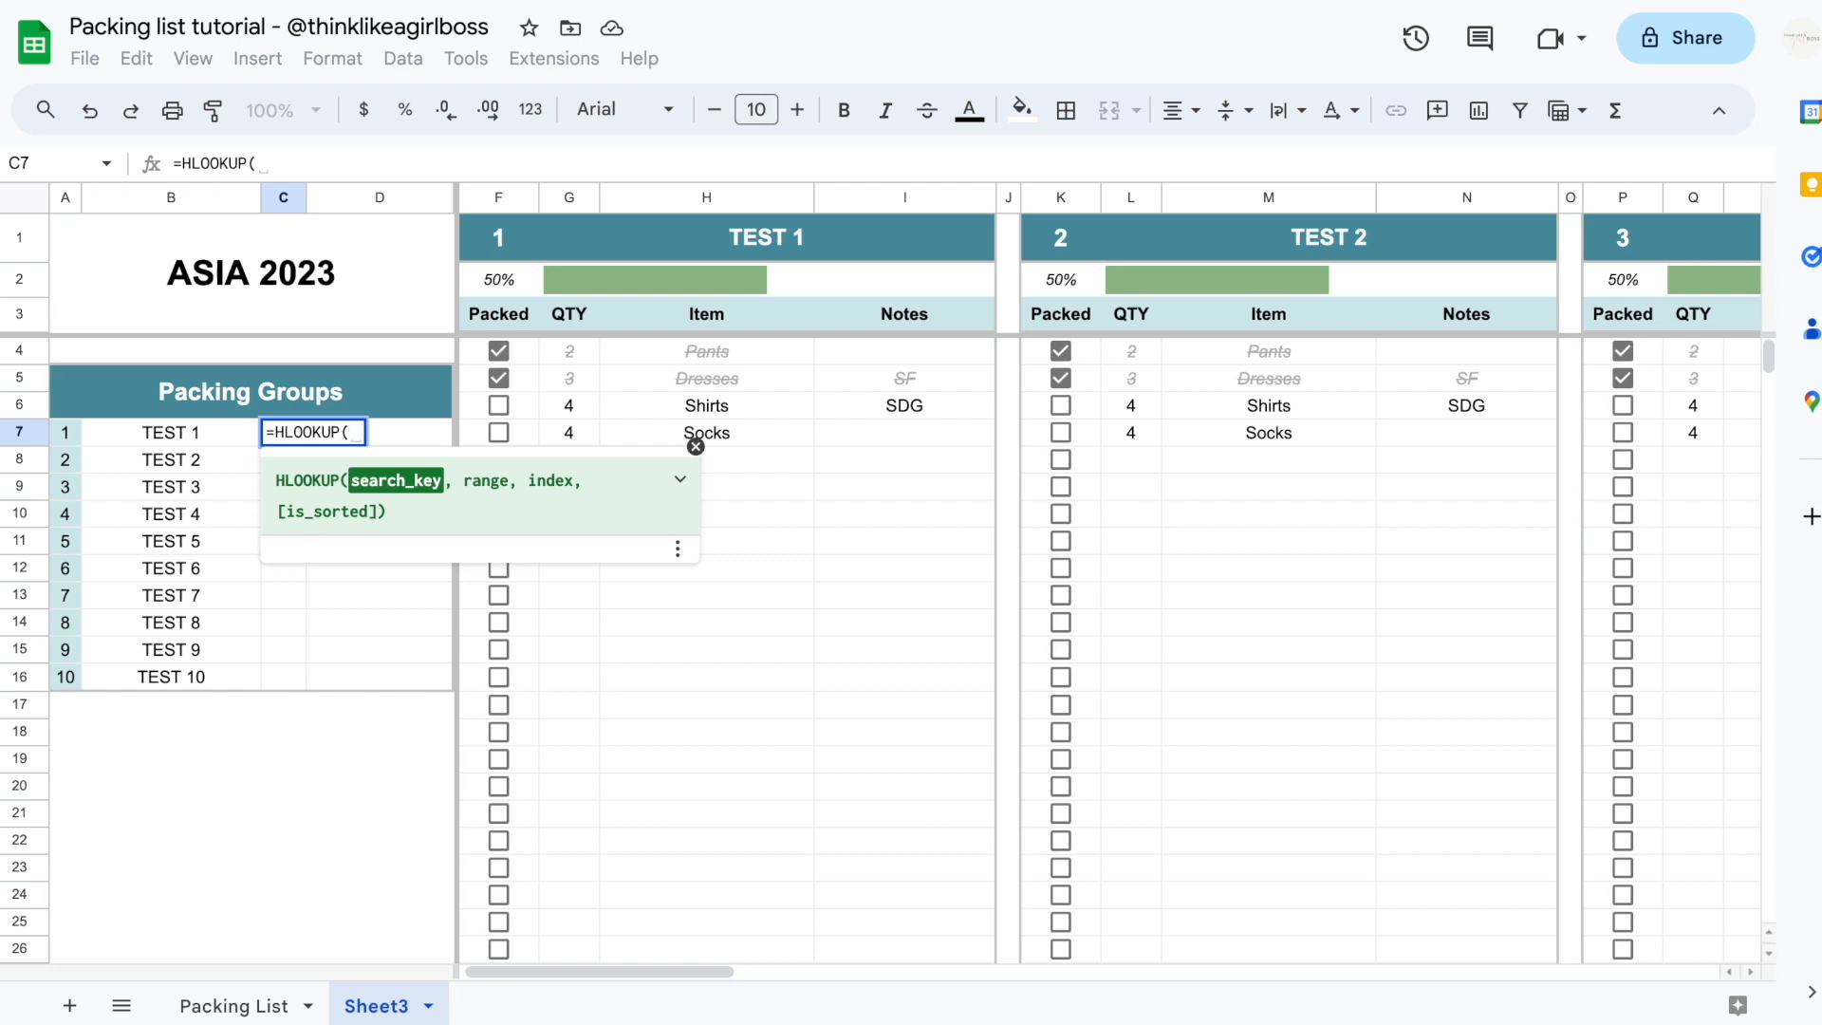
{"action": "left_click", "coordinate": [69, 435]}
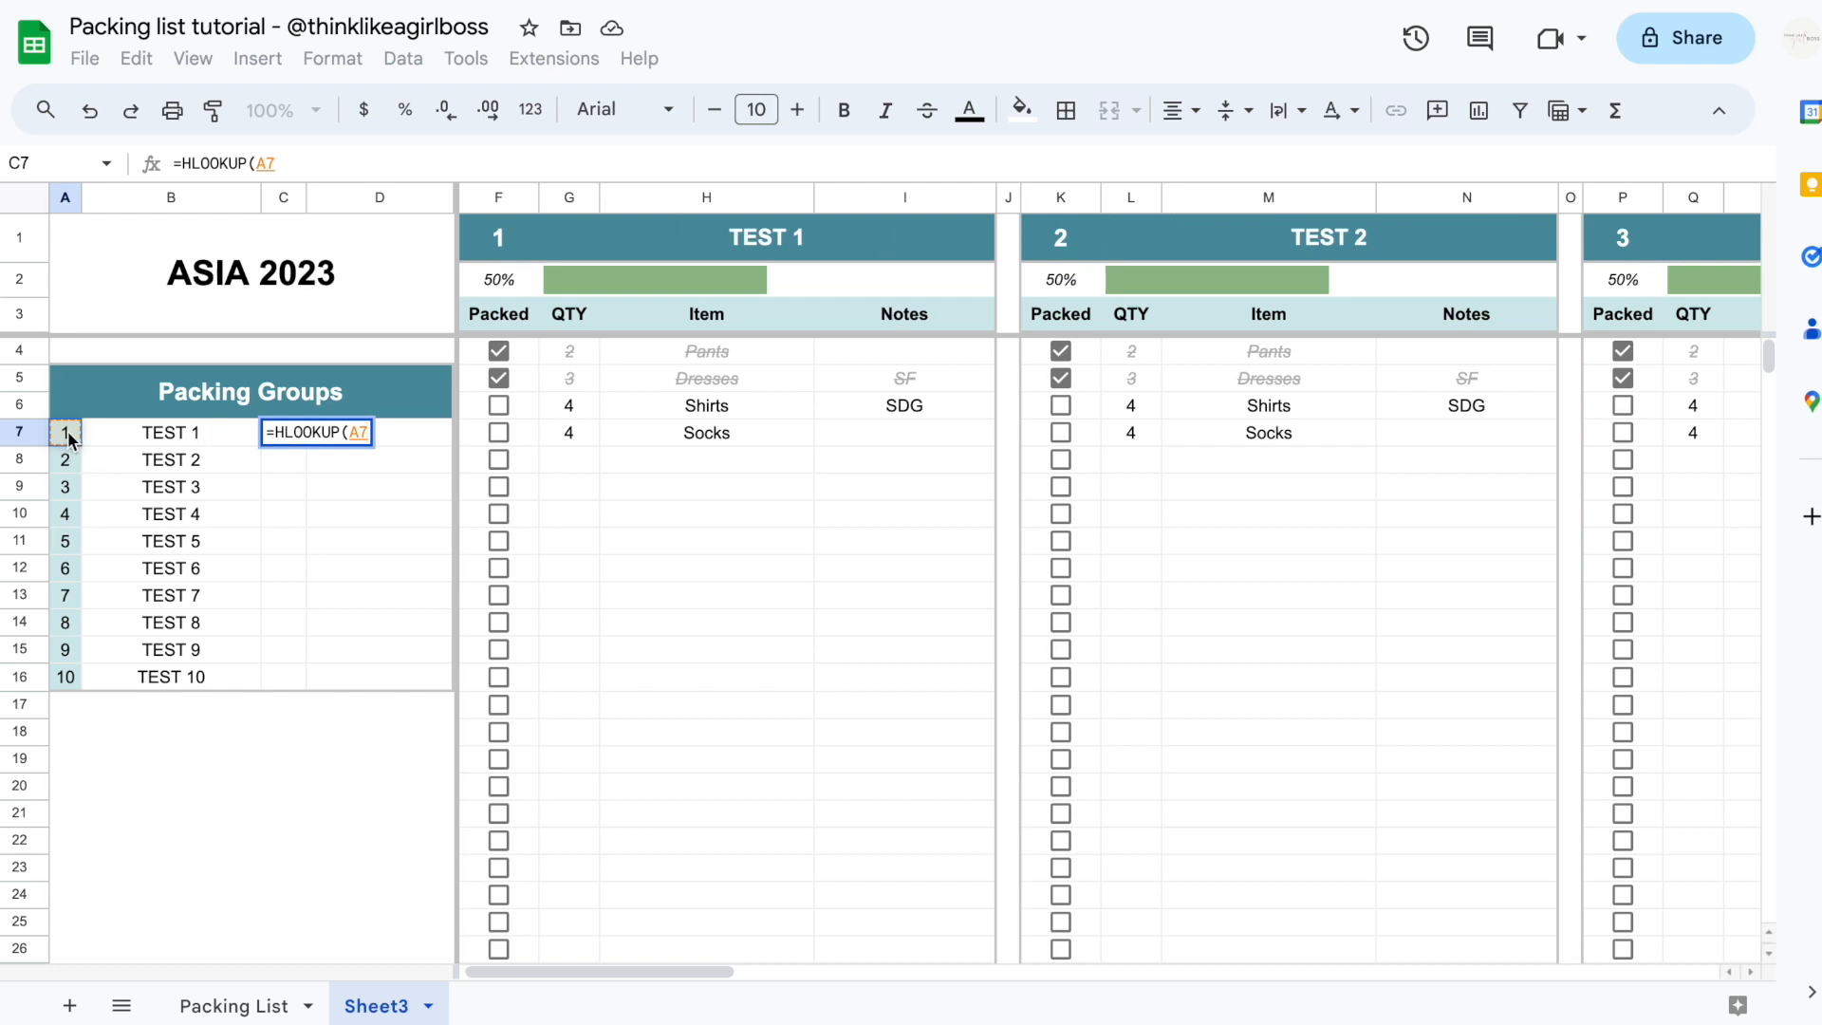
{"action": "type", "text": ","}
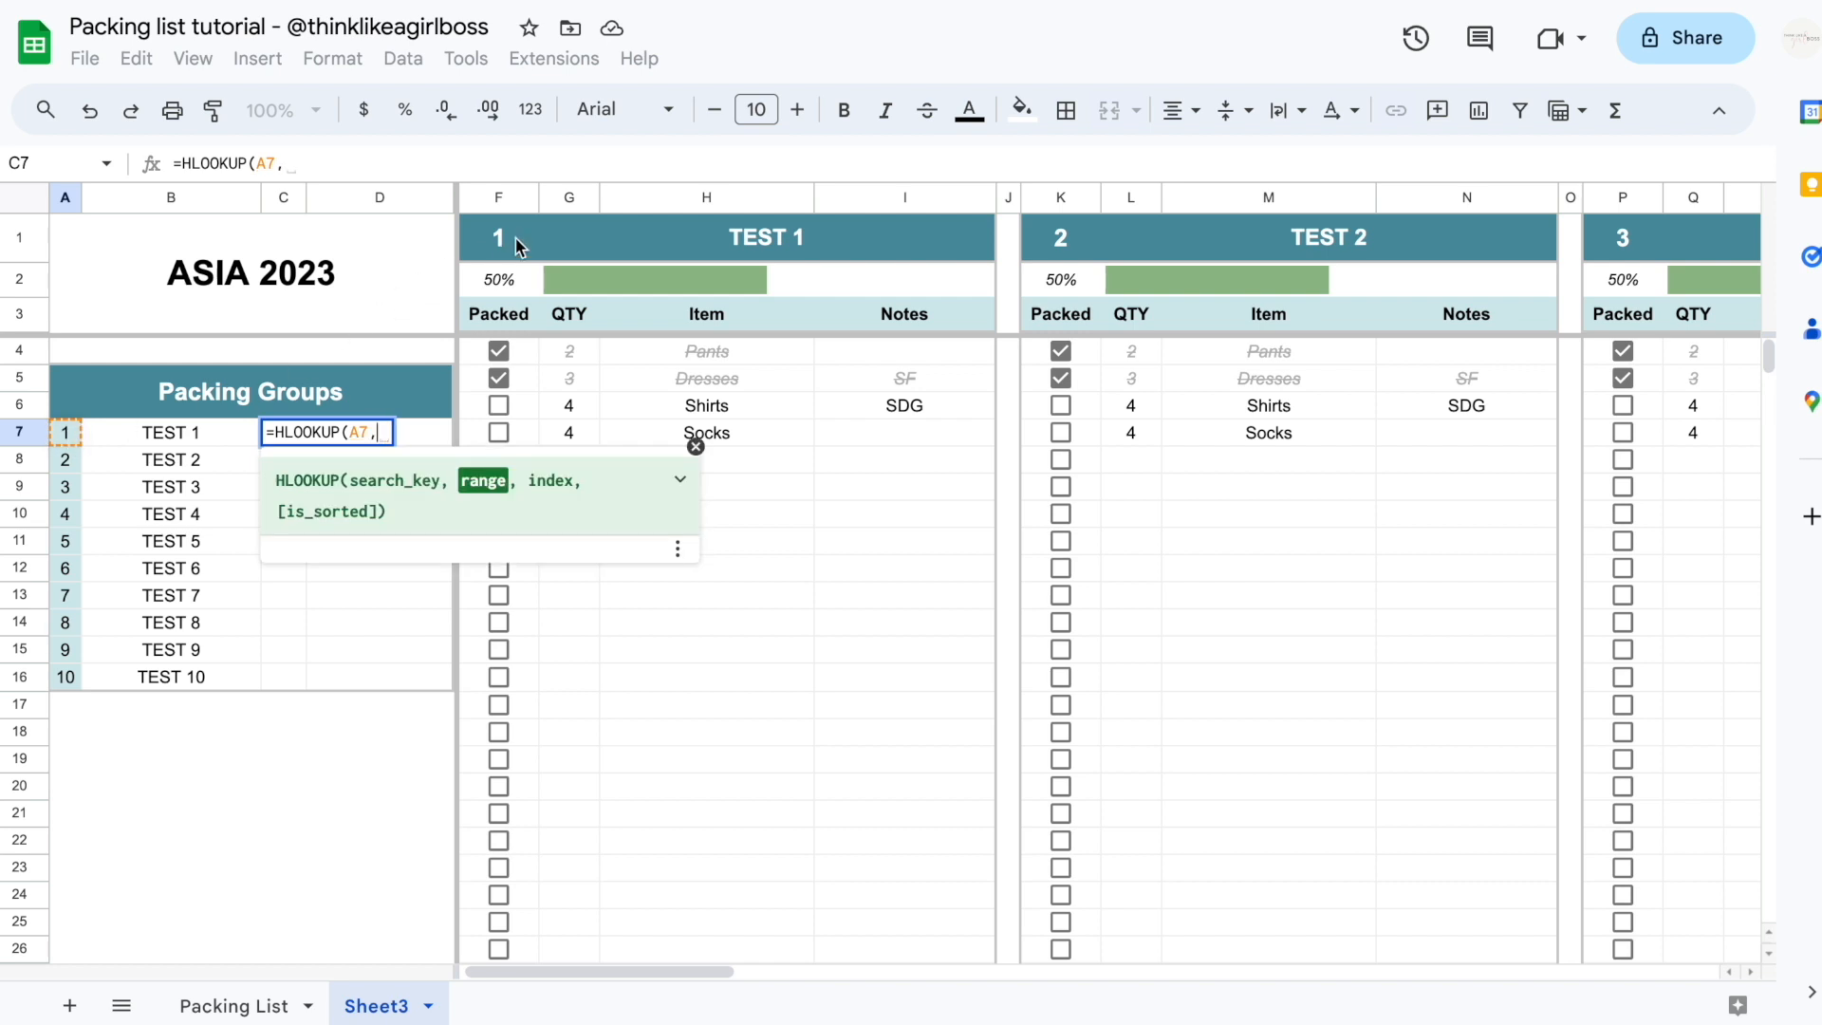
{"action": "scroll", "coordinate": [505, 237], "scroll_direction": "left", "scroll_amount": 1}
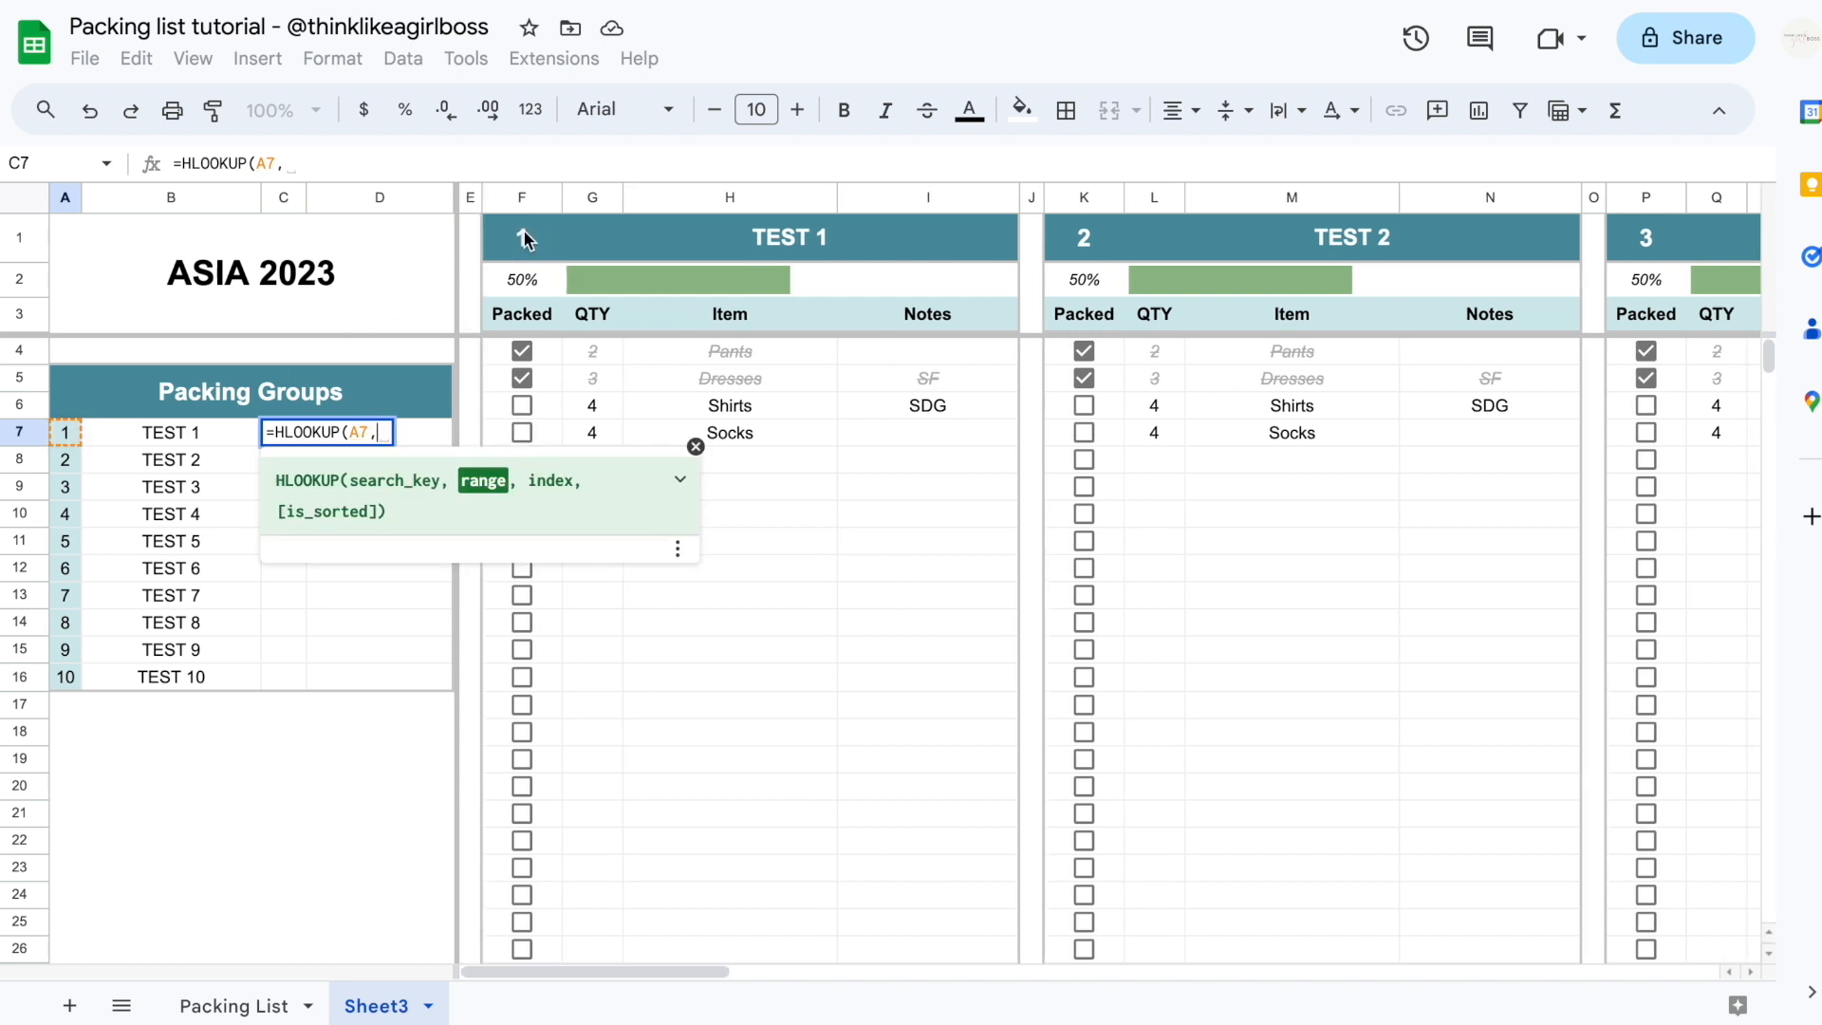
{"action": "left_click_drag", "start_coordinate": [521, 241], "coordinate": [875, 256]}
{"action": "scroll", "coordinate": [875, 256], "scroll_direction": "right", "scroll_amount": 10}
{"action": "scroll", "coordinate": [875, 256], "scroll_direction": "right", "scroll_amount": 15}
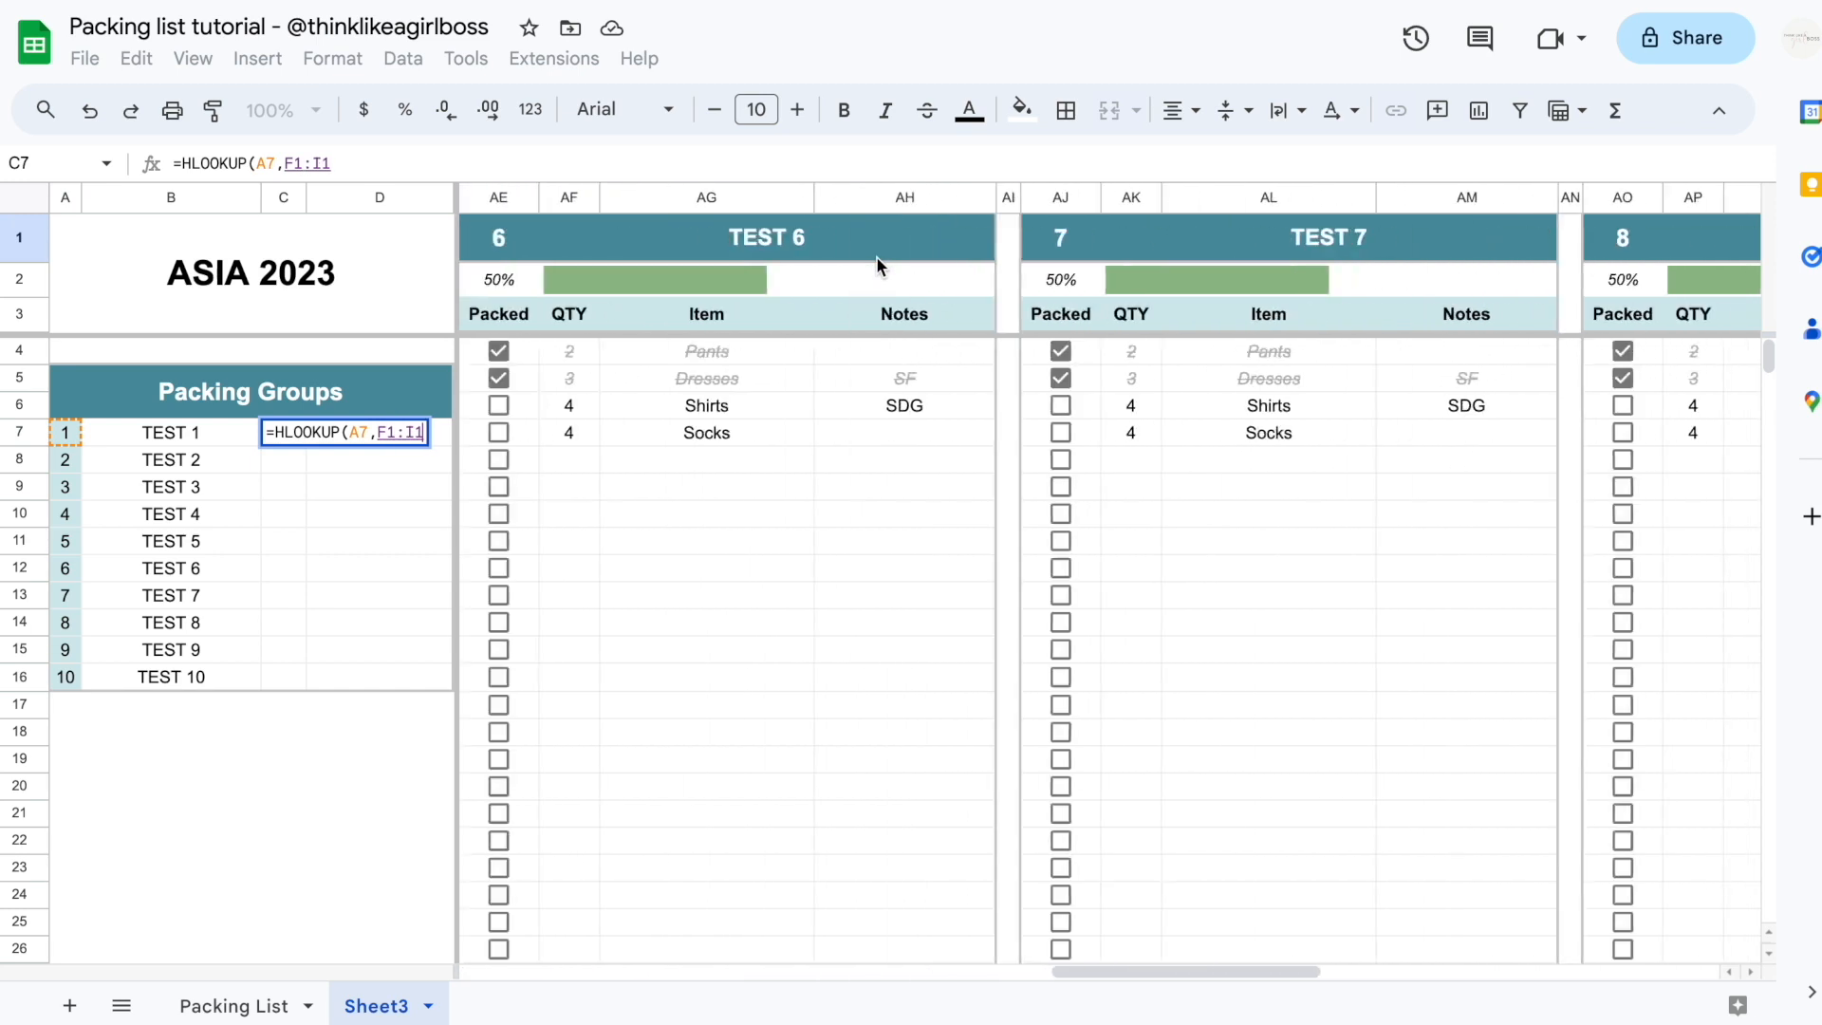
{"action": "left_click_drag", "start_coordinate": [875, 256], "coordinate": [994, 277]}
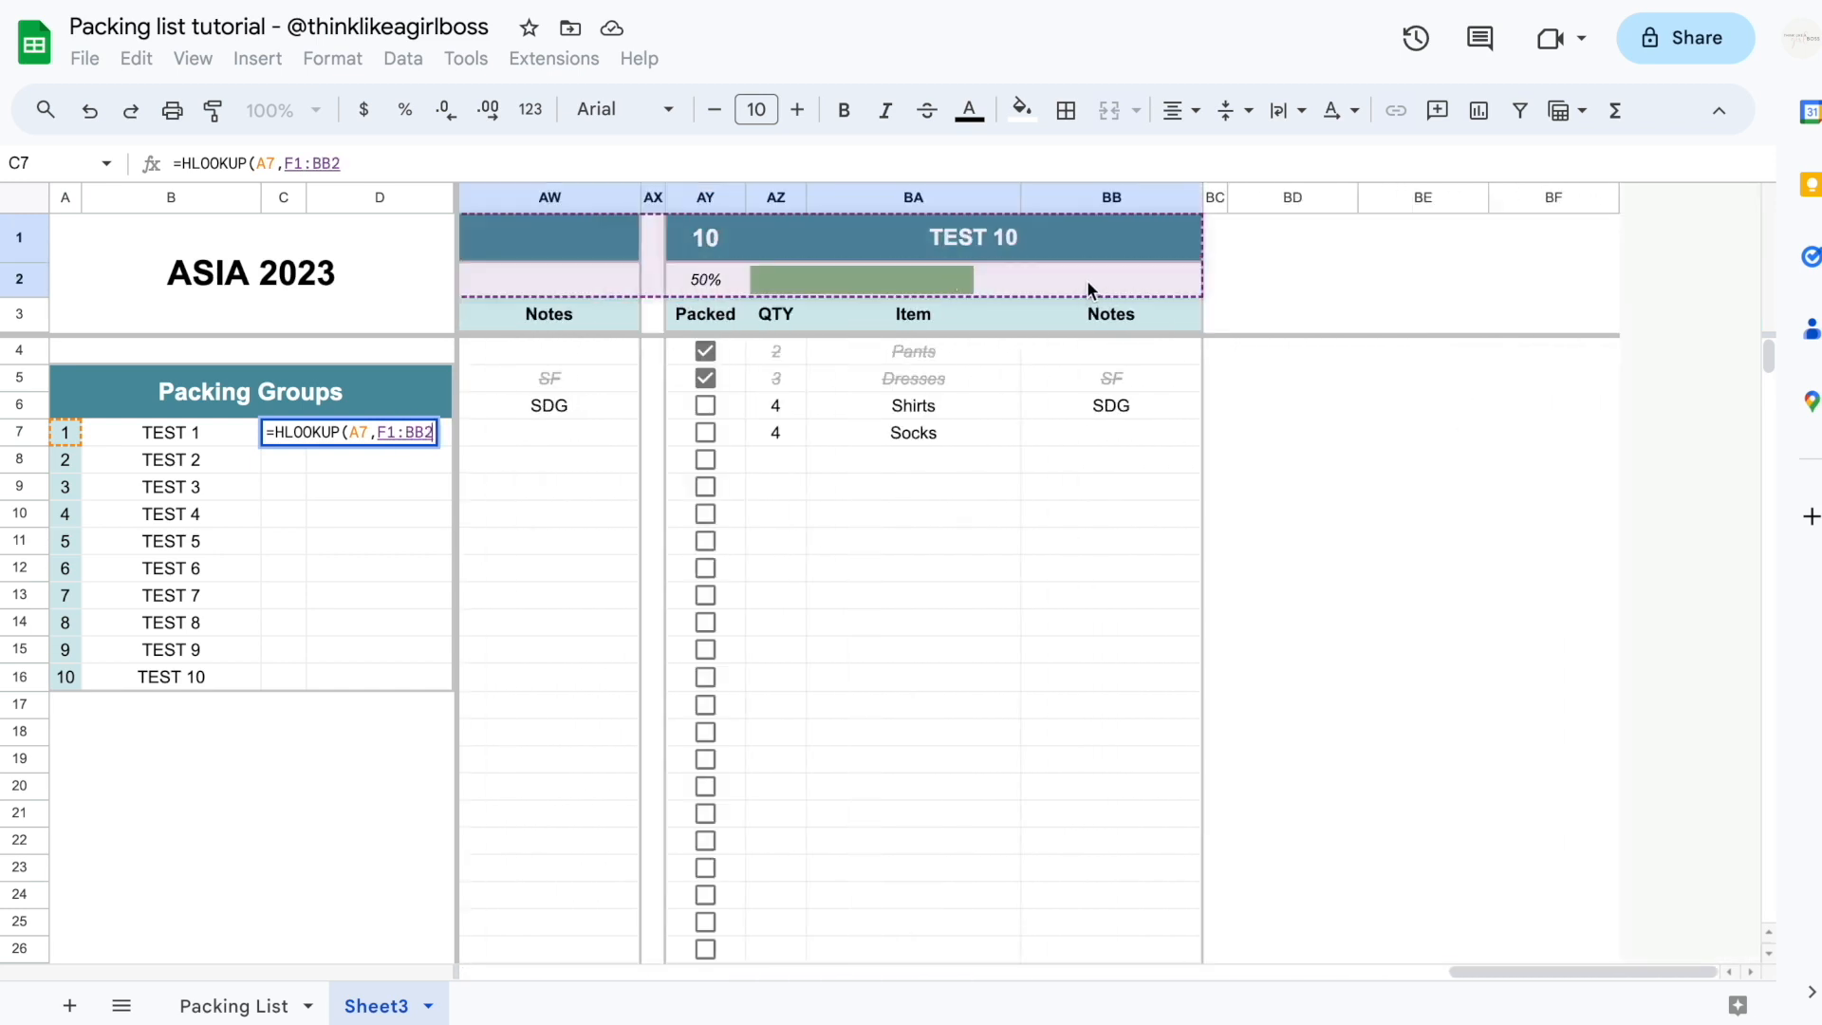
{"action": "left_click_drag", "start_coordinate": [1085, 281], "coordinate": [1085, 281]}
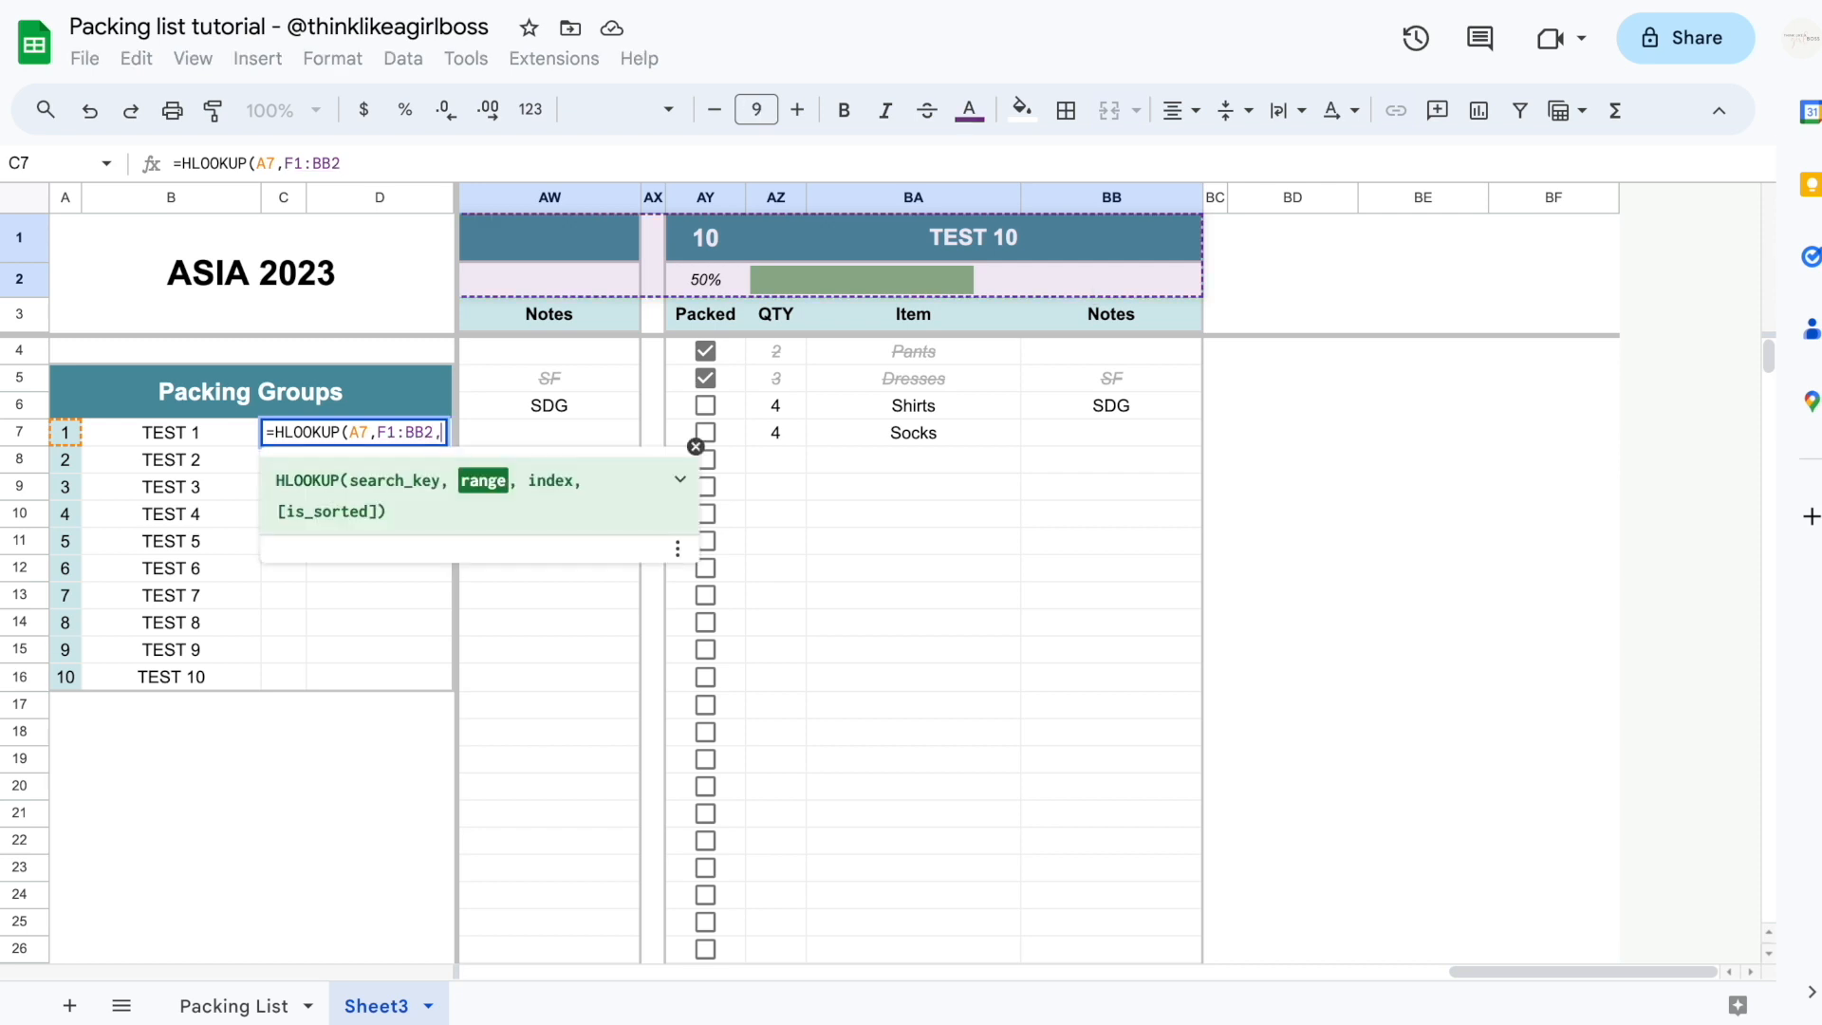
Complete the HLOOKUP formula in C7 with row index 2 and is_sorted set to 0
{"action": "type", "text": ","}
{"action": "scroll", "coordinate": [1139, 472], "scroll_direction": "left", "scroll_amount": 20}
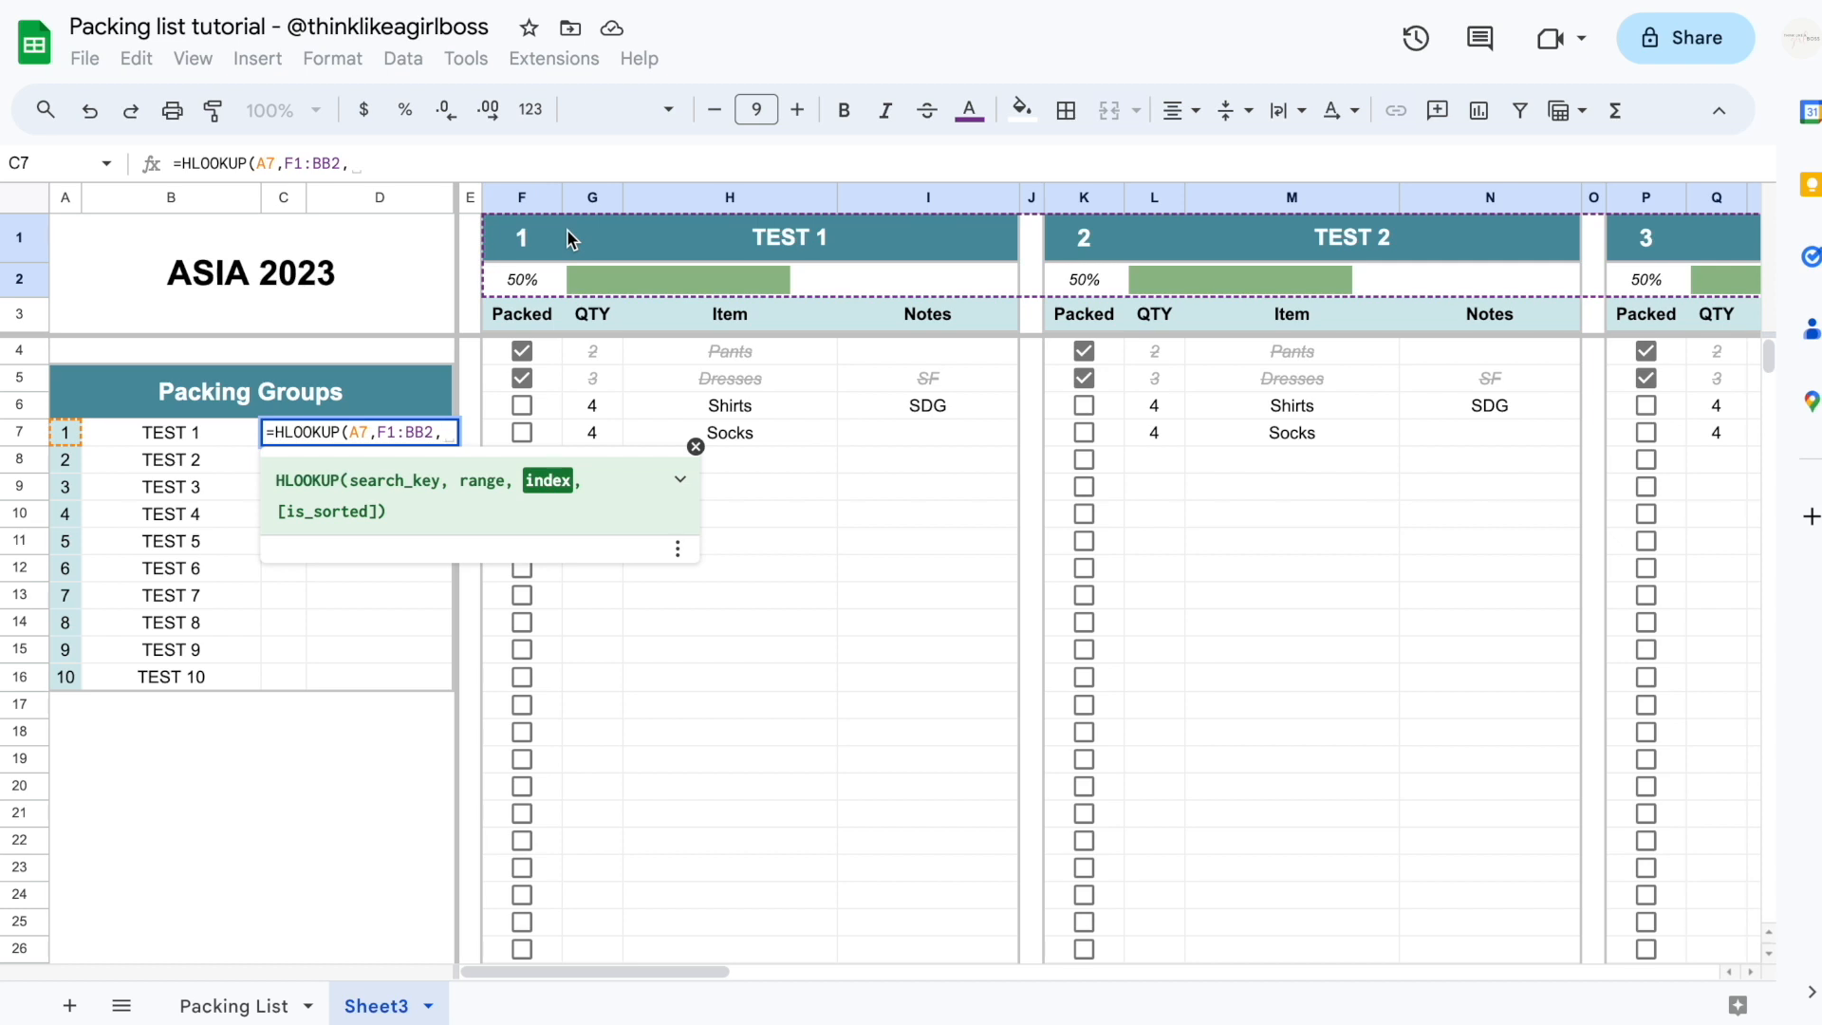
{"action": "type", "text": "2"}
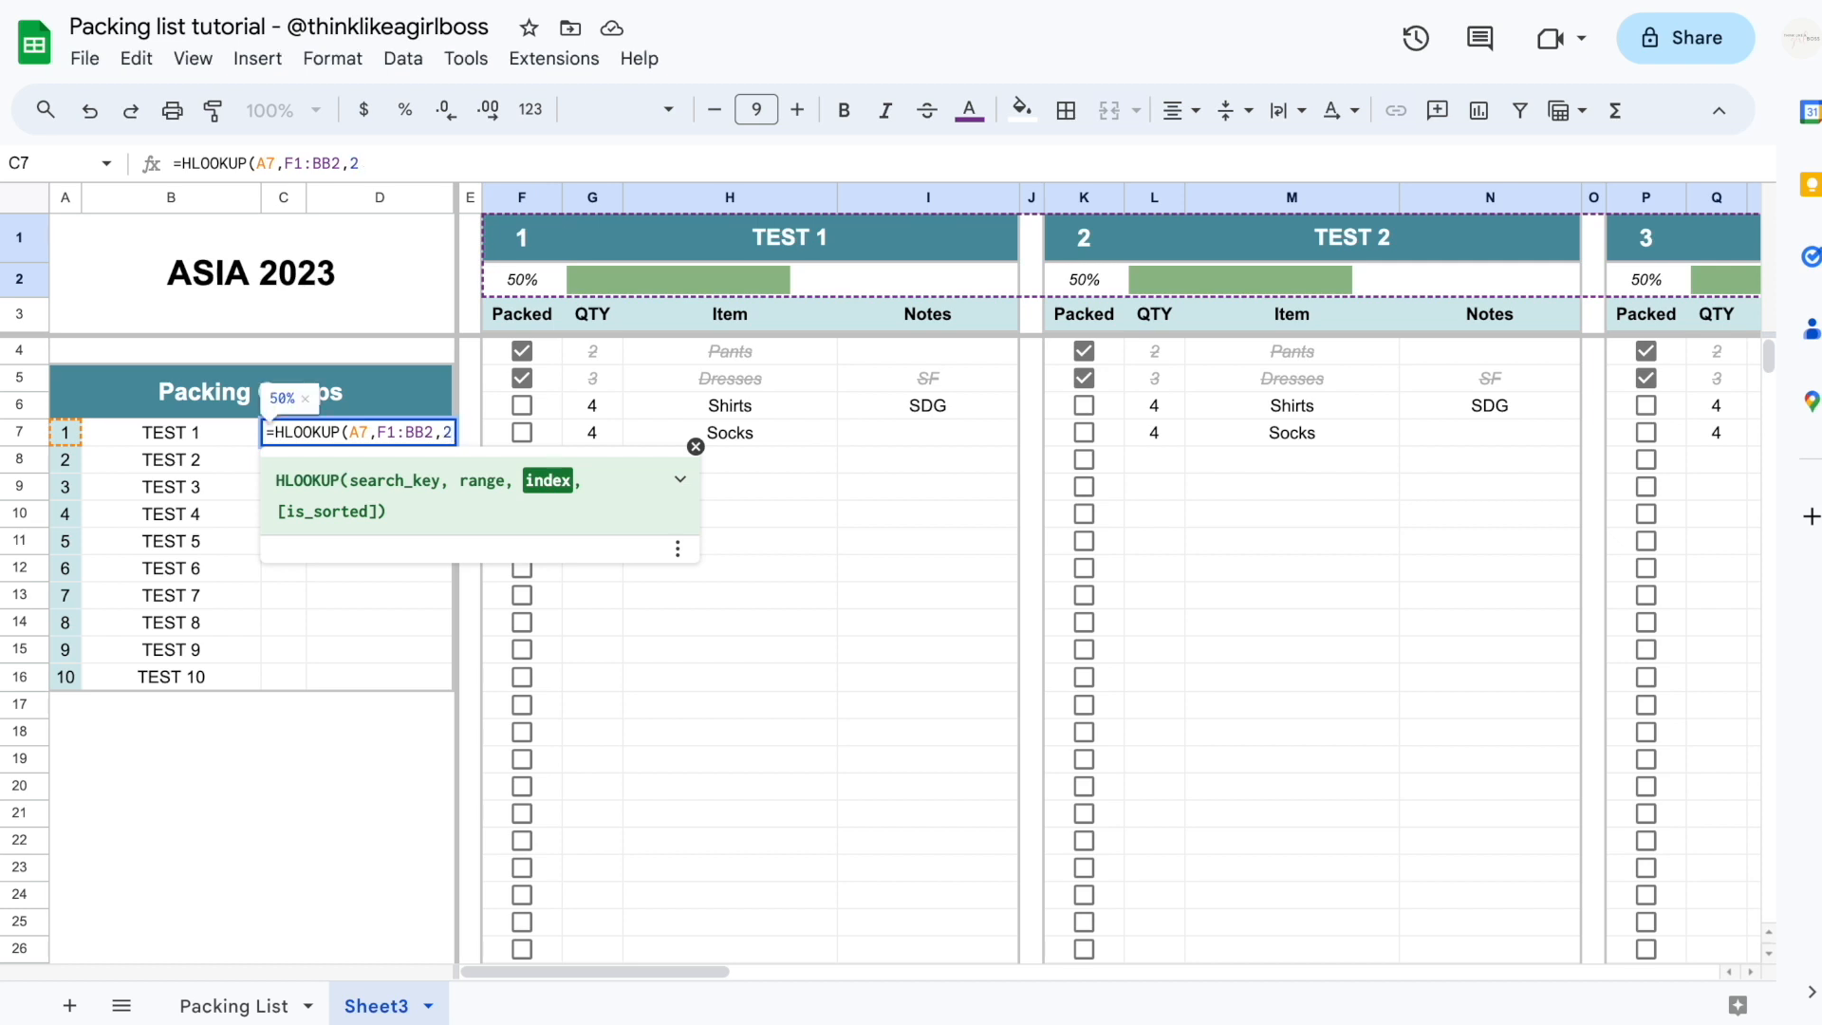
{"action": "type", "text": ",0"}
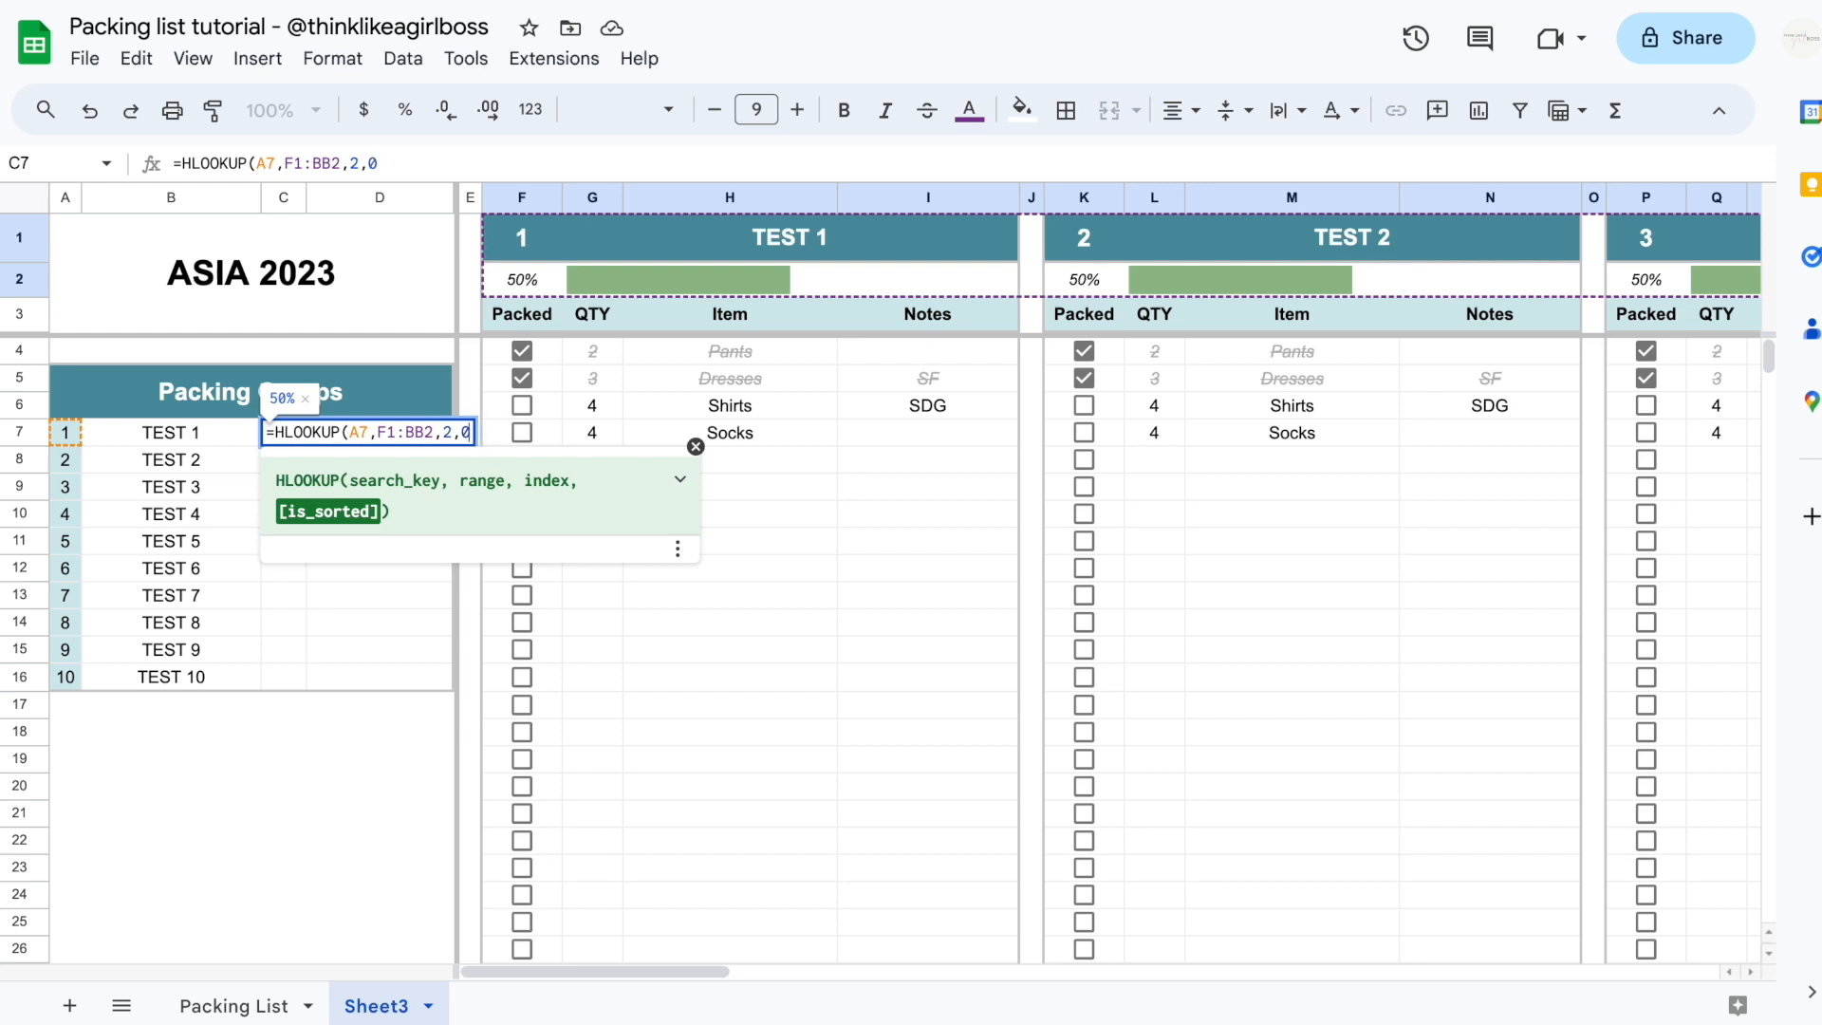
{"action": "type", "text": ")"}
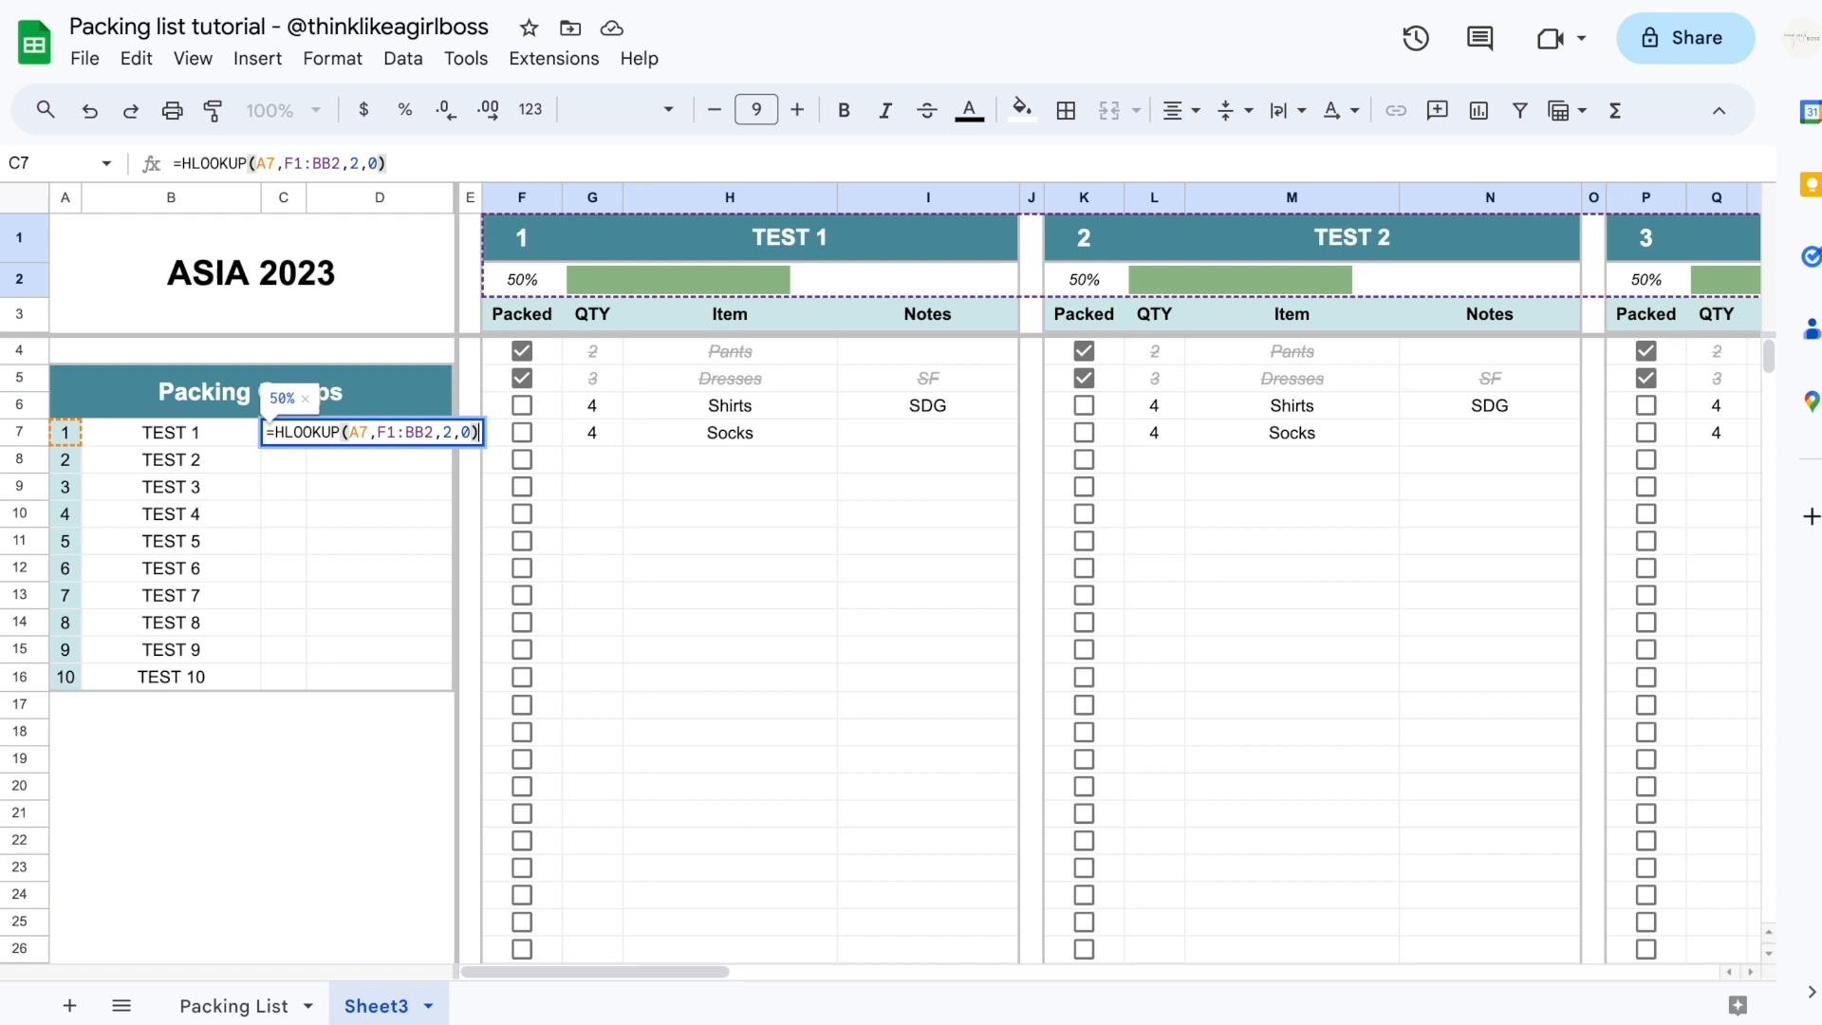
{"action": "key", "text": "Return"}
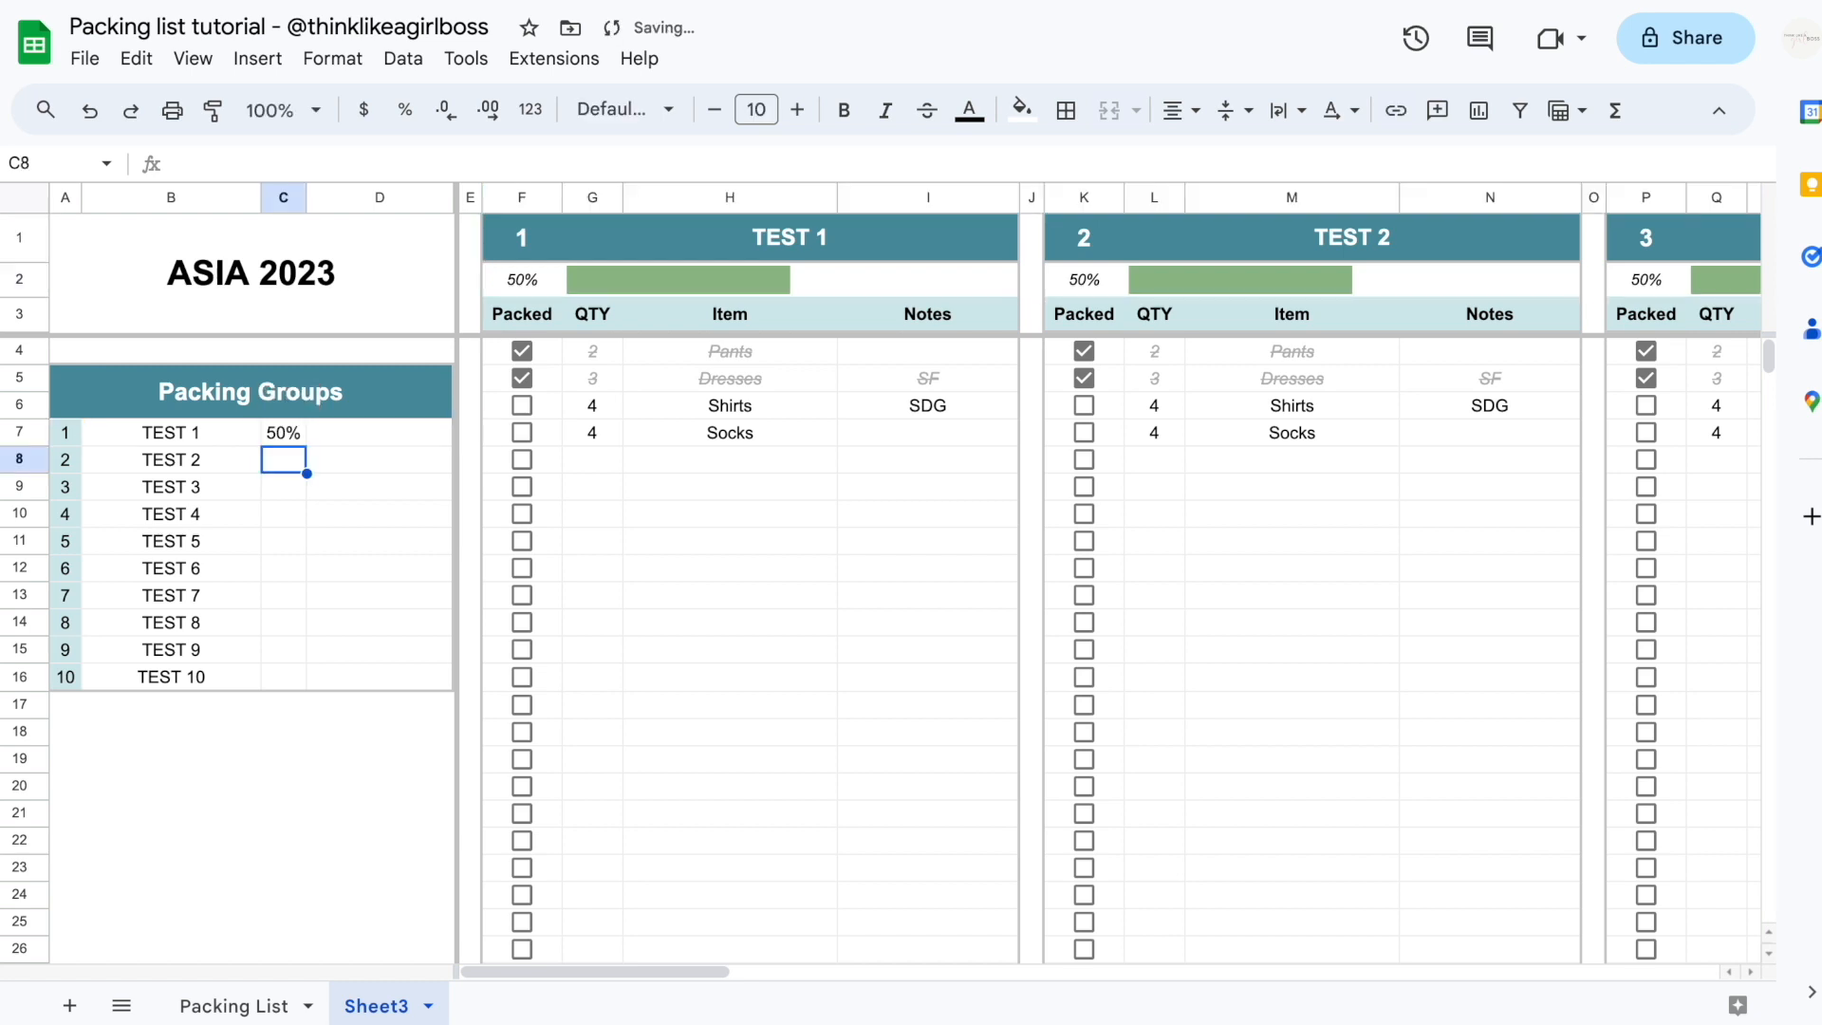
Test the C7 lookup by toggling the Shirts, Socks and Dresses checkboxes in the TEST 1 block, restoring their original state
{"action": "left_click", "coordinate": [522, 406]}
{"action": "left_click", "coordinate": [522, 433]}
{"action": "left_click", "coordinate": [522, 377]}
{"action": "left_click", "coordinate": [522, 405]}
{"action": "left_click", "coordinate": [523, 425]}
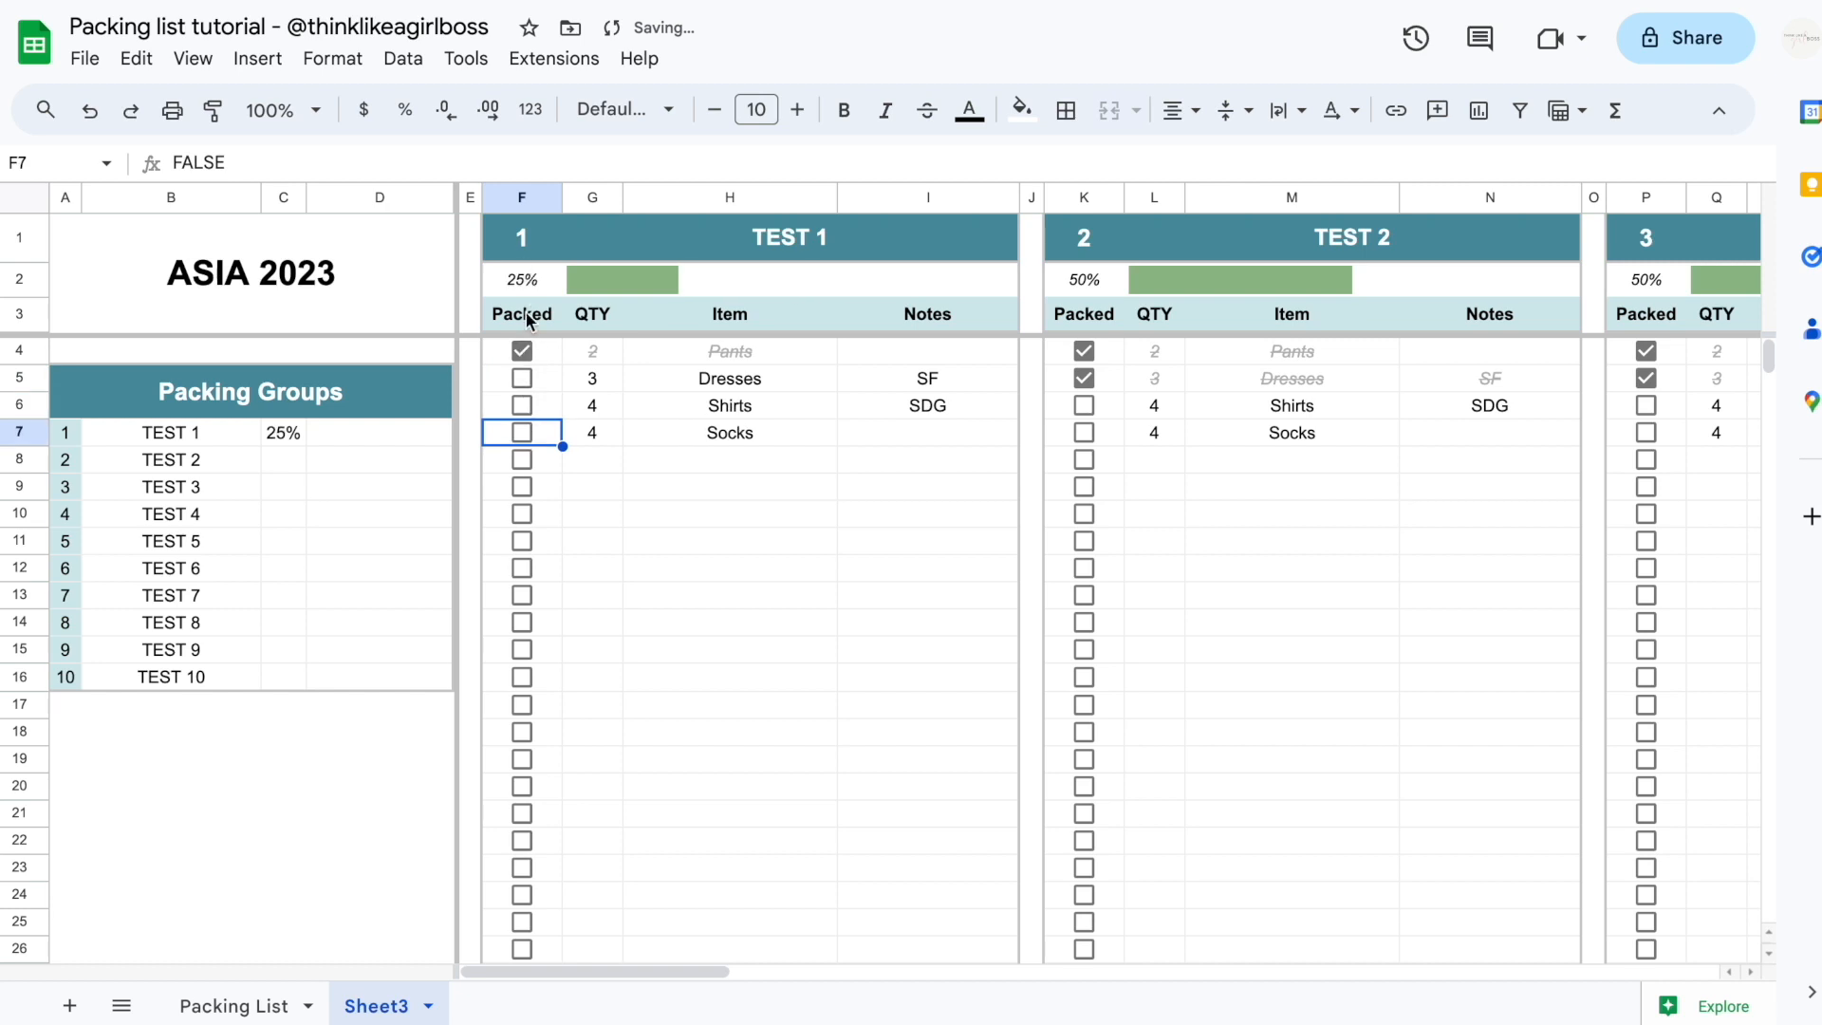
{"action": "left_click", "coordinate": [524, 375]}
Try copying the lookup formula from C7 to C8, check the result, and undo the paste
{"action": "left_click", "coordinate": [70, 435]}
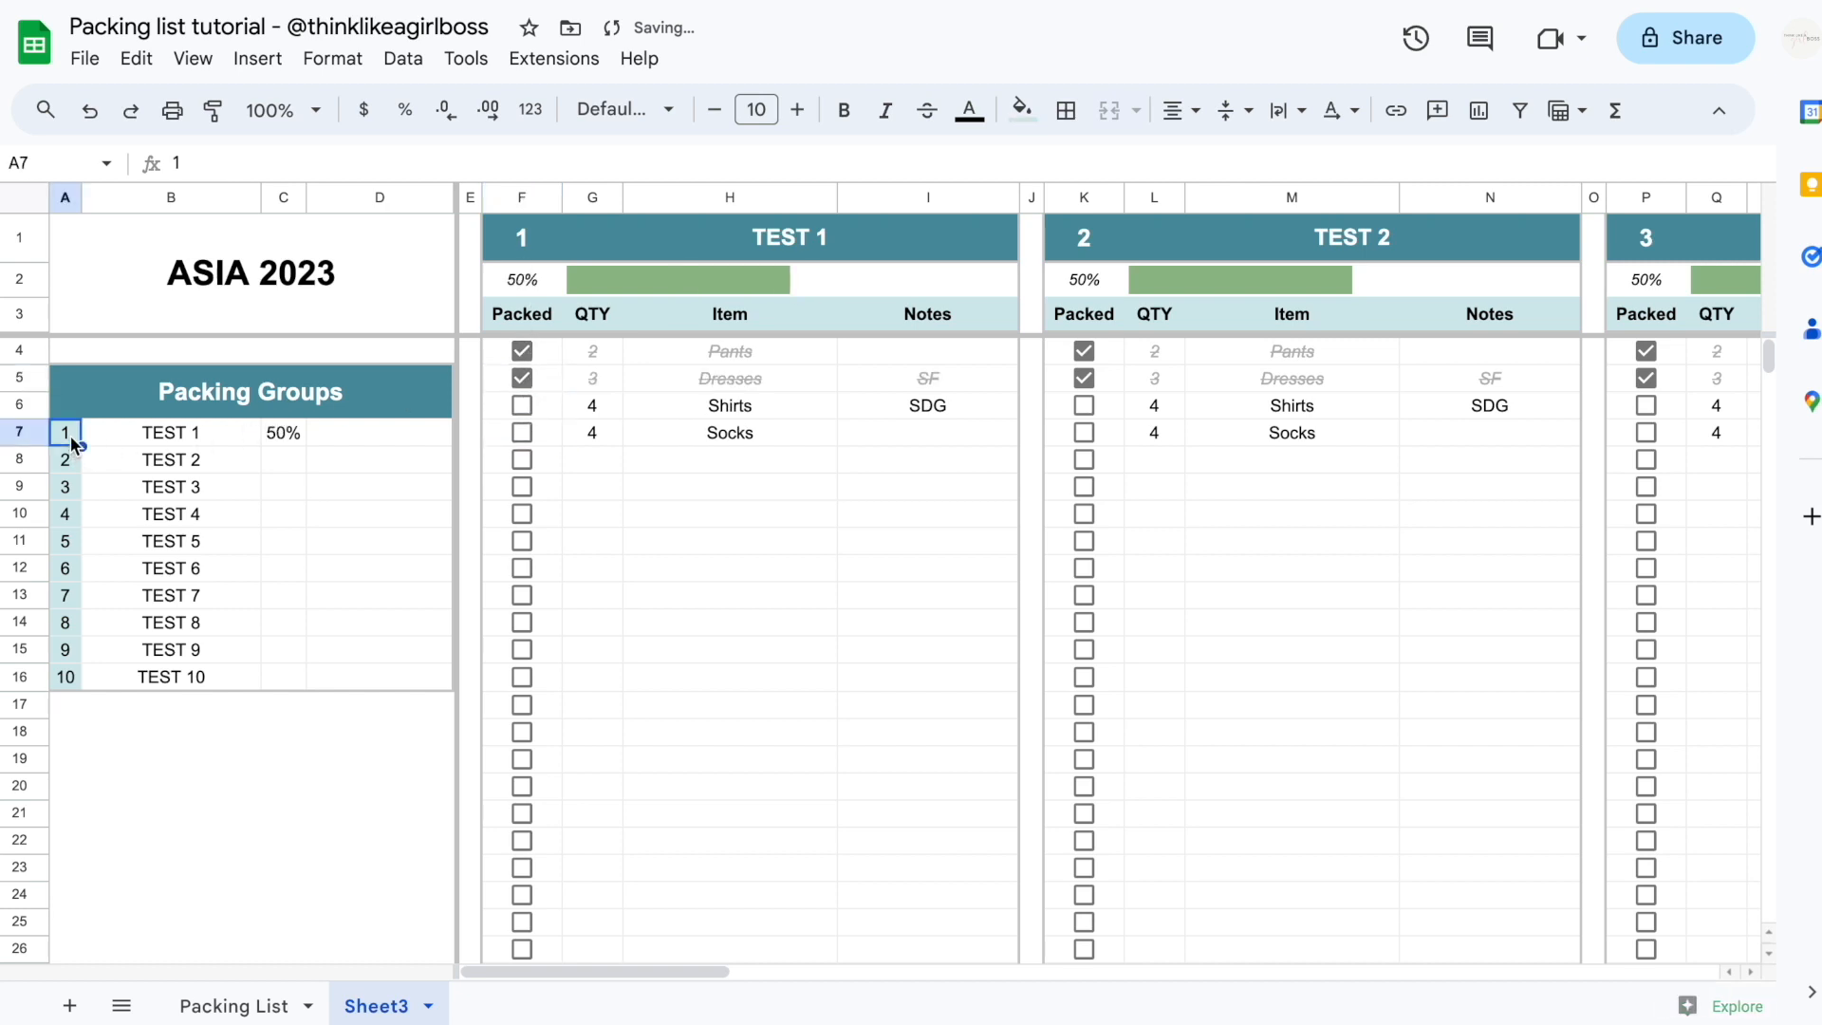
{"action": "left_click", "coordinate": [290, 433]}
{"action": "key", "text": "ctrl+c"}
{"action": "key", "text": "Down"}
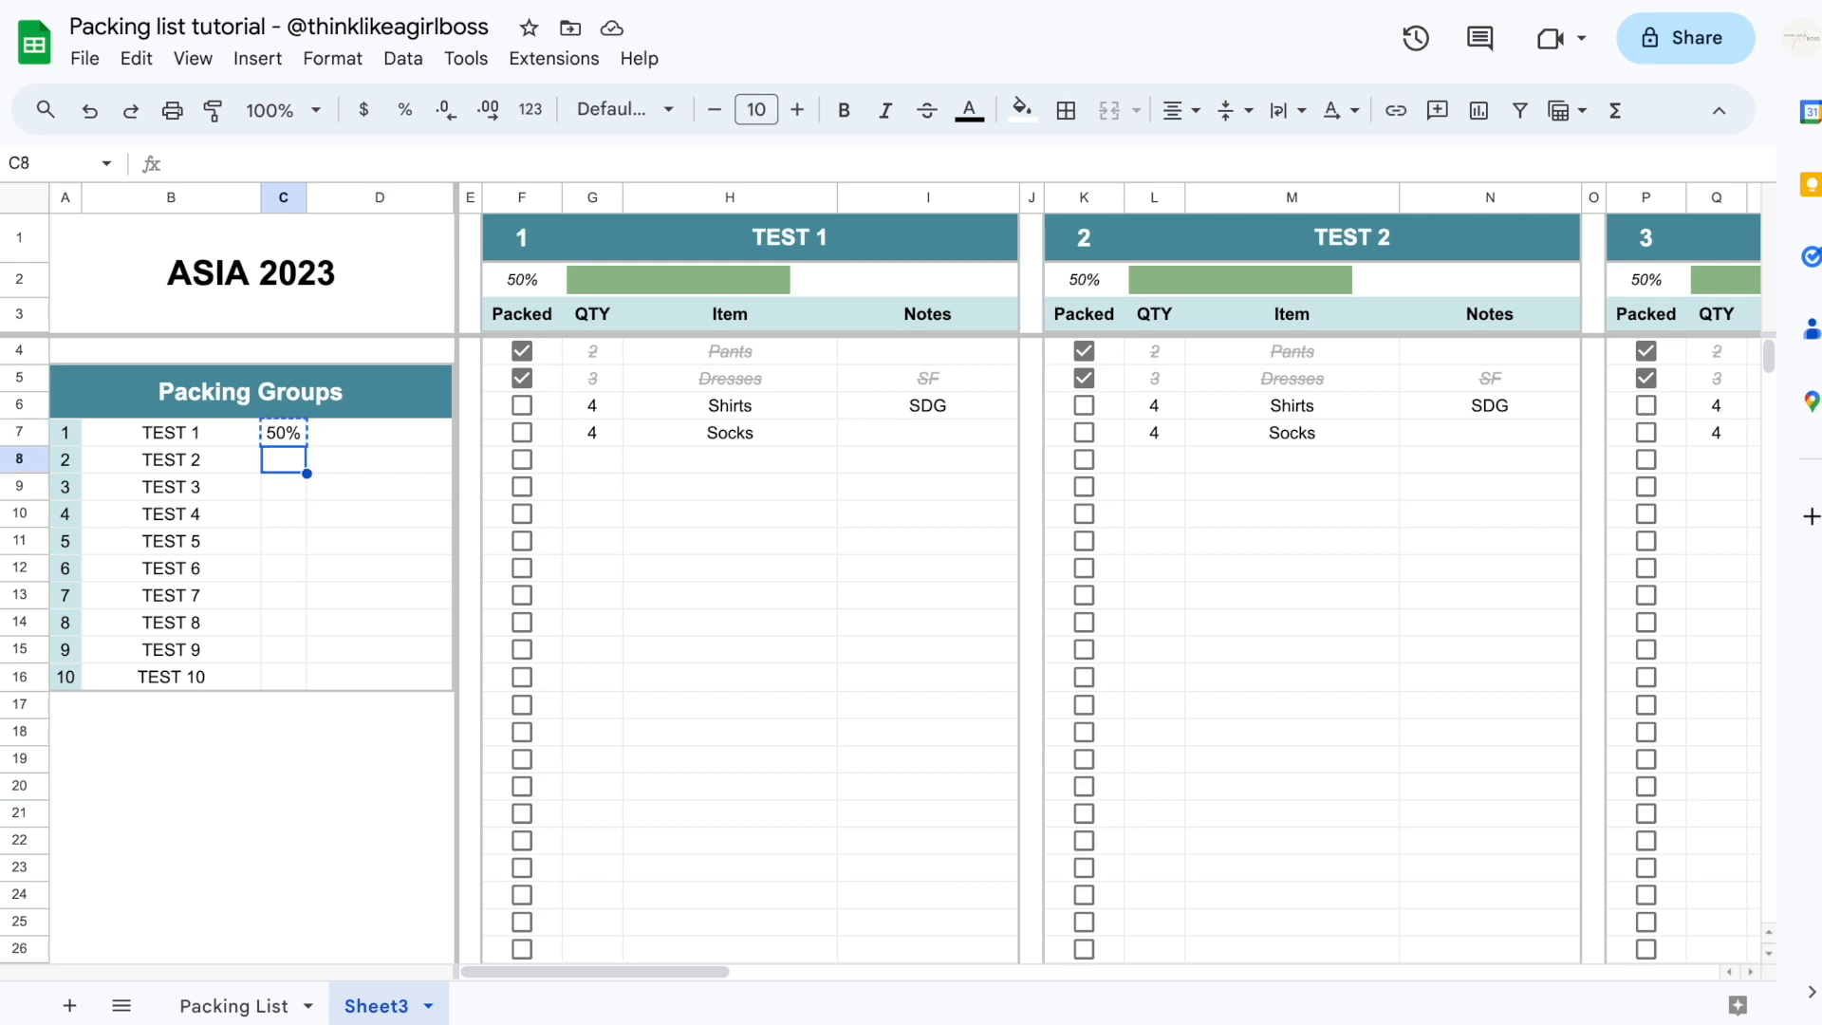
{"action": "key", "text": "ctrl+v"}
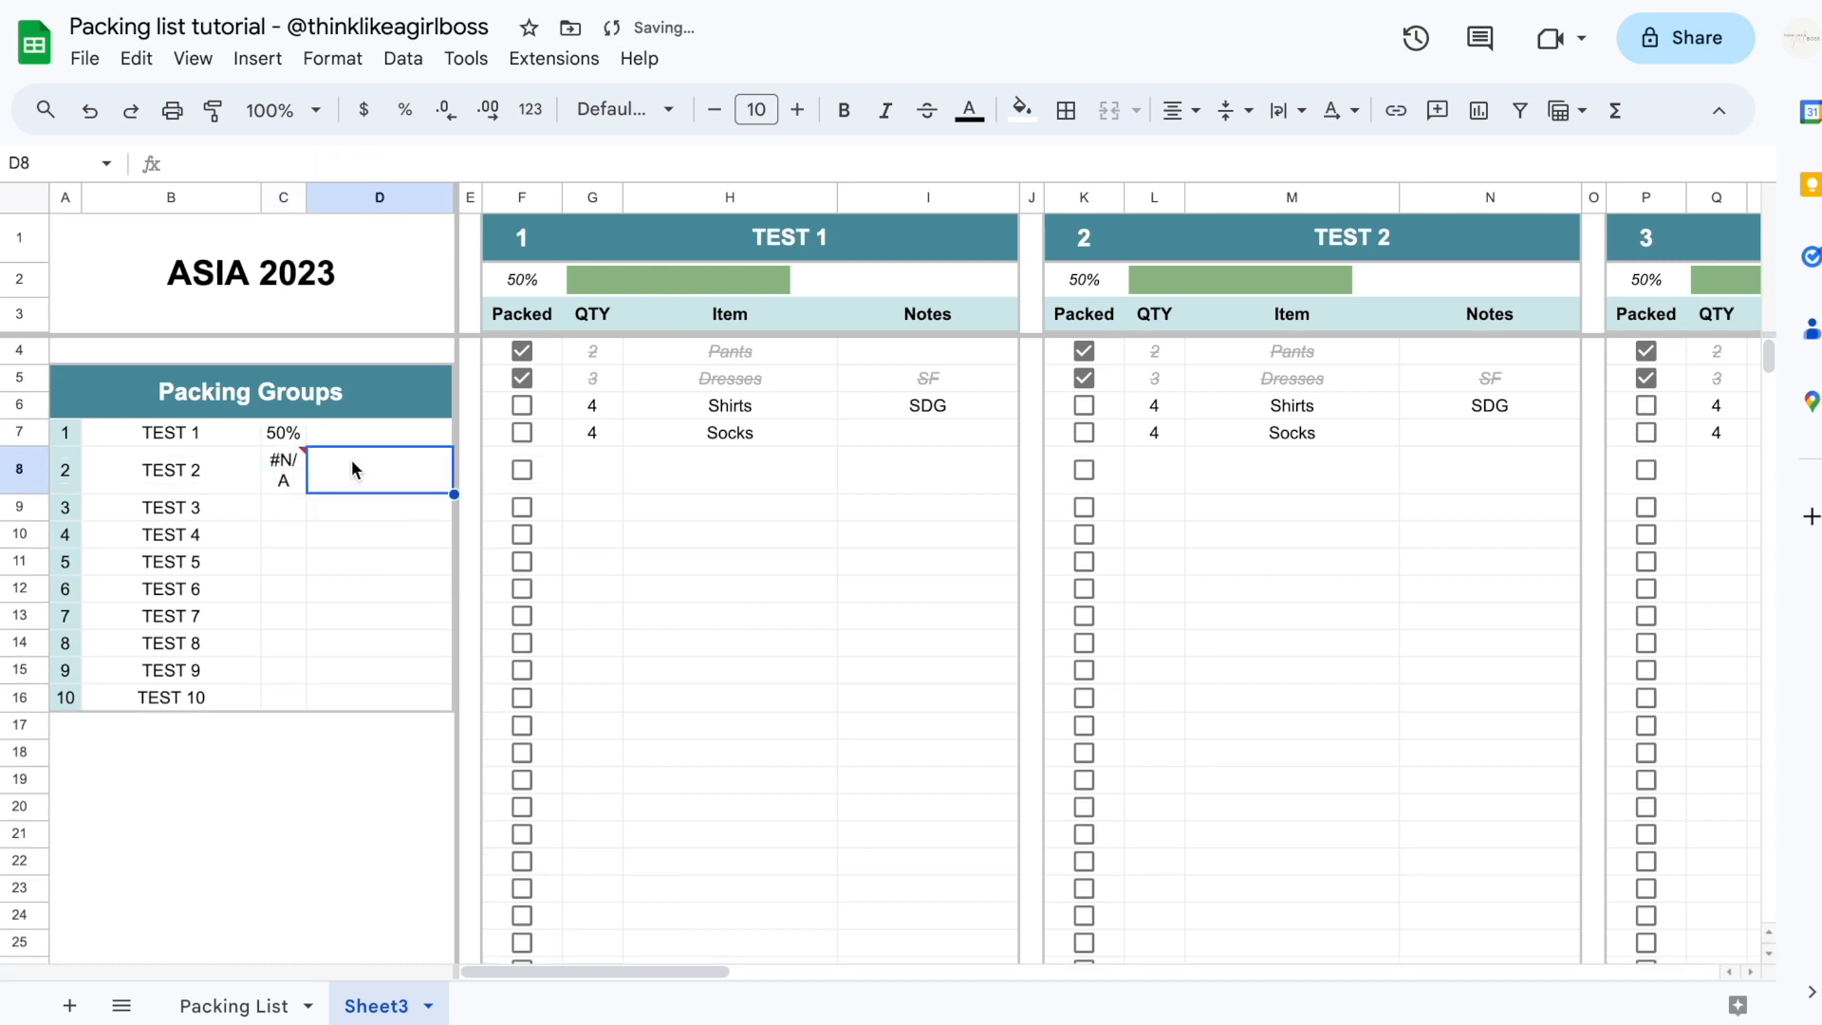
{"action": "mouse_move", "coordinate": [285, 468]}
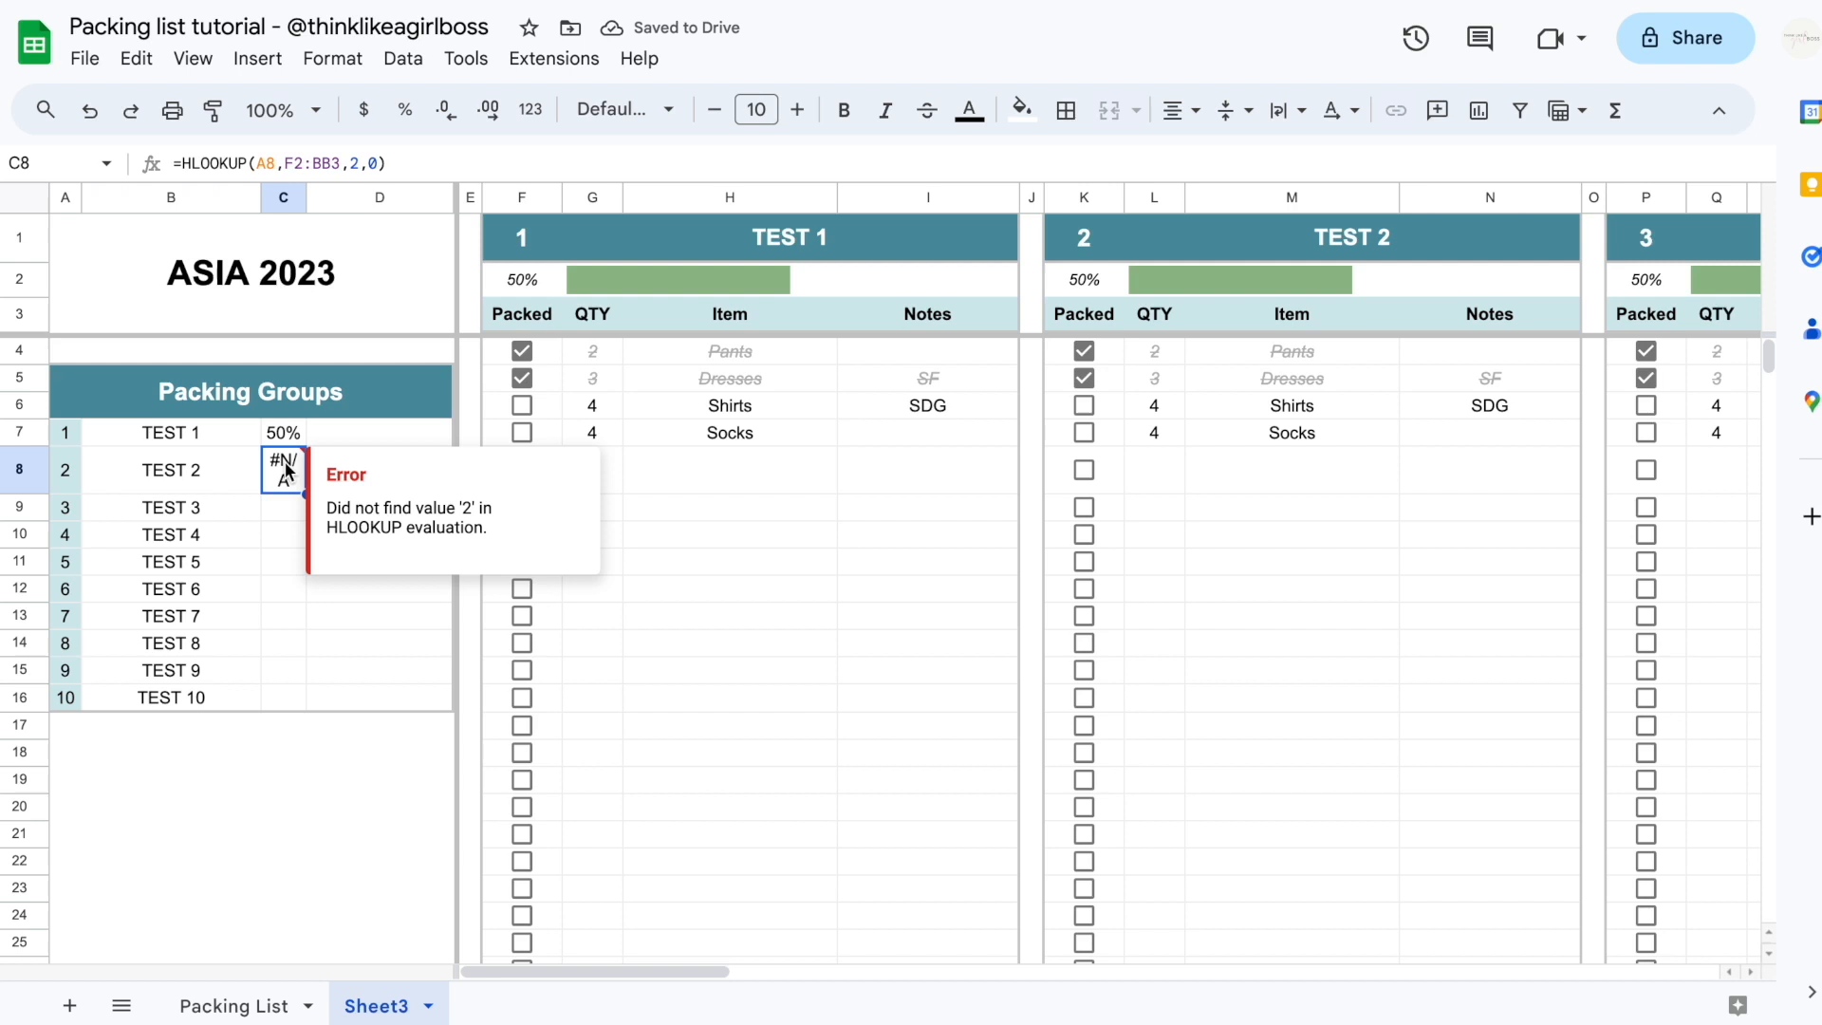
{"action": "key", "text": "ctrl+z"}
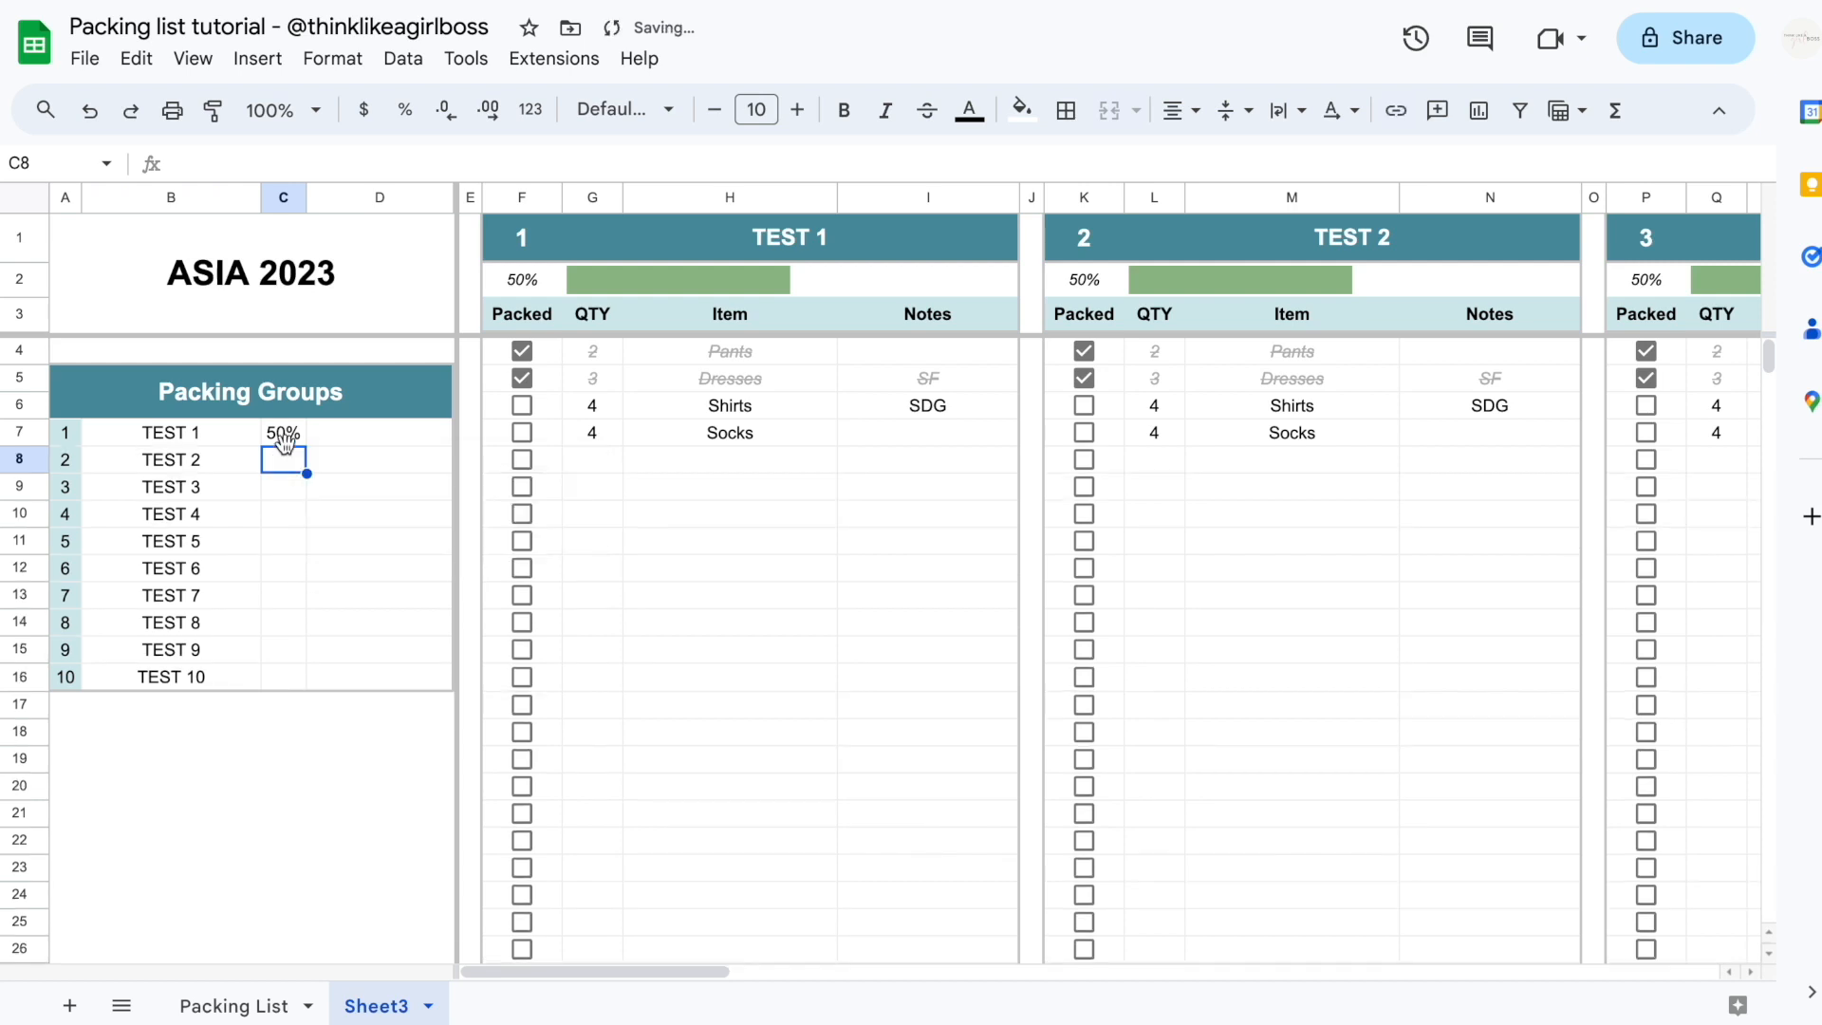
Make the lookup range in the C7 formula absolute as $F$1:$BB$2
{"action": "left_click", "coordinate": [285, 433]}
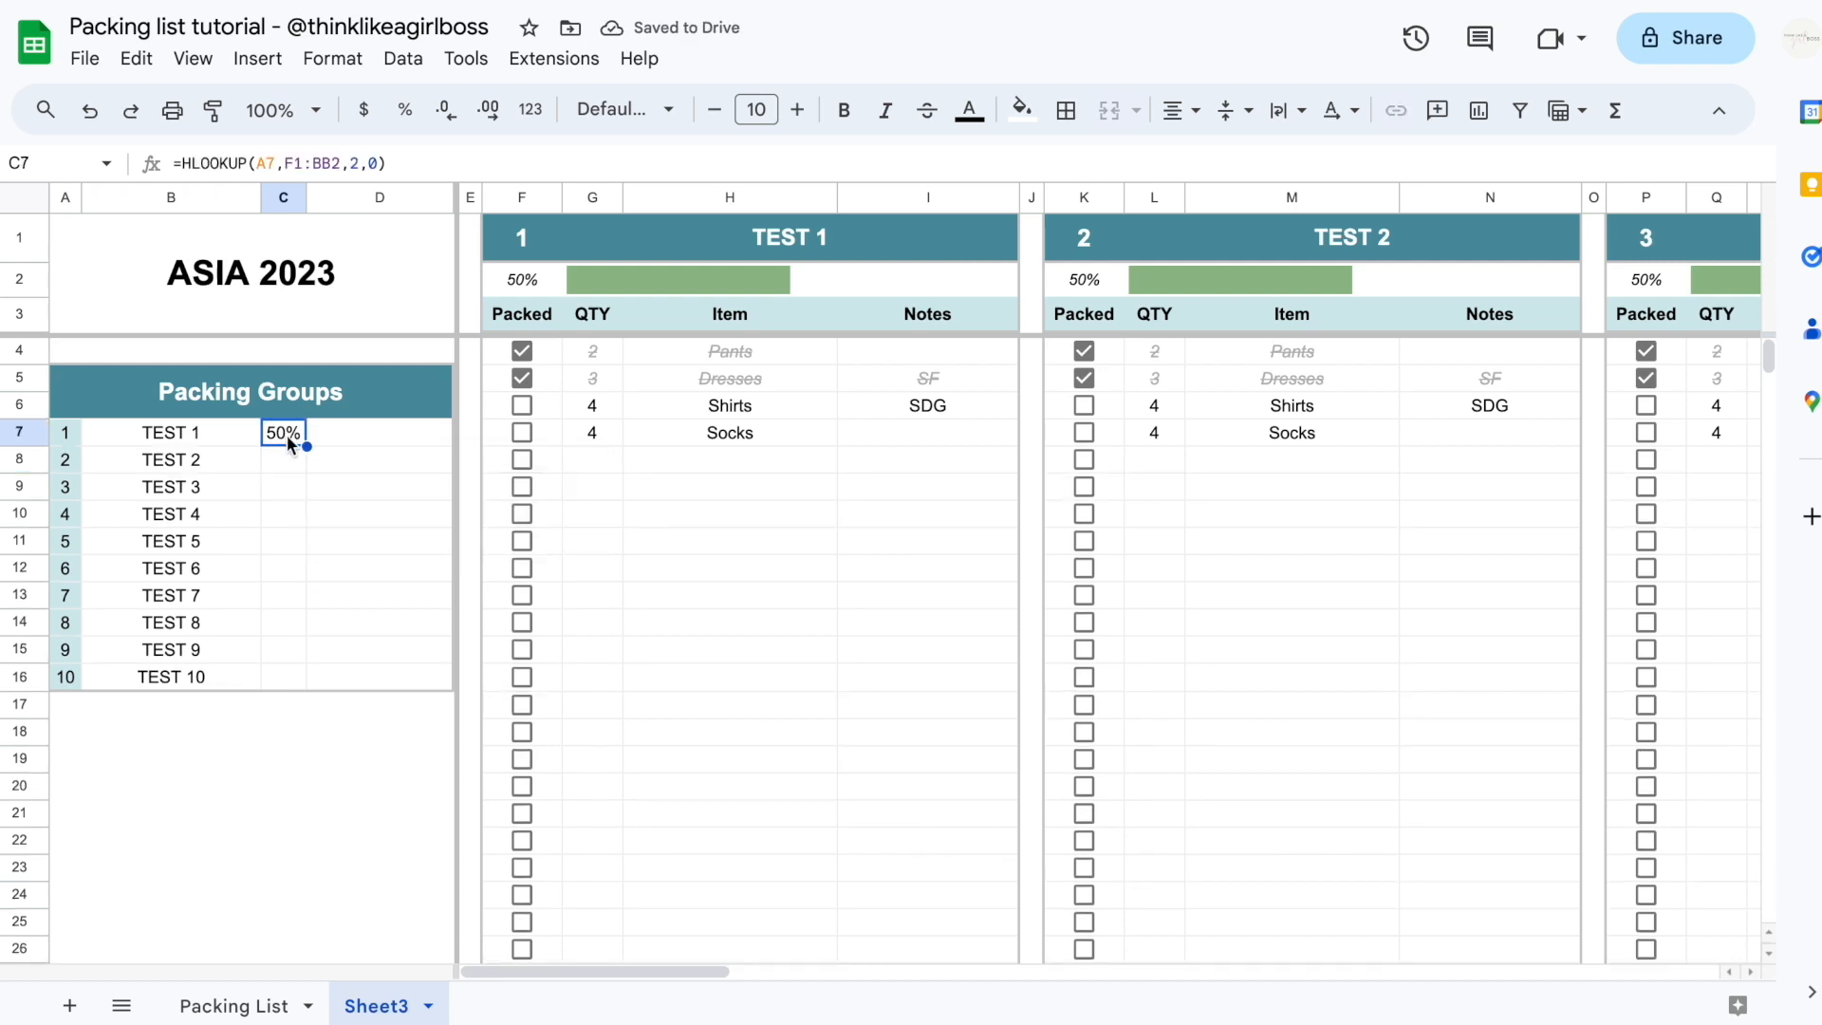
{"action": "left_click", "coordinate": [322, 163]}
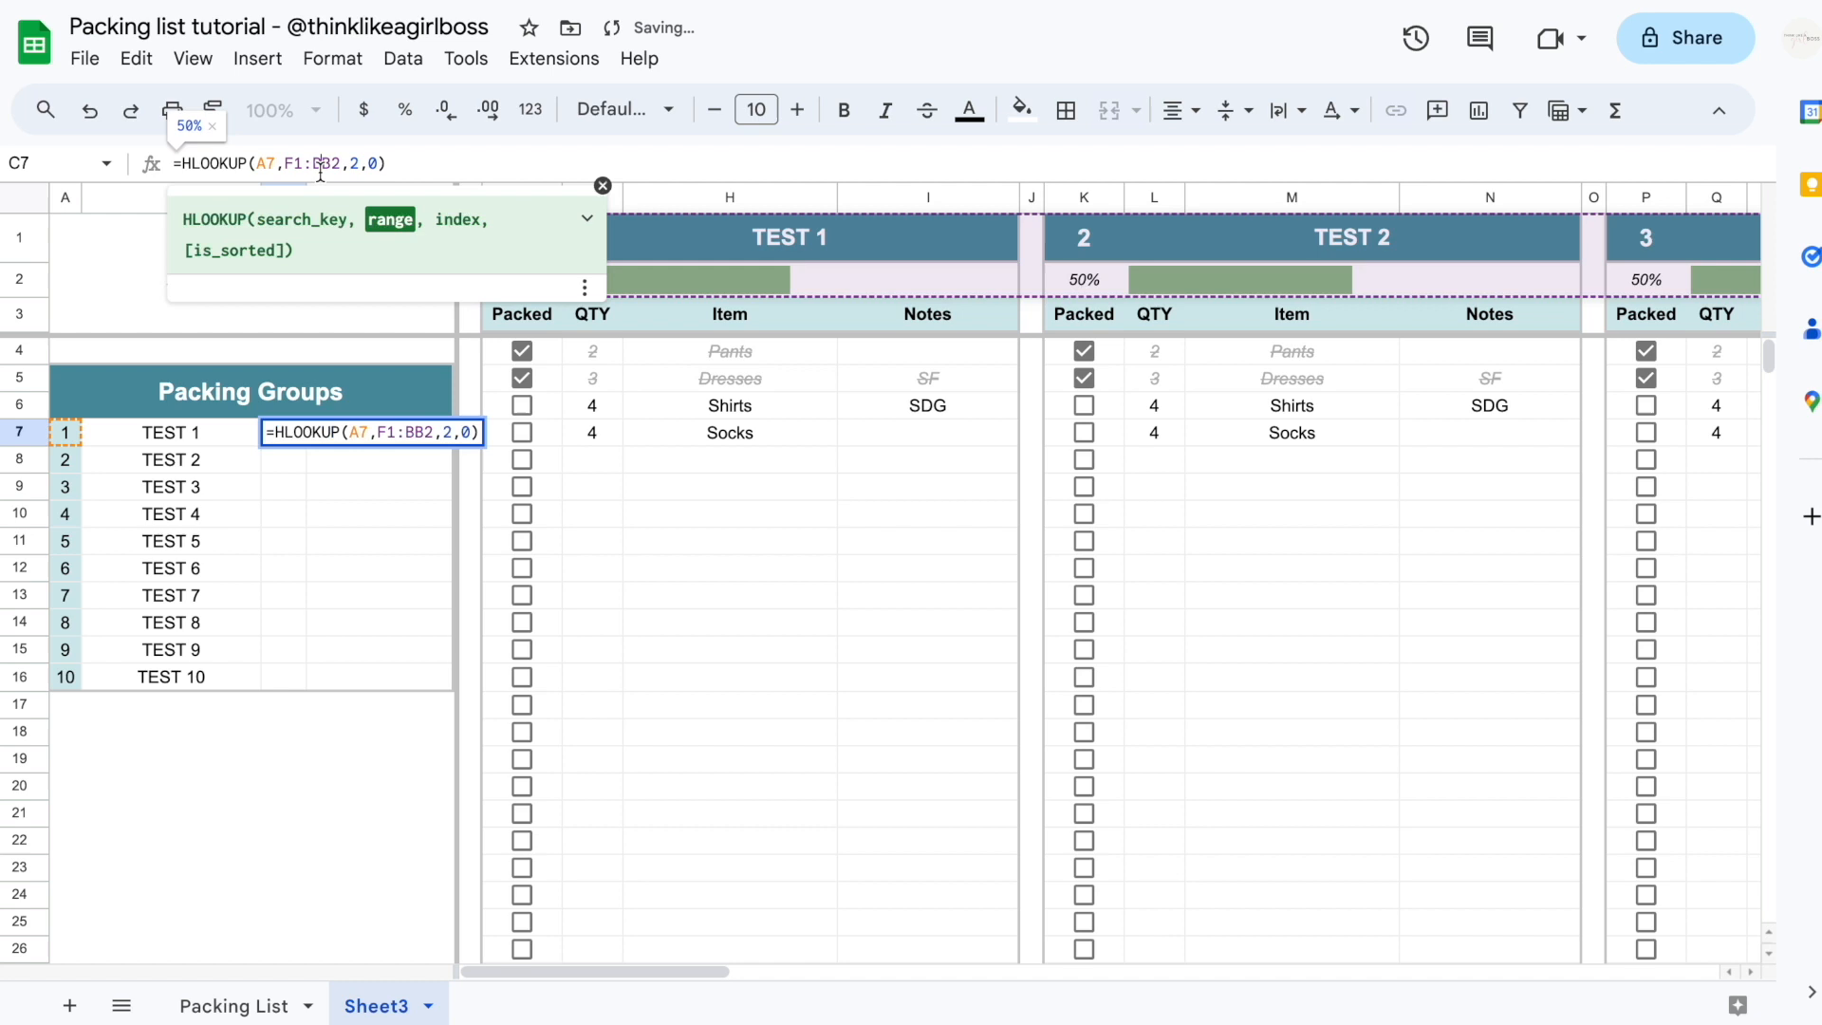
{"action": "key", "text": "F4"}
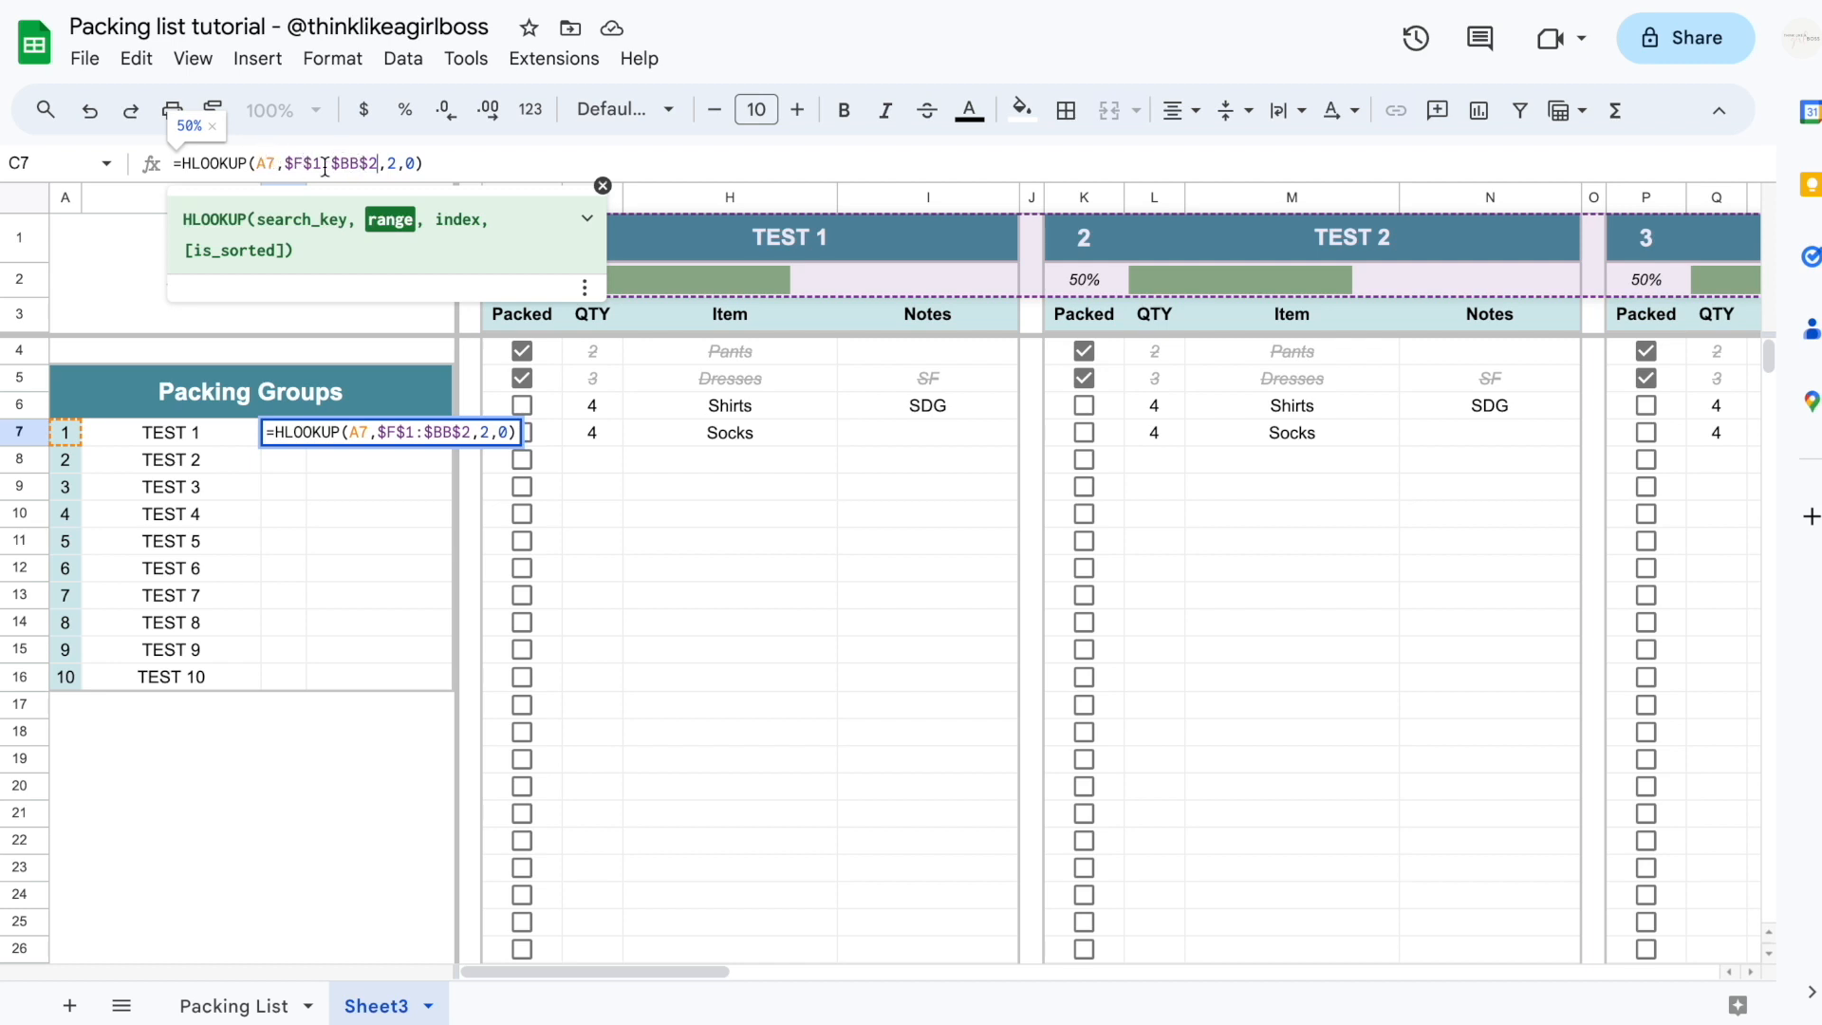
{"action": "key", "text": "Return"}
{"action": "key", "text": "Up"}
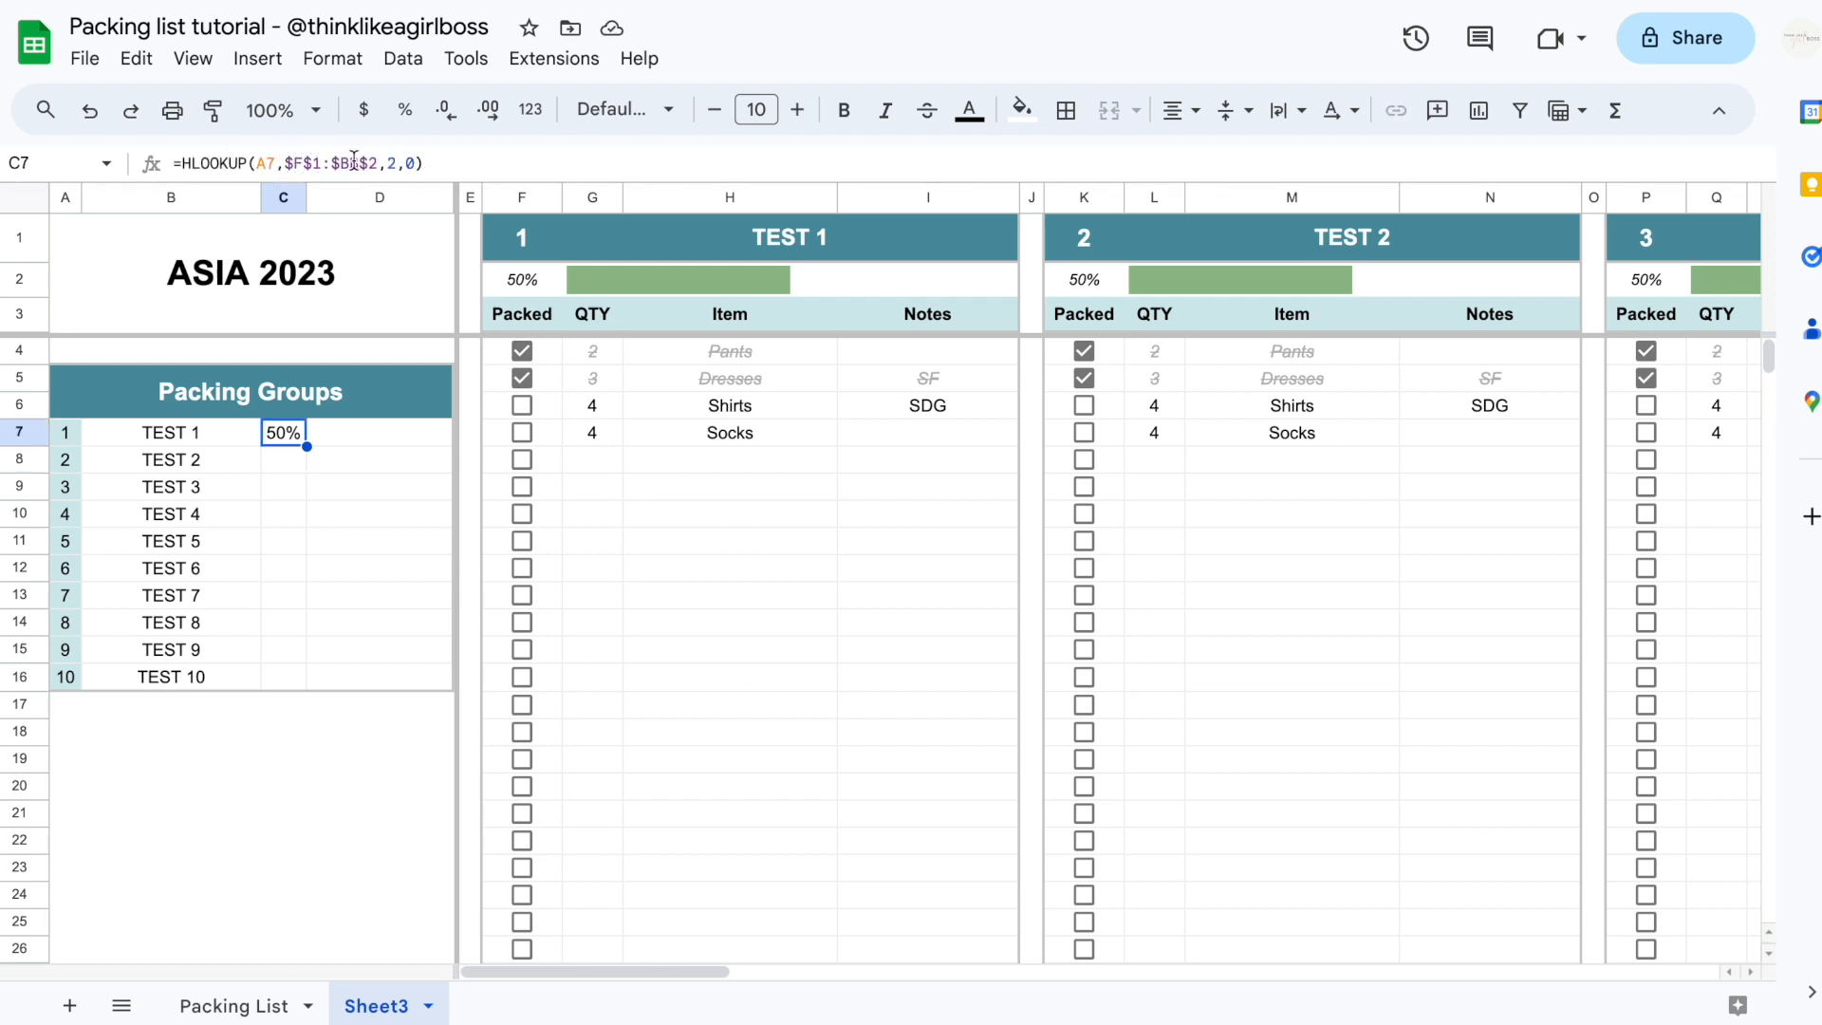
{"action": "left_click_drag", "start_coordinate": [378, 163], "coordinate": [288, 162]}
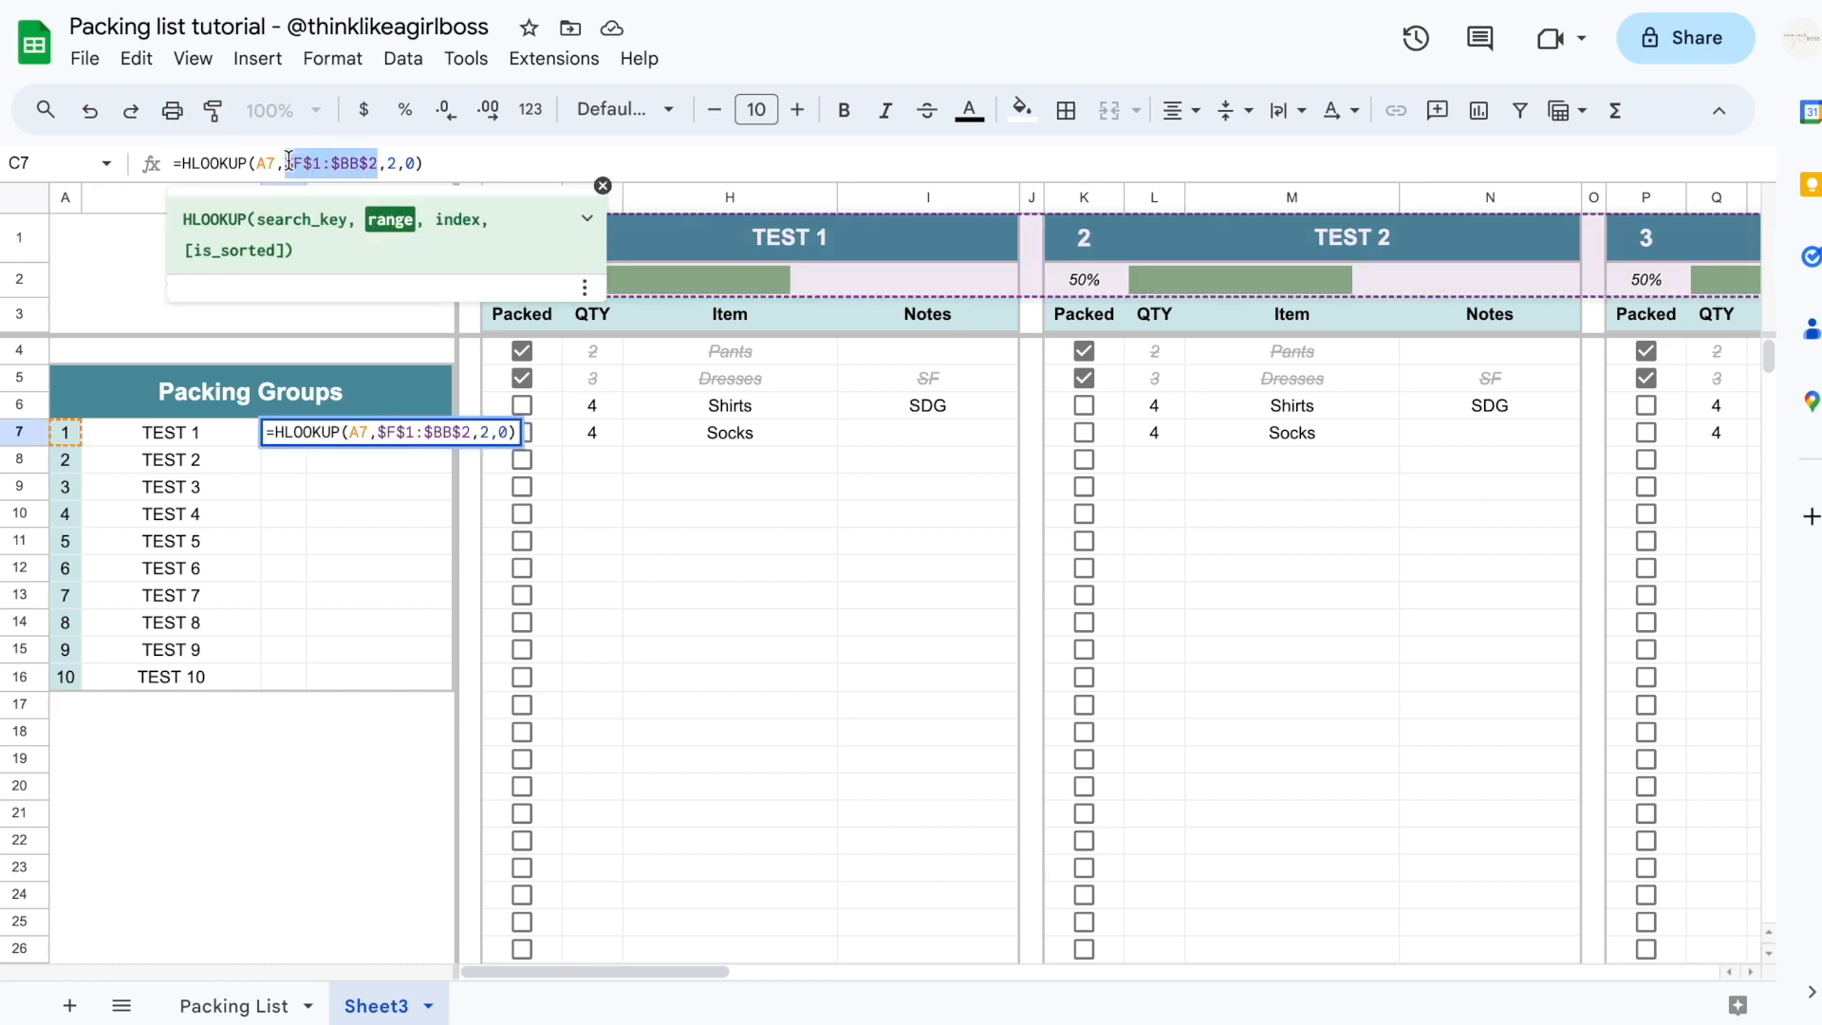
{"action": "key", "text": "Escape"}
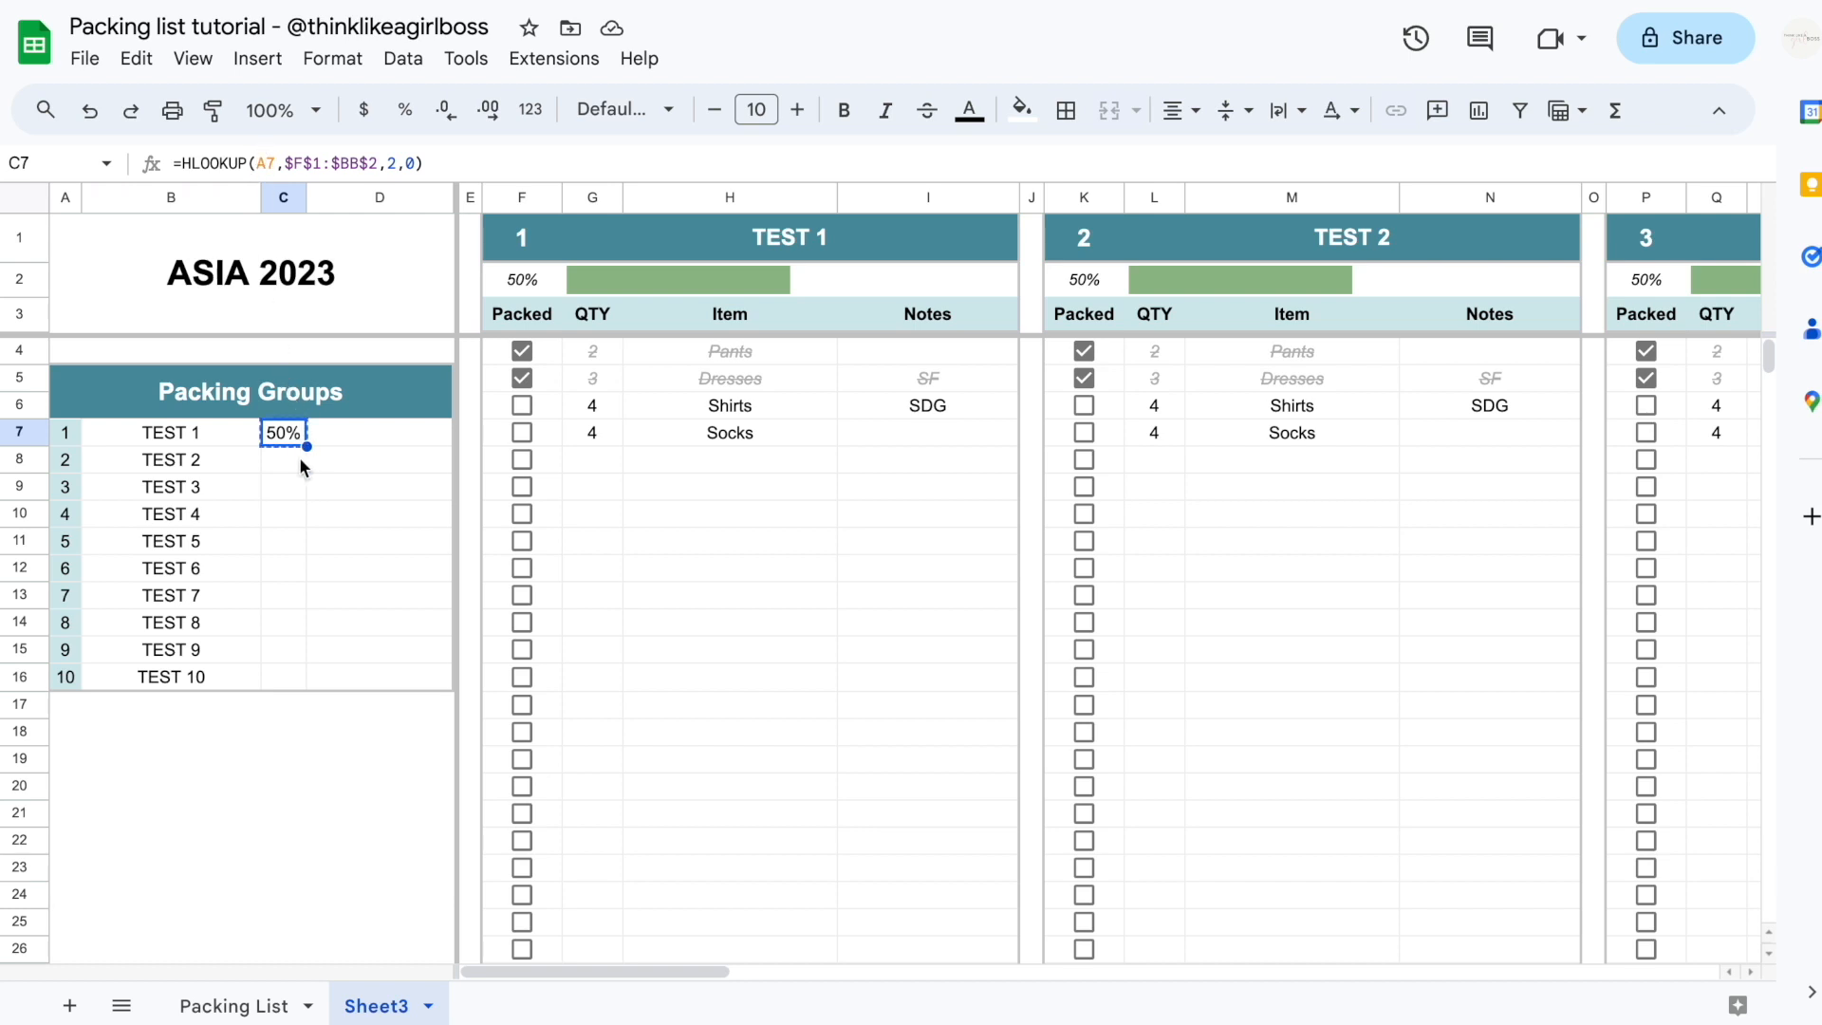
Try a regular paste of the C7 lookup into C8:C16 and undo it
{"action": "left_click_drag", "start_coordinate": [298, 457], "coordinate": [294, 663]}
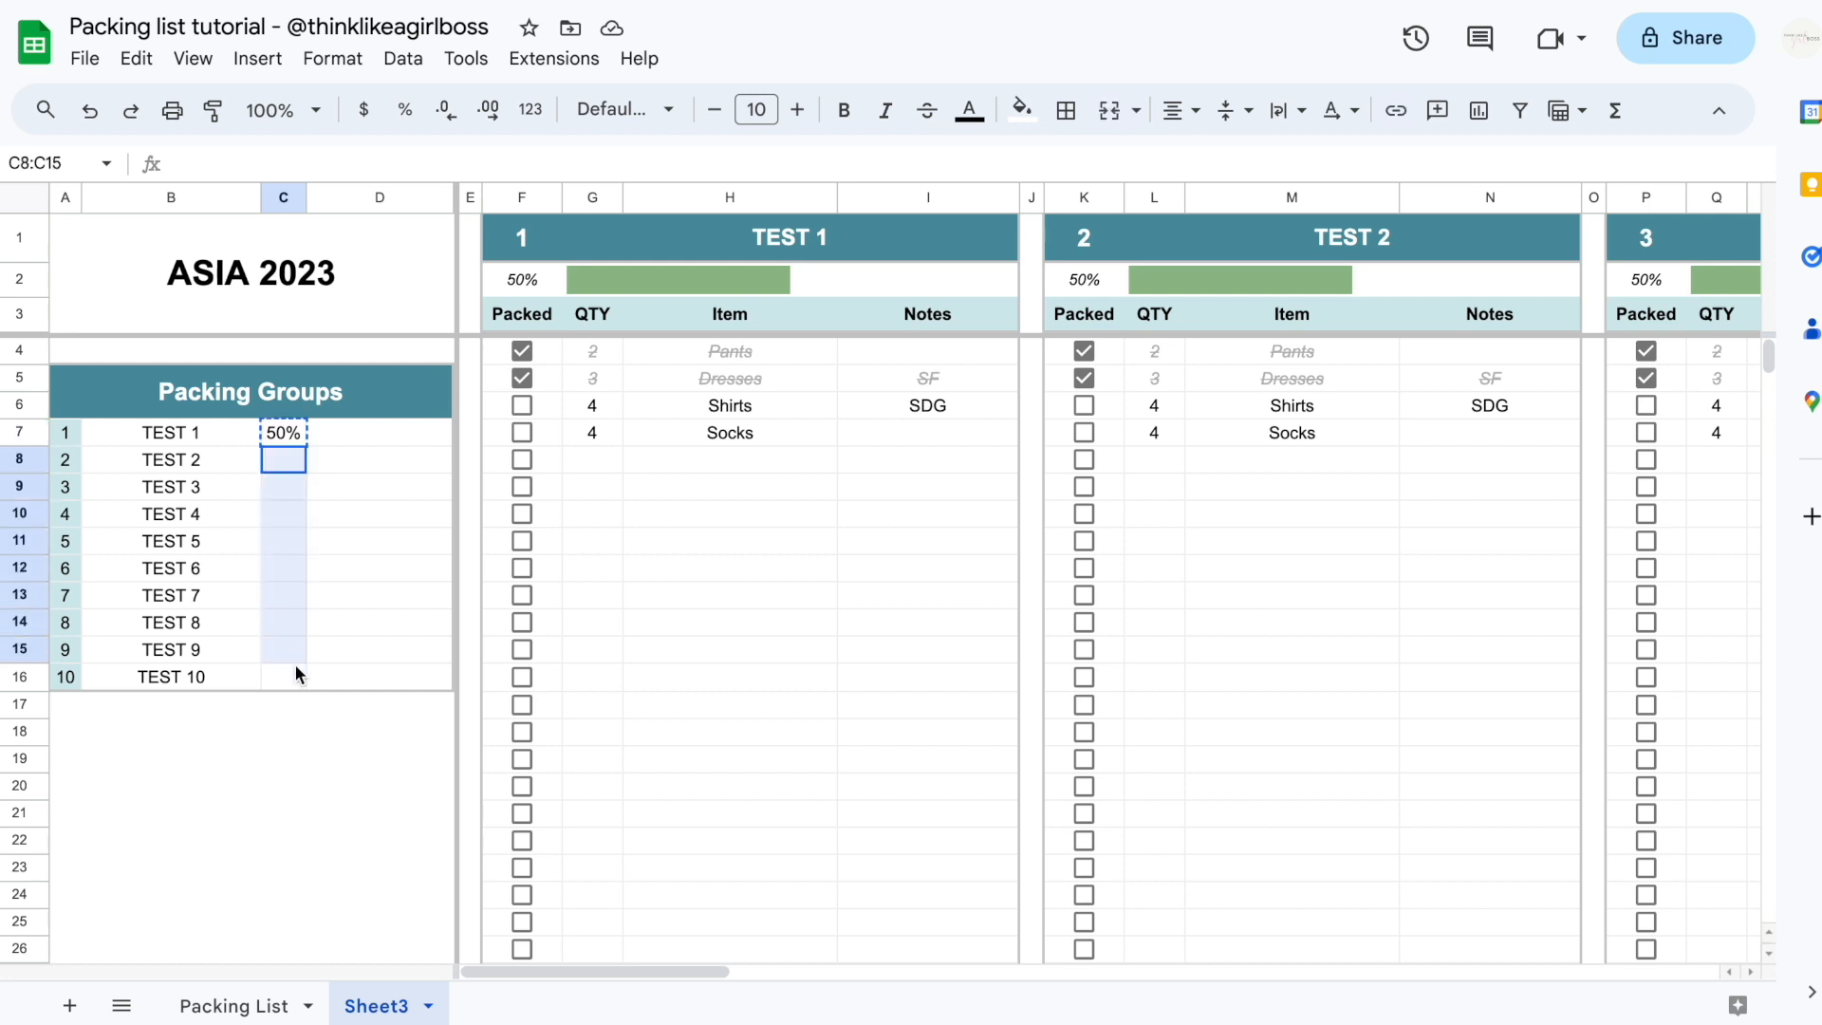
{"action": "key", "text": "ctrl+v"}
{"action": "left_click", "coordinate": [283, 732]}
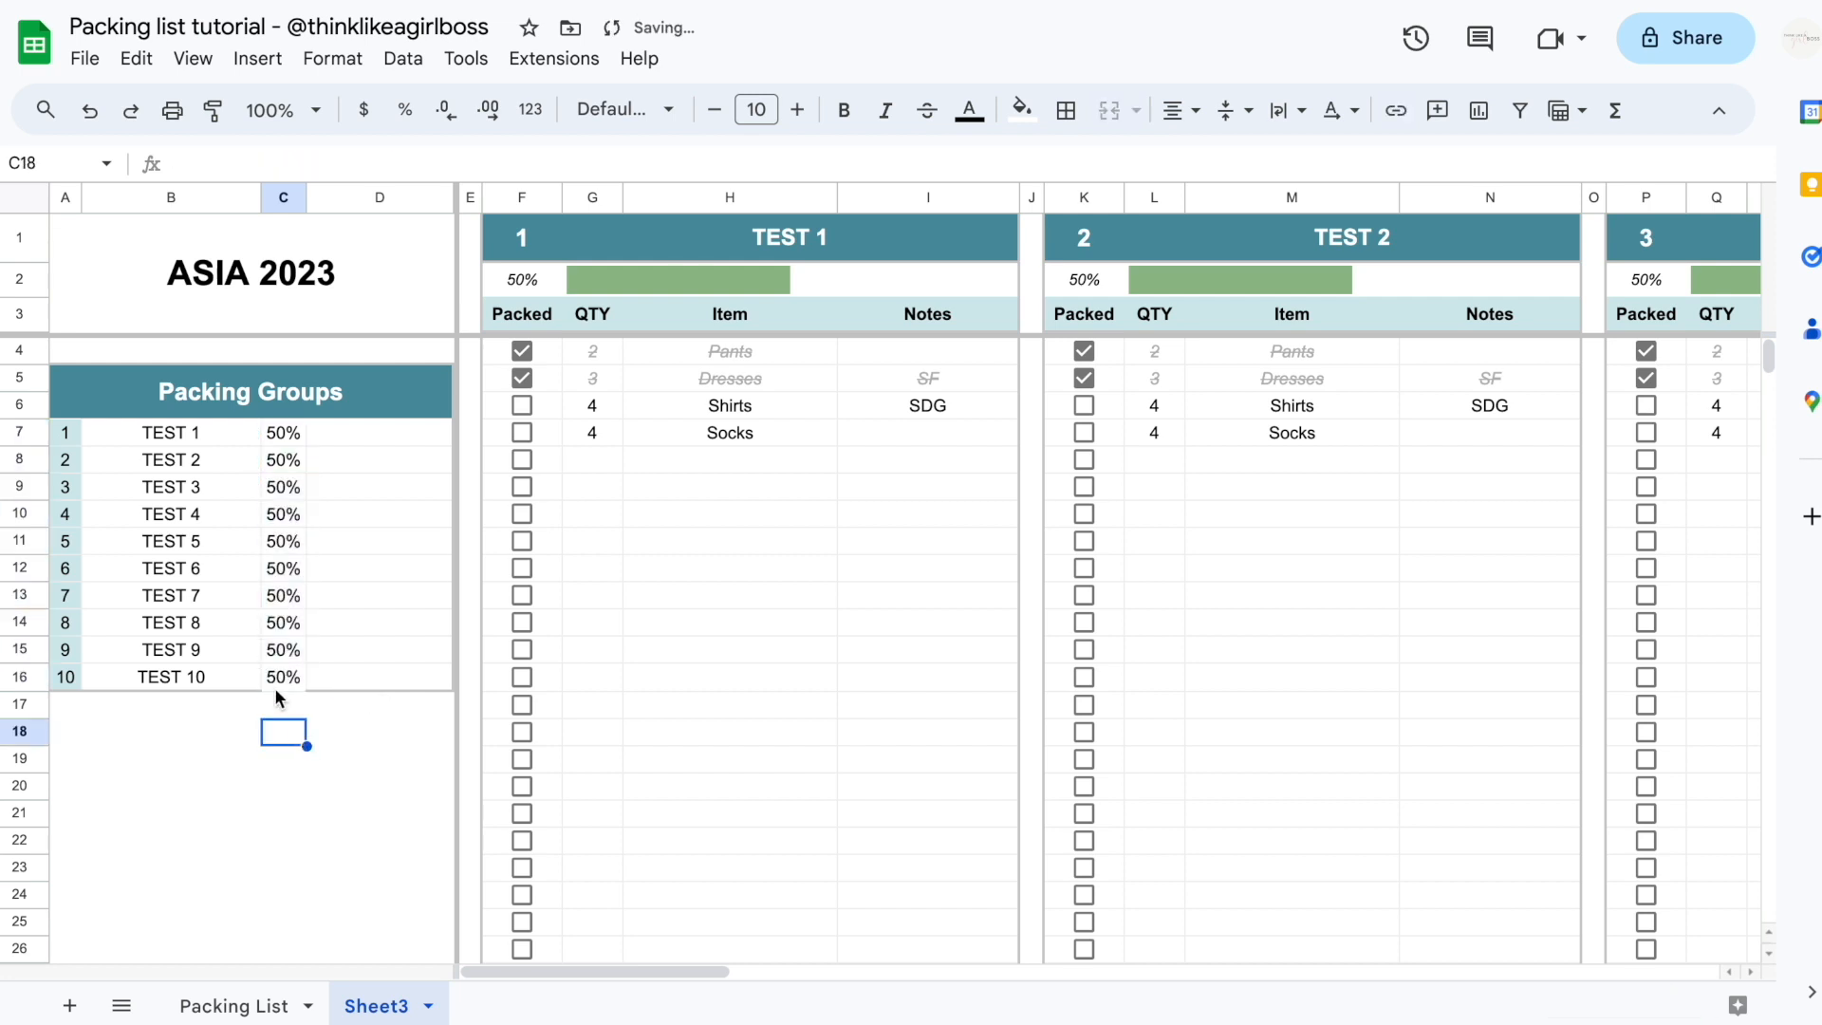
{"action": "key", "text": "ctrl+z"}
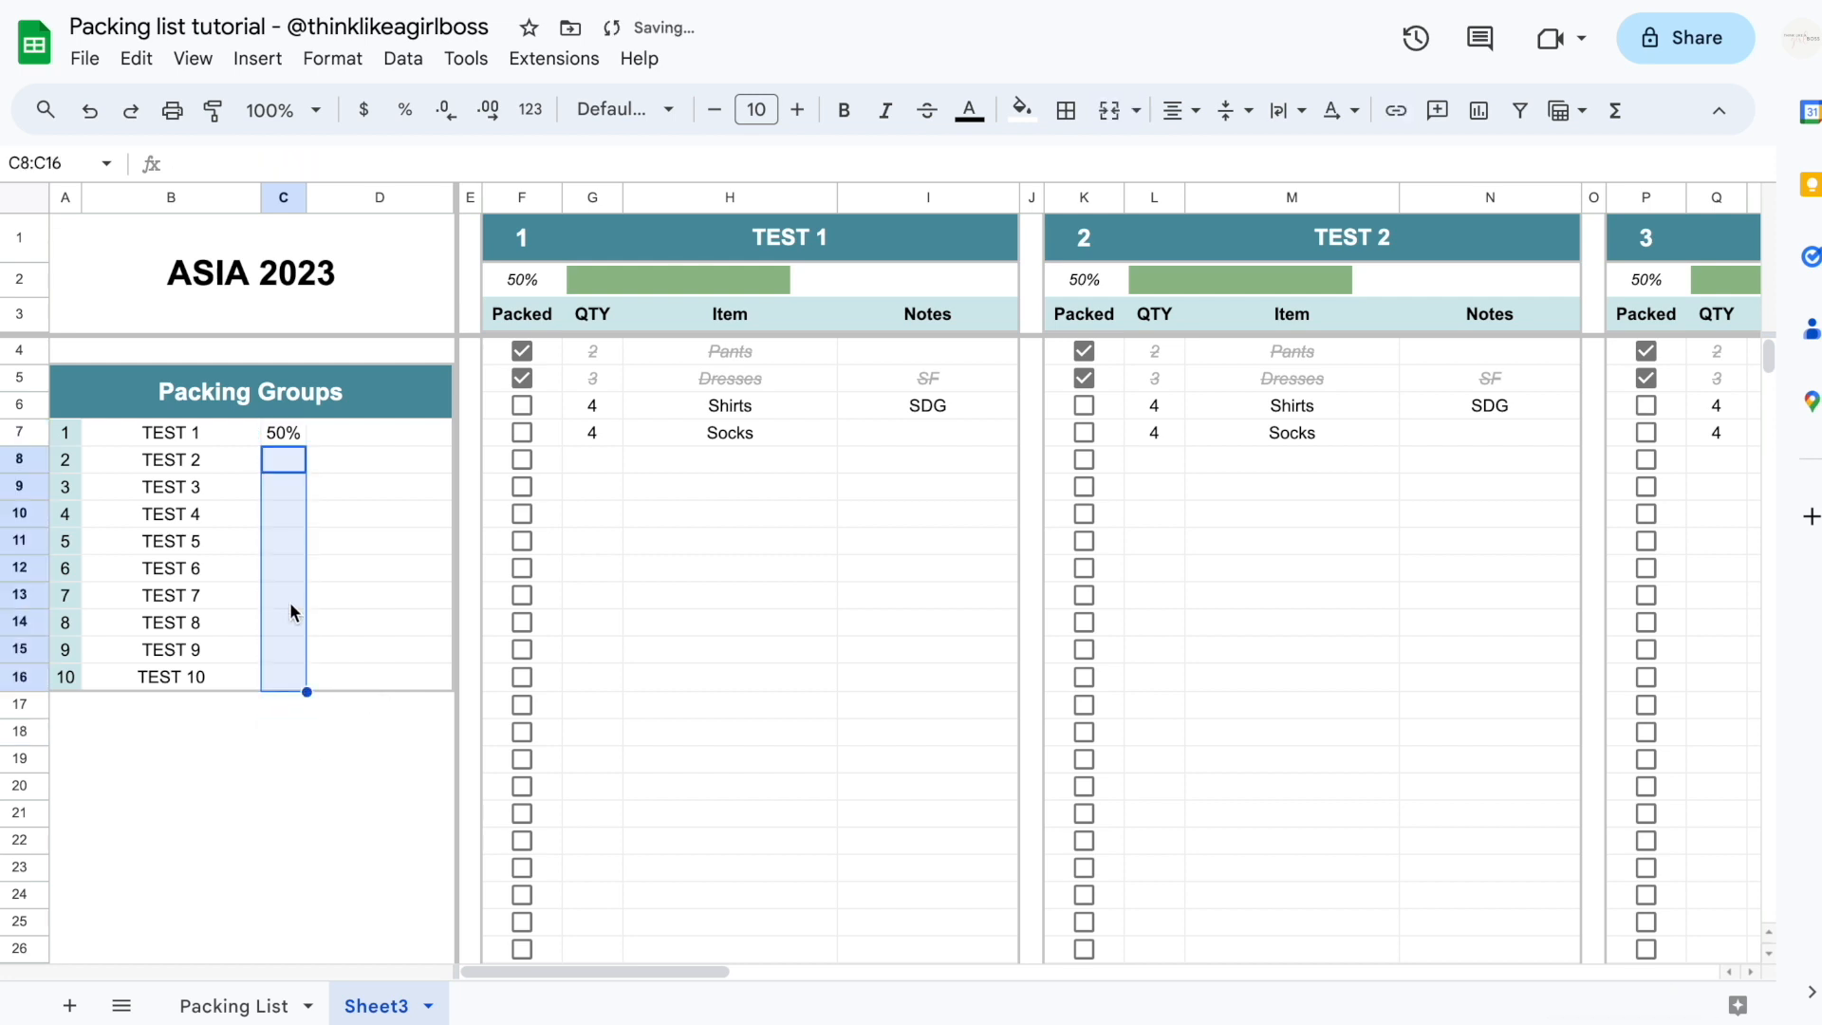
Copy the C7 lookup to C8:C16, pasting the formula only
{"action": "left_click", "coordinate": [284, 433]}
{"action": "key", "text": "ctrl+c"}
{"action": "left_click_drag", "start_coordinate": [283, 452], "coordinate": [283, 671]}
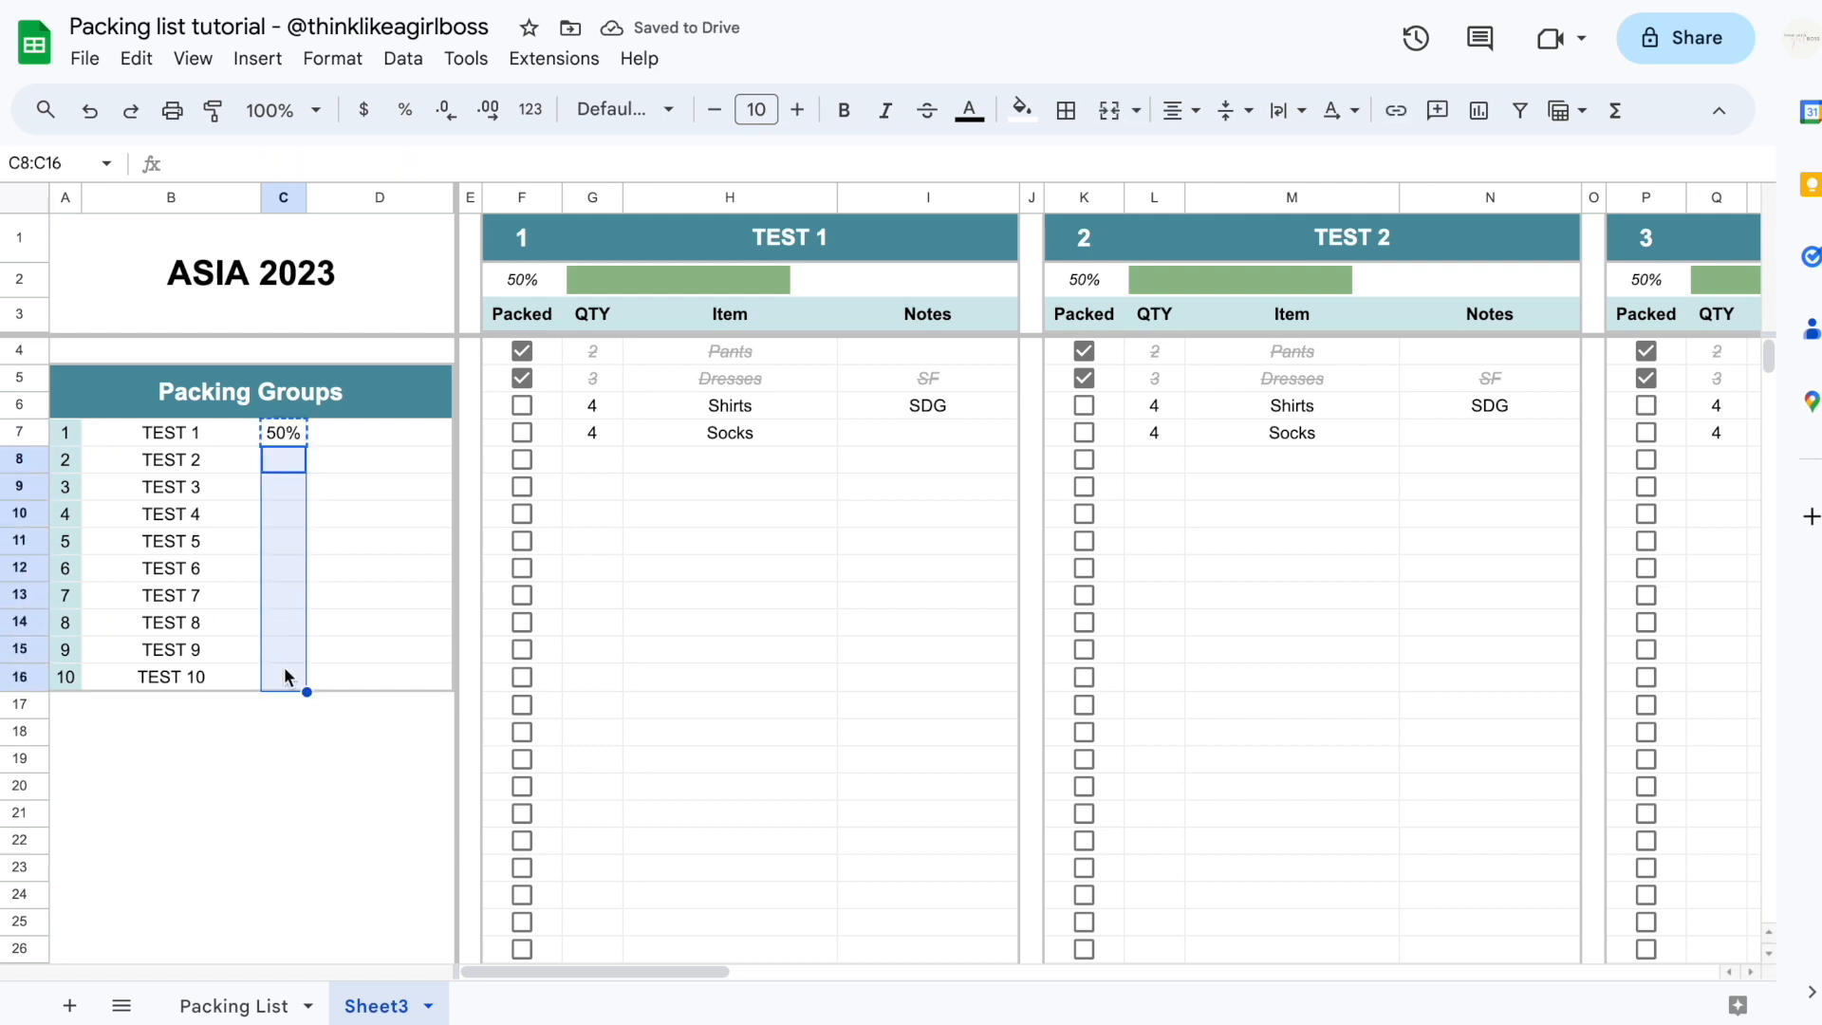
{"action": "right_click", "coordinate": [289, 566]}
{"action": "mouse_move", "coordinate": [440, 355]}
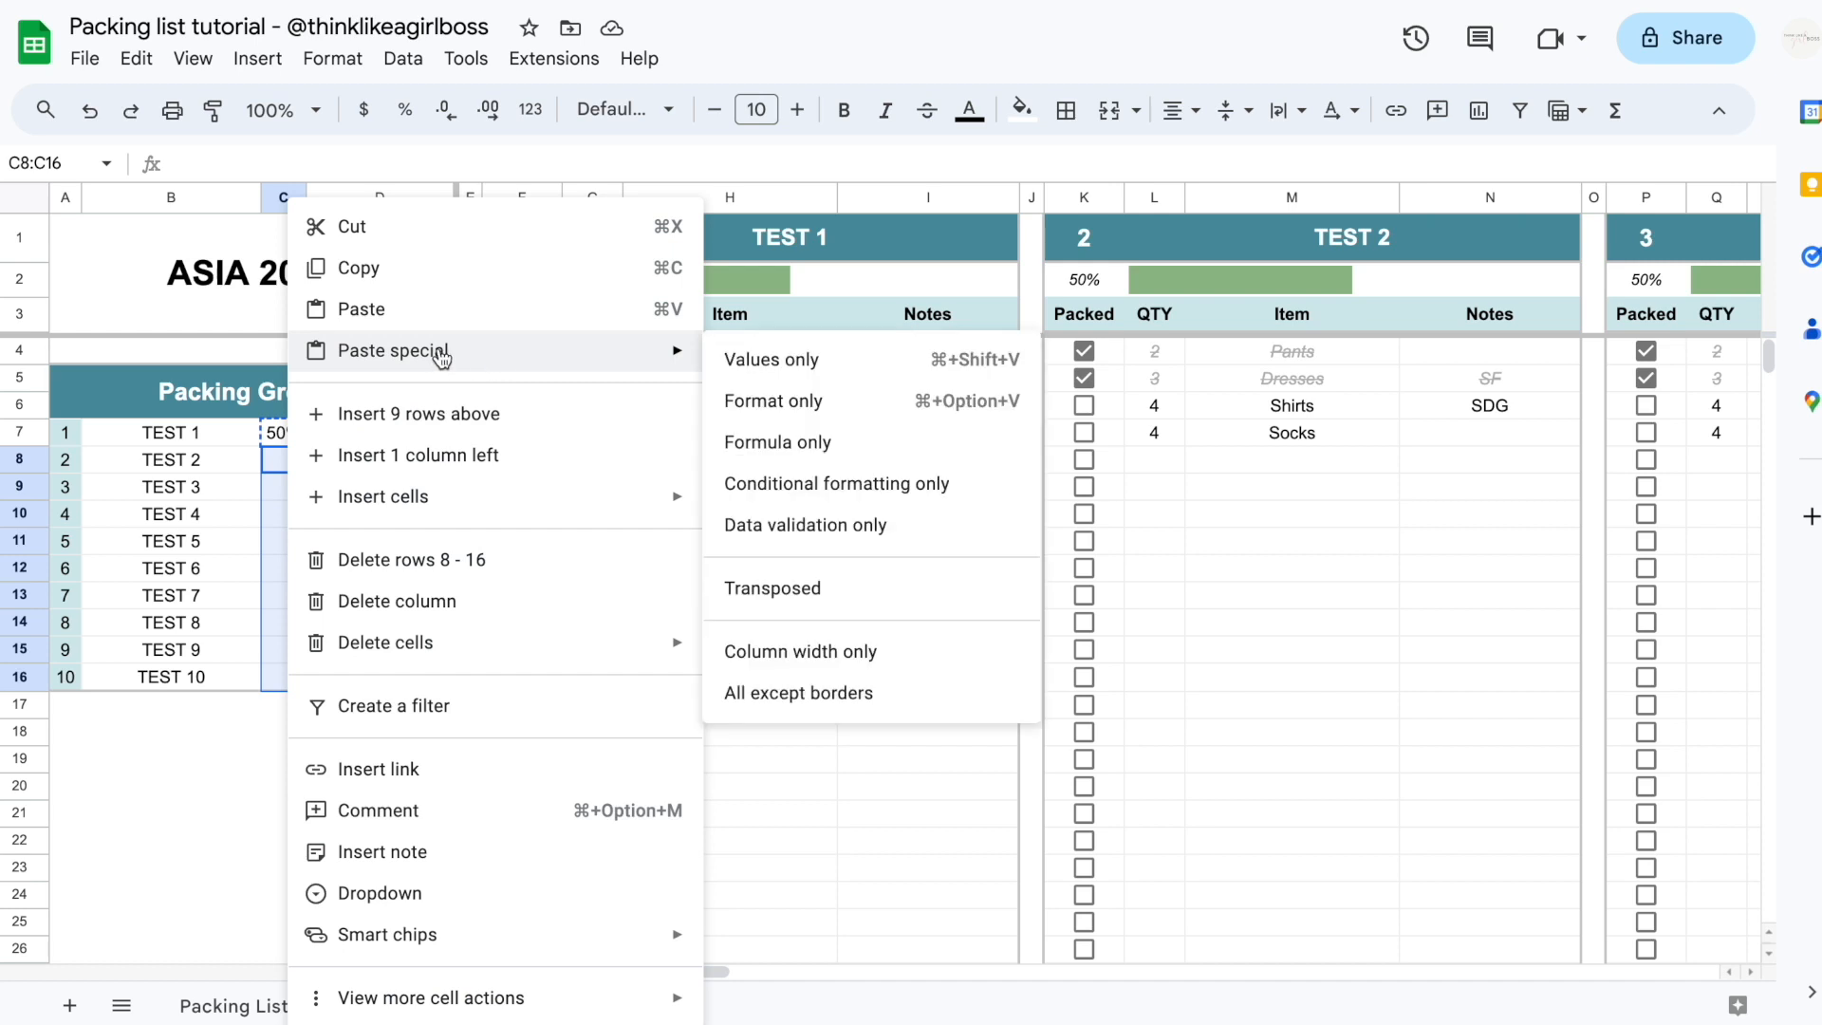
{"action": "left_click", "coordinate": [808, 438]}
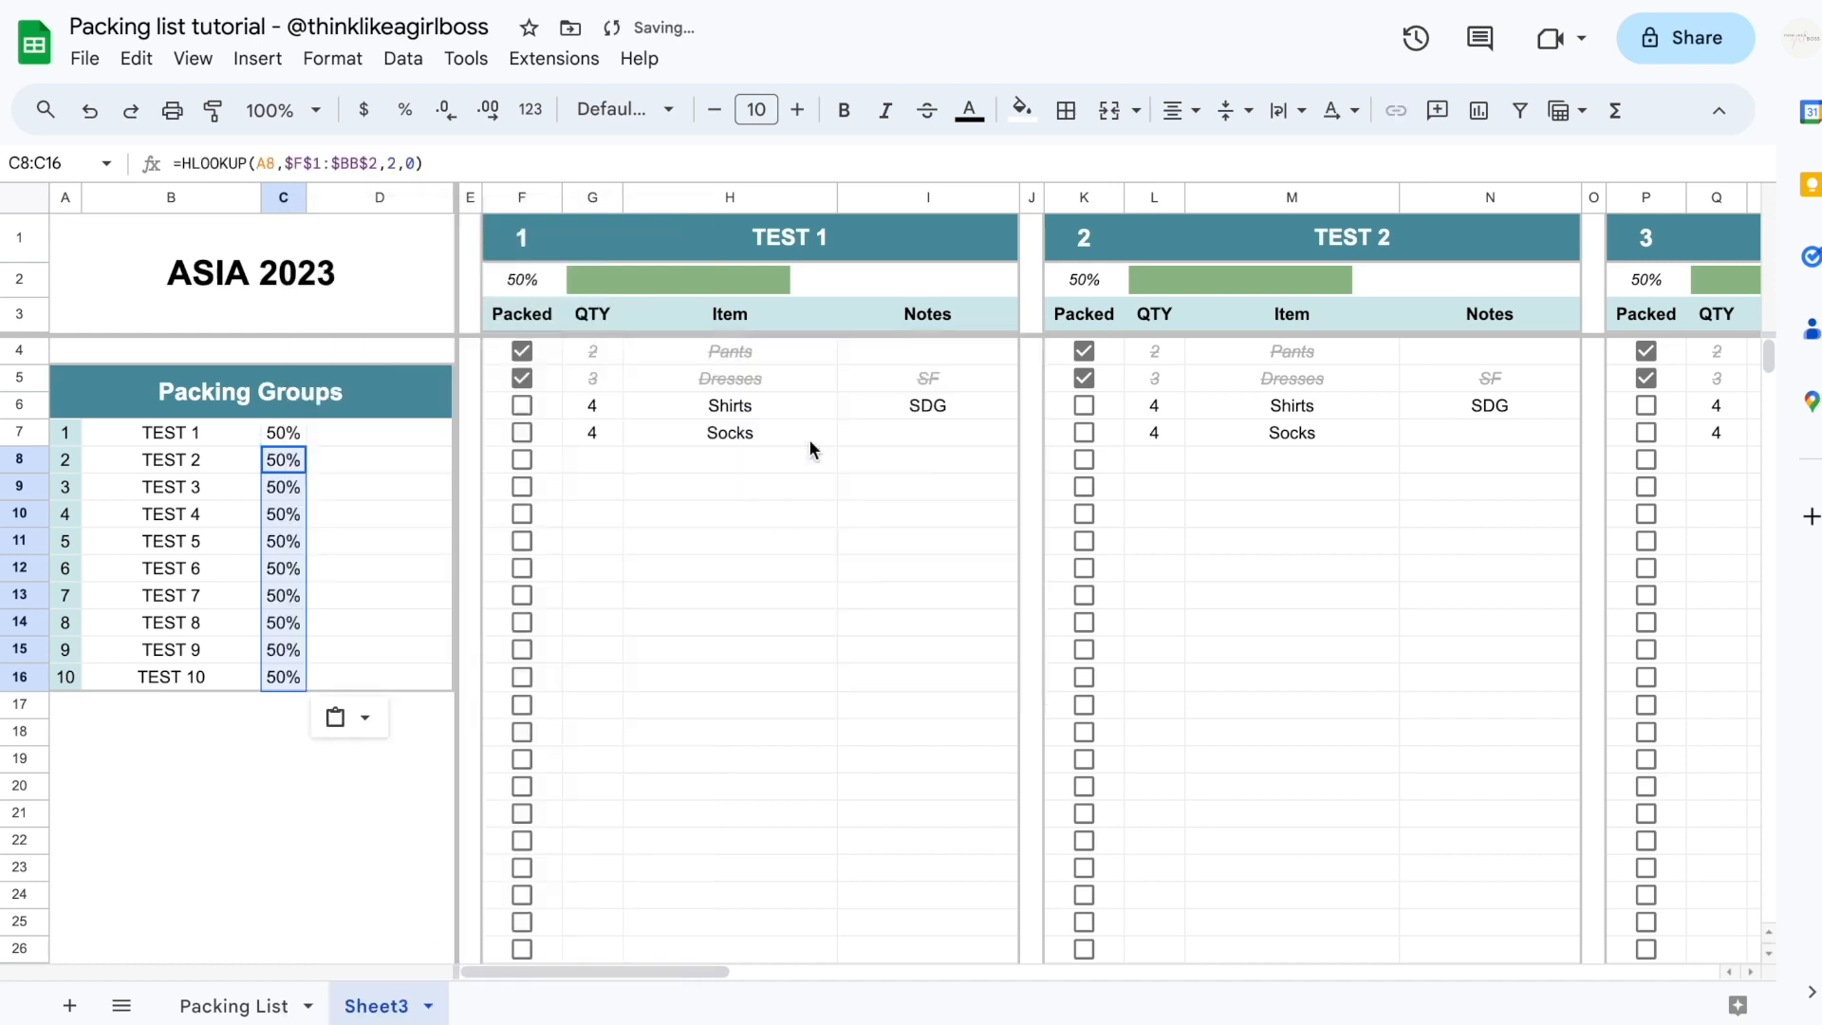
Test the copied lookups by unchecking Dresses in the TEST 2 and TEST 3 blocks
{"action": "left_click", "coordinate": [1084, 377]}
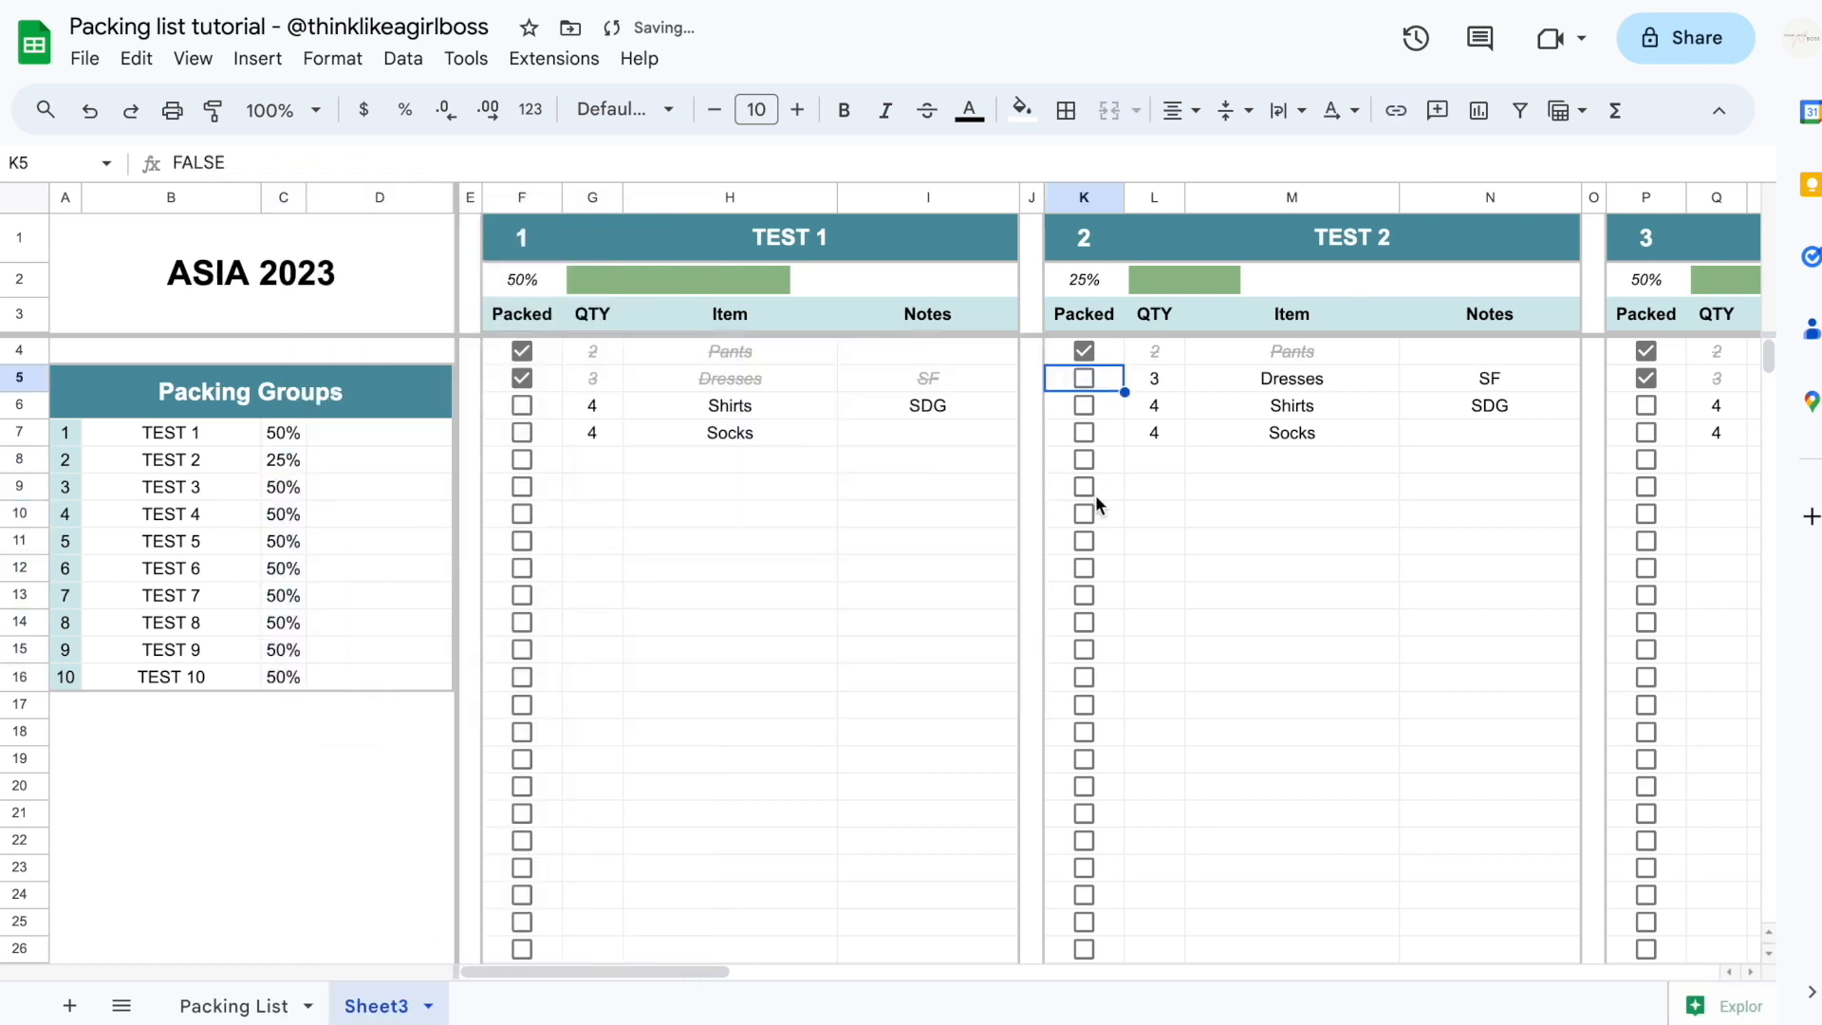
{"action": "scroll", "coordinate": [1098, 486], "scroll_direction": "right", "scroll_amount": 5}
{"action": "left_click", "coordinate": [1083, 378]}
{"action": "scroll", "coordinate": [1084, 378], "scroll_direction": "right", "scroll_amount": 5}
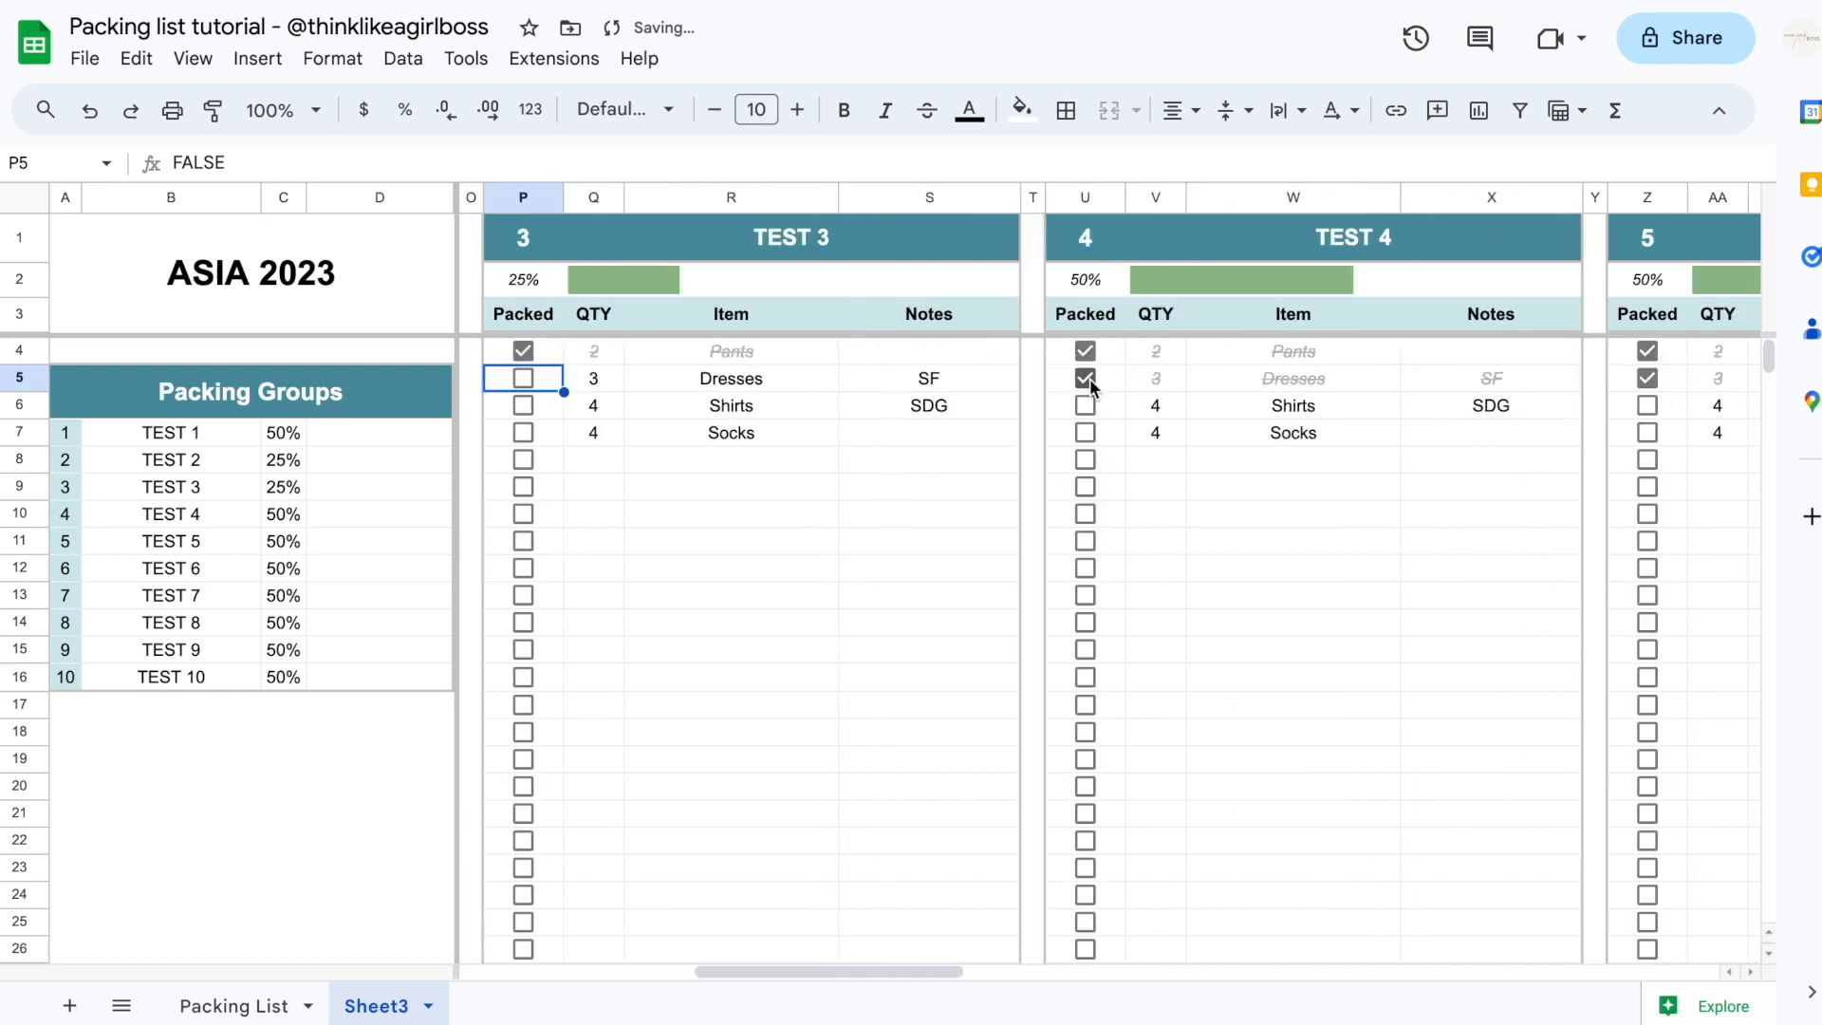
Test the lookups by unchecking Dresses in the TEST 4 block and checking Shirts and Socks in the TEST 10 block
{"action": "left_click", "coordinate": [1090, 378]}
{"action": "scroll", "coordinate": [1090, 378], "scroll_direction": "right", "scroll_amount": 10}
{"action": "left_click", "coordinate": [704, 406]}
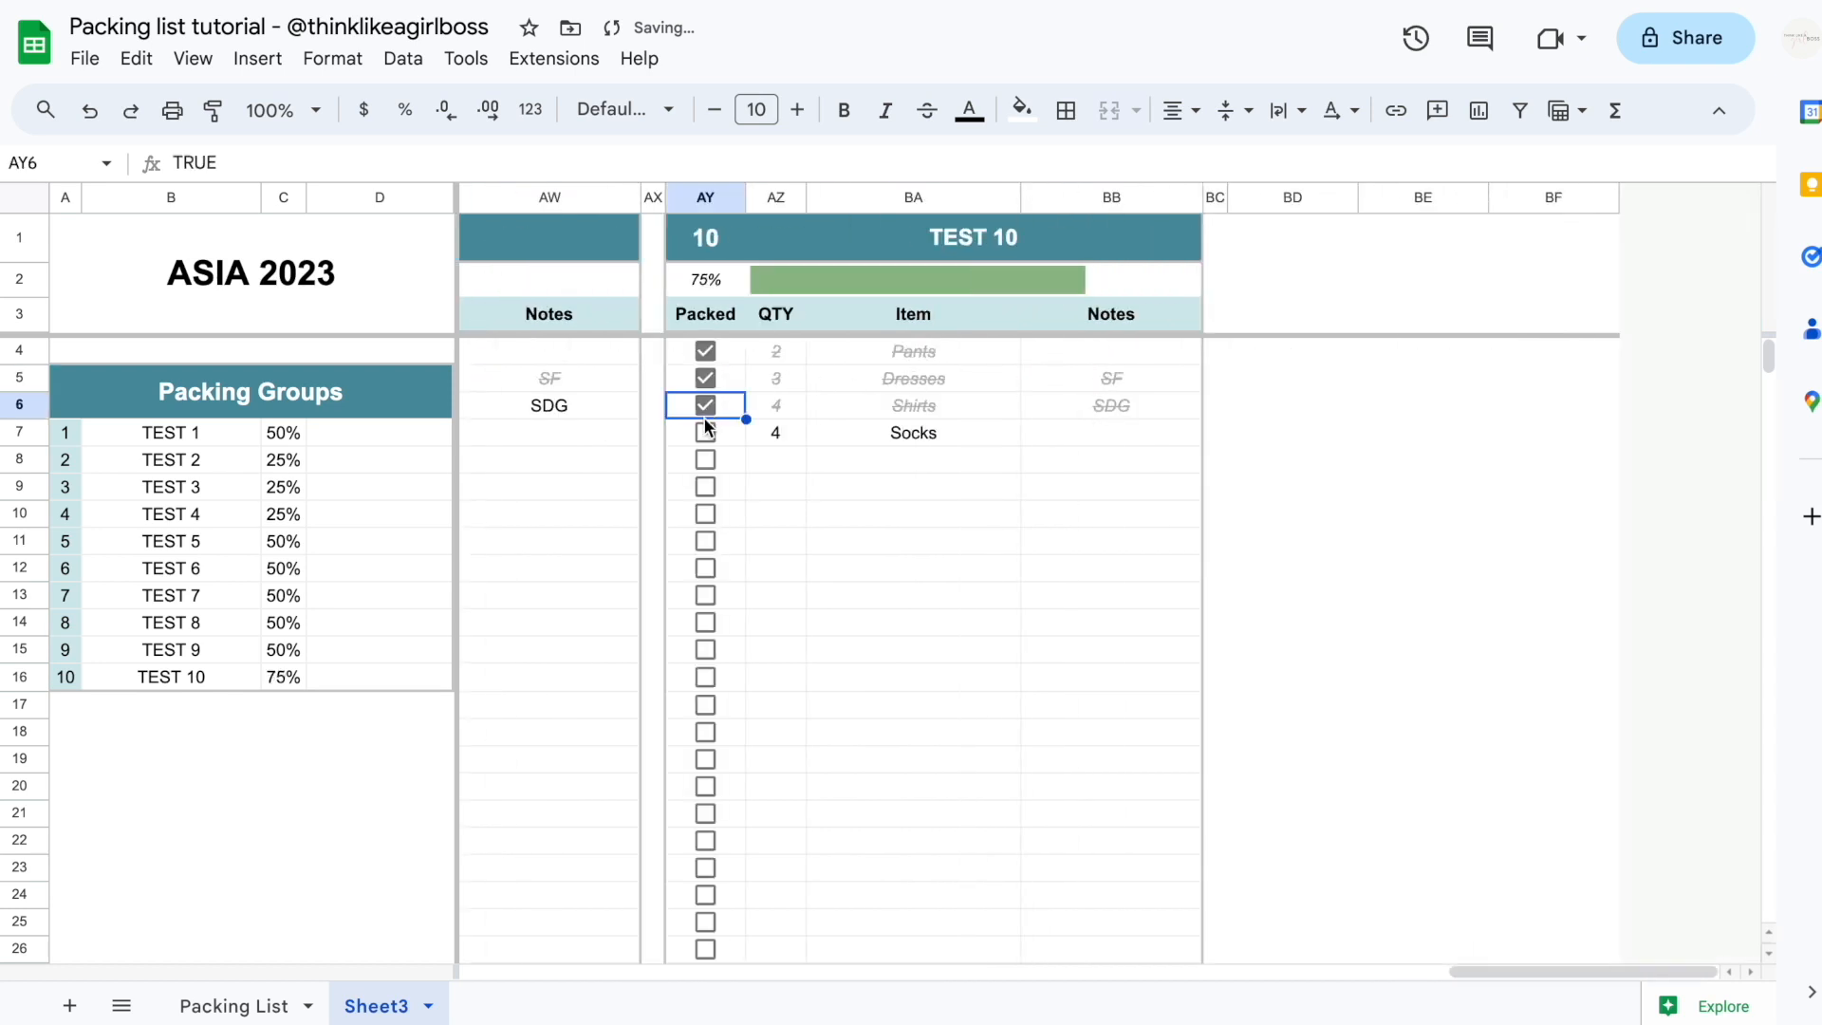
{"action": "left_click", "coordinate": [705, 433]}
{"action": "left_click", "coordinate": [68, 679]}
{"action": "left_click", "coordinate": [703, 224]}
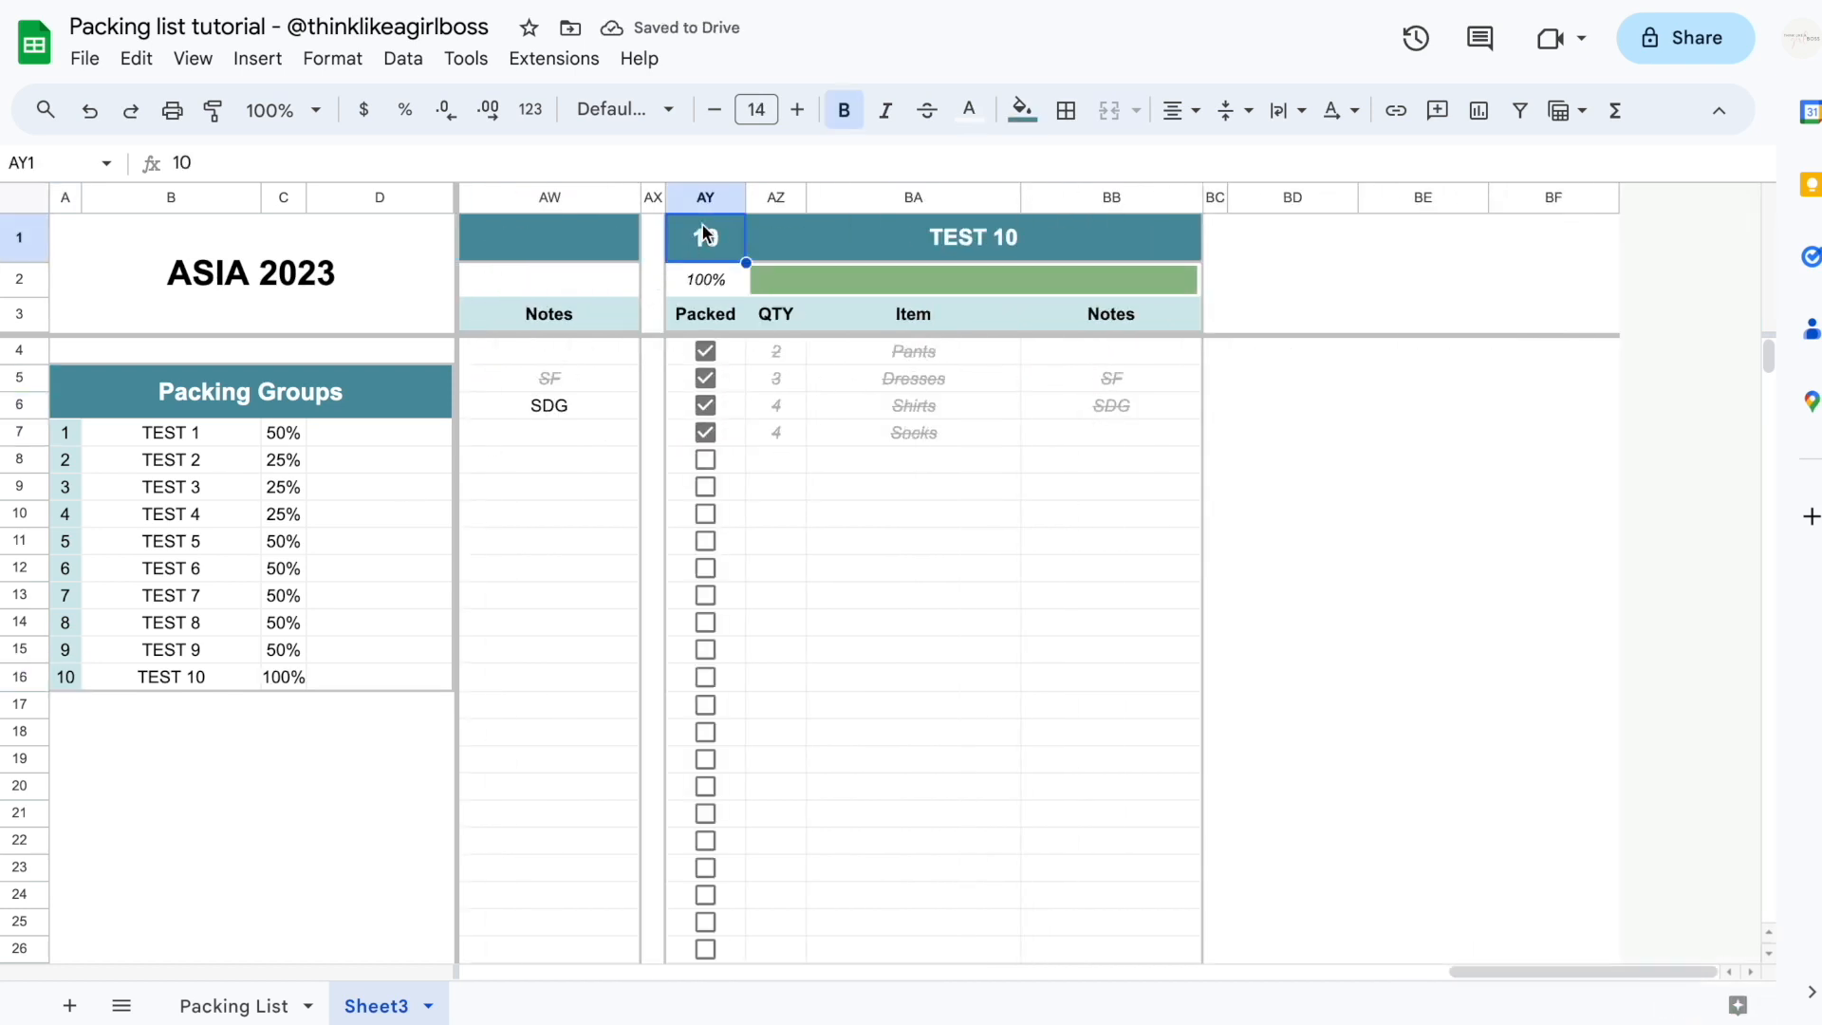
{"action": "left_click", "coordinate": [703, 282]}
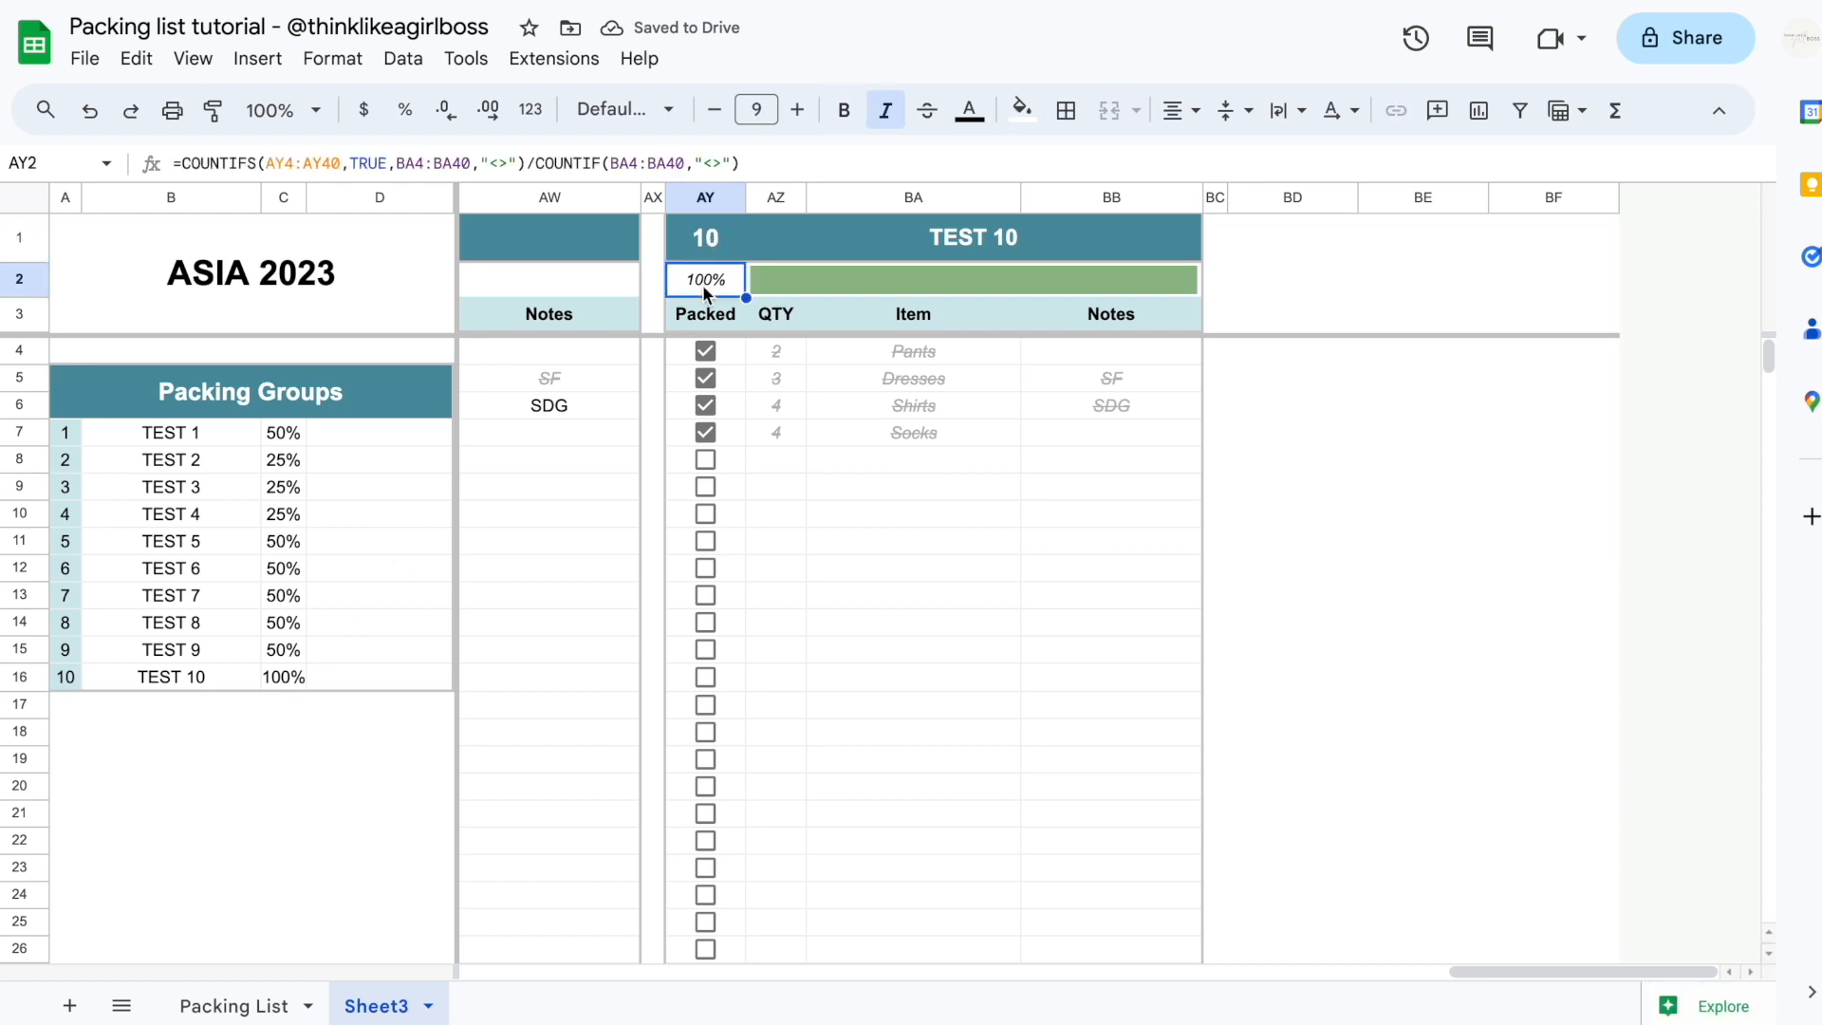
{"action": "left_click", "coordinate": [280, 679]}
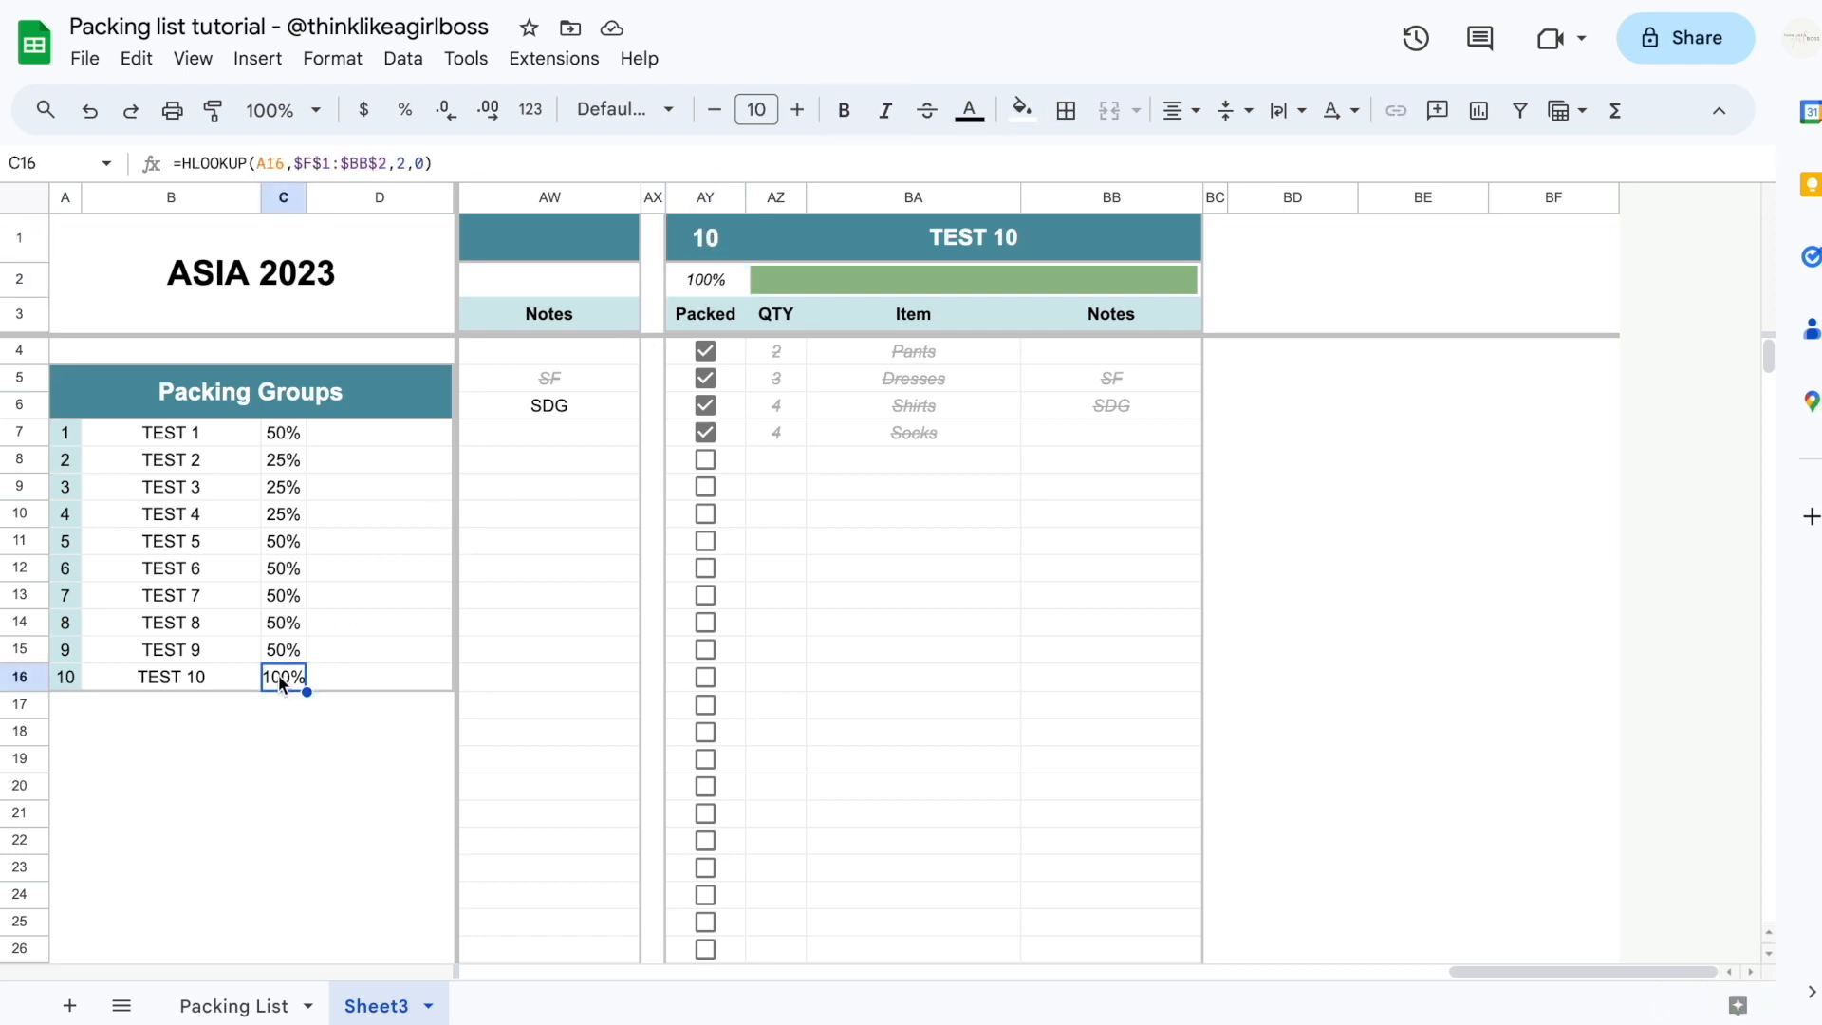
Format the Packing Groups percentages in C7:C16 as bold italic at font size 8
{"action": "scroll", "coordinate": [1042, 513], "scroll_direction": "left", "scroll_amount": 15}
{"action": "left_click_drag", "start_coordinate": [279, 435], "coordinate": [296, 669]}
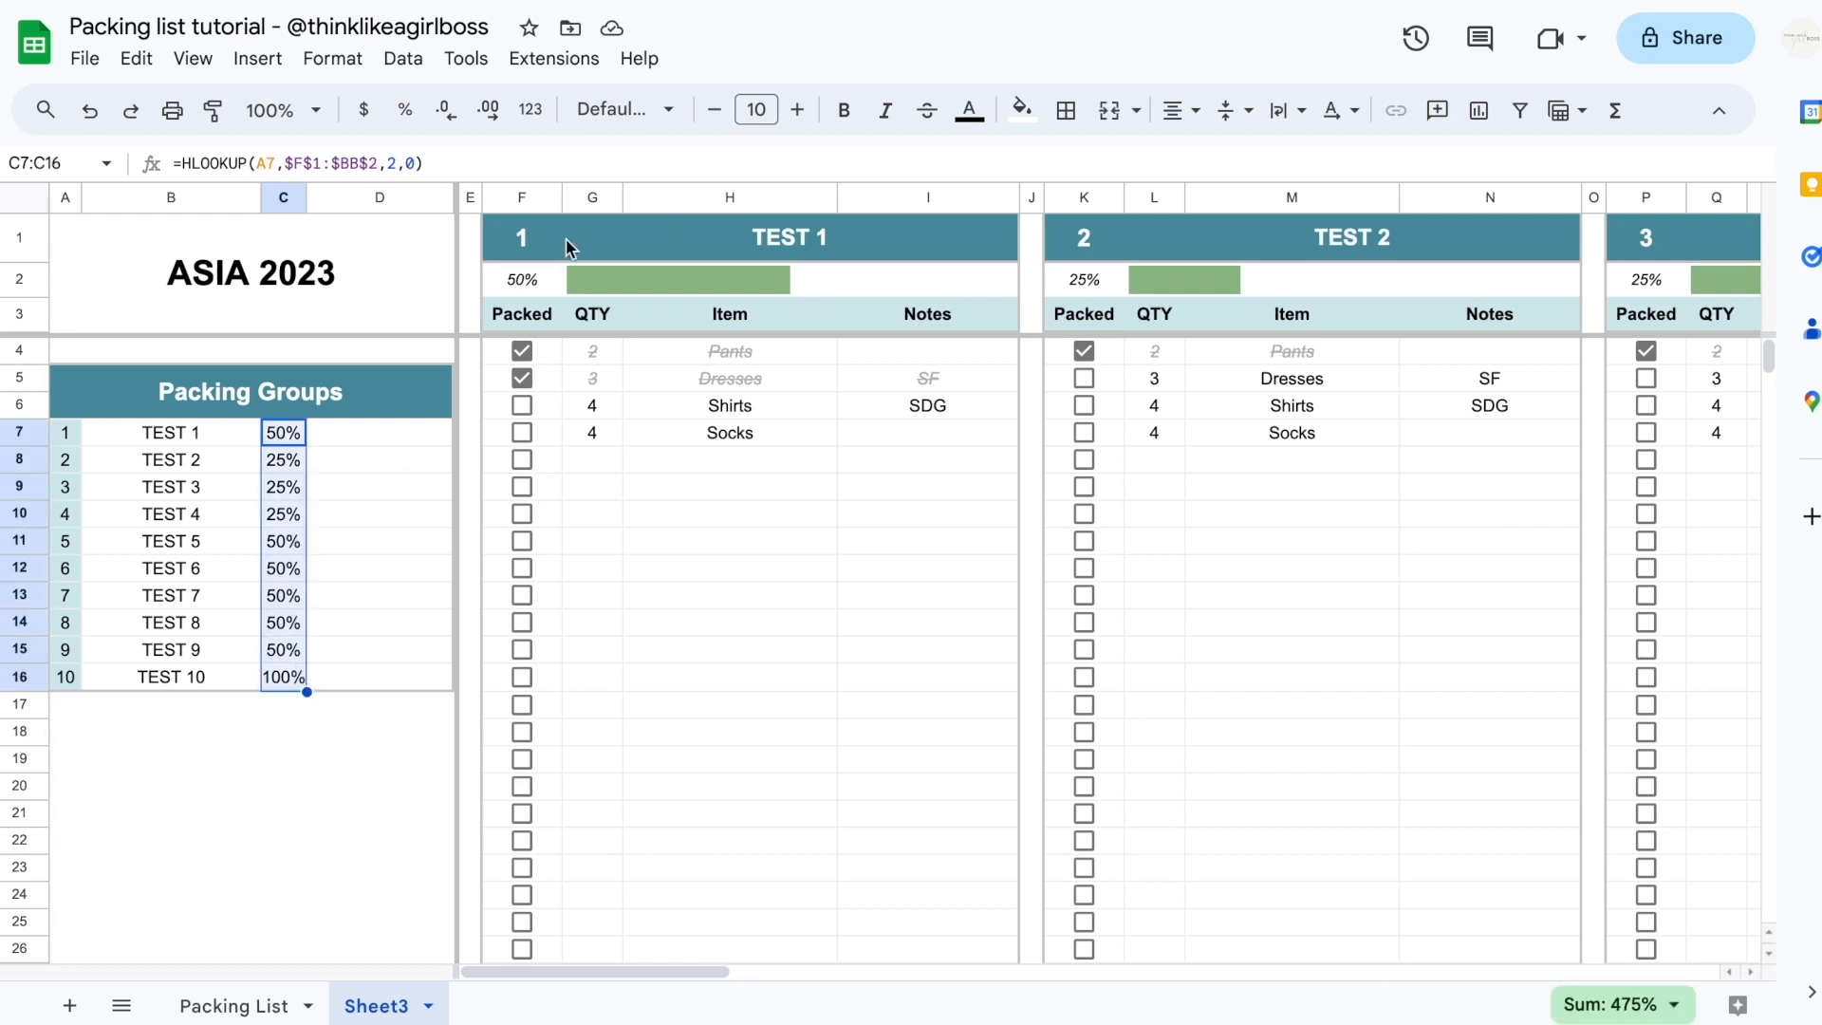
{"action": "left_click", "coordinate": [756, 110]}
{"action": "type", "text": "8"}
{"action": "key", "text": "Return"}
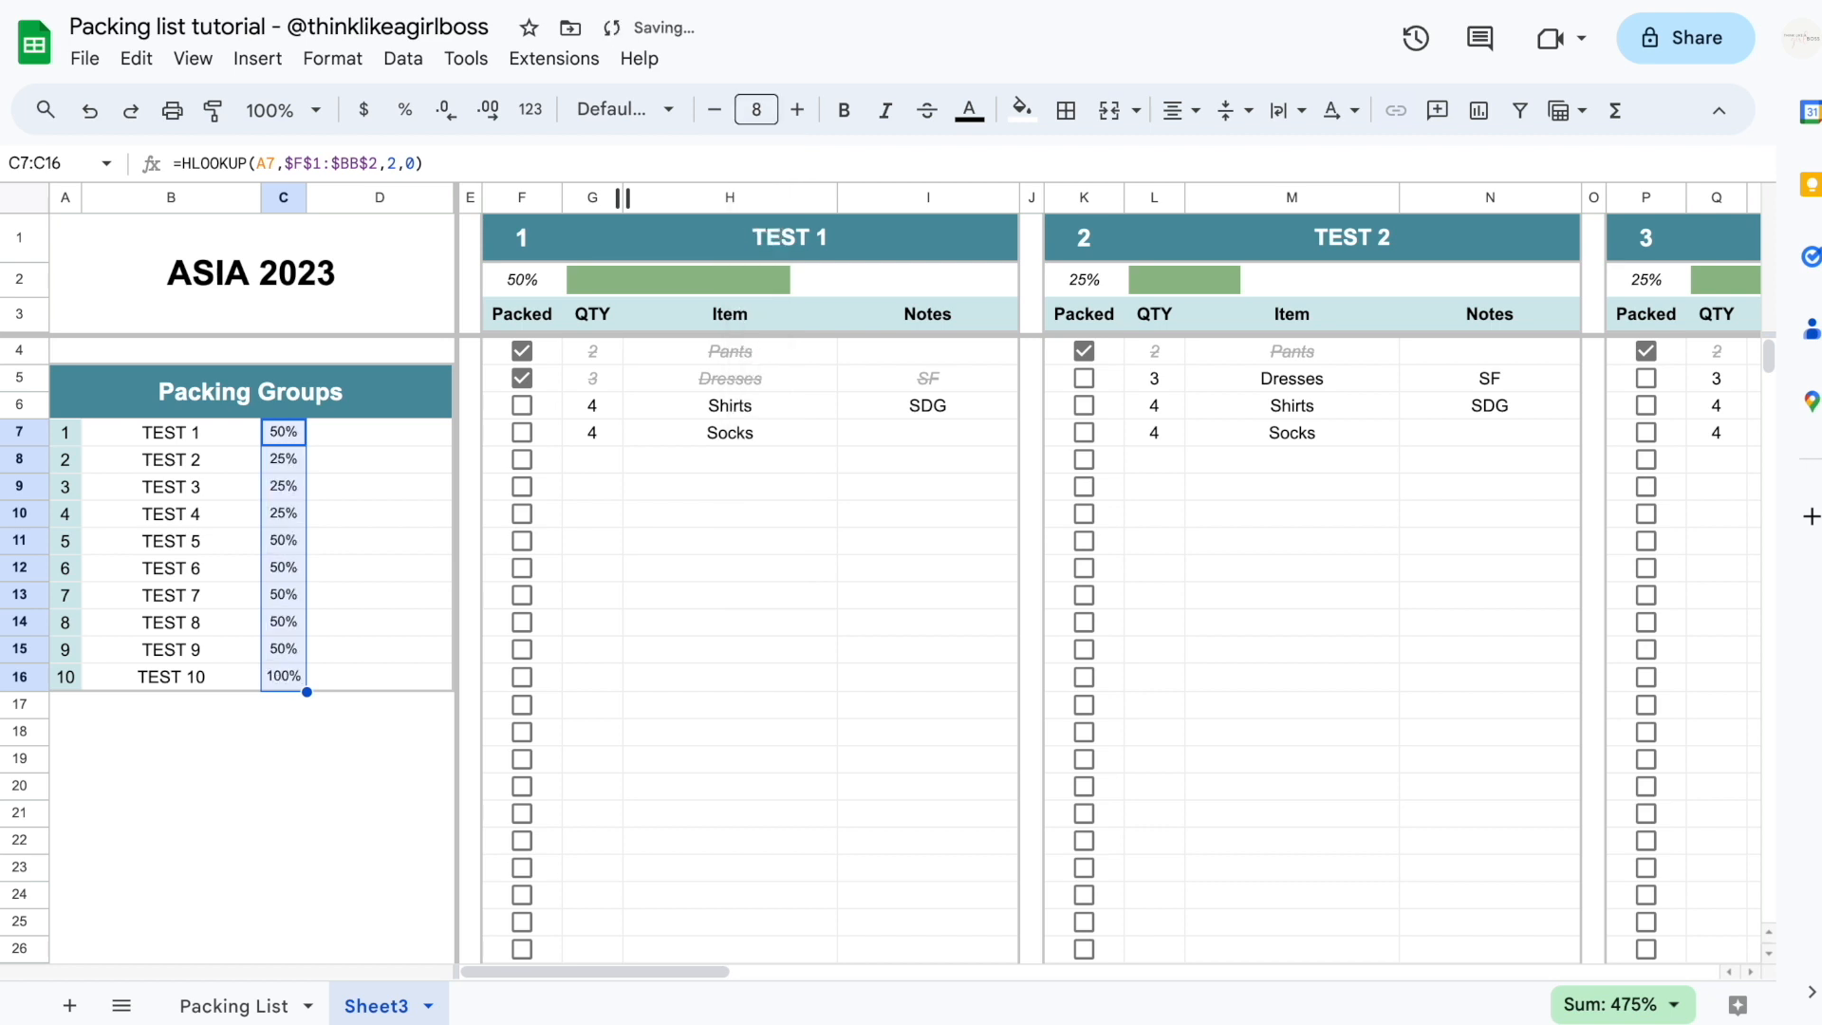
{"action": "left_click", "coordinate": [847, 116]}
{"action": "left_click", "coordinate": [885, 112]}
Copy the SPARKLINE bar formula text from the TEST 1 progress bar in G2 into D7
{"action": "left_click", "coordinate": [336, 438]}
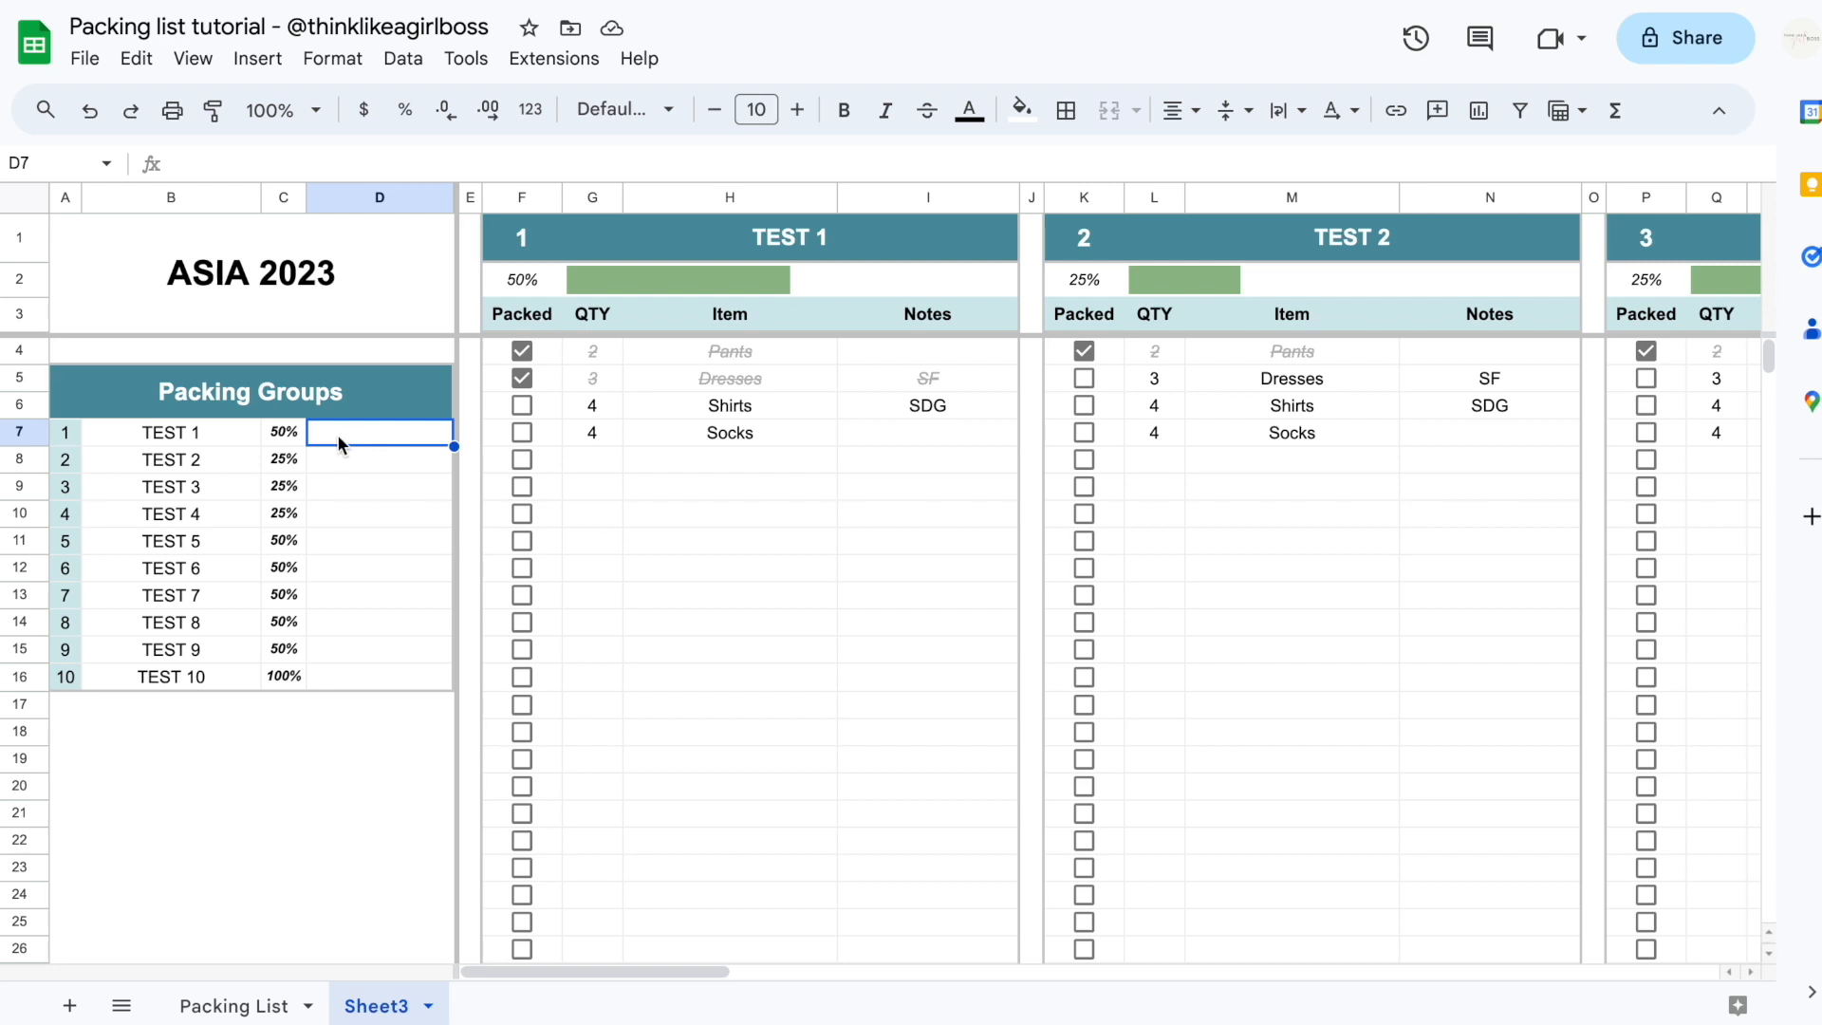
{"action": "left_click", "coordinate": [291, 430]}
{"action": "left_click", "coordinate": [341, 439]}
{"action": "left_click", "coordinate": [643, 288]}
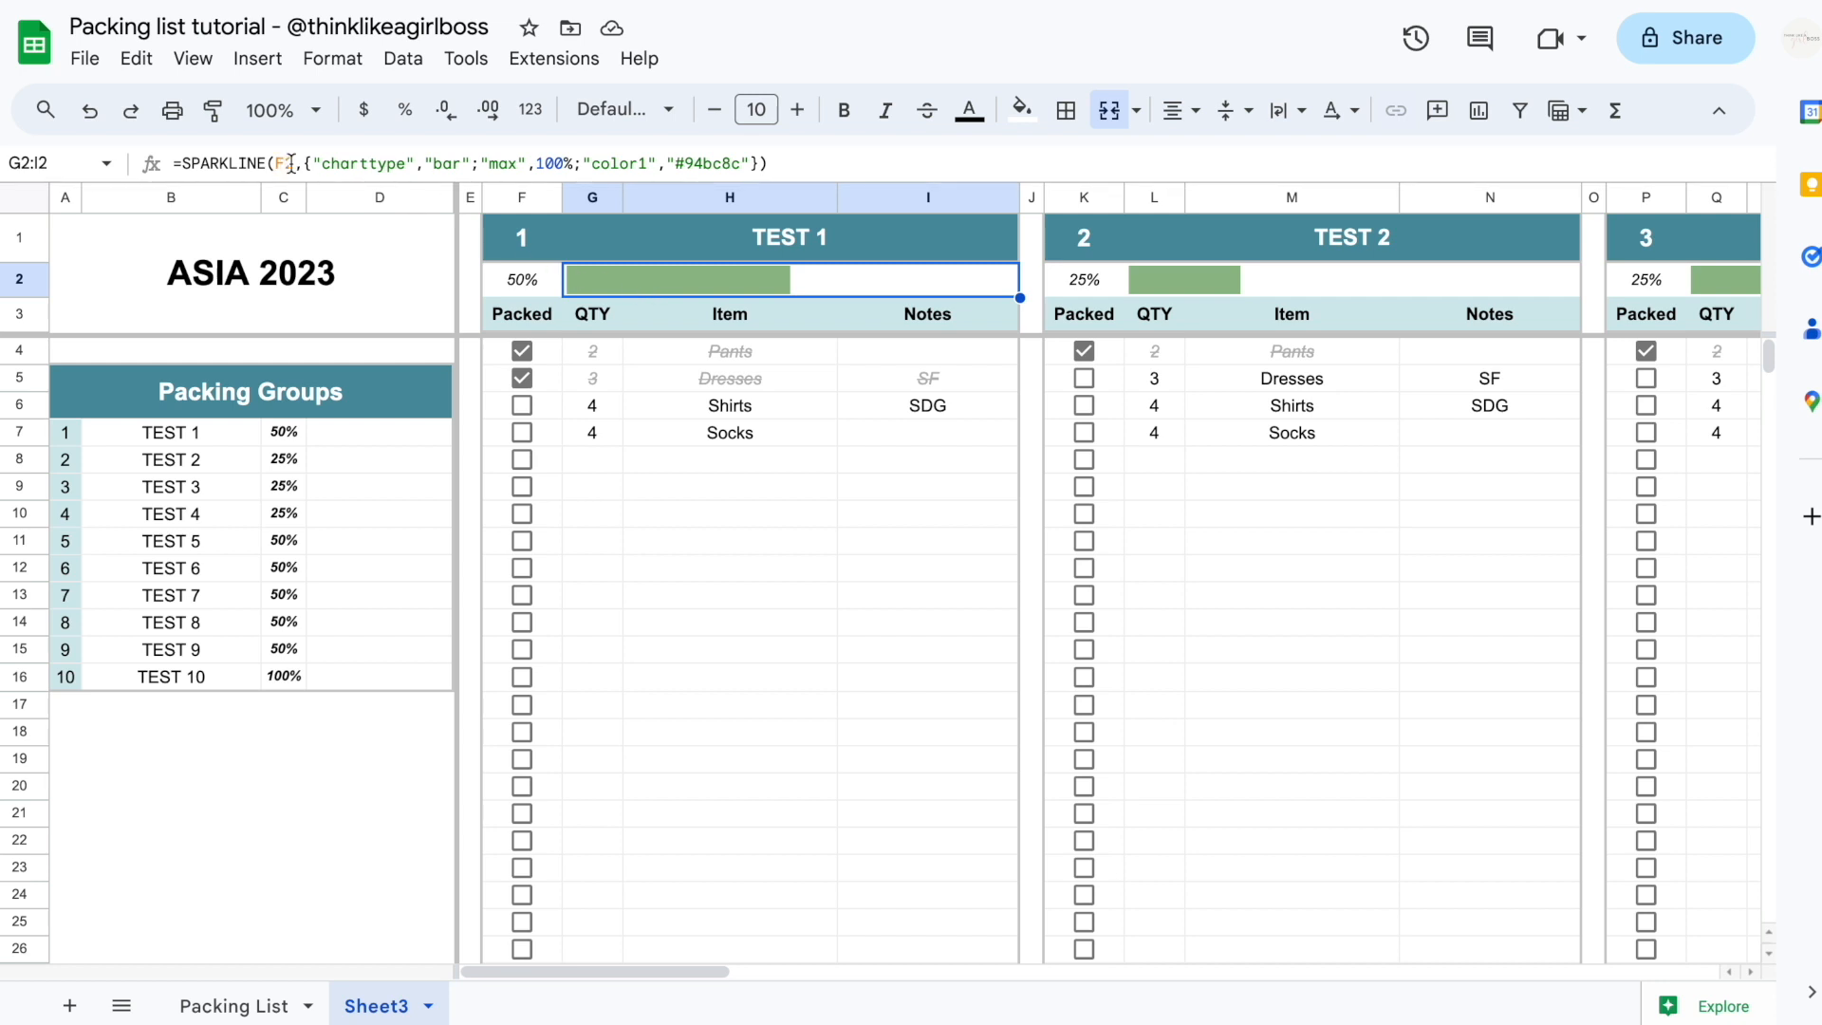
{"action": "left_click", "coordinate": [809, 164]}
{"action": "left_click_drag", "start_coordinate": [822, 164], "coordinate": [175, 158]}
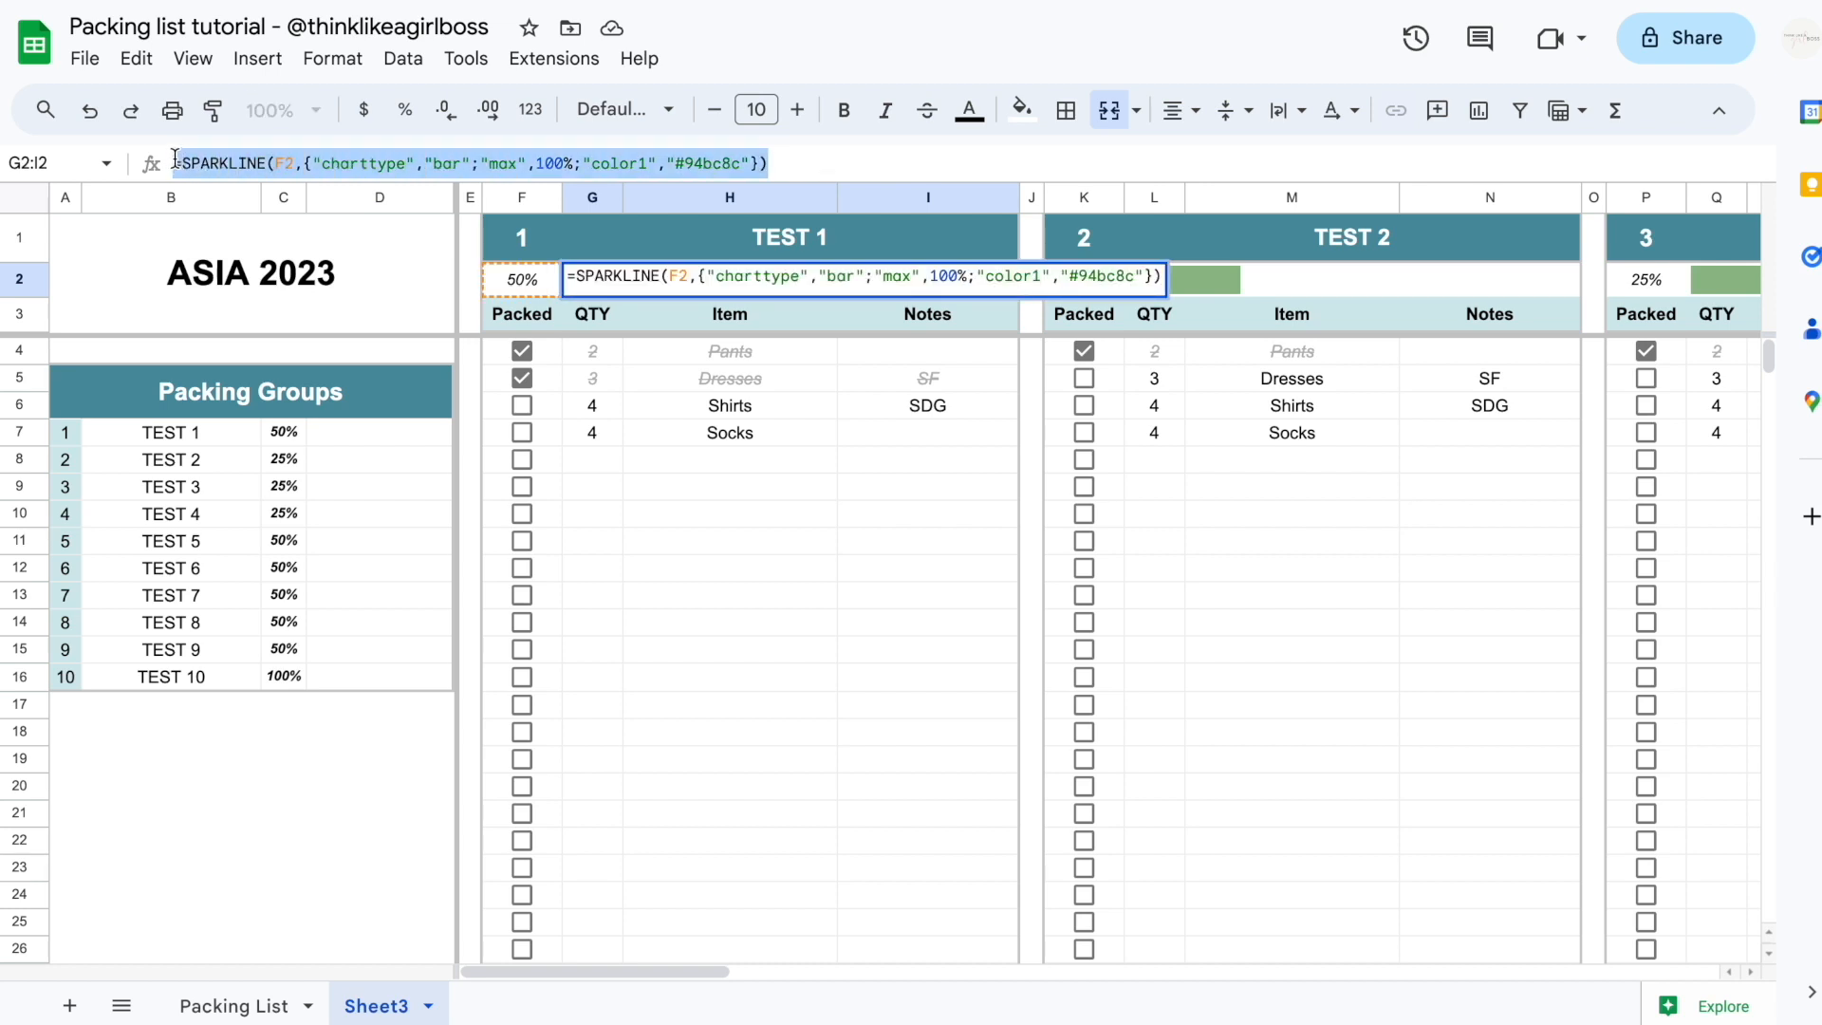
{"action": "left_click", "coordinate": [339, 429]}
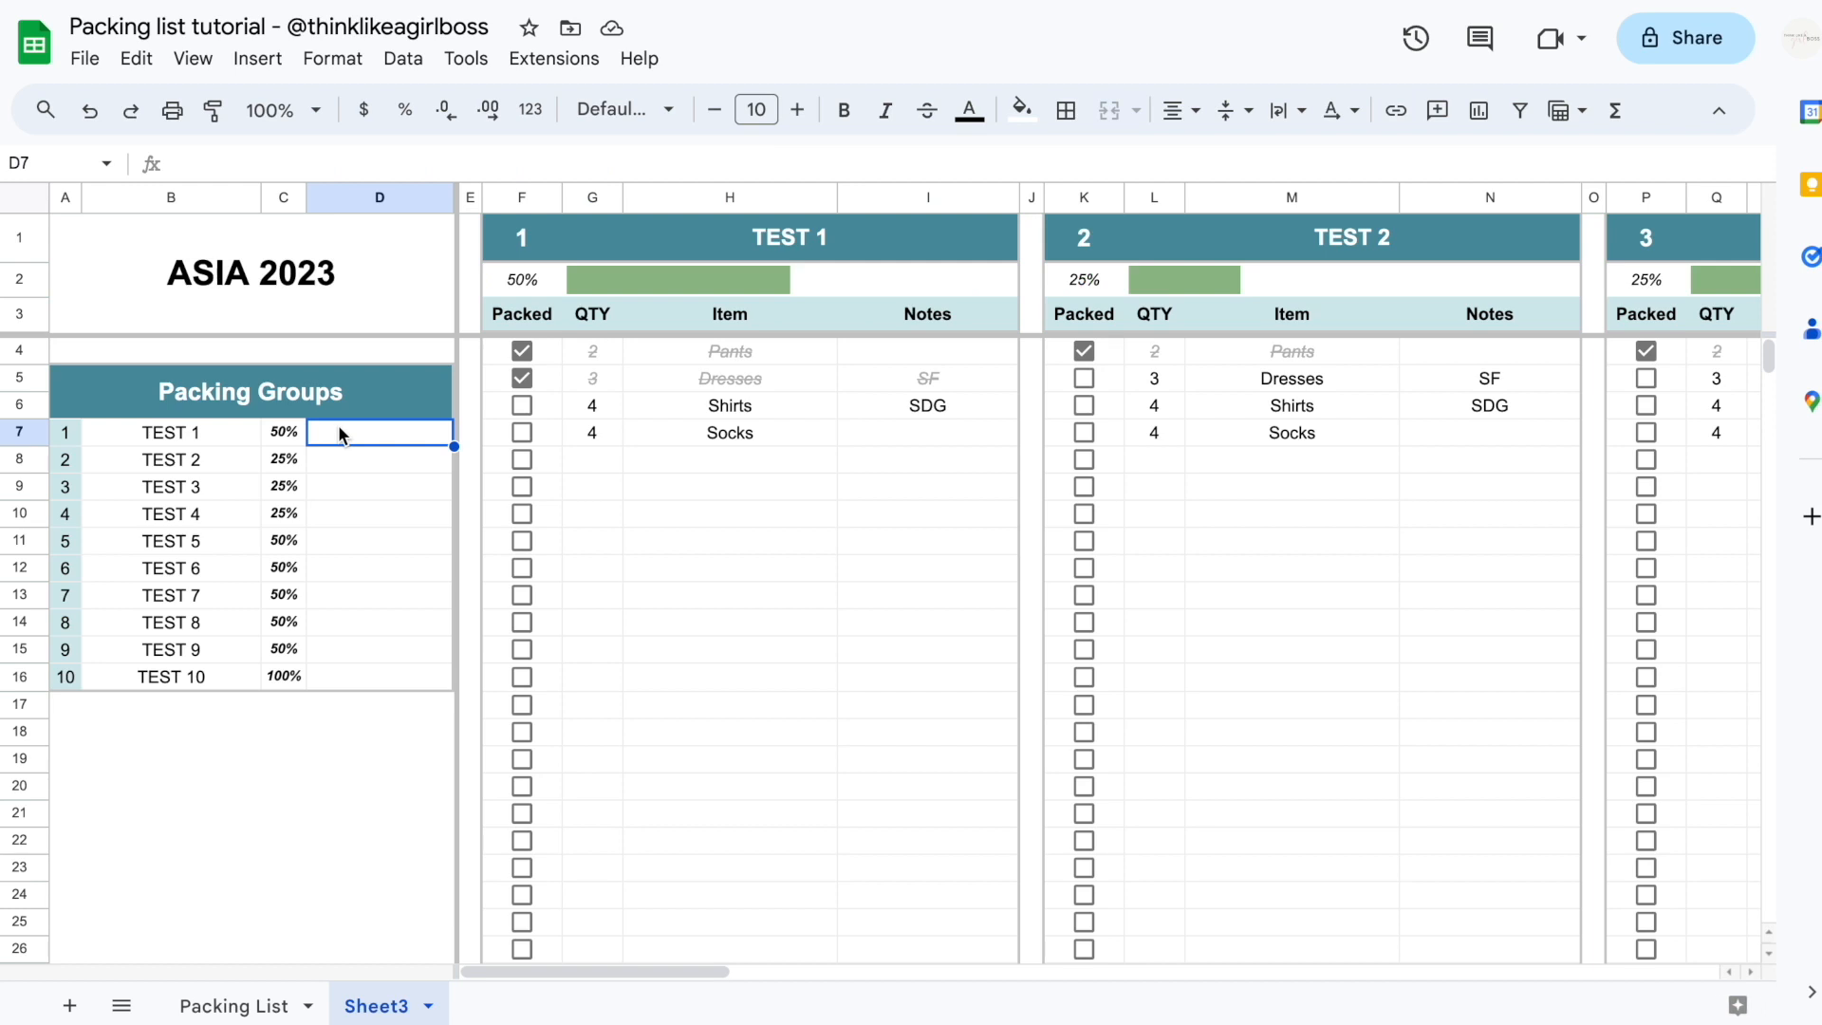
{"action": "left_click", "coordinate": [197, 157]}
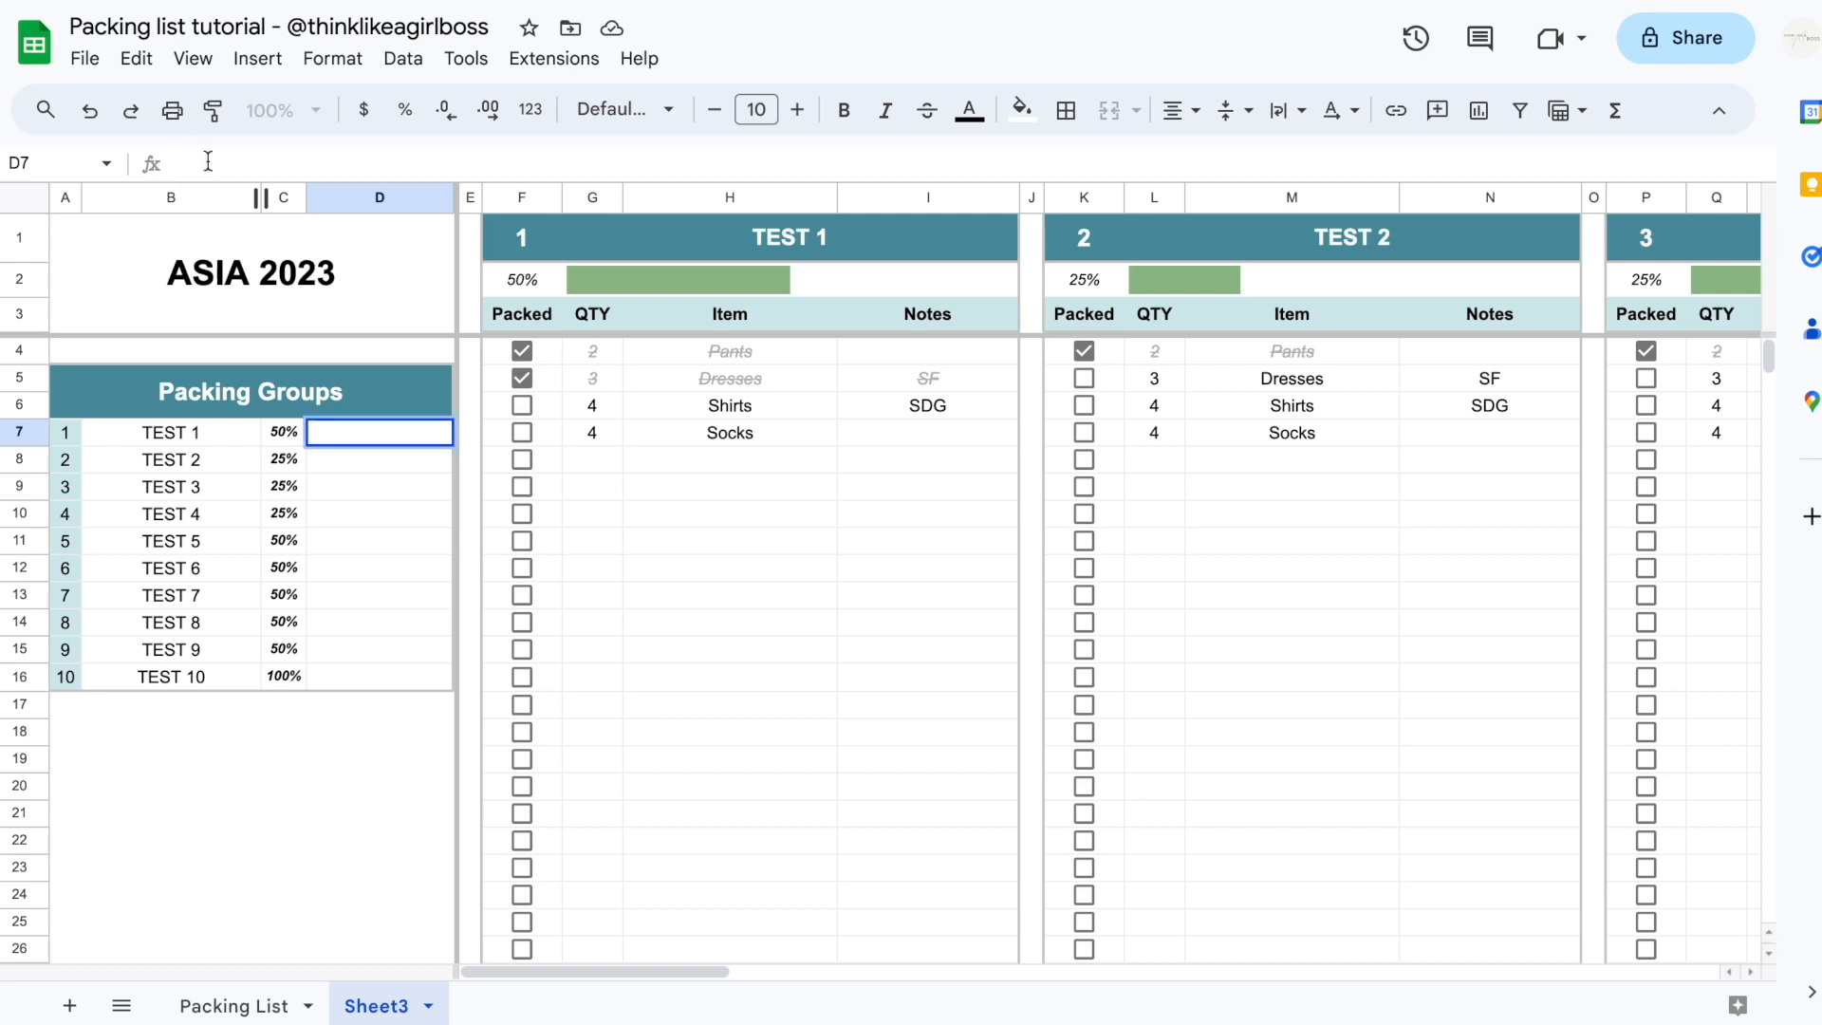
{"action": "key", "text": "ctrl+v"}
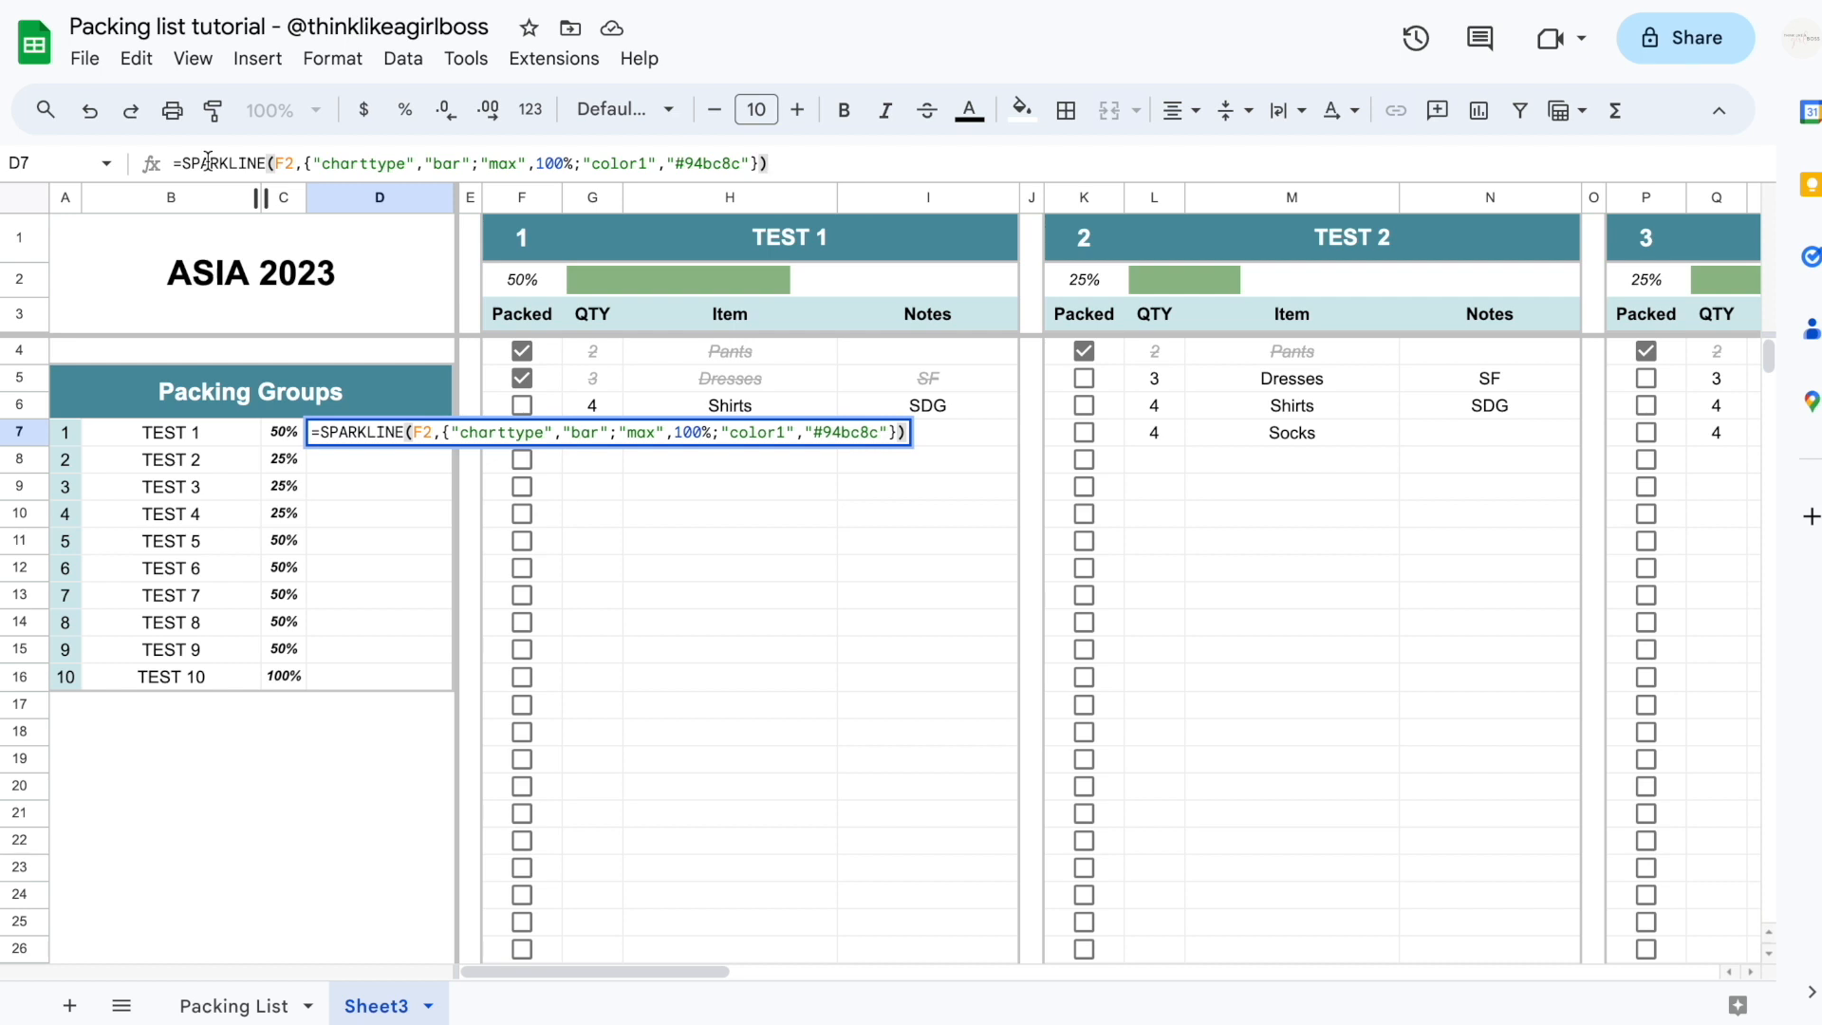
Change the D7 sparkline's data reference to C7 and test it by checking Shirts and Socks in the TEST 1 block
{"action": "left_click", "coordinate": [295, 164]}
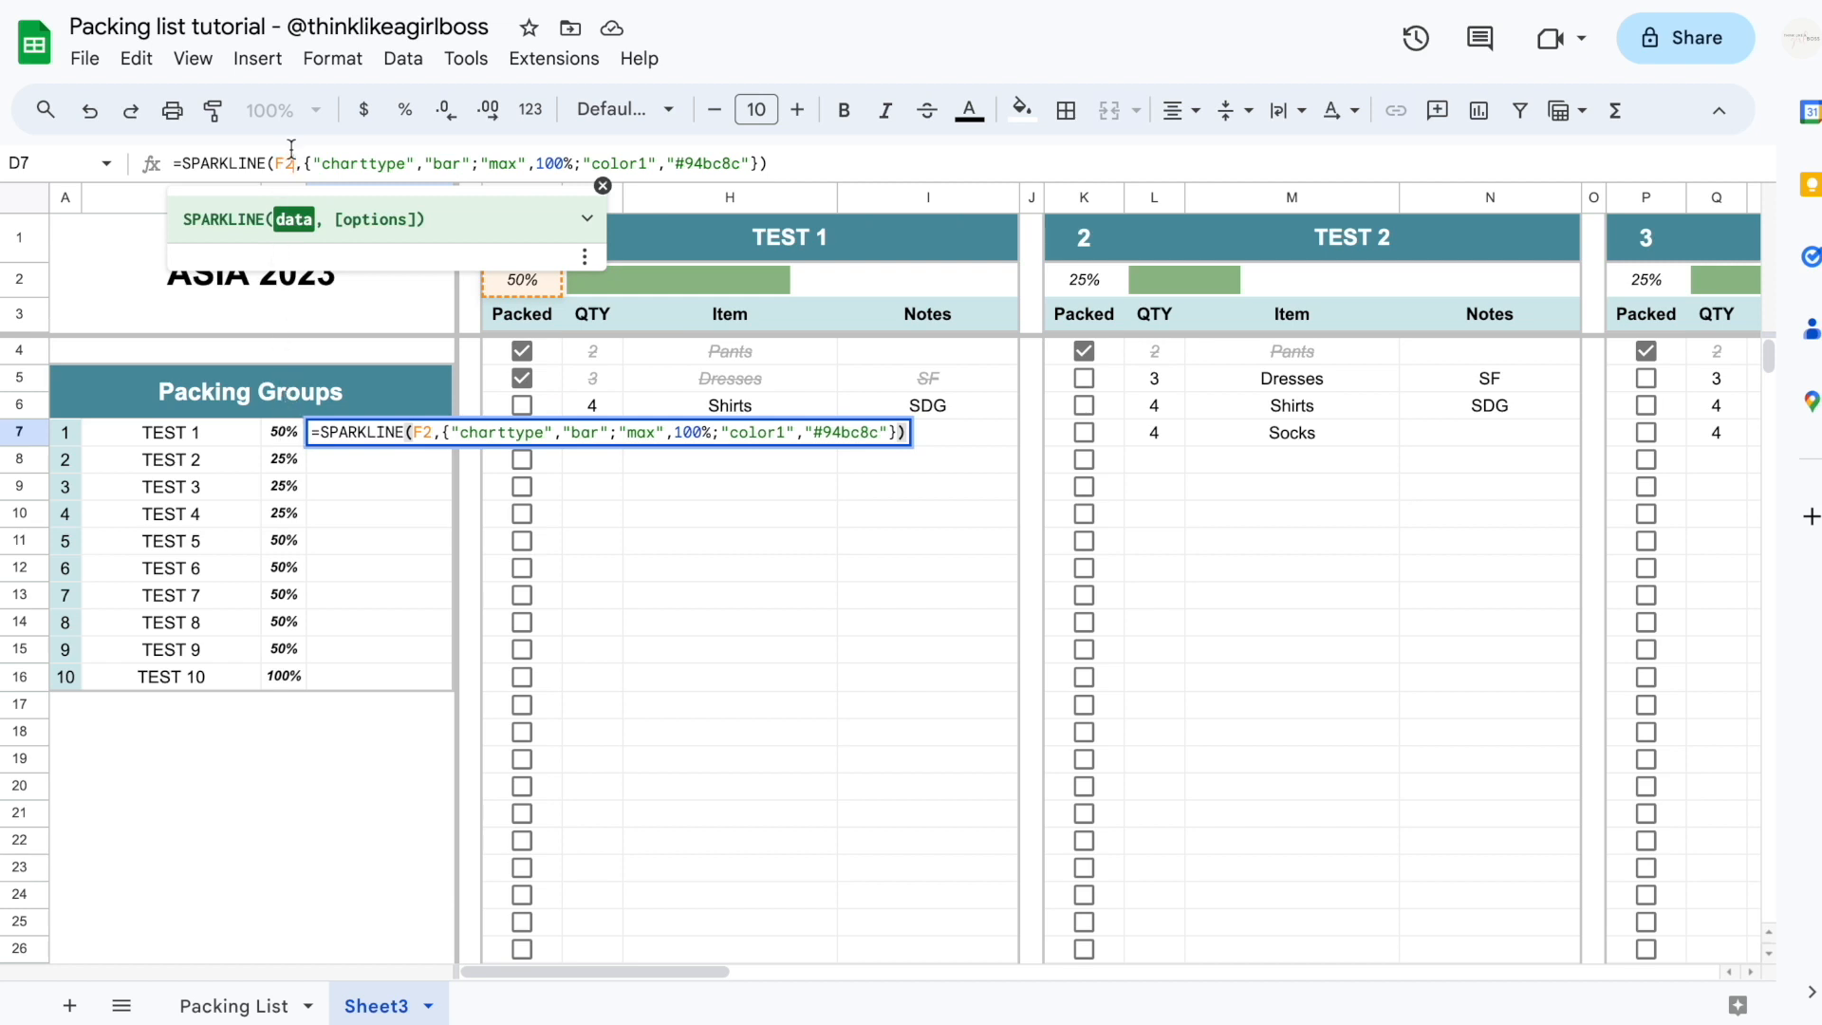
{"action": "key", "text": "BackSpace"}
{"action": "key", "text": "BackSpace"}
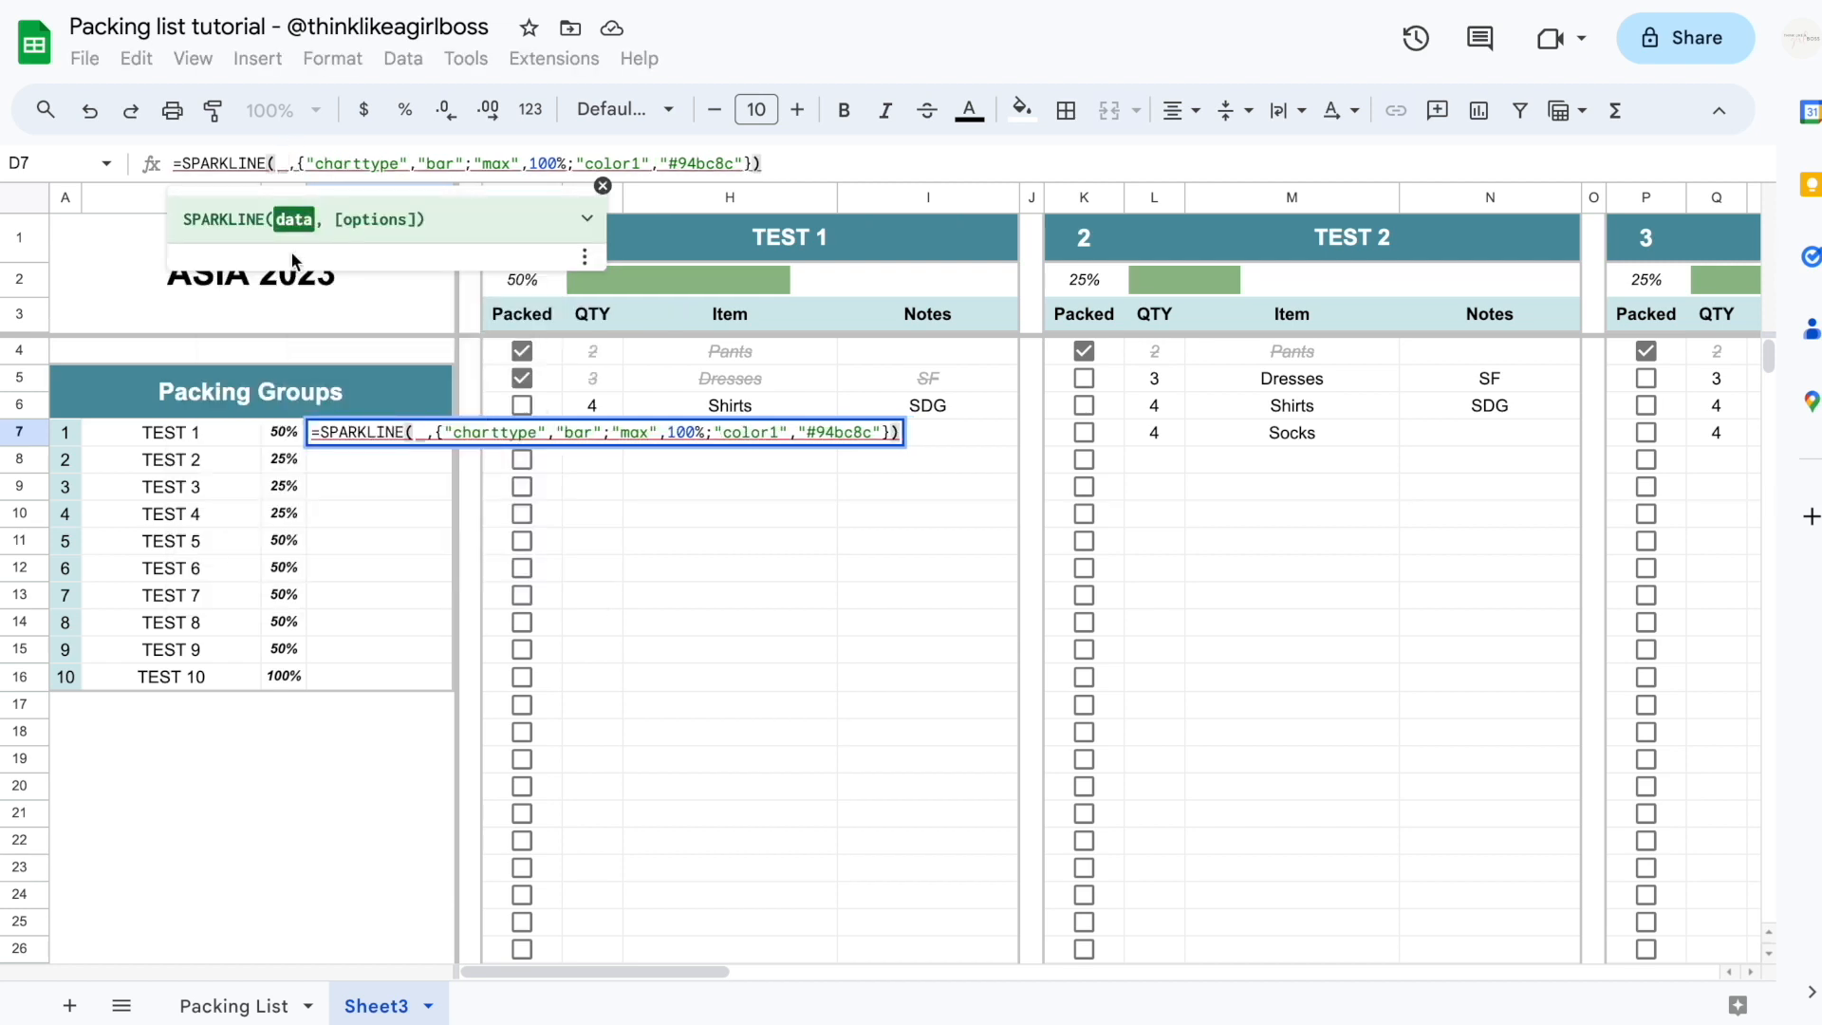
{"action": "left_click", "coordinate": [282, 431]}
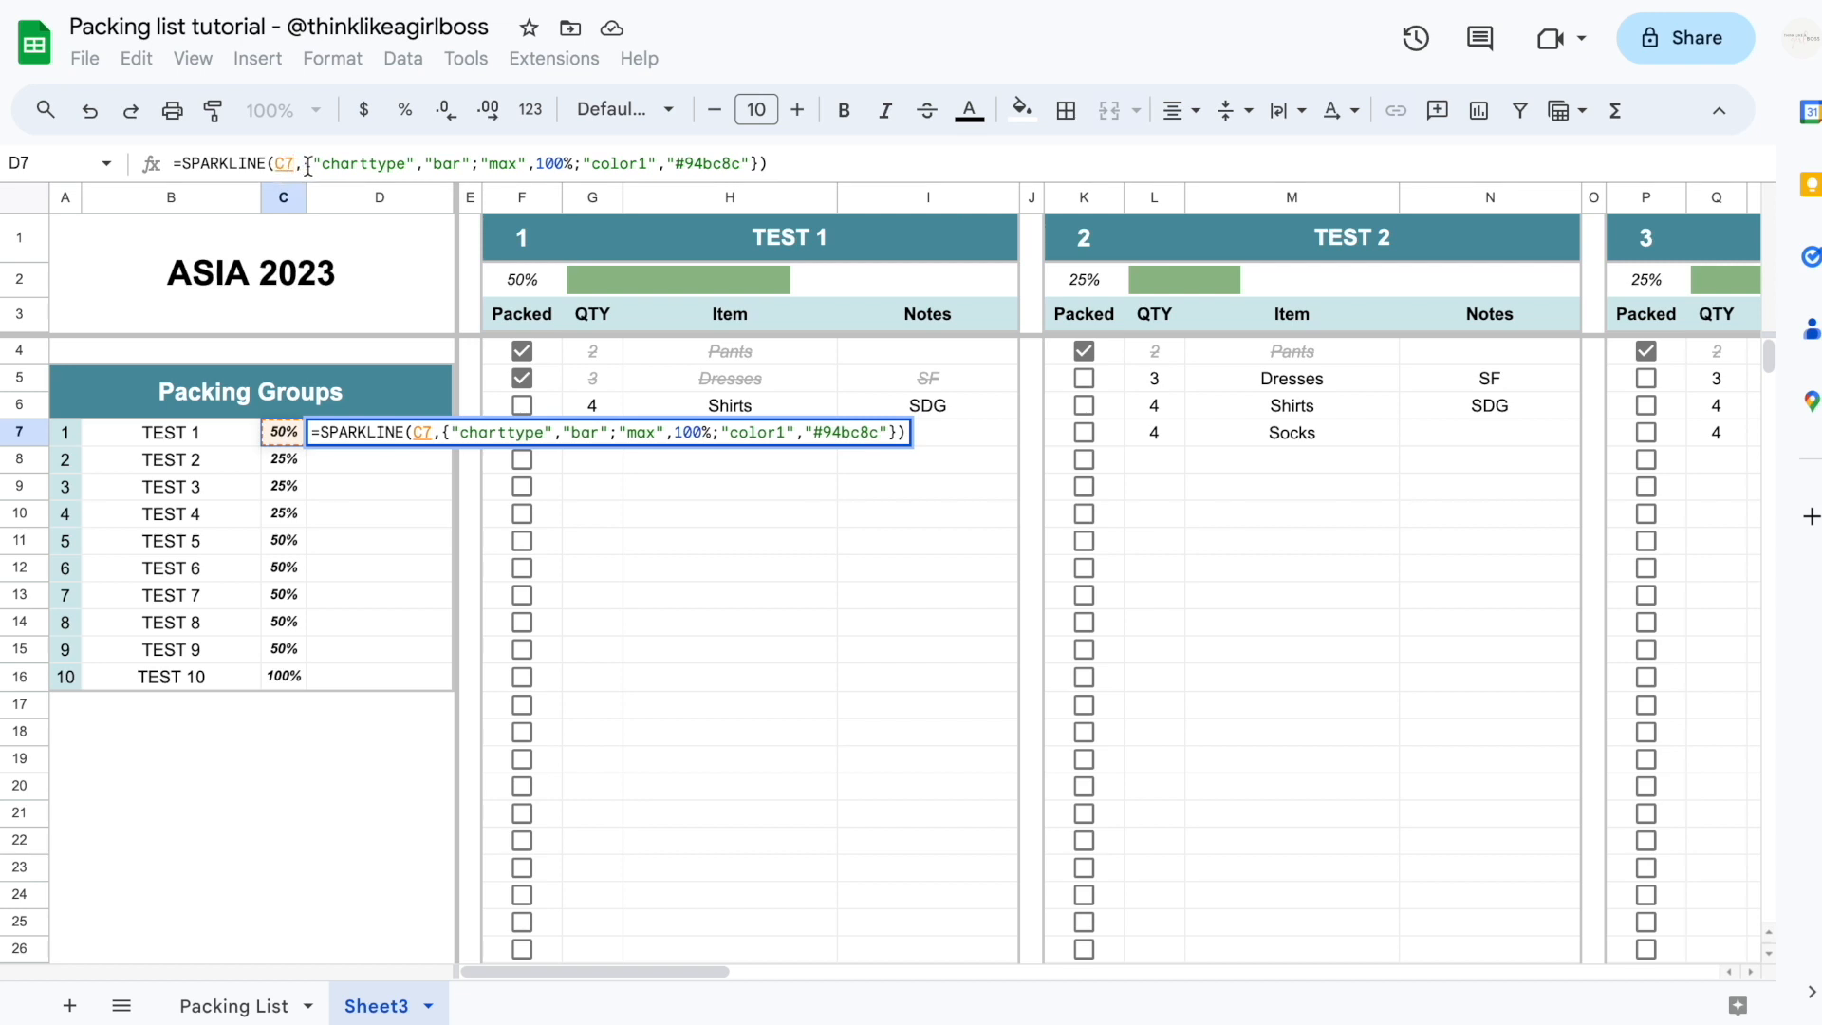
{"action": "key", "text": "Return"}
{"action": "left_click", "coordinate": [522, 406]}
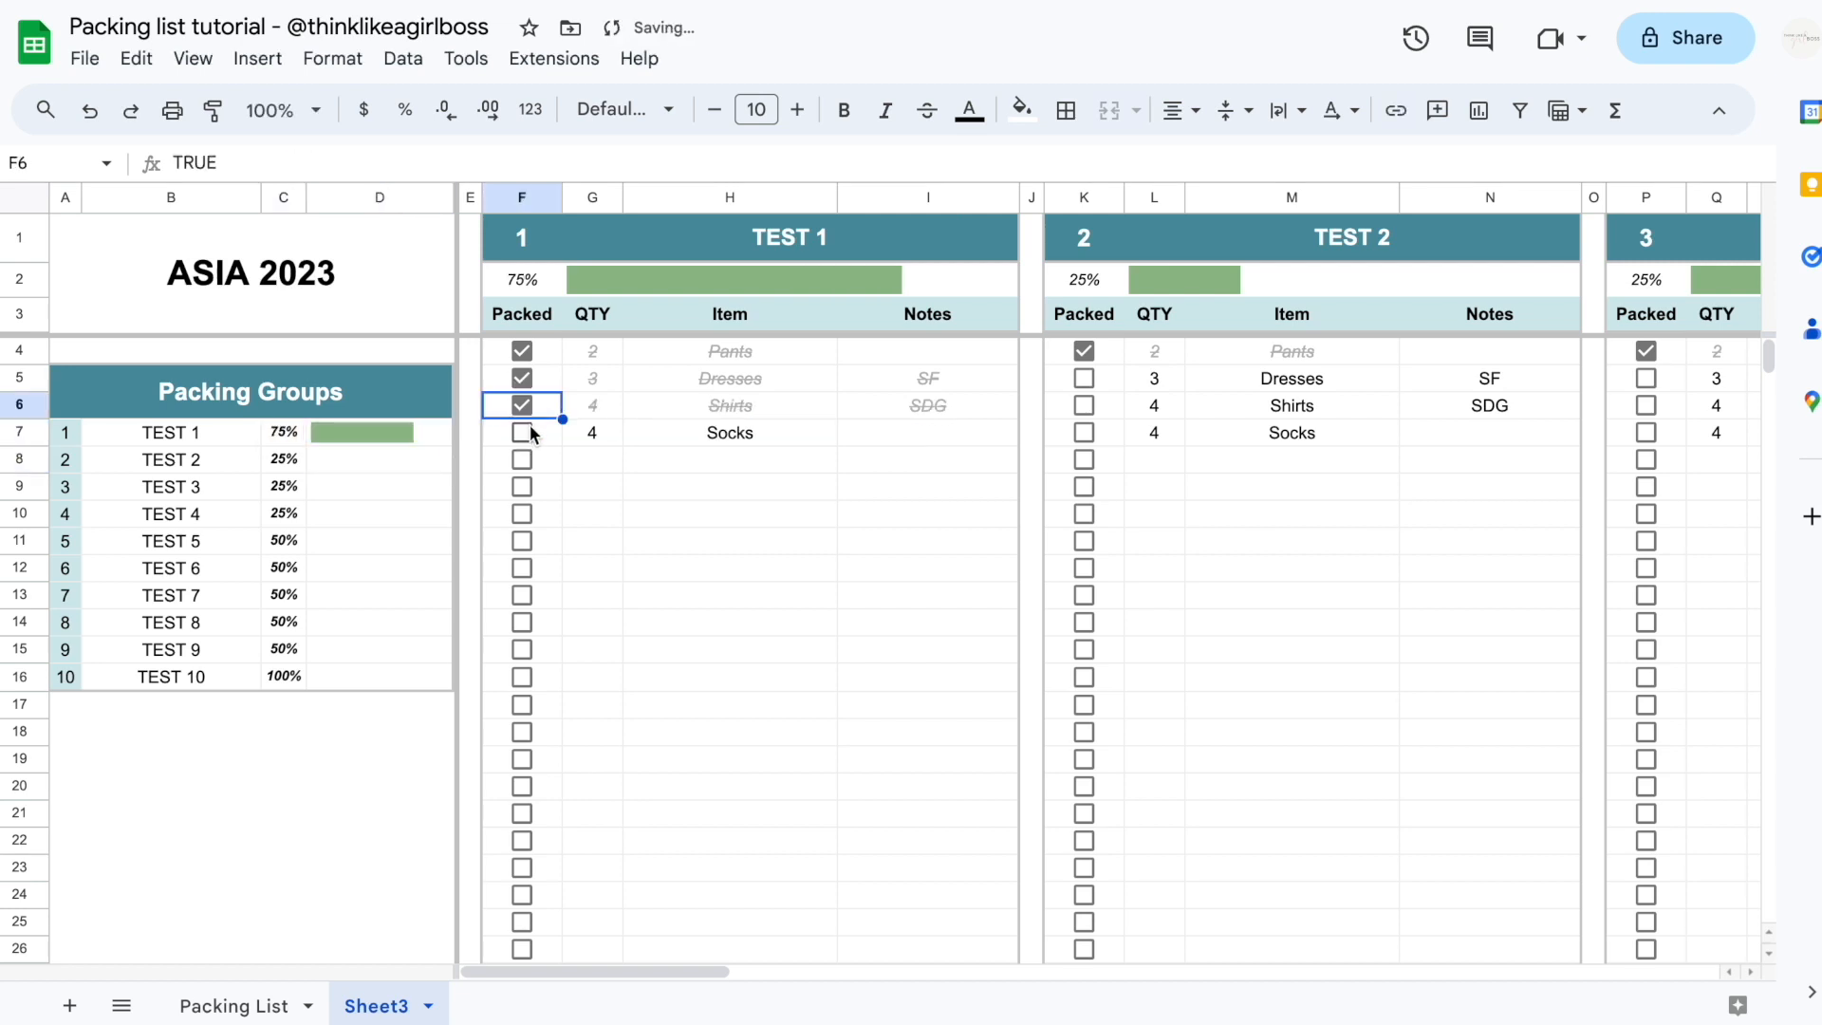
{"action": "left_click", "coordinate": [524, 429]}
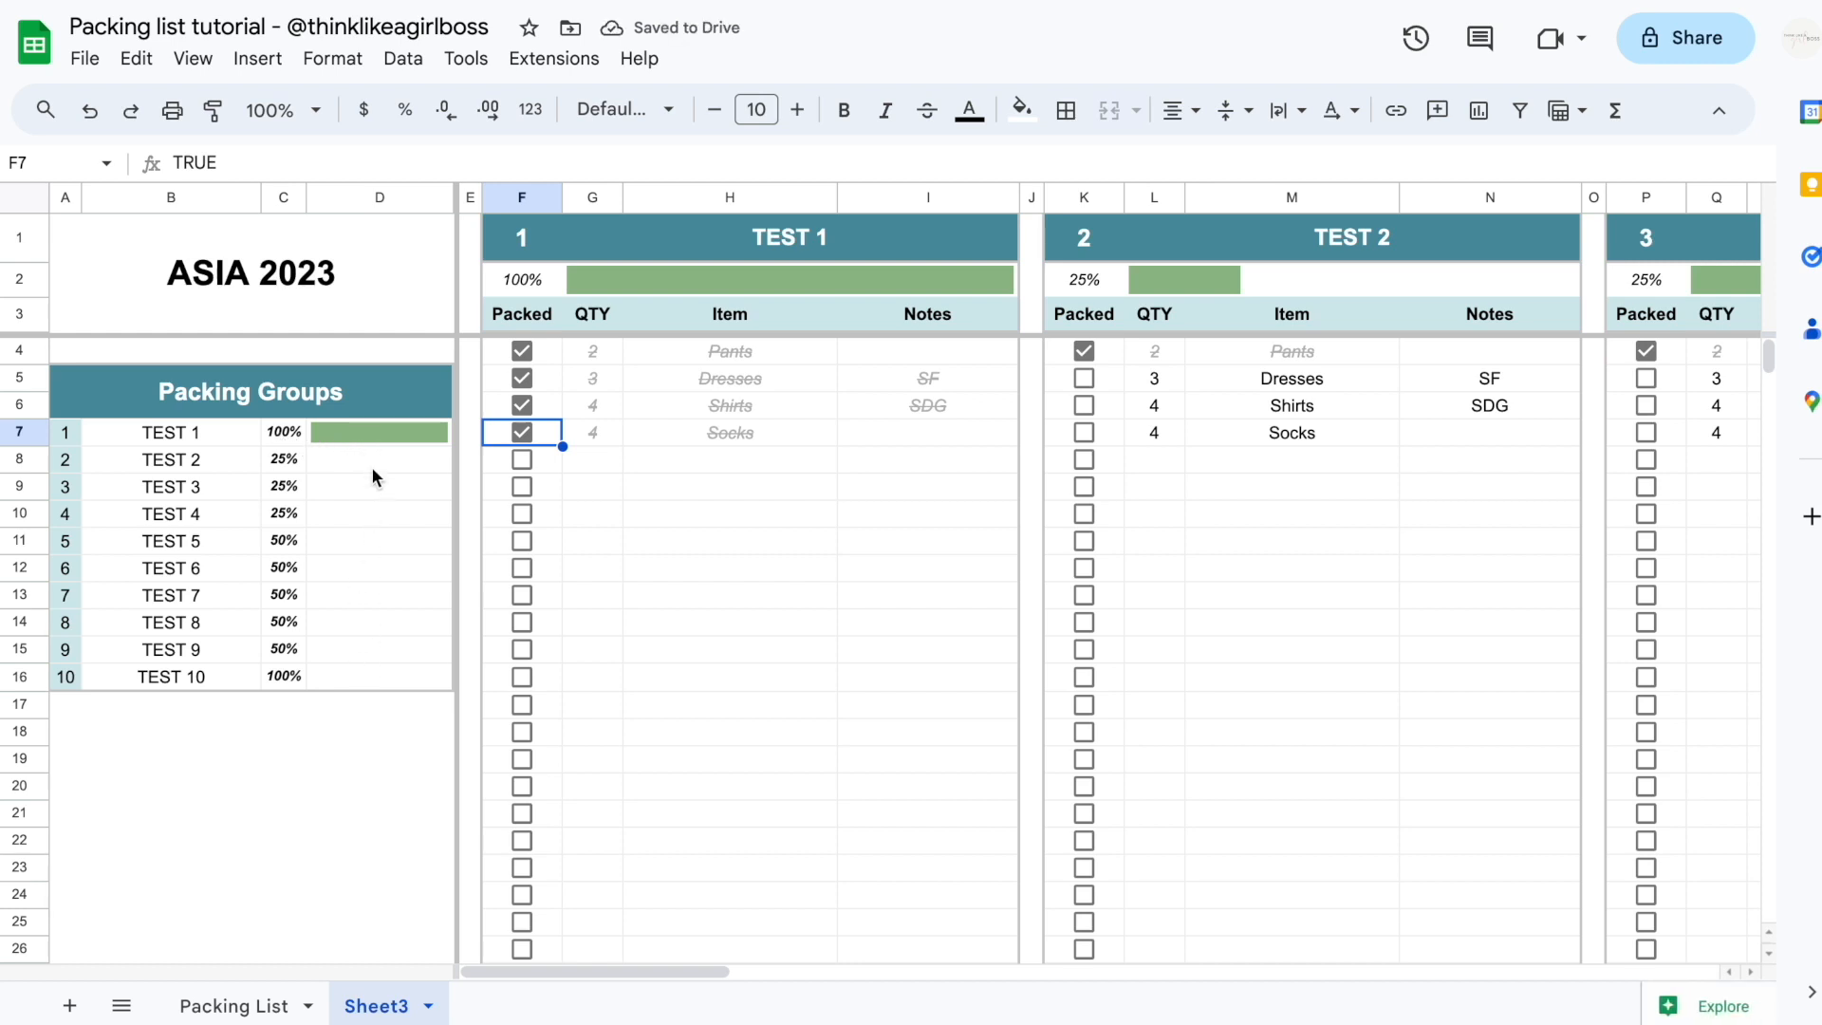
Copy the D7 sparkline to D8:D16, pasting the formula only
{"action": "left_click", "coordinate": [373, 432]}
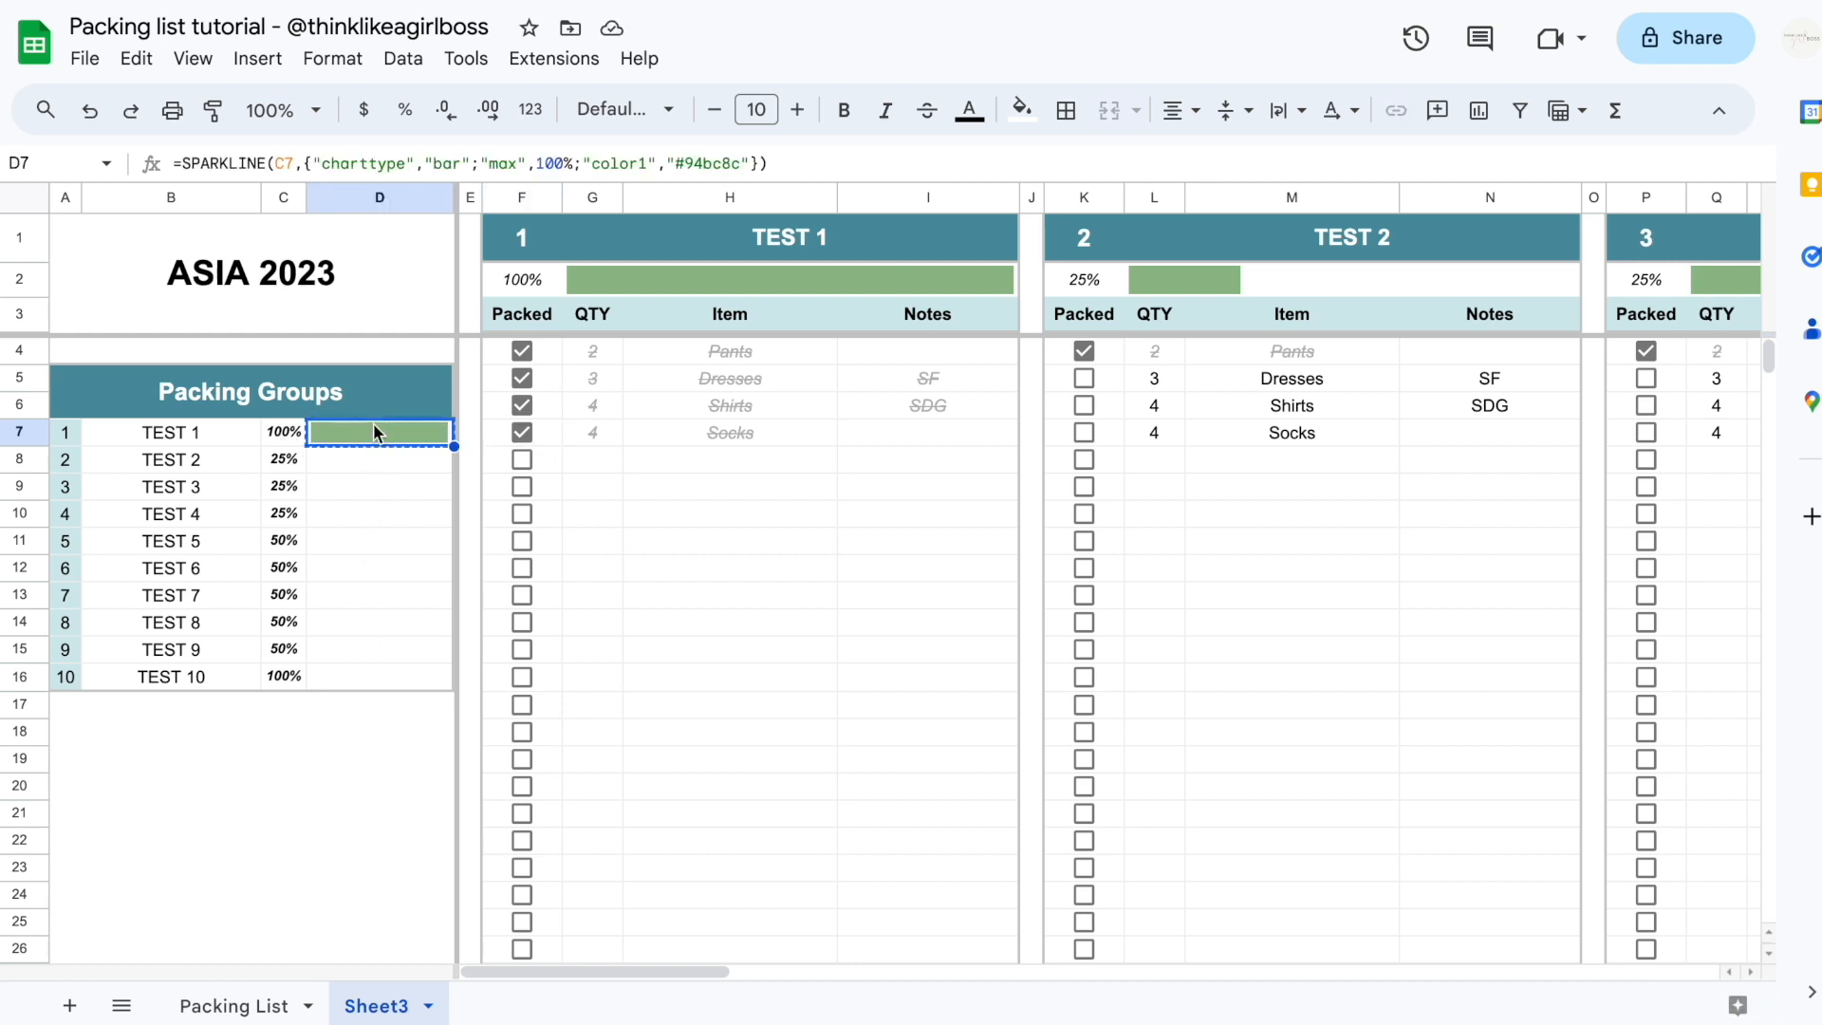
{"action": "left_click_drag", "start_coordinate": [367, 459], "coordinate": [368, 679]}
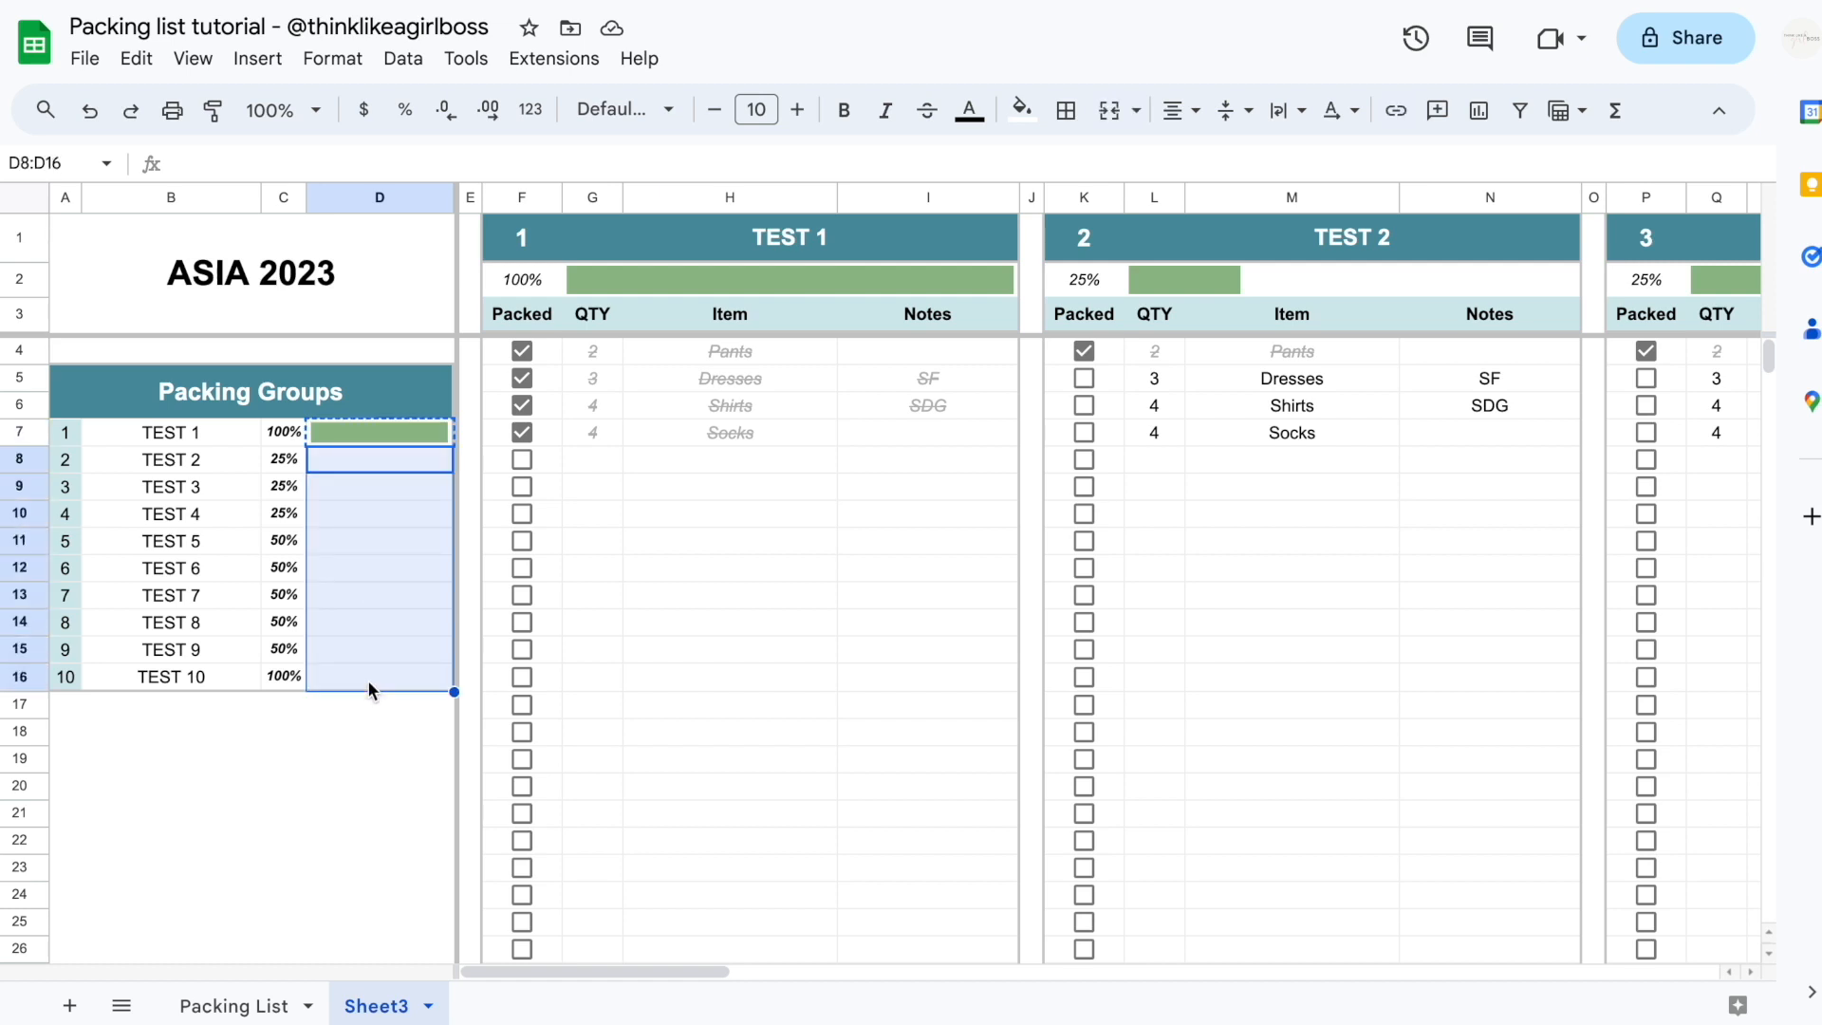
{"action": "right_click", "coordinate": [380, 577]}
{"action": "mouse_move", "coordinate": [552, 370]}
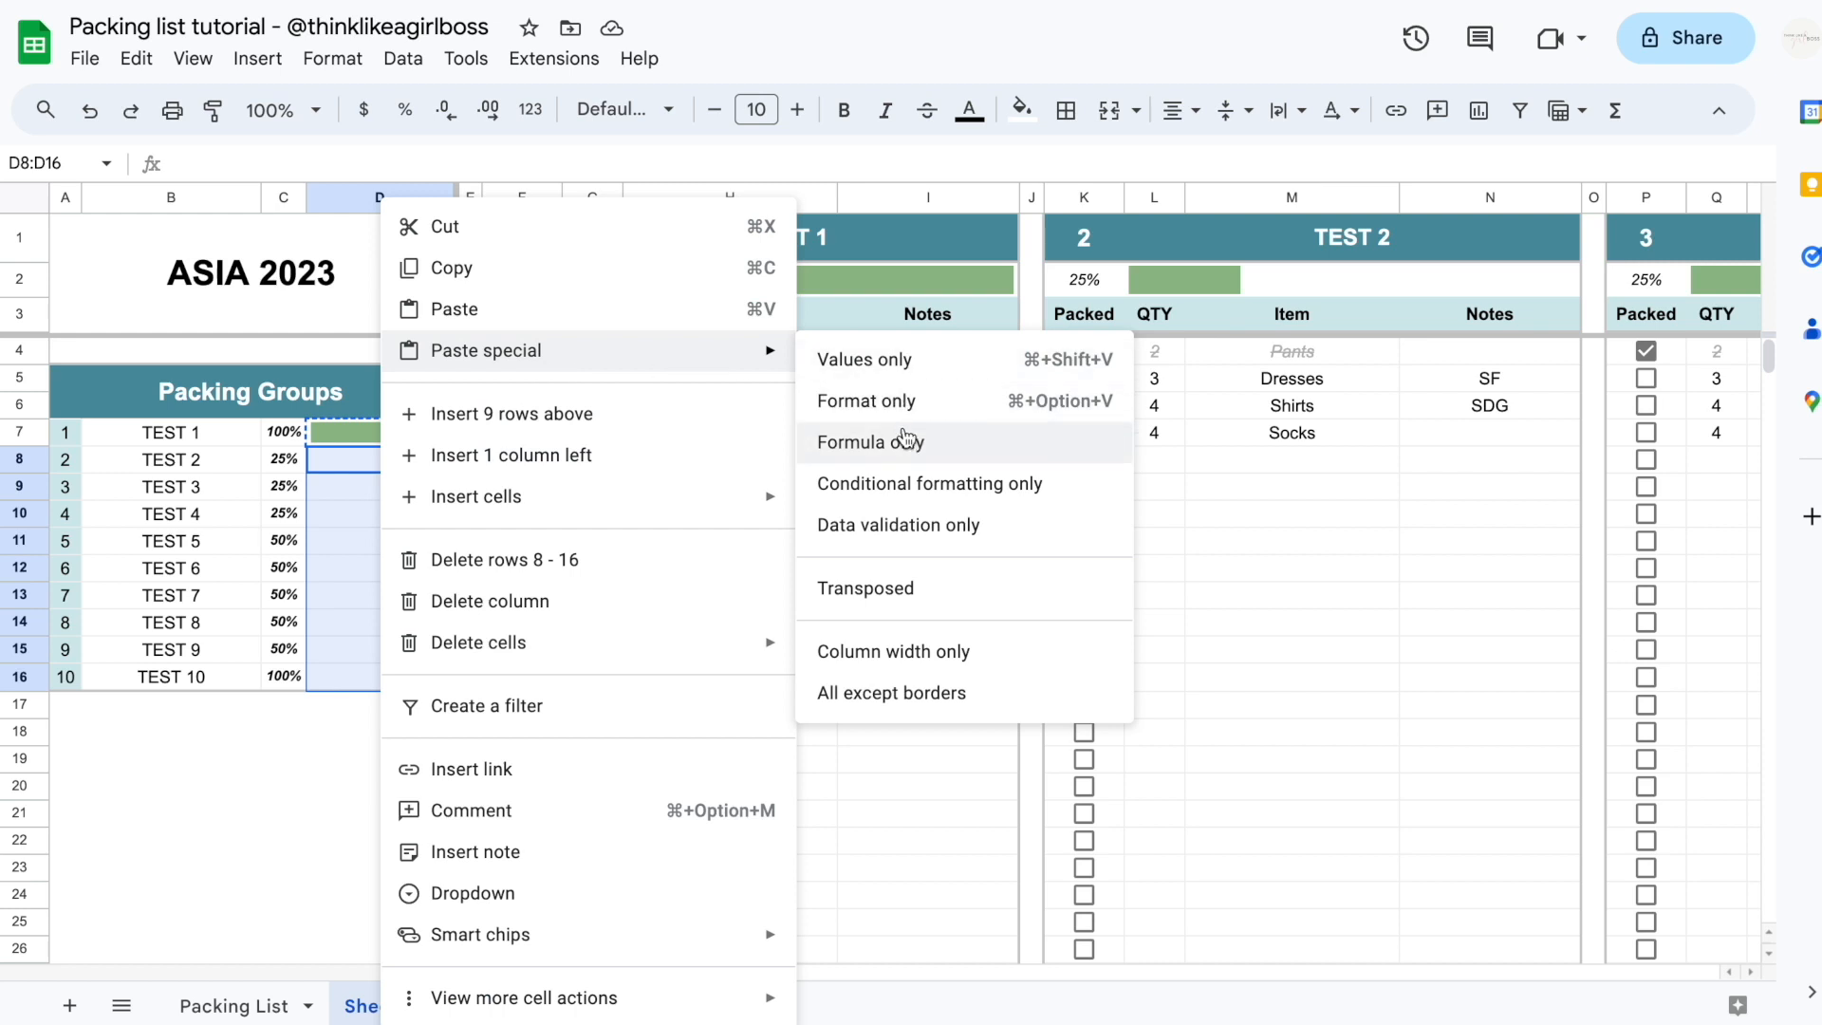
{"action": "left_click", "coordinate": [987, 443]}
{"action": "left_click", "coordinate": [283, 813]}
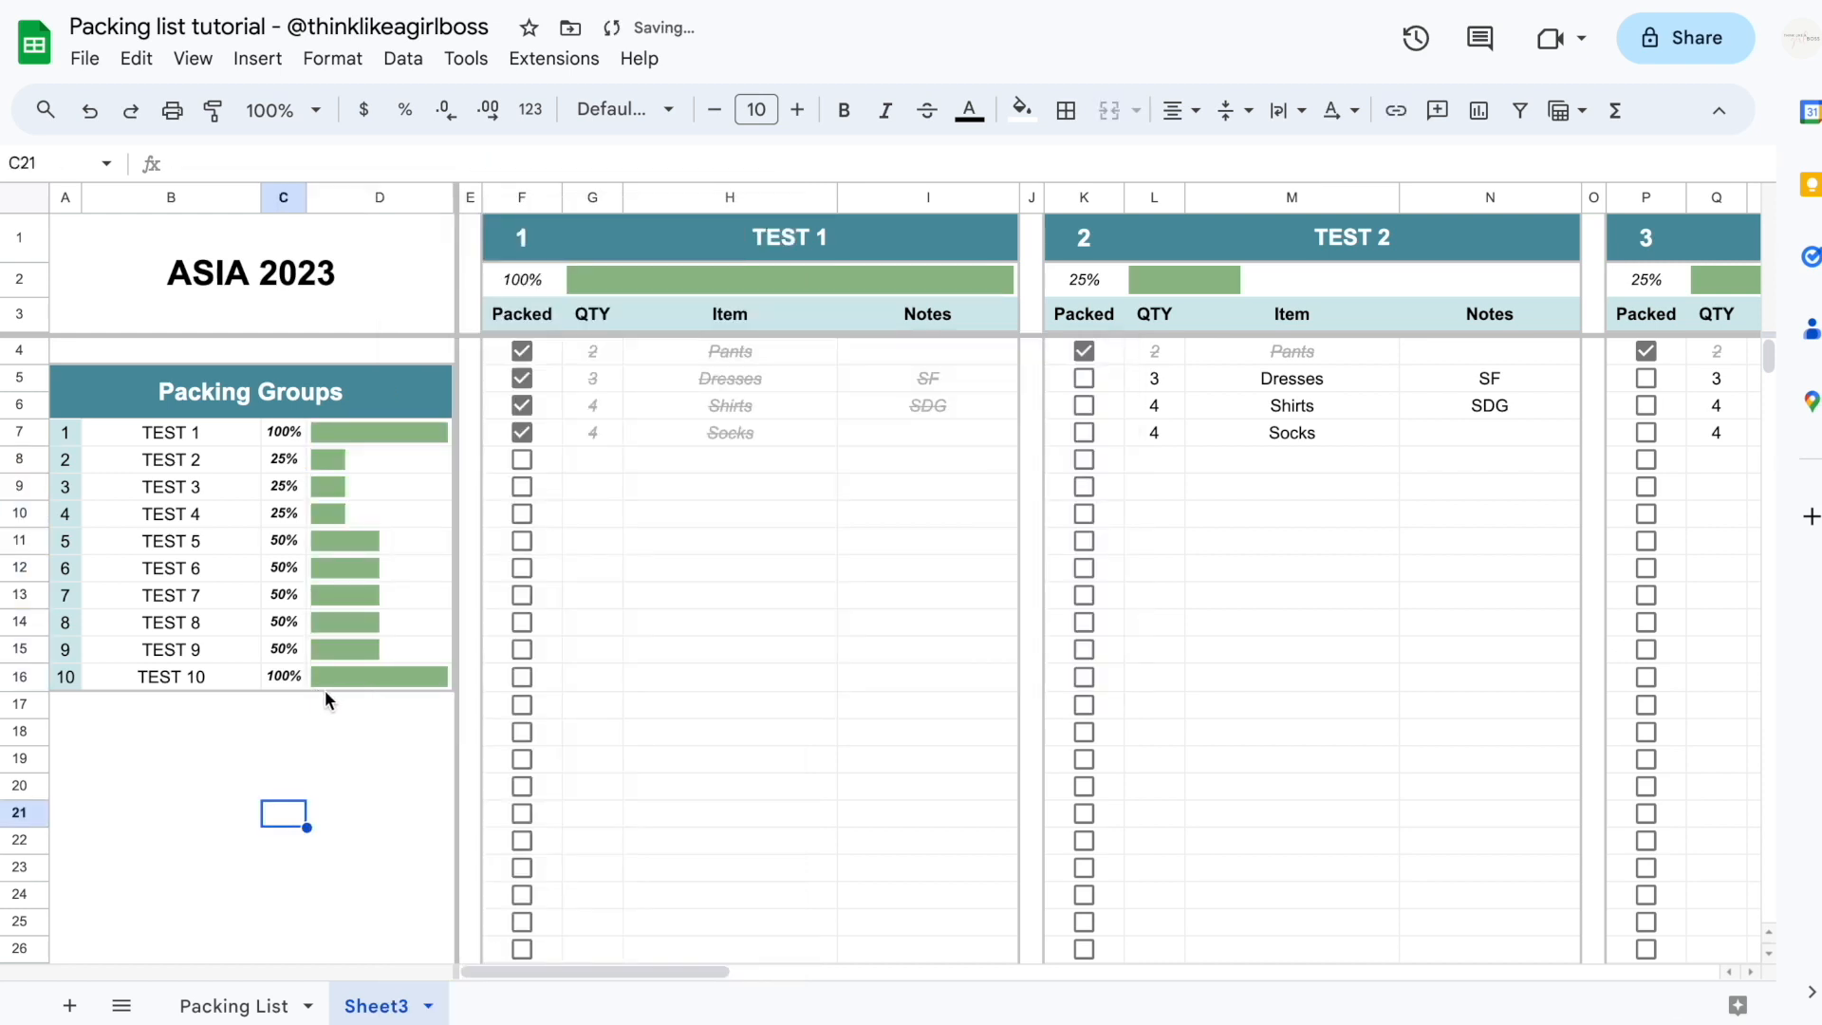
Test the group progress bars by unchecking Socks in TEST 1 and checking more items in TEST 2, TEST 4, TEST 5 and TEST 6
{"action": "left_click", "coordinate": [522, 432]}
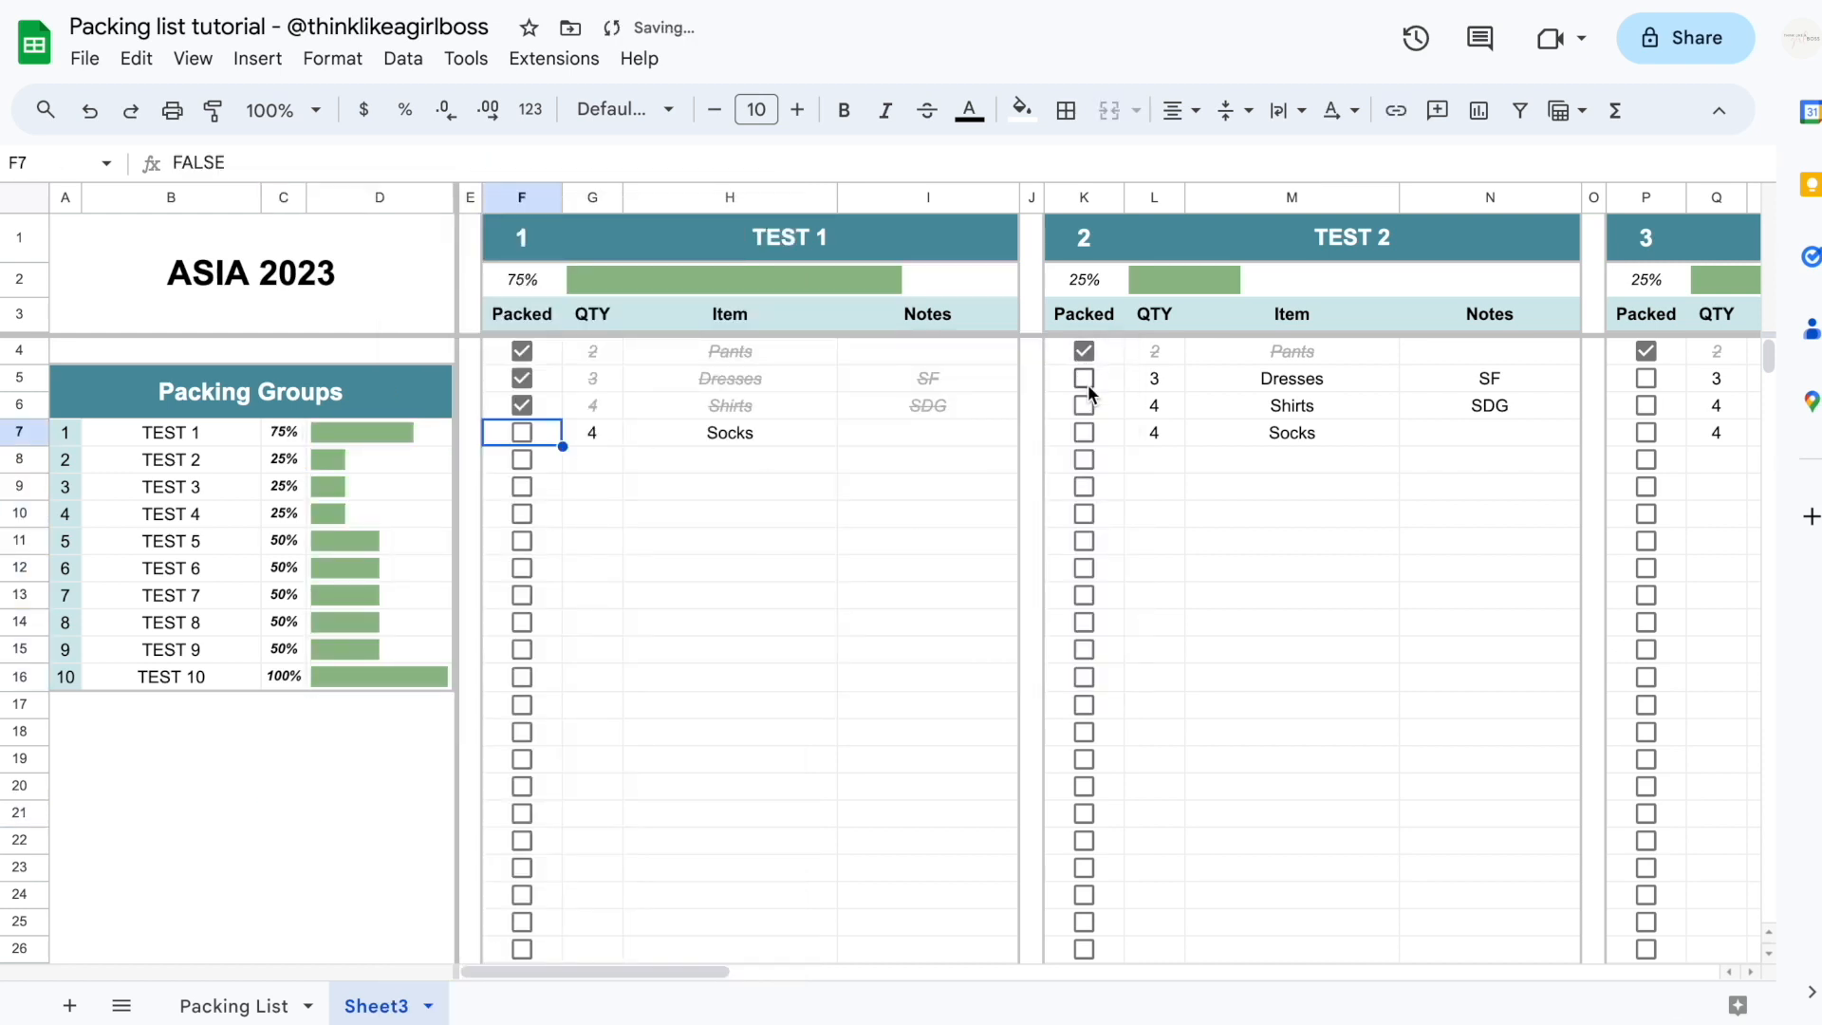
{"action": "left_click", "coordinate": [1085, 378]}
{"action": "left_click", "coordinate": [1084, 405]}
{"action": "scroll", "coordinate": [1087, 402], "scroll_direction": "right", "scroll_amount": 10}
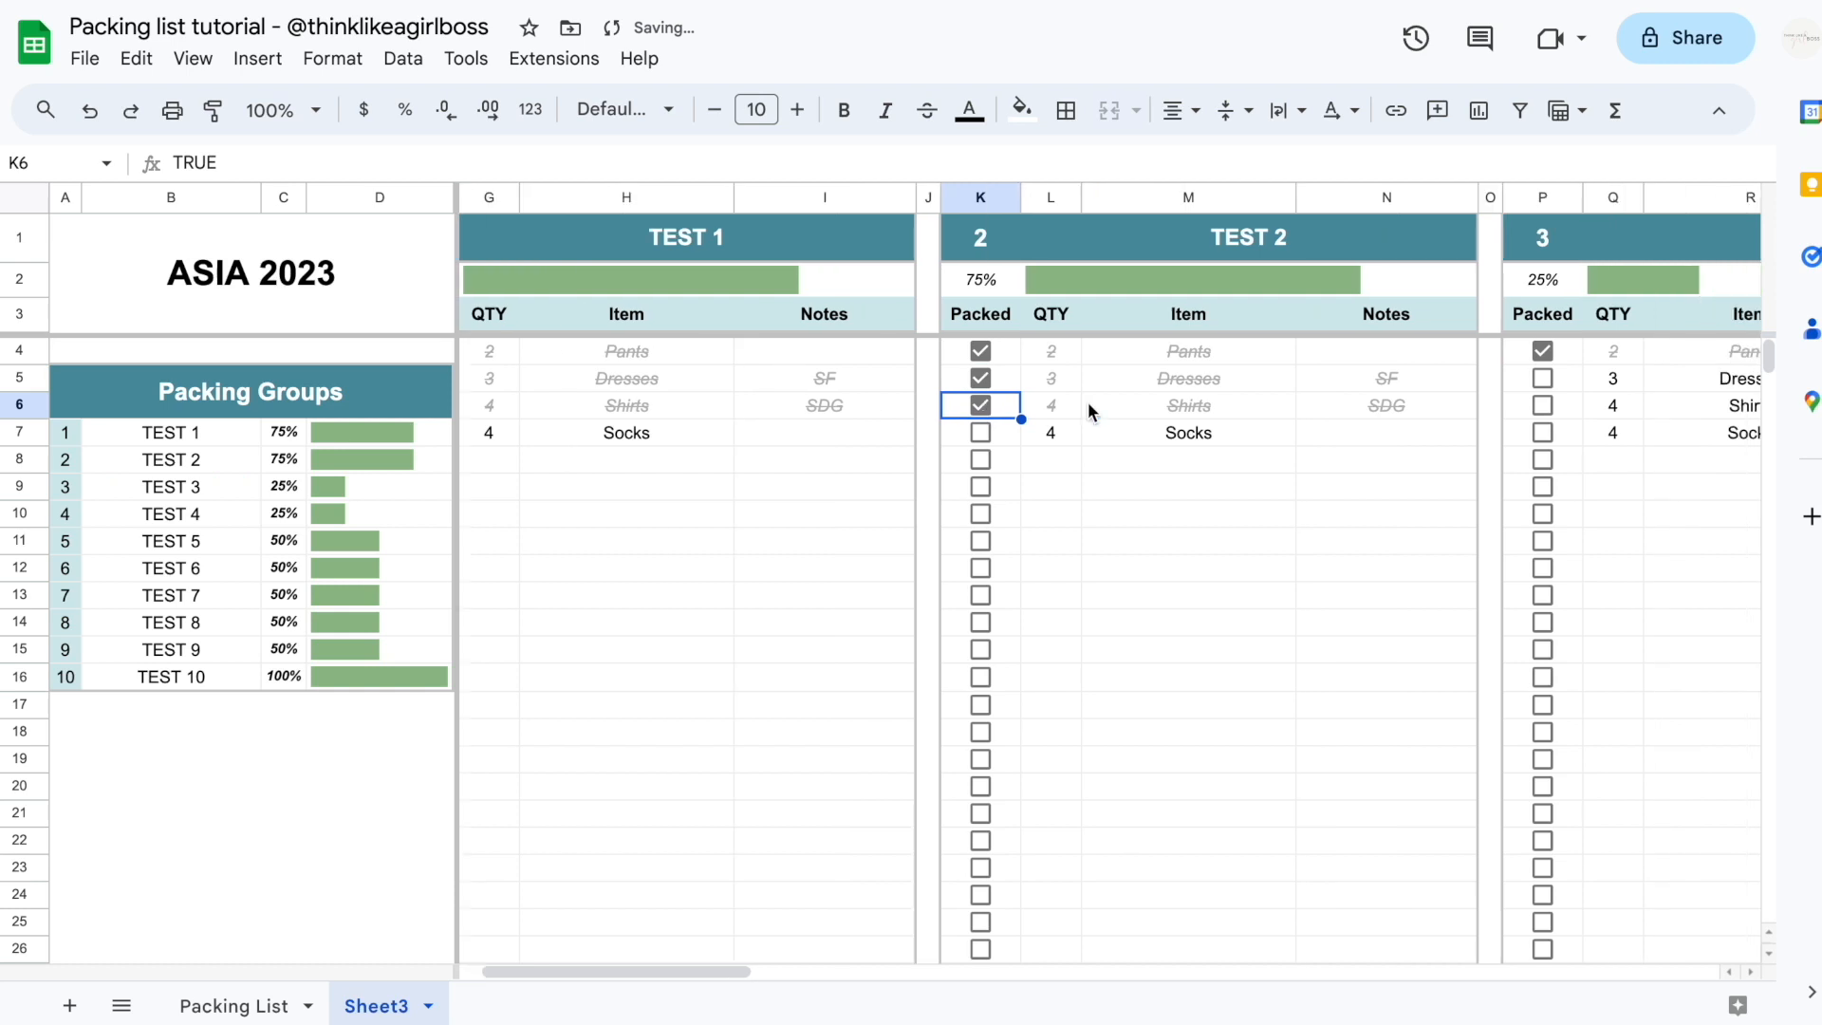
{"action": "left_click", "coordinate": [981, 379]}
{"action": "left_click", "coordinate": [982, 404]}
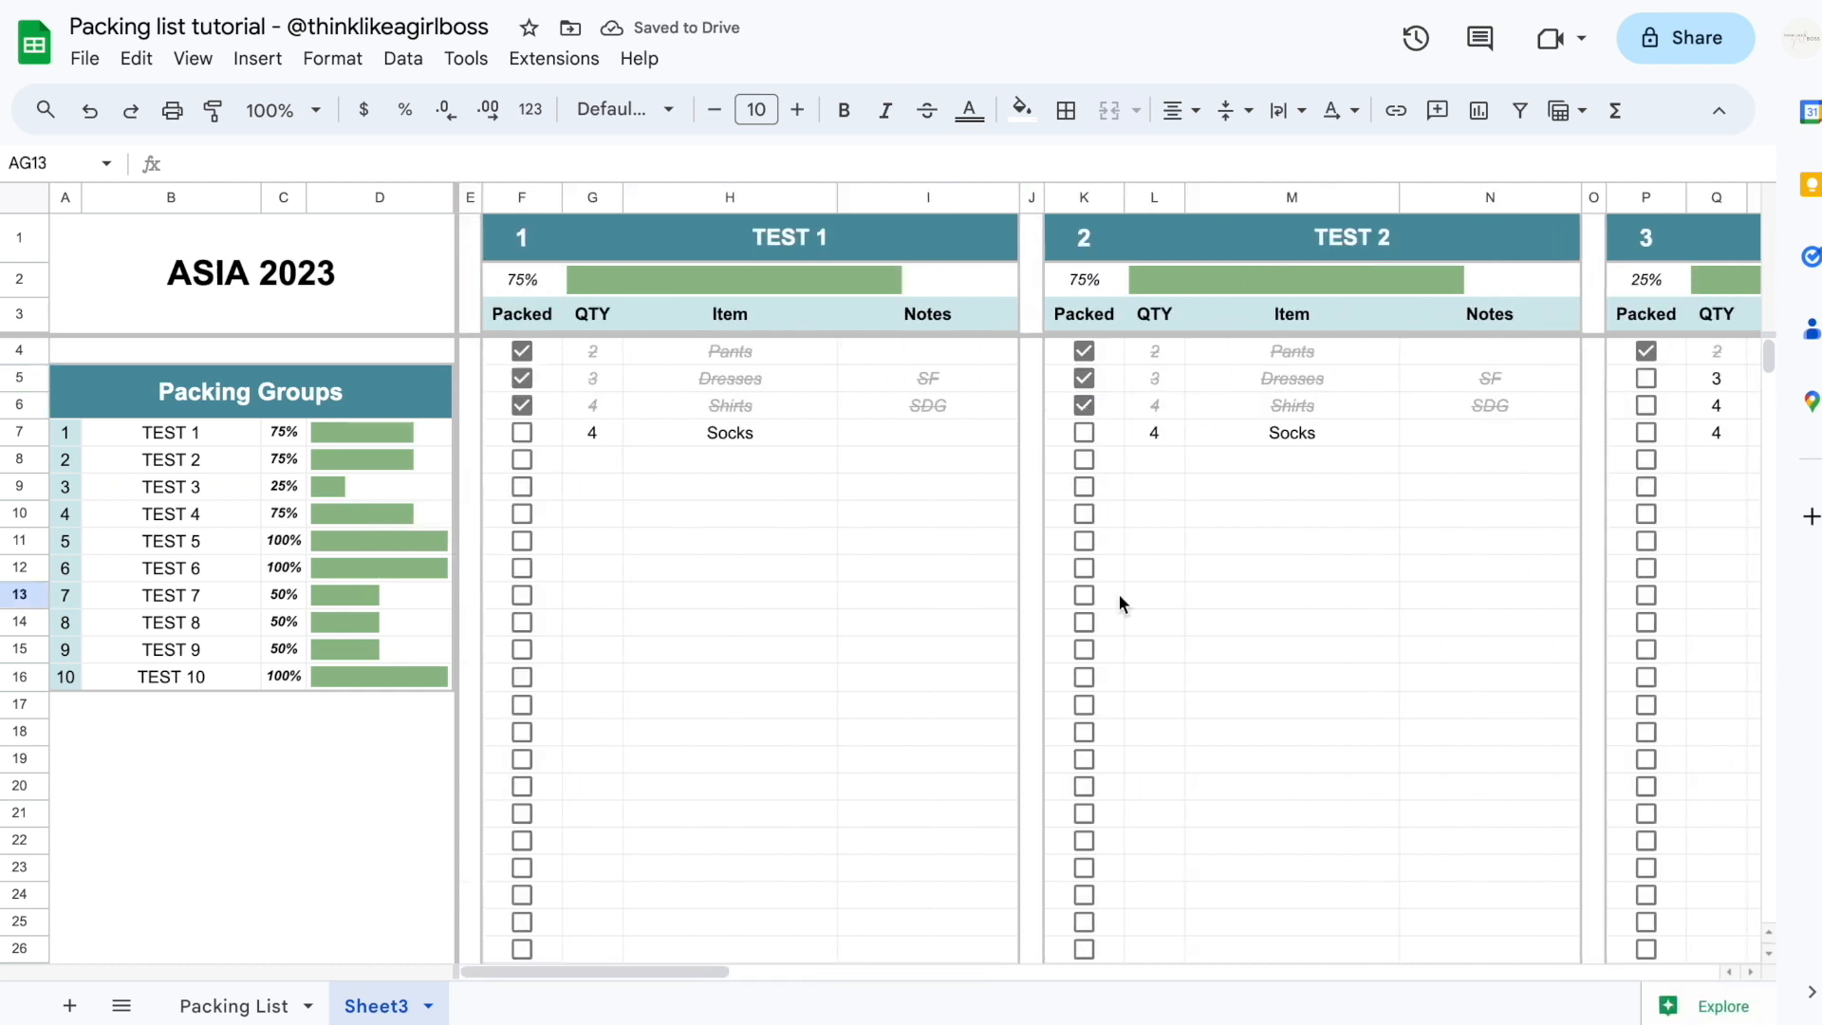
Uncheck Pants, Dresses and Shirts in the TEST 1 block and clear its sample entries in G4:I8
{"action": "left_click", "coordinate": [522, 351]}
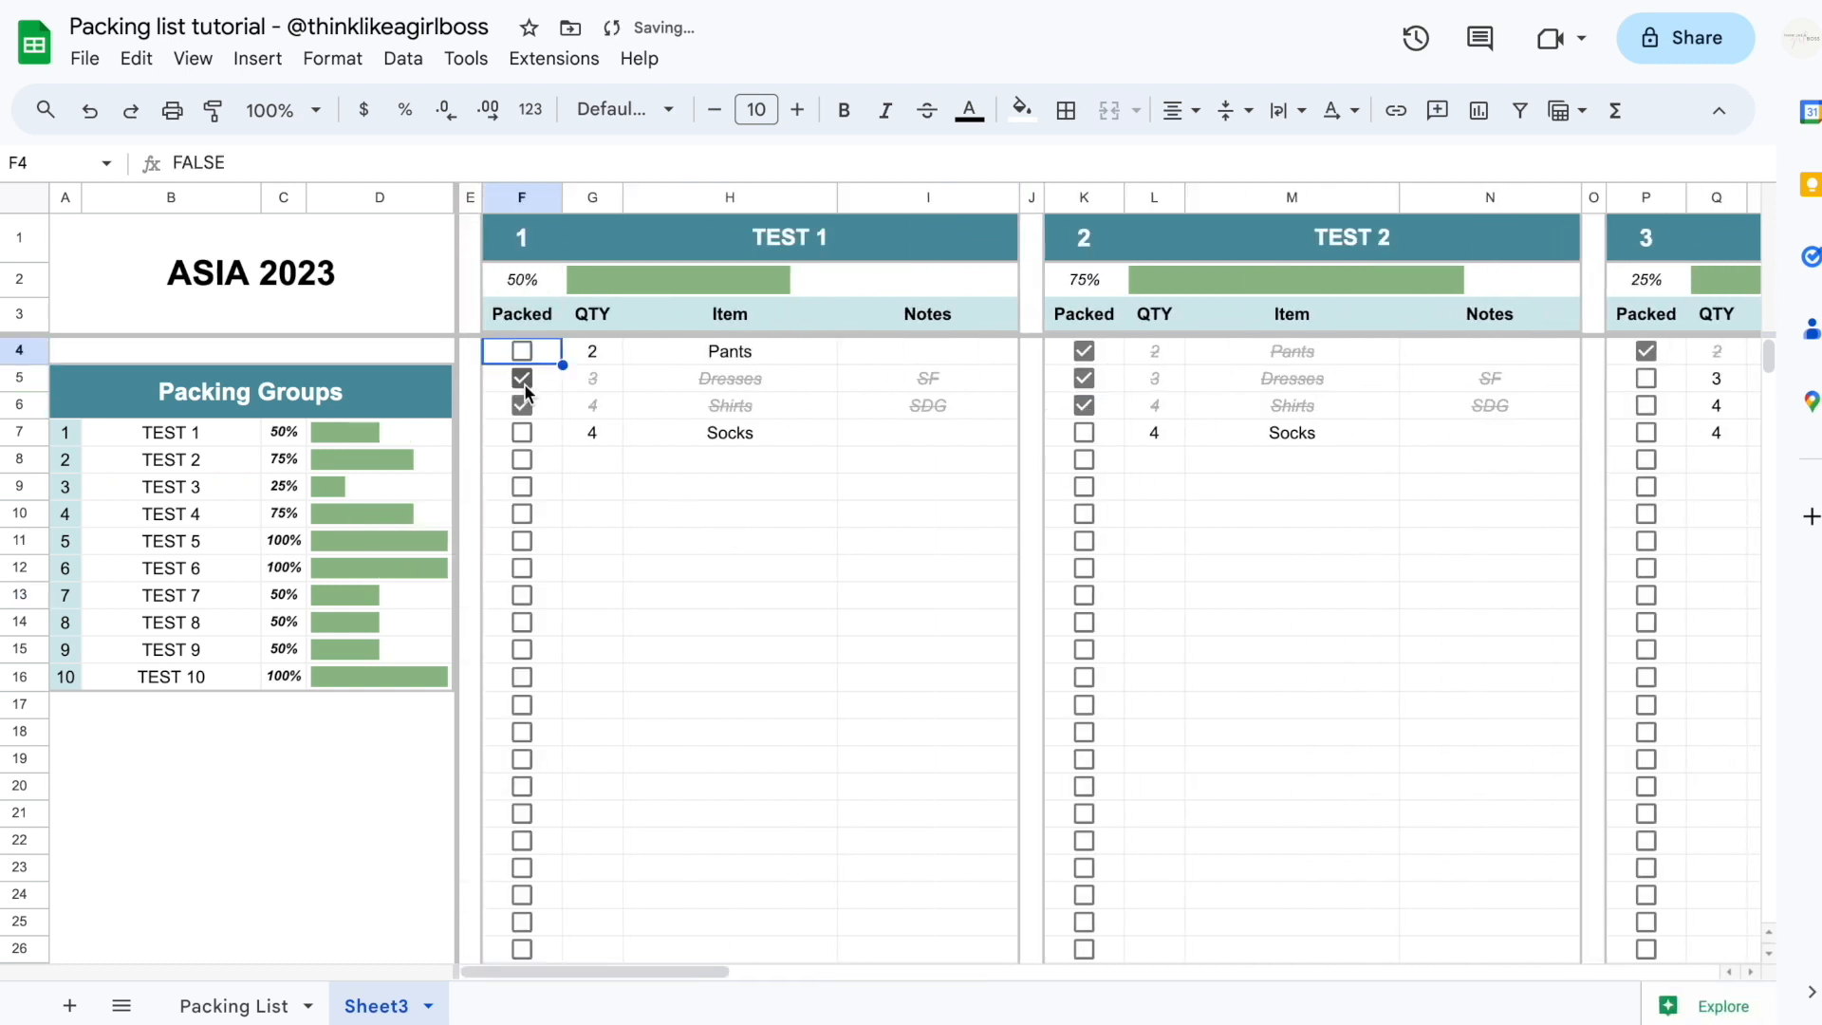
{"action": "left_click", "coordinate": [522, 377]}
{"action": "left_click", "coordinate": [523, 405]}
{"action": "left_click_drag", "start_coordinate": [585, 359], "coordinate": [1016, 477]}
{"action": "key", "text": "Delete"}
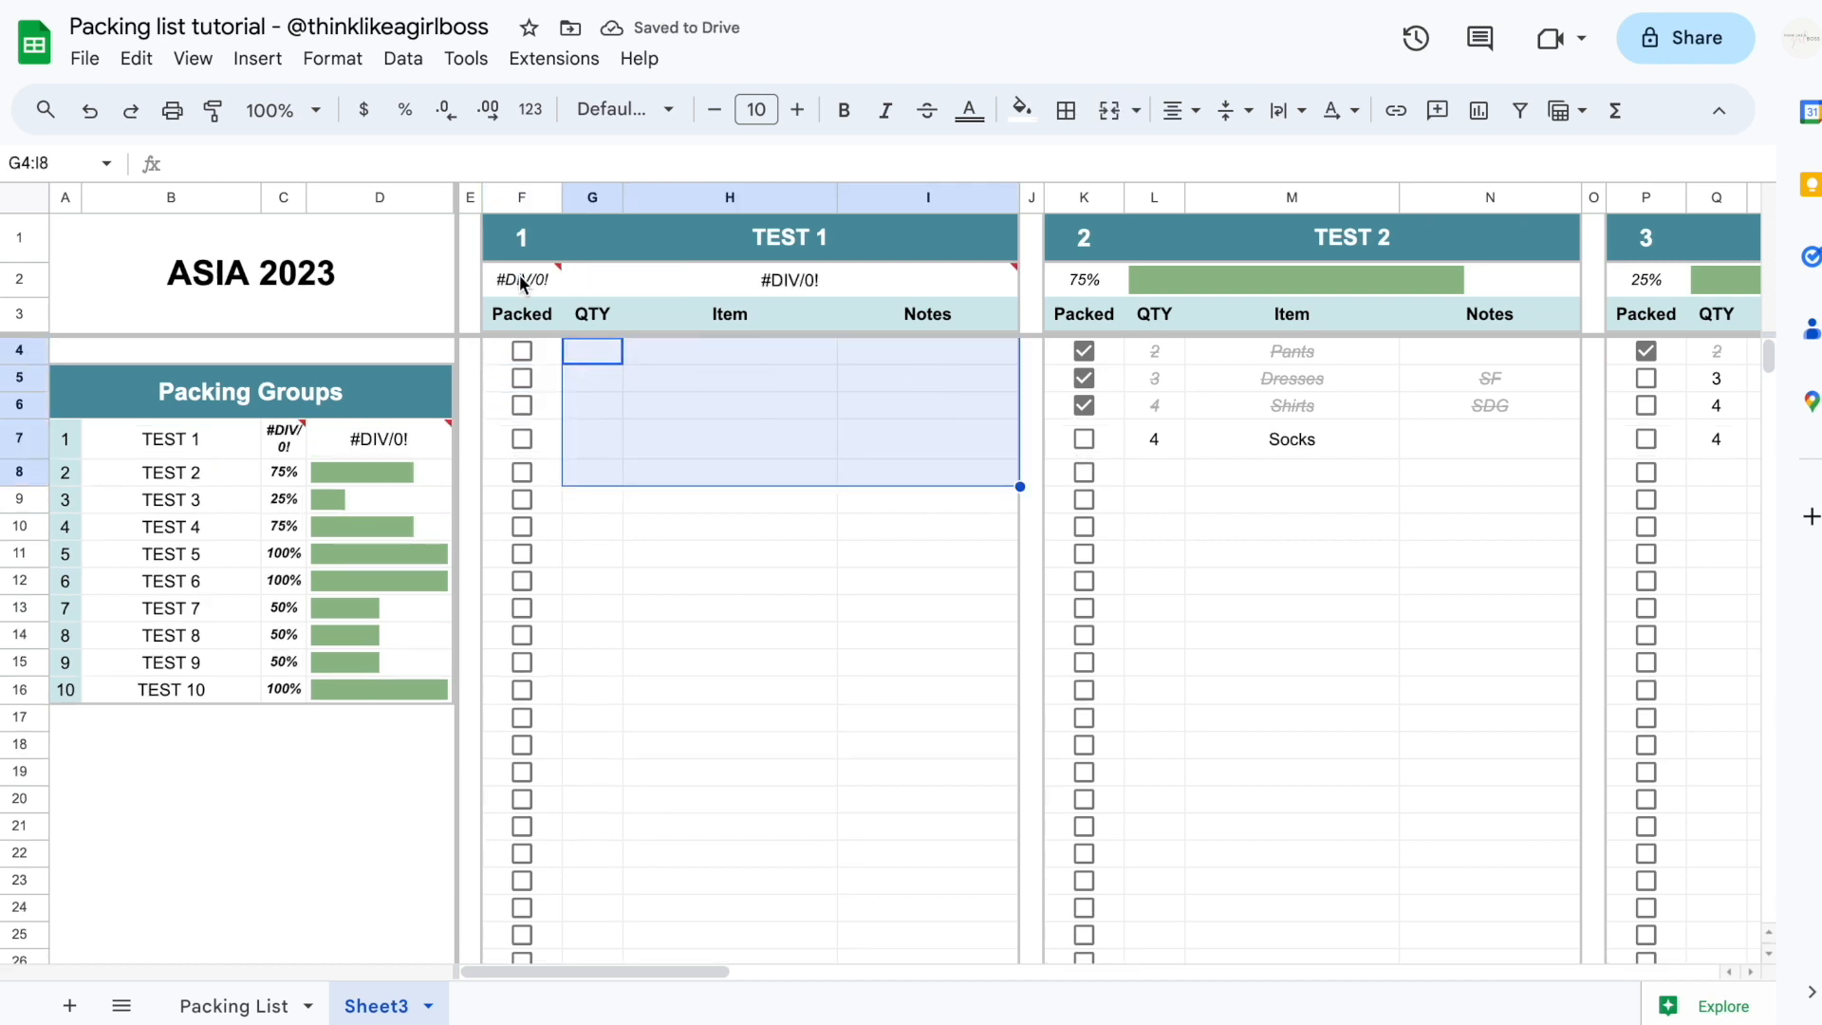
{"action": "left_click", "coordinate": [692, 557]}
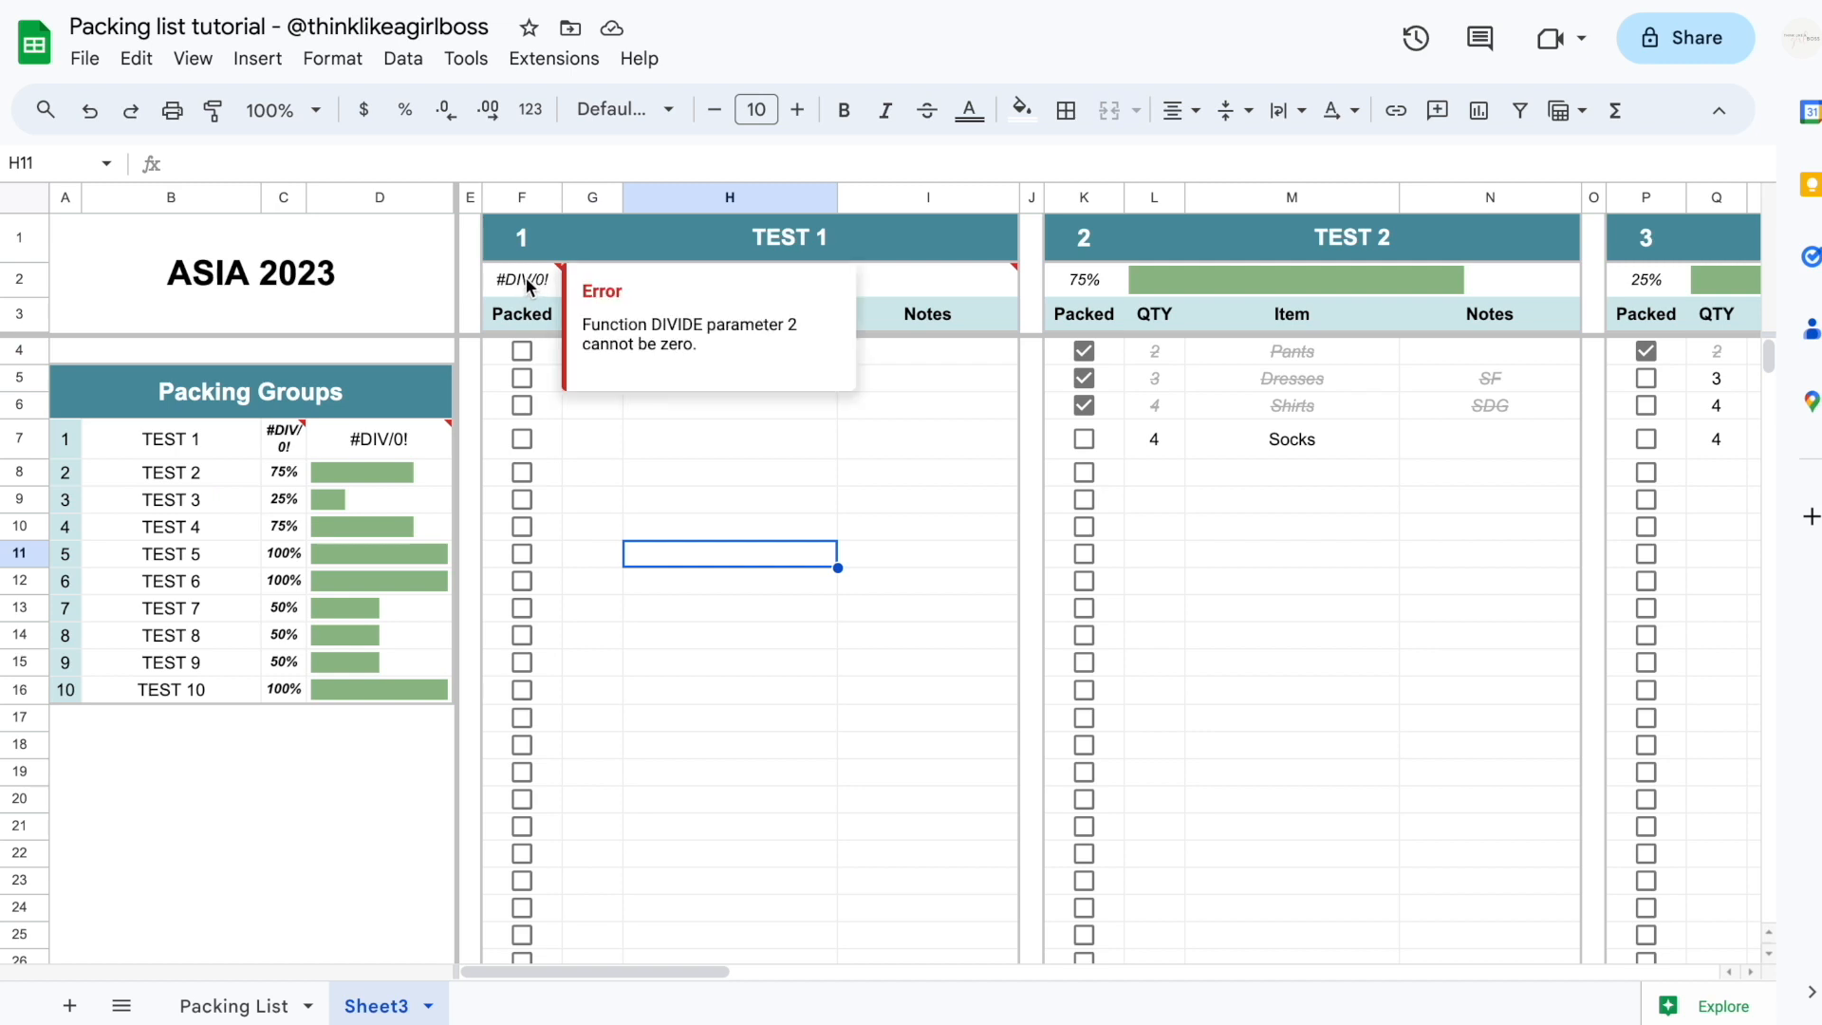
Wrap the F2 packed-percentage formula in IFERROR with 0% as the value if error
{"action": "left_click", "coordinate": [528, 287]}
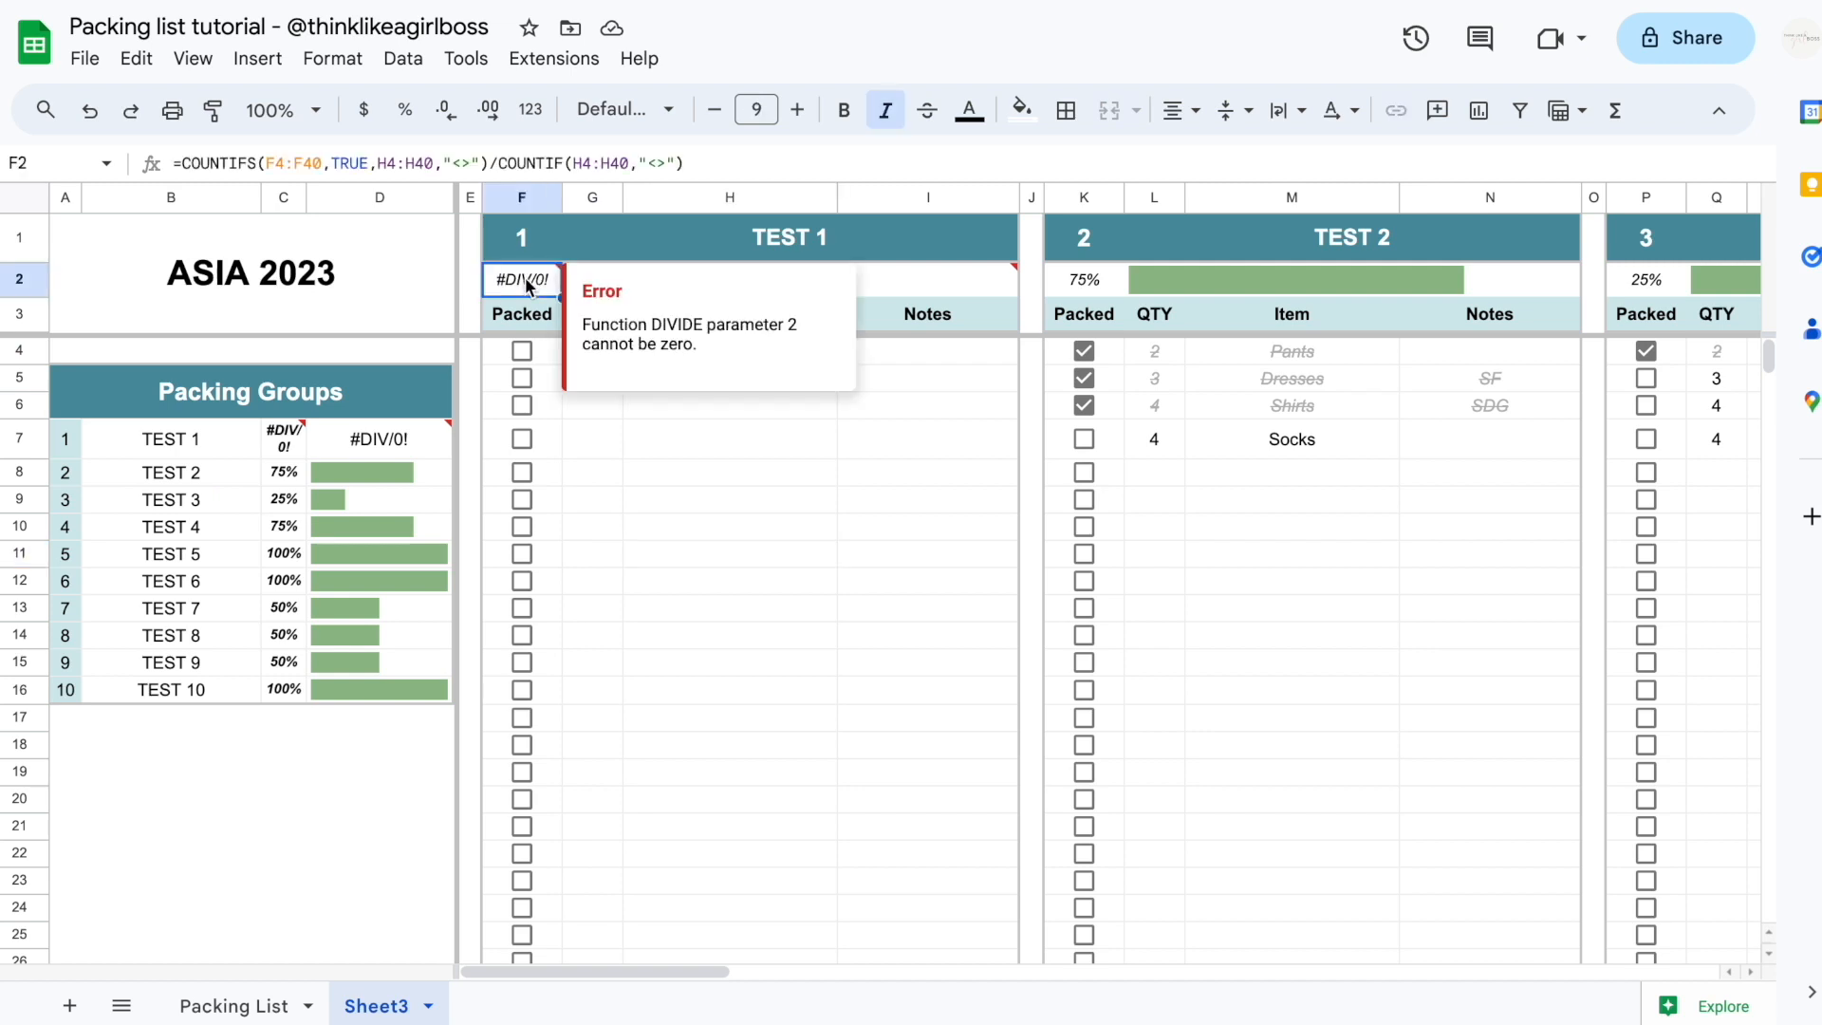
{"action": "left_click", "coordinate": [186, 162]}
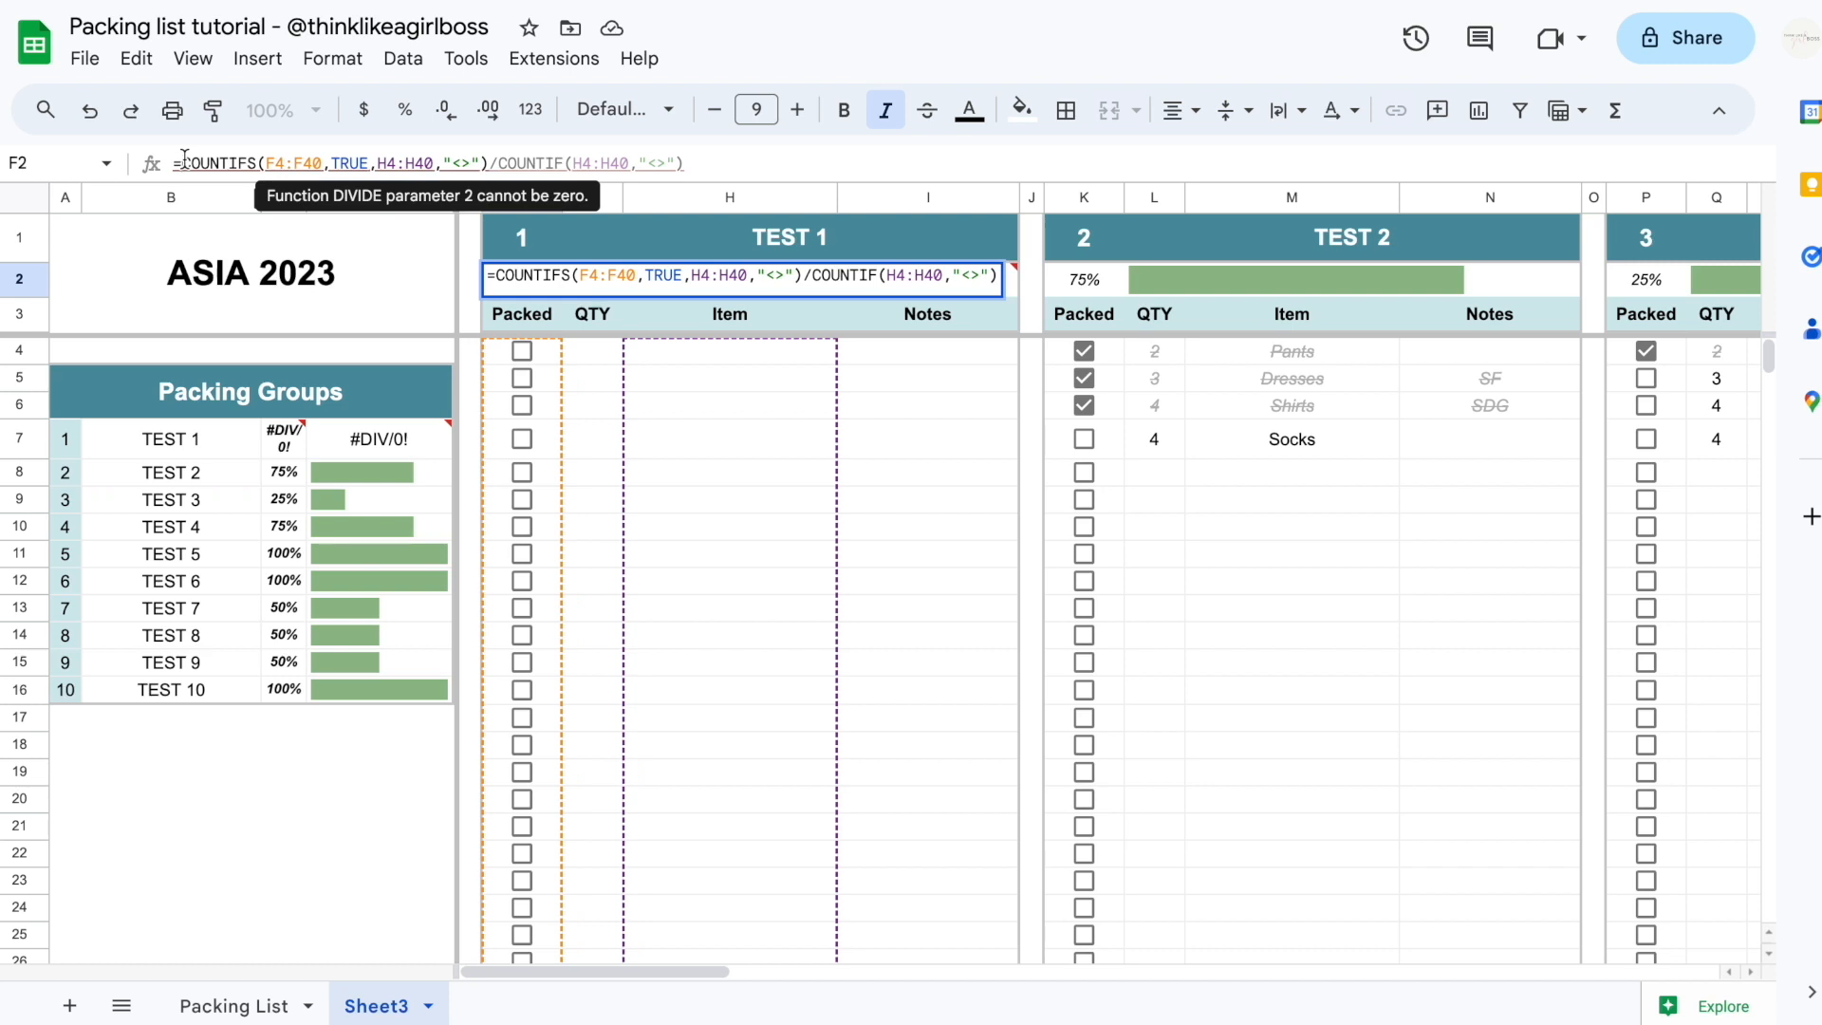
{"action": "type", "text": "IFERROR("}
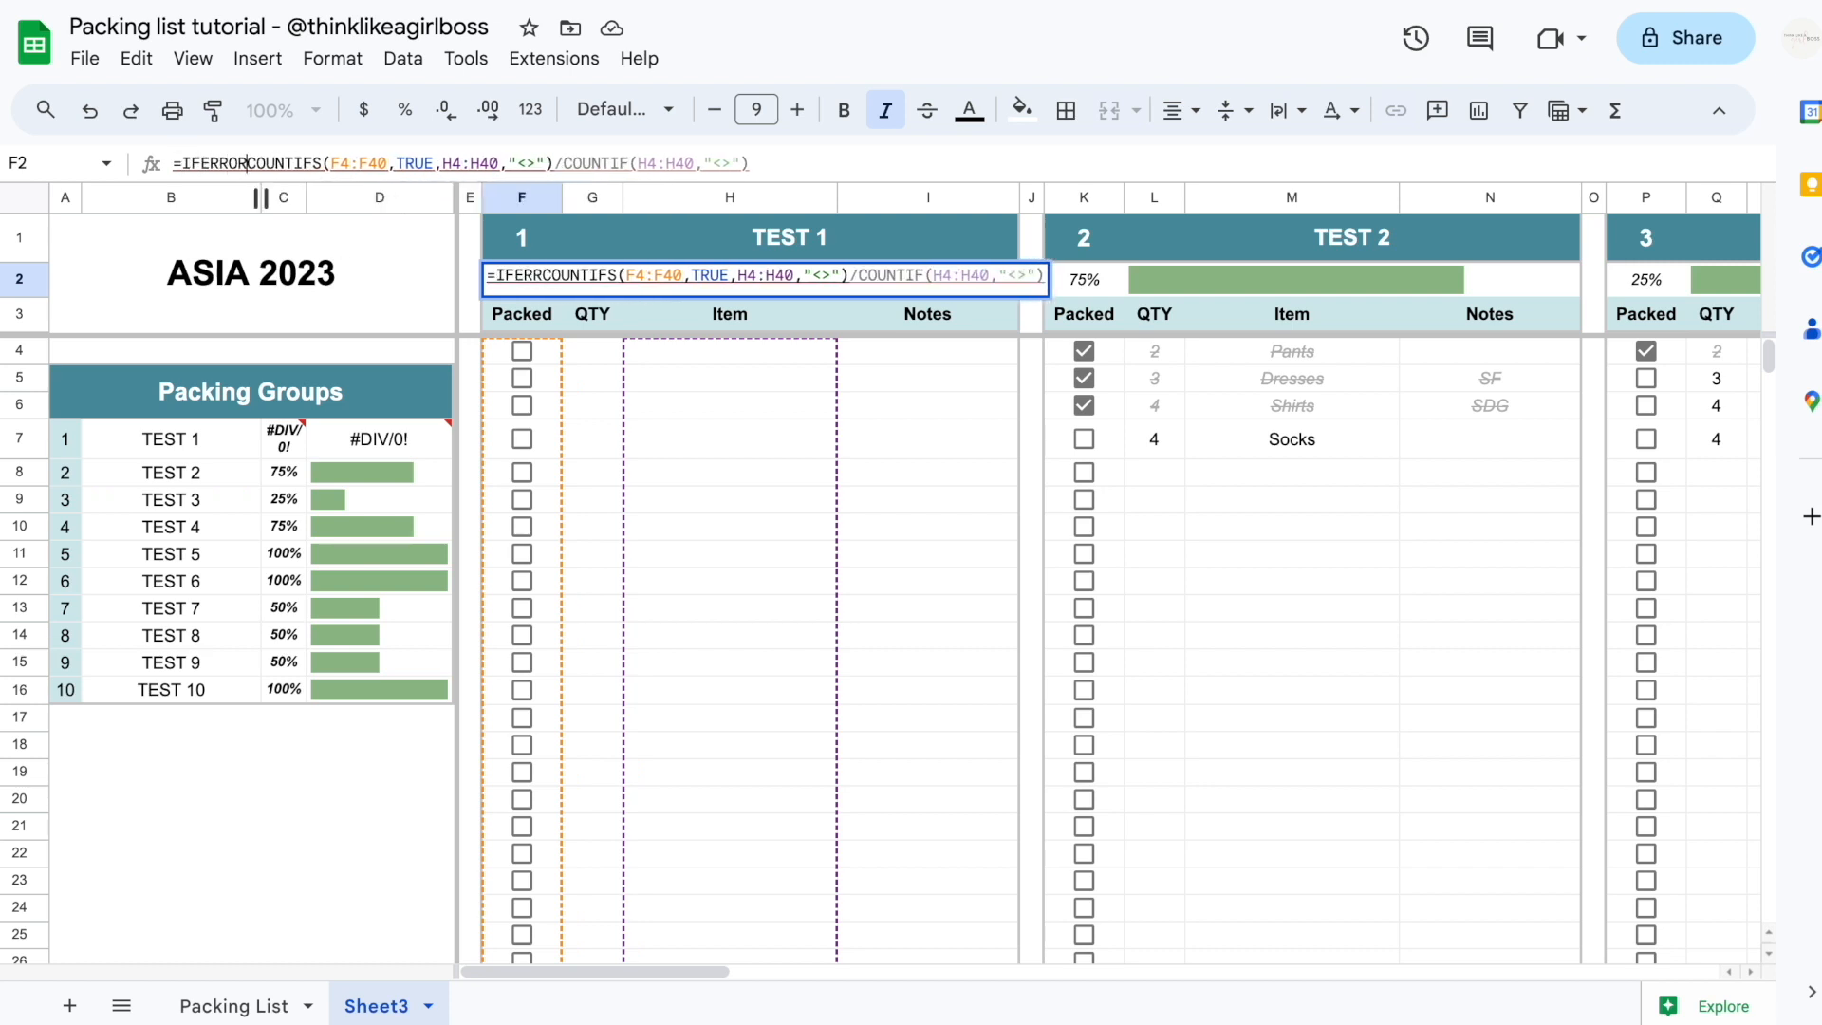
{"action": "left_click", "coordinate": [770, 166]}
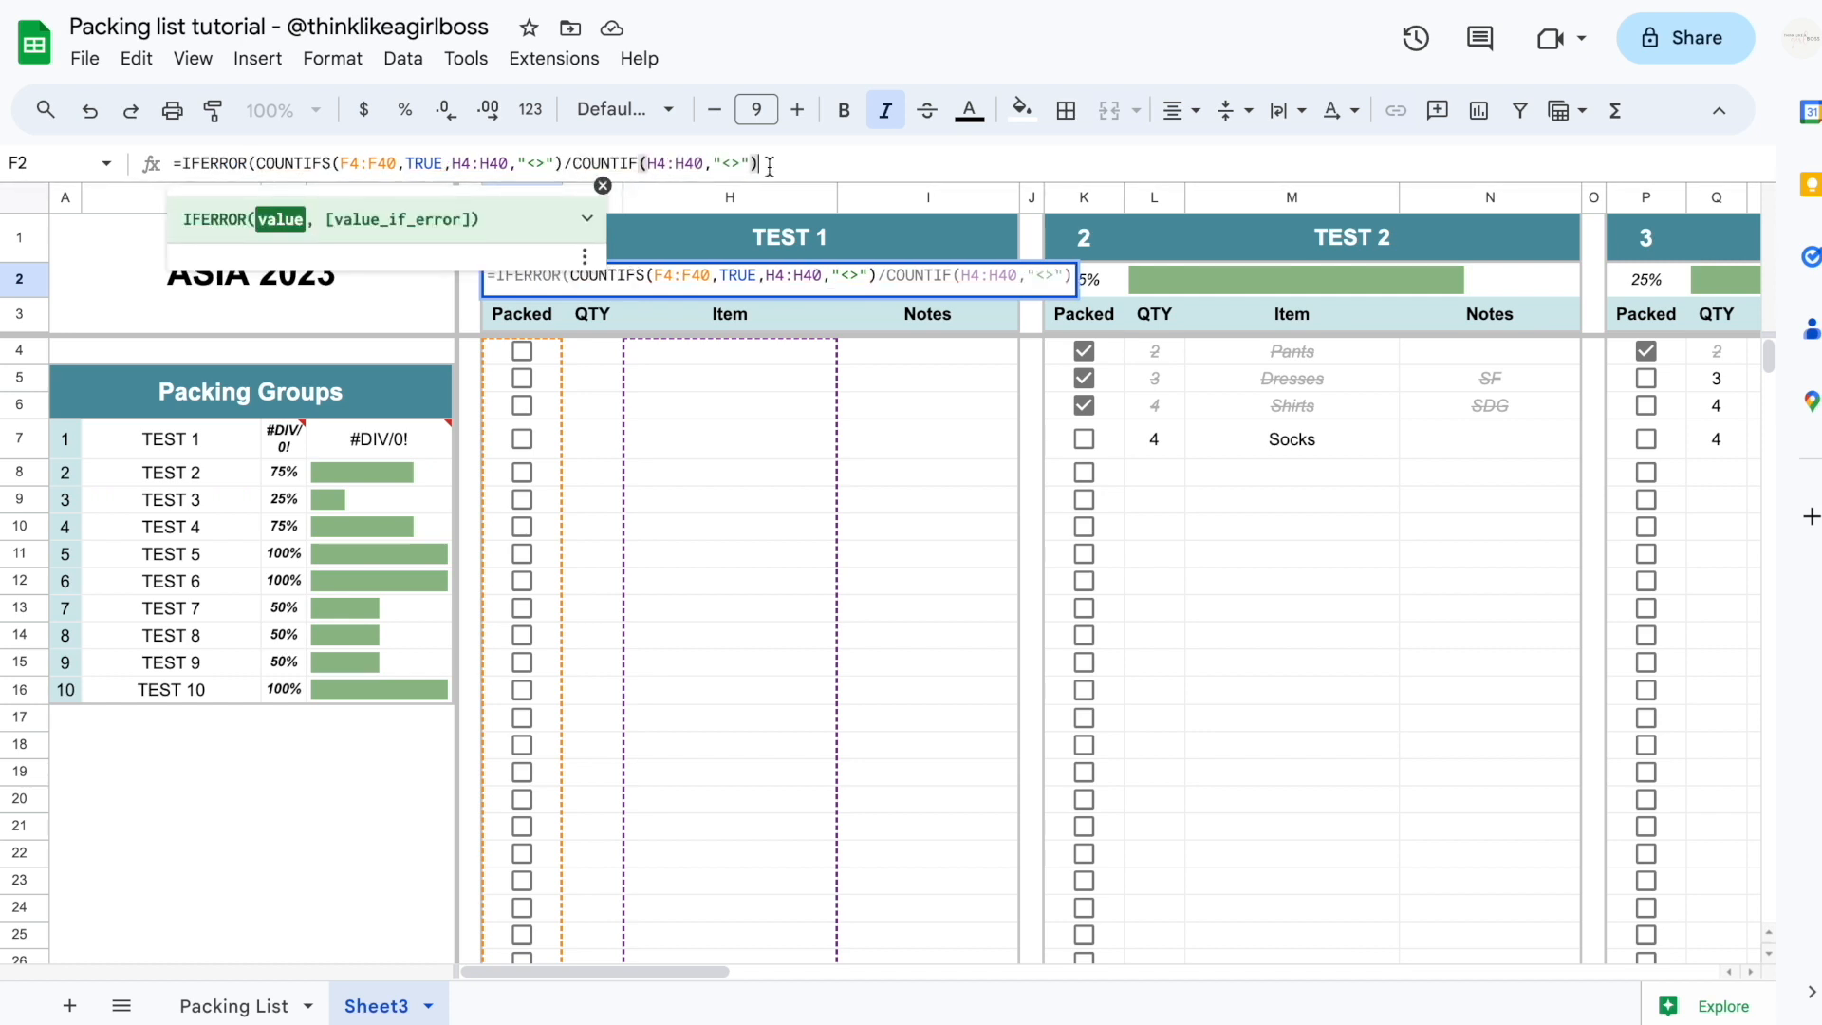
{"action": "type", "text": ",0%"}
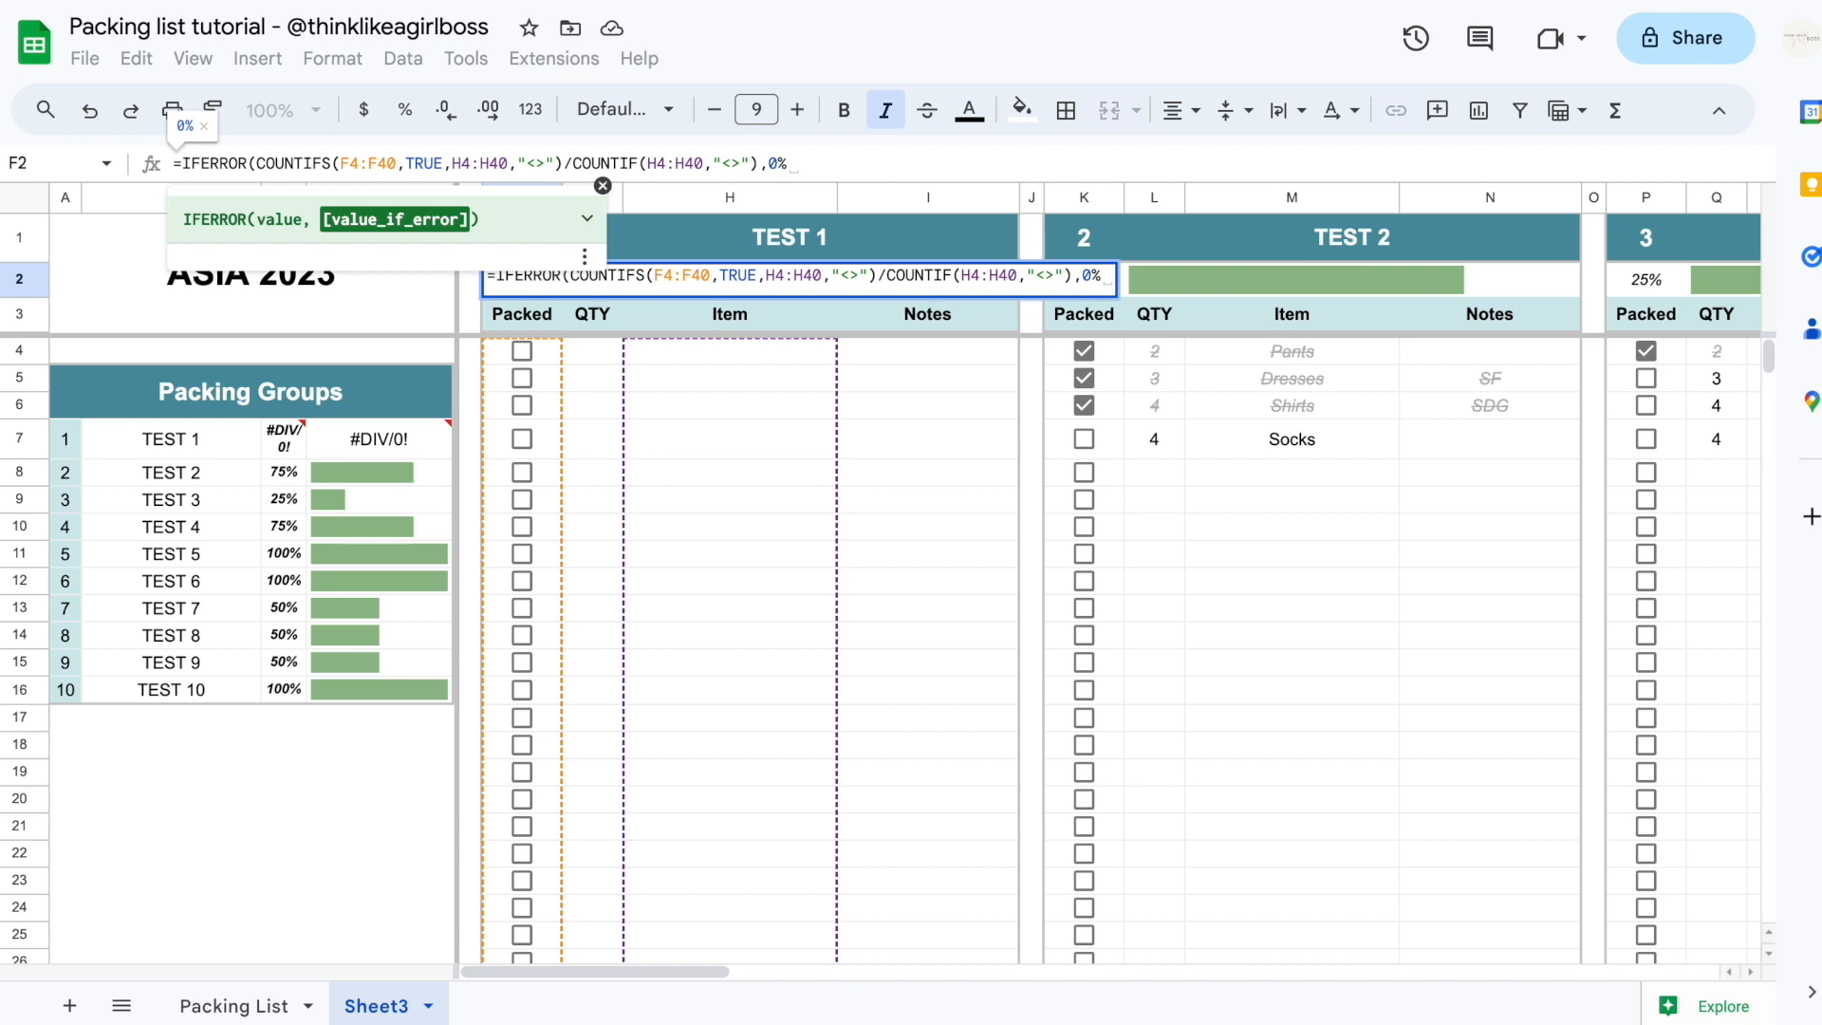
{"action": "type", "text": ")"}
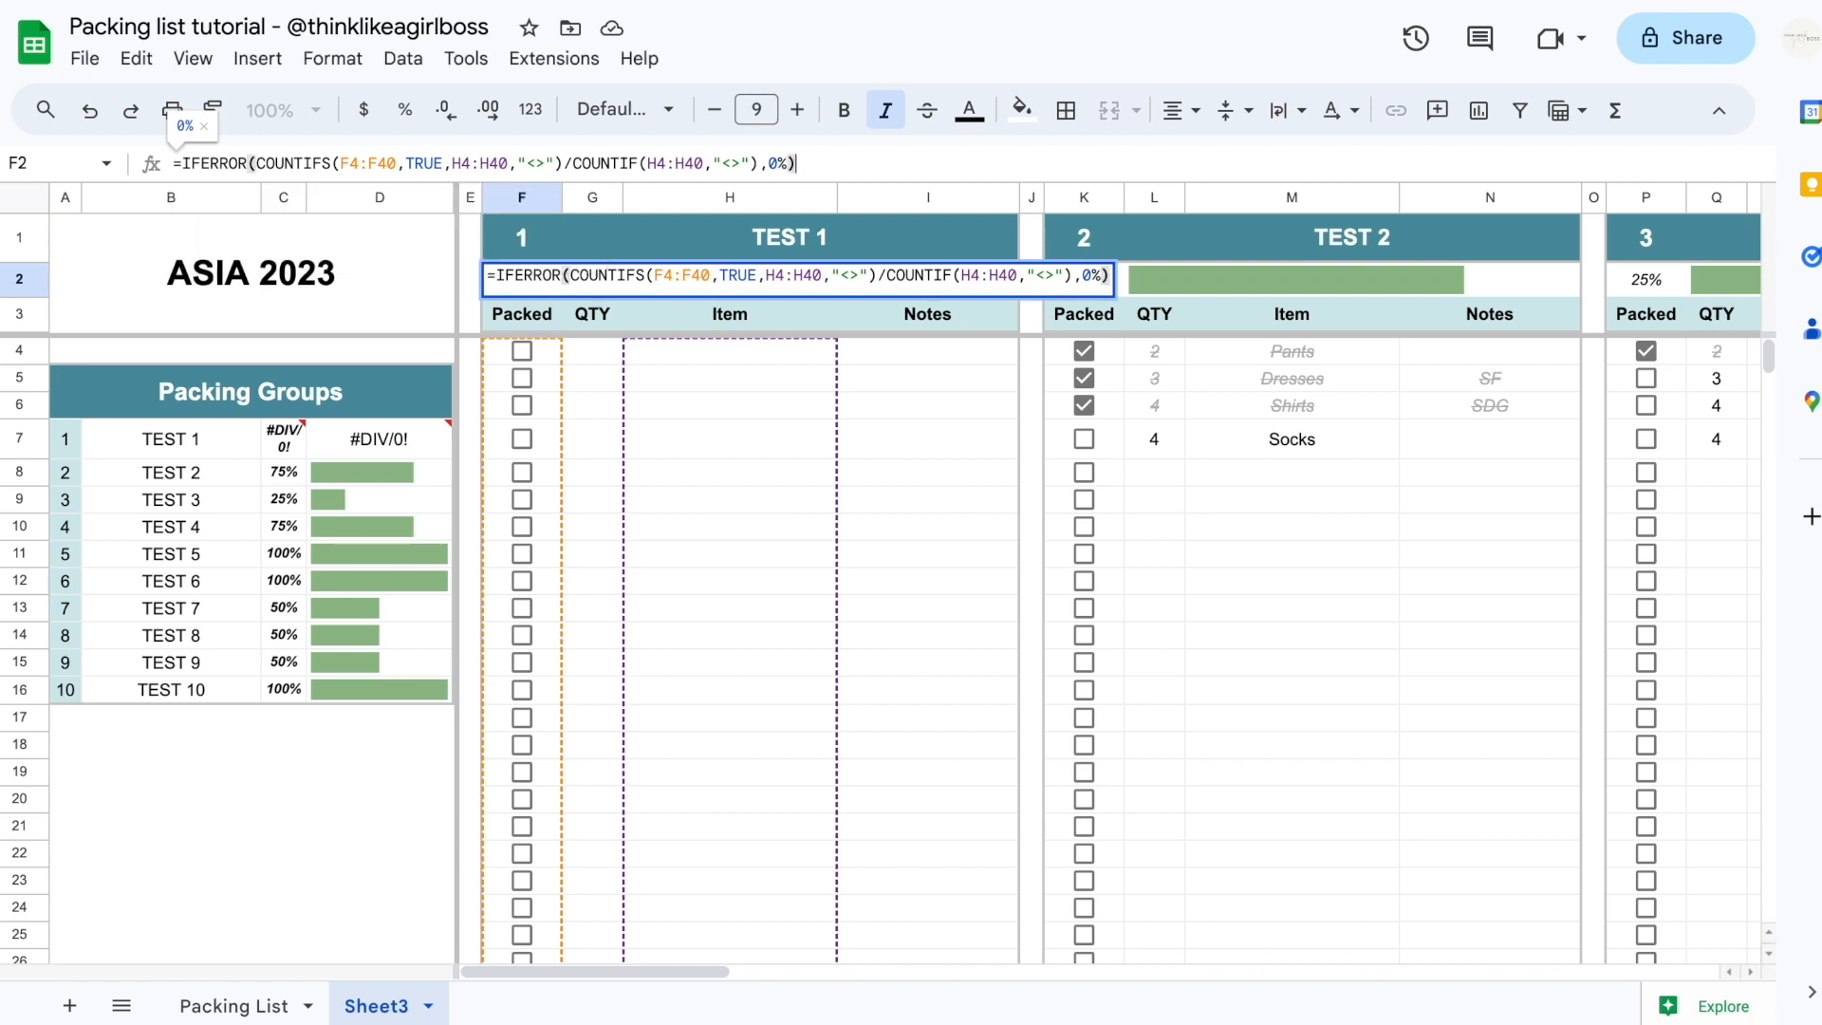
{"action": "key", "text": "Return"}
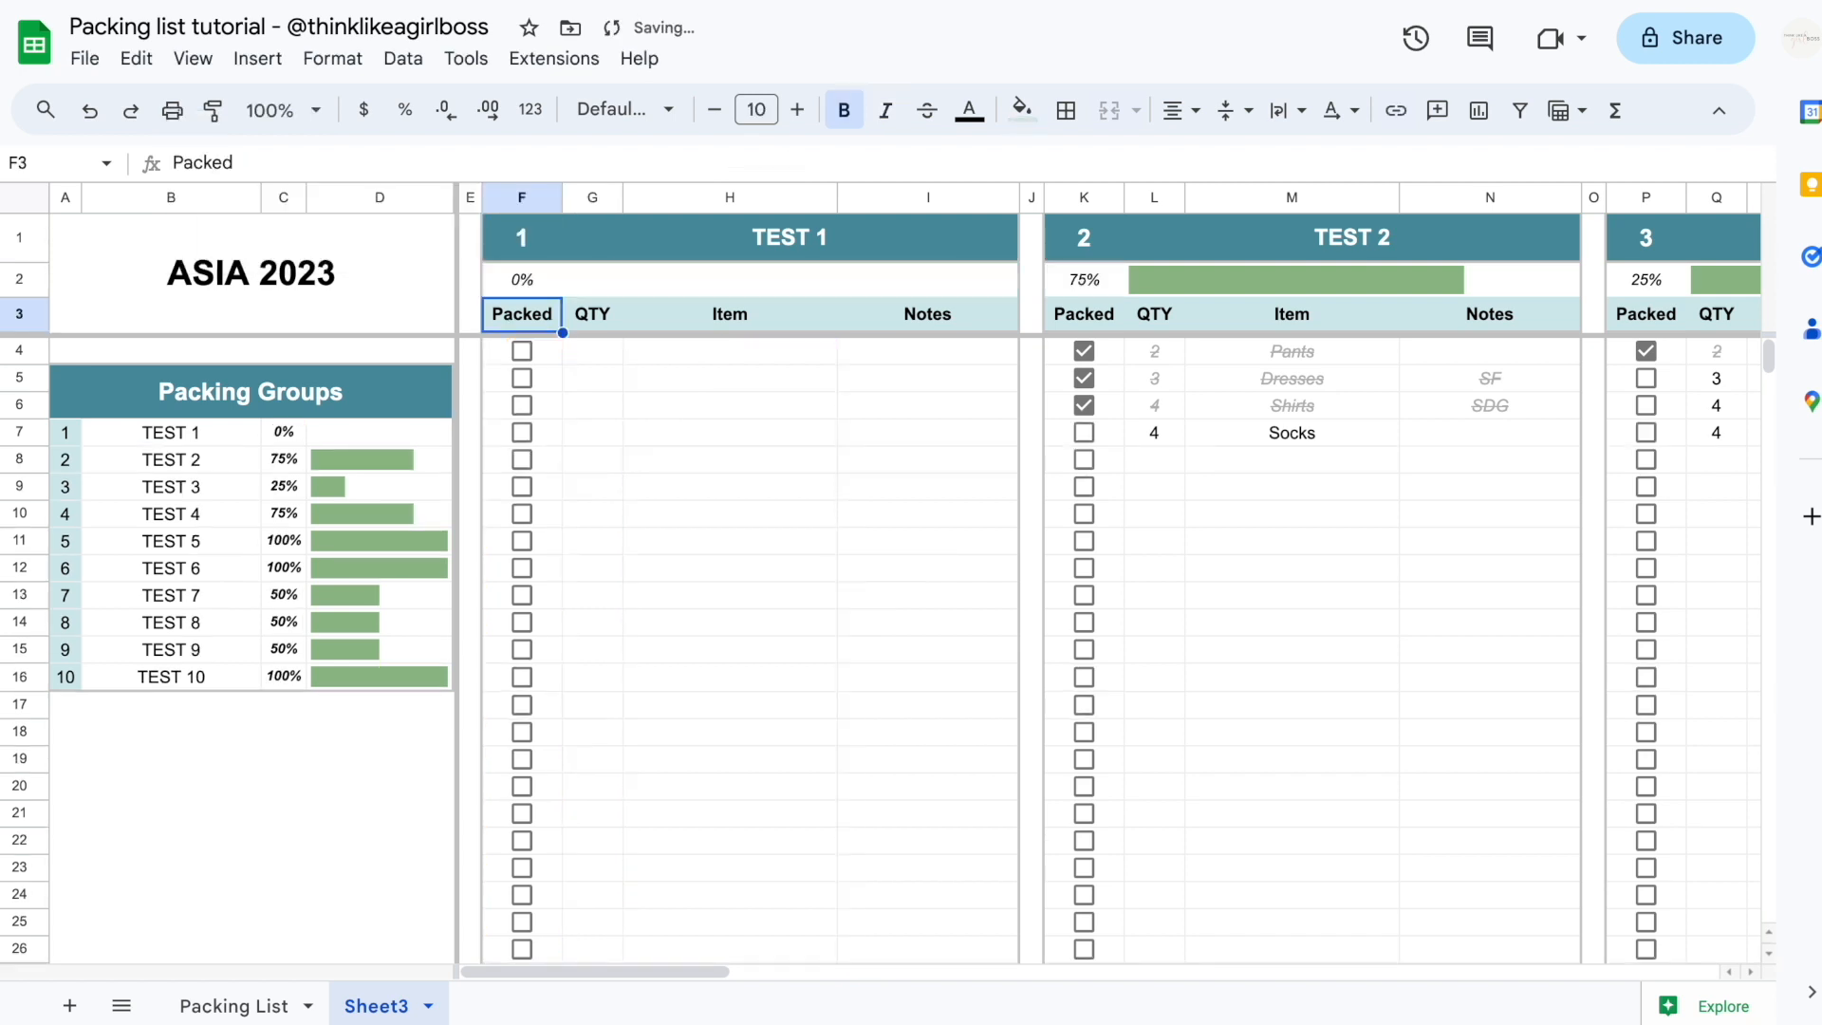
Uncheck all packed items in the TEST 2 block and clear its sample QTY, Item and Notes entries
{"action": "left_click", "coordinate": [1084, 405]}
{"action": "left_click", "coordinate": [1084, 378]}
{"action": "left_click", "coordinate": [1083, 351]}
{"action": "left_click_drag", "start_coordinate": [1154, 351], "coordinate": [1431, 472]}
{"action": "key", "text": "Delete"}
{"action": "left_click", "coordinate": [1344, 585]}
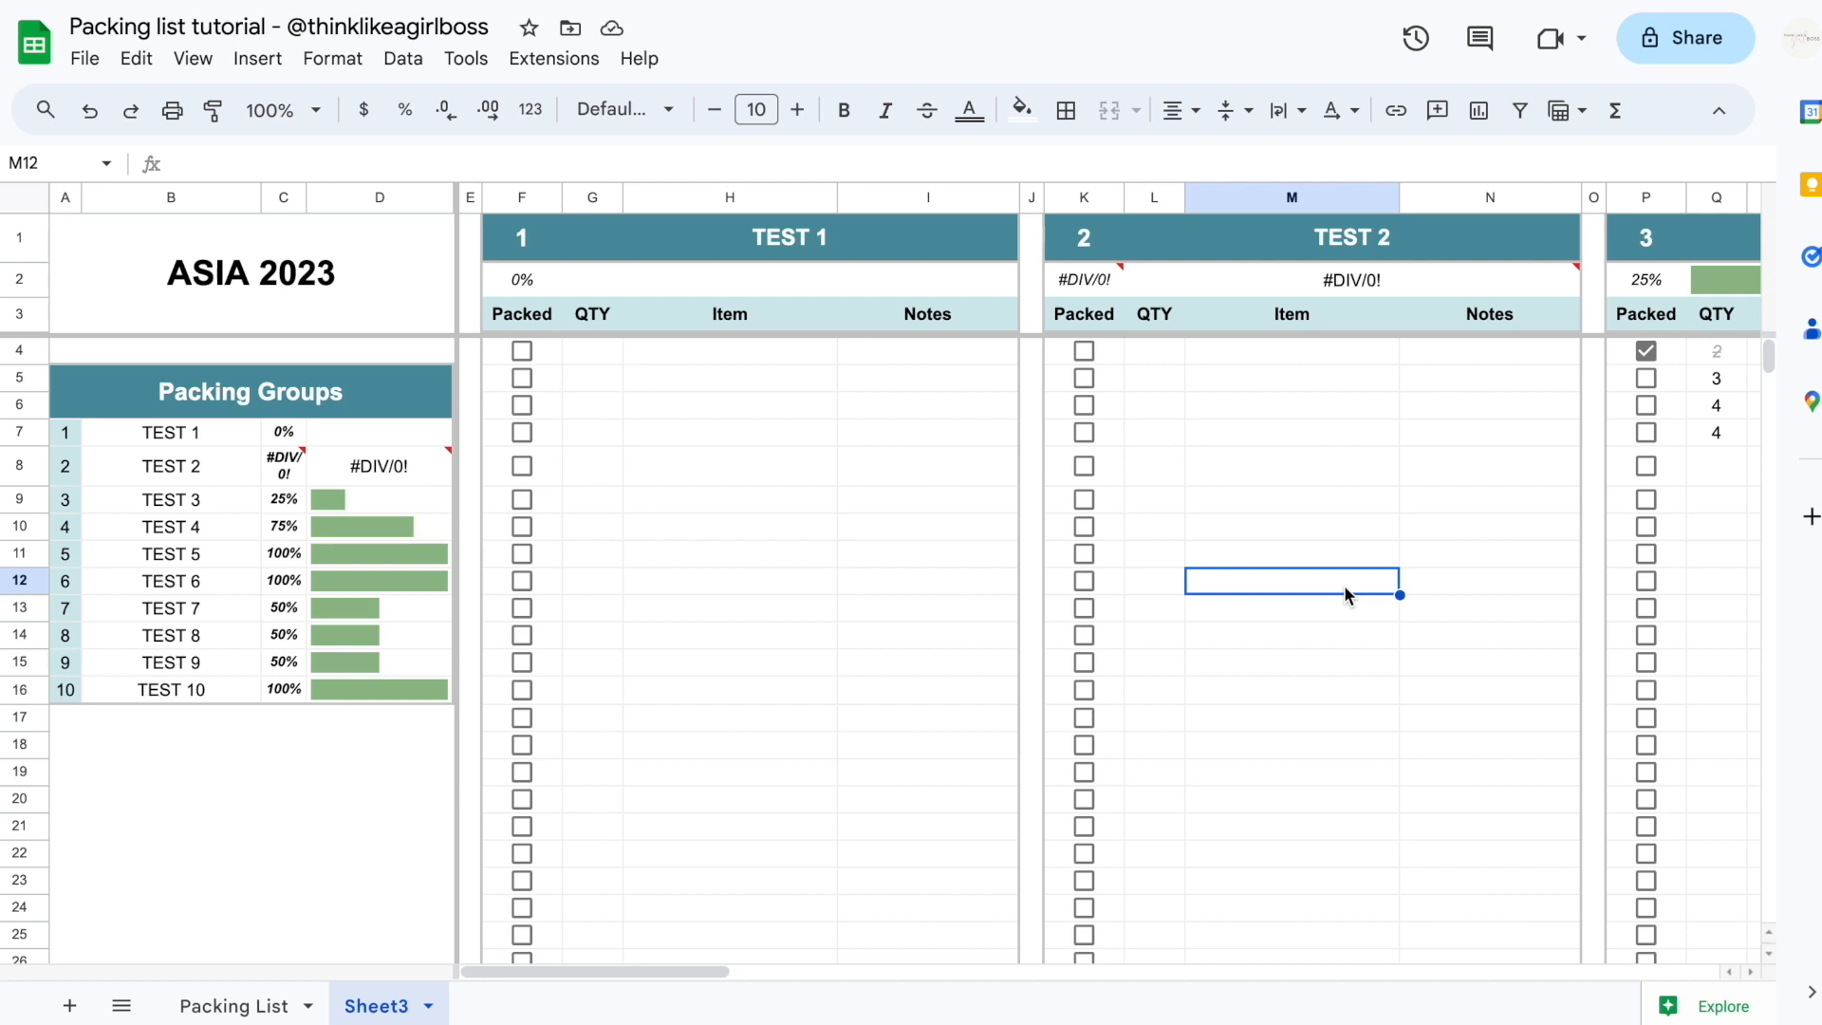
Copy the TEST 1 progress cells F2:J2 and paste them across K2:BC2 for the blocks TEST 2 to TEST 10
{"action": "left_click_drag", "start_coordinate": [503, 281], "coordinate": [1022, 279]}
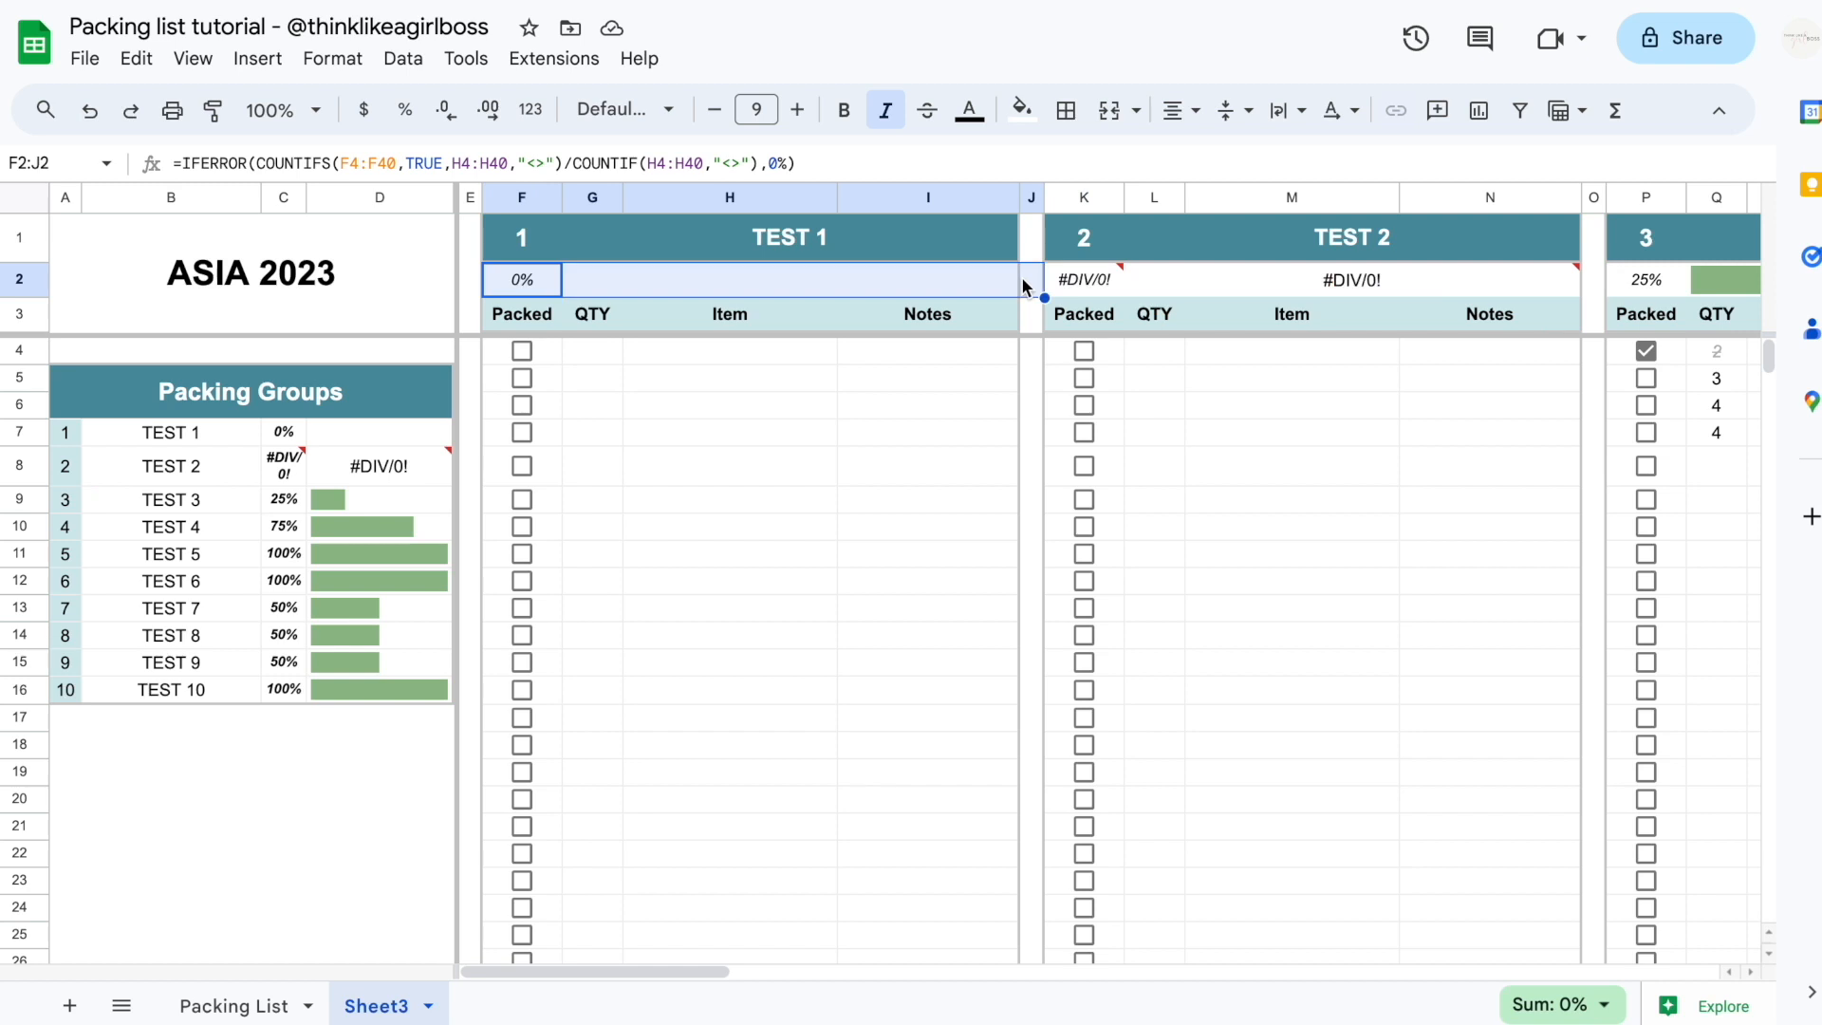
{"action": "key", "text": "ctrl+c"}
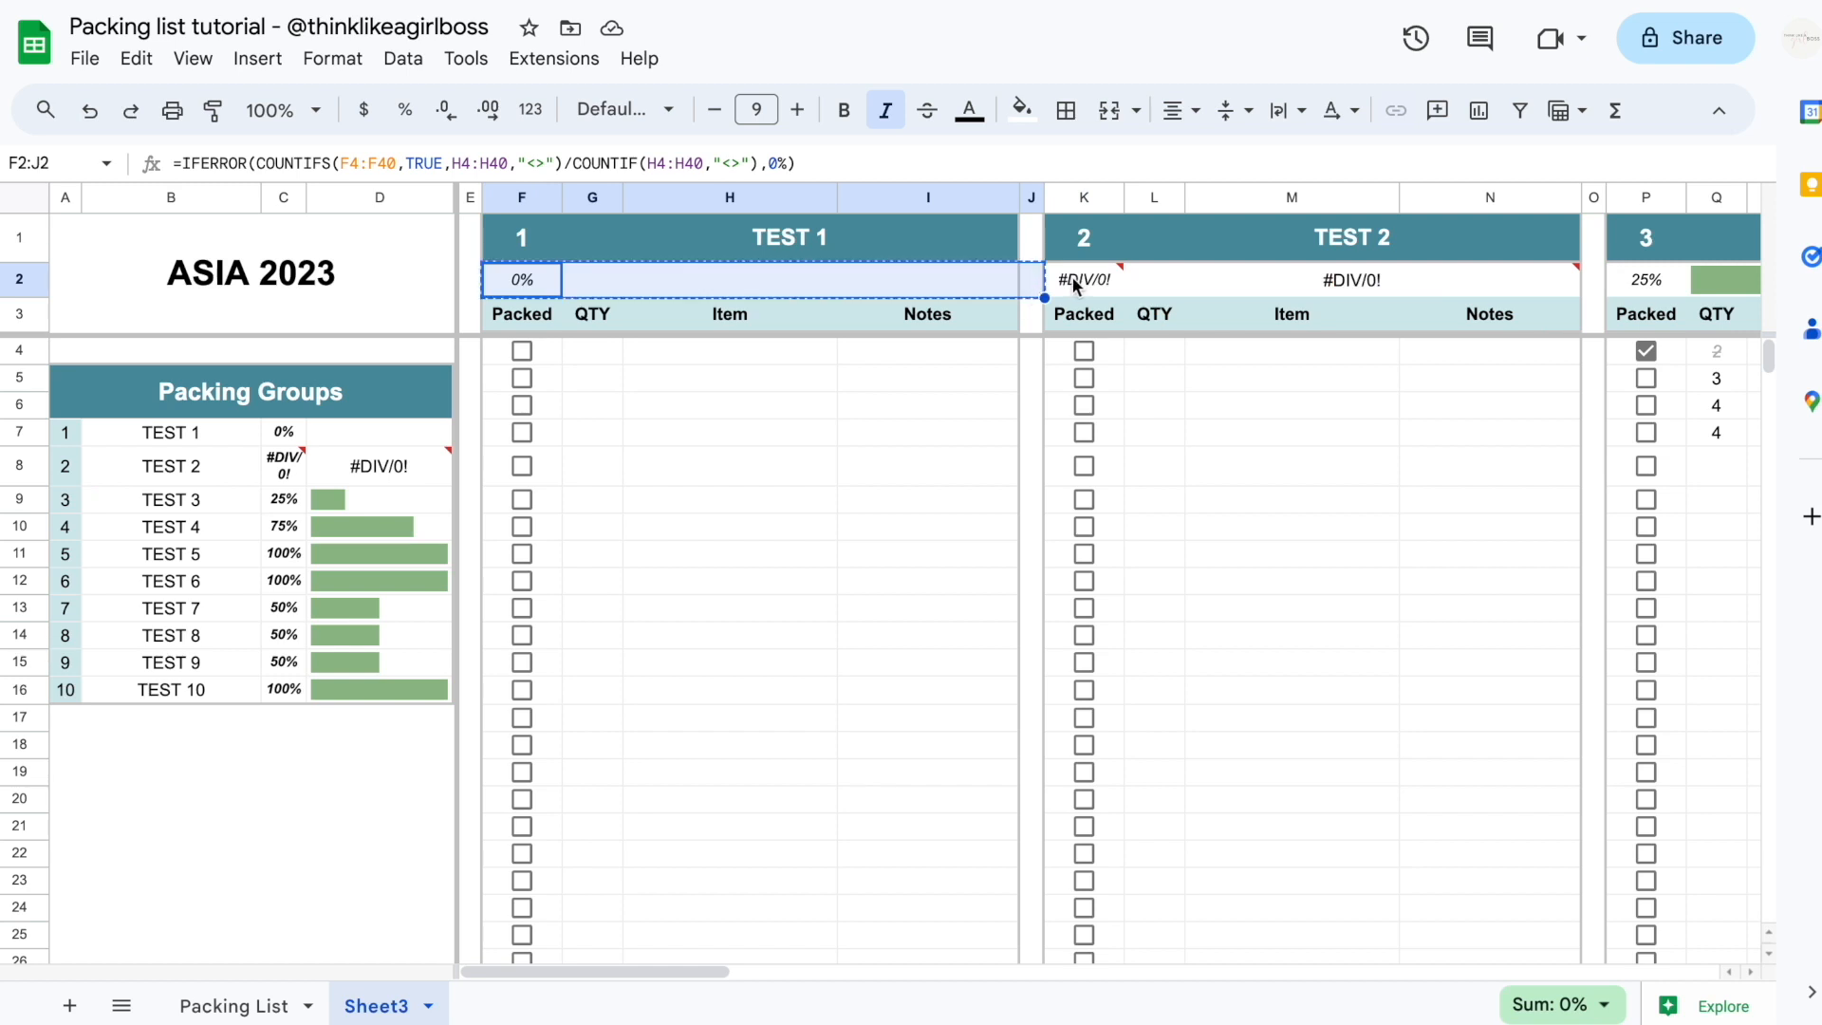
{"action": "mouse_move", "coordinate": [1071, 284]}
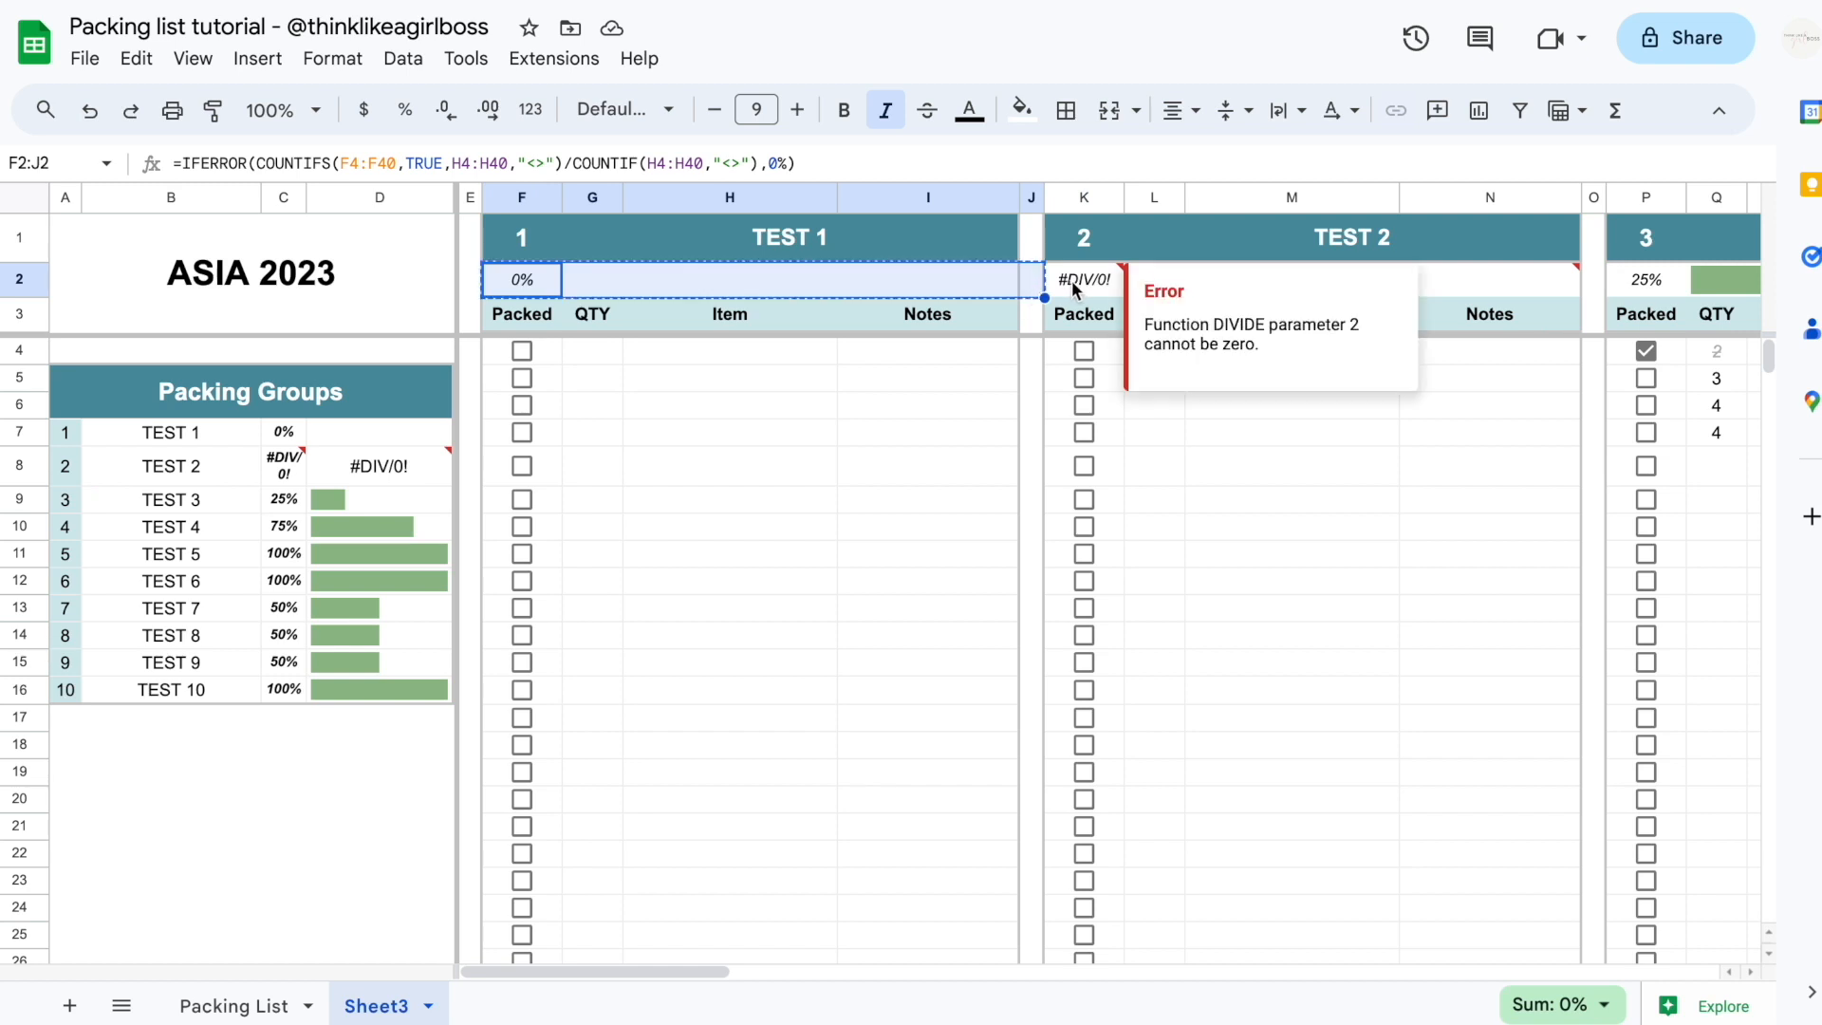
{"action": "left_click_drag", "start_coordinate": [1077, 283], "coordinate": [1219, 281]}
{"action": "scroll", "coordinate": [1076, 284], "scroll_direction": "right", "scroll_amount": 20}
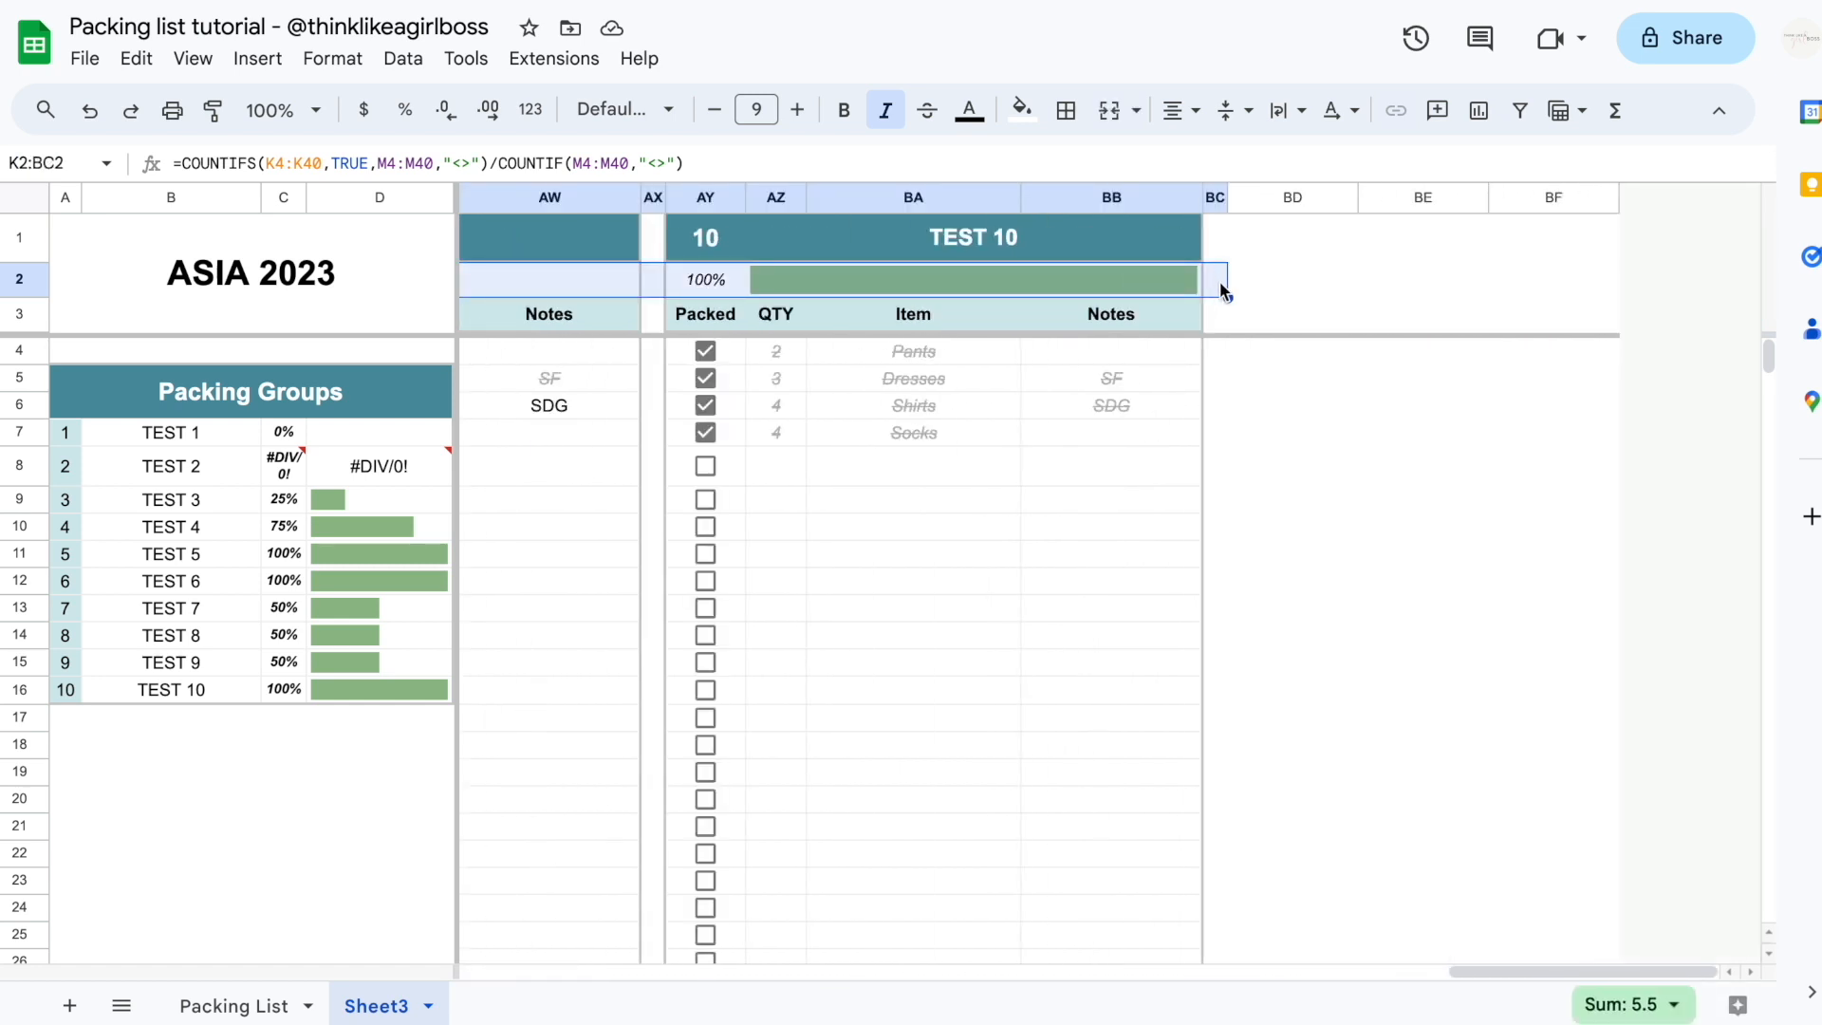
{"action": "scroll", "coordinate": [1219, 272], "scroll_direction": "left", "scroll_amount": 20}
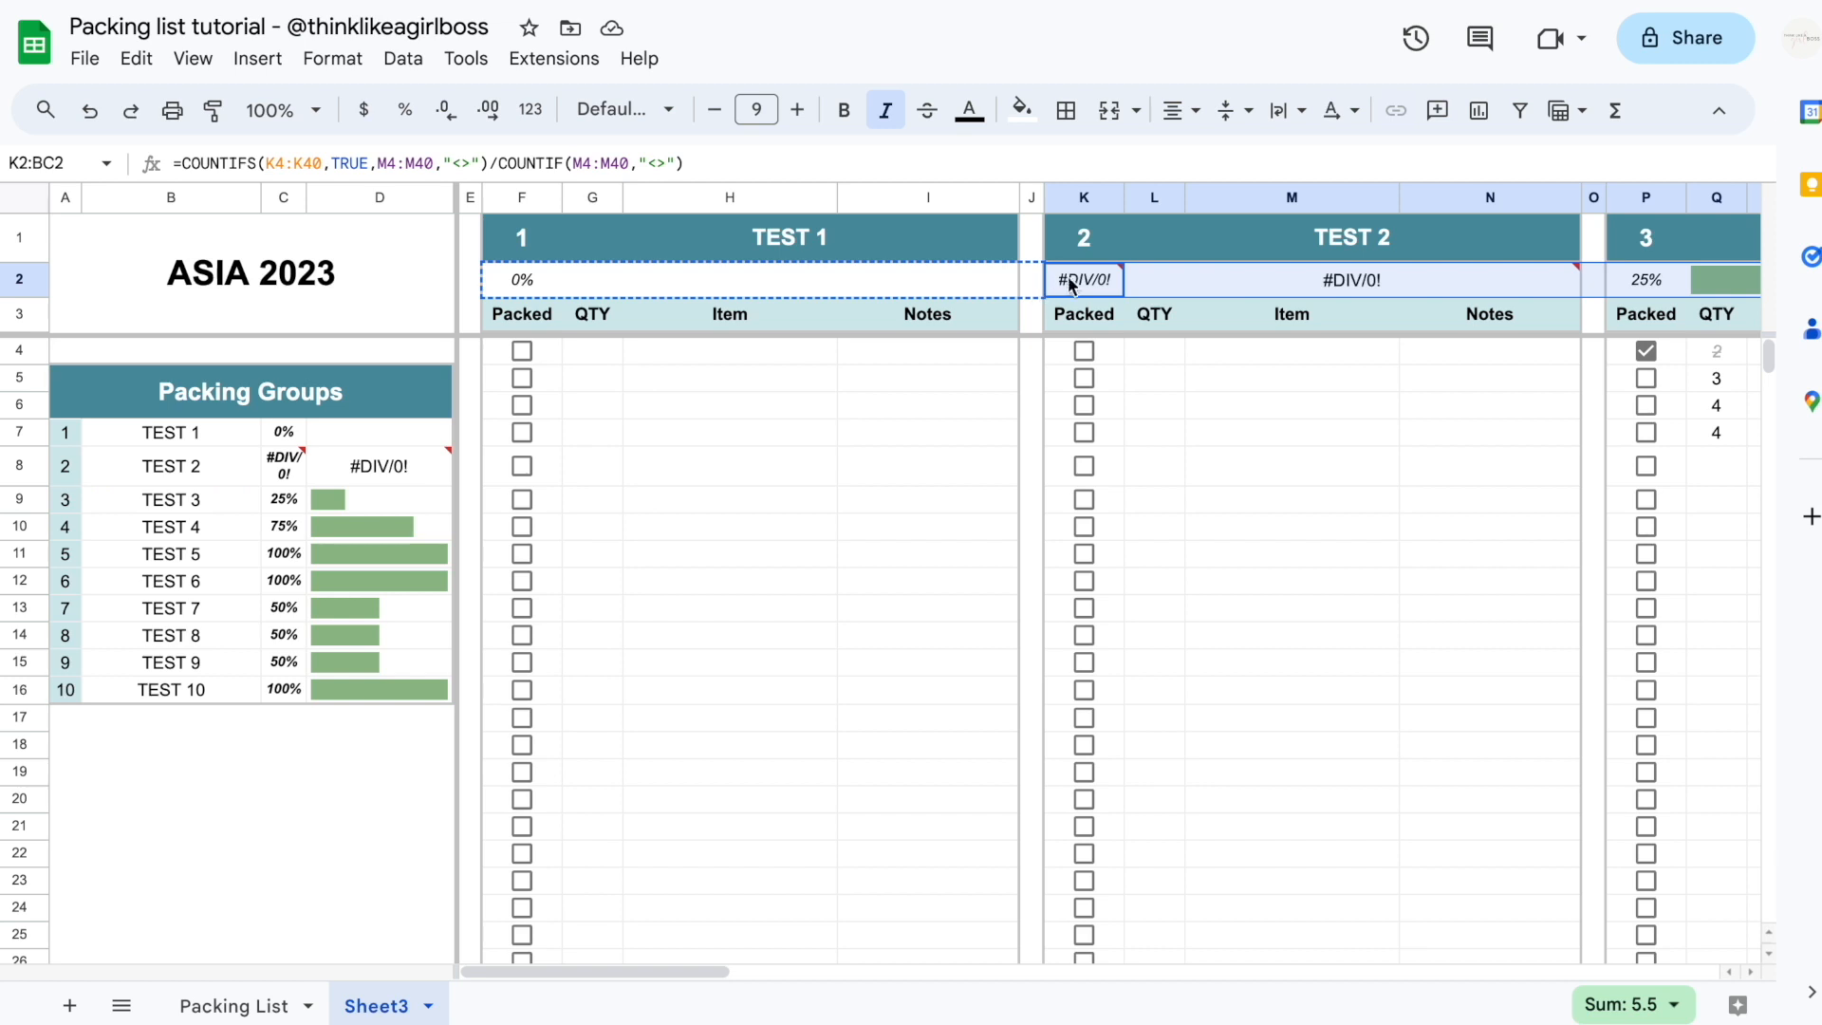
{"action": "scroll", "coordinate": [1079, 275], "scroll_direction": "right", "scroll_amount": 20}
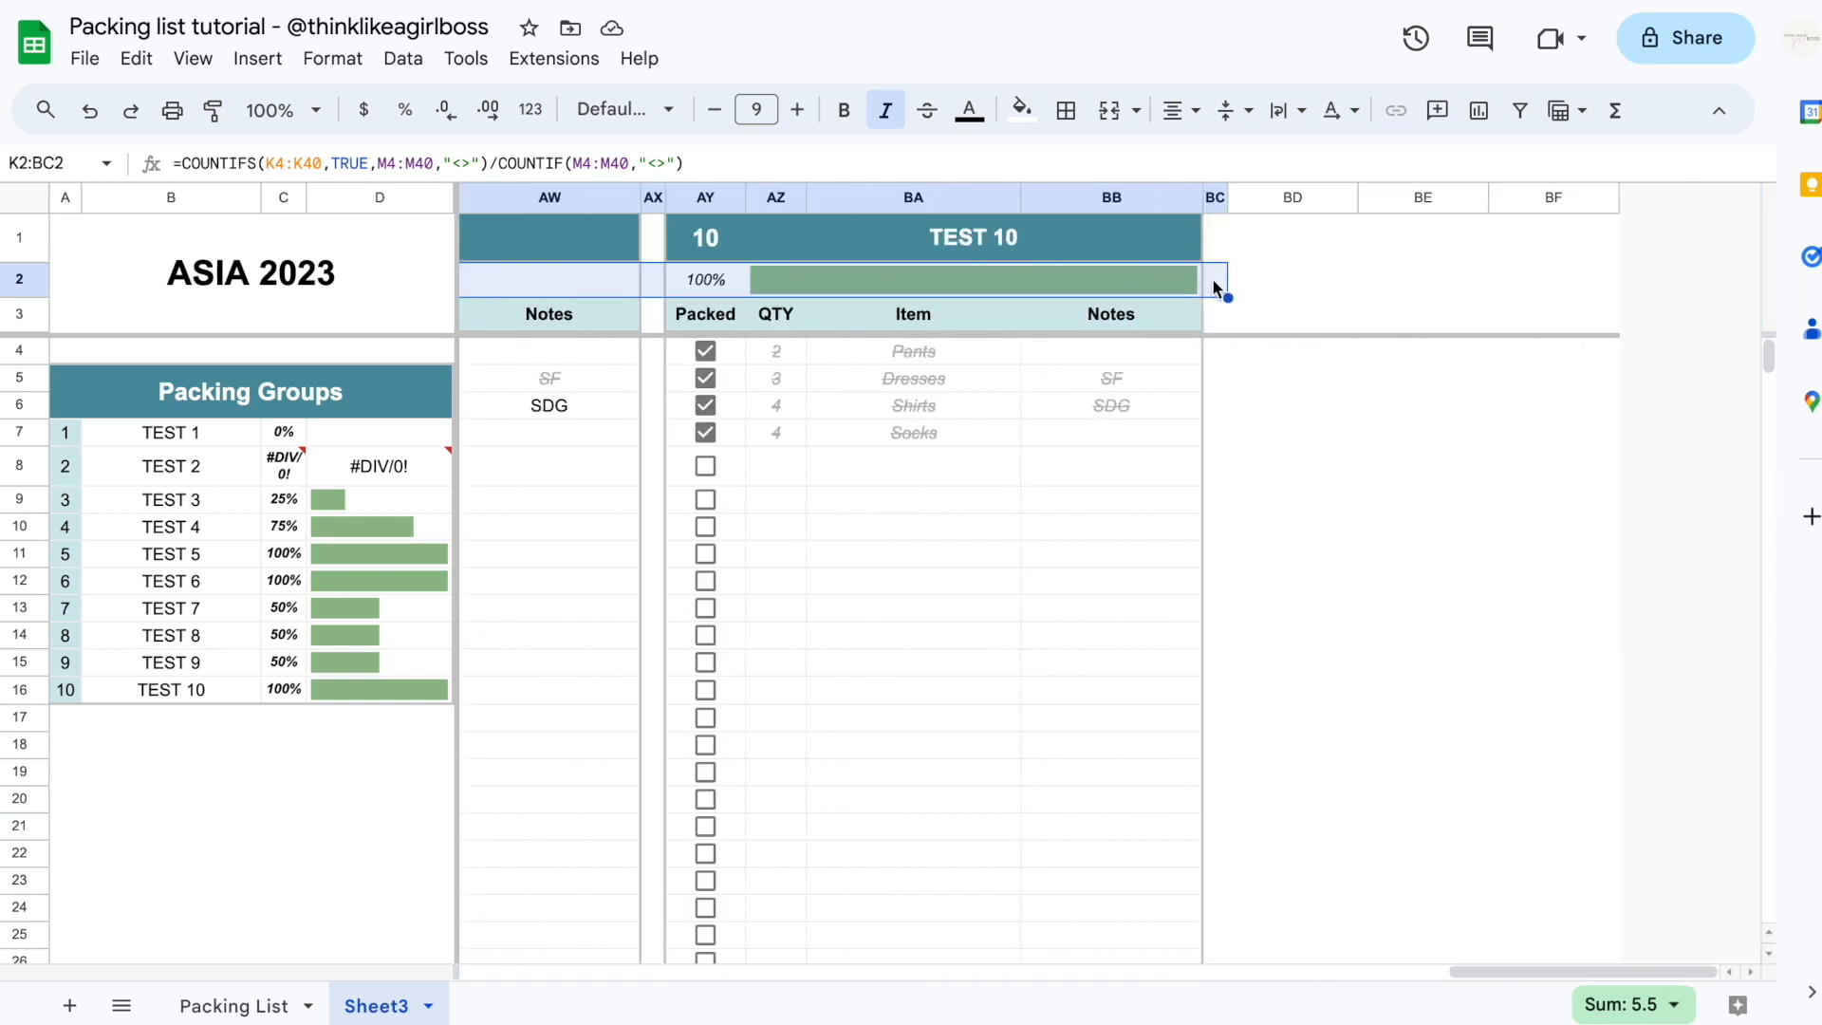
{"action": "scroll", "coordinate": [1211, 277], "scroll_direction": "left", "scroll_amount": 20}
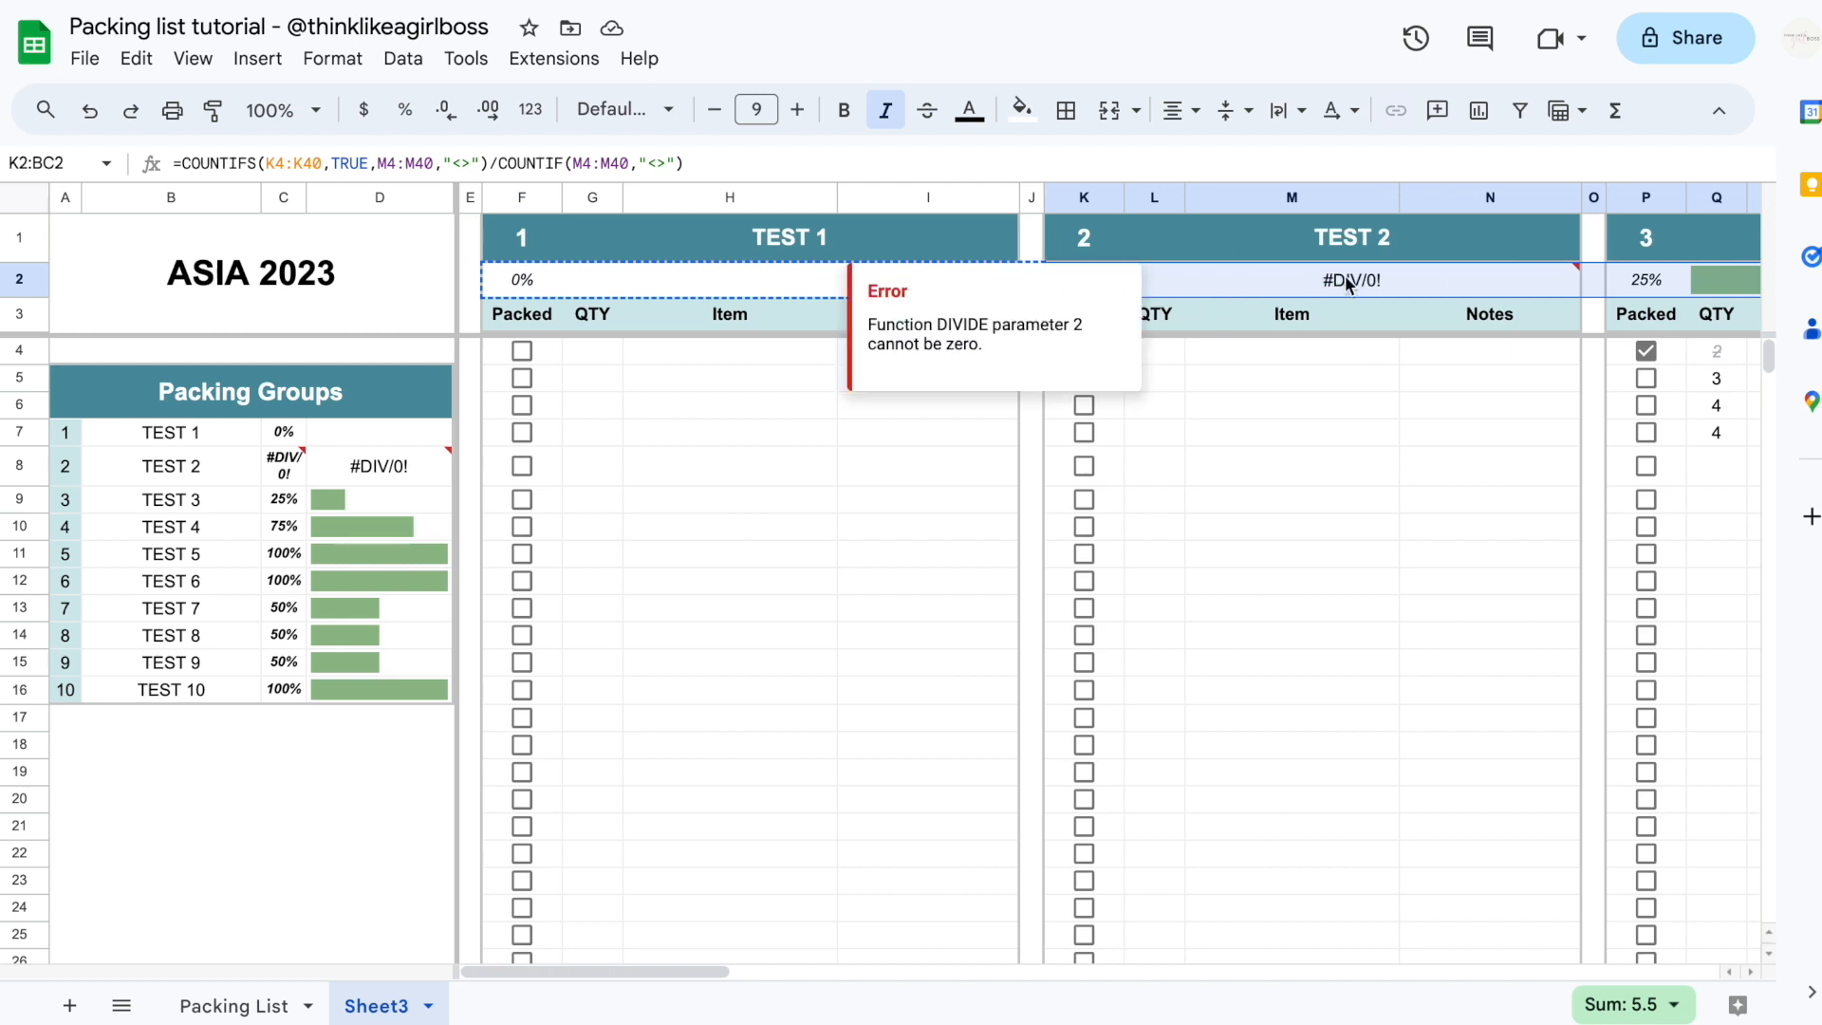
{"action": "scroll", "coordinate": [1346, 278], "scroll_direction": "right", "scroll_amount": 20}
{"action": "scroll", "coordinate": [1397, 277], "scroll_direction": "left", "scroll_amount": 20}
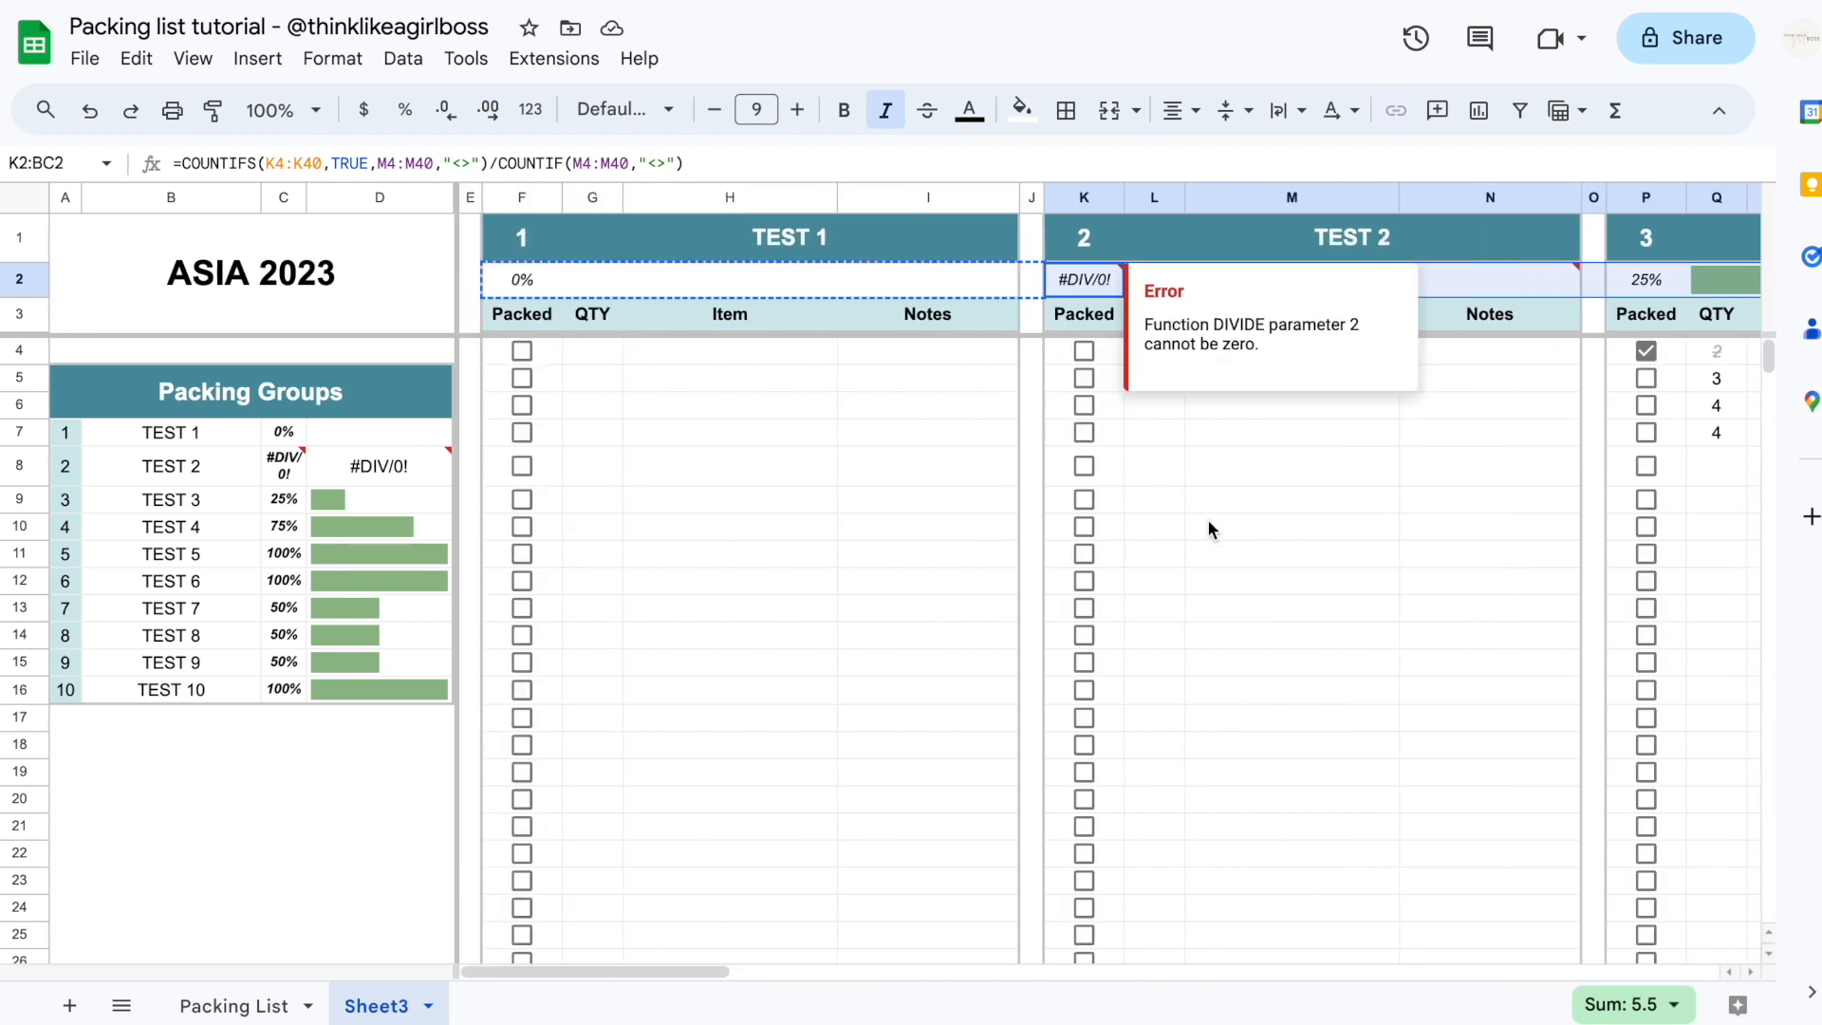
{"action": "key", "text": "super+v"}
{"action": "left_click", "coordinate": [1207, 518]}
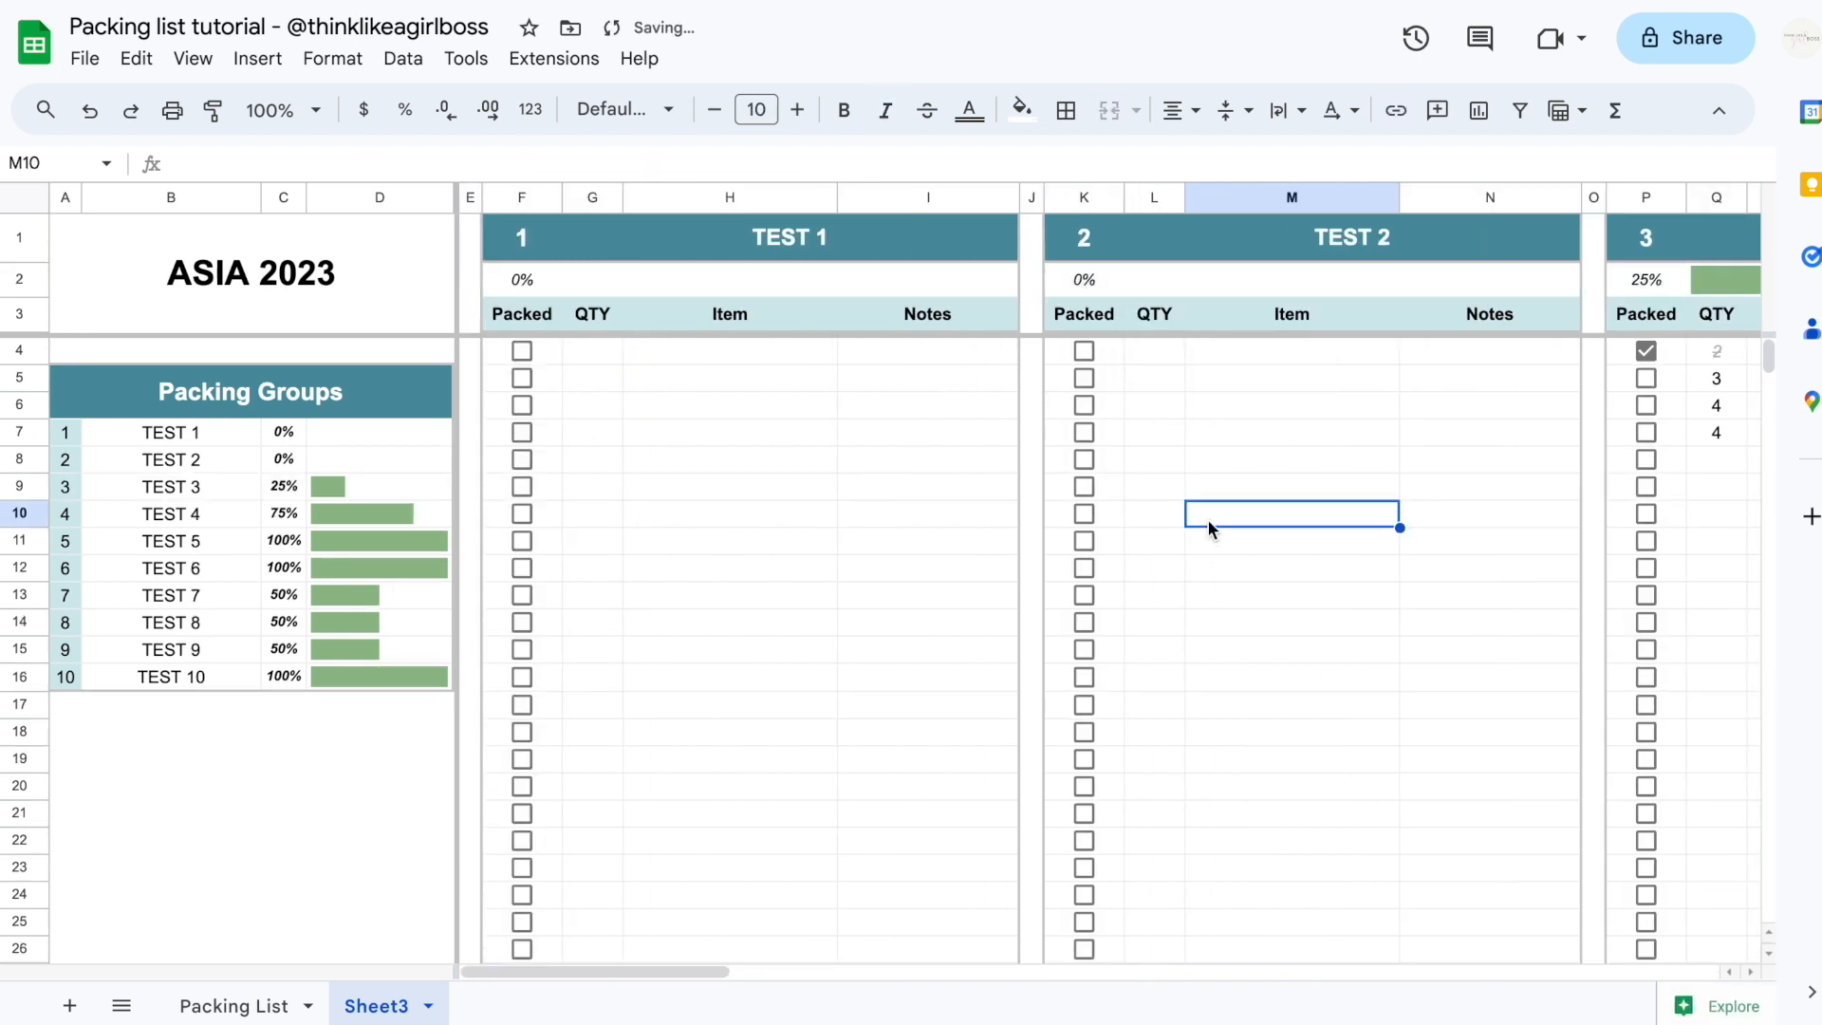
{"action": "scroll", "coordinate": [1207, 518], "scroll_direction": "right", "scroll_amount": 10}
{"action": "scroll", "coordinate": [1207, 519], "scroll_direction": "right", "scroll_amount": 15}
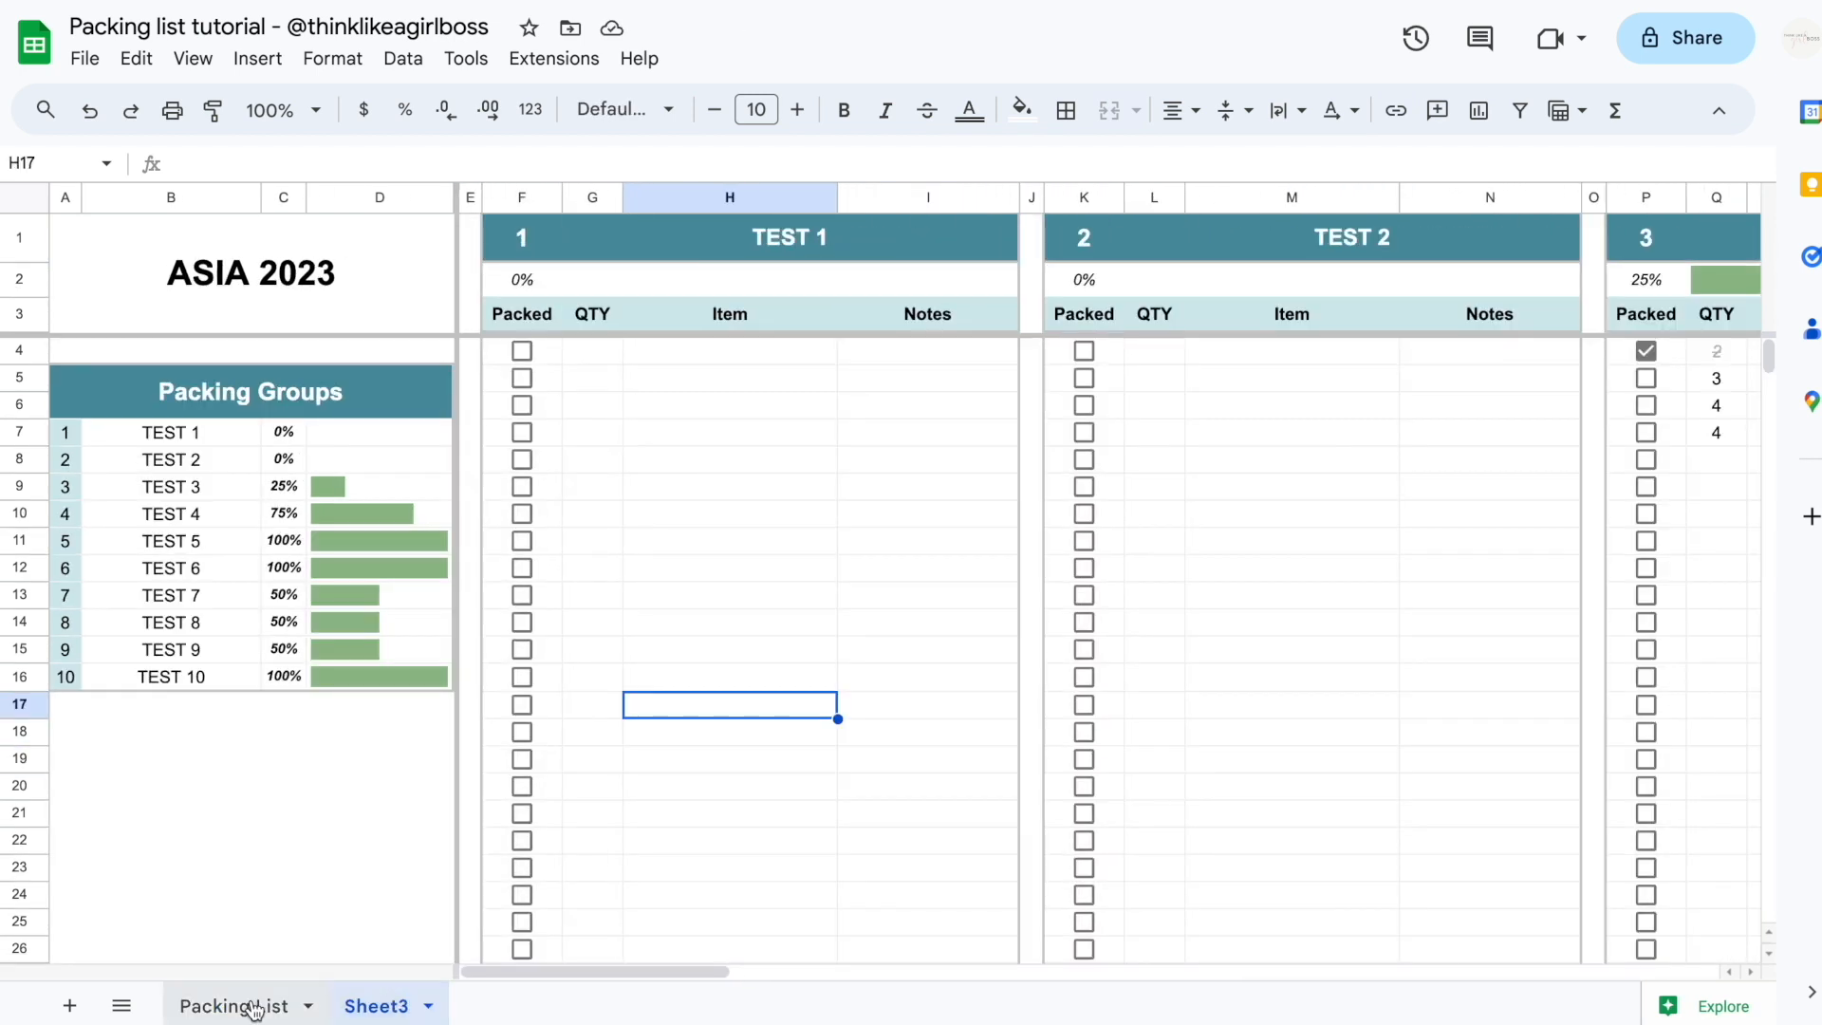
Add a white right border to F1 so the block number is separated from the TEST 1 title
{"action": "left_click", "coordinate": [252, 1008]}
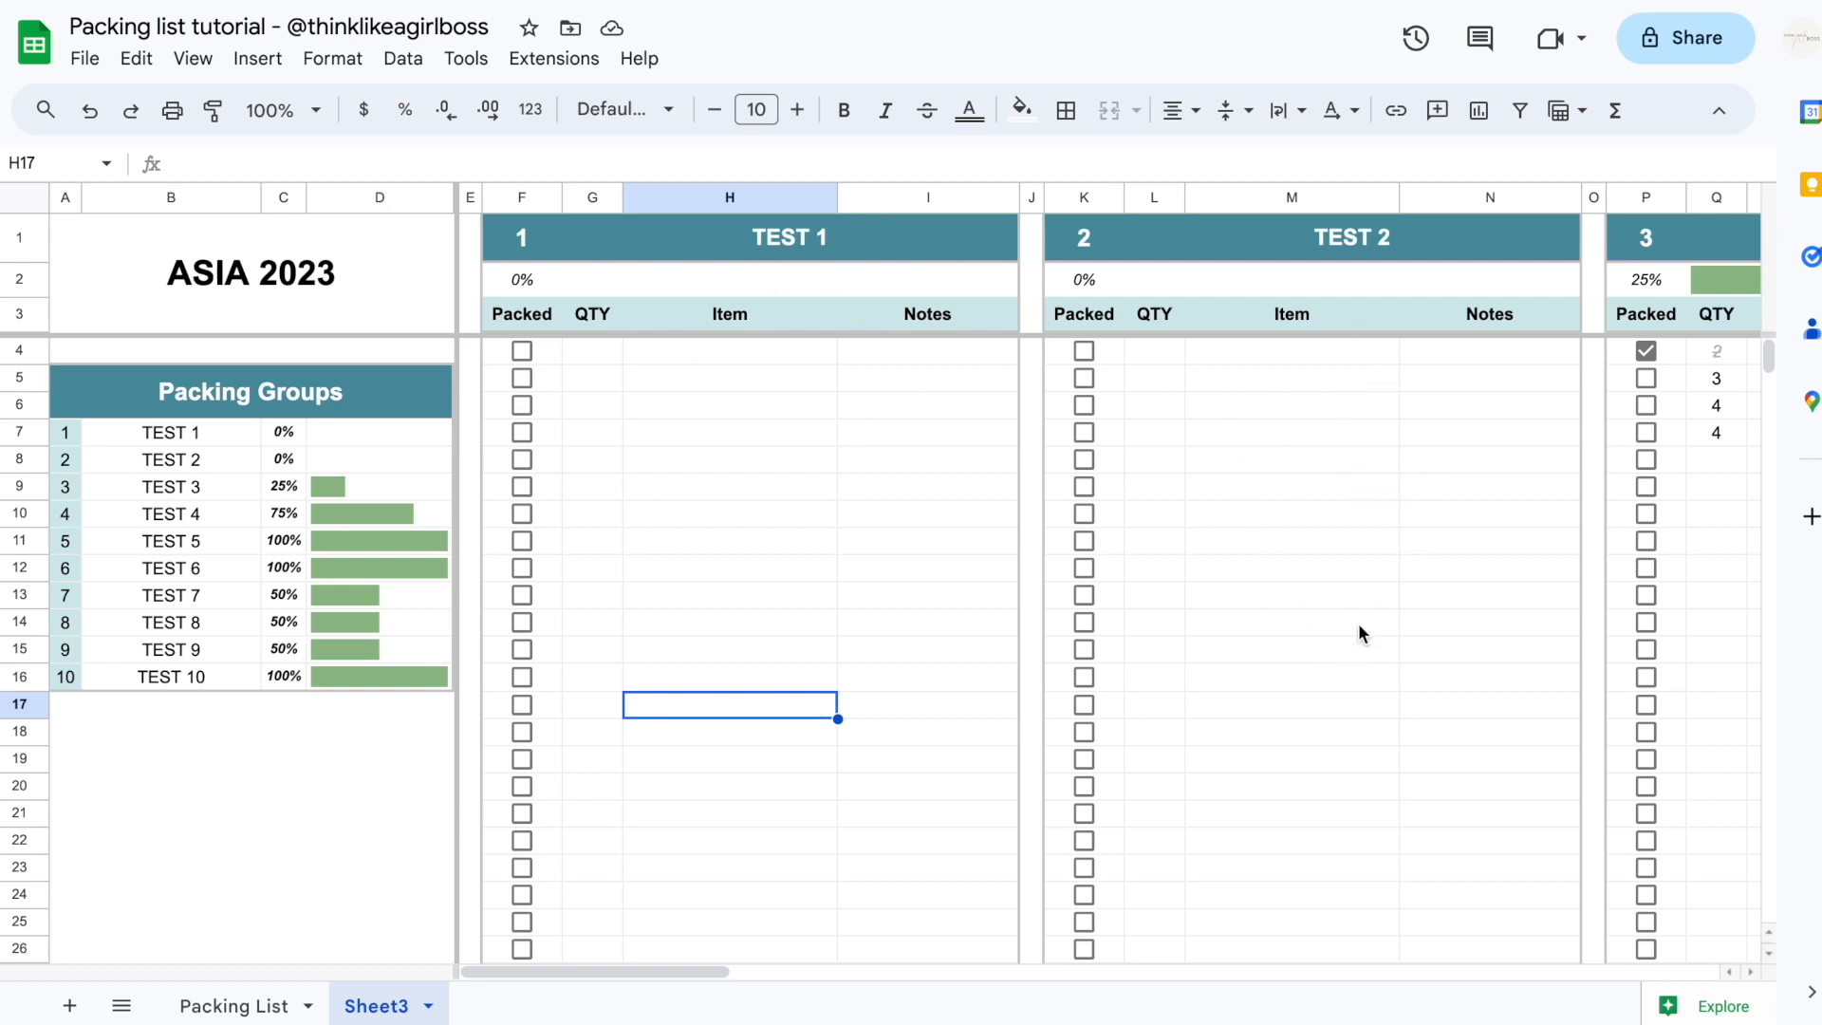
{"action": "left_click", "coordinate": [536, 245]}
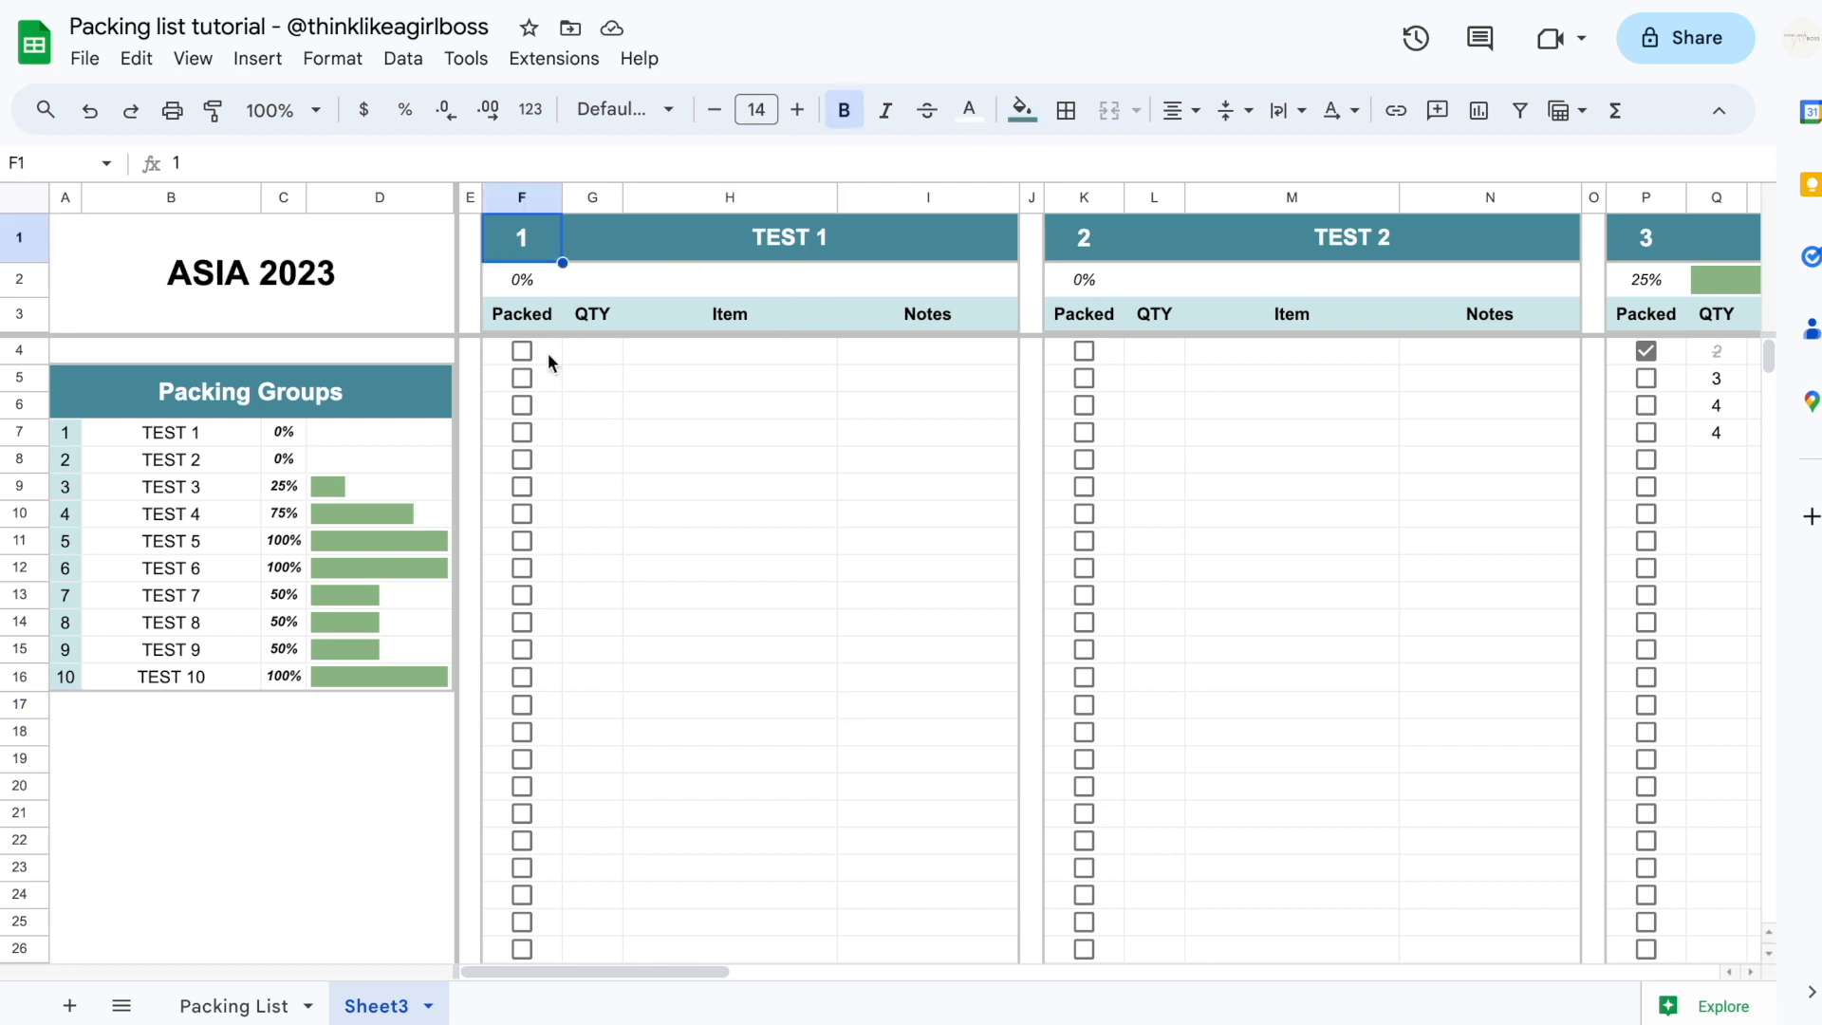
{"action": "left_click", "coordinate": [1066, 112]}
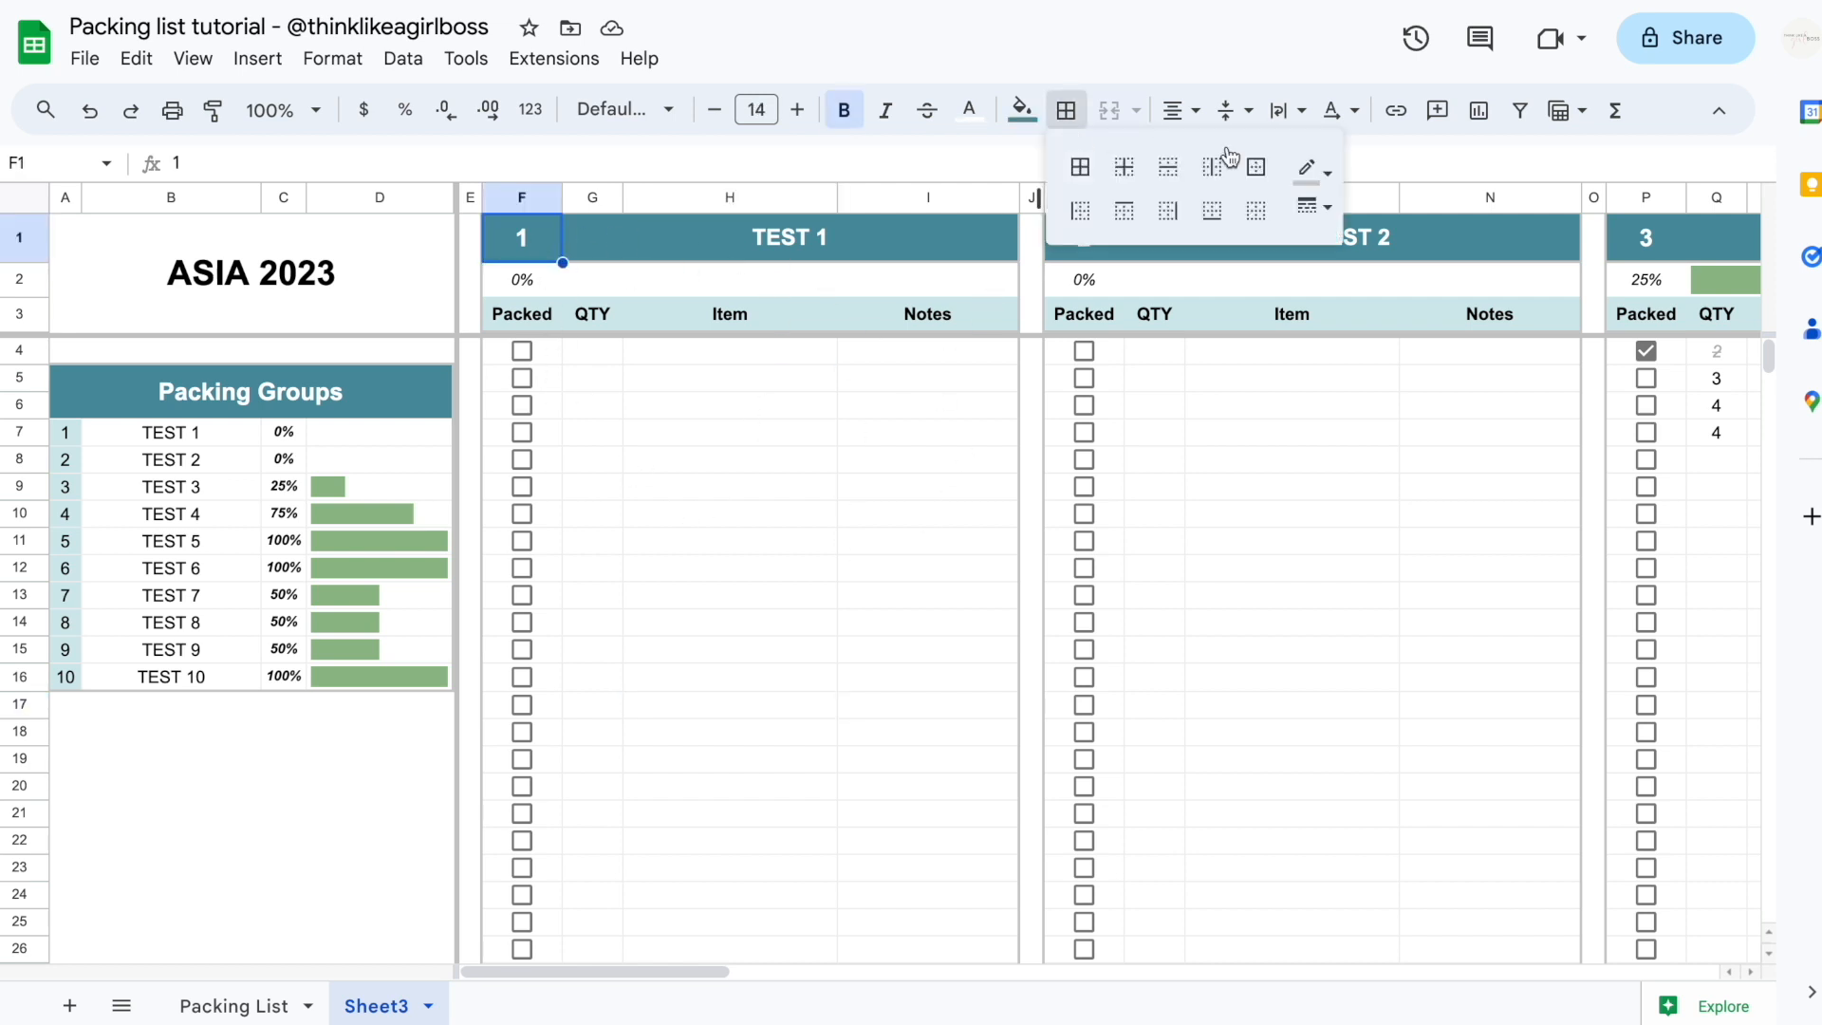
{"action": "left_click", "coordinate": [1314, 169]}
{"action": "left_click", "coordinate": [1575, 258]}
{"action": "left_click", "coordinate": [1315, 207]}
{"action": "left_click", "coordinate": [1363, 245]}
{"action": "left_click", "coordinate": [1167, 211]}
Add vertical dividers between the Packed, QTY, Item and Notes headings in F3:I3
{"action": "left_click_drag", "start_coordinate": [522, 313], "coordinate": [879, 309]}
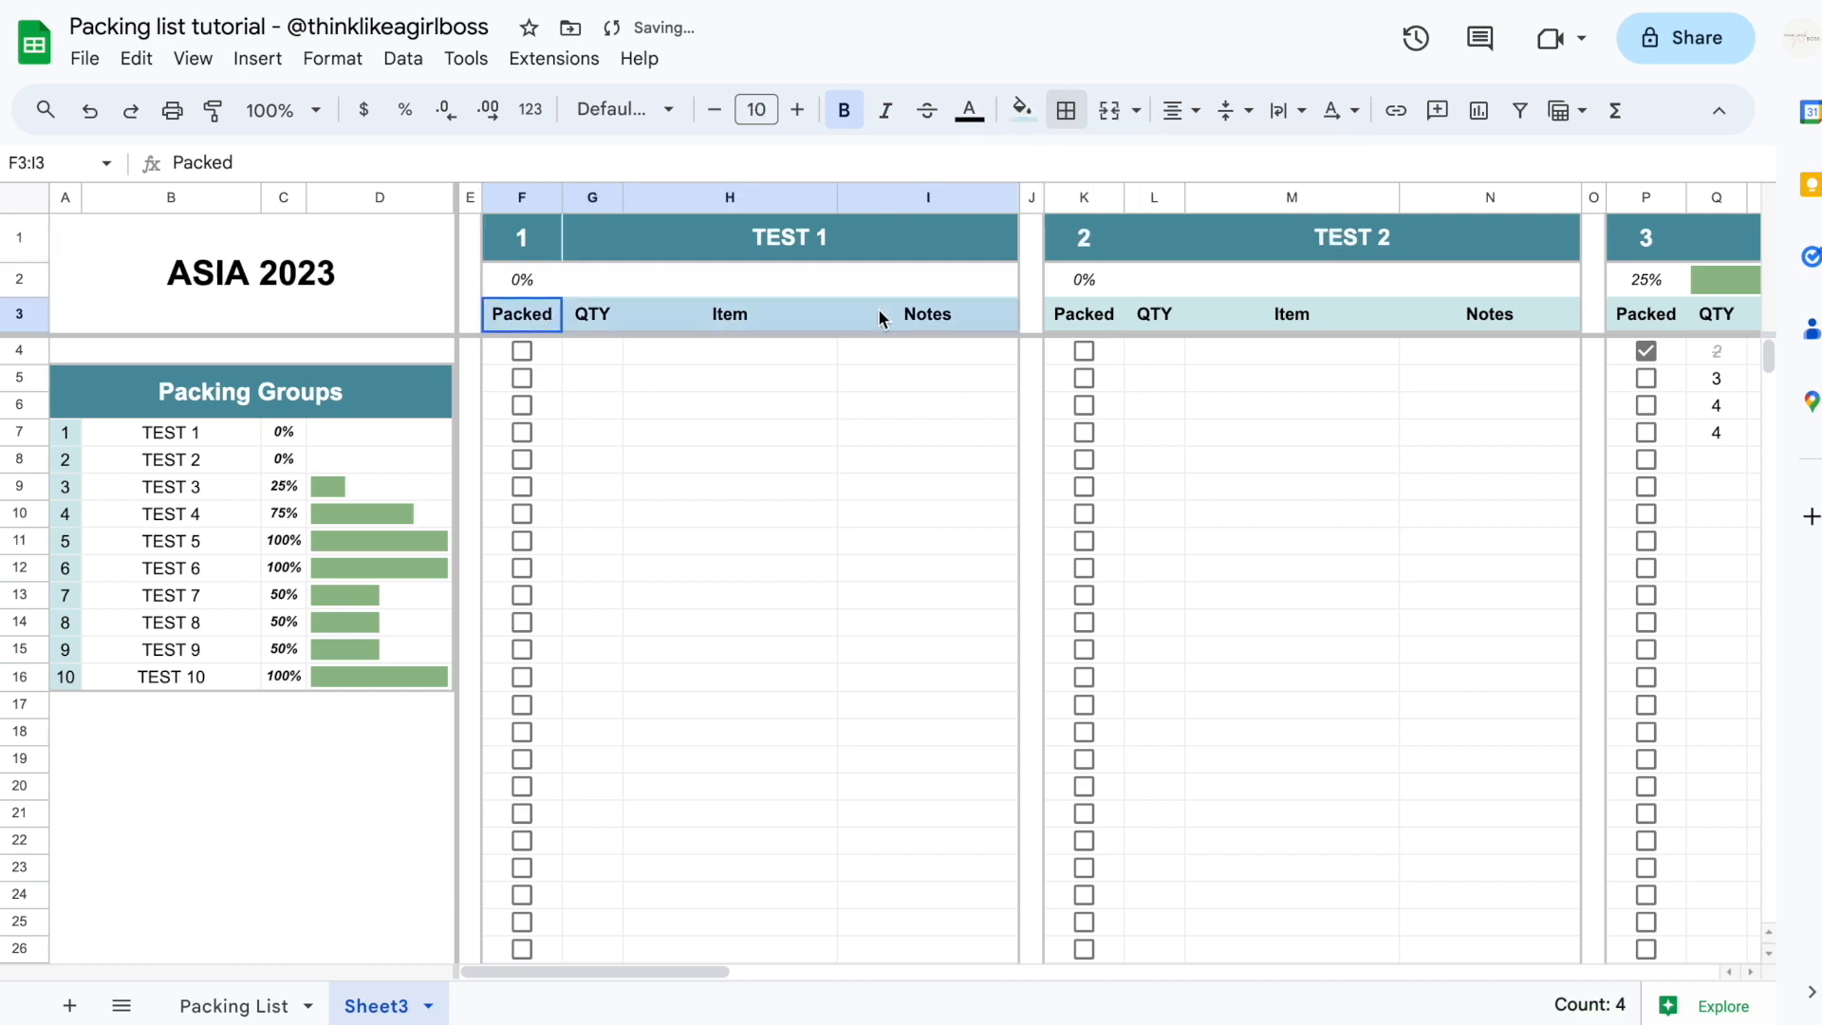
{"action": "left_click", "coordinate": [1065, 110]}
{"action": "left_click", "coordinate": [928, 459]}
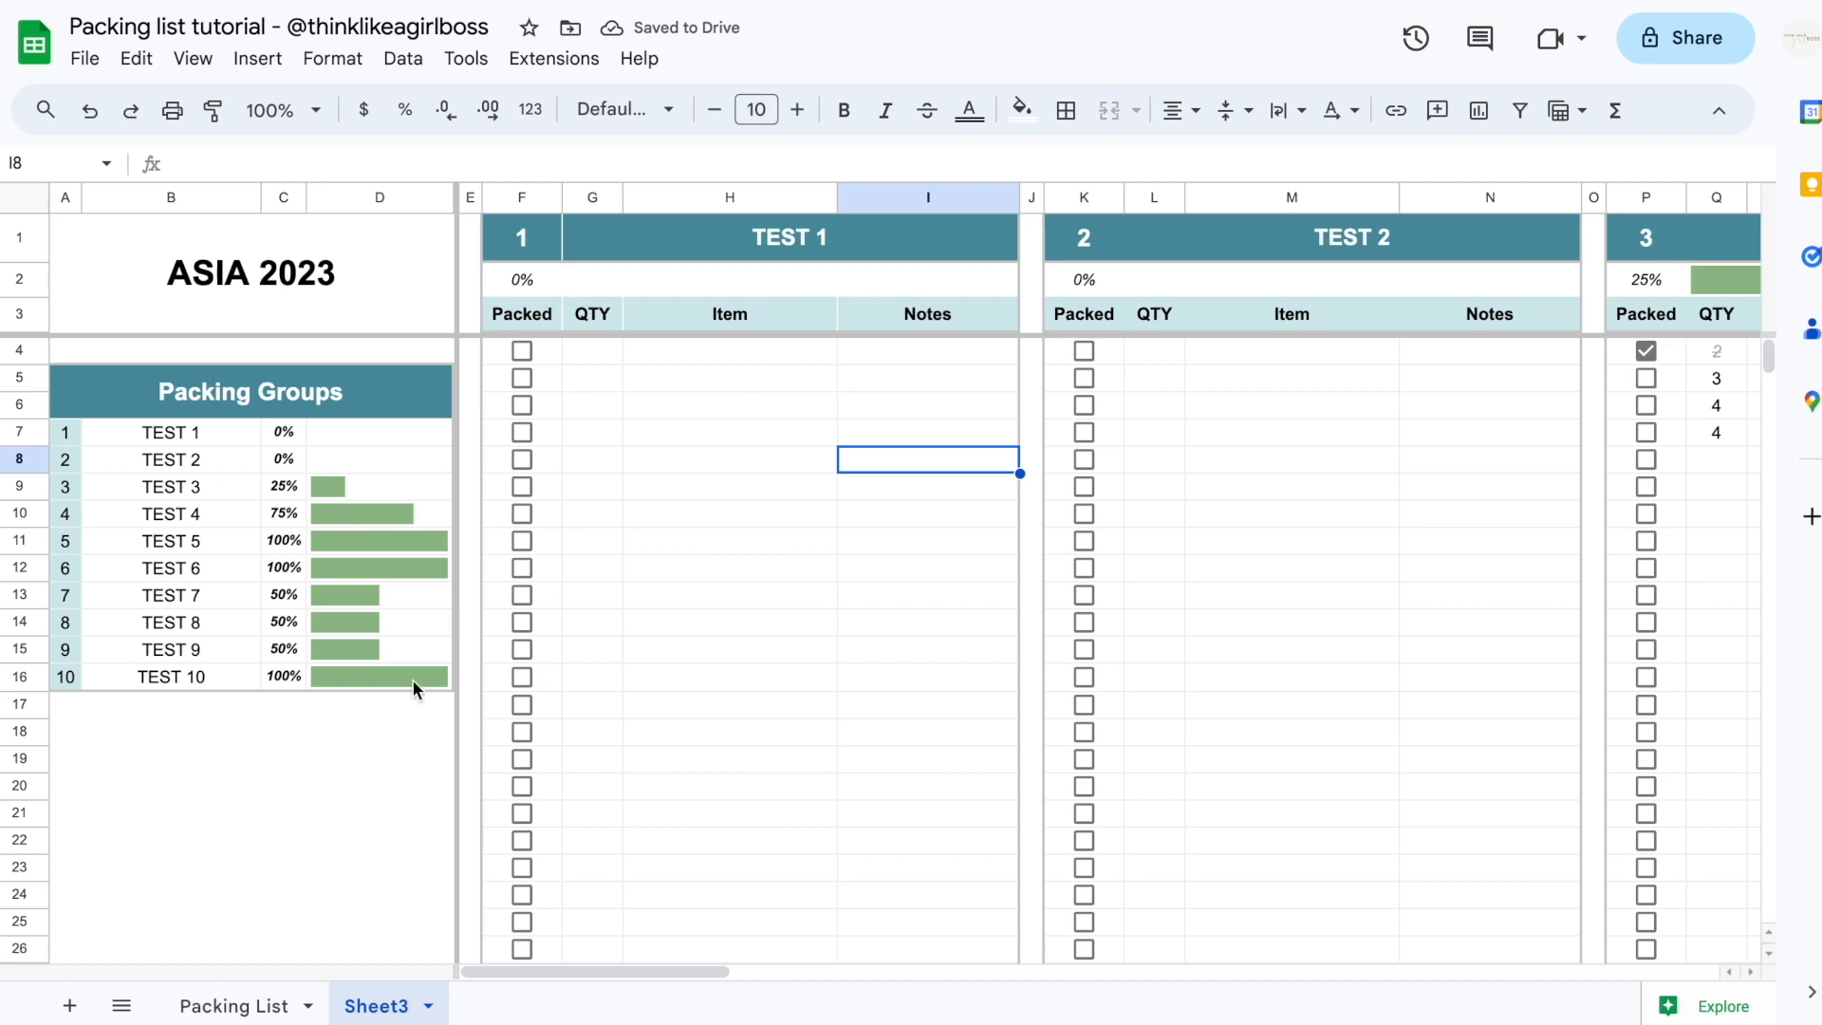
Compare with the Packing List sheet and give the F3:I3 heading row a medium gray top border
{"action": "left_click", "coordinate": [239, 1004]}
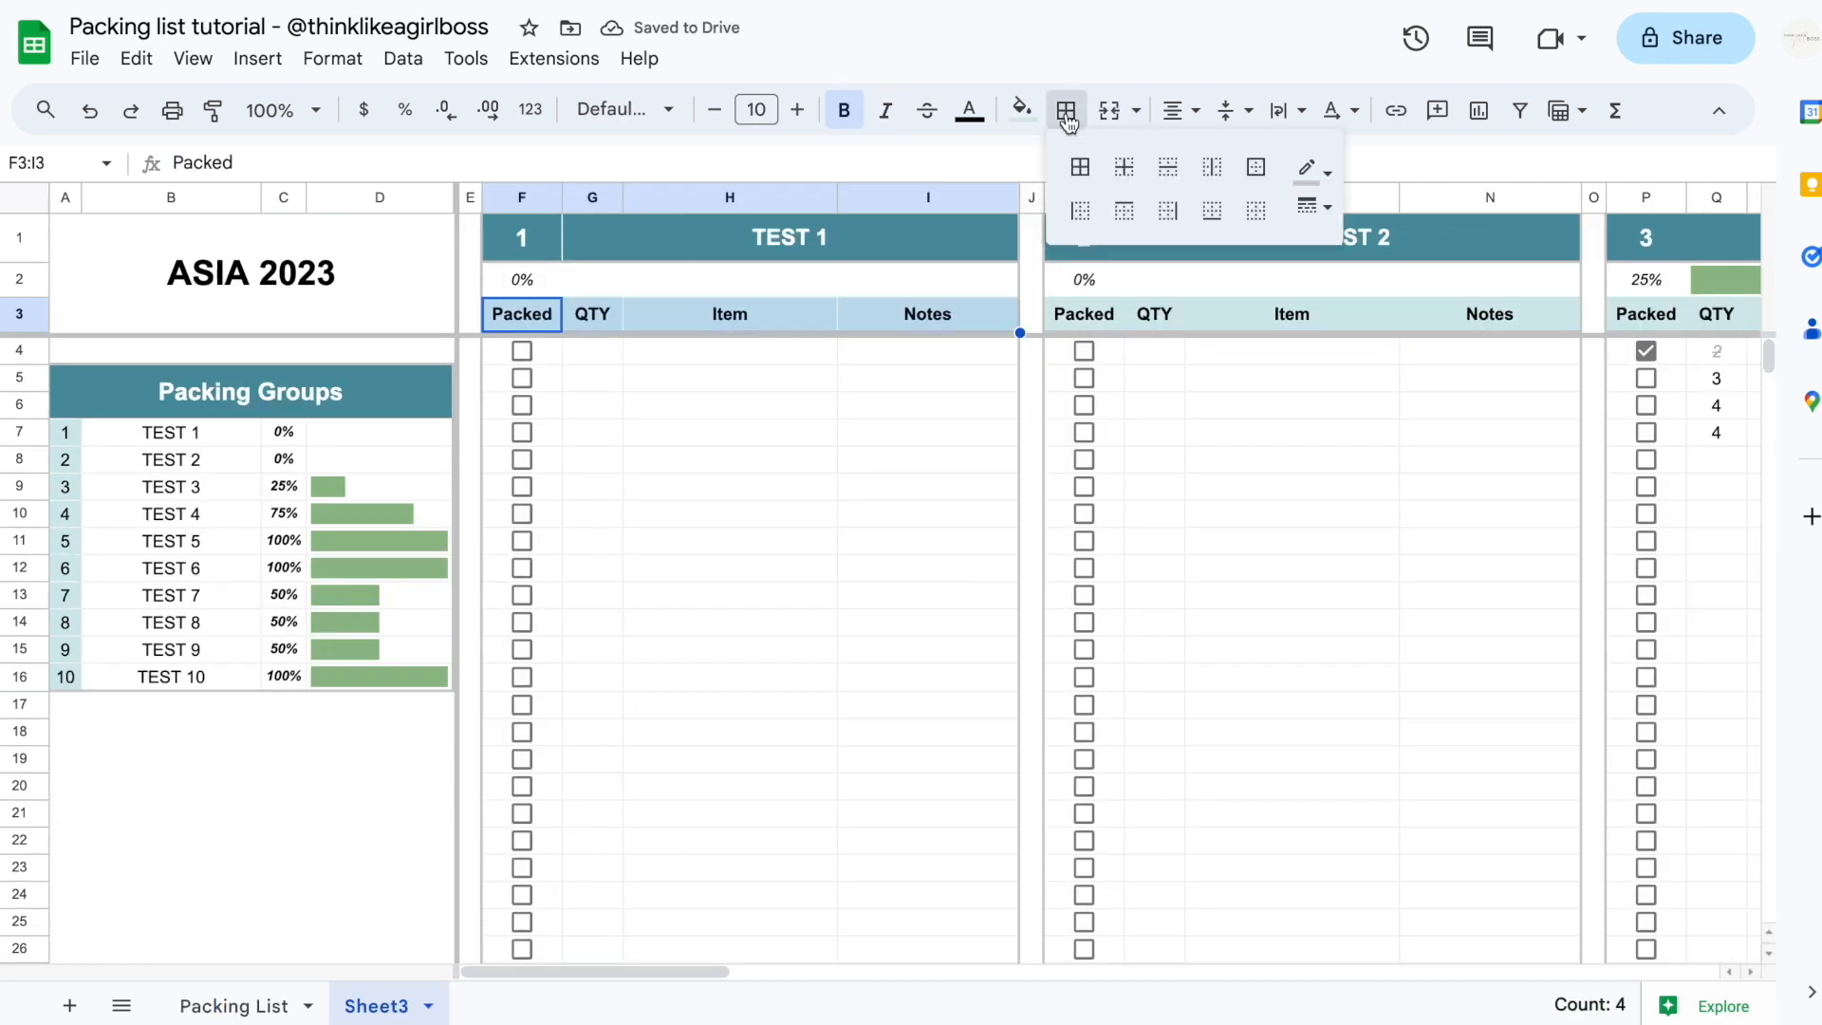
{"action": "left_click", "coordinate": [1312, 169]}
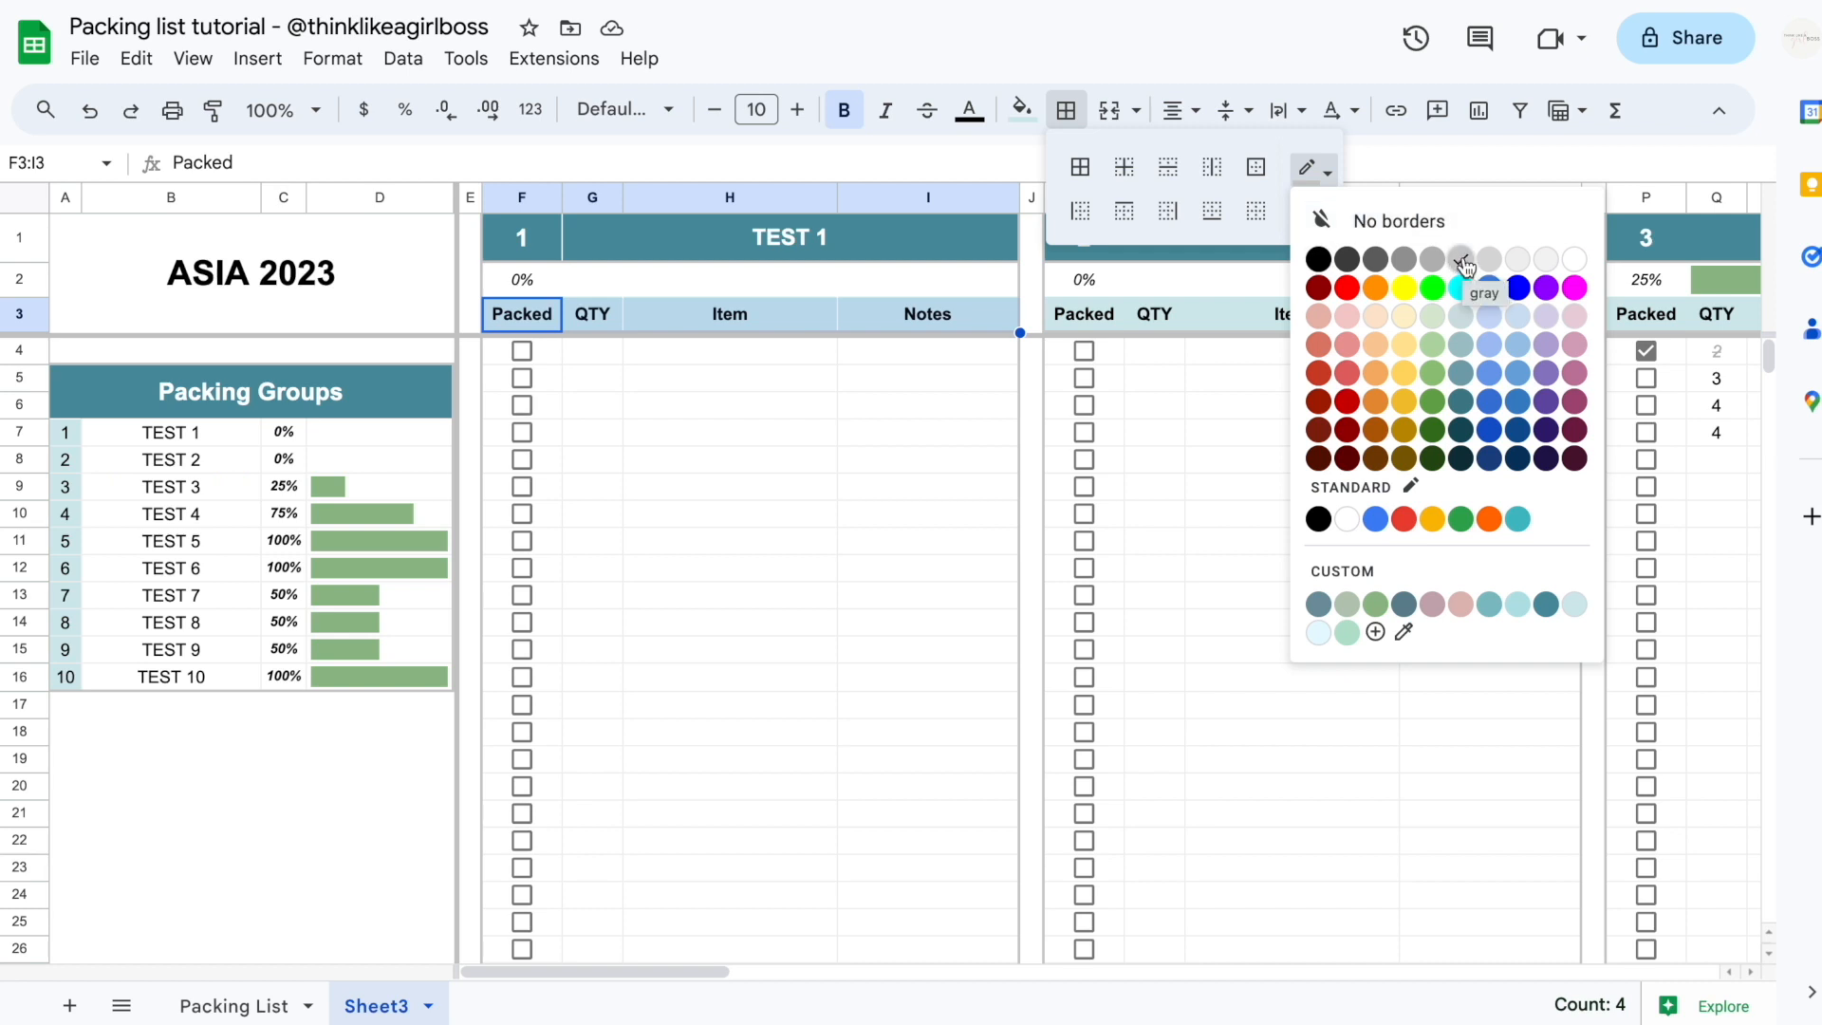
{"action": "left_click", "coordinate": [1461, 259]}
{"action": "left_click", "coordinate": [1315, 207]}
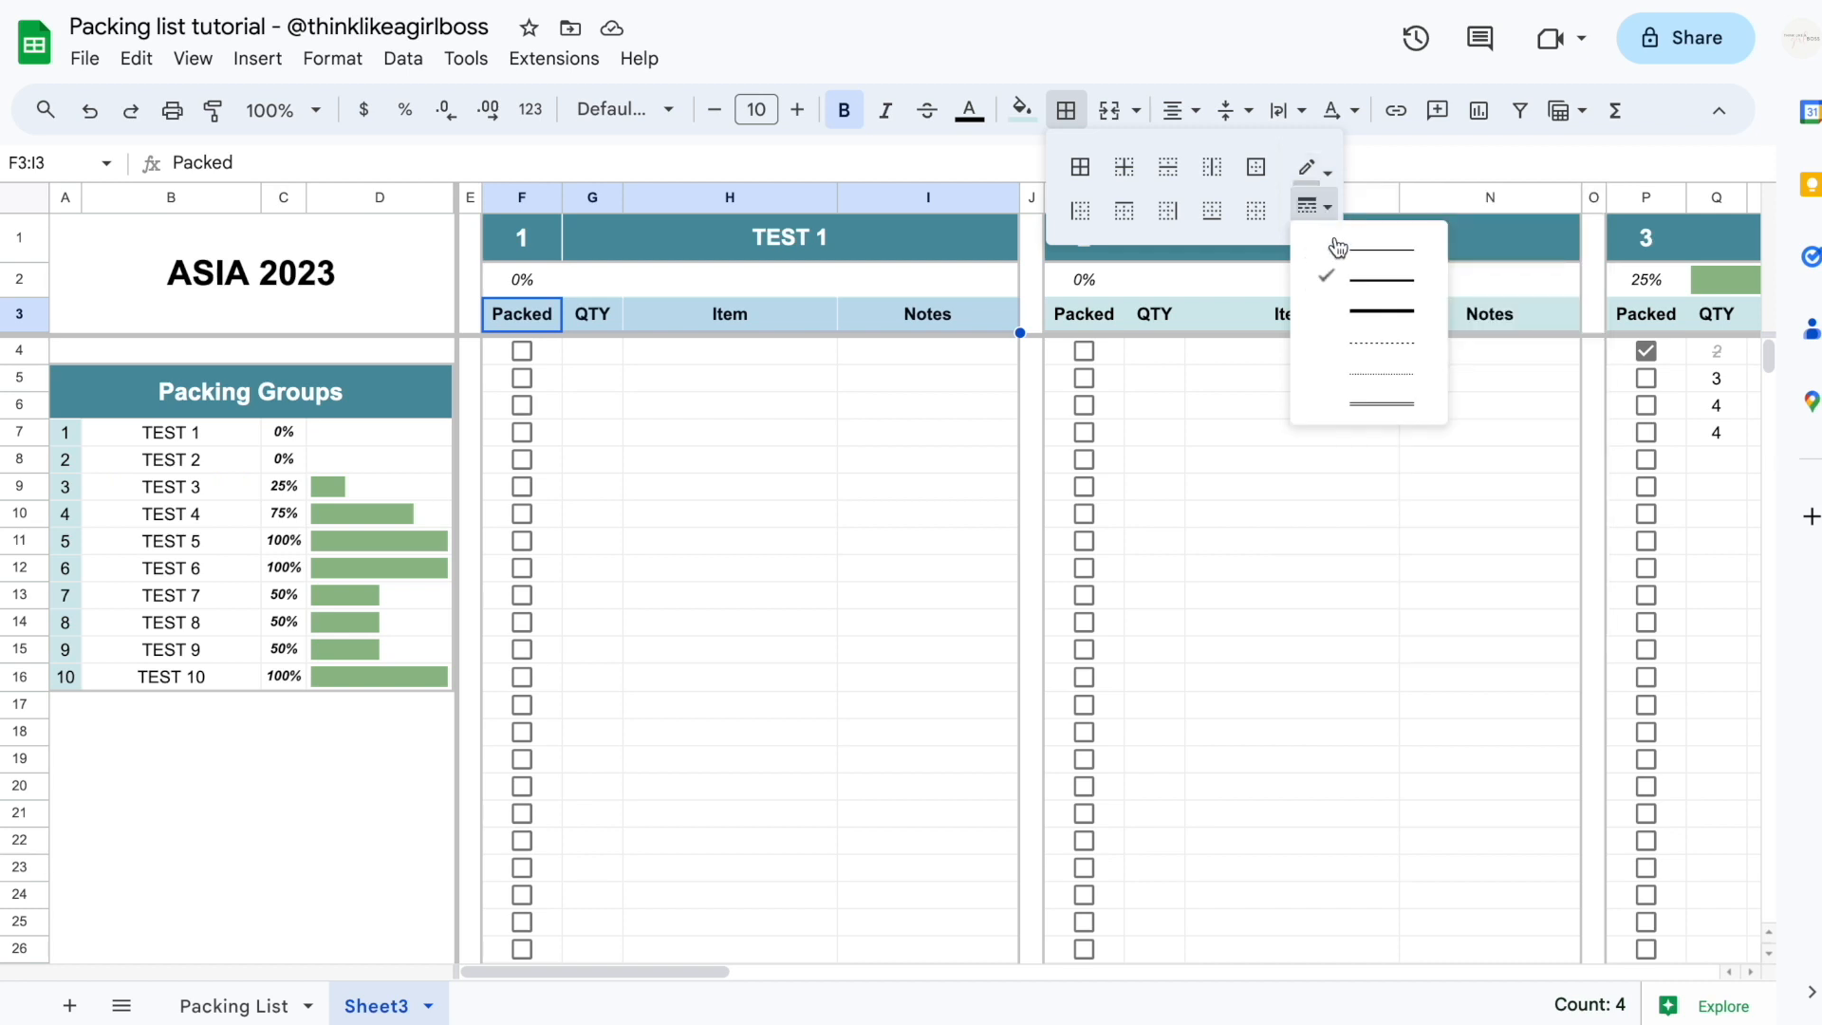
{"action": "left_click", "coordinate": [1367, 286]}
{"action": "left_click", "coordinate": [1124, 210]}
{"action": "left_click", "coordinate": [844, 493]}
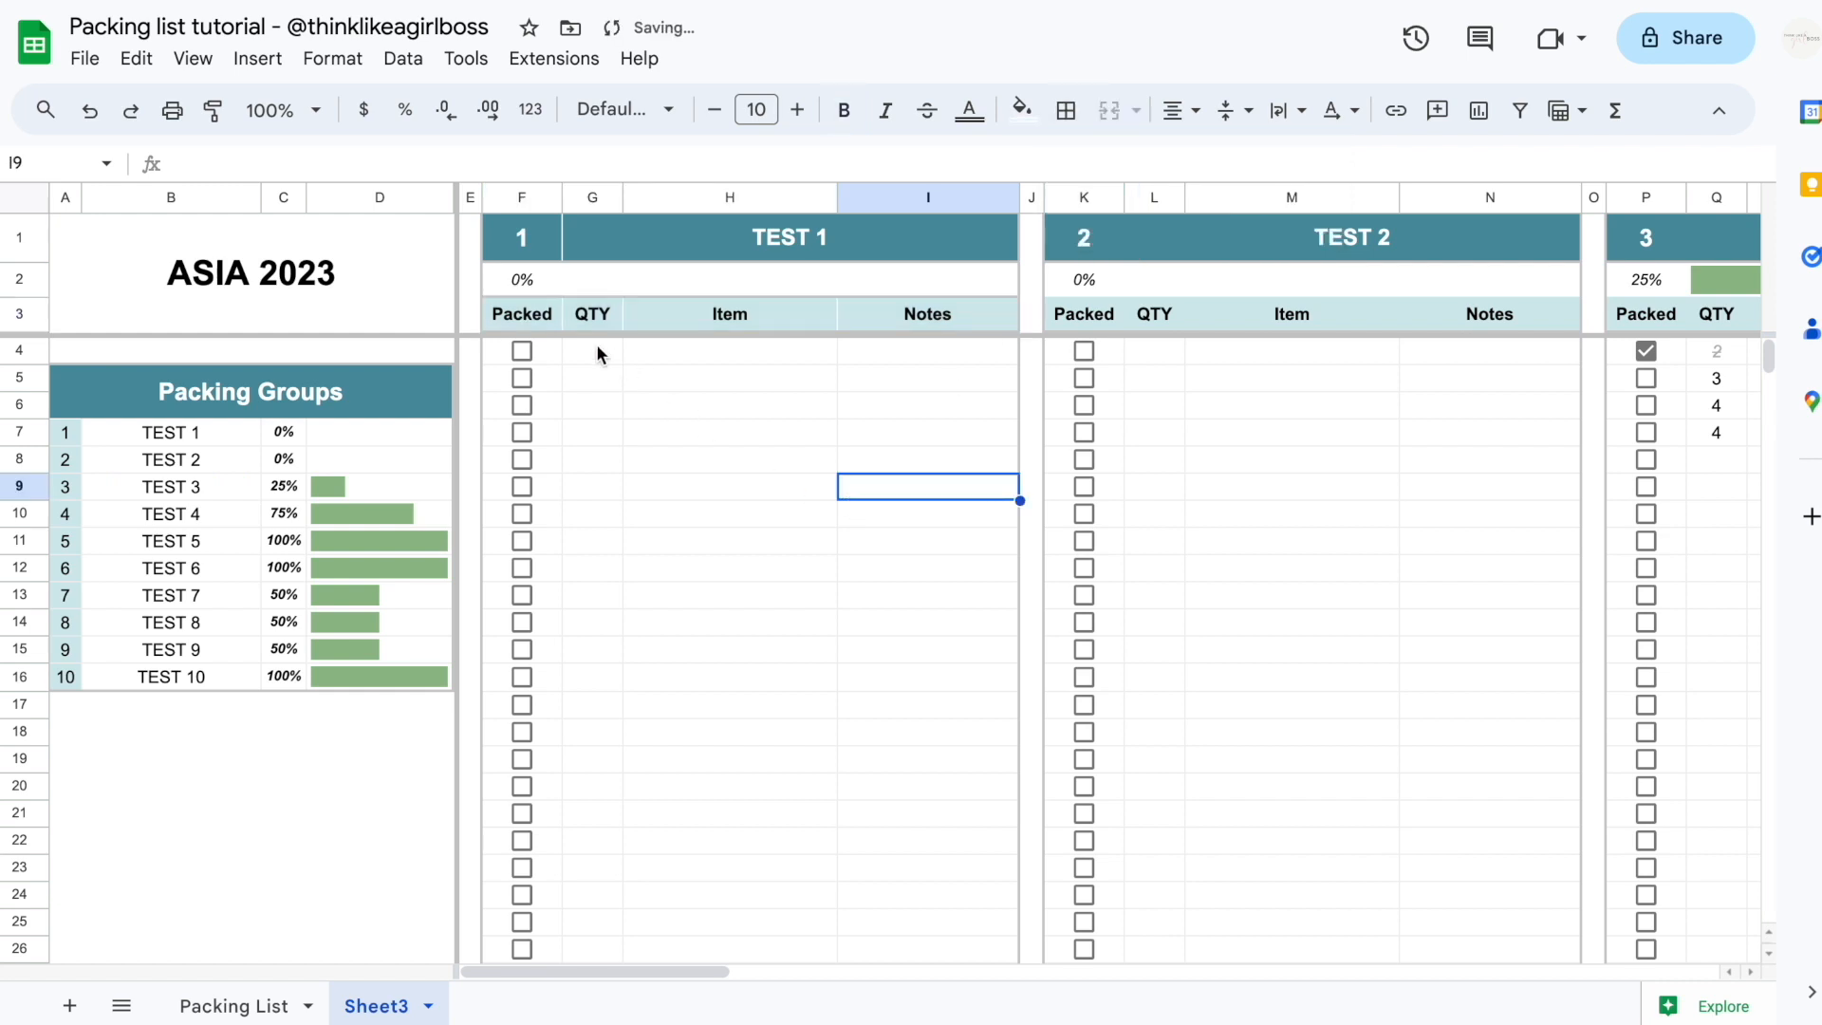
Fill the TEST 1 packed-percentage cell F2 with the lightest gray
{"action": "left_click", "coordinate": [537, 281]}
{"action": "left_click", "coordinate": [1042, 110]}
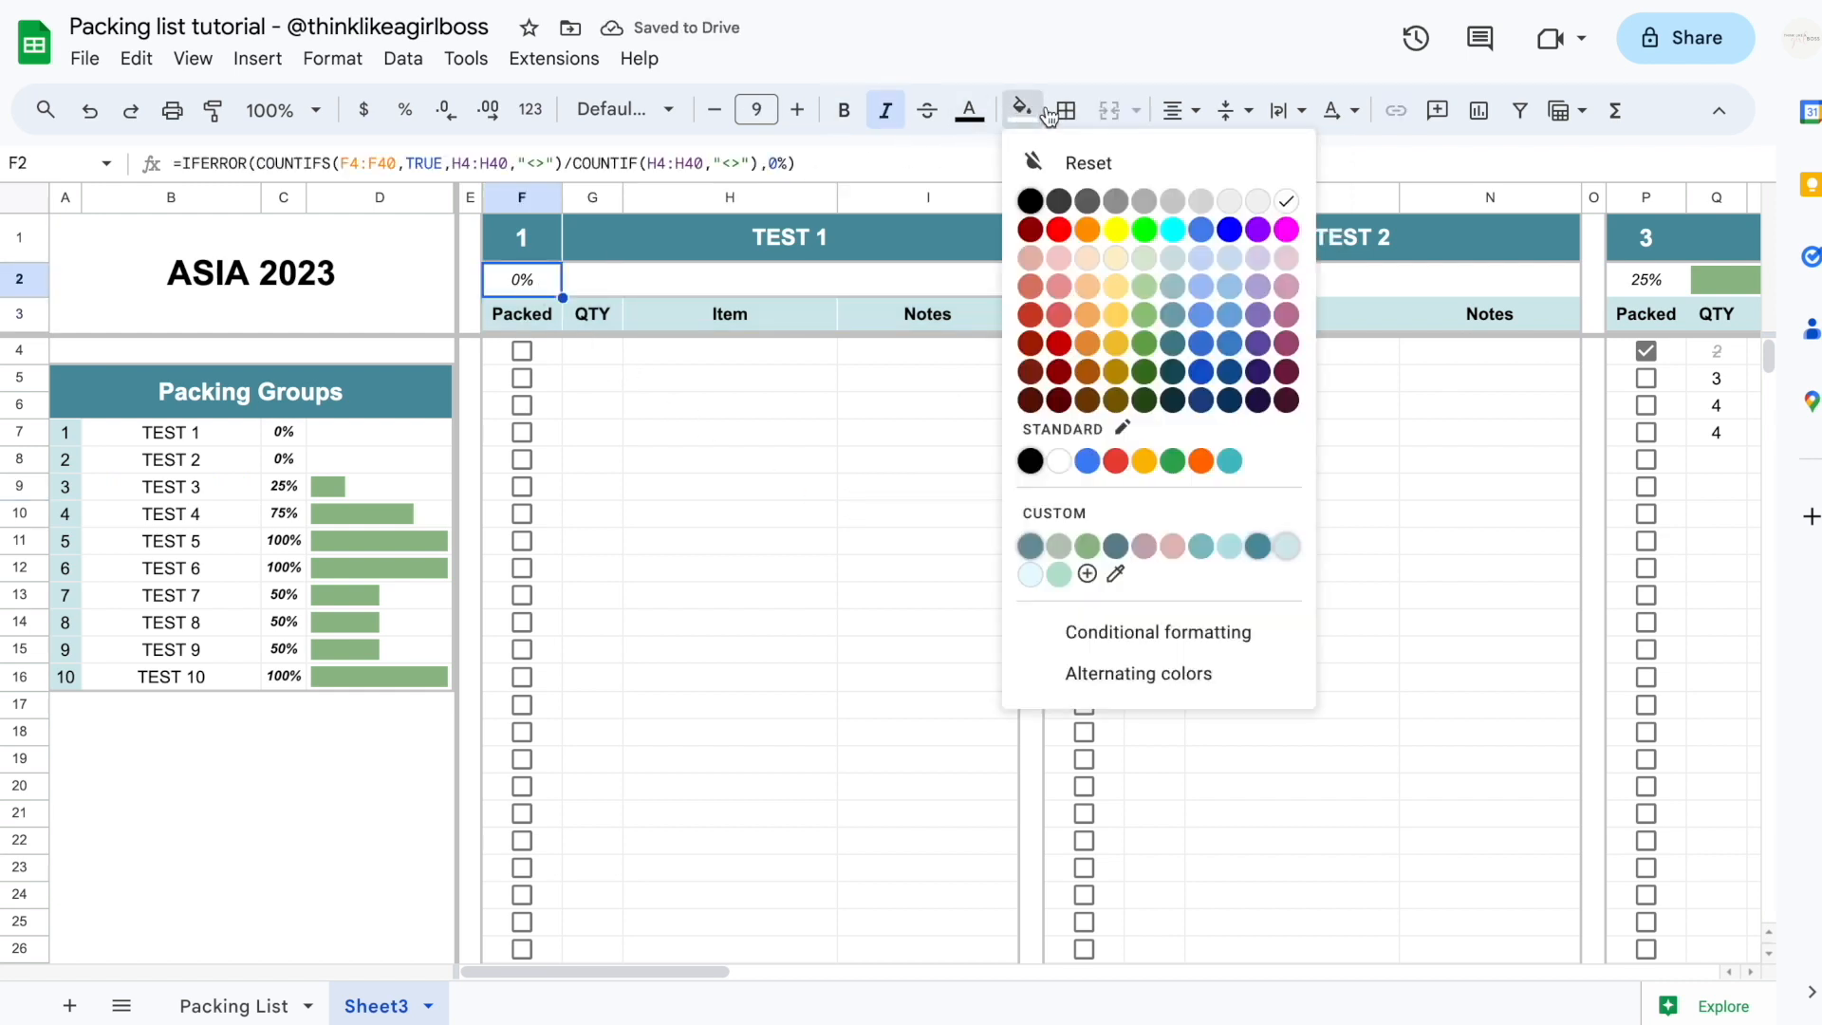
{"action": "left_click", "coordinate": [1257, 200]}
{"action": "left_click", "coordinate": [959, 434]}
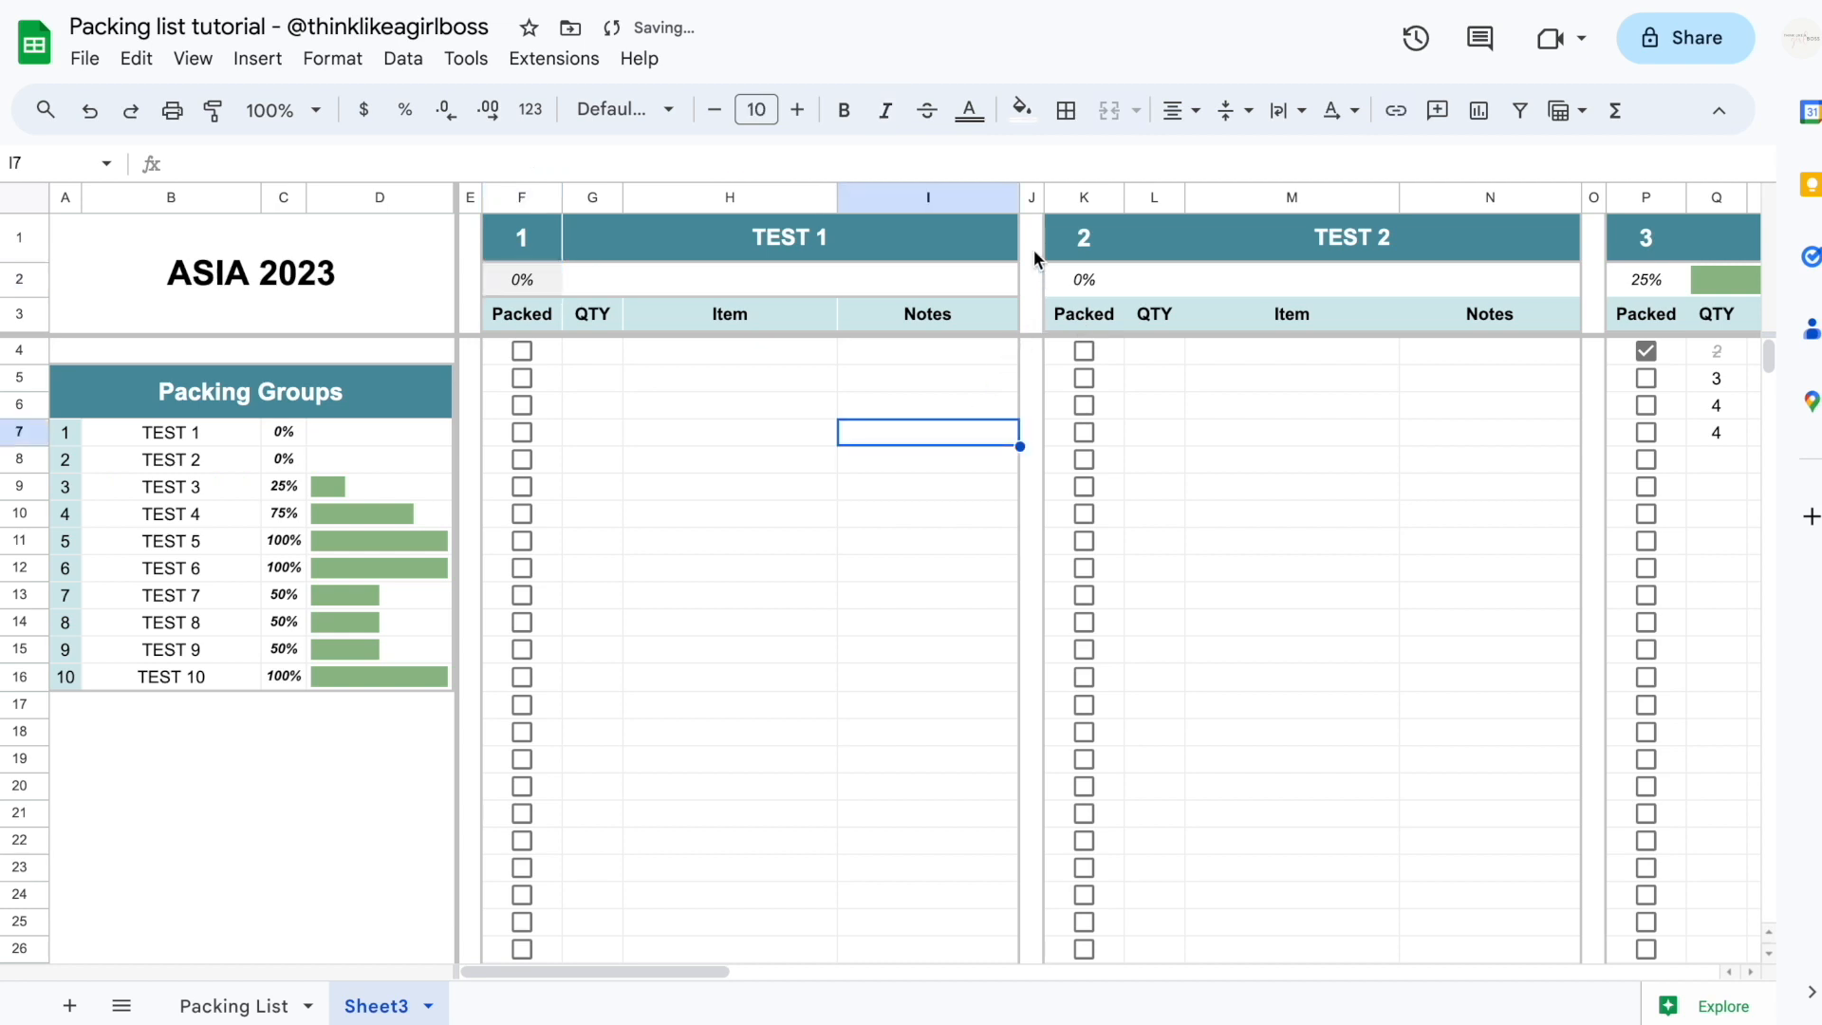
Check the spacer columns in the Packing List sheet and fill column J of Sheet3 with the same lightest gray
{"action": "left_click", "coordinate": [234, 1005]}
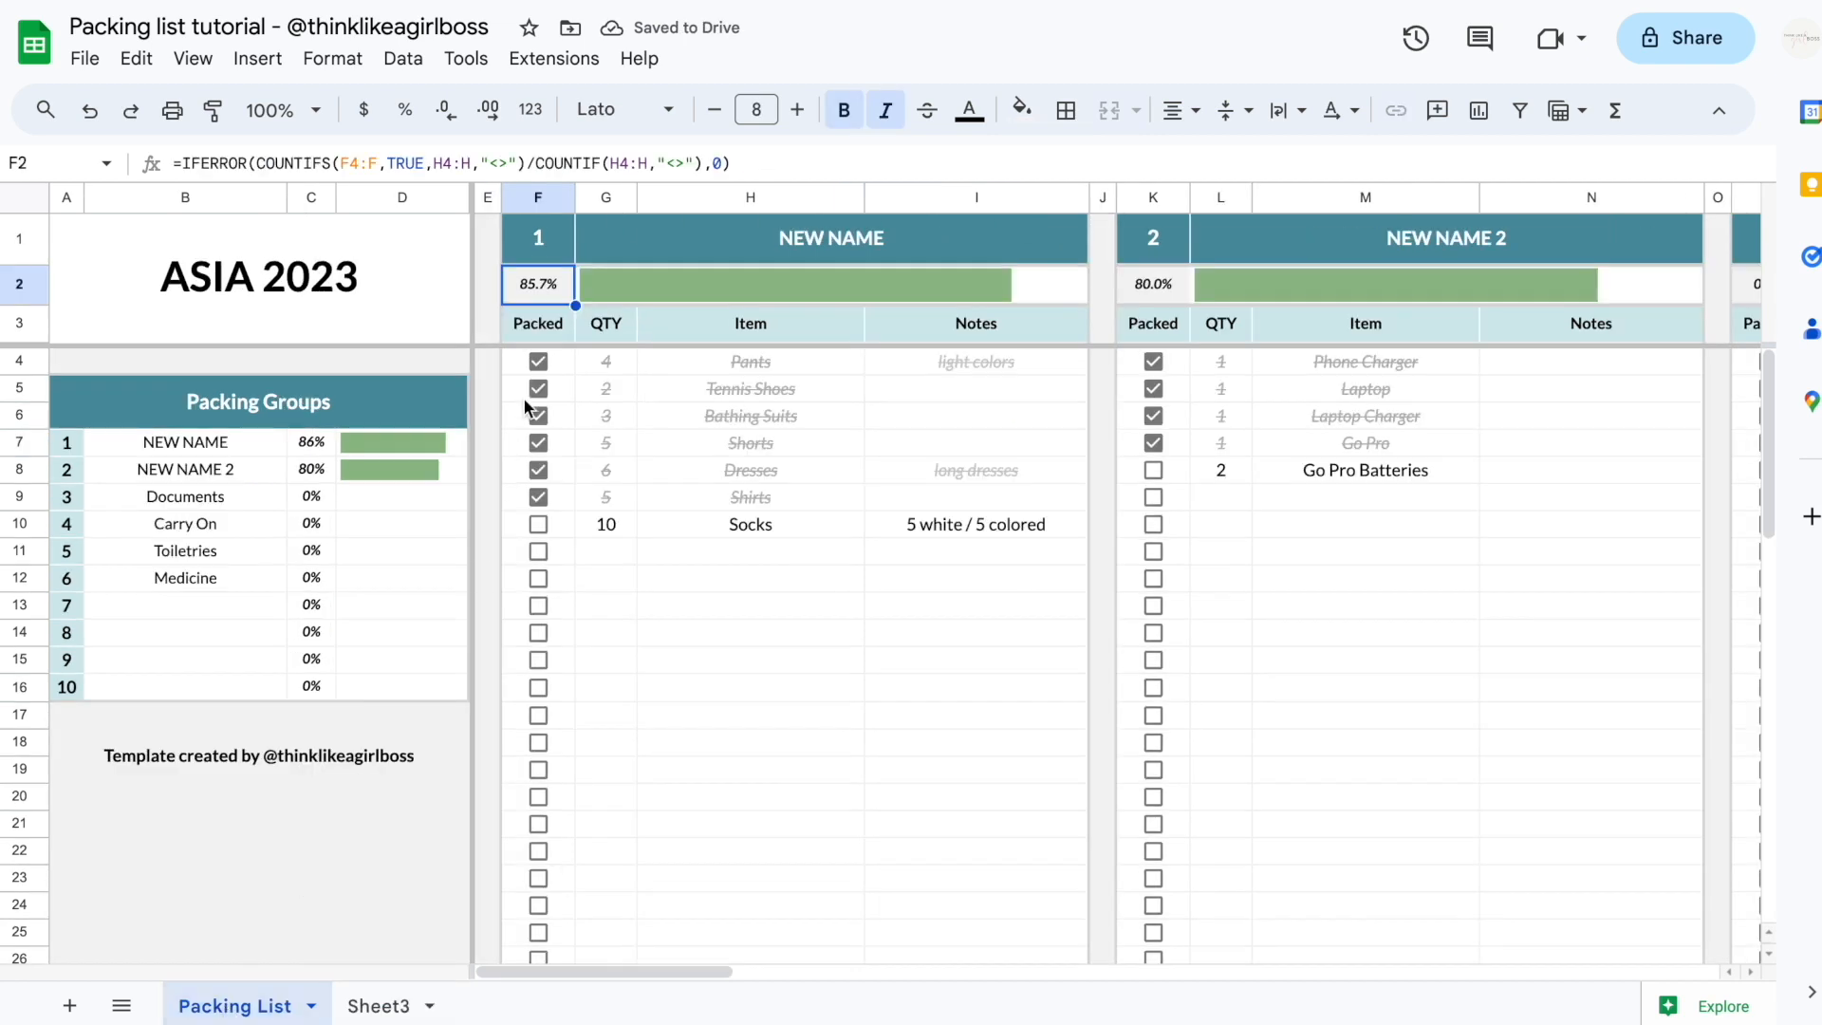
{"action": "left_click", "coordinate": [487, 379]}
{"action": "left_click", "coordinate": [1103, 416]}
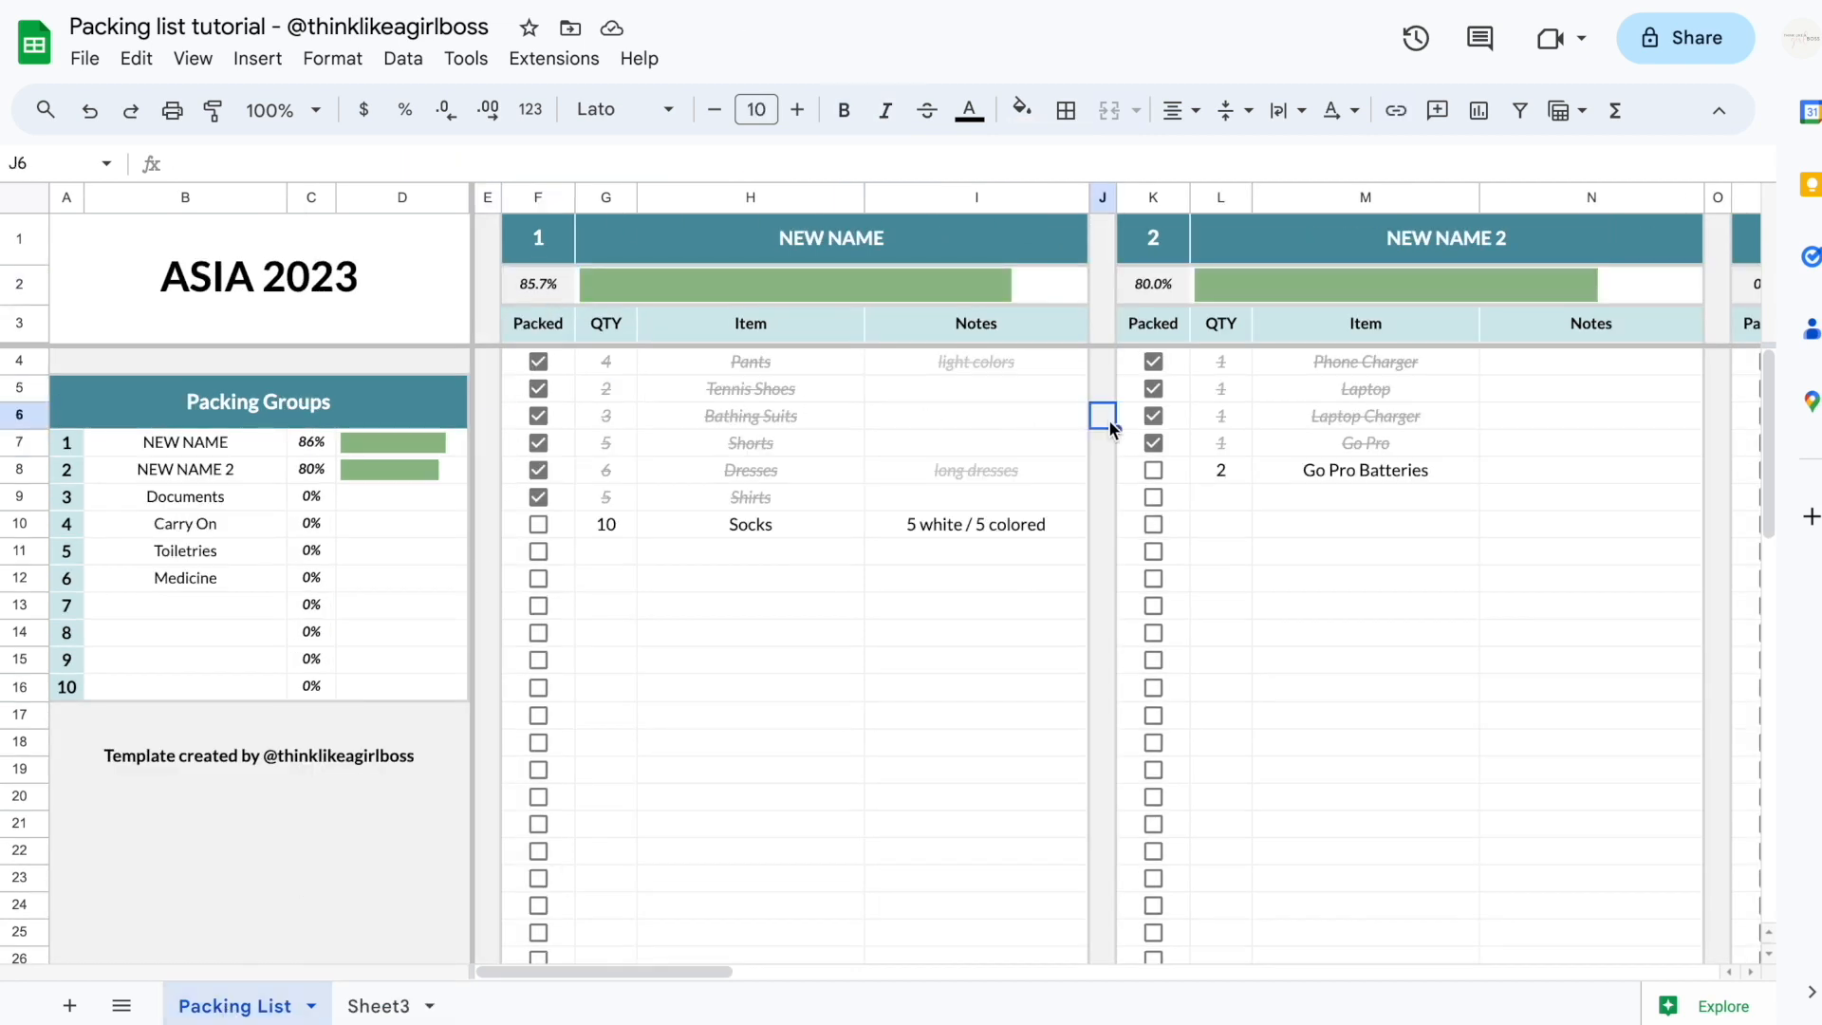
{"action": "scroll", "coordinate": [1108, 420], "scroll_direction": "right", "scroll_amount": 3}
{"action": "left_click", "coordinate": [1325, 394]}
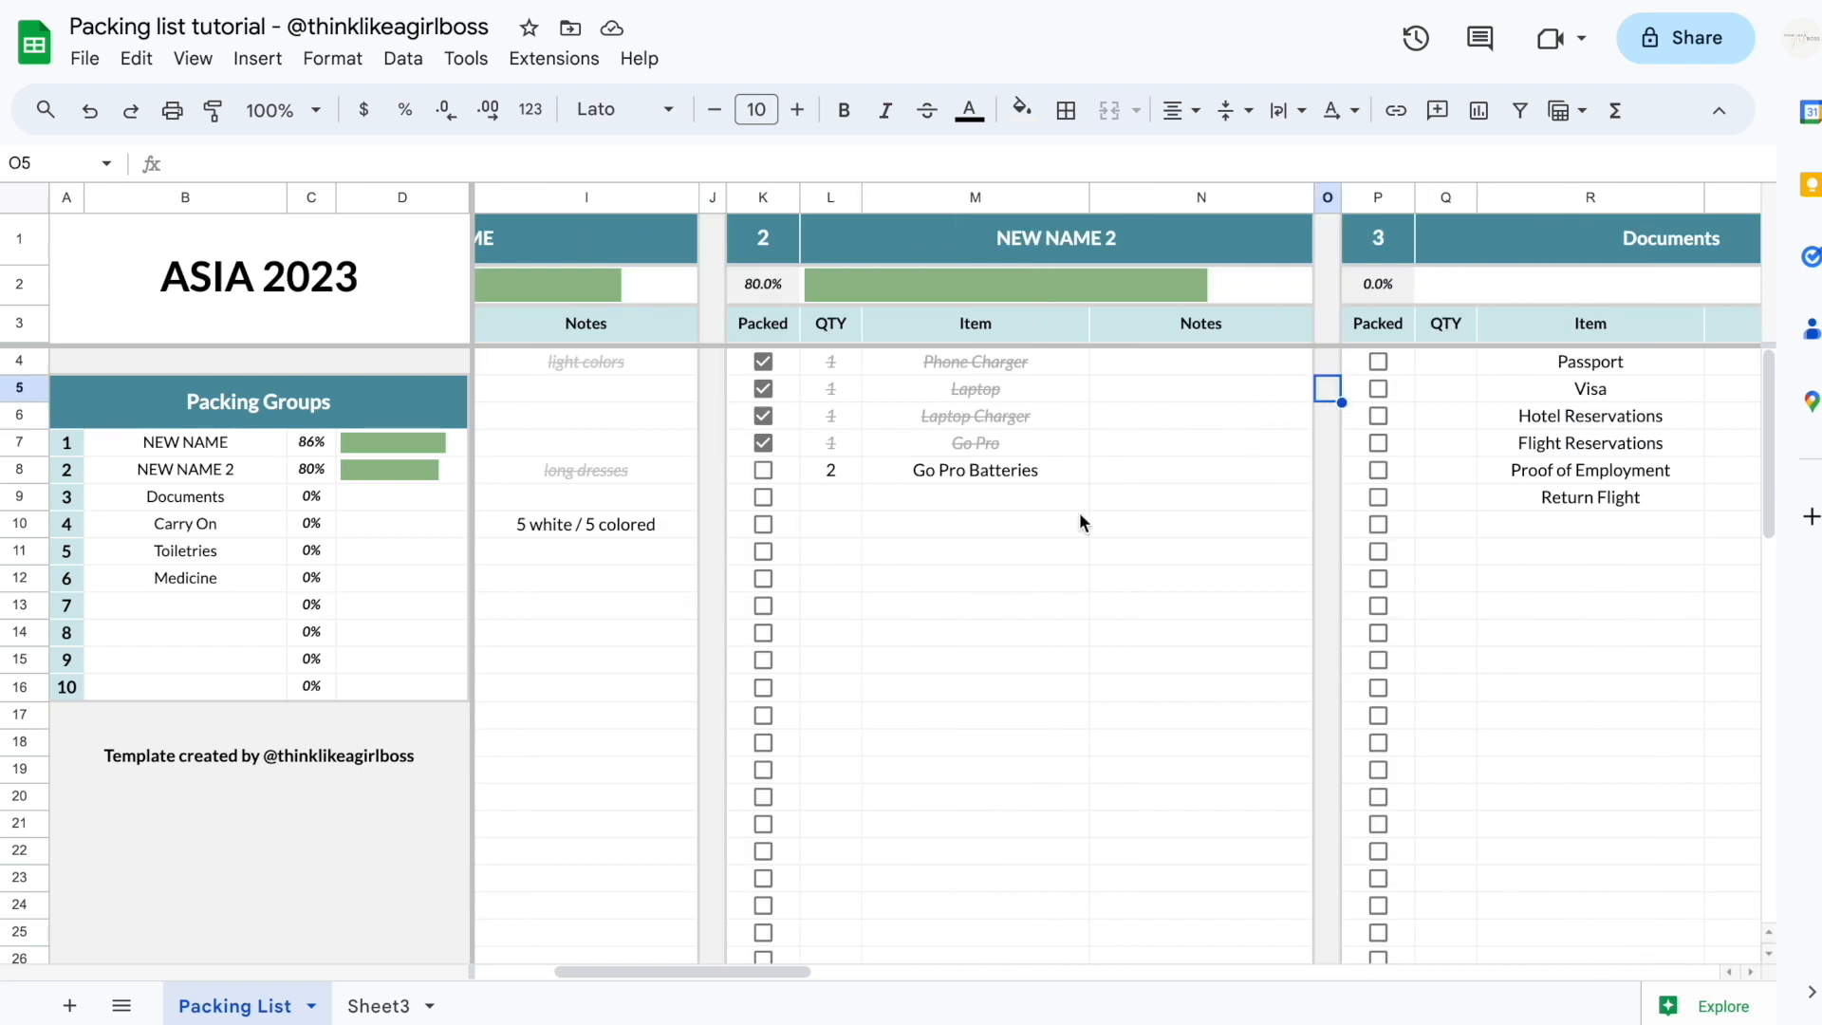
{"action": "scroll", "coordinate": [1079, 511], "scroll_direction": "left", "scroll_amount": 3}
{"action": "left_click", "coordinate": [367, 1001]}
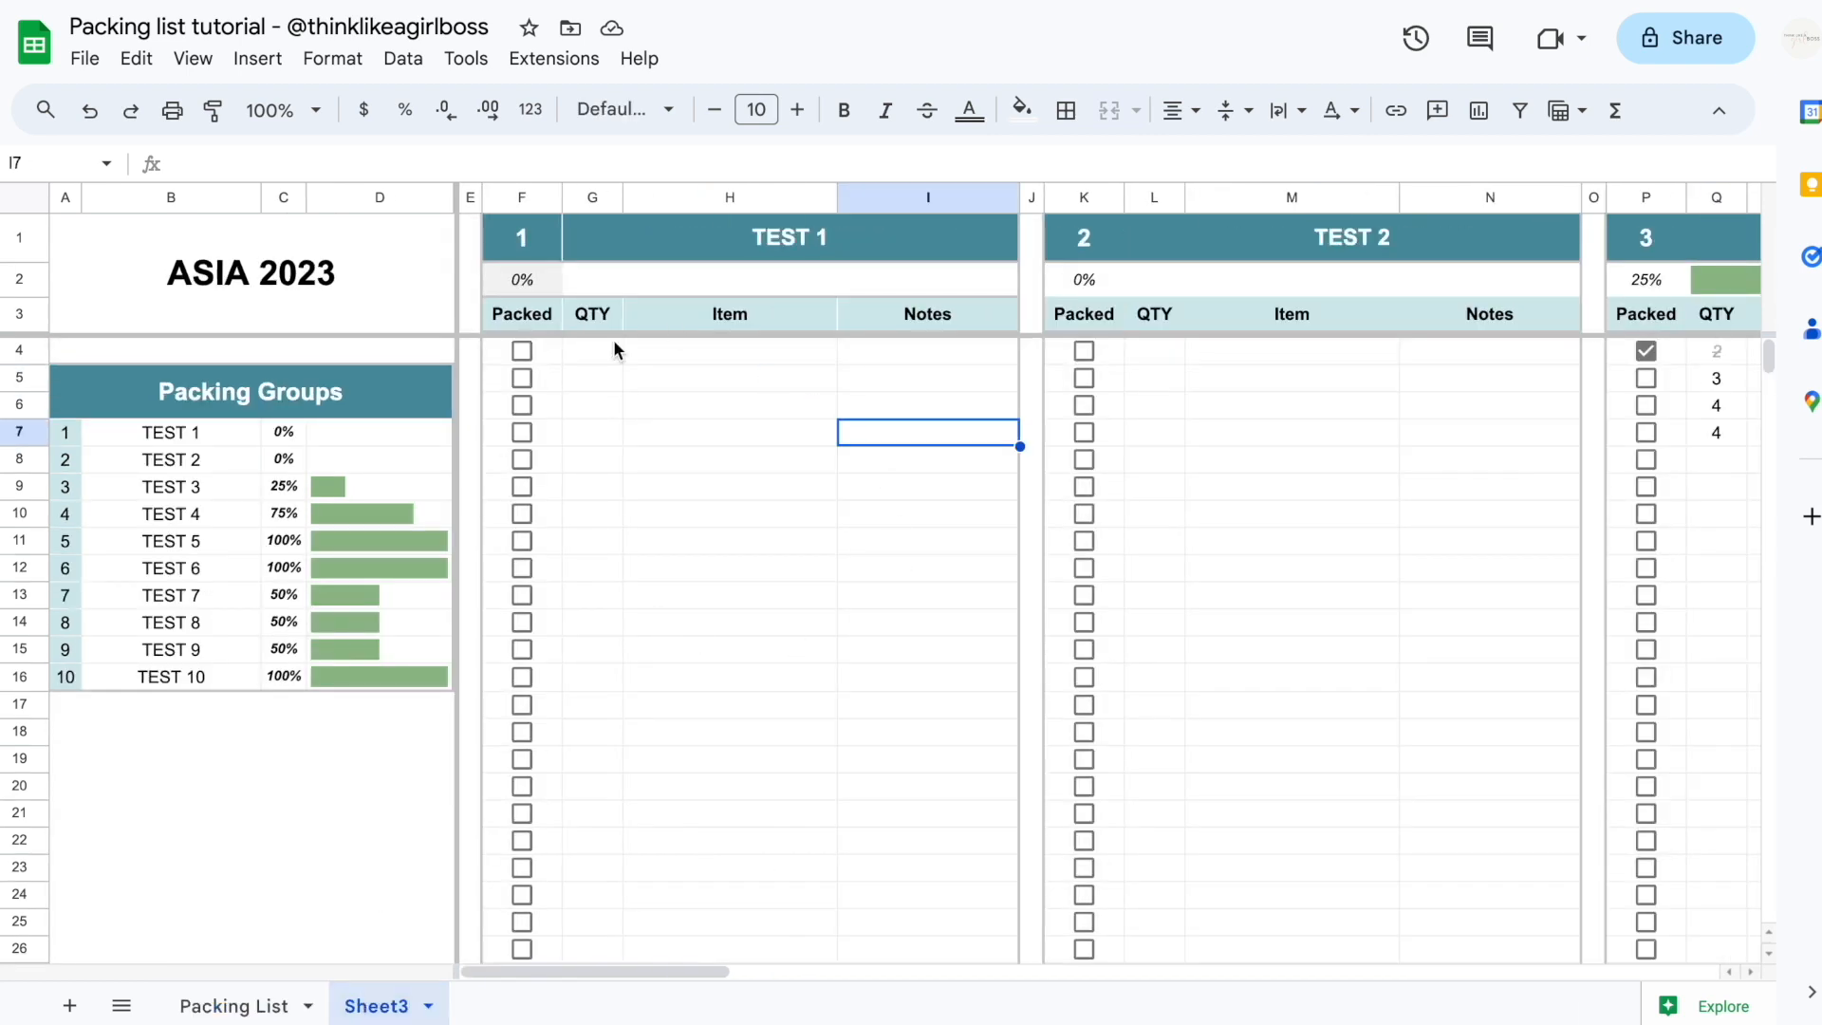
{"action": "left_click", "coordinate": [1030, 198]}
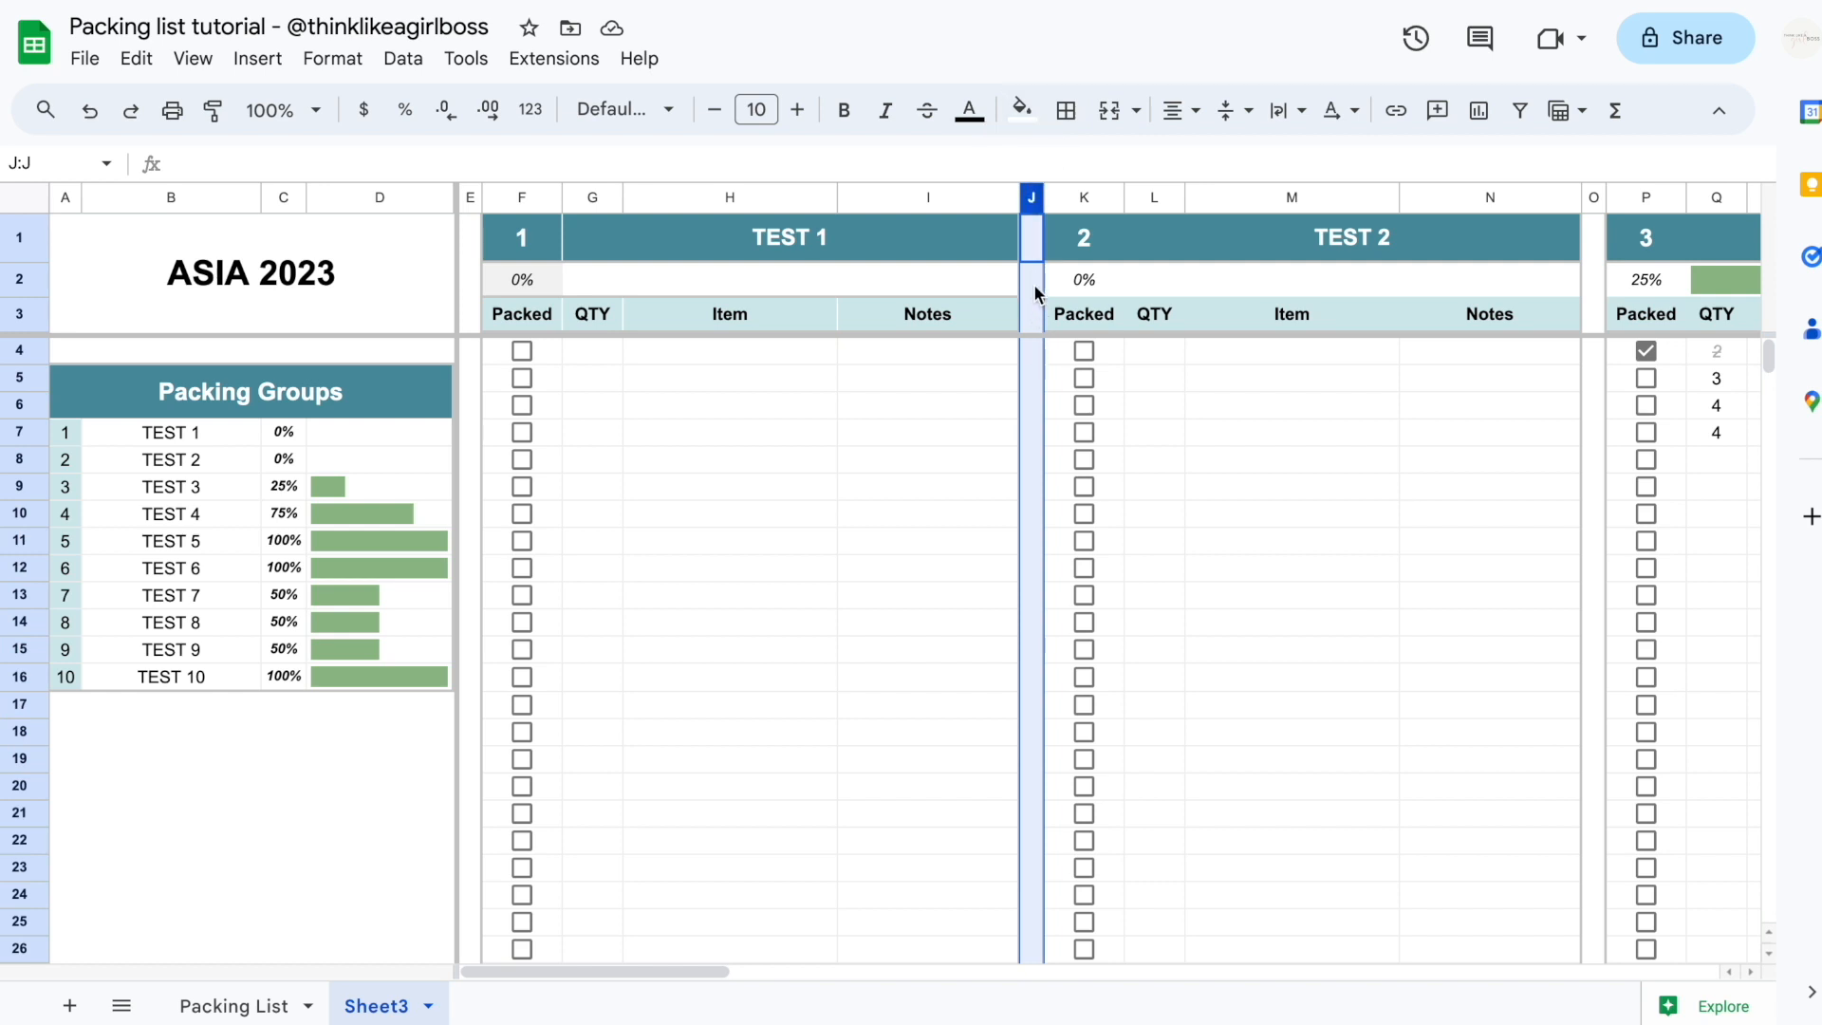
{"action": "left_click", "coordinate": [1033, 347]}
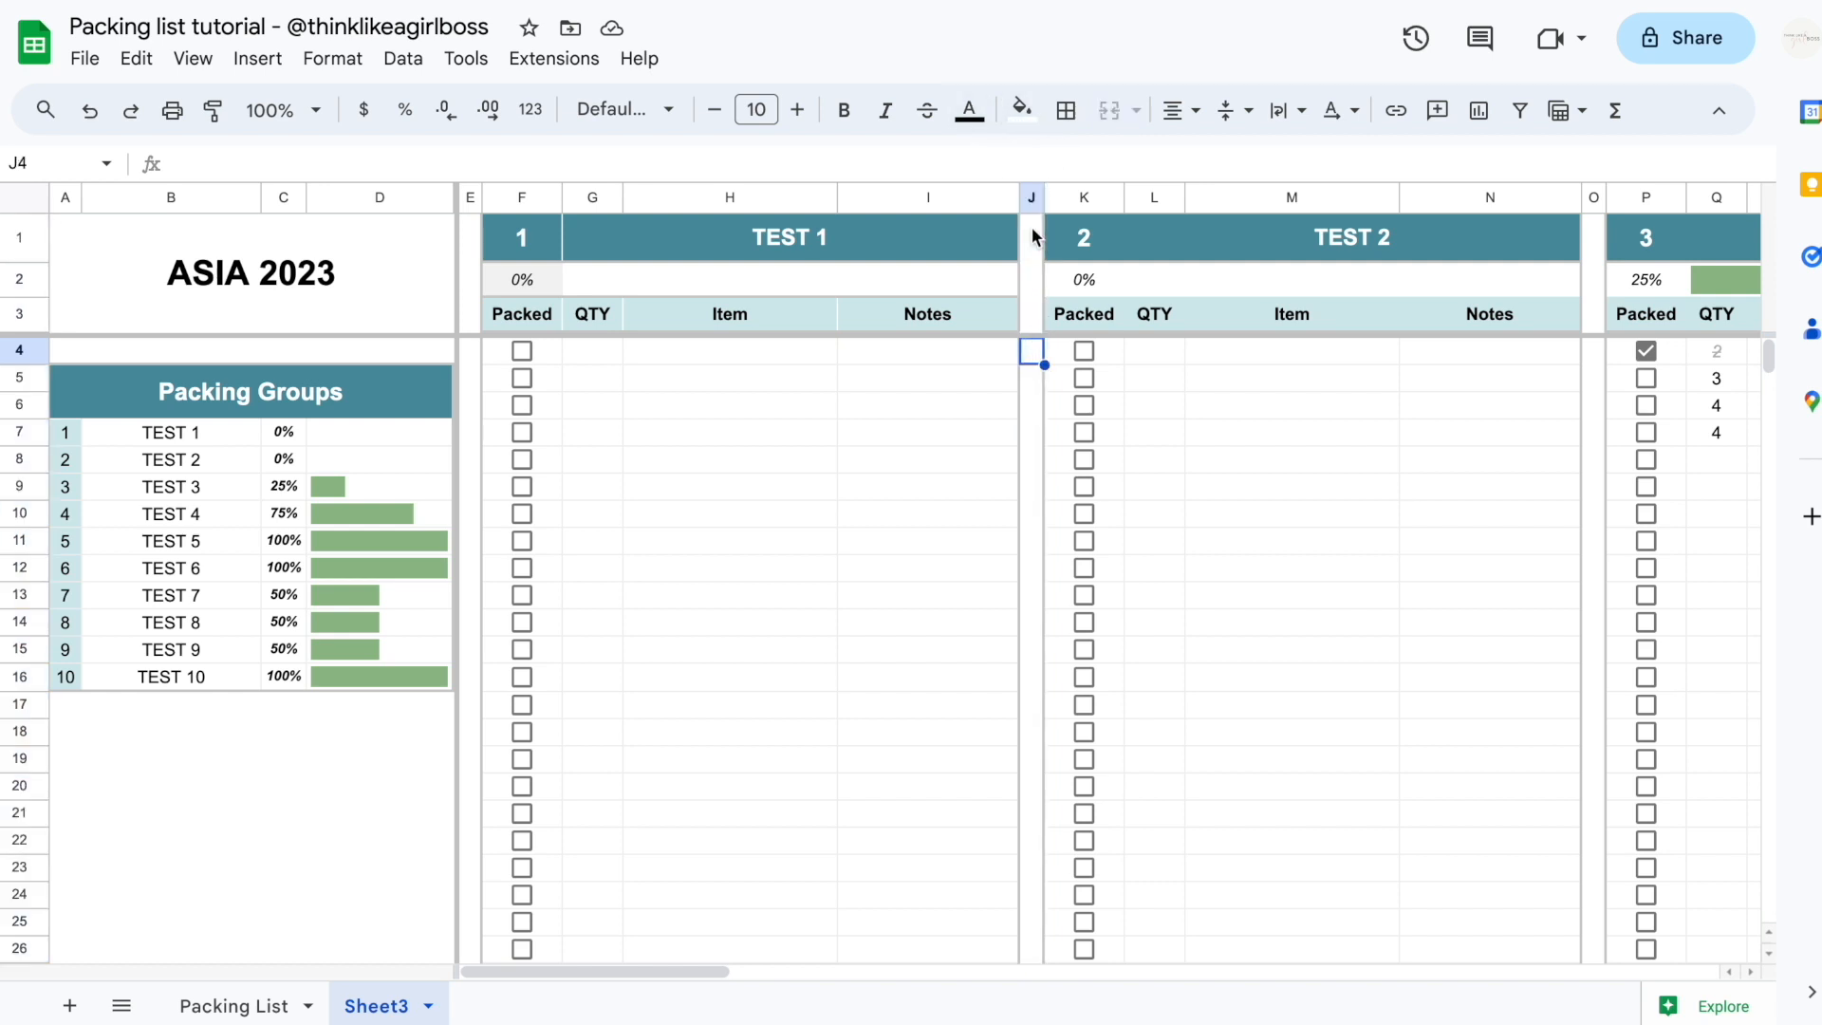
{"action": "left_click", "coordinate": [1031, 198]}
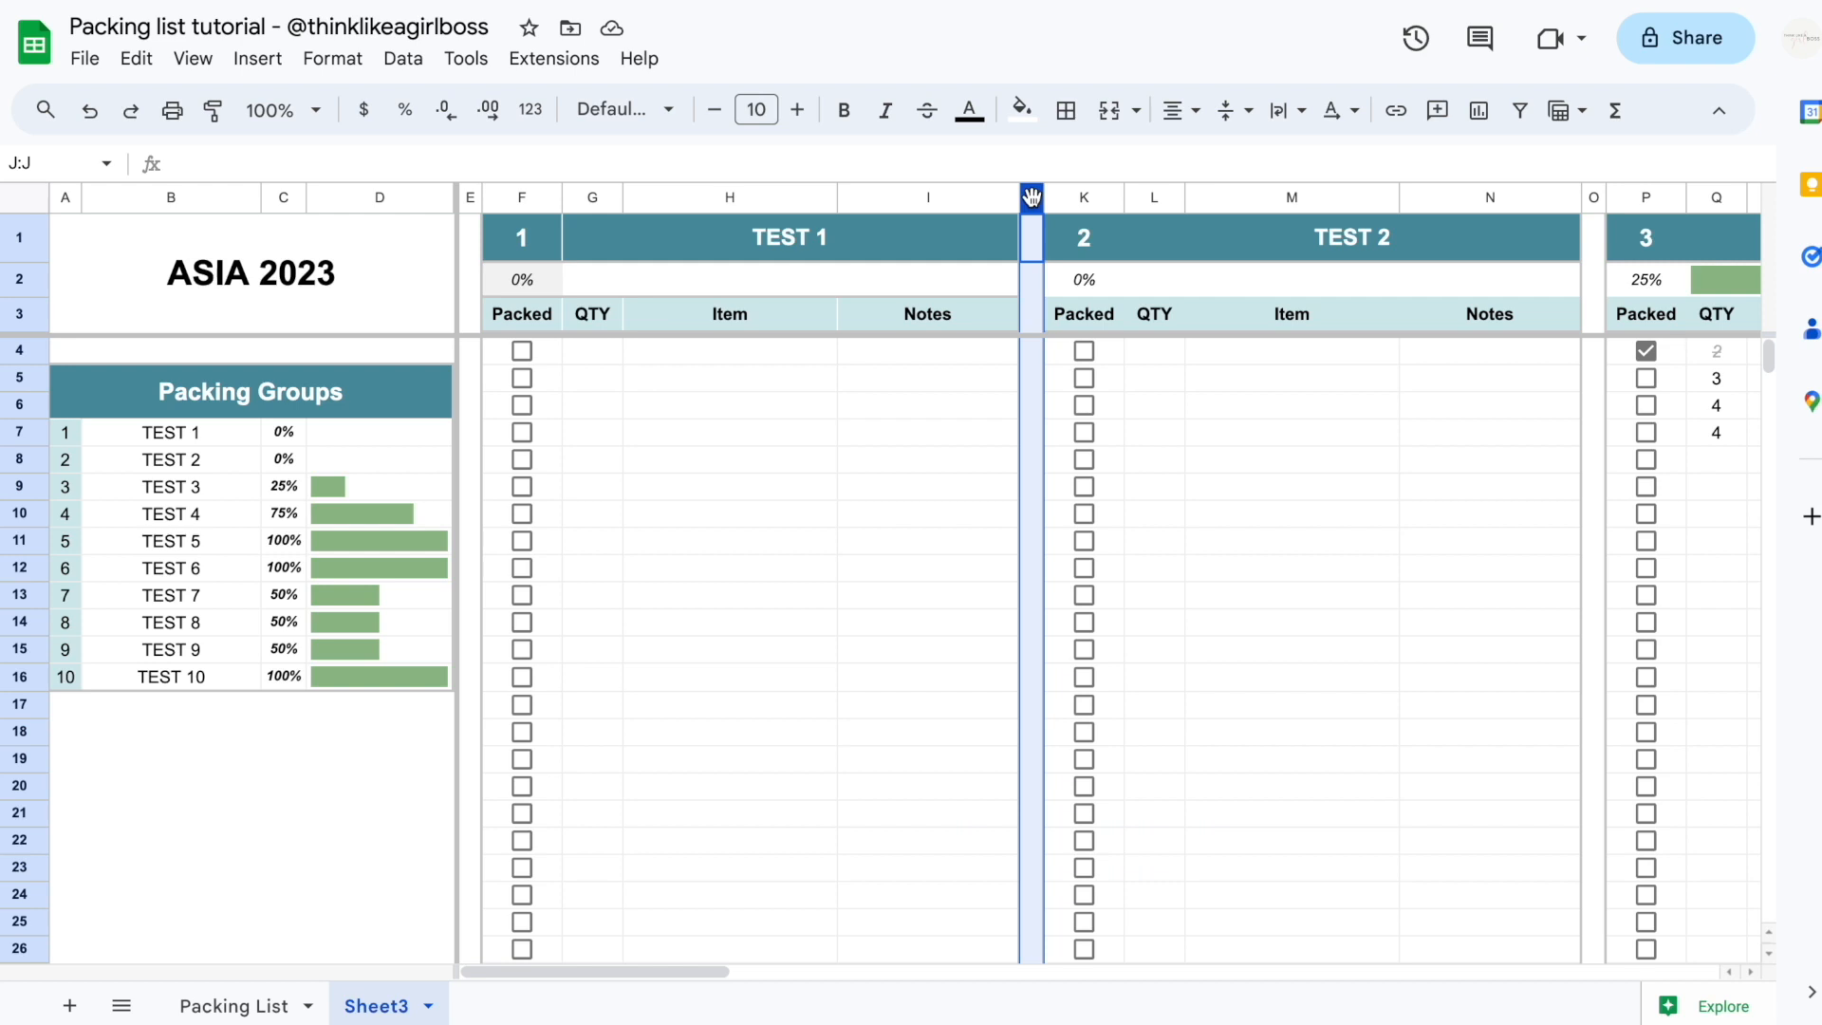
{"action": "left_click", "coordinate": [1022, 109]}
{"action": "left_click", "coordinate": [1259, 201]}
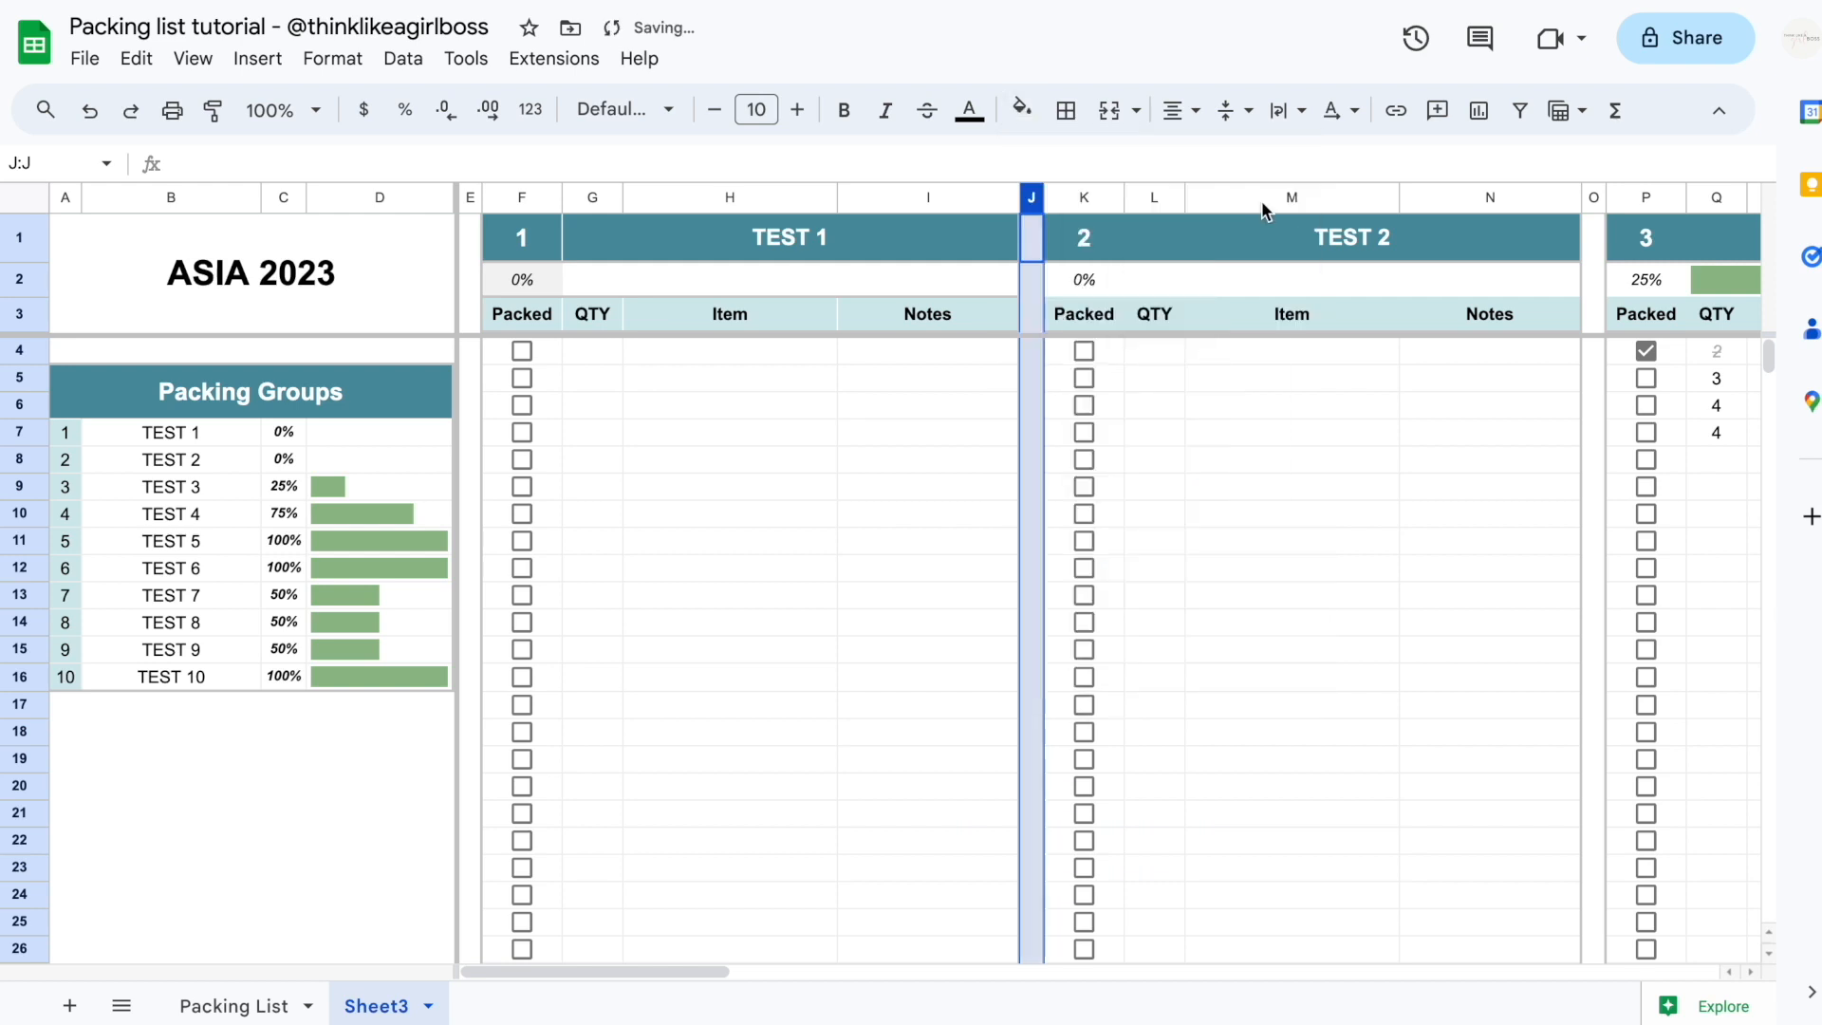
{"action": "left_click", "coordinate": [866, 532]}
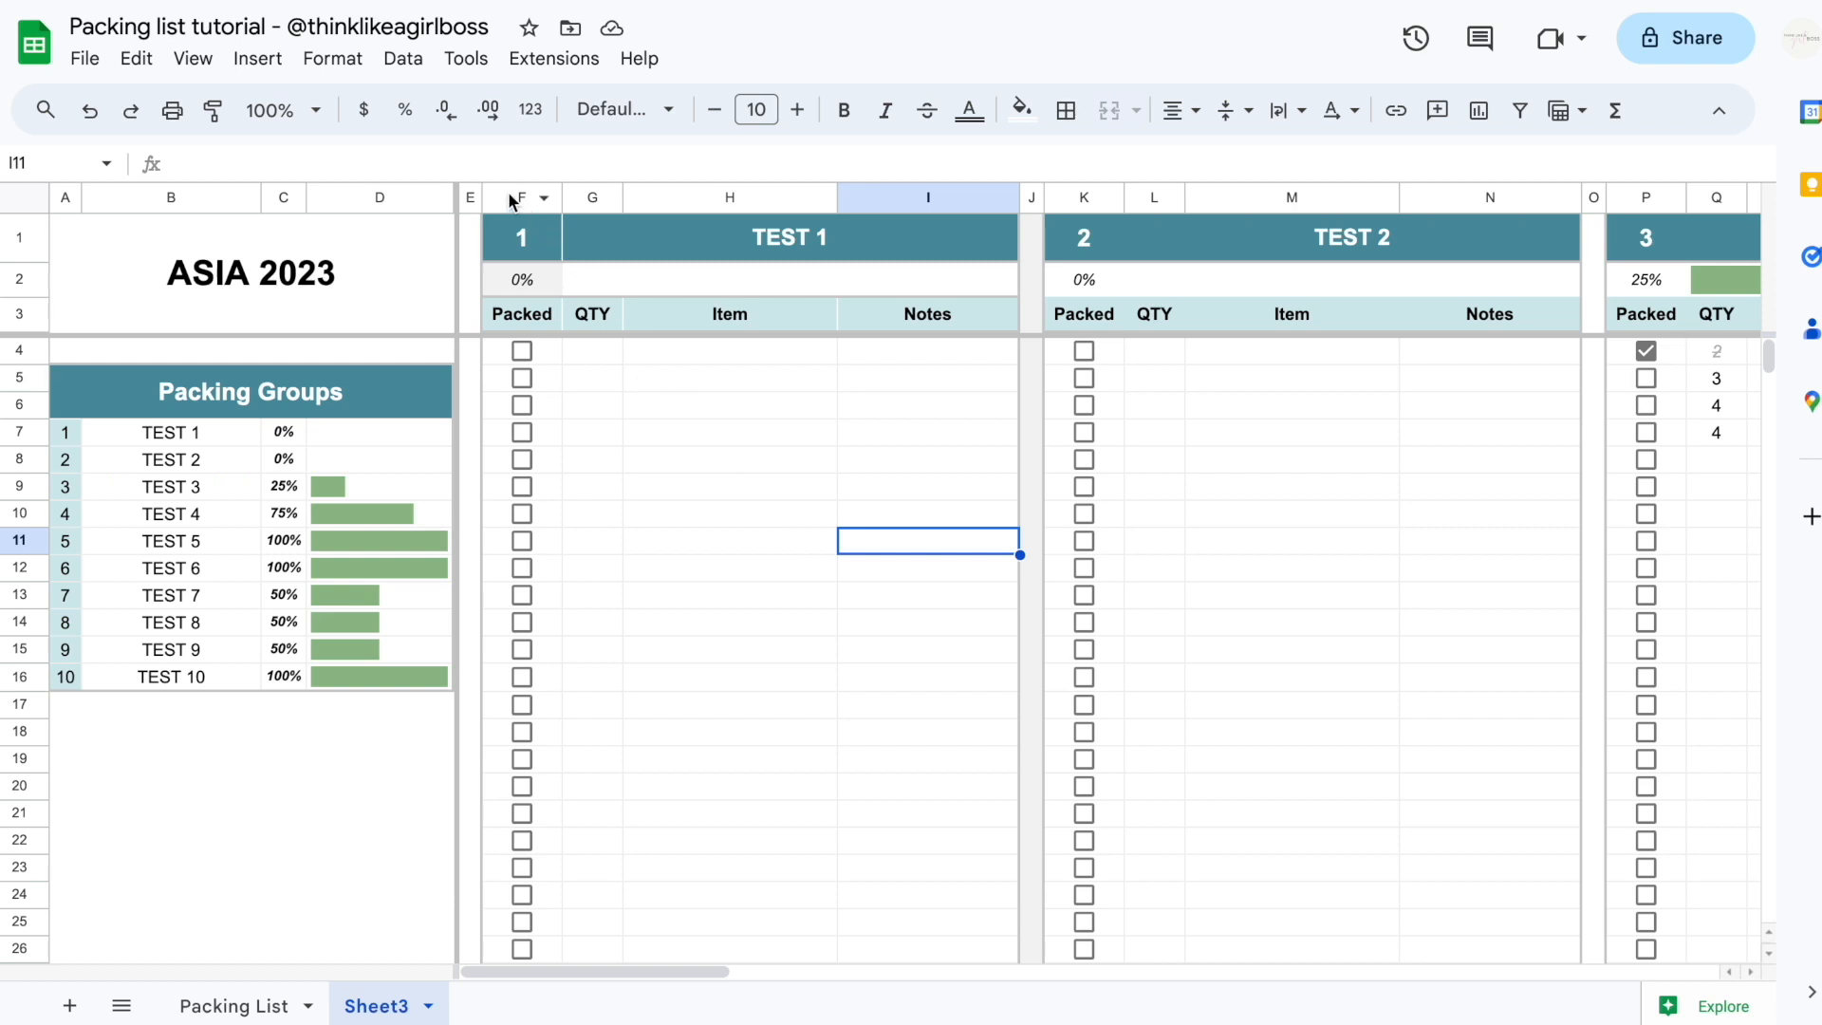
Copy the formatting of the TEST 1 block in columns F:J onto the remaining blocks in columns K through BC
{"action": "left_click_drag", "start_coordinate": [506, 202], "coordinate": [1032, 196]}
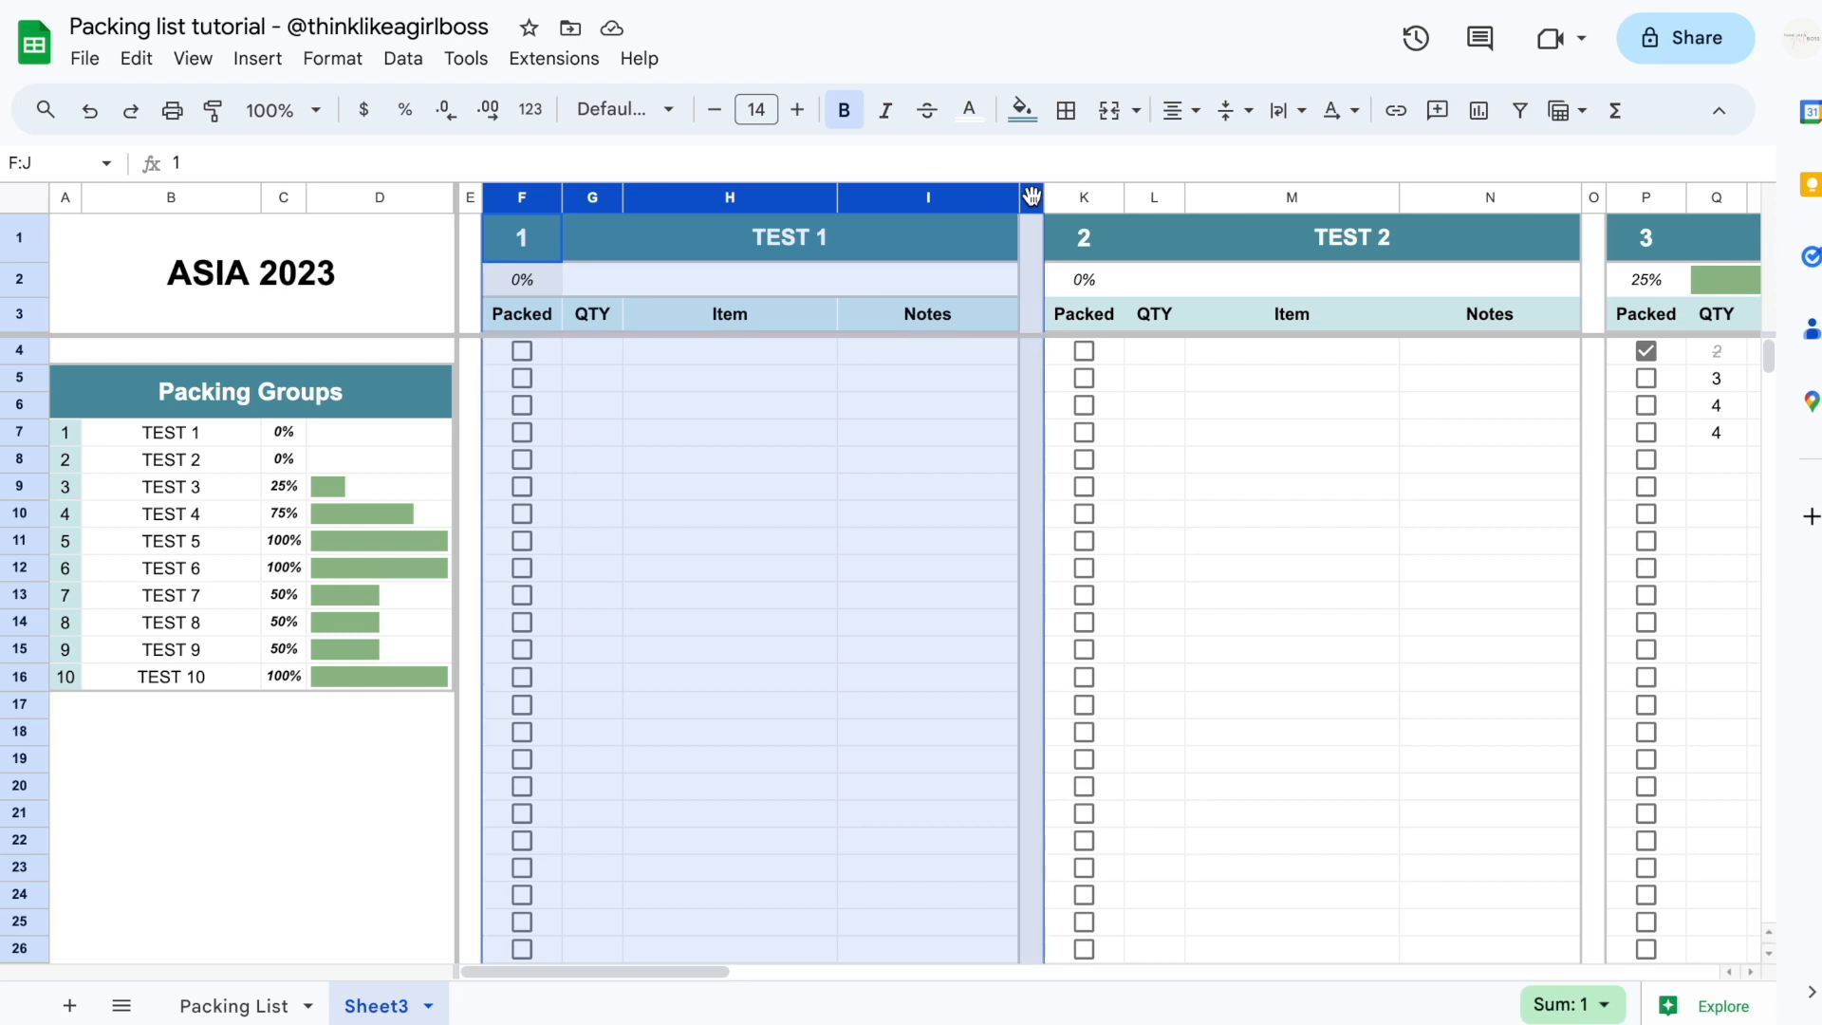
{"action": "left_click", "coordinate": [214, 112]}
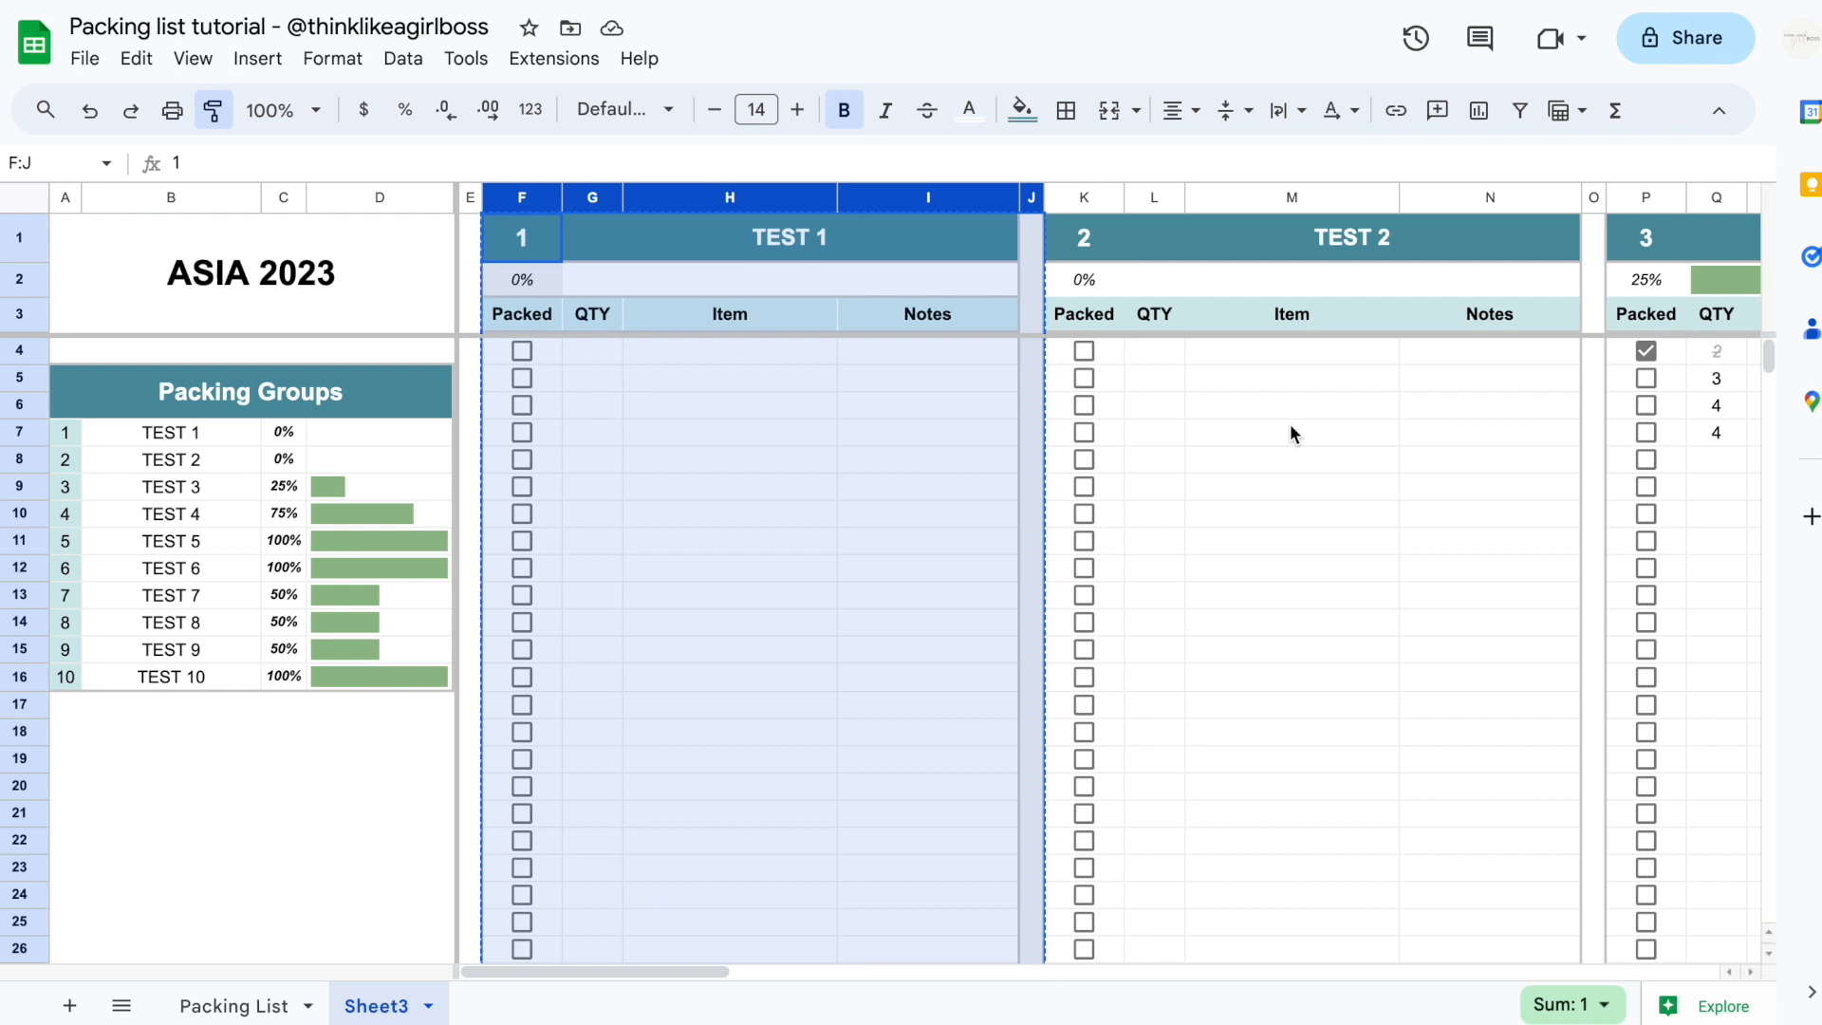
{"action": "scroll", "coordinate": [1290, 423], "scroll_direction": "right", "scroll_amount": 10}
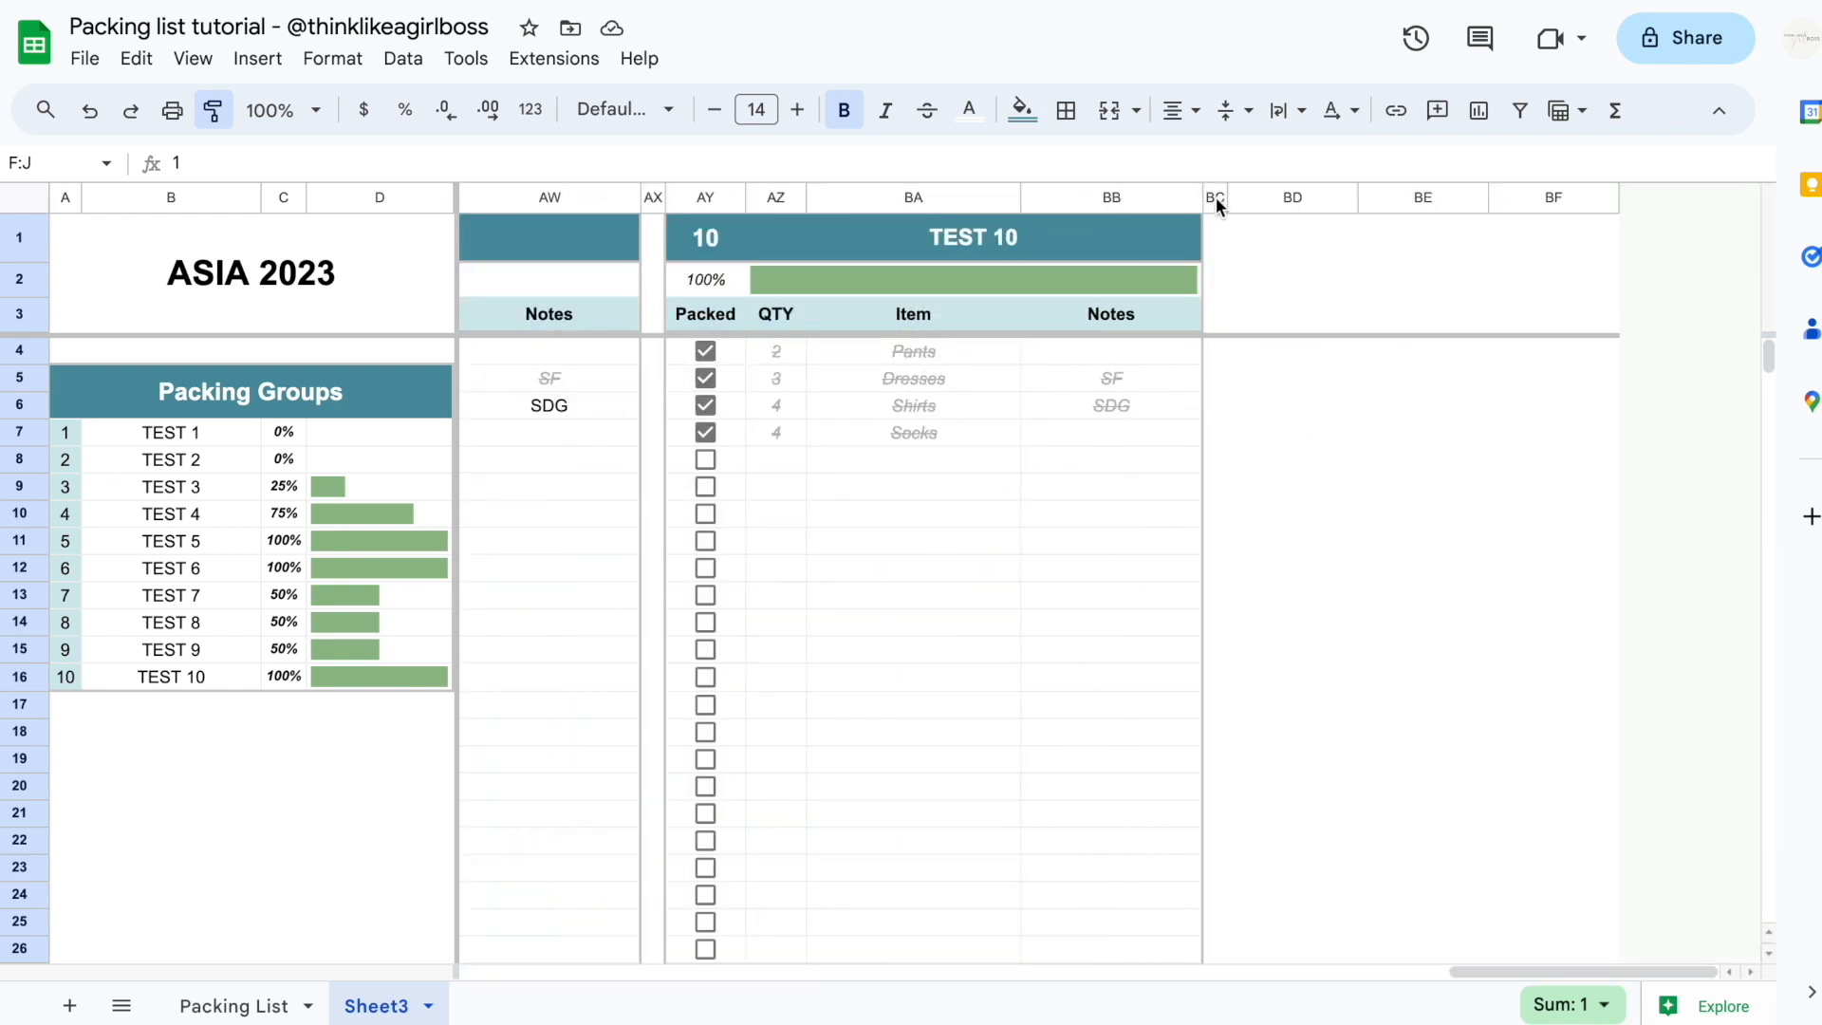
{"action": "scroll", "coordinate": [1194, 470], "scroll_direction": "left", "scroll_amount": 10}
{"action": "scroll", "coordinate": [1194, 469], "scroll_direction": "right", "scroll_amount": 2}
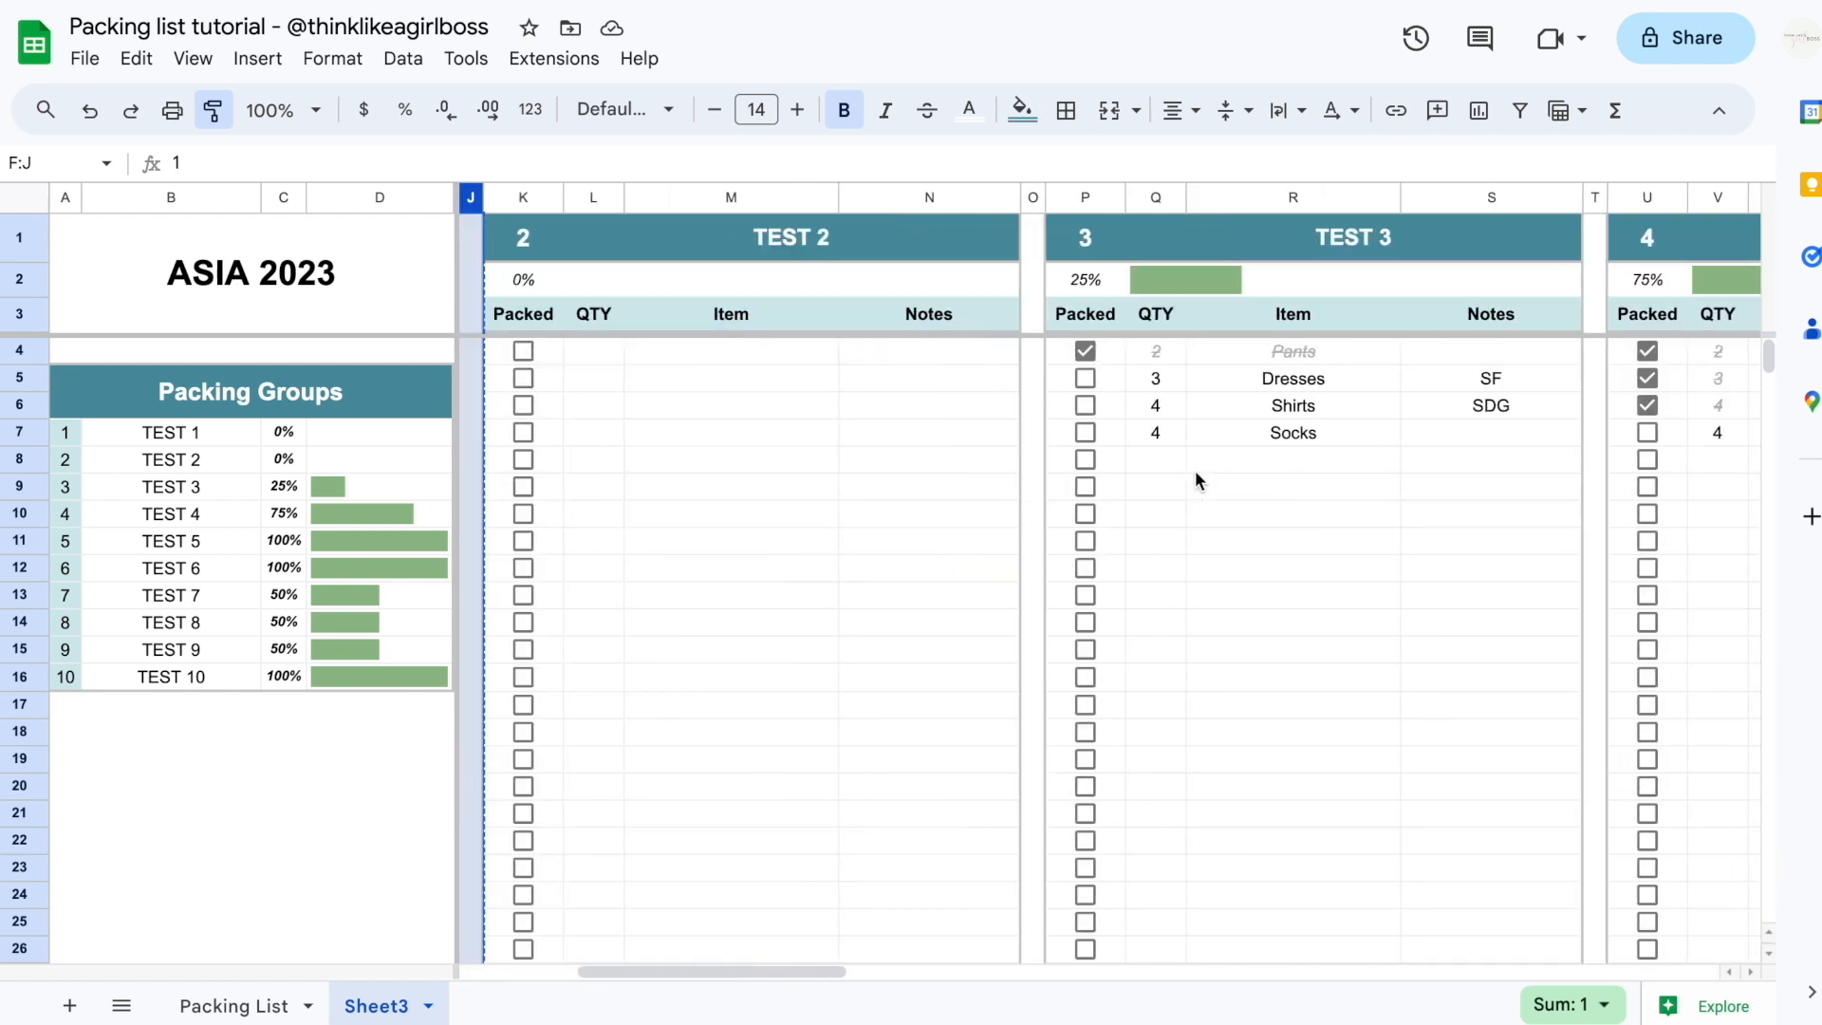
{"action": "scroll", "coordinate": [1194, 470], "scroll_direction": "left", "scroll_amount": 1}
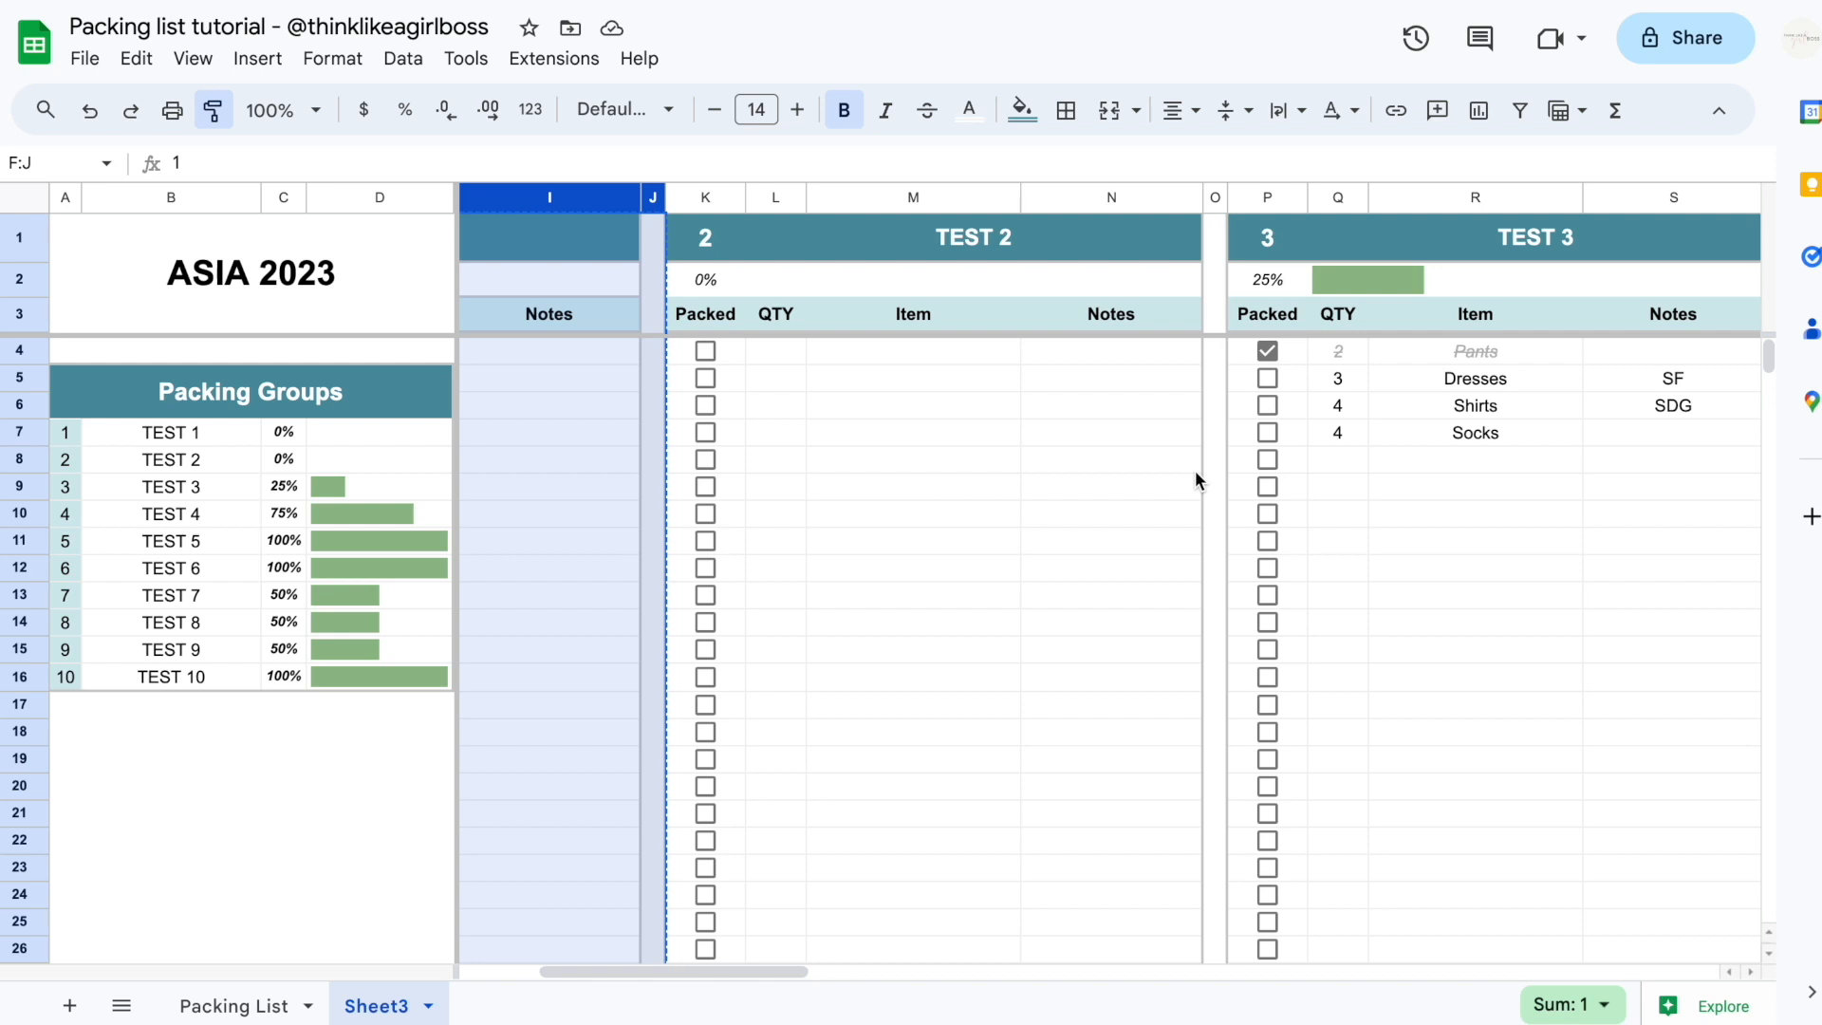
{"action": "scroll", "coordinate": [939, 446], "scroll_direction": "left", "scroll_amount": 3}
{"action": "scroll", "coordinate": [938, 437], "scroll_direction": "right", "scroll_amount": 1}
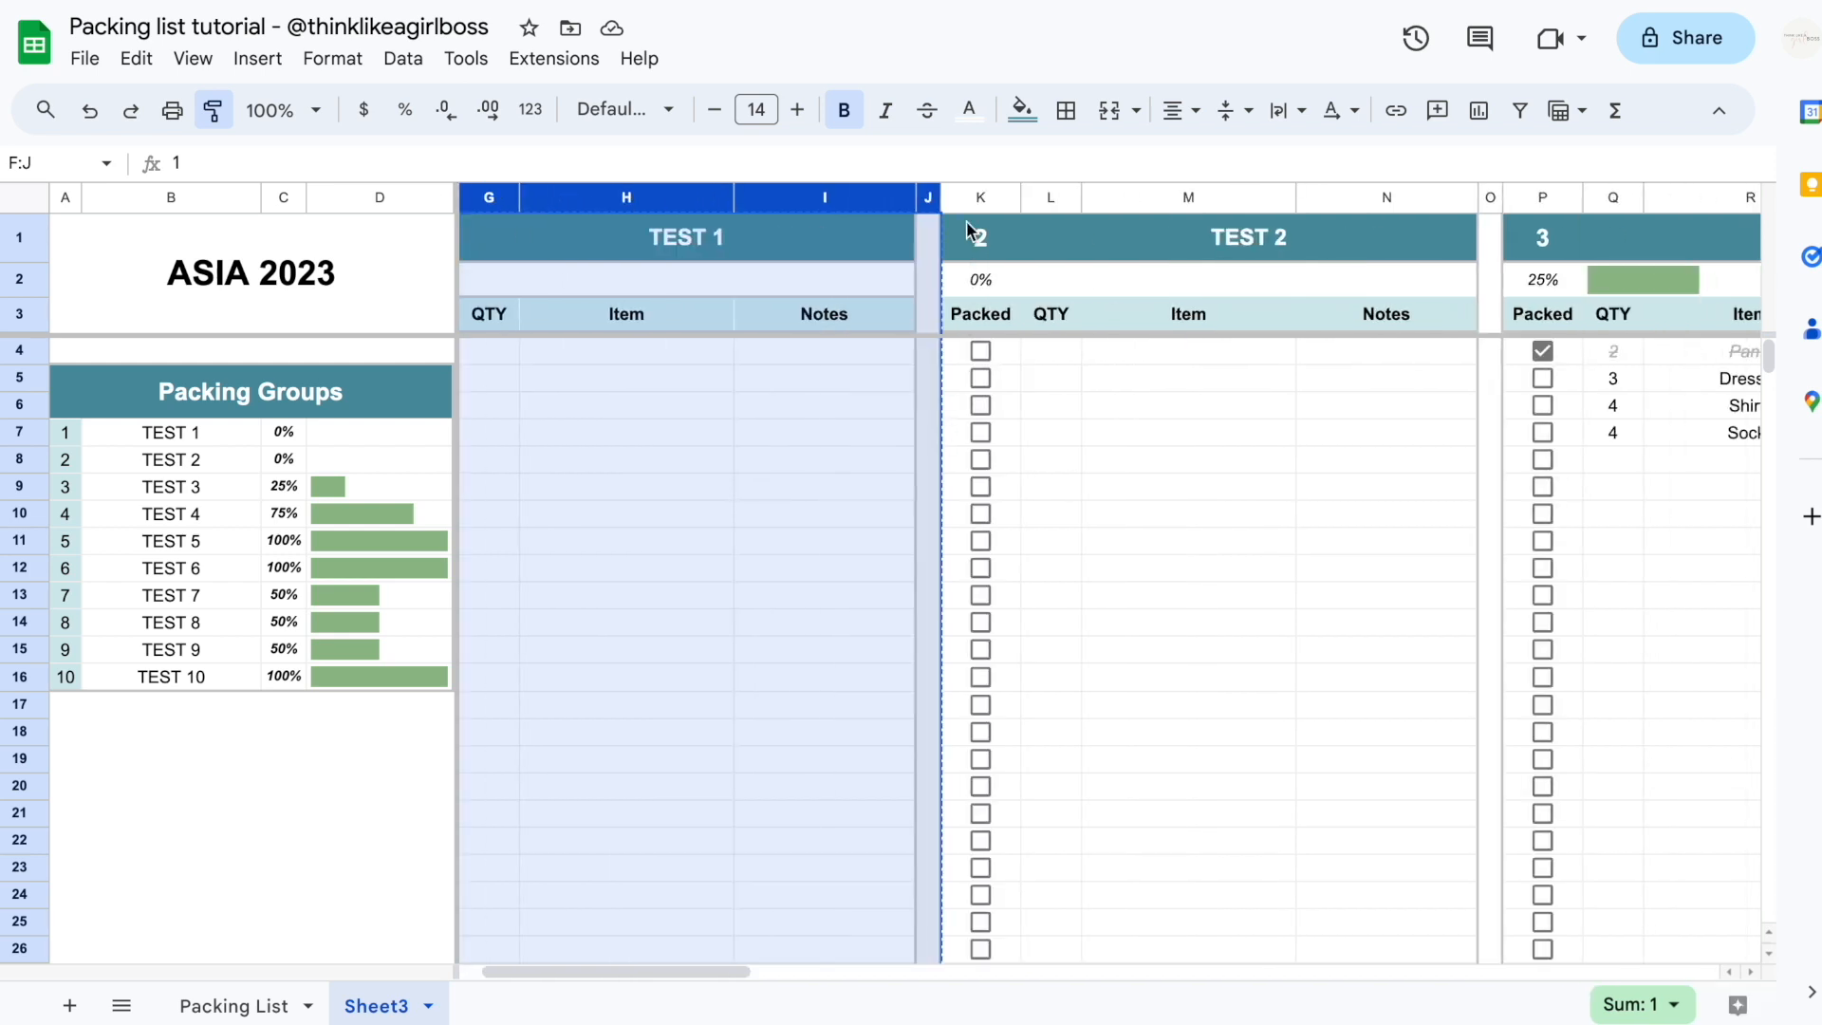
{"action": "scroll", "coordinate": [960, 201], "scroll_direction": "right", "scroll_amount": 20}
{"action": "left_click_drag", "start_coordinate": [960, 201], "coordinate": [1215, 193]}
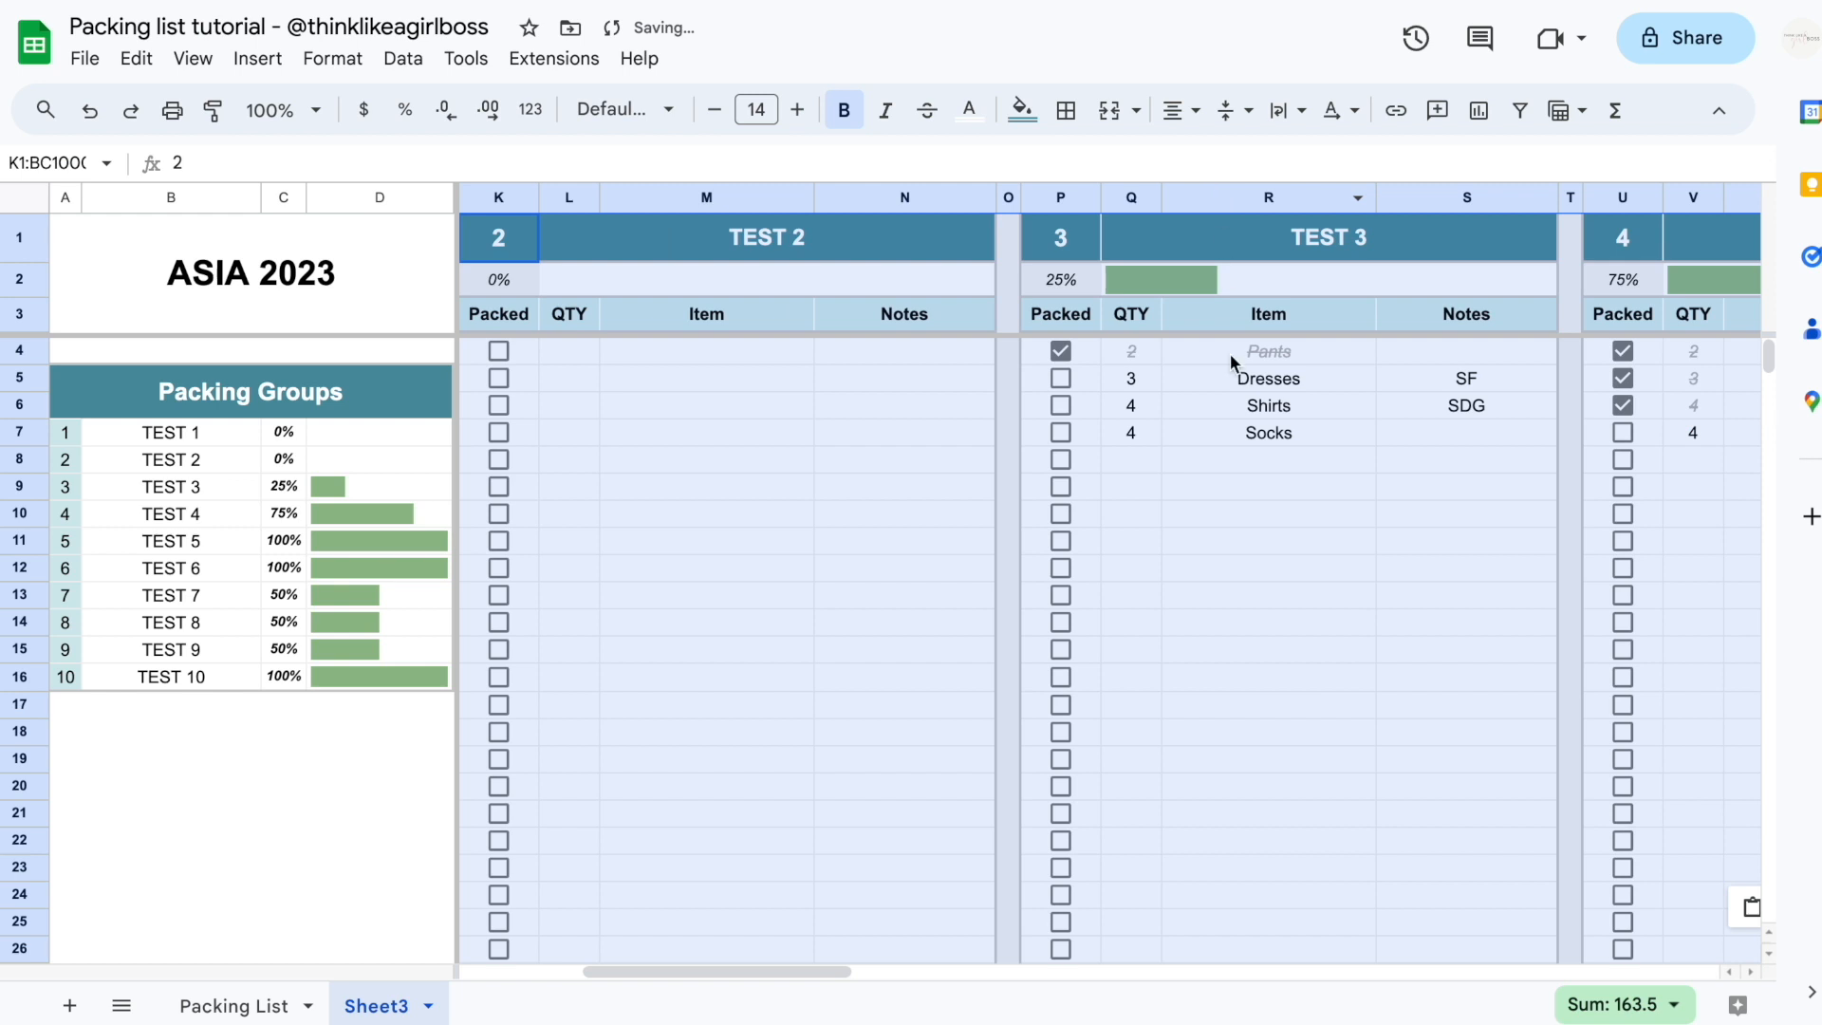
Check the formatting of the blocks through TEST 10 and delete the unused columns BD to BF
{"action": "scroll", "coordinate": [1239, 553], "scroll_direction": "right", "scroll_amount": 20}
{"action": "left_click", "coordinate": [1250, 563]}
{"action": "scroll", "coordinate": [1251, 563], "scroll_direction": "right", "scroll_amount": 3}
{"action": "scroll", "coordinate": [1250, 567], "scroll_direction": "right", "scroll_amount": 2}
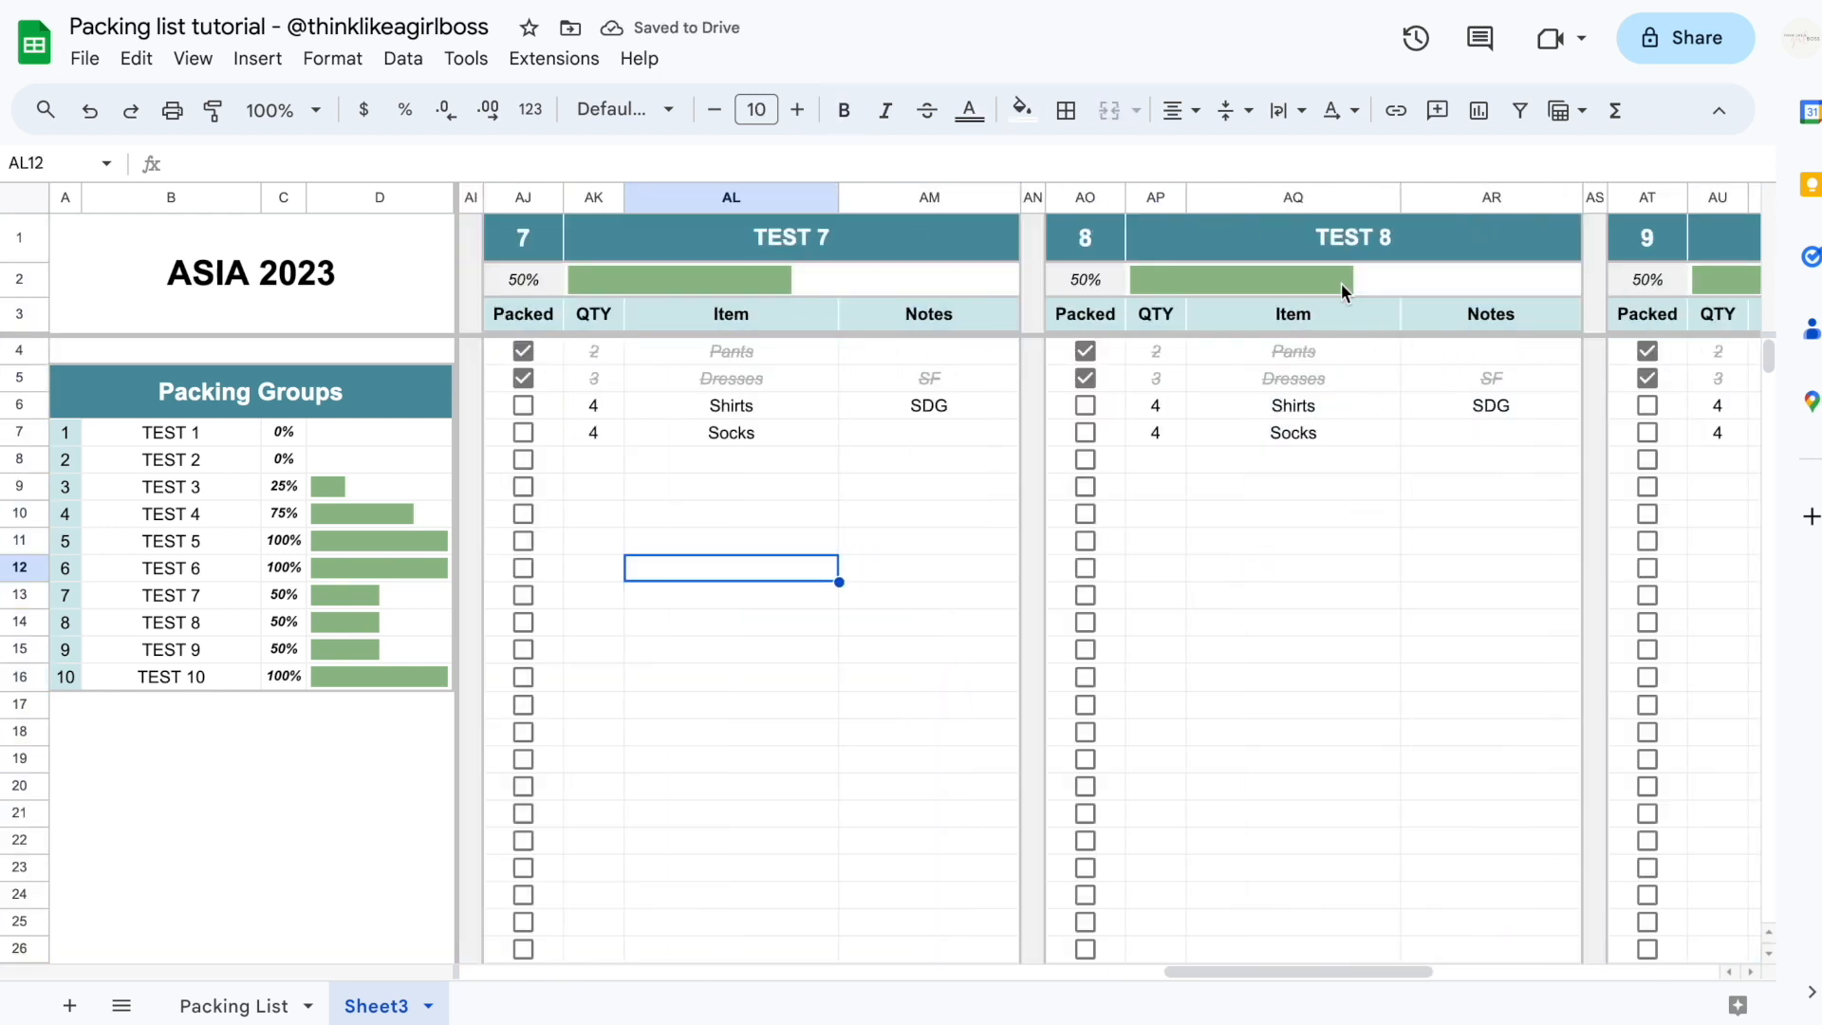
{"action": "scroll", "coordinate": [1349, 610], "scroll_direction": "right", "scroll_amount": 6}
{"action": "scroll", "coordinate": [1336, 556], "scroll_direction": "right", "scroll_amount": 8}
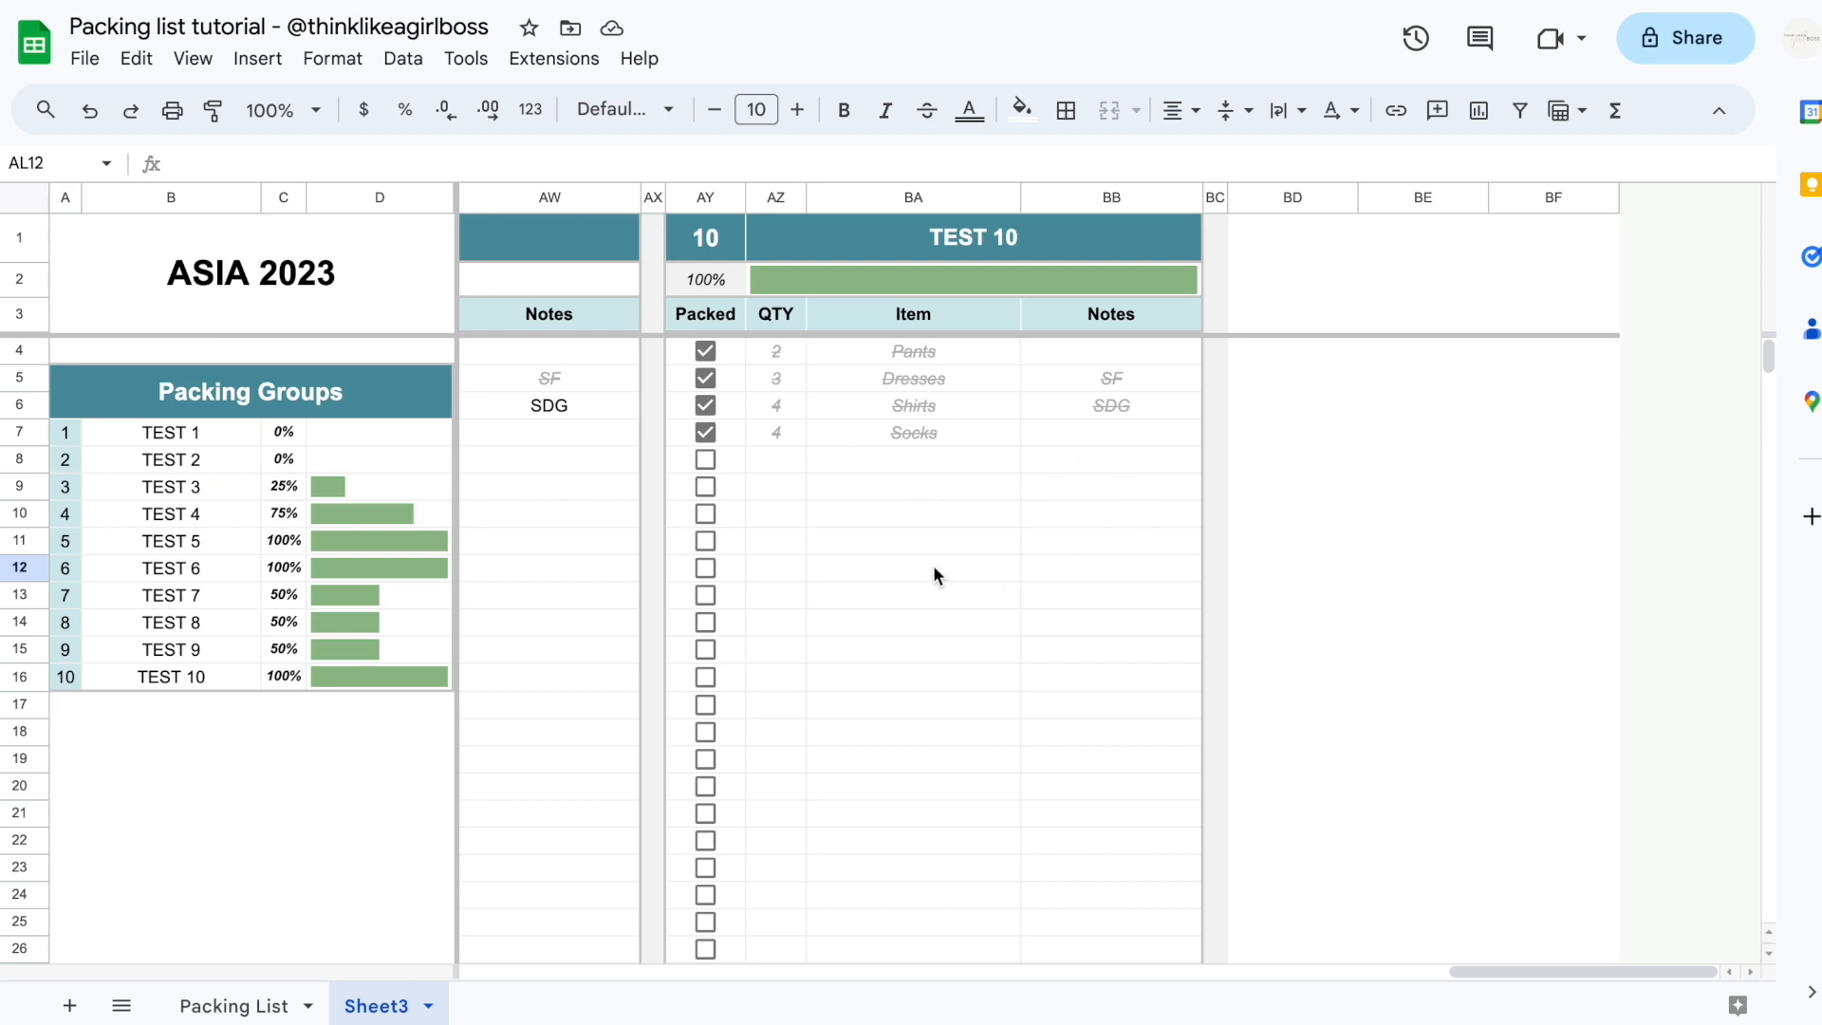
{"action": "left_click_drag", "start_coordinate": [1523, 204], "coordinate": [1294, 203]}
{"action": "right_click", "coordinate": [1294, 202]}
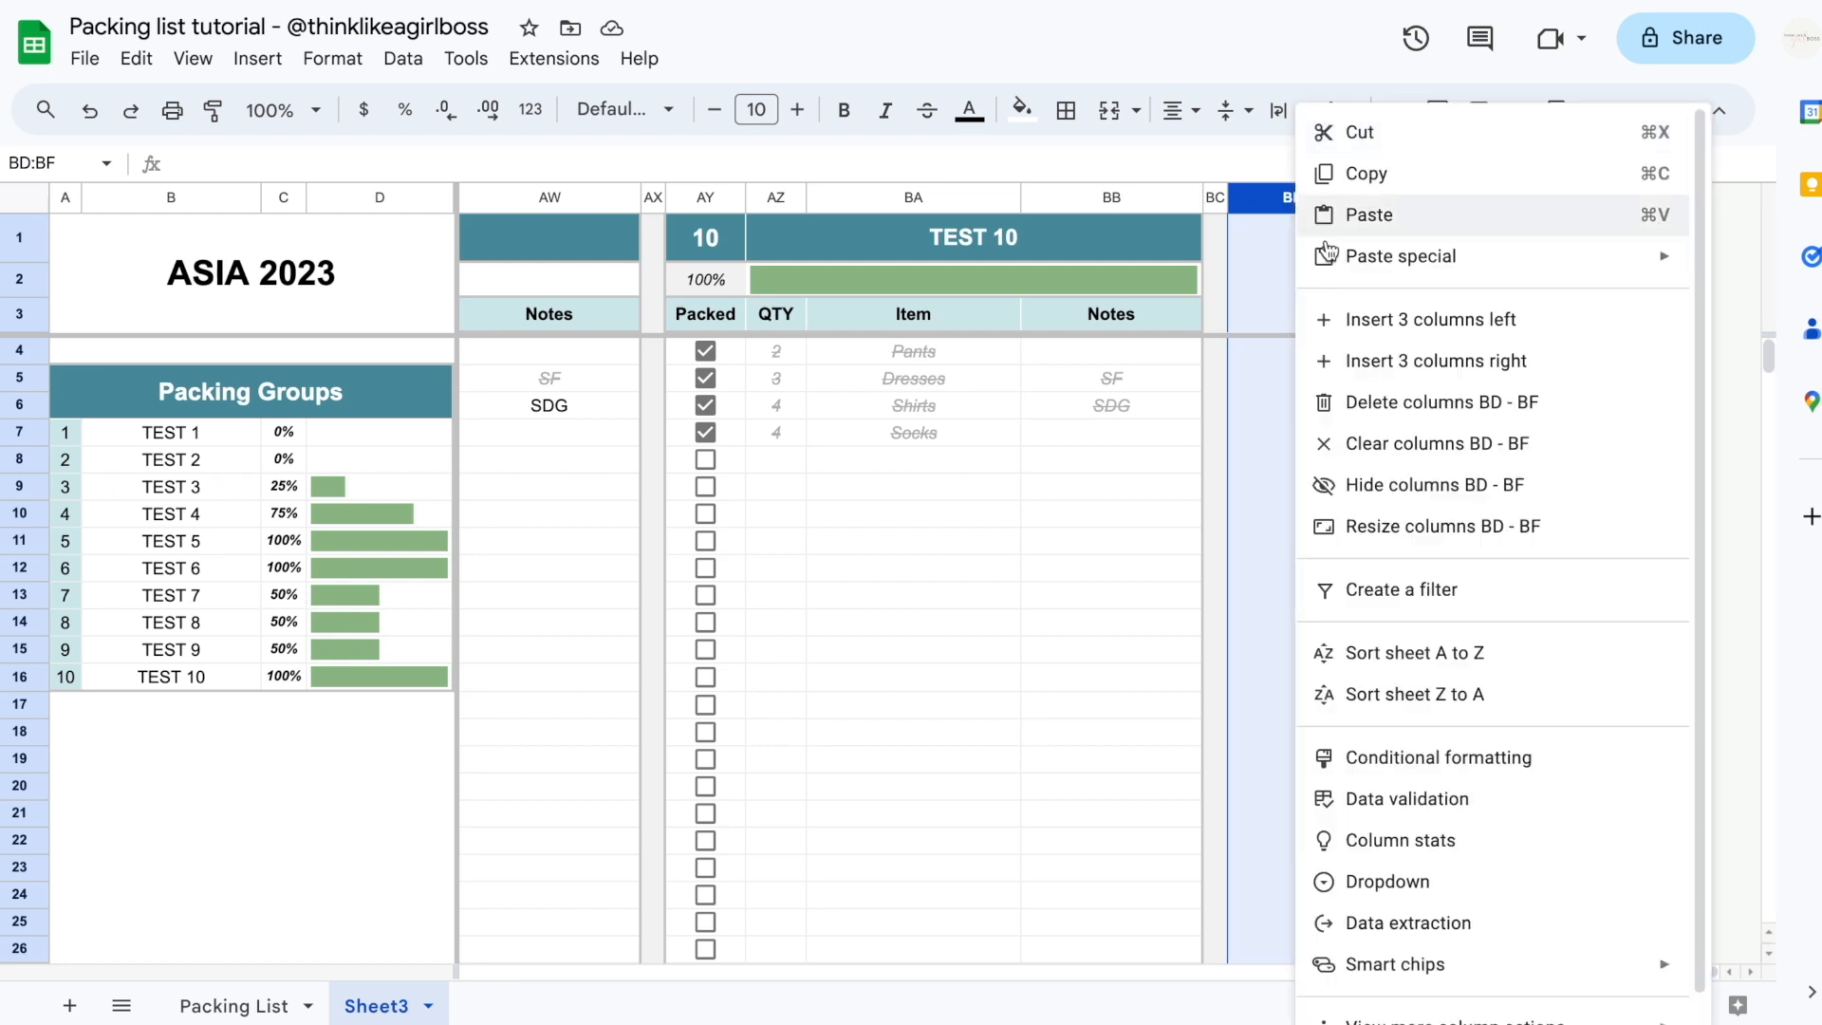
{"action": "left_click", "coordinate": [1395, 402]}
Fill column E and the cells A4:D4 above the Packing Groups table with the lightest gray
{"action": "left_click", "coordinate": [469, 197]}
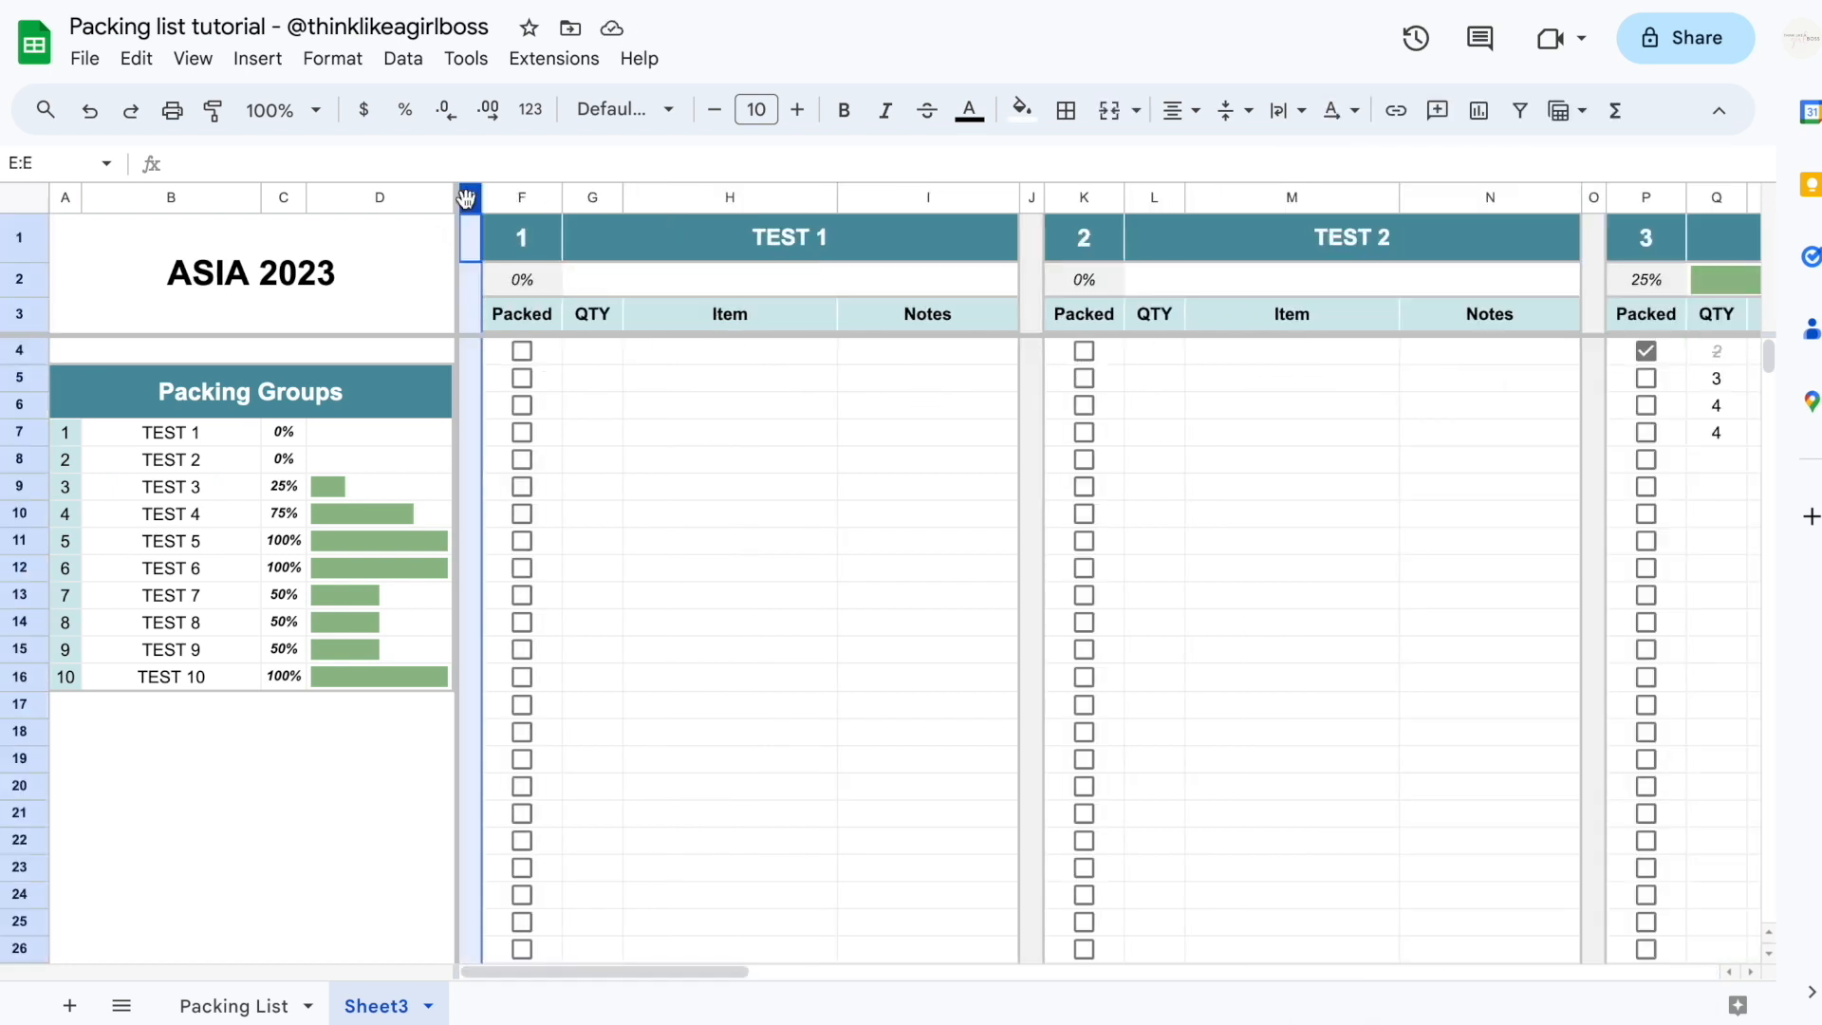
{"action": "left_click", "coordinate": [1018, 110]}
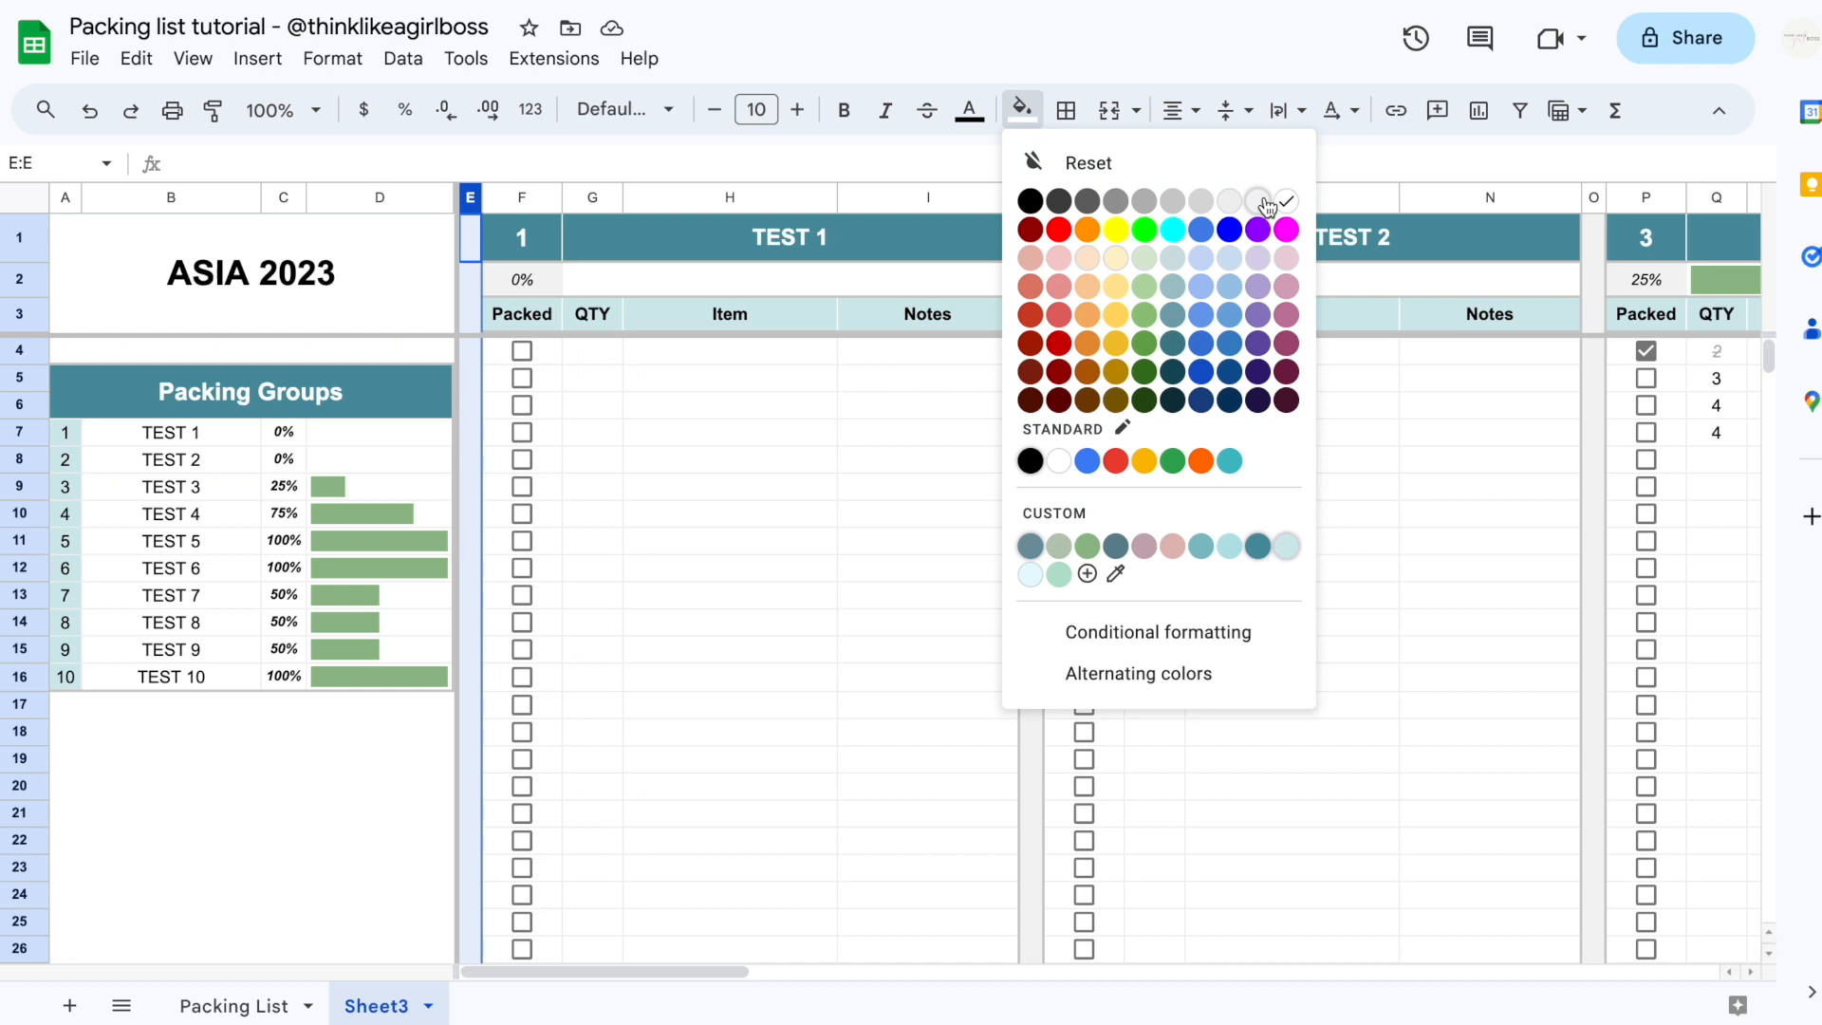
{"action": "left_click", "coordinate": [1260, 200]}
{"action": "left_click_drag", "start_coordinate": [59, 351], "coordinate": [407, 351]}
{"action": "left_click", "coordinate": [1018, 110]}
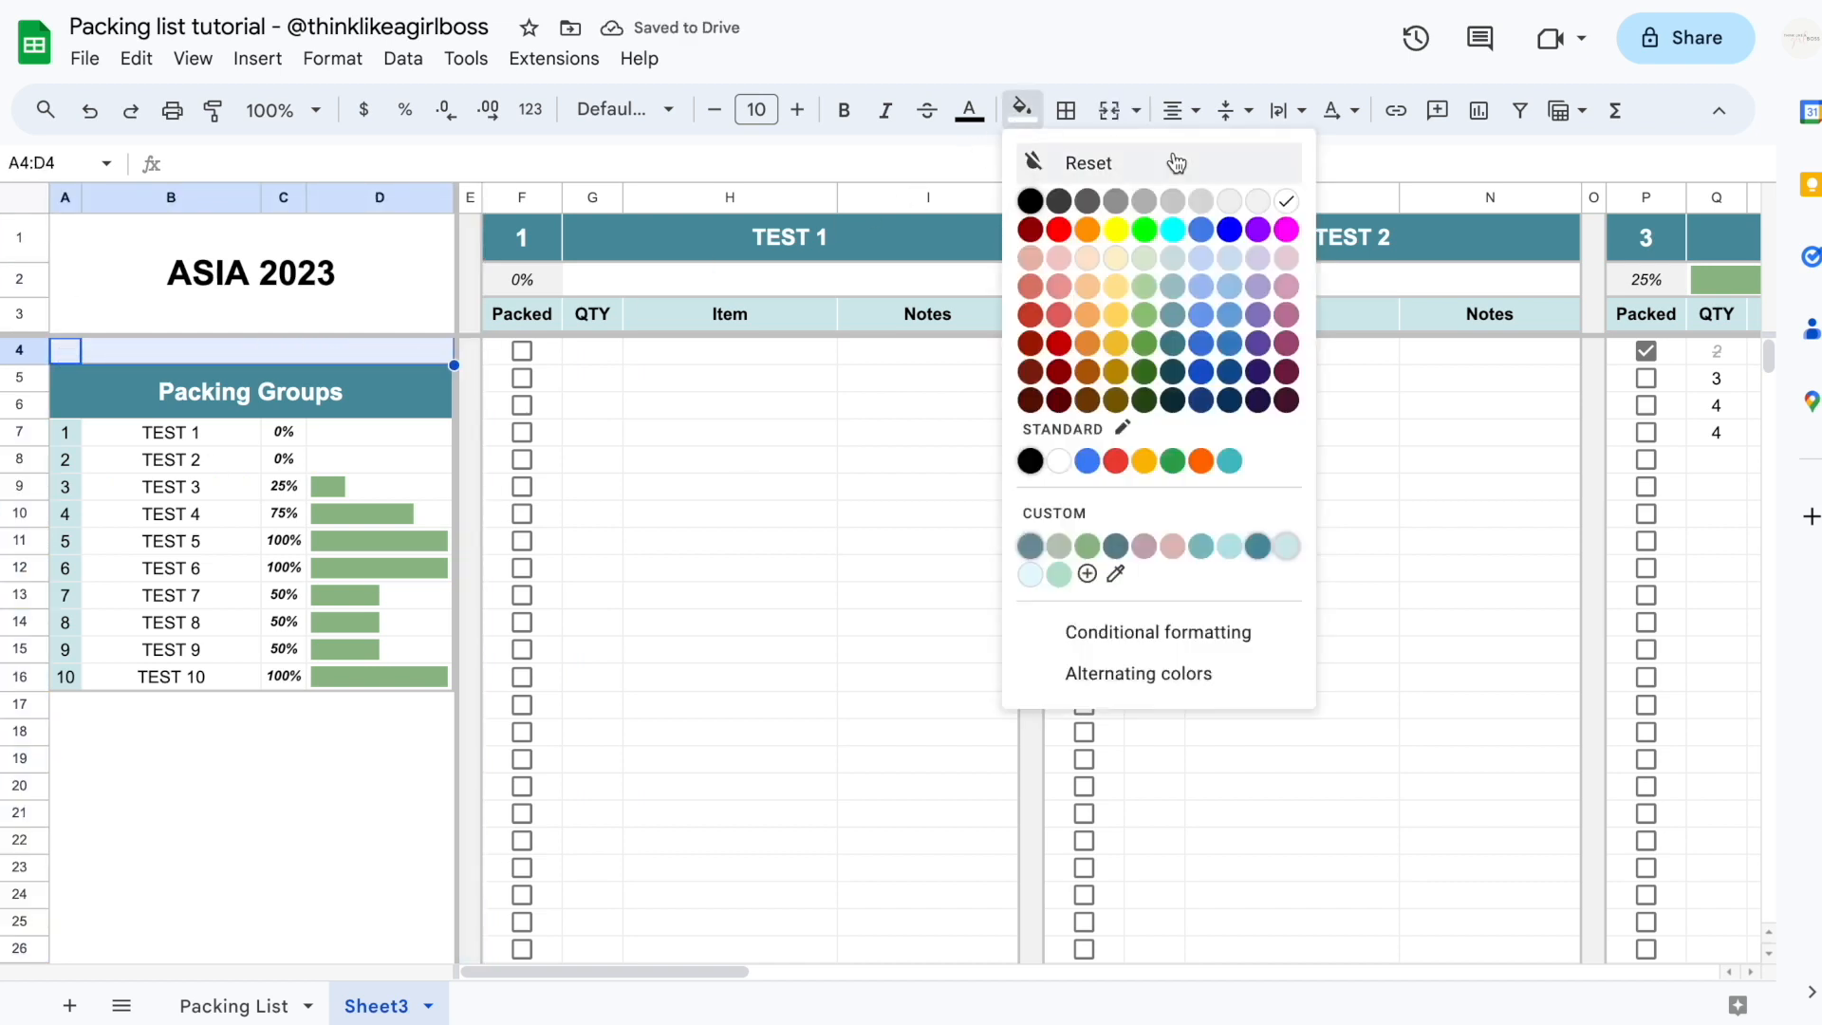
{"action": "left_click", "coordinate": [1258, 197]}
Fill the empty area A17:D41 and the whole of row 41 with the same lightest gray
{"action": "left_click_drag", "start_coordinate": [79, 704], "coordinate": [362, 714]}
{"action": "scroll", "coordinate": [270, 727], "scroll_direction": "down", "scroll_amount": 8}
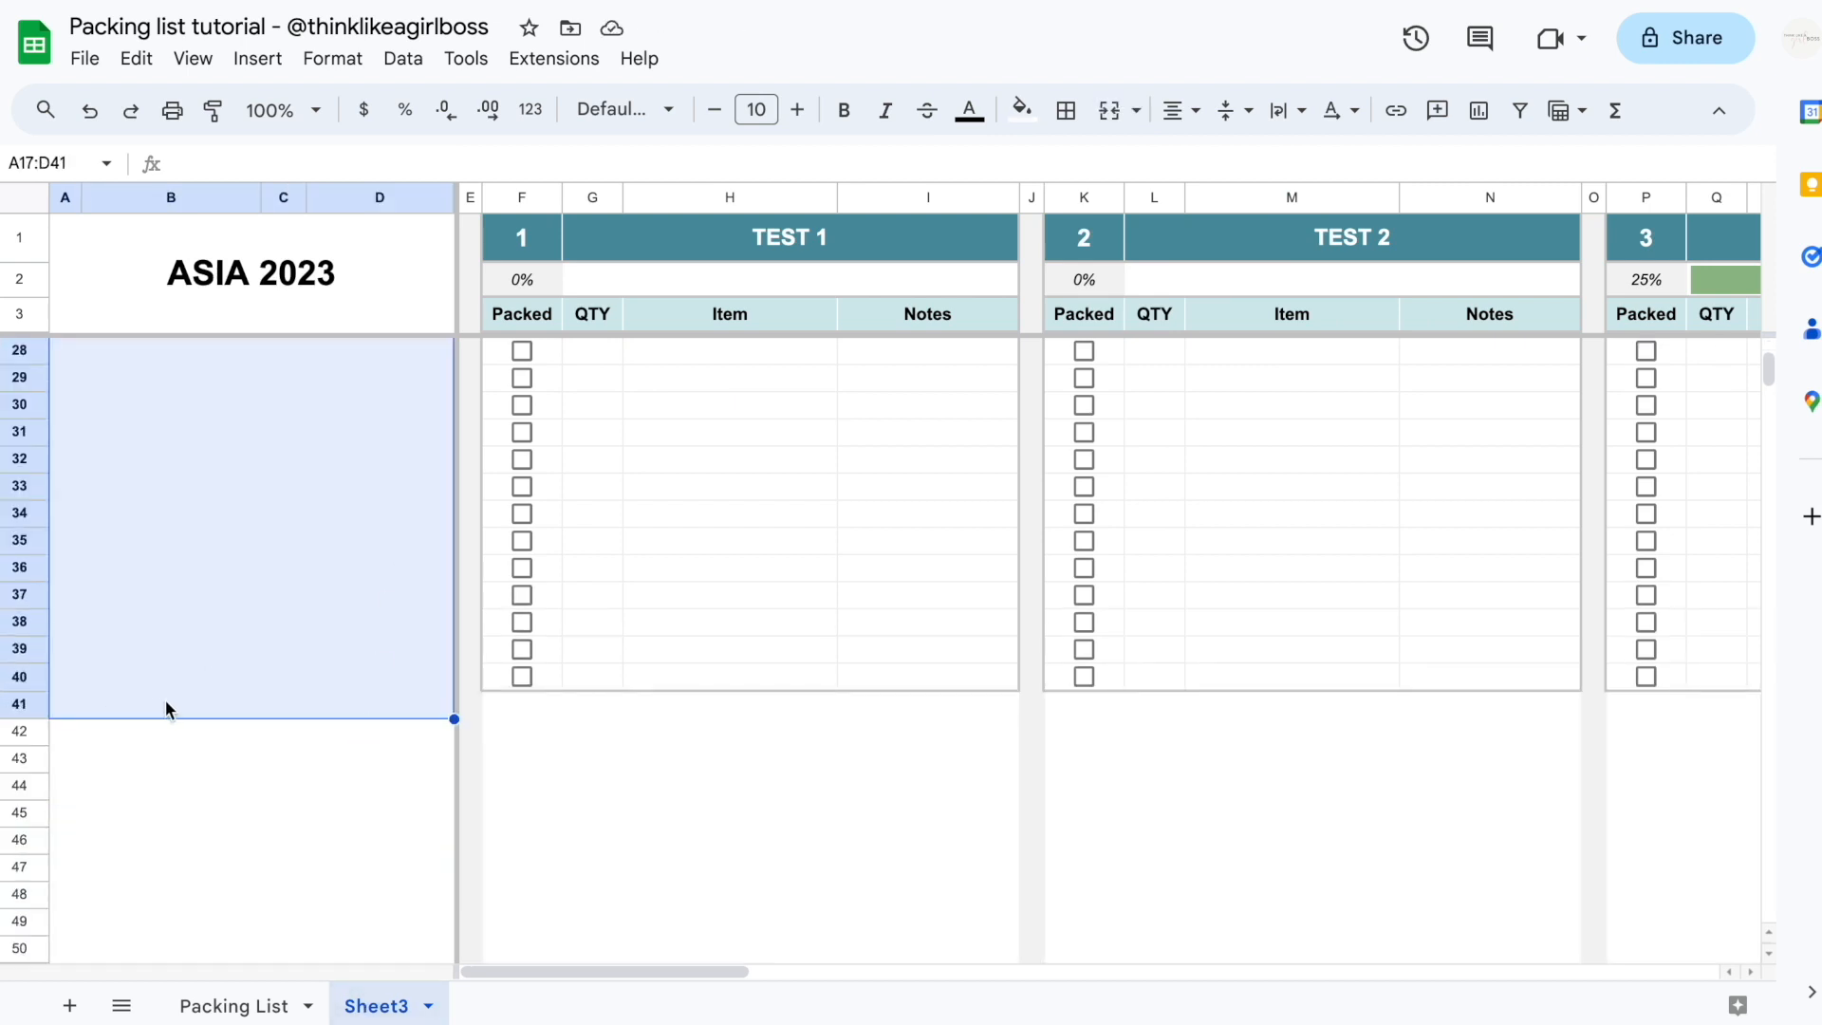
{"action": "left_click", "coordinate": [1021, 110]}
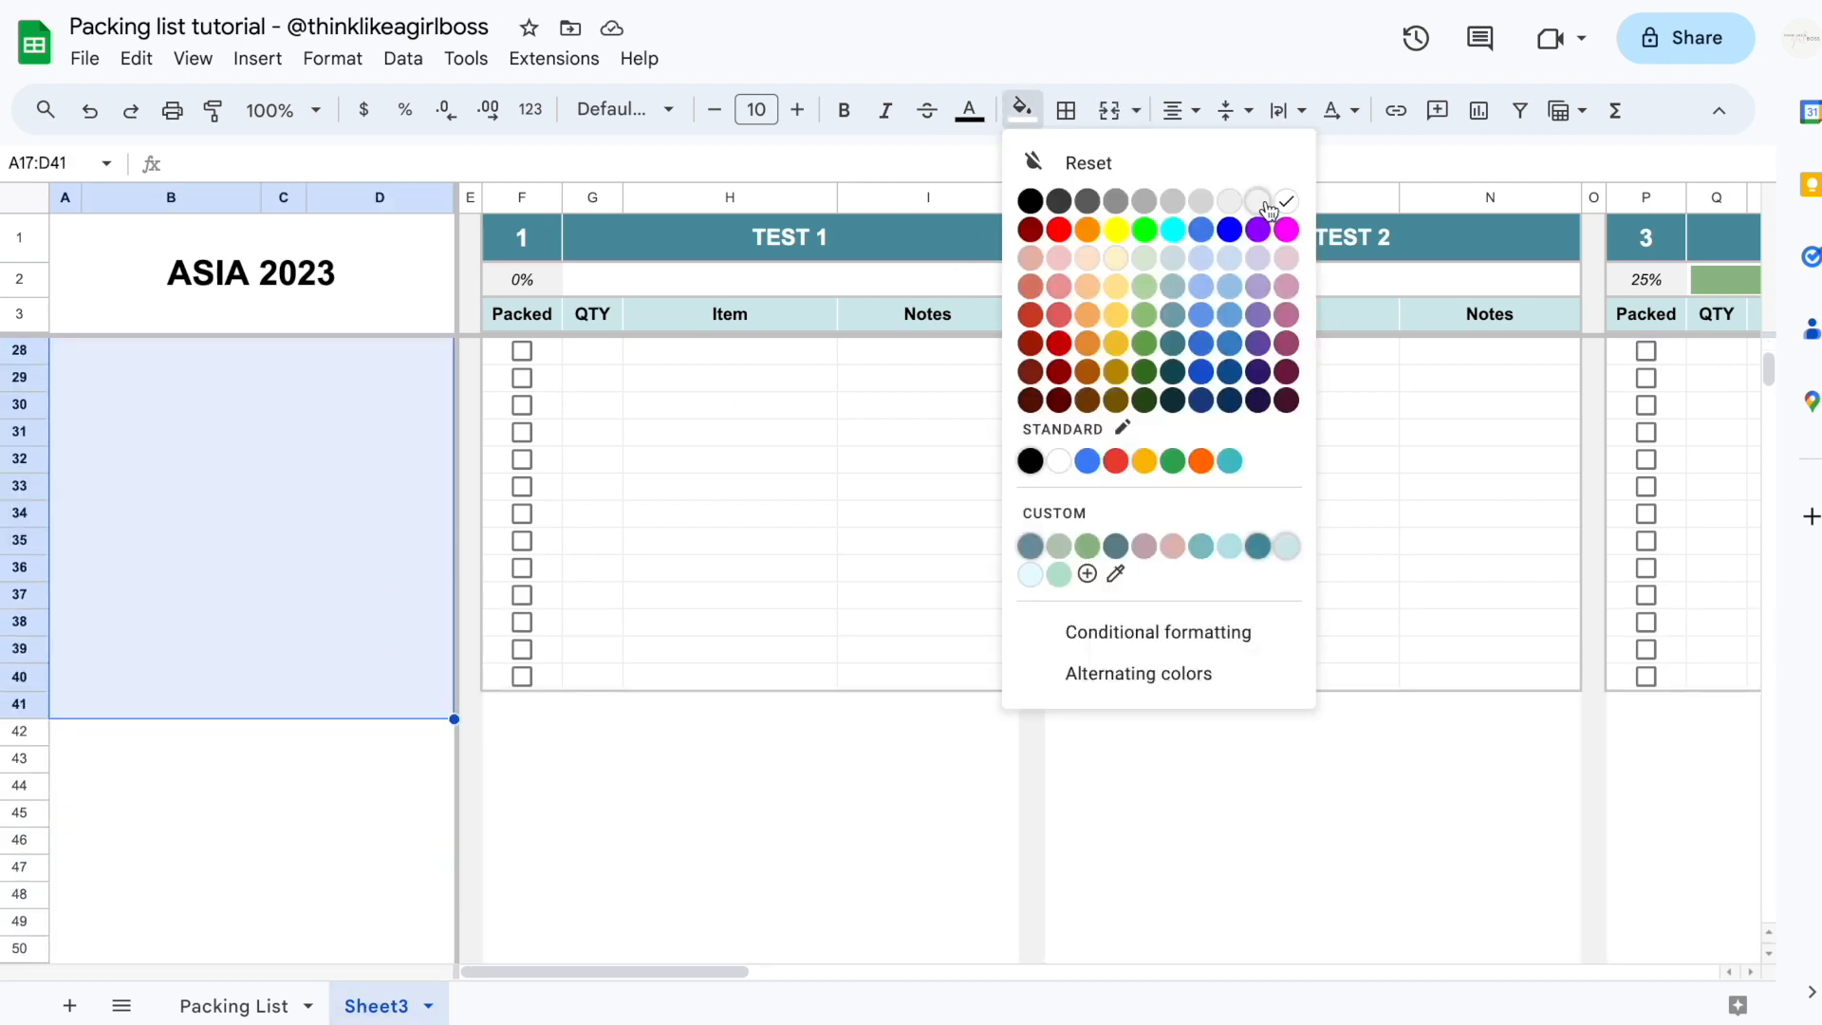
{"action": "left_click", "coordinate": [1258, 201]}
{"action": "left_click", "coordinate": [19, 703]}
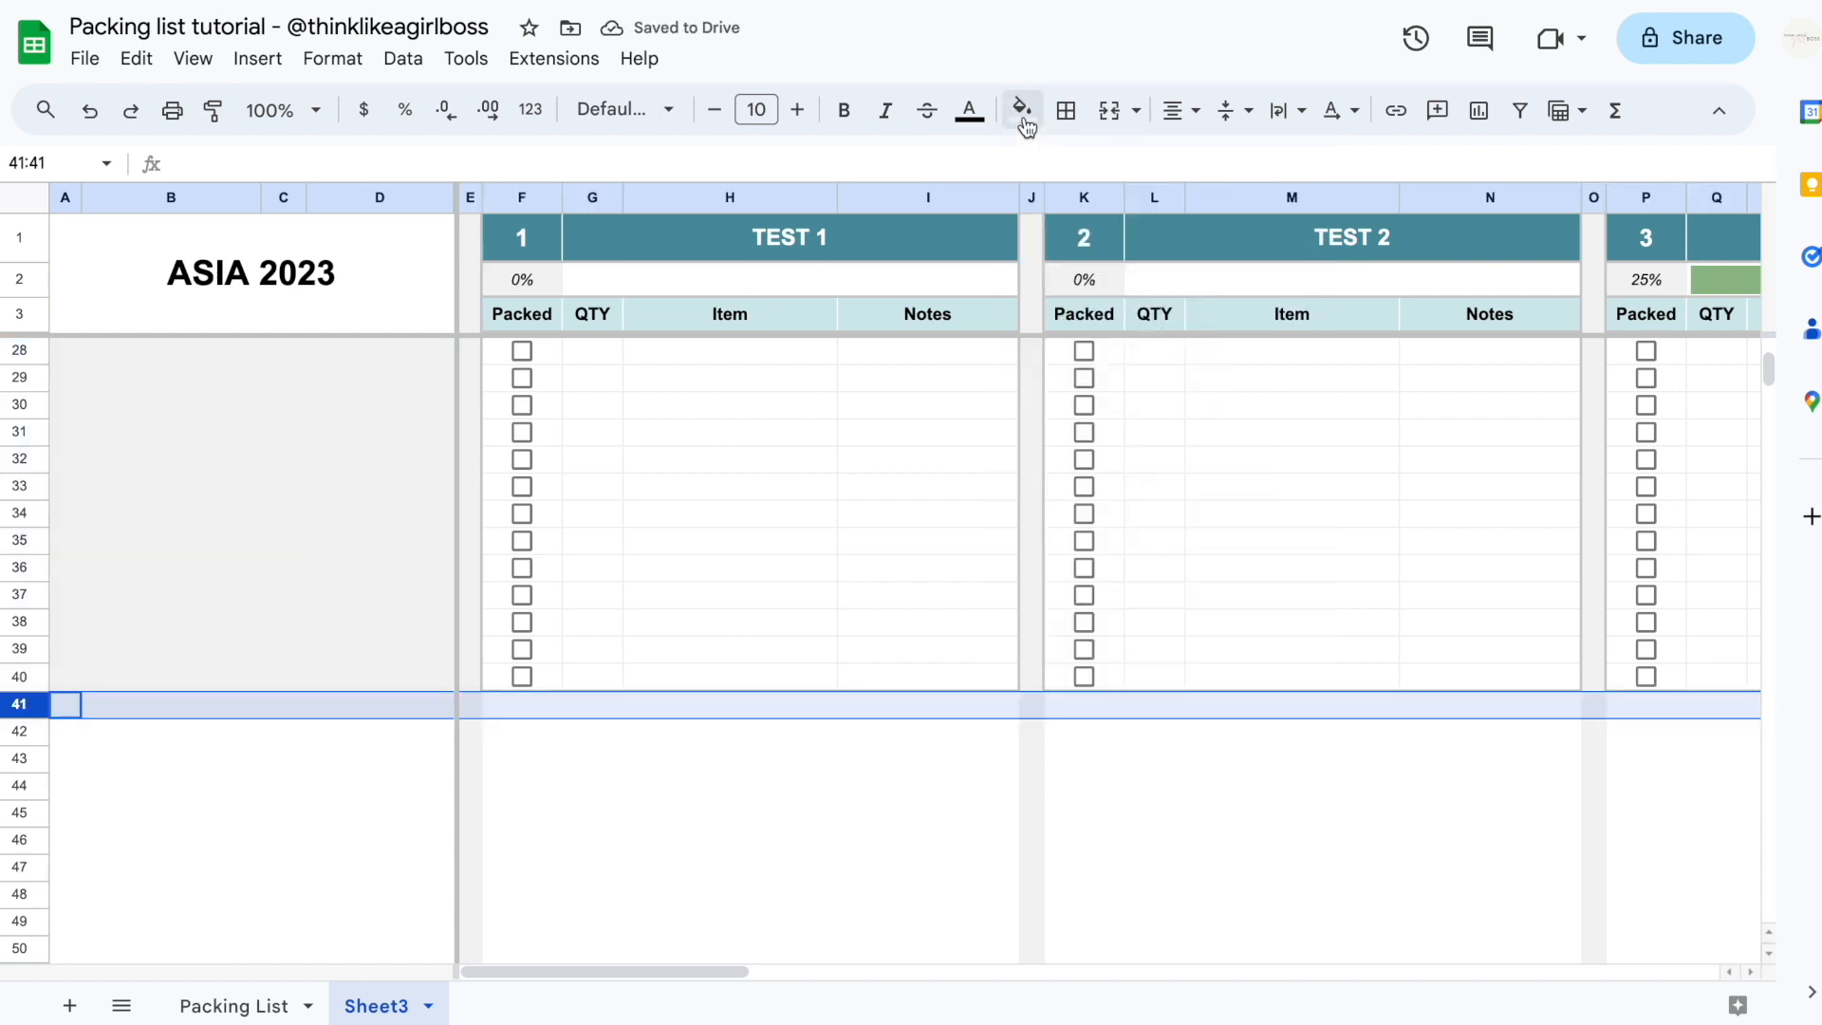
{"action": "left_click", "coordinate": [1022, 110]}
{"action": "left_click", "coordinate": [1258, 200]}
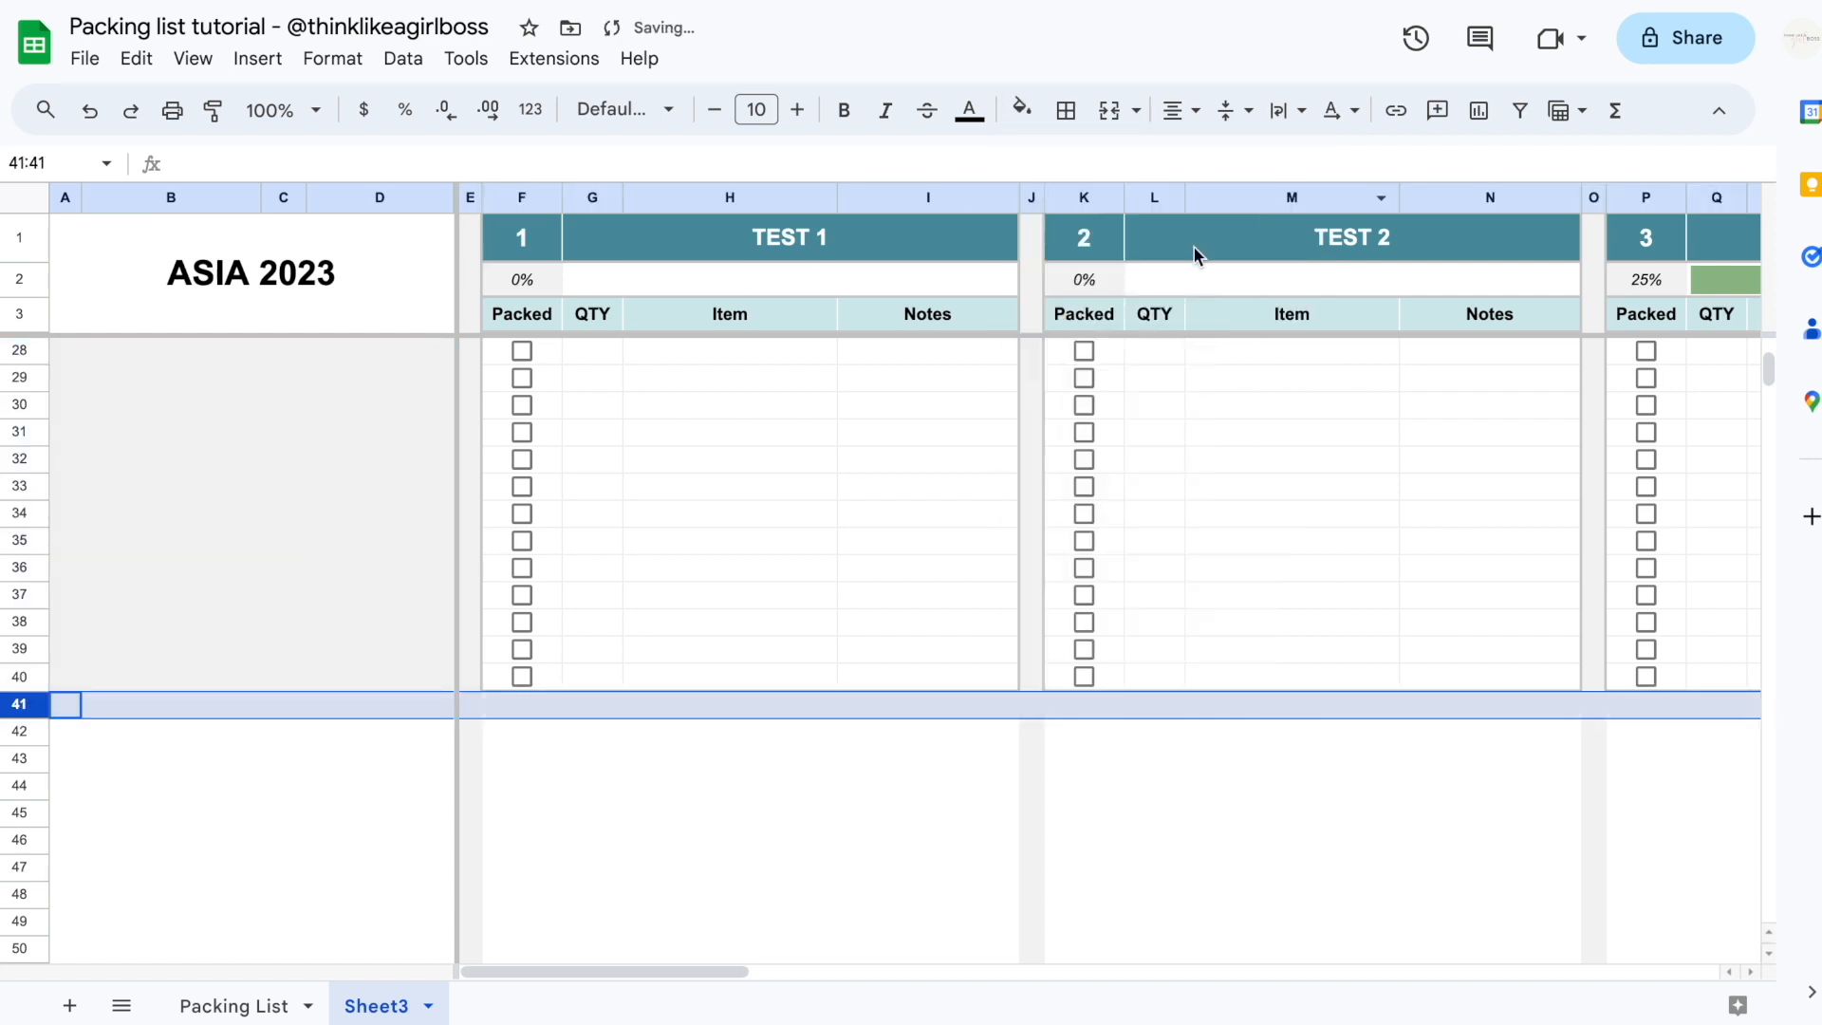
{"action": "left_click", "coordinate": [433, 778]}
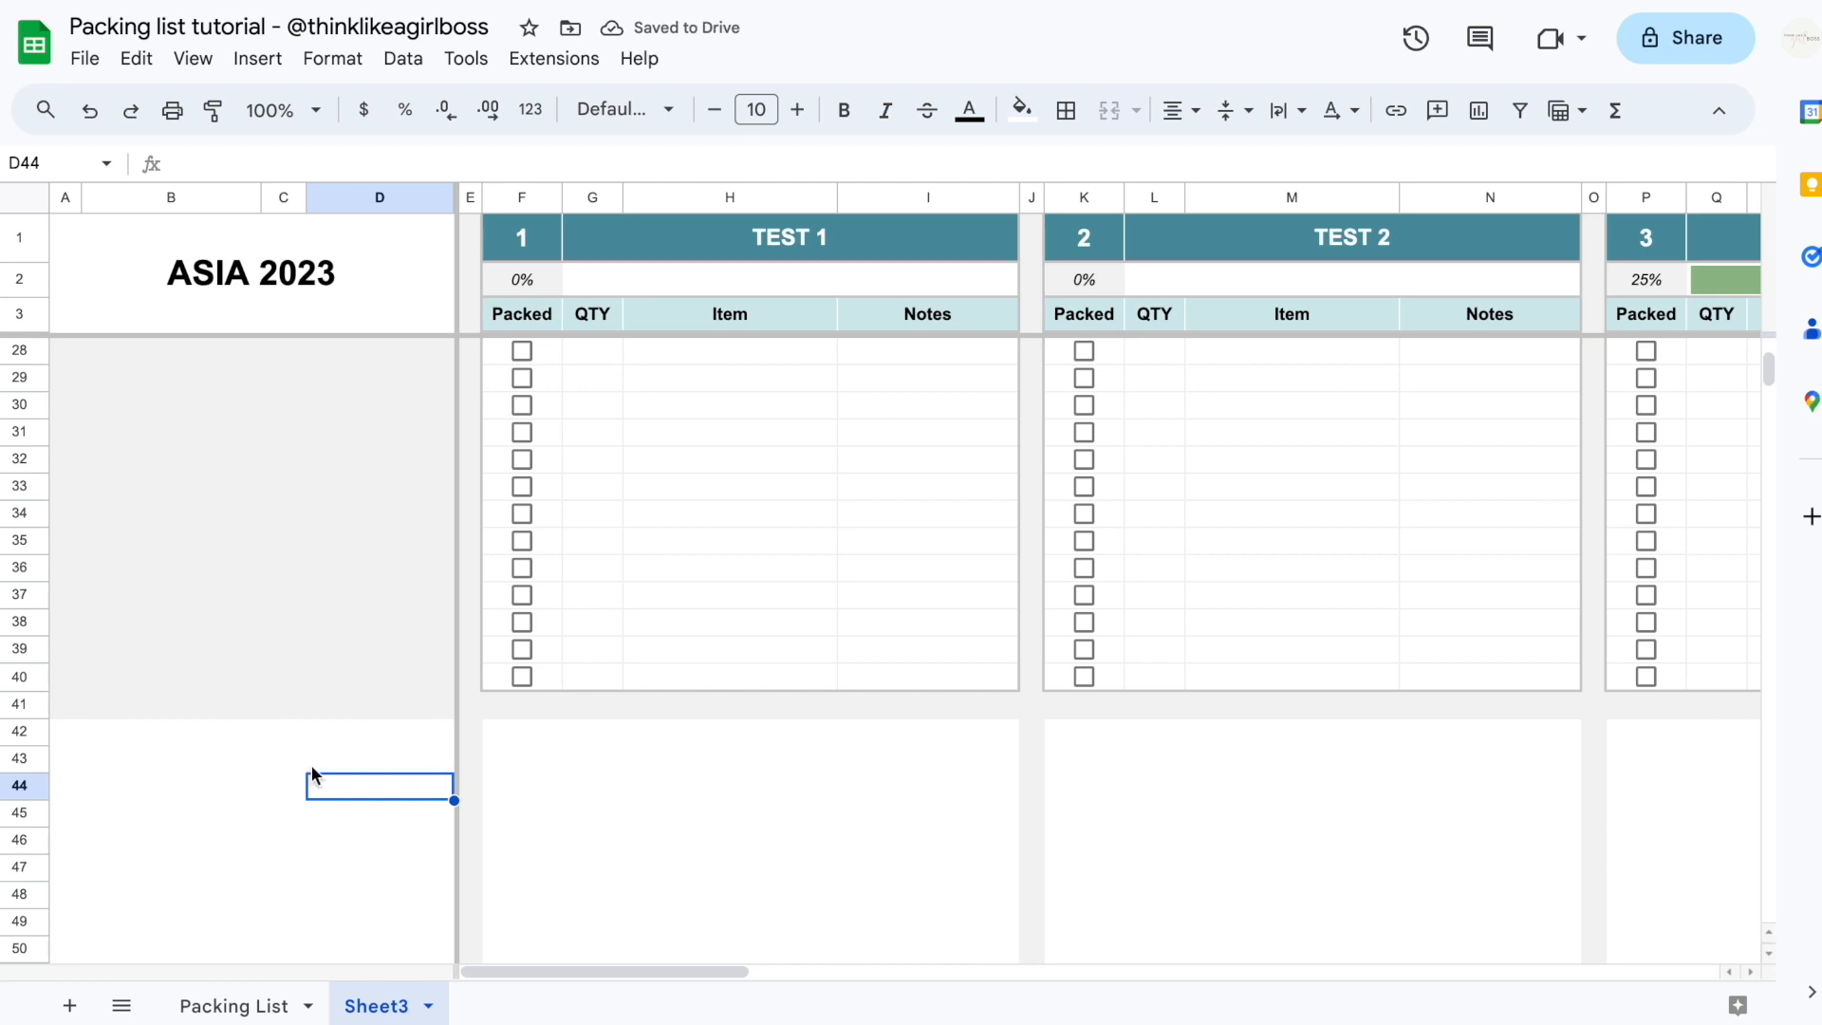
Delete the unused rows 42 to 1000 below the gray bottom row
{"action": "scroll", "coordinate": [554, 670], "scroll_direction": "up", "scroll_amount": 8}
{"action": "scroll", "coordinate": [554, 670], "scroll_direction": "down", "scroll_amount": 9}
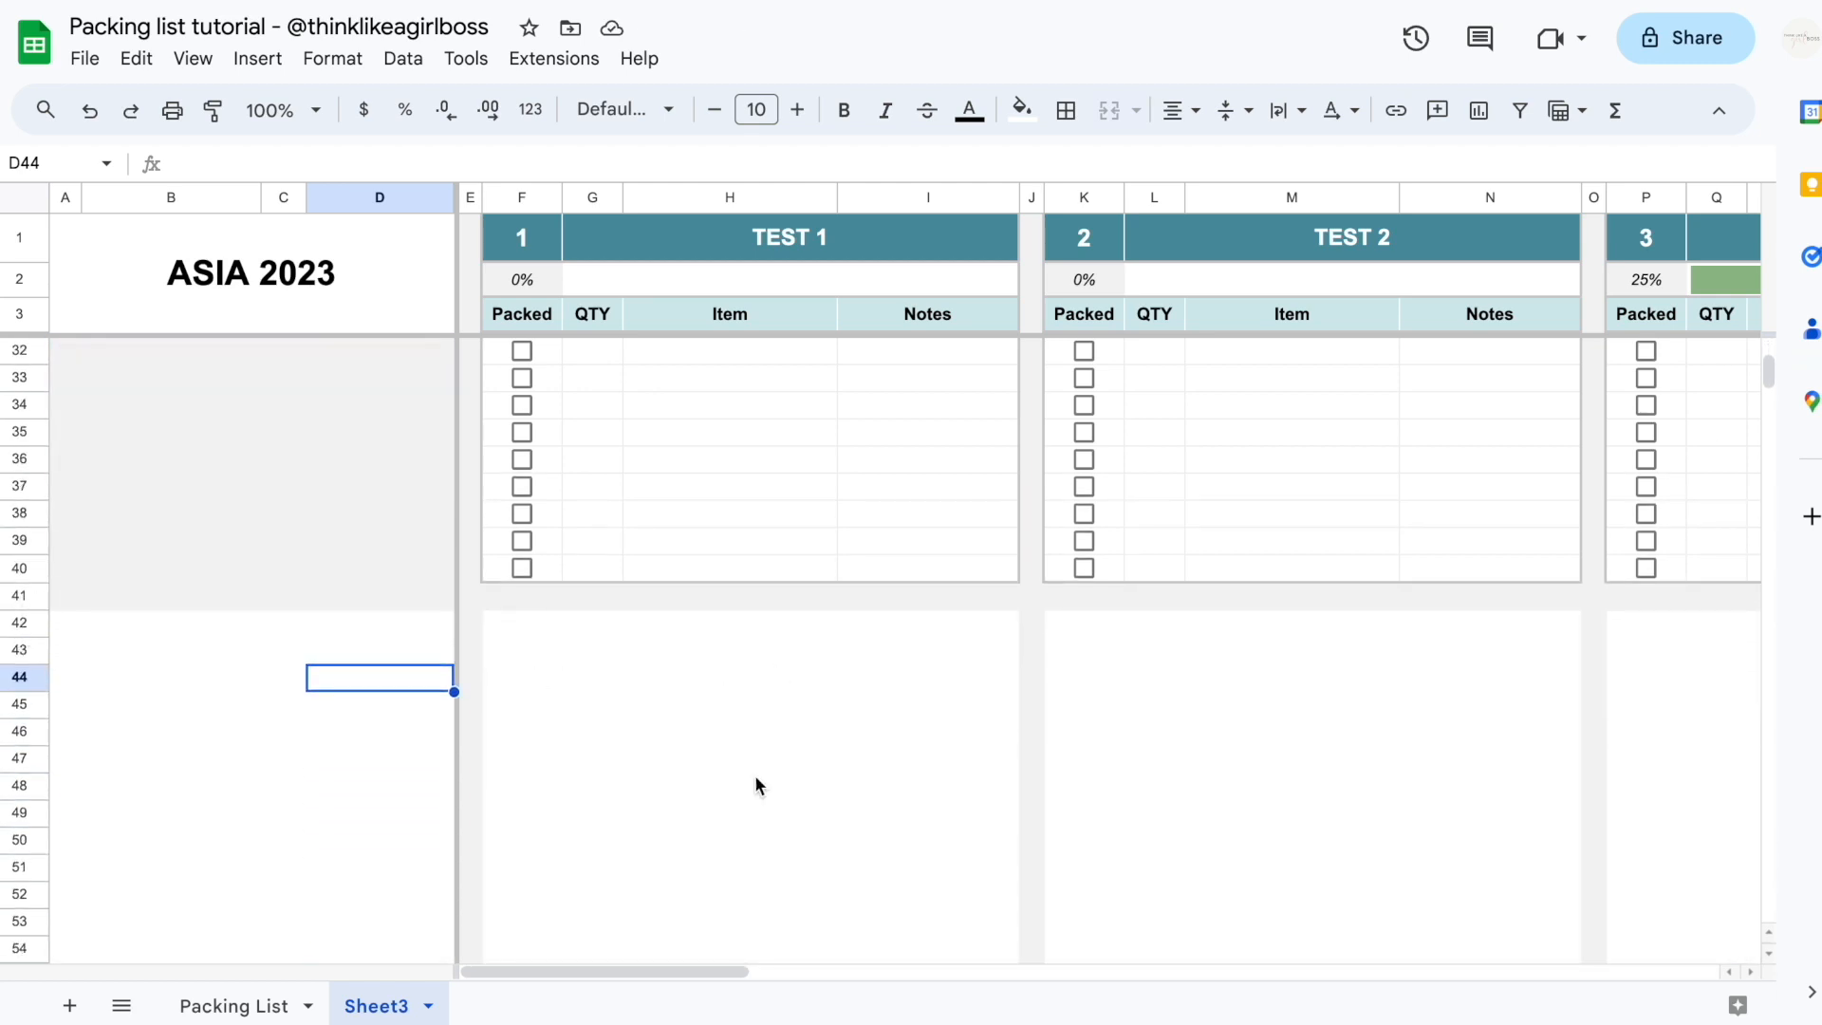
{"action": "left_click", "coordinate": [21, 622]}
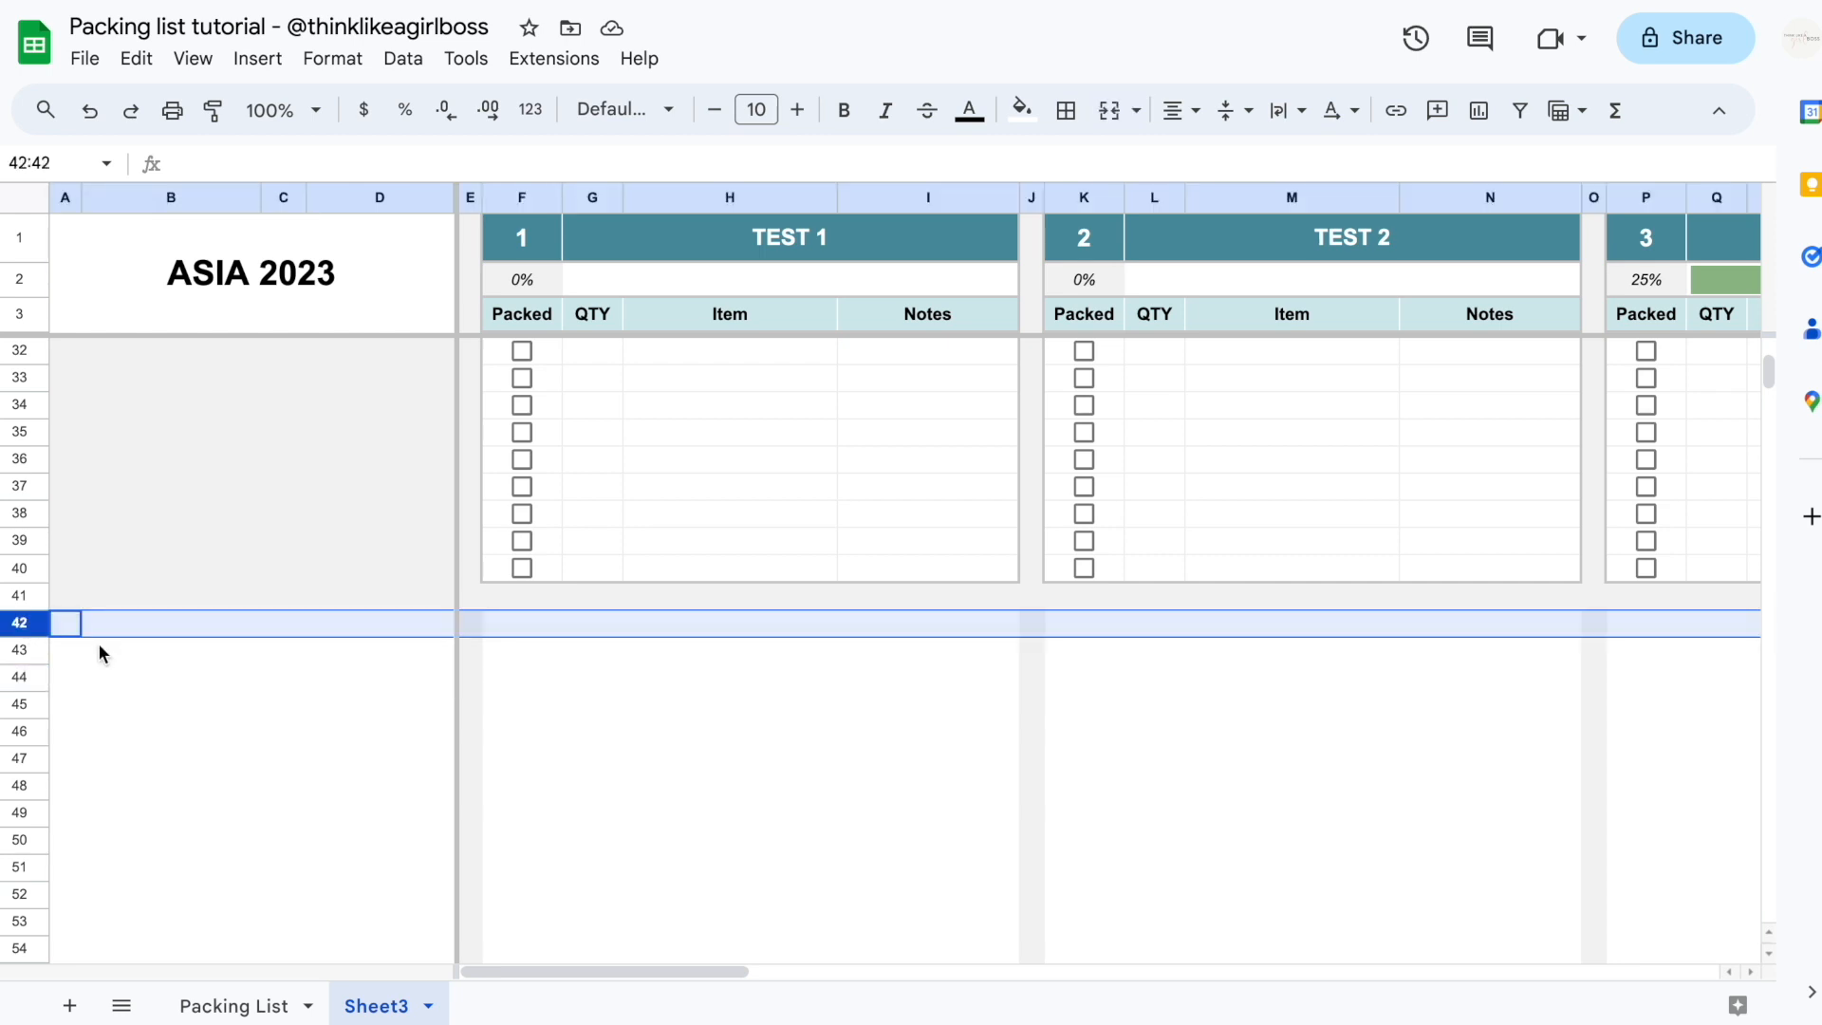
{"action": "key", "text": "ctrl+shift+Down"}
{"action": "scroll", "coordinate": [335, 532], "scroll_direction": "up", "scroll_amount": 20}
{"action": "scroll", "coordinate": [334, 538], "scroll_direction": "down", "scroll_amount": 11}
{"action": "right_click", "coordinate": [22, 567]}
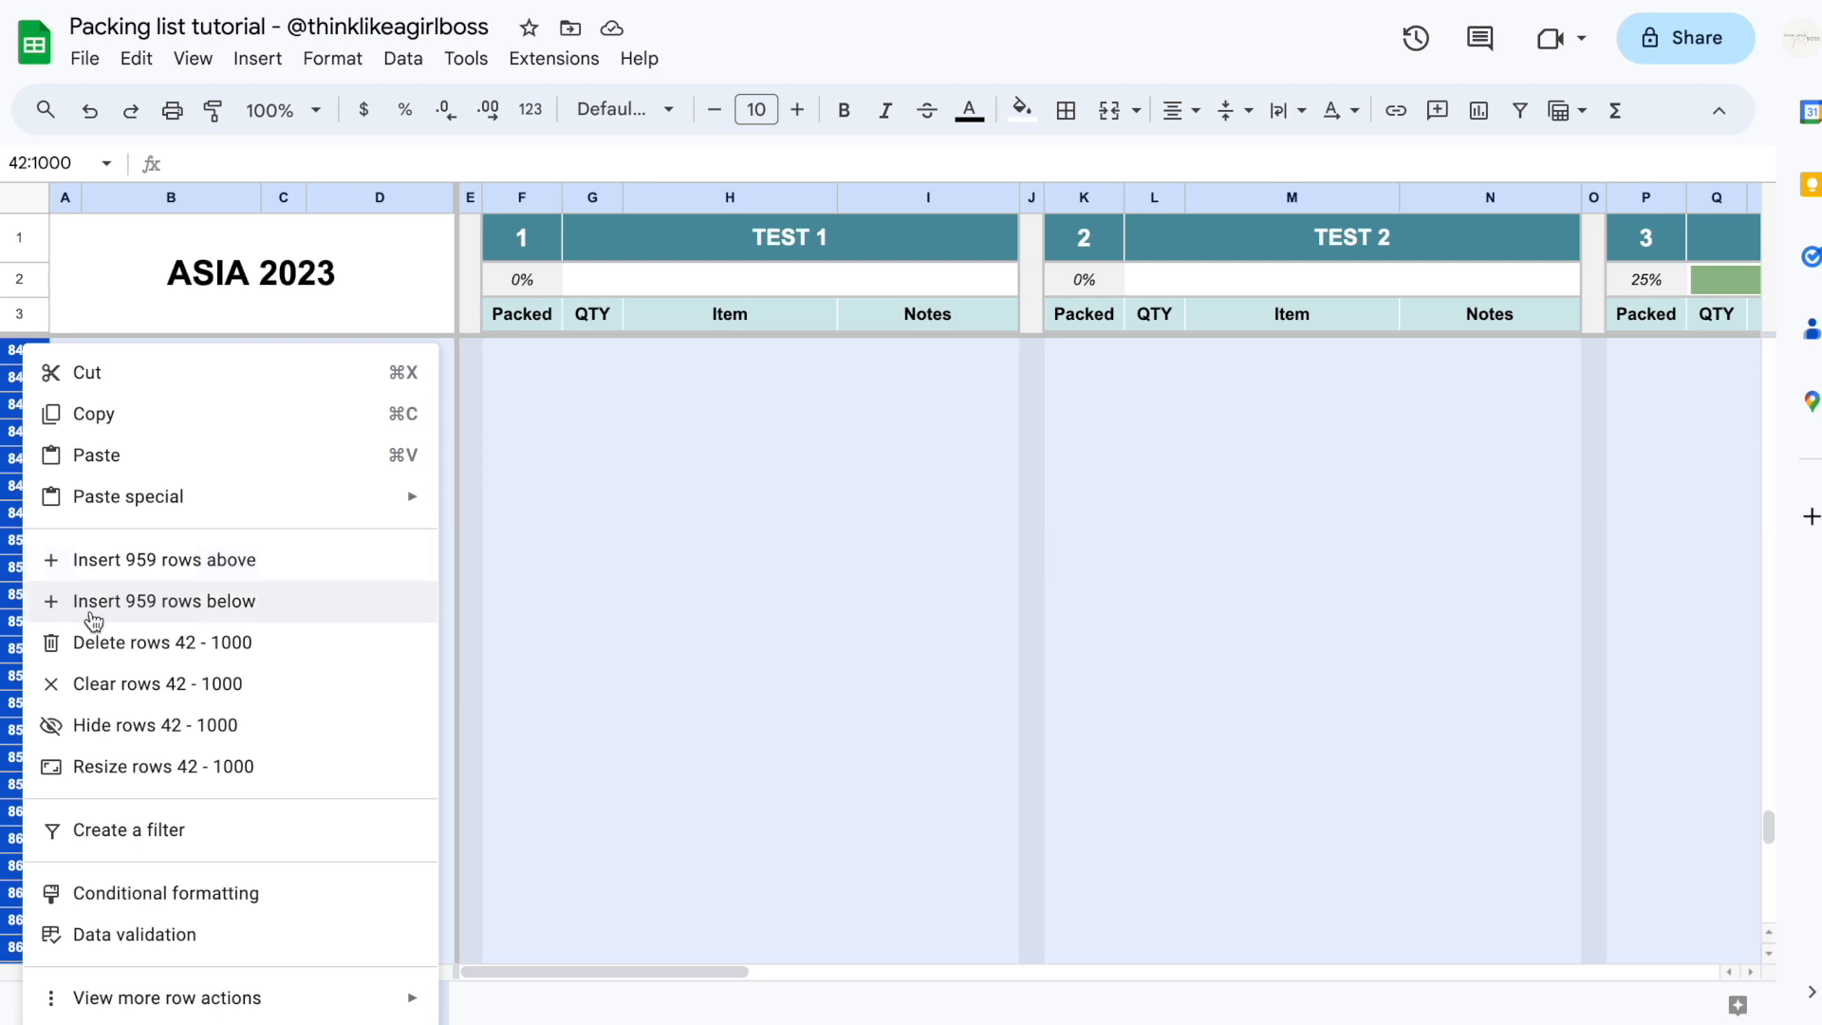
{"action": "left_click", "coordinate": [317, 645]}
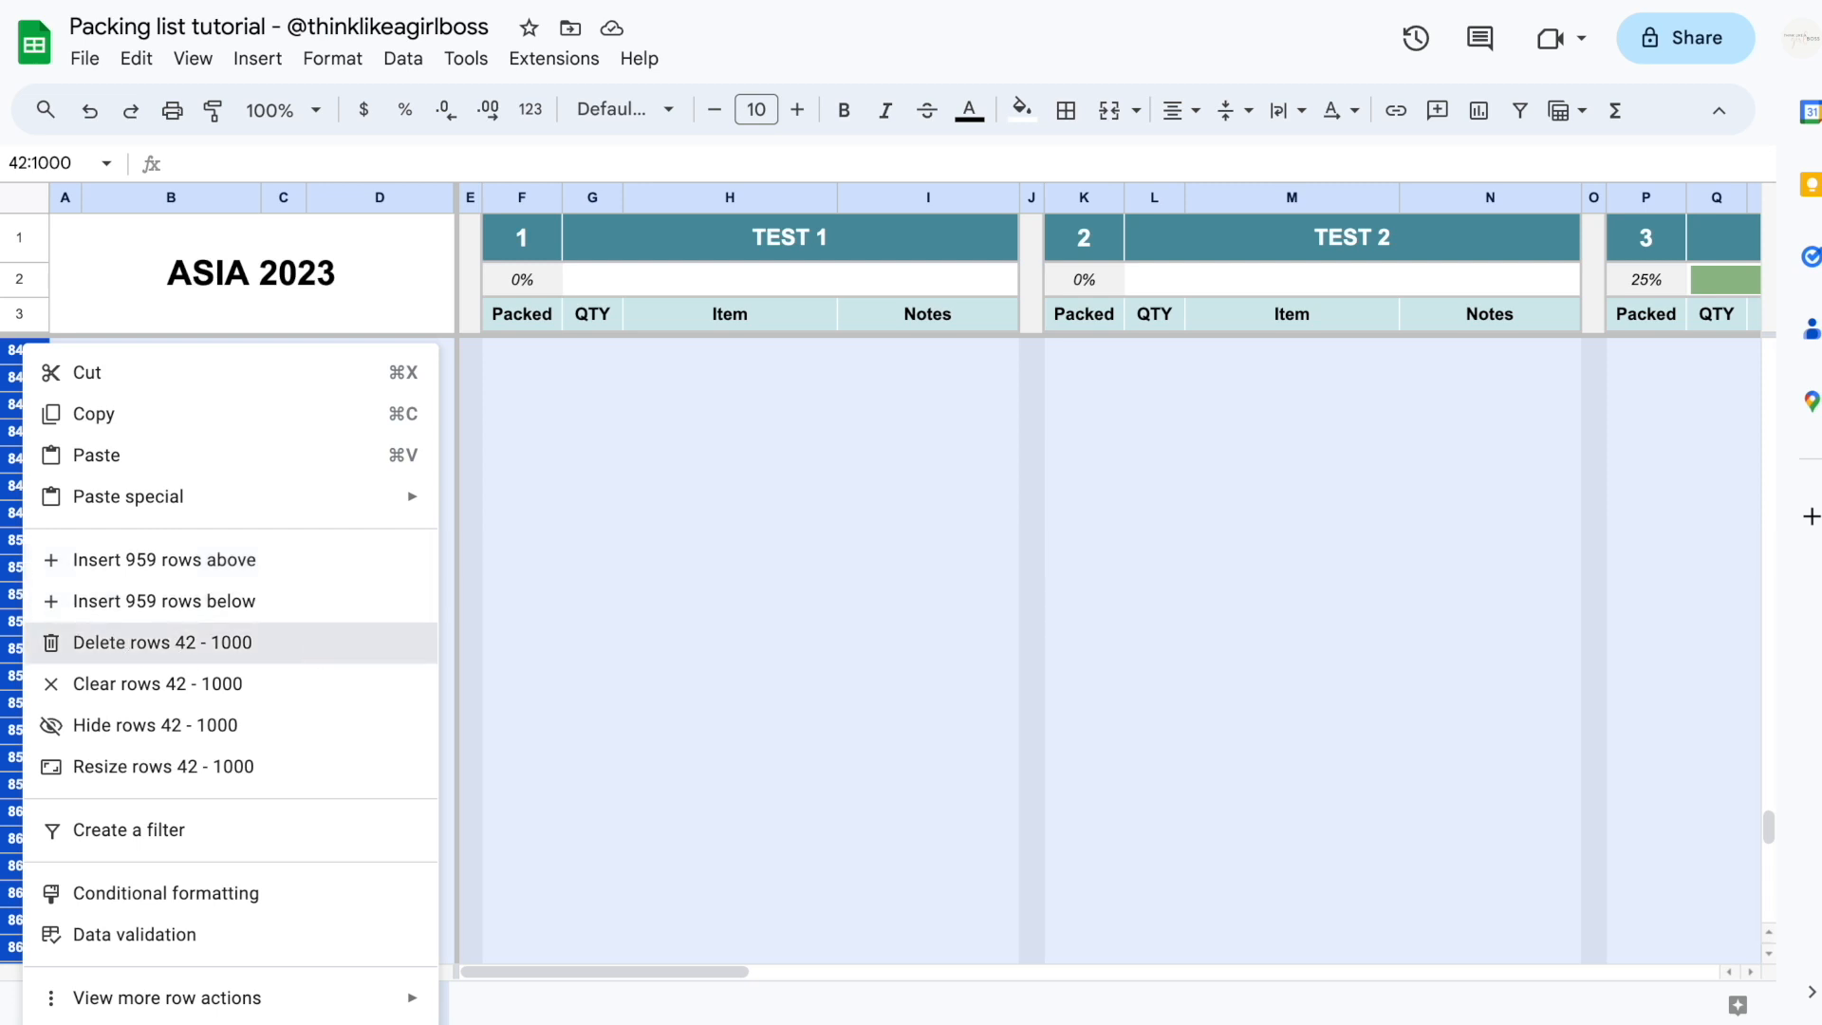
{"action": "left_click", "coordinate": [375, 632]}
Make row 2 slightly taller and check the progress bars across the blocks
{"action": "scroll", "coordinate": [376, 634], "scroll_direction": "up", "scroll_amount": 5}
{"action": "scroll", "coordinate": [869, 531], "scroll_direction": "right", "scroll_amount": 20}
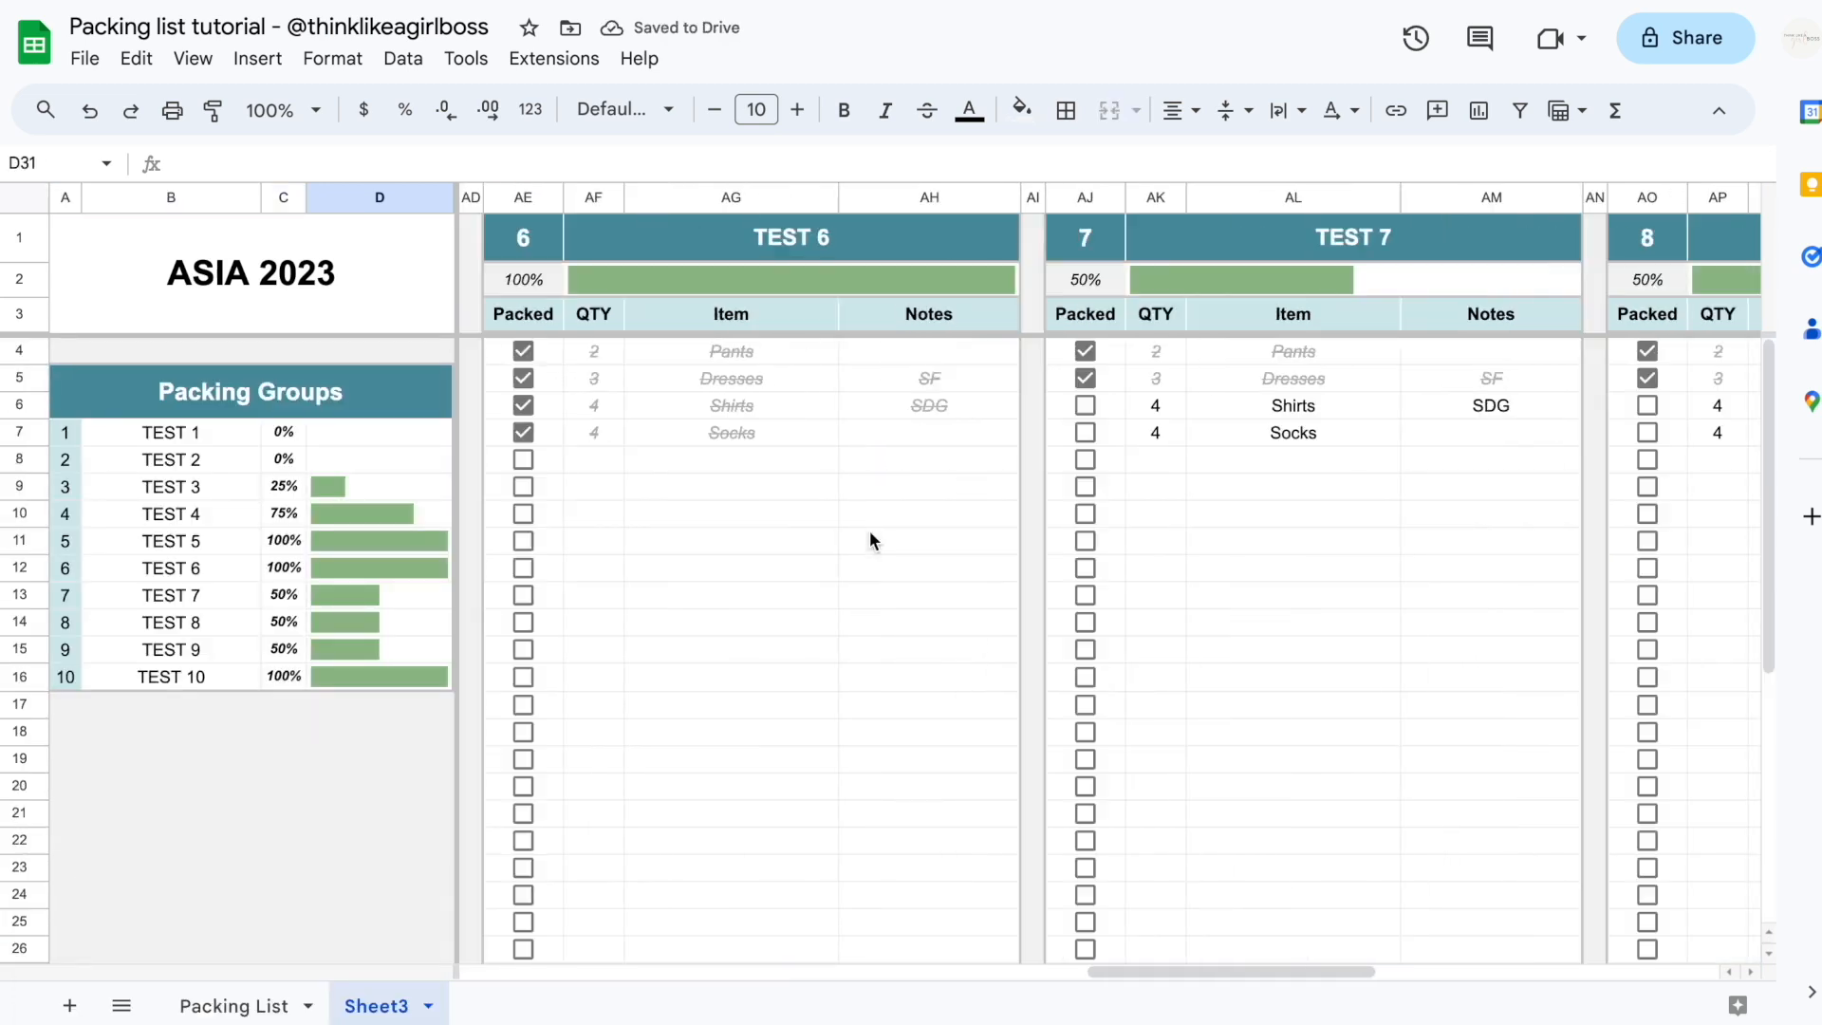
{"action": "scroll", "coordinate": [870, 532], "scroll_direction": "left", "scroll_amount": 20}
{"action": "left_click_drag", "start_coordinate": [17, 295], "coordinate": [17, 301]}
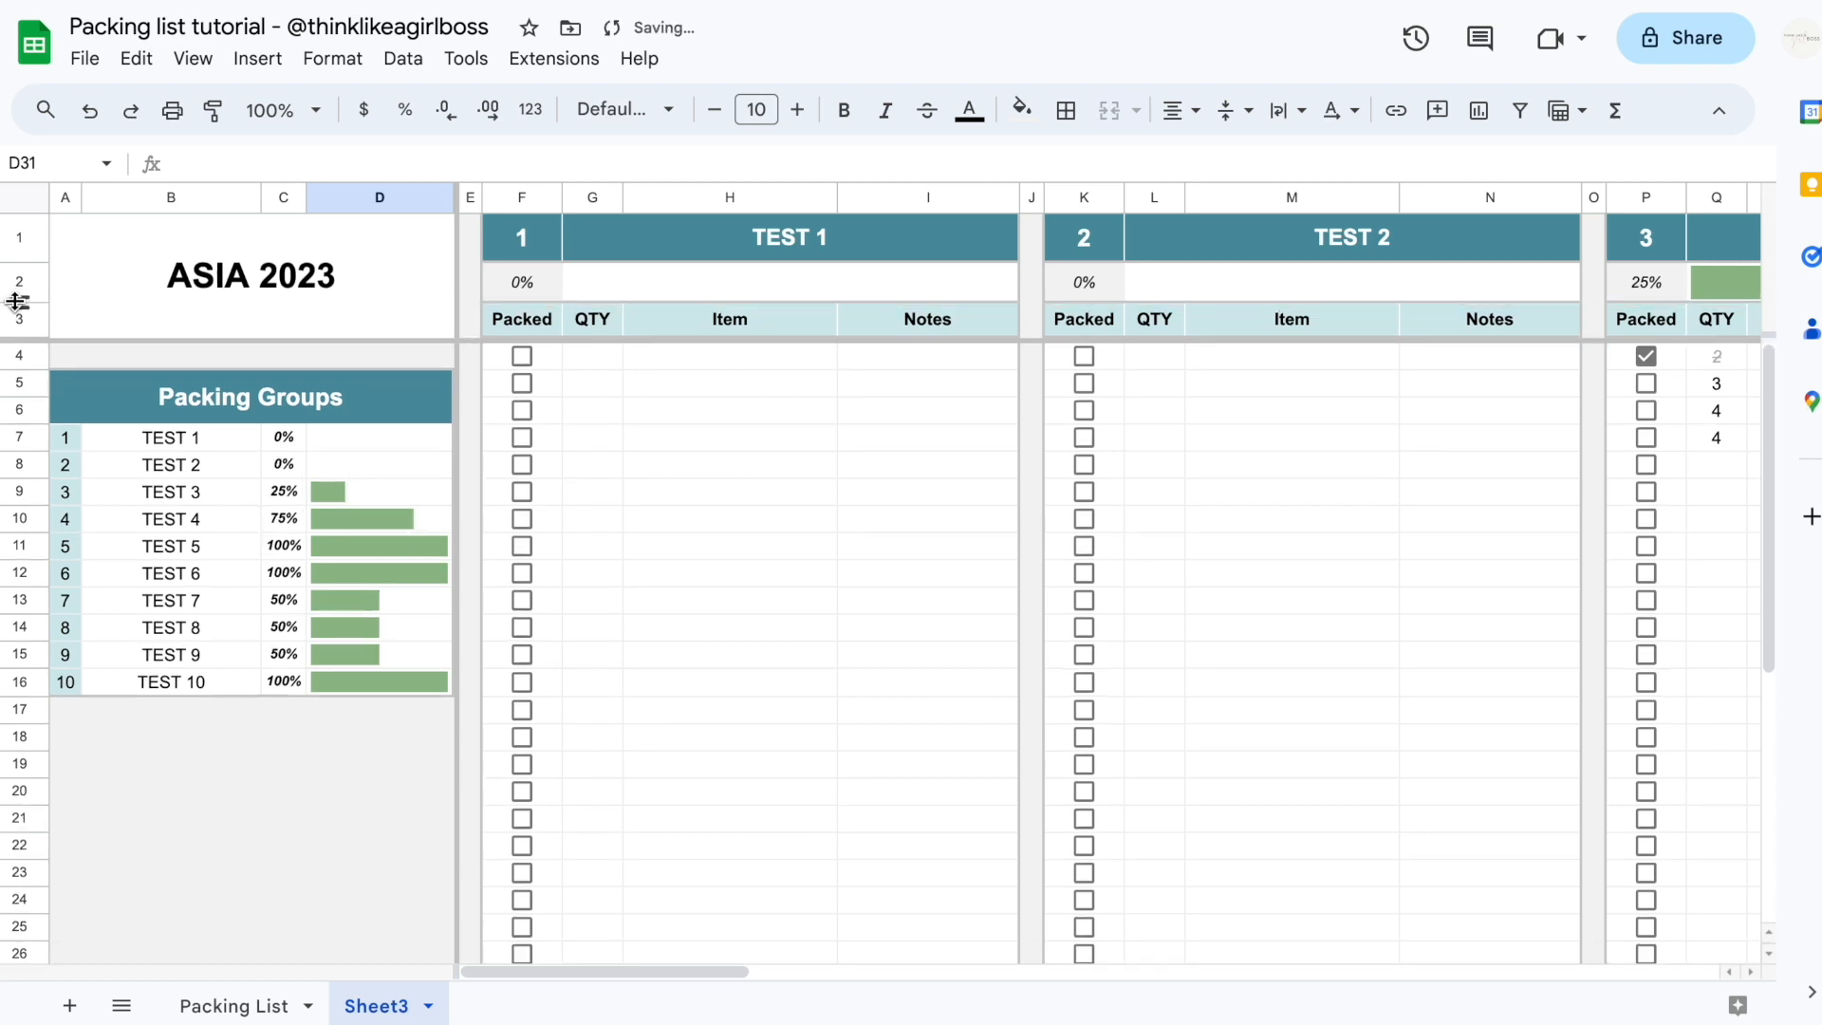
{"action": "scroll", "coordinate": [1215, 402], "scroll_direction": "right", "scroll_amount": 15}
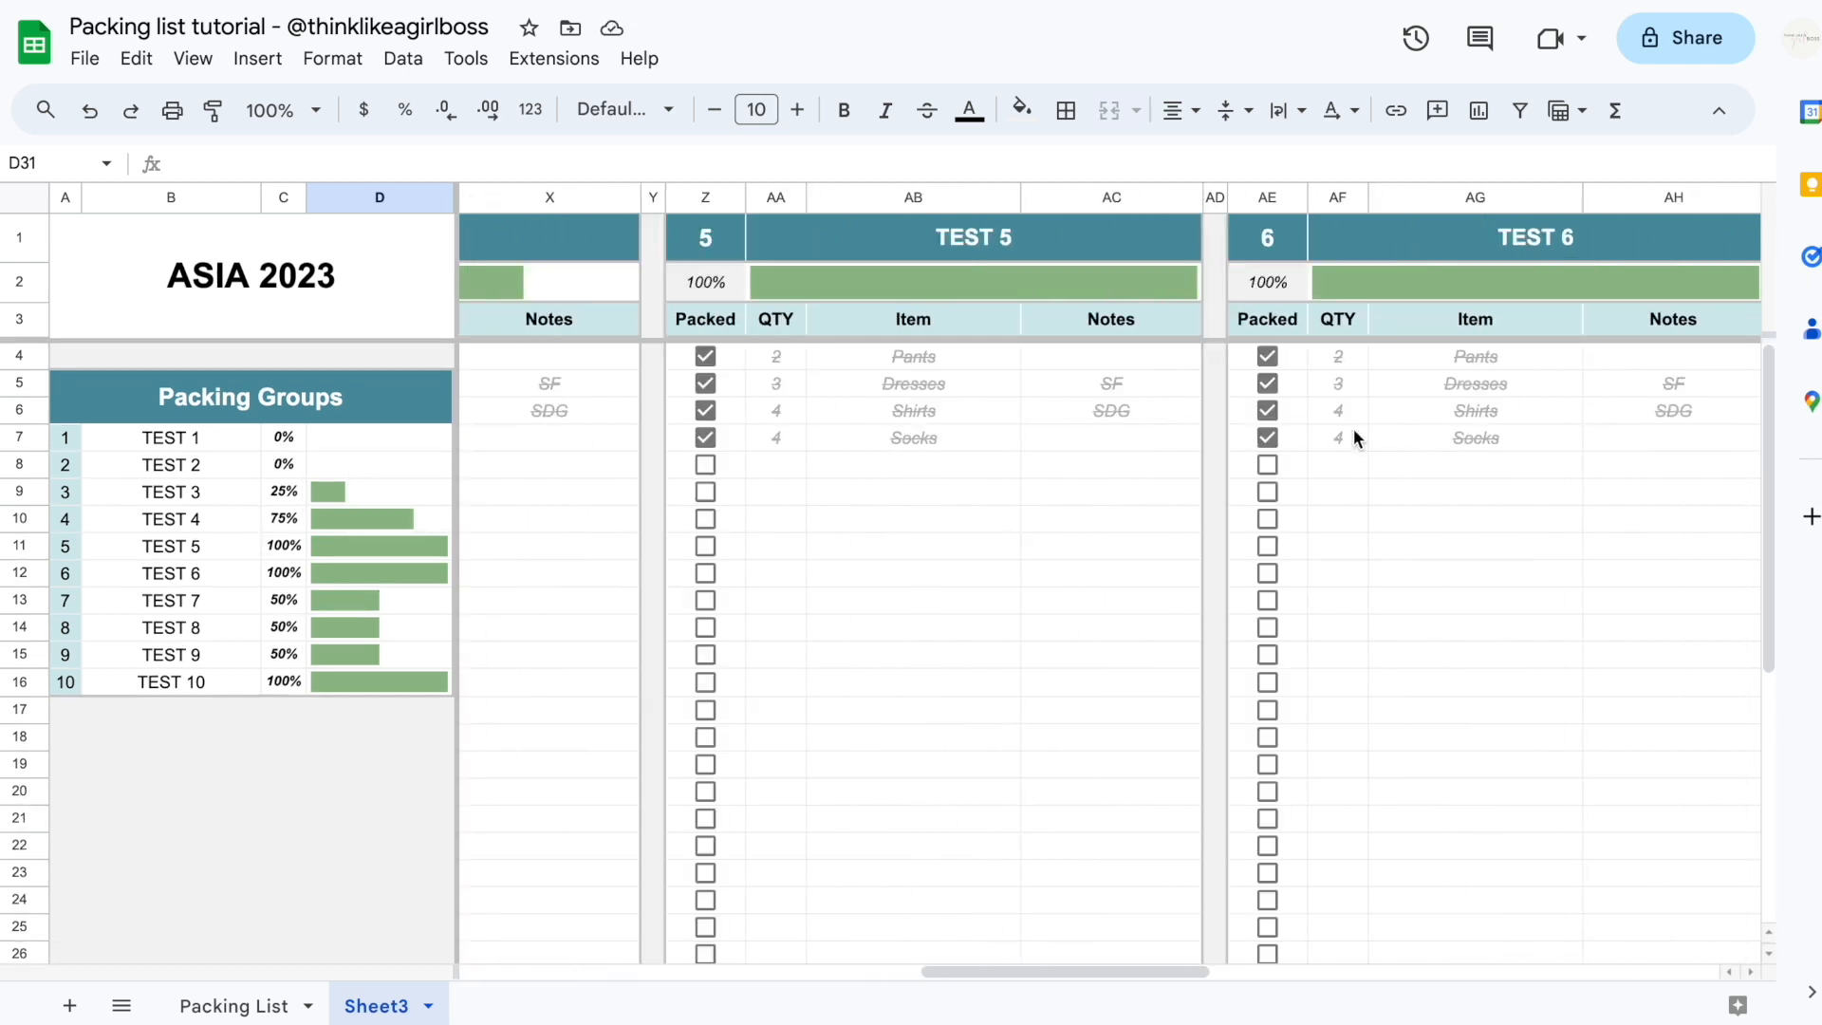
{"action": "scroll", "coordinate": [1354, 438], "scroll_direction": "right", "scroll_amount": 10}
{"action": "scroll", "coordinate": [1353, 438], "scroll_direction": "left", "scroll_amount": 20}
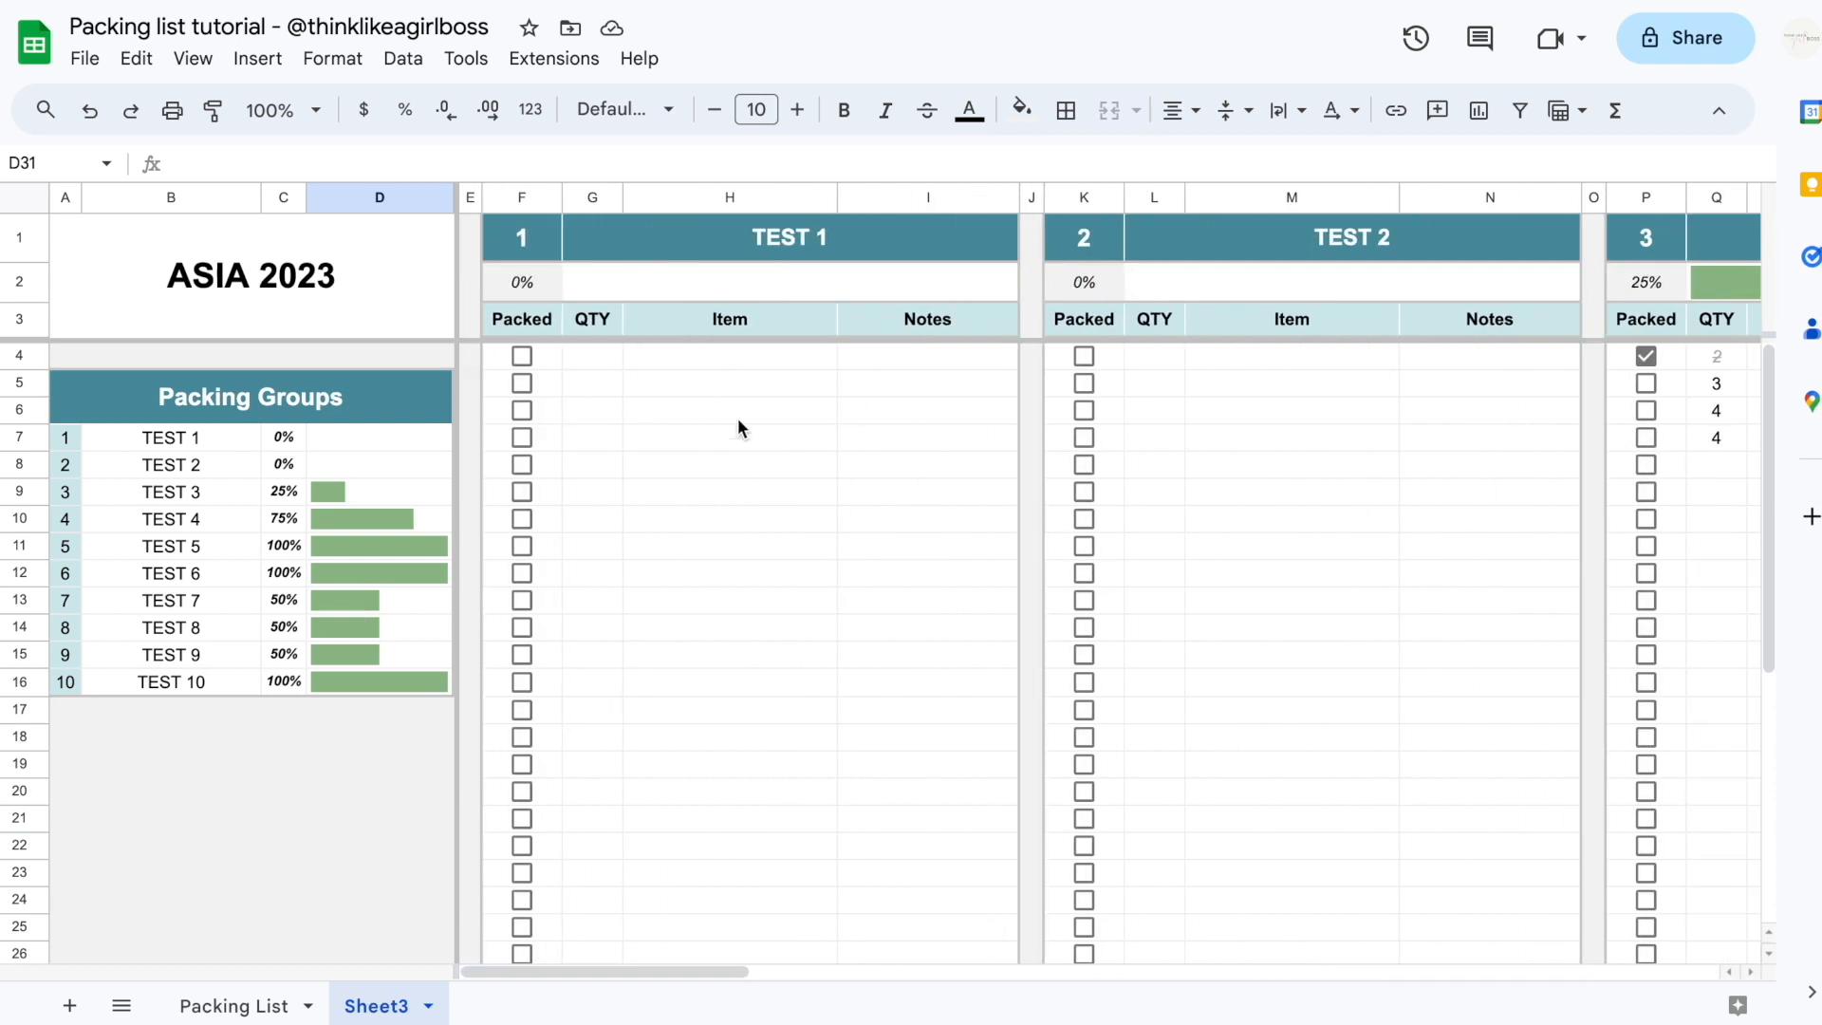
Copy the blank TEST 1 list area F4:J40
{"action": "left_click_drag", "start_coordinate": [552, 361], "coordinate": [1021, 810]}
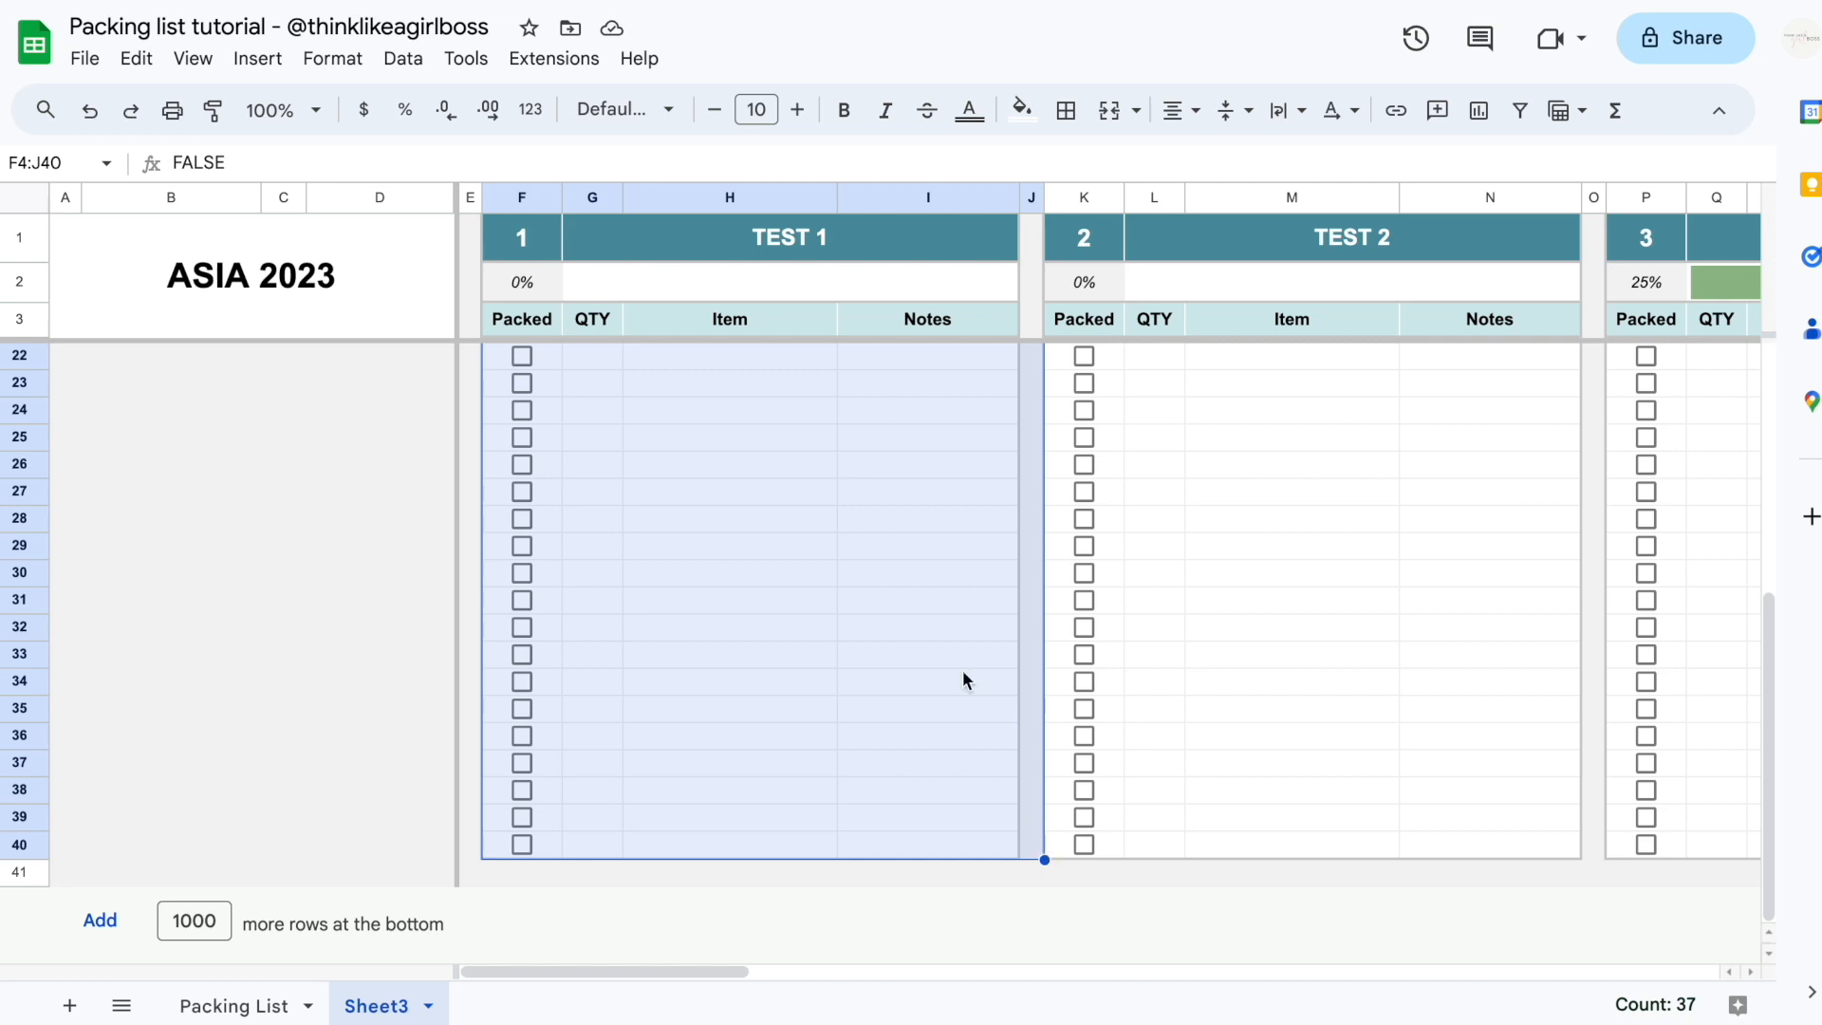
{"action": "scroll", "coordinate": [915, 559], "scroll_direction": "up", "scroll_amount": 5}
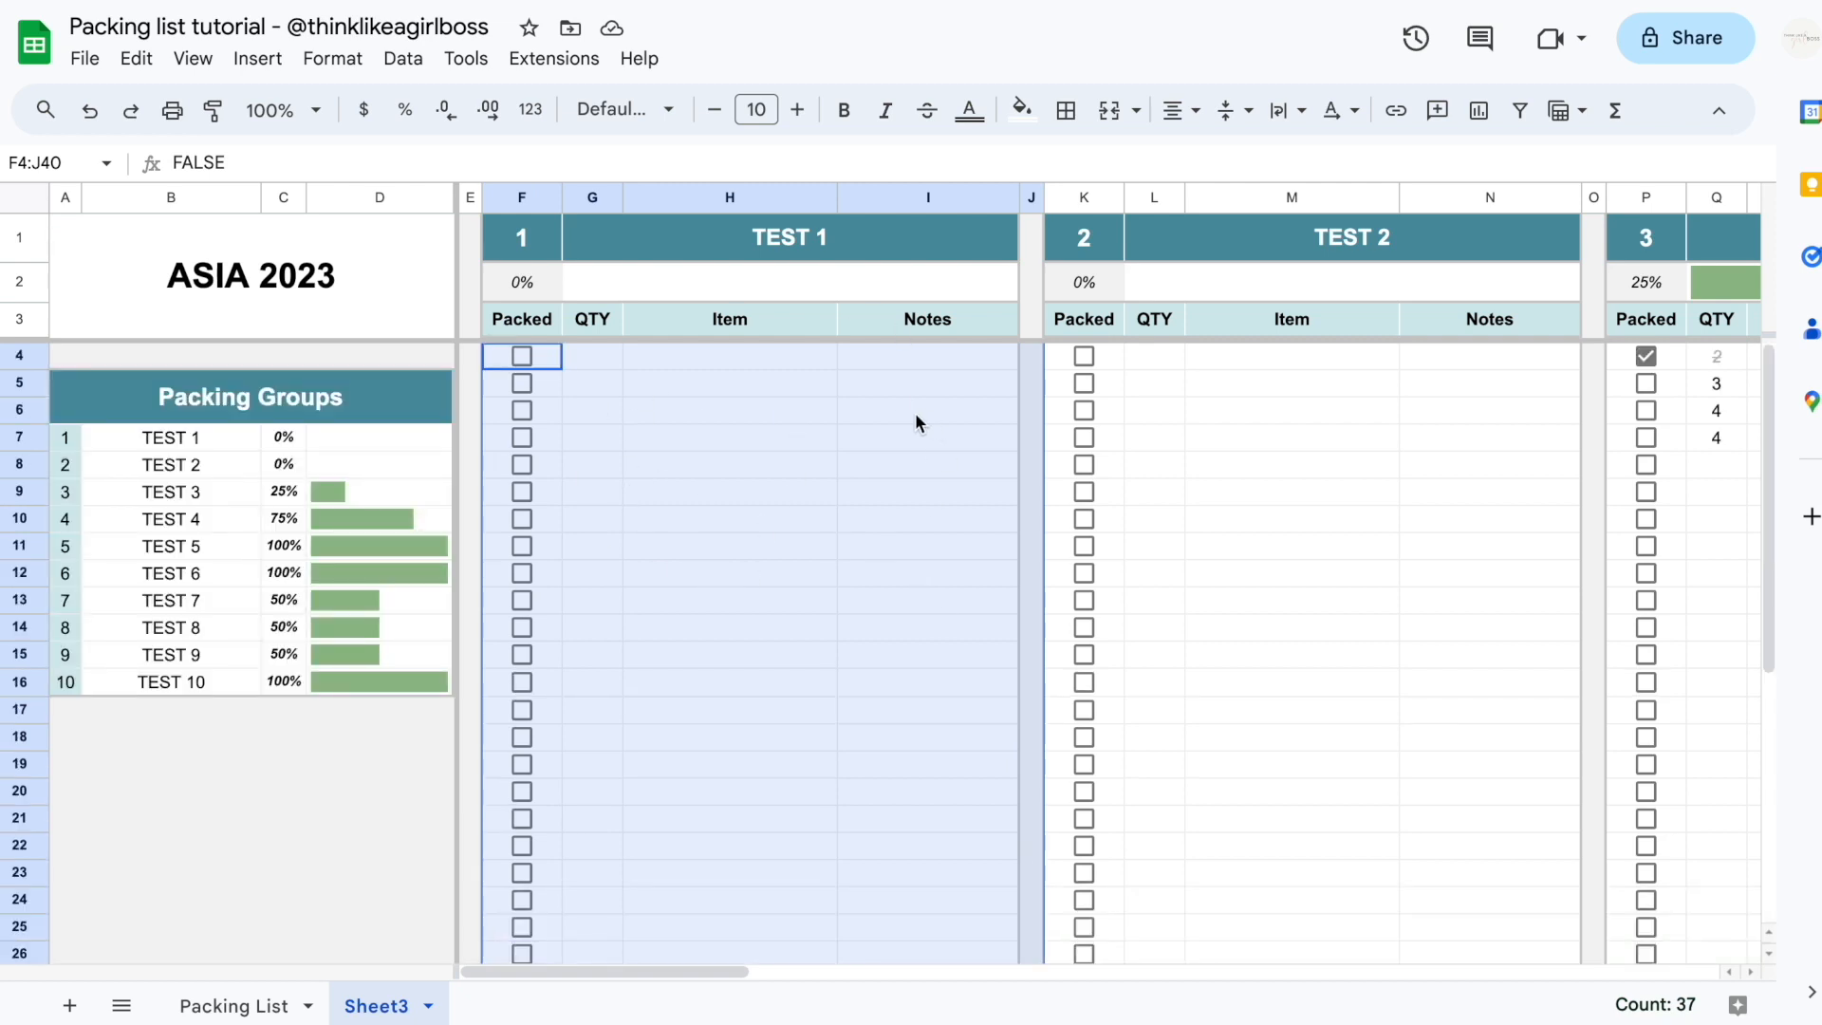
{"action": "key", "text": "ctrl+c"}
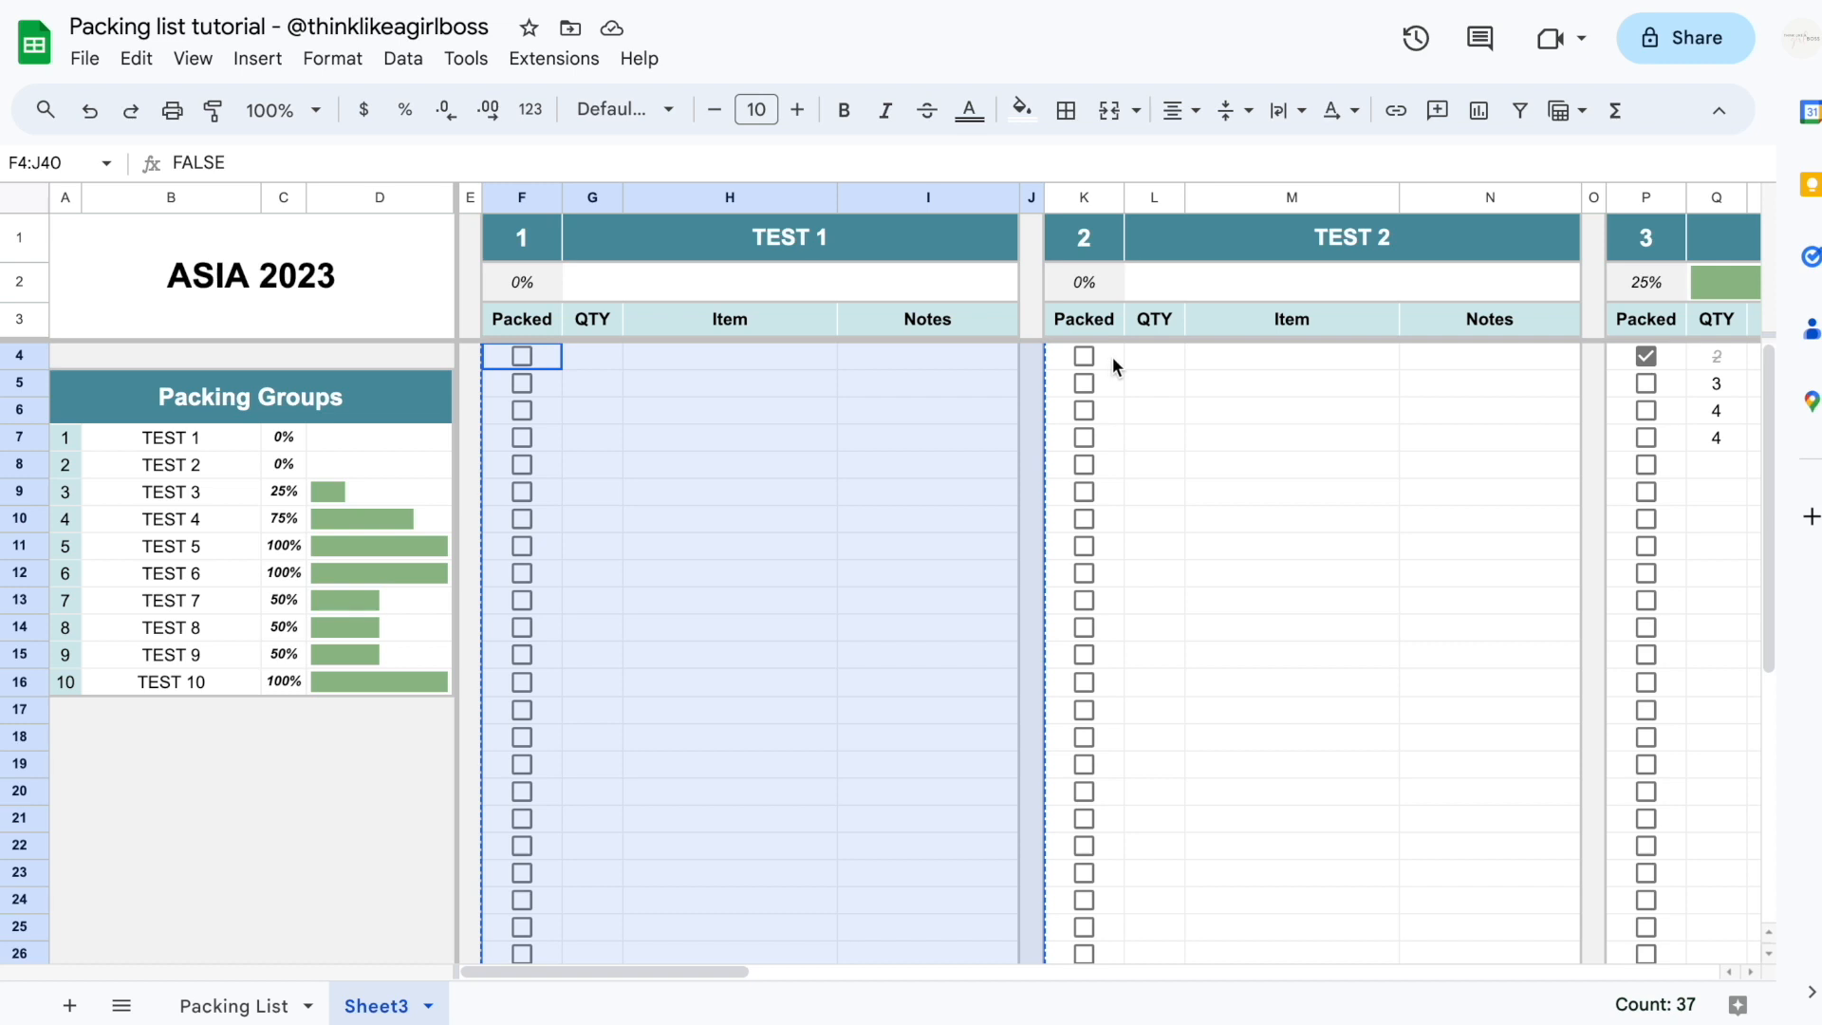
Look through the list areas of the blocks up to TEST 10 and down to row 41
{"action": "scroll", "coordinate": [1402, 363], "scroll_direction": "right", "scroll_amount": 10}
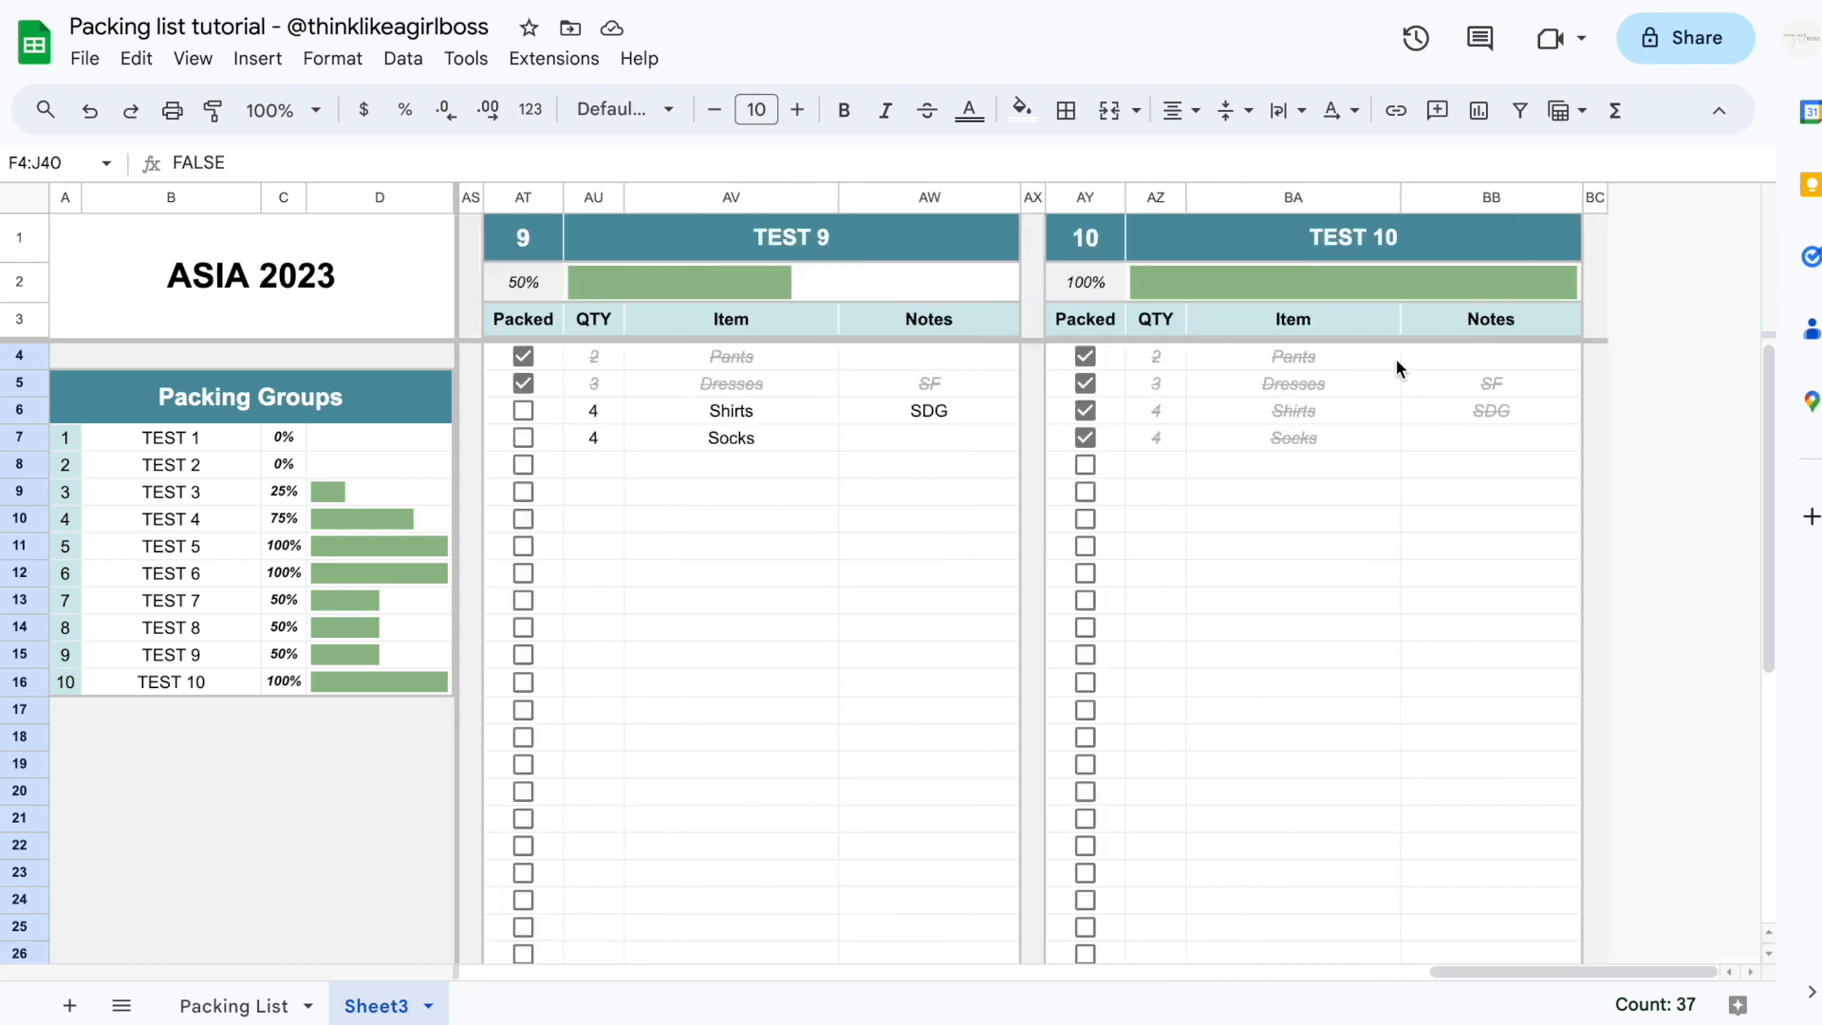
{"action": "scroll", "coordinate": [1594, 355], "scroll_direction": "left", "scroll_amount": 10}
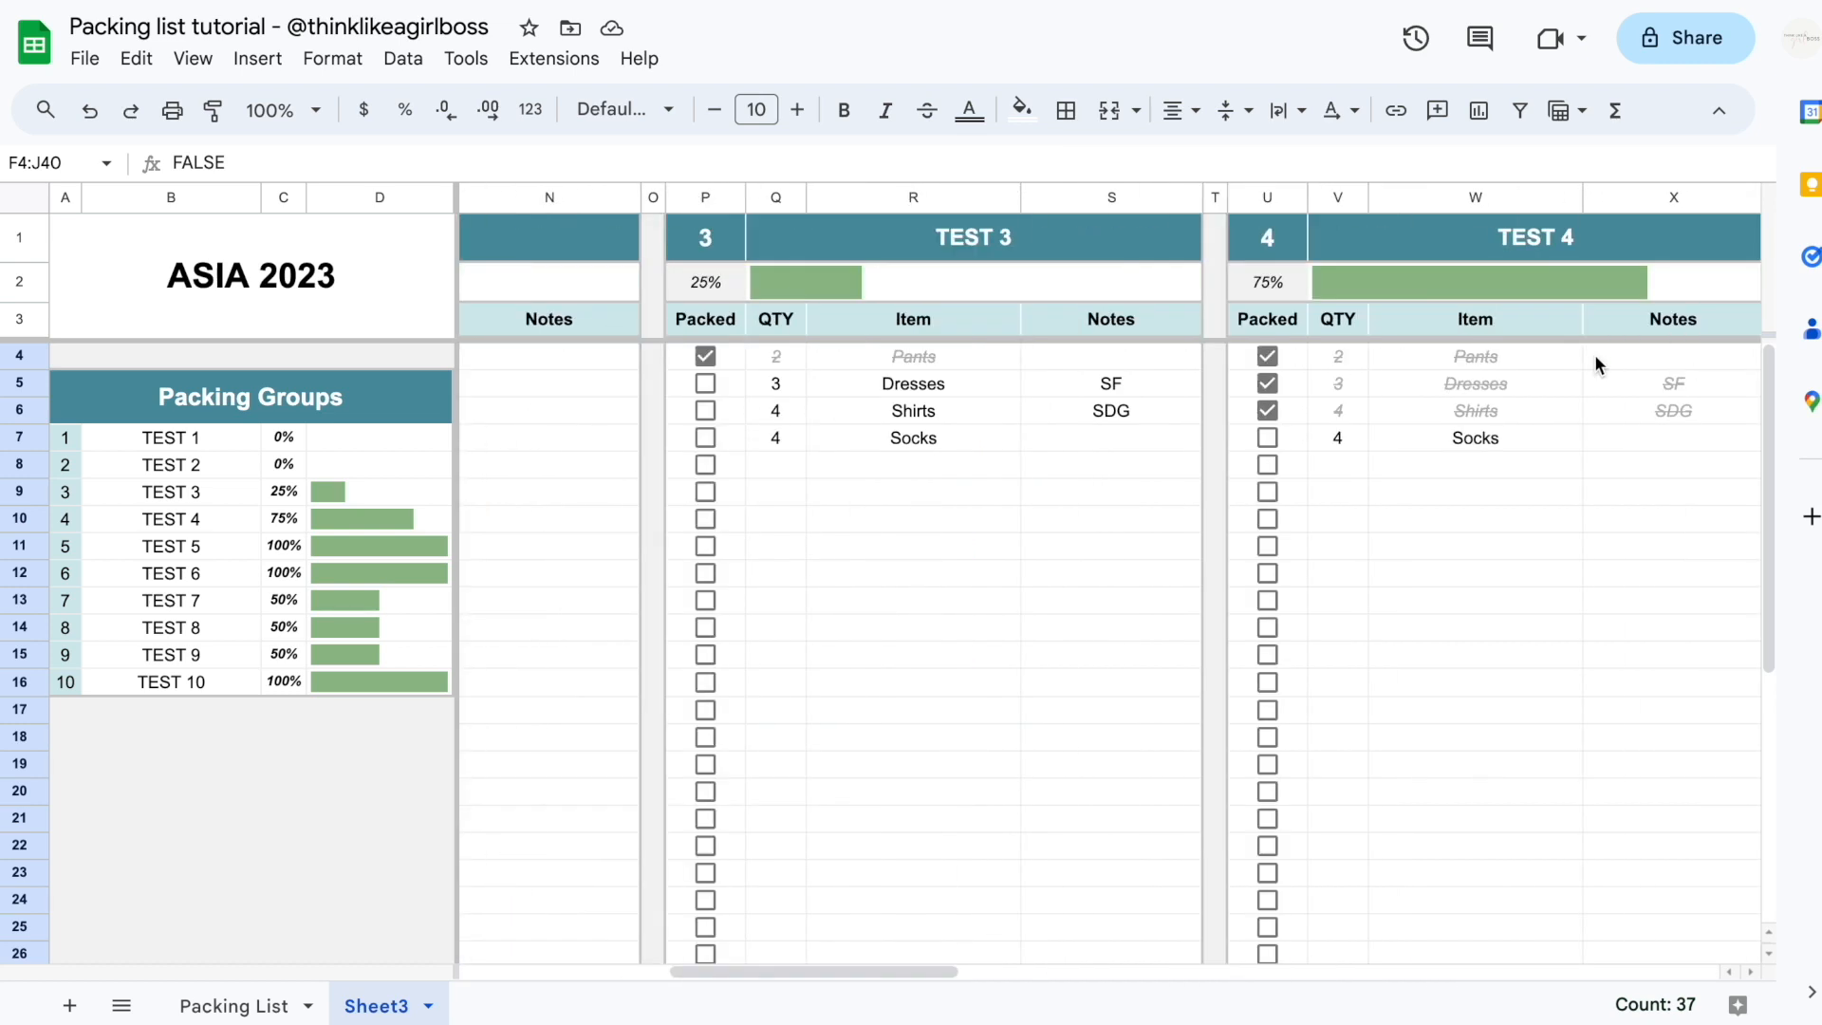
{"action": "scroll", "coordinate": [1576, 366], "scroll_direction": "right", "scroll_amount": 10}
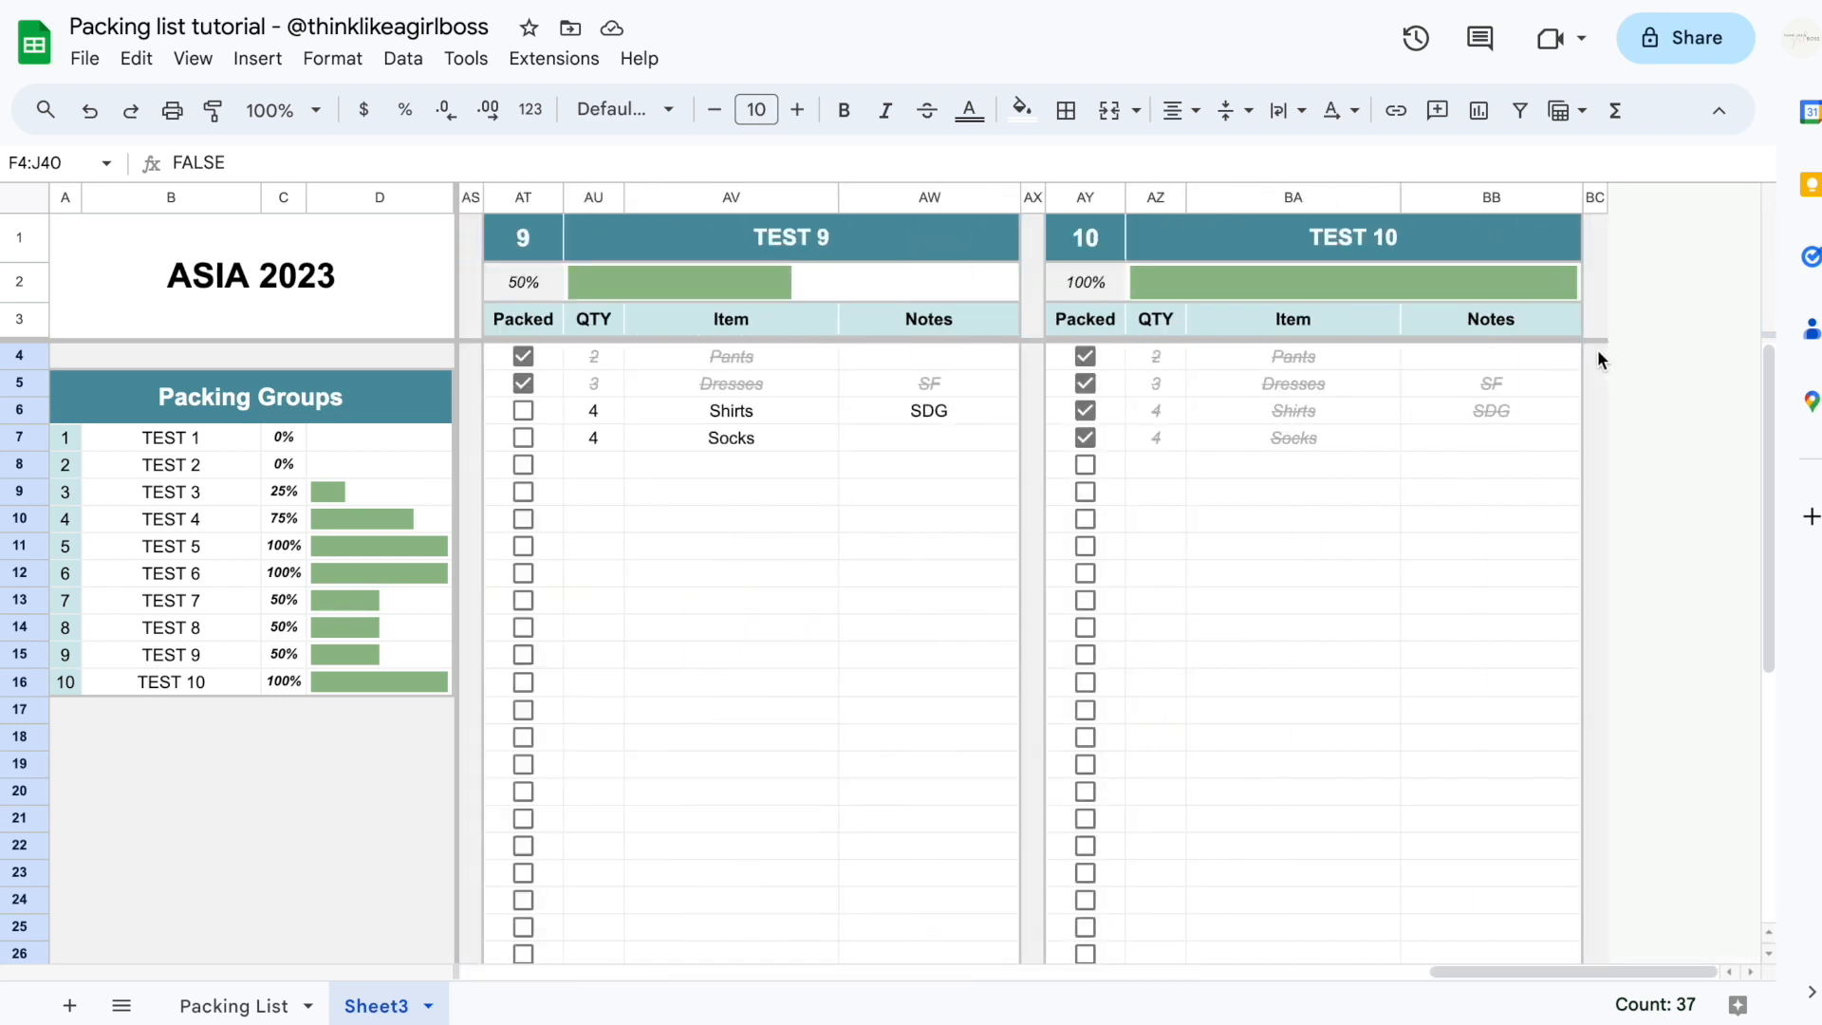
{"action": "scroll", "coordinate": [1597, 350], "scroll_direction": "left", "scroll_amount": 10}
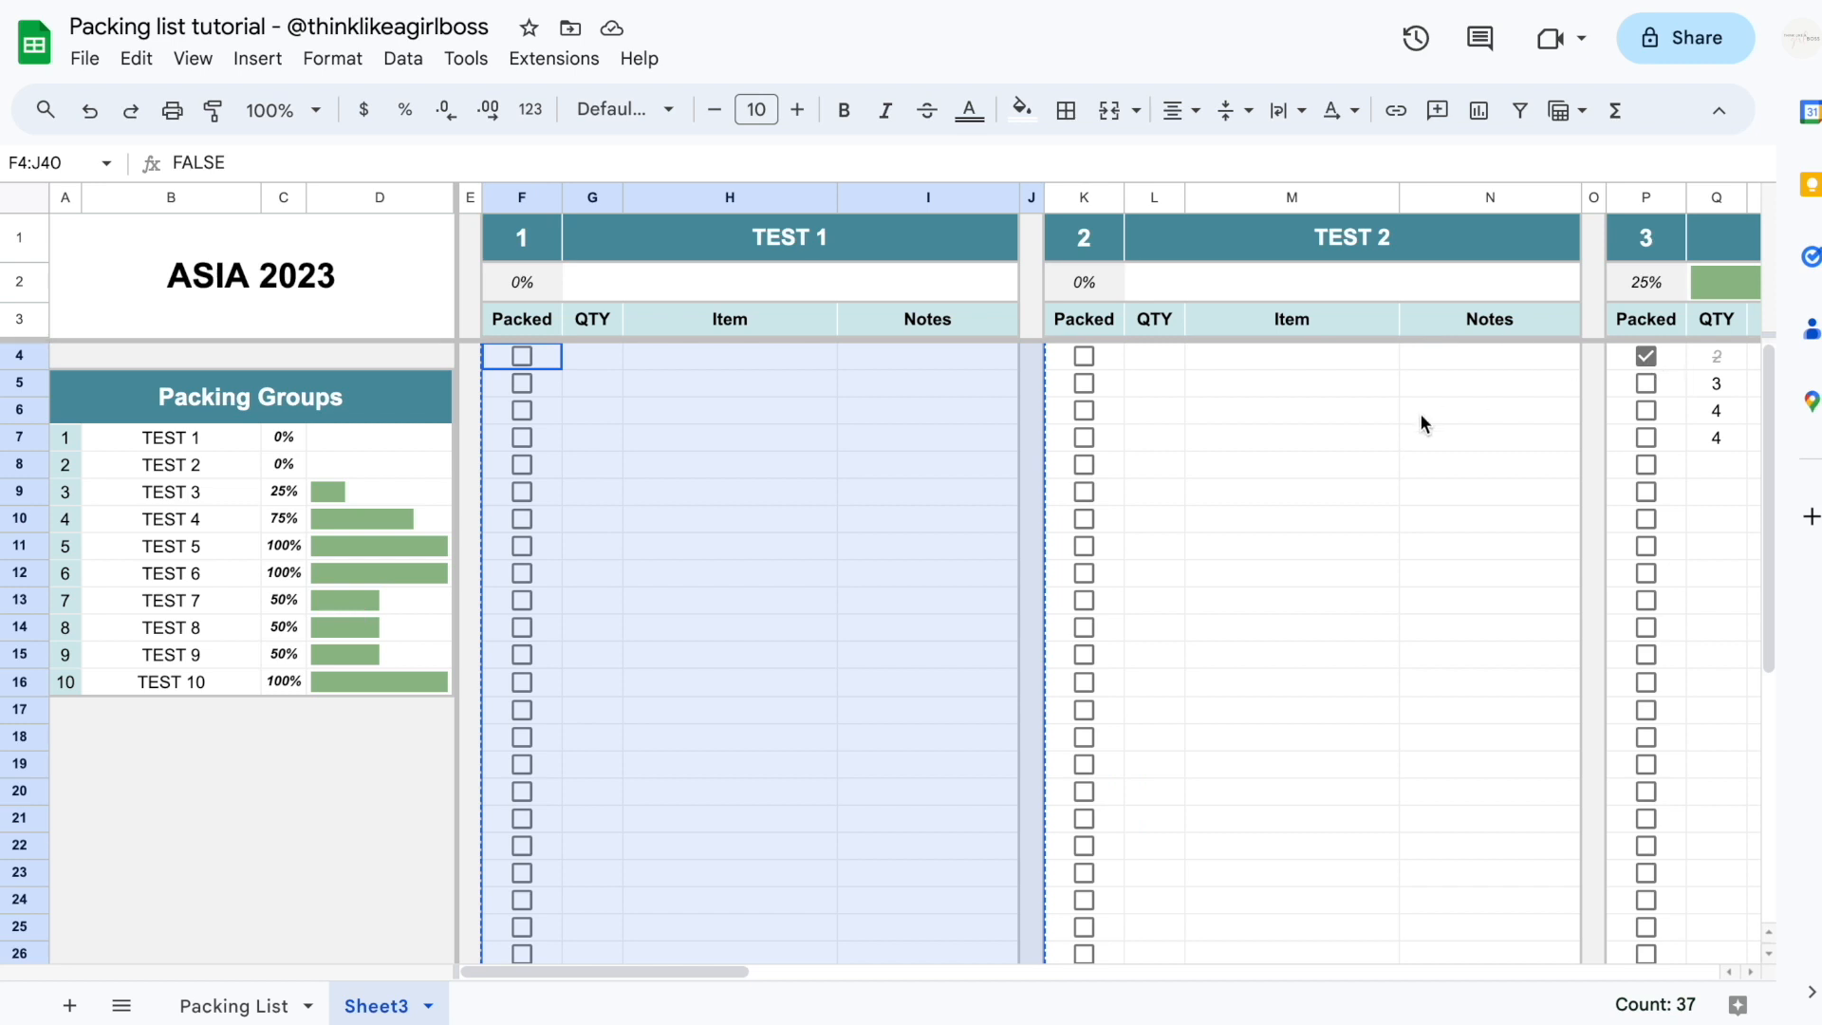
{"action": "scroll", "coordinate": [1421, 419], "scroll_direction": "right", "scroll_amount": 4}
{"action": "scroll", "coordinate": [1469, 602], "scroll_direction": "right", "scroll_amount": 9}
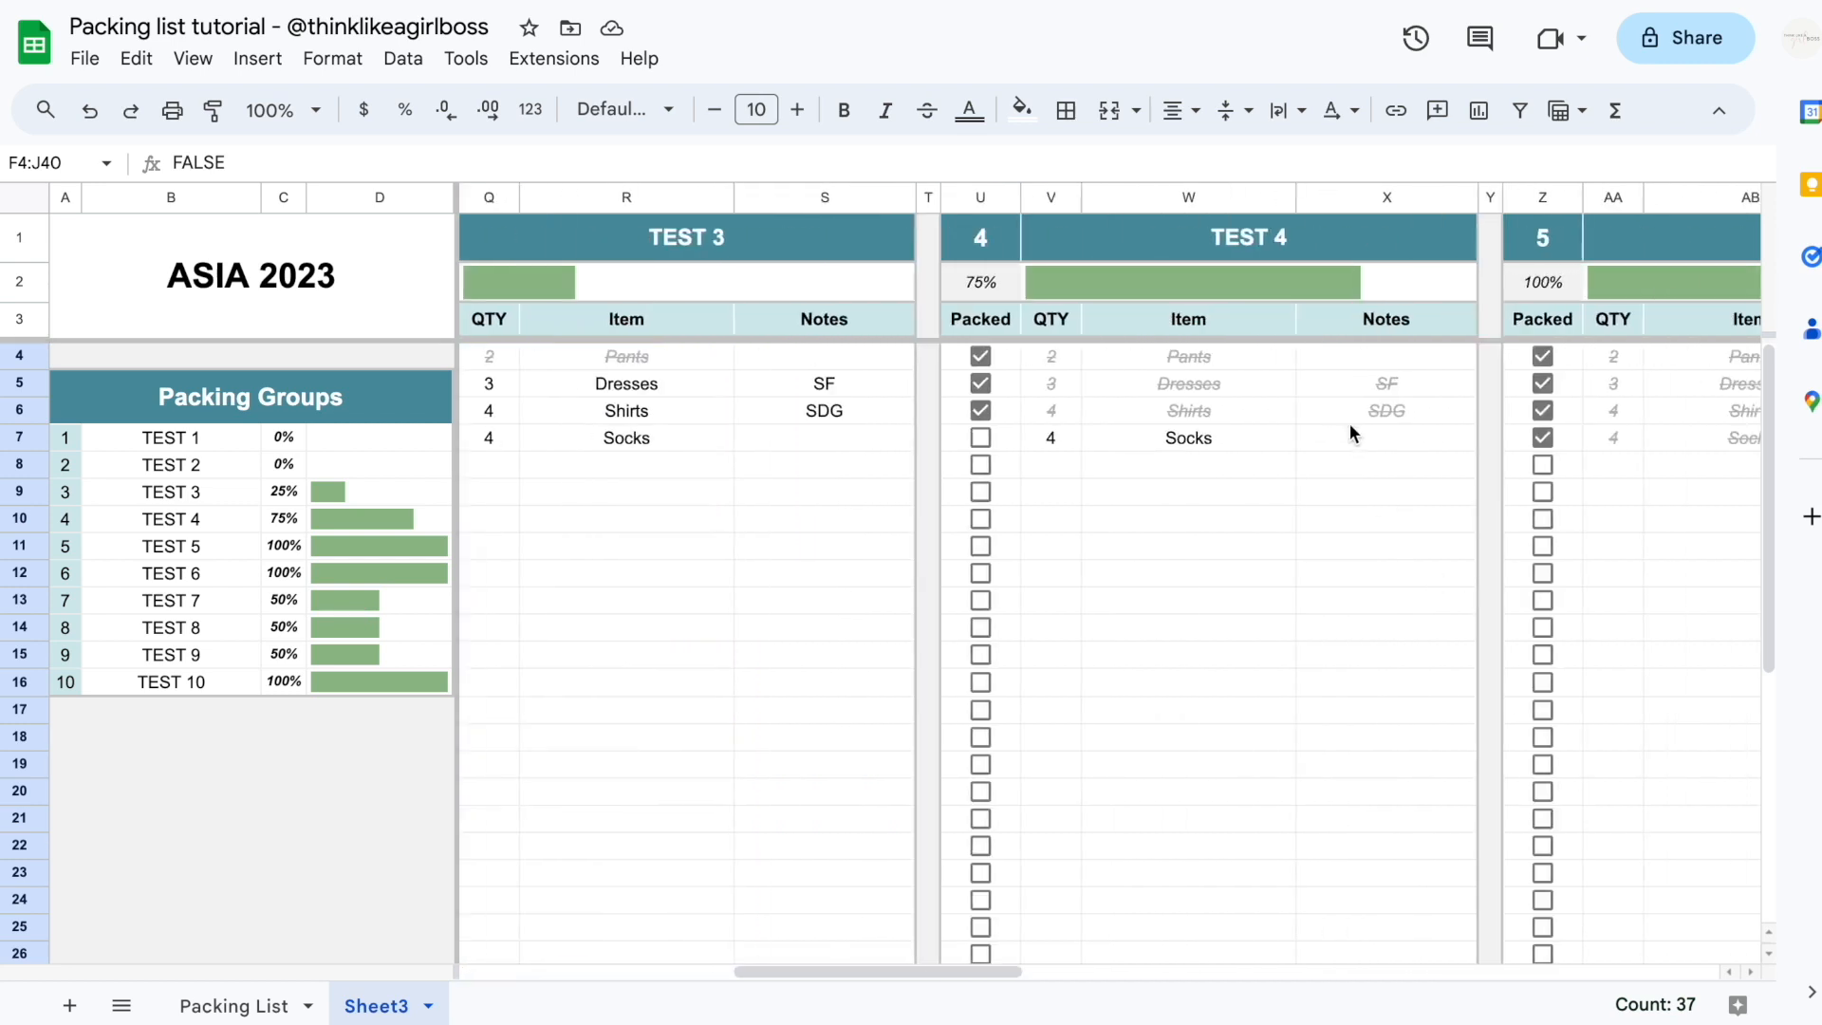
{"action": "scroll", "coordinate": [1349, 423], "scroll_direction": "right", "scroll_amount": 9}
{"action": "scroll", "coordinate": [1009, 692], "scroll_direction": "left", "scroll_amount": 20}
{"action": "scroll", "coordinate": [1012, 696], "scroll_direction": "down", "scroll_amount": 6}
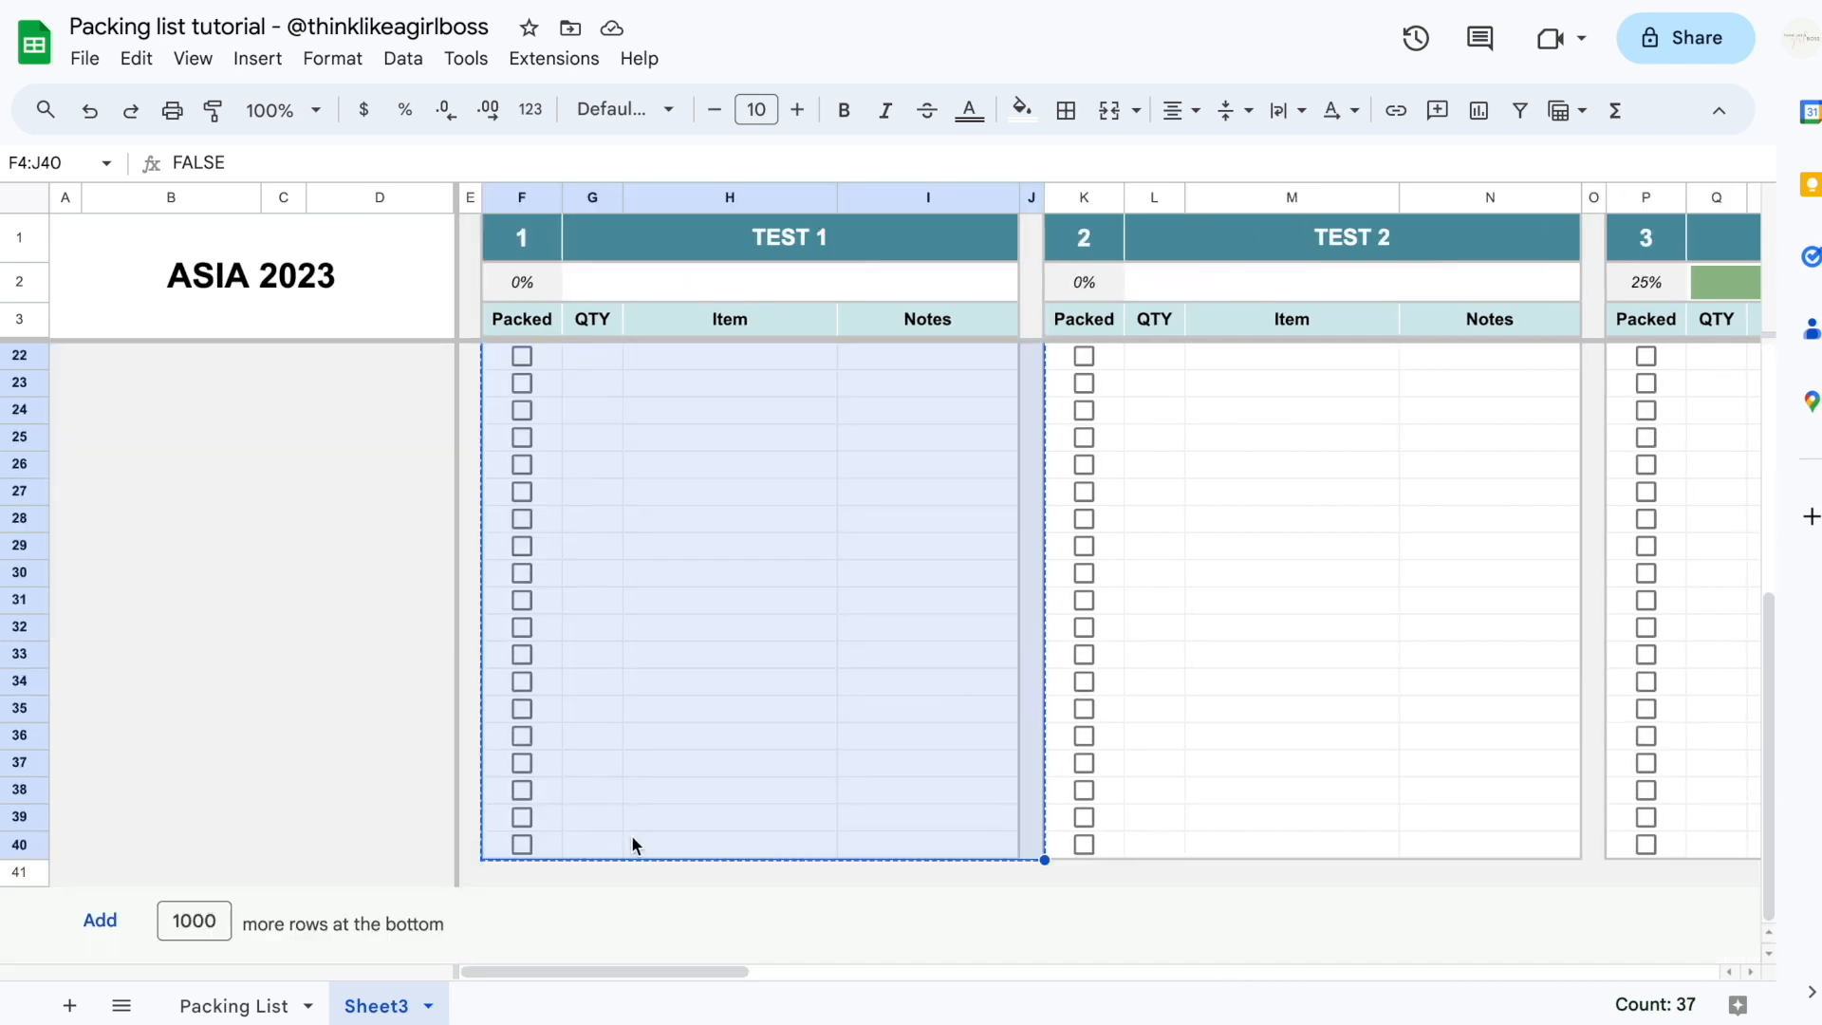
Paste the copied blank list area over the lists of TEST 2 through TEST 10, covering K4:BC40
{"action": "scroll", "coordinate": [1281, 631], "scroll_direction": "up", "scroll_amount": 6}
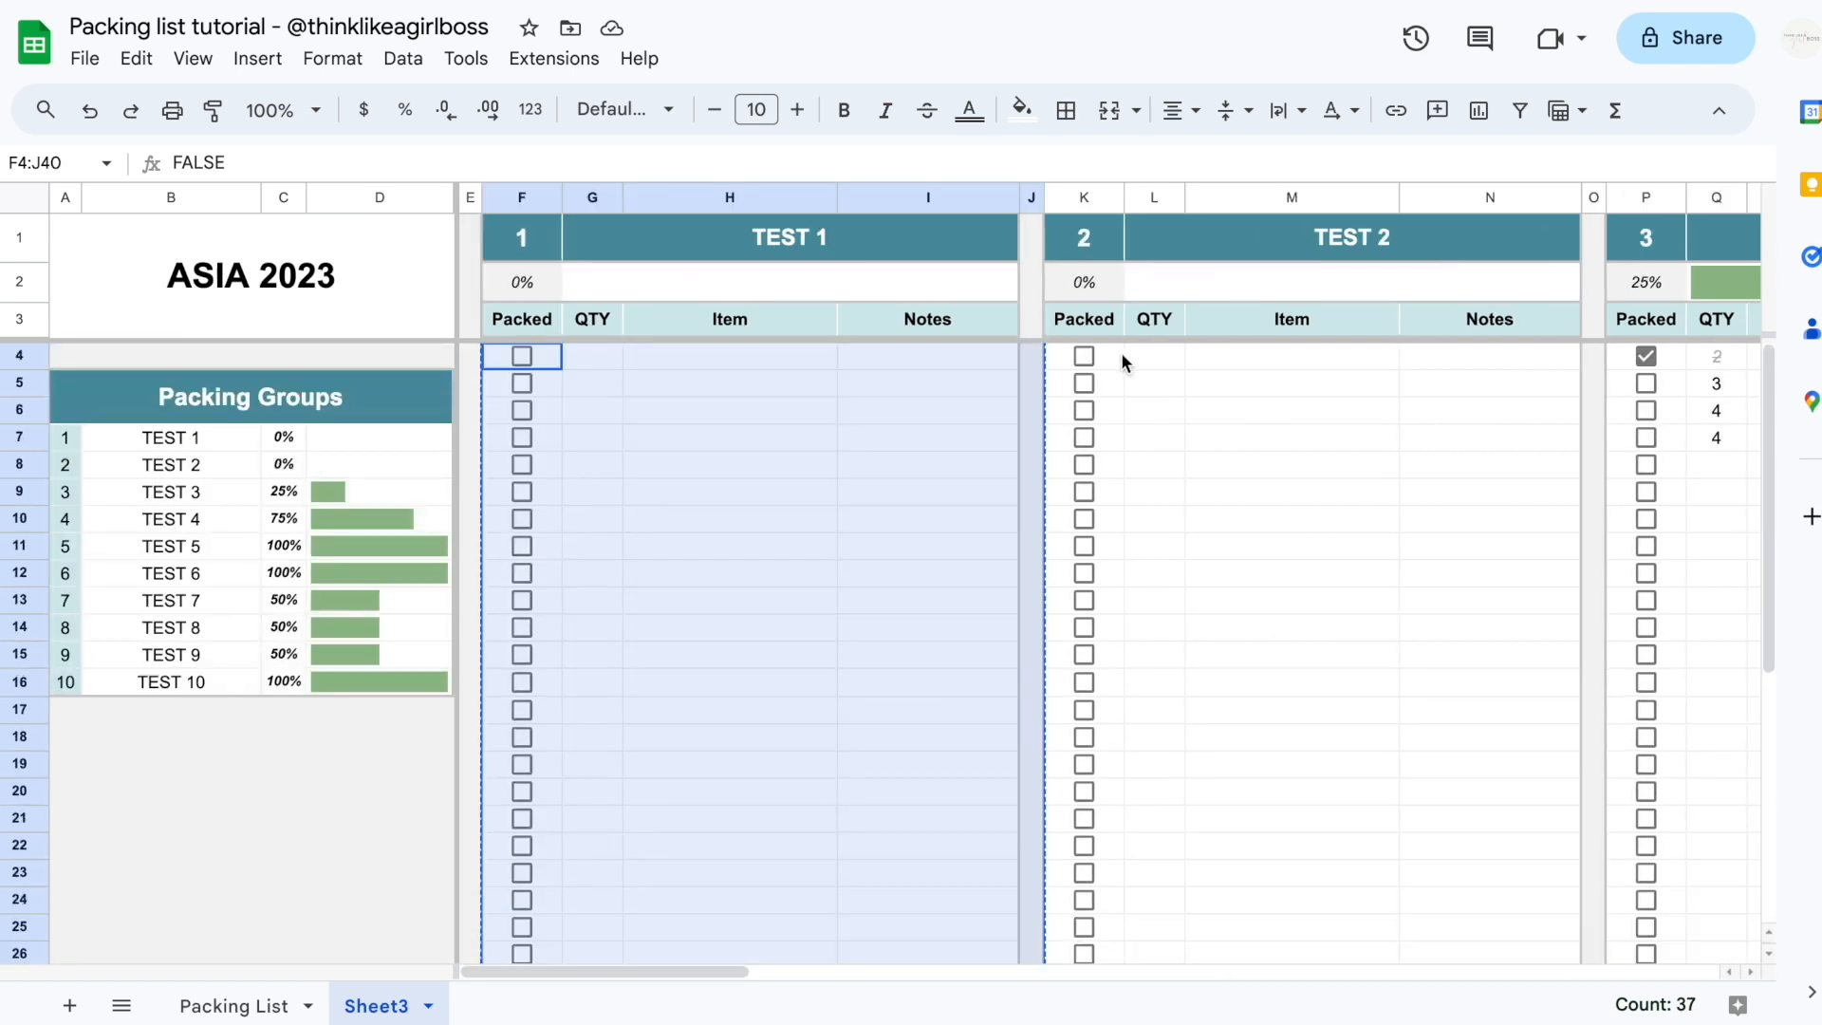
{"action": "scroll", "coordinate": [1122, 355], "scroll_direction": "right", "scroll_amount": 20}
{"action": "left_click_drag", "start_coordinate": [1122, 355], "coordinate": [1602, 355]}
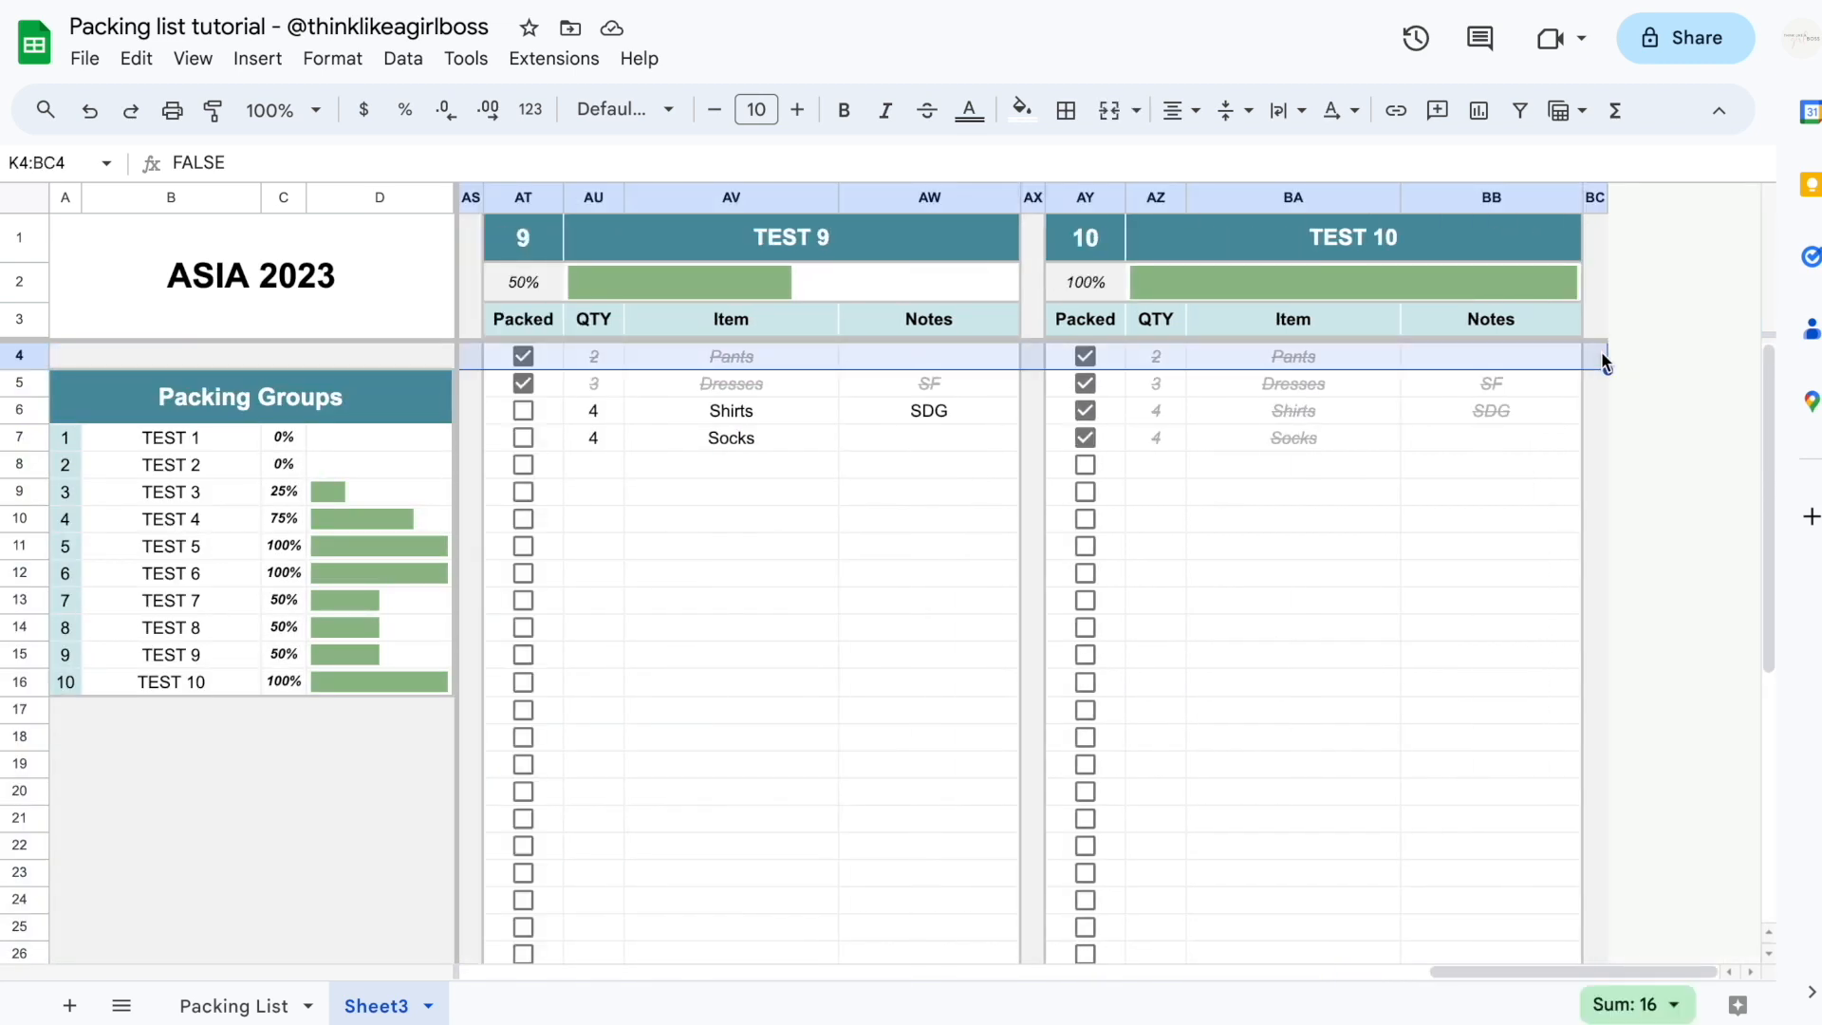
{"action": "key", "text": "ctrl+shift+Down"}
{"action": "key", "text": "Delete"}
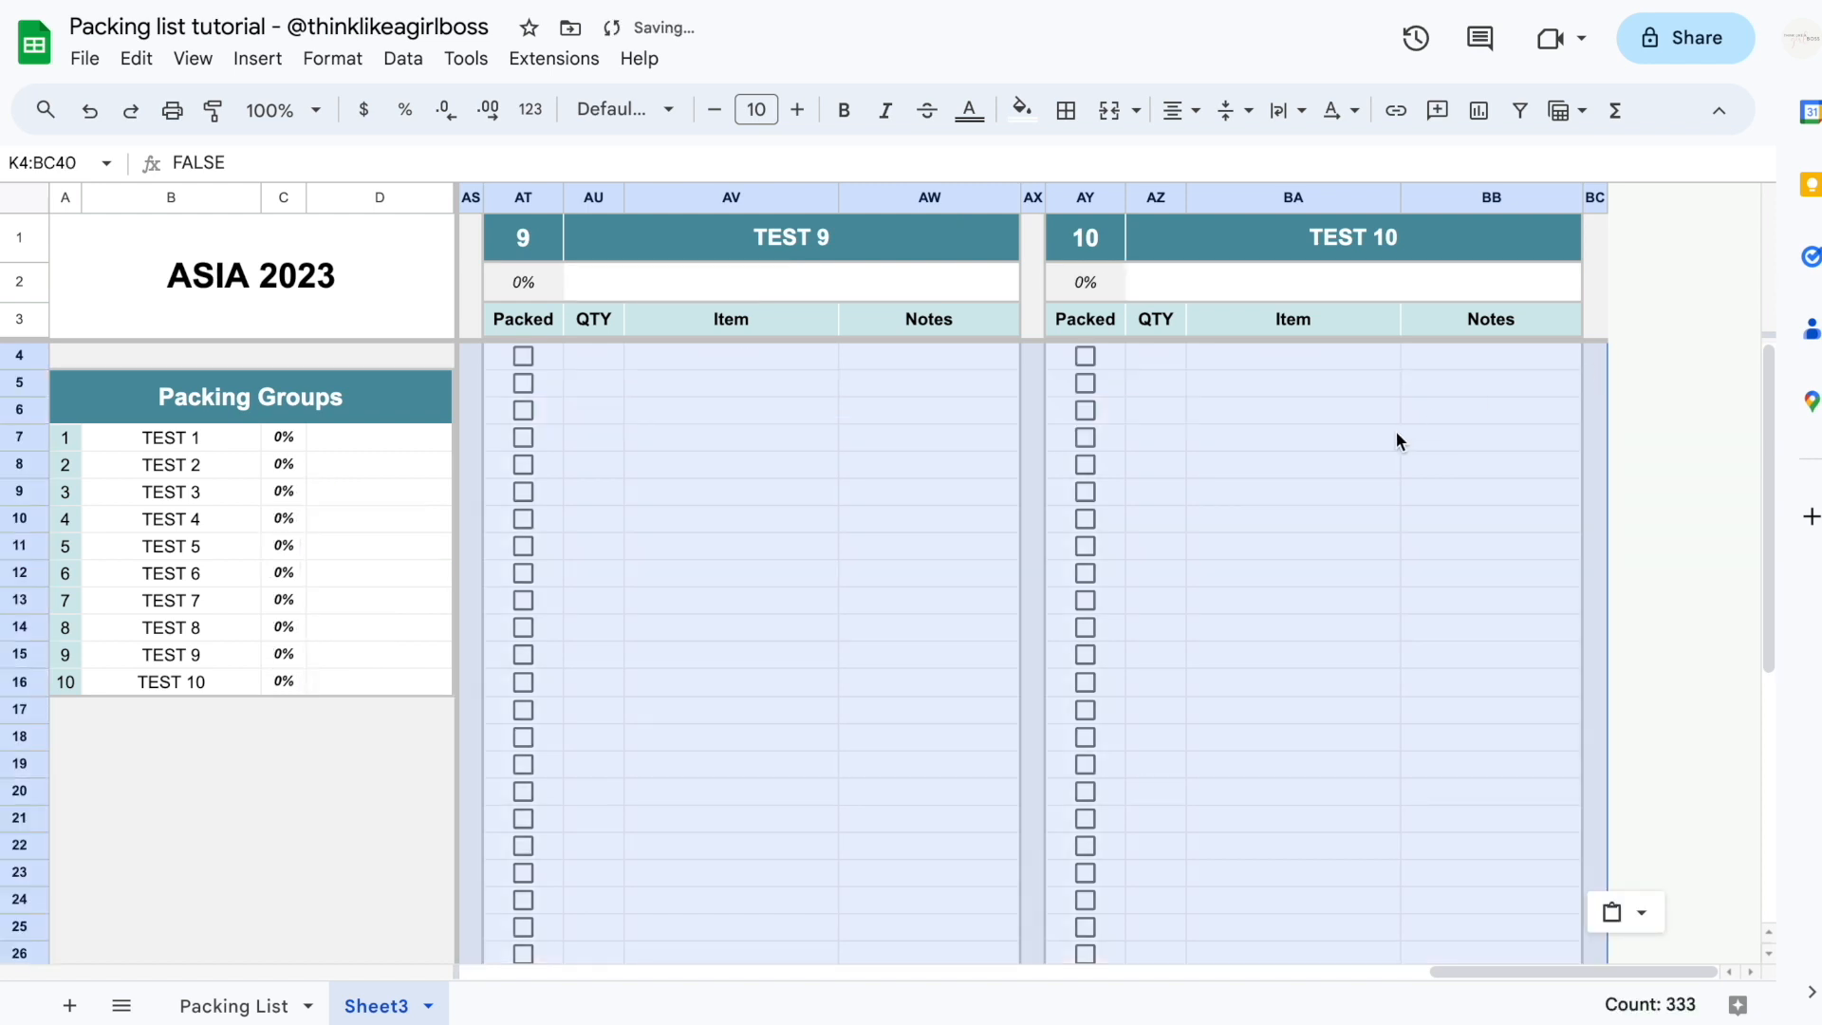
{"action": "left_click", "coordinate": [1397, 431]}
{"action": "scroll", "coordinate": [1397, 431], "scroll_direction": "down", "scroll_amount": 6}
{"action": "scroll", "coordinate": [1397, 433], "scroll_direction": "up", "scroll_amount": 6}
{"action": "scroll", "coordinate": [1397, 433], "scroll_direction": "left", "scroll_amount": 20}
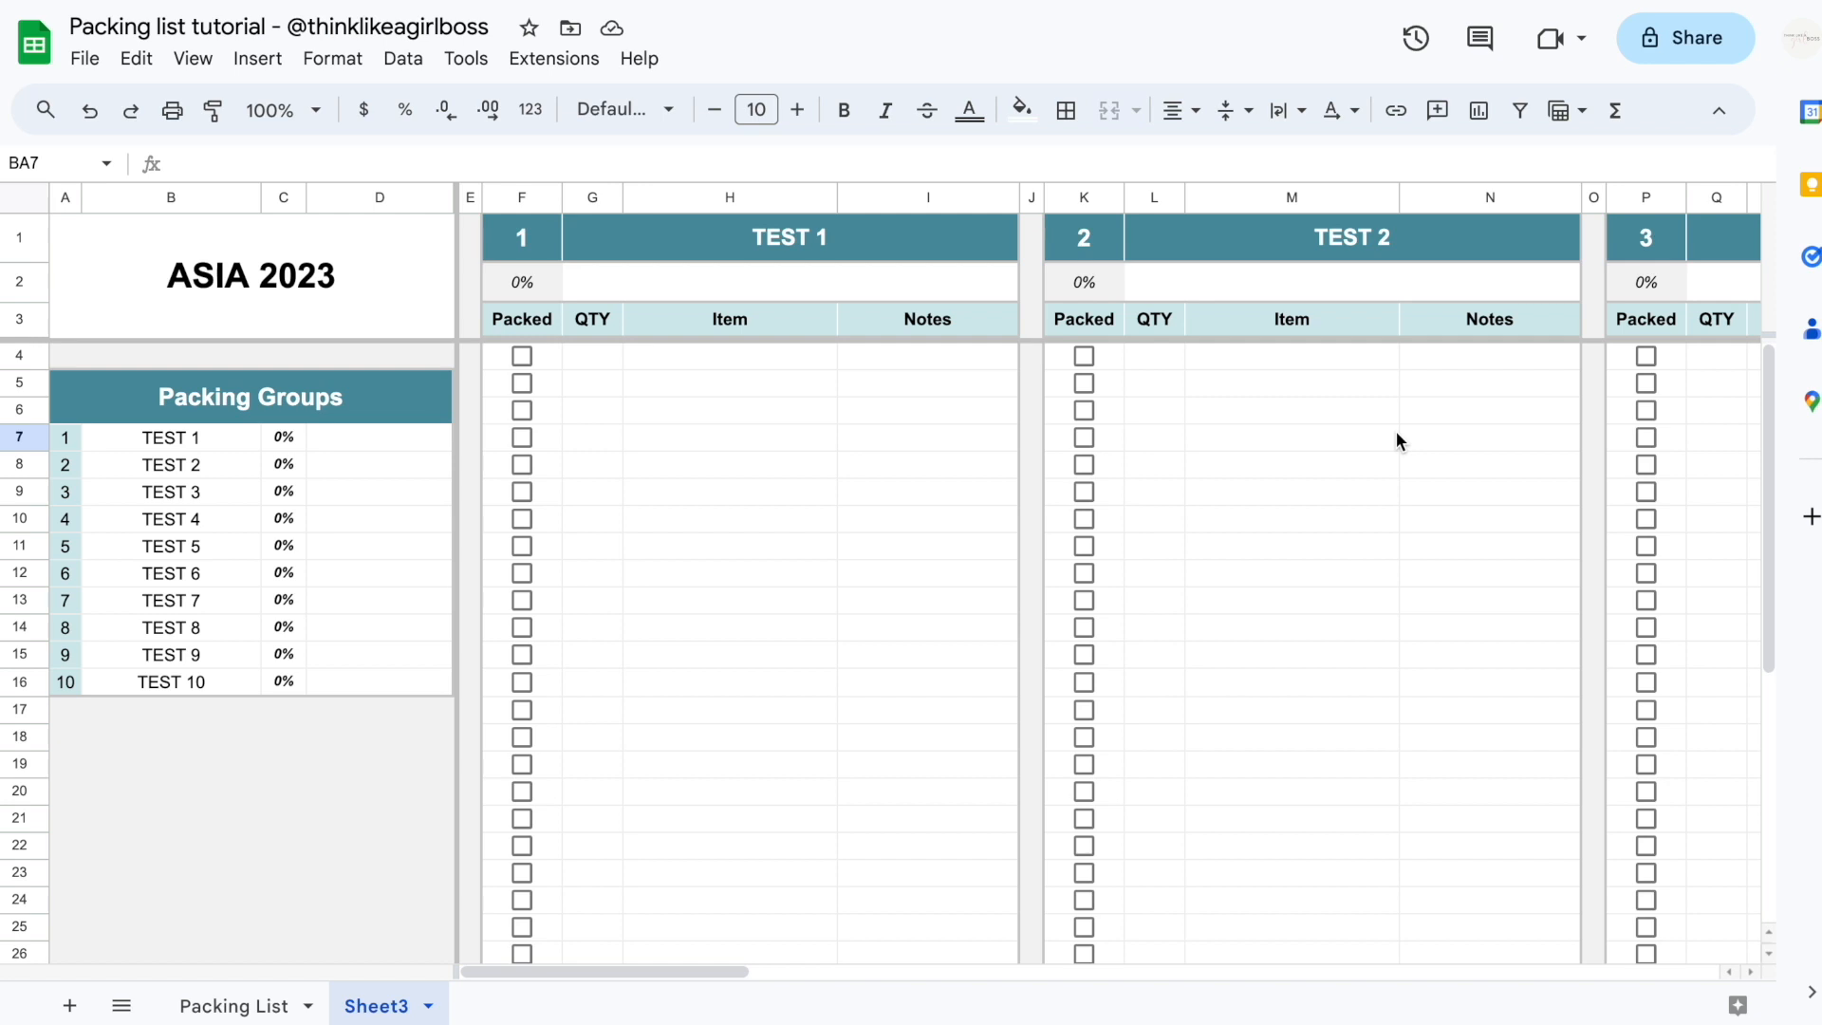
{"action": "left_click", "coordinate": [953, 627]}
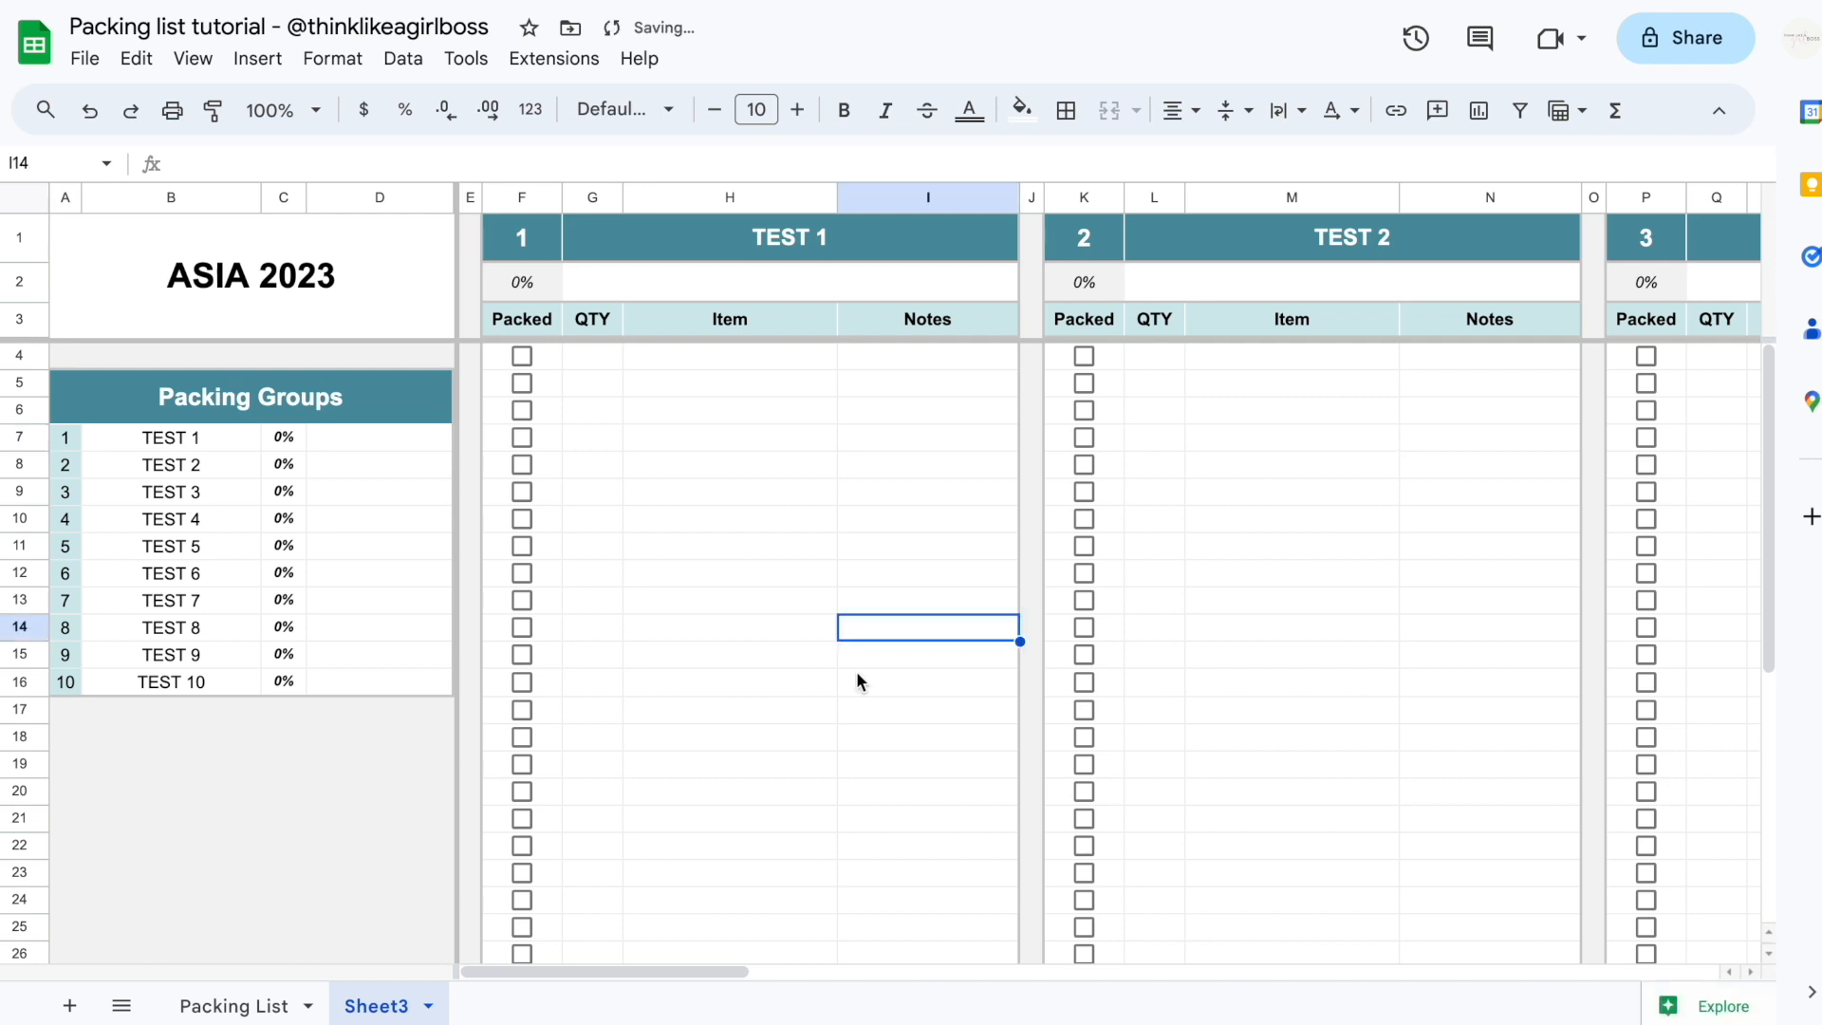
{"action": "left_click", "coordinate": [856, 674]}
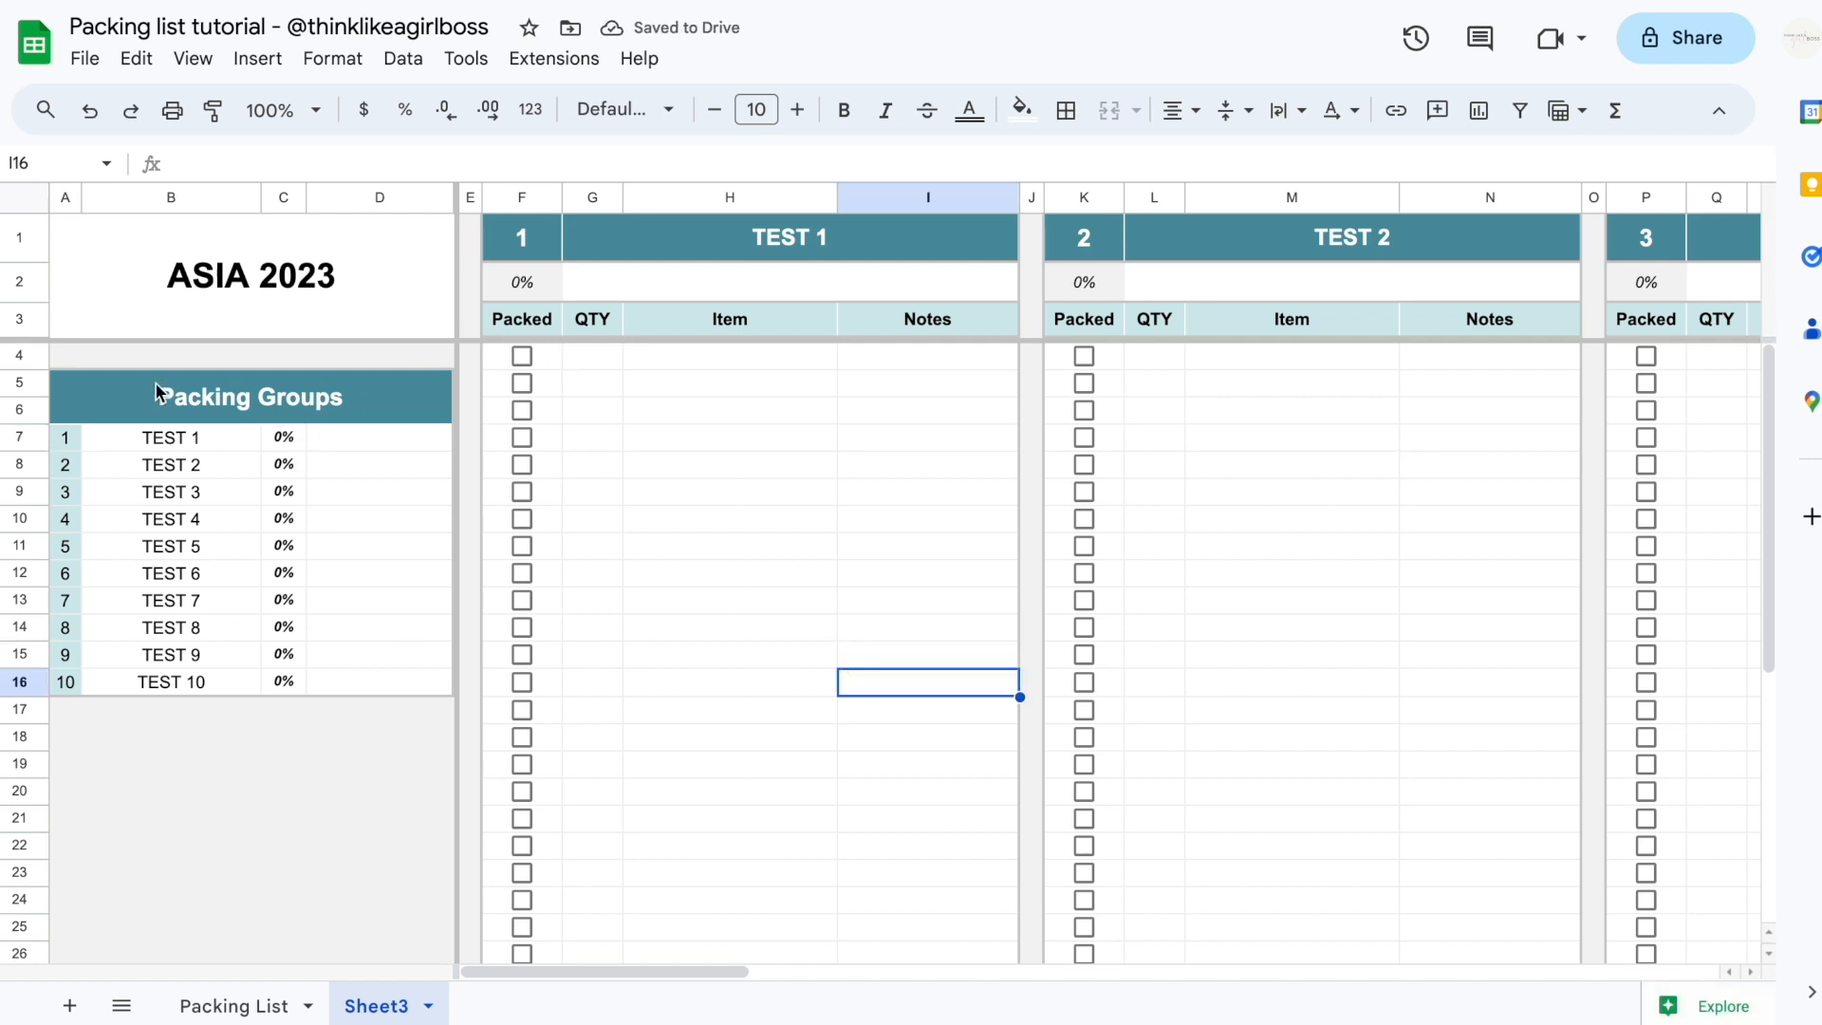
Change the font of the whole sheet to Lato and check the look across the blocks
{"action": "left_click", "coordinate": [31, 206]}
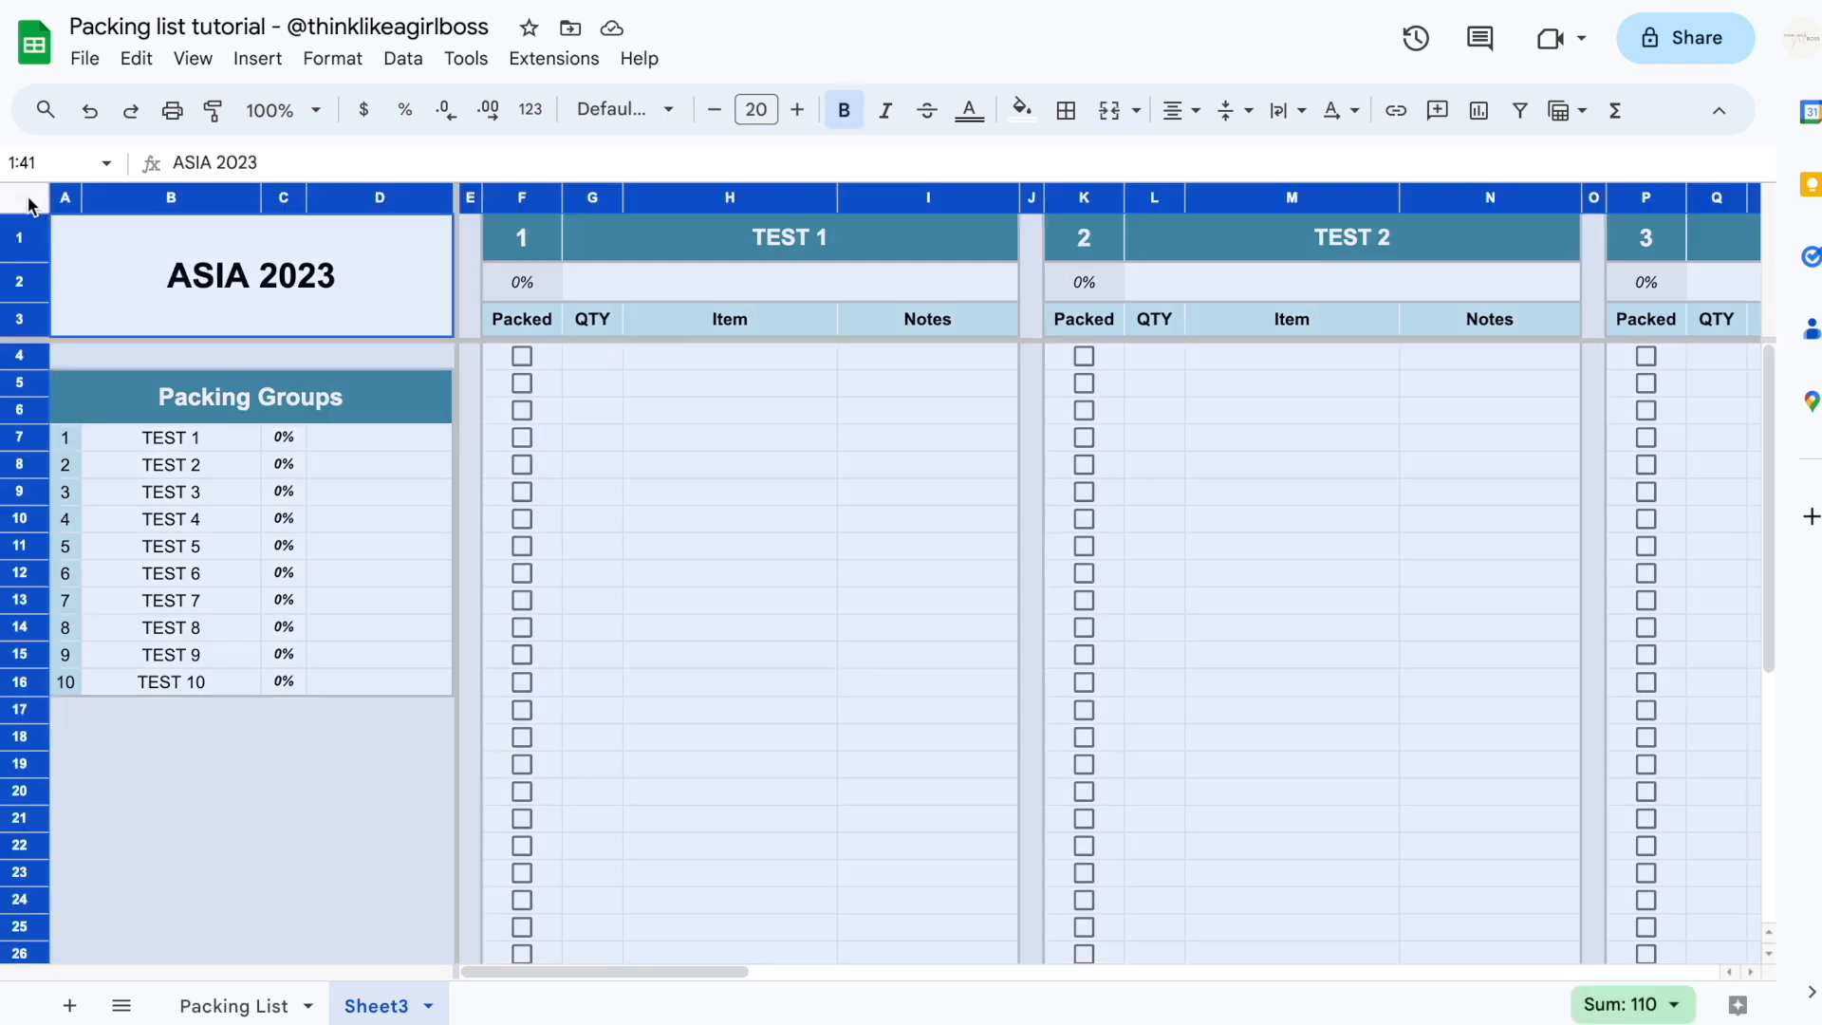
{"action": "left_click", "coordinate": [622, 109]}
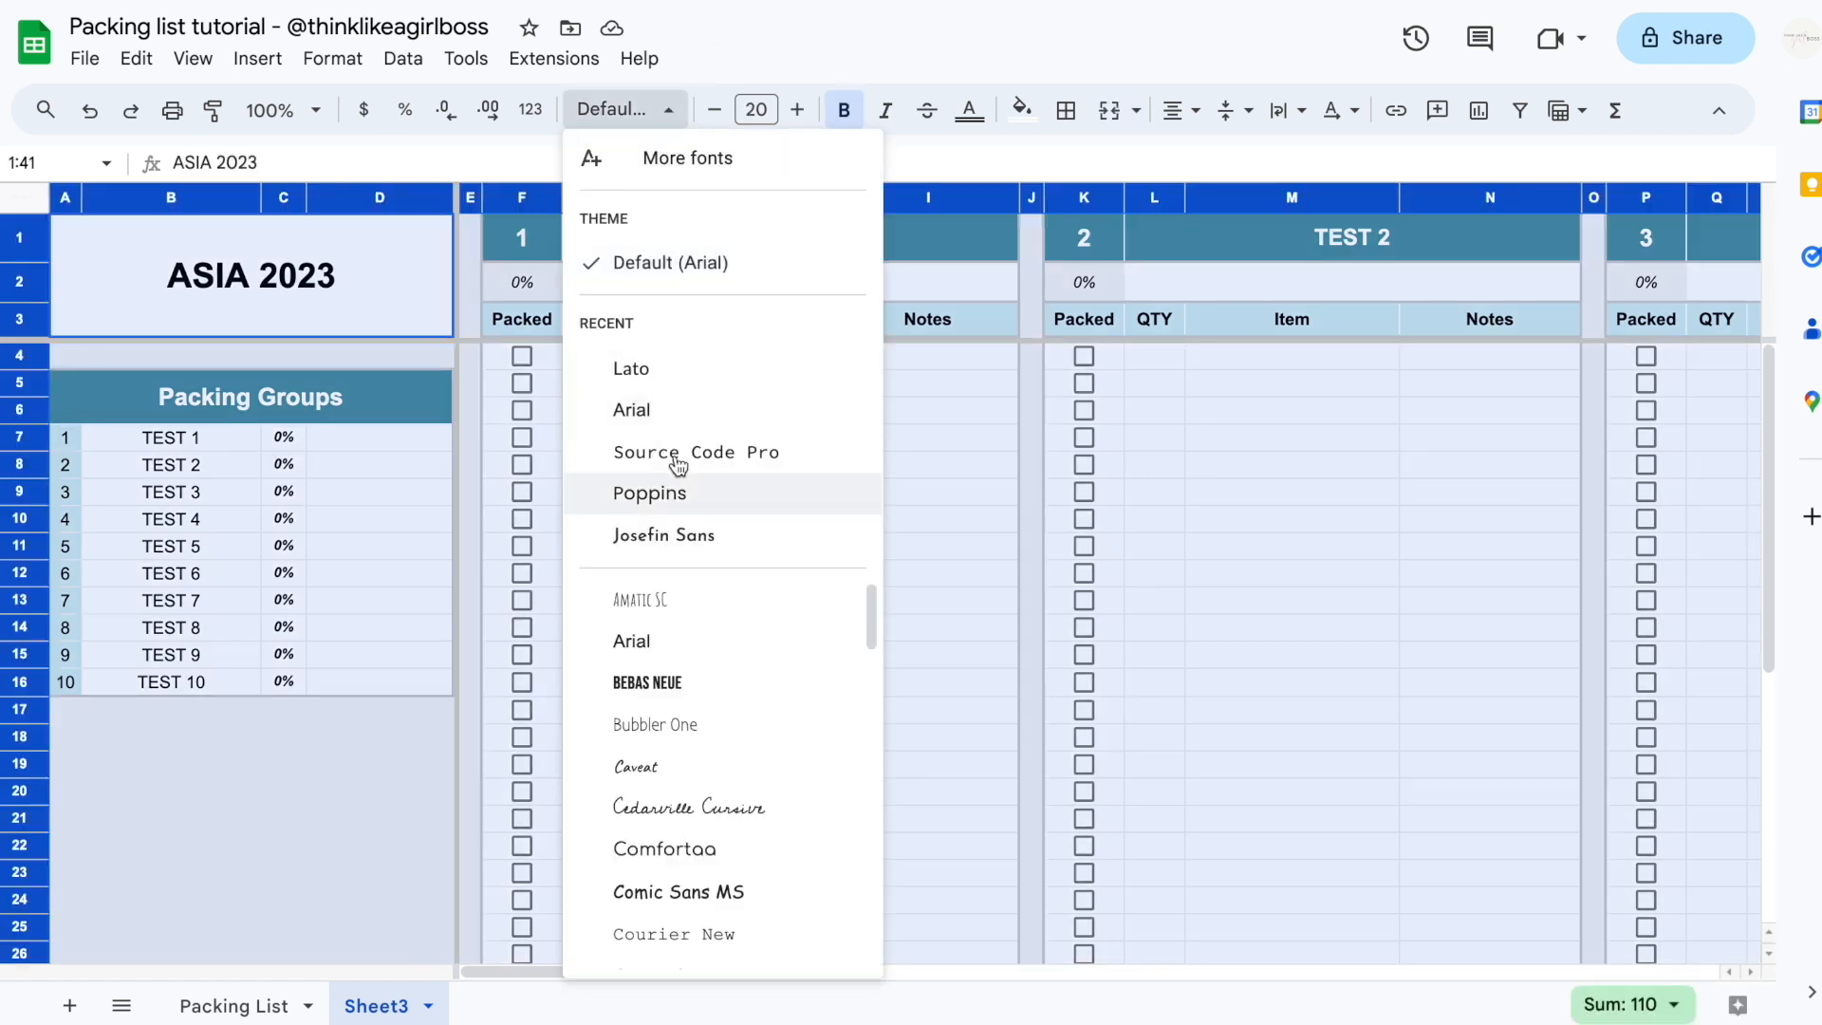
{"action": "left_click", "coordinate": [700, 375]}
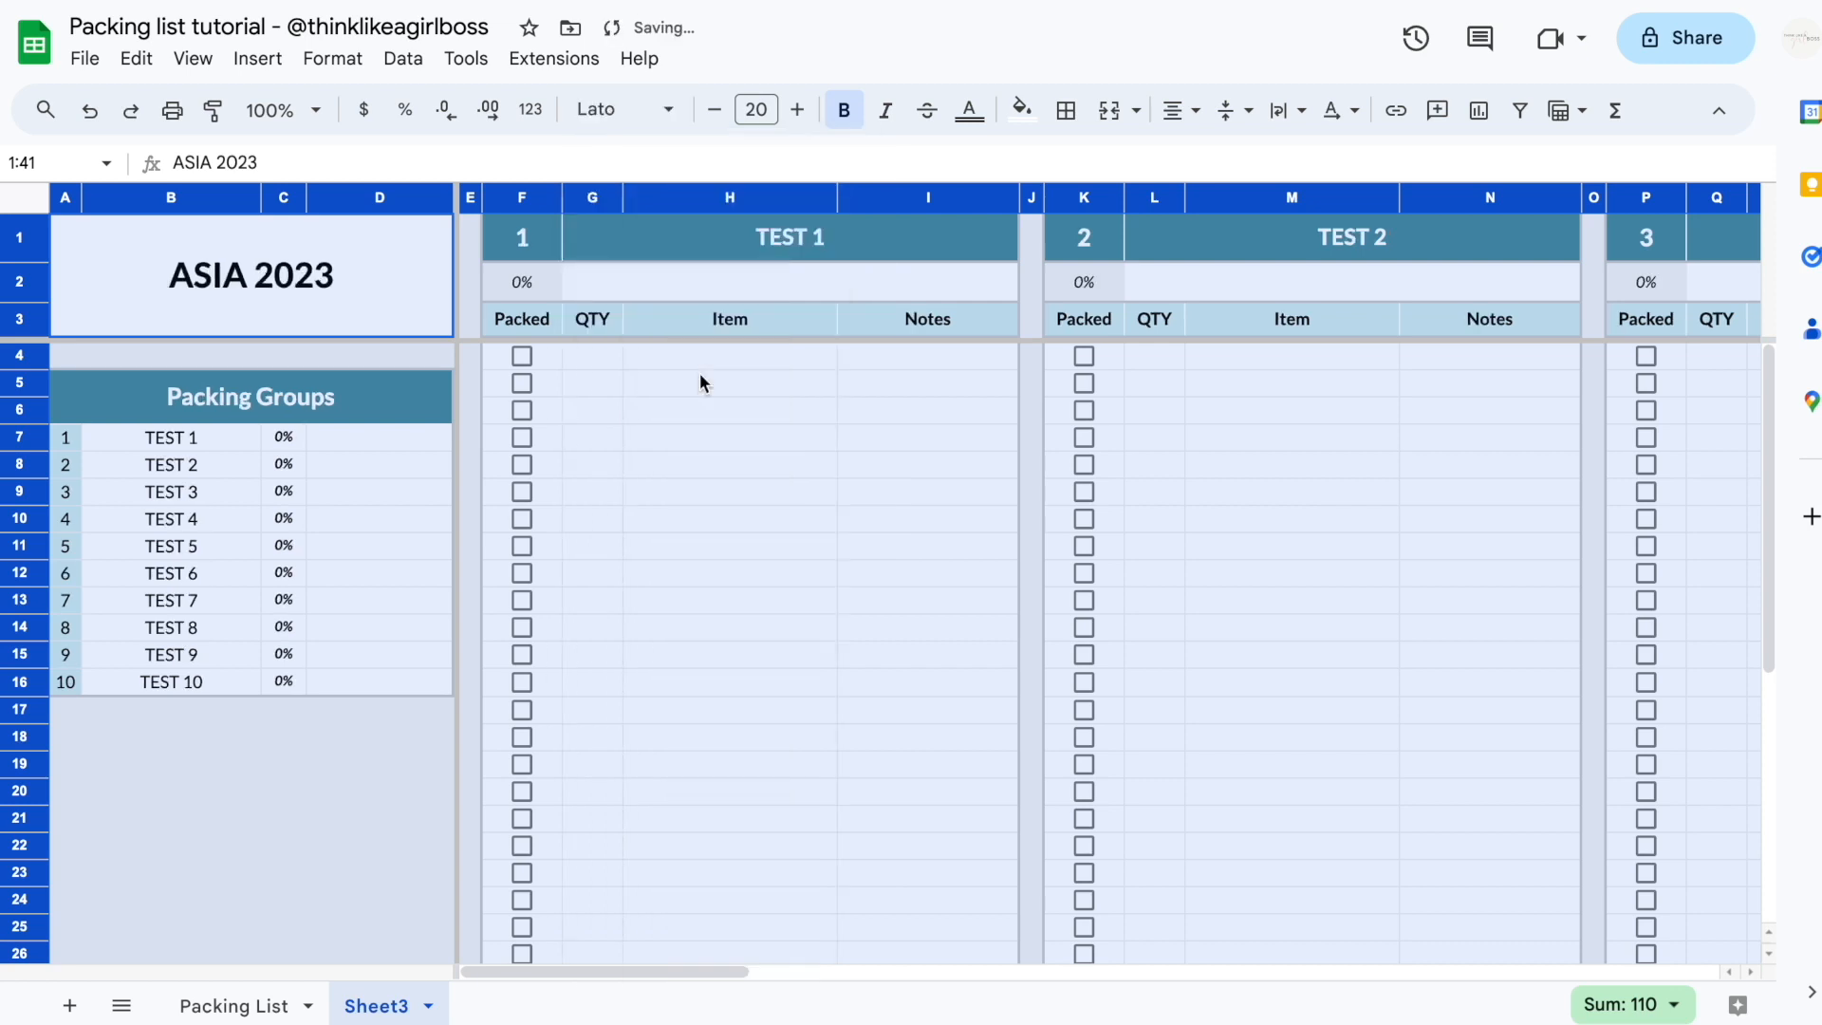
{"action": "left_click", "coordinate": [723, 524]}
{"action": "scroll", "coordinate": [723, 528], "scroll_direction": "right", "scroll_amount": 10}
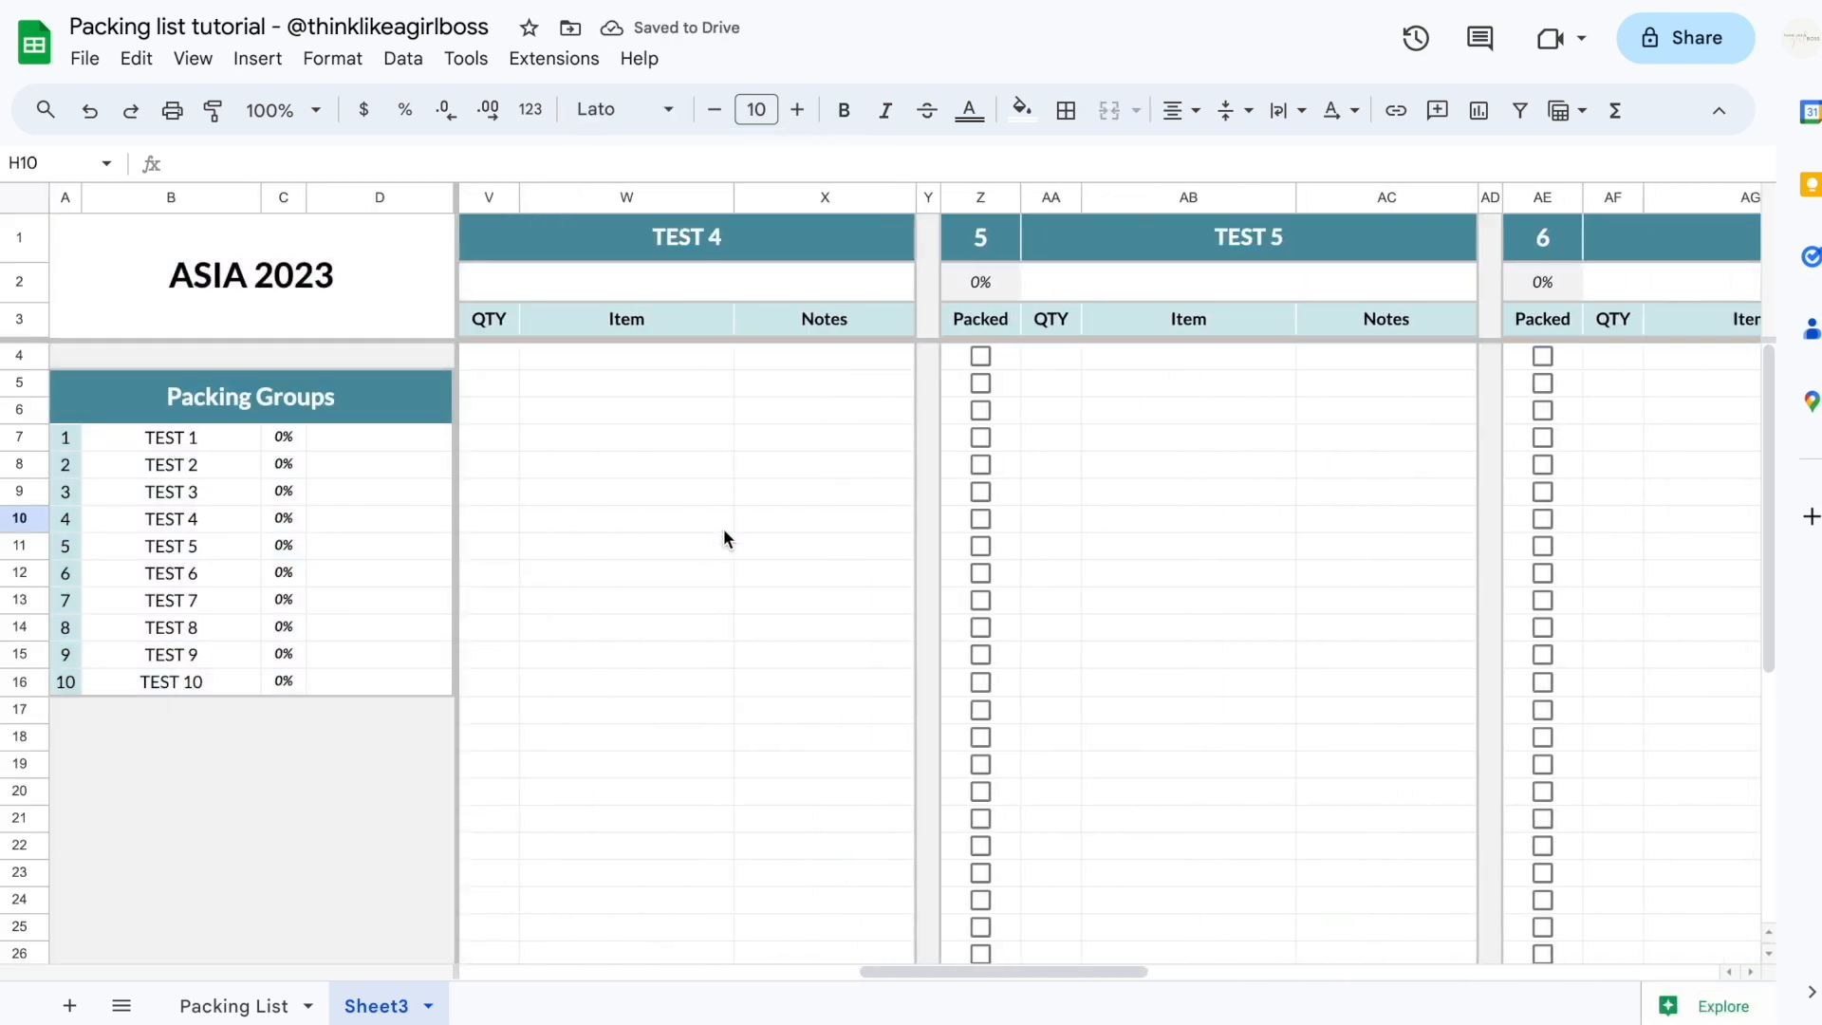
On the Packing List sheet, mark Clothing items Pants through Shirts and Electronics items Laptop Charger and Go Pro as packed
{"action": "left_click", "coordinate": [538, 360]}
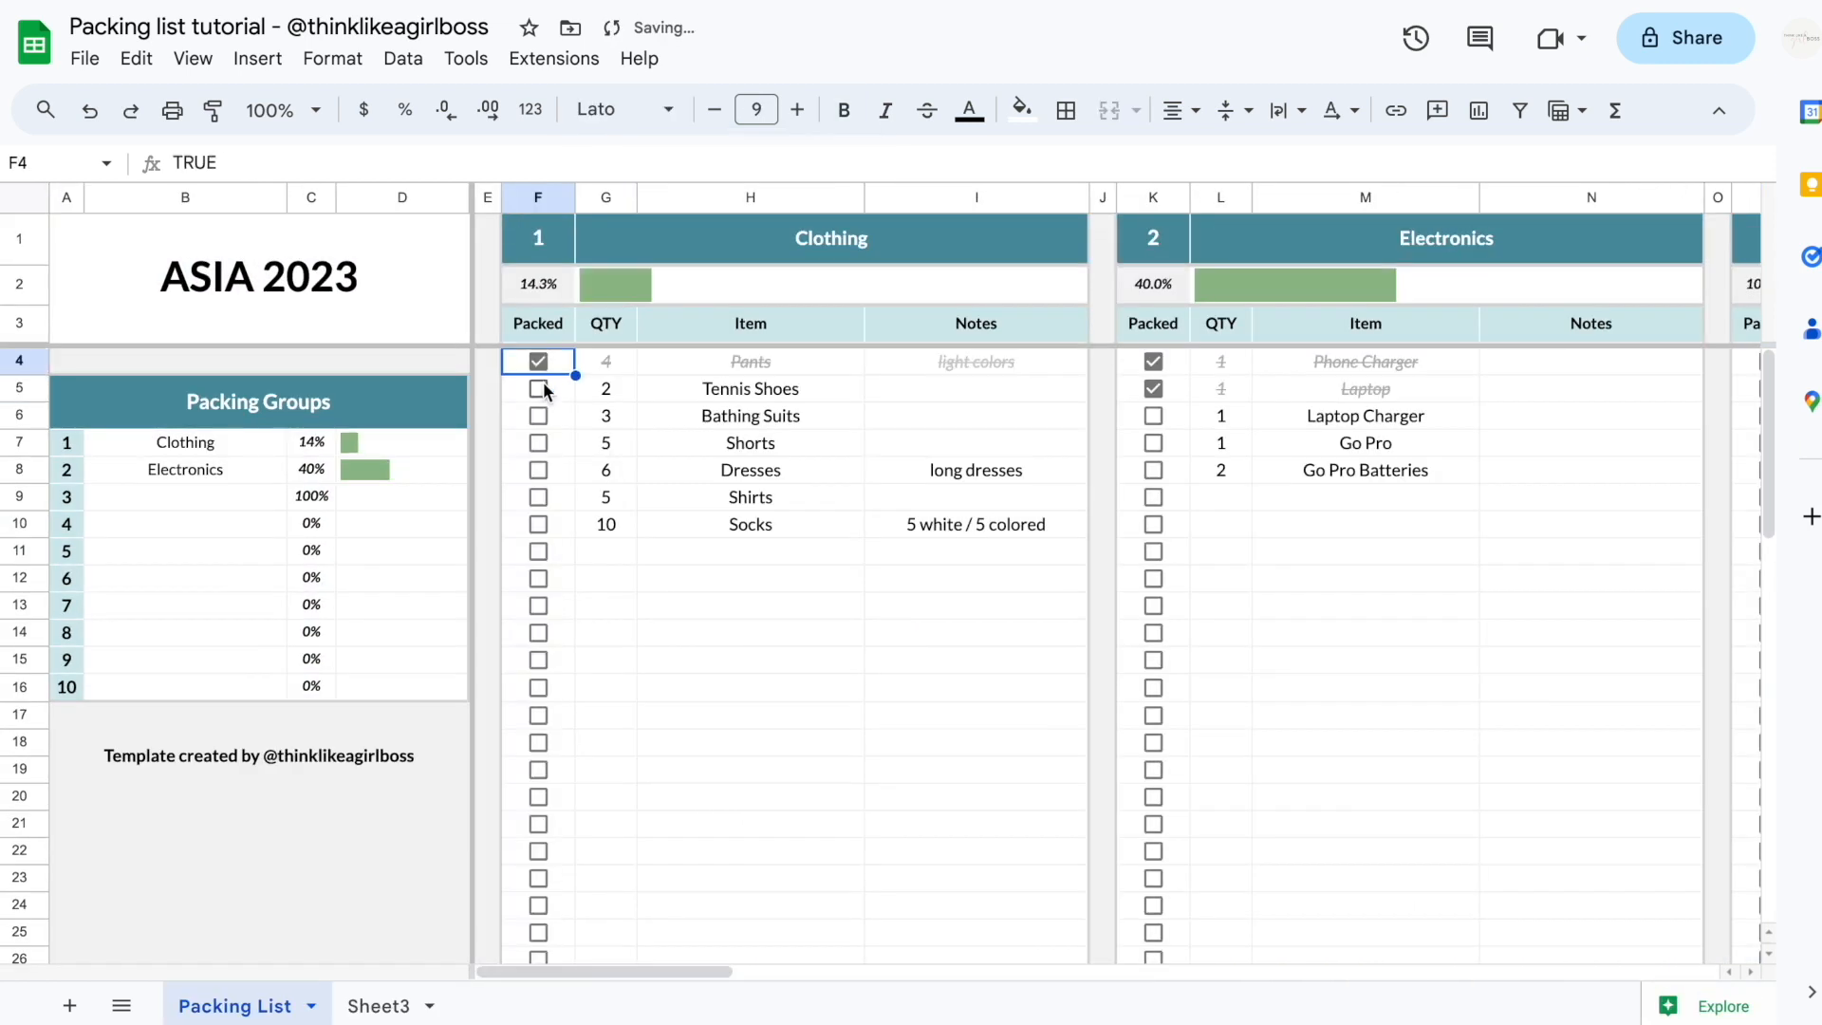
{"action": "left_click", "coordinate": [538, 388]}
{"action": "left_click", "coordinate": [539, 416]}
{"action": "left_click", "coordinate": [539, 444]}
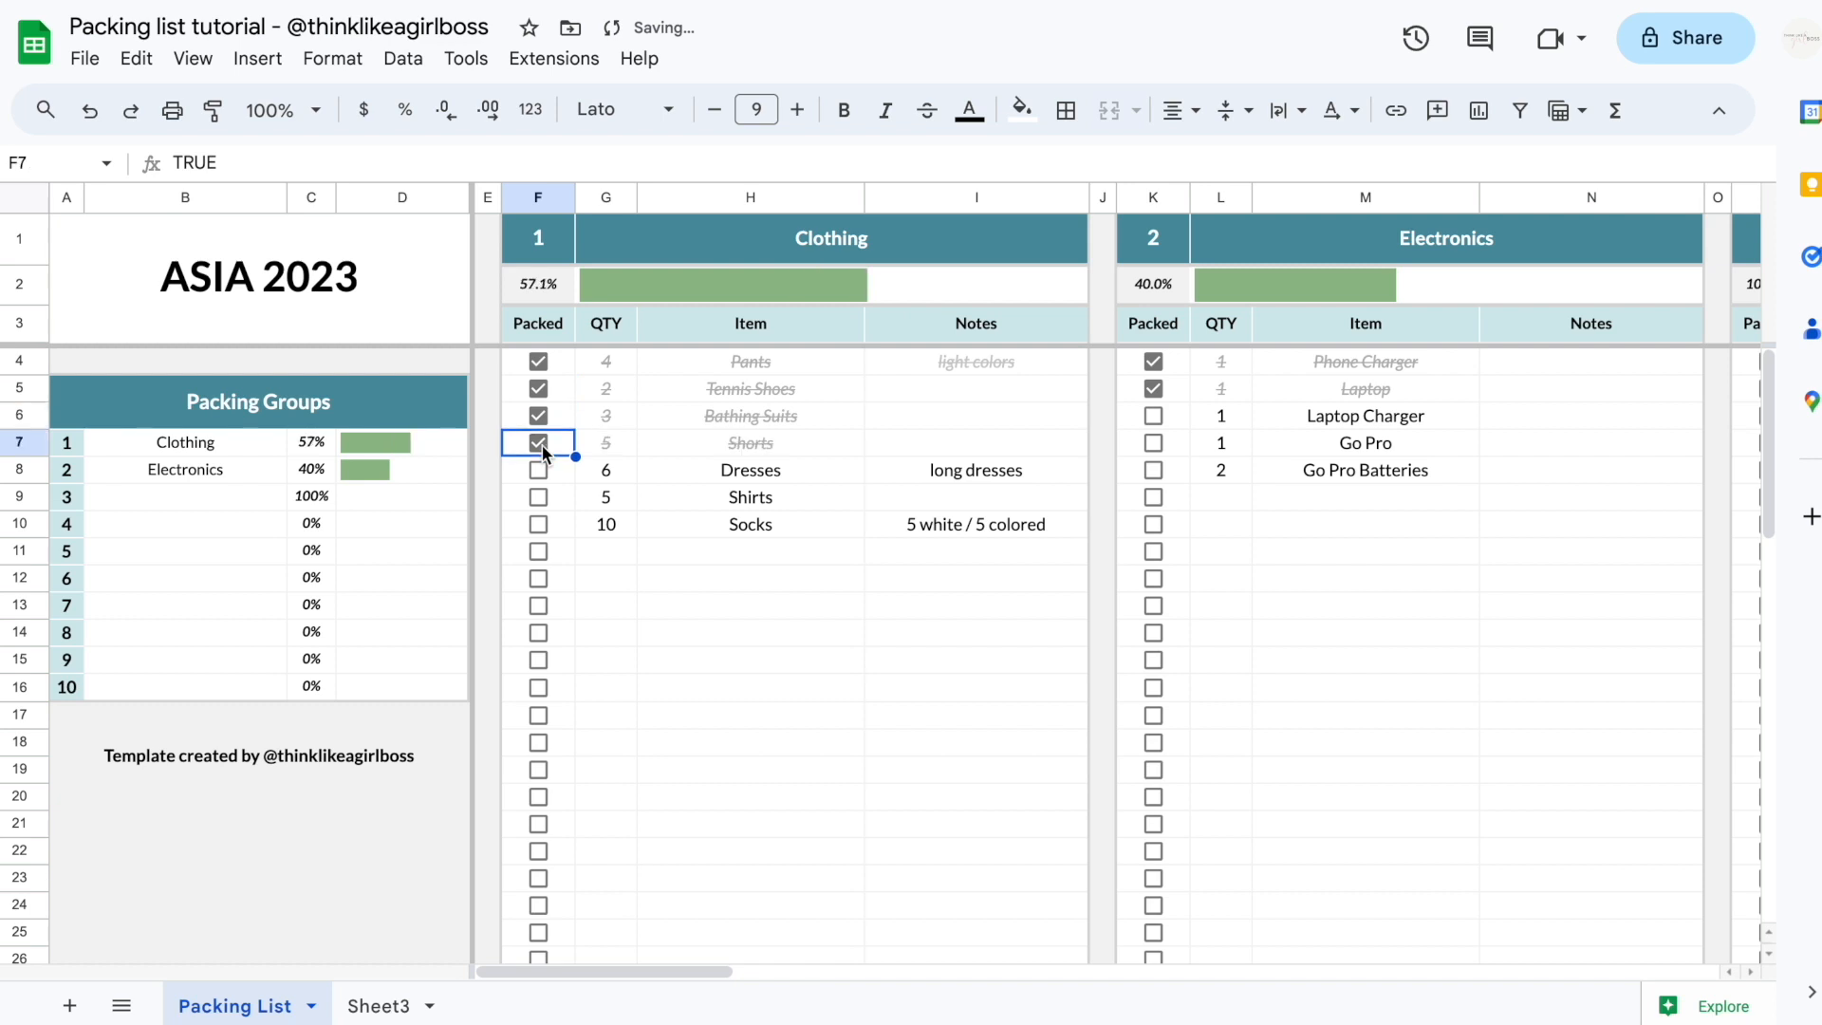
{"action": "left_click", "coordinate": [539, 470]}
{"action": "left_click", "coordinate": [539, 497]}
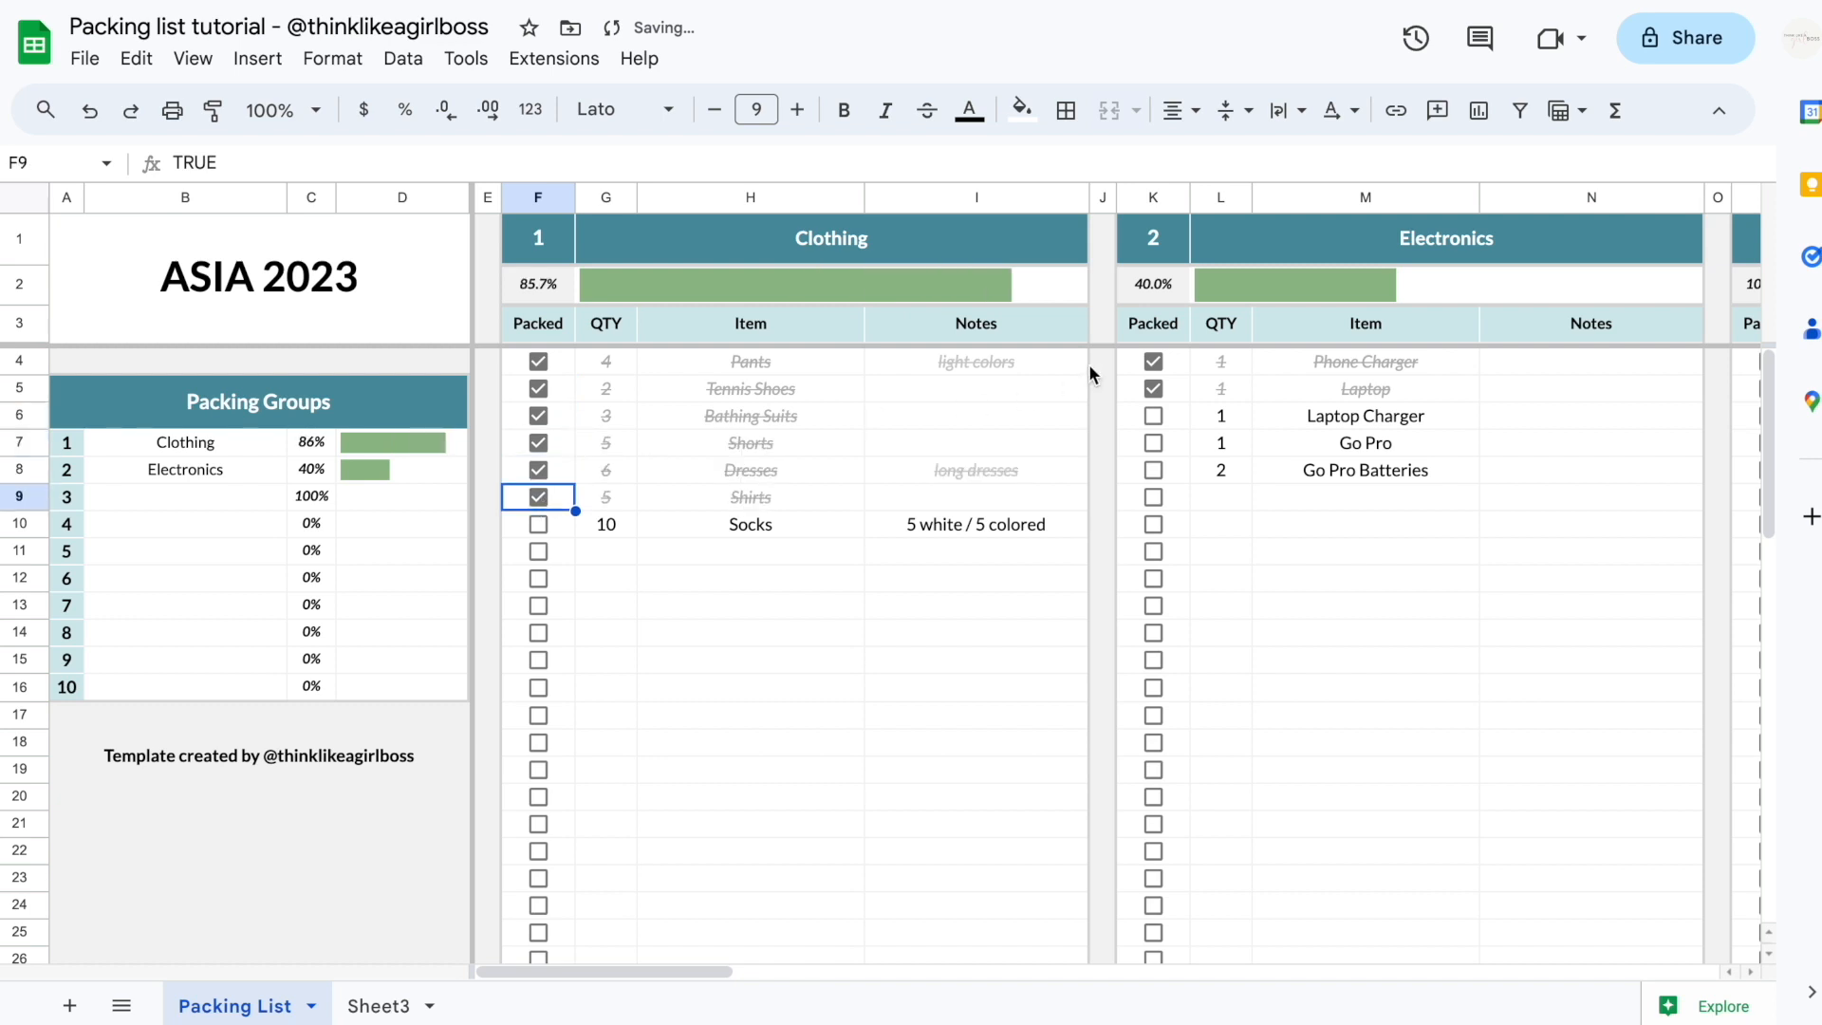
{"action": "left_click", "coordinate": [1153, 416]}
{"action": "left_click", "coordinate": [1153, 443]}
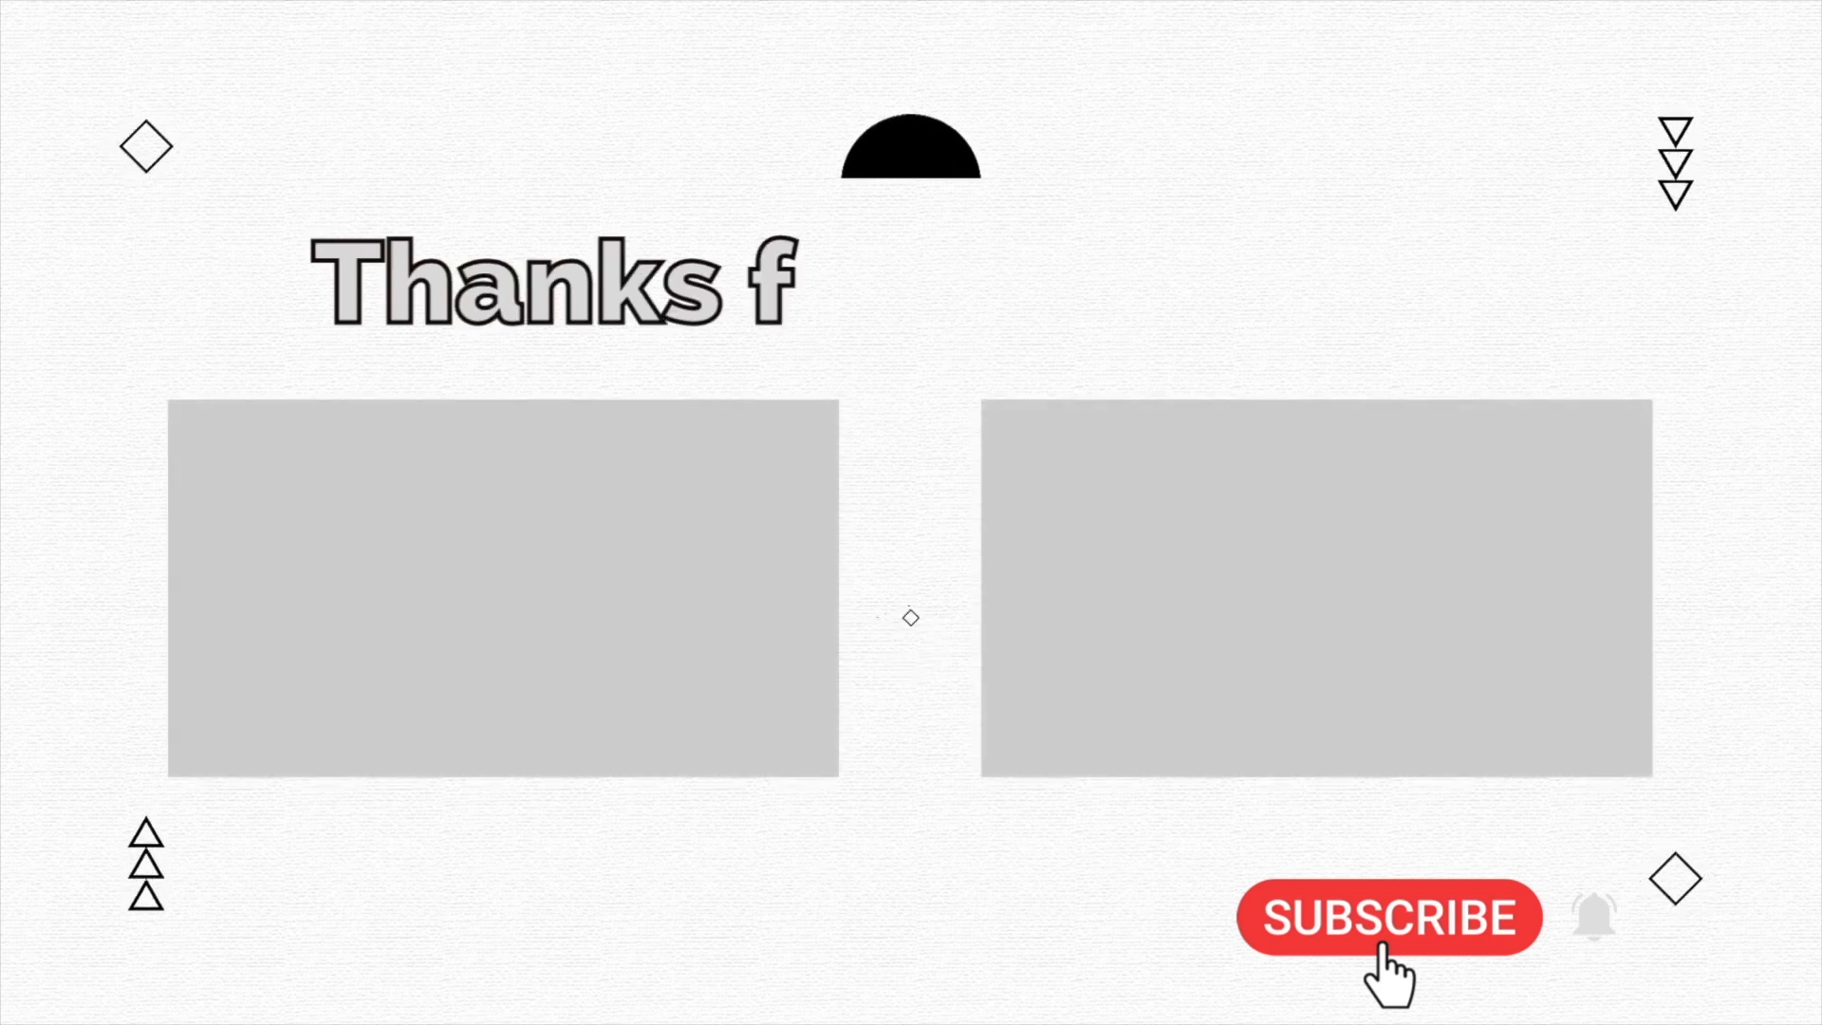